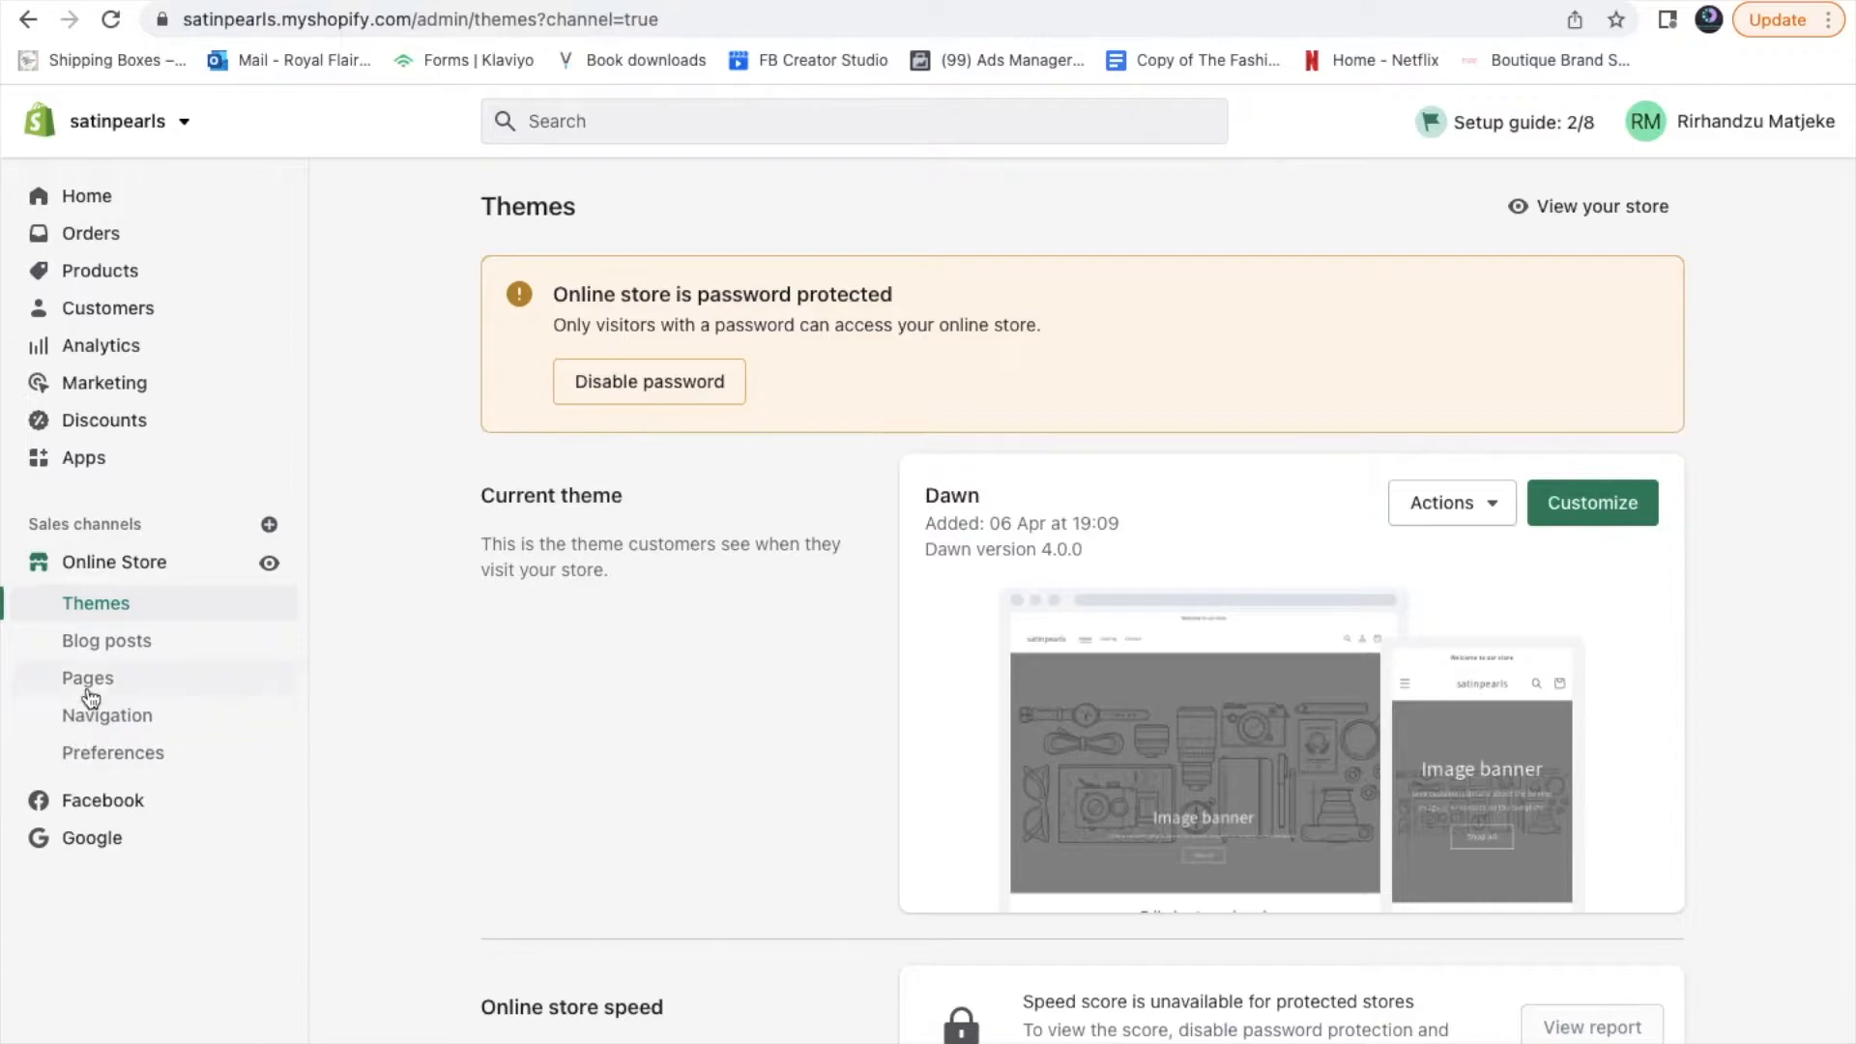
Set the homepage title in the online store preferences to "Satin Pearls | Wholesale Satin accessories"
{"action": "left_click", "coordinate": [116, 752]}
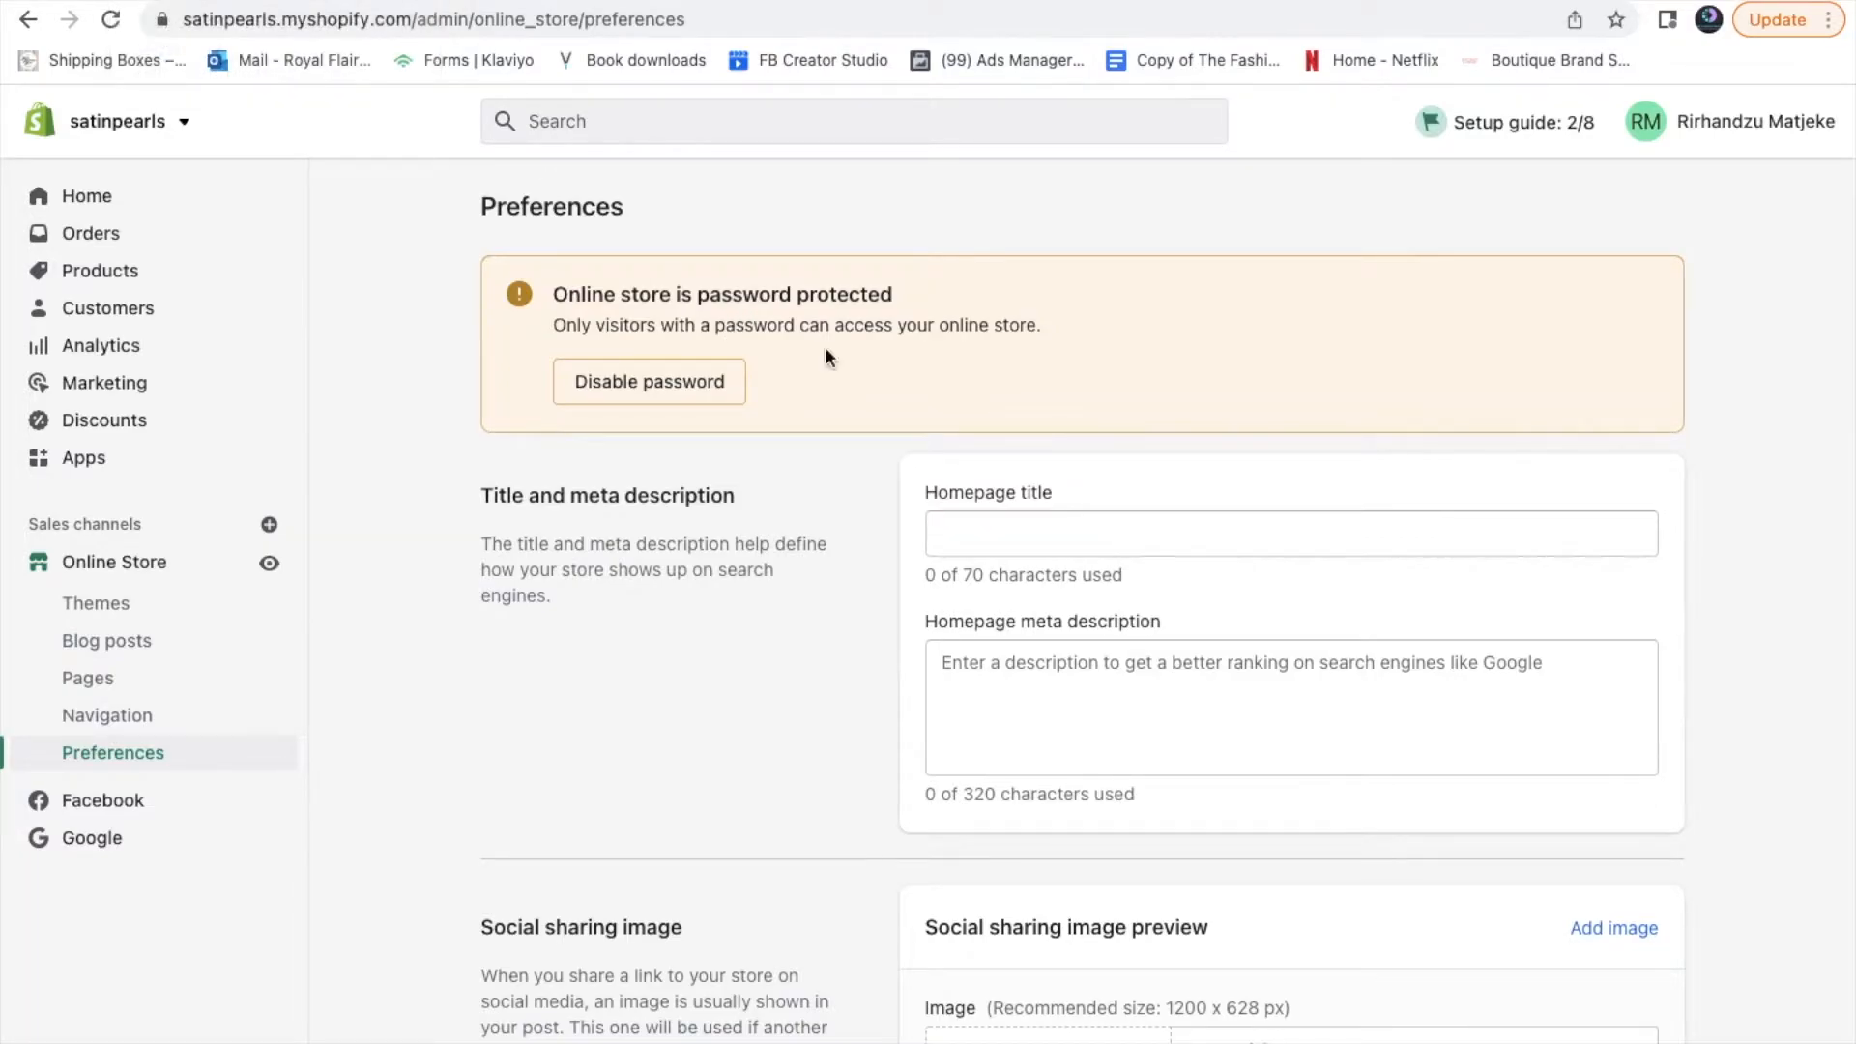
{"action": "left_click", "coordinate": [1090, 533]}
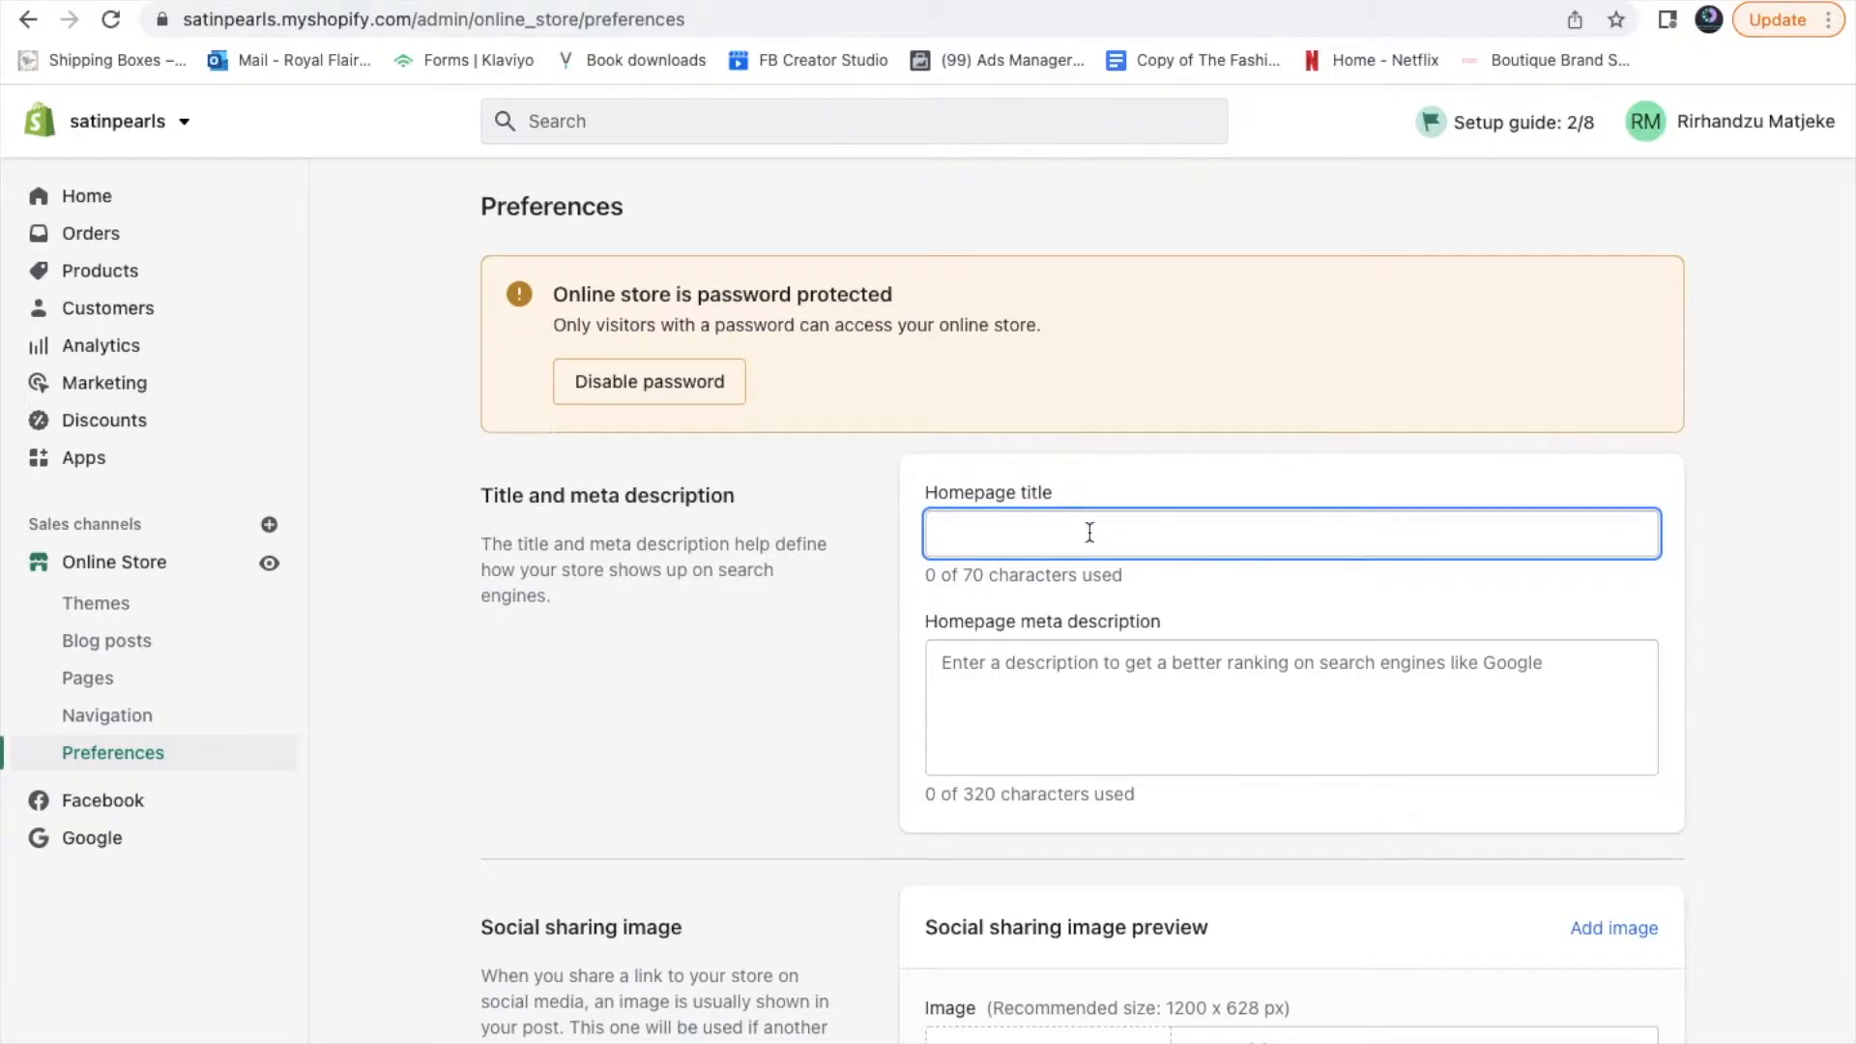
{"action": "type", "text": "Sati"}
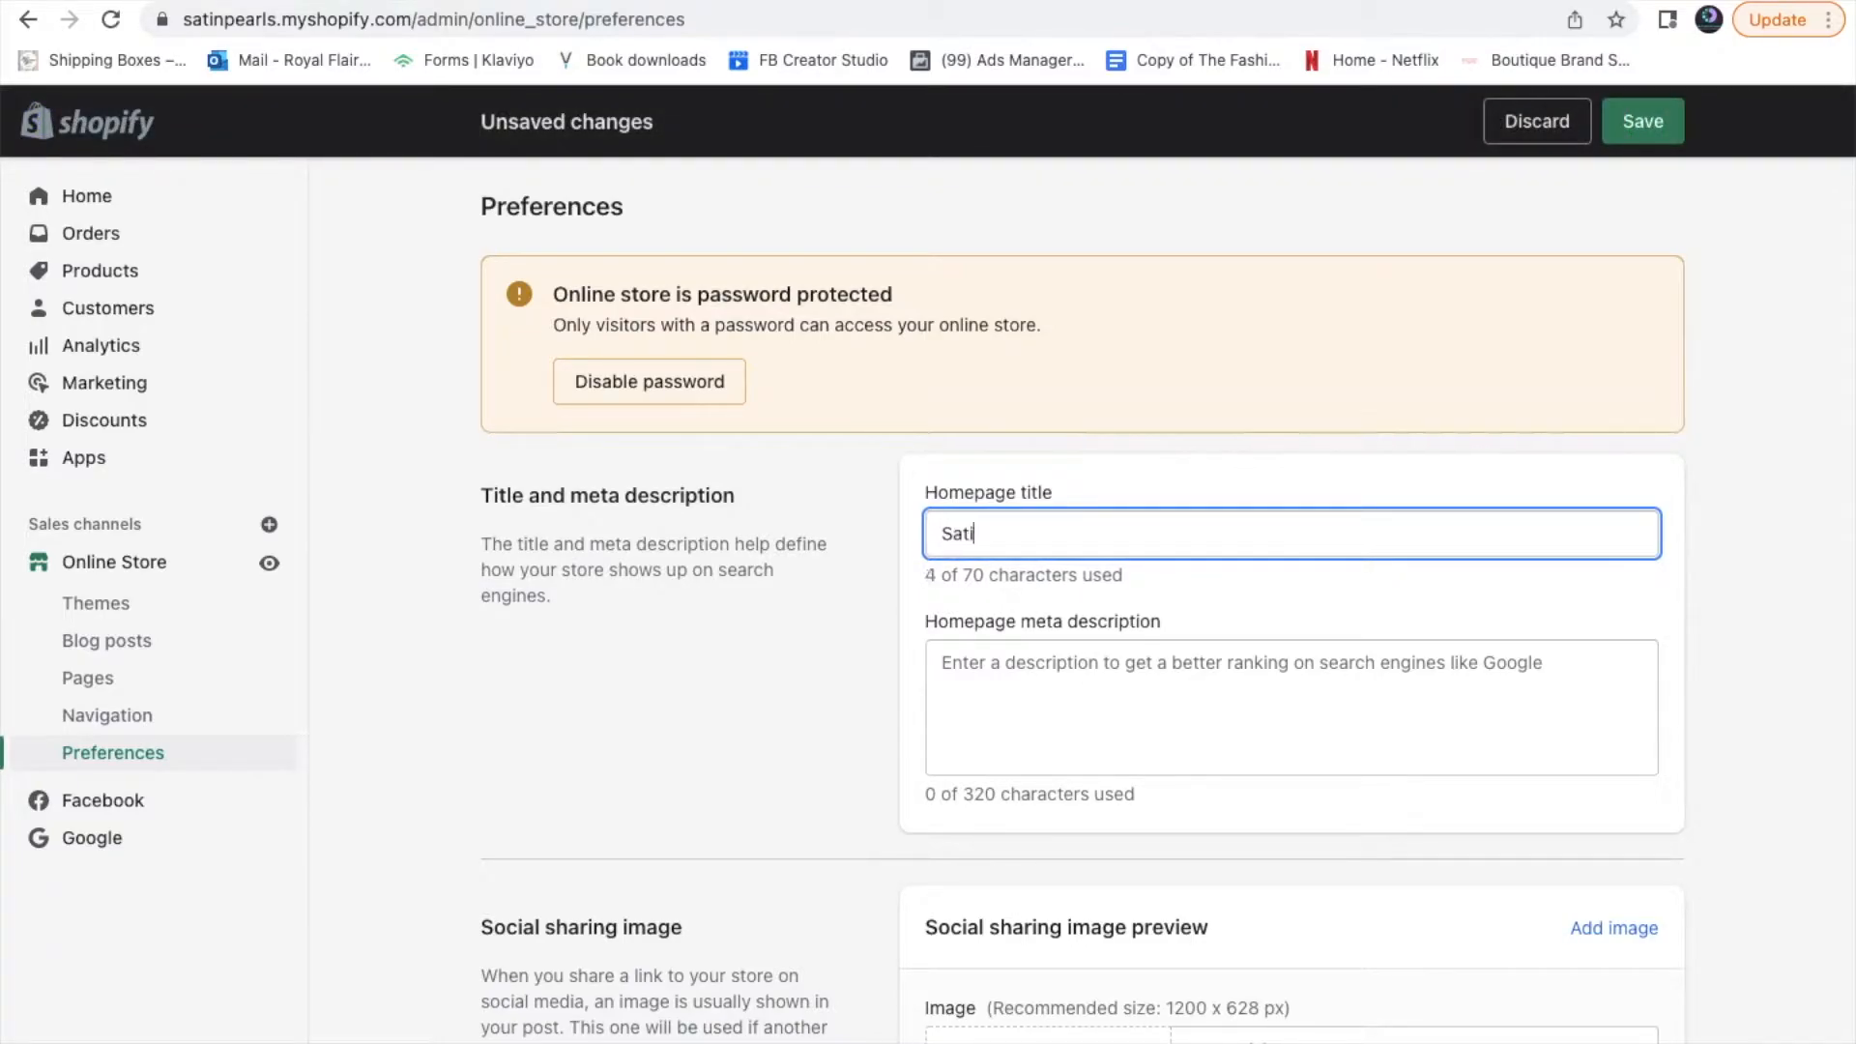
{"action": "type", "text": "n Pearls"}
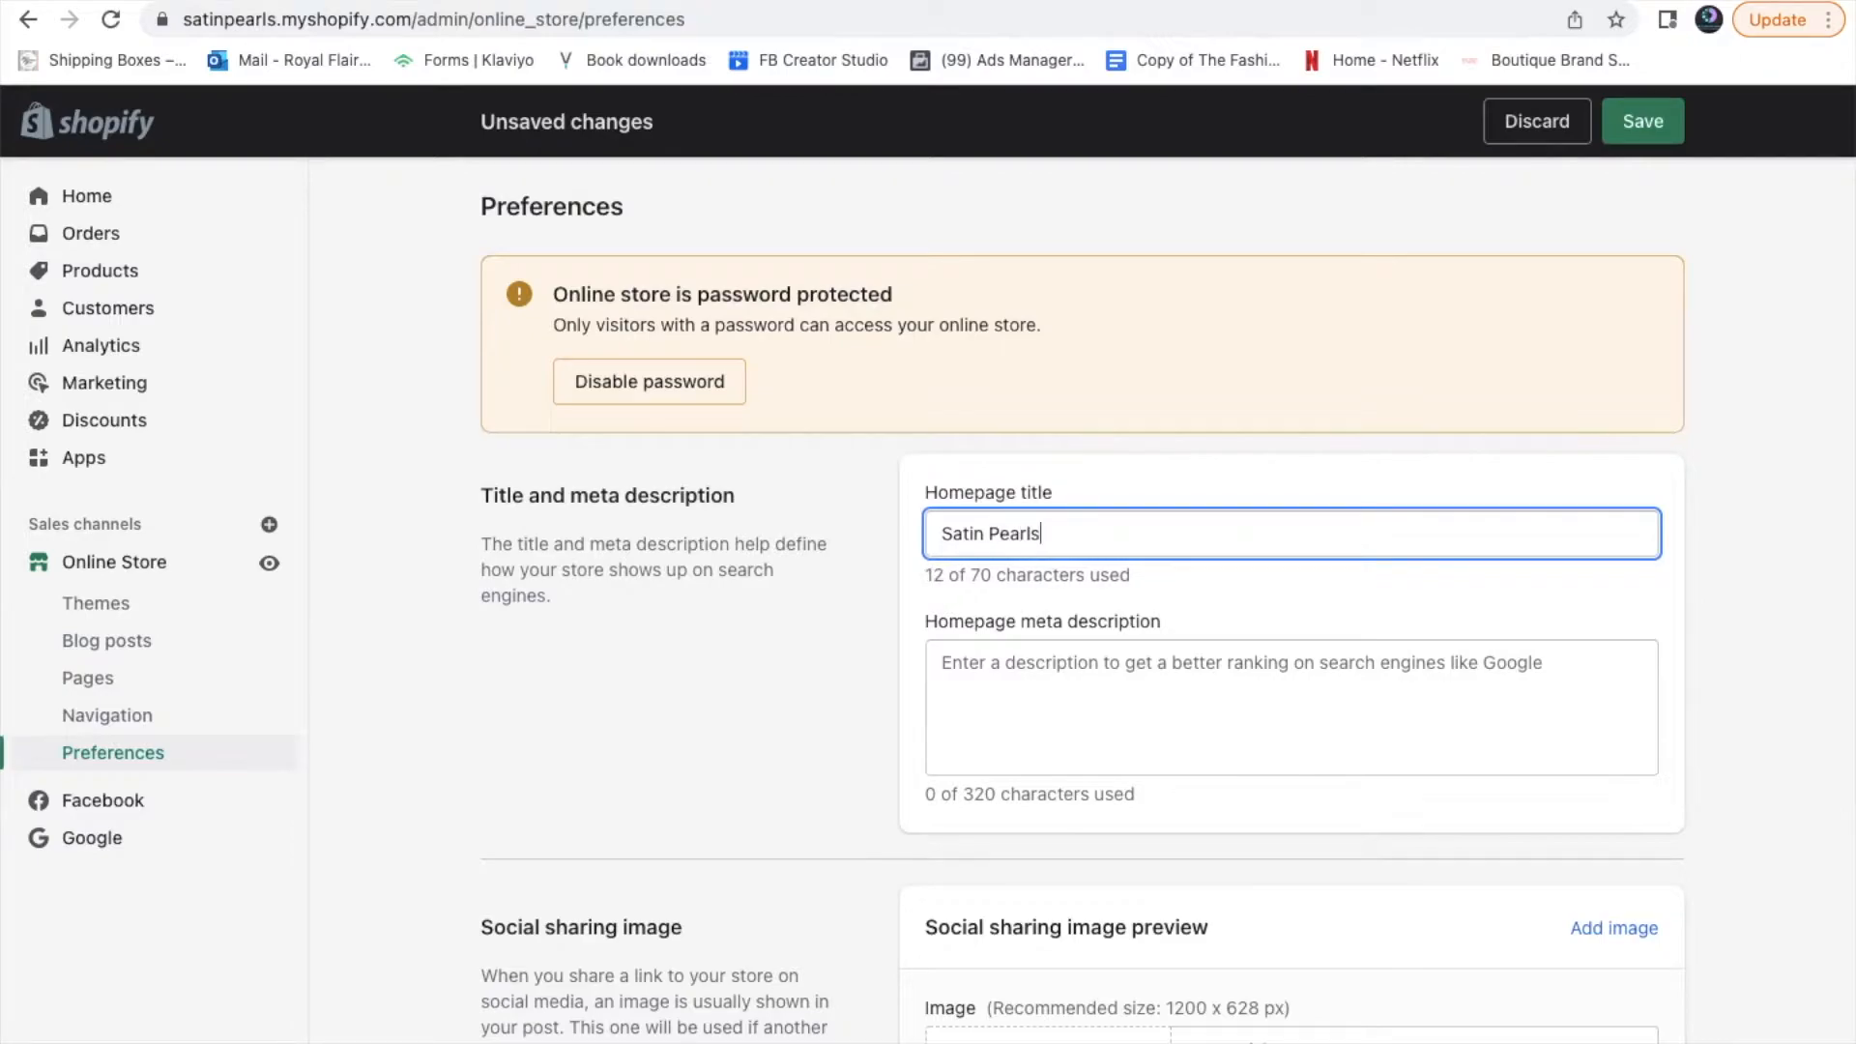
{"action": "type", "text": " | S"}
{"action": "type", "text": "atin"}
{"action": "key", "text": "BackSpace"}
{"action": "key", "text": "BackSpace"}
{"action": "key", "text": "BackSpace"}
{"action": "key", "text": "BackSpace"}
{"action": "key", "text": "BackSpace"}
{"action": "key", "text": "BackSpace"}
{"action": "type", "text": "Wholesale S"}
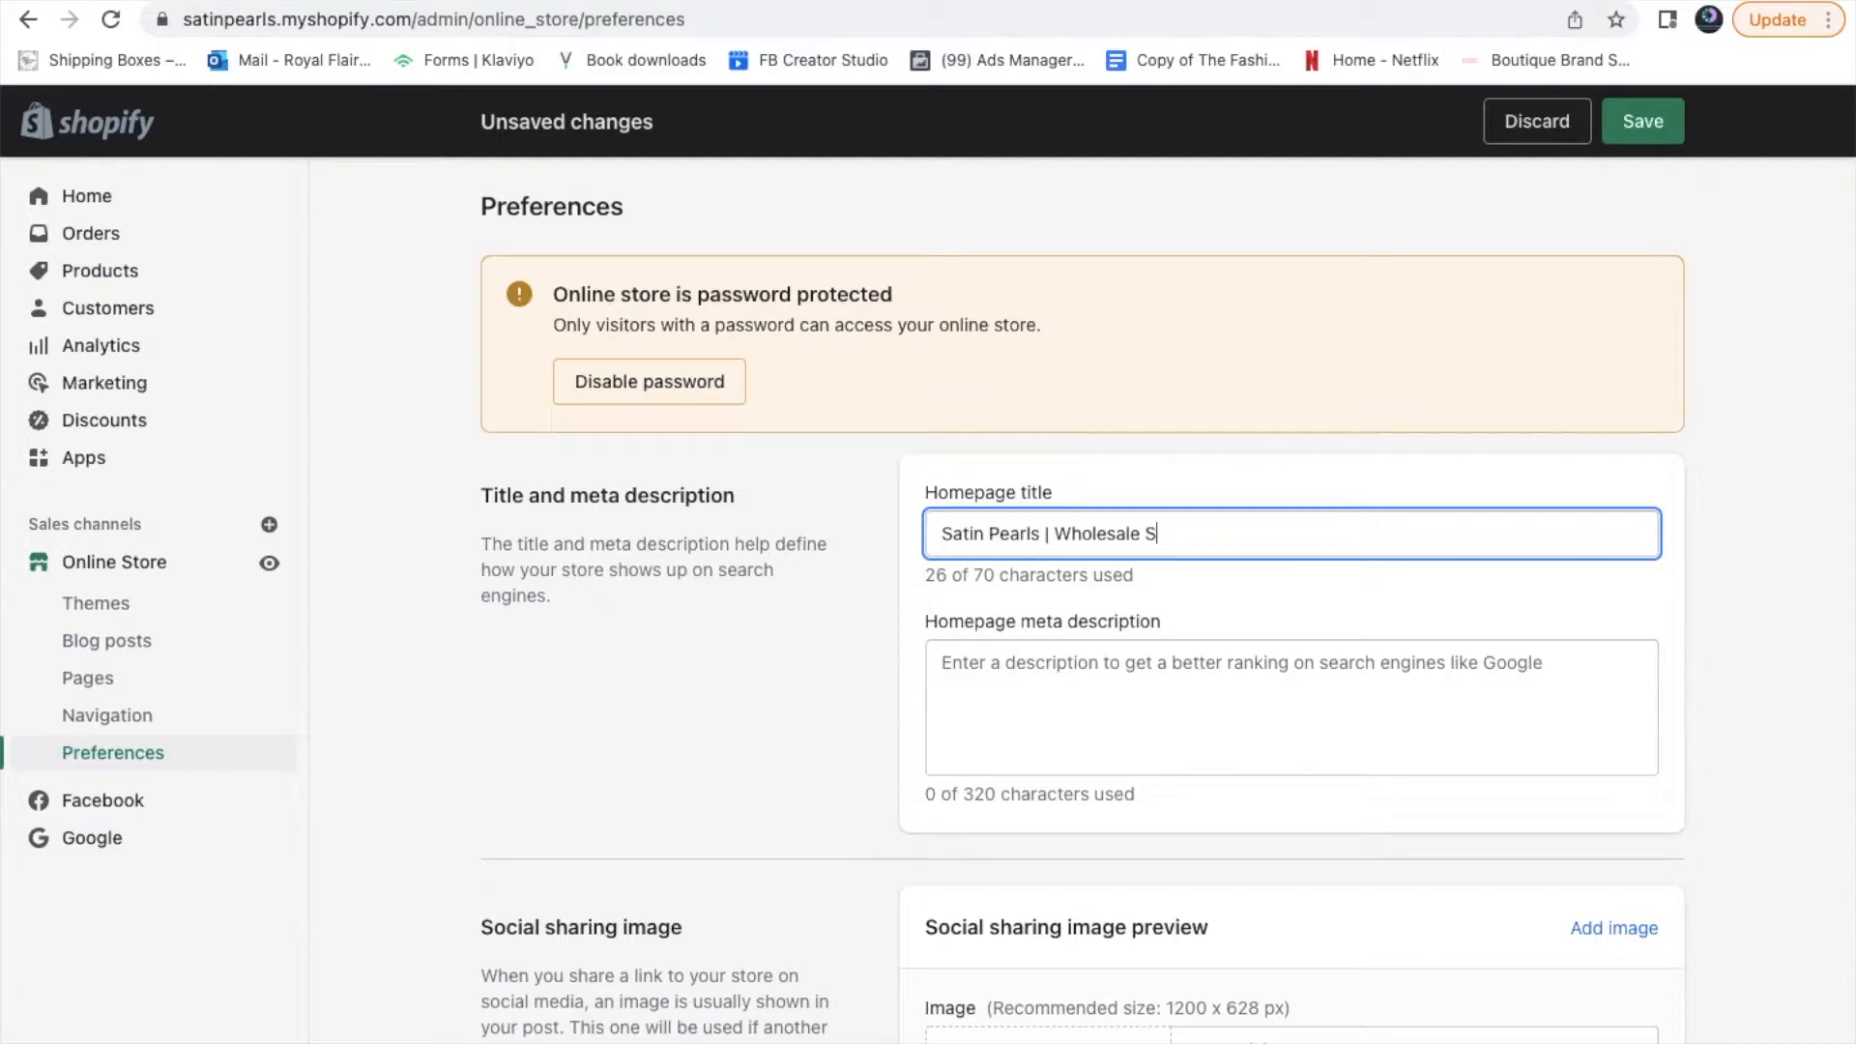
{"action": "type", "text": "atin accessories"}
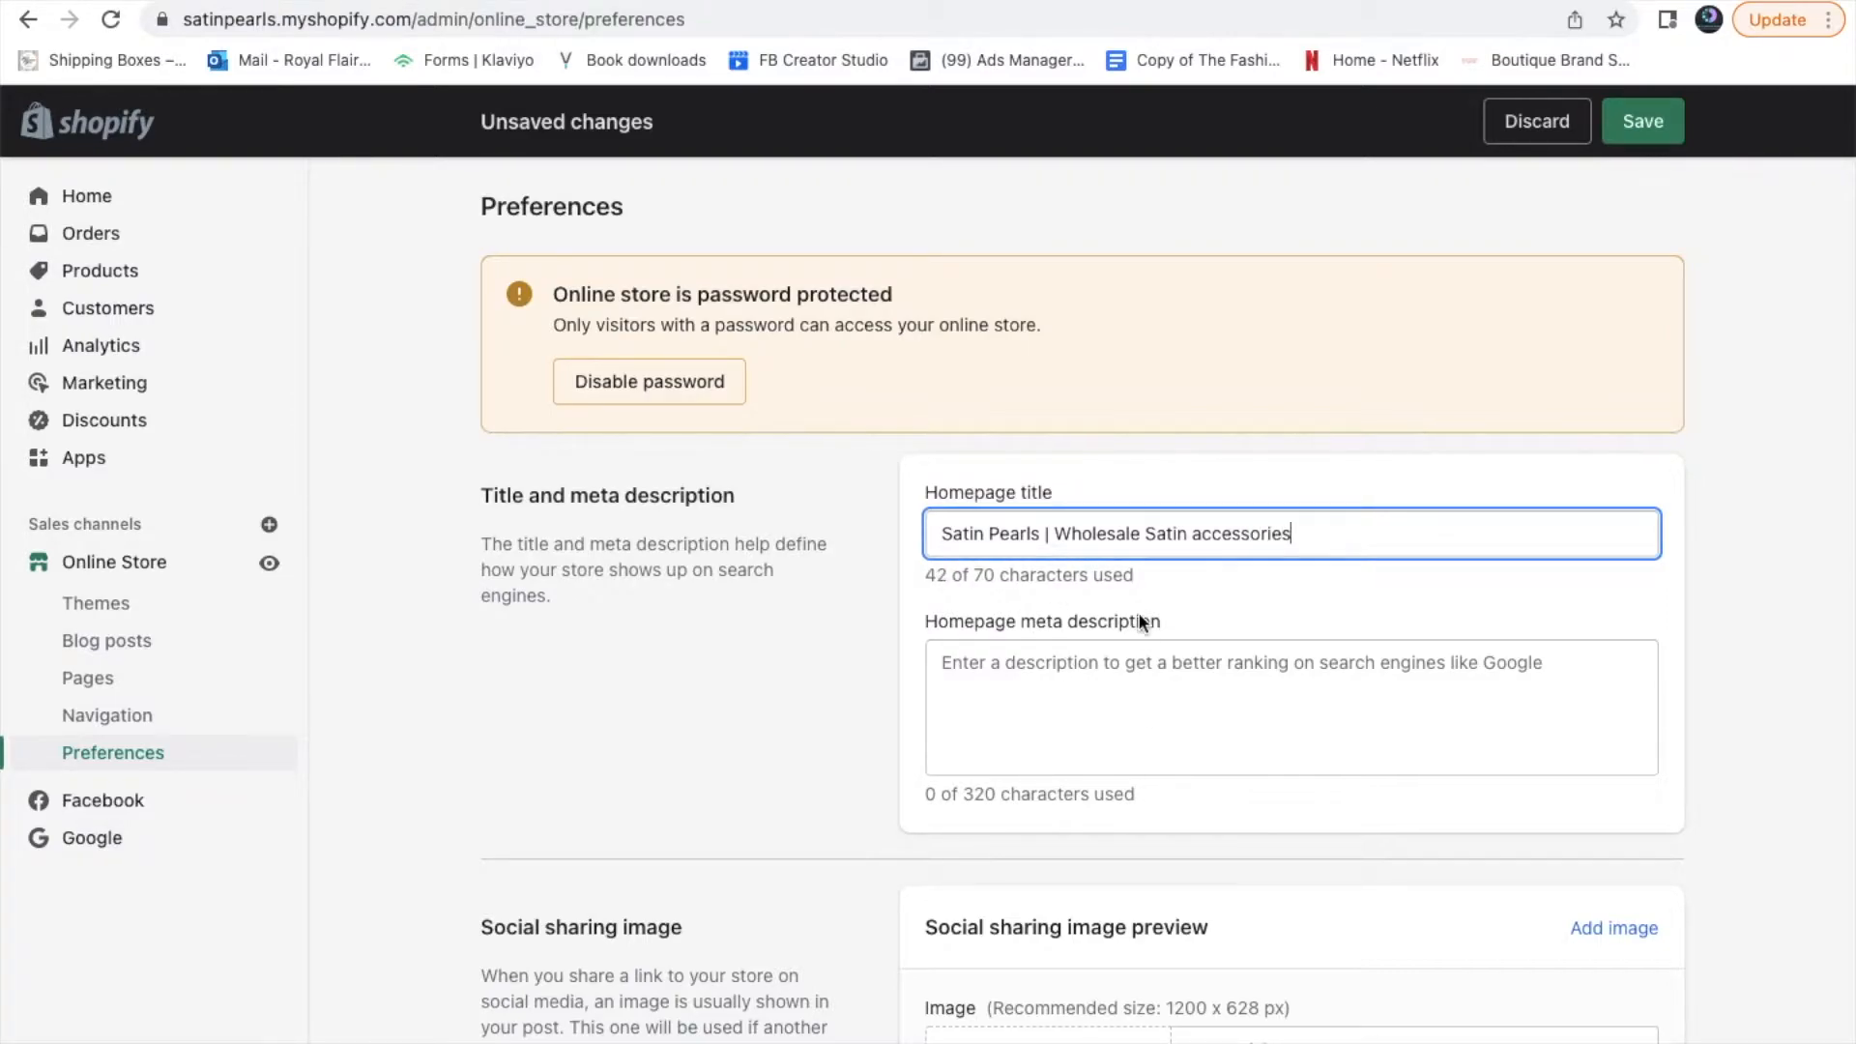
Enter the homepage meta description "The best Satin accessories wholesaler. We use quality satin fabric to make satin hair bonnets, scrunchies, pillow cases"
{"action": "left_click", "coordinate": [1157, 716]}
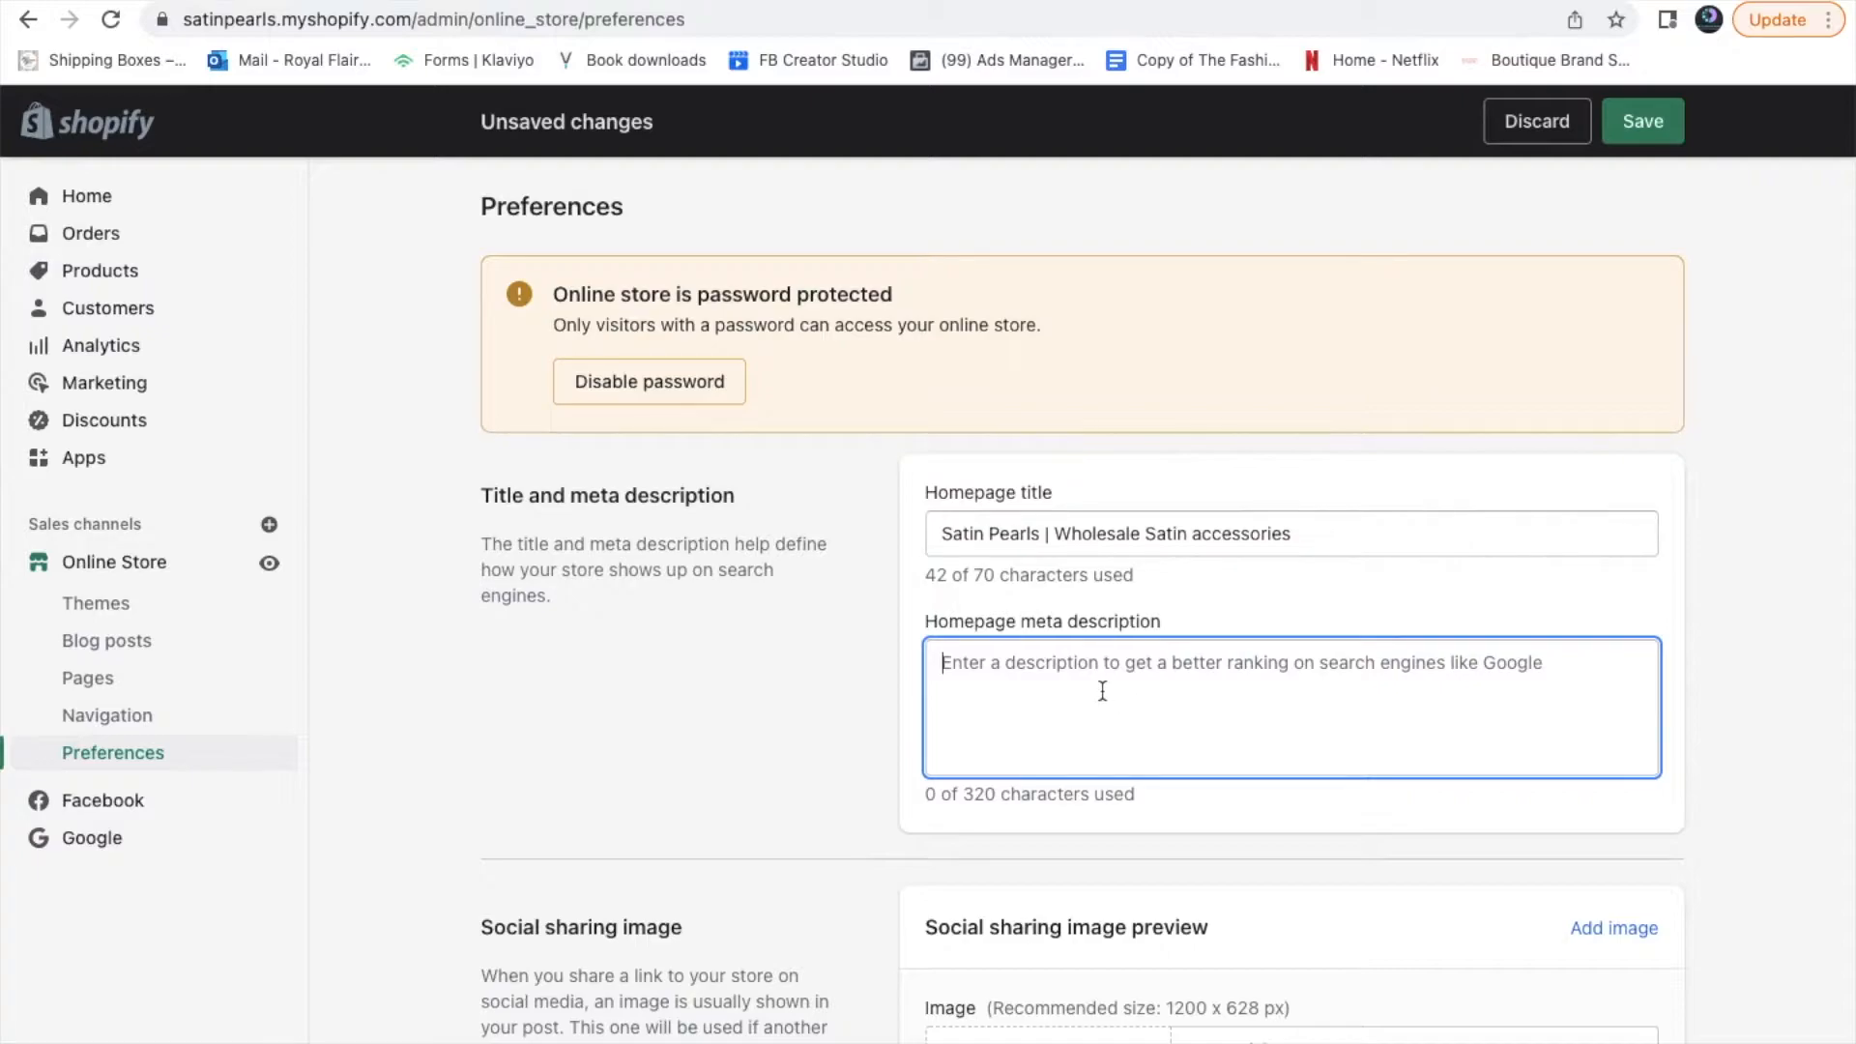
{"action": "type", "text": "Th"}
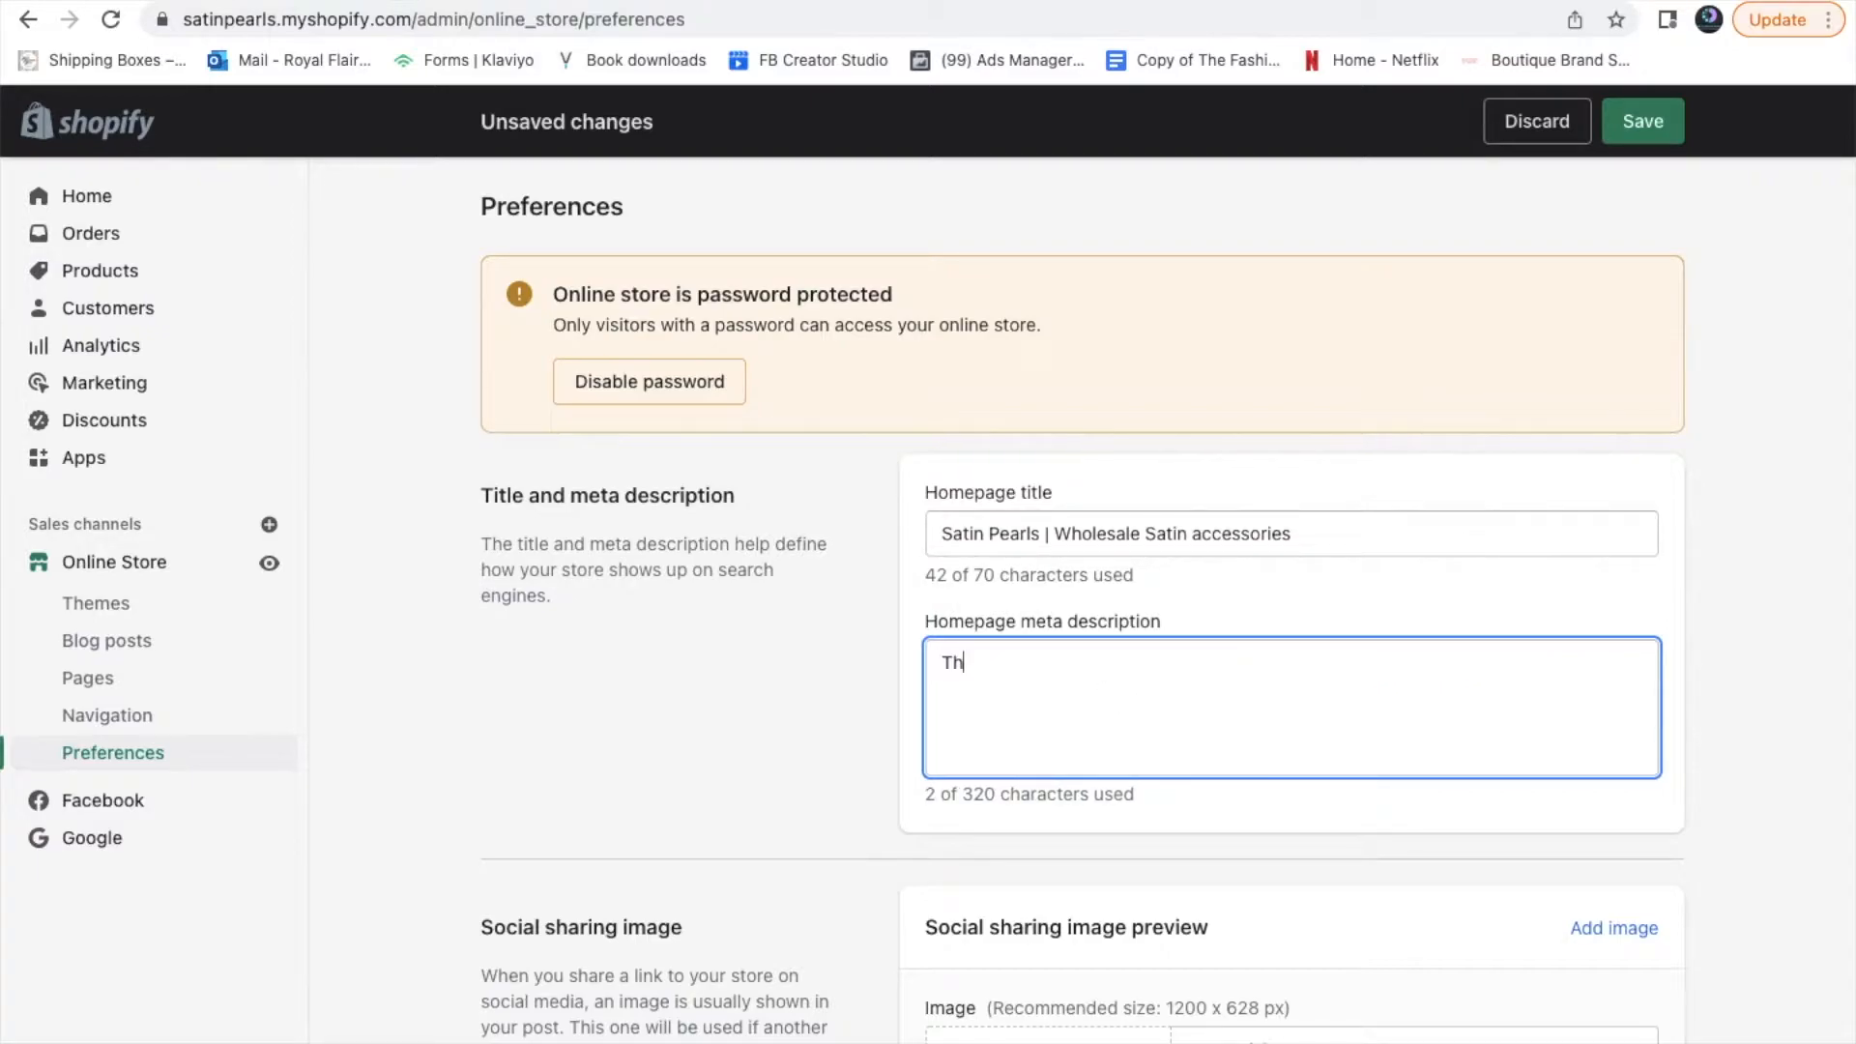
{"action": "type", "text": "e best Satin "}
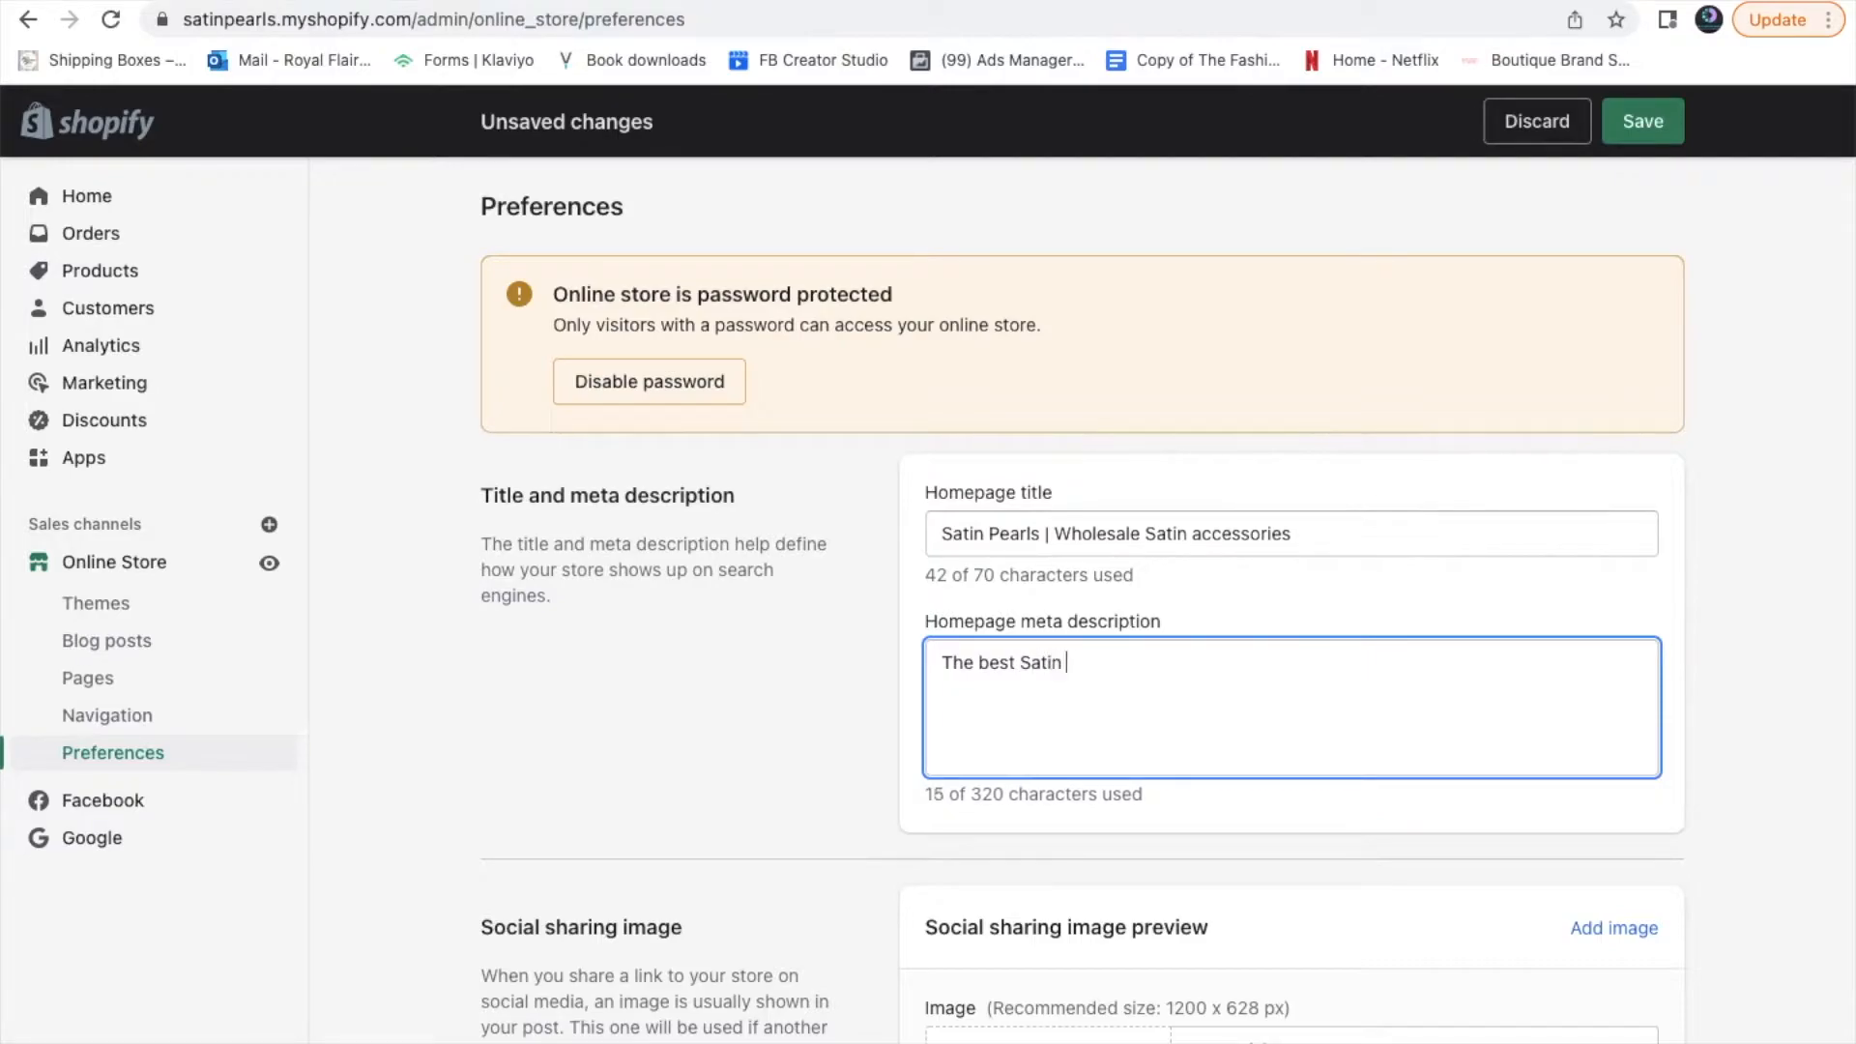
{"action": "type", "text": "accessories wholesaler"}
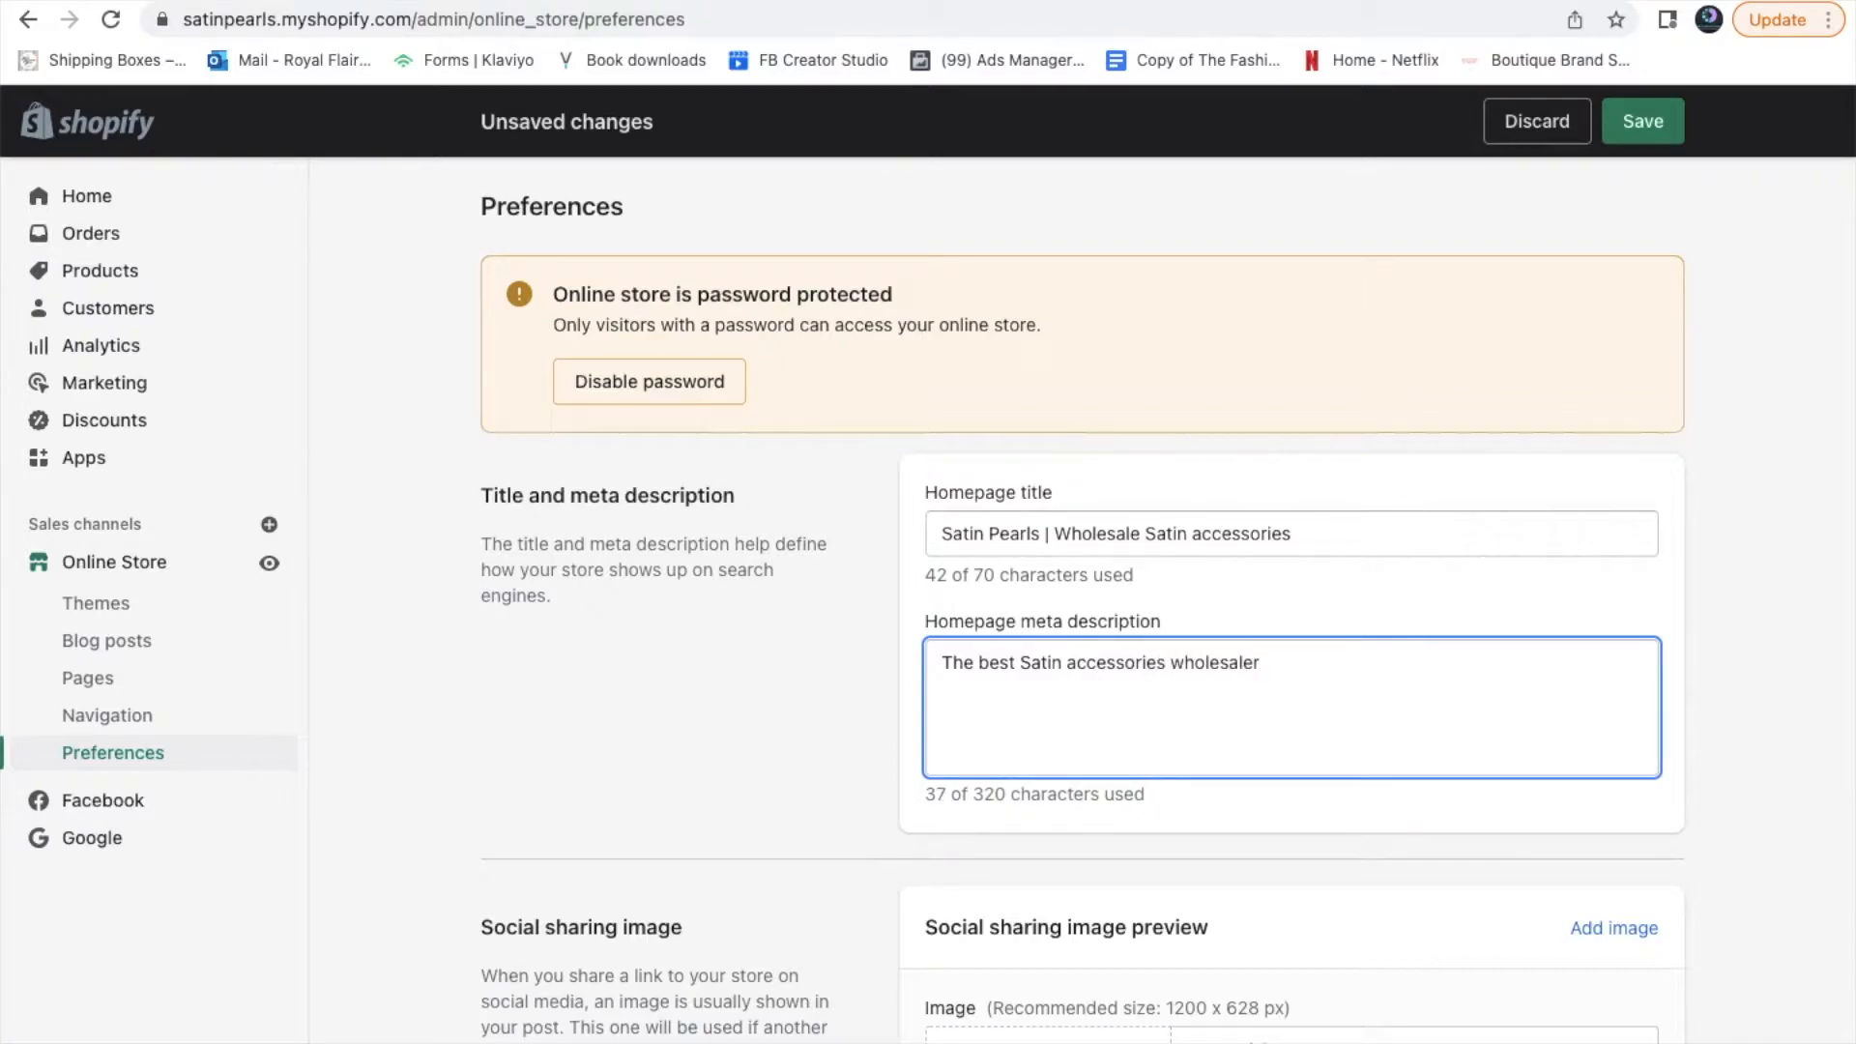
{"action": "type", "text": ". We use quality satin fabric "}
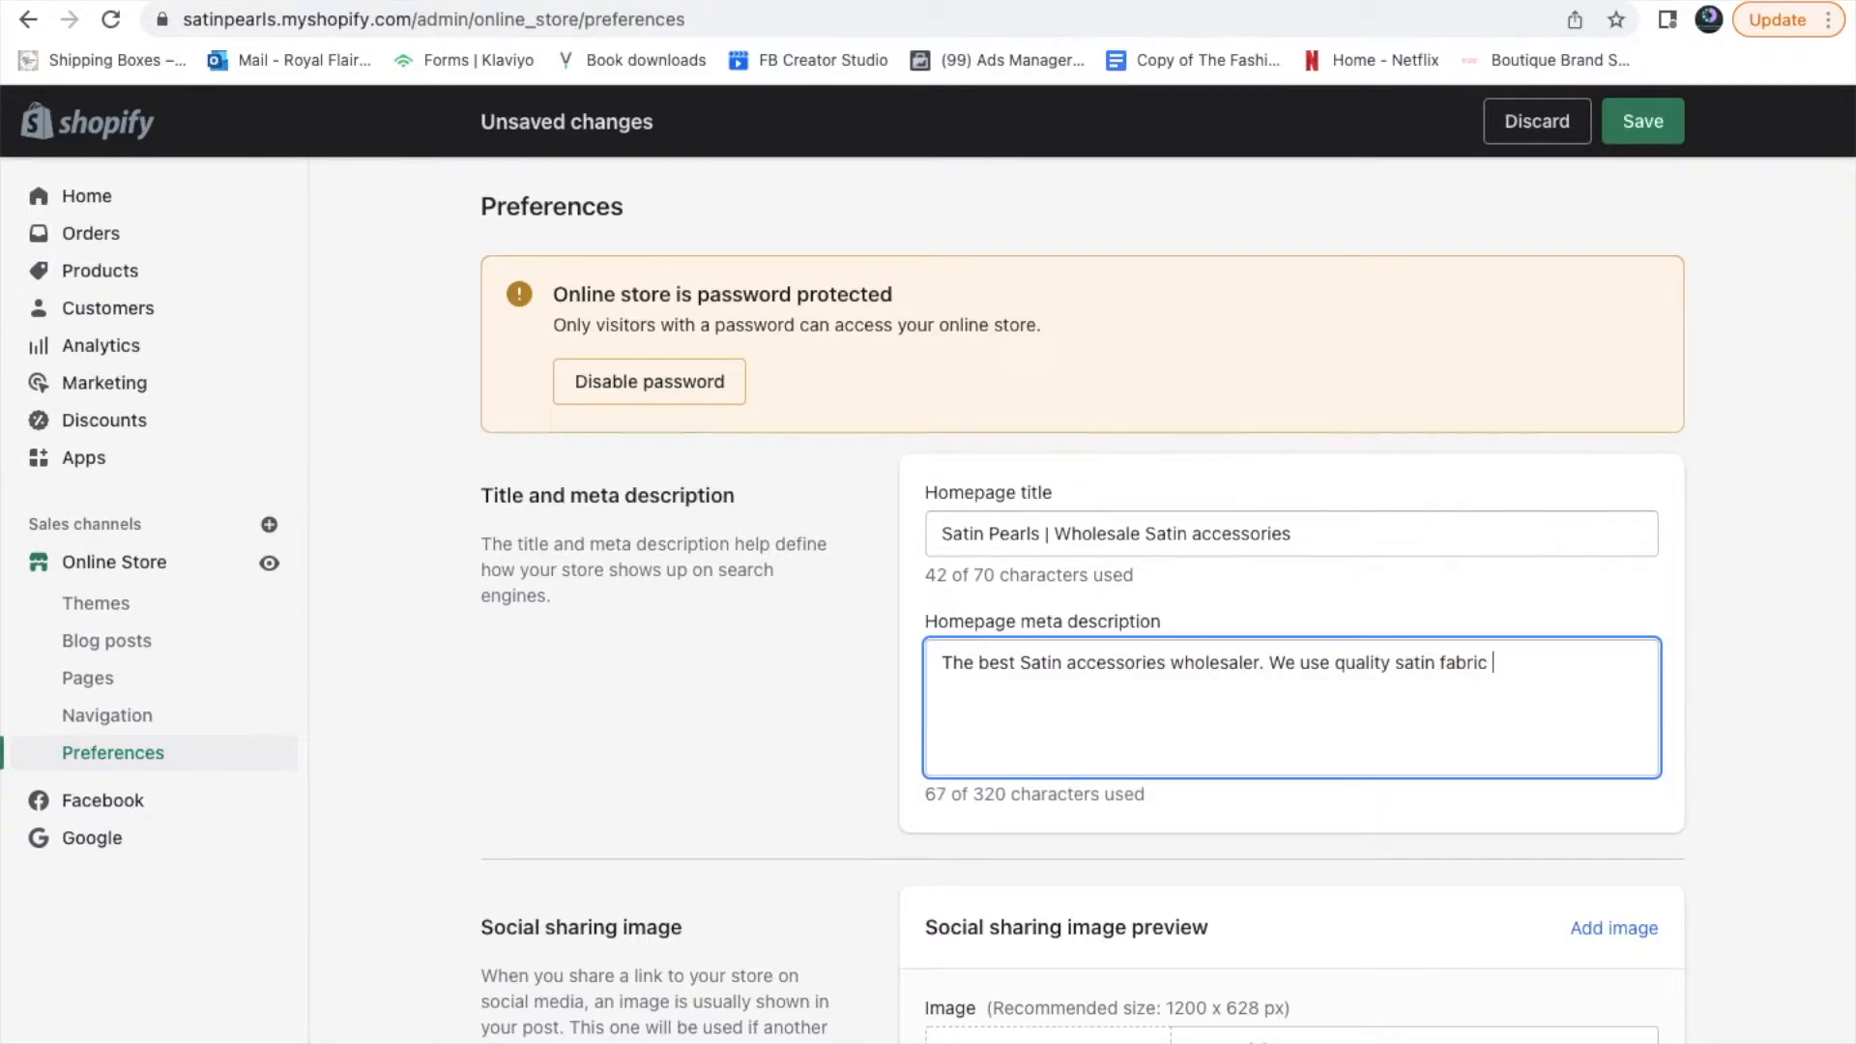
{"action": "type", "text": "to make satin "}
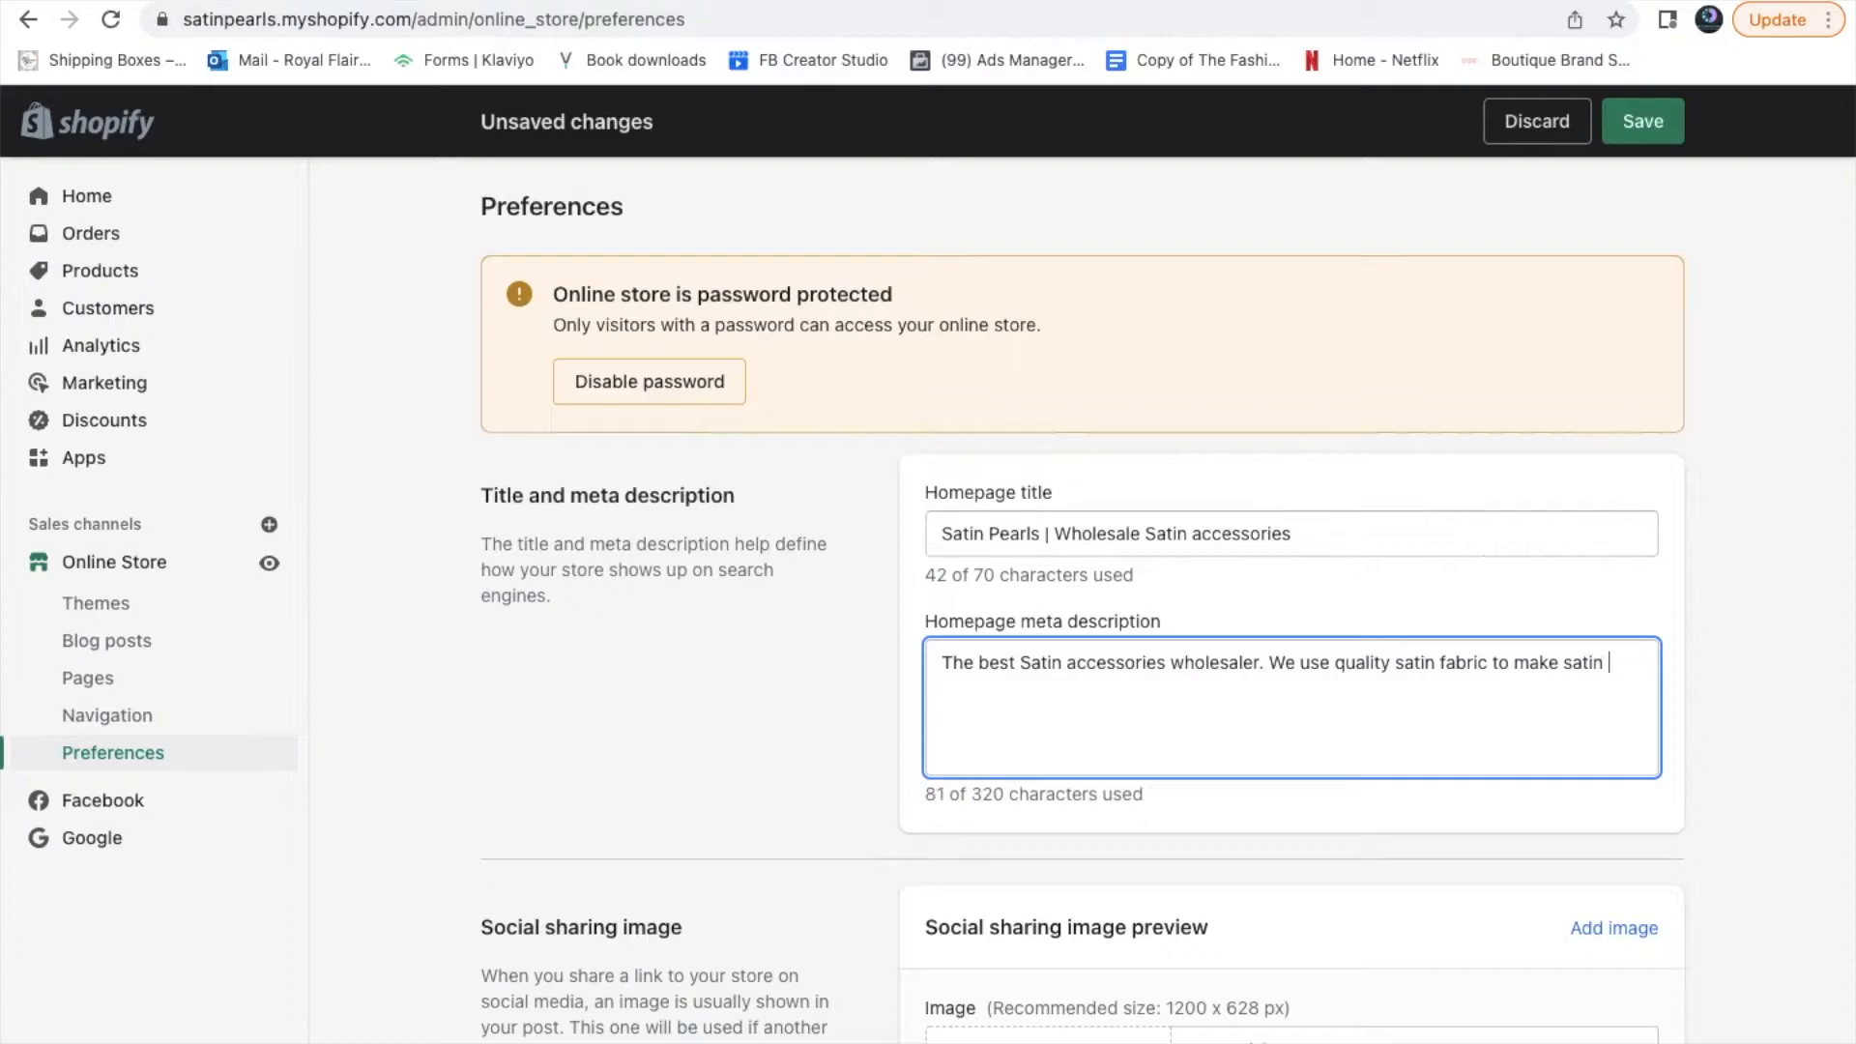
{"action": "type", "text": "ha"}
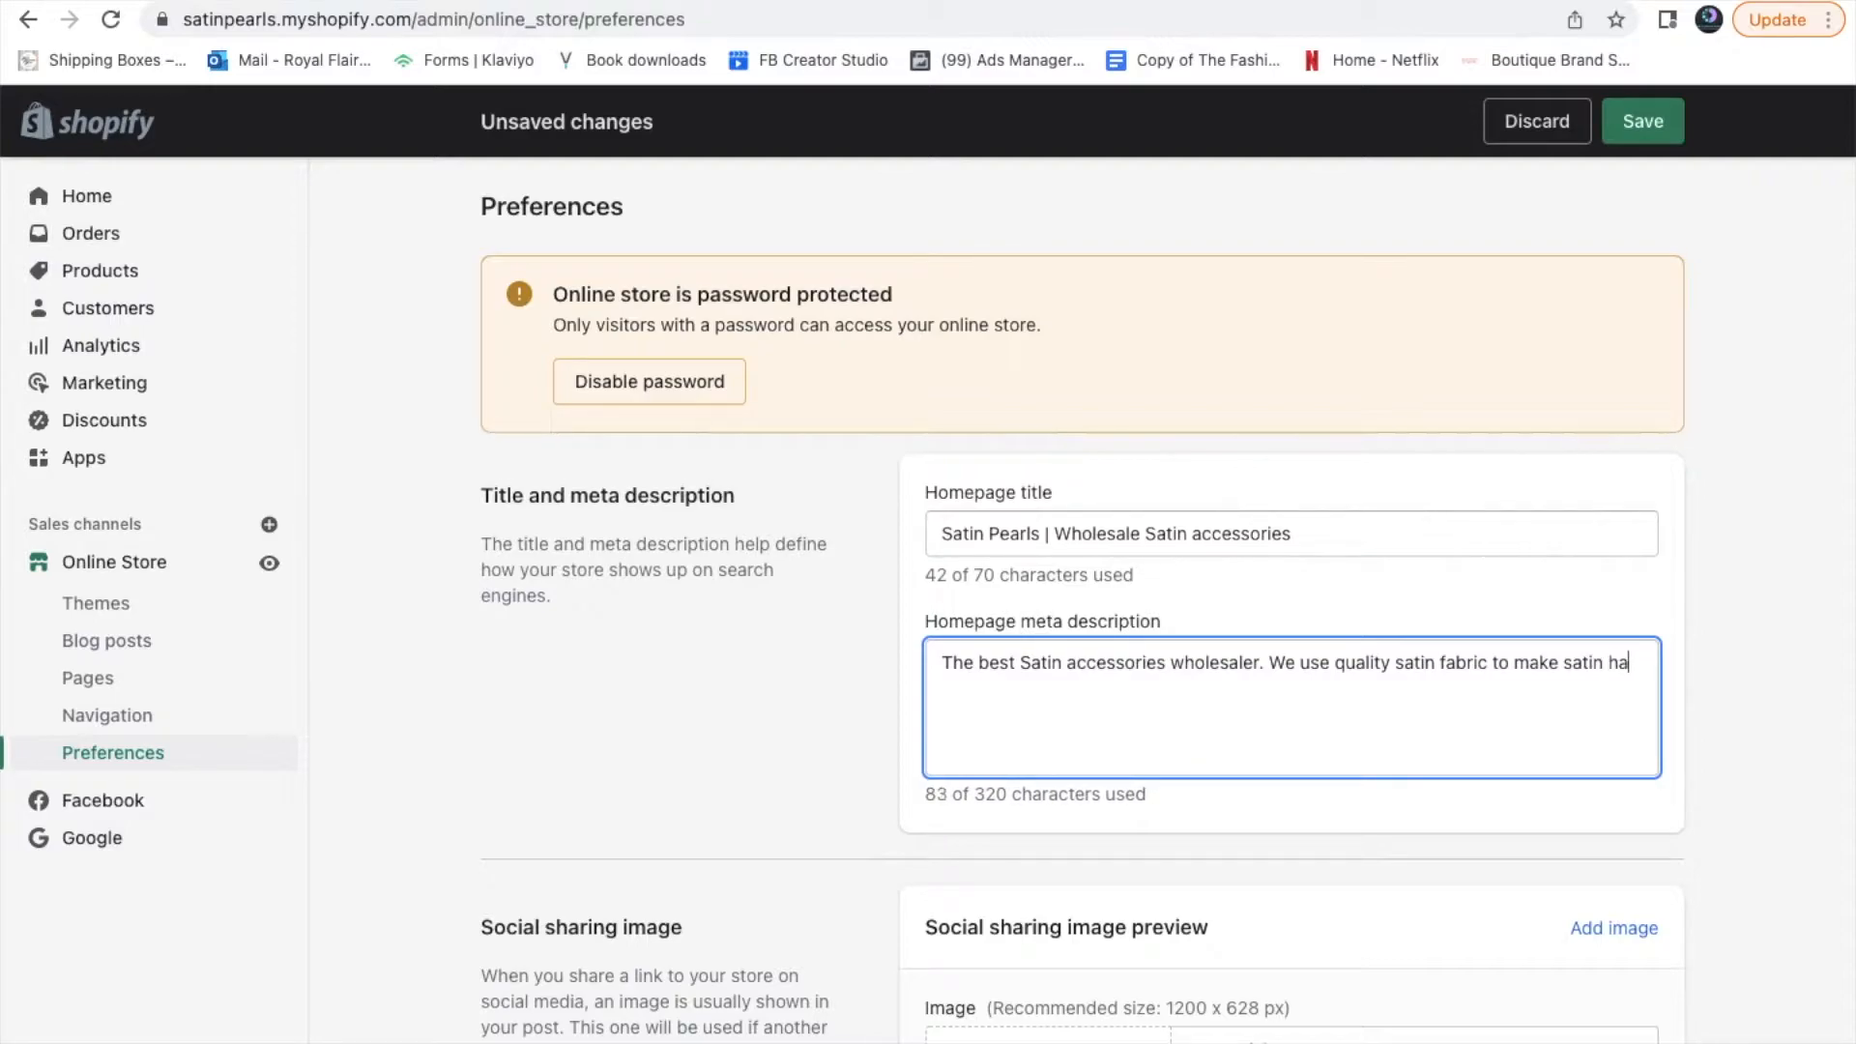
{"action": "type", "text": "ir bonnets, scrun"}
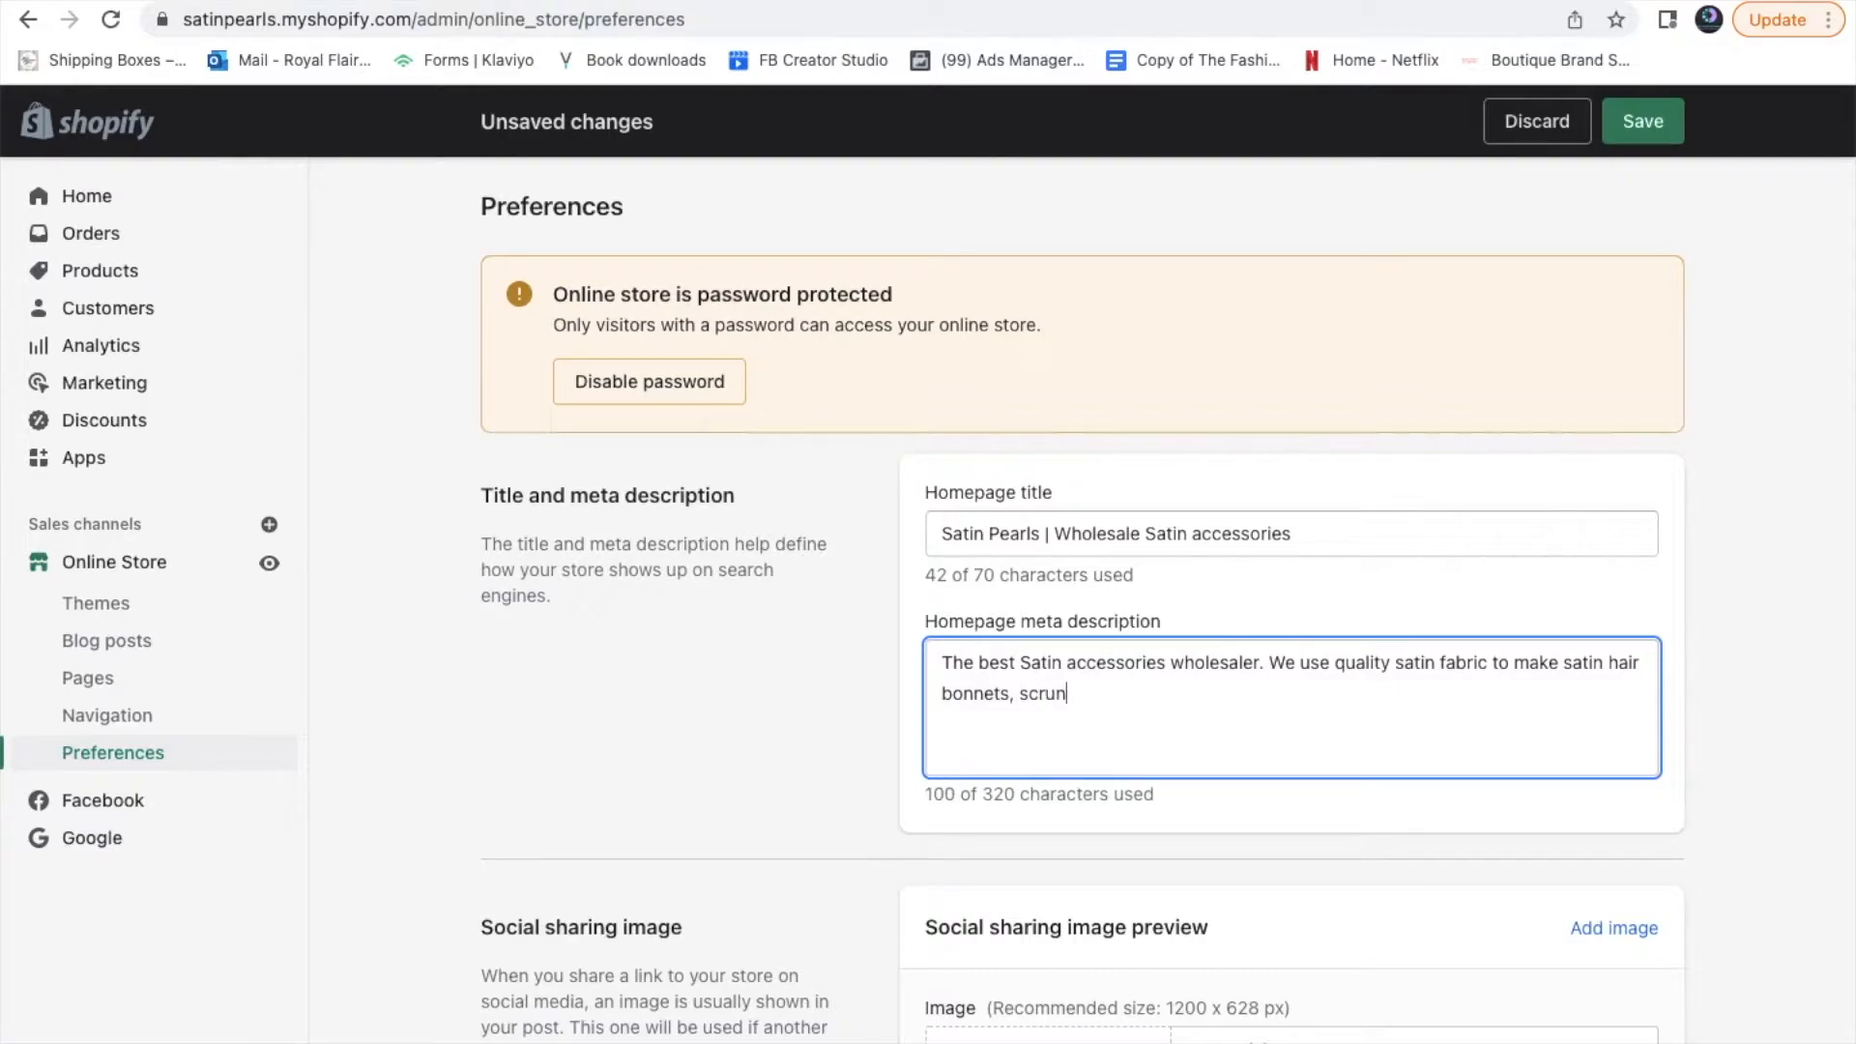
{"action": "type", "text": "chies, "}
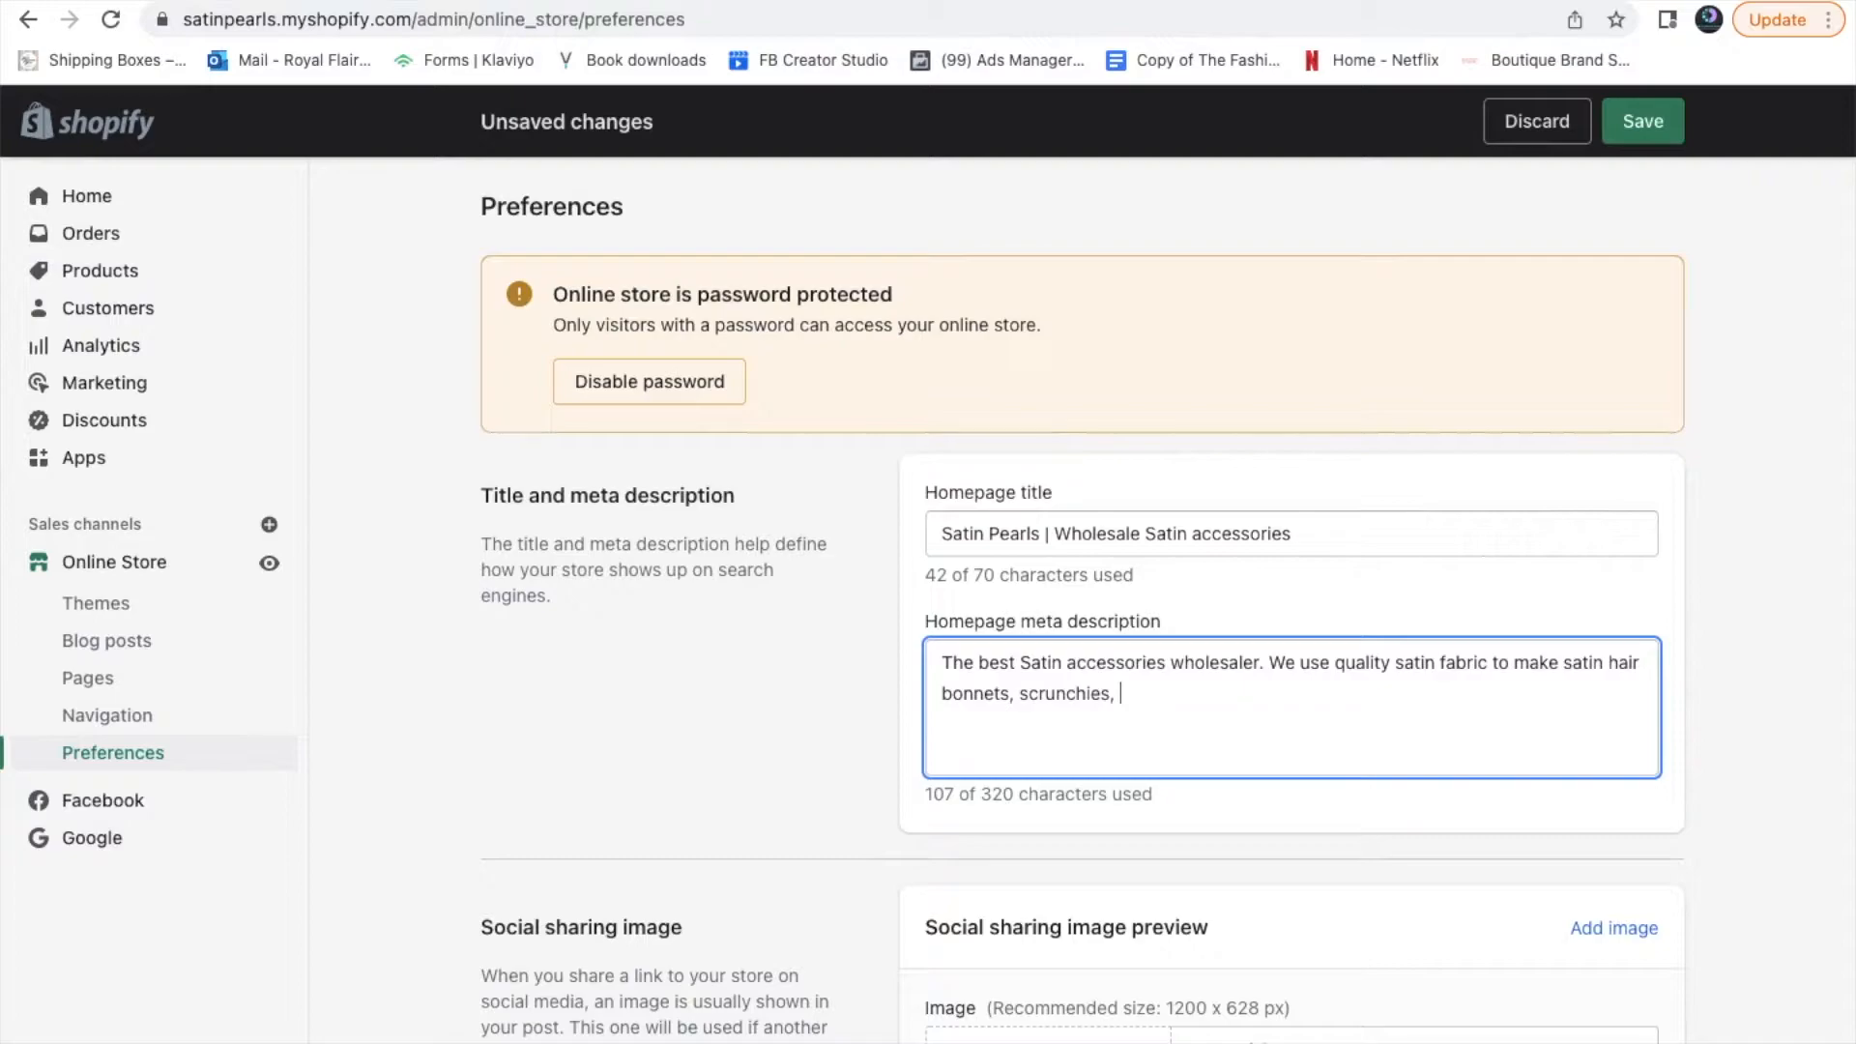
{"action": "type", "text": "p"}
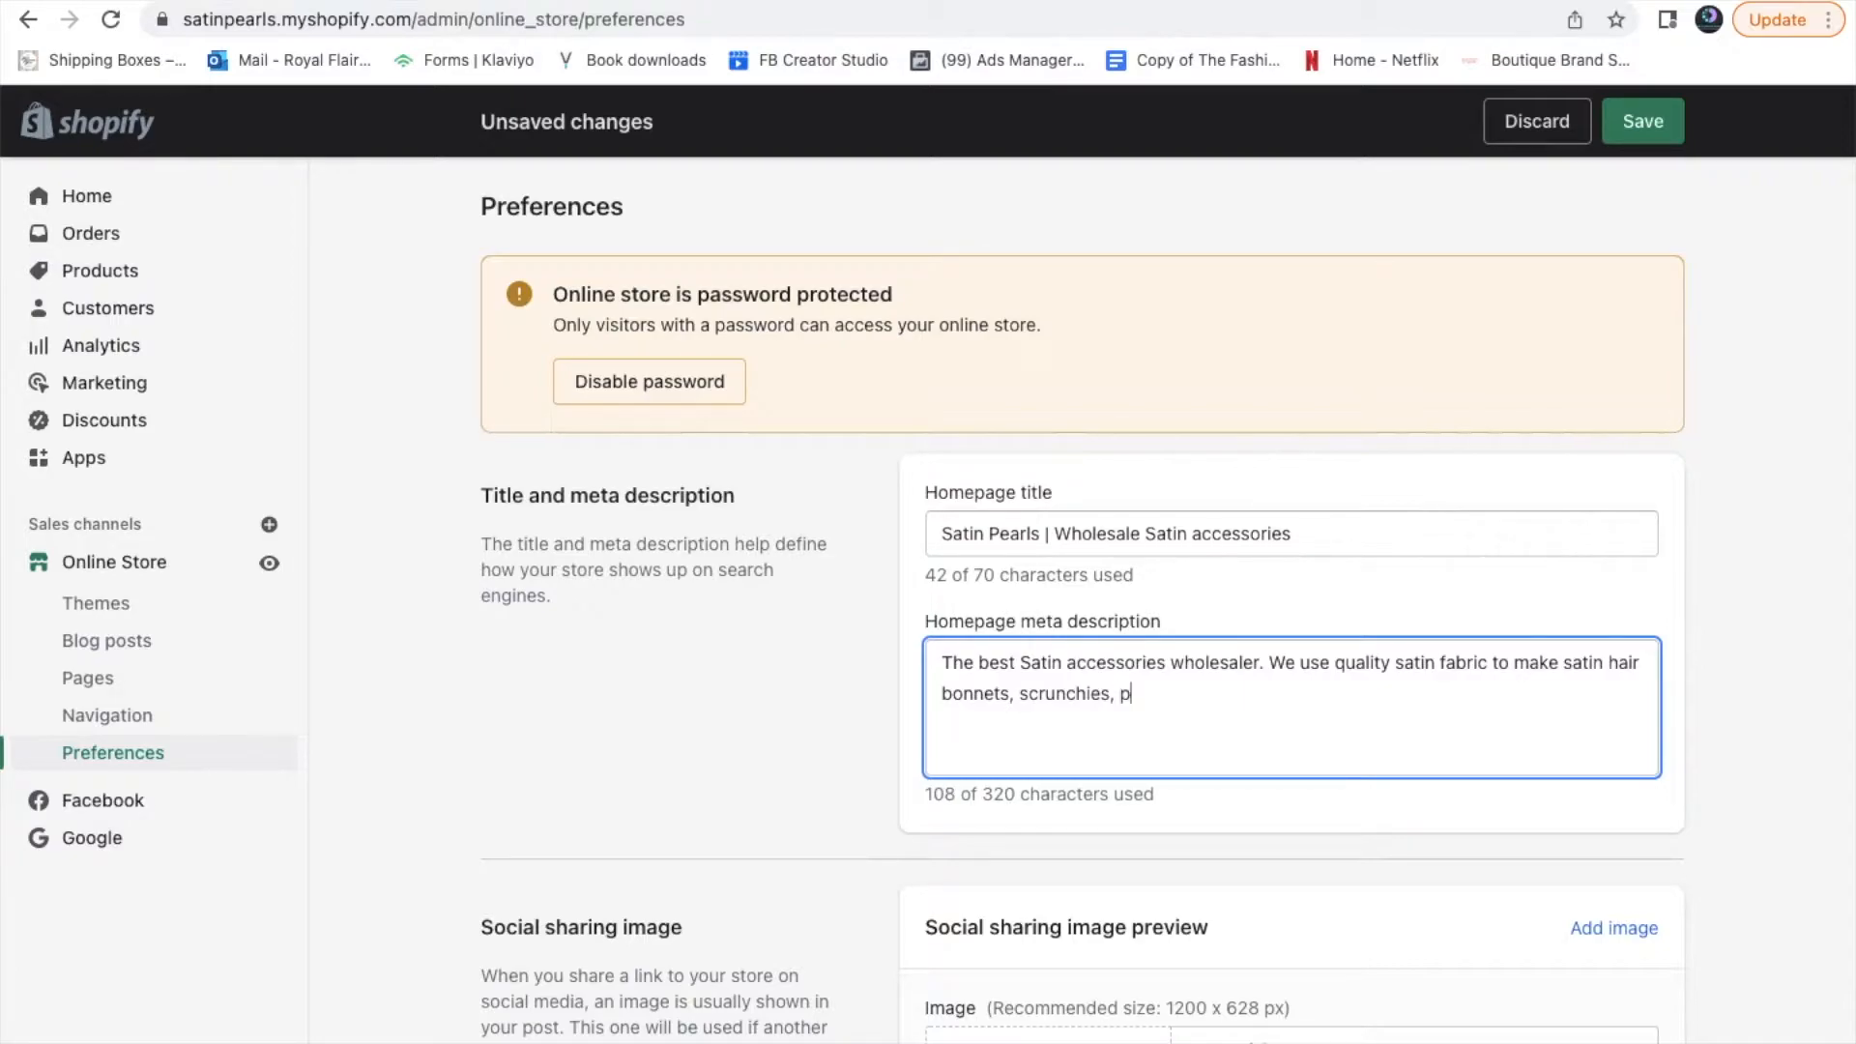
{"action": "type", "text": "illow cases"}
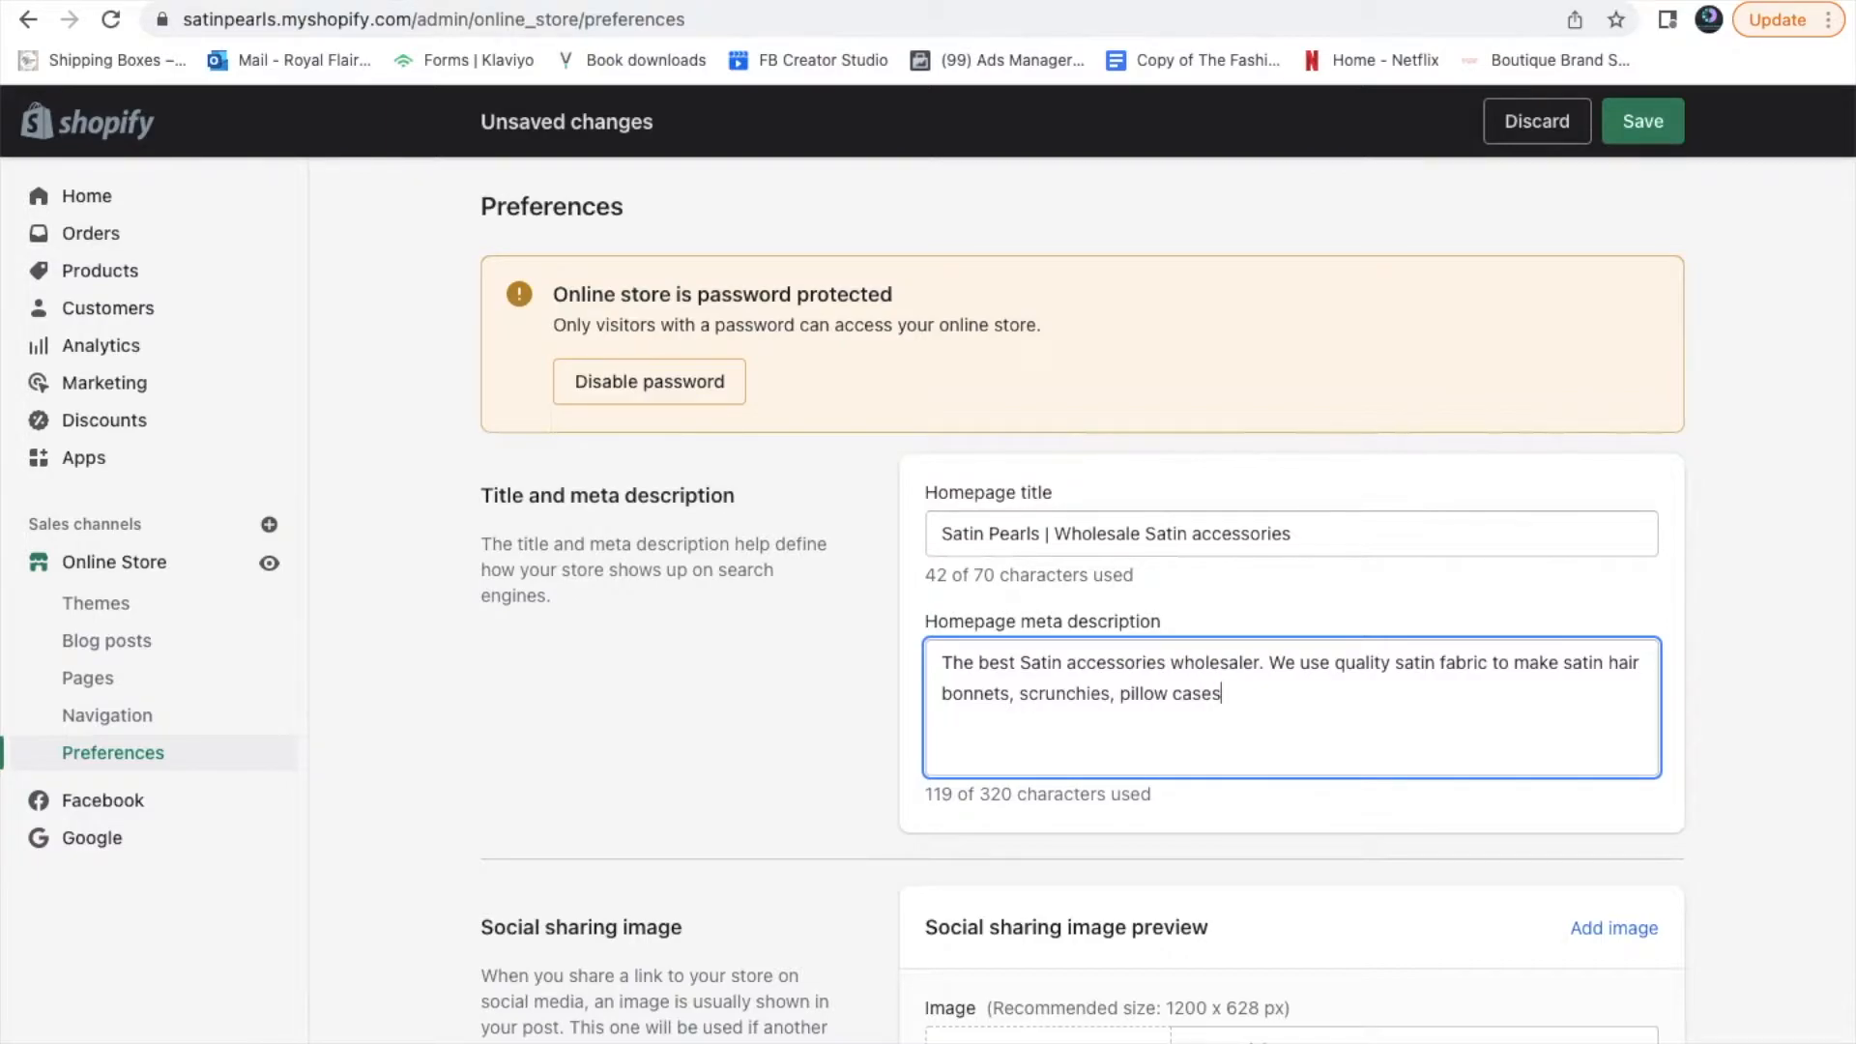
Replace the final product in the homepage meta description with "and pillow cases."
{"action": "key", "text": "BackSpace"}
{"action": "key", "text": "BackSpace"}
{"action": "key", "text": "BackSpace"}
{"action": "key", "text": "BackSpace"}
{"action": "key", "text": "BackSpace"}
{"action": "key", "text": "BackSpace"}
{"action": "key", "text": "BackSpace"}
{"action": "key", "text": "BackSpace"}
{"action": "key", "text": "BackSpace"}
{"action": "key", "text": "BackSpace"}
{"action": "key", "text": "BackSpace"}
{"action": "key", "text": "BackSpace"}
{"action": "key", "text": "BackSpace"}
{"action": "key", "text": "BackSpace"}
{"action": "type", "text": "and pillow cases."}
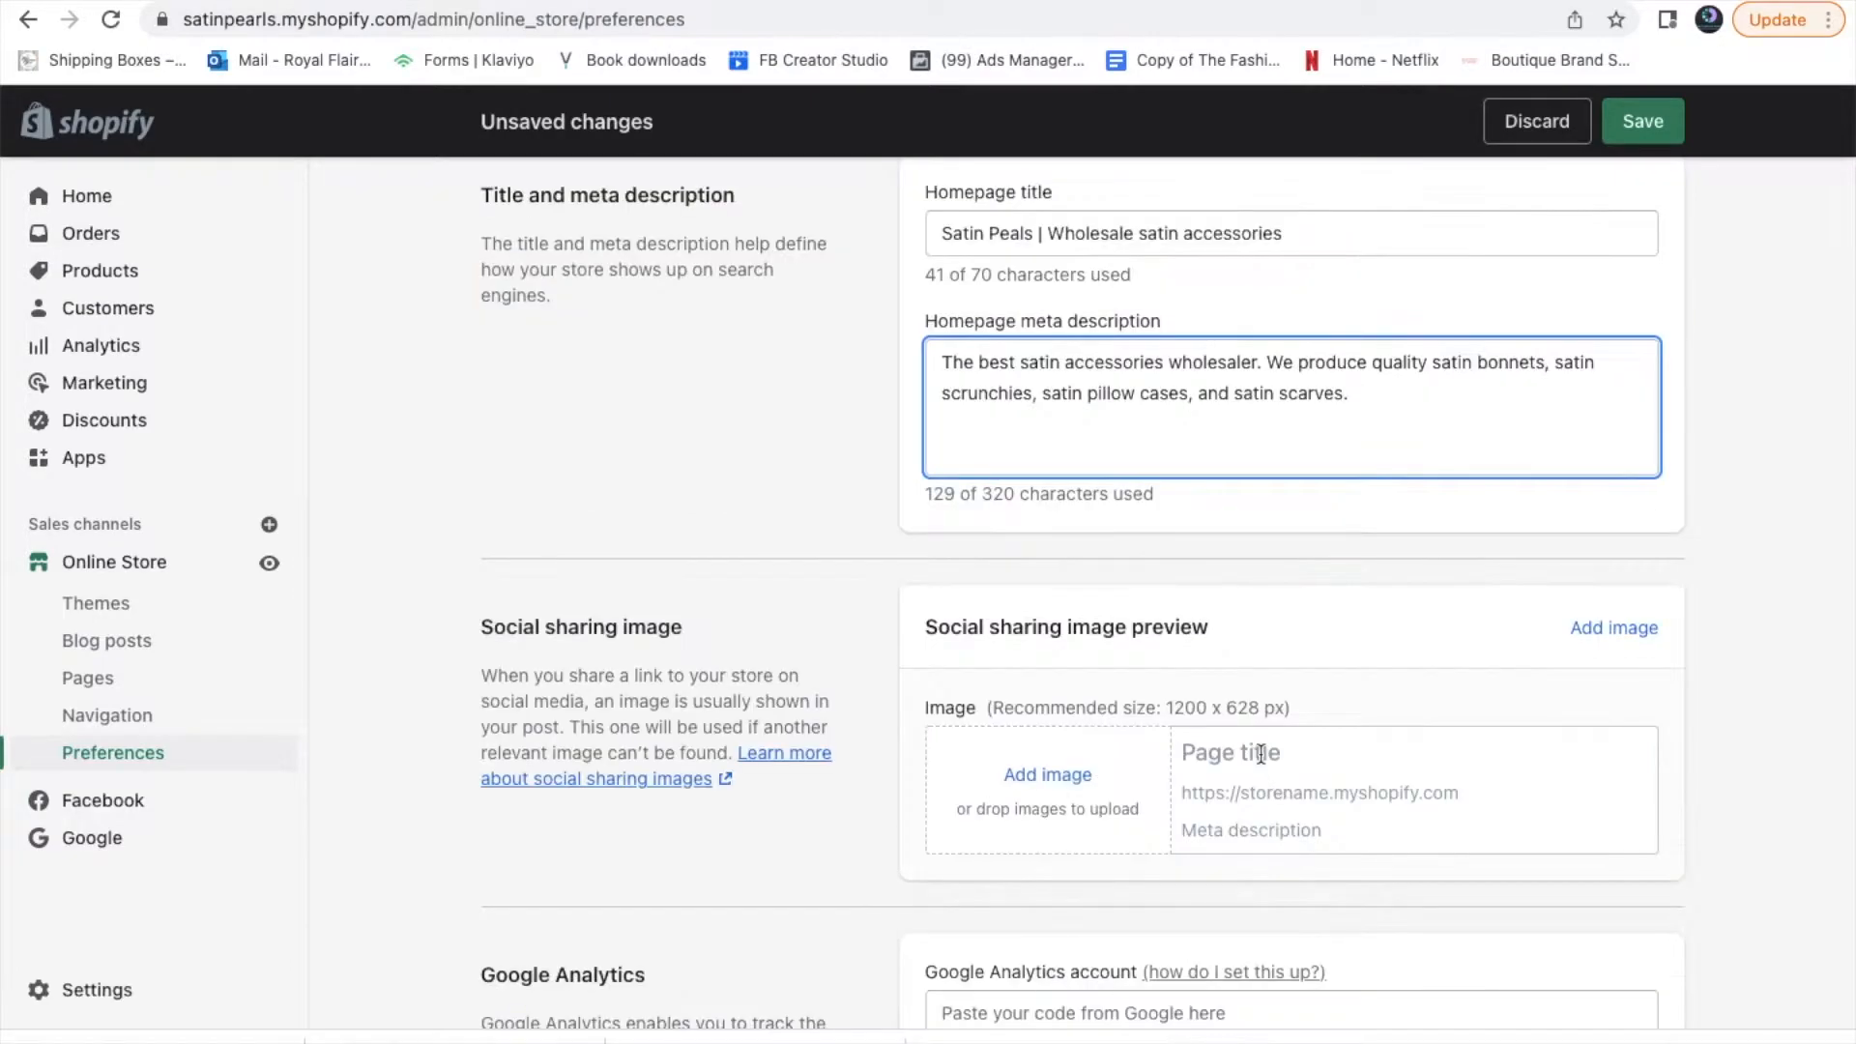
Add the pink SP logo PNG, the thumbnail_D7F103BA file in Downloads, as the social sharing image
{"action": "left_click", "coordinate": [1261, 756]}
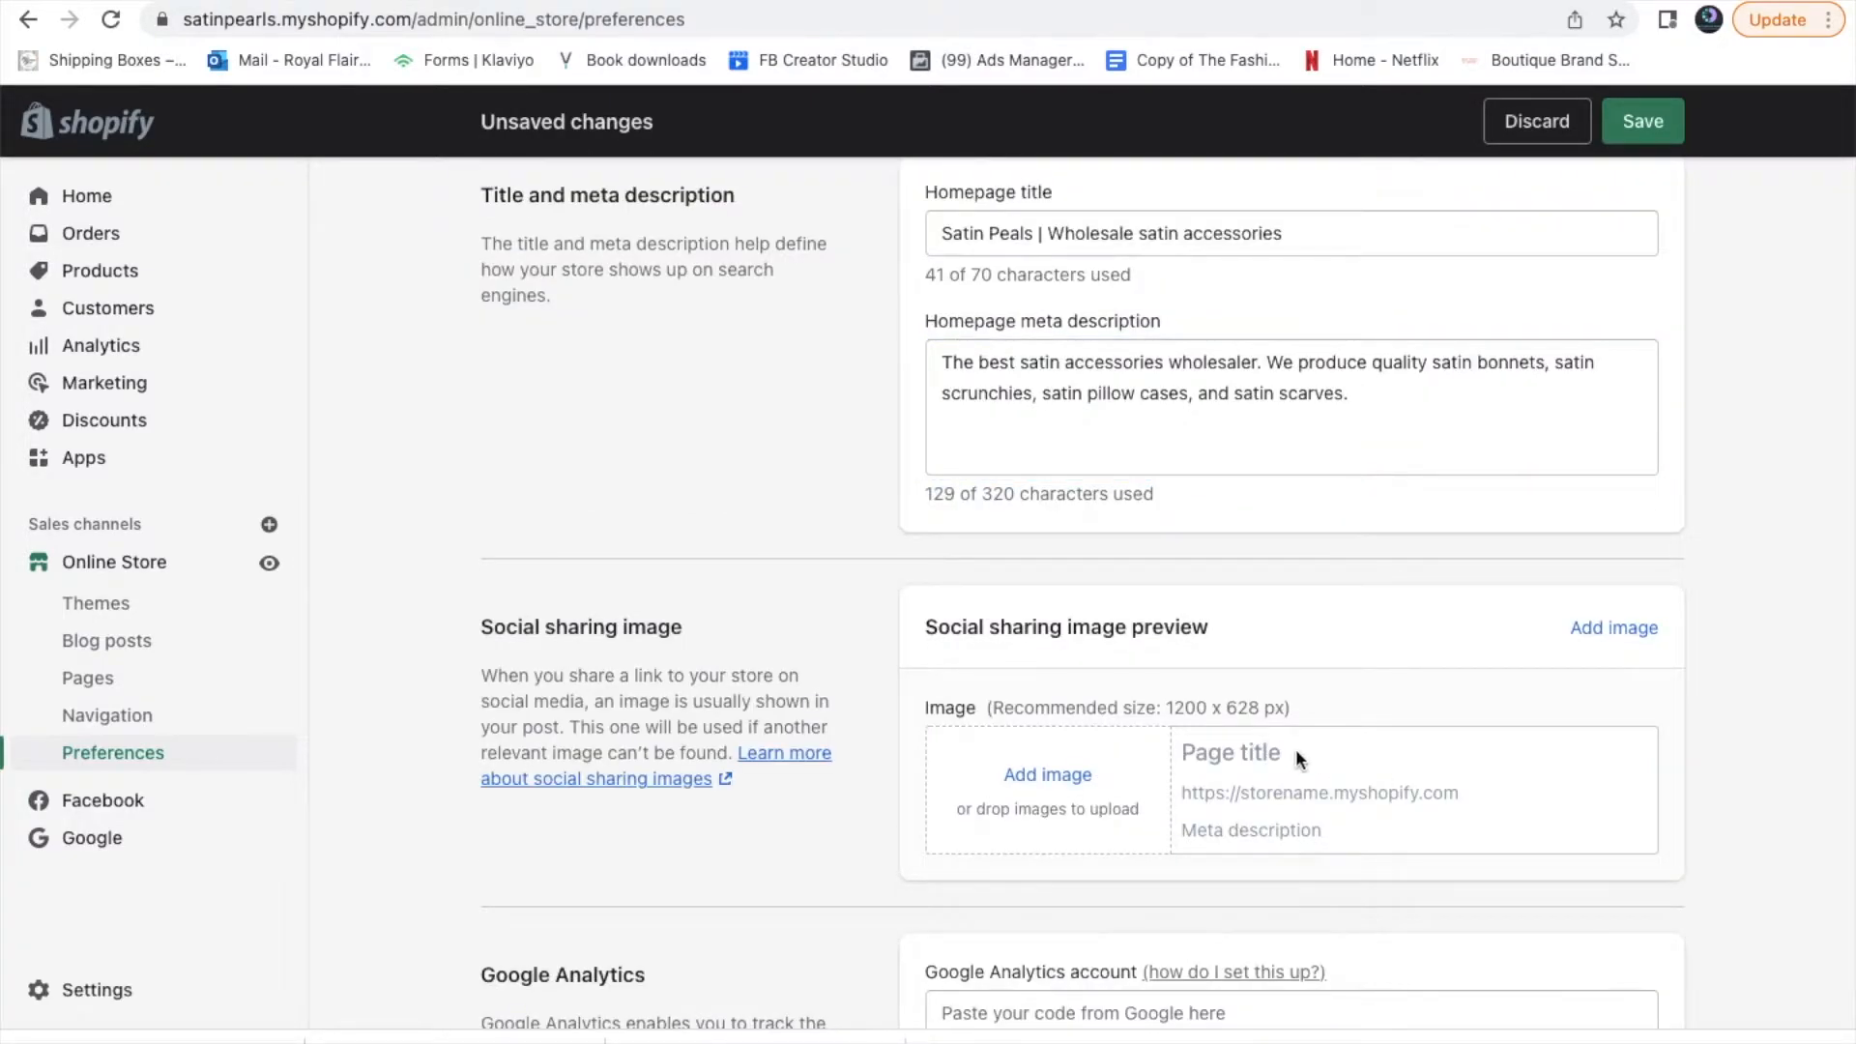
{"action": "left_click", "coordinate": [1081, 791]}
{"action": "scroll", "coordinate": [1053, 623], "scroll_direction": "down", "scroll_amount": 5}
{"action": "scroll", "coordinate": [1054, 627], "scroll_direction": "down", "scroll_amount": 15}
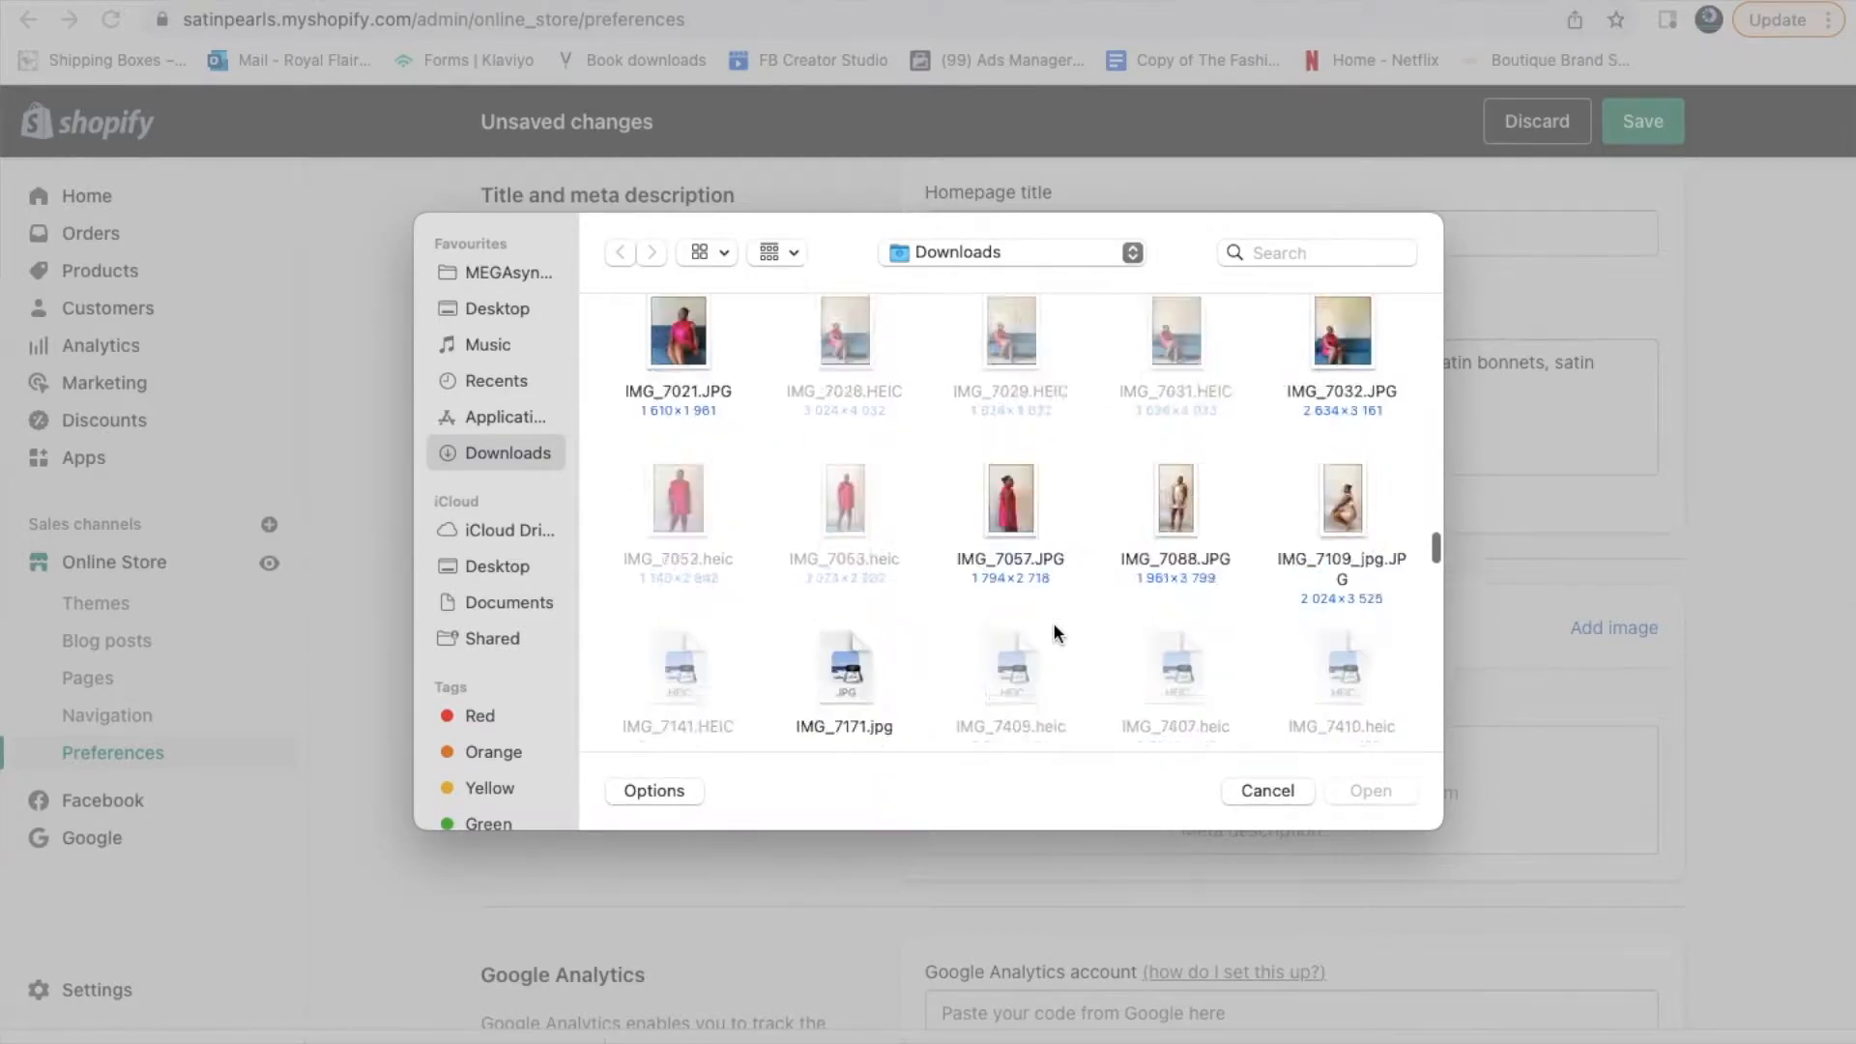
{"action": "scroll", "coordinate": [1053, 632], "scroll_direction": "down", "scroll_amount": 15}
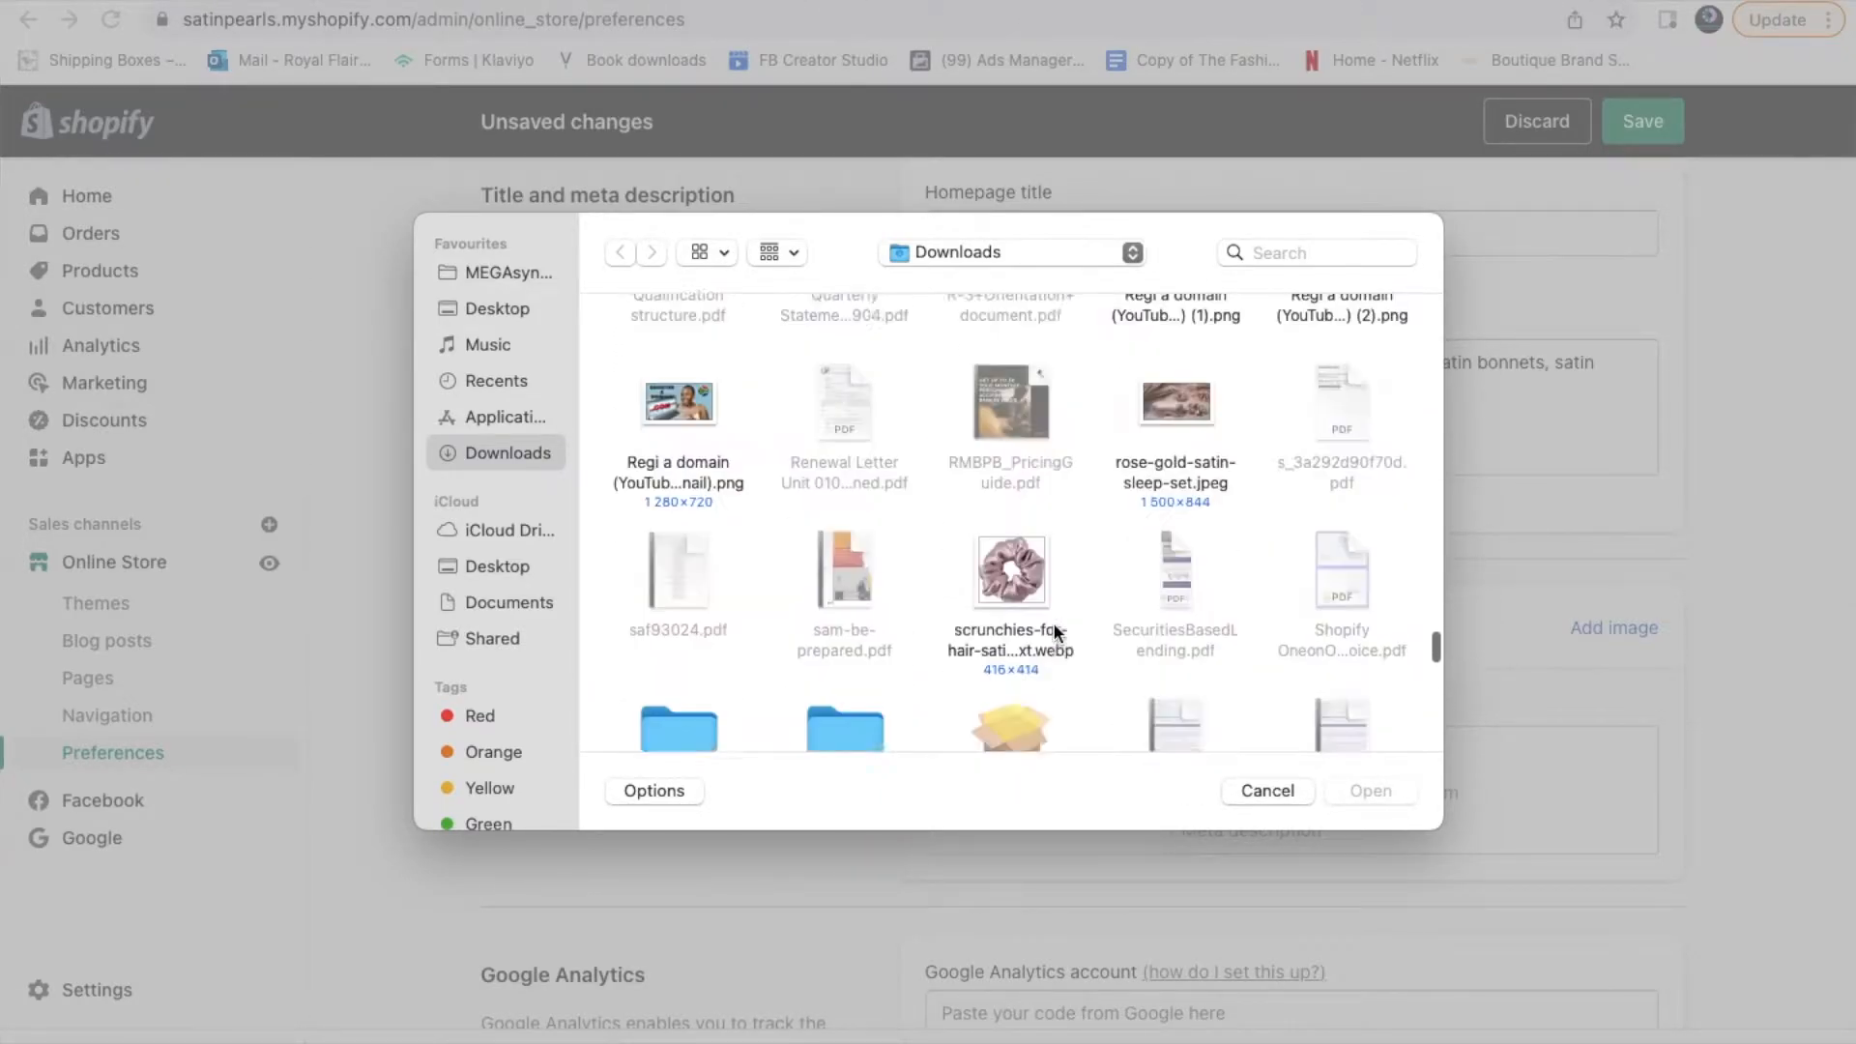
{"action": "scroll", "coordinate": [1052, 632], "scroll_direction": "down", "scroll_amount": 10}
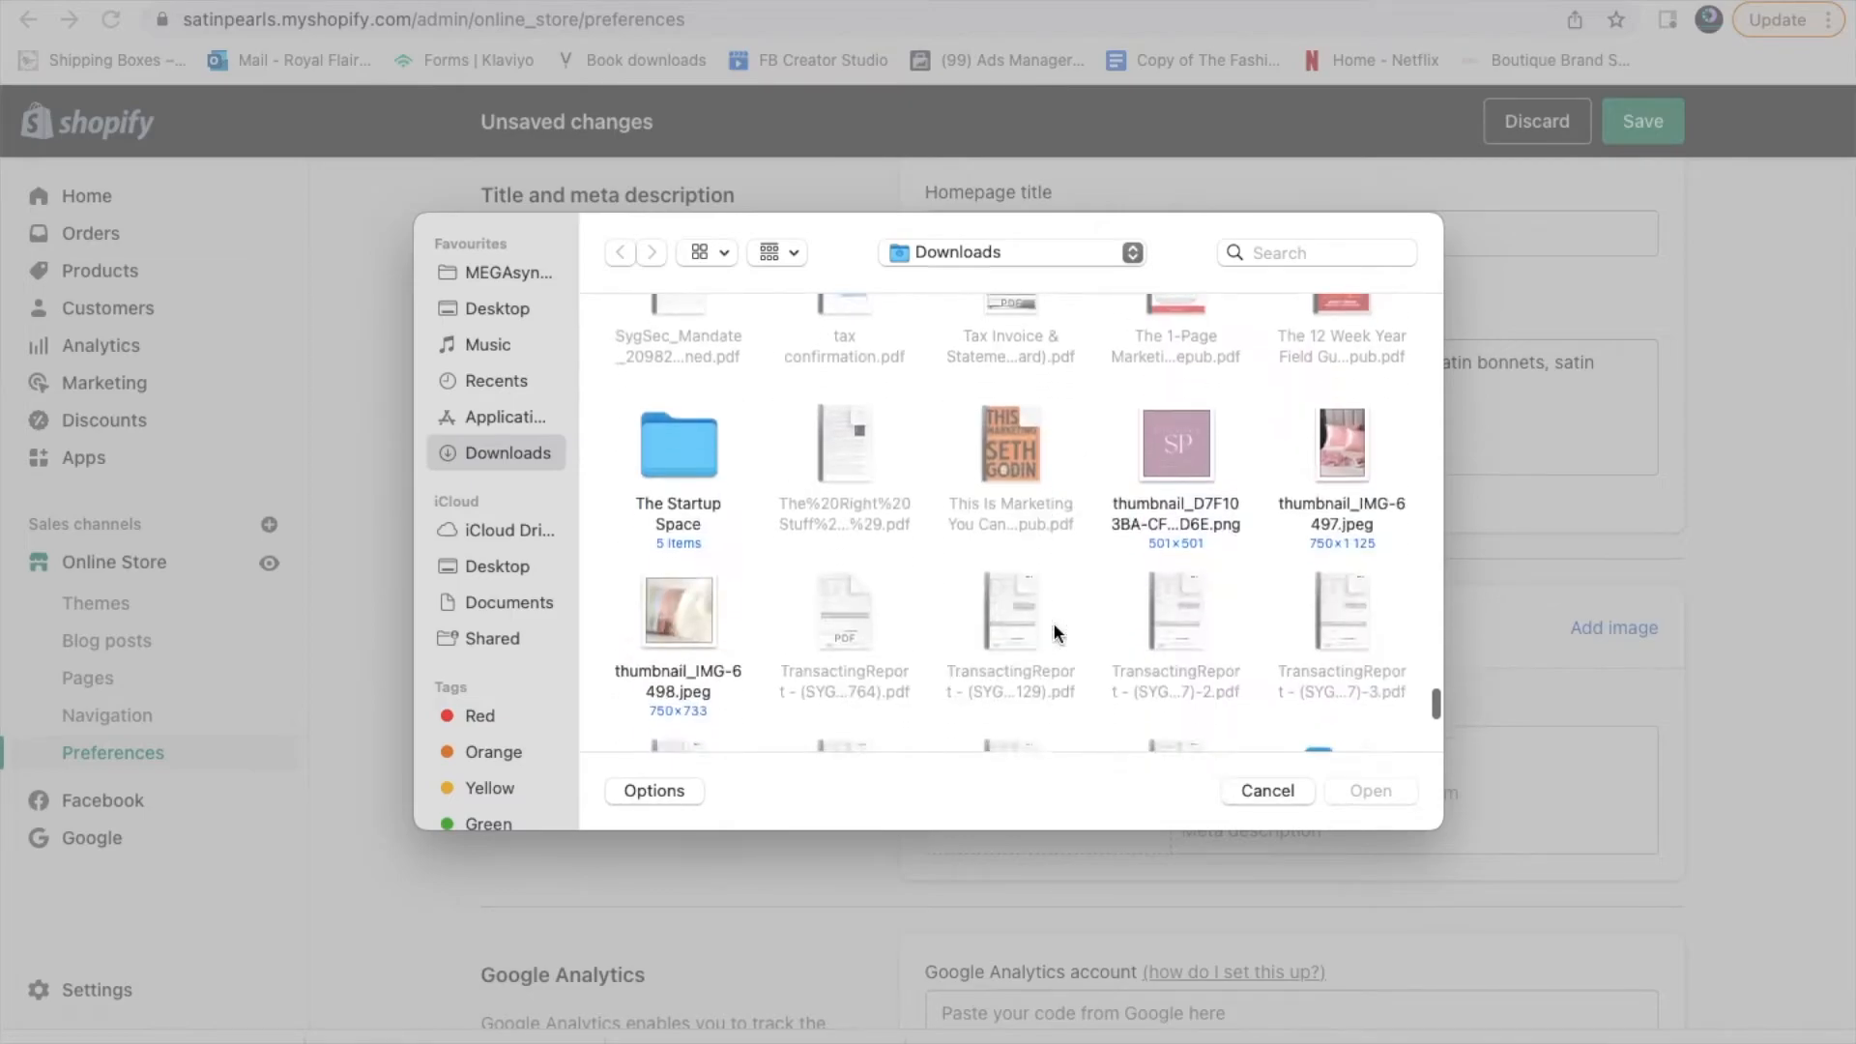
{"action": "left_click", "coordinate": [1179, 454]}
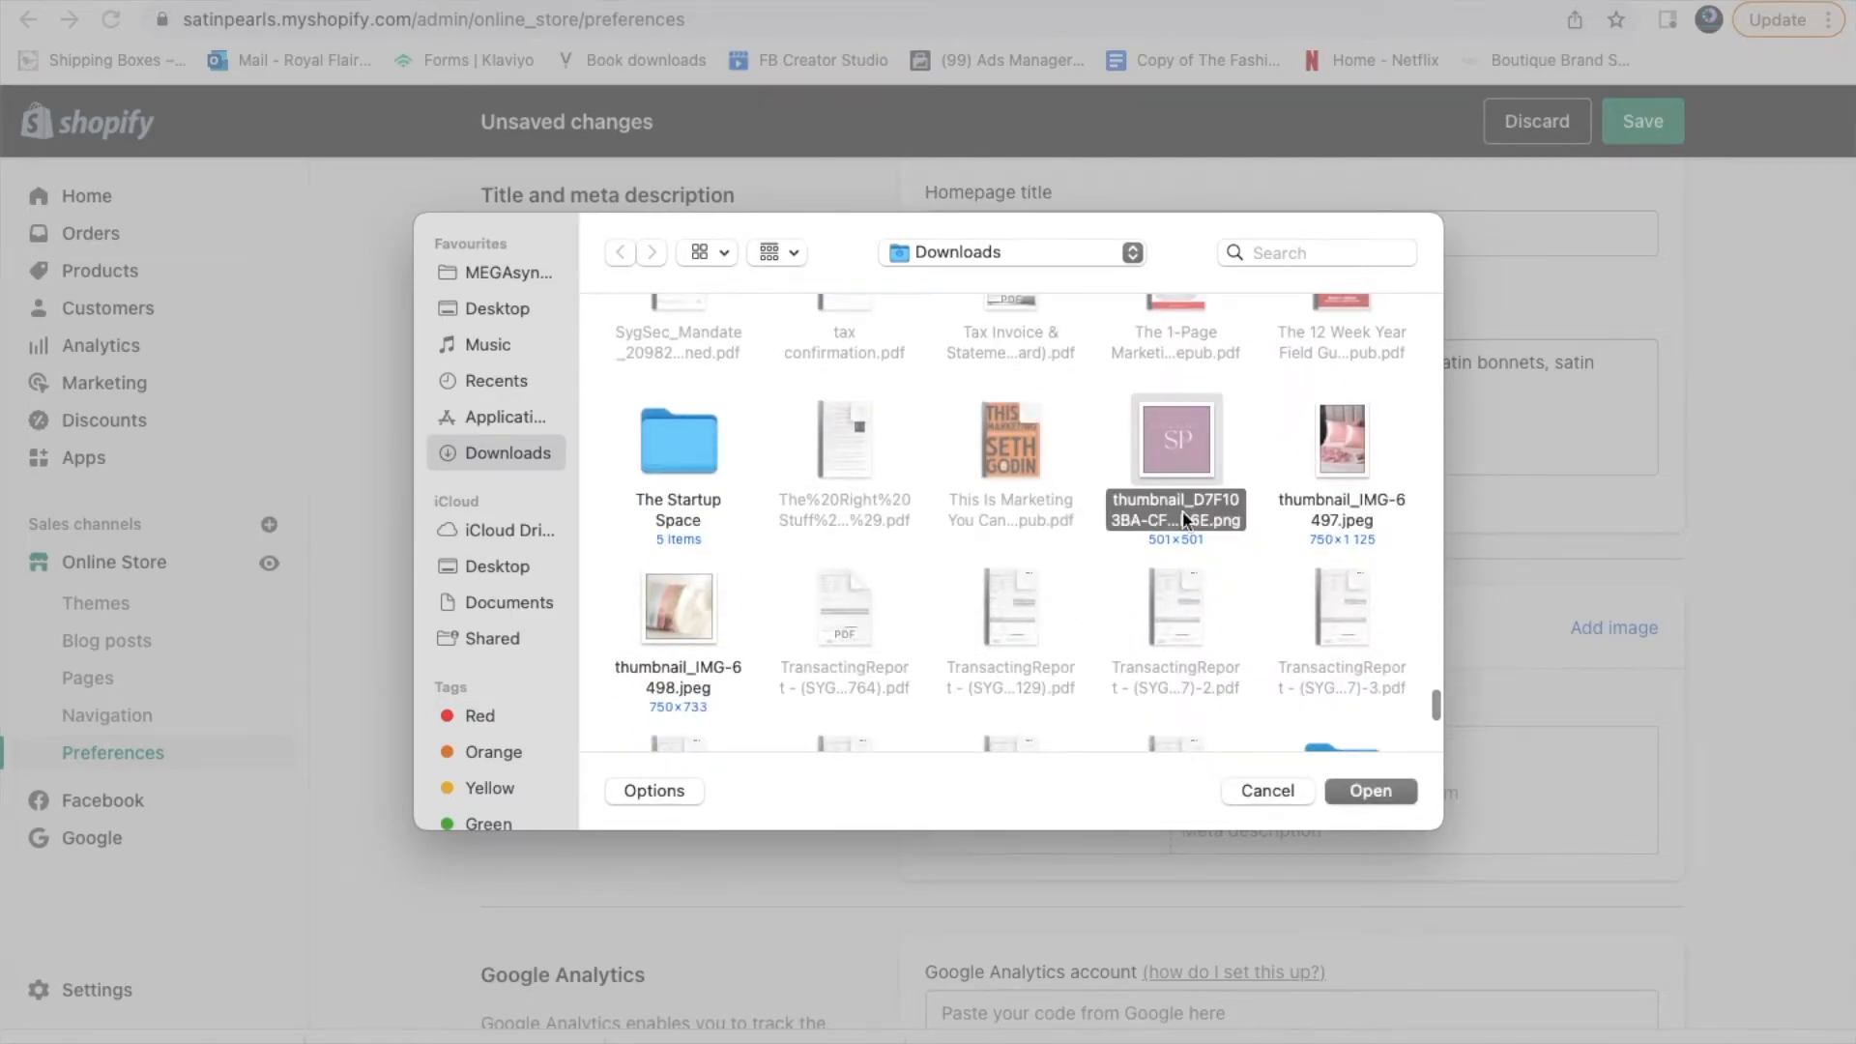
{"action": "left_click", "coordinate": [1369, 791]}
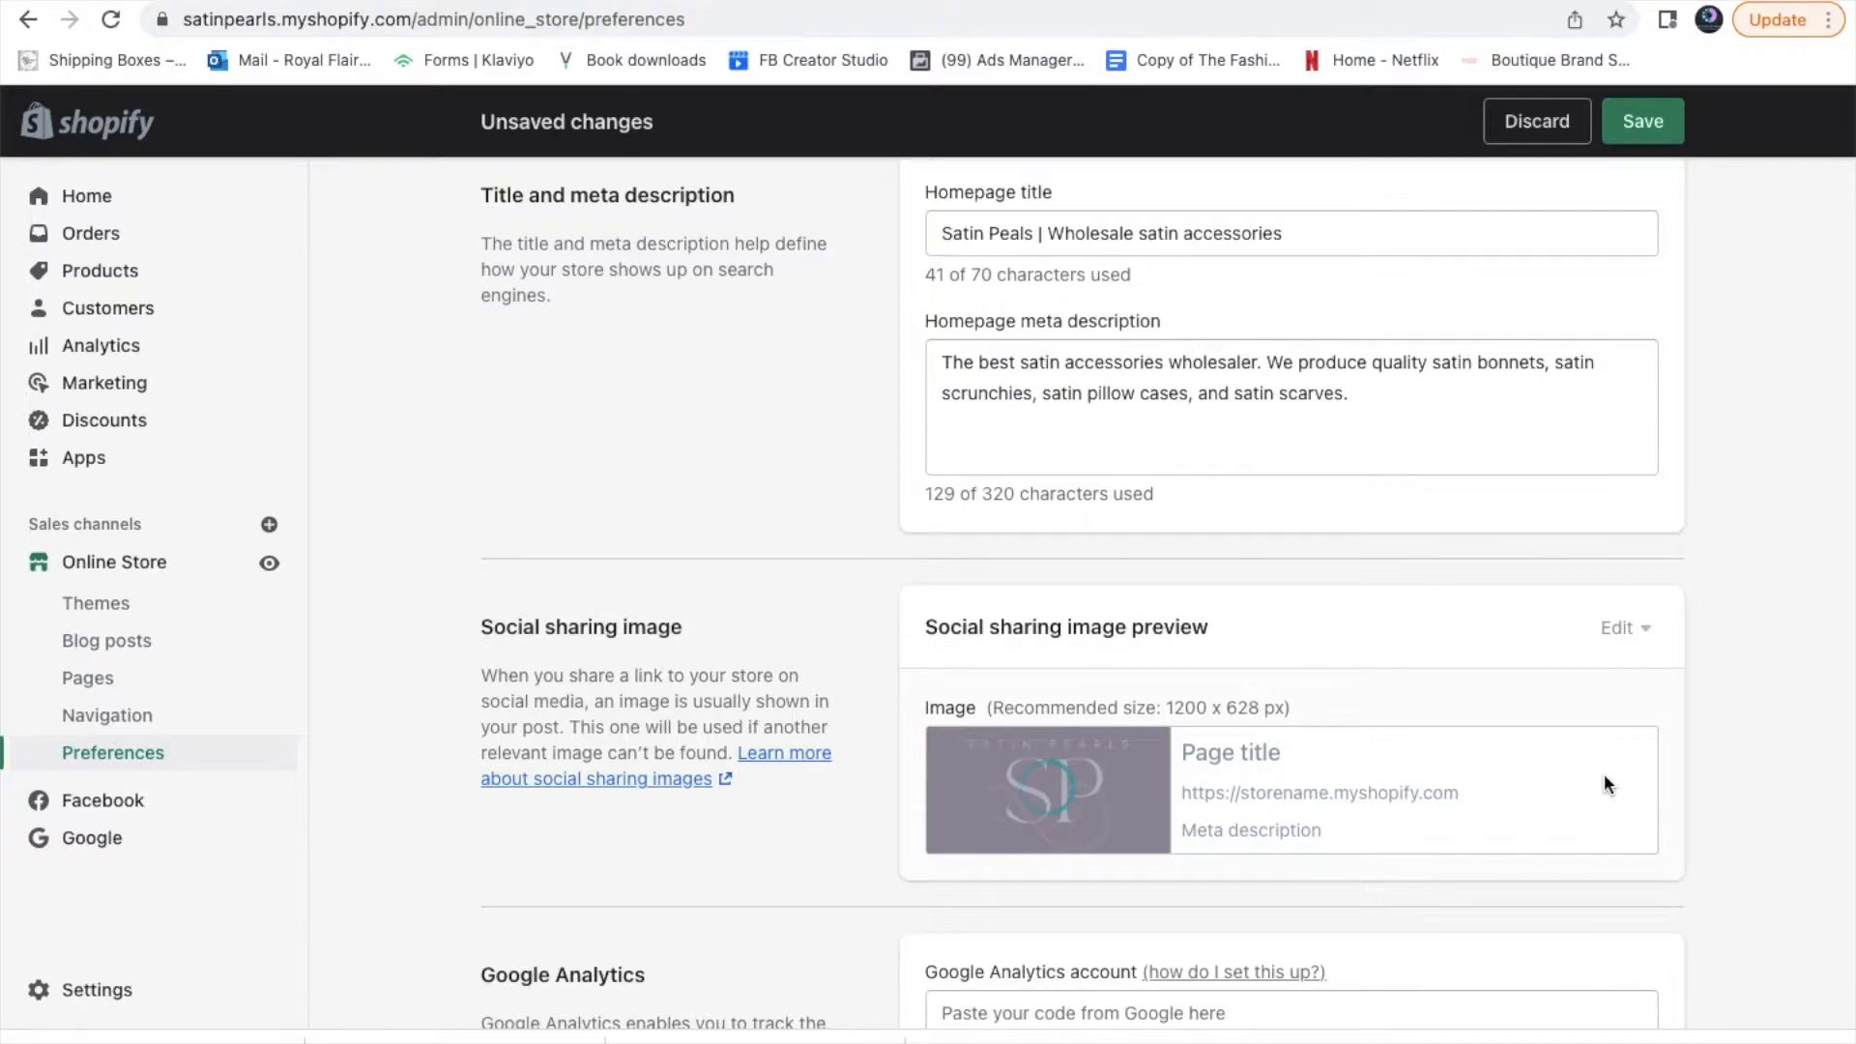
Review the social sharing preview and the Google Analytics, Facebook Pixel, customer privacy, password and spam protection settings
{"action": "scroll", "coordinate": [1605, 781], "scroll_direction": "down", "scroll_amount": 3}
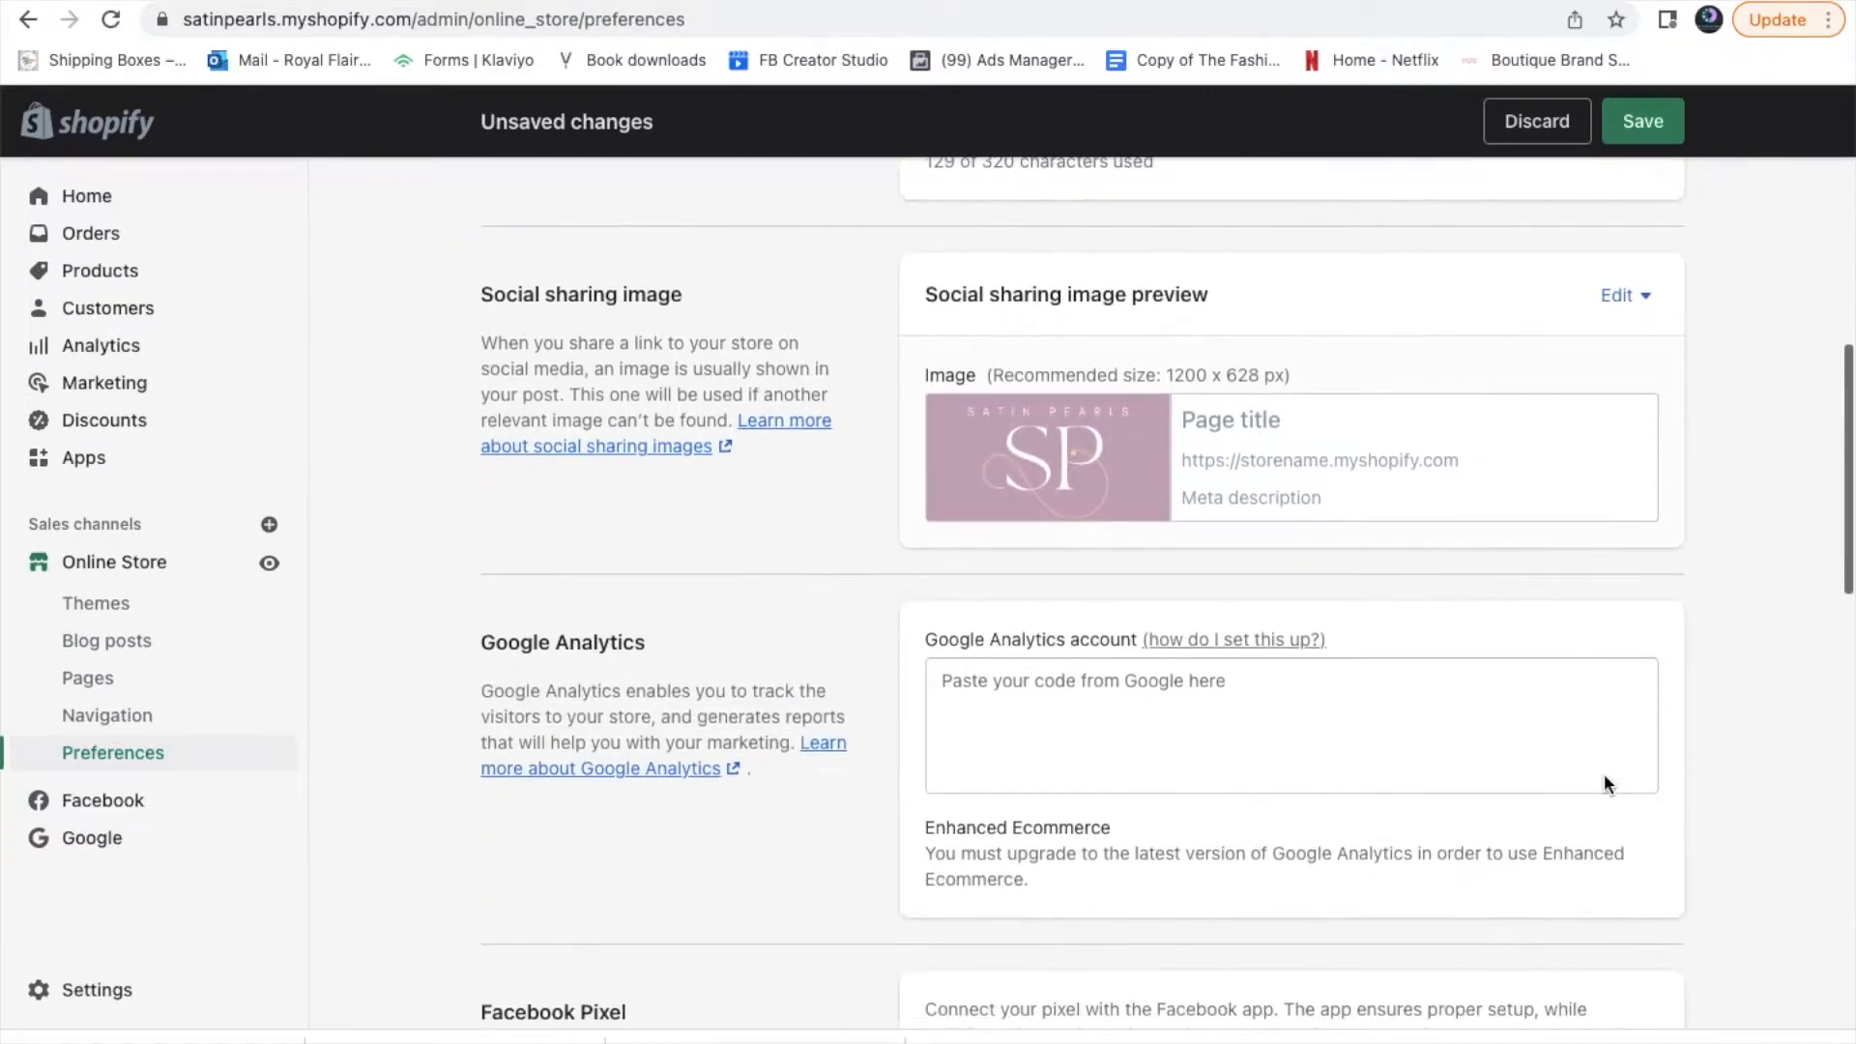
{"action": "scroll", "coordinate": [1605, 777], "scroll_direction": "up", "scroll_amount": 2}
{"action": "scroll", "coordinate": [1605, 777], "scroll_direction": "down", "scroll_amount": 5}
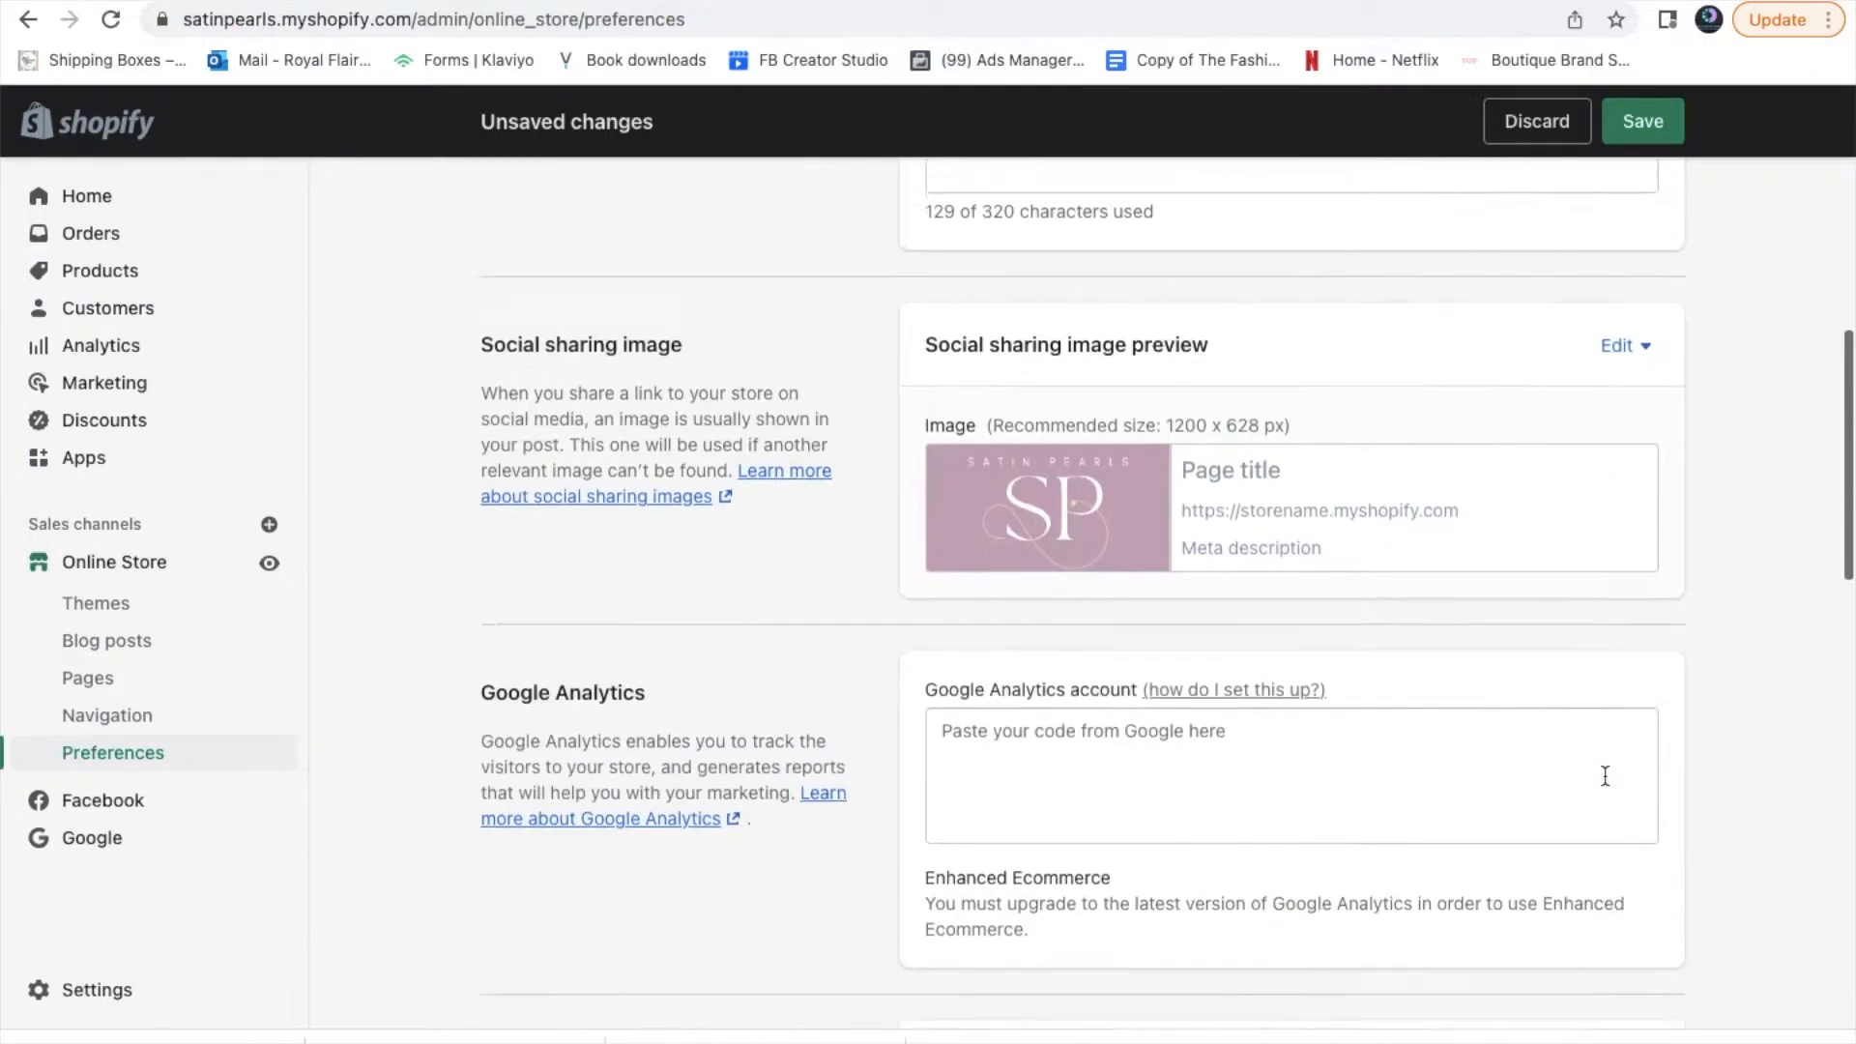
{"action": "scroll", "coordinate": [1604, 781], "scroll_direction": "up", "scroll_amount": 5}
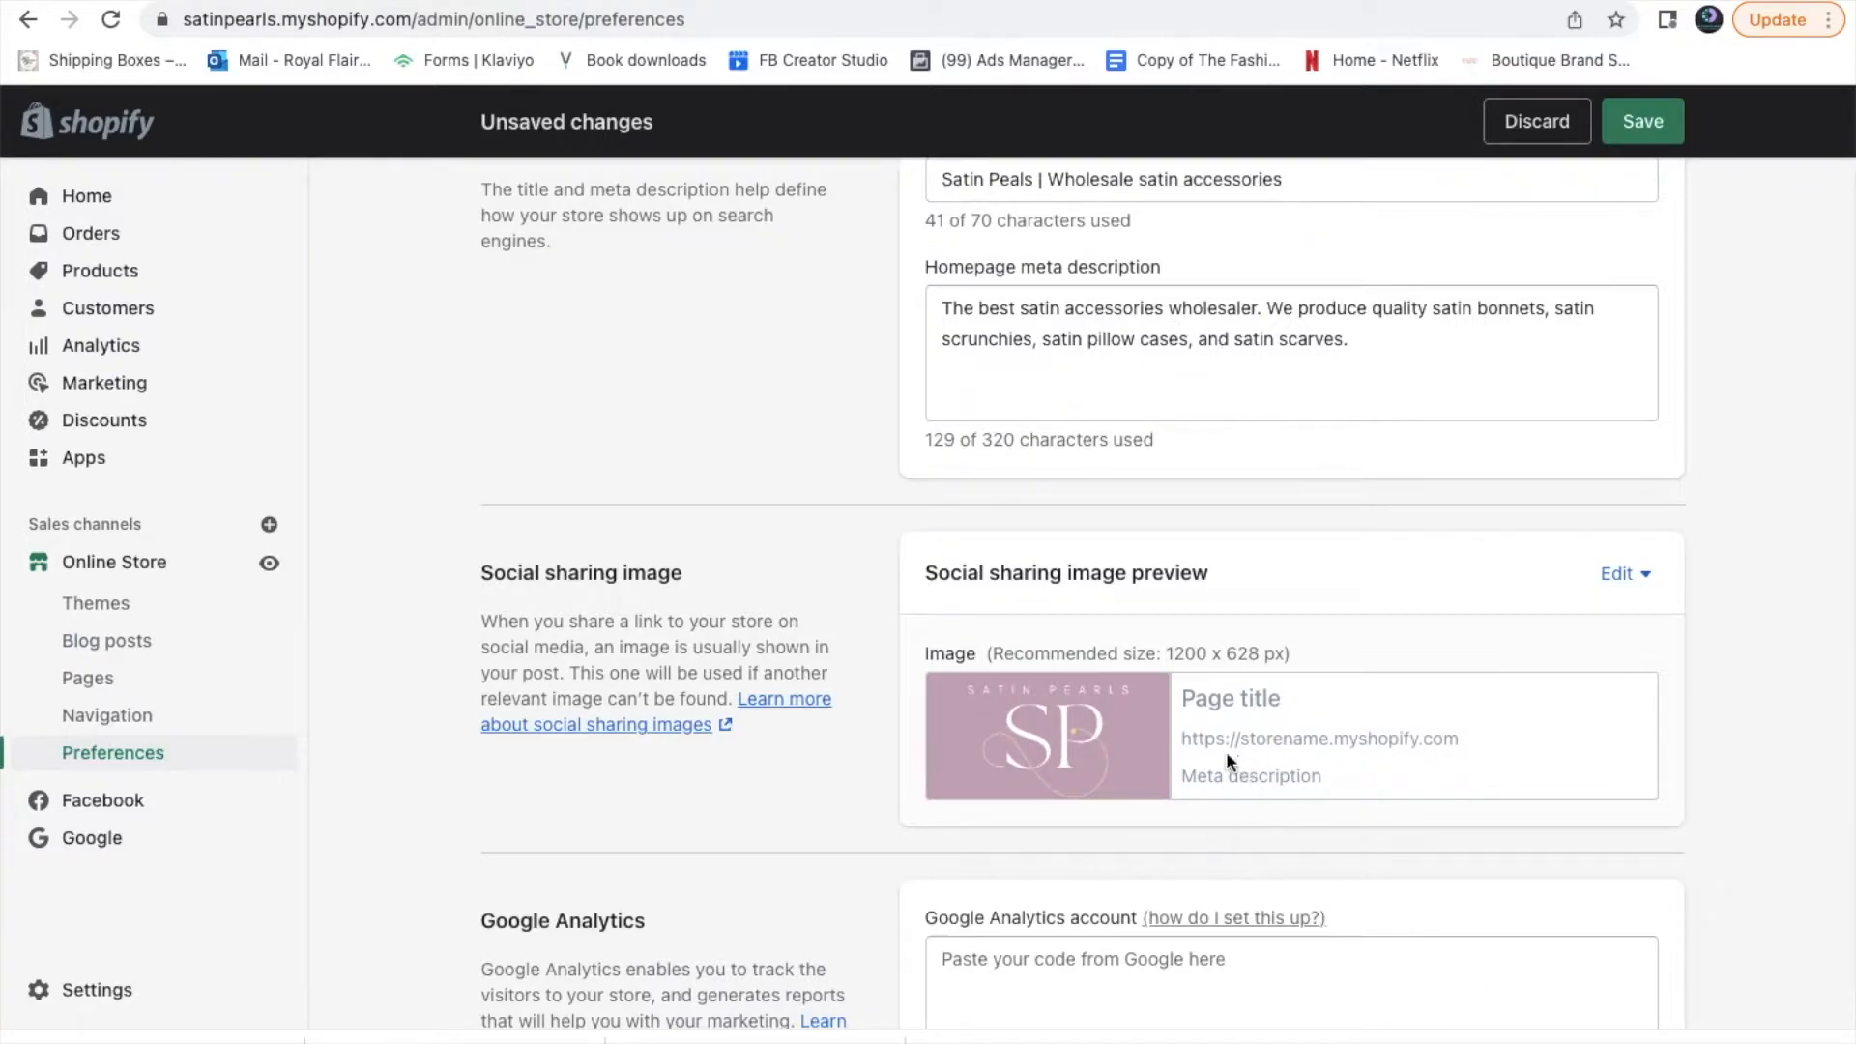
{"action": "scroll", "coordinate": [1450, 804], "scroll_direction": "down", "scroll_amount": 4}
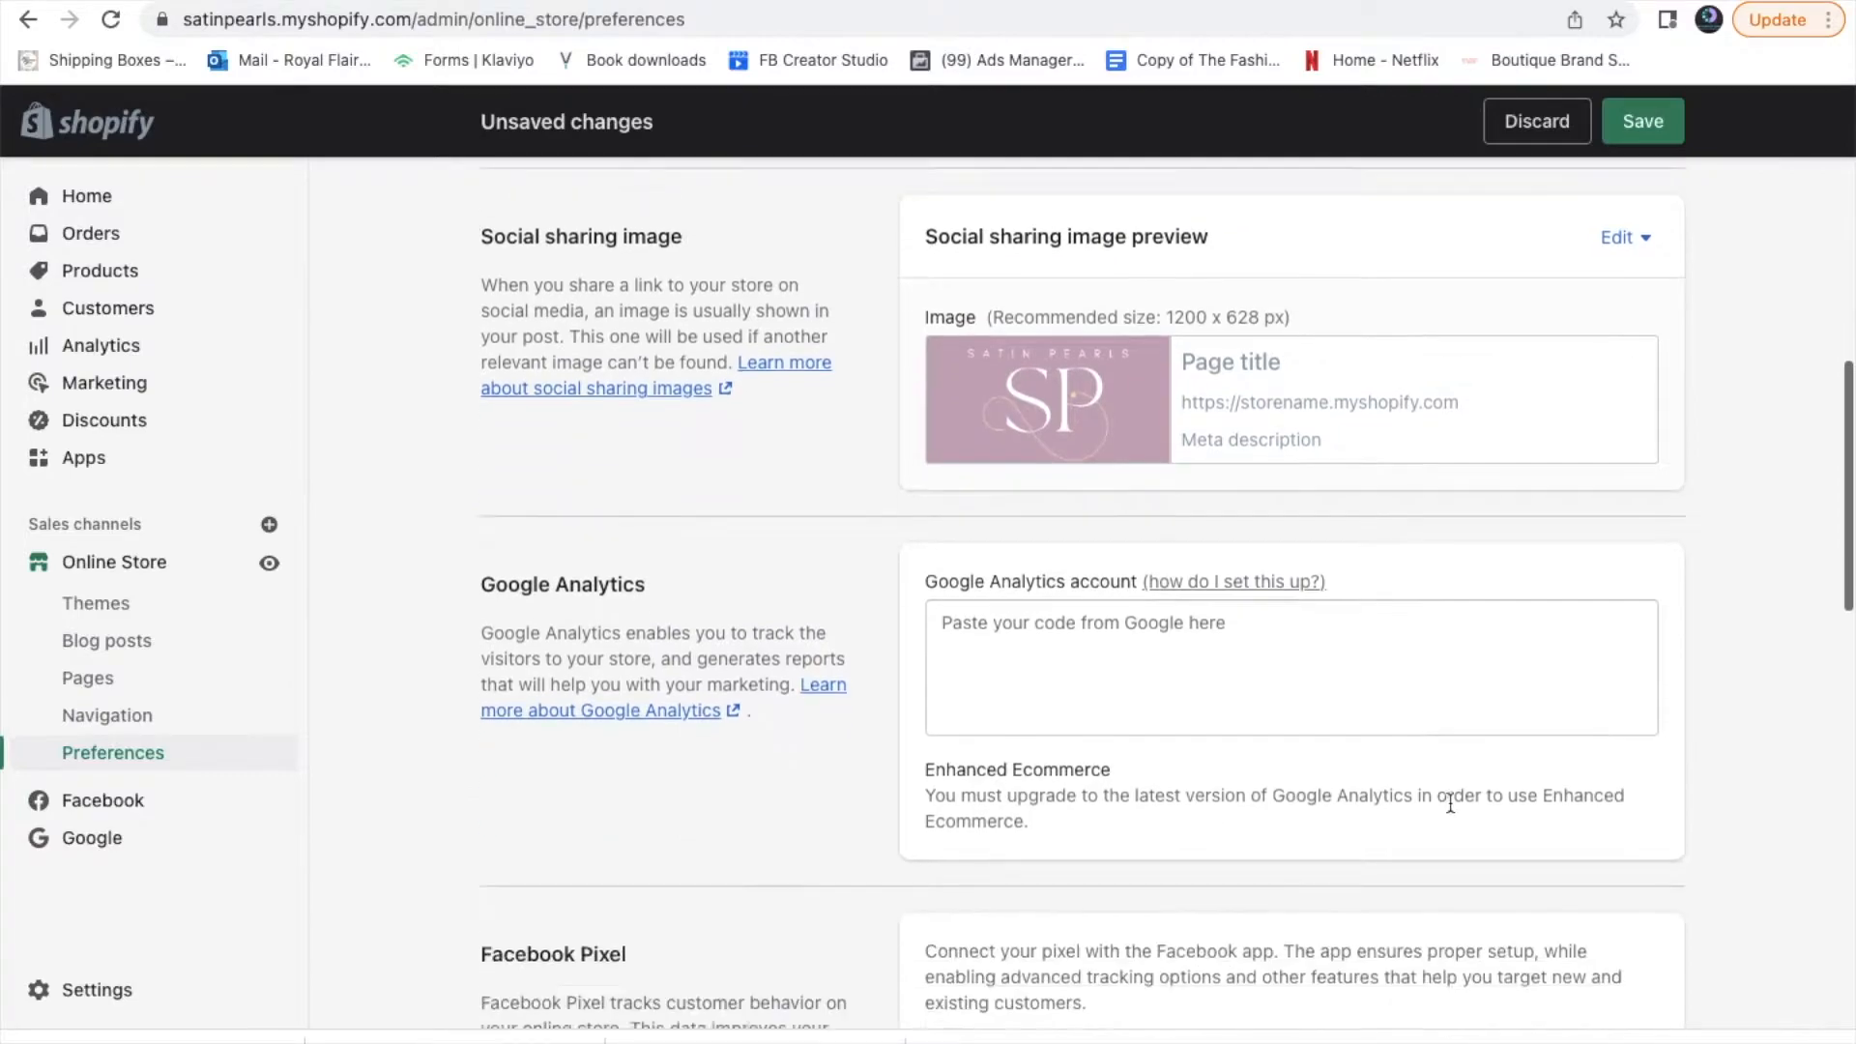
{"action": "scroll", "coordinate": [1448, 800], "scroll_direction": "down", "scroll_amount": 1}
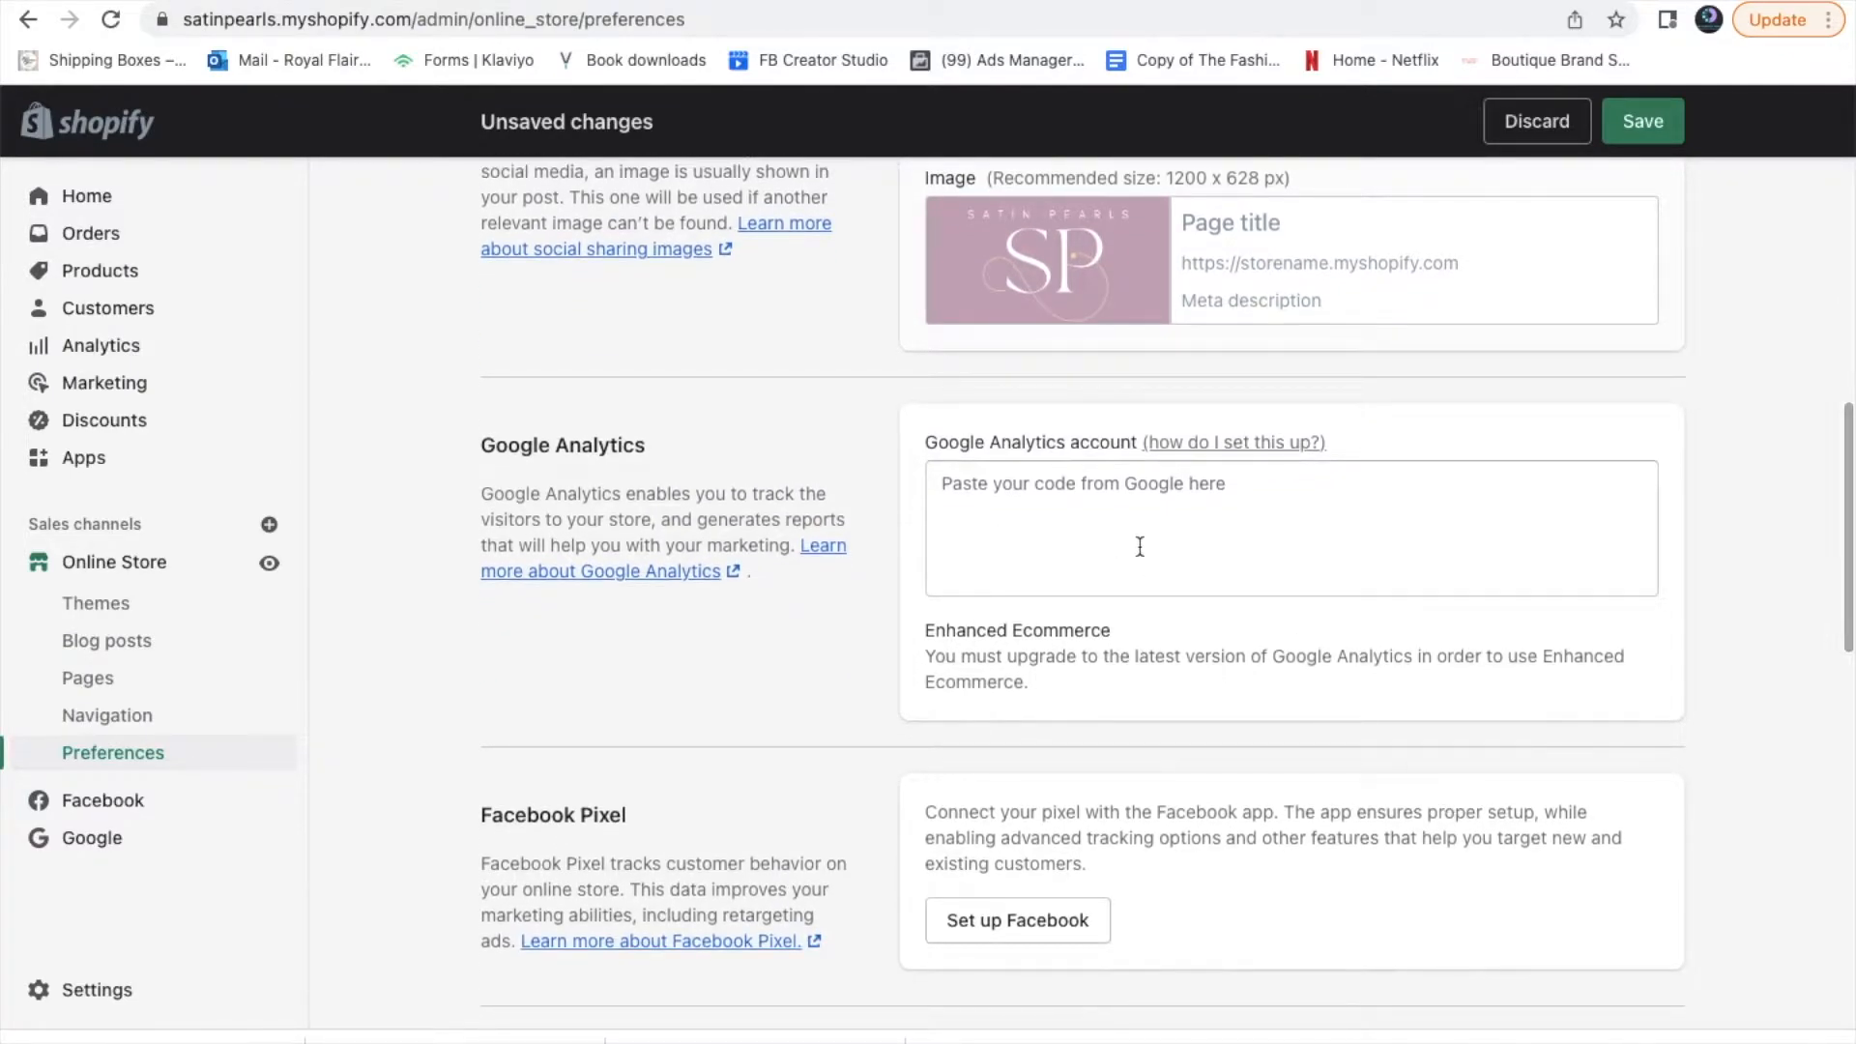
{"action": "scroll", "coordinate": [1339, 783], "scroll_direction": "down", "scroll_amount": 2}
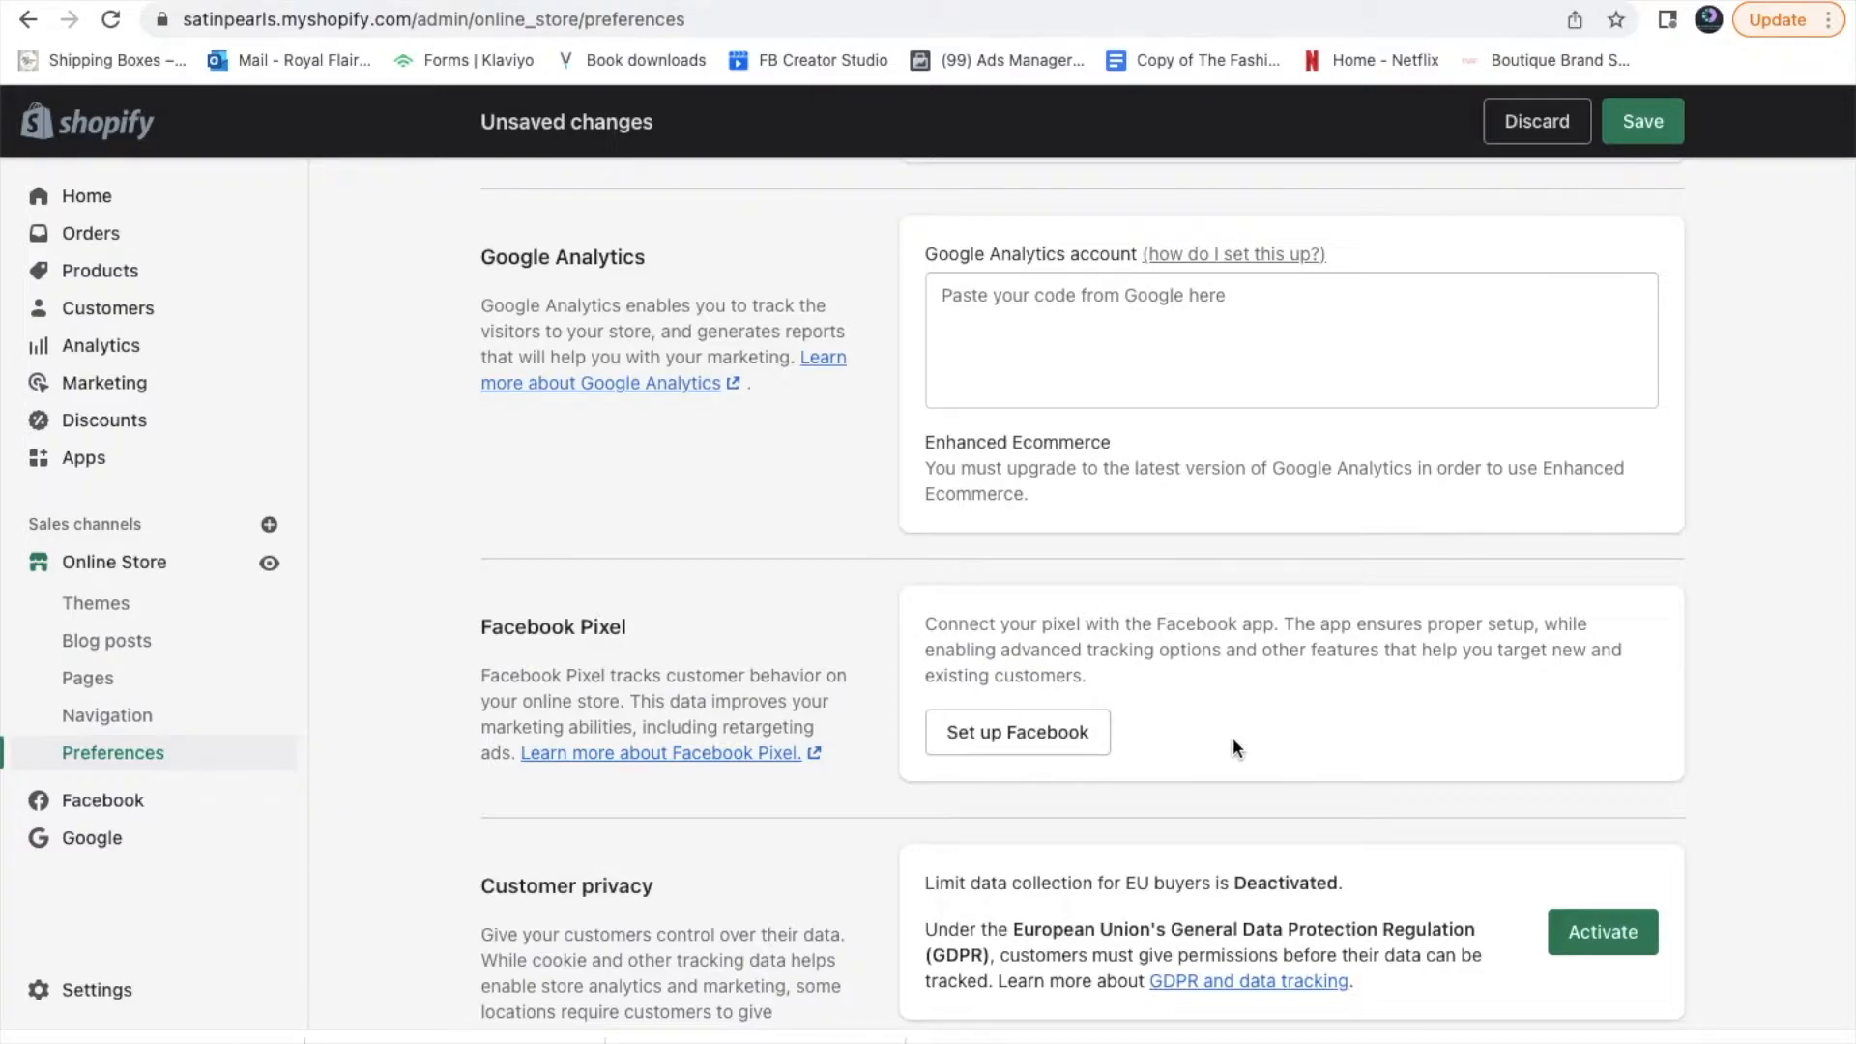
{"action": "scroll", "coordinate": [1233, 737], "scroll_direction": "down", "scroll_amount": 4}
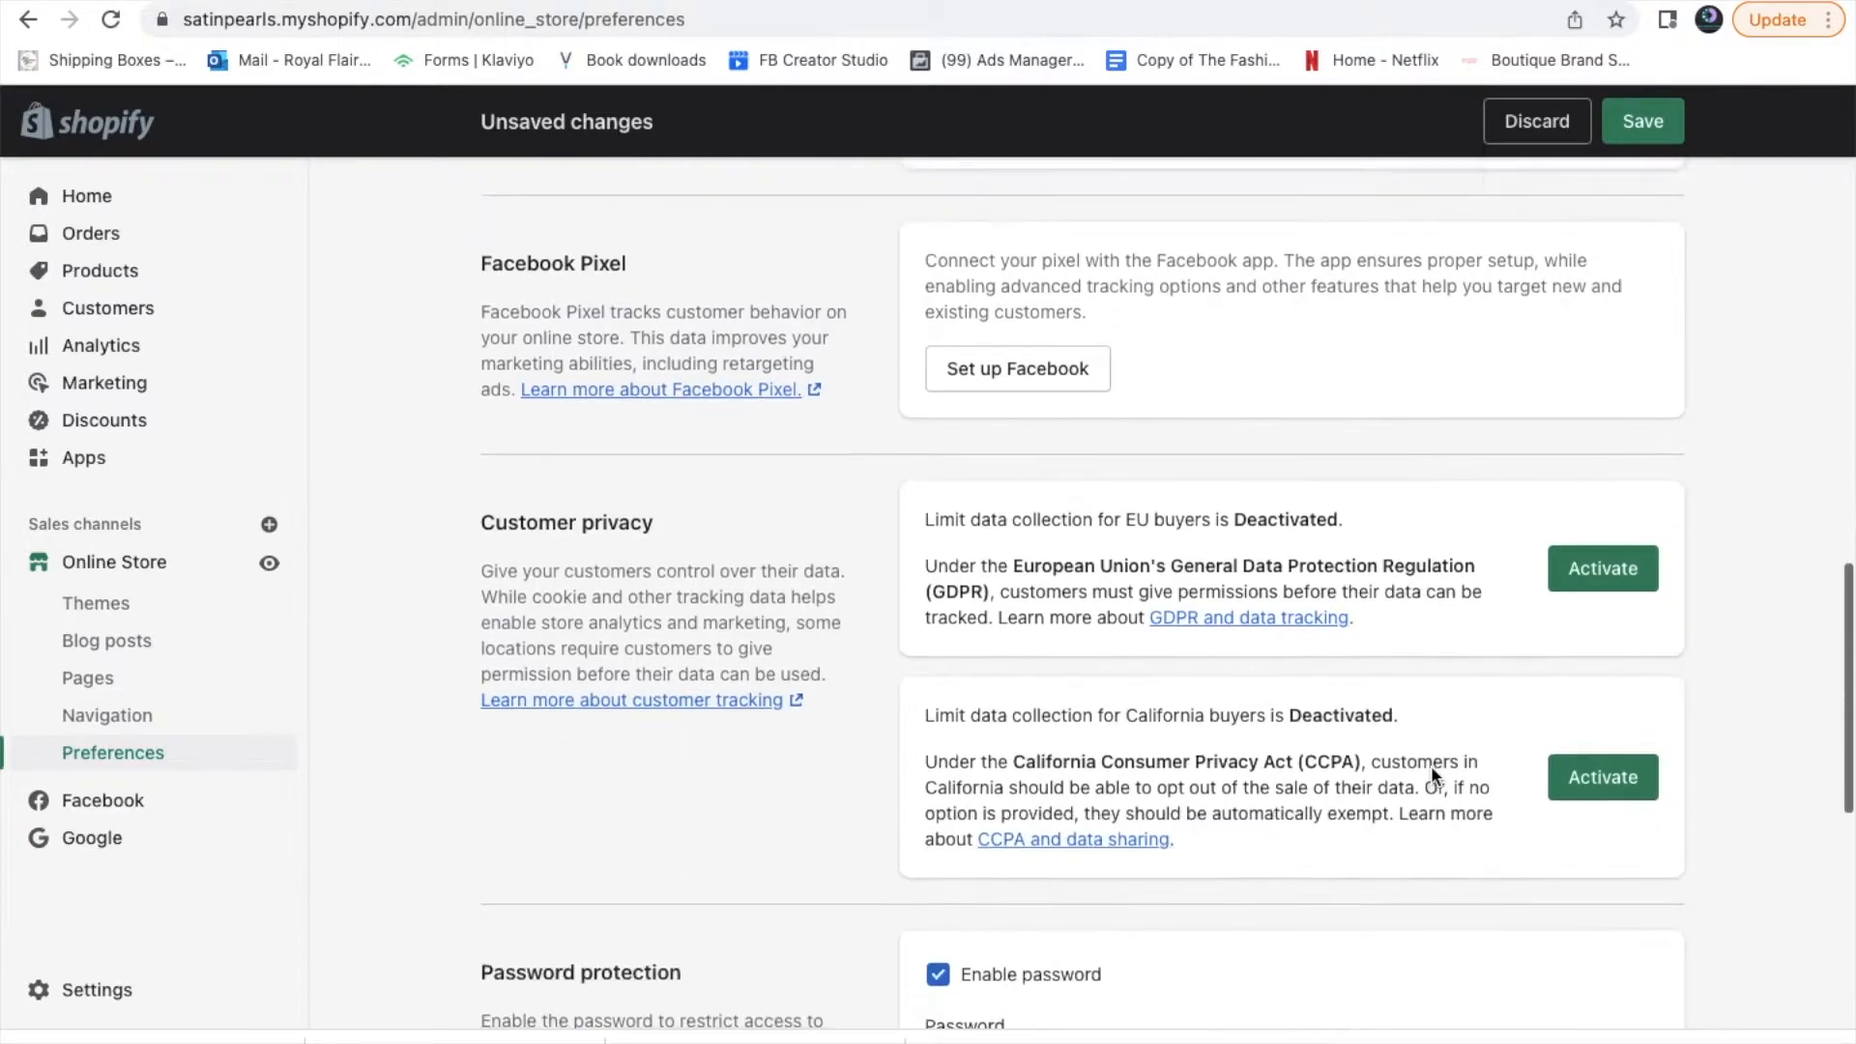
{"action": "scroll", "coordinate": [1431, 766], "scroll_direction": "down", "scroll_amount": 8}
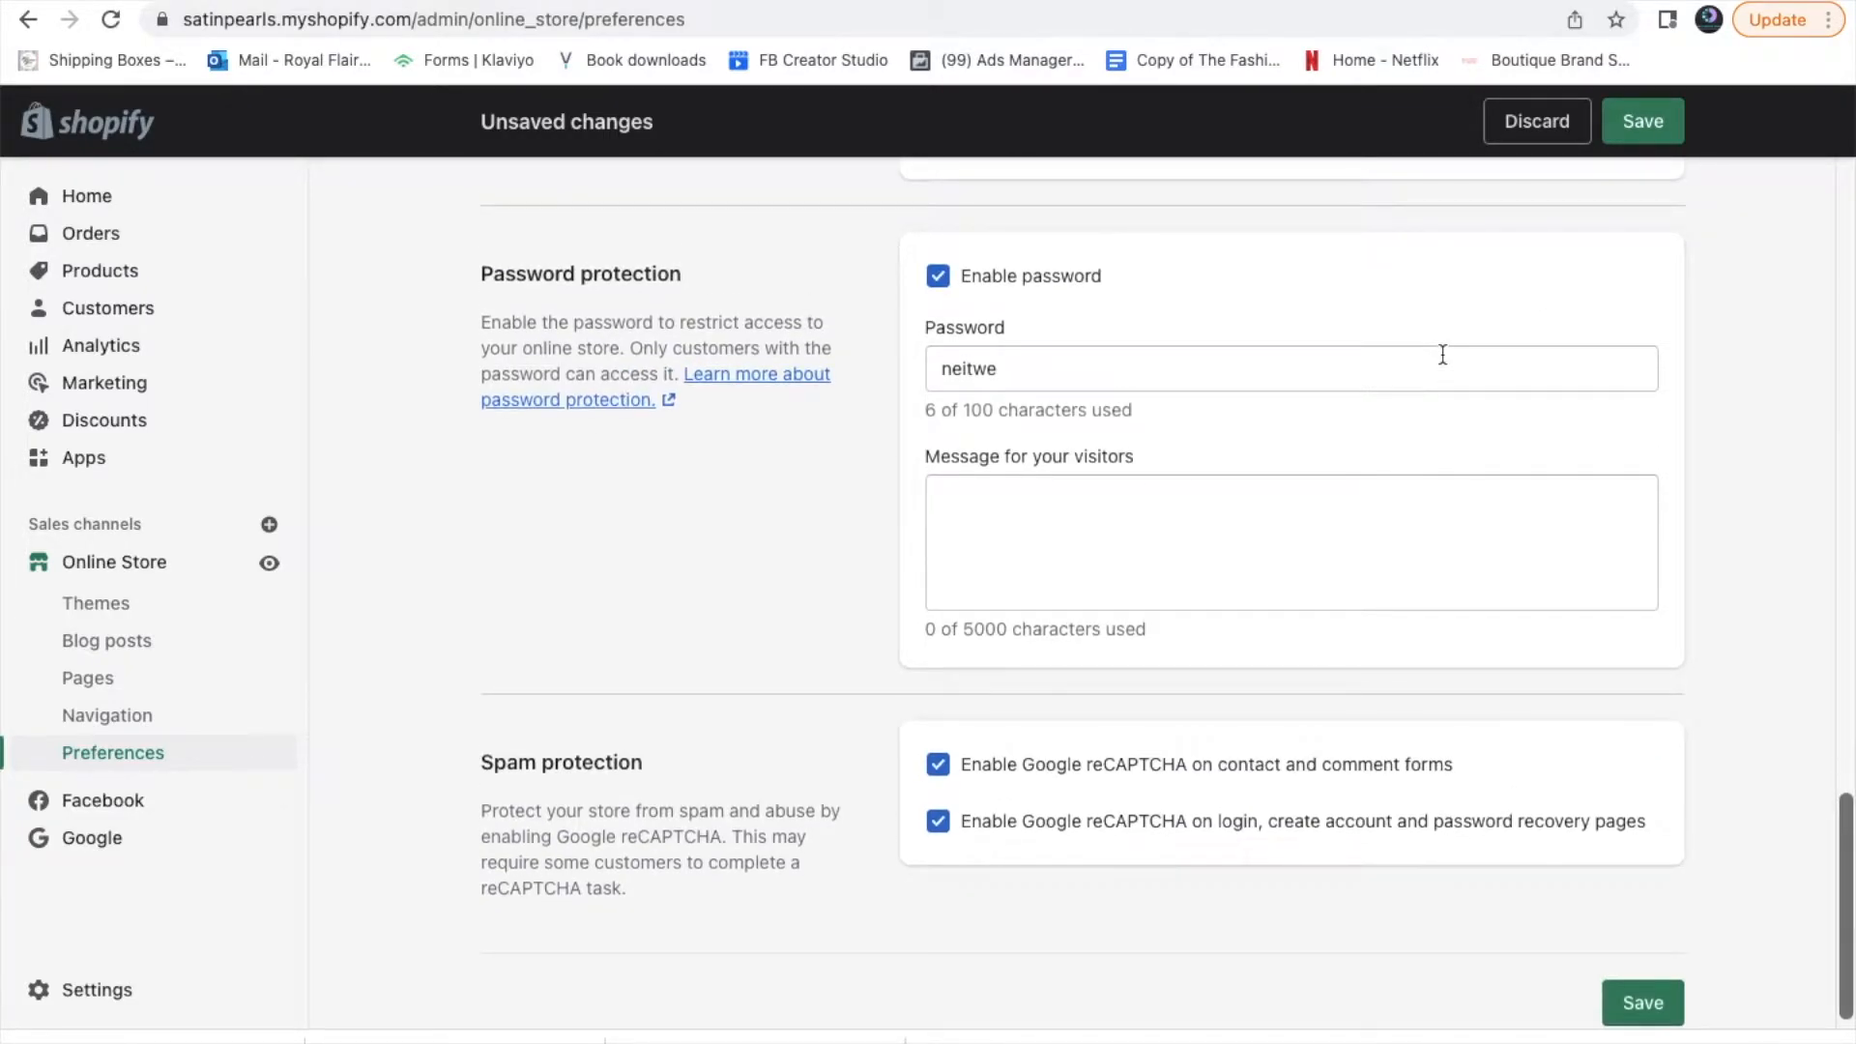
{"action": "scroll", "coordinate": [1442, 355], "scroll_direction": "down", "scroll_amount": 1}
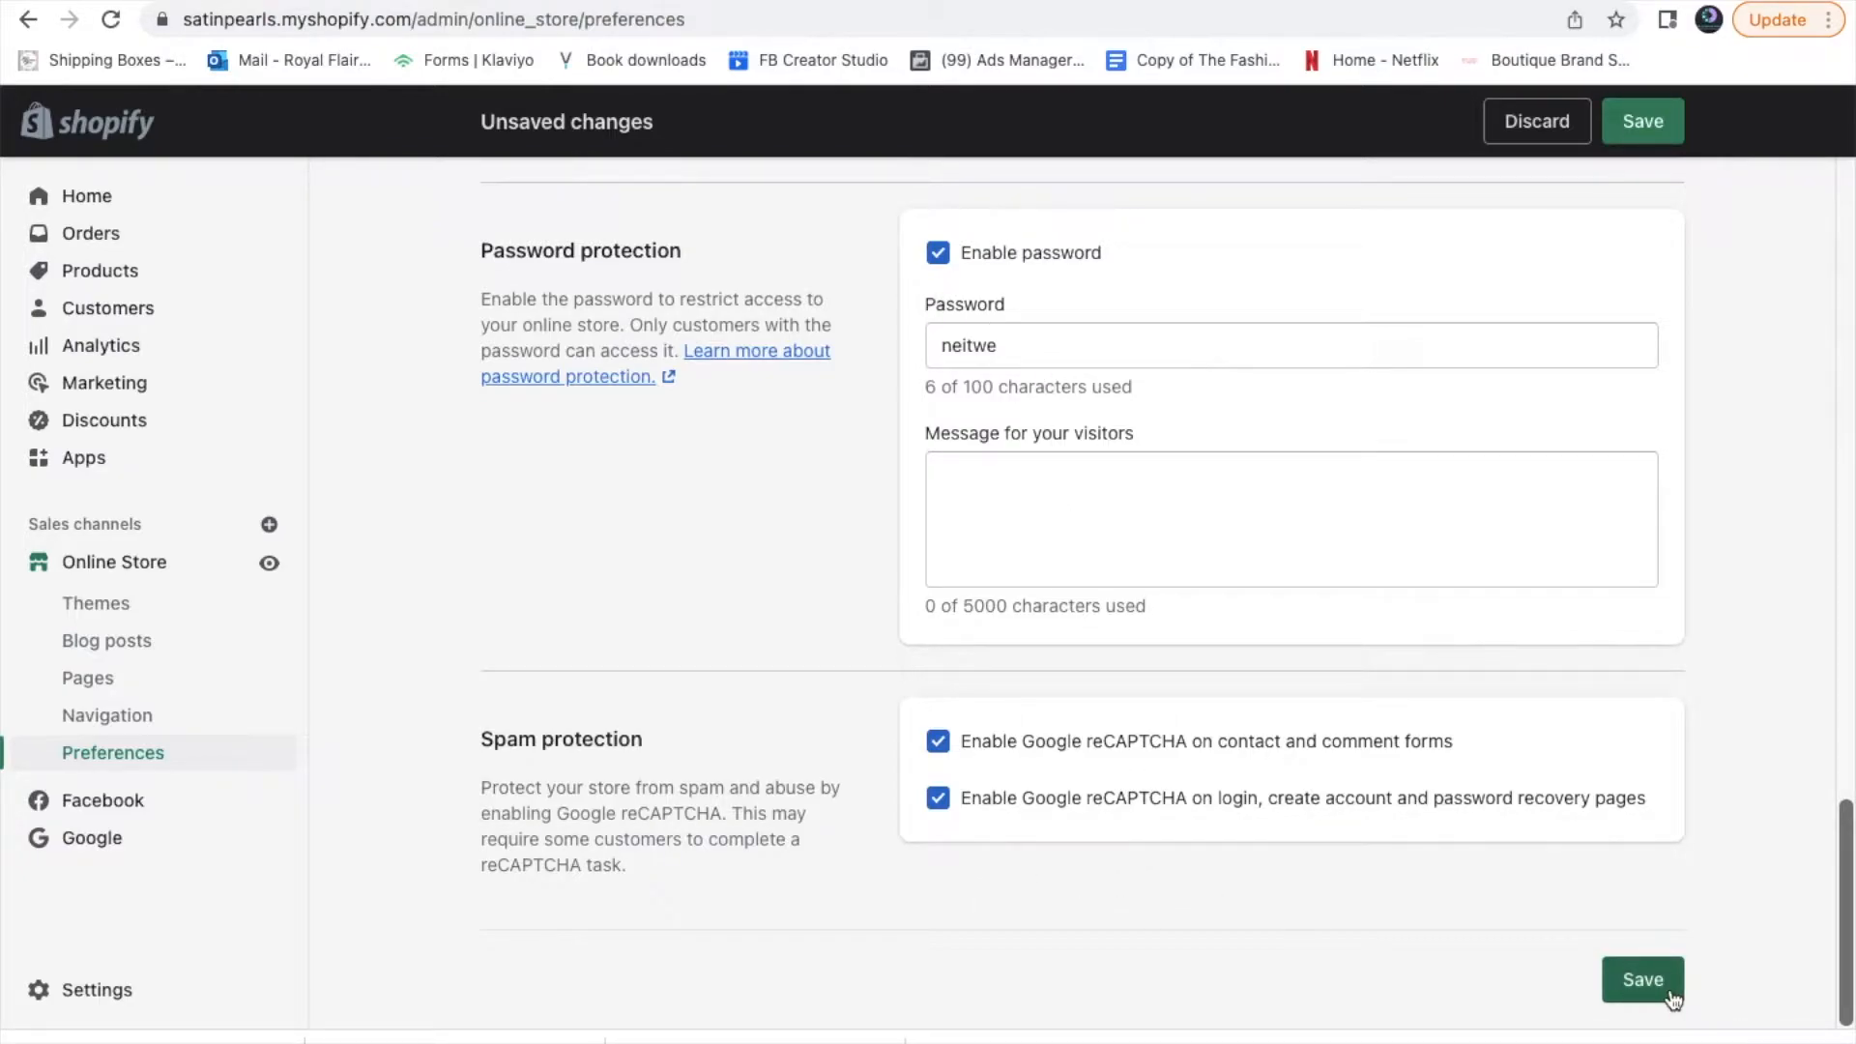
Save the store preferences and open the store's Main menu from the navigation settings
{"action": "left_click", "coordinate": [1643, 980]}
{"action": "left_click", "coordinate": [138, 723]}
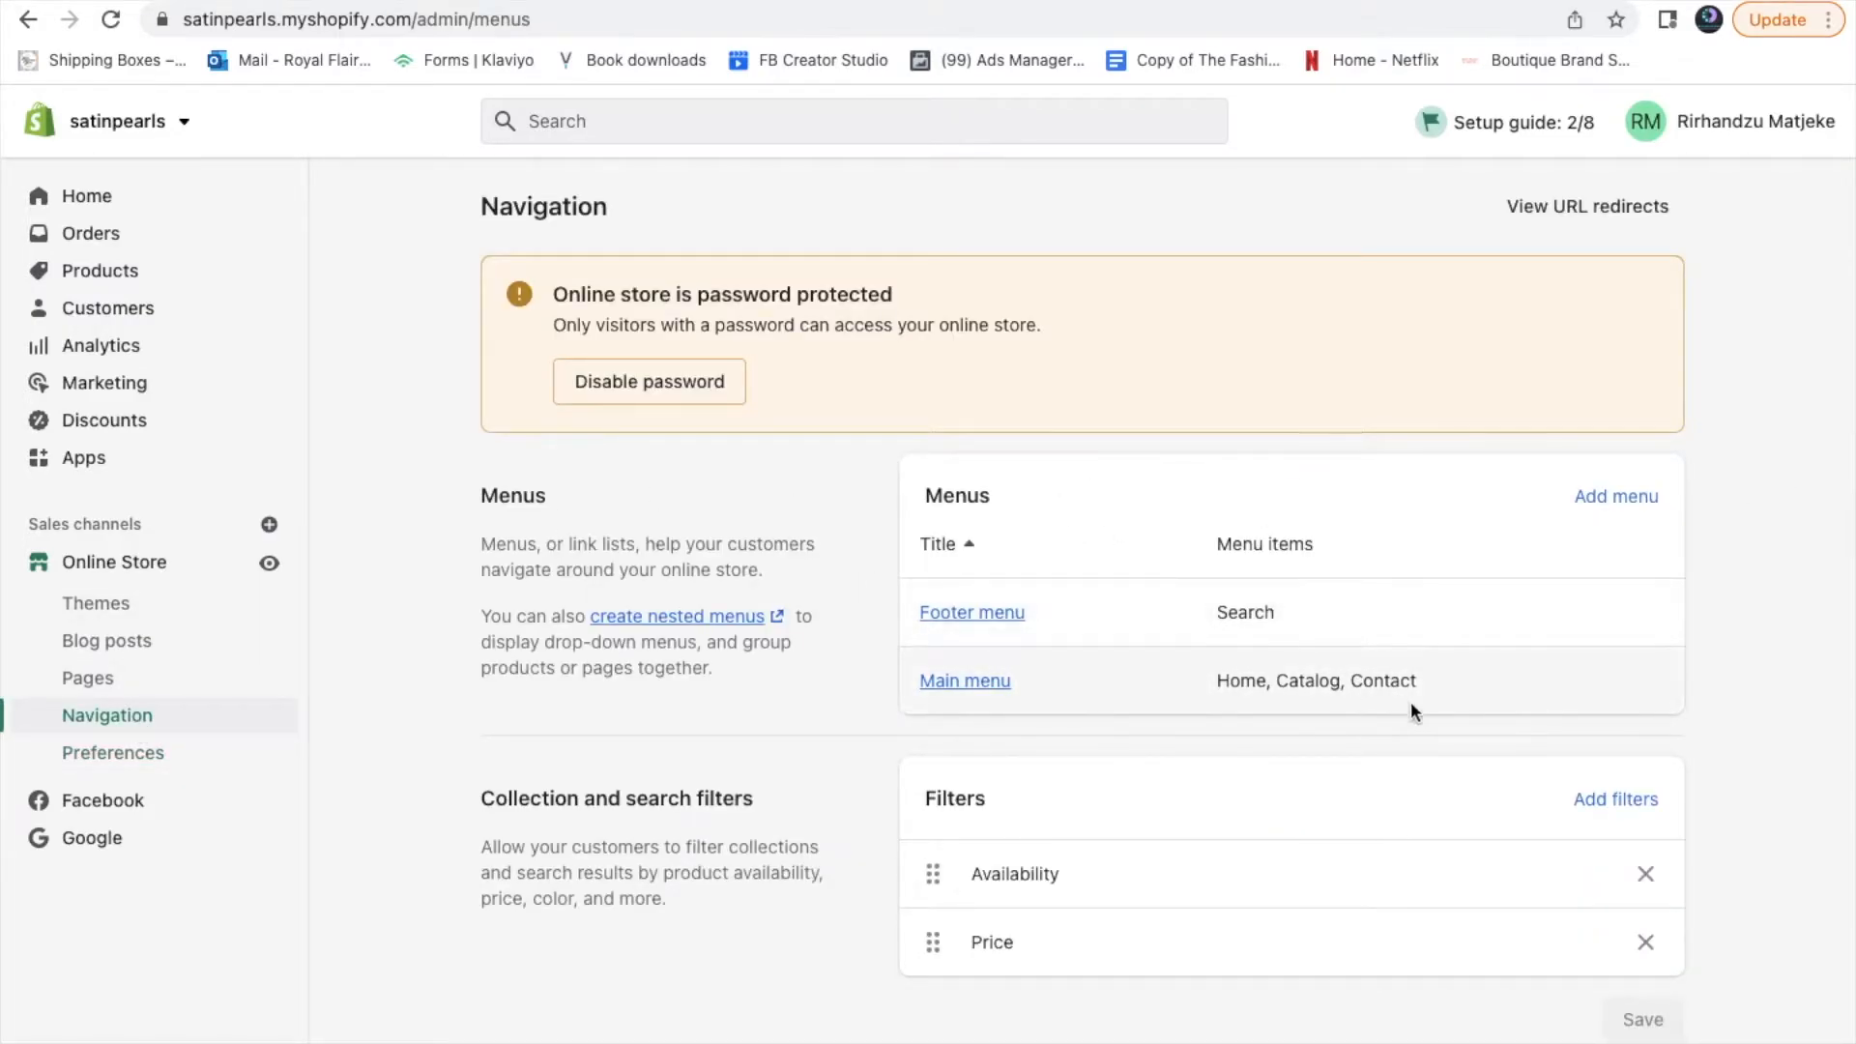
{"action": "left_click", "coordinate": [975, 682]}
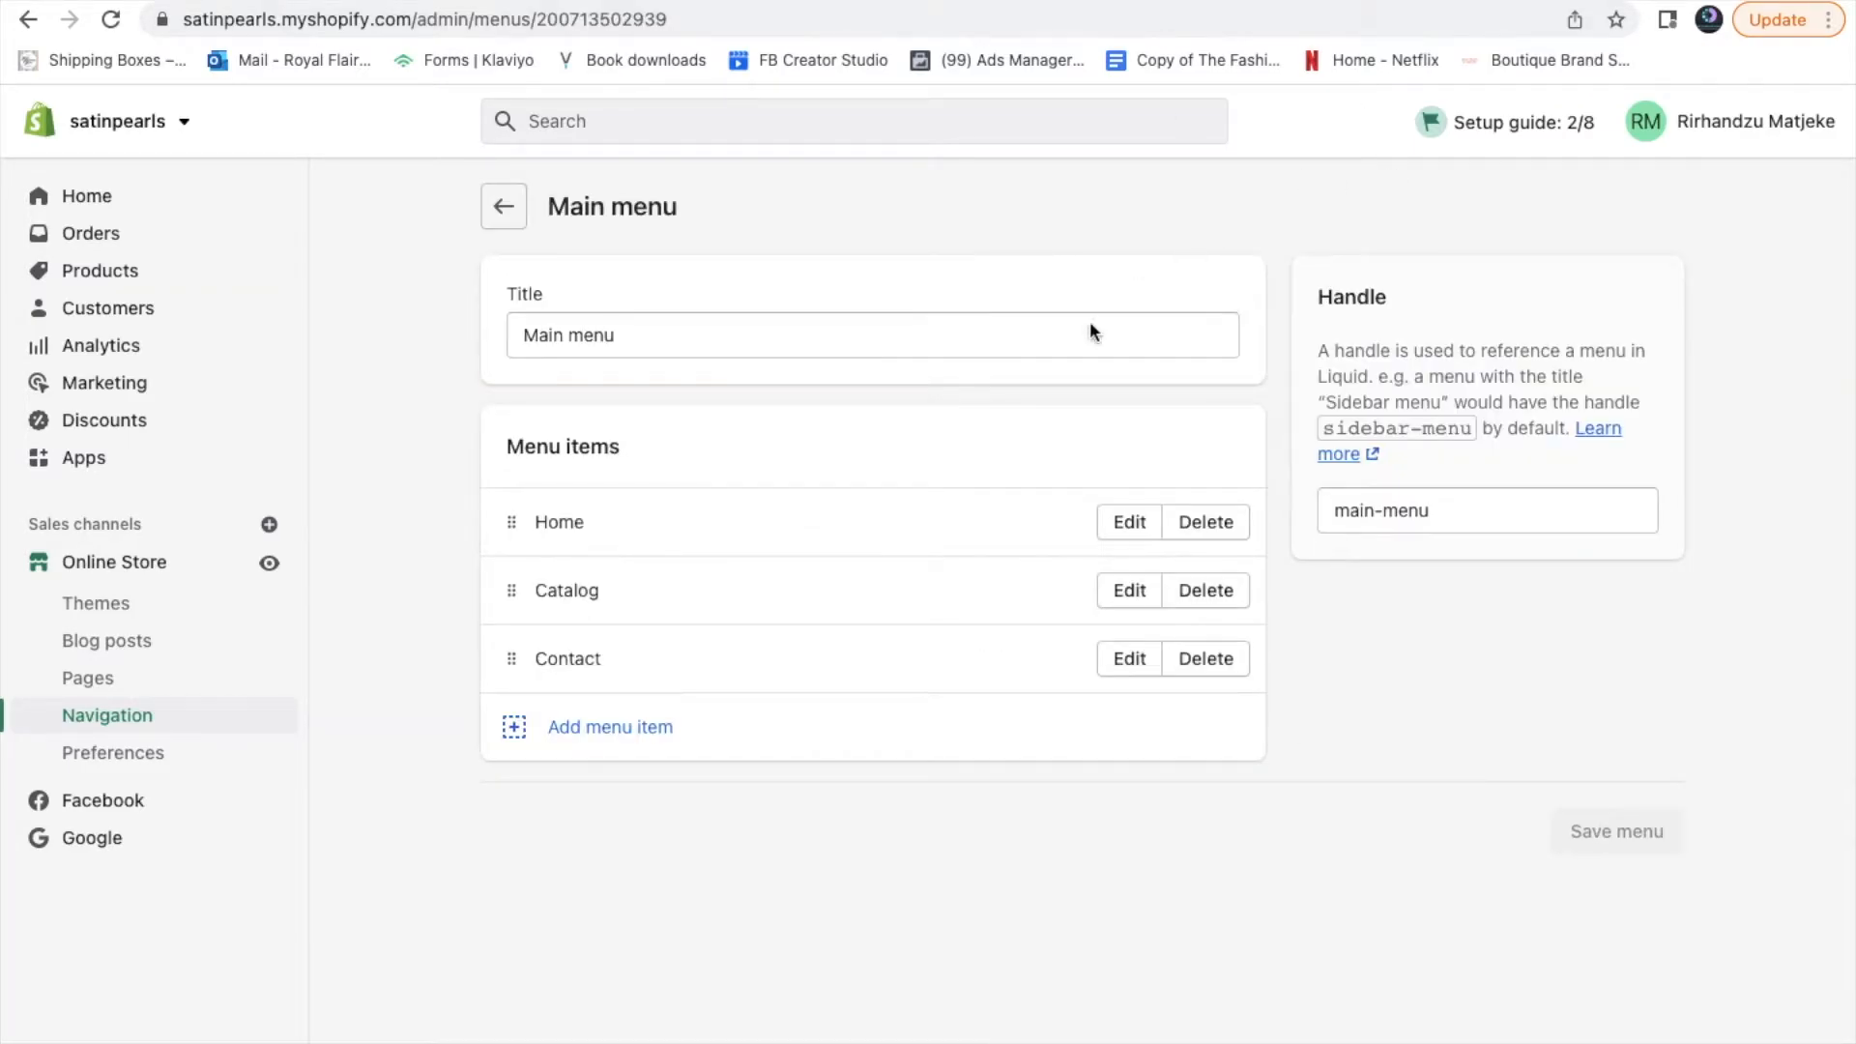
Rename the Catalog item in the Main menu to Shop, keeping its All products link
{"action": "left_click", "coordinate": [1129, 596]}
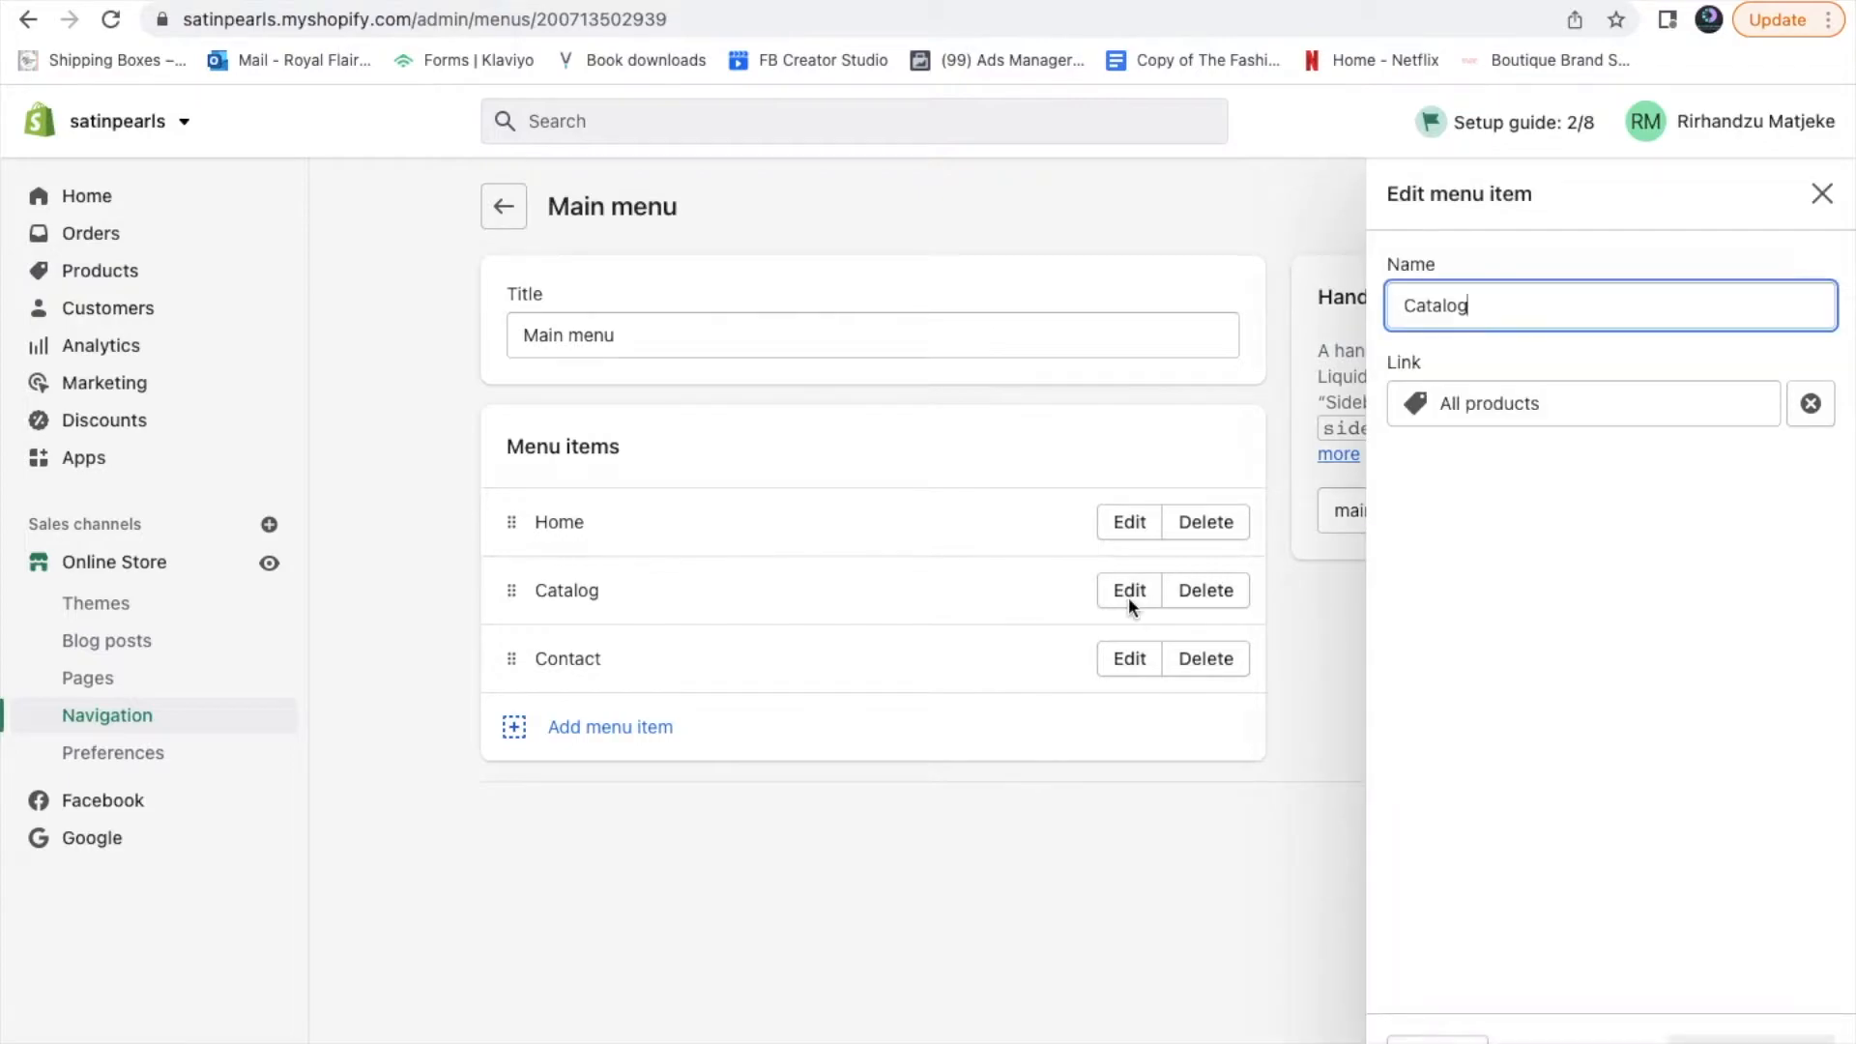
{"action": "key", "text": "BackSpace"}
{"action": "key", "text": "BackSpace"}
{"action": "key", "text": "BackSpace"}
{"action": "key", "text": "BackSpace"}
{"action": "key", "text": "BackSpace"}
{"action": "key", "text": "BackSpace"}
{"action": "key", "text": "BackSpace"}
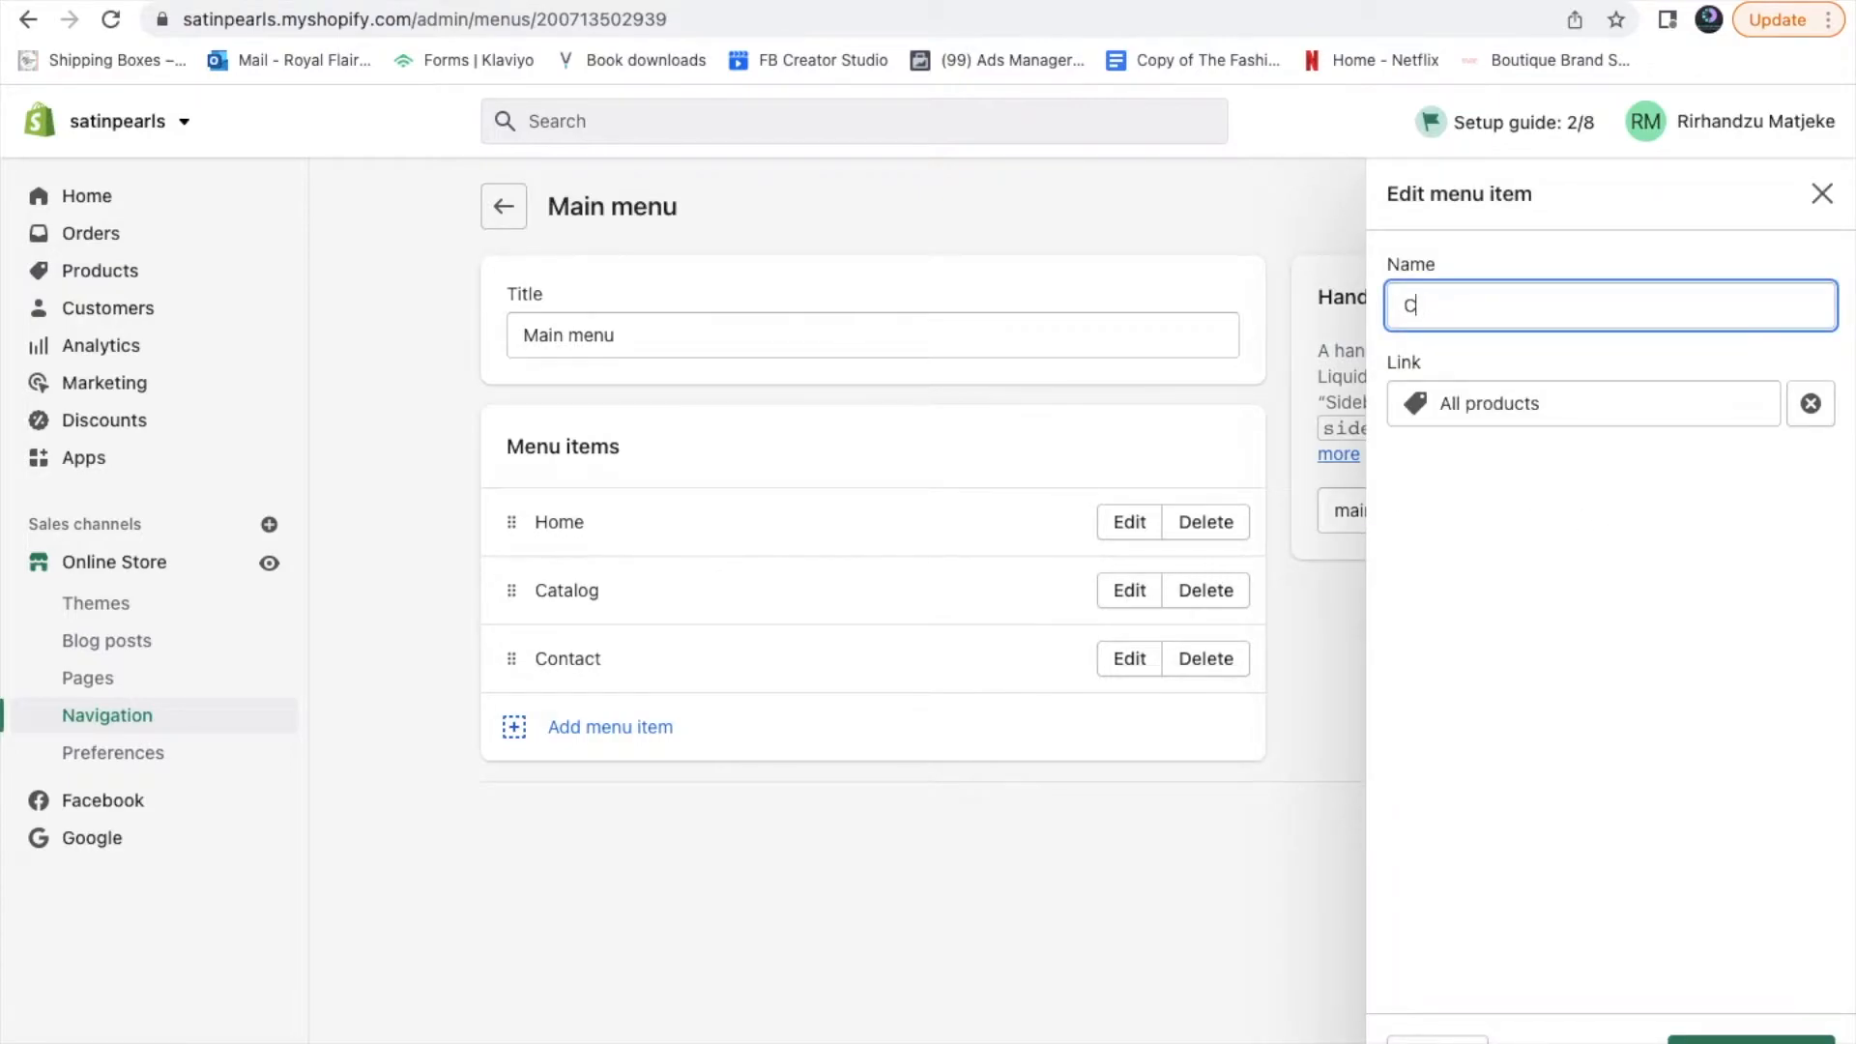
{"action": "type", "text": "Shop"}
{"action": "left_click", "coordinate": [1750, 1039]}
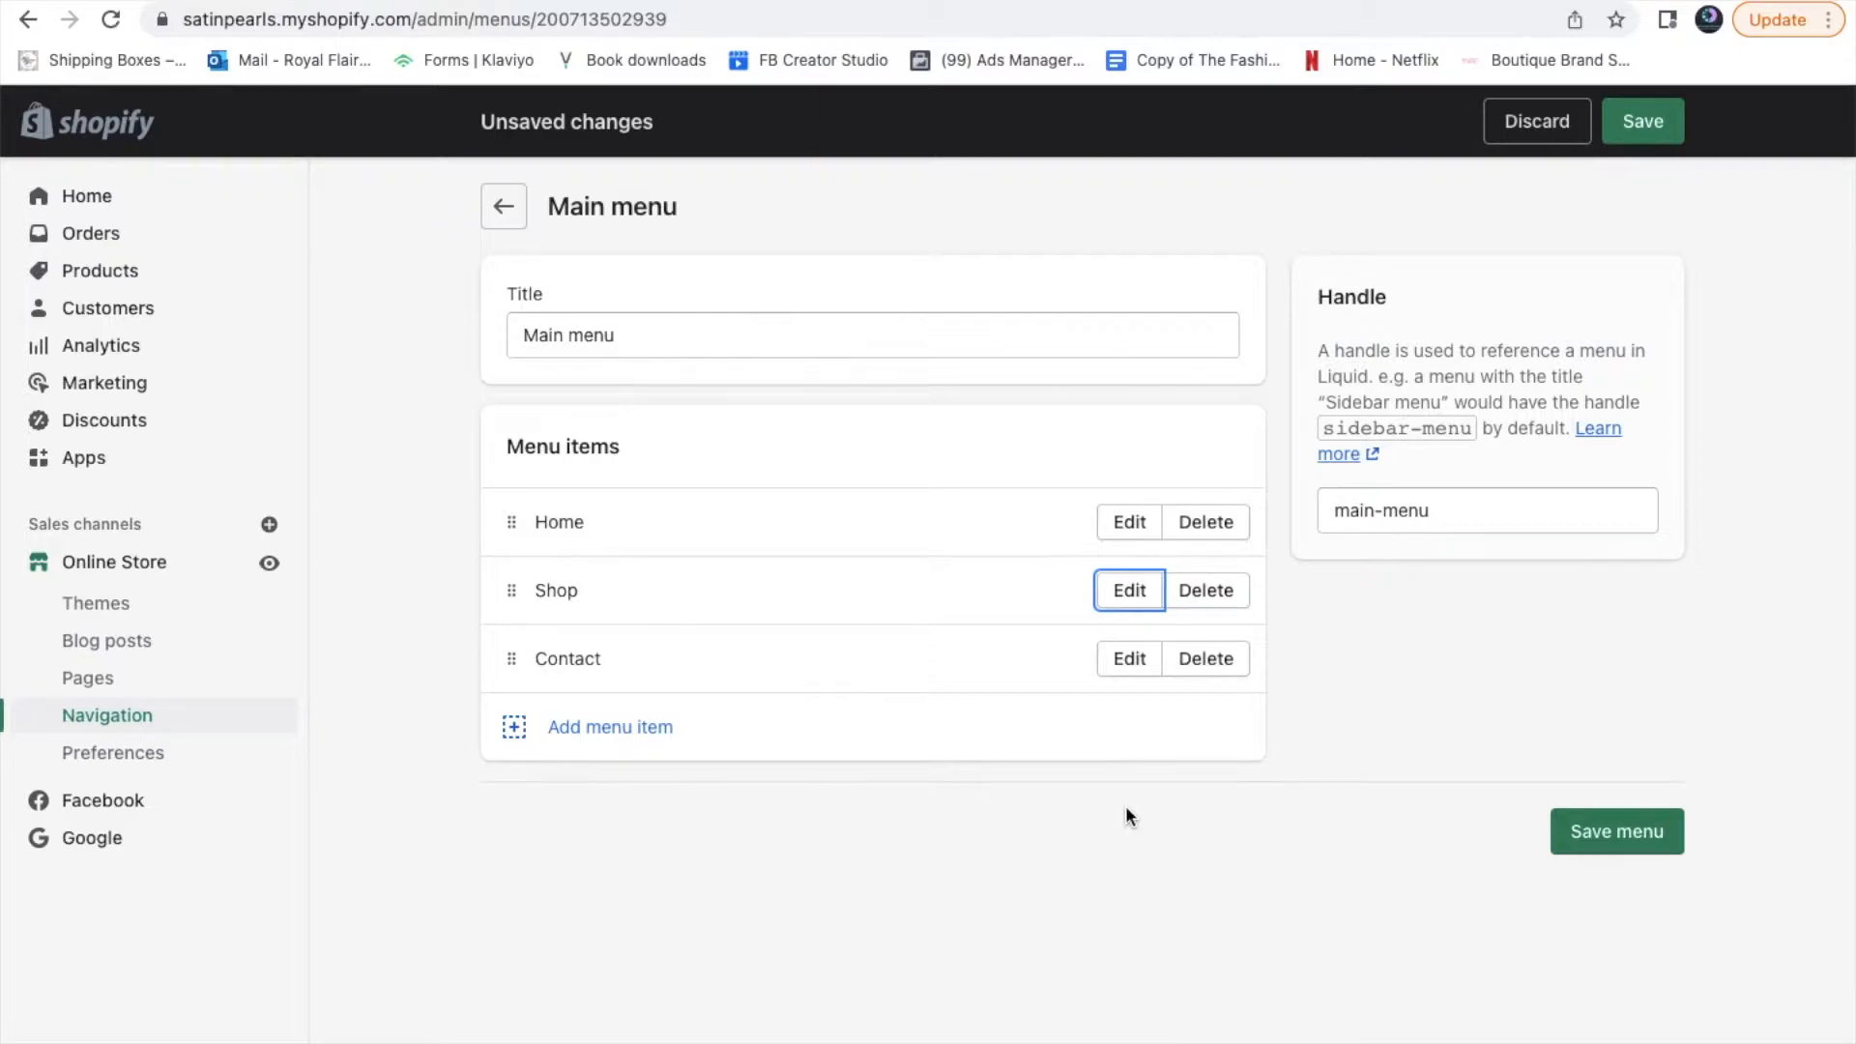
Check which link destinations are available for the Contact menu item, leaving its settings as they are
{"action": "left_click", "coordinate": [1125, 663]}
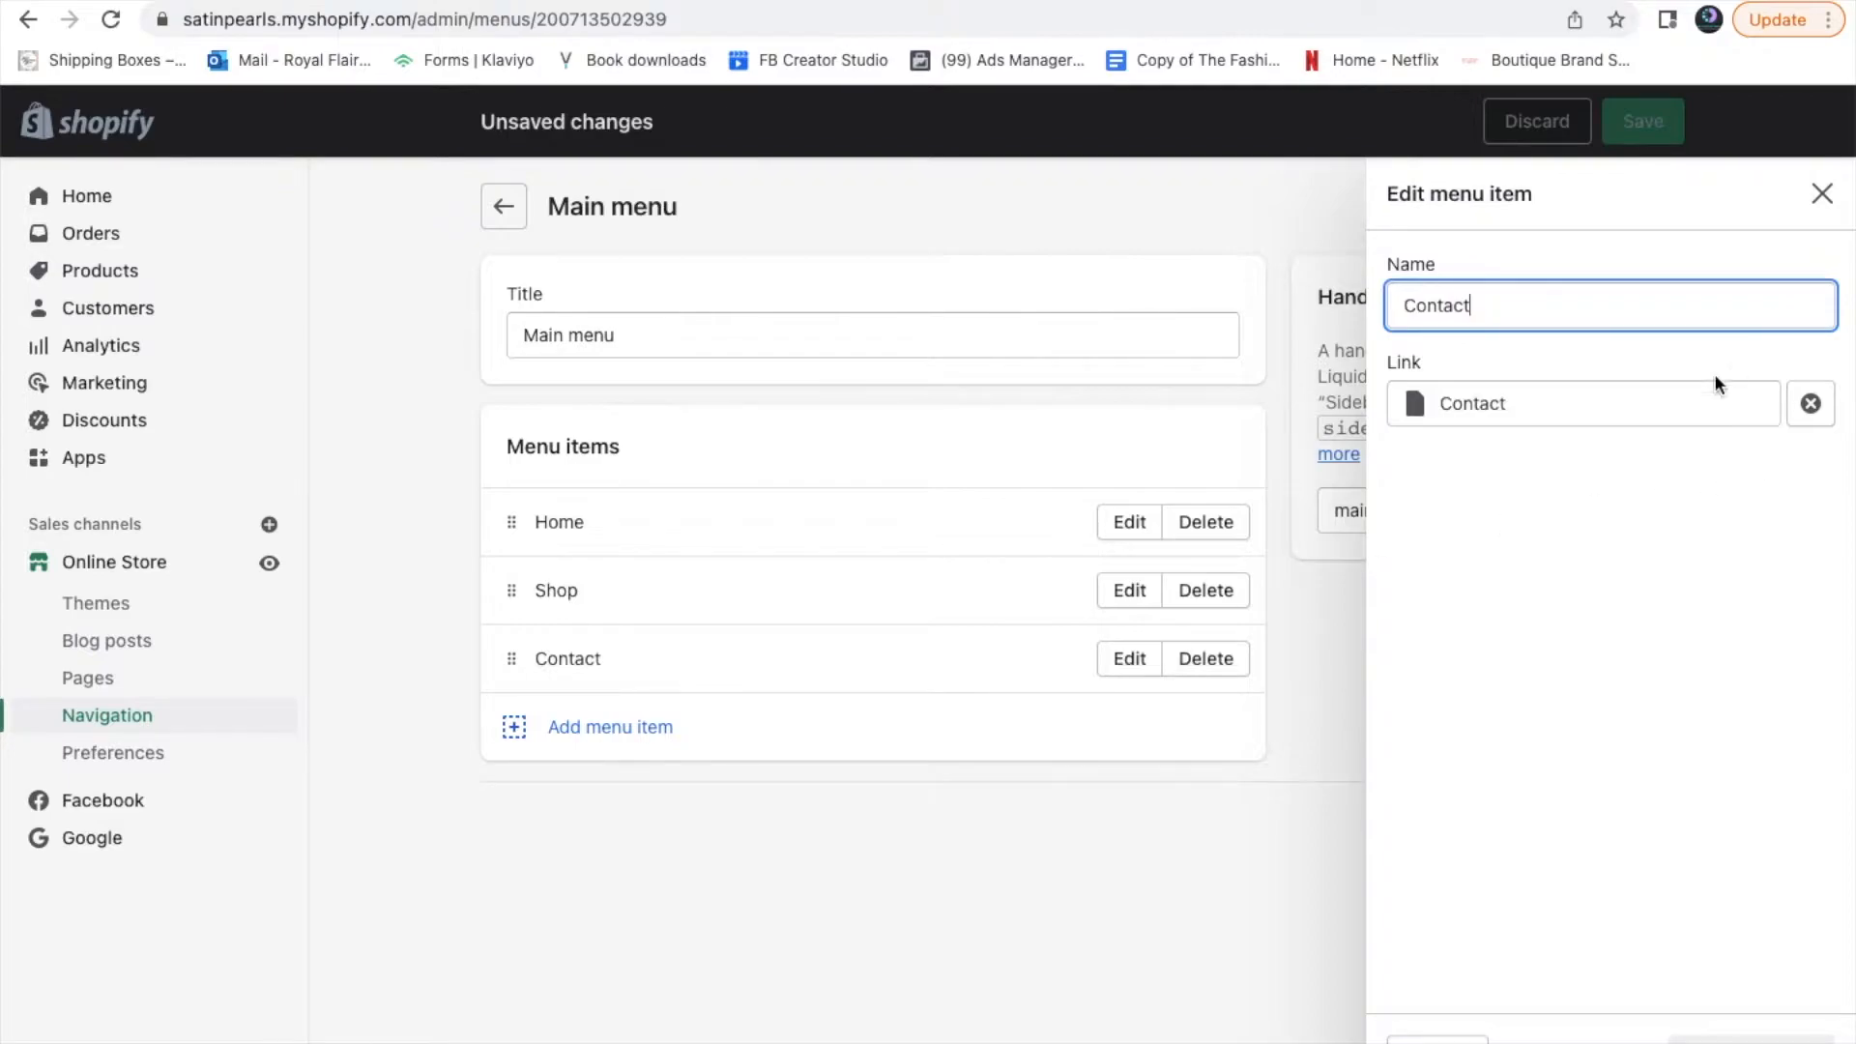
{"action": "left_click", "coordinate": [1639, 403]}
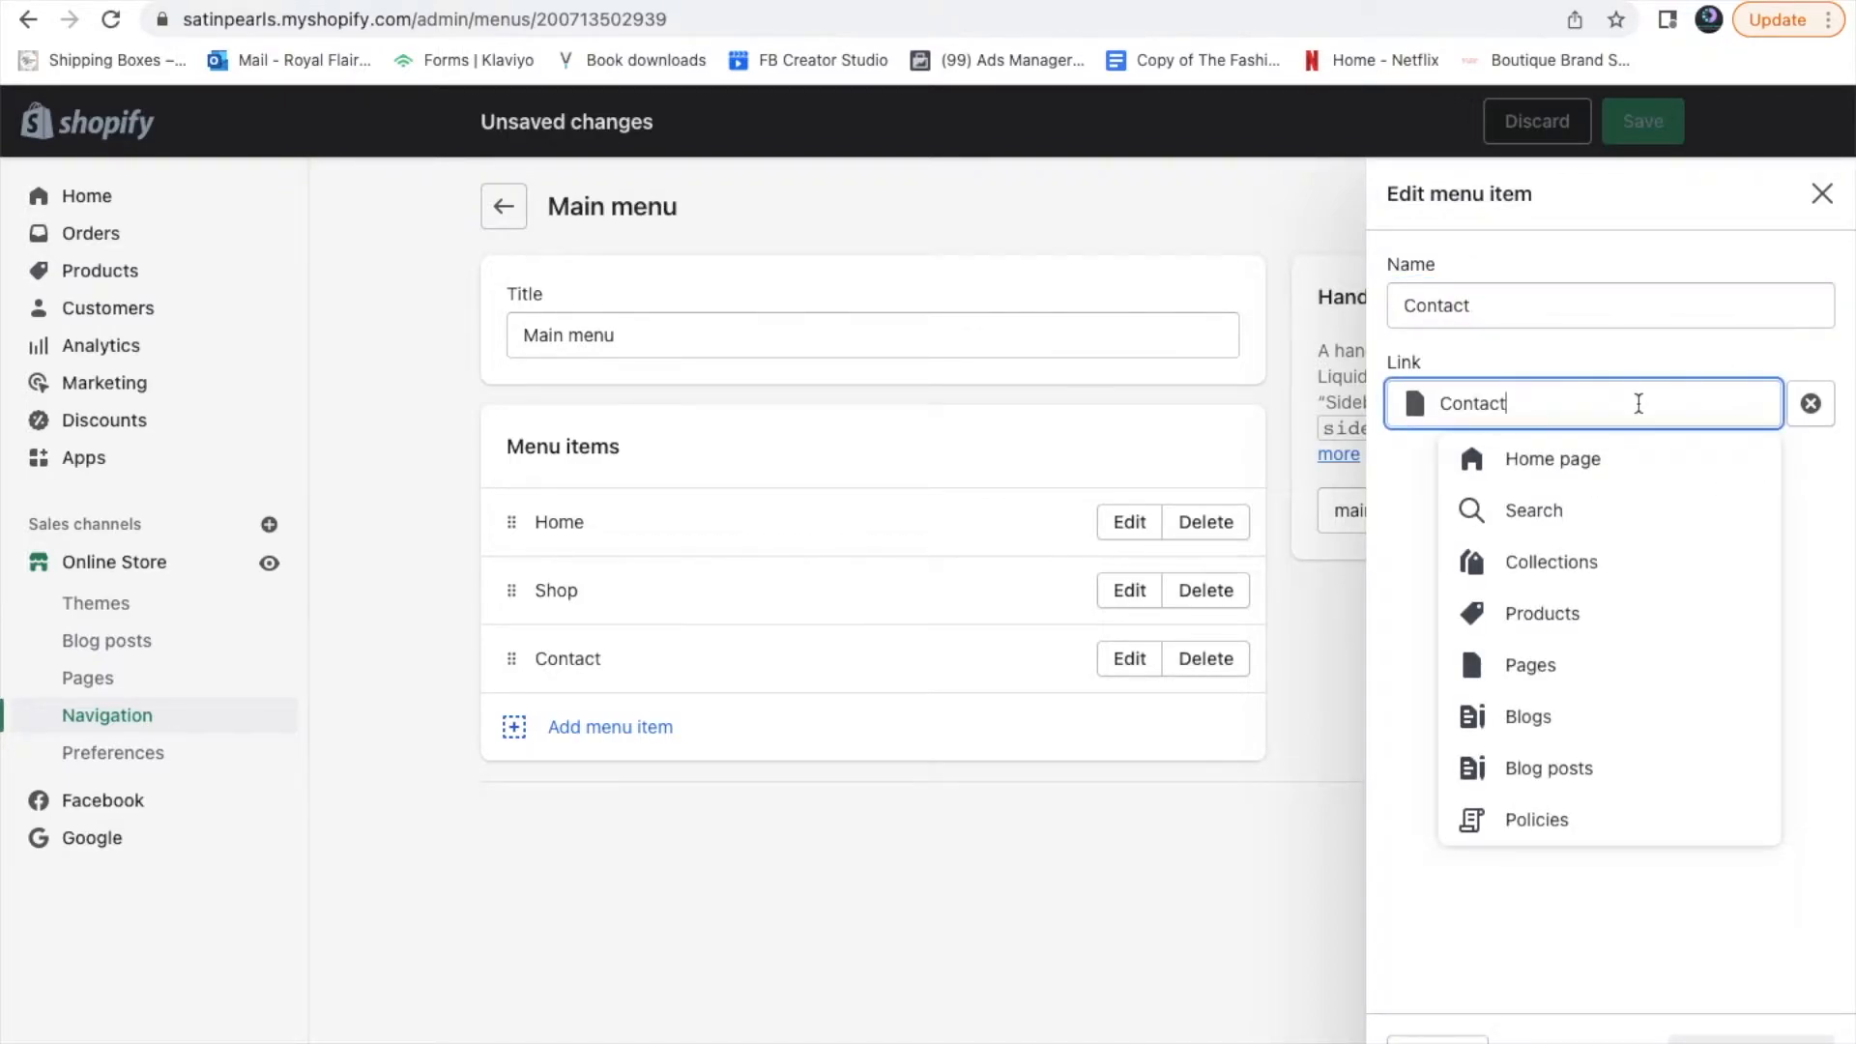
{"action": "left_click", "coordinate": [1823, 196]}
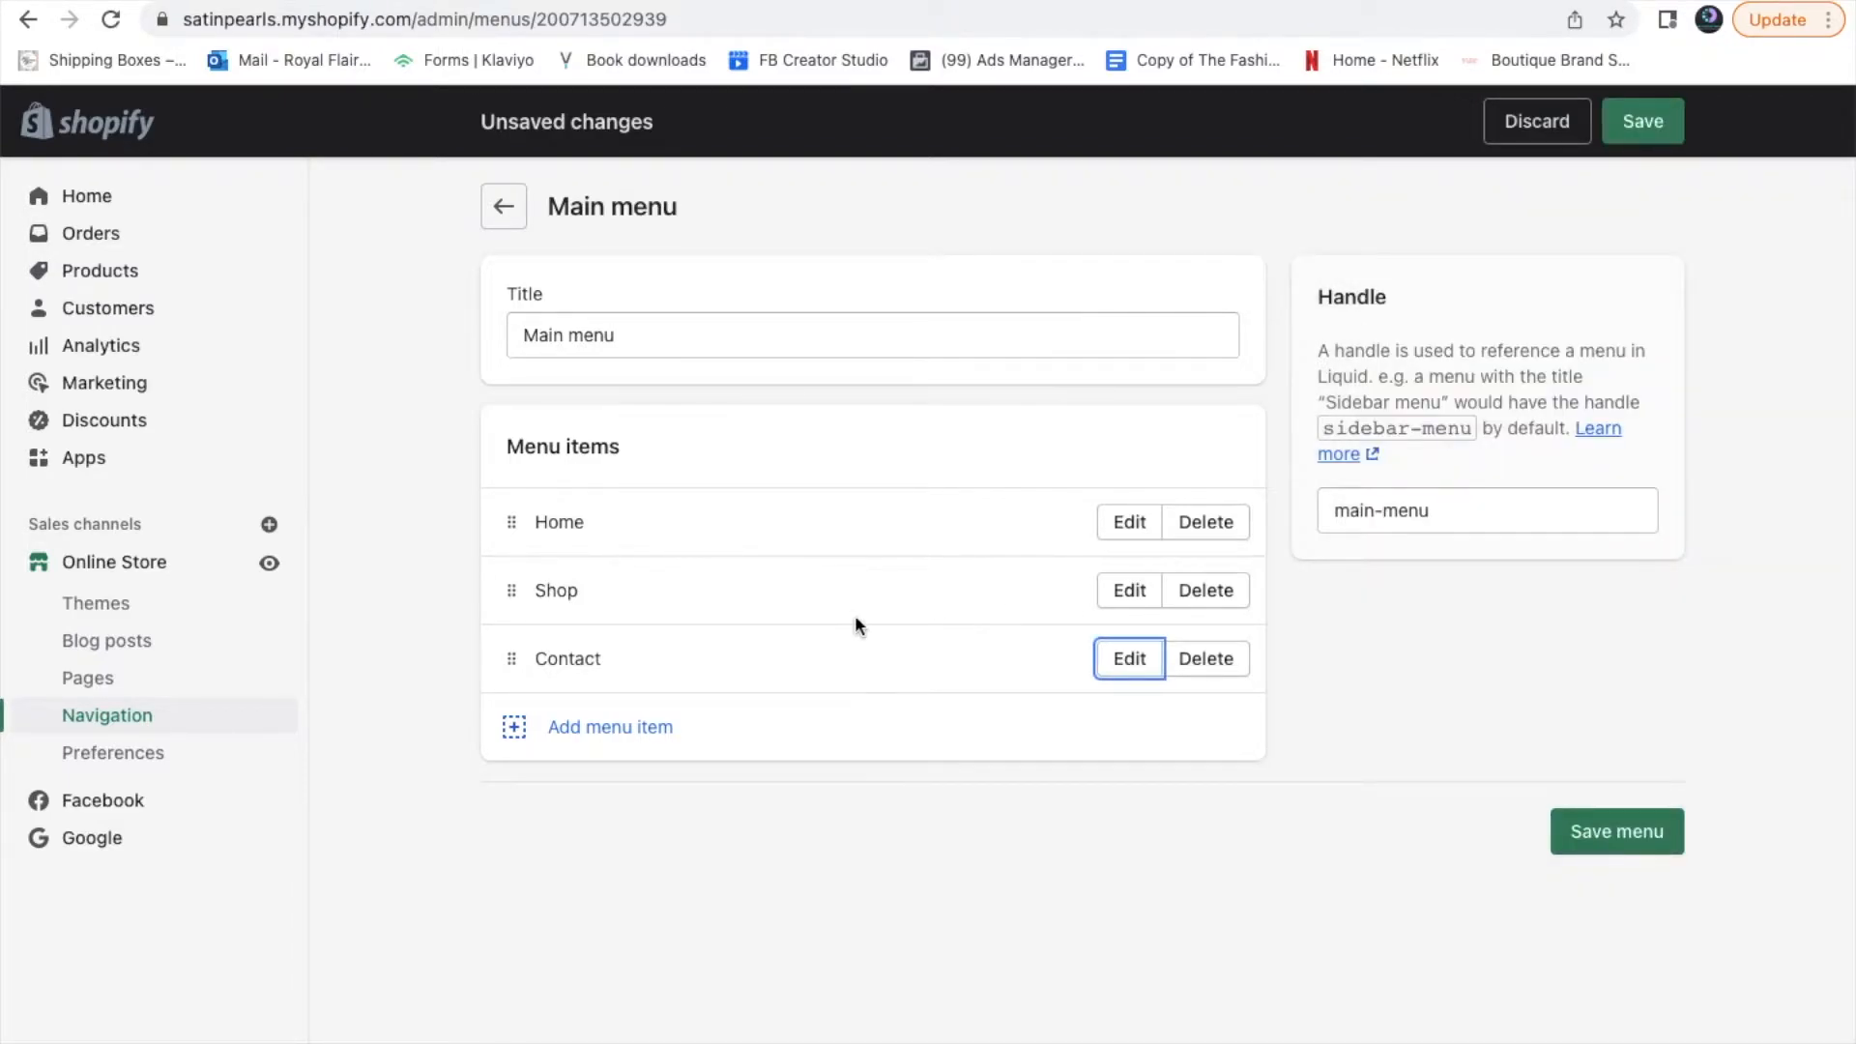
Try to add an FAQ item to the Main menu that links to one of the store's pages
{"action": "left_click", "coordinate": [618, 728]}
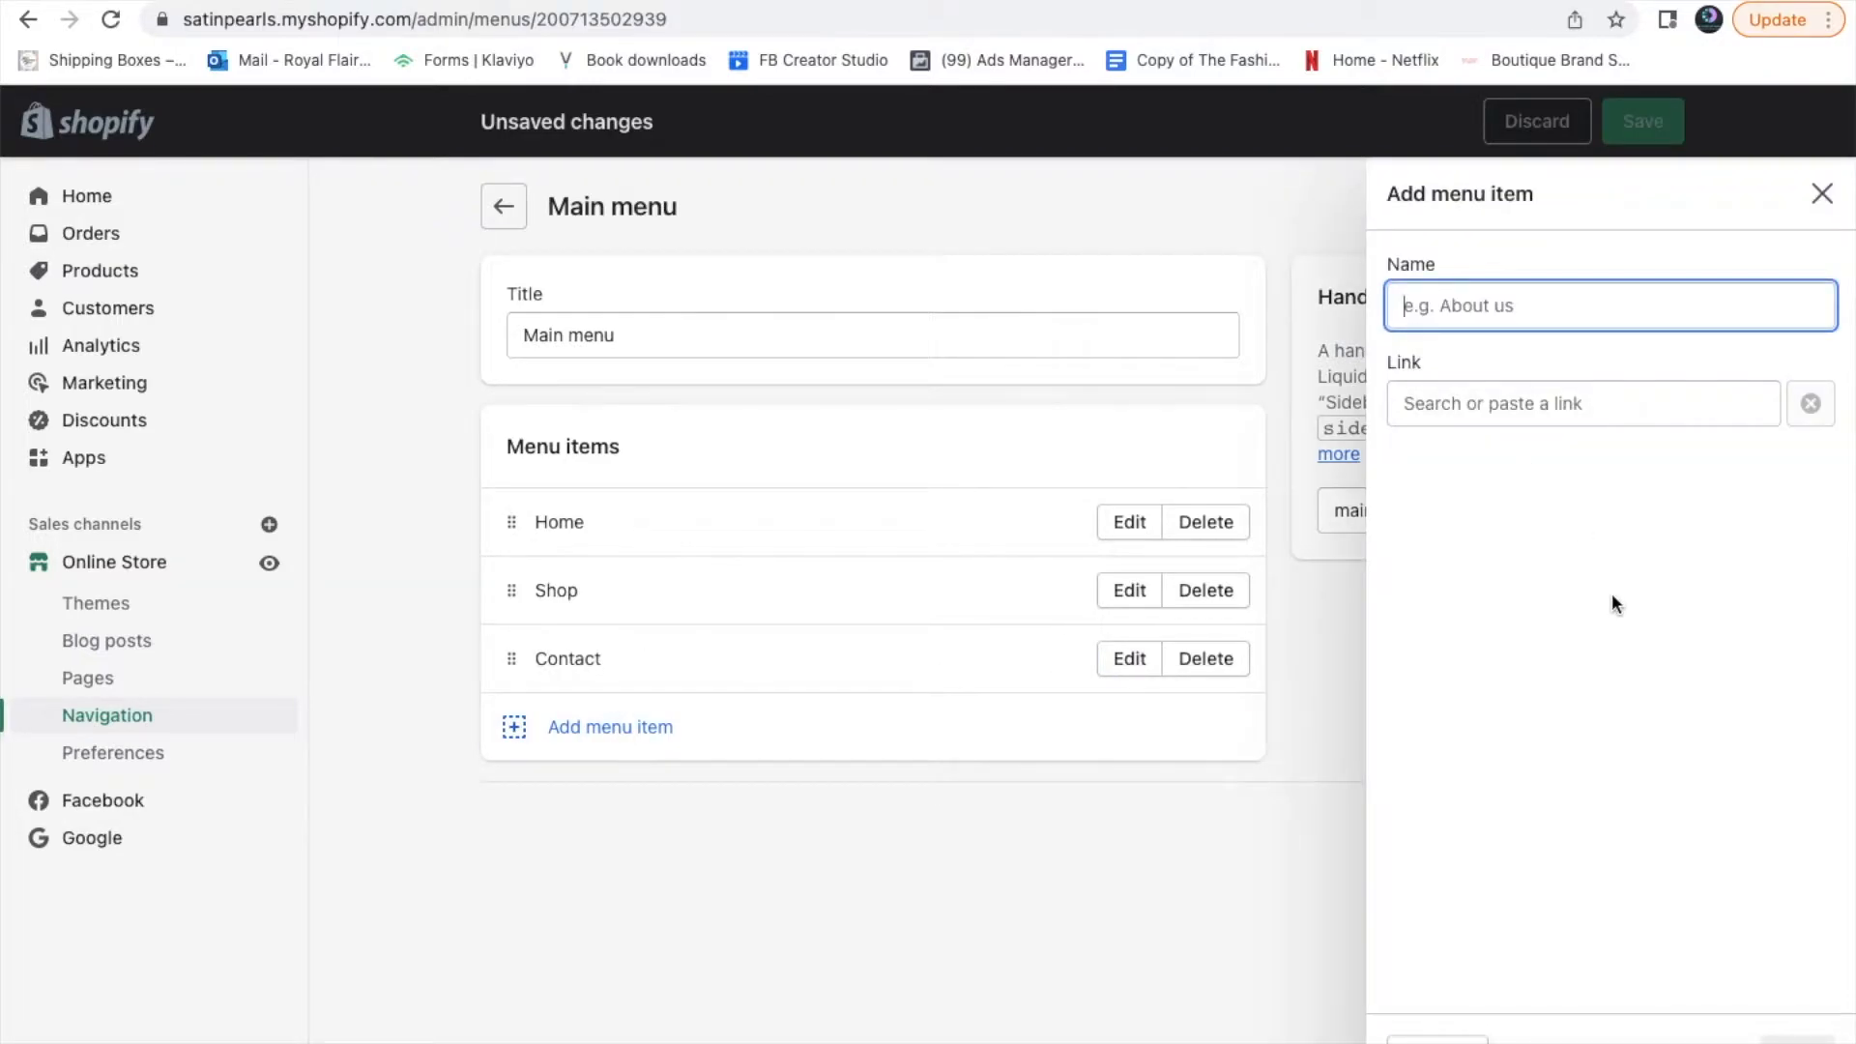
{"action": "type", "text": "FAQ"}
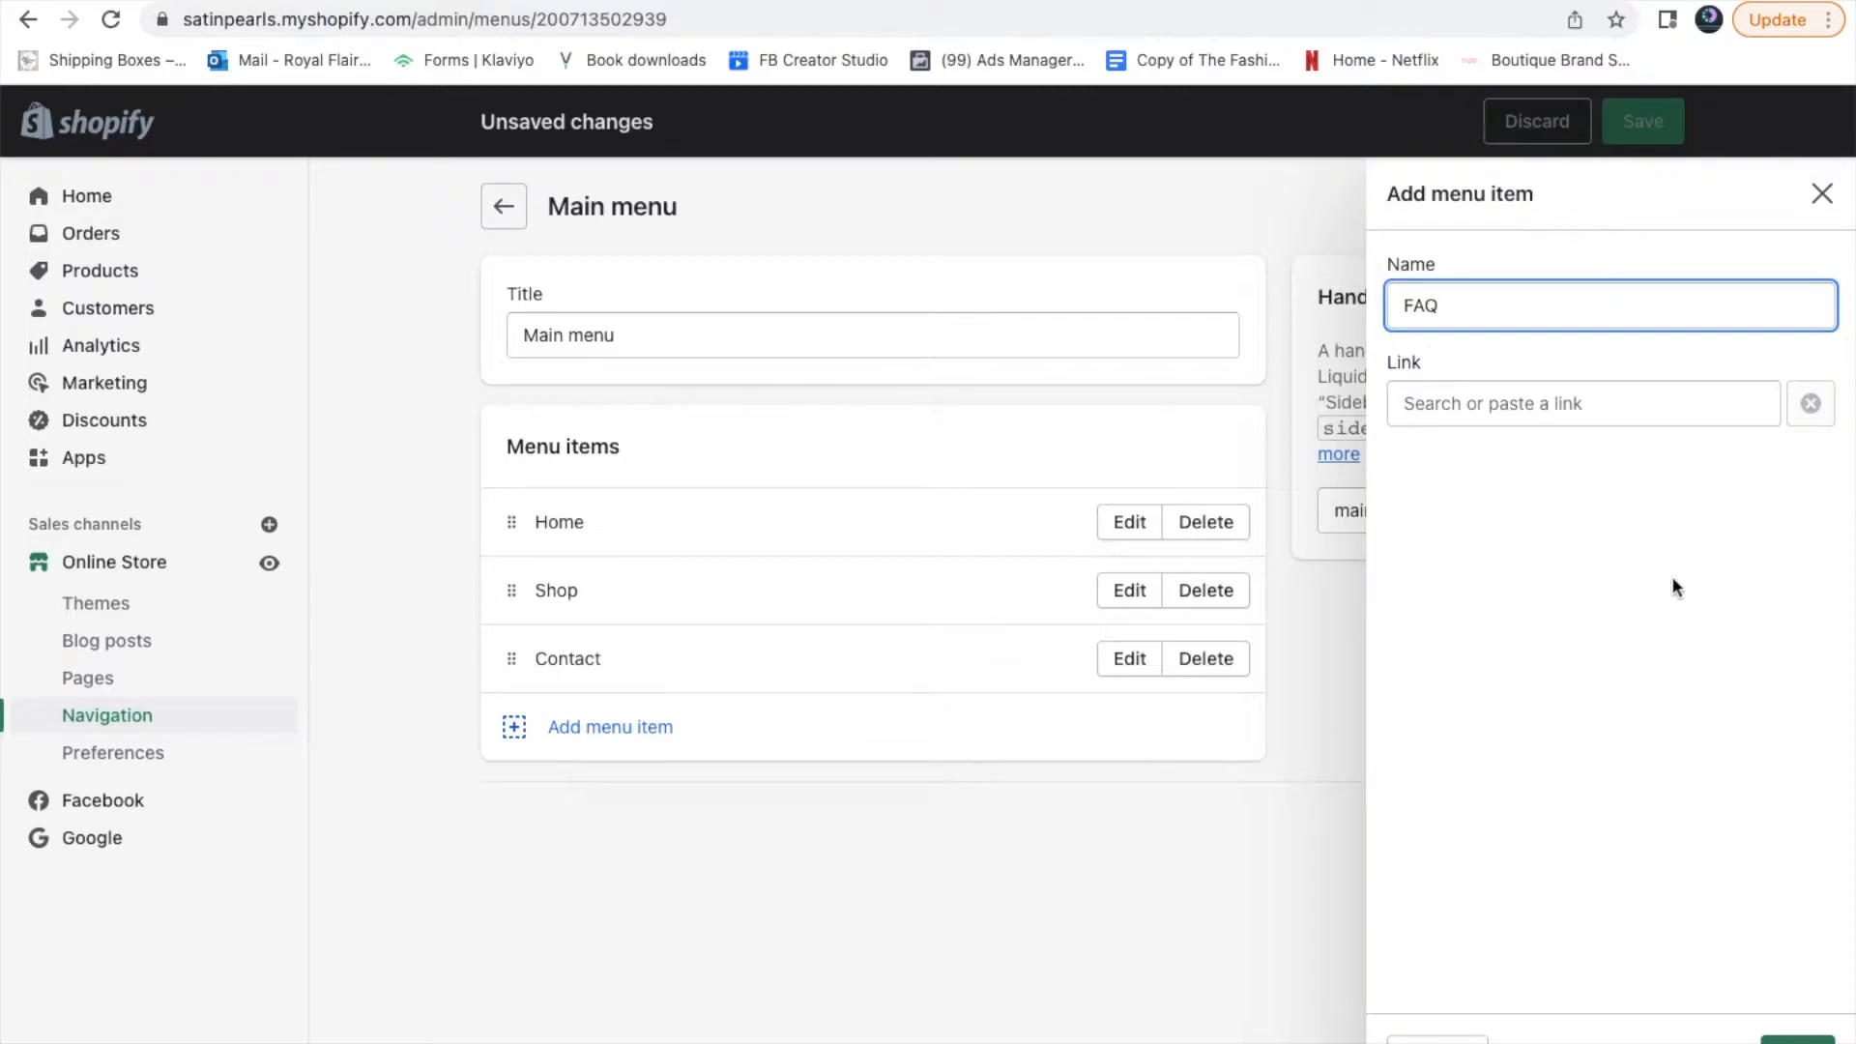
{"action": "left_click", "coordinate": [1607, 405]}
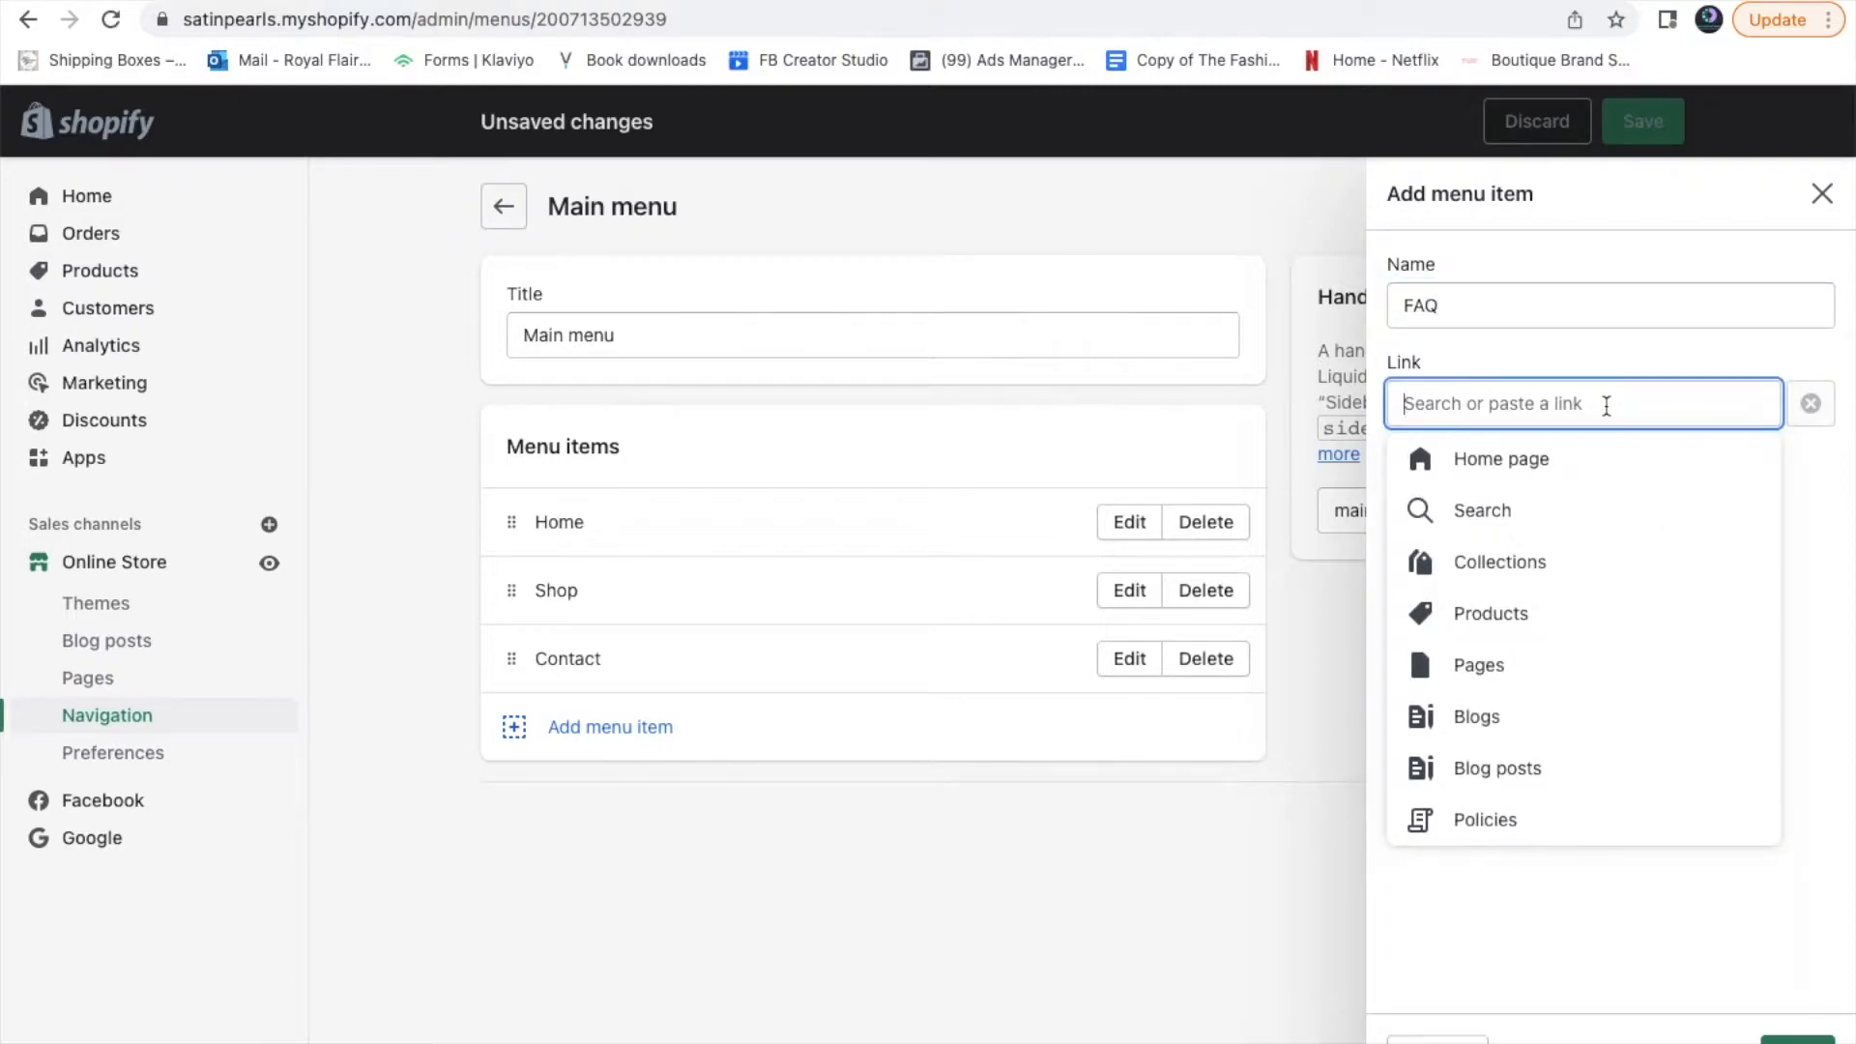
{"action": "left_click", "coordinate": [1489, 666]}
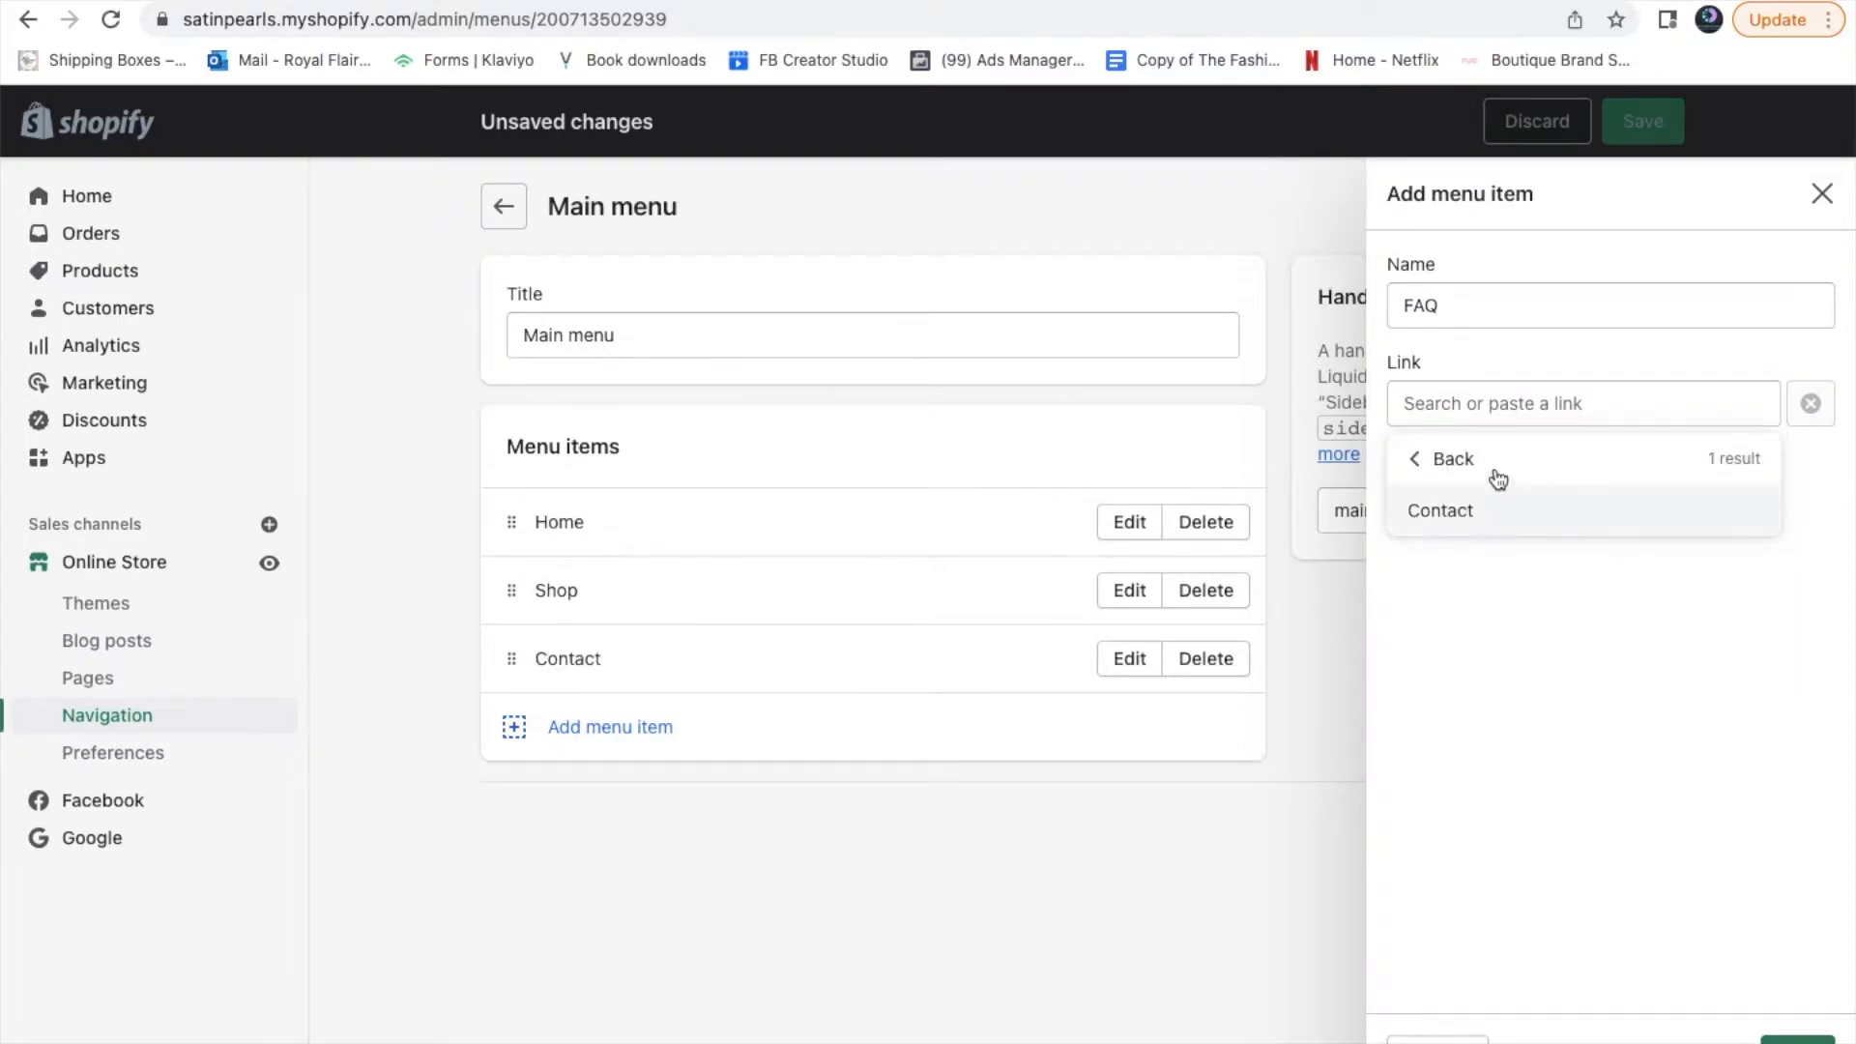
{"action": "left_click", "coordinate": [1427, 476]}
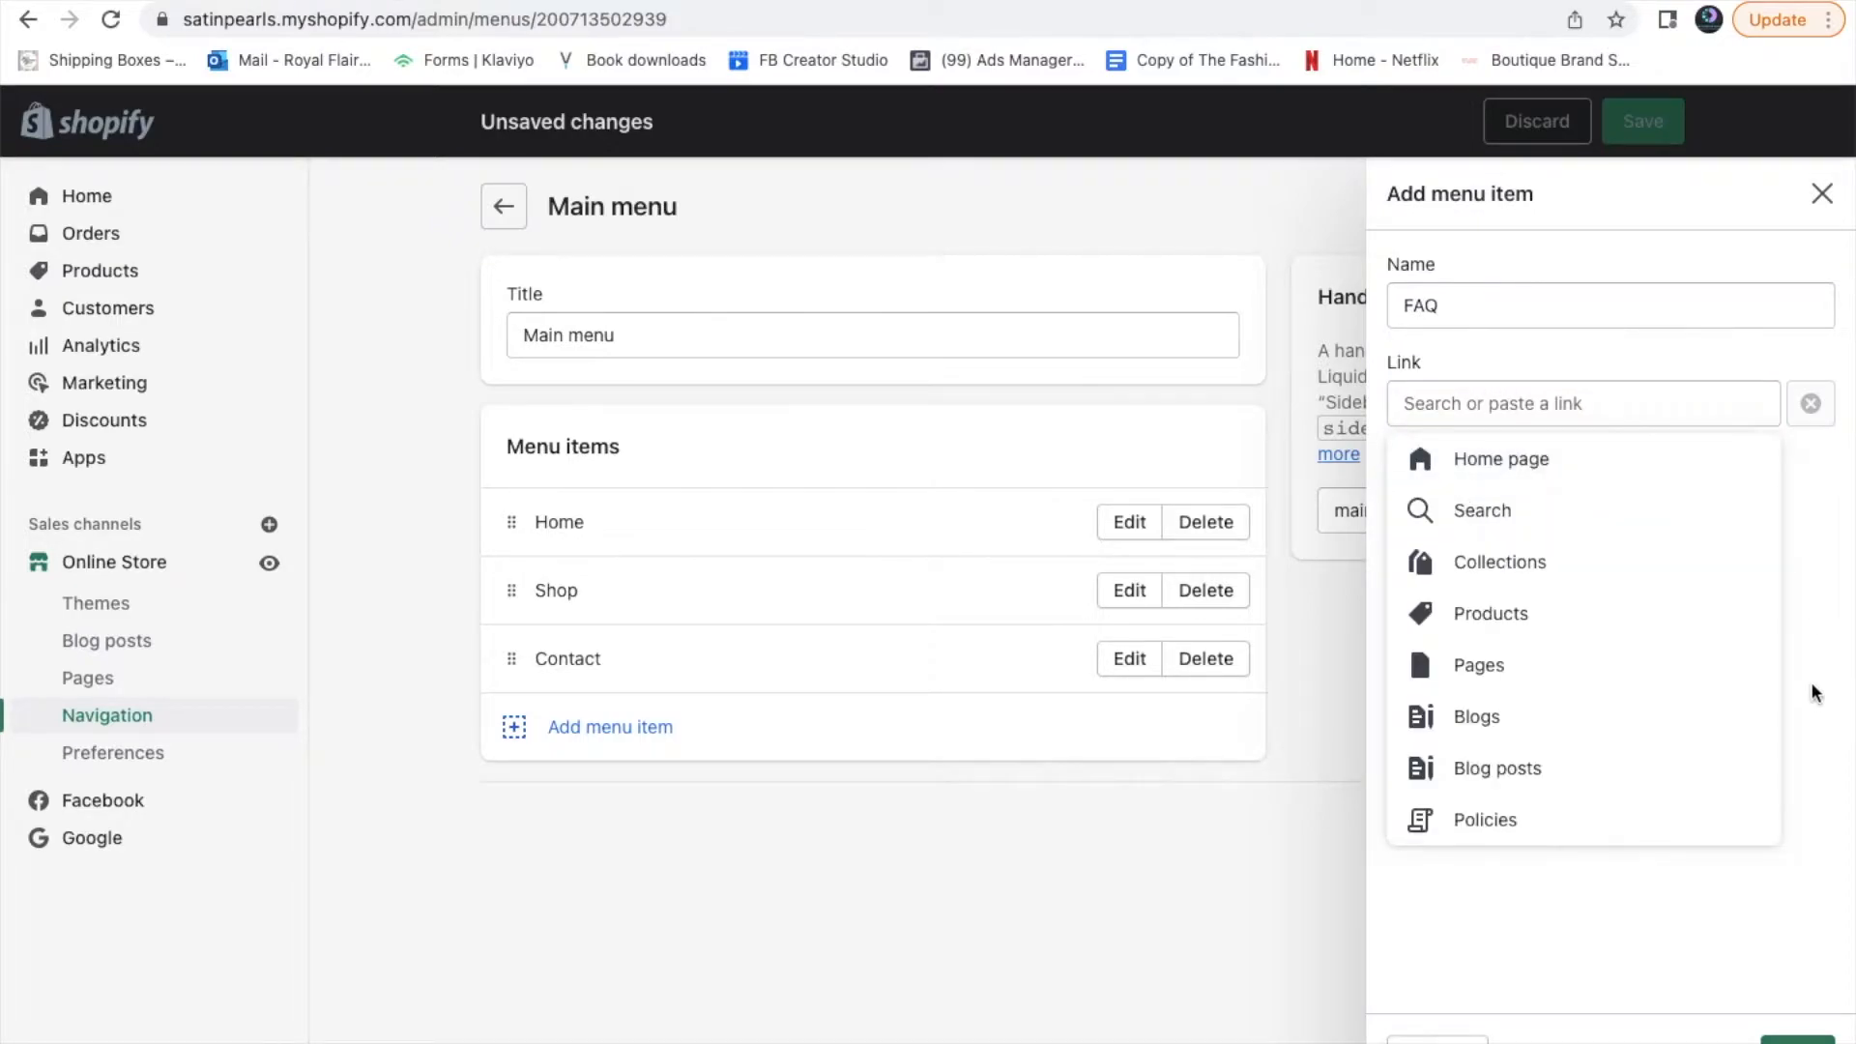
{"action": "key", "text": "Escape"}
{"action": "key", "text": "Escape"}
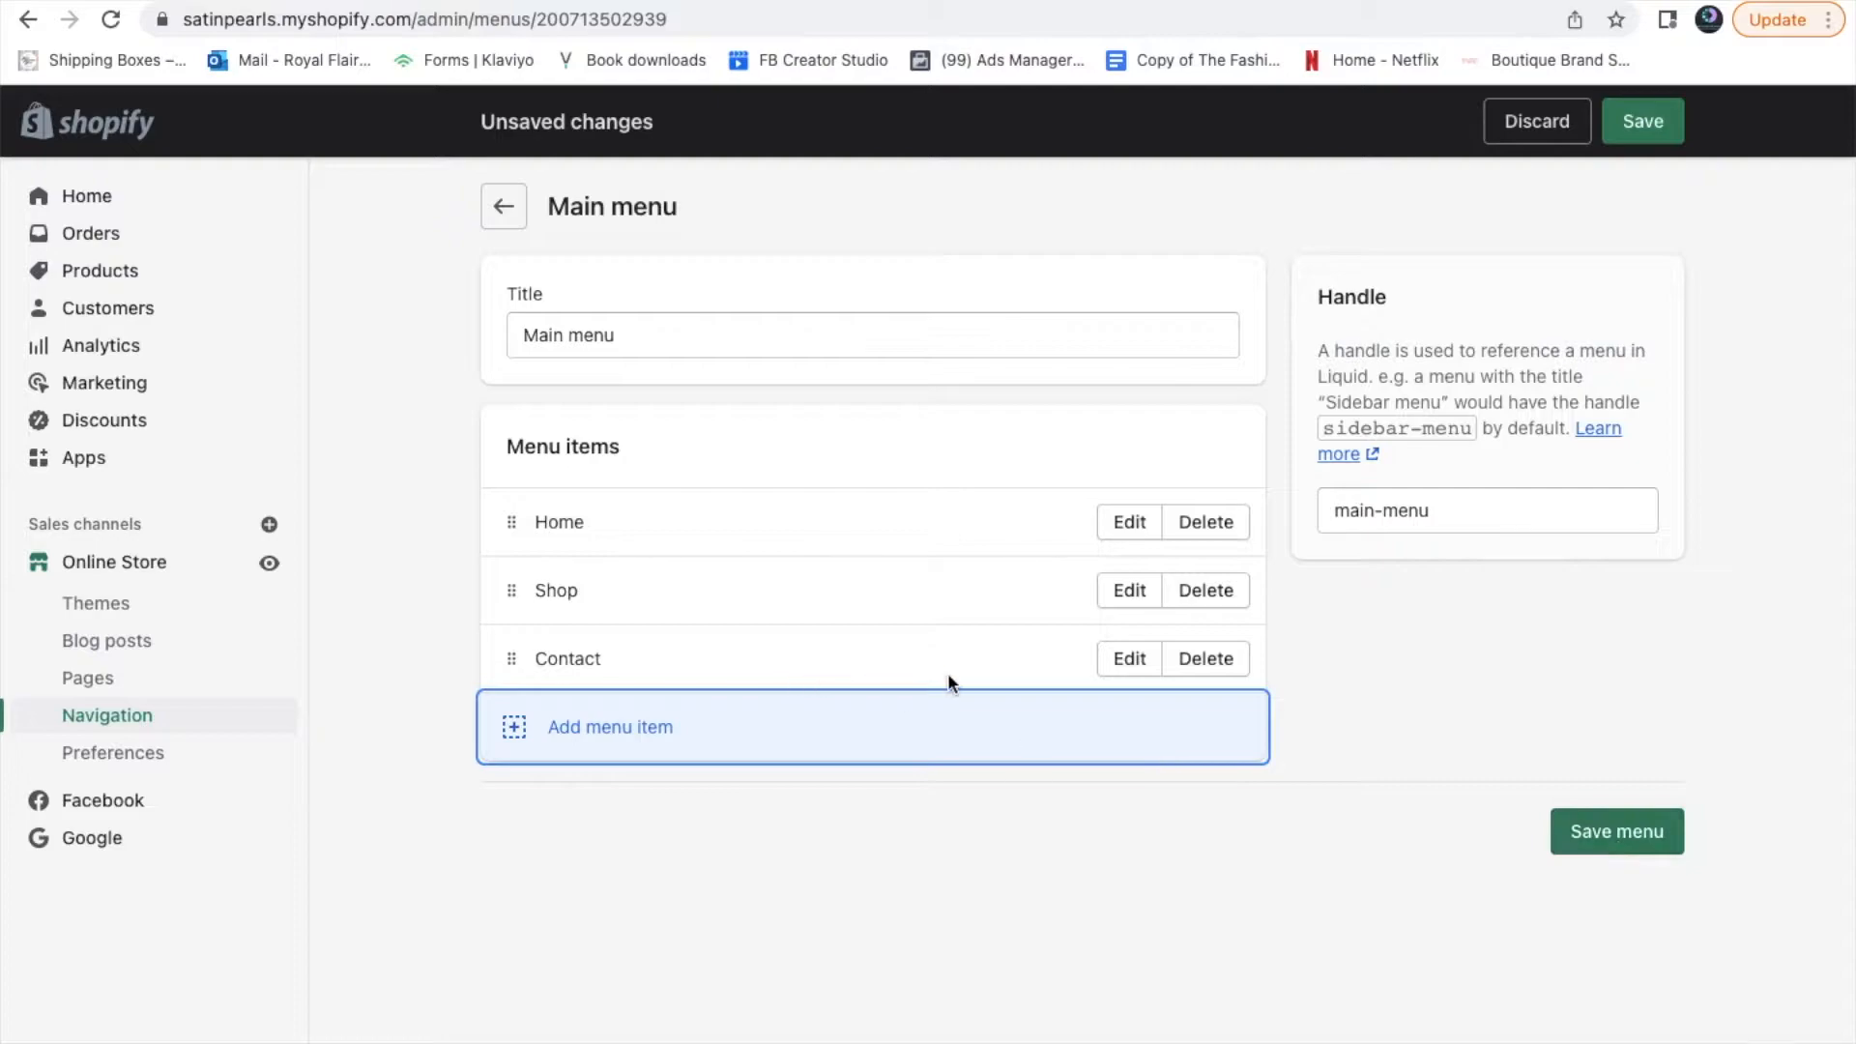
Start a new Main menu item named Policies and list the store policies as link choices
{"action": "left_click", "coordinate": [609, 731]}
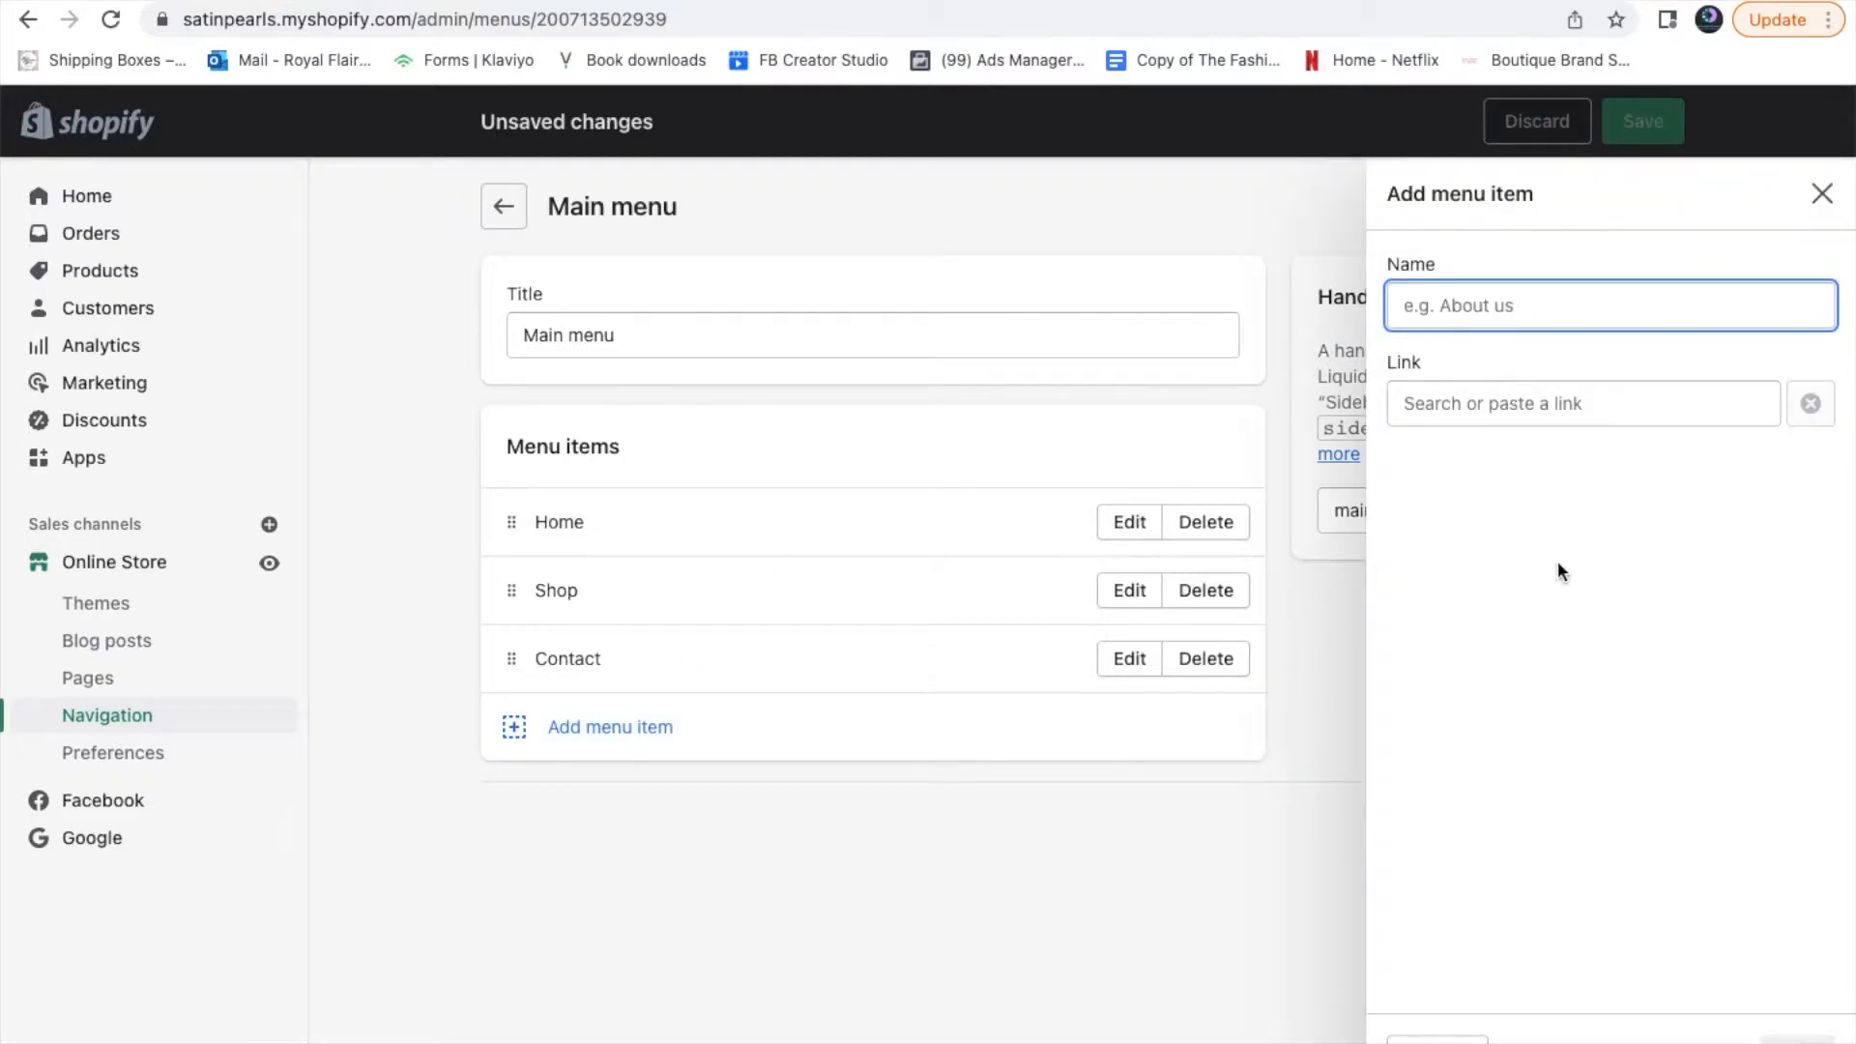
{"action": "type", "text": "Poli"}
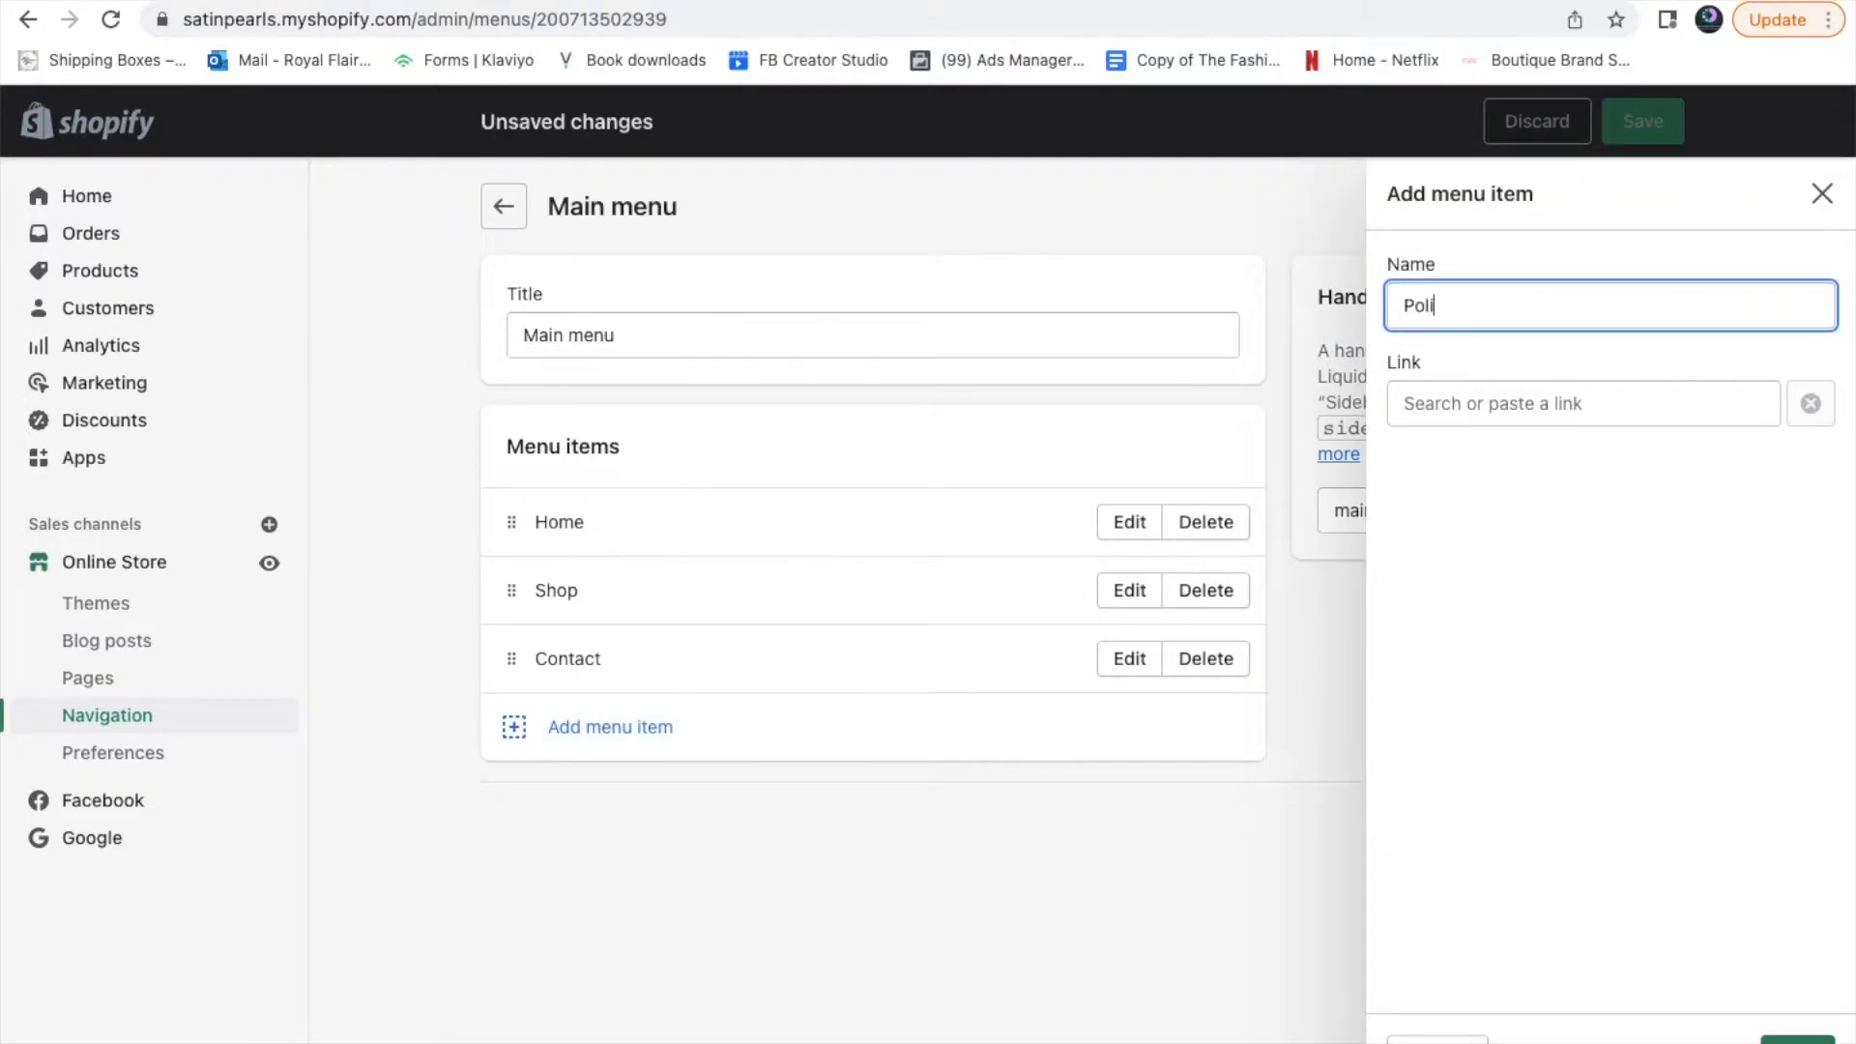
{"action": "type", "text": "cies"}
{"action": "left_click", "coordinate": [1587, 406]}
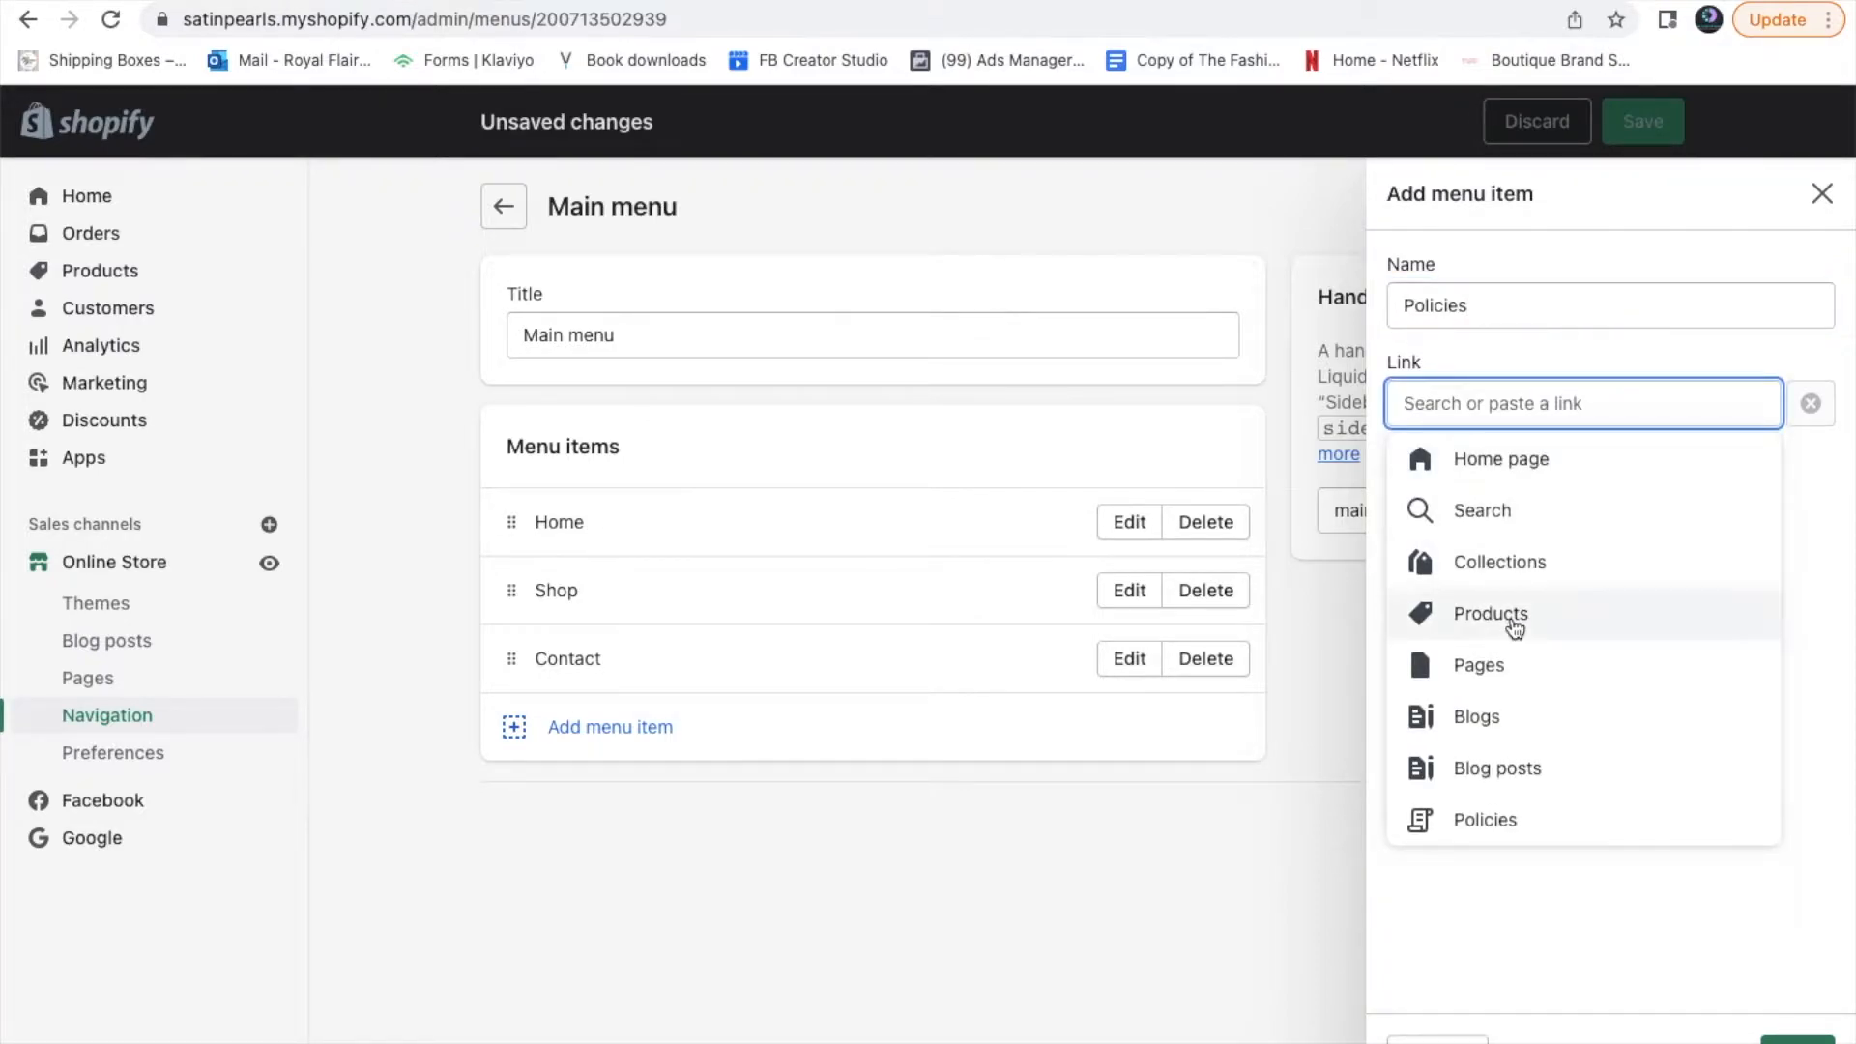
{"action": "left_click", "coordinate": [1508, 837]}
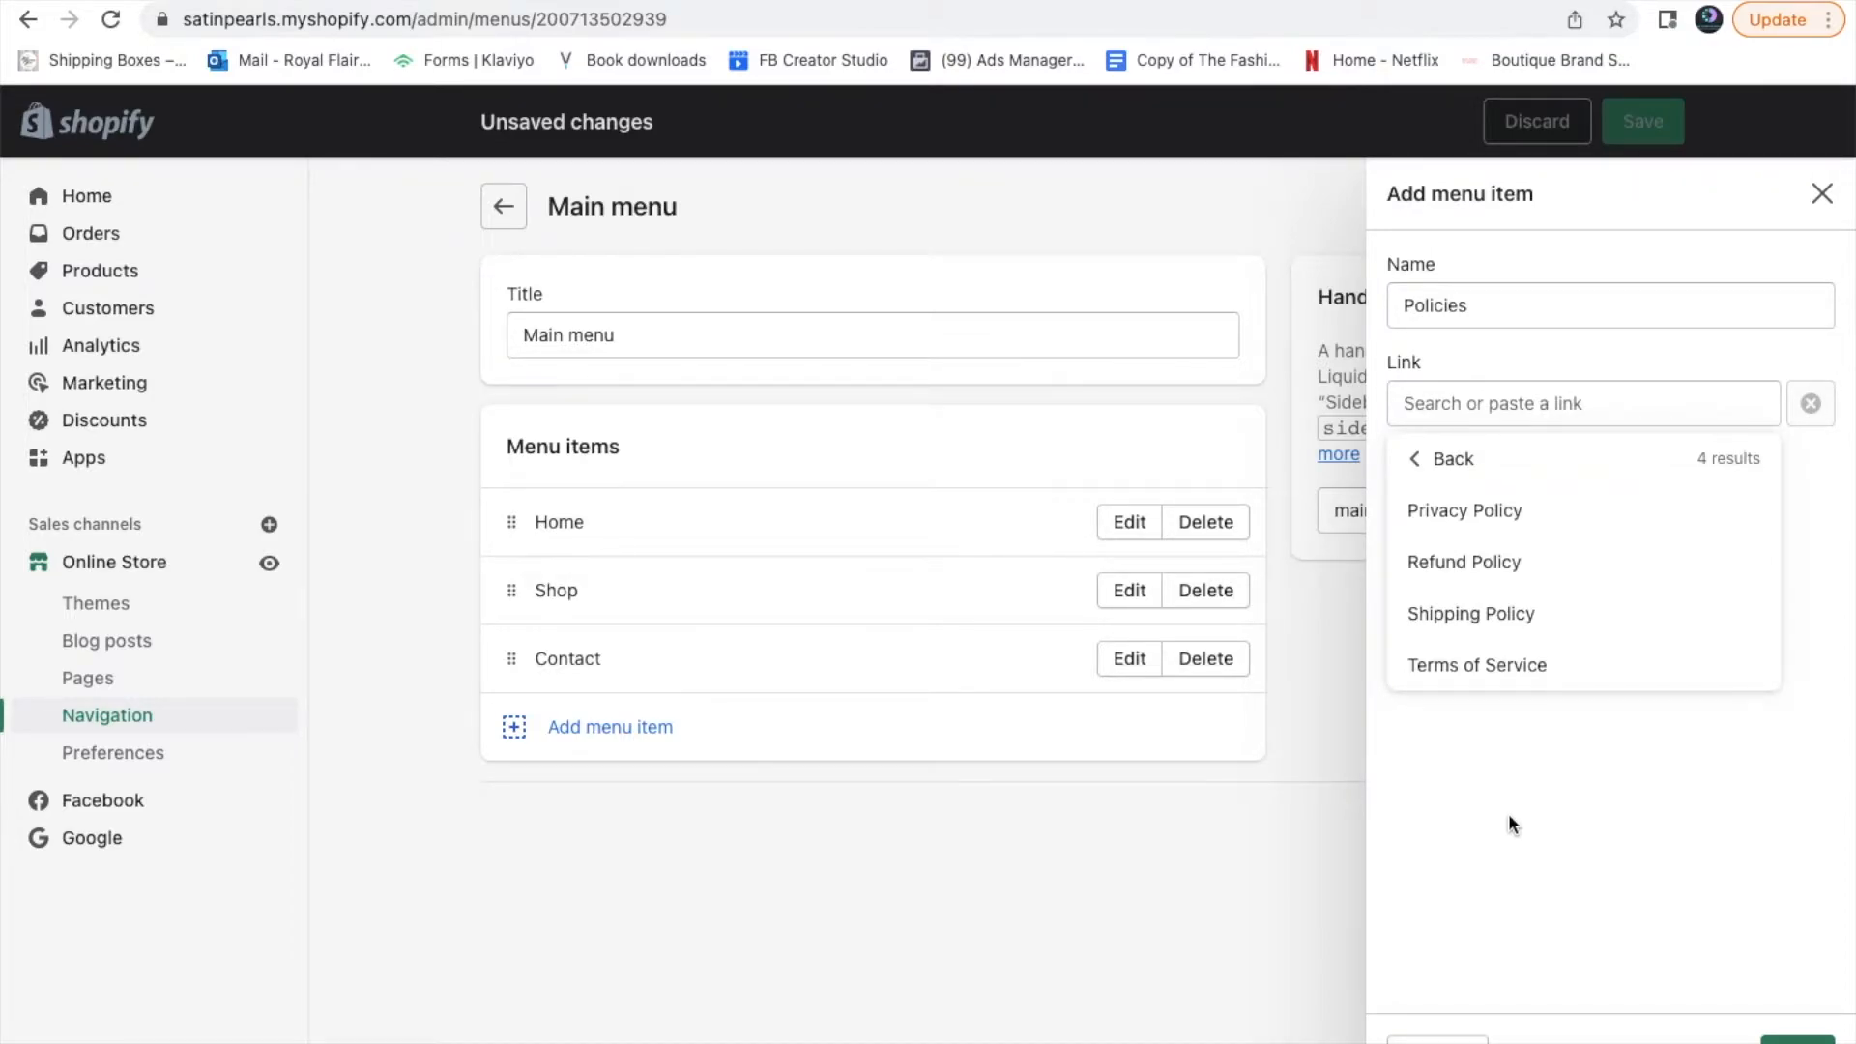
Go to the online store's pages and create a new page titled FAQ
{"action": "left_click", "coordinate": [203, 680]}
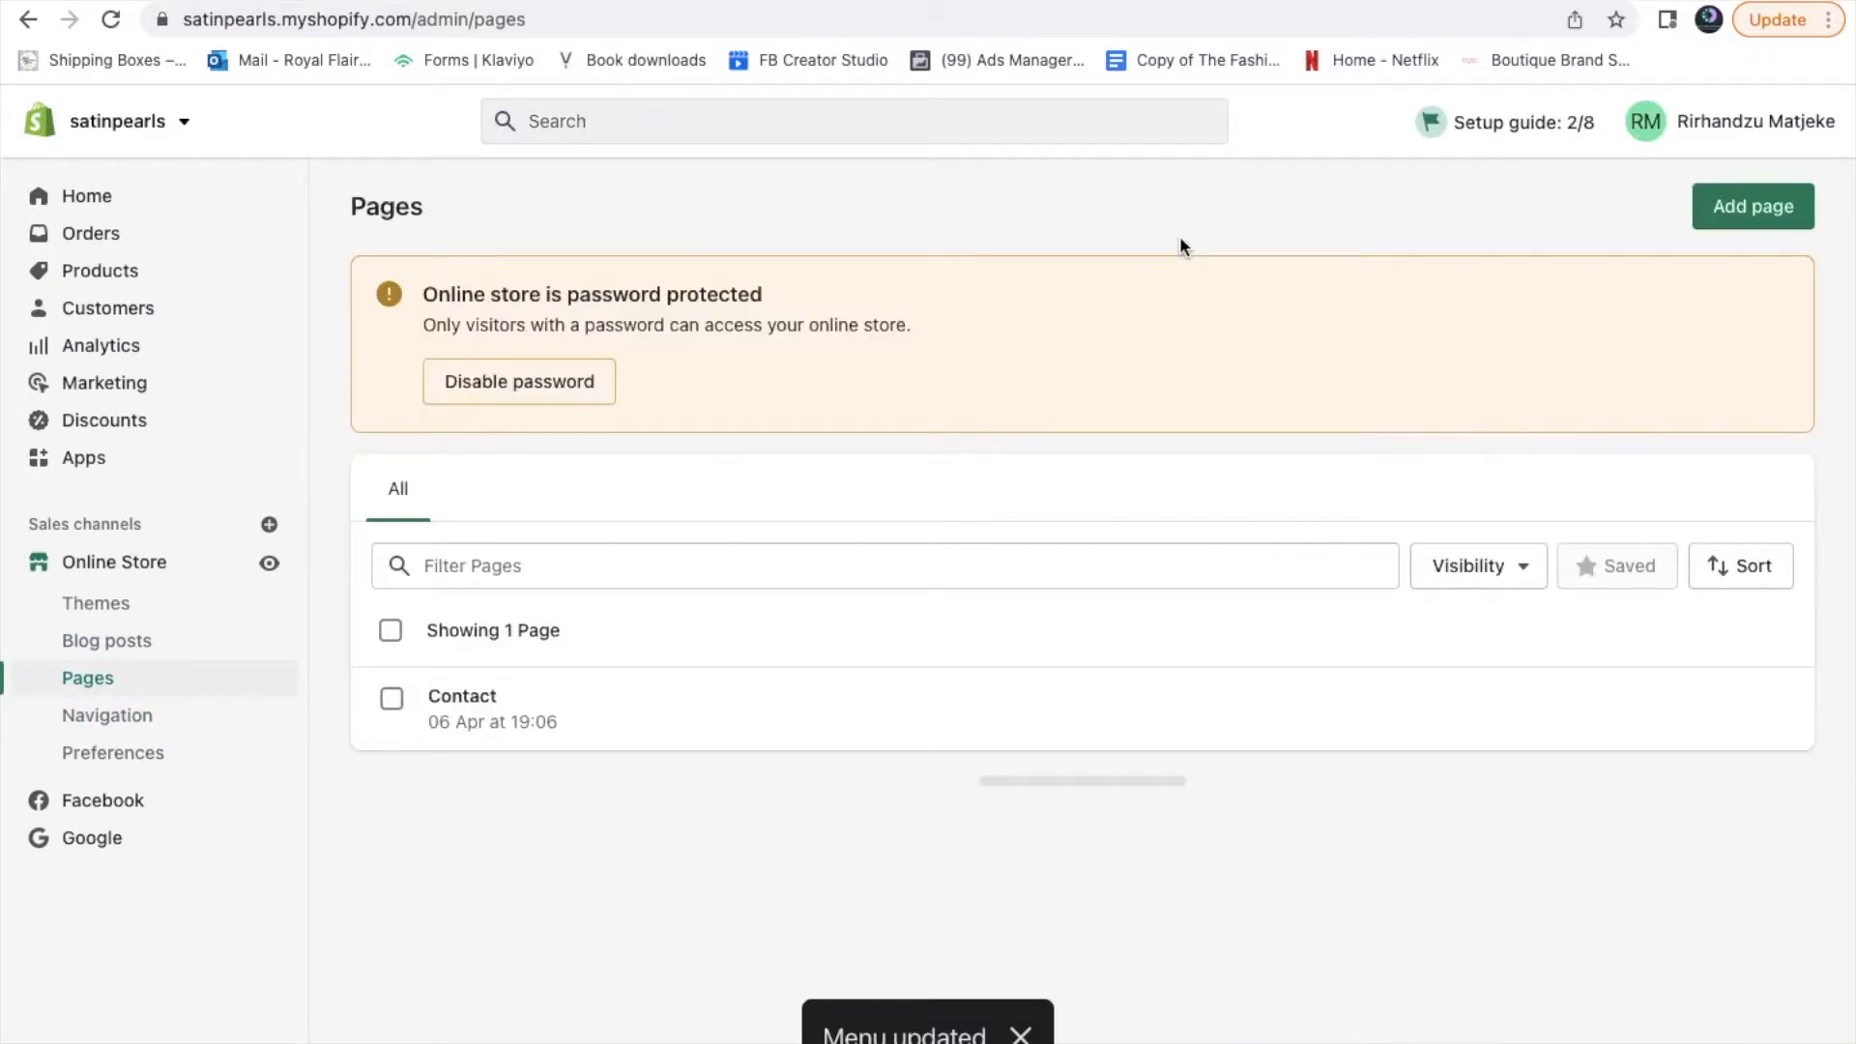
{"action": "left_click", "coordinate": [1725, 205]}
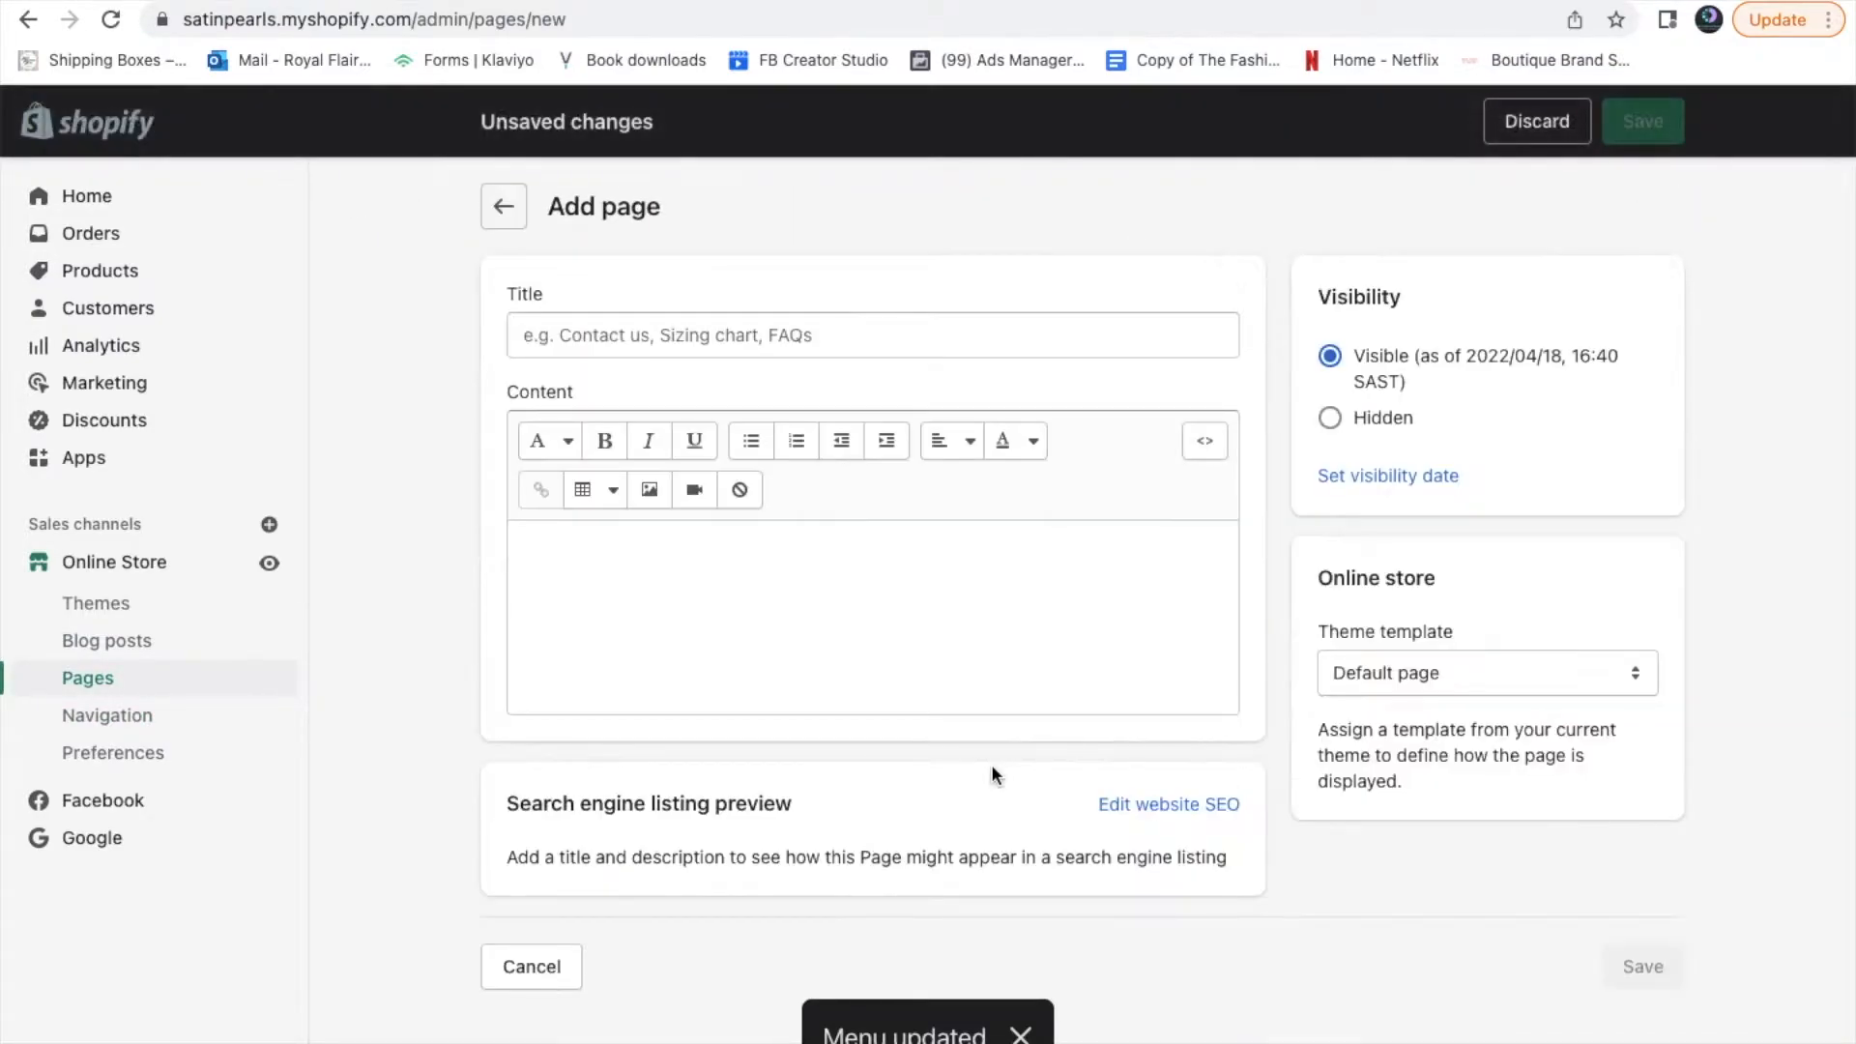
{"action": "left_click", "coordinate": [829, 319]}
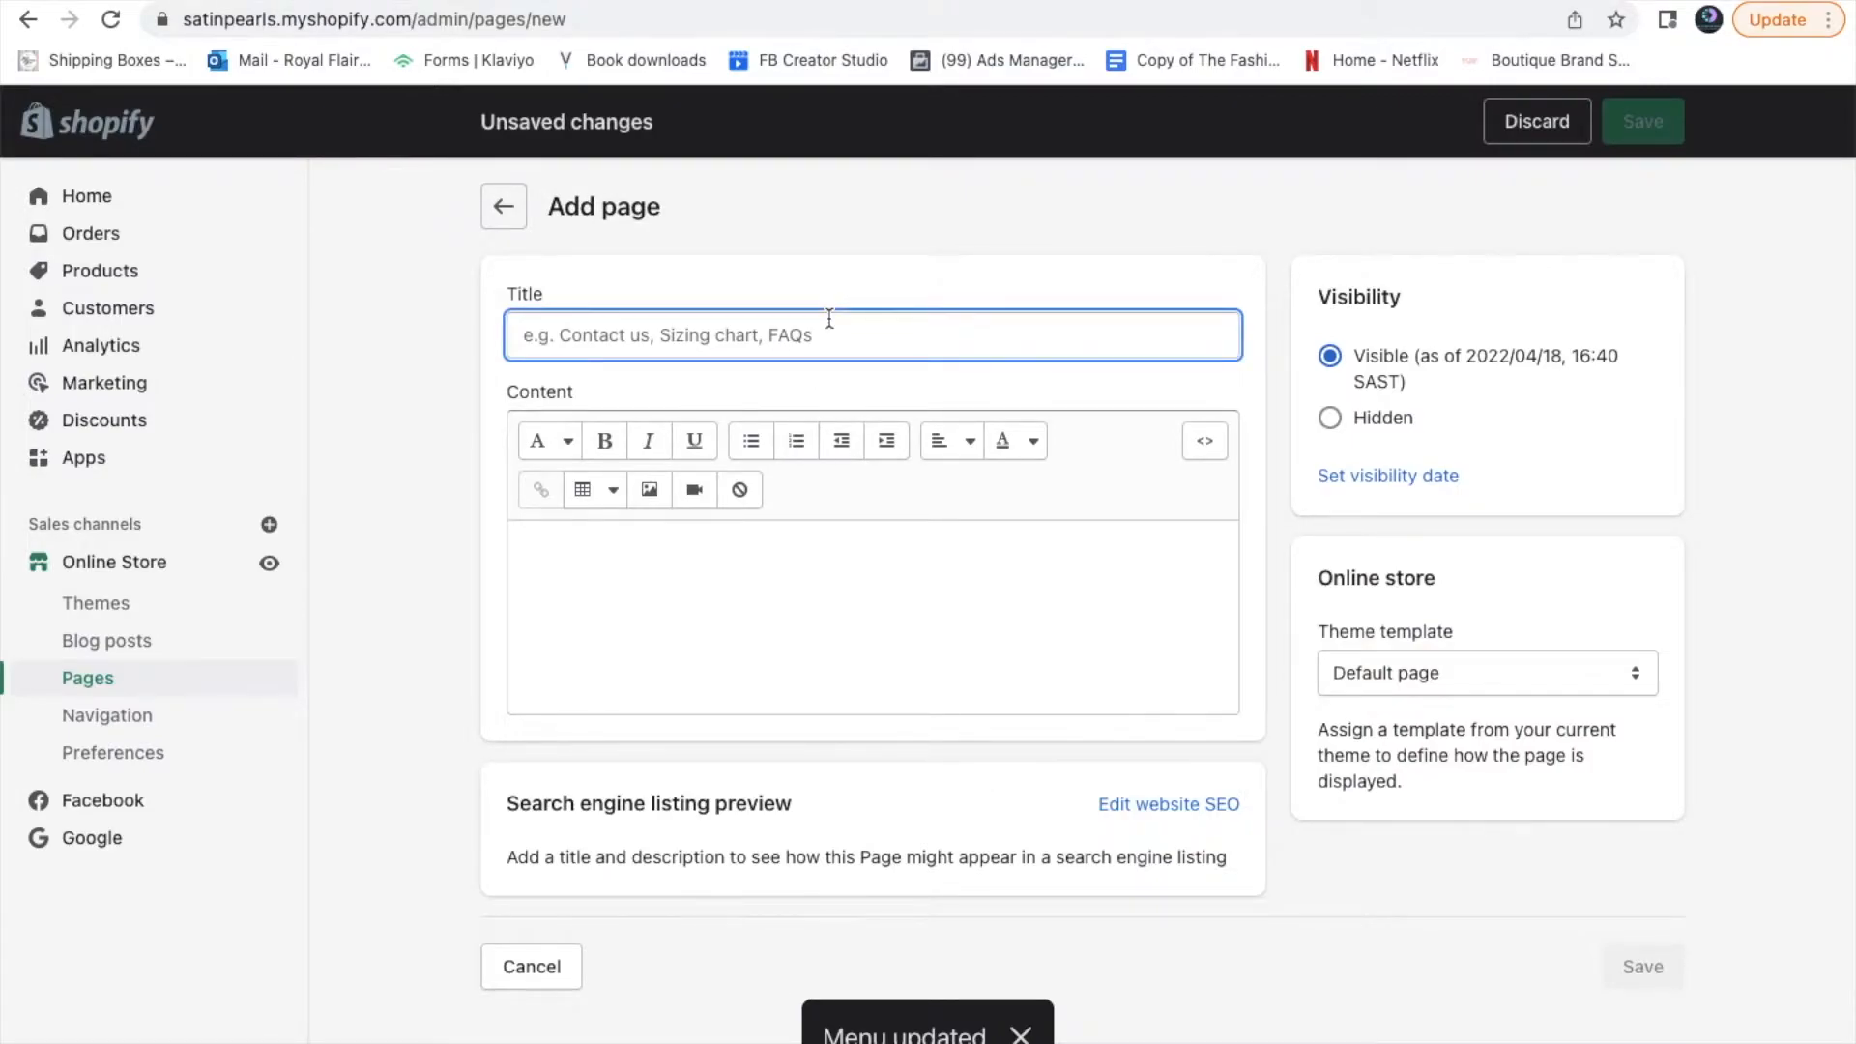
{"action": "type", "text": "FAQ"}
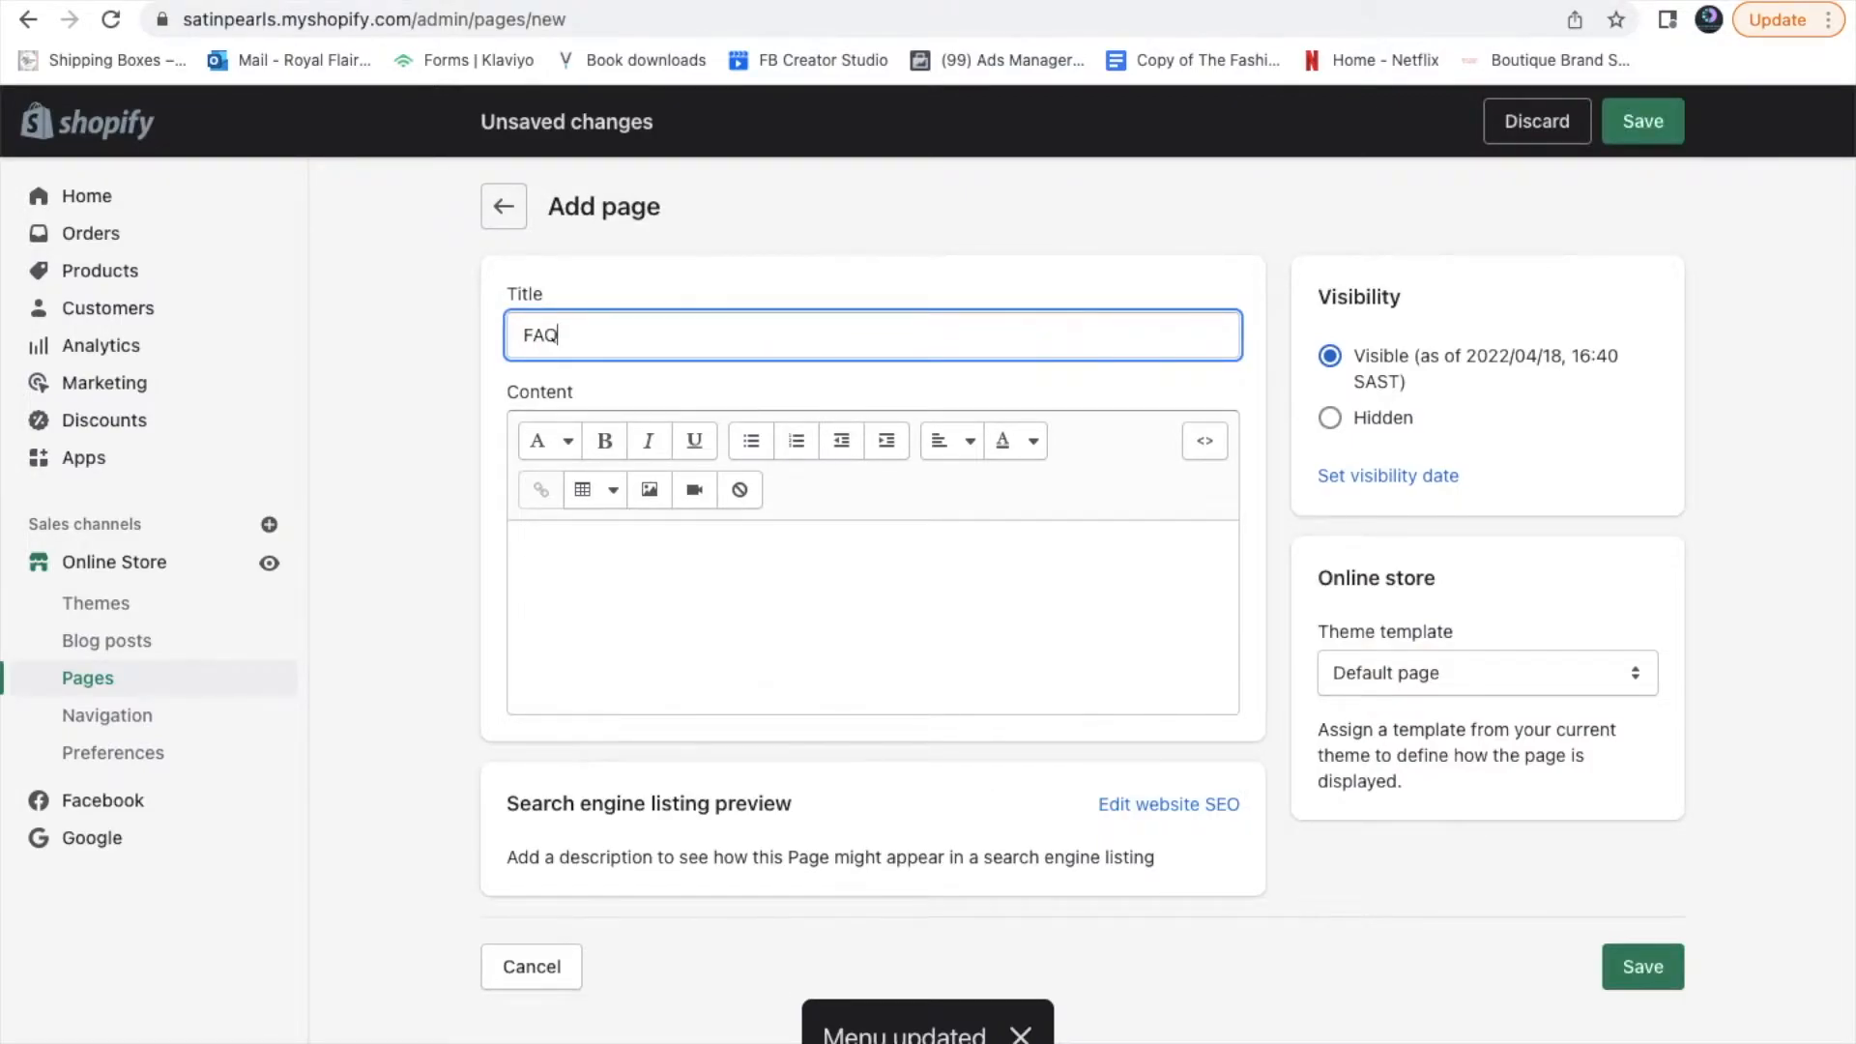
Enter "Here are our most frequently asked questions" as the FAQ page content and make it bold
{"action": "left_click", "coordinate": [761, 599]}
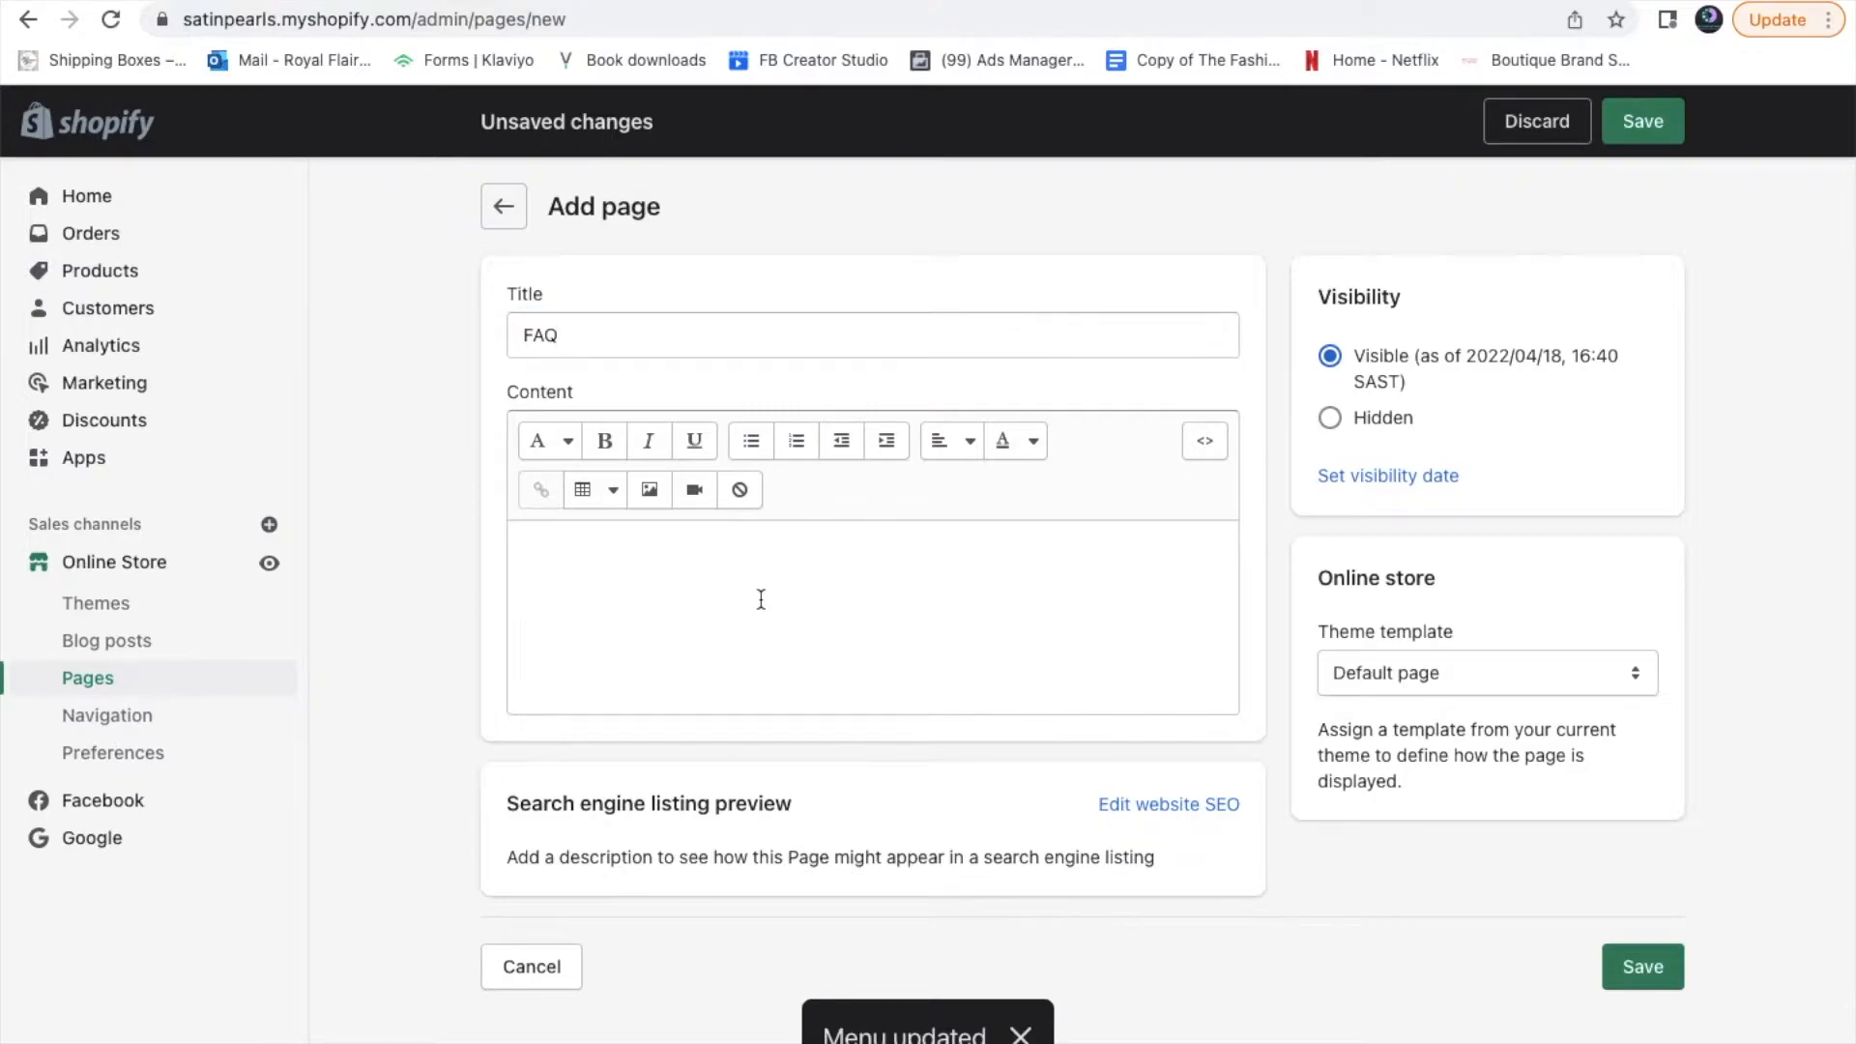
{"action": "type", "text": "Here"}
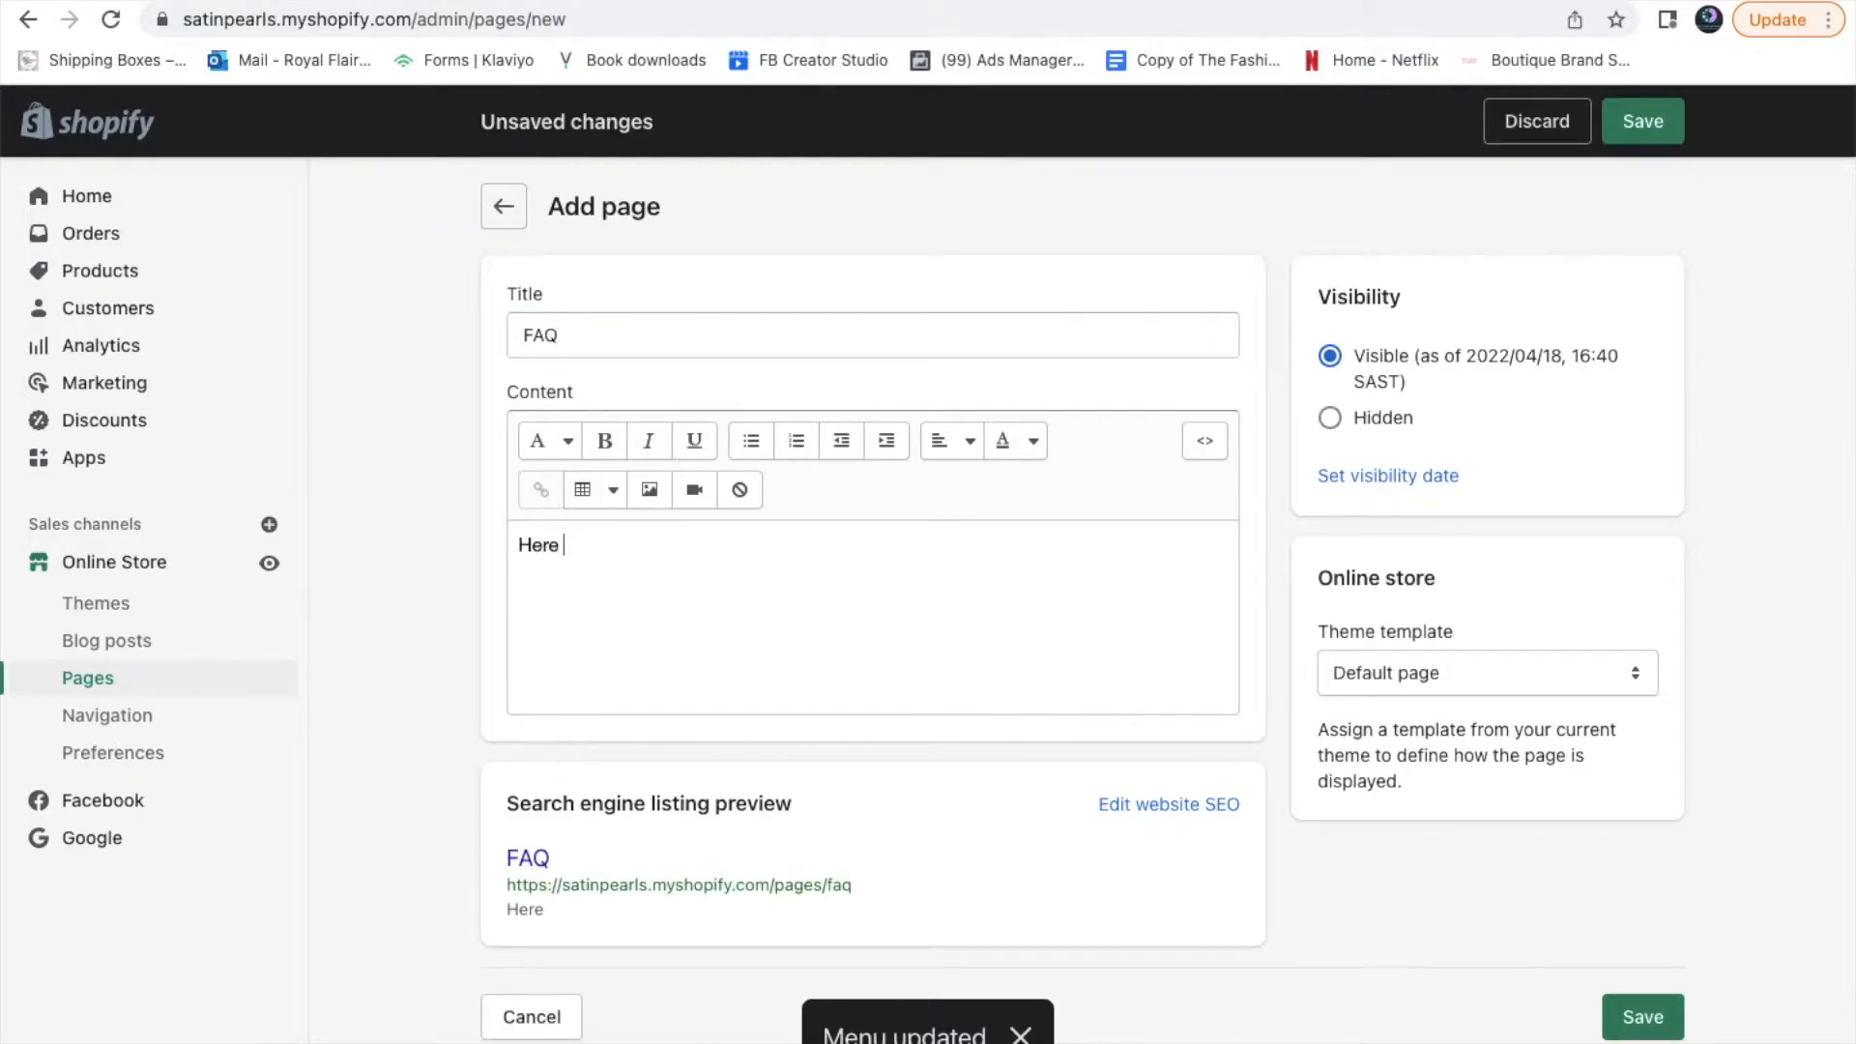
{"action": "type", "text": " are our "}
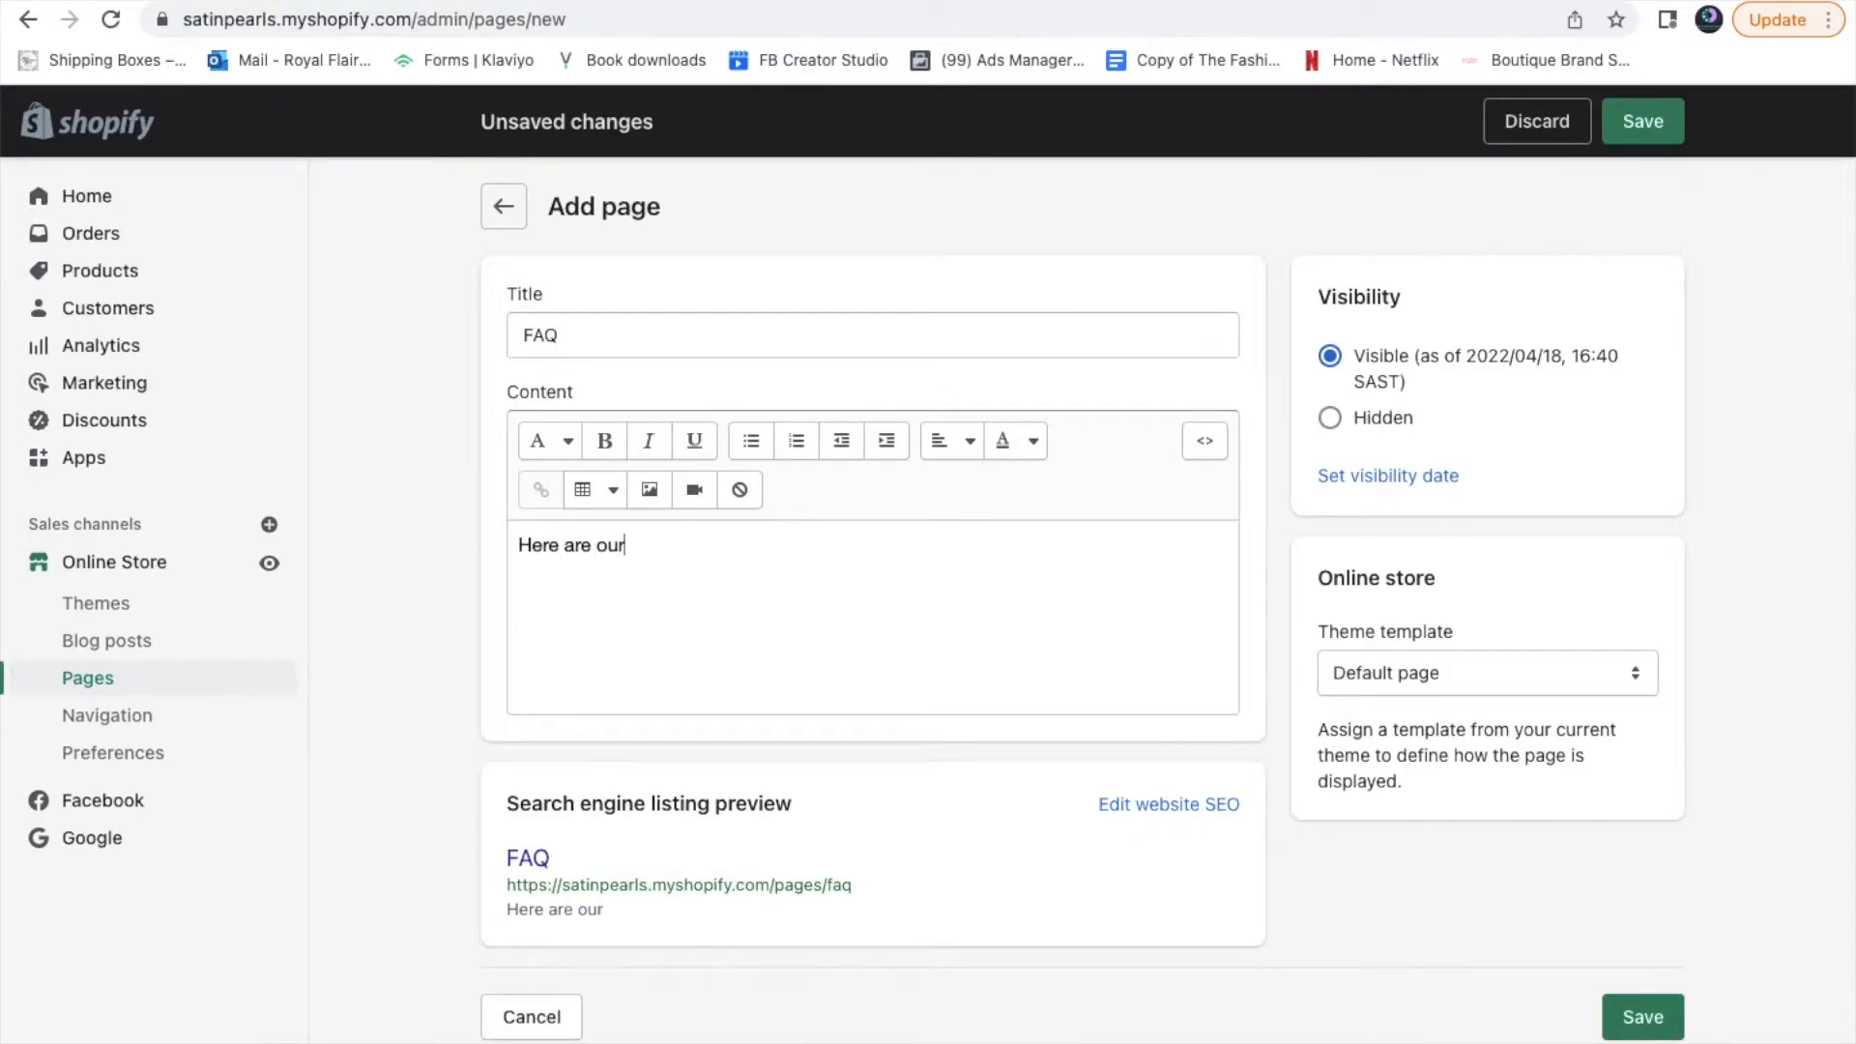
{"action": "type", "text": "most freque"}
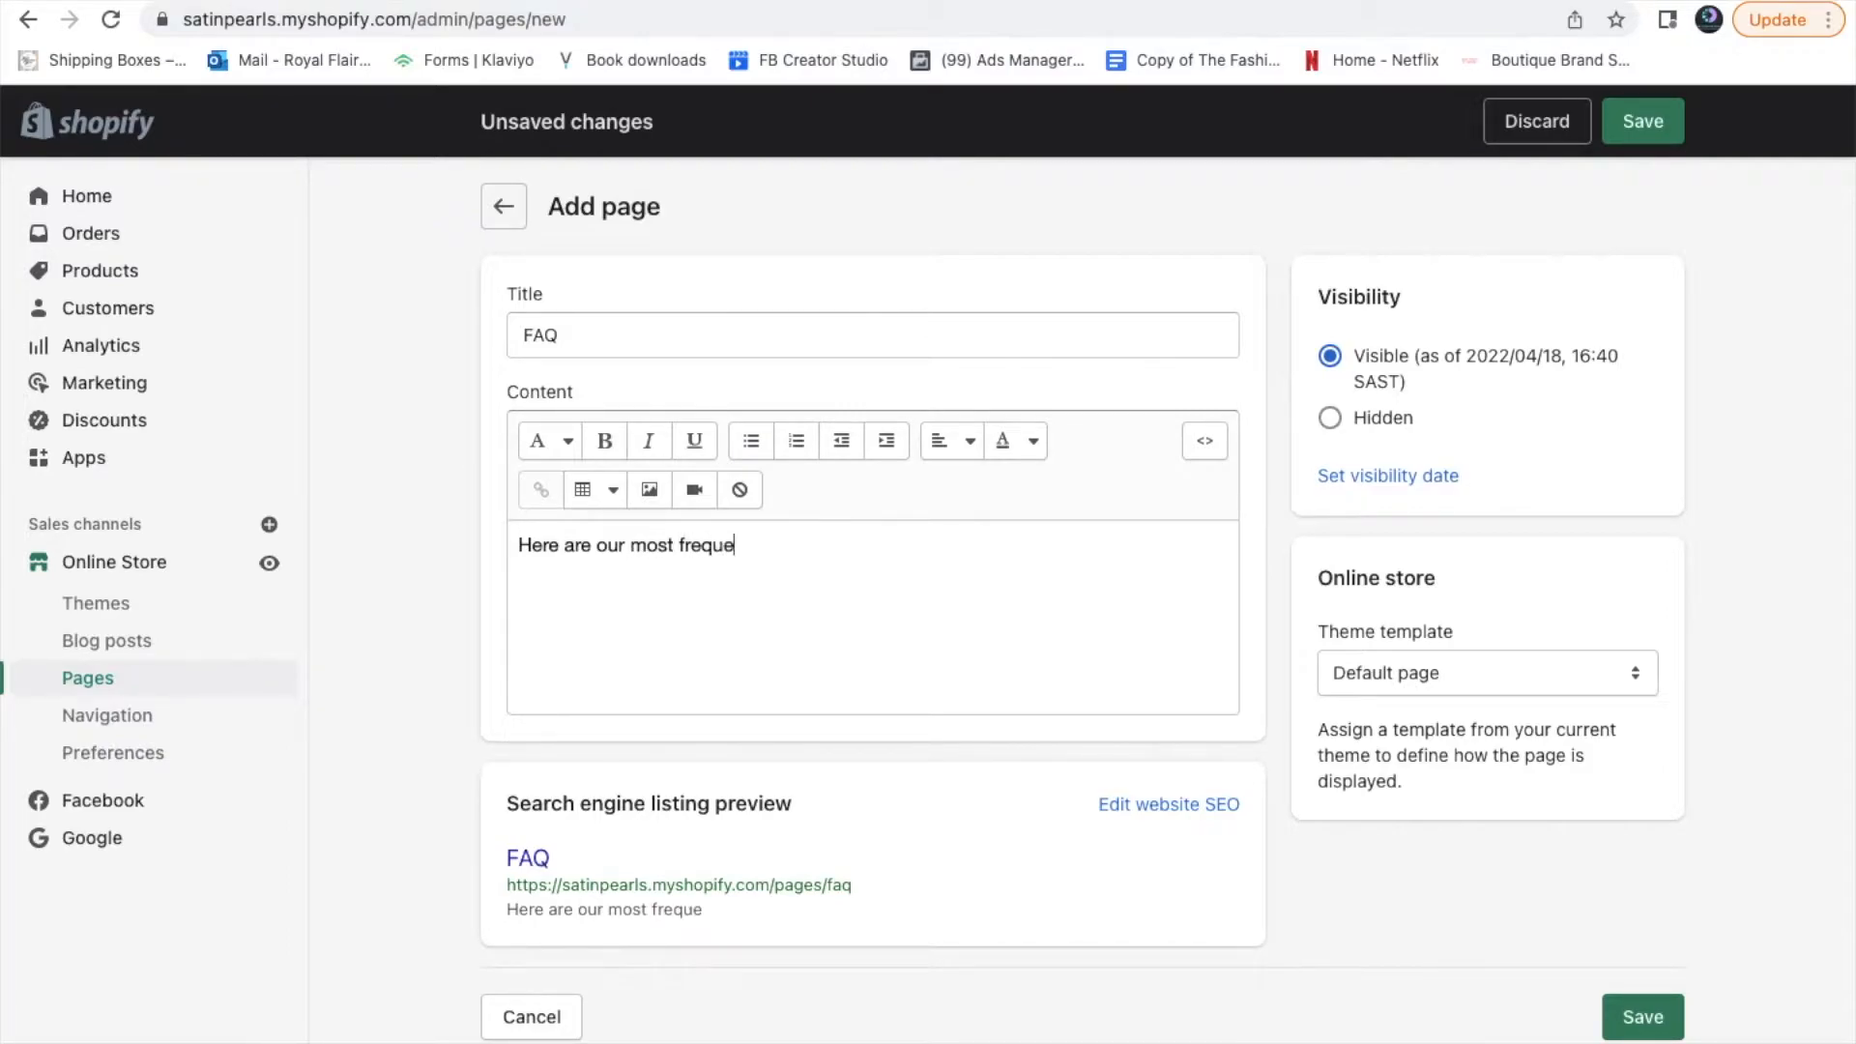
{"action": "type", "text": "ntly asked "}
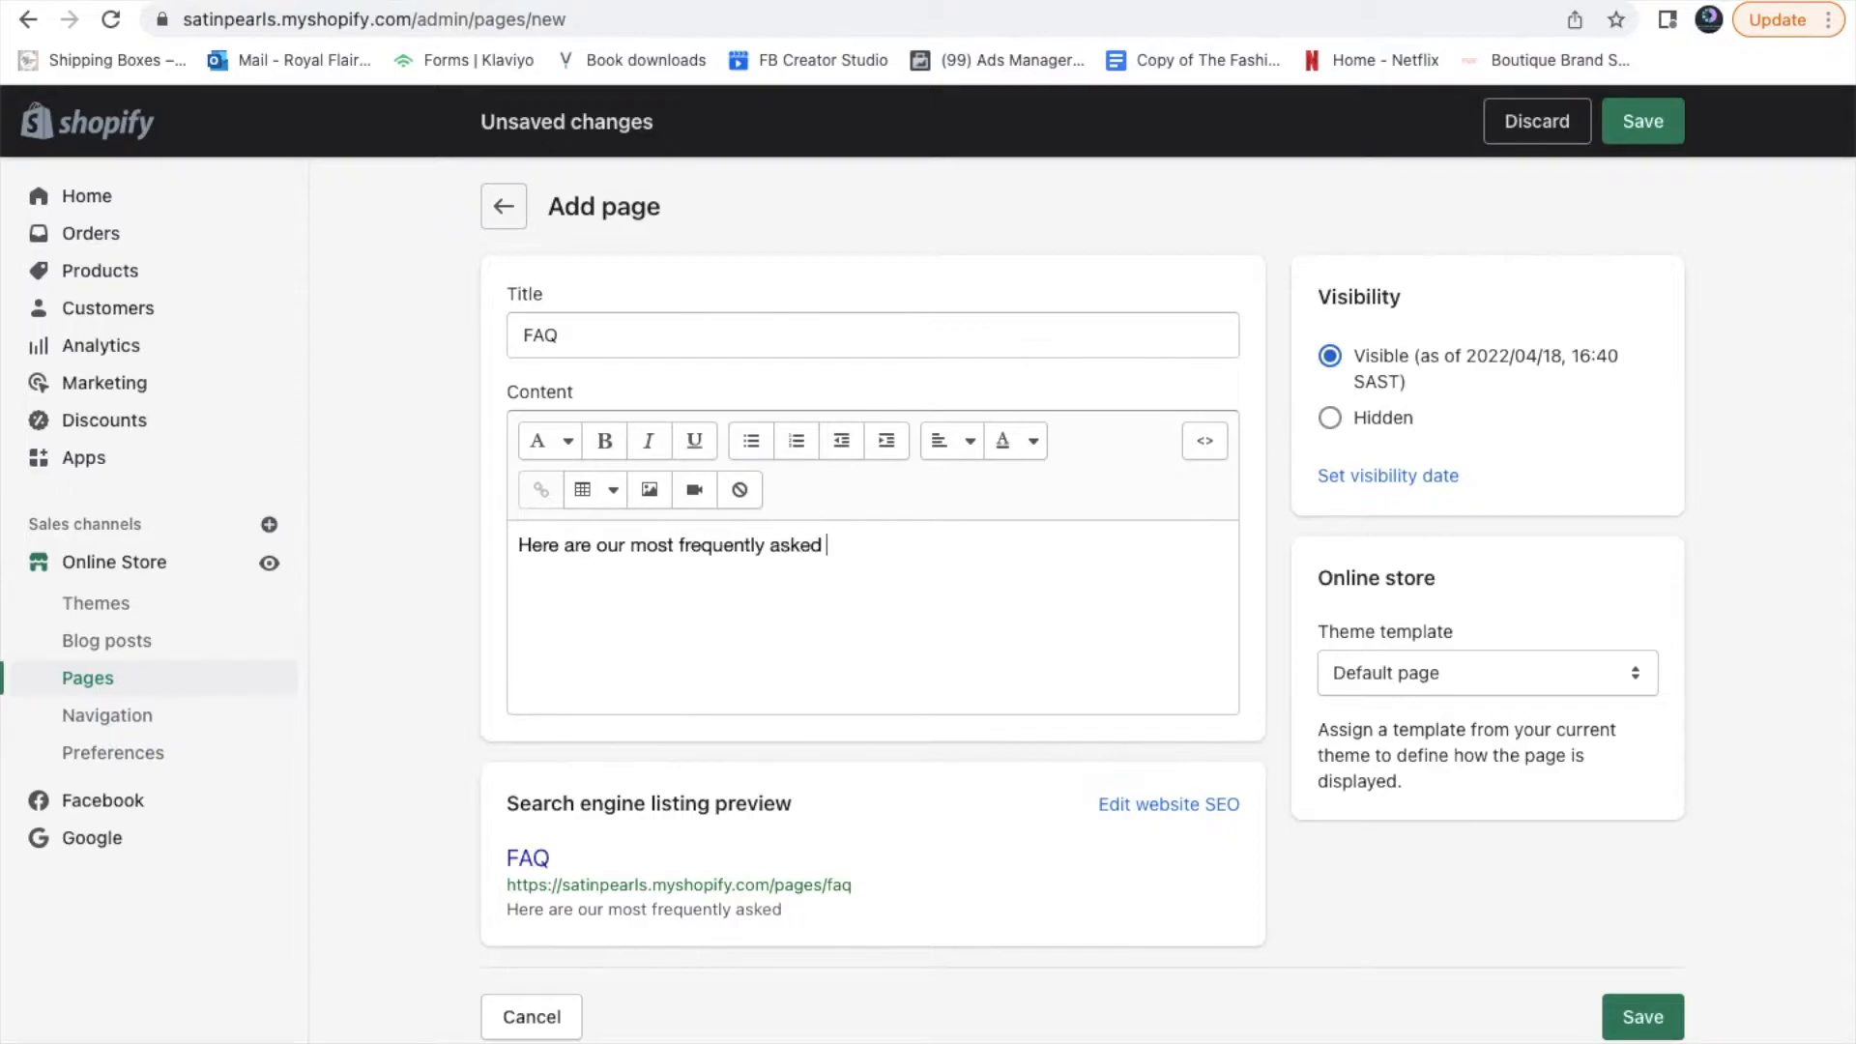
{"action": "type", "text": "questions"}
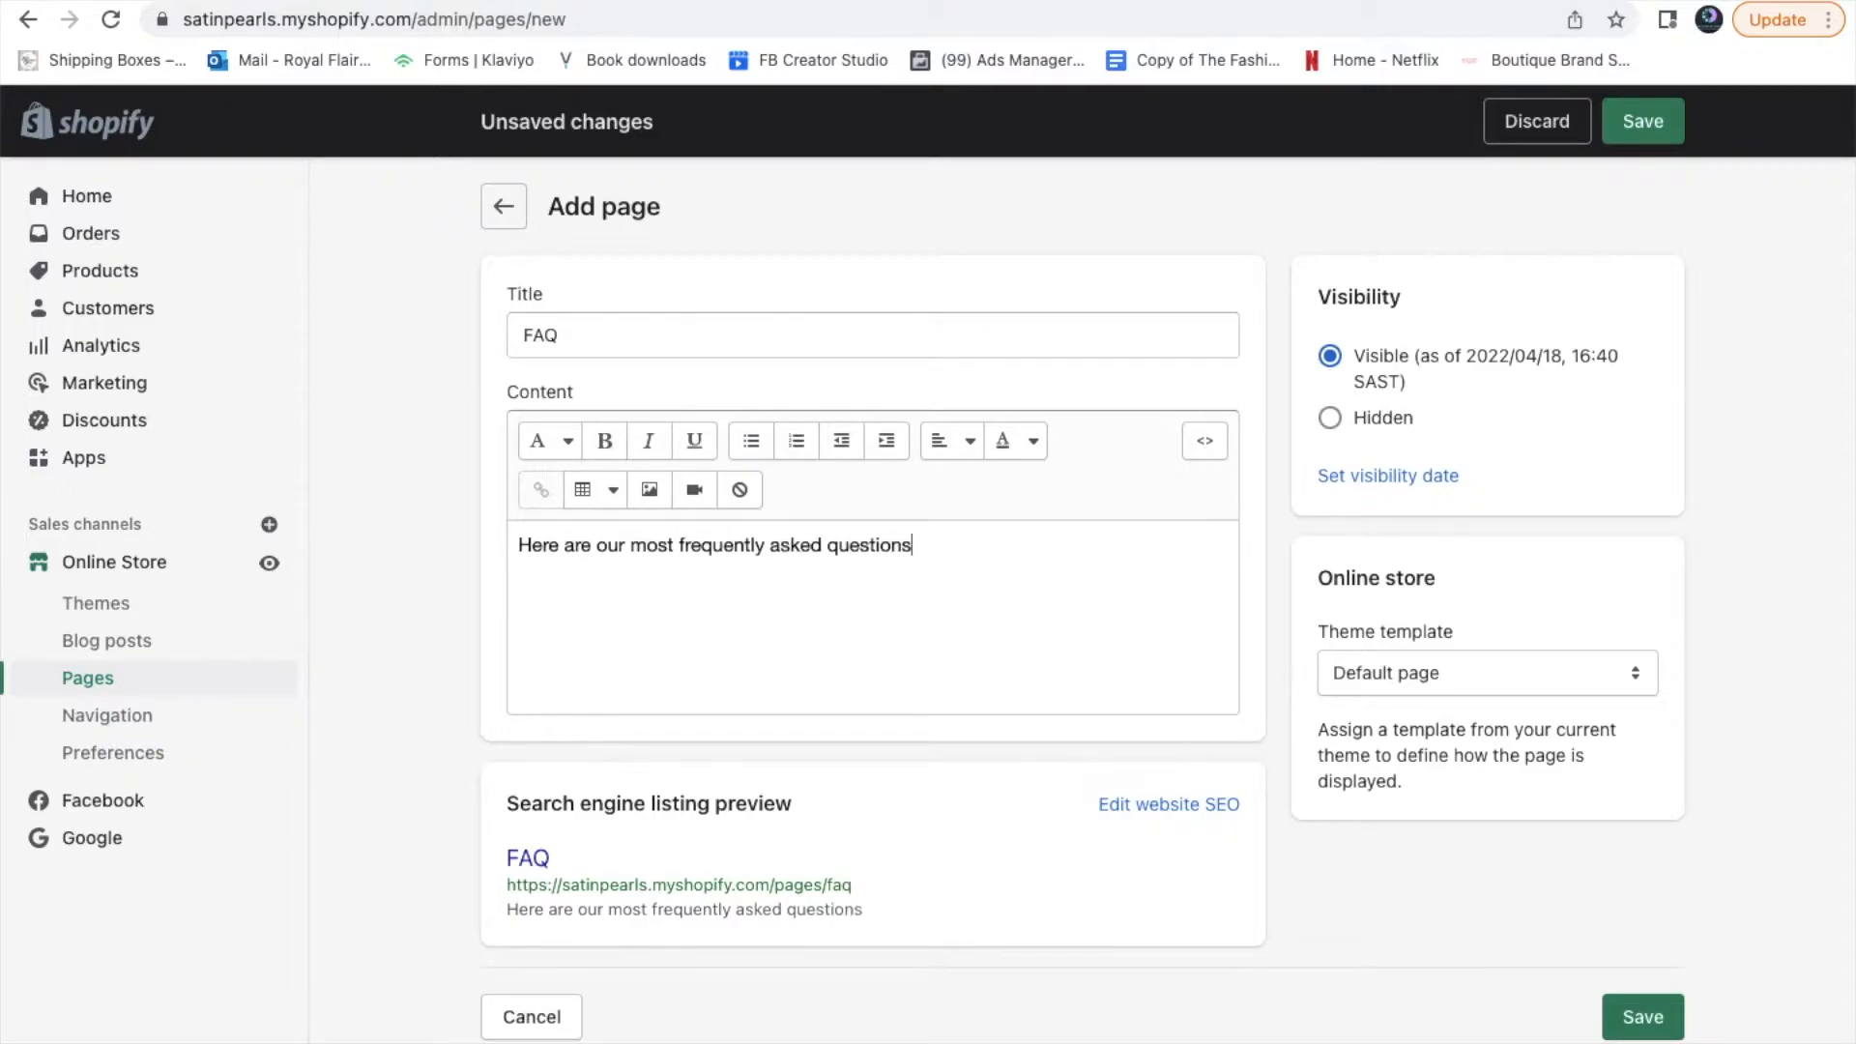
{"action": "left_click_drag", "start_coordinate": [935, 536], "coordinate": [518, 533]}
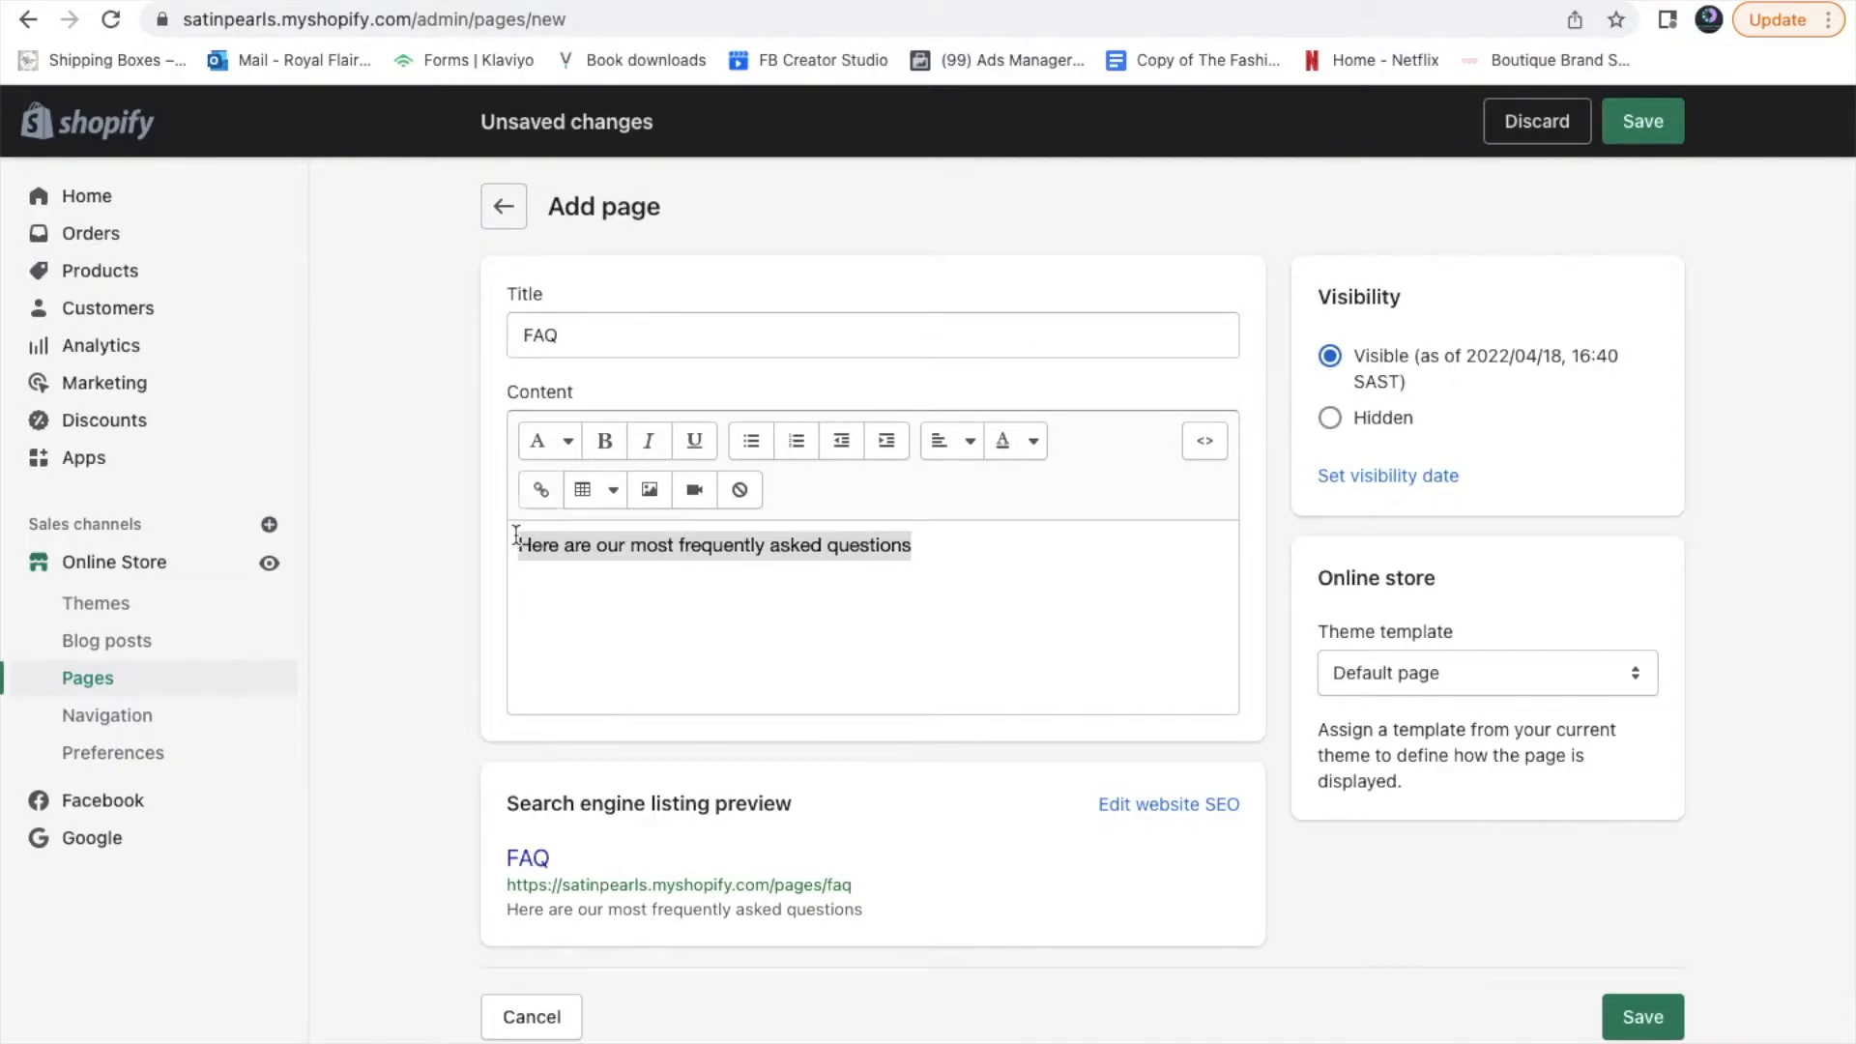
{"action": "left_click", "coordinate": [590, 455]}
Try the Heading 3, Heading 5, Heading 6 and Paragraph styles on the bold sentence
{"action": "left_click", "coordinate": [566, 450]}
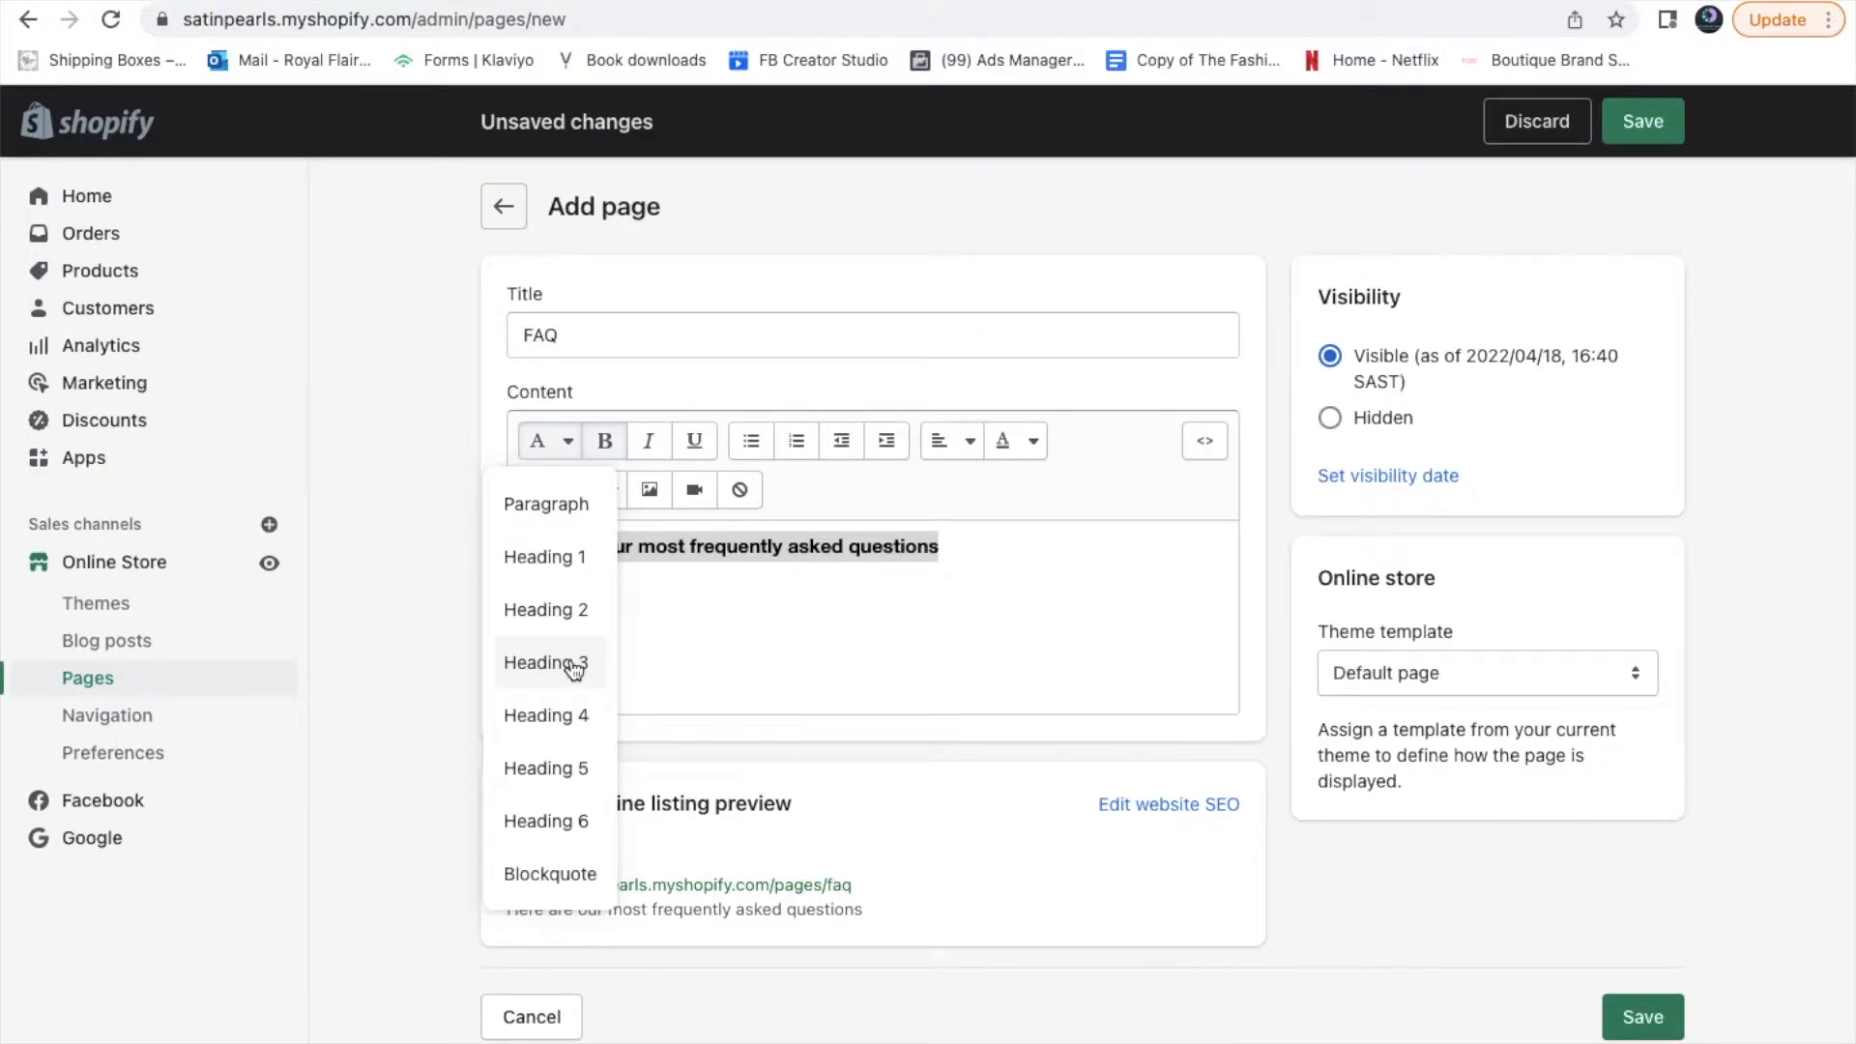
{"action": "left_click", "coordinate": [575, 665]}
{"action": "left_click", "coordinate": [556, 441]}
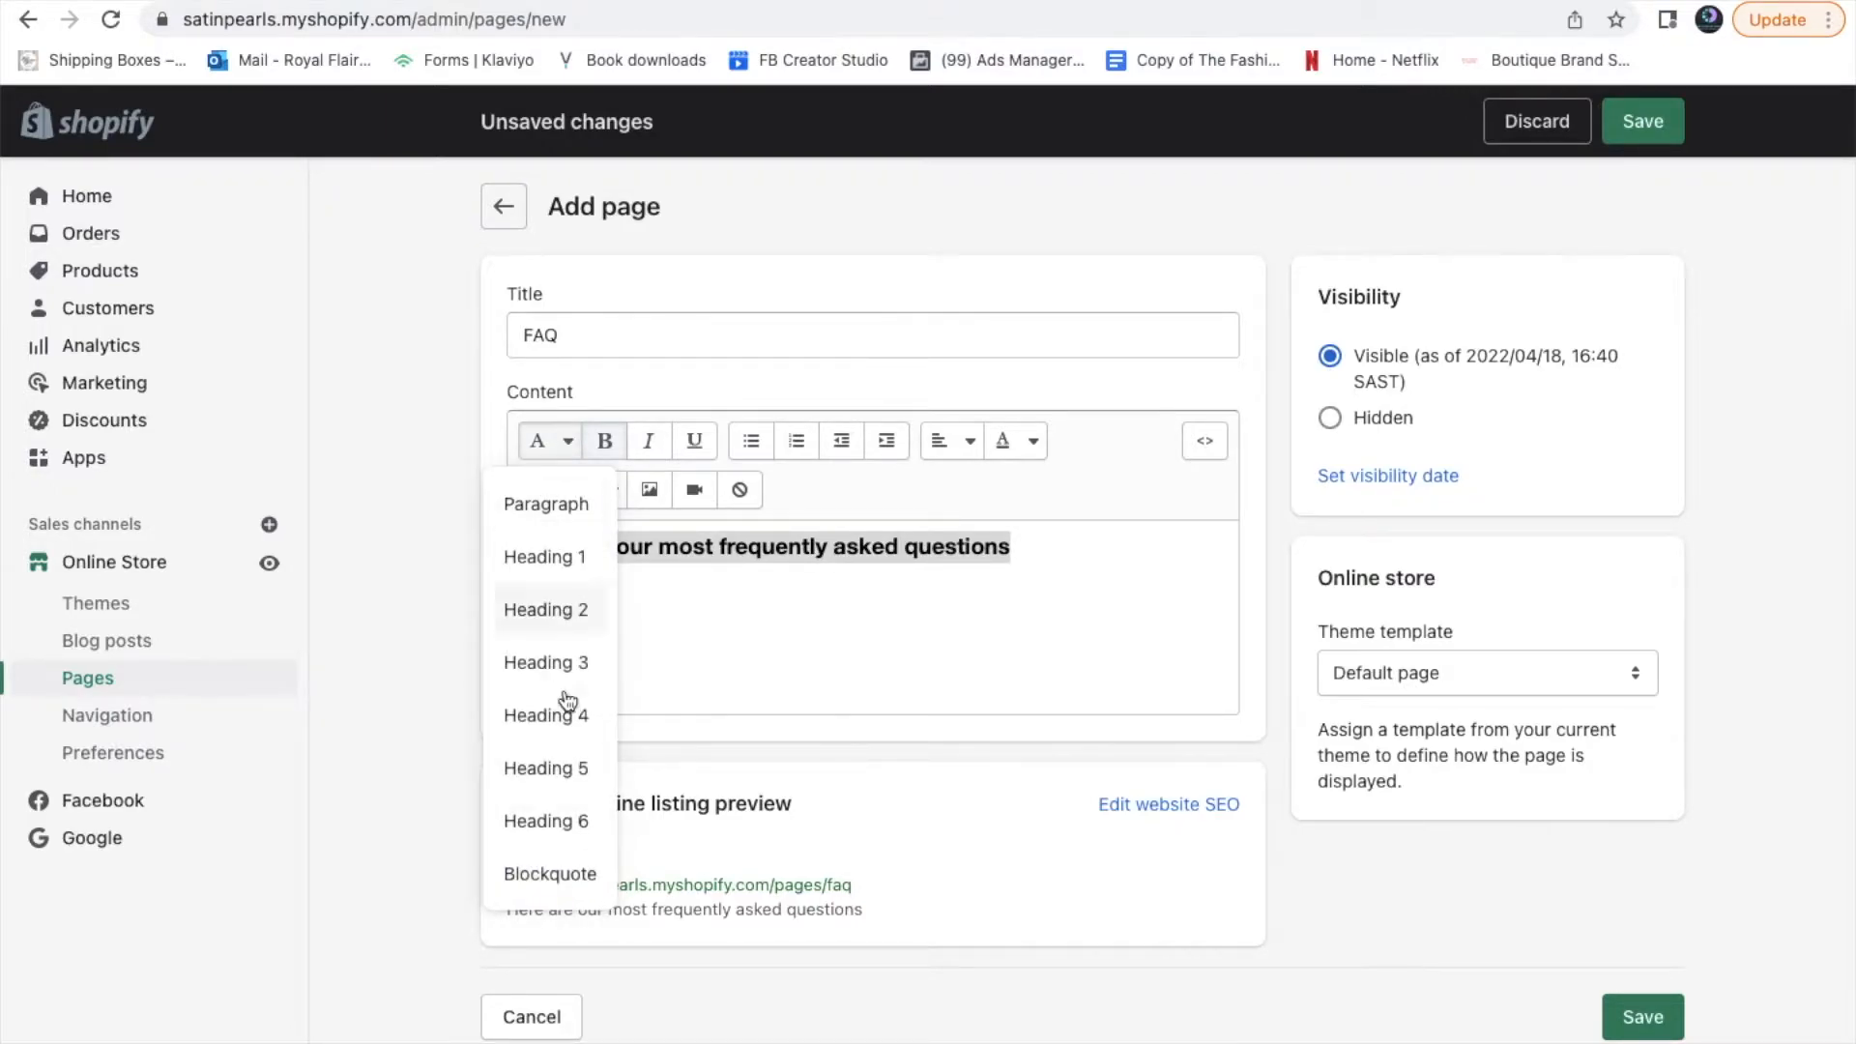
{"action": "left_click", "coordinate": [564, 770]}
{"action": "left_click", "coordinate": [572, 443]}
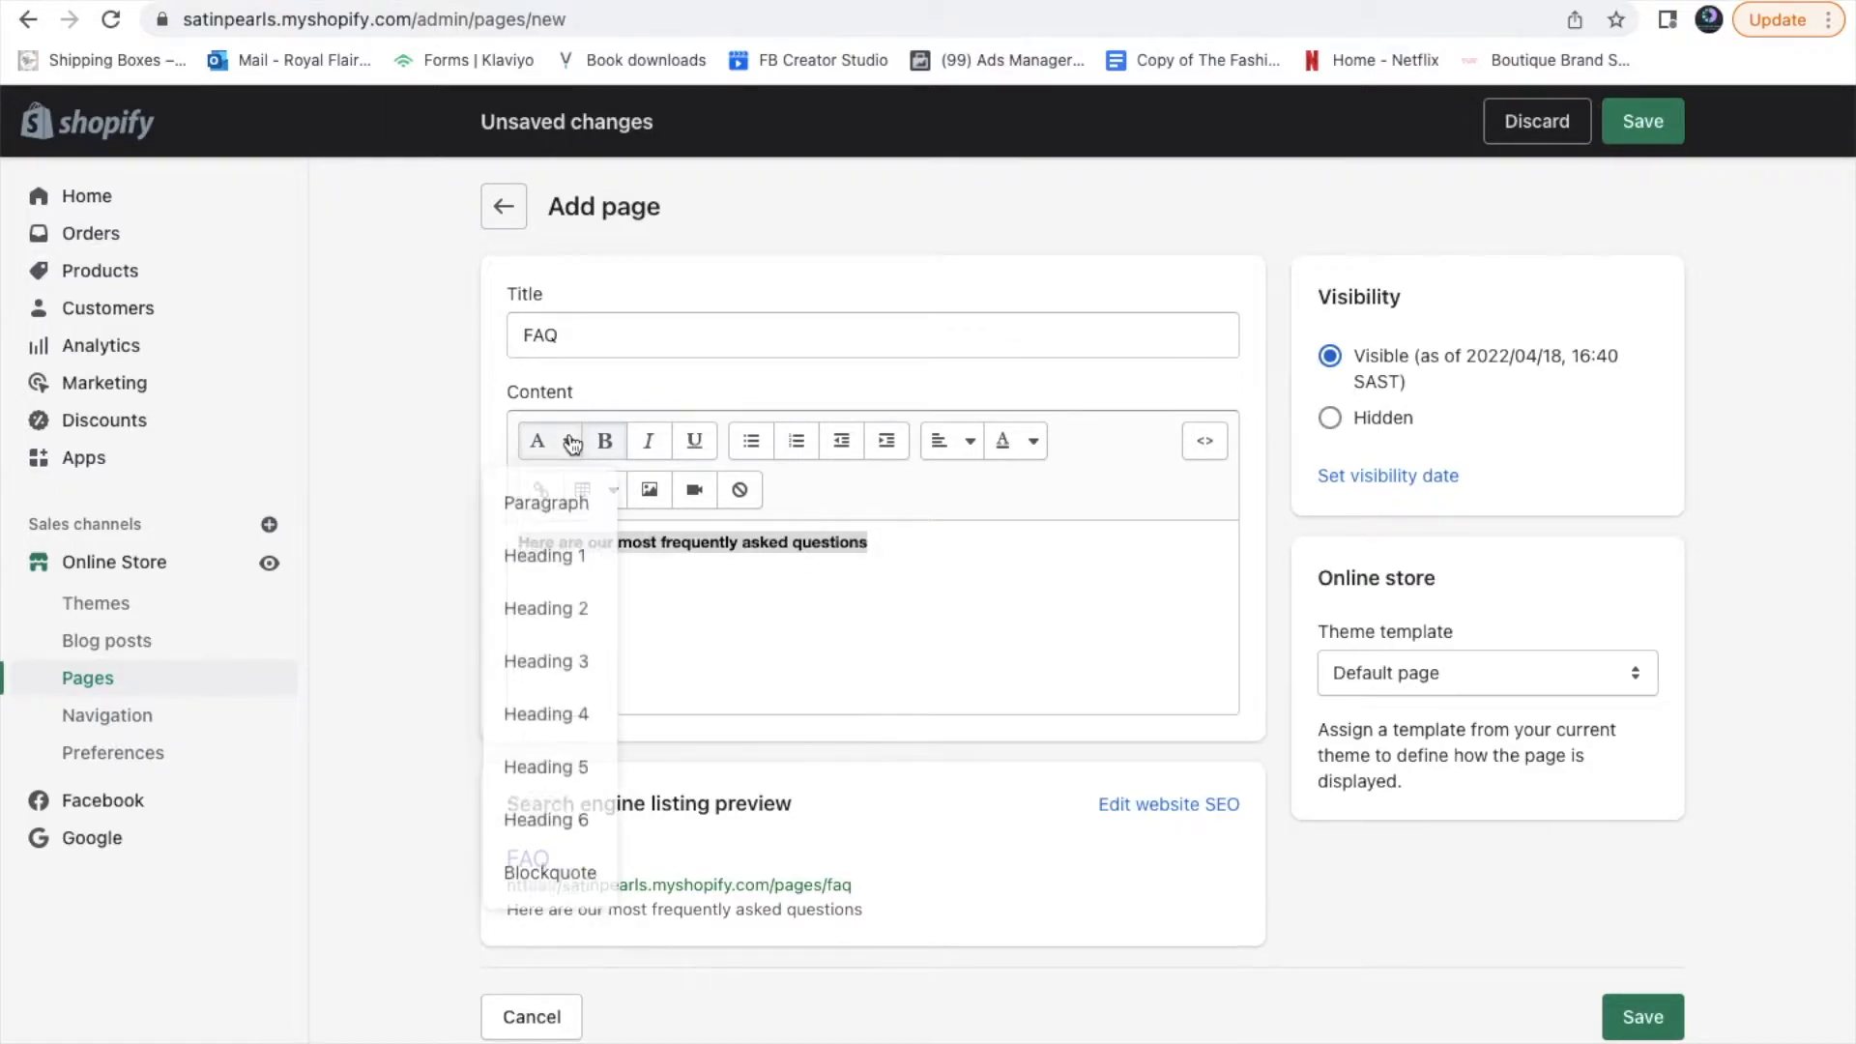
{"action": "left_click", "coordinate": [553, 824]}
{"action": "left_click", "coordinate": [564, 446]}
{"action": "left_click", "coordinate": [538, 510]}
Format the introductory sentence as Heading 1 and start a new line below it
{"action": "left_click", "coordinate": [570, 445]}
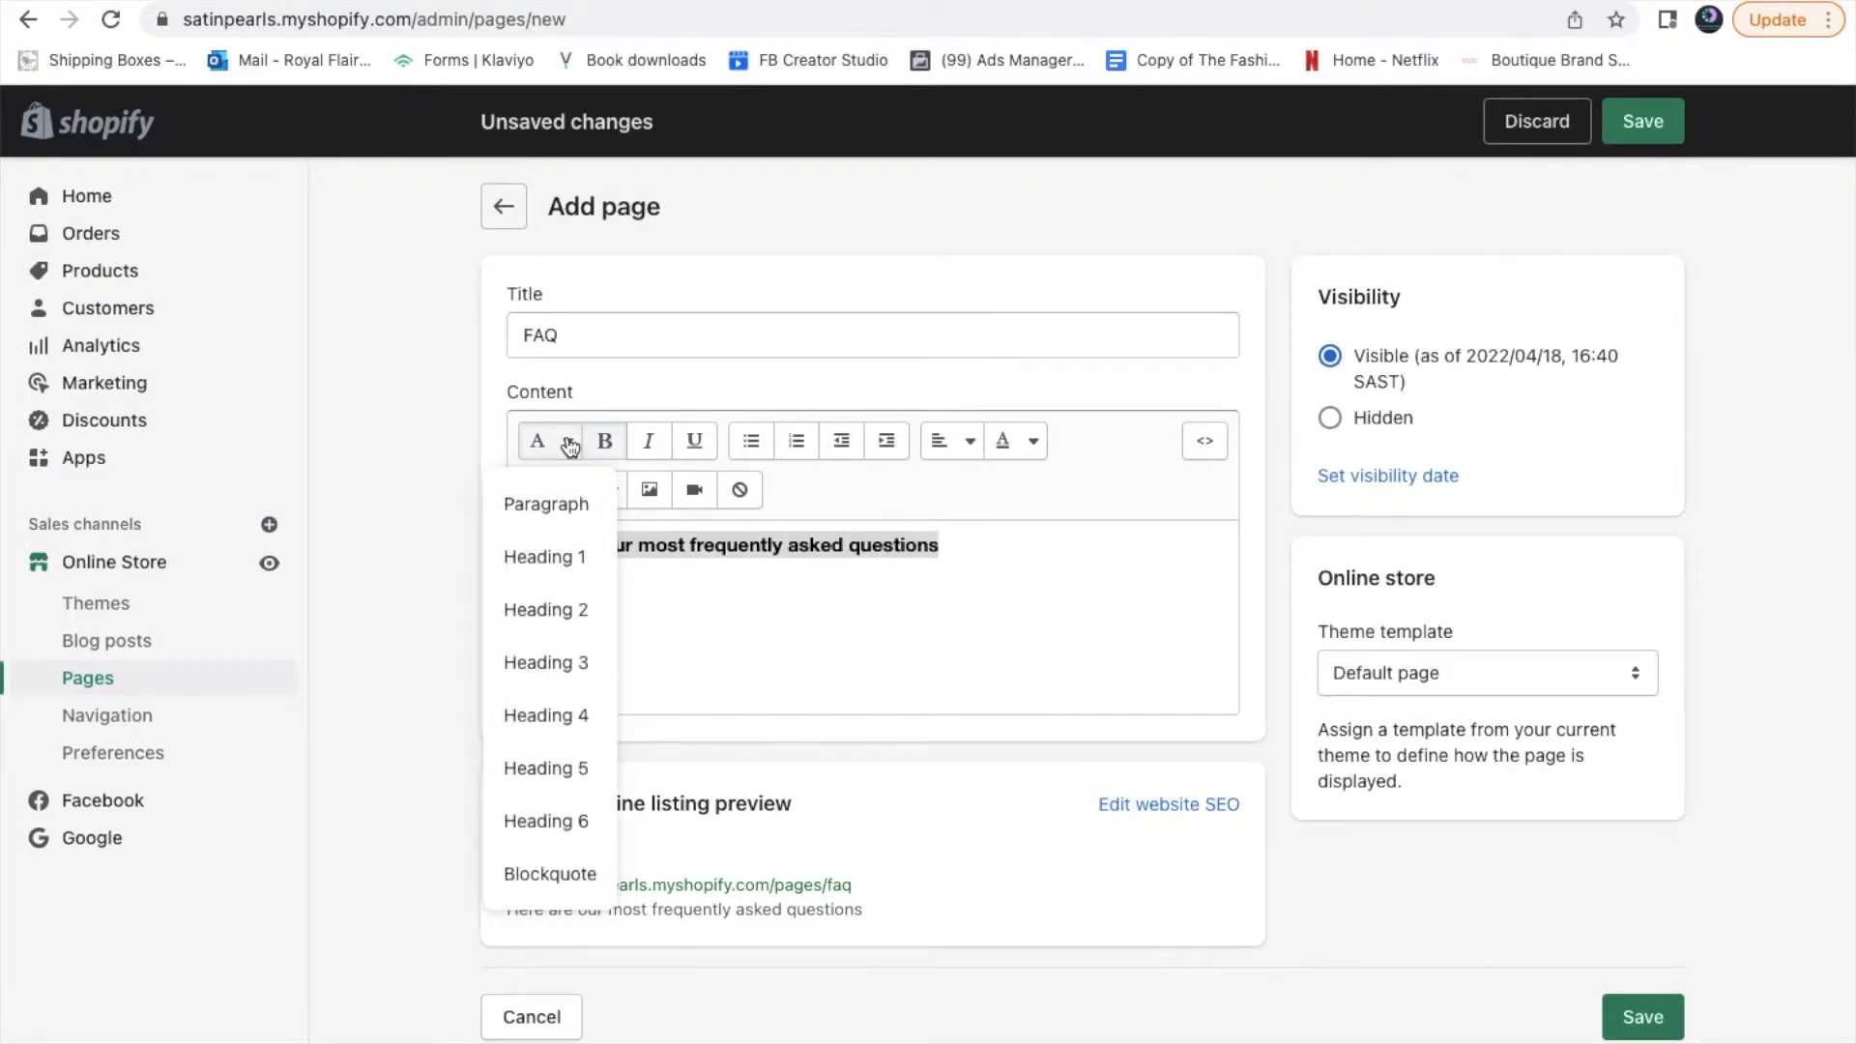
{"action": "left_click", "coordinate": [566, 560]}
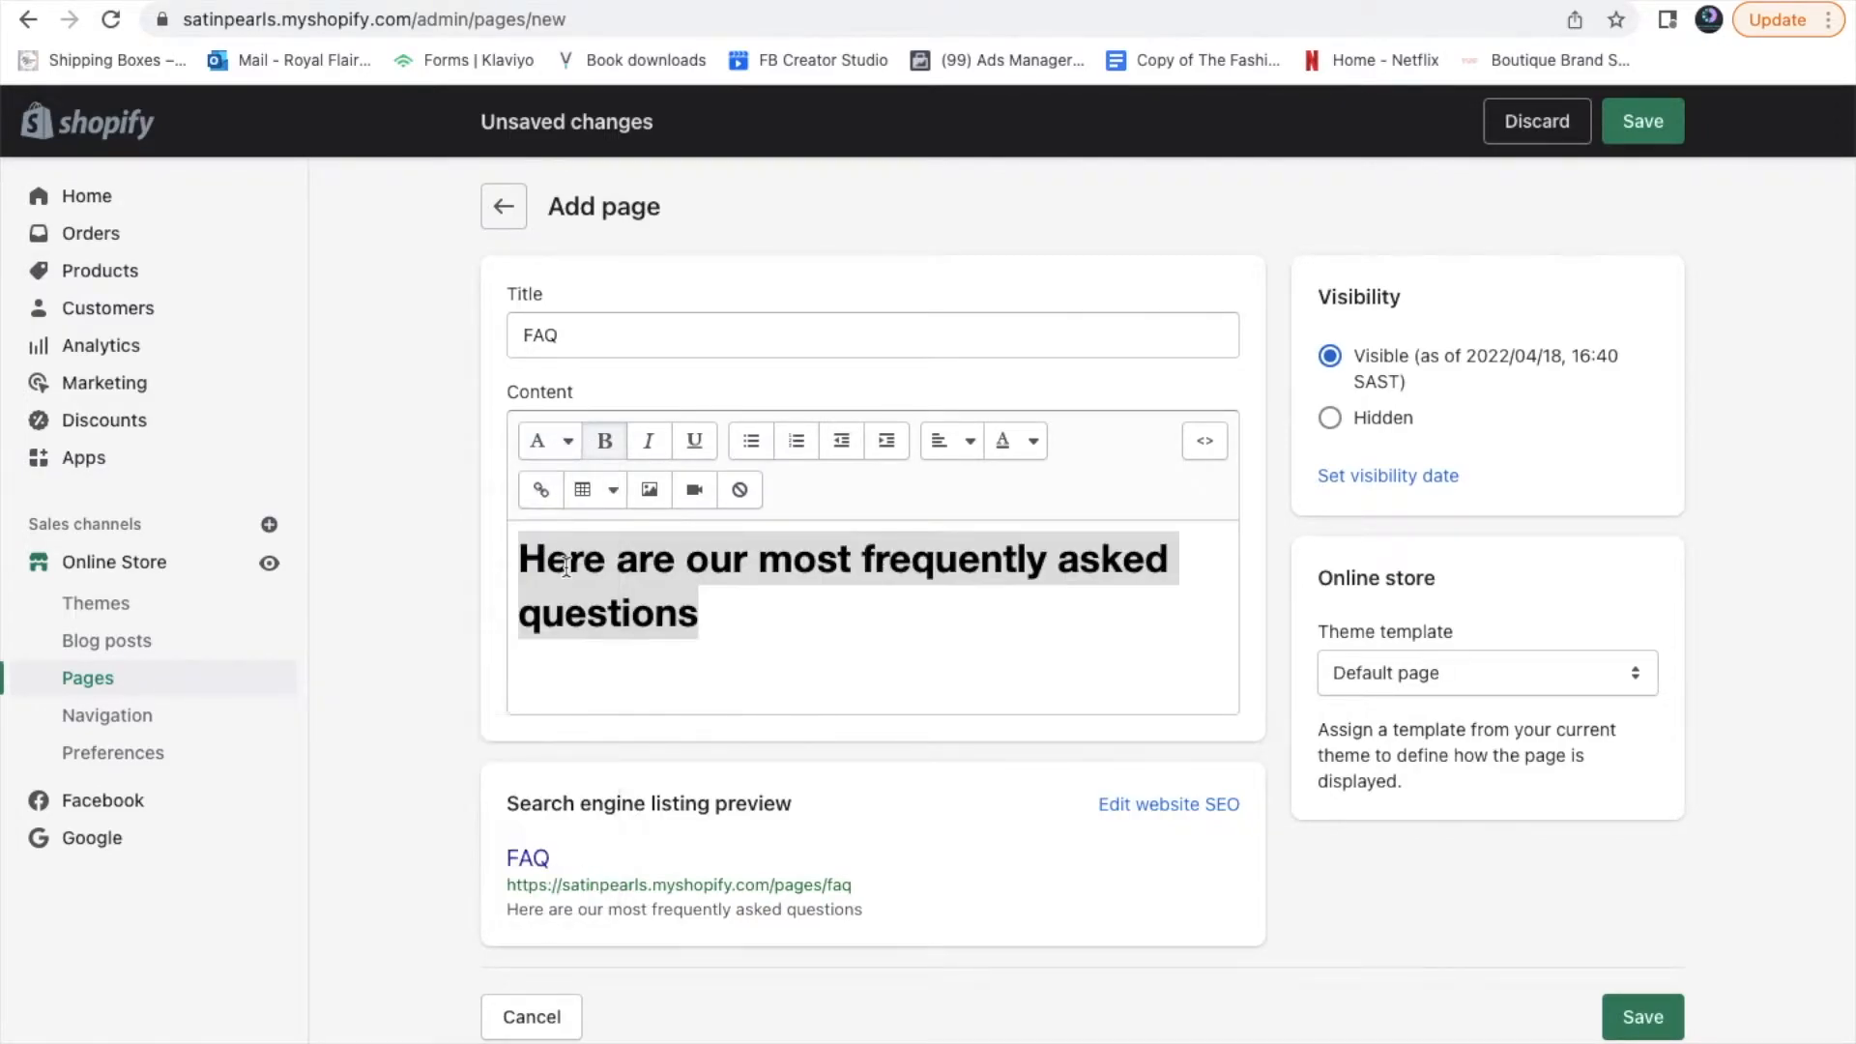
{"action": "left_click", "coordinate": [709, 641]}
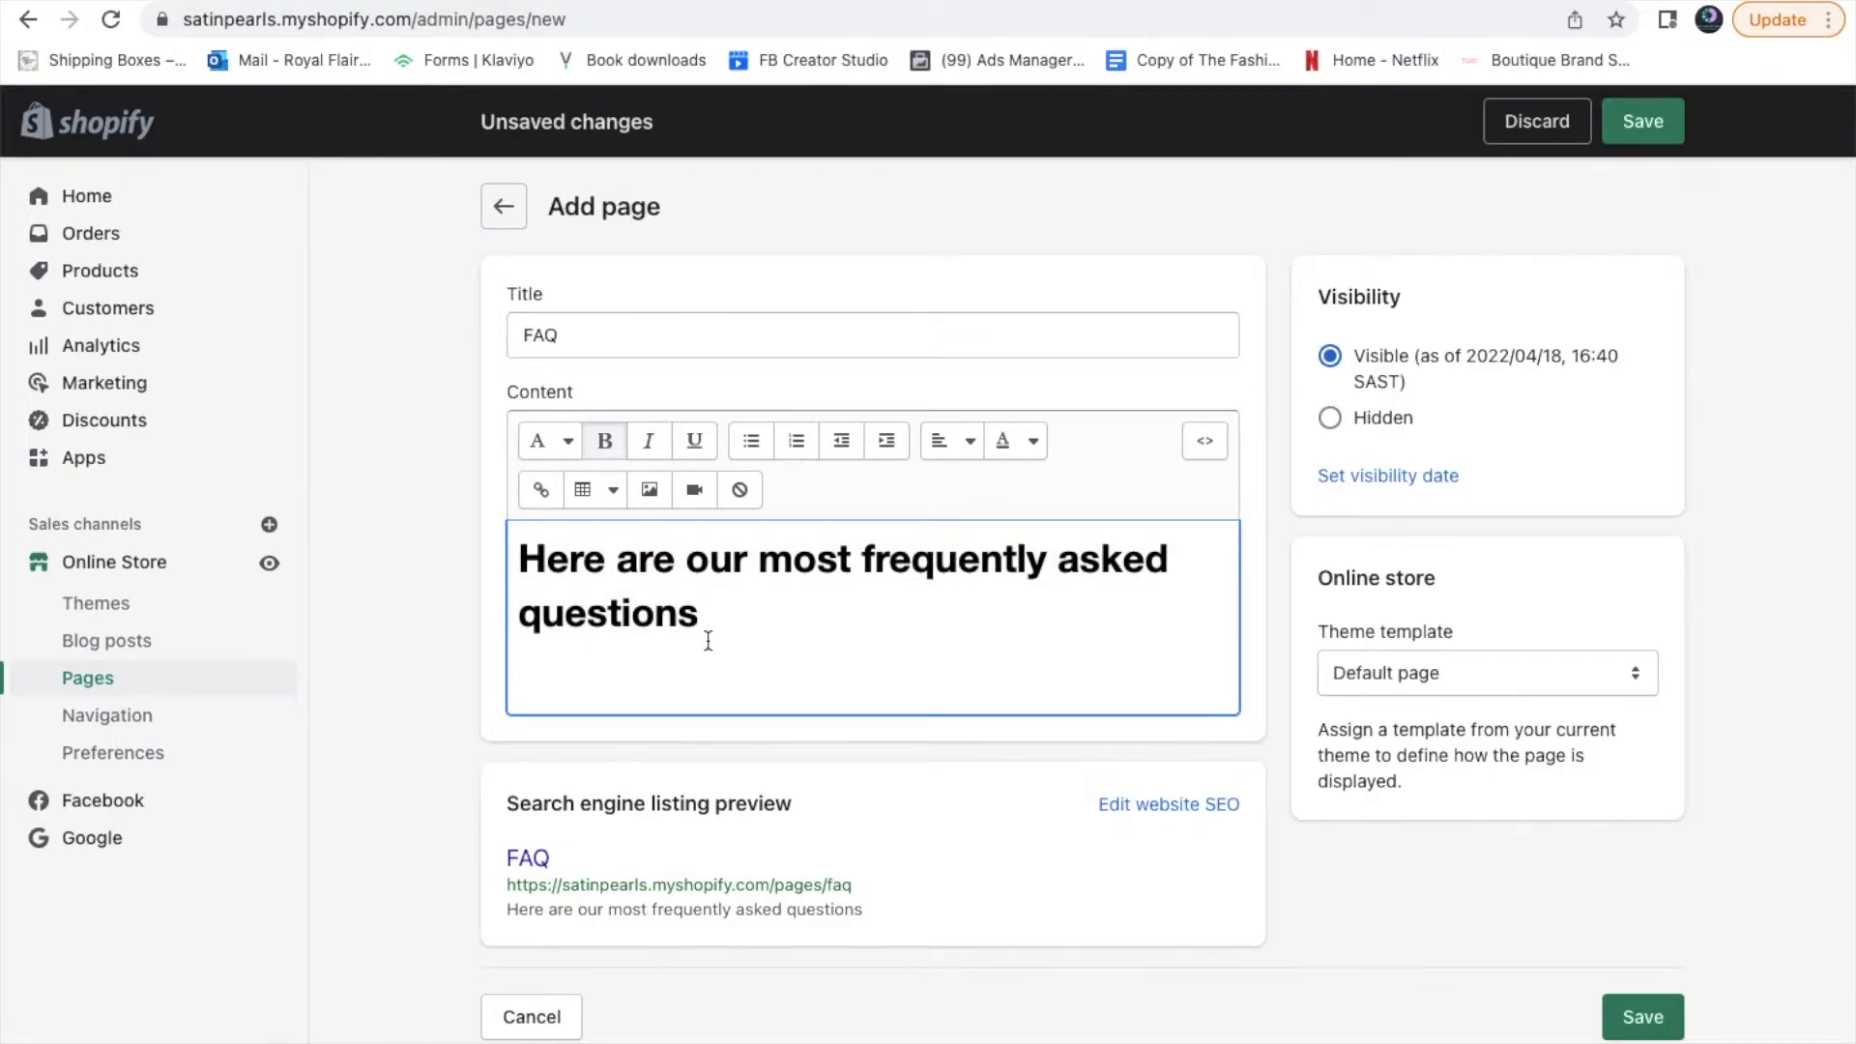
{"action": "key", "text": "Return"}
{"action": "key", "text": "Return"}
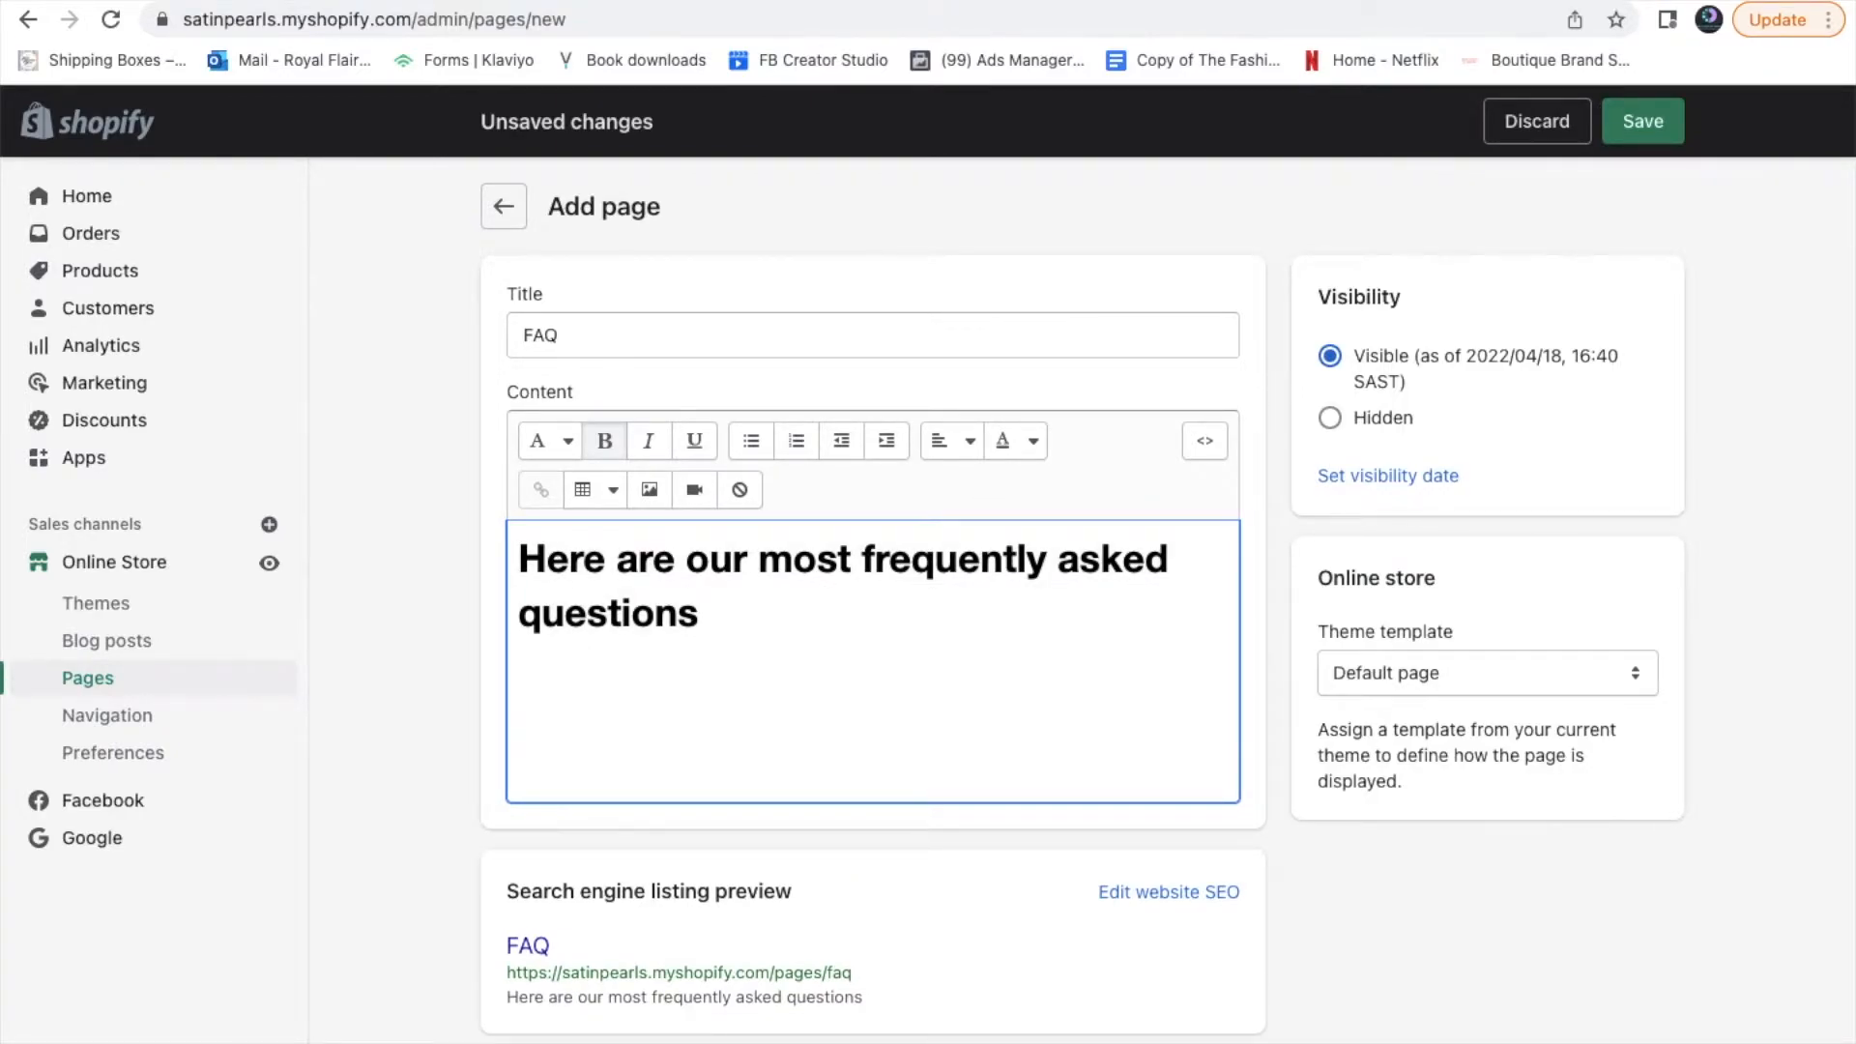
{"action": "key", "text": "BackSpace"}
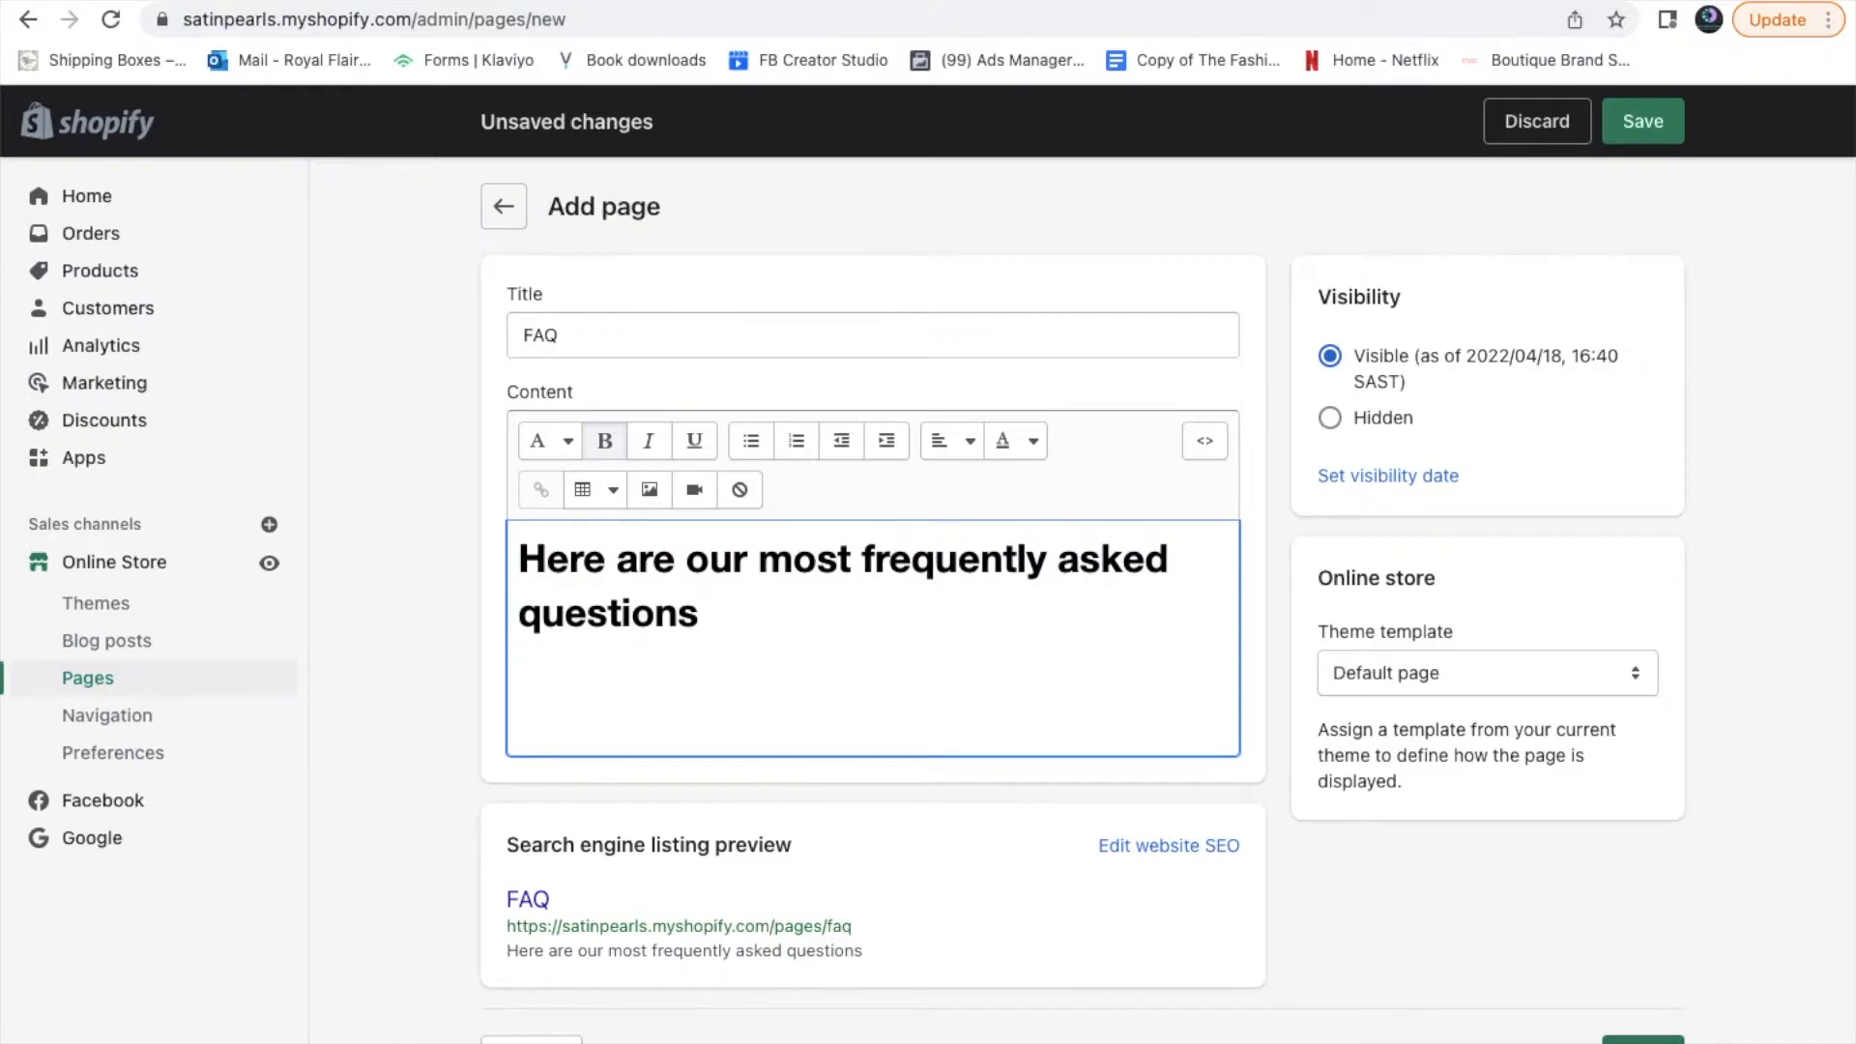
Add the bold question "How long does it take to receive my order?" below the FAQ heading and start a new line
{"action": "type", "text": "How long"}
{"action": "type", "text": "does it take to recieve"}
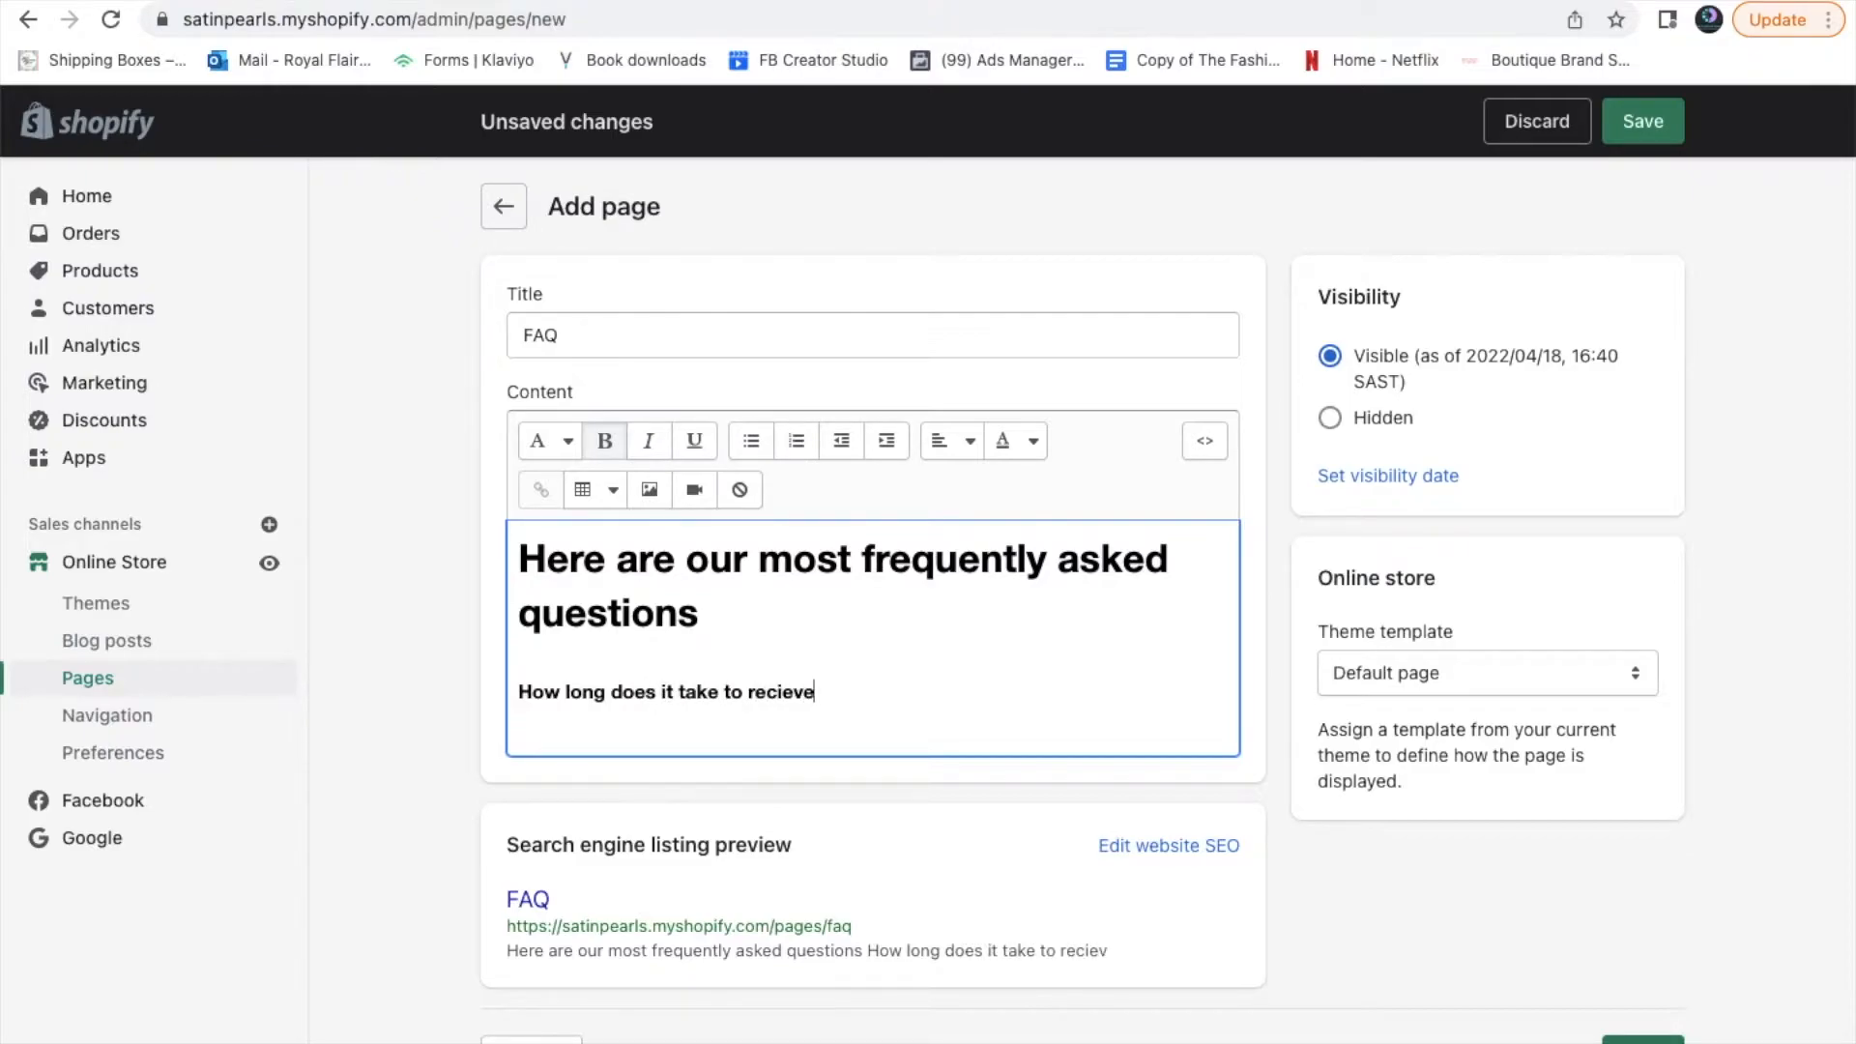
{"action": "key", "text": "BackSpace"}
{"action": "key", "text": "BackSpace"}
{"action": "key", "text": "BackSpace"}
{"action": "key", "text": "BackSpace"}
{"action": "type", "text": "eive my order?"}
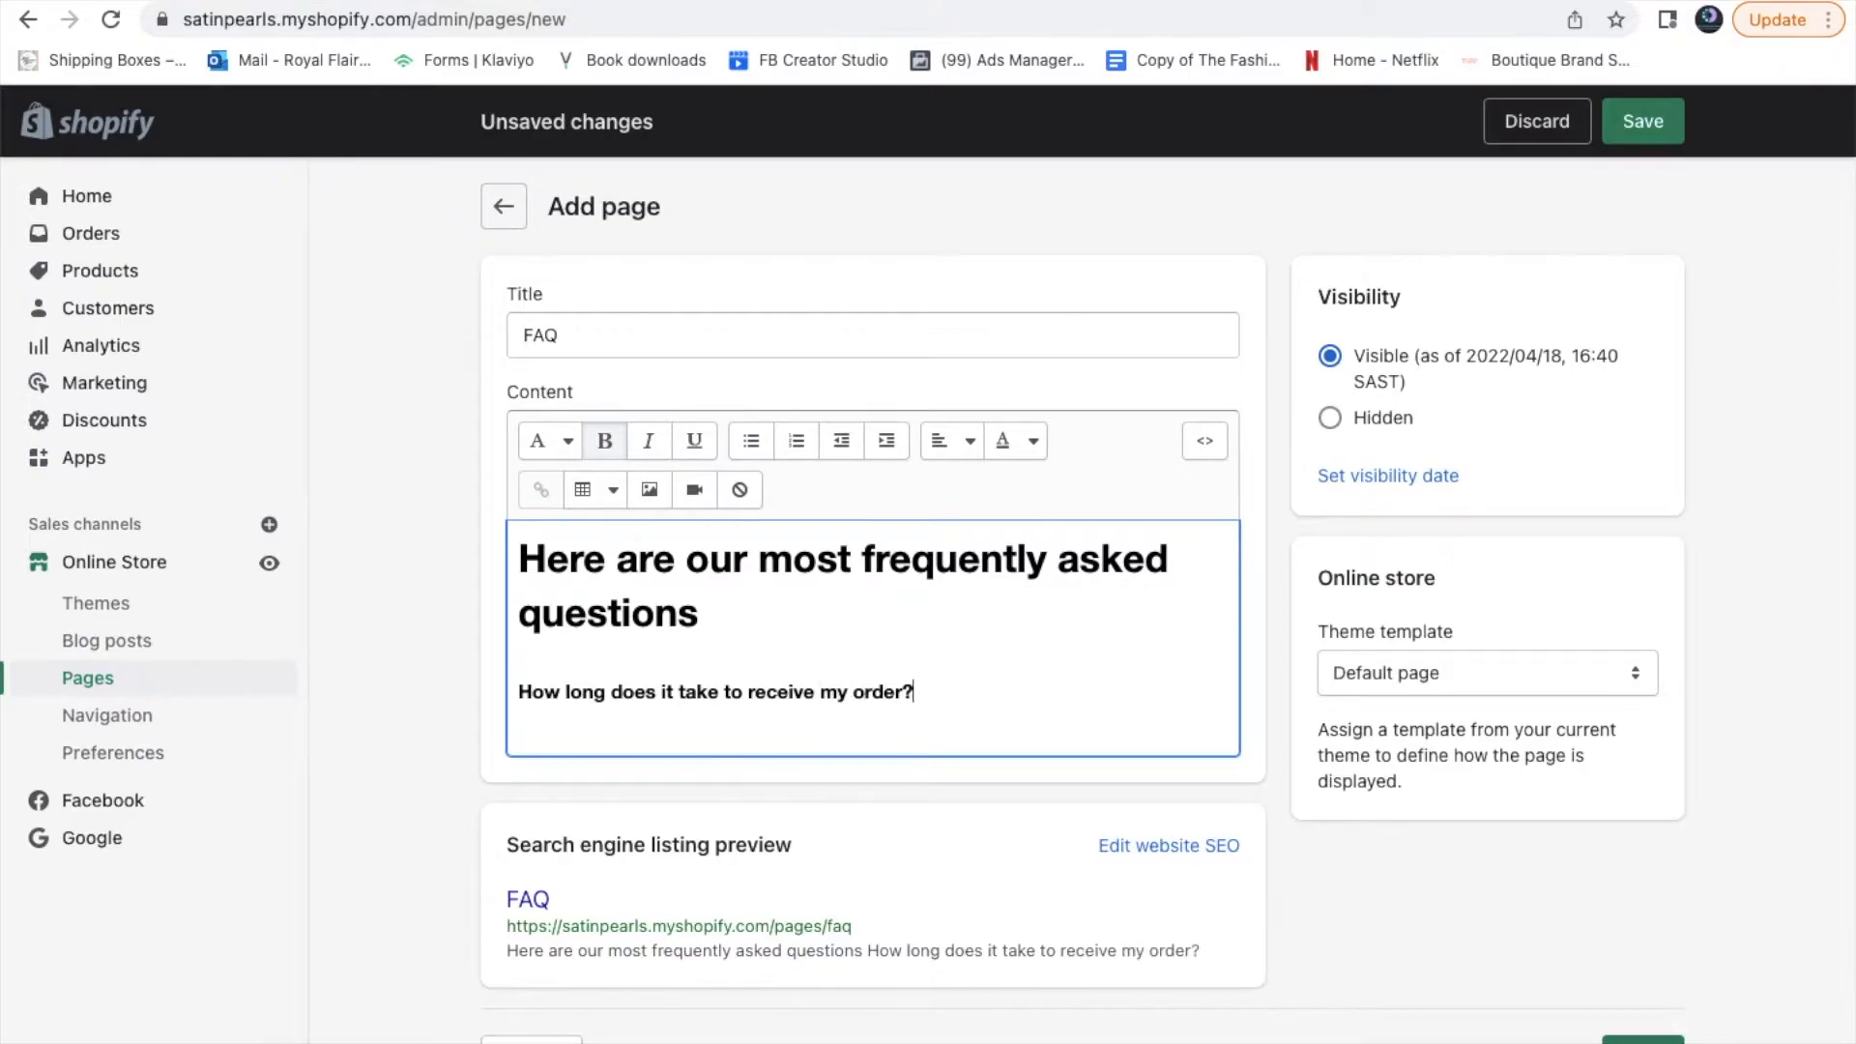
{"action": "key", "text": "Return"}
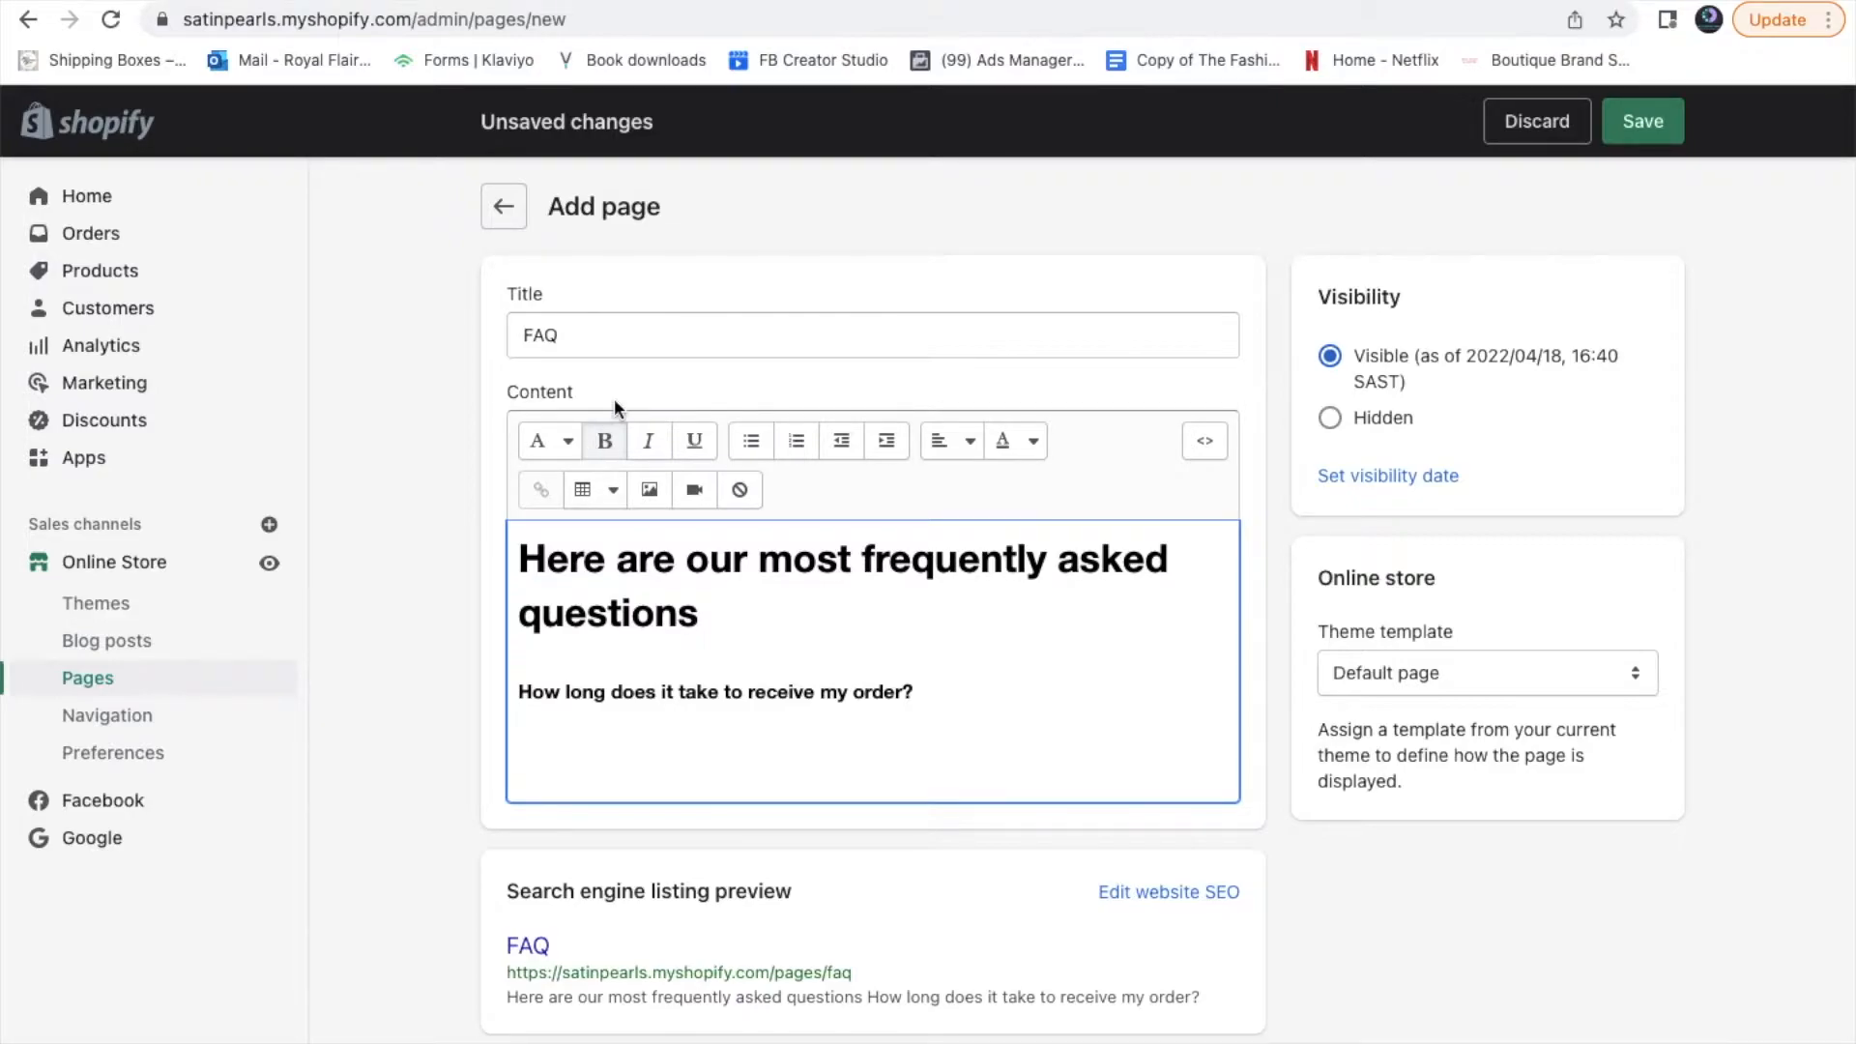
Answer in non-bold text that placed orders take 5-7 business days to receive, with delays possible due to the courier or circumstances beyond control
{"action": "left_click", "coordinate": [605, 440]}
{"action": "type", "text": "Once an order has been pl"}
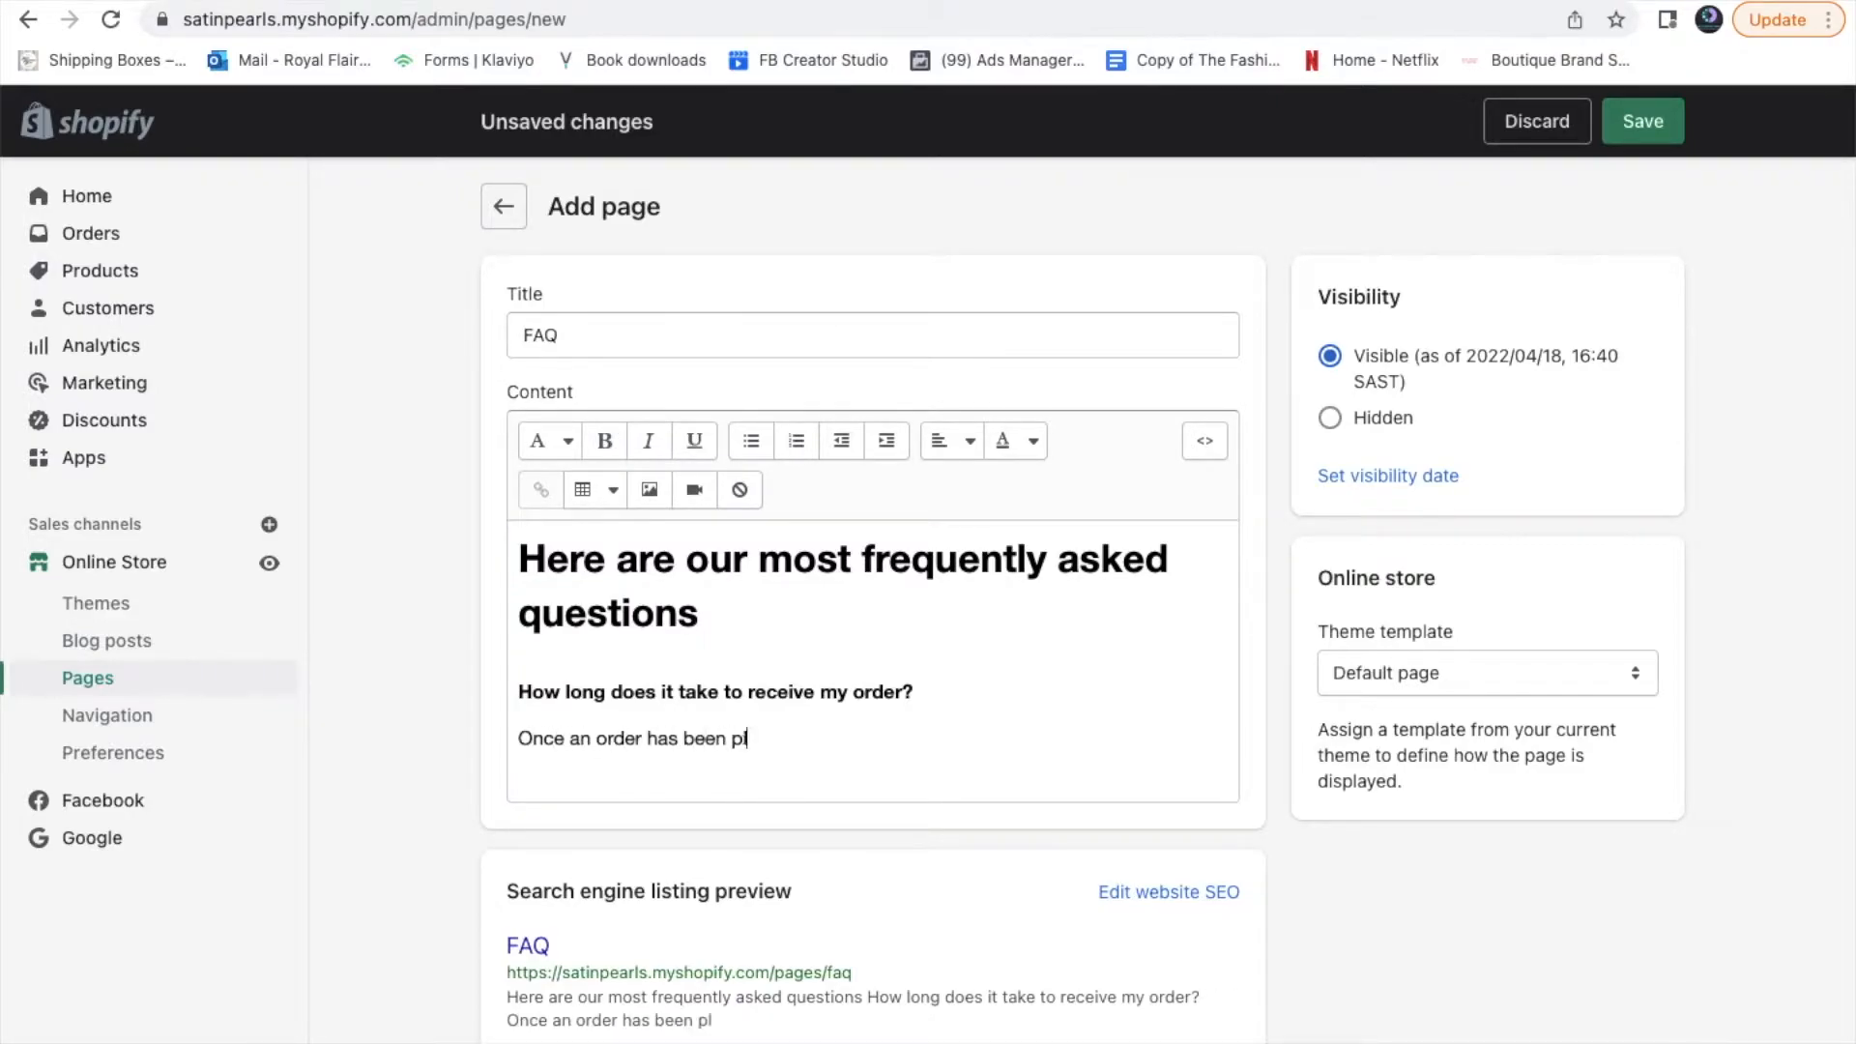
{"action": "type", "text": "aced, it takes 5-7 business days fo"}
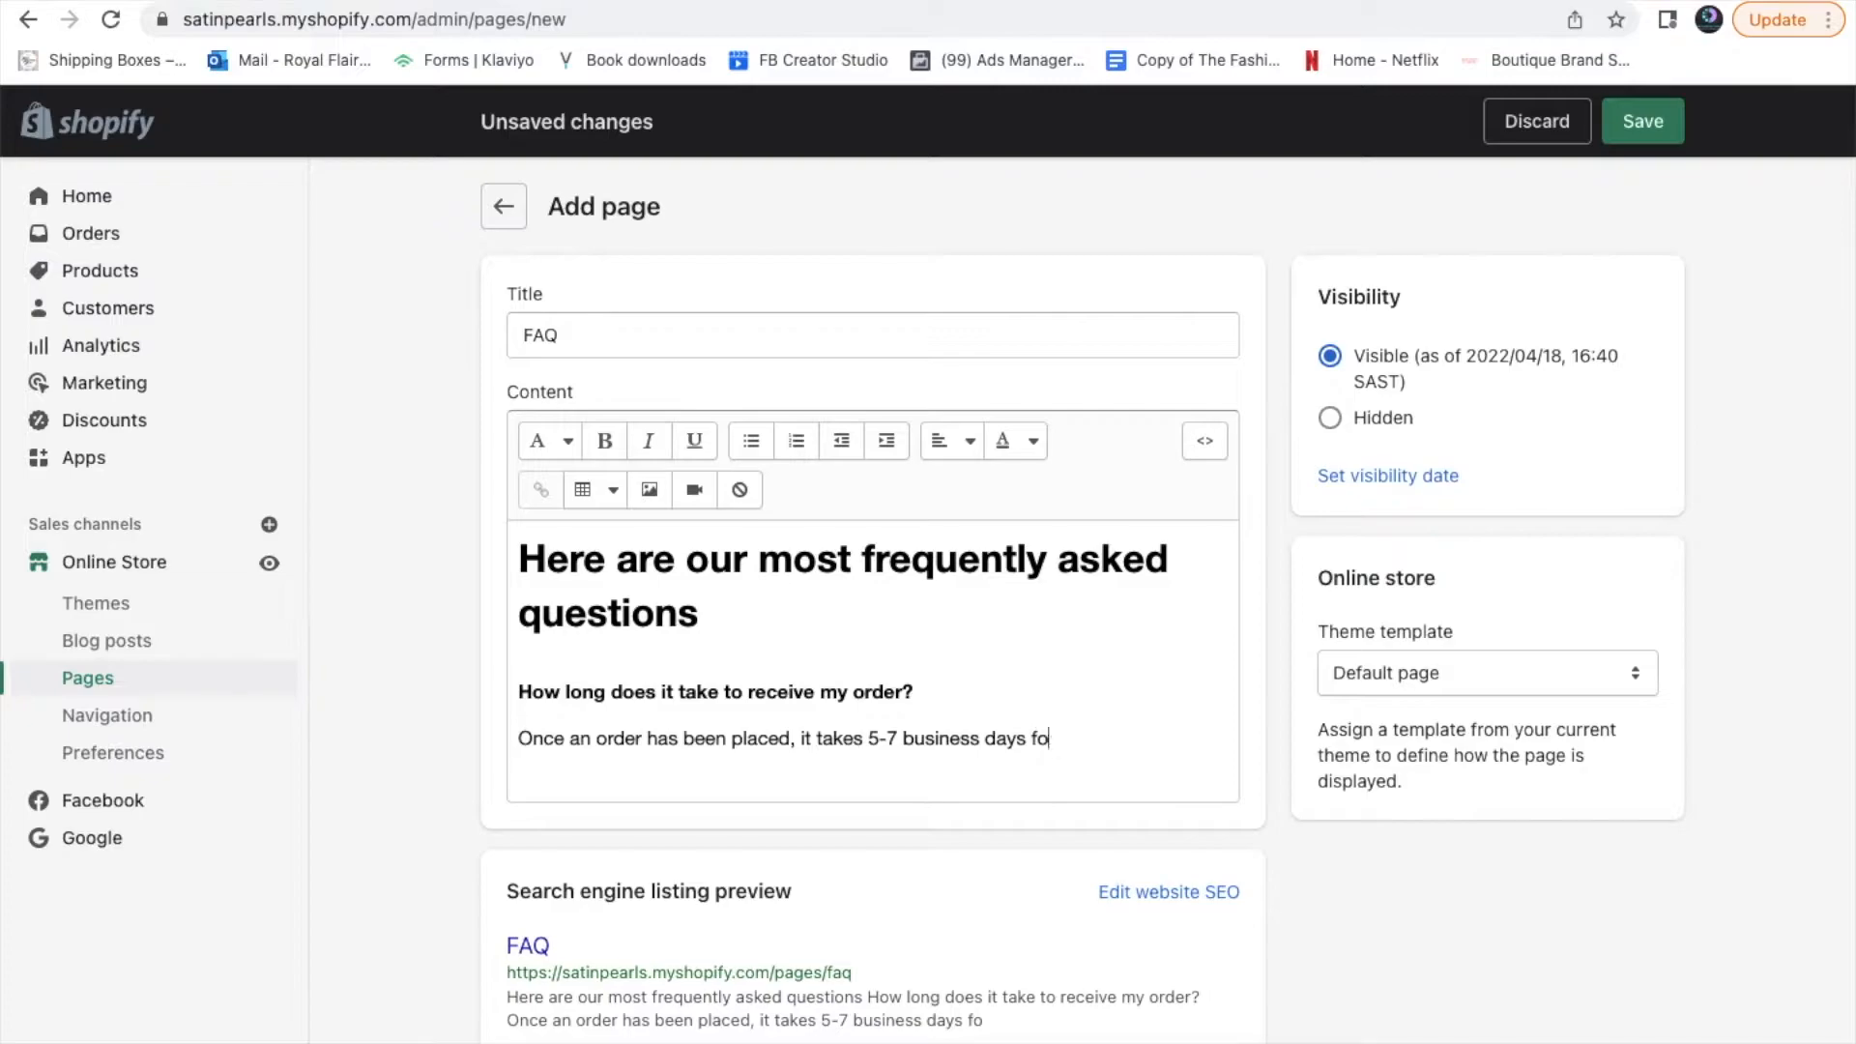
{"action": "type", "text": "r you to receive it. Delays may occur due to"}
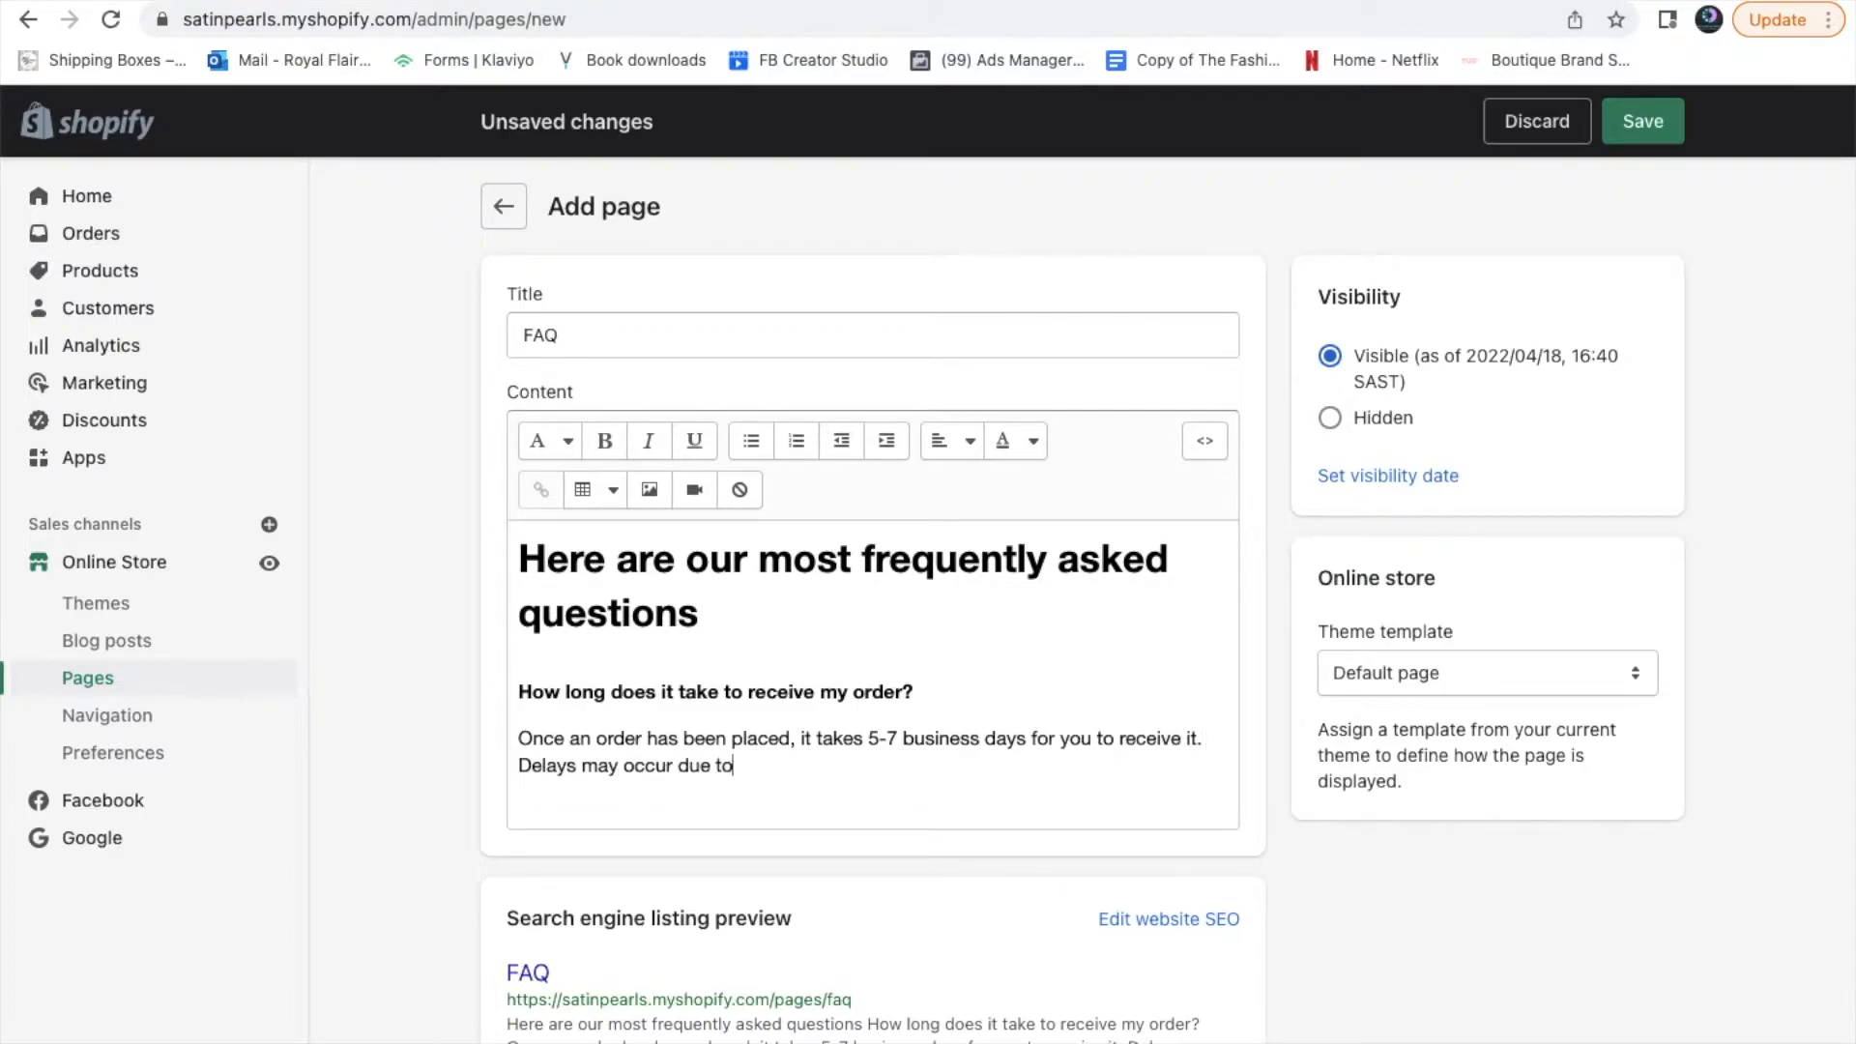
{"action": "type", "text": " our courier or circumstances beyond our control."}
{"action": "key", "text": "Return"}
{"action": "key", "text": "Return"}
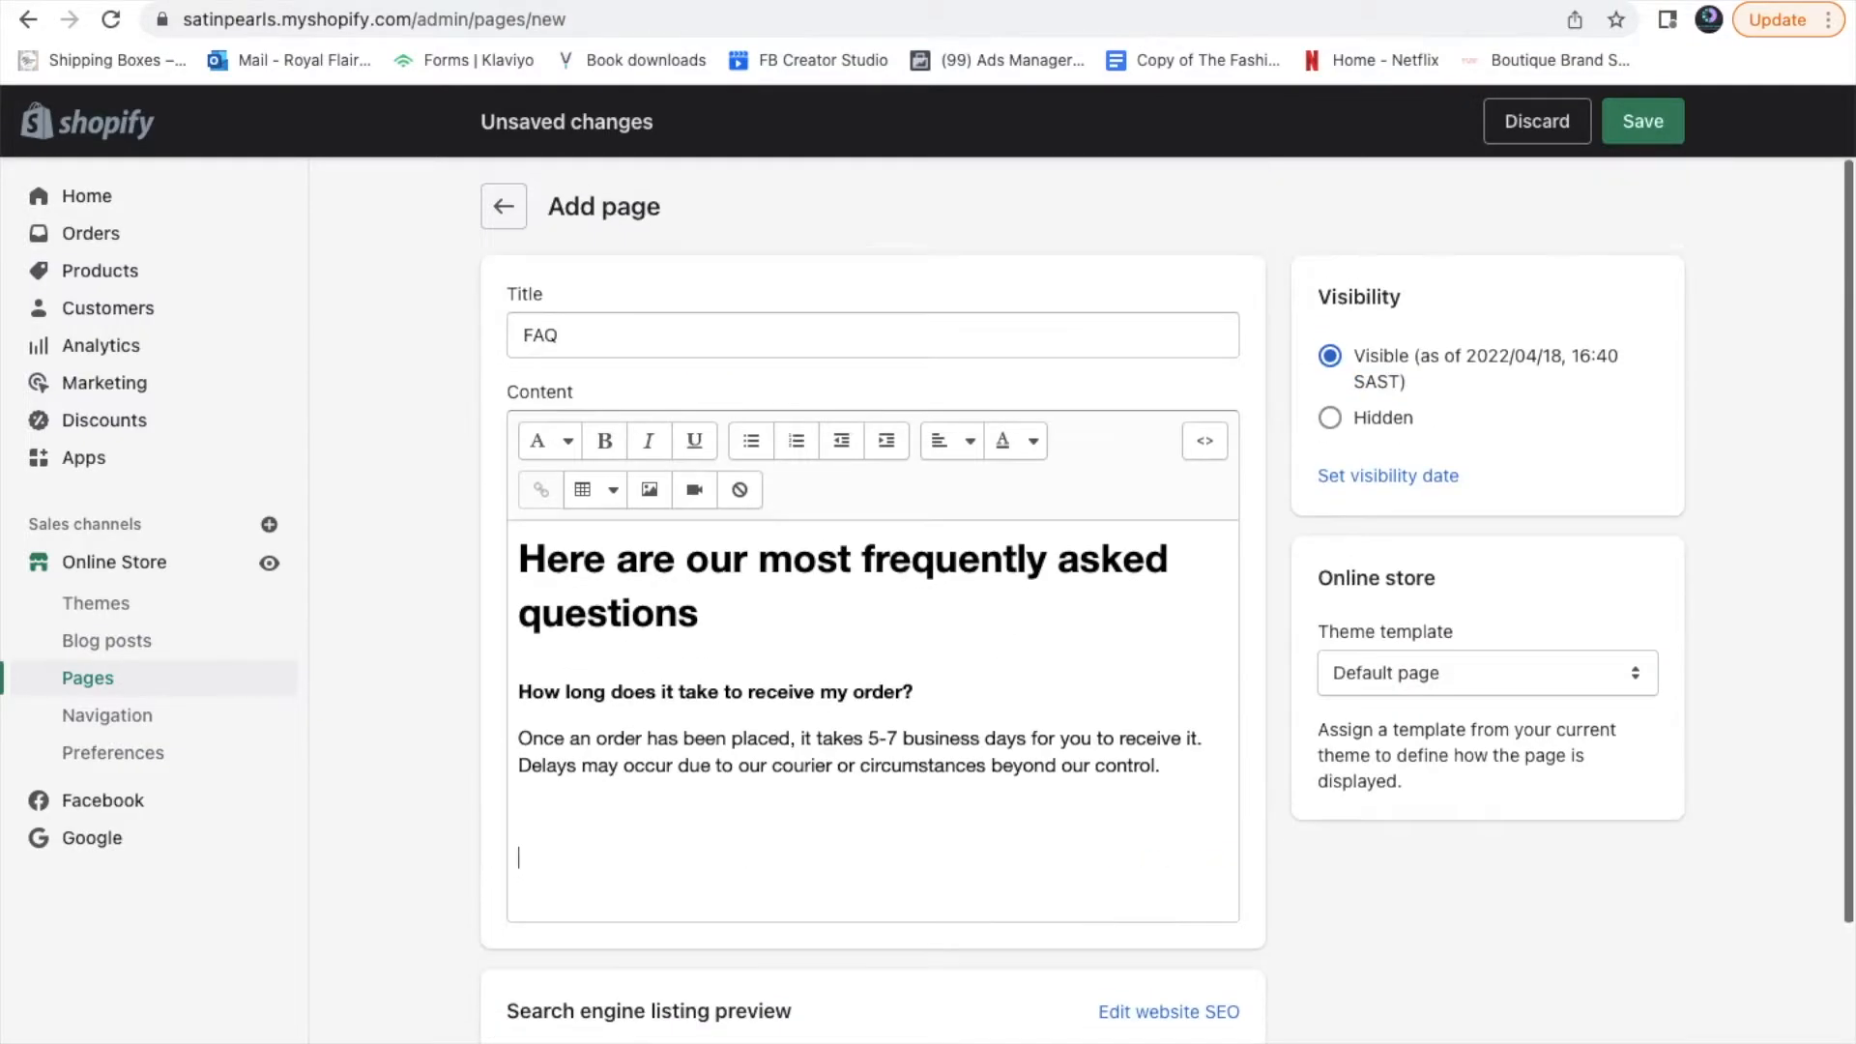
Try the Hidden visibility for the FAQ page and switch it back to Visible
{"action": "scroll", "coordinate": [907, 572], "scroll_direction": "down", "scroll_amount": 2}
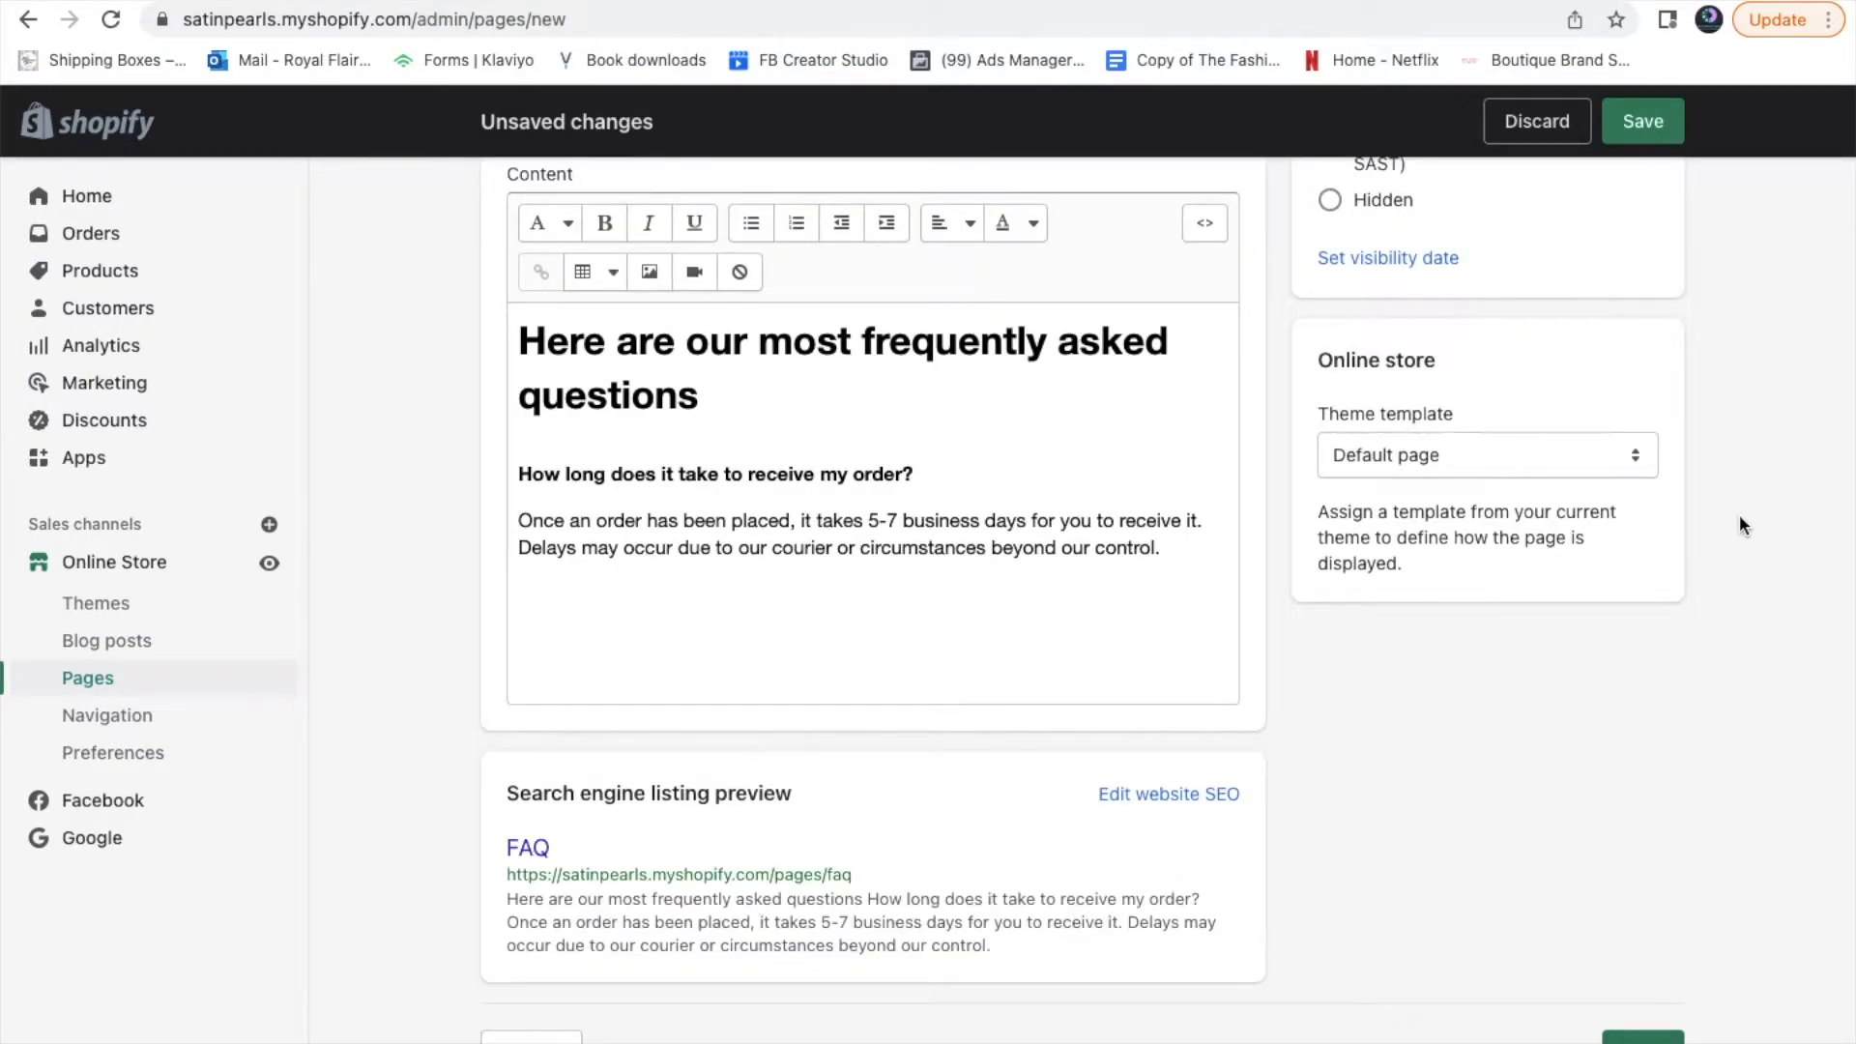
{"action": "scroll", "coordinate": [1739, 514], "scroll_direction": "up", "scroll_amount": 2}
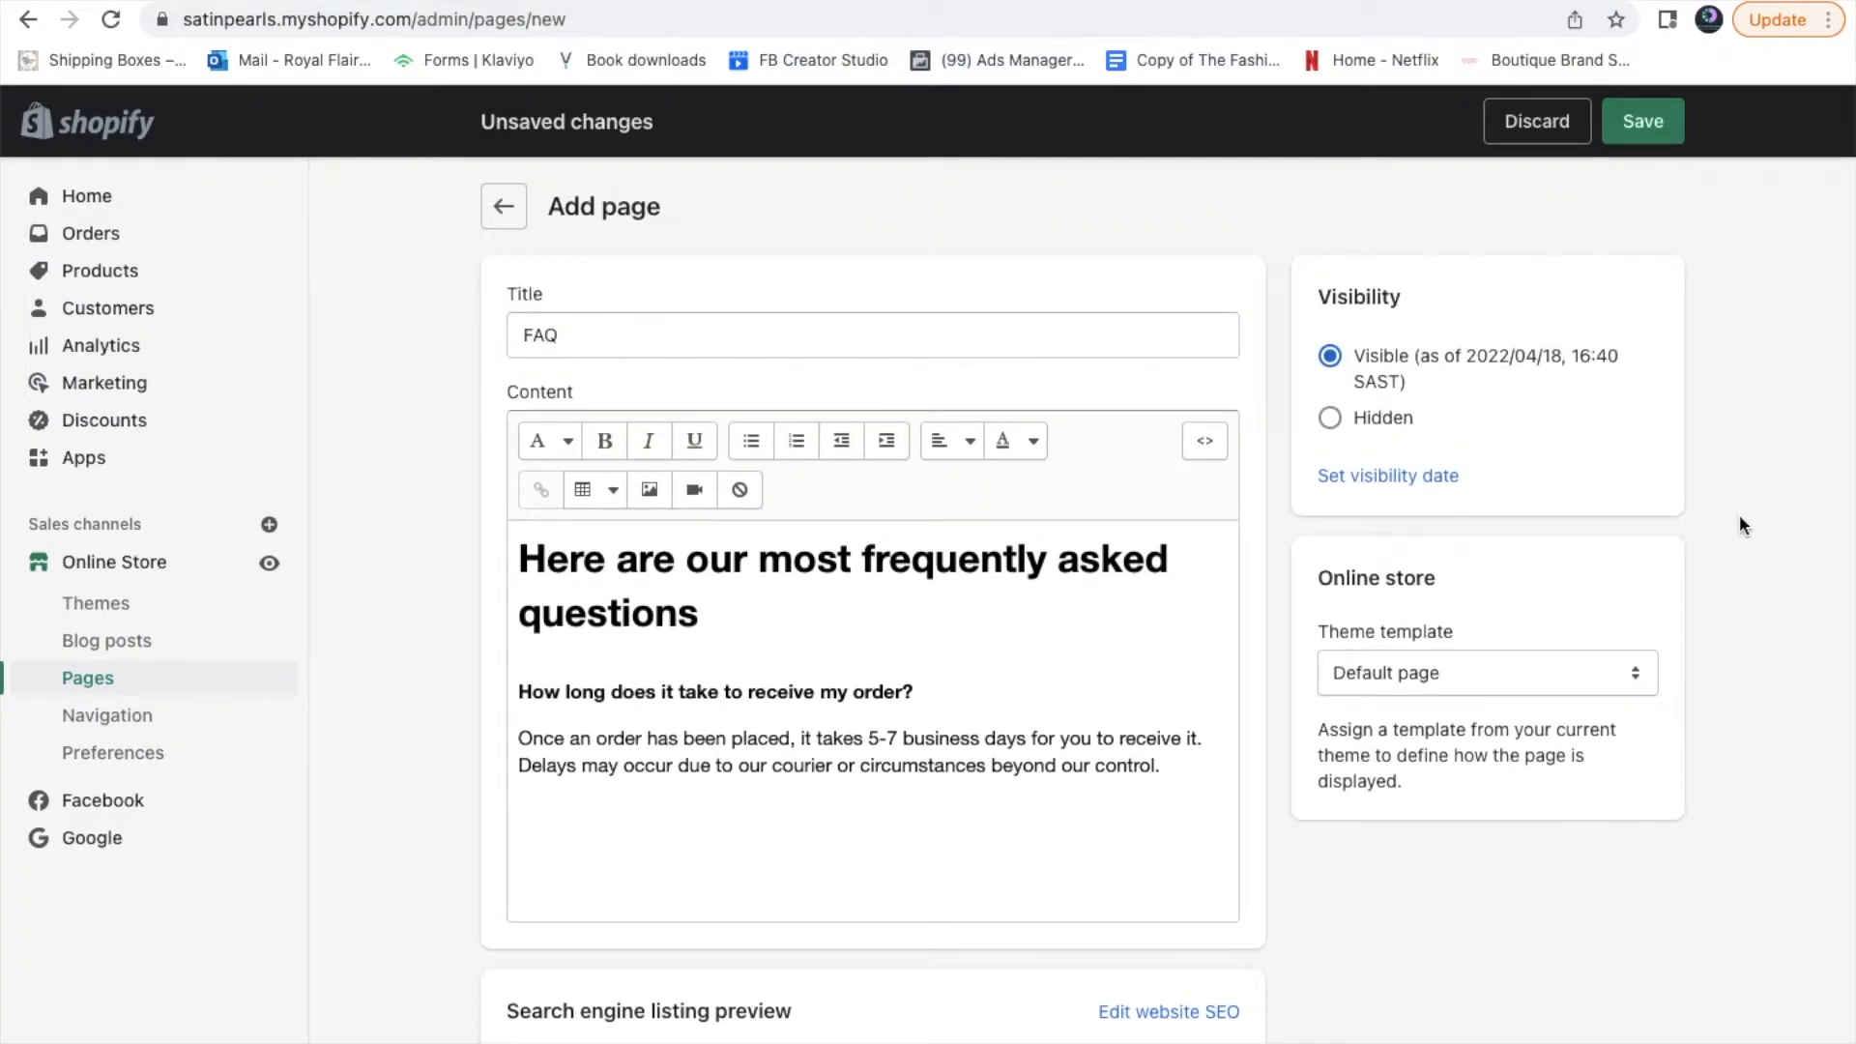
{"action": "left_click", "coordinate": [1371, 426]}
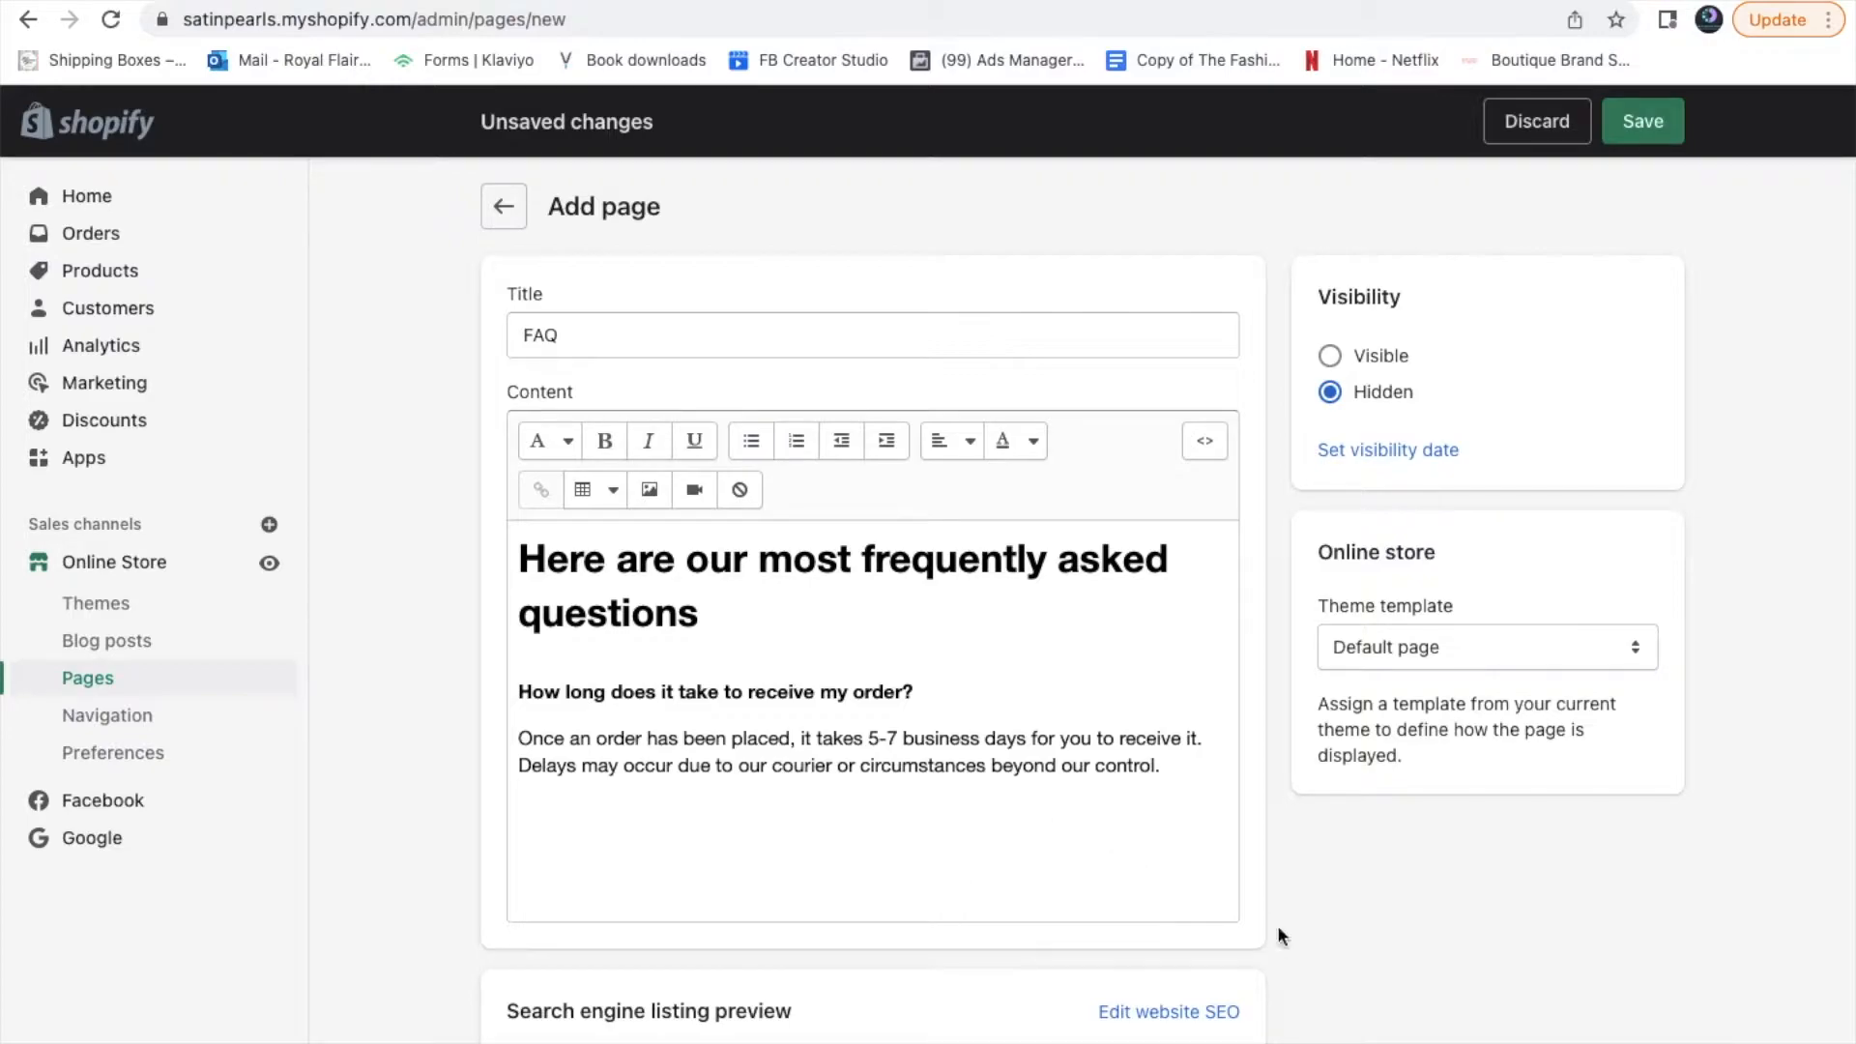
{"action": "left_click", "coordinate": [1384, 356]}
{"action": "scroll", "coordinate": [1620, 720], "scroll_direction": "down", "scroll_amount": 2}
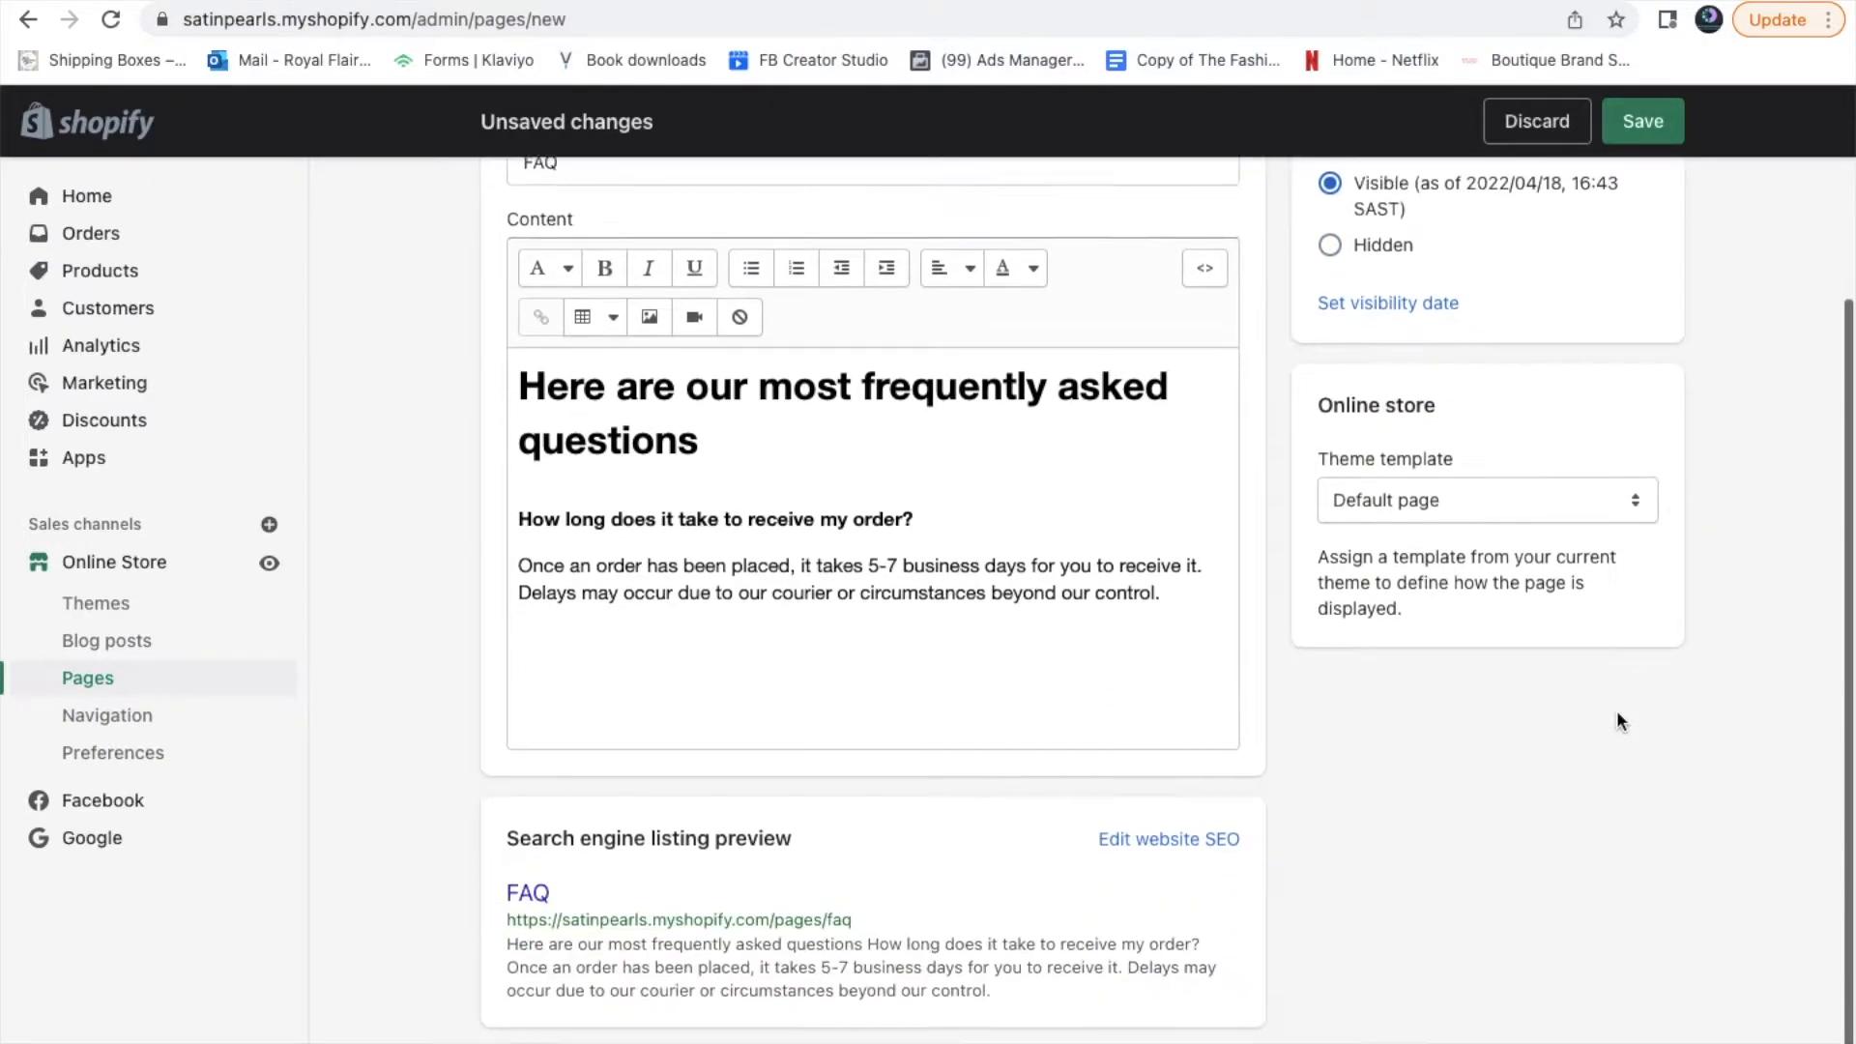
{"action": "scroll", "coordinate": [1619, 720], "scroll_direction": "up", "scroll_amount": 1}
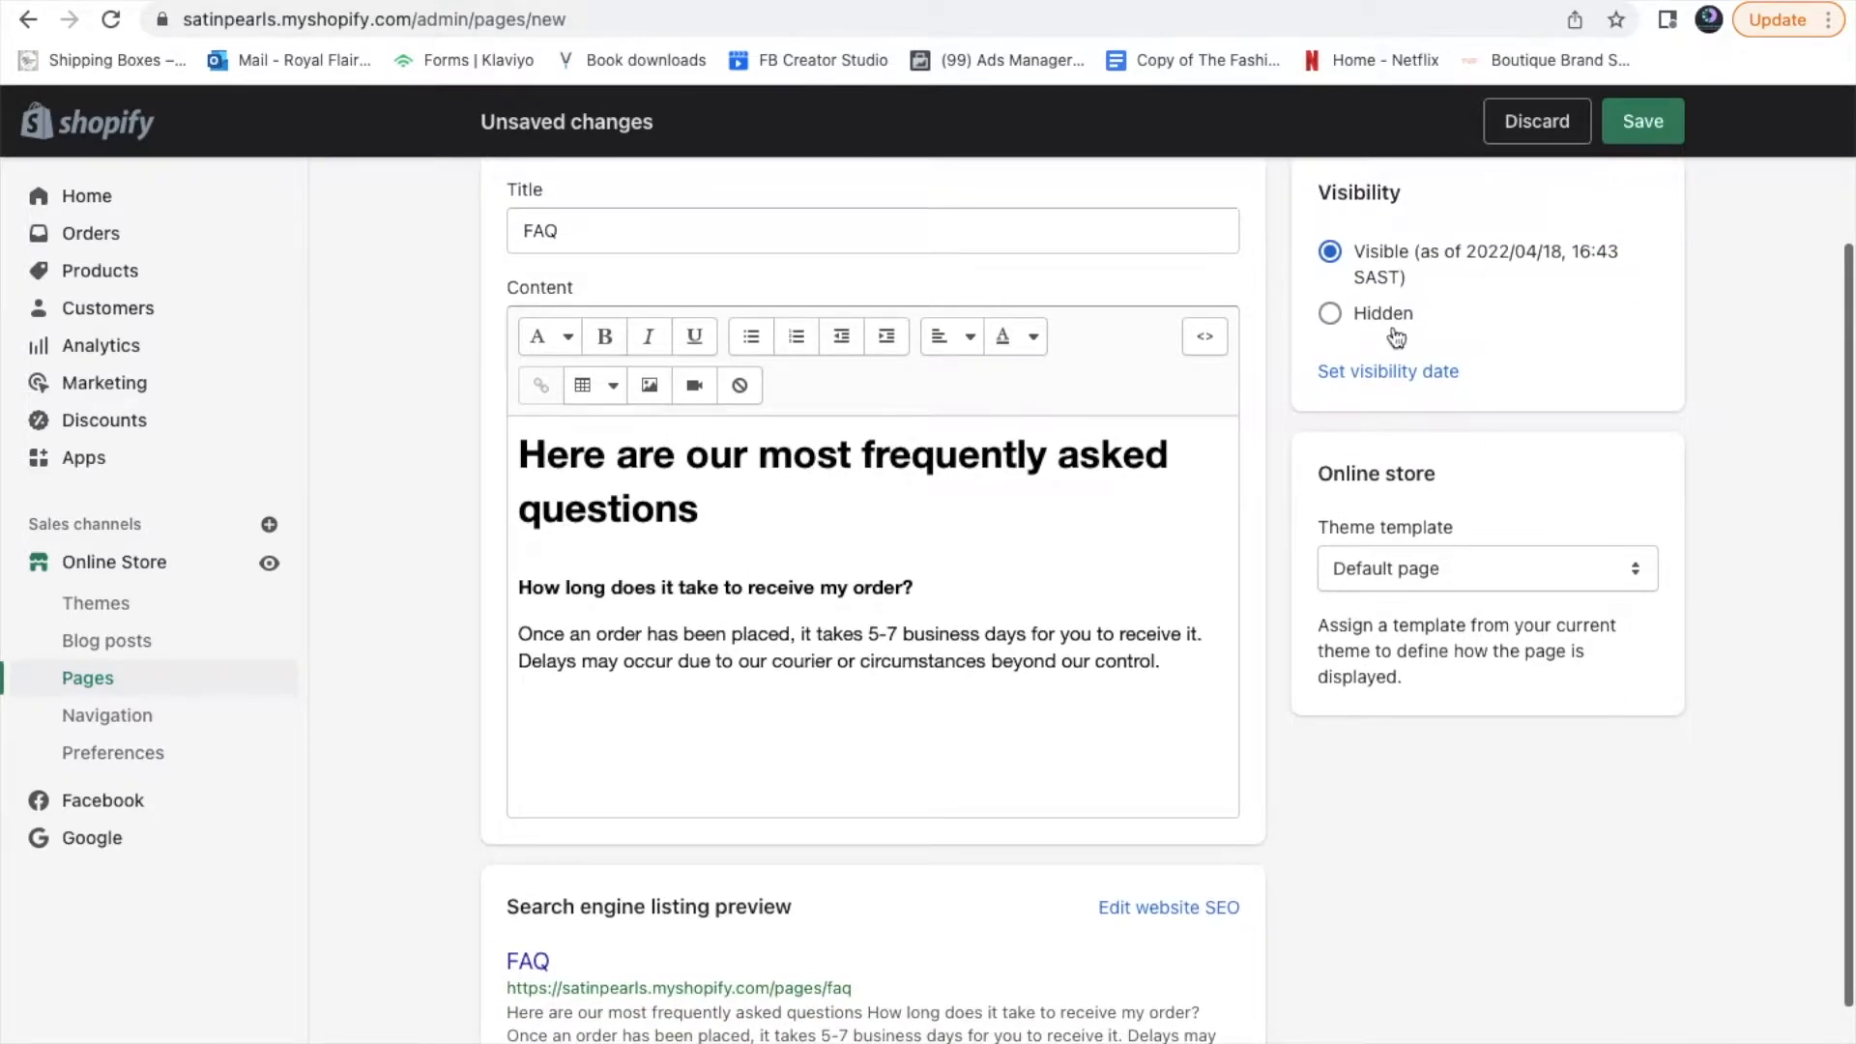
{"action": "scroll", "coordinate": [1688, 674], "scroll_direction": "down", "scroll_amount": 1}
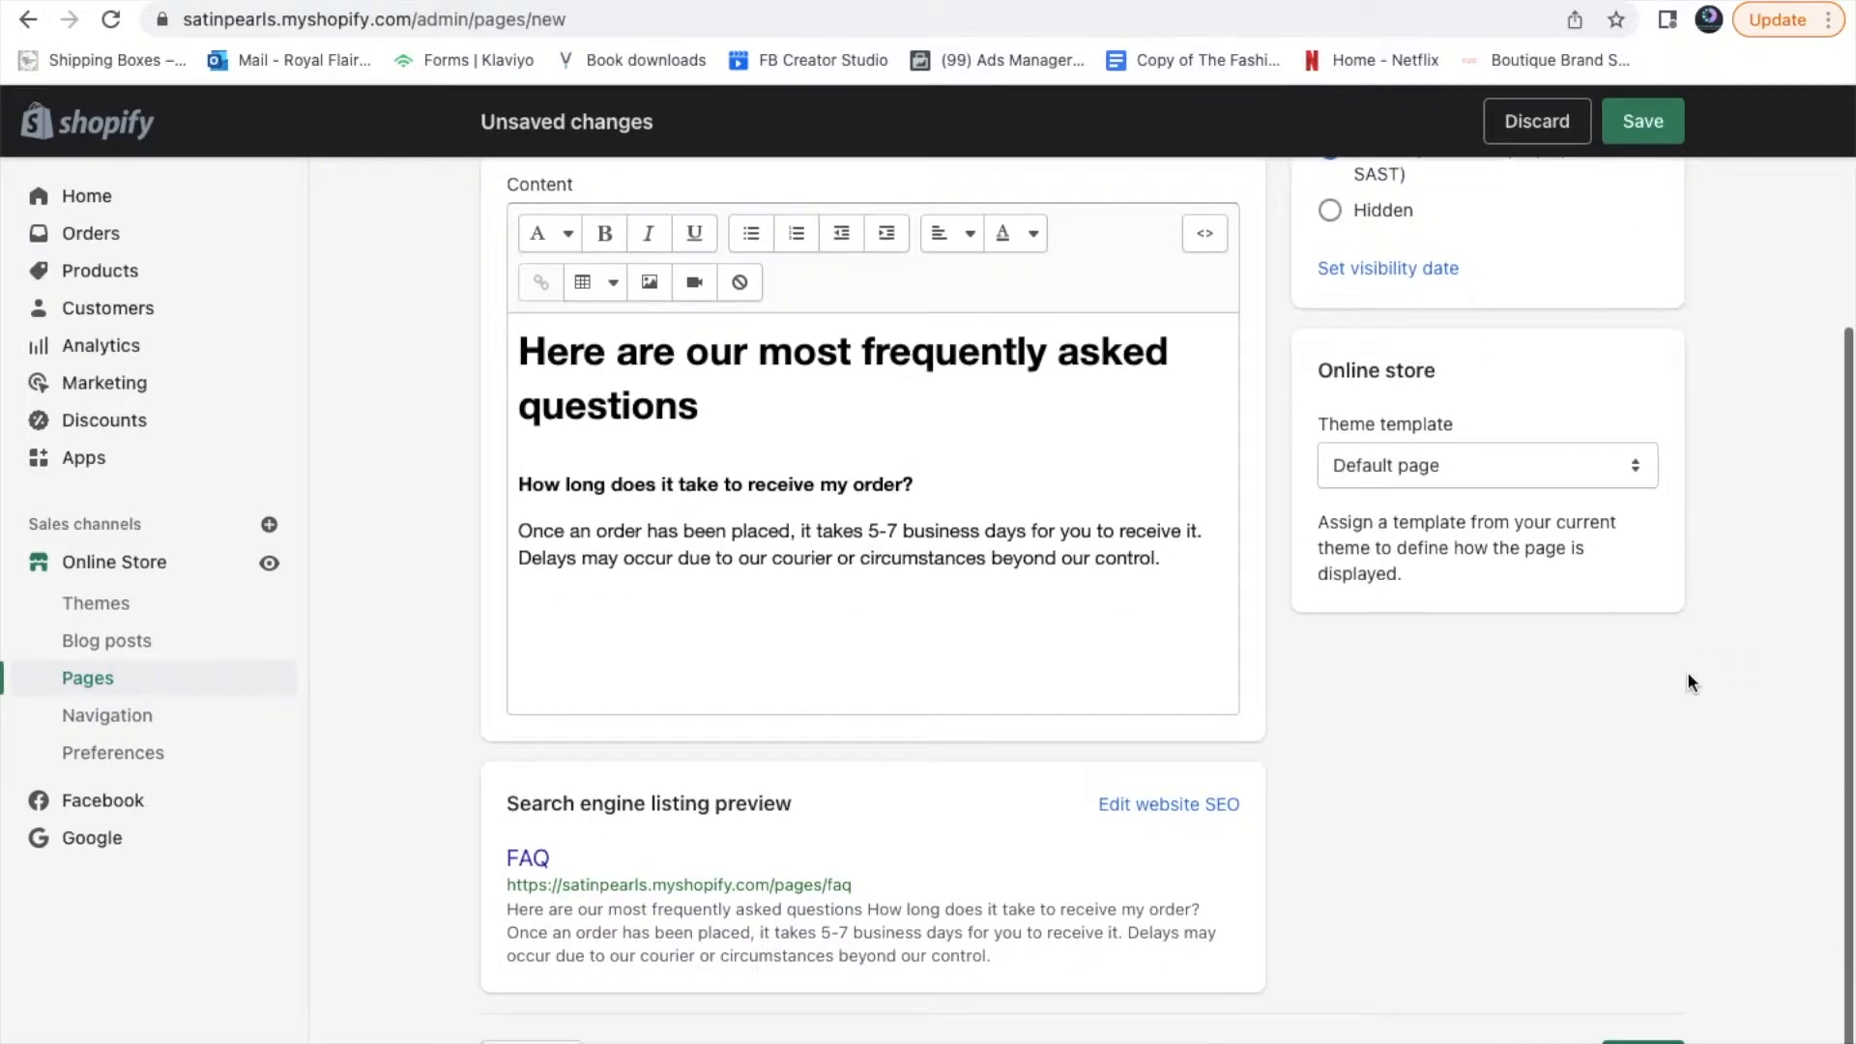
Check the theme template options, keep Default page, and save the FAQ page
{"action": "left_click", "coordinate": [1630, 470]}
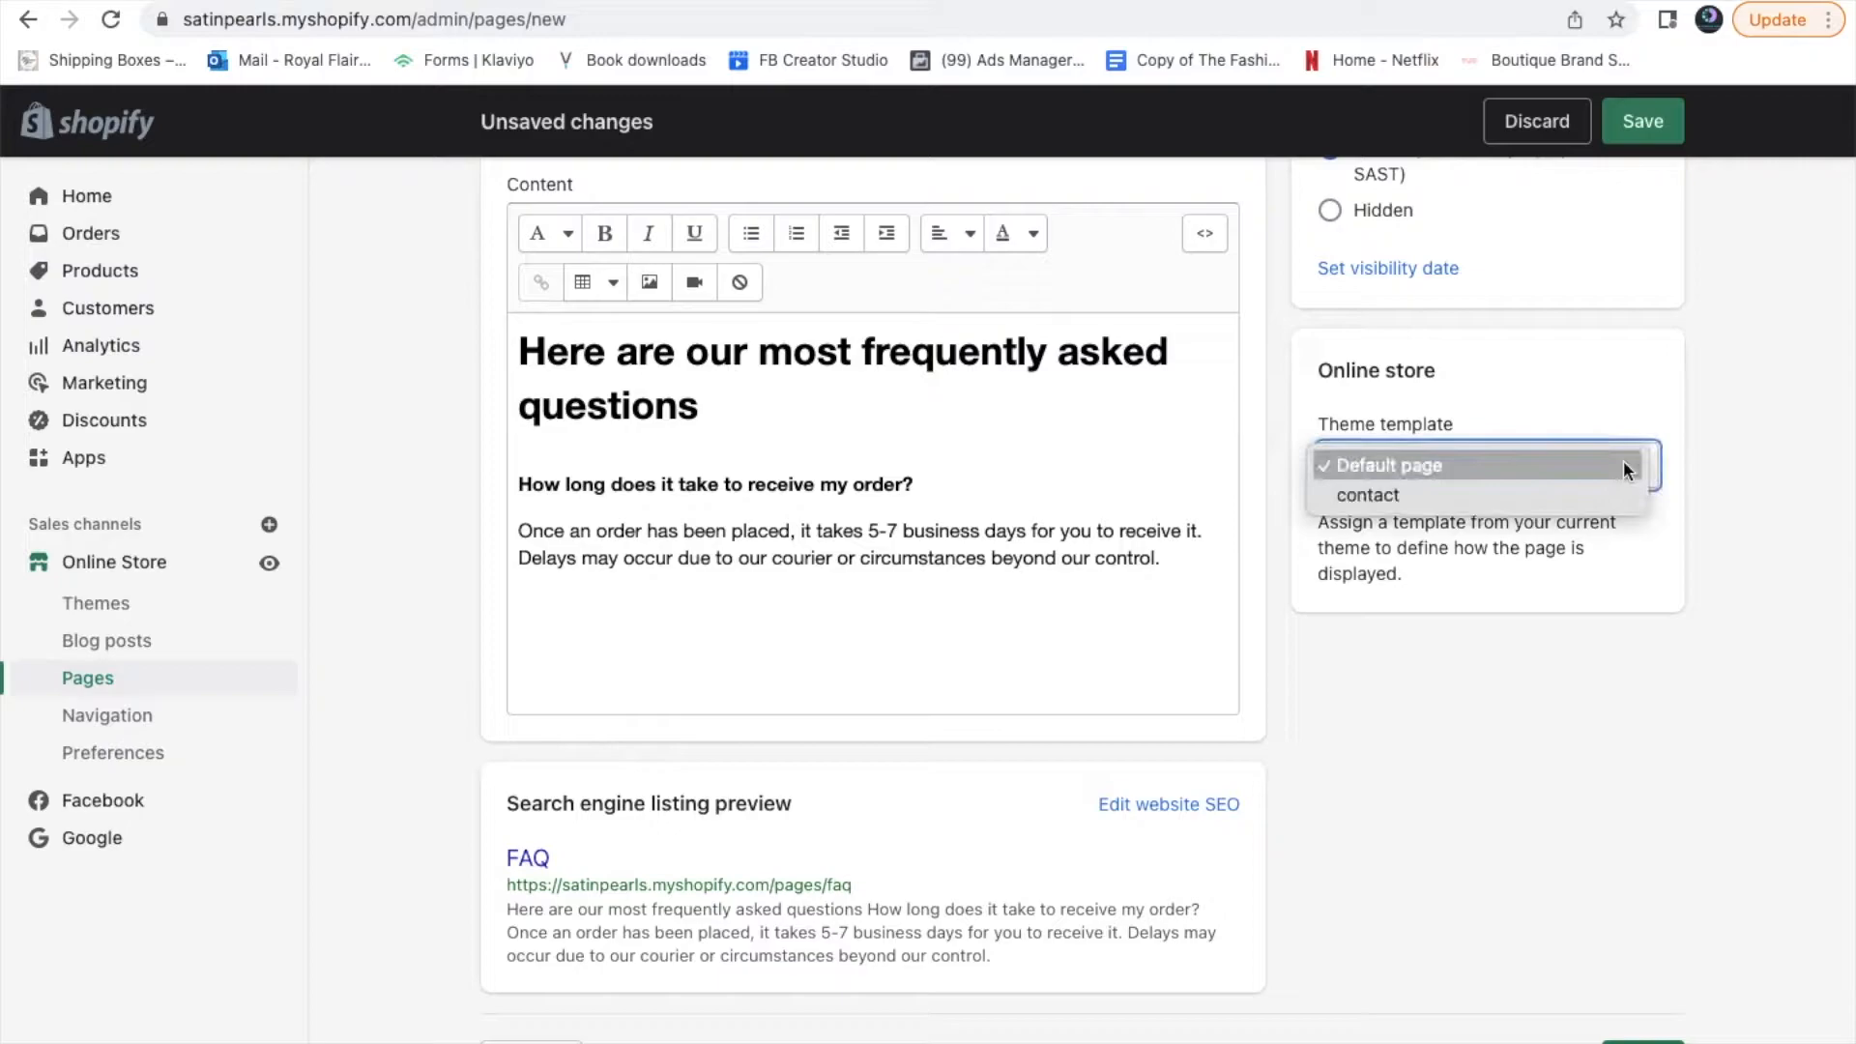
{"action": "left_click", "coordinate": [1702, 592]}
{"action": "scroll", "coordinate": [1702, 592], "scroll_direction": "down", "scroll_amount": 1}
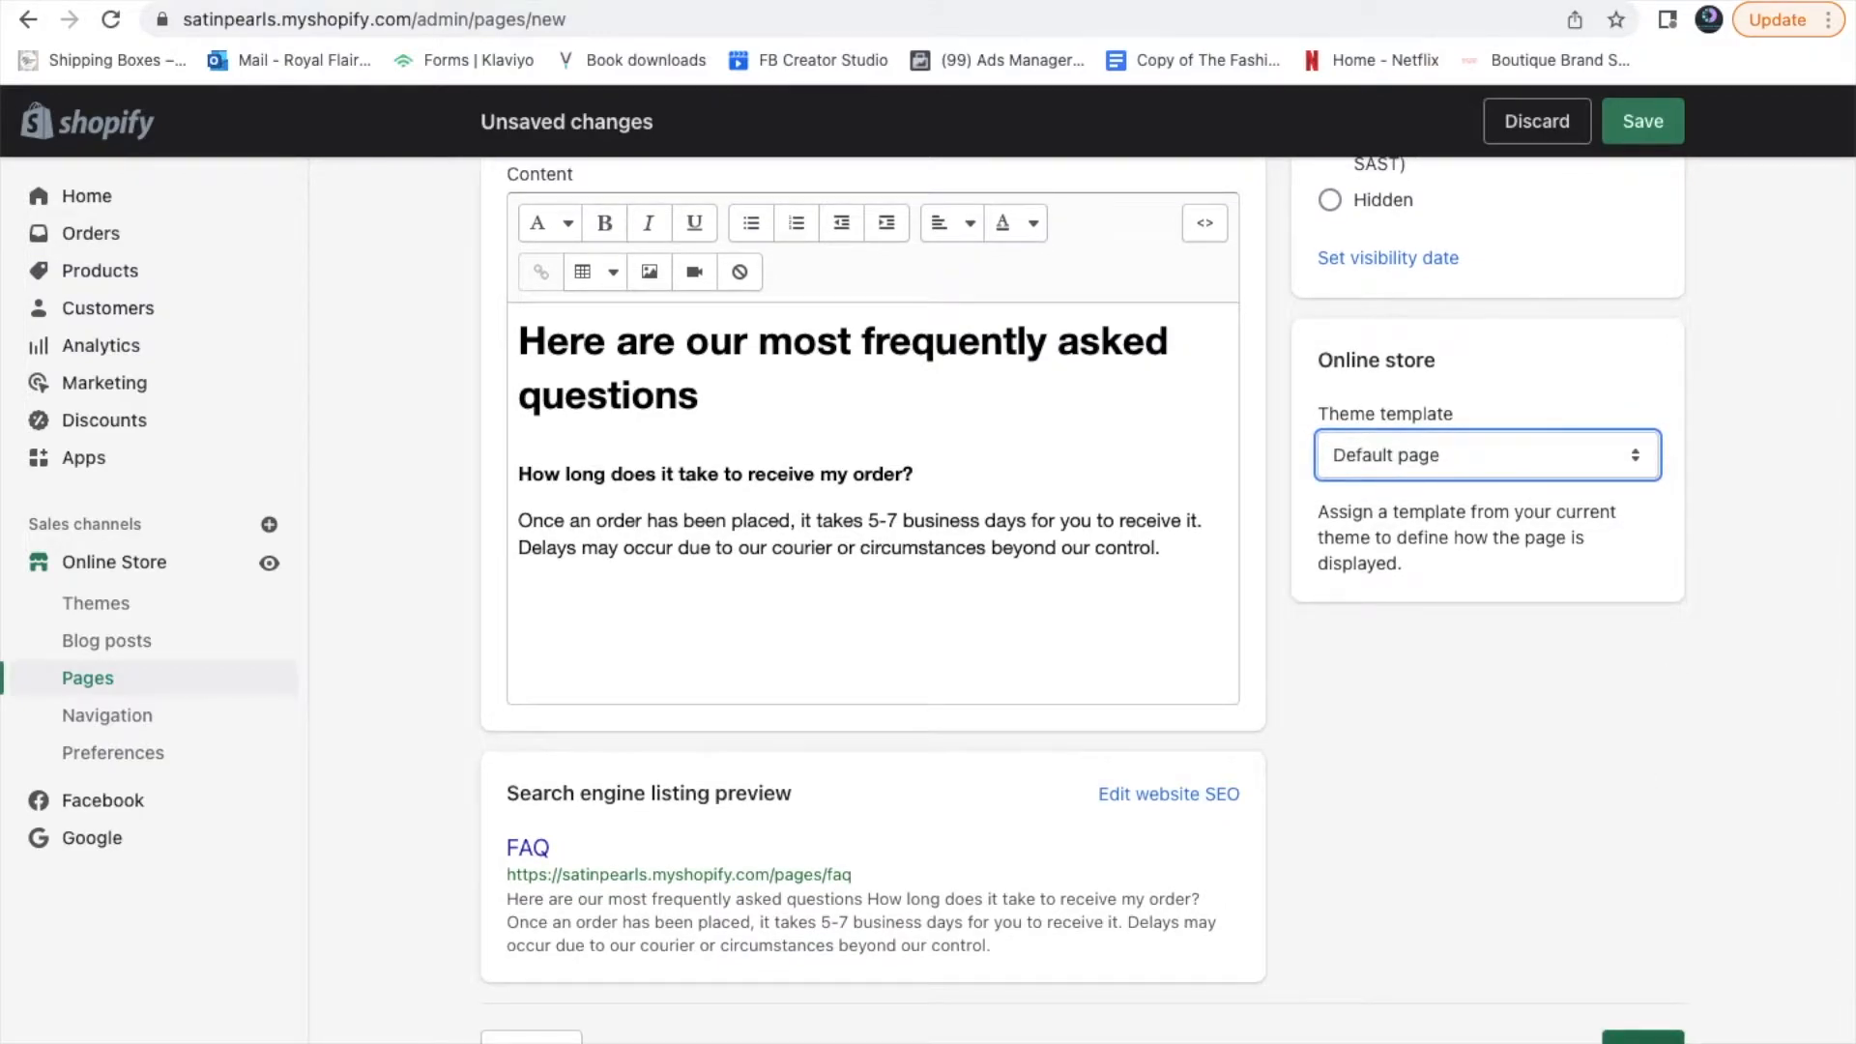
{"action": "left_click", "coordinate": [1641, 1037]}
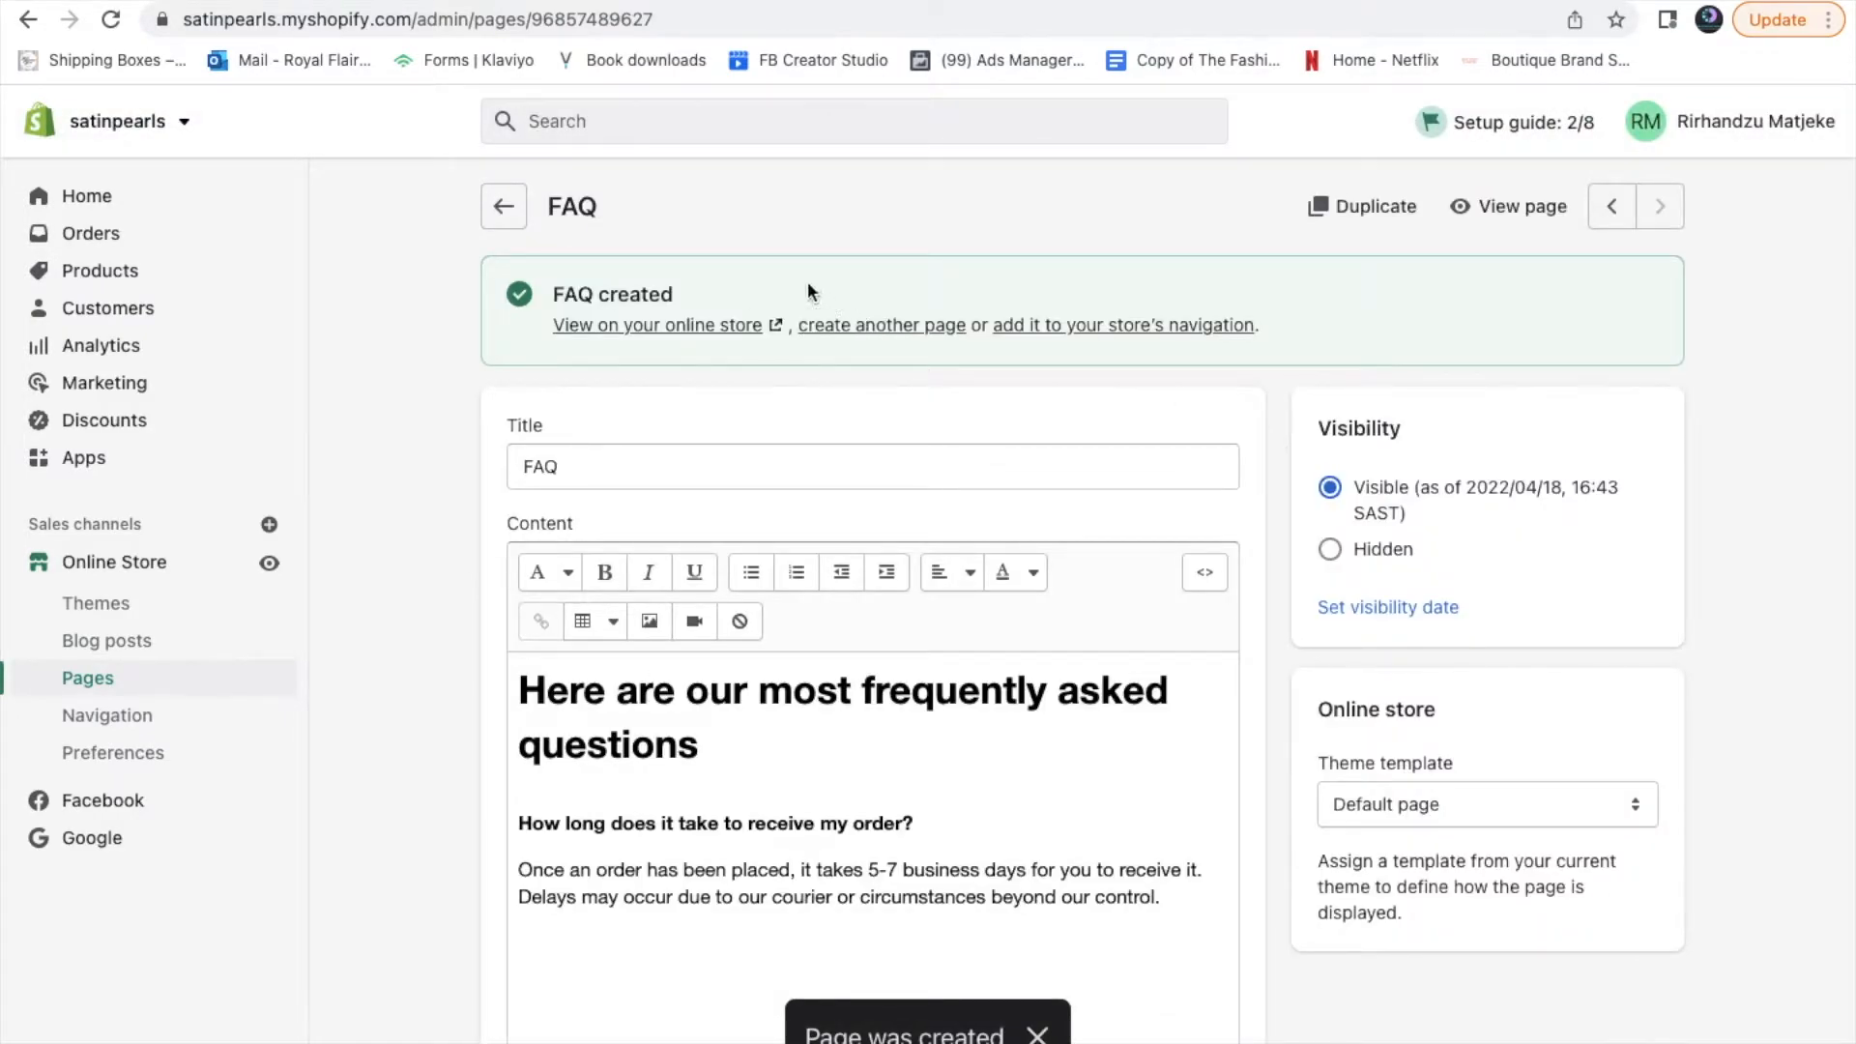
Return to the list of pages and create a new page titled "About us"
{"action": "left_click", "coordinate": [499, 206]}
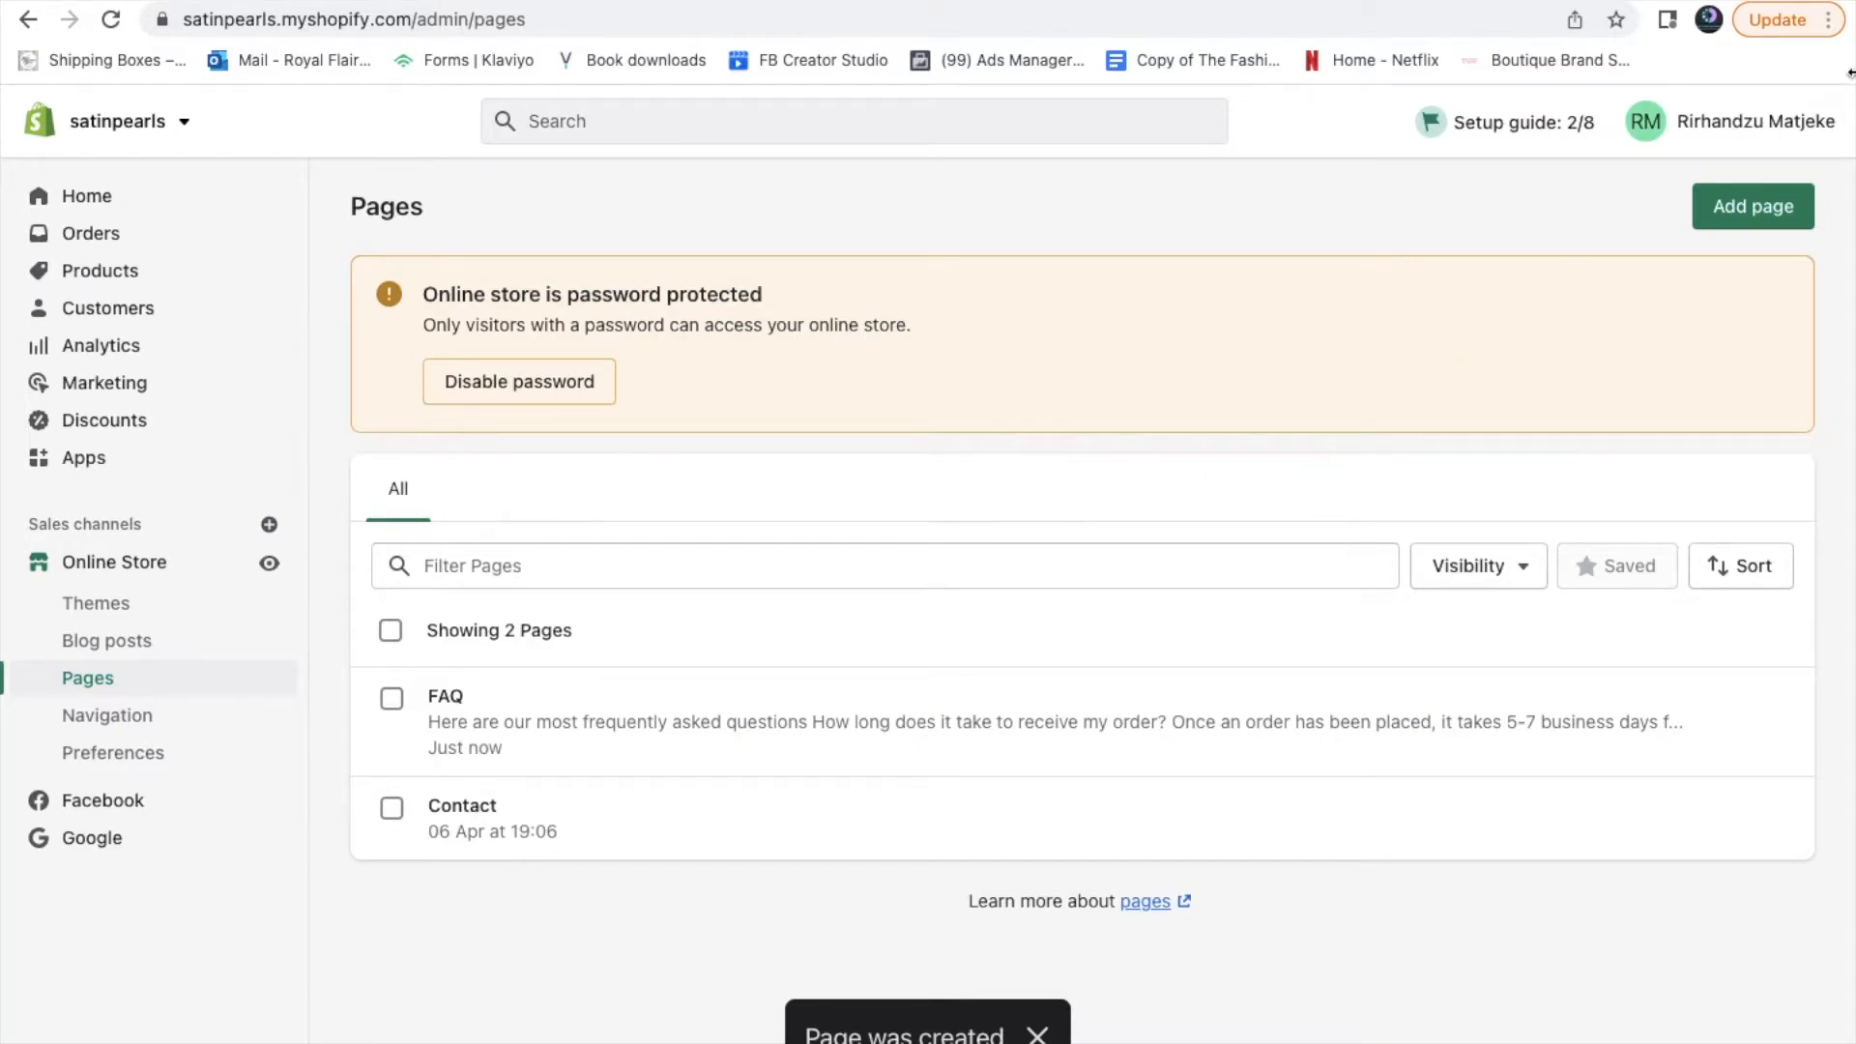
{"action": "left_click", "coordinate": [1733, 214]}
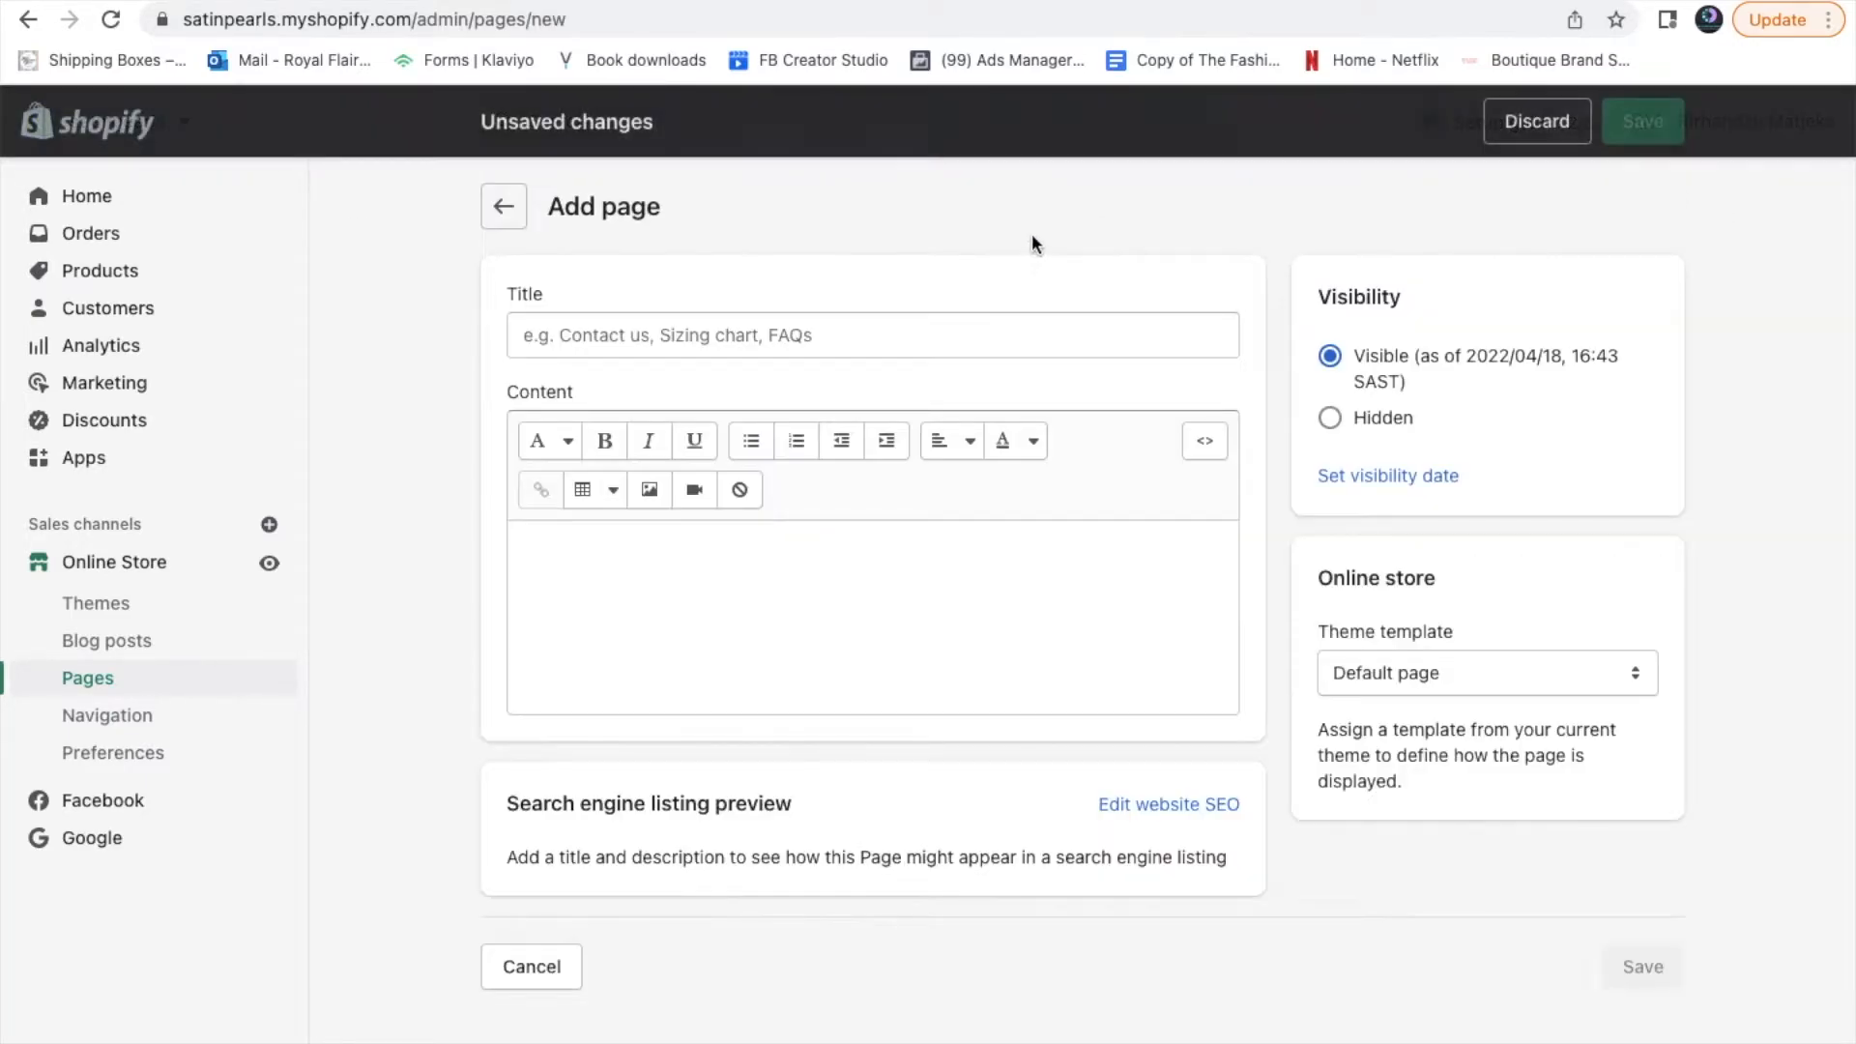
{"action": "left_click", "coordinate": [834, 350]}
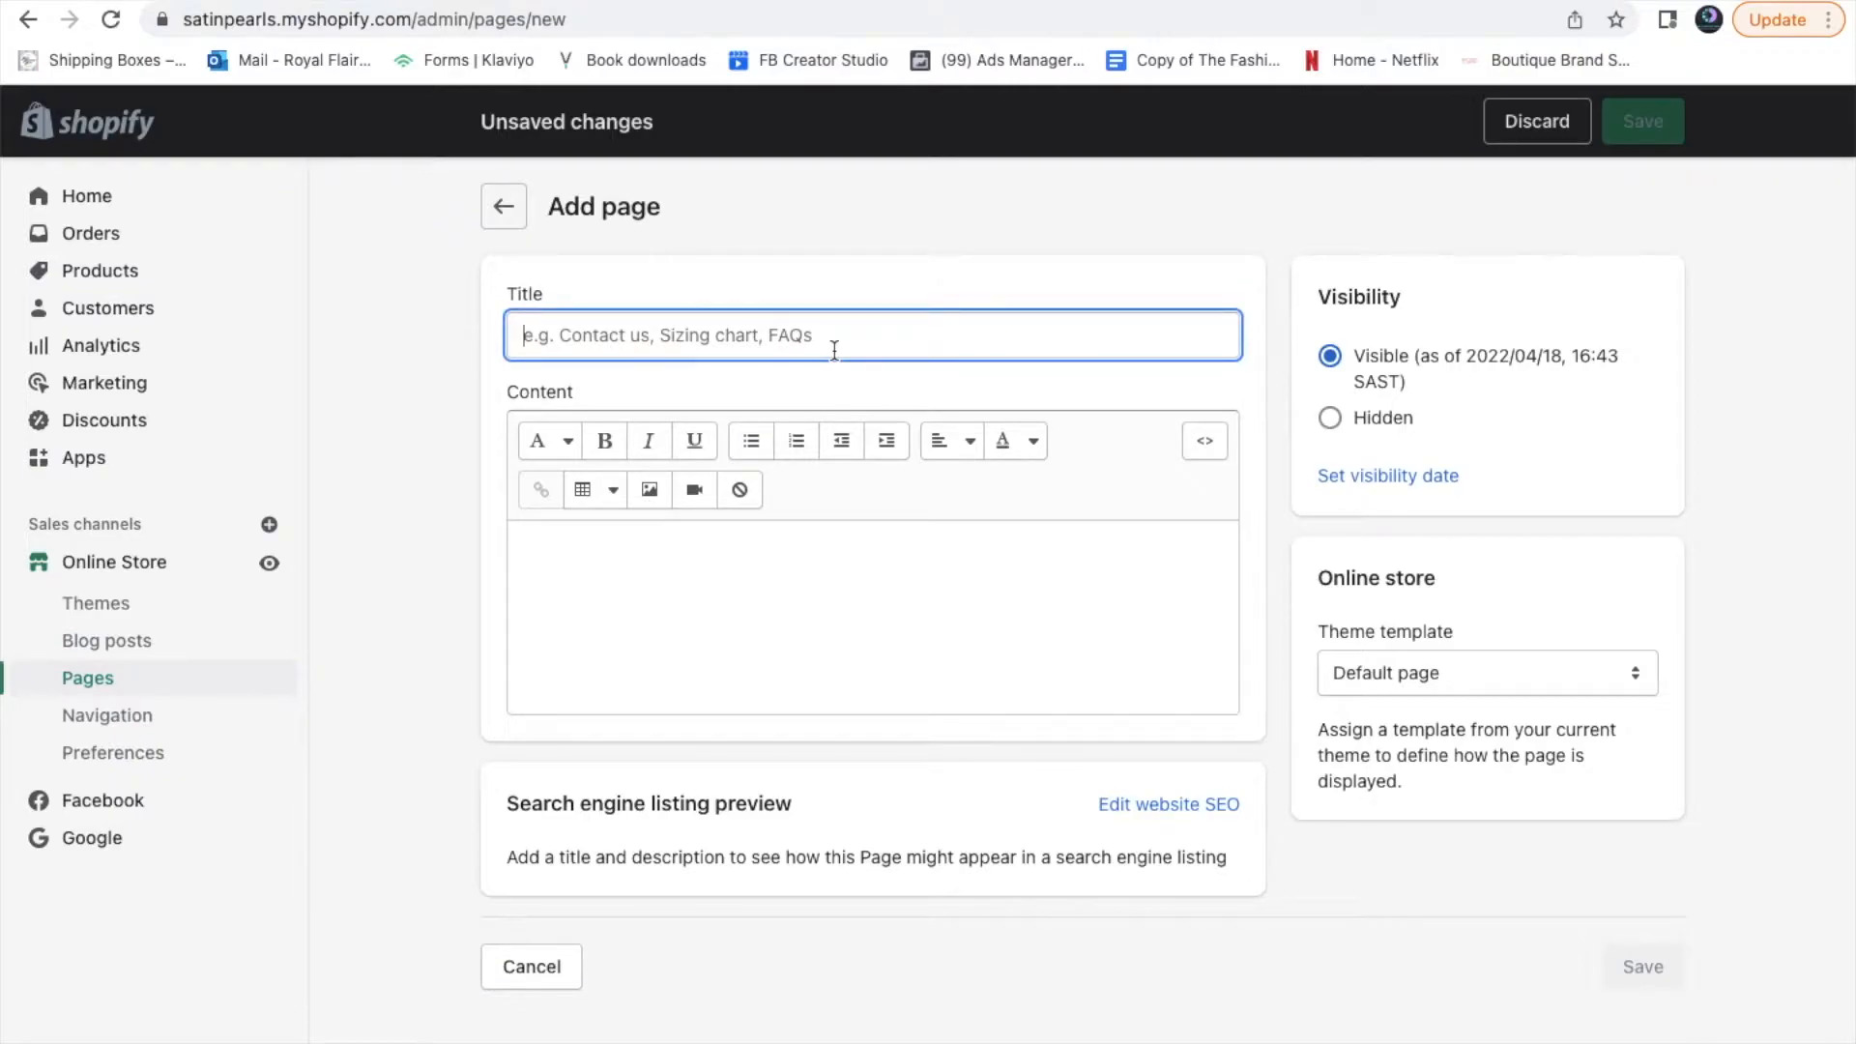
{"action": "type", "text": "About"}
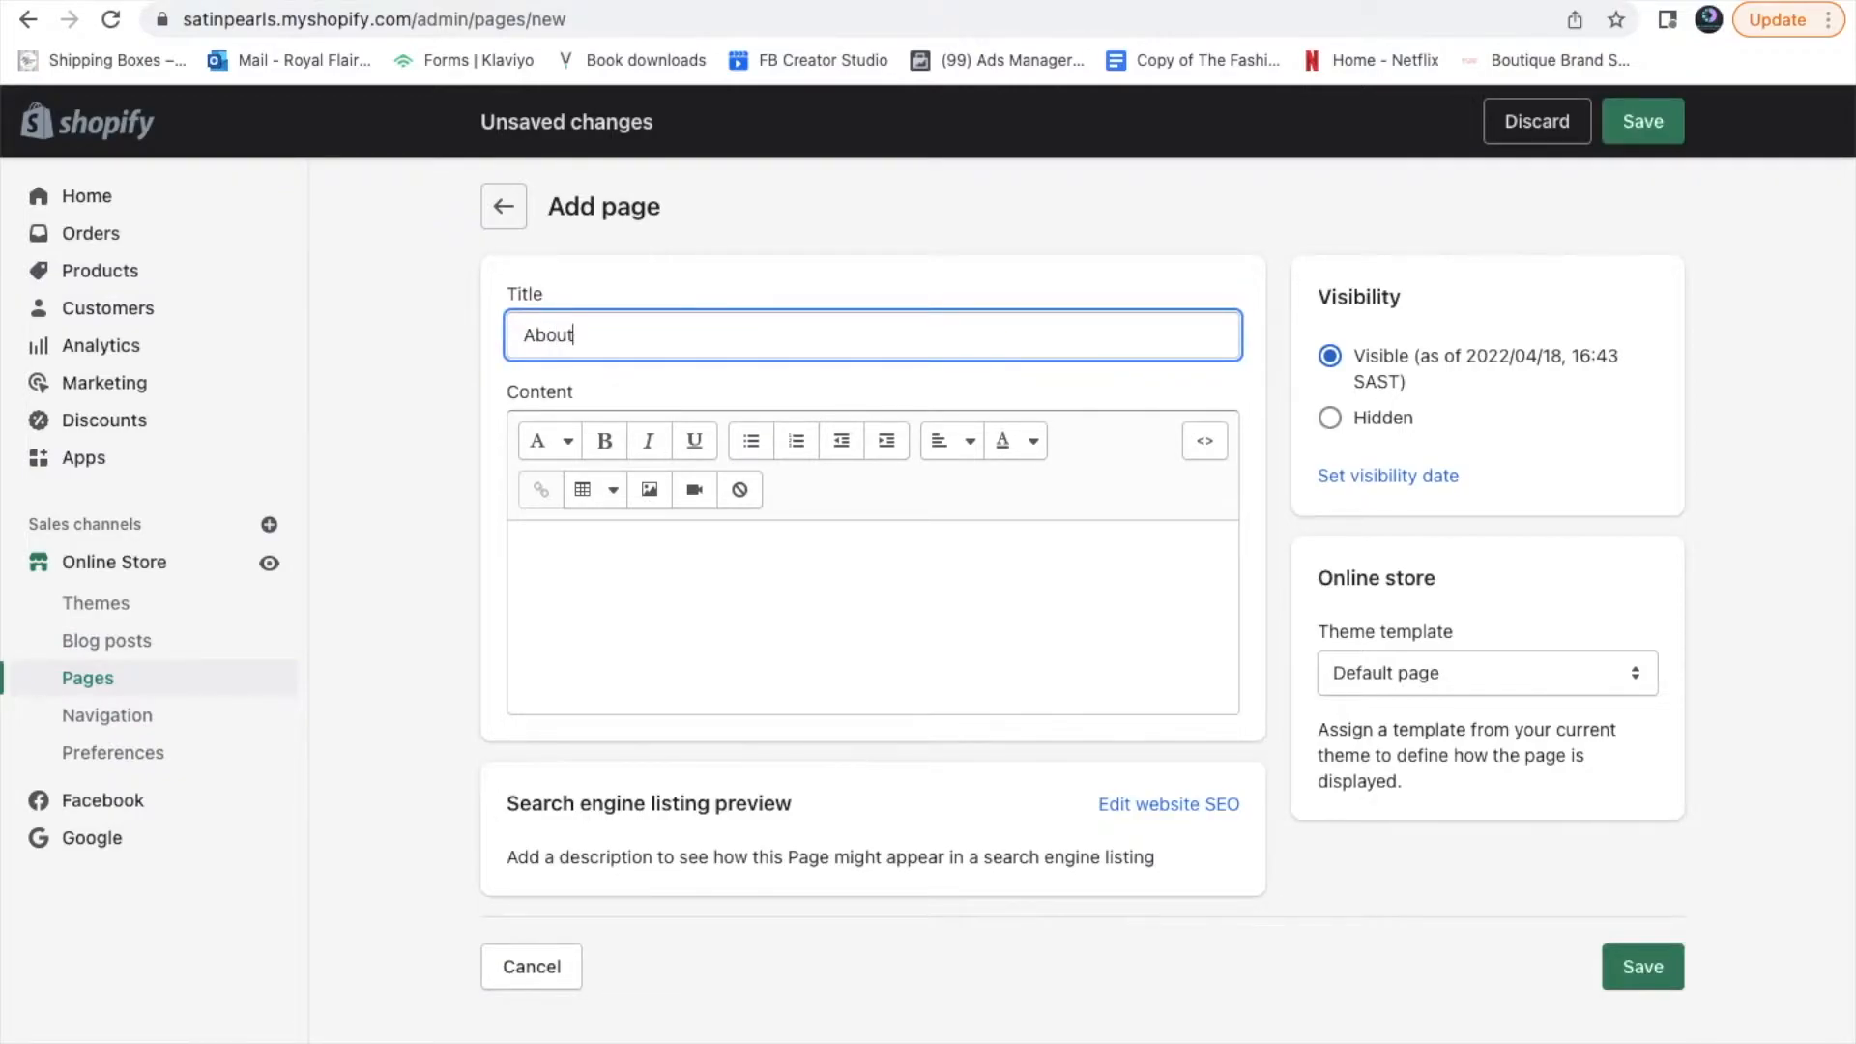
{"action": "type", "text": " us"}
Begin the About us page content with "Satin Pearls is a wholesale company"
{"action": "left_click", "coordinate": [677, 604]}
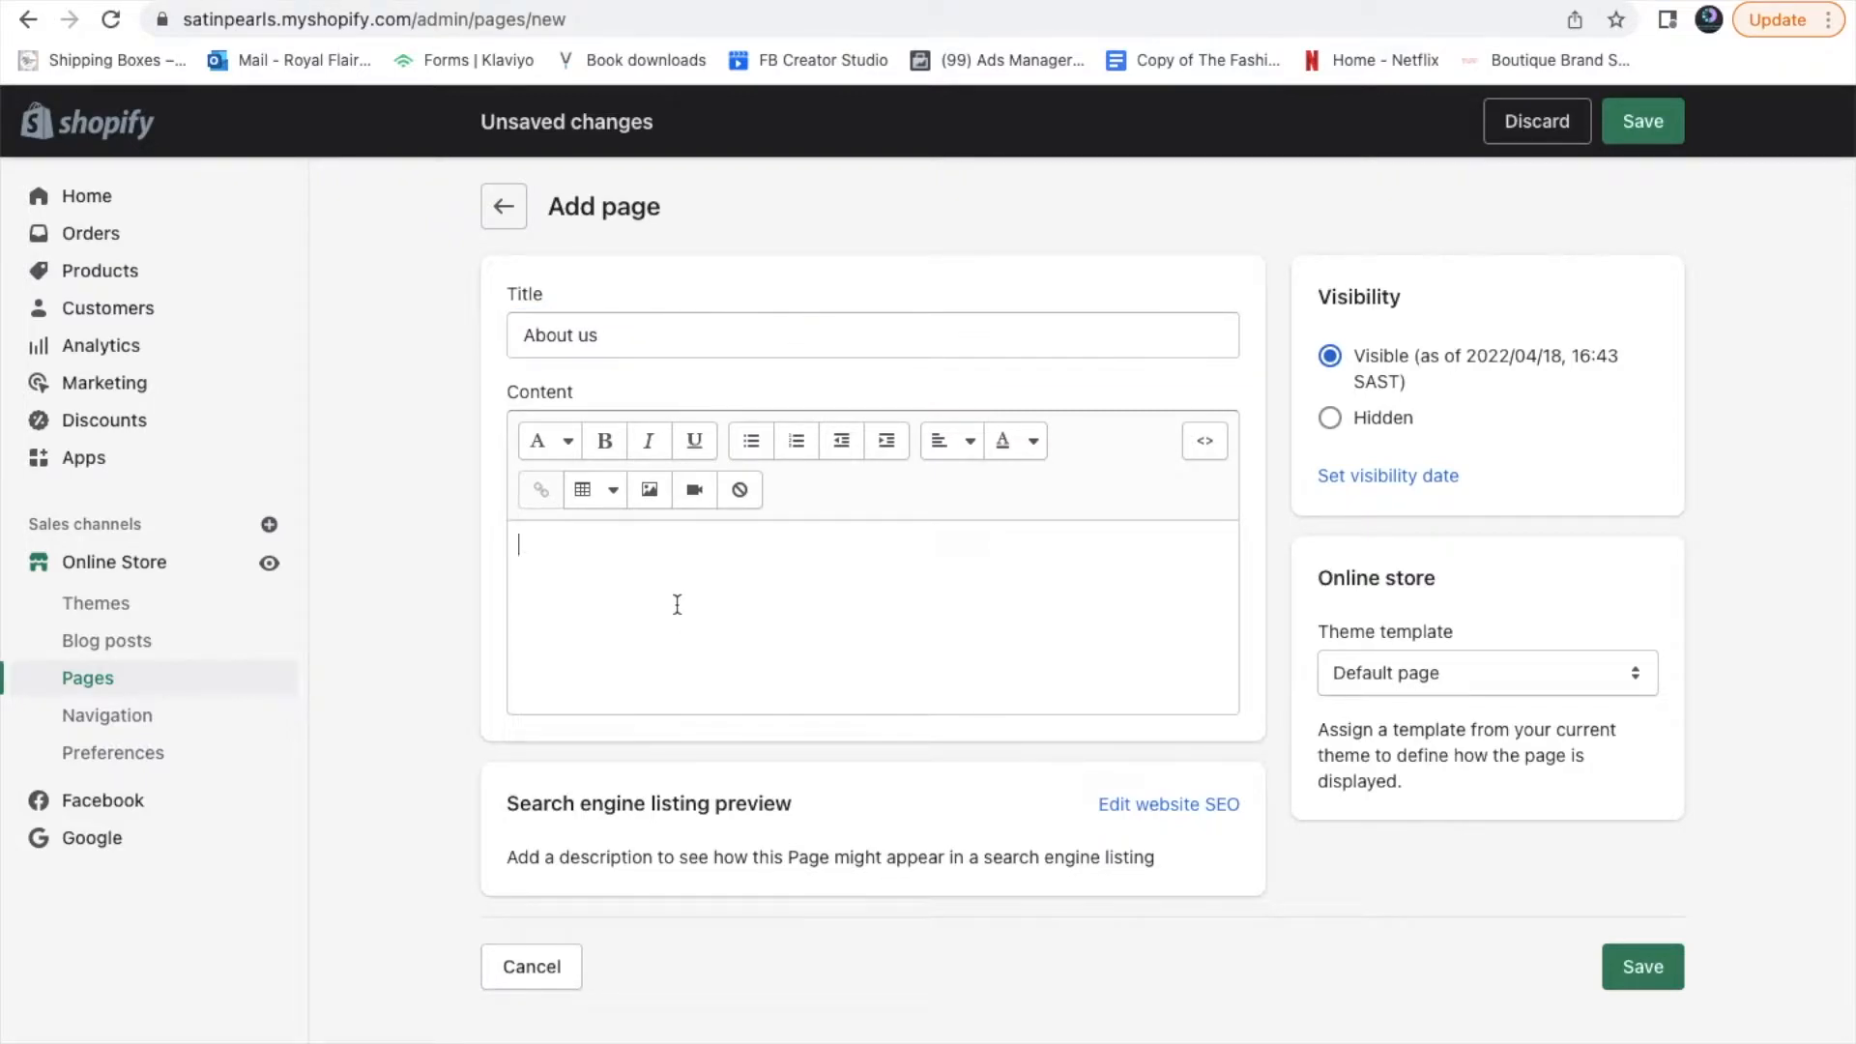
{"action": "type", "text": "Satin"}
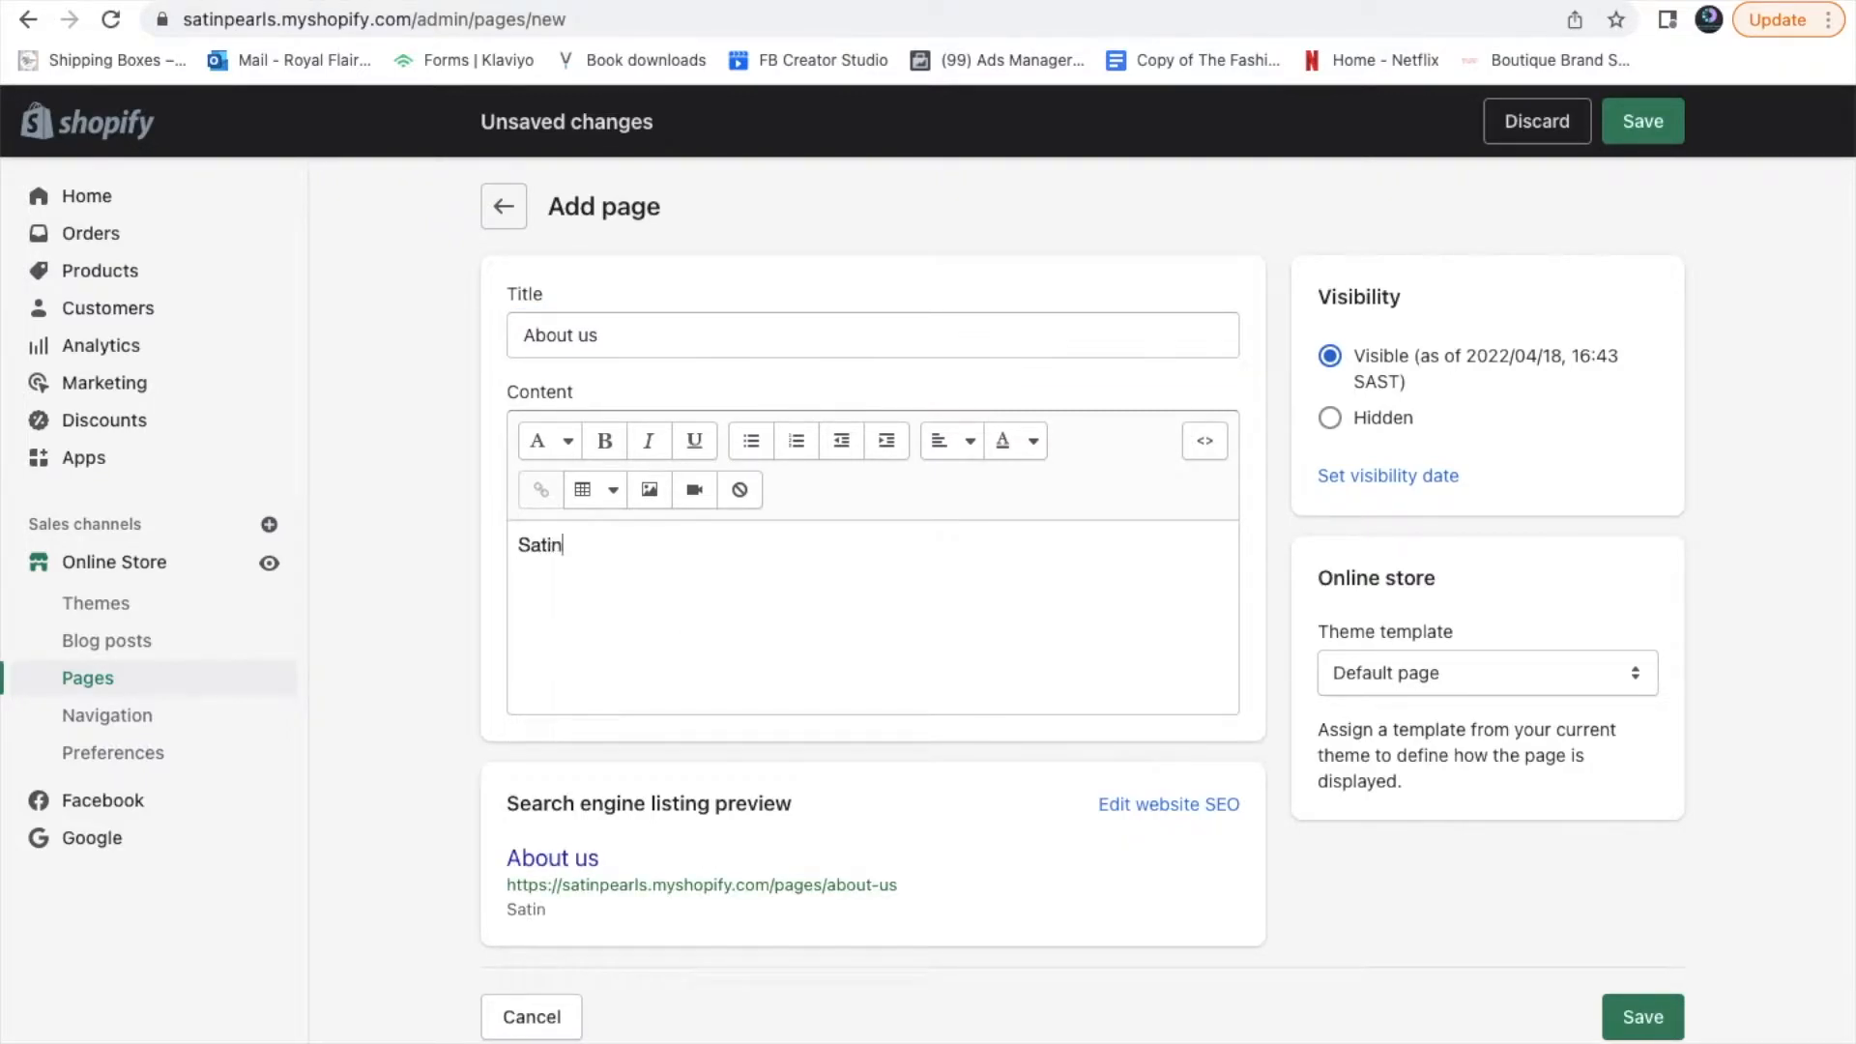
{"action": "type", "text": " Pearls is a wholeslae"}
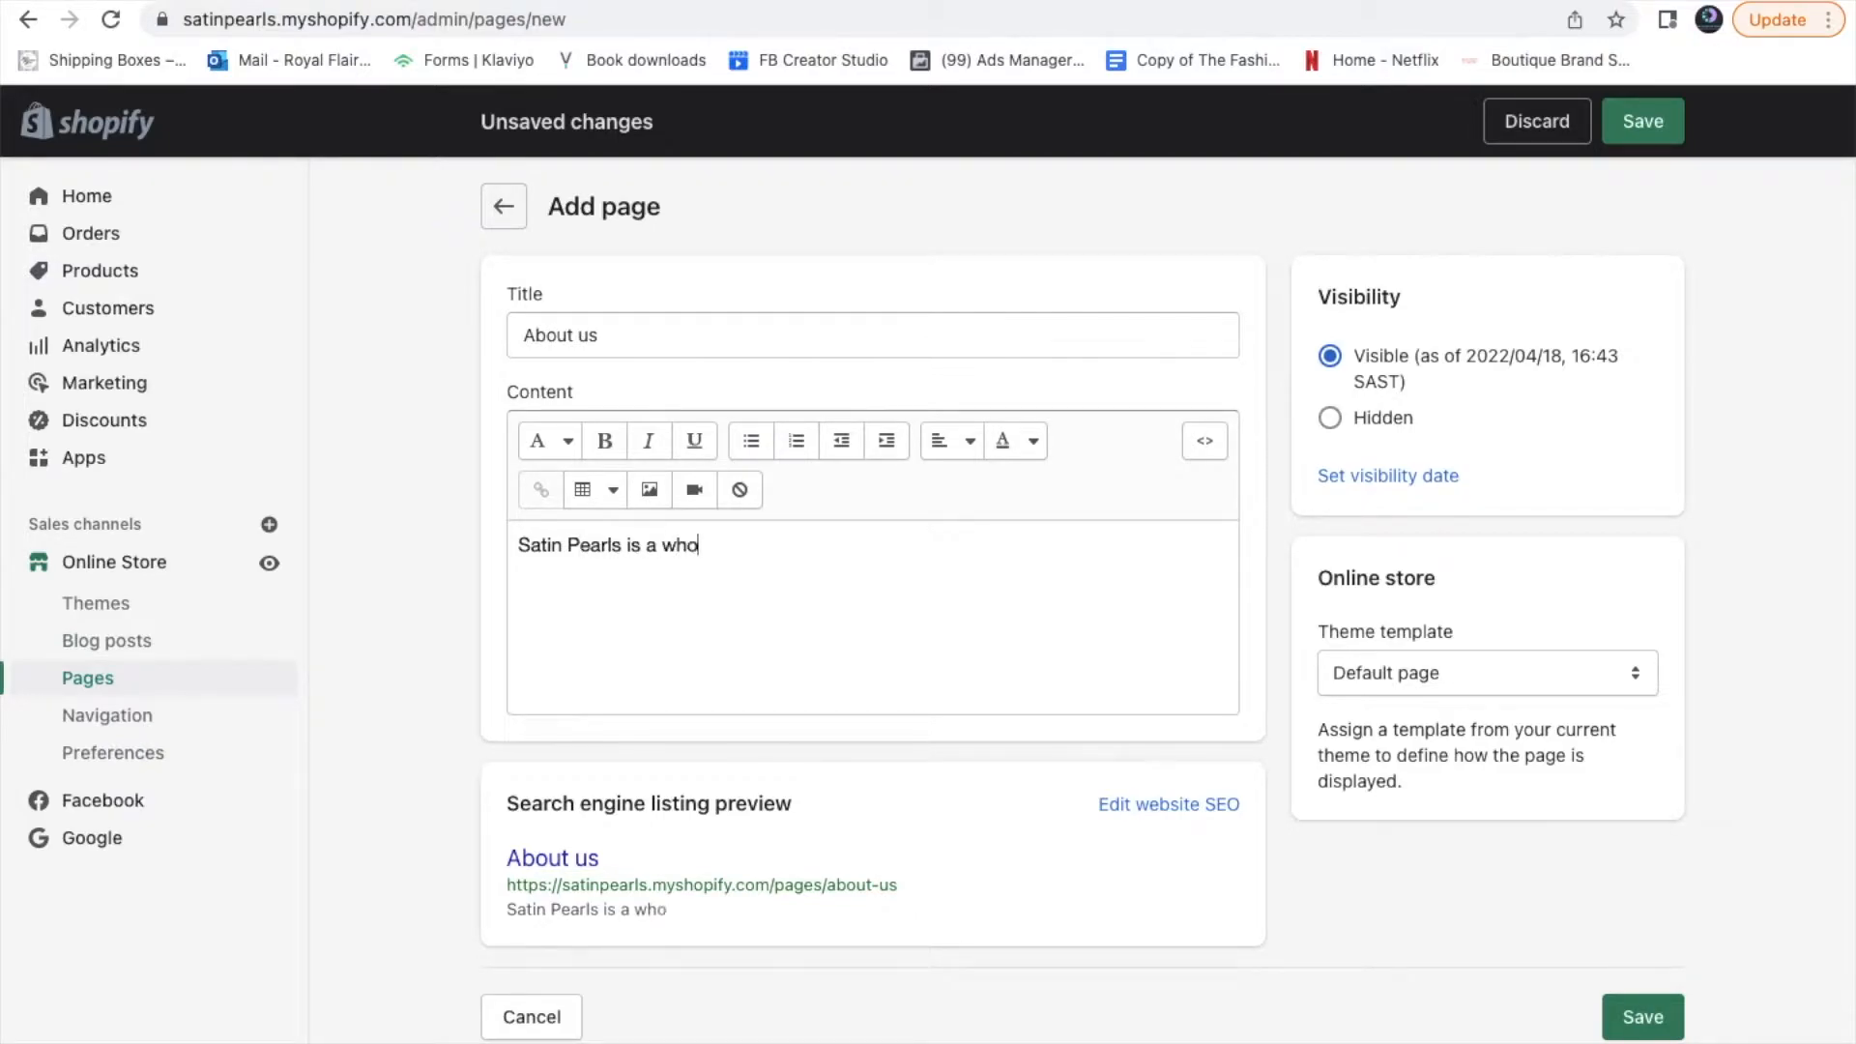
{"action": "key", "text": "BackSpace"}
{"action": "key", "text": "BackSpace"}
{"action": "key", "text": "BackSpace"}
{"action": "type", "text": "ale company "}
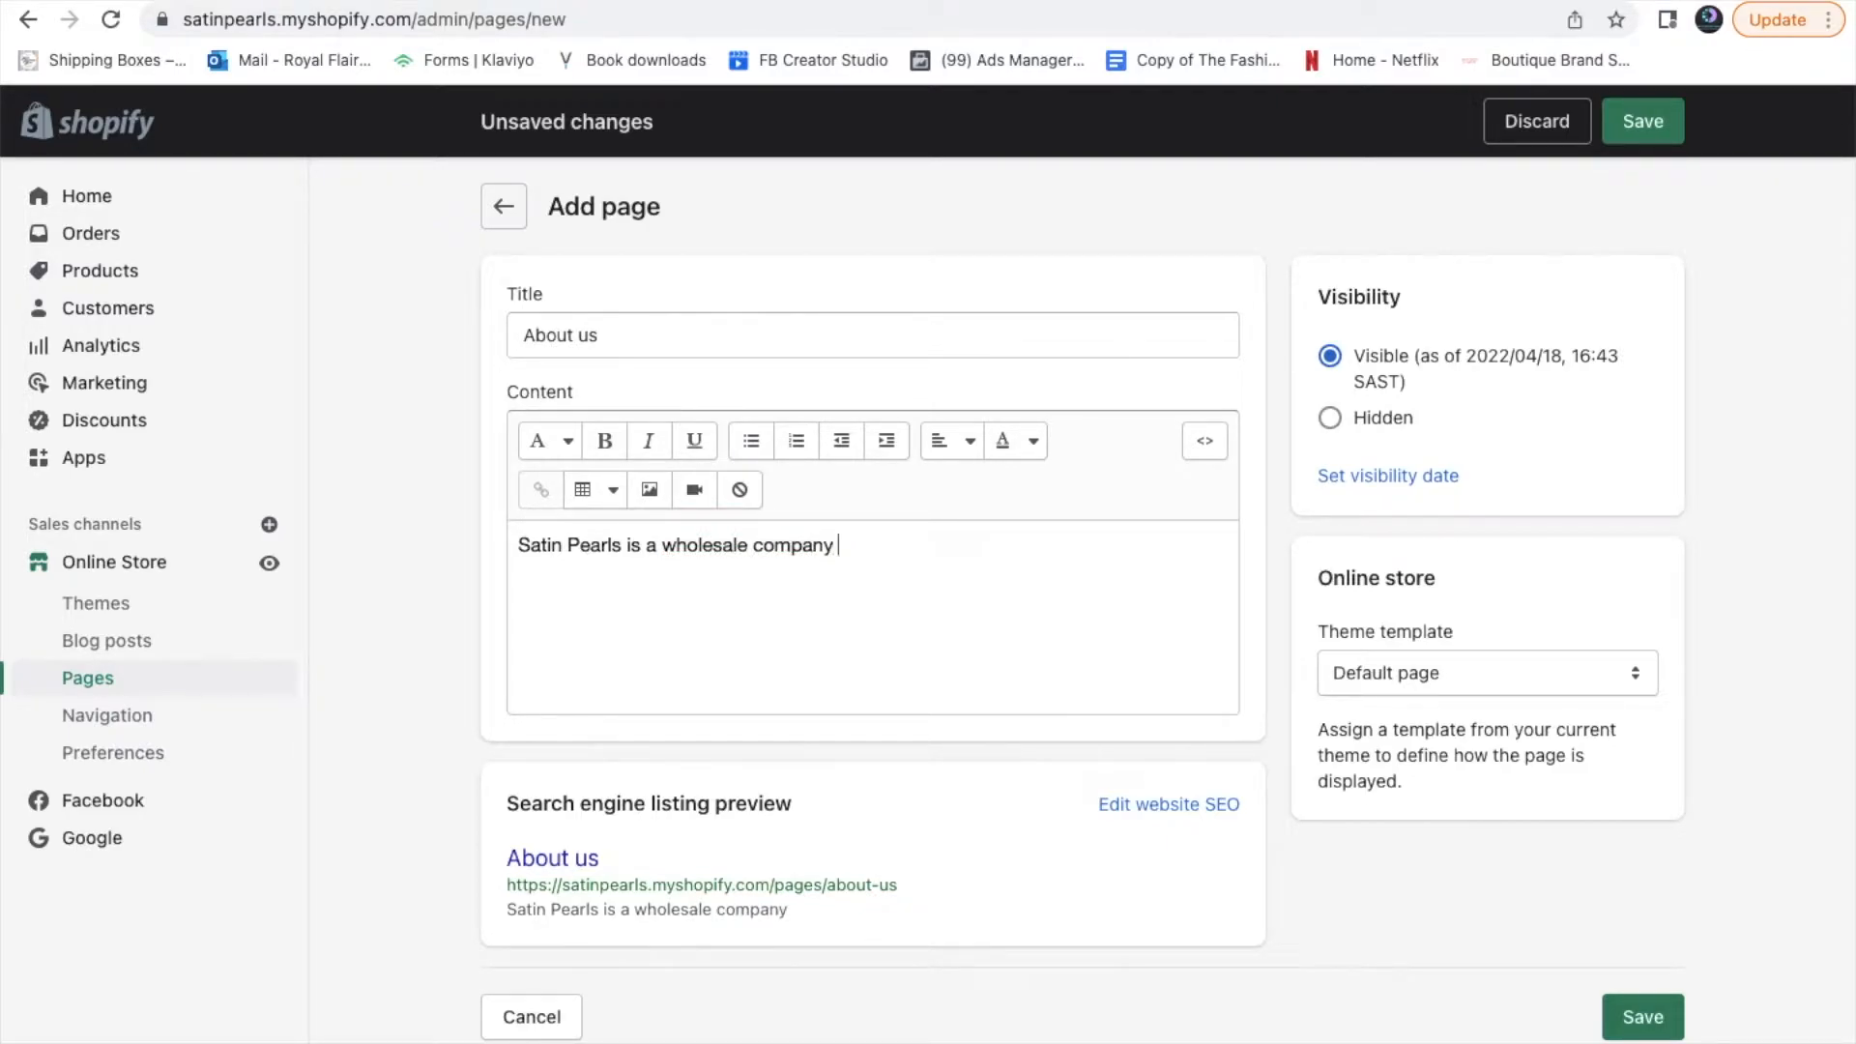
Continue the sentence with "that supplies small businesses with satin accessories, this includes:"
{"action": "type", "text": "that suppl"}
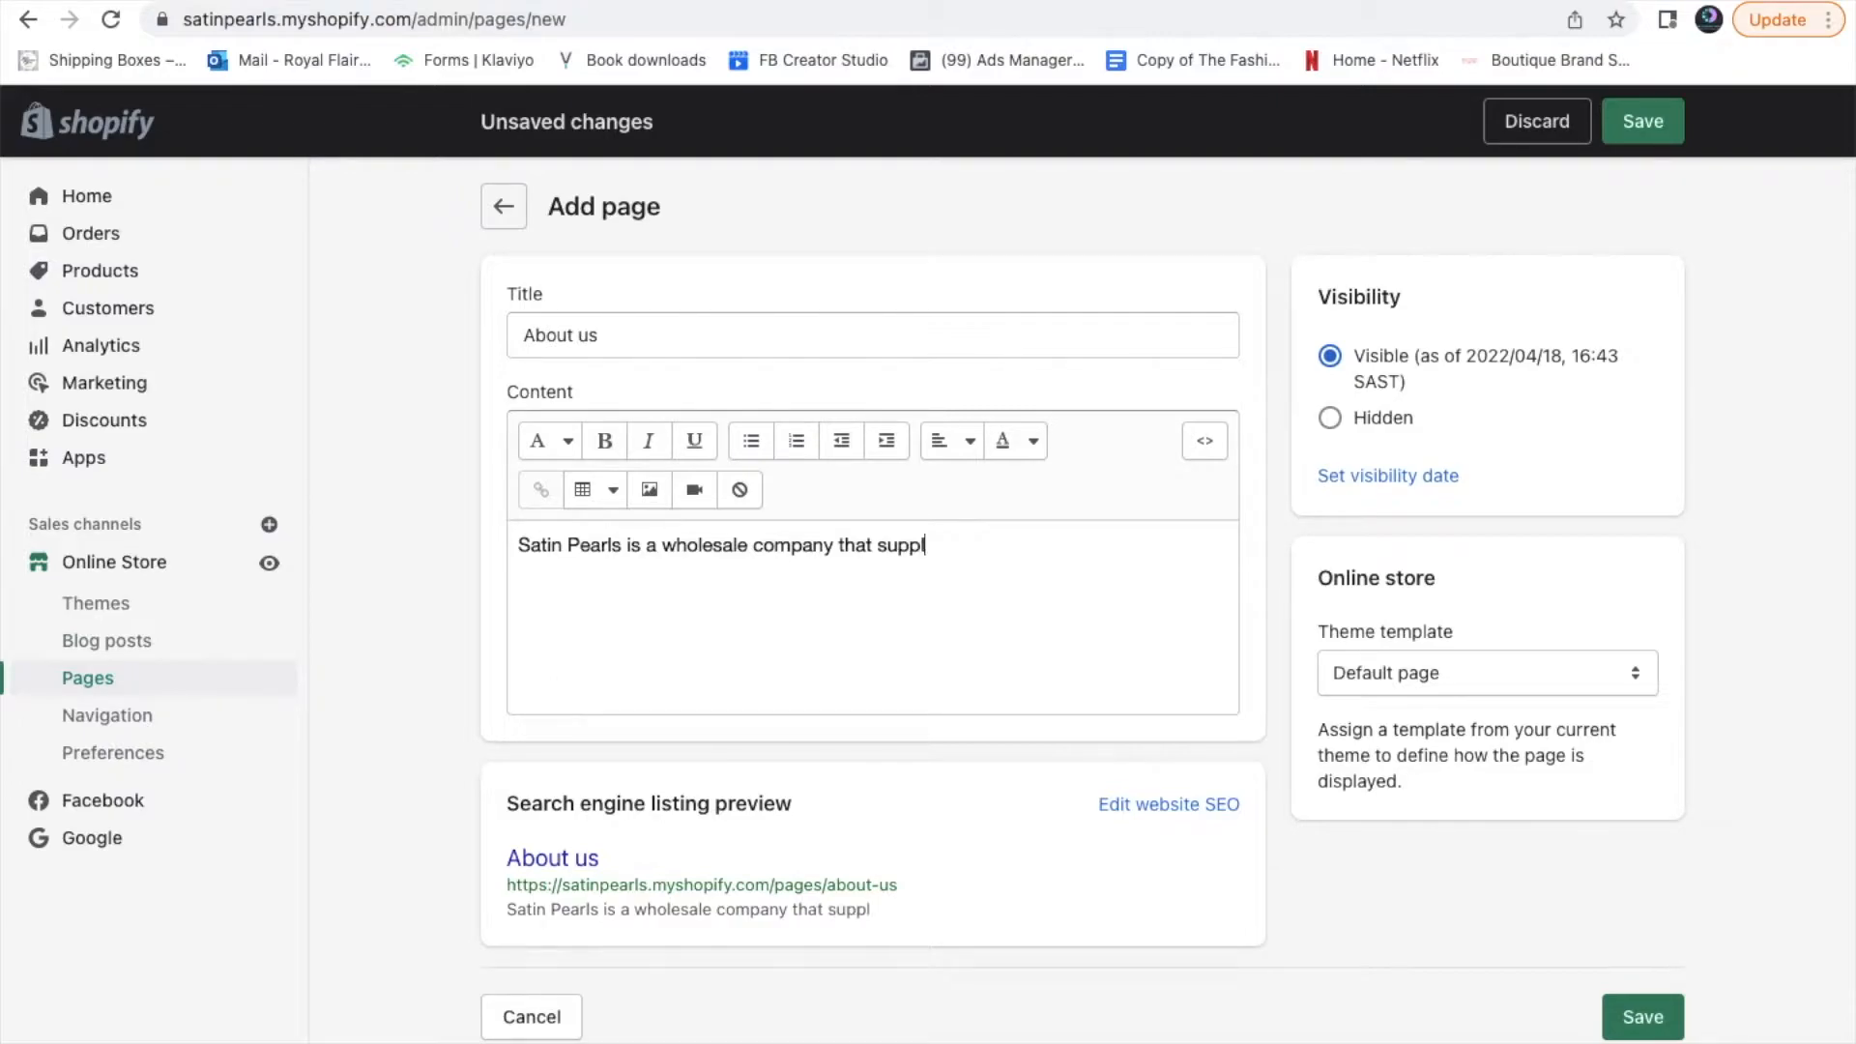
{"action": "type", "text": "ies small b"}
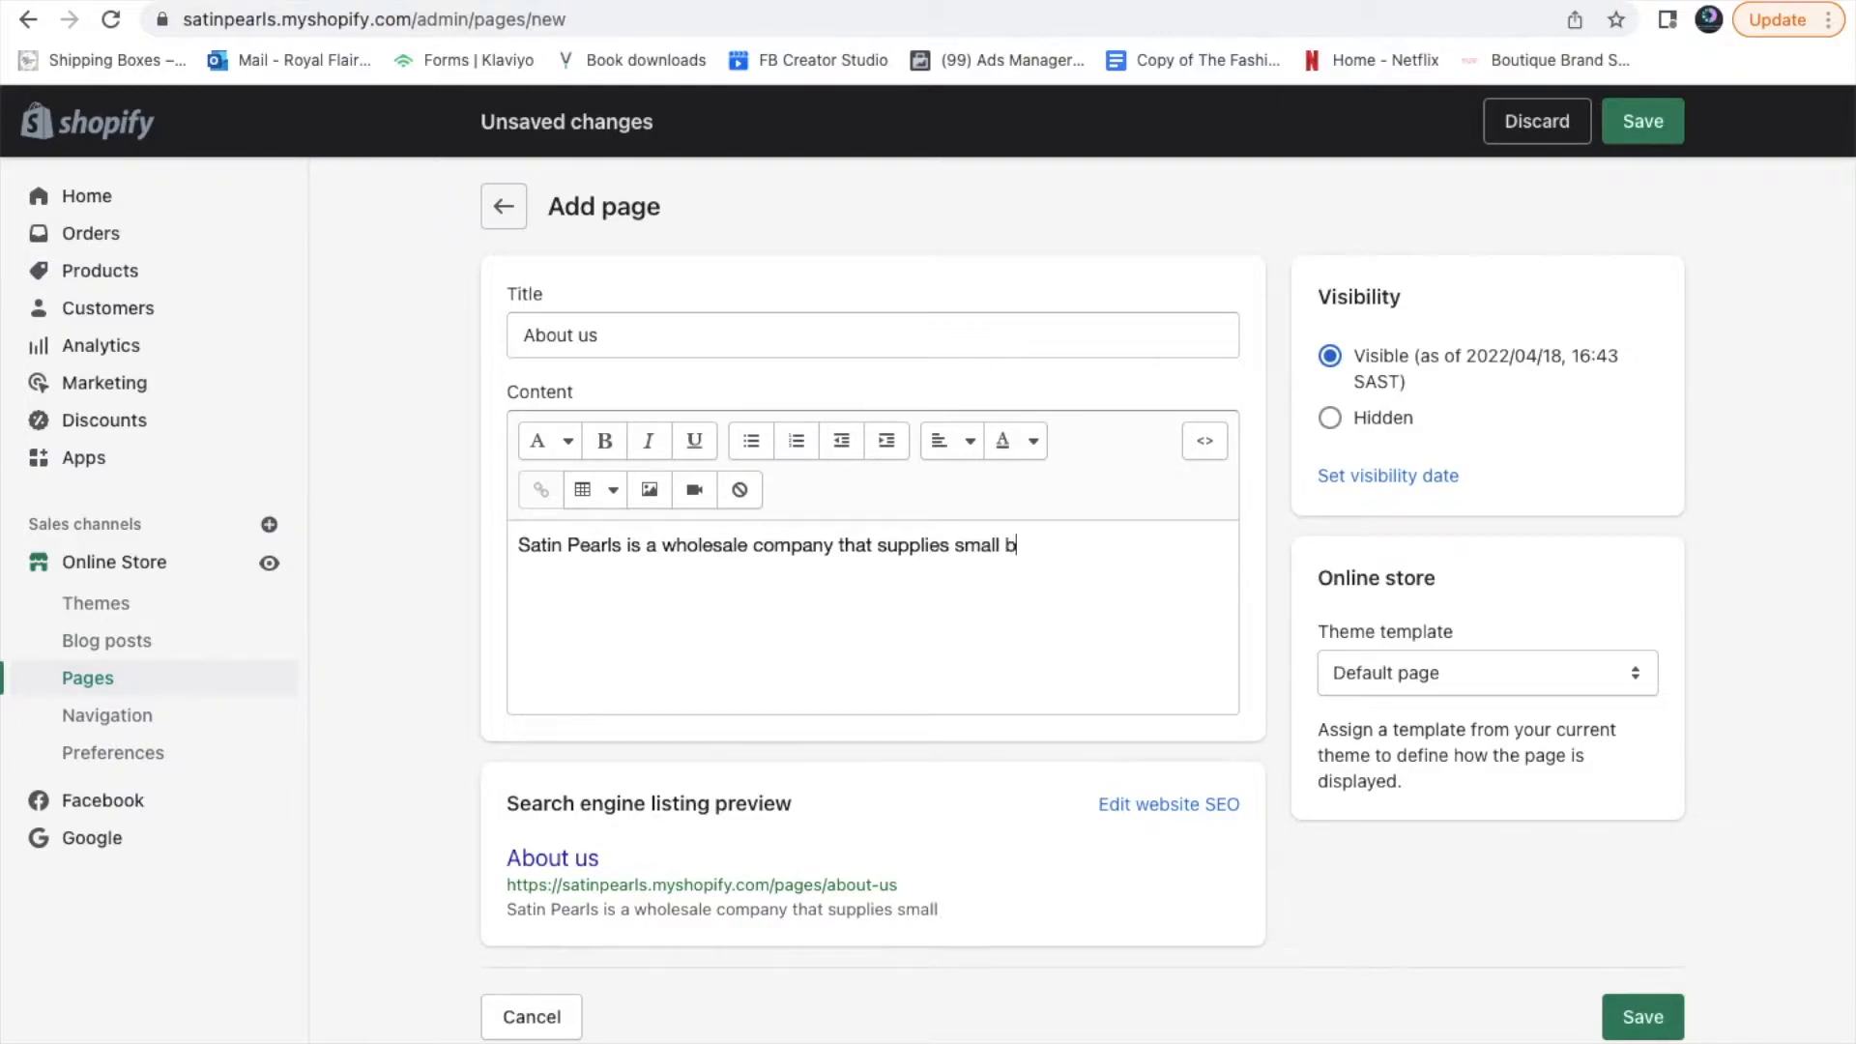
{"action": "type", "text": "usinesses with"}
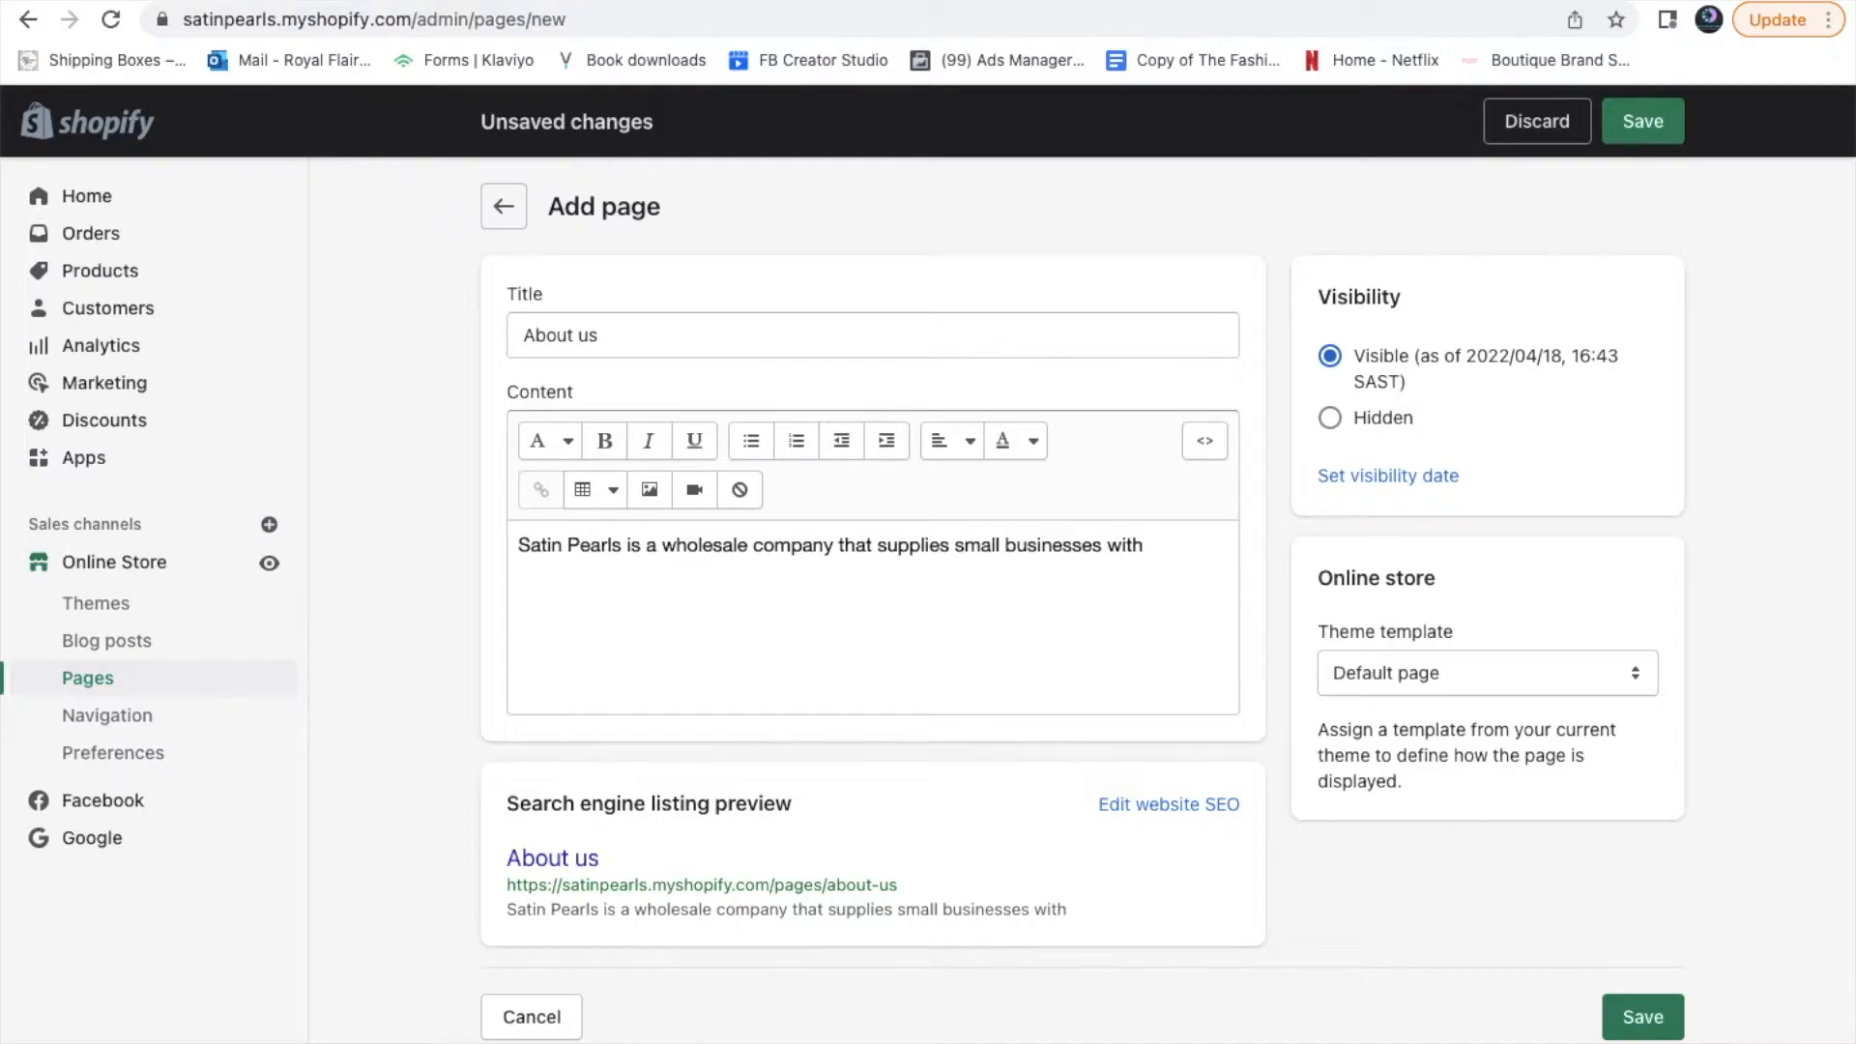
{"action": "type", "text": " satin scrun"}
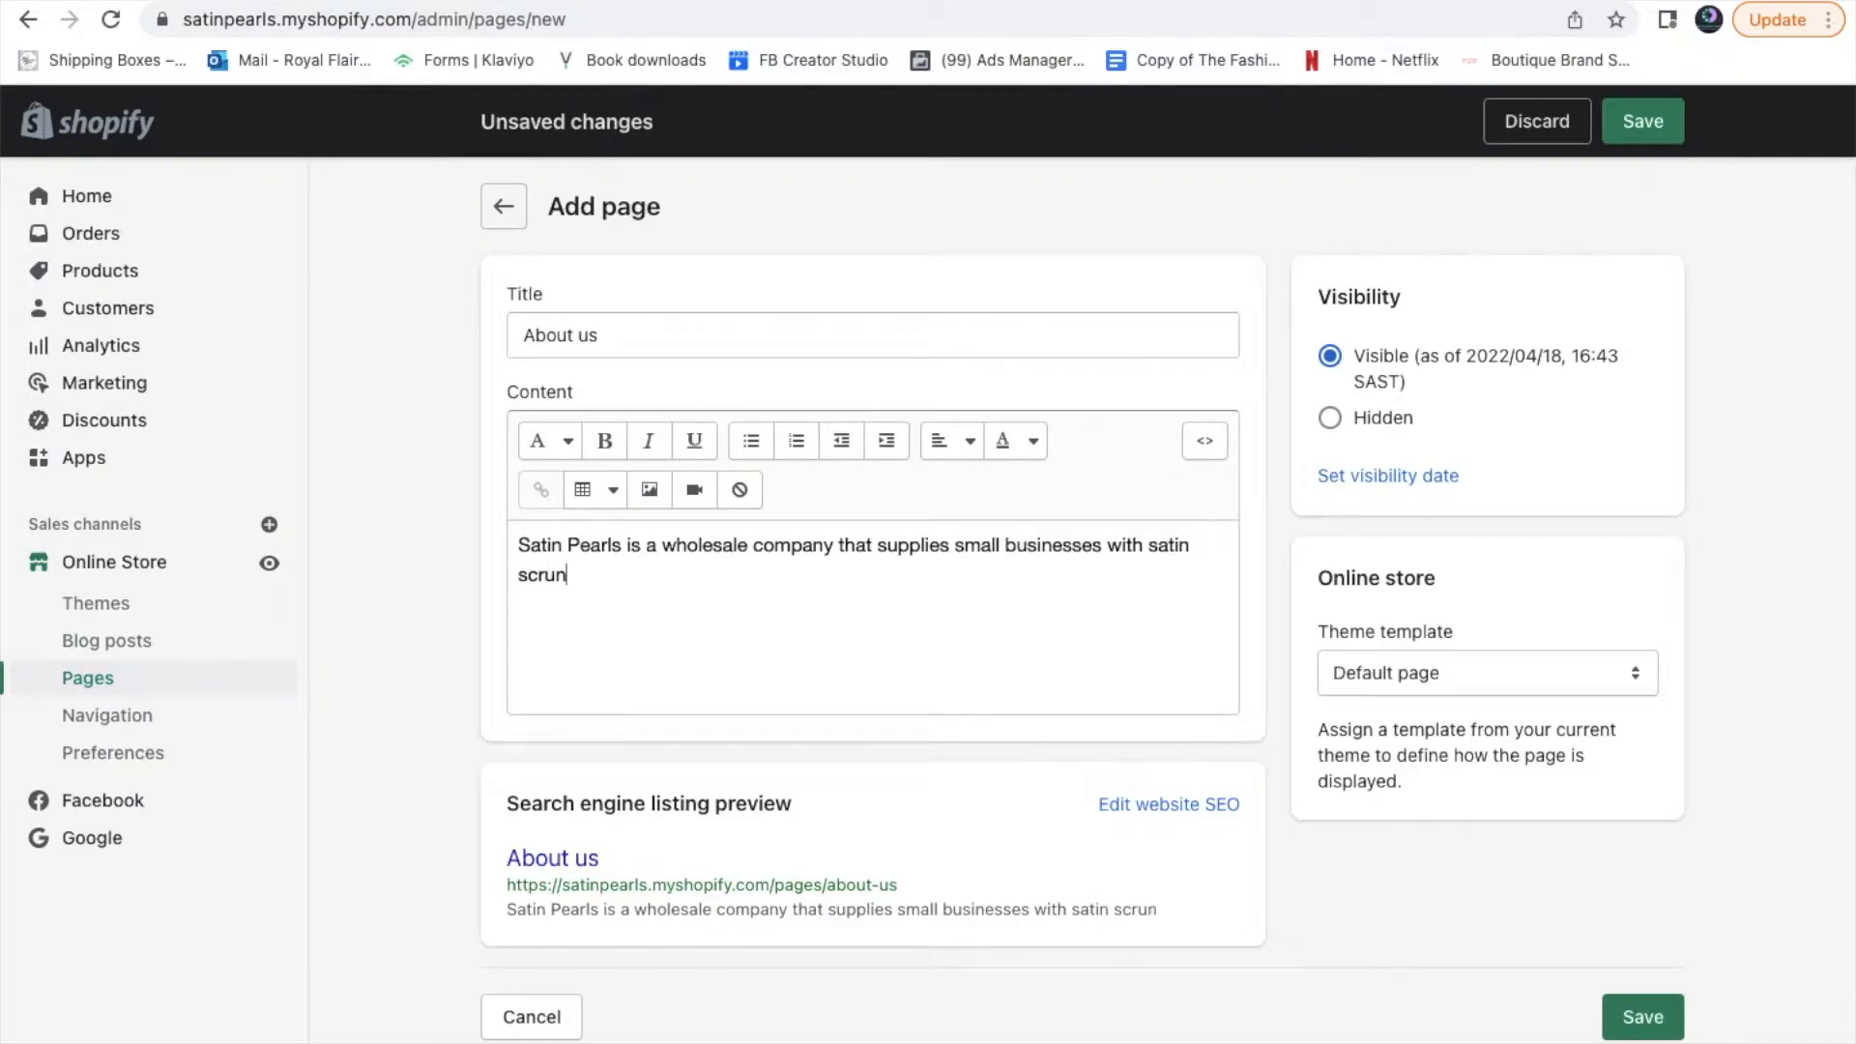
{"action": "key", "text": "BackSpace"}
{"action": "key", "text": "BackSpace"}
{"action": "key", "text": "BackSpace"}
{"action": "key", "text": "BackSpace"}
{"action": "key", "text": "BackSpace"}
{"action": "type", "text": "accessories, t"}
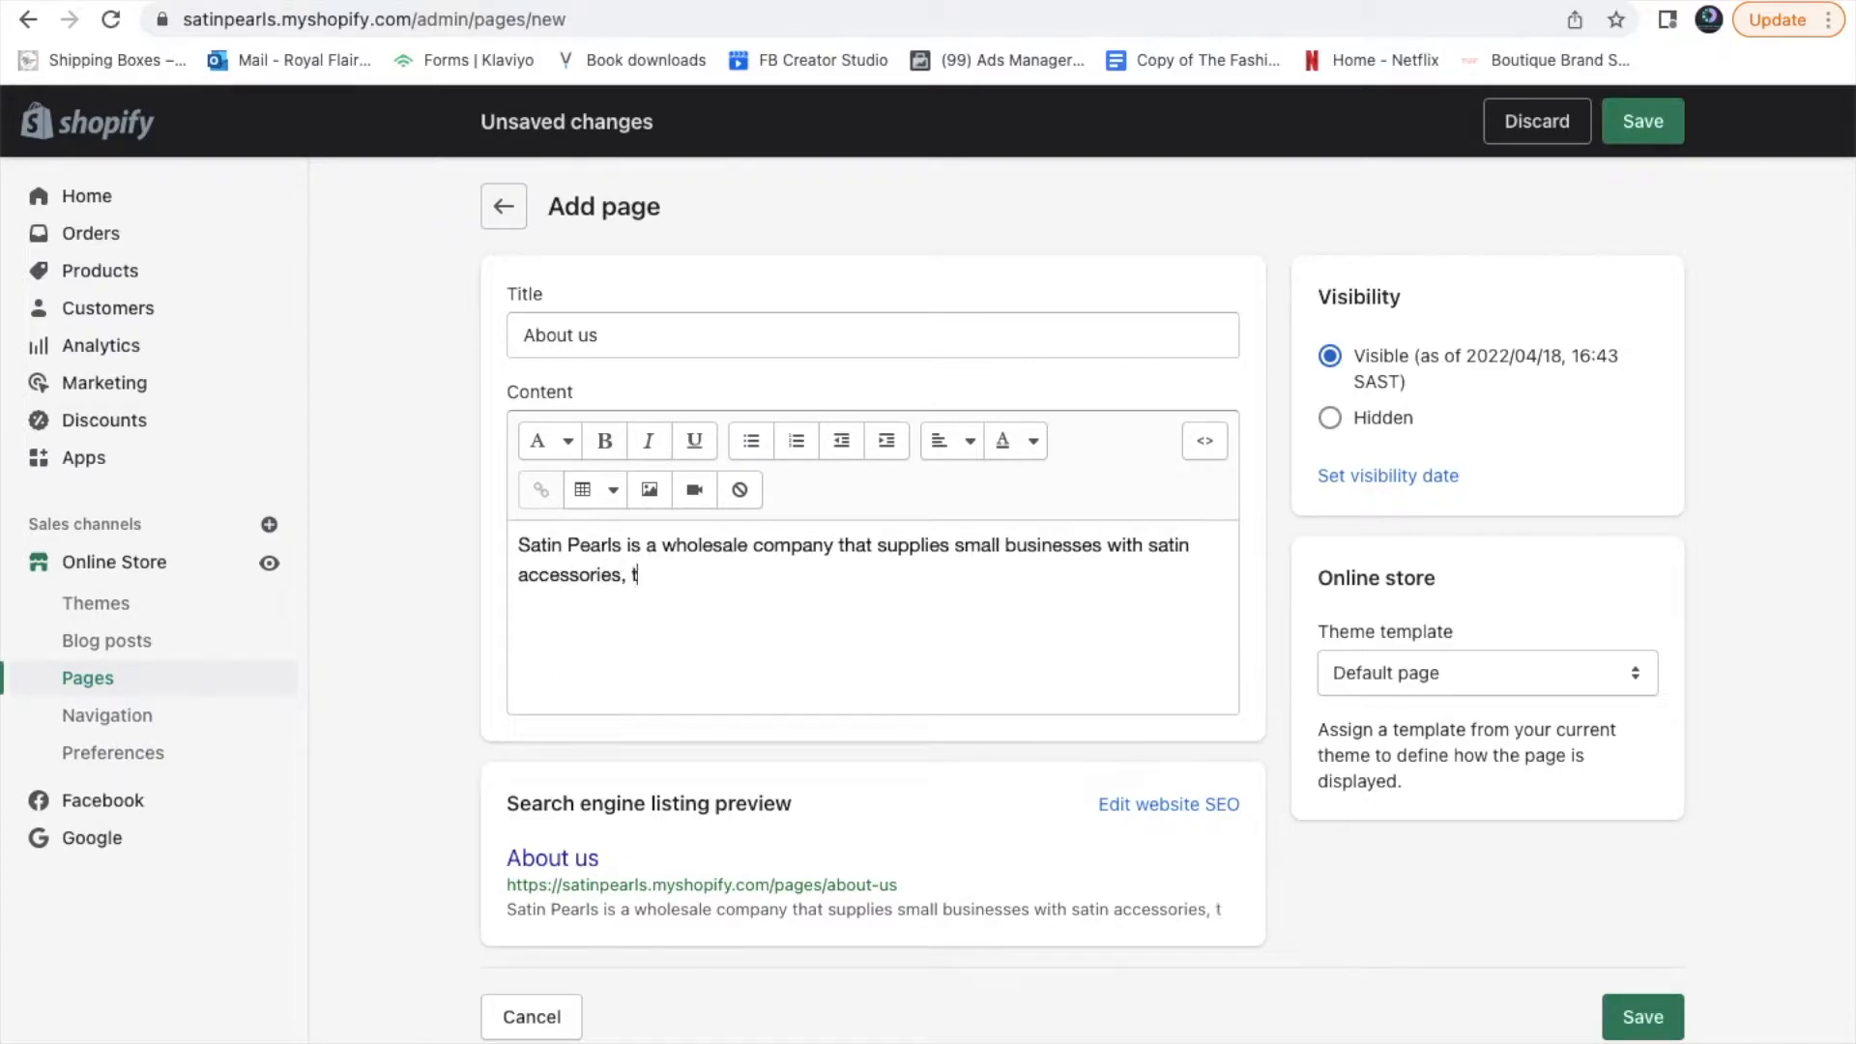
{"action": "type", "text": "his includes:"}
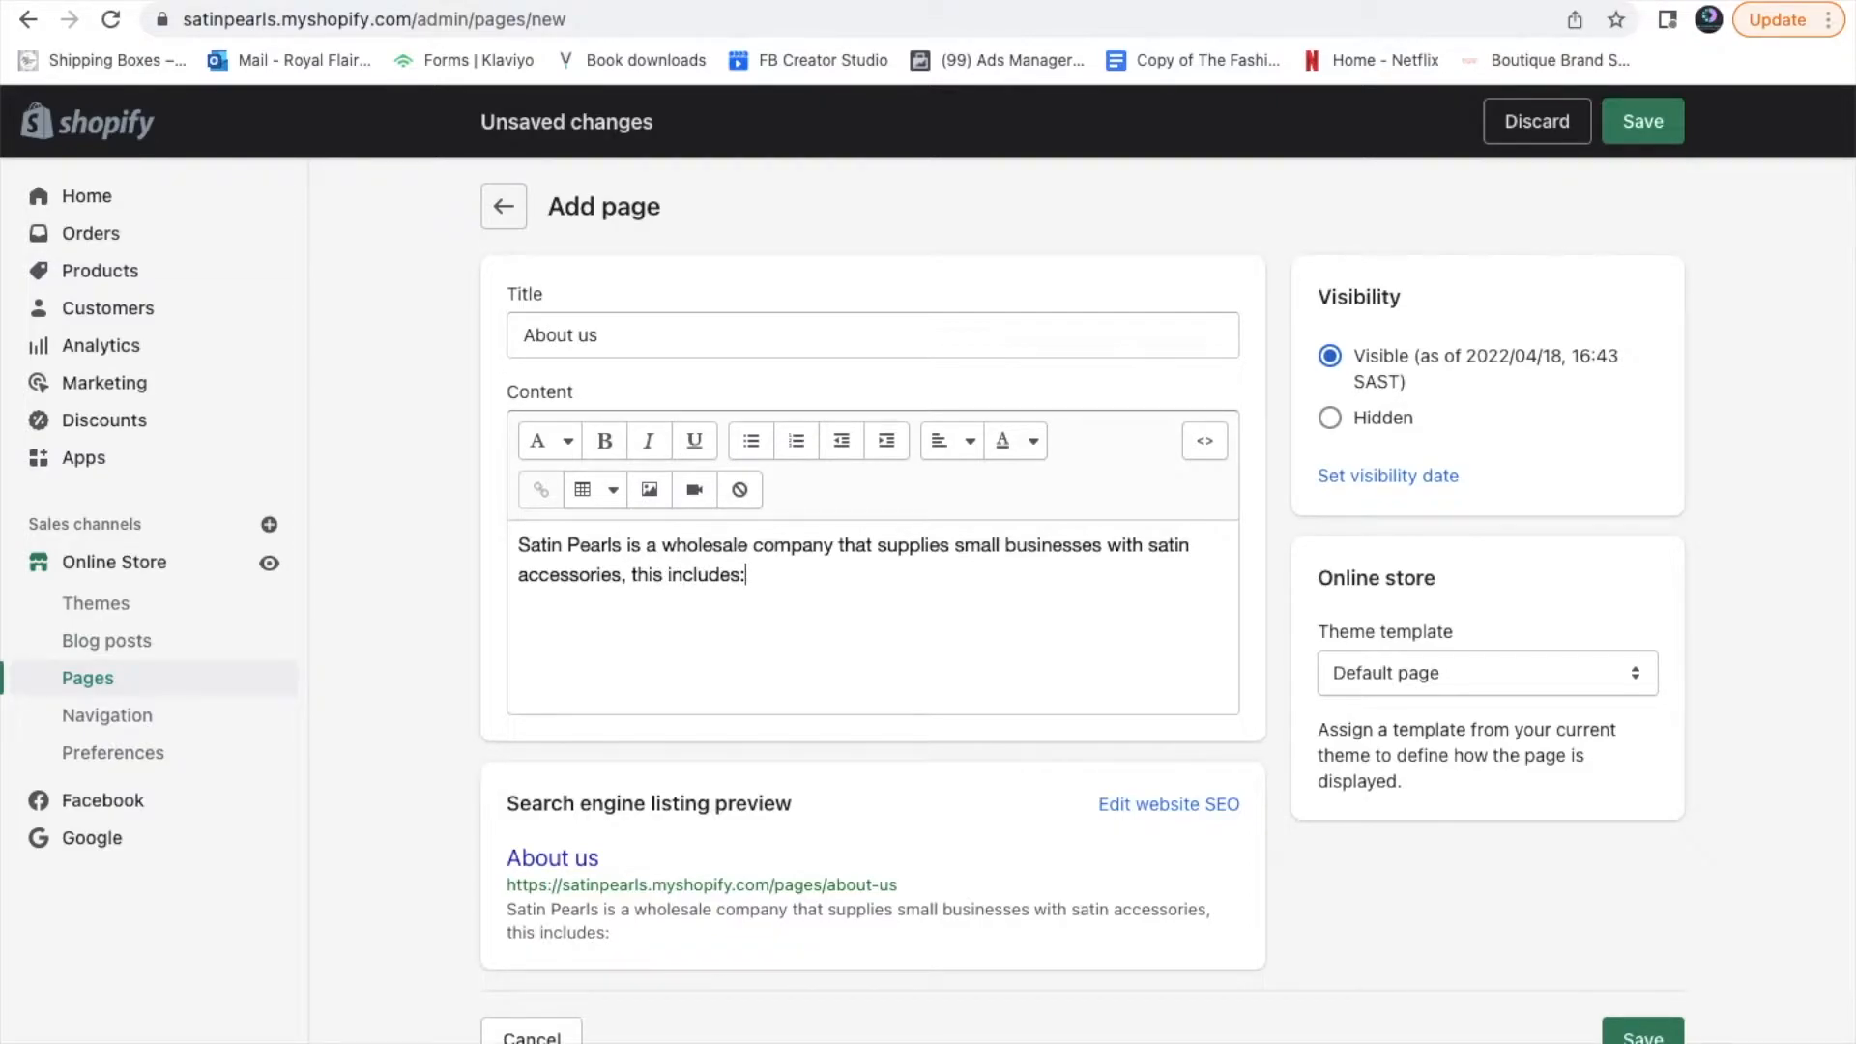
List Scrunchies, Bonnets and Pillow cases below the sentence, each on its own line starting with a dash
{"action": "key", "text": "Return"}
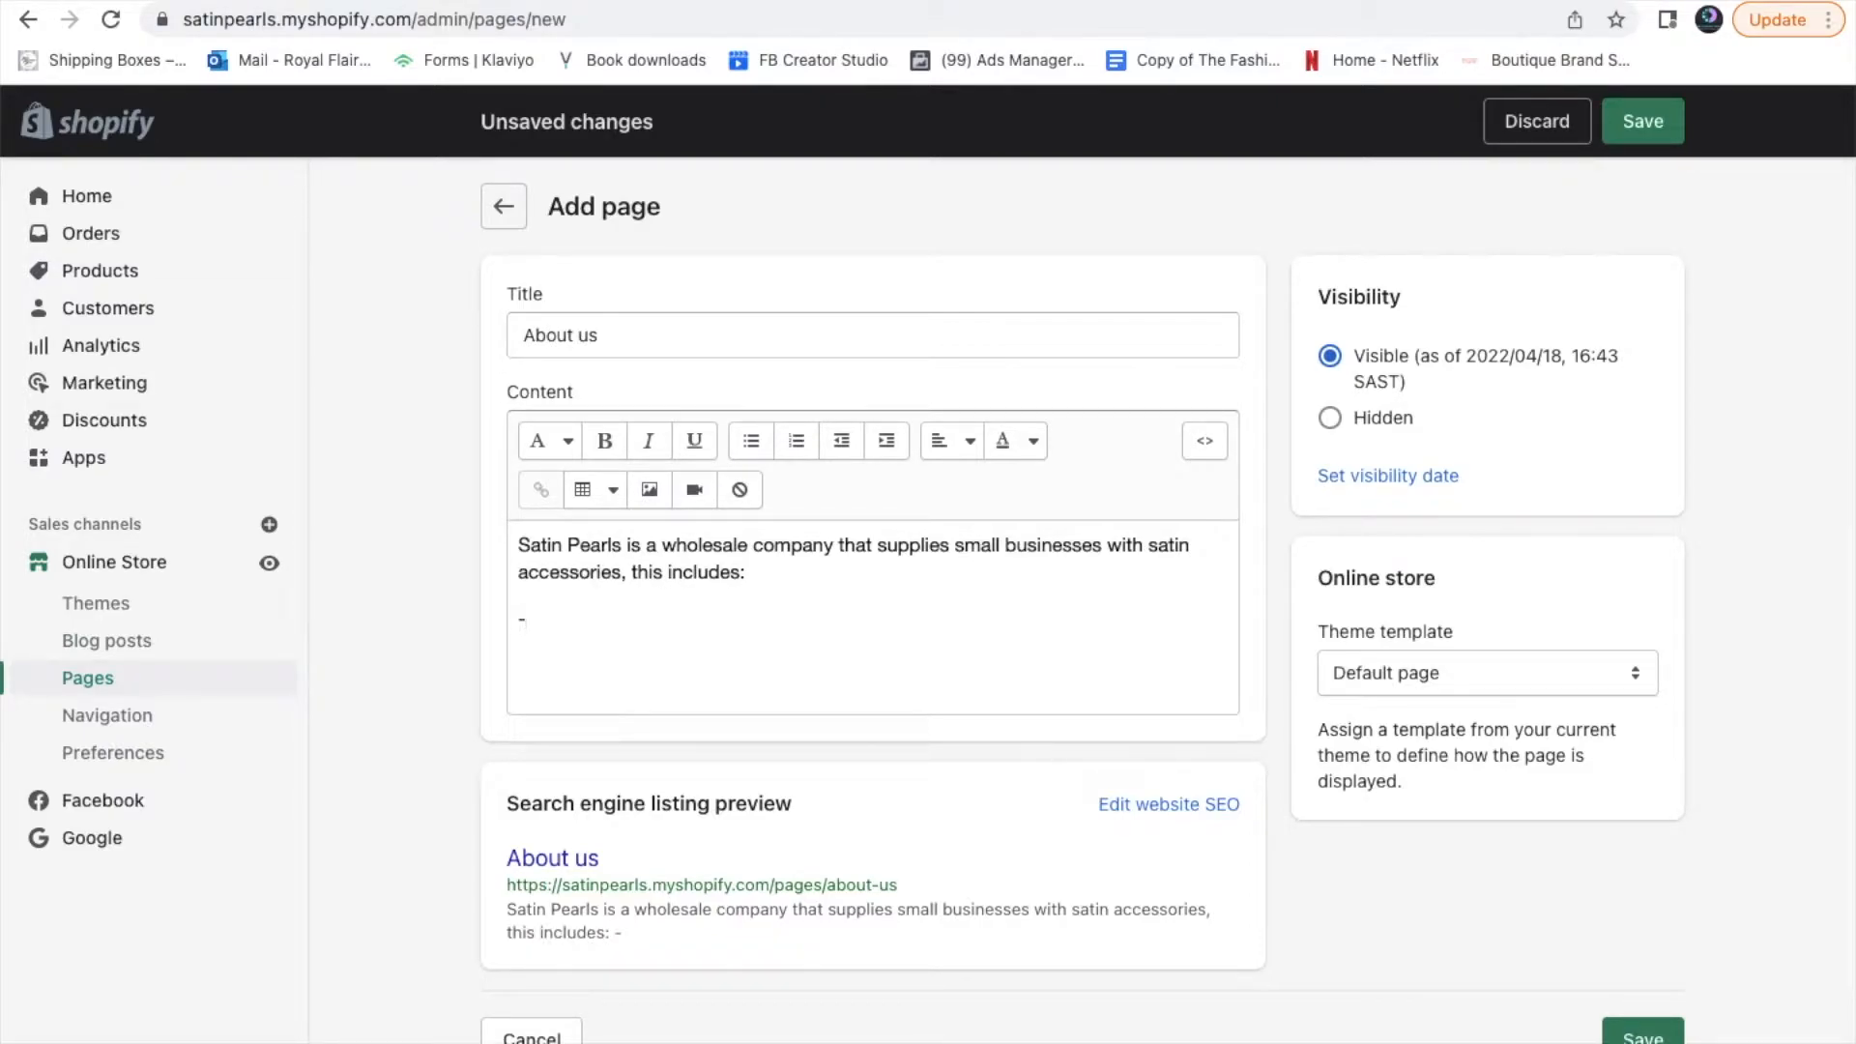
{"action": "type", "text": "Scrunchies"}
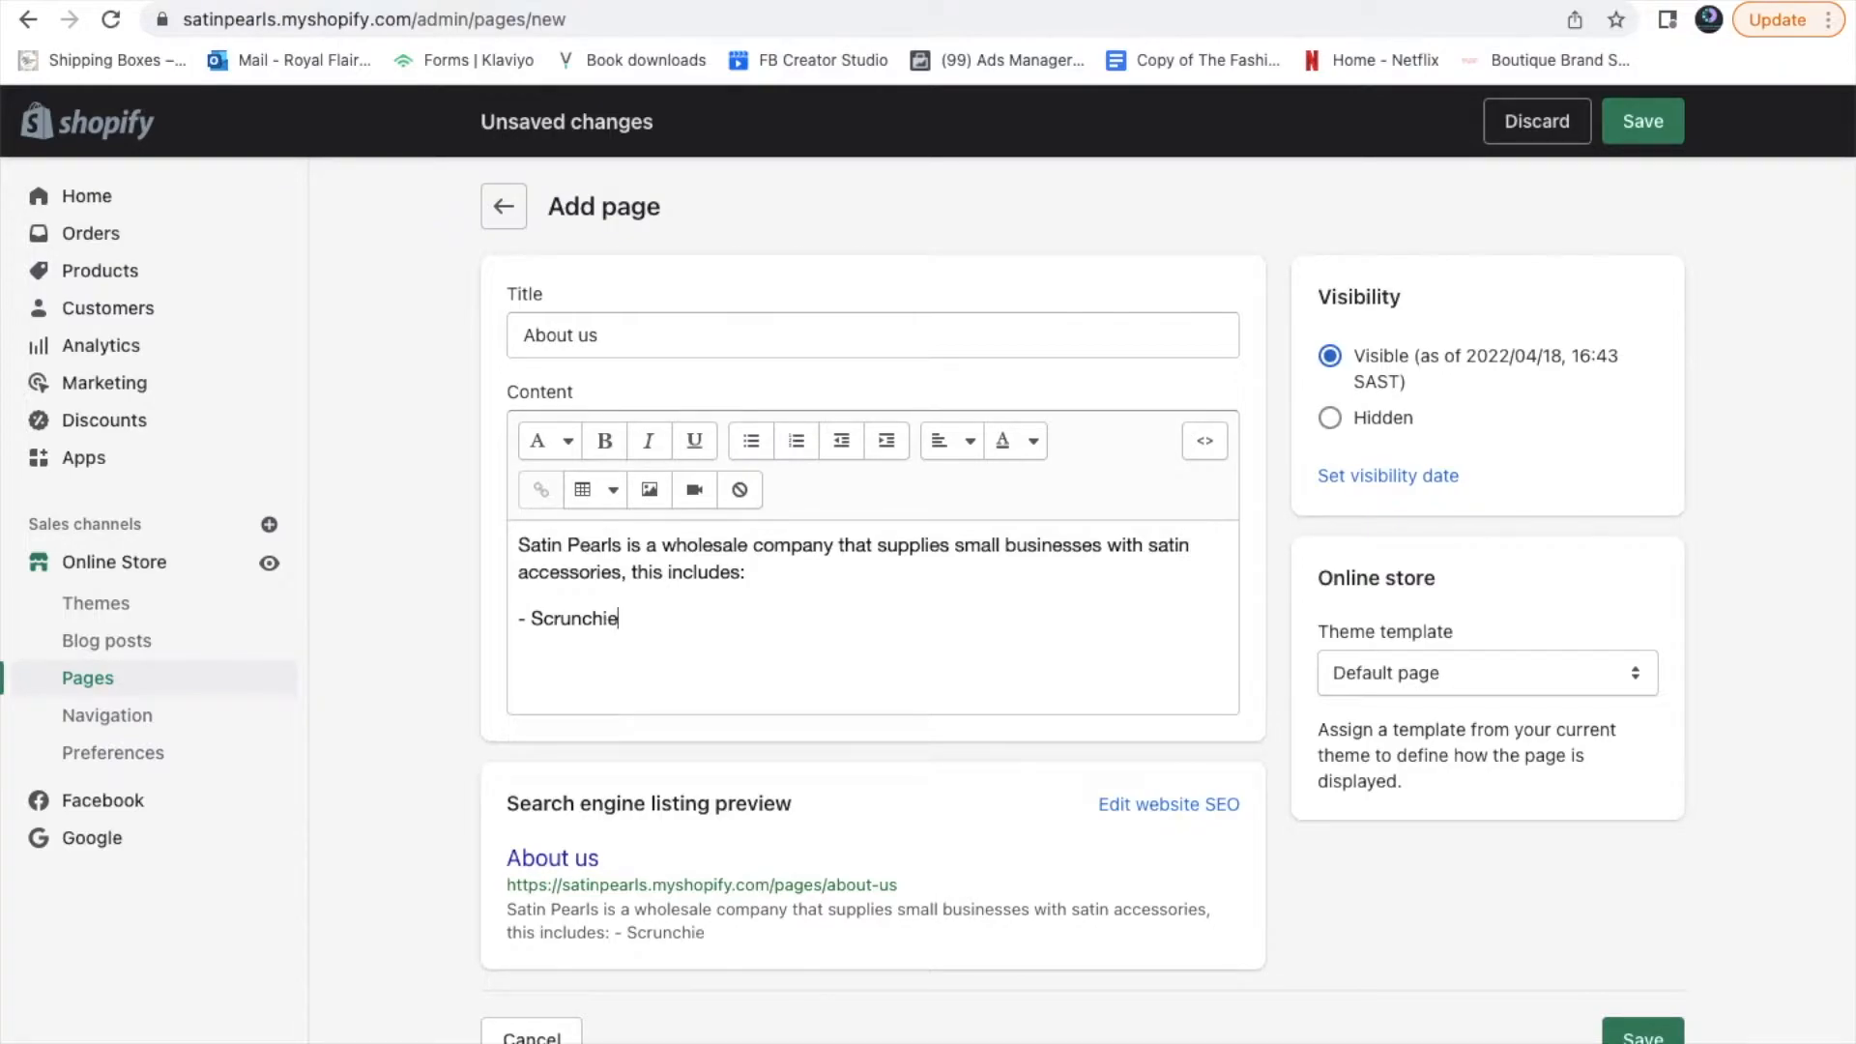
{"action": "key", "text": "Return"}
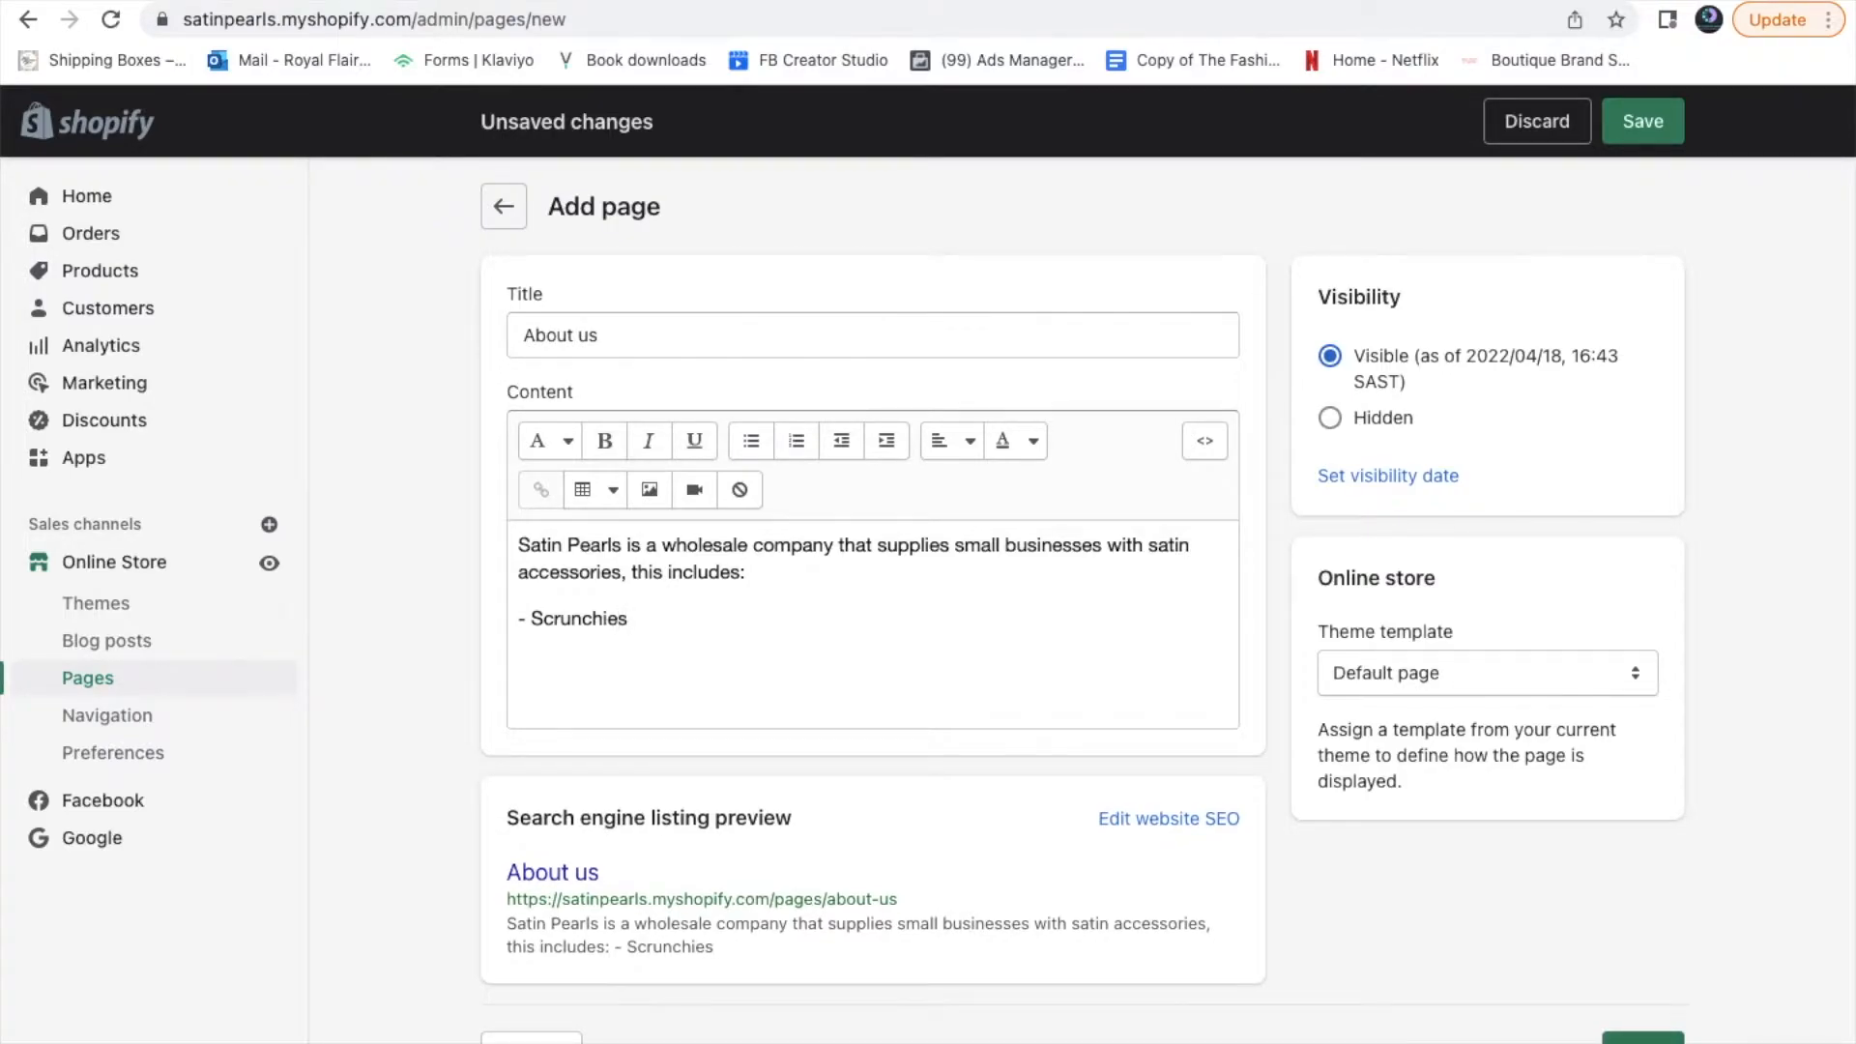
{"action": "type", "text": "- Hair"}
{"action": "key", "text": "BackSpace"}
{"action": "key", "text": "BackSpace"}
{"action": "type", "text": "Bonnets"}
{"action": "key", "text": "Return"}
{"action": "type", "text": "- Pillow cases"}
{"action": "key", "text": "Return"}
Add "- Satin scarves" as the line below Pillow cases in the About us content, followed by blank lines
{"action": "type", "text": "-"}
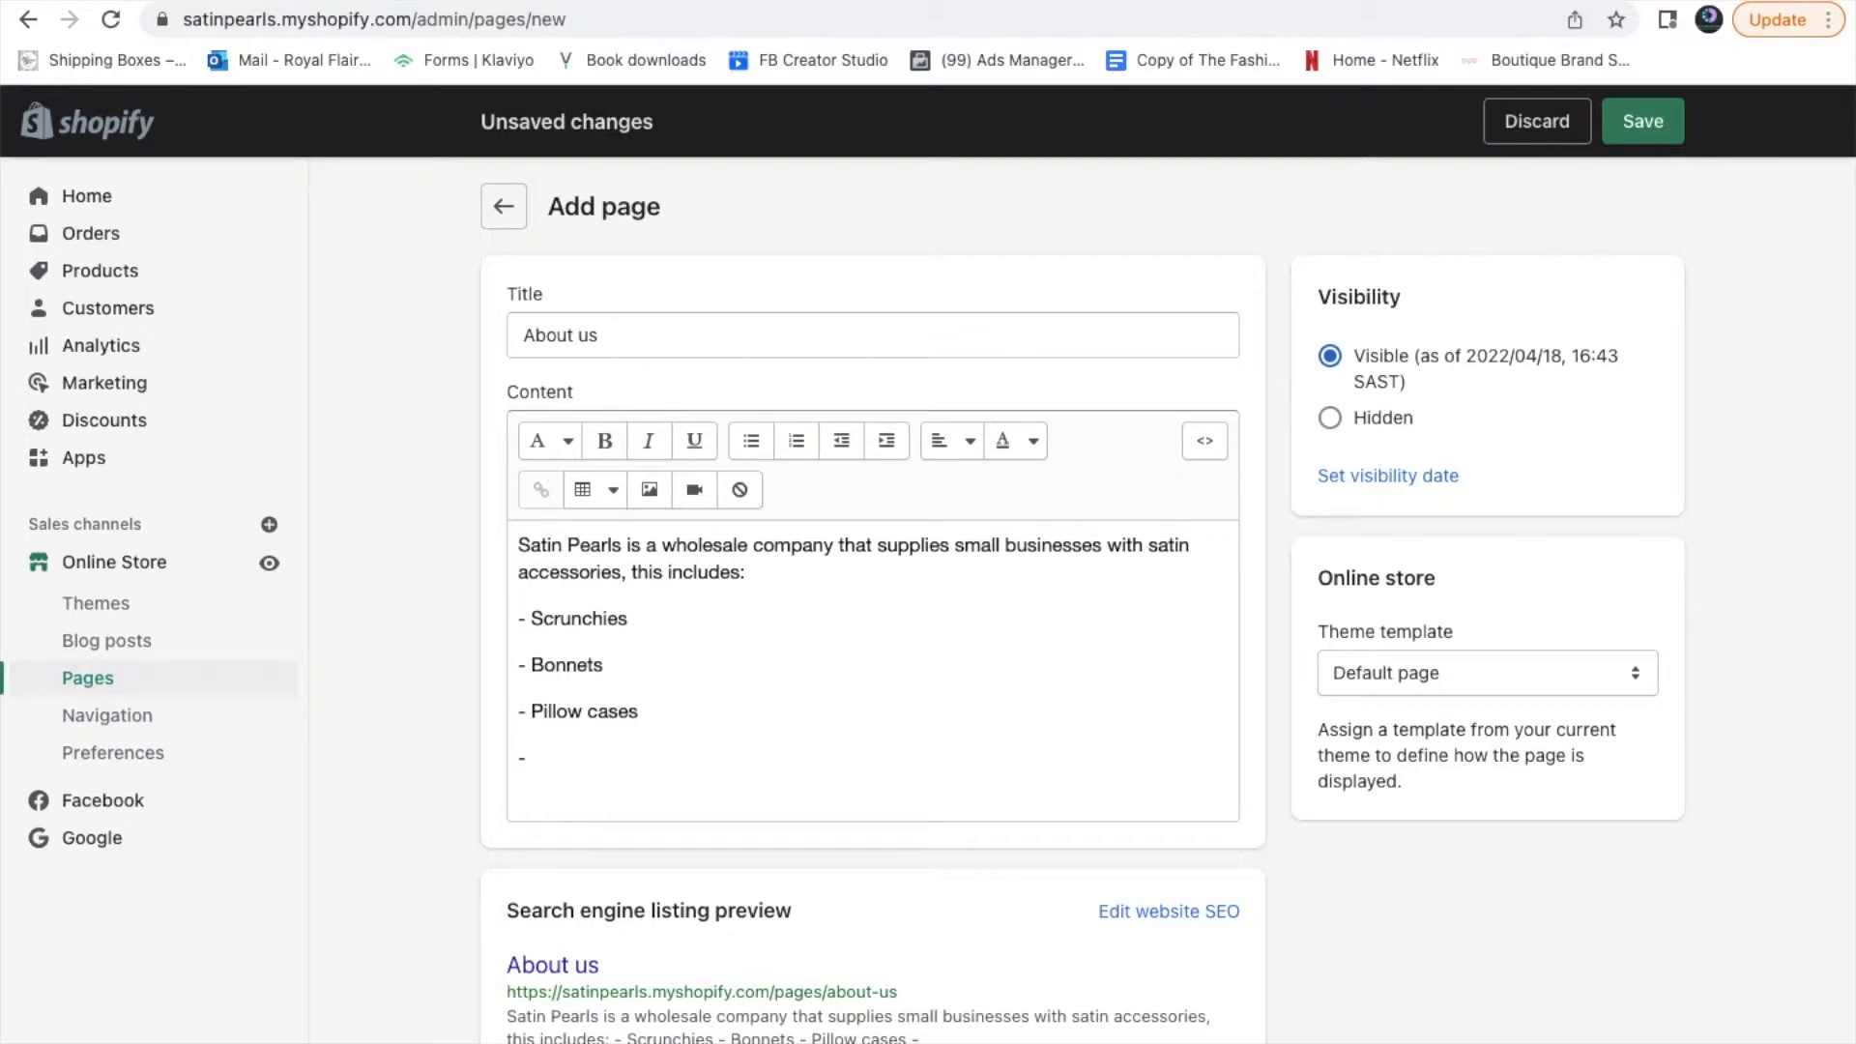
{"action": "type", "text": "S"}
{"action": "type", "text": "atin"}
{"action": "type", "text": " sc"}
{"action": "type", "text": "care"}
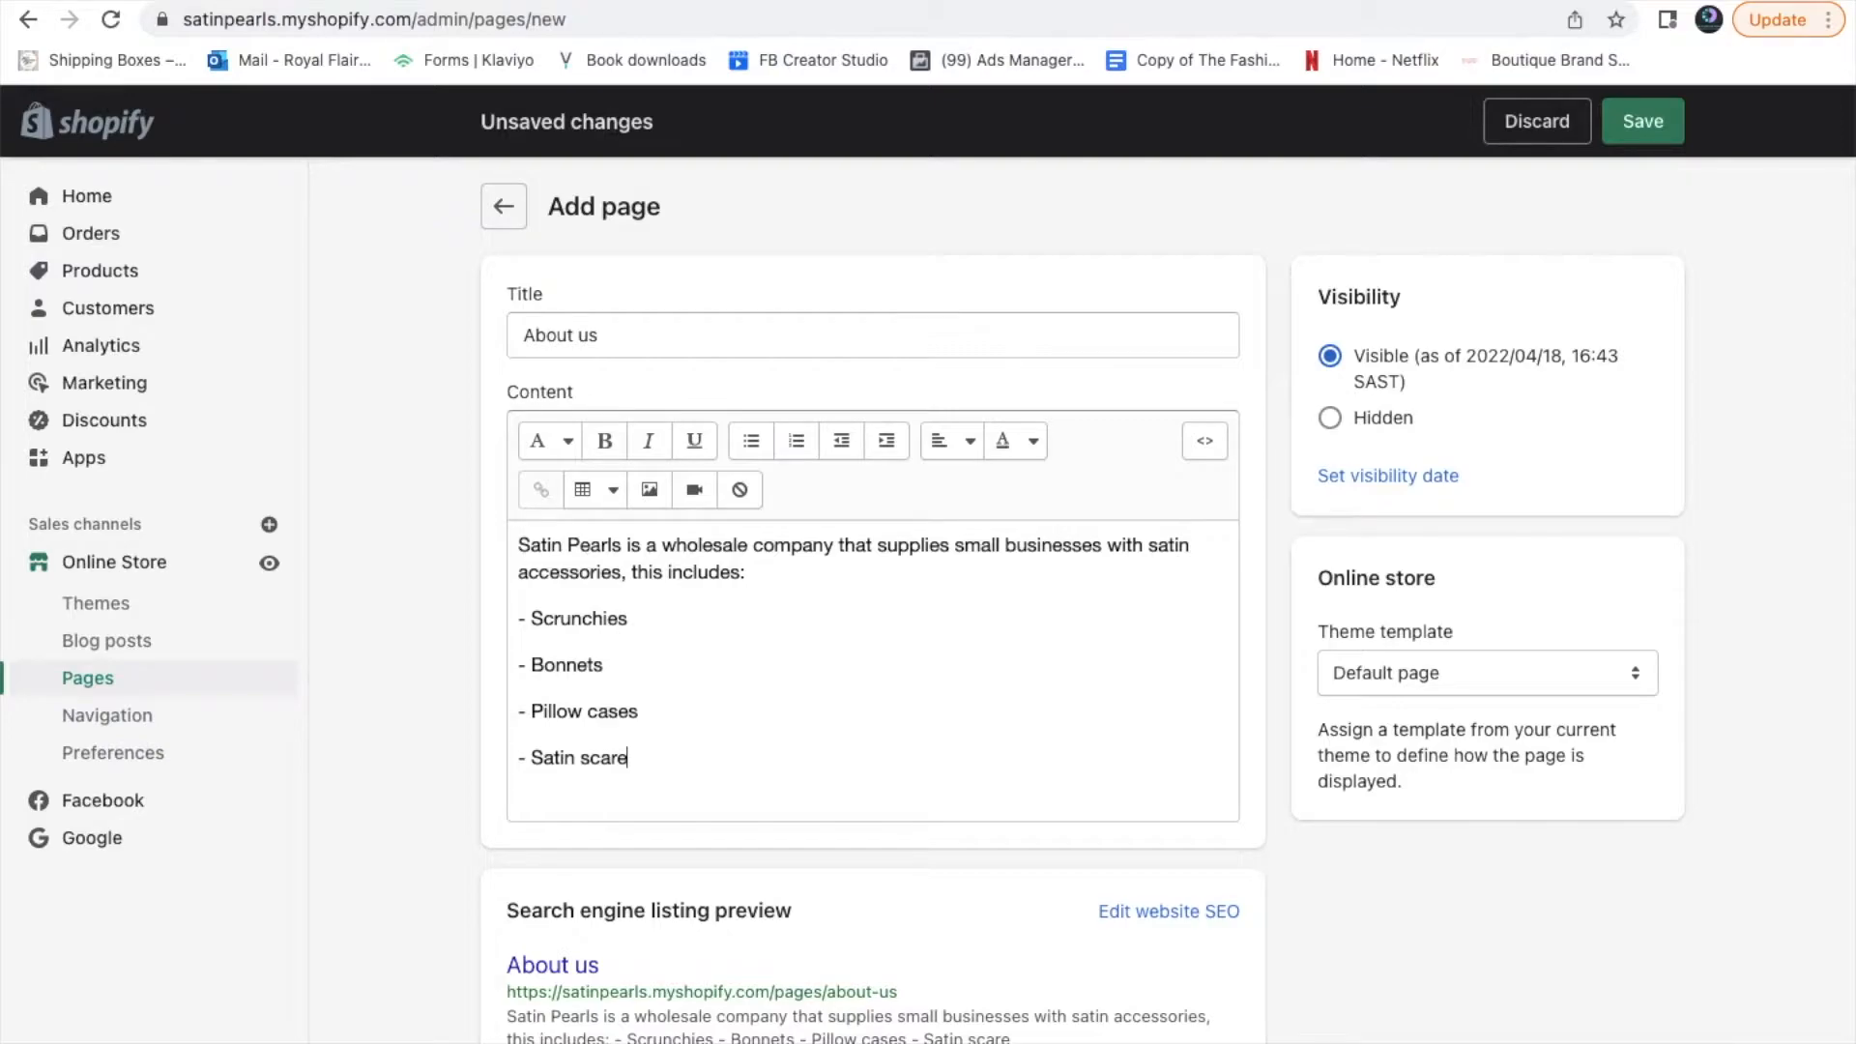
{"action": "type", "text": "es"}
{"action": "key", "text": "Return"}
{"action": "key", "text": "Return"}
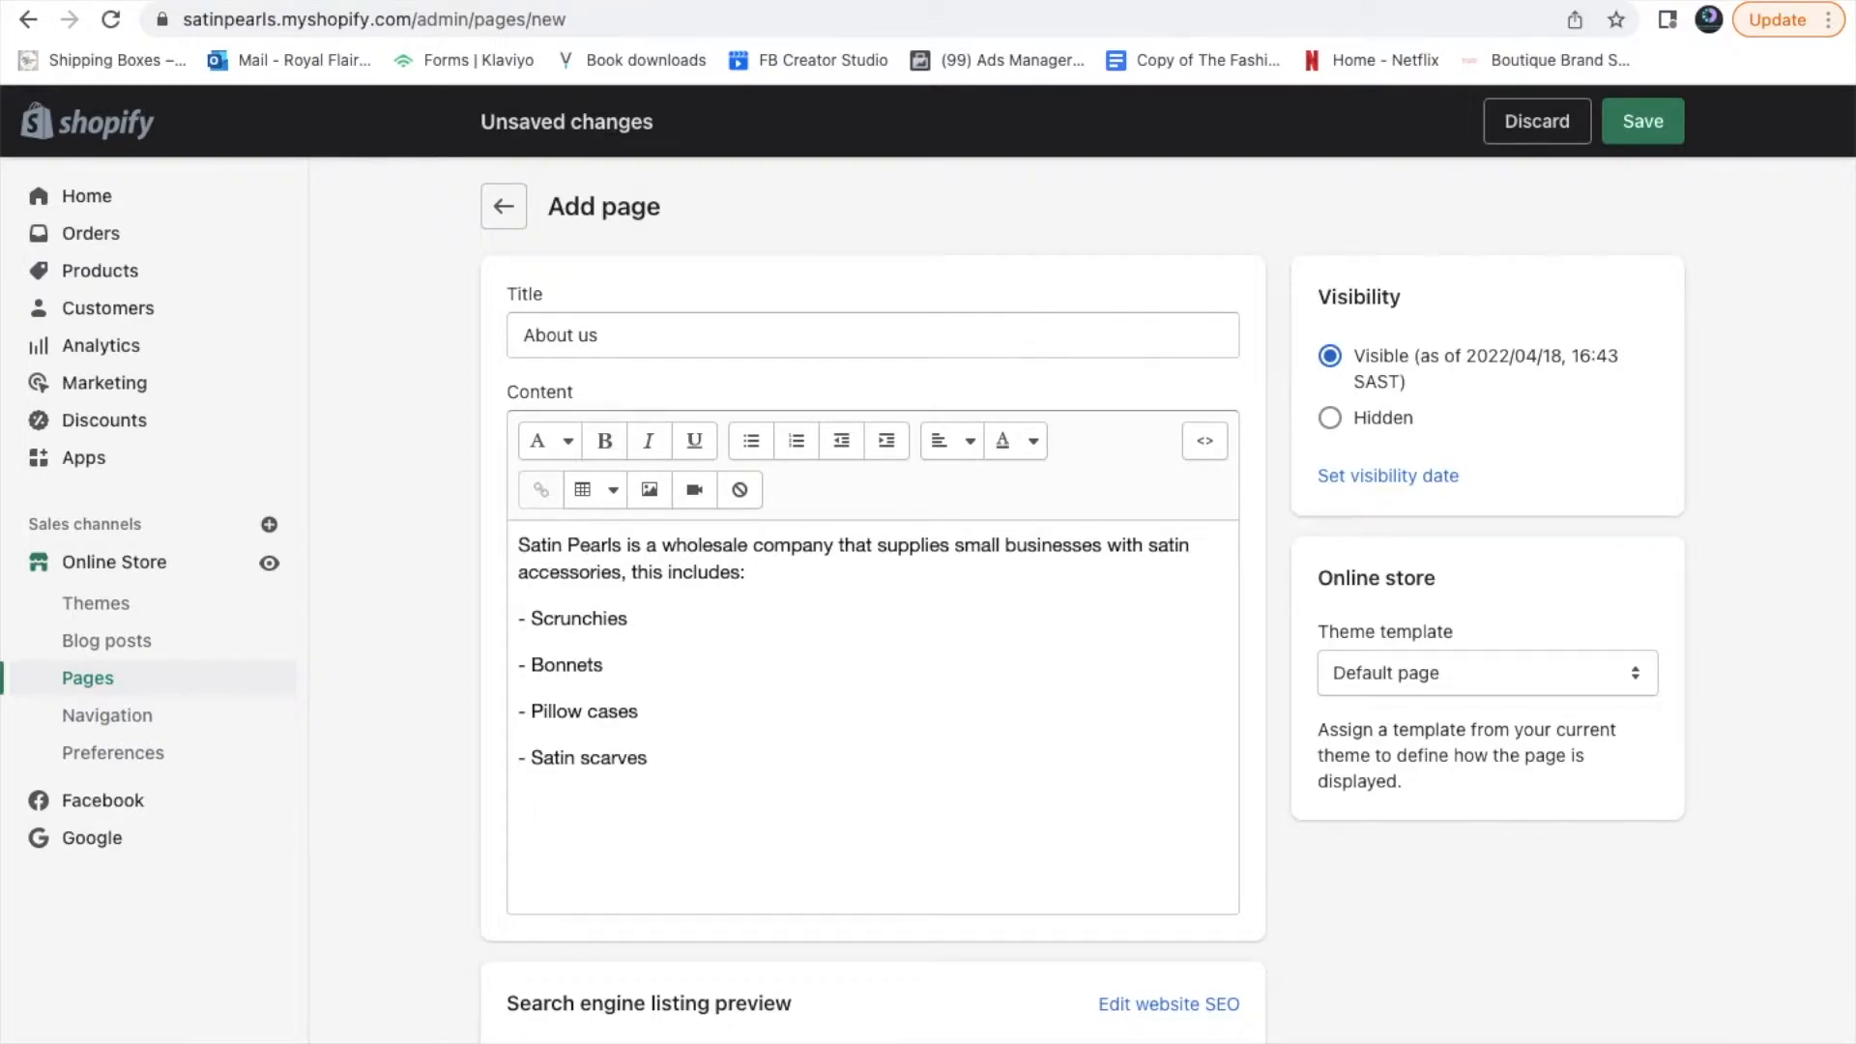
{"action": "type", "text": "jjakldnkj"}
{"action": "key", "text": "BackSpace"}
{"action": "key", "text": "BackSpace"}
{"action": "key", "text": "BackSpace"}
{"action": "key", "text": "BackSpace"}
{"action": "key", "text": "BackSpace"}
{"action": "key", "text": "BackSpace"}
{"action": "key", "text": "BackSpace"}
{"action": "key", "text": "BackSpace"}
{"action": "key", "text": "BackSpace"}
{"action": "key", "text": "BackSpace"}
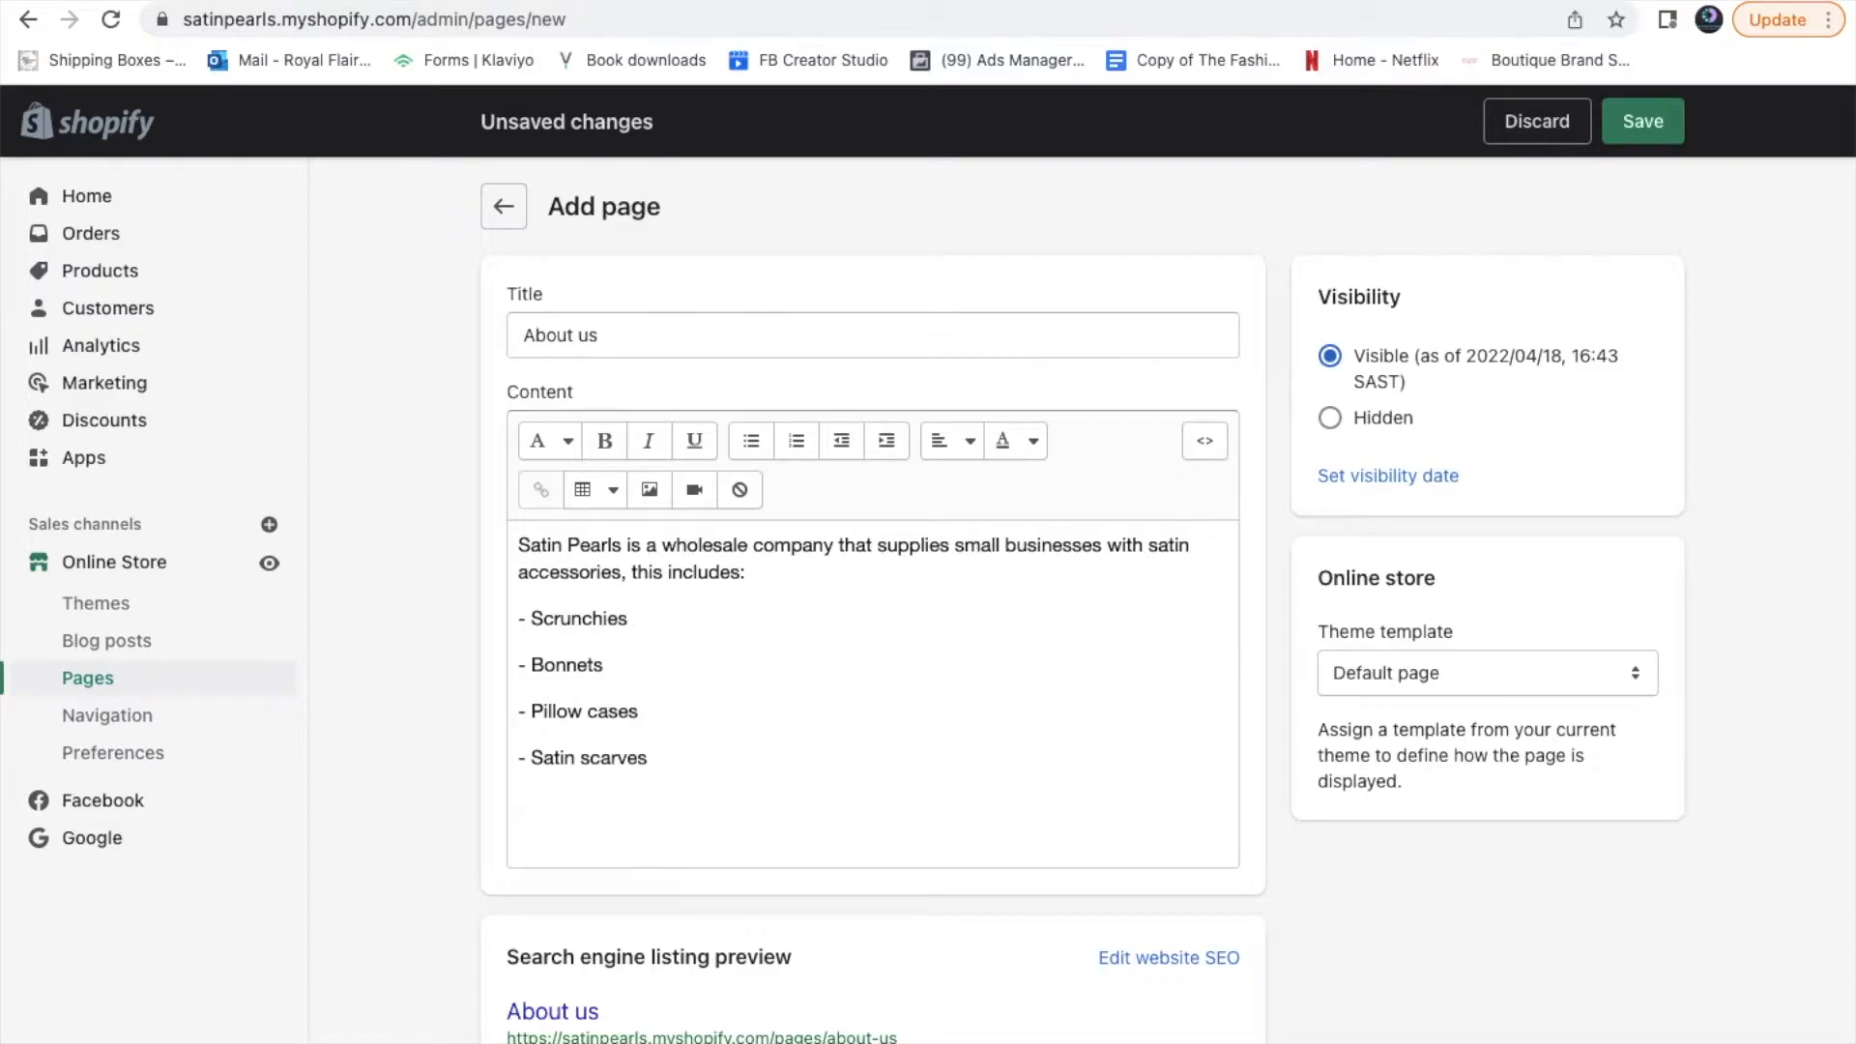
{"action": "key", "text": "Return"}
{"action": "key", "text": "Return"}
{"action": "key", "text": "Return"}
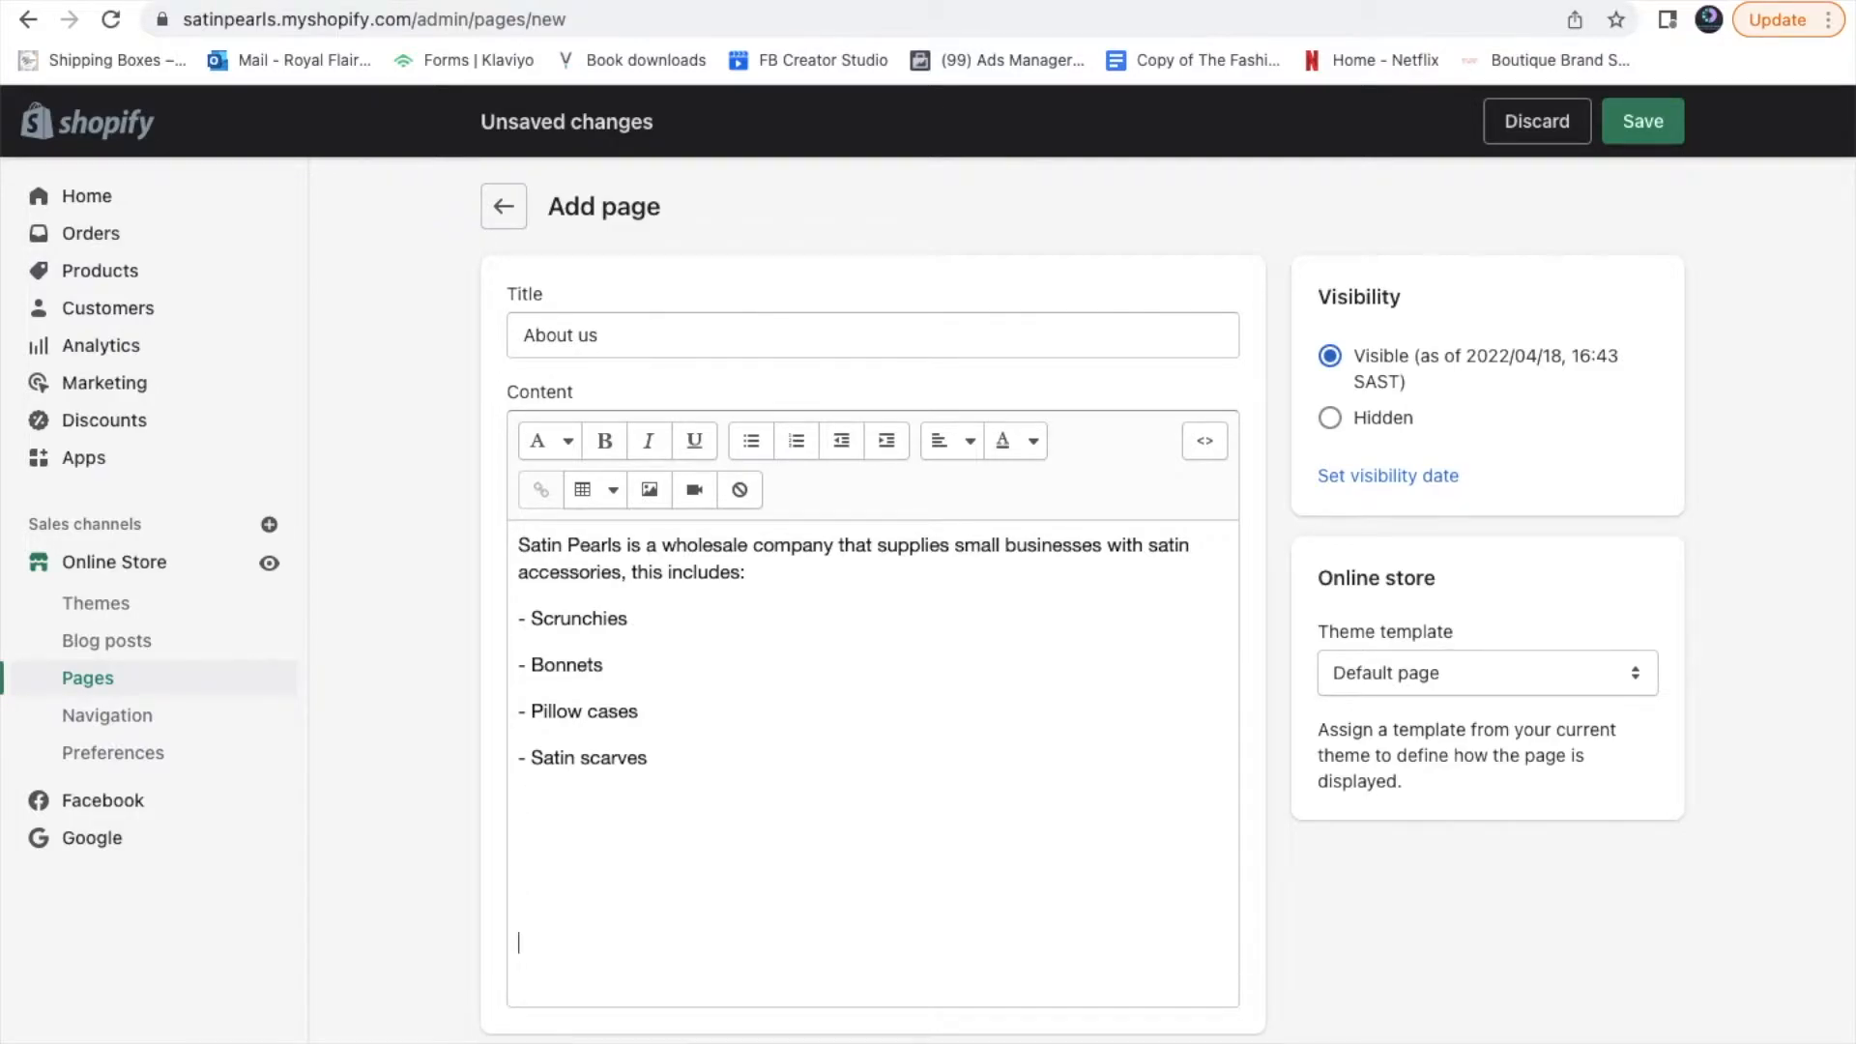
{"action": "key", "text": "BackSpace"}
{"action": "key", "text": "BackSpace"}
Save the About us page and return to the list of pages
{"action": "scroll", "coordinate": [1582, 884], "scroll_direction": "down", "scroll_amount": 2}
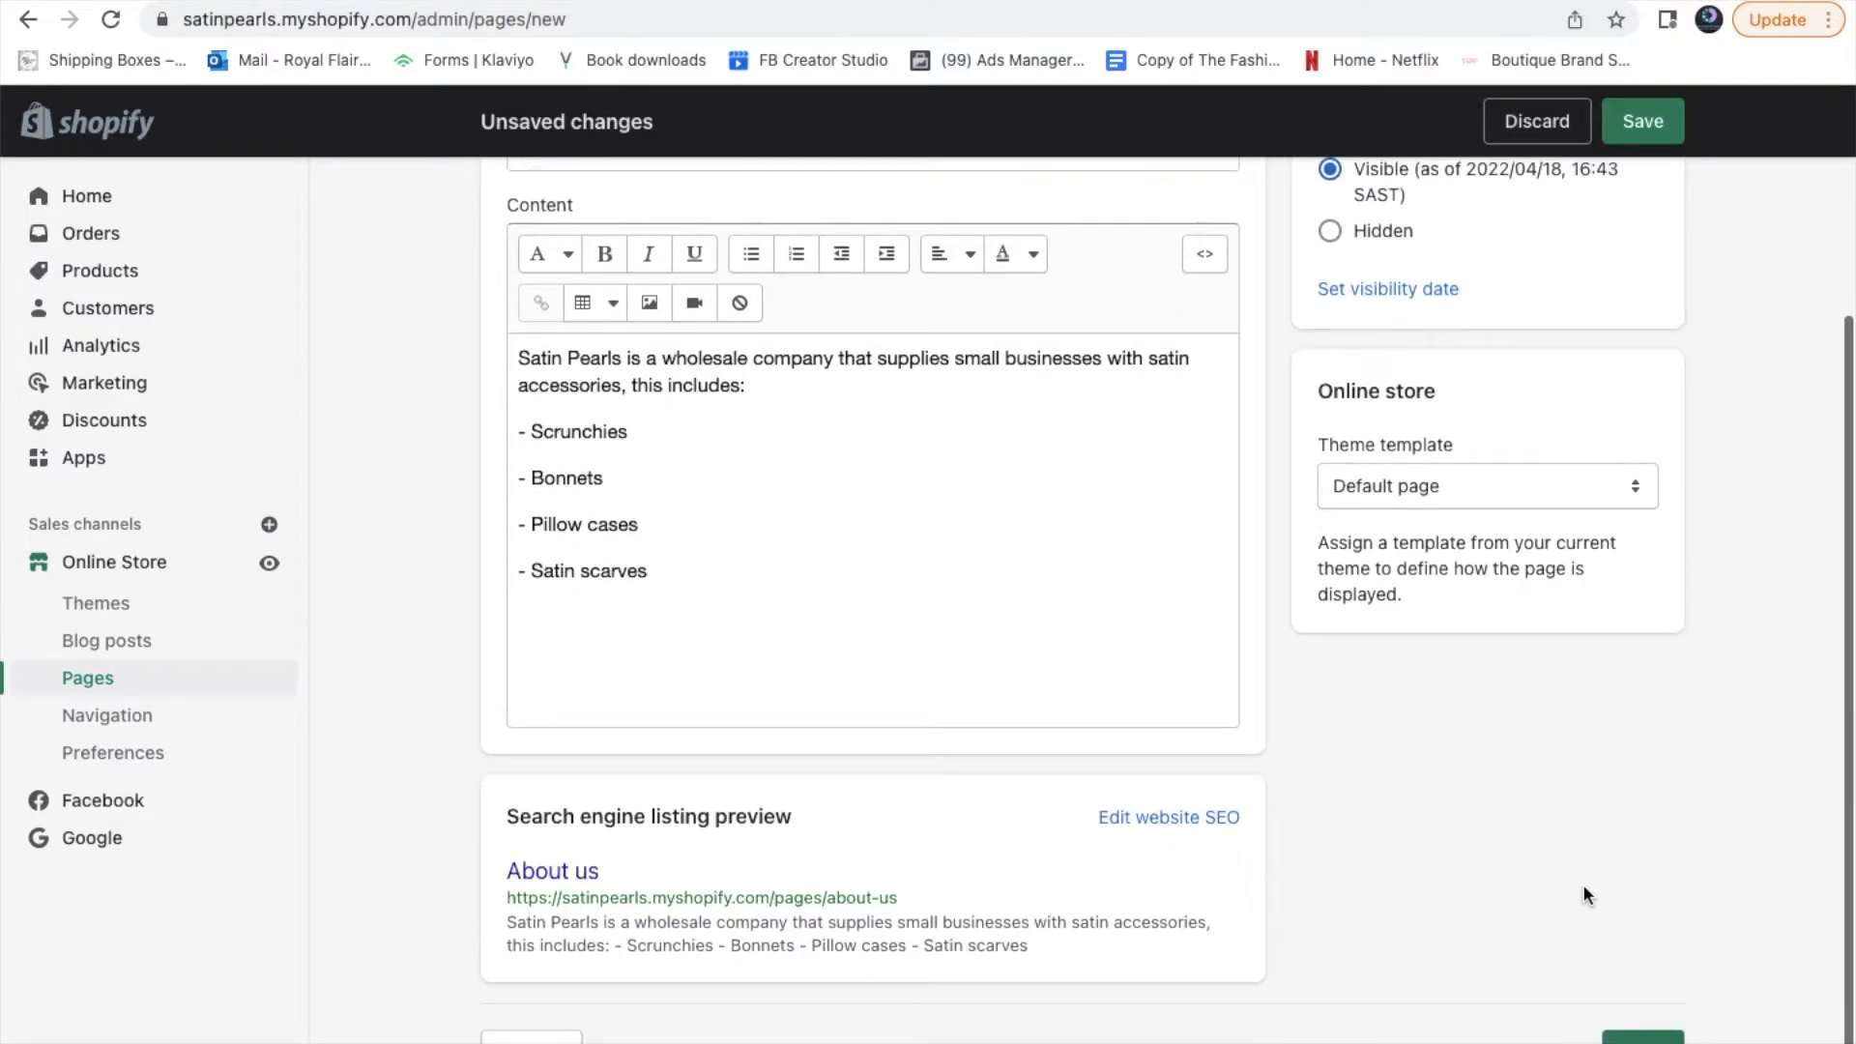
{"action": "left_click", "coordinate": [1642, 1038]}
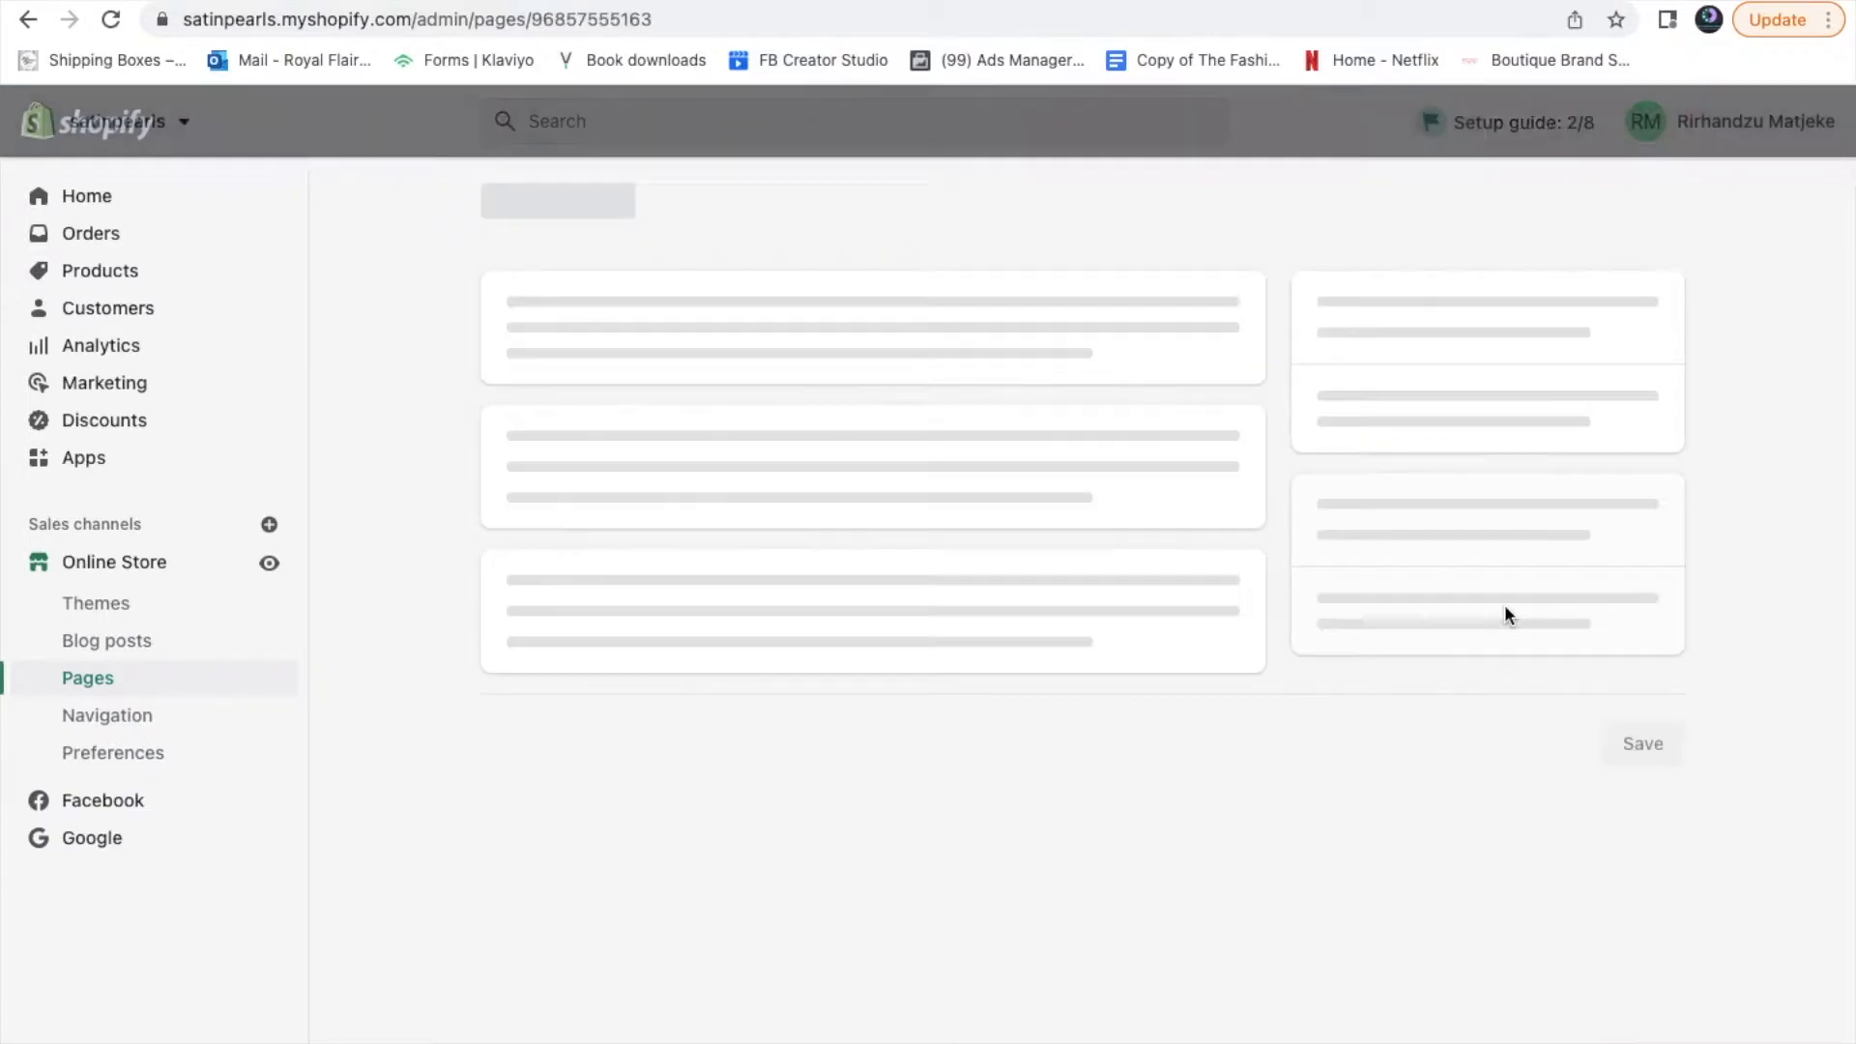
{"action": "left_click", "coordinate": [501, 205]}
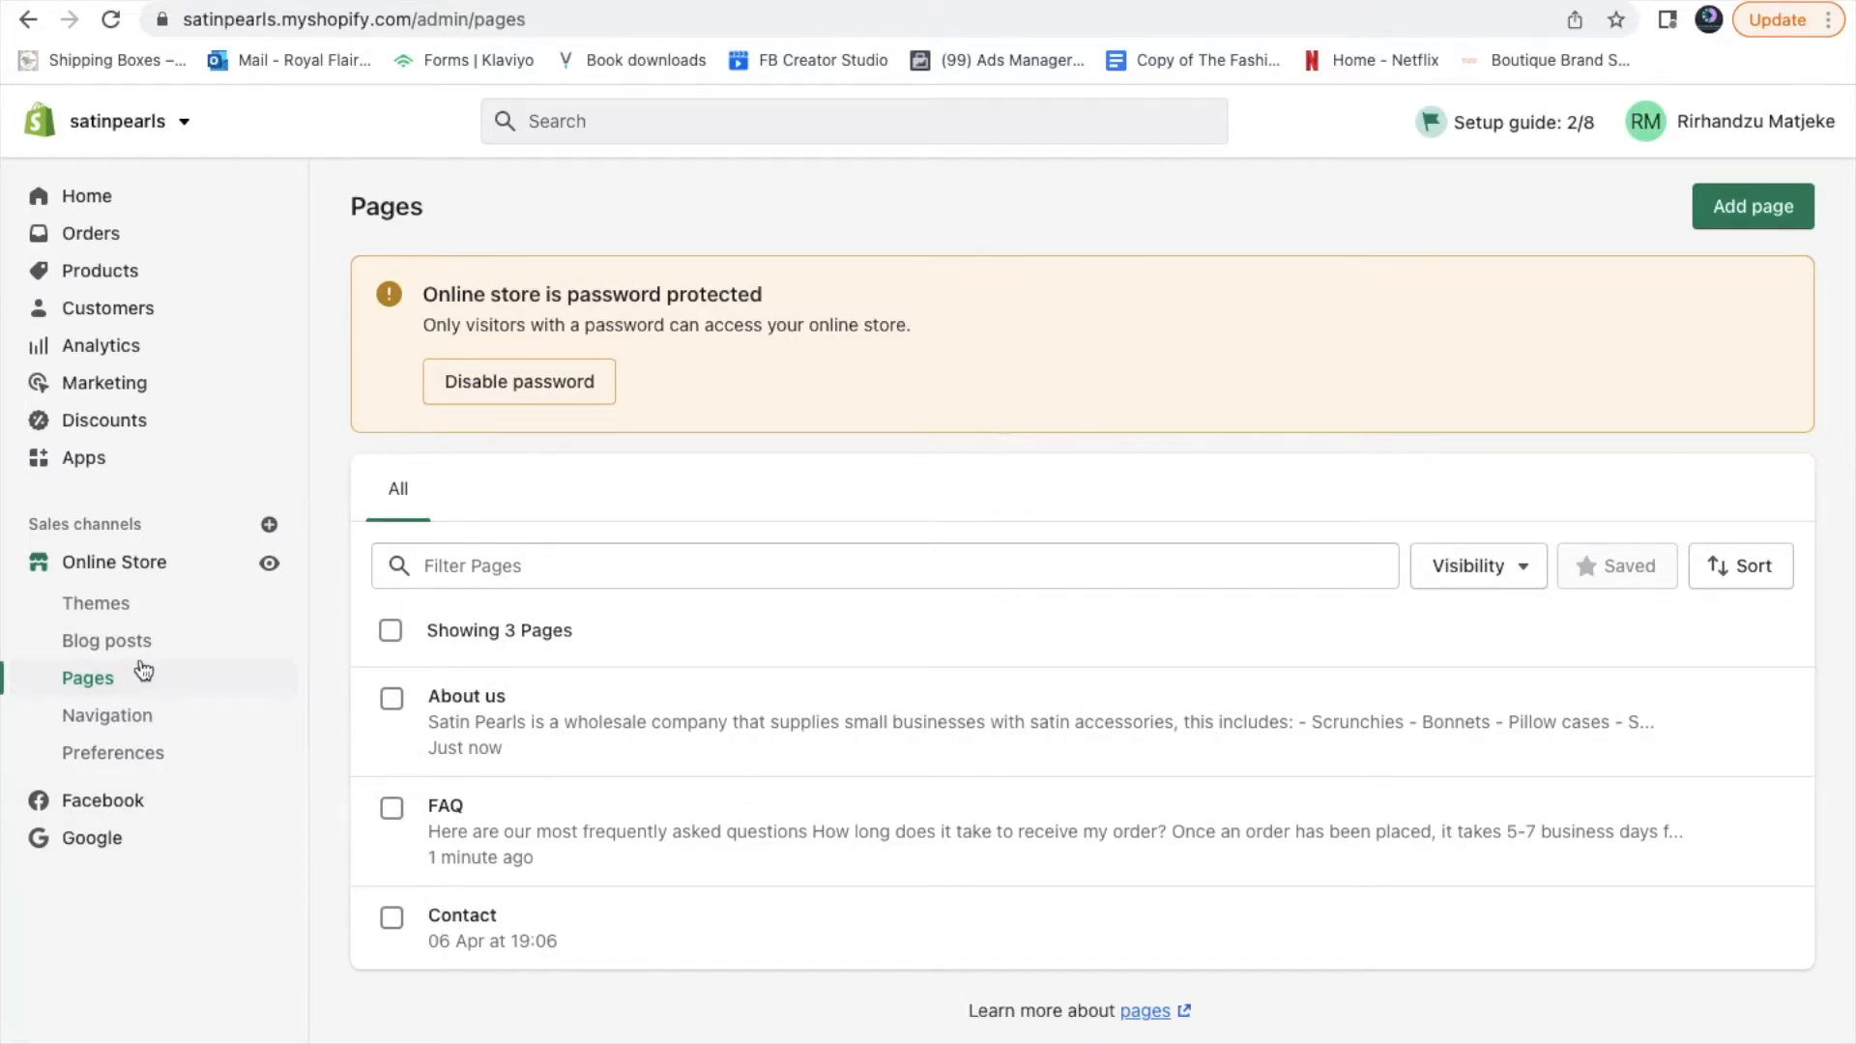
Add an "About us" item to the store's main menu, linked to the About us page
{"action": "left_click", "coordinate": [113, 720]}
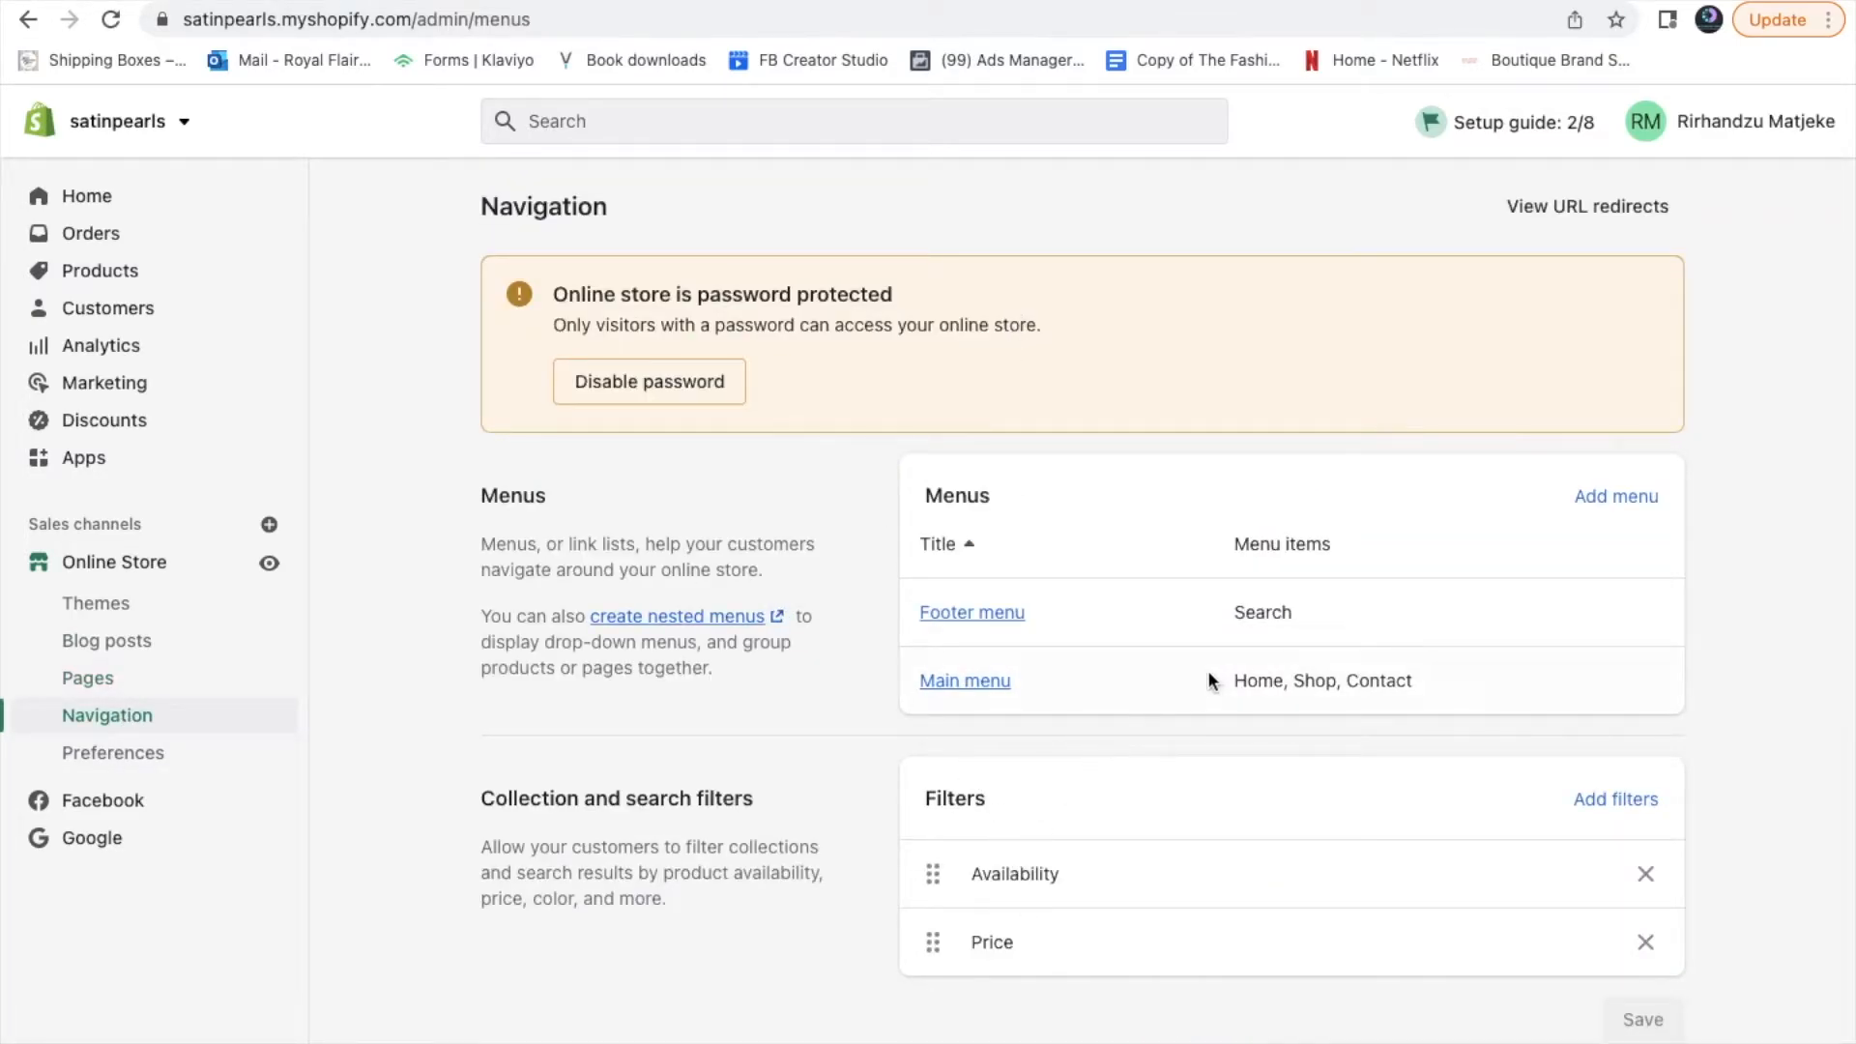
{"action": "left_click", "coordinate": [983, 683]}
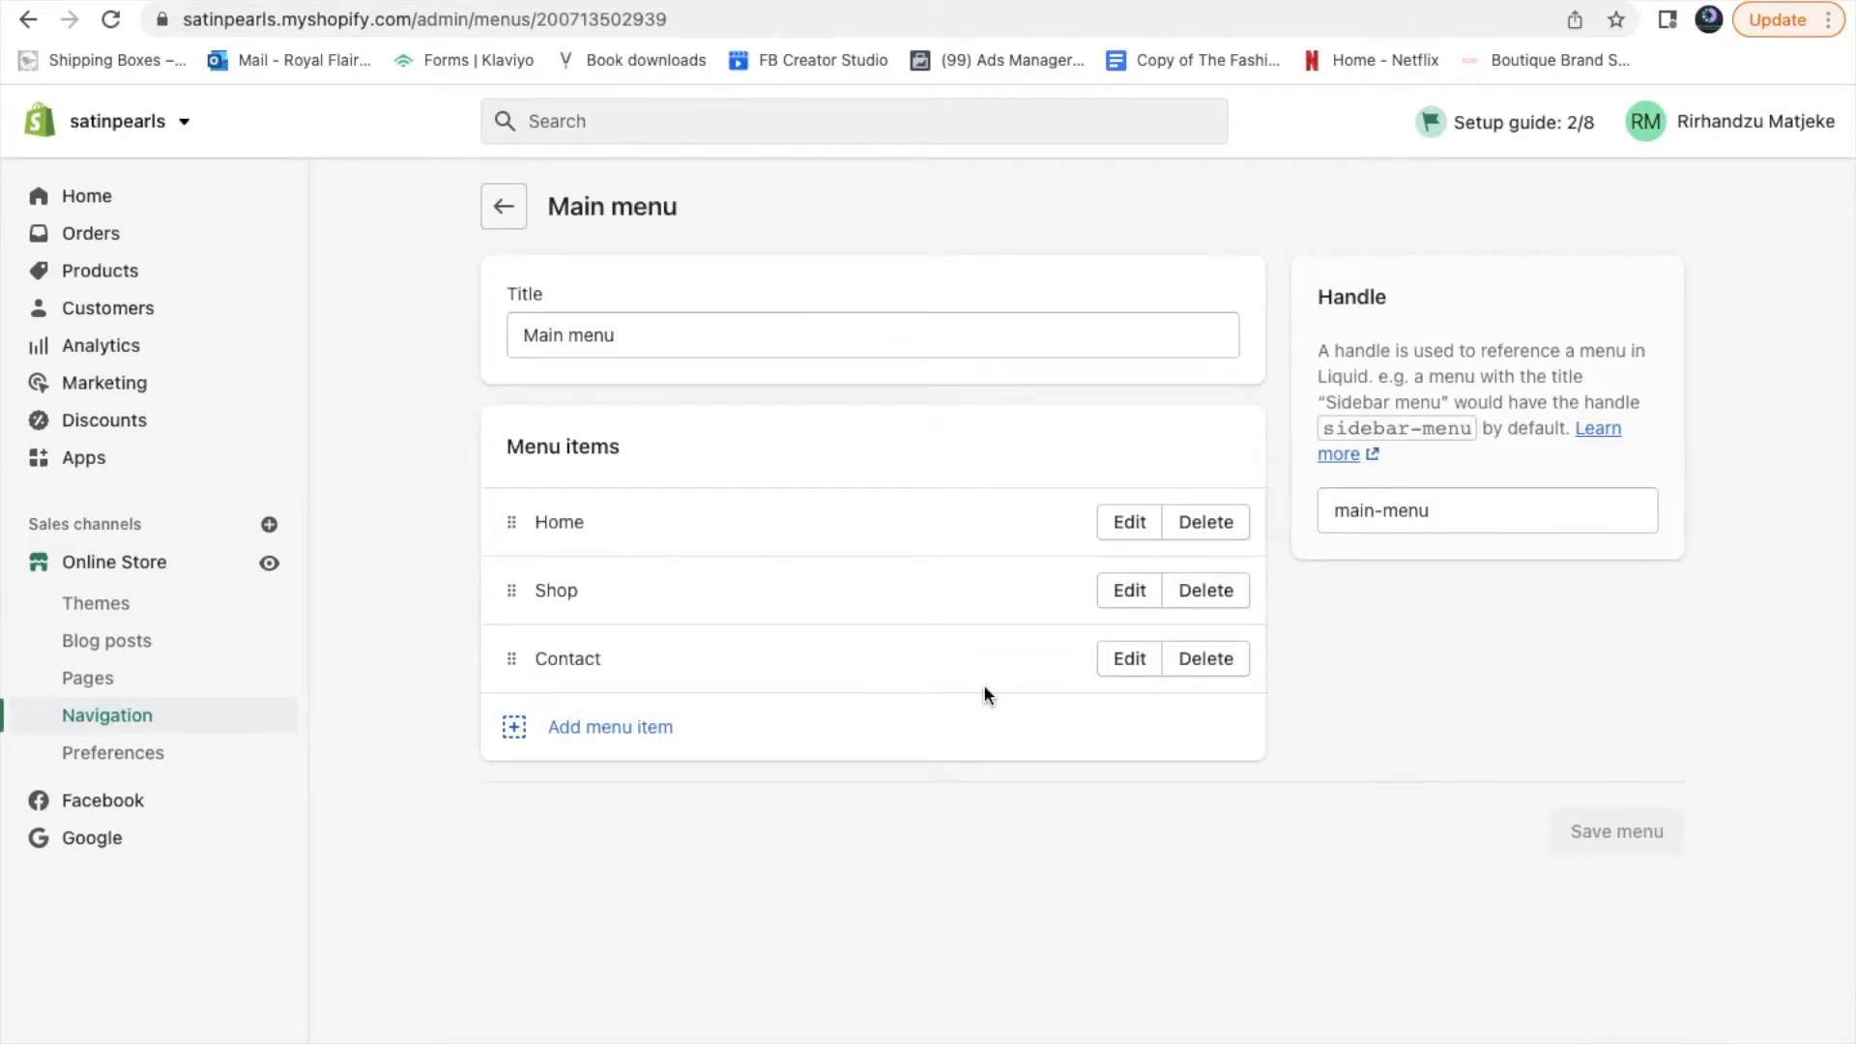
{"action": "left_click", "coordinate": [617, 731]}
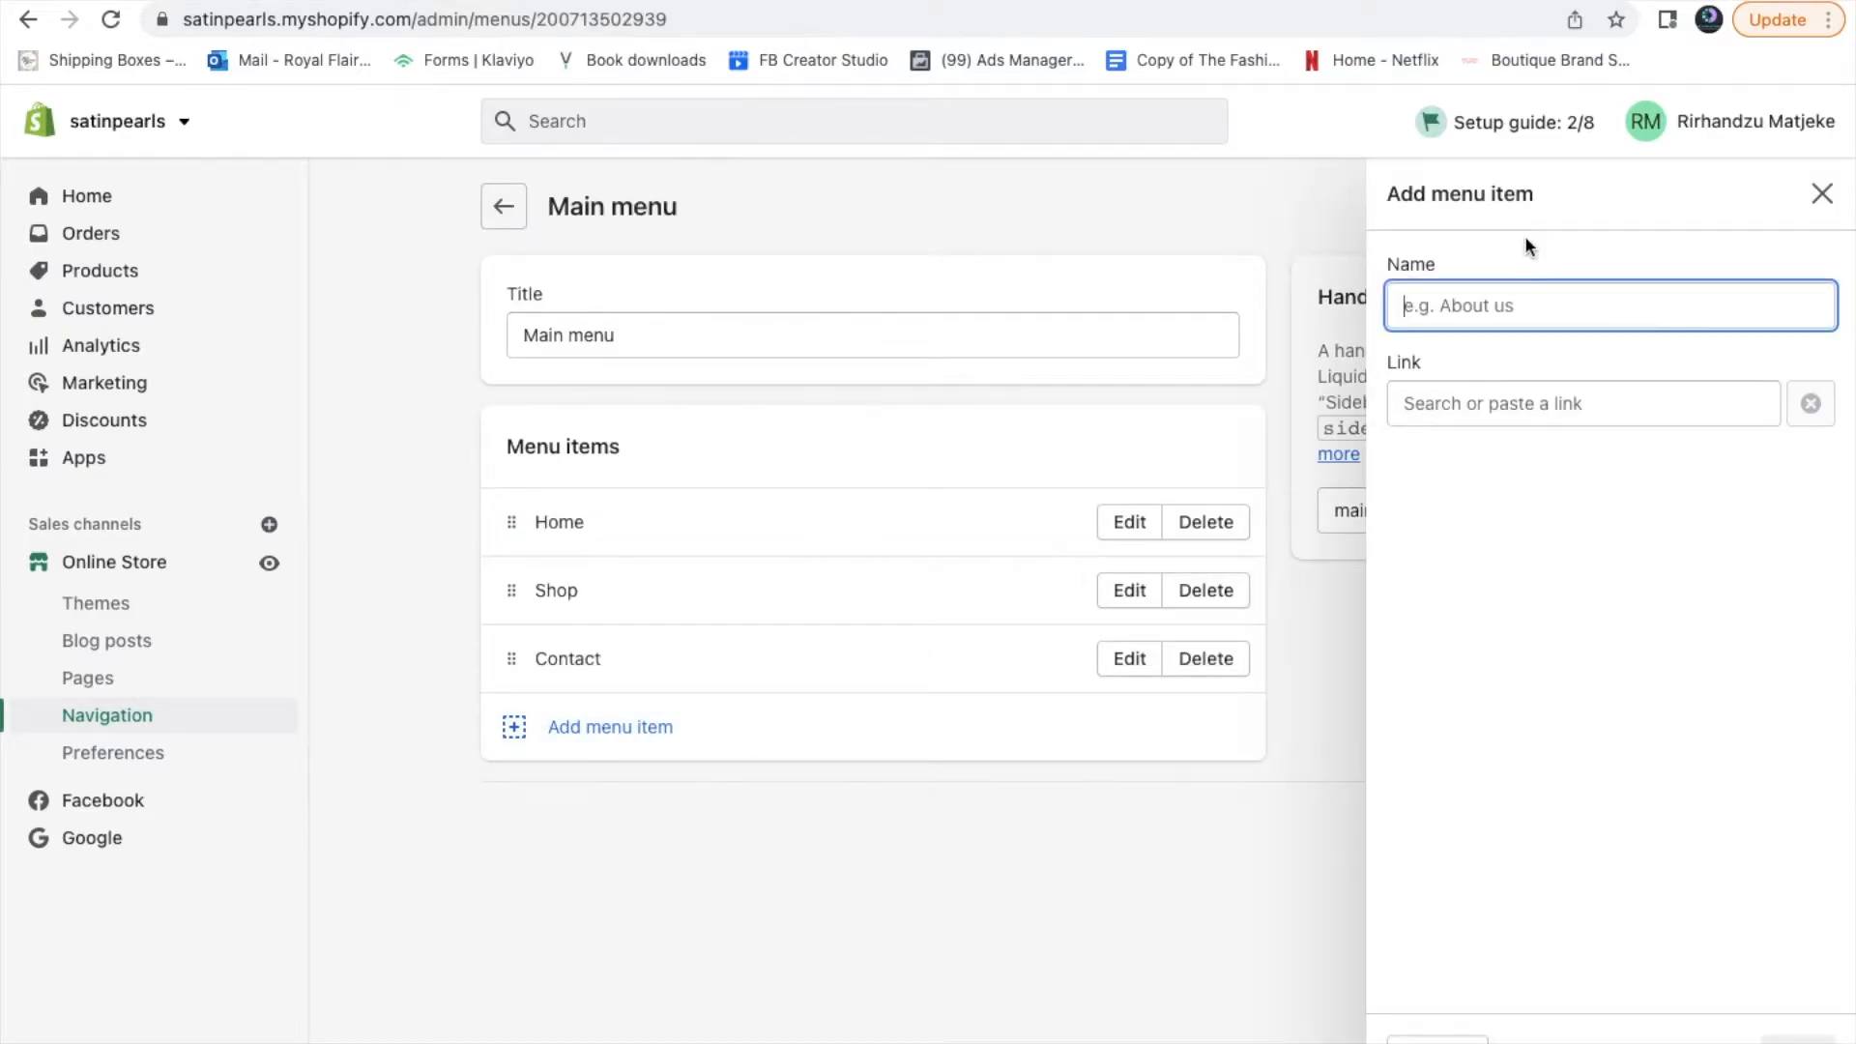
{"action": "type", "text": "Ab"}
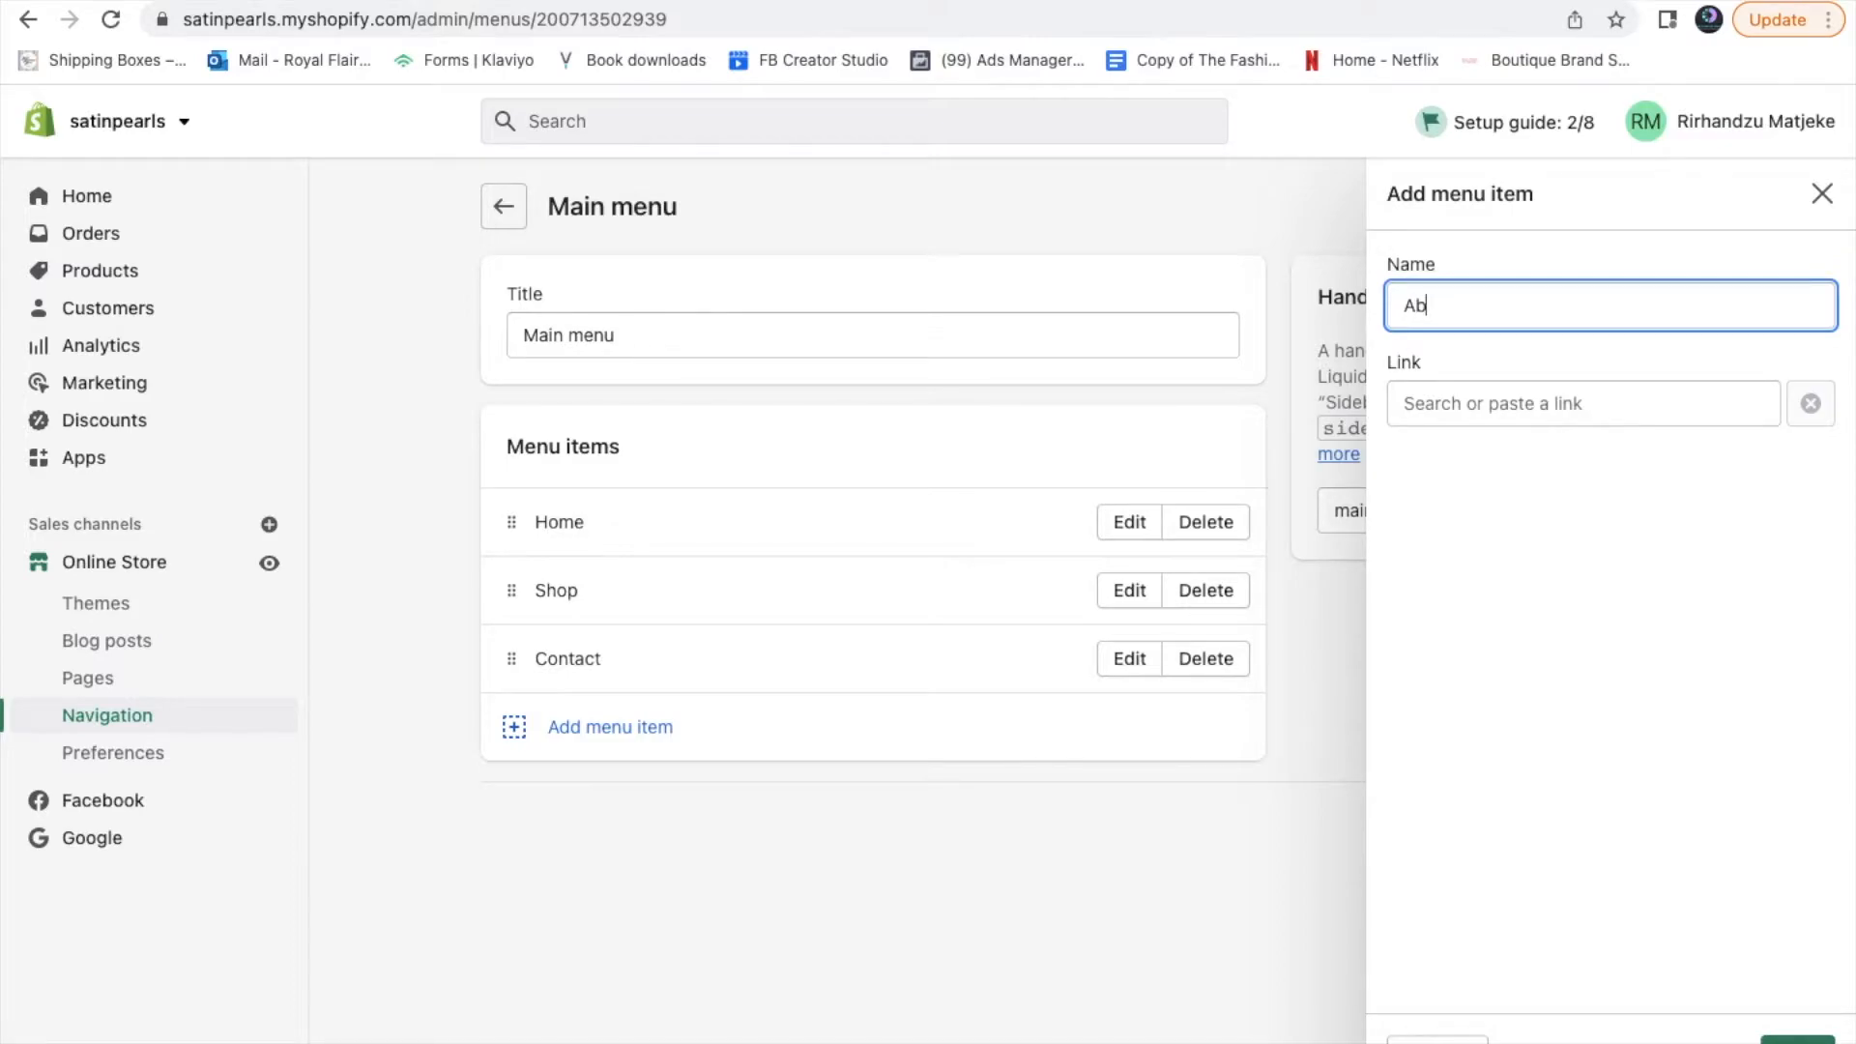
{"action": "type", "text": "ous us"}
{"action": "left_click", "coordinate": [1587, 404]}
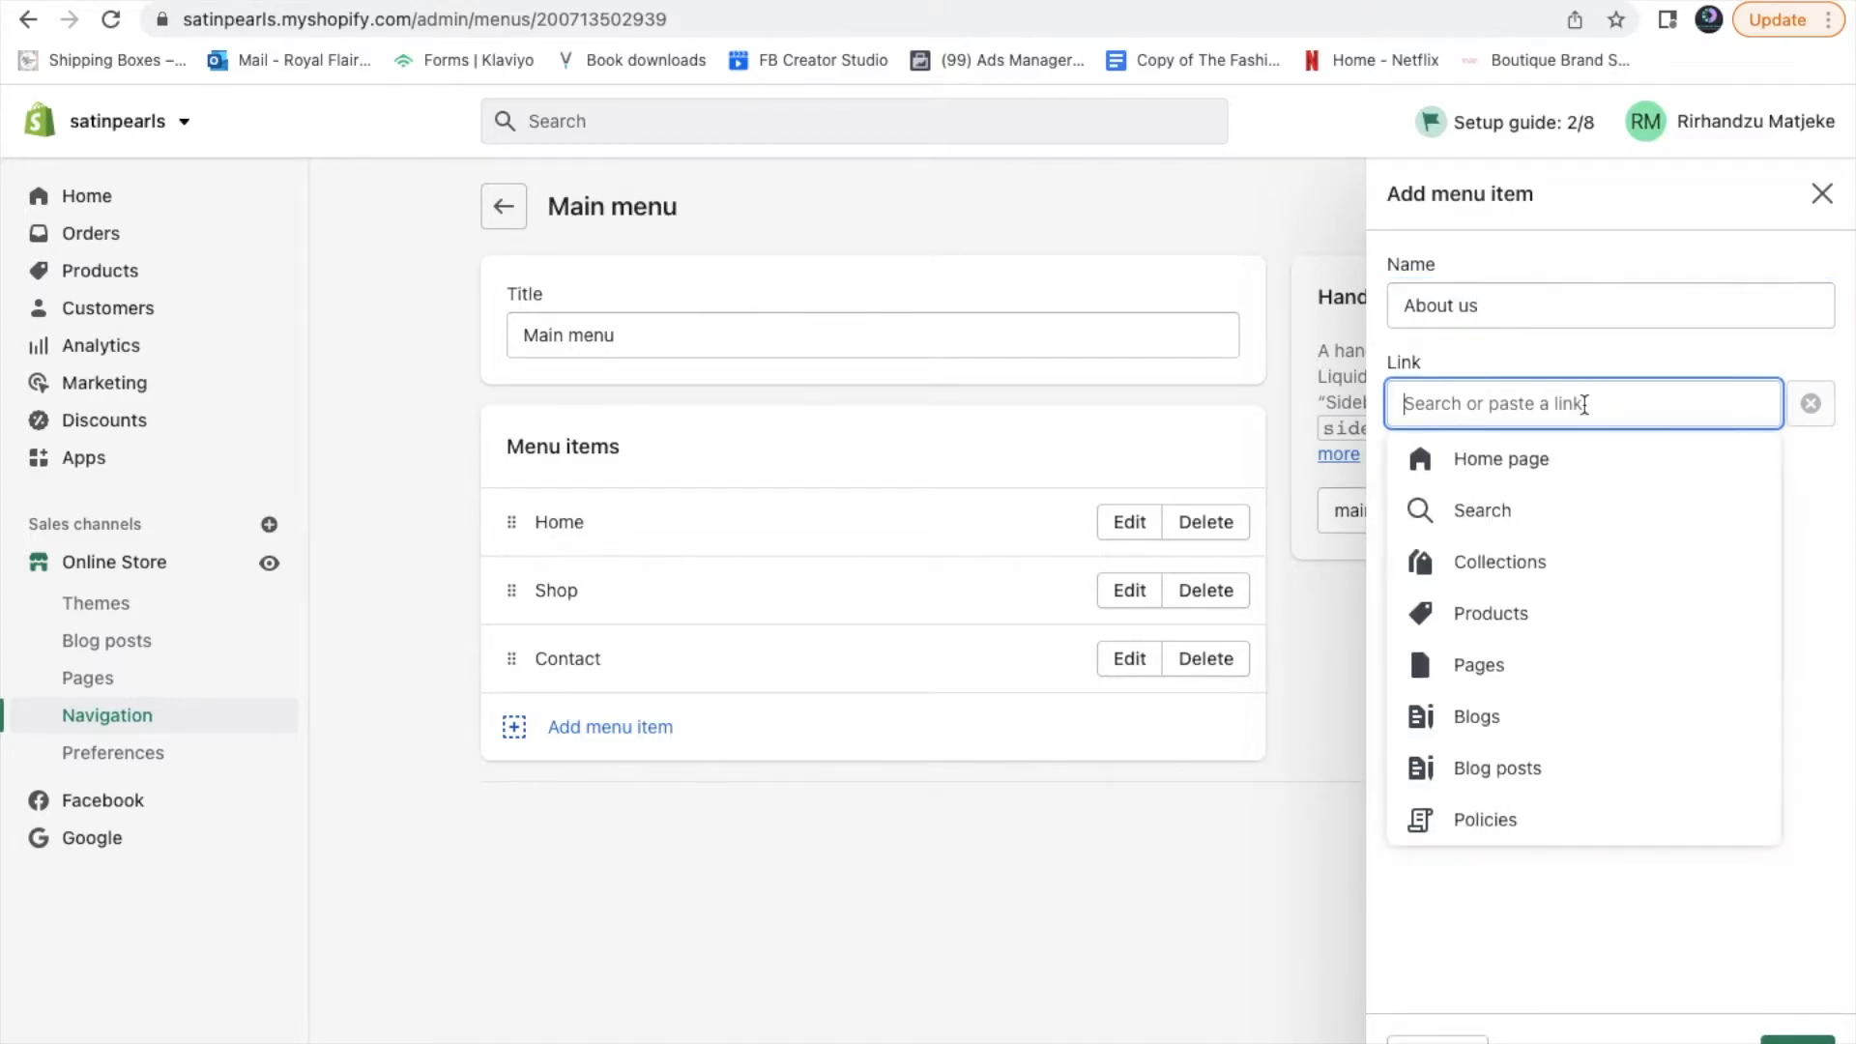
{"action": "left_click", "coordinate": [1552, 666]}
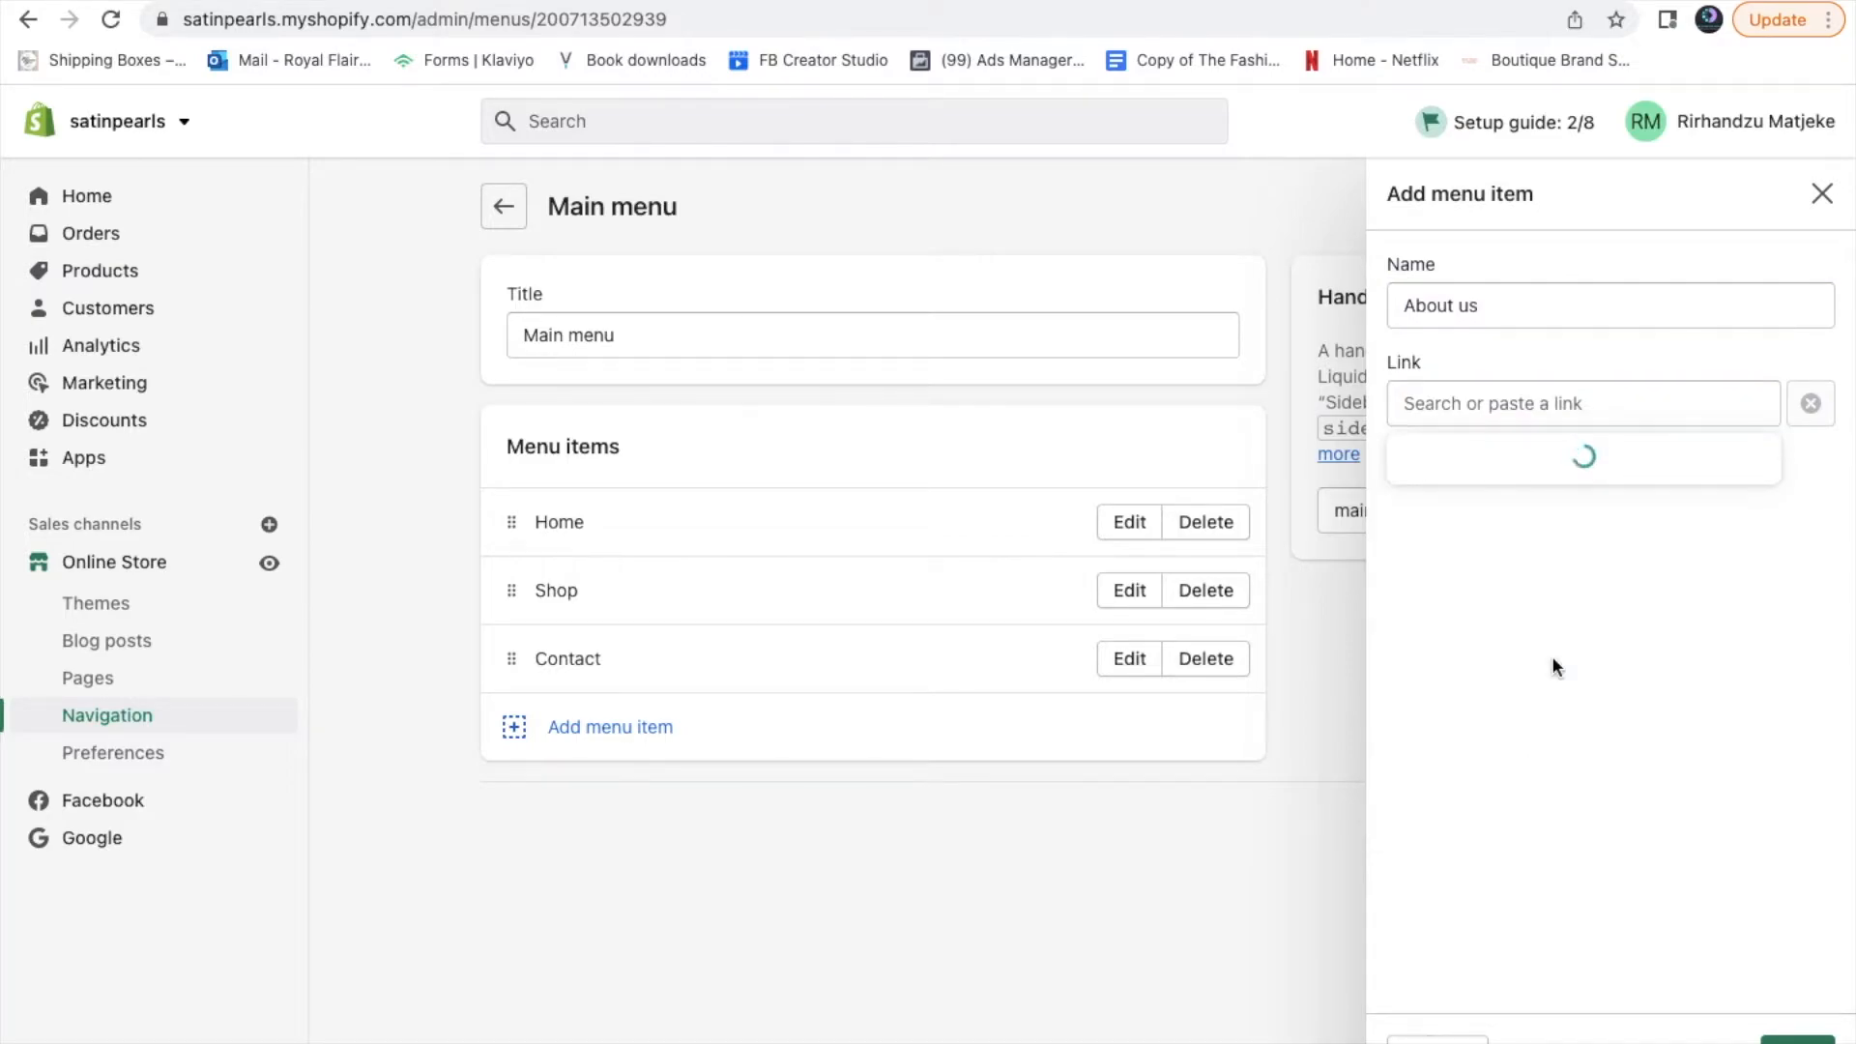
{"action": "left_click", "coordinate": [1478, 530]}
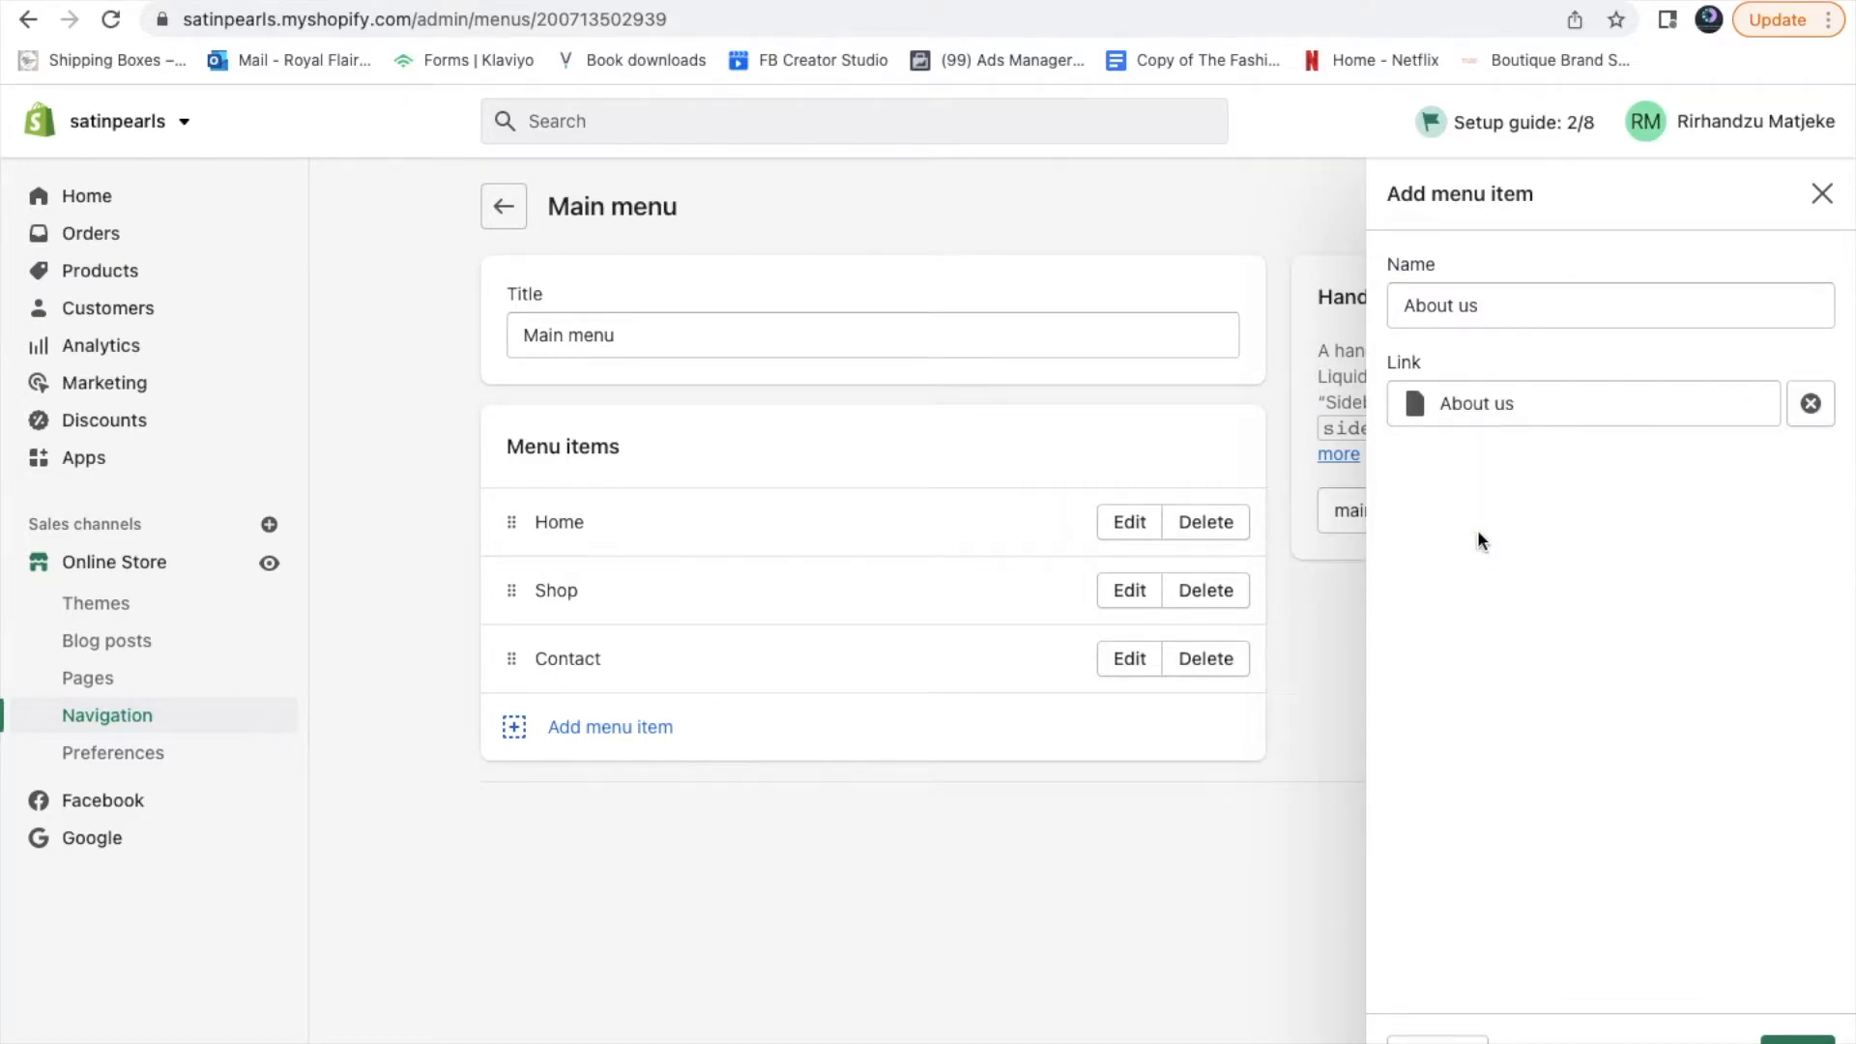
{"action": "left_click", "coordinate": [1797, 1038]}
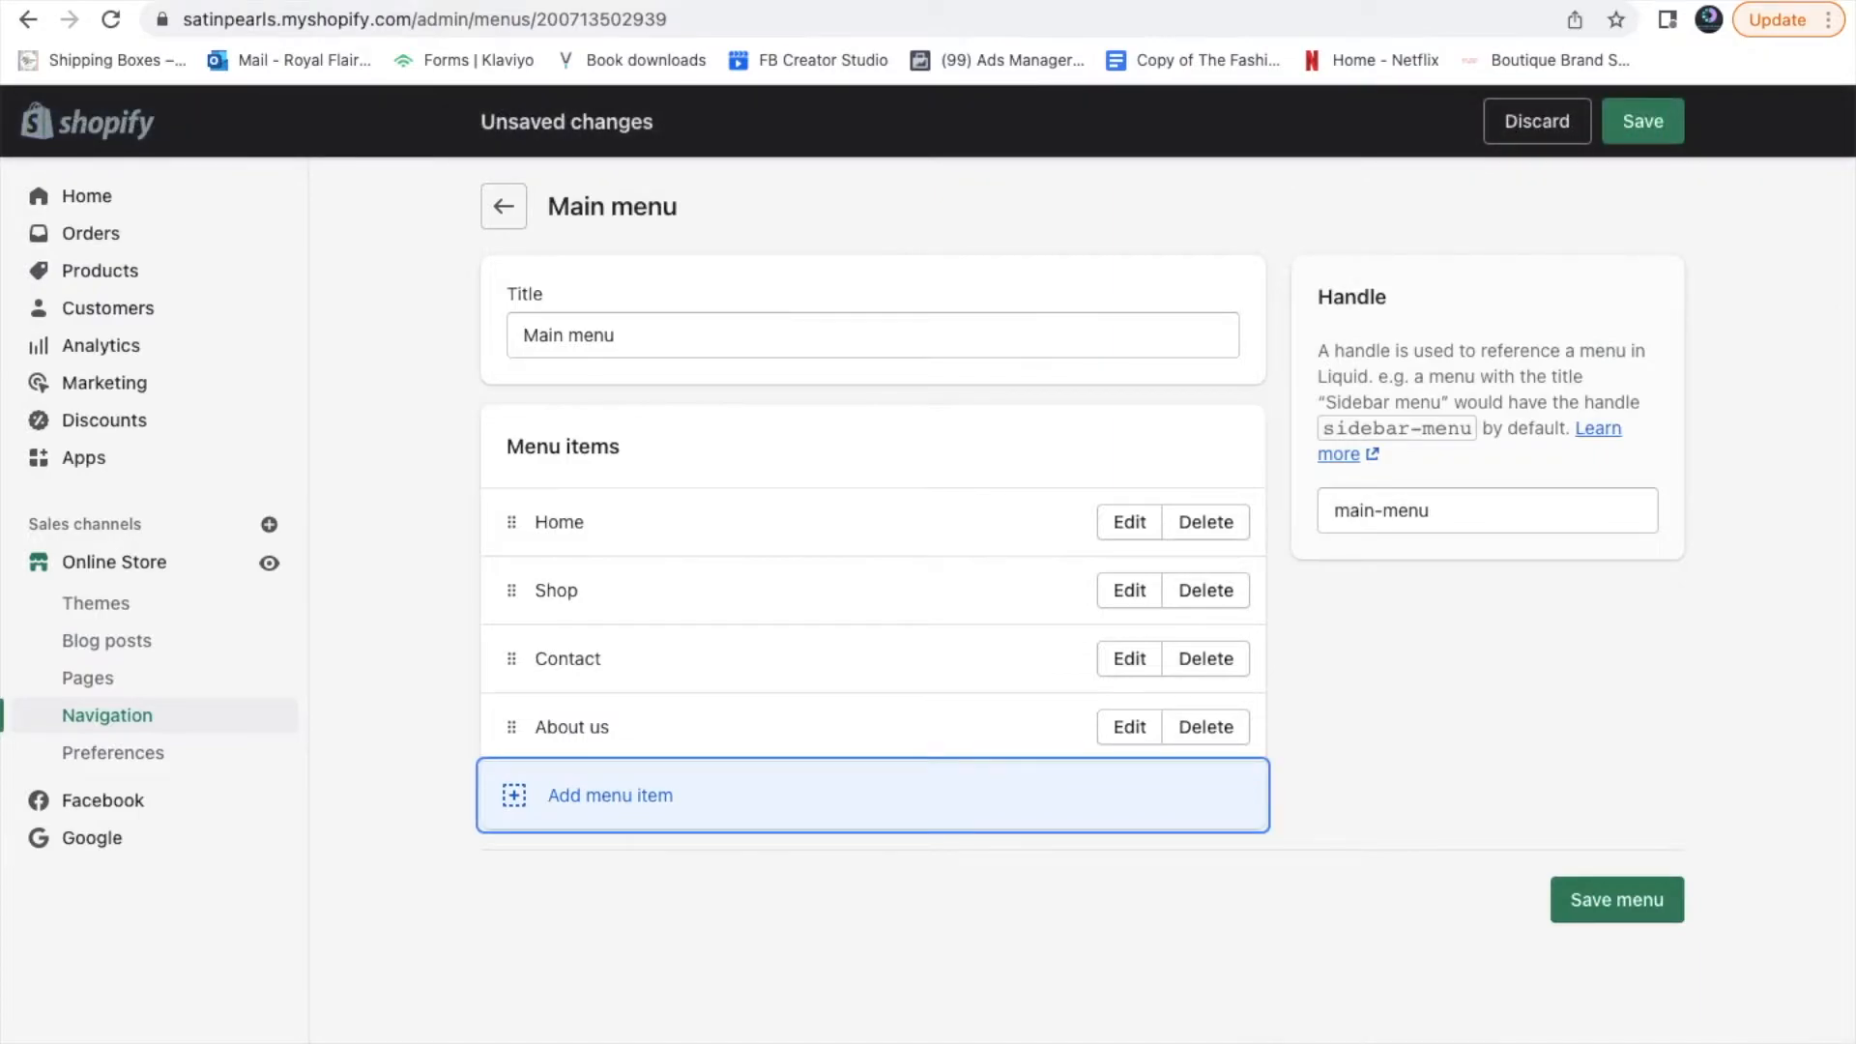
Add a "FAQ" item to the main menu, linked to the FAQ page
{"action": "left_click", "coordinate": [659, 820]}
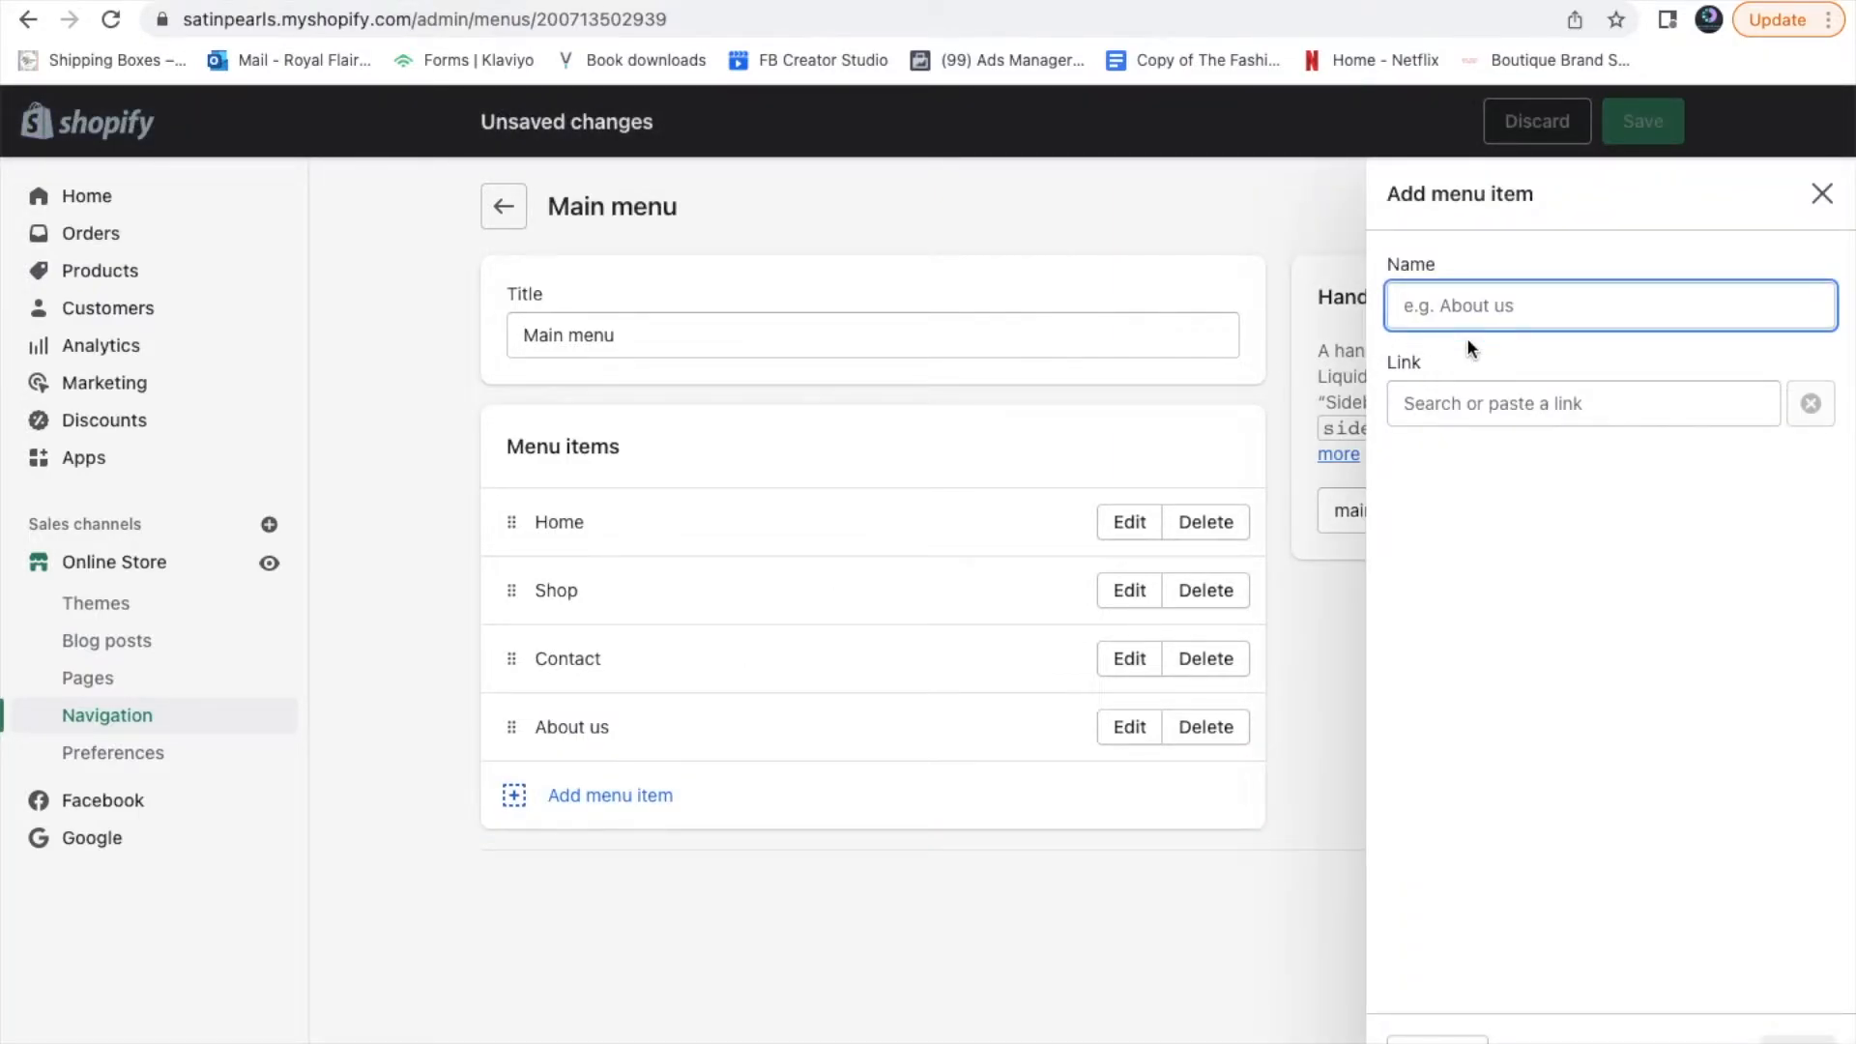
{"action": "type", "text": "FAQ"}
{"action": "left_click", "coordinate": [1516, 422]}
{"action": "left_click", "coordinate": [1421, 665]}
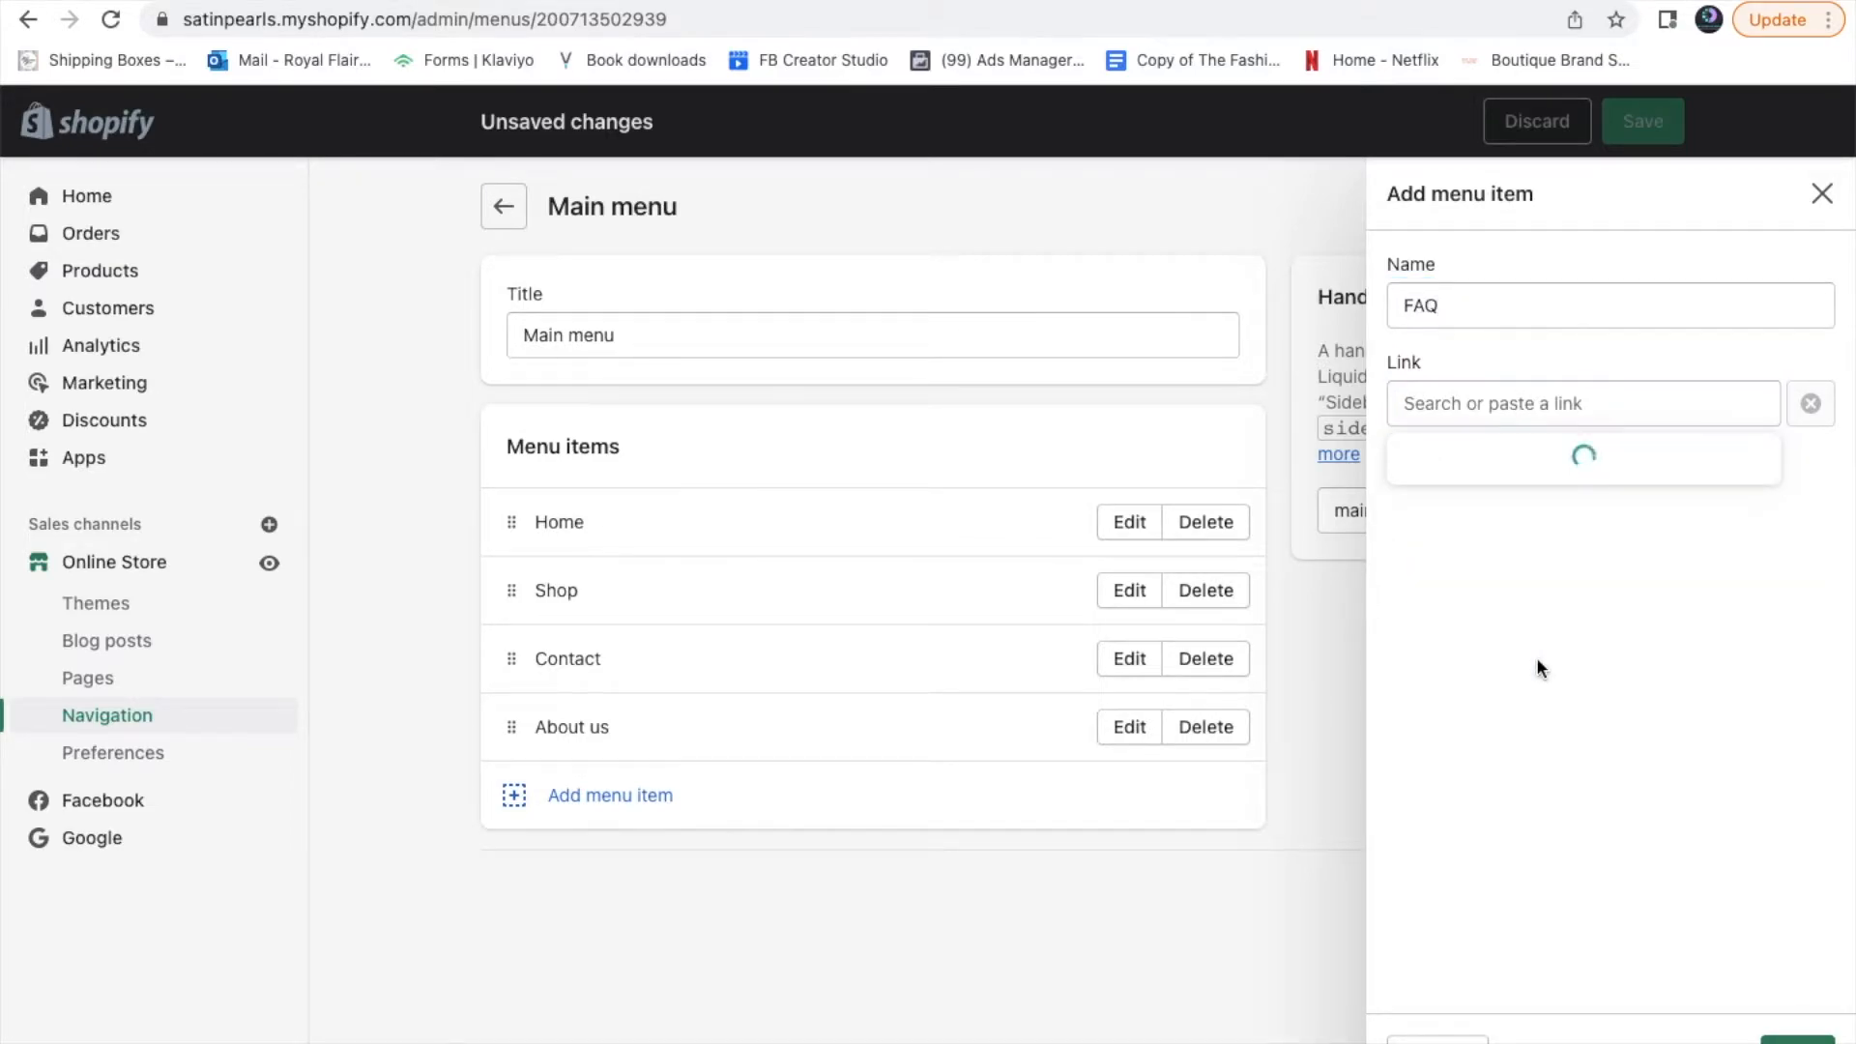
{"action": "left_click", "coordinate": [1475, 615]}
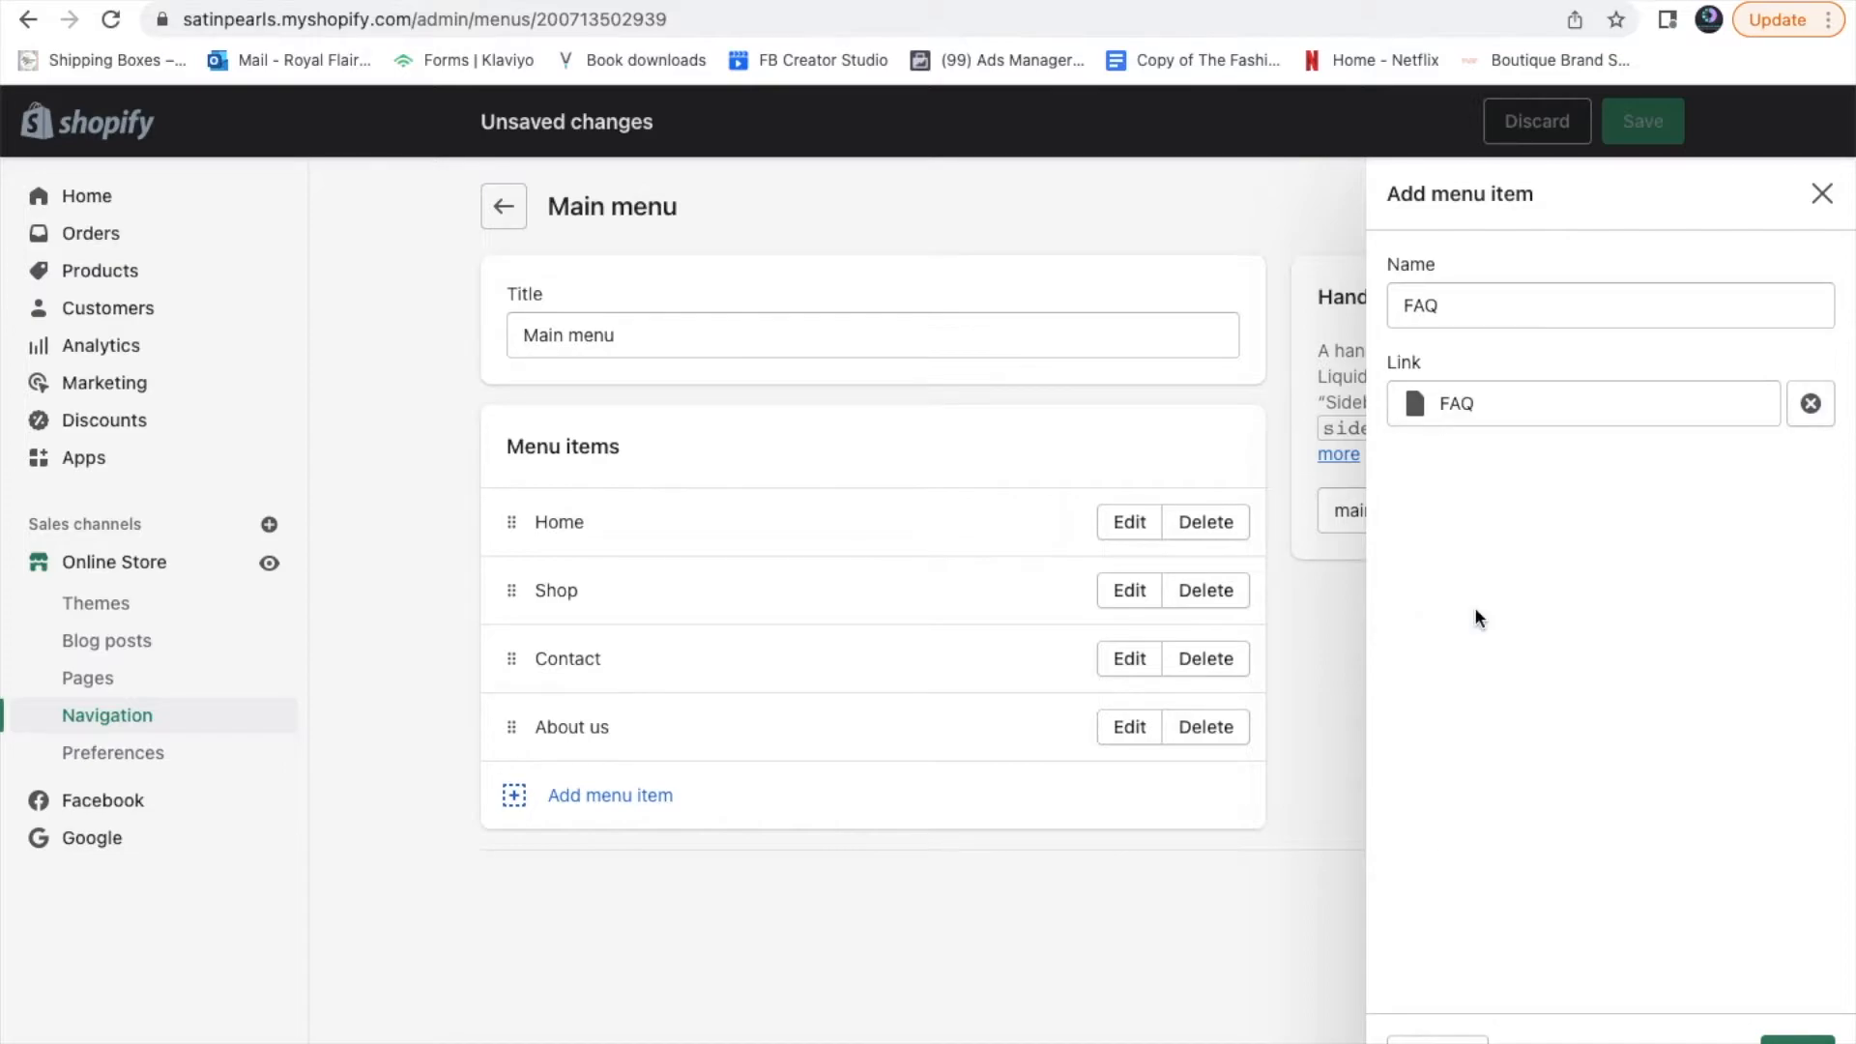
{"action": "left_click", "coordinate": [1801, 1039]}
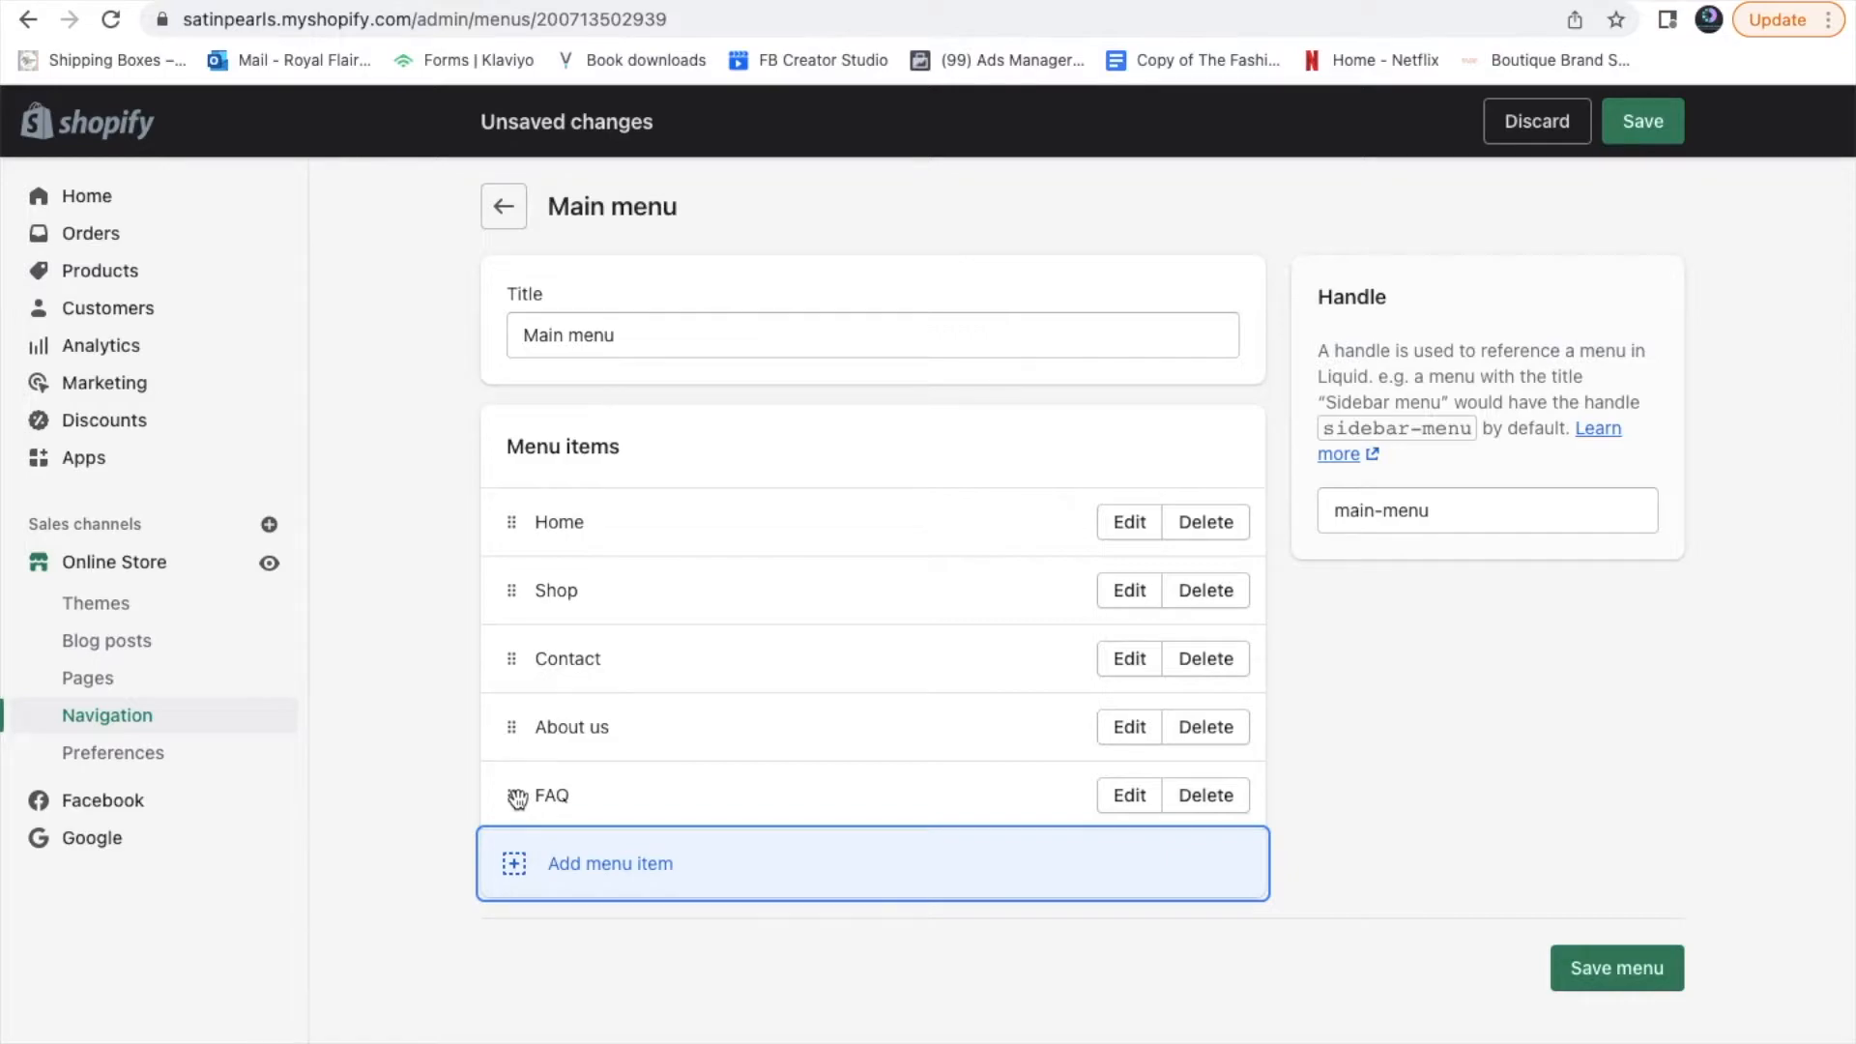
Save the main menu with its new items
{"action": "mouse_move", "coordinate": [511, 799]}
{"action": "left_mouse_down"}
{"action": "mouse_move", "coordinate": [510, 624]}
{"action": "mouse_move", "coordinate": [510, 766]}
{"action": "mouse_move", "coordinate": [528, 796]}
{"action": "left_mouse_up"}
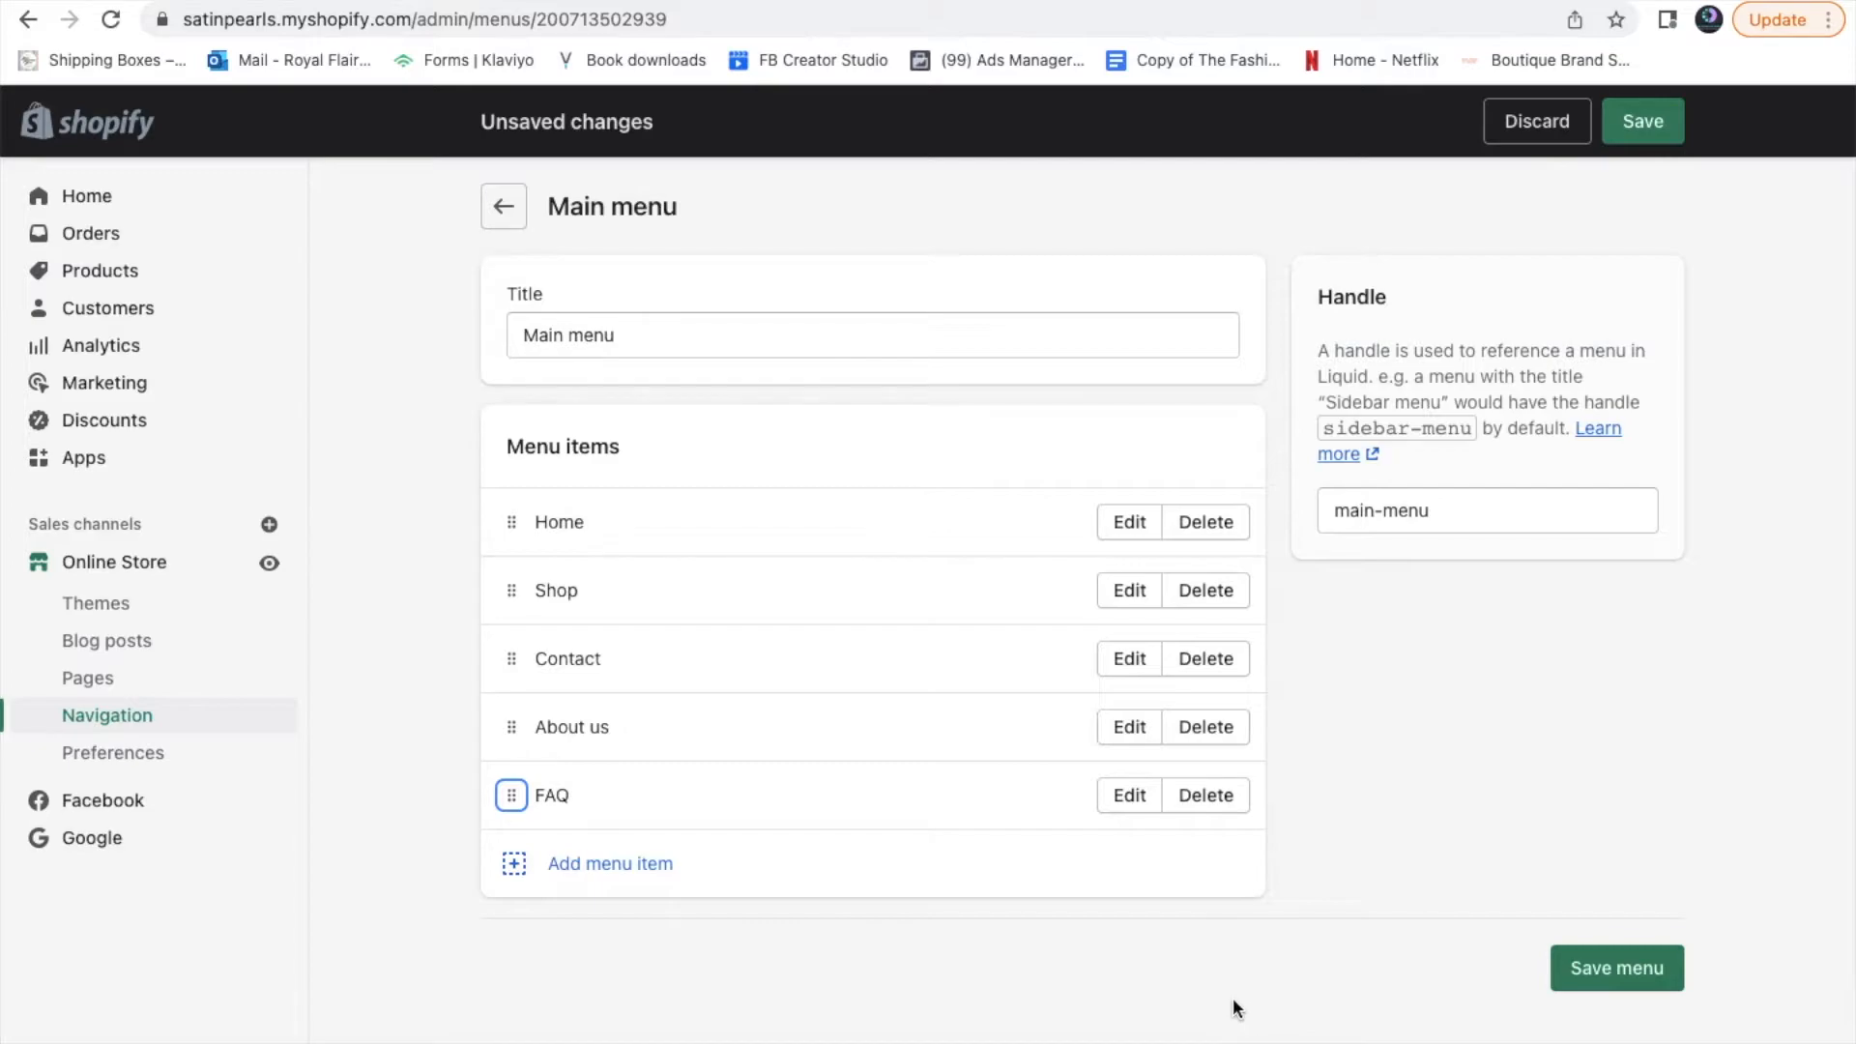
{"action": "left_click", "coordinate": [1402, 941]}
{"action": "left_click", "coordinate": [1652, 980]}
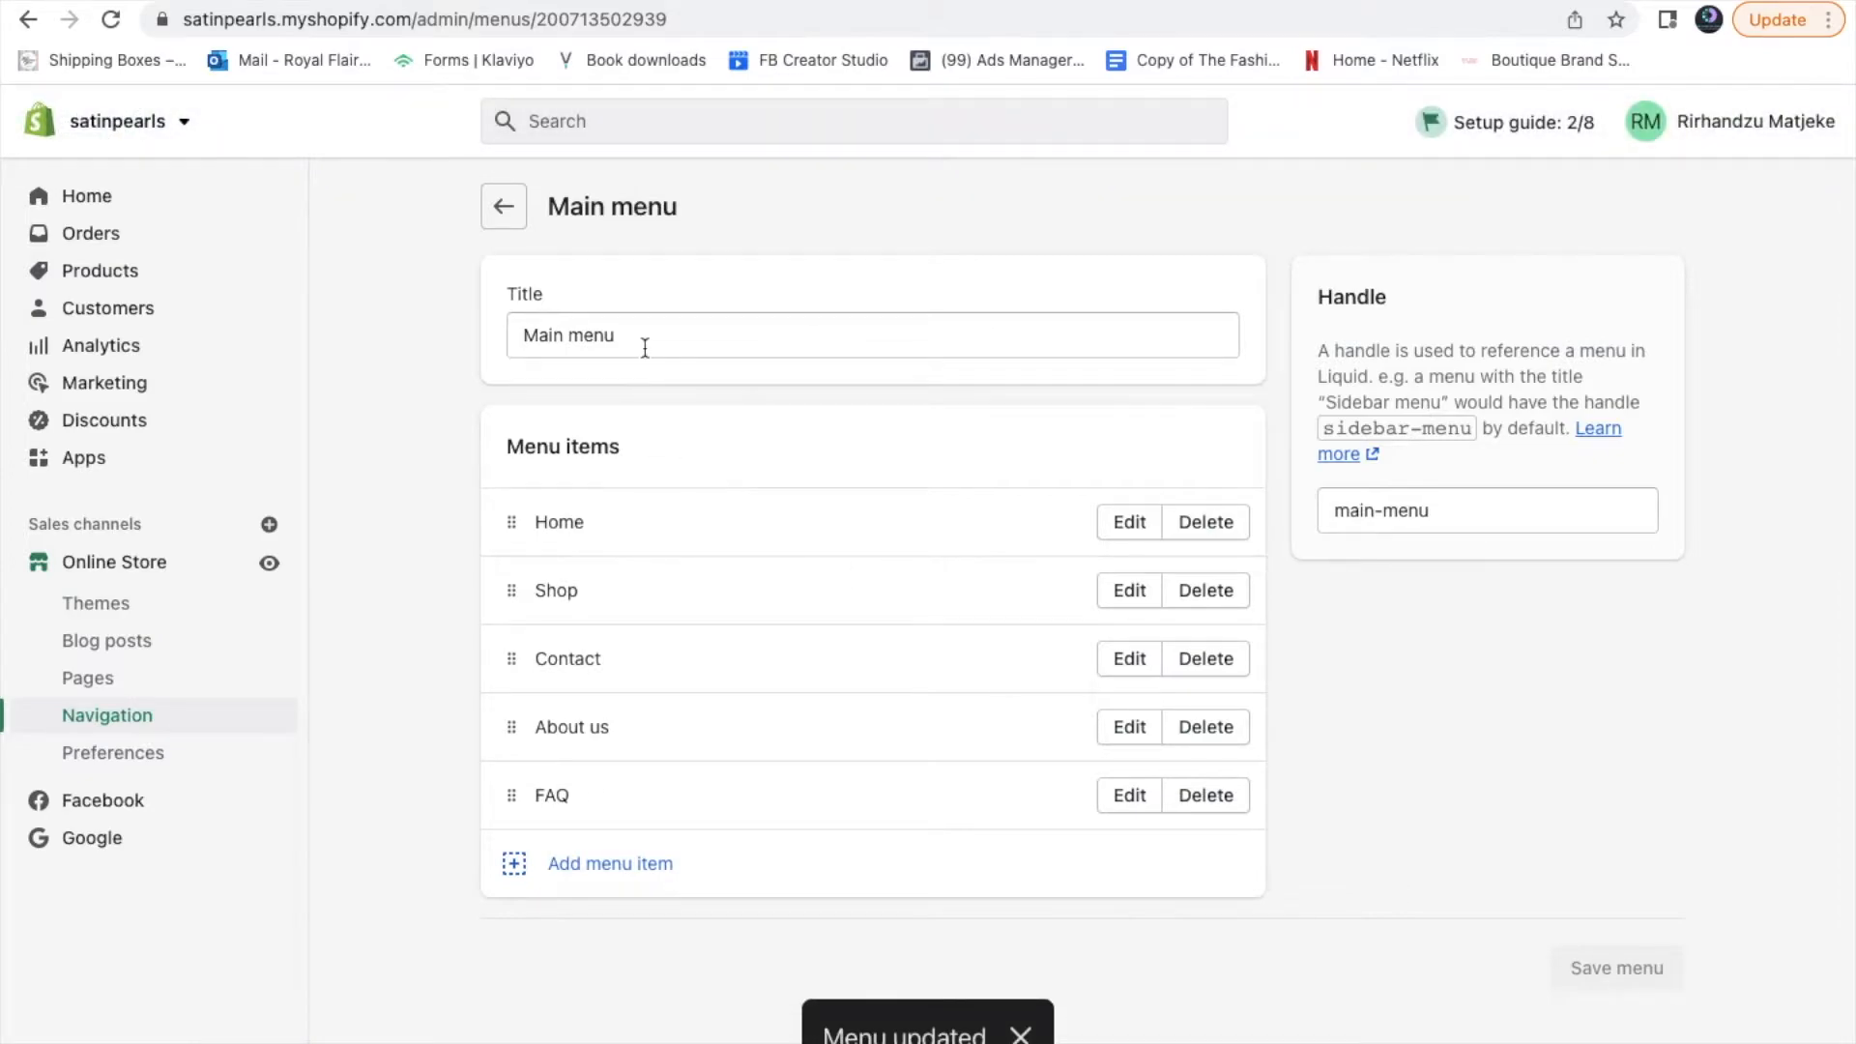
Open the footer menu and add a "Contact us" item linked to the Contact page
{"action": "left_click", "coordinate": [518, 223]}
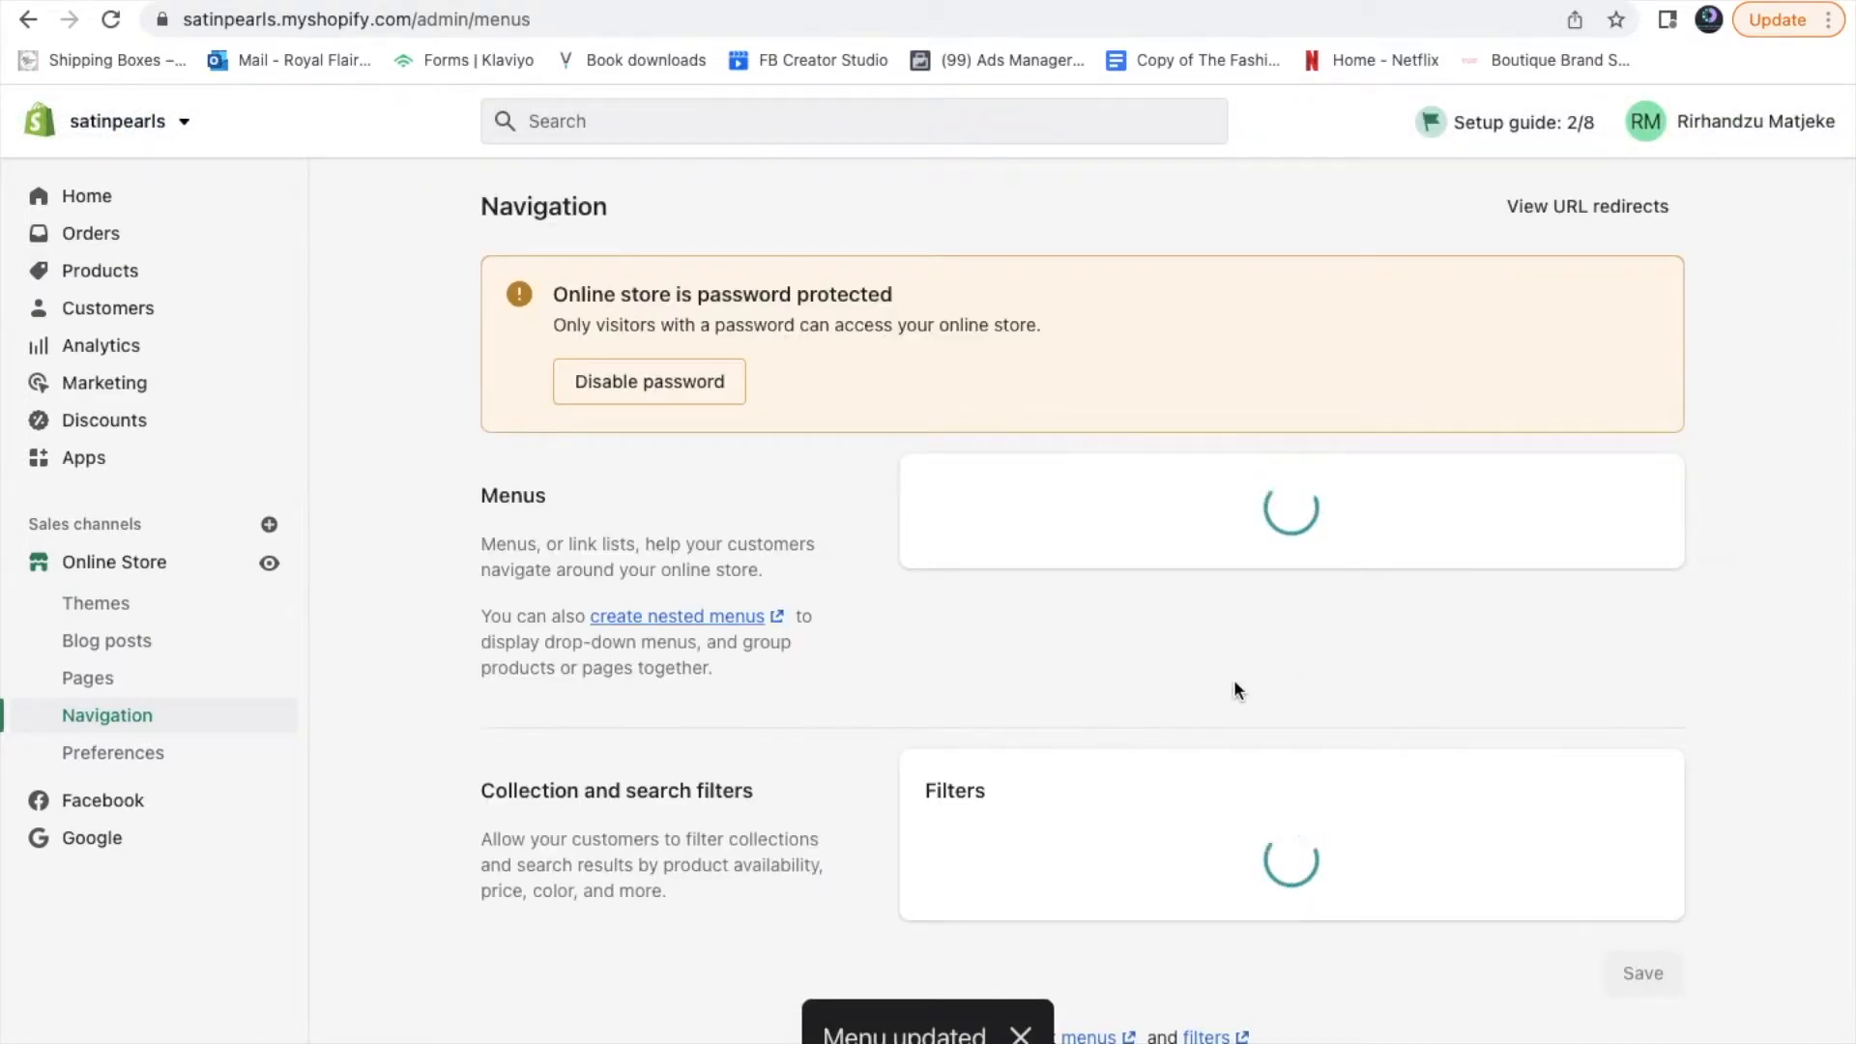
{"action": "left_click", "coordinate": [974, 624]}
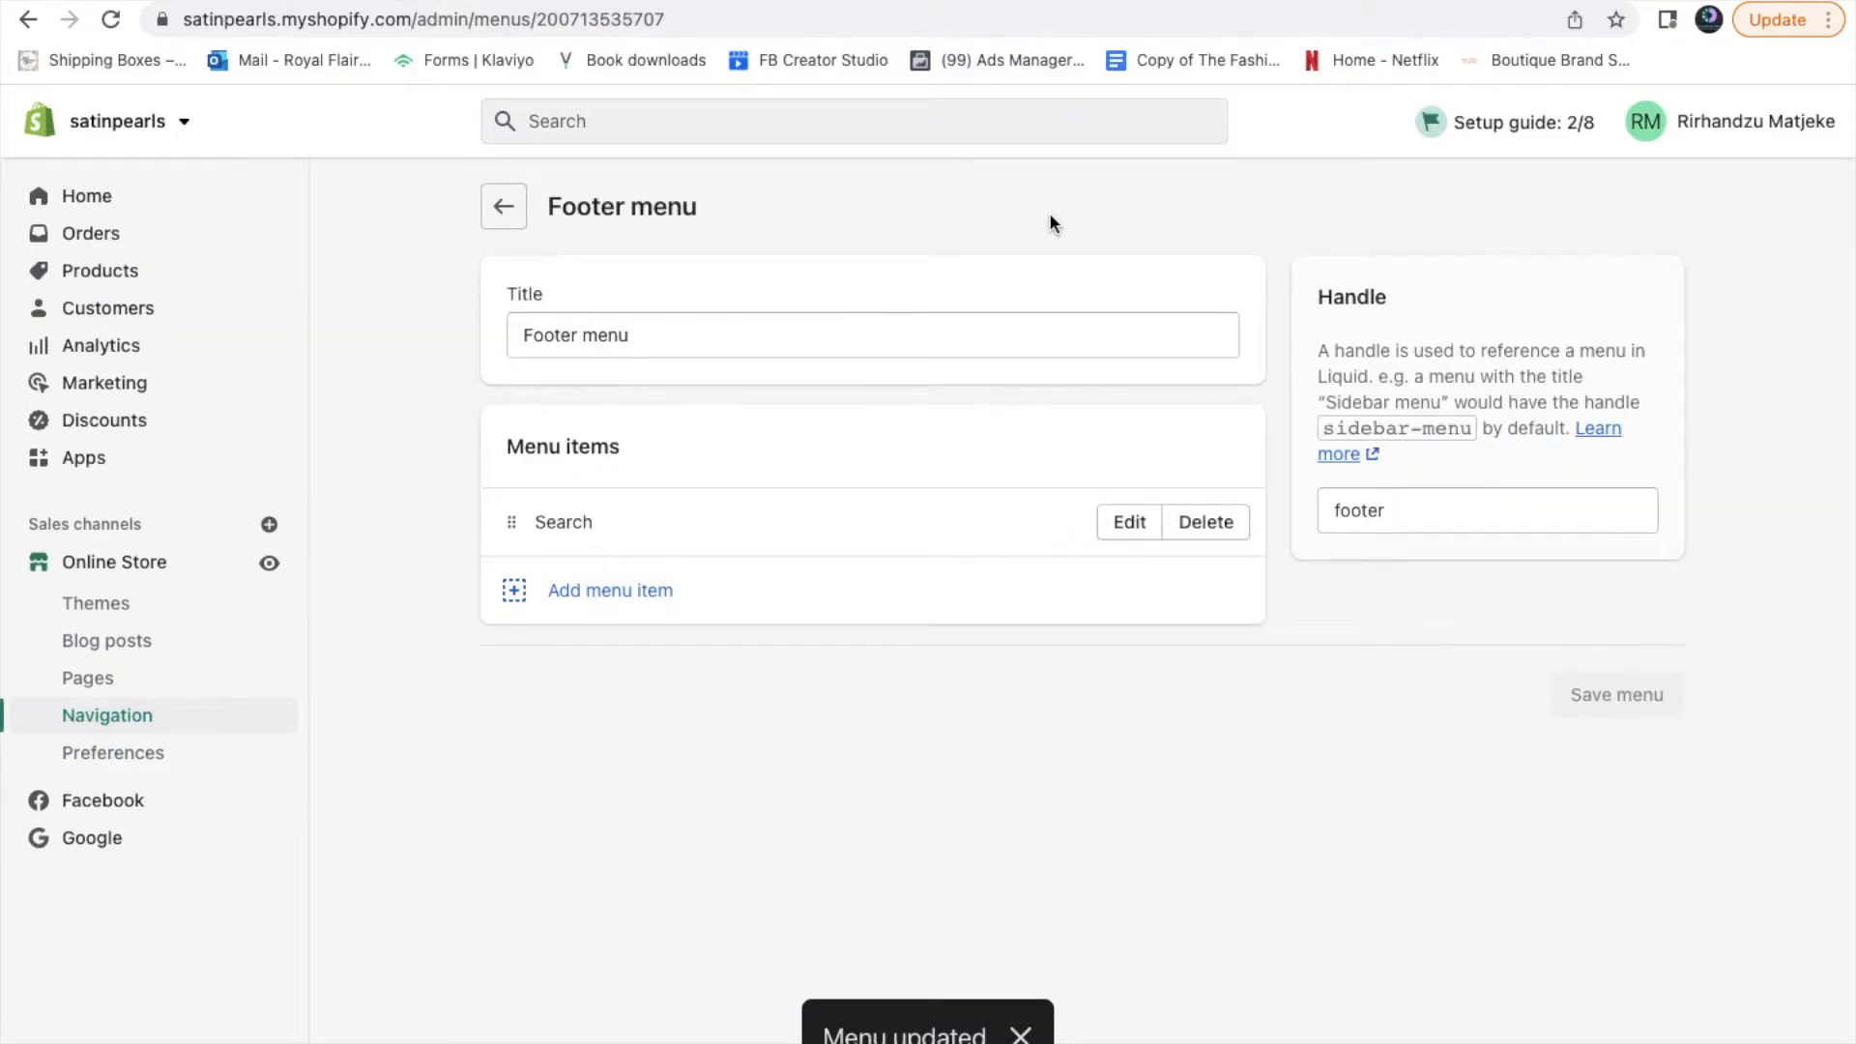
{"action": "left_click", "coordinate": [615, 592]}
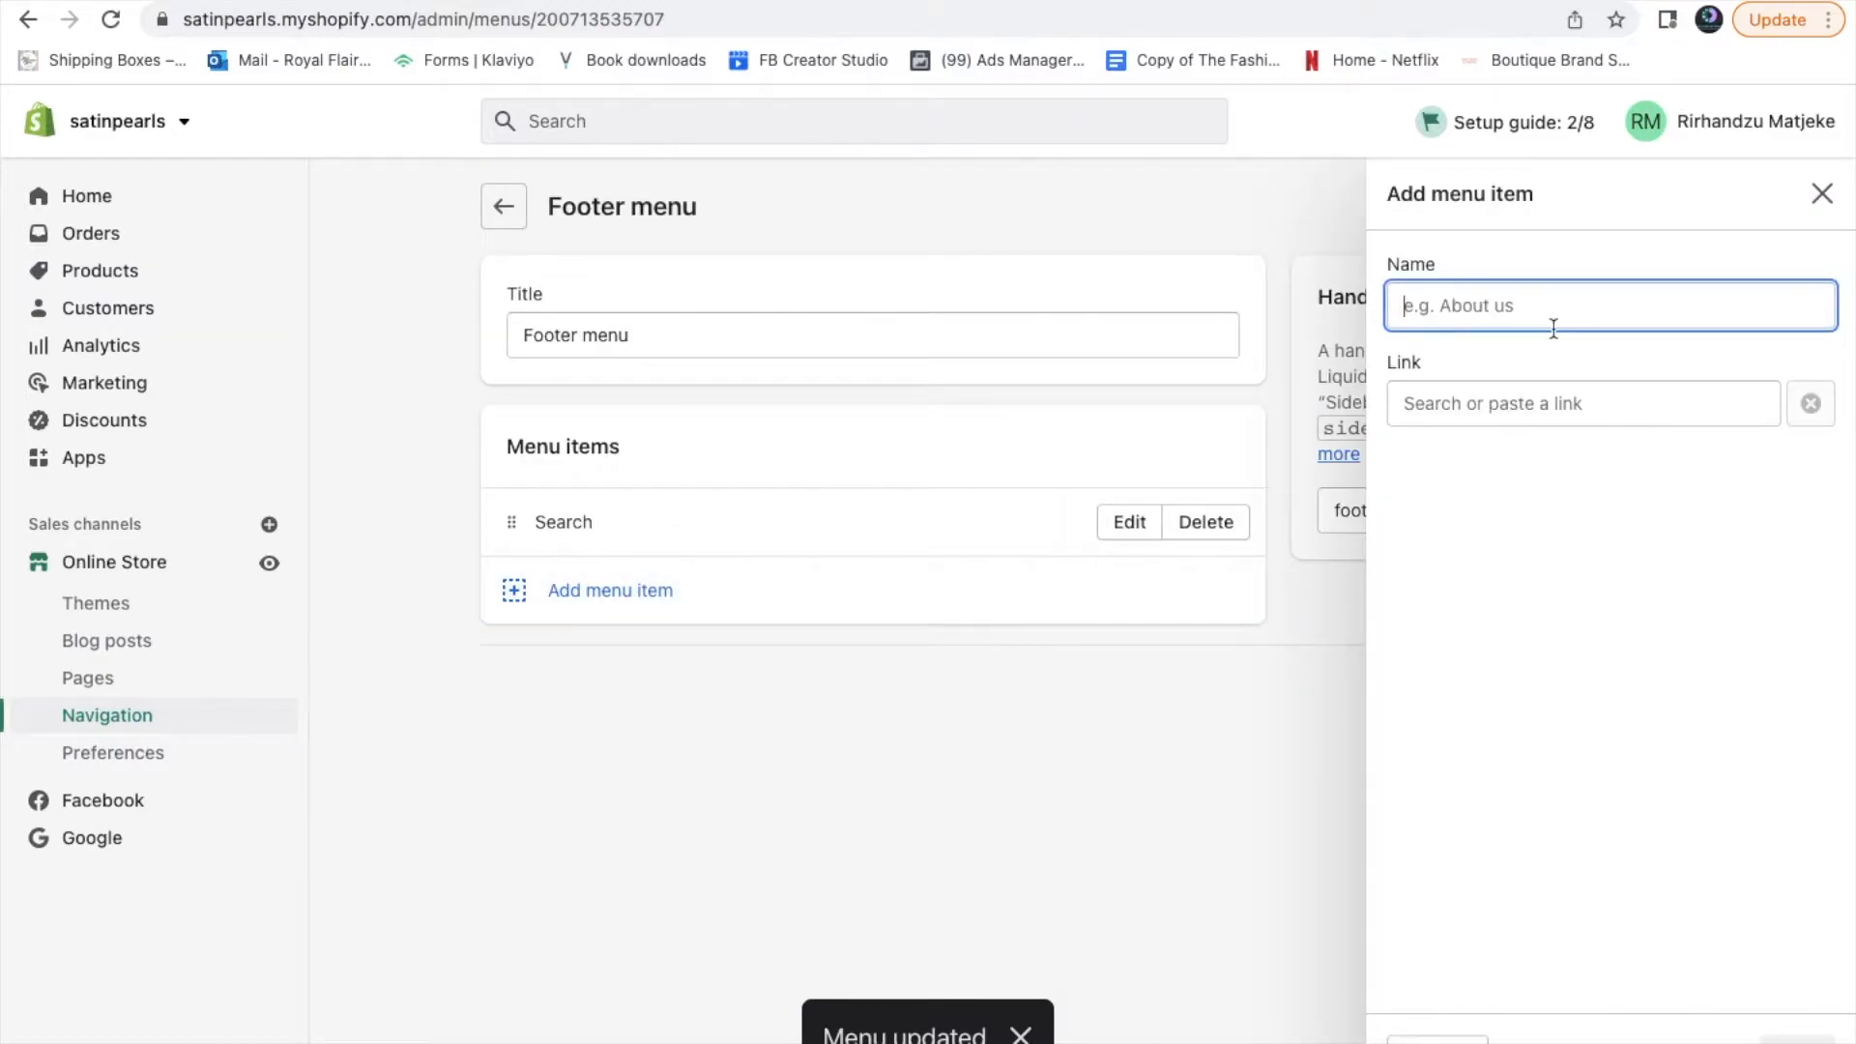
{"action": "type", "text": "C"}
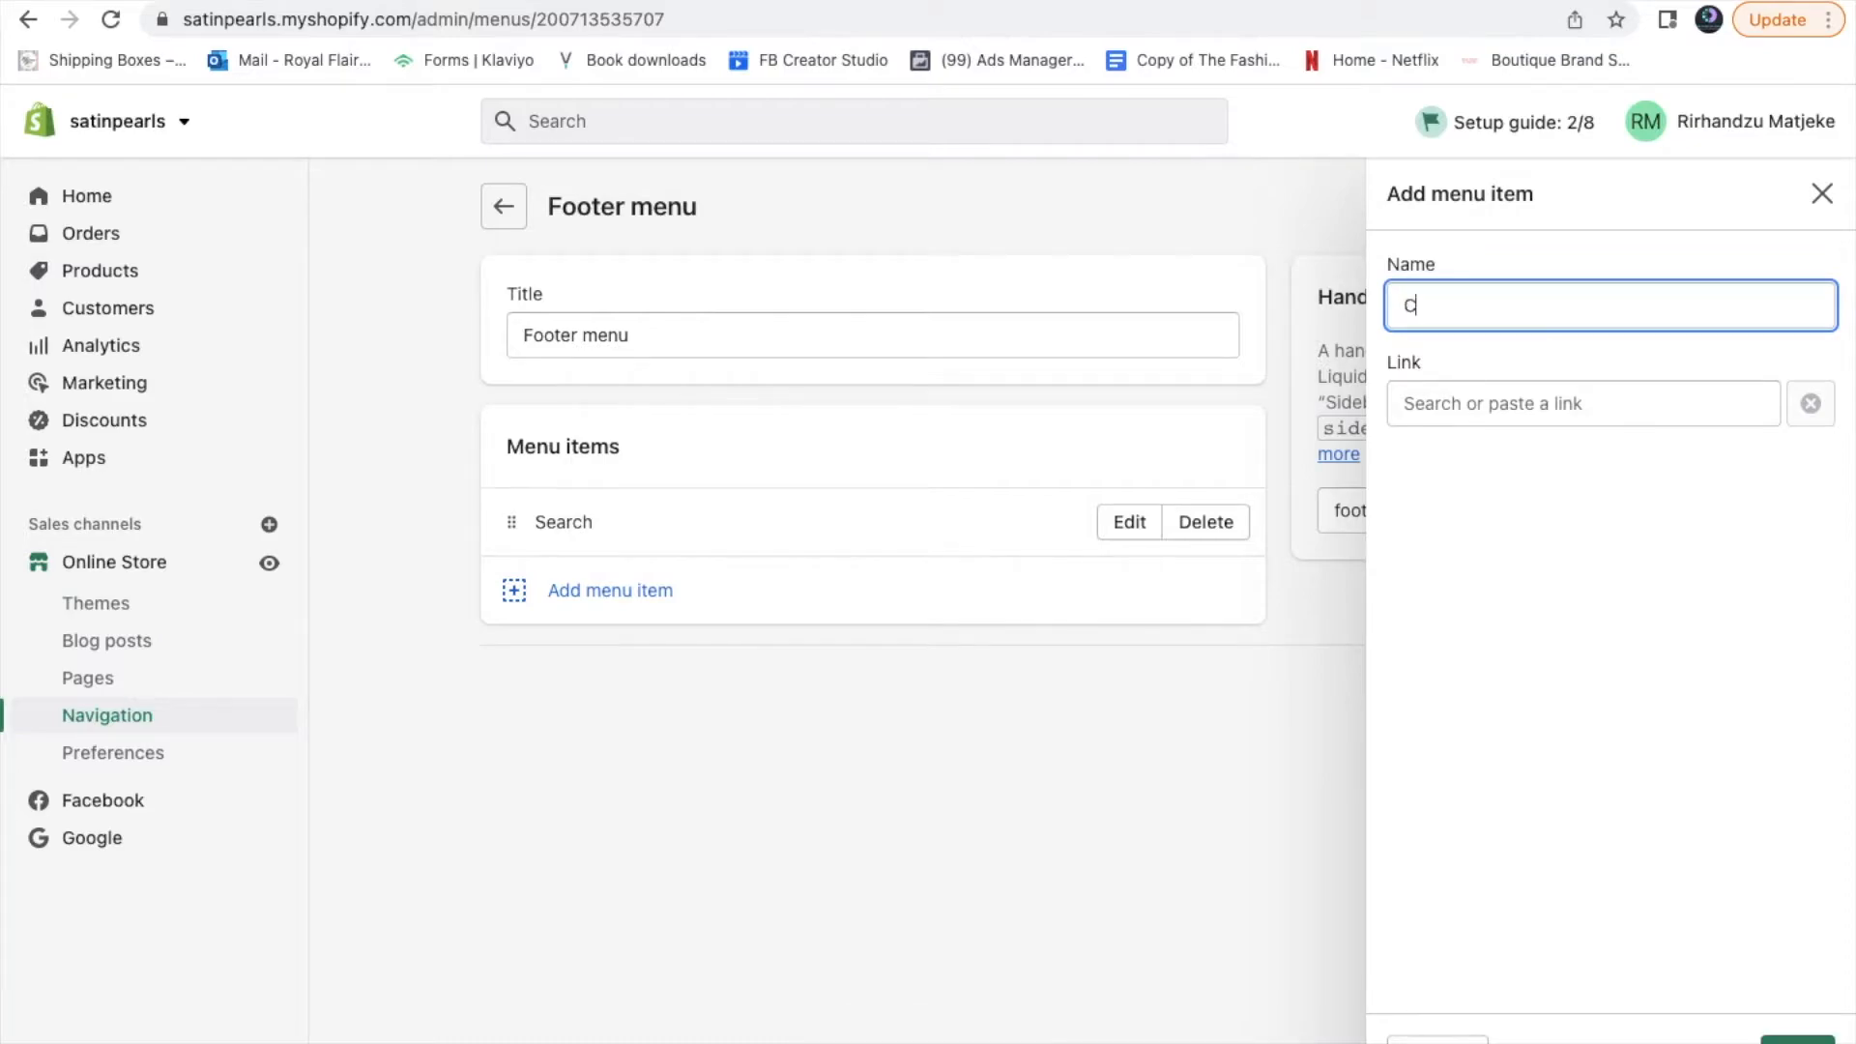
{"action": "type", "text": "ontact us"}
{"action": "left_click", "coordinate": [1573, 420]}
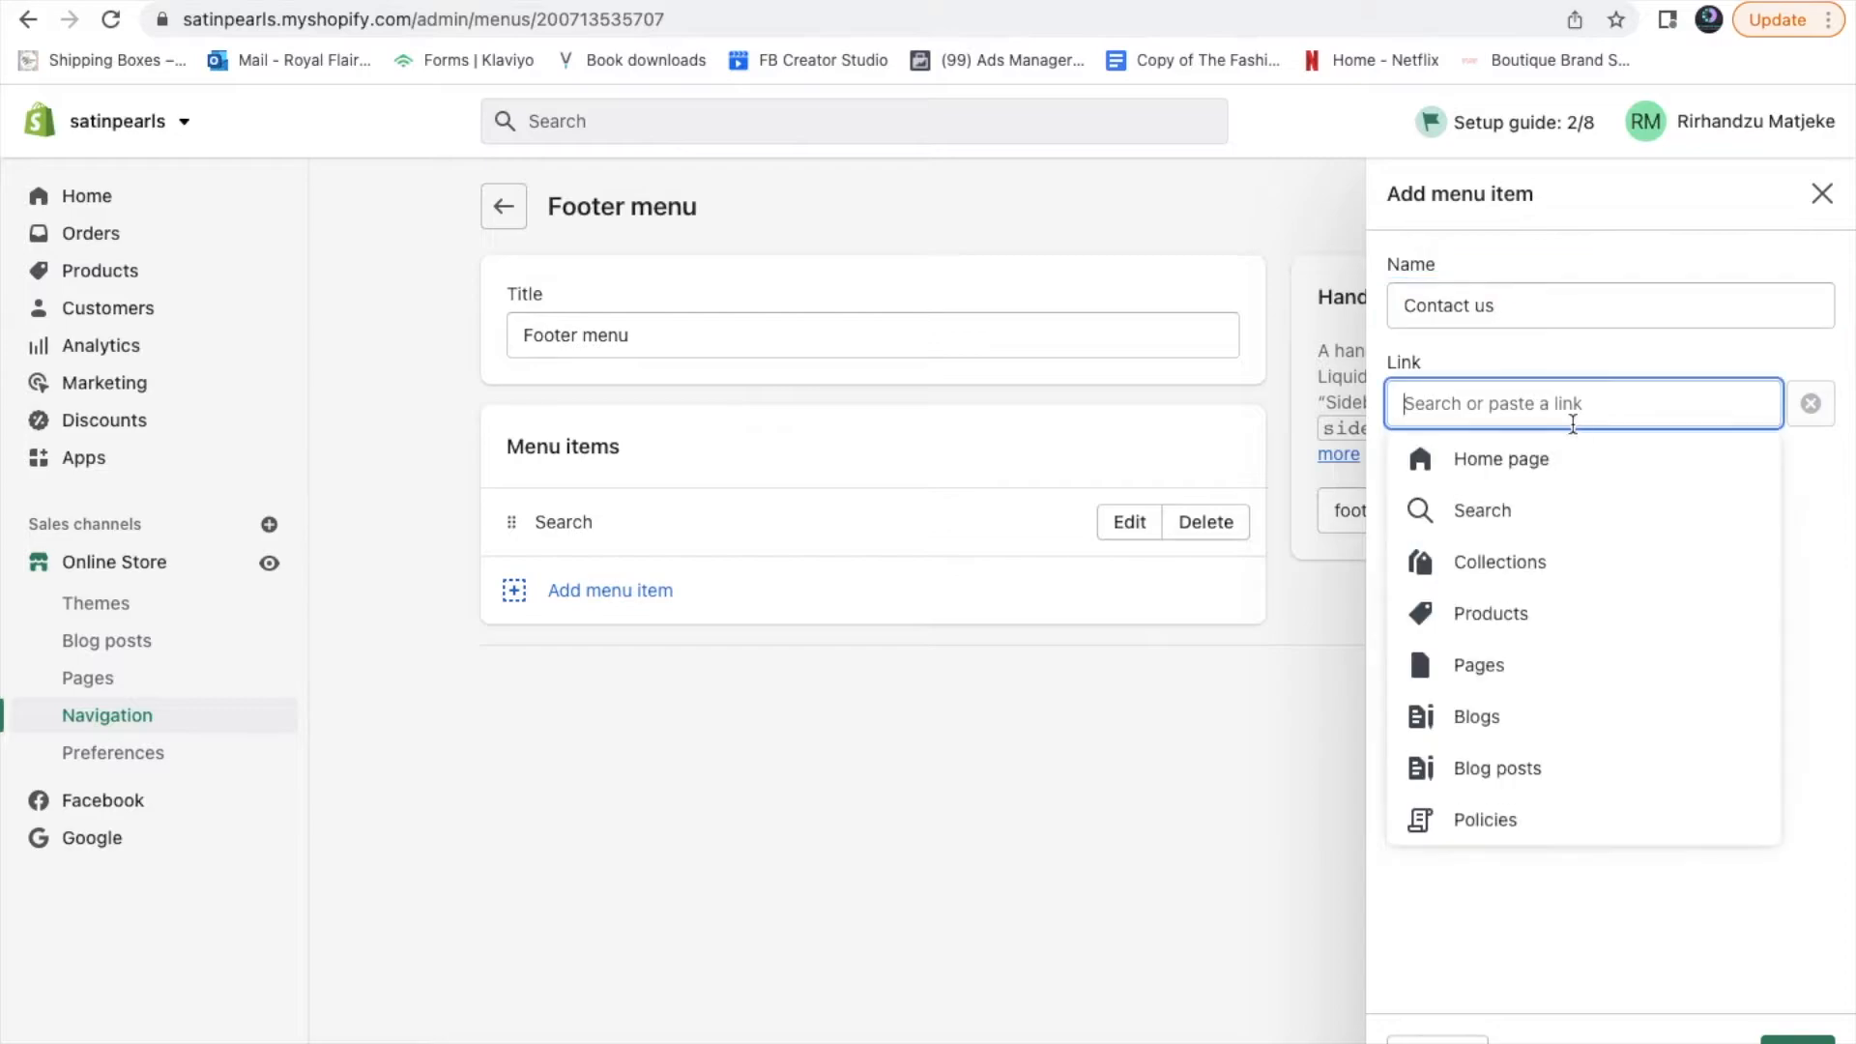
{"action": "left_click", "coordinate": [1541, 680]}
{"action": "left_click", "coordinate": [1499, 571]}
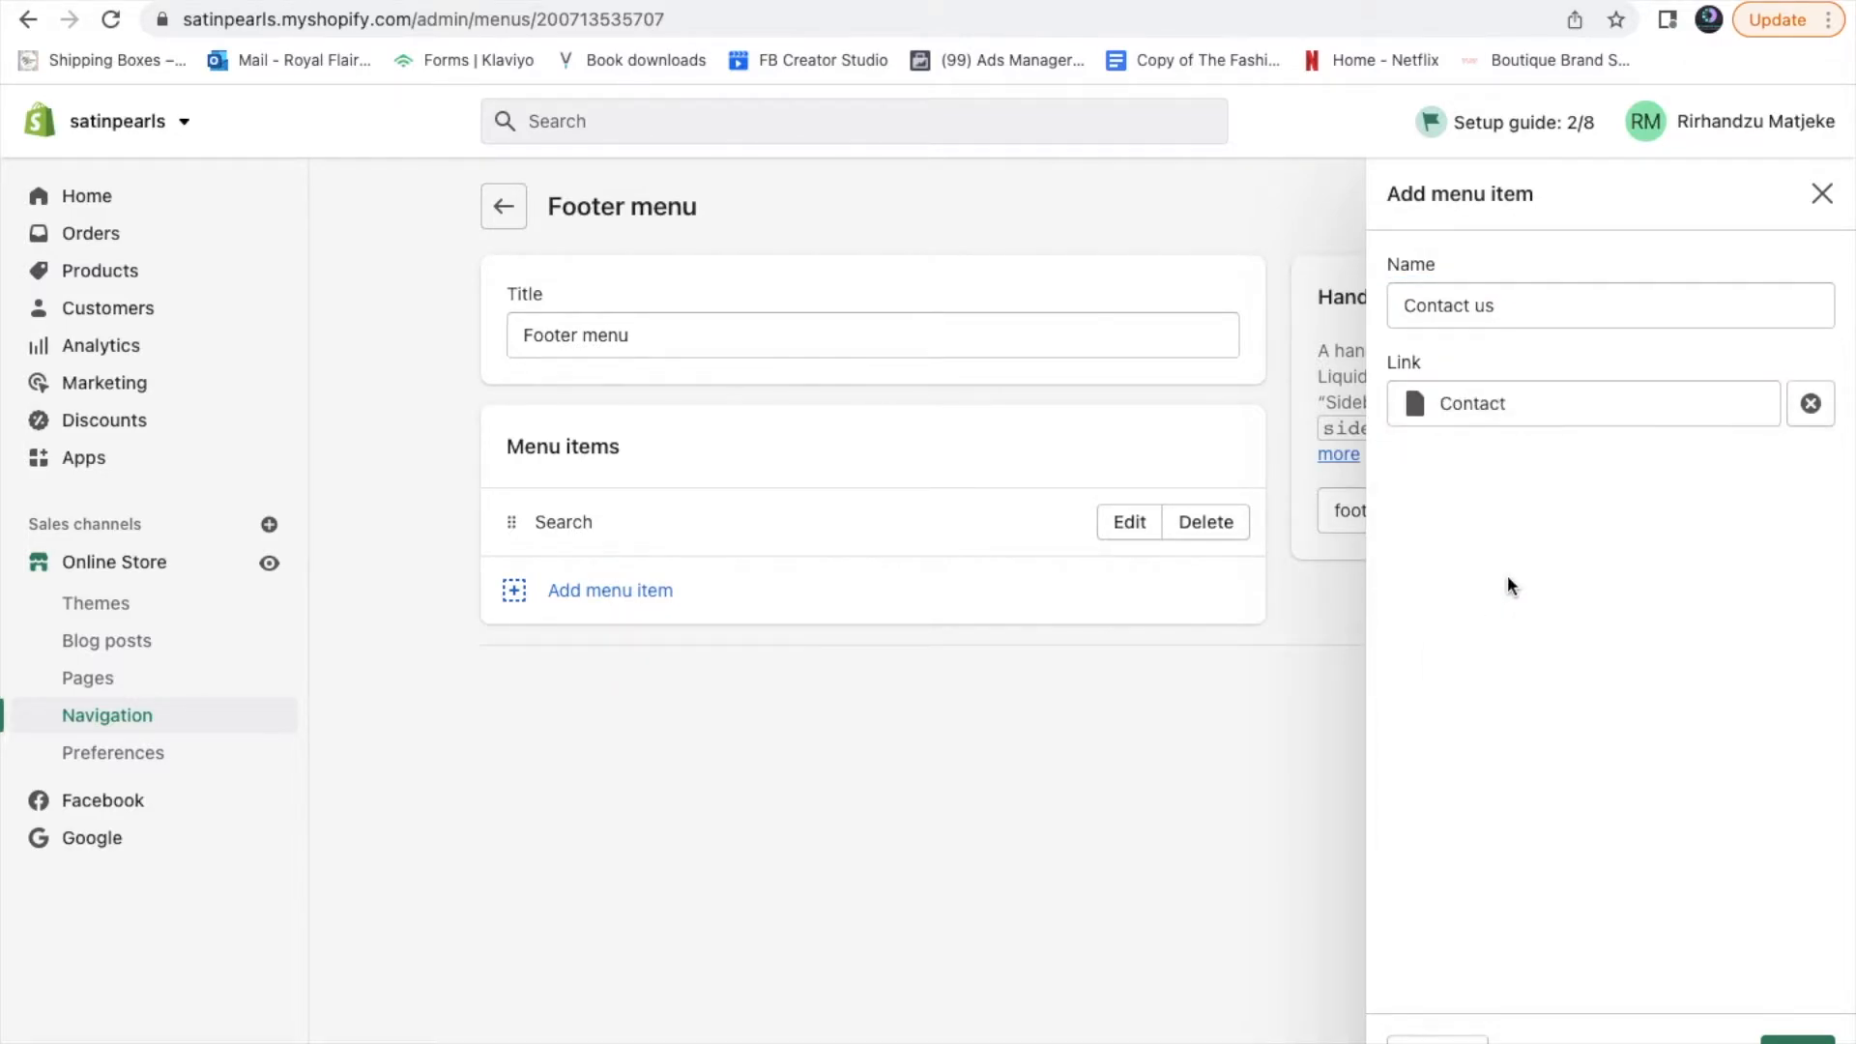
{"action": "left_click", "coordinate": [1799, 1039]}
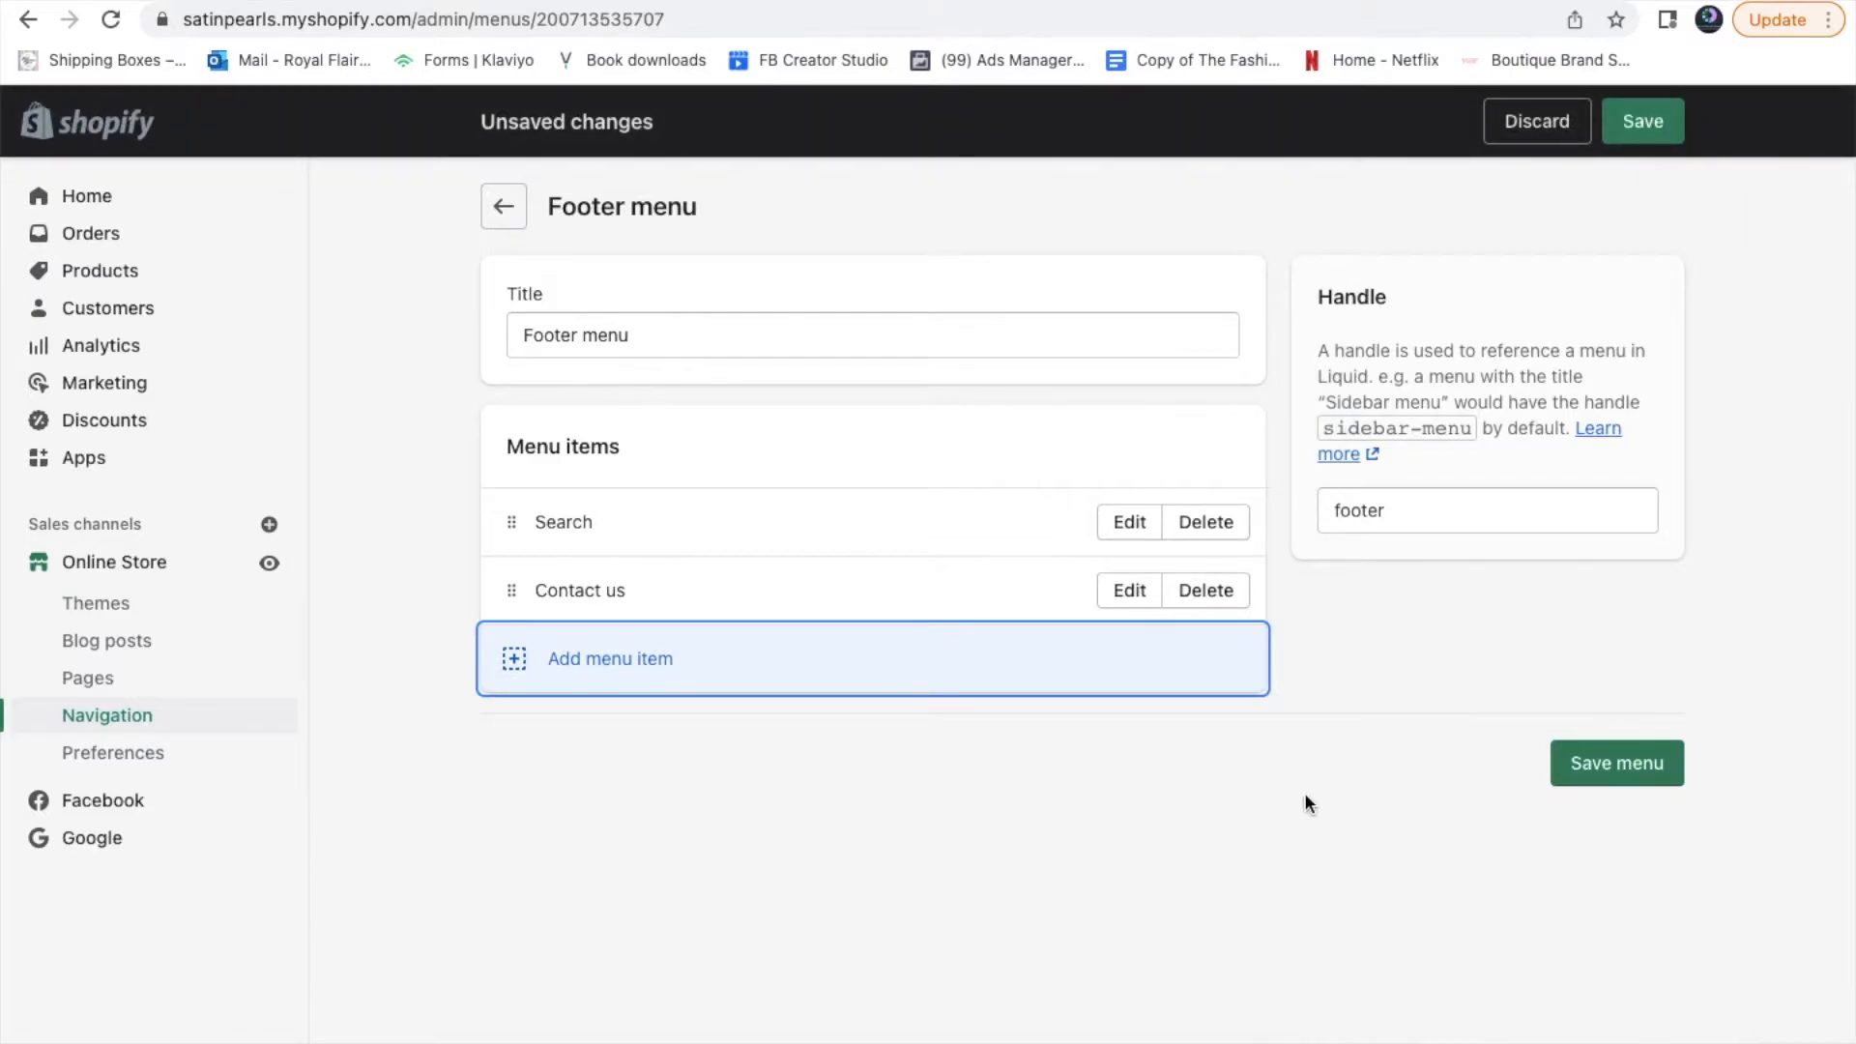
Add a "FAQ" item to the footer menu, linked to the FAQ page
{"action": "left_click", "coordinate": [613, 655]}
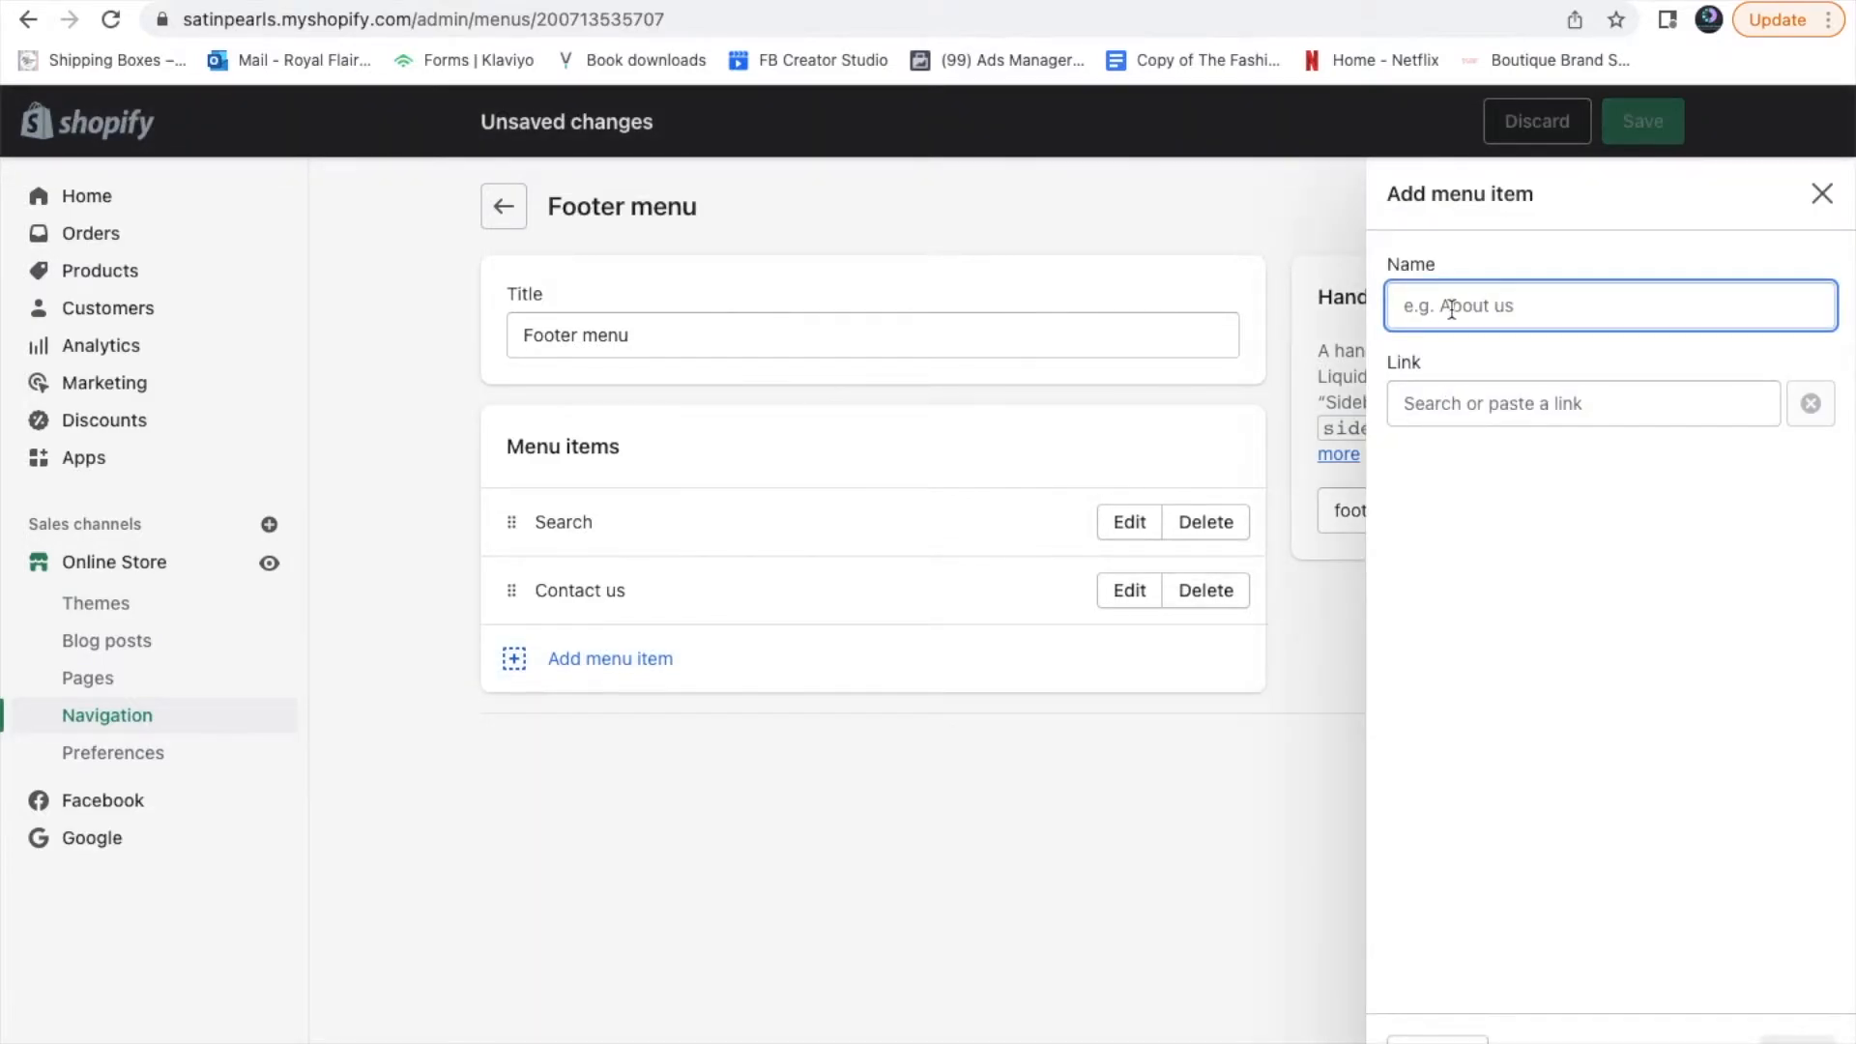
{"action": "type", "text": "FAQ"}
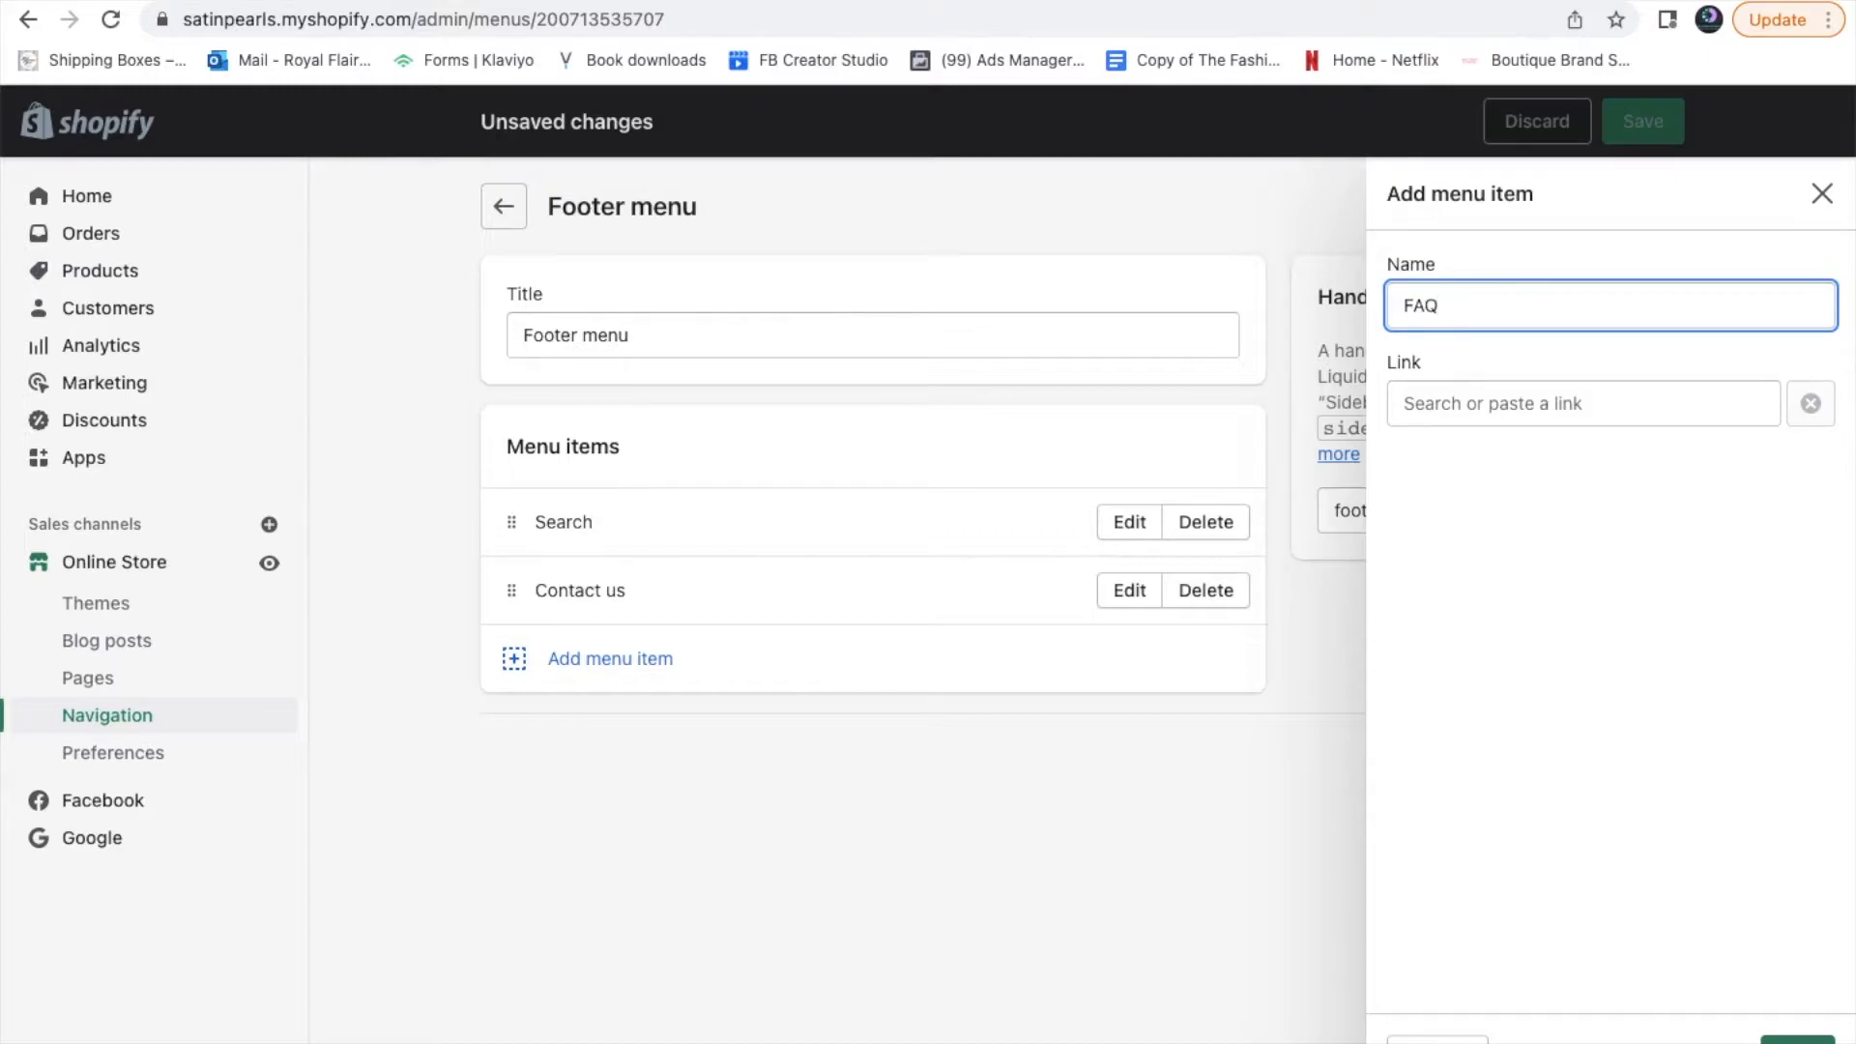
{"action": "left_click", "coordinate": [1612, 404]}
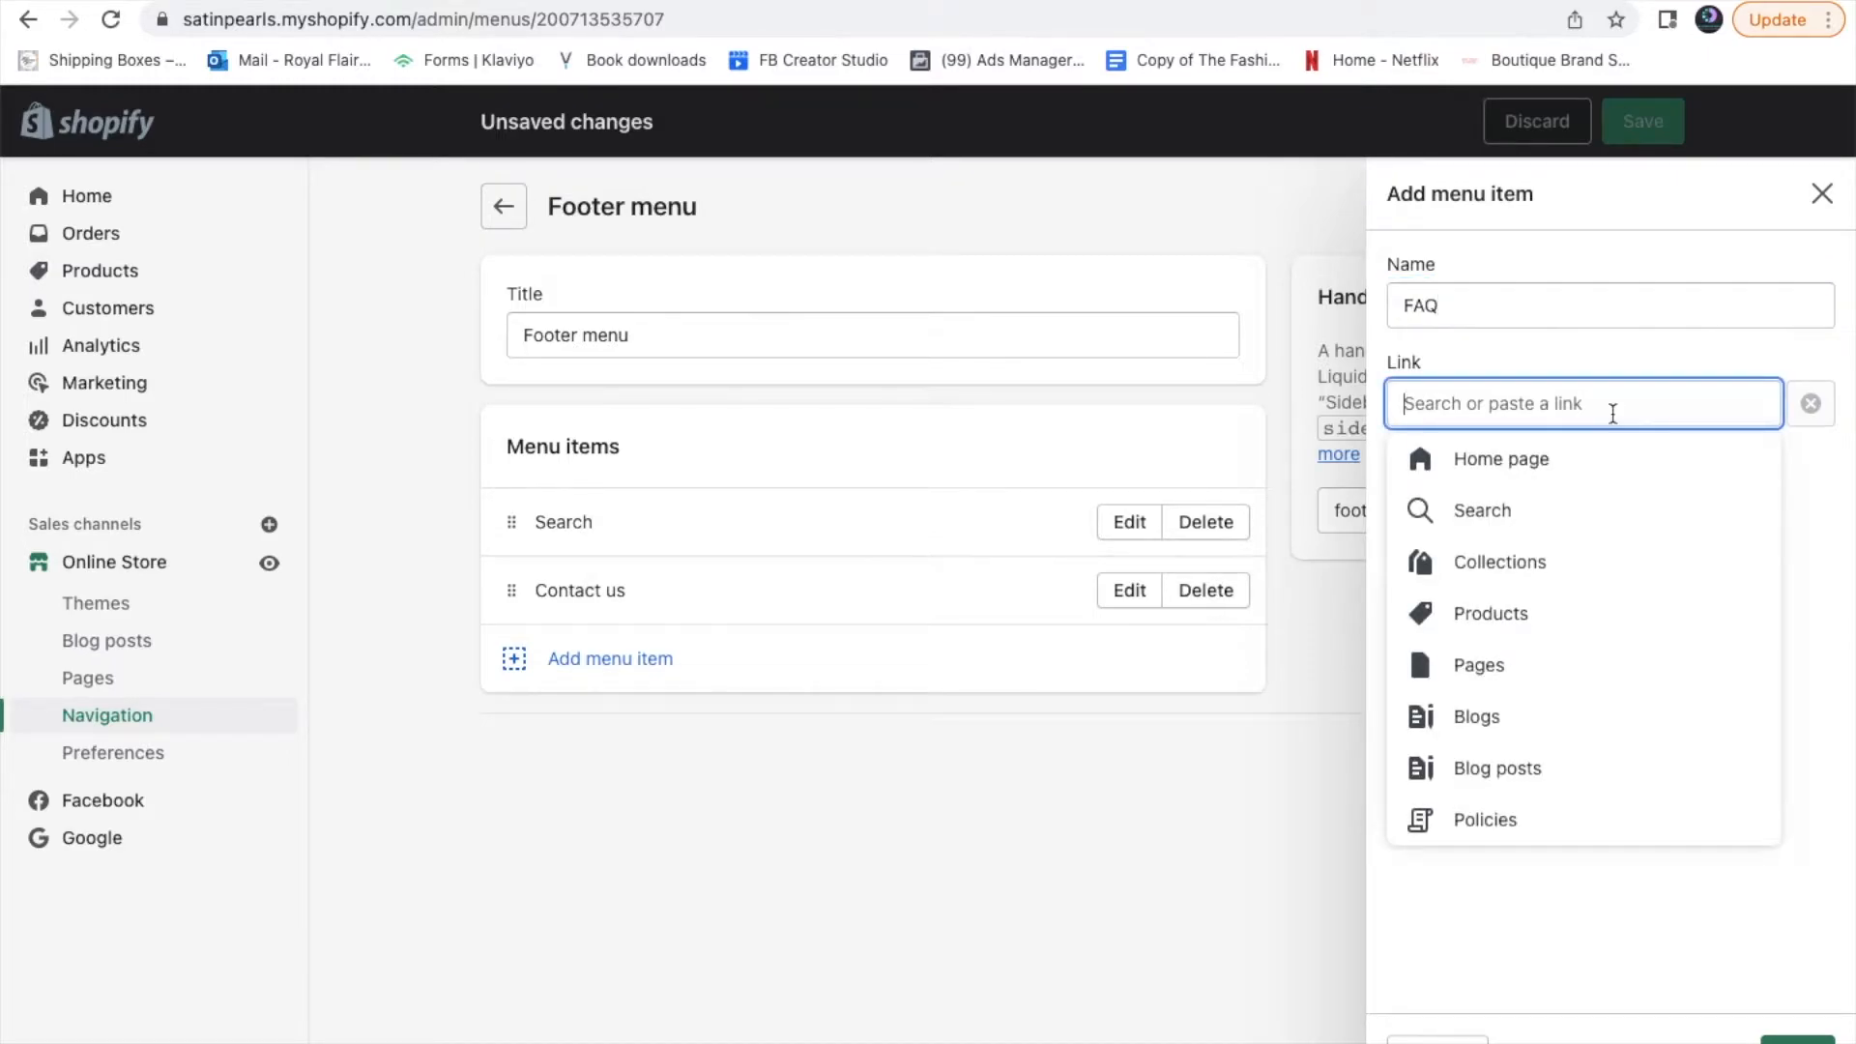
{"action": "left_click", "coordinate": [1507, 669]}
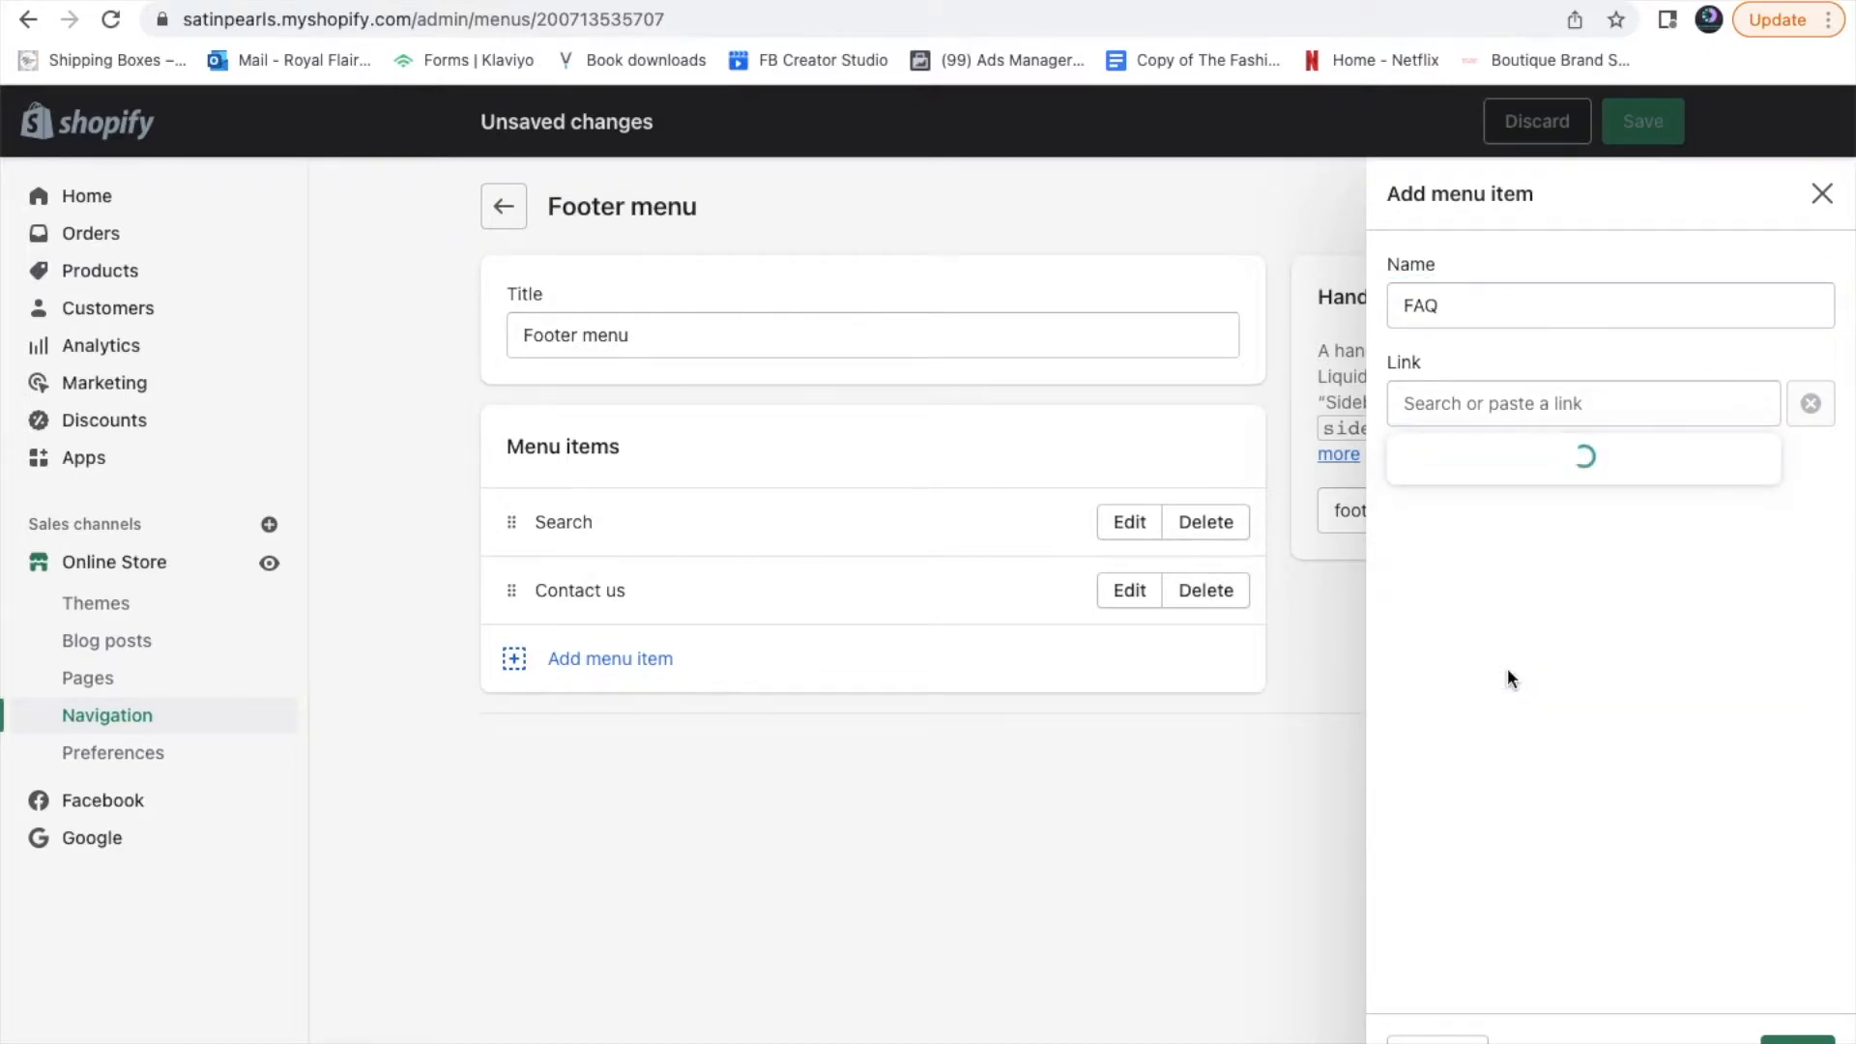
{"action": "left_click", "coordinate": [1431, 613]}
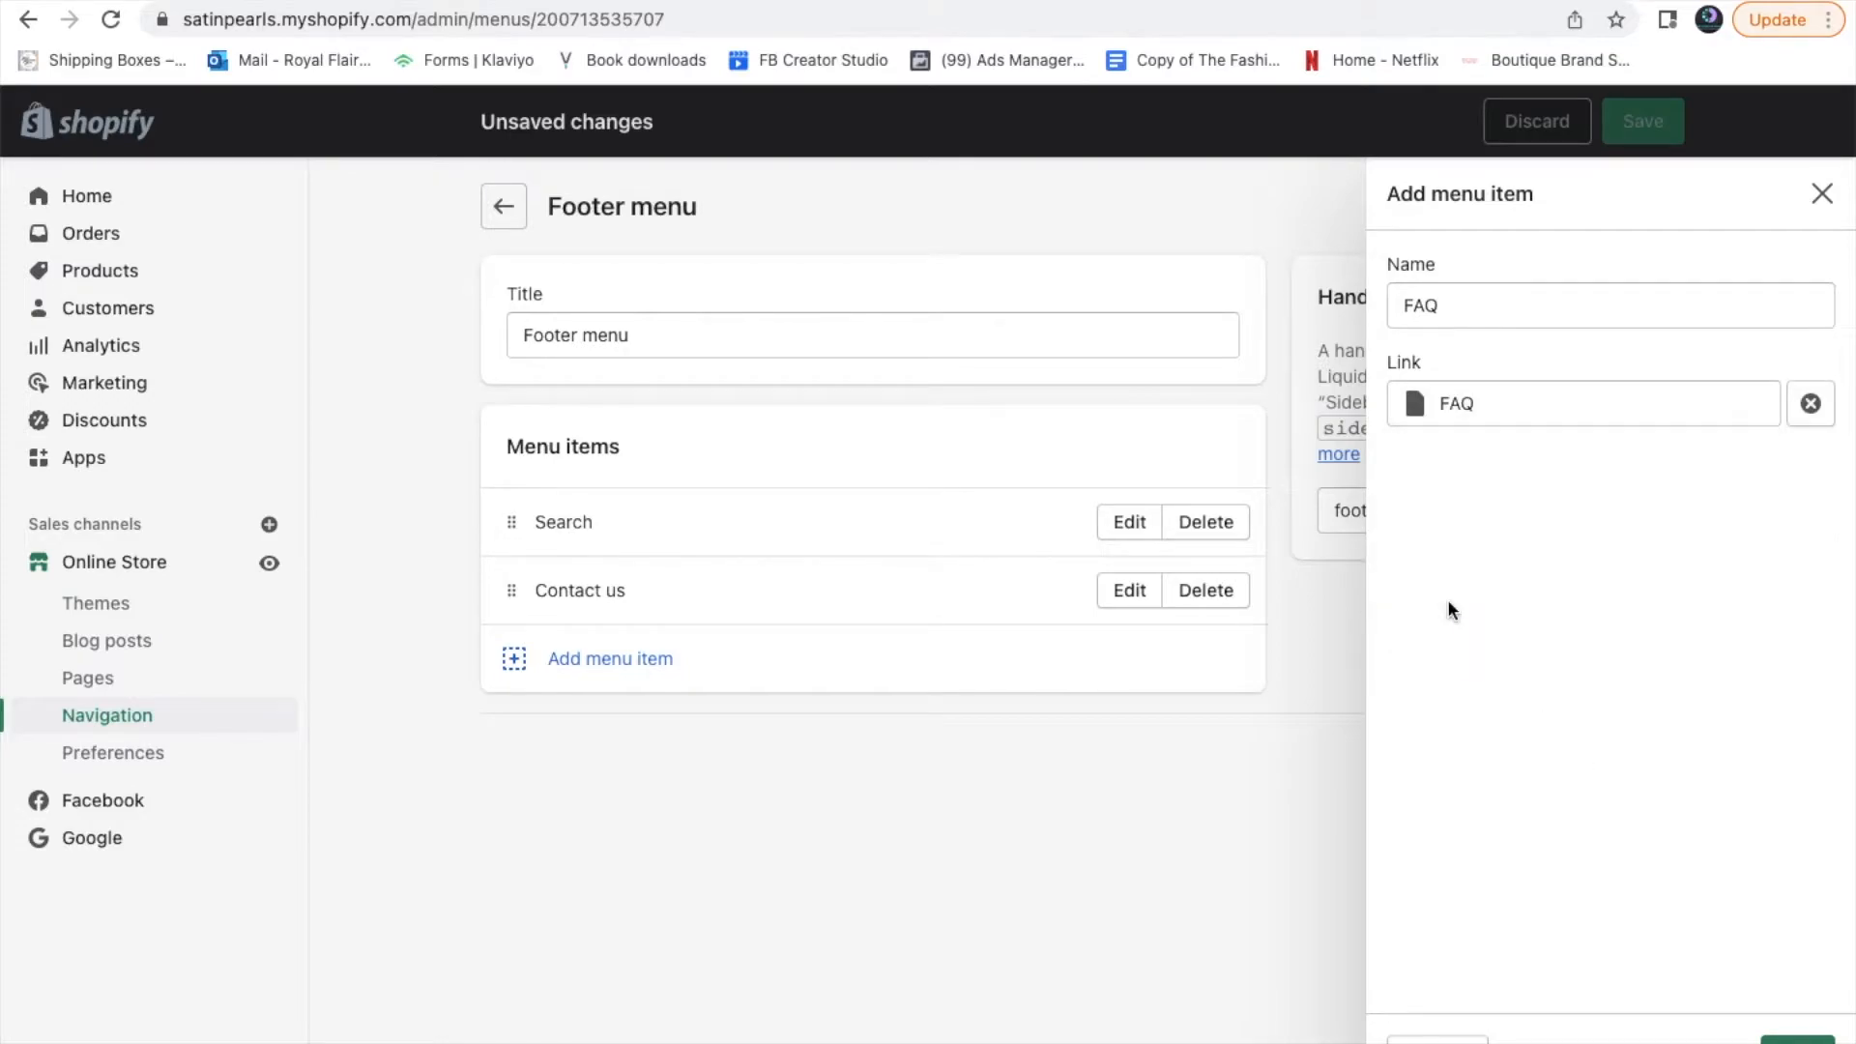
{"action": "left_click", "coordinate": [1799, 1040]}
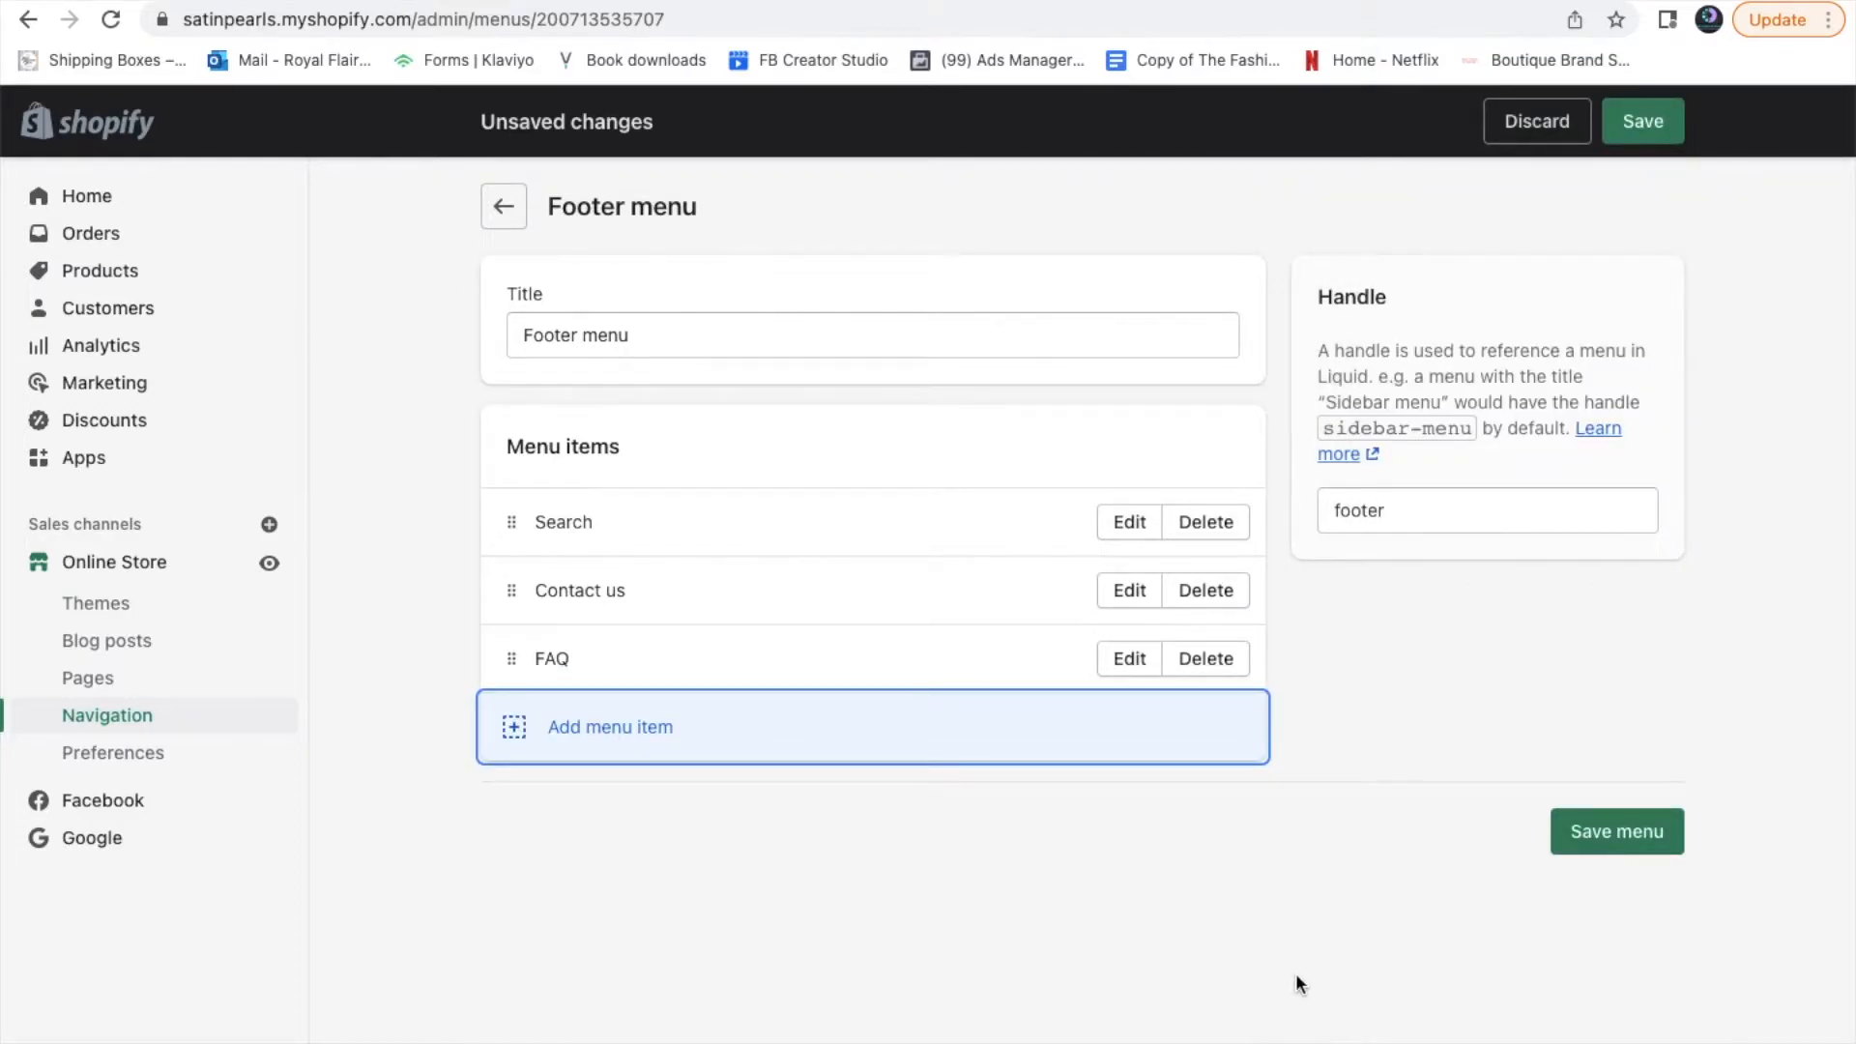
Add an "About us" item to the footer menu, linked to the About us page
{"action": "left_click", "coordinate": [639, 725]}
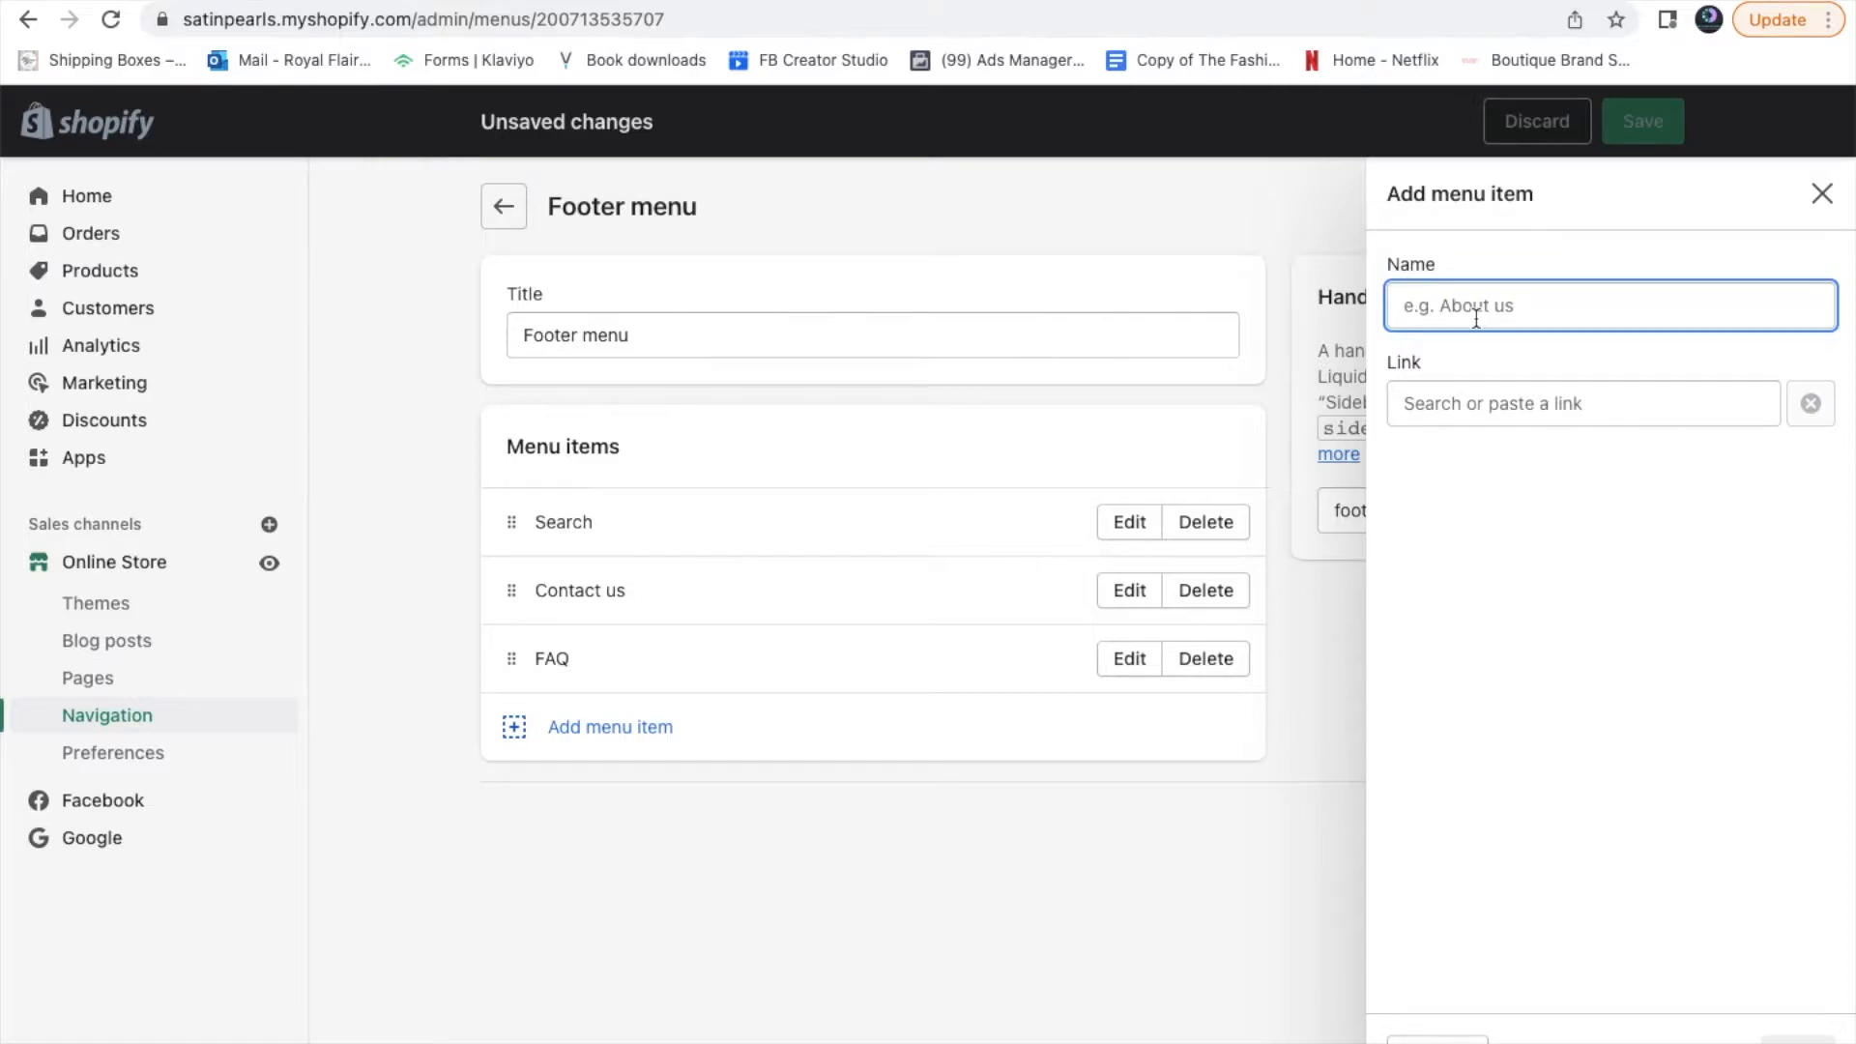
{"action": "type", "text": "About us"}
{"action": "left_click", "coordinate": [1602, 429]}
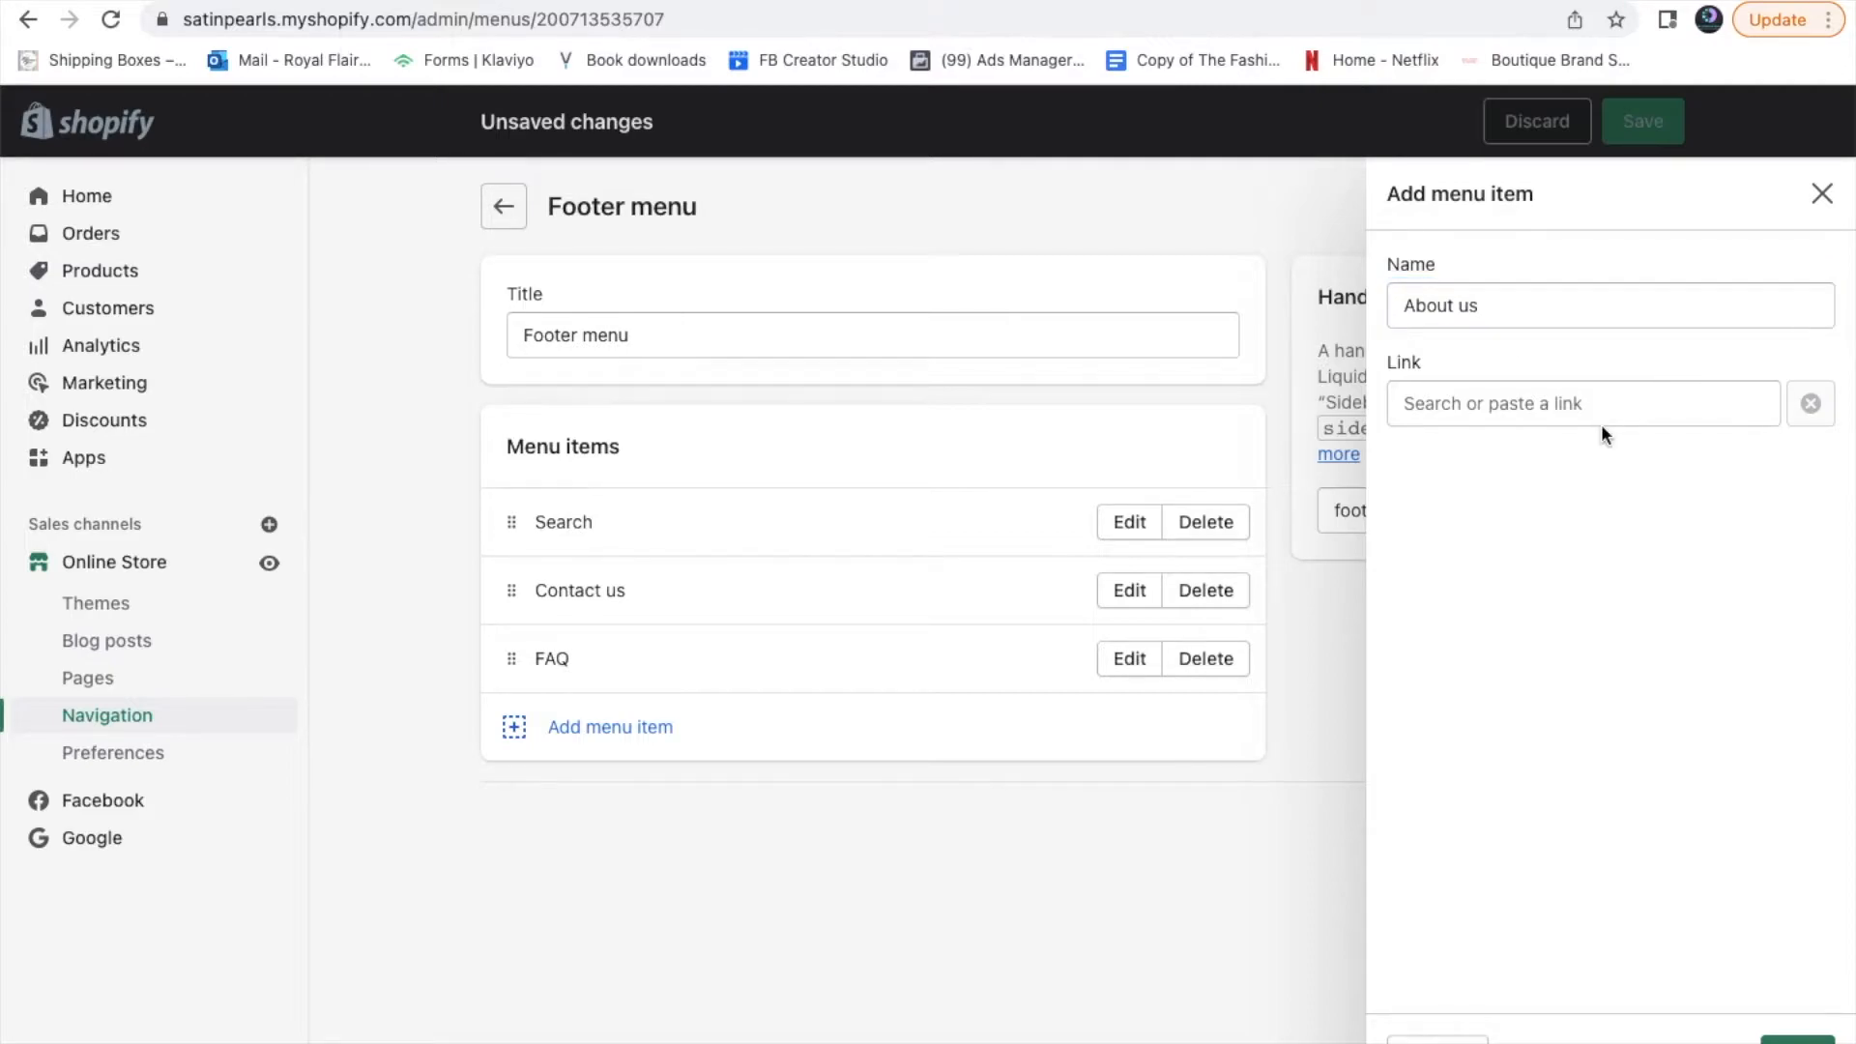
{"action": "left_click", "coordinate": [1595, 414]}
{"action": "left_click", "coordinate": [1531, 671]}
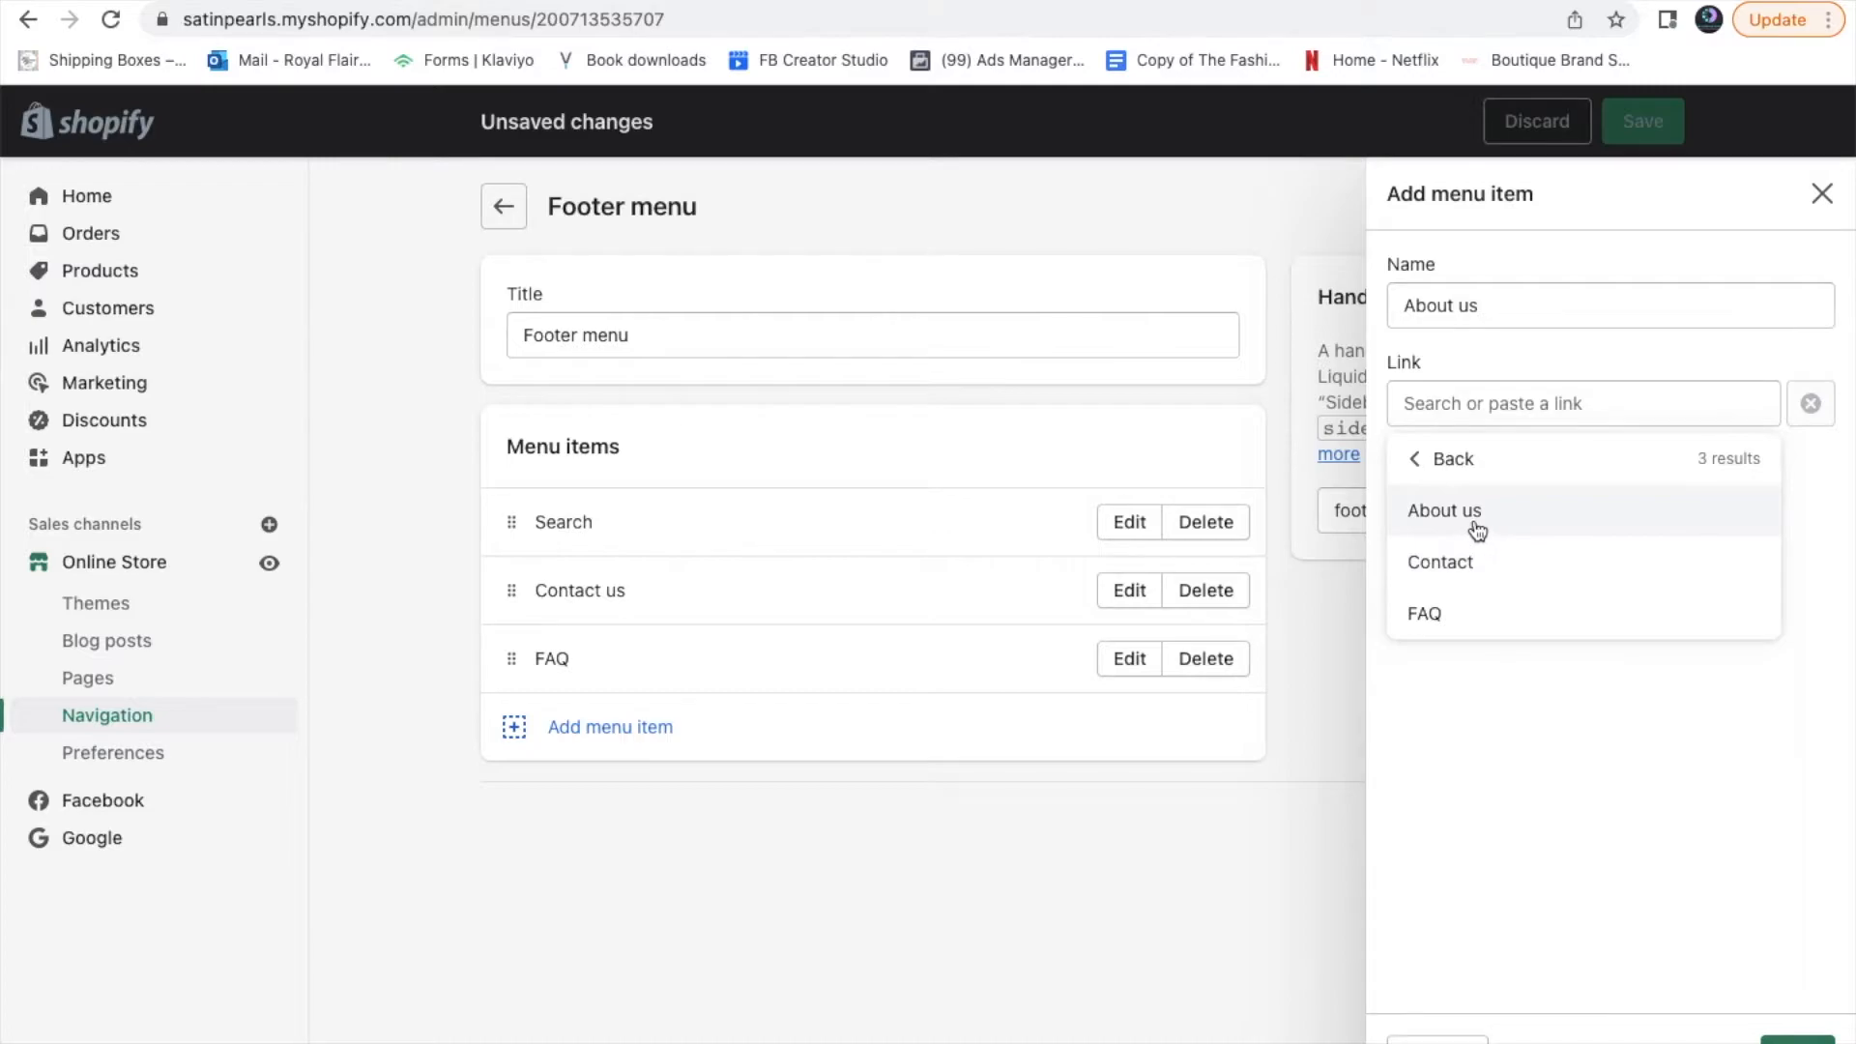
{"action": "left_click", "coordinate": [1444, 511]}
{"action": "left_click", "coordinate": [1797, 1040]}
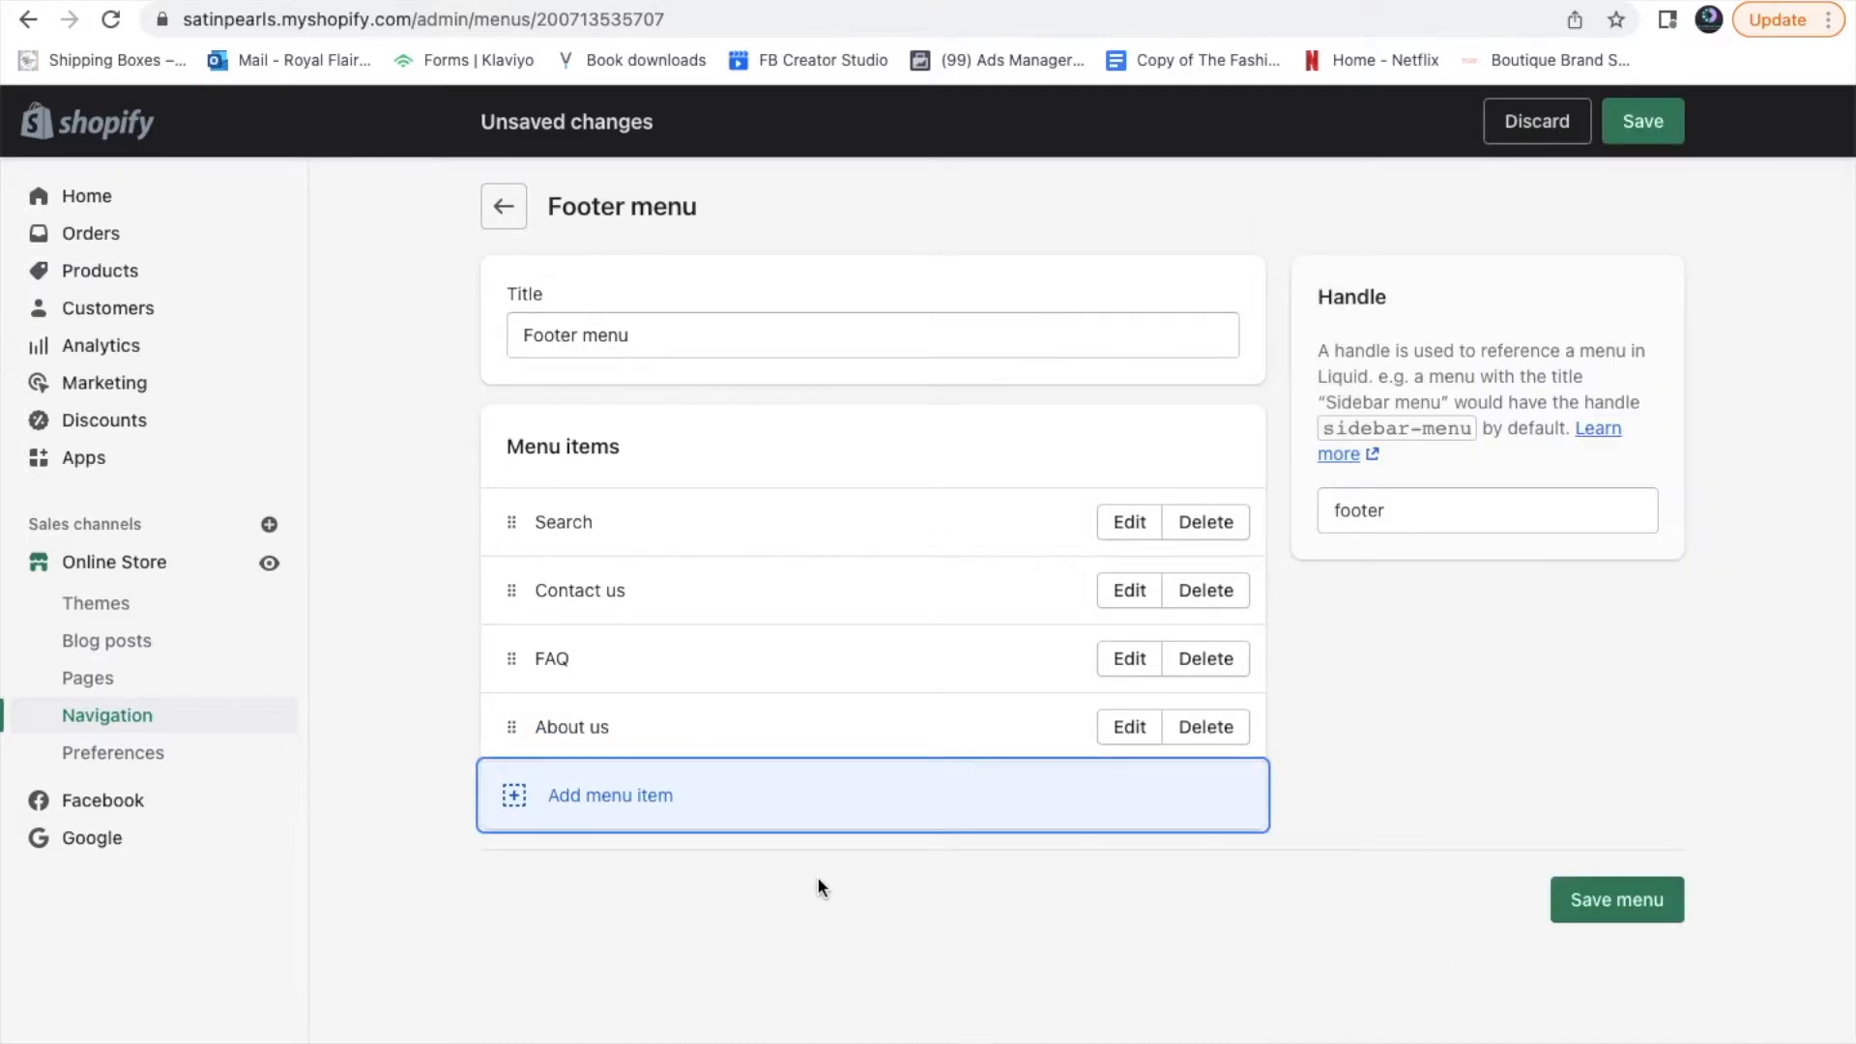
Add a "Shipping policy" item to the footer menu, linked to the Shipping Policy
{"action": "left_click", "coordinate": [644, 795]}
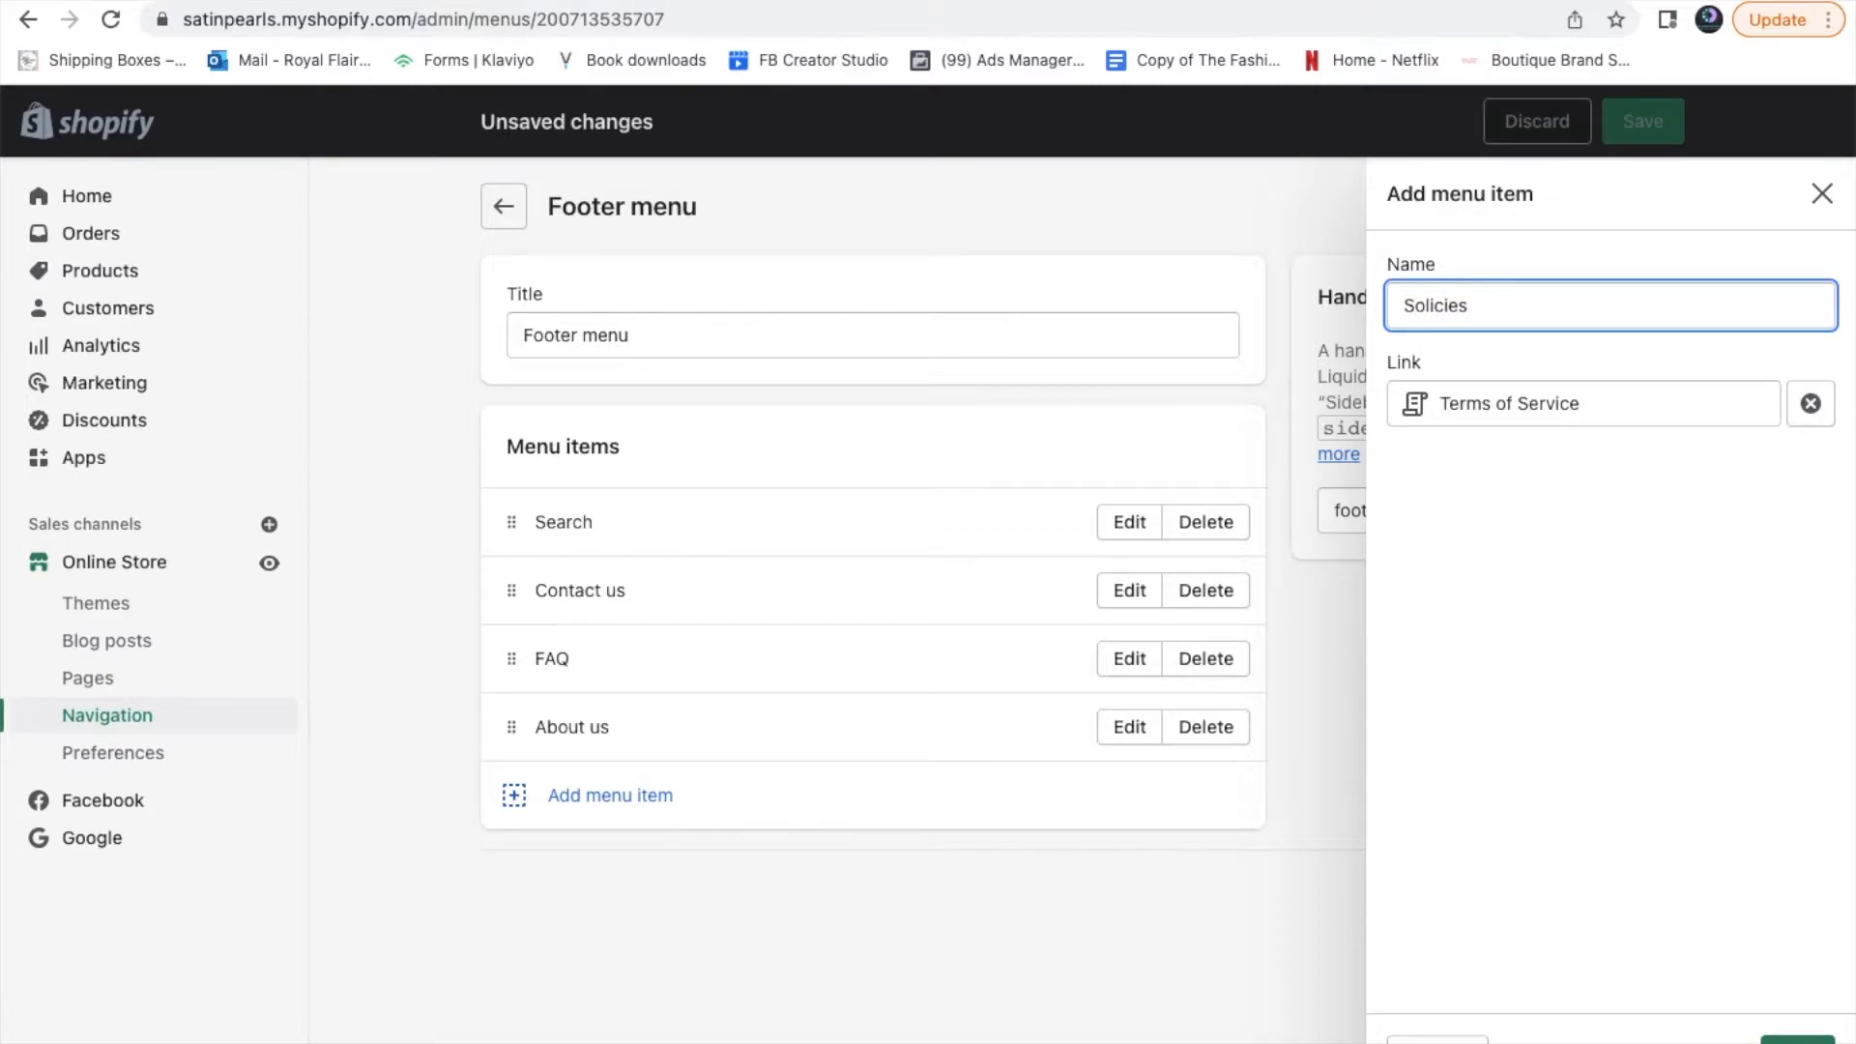
{"action": "type", "text": "hipping polic"}
{"action": "type", "text": "i"}
{"action": "key", "text": "BackSpace"}
{"action": "type", "text": "y"}
{"action": "key", "text": "BackSpace"}
{"action": "key", "text": "BackSpace"}
{"action": "key", "text": "BackSpace"}
{"action": "key", "text": "BackSpace"}
{"action": "left_click", "coordinate": [1599, 403]}
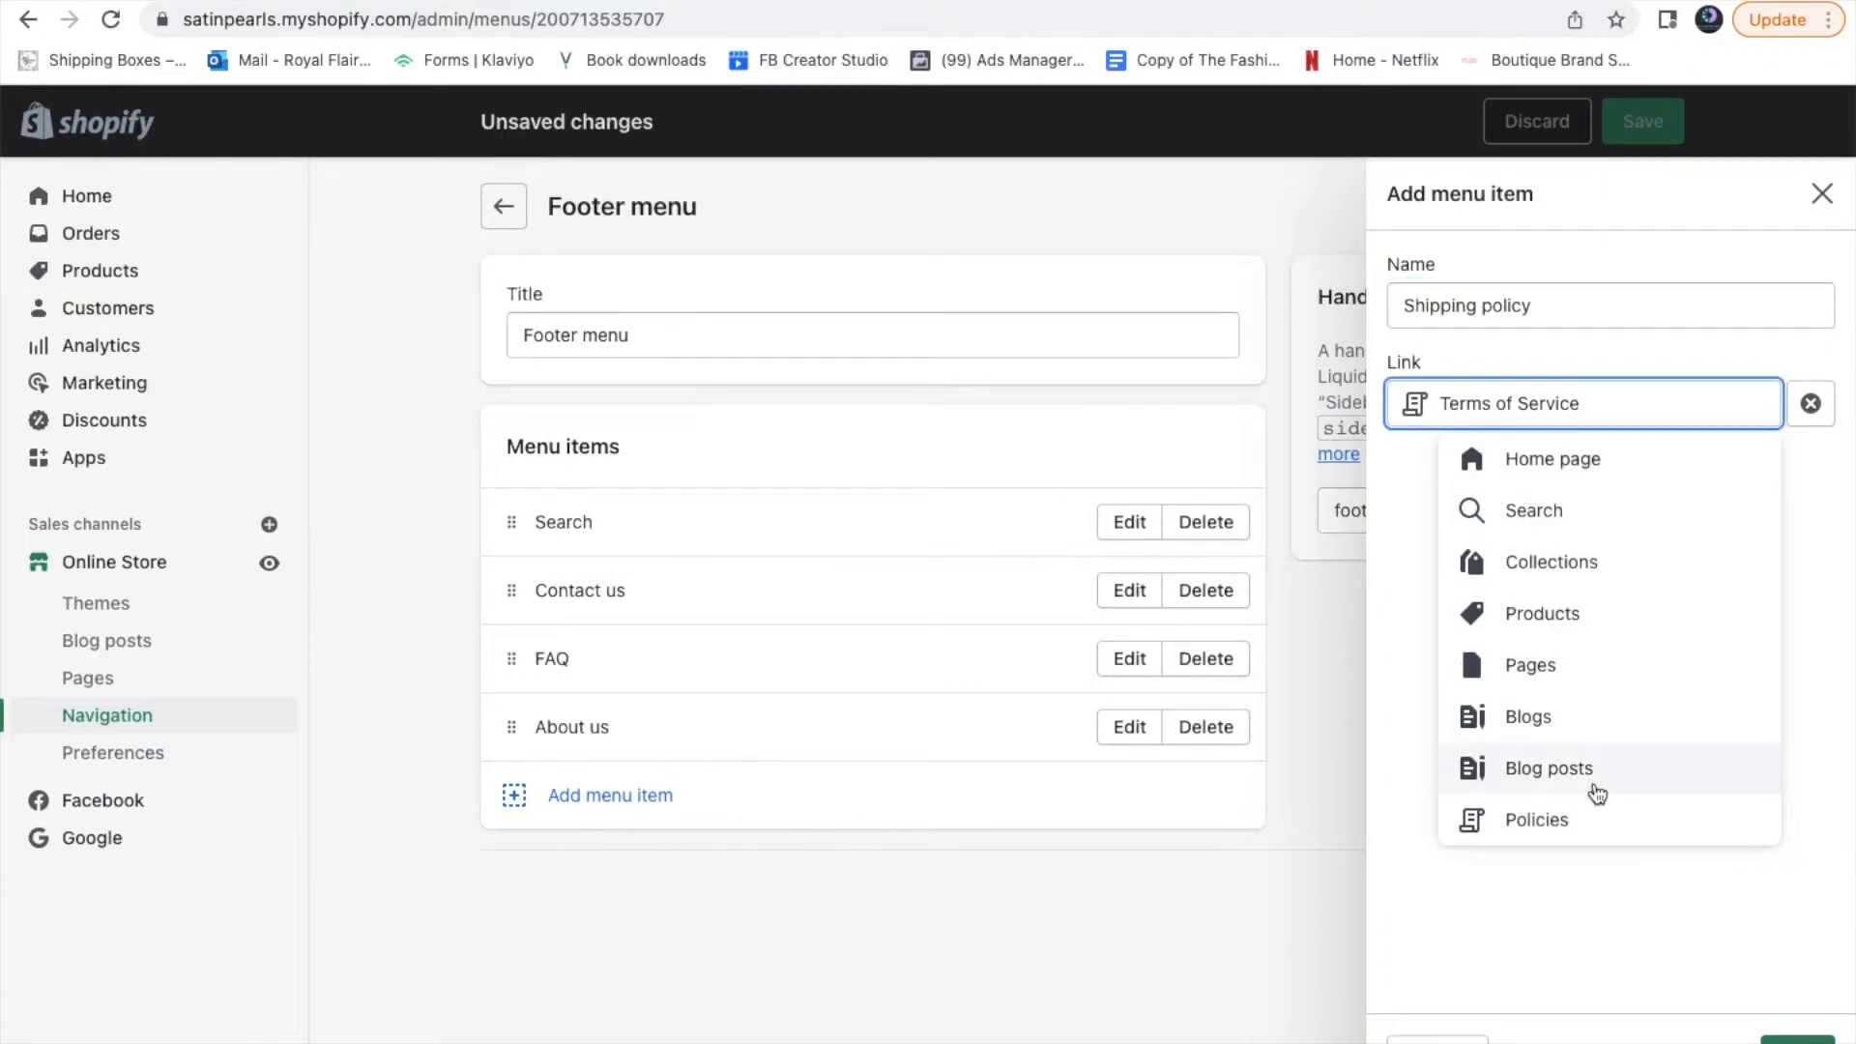
{"action": "left_click", "coordinate": [1581, 820]}
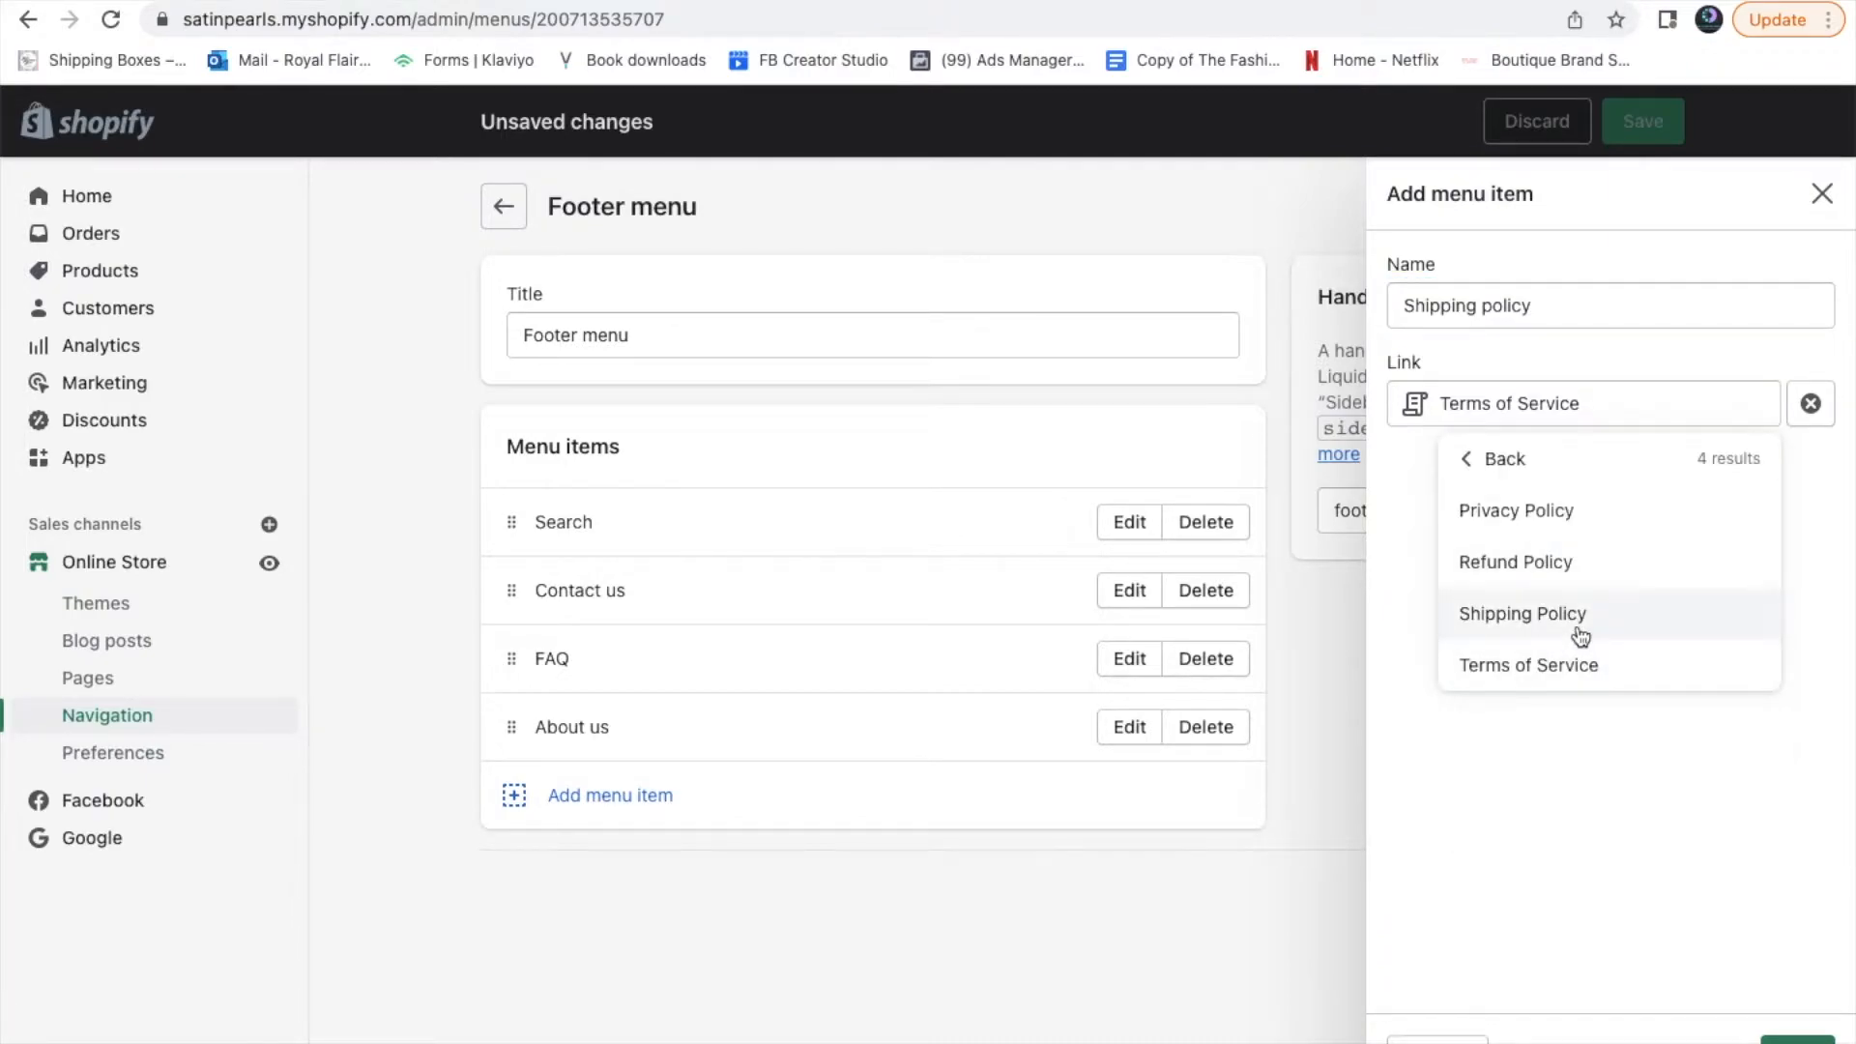
{"action": "left_click", "coordinate": [1580, 619]}
{"action": "left_click", "coordinate": [1769, 1039]}
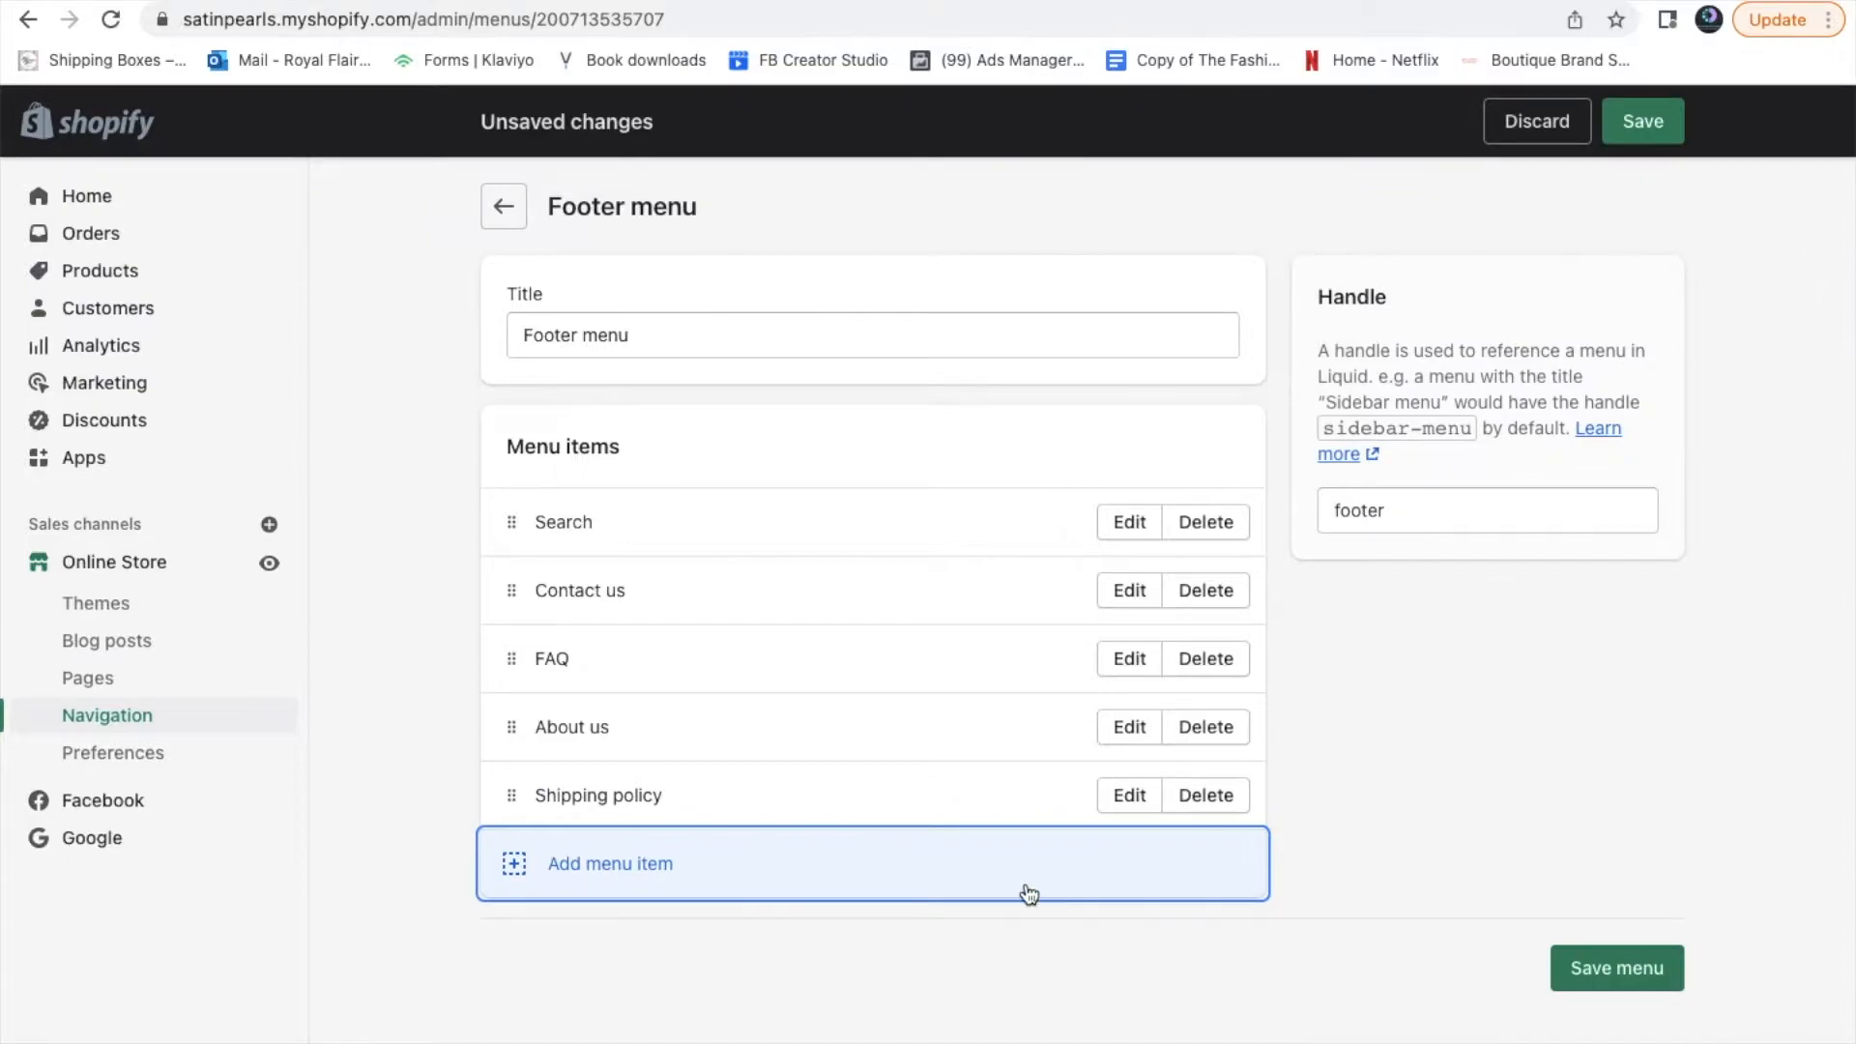
Add a "Refund policy" item to the footer menu, linked to the Refund Policy
{"action": "left_click", "coordinate": [664, 859]}
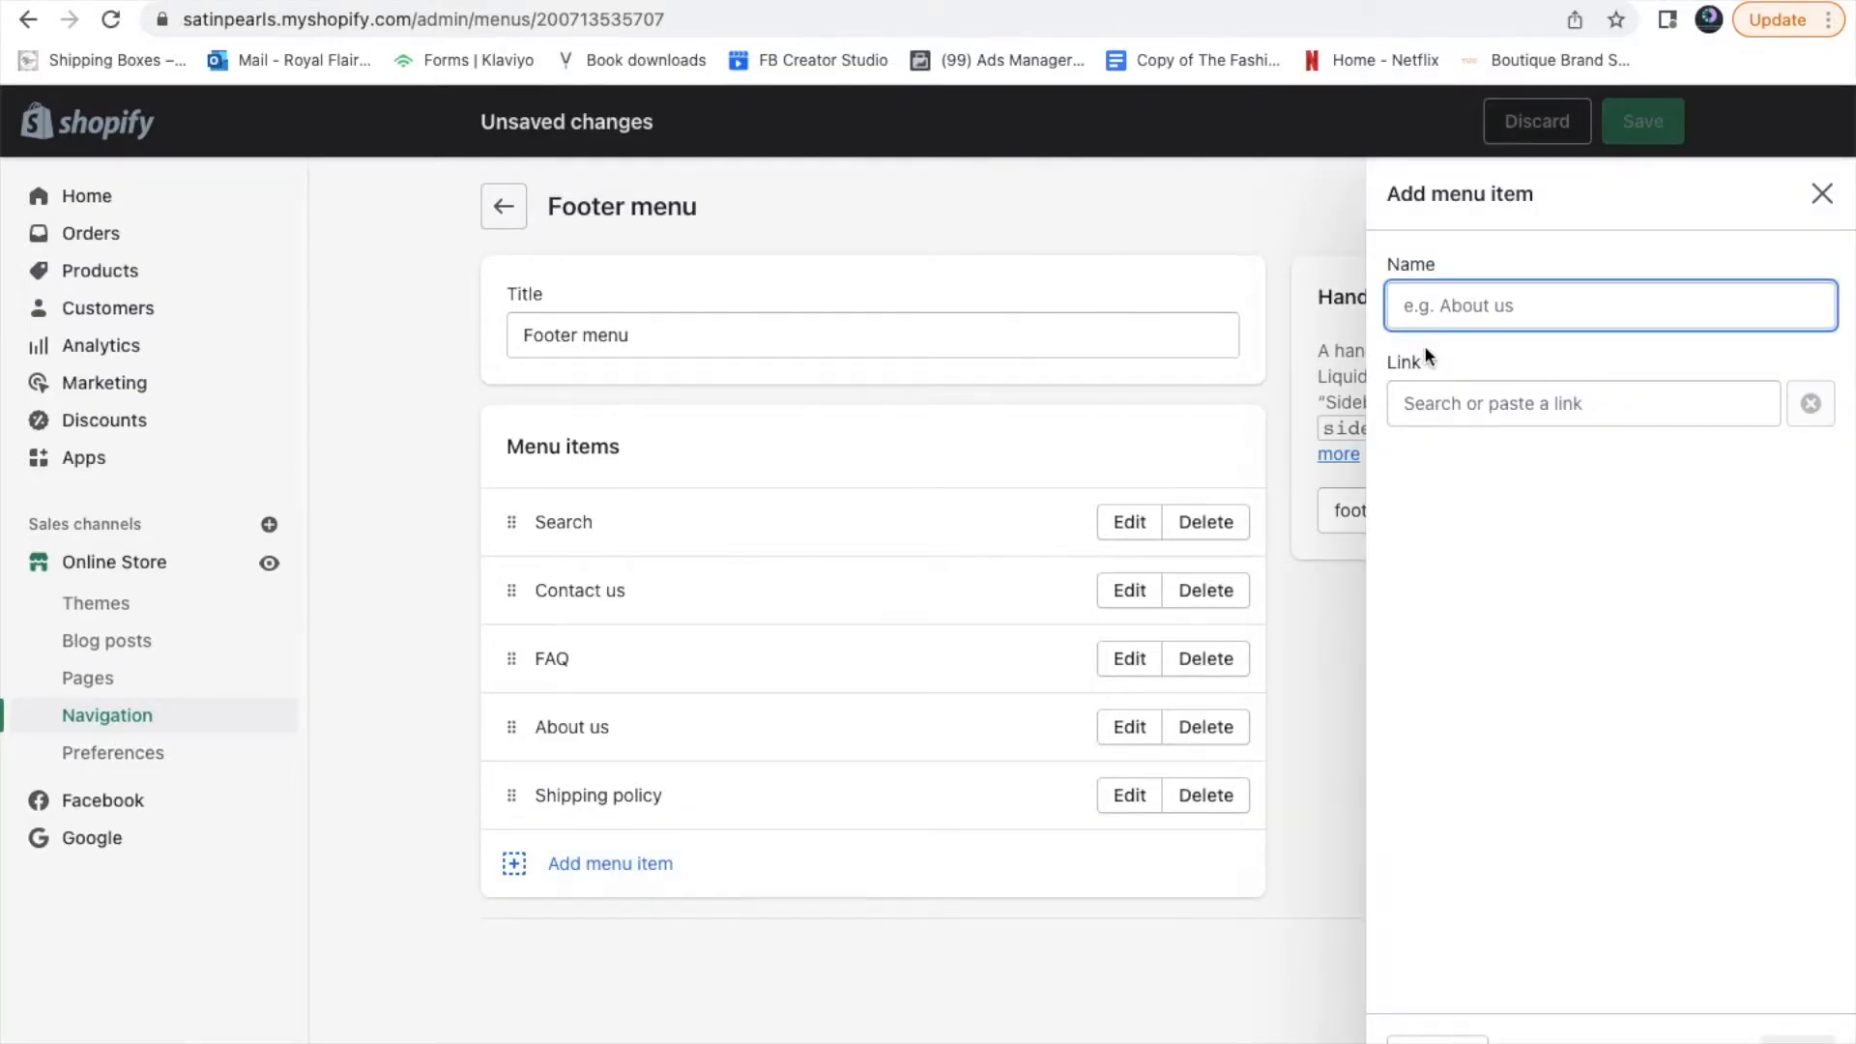
{"action": "type", "text": "Refund policy"}
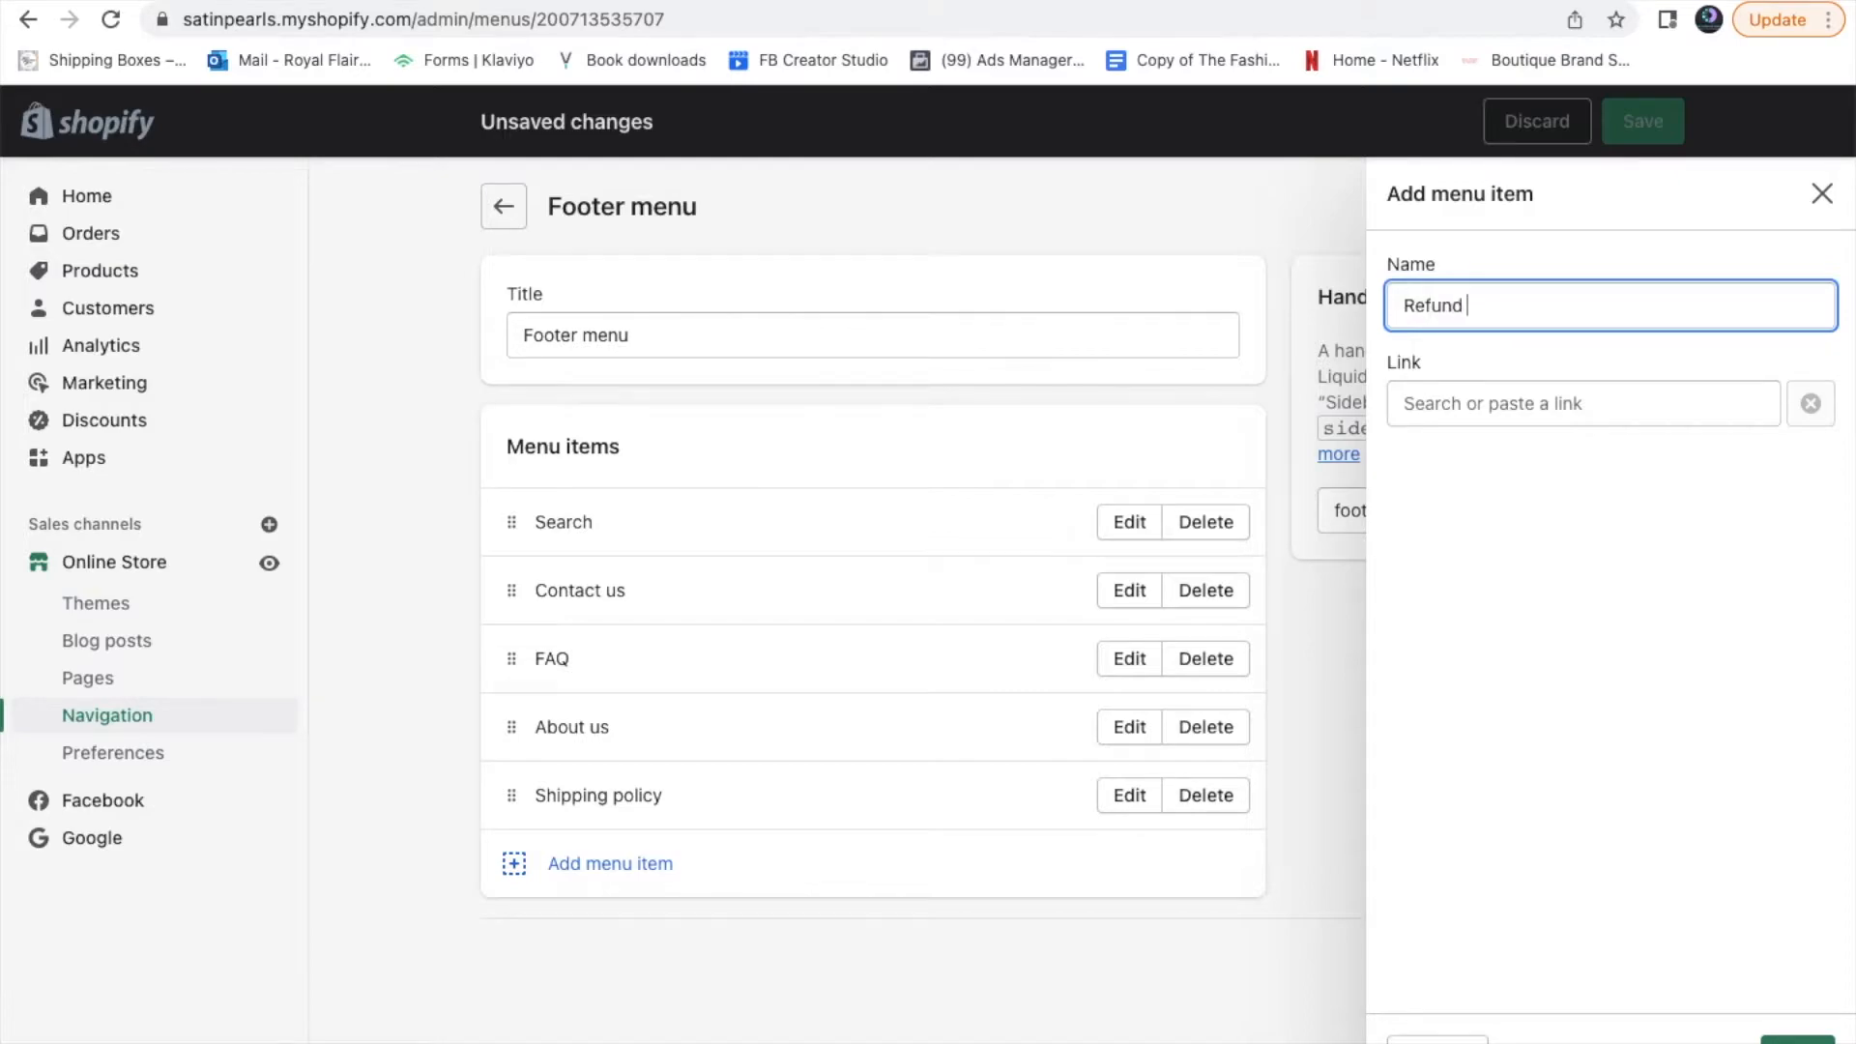
{"action": "left_click", "coordinate": [1454, 402]}
{"action": "left_click", "coordinate": [1554, 820]}
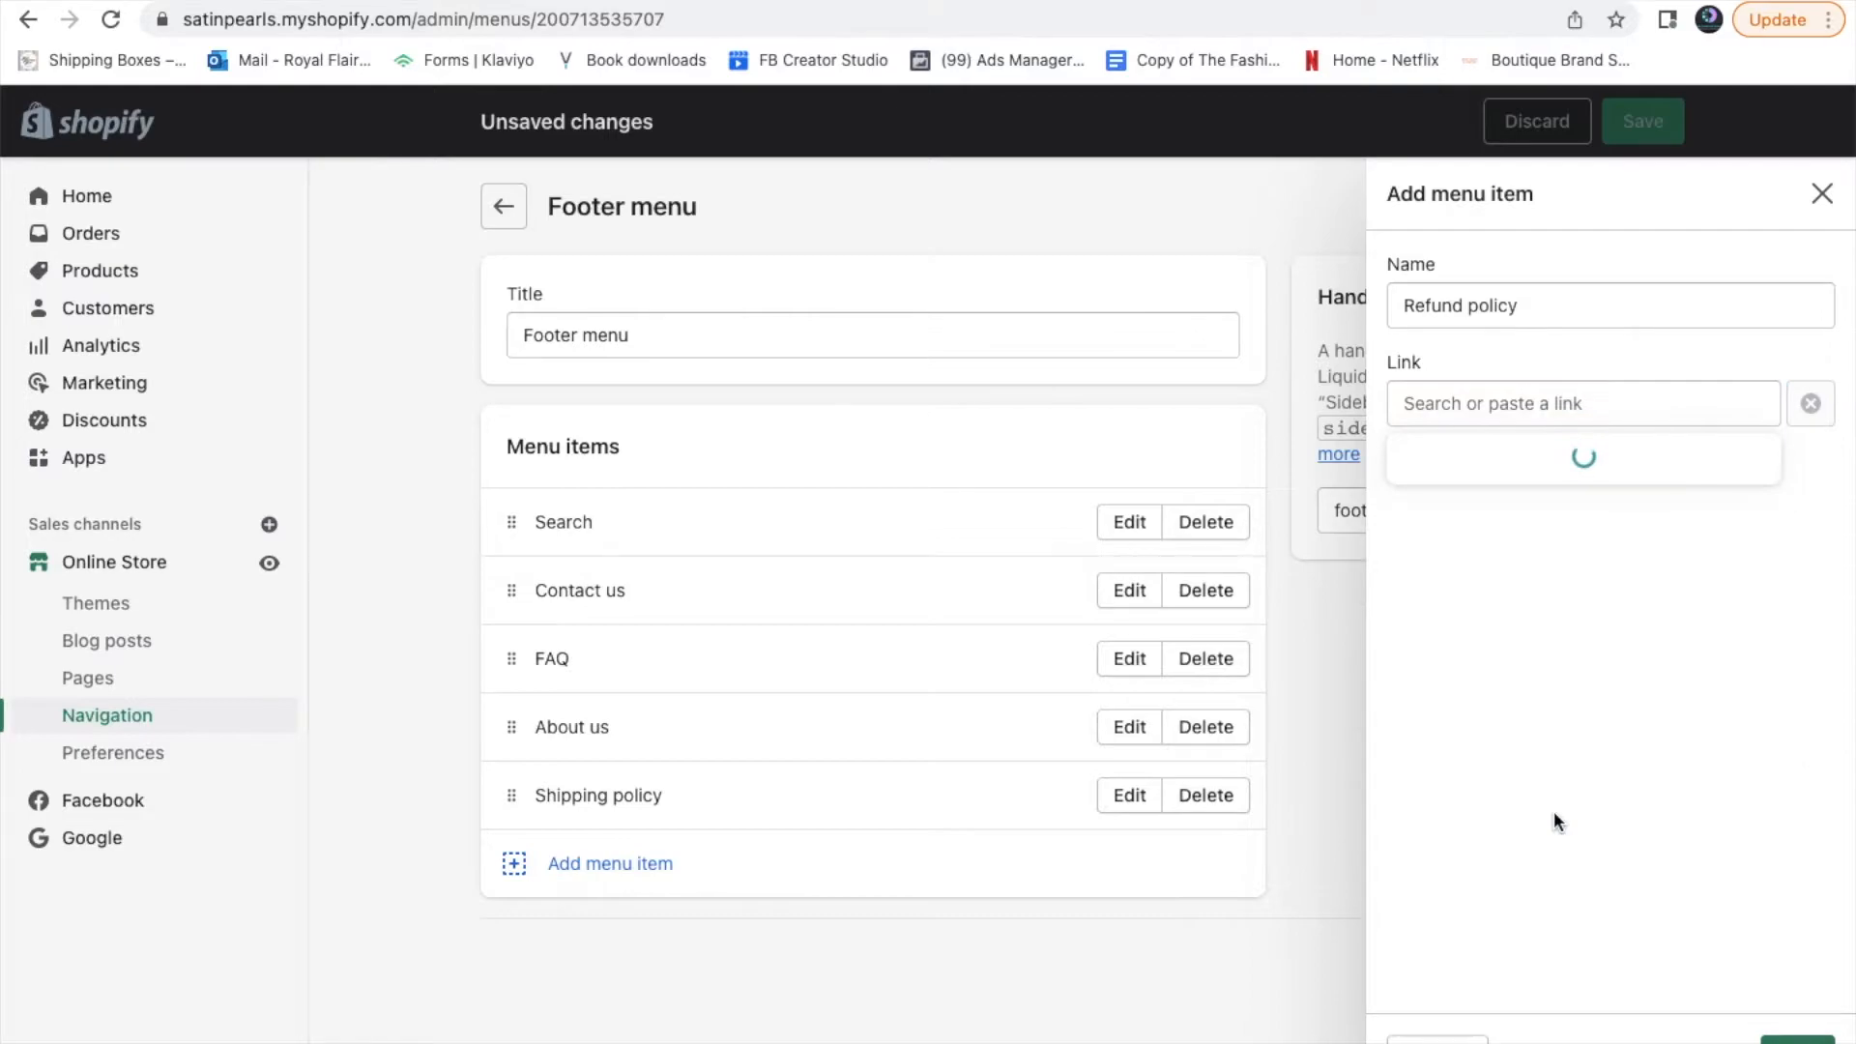
{"action": "left_click", "coordinate": [1521, 581]}
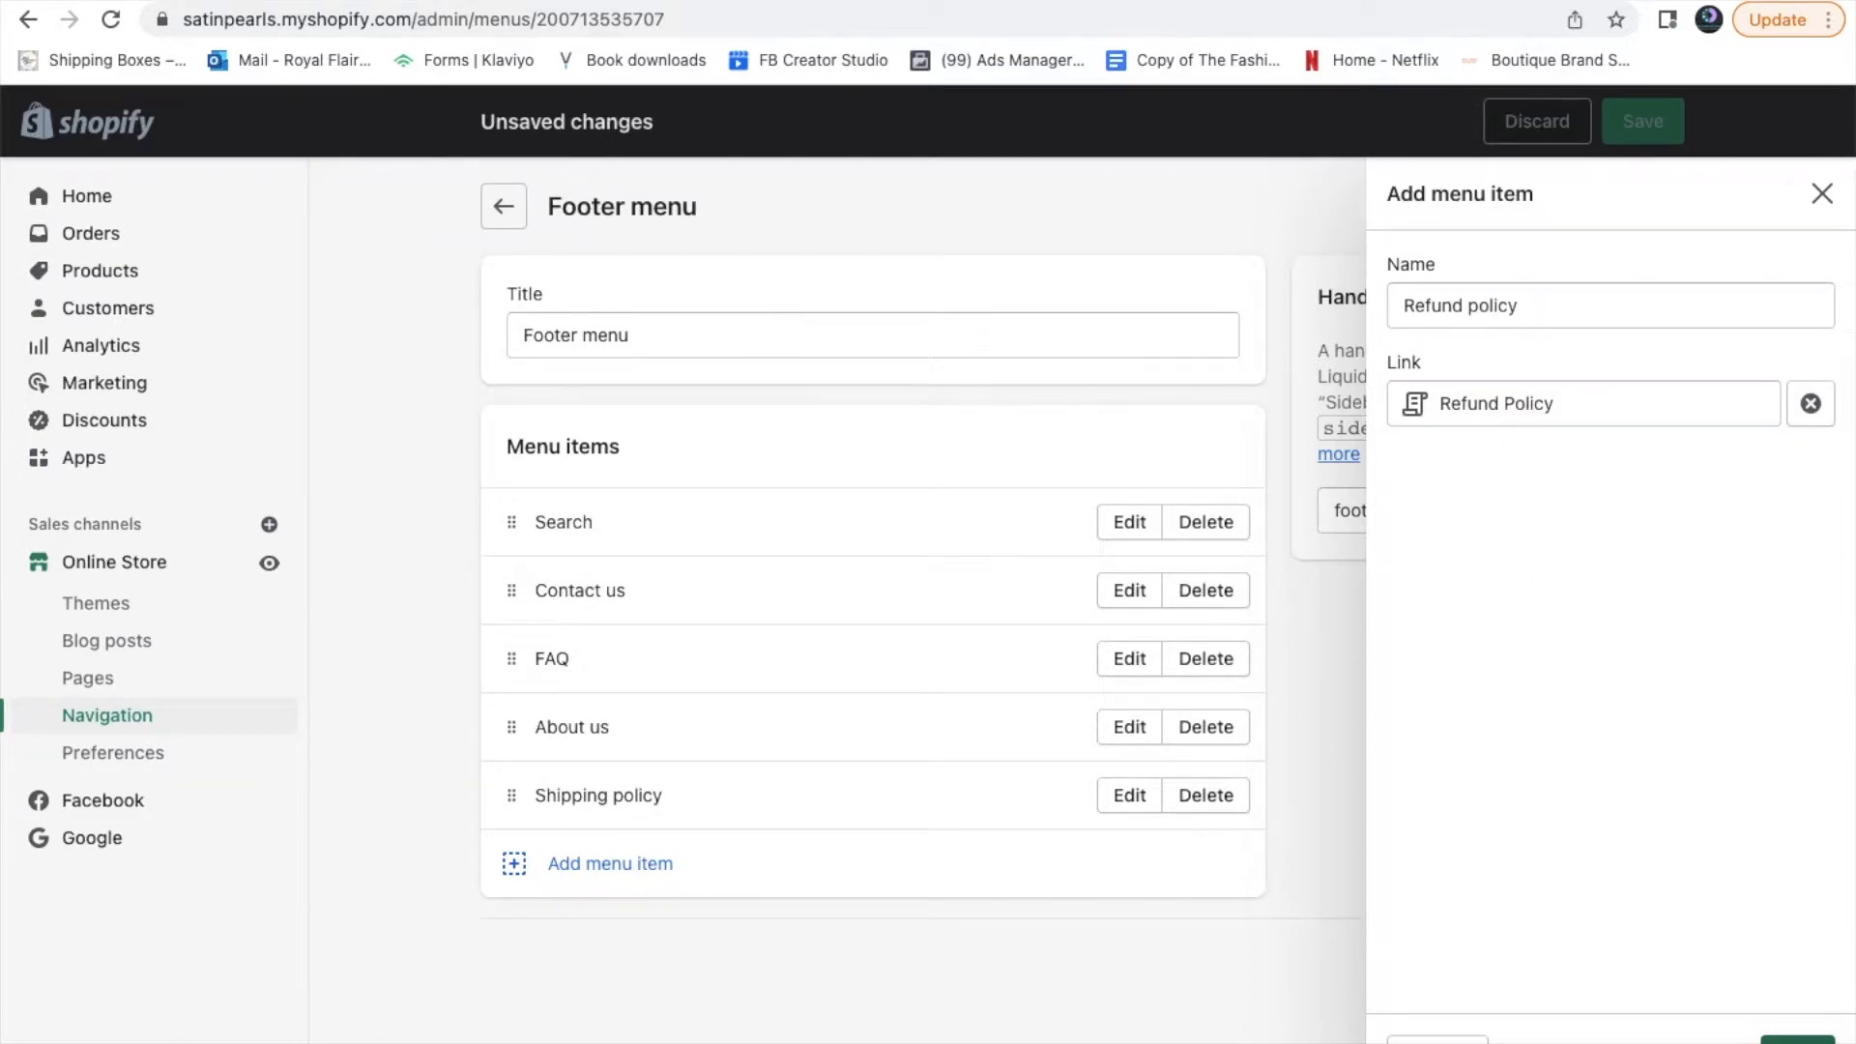
{"action": "left_click", "coordinate": [1798, 1041]}
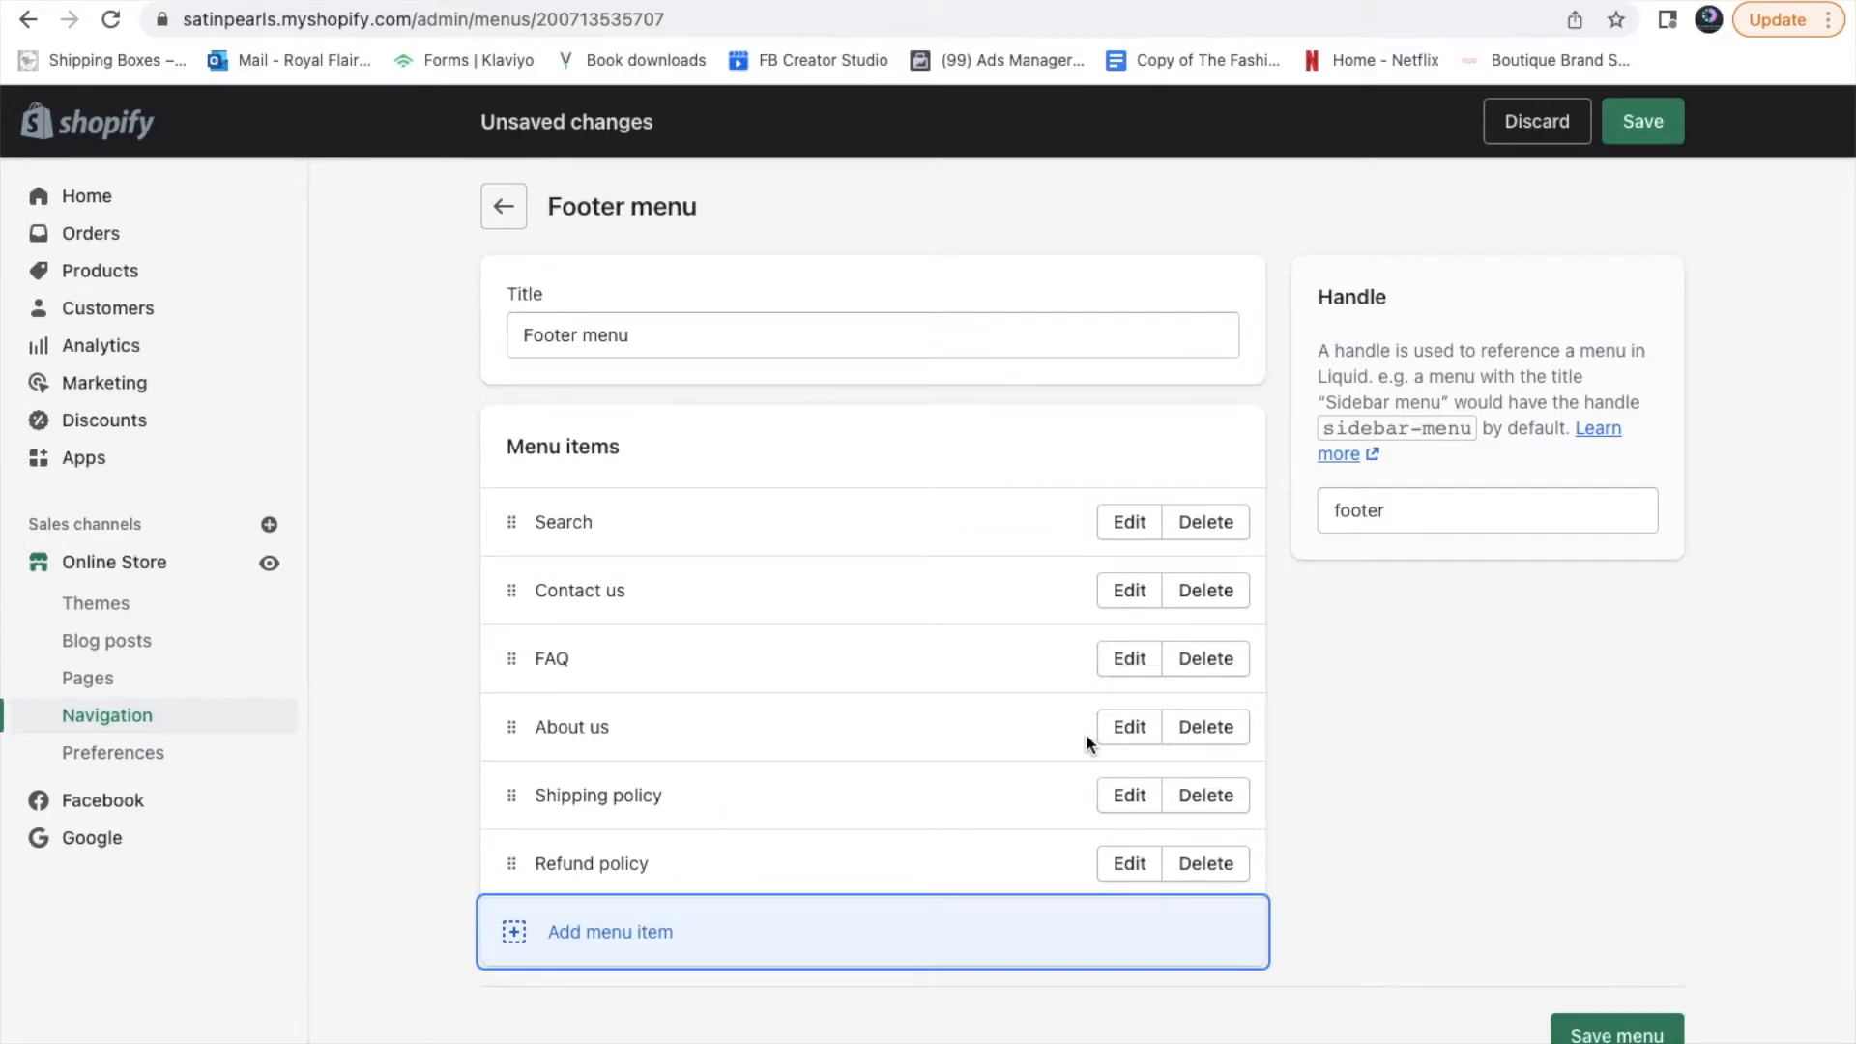
Remove the "About us" item from the footer menu and save the menu
{"action": "left_click", "coordinate": [1216, 733]}
{"action": "left_click", "coordinate": [1304, 688]}
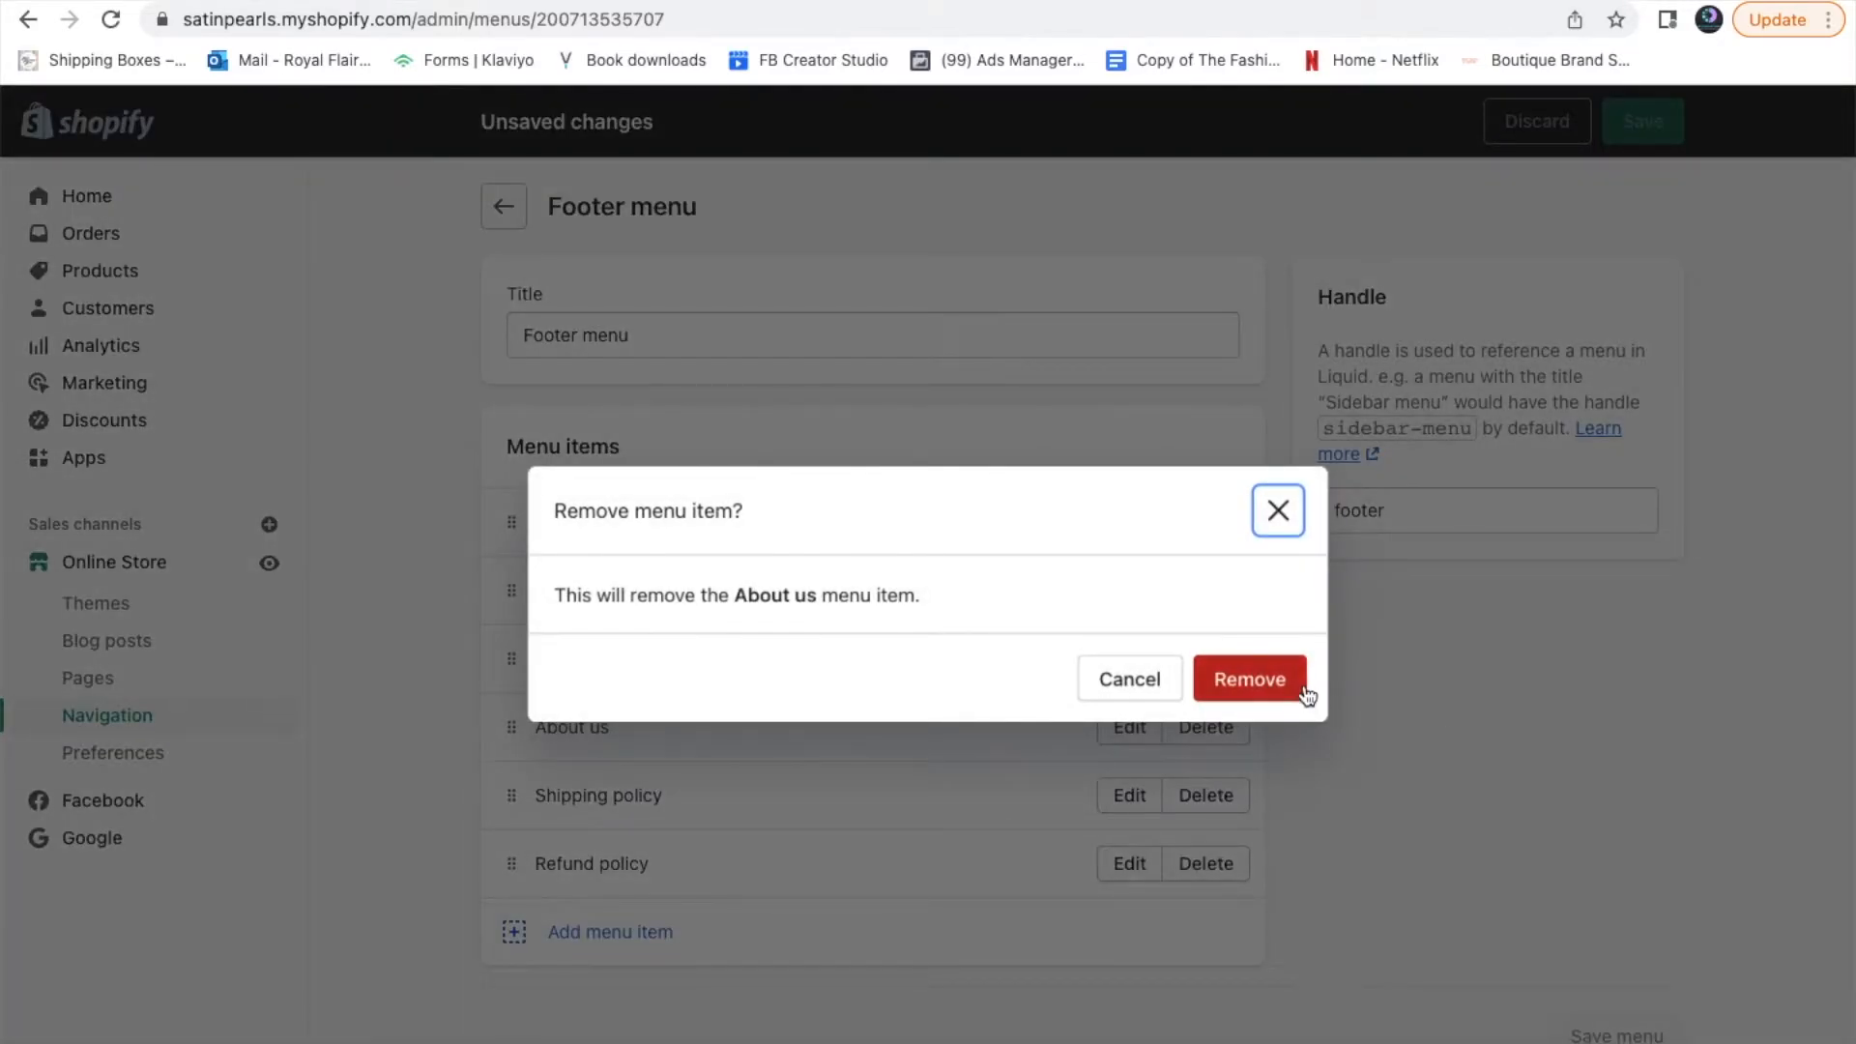
{"action": "left_click", "coordinate": [1046, 963]}
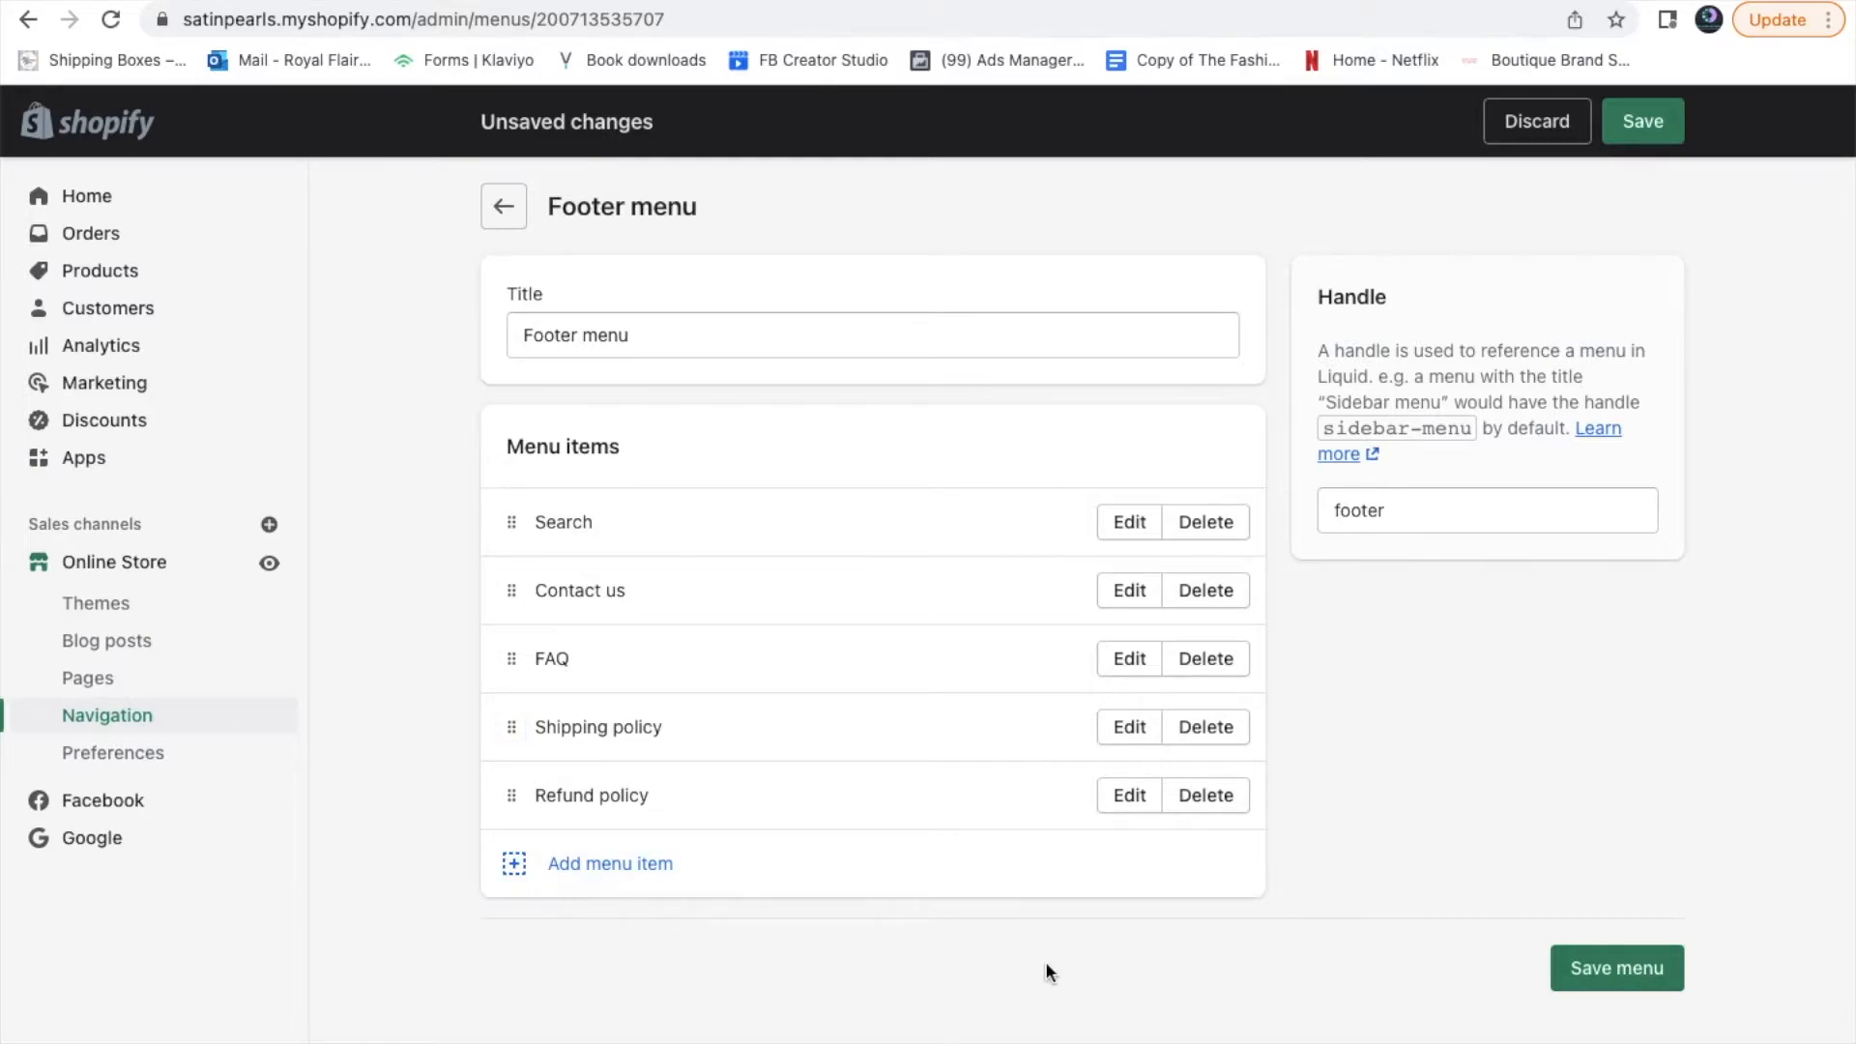
{"action": "left_click", "coordinate": [1622, 976]}
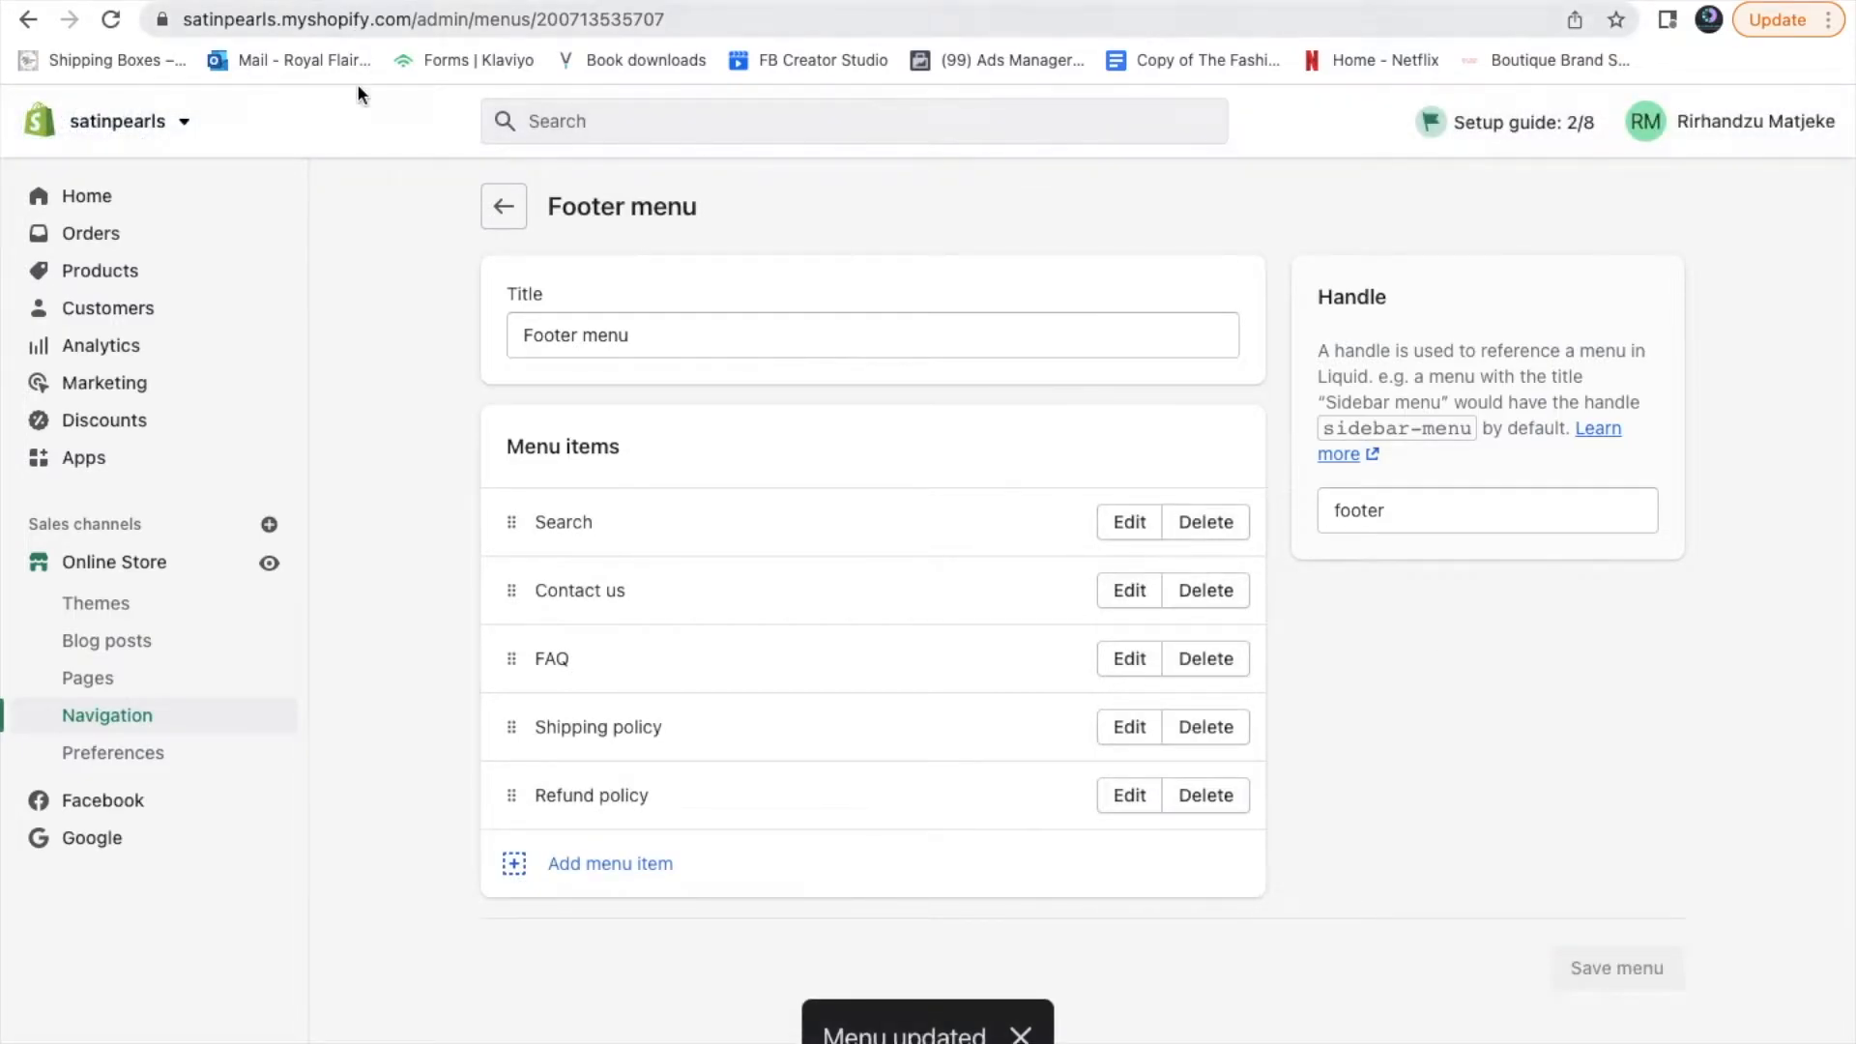
Return to the navigation overview, add the Product type filter to the collection and search filters, and save it
{"action": "left_click", "coordinate": [504, 206]}
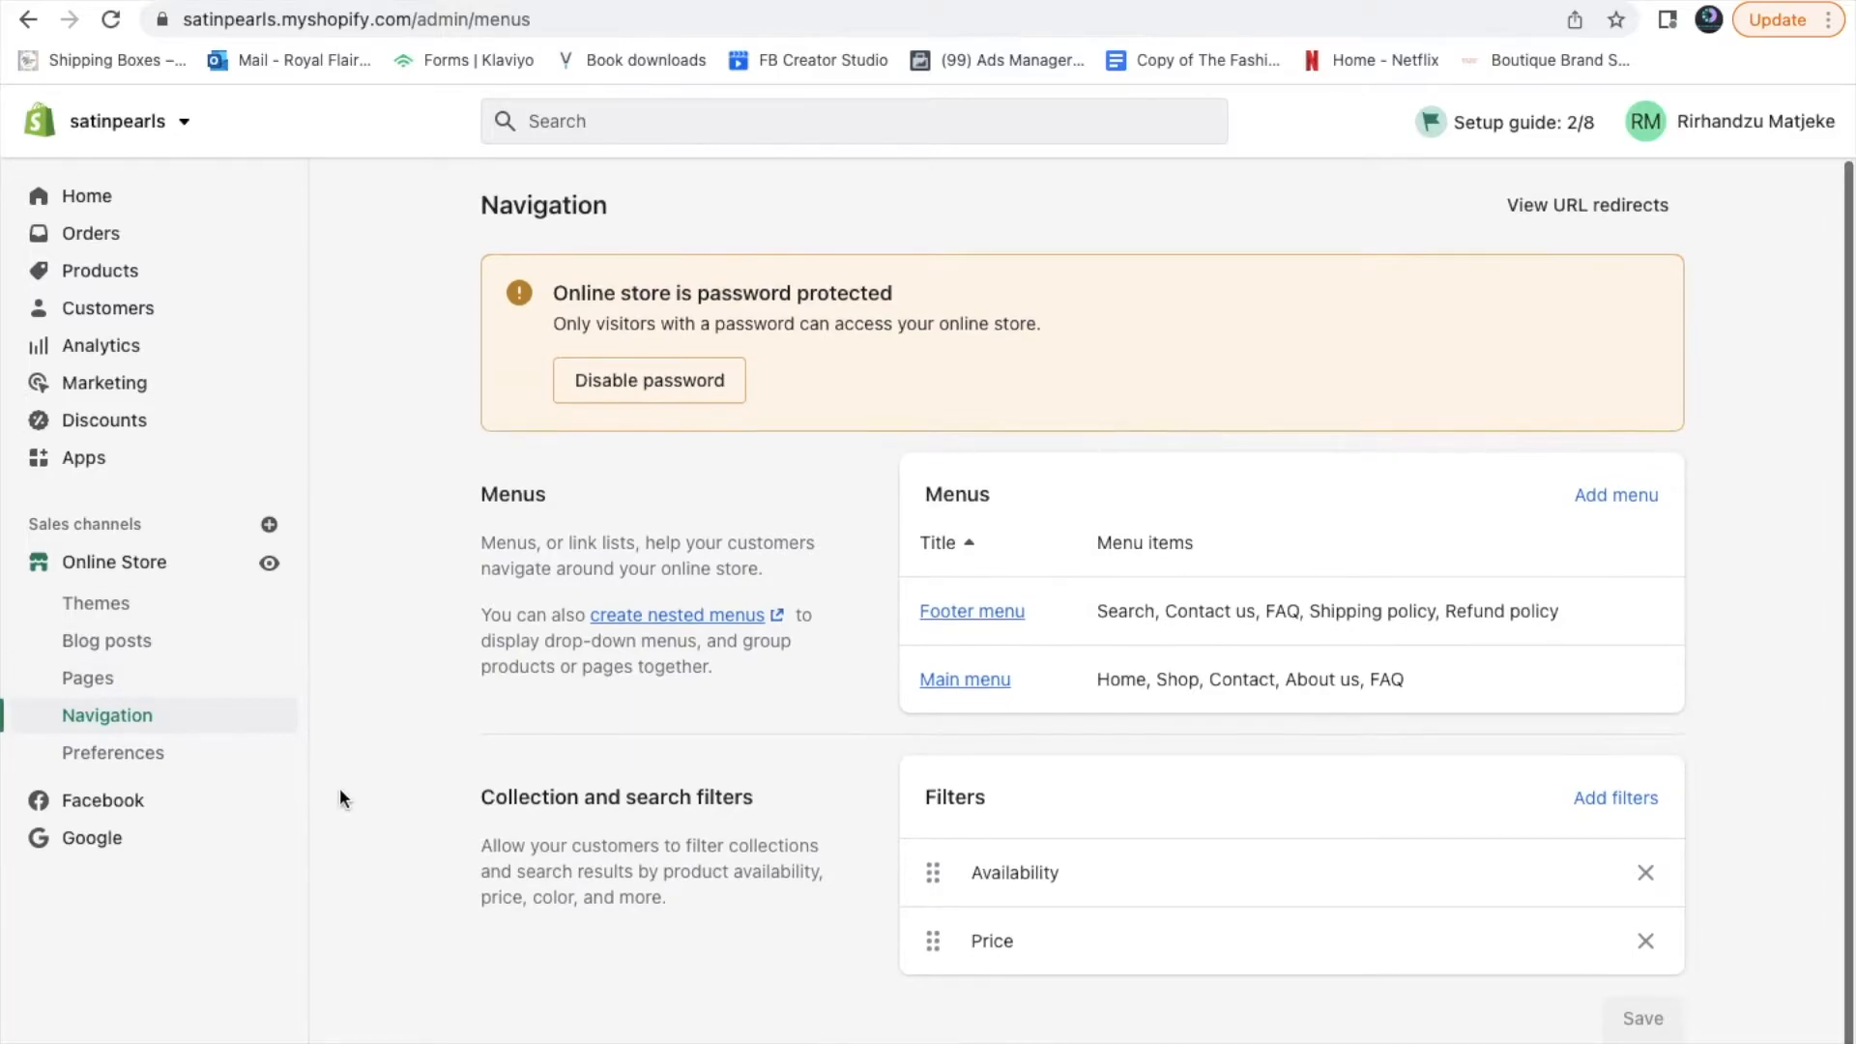
{"action": "left_click", "coordinate": [1623, 797]}
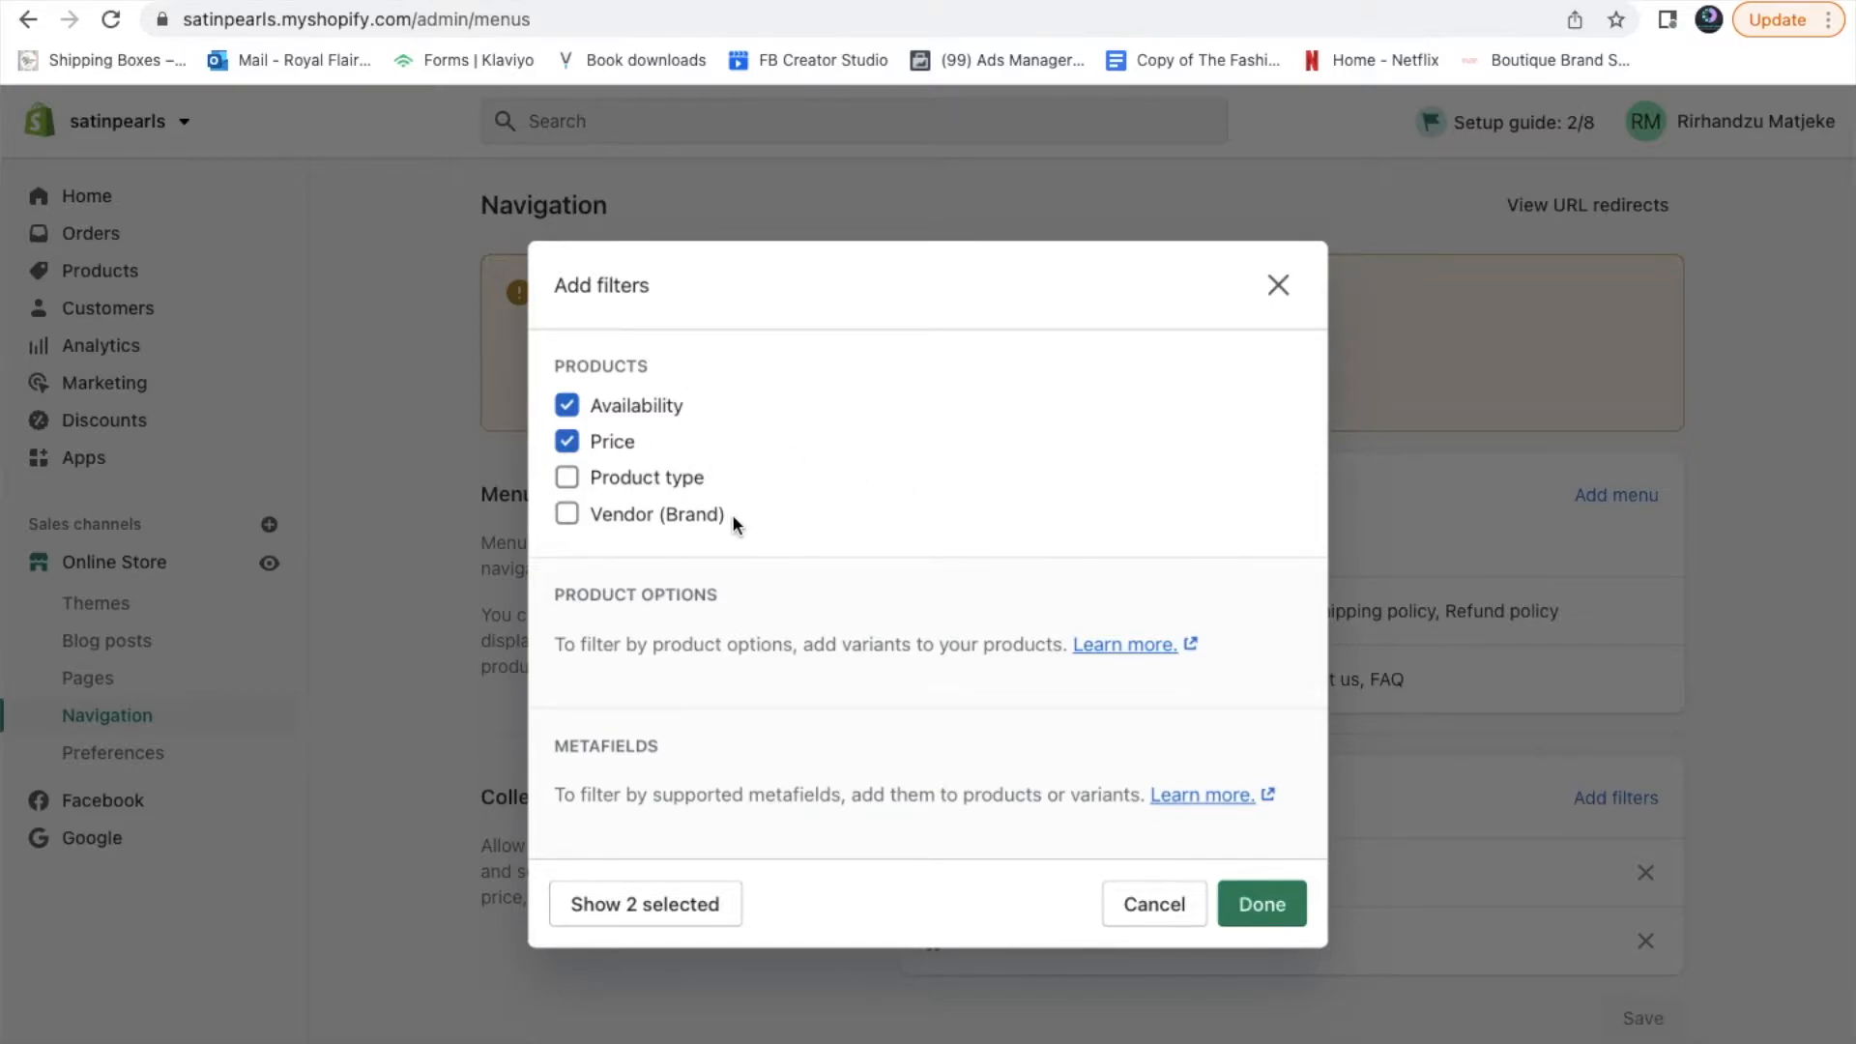
{"action": "left_click", "coordinate": [567, 477]}
{"action": "left_click", "coordinate": [1267, 909]}
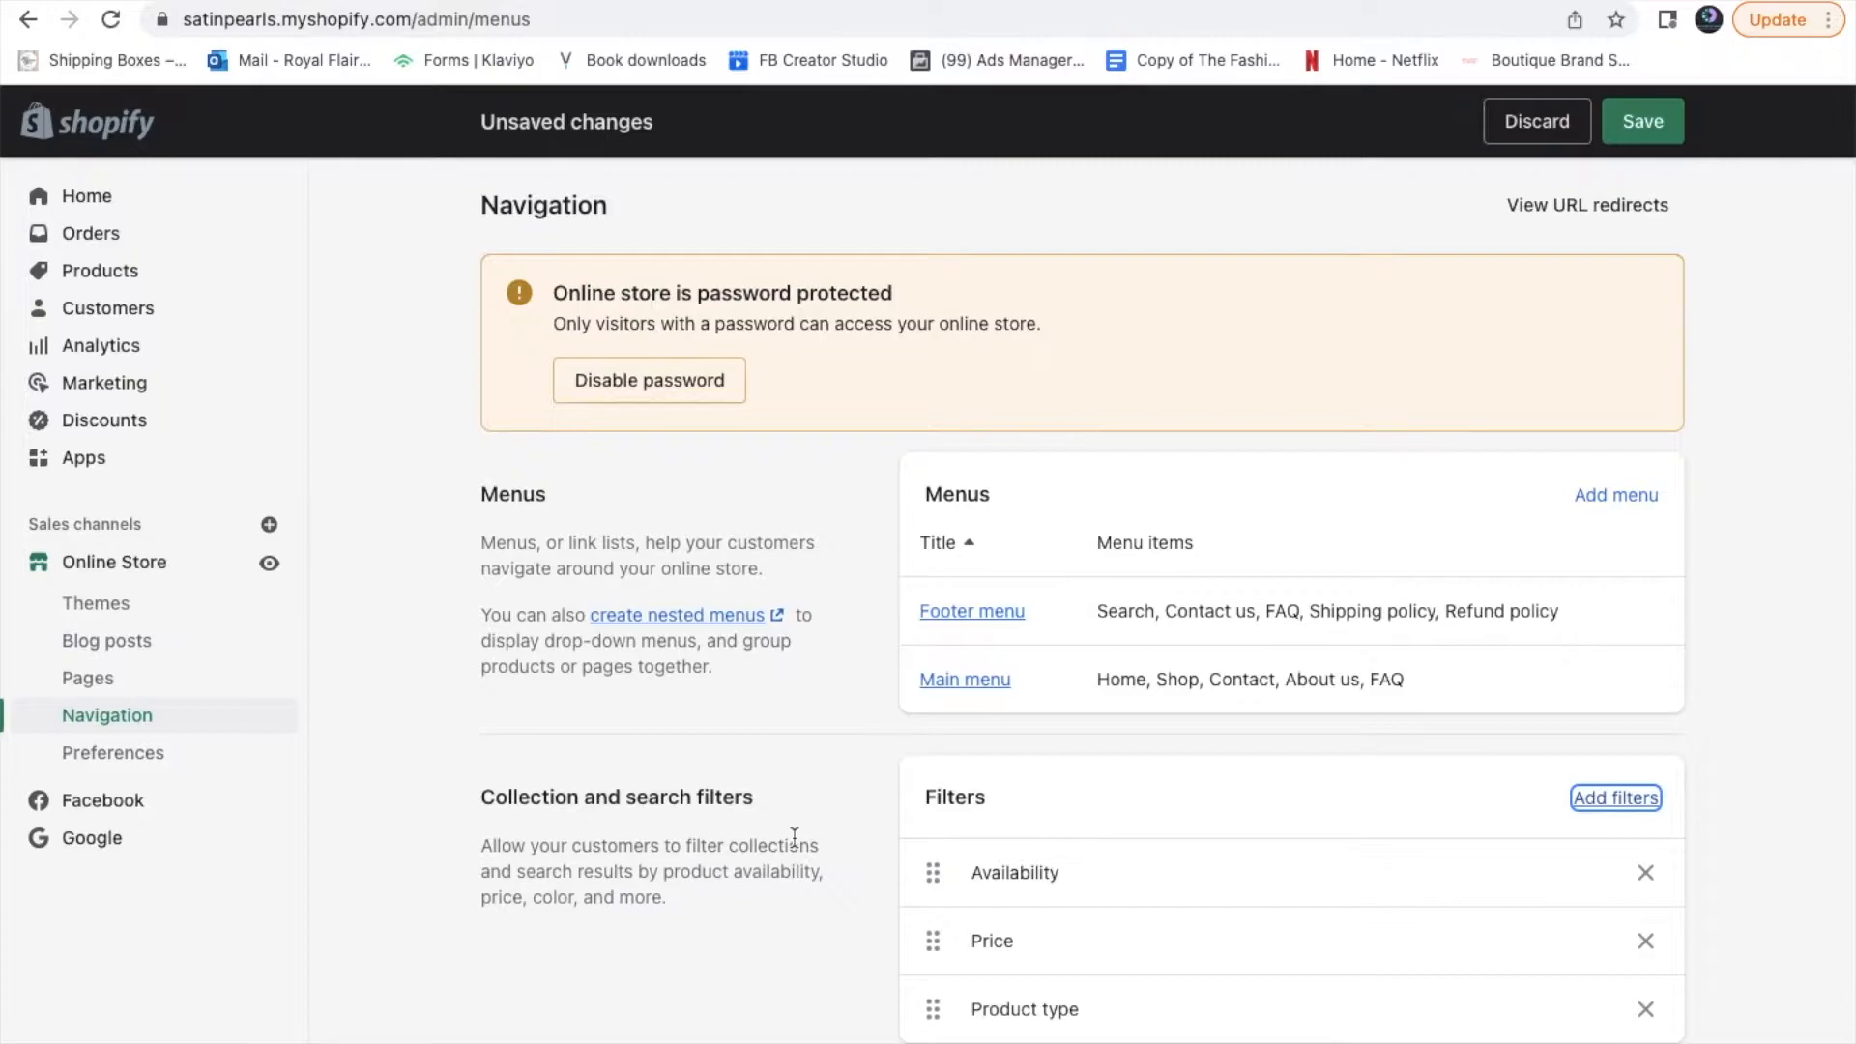
{"action": "left_click", "coordinate": [95, 682]}
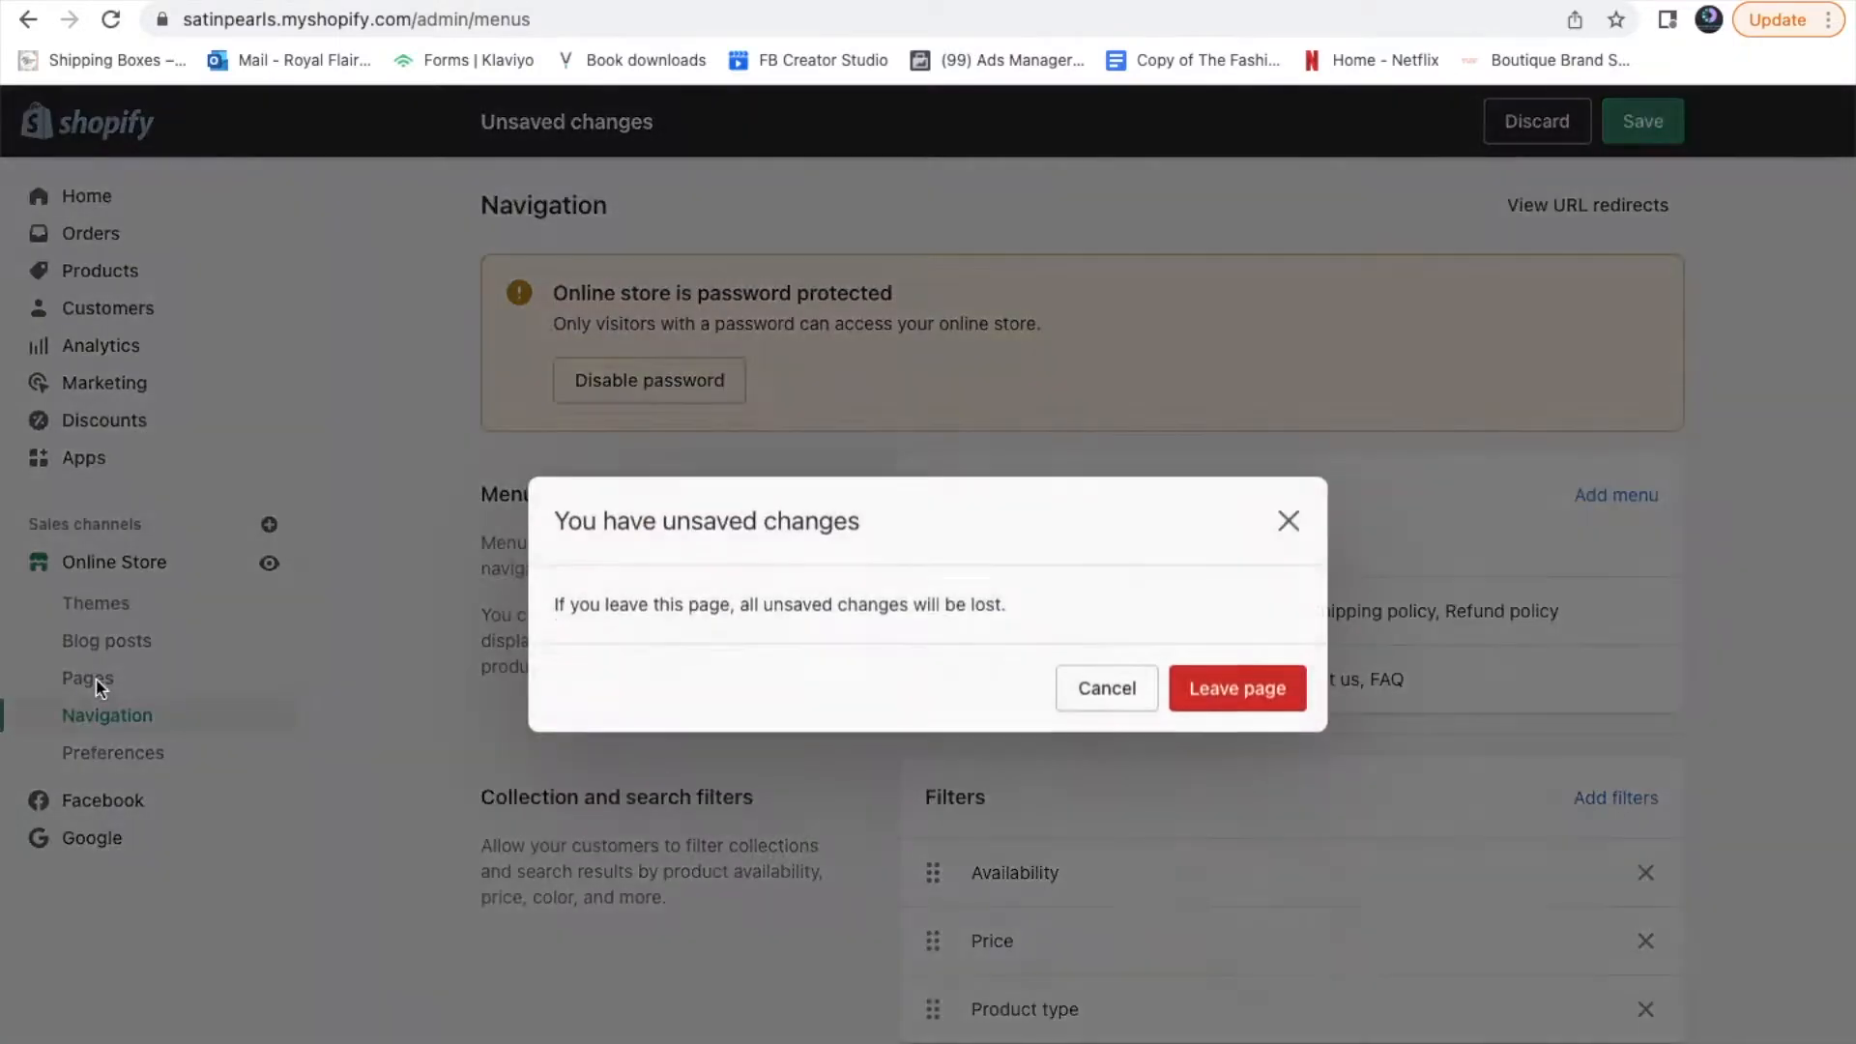
{"action": "left_click", "coordinate": [1073, 681]}
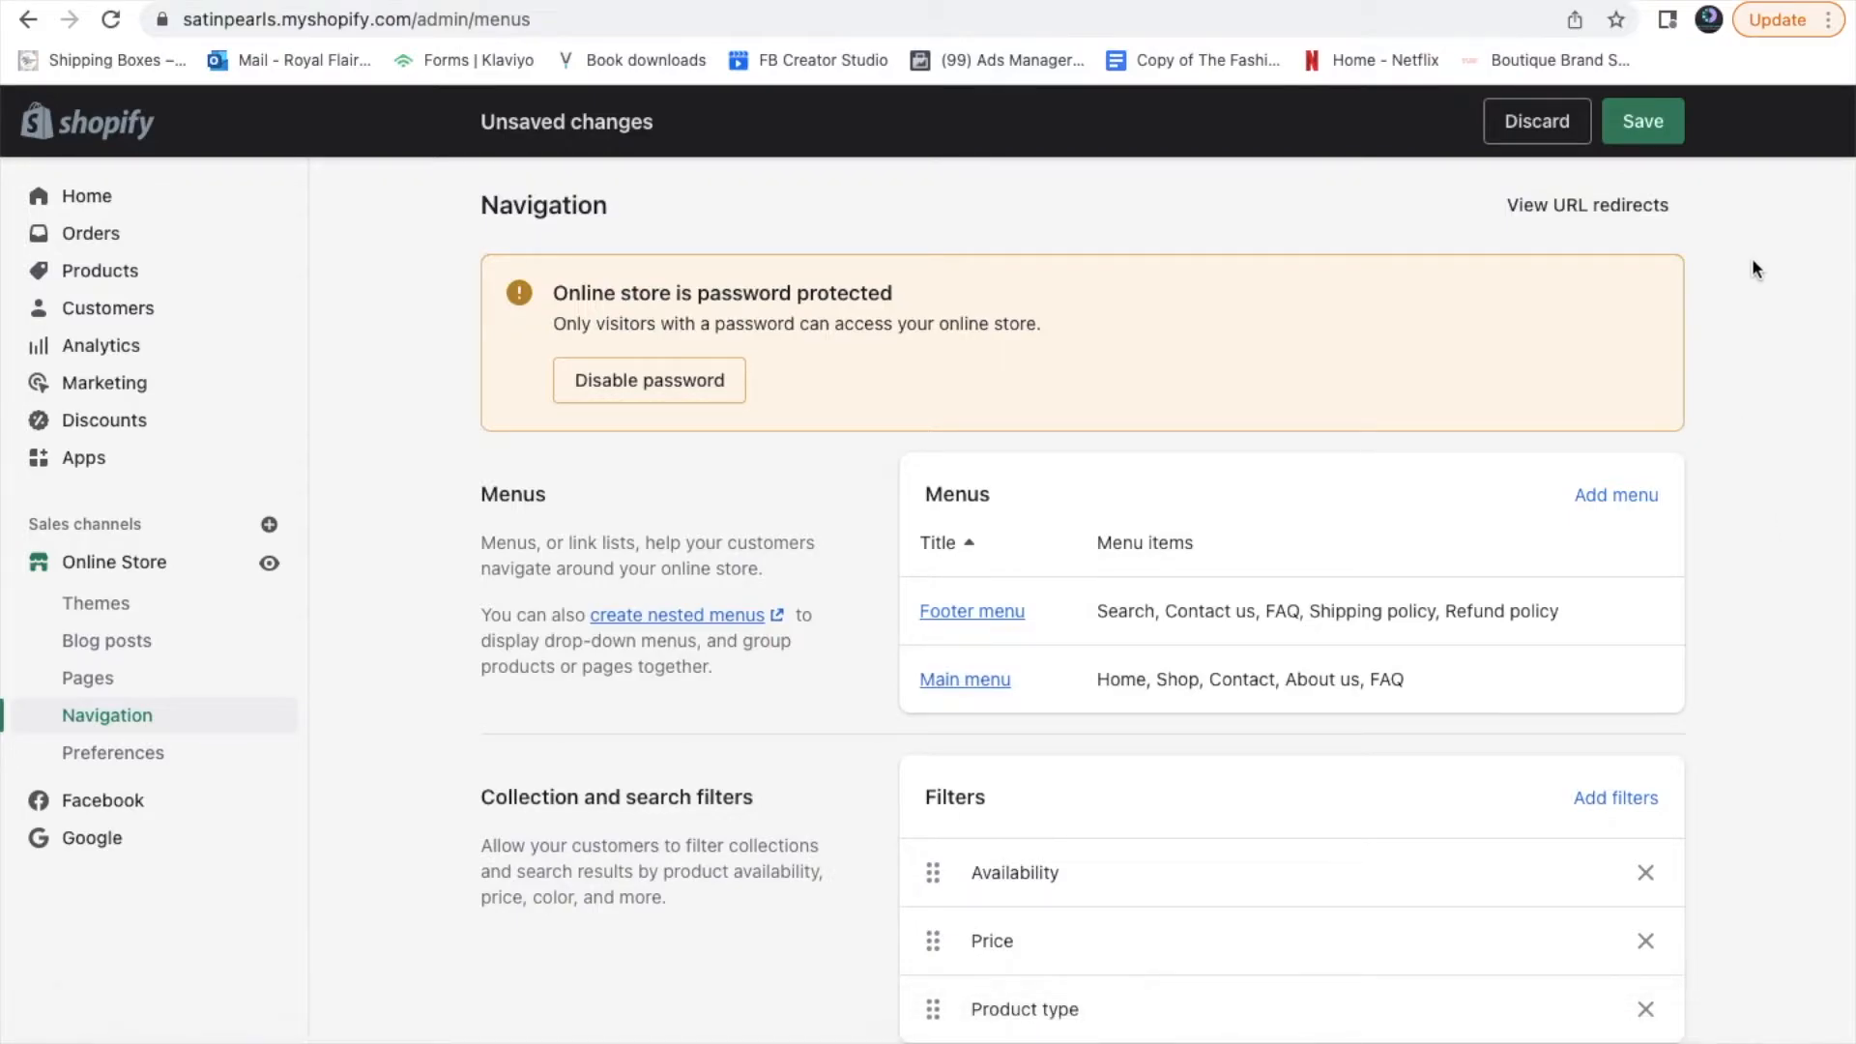
{"action": "left_click", "coordinate": [1644, 121]}
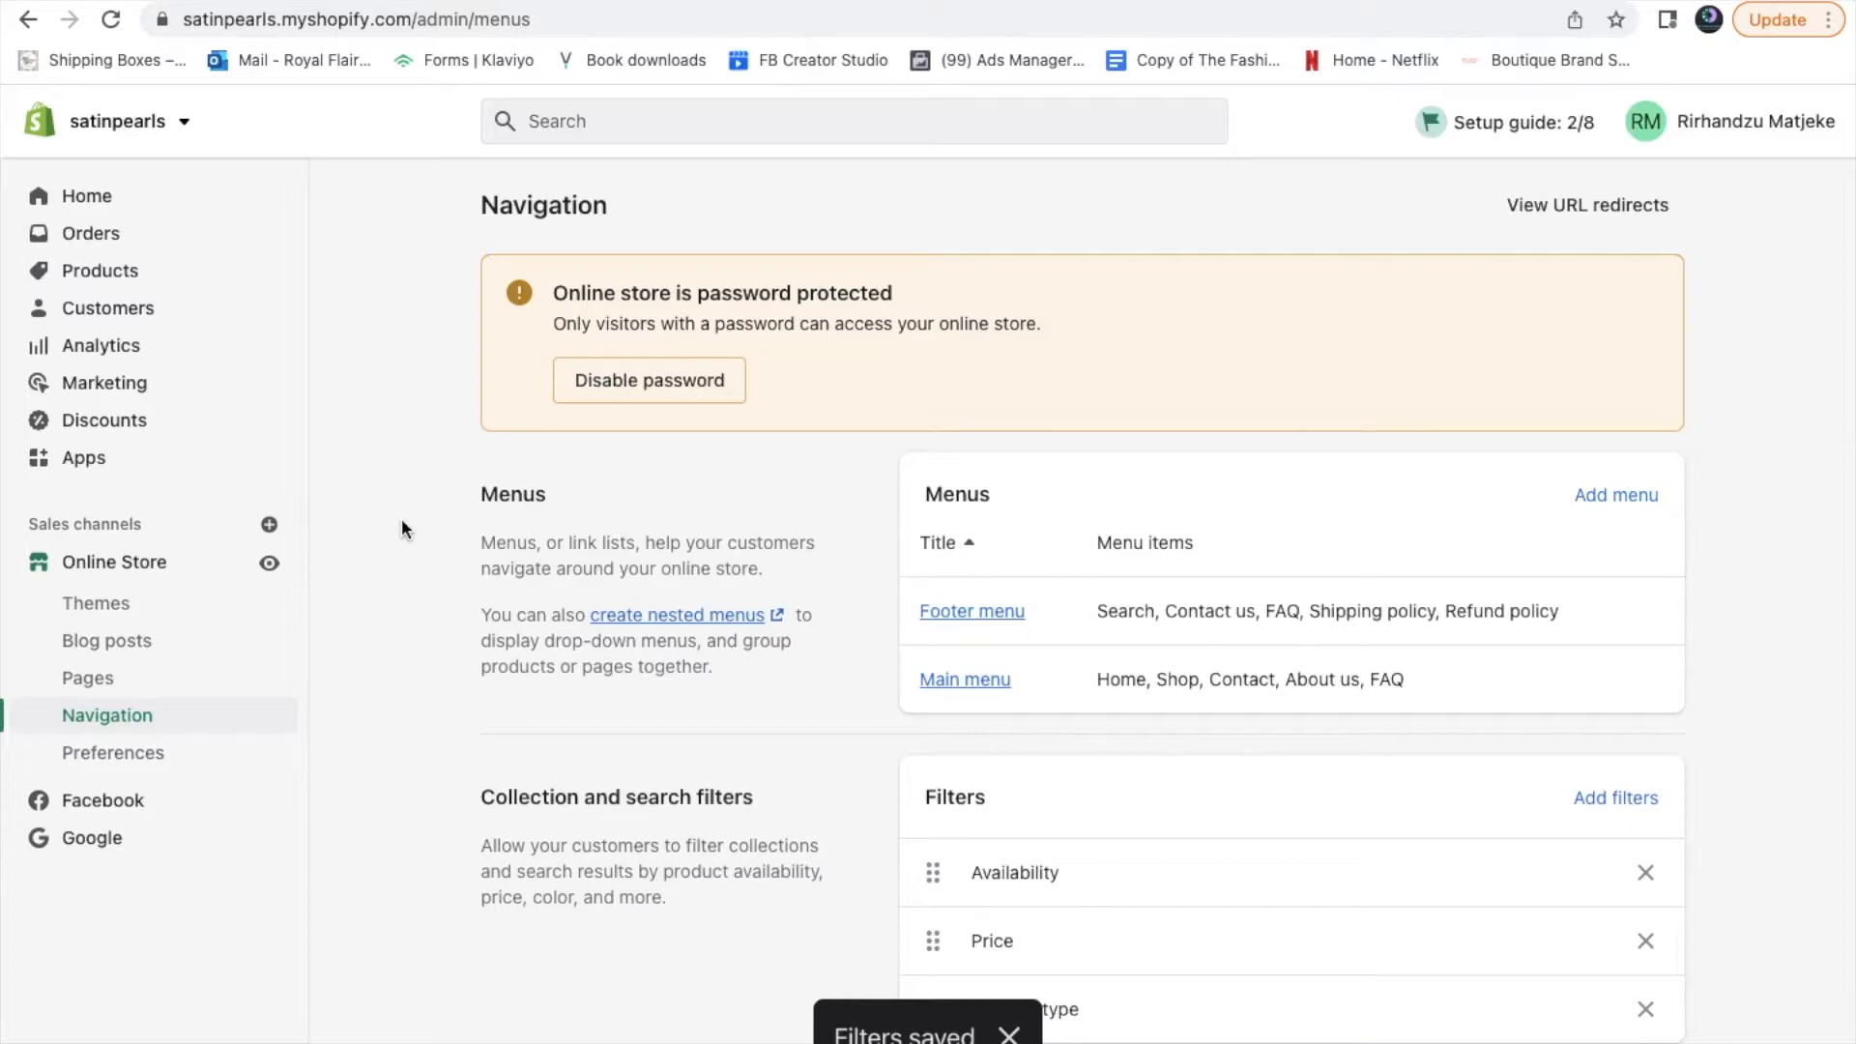
Look over the store's pages and blog posts, and examine the themes page down to the theme library
{"action": "left_click", "coordinate": [89, 677]}
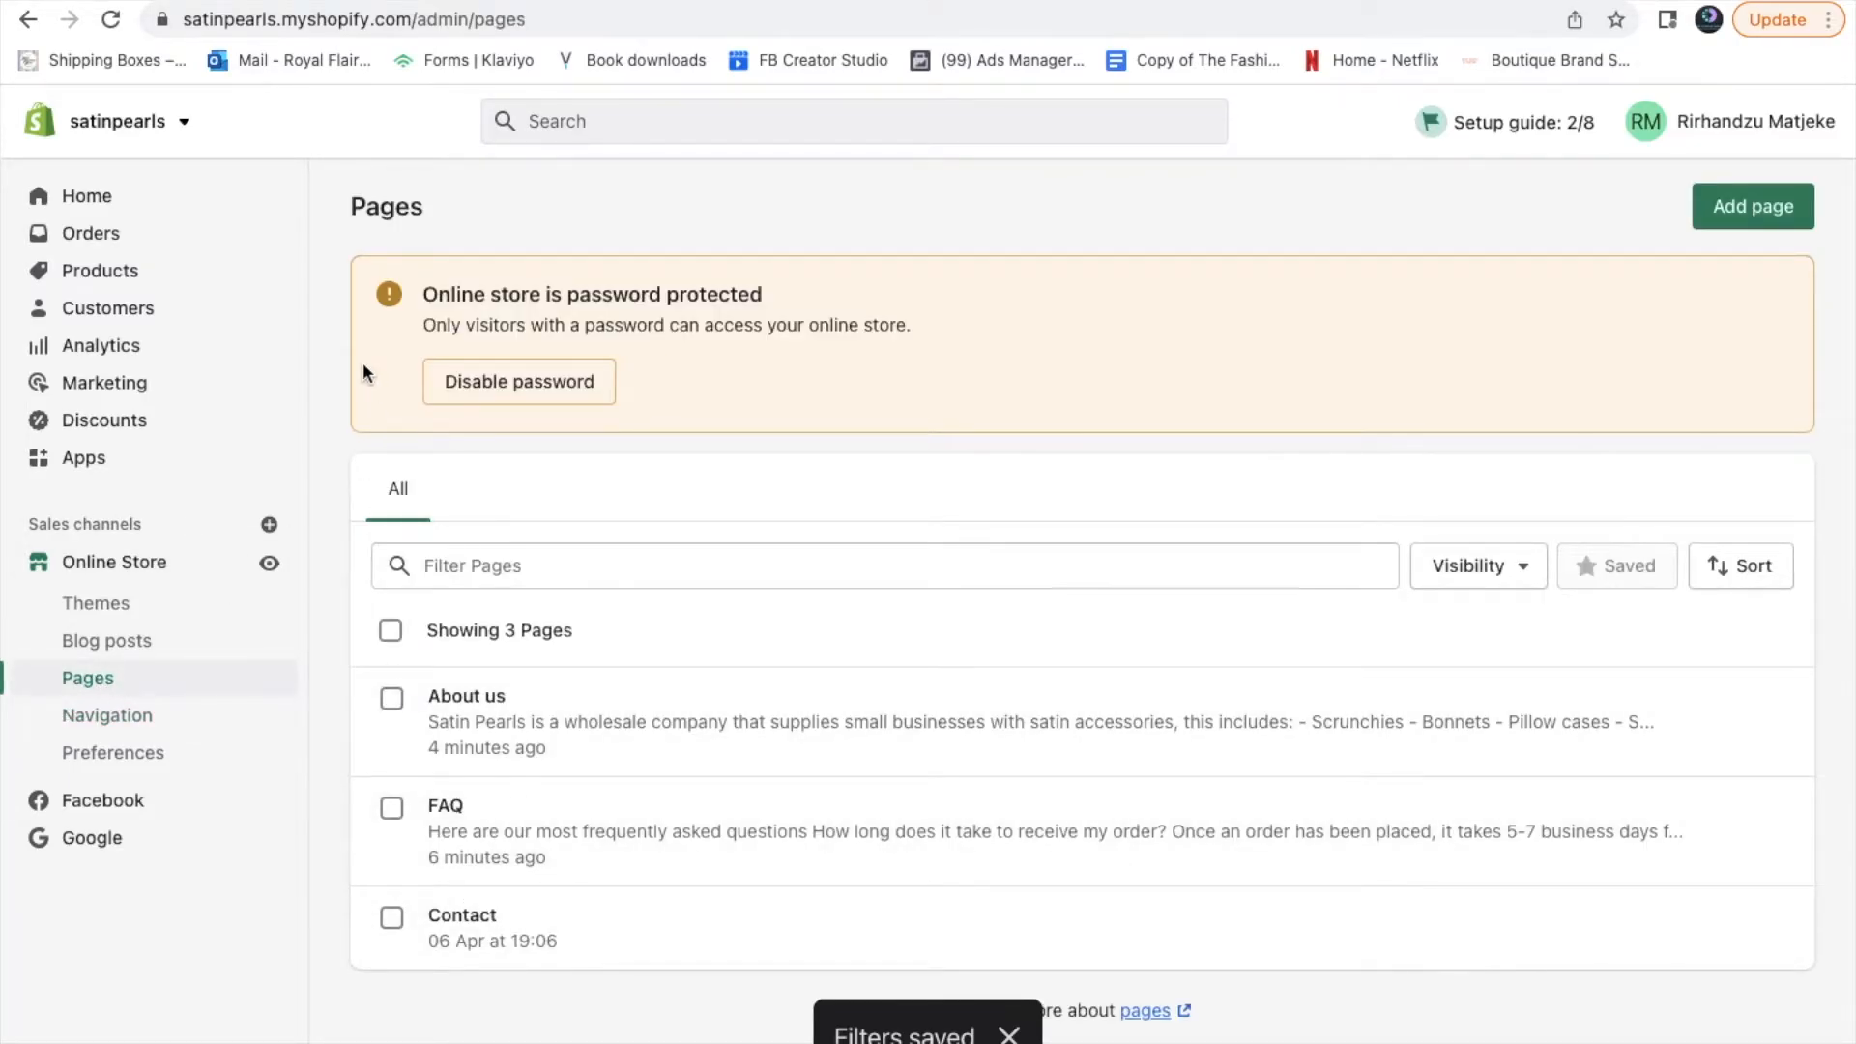
{"action": "left_click", "coordinate": [124, 647]}
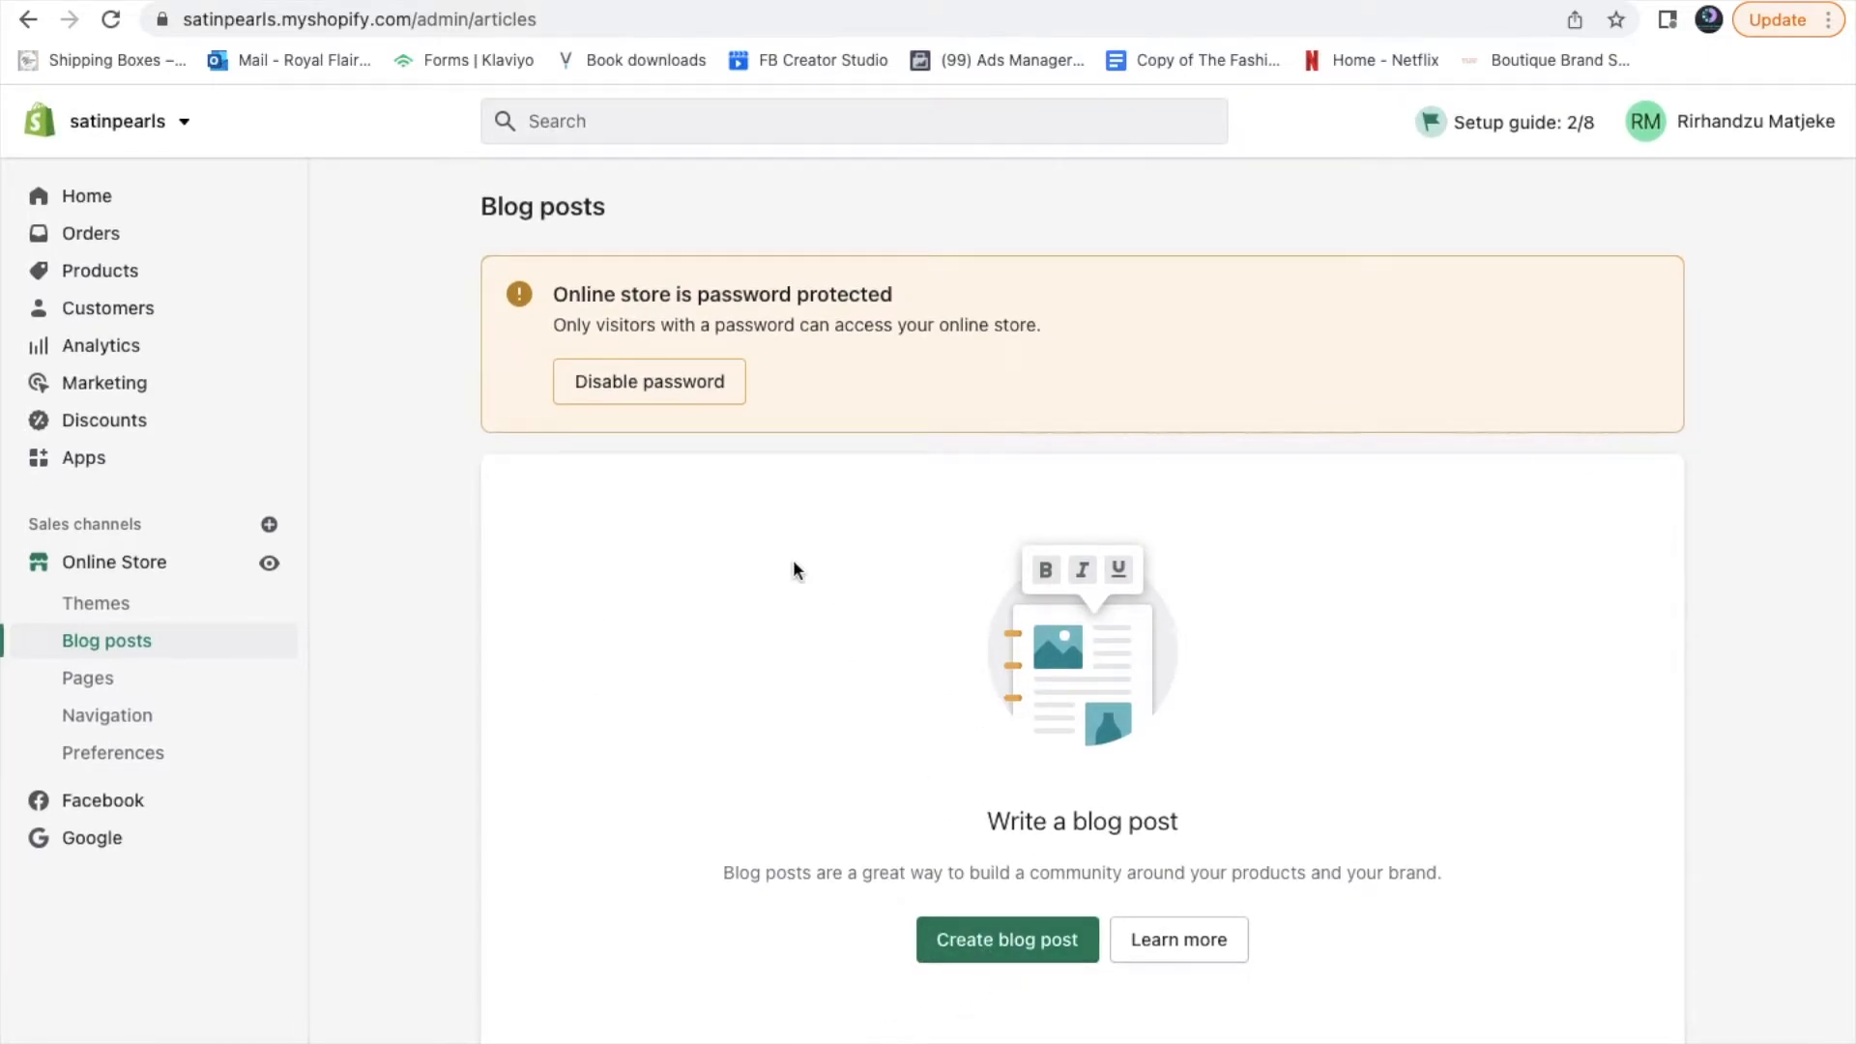
{"action": "left_click", "coordinate": [119, 606]}
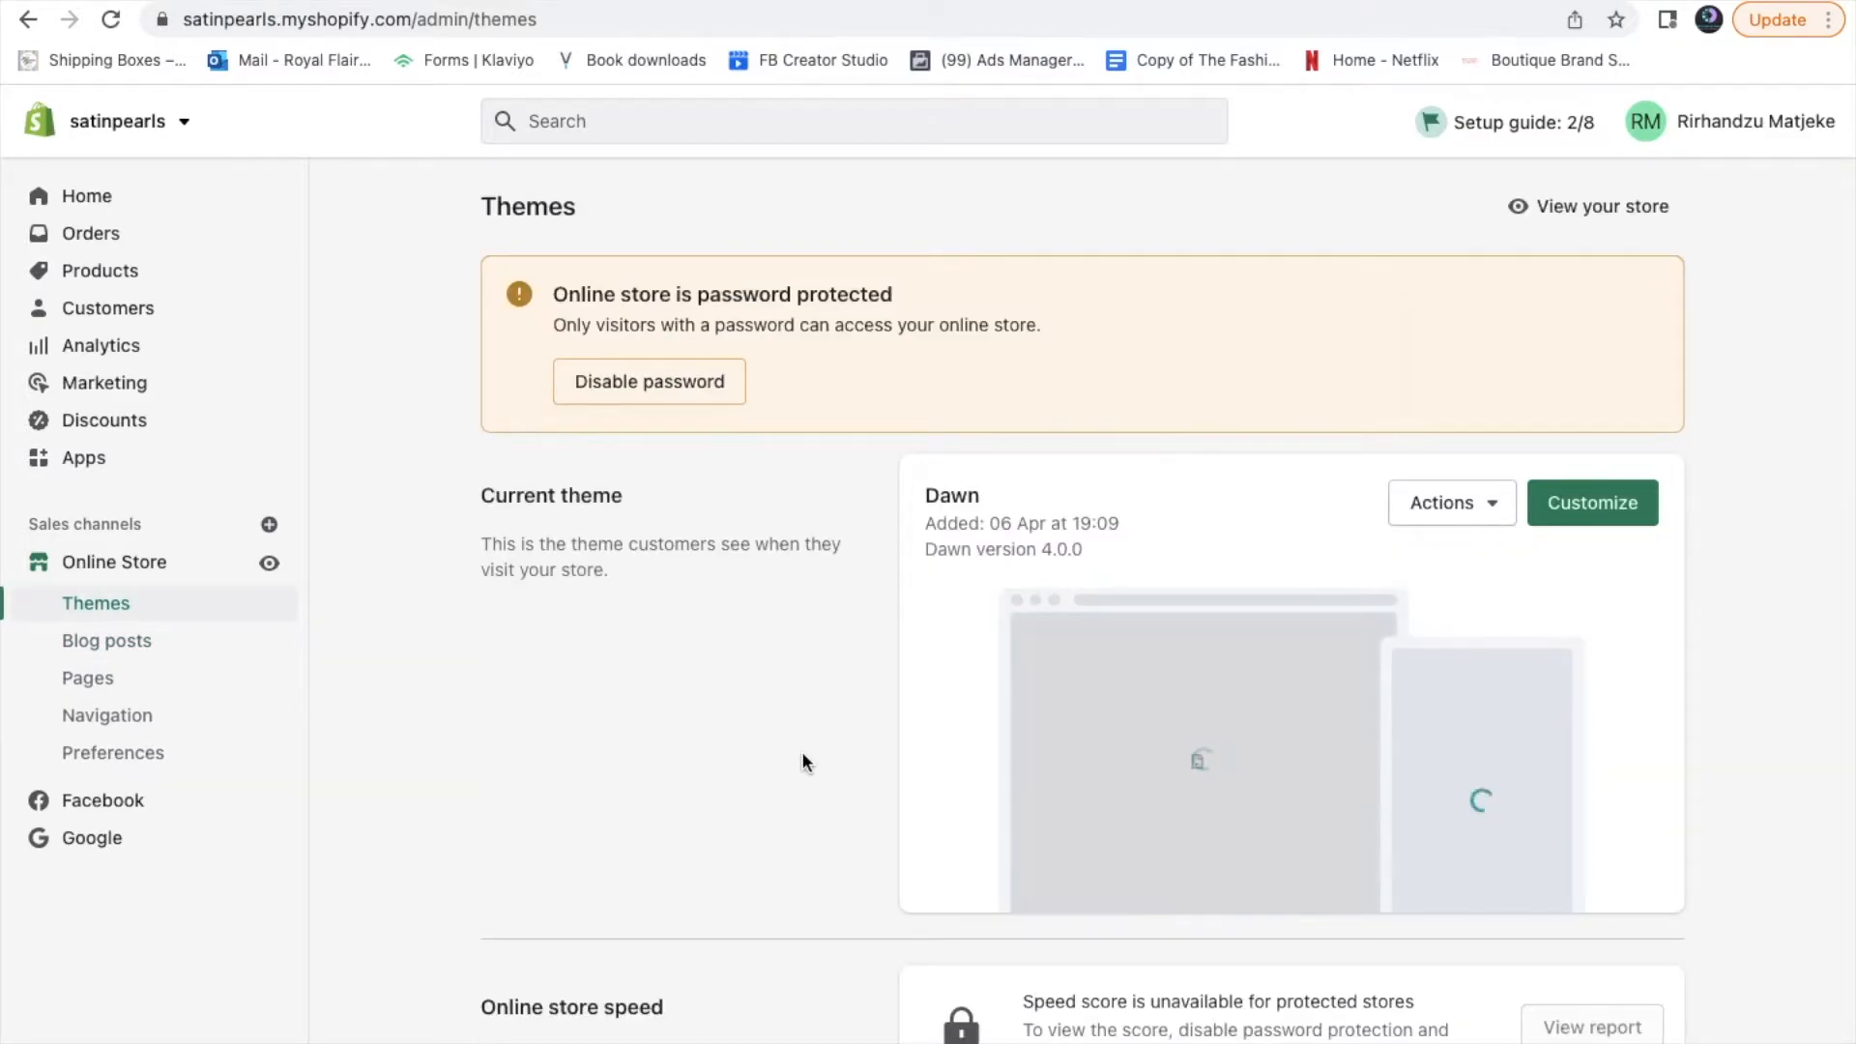
{"action": "scroll", "coordinate": [802, 761], "scroll_direction": "down", "scroll_amount": 3}
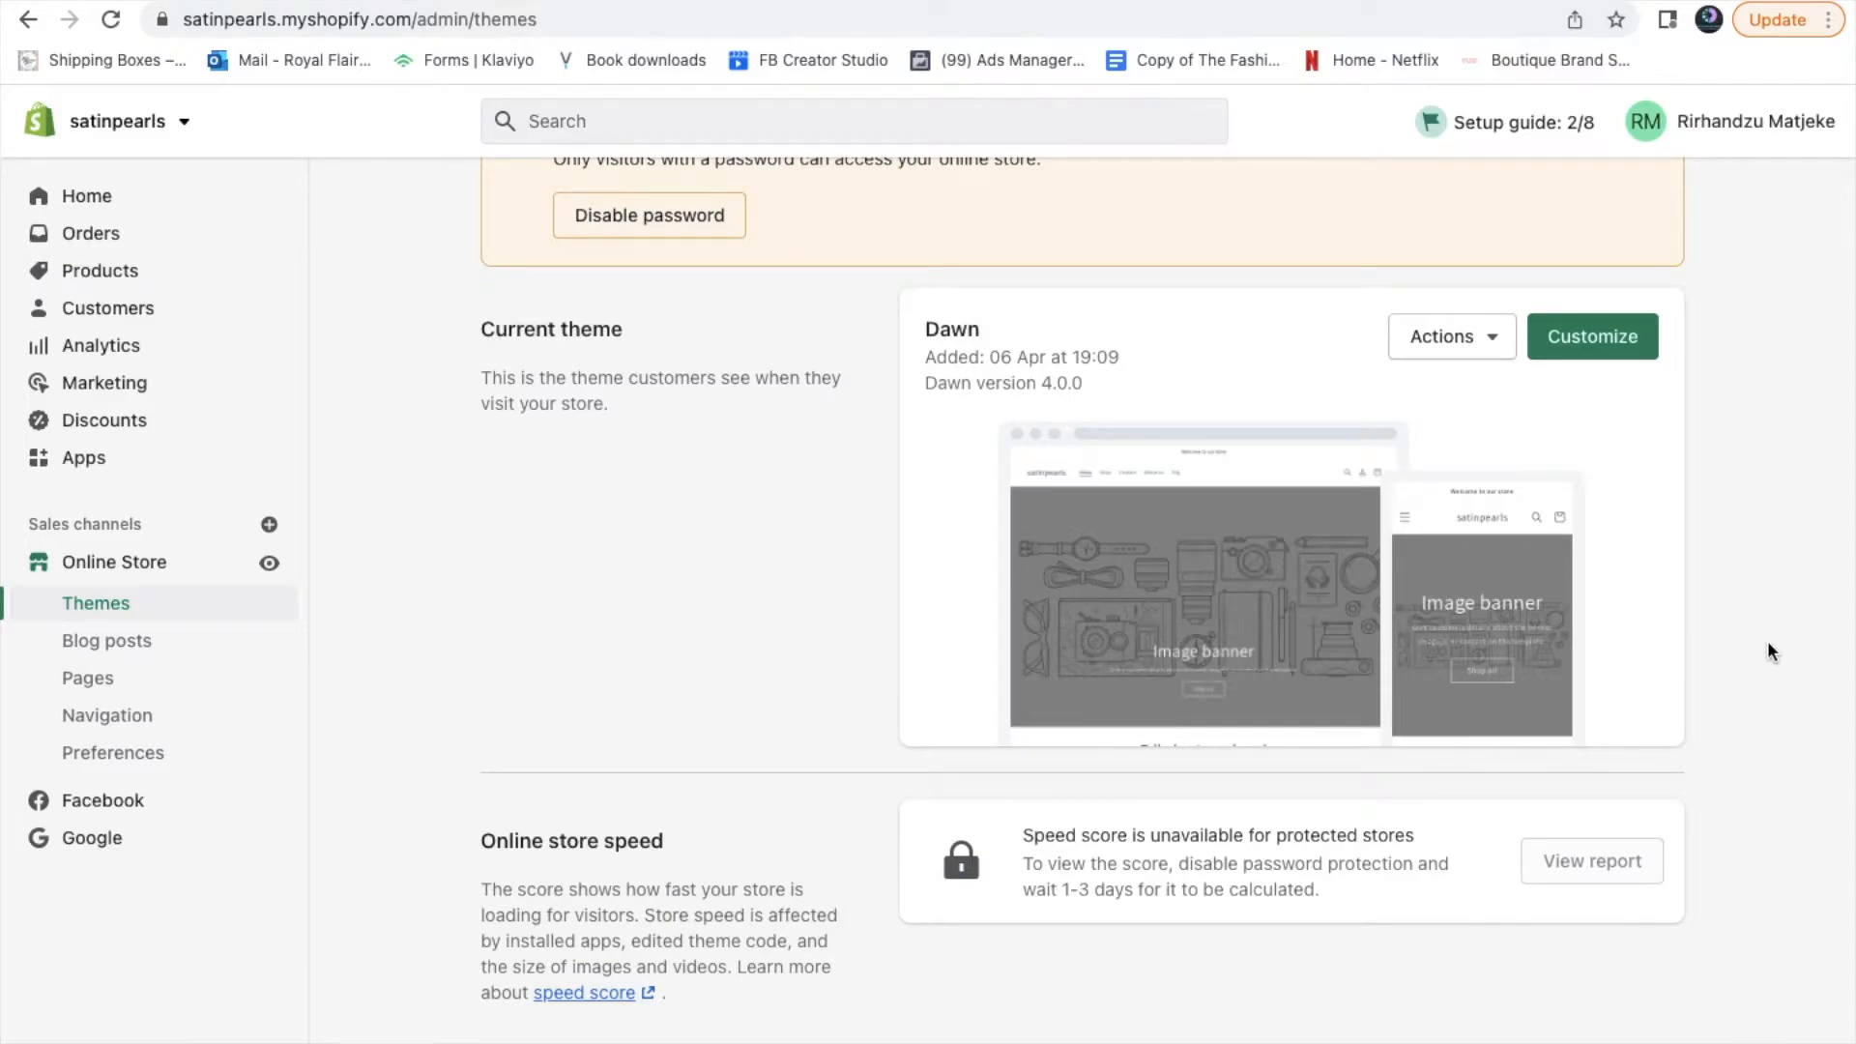
{"action": "scroll", "coordinate": [1770, 650], "scroll_direction": "down", "scroll_amount": 3}
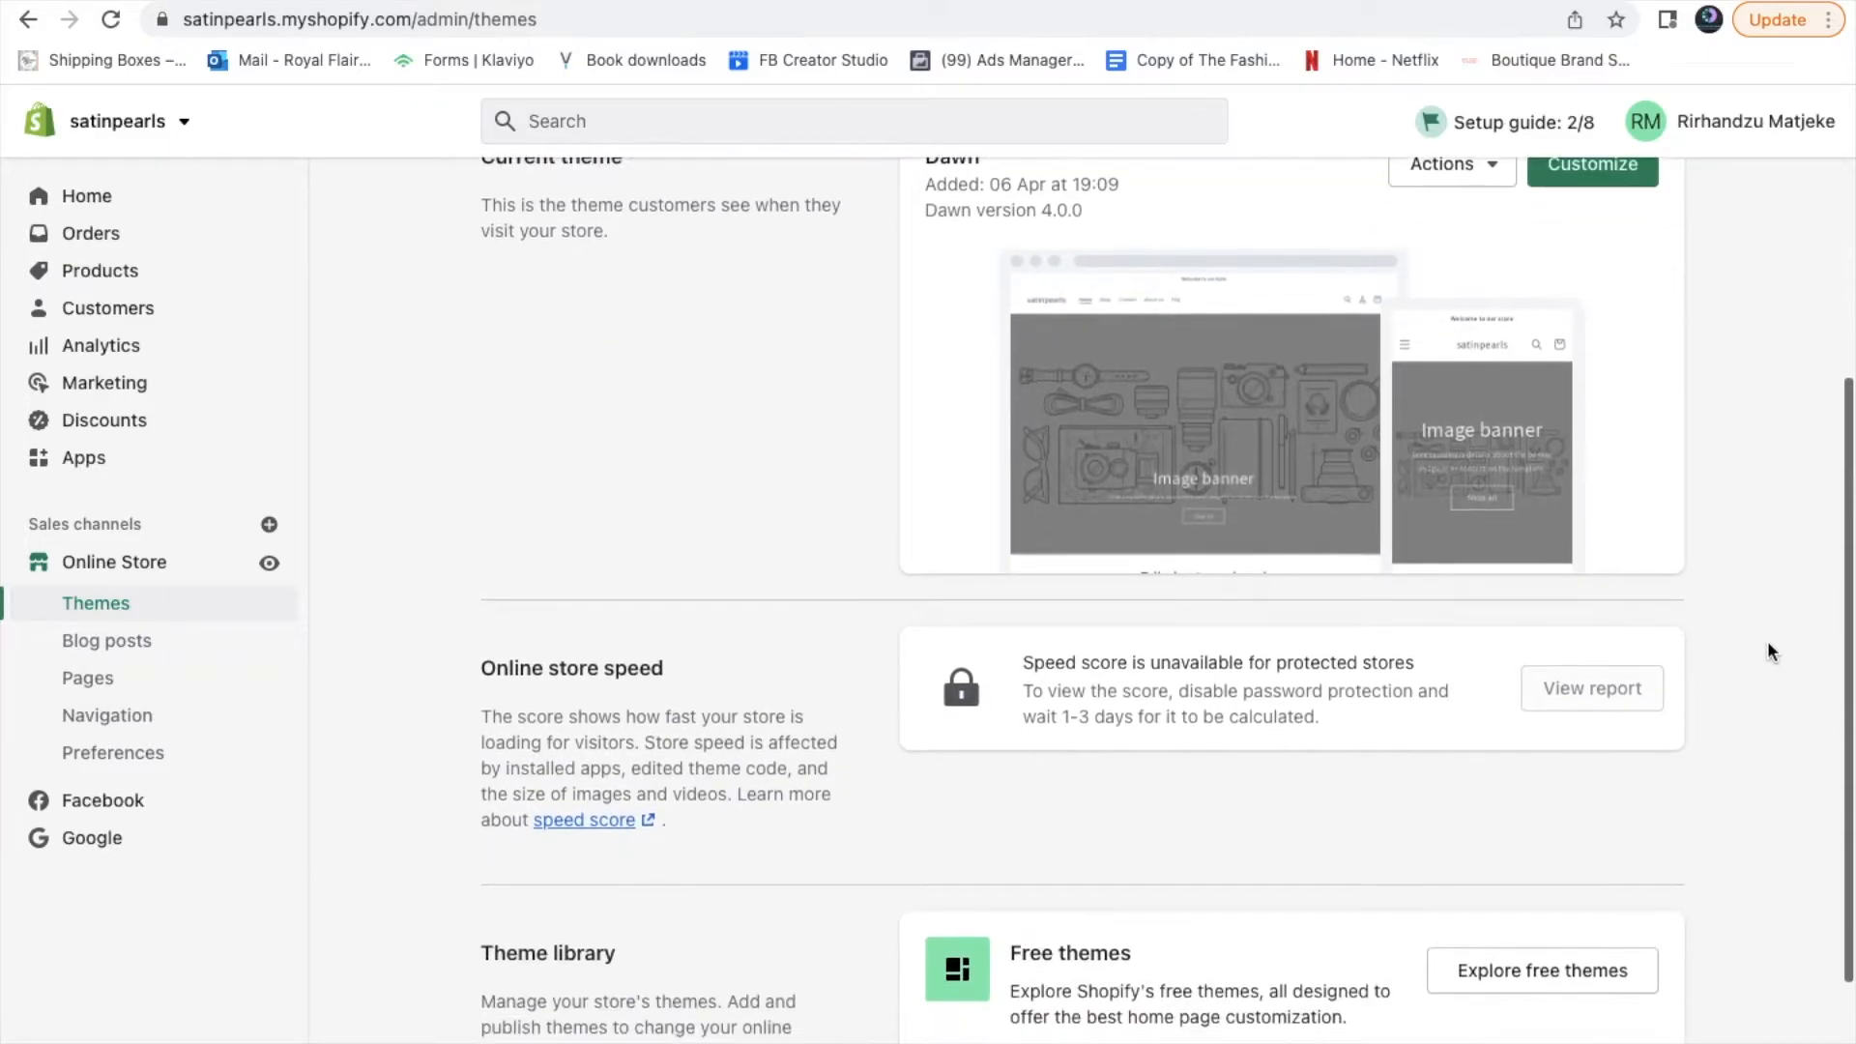
{"action": "scroll", "coordinate": [1772, 650], "scroll_direction": "down", "scroll_amount": 3}
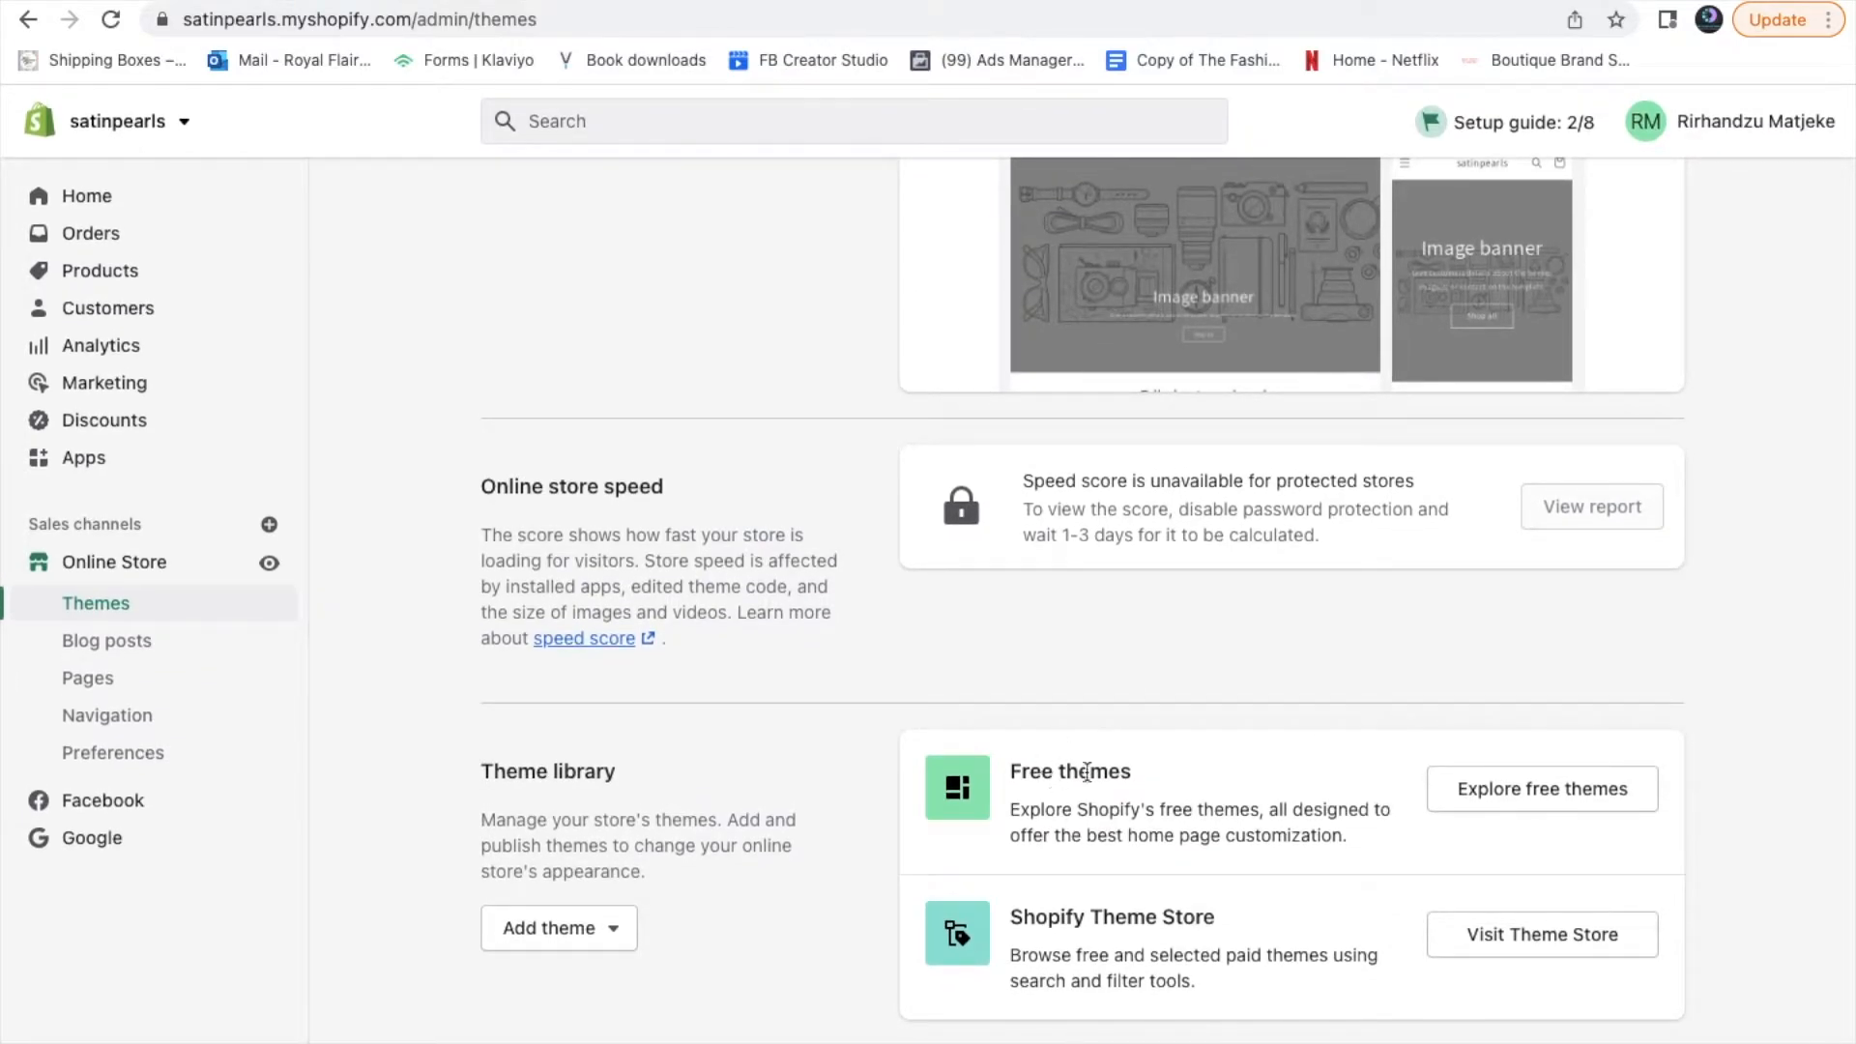
Browse the free themes, view the details of the Taste theme, and leave the theme selection without adding one
{"action": "left_click", "coordinate": [1598, 791]}
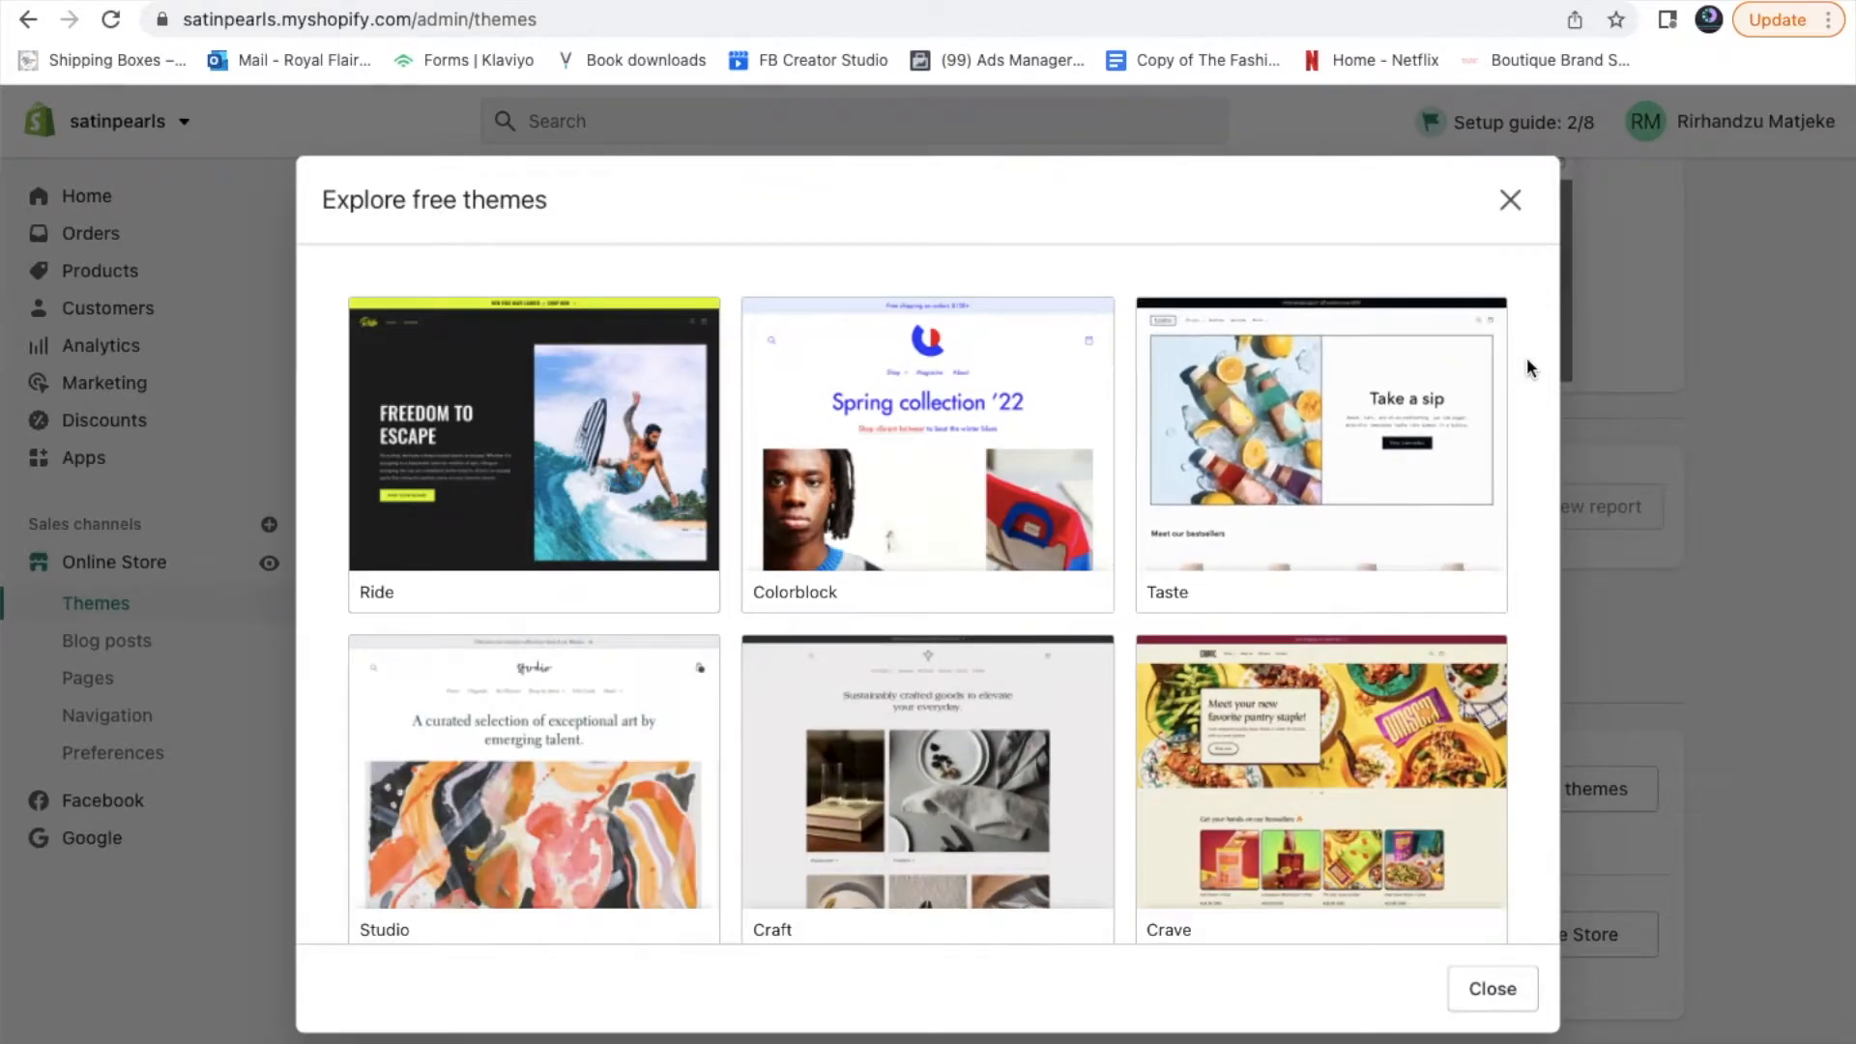
{"action": "scroll", "coordinate": [1528, 368], "scroll_direction": "down", "scroll_amount": 5}
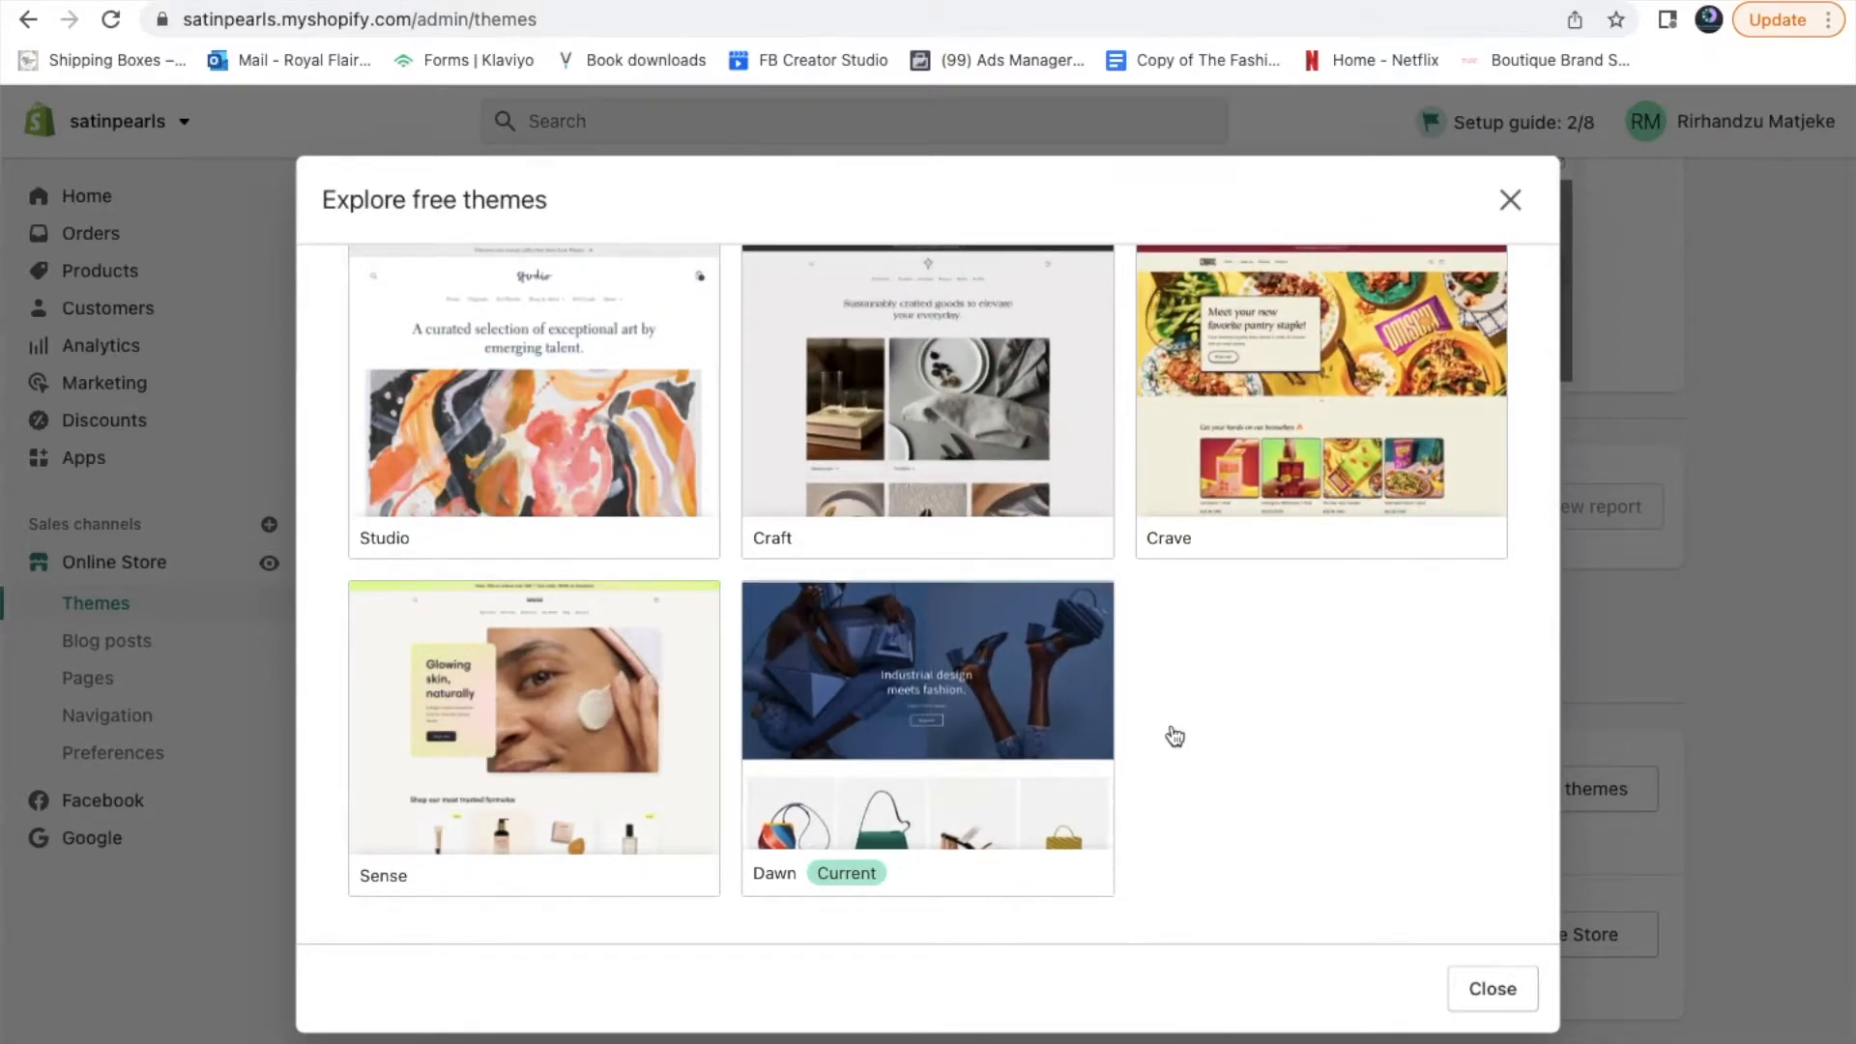
{"action": "scroll", "coordinate": [1326, 737], "scroll_direction": "up", "scroll_amount": 2}
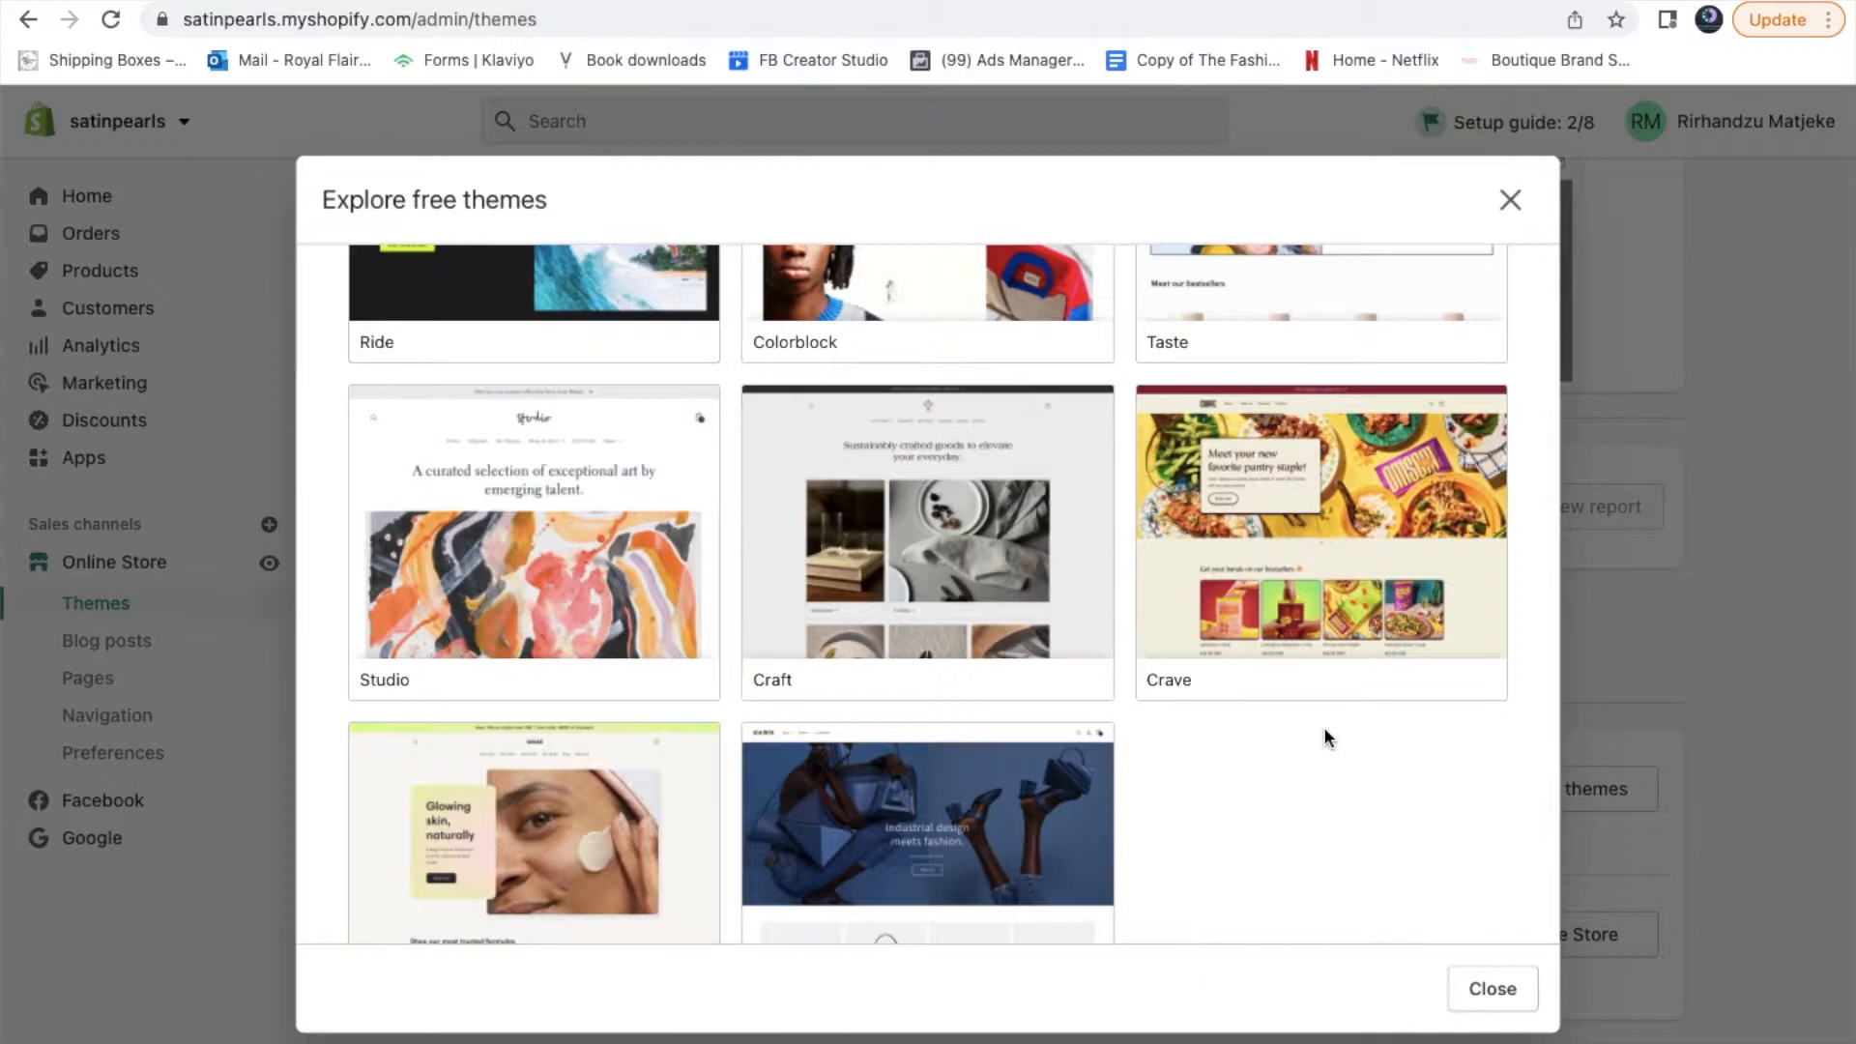
{"action": "scroll", "coordinate": [1325, 734], "scroll_direction": "up", "scroll_amount": 3}
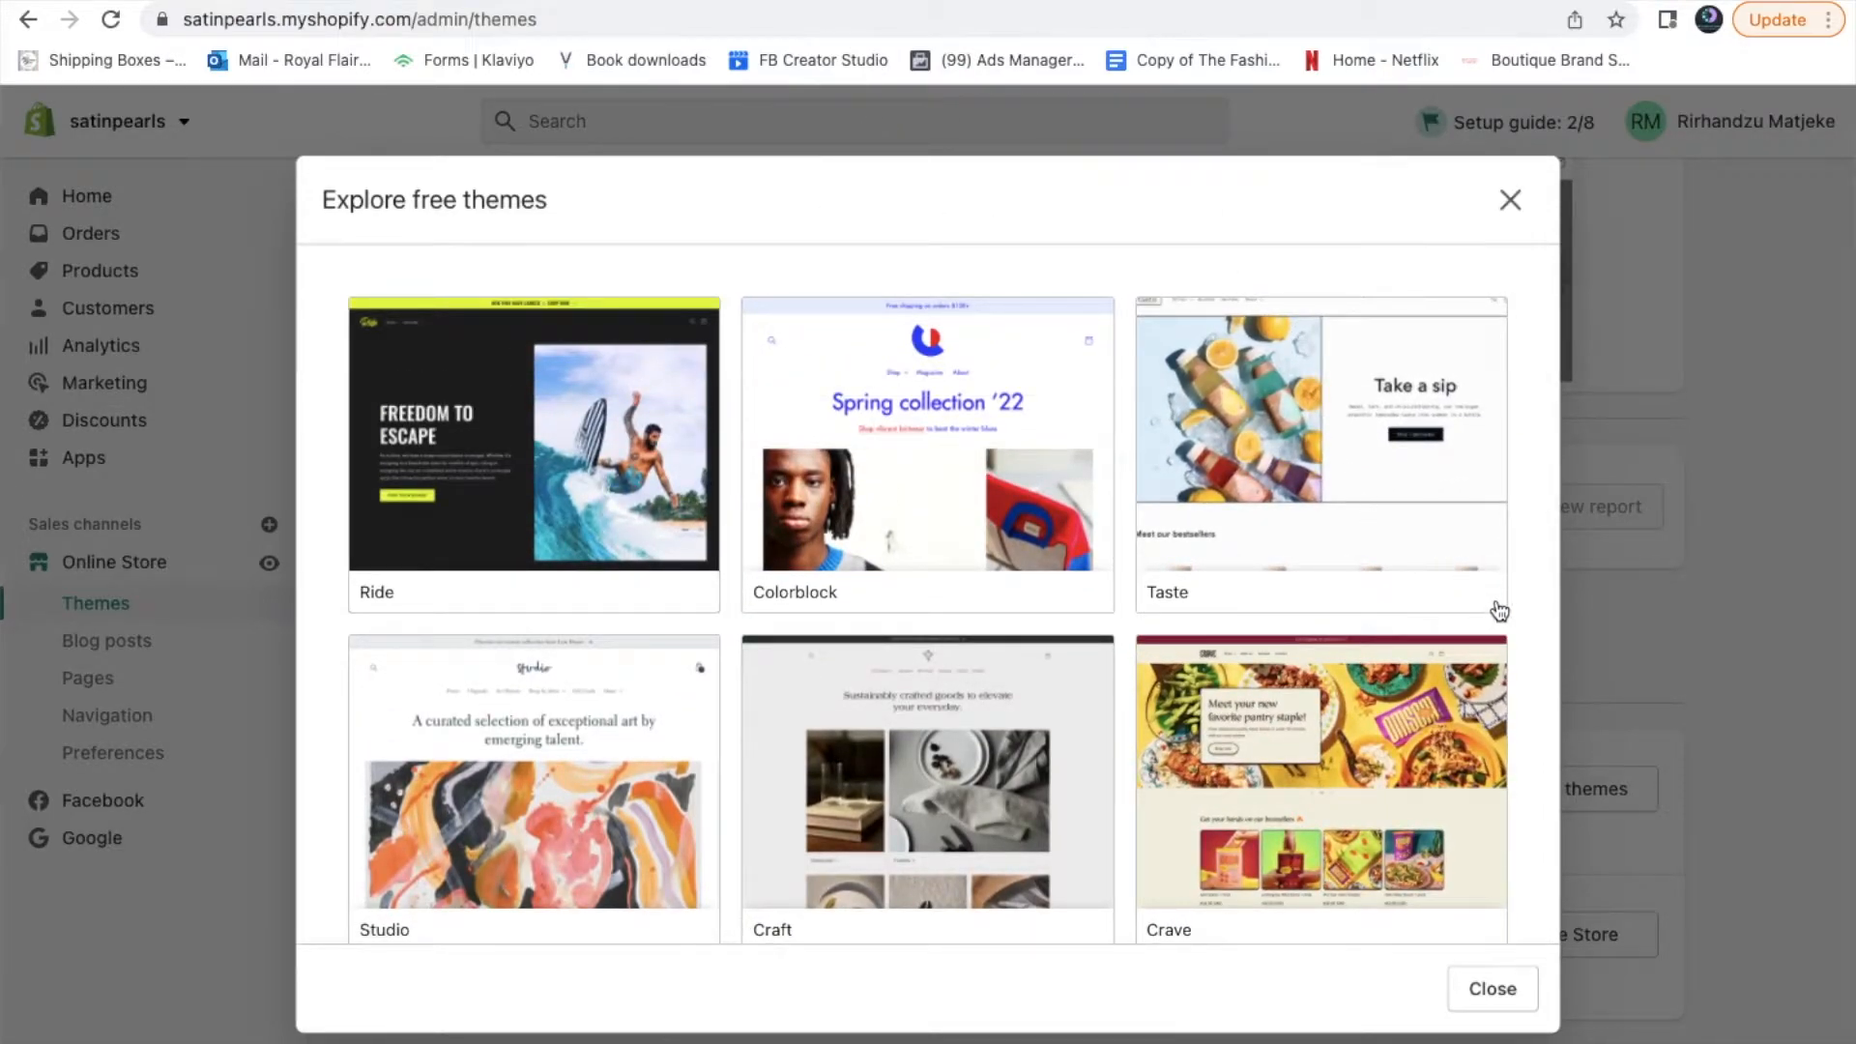
{"action": "left_click", "coordinate": [1431, 512]}
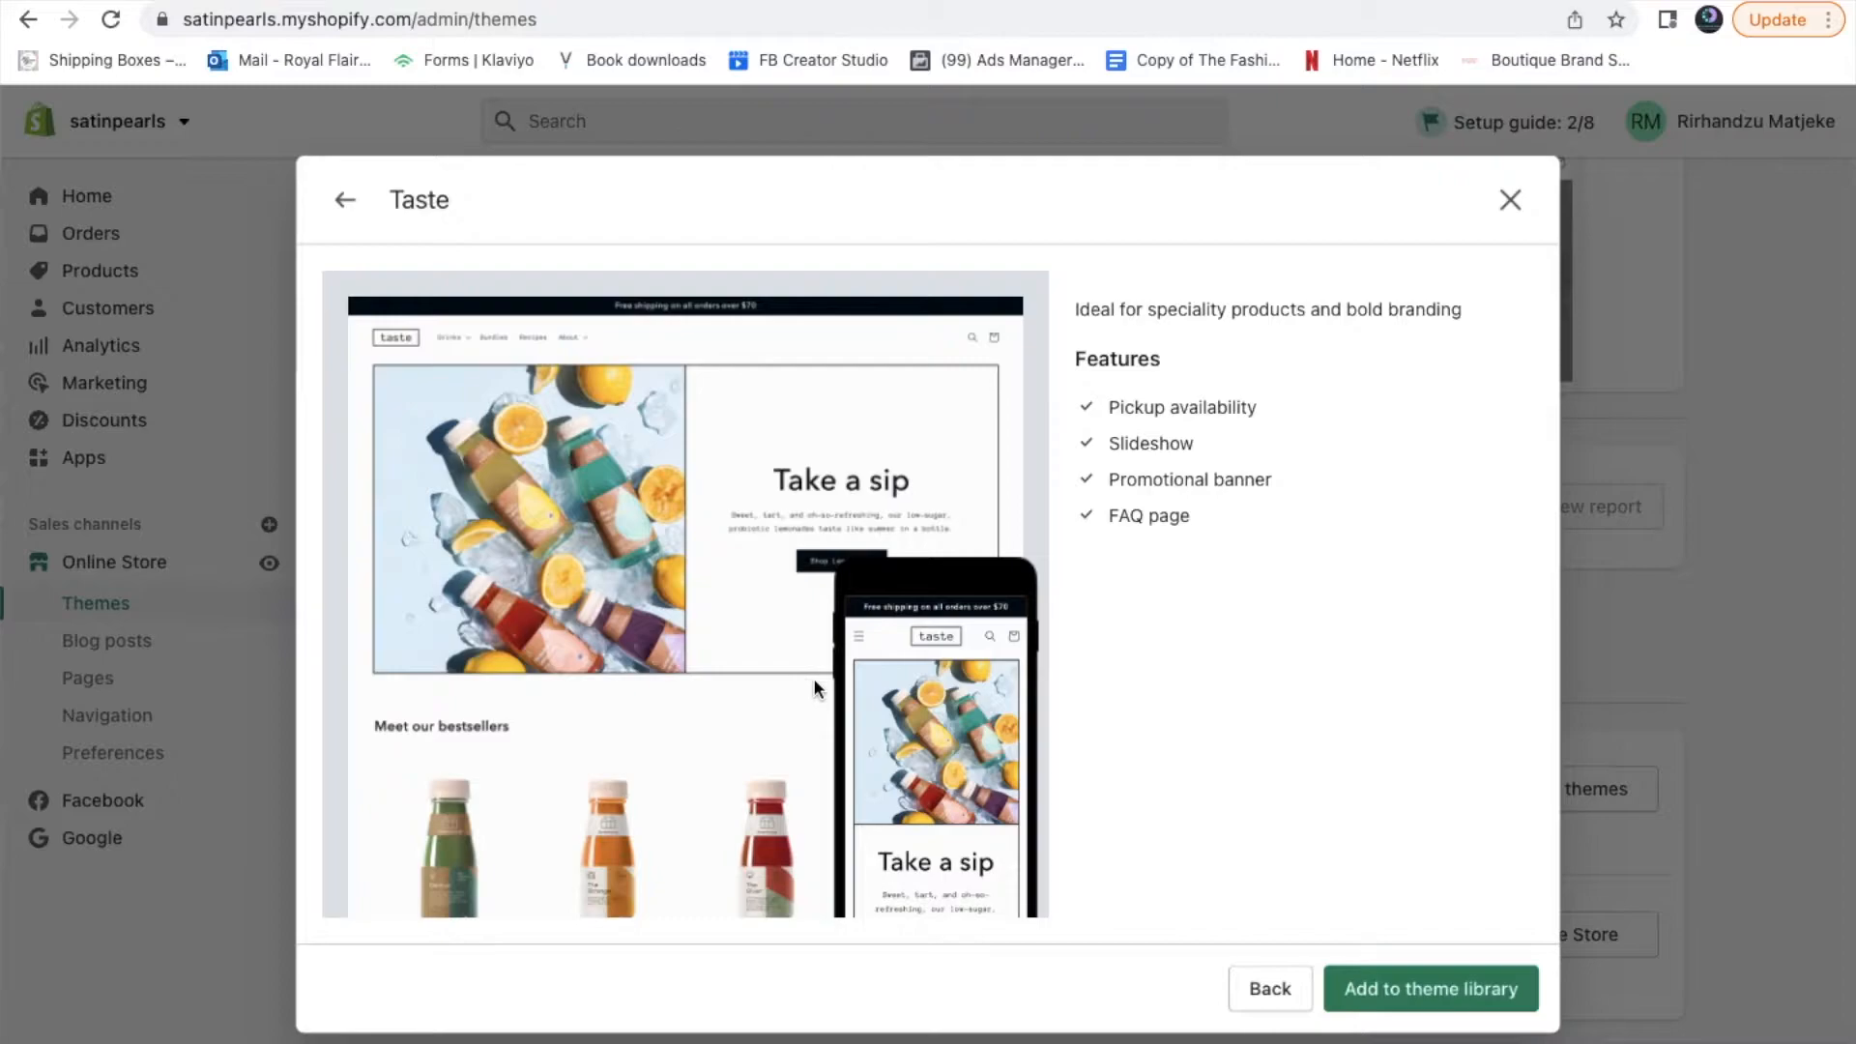
{"action": "left_click", "coordinate": [1274, 996]}
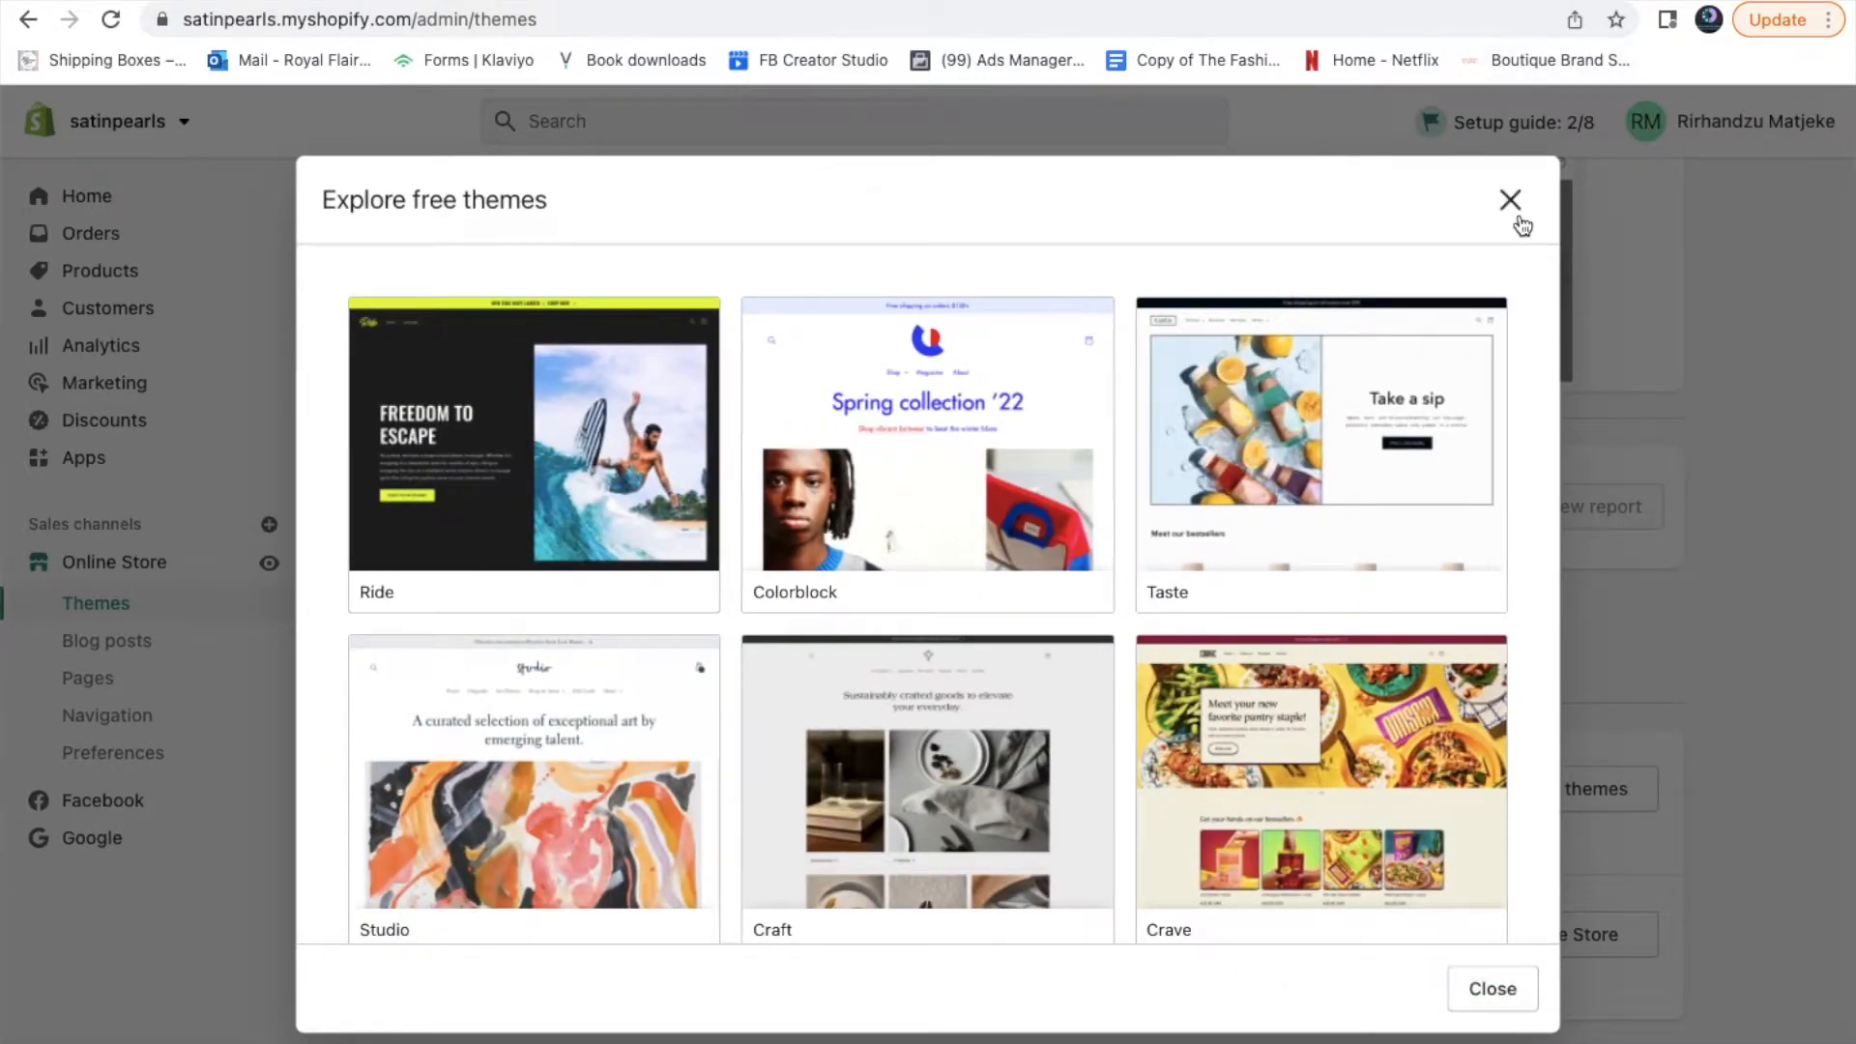
{"action": "left_click", "coordinate": [1514, 205]}
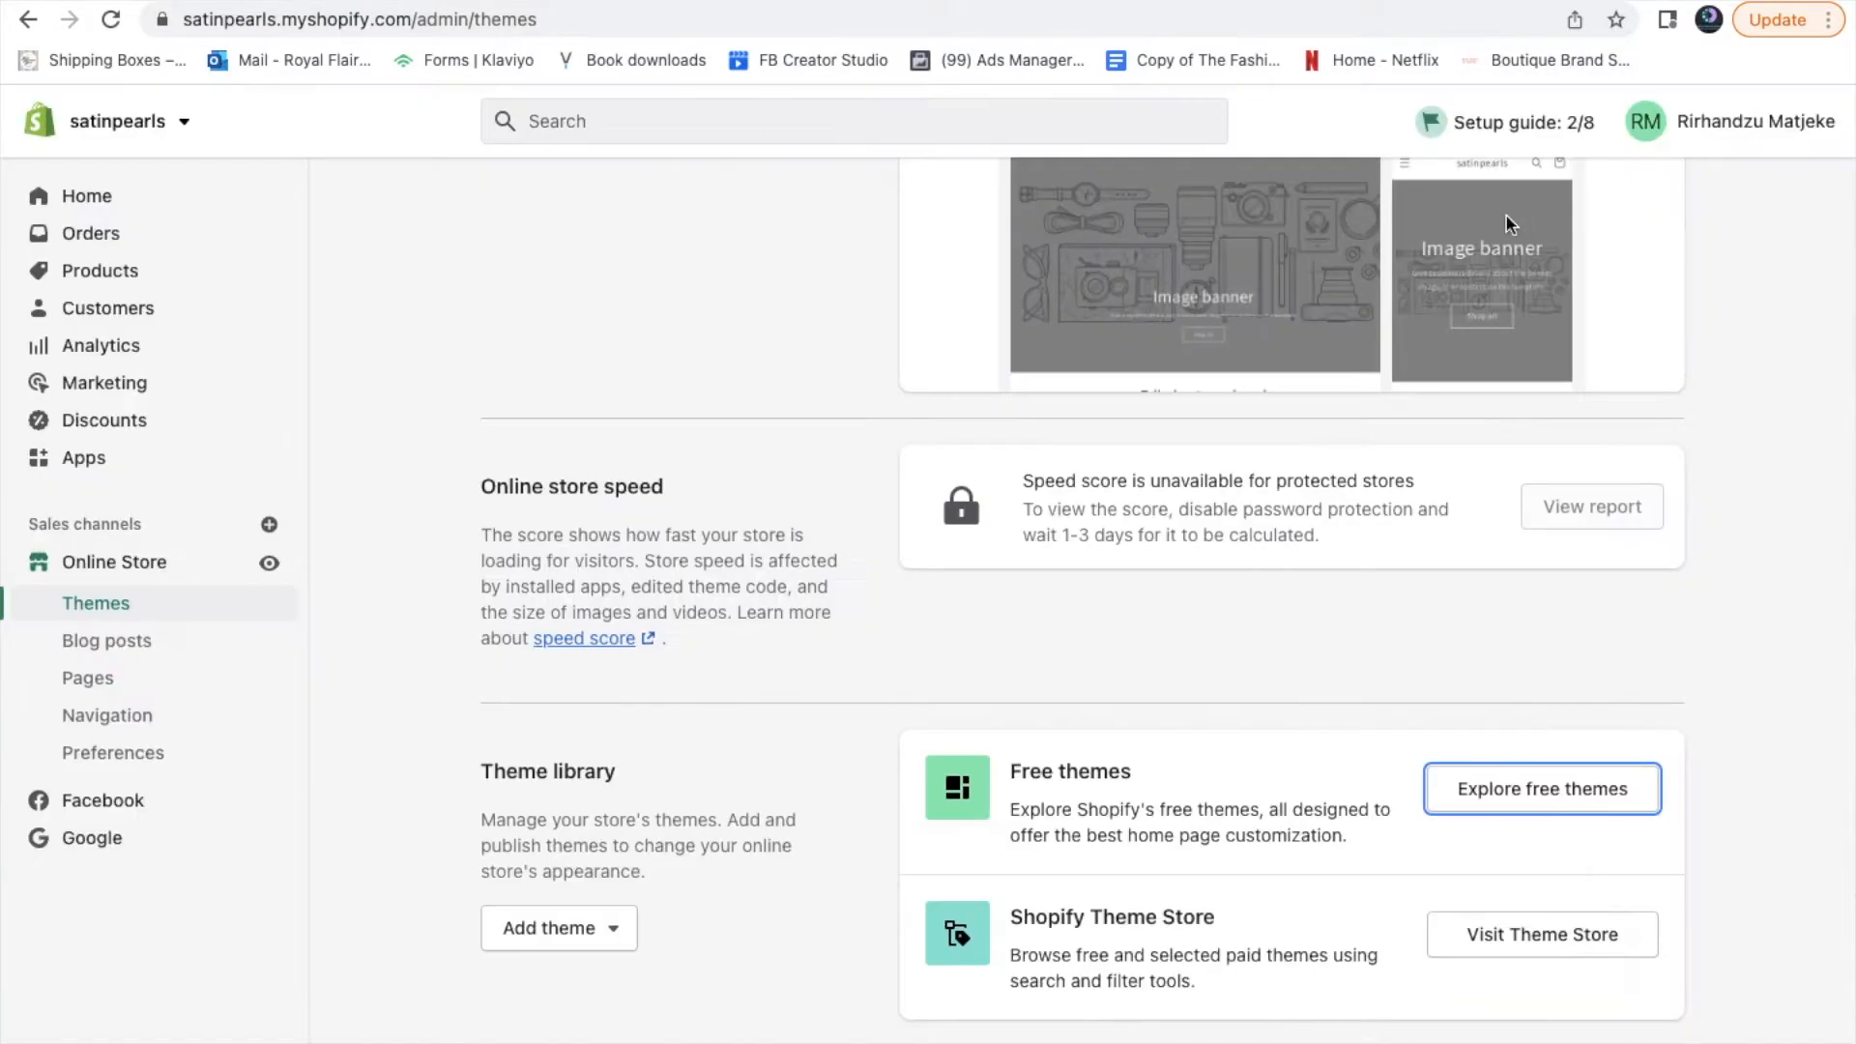
Visit the Shopify Theme Store and look over its featured theme collections, from selling in person and internationally to the minimalist style
{"action": "left_click", "coordinate": [1553, 952]}
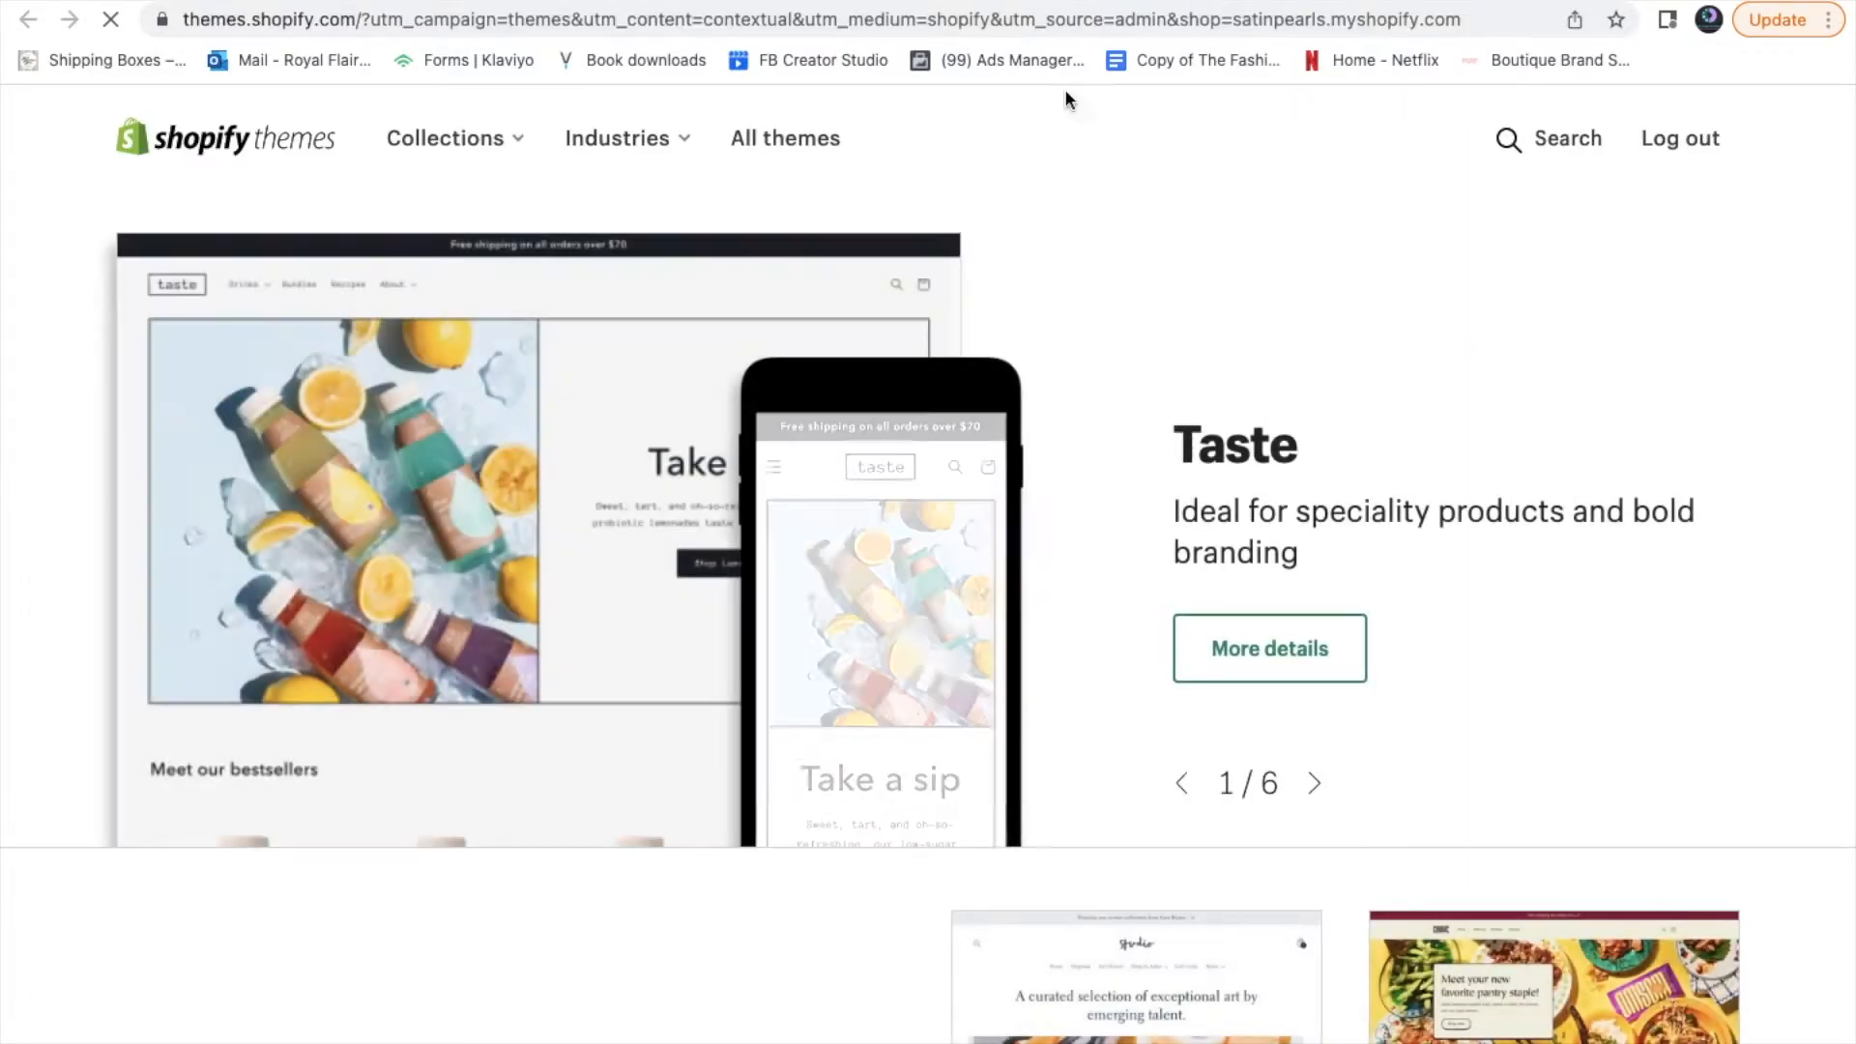
{"action": "scroll", "coordinate": [1437, 692], "scroll_direction": "down", "scroll_amount": 6}
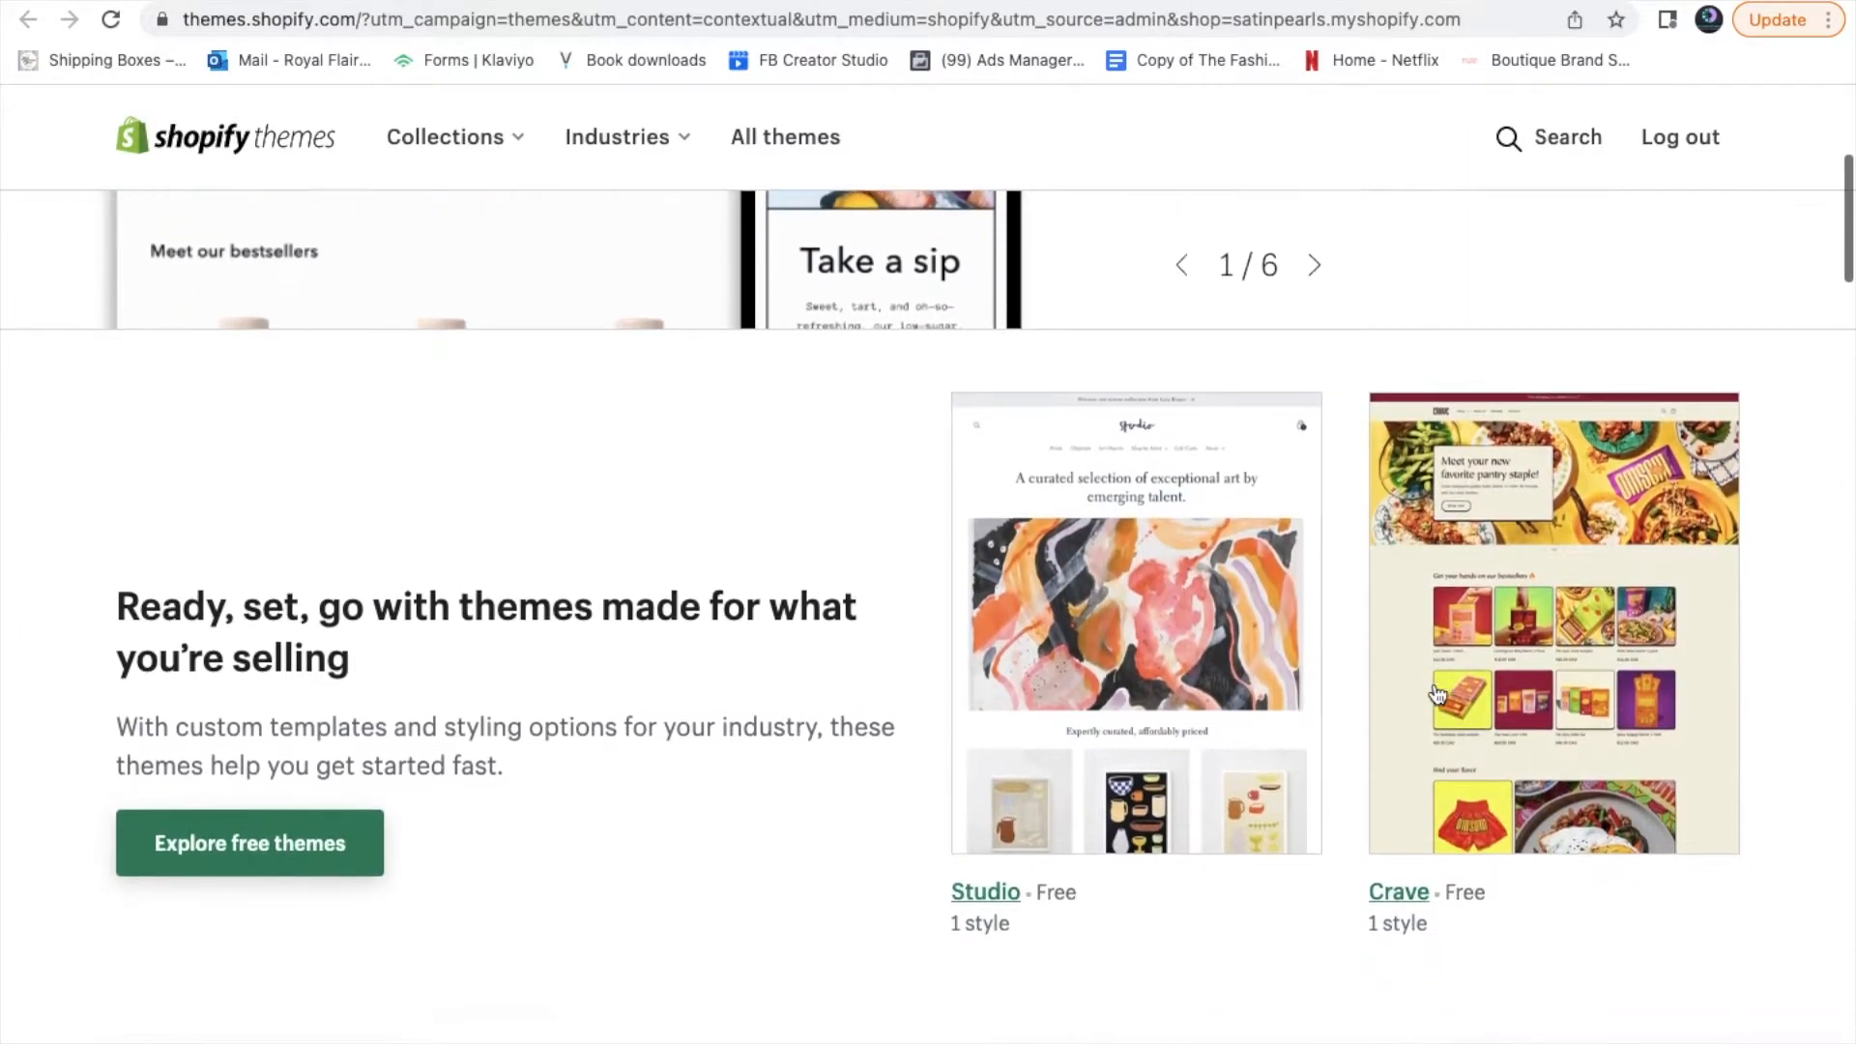
{"action": "scroll", "coordinate": [1437, 693], "scroll_direction": "down", "scroll_amount": 12}
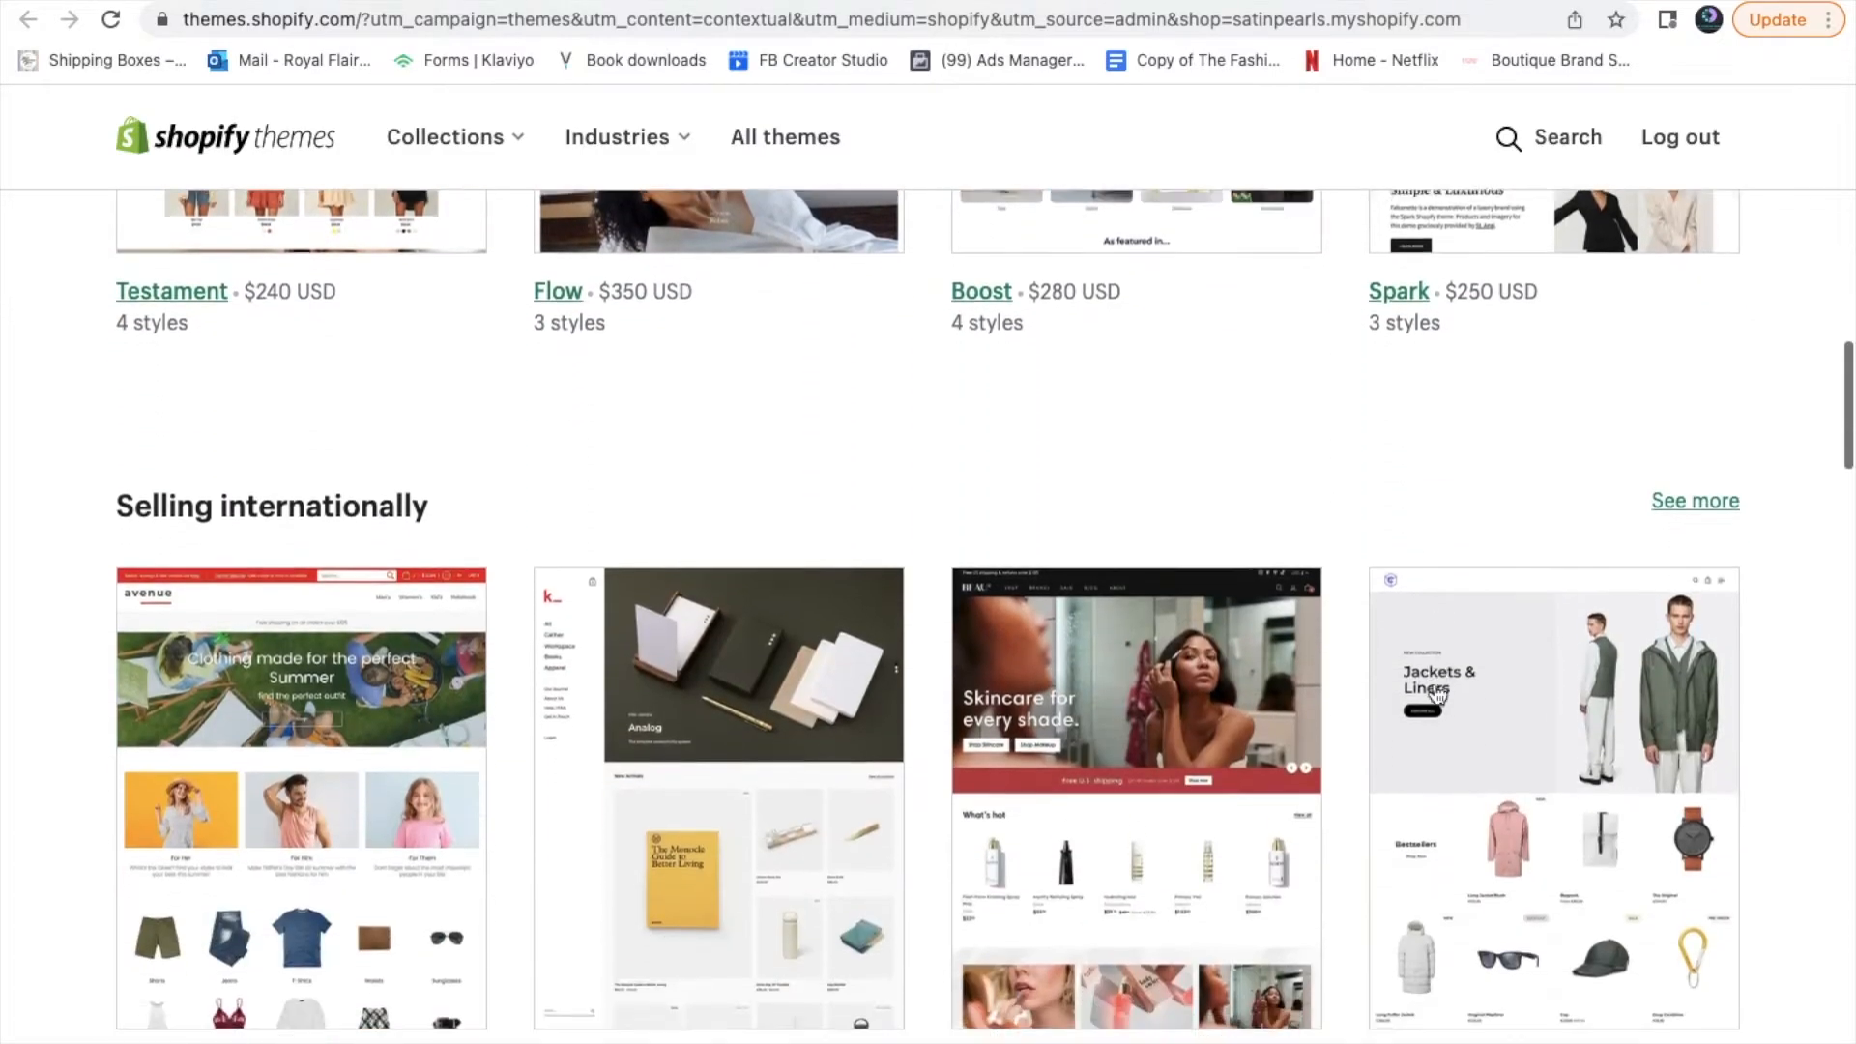
{"action": "scroll", "coordinate": [1437, 692], "scroll_direction": "up", "scroll_amount": 6}
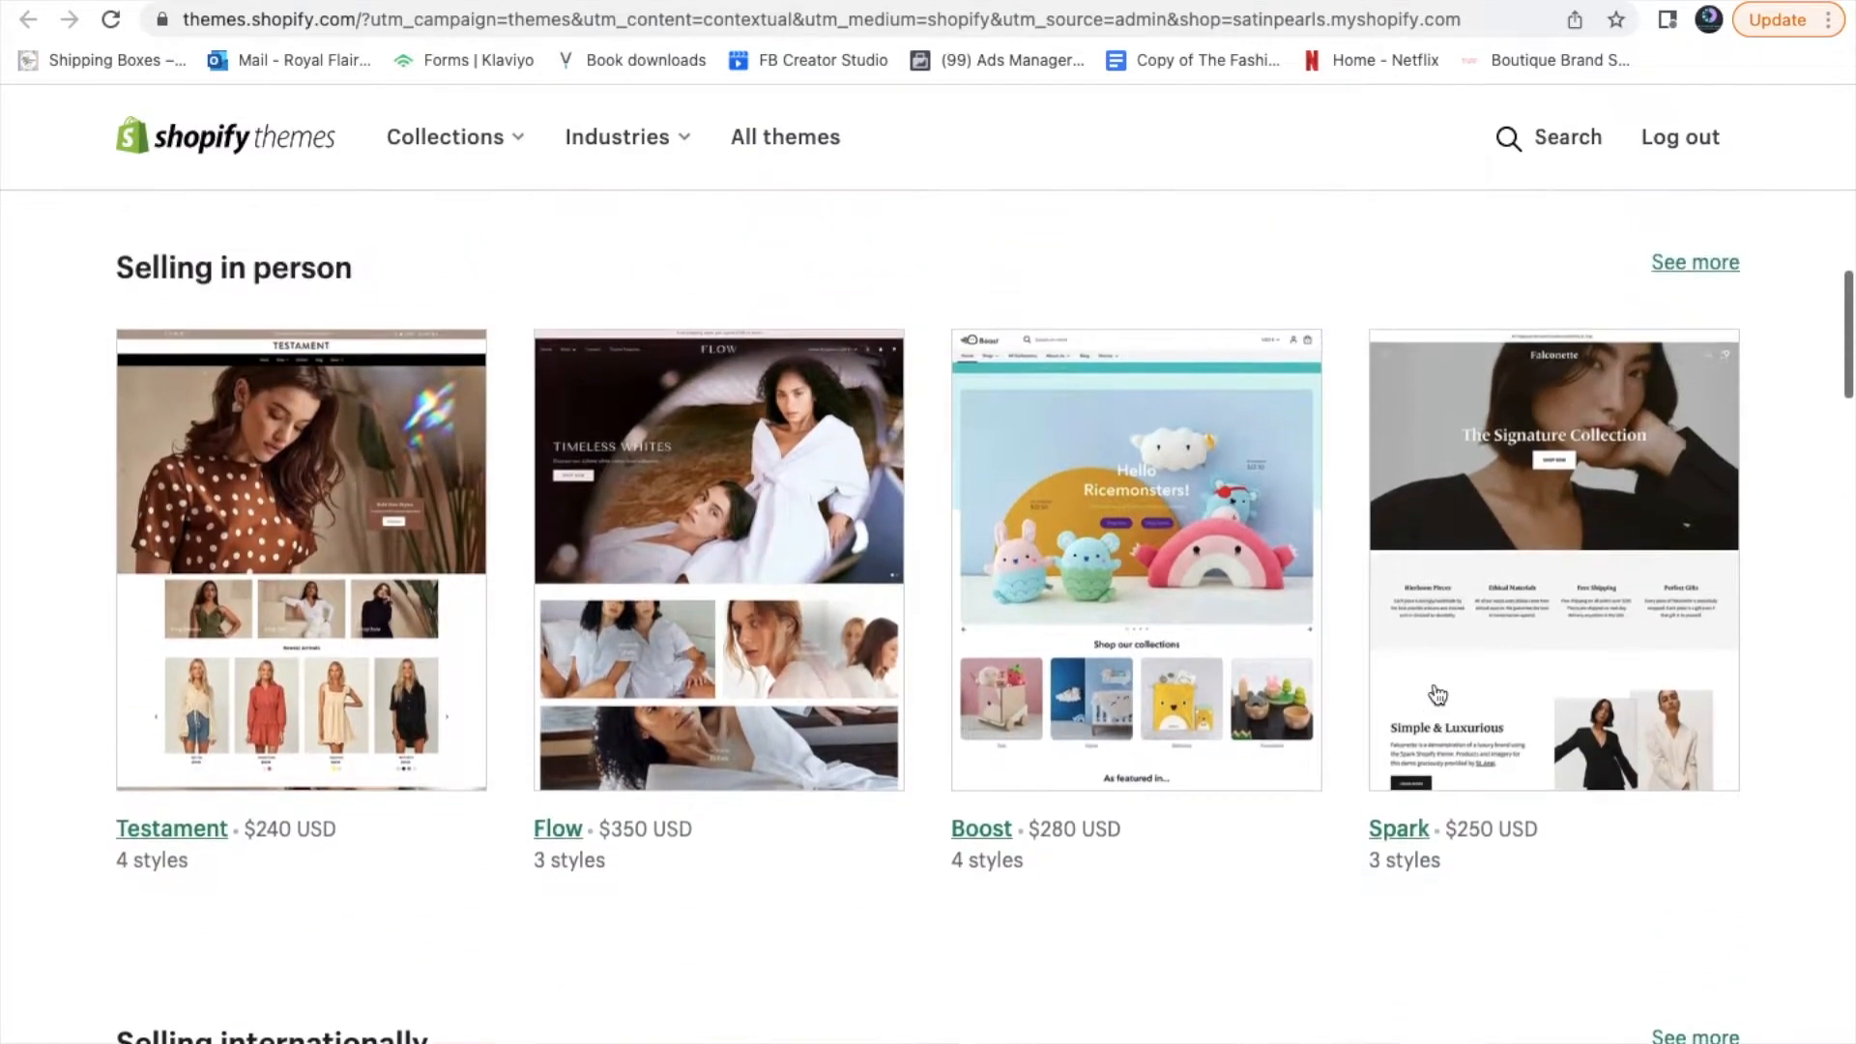
{"action": "scroll", "coordinate": [1436, 692], "scroll_direction": "down", "scroll_amount": 1}
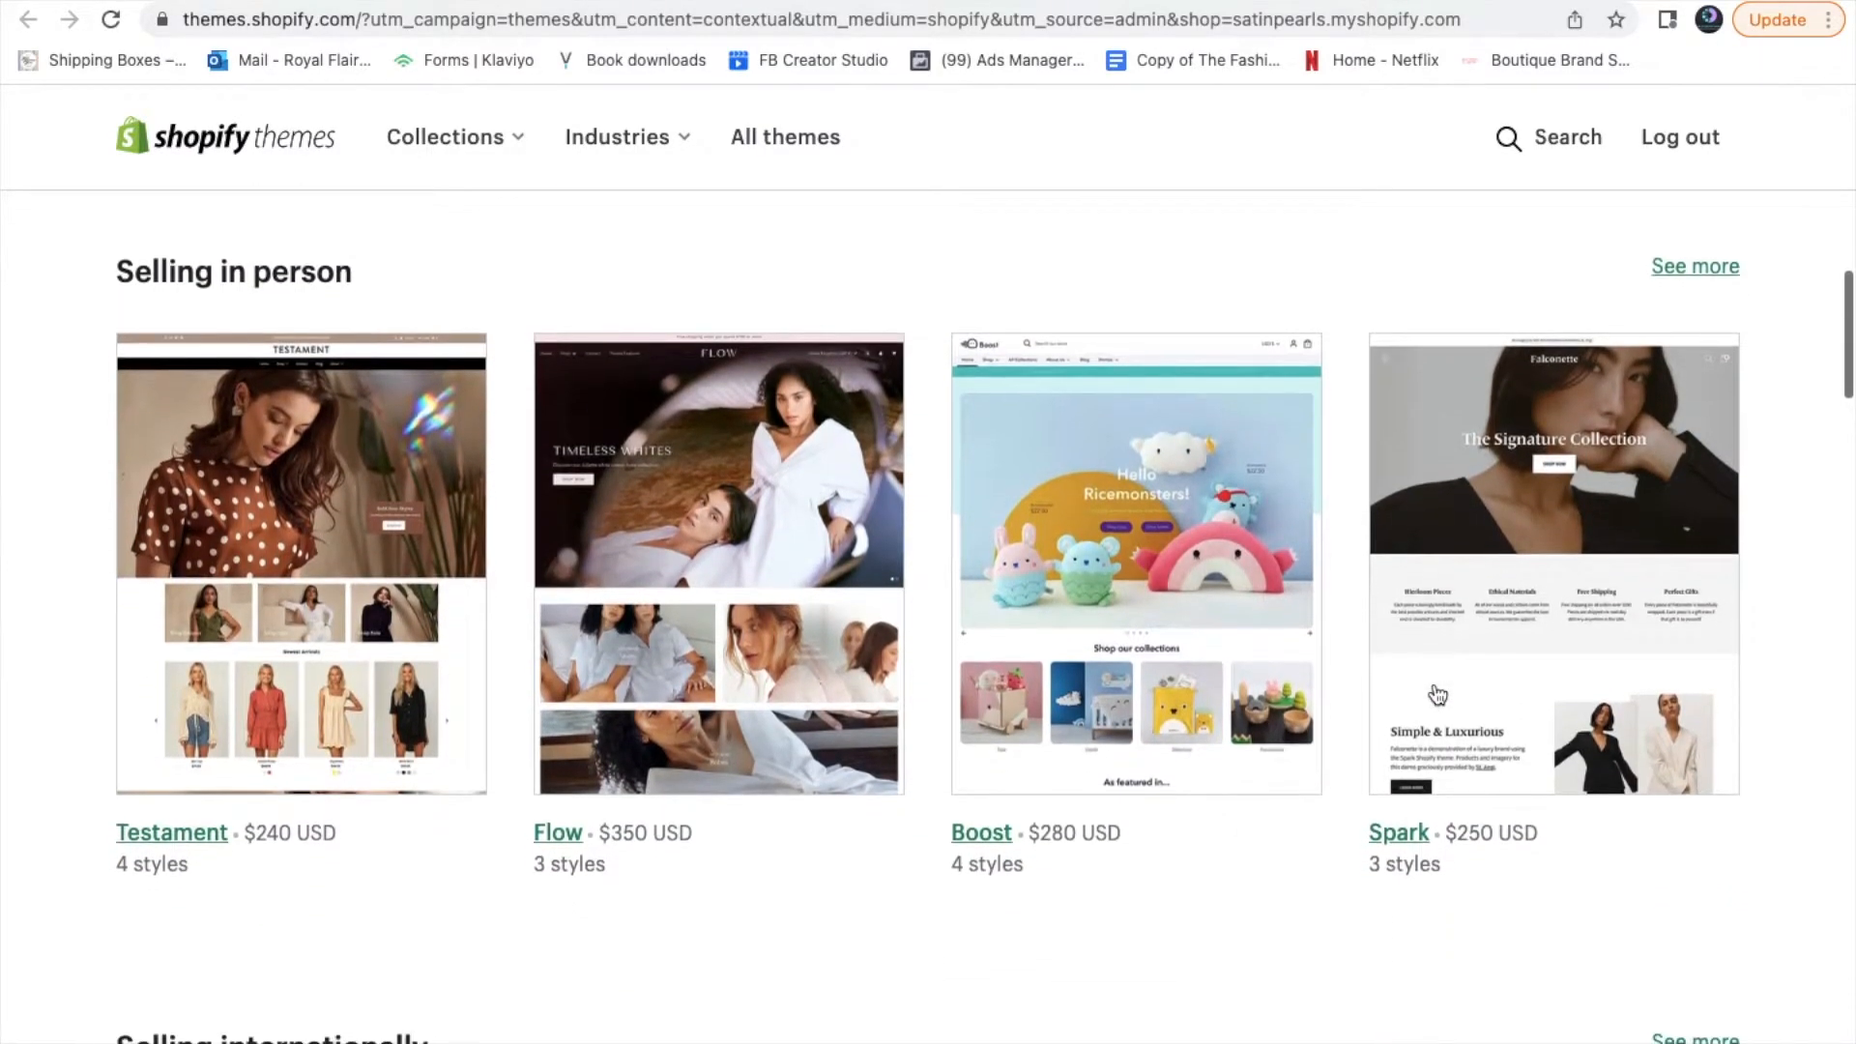
{"action": "scroll", "coordinate": [1438, 694], "scroll_direction": "down", "scroll_amount": 1}
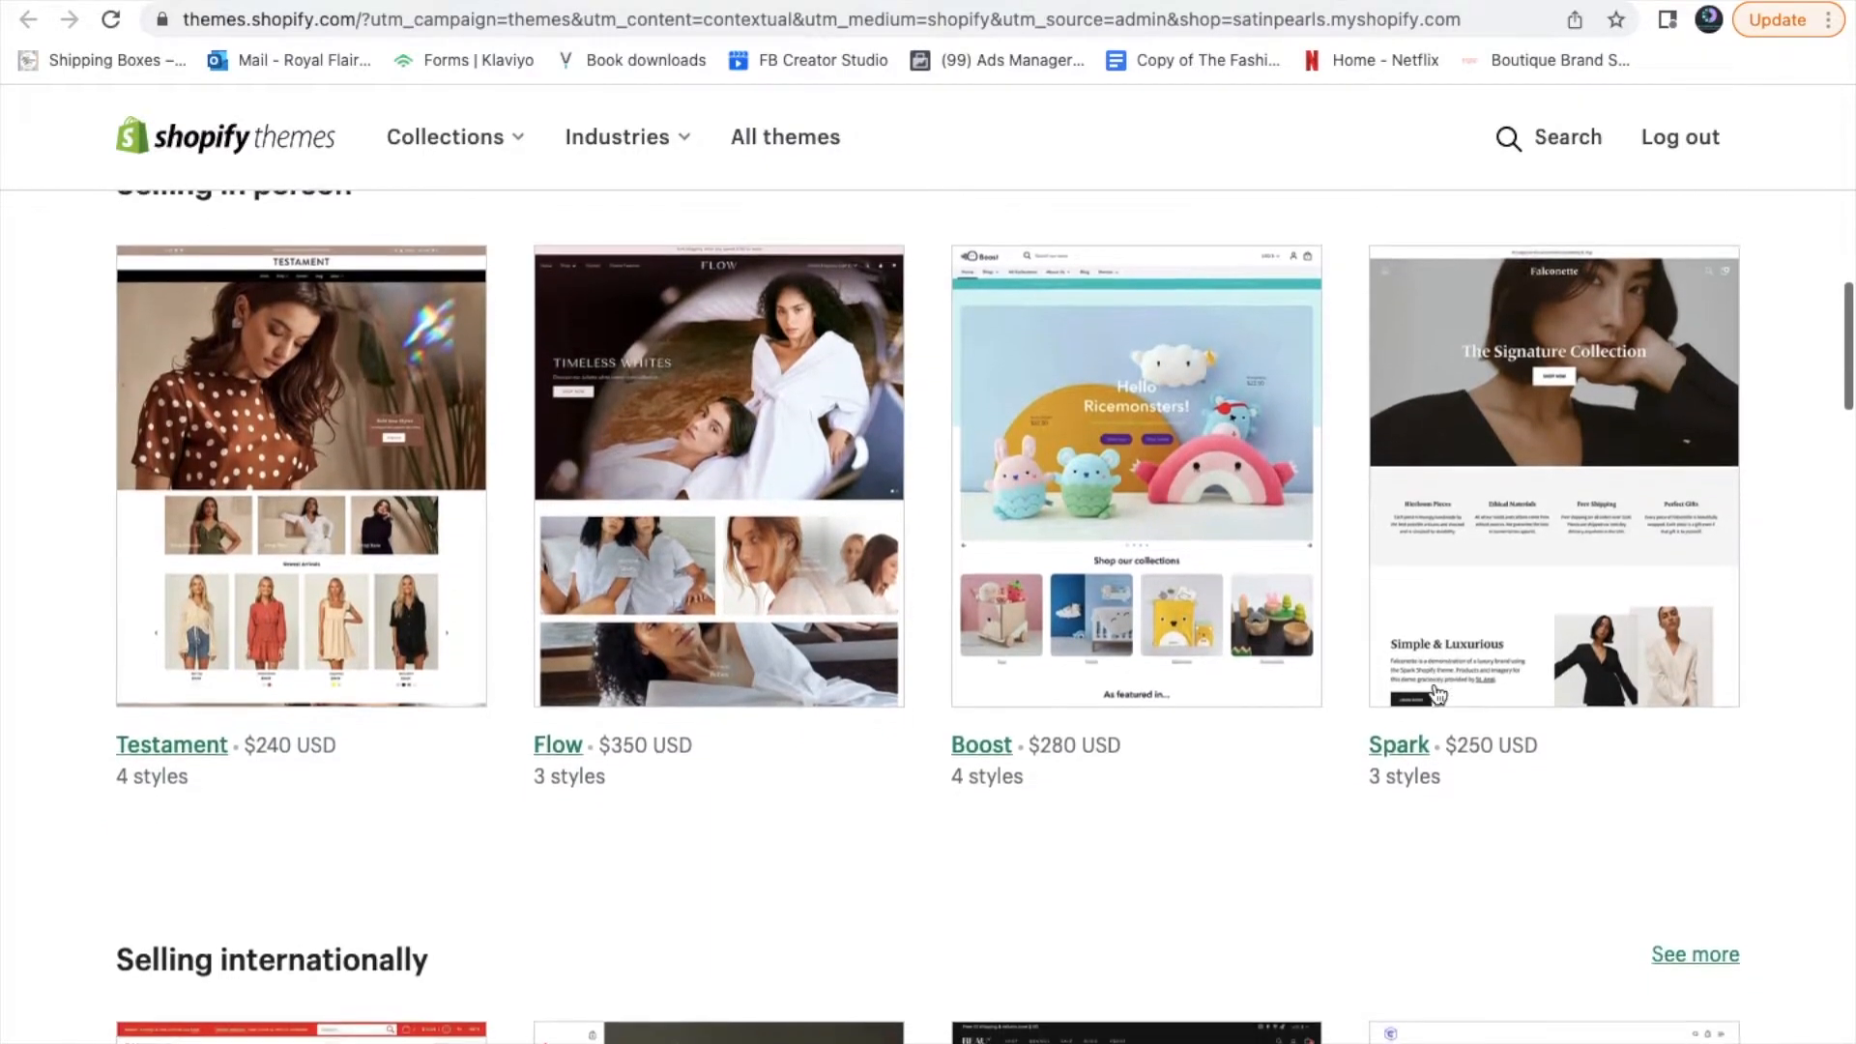
{"action": "scroll", "coordinate": [1438, 693], "scroll_direction": "down", "scroll_amount": 1}
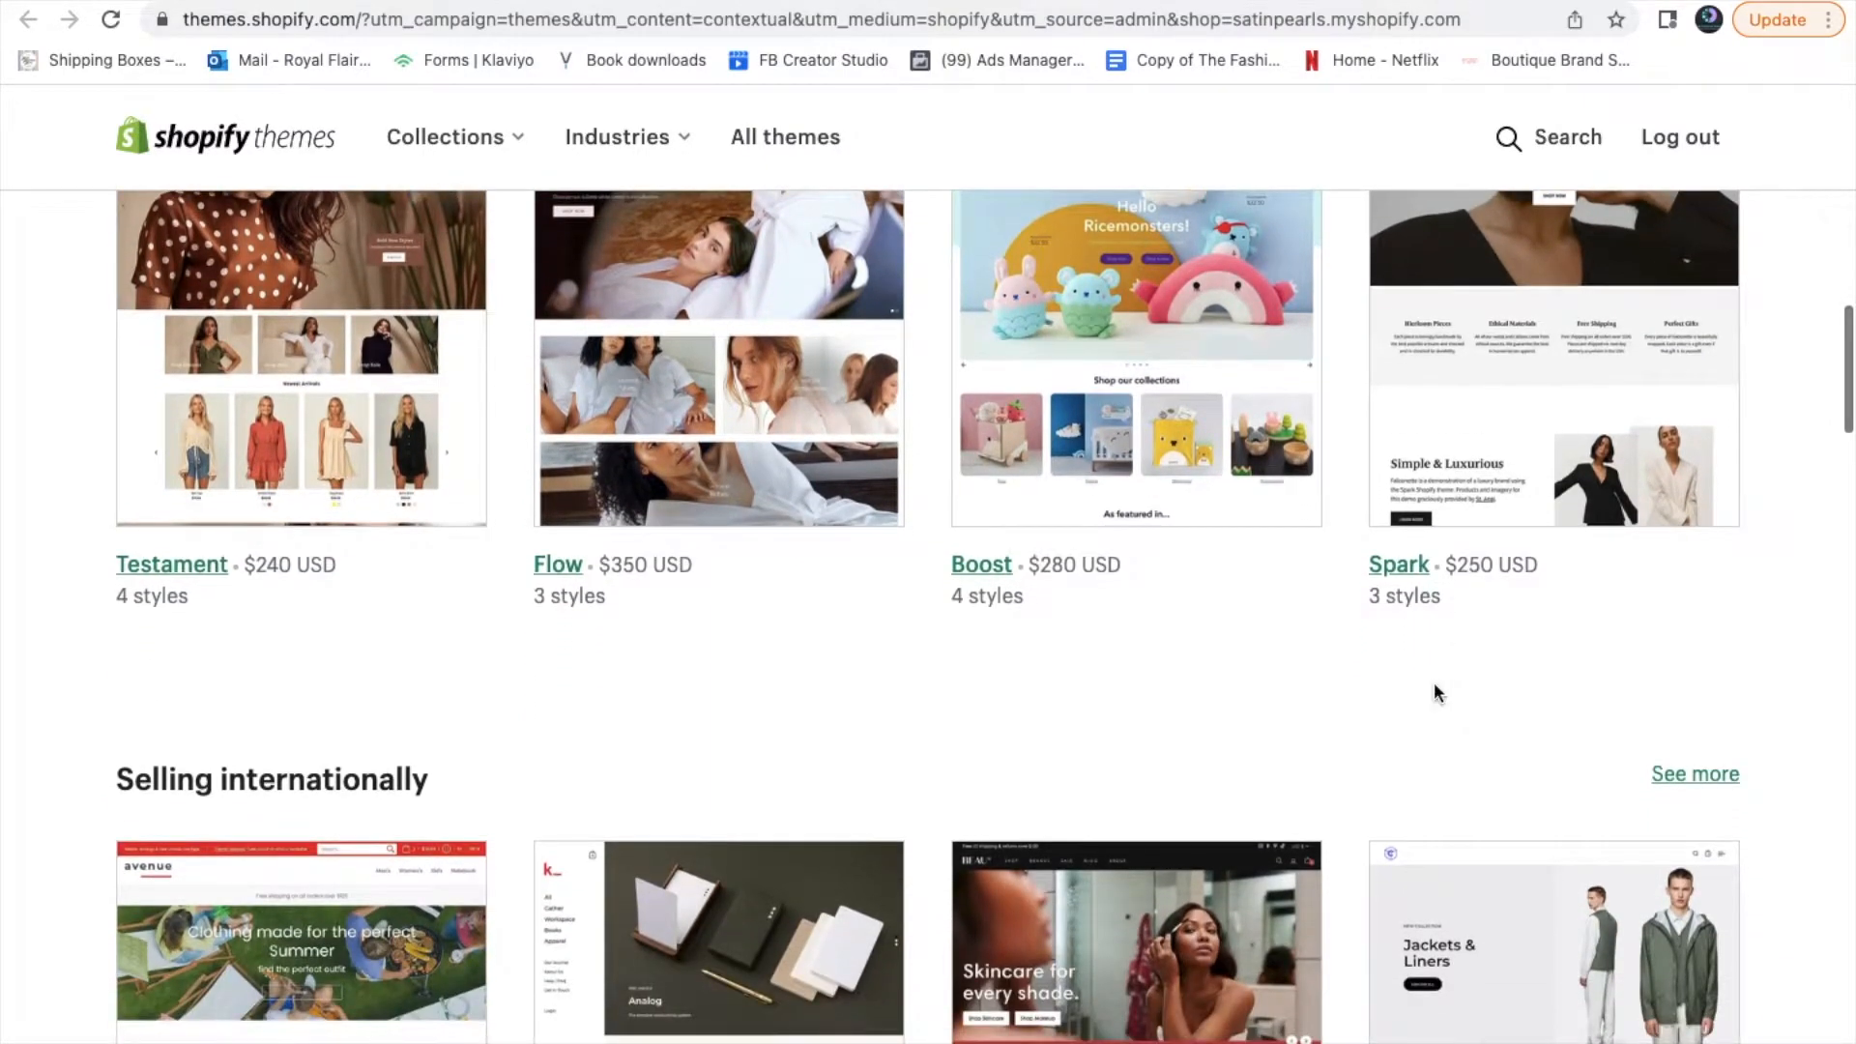
{"action": "scroll", "coordinate": [1435, 692], "scroll_direction": "down", "scroll_amount": 6}
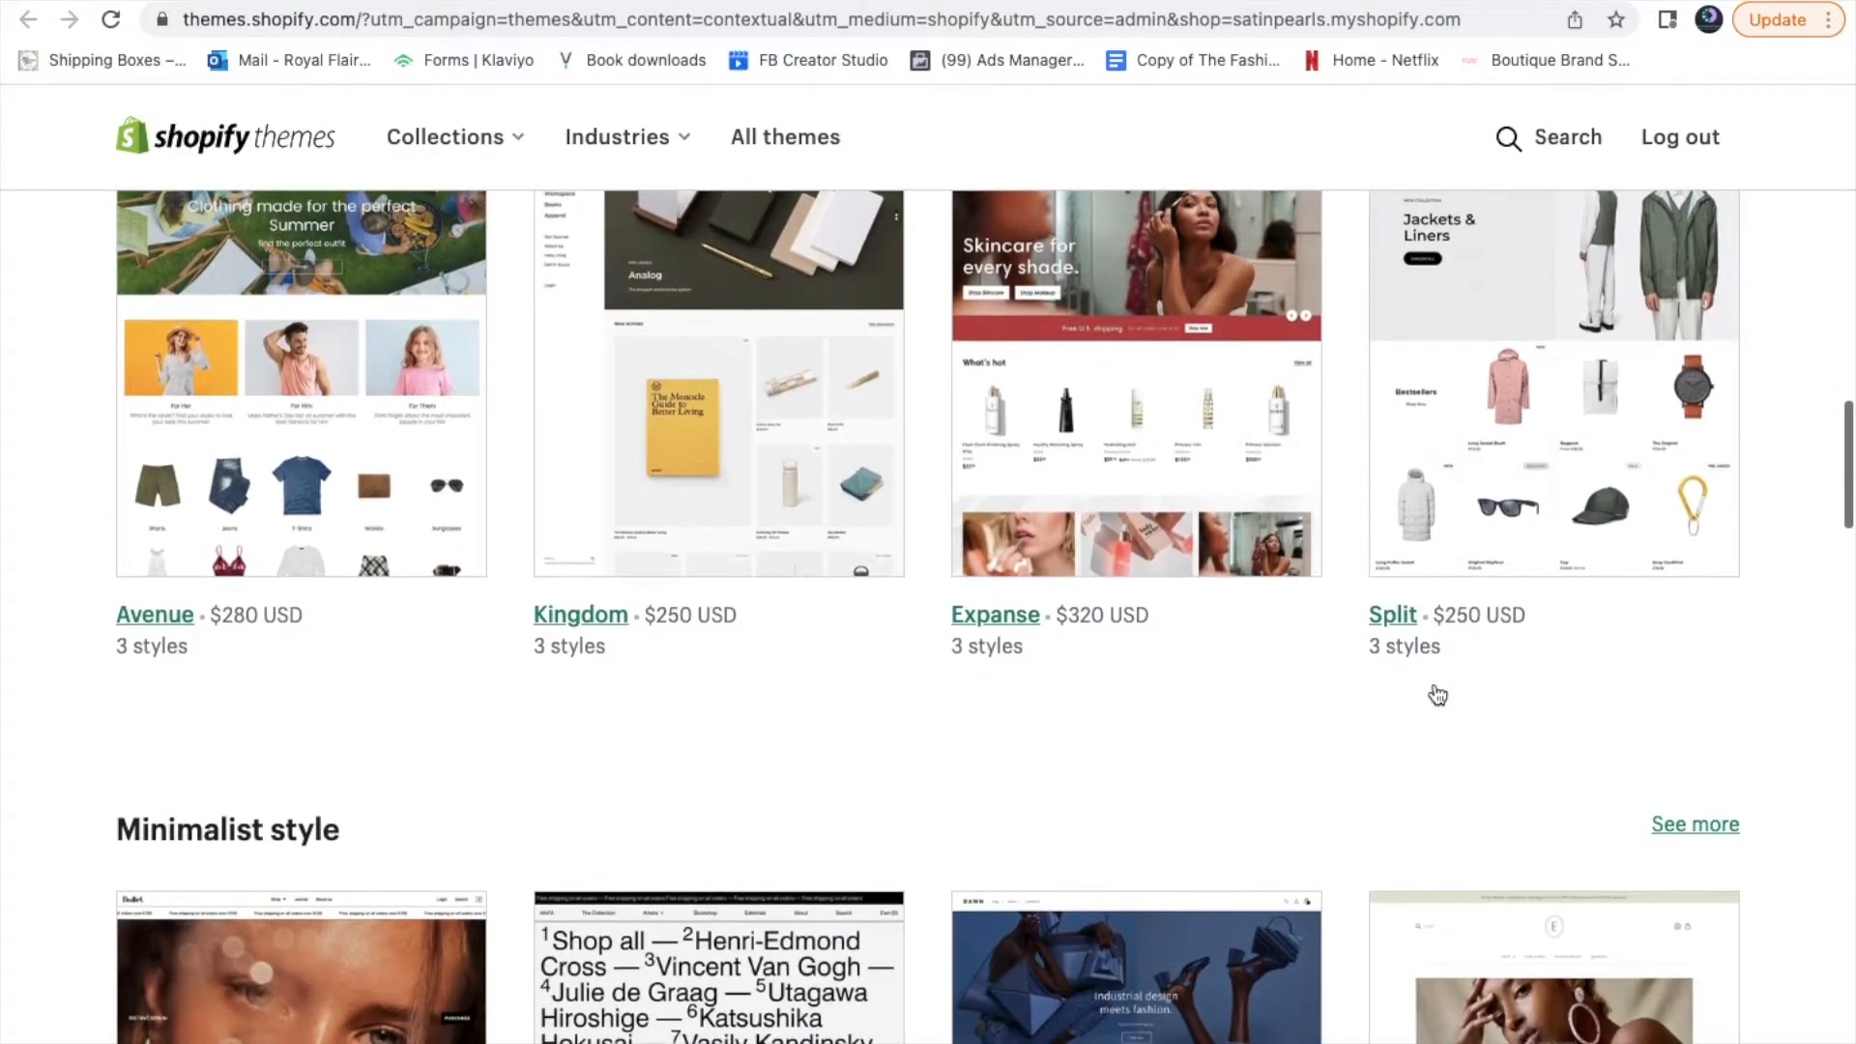
{"action": "scroll", "coordinate": [1067, 725], "scroll_direction": "down", "scroll_amount": 3}
{"action": "scroll", "coordinate": [1067, 725], "scroll_direction": "down", "scroll_amount": 4}
{"action": "scroll", "coordinate": [1067, 725], "scroll_direction": "up", "scroll_amount": 3}
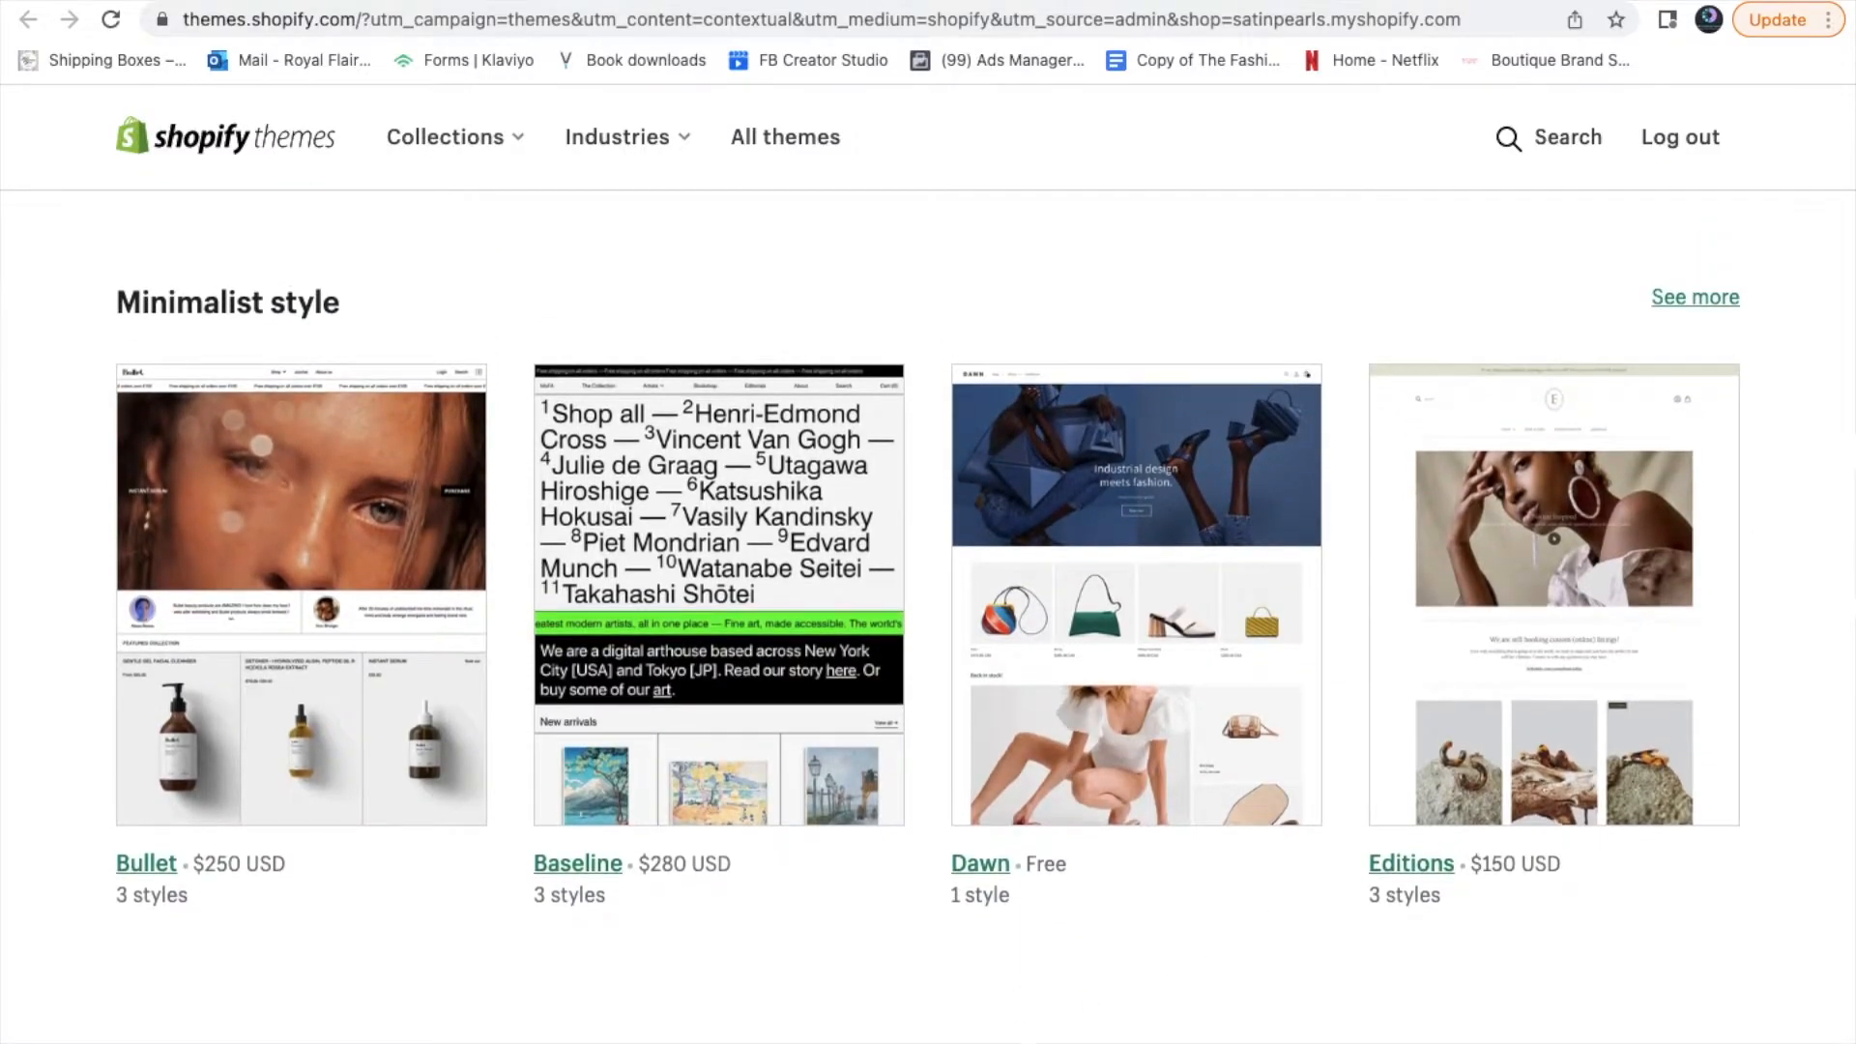
{"action": "scroll", "coordinate": [1248, 948], "scroll_direction": "down", "scroll_amount": 1}
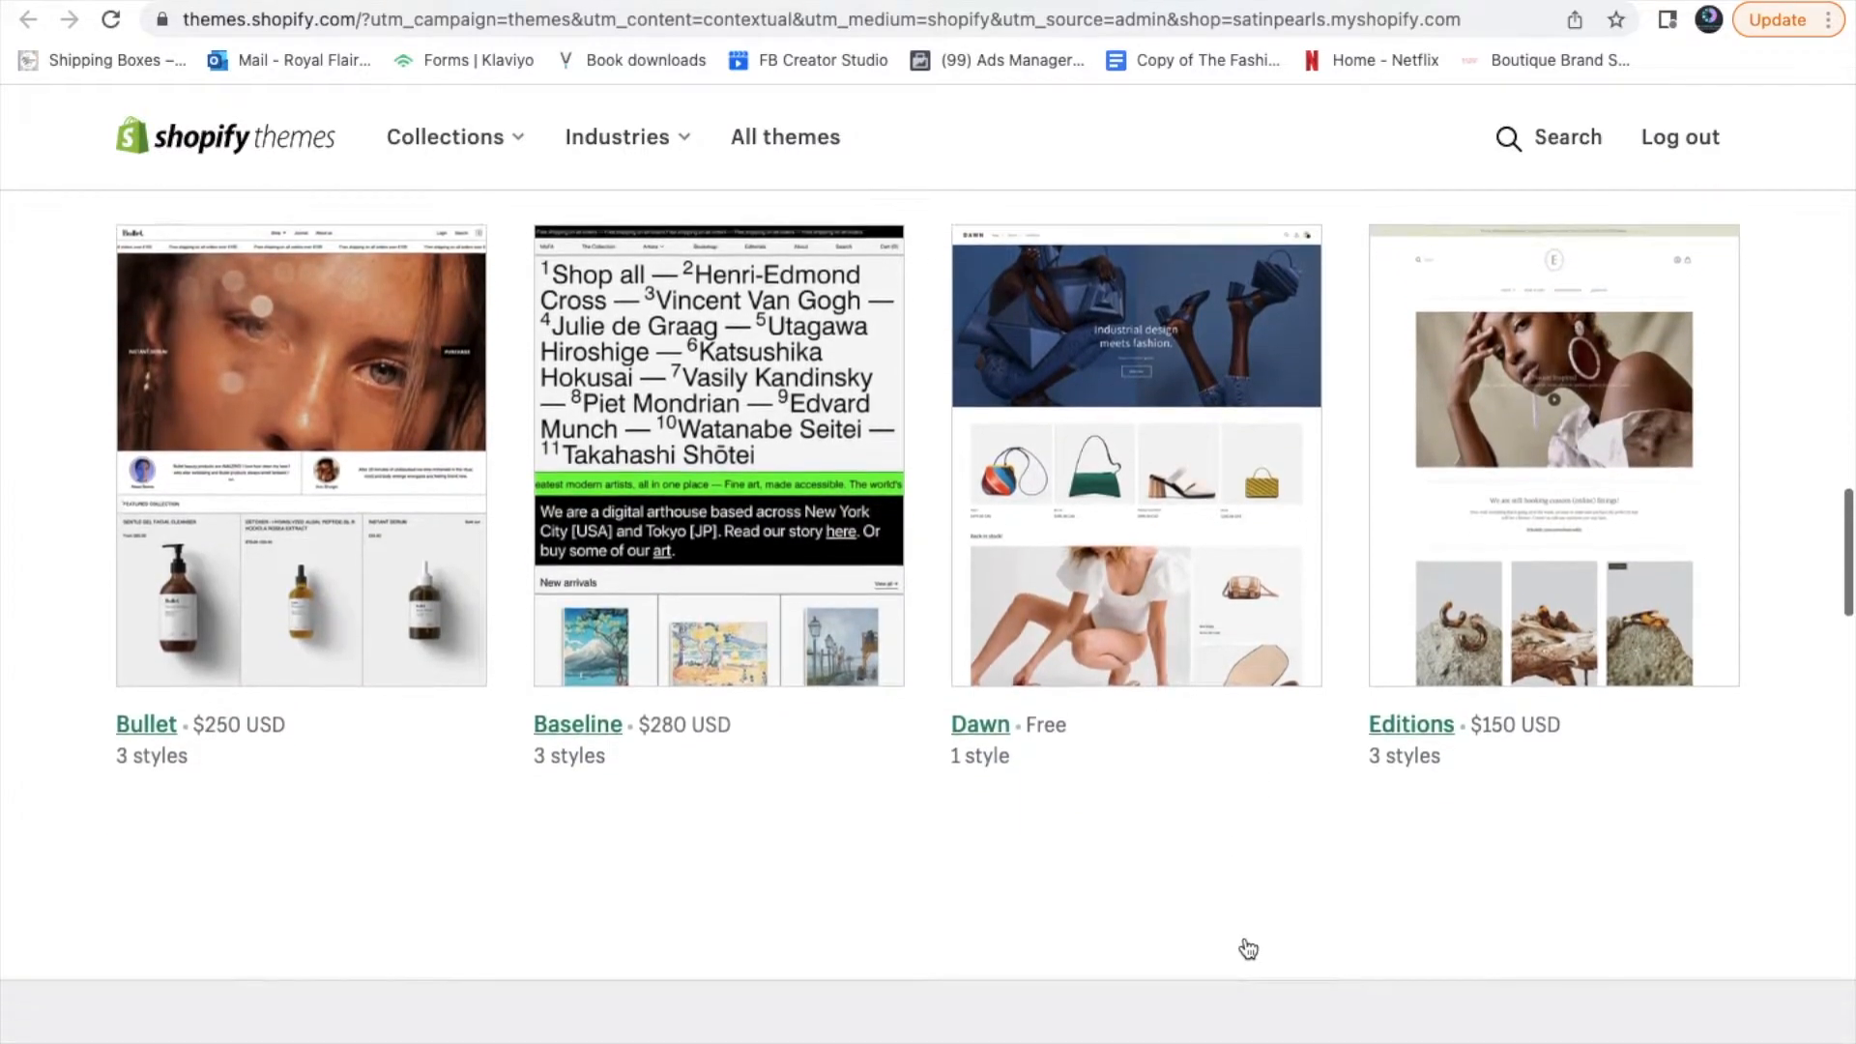
Look over the industry categories and open the themes for Clothing and accessories
{"action": "scroll", "coordinate": [1248, 949], "scroll_direction": "down", "scroll_amount": 5}
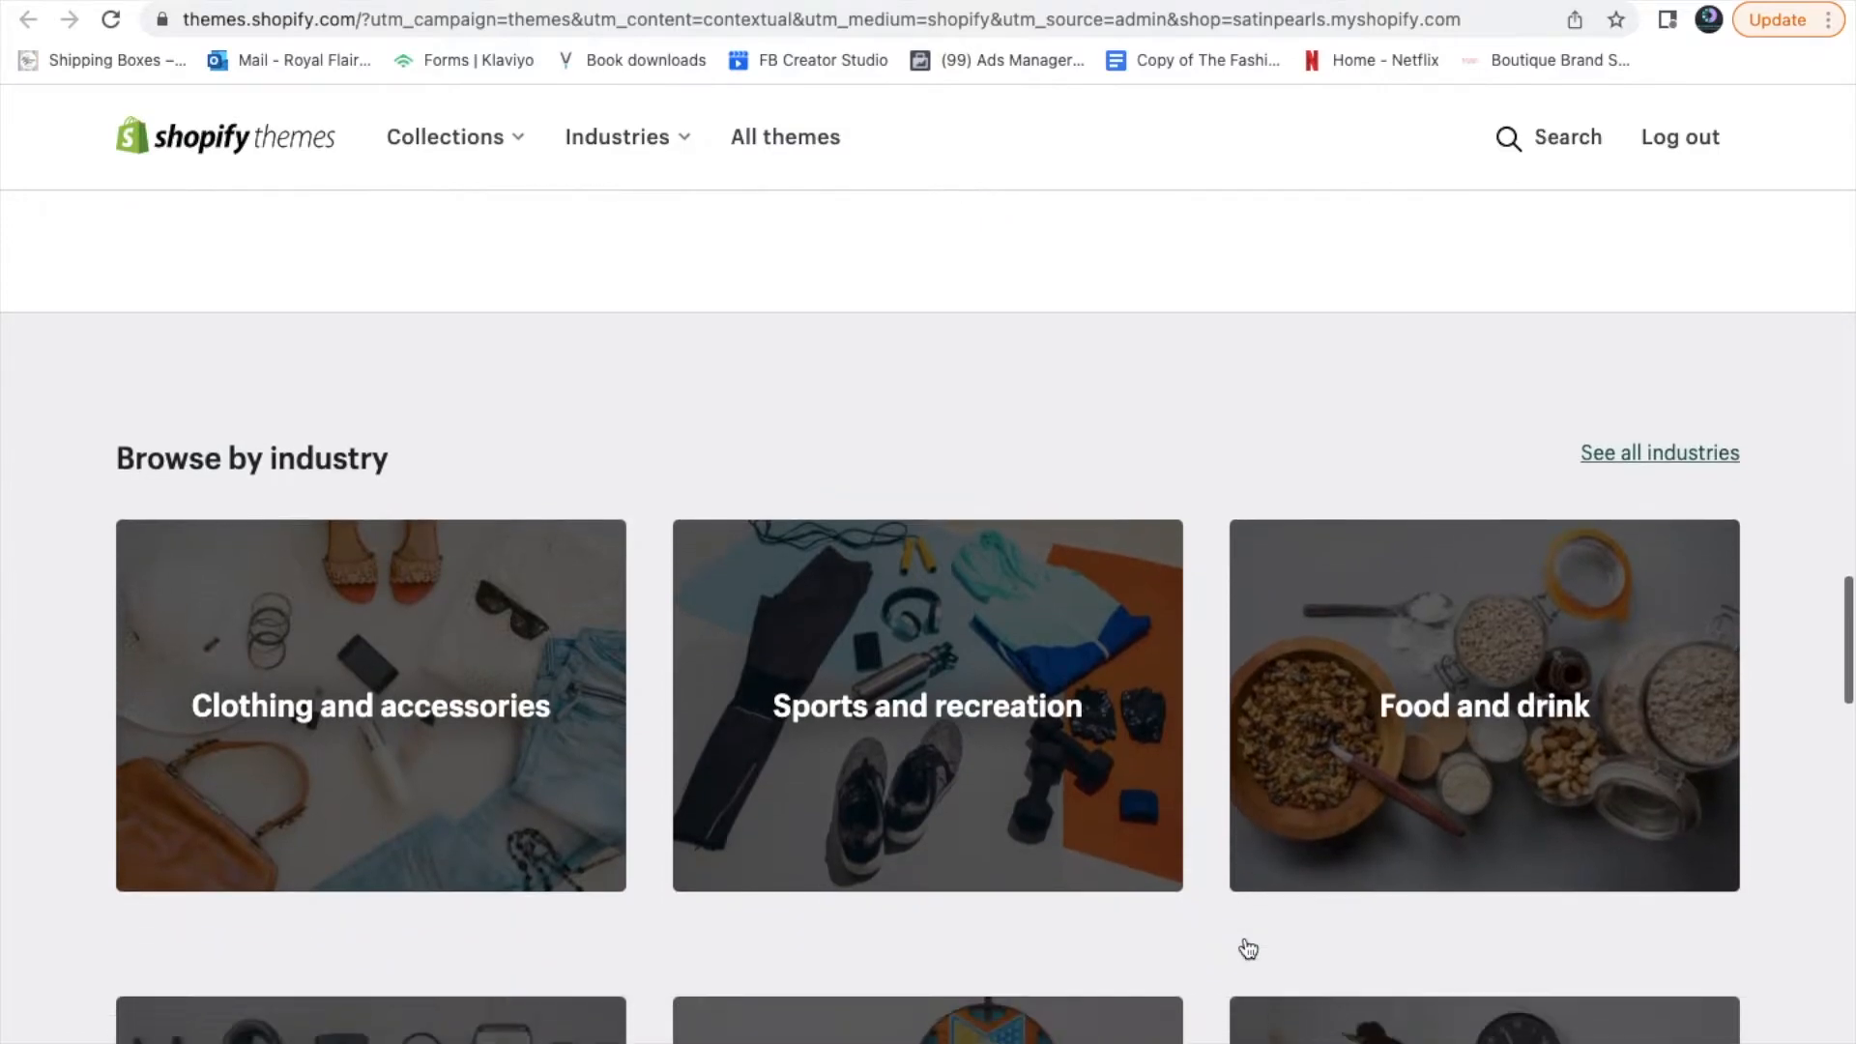
{"action": "scroll", "coordinate": [1249, 949], "scroll_direction": "down", "scroll_amount": 2}
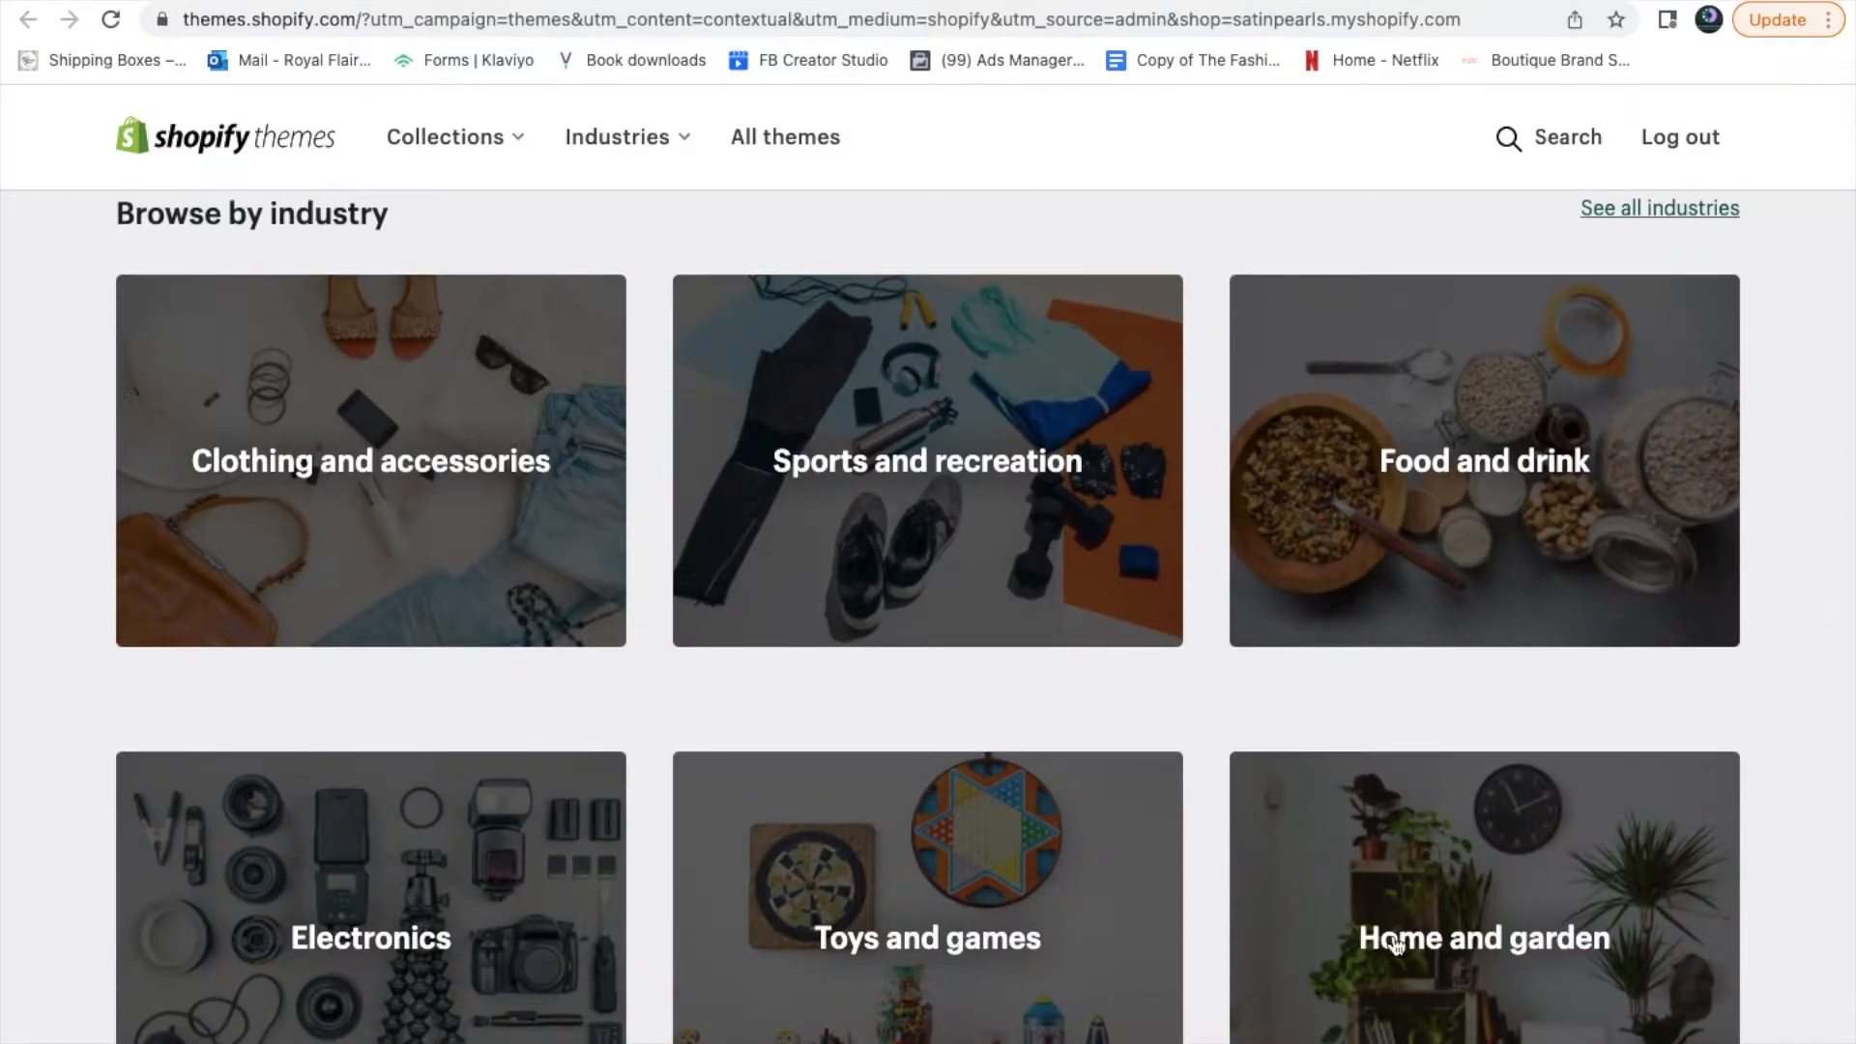
{"action": "scroll", "coordinate": [1396, 945], "scroll_direction": "down", "scroll_amount": 8}
{"action": "scroll", "coordinate": [1393, 936], "scroll_direction": "up", "scroll_amount": 9}
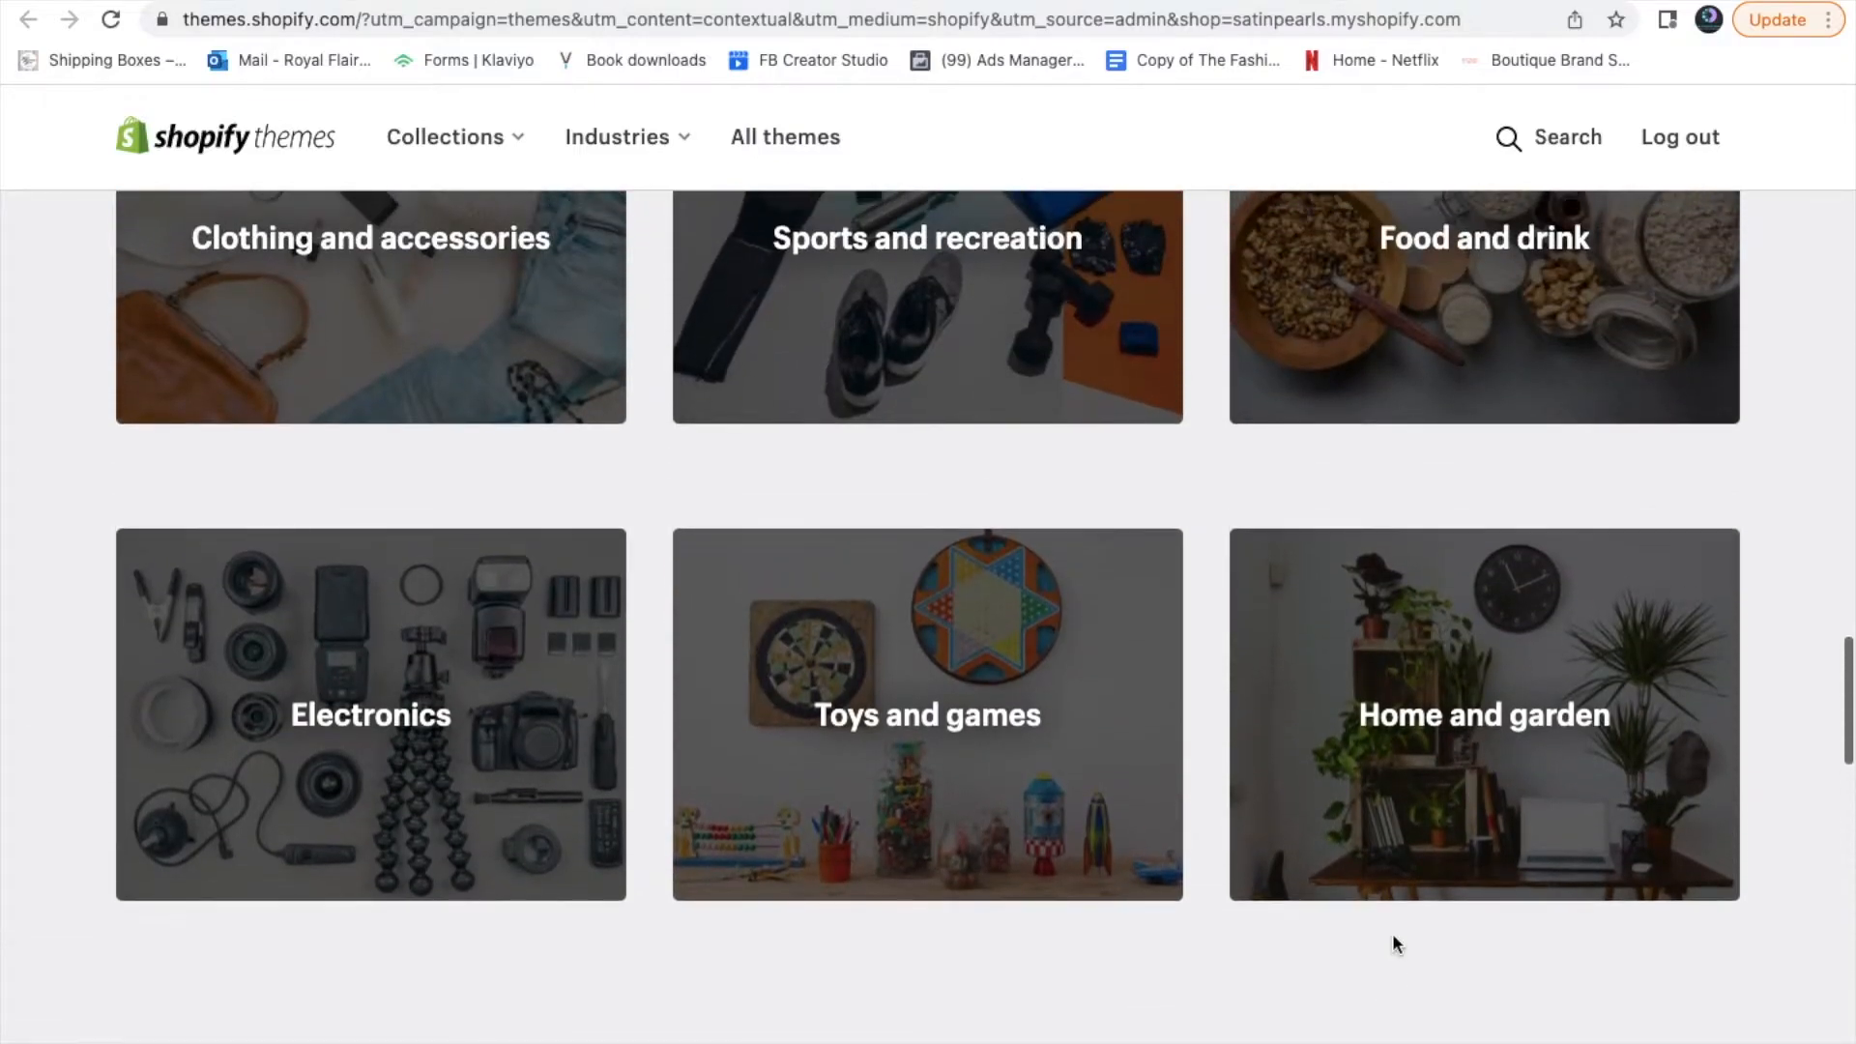
{"action": "scroll", "coordinate": [1394, 936], "scroll_direction": "up", "scroll_amount": 3}
{"action": "left_click", "coordinate": [495, 616]}
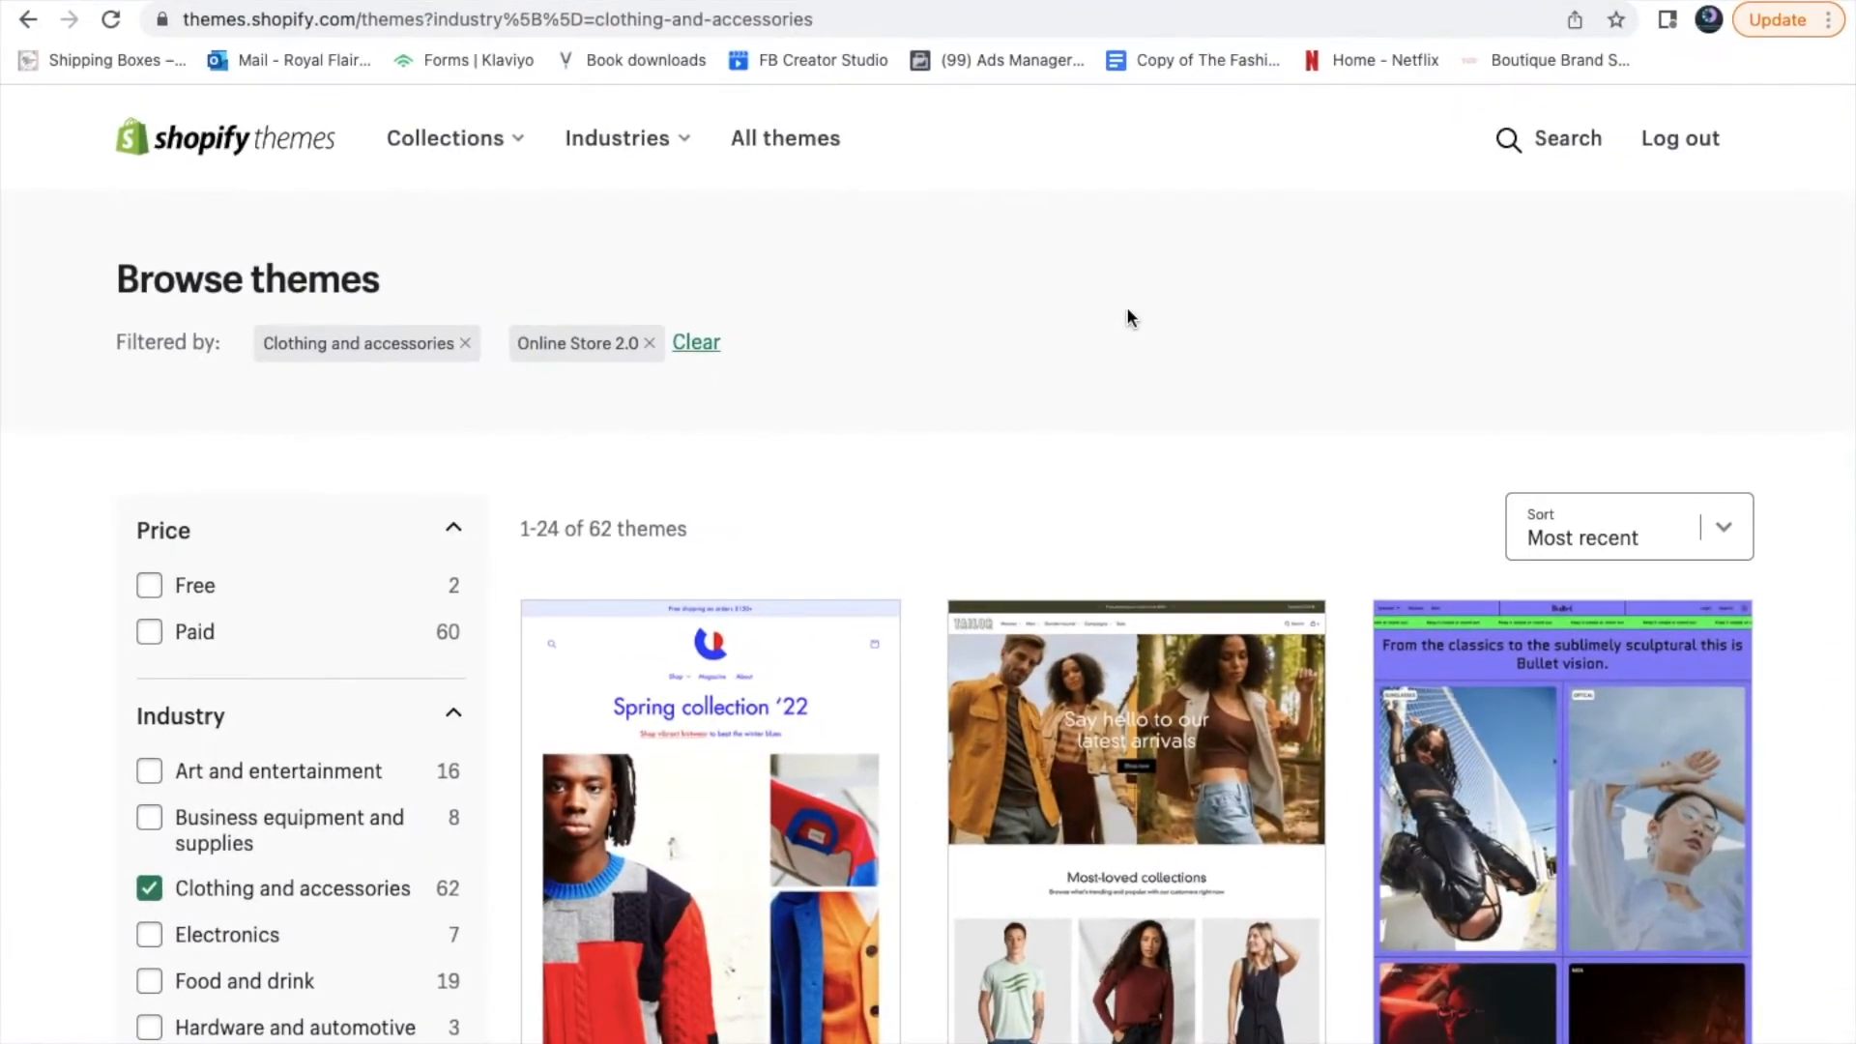
Filter the themes by the Free price option and look through the resulting selection
{"action": "scroll", "coordinate": [1127, 317], "scroll_direction": "down", "scroll_amount": 3}
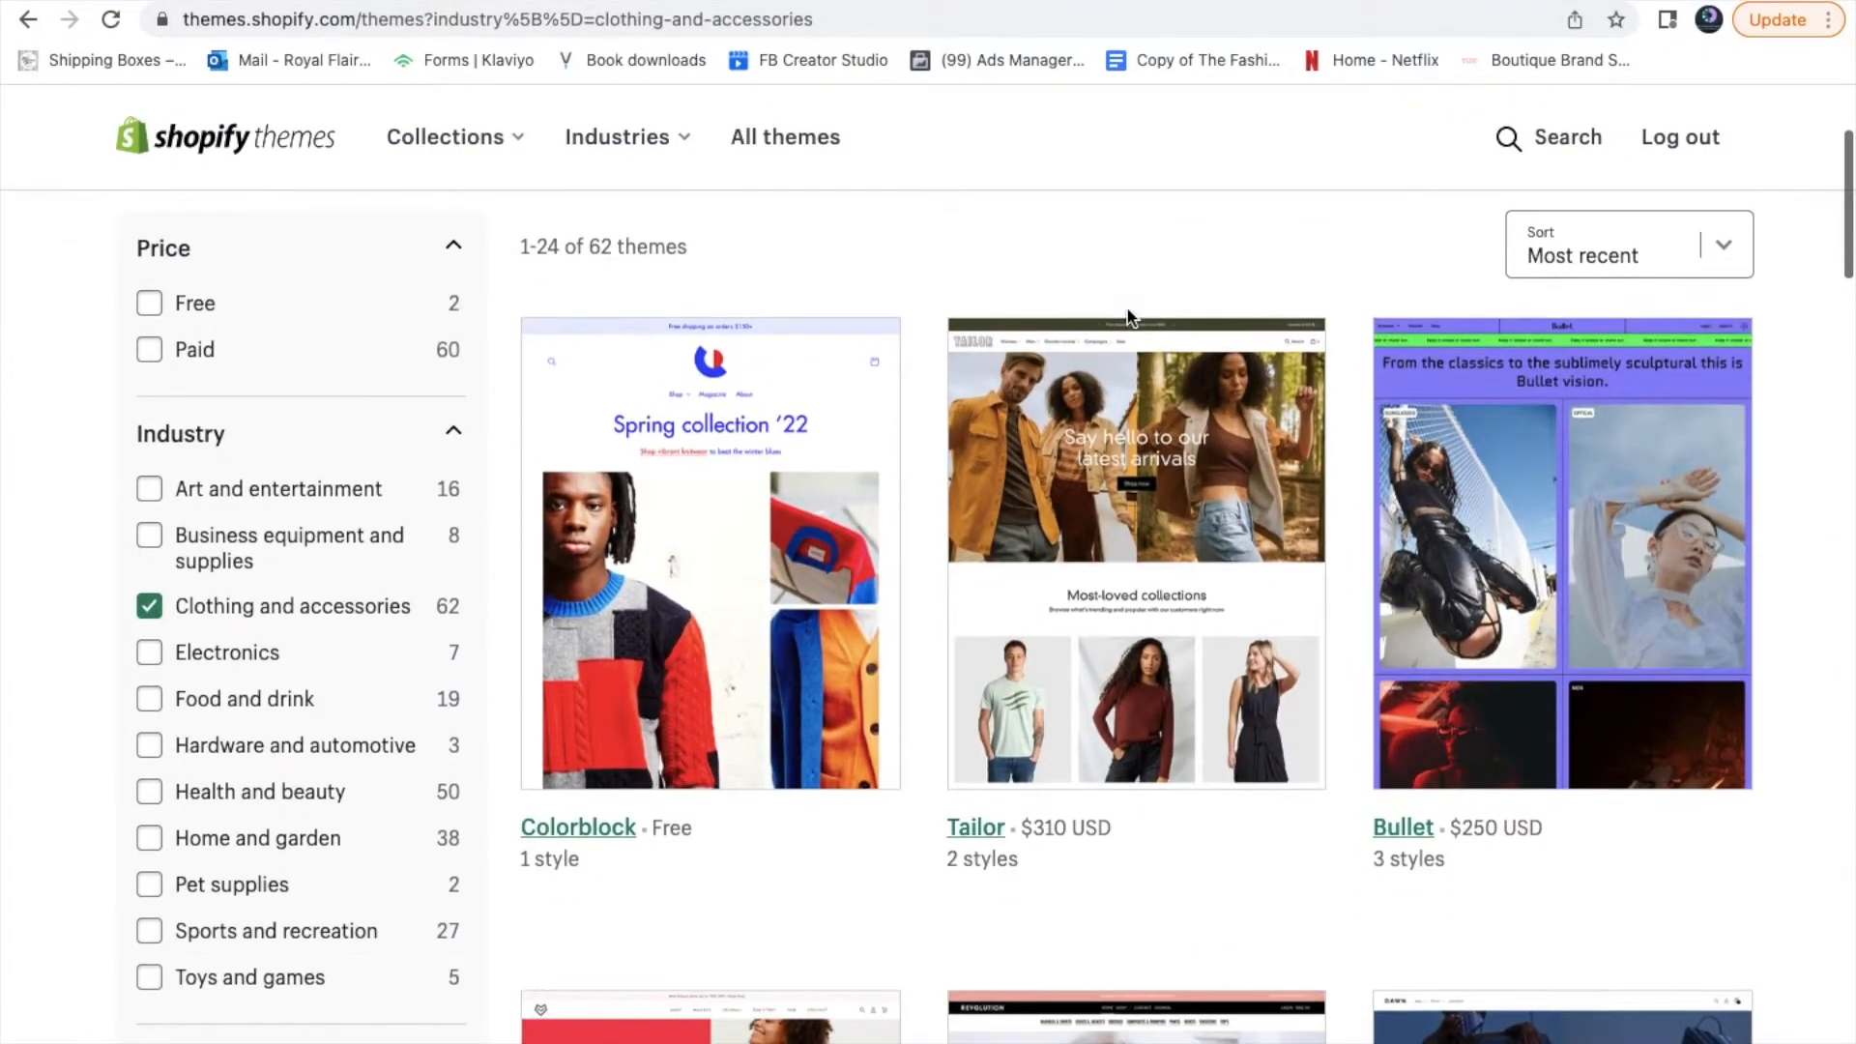
{"action": "left_click", "coordinate": [151, 303]}
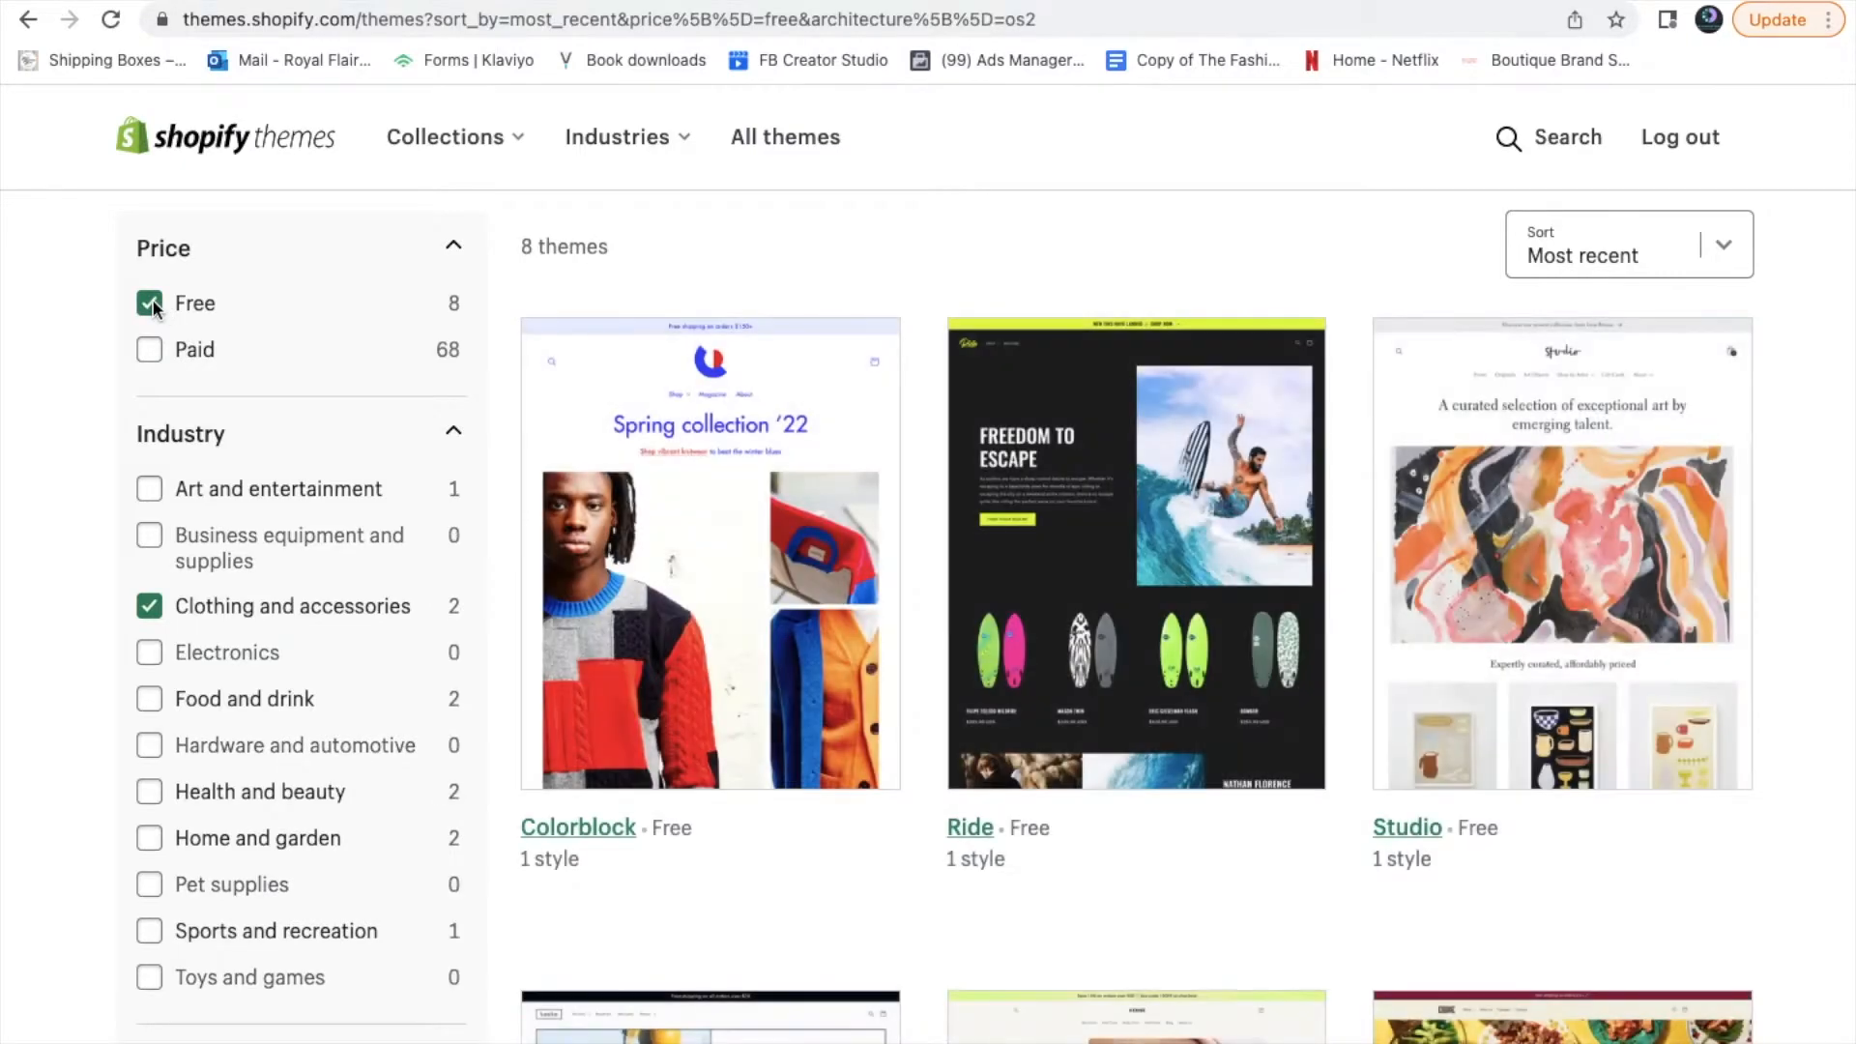
{"action": "scroll", "coordinate": [1300, 301], "scroll_direction": "down", "scroll_amount": 6}
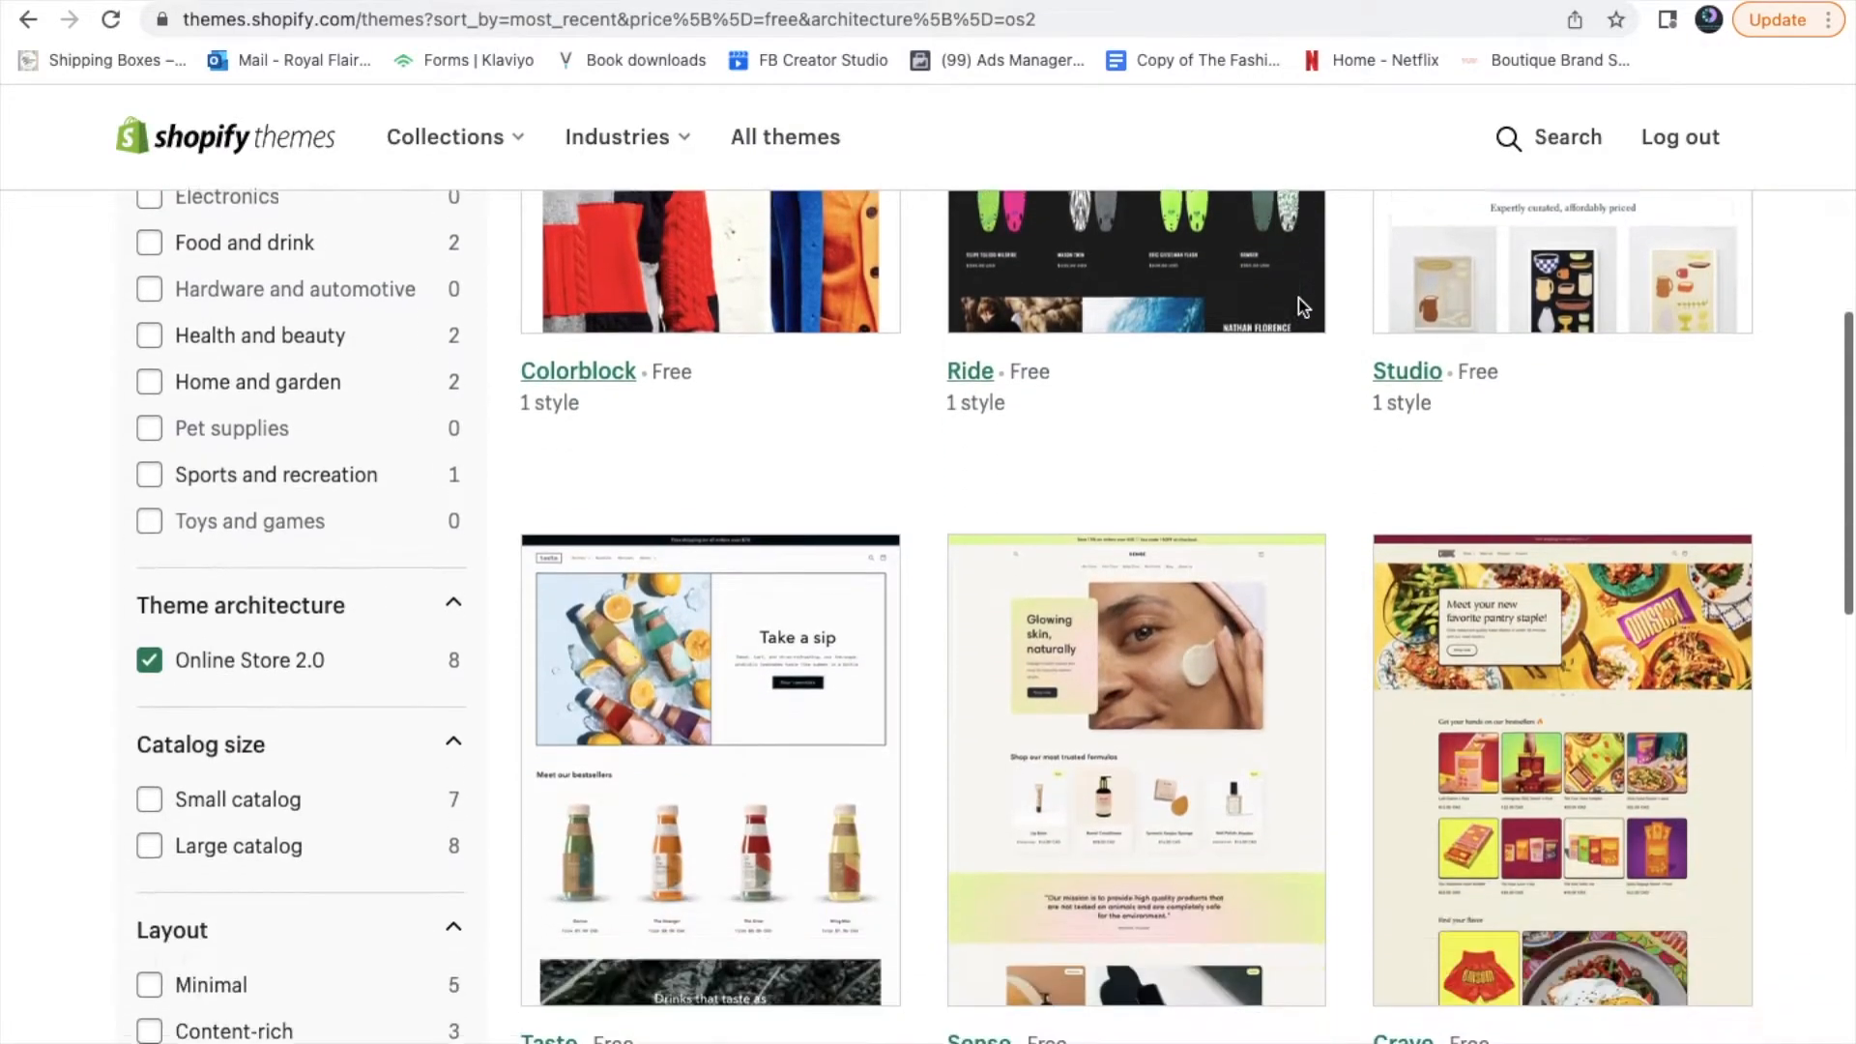
{"action": "scroll", "coordinate": [1303, 293], "scroll_direction": "down", "scroll_amount": 7}
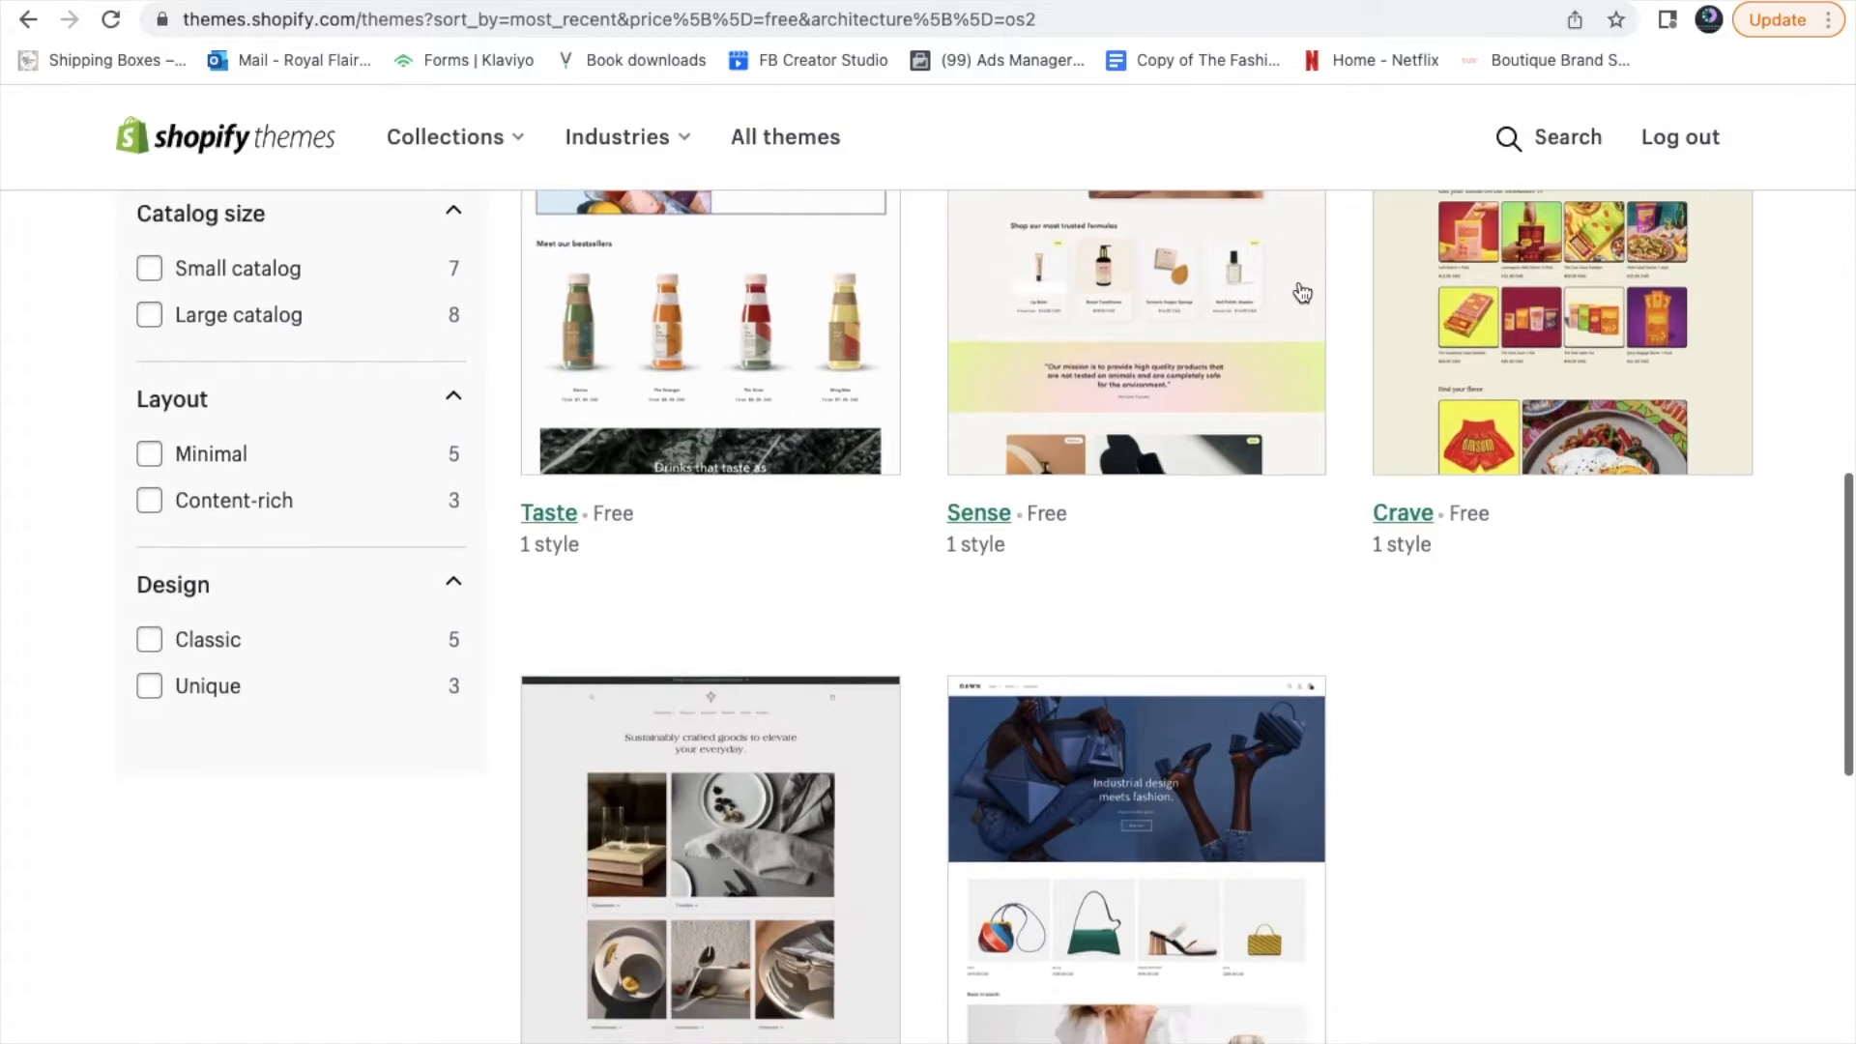
{"action": "scroll", "coordinate": [1302, 298], "scroll_direction": "up", "scroll_amount": 14}
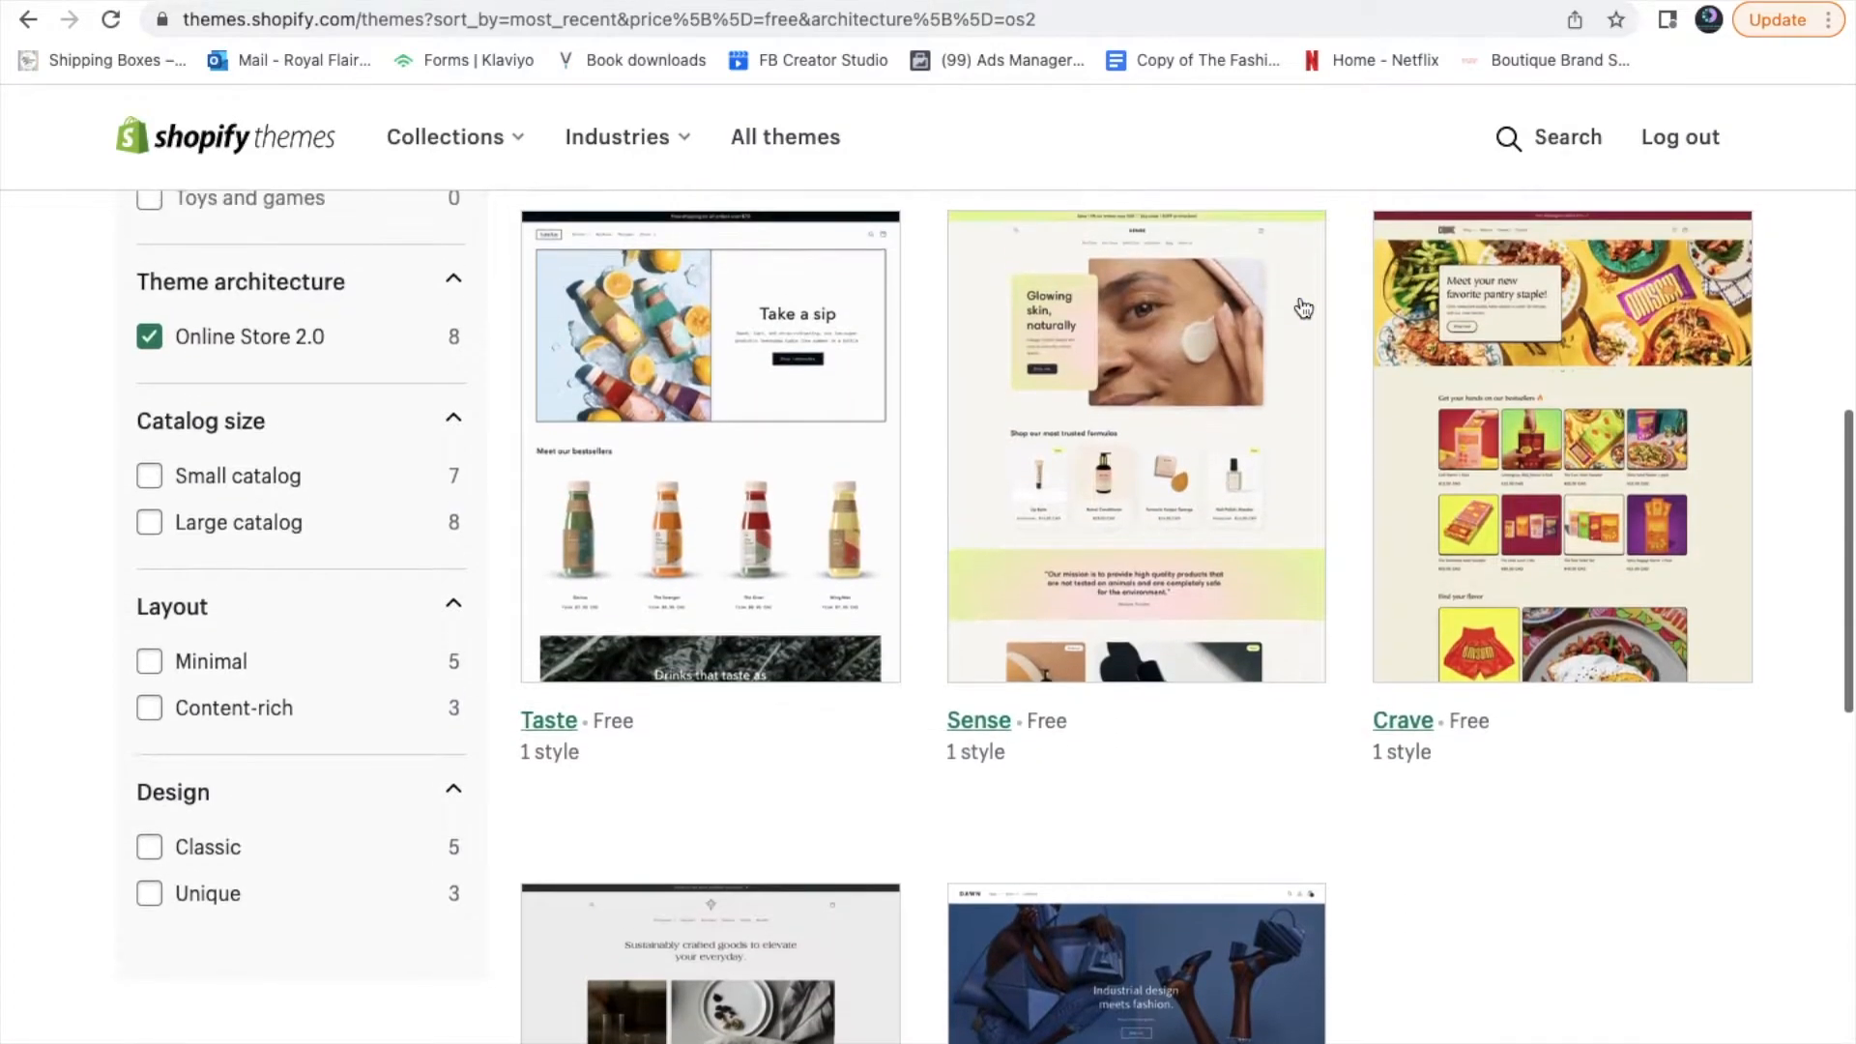
{"action": "scroll", "coordinate": [1301, 300], "scroll_direction": "down", "scroll_amount": 3}
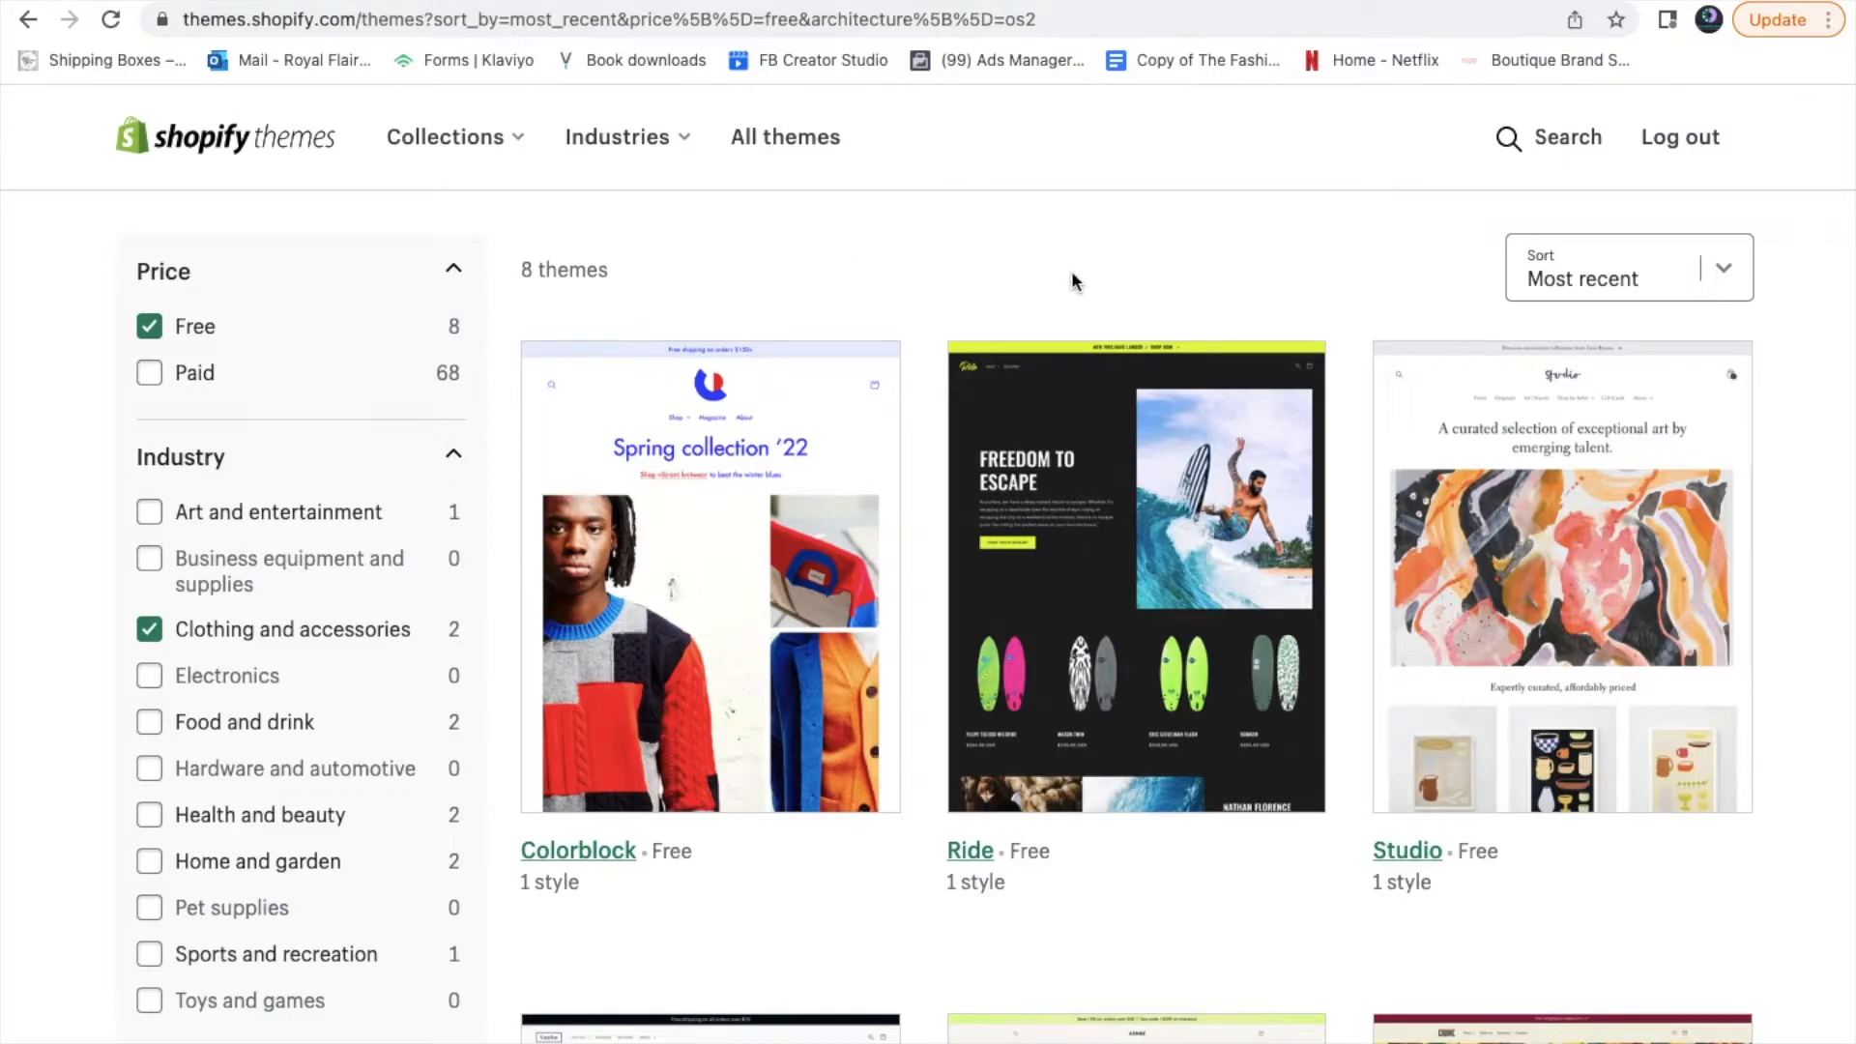
Remove the Free price filter and browse the wider range of free and paid themes
{"action": "left_click", "coordinate": [162, 329]}
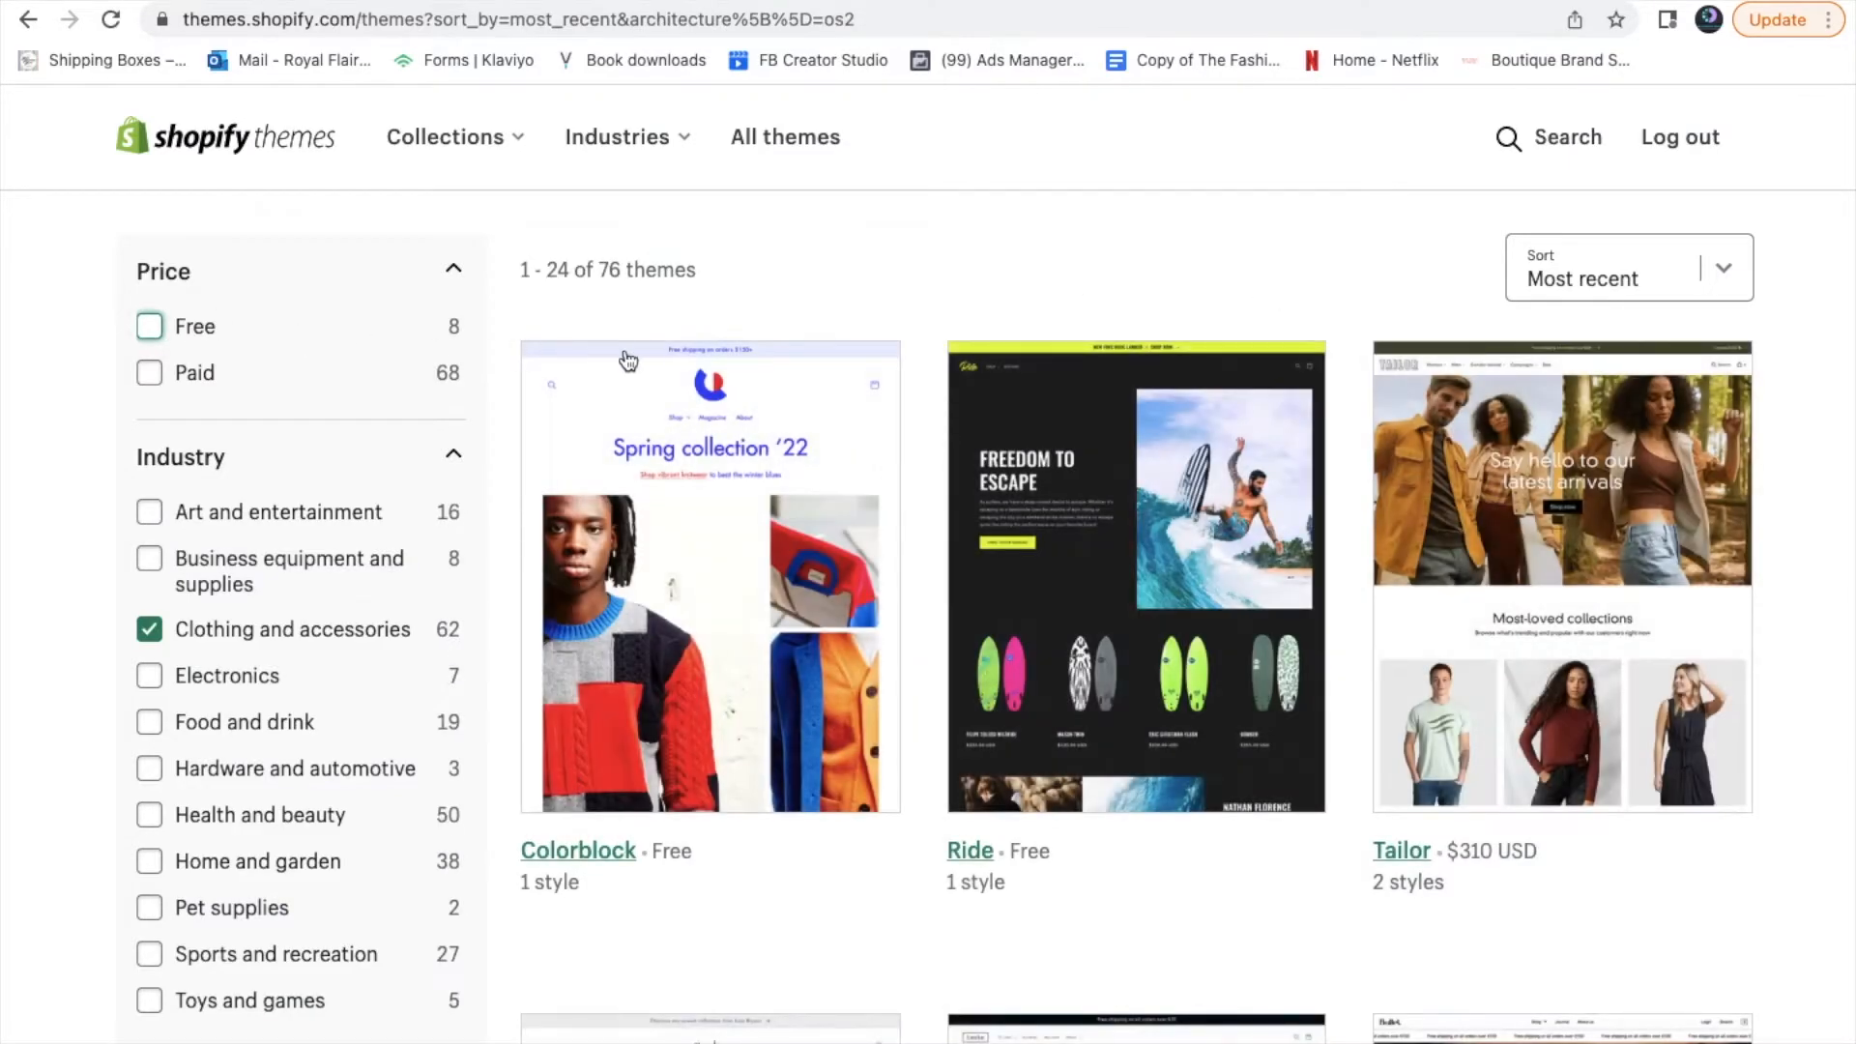
{"action": "scroll", "coordinate": [1151, 314], "scroll_direction": "down", "scroll_amount": 3}
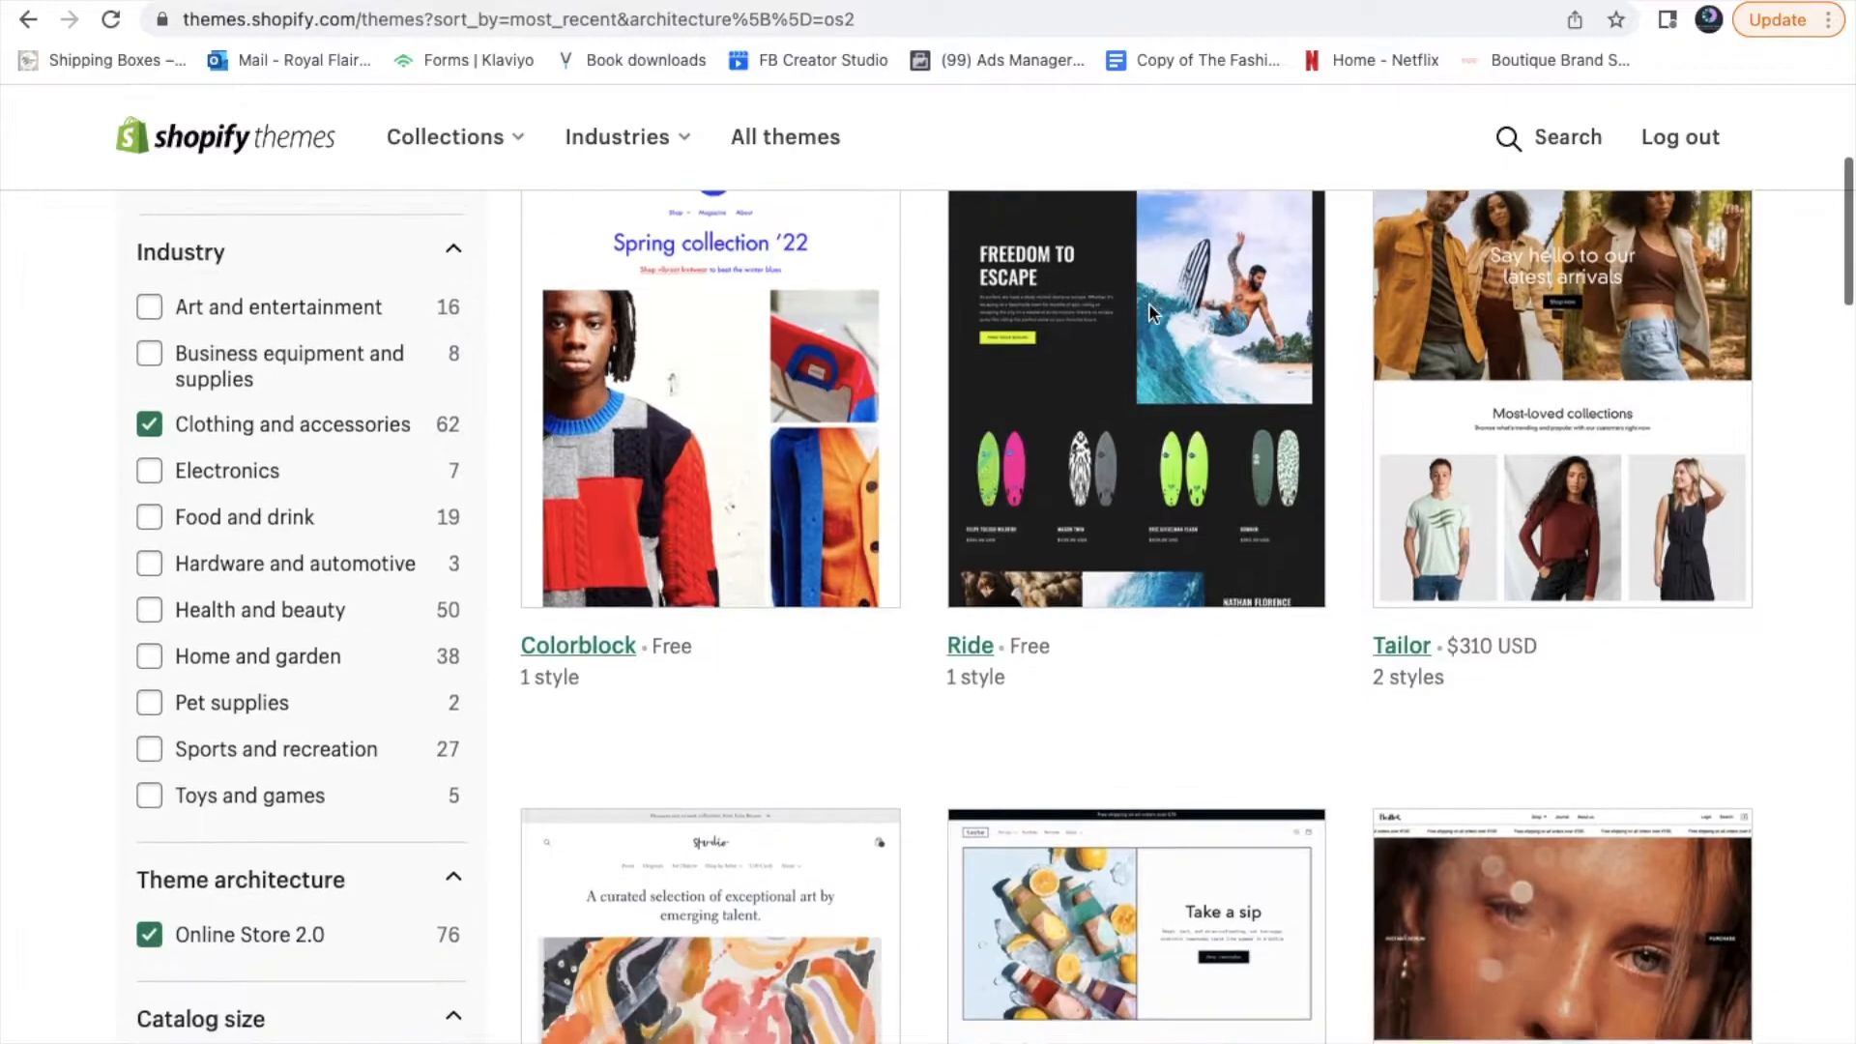
{"action": "scroll", "coordinate": [1151, 314], "scroll_direction": "up", "scroll_amount": 2}
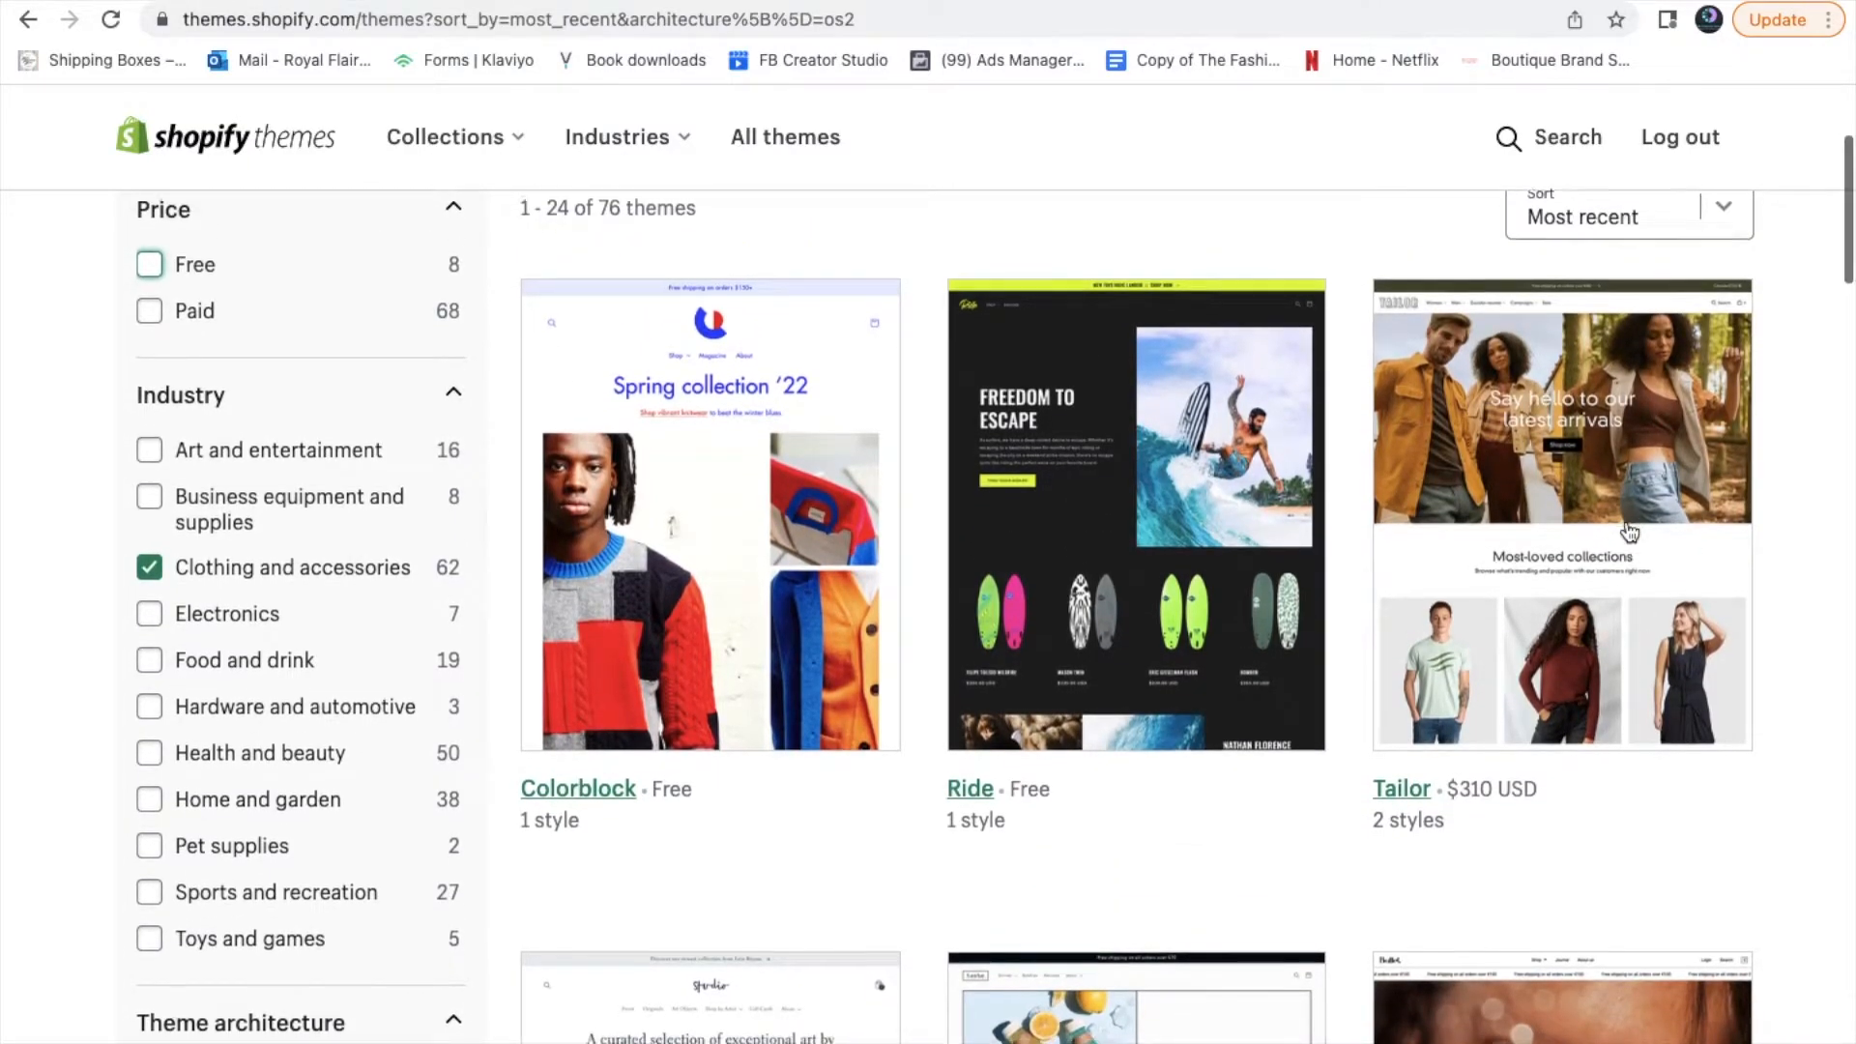
{"action": "scroll", "coordinate": [1630, 532], "scroll_direction": "down", "scroll_amount": 5}
{"action": "scroll", "coordinate": [1630, 532], "scroll_direction": "down", "scroll_amount": 9}
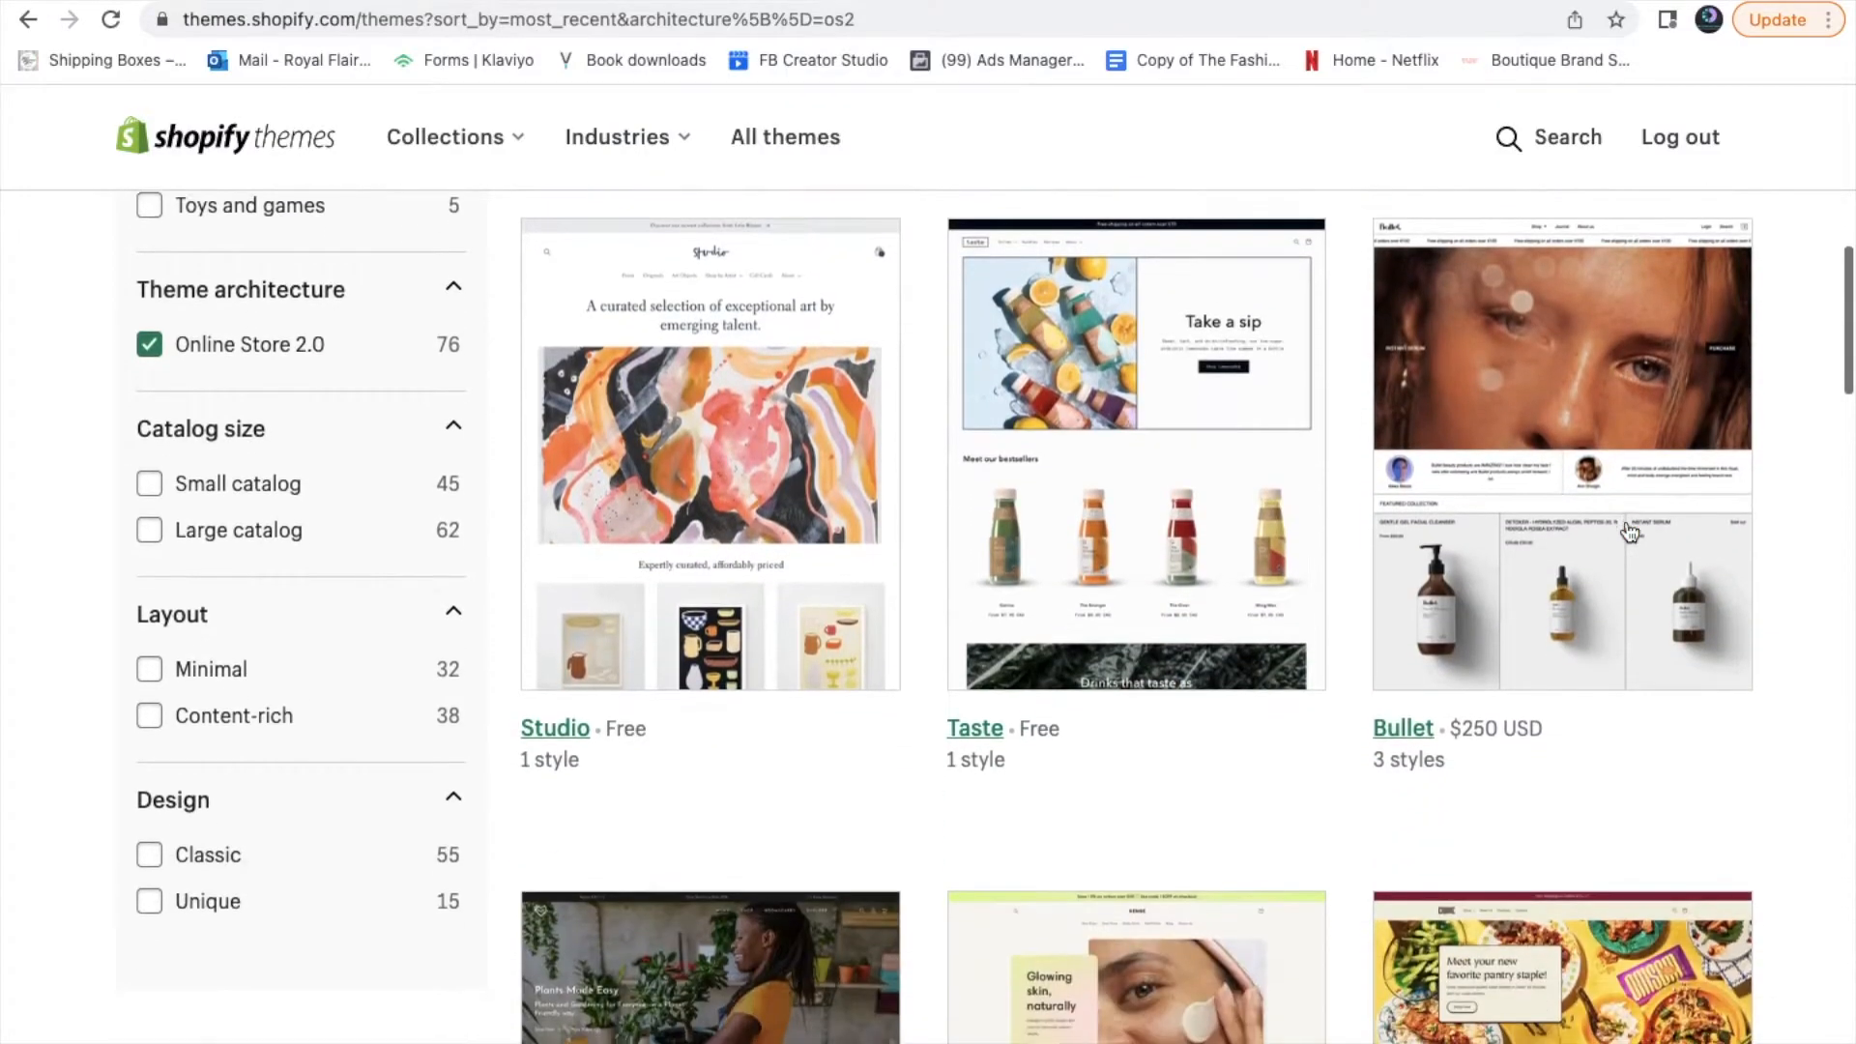
{"action": "scroll", "coordinate": [1630, 532], "scroll_direction": "down", "scroll_amount": 5}
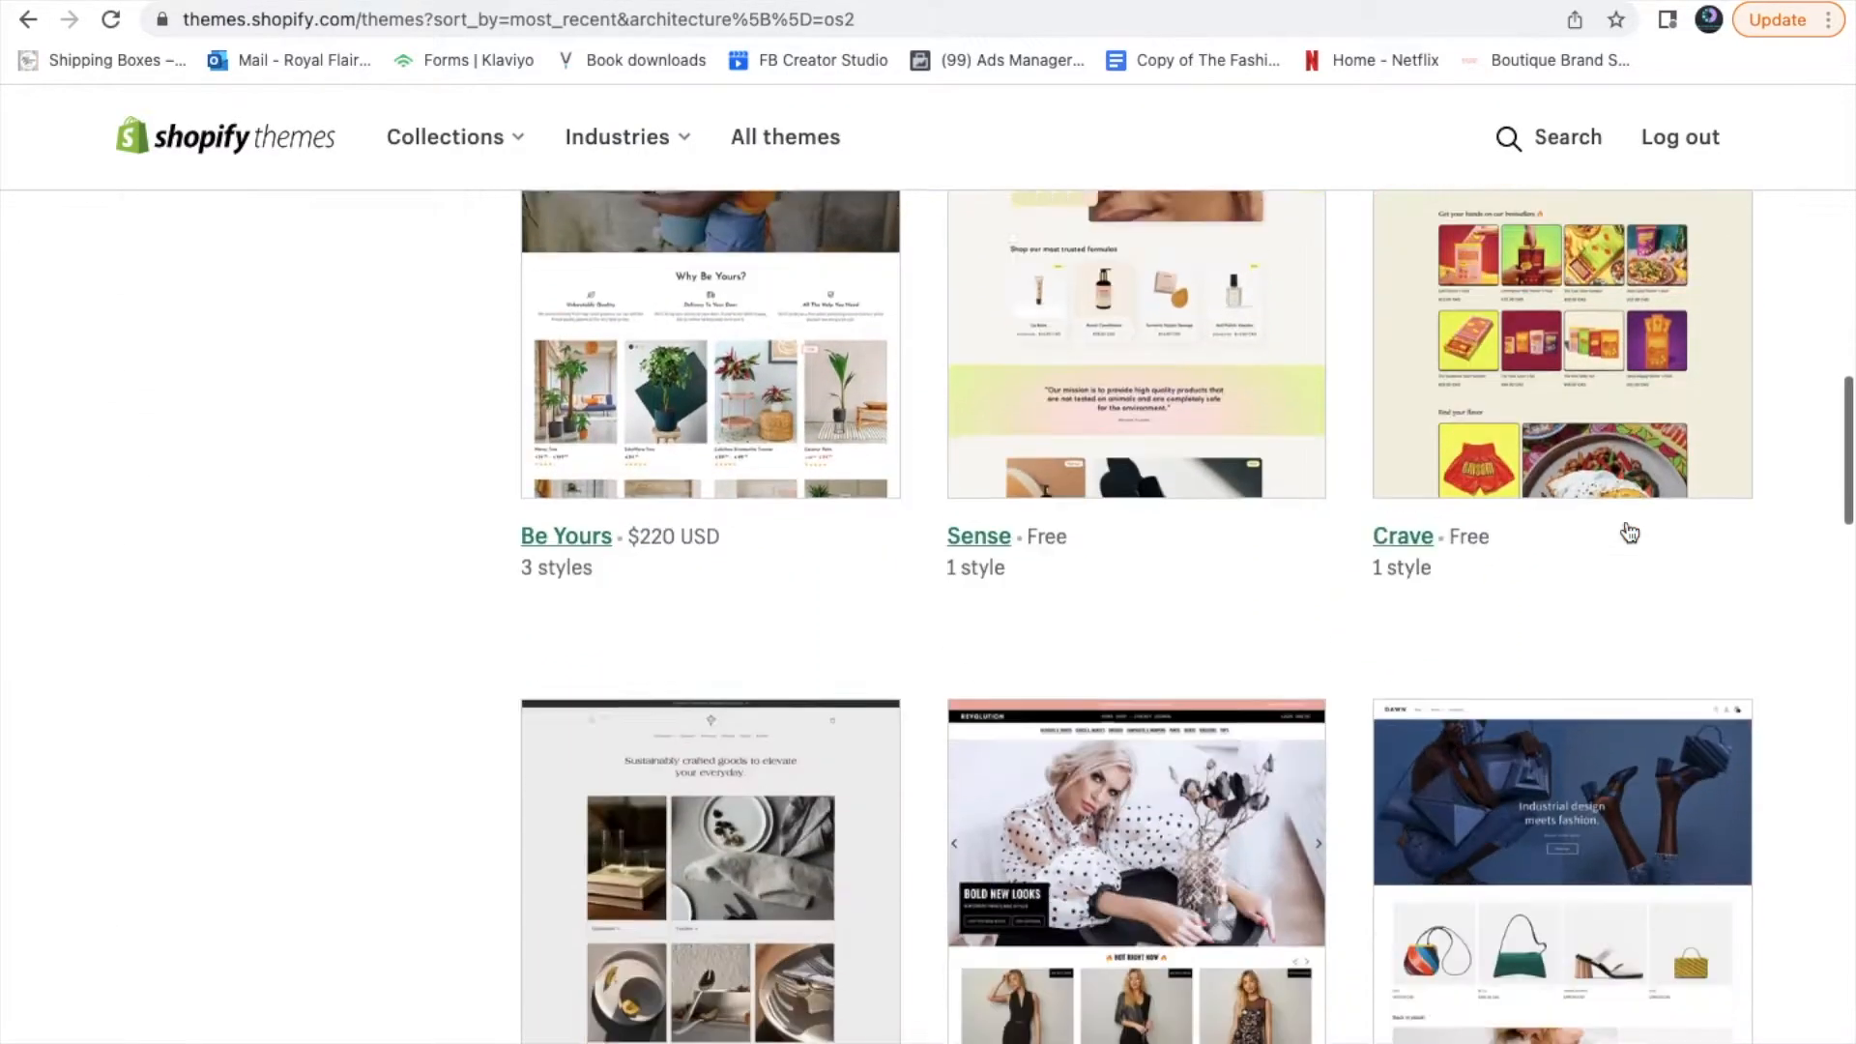
{"action": "scroll", "coordinate": [1631, 532], "scroll_direction": "up", "scroll_amount": 19}
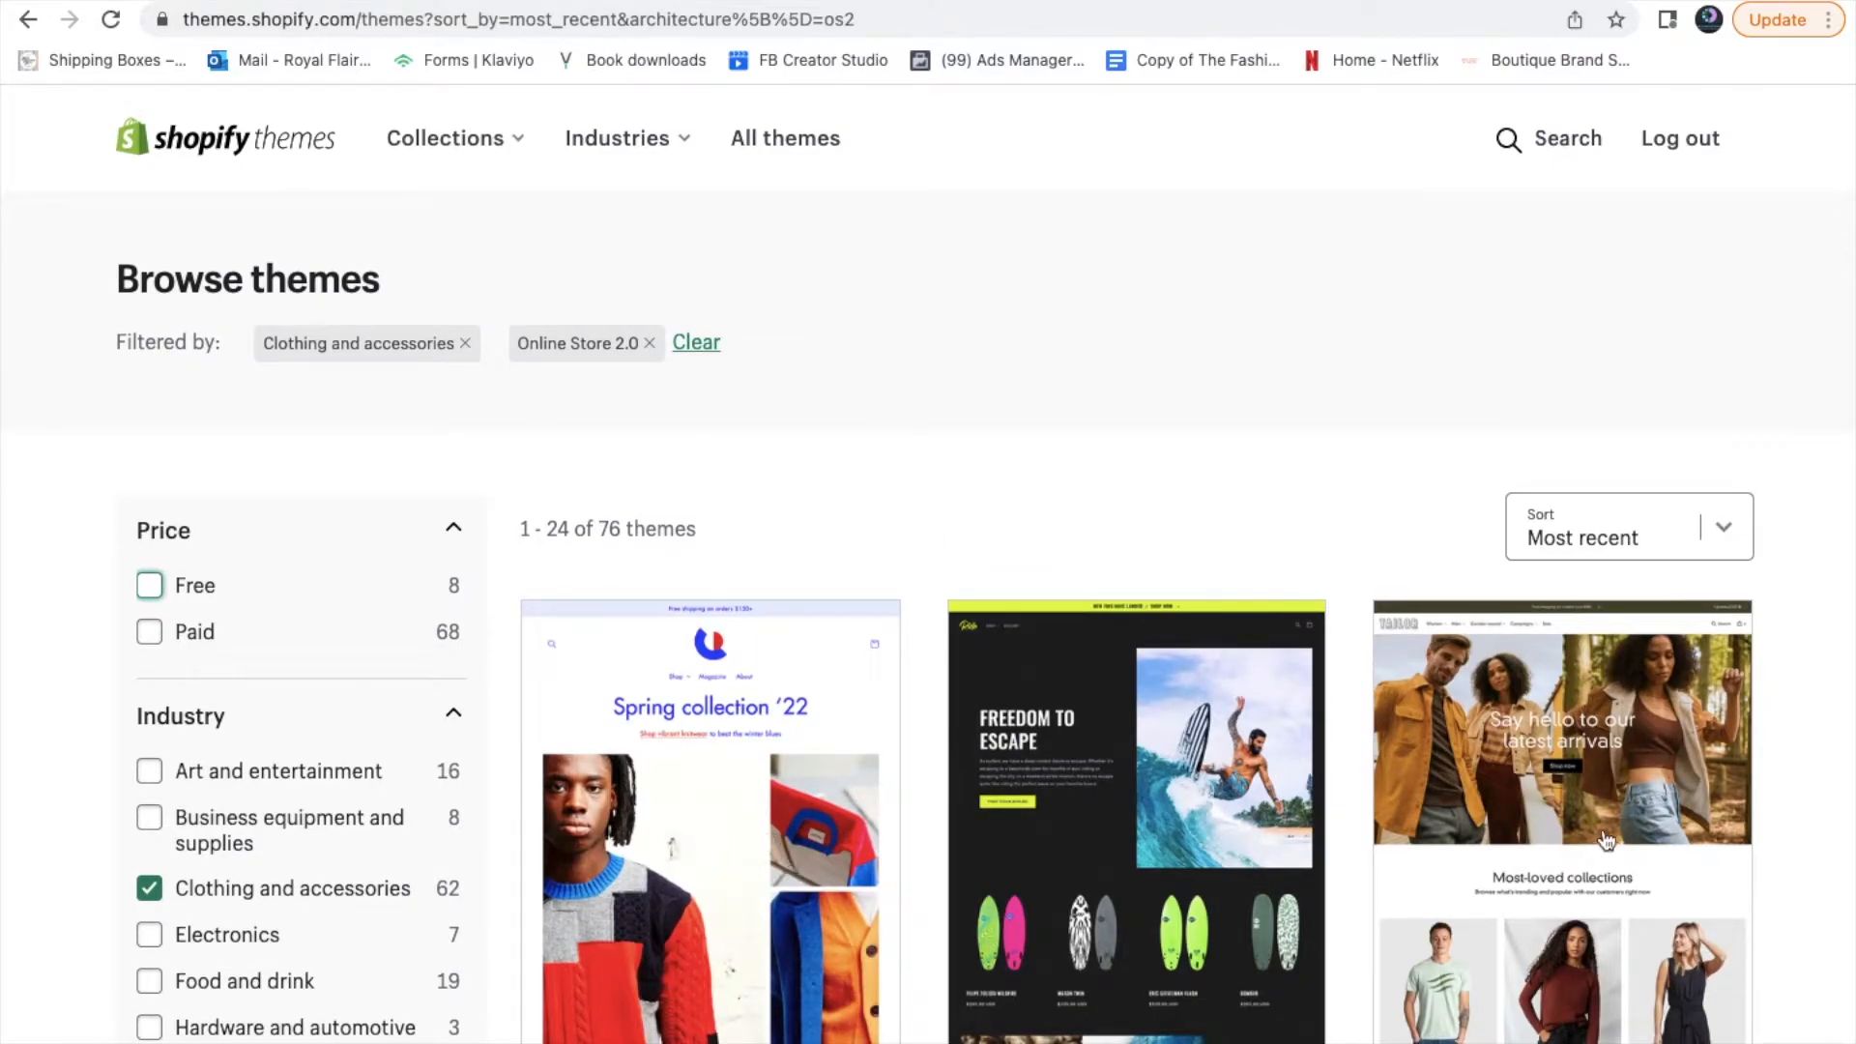
{"action": "scroll", "coordinate": [683, 830], "scroll_direction": "down", "scroll_amount": 1}
{"action": "scroll", "coordinate": [682, 829], "scroll_direction": "down", "scroll_amount": 3}
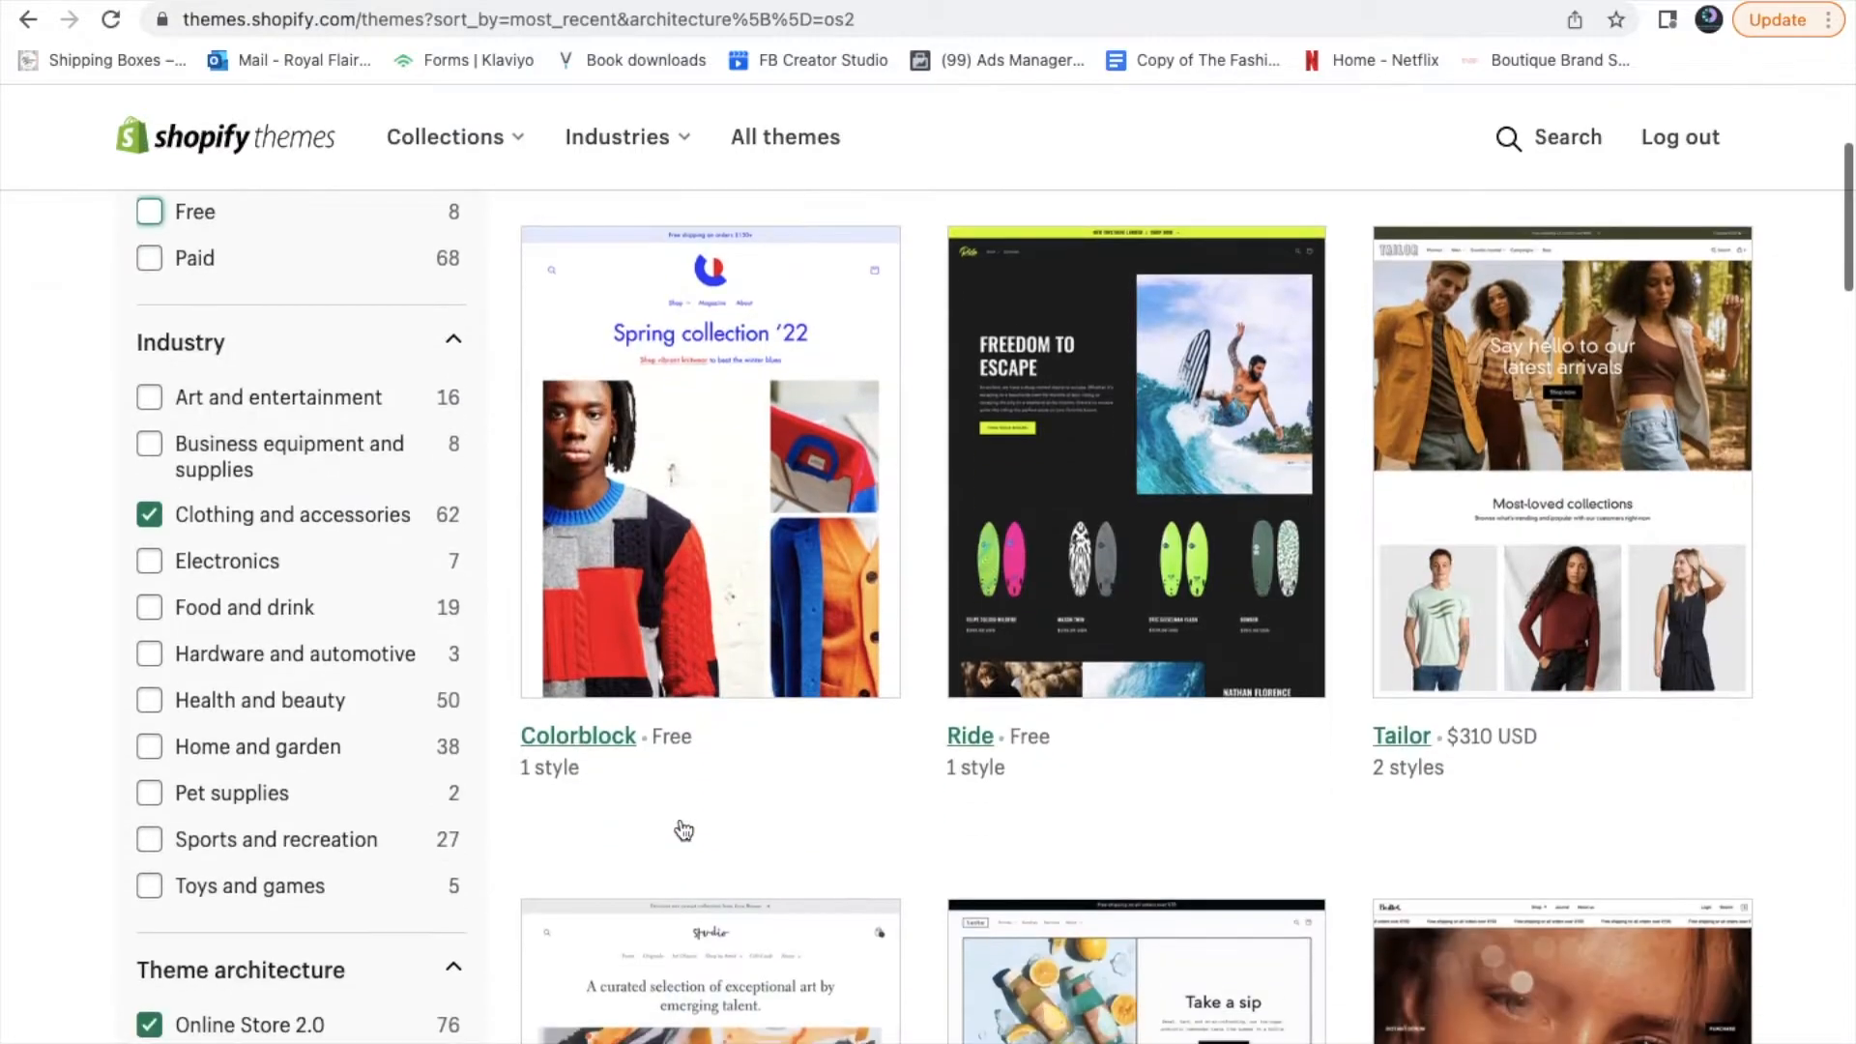
Open the free Colorblock theme, preview it and look through its demo home page down to the footer
{"action": "left_click", "coordinate": [741, 604]}
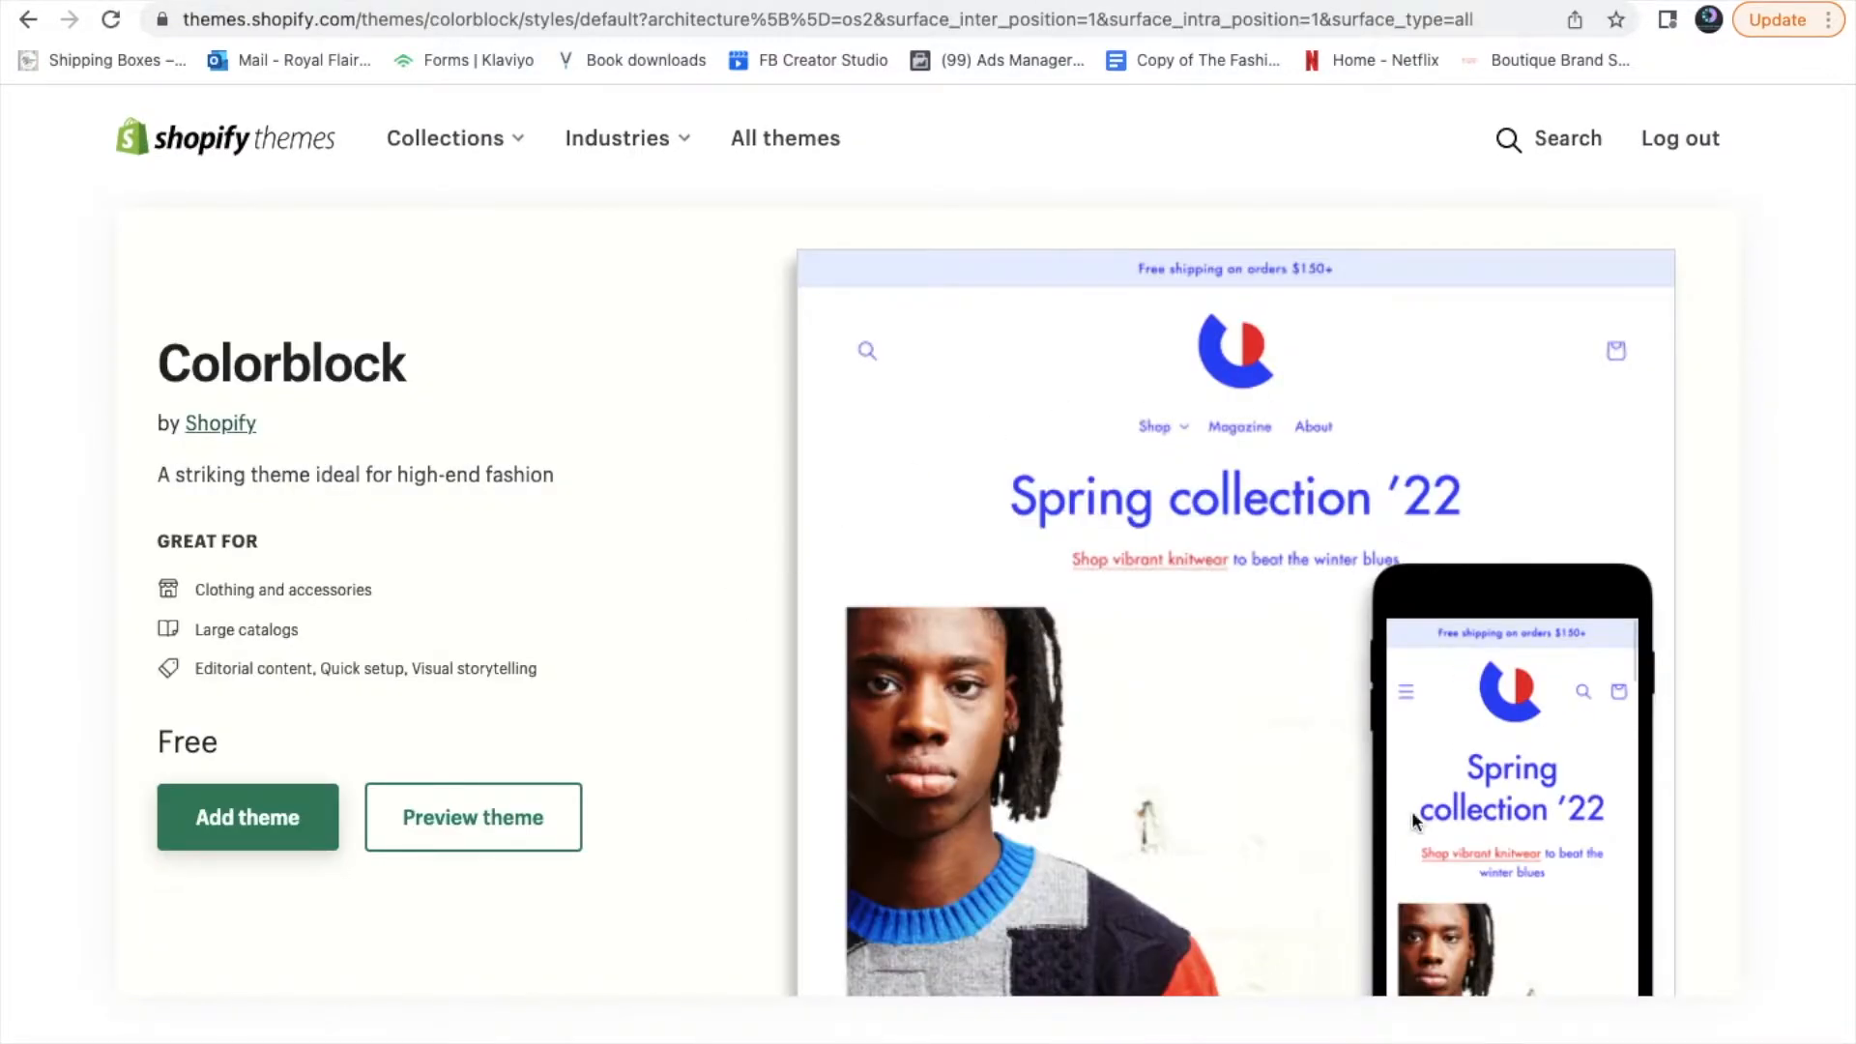
{"action": "left_click", "coordinate": [510, 820]}
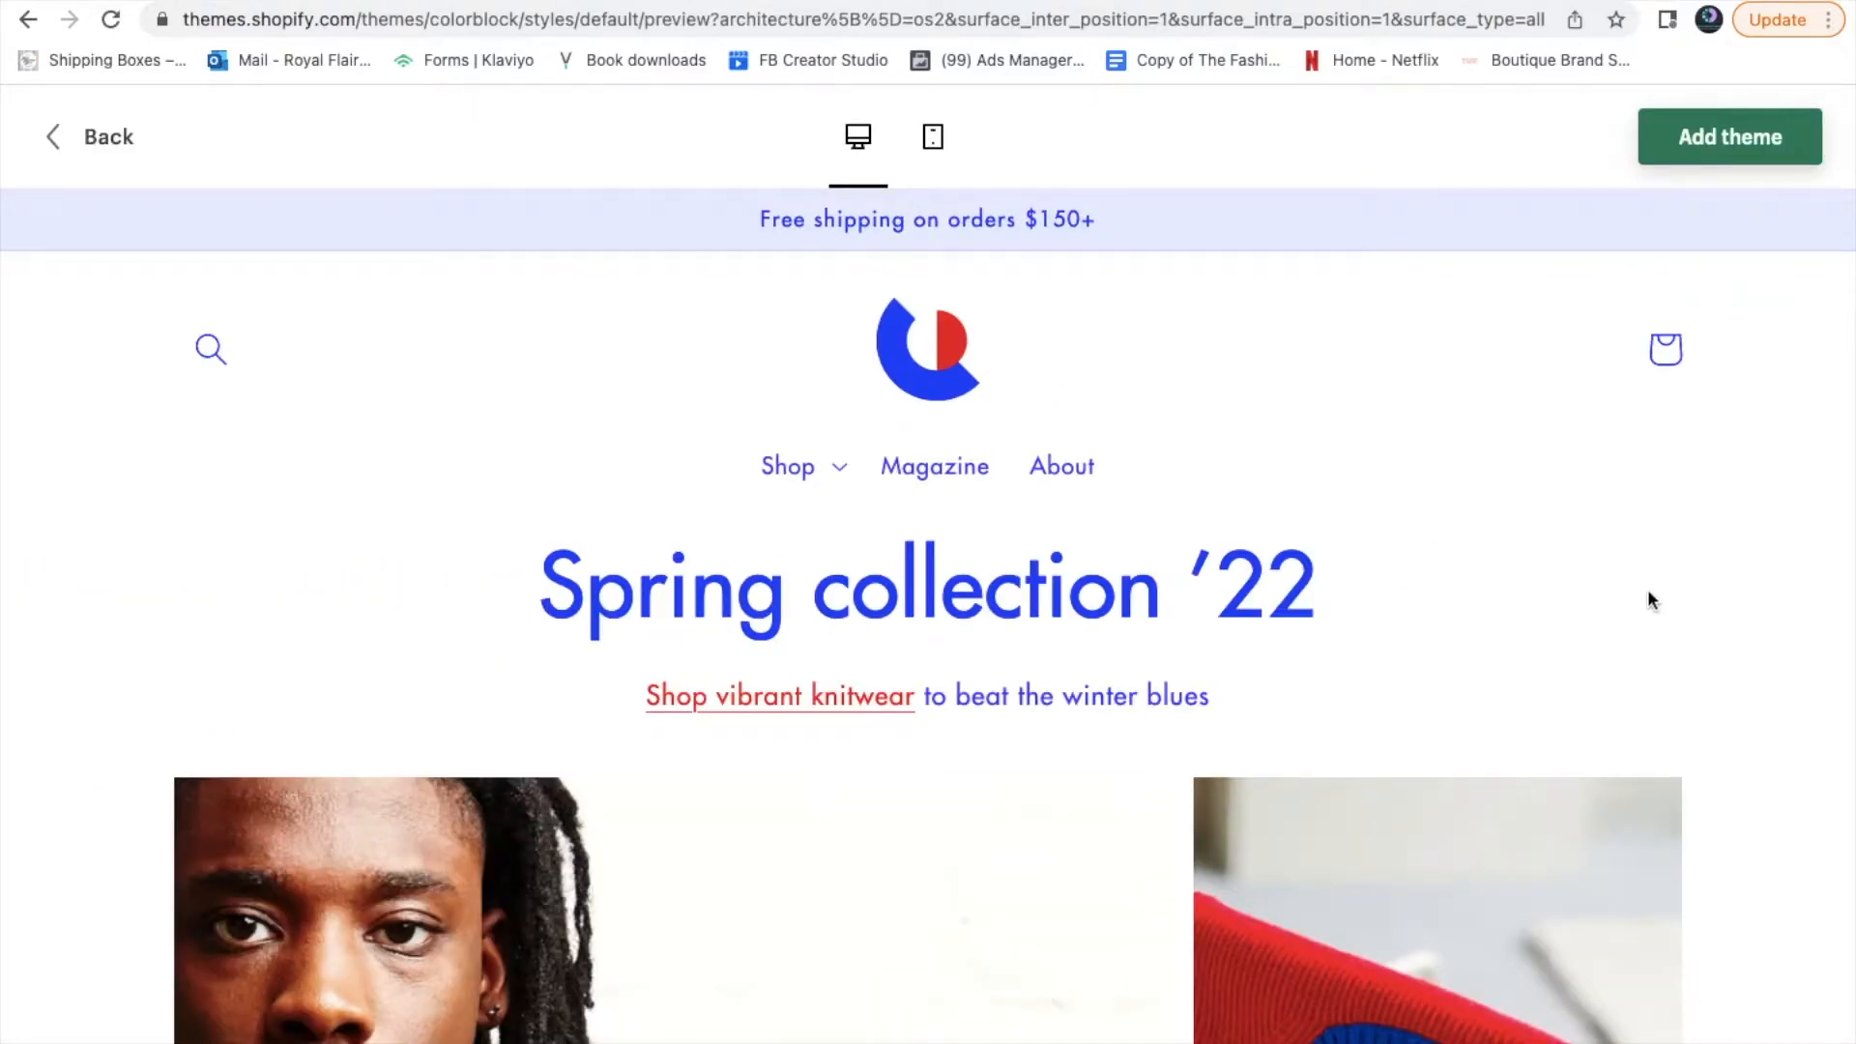
{"action": "scroll", "coordinate": [1733, 694], "scroll_direction": "down", "scroll_amount": 1}
{"action": "scroll", "coordinate": [1733, 693], "scroll_direction": "up", "scroll_amount": 1}
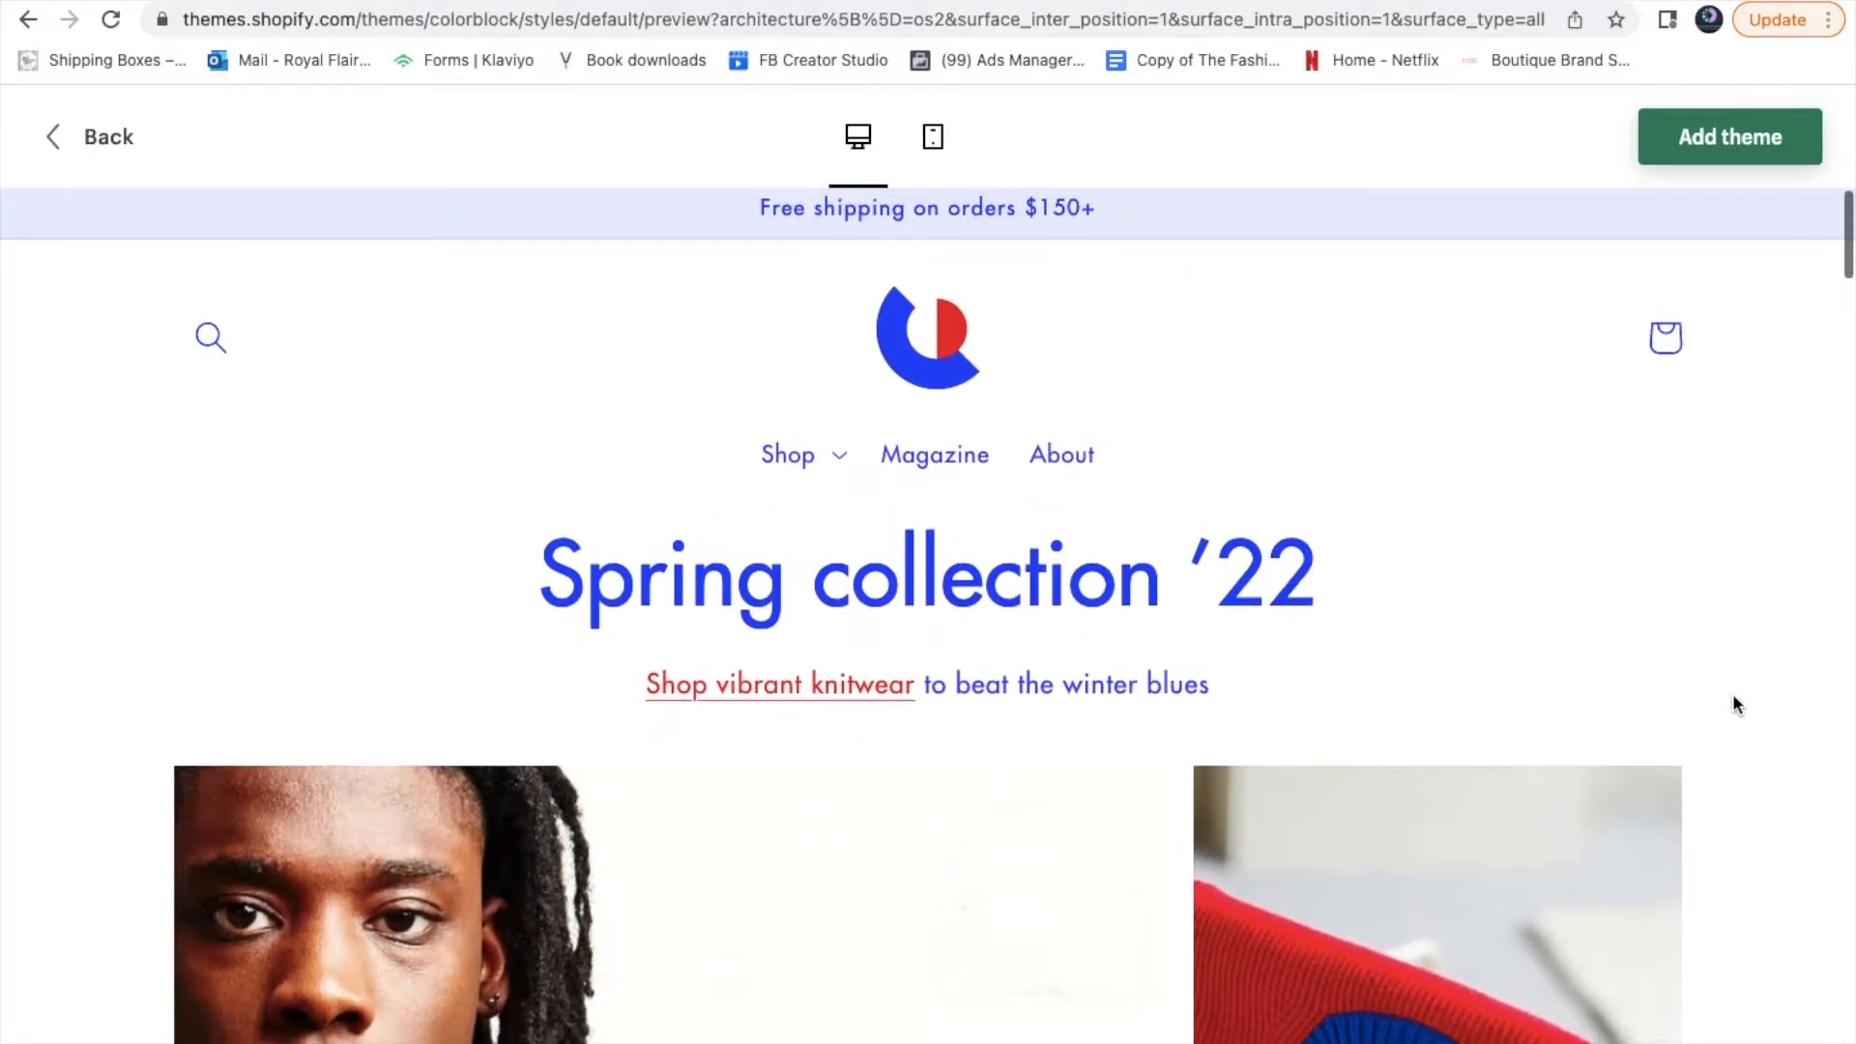
{"action": "scroll", "coordinate": [1733, 694], "scroll_direction": "down", "scroll_amount": 1}
{"action": "scroll", "coordinate": [1734, 698], "scroll_direction": "down", "scroll_amount": 10}
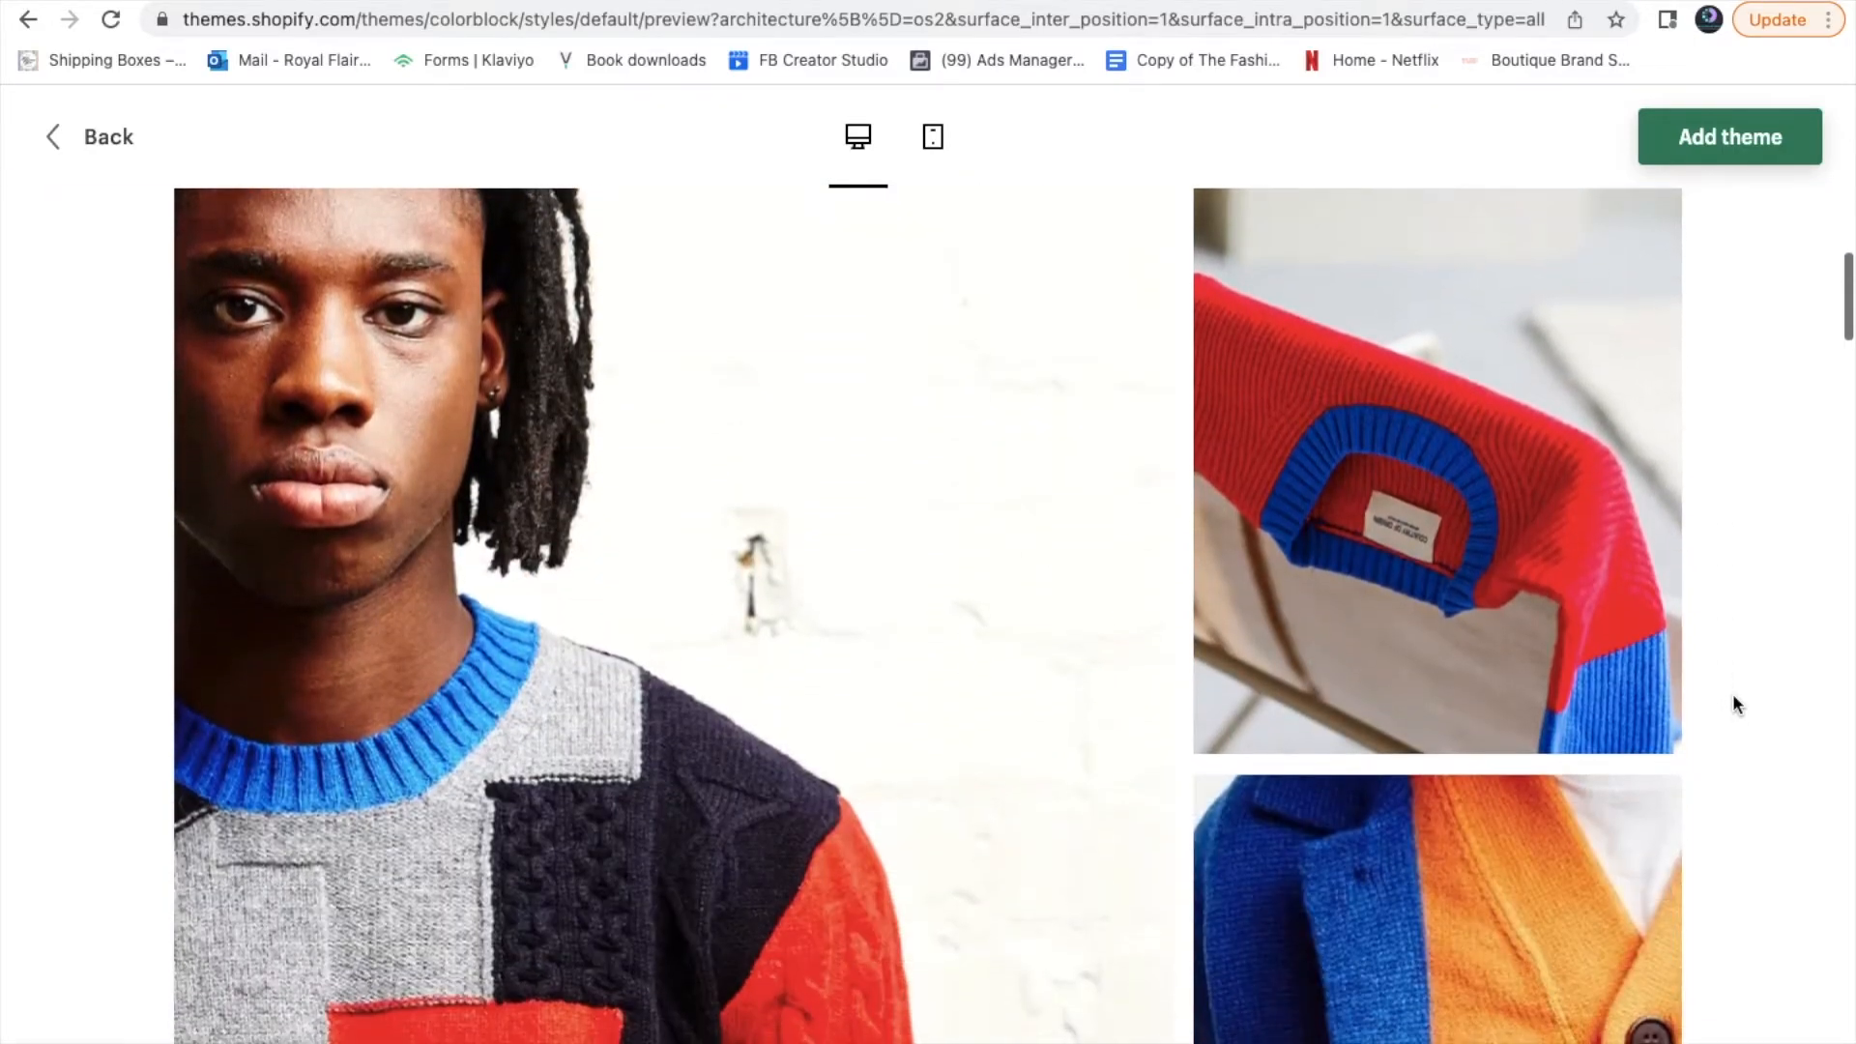
{"action": "scroll", "coordinate": [1733, 694], "scroll_direction": "down", "scroll_amount": 6}
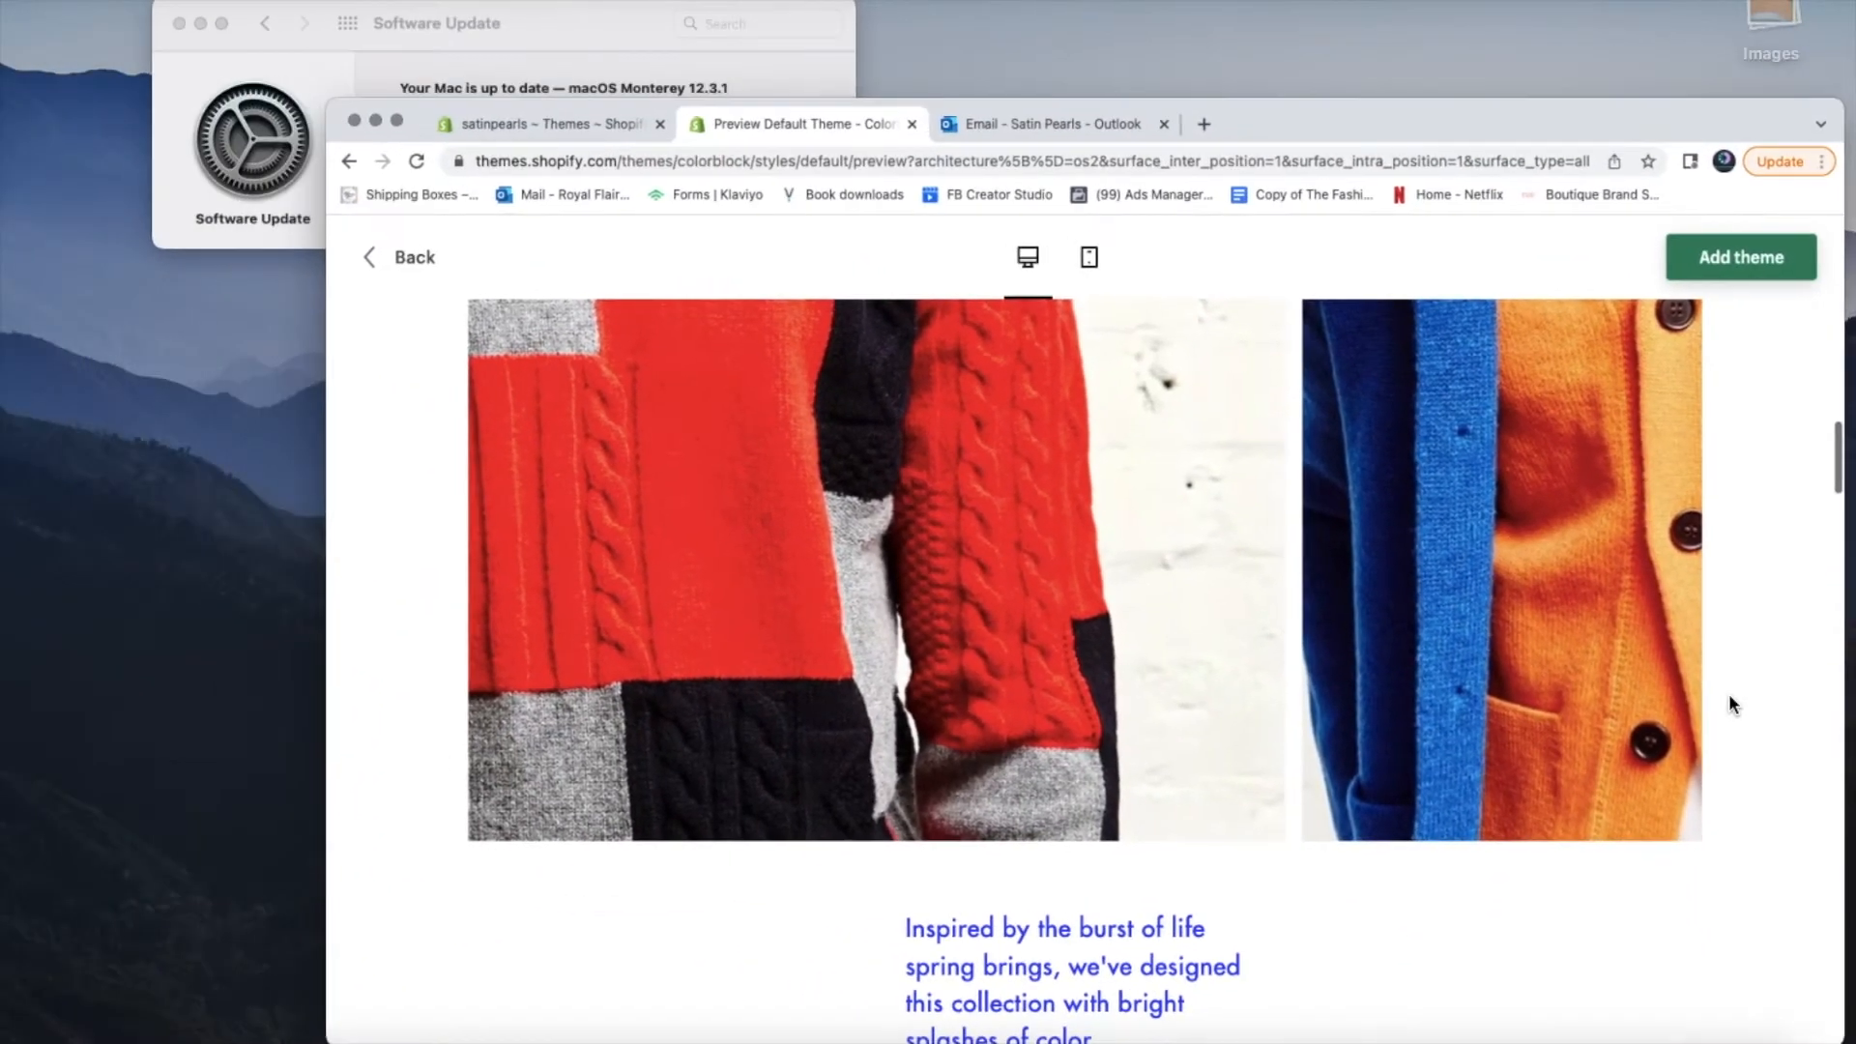
{"action": "scroll", "coordinate": [1728, 693], "scroll_direction": "down", "scroll_amount": 9}
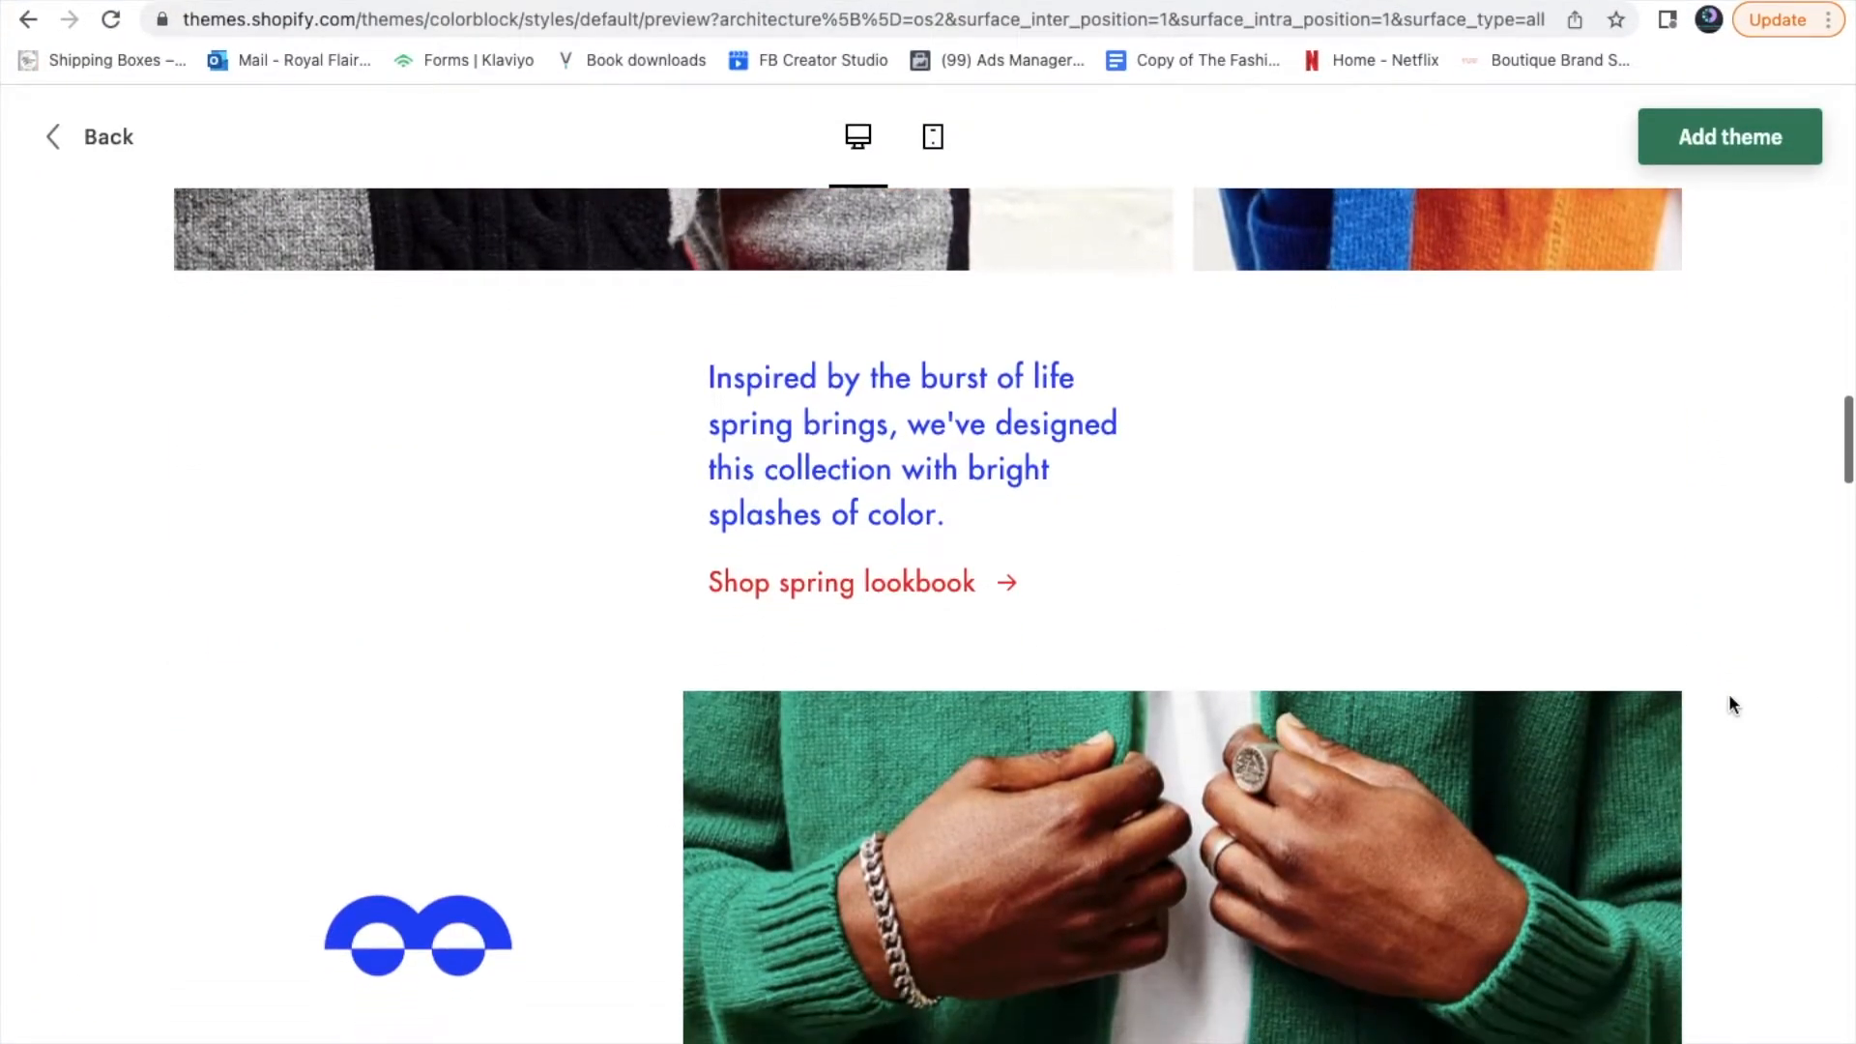
{"action": "scroll", "coordinate": [1729, 704], "scroll_direction": "down", "scroll_amount": 20}
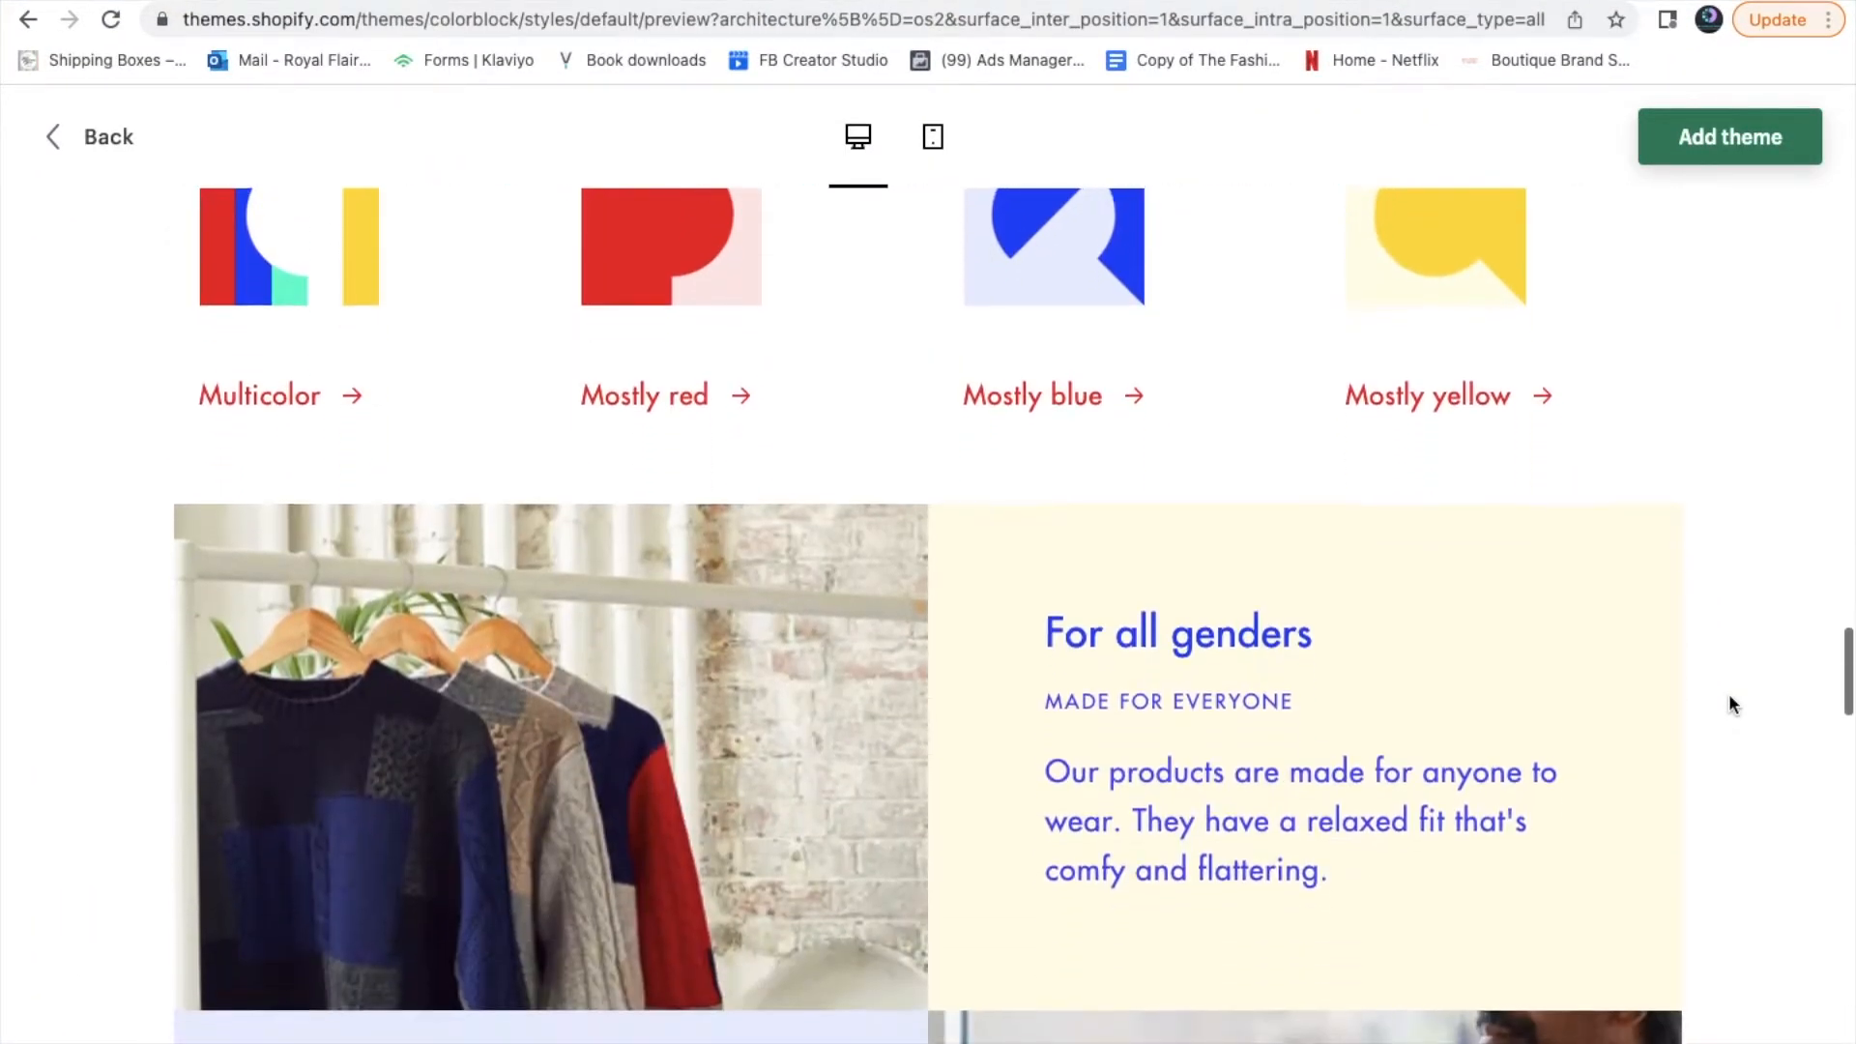
{"action": "scroll", "coordinate": [1734, 705], "scroll_direction": "down", "scroll_amount": 20}
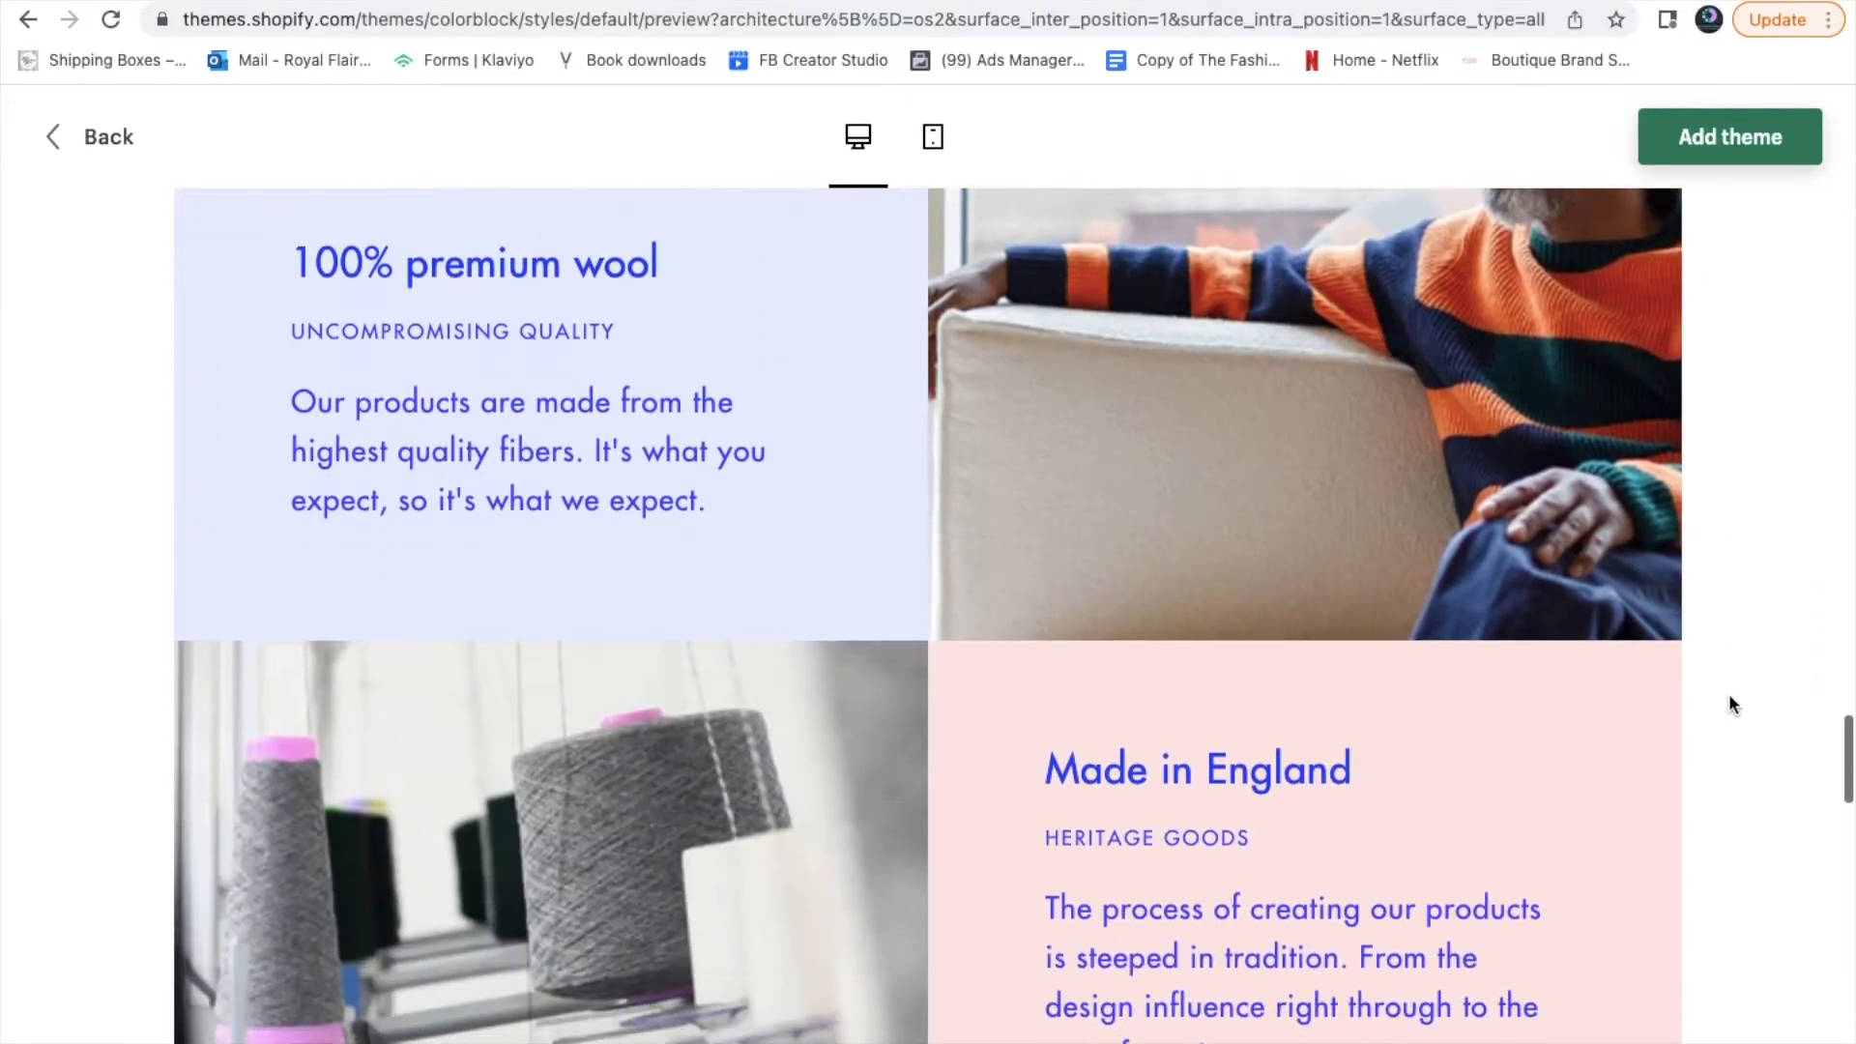
{"action": "scroll", "coordinate": [1733, 698], "scroll_direction": "down", "scroll_amount": 15}
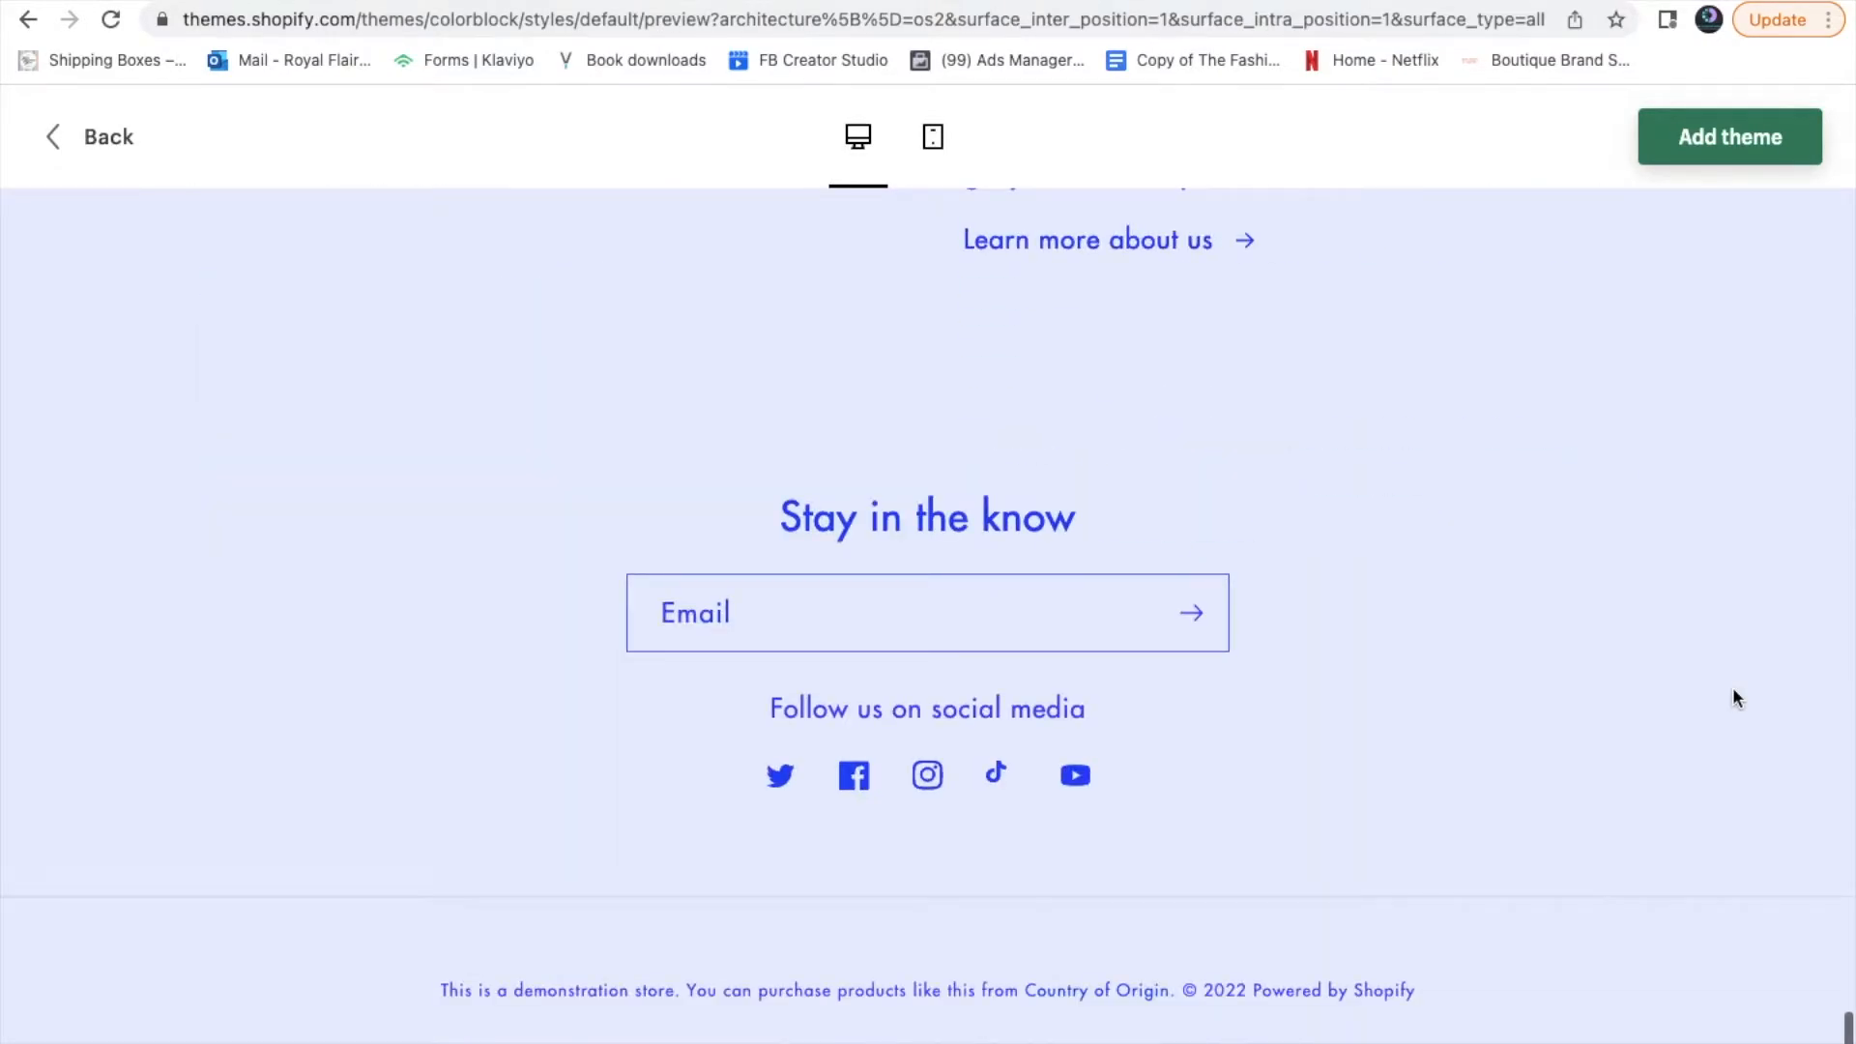
{"action": "scroll", "coordinate": [1734, 693], "scroll_direction": "up", "scroll_amount": 20}
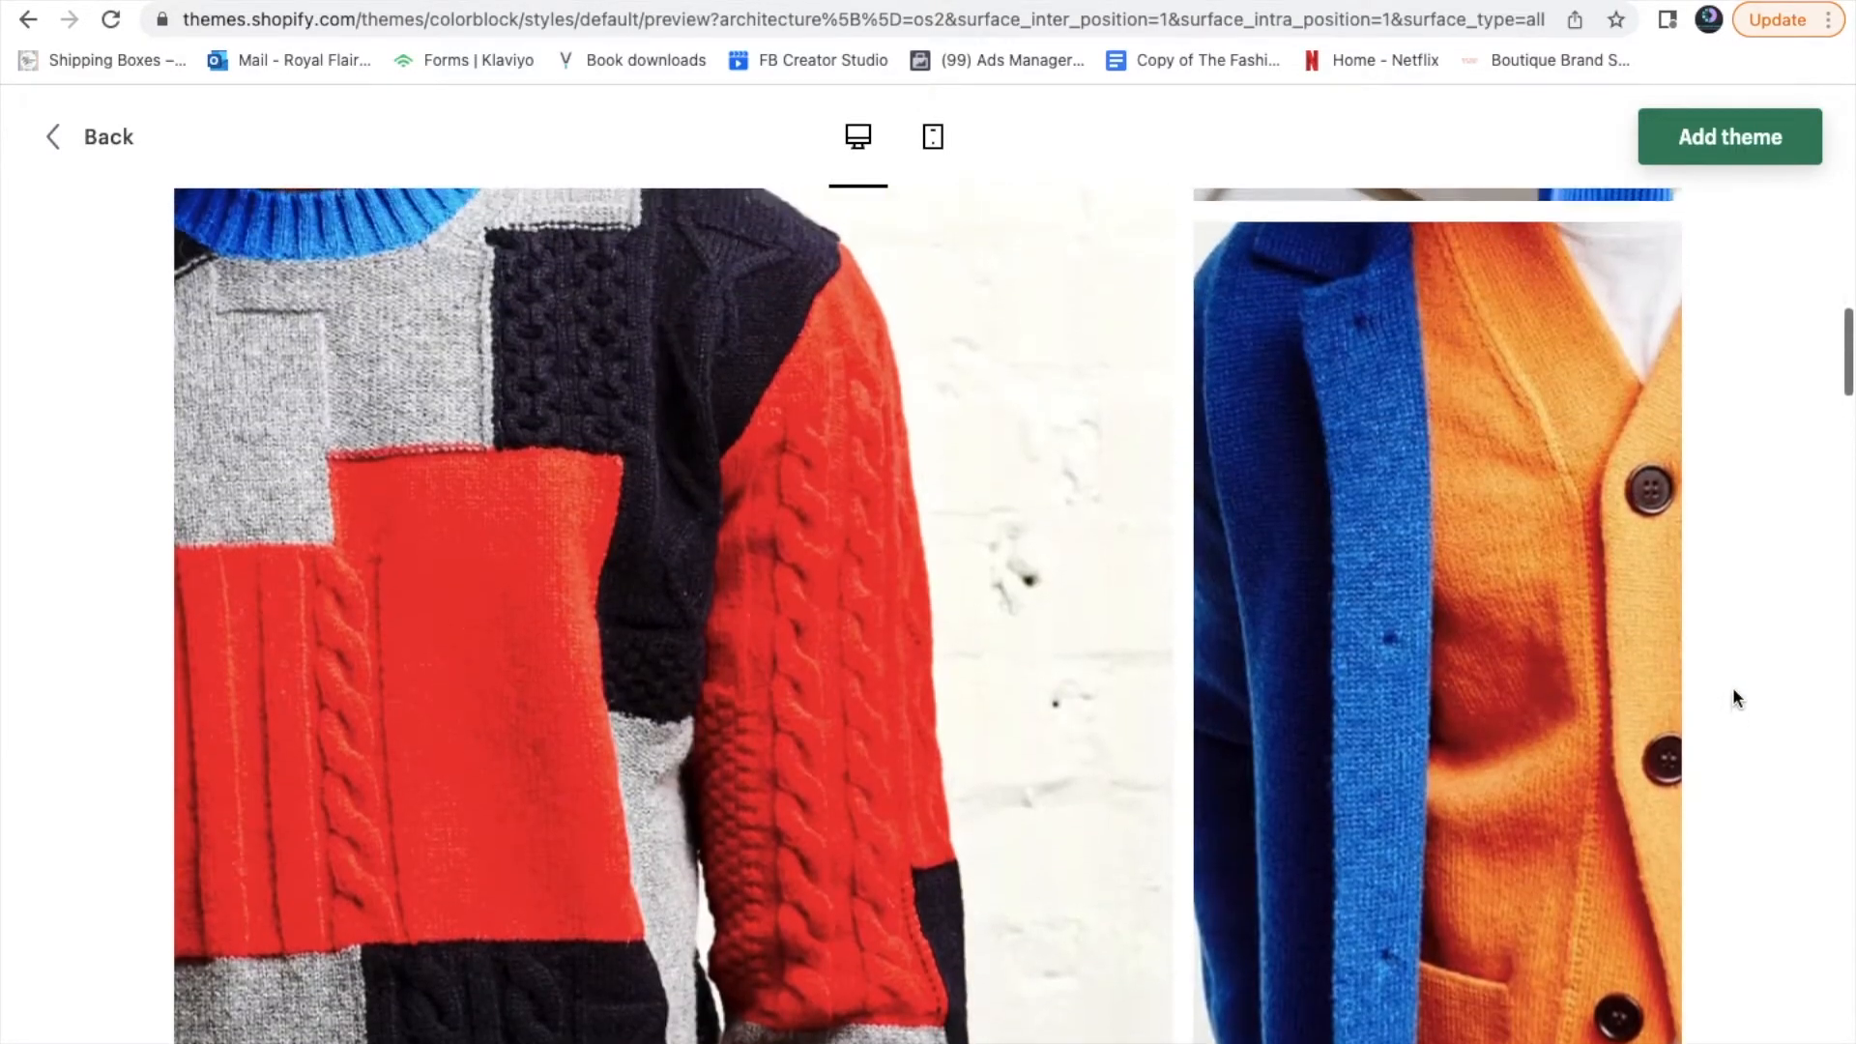
{"action": "scroll", "coordinate": [1733, 686], "scroll_direction": "up", "scroll_amount": 10}
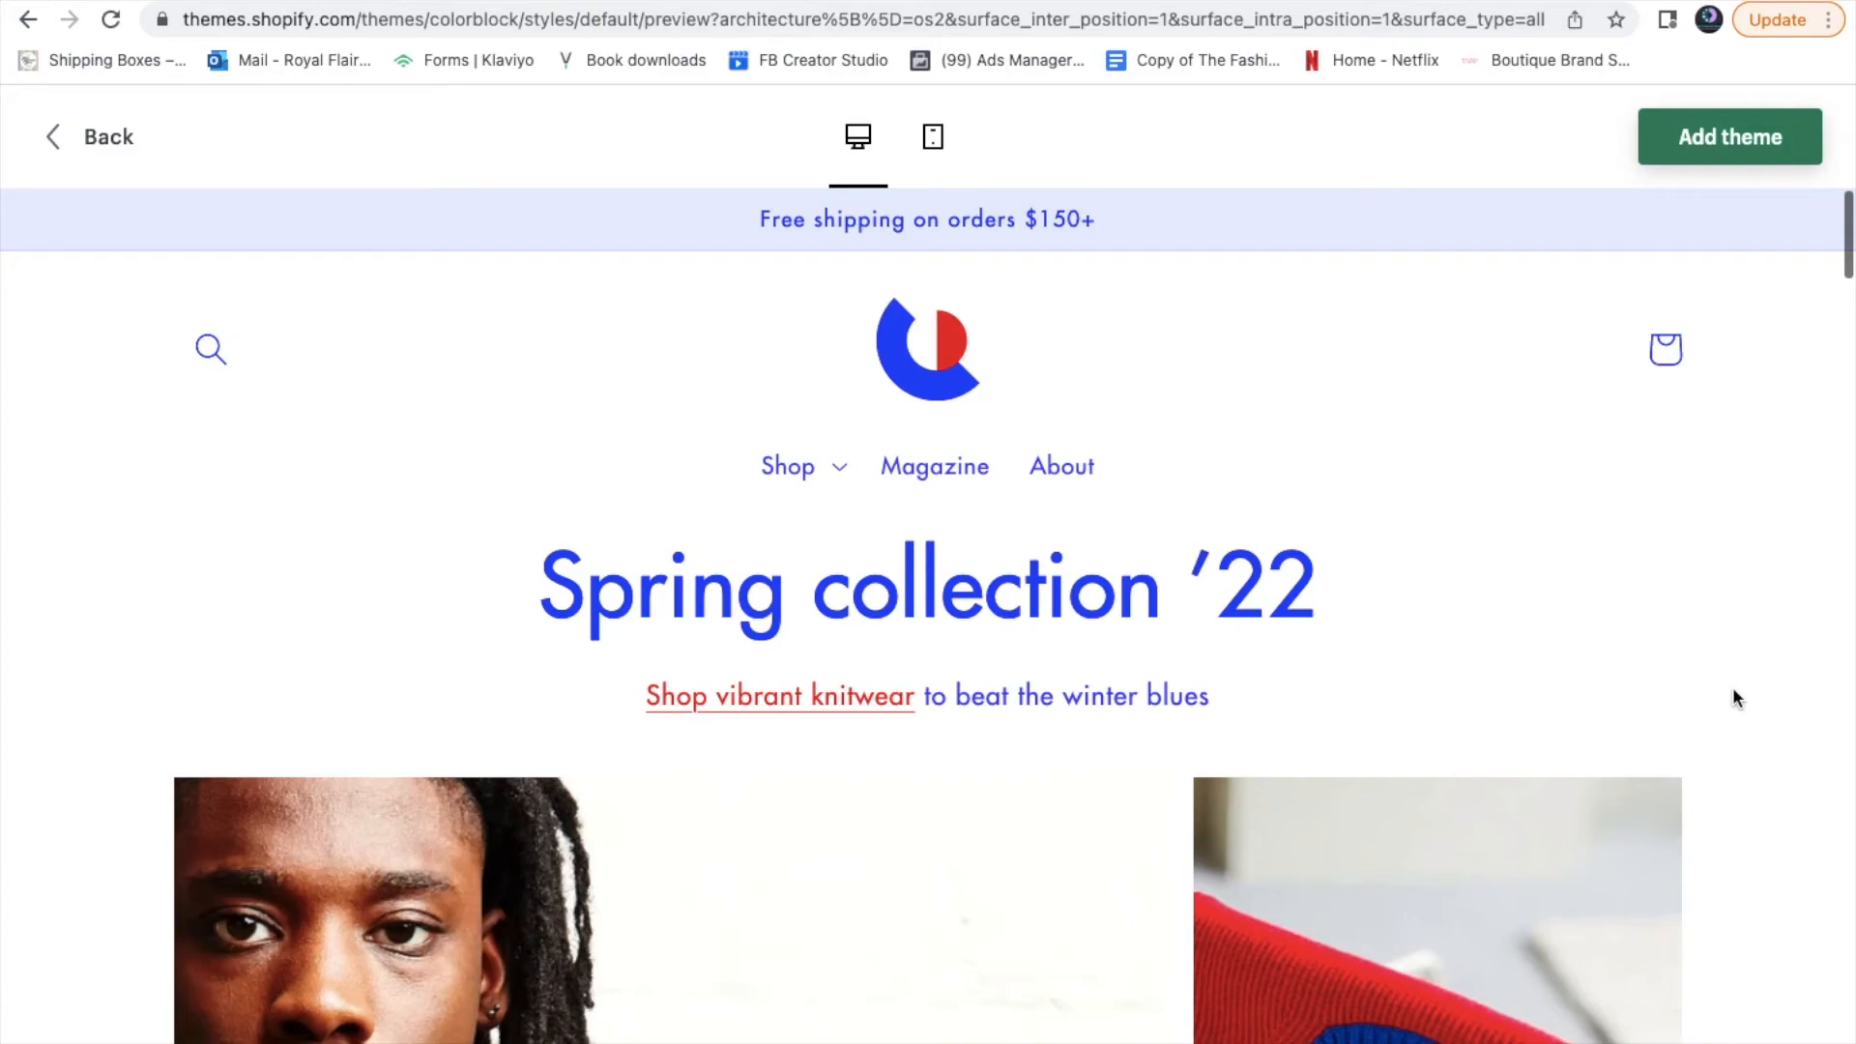
Look through the demo store's vibrant knitwear collection page, and leave the Colorblock preview
{"action": "left_click", "coordinate": [823, 717]}
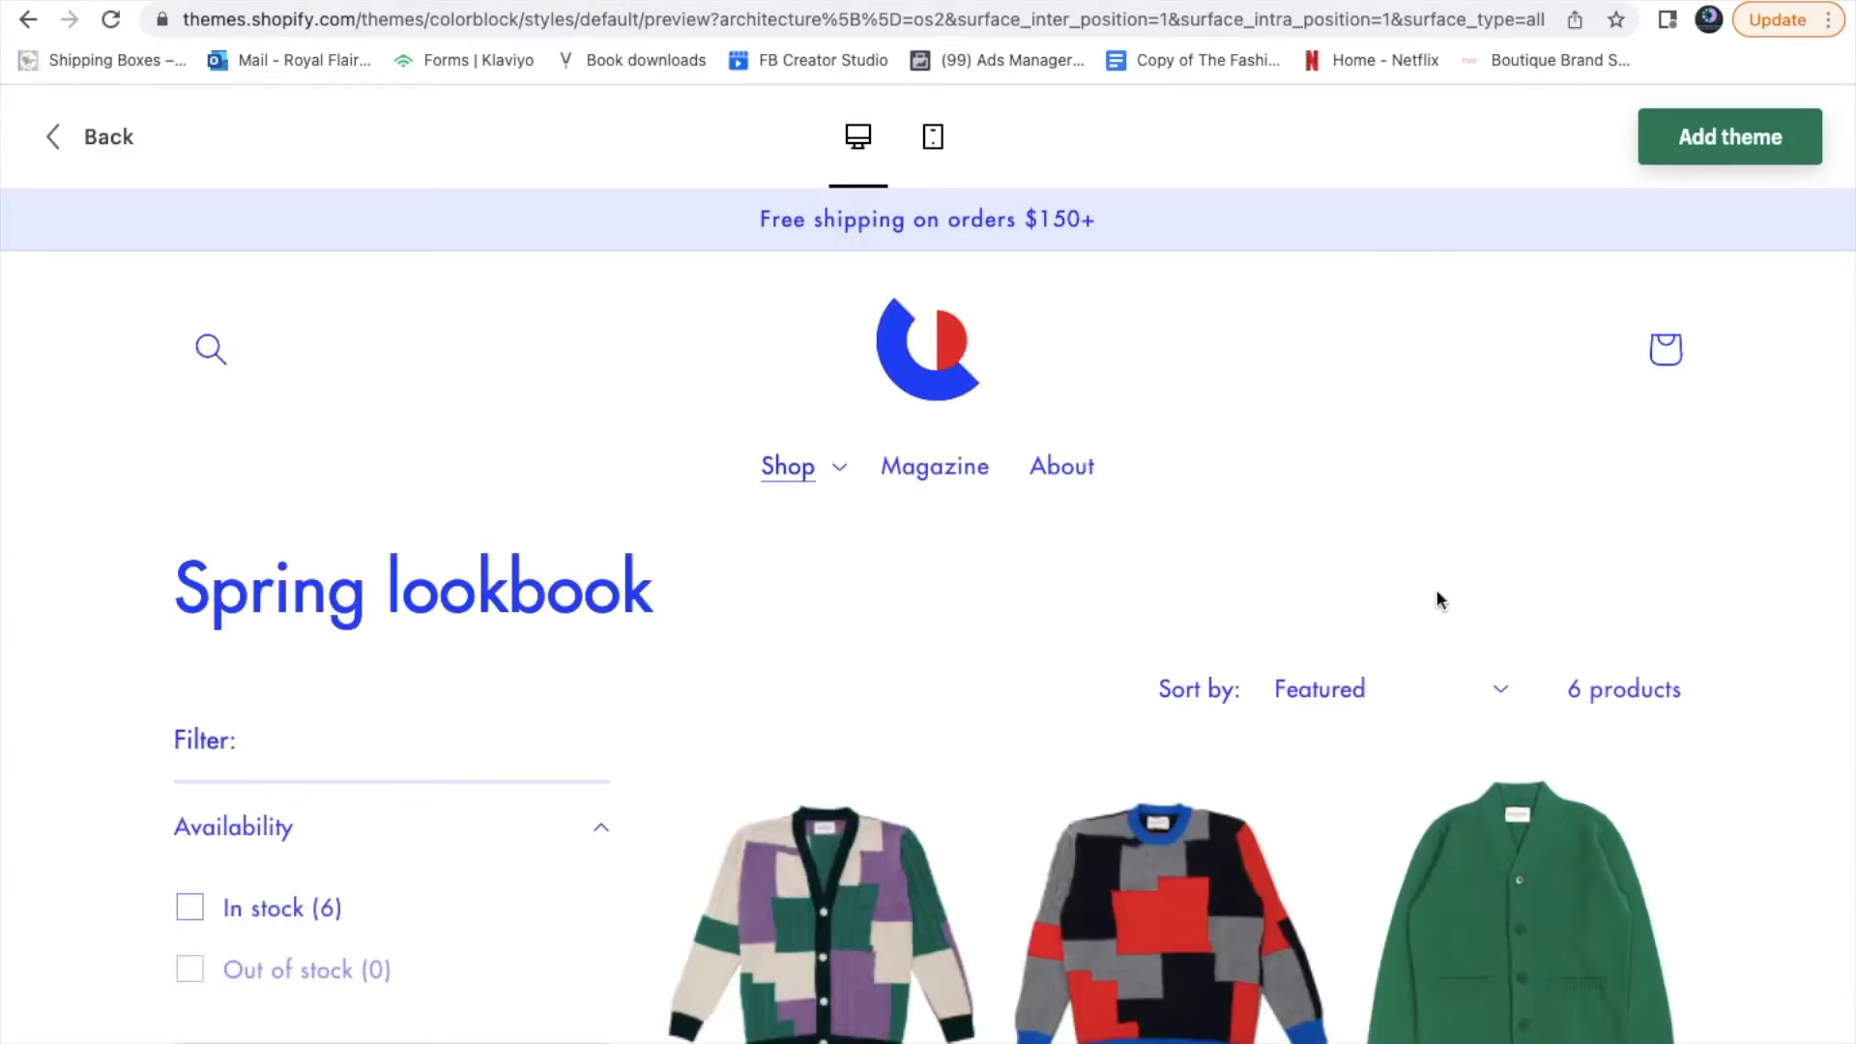
{"action": "scroll", "coordinate": [1444, 607], "scroll_direction": "down", "scroll_amount": 10}
{"action": "scroll", "coordinate": [1444, 607], "scroll_direction": "down", "scroll_amount": 5}
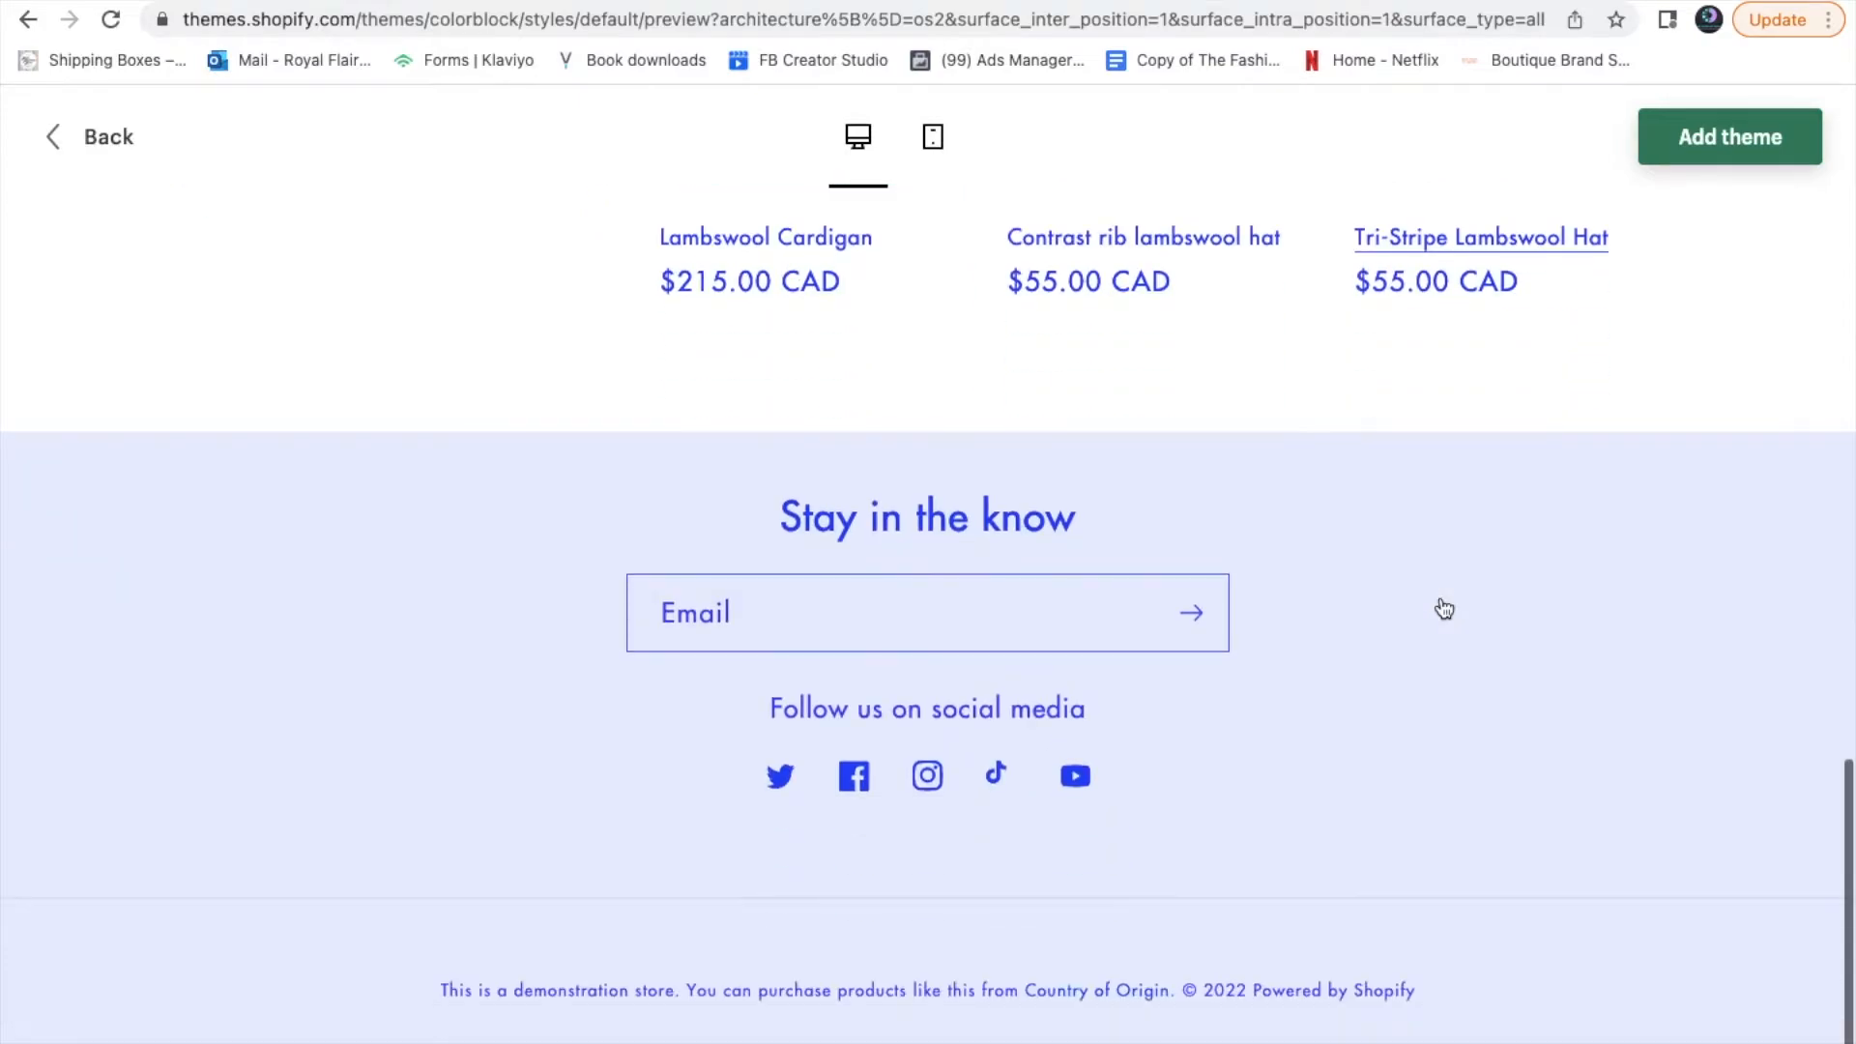
{"action": "scroll", "coordinate": [1442, 610], "scroll_direction": "up", "scroll_amount": 15}
{"action": "left_click", "coordinate": [95, 145]}
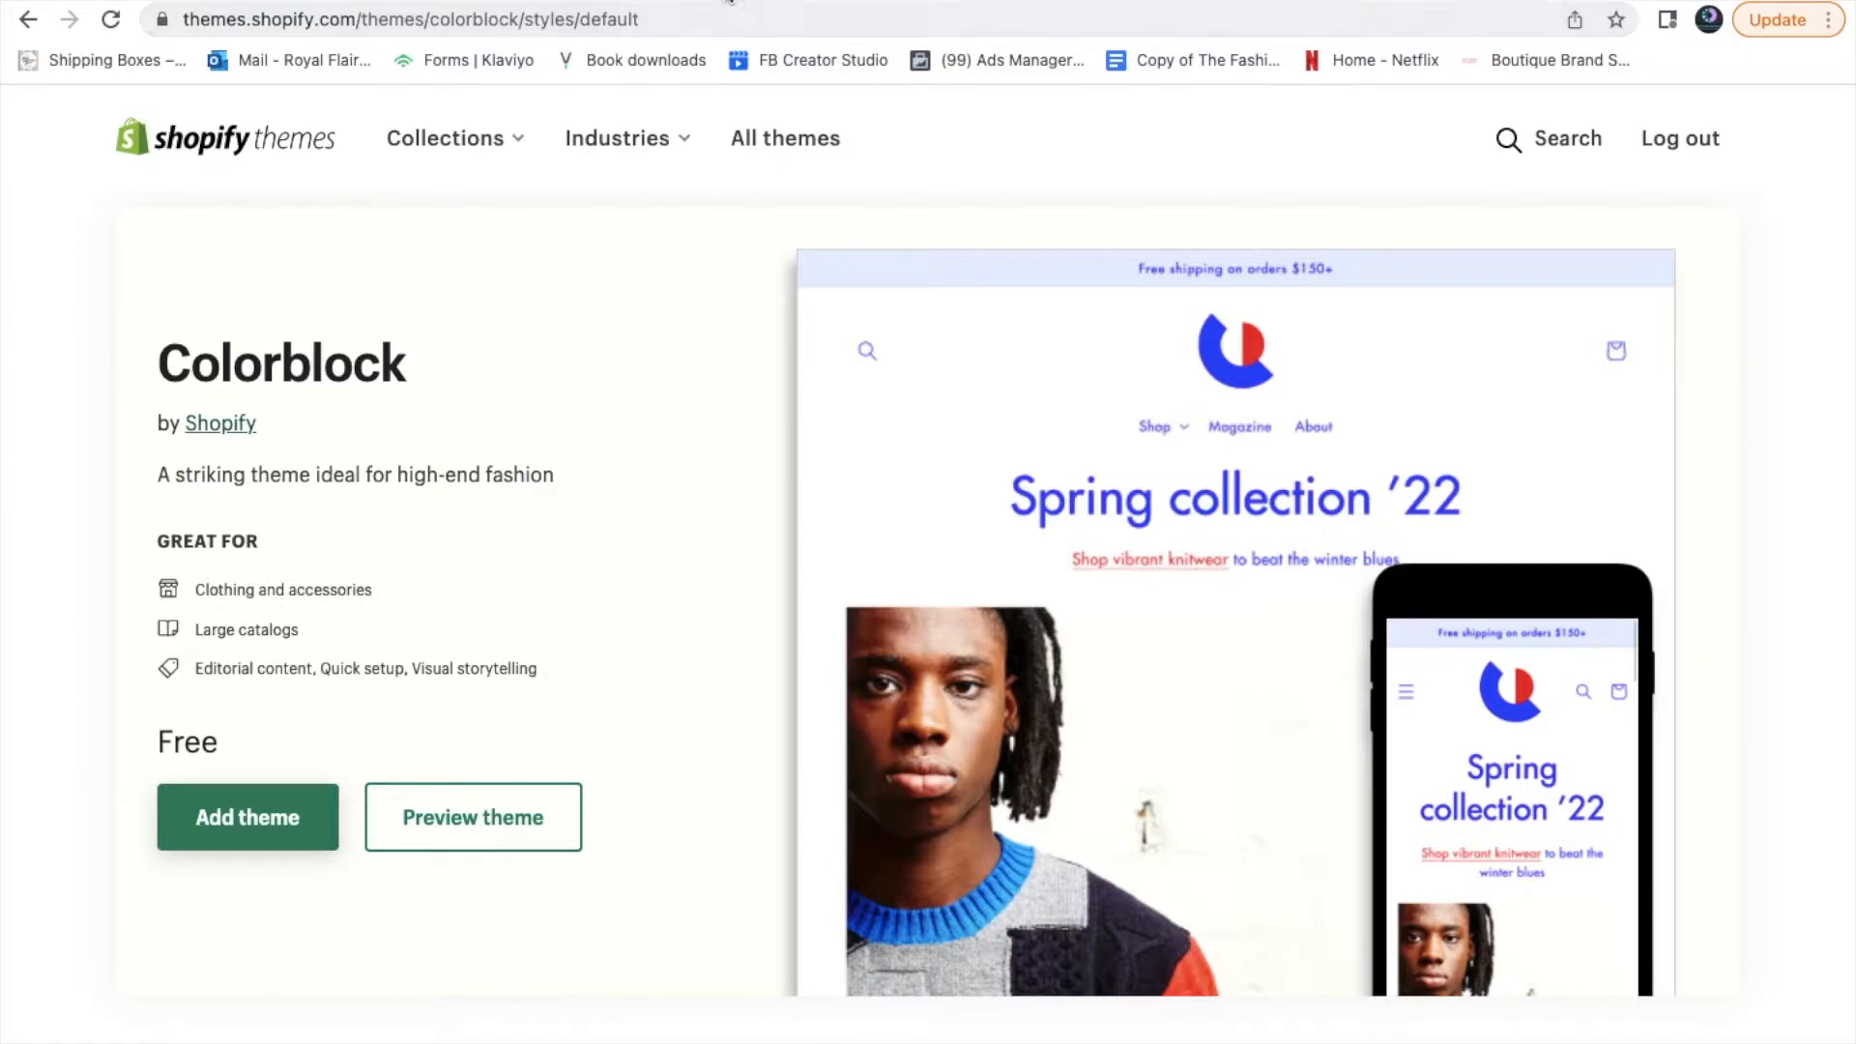
Return to the store's theme management page in the admin and preview the current Dawn theme
{"action": "left_click", "coordinate": [725, 0]}
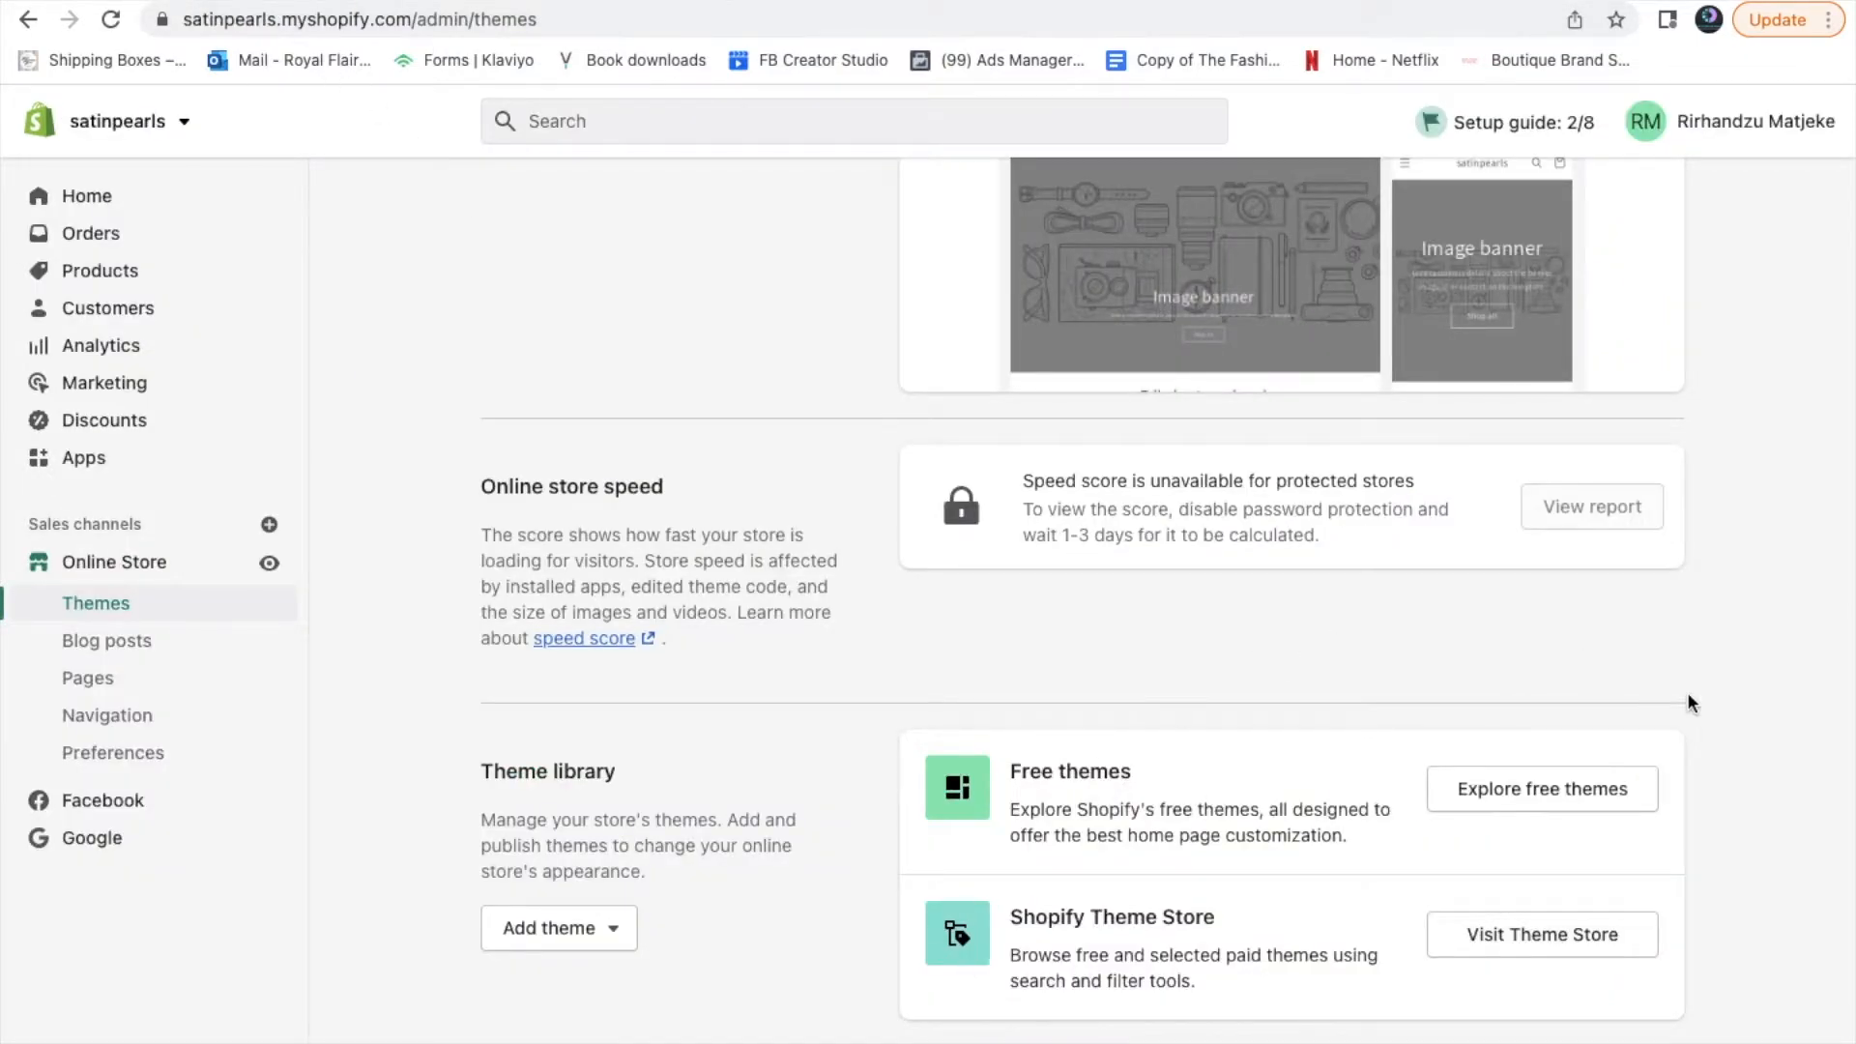
{"action": "scroll", "coordinate": [1782, 672], "scroll_direction": "up", "scroll_amount": 5}
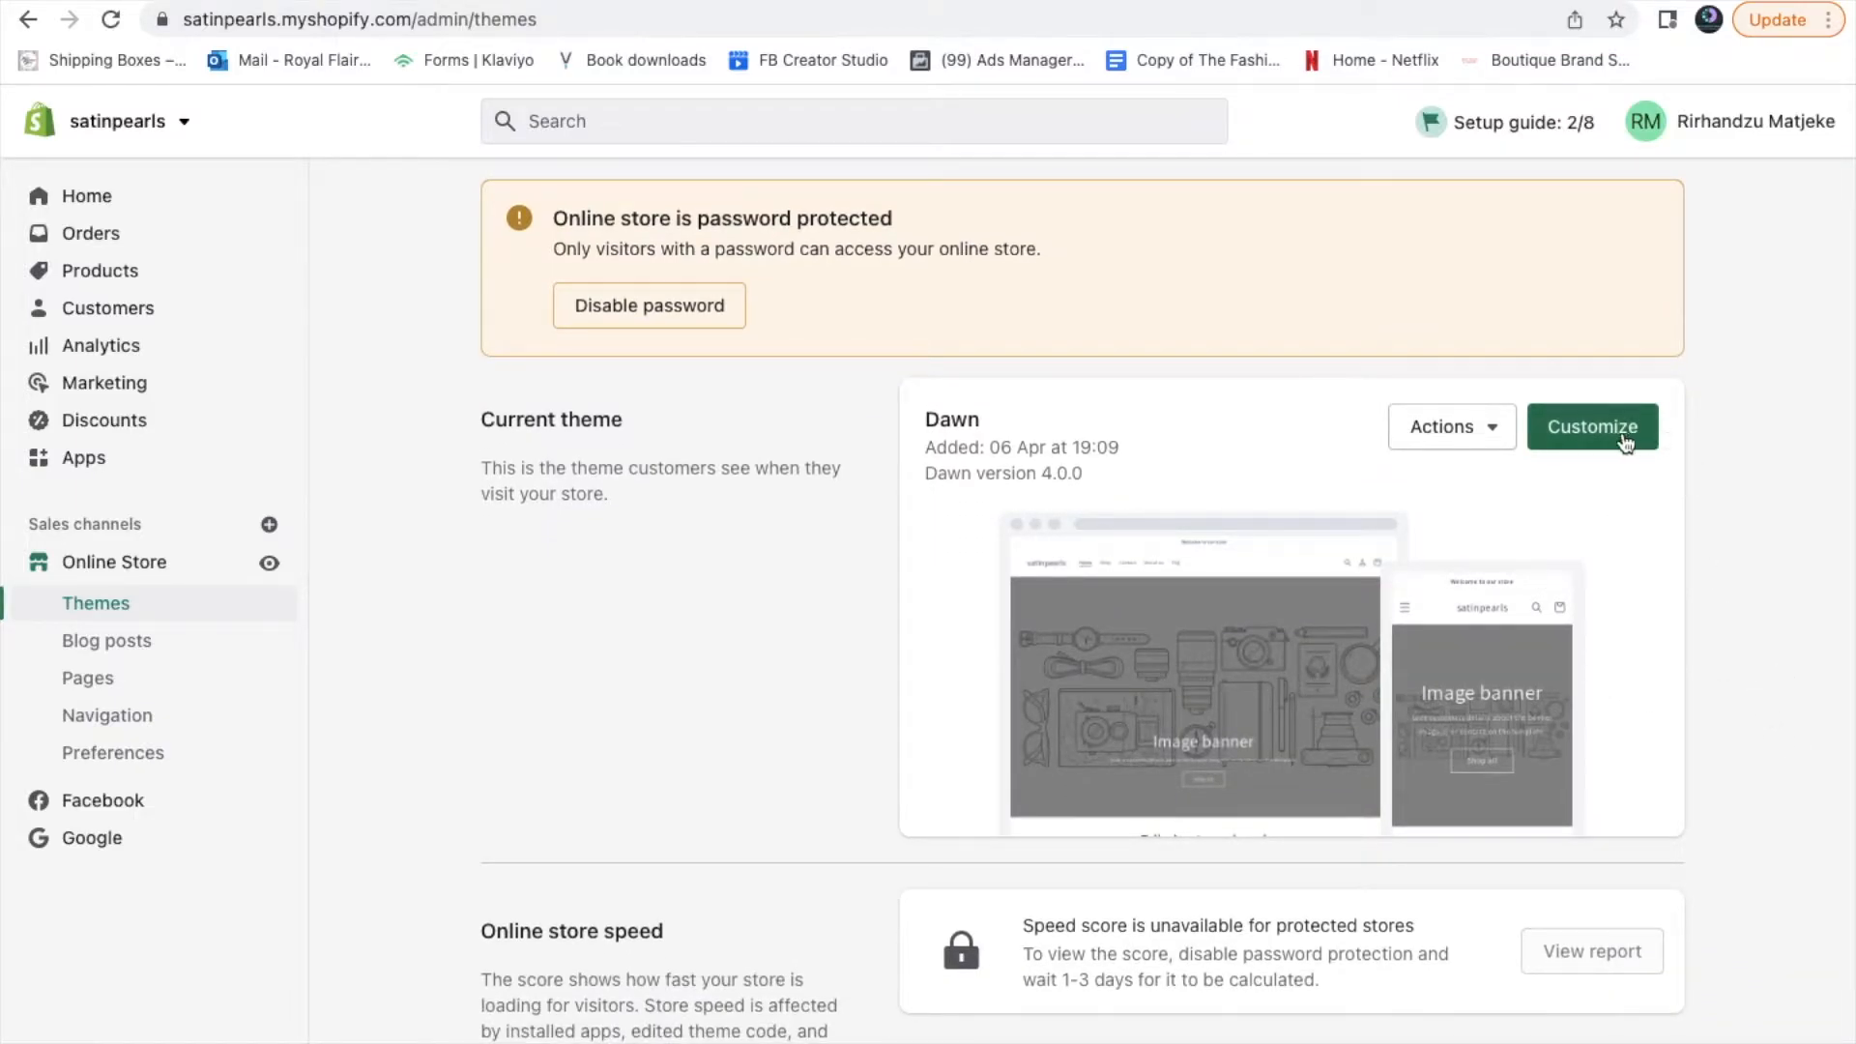
{"action": "left_click", "coordinate": [1489, 432]}
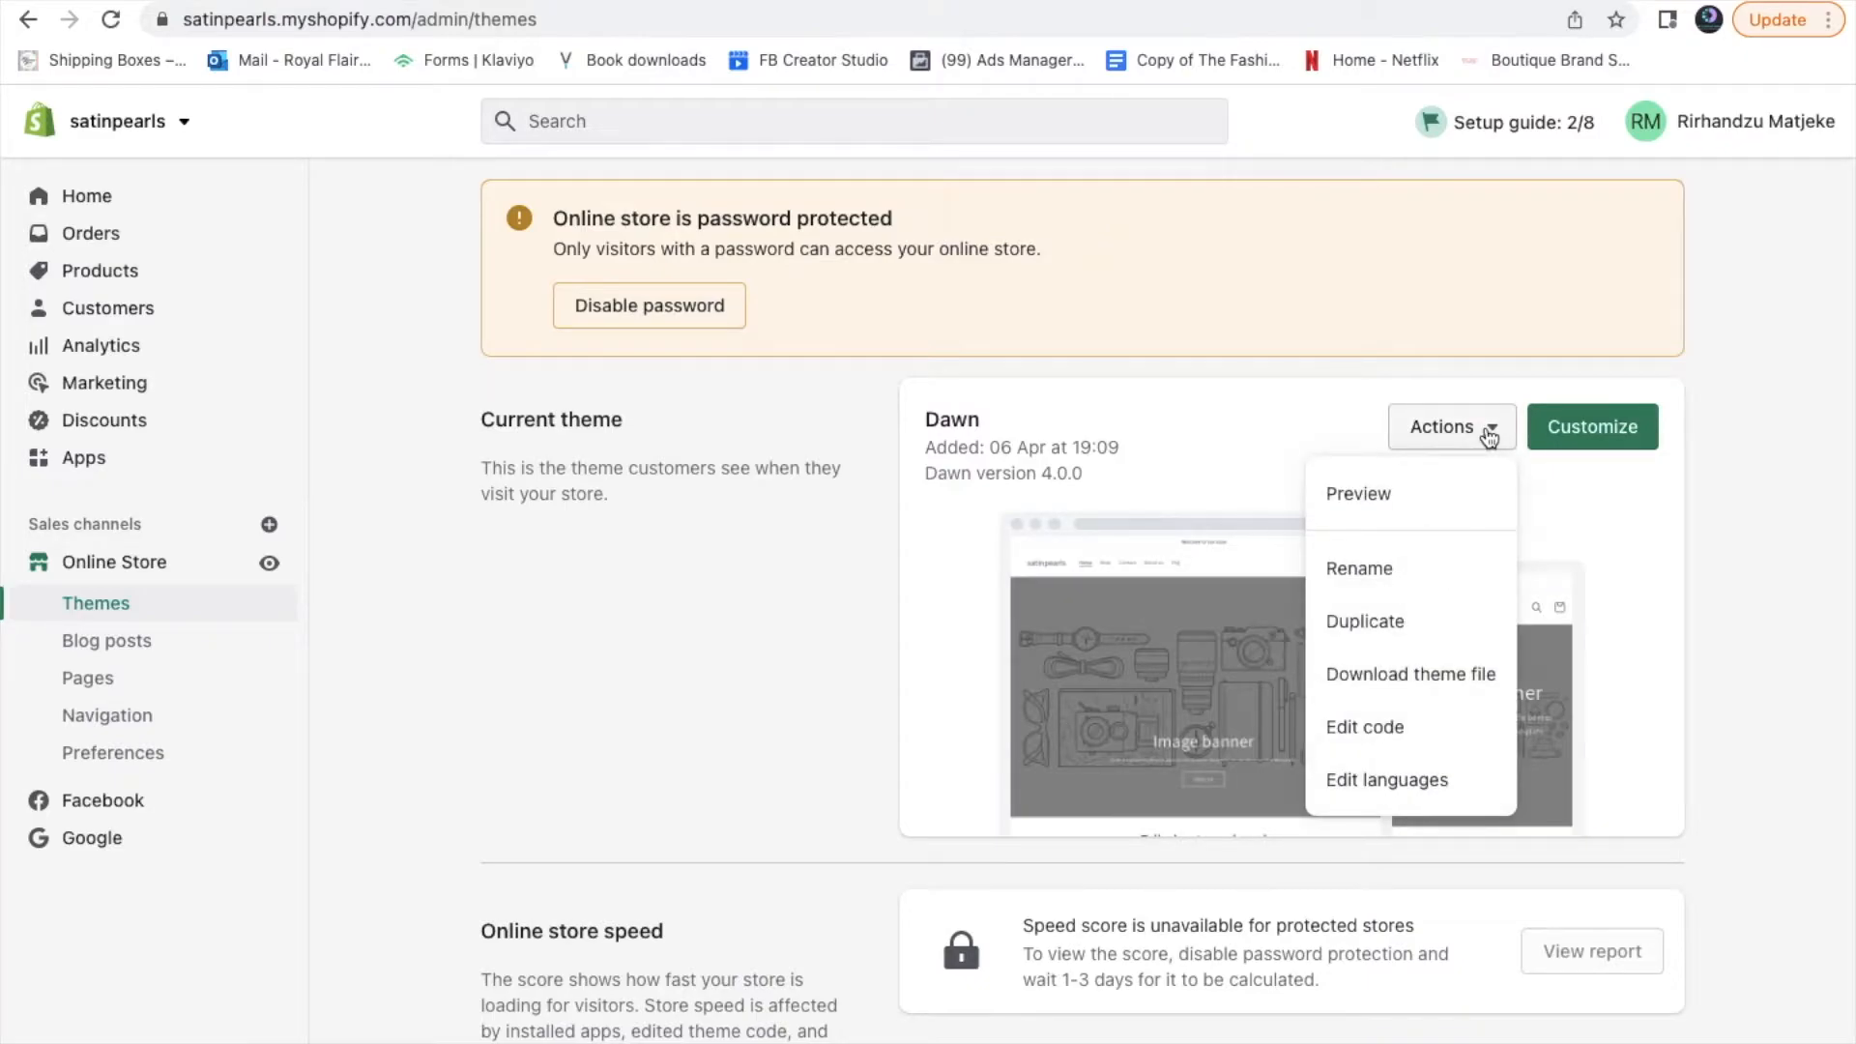
{"action": "left_click", "coordinate": [1381, 509]}
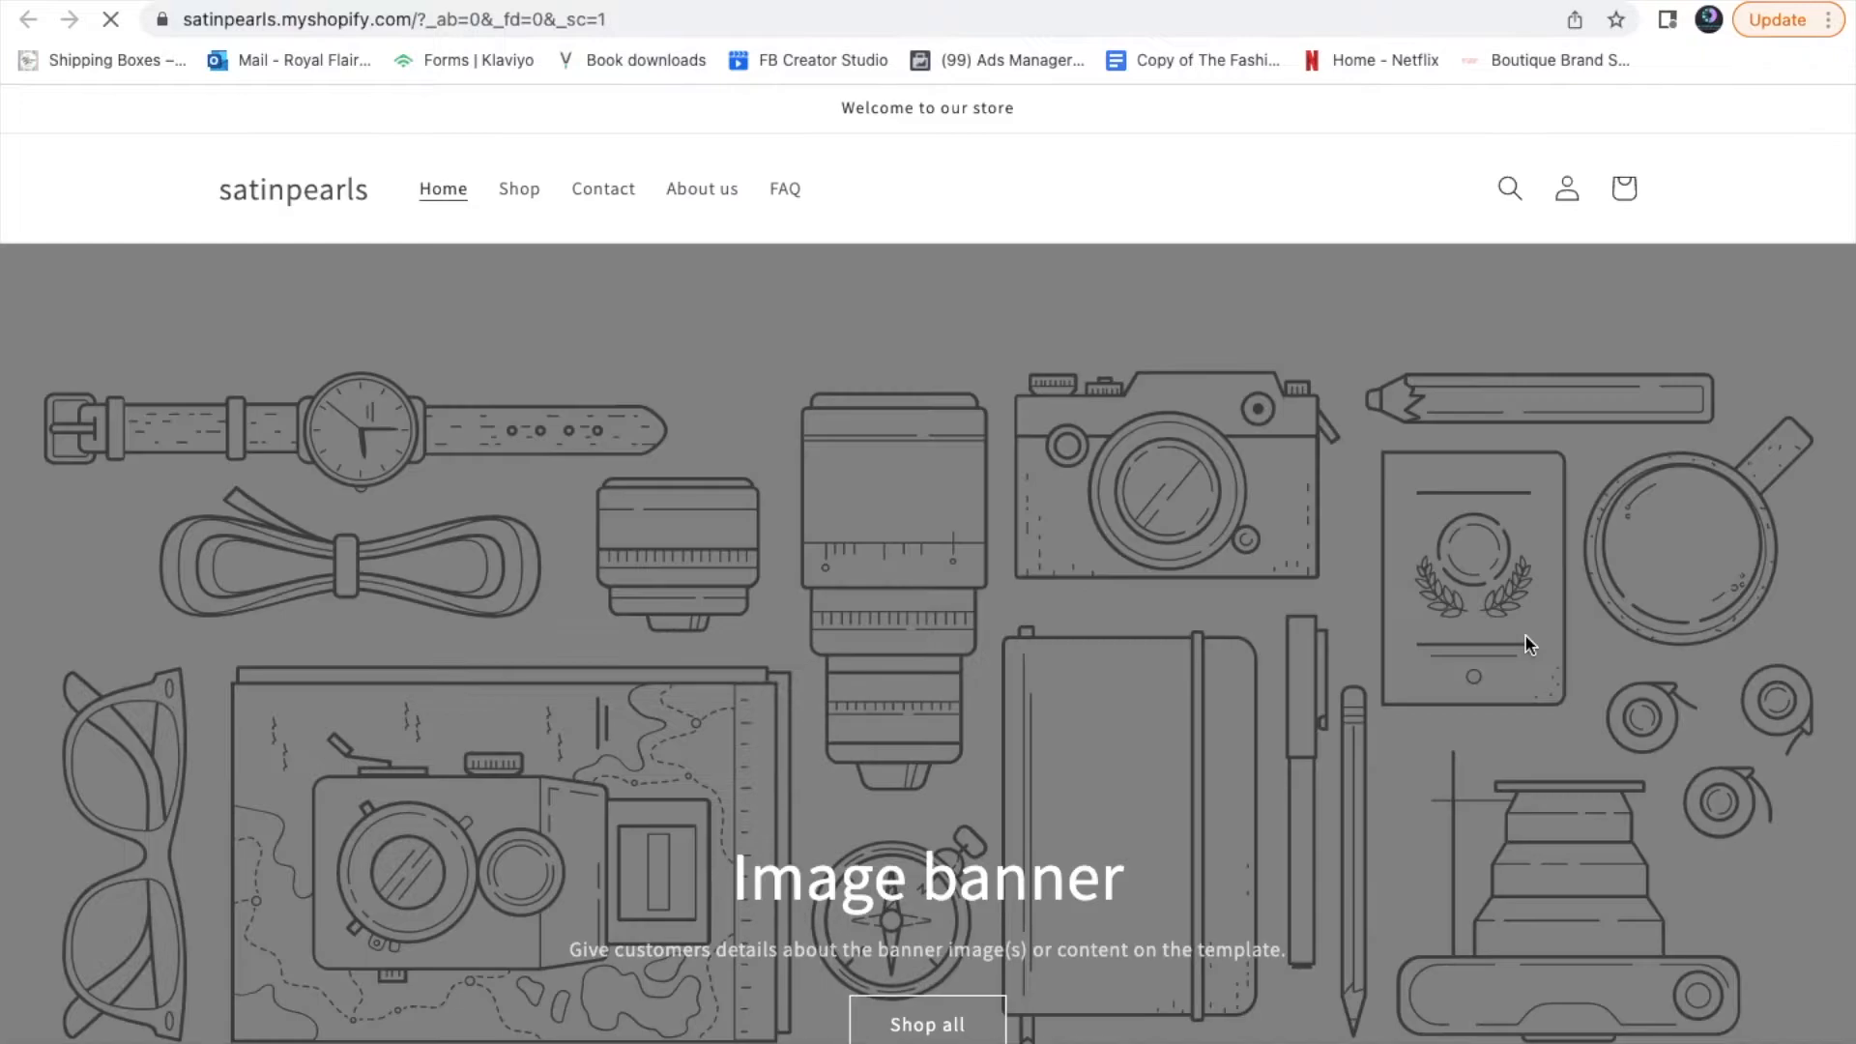
Skim the previewed Dawn home page from the image banner to the featured products and return to its beginning
{"action": "scroll", "coordinate": [1525, 637], "scroll_direction": "down", "scroll_amount": 3}
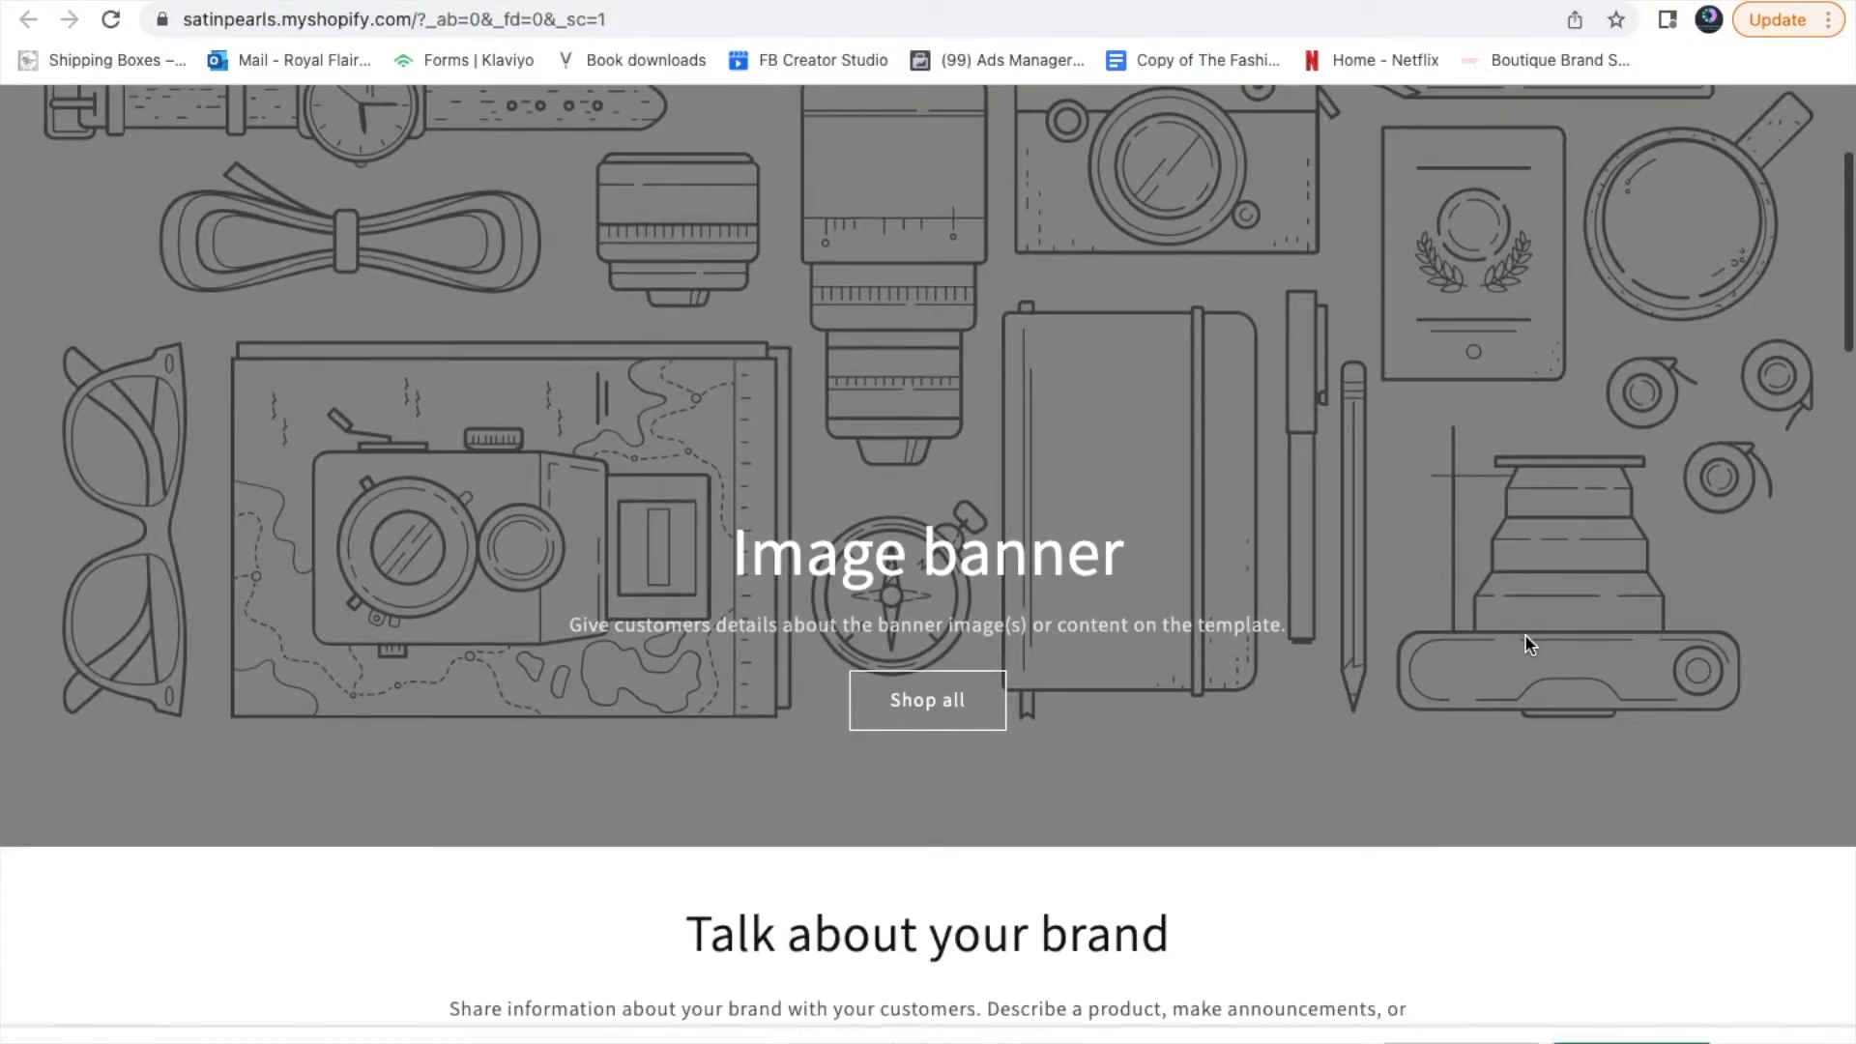
{"action": "scroll", "coordinate": [1526, 636], "scroll_direction": "up", "scroll_amount": 3}
{"action": "scroll", "coordinate": [1526, 636], "scroll_direction": "down", "scroll_amount": 12}
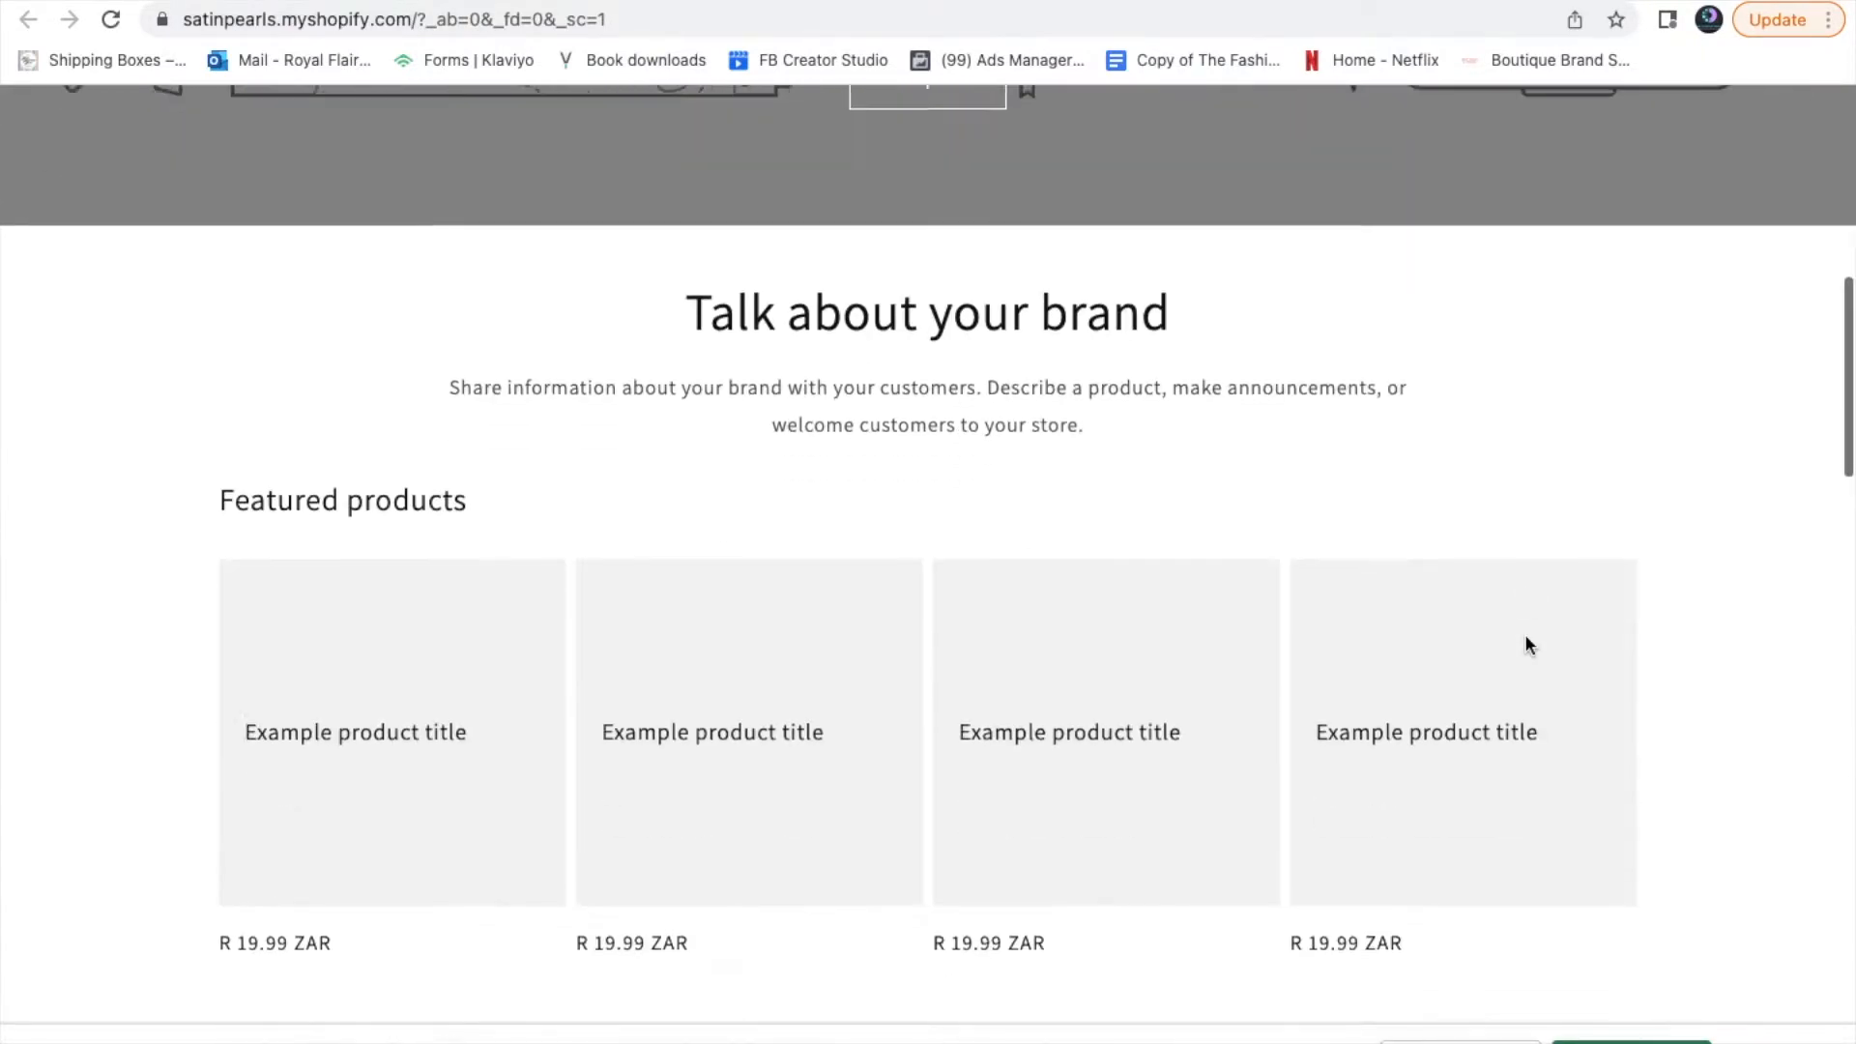
{"action": "scroll", "coordinate": [1526, 636], "scroll_direction": "down", "scroll_amount": 4}
{"action": "scroll", "coordinate": [1525, 637], "scroll_direction": "up", "scroll_amount": 15}
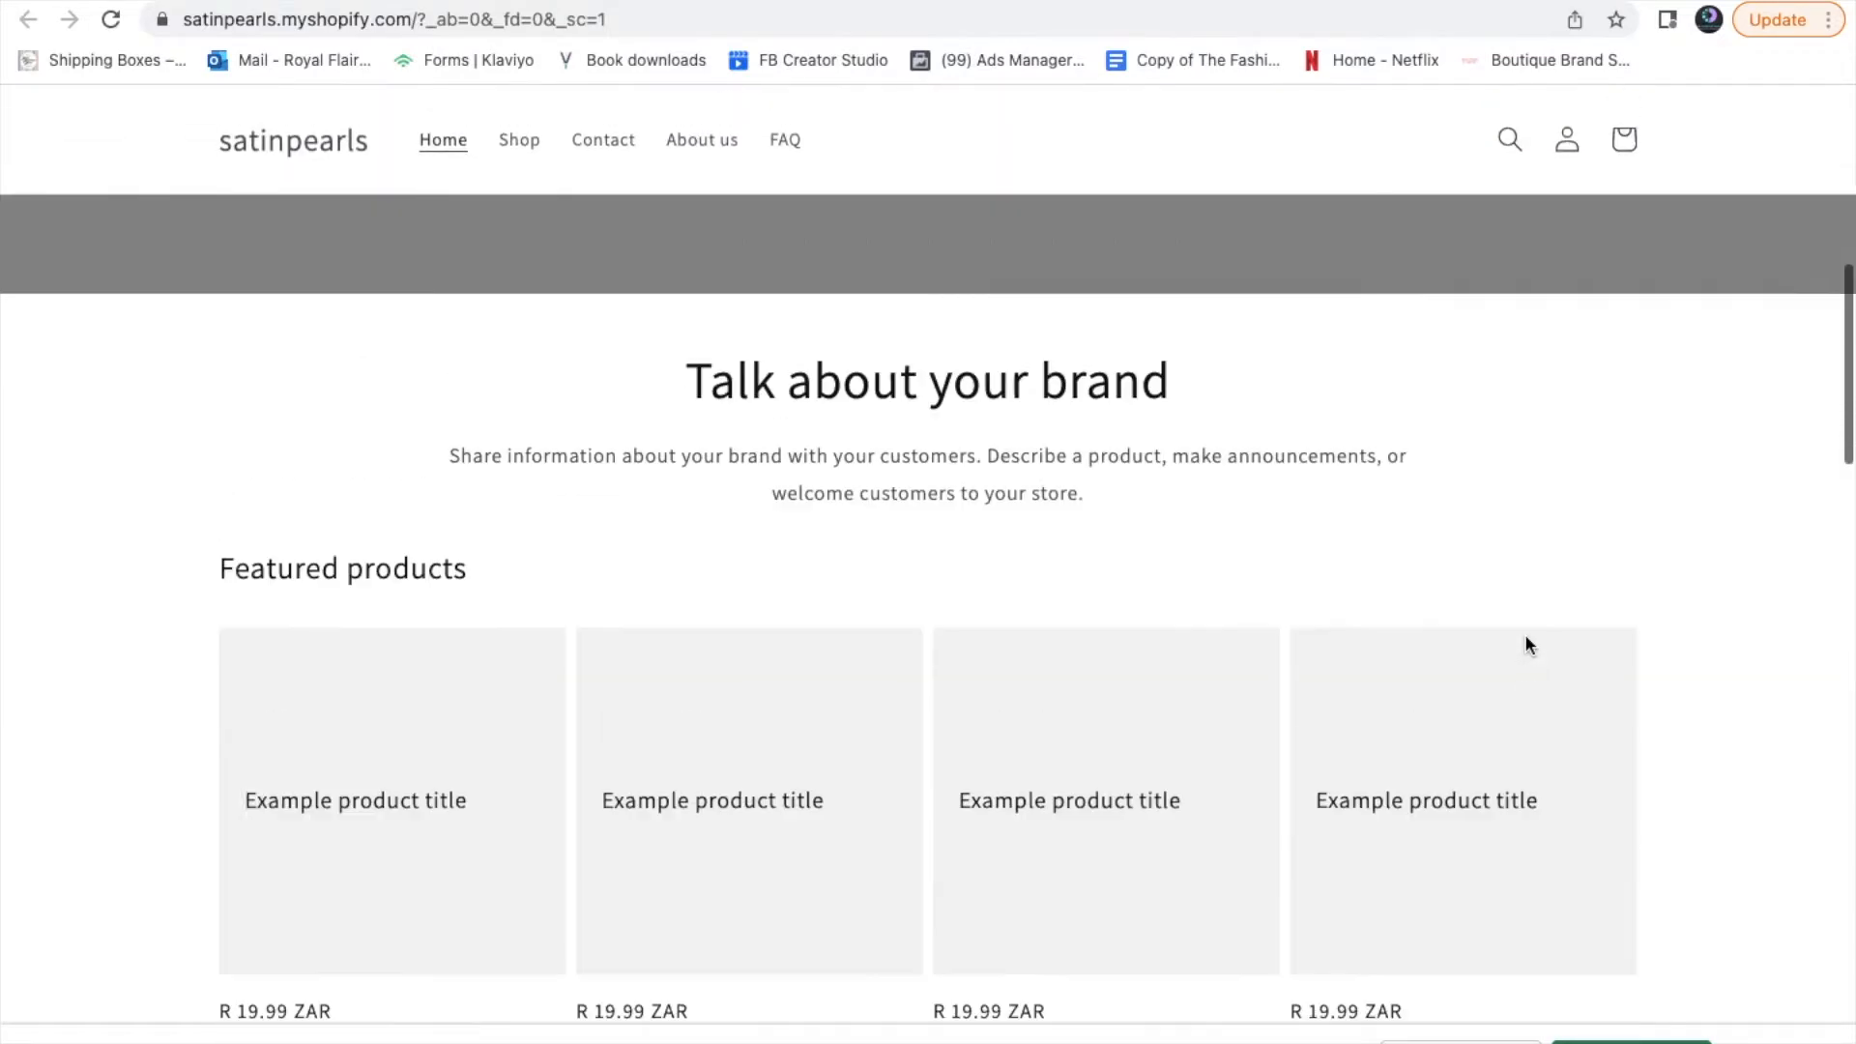
{"action": "scroll", "coordinate": [1715, 775], "scroll_direction": "up", "scroll_amount": 5}
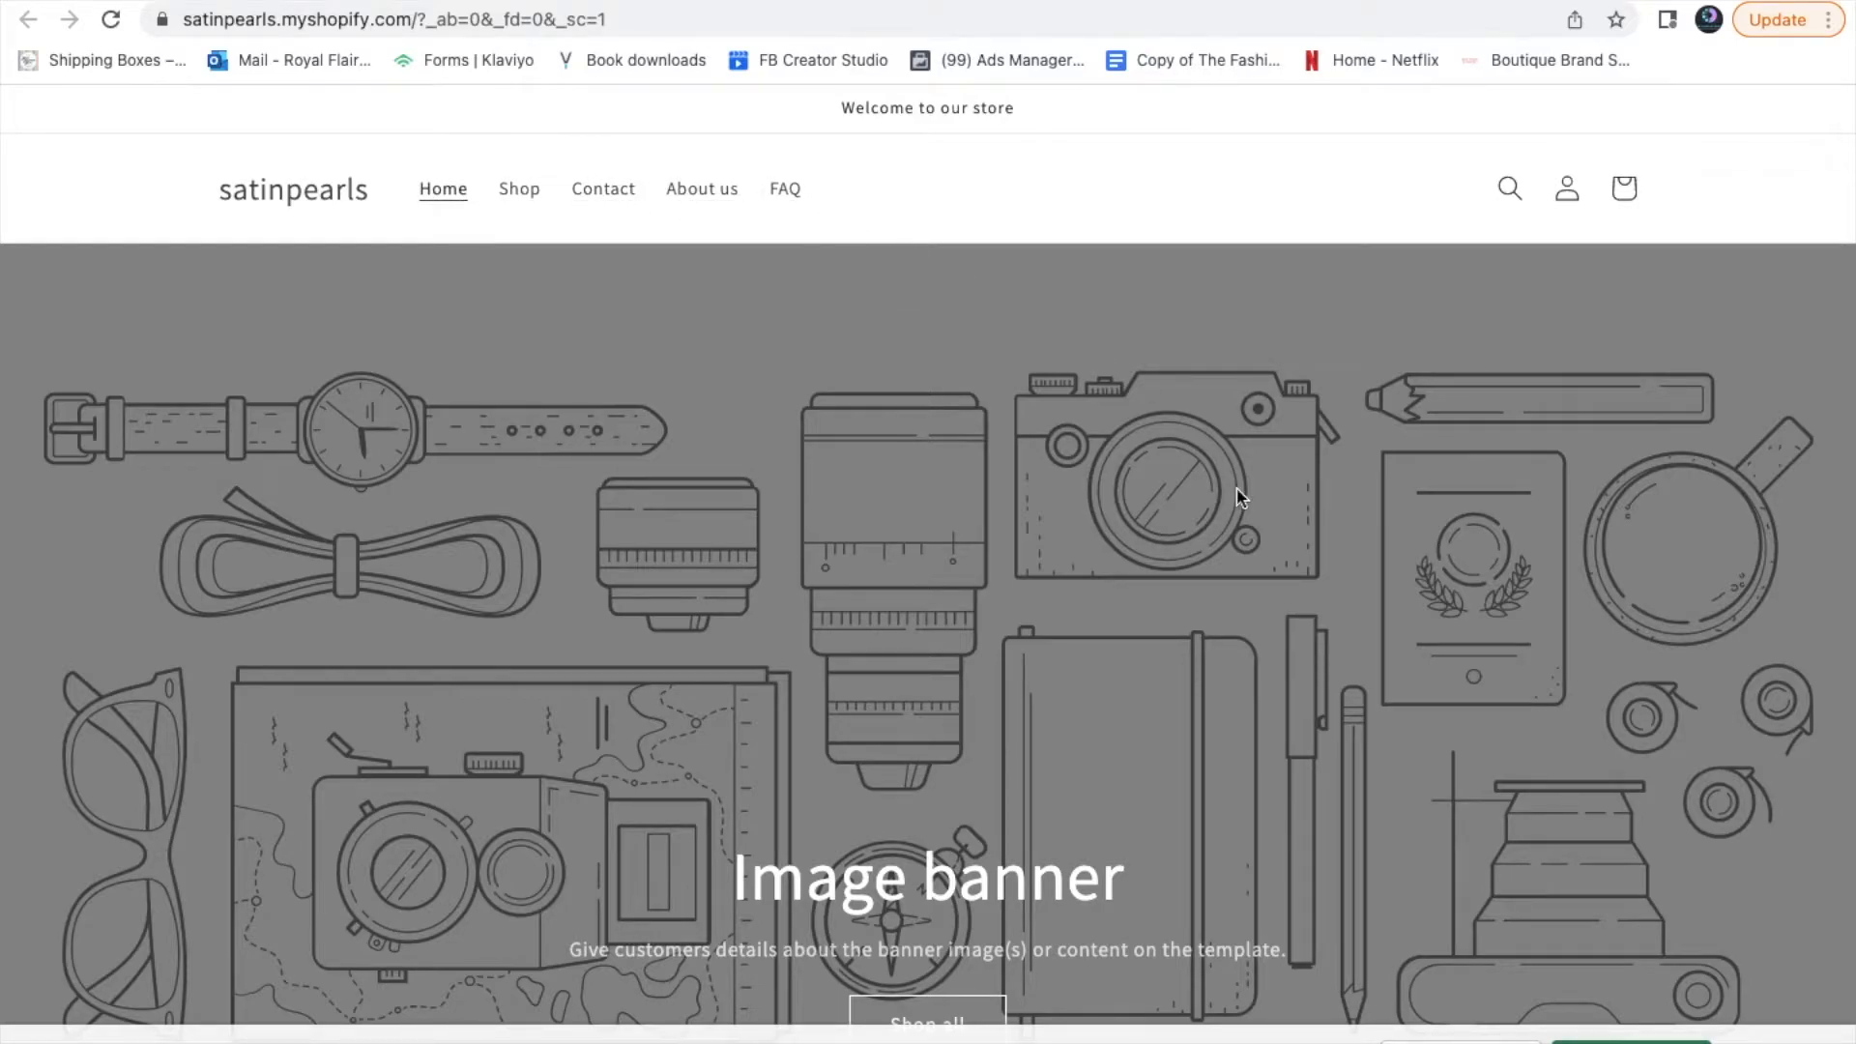
Examine the home page's image banner, brand text, featured products and multimedia collage sections
{"action": "scroll", "coordinate": [1584, 606], "scroll_direction": "down", "scroll_amount": 3}
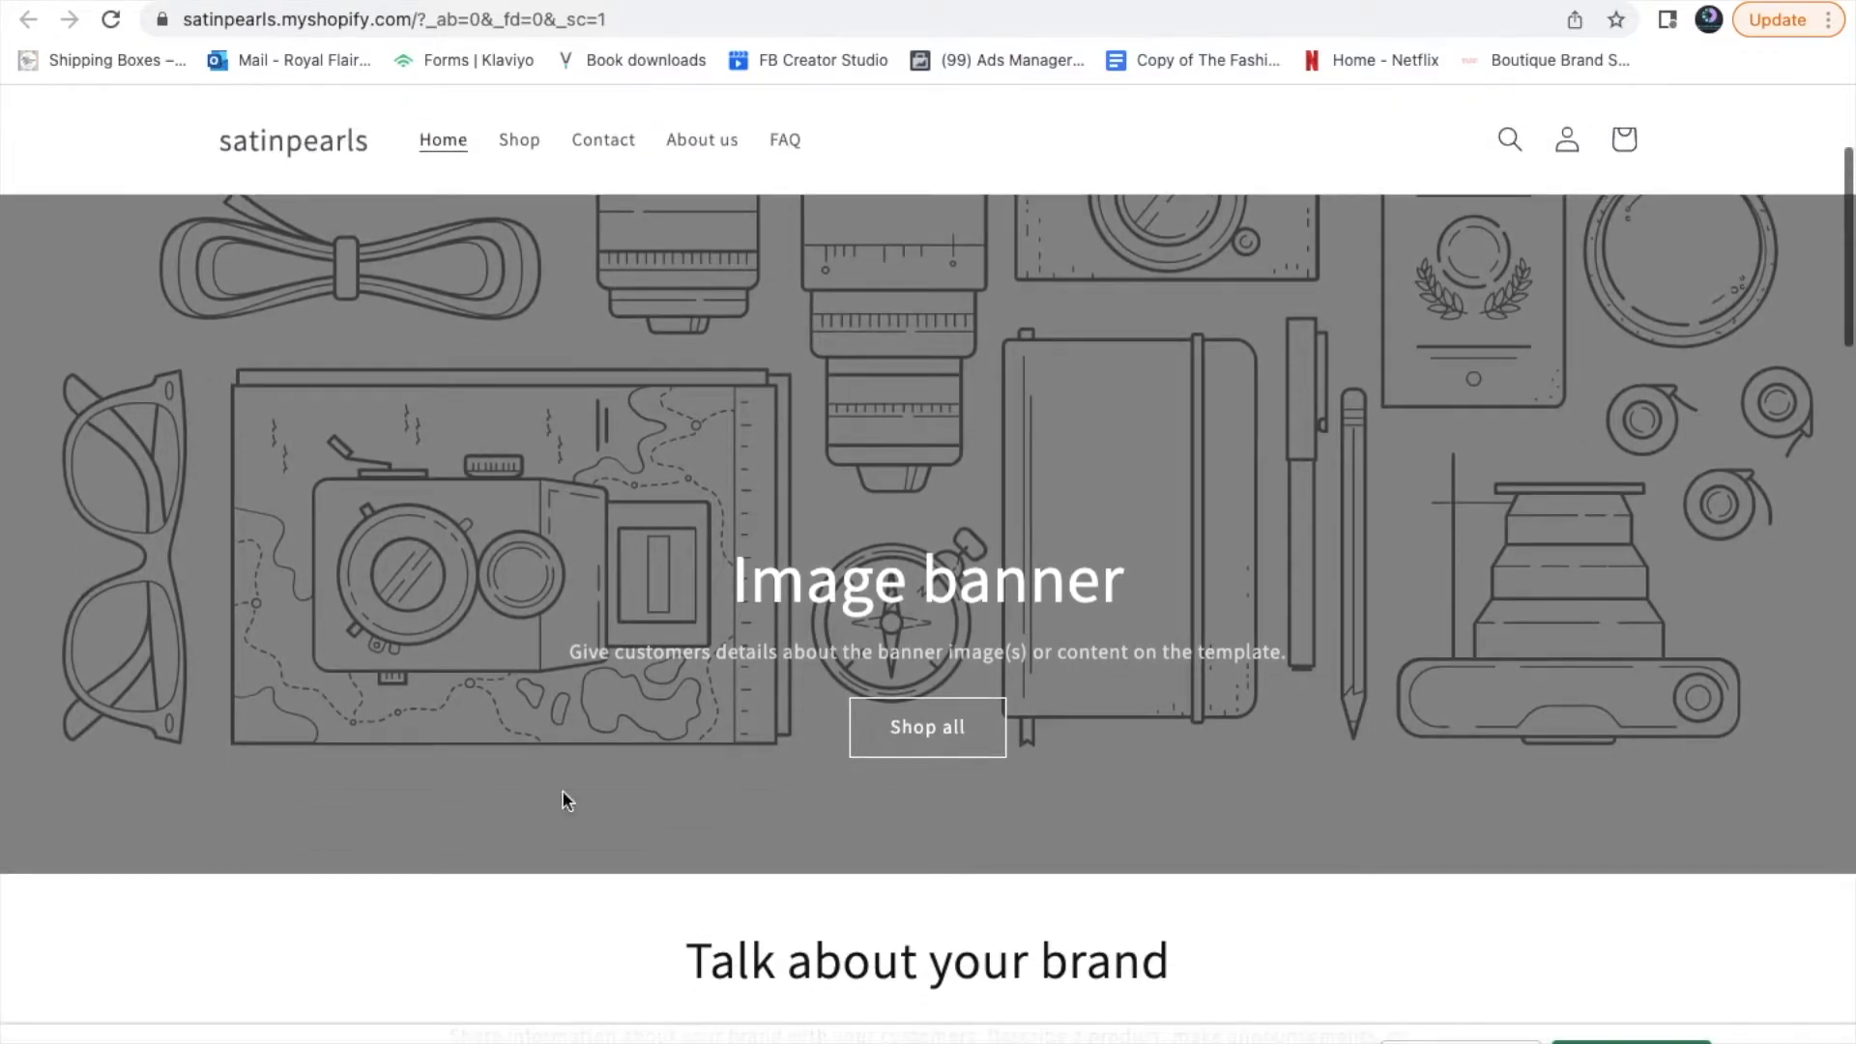
{"action": "scroll", "coordinate": [1514, 626], "scroll_direction": "down", "scroll_amount": 10}
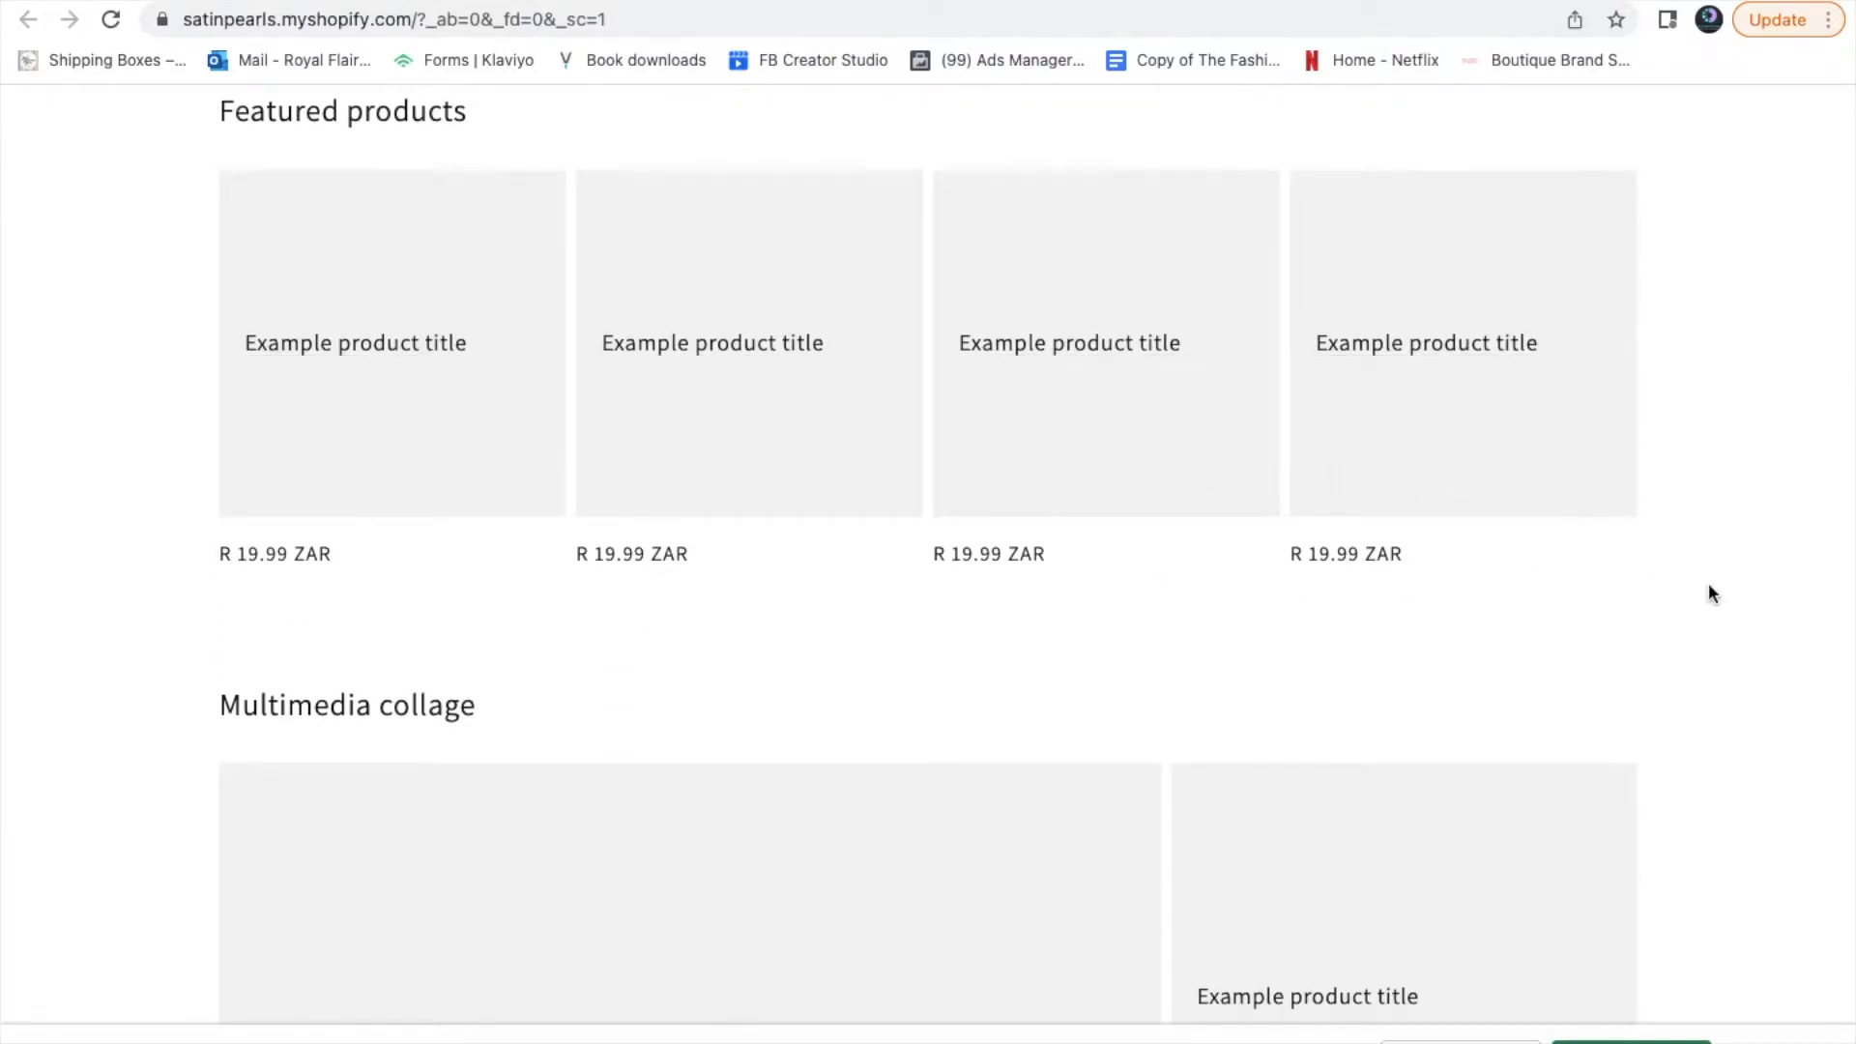
{"action": "scroll", "coordinate": [1708, 585], "scroll_direction": "down", "scroll_amount": 4}
{"action": "scroll", "coordinate": [1709, 586], "scroll_direction": "down", "scroll_amount": 5}
{"action": "scroll", "coordinate": [1709, 586], "scroll_direction": "up", "scroll_amount": 4}
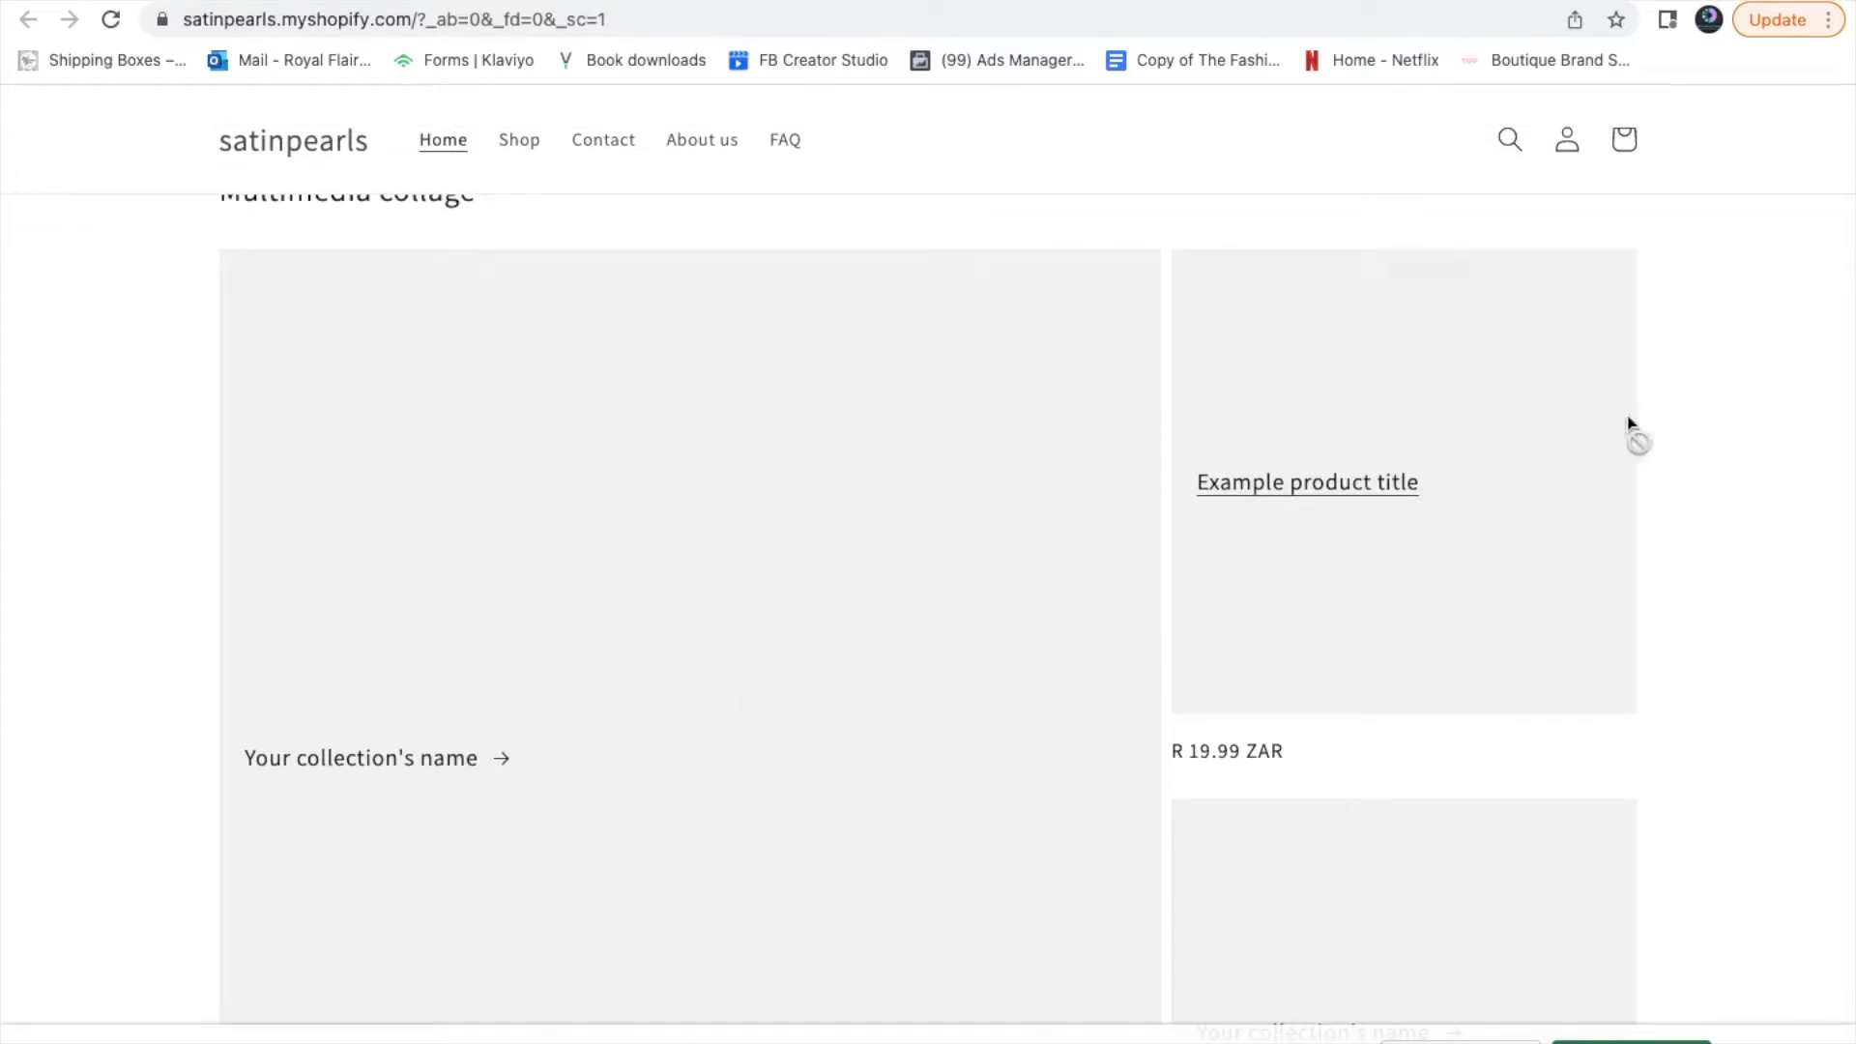
{"action": "scroll", "coordinate": [1746, 445], "scroll_direction": "down", "scroll_amount": 3}
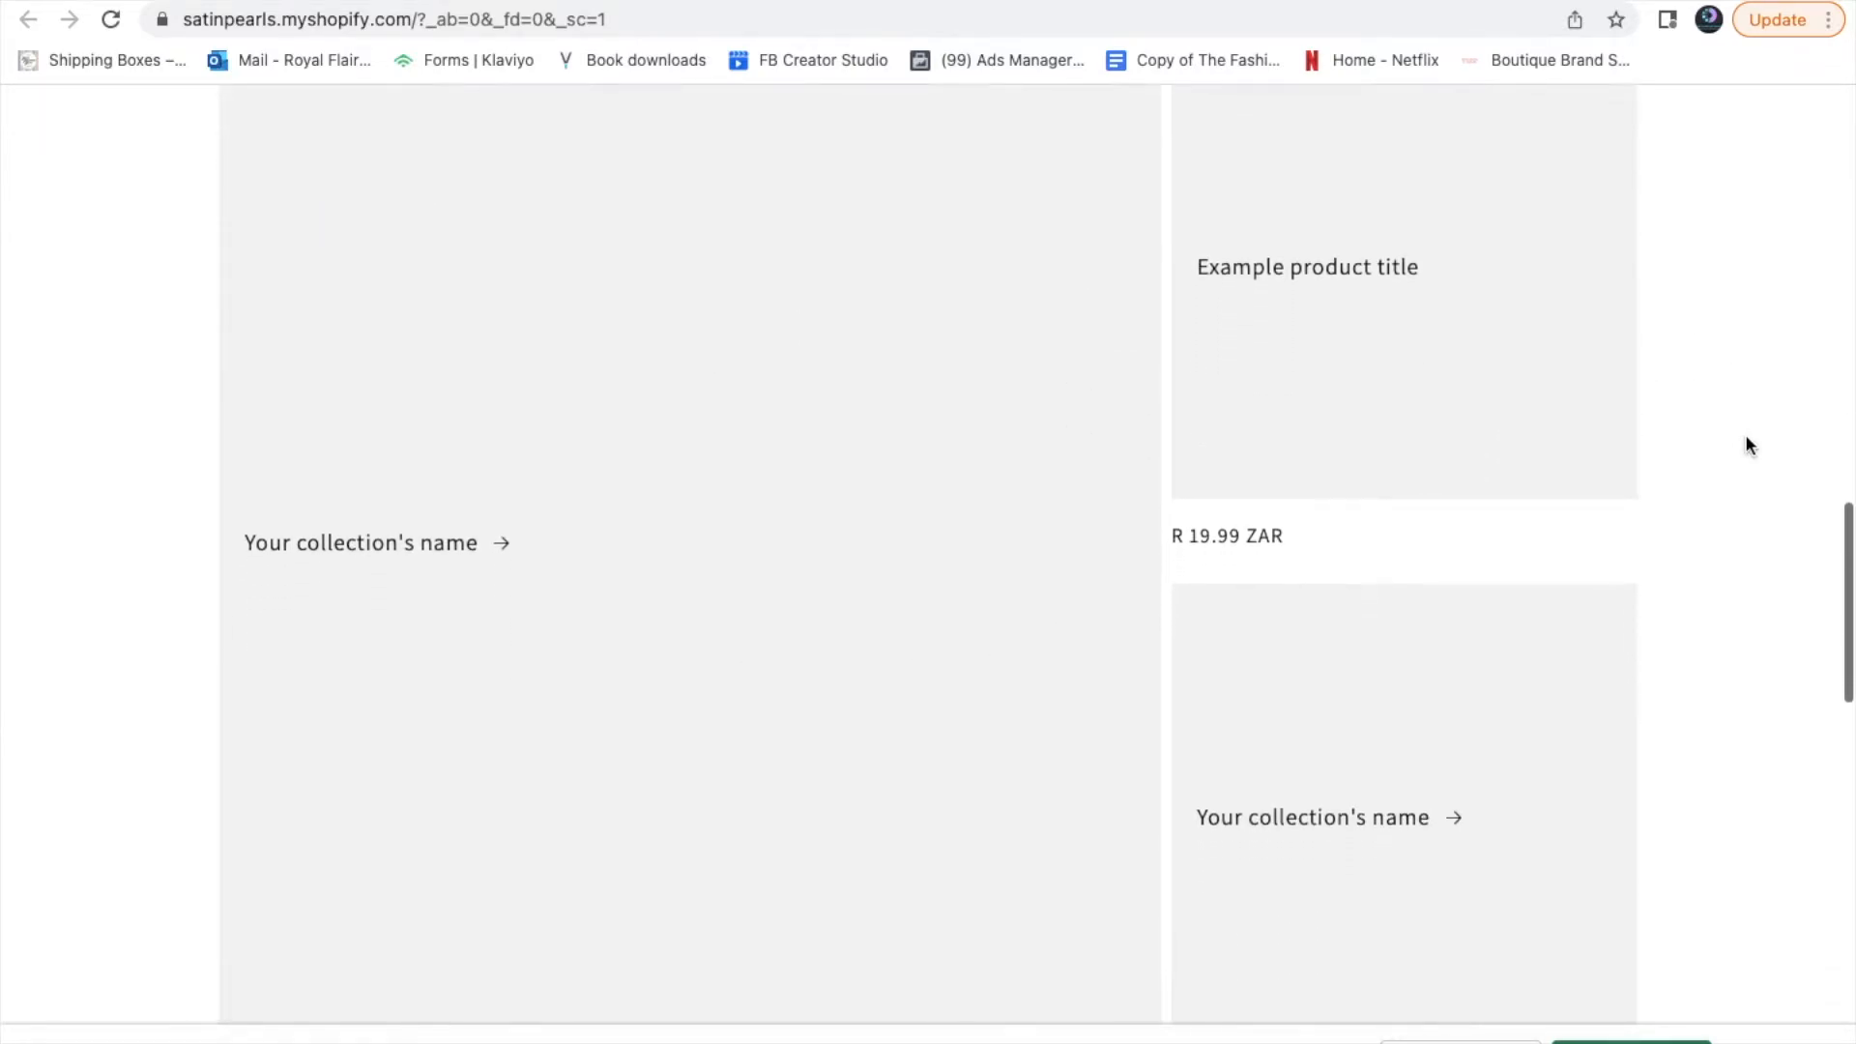
{"action": "scroll", "coordinate": [1746, 445], "scroll_direction": "down", "scroll_amount": 2}
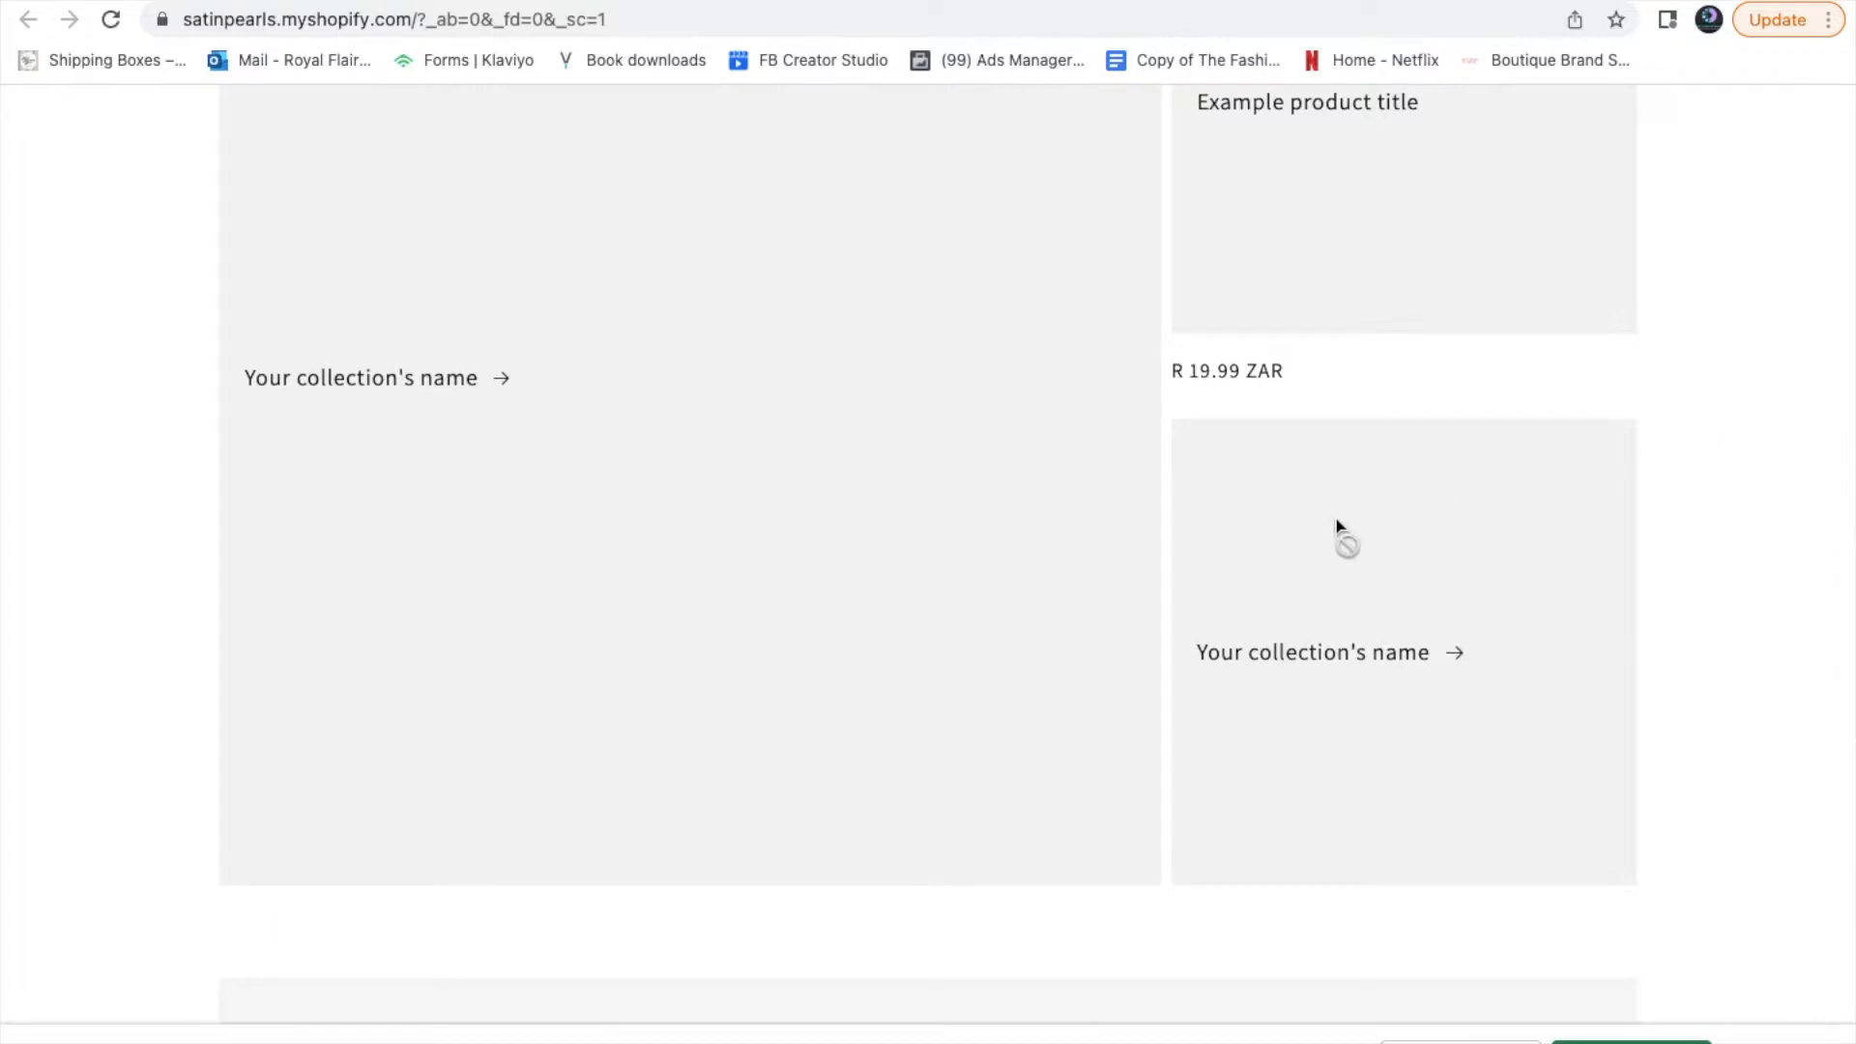
Look over the video placeholder below the collage and the three text columns that follow it
{"action": "scroll", "coordinate": [1664, 533], "scroll_direction": "down", "scroll_amount": 10}
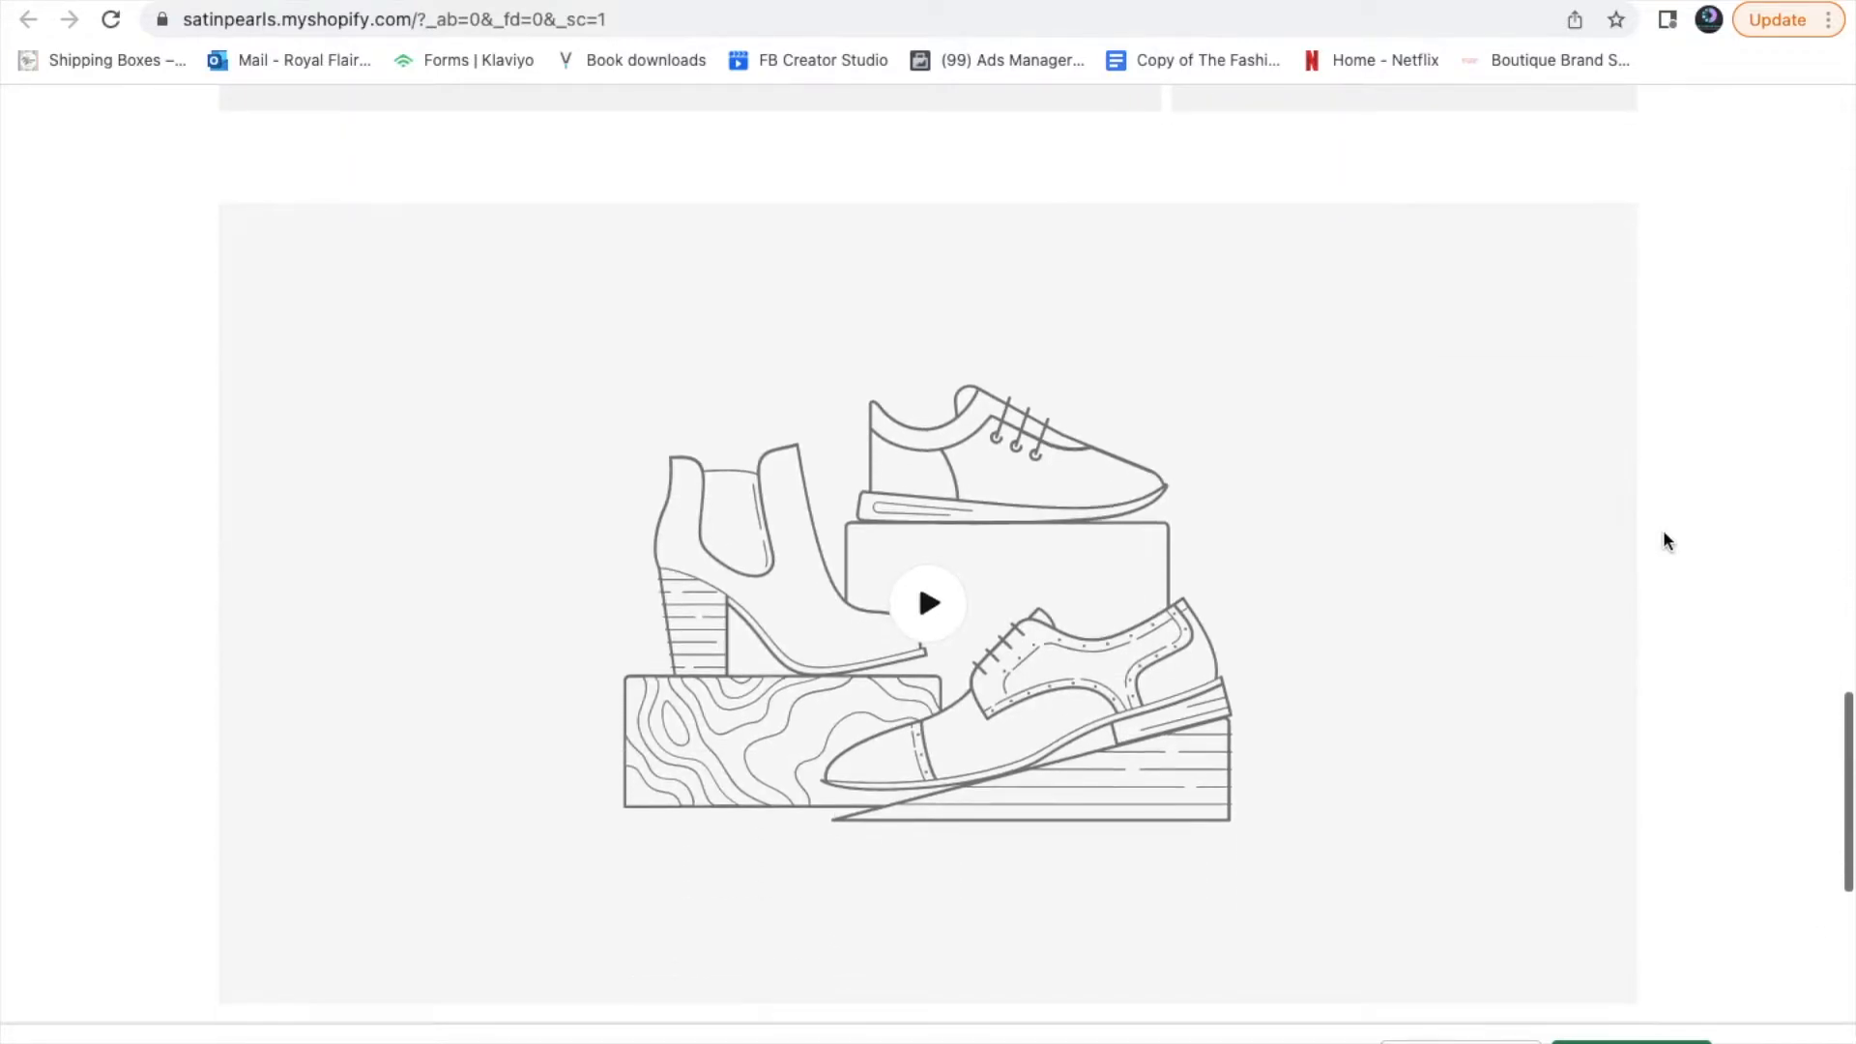
{"action": "scroll", "coordinate": [1664, 532], "scroll_direction": "down", "scroll_amount": 3}
{"action": "scroll", "coordinate": [1664, 532], "scroll_direction": "up", "scroll_amount": 10}
{"action": "scroll", "coordinate": [1664, 532], "scroll_direction": "down", "scroll_amount": 10}
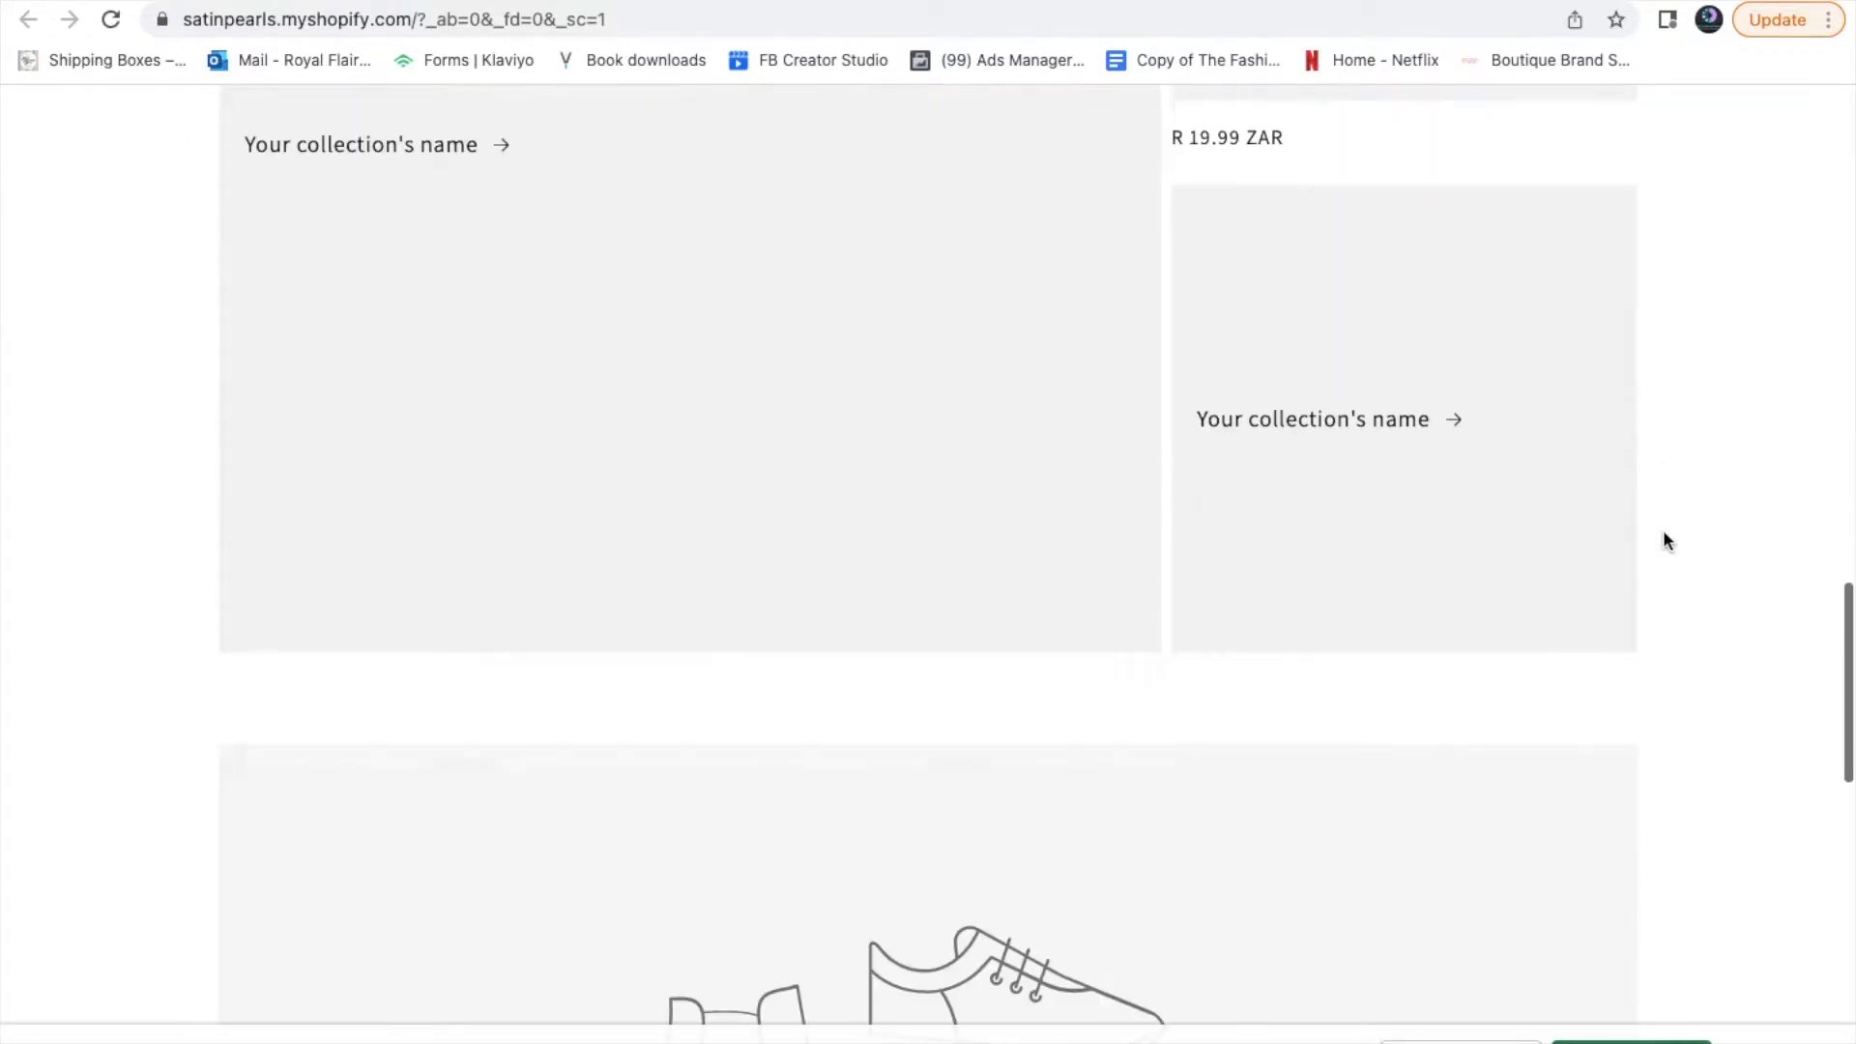
{"action": "scroll", "coordinate": [1664, 533], "scroll_direction": "down", "scroll_amount": 3}
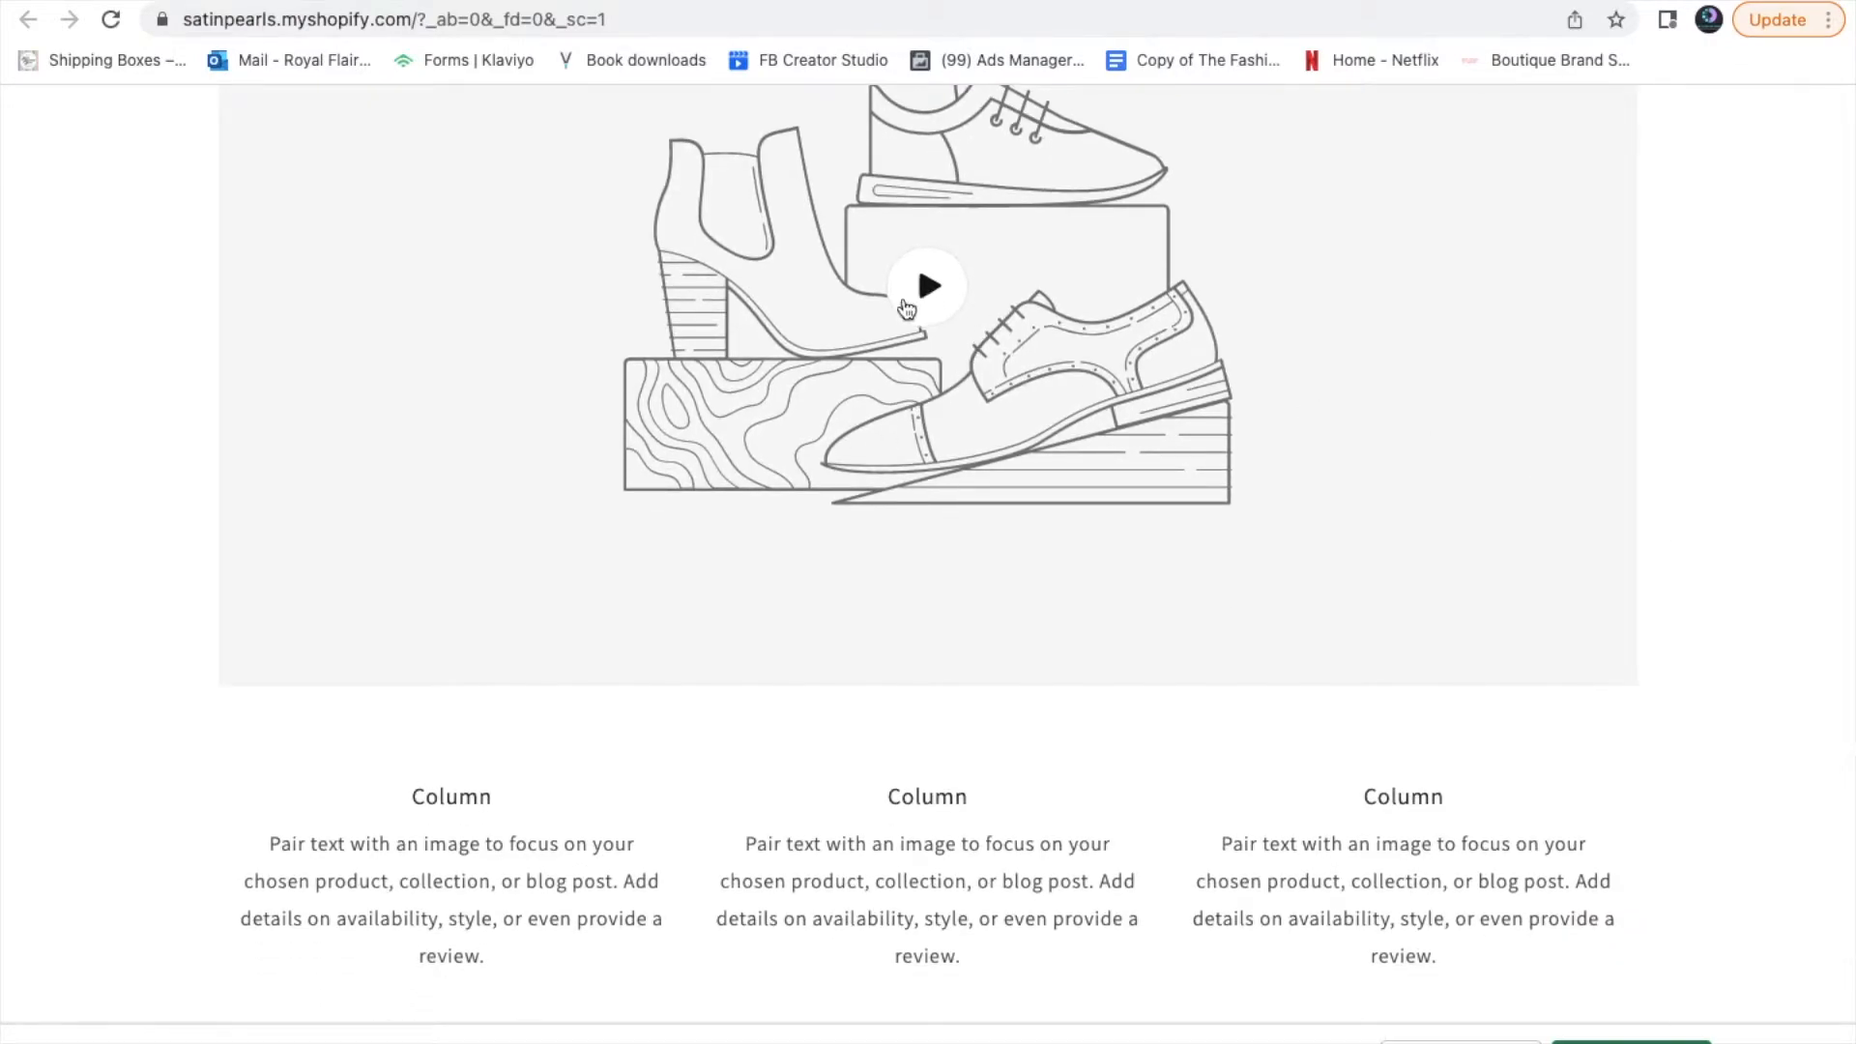
{"action": "scroll", "coordinate": [1743, 646], "scroll_direction": "down", "scroll_amount": 3}
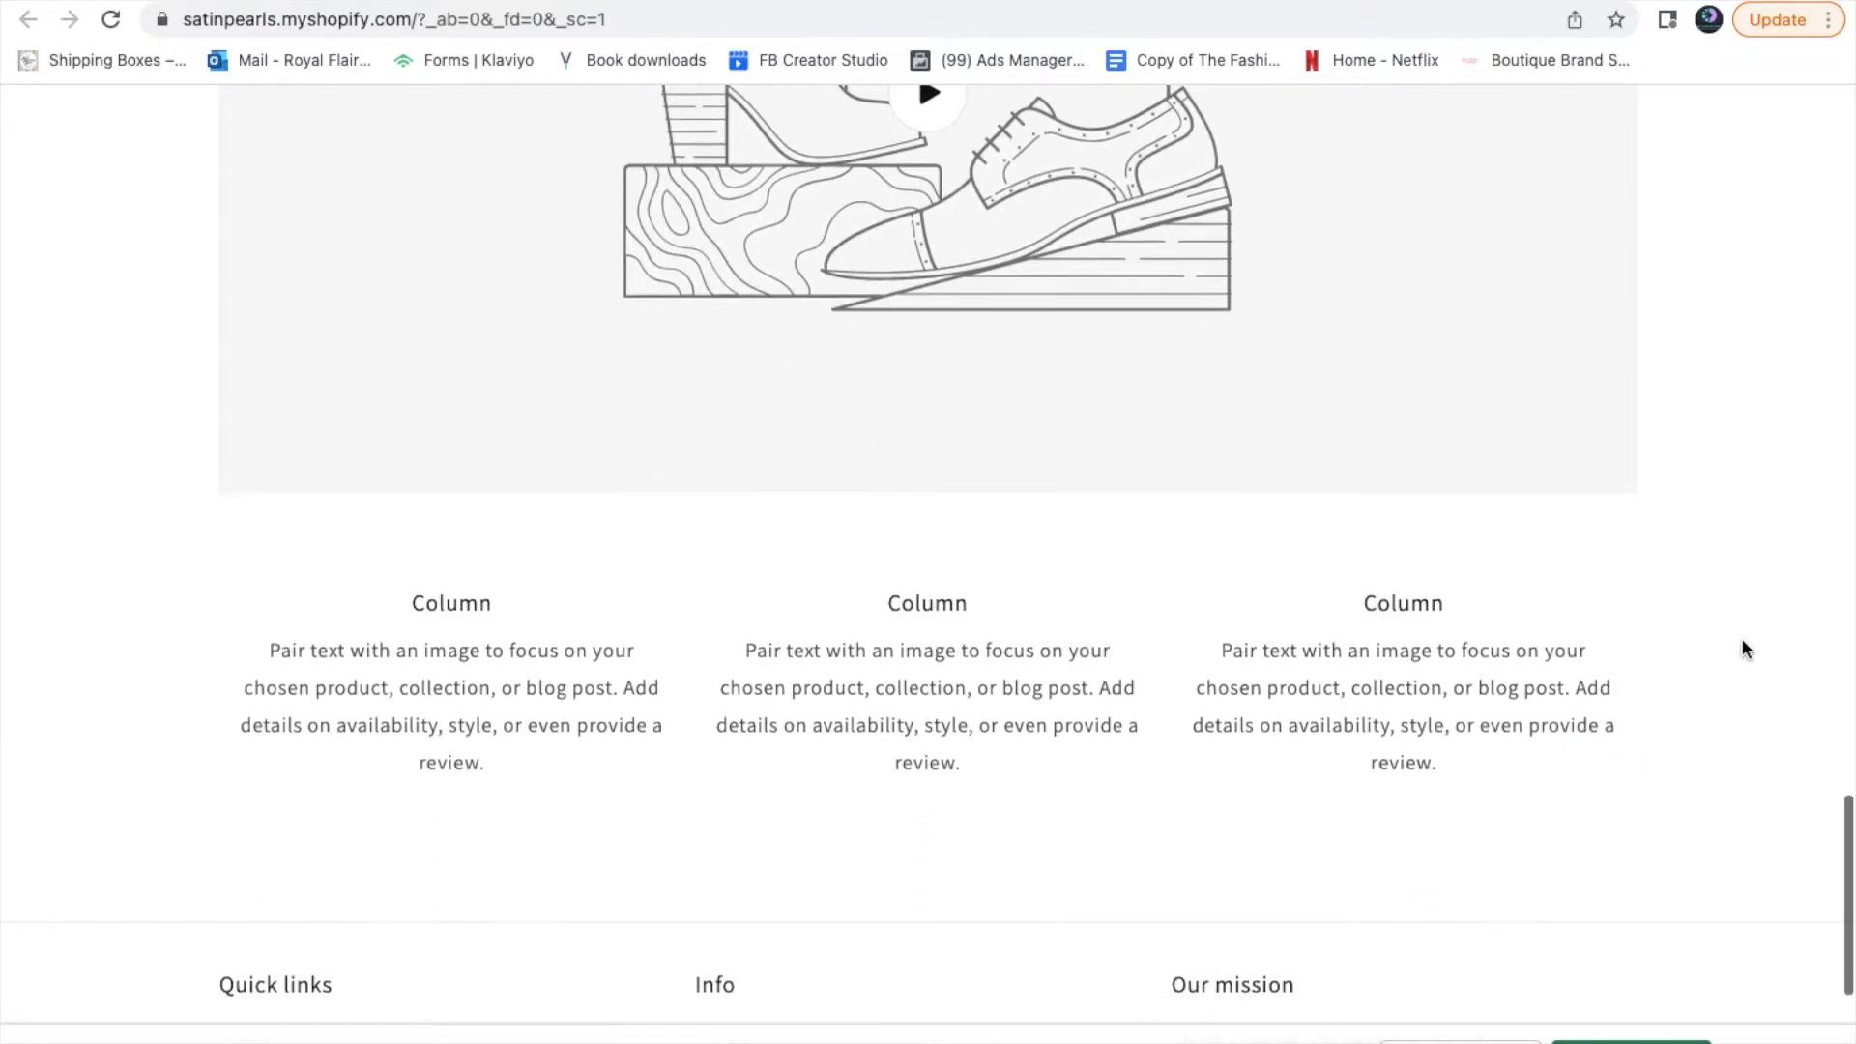
Review the page's closing sections, from the video and columns to the footer's links, mission text and email signup
{"action": "scroll", "coordinate": [1765, 897], "scroll_direction": "up", "scroll_amount": 6}
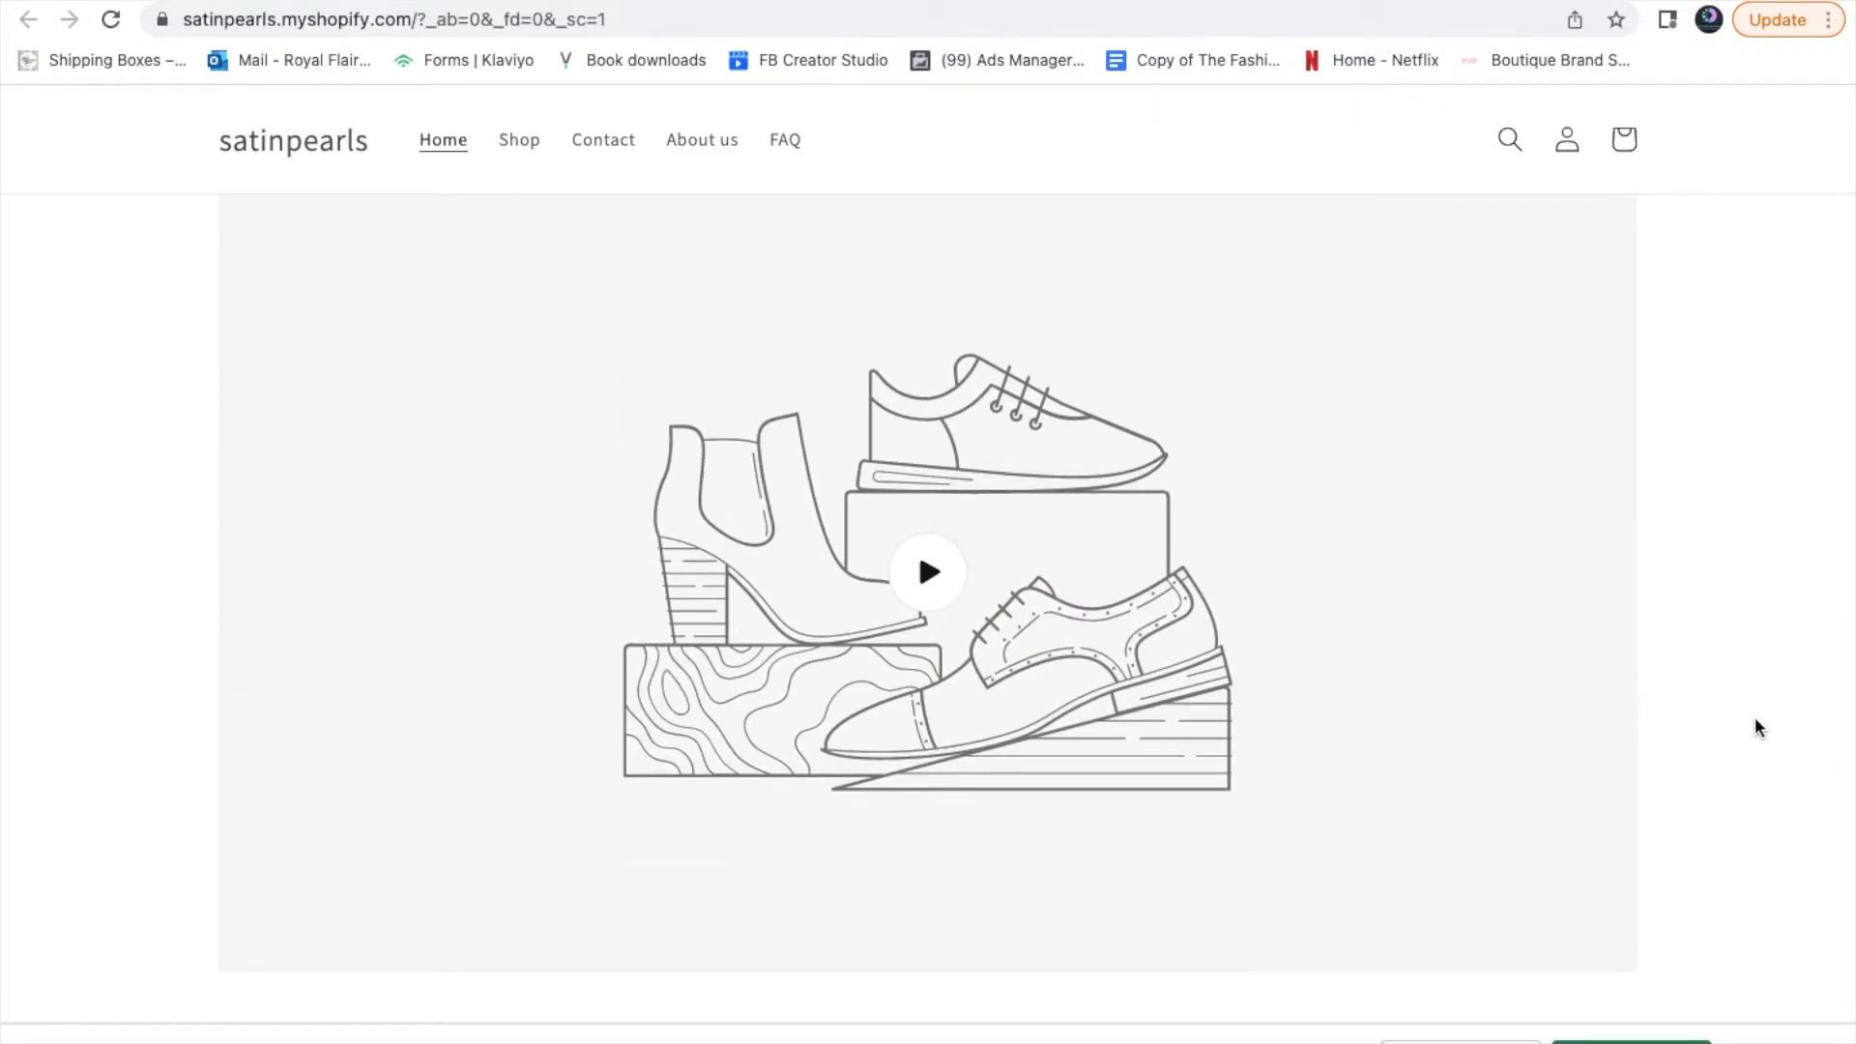
{"action": "scroll", "coordinate": [1755, 720], "scroll_direction": "down", "scroll_amount": 7}
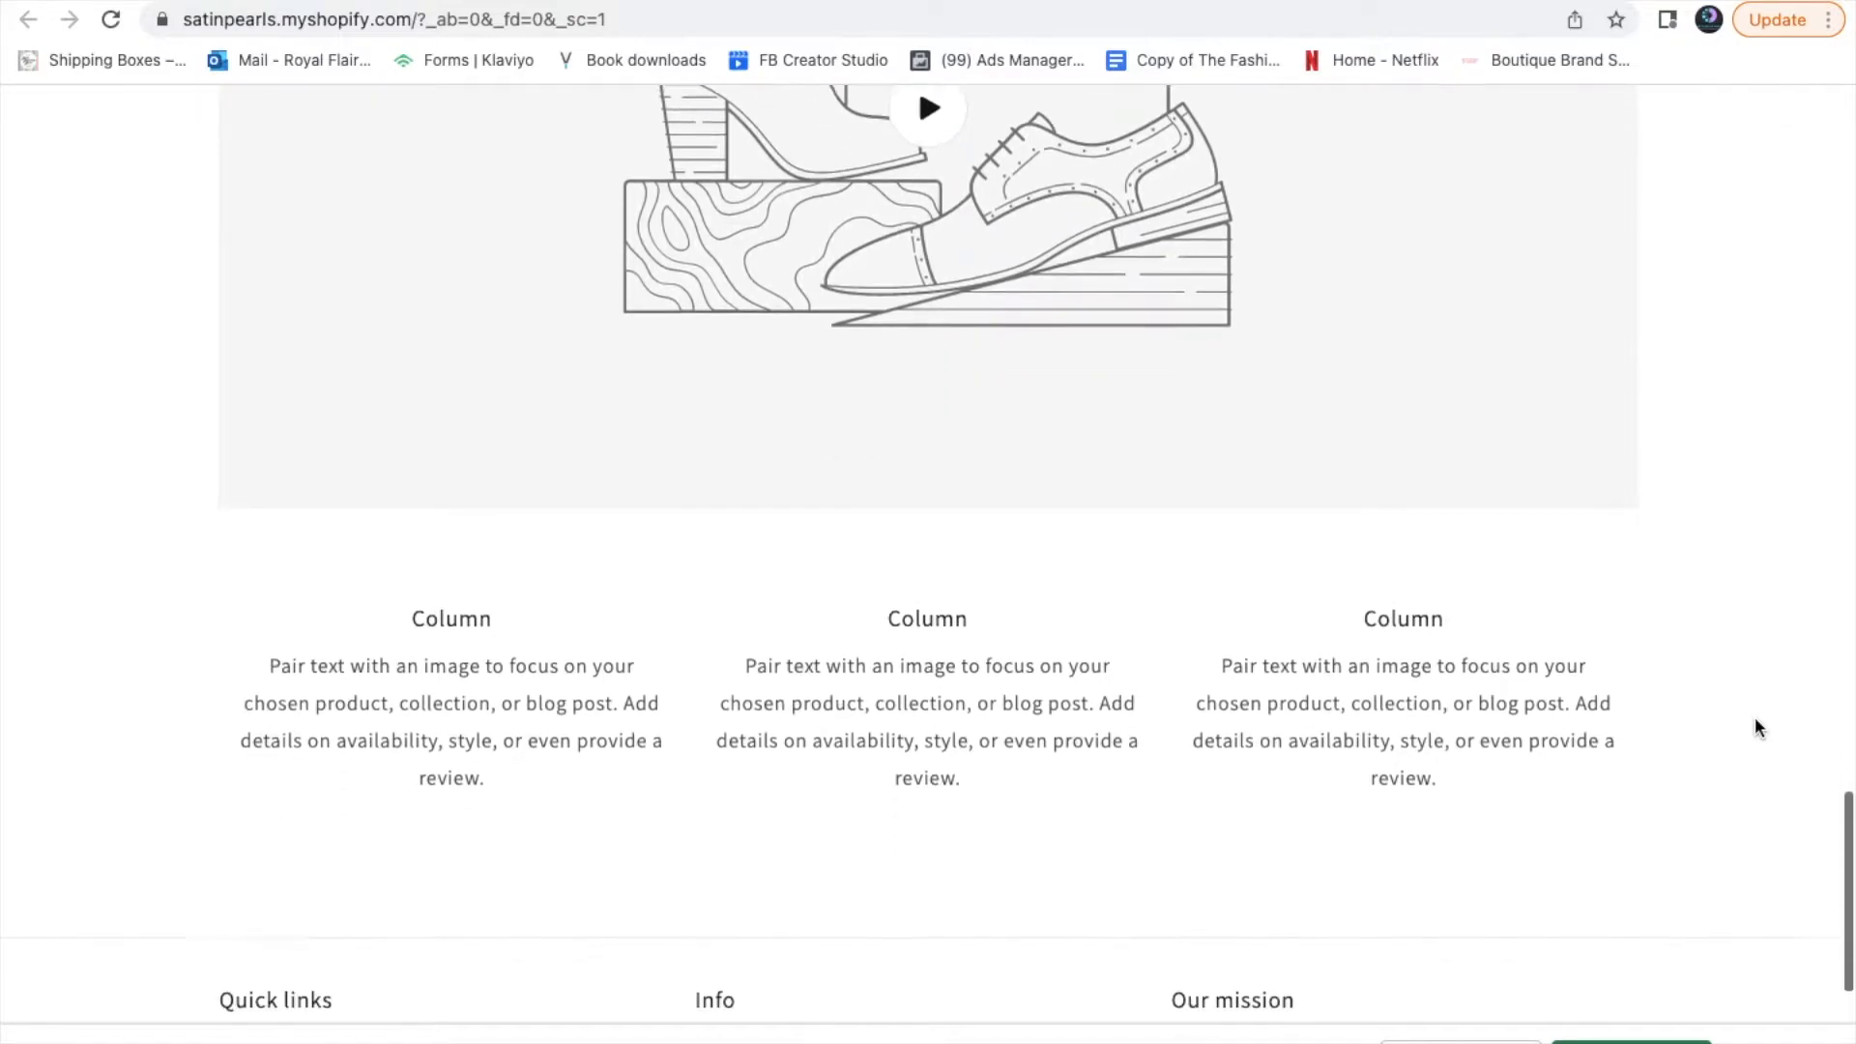
{"action": "scroll", "coordinate": [1757, 727], "scroll_direction": "down", "scroll_amount": 2}
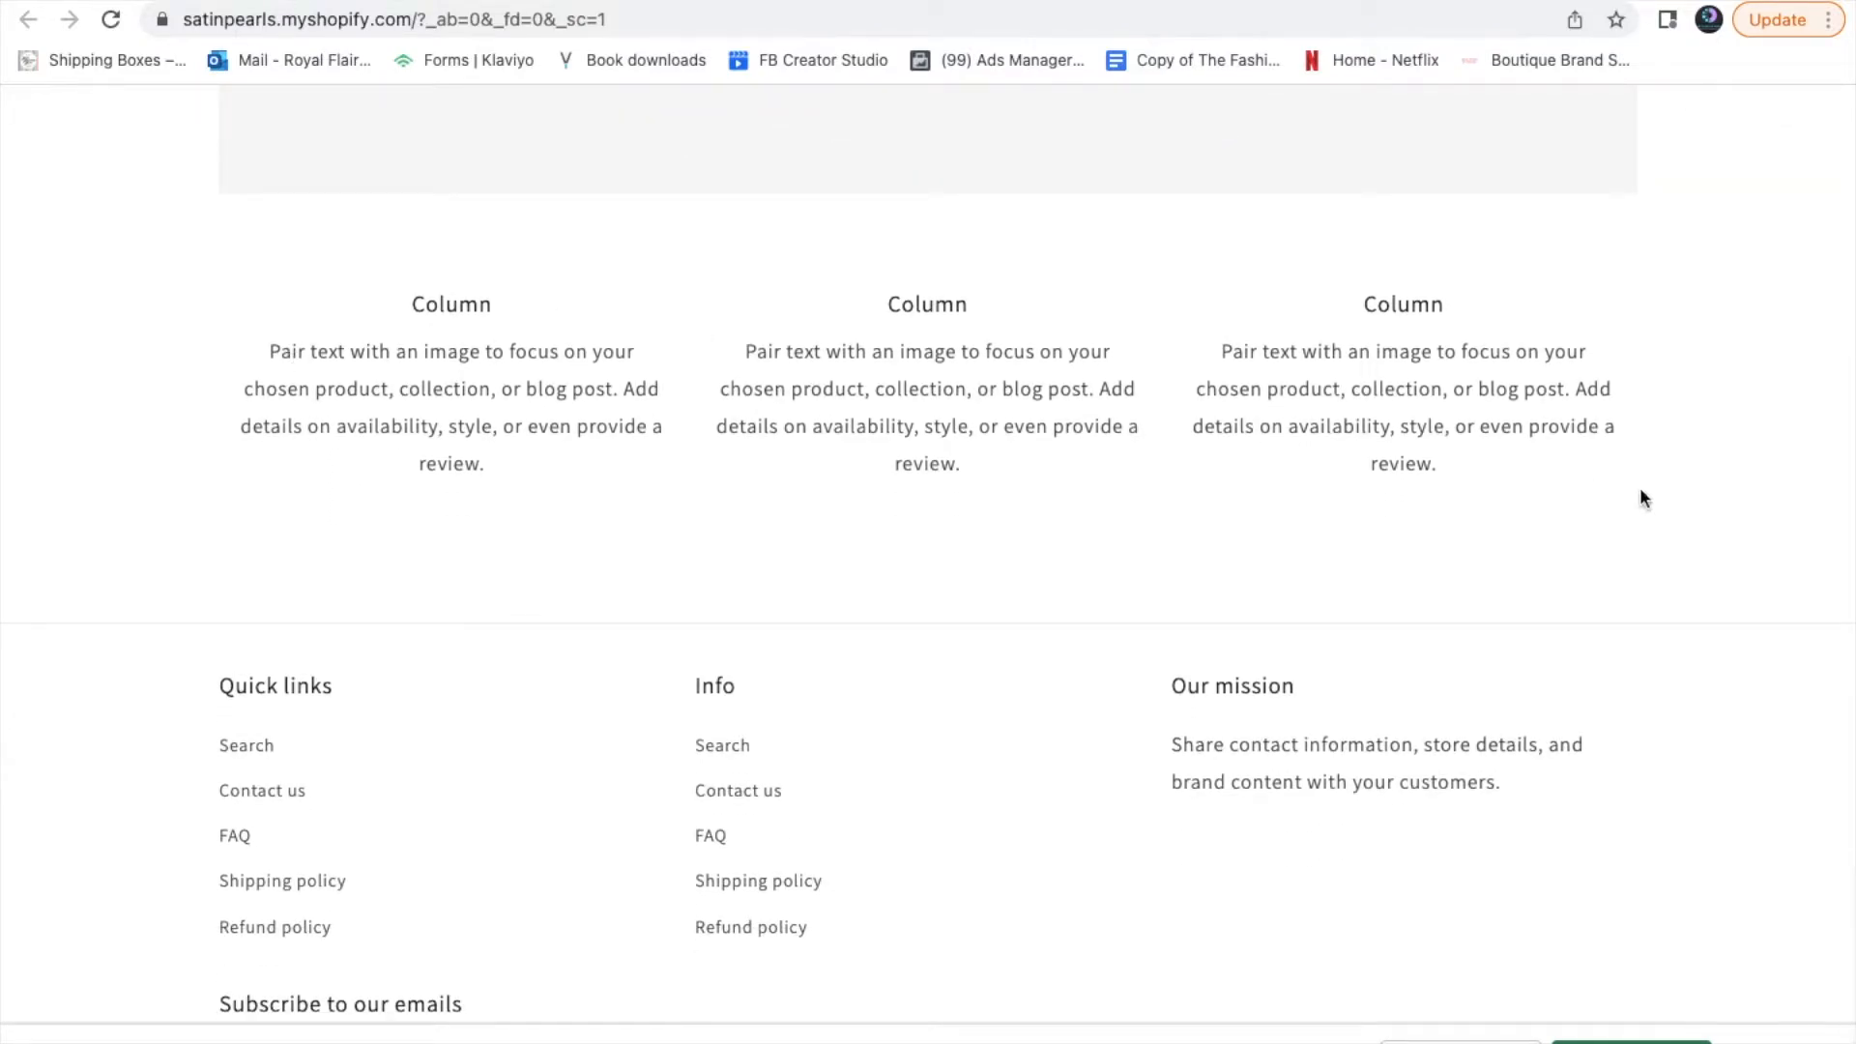
{"action": "scroll", "coordinate": [1643, 499], "scroll_direction": "down", "scroll_amount": 3}
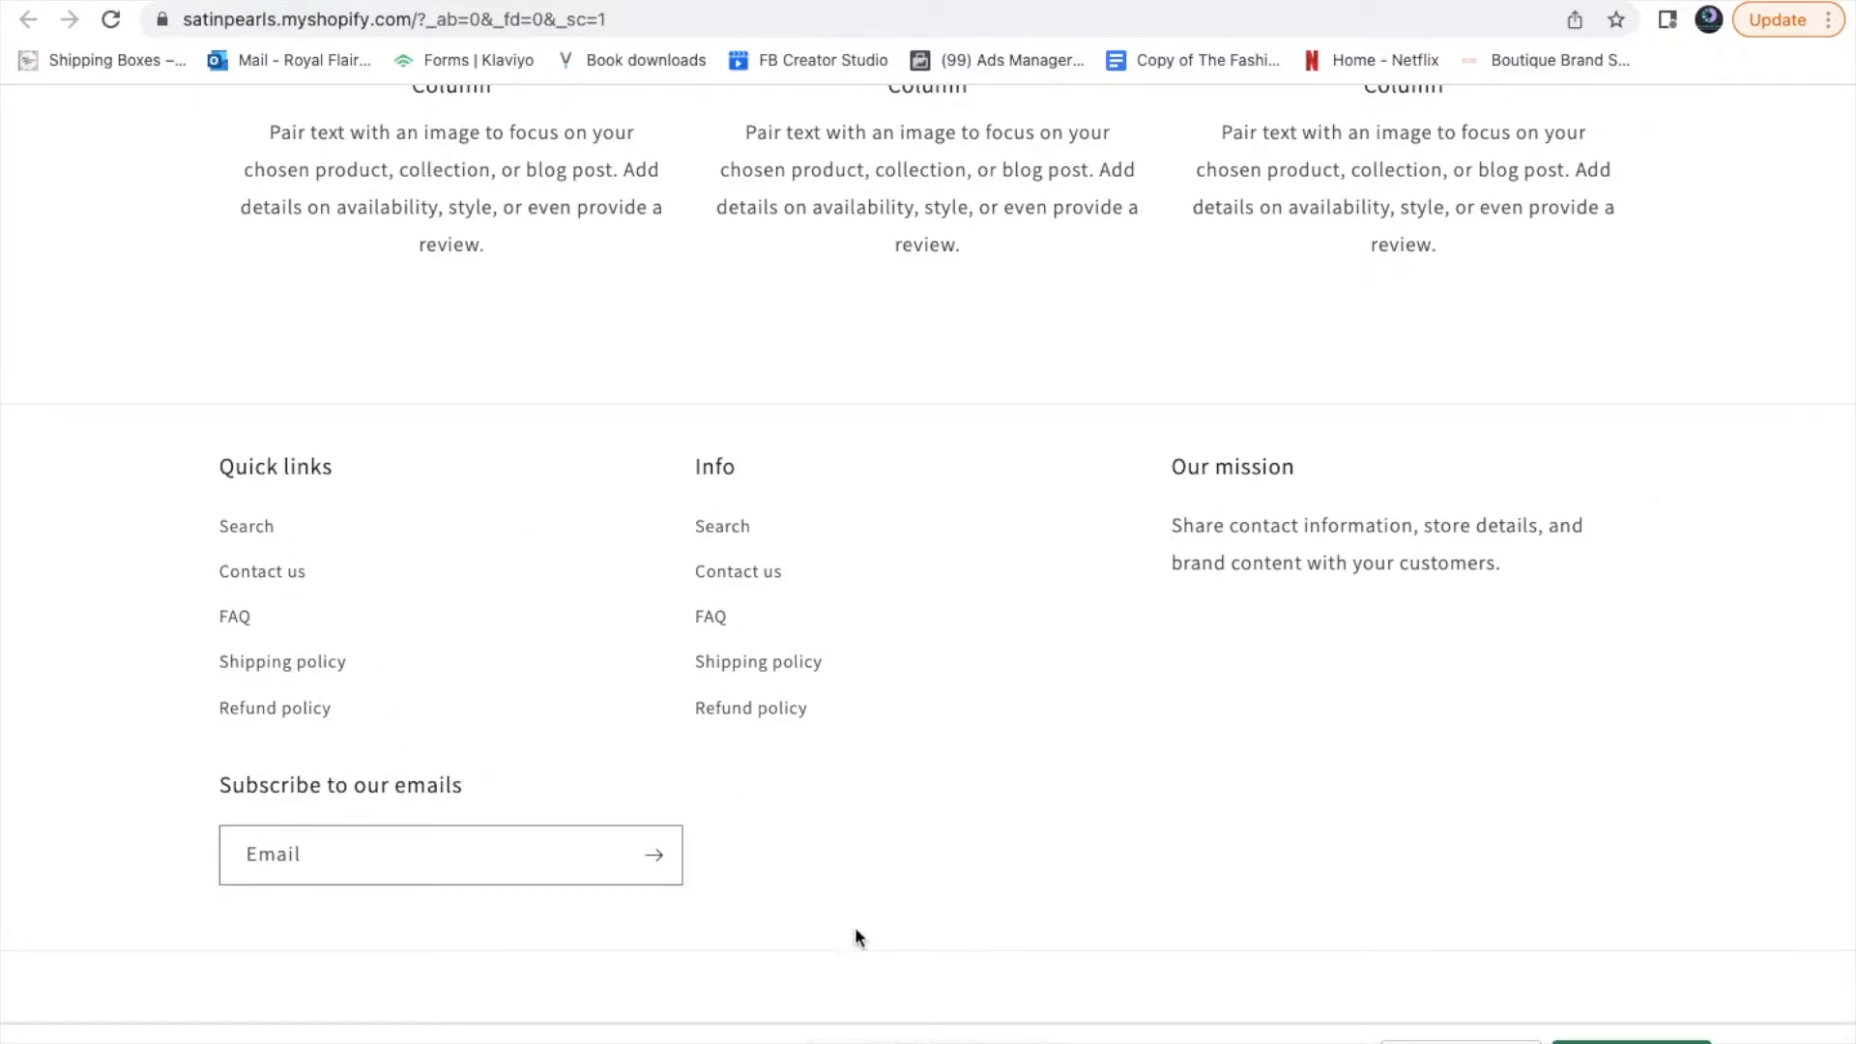
Close the storefront preview and open the current Dawn theme for customization
{"action": "scroll", "coordinate": [1693, 789], "scroll_direction": "up", "scroll_amount": 15}
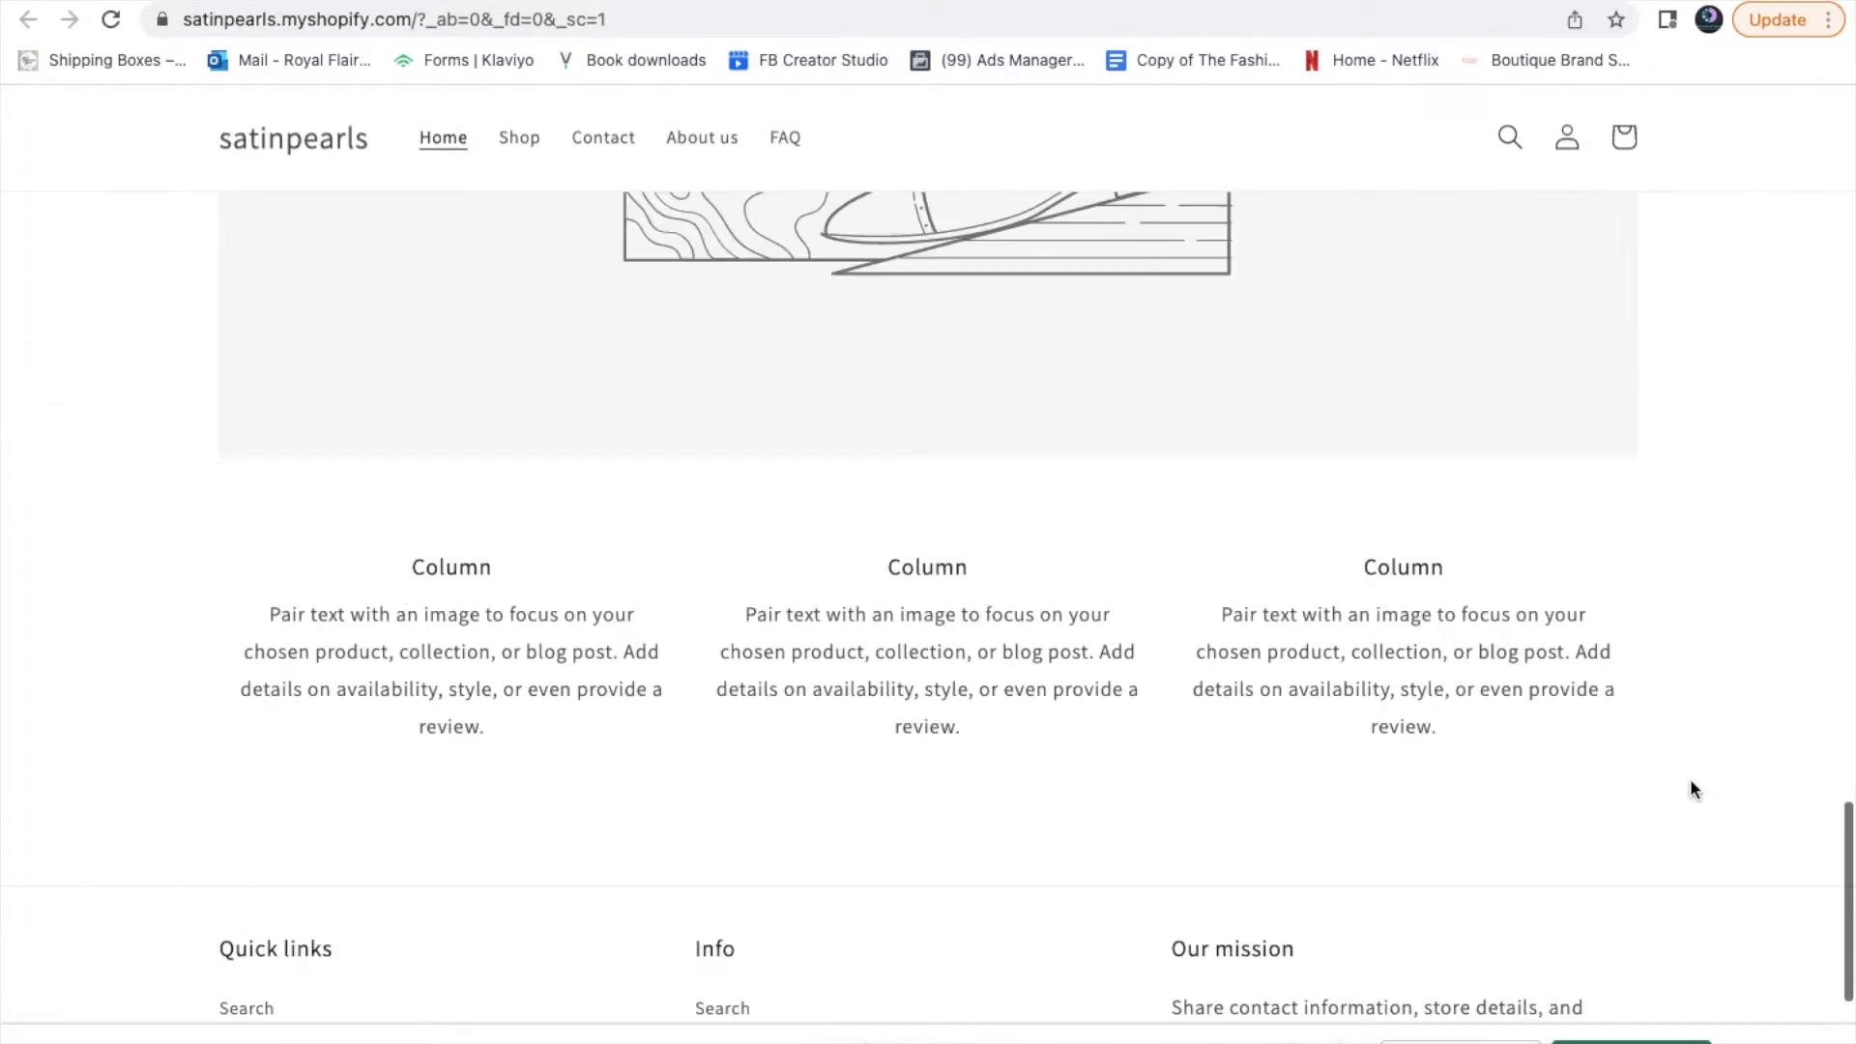
{"action": "scroll", "coordinate": [1204, 454], "scroll_direction": "down", "scroll_amount": 1}
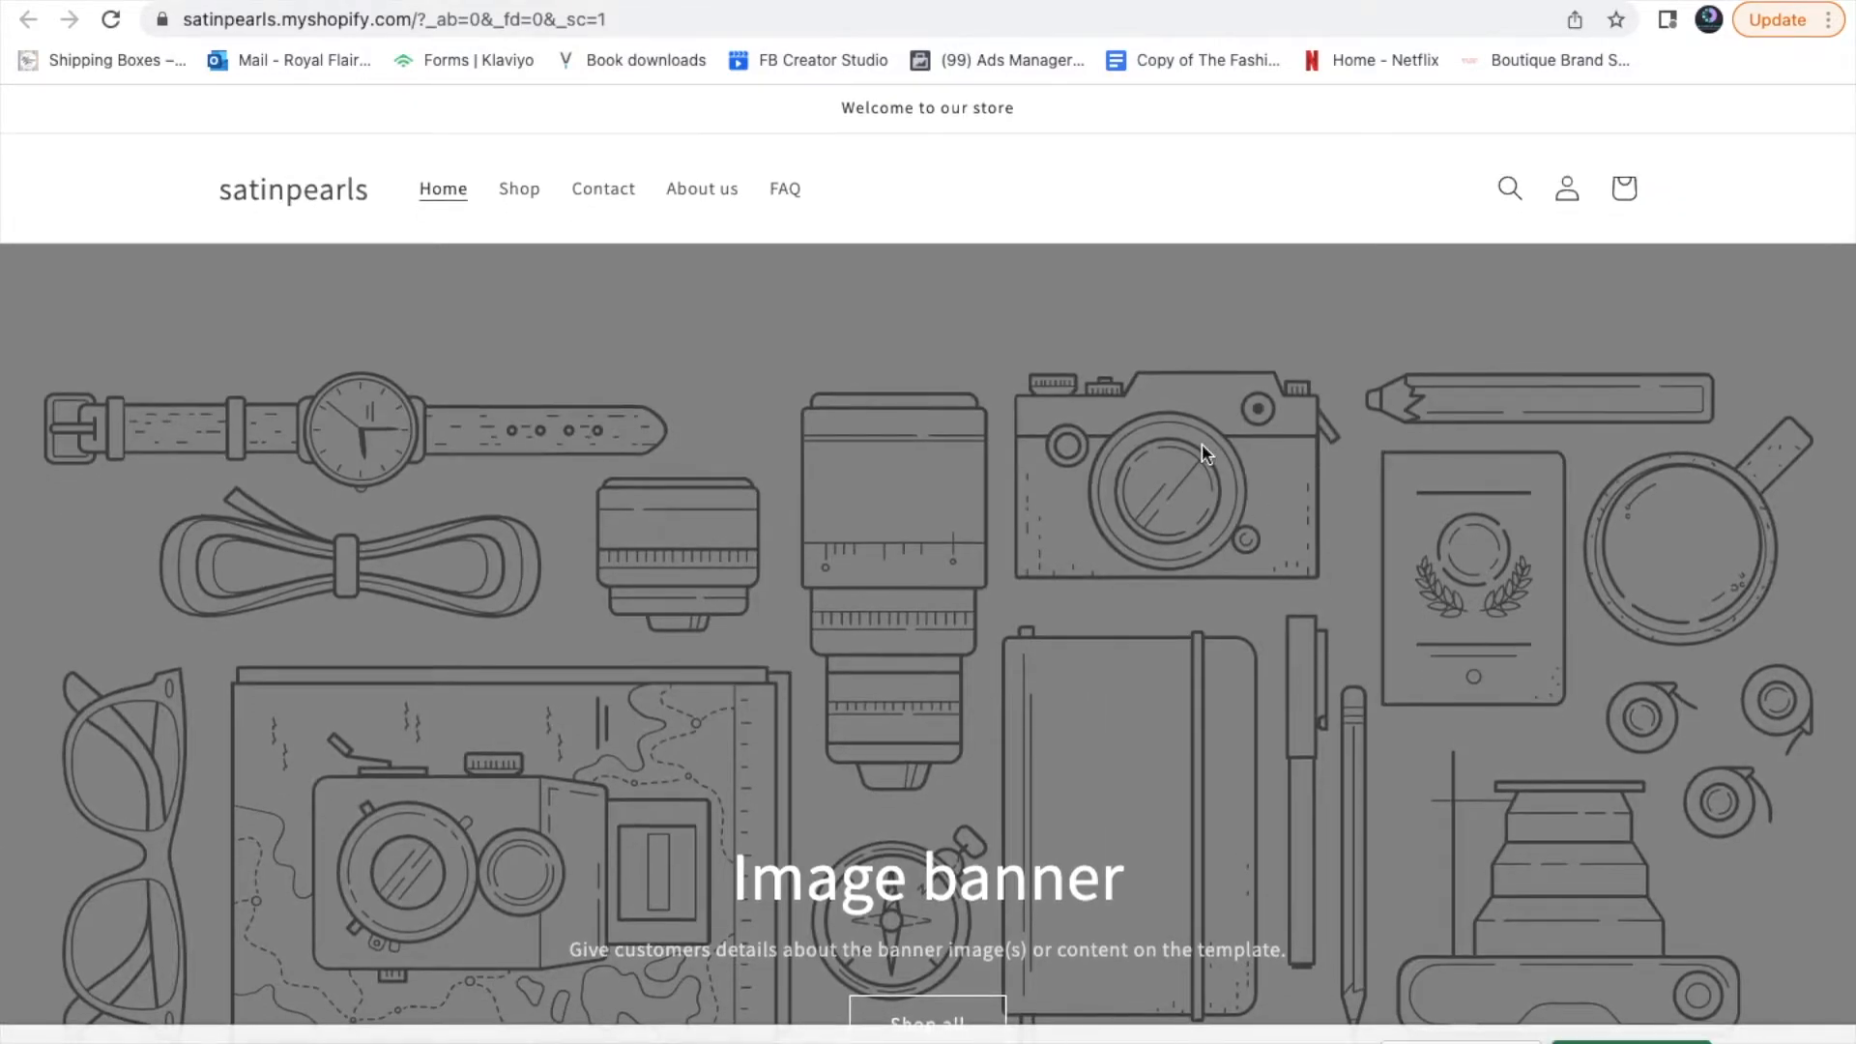
{"action": "key", "text": "ctrl+w"}
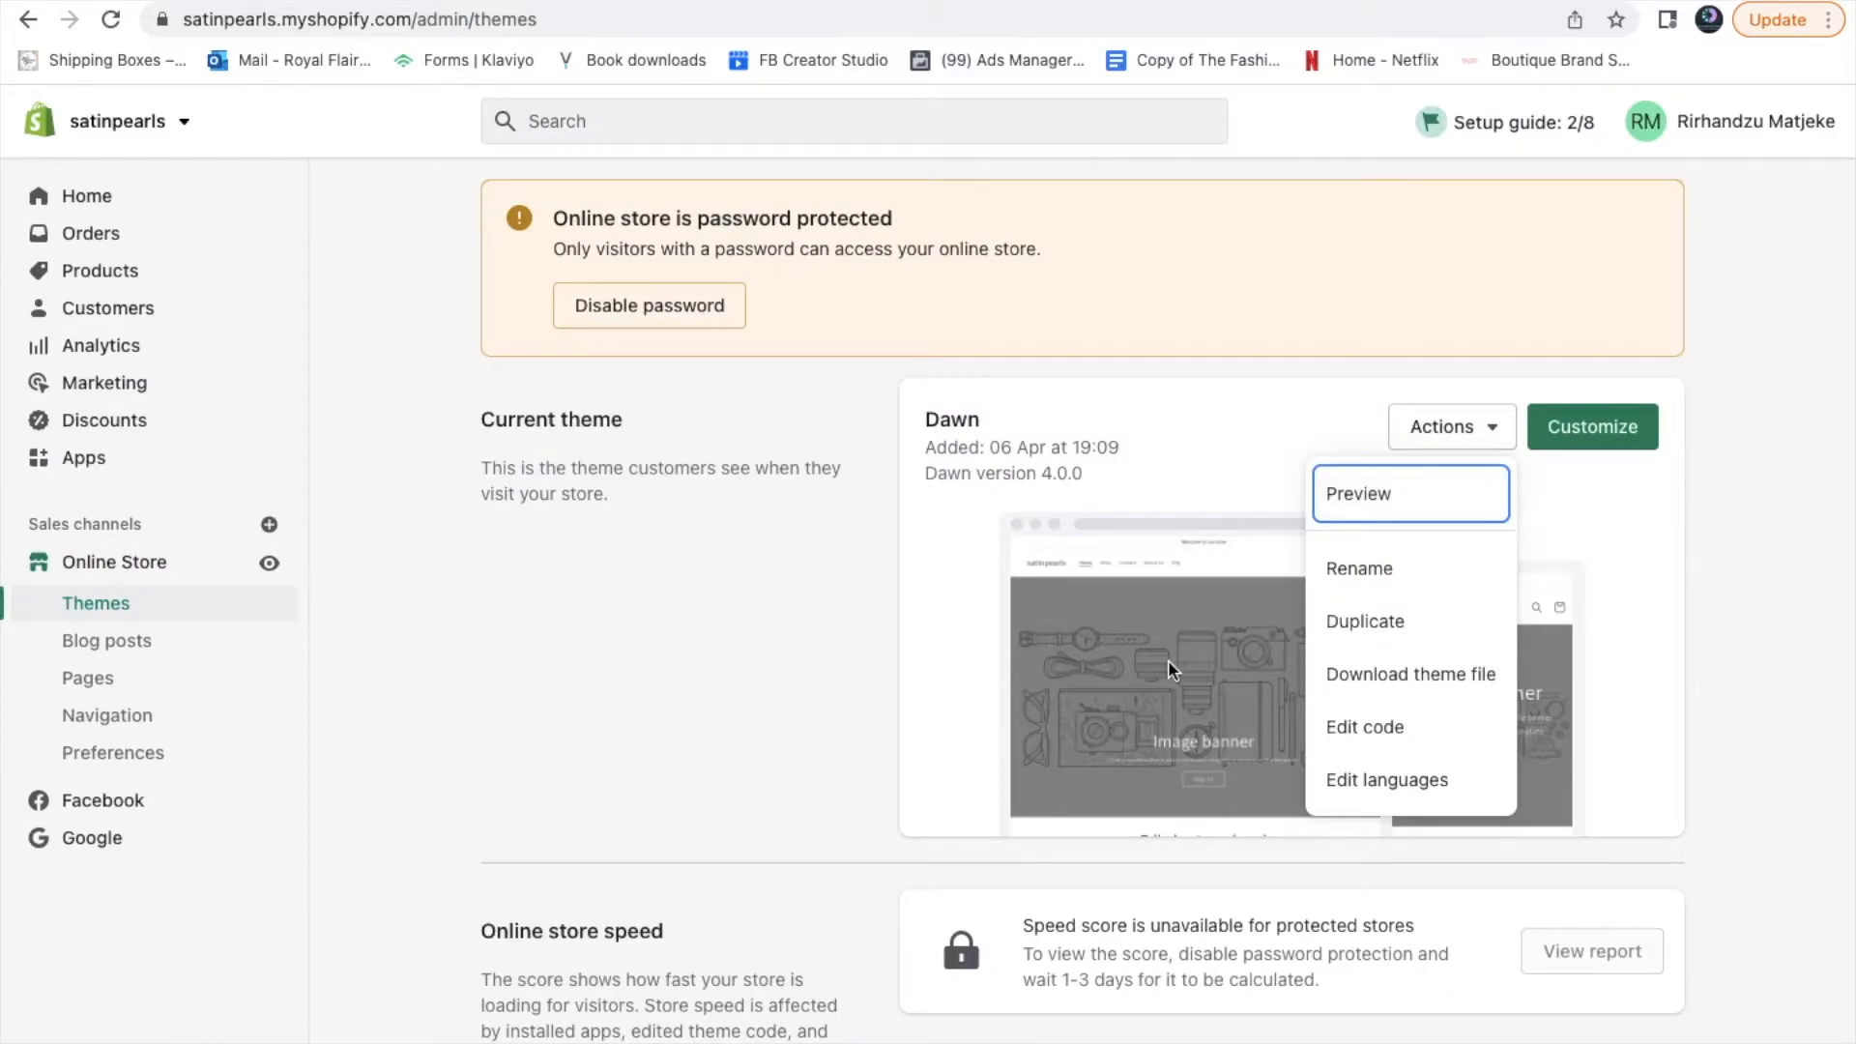
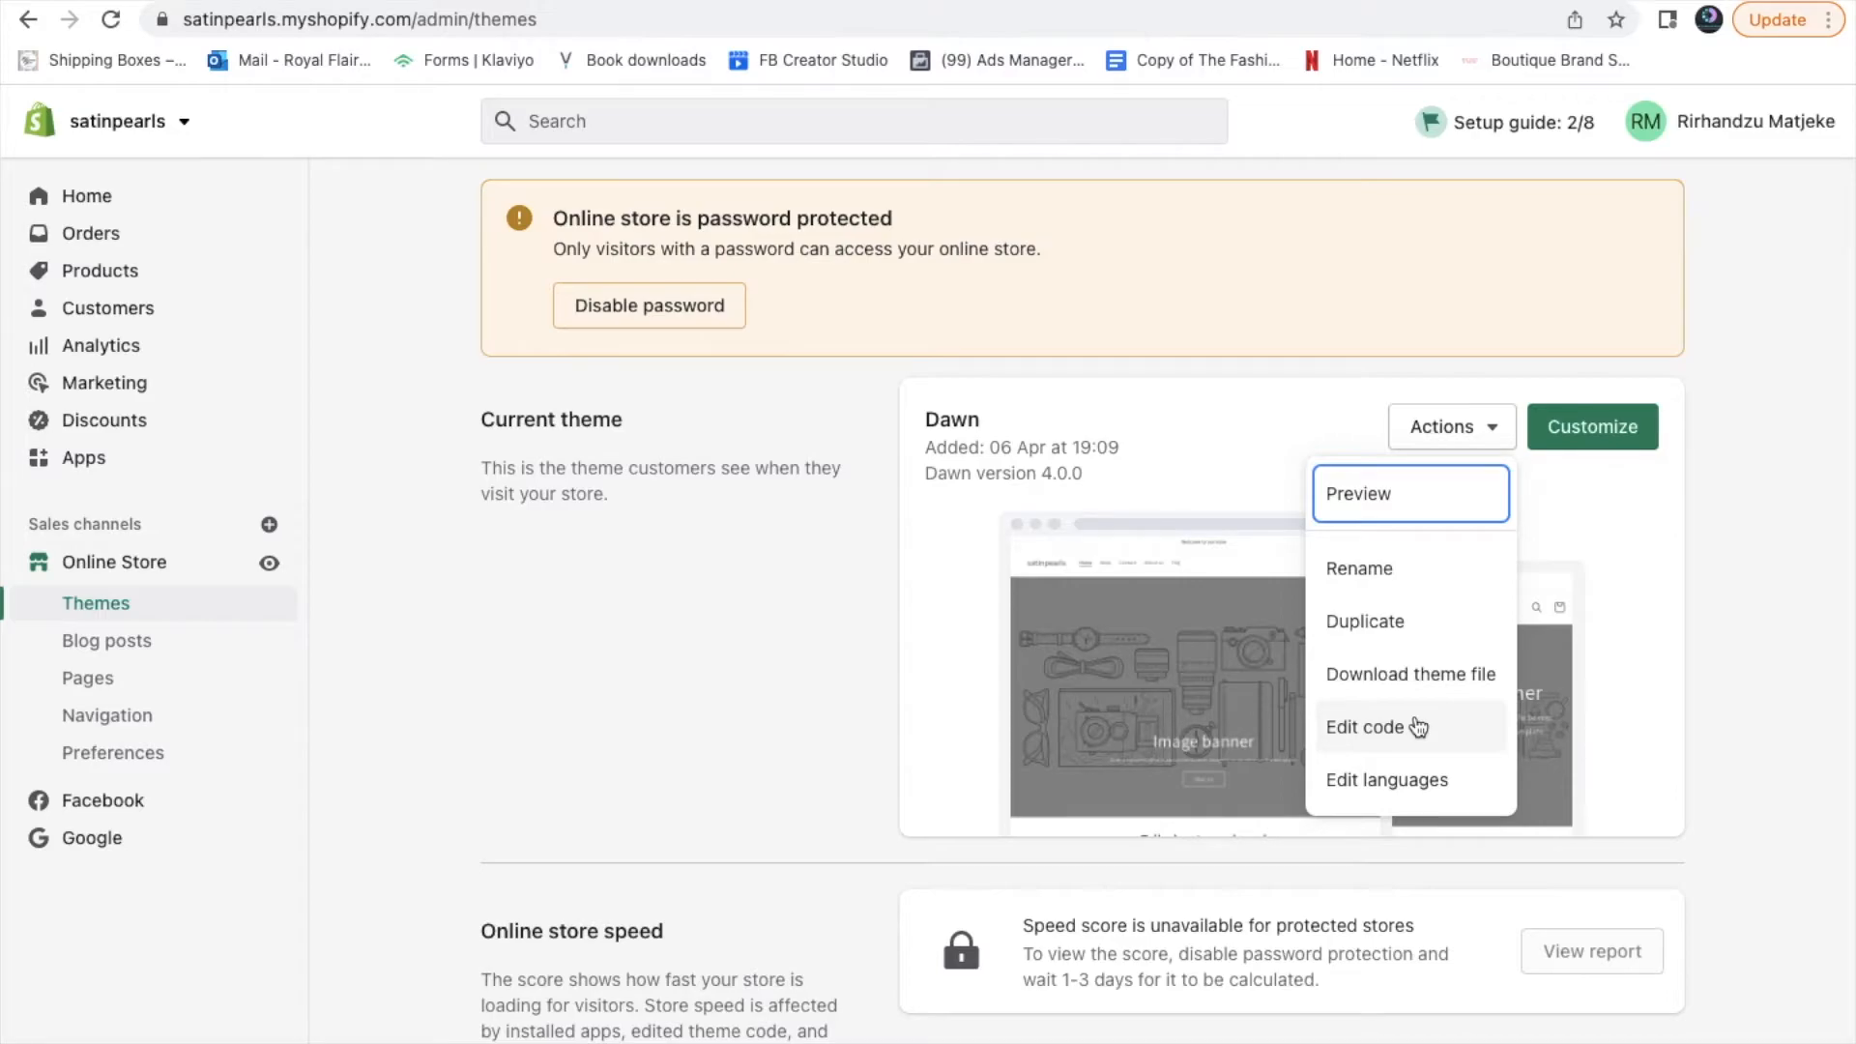
{"action": "left_click", "coordinate": [1663, 513]}
{"action": "left_click", "coordinate": [1614, 433]}
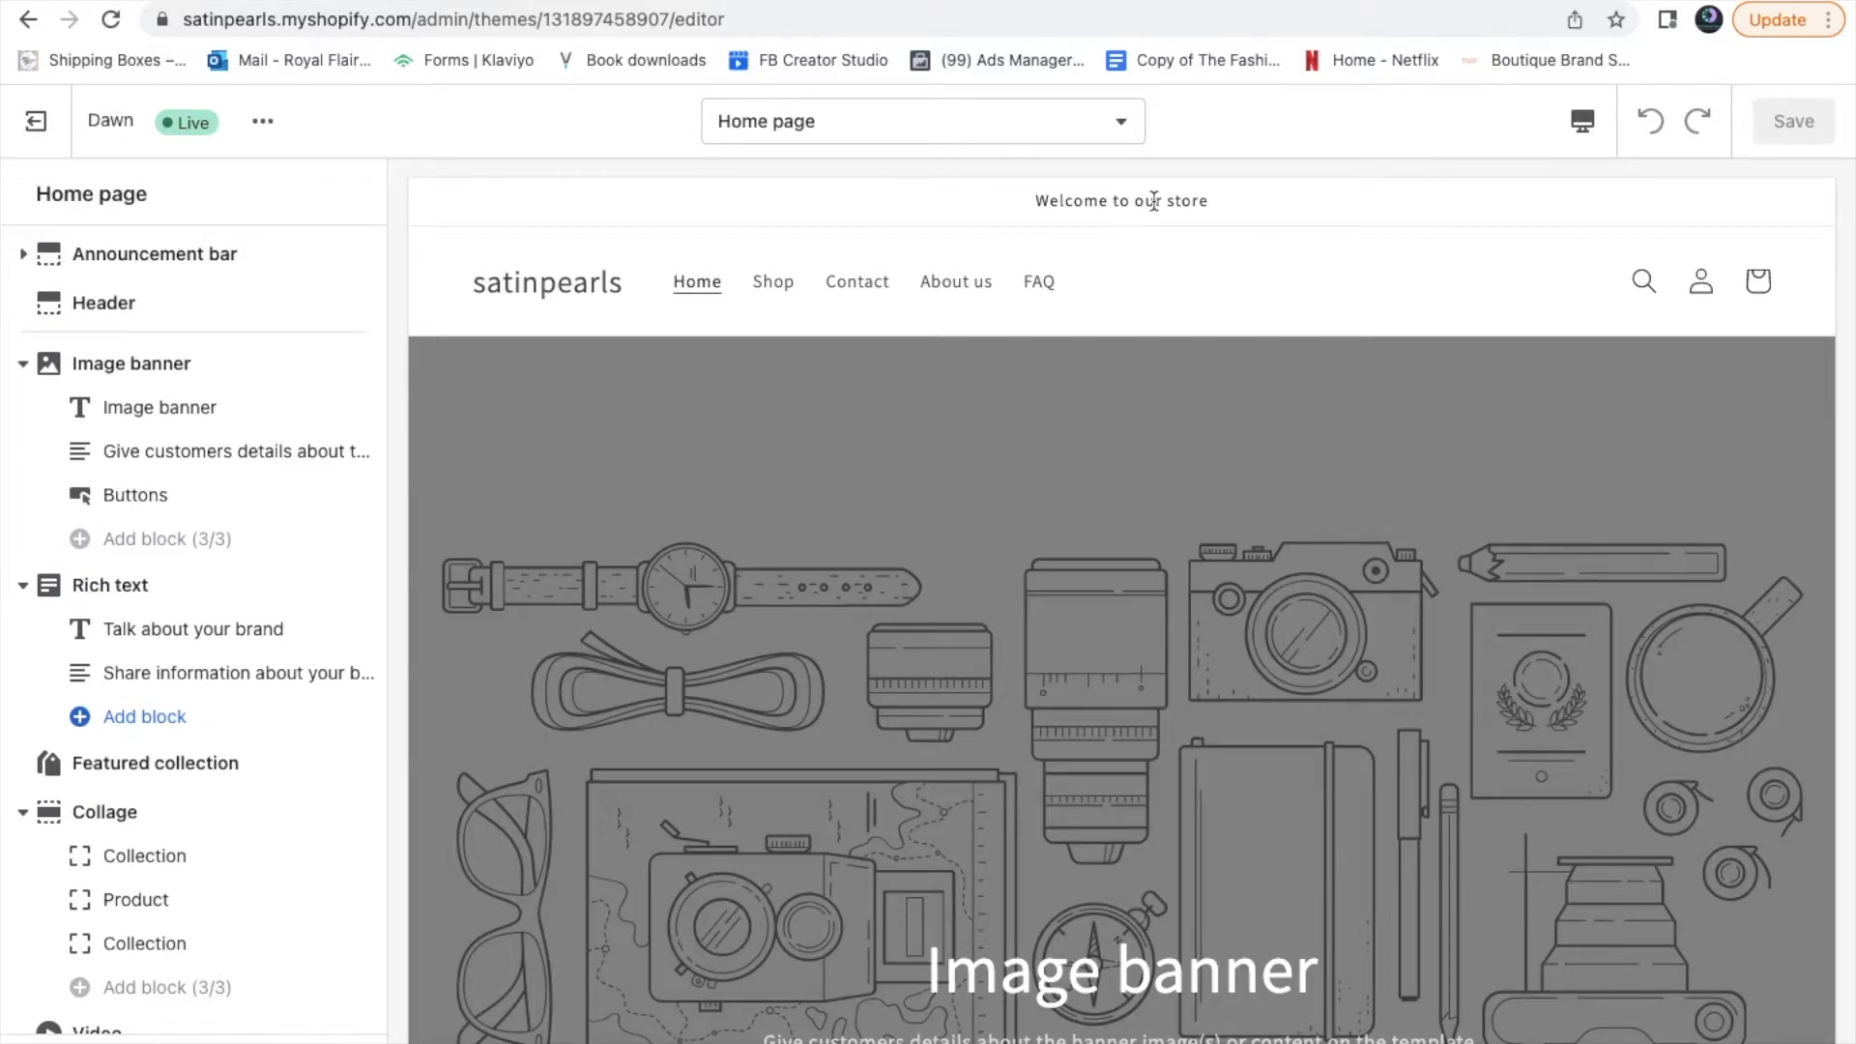
Replace the announcement bar's welcome text with "Free shipping for orders above R500"
{"action": "scroll", "coordinate": [1153, 201], "scroll_direction": "down", "scroll_amount": 15}
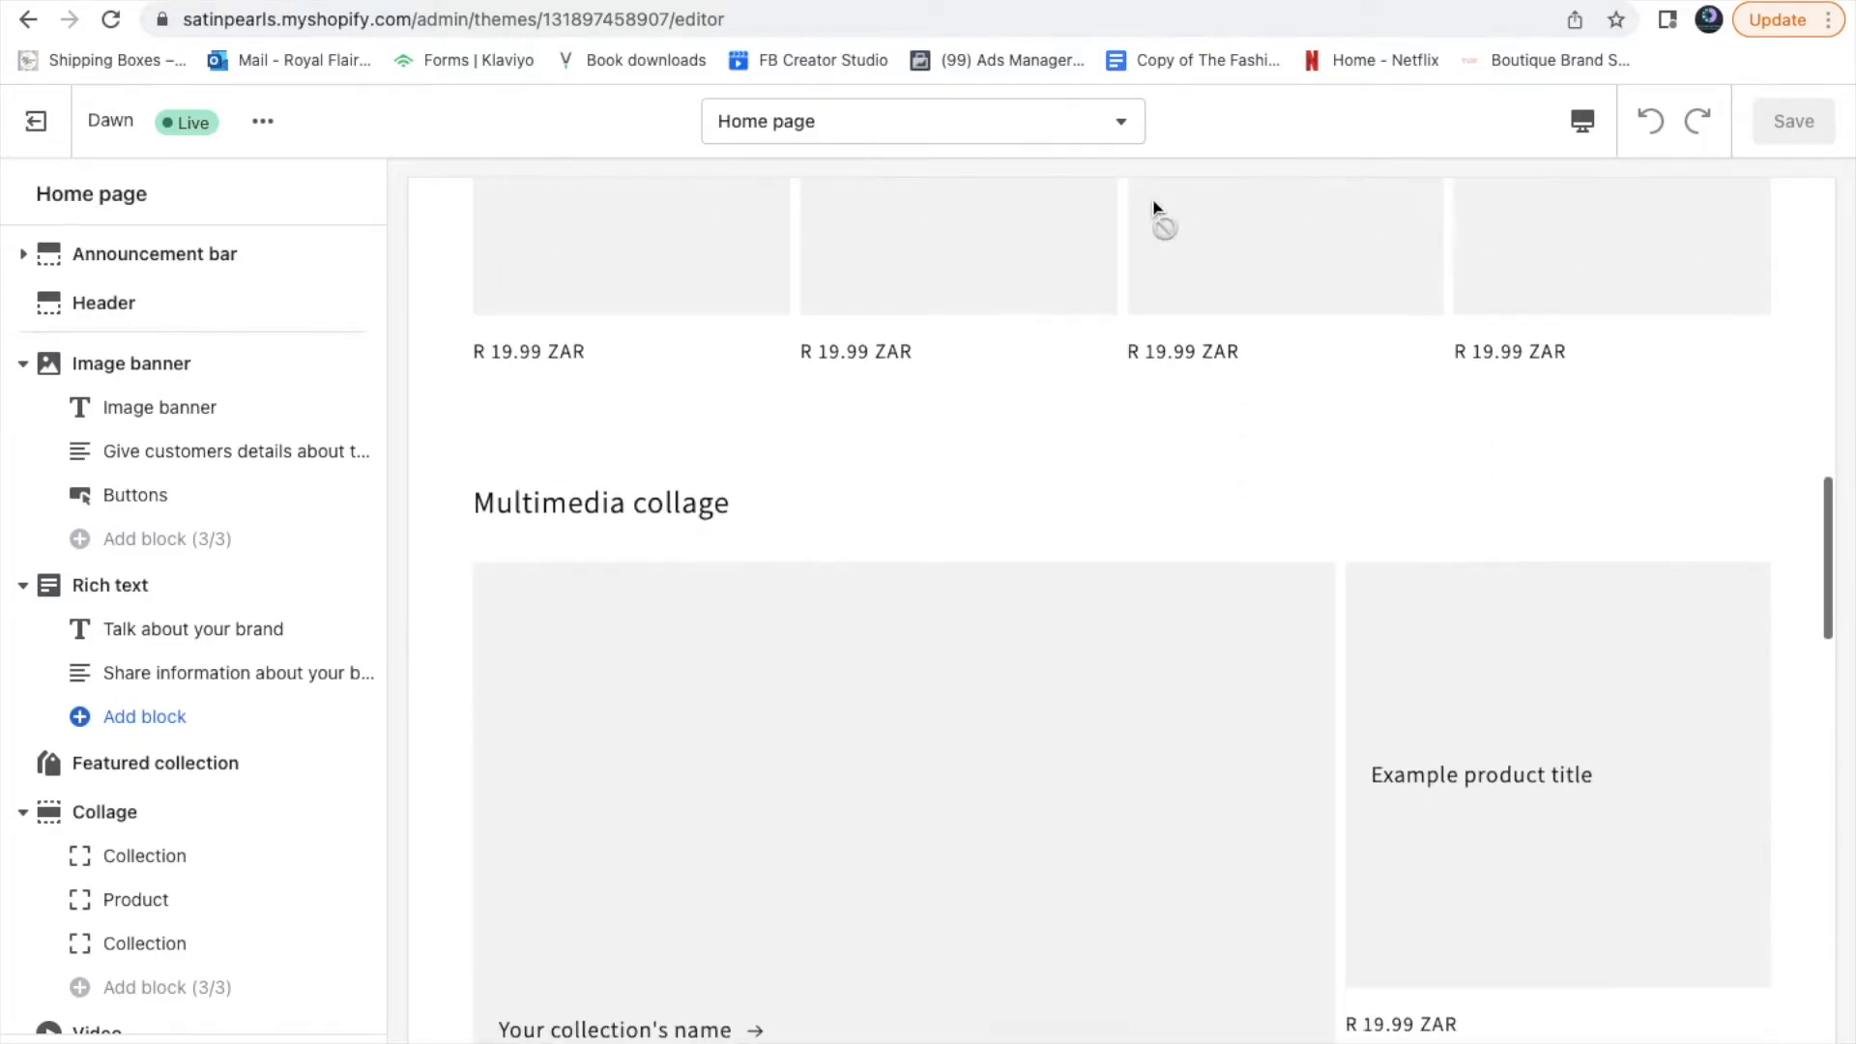
{"action": "scroll", "coordinate": [1153, 206], "scroll_direction": "down", "scroll_amount": 4}
{"action": "scroll", "coordinate": [1154, 203], "scroll_direction": "up", "scroll_amount": 20}
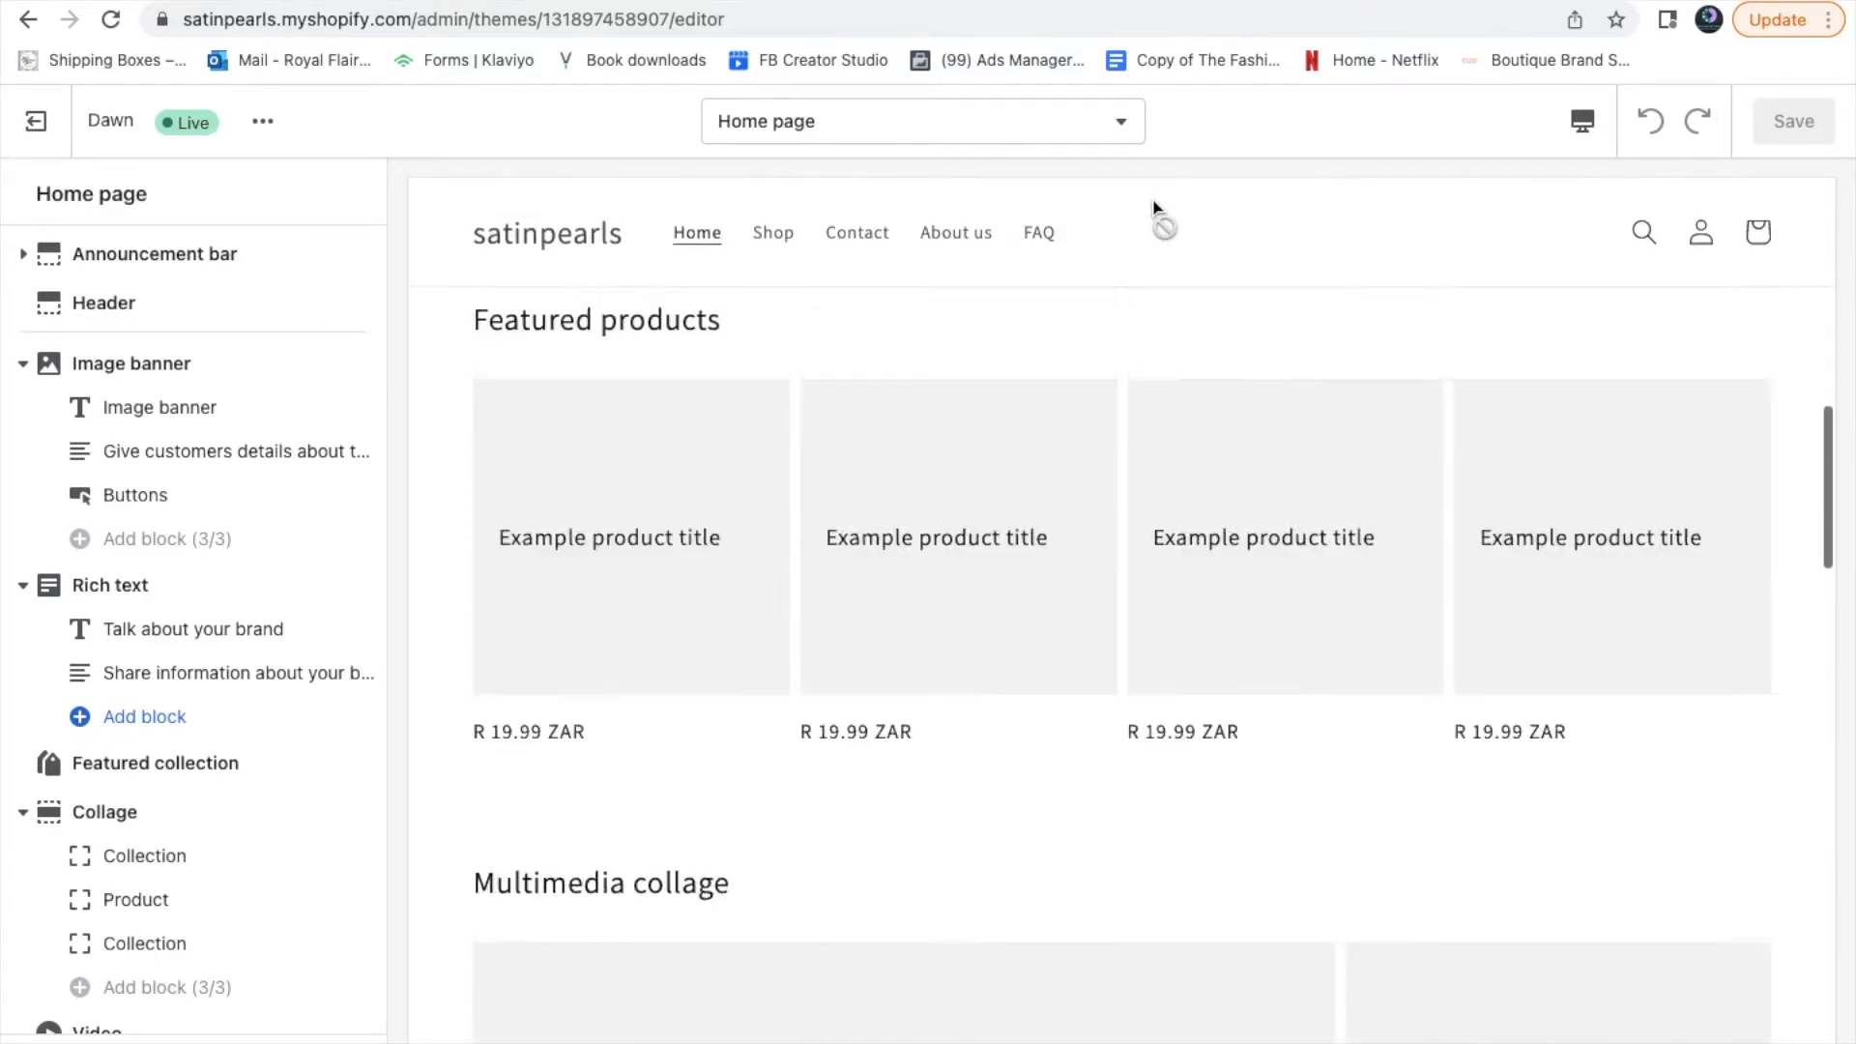
{"action": "left_click", "coordinate": [195, 267]}
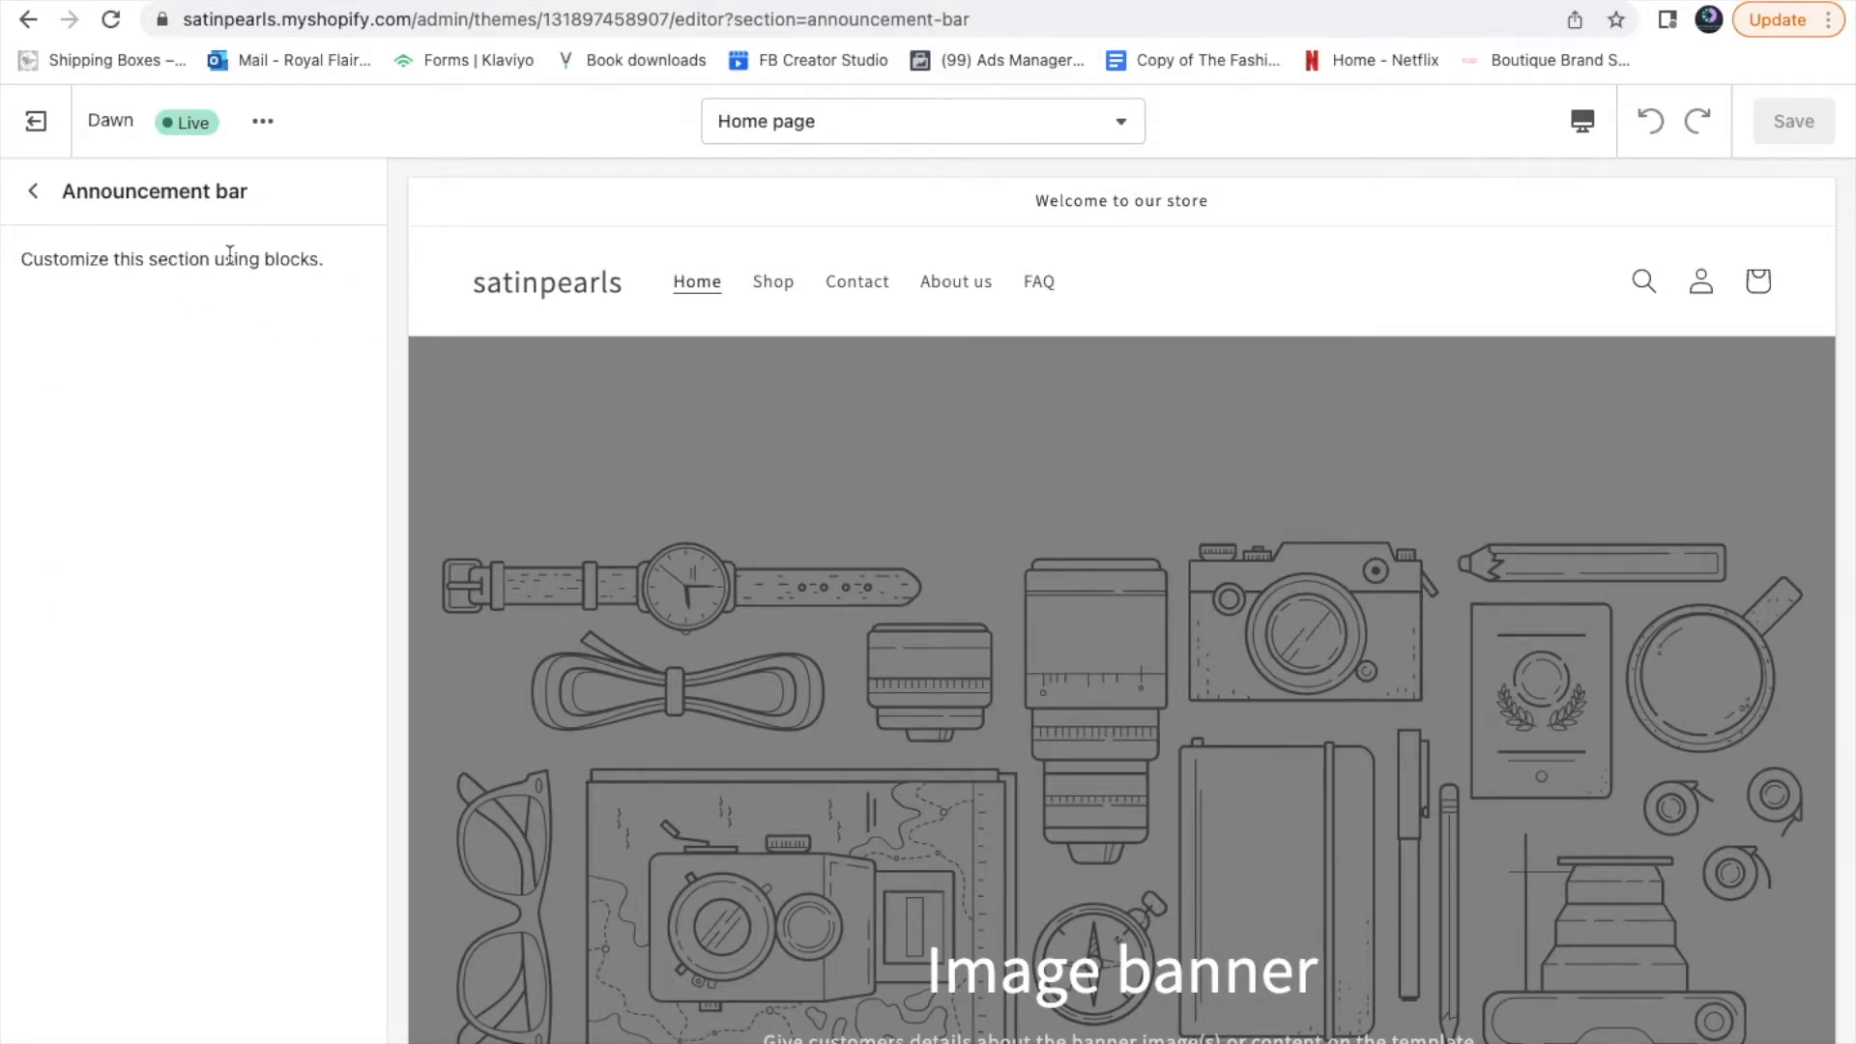
{"action": "left_click", "coordinate": [33, 191]}
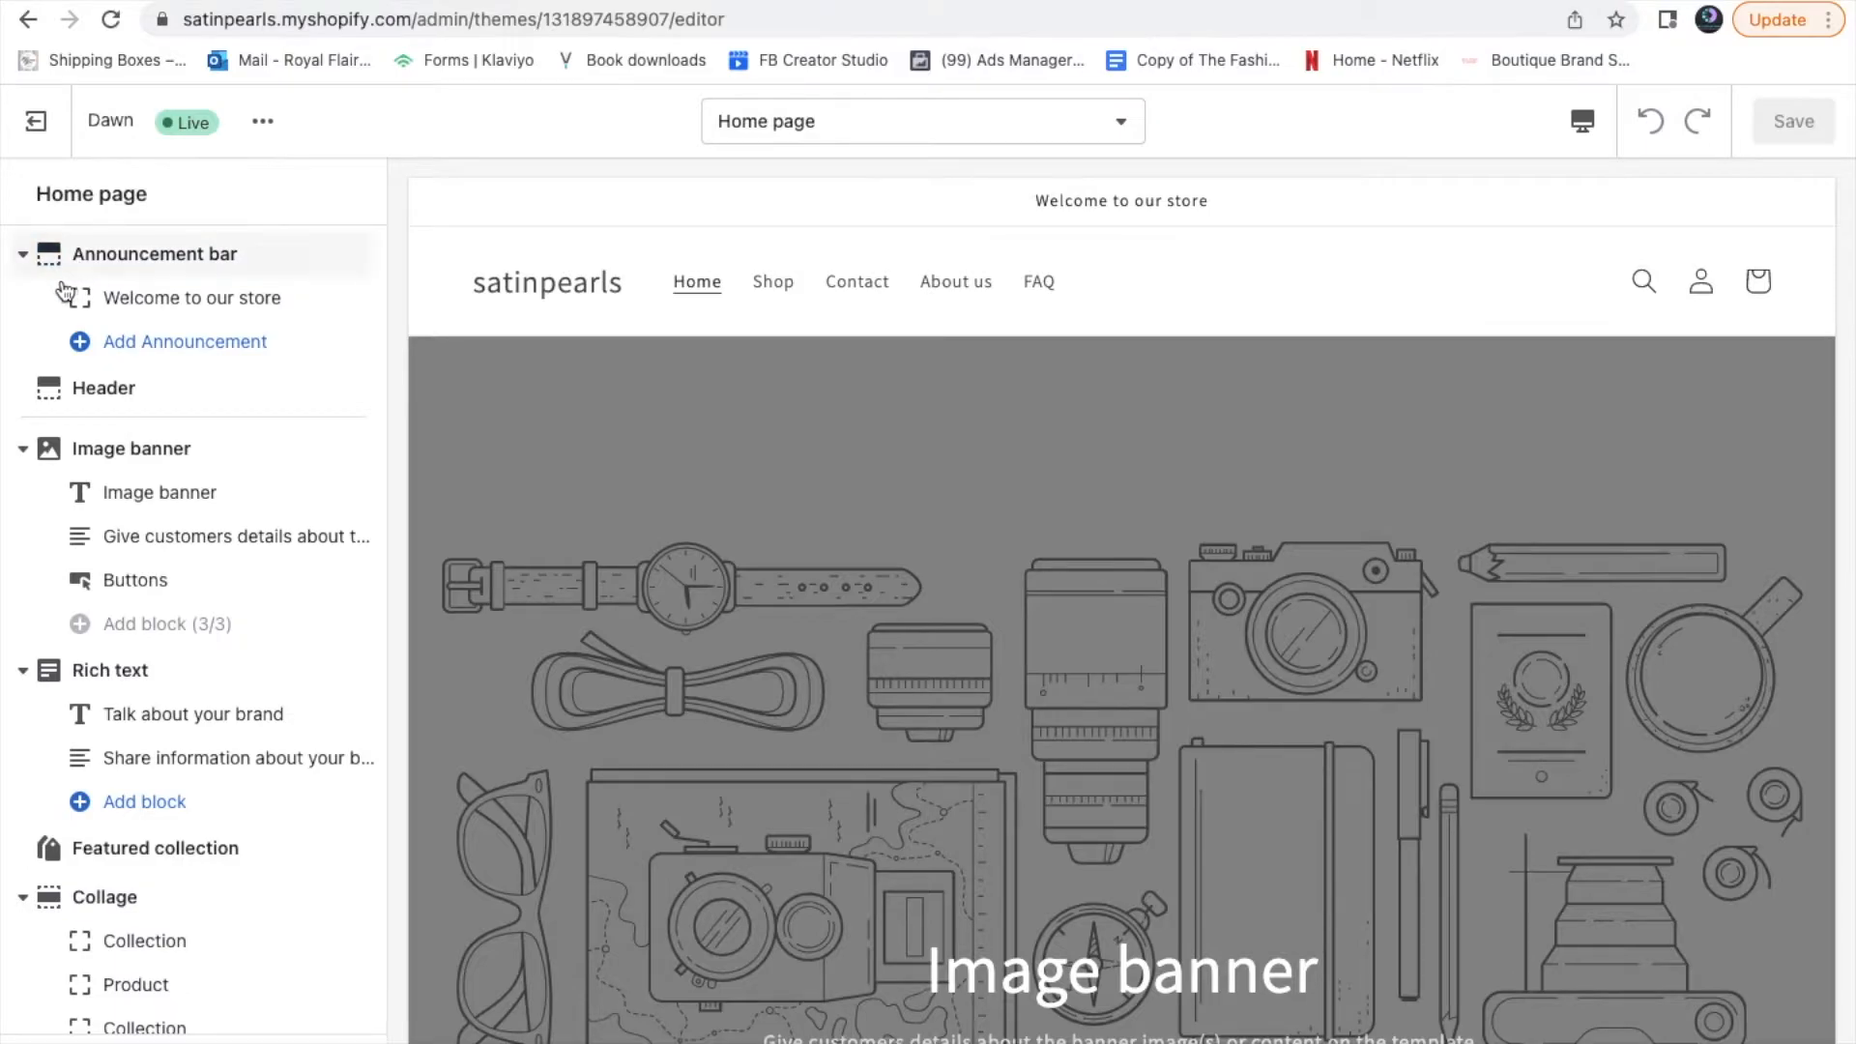
{"action": "left_click", "coordinate": [193, 299]}
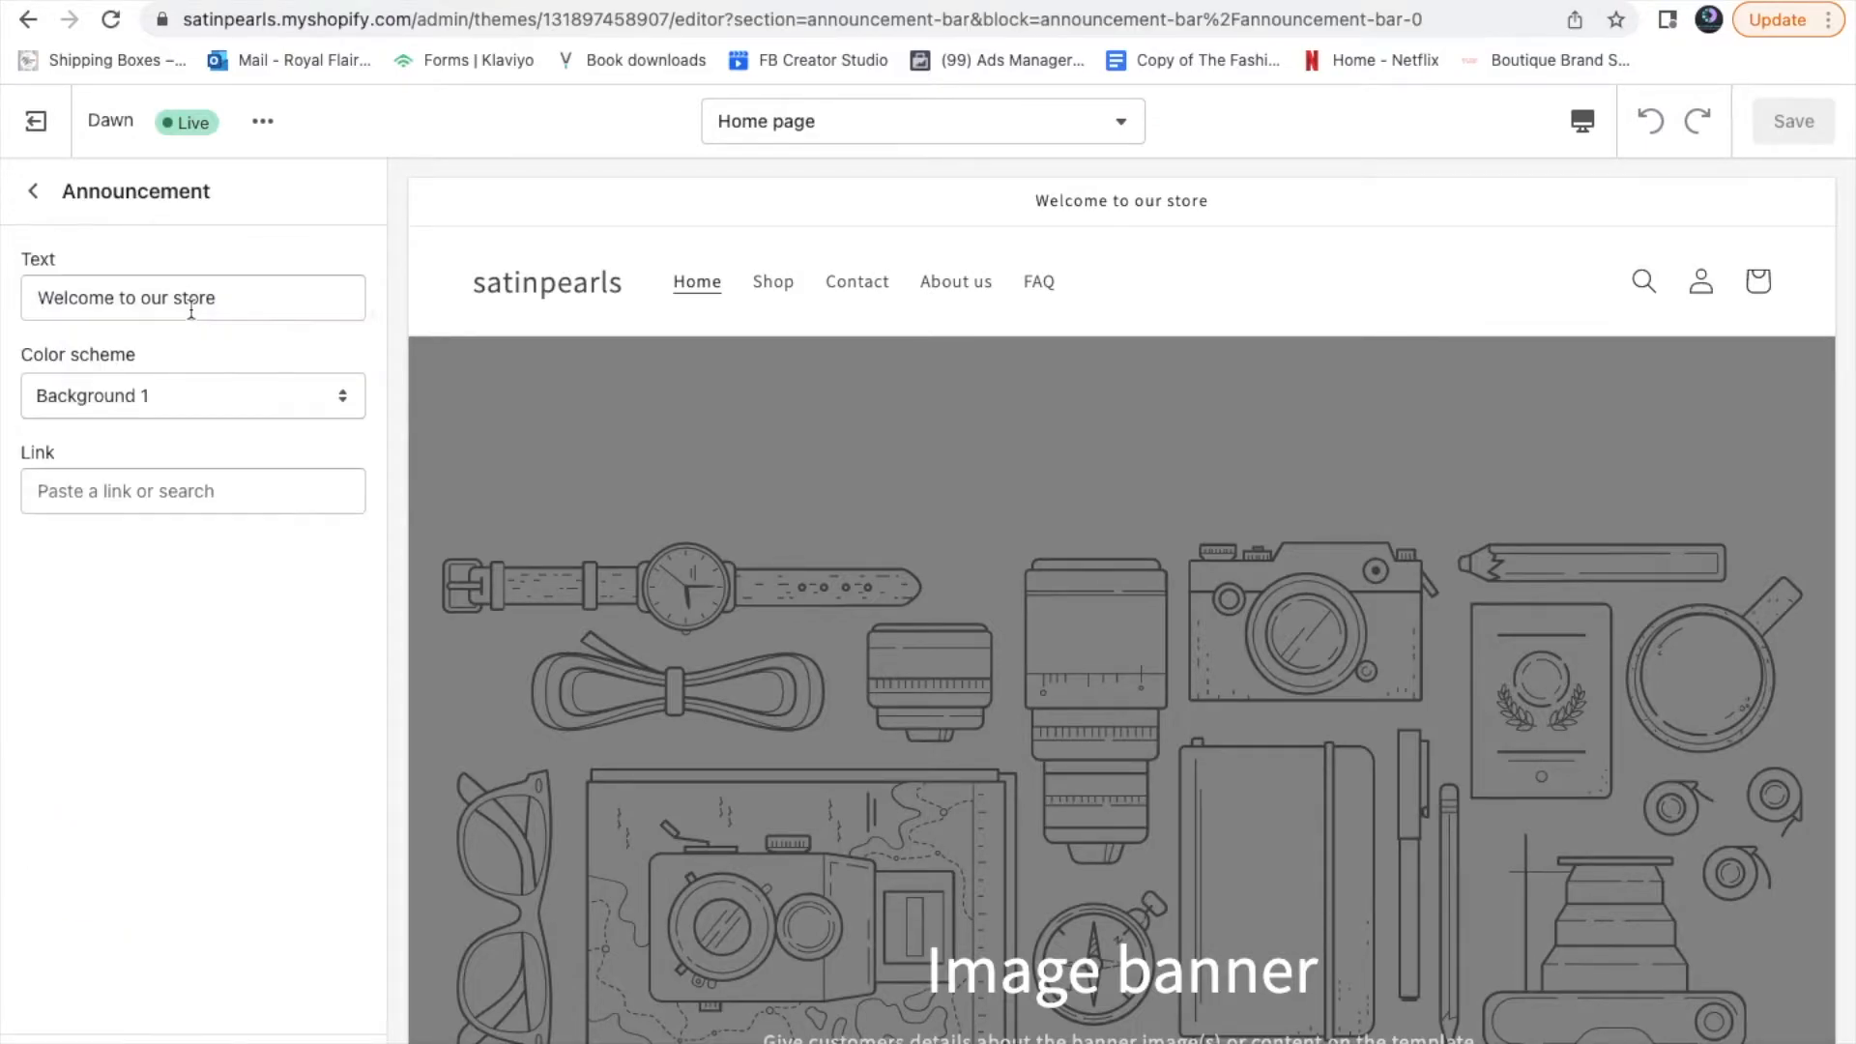
{"action": "left_click", "coordinate": [252, 301]}
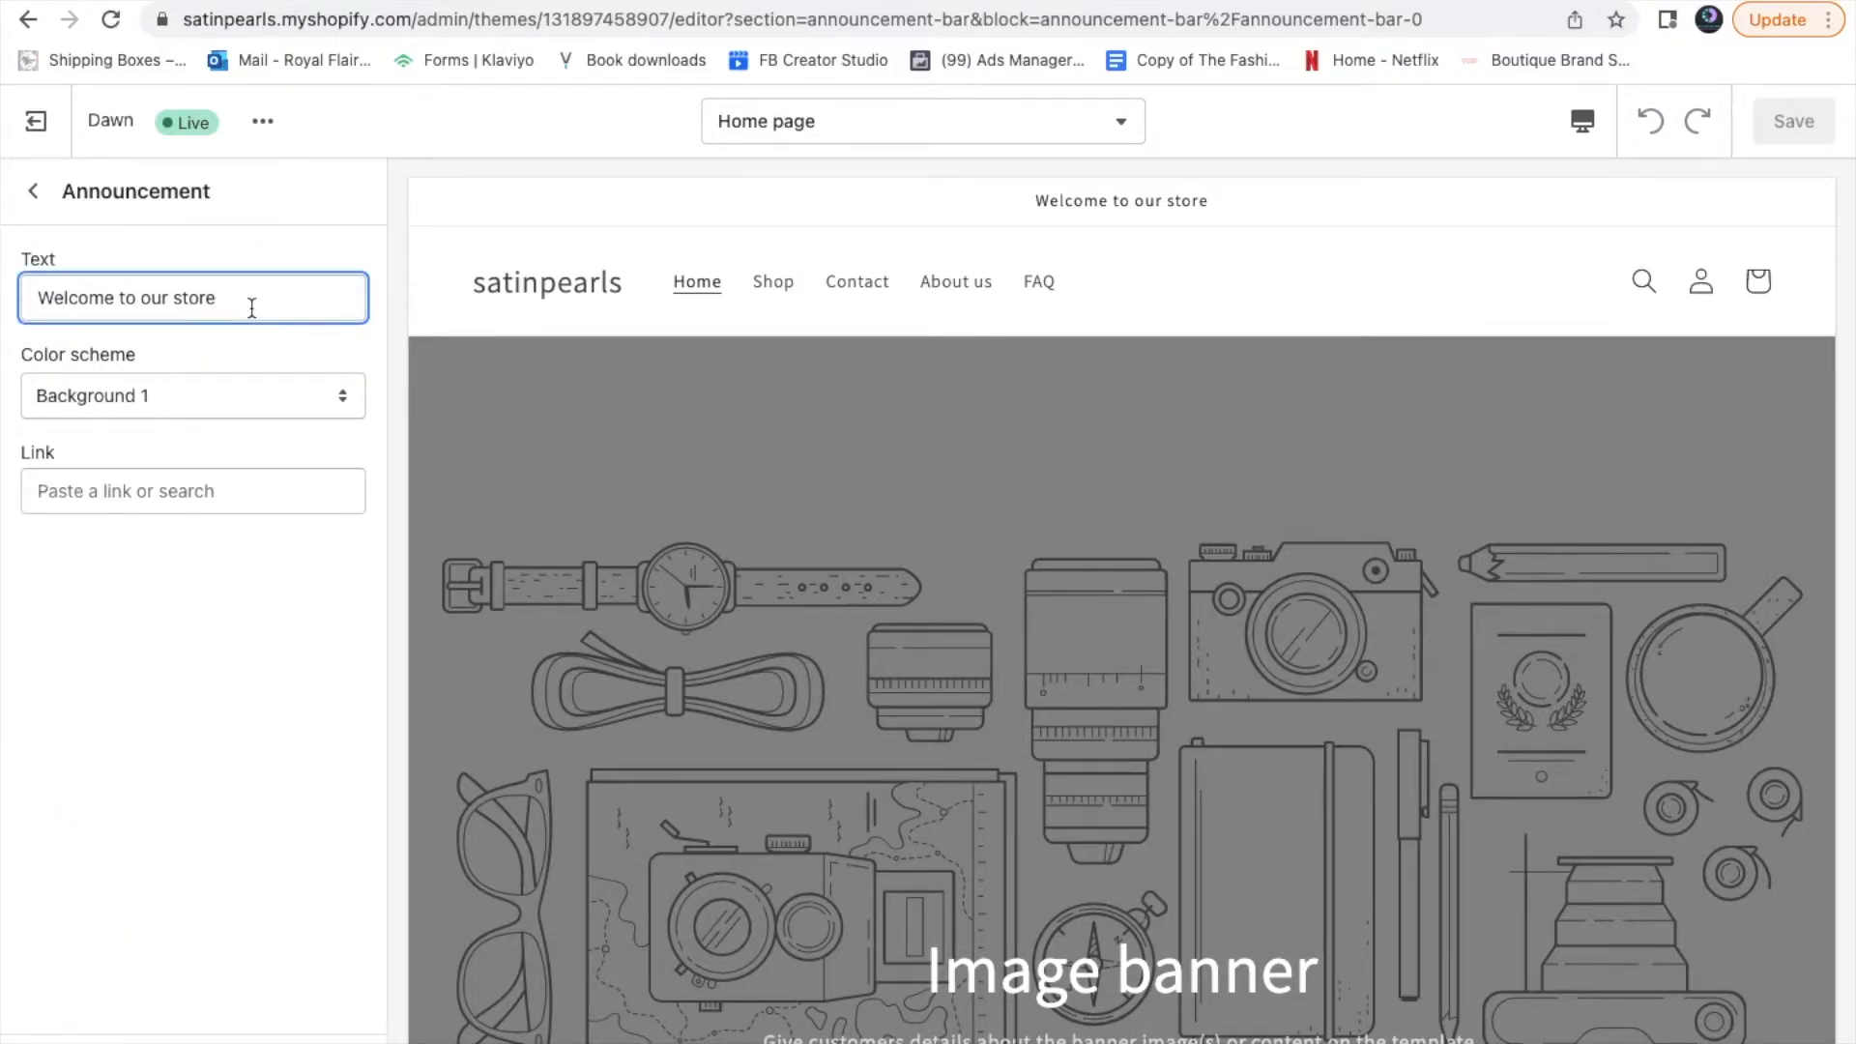
{"action": "key", "text": "BackSpace"}
{"action": "key", "text": "BackSpace"}
{"action": "key", "text": "BackSpace"}
{"action": "key", "text": "BackSpace"}
{"action": "key", "text": "BackSpace"}
{"action": "key", "text": "BackSpace"}
{"action": "key", "text": "BackSpace"}
{"action": "key", "text": "BackSpace"}
{"action": "key", "text": "BackSpace"}
{"action": "key", "text": "BackSpace"}
{"action": "key", "text": "BackSpace"}
{"action": "key", "text": "BackSpace"}
{"action": "key", "text": "BackSpace"}
{"action": "key", "text": "BackSpace"}
{"action": "key", "text": "BackSpace"}
{"action": "key", "text": "BackSpace"}
{"action": "key", "text": "BackSpace"}
{"action": "key", "text": "BackSpace"}
{"action": "key", "text": "BackSpace"}
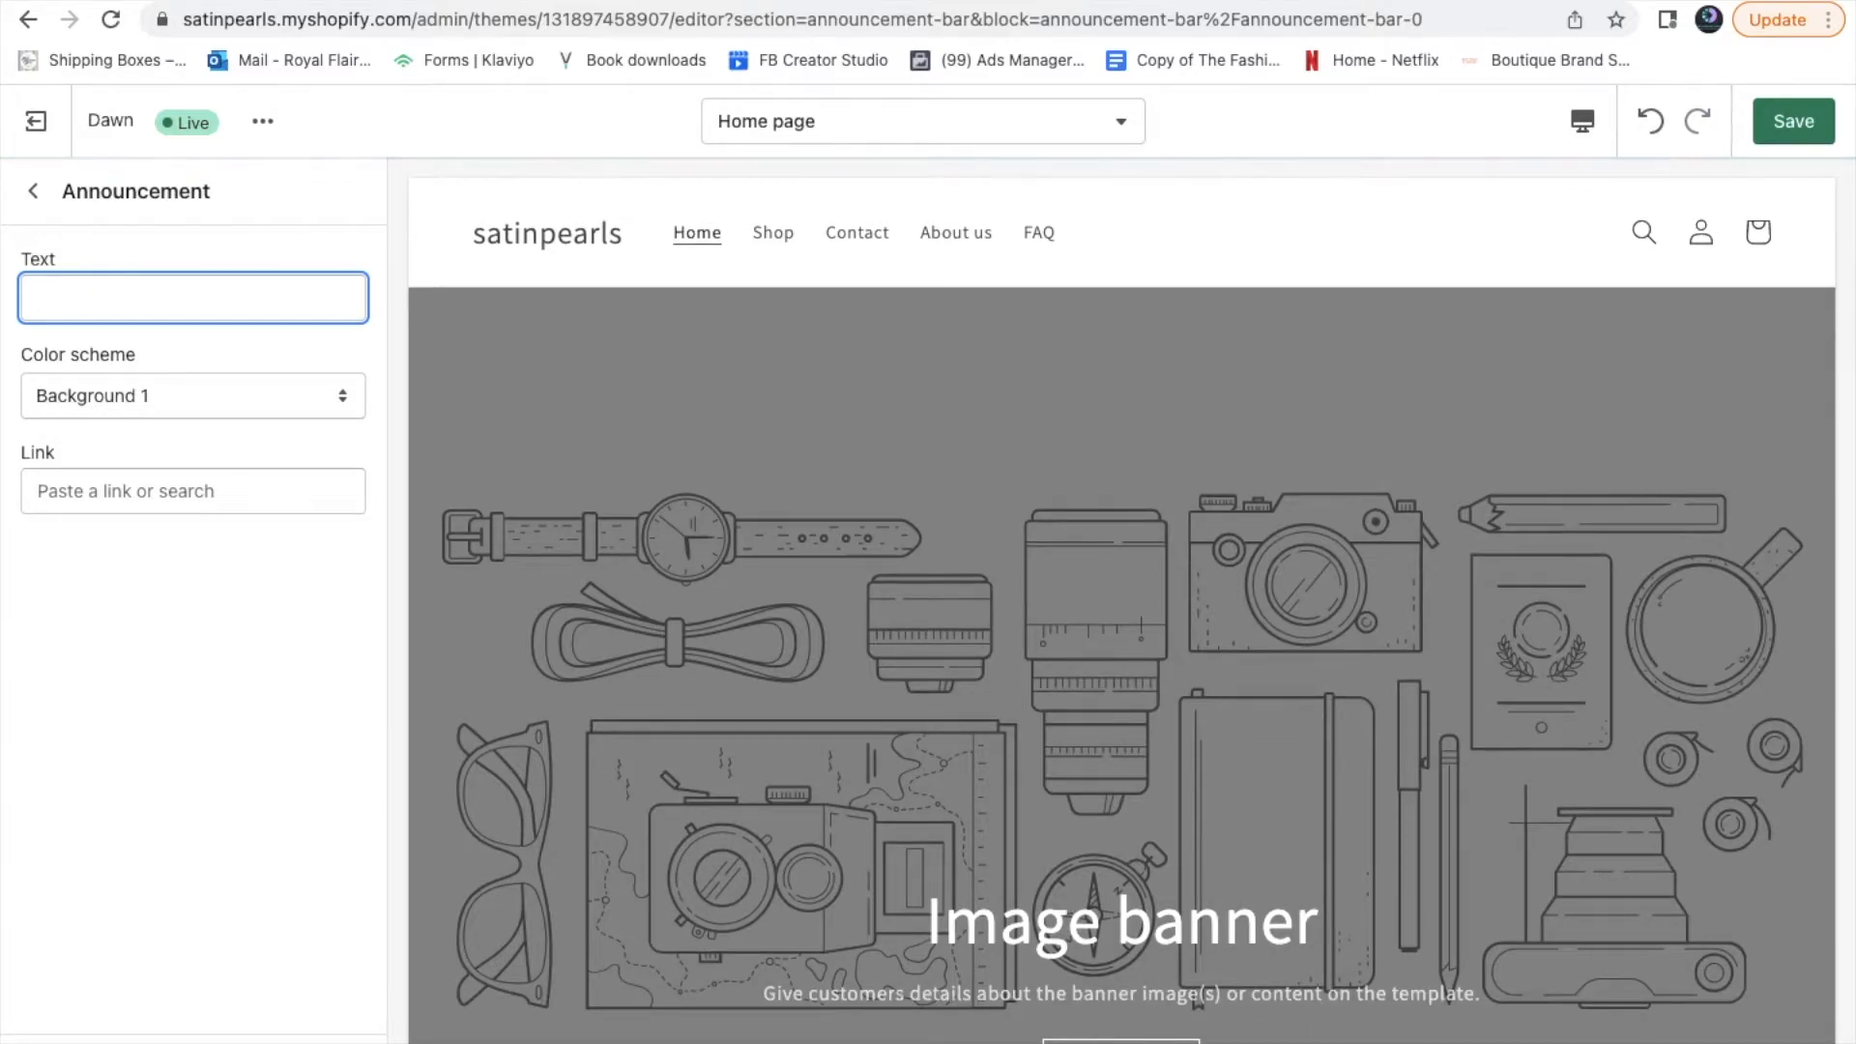
{"action": "type", "text": "Free shipping for "}
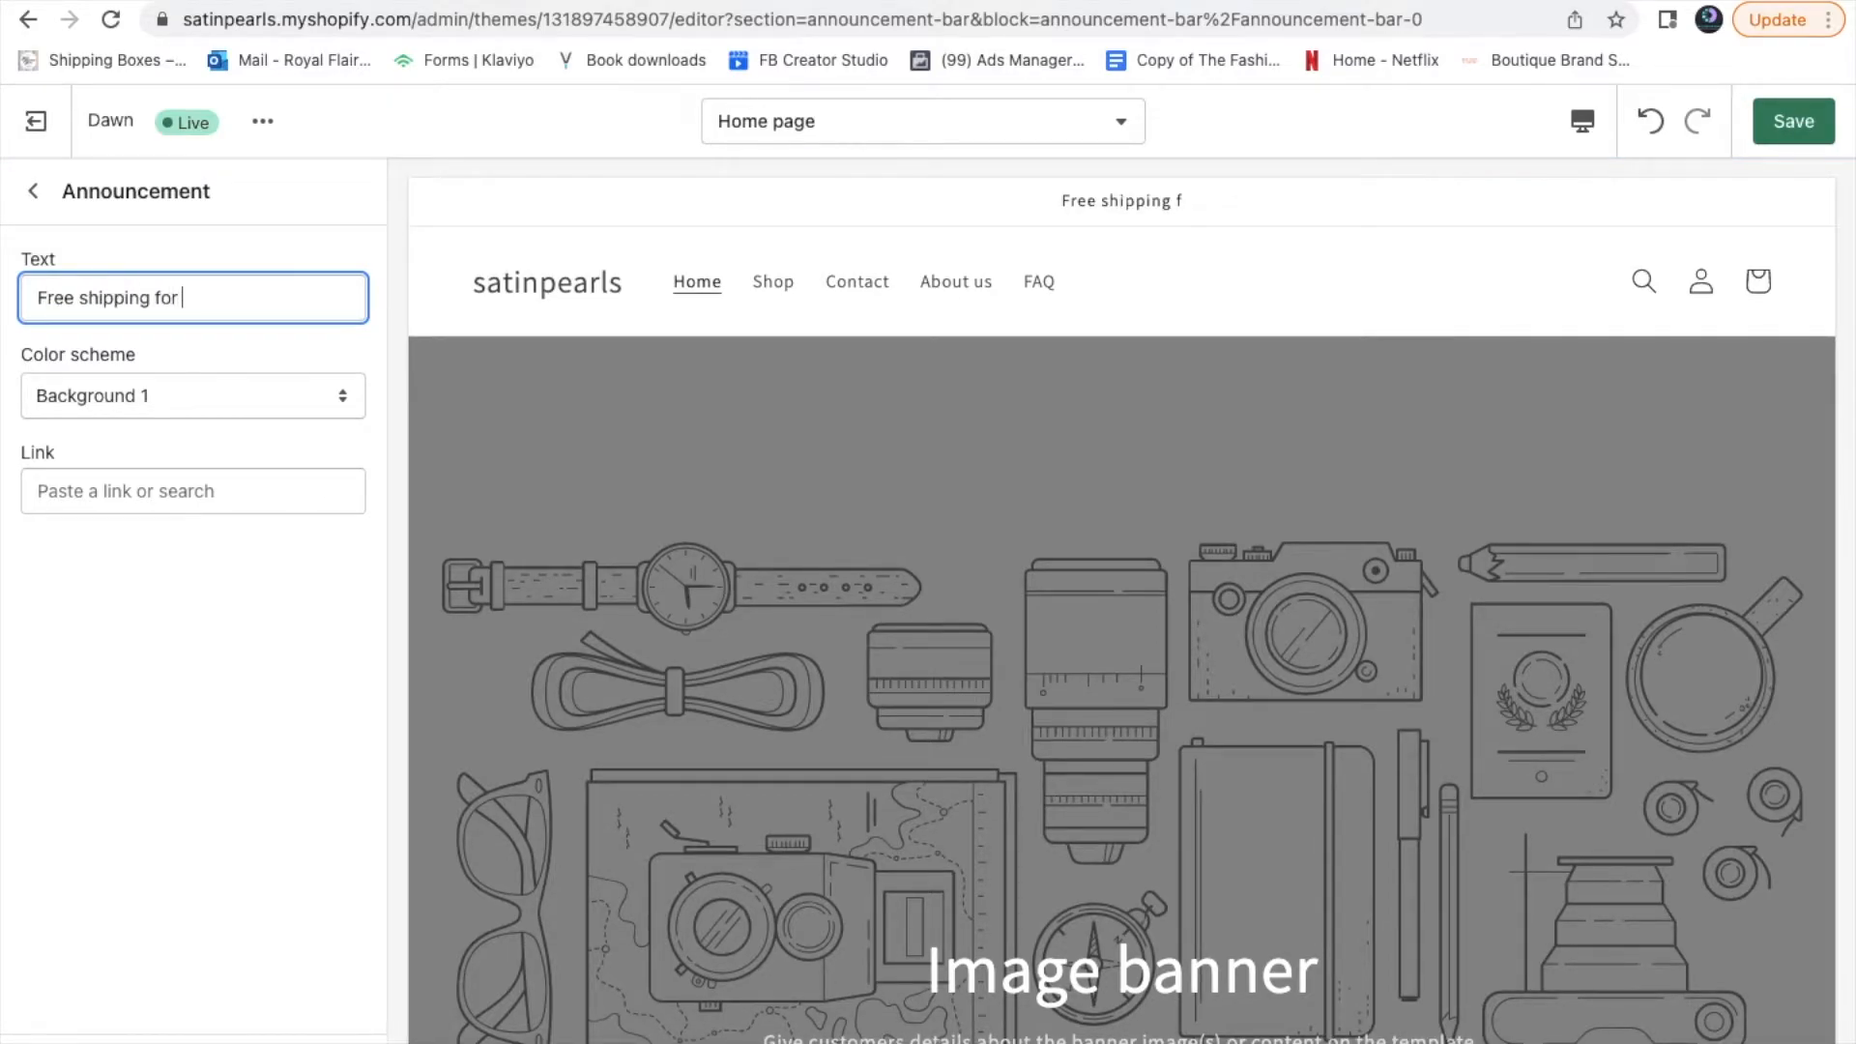
{"action": "type", "text": "orders"}
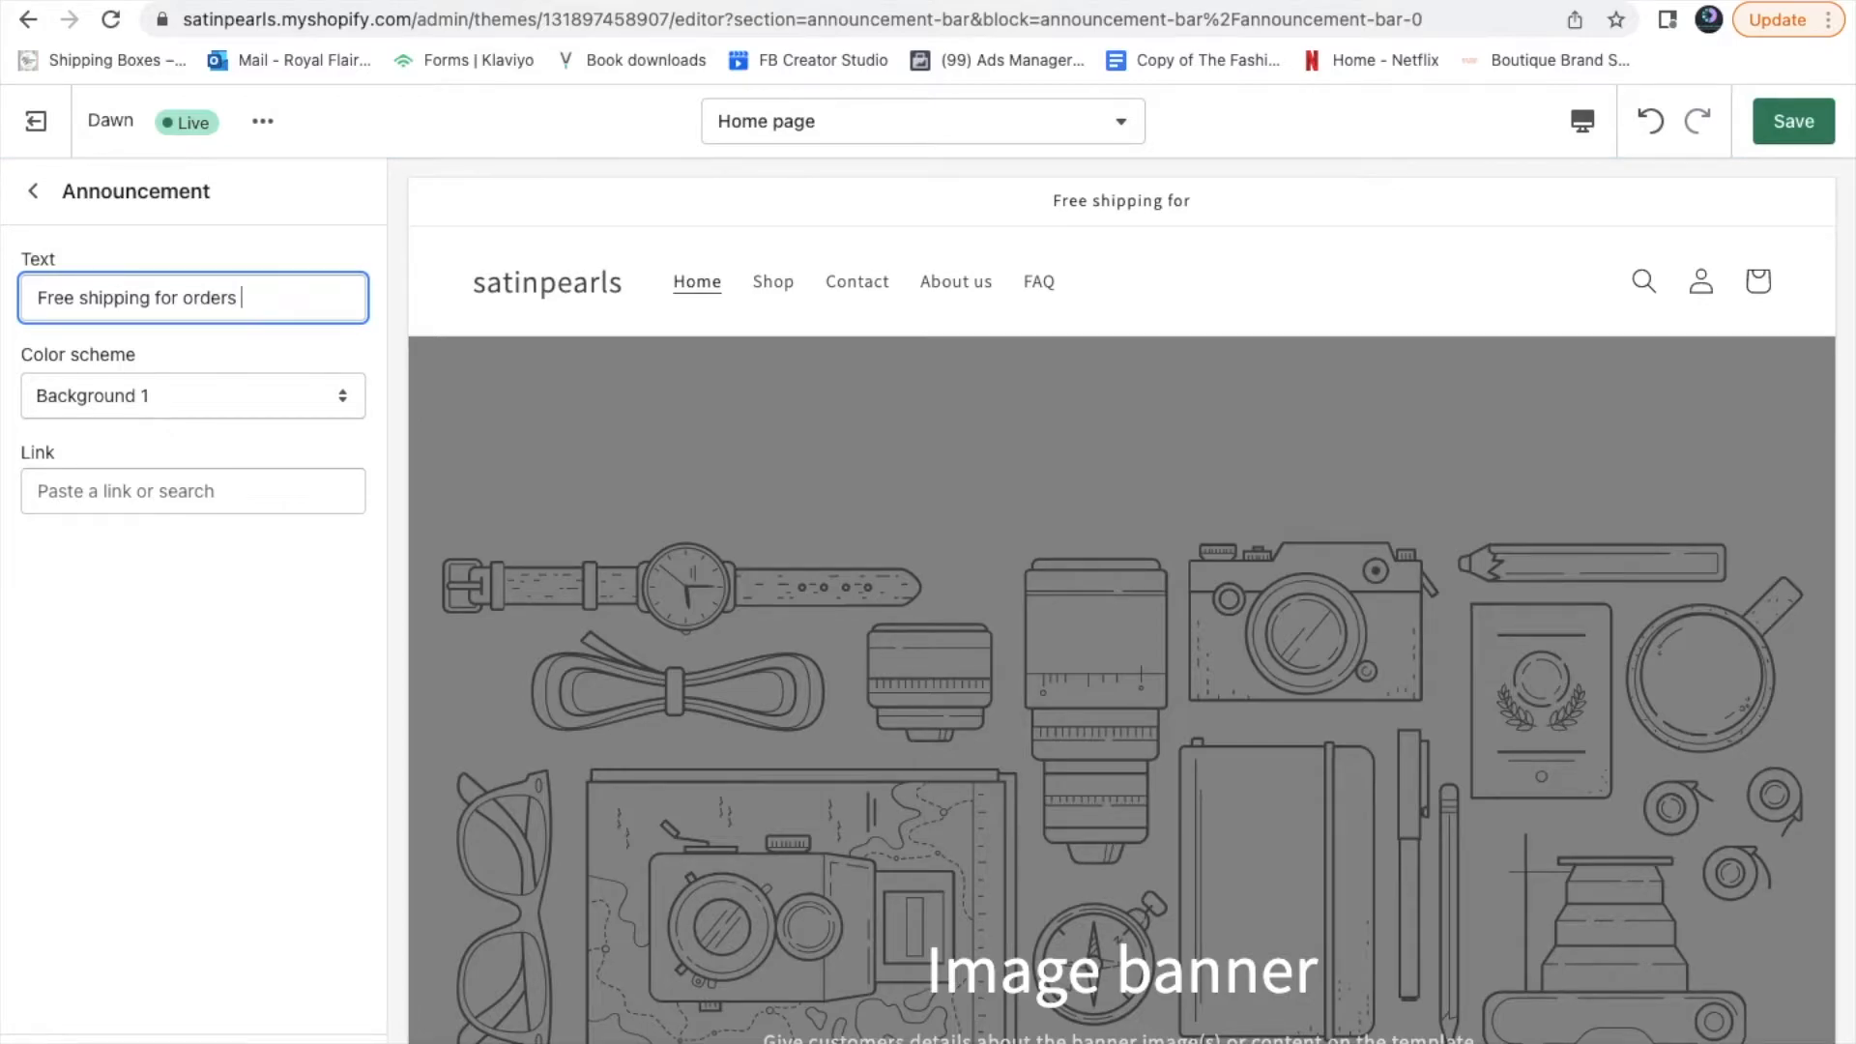
{"action": "type", "text": "above"}
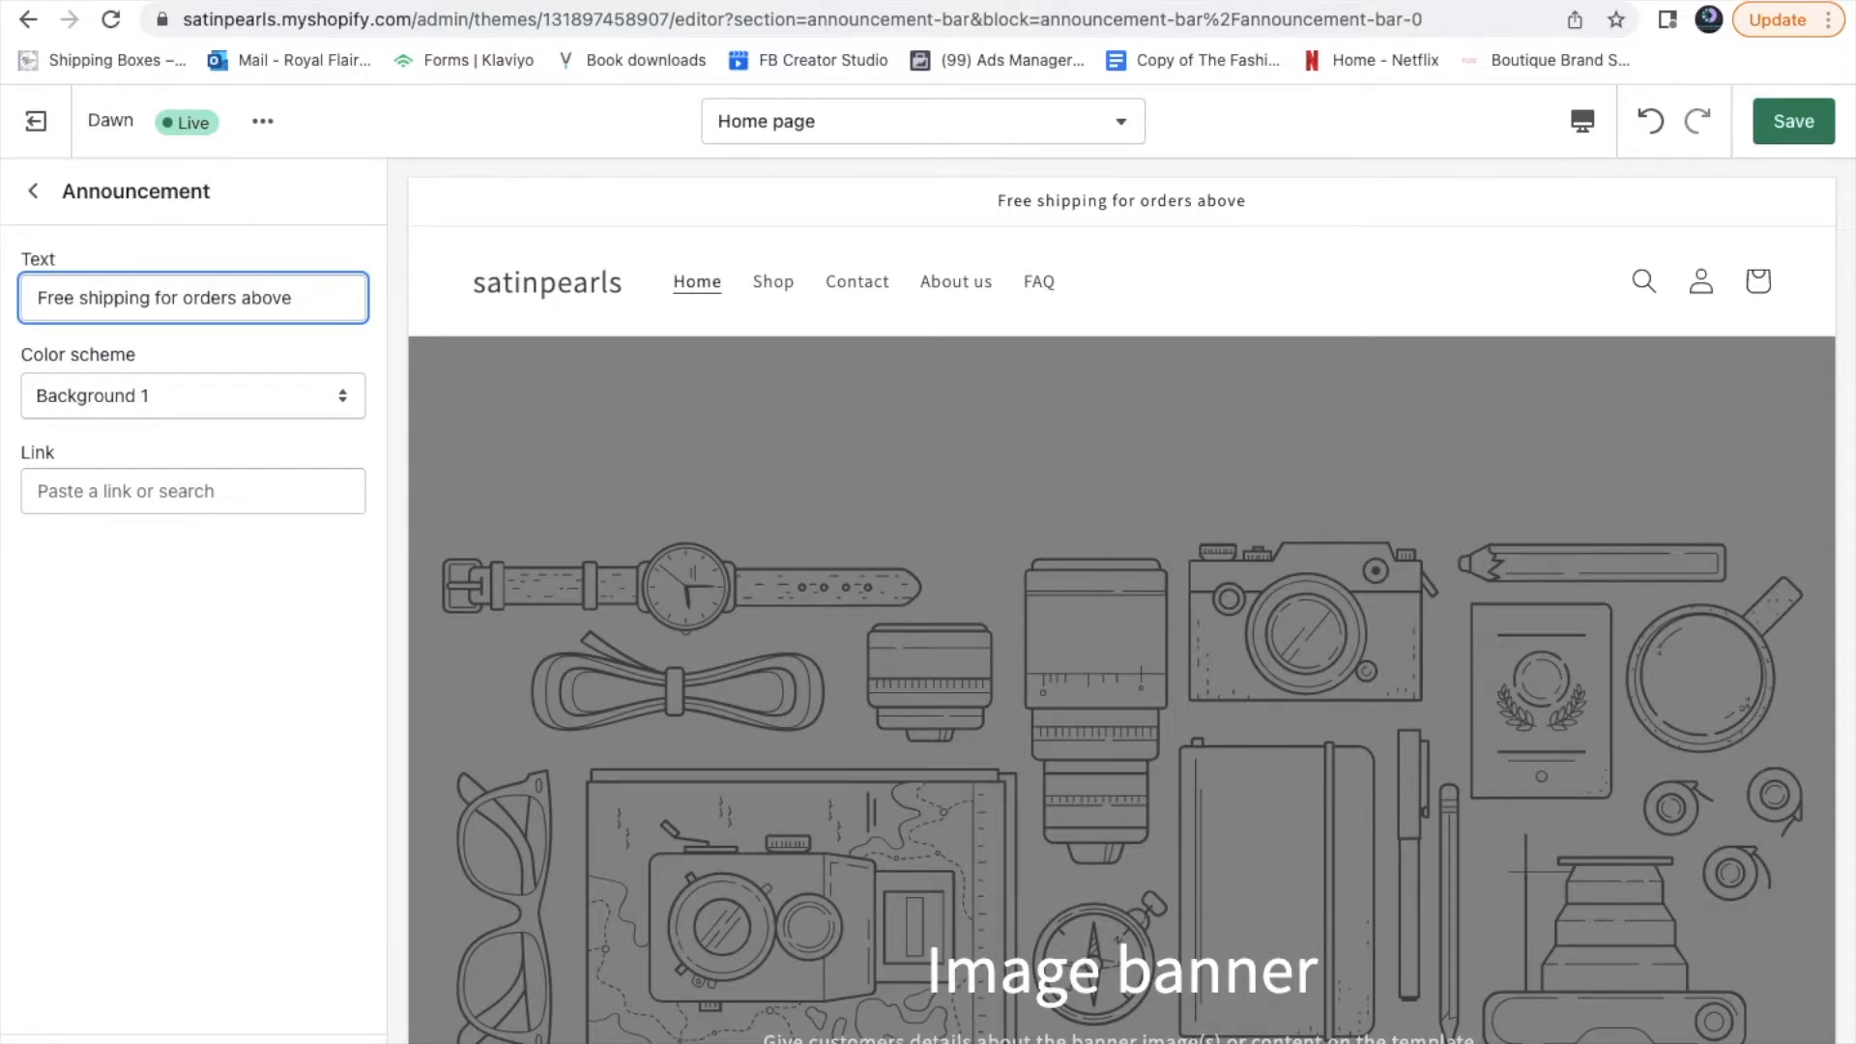
{"action": "type", "text": "r"}
{"action": "key", "text": "BackSpace"}
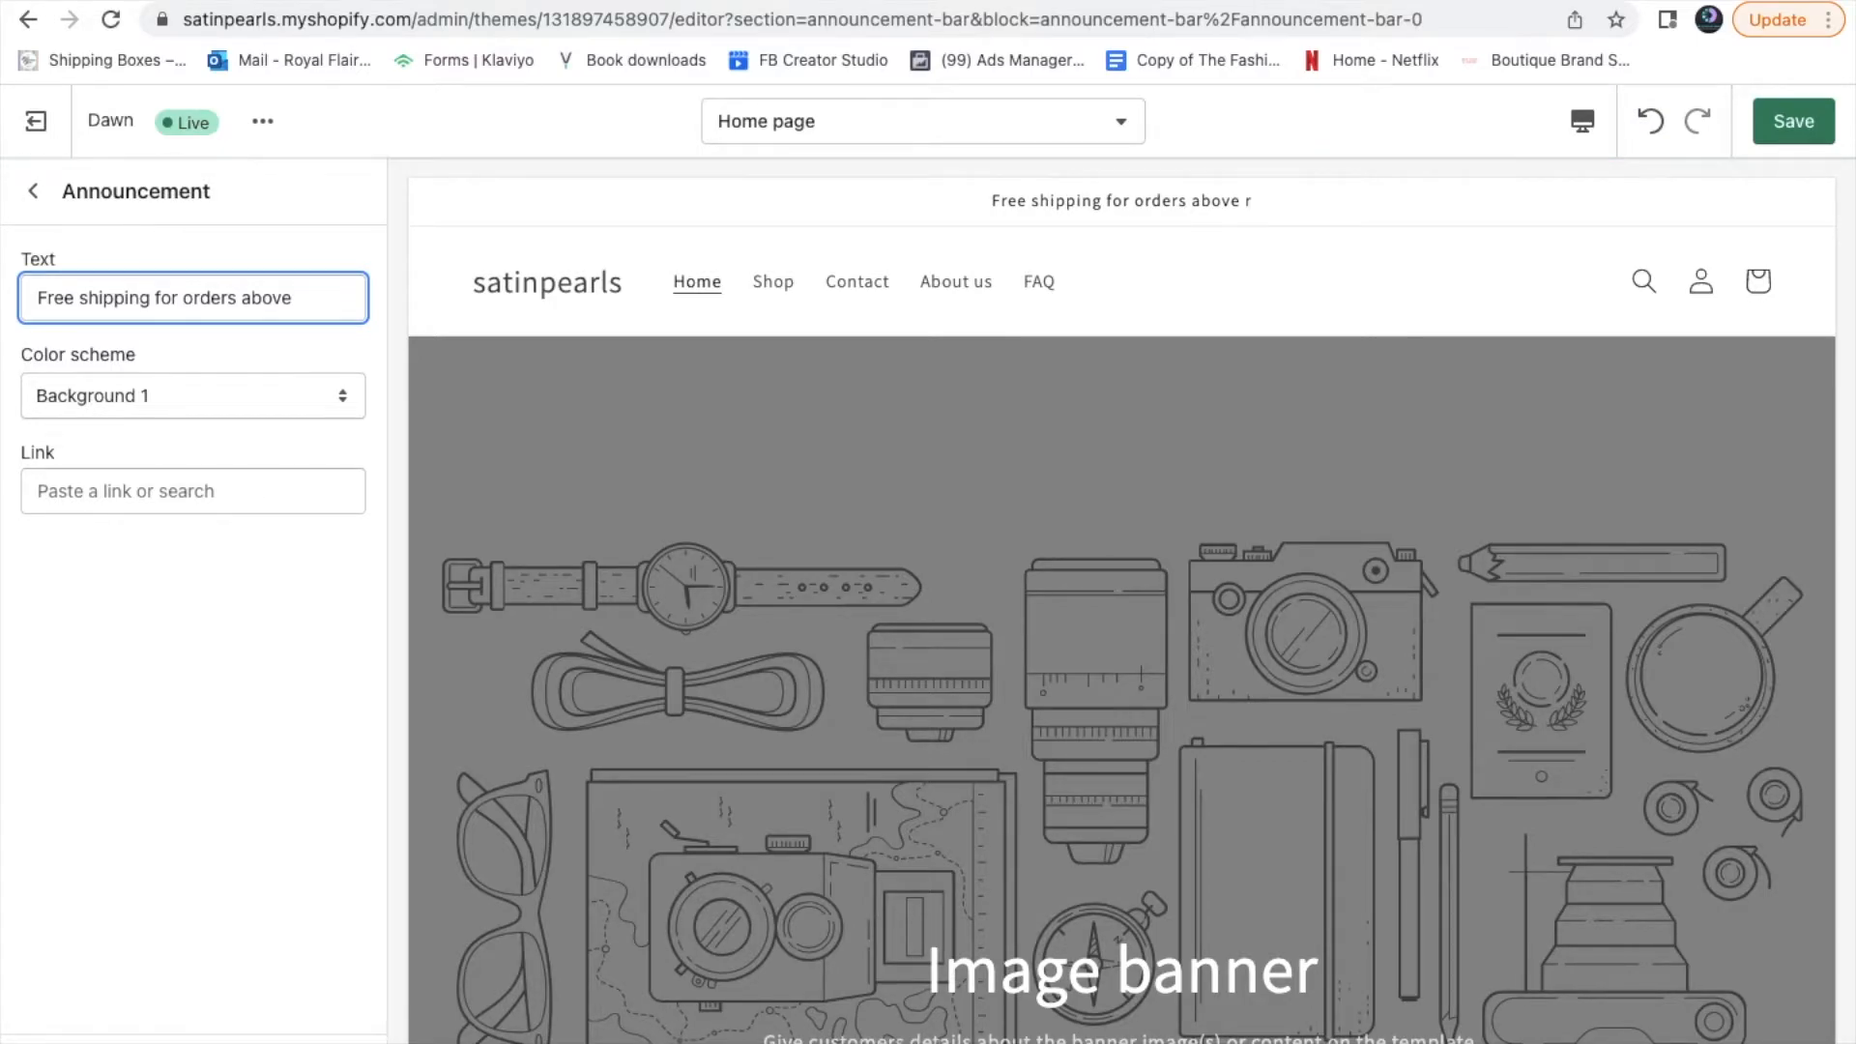
{"action": "type", "text": "R500"}
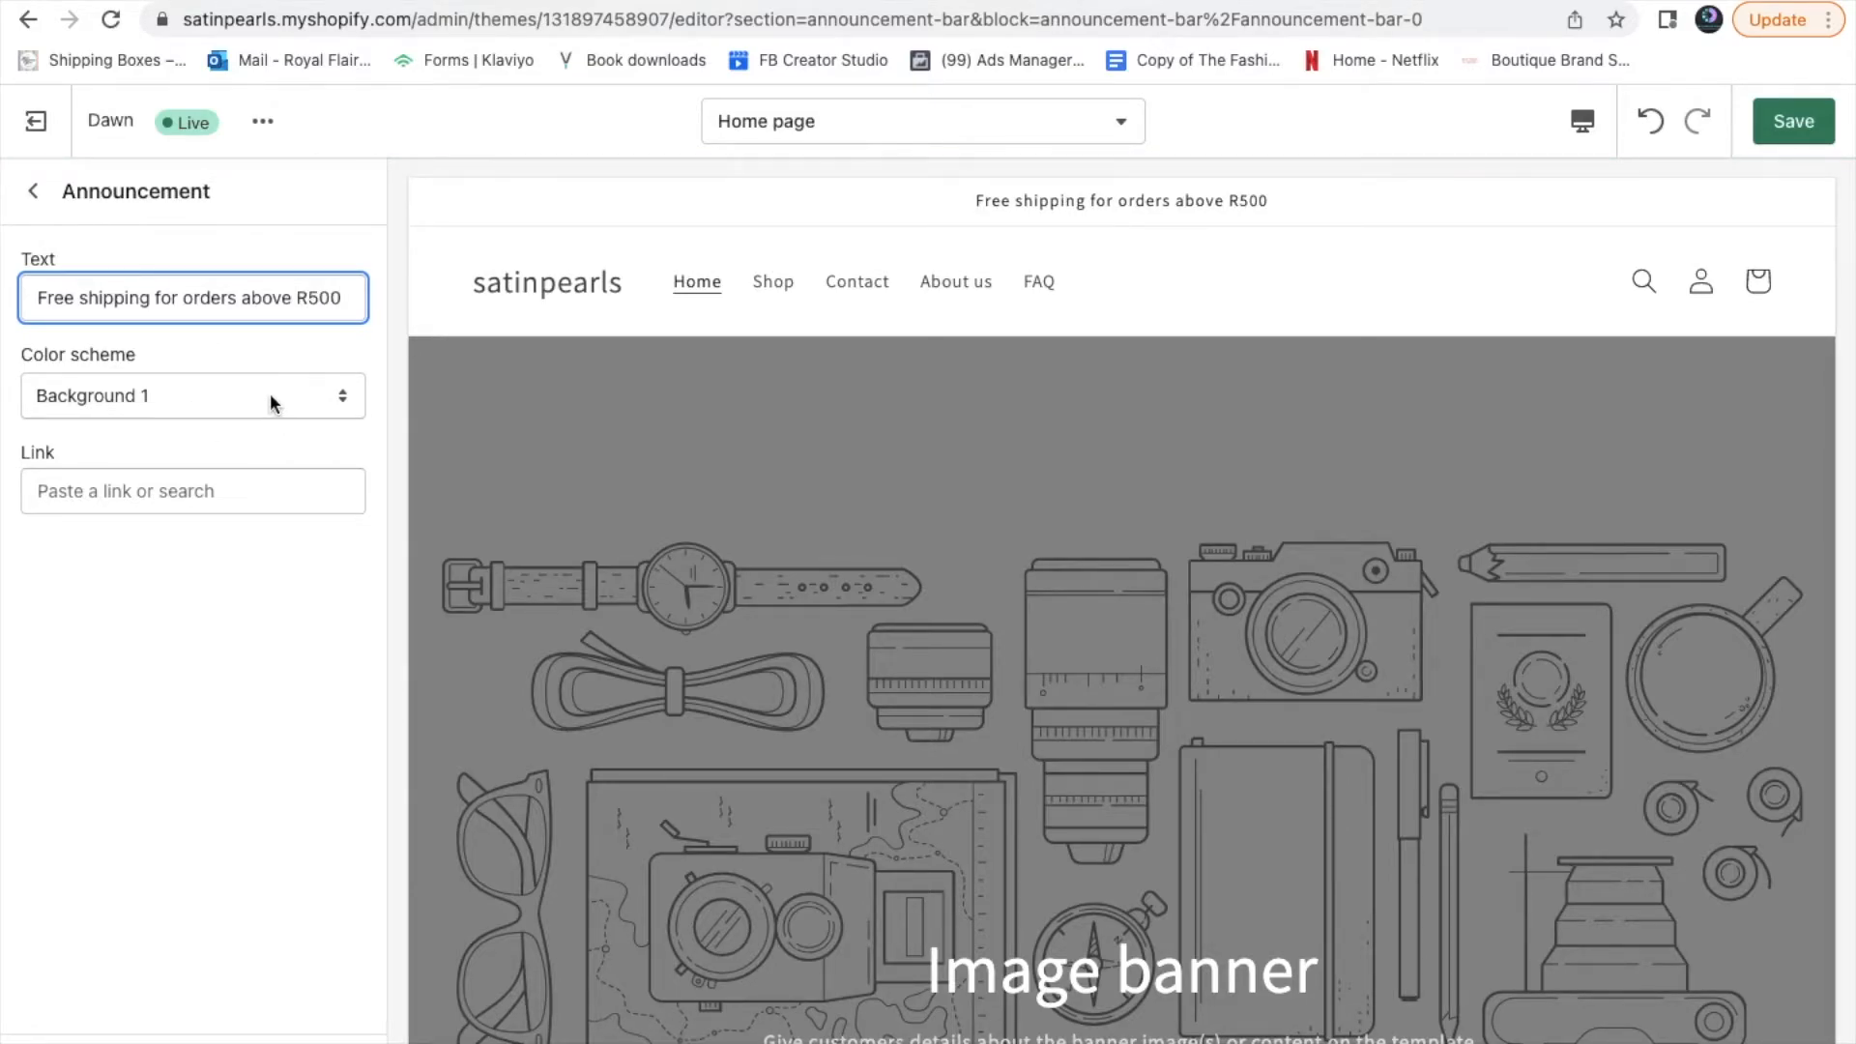
Try the Background 2, Inverse, Accent 1 and Accent 2 color schemes on the announcement
{"action": "left_click", "coordinate": [317, 399]}
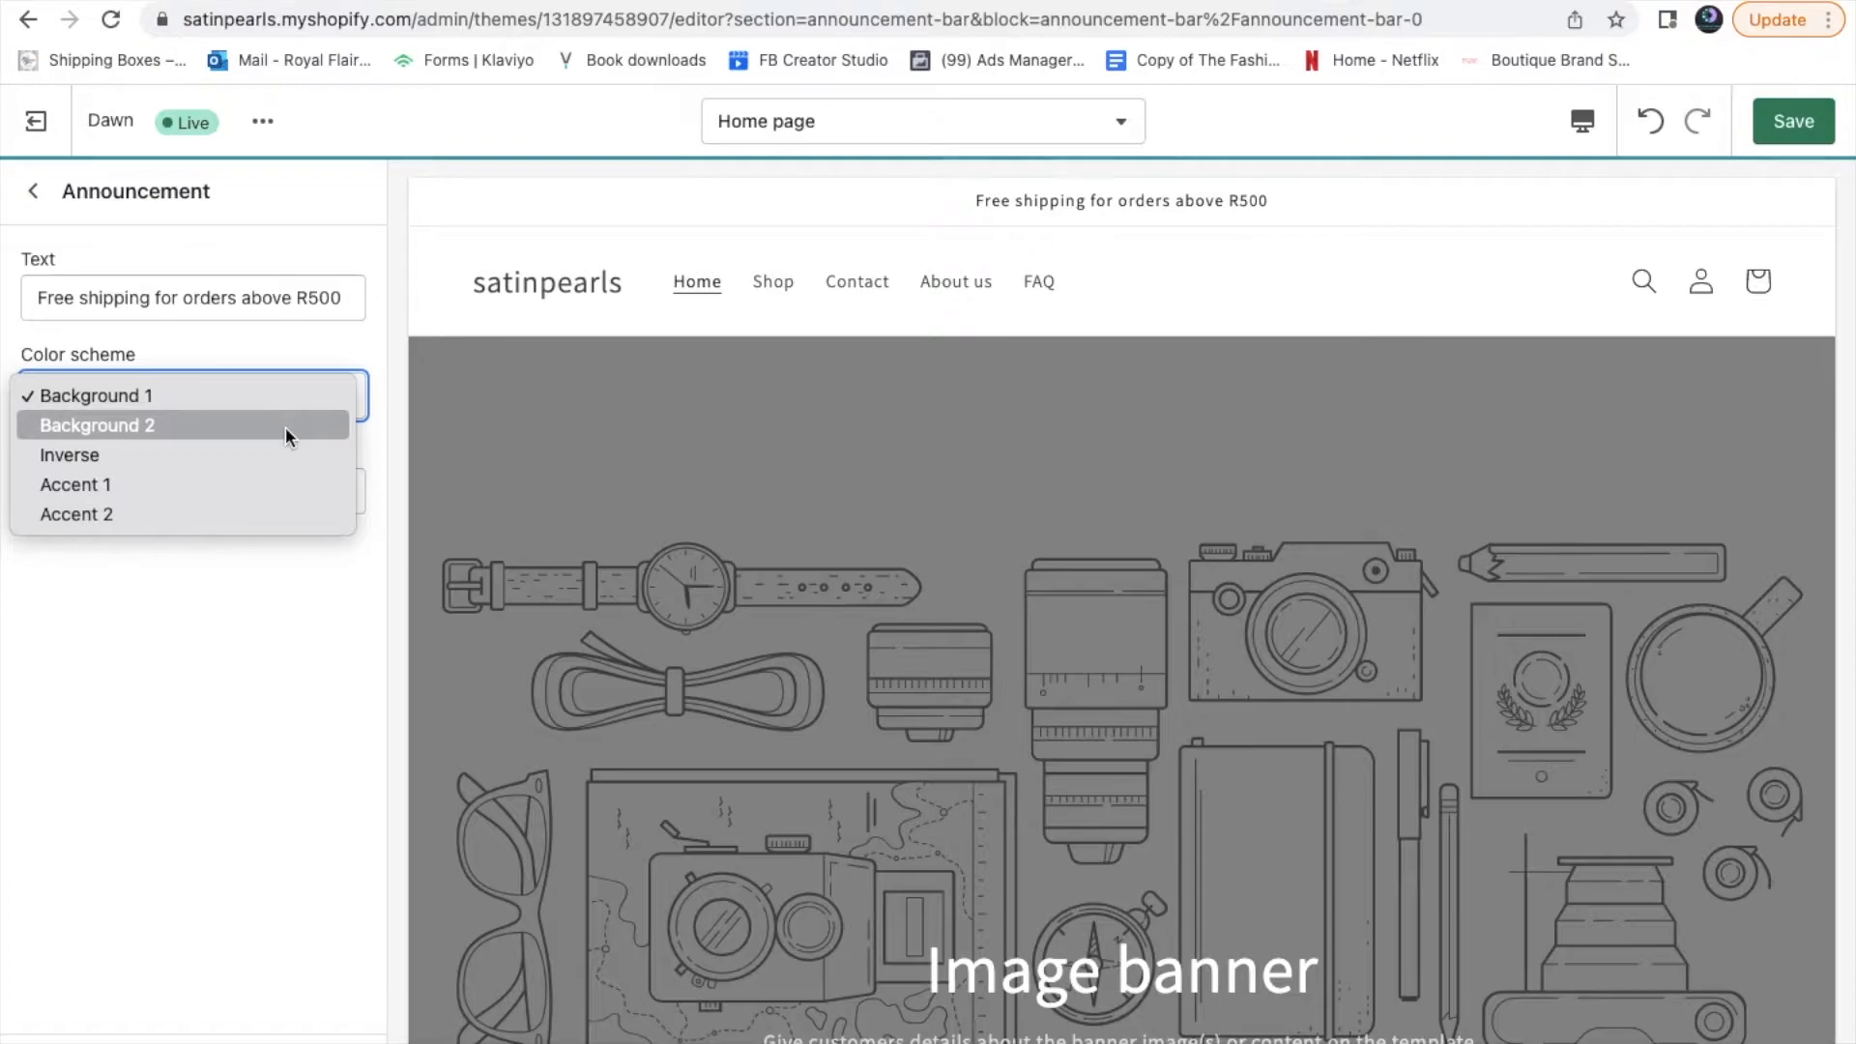
{"action": "key", "text": "Escape"}
{"action": "key", "text": "Down"}
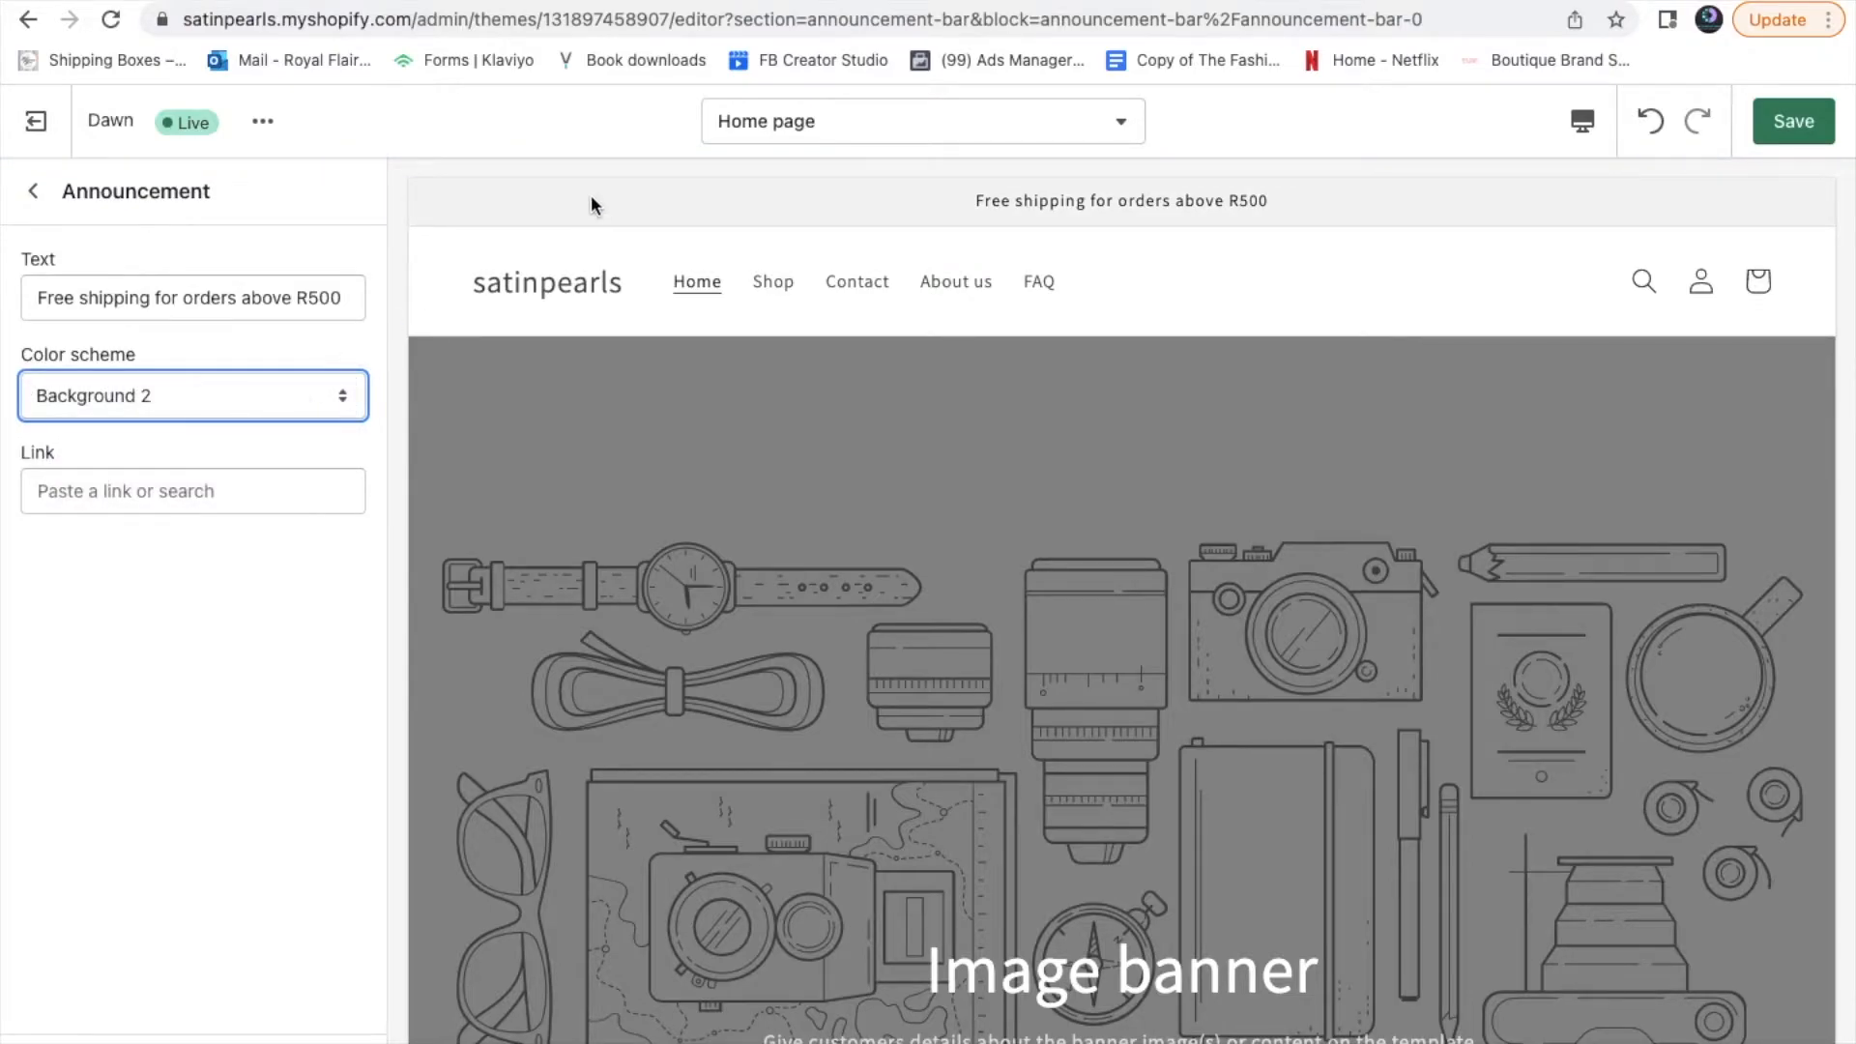
{"action": "left_click", "coordinate": [263, 396]}
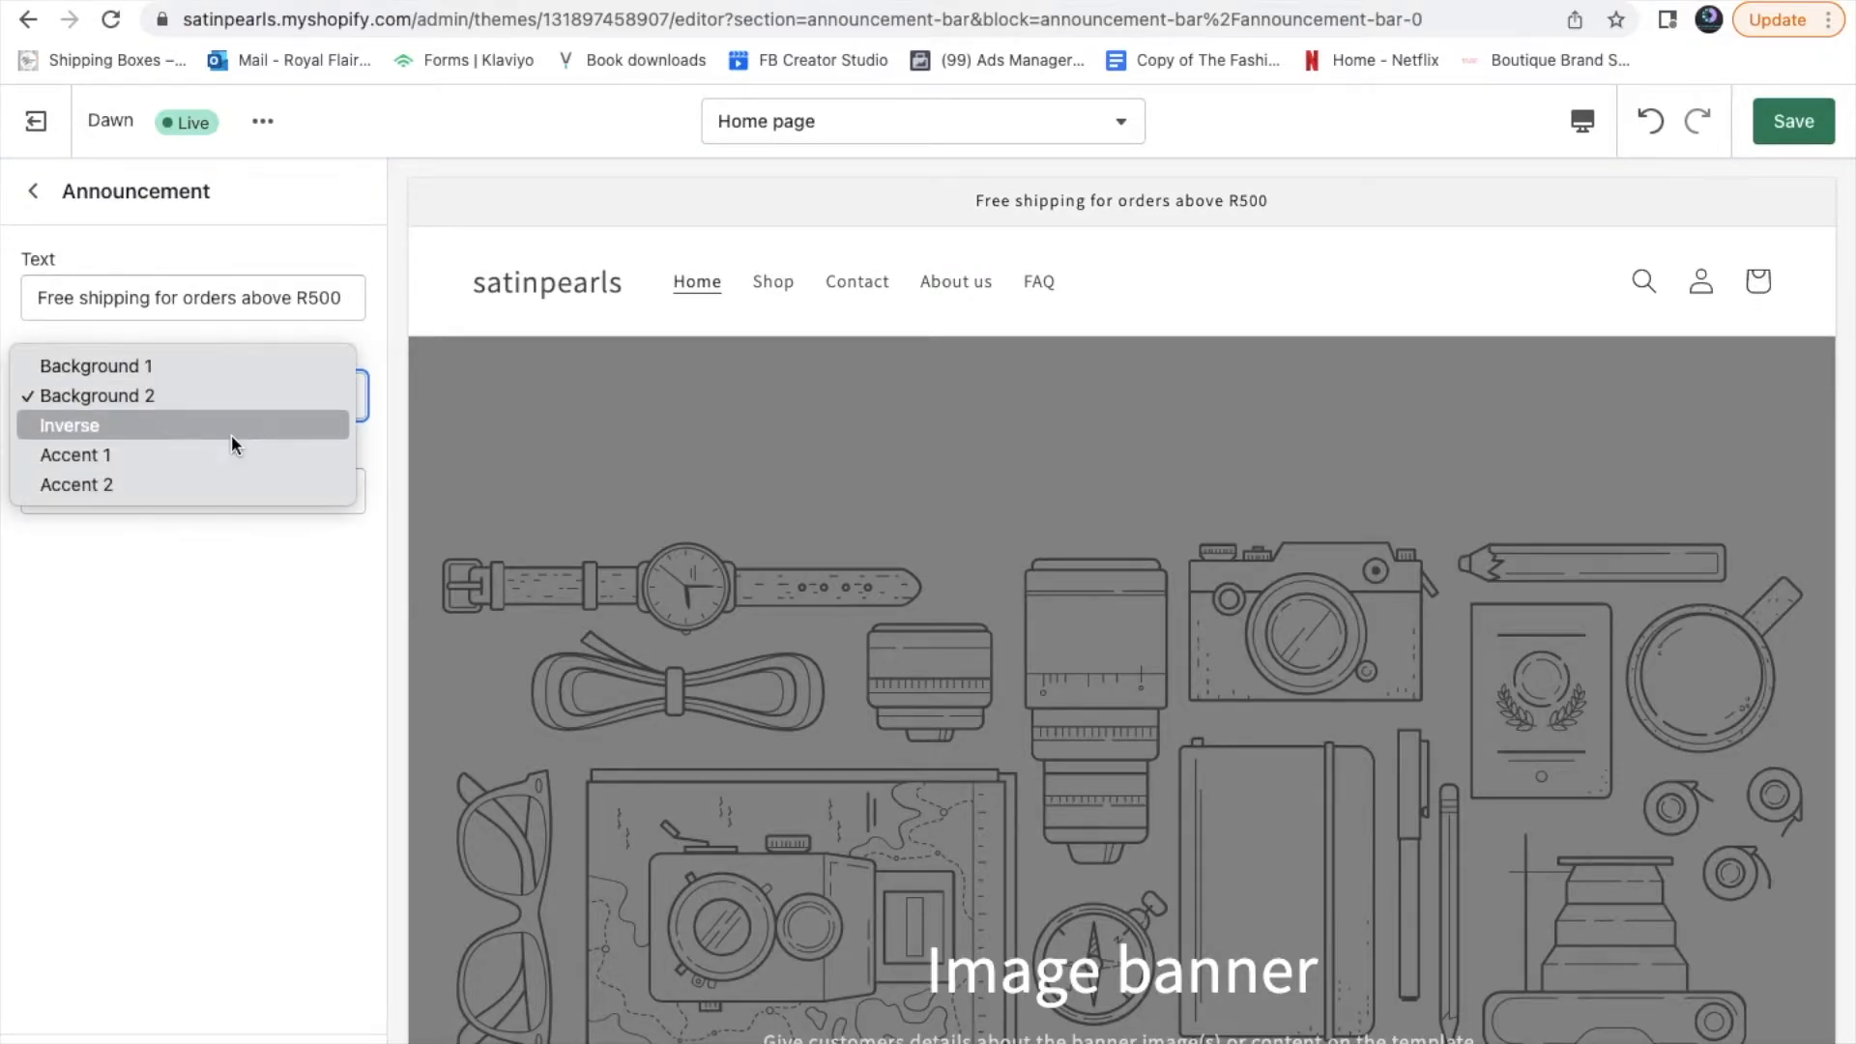
{"action": "left_click", "coordinate": [230, 433]}
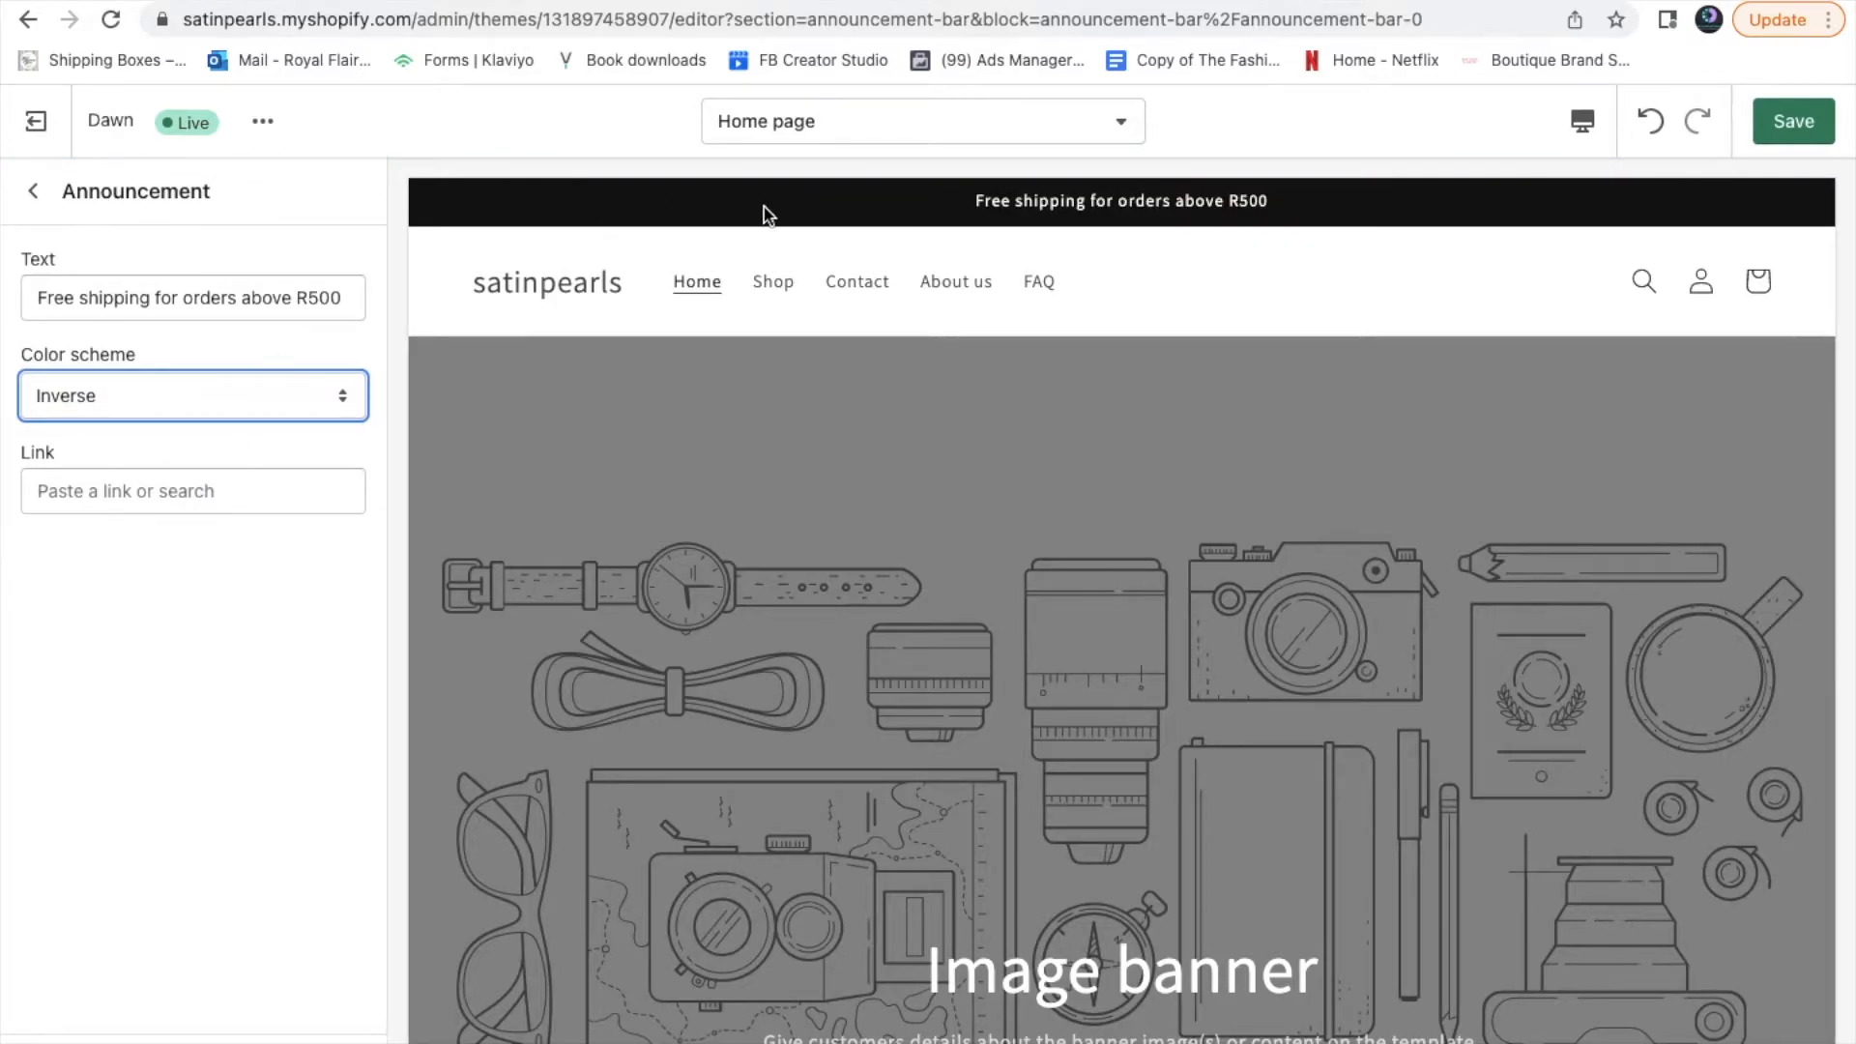
{"action": "left_click", "coordinate": [310, 406]}
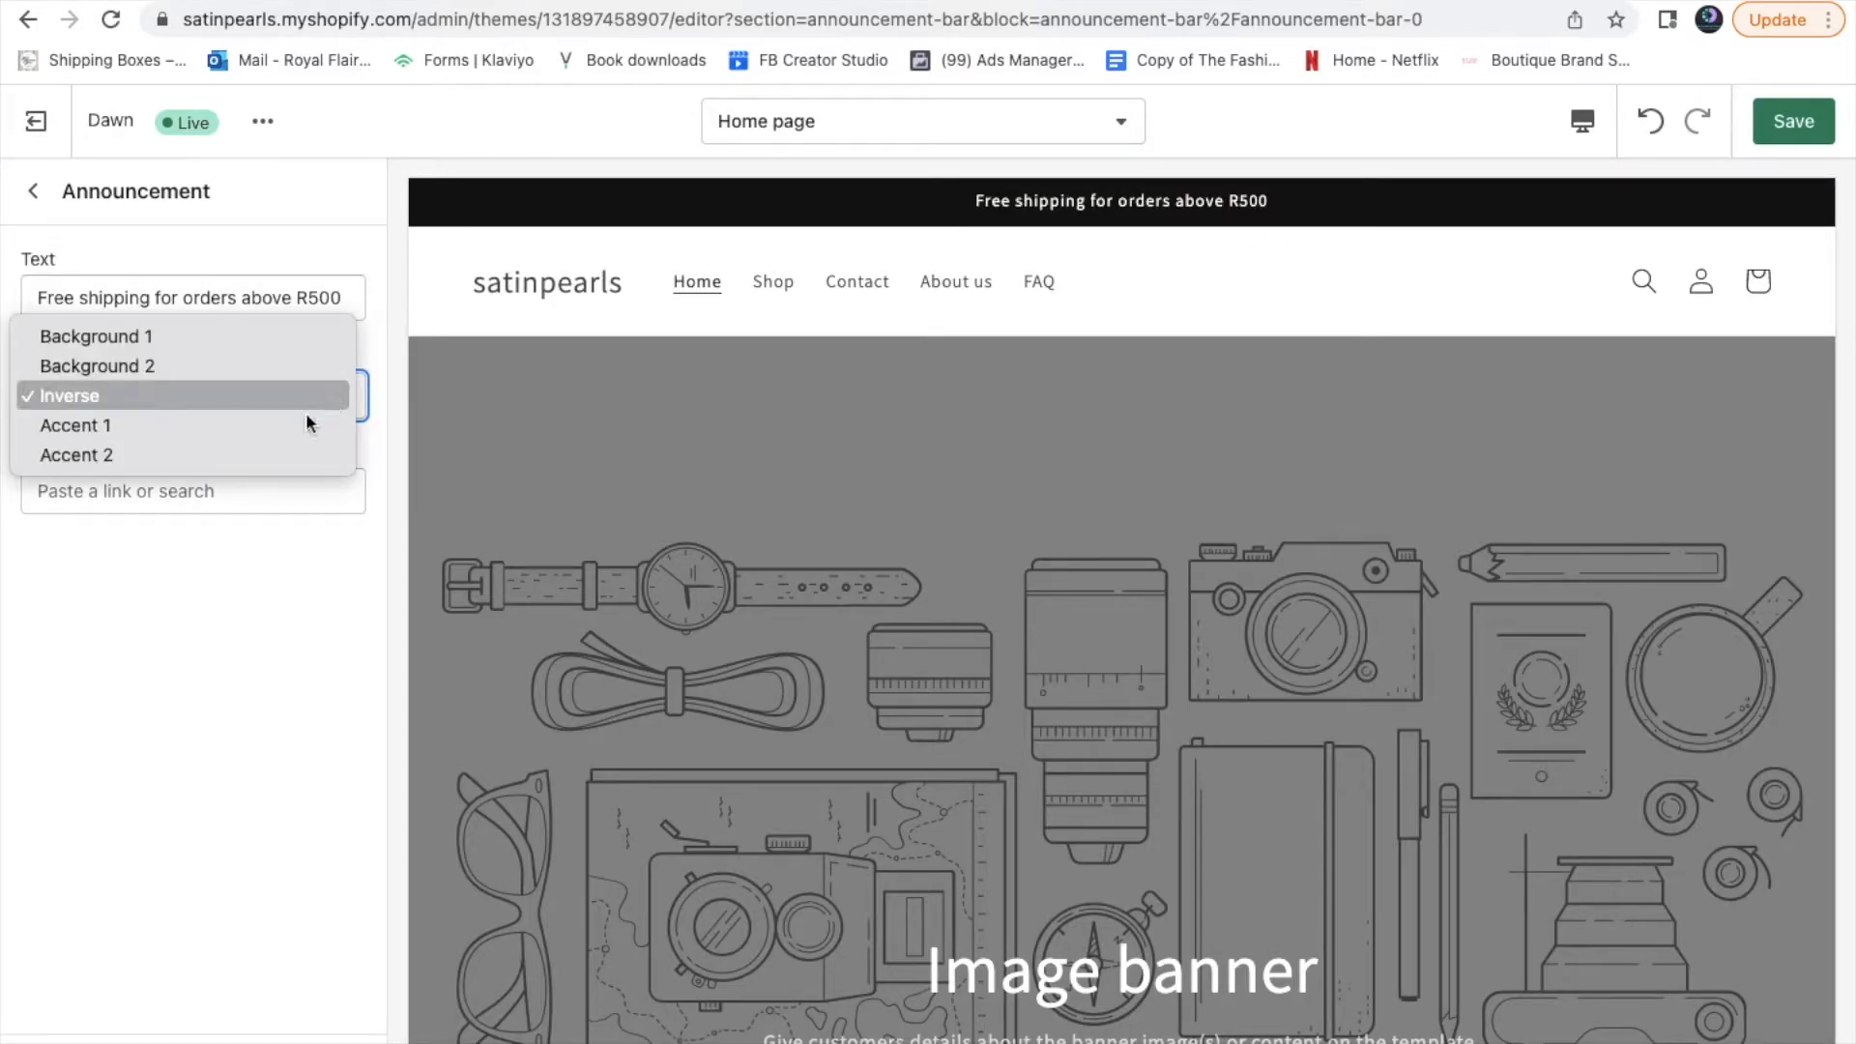
{"action": "left_click", "coordinate": [284, 432]}
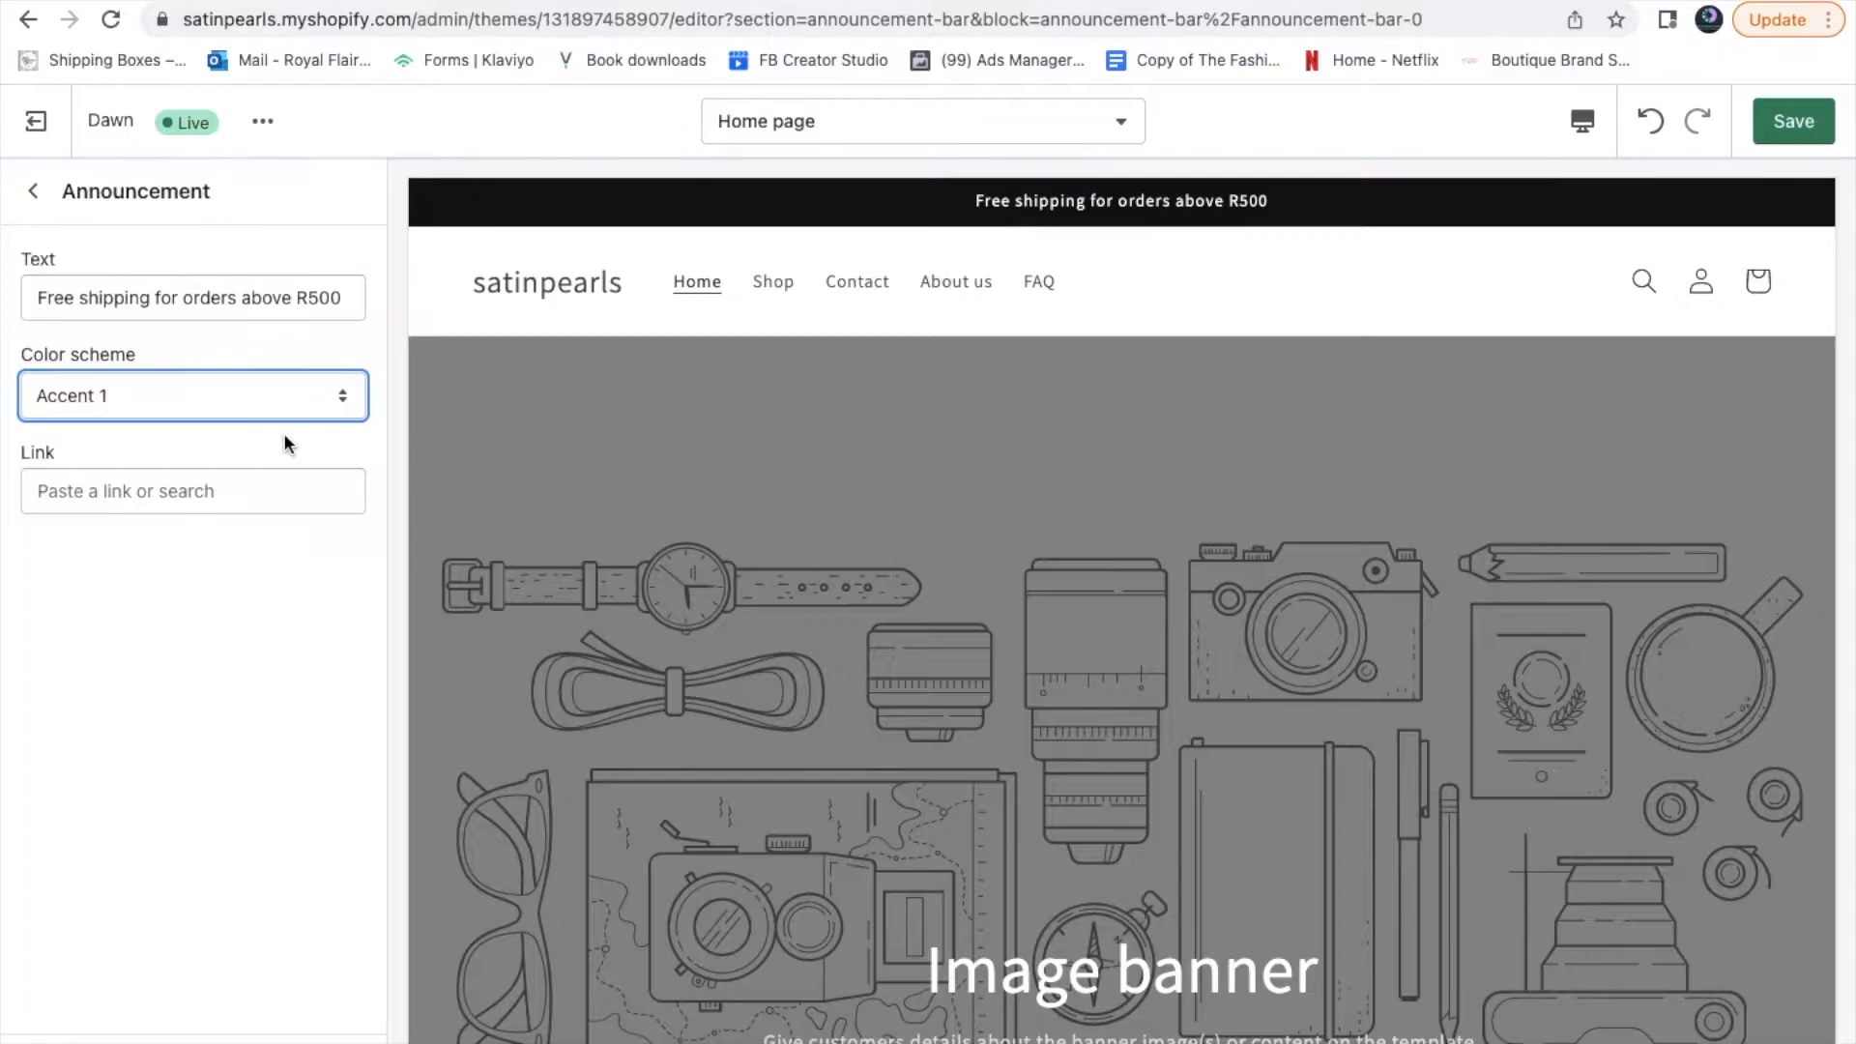
{"action": "left_click", "coordinate": [280, 387]}
{"action": "left_click", "coordinate": [253, 433]}
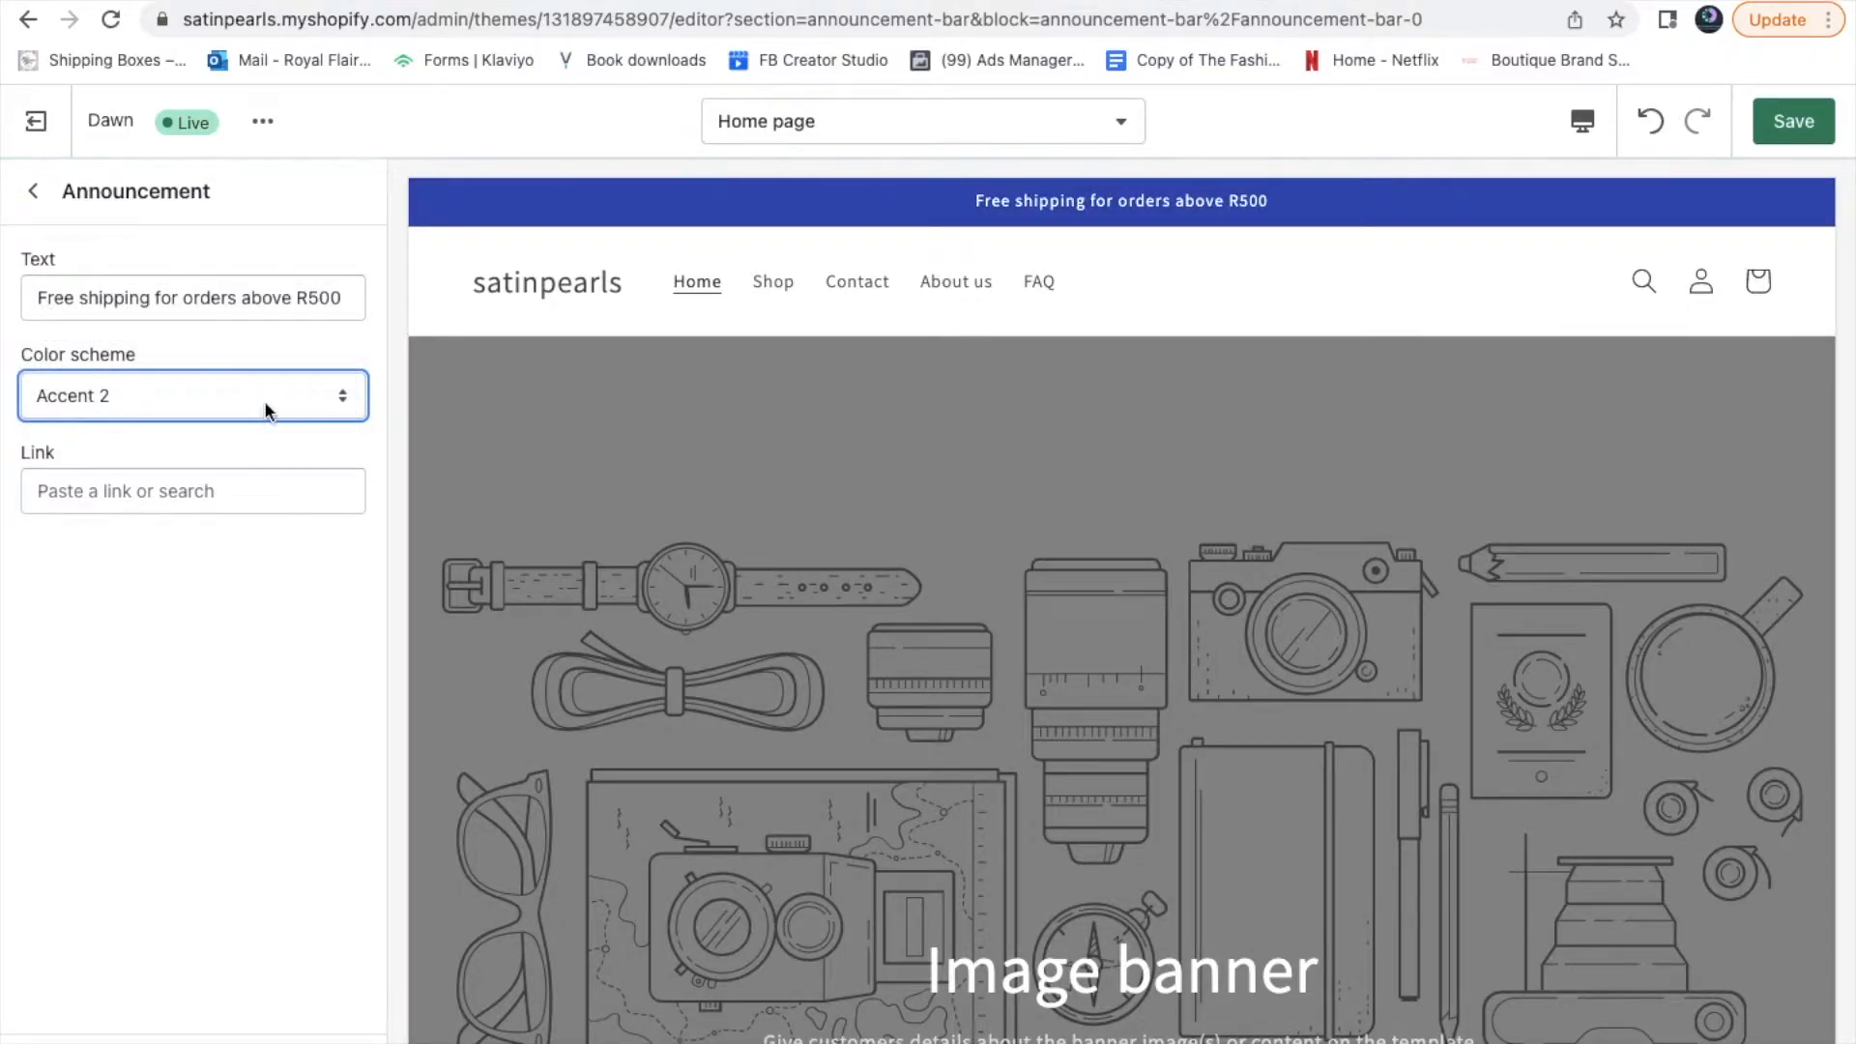
Set the announcement's color scheme to Inverse and link it to All products
{"action": "left_click", "coordinate": [265, 398]}
{"action": "left_click", "coordinate": [247, 345]}
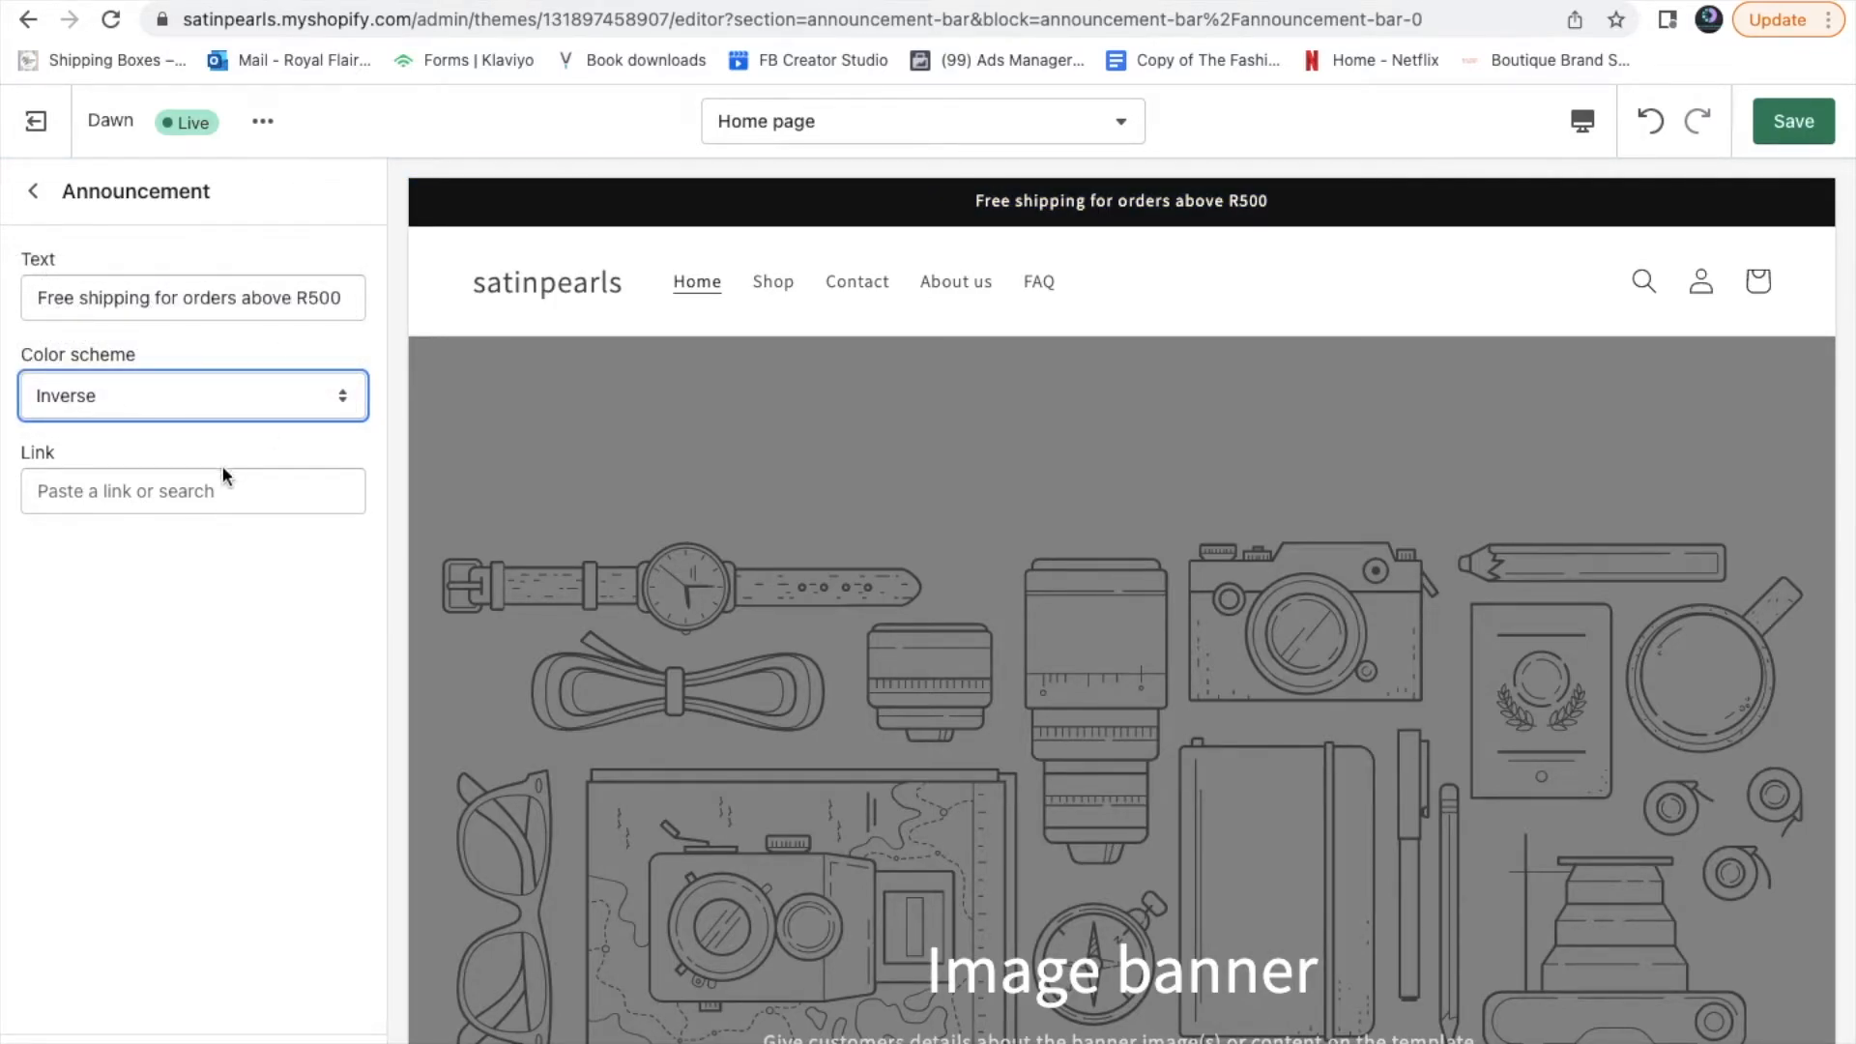
{"action": "left_click", "coordinate": [211, 490]}
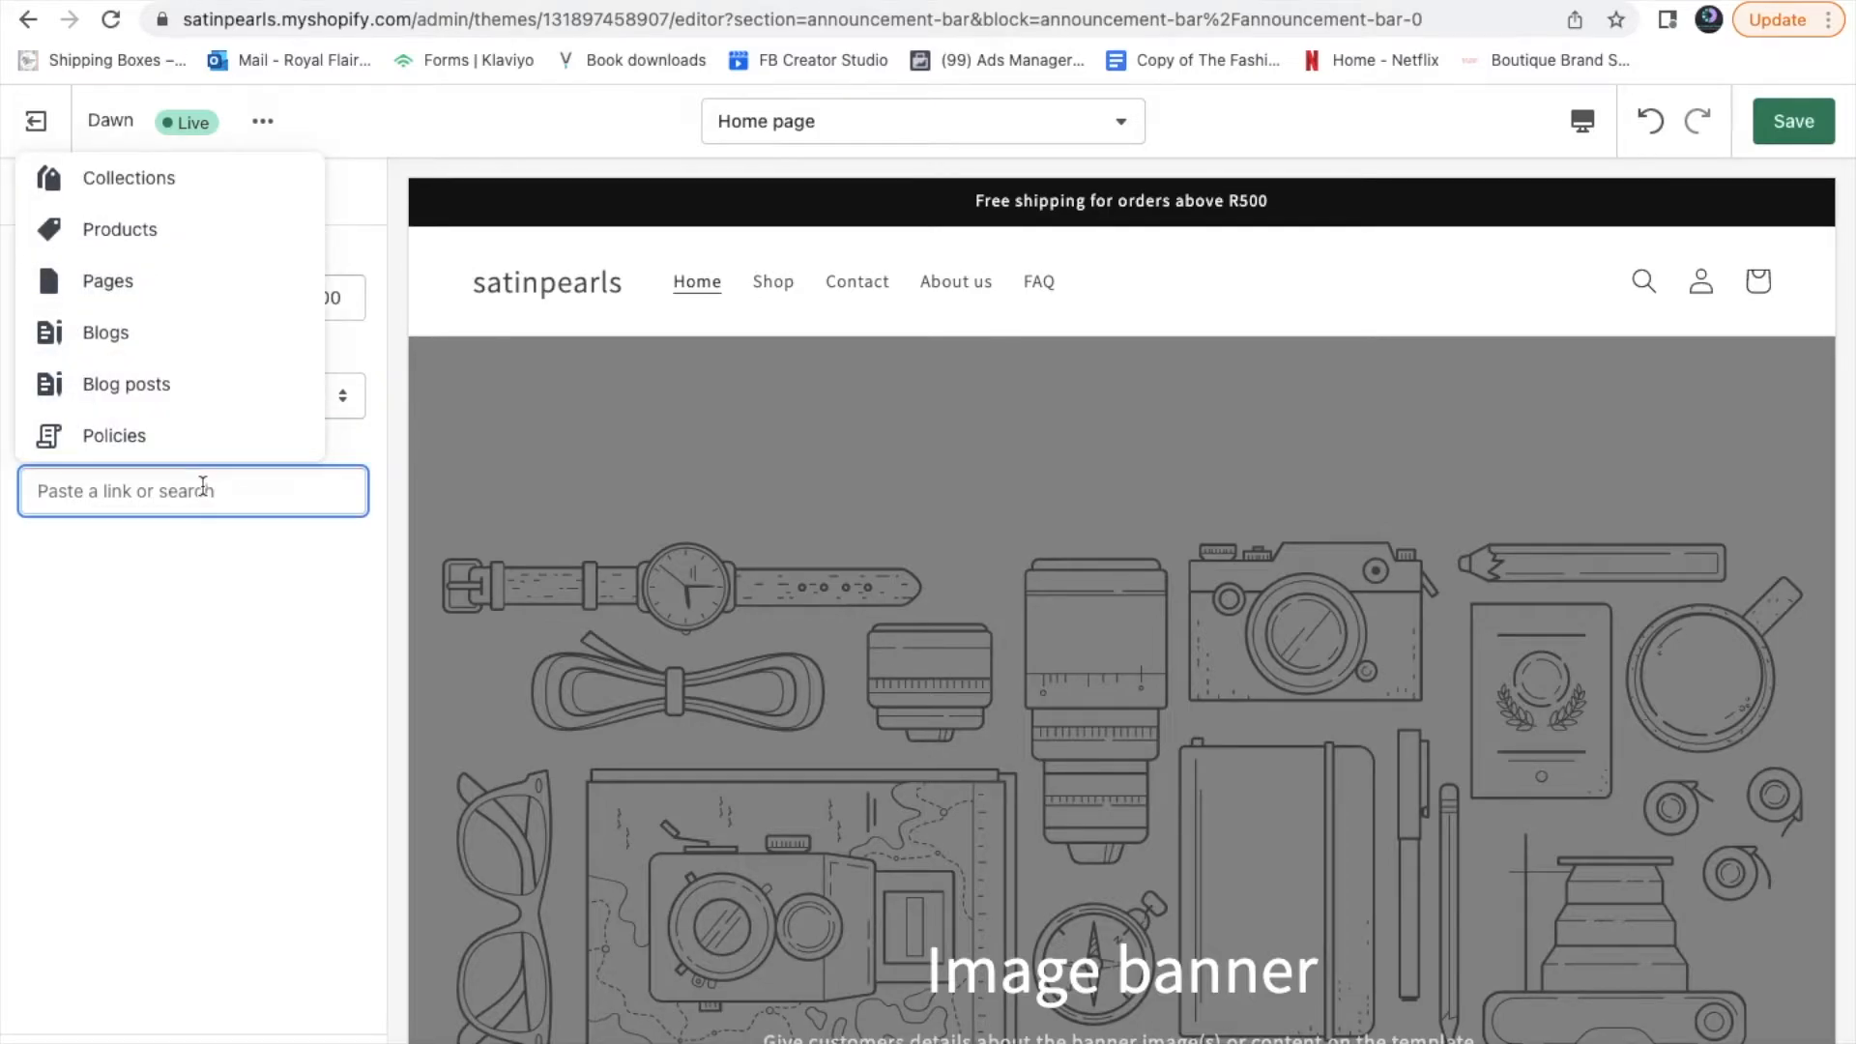
{"action": "left_click", "coordinate": [152, 234]}
{"action": "left_click", "coordinate": [109, 441]}
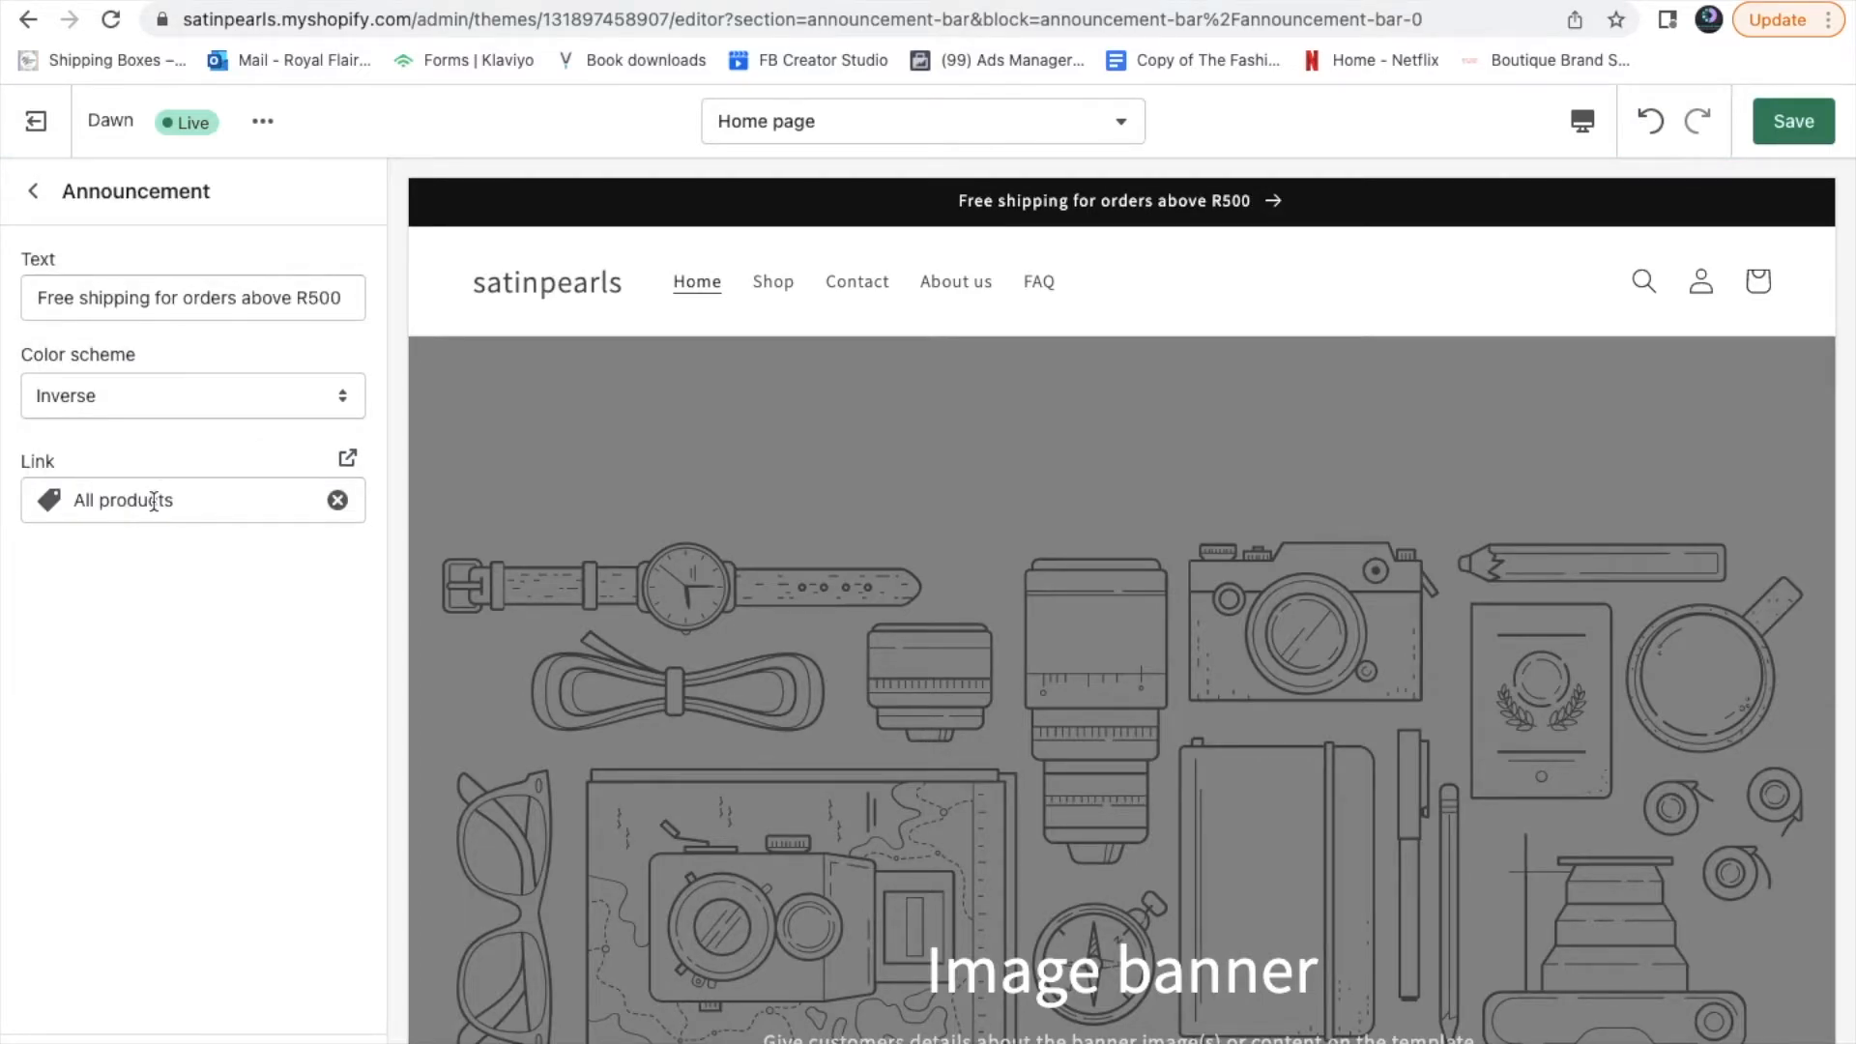
{"action": "left_click", "coordinate": [33, 191]}
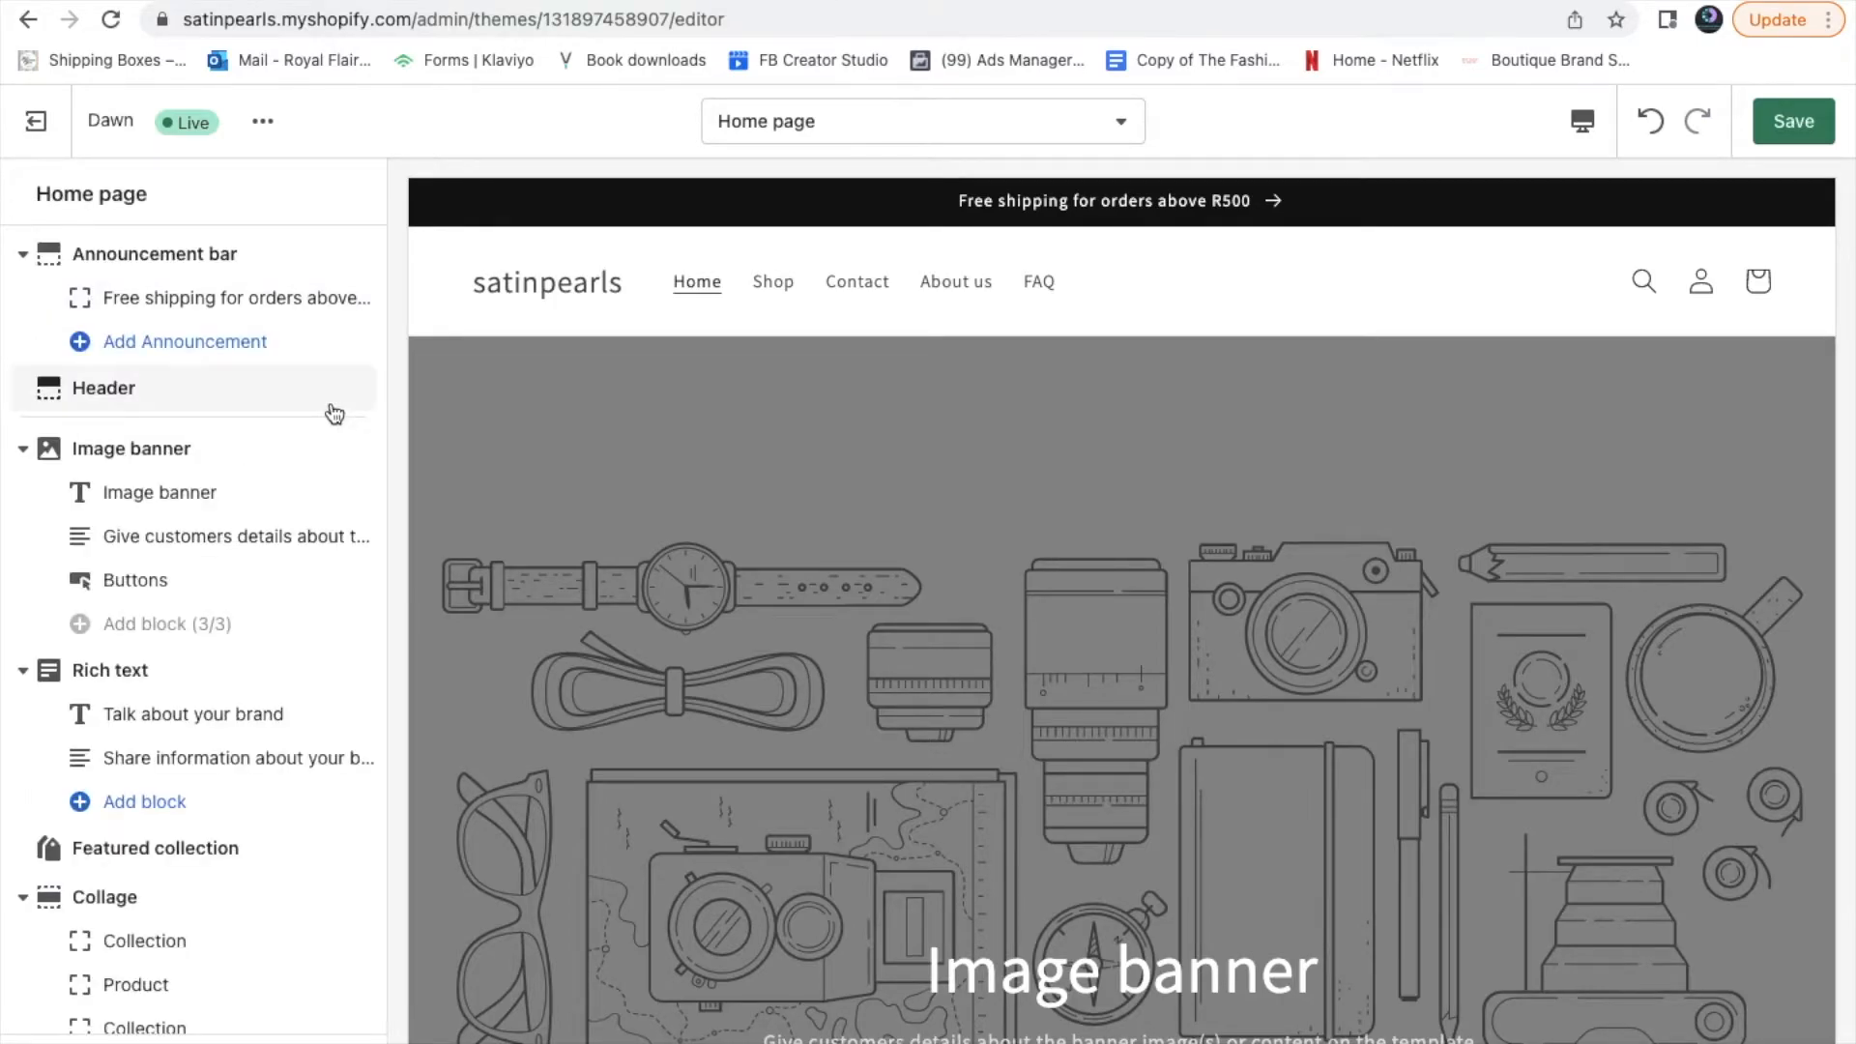
Open the header section's settings, try the Inverse and Background 2 color schemes, and set it back to Background 1
{"action": "left_click", "coordinate": [228, 391]}
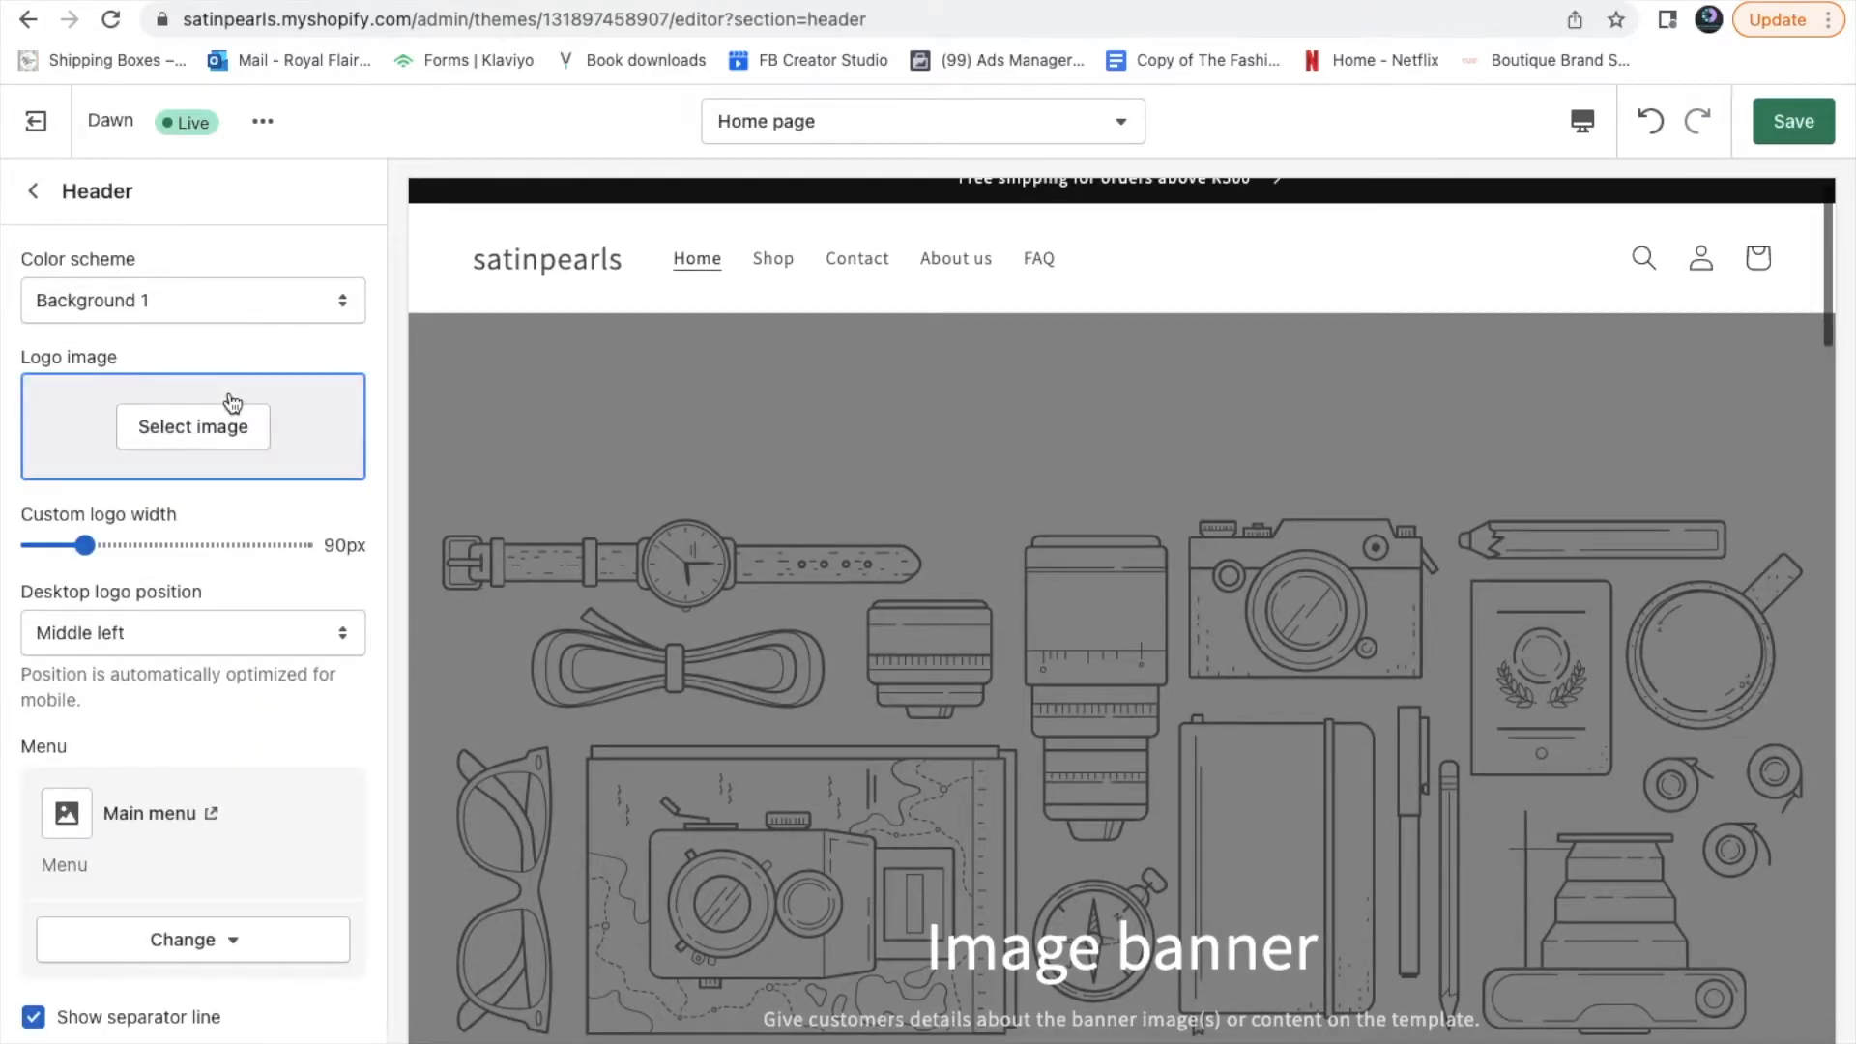
{"action": "left_click", "coordinate": [286, 303]}
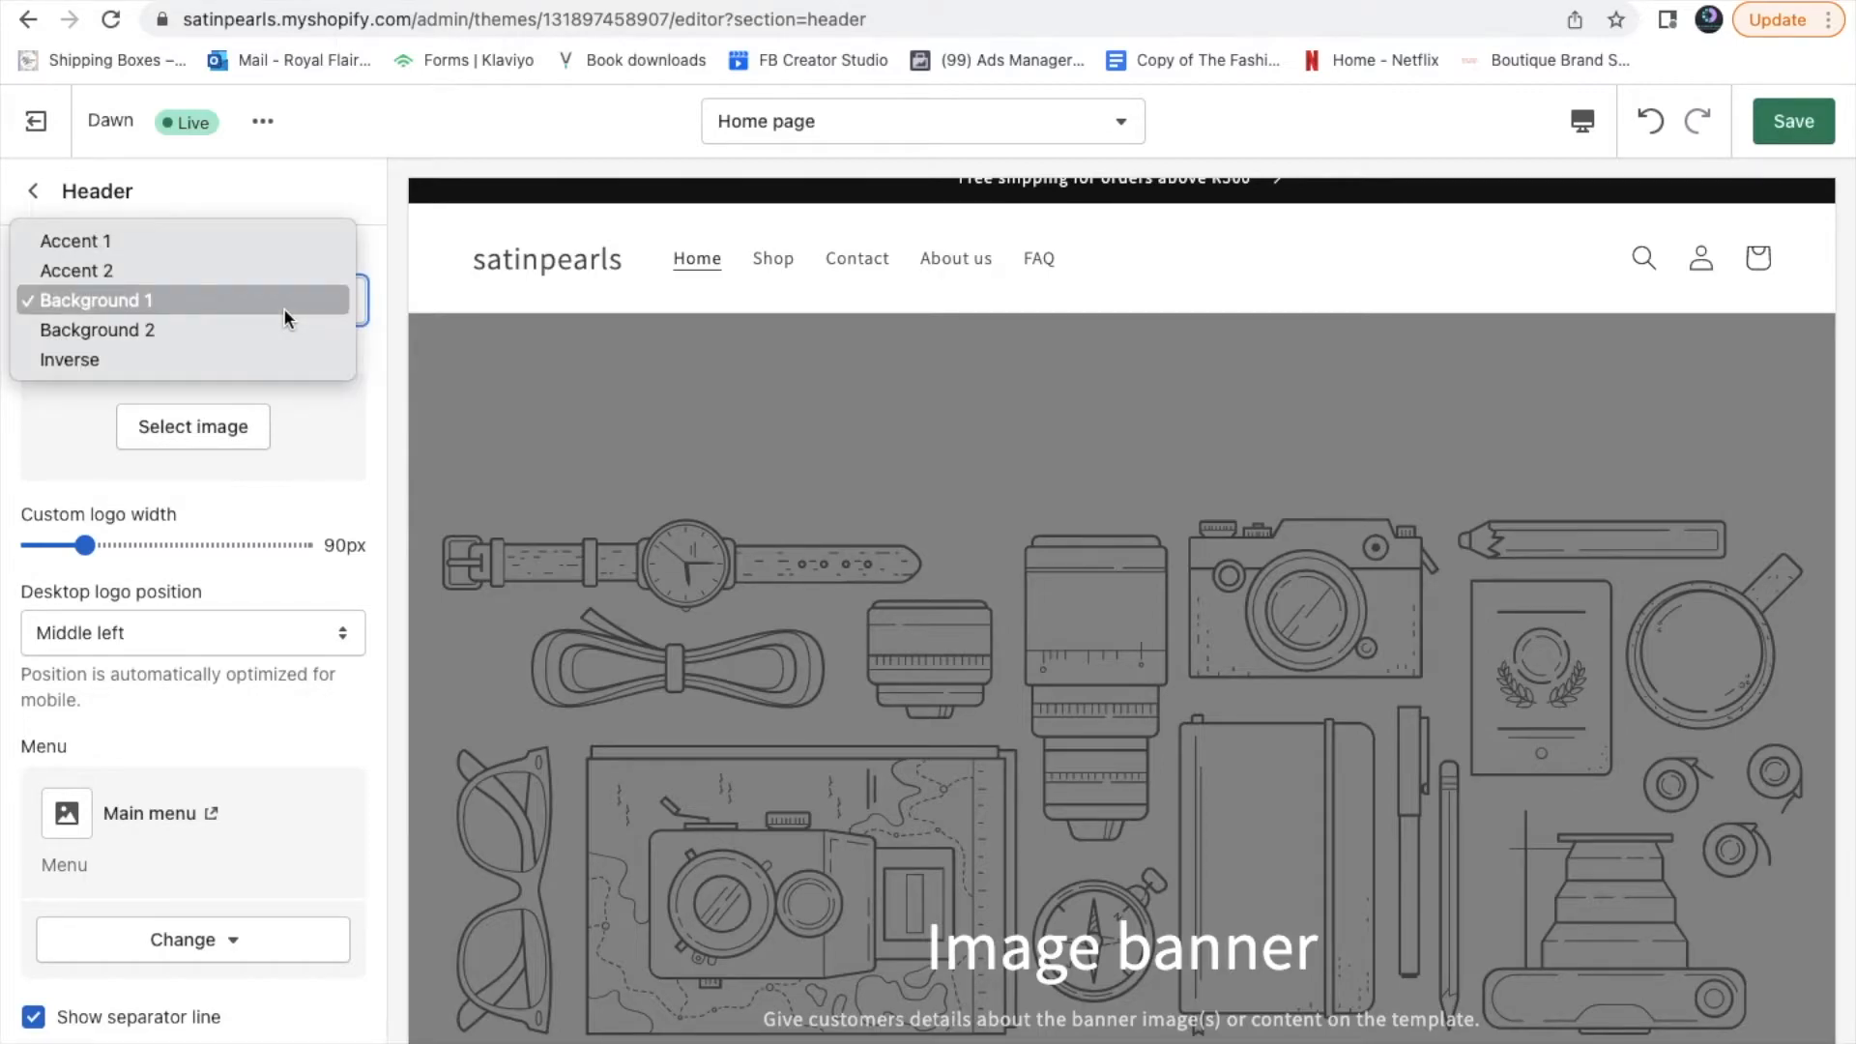
{"action": "left_click", "coordinate": [252, 359]}
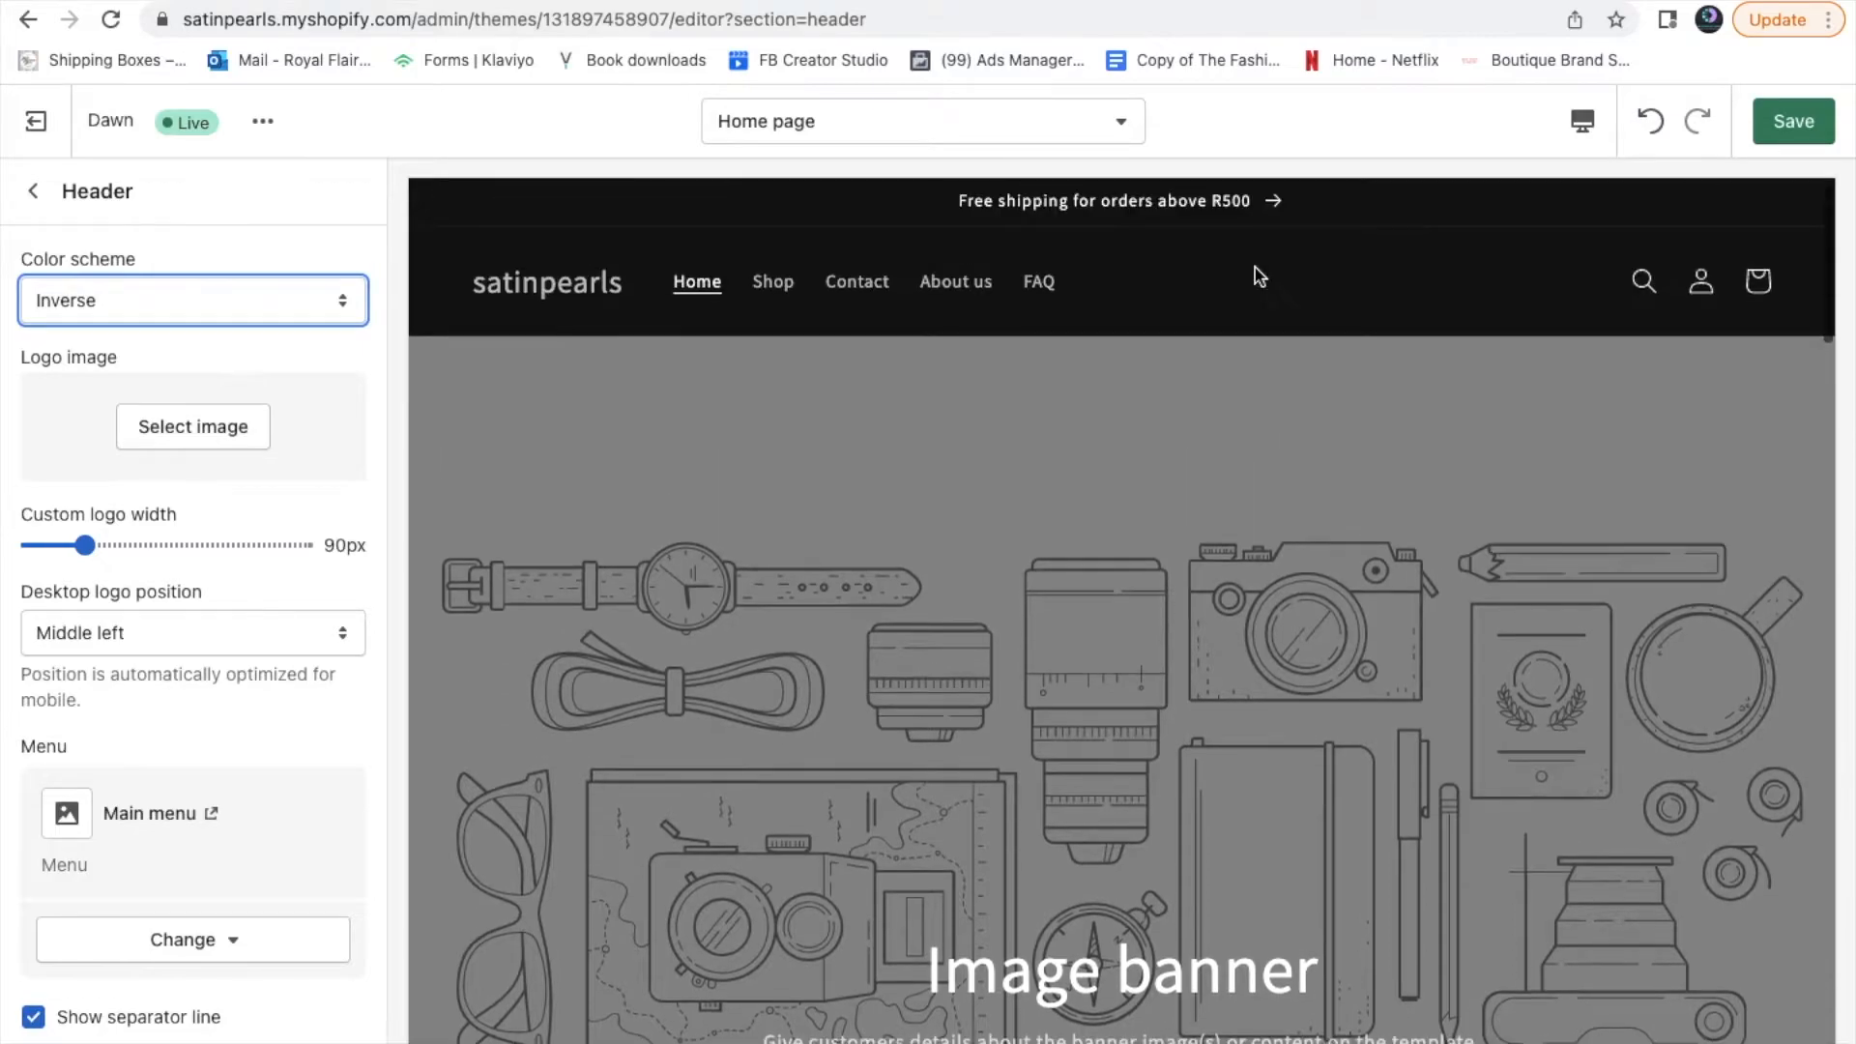
{"action": "left_click", "coordinate": [238, 295]}
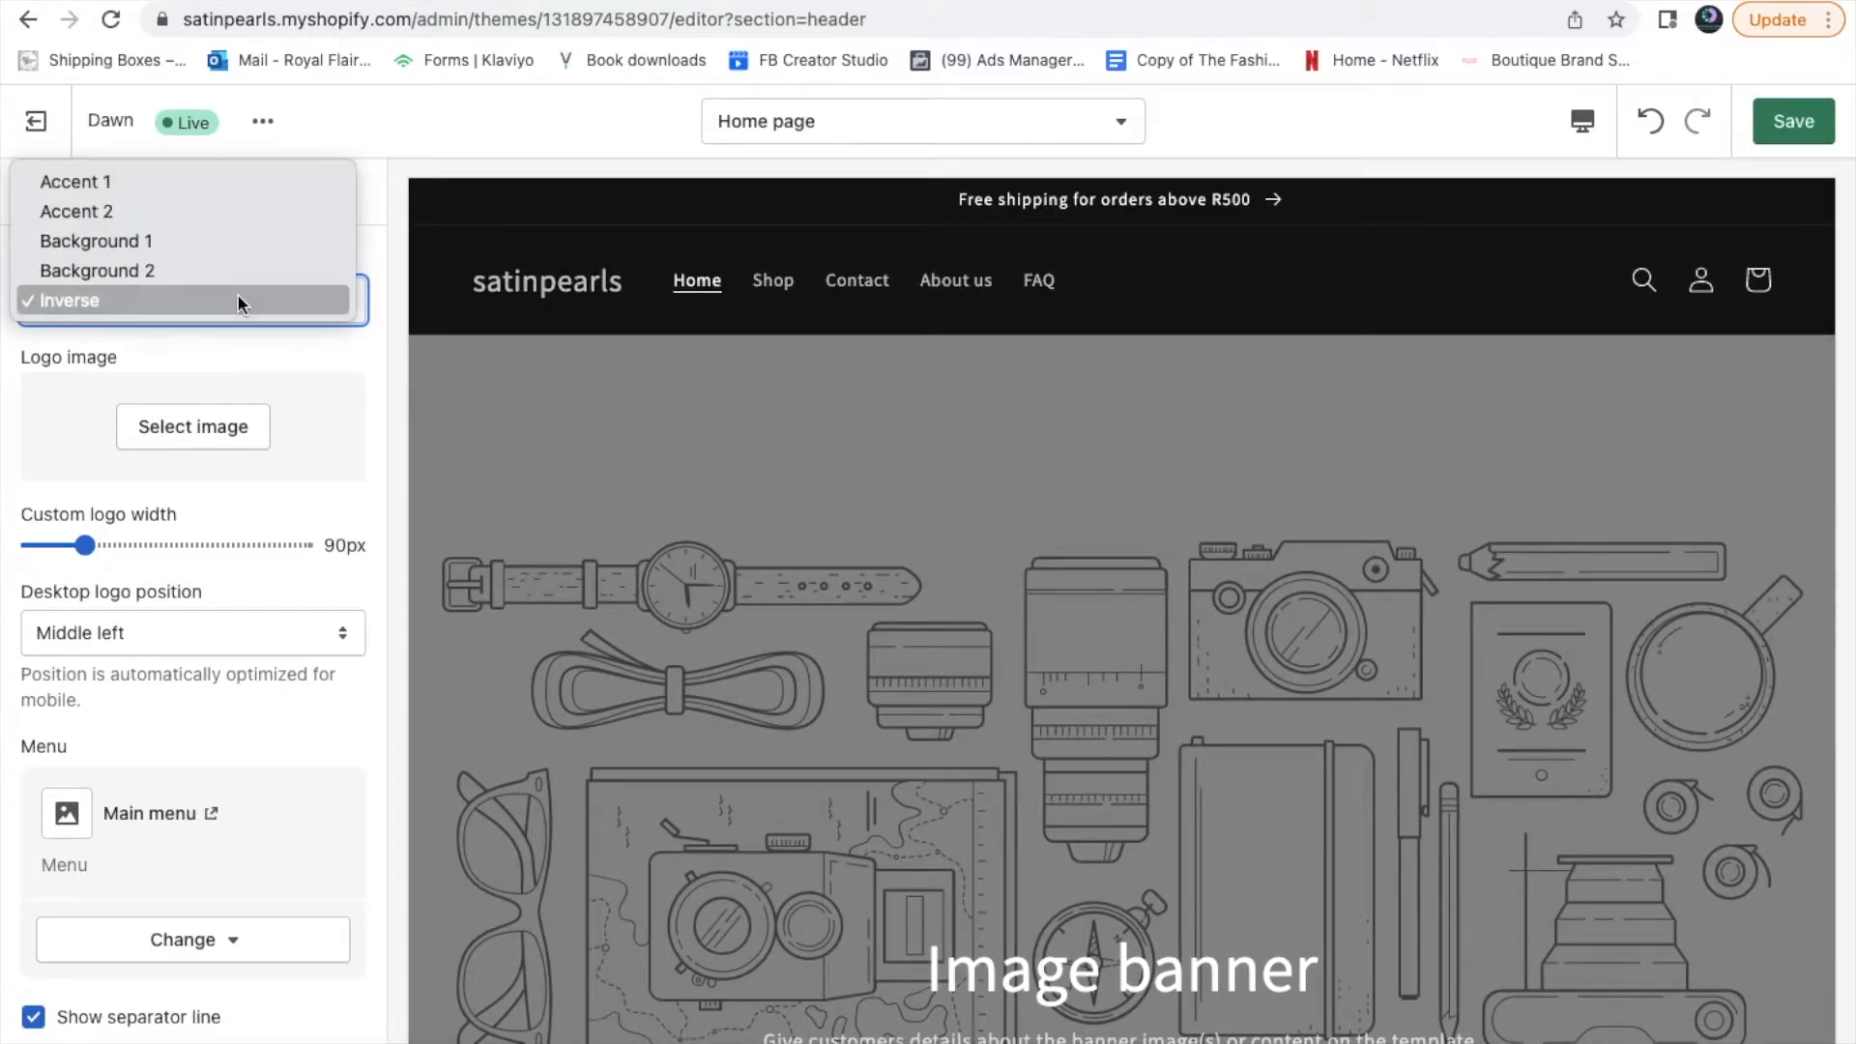
{"action": "left_click", "coordinate": [237, 270]}
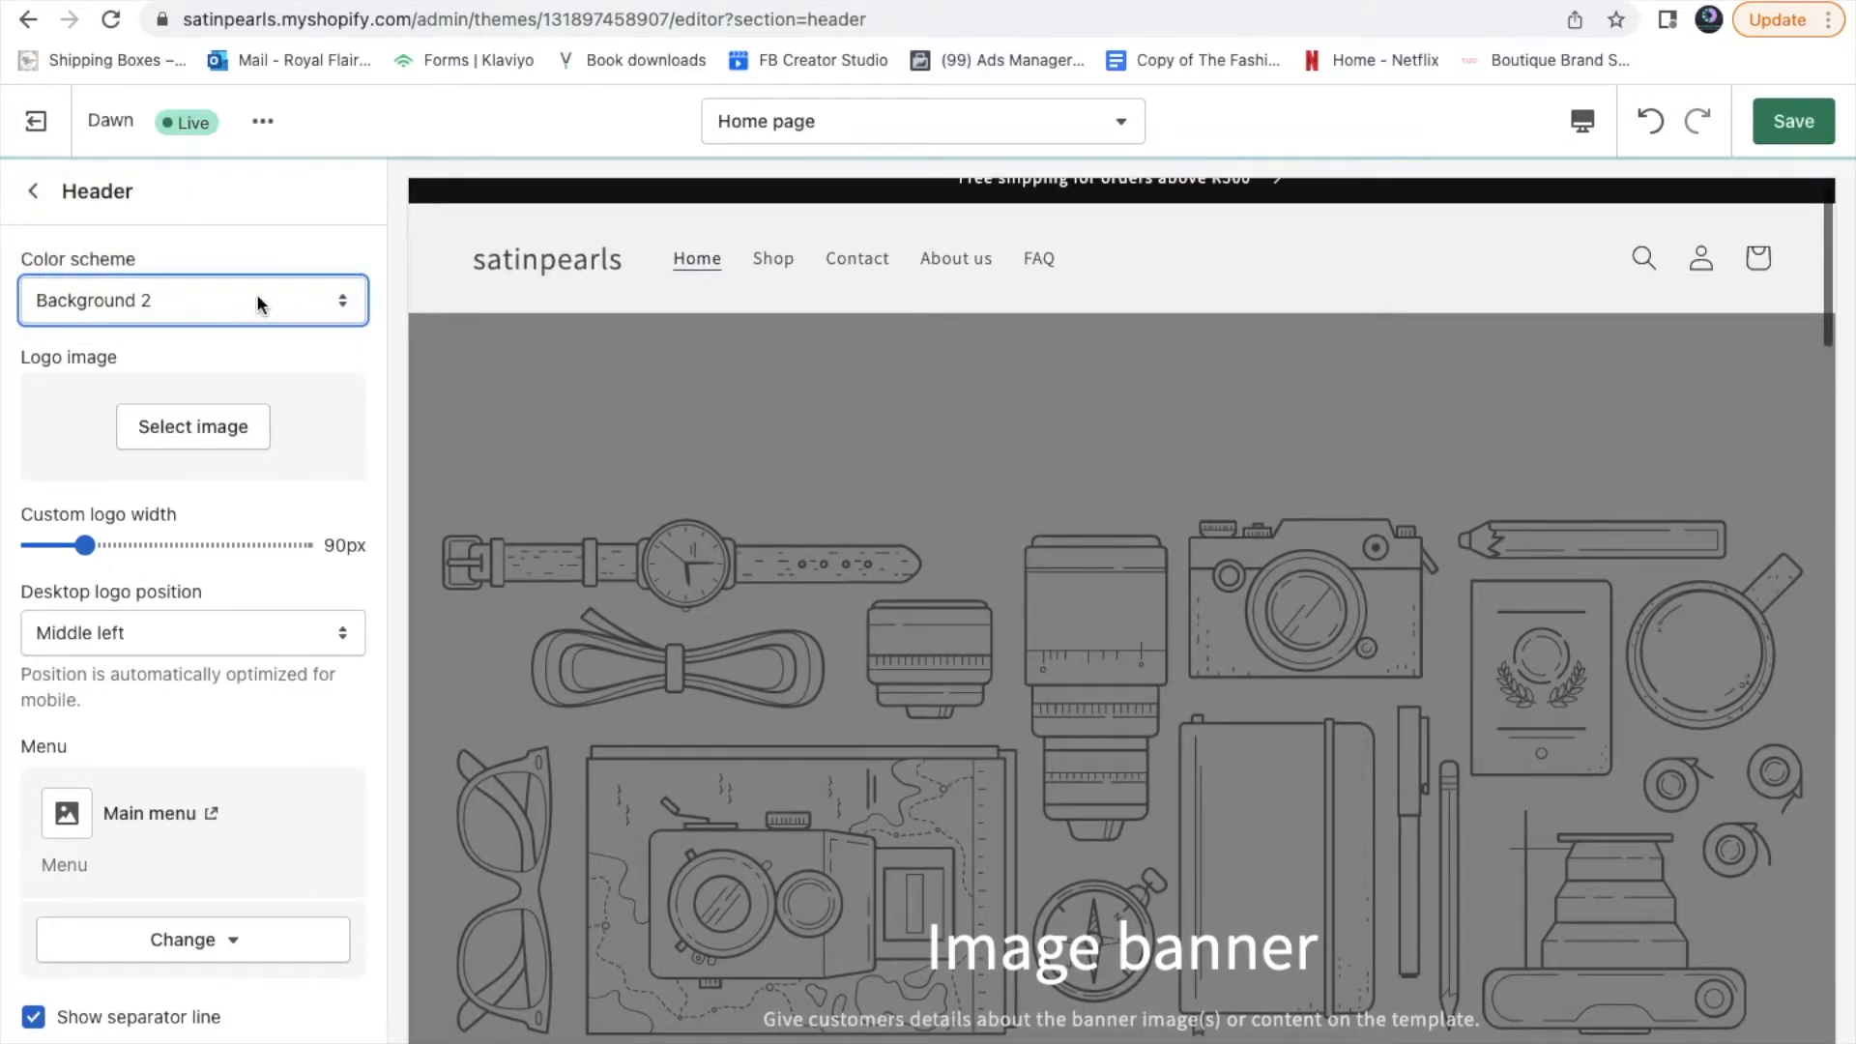
{"action": "left_click", "coordinate": [205, 301]}
{"action": "left_click", "coordinate": [201, 271]}
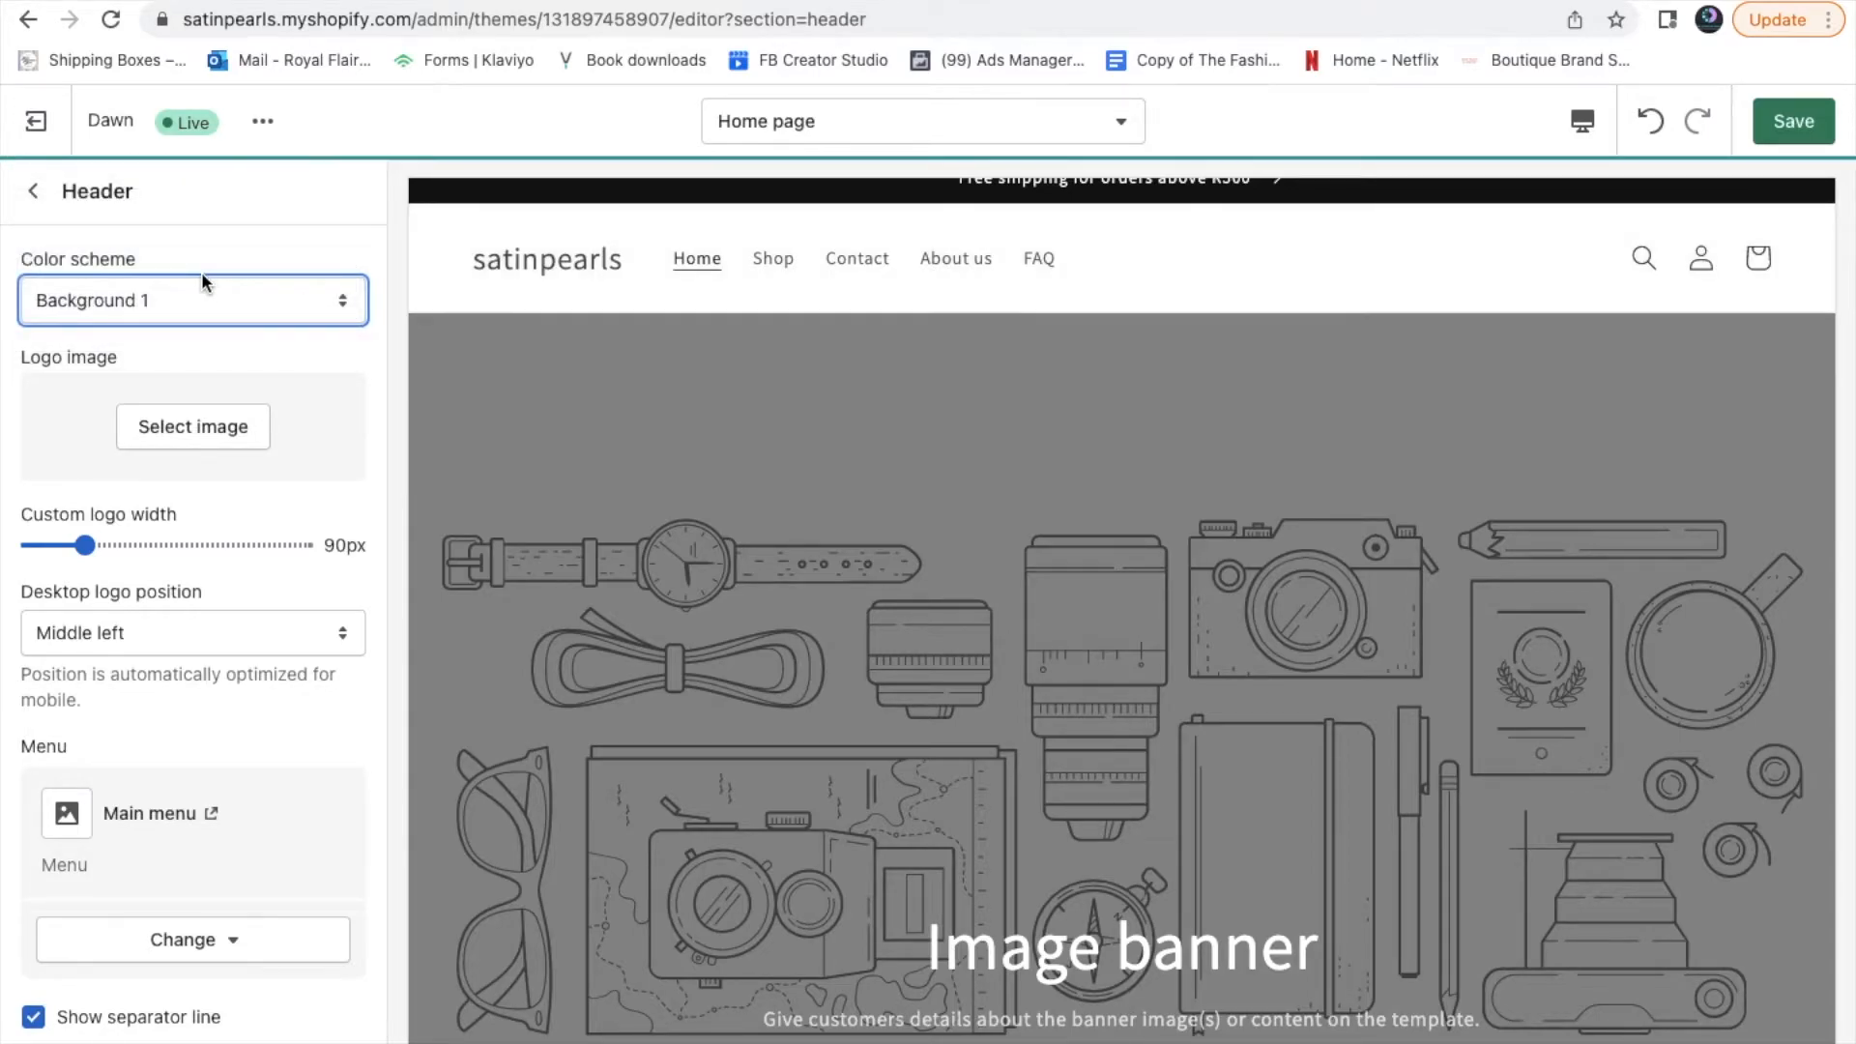
Try the Accent 2 and Accent 1 color schemes on the header and restore Background 1
{"action": "left_click", "coordinate": [230, 292]}
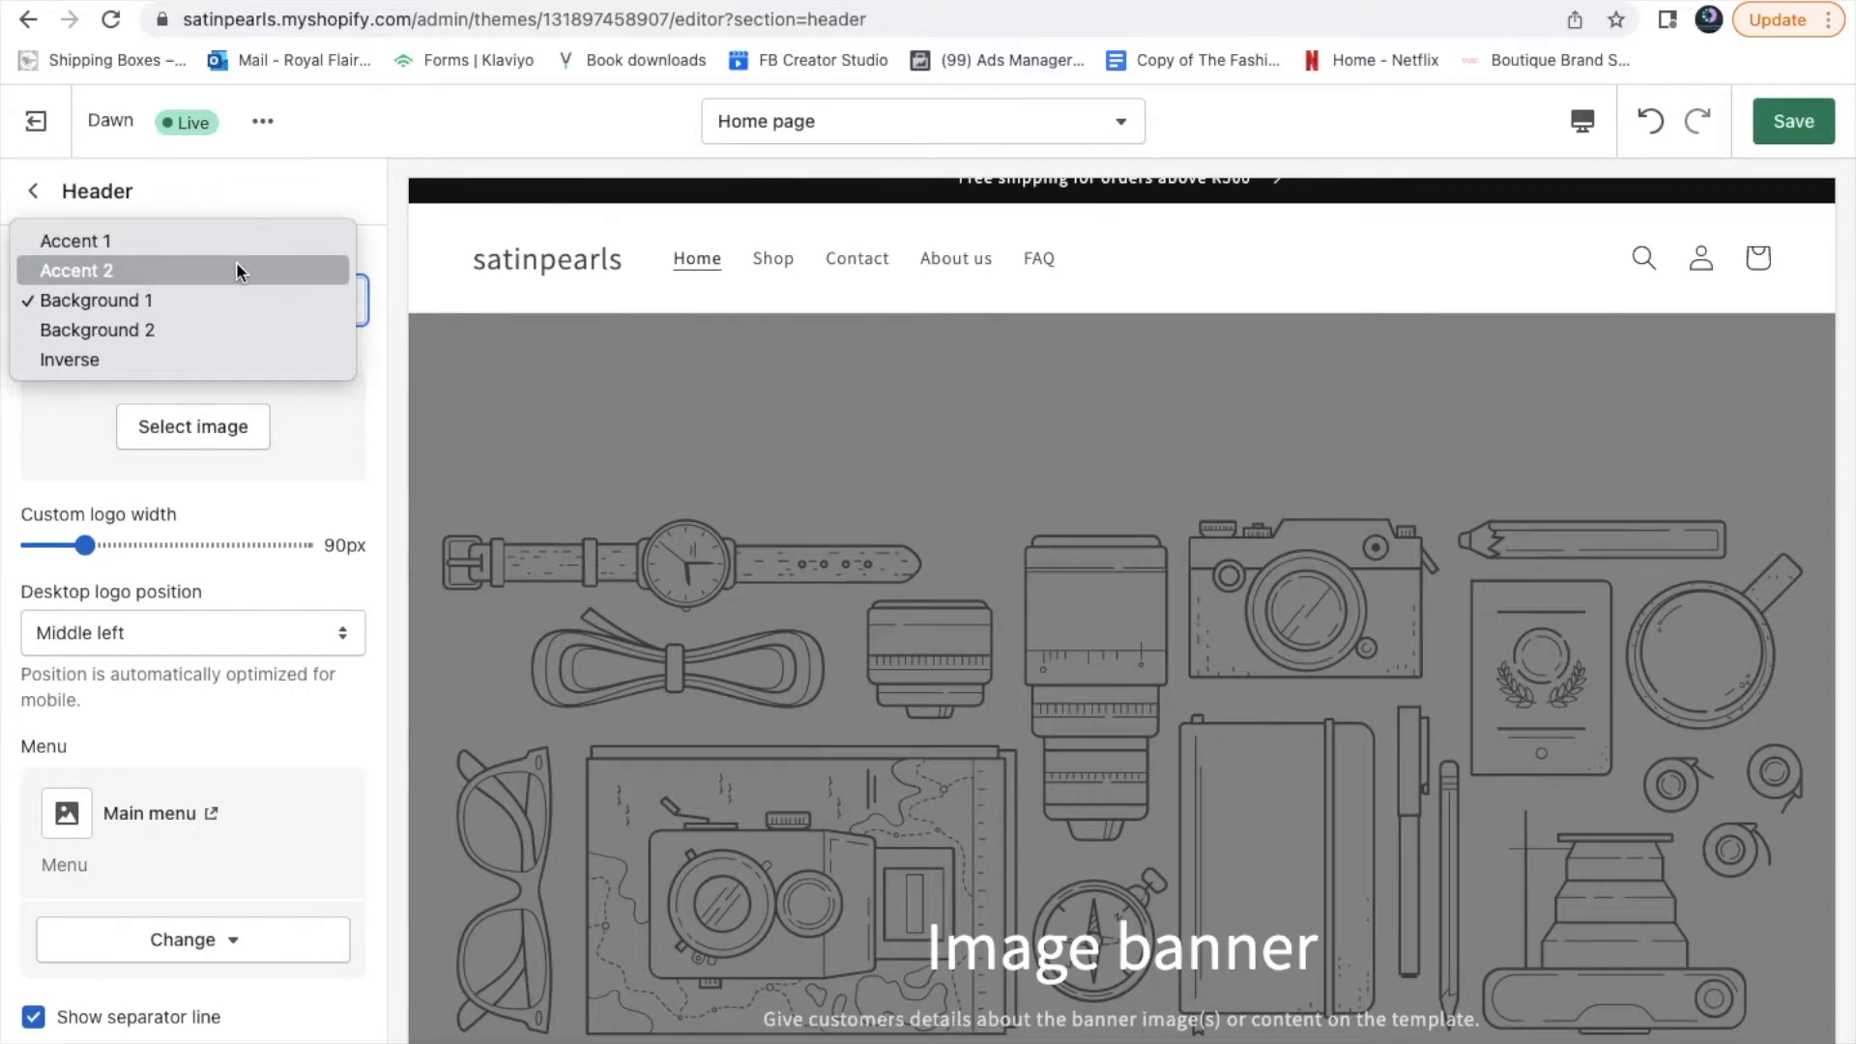
{"action": "left_click", "coordinate": [237, 269]}
{"action": "left_click", "coordinate": [235, 292]}
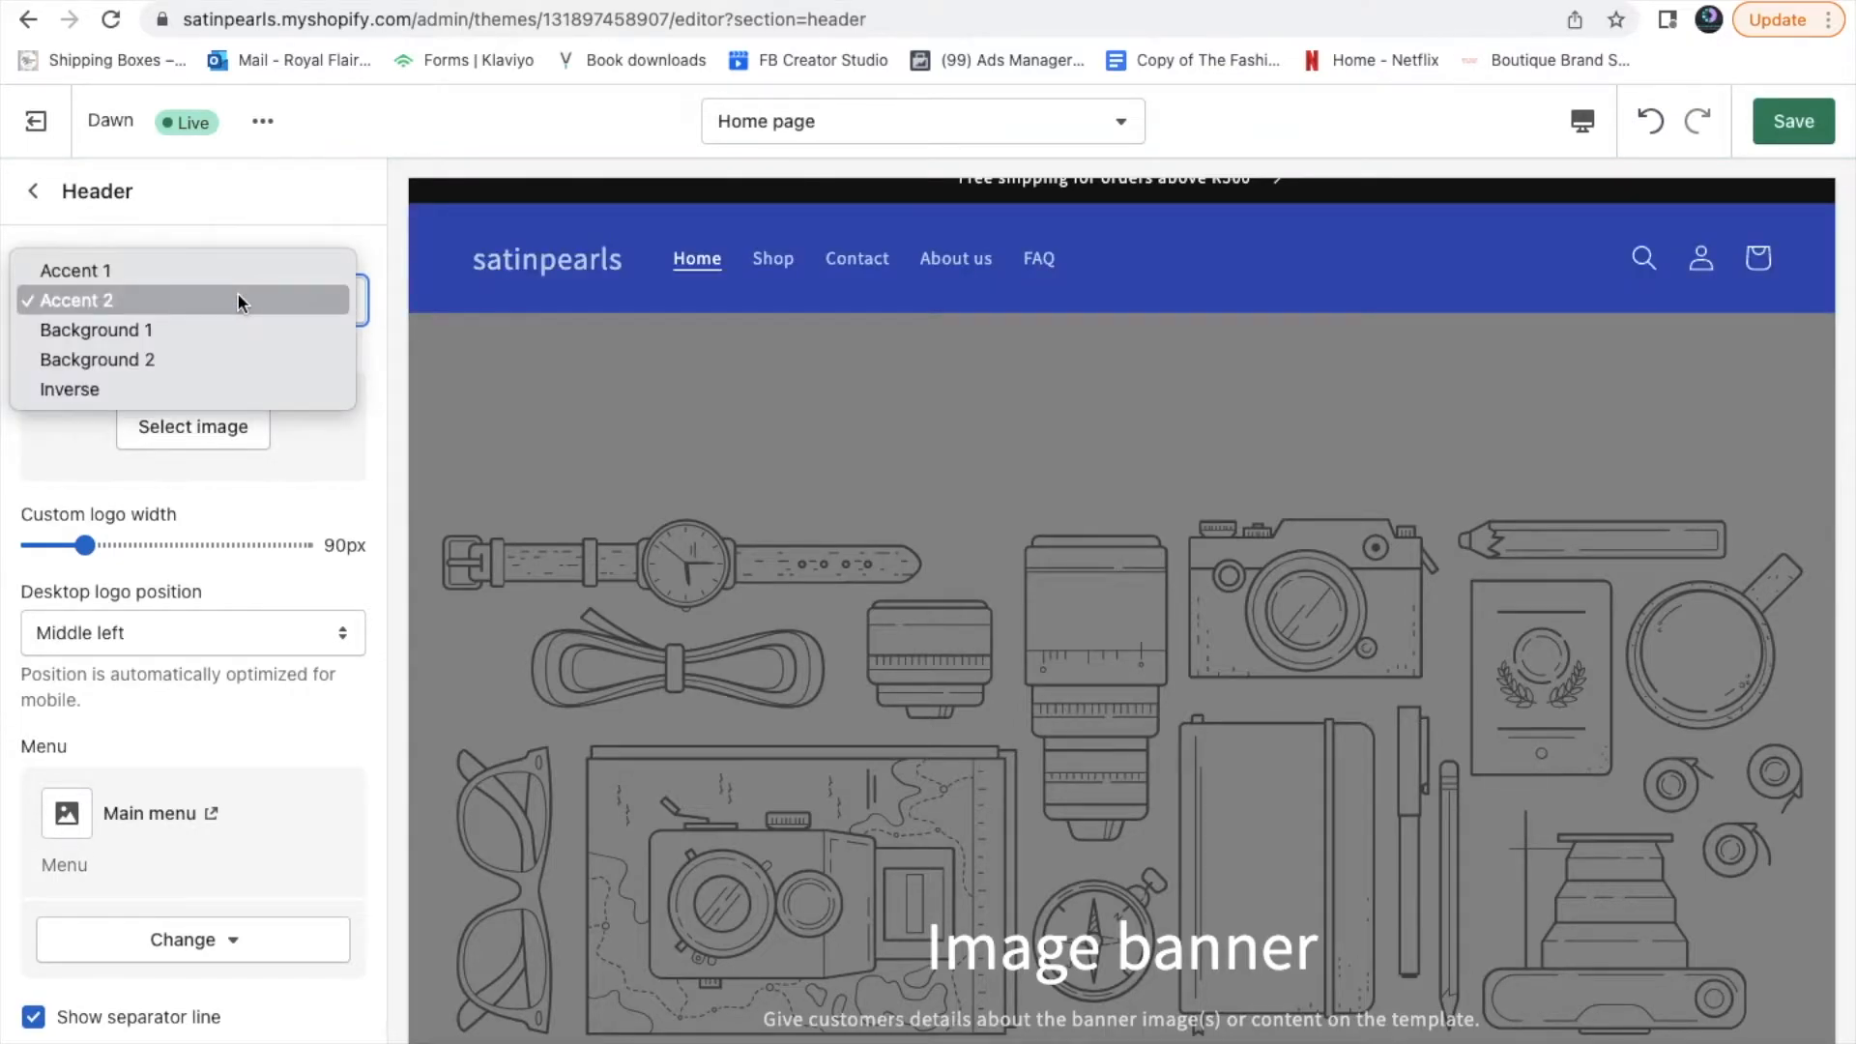
{"action": "left_click", "coordinate": [236, 266]}
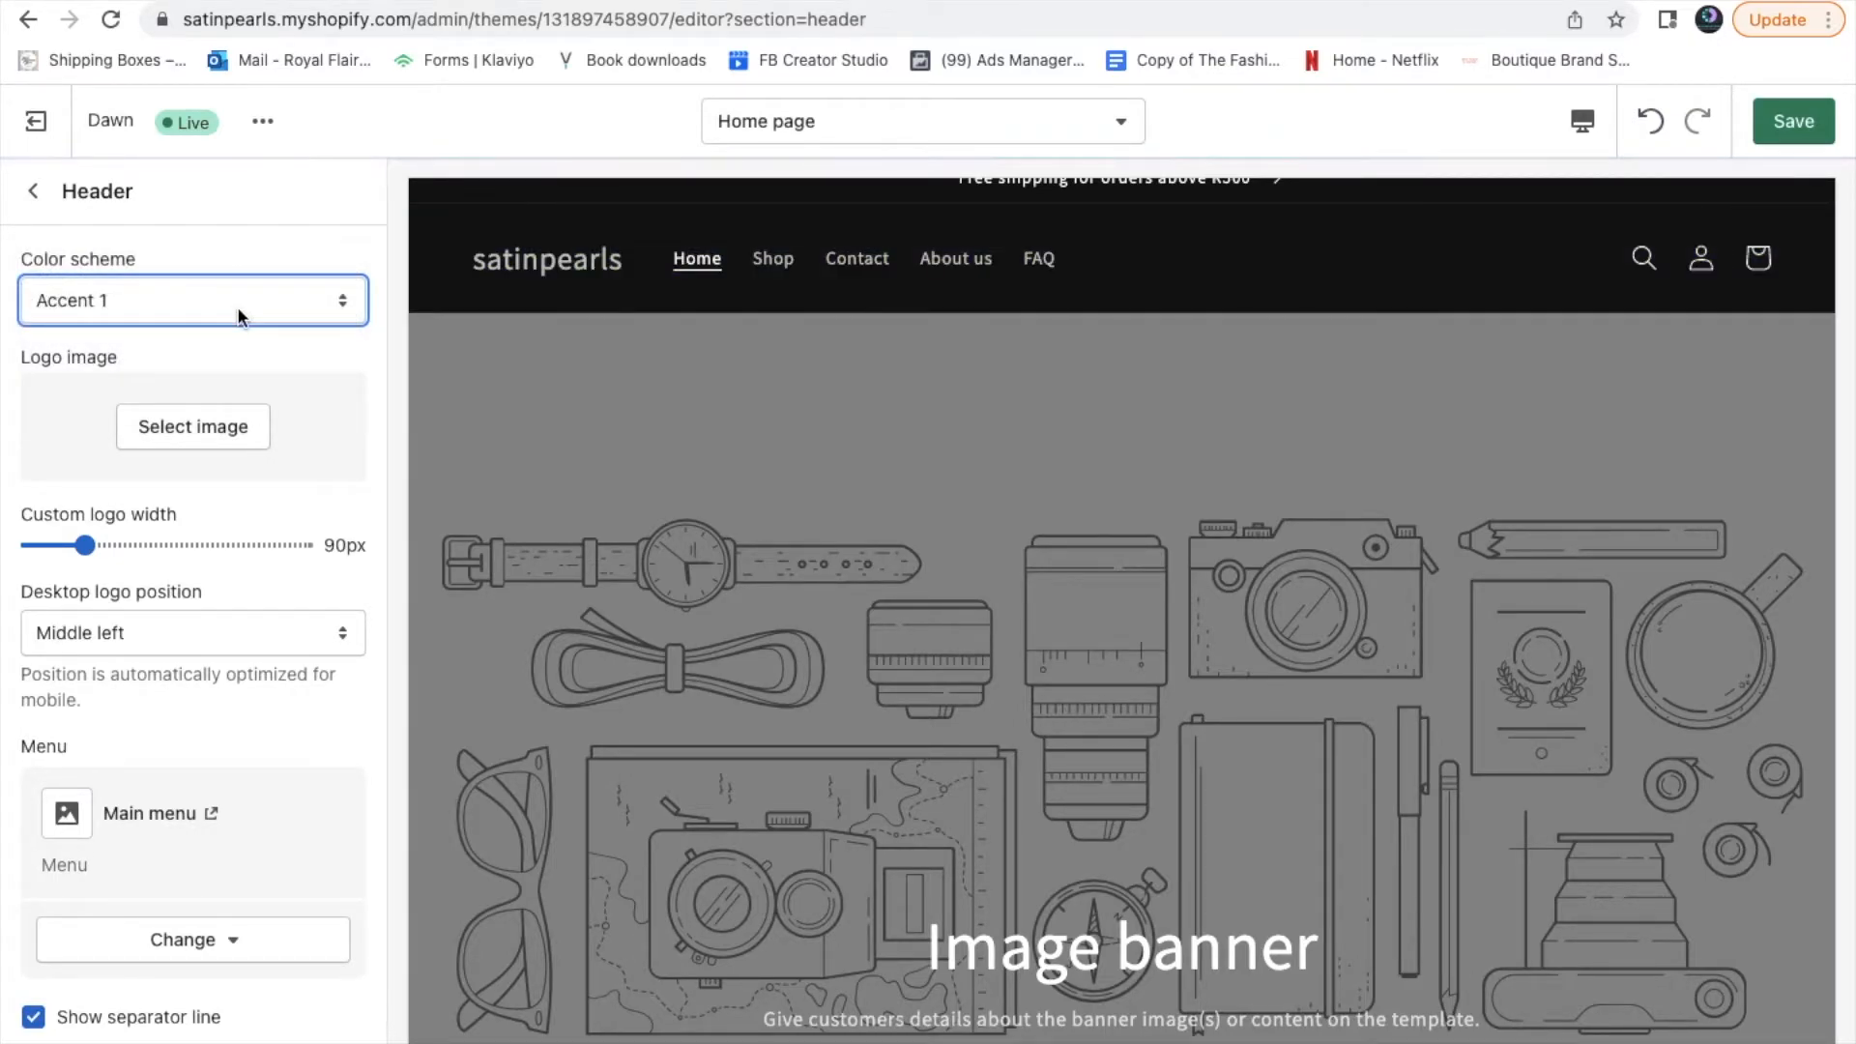
{"action": "left_click", "coordinate": [236, 306]}
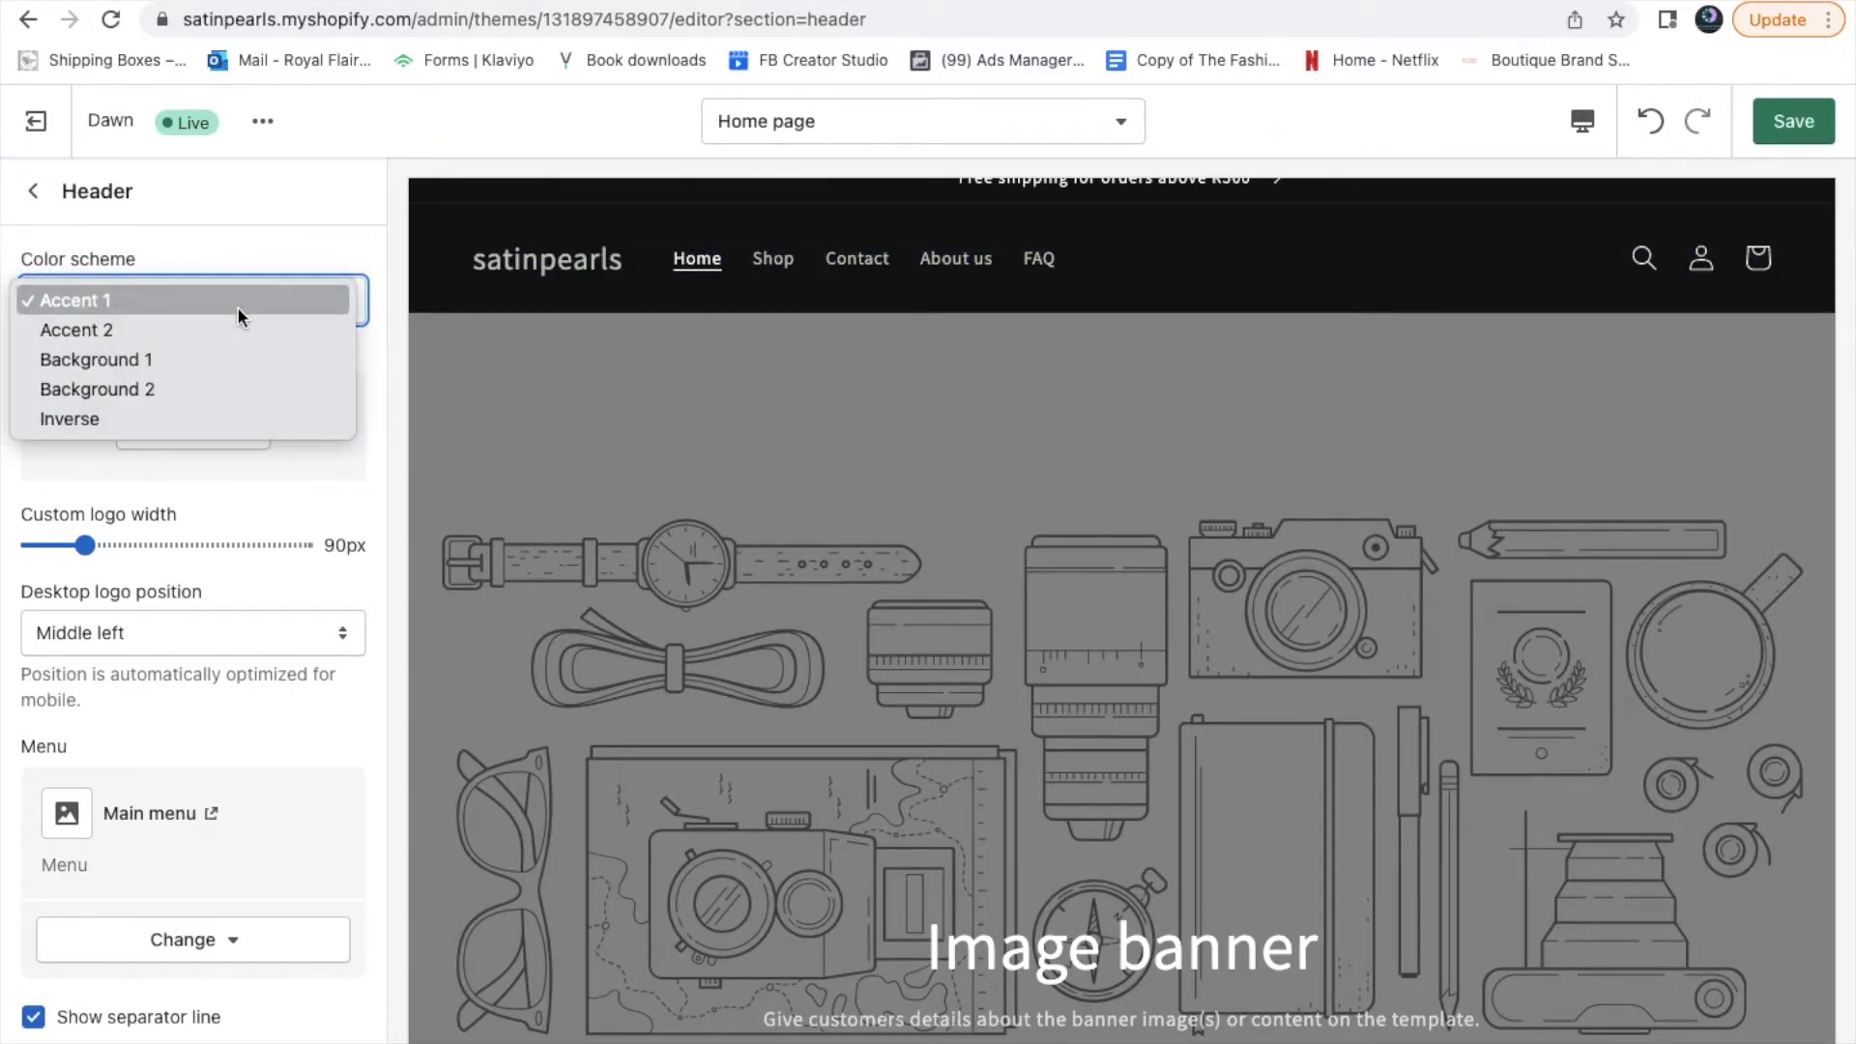
{"action": "left_click", "coordinate": [191, 361]}
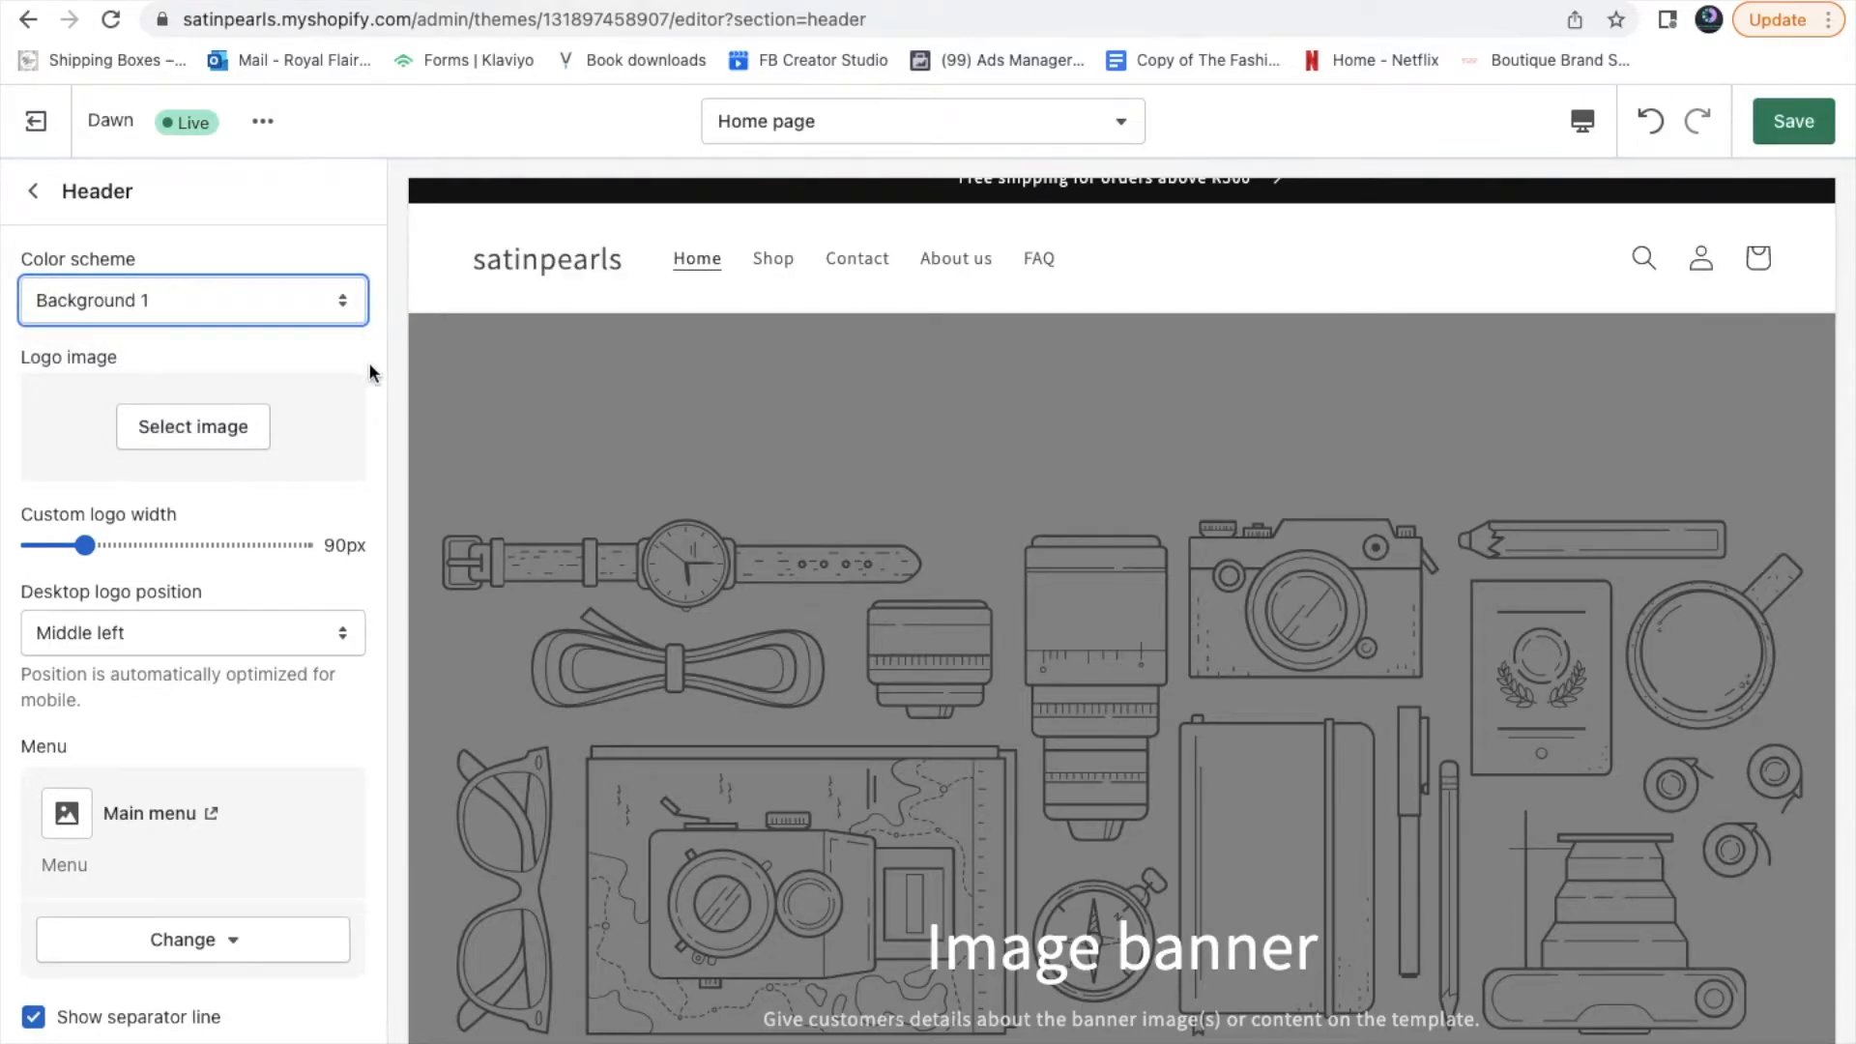
Try the pink SP logo from the image library as the header's logo image and close the library
{"action": "scroll", "coordinate": [345, 431], "scroll_direction": "down", "scroll_amount": 1}
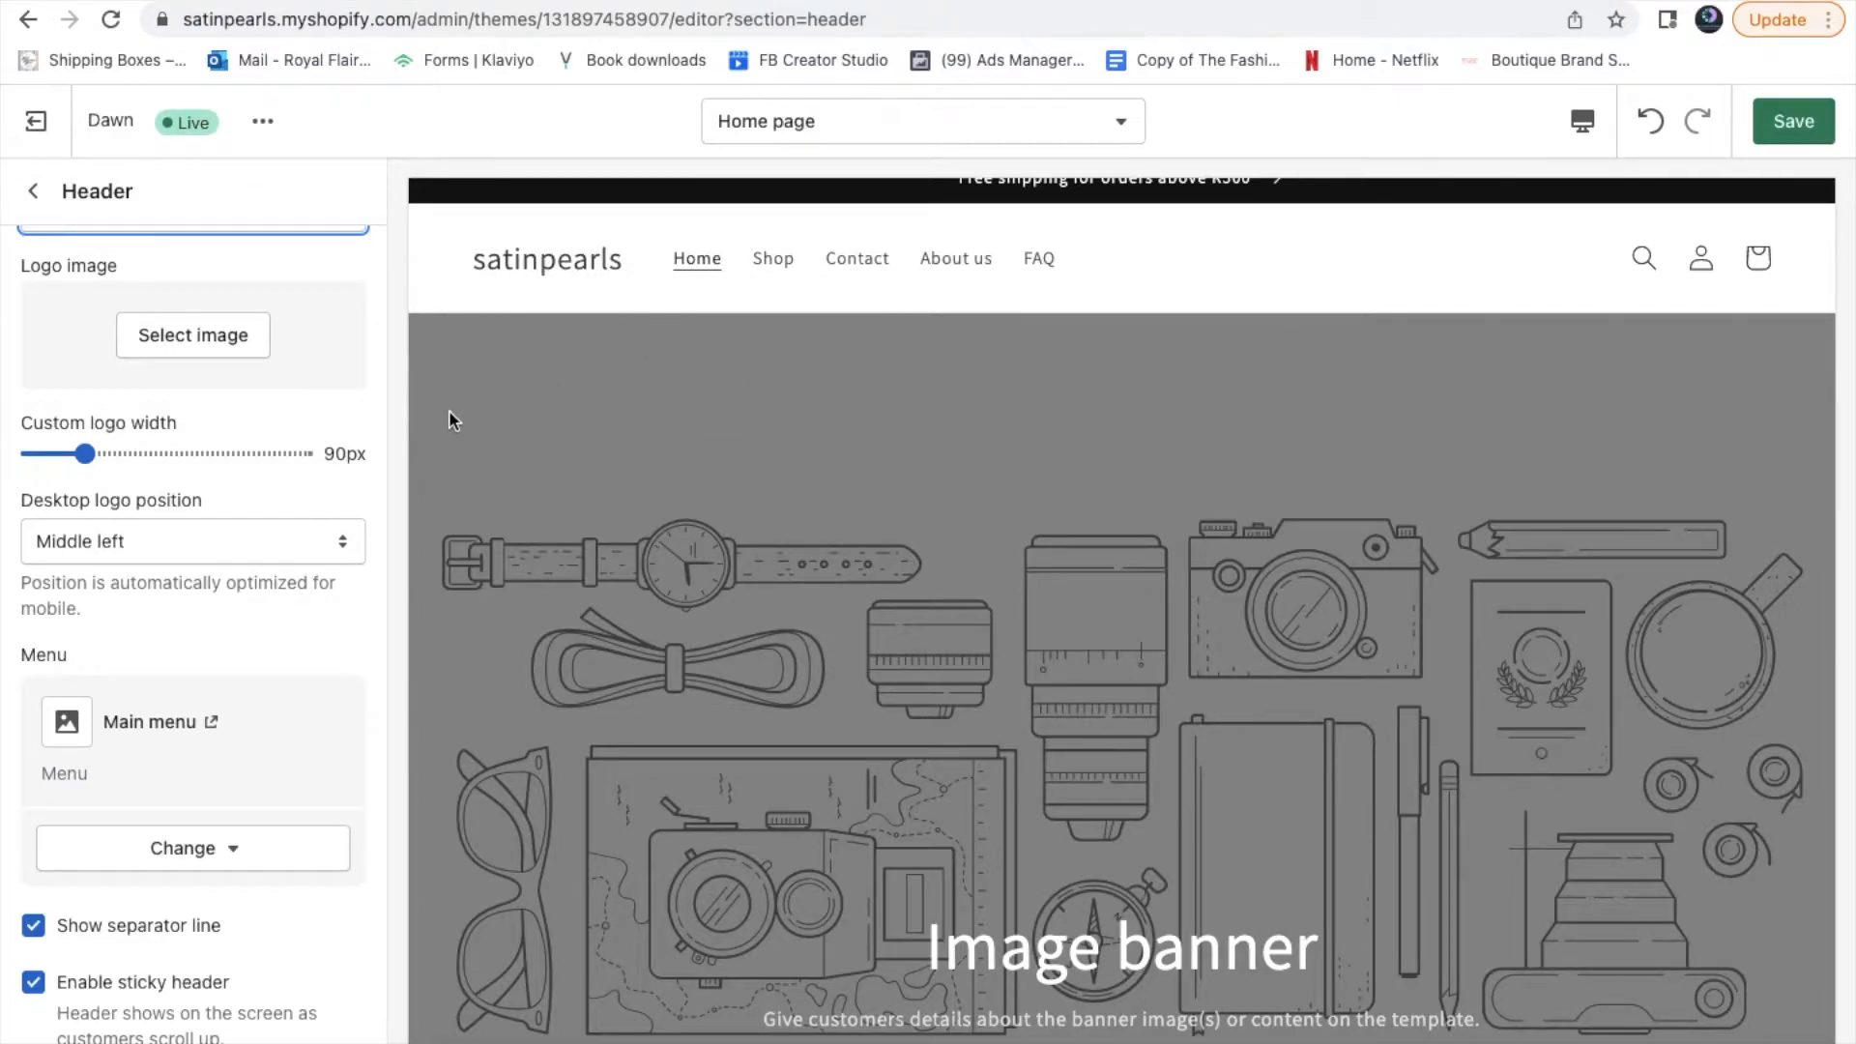
{"action": "scroll", "coordinate": [374, 271], "scroll_direction": "up", "scroll_amount": 1}
{"action": "scroll", "coordinate": [374, 275], "scroll_direction": "down", "scroll_amount": 3}
{"action": "scroll", "coordinate": [374, 271], "scroll_direction": "up", "scroll_amount": 2}
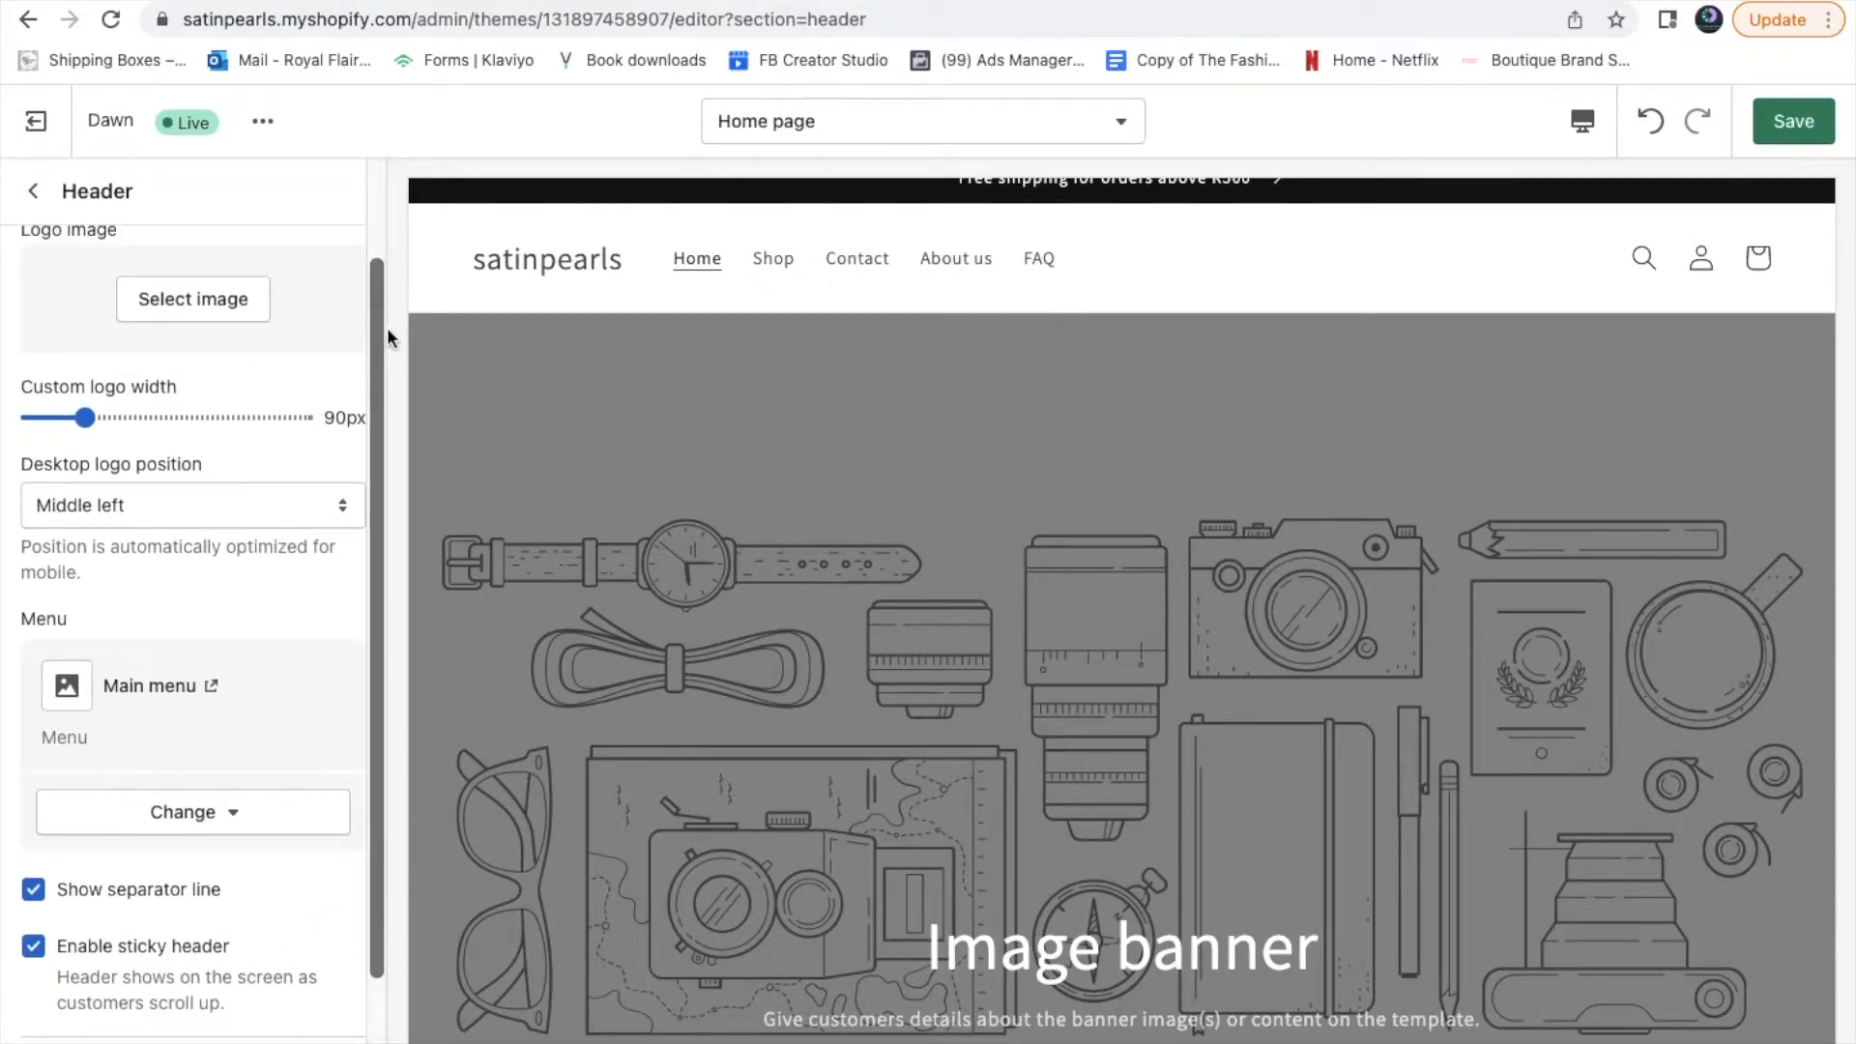
{"action": "scroll", "coordinate": [350, 266], "scroll_direction": "up", "scroll_amount": 1}
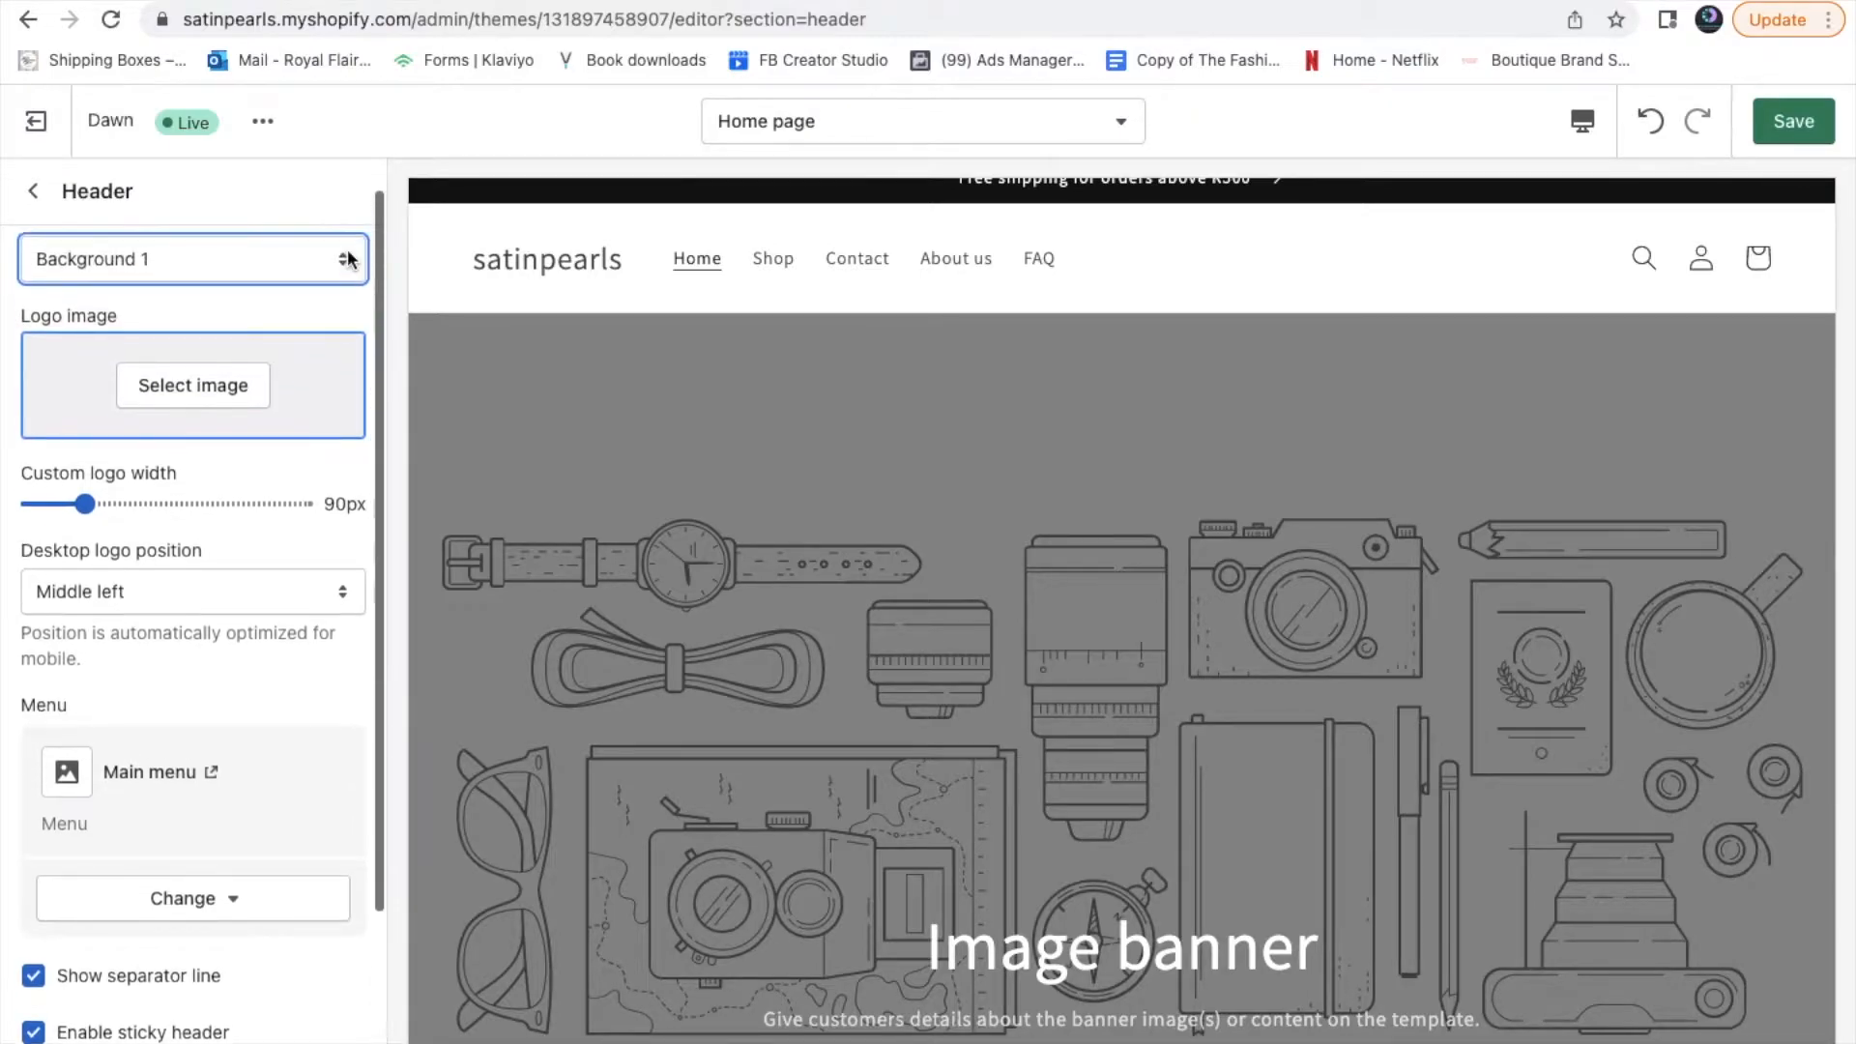
{"action": "left_click", "coordinate": [233, 408]}
{"action": "left_click", "coordinate": [275, 419]}
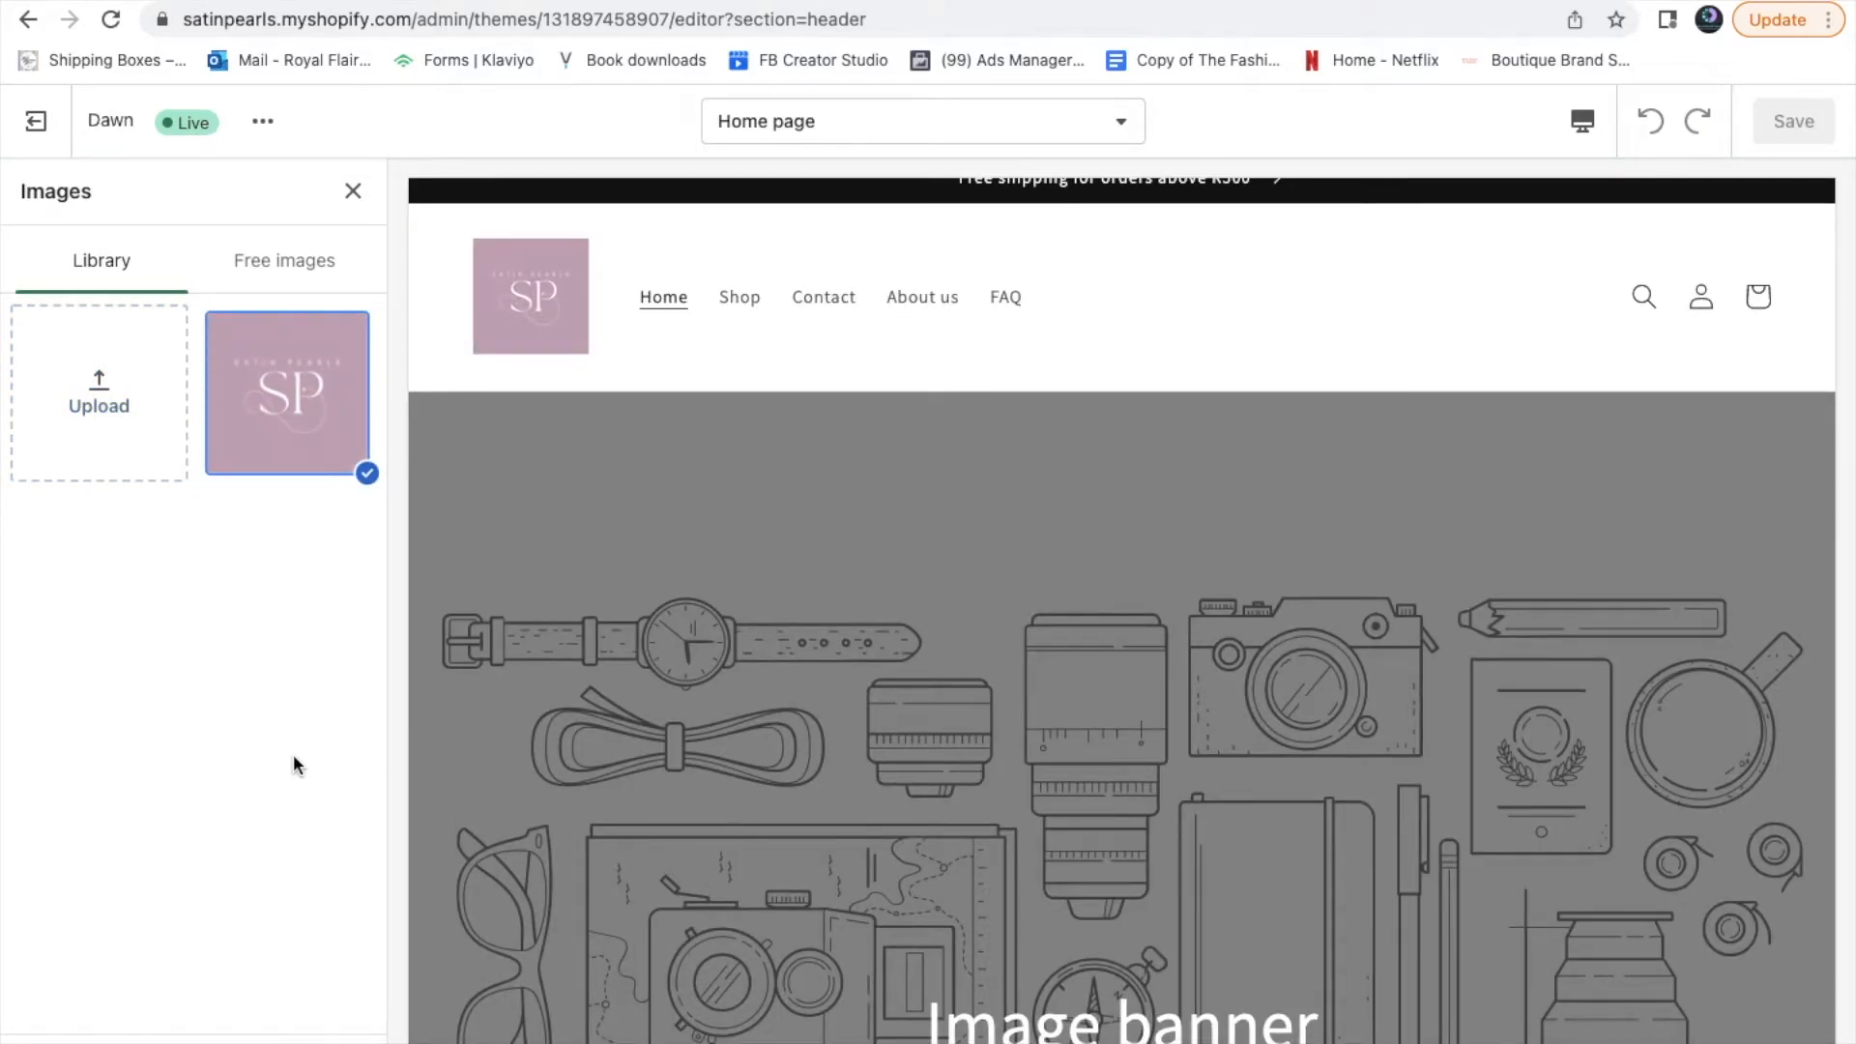
{"action": "left_click", "coordinate": [353, 190]}
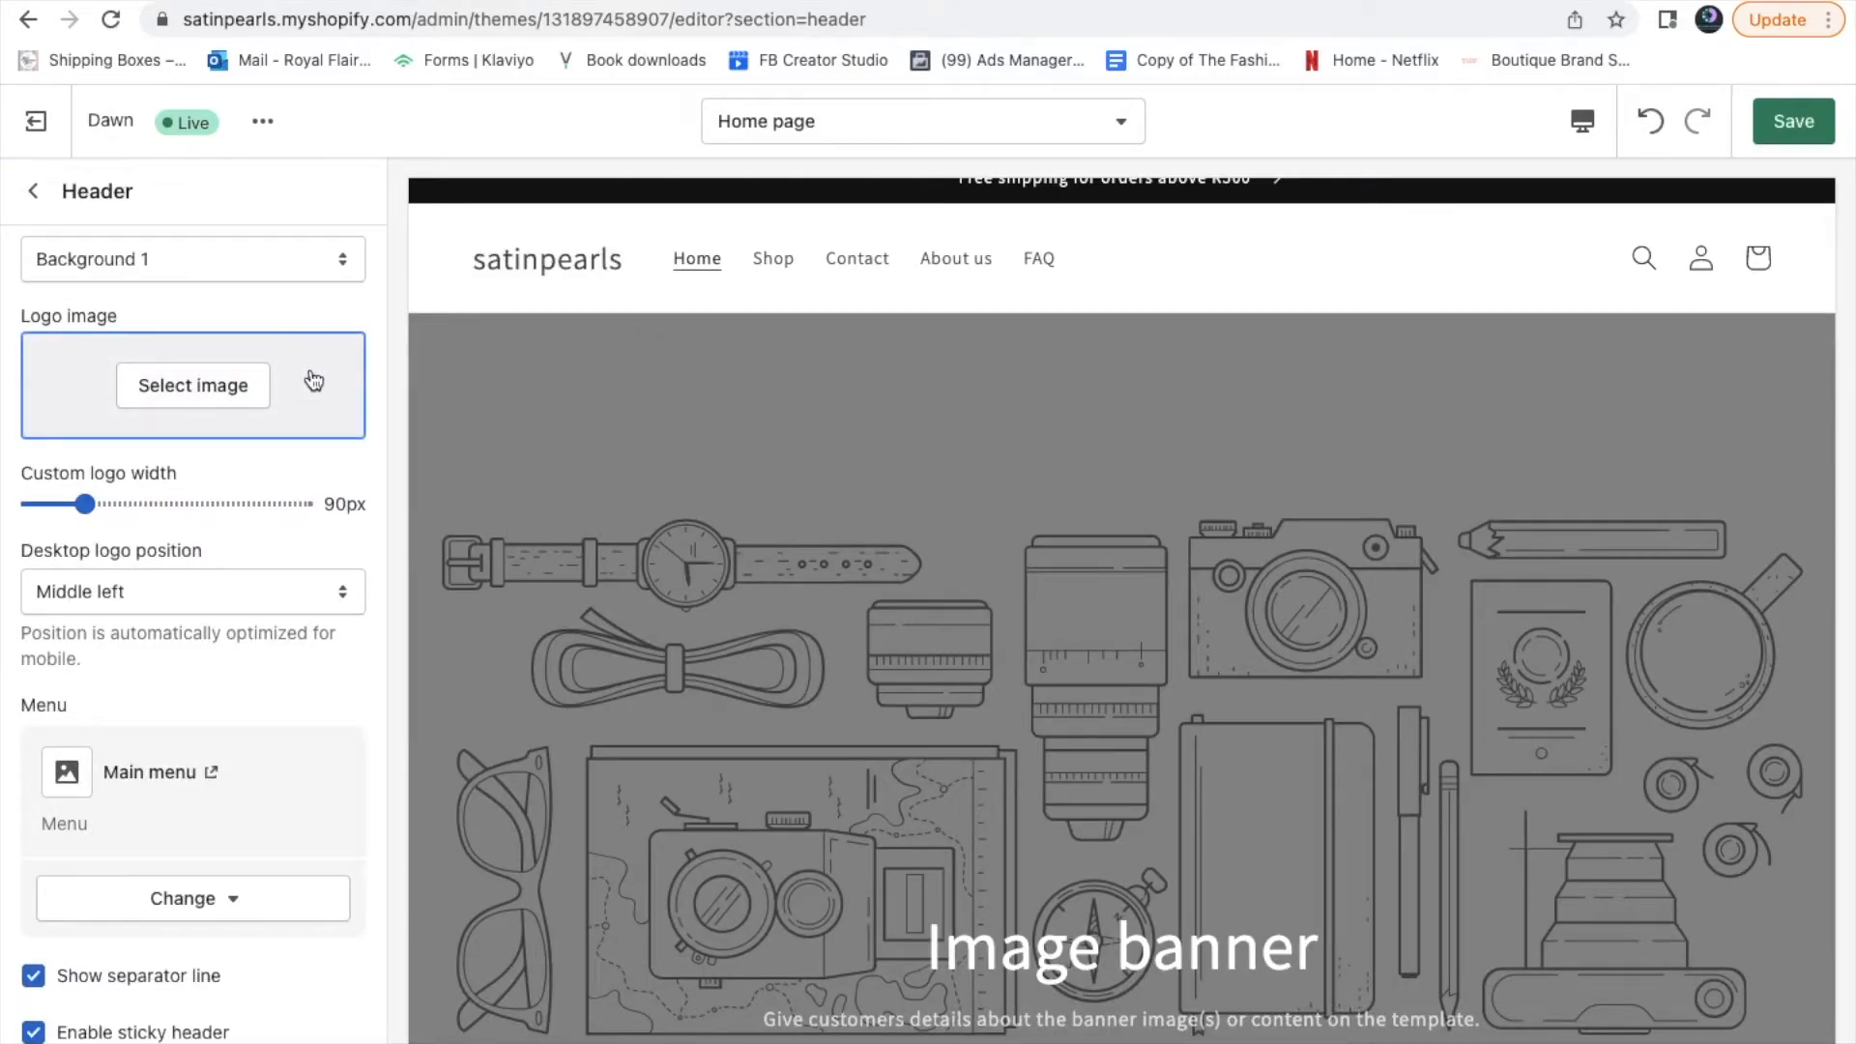
Try the Top left and Top center desktop logo positions in the header, and return to Middle left
{"action": "scroll", "coordinate": [337, 553], "scroll_direction": "down", "scroll_amount": 3}
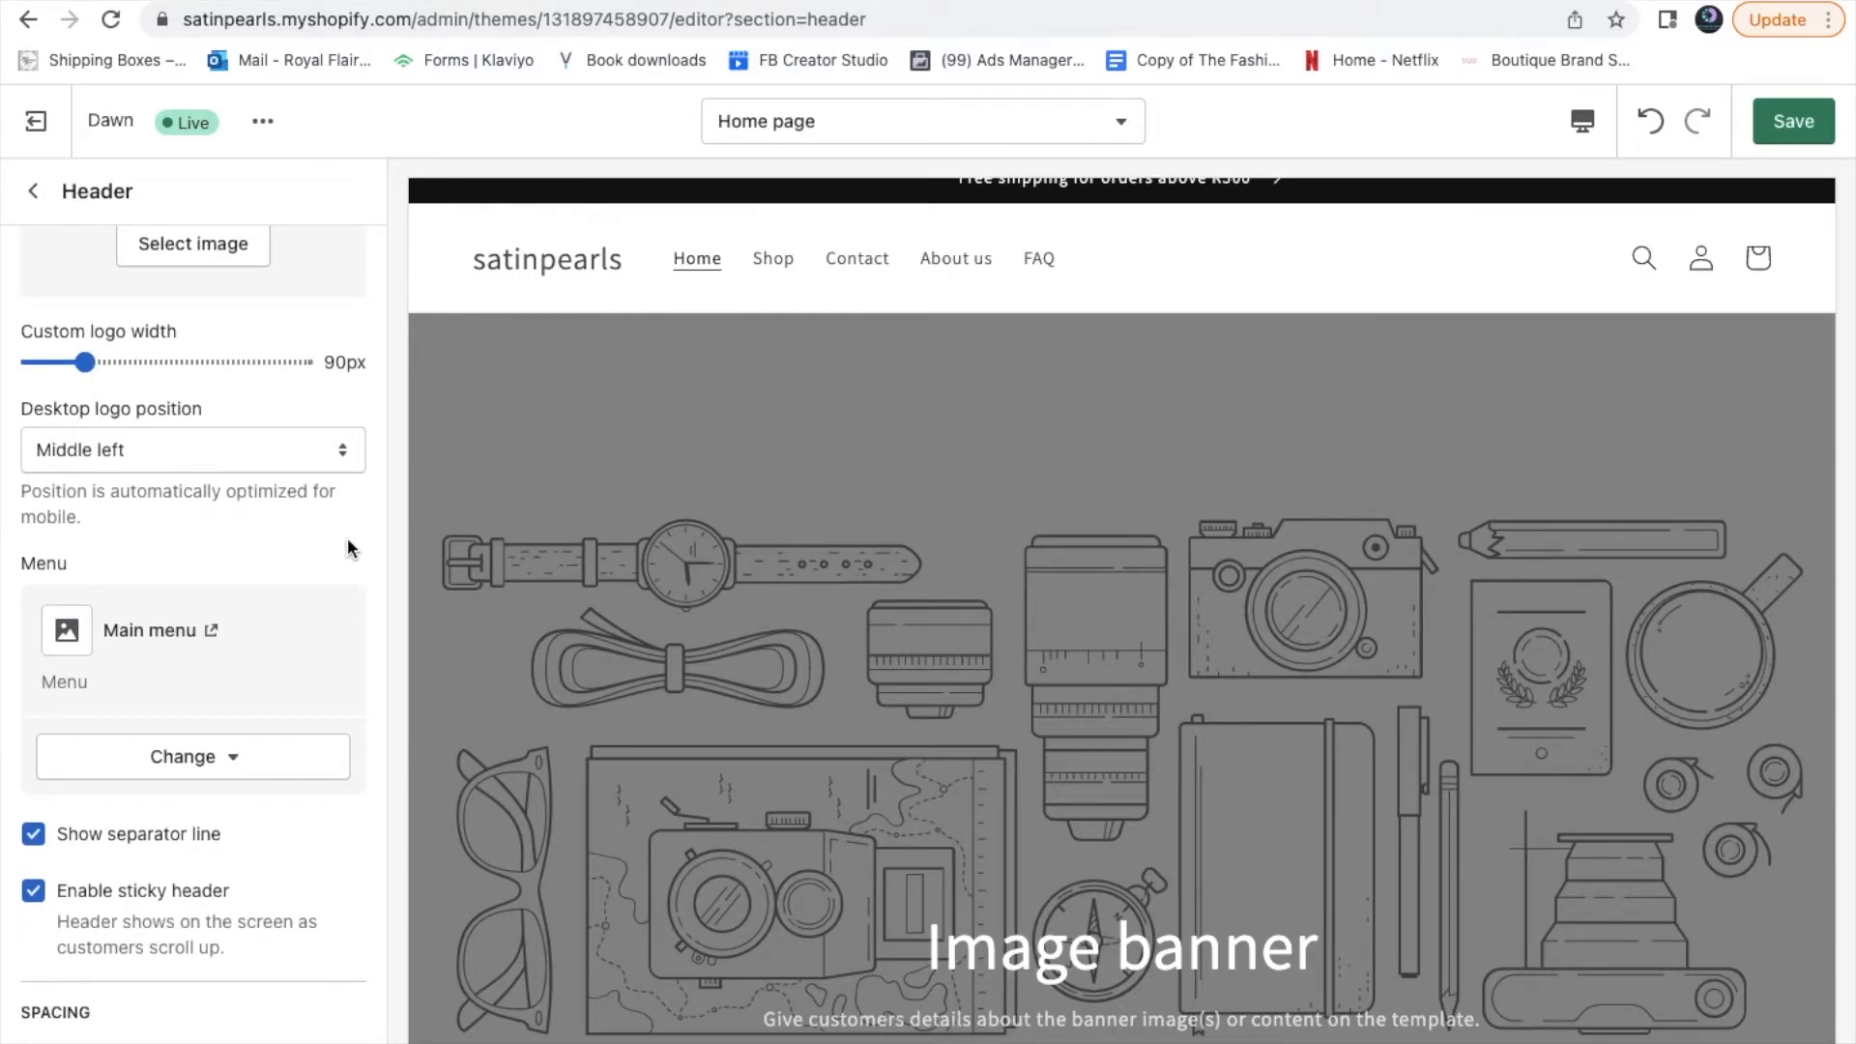
{"action": "scroll", "coordinate": [347, 539], "scroll_direction": "down", "scroll_amount": 2}
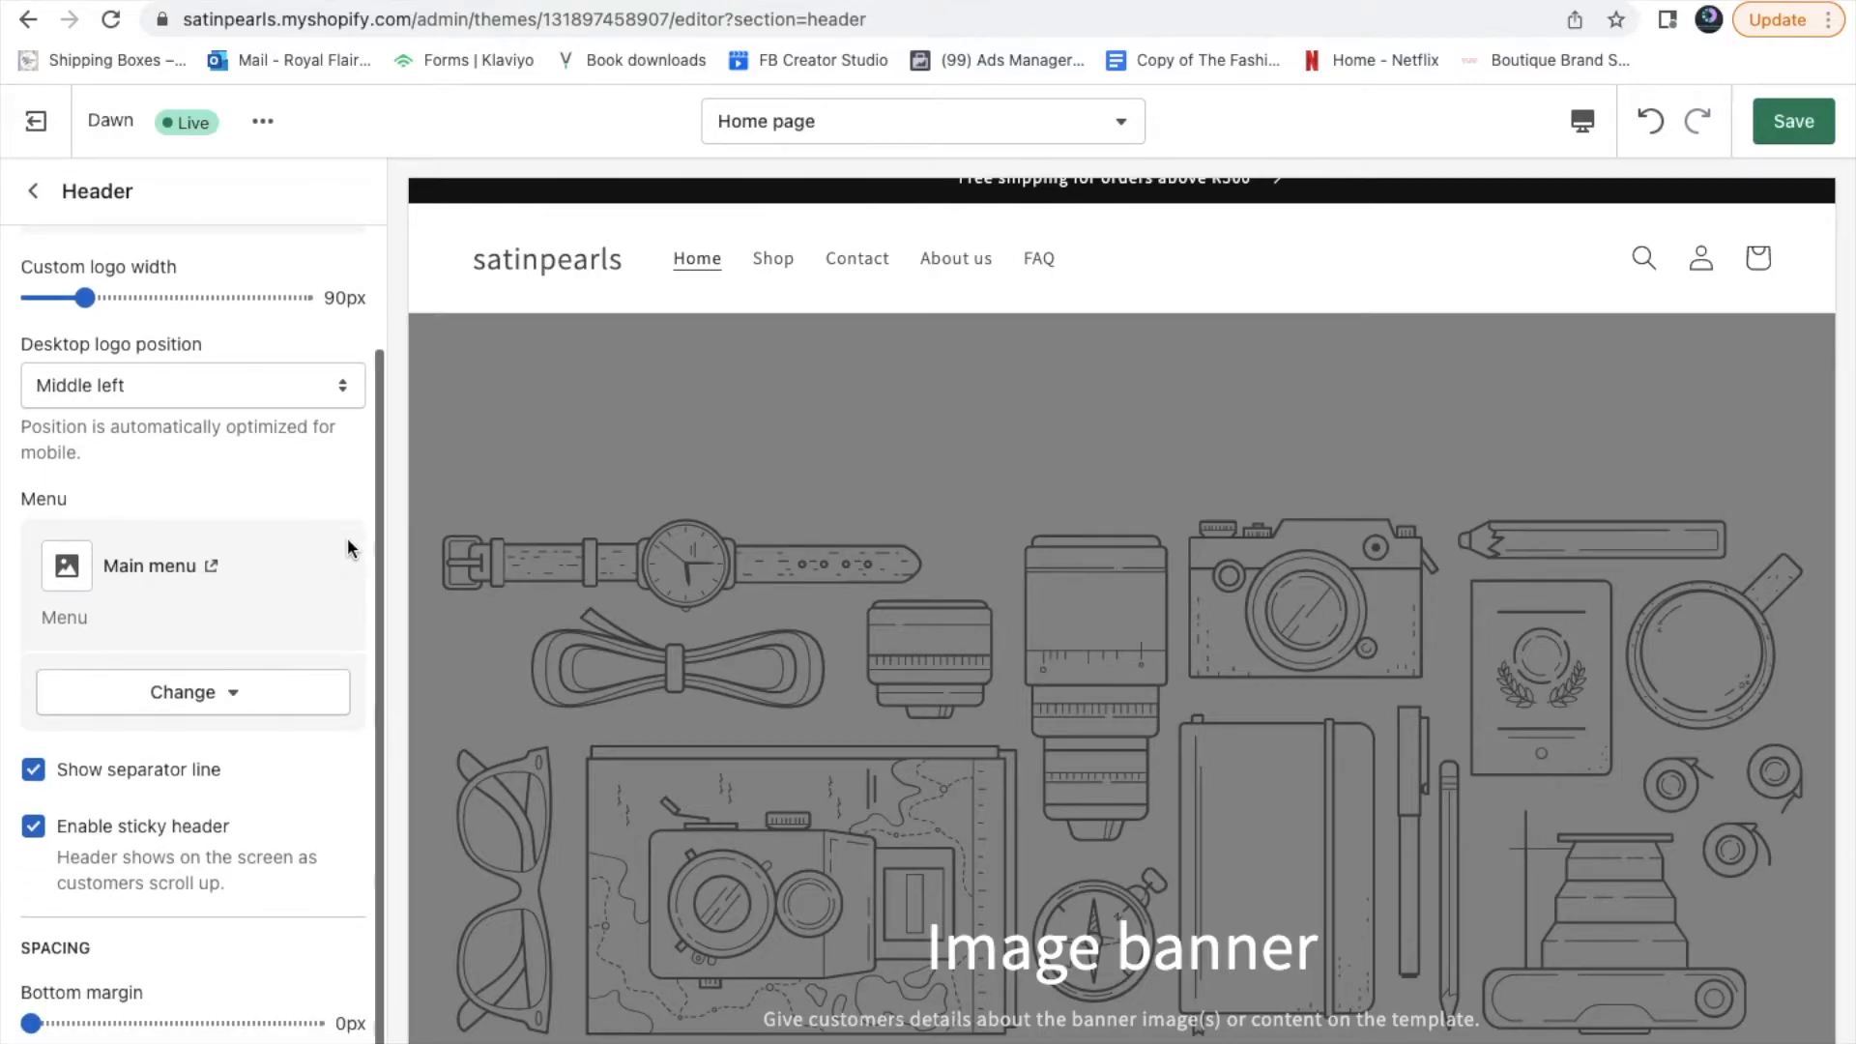
{"action": "left_click", "coordinate": [311, 398]}
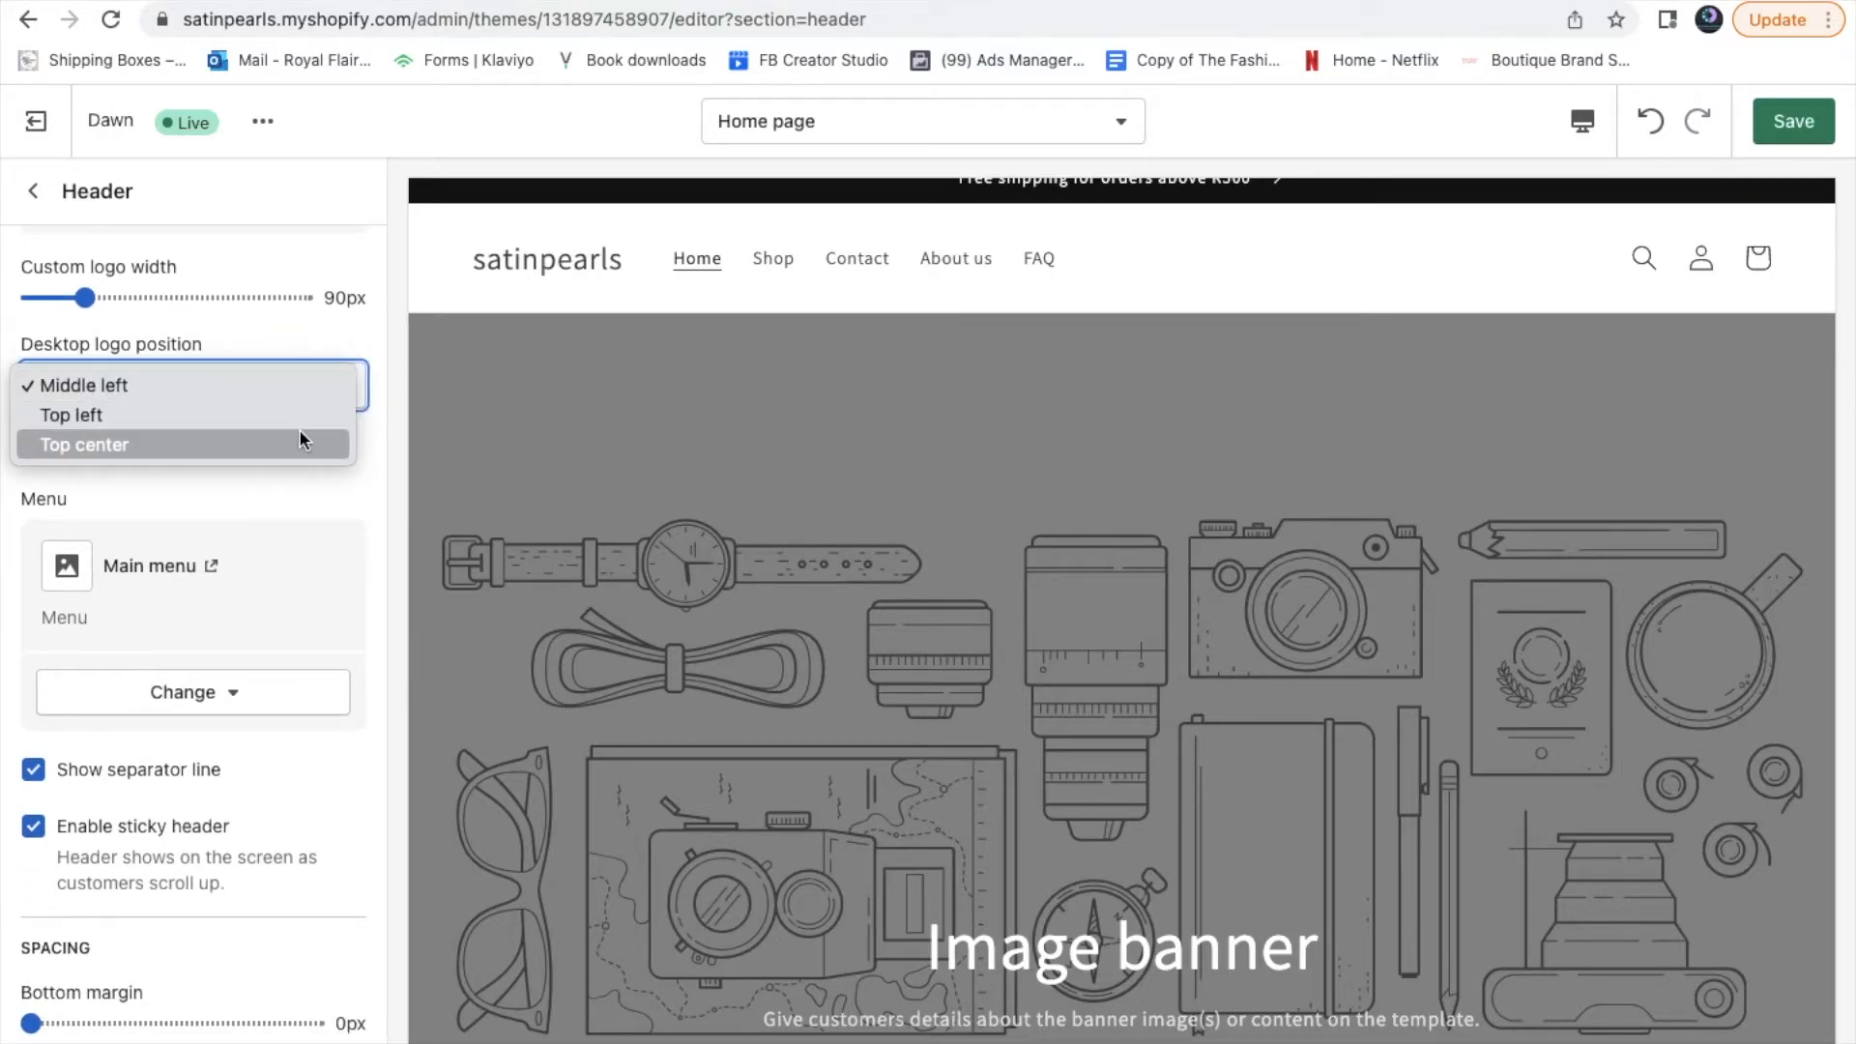
{"action": "left_click", "coordinate": [298, 418]}
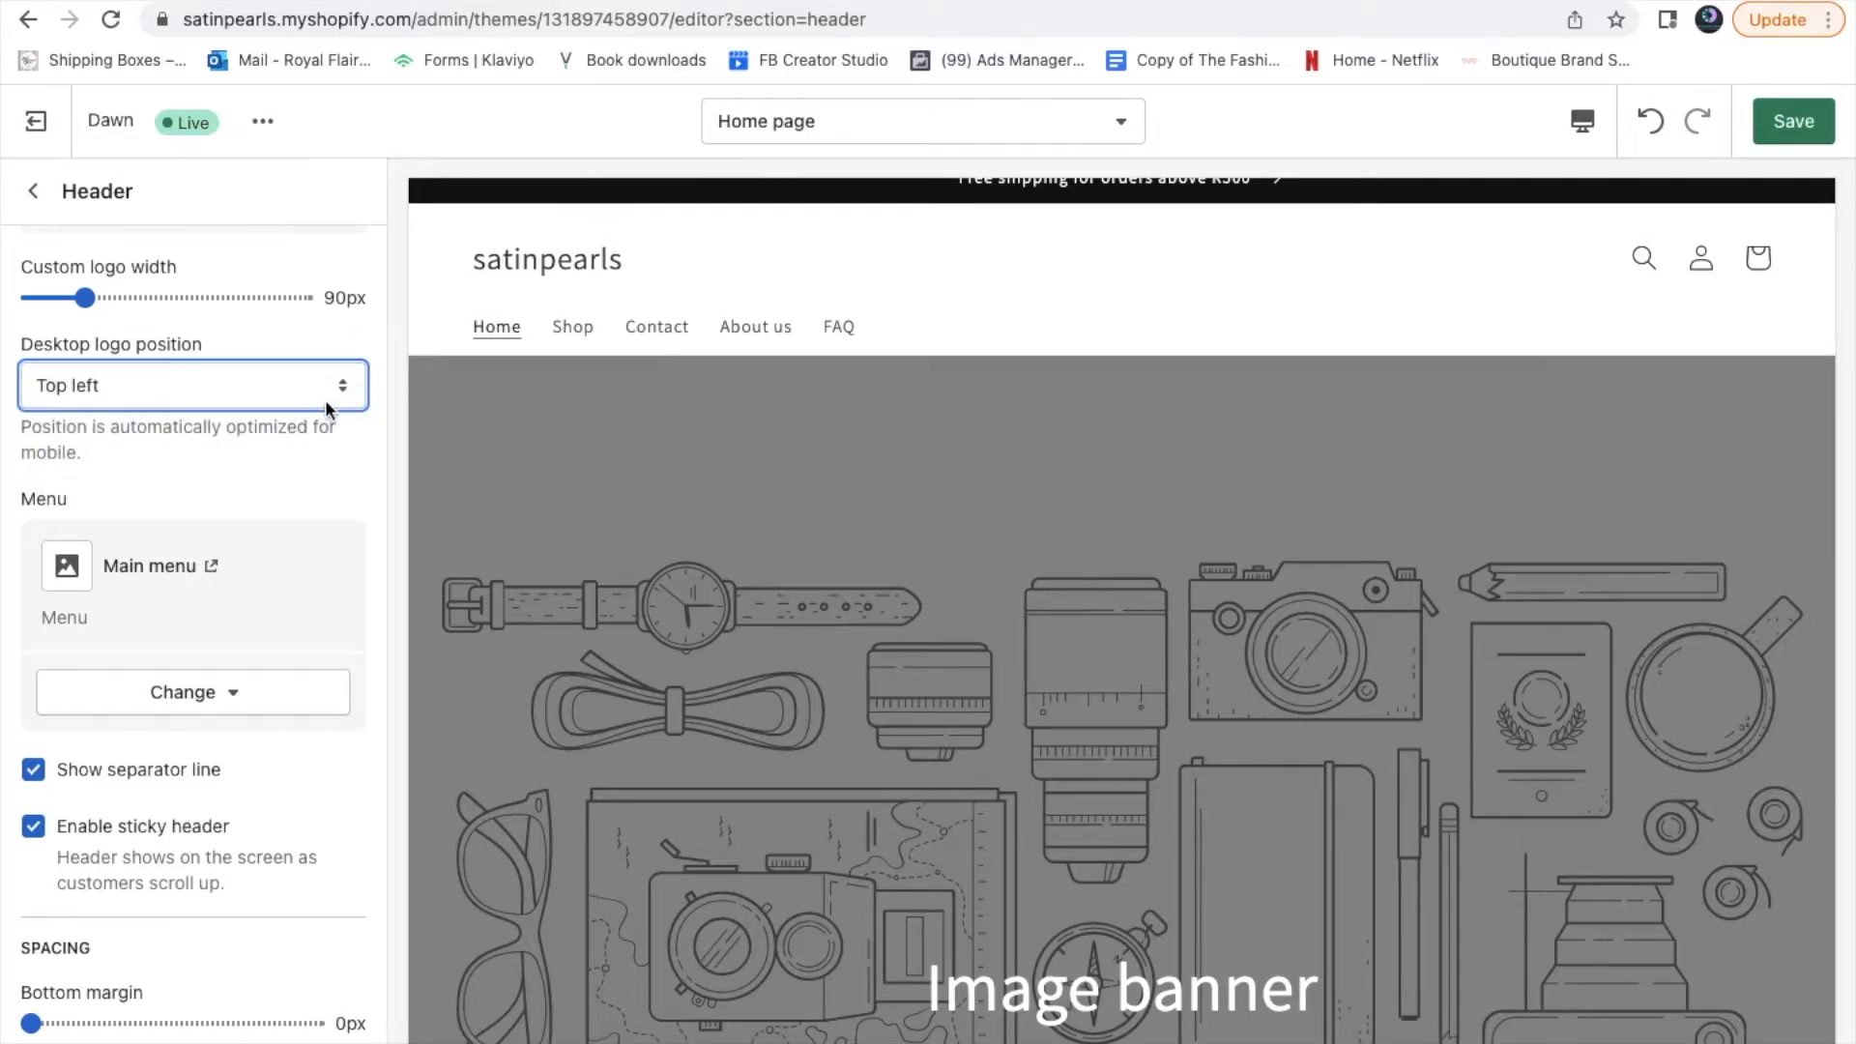
{"action": "left_click", "coordinate": [322, 405]}
{"action": "left_click", "coordinate": [306, 416]}
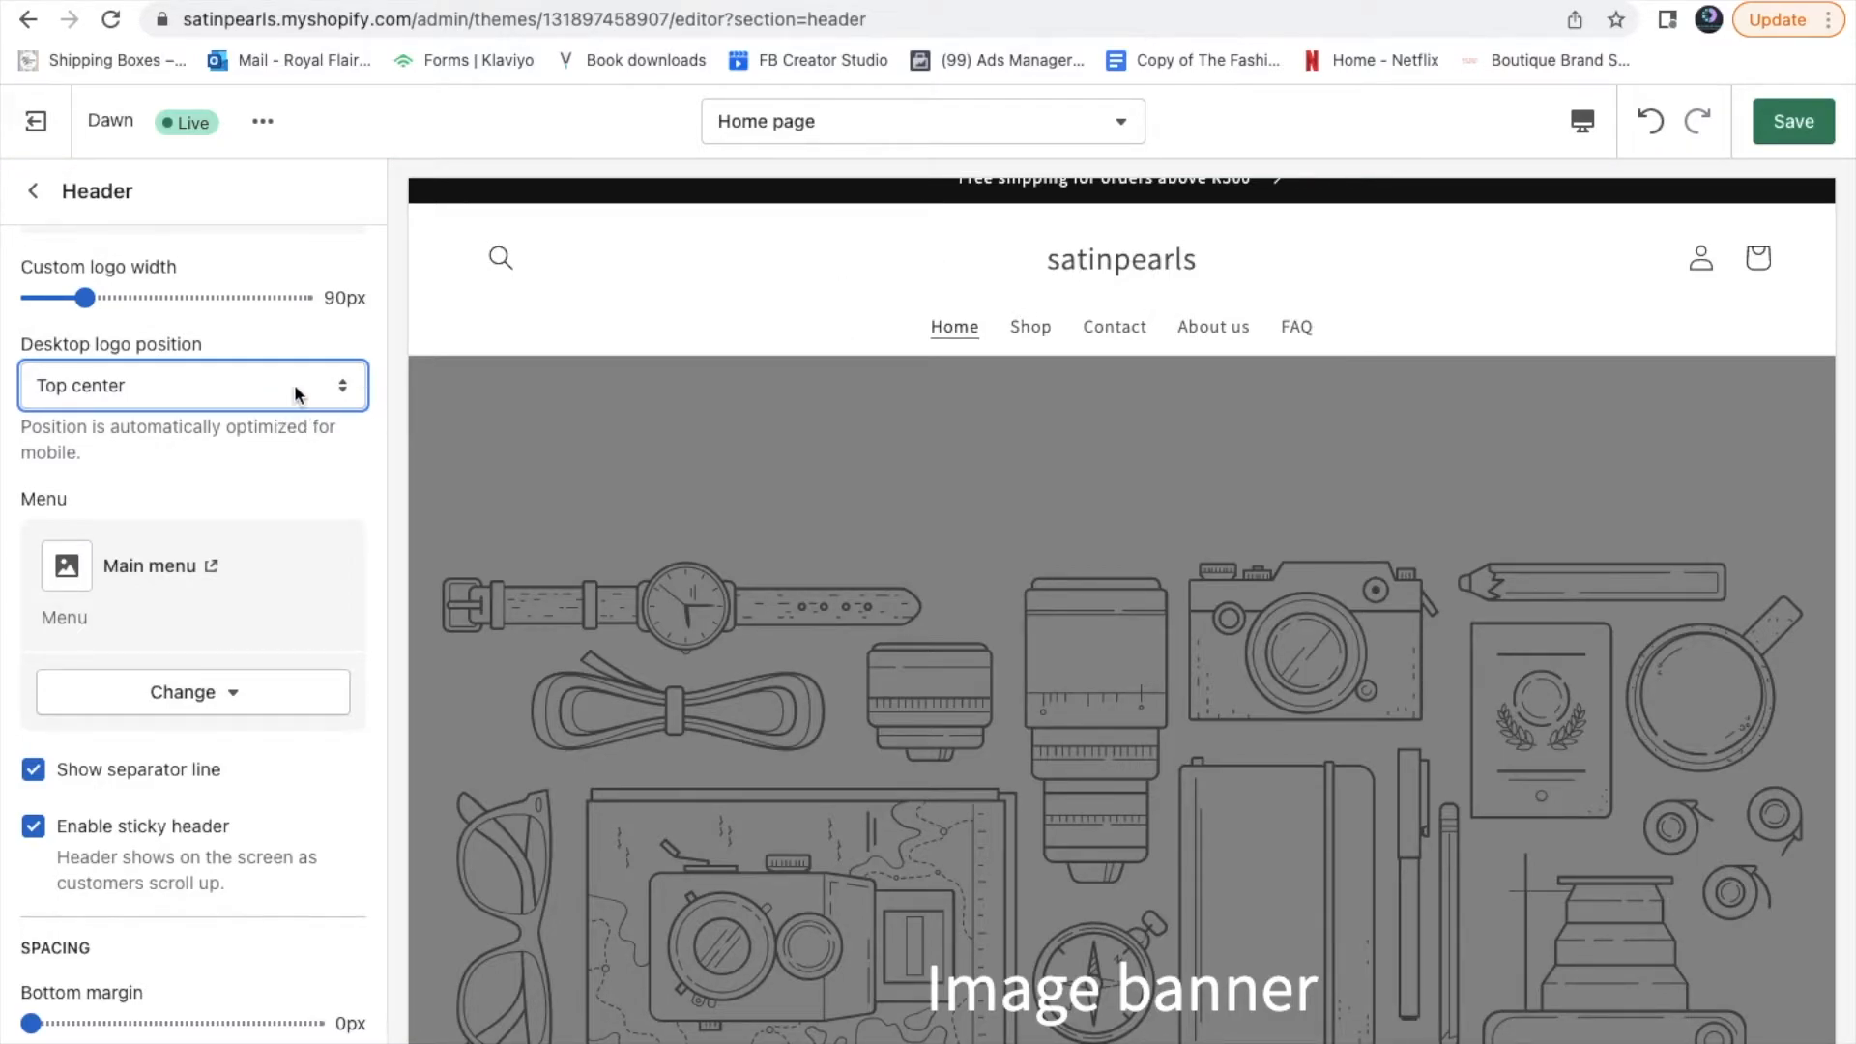
{"action": "left_click", "coordinate": [309, 364]}
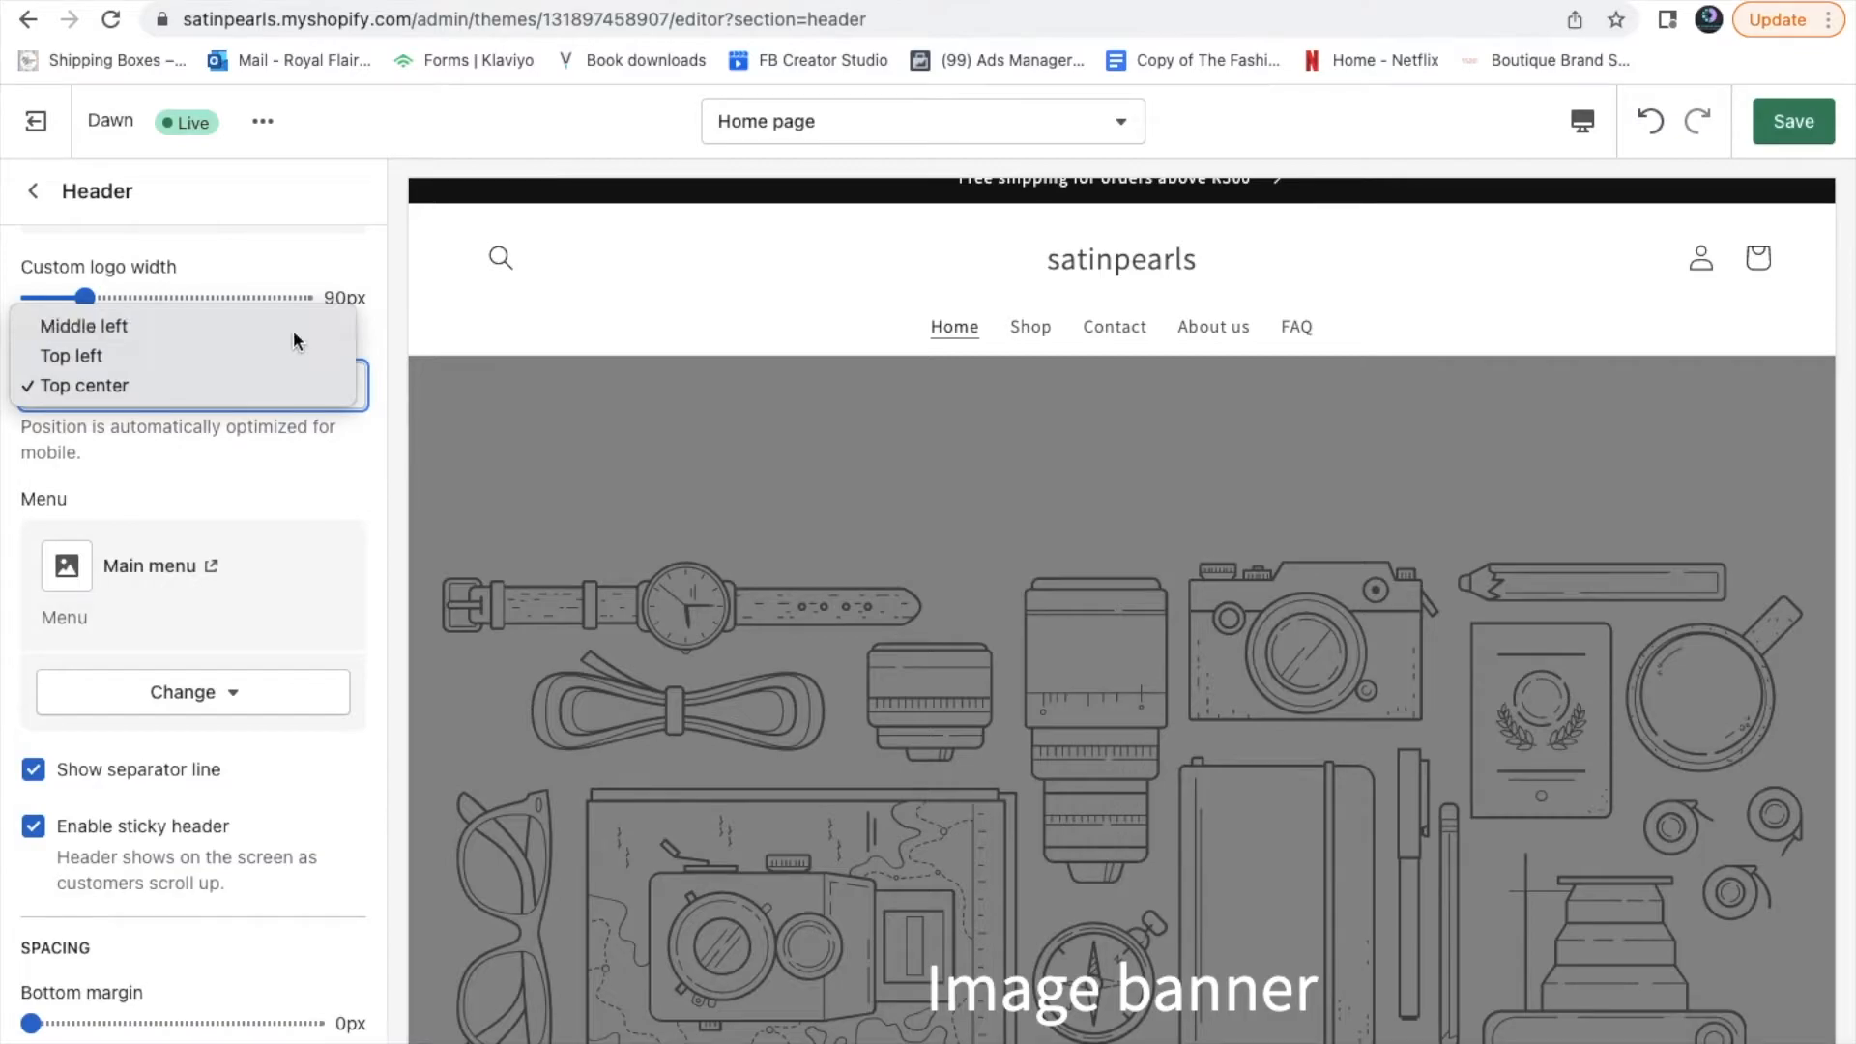
{"action": "left_click", "coordinate": [293, 329]}
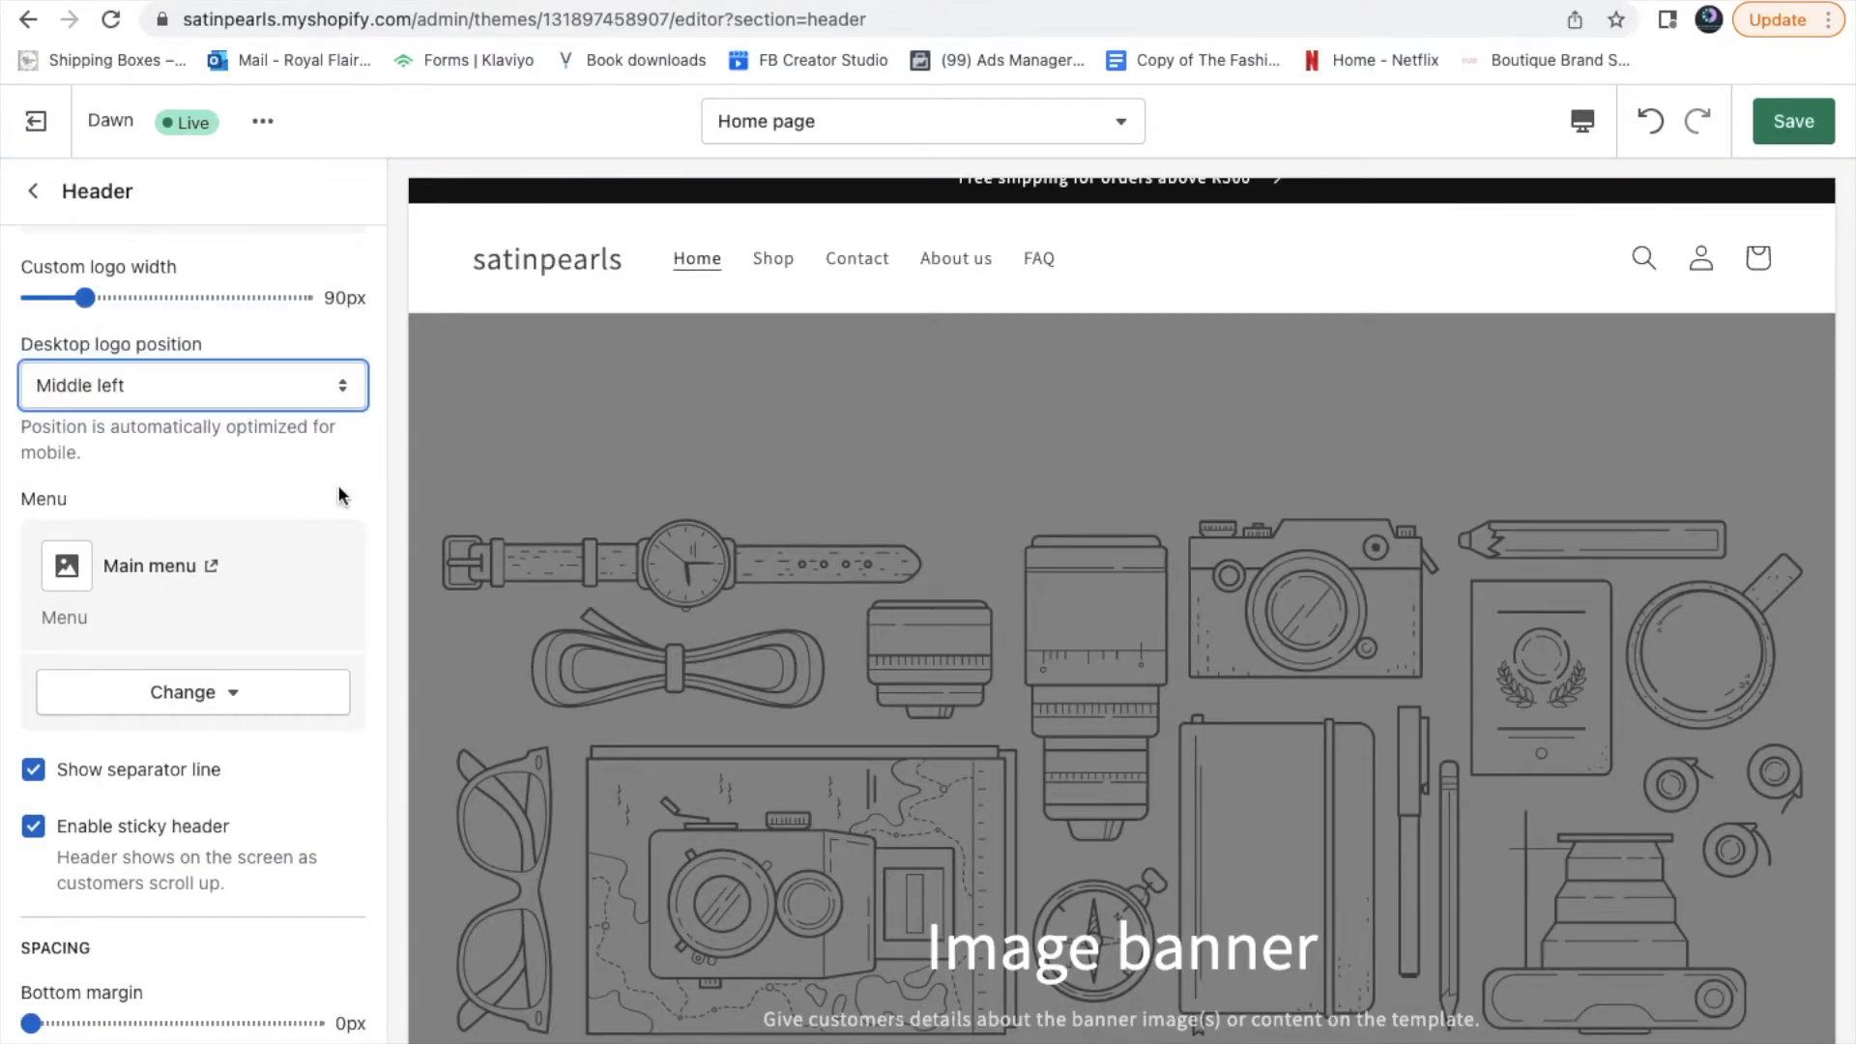
View the menus available for the header and close the selection, keeping the main menu
{"action": "scroll", "coordinate": [340, 464], "scroll_direction": "down", "scroll_amount": 1}
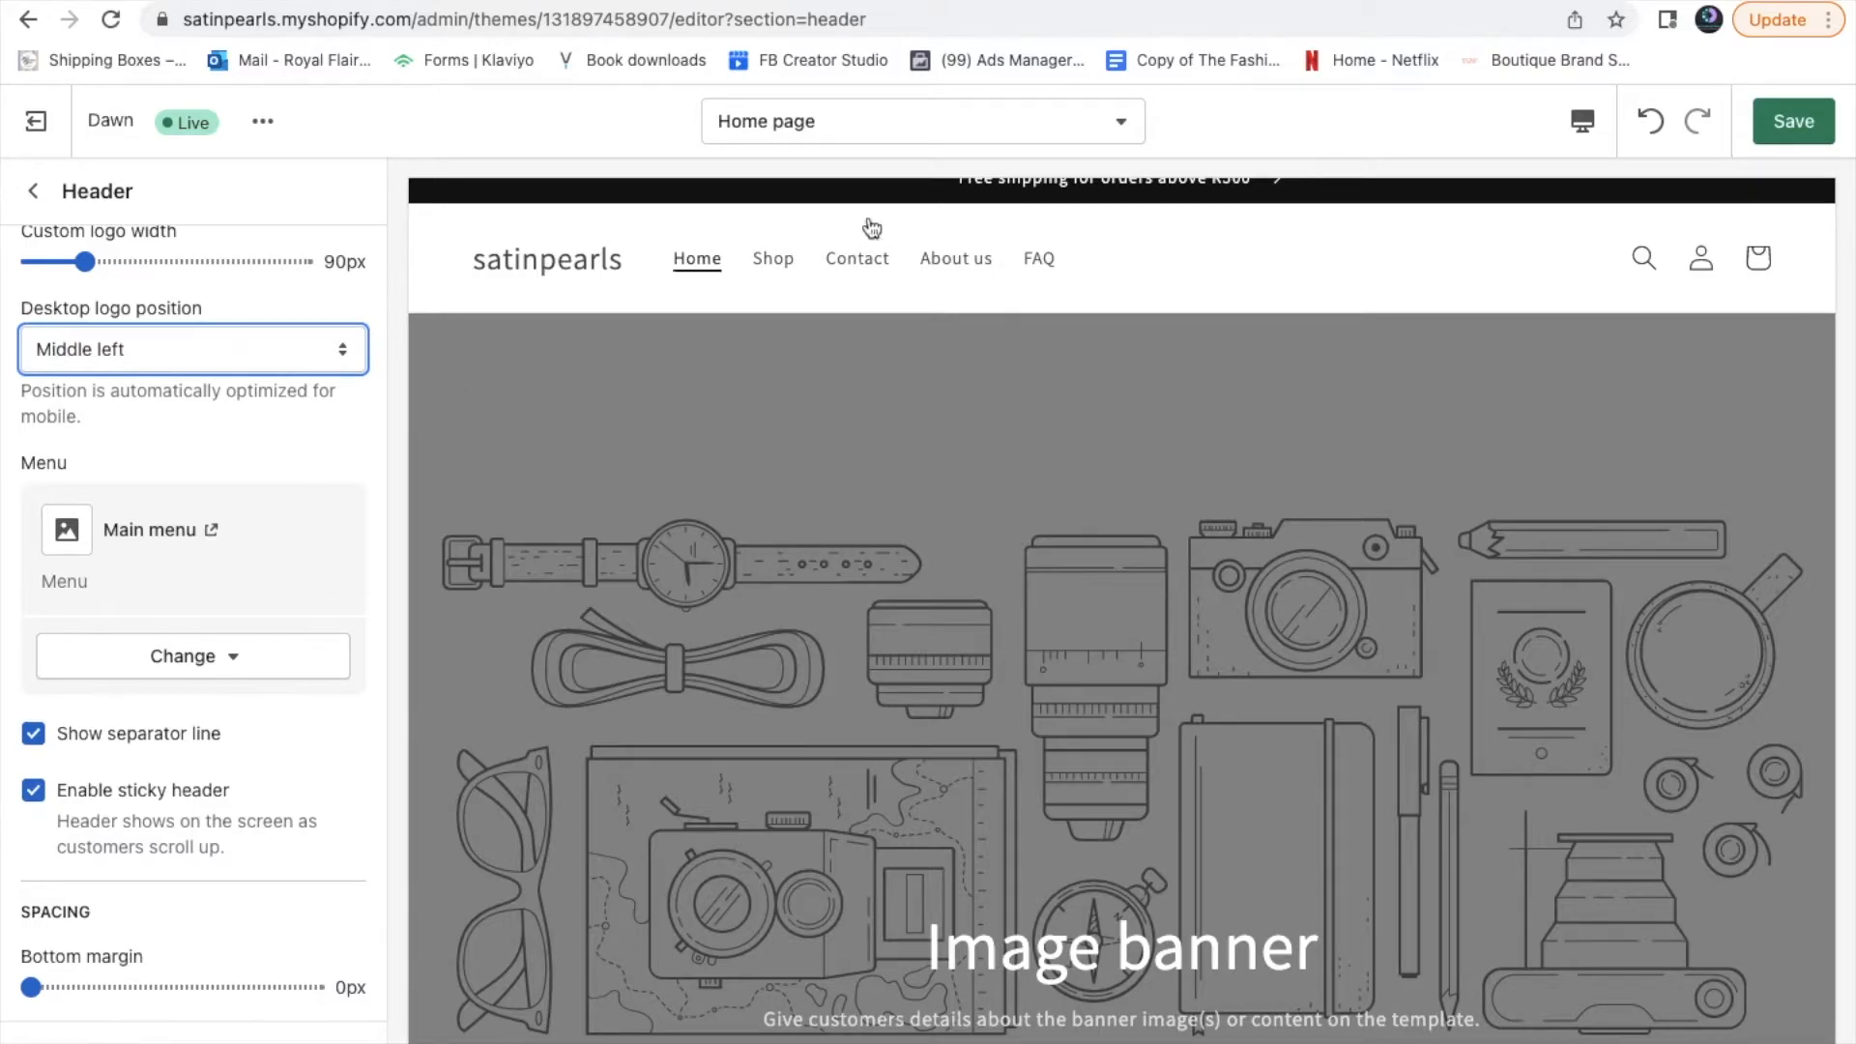
{"action": "left_click", "coordinate": [211, 658]}
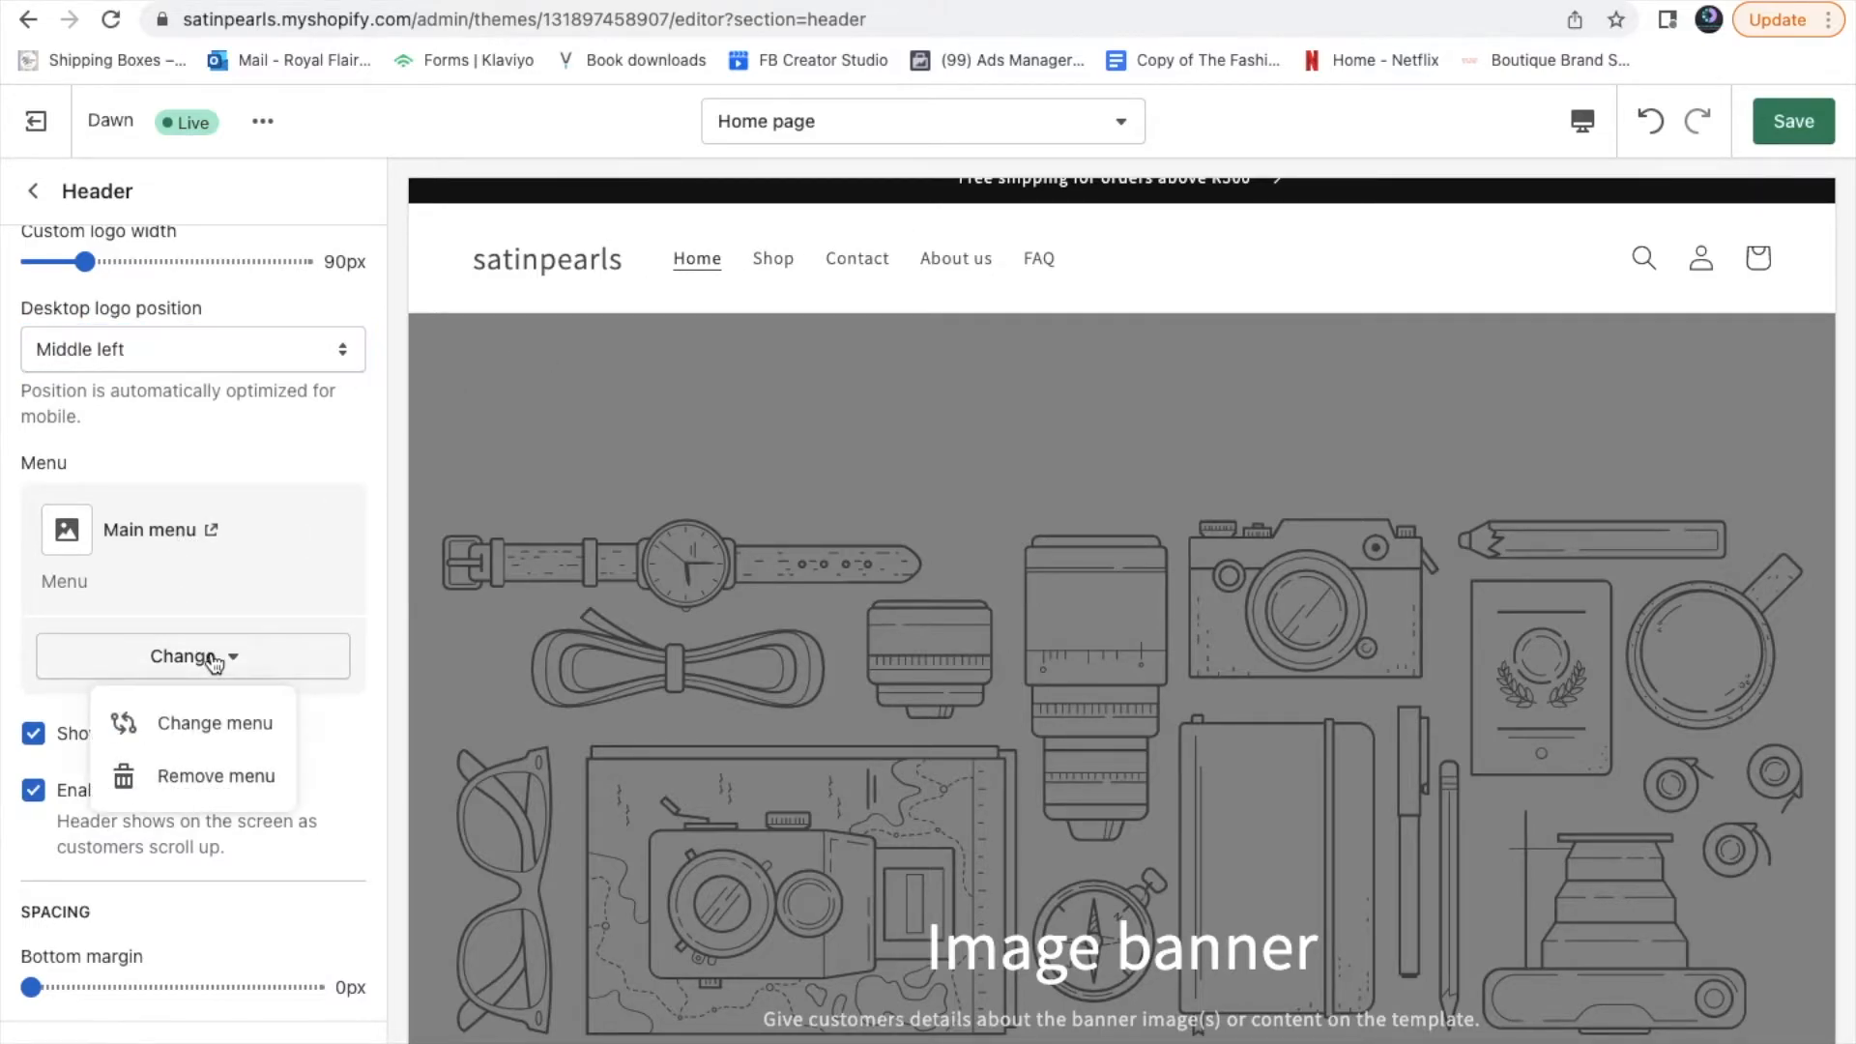
{"action": "left_click", "coordinate": [215, 721]}
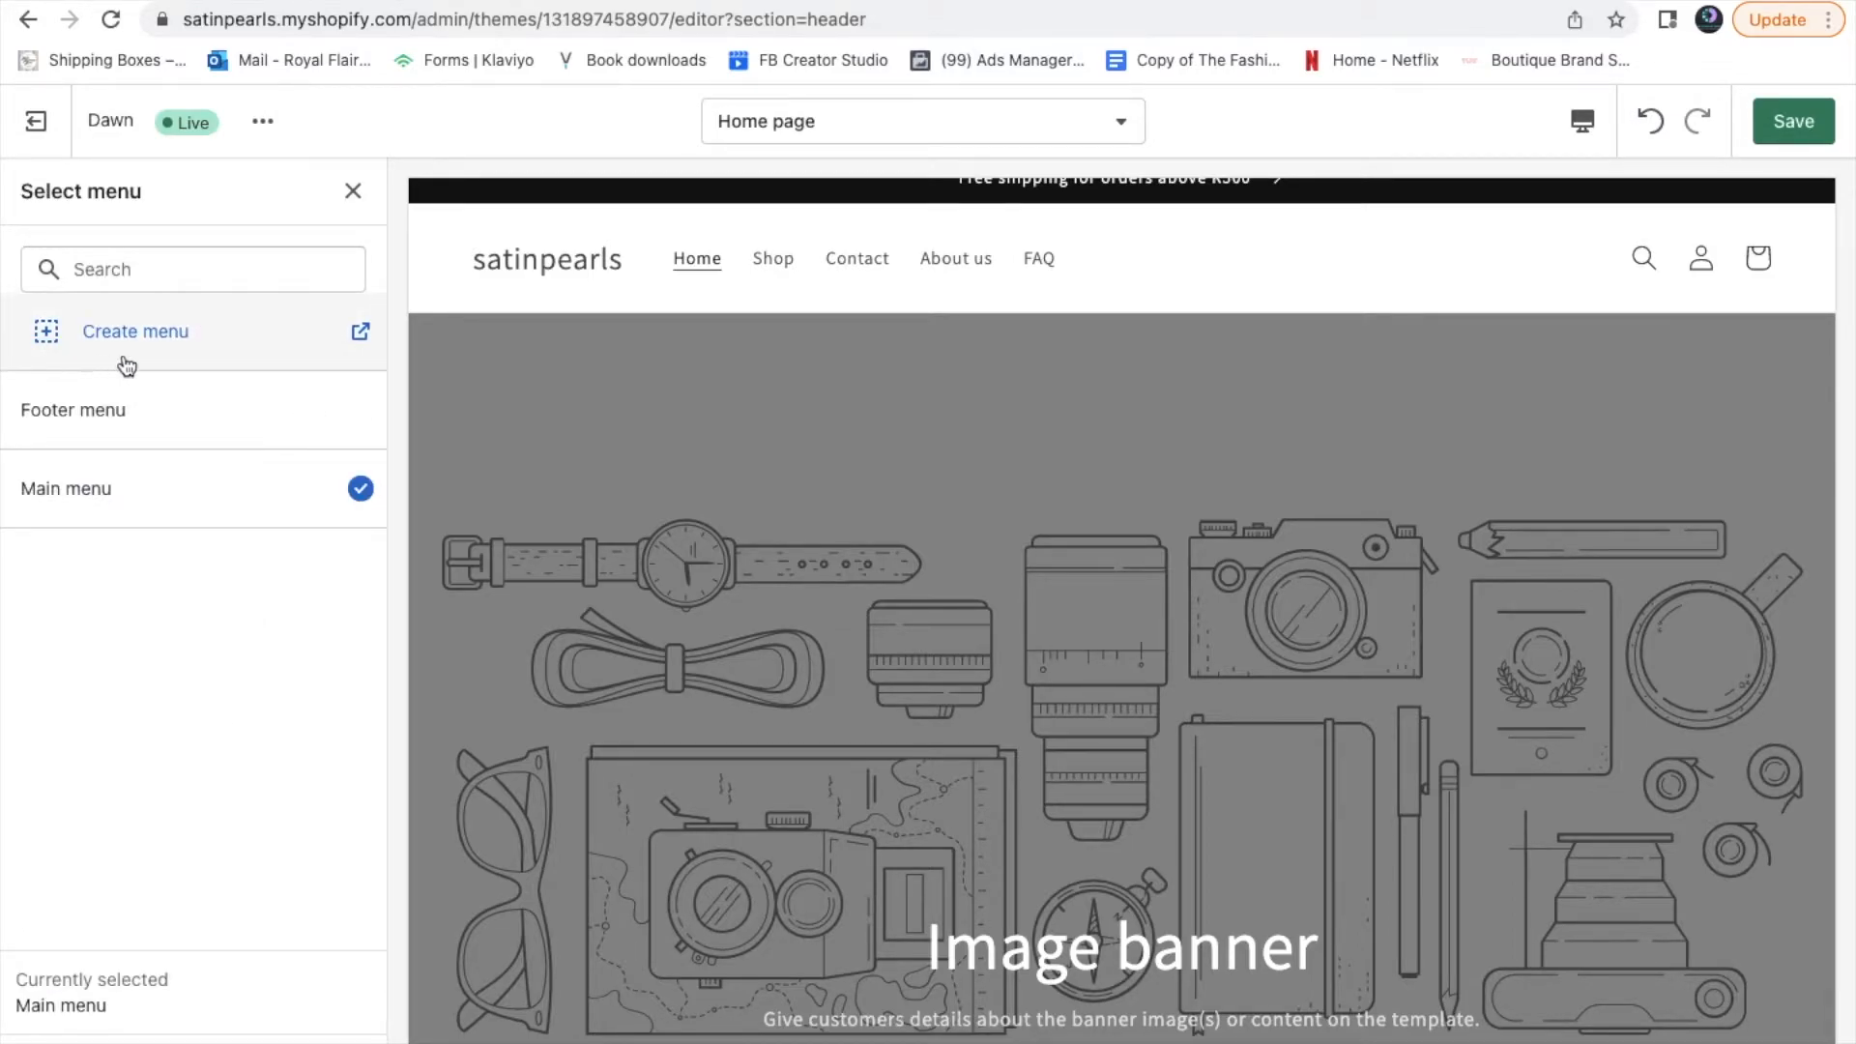
{"action": "left_click", "coordinate": [353, 193]}
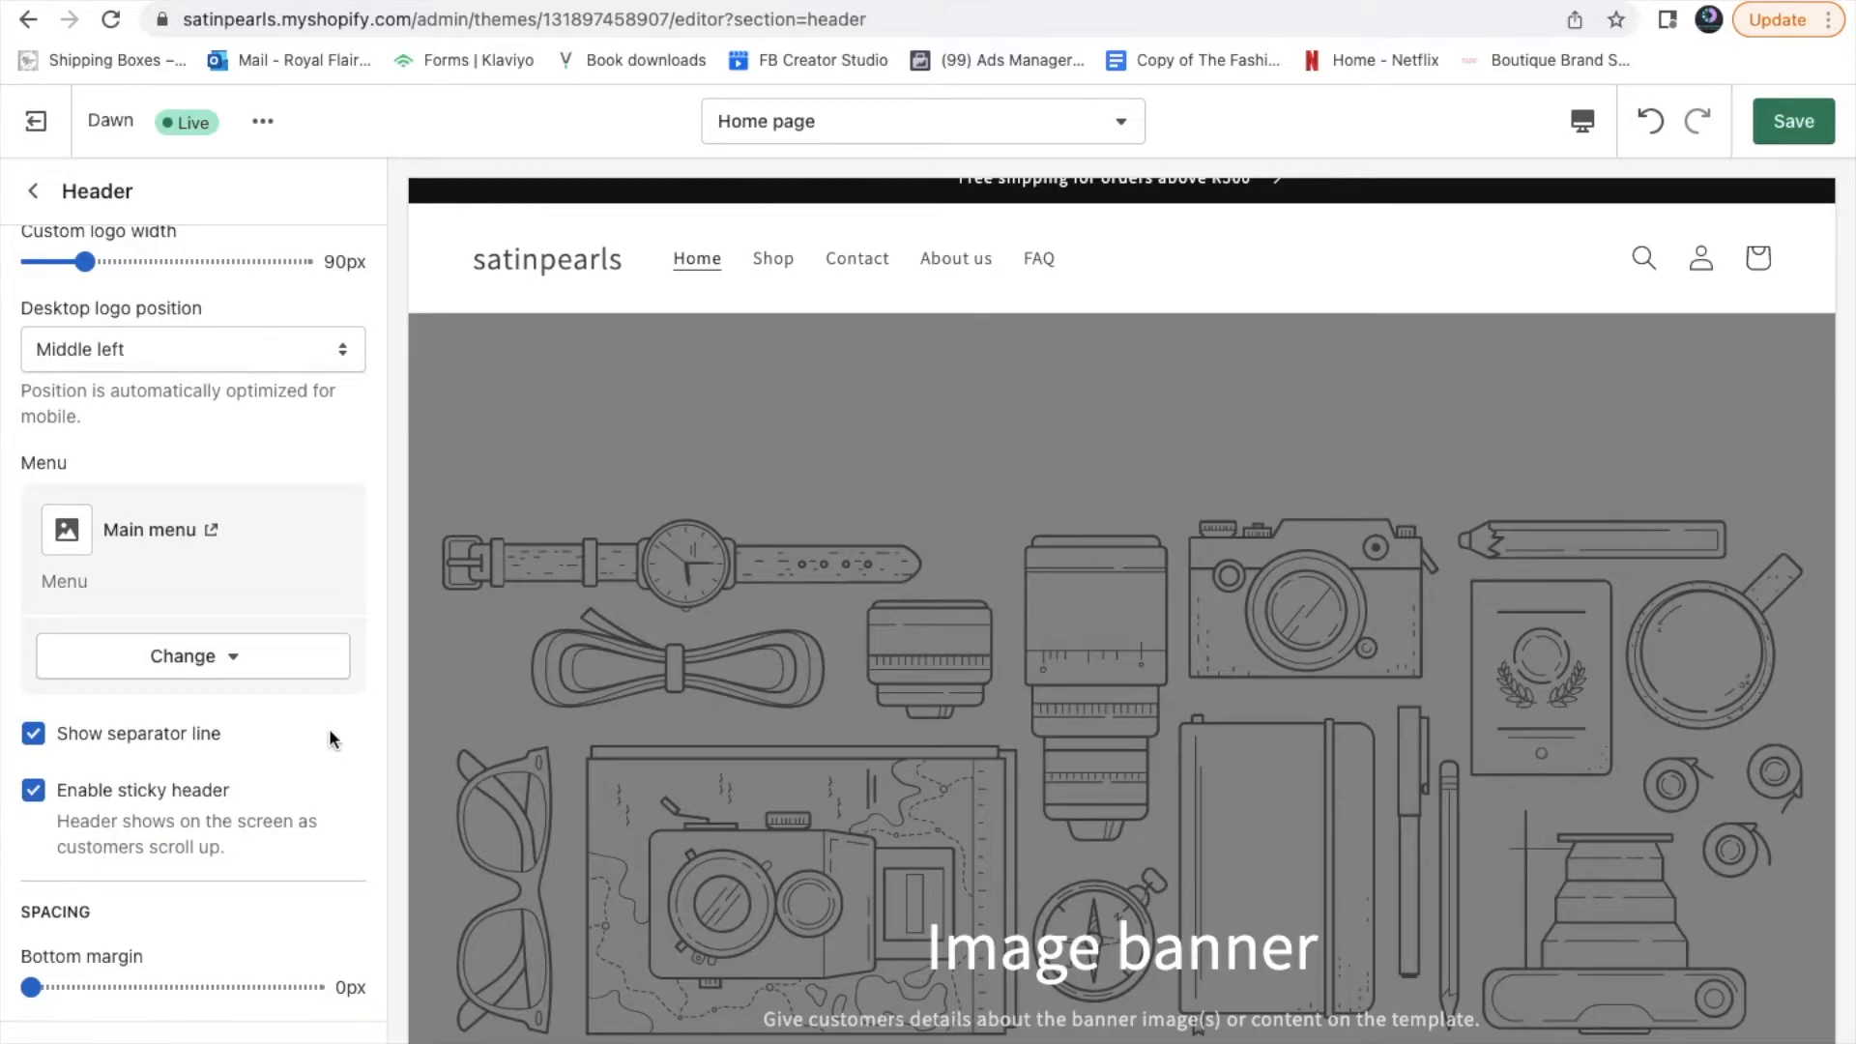
Disable the header's separator line, switch the sticky header off and on again, and check its scrolling behaviour in the preview
{"action": "left_click", "coordinate": [35, 739]}
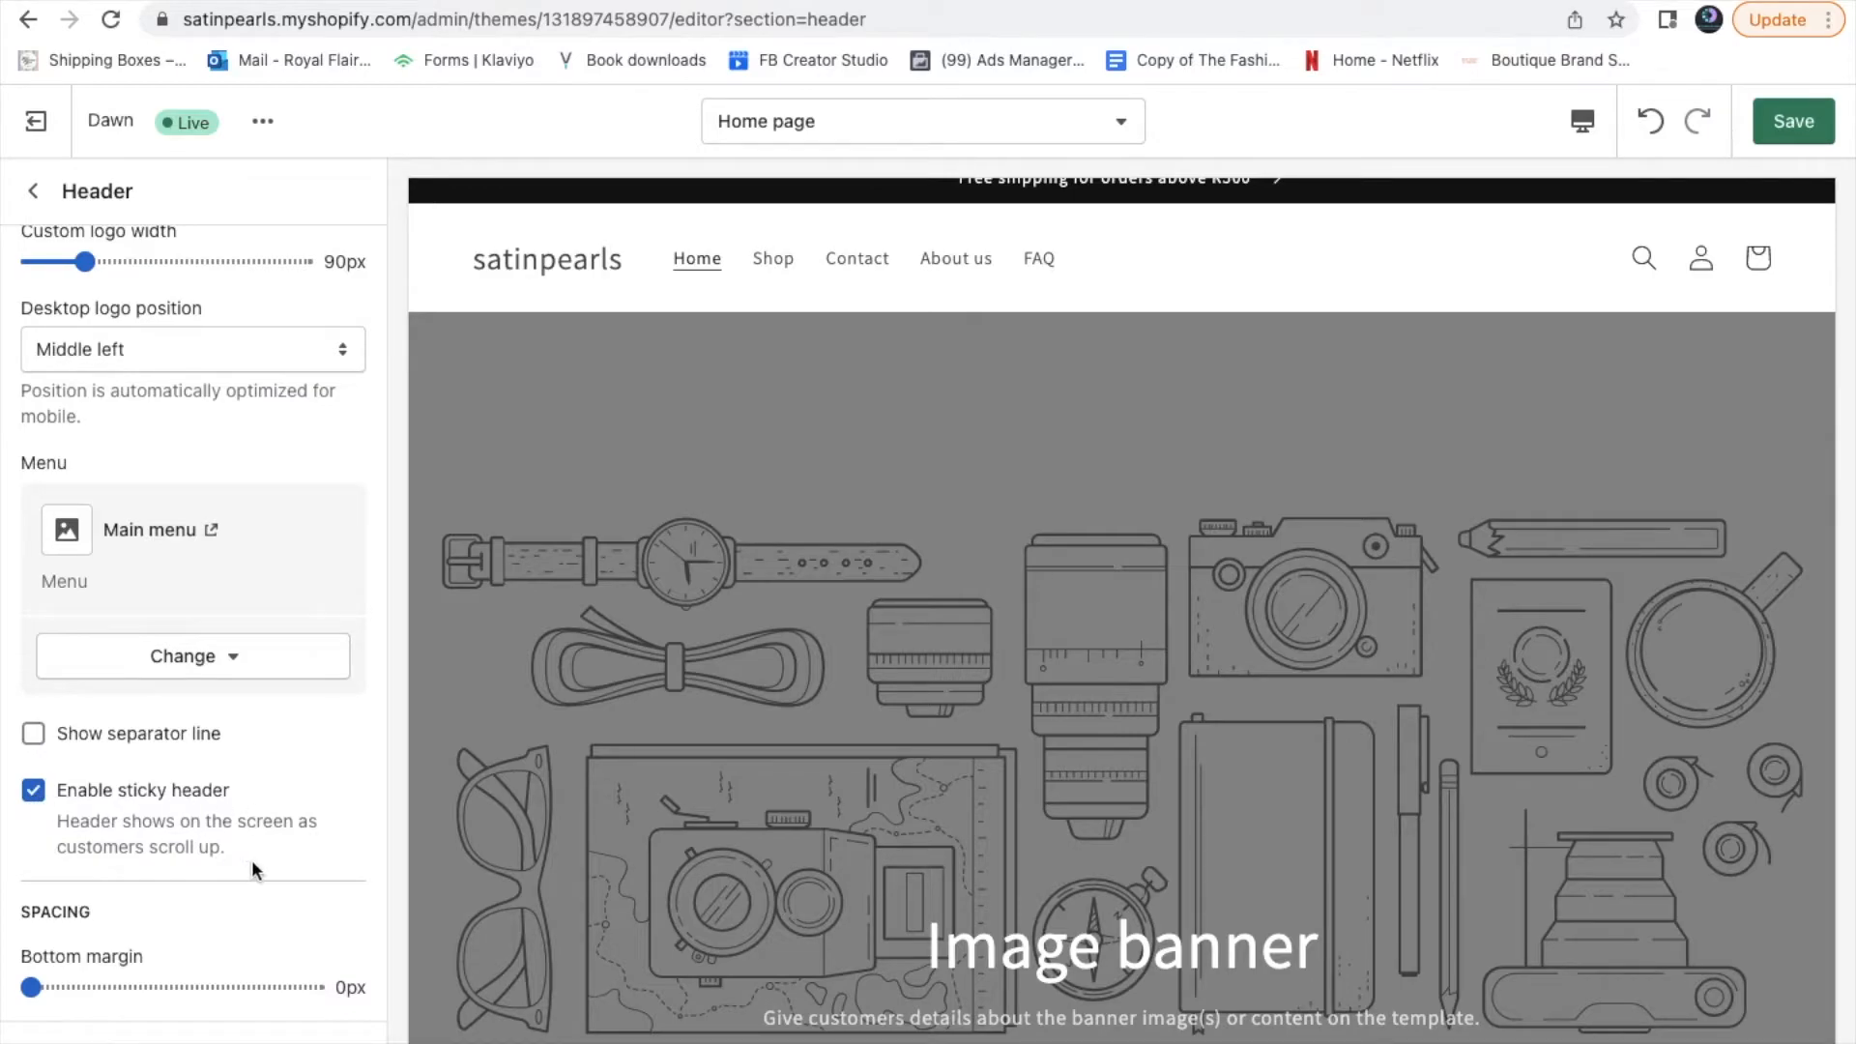
{"action": "left_click", "coordinate": [35, 792]}
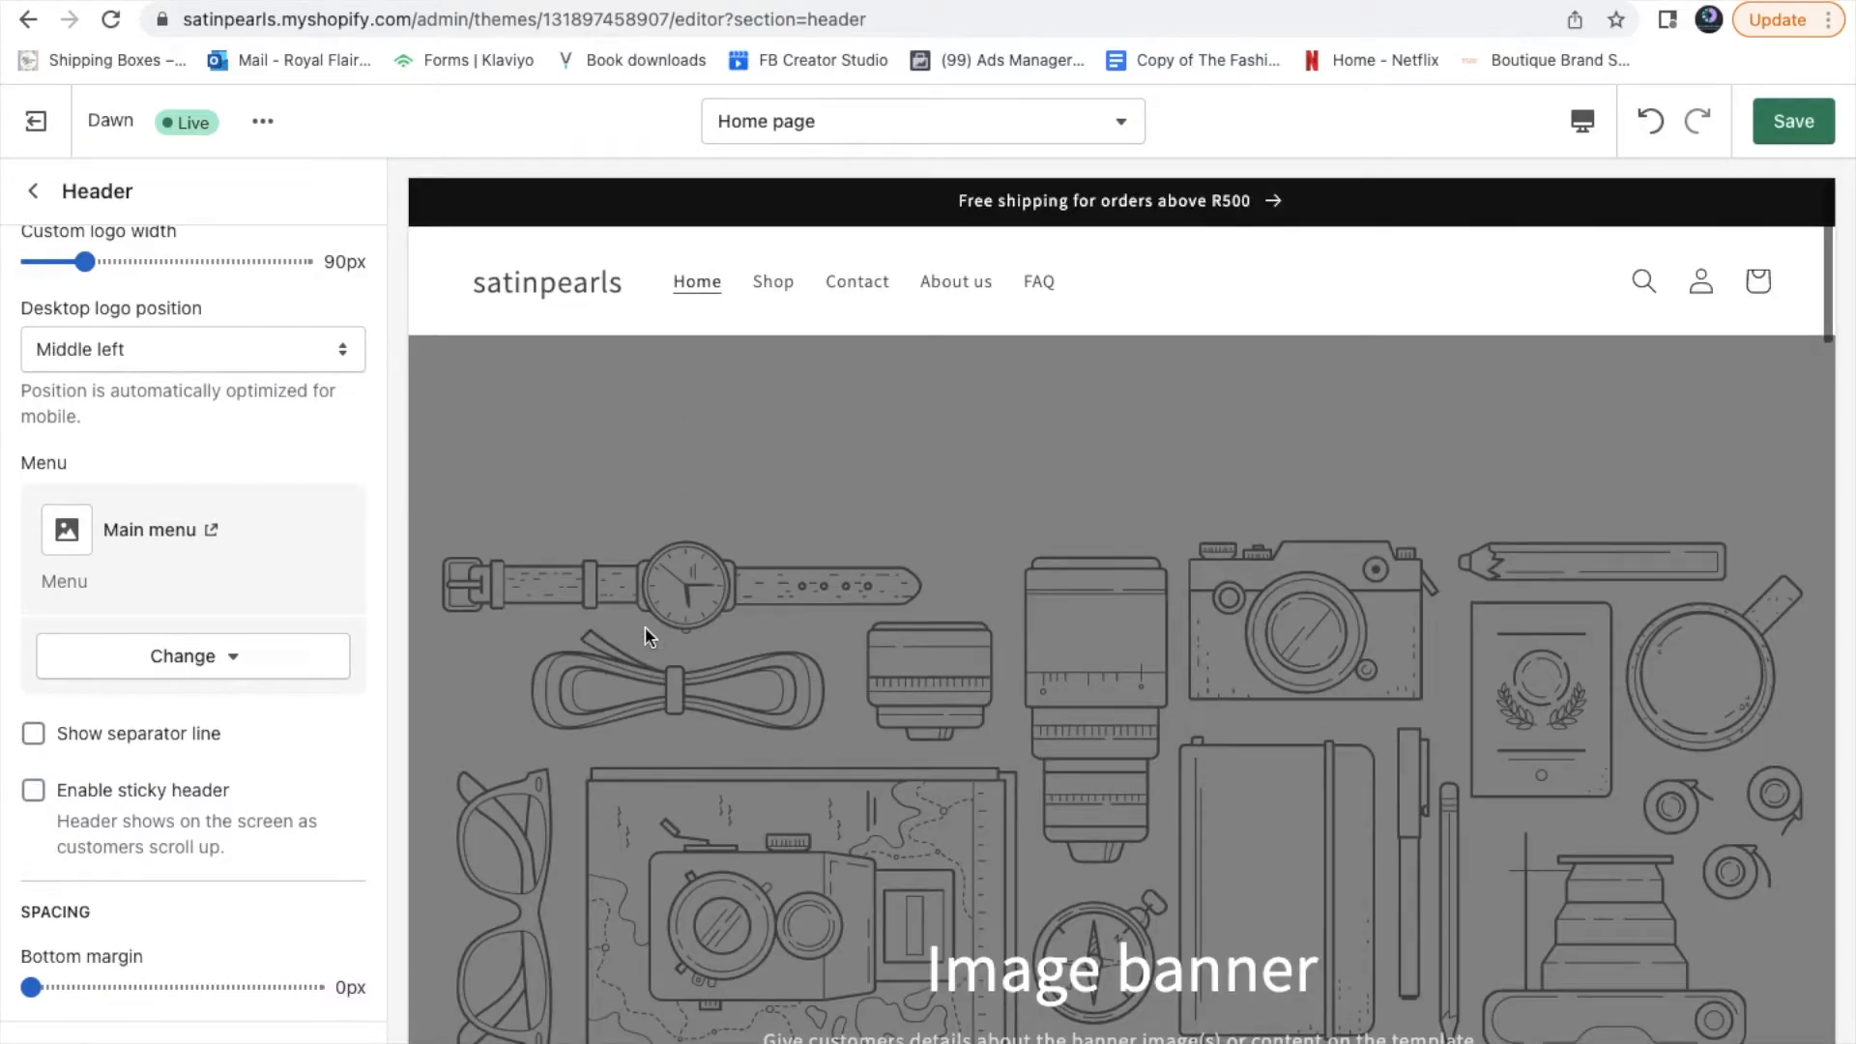
{"action": "left_click", "coordinate": [79, 794]}
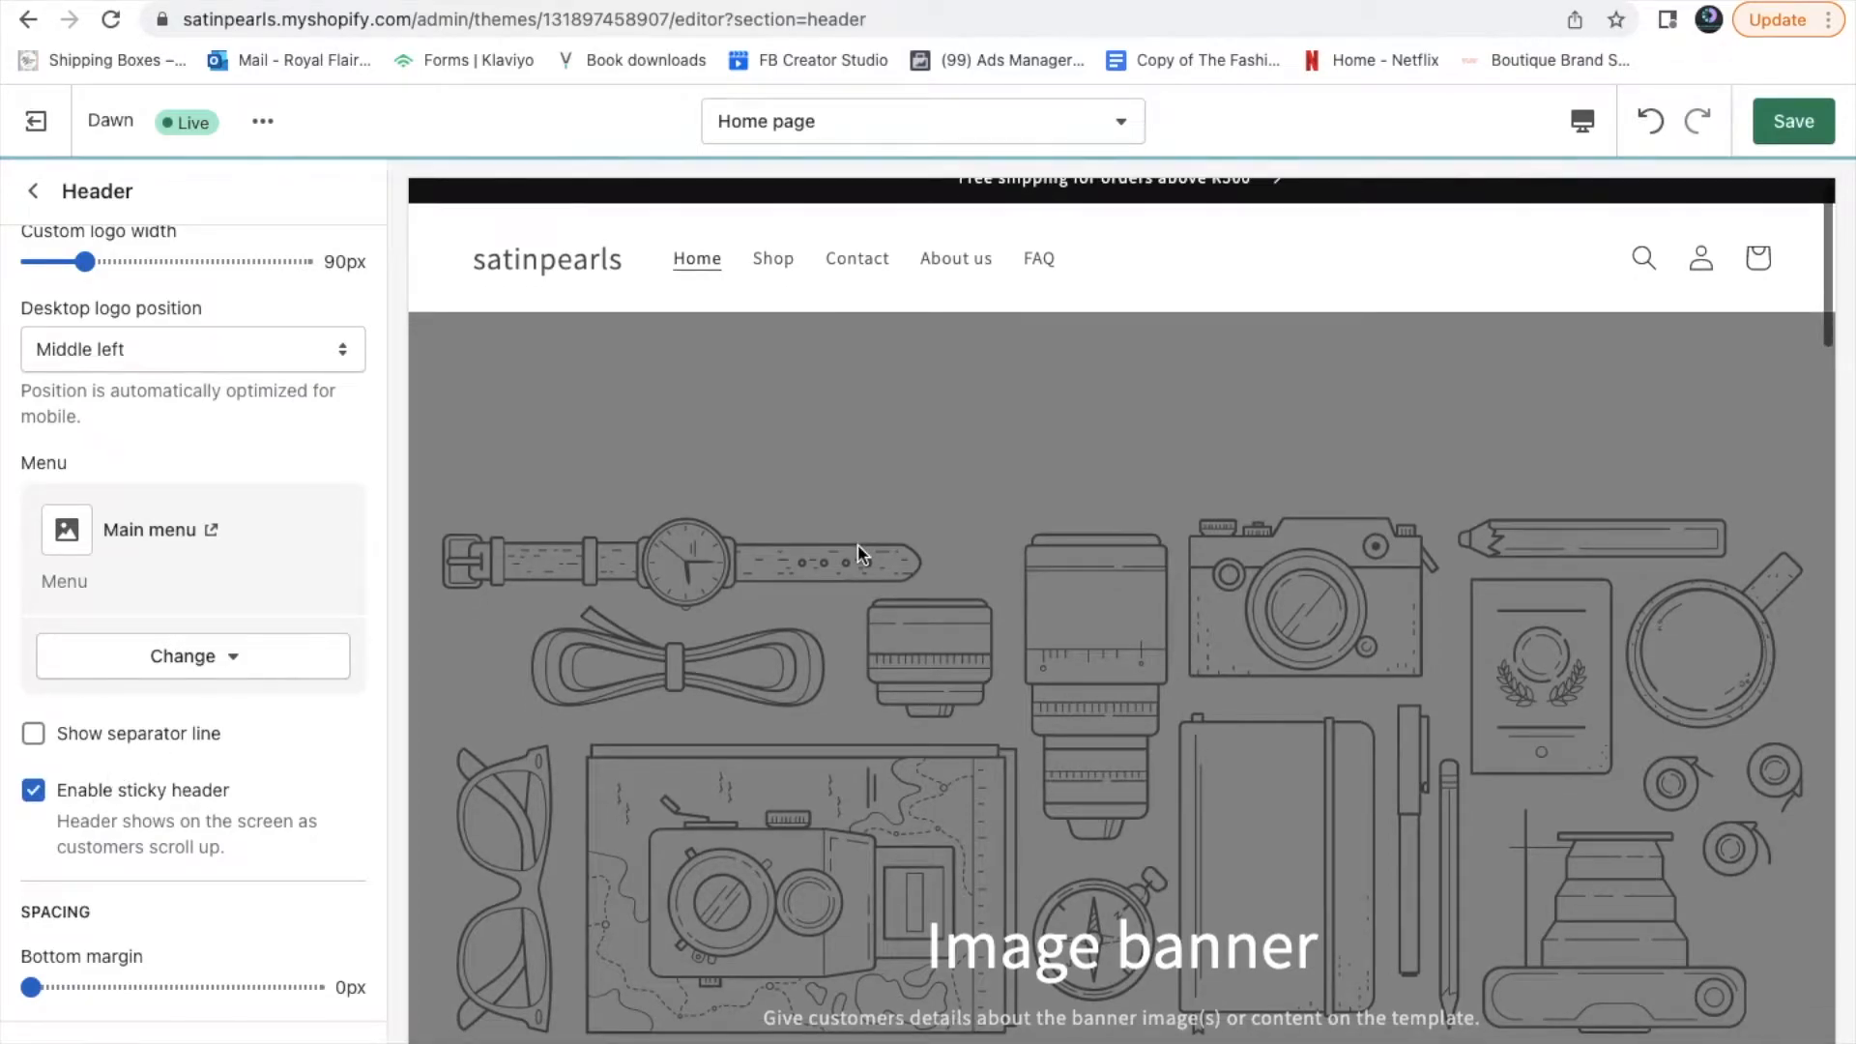
{"action": "scroll", "coordinate": [856, 554], "scroll_direction": "down", "scroll_amount": 5}
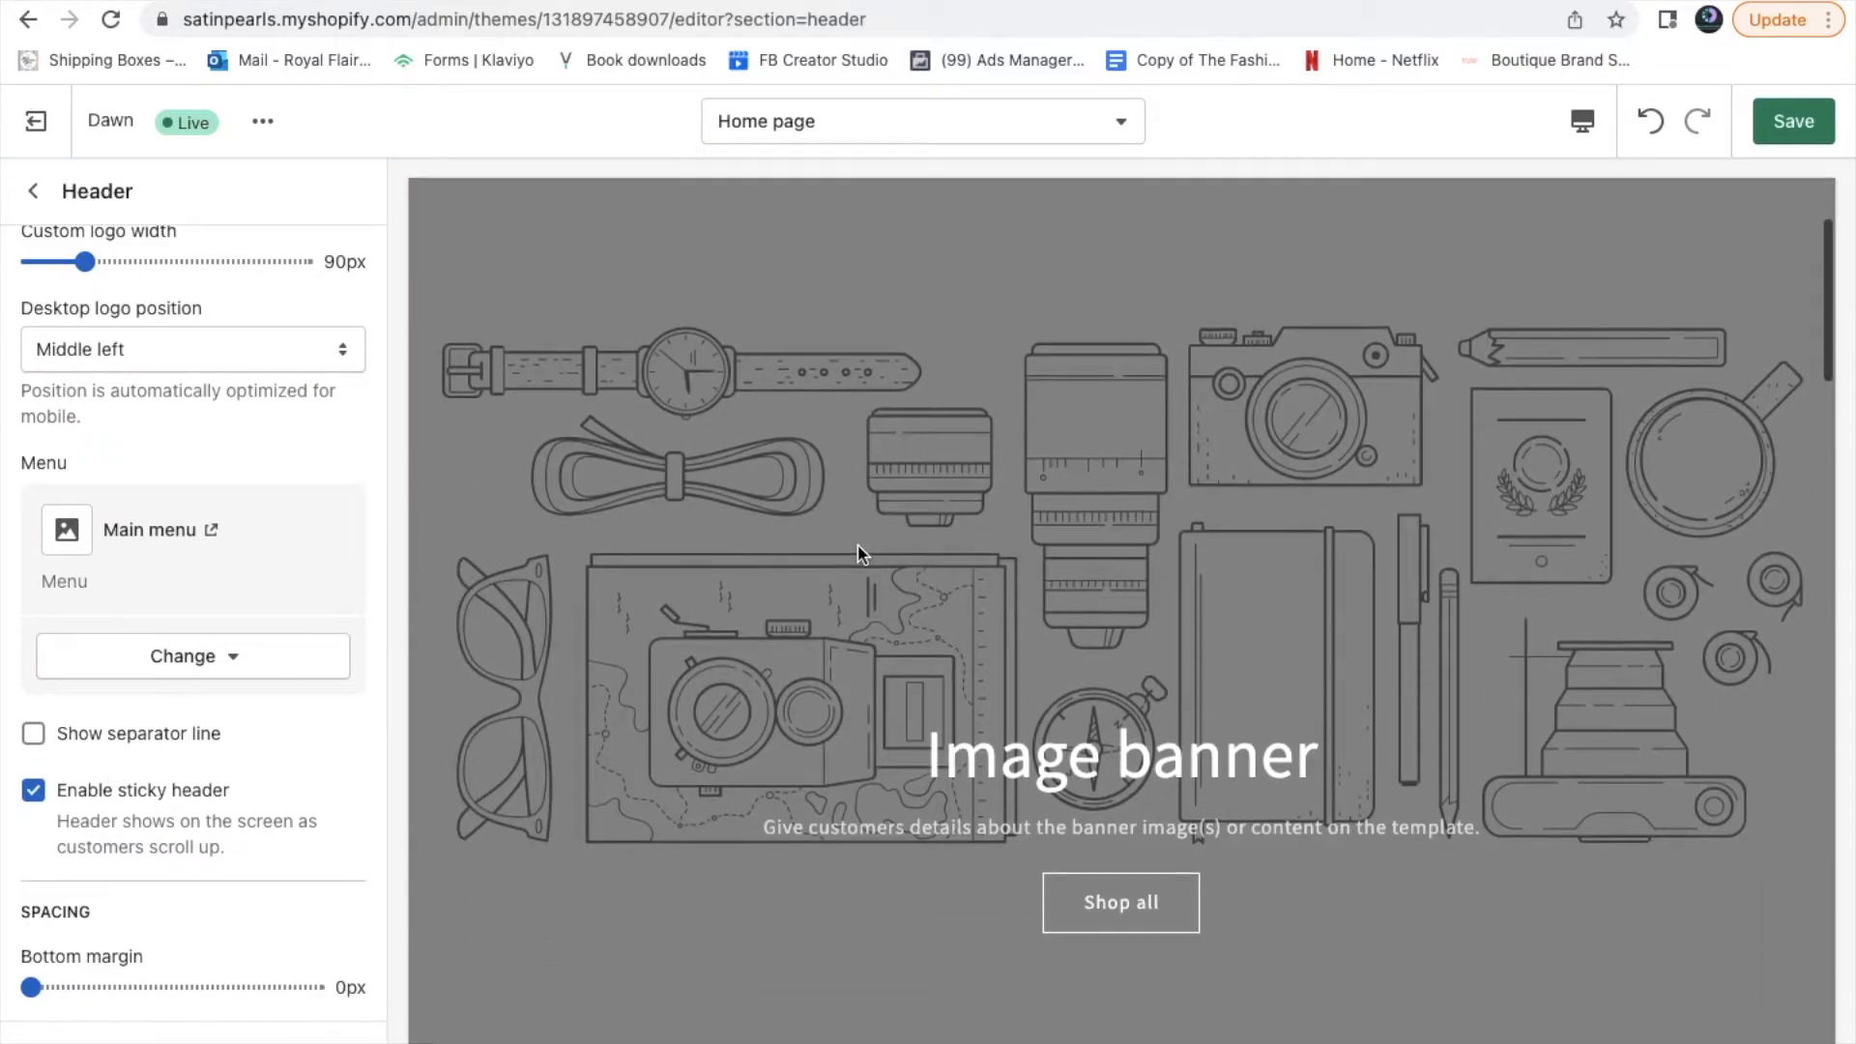
{"action": "scroll", "coordinate": [856, 543], "scroll_direction": "up", "scroll_amount": 5}
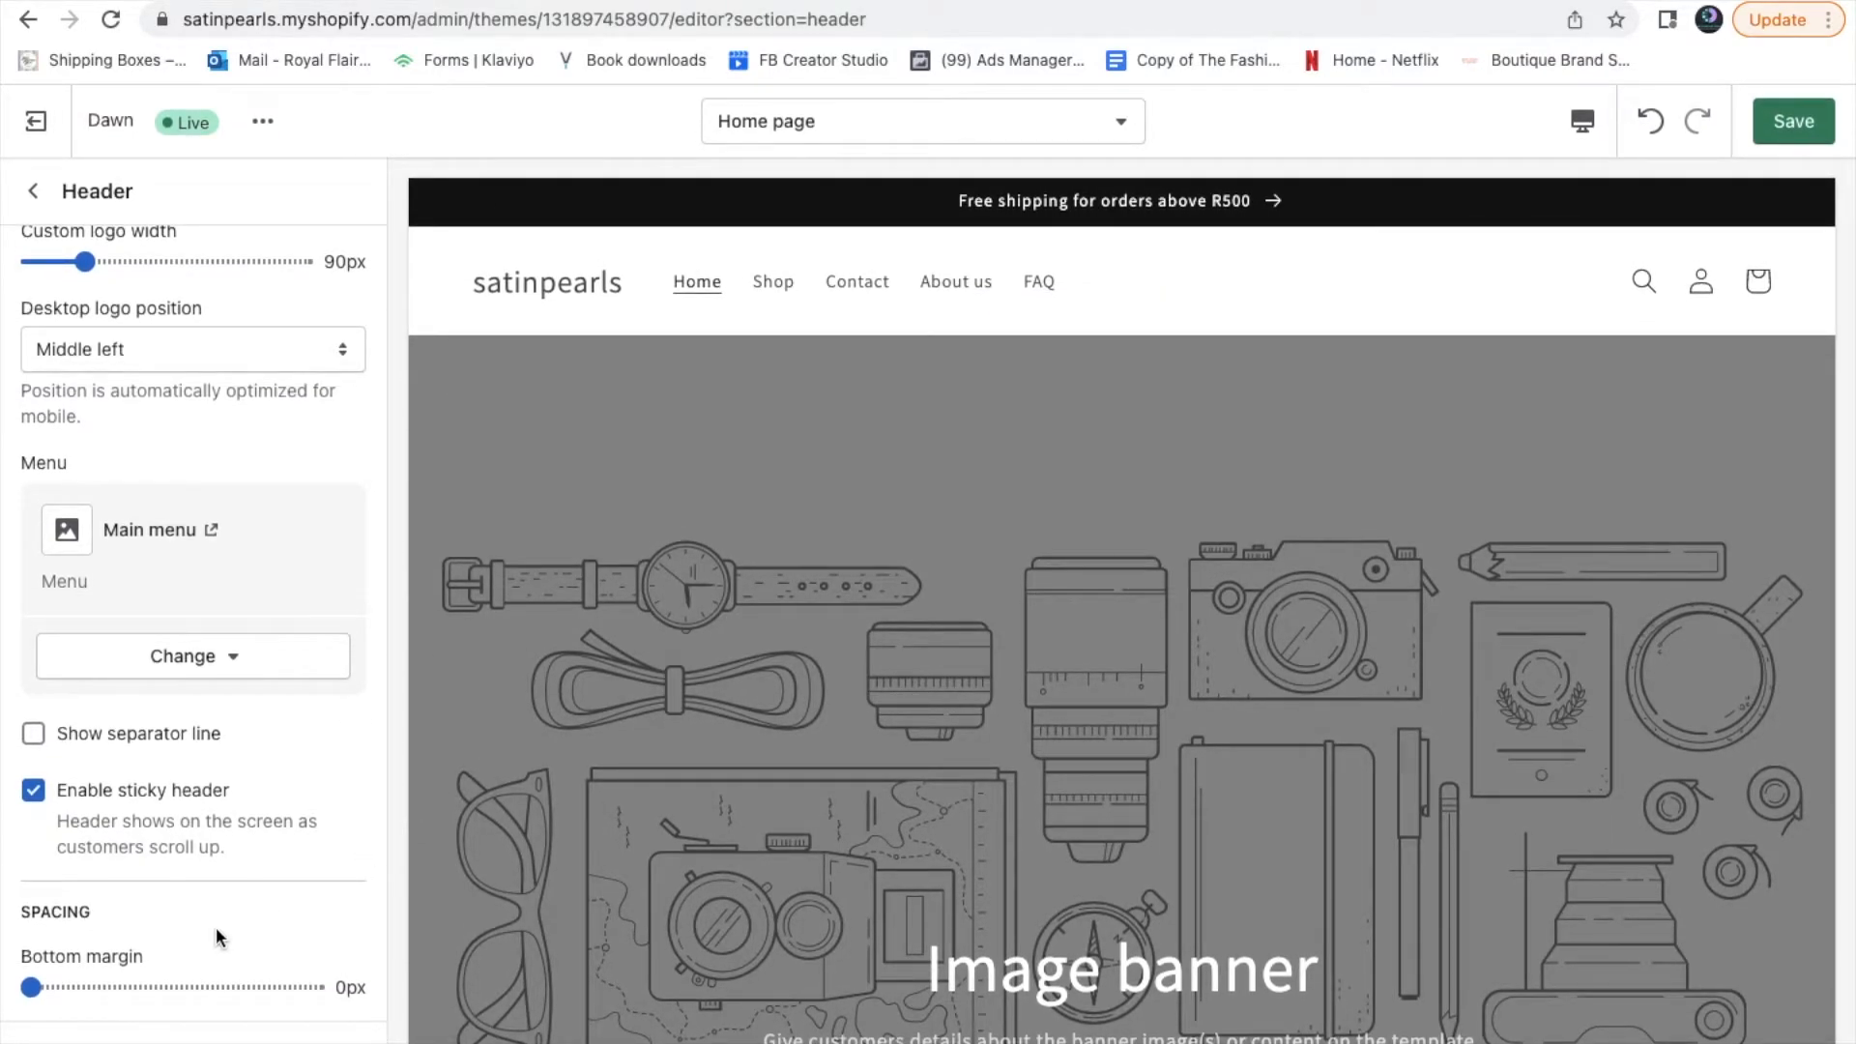
Try a 32px bottom margin for the header and return it to 0px
{"action": "left_click", "coordinate": [32, 986]}
{"action": "left_click_drag", "start_coordinate": [32, 987], "coordinate": [118, 987]}
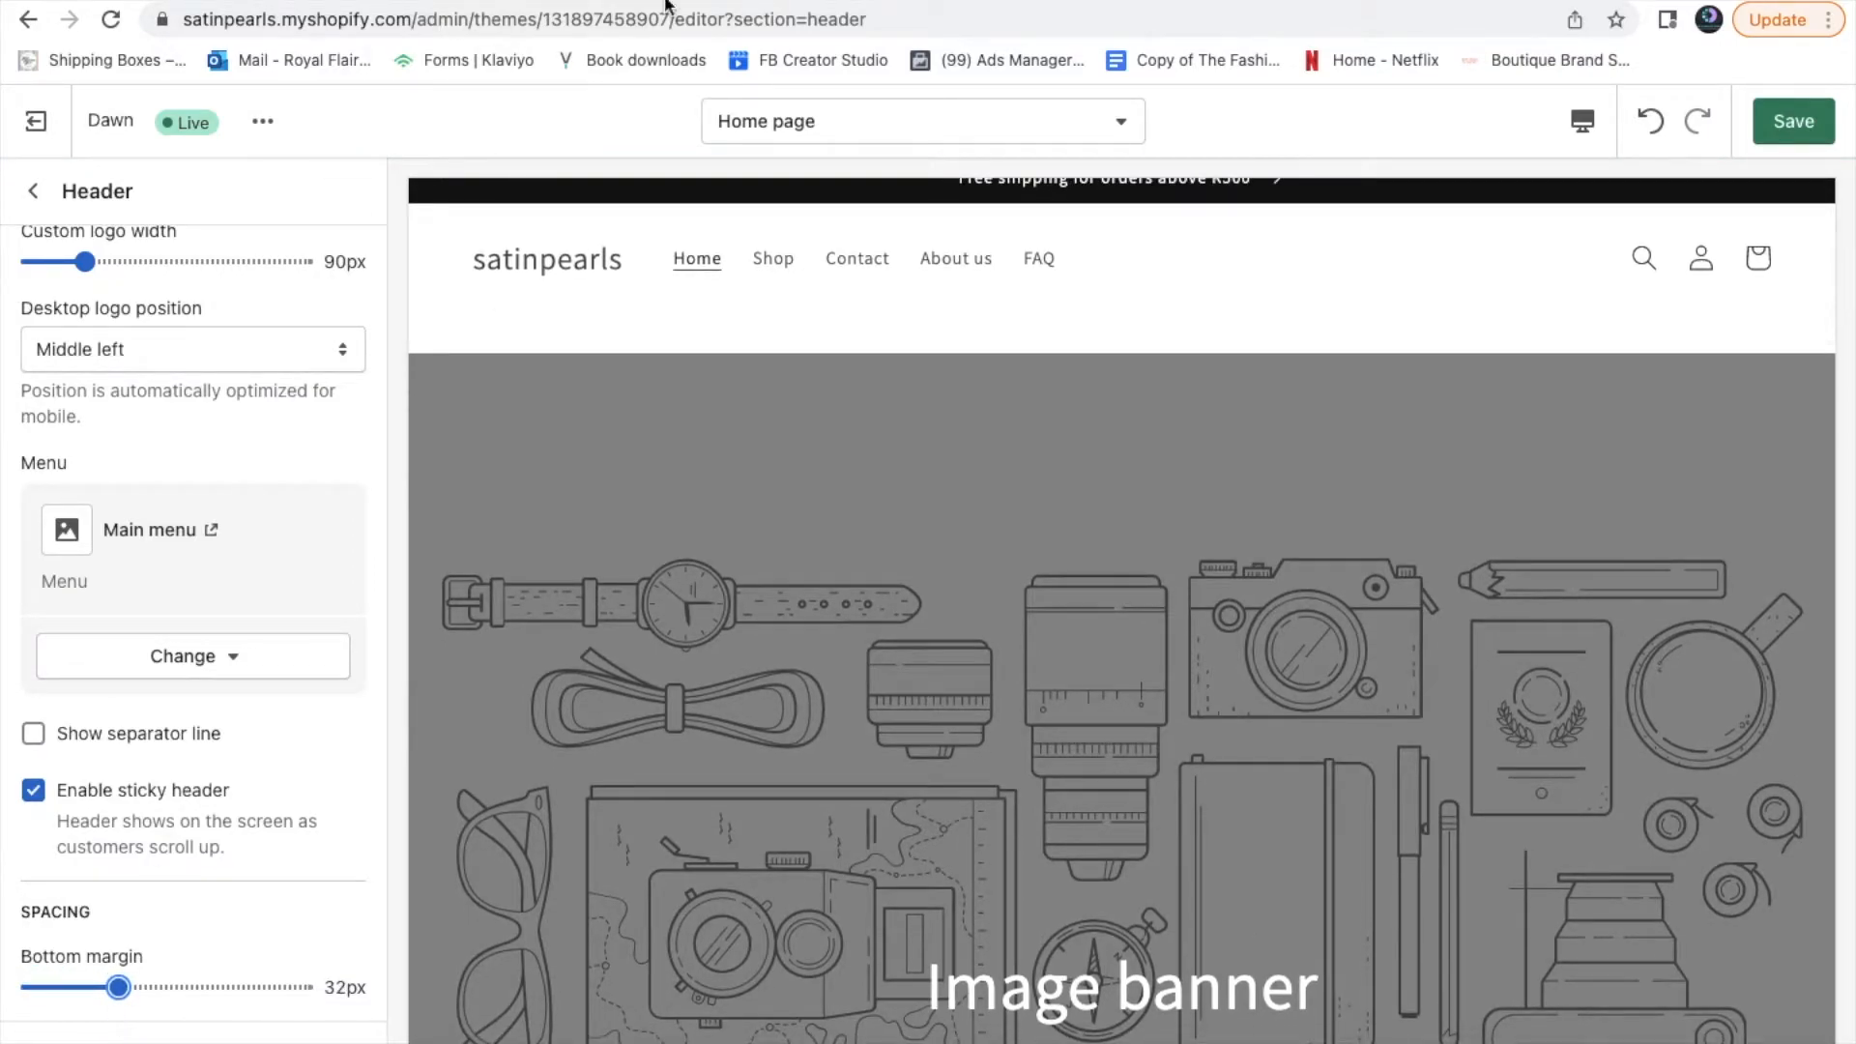
{"action": "right_click", "coordinate": [116, 982]}
{"action": "left_click", "coordinate": [5, 957]}
{"action": "left_click_drag", "start_coordinate": [117, 987], "coordinate": [5, 993]}
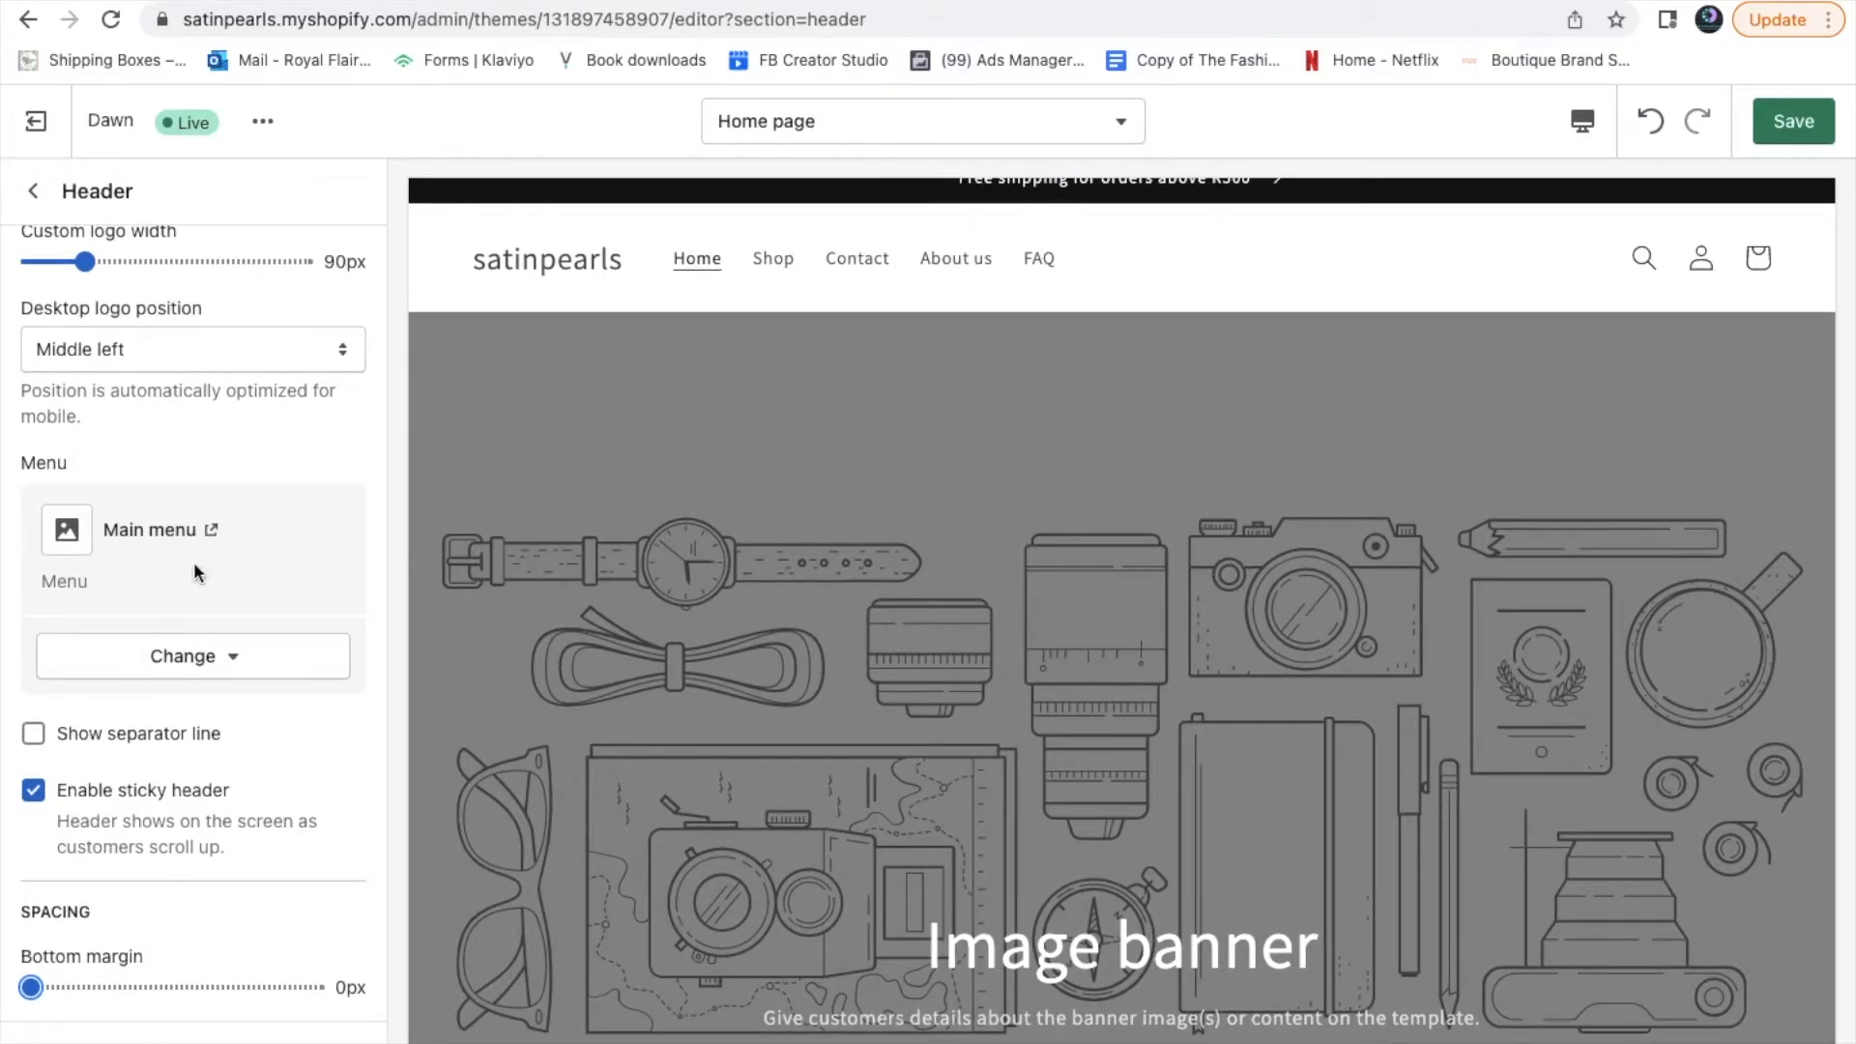
Examine the remaining header settings, including the social media link fields and the available color options
{"action": "scroll", "coordinate": [193, 435], "scroll_direction": "up", "scroll_amount": 3}
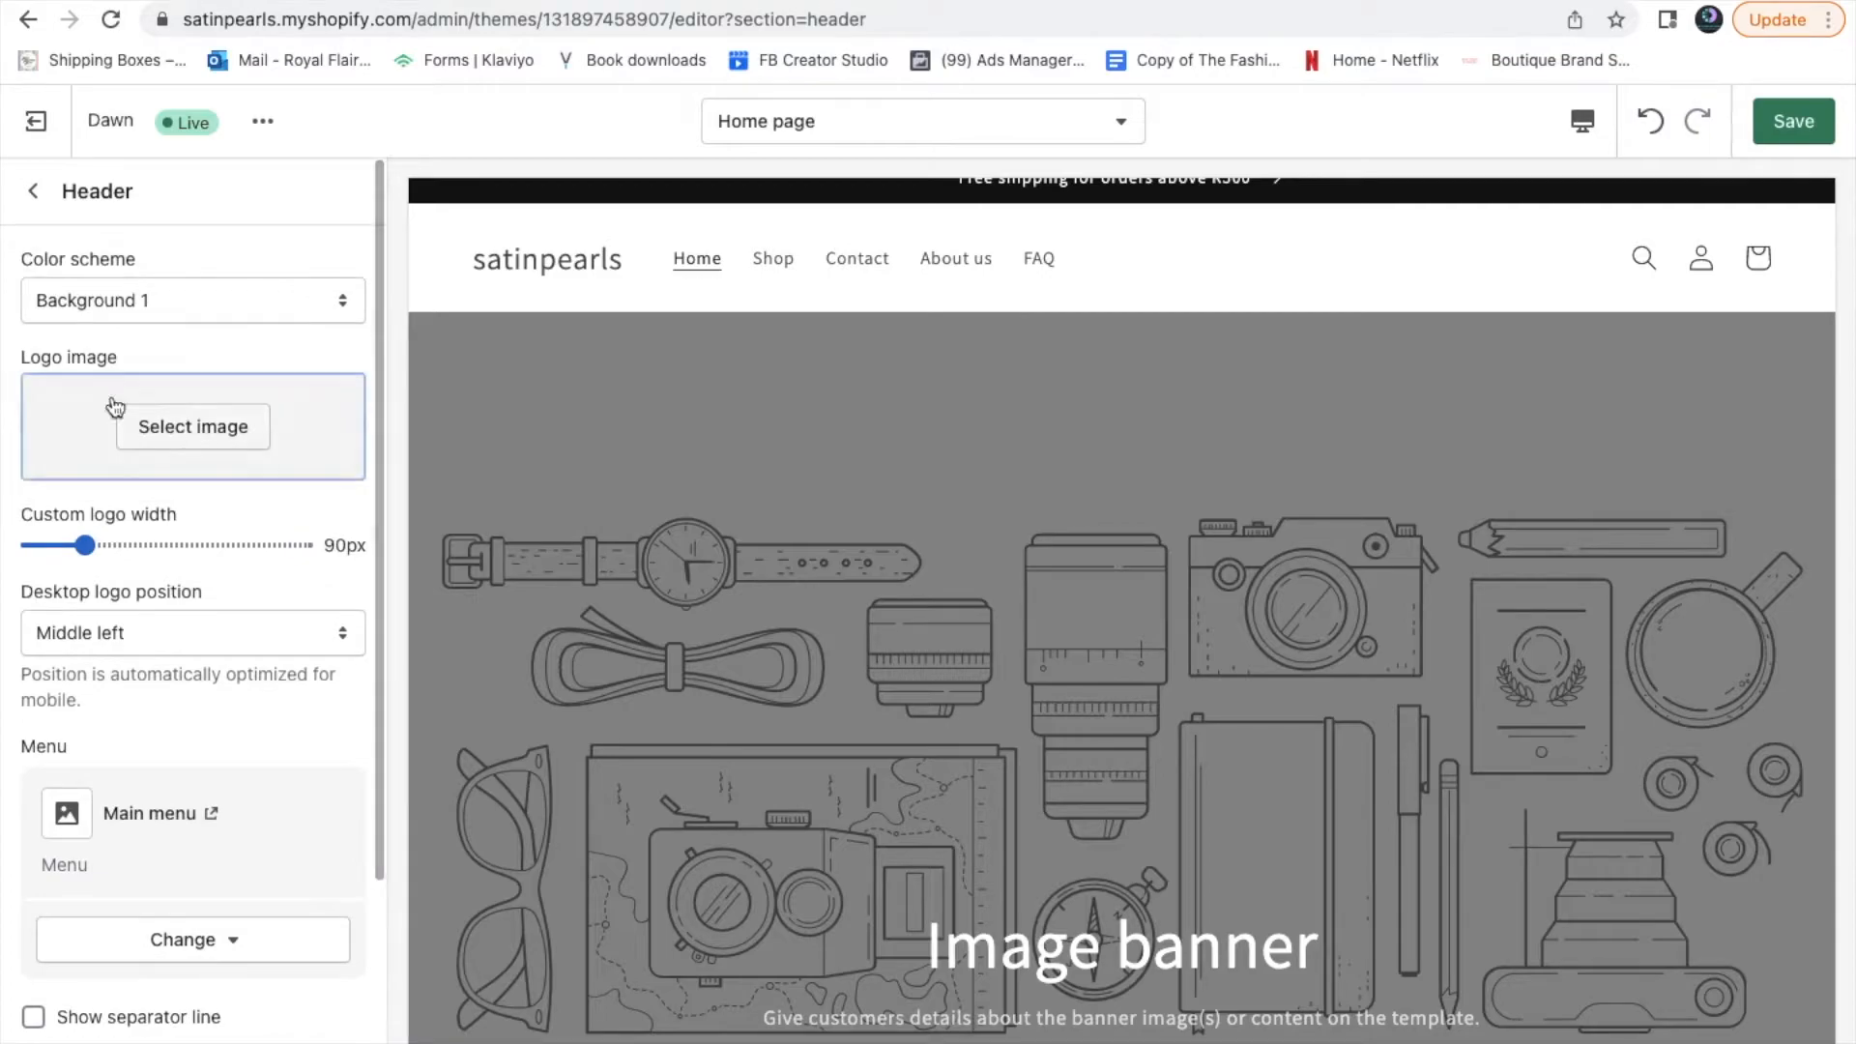
{"action": "scroll", "coordinate": [170, 655], "scroll_direction": "down", "scroll_amount": 3}
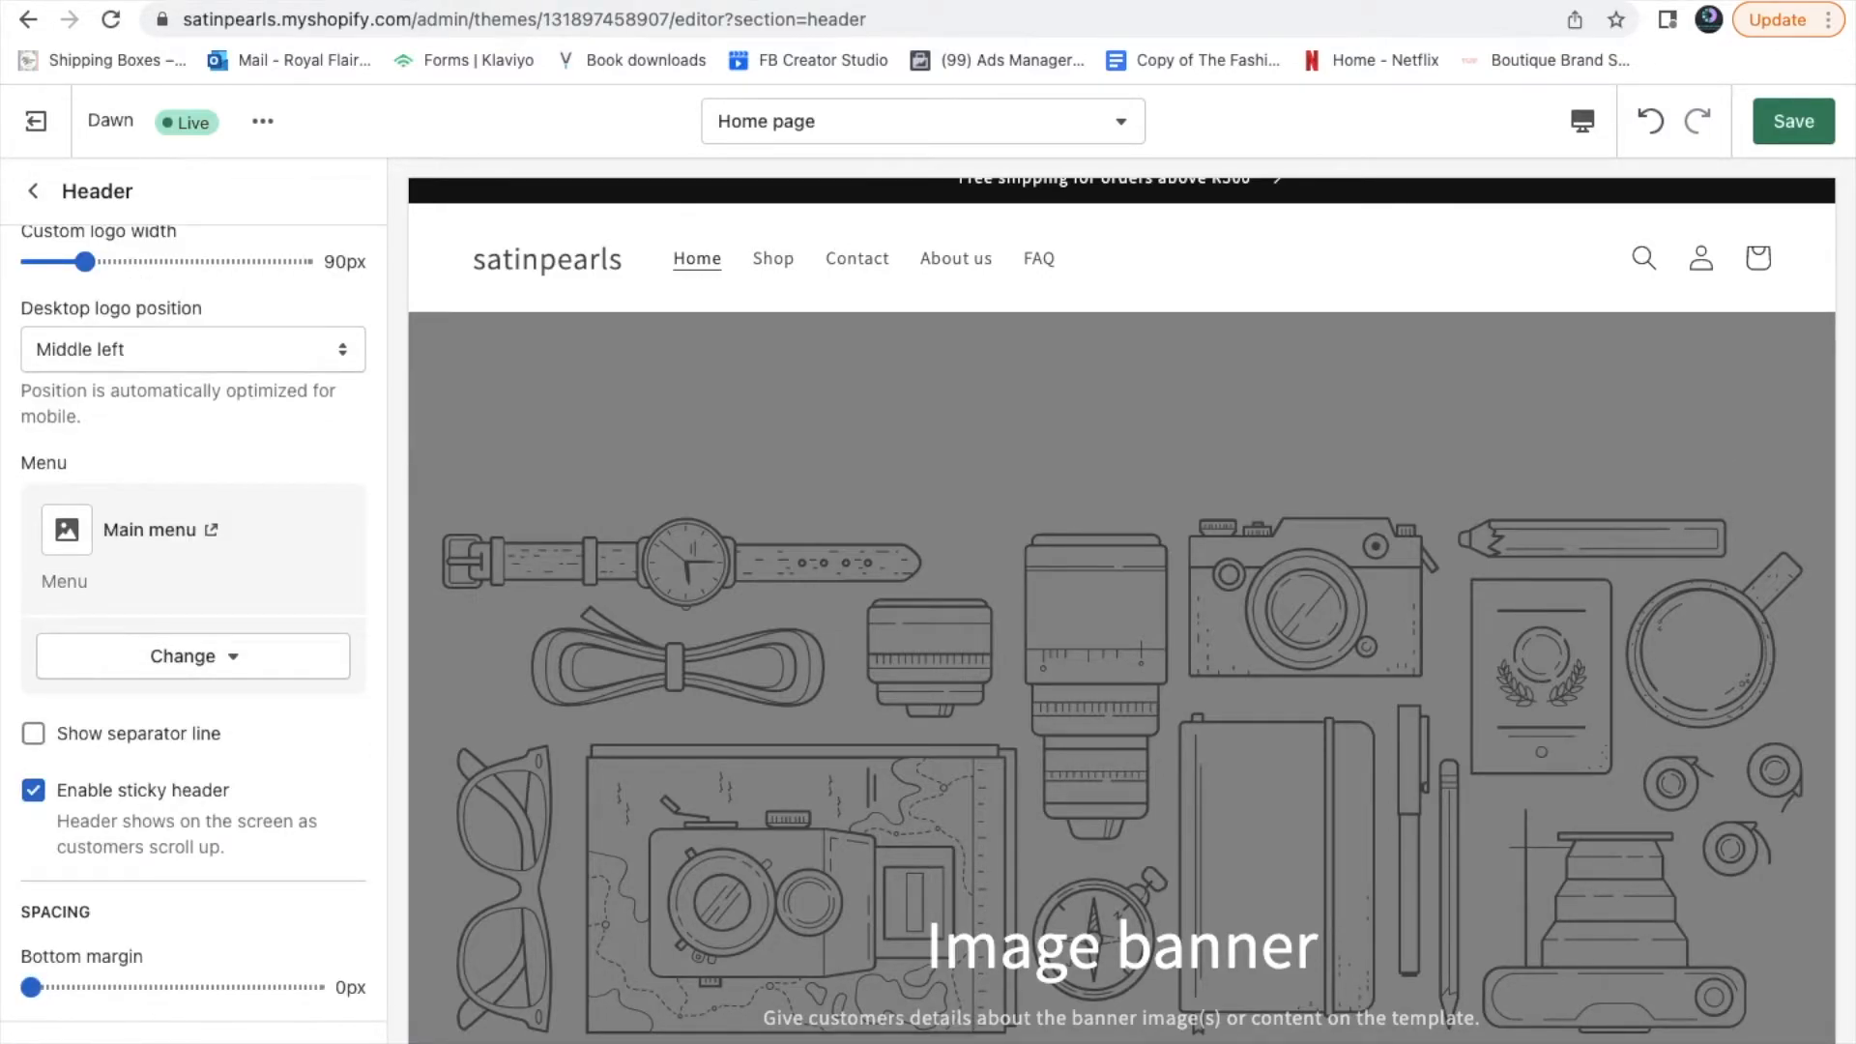
{"action": "scroll", "coordinate": [154, 833], "scroll_direction": "down", "scroll_amount": 5}
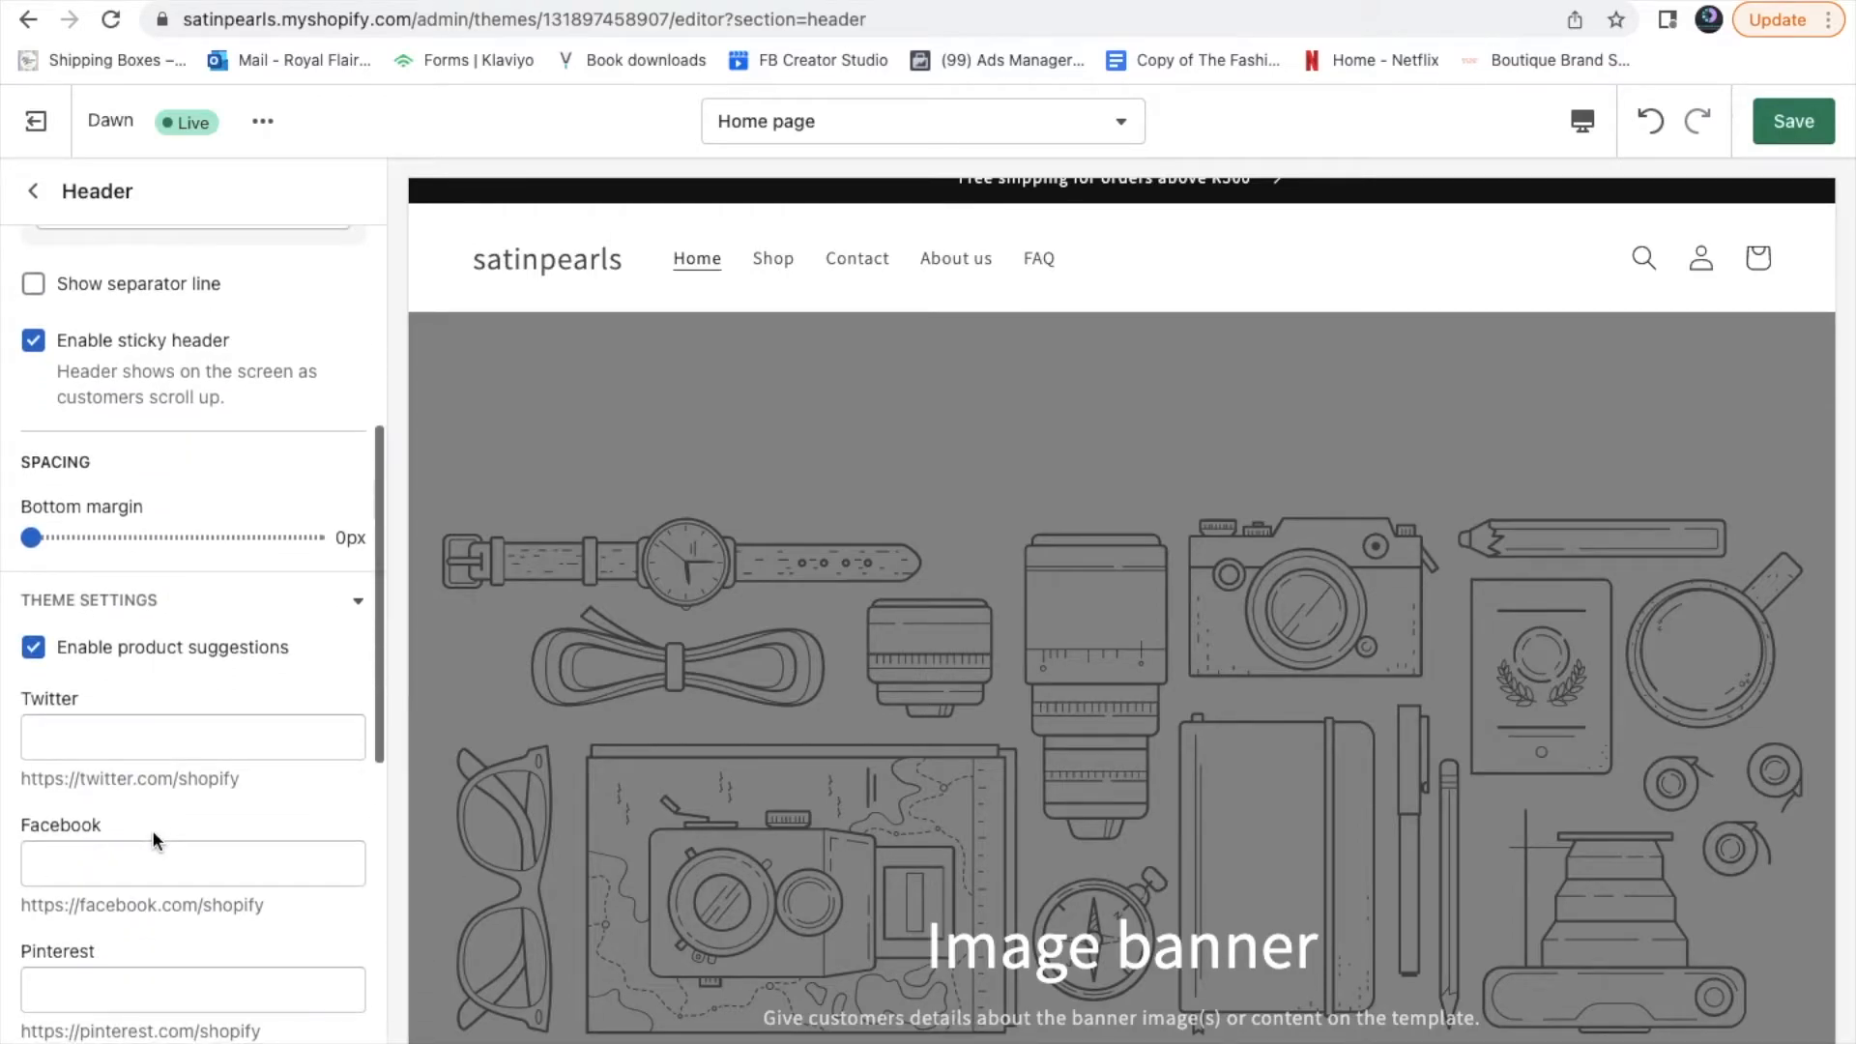
{"action": "scroll", "coordinate": [153, 839], "scroll_direction": "down", "scroll_amount": 2}
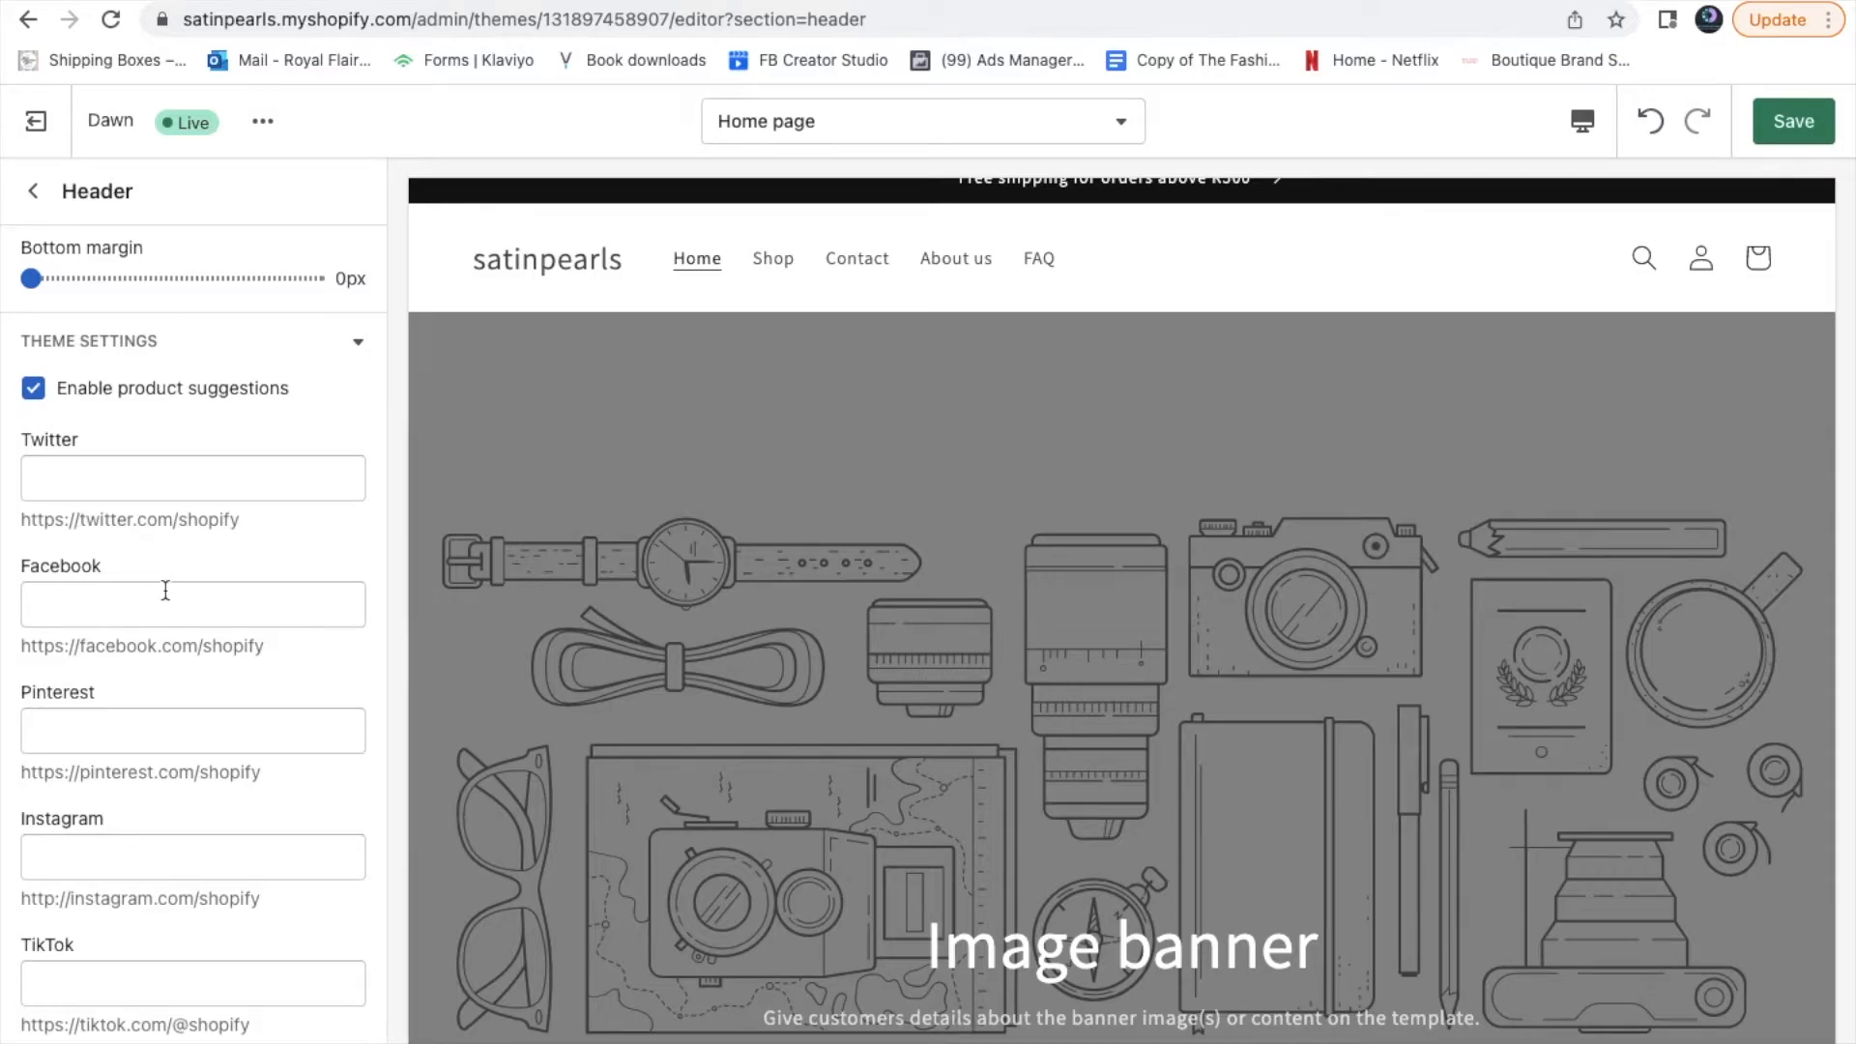
{"action": "scroll", "coordinate": [165, 589], "scroll_direction": "down", "scroll_amount": 1}
{"action": "scroll", "coordinate": [166, 590], "scroll_direction": "down", "scroll_amount": 1}
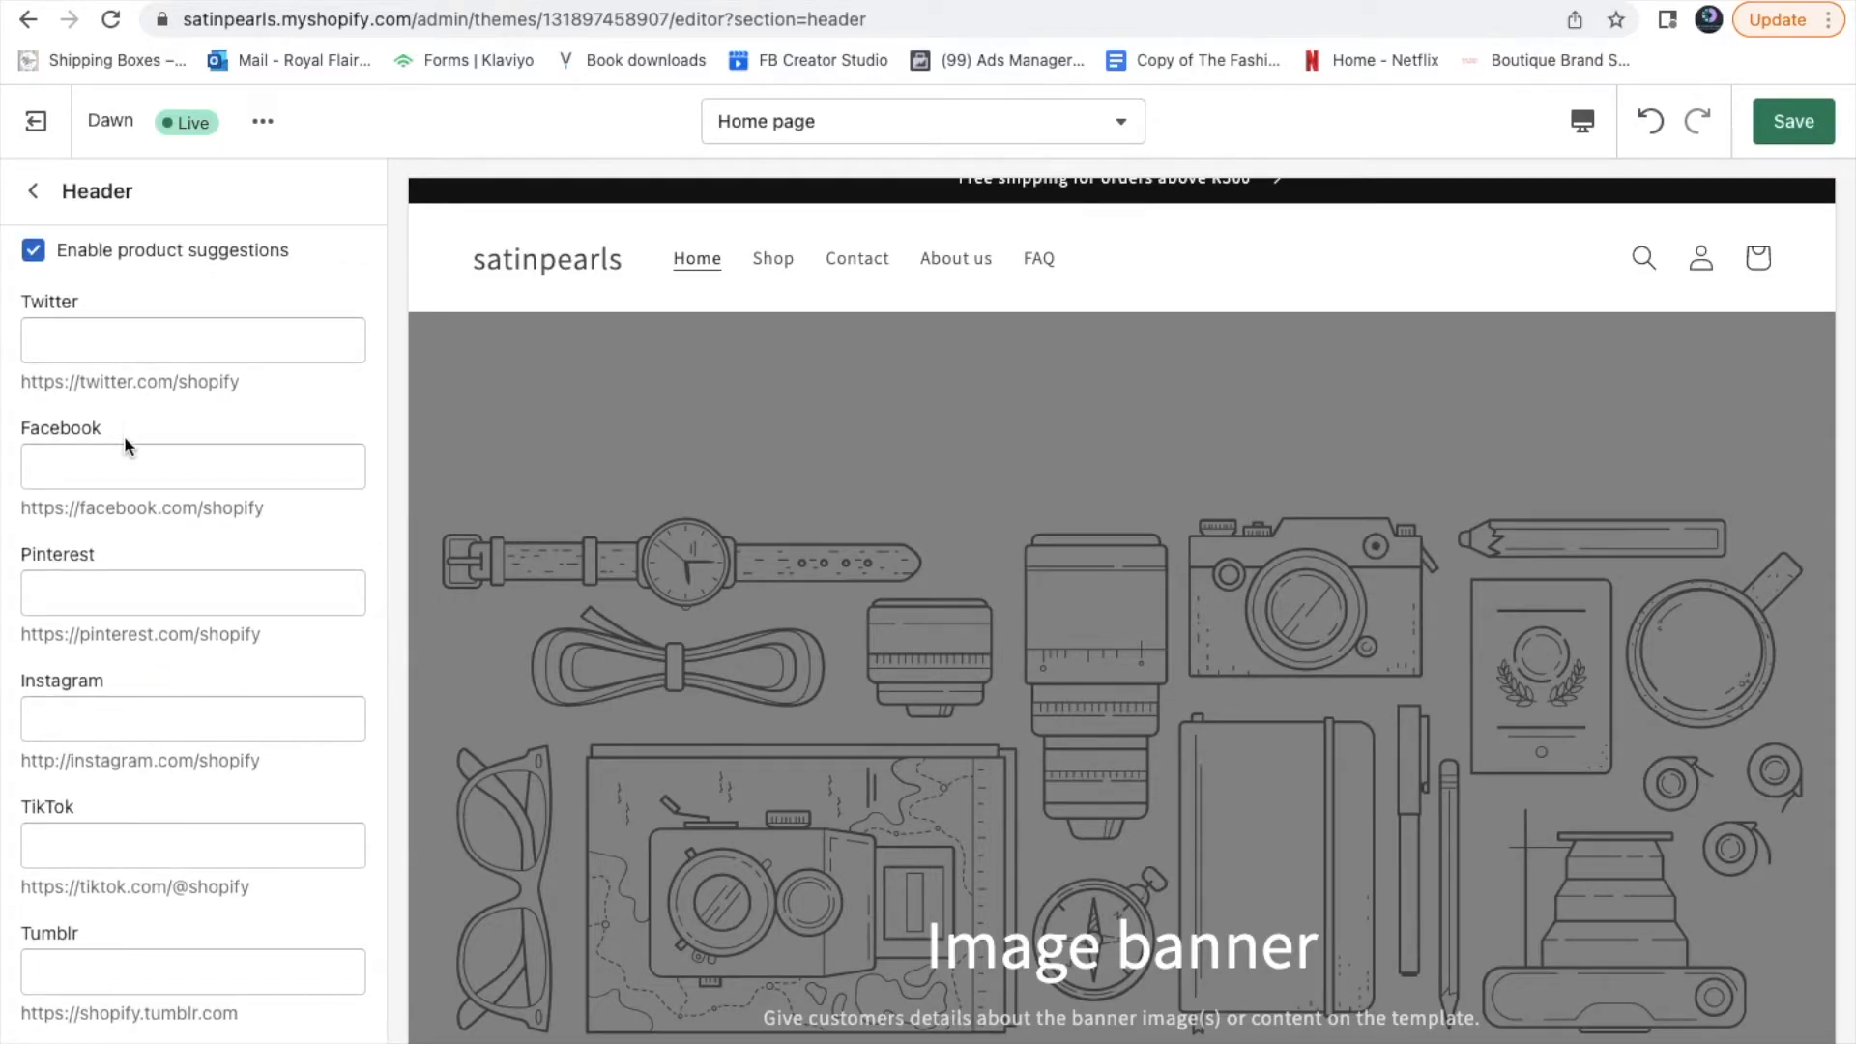
{"action": "left_click", "coordinate": [134, 468]}
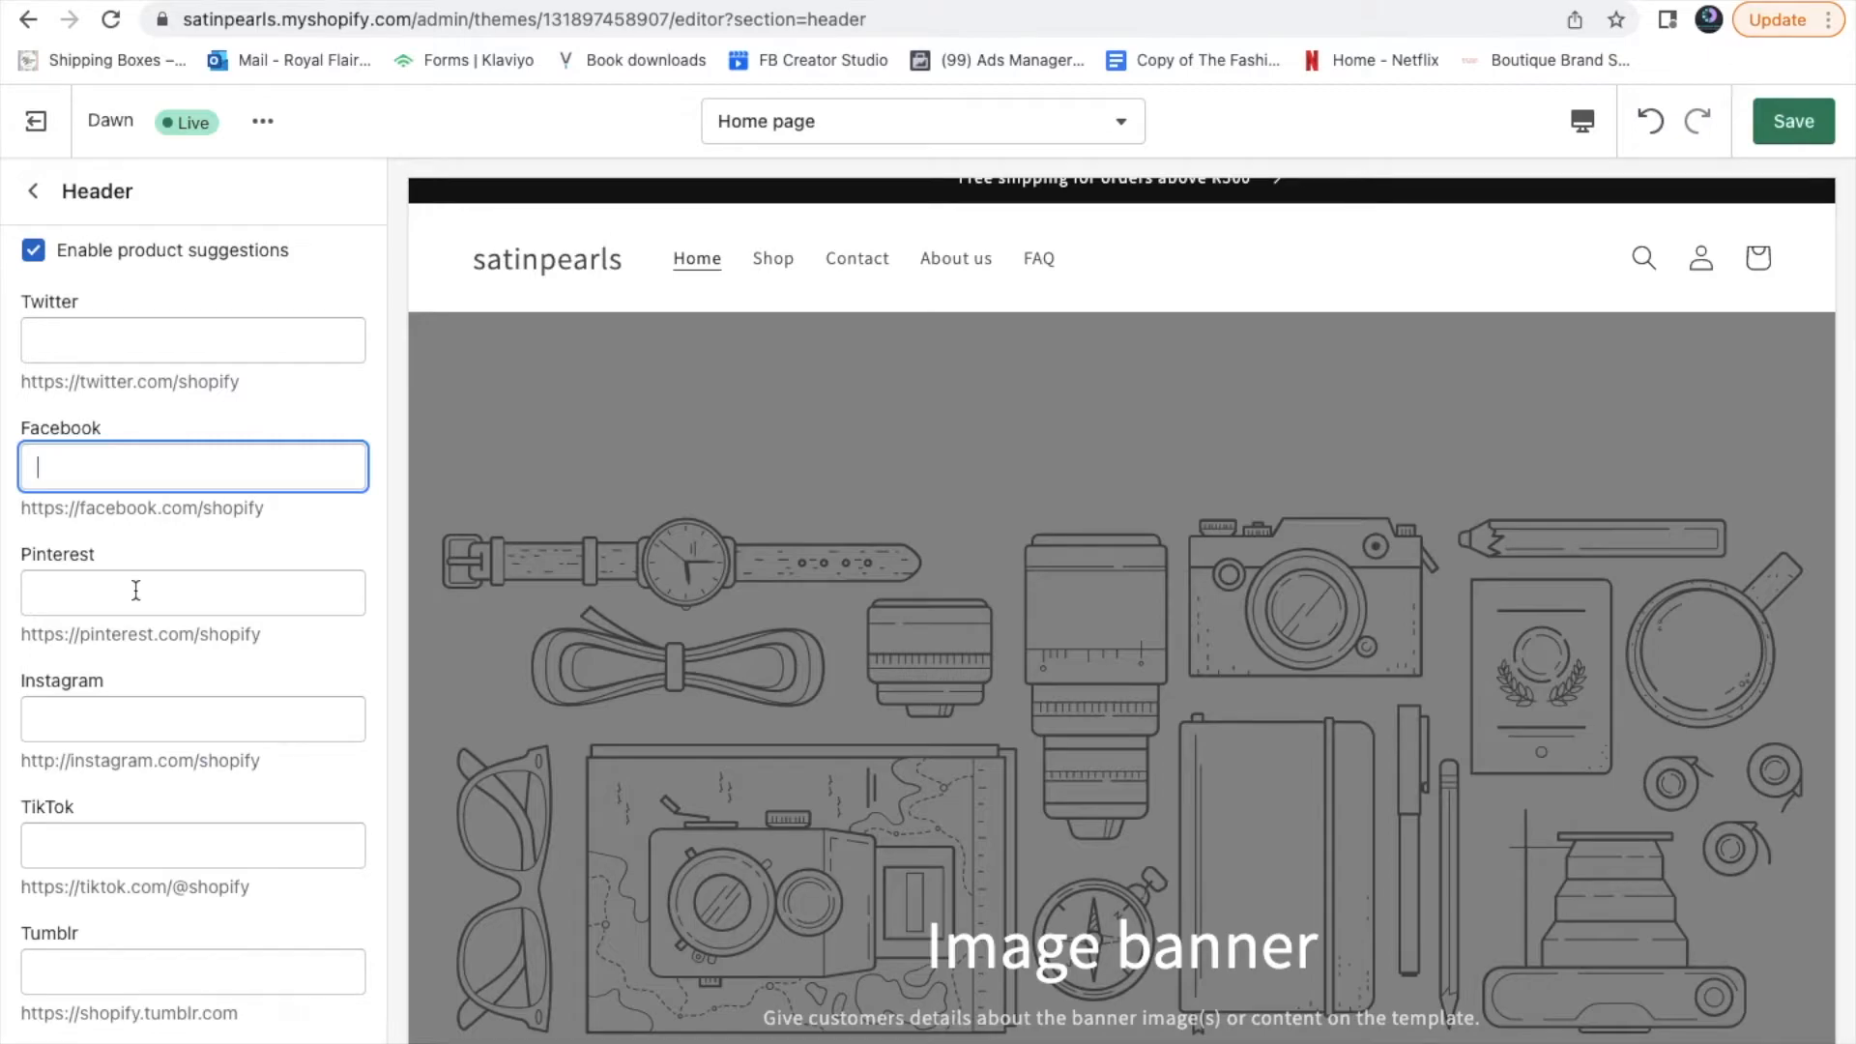
{"action": "scroll", "coordinate": [136, 590], "scroll_direction": "down", "scroll_amount": 5}
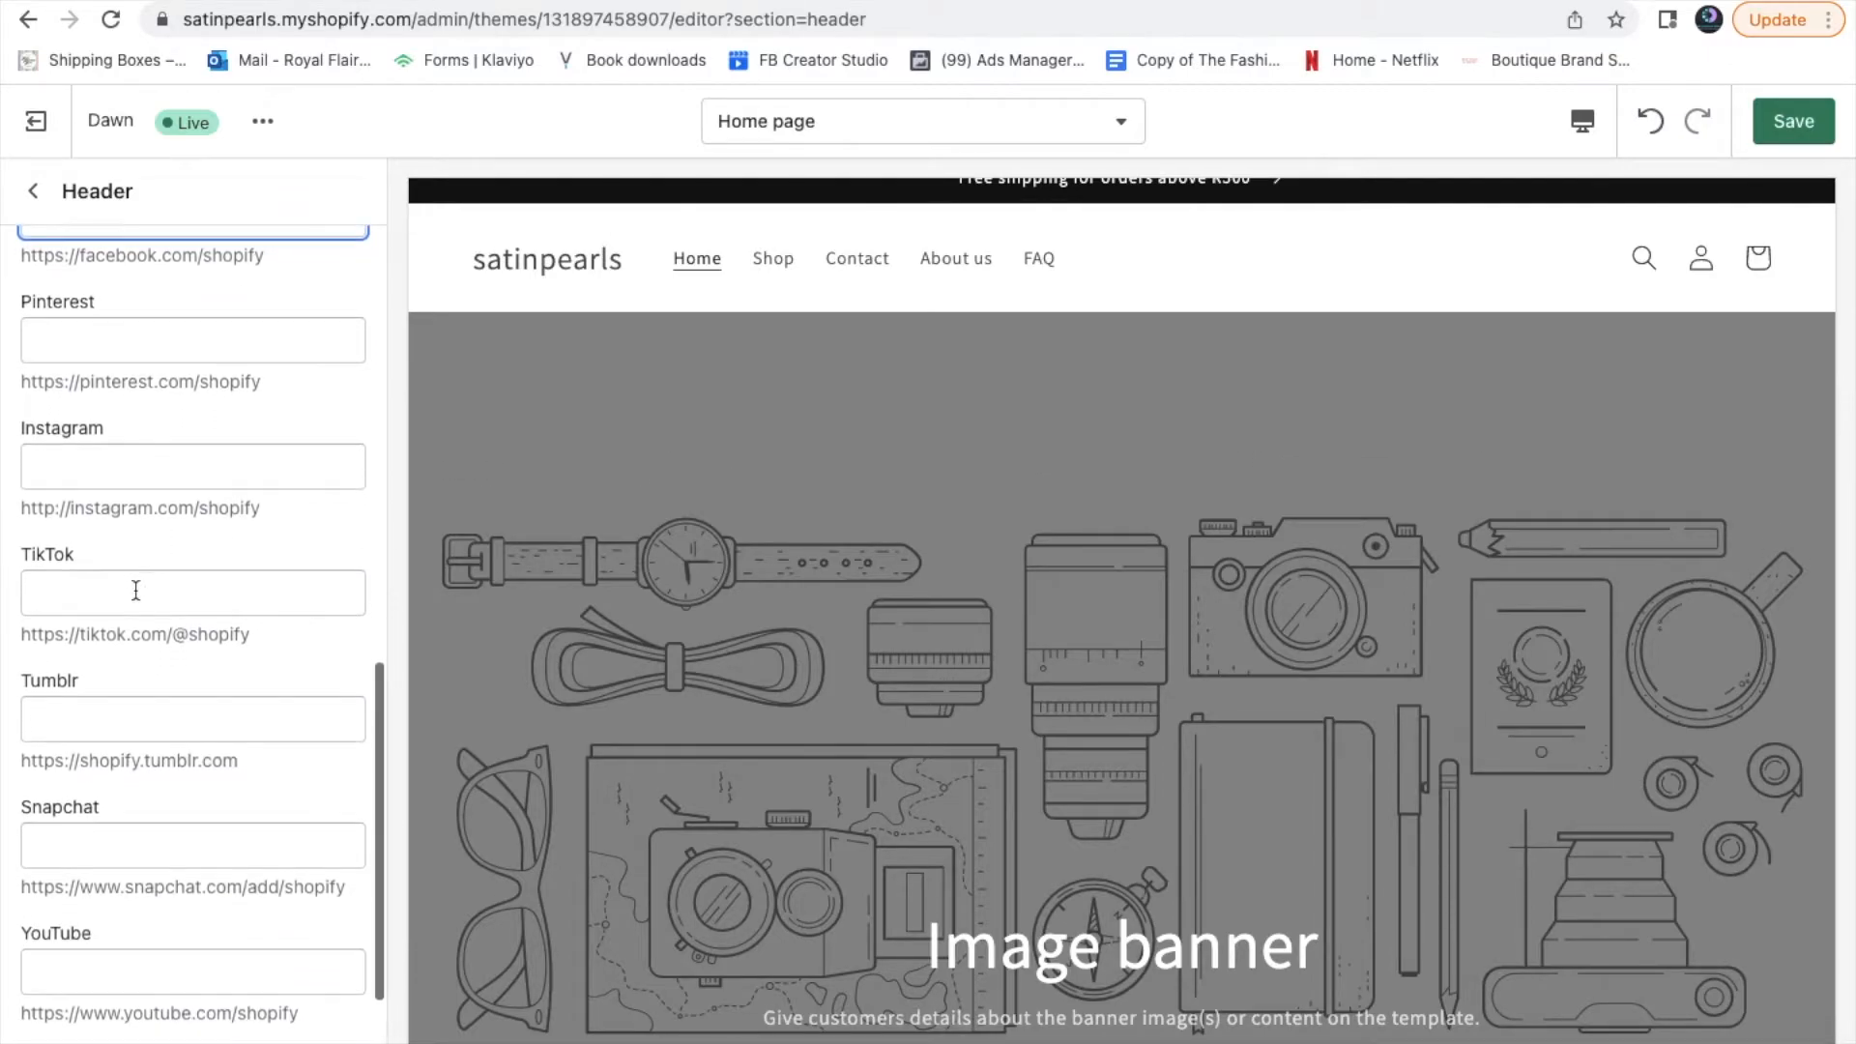
{"action": "scroll", "coordinate": [136, 590], "scroll_direction": "down", "scroll_amount": 3}
{"action": "scroll", "coordinate": [135, 590], "scroll_direction": "down", "scroll_amount": 3}
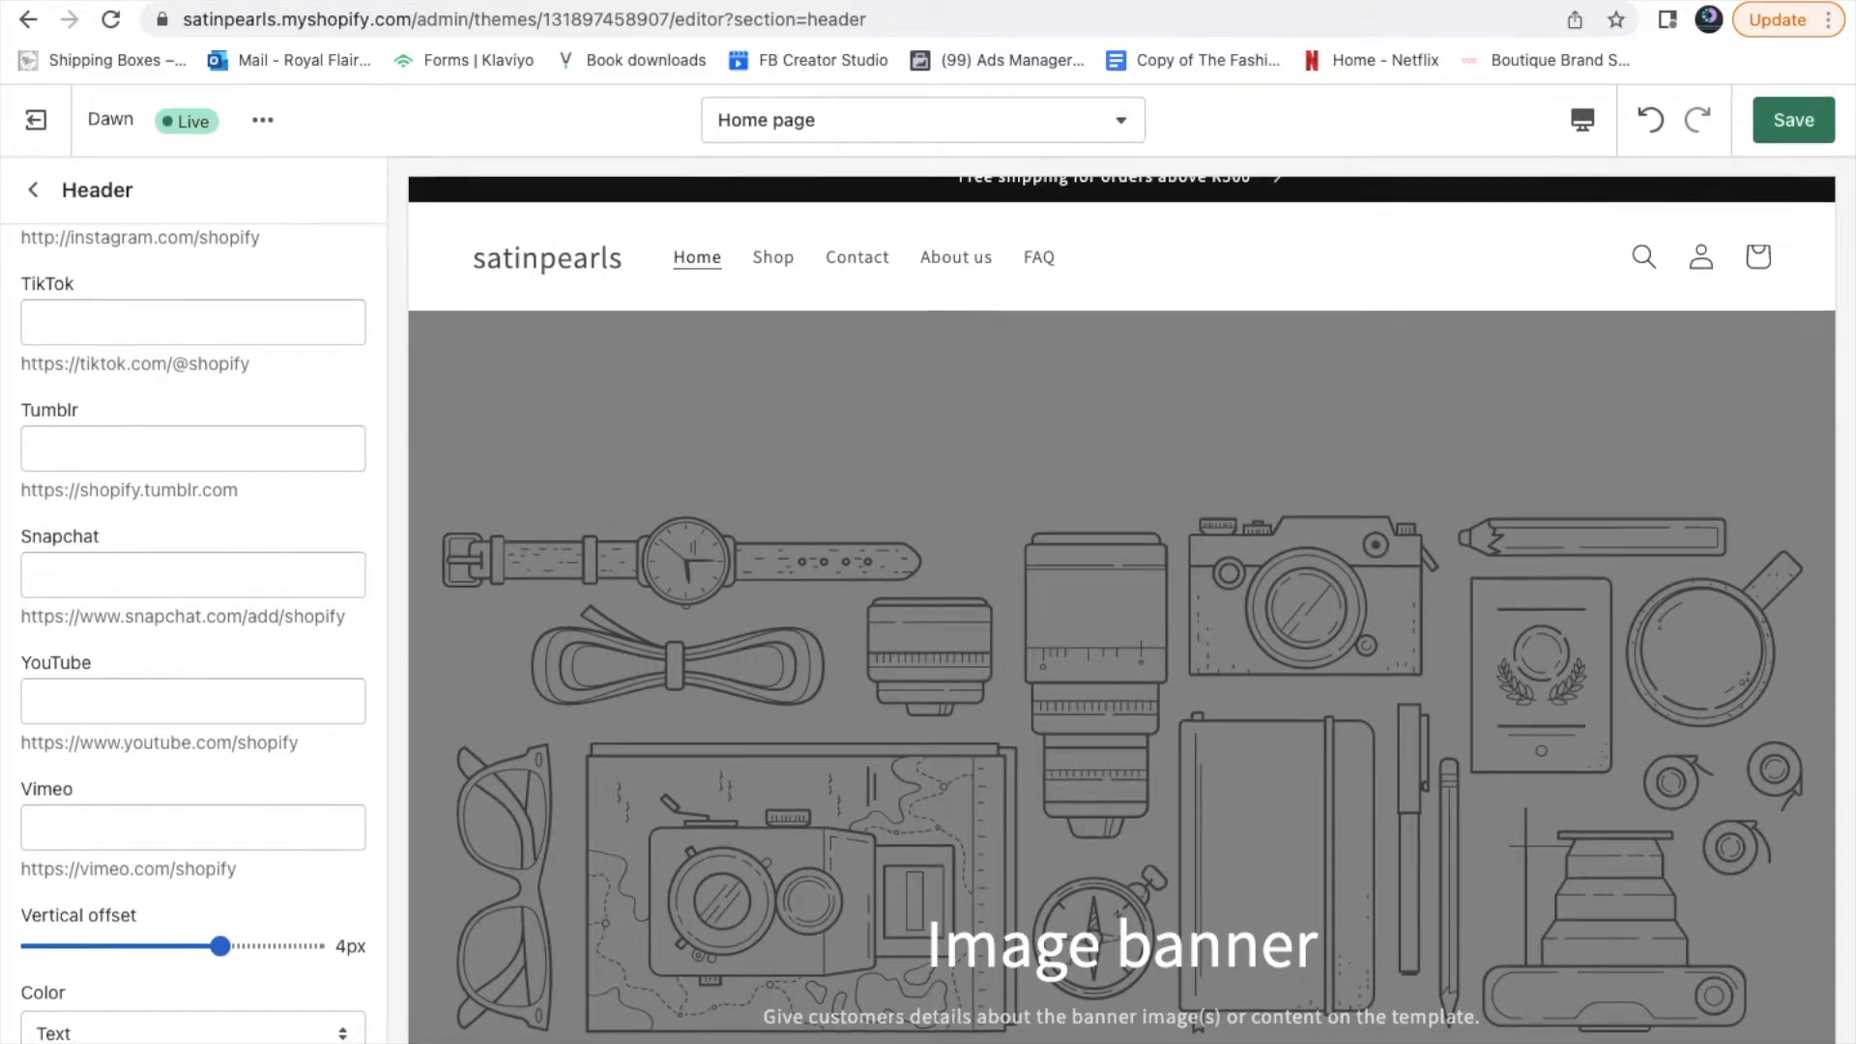
{"action": "left_click", "coordinate": [274, 1035]}
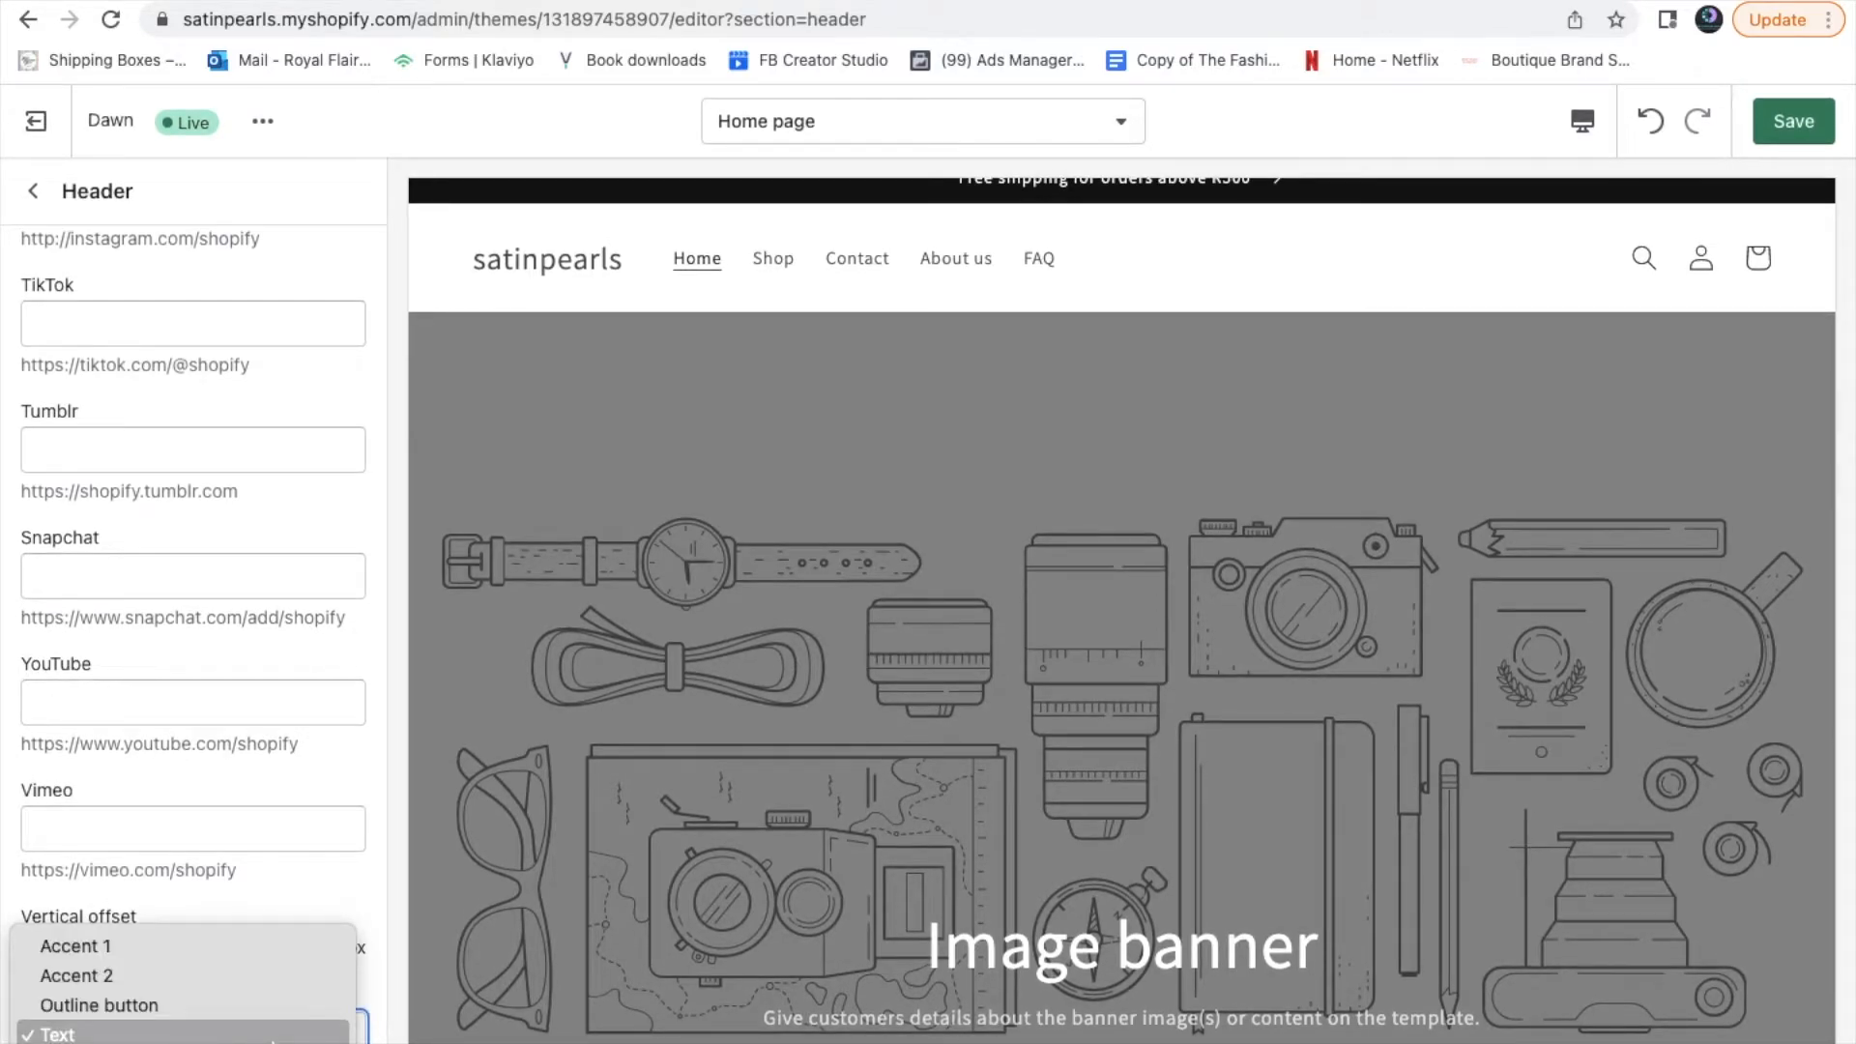
{"action": "left_click", "coordinate": [274, 1036]}
{"action": "scroll", "coordinate": [307, 538], "scroll_direction": "up", "scroll_amount": 15}
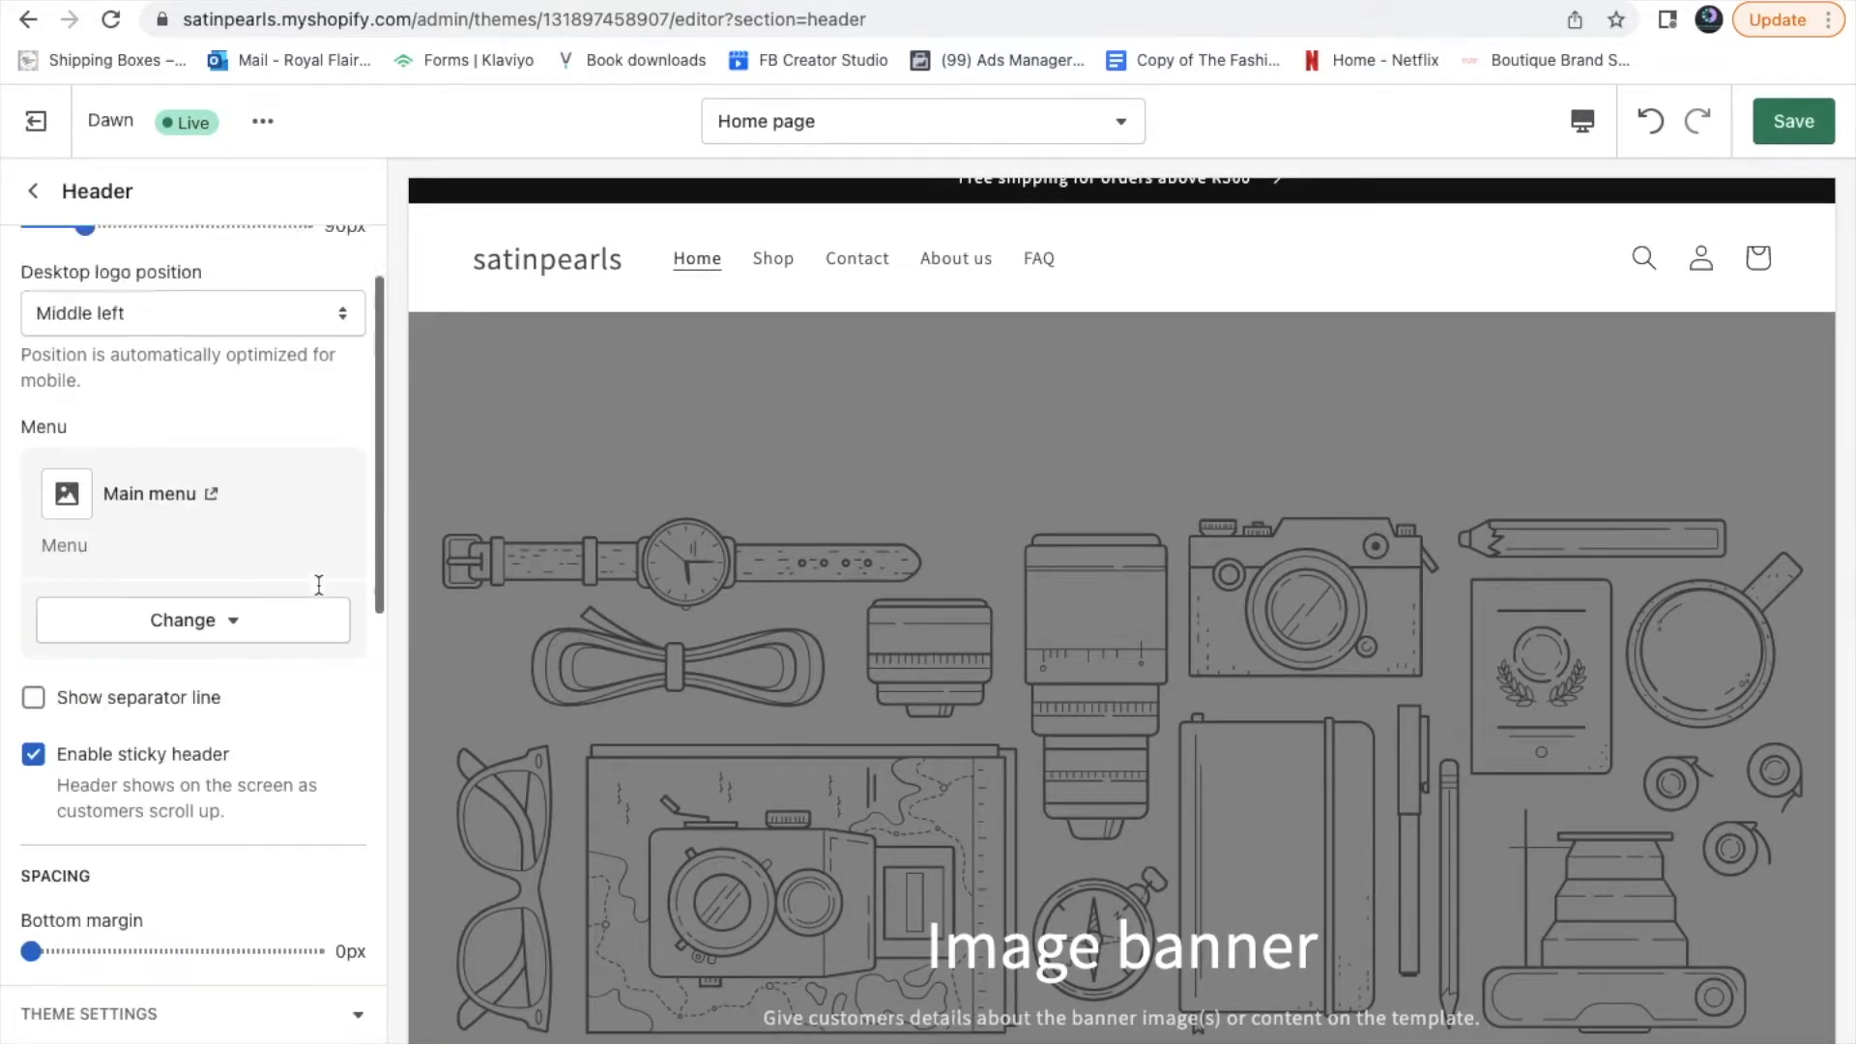
Leave the header settings and open the heading block of the image banner, with the banner in view
{"action": "left_click", "coordinate": [25, 188]}
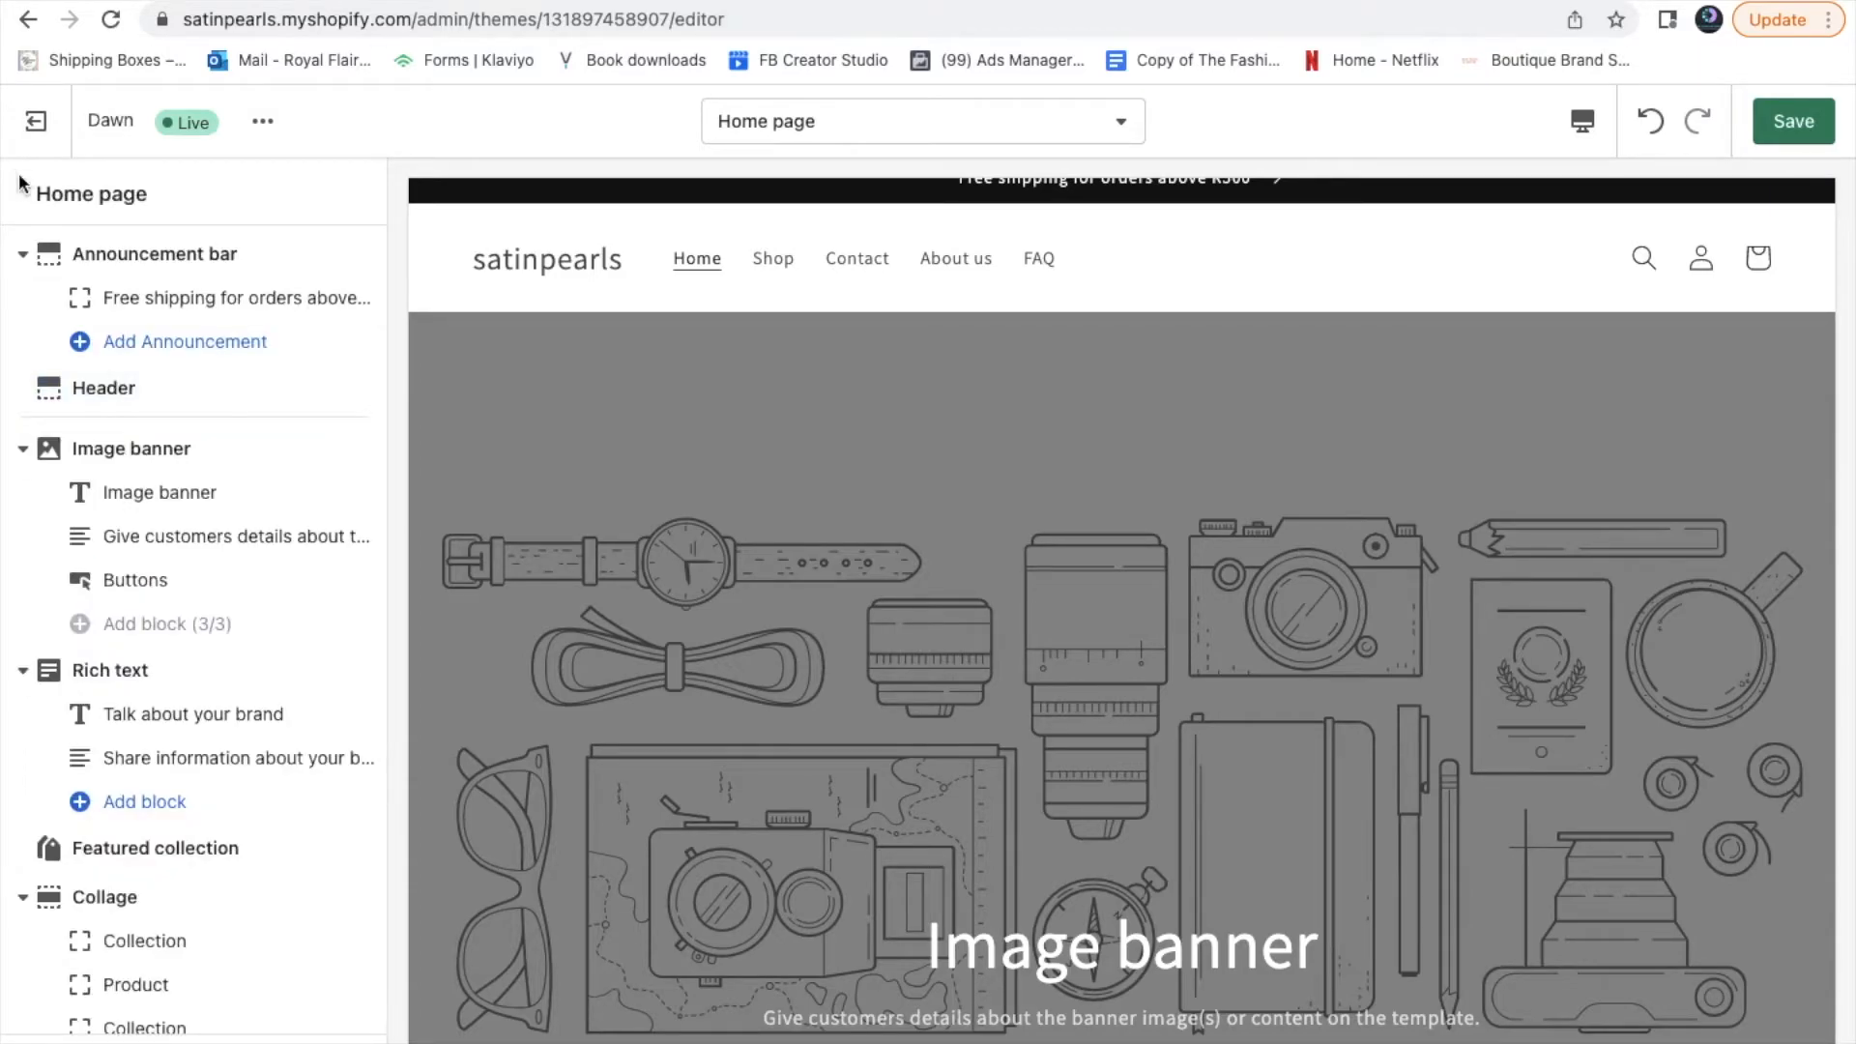
{"action": "left_click", "coordinate": [183, 502]}
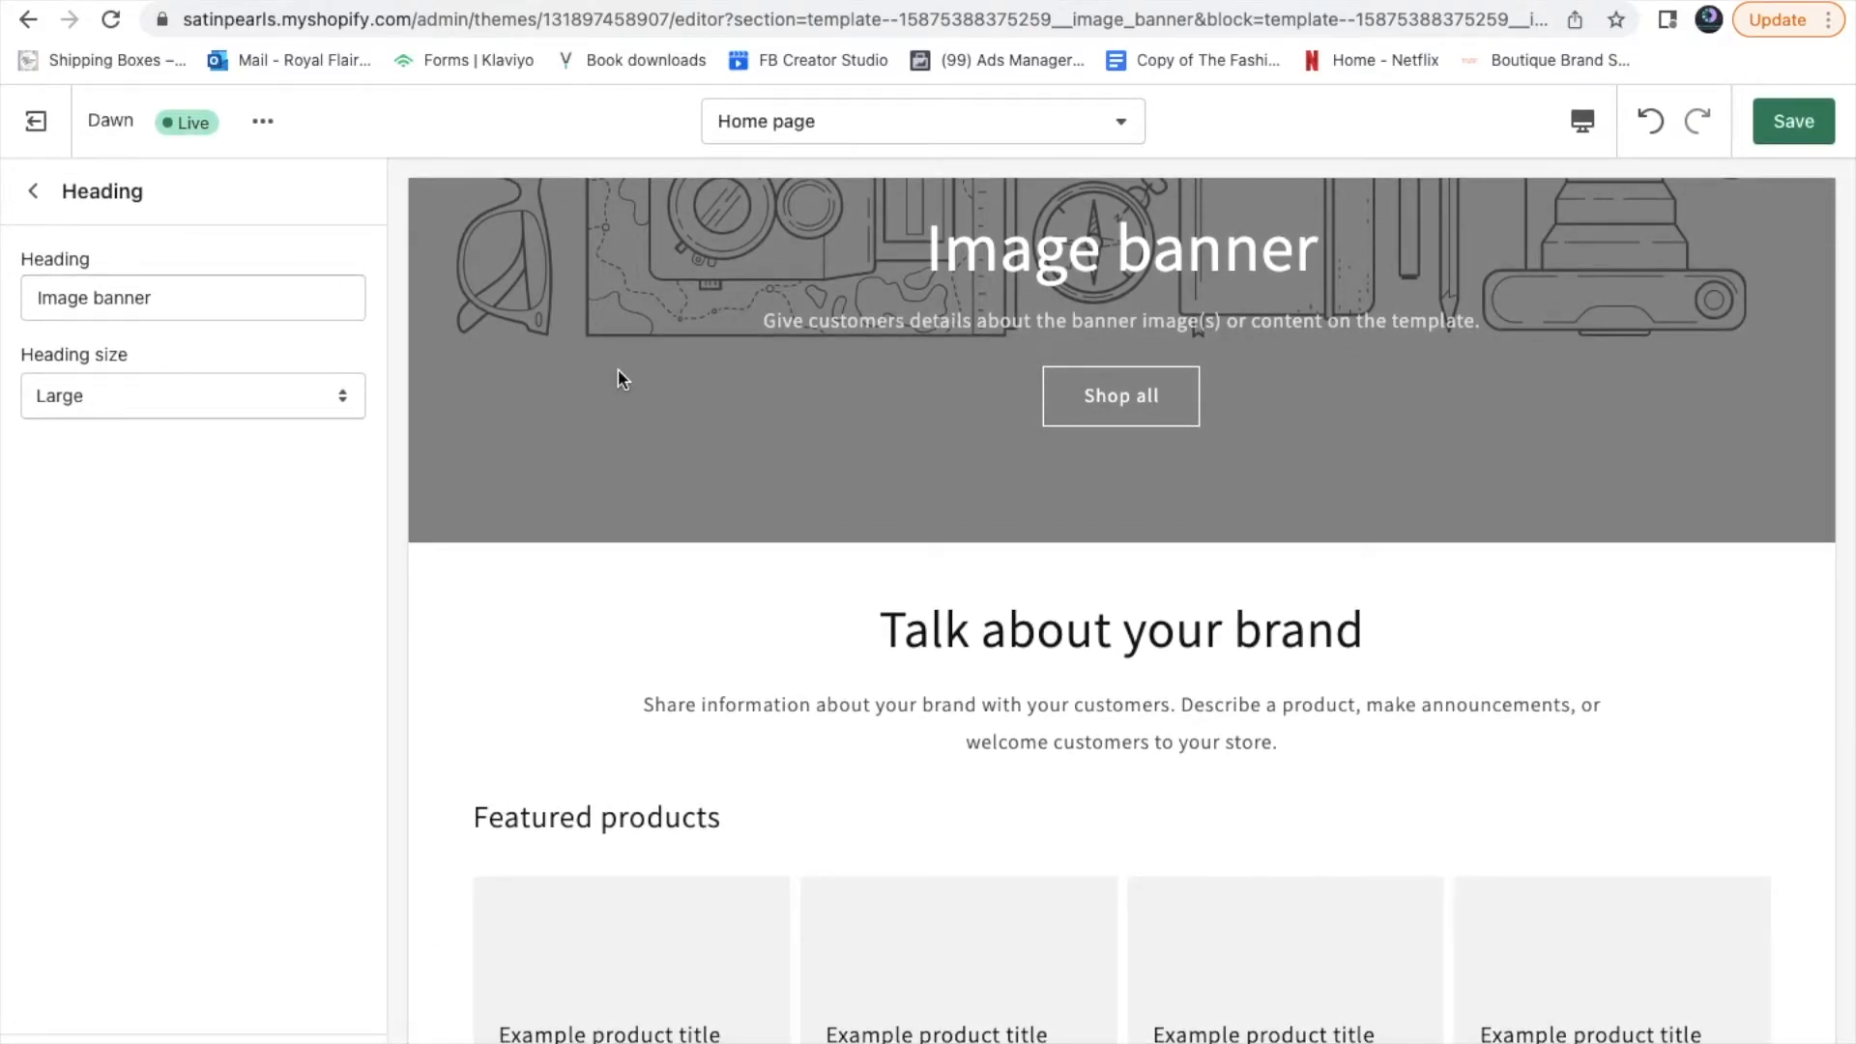
{"action": "scroll", "coordinate": [742, 246], "scroll_direction": "up", "scroll_amount": 8}
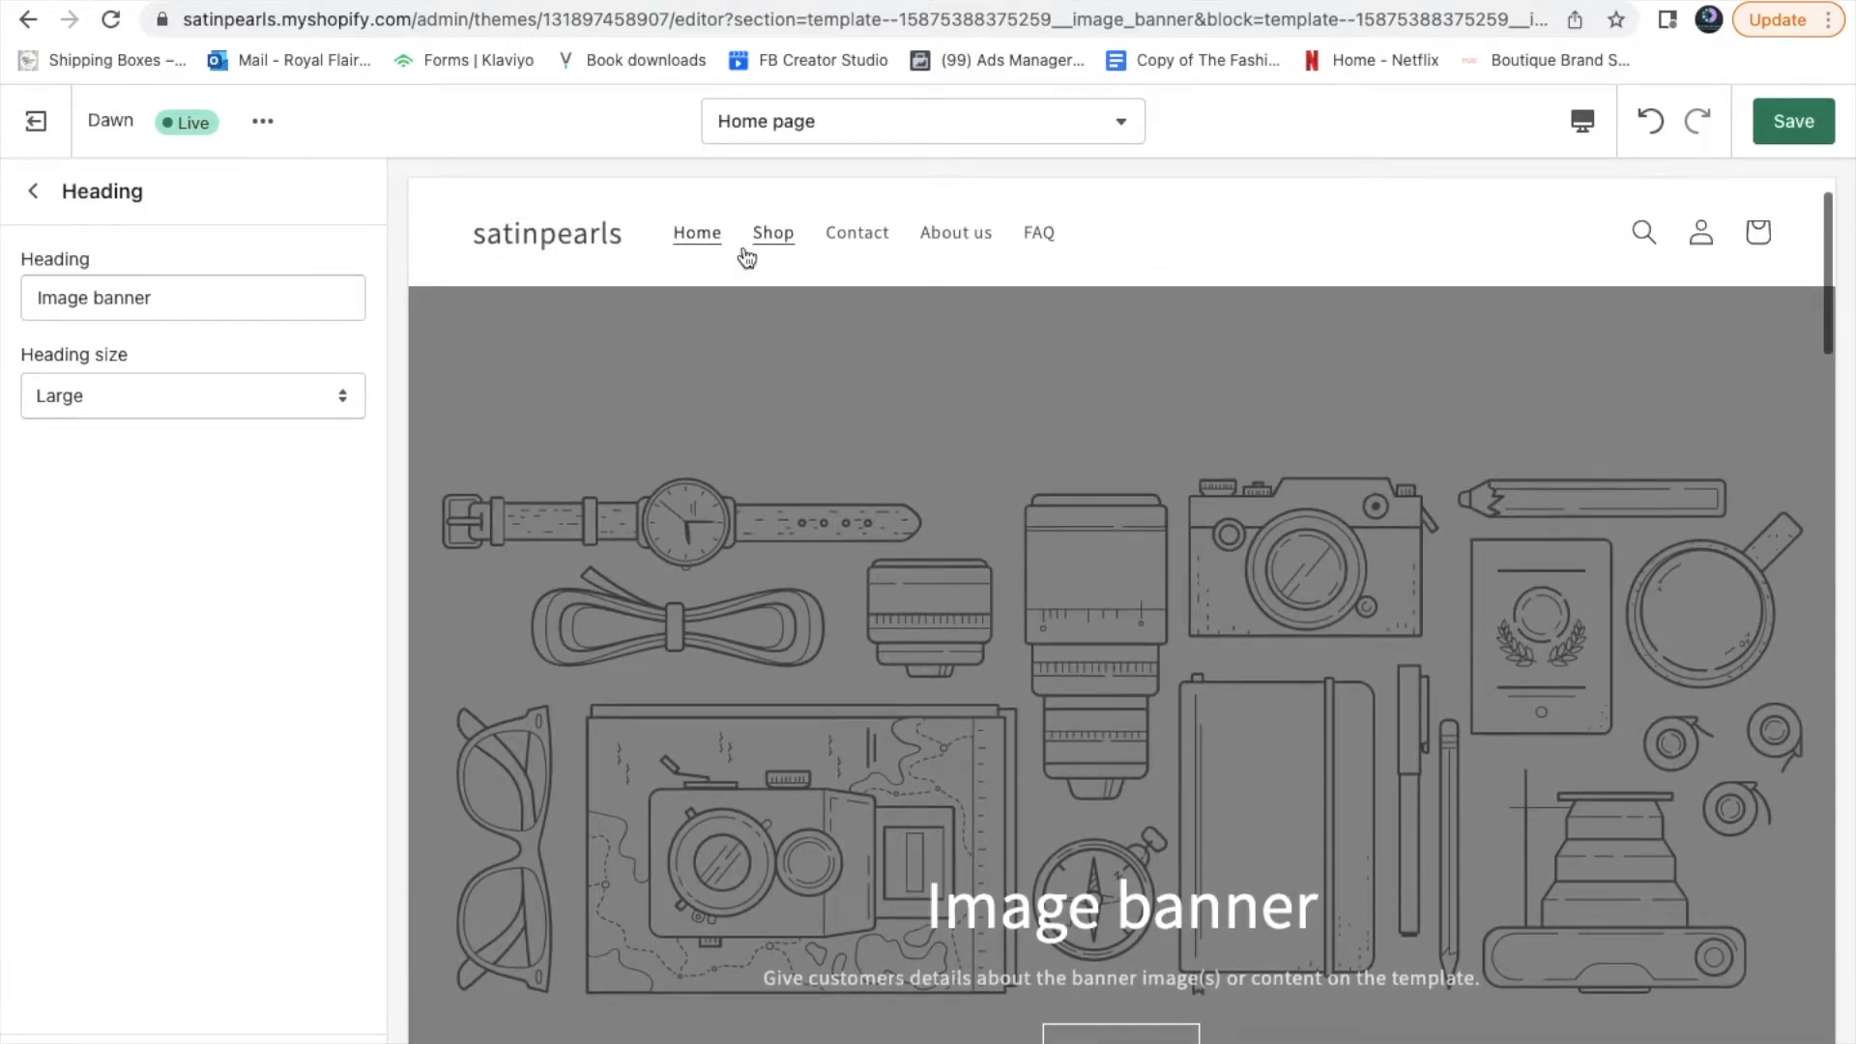
{"action": "scroll", "coordinate": [867, 665], "scroll_direction": "down", "scroll_amount": 2}
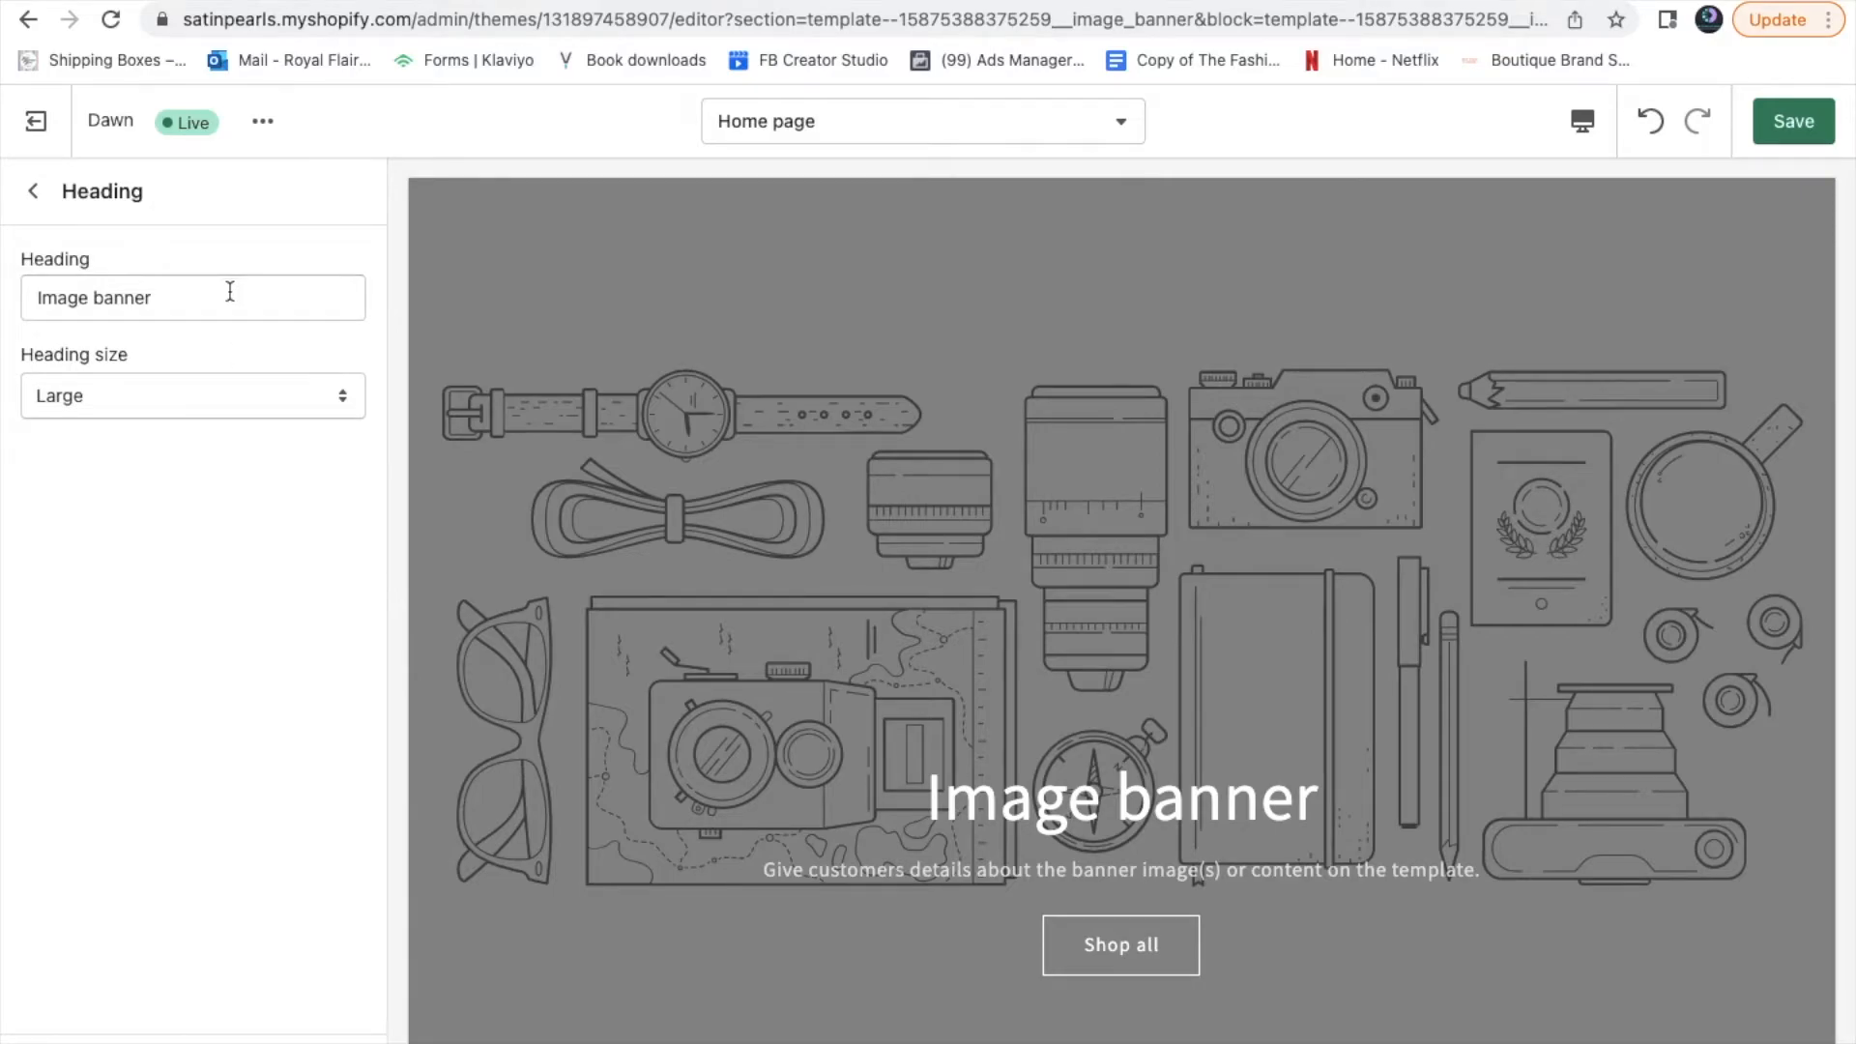
Try the Medium heading size for the image banner's heading and return it to Large
{"action": "left_click", "coordinate": [258, 399]}
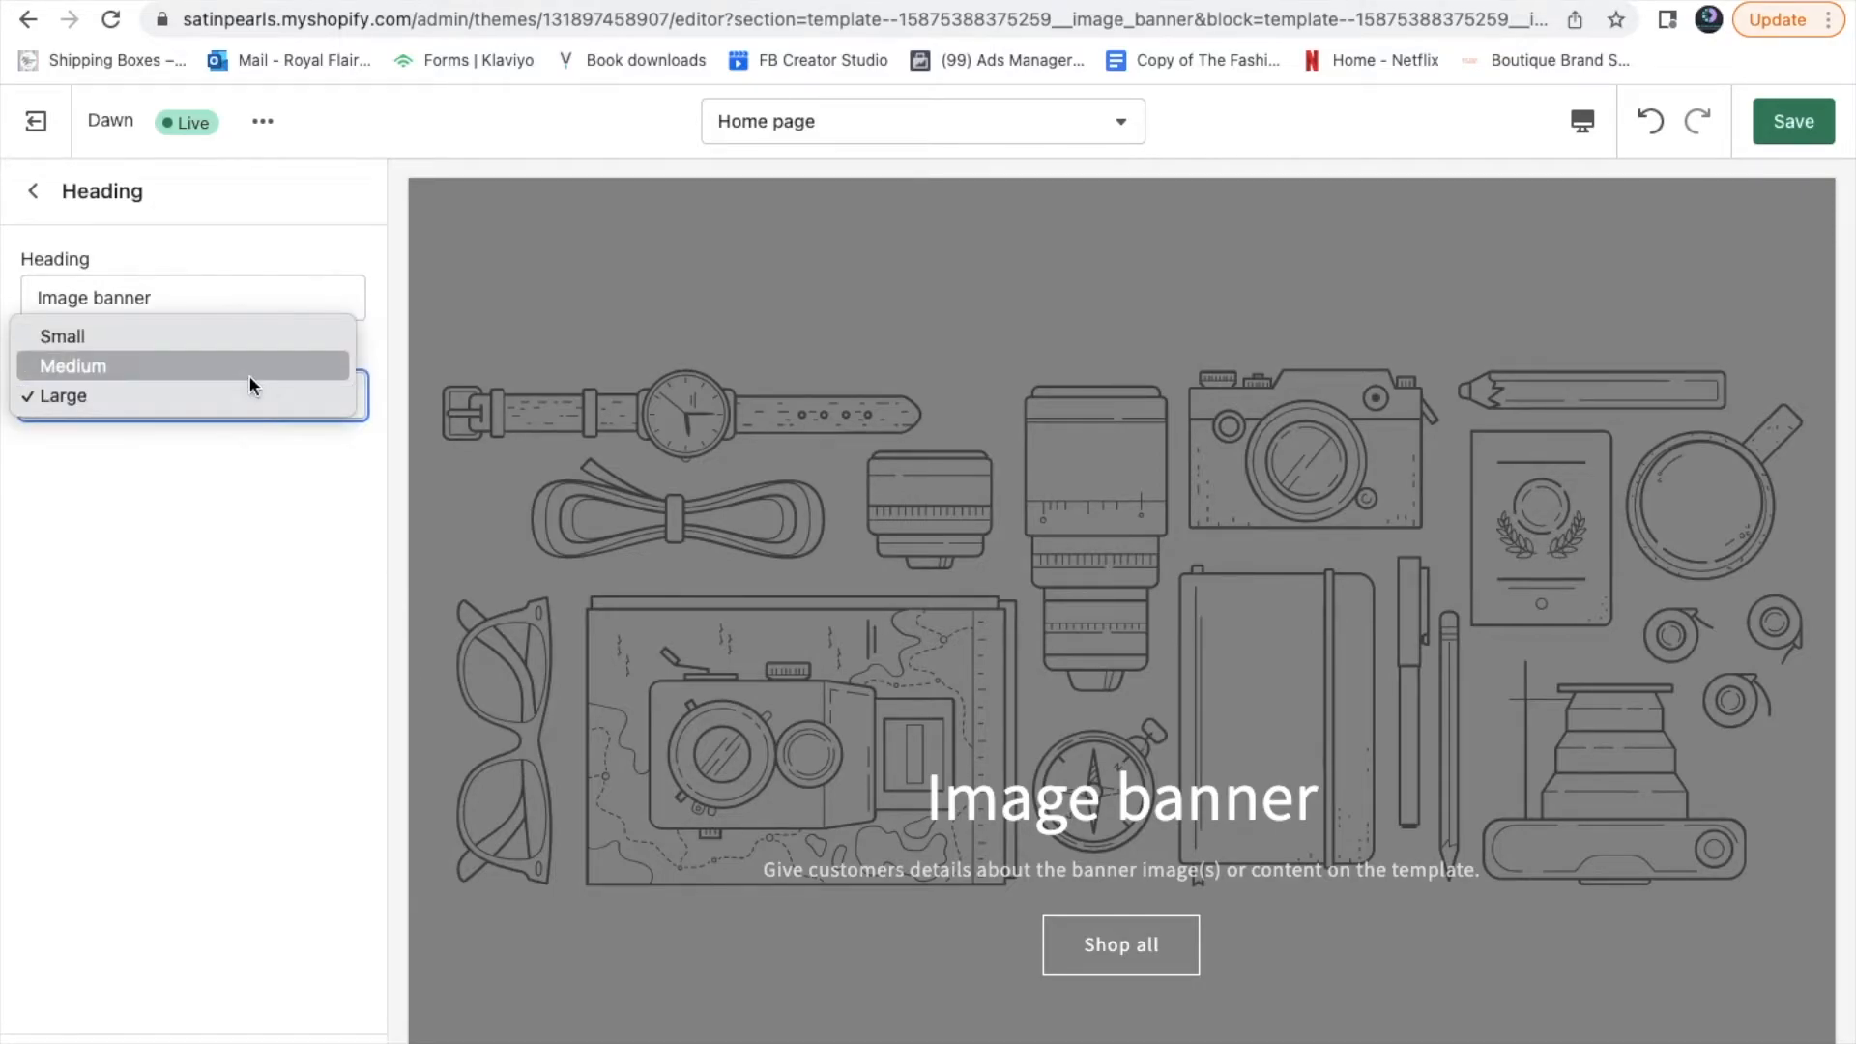
{"action": "key", "text": "Escape"}
{"action": "key", "text": "Up"}
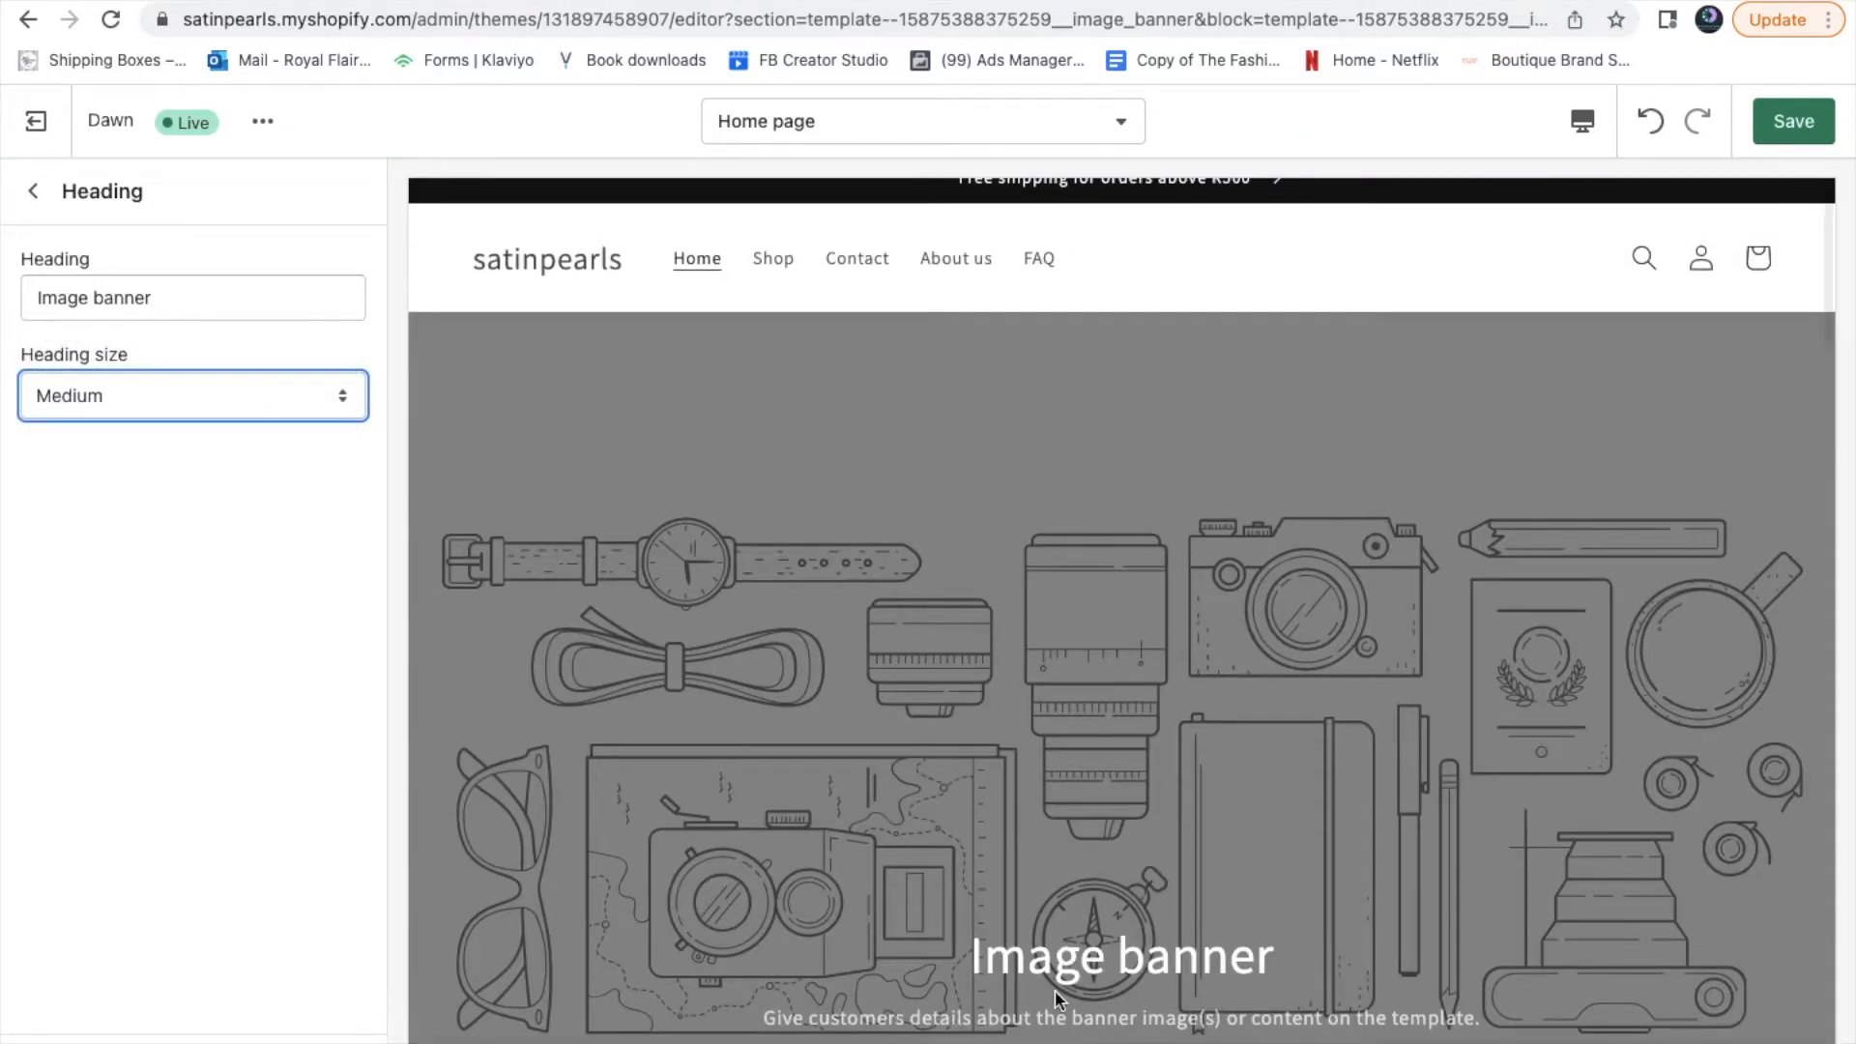
{"action": "left_click", "coordinate": [246, 394]}
{"action": "left_click", "coordinate": [228, 431]}
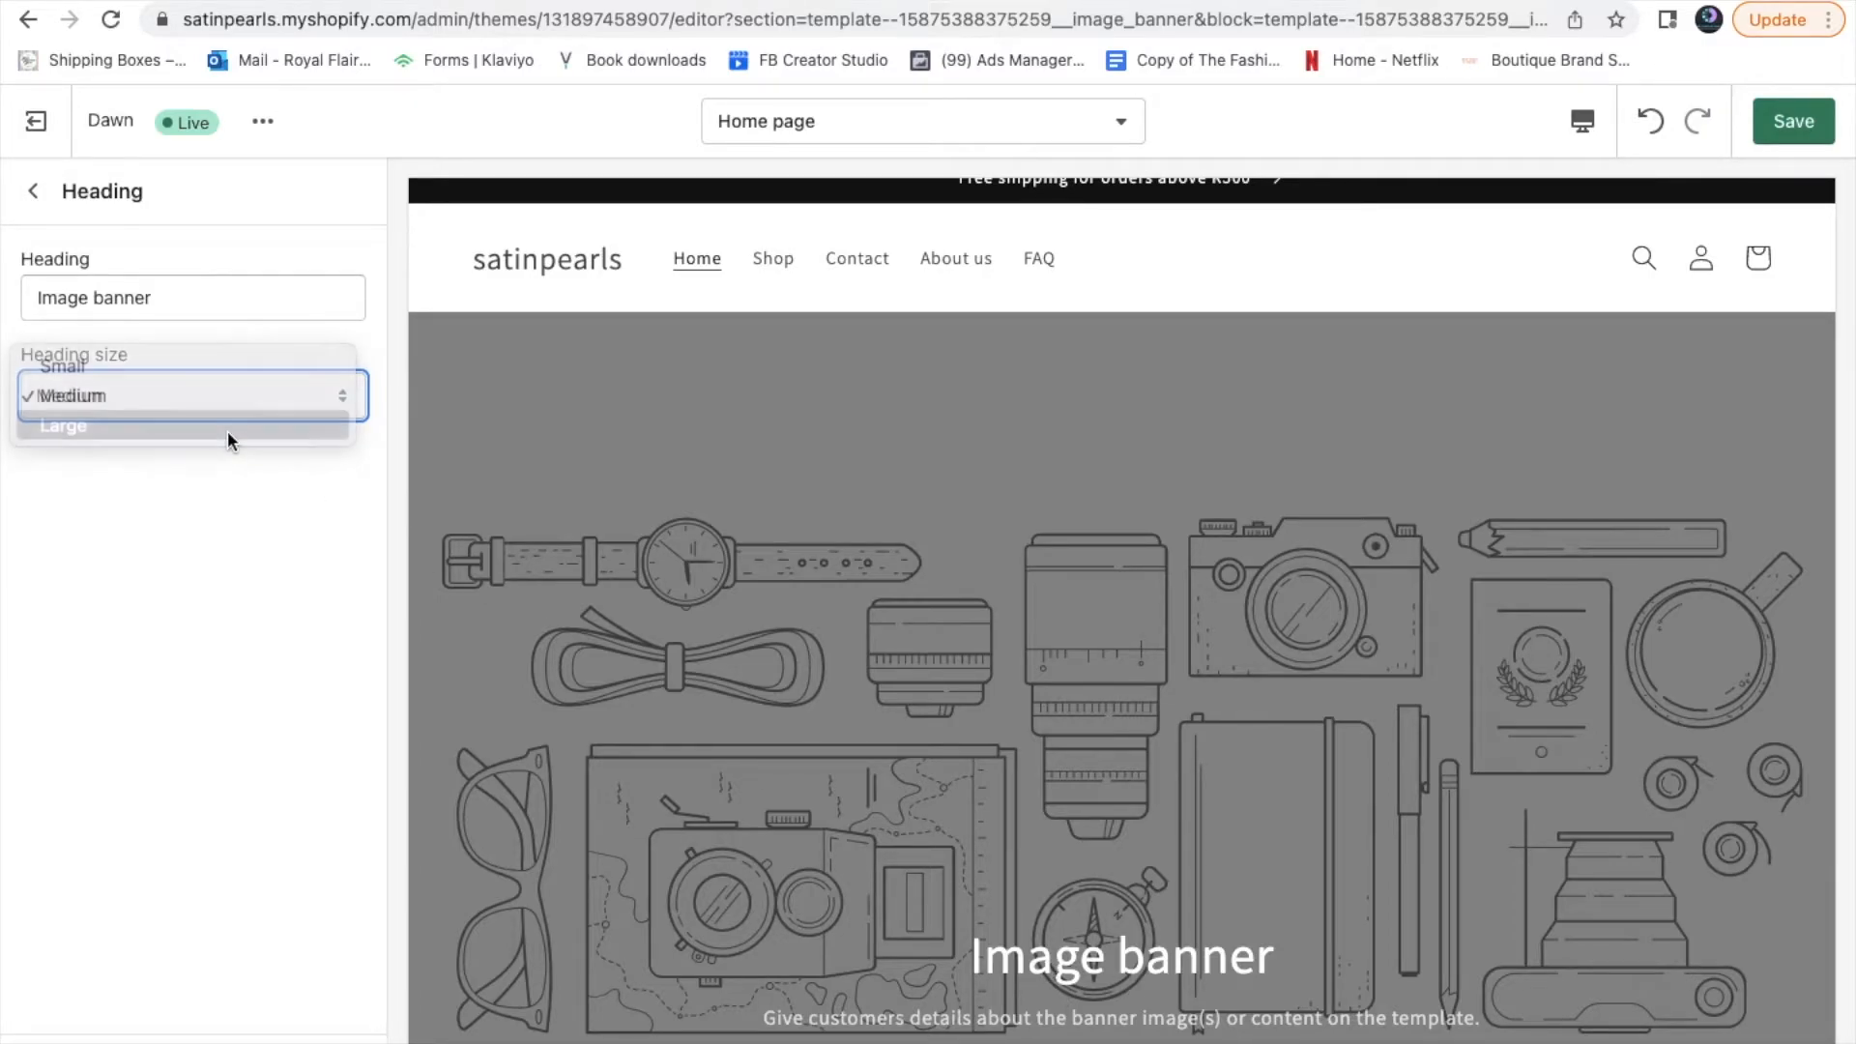
Leave the heading block, open the image banner section settings and start uploading a file for the first image
{"action": "left_click", "coordinate": [35, 191]}
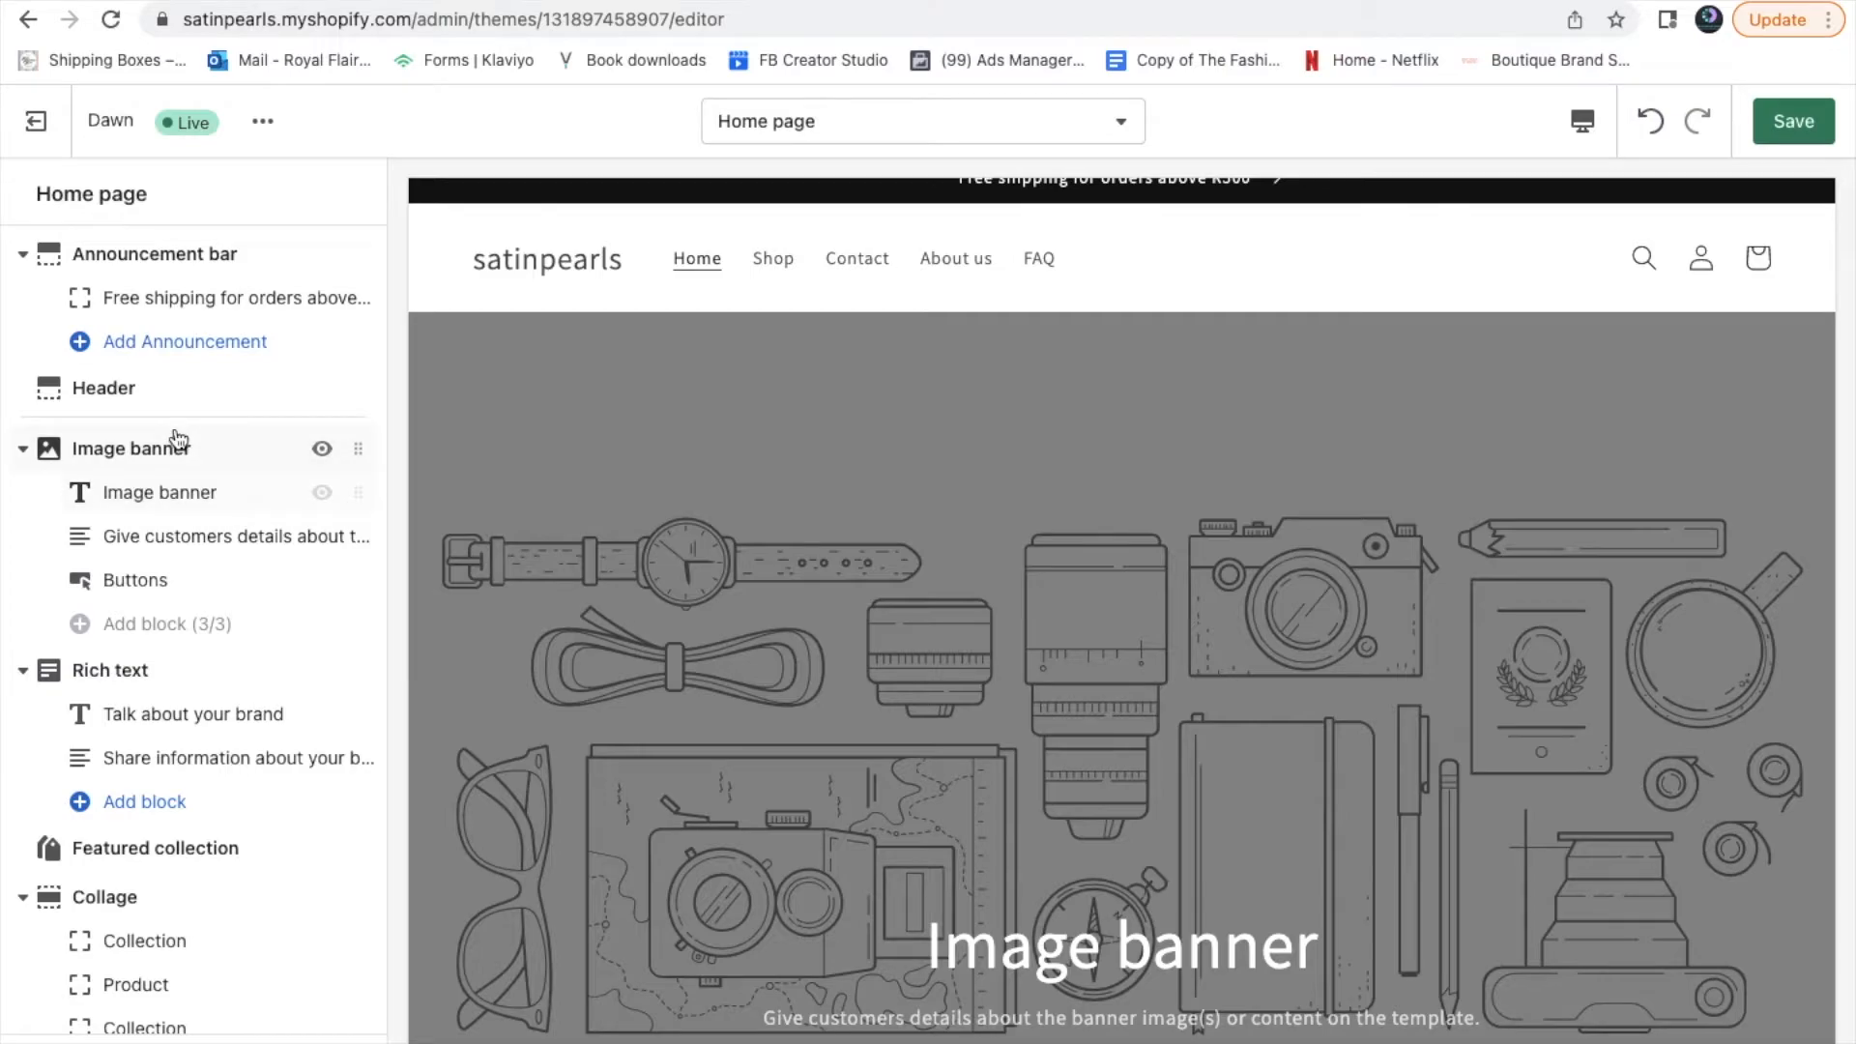
{"action": "left_click", "coordinate": [164, 468]}
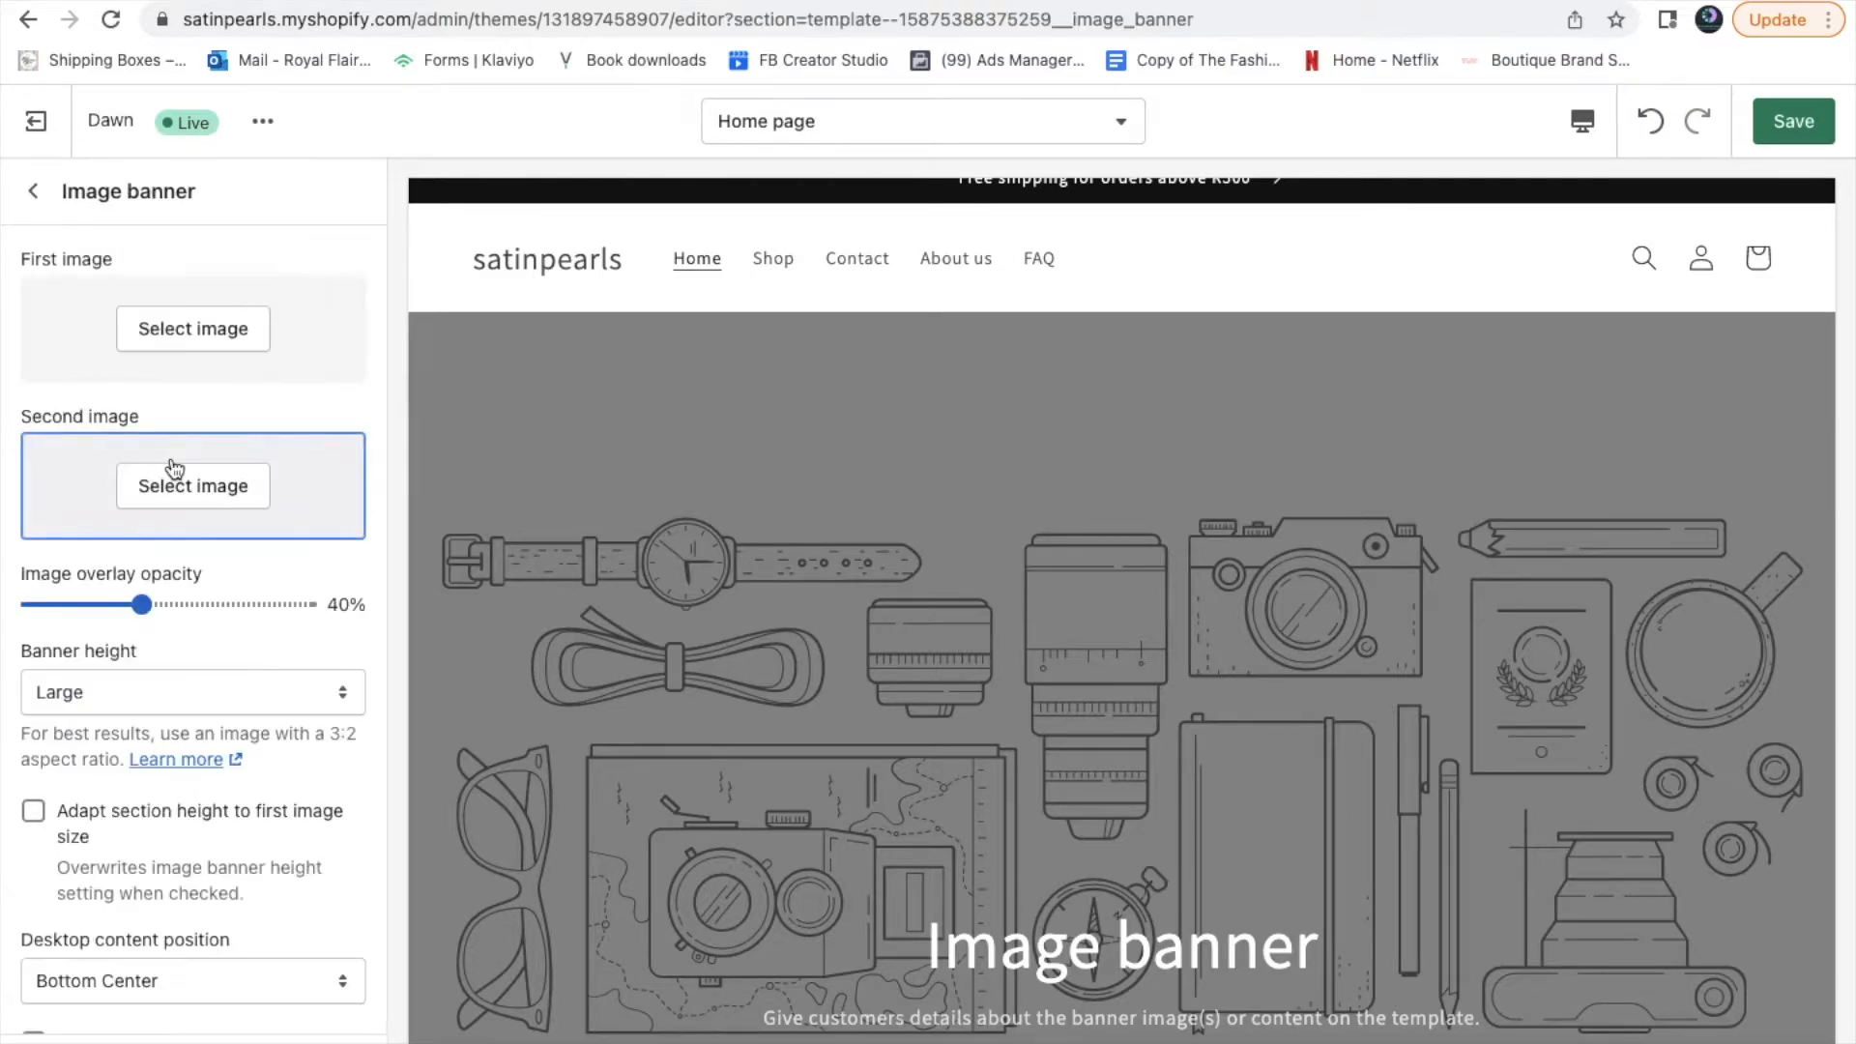
{"action": "left_click", "coordinate": [196, 348]}
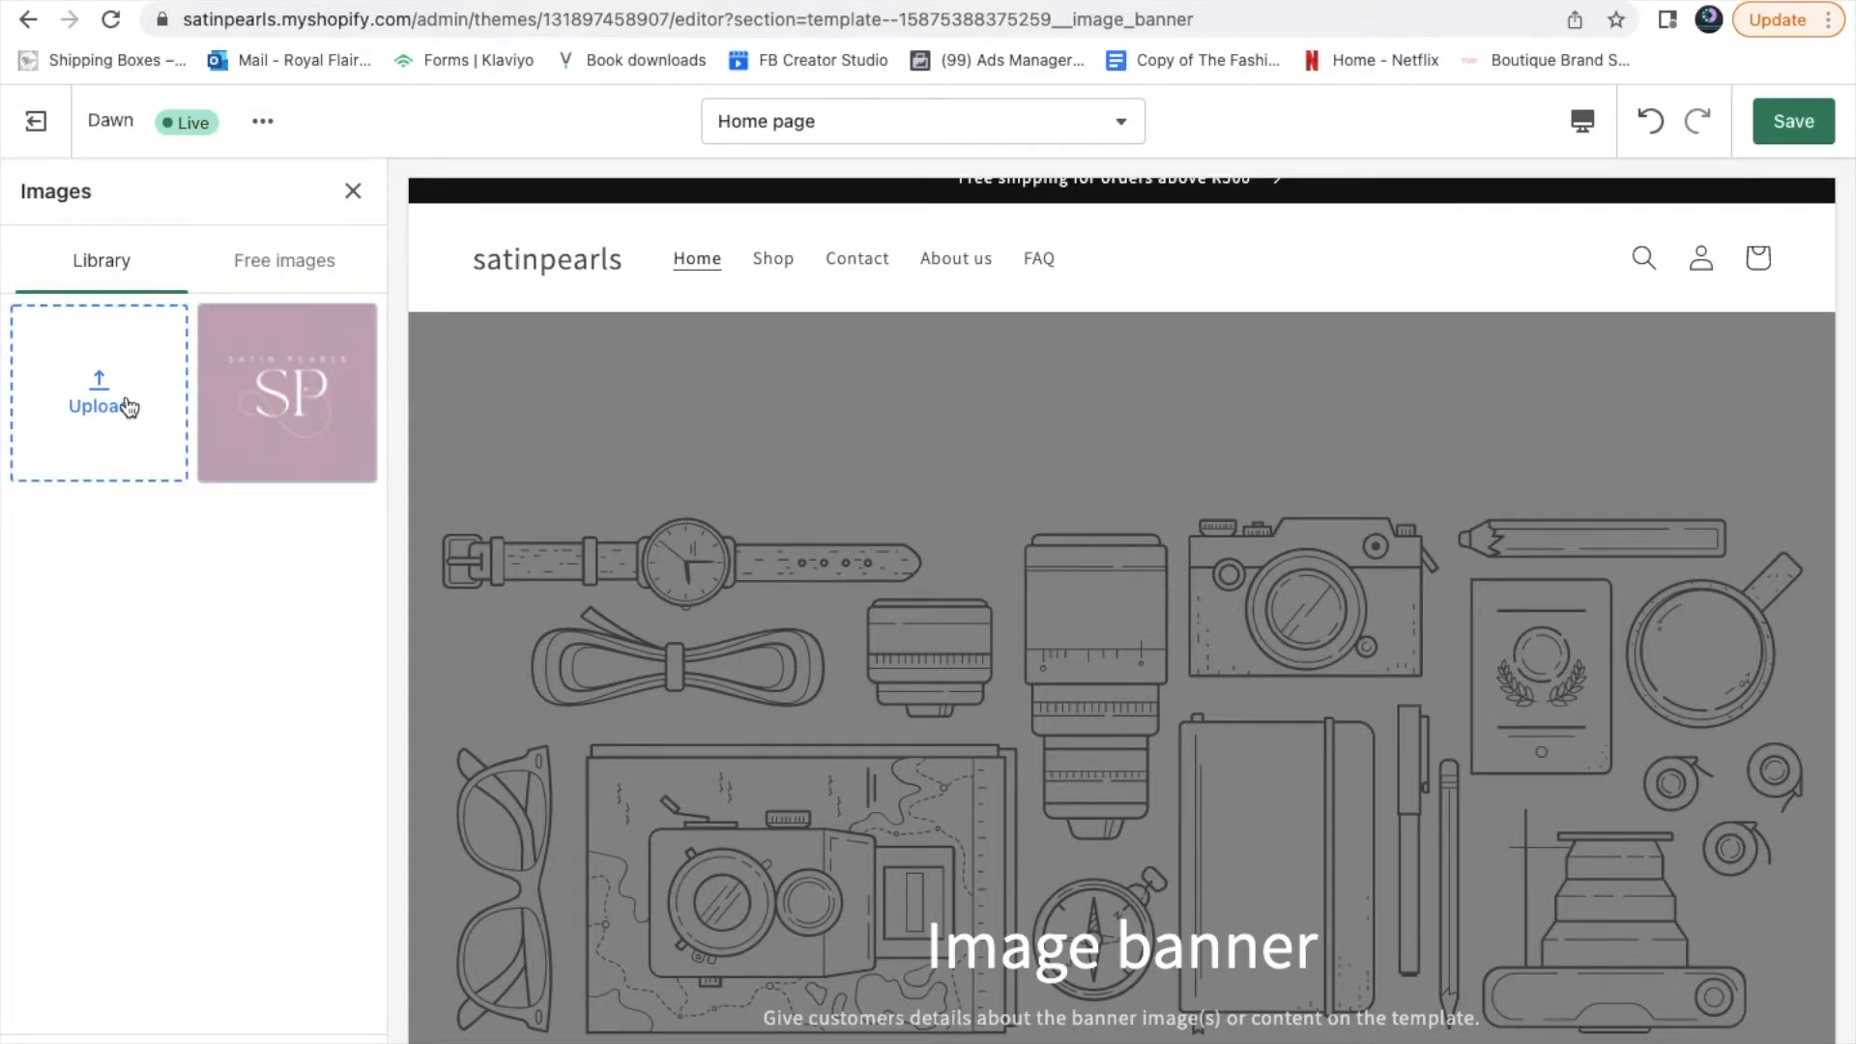
{"action": "left_click", "coordinate": [126, 396]}
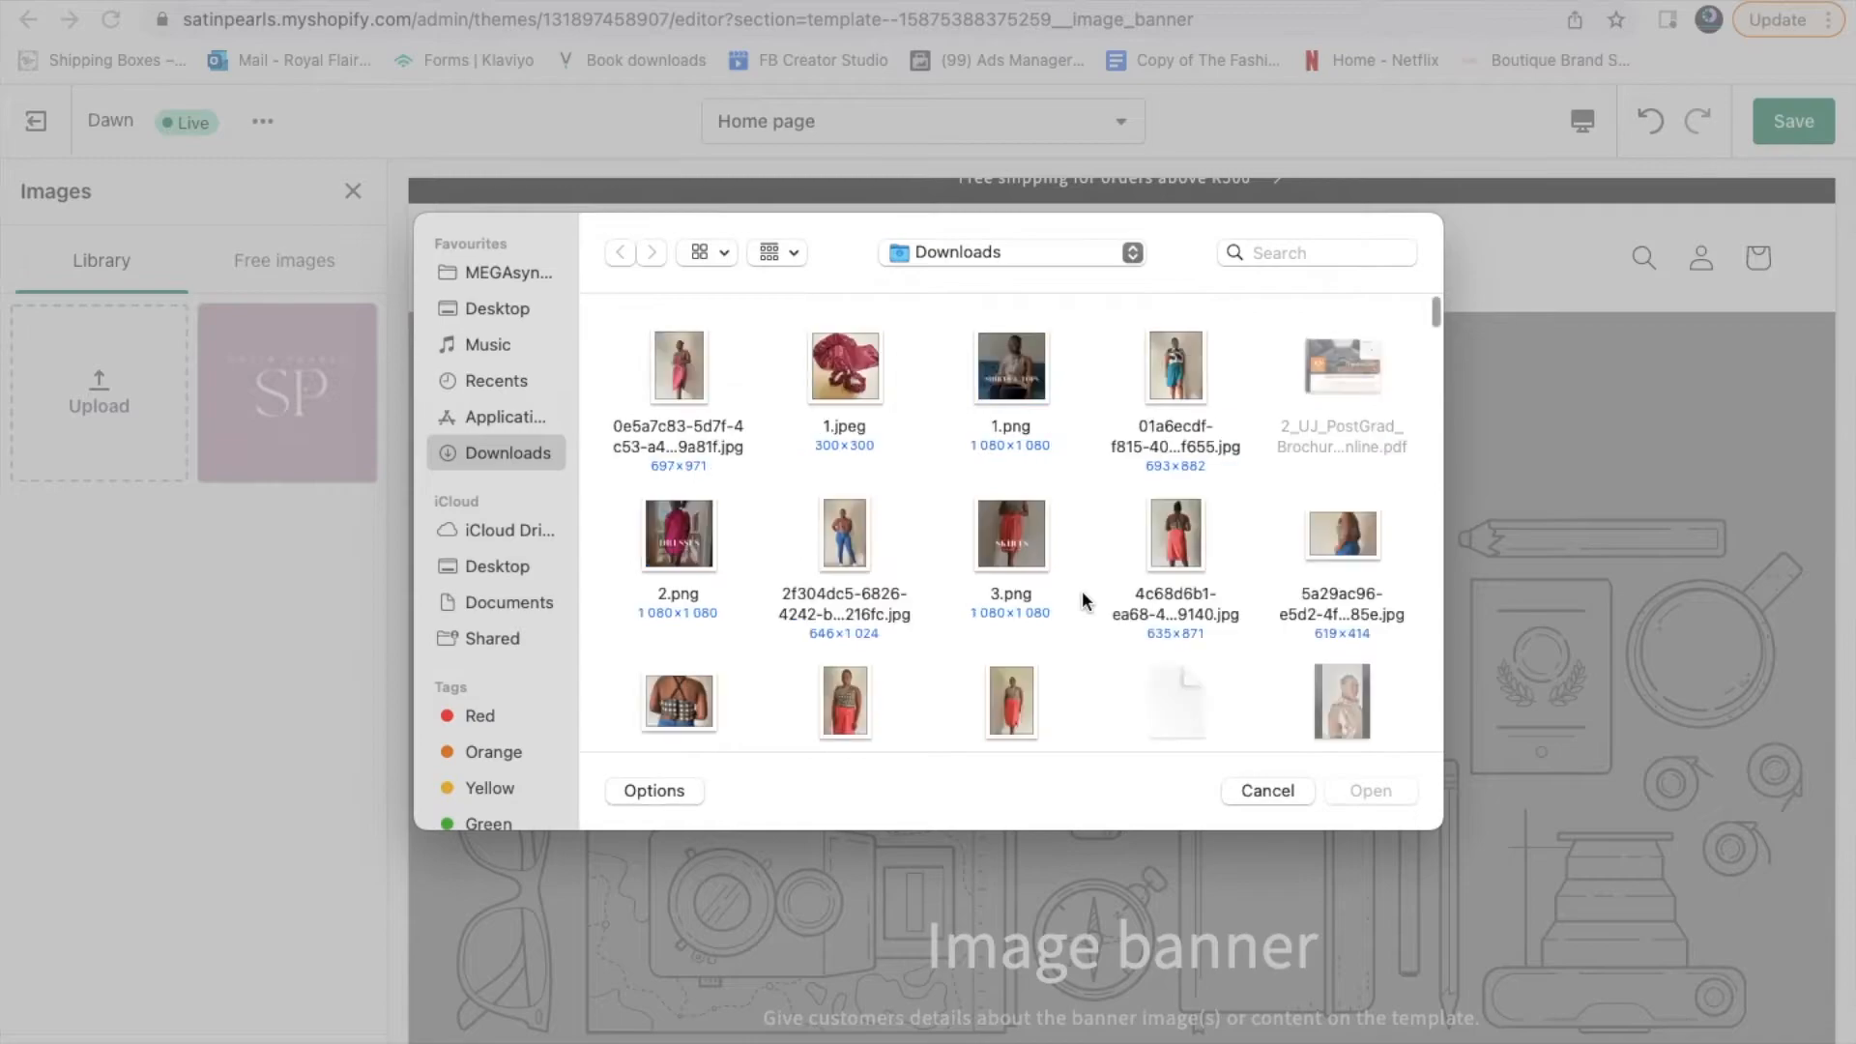
Upload the pink satin eye mask and scrunchies photo from Downloads and use it as the banner's first image
{"action": "scroll", "coordinate": [1083, 594], "scroll_direction": "down", "scroll_amount": 1}
{"action": "scroll", "coordinate": [1082, 590], "scroll_direction": "down", "scroll_amount": 6}
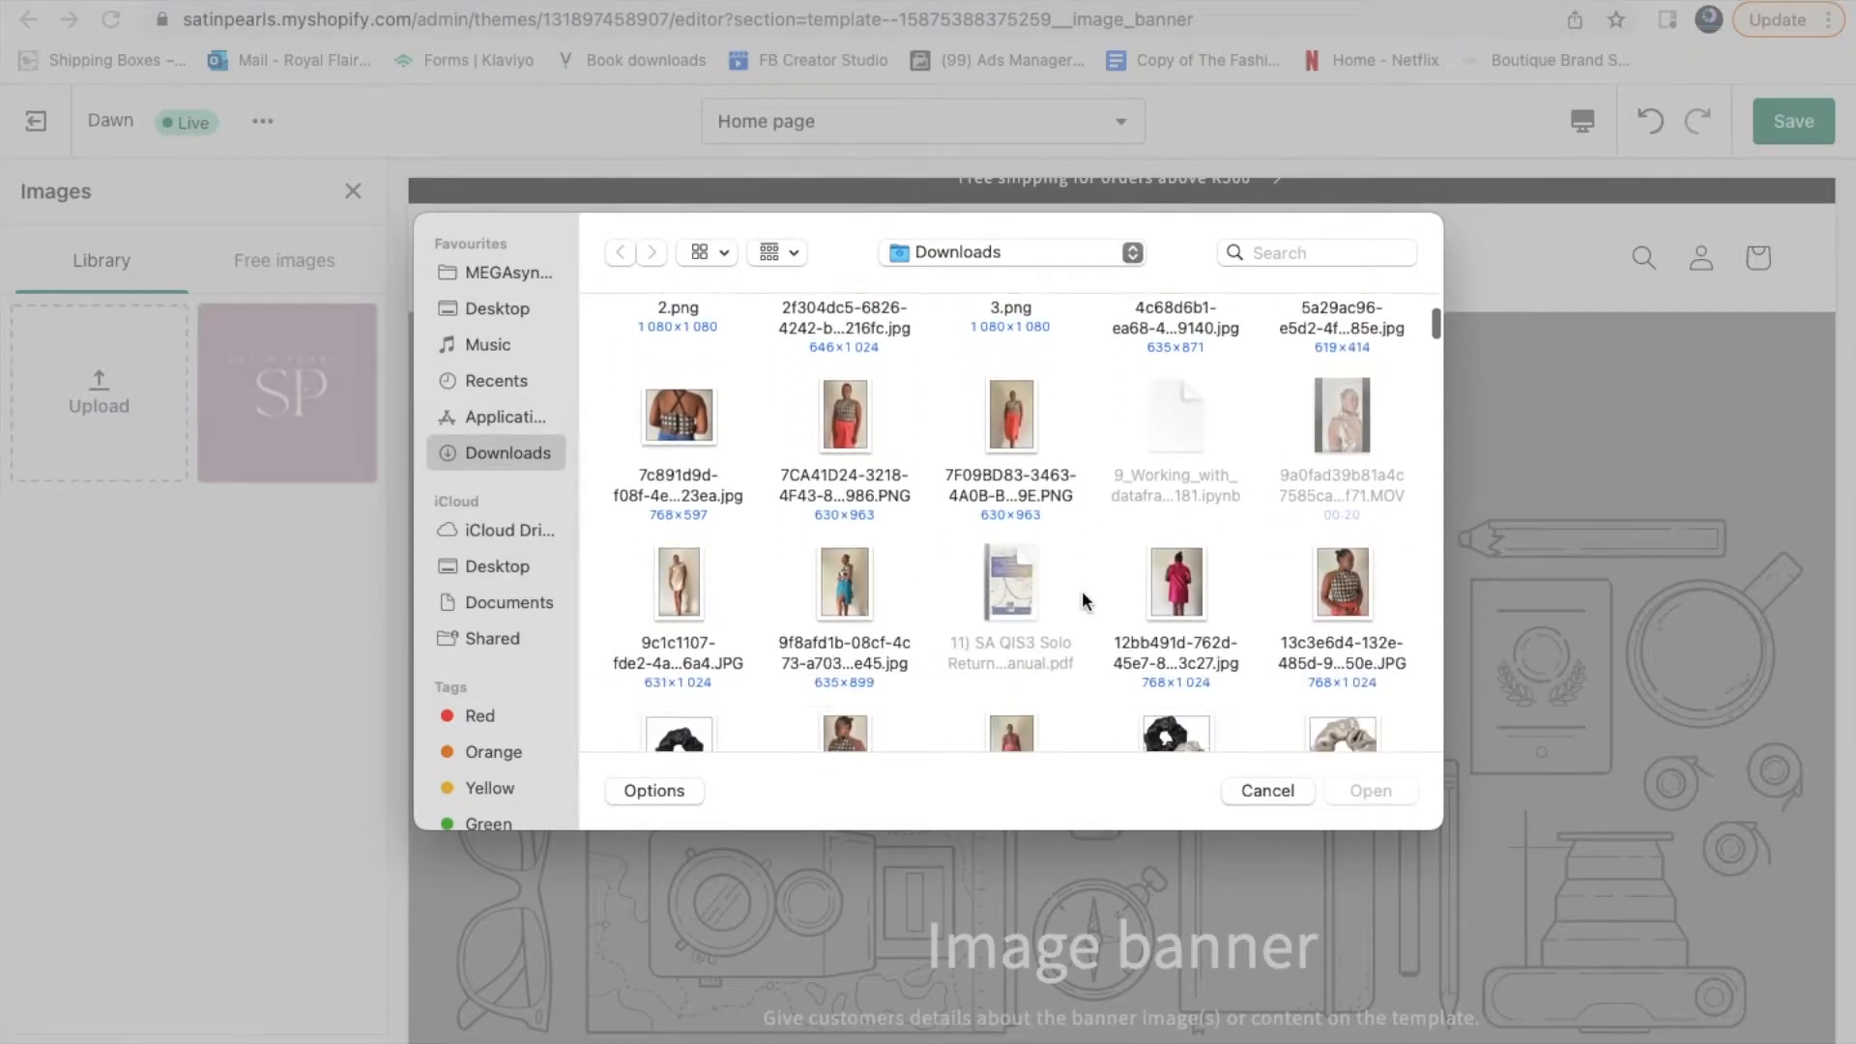
{"action": "scroll", "coordinate": [1082, 590], "scroll_direction": "down", "scroll_amount": 10}
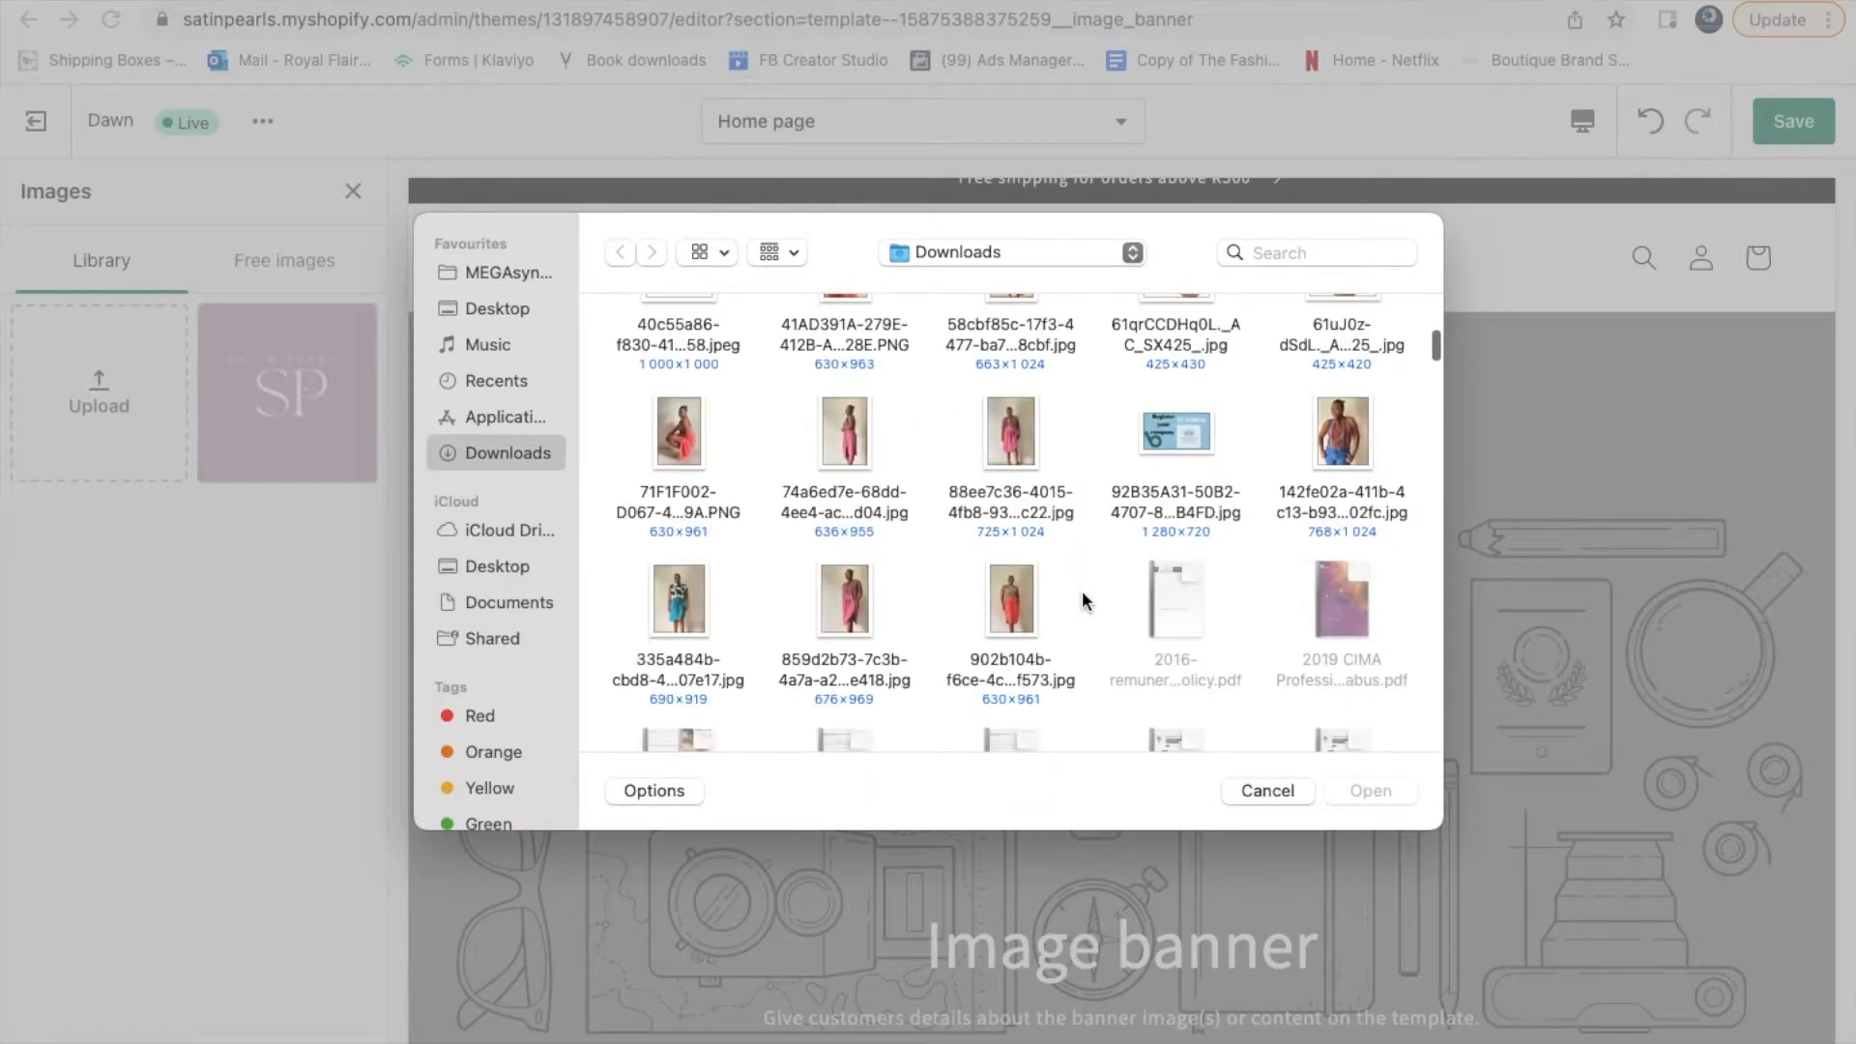
{"action": "scroll", "coordinate": [1082, 589], "scroll_direction": "down", "scroll_amount": 10}
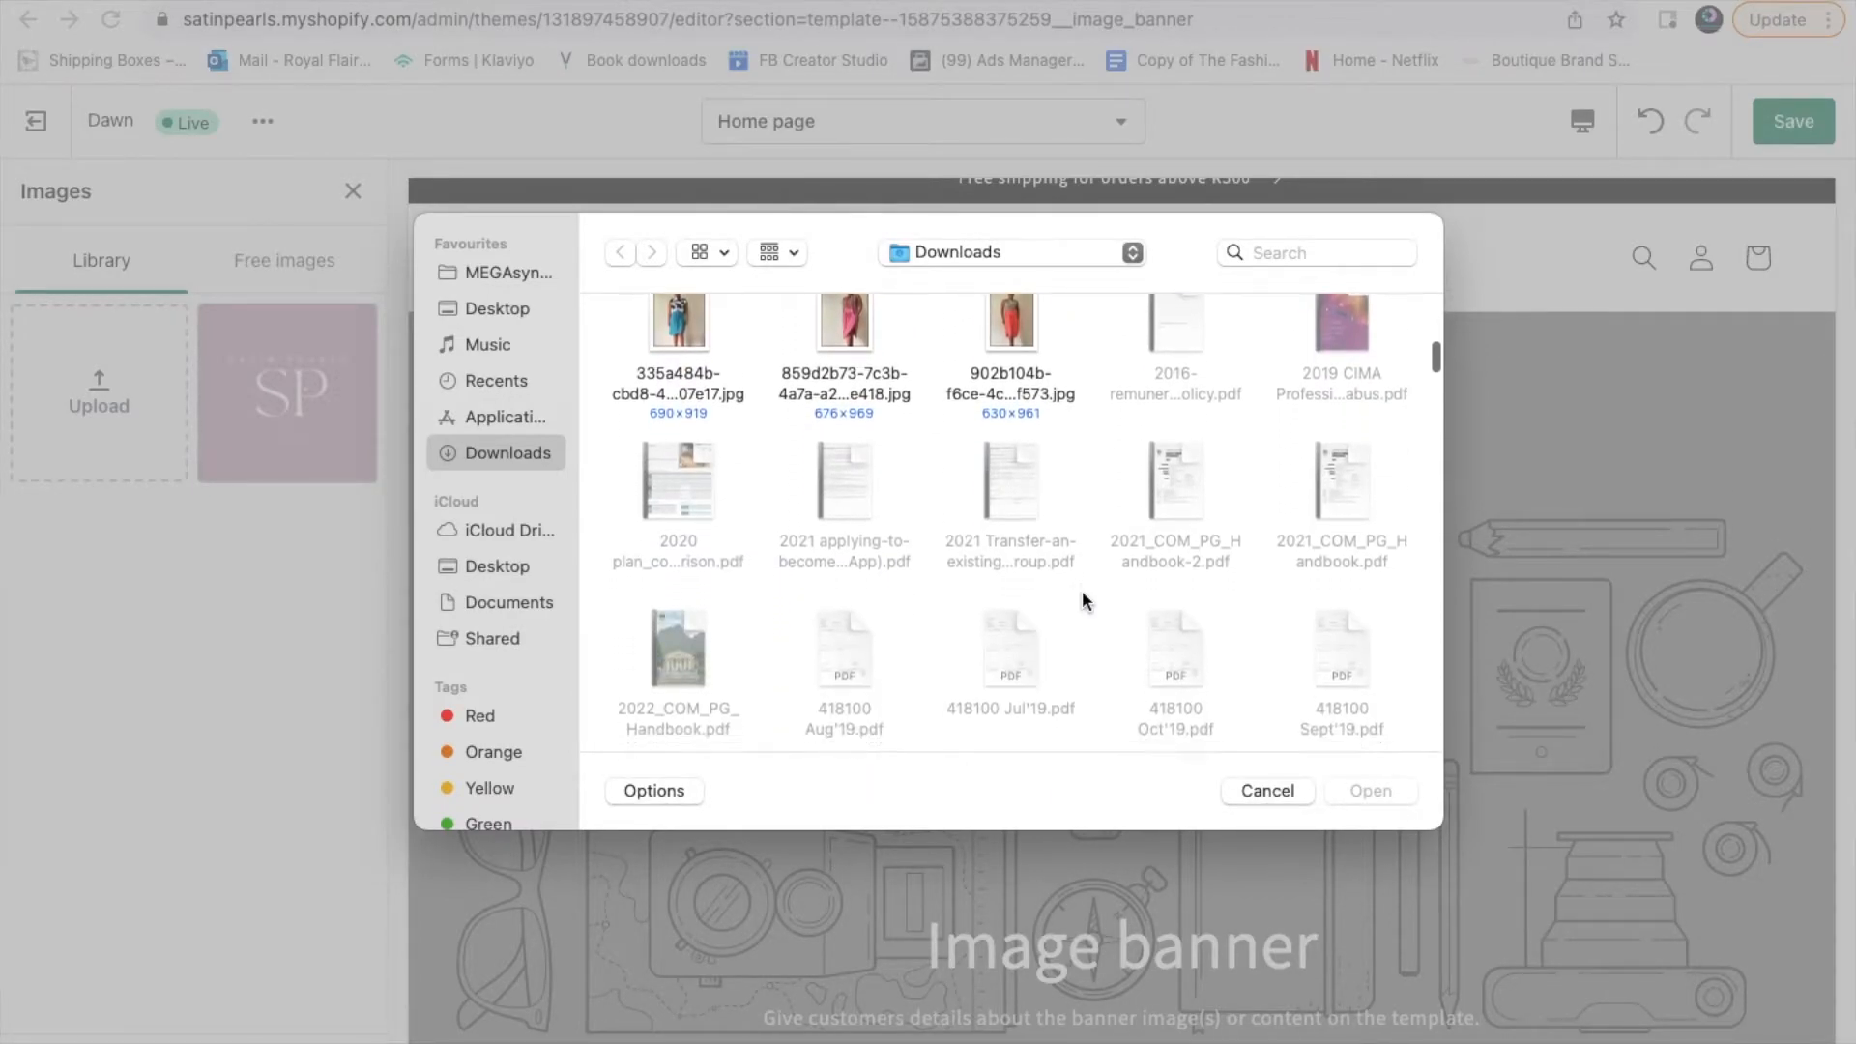
{"action": "scroll", "coordinate": [1081, 590], "scroll_direction": "down", "scroll_amount": 10}
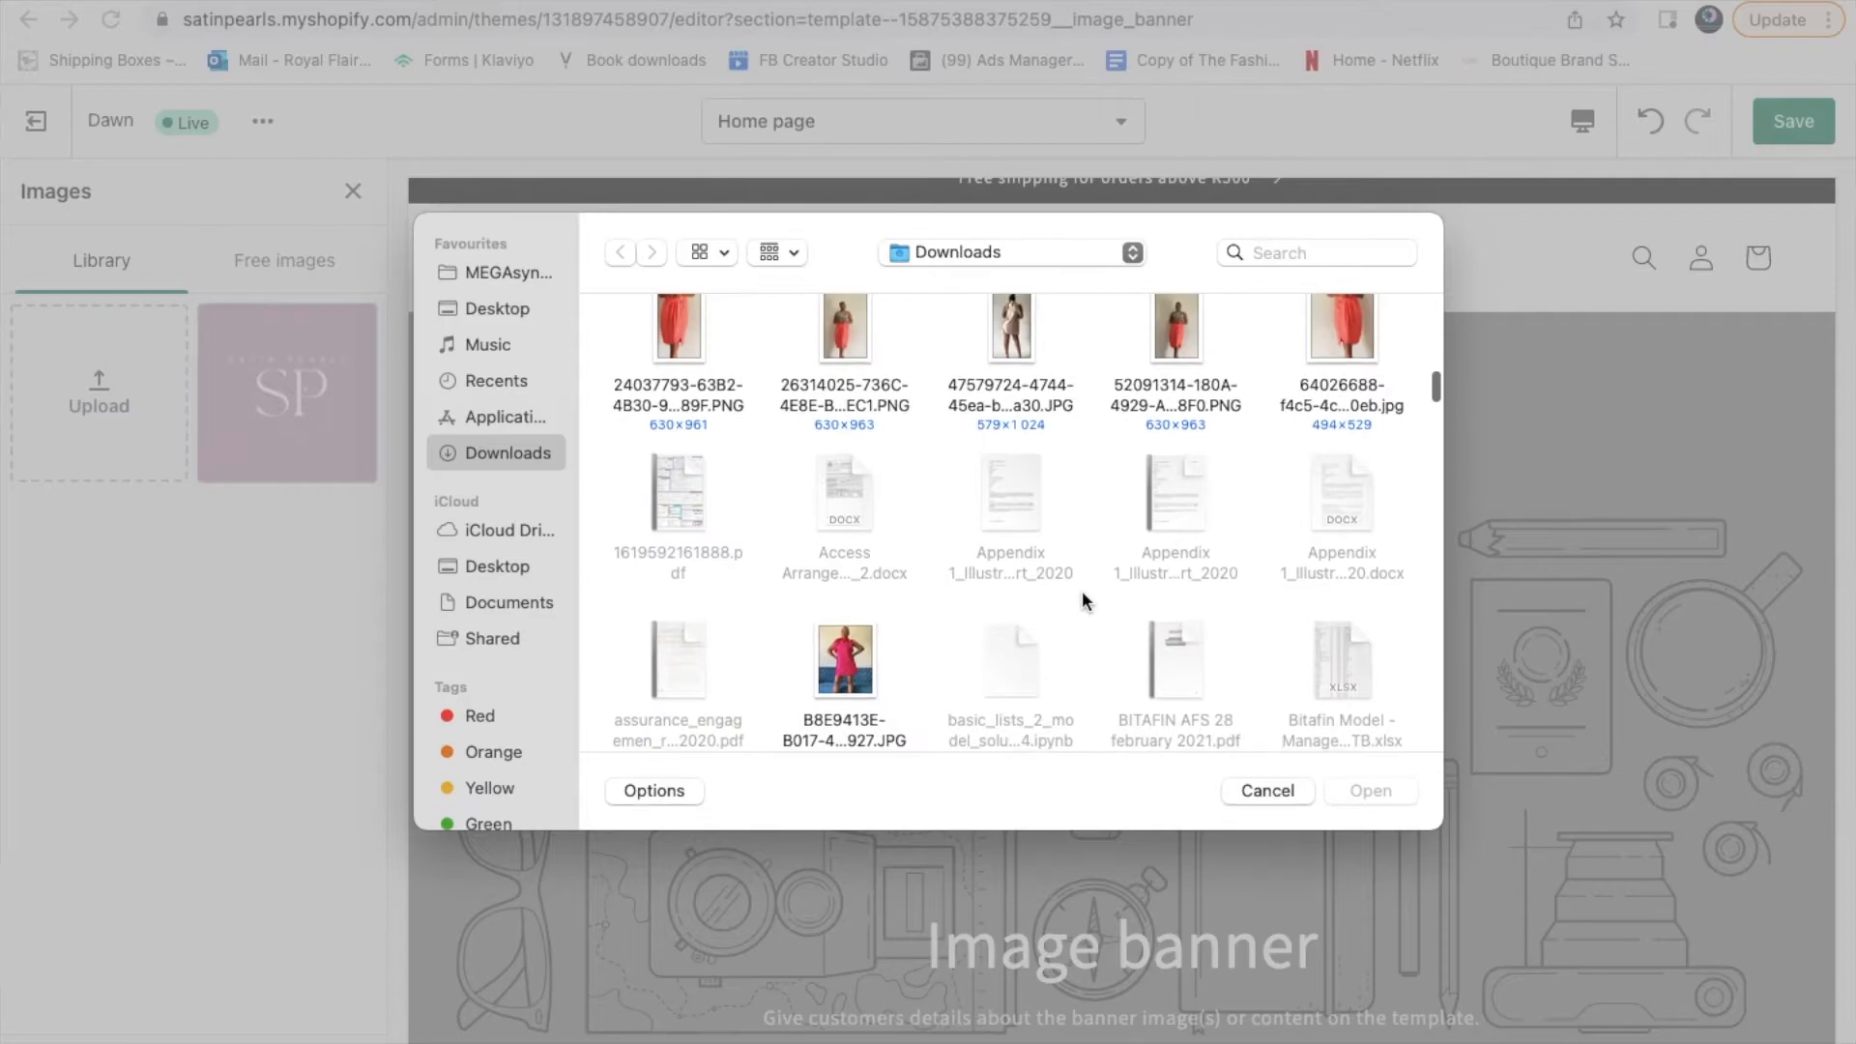
{"action": "scroll", "coordinate": [1082, 590], "scroll_direction": "down", "scroll_amount": 10}
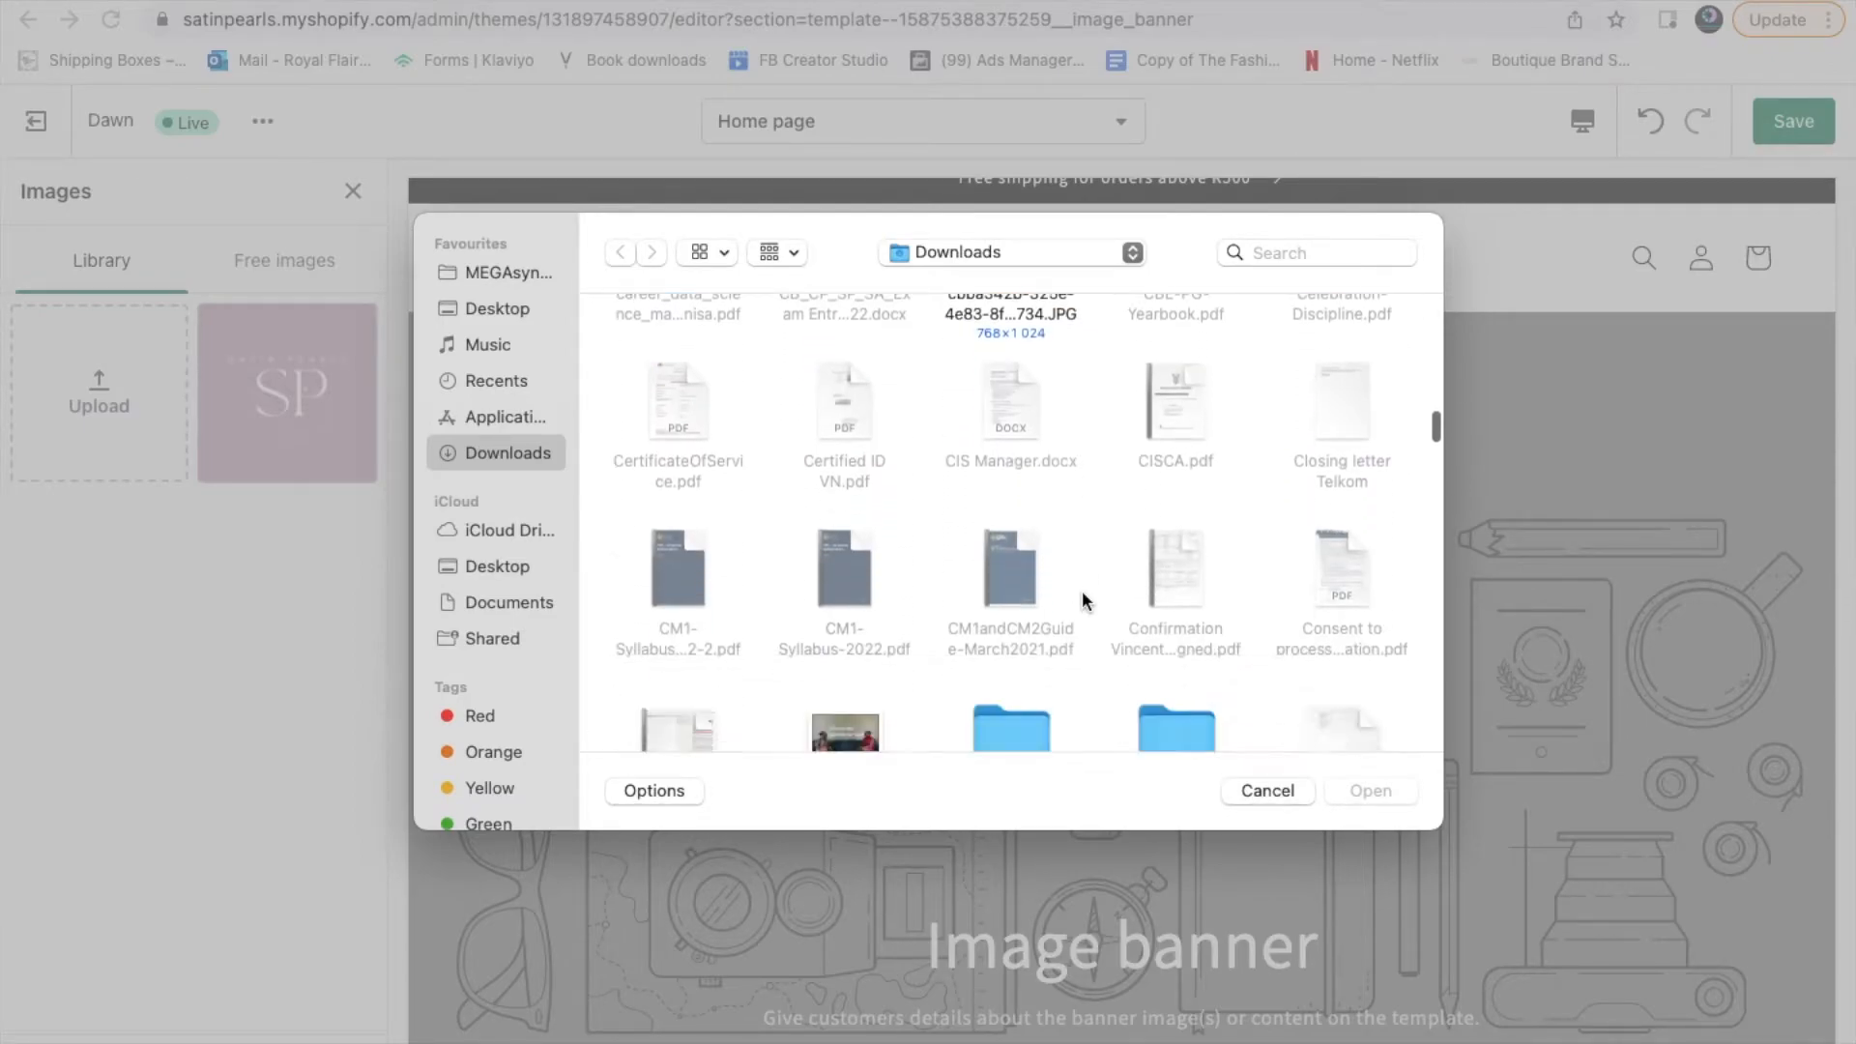
{"action": "scroll", "coordinate": [1082, 590], "scroll_direction": "down", "scroll_amount": 10}
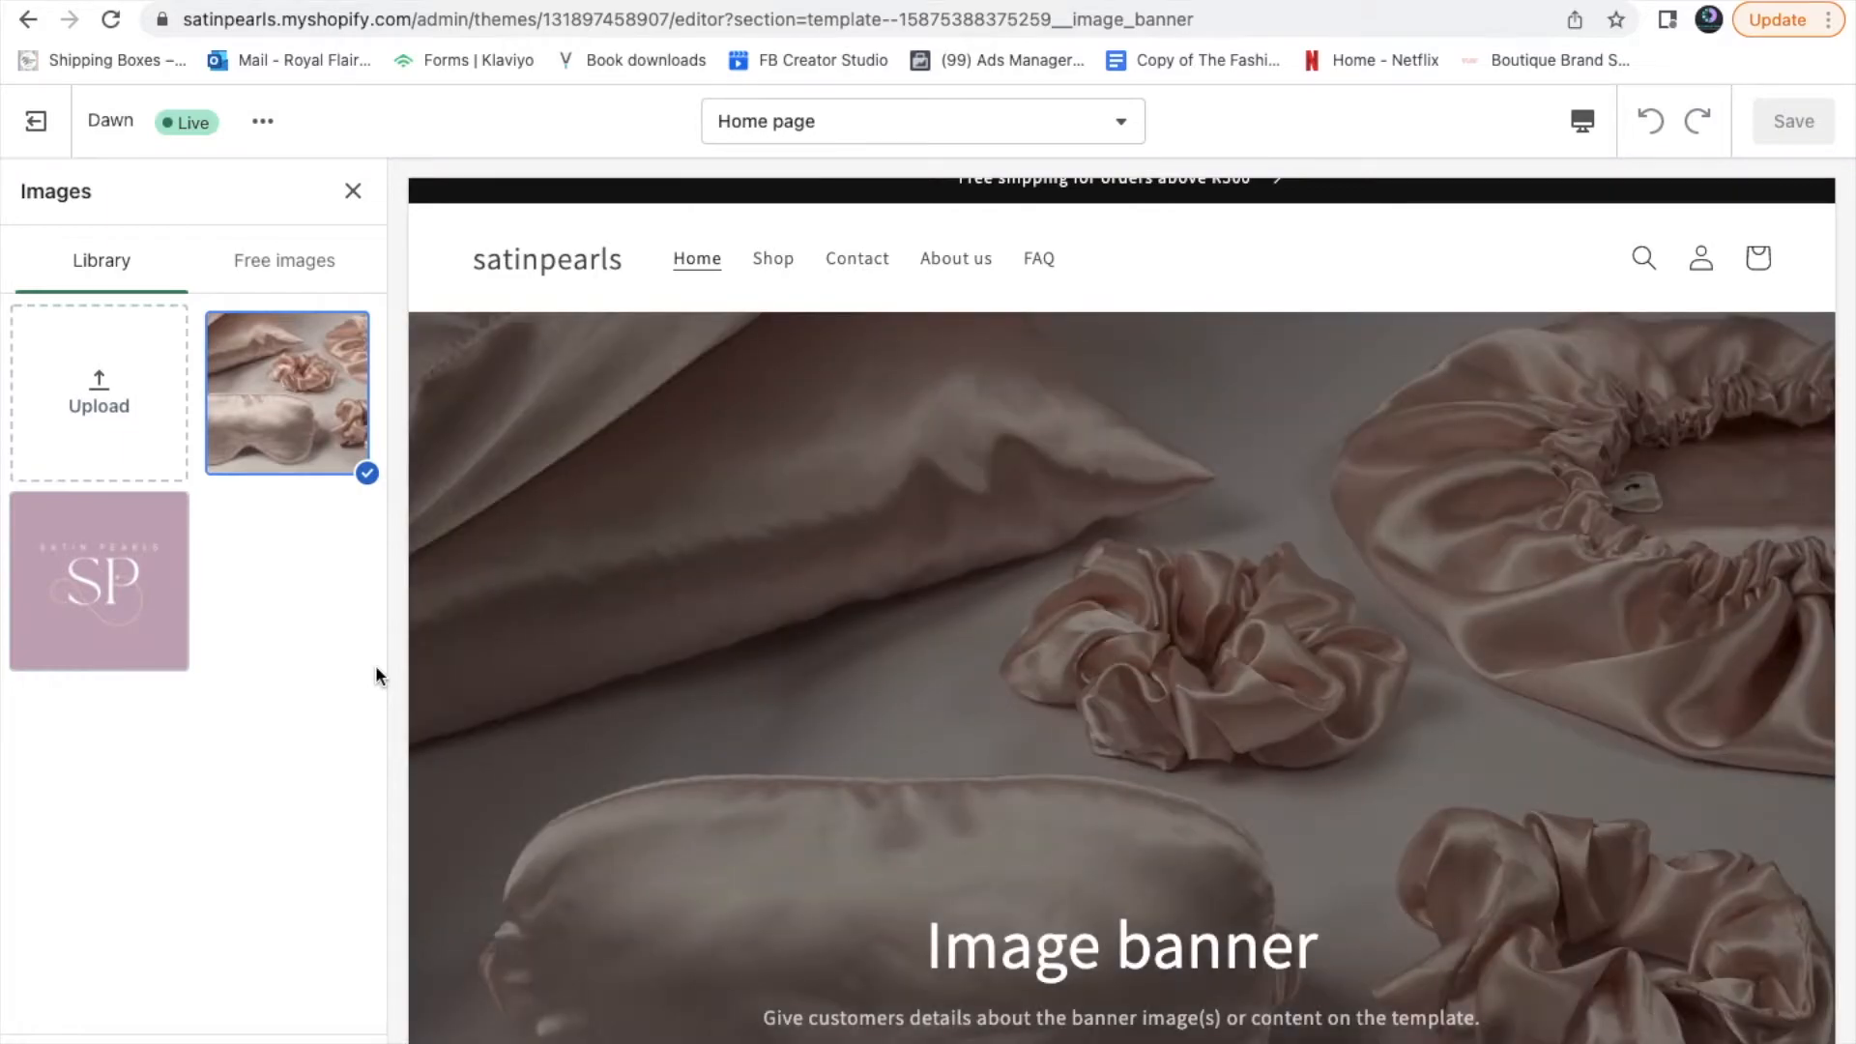
{"action": "scroll", "coordinate": [758, 634], "scroll_direction": "down", "scroll_amount": 3}
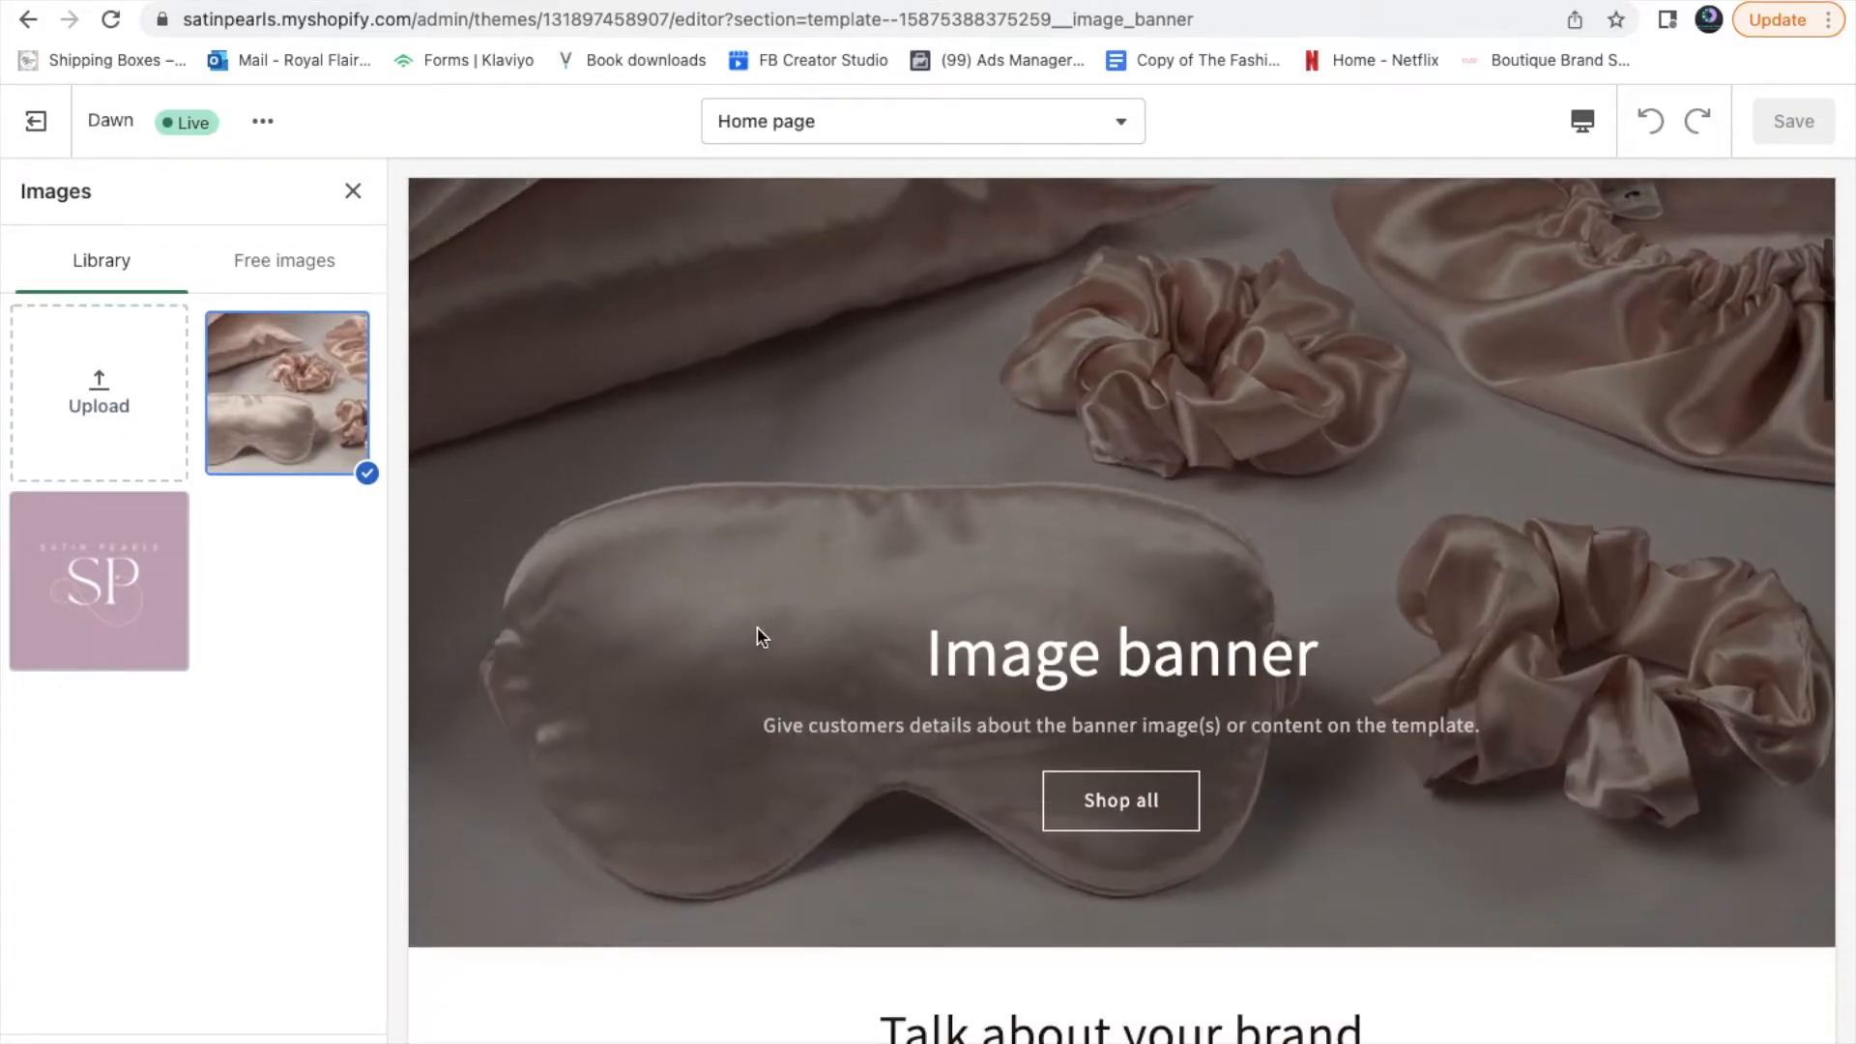
{"action": "scroll", "coordinate": [758, 634], "scroll_direction": "up", "scroll_amount": 2}
{"action": "scroll", "coordinate": [762, 635], "scroll_direction": "up", "scroll_amount": 1}
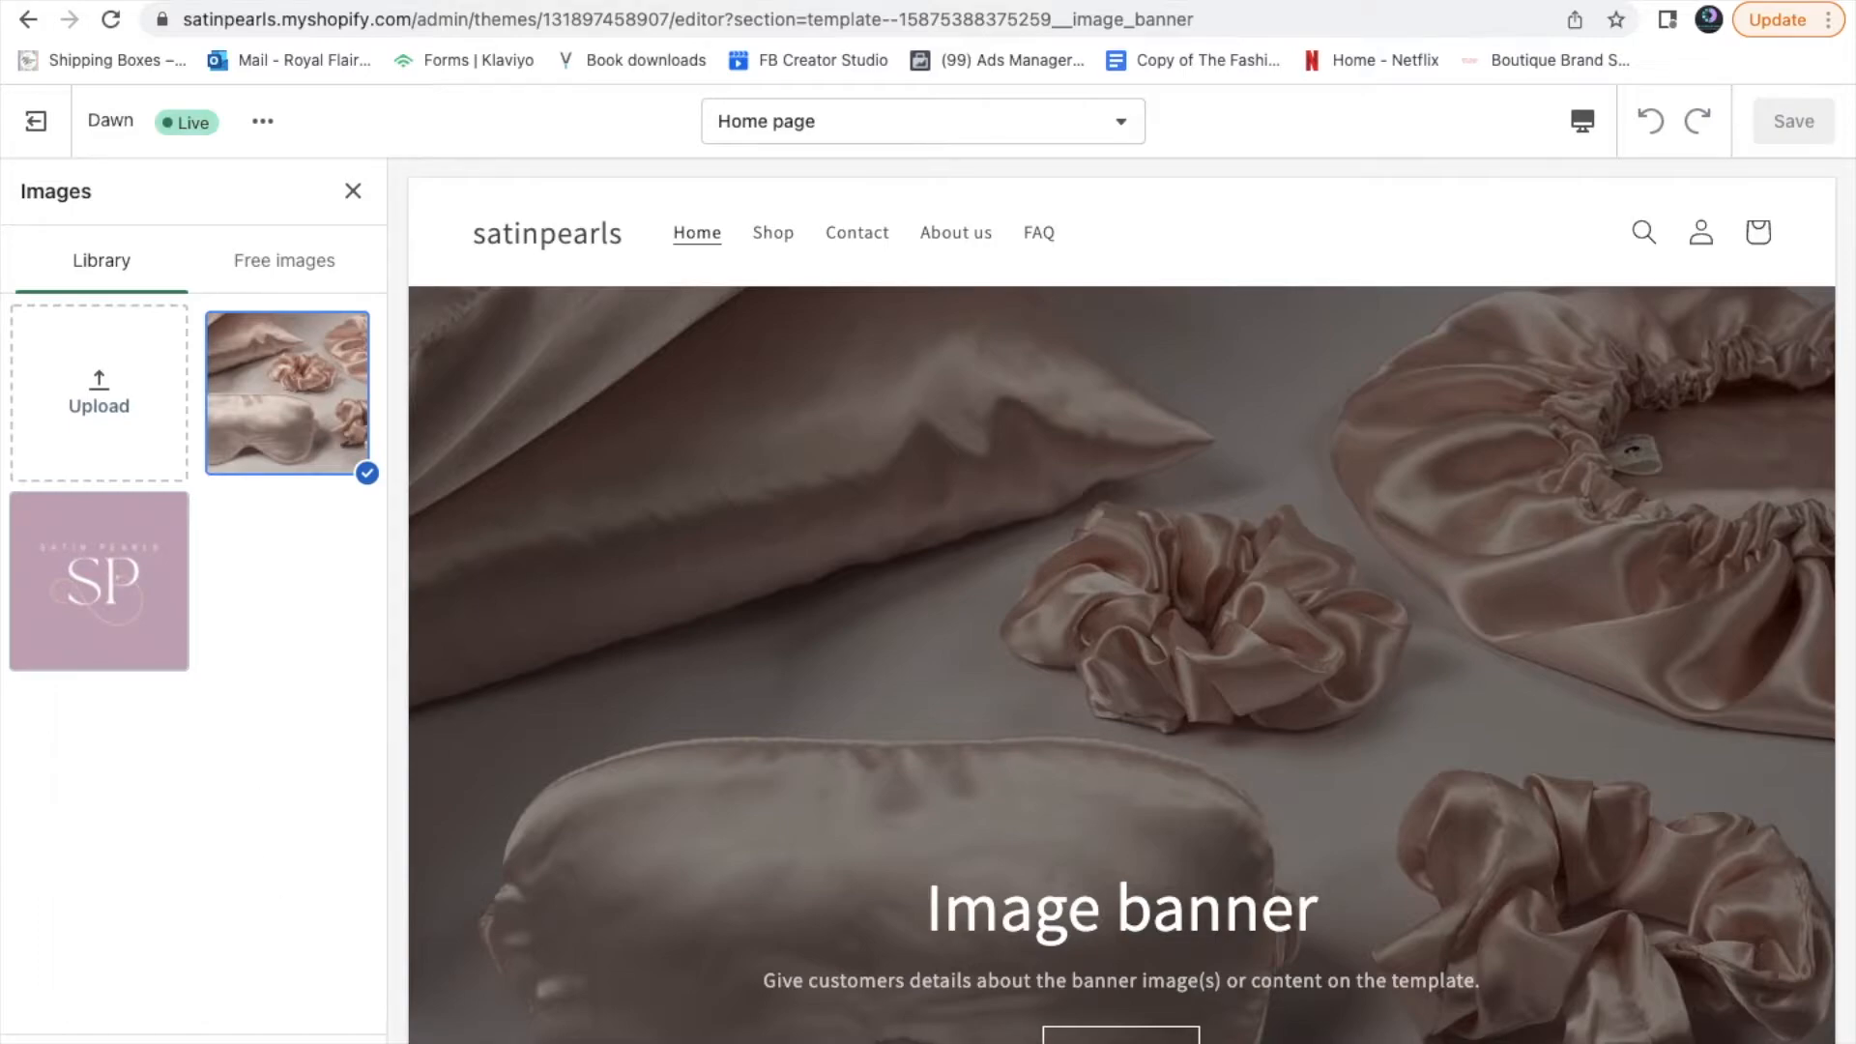
{"action": "left_click", "coordinate": [340, 1039]}
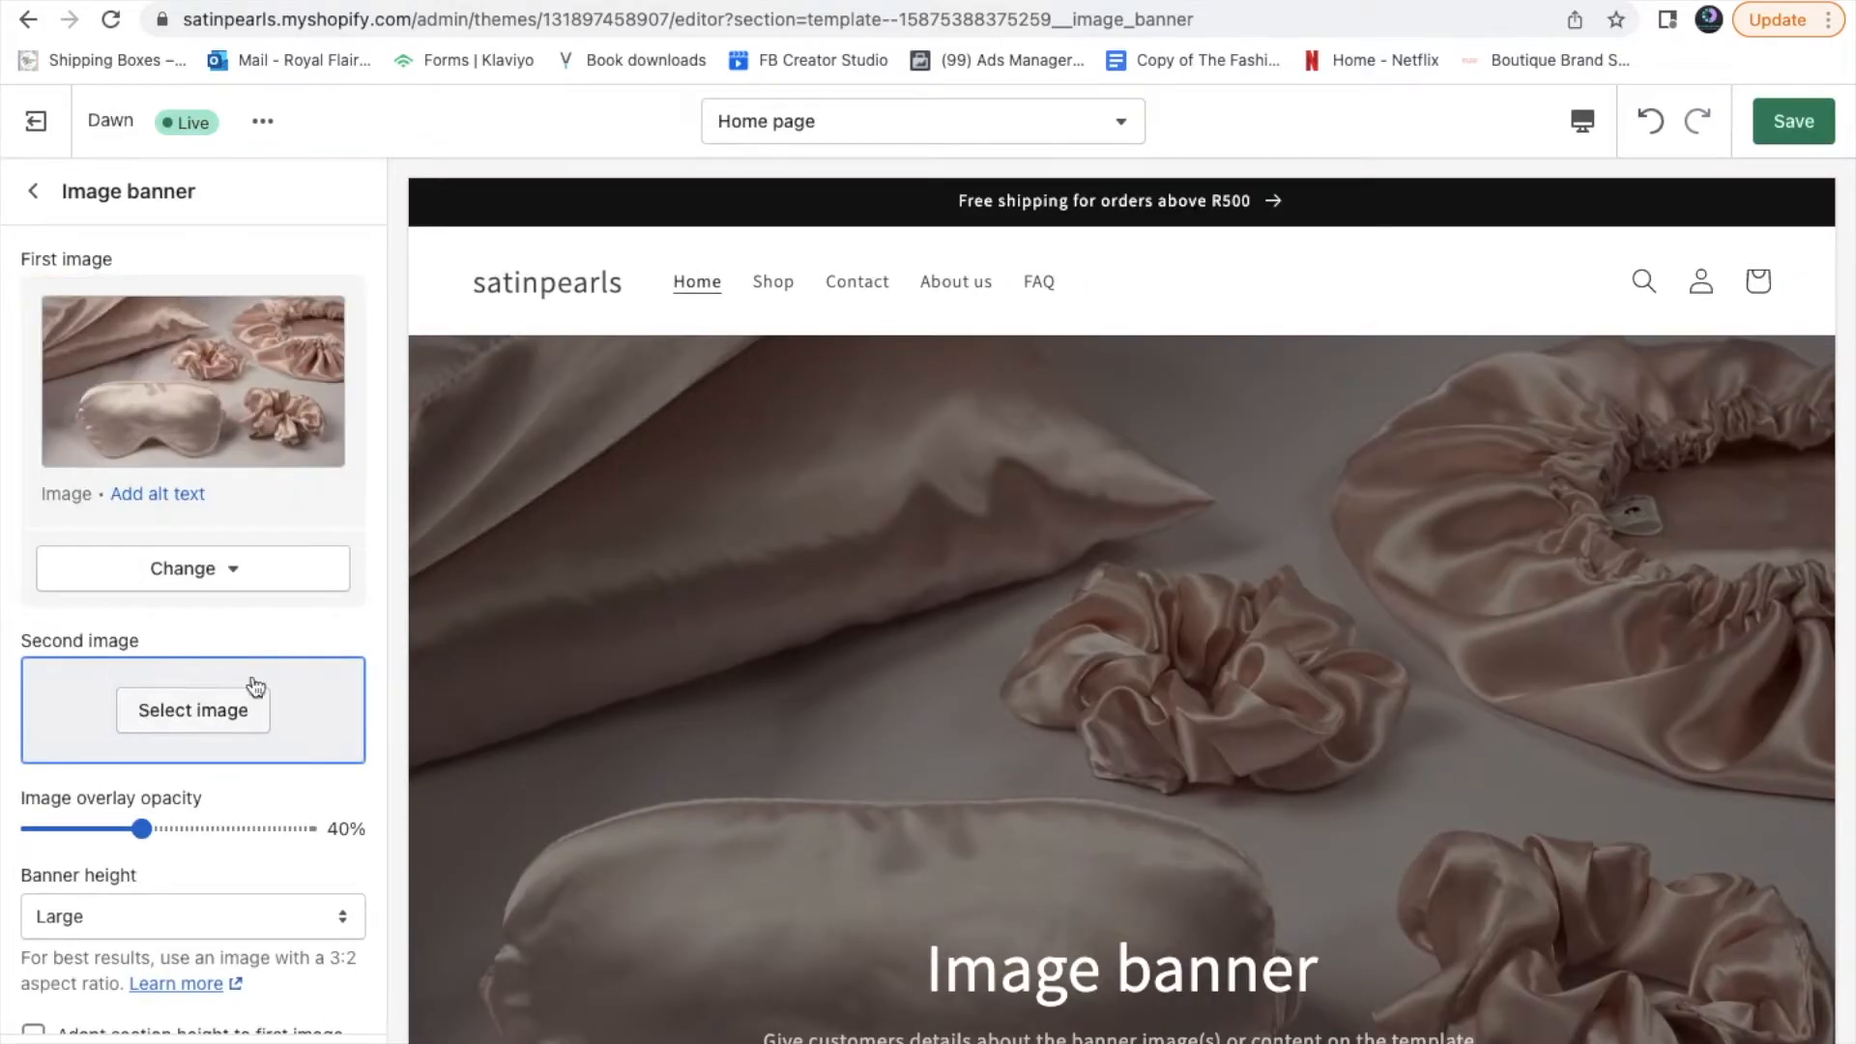
Compare image overlay opacities of 70%, 30% and 20% on the banner, and set the opacity to 20%
{"action": "scroll", "coordinate": [914, 520], "scroll_direction": "down", "scroll_amount": 4}
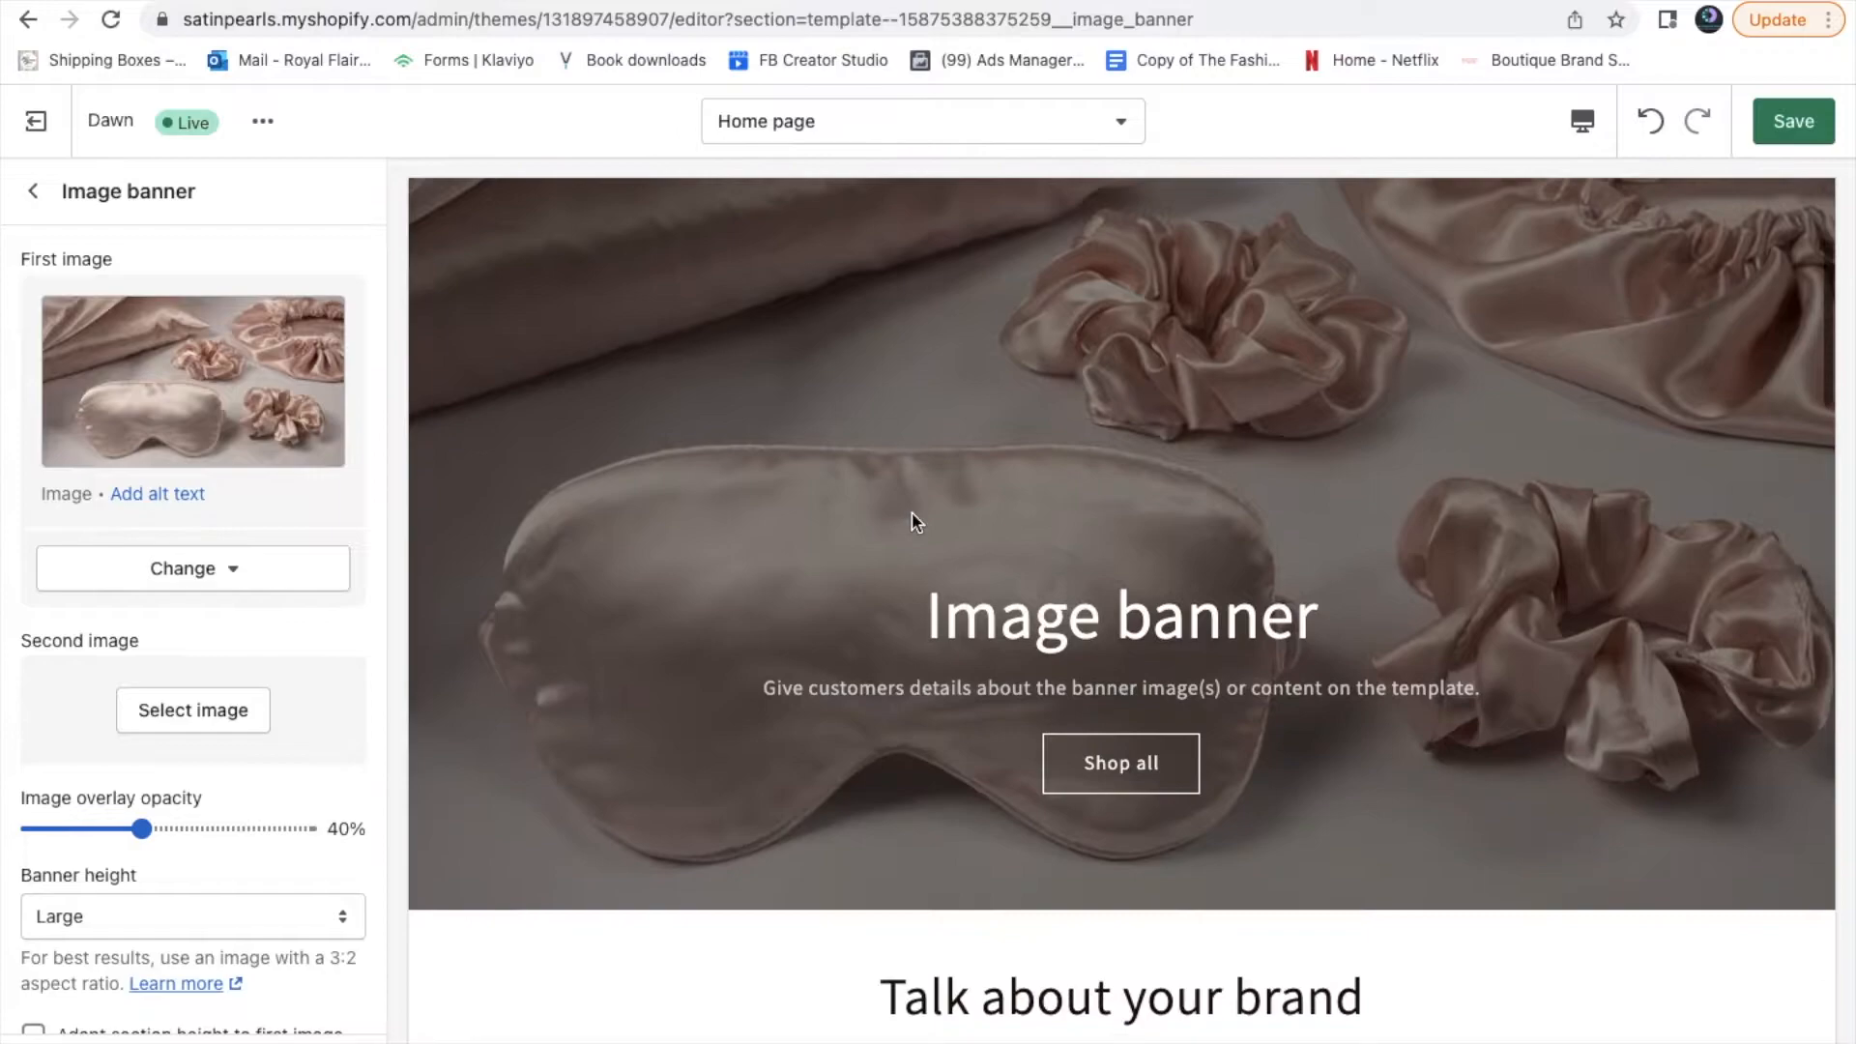
{"action": "scroll", "coordinate": [913, 521], "scroll_direction": "up", "scroll_amount": 4}
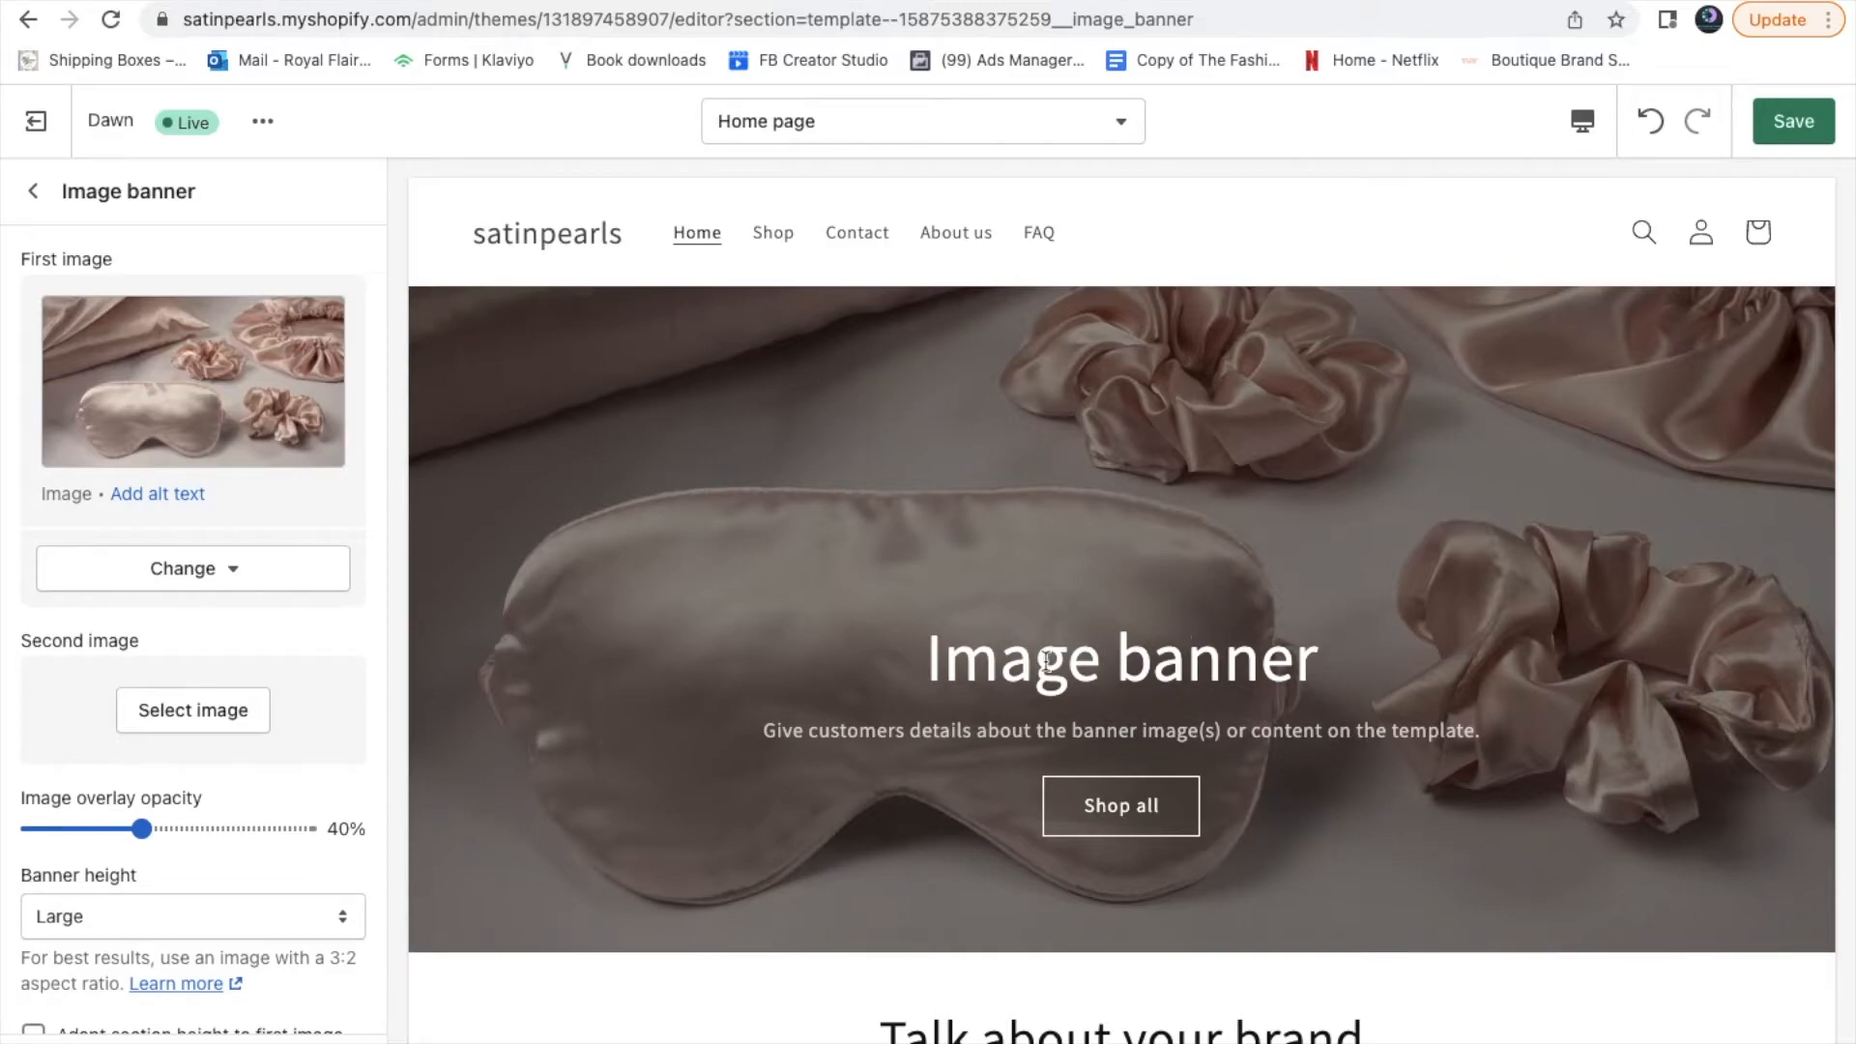
{"action": "scroll", "coordinate": [385, 782], "scroll_direction": "down", "scroll_amount": 3}
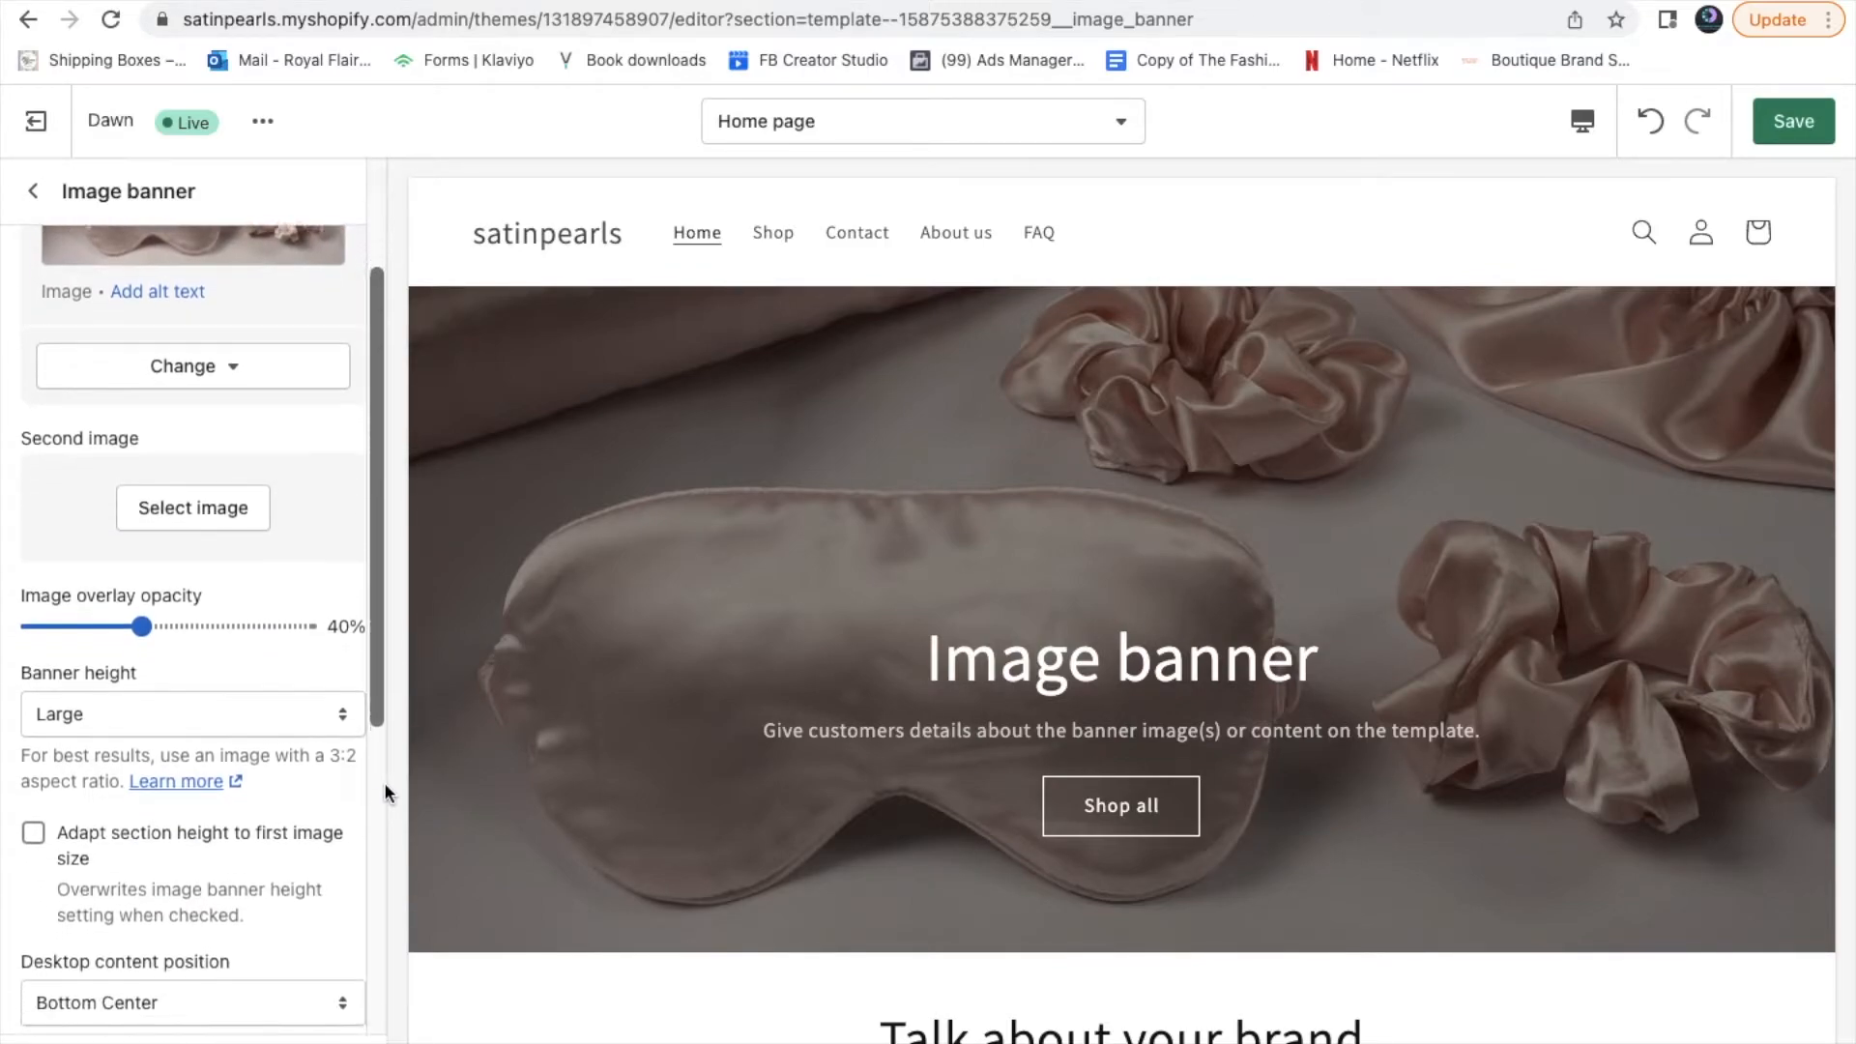
{"action": "left_click_drag", "start_coordinate": [142, 620], "coordinate": [230, 662]}
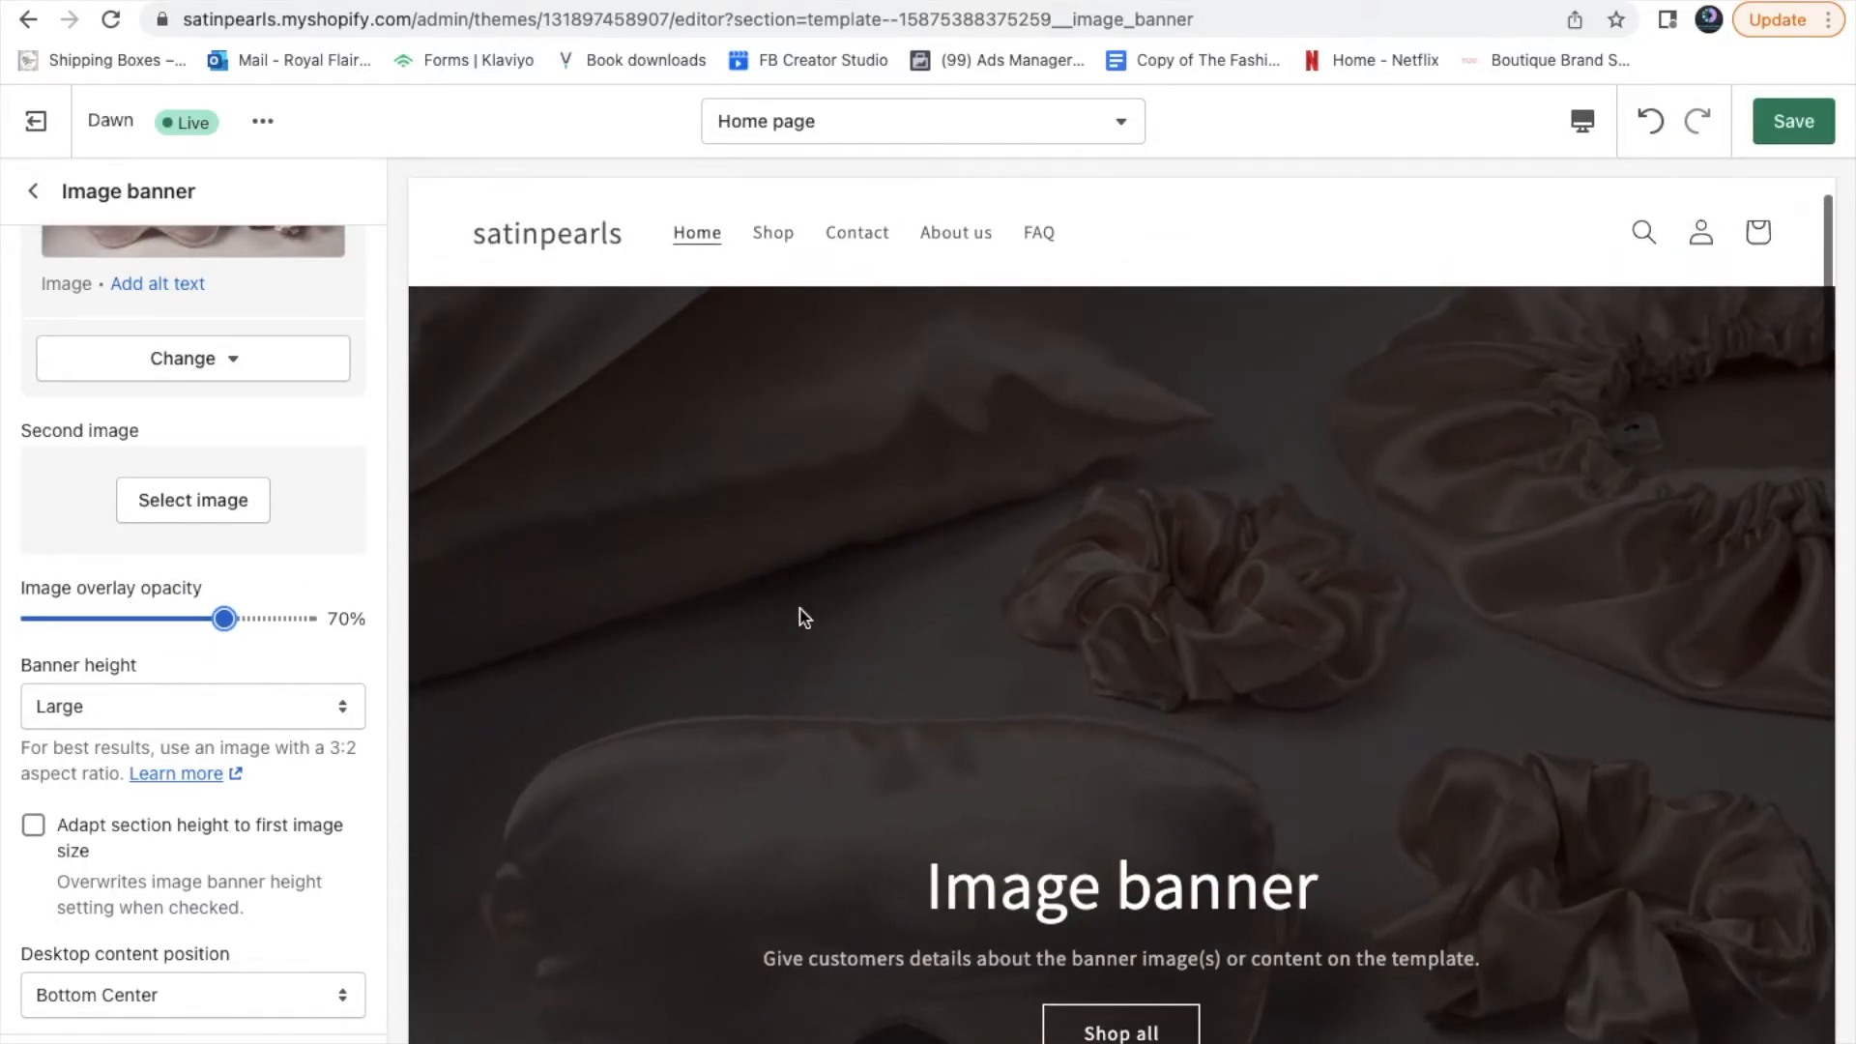
{"action": "left_click_drag", "start_coordinate": [223, 620], "coordinate": [114, 614]}
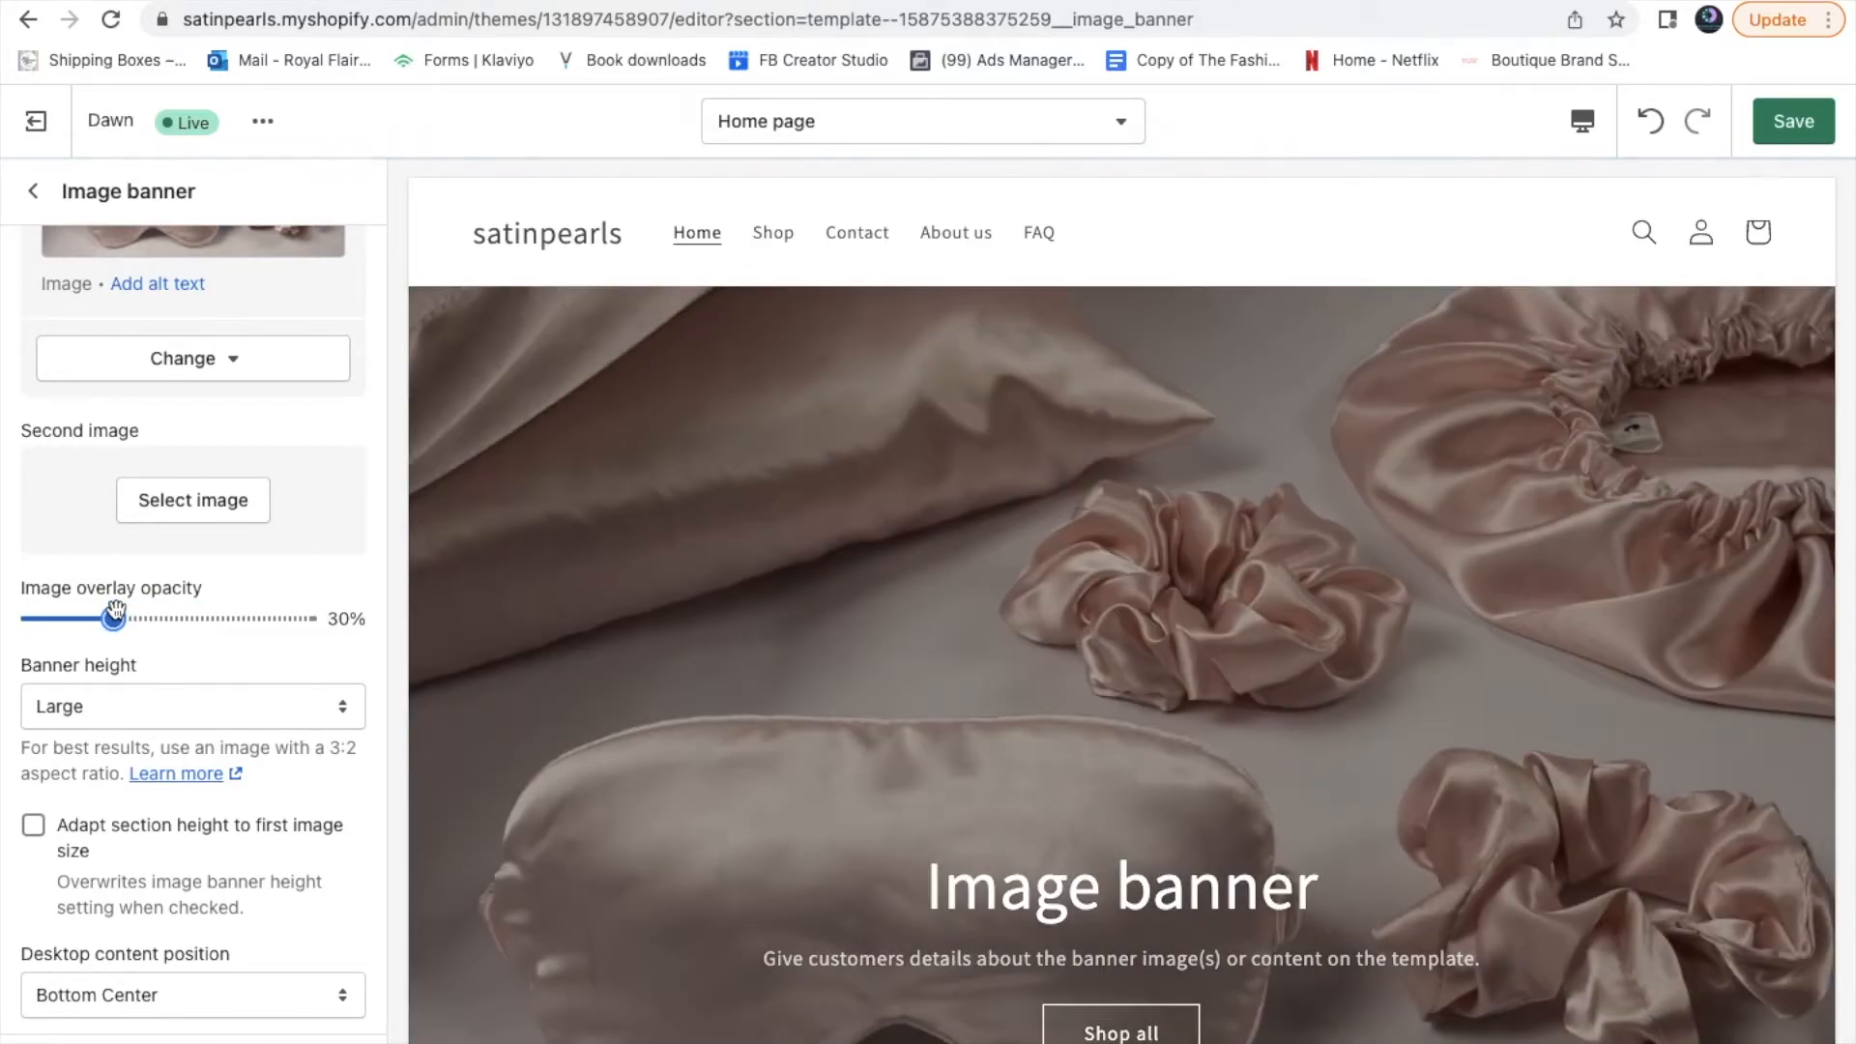
{"action": "left_click_drag", "start_coordinate": [114, 619], "coordinate": [87, 617]}
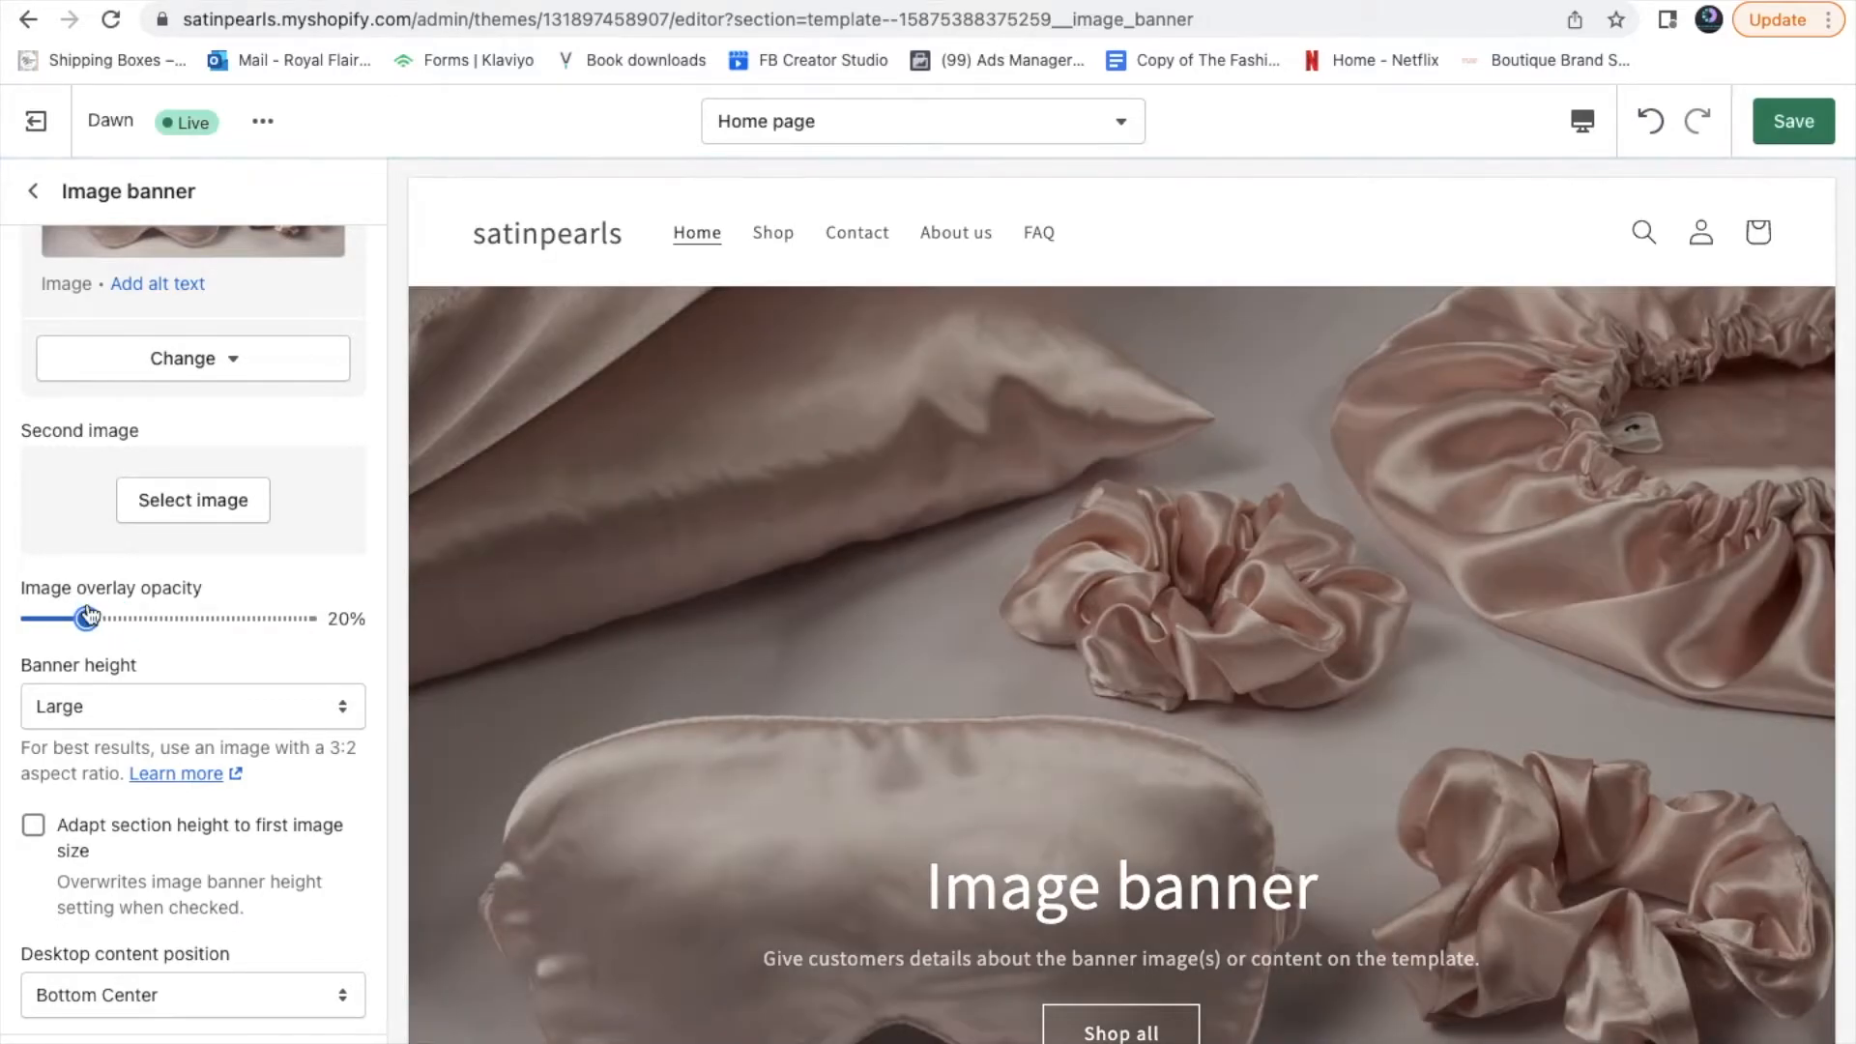
{"action": "scroll", "coordinate": [834, 517], "scroll_direction": "down", "scroll_amount": 3}
{"action": "scroll", "coordinate": [833, 511], "scroll_direction": "up", "scroll_amount": 2}
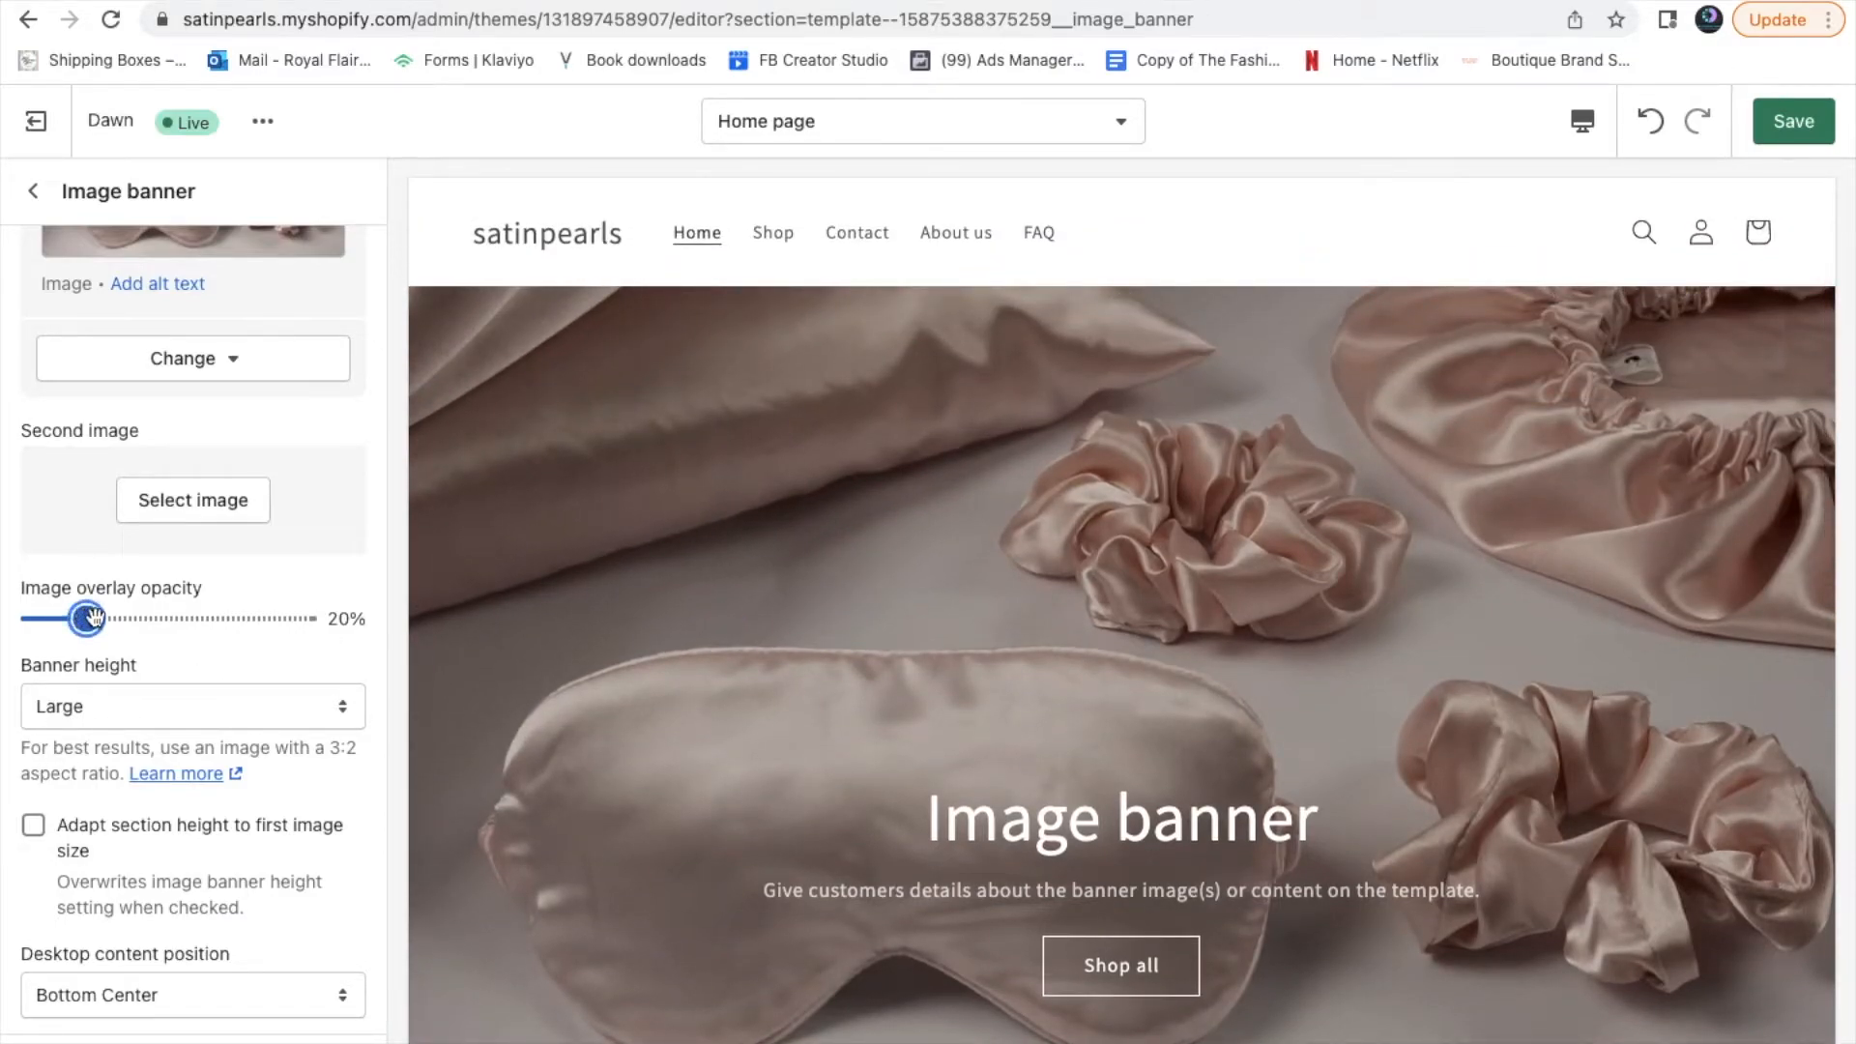
{"action": "left_click_drag", "start_coordinate": [101, 628], "coordinate": [121, 641]}
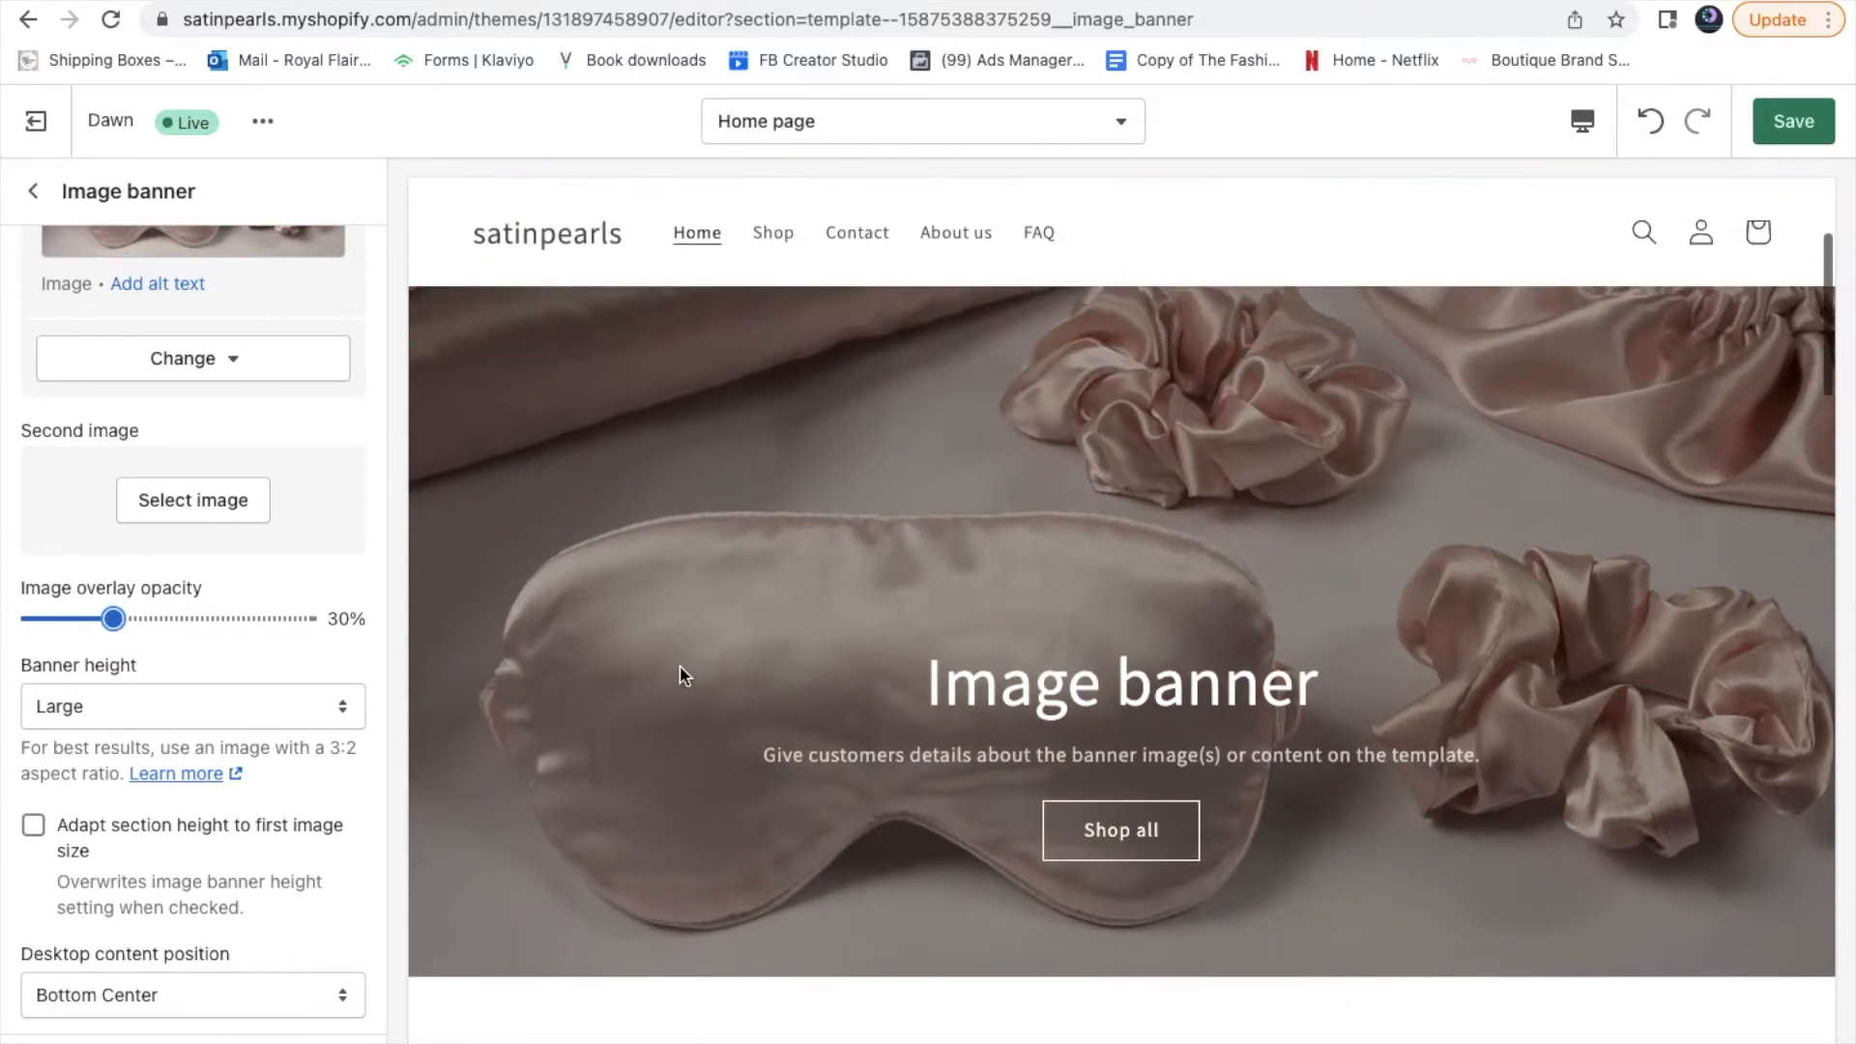
{"action": "left_click_drag", "start_coordinate": [115, 619], "coordinate": [86, 620]}
Try the Medium and Small banner heights for the image banner and return it to Large
{"action": "scroll", "coordinate": [201, 648], "scroll_direction": "down", "scroll_amount": 3}
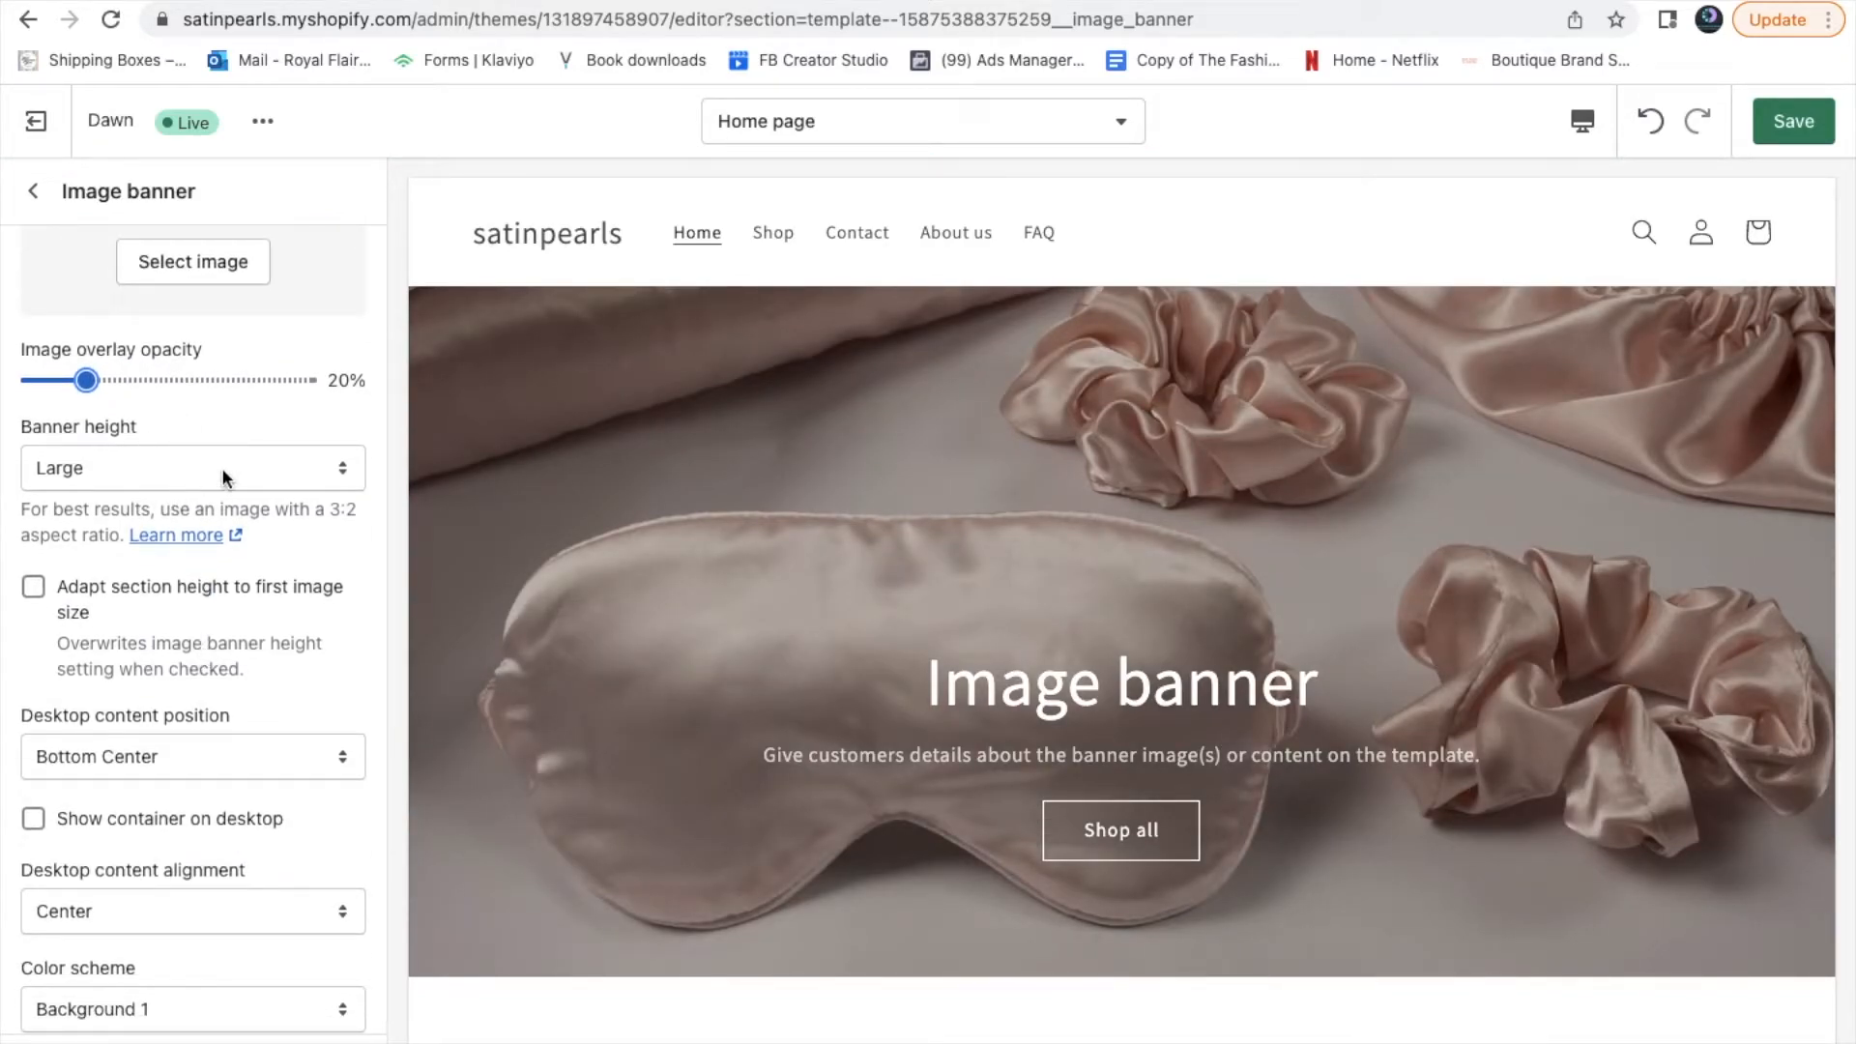
{"action": "left_click", "coordinate": [223, 467]}
{"action": "key", "text": "Escape"}
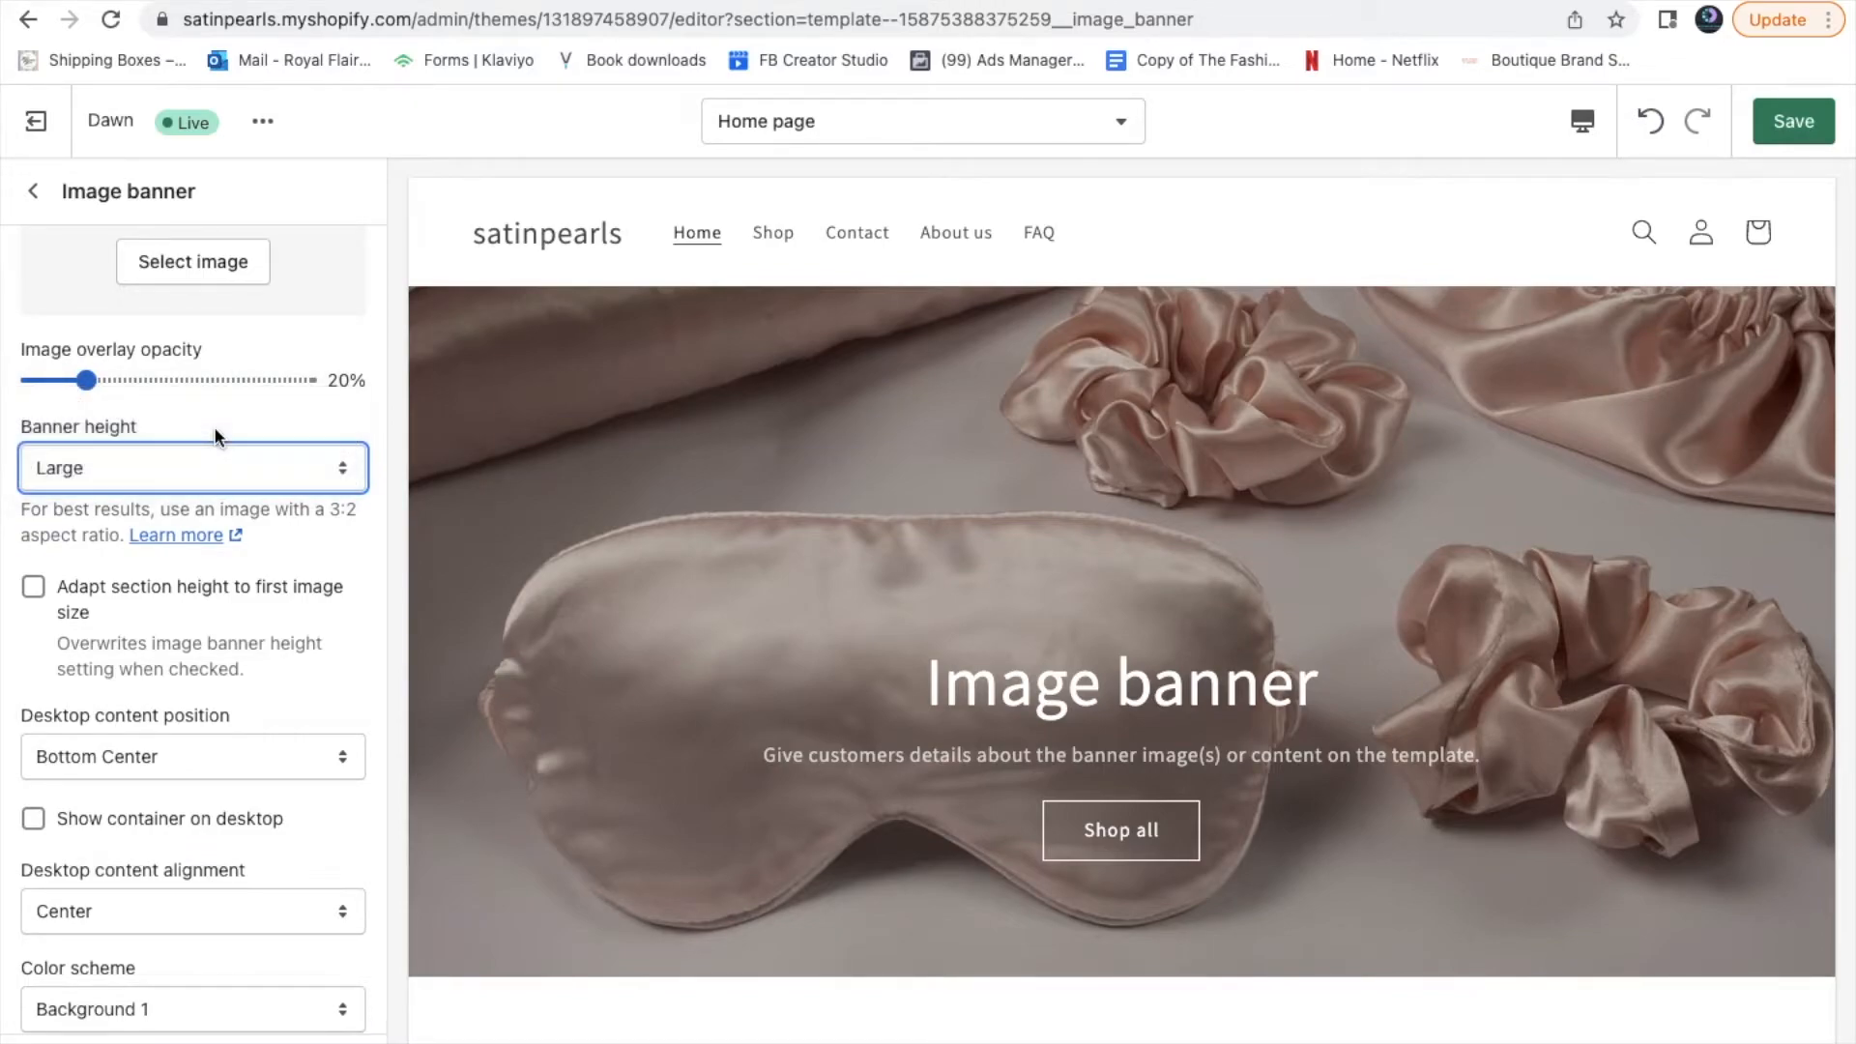
{"action": "key", "text": "Up"}
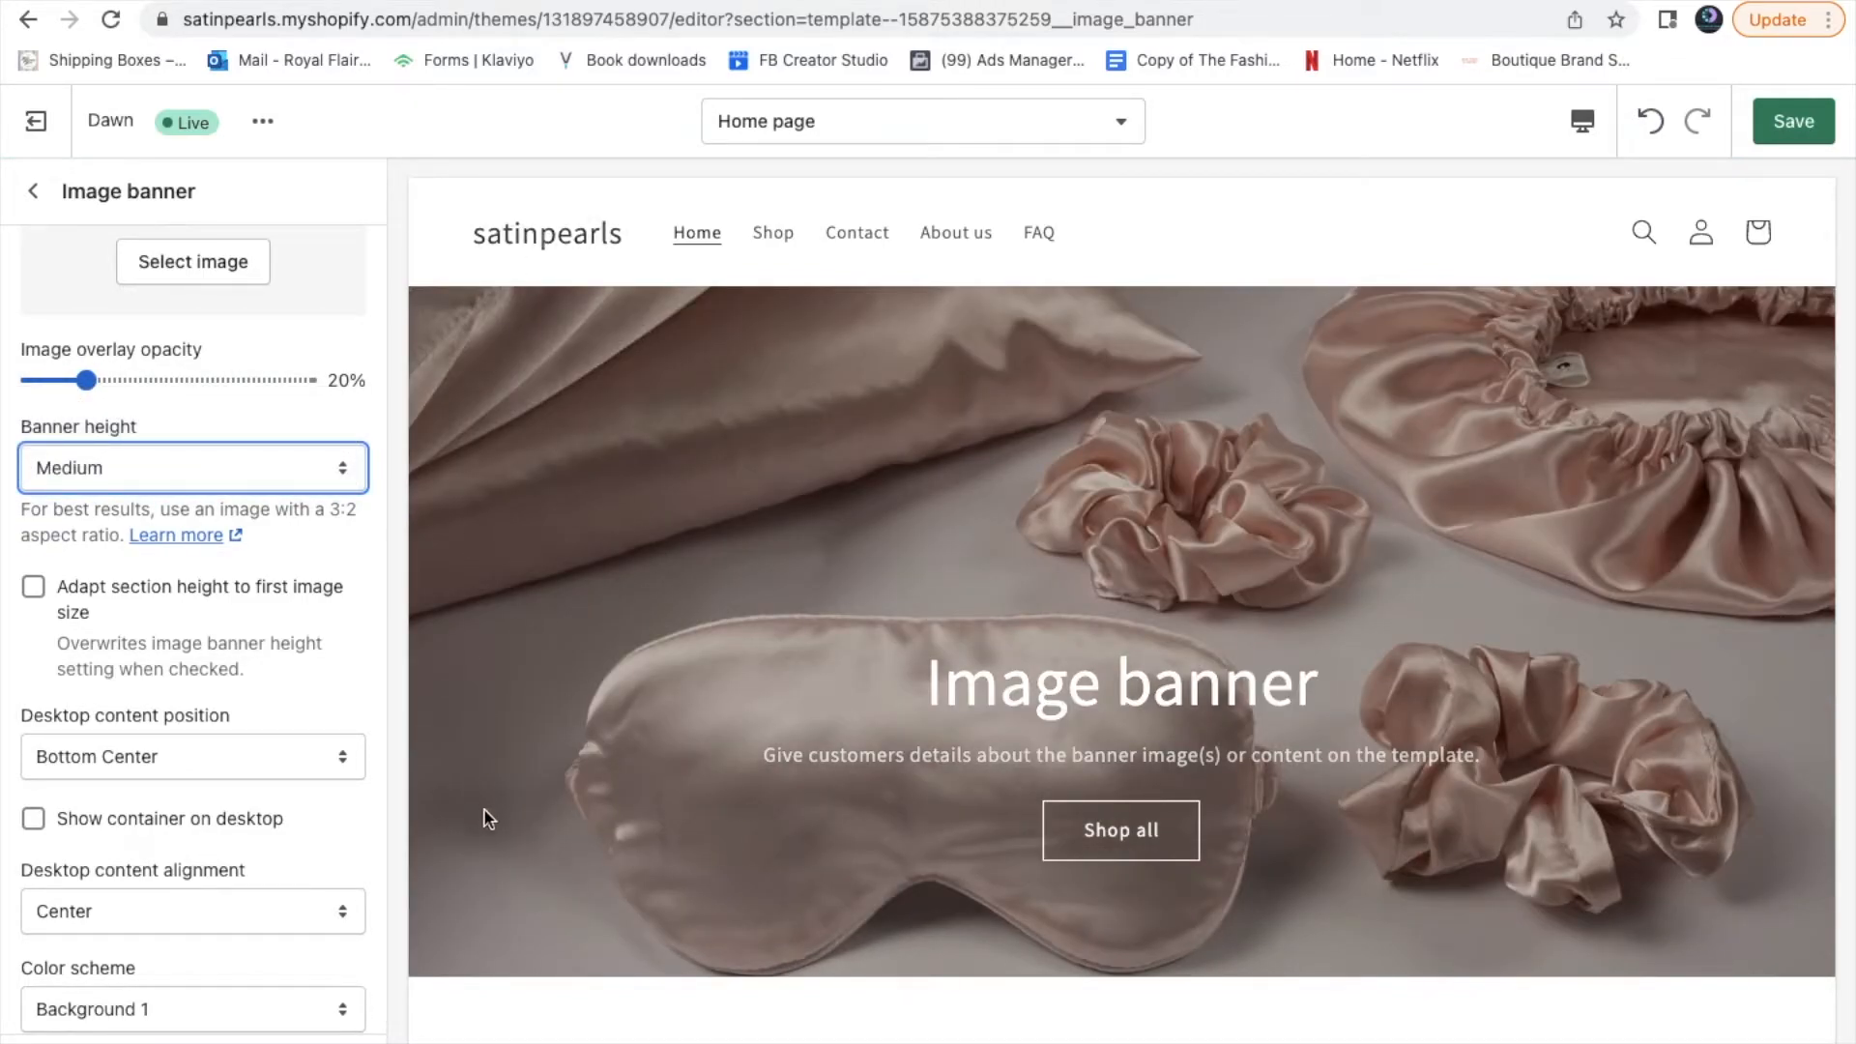
{"action": "left_click", "coordinate": [232, 478]}
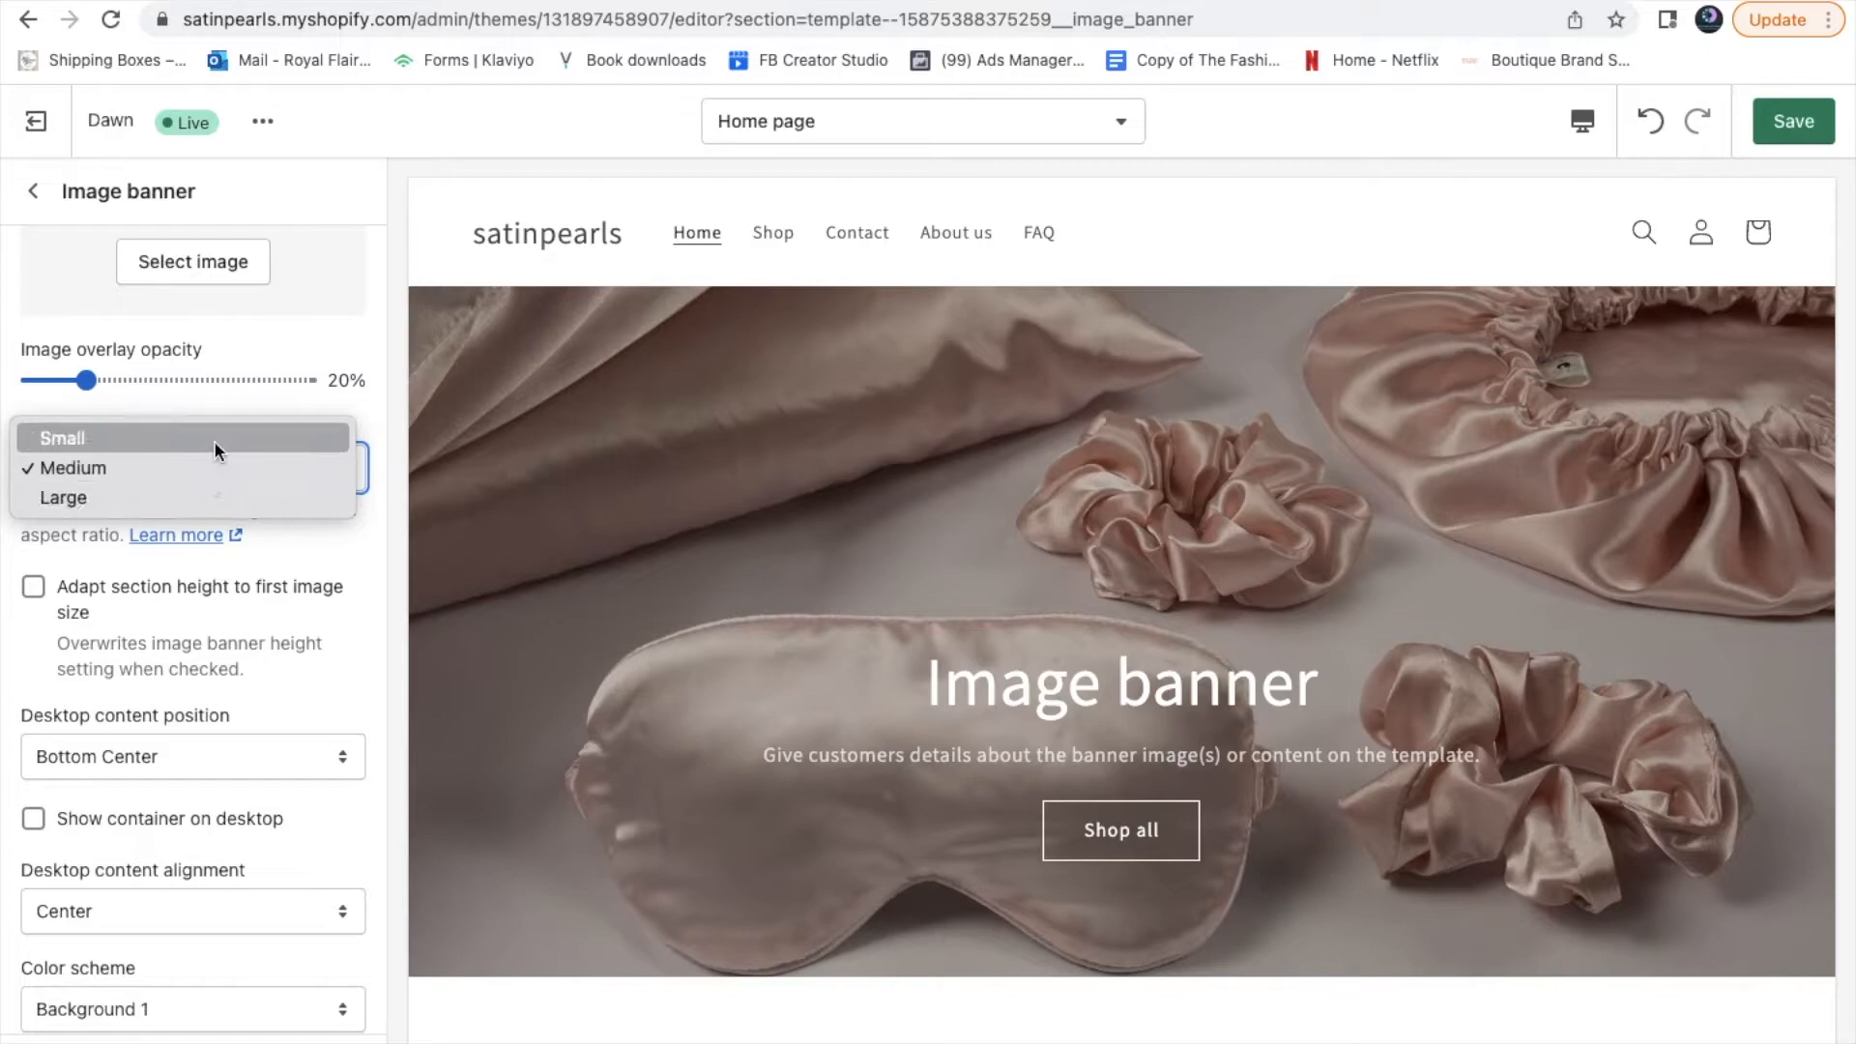
{"action": "left_click", "coordinate": [212, 439]}
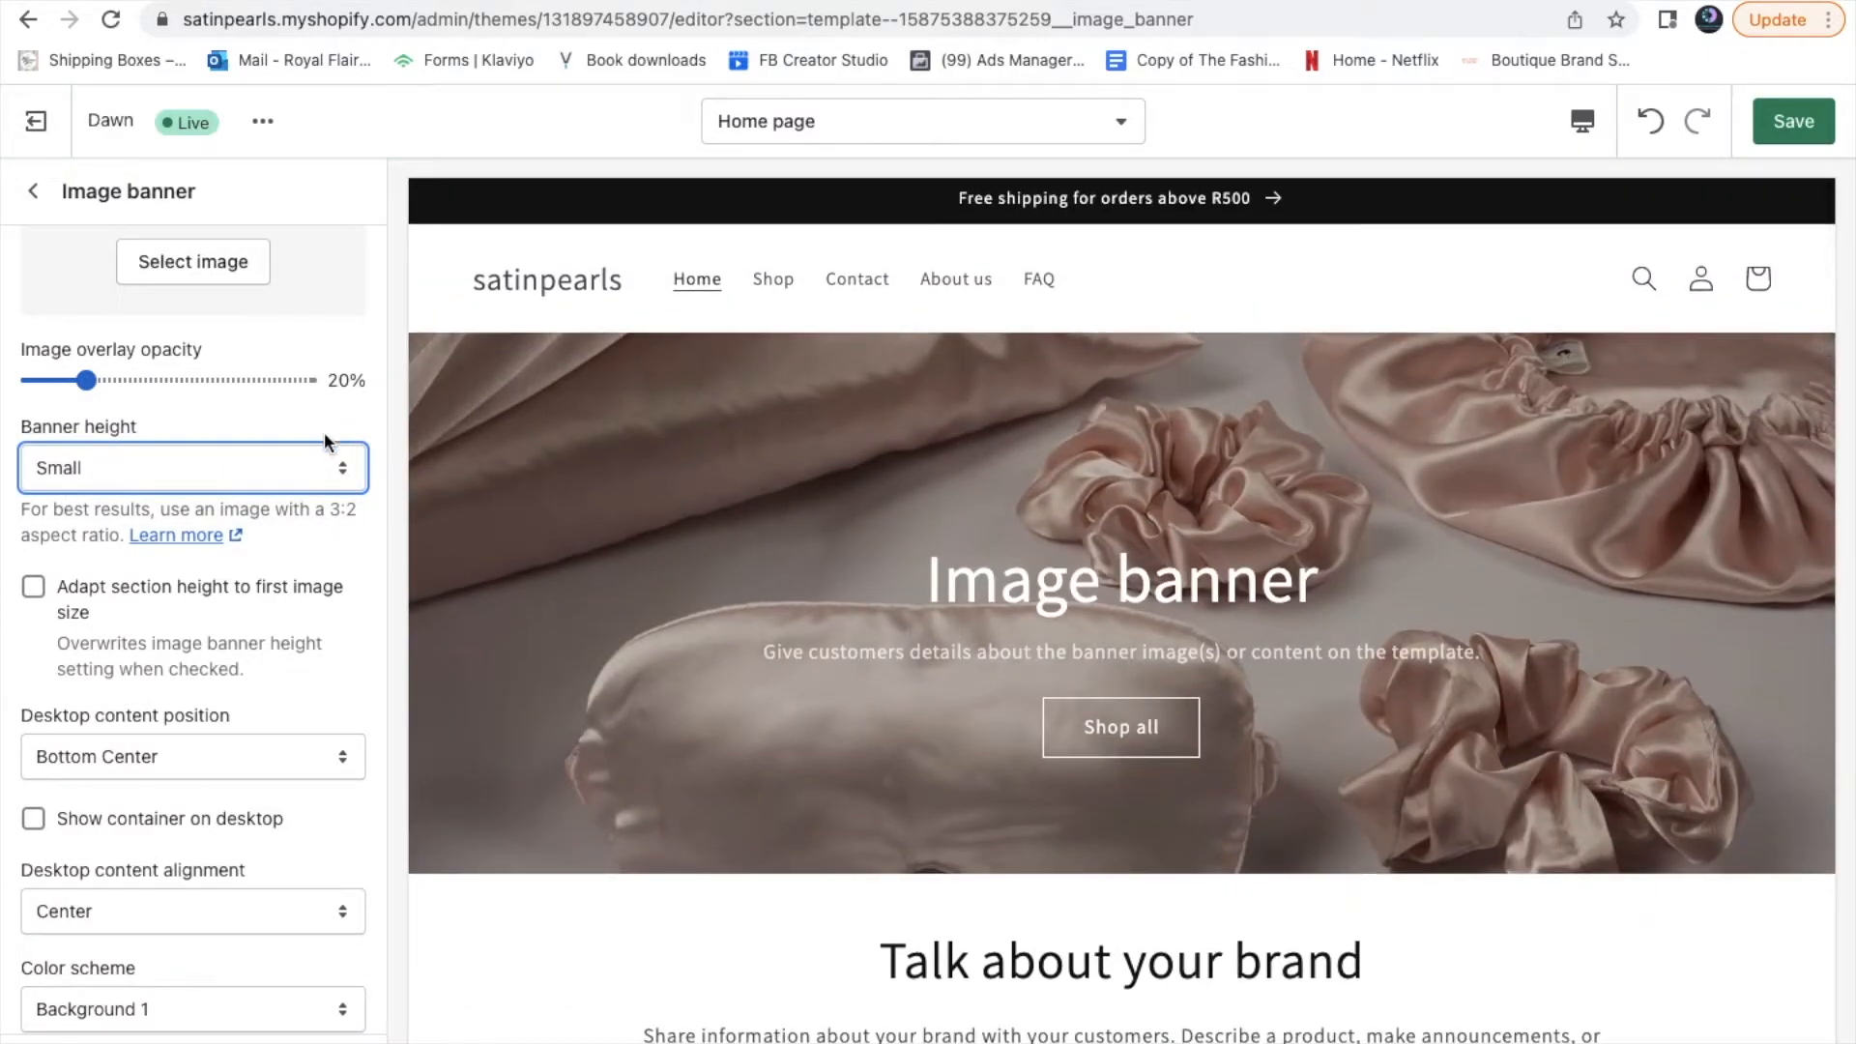
{"action": "left_click", "coordinate": [312, 454]}
{"action": "left_click", "coordinate": [249, 526]}
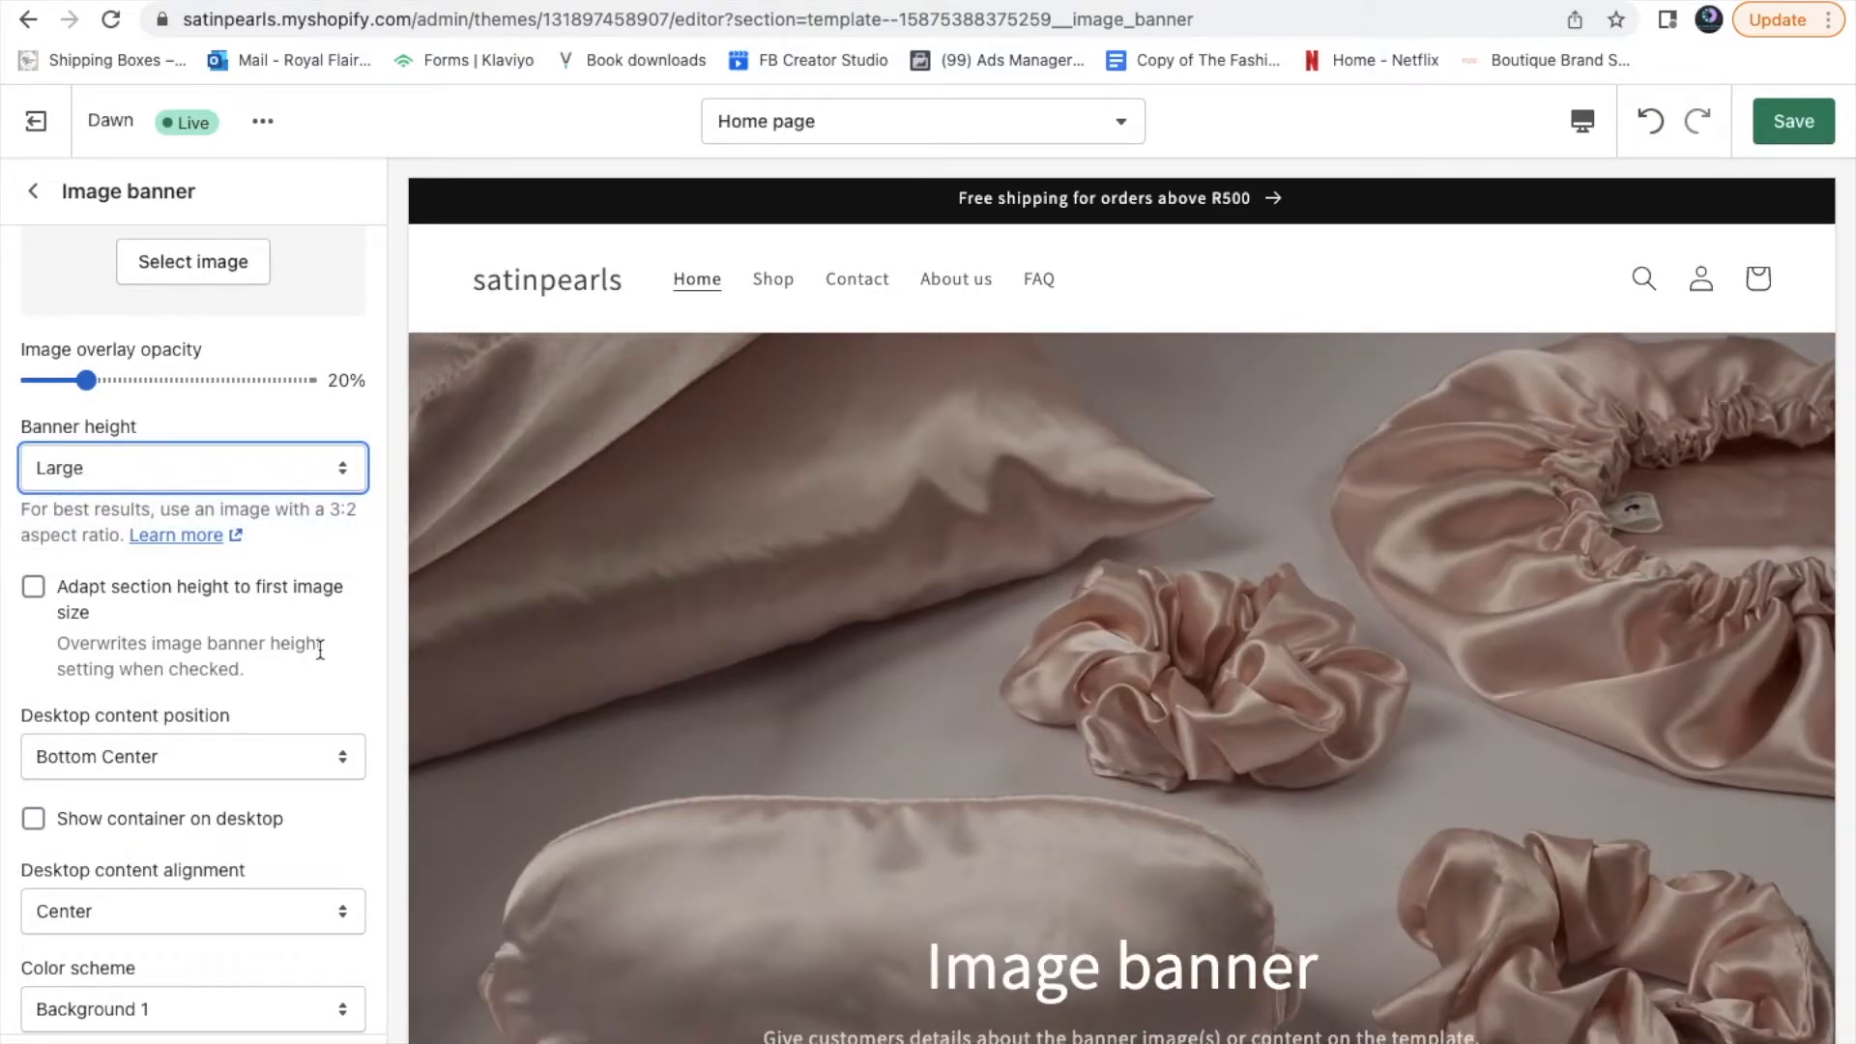
Try the Middle Left desktop content position for the image banner and return it to Bottom Center
{"action": "scroll", "coordinate": [320, 651], "scroll_direction": "down", "scroll_amount": 3}
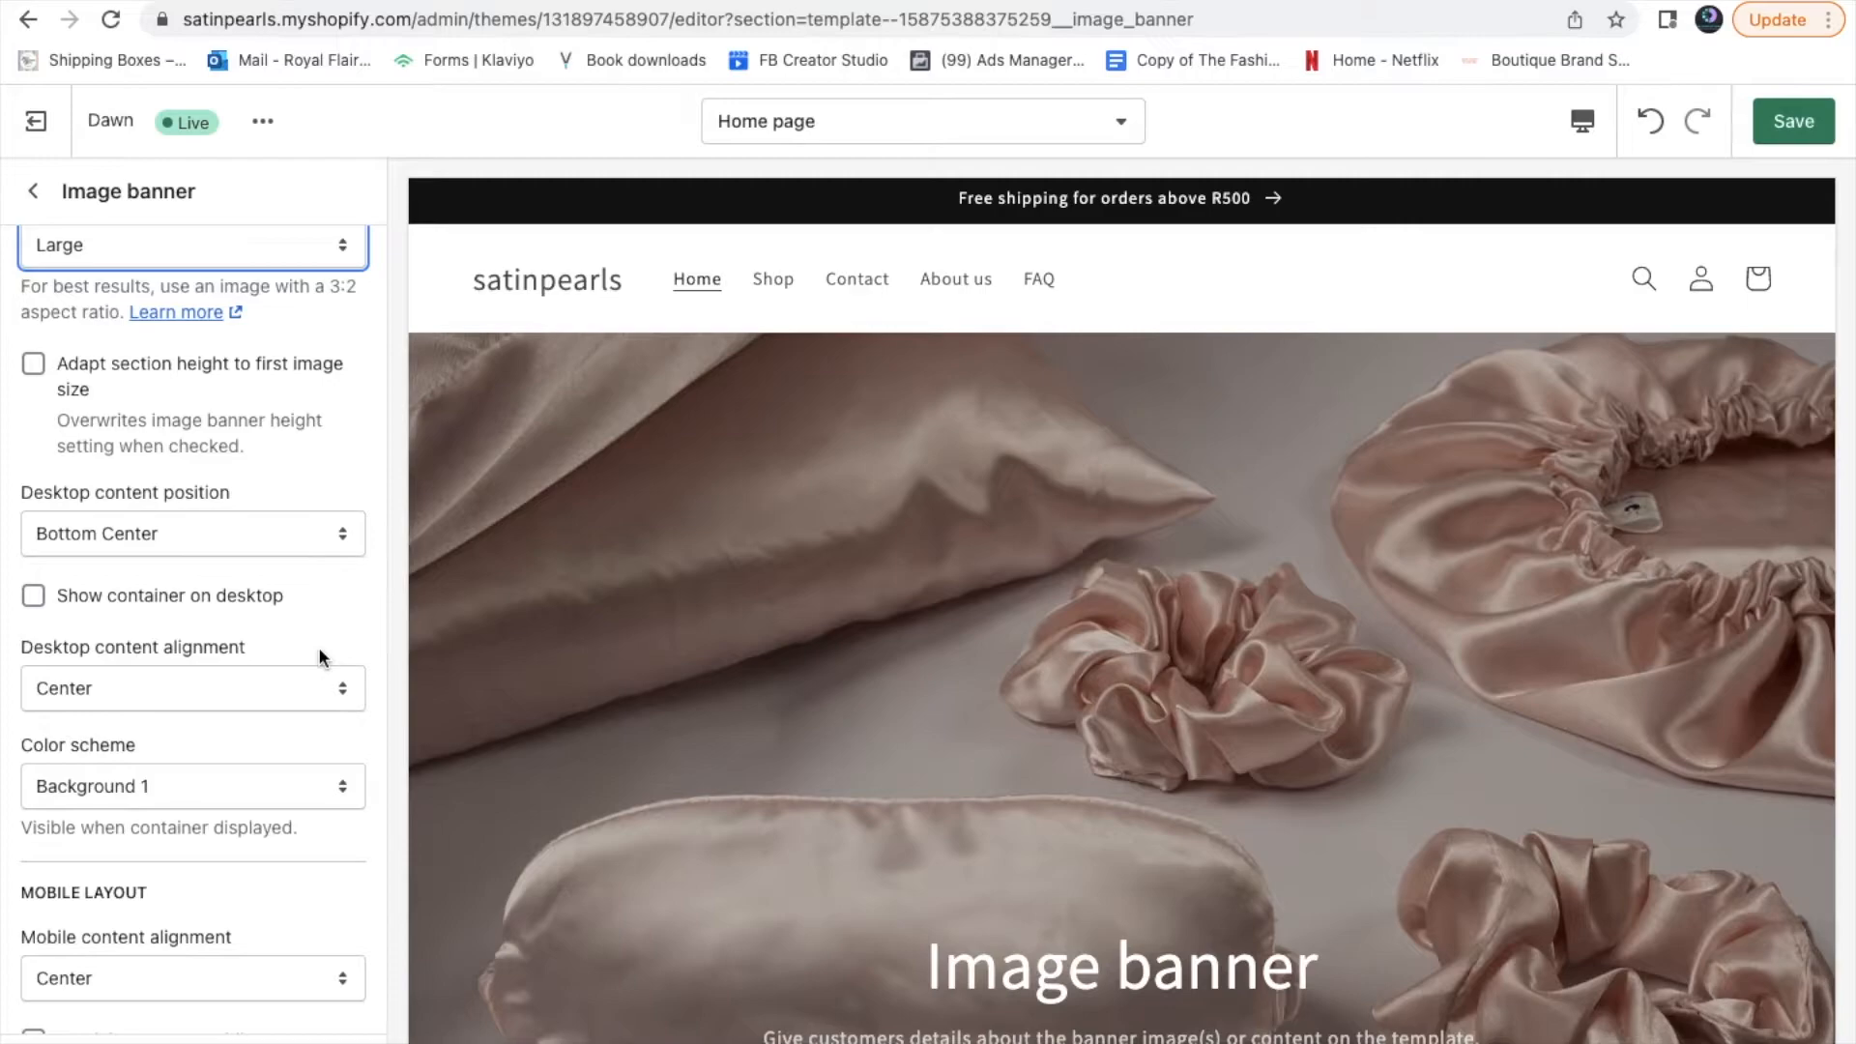
{"action": "scroll", "coordinate": [700, 711], "scroll_direction": "down", "scroll_amount": 5}
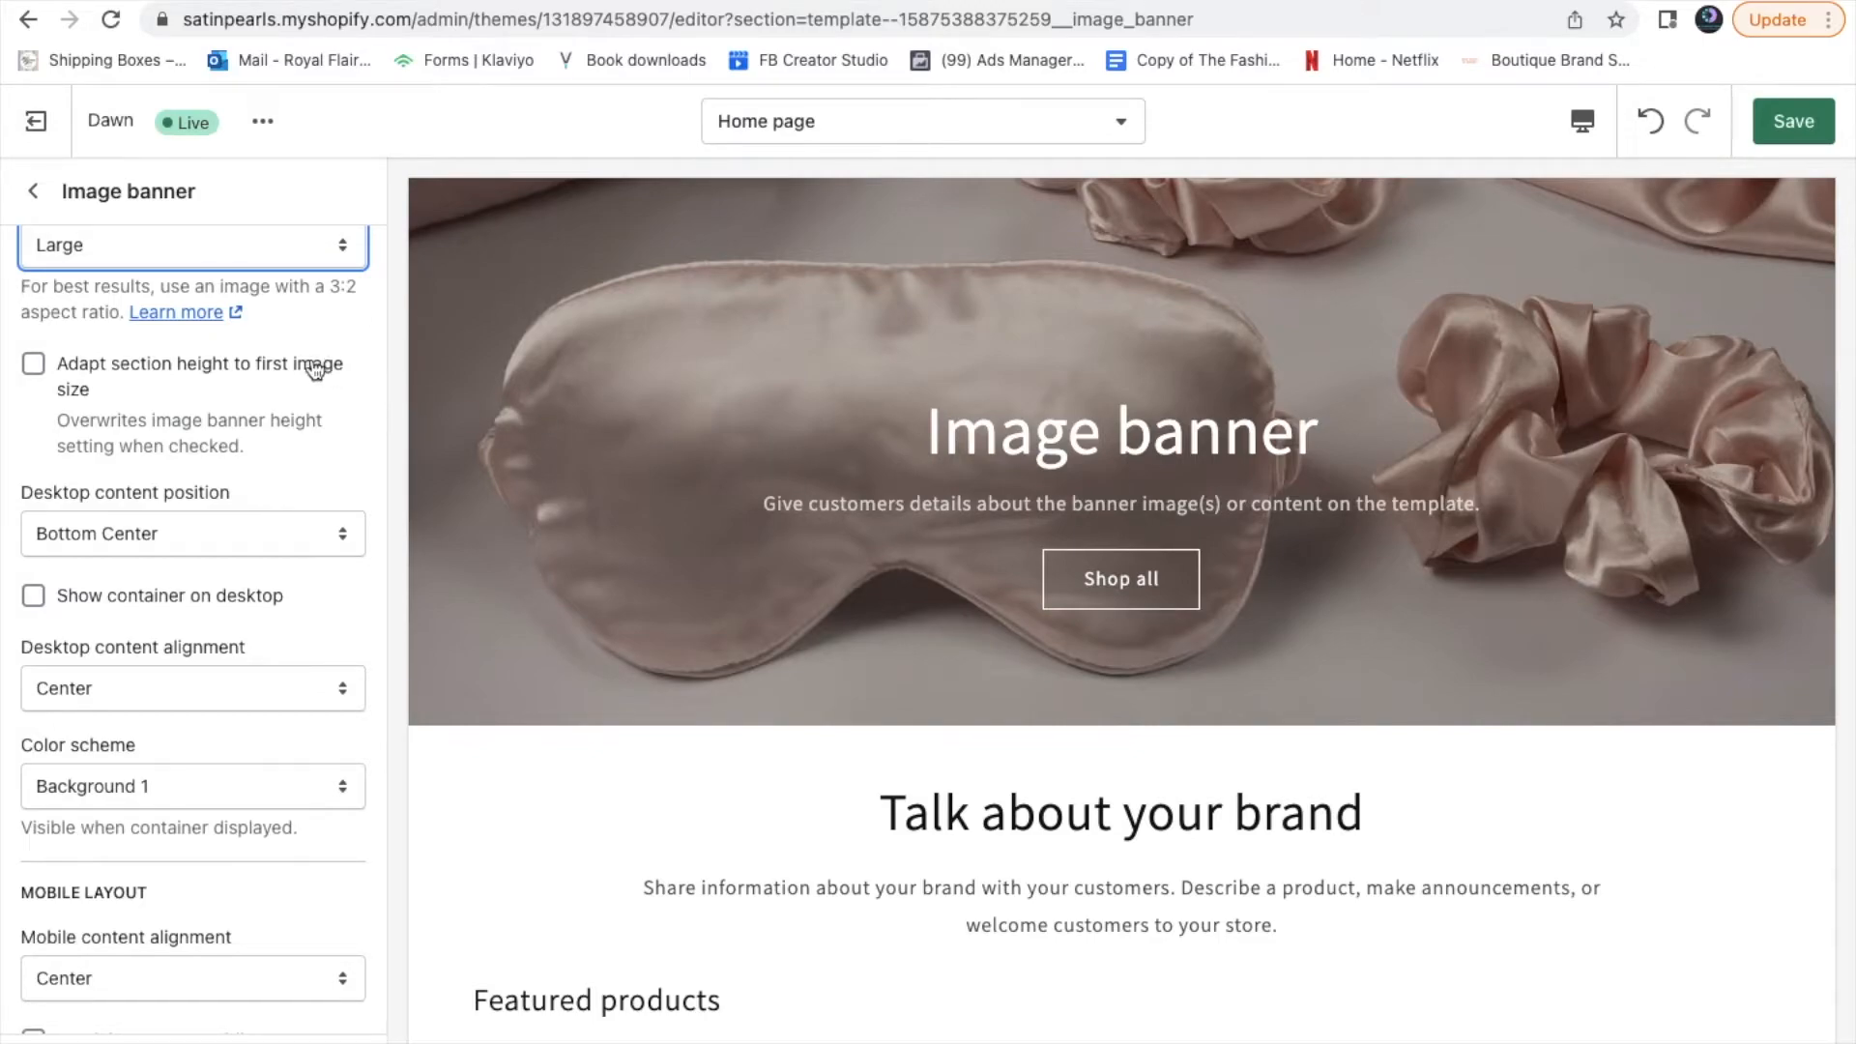
{"action": "scroll", "coordinate": [318, 367], "scroll_direction": "up", "scroll_amount": 2}
{"action": "scroll", "coordinate": [314, 367], "scroll_direction": "down", "scroll_amount": 4}
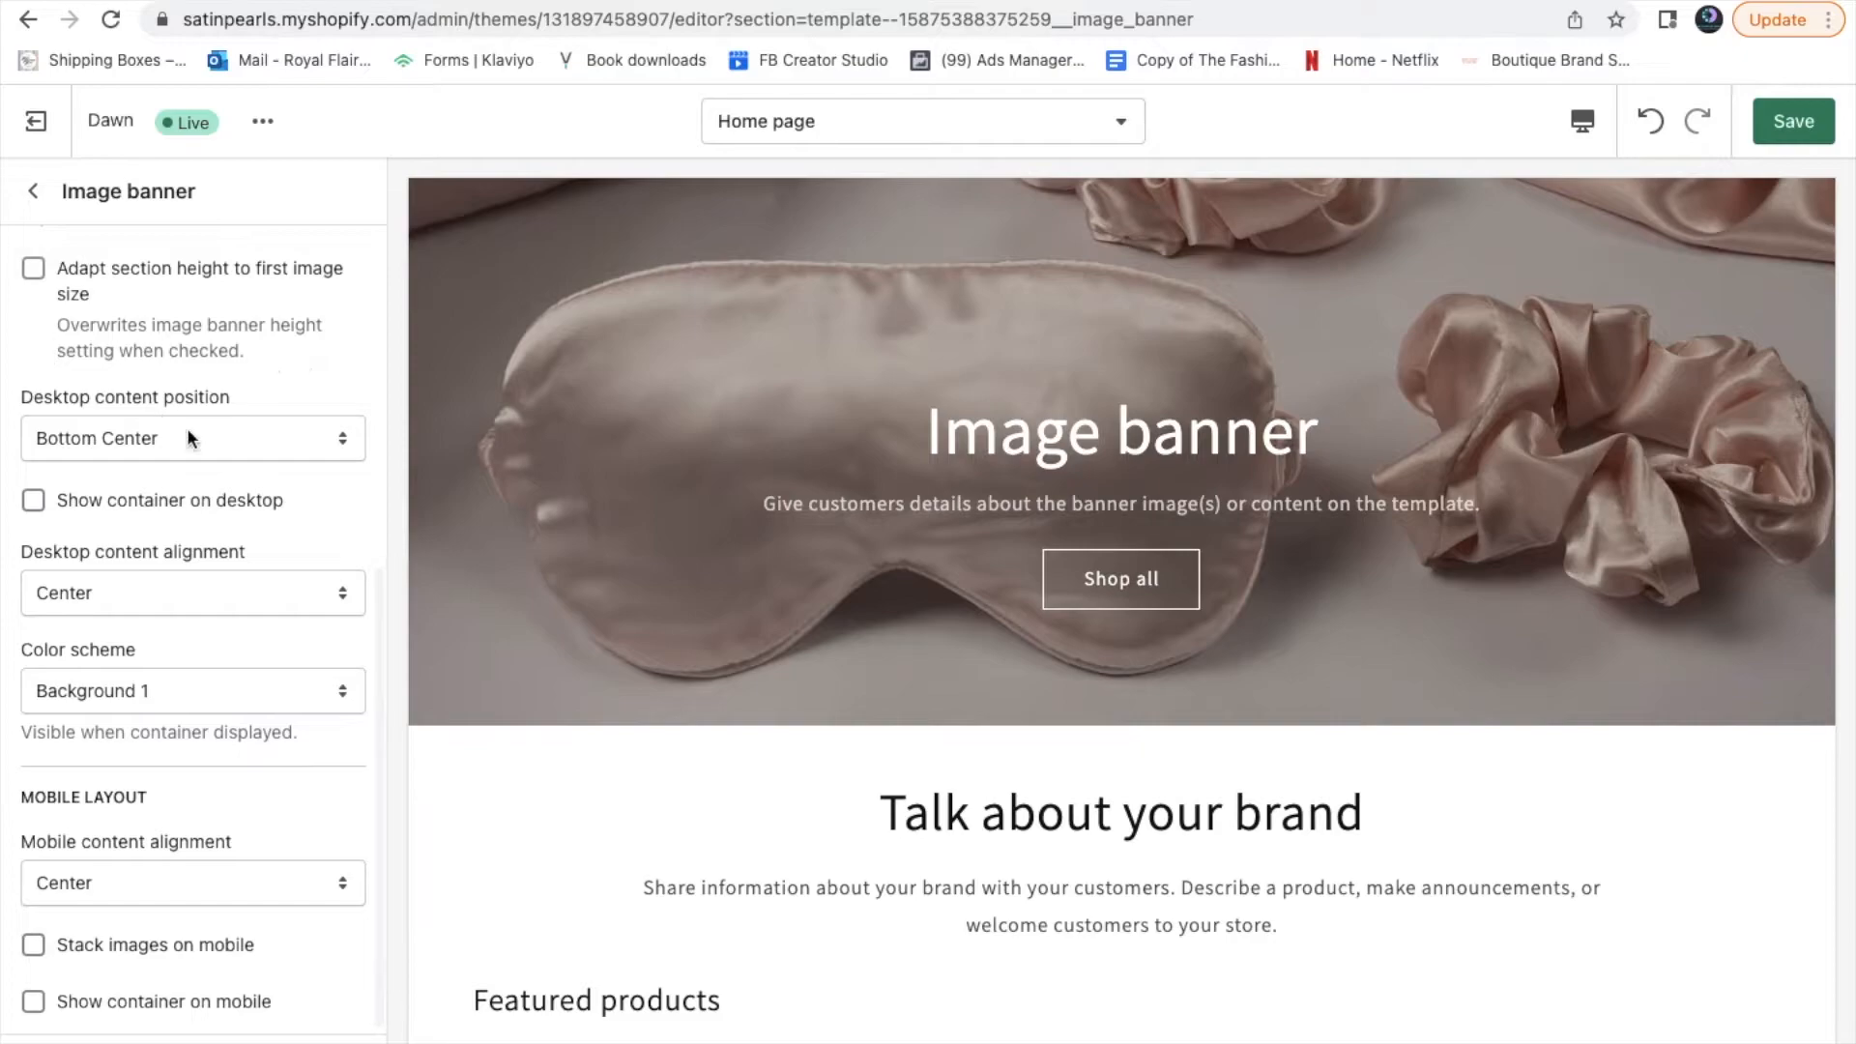
{"action": "left_click", "coordinate": [301, 435]}
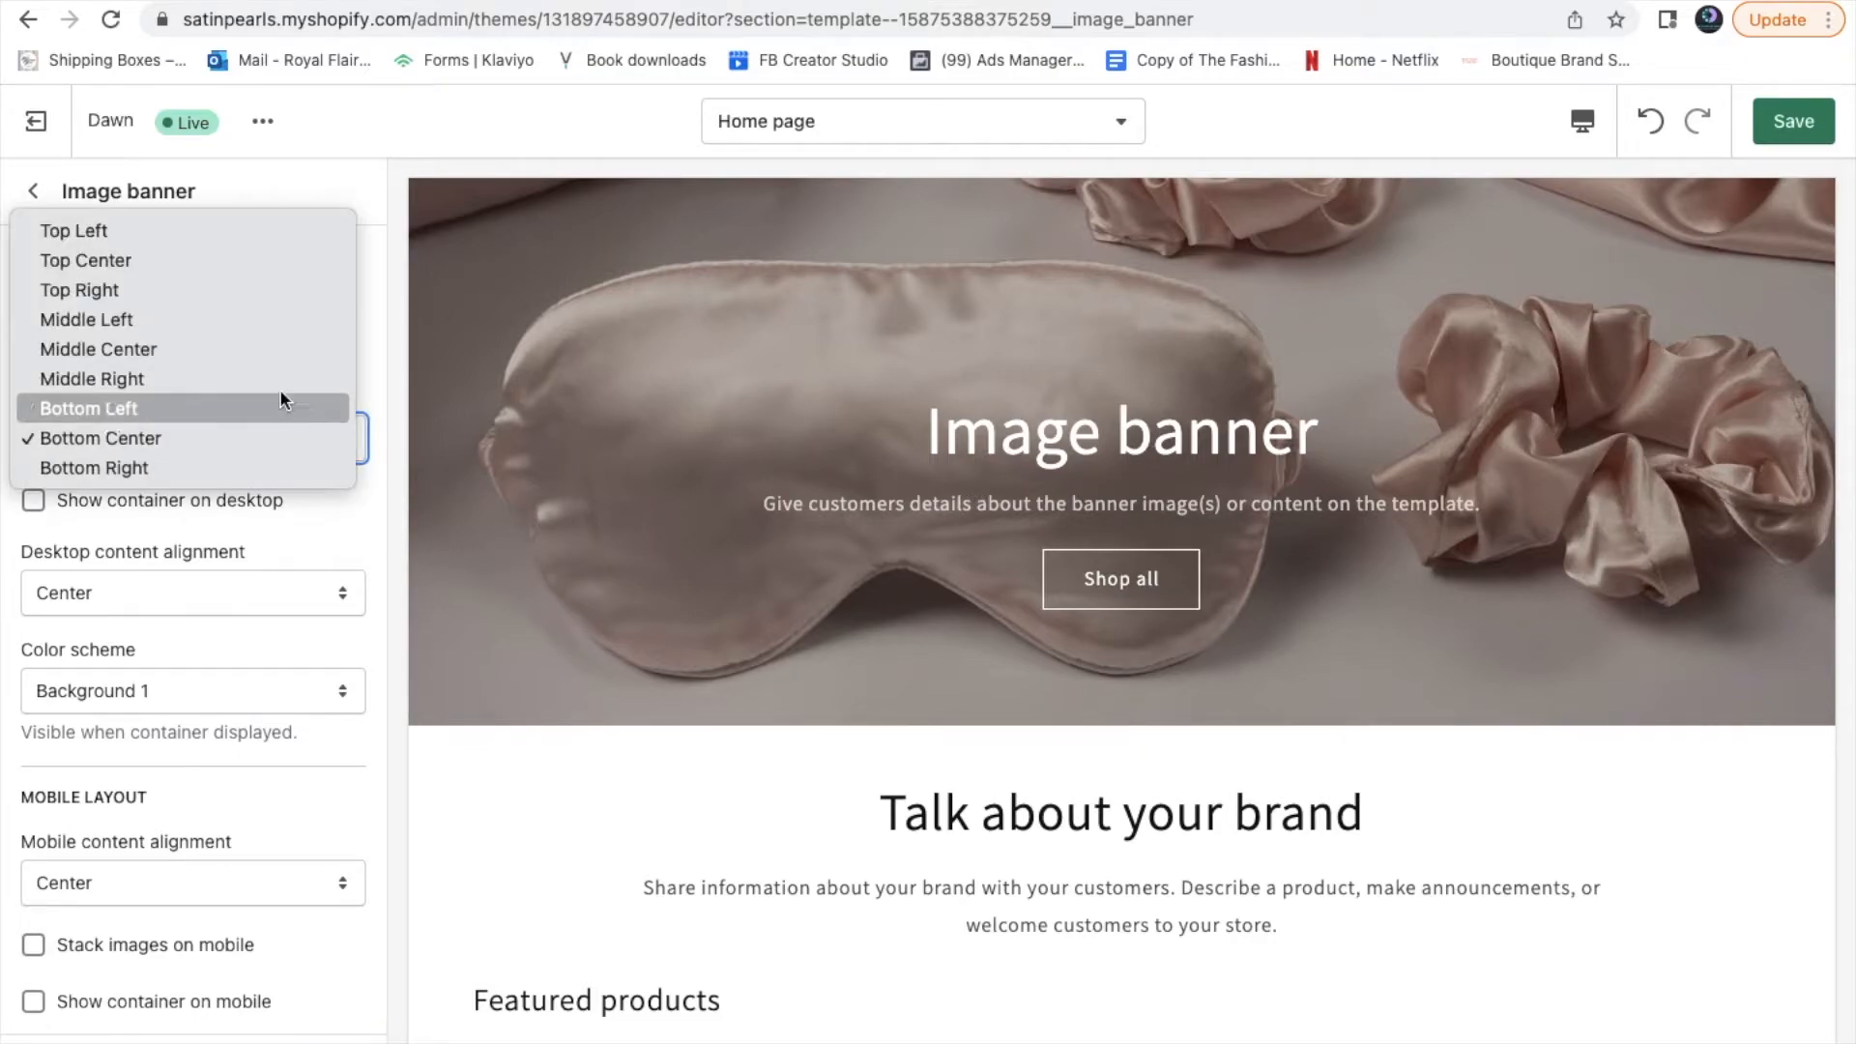
{"action": "left_click", "coordinate": [260, 321]}
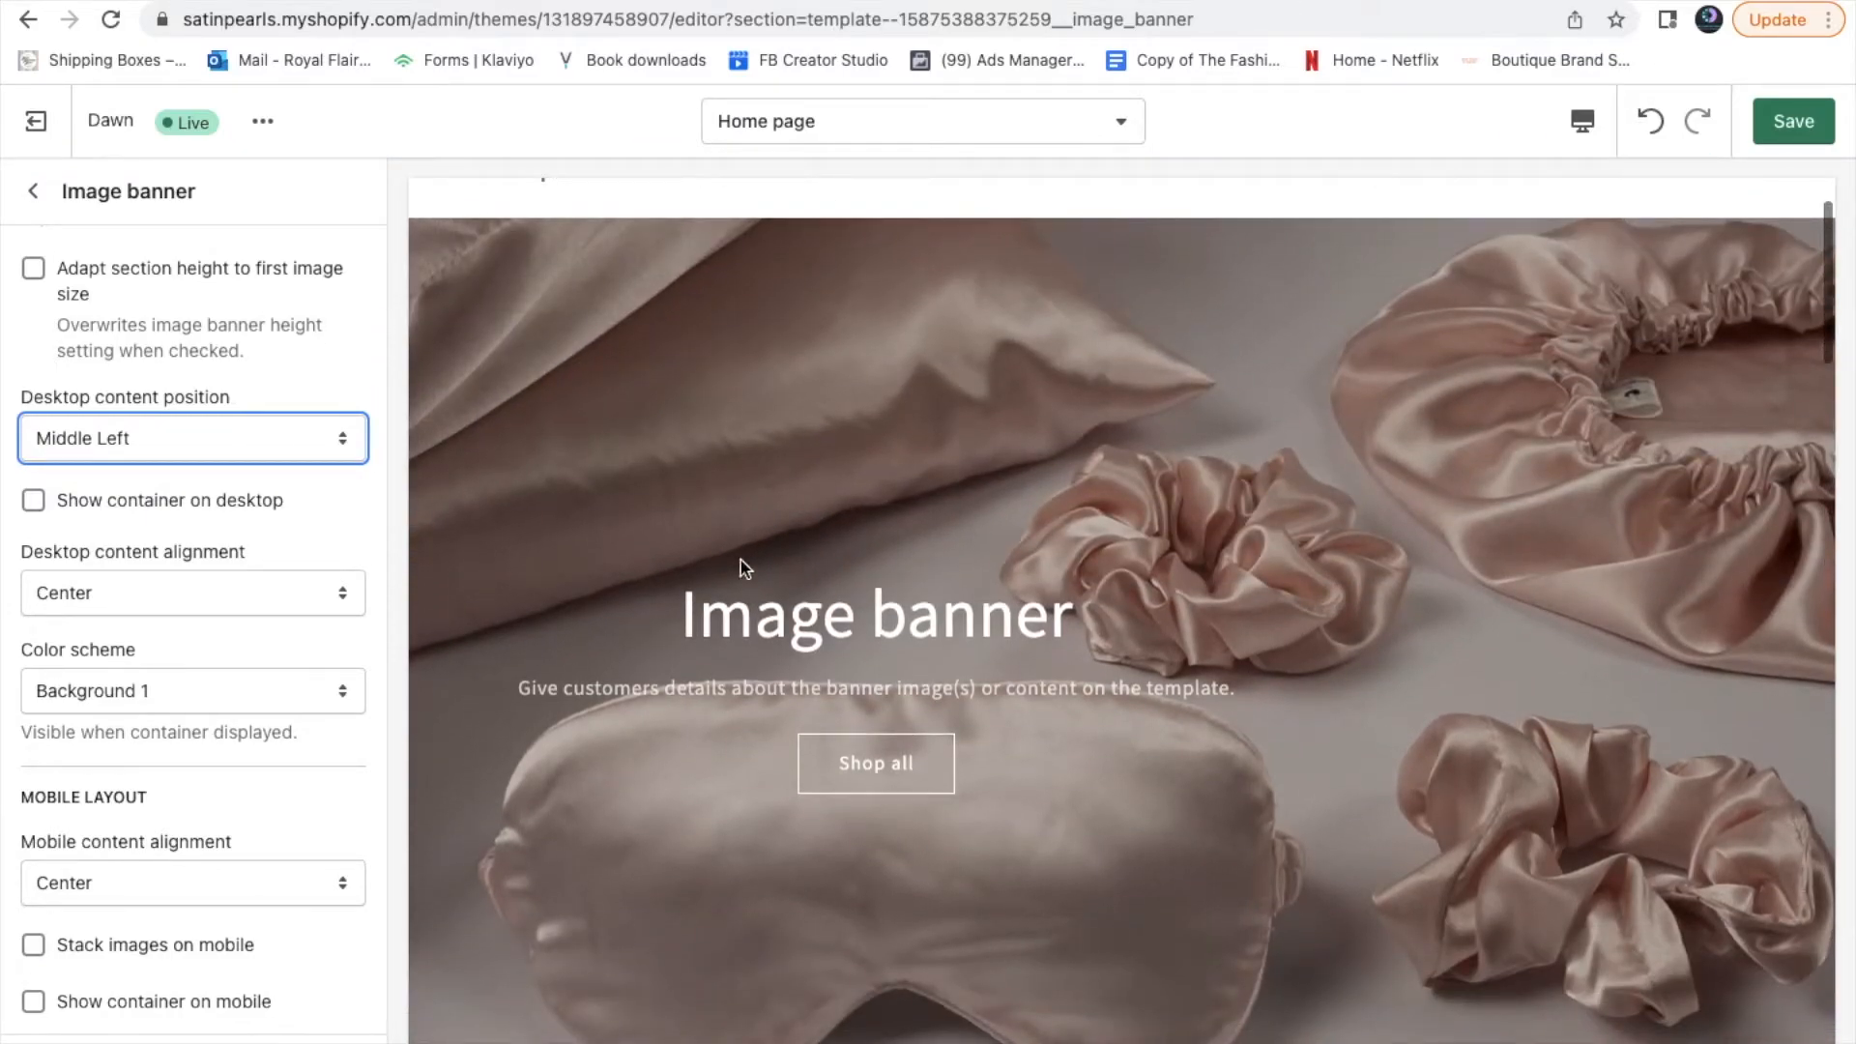
{"action": "left_click", "coordinate": [199, 443]}
{"action": "left_click", "coordinate": [182, 559]}
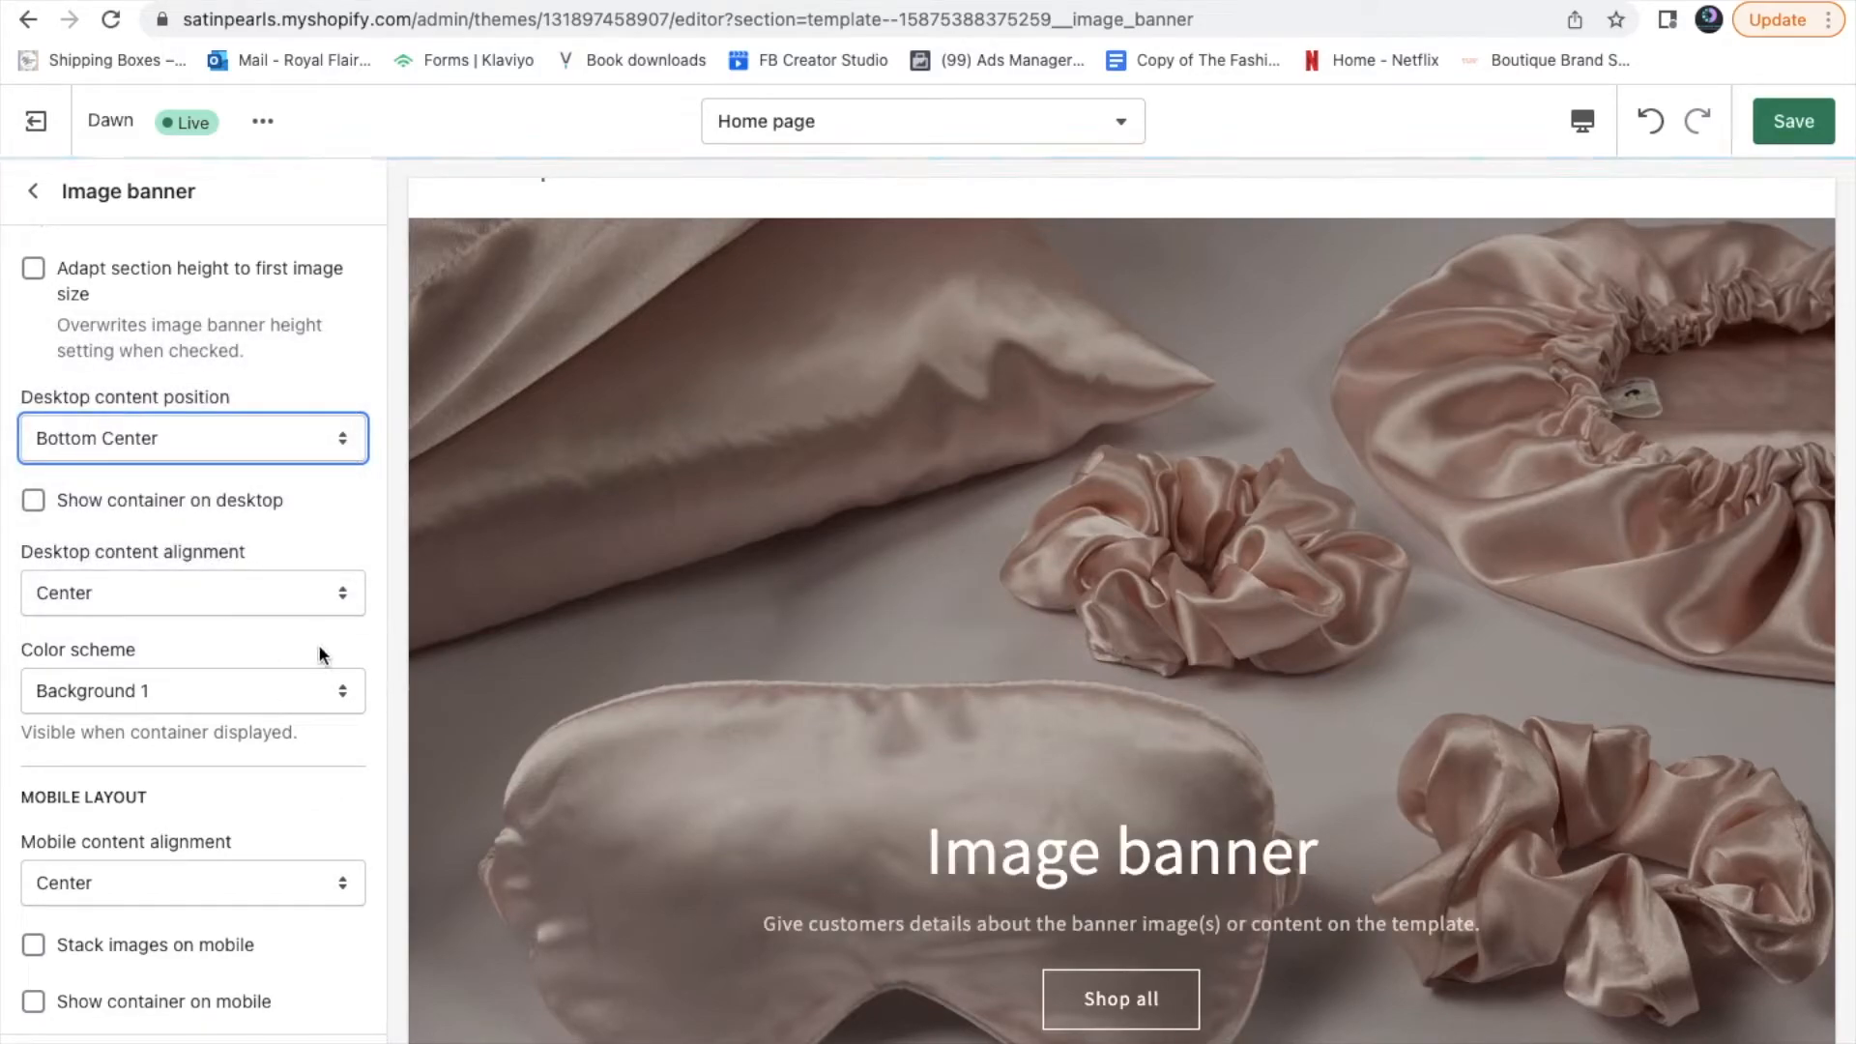
Try the Inverse and Accent 2 color schemes for the image banner and set it to Background 2
{"action": "scroll", "coordinate": [322, 654], "scroll_direction": "down", "scroll_amount": 1}
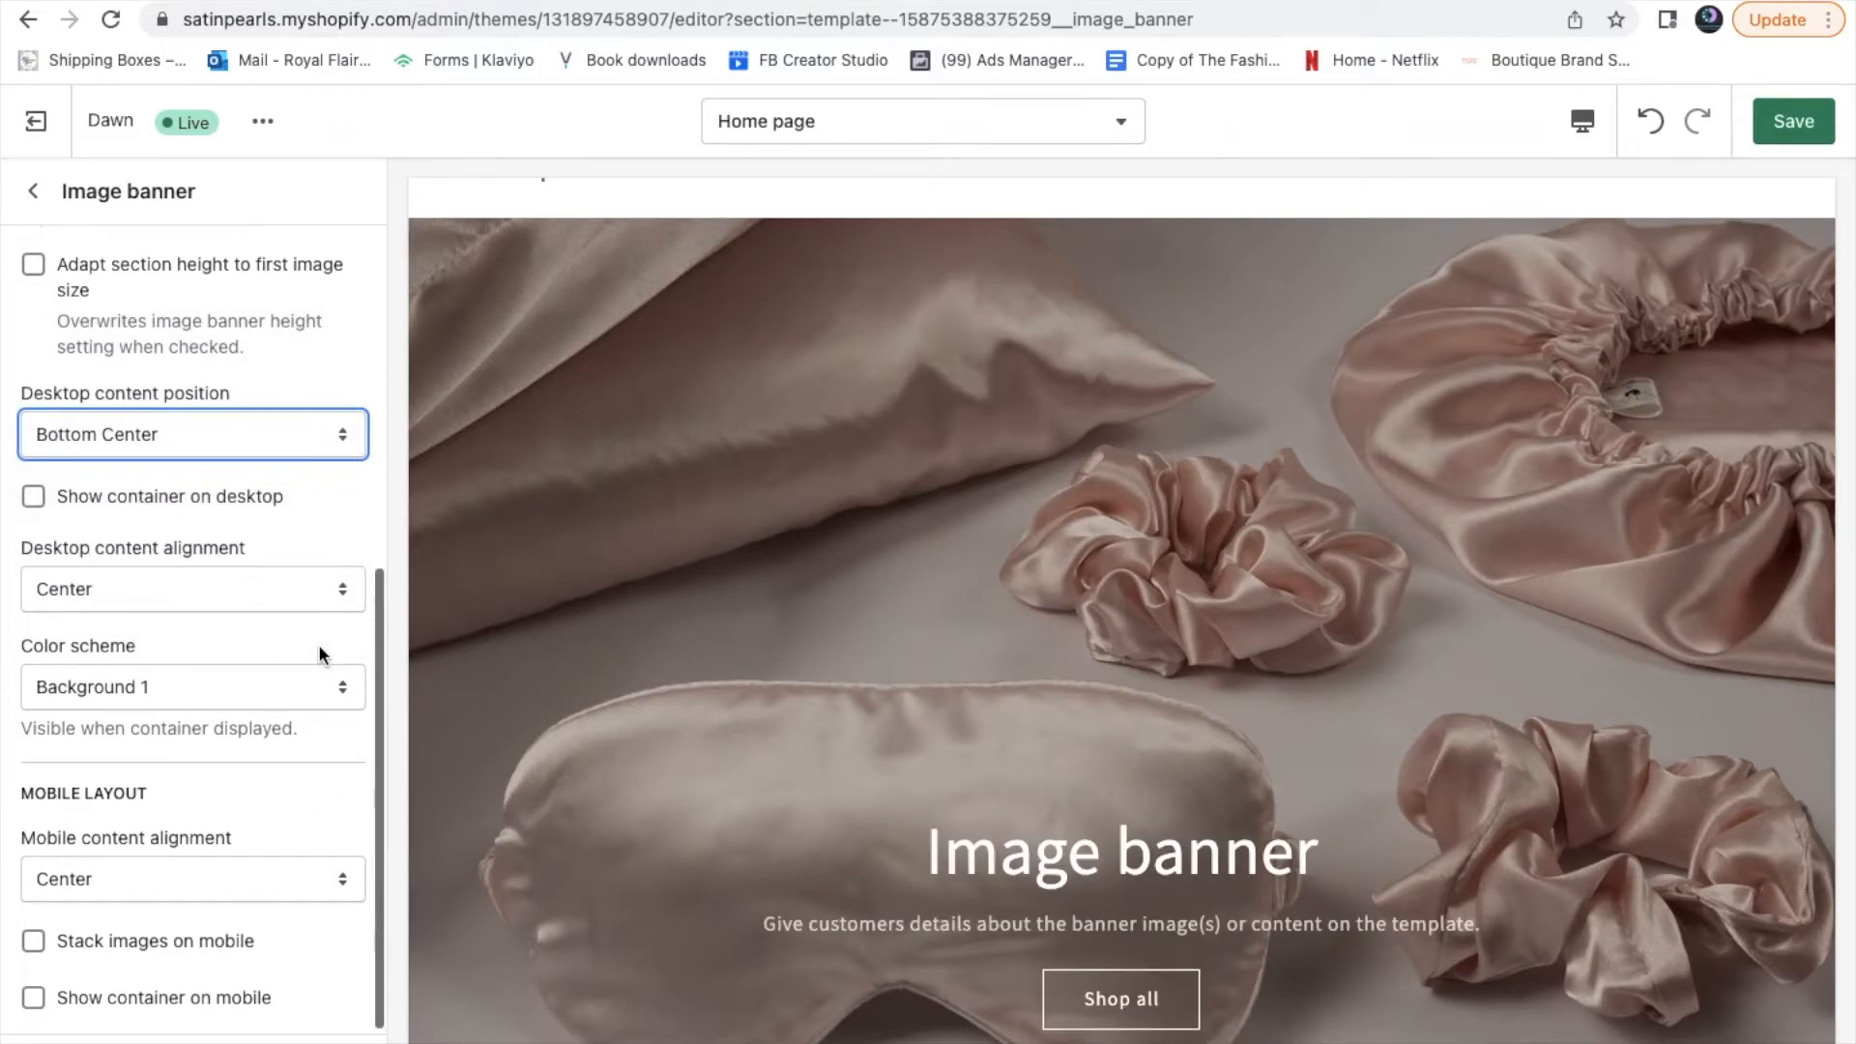
{"action": "left_click", "coordinate": [281, 684]}
{"action": "key", "text": "Escape"}
{"action": "key", "text": "i"}
{"action": "left_click", "coordinate": [247, 682]}
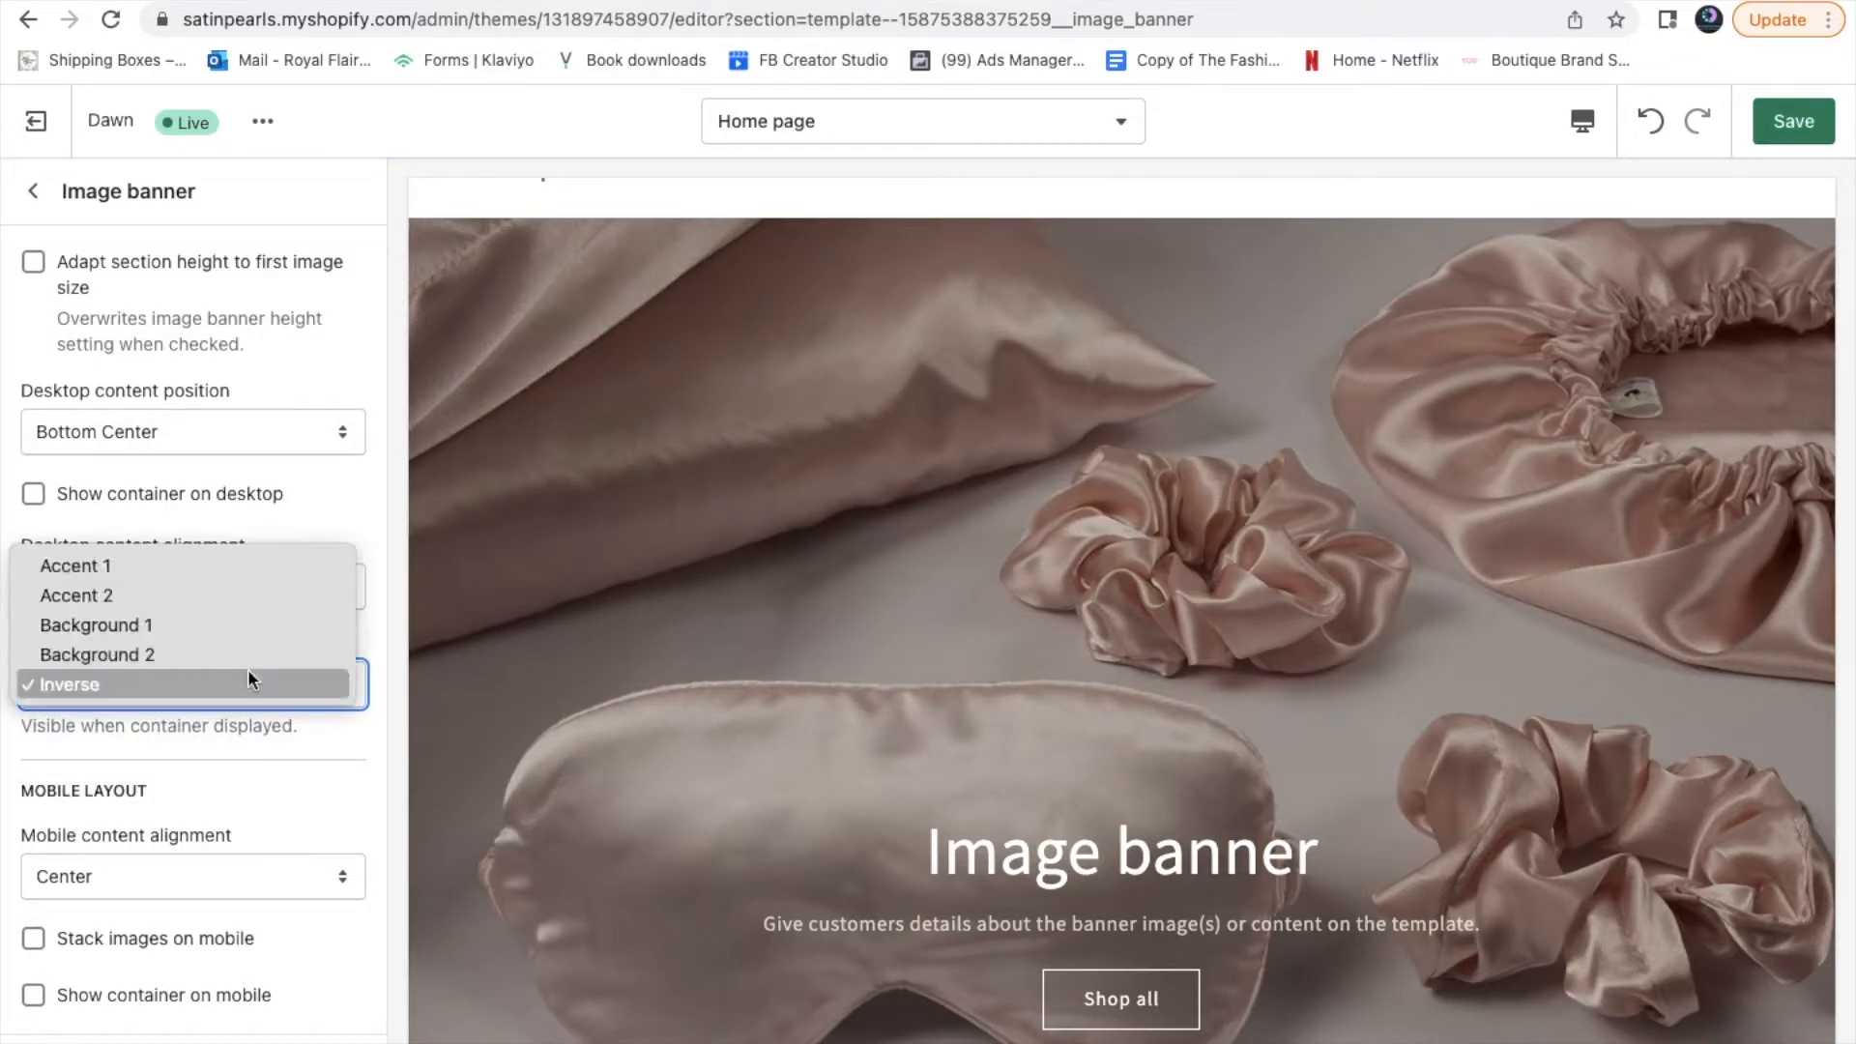
{"action": "left_click", "coordinate": [240, 596]}
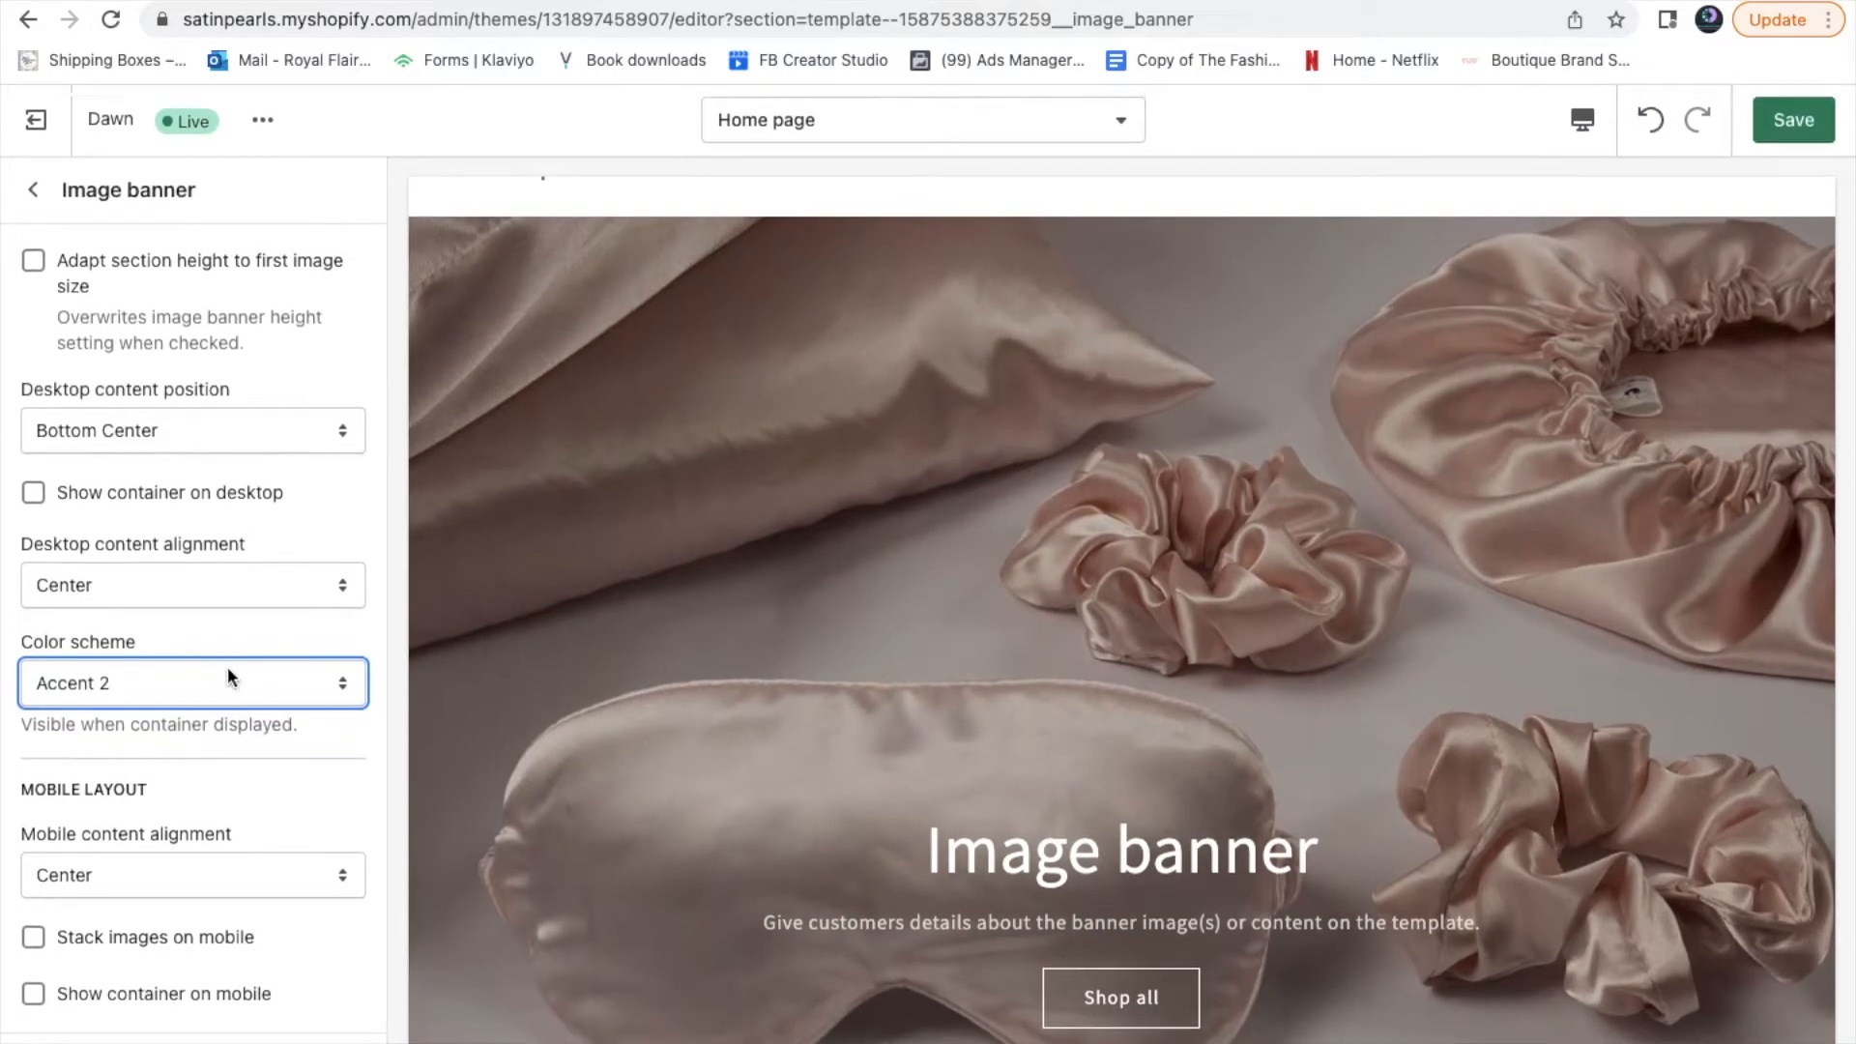
{"action": "scroll", "coordinate": [699, 739], "scroll_direction": "down", "scroll_amount": 5}
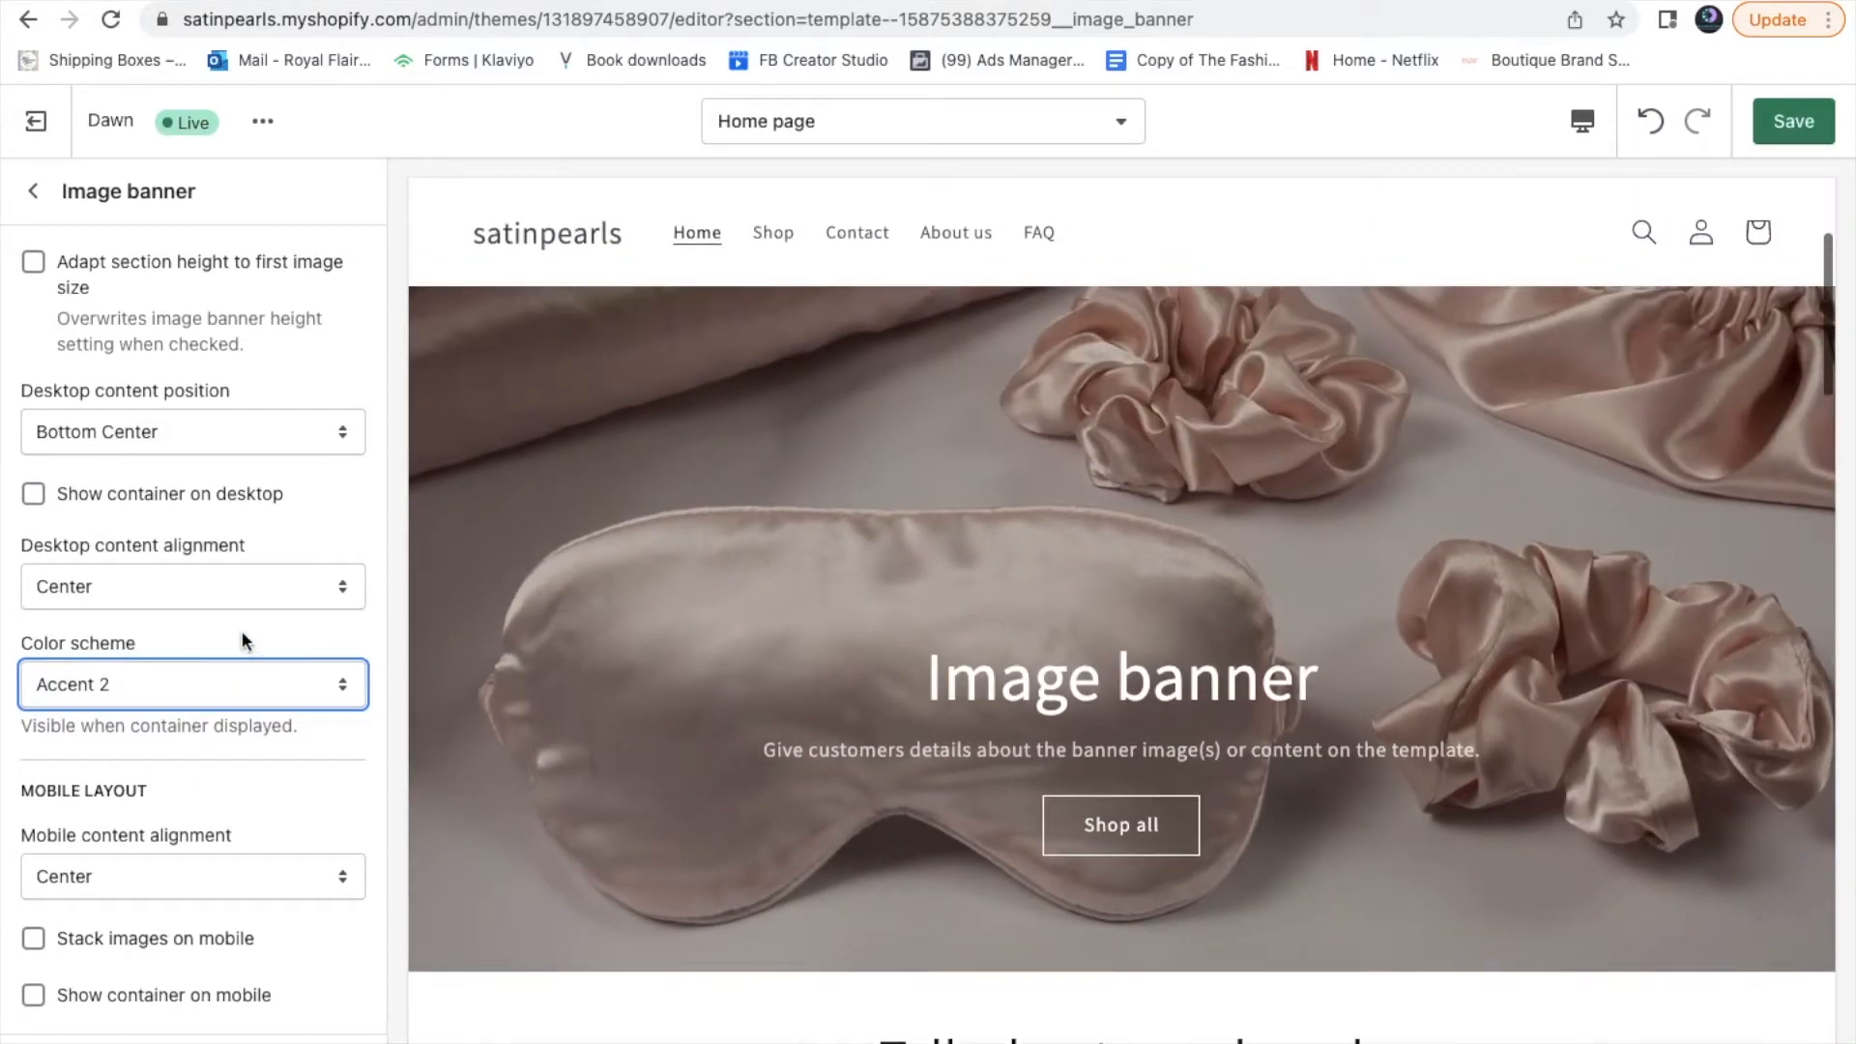
{"action": "left_click", "coordinate": [216, 663]}
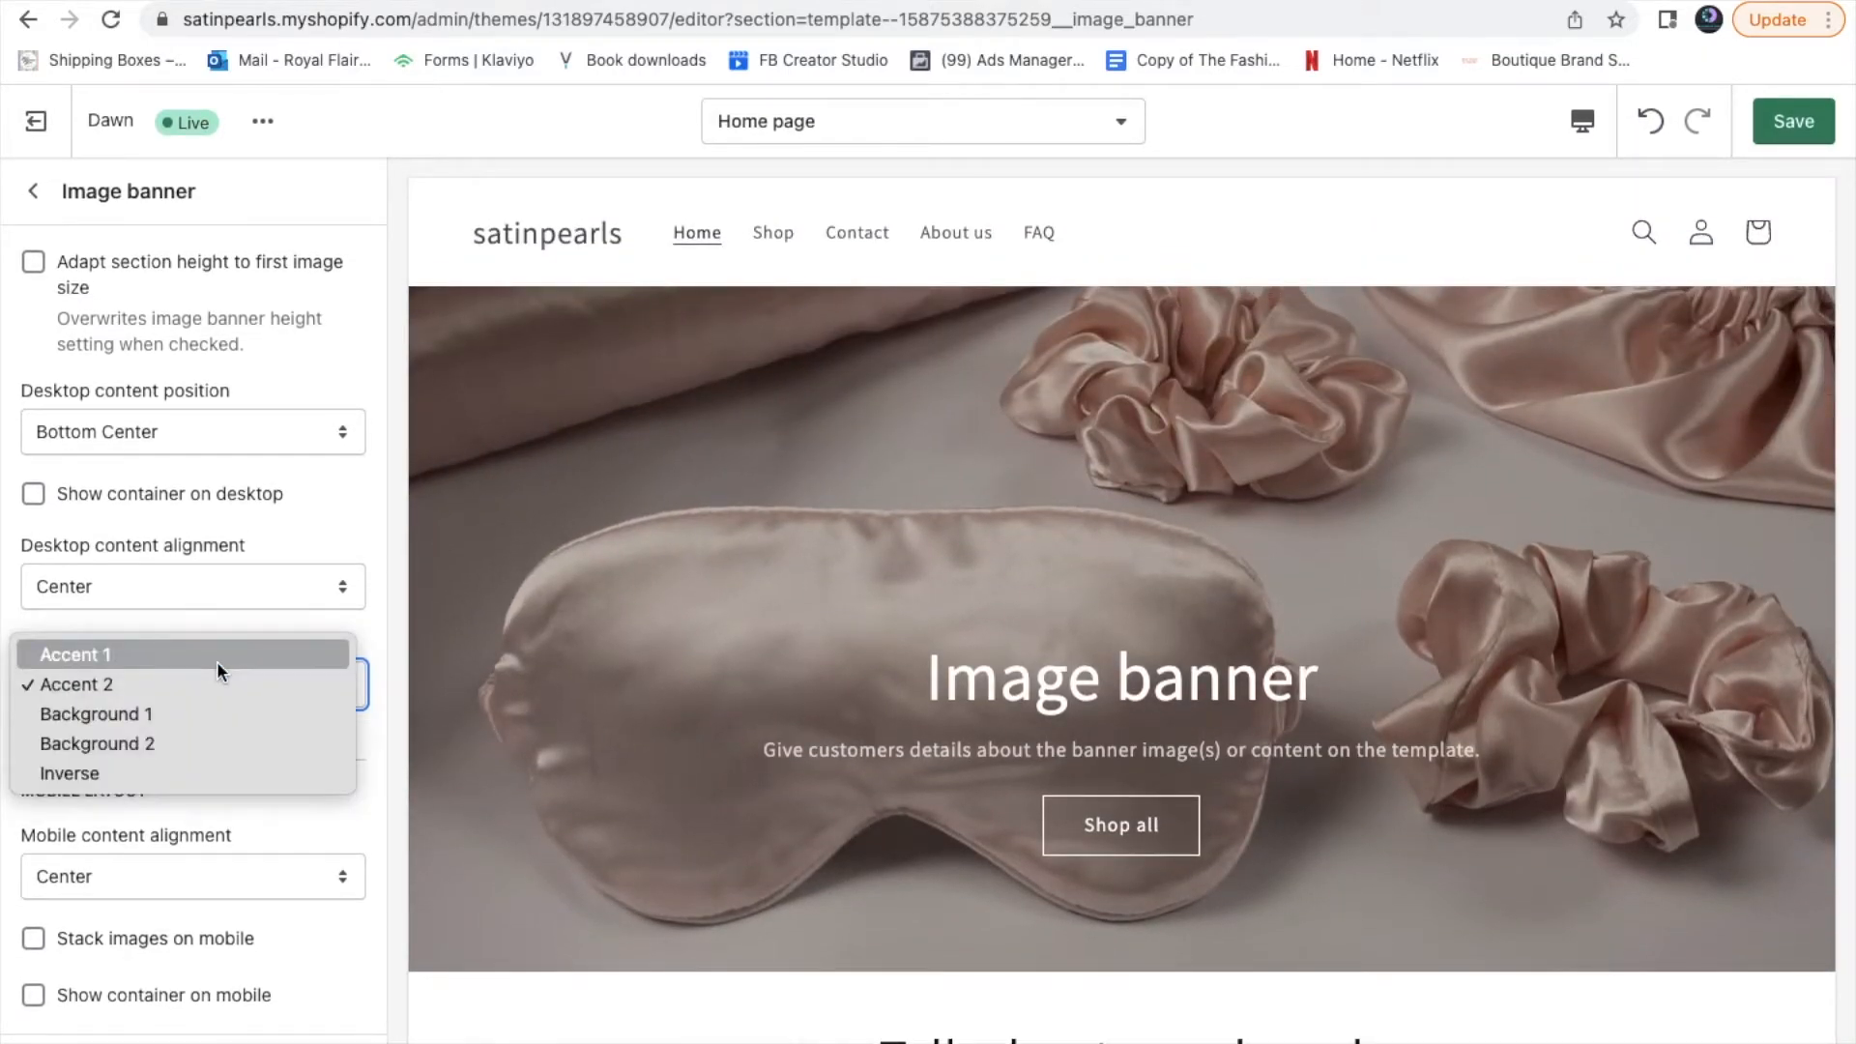
{"action": "left_click", "coordinate": [205, 735]}
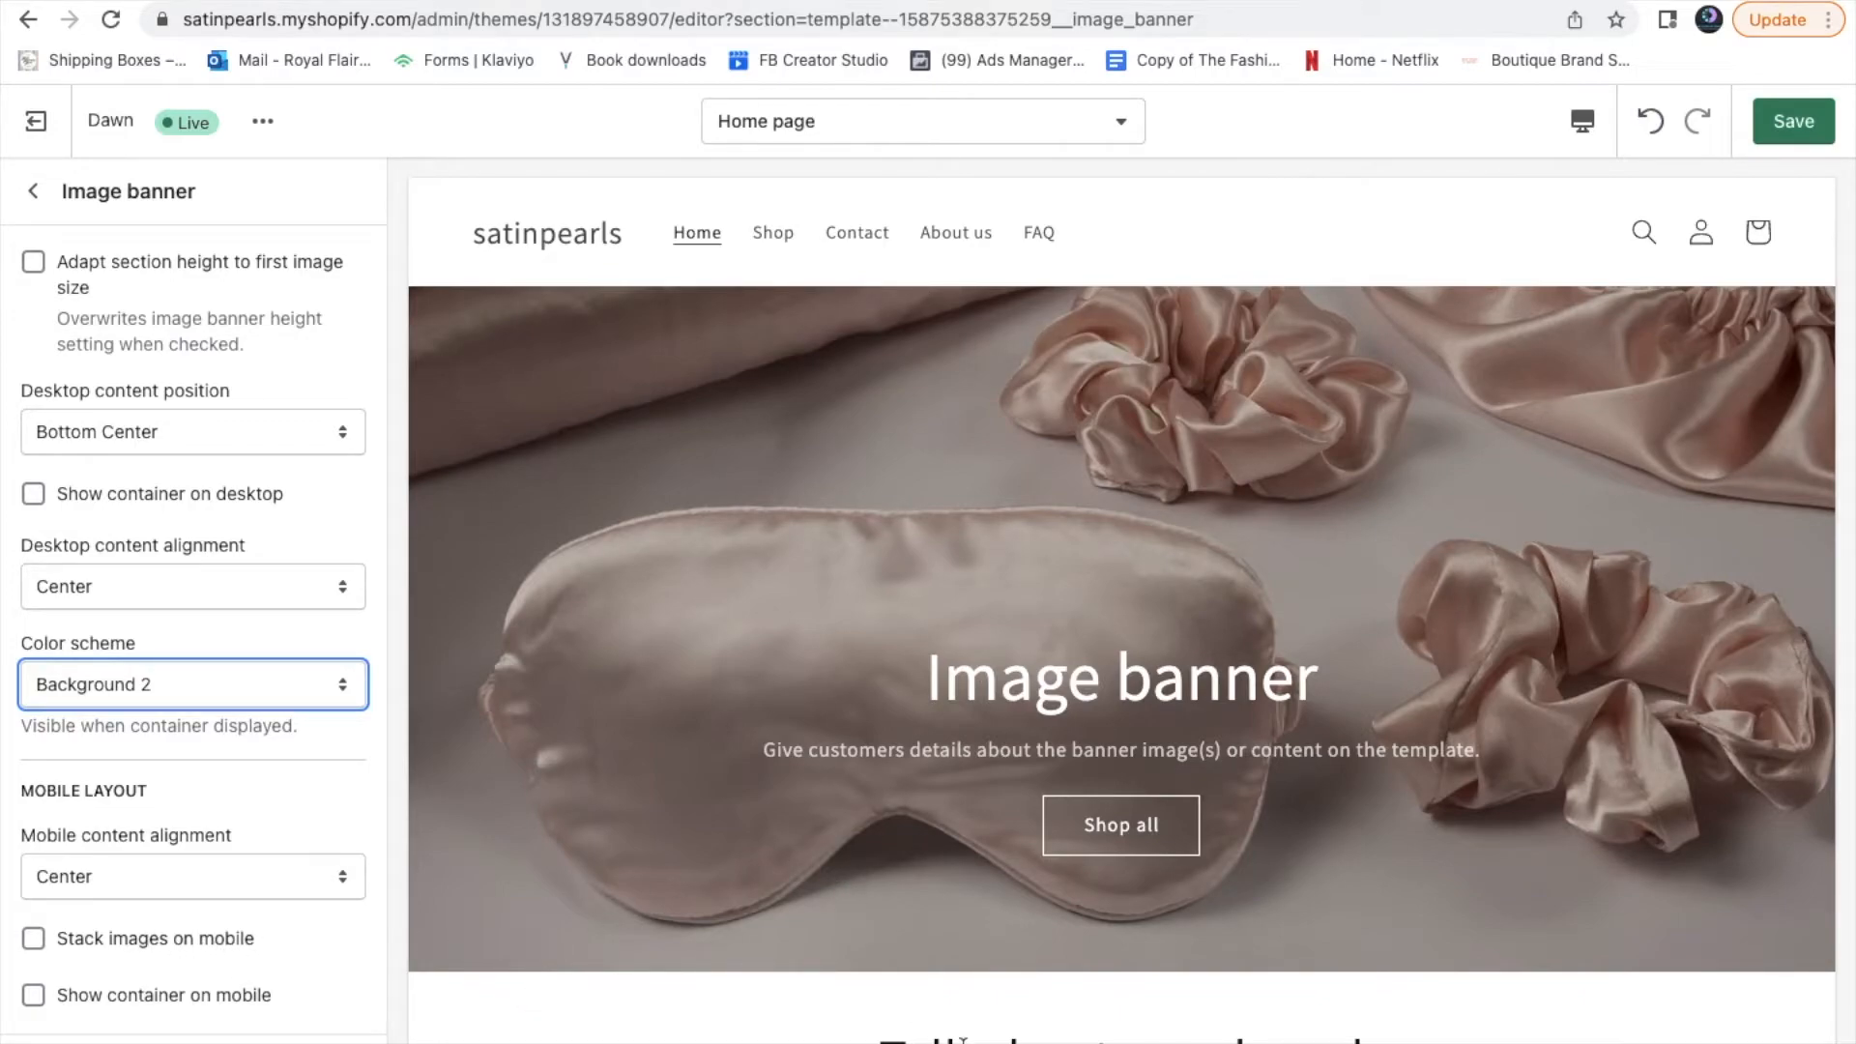
Preview the home page and its image banner in the mobile view, and return to the desktop view
{"action": "scroll", "coordinate": [845, 883], "scroll_direction": "down", "scroll_amount": 3}
{"action": "scroll", "coordinate": [1048, 700], "scroll_direction": "up", "scroll_amount": 6}
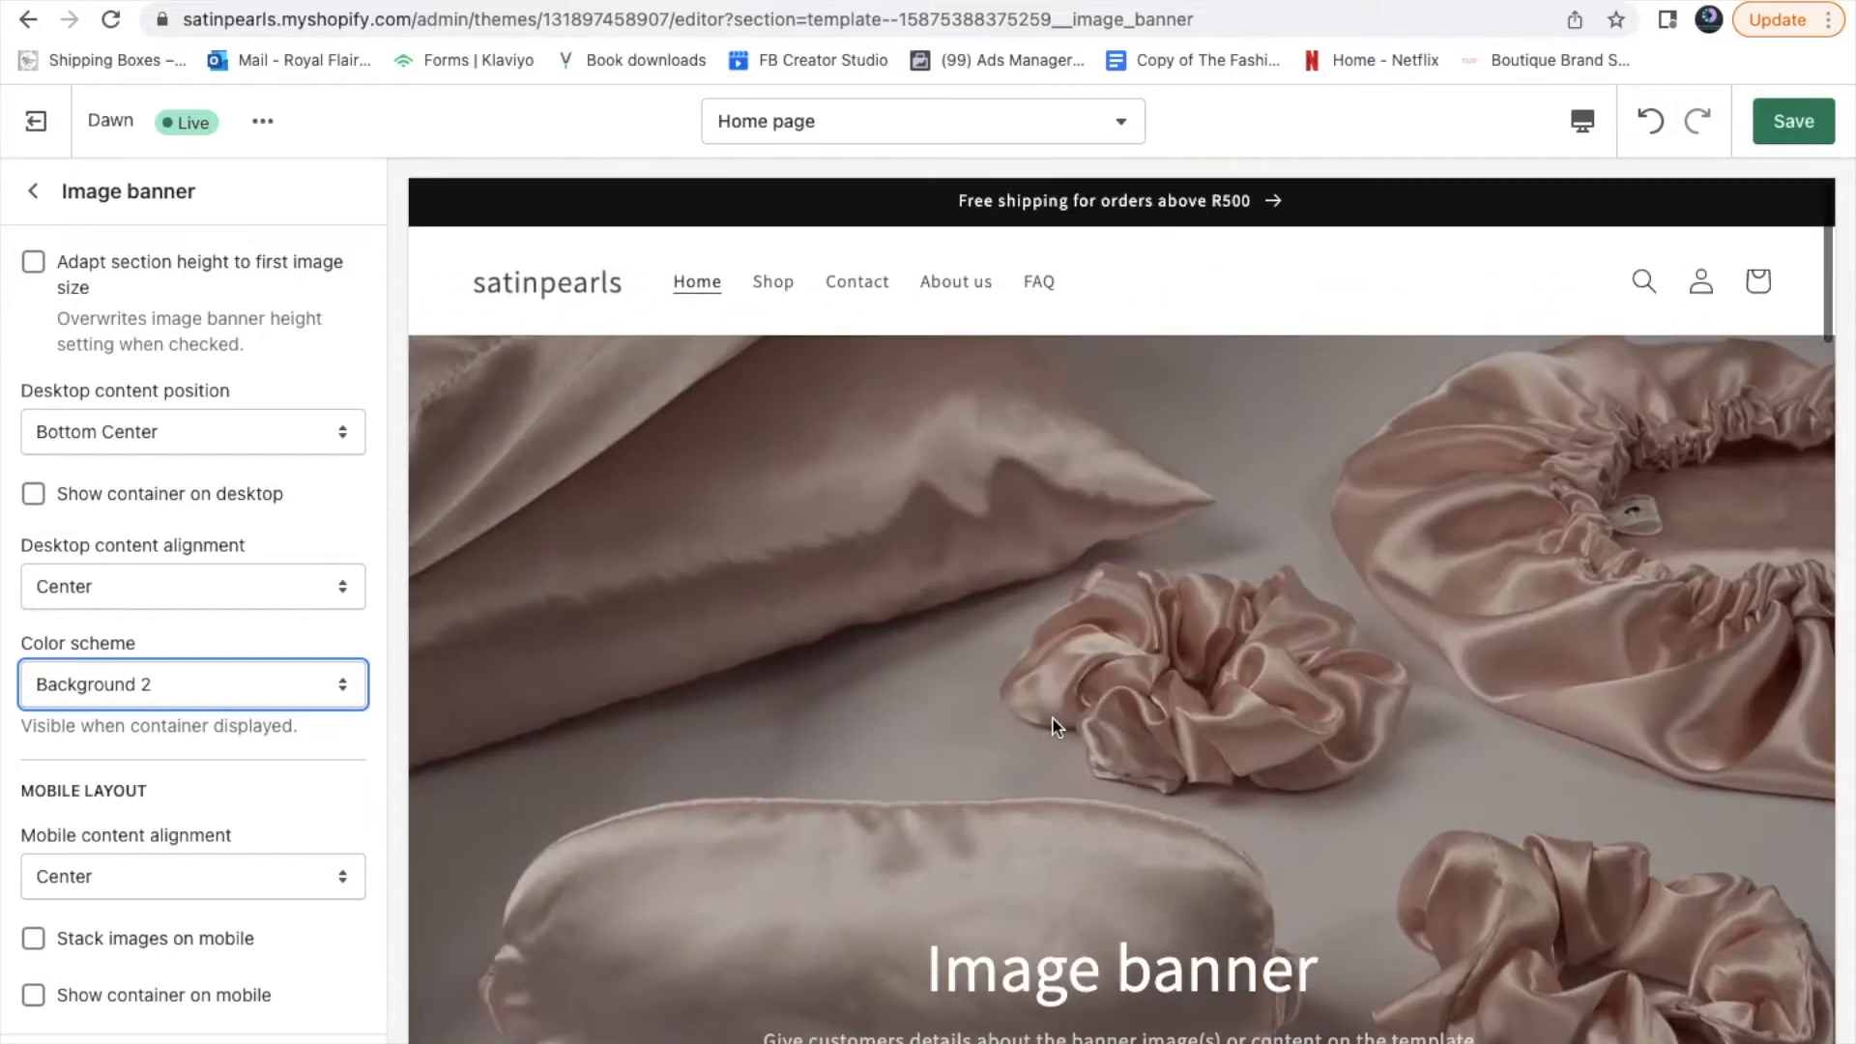
{"action": "left_click", "coordinate": [1582, 121]}
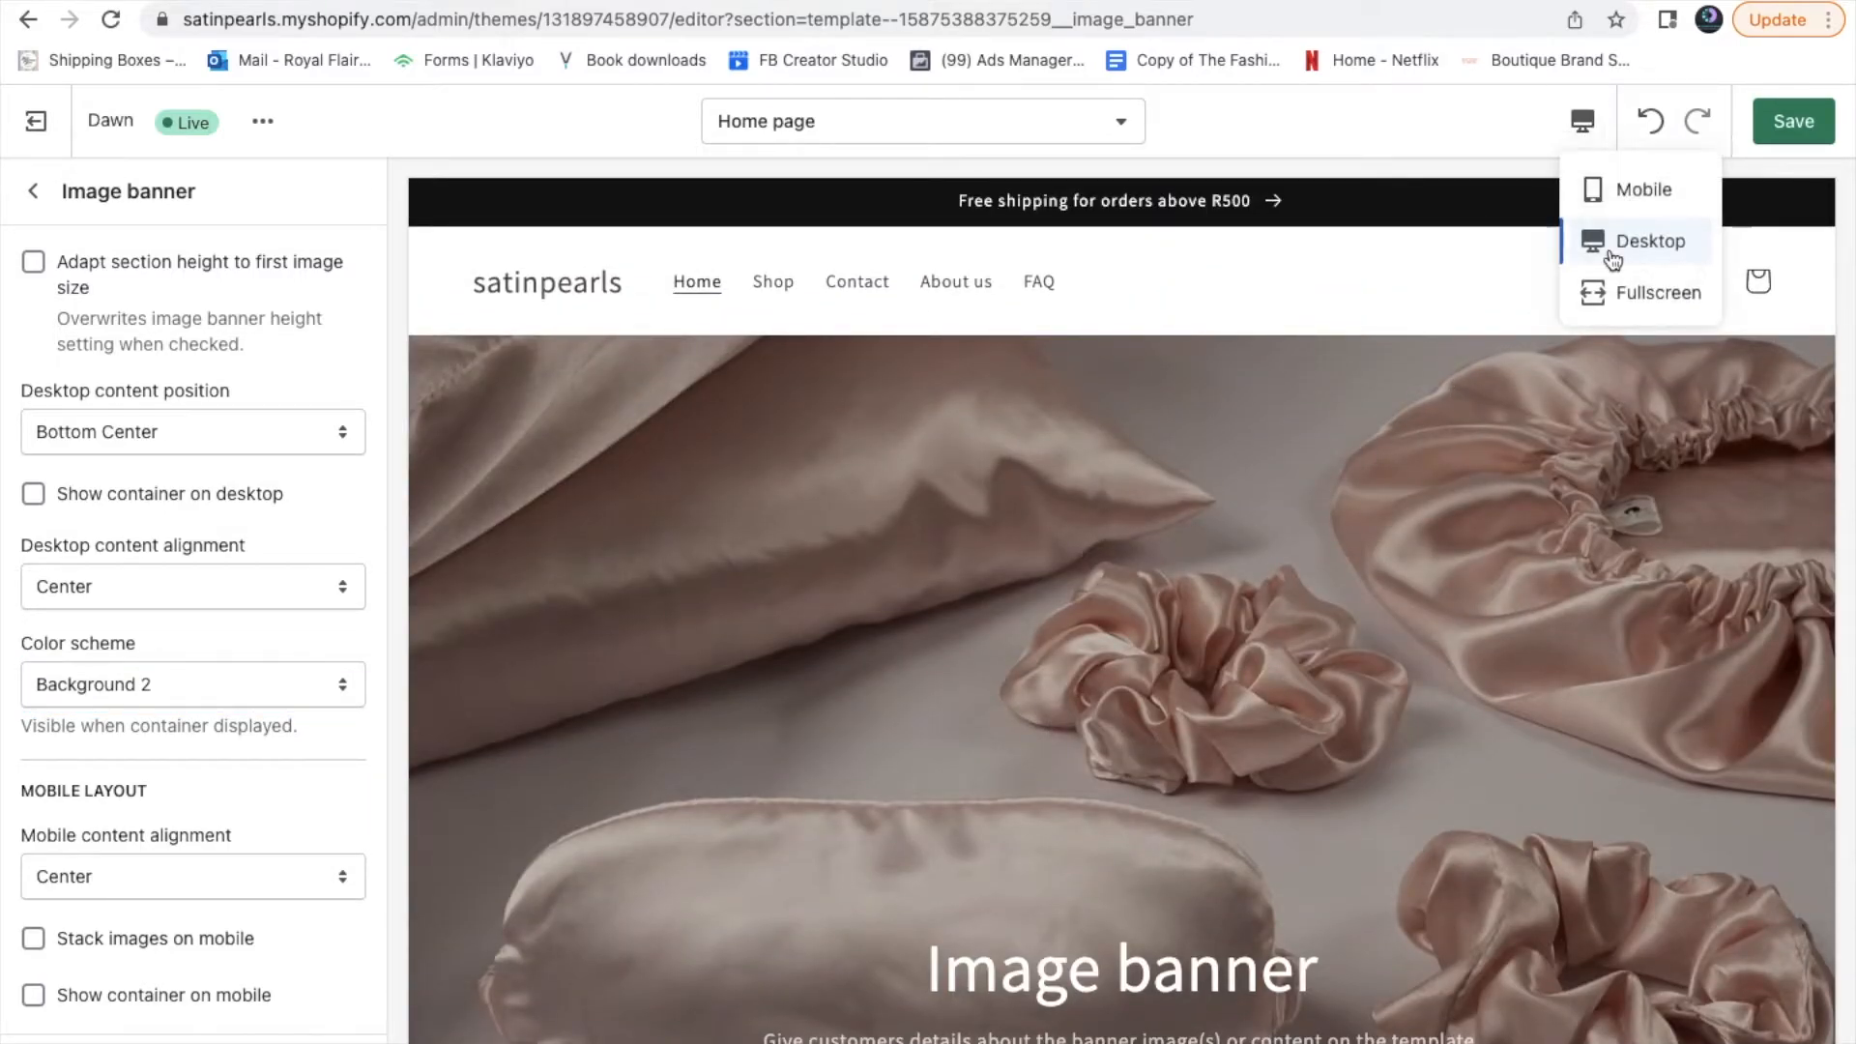
{"action": "left_click", "coordinate": [1622, 194]}
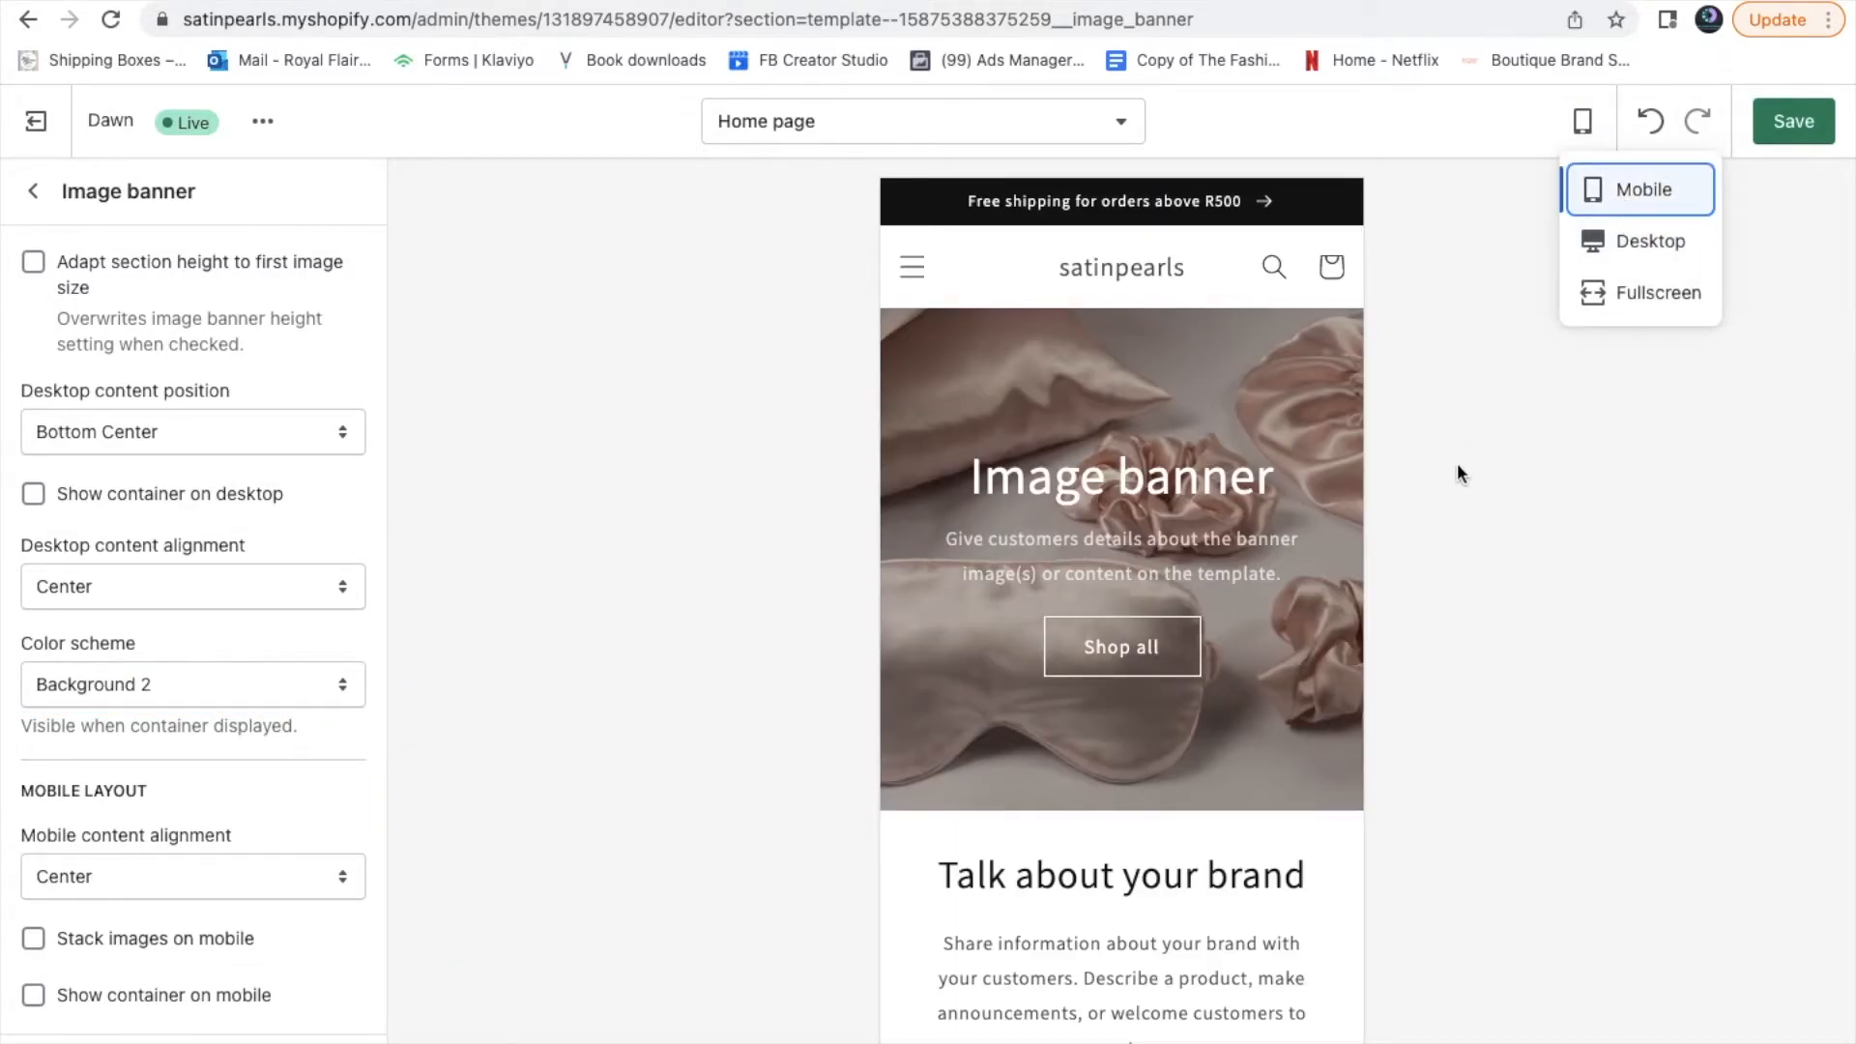
{"action": "scroll", "coordinate": [1315, 516], "scroll_direction": "down", "scroll_amount": 5}
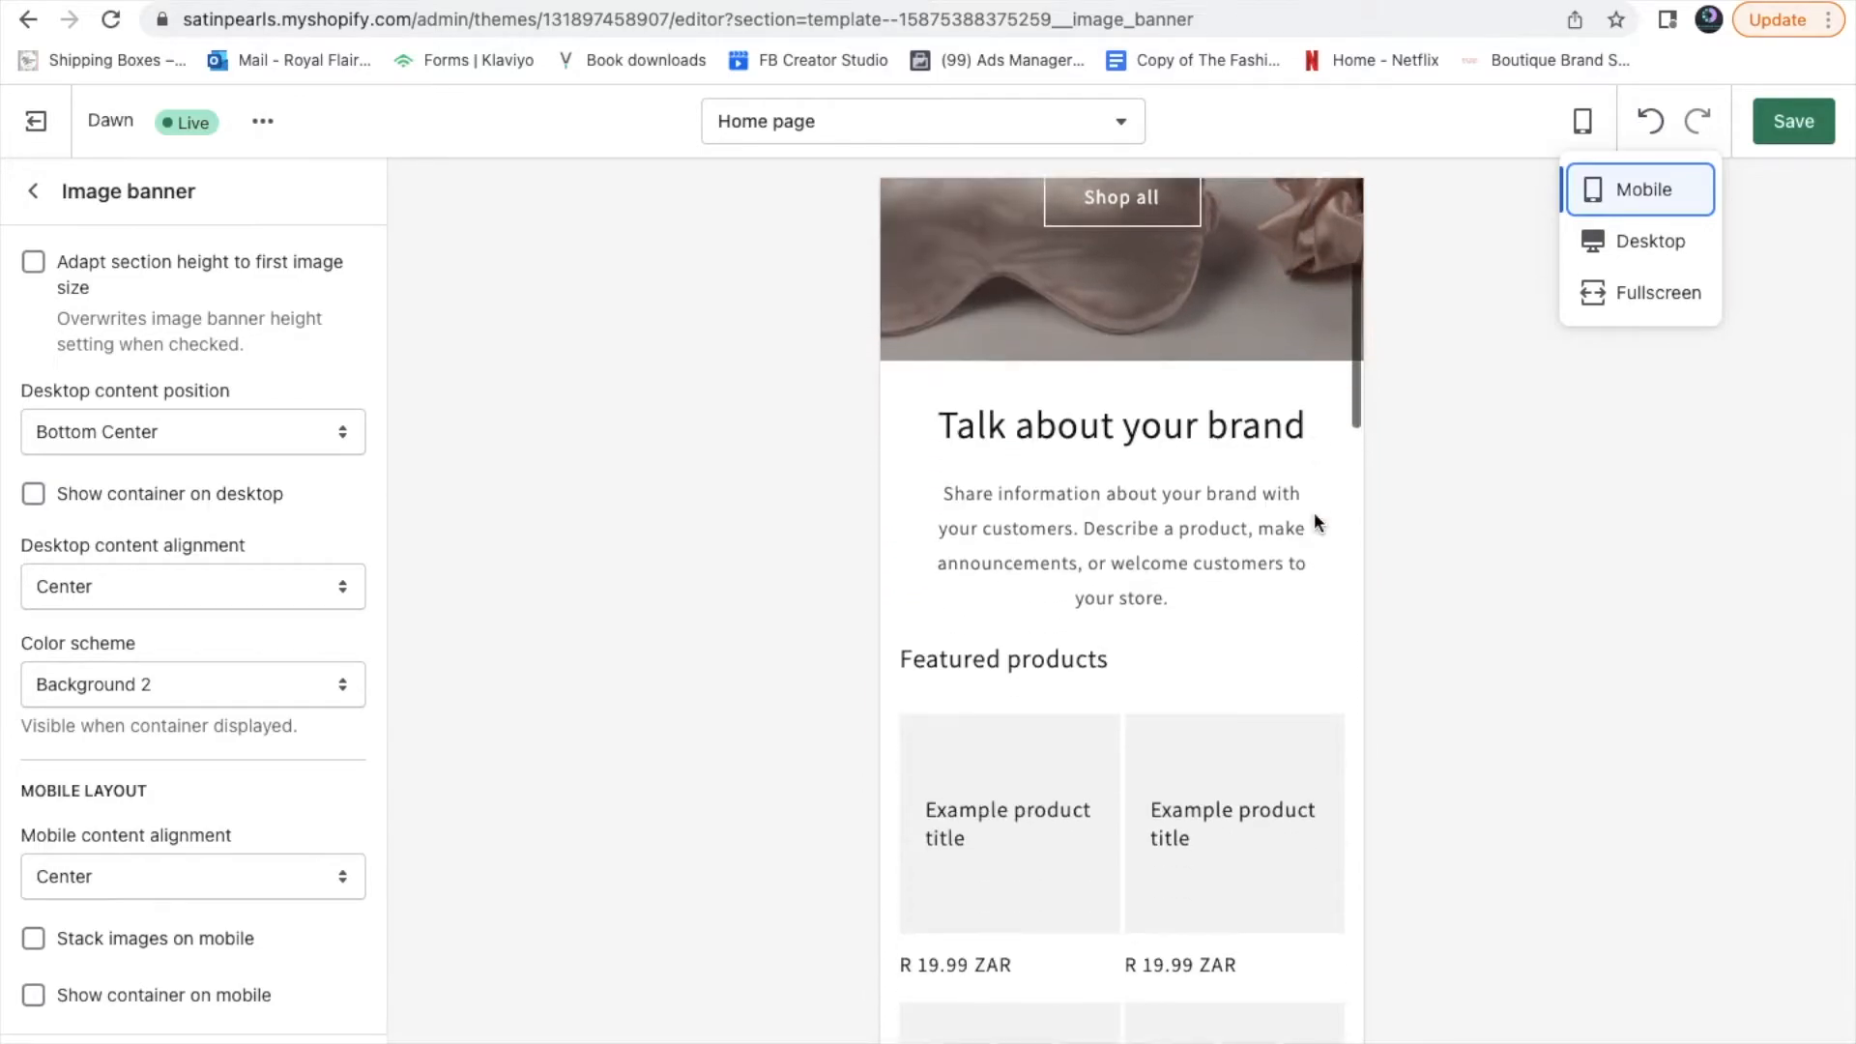
{"action": "scroll", "coordinate": [1314, 515], "scroll_direction": "down", "scroll_amount": 3}
{"action": "scroll", "coordinate": [1314, 514], "scroll_direction": "up", "scroll_amount": 5}
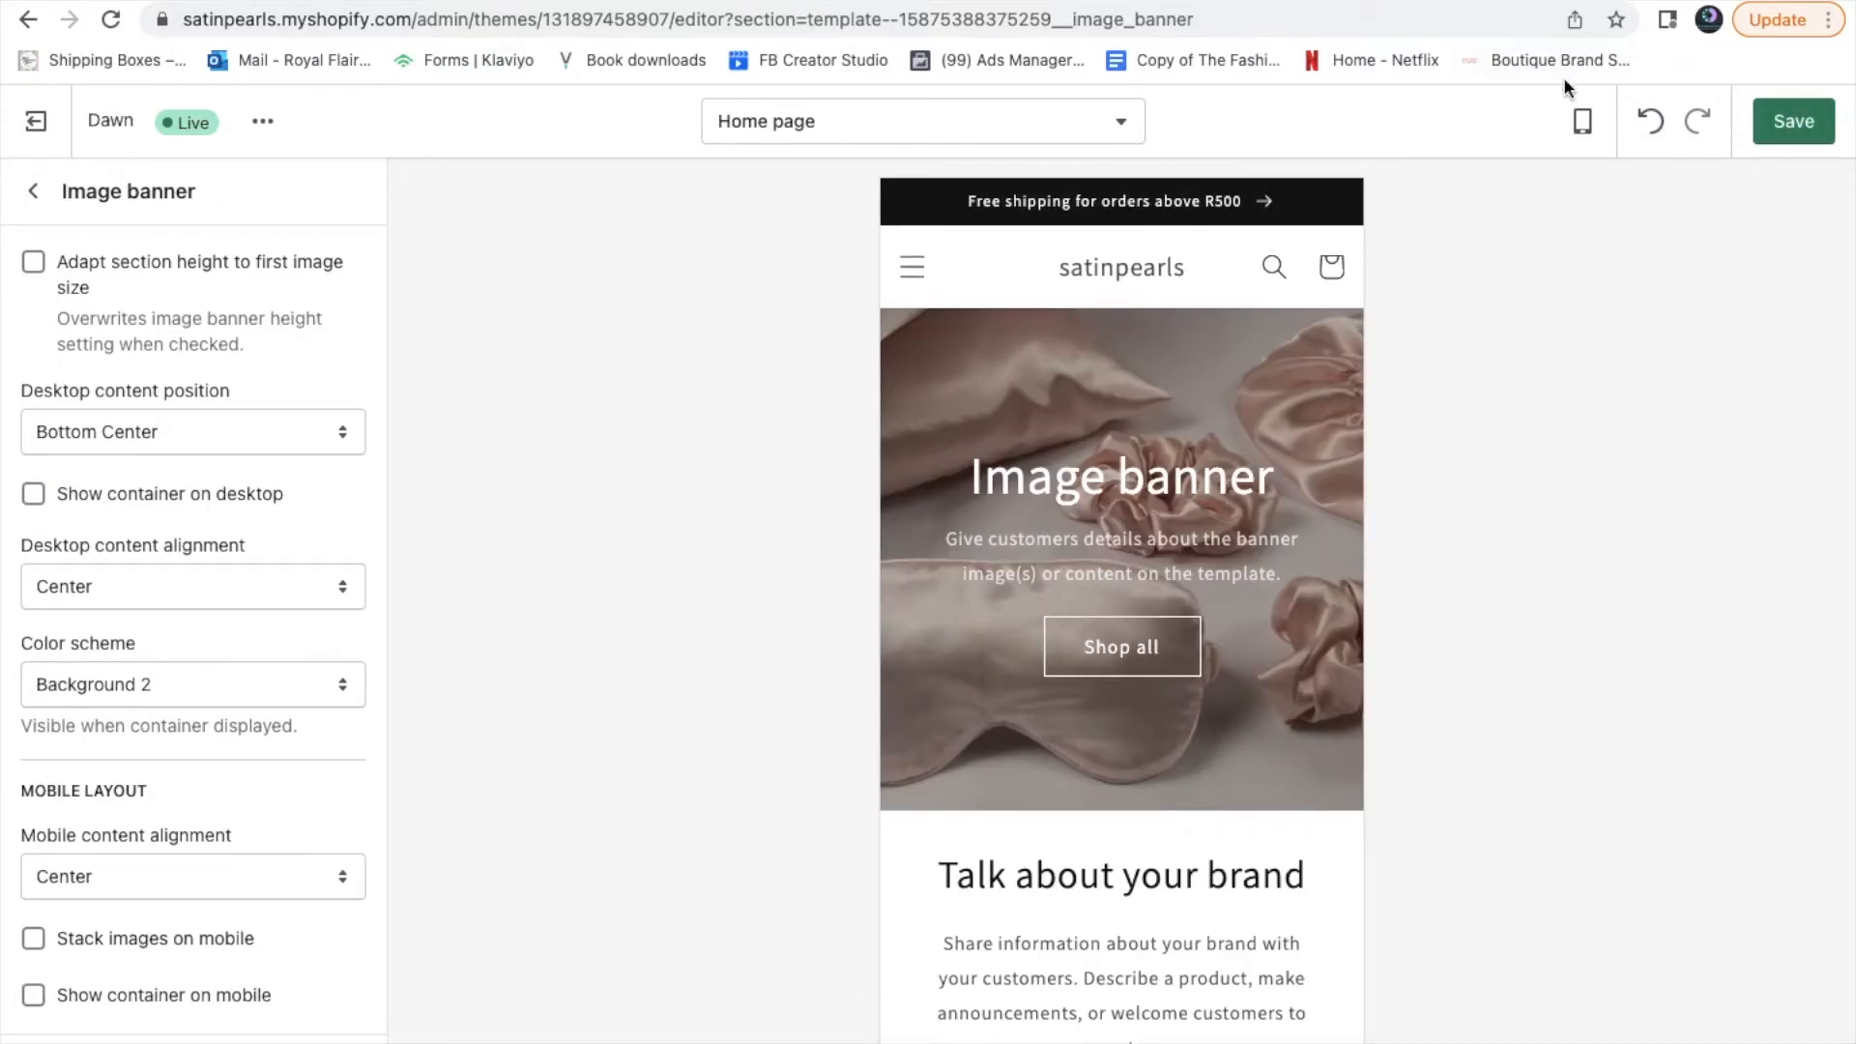
{"action": "left_click", "coordinate": [1582, 121]}
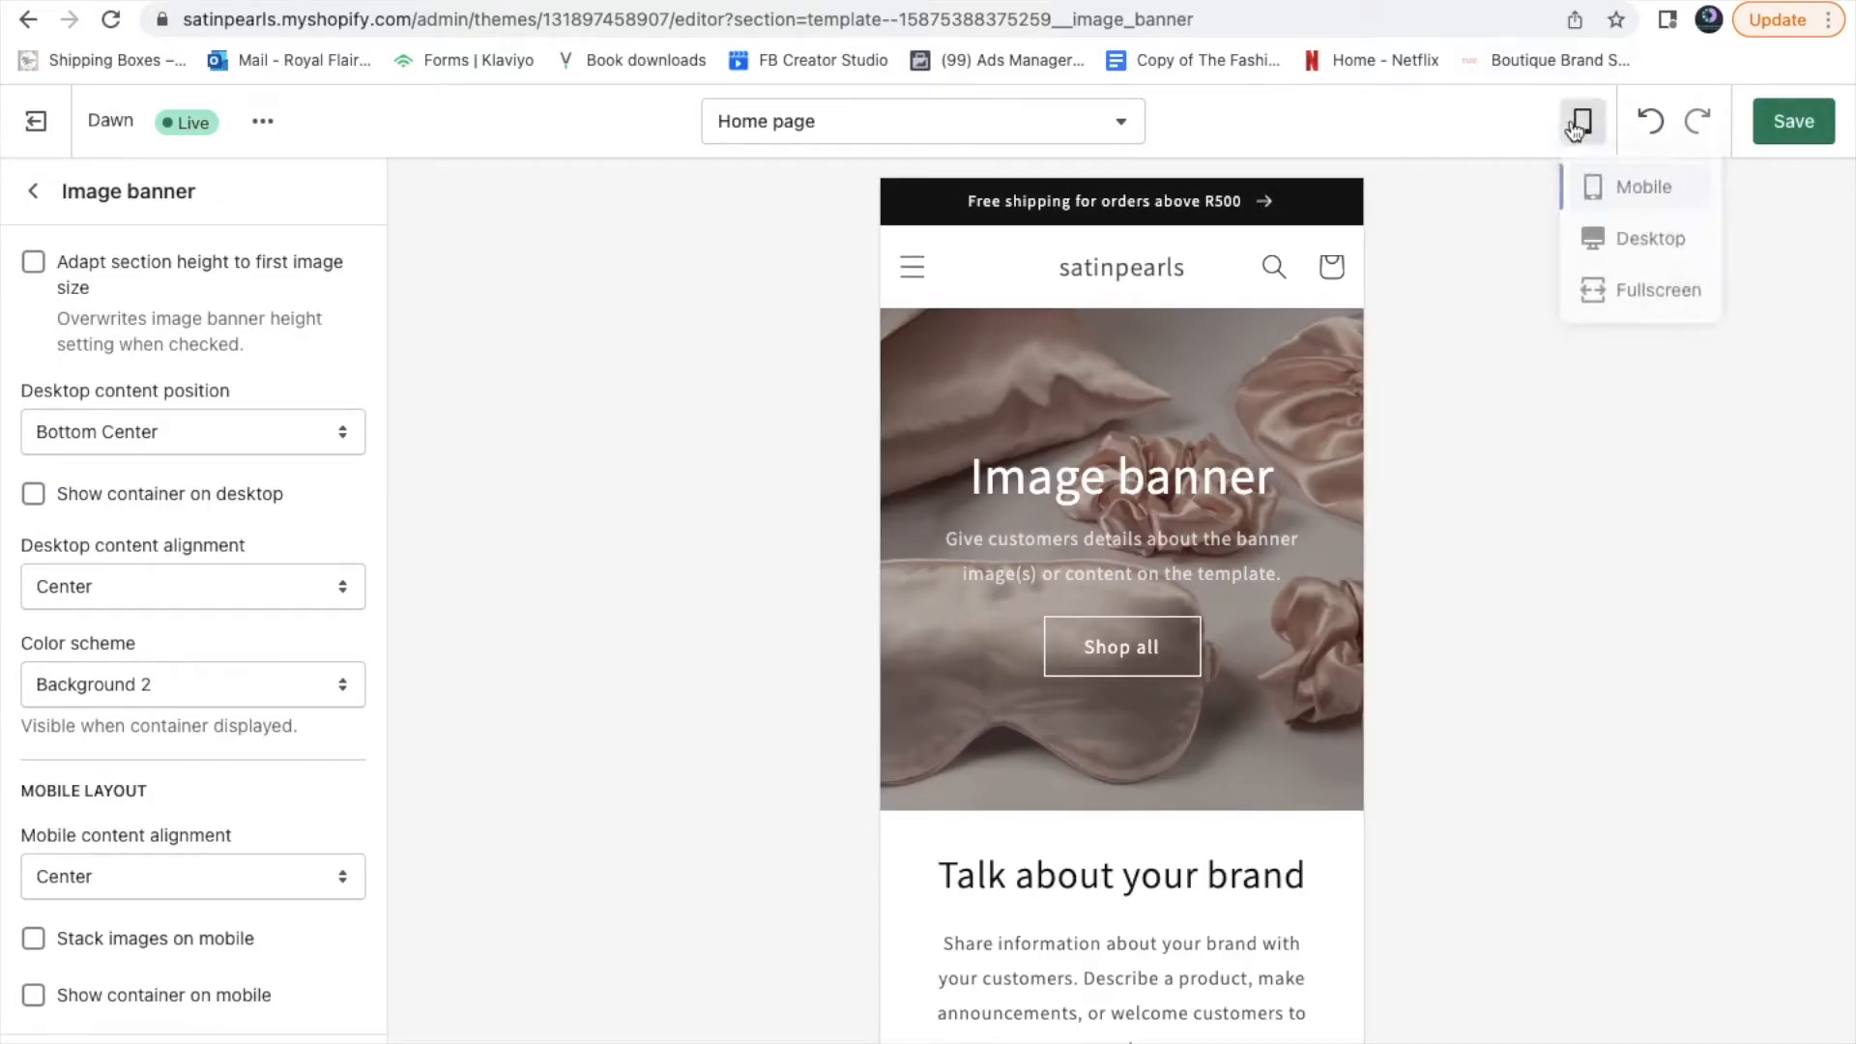
{"action": "left_click", "coordinate": [1611, 254]}
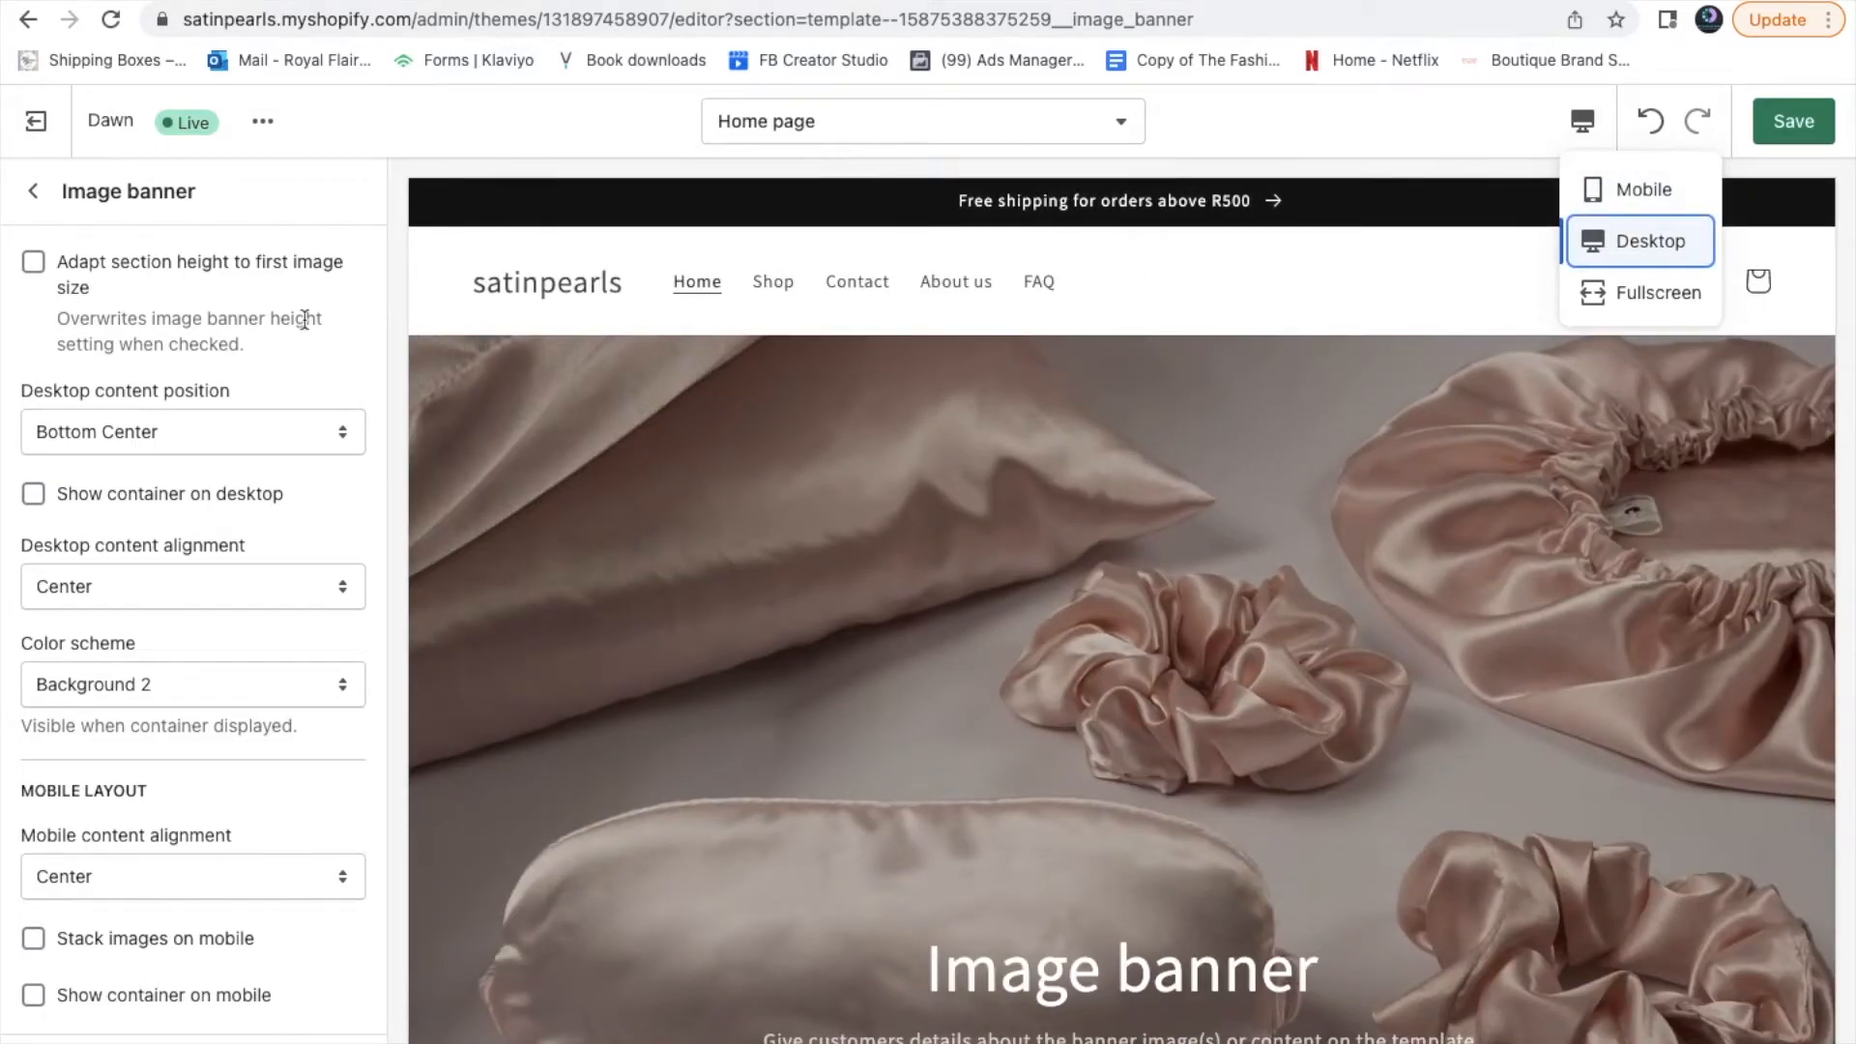
Change the image banner's heading to "Soft and Silky" and check it on the banner
{"action": "left_click", "coordinate": [33, 190]}
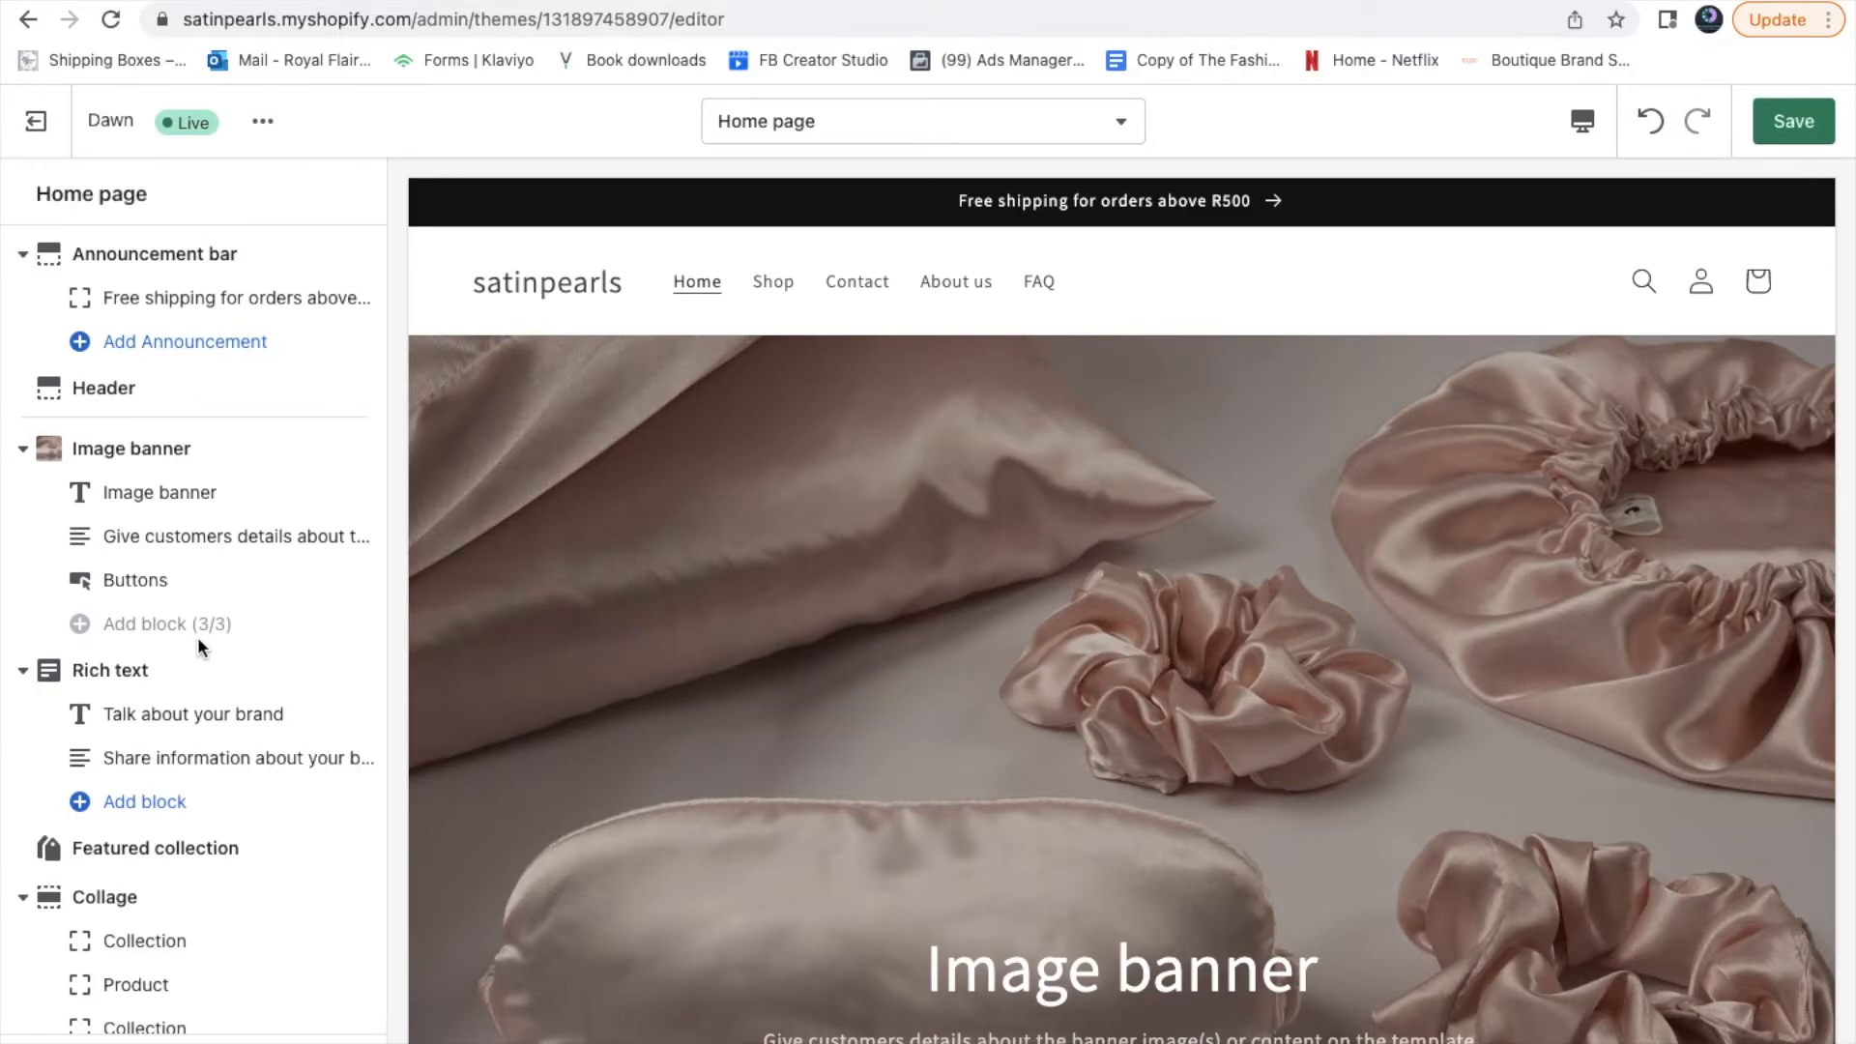
{"action": "left_click", "coordinate": [190, 493]}
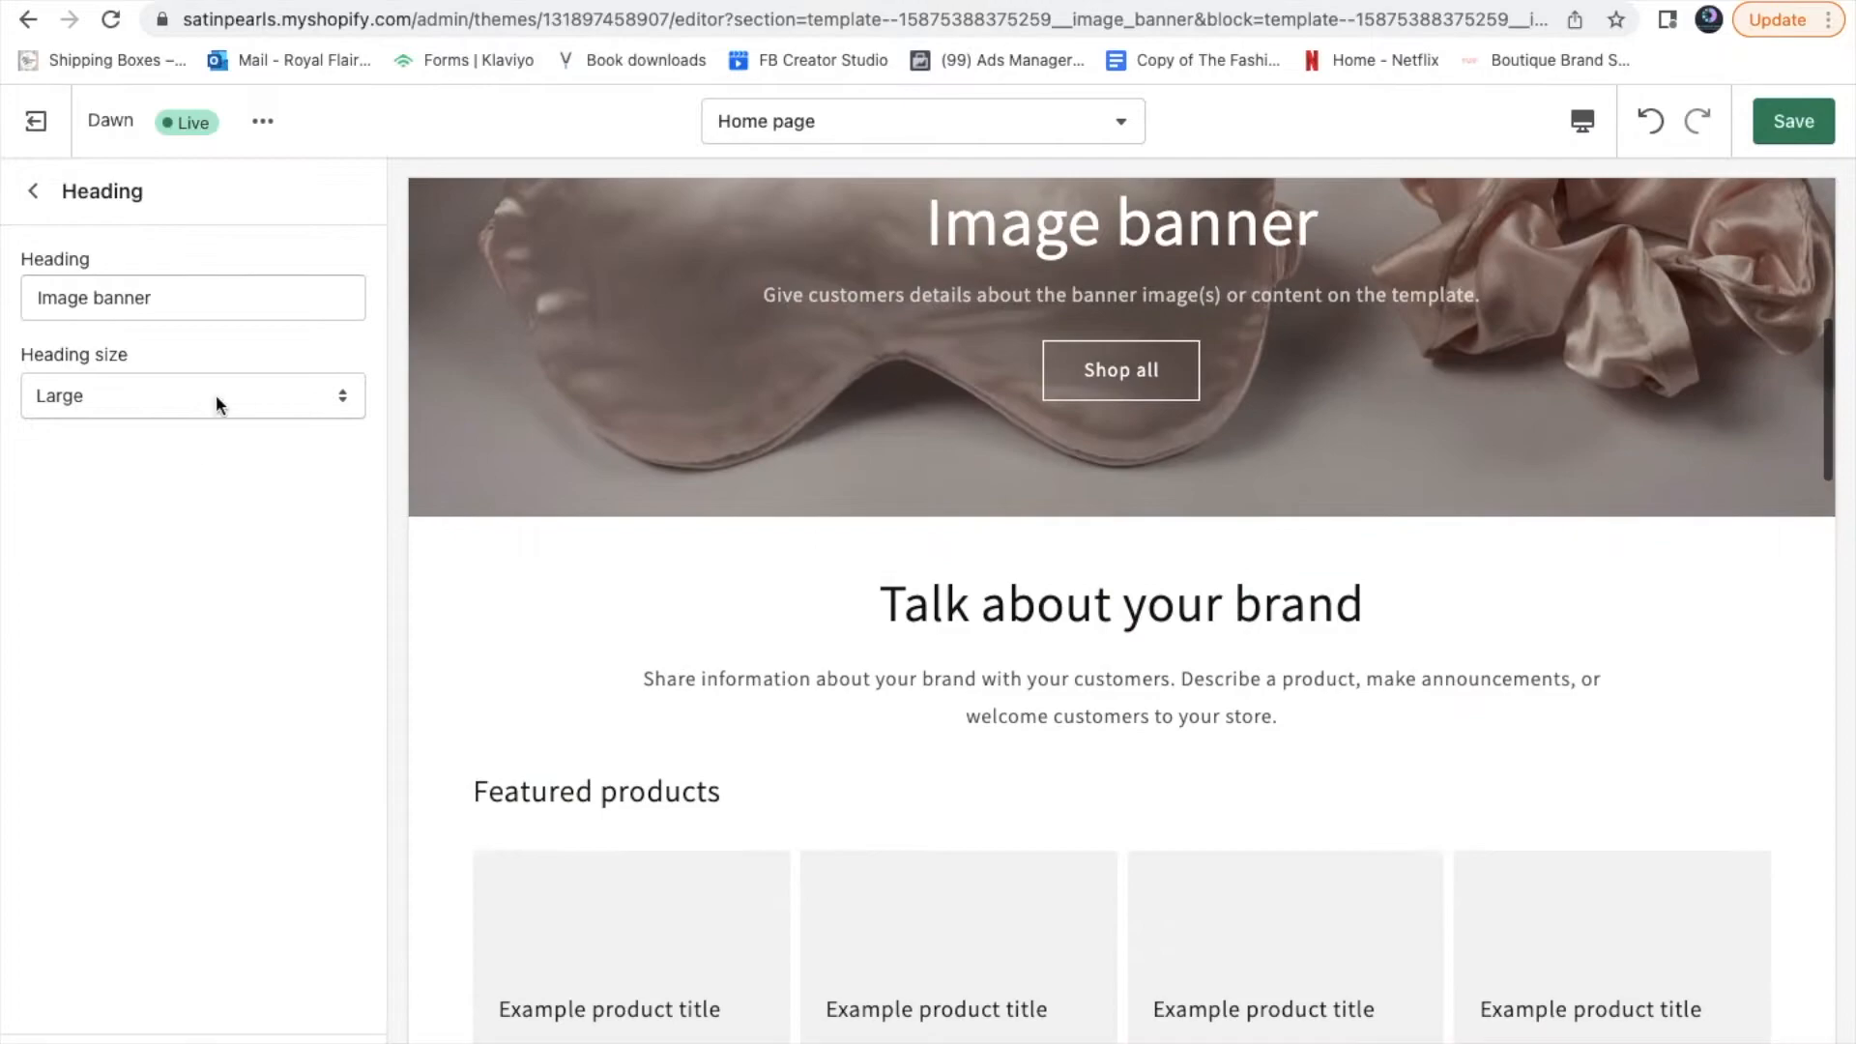
{"action": "left_click", "coordinate": [259, 281]}
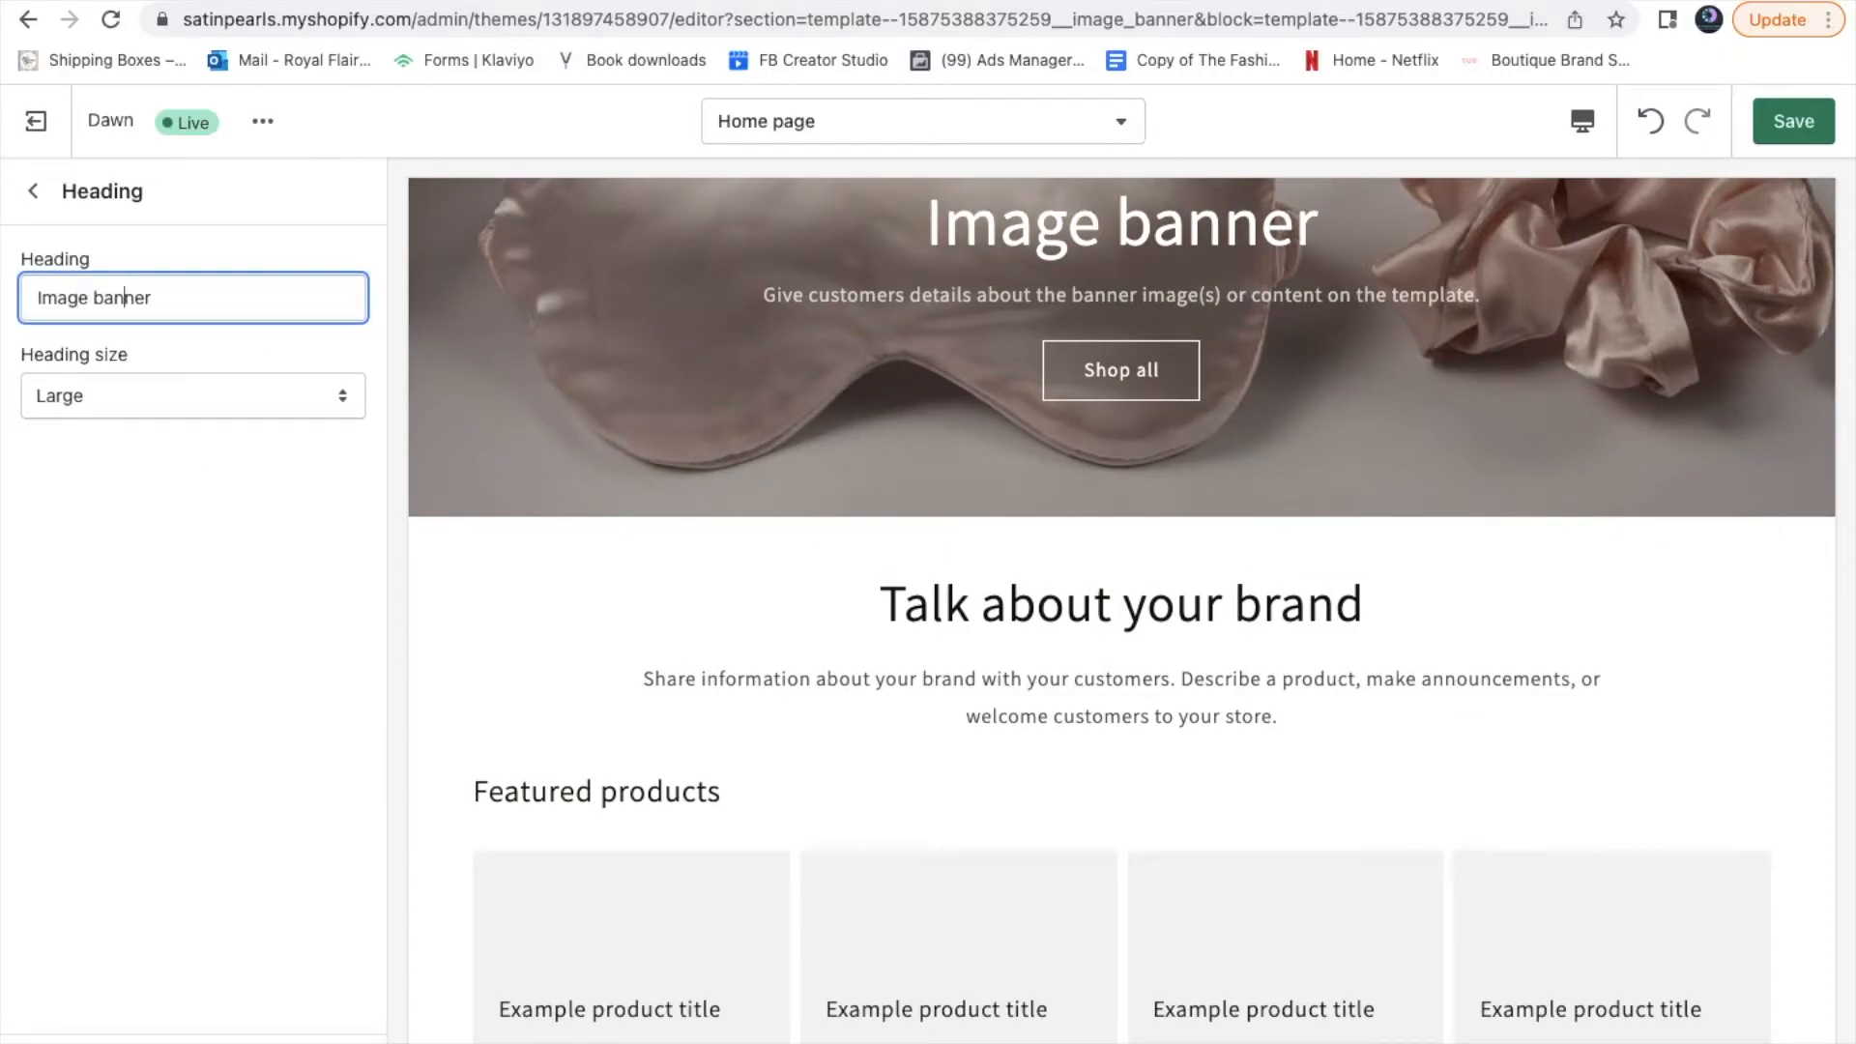
{"action": "key", "text": "BackSpace"}
{"action": "key", "text": "BackSpace"}
{"action": "key", "text": "BackSpace"}
{"action": "key", "text": "BackSpace"}
{"action": "key", "text": "BackSpace"}
{"action": "key", "text": "BackSpace"}
{"action": "key", "text": "BackSpace"}
{"action": "key", "text": "BackSpace"}
{"action": "key", "text": "BackSpace"}
{"action": "key", "text": "BackSpace"}
{"action": "key", "text": "BackSpace"}
{"action": "key", "text": "BackSpace"}
{"action": "type", "text": "Sof Silky"}
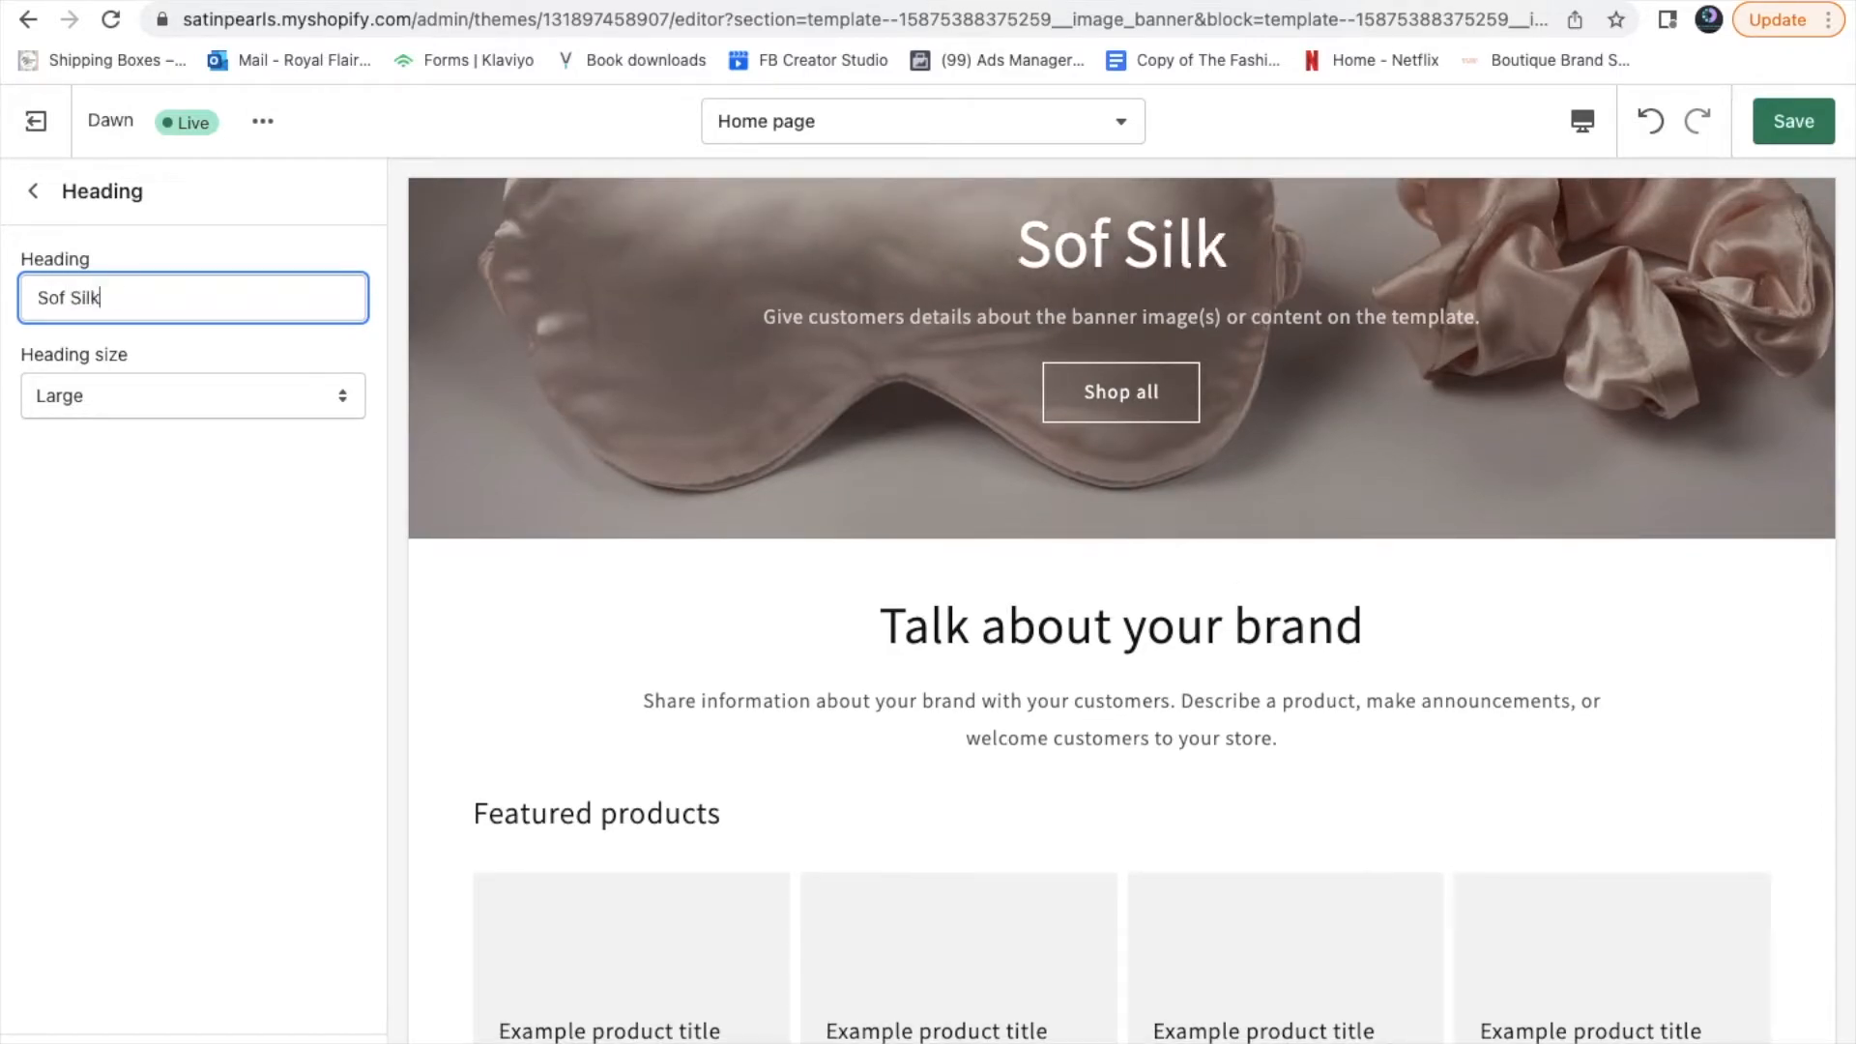
{"action": "key", "text": "BackSpace"}
{"action": "key", "text": "BackSpace"}
{"action": "key", "text": "BackSpace"}
{"action": "key", "text": "BackSpace"}
{"action": "key", "text": "BackSpace"}
{"action": "key", "text": "BackSpace"}
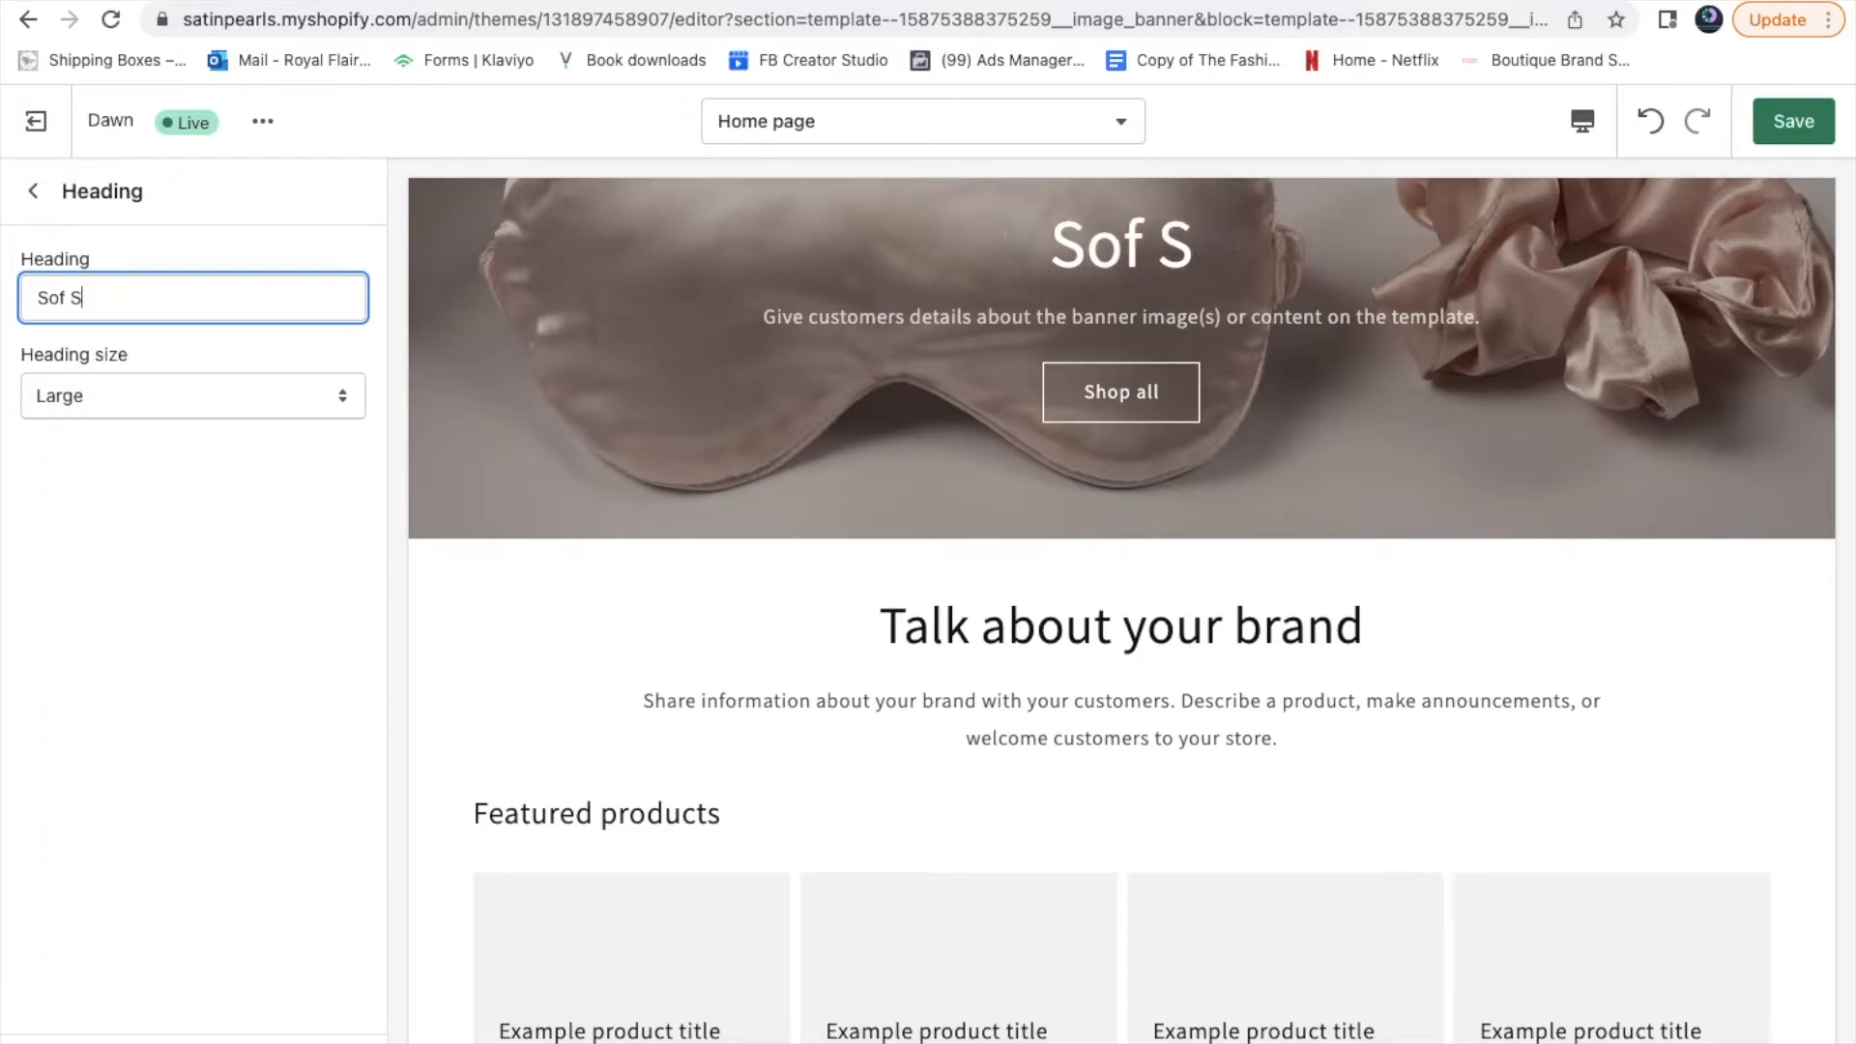
{"action": "type", "text": "t a"}
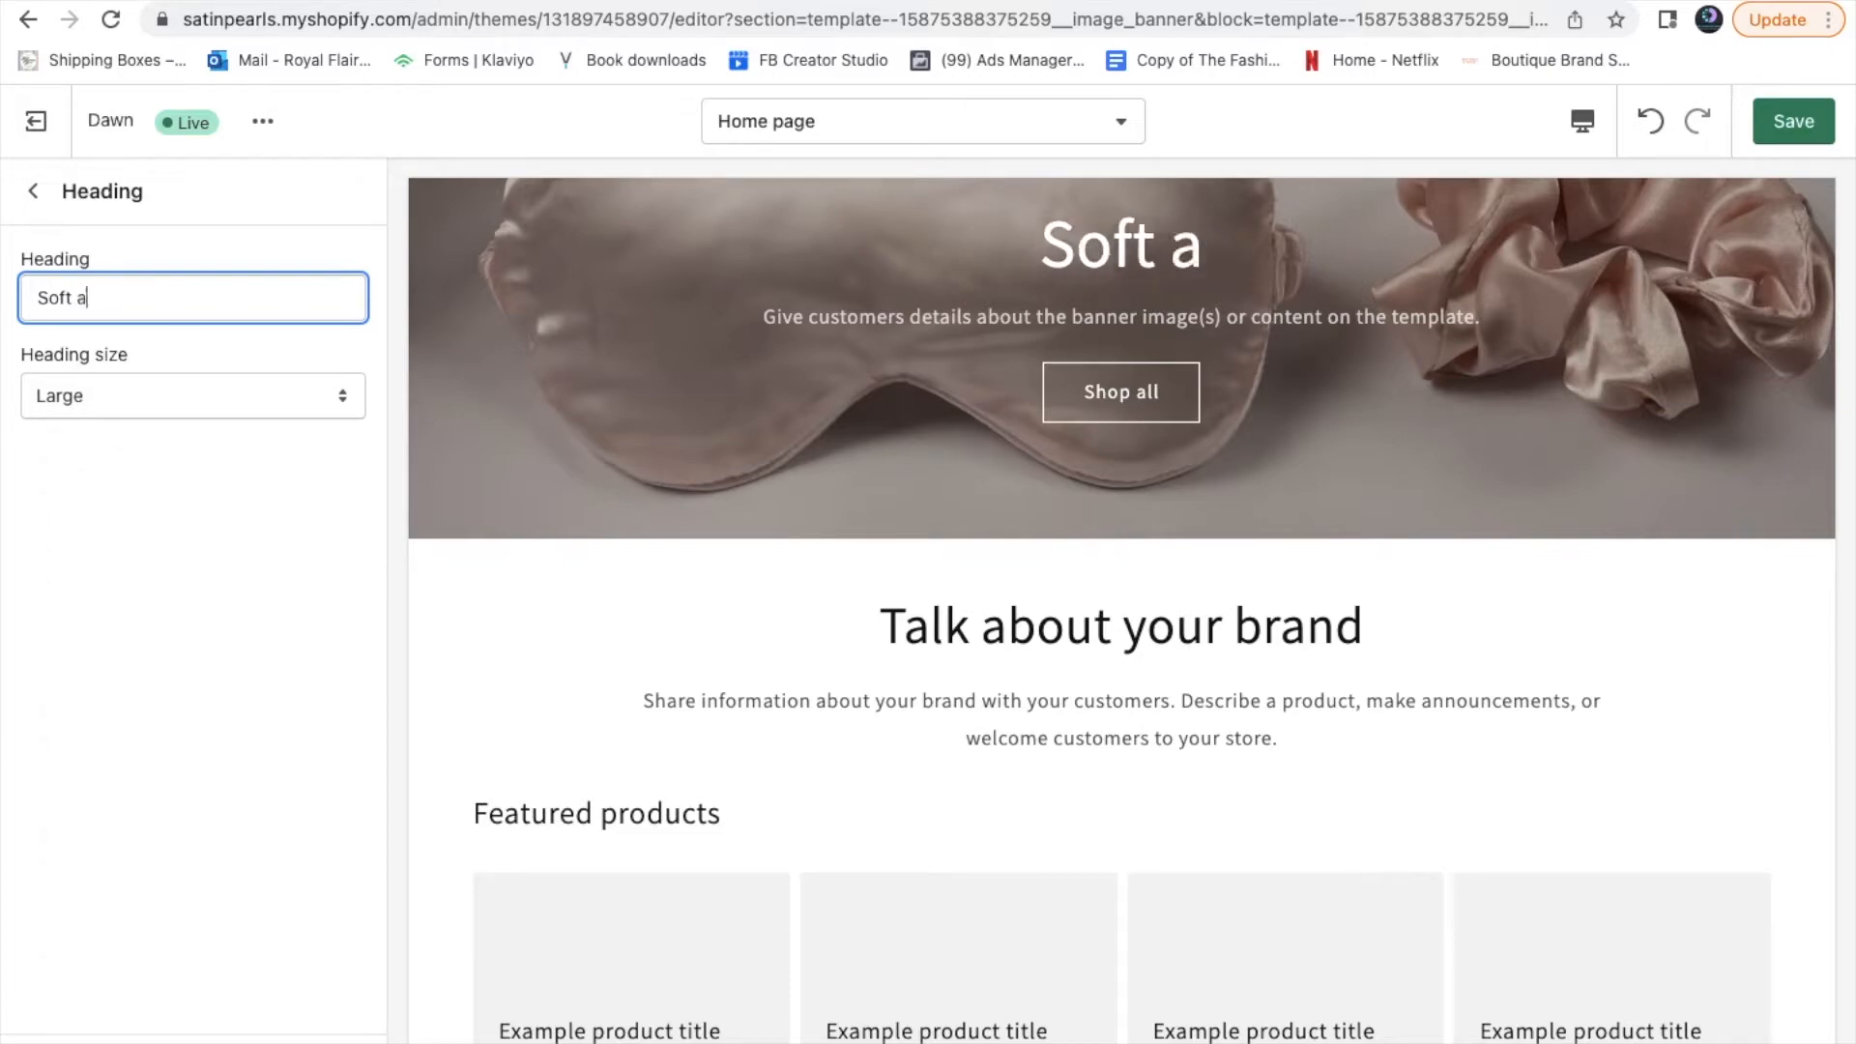
{"action": "type", "text": "nd Silky"}
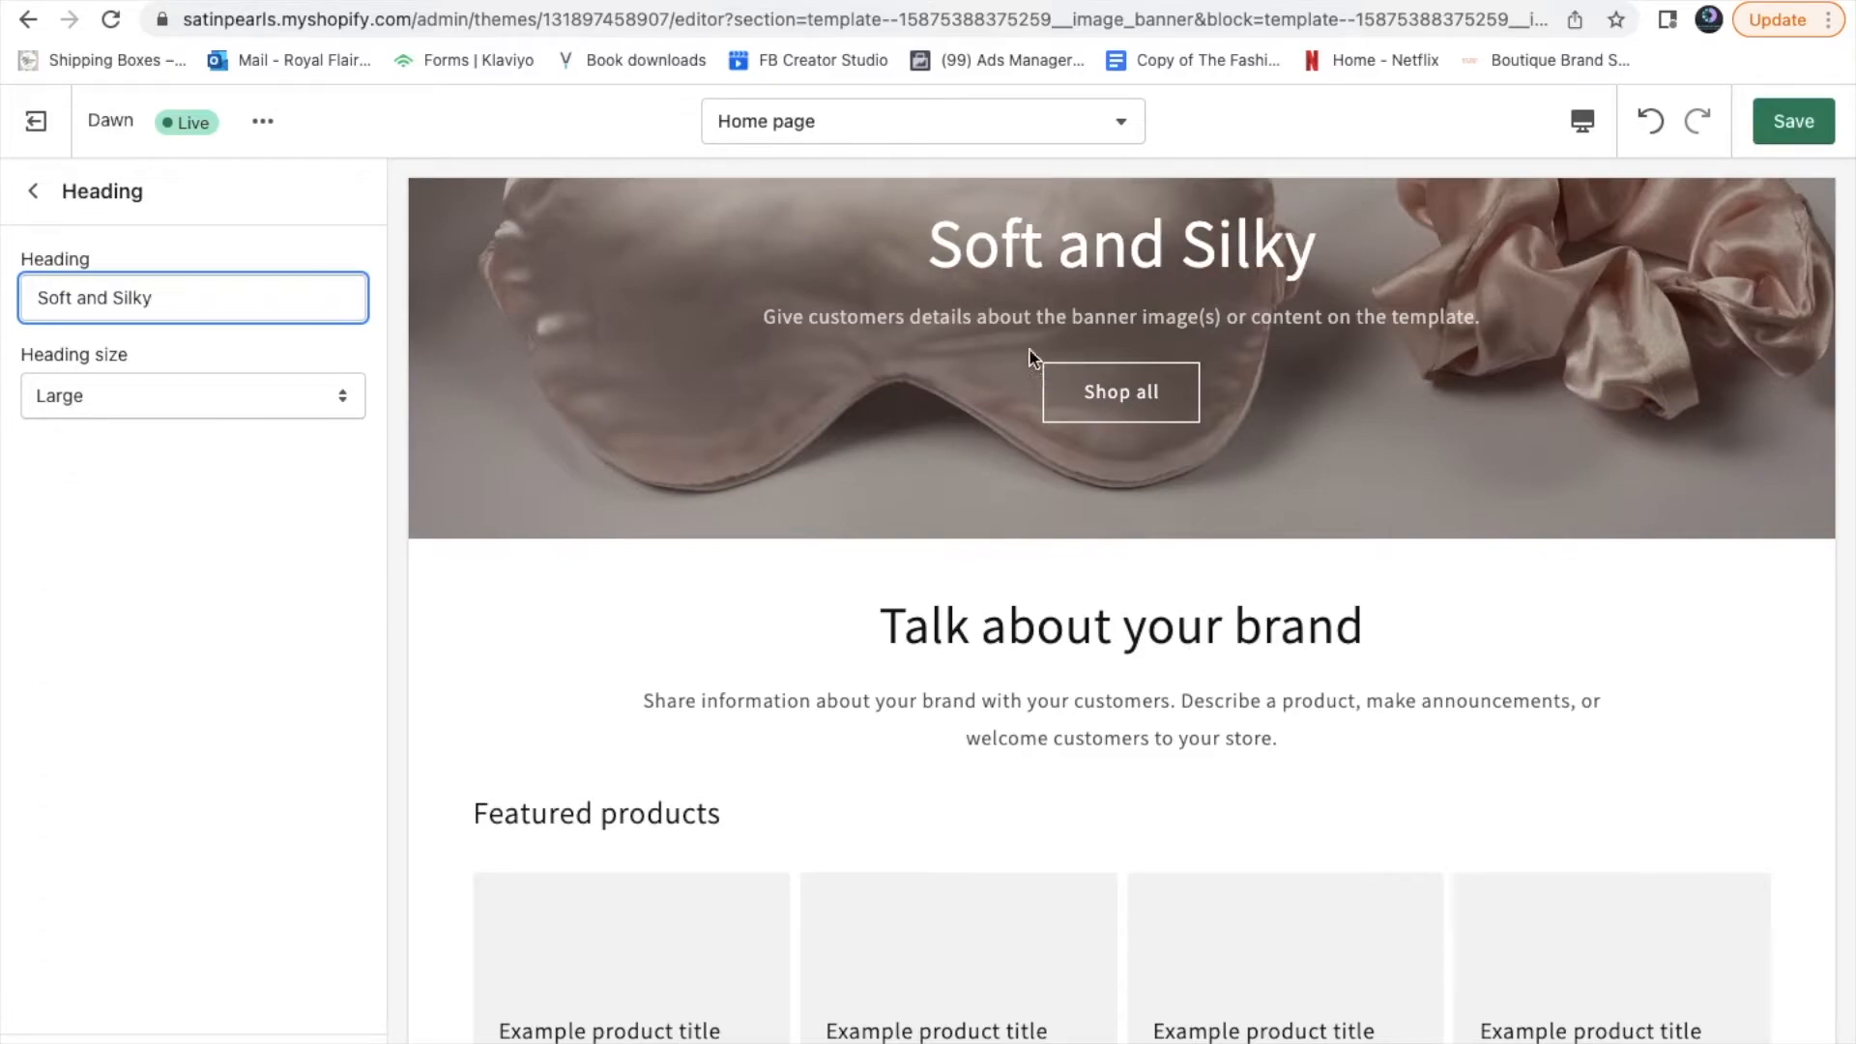
{"action": "scroll", "coordinate": [1028, 306], "scroll_direction": "up", "scroll_amount": 3}
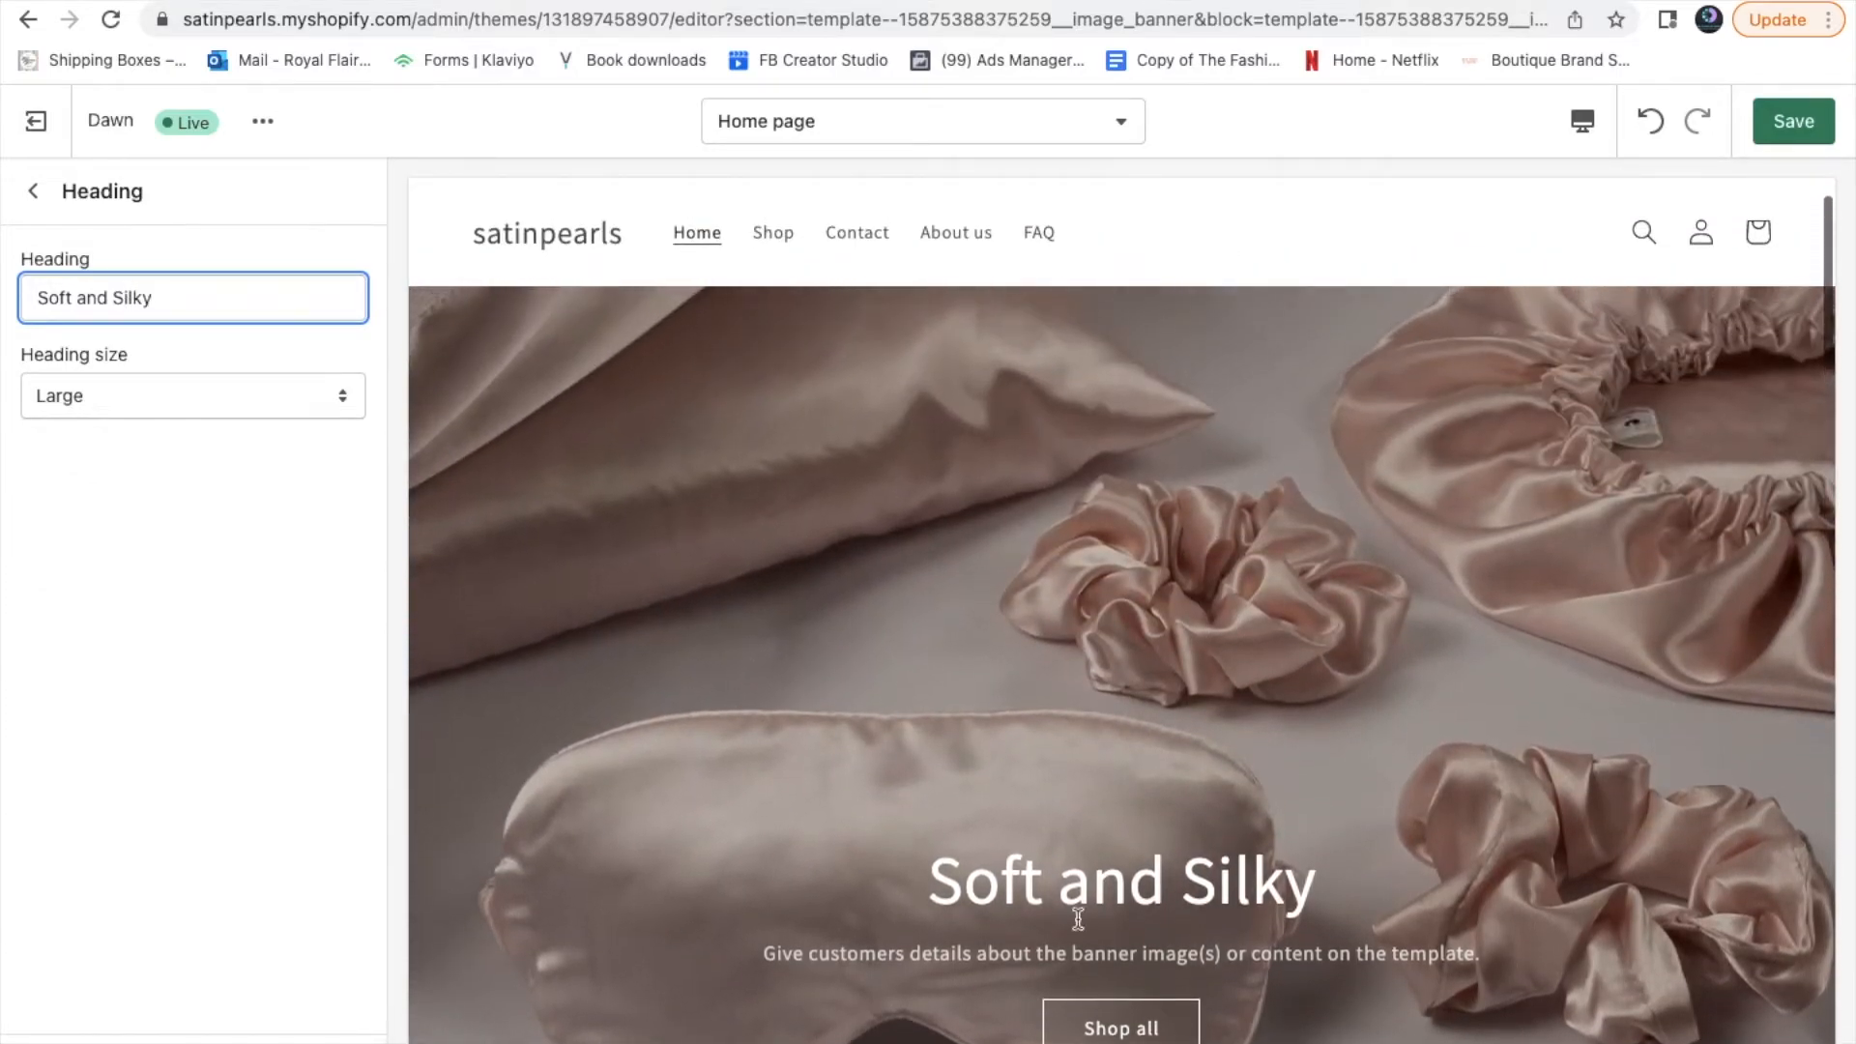
{"action": "scroll", "coordinate": [1135, 847], "scroll_direction": "down", "scroll_amount": 1}
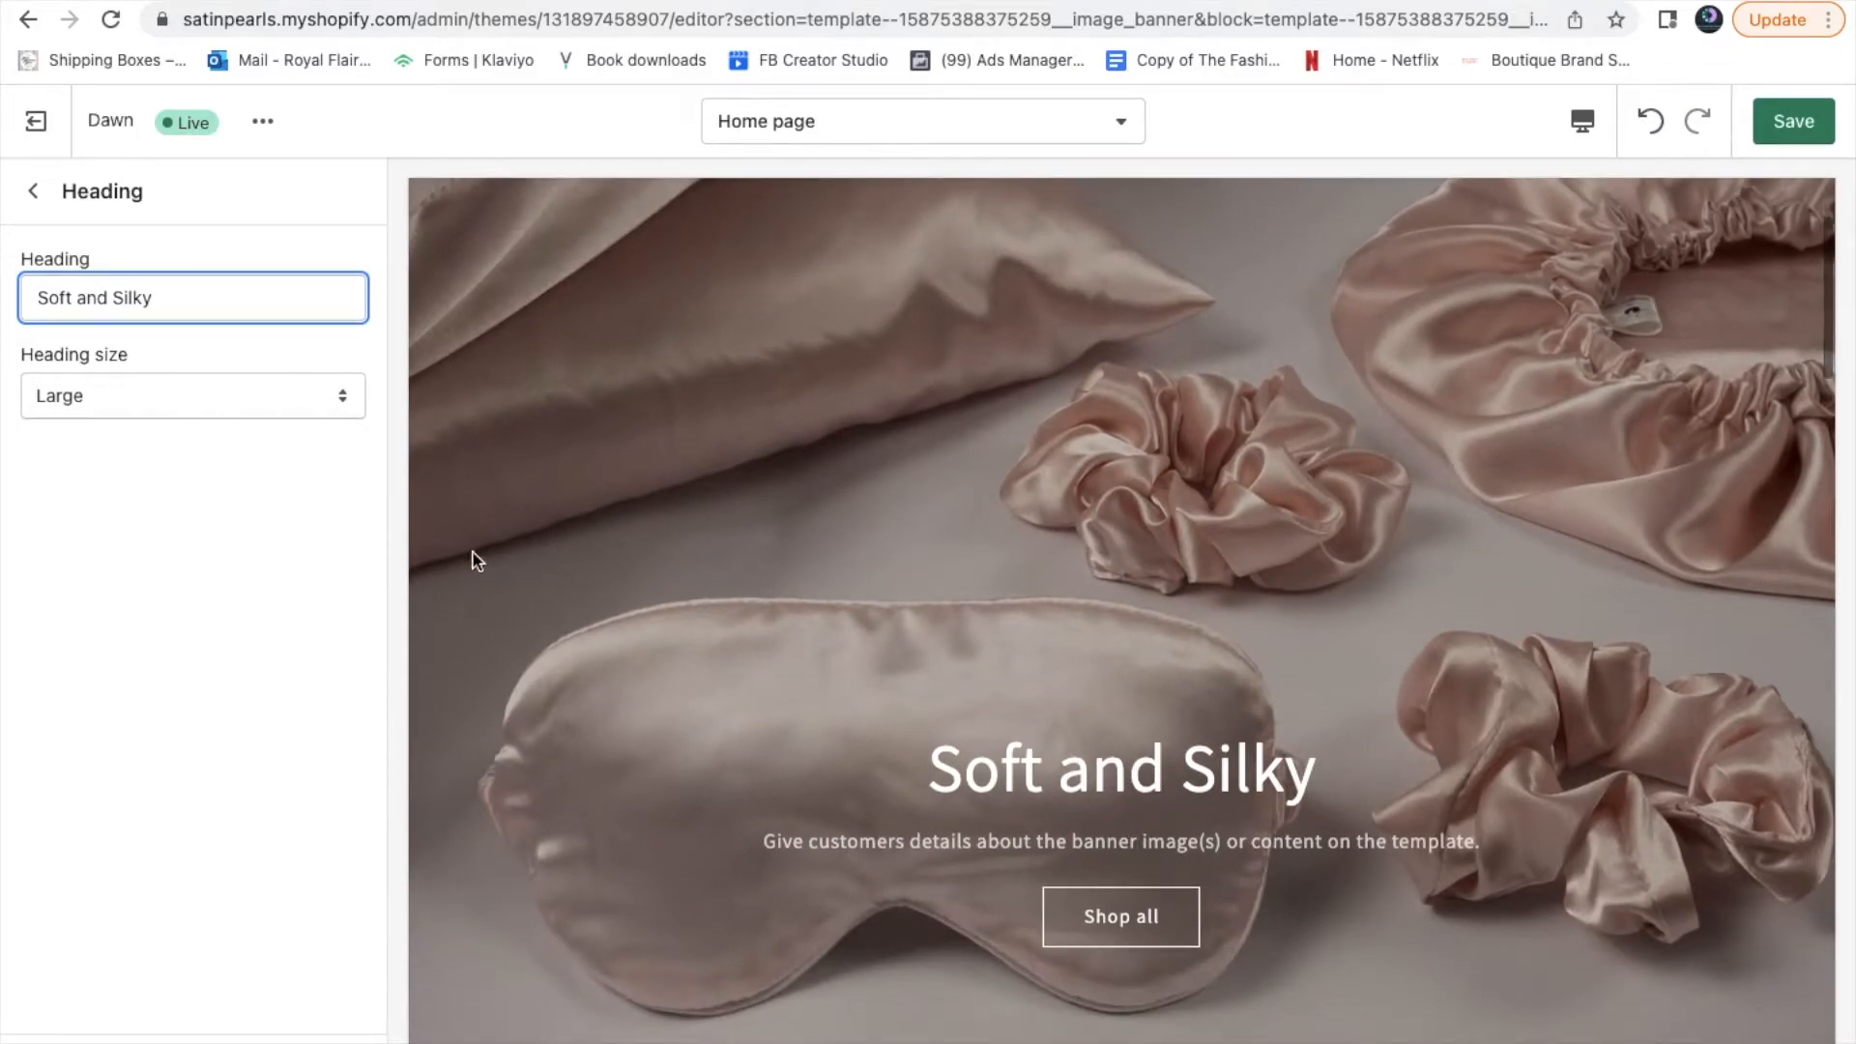
{"action": "left_click", "coordinate": [33, 192]}
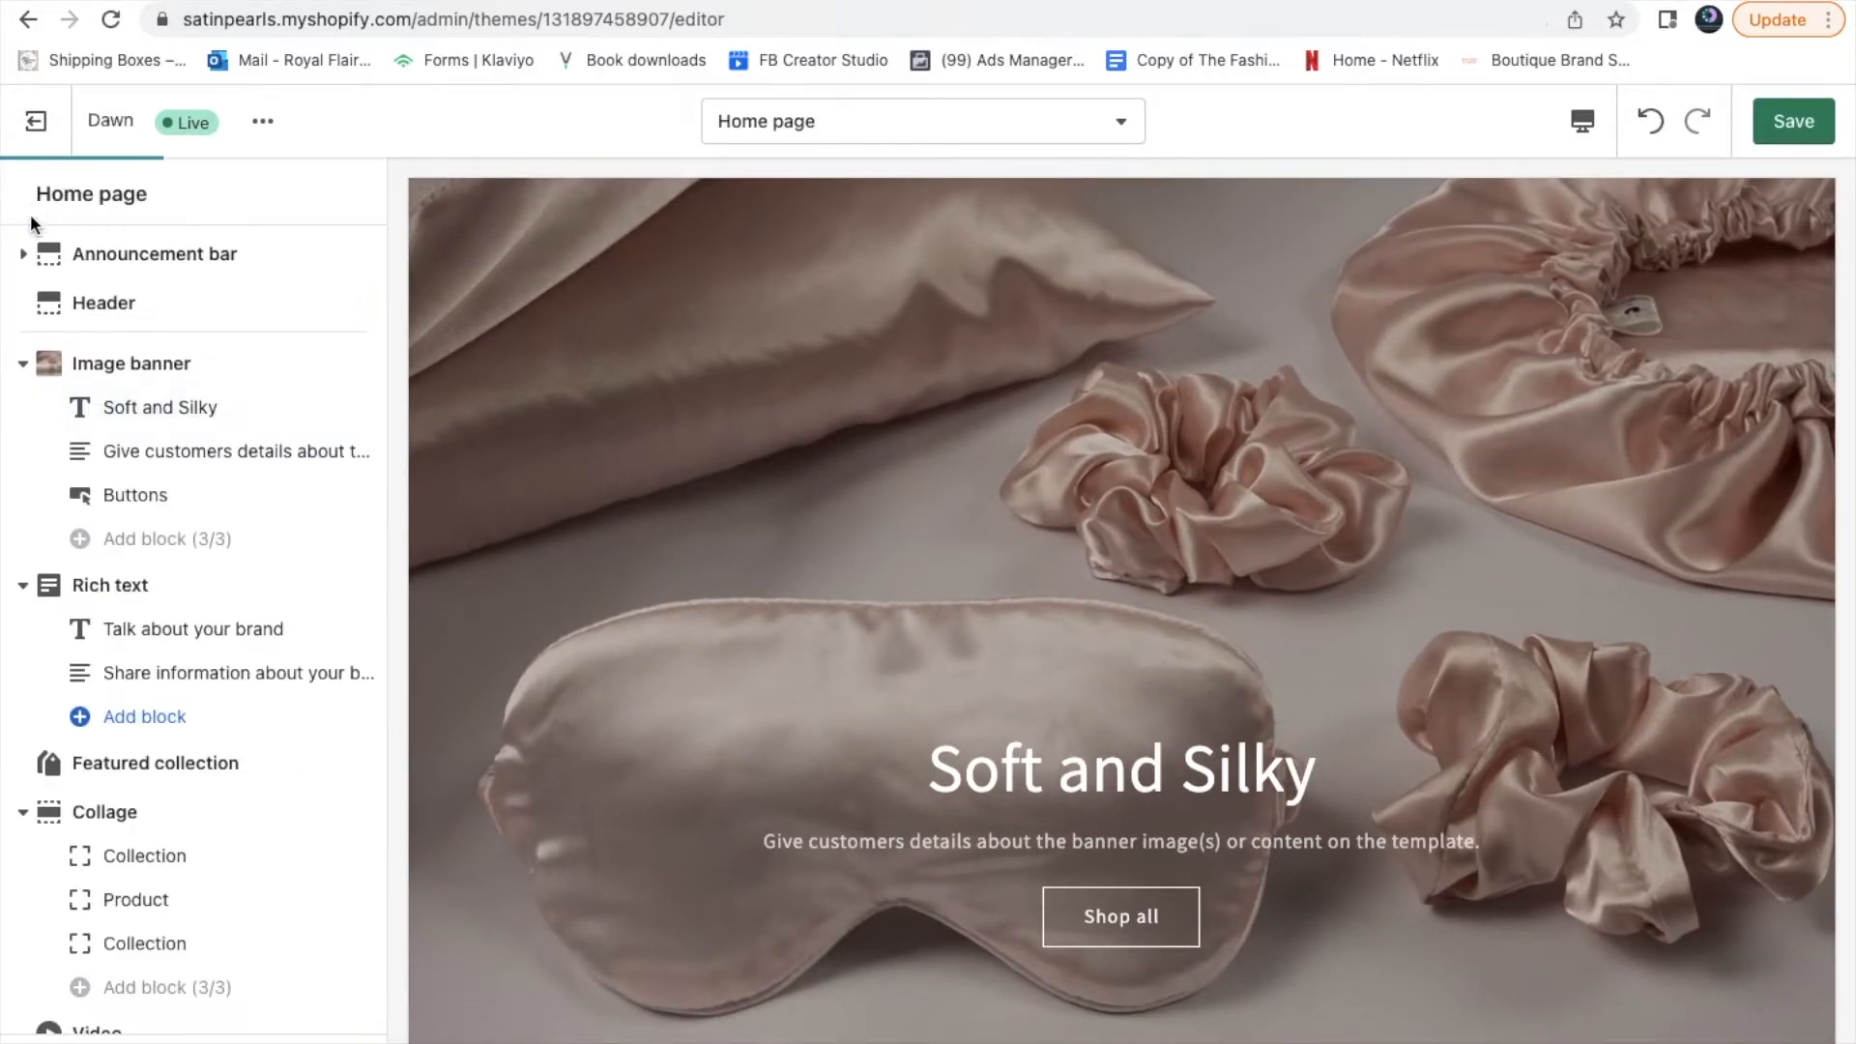
Replace the image banner's description with "The softest quality satin accessories" and check it on the banner
{"action": "left_click", "coordinate": [146, 468]}
{"action": "left_click", "coordinate": [325, 312]}
{"action": "key", "text": "Right"}
{"action": "key", "text": "Right"}
{"action": "key", "text": "Right"}
{"action": "key", "text": "Right"}
{"action": "key", "text": "Right"}
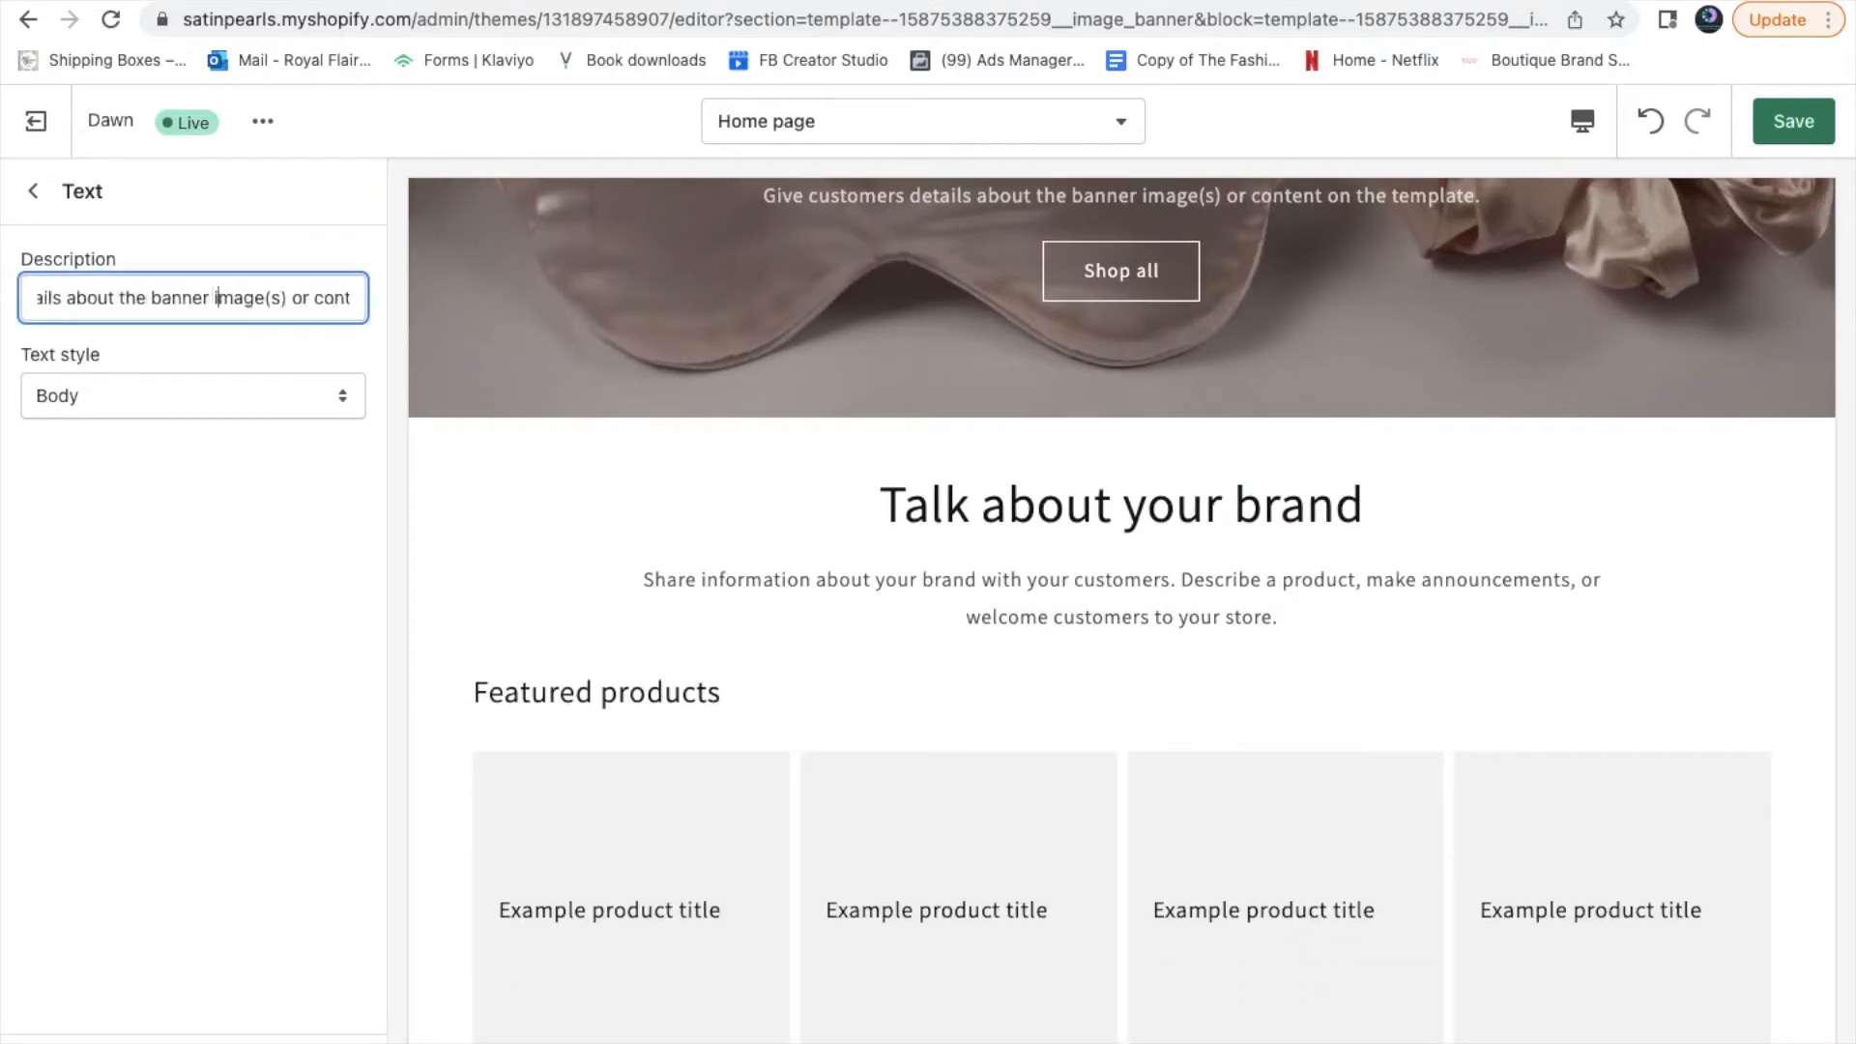
{"action": "key", "text": "BackSpace"}
{"action": "key", "text": "BackSpace"}
{"action": "key", "text": "BackSpace"}
{"action": "key", "text": "BackSpace"}
{"action": "key", "text": "BackSpace"}
{"action": "key", "text": "BackSpace"}
{"action": "key", "text": "BackSpace"}
{"action": "key", "text": "BackSpace"}
{"action": "key", "text": "BackSpace"}
{"action": "key", "text": "BackSpace"}
{"action": "key", "text": "BackSpace"}
{"action": "key", "text": "BackSpace"}
{"action": "key", "text": "BackSpace"}
{"action": "key", "text": "BackSpace"}
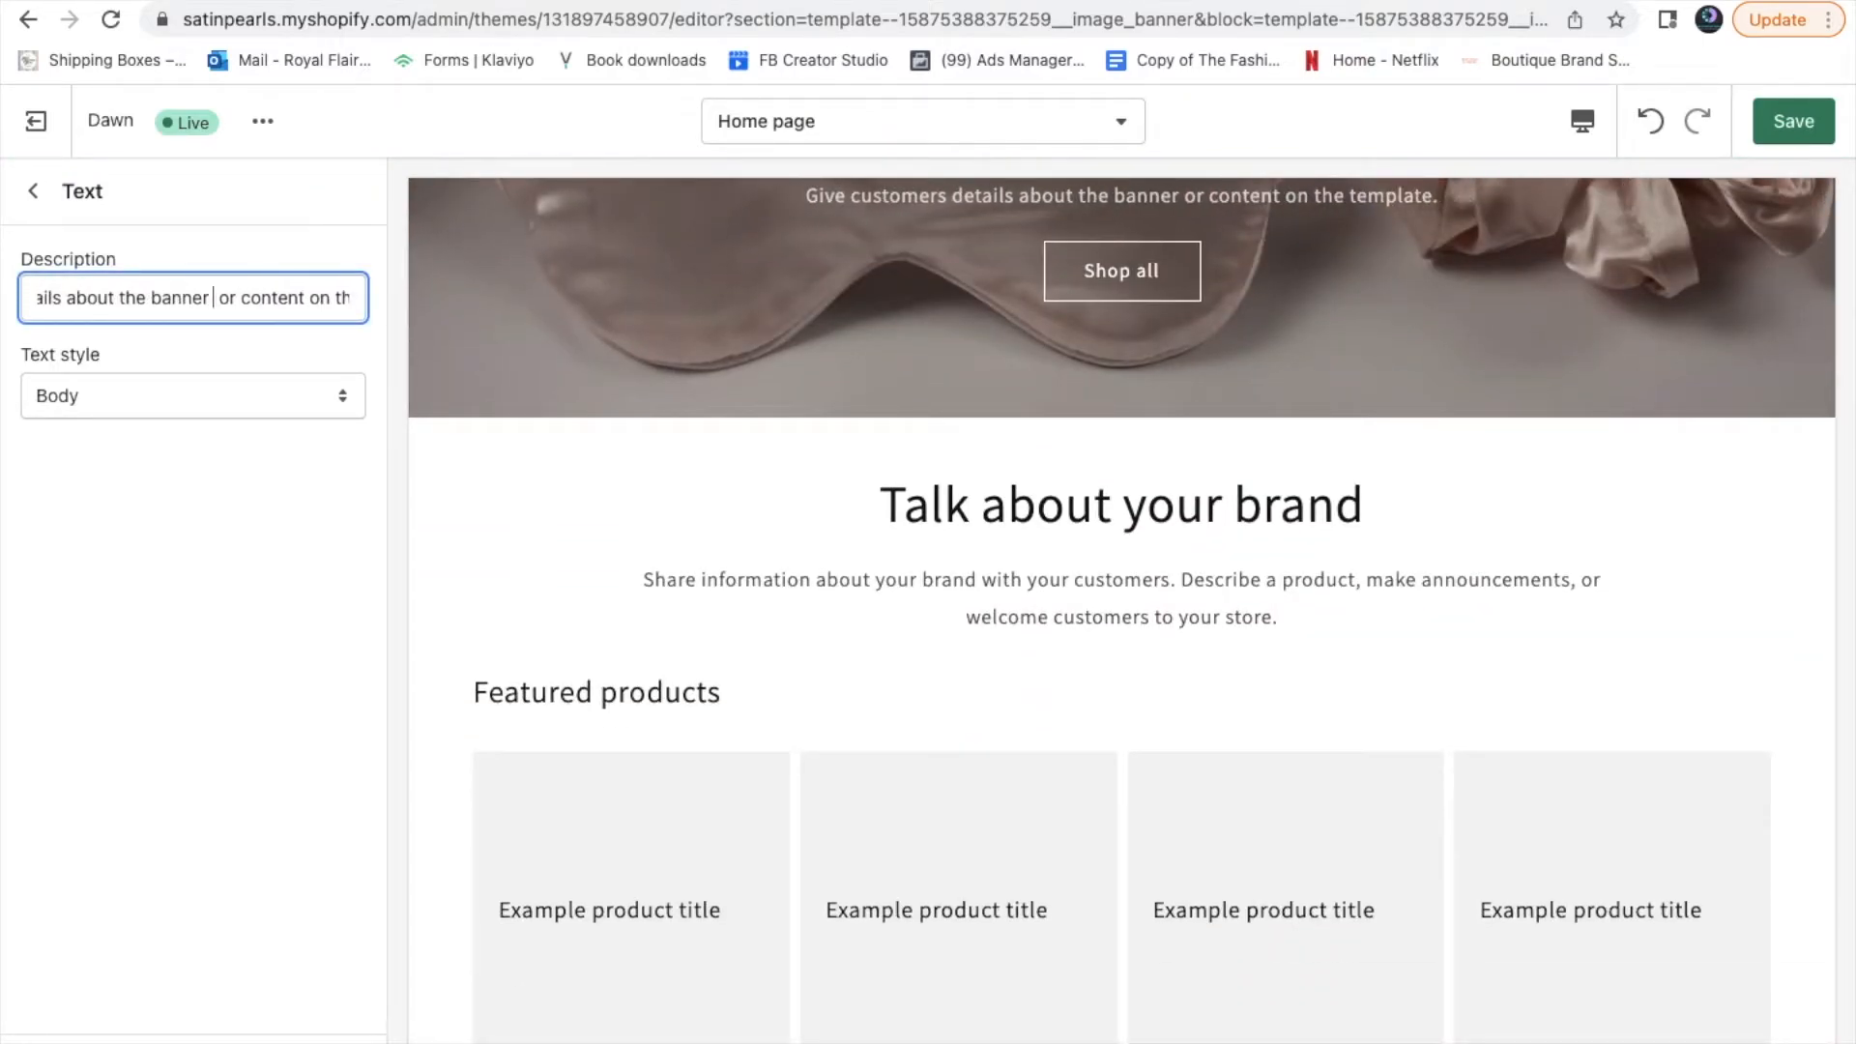
{"action": "key", "text": "BackSpace"}
{"action": "key", "text": "BackSpace"}
{"action": "key", "text": "BackSpace"}
{"action": "key", "text": "BackSpace"}
{"action": "key", "text": "BackSpace"}
{"action": "key", "text": "BackSpace"}
{"action": "key", "text": "BackSpace"}
{"action": "key", "text": "BackSpace"}
{"action": "key", "text": "BackSpace"}
{"action": "key", "text": "BackSpace"}
{"action": "key", "text": "BackSpace"}
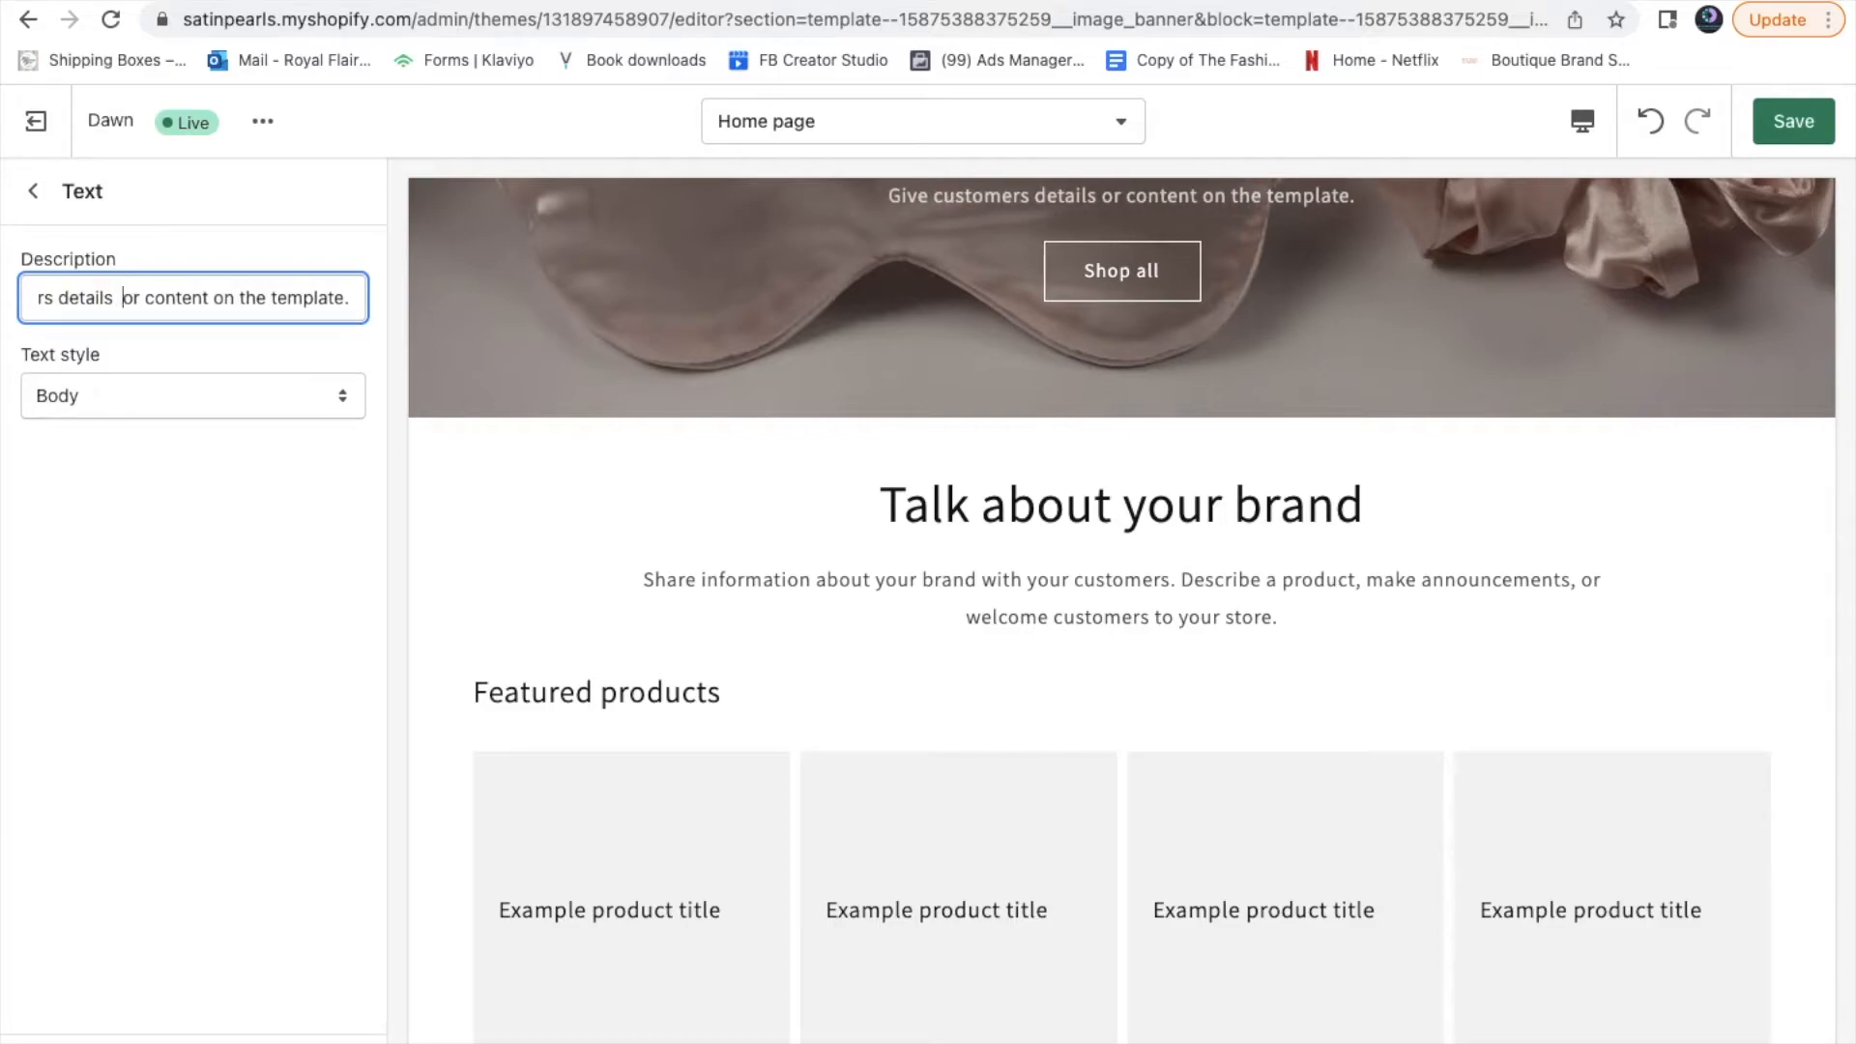
{"action": "key", "text": "Right"}
{"action": "key", "text": "Right"}
{"action": "key", "text": "Right"}
{"action": "key", "text": "Right"}
{"action": "key", "text": "Right"}
{"action": "key", "text": "Right"}
{"action": "key", "text": "BackSpace"}
{"action": "key", "text": "BackSpace"}
{"action": "key", "text": "BackSpace"}
{"action": "key", "text": "BackSpace"}
{"action": "key", "text": "BackSpace"}
{"action": "key", "text": "BackSpace"}
{"action": "key", "text": "BackSpace"}
{"action": "key", "text": "BackSpace"}
{"action": "key", "text": "BackSpace"}
{"action": "key", "text": "BackSpace"}
{"action": "key", "text": "BackSpace"}
{"action": "key", "text": "BackSpace"}
{"action": "key", "text": "BackSpace"}
{"action": "key", "text": "BackSpace"}
{"action": "key", "text": "BackSpace"}
{"action": "key", "text": "BackSpace"}
{"action": "key", "text": "BackSpace"}
{"action": "key", "text": "BackSpace"}
{"action": "key", "text": "BackSpace"}
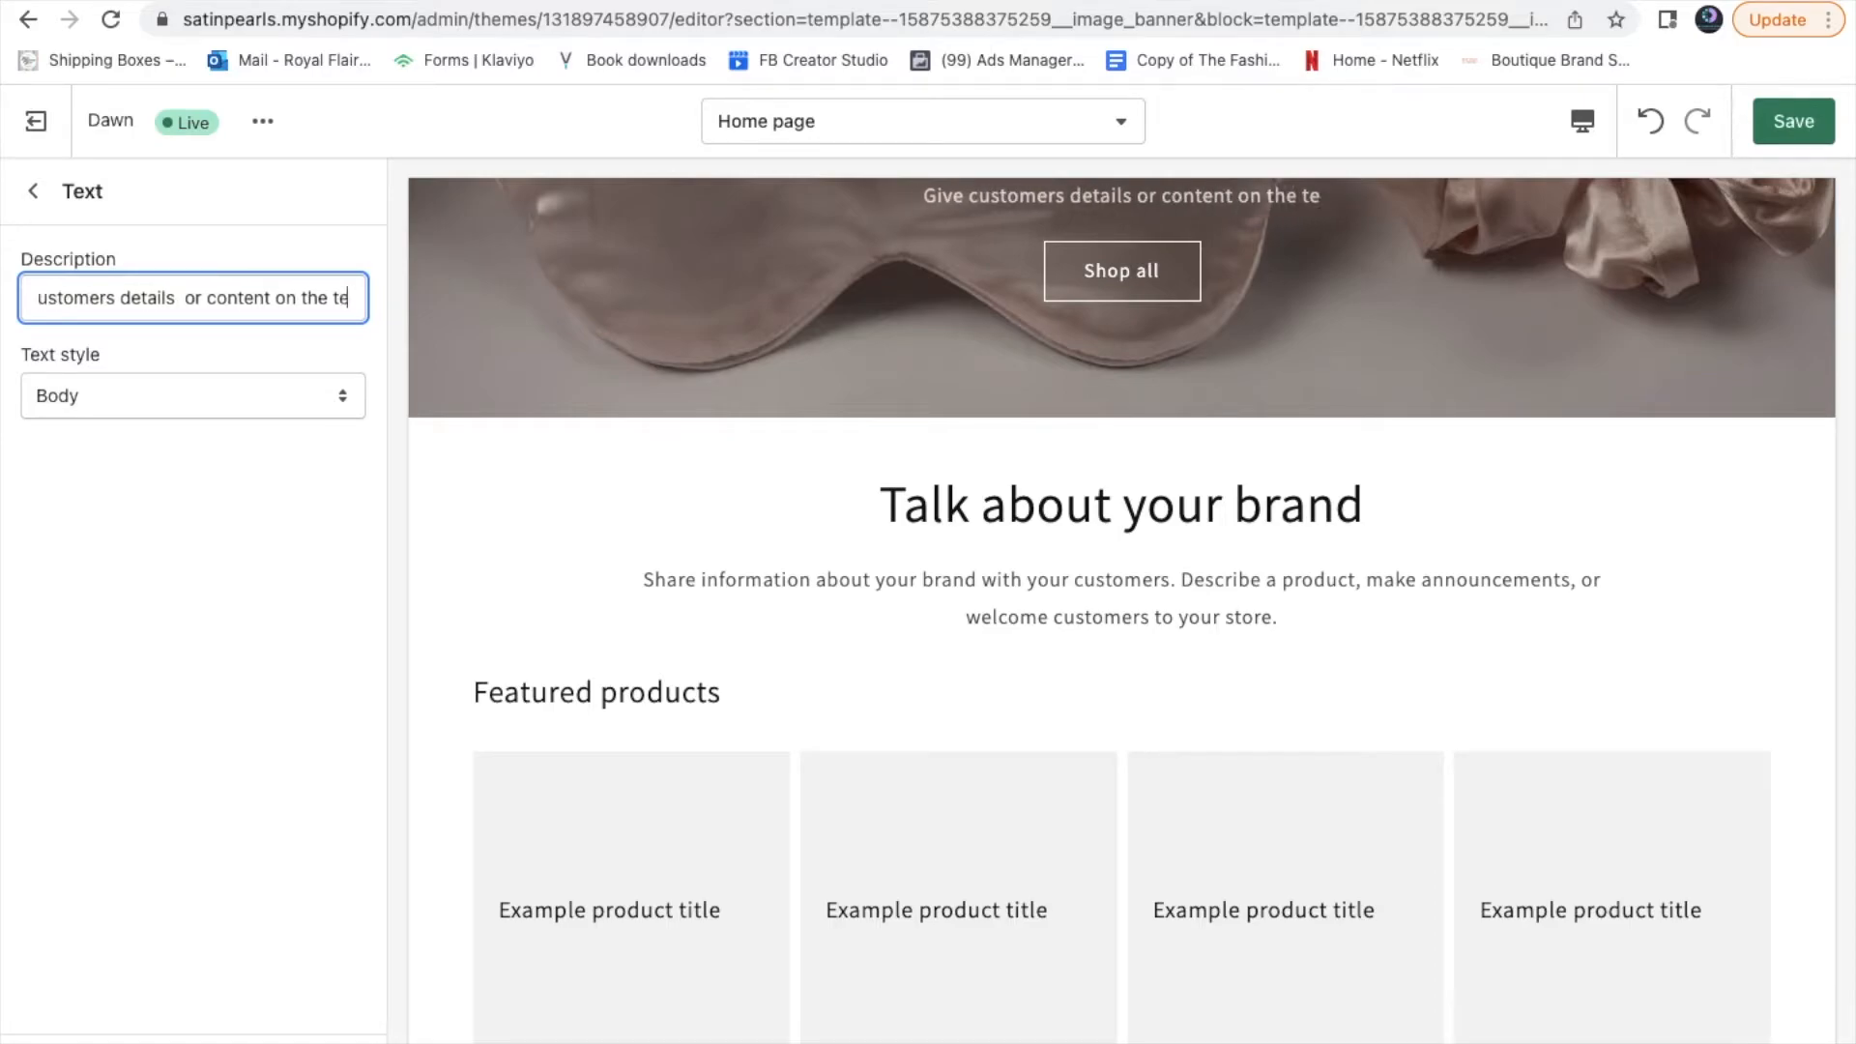
{"action": "key", "text": "BackSpace"}
{"action": "key", "text": "BackSpace"}
{"action": "key", "text": "BackSpace"}
{"action": "key", "text": "BackSpace"}
{"action": "key", "text": "BackSpace"}
{"action": "key", "text": "BackSpace"}
{"action": "key", "text": "BackSpace"}
{"action": "key", "text": "BackSpace"}
{"action": "key", "text": "BackSpace"}
{"action": "key", "text": "BackSpace"}
{"action": "key", "text": "BackSpace"}
{"action": "key", "text": "BackSpace"}
{"action": "key", "text": "BackSpace"}
{"action": "key", "text": "BackSpace"}
{"action": "key", "text": "BackSpace"}
{"action": "key", "text": "BackSpace"}
{"action": "key", "text": "BackSpace"}
{"action": "key", "text": "BackSpace"}
{"action": "key", "text": "BackSpace"}
{"action": "key", "text": "BackSpace"}
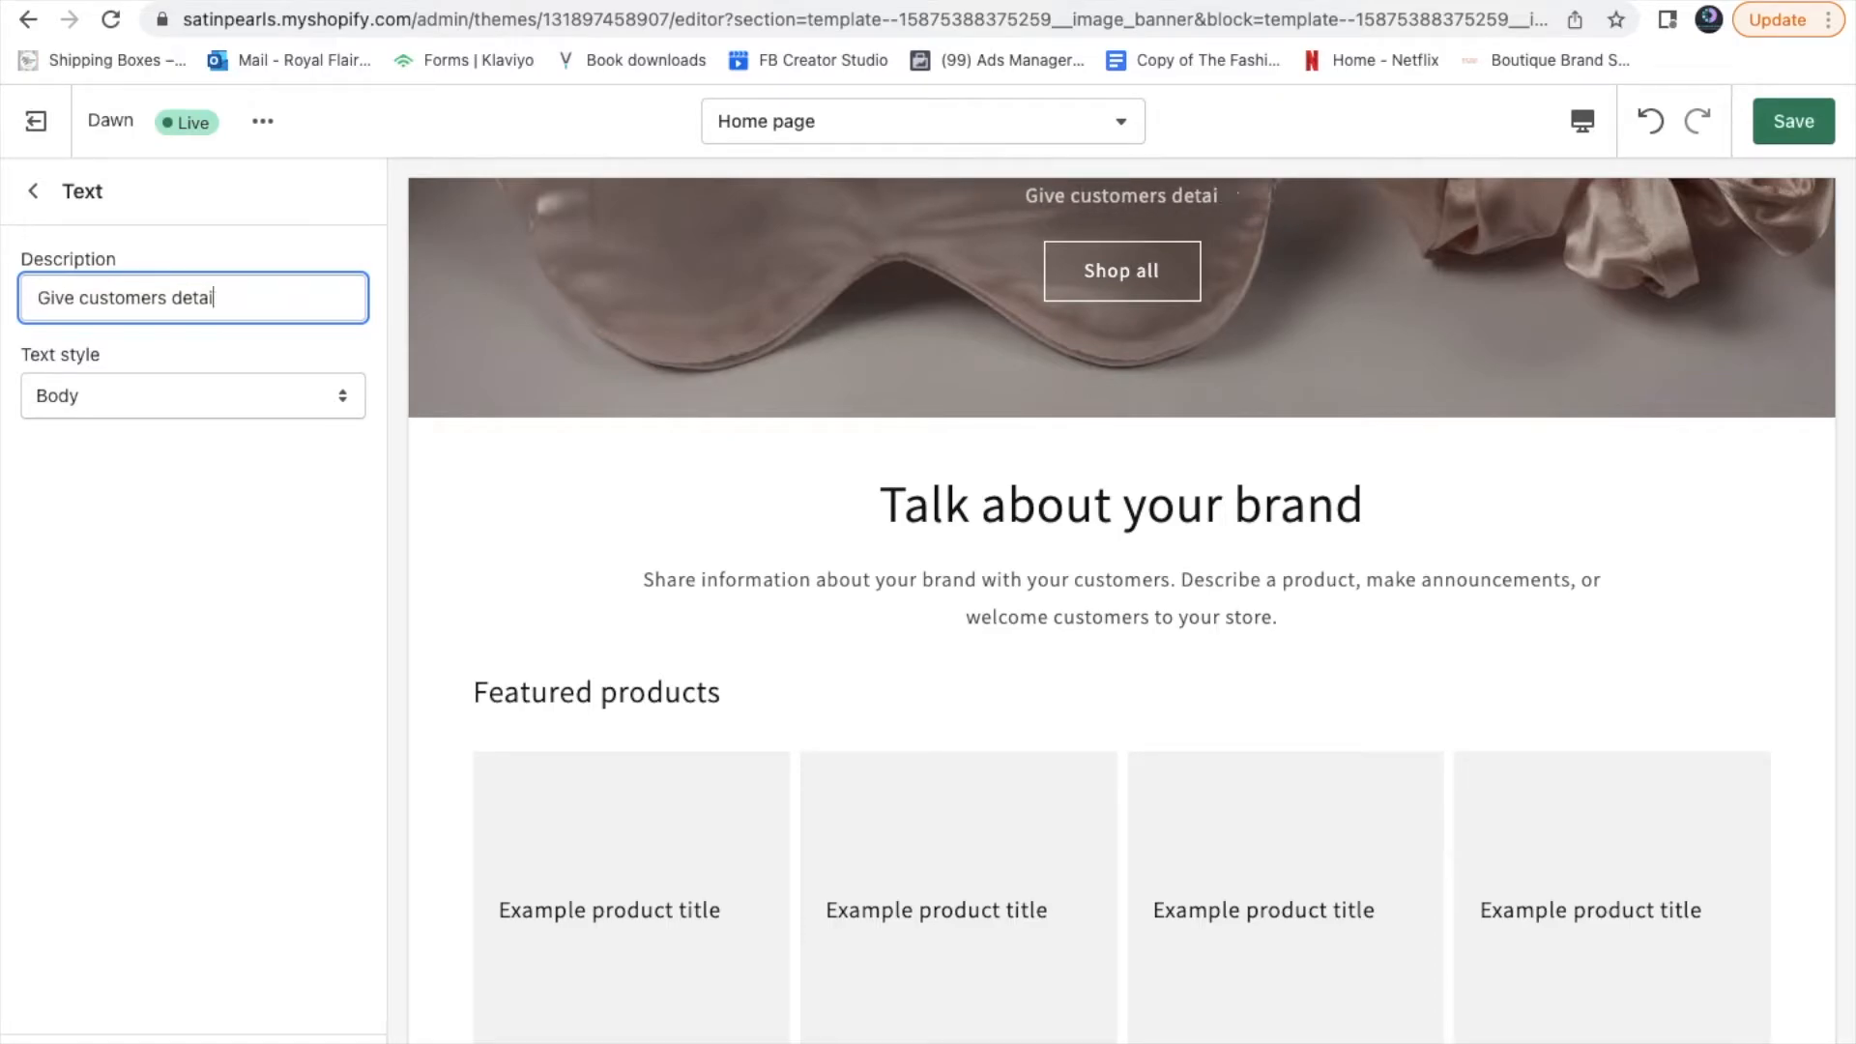
{"action": "key", "text": "BackSpace"}
{"action": "key", "text": "BackSpace"}
{"action": "key", "text": "BackSpace"}
{"action": "key", "text": "BackSpace"}
{"action": "key", "text": "BackSpace"}
{"action": "key", "text": "BackSpace"}
{"action": "key", "text": "BackSpace"}
{"action": "key", "text": "BackSpace"}
{"action": "type", "text": "The sof"}
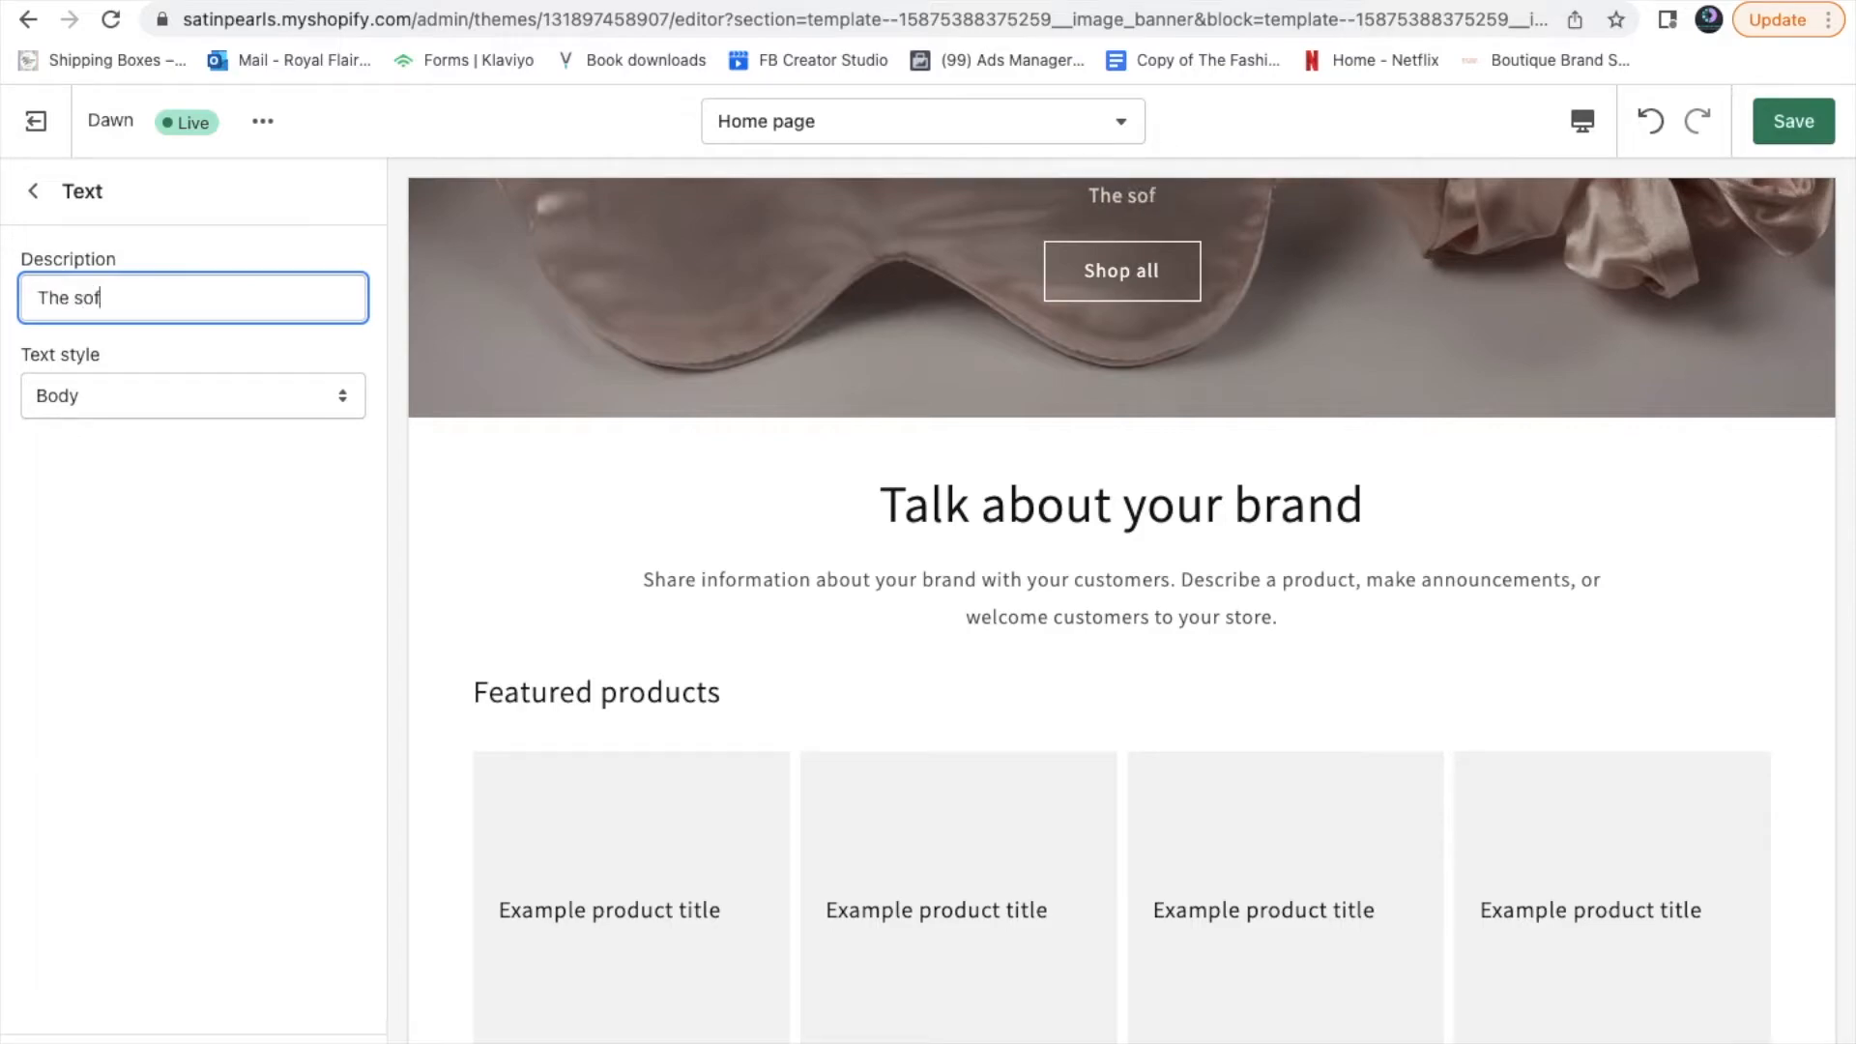
{"action": "type", "text": "test qu"}
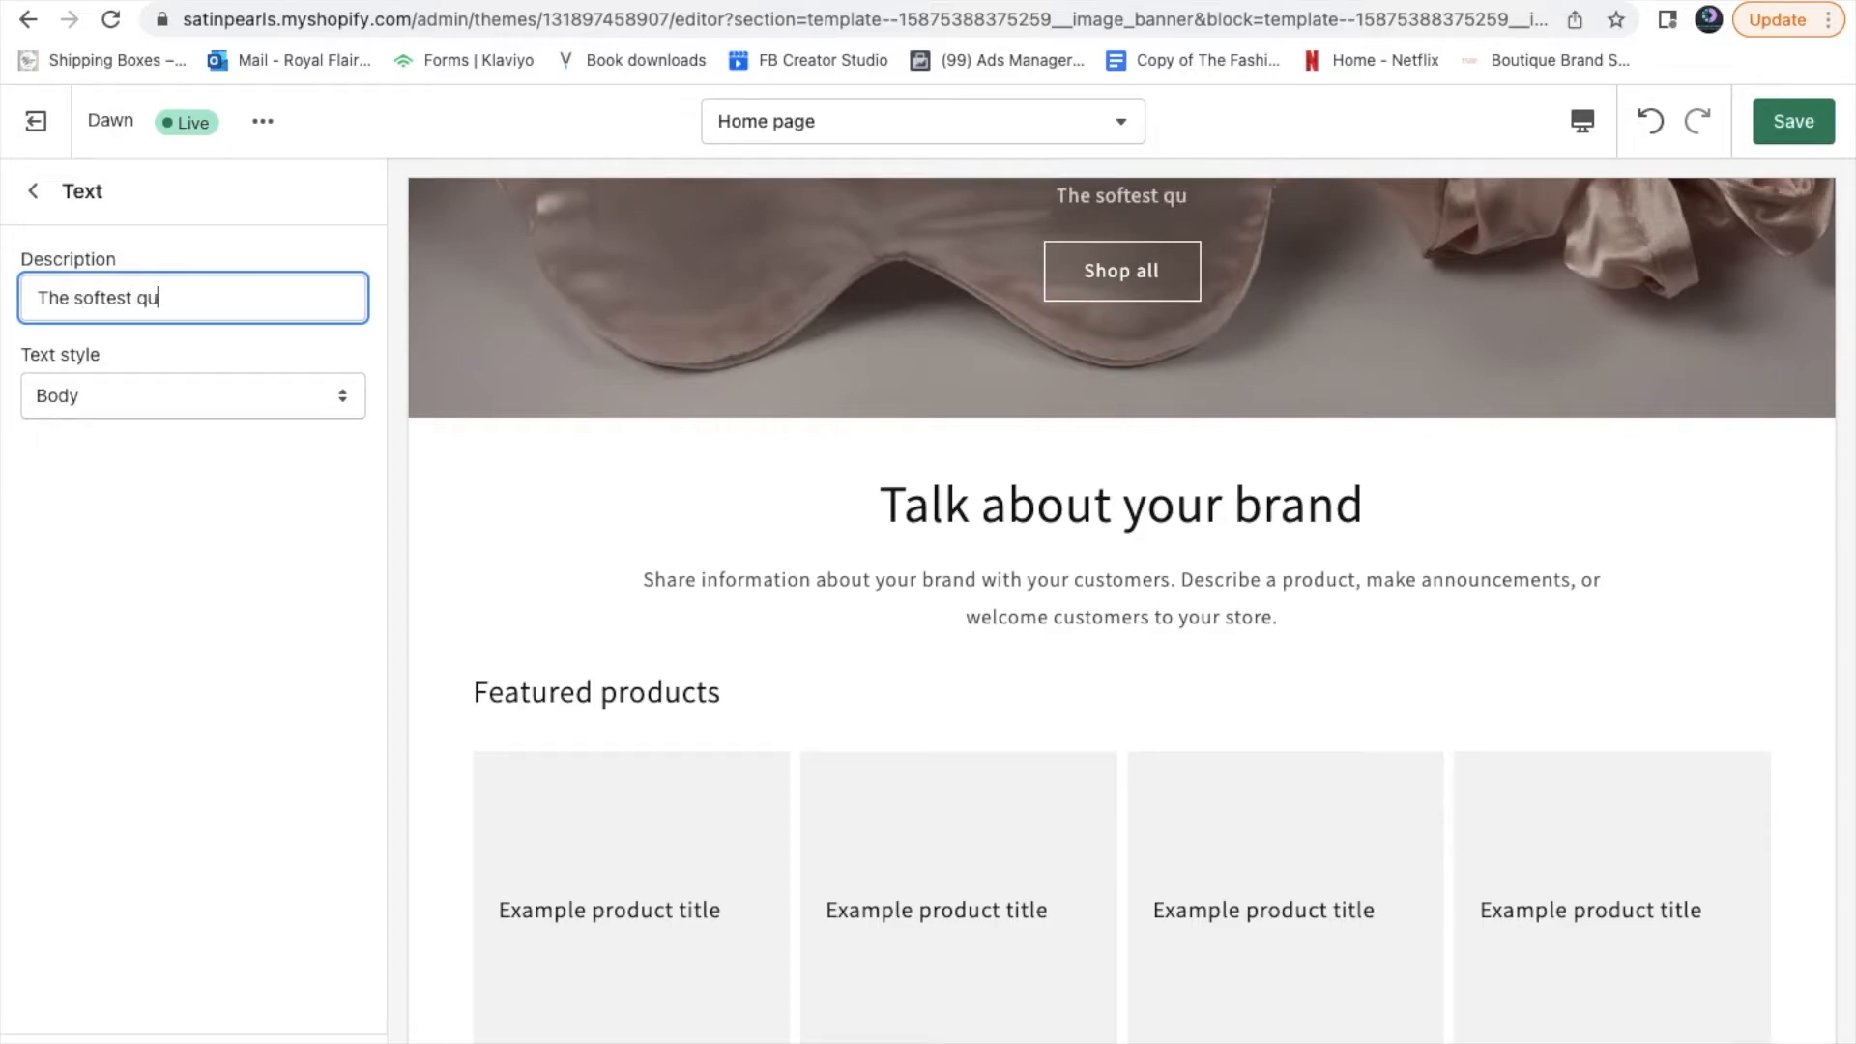
{"action": "type", "text": "ality sa"}
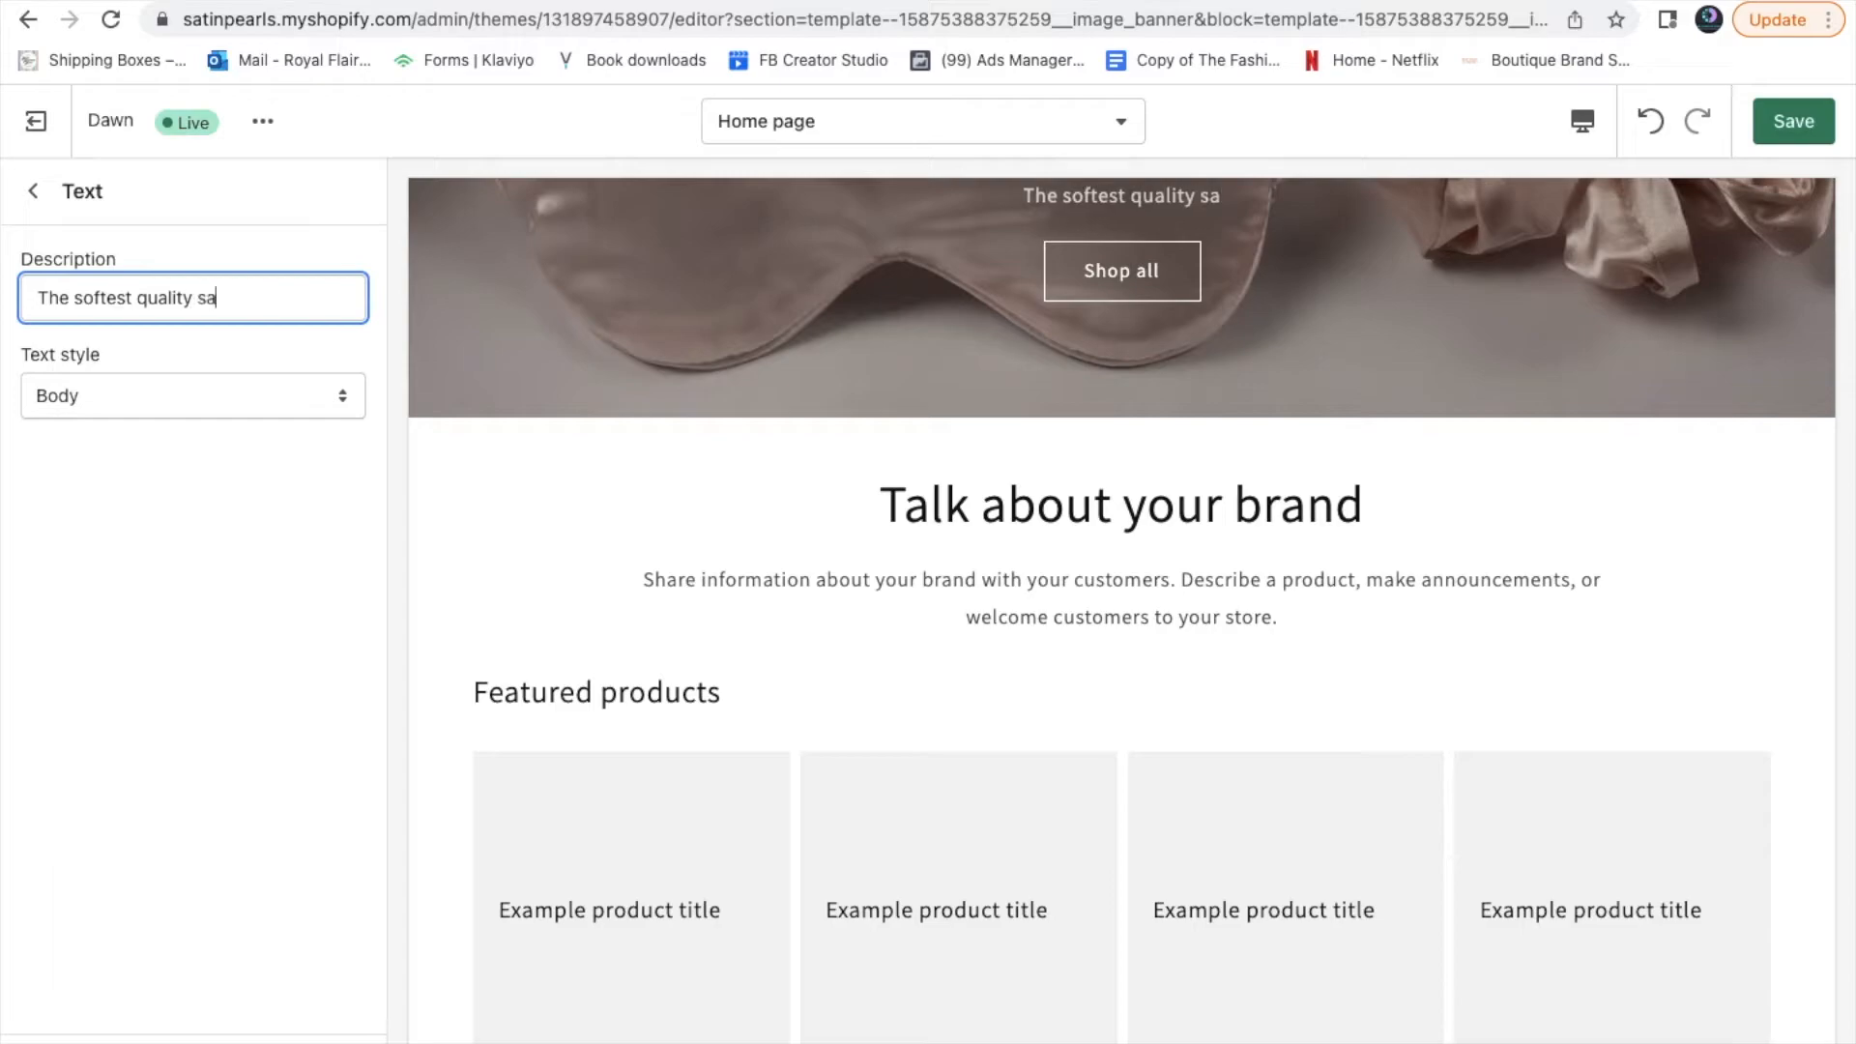
{"action": "type", "text": "tin acc"}
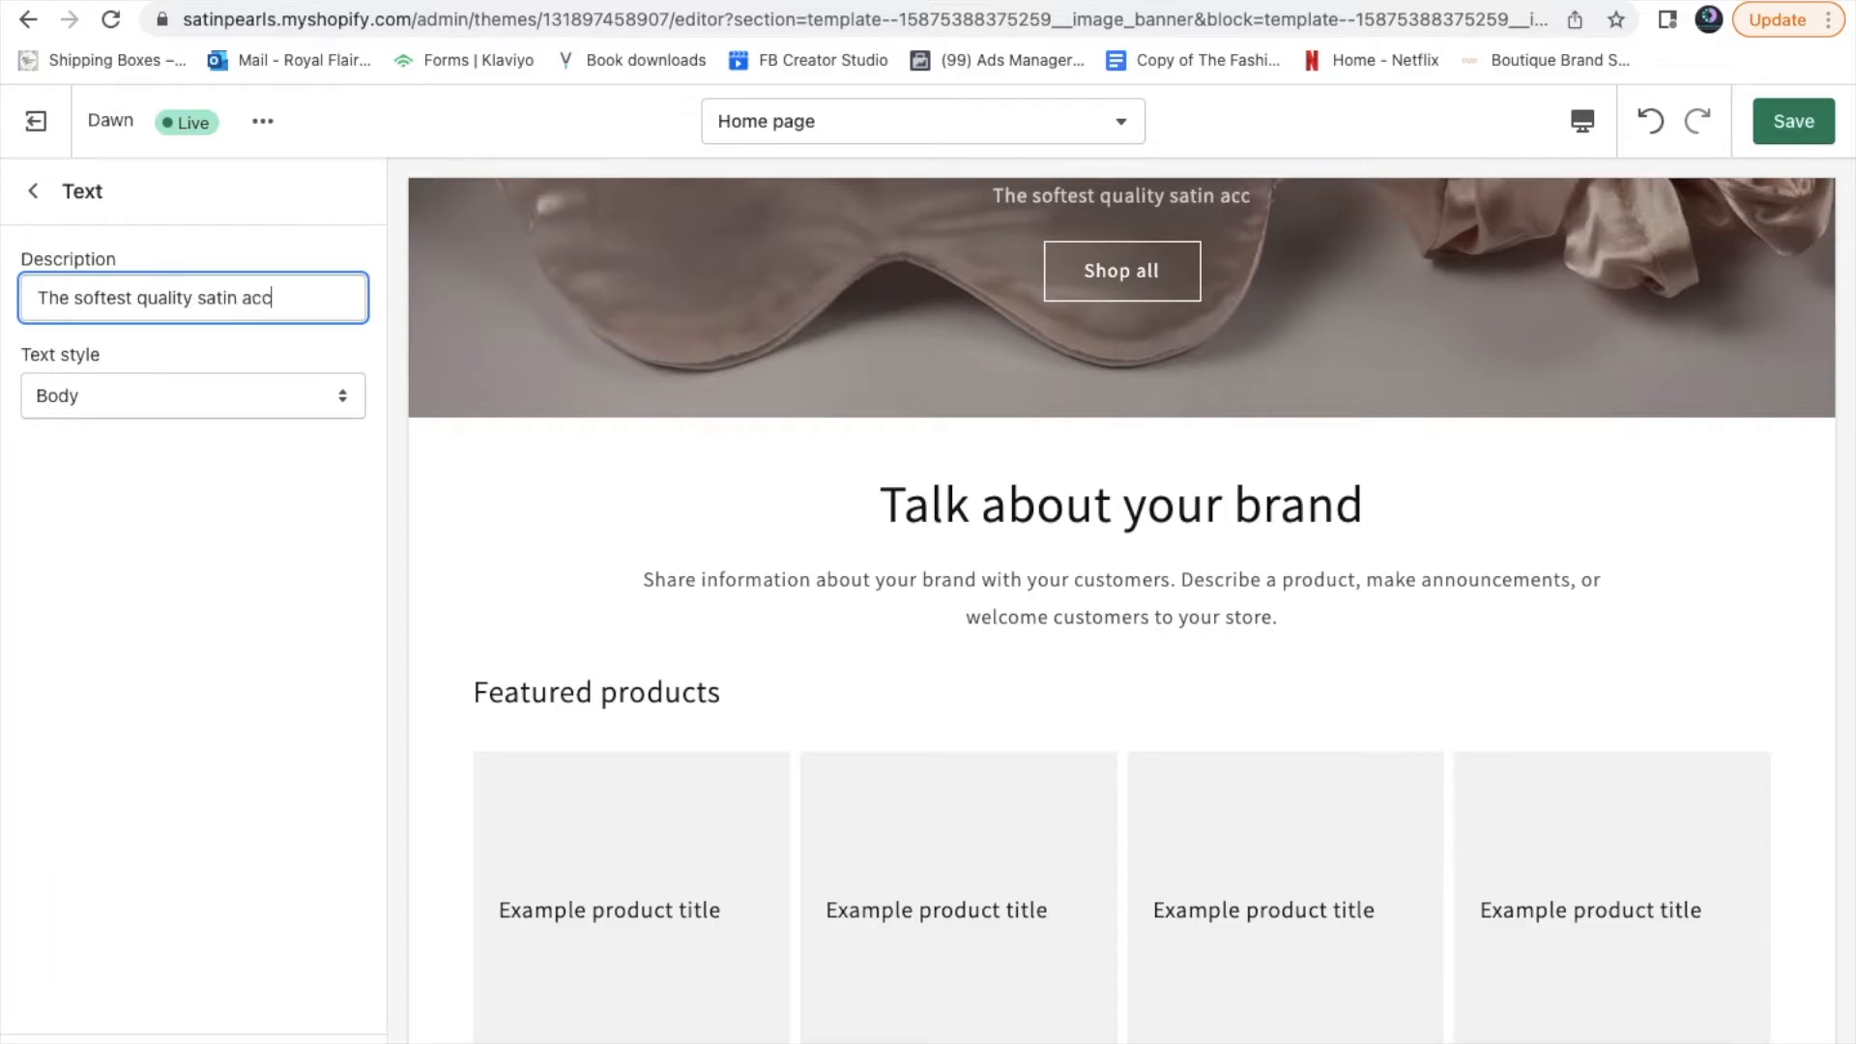
{"action": "type", "text": "essories"}
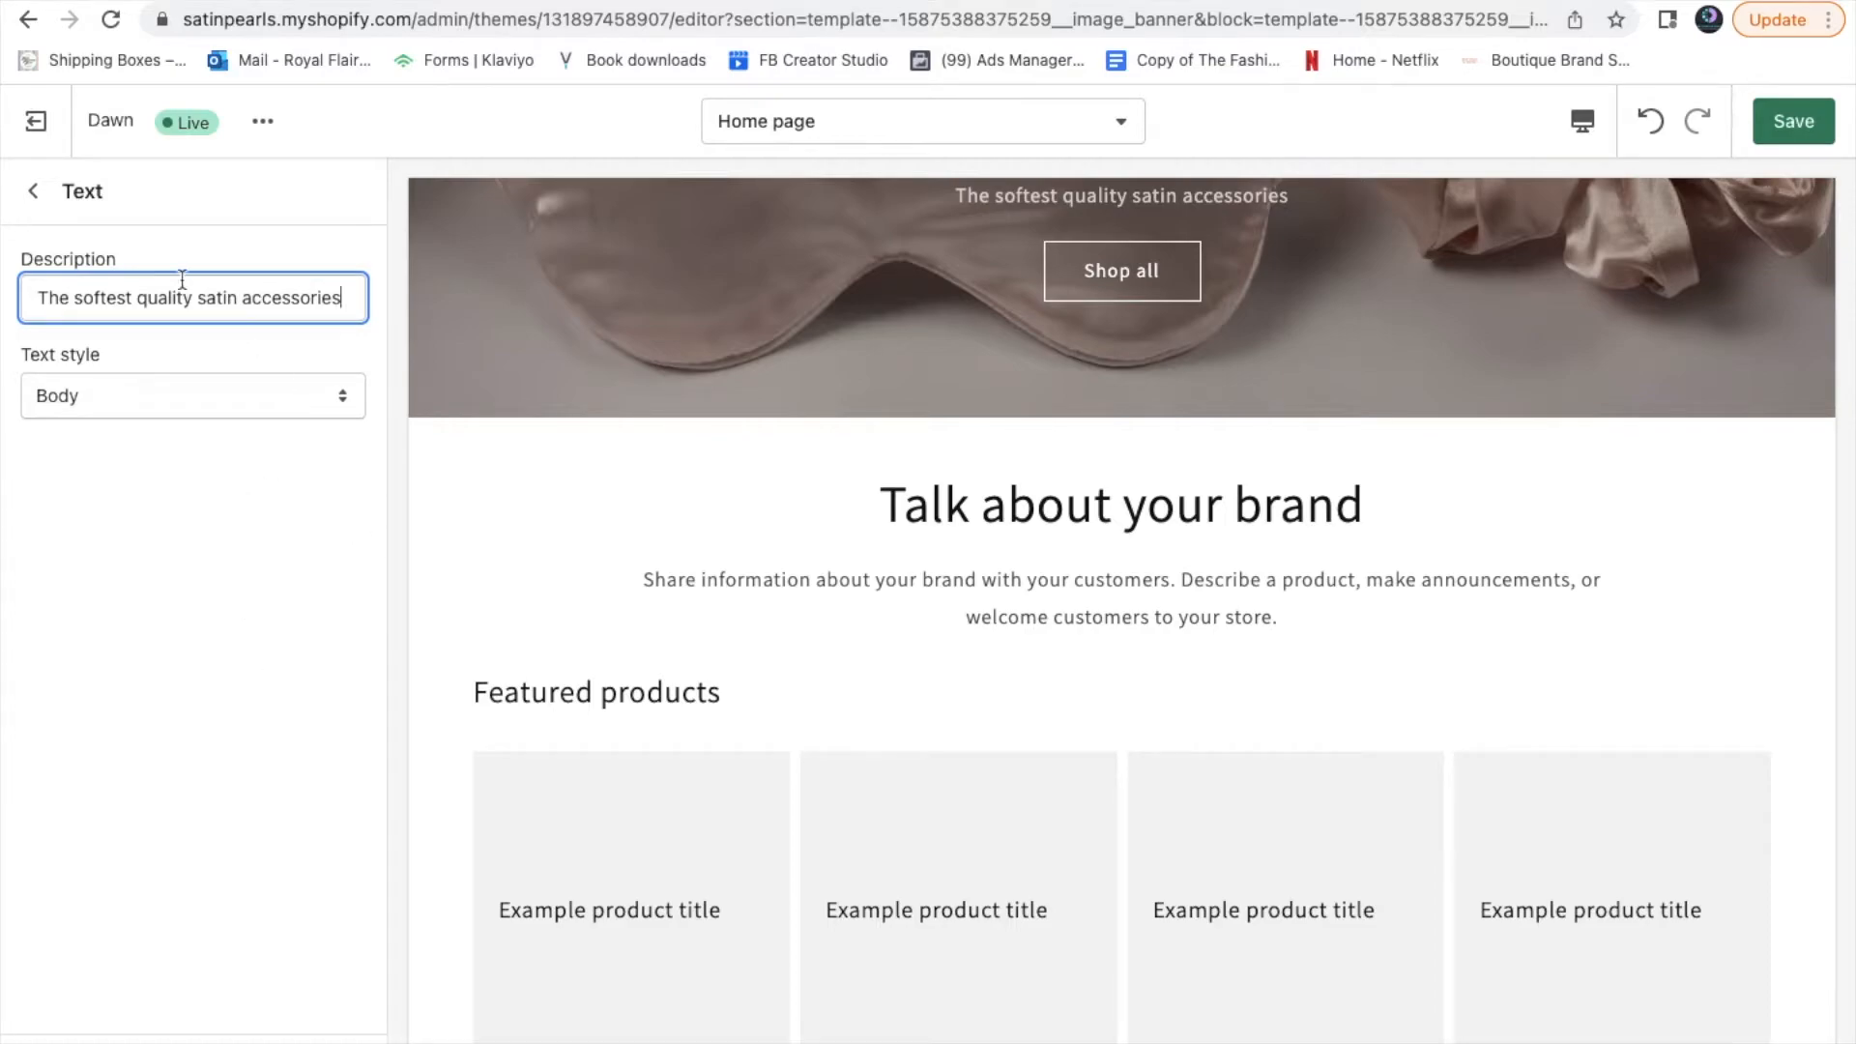
{"action": "scroll", "coordinate": [1079, 528], "scroll_direction": "up", "scroll_amount": 3}
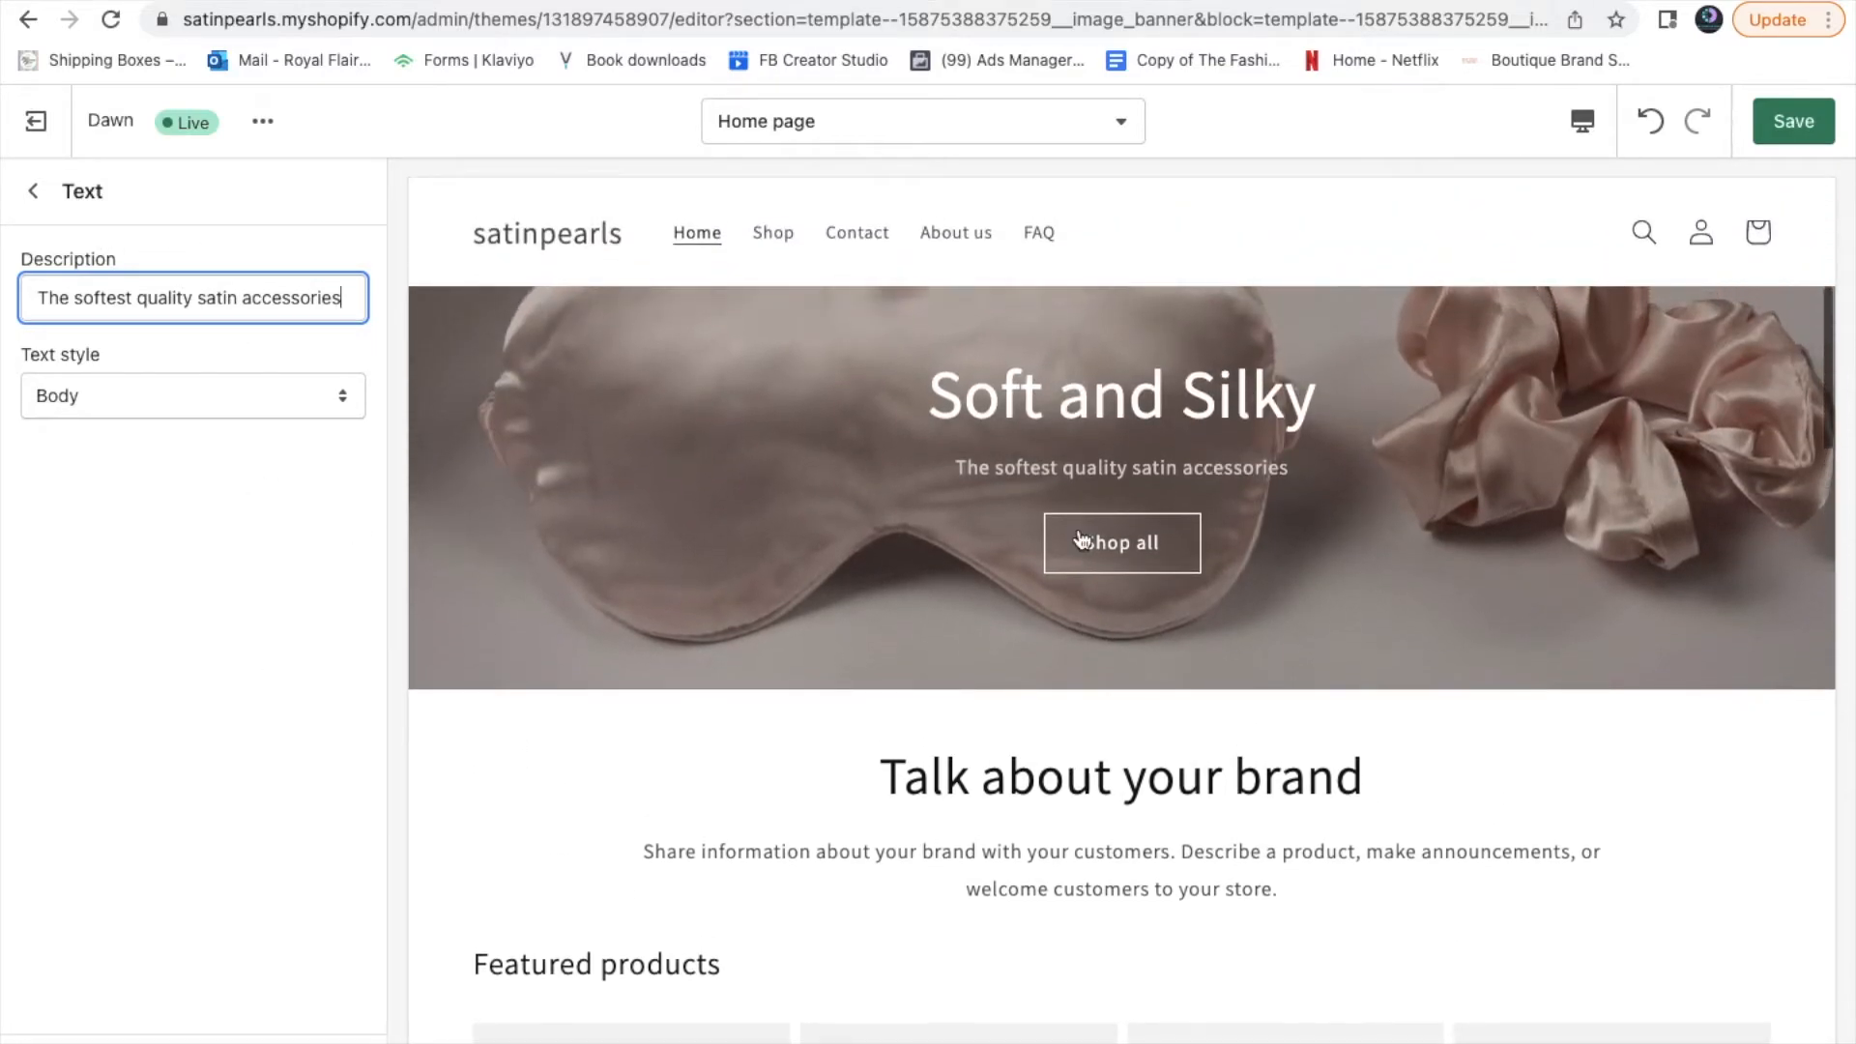
{"action": "left_click", "coordinate": [52, 203]}
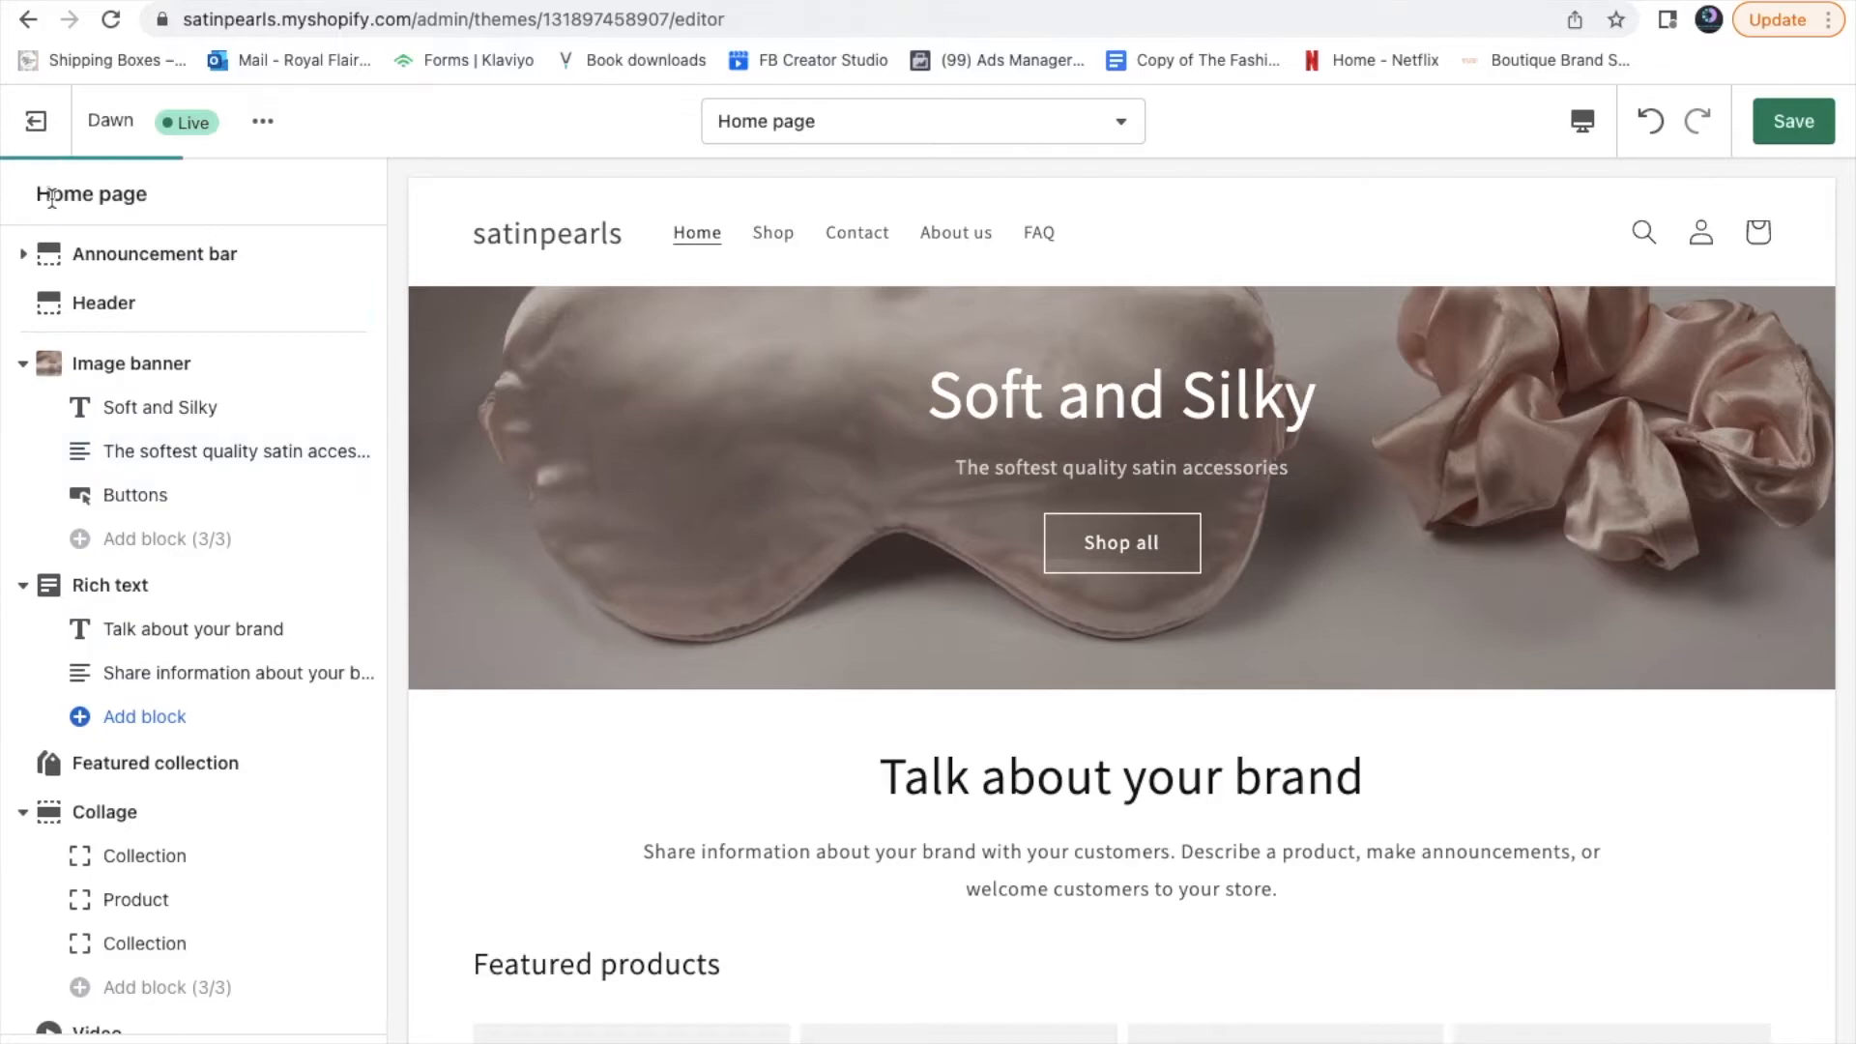
Try "Shop now" as the image banner's first button label and change it back to "Shop all"
{"action": "left_click", "coordinate": [153, 504]}
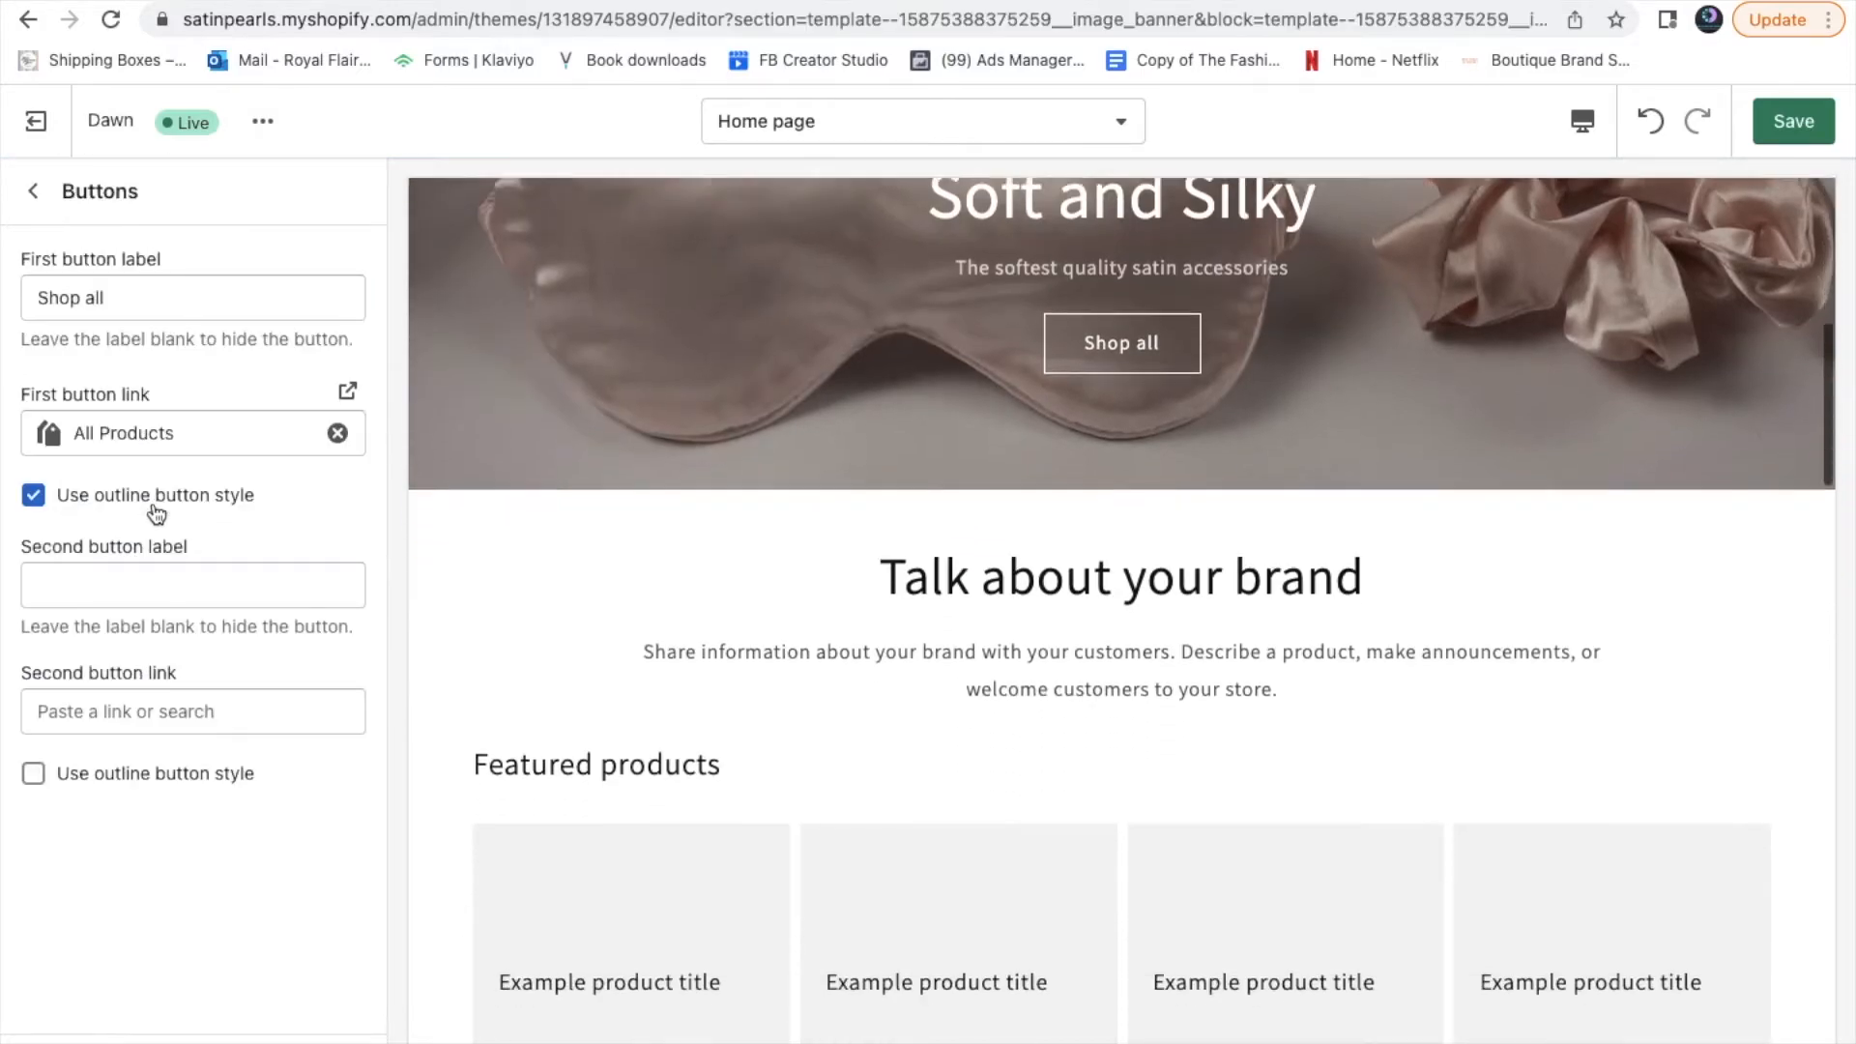
{"action": "left_click", "coordinate": [147, 308]}
{"action": "key", "text": "BackSpace"}
{"action": "key", "text": "BackSpace"}
{"action": "key", "text": "BackSpace"}
{"action": "type", "text": "now"}
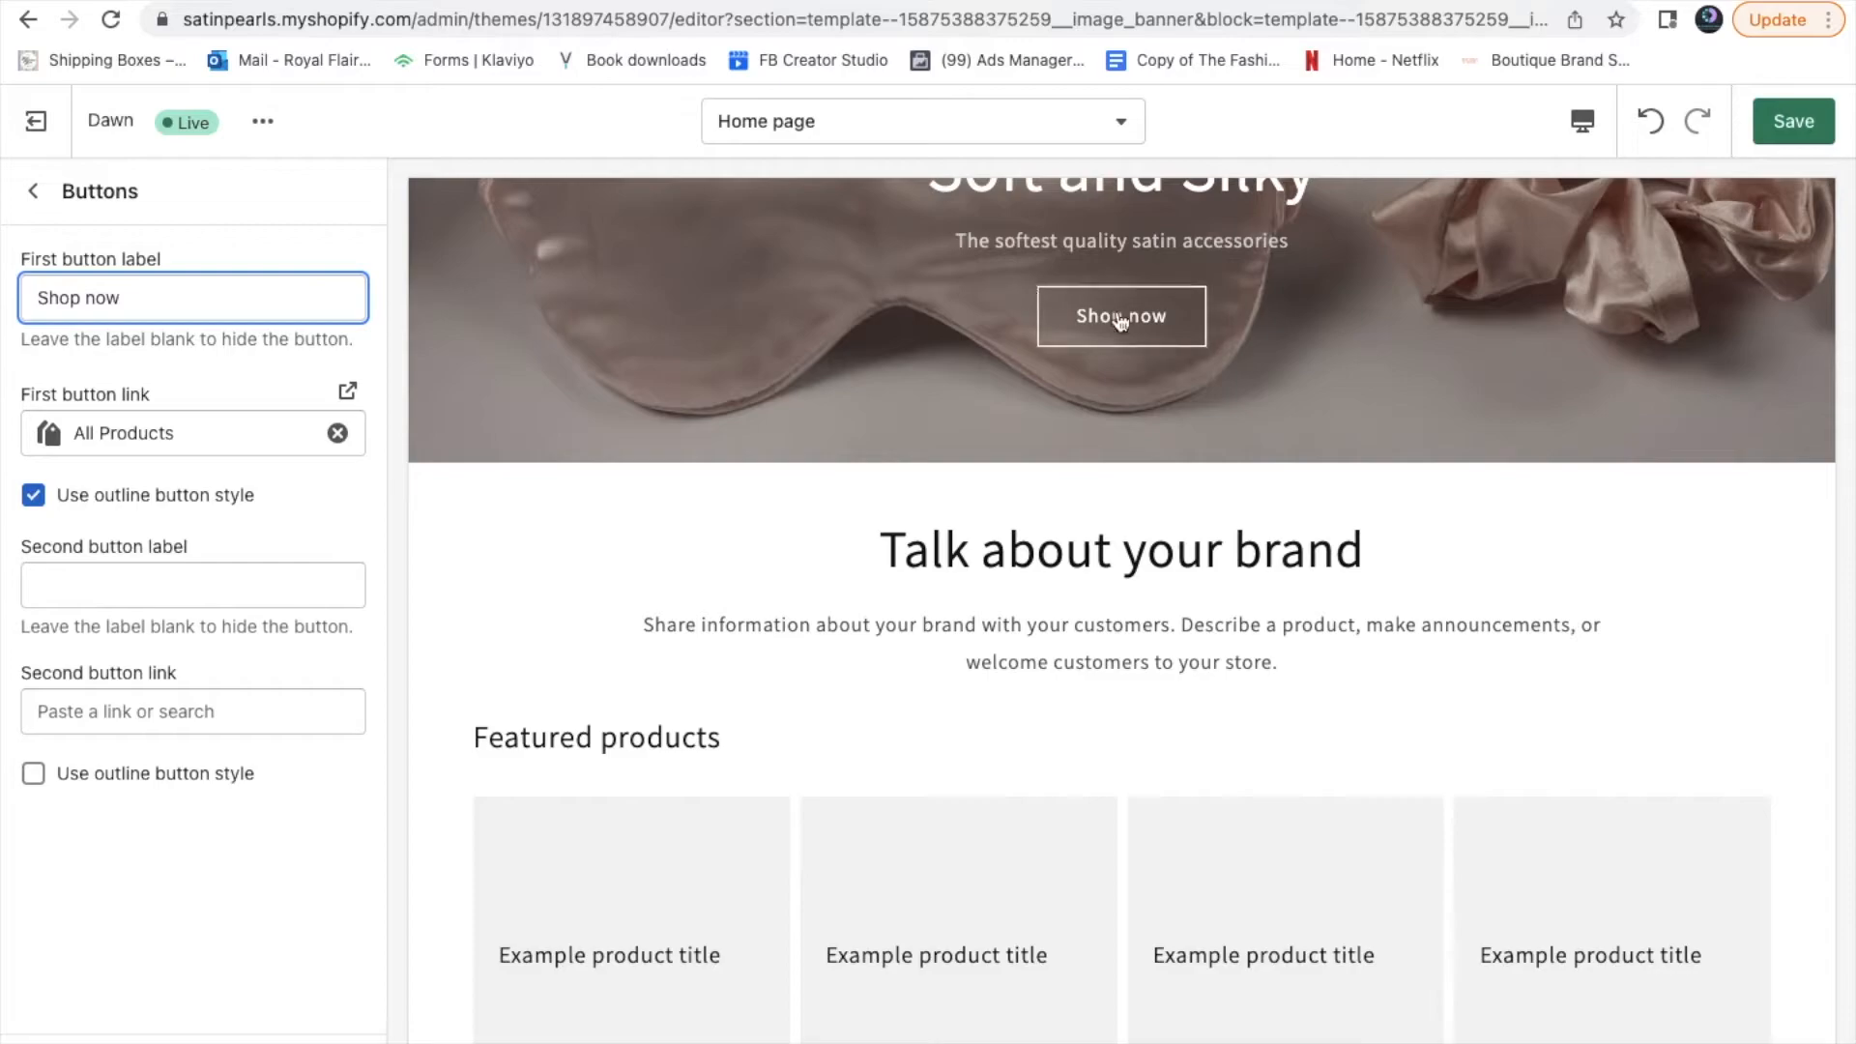
{"action": "key", "text": "BackSpace"}
{"action": "key", "text": "BackSpace"}
{"action": "key", "text": "BackSpace"}
{"action": "key", "text": "BackSpace"}
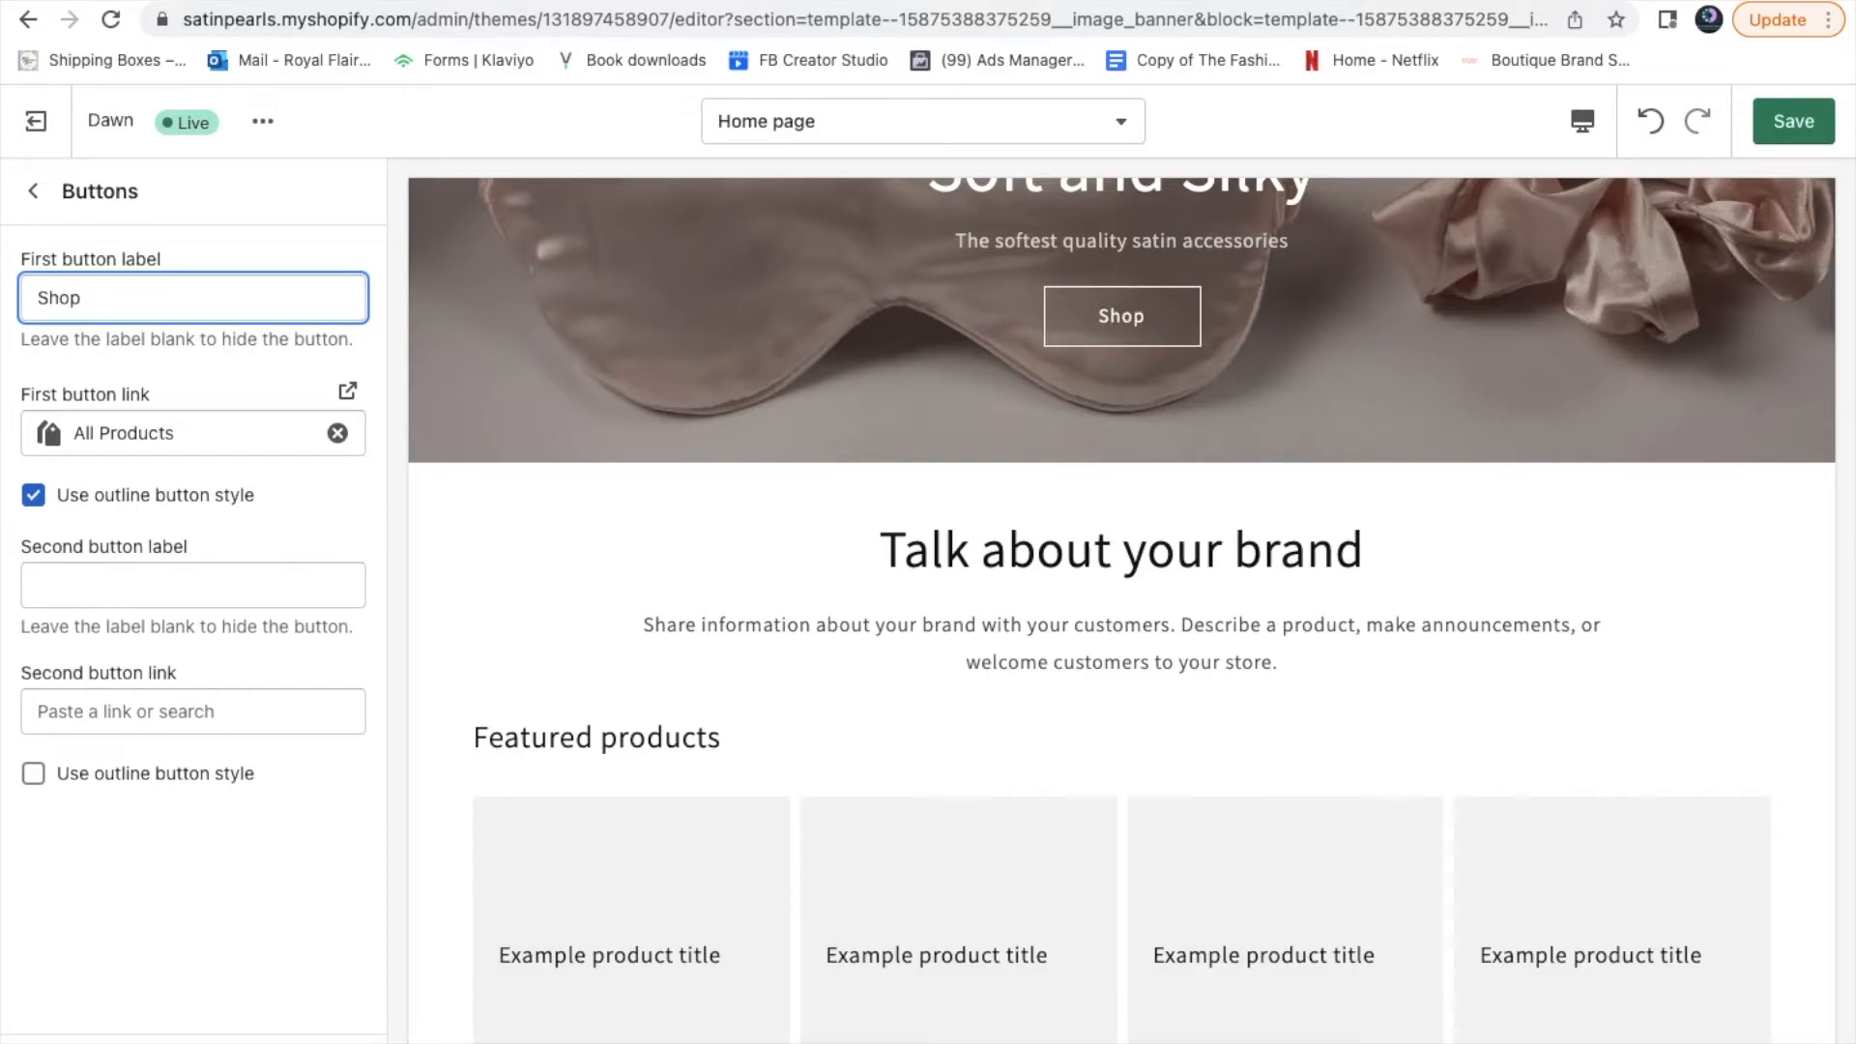
{"action": "type", "text": "all"}
Check the collection options for the first button's link and turn off its outline button style
{"action": "left_click", "coordinate": [149, 433]}
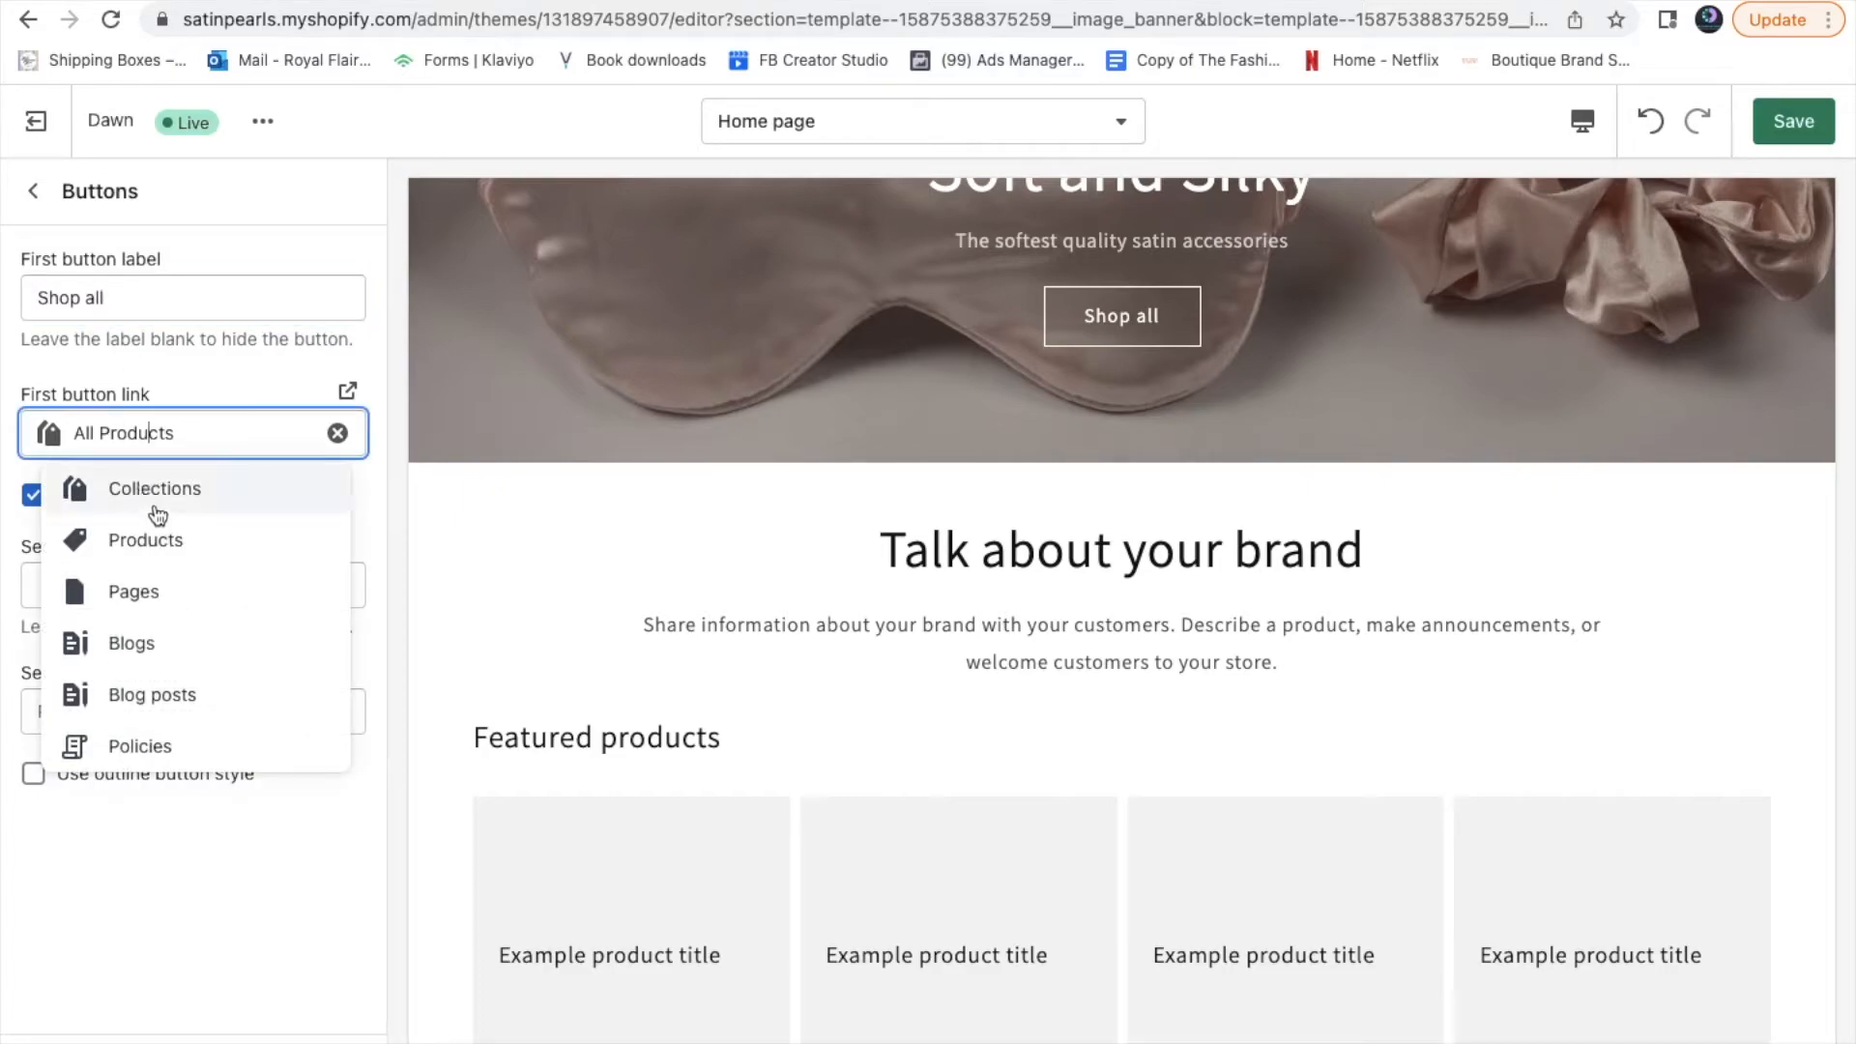
{"action": "left_click", "coordinate": [155, 509]}
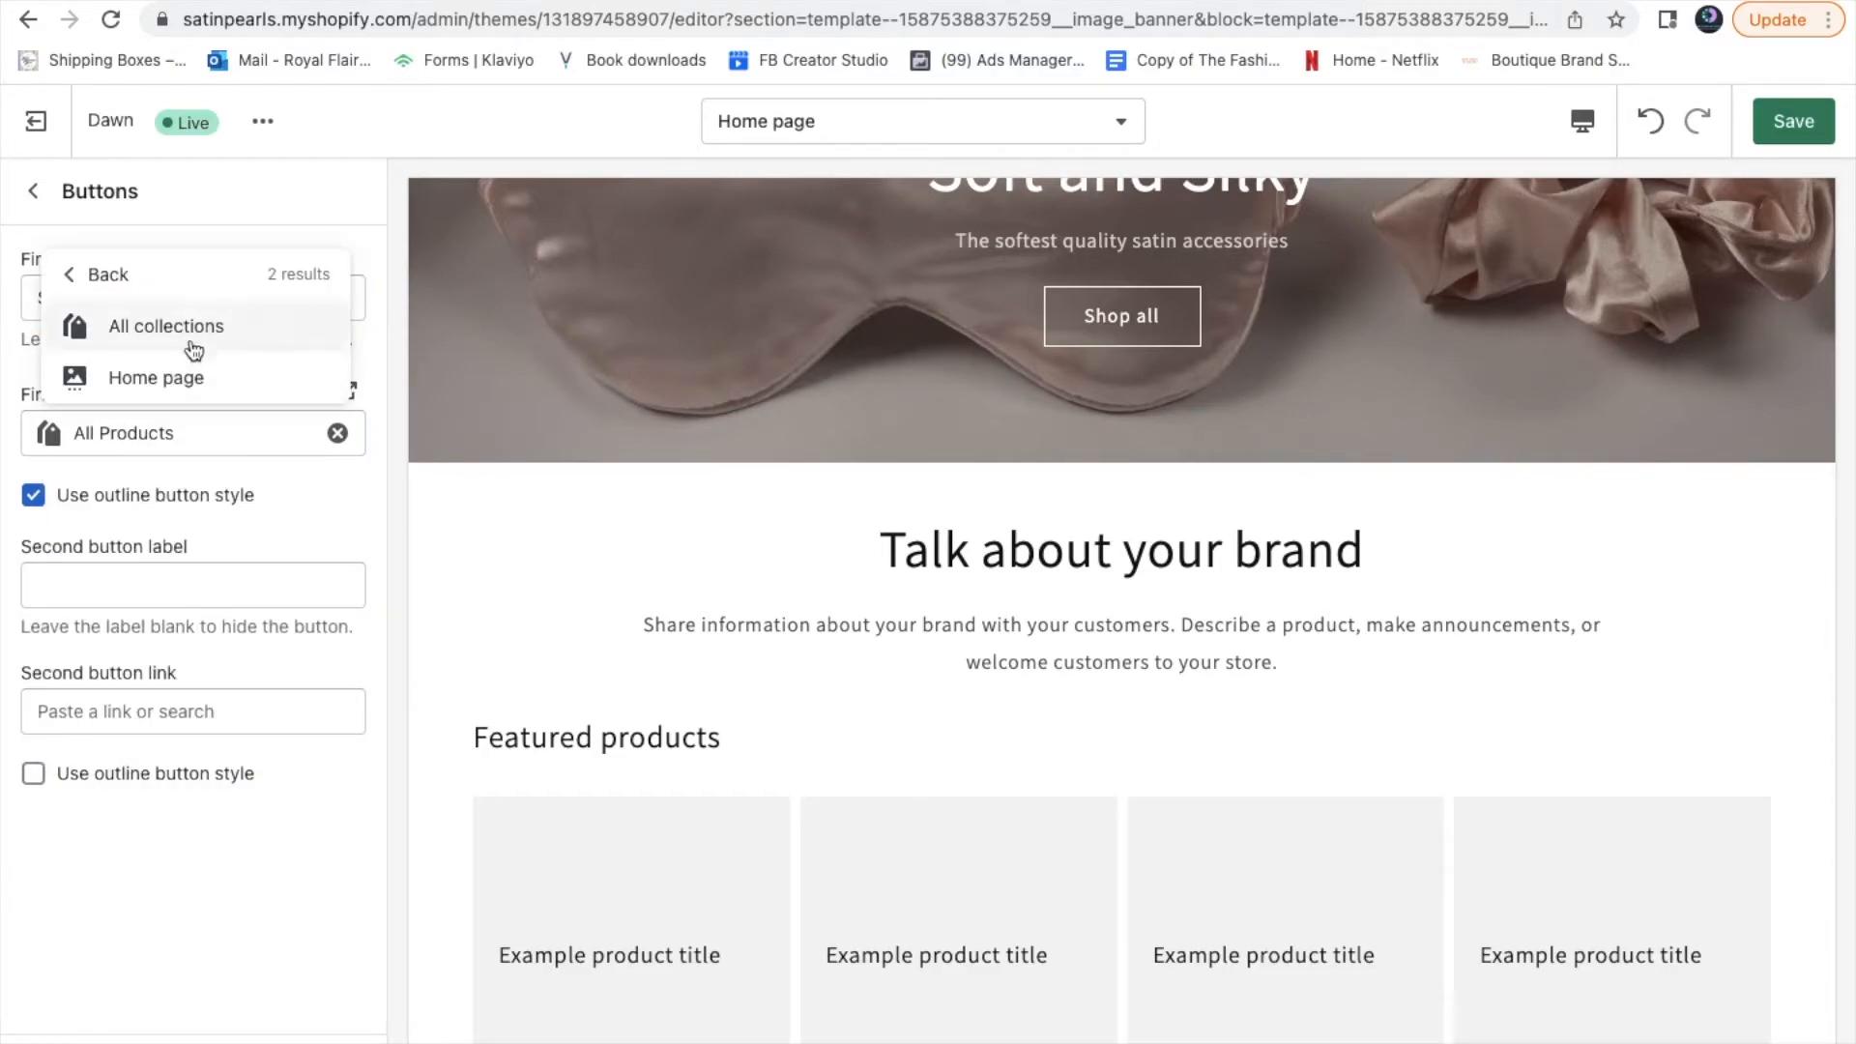
{"action": "left_click", "coordinate": [239, 503]}
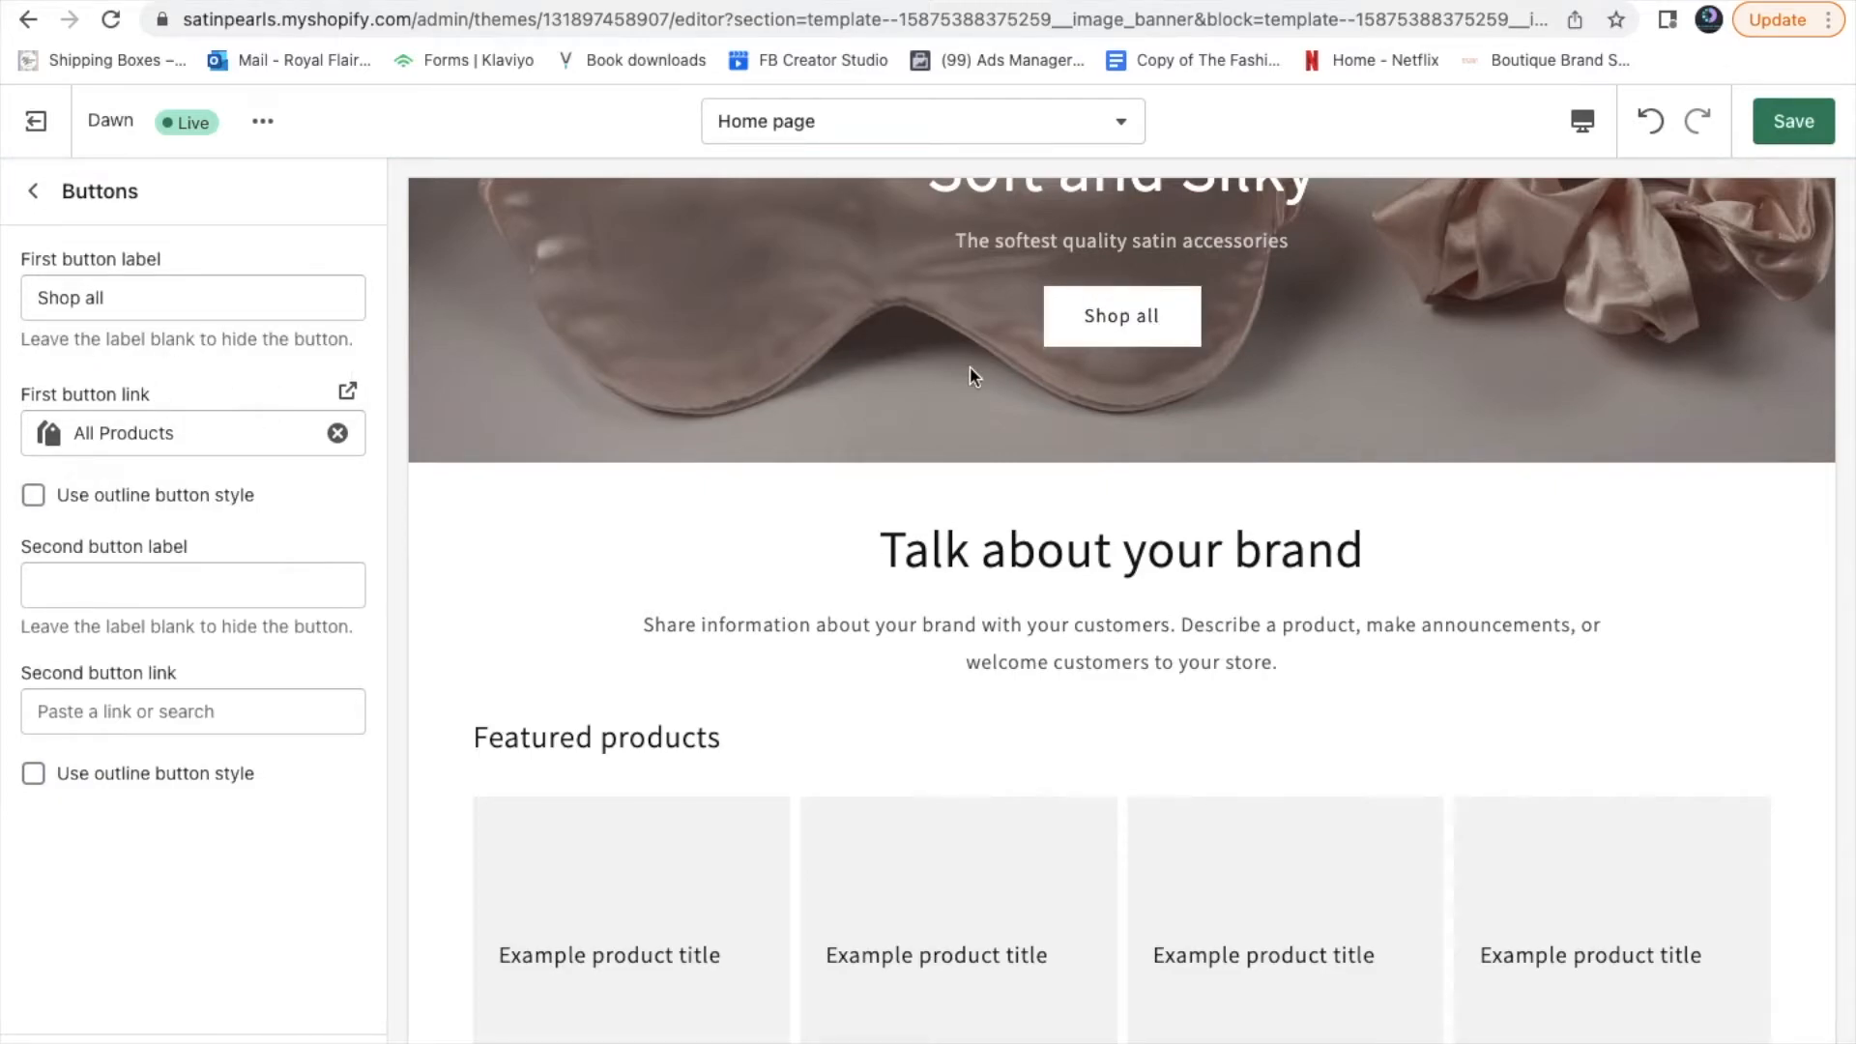
{"action": "left_click", "coordinate": [148, 510]}
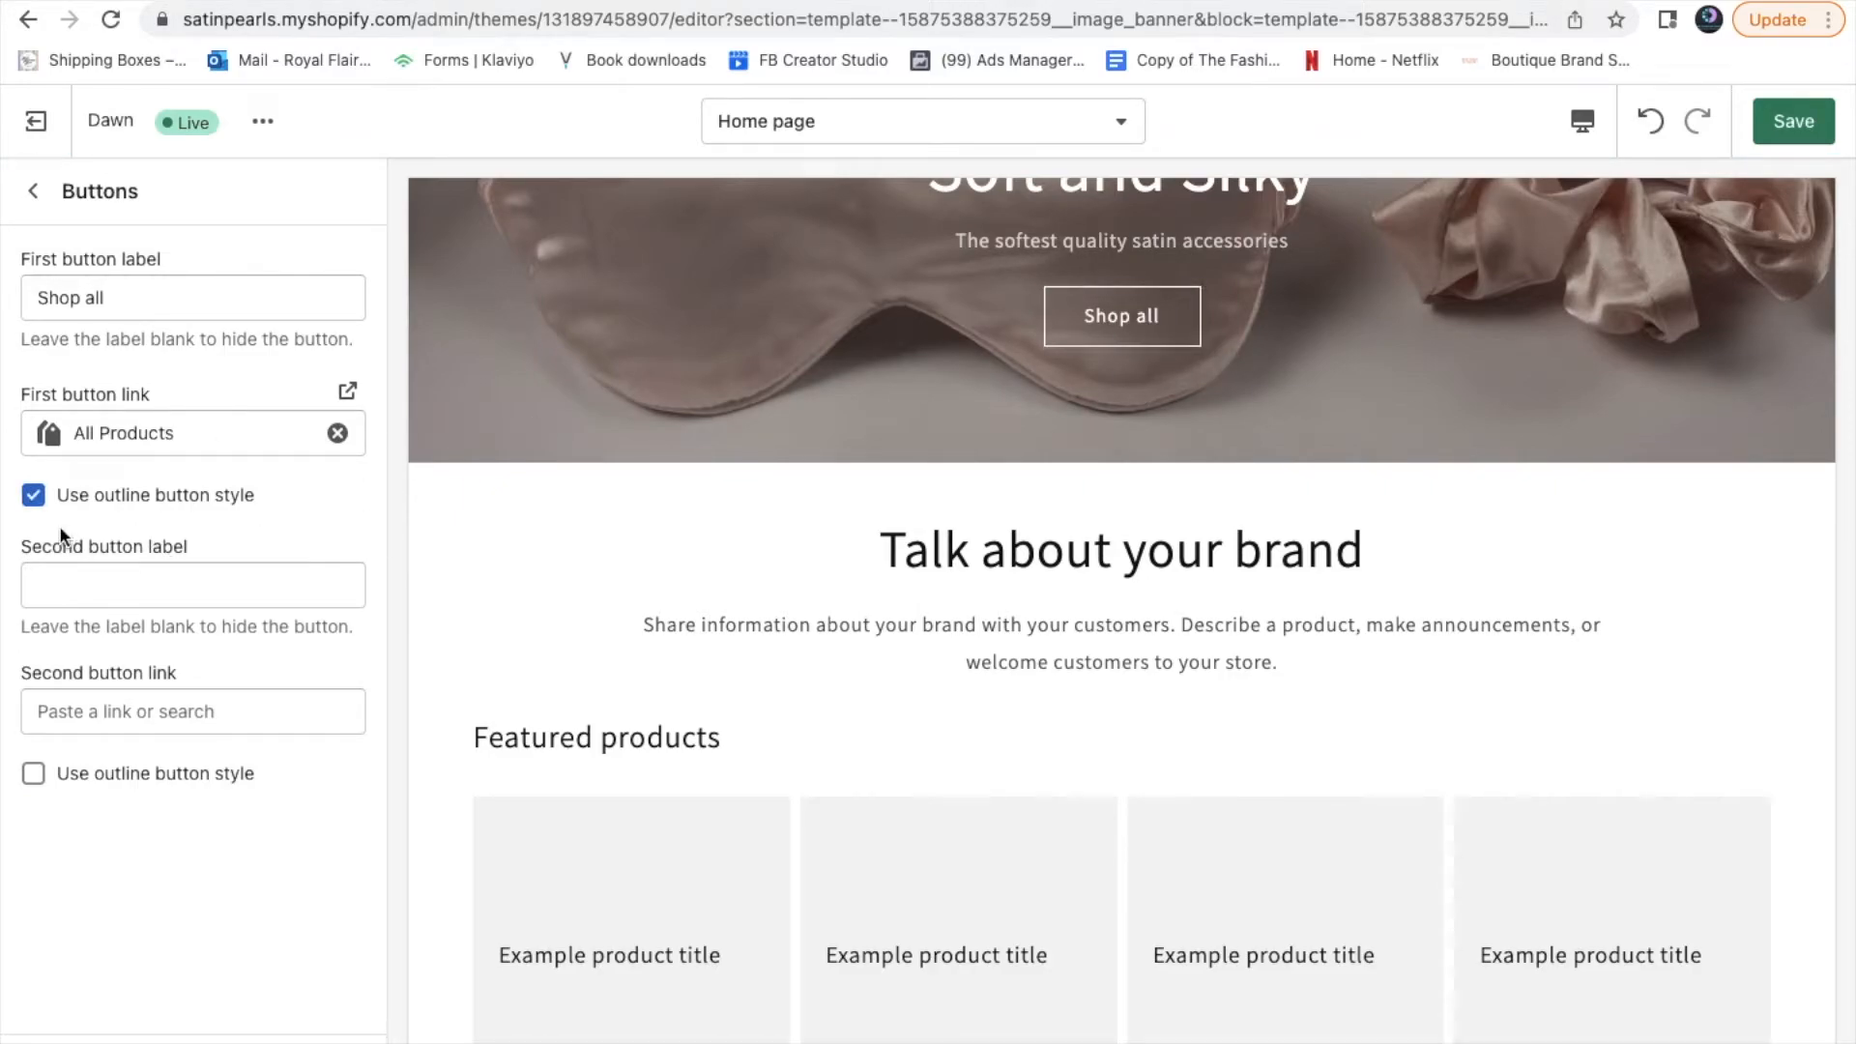
{"action": "left_click", "coordinate": [32, 498]}
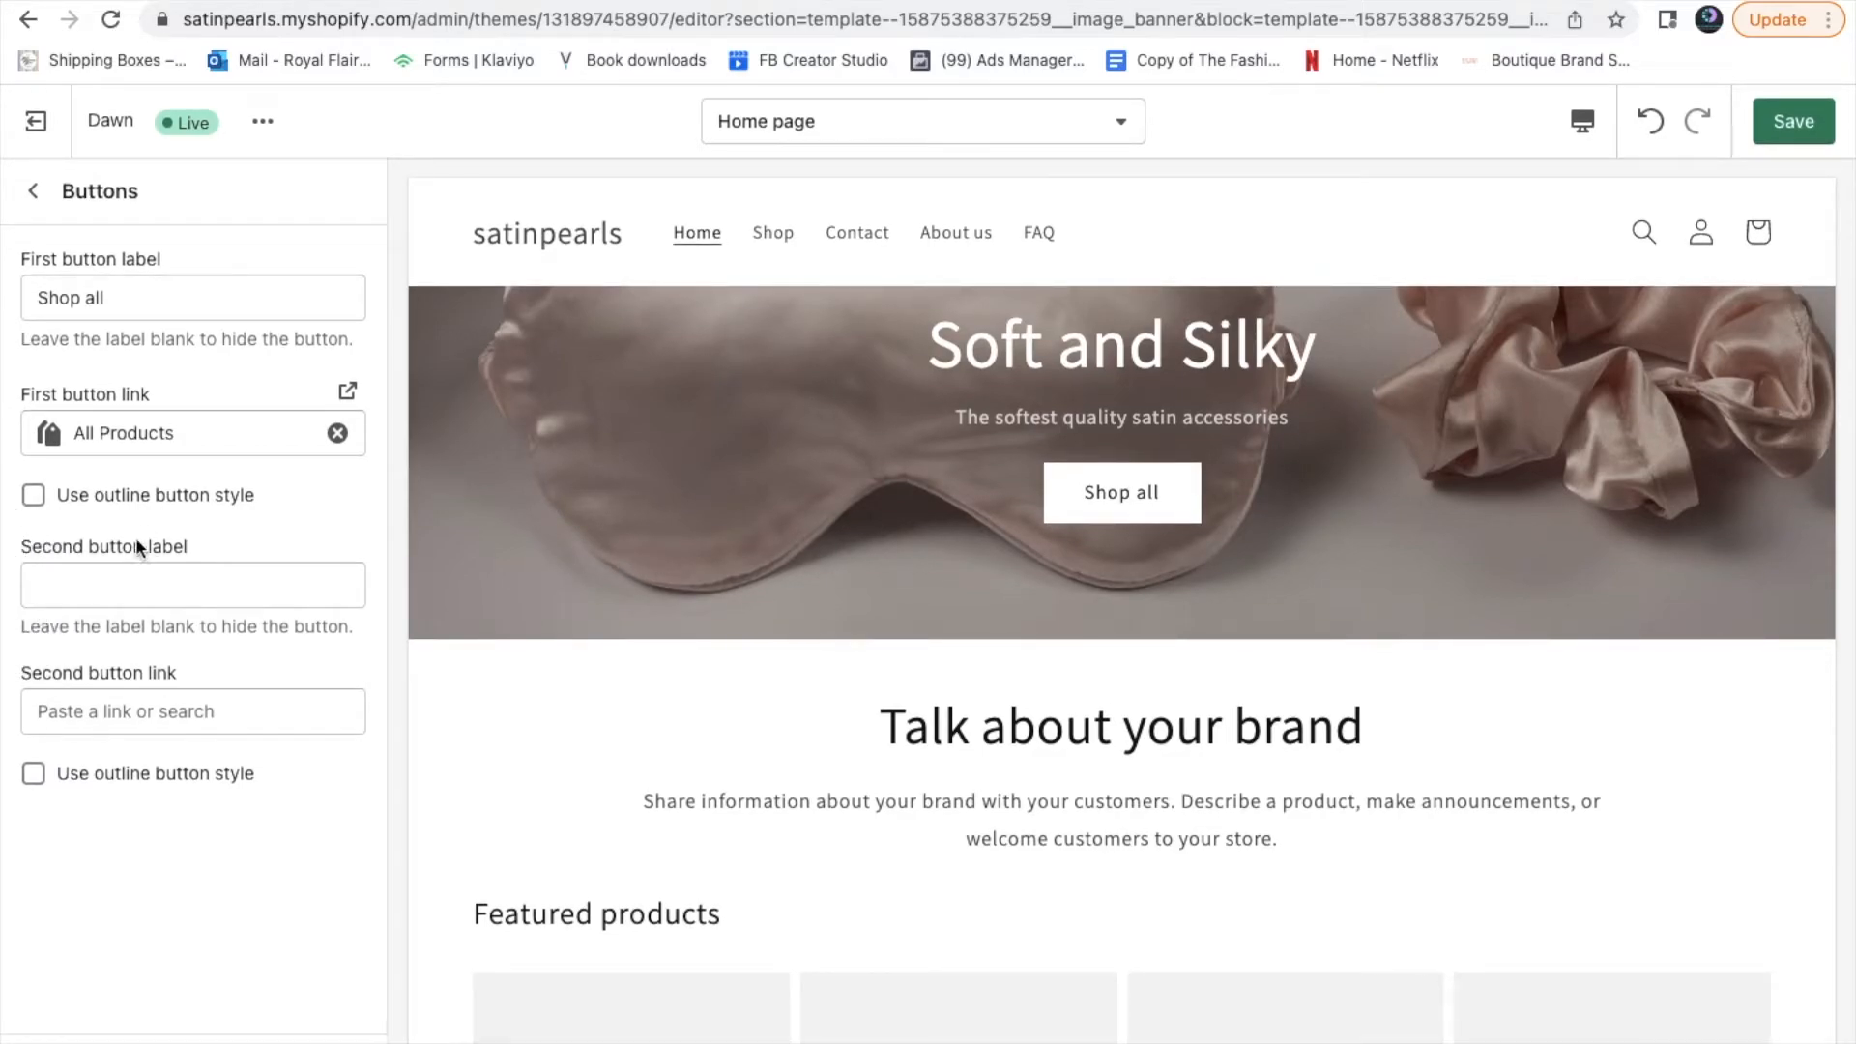
Try a second banner button labelled "Shop scrunchies", clear its label again and return to the section list
{"action": "left_click", "coordinate": [142, 593]}
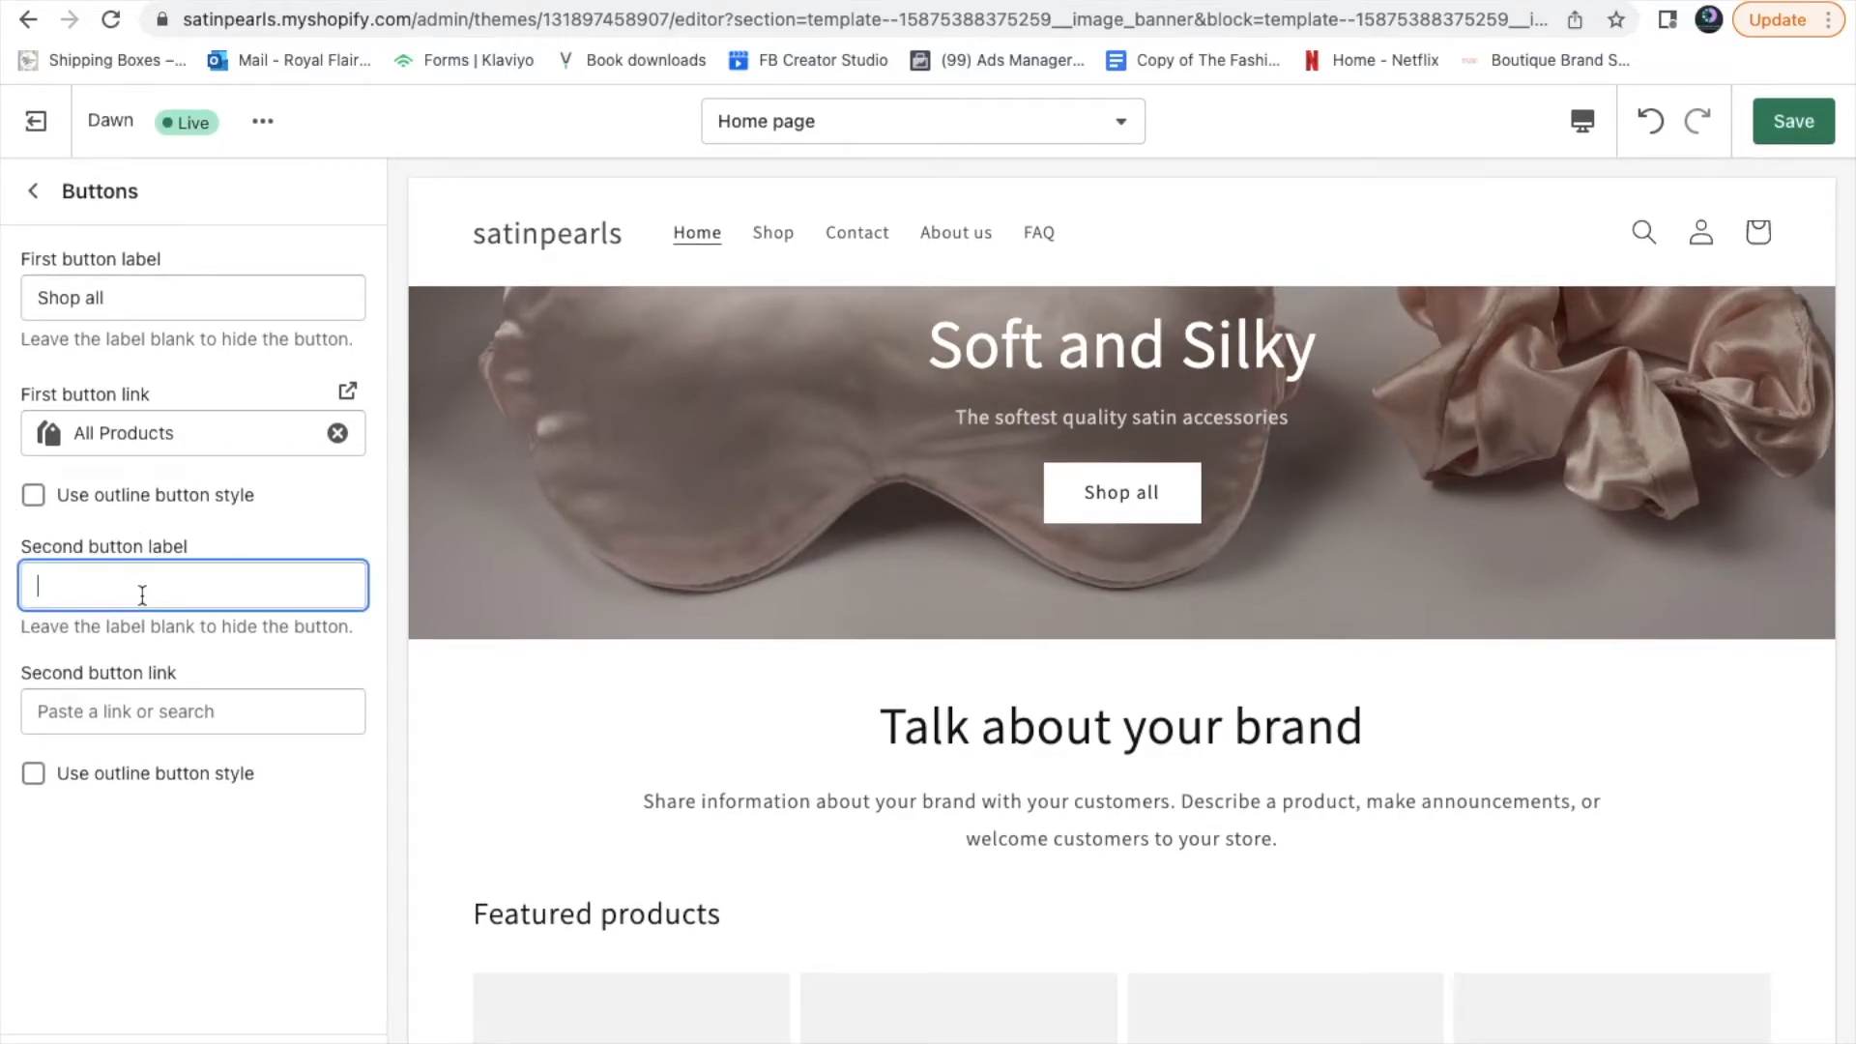
{"action": "type", "text": "Shop"}
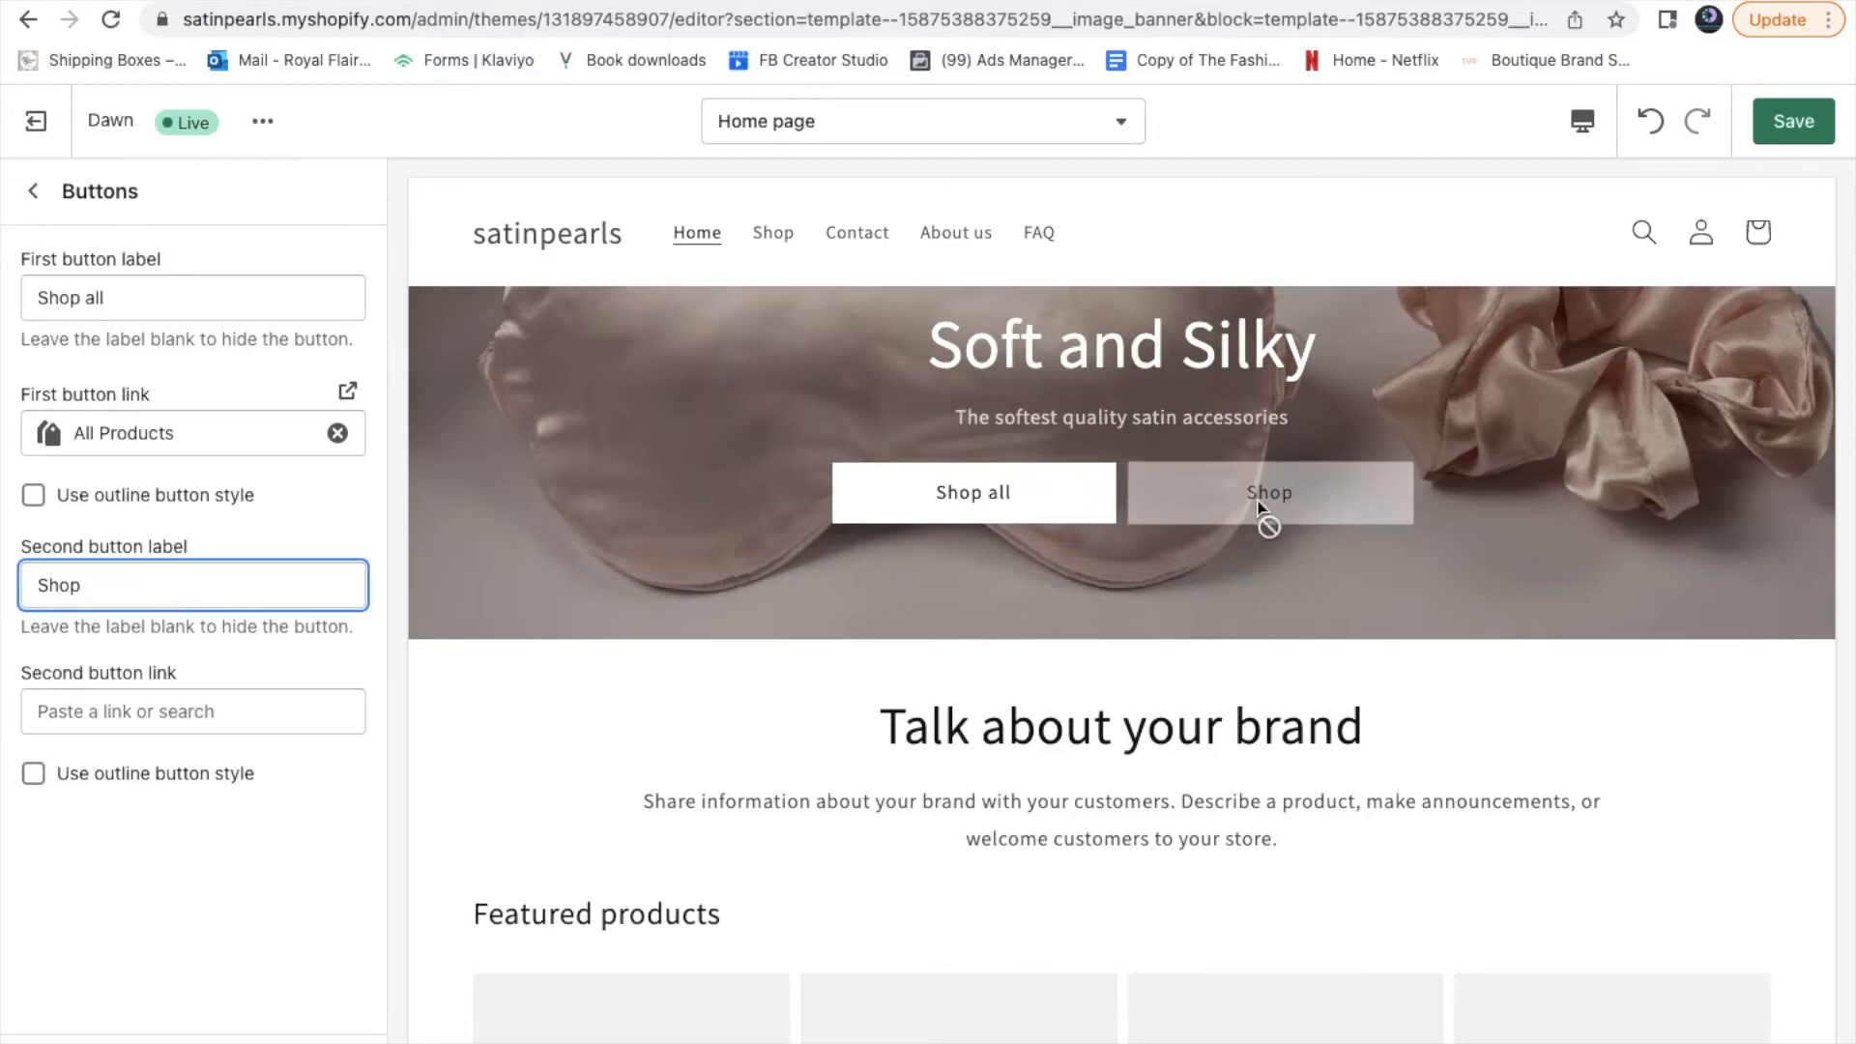
{"action": "type", "text": "scrunchies"}
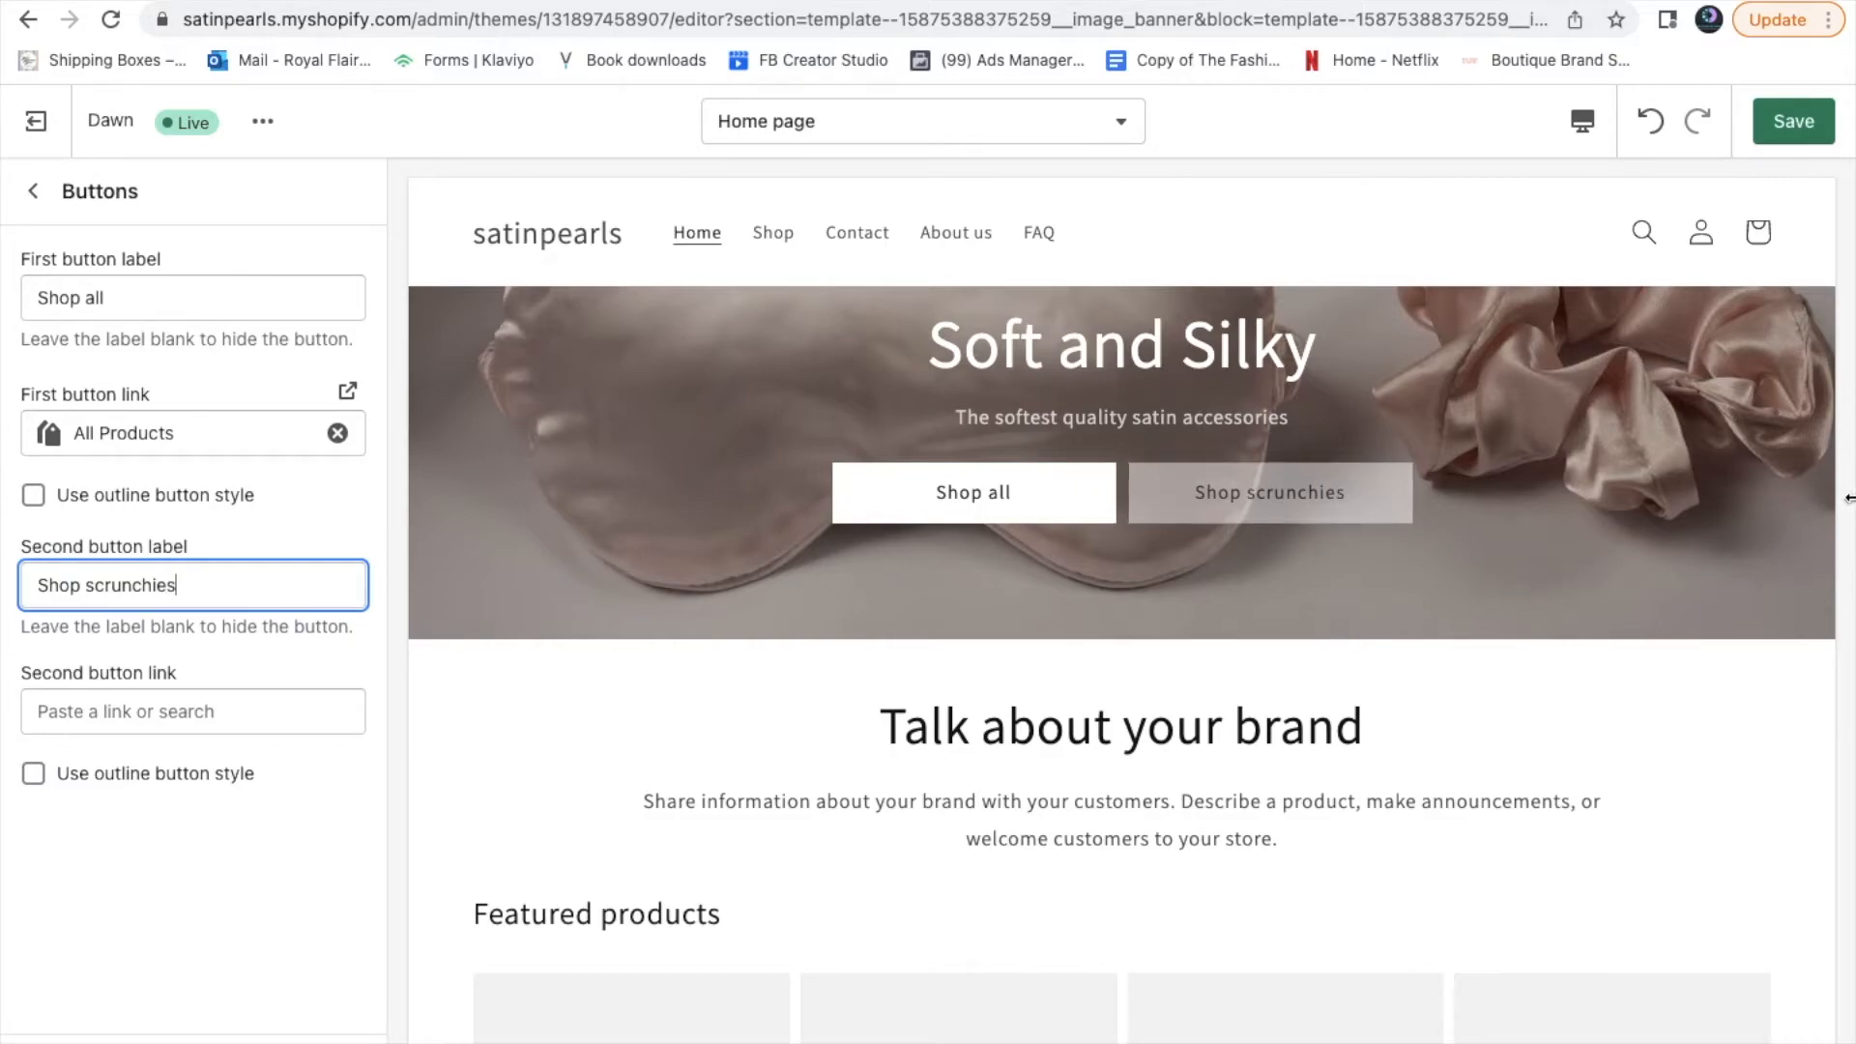
{"action": "key", "text": "BackSpace"}
{"action": "key", "text": "BackSpace"}
{"action": "key", "text": "BackSpace"}
{"action": "key", "text": "BackSpace"}
{"action": "key", "text": "BackSpace"}
{"action": "key", "text": "BackSpace"}
{"action": "key", "text": "BackSpace"}
{"action": "key", "text": "BackSpace"}
{"action": "key", "text": "BackSpace"}
{"action": "key", "text": "BackSpace"}
{"action": "key", "text": "BackSpace"}
{"action": "key", "text": "BackSpace"}
{"action": "key", "text": "BackSpace"}
{"action": "key", "text": "BackSpace"}
{"action": "key", "text": "BackSpace"}
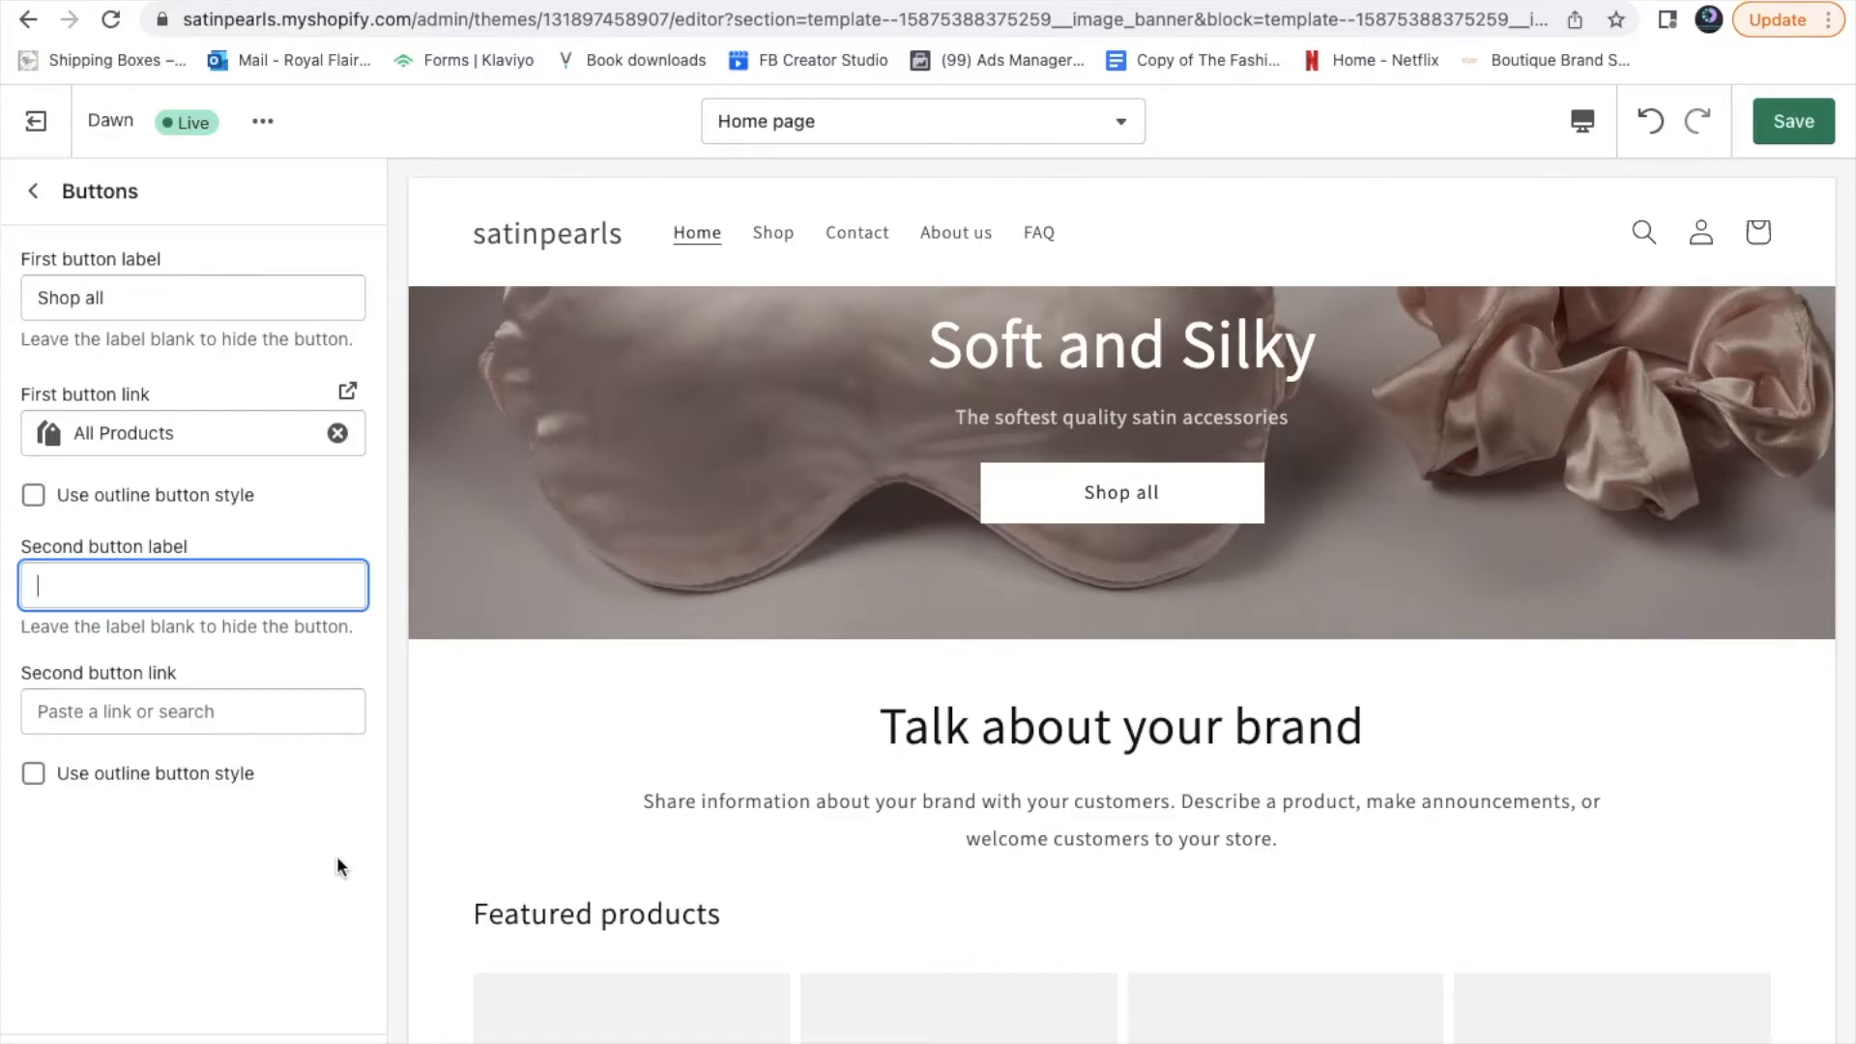
{"action": "left_click", "coordinate": [37, 193]}
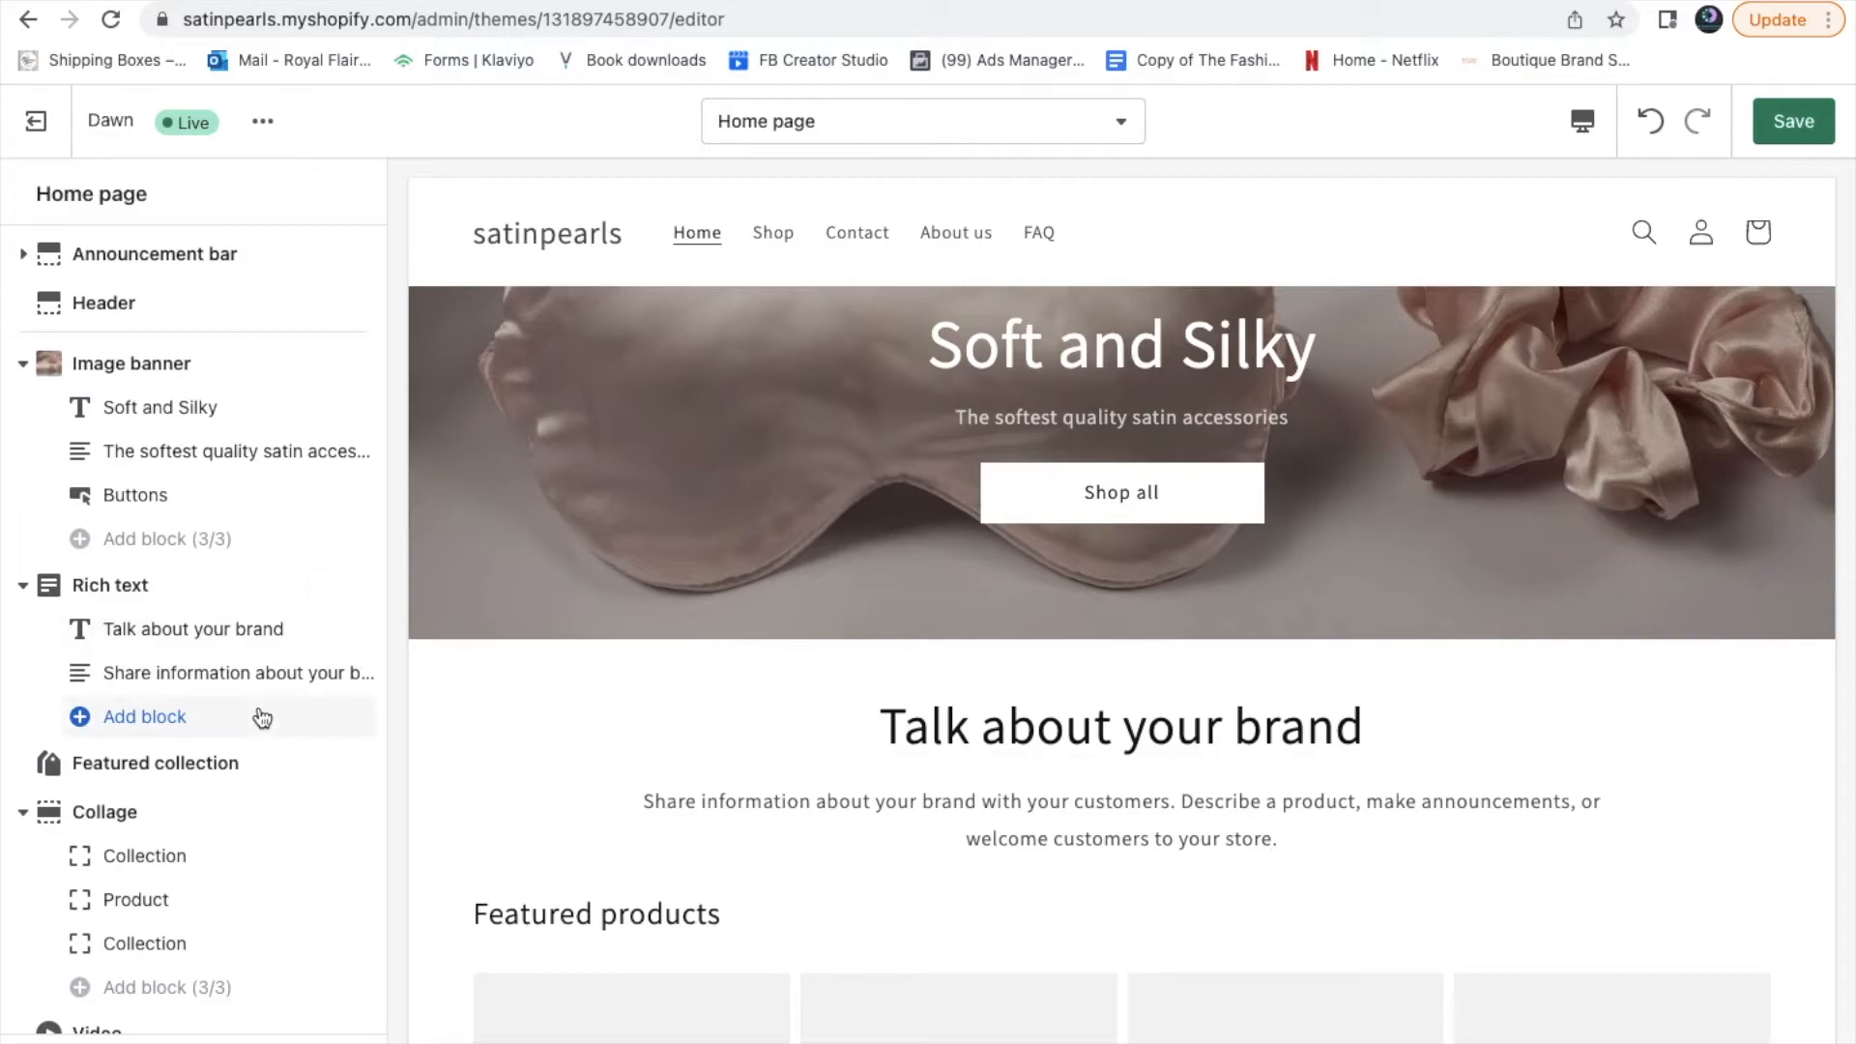
Clear the placeholder heading "Talk about your brand" from the Rich text section
{"action": "scroll", "coordinate": [259, 716], "scroll_direction": "down", "scroll_amount": 3}
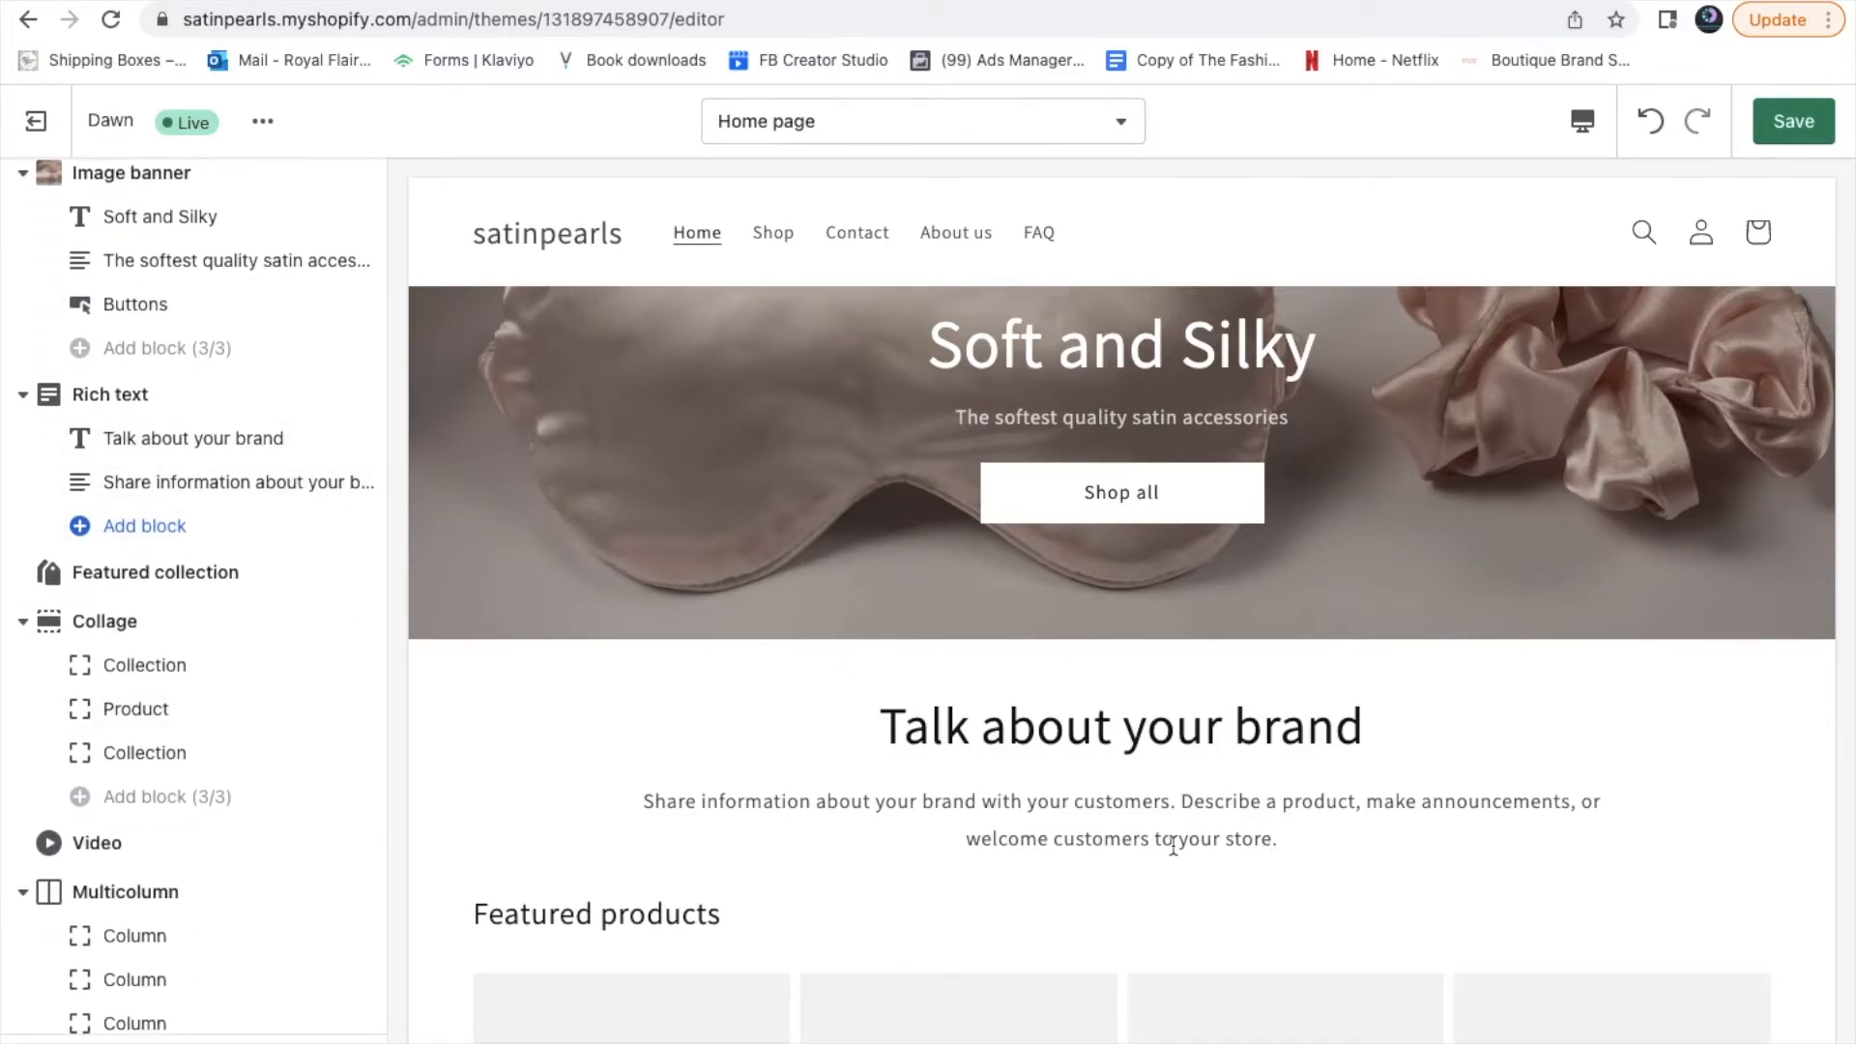
{"action": "scroll", "coordinate": [1160, 841], "scroll_direction": "down", "scroll_amount": 2}
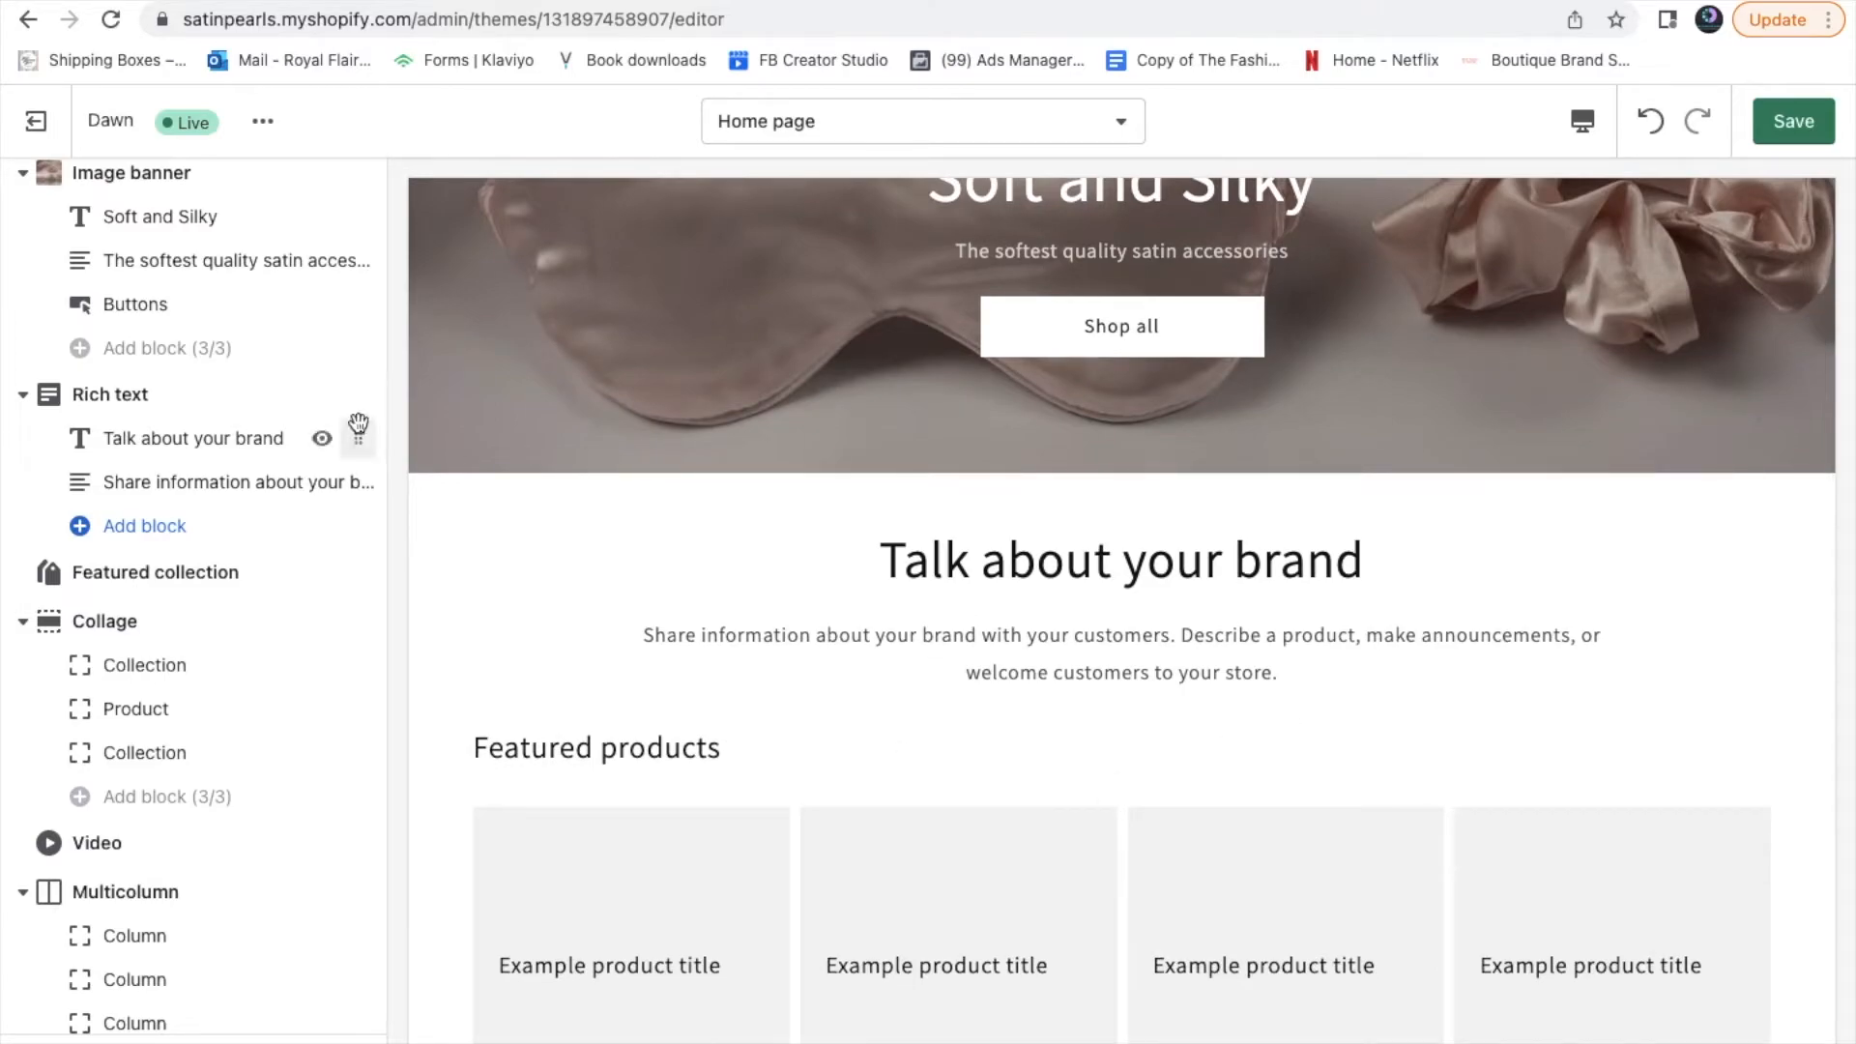
{"action": "left_click", "coordinate": [217, 441]}
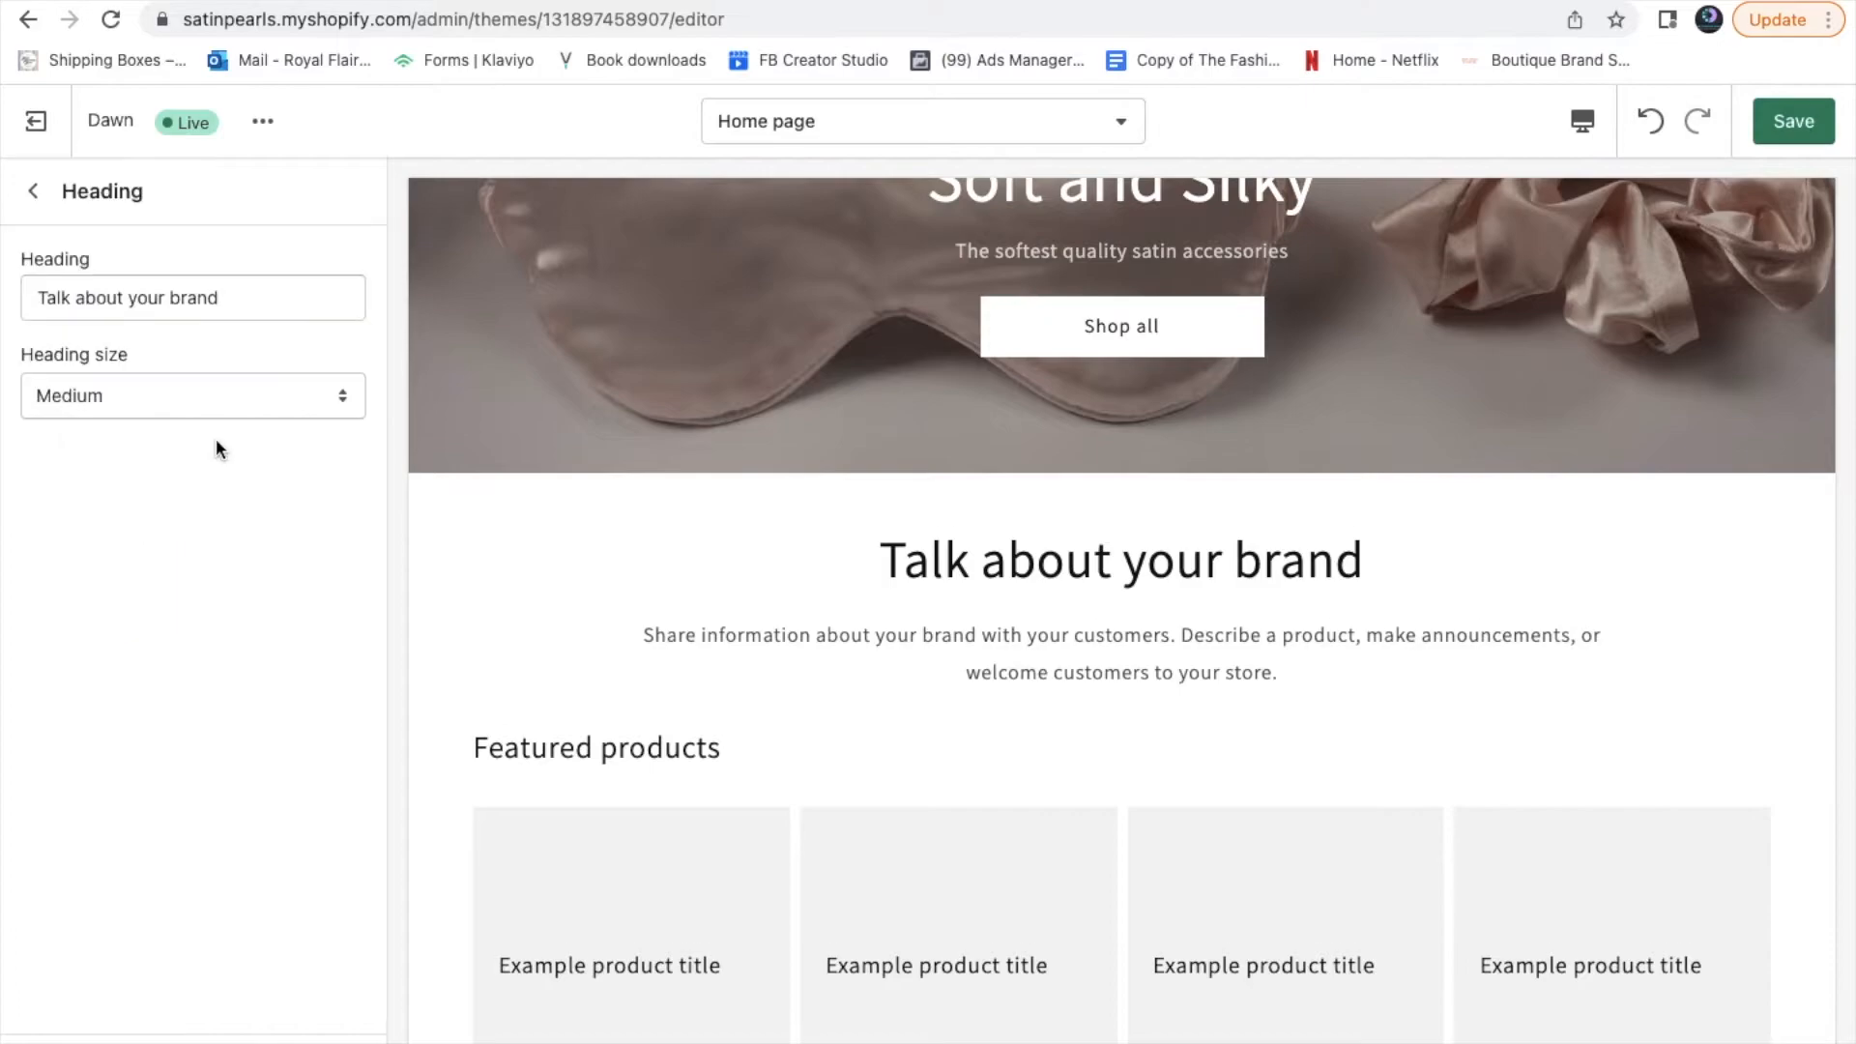
{"action": "left_click", "coordinate": [248, 297]}
{"action": "key", "text": "BackSpace"}
{"action": "key", "text": "BackSpace"}
{"action": "key", "text": "BackSpace"}
{"action": "key", "text": "BackSpace"}
{"action": "key", "text": "BackSpace"}
{"action": "key", "text": "BackSpace"}
{"action": "key", "text": "BackSpace"}
{"action": "key", "text": "BackSpace"}
{"action": "key", "text": "BackSpace"}
{"action": "key", "text": "BackSpace"}
{"action": "key", "text": "BackSpace"}
{"action": "key", "text": "BackSpace"}
{"action": "key", "text": "BackSpace"}
{"action": "key", "text": "BackSpace"}
{"action": "key", "text": "BackSpace"}
{"action": "key", "text": "BackSpace"}
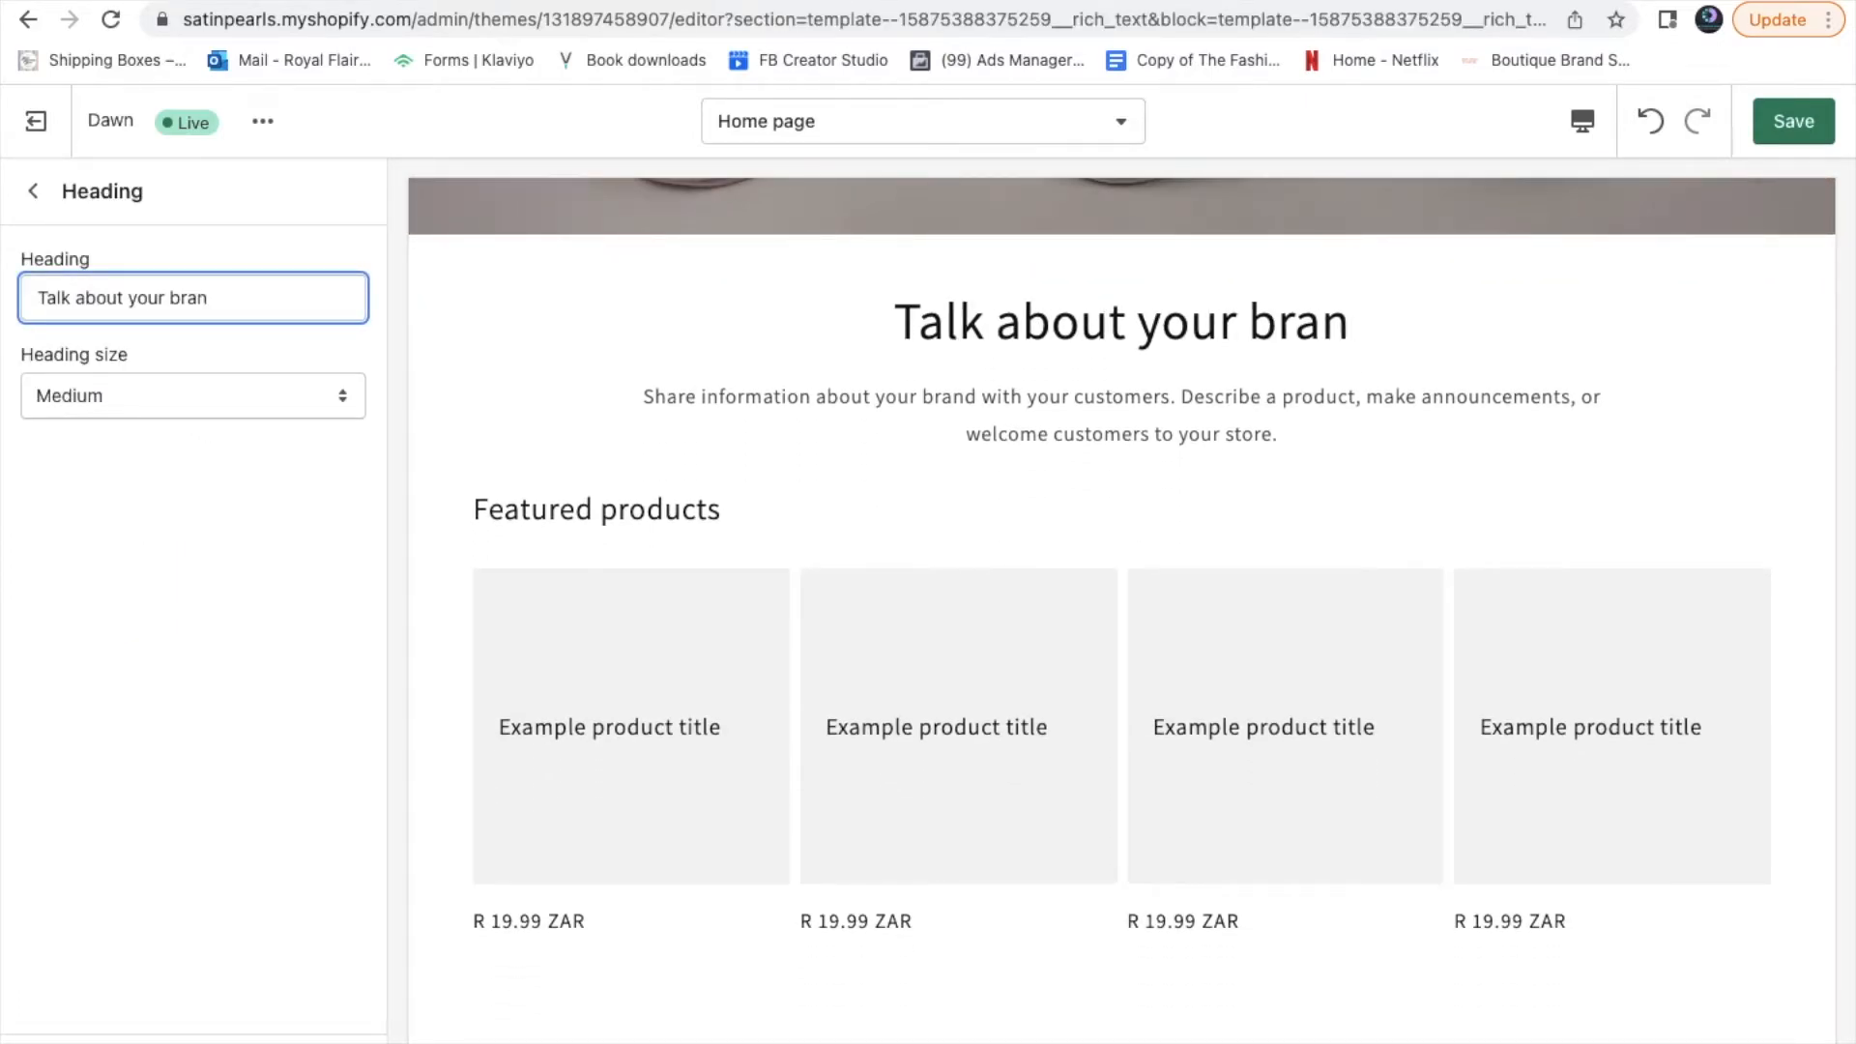
{"action": "key", "text": "BackSpace"}
{"action": "key", "text": "BackSpace"}
{"action": "key", "text": "BackSpace"}
{"action": "key", "text": "BackSpace"}
{"action": "key", "text": "BackSpace"}
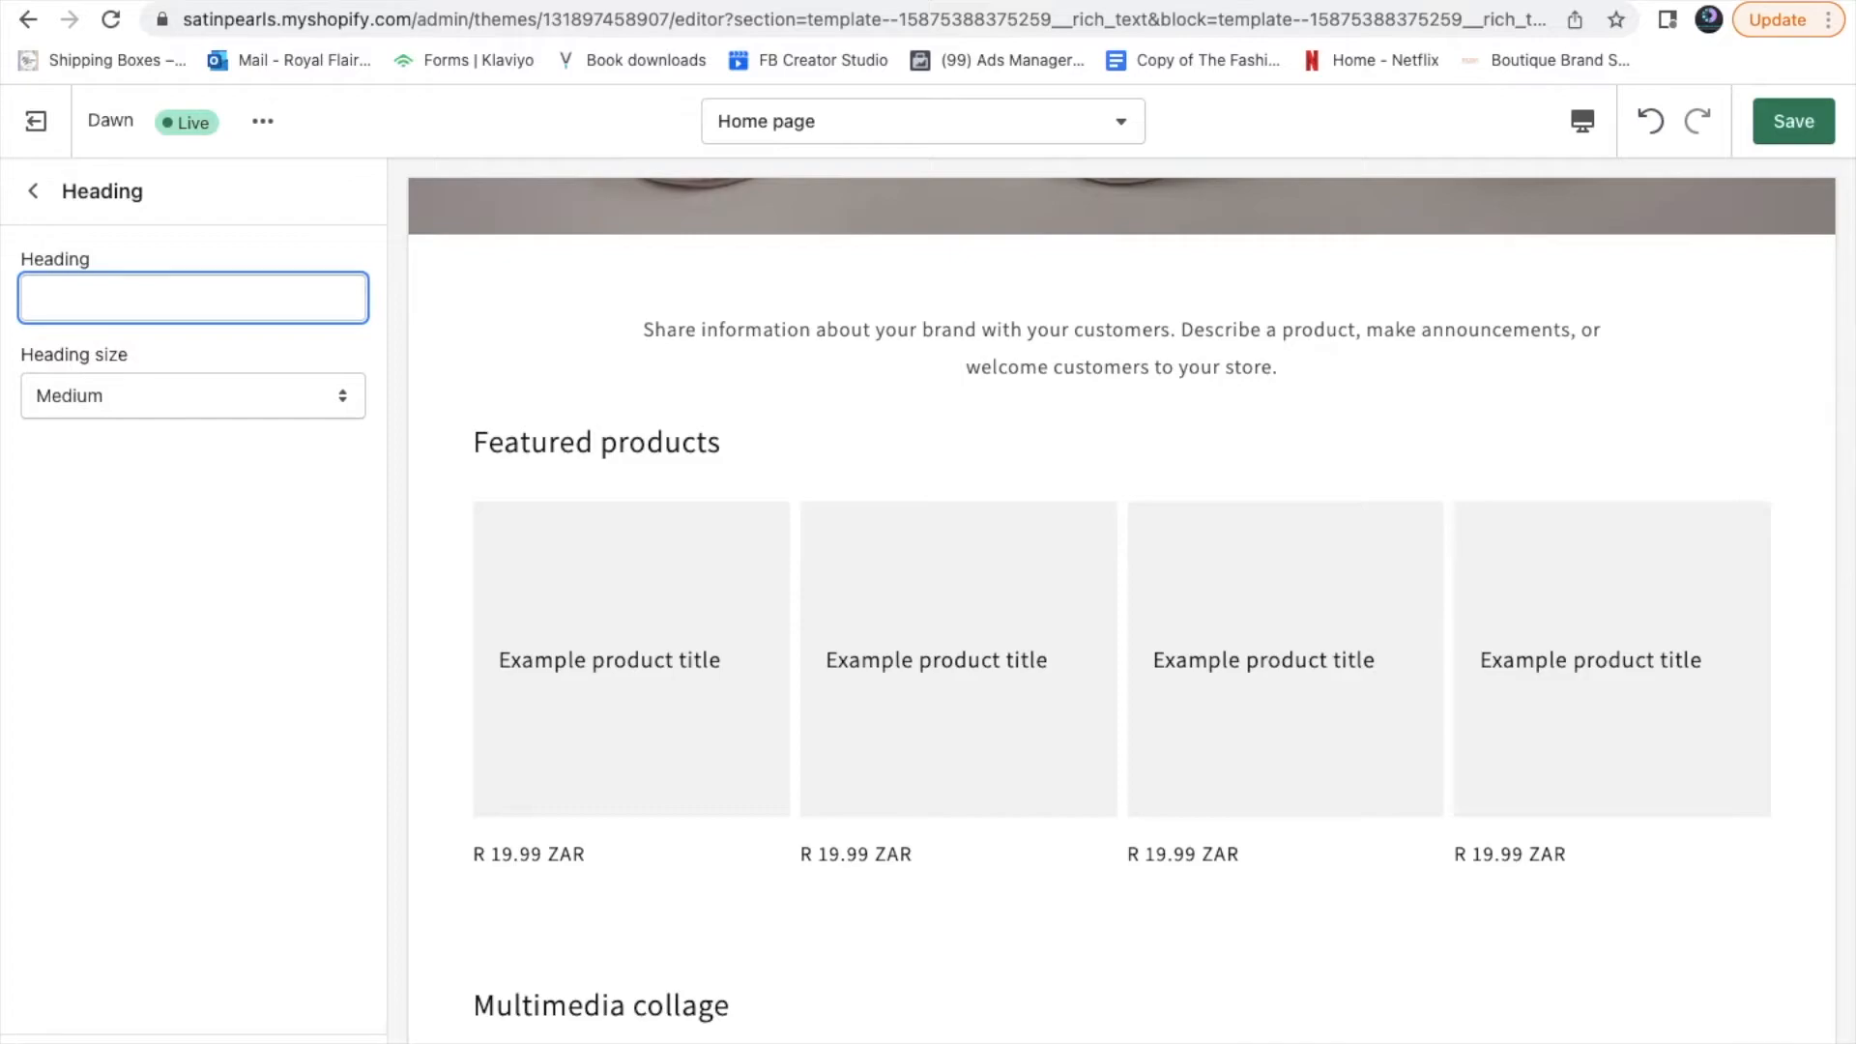
Try "Quality wholesale satin" as the Rich text section's heading and clear it again
{"action": "type", "text": "Qualit"}
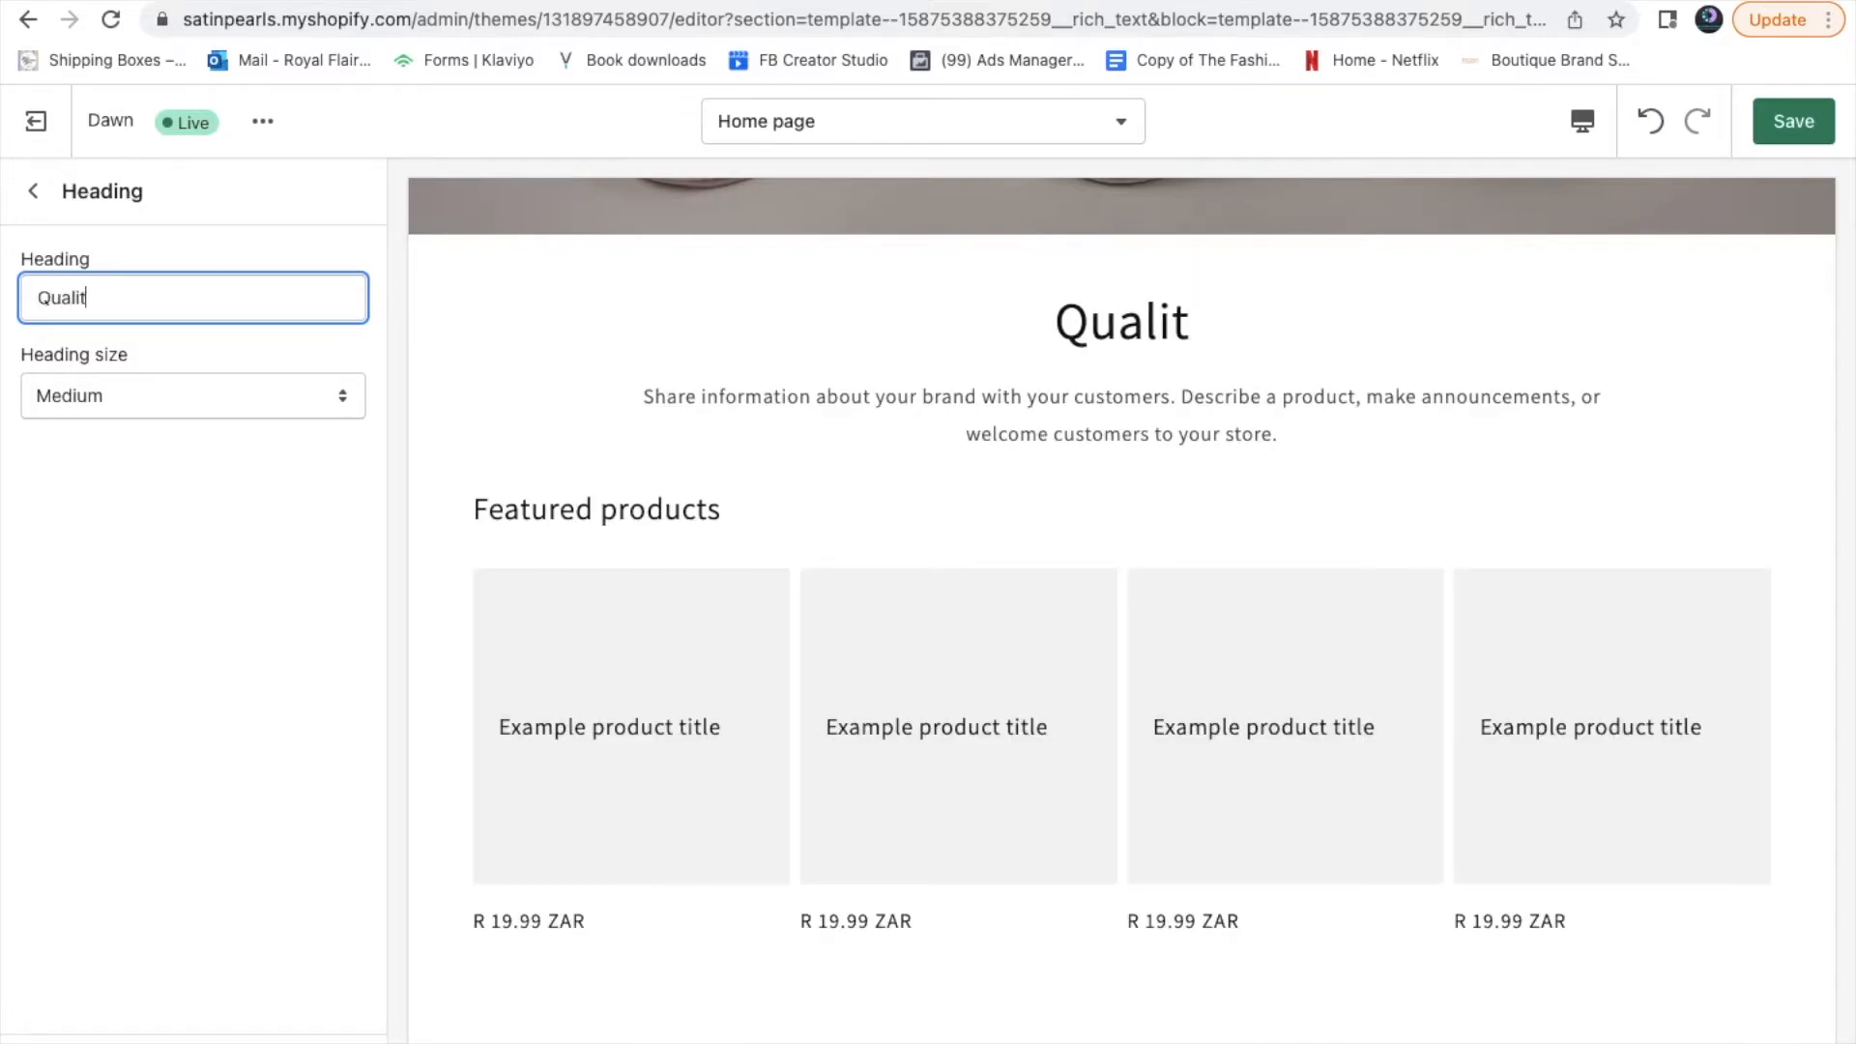
{"action": "type", "text": "y whole"}
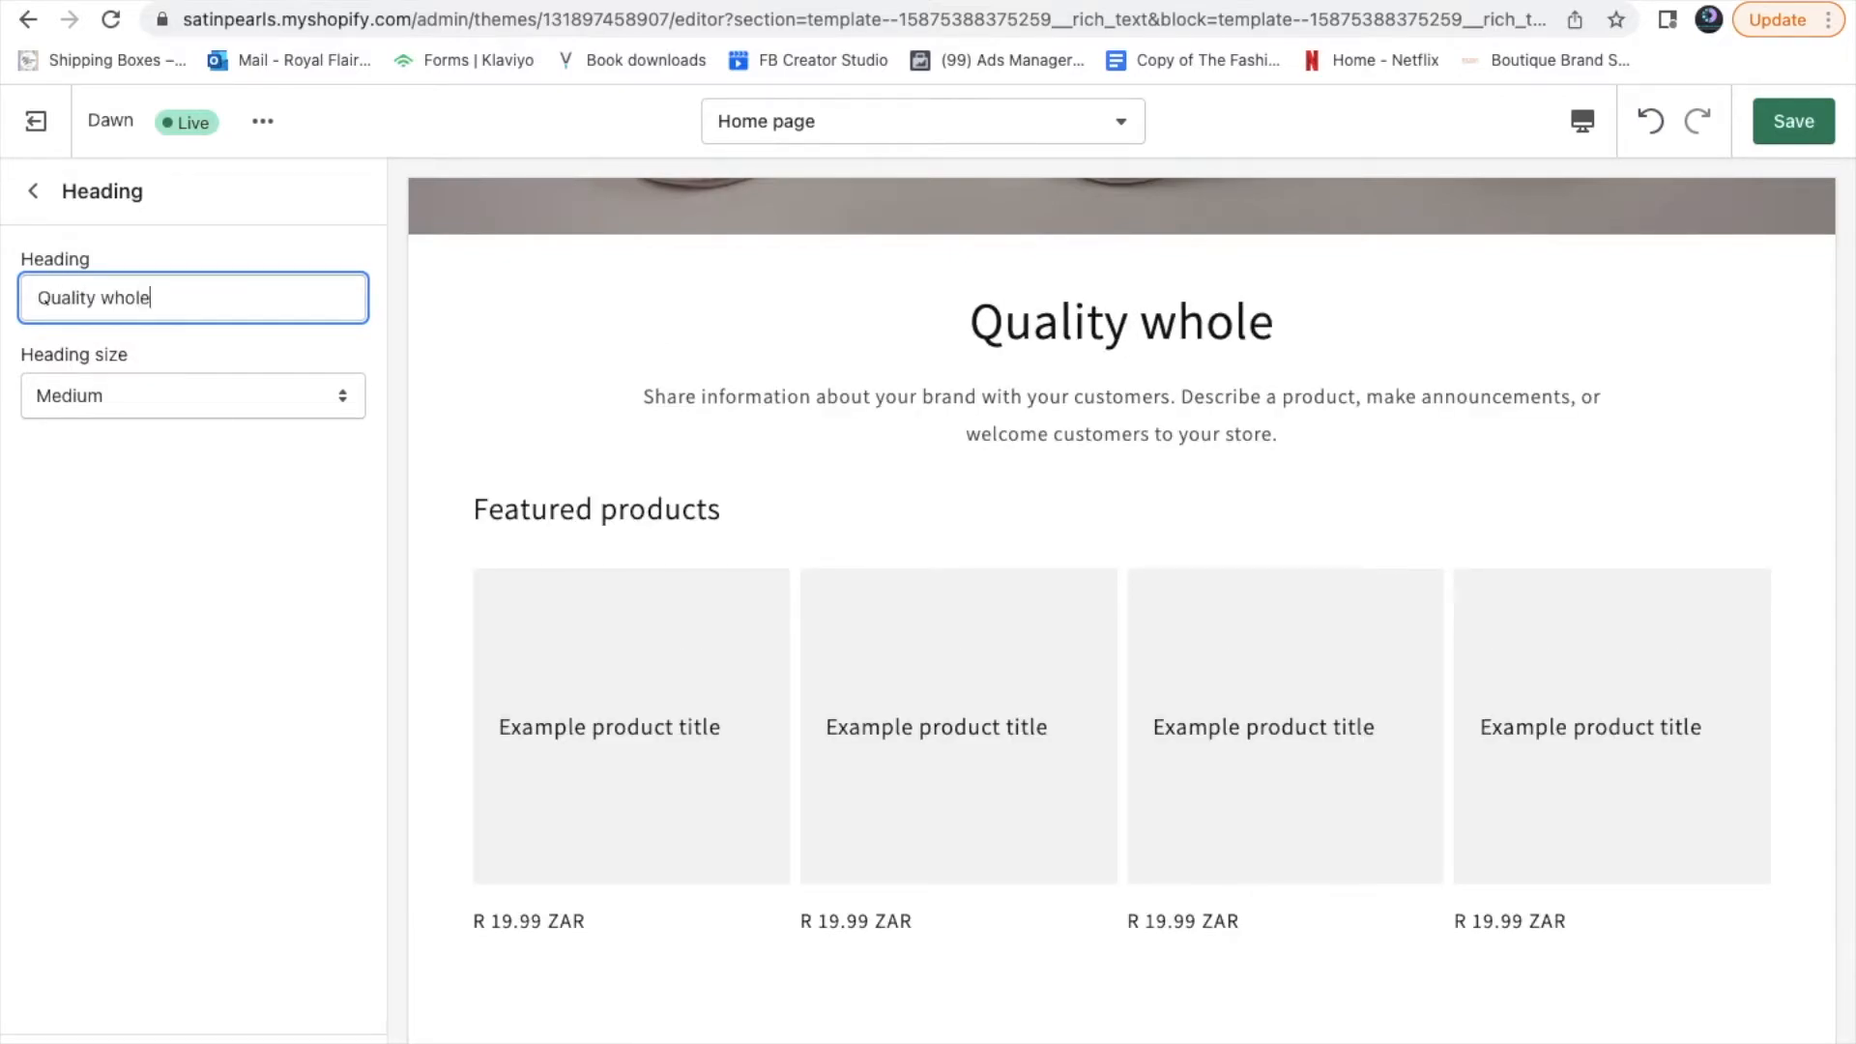
{"action": "type", "text": "sale satin"}
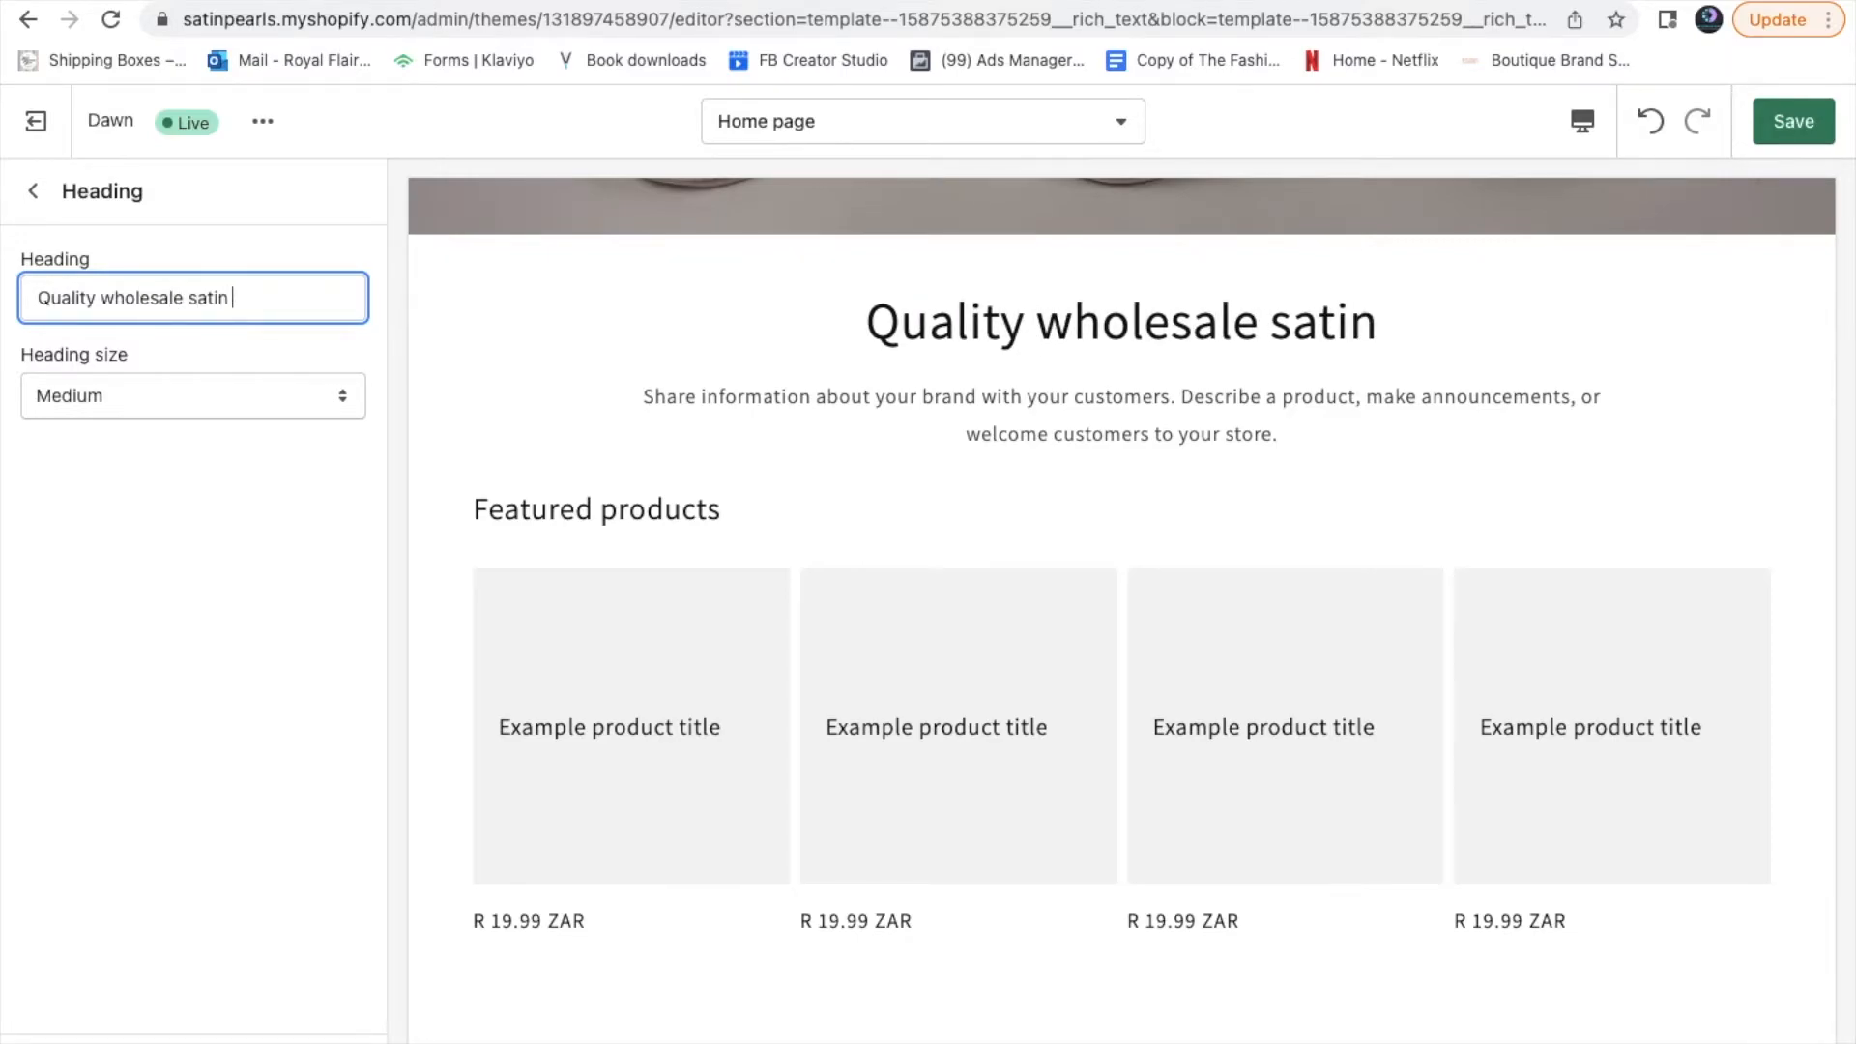
{"action": "key", "text": "BackSpace"}
{"action": "key", "text": "BackSpace"}
{"action": "key", "text": "BackSpace"}
{"action": "key", "text": "BackSpace"}
{"action": "key", "text": "BackSpace"}
{"action": "key", "text": "BackSpace"}
{"action": "key", "text": "BackSpace"}
{"action": "key", "text": "BackSpace"}
{"action": "key", "text": "BackSpace"}
{"action": "key", "text": "BackSpace"}
{"action": "key", "text": "BackSpace"}
{"action": "key", "text": "BackSpace"}
{"action": "key", "text": "BackSpace"}
{"action": "key", "text": "BackSpace"}
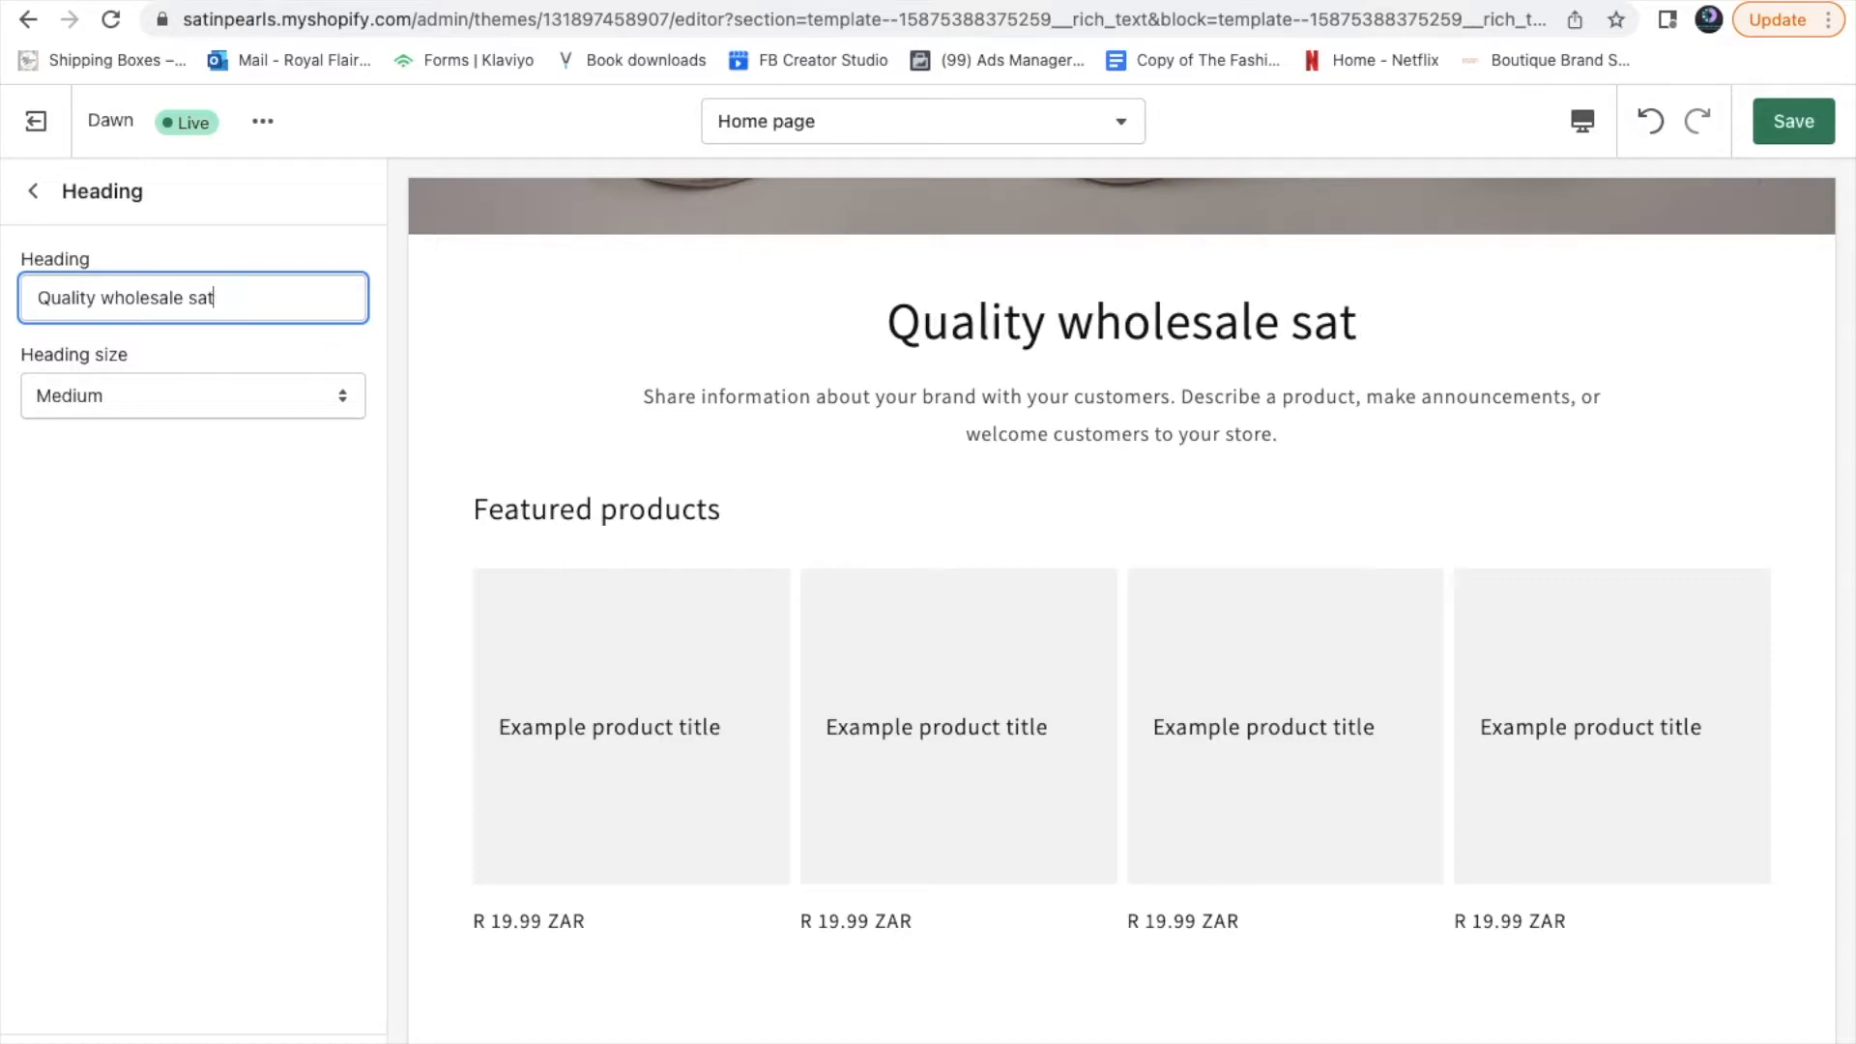
{"action": "key", "text": "BackSpace"}
{"action": "key", "text": "BackSpace"}
{"action": "key", "text": "BackSpace"}
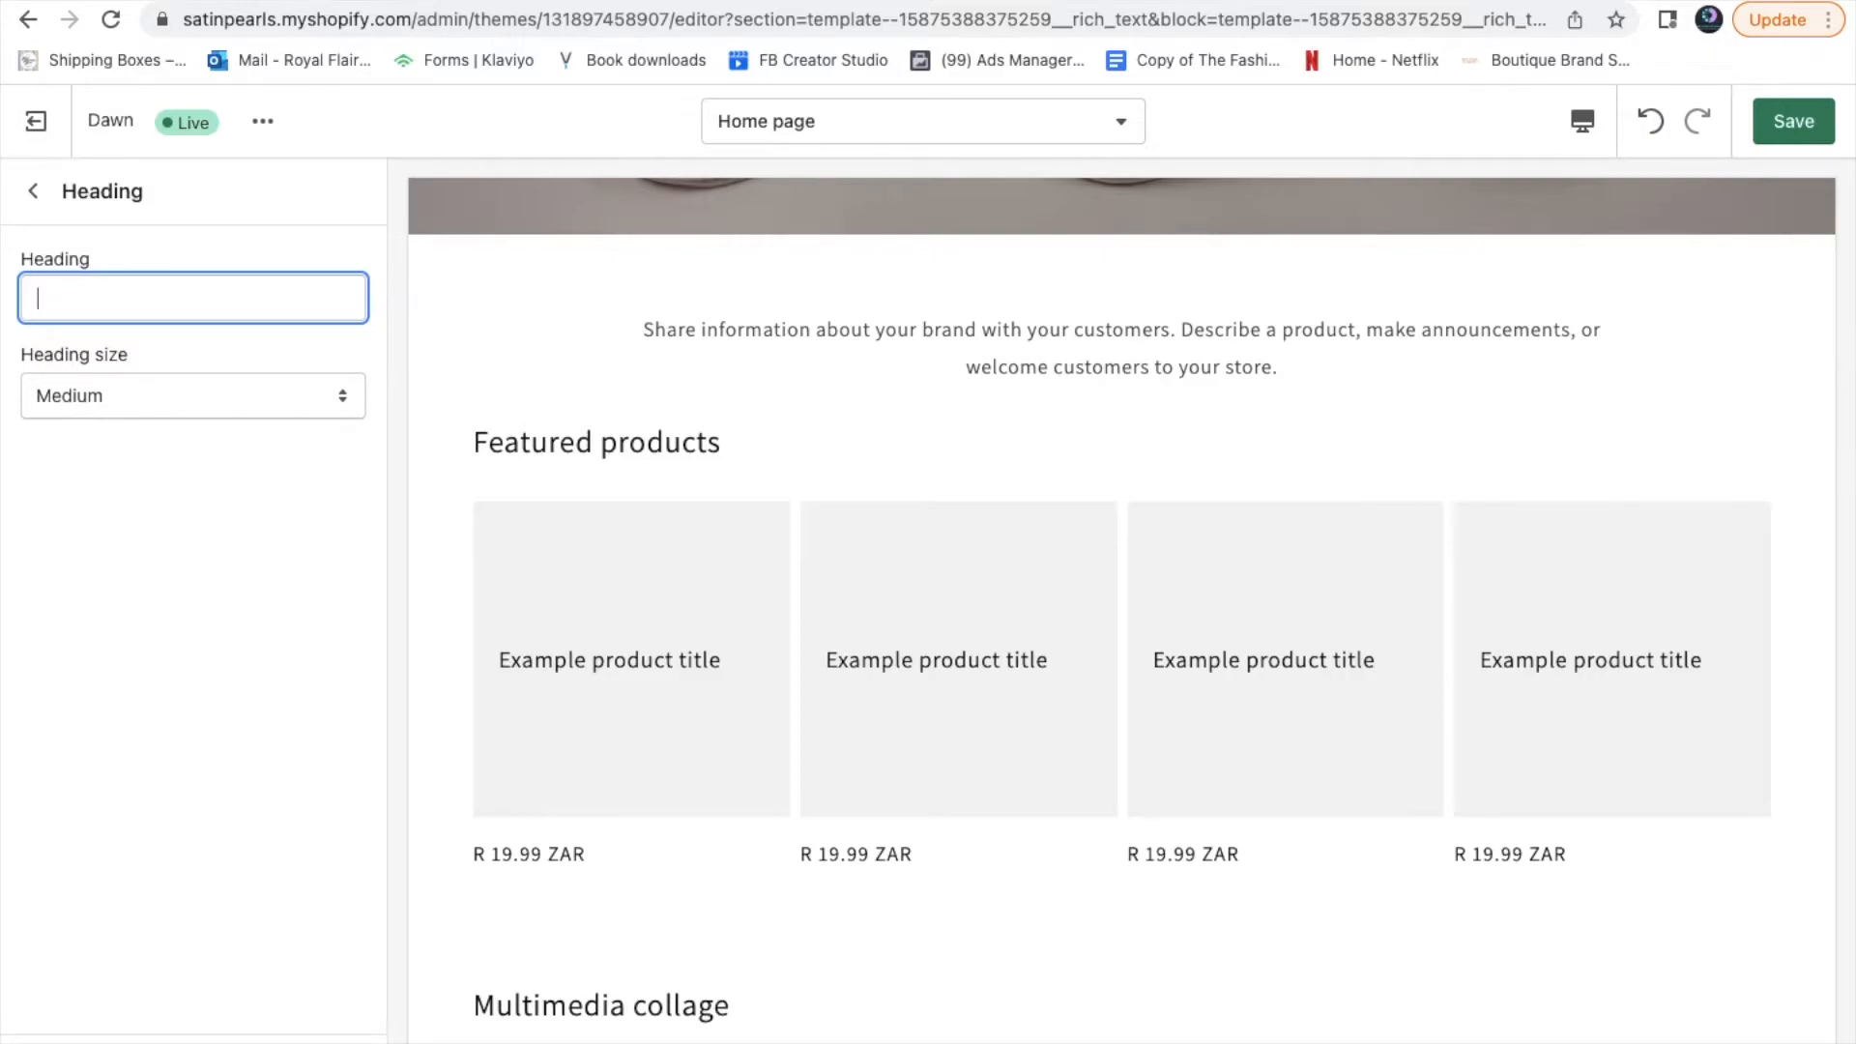
Set the Rich text section's heading to "Only the best satin accessories" and return to the section list
{"action": "type", "text": "Only "}
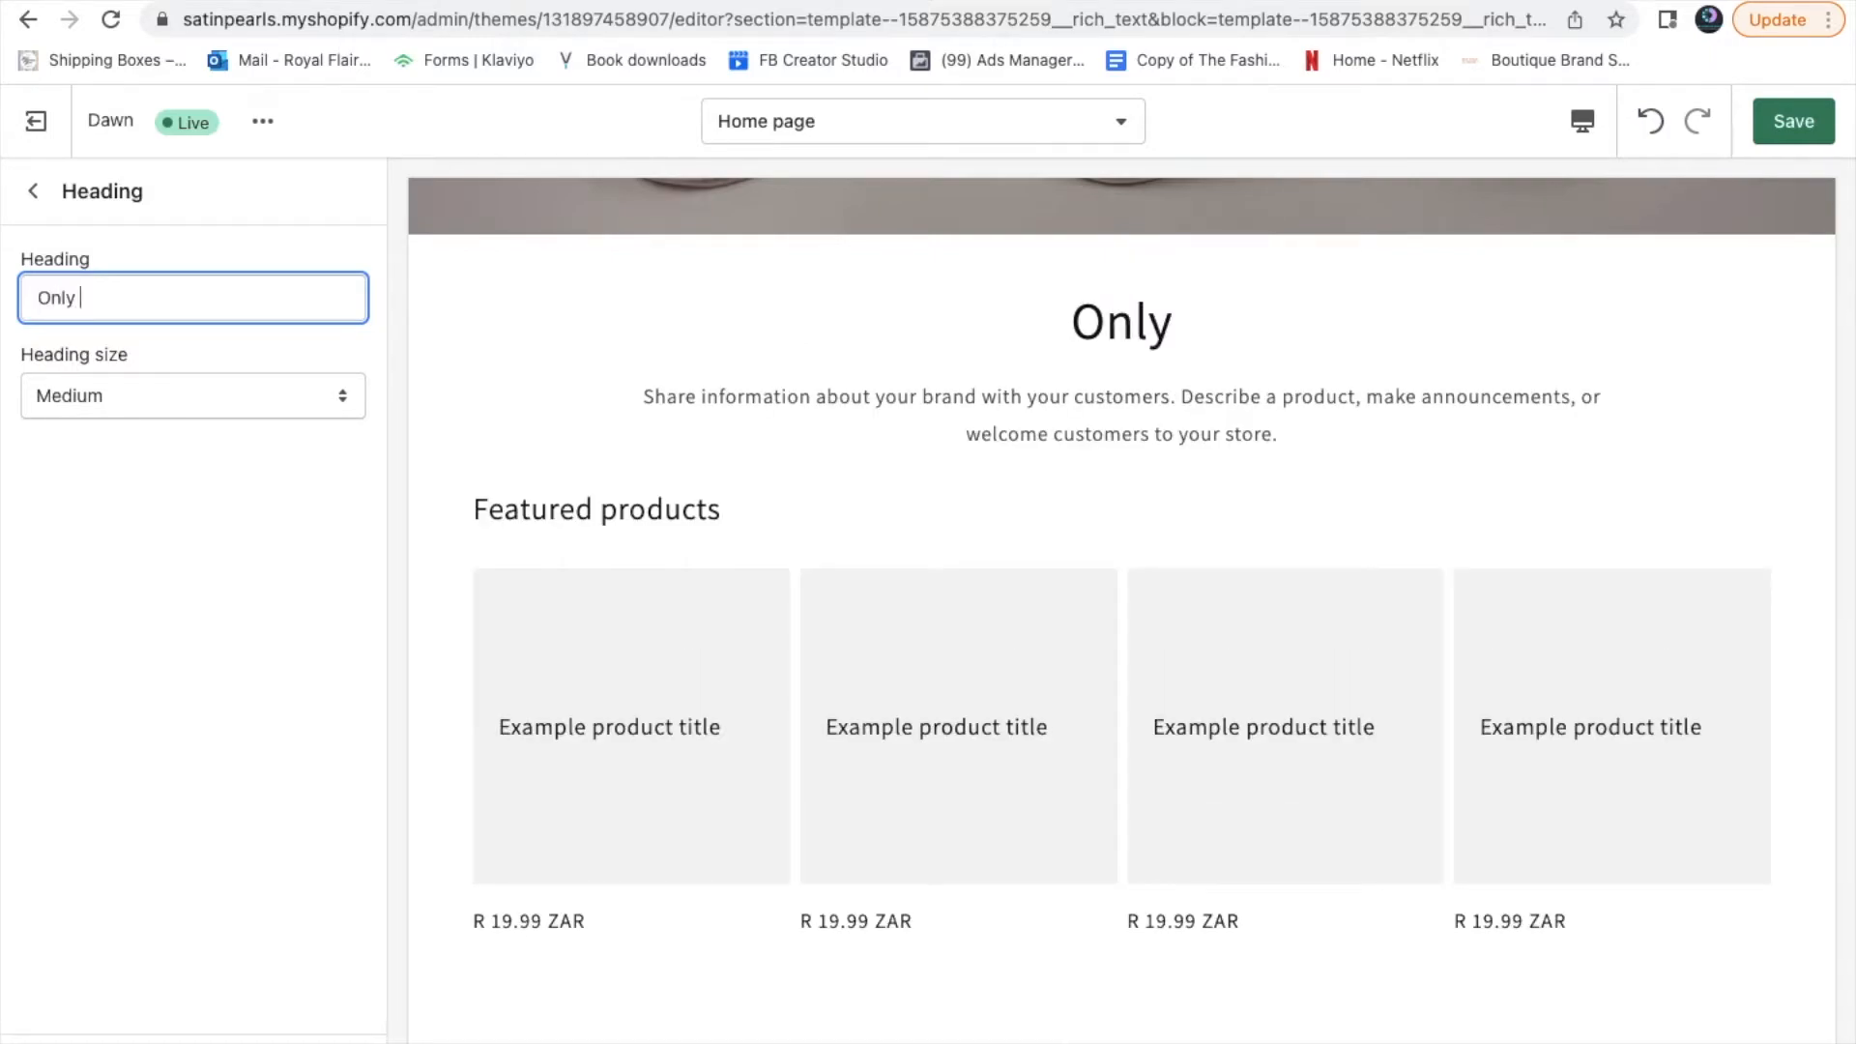
{"action": "type", "text": "the best satin accessories"}
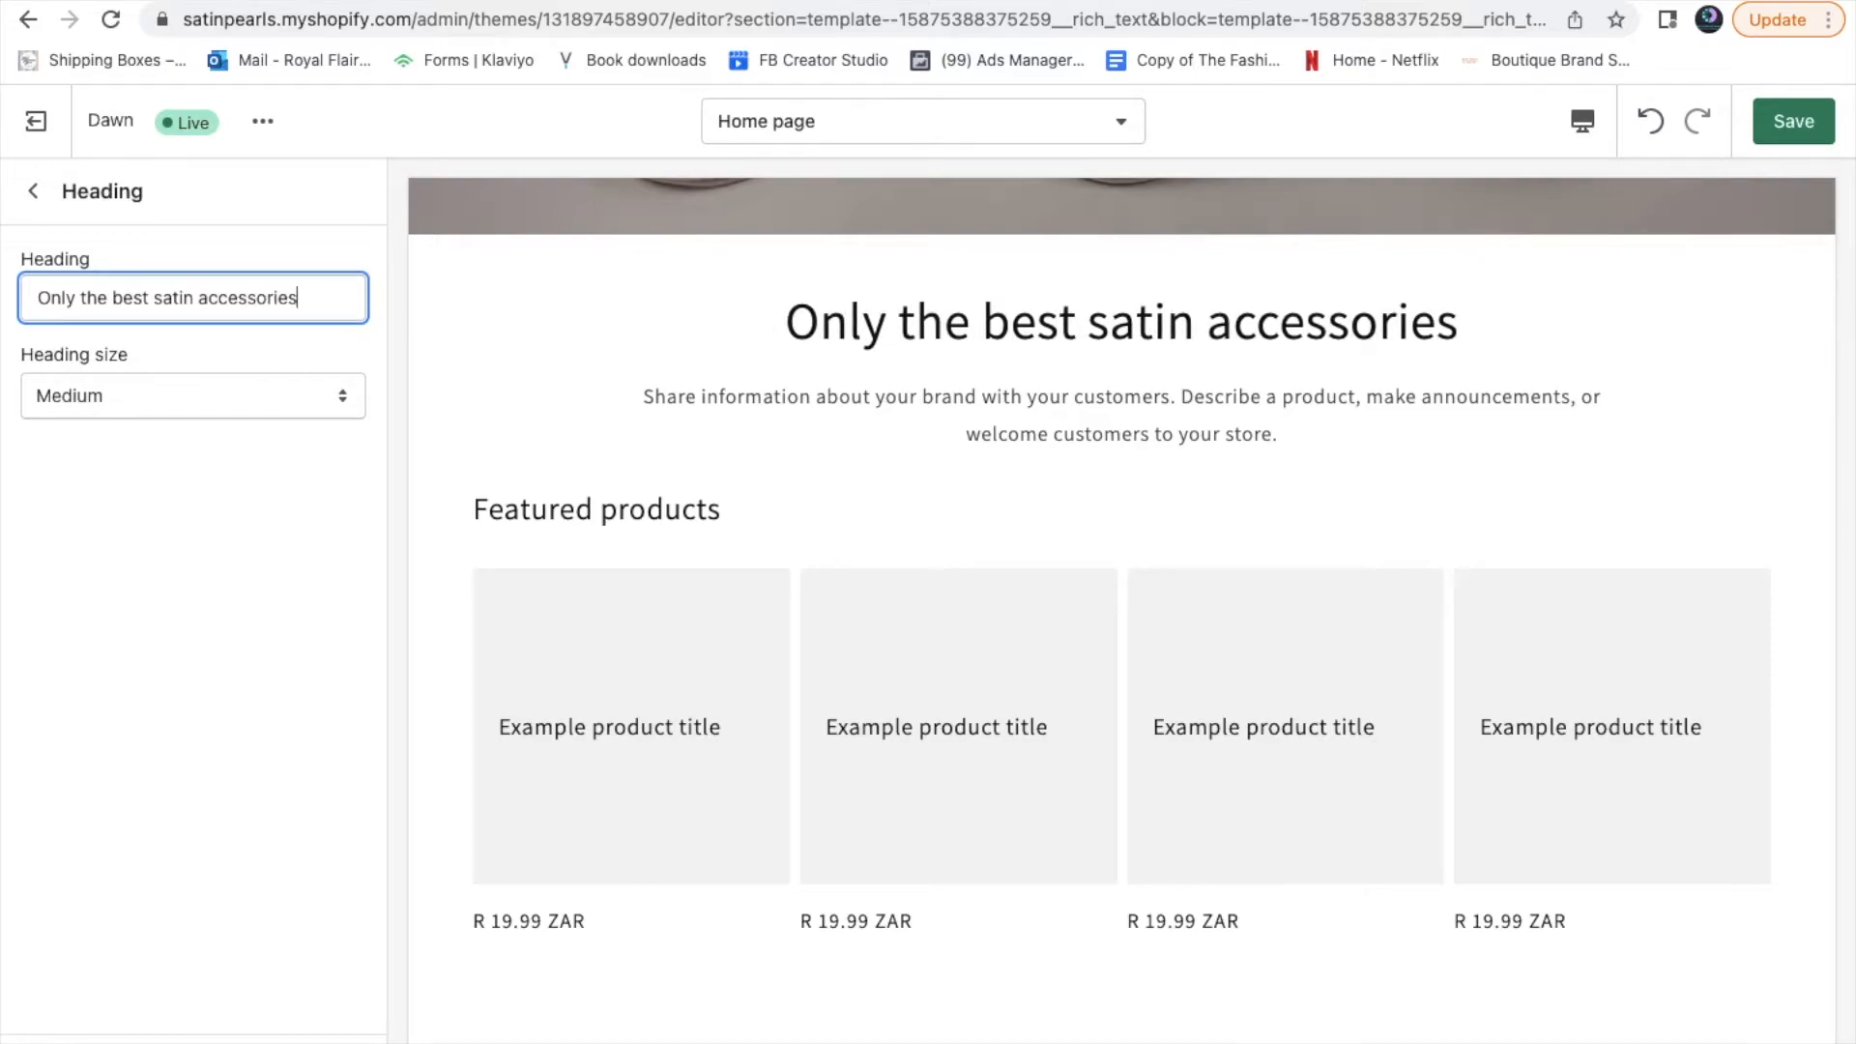
{"action": "left_click", "coordinate": [34, 192]}
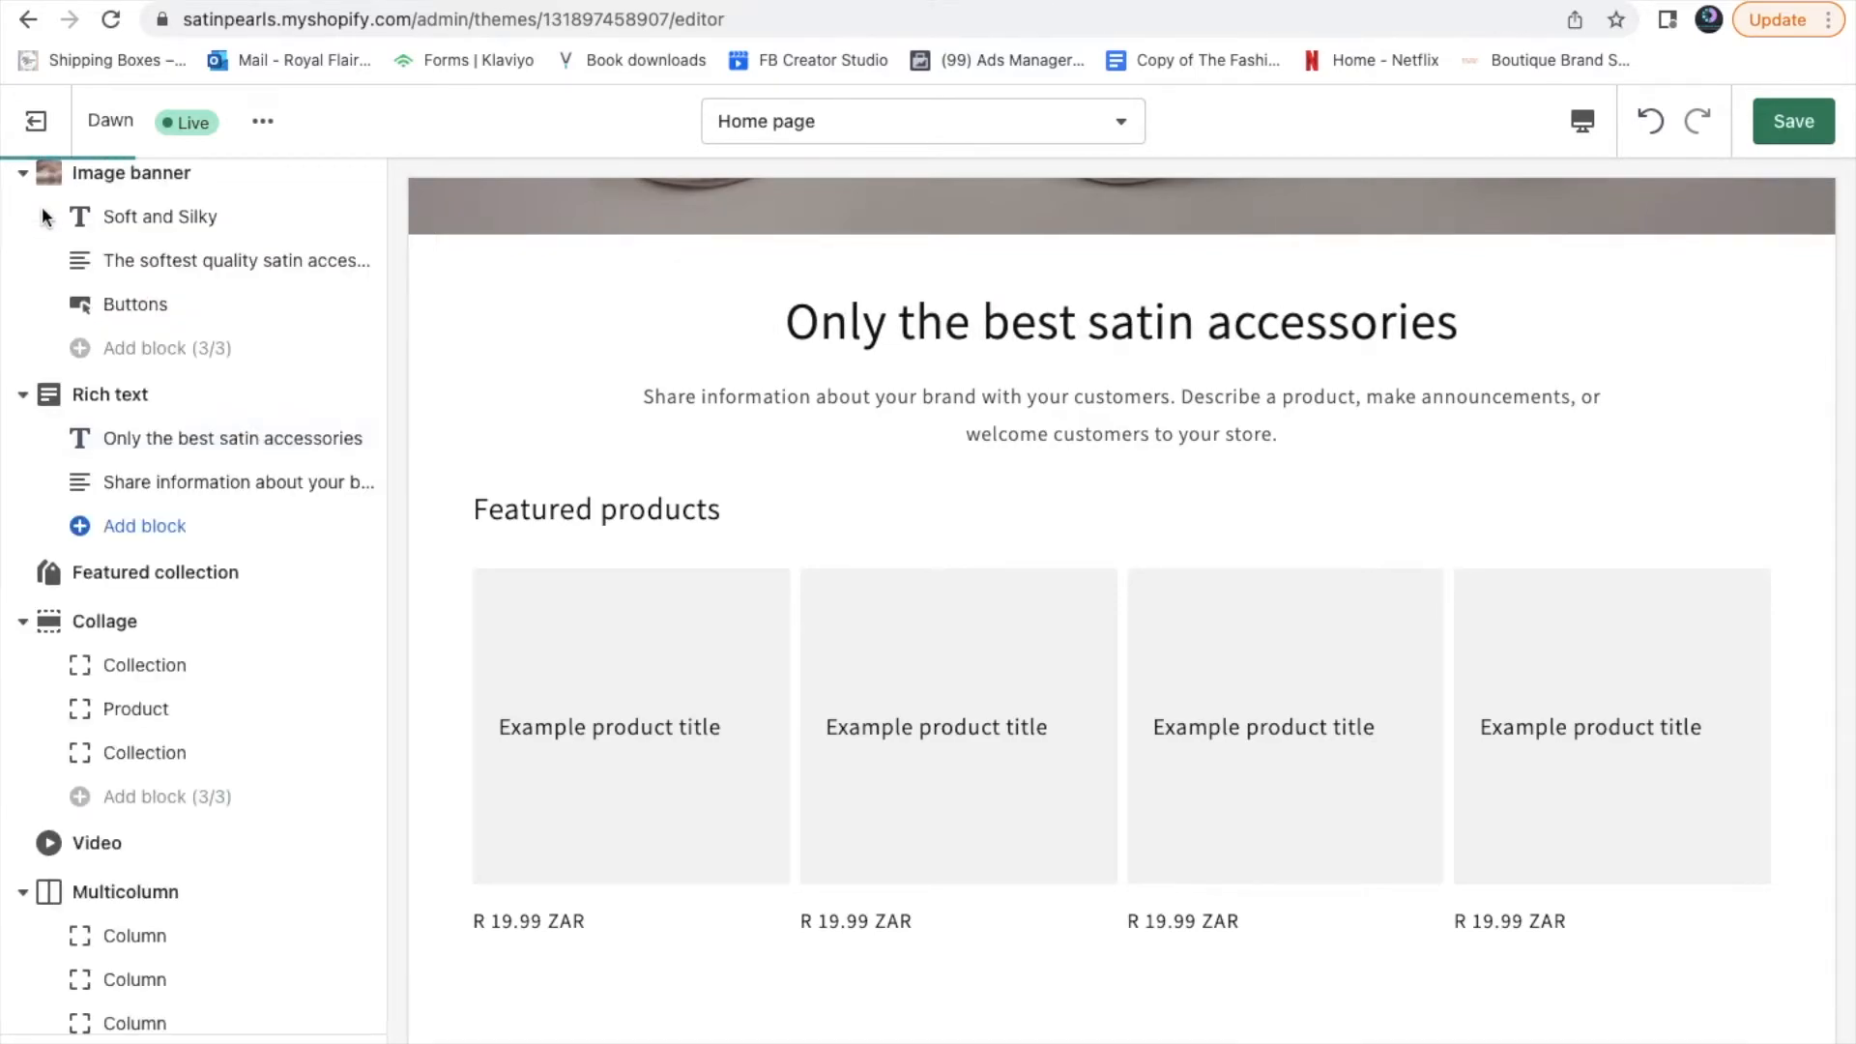
Clear the placeholder description from the Rich text section's text block
{"action": "left_click", "coordinate": [210, 483]}
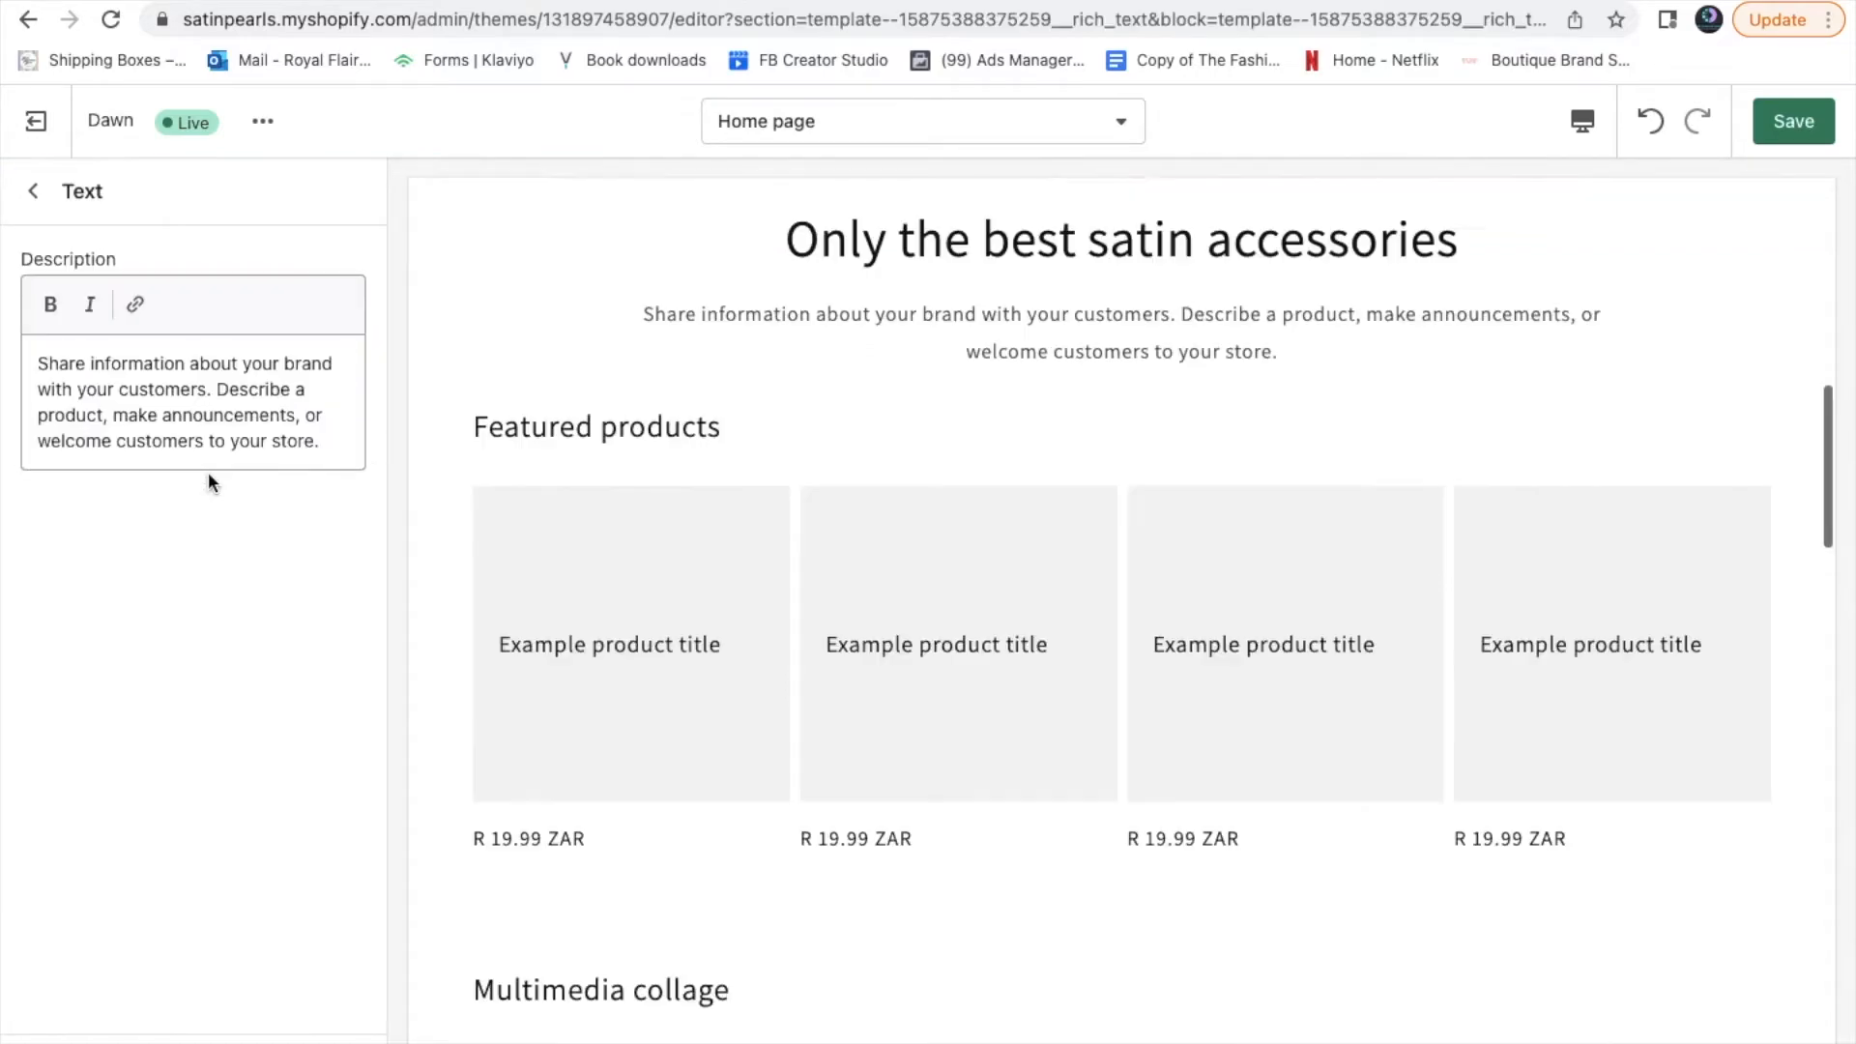
{"action": "left_click", "coordinate": [345, 465]}
{"action": "left_click_drag", "start_coordinate": [345, 465], "coordinate": [29, 363]}
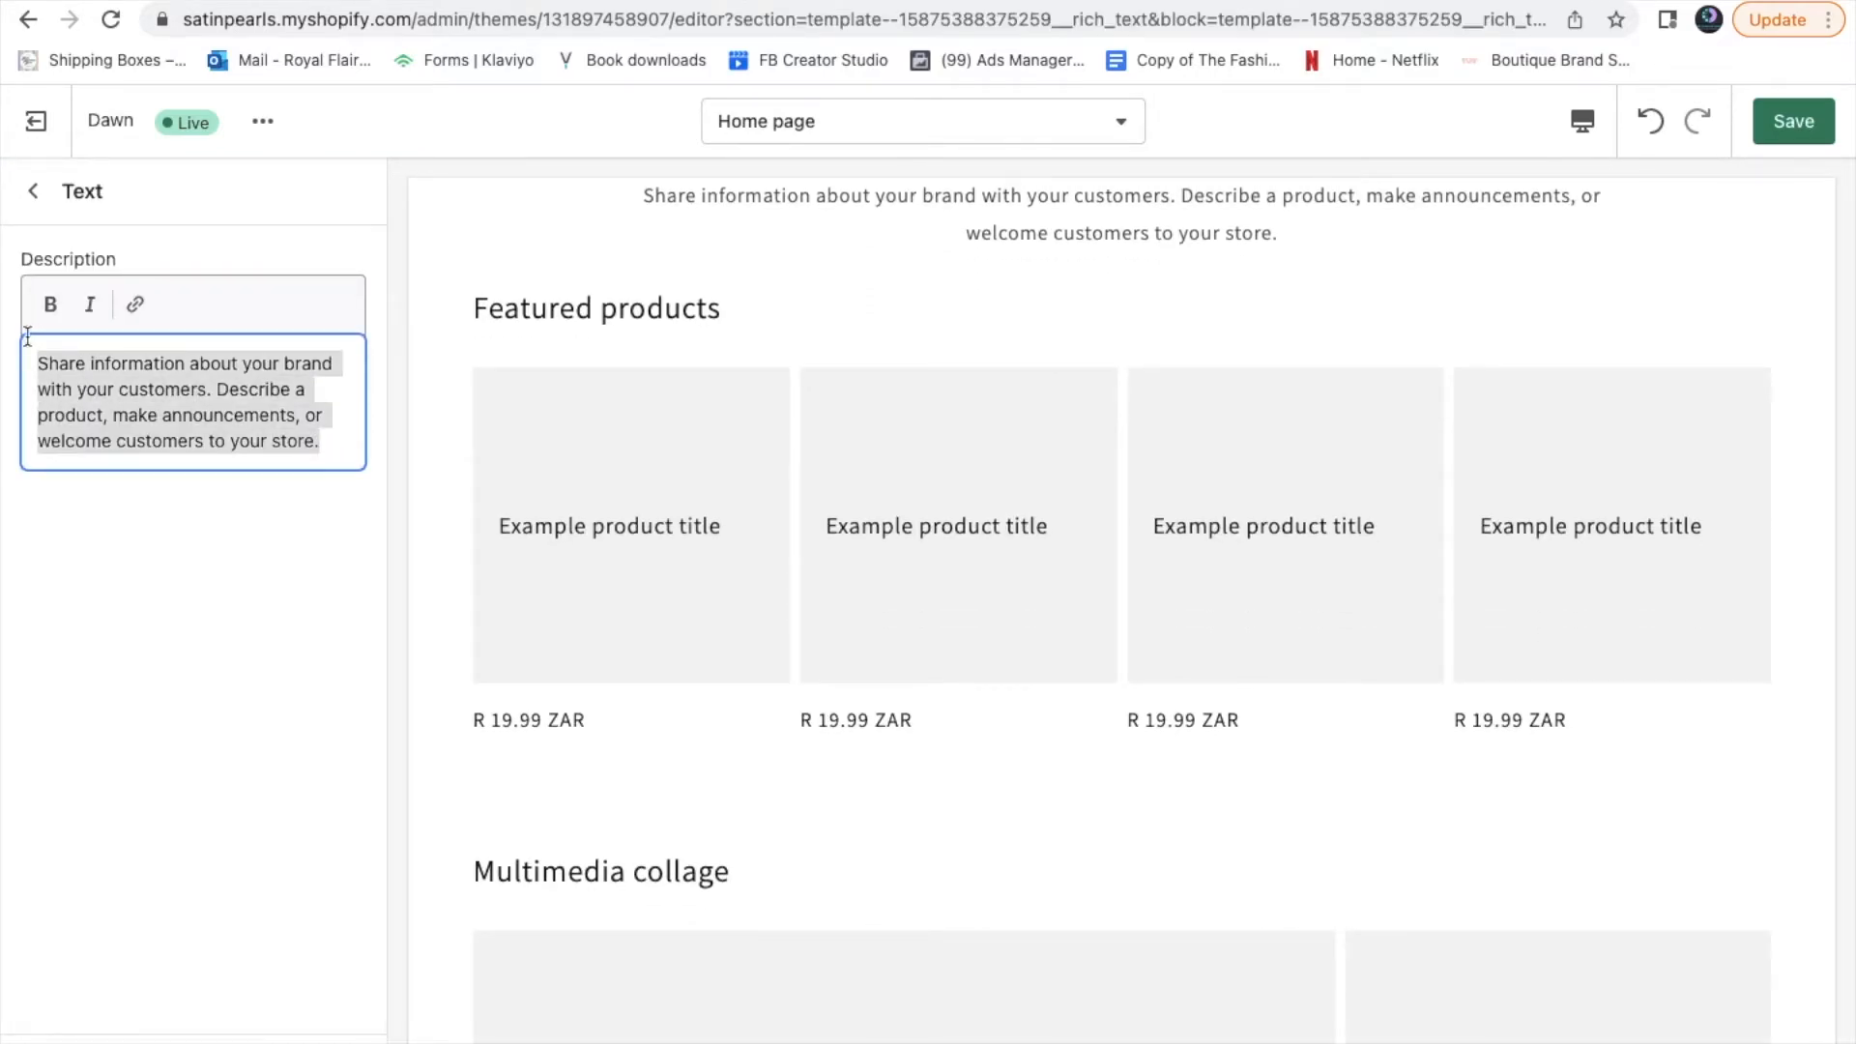
{"action": "key", "text": "BackSpace"}
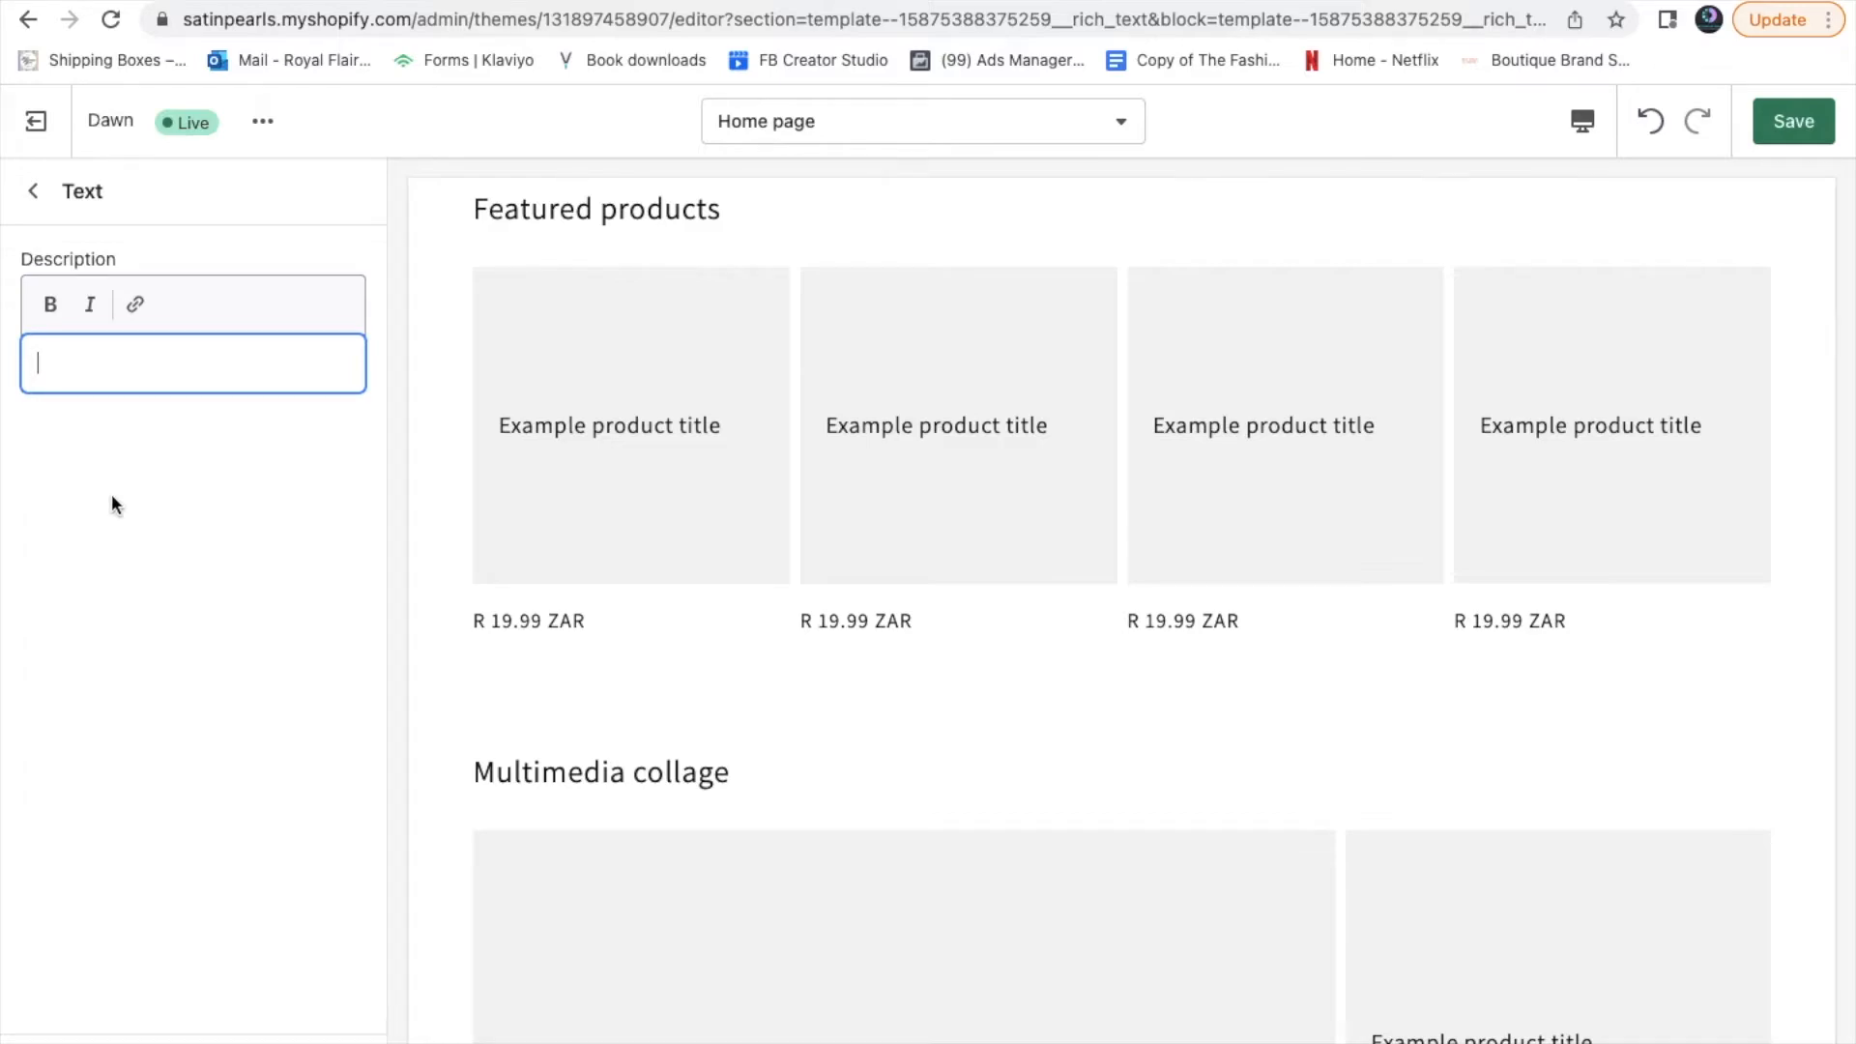
Enter "Satin Pearls provides small businesses with quality satin accessories" as the Rich text section's description
{"action": "type", "text": "Satin Pearls"}
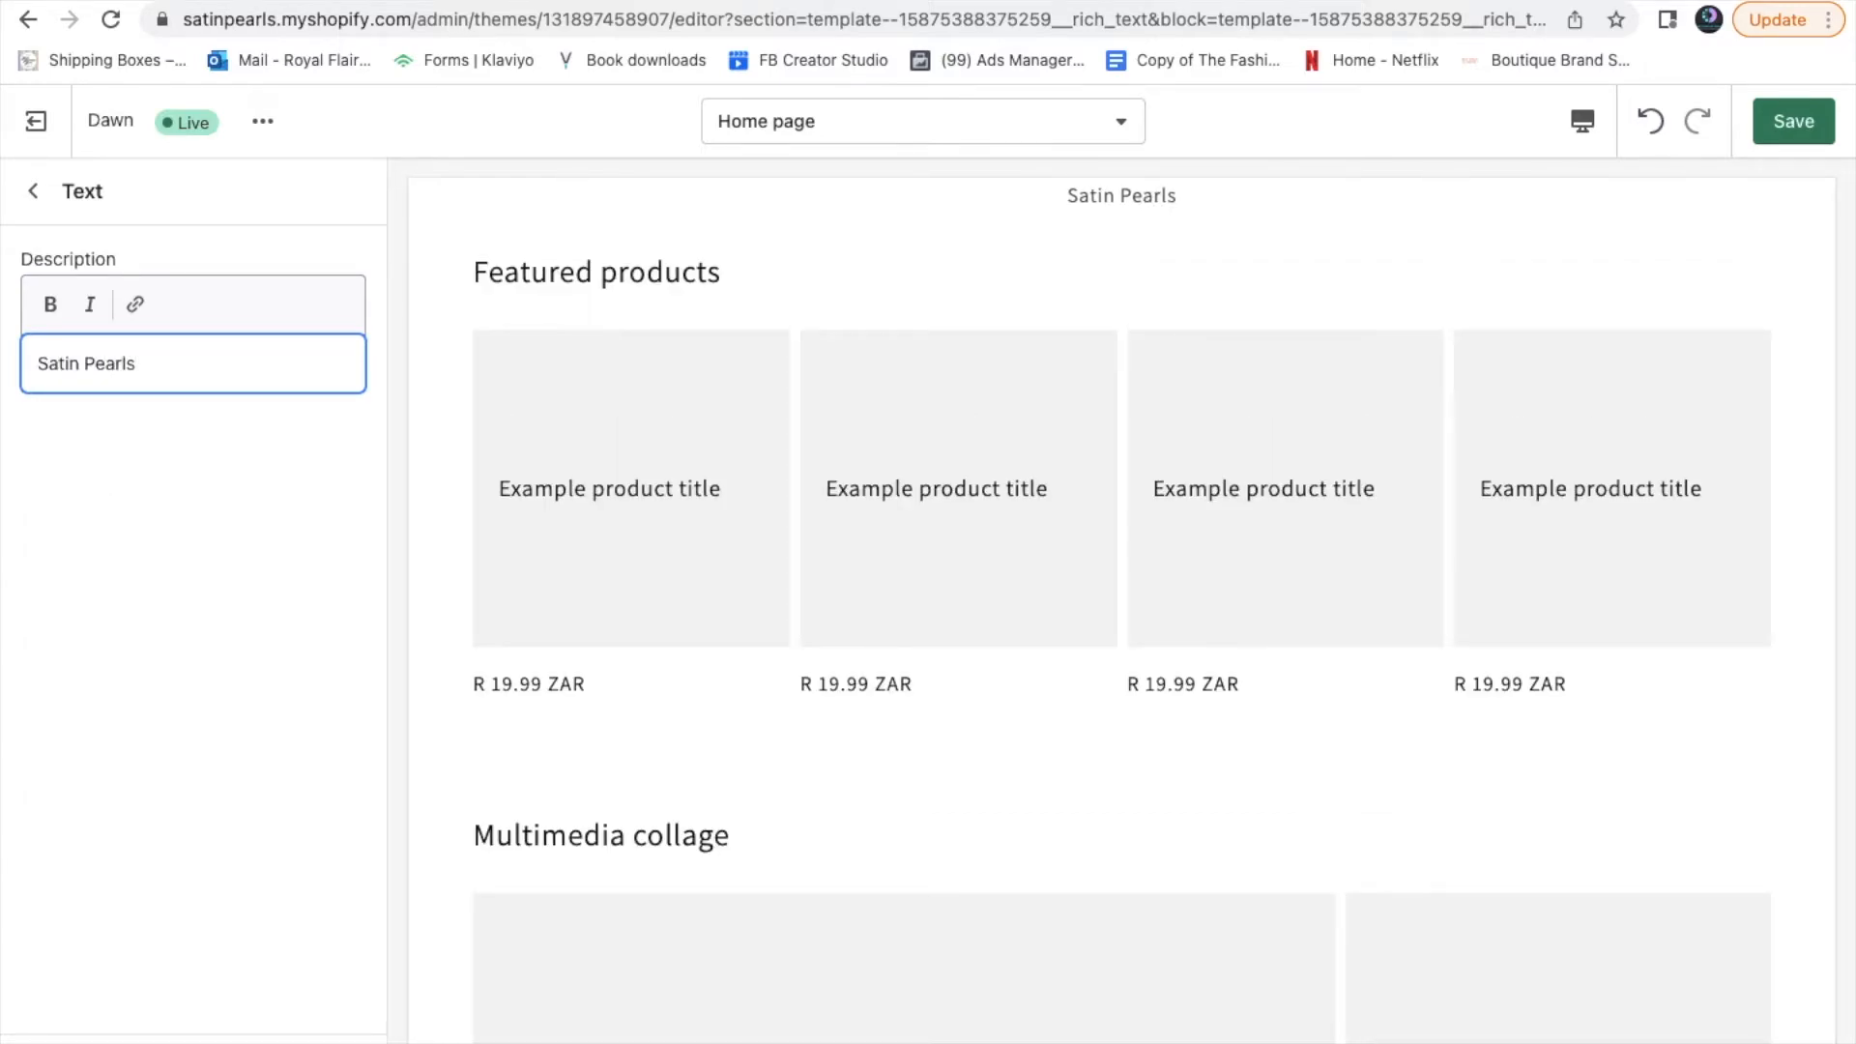
{"action": "type", "text": " provied"}
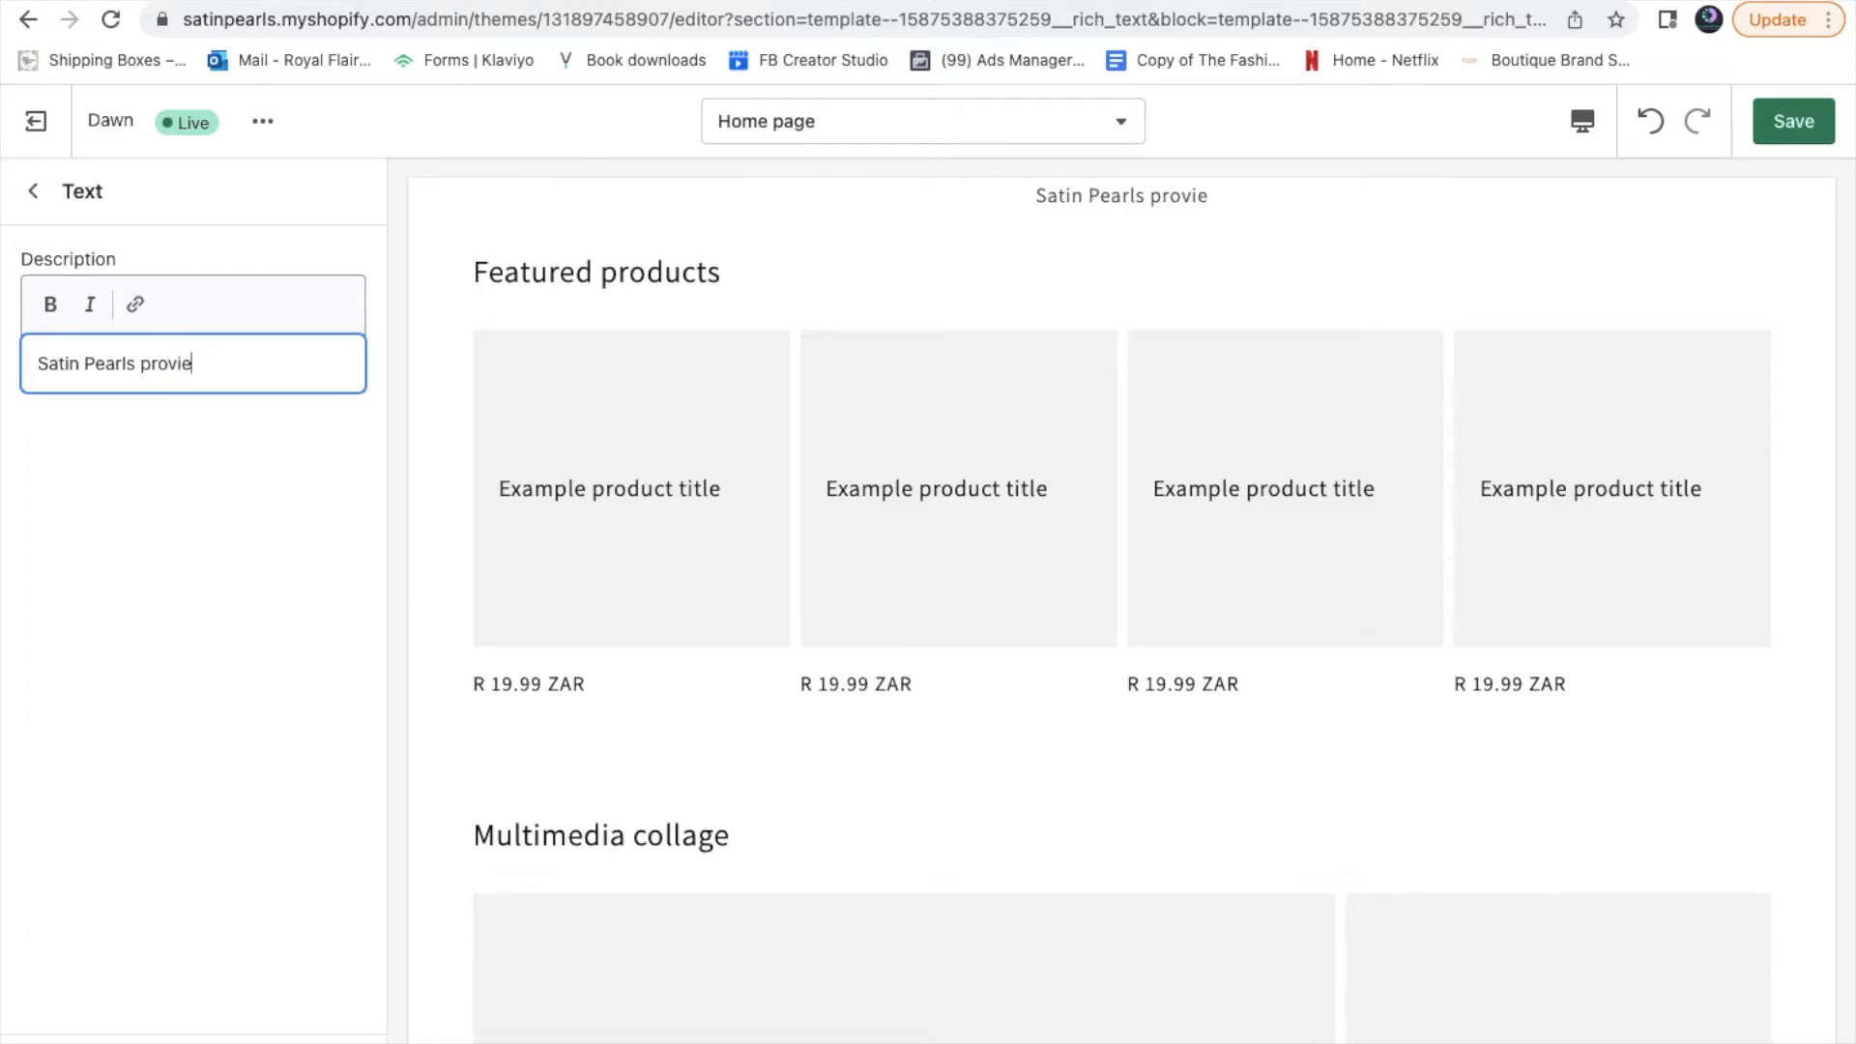
{"action": "key", "text": "BackSpace"}
{"action": "key", "text": "BackSpace"}
{"action": "type", "text": "des s"}
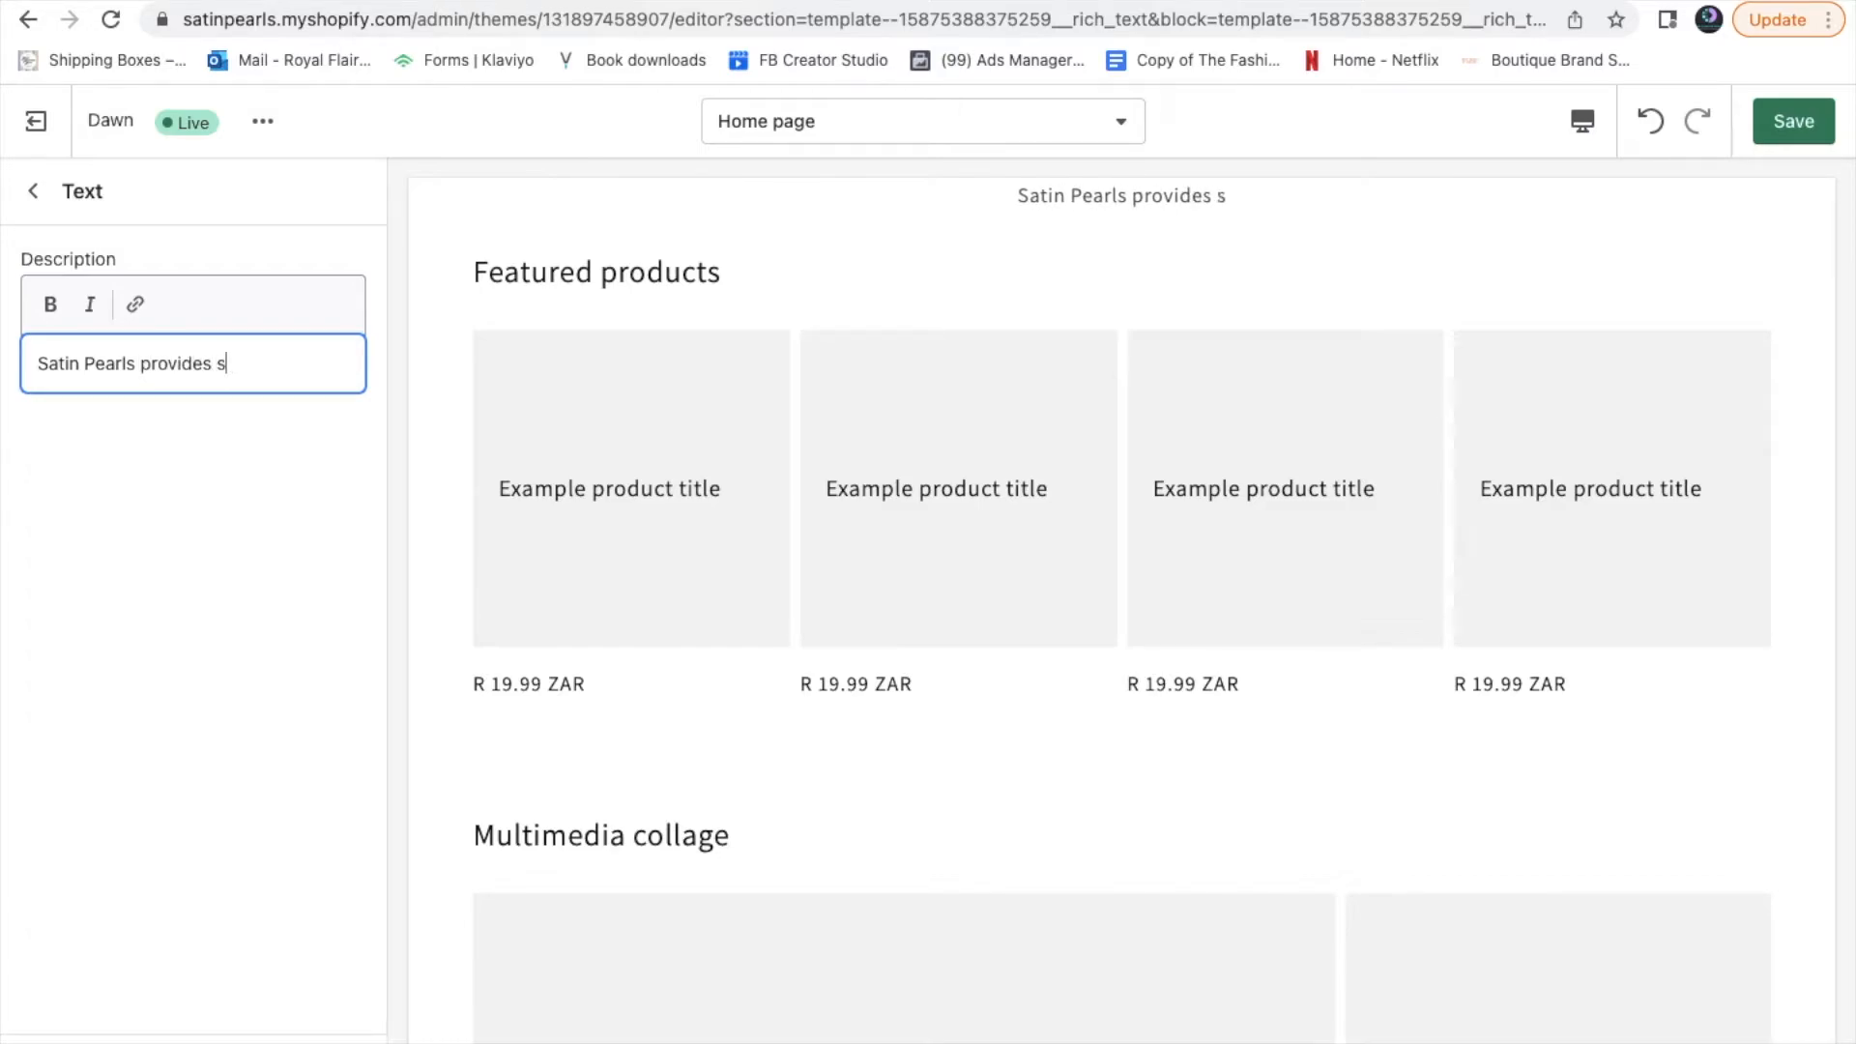
{"action": "type", "text": "mall business"}
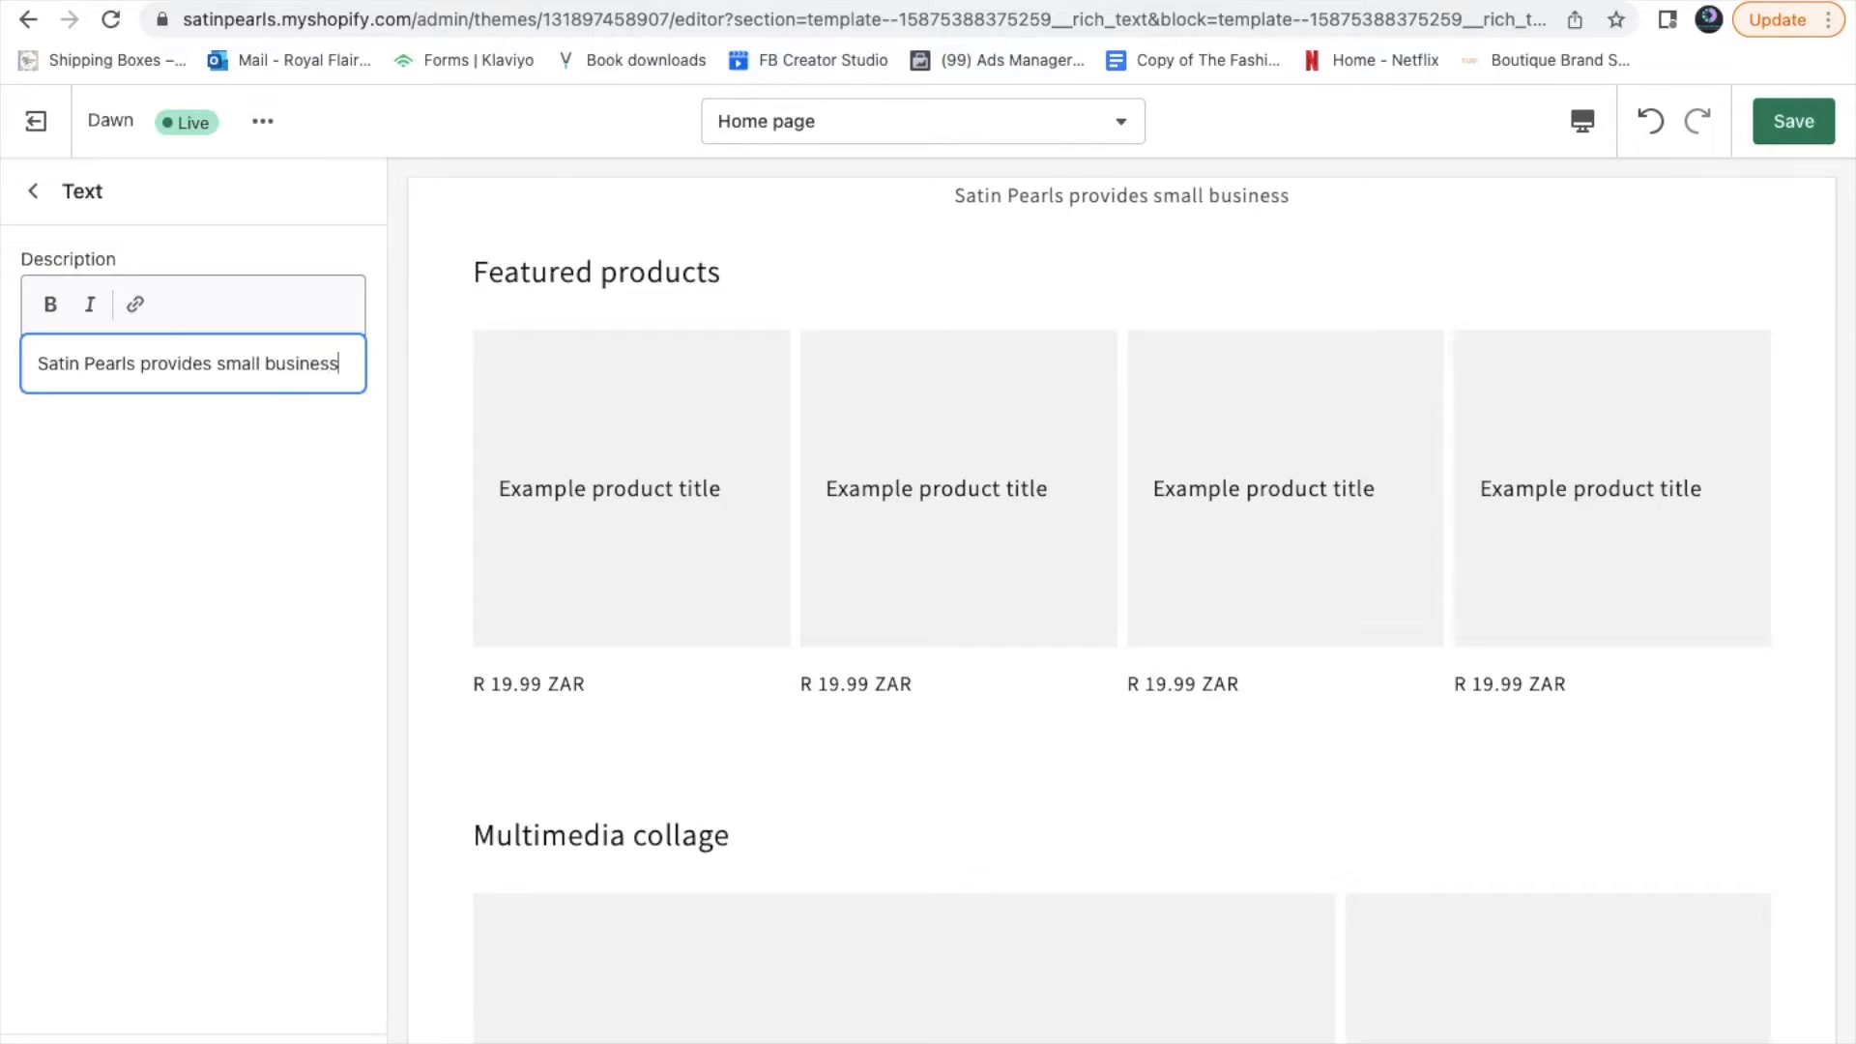
{"action": "type", "text": "es wiht"}
{"action": "key", "text": "BackSpace"}
{"action": "key", "text": "BackSpace"}
{"action": "type", "text": "th "}
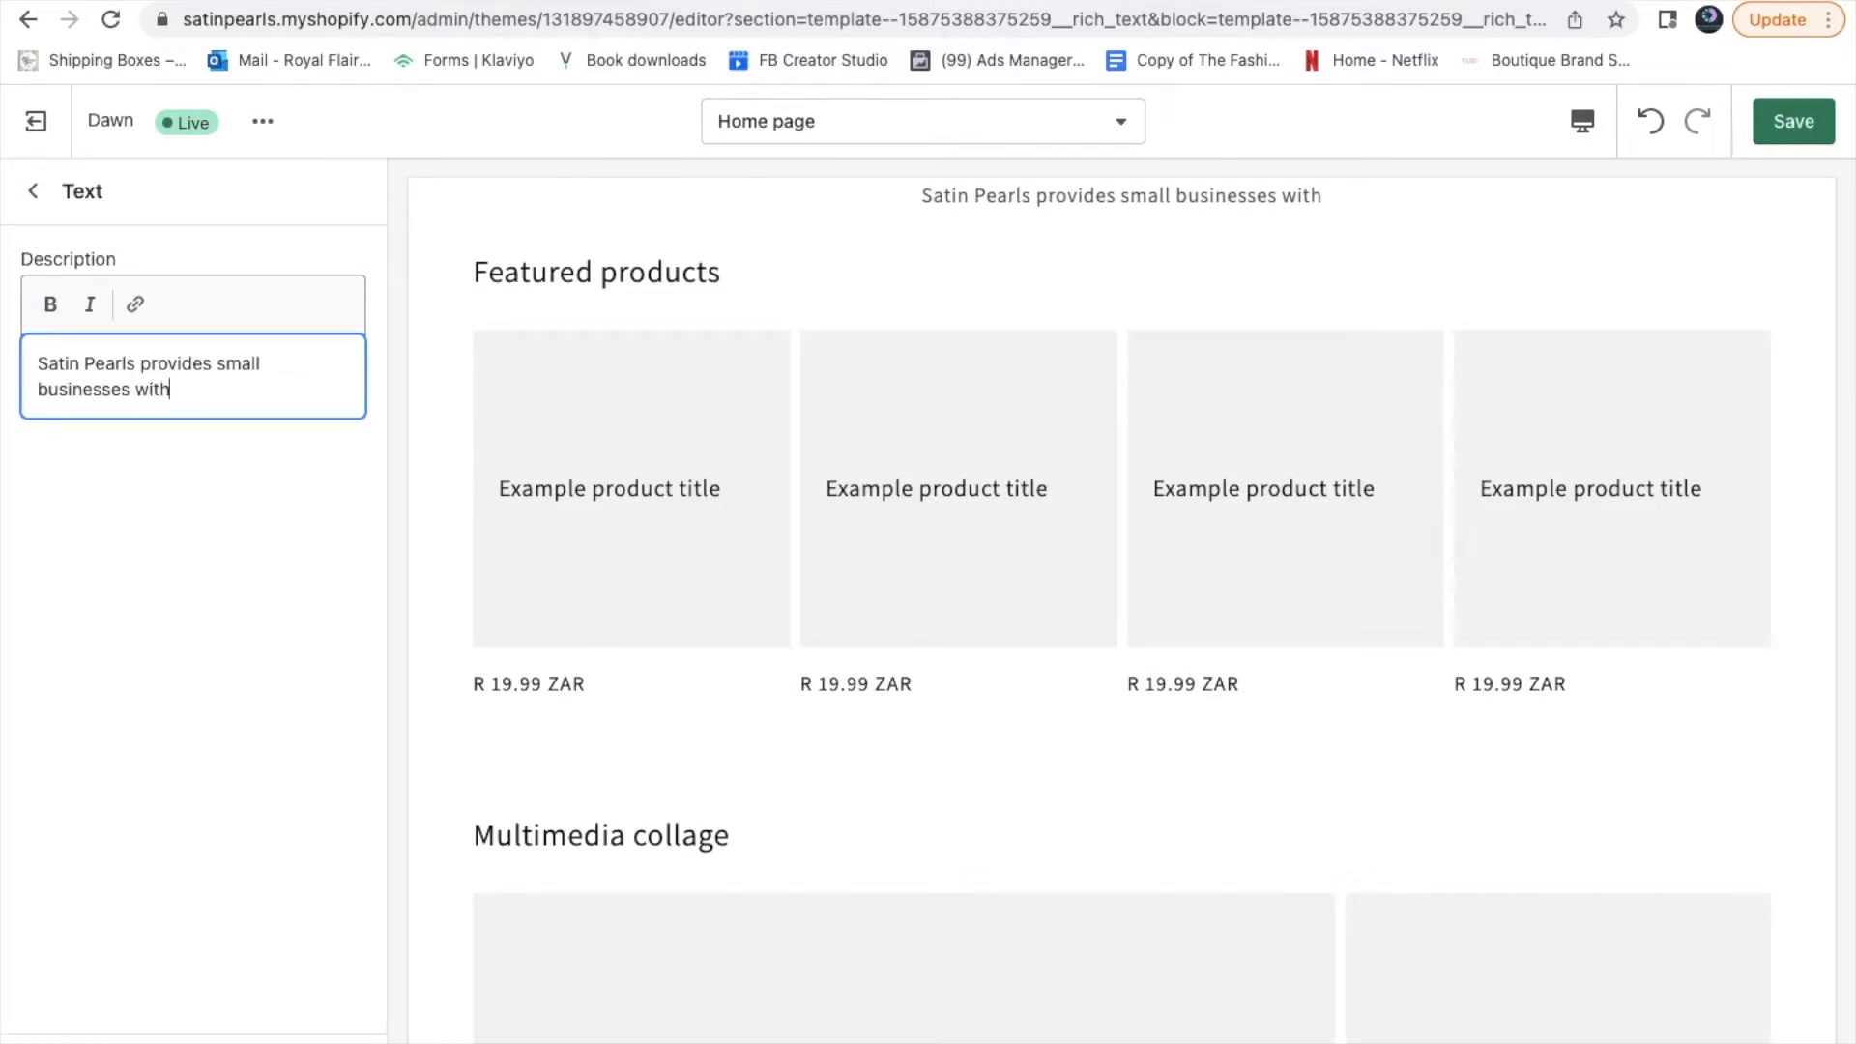
{"action": "type", "text": "quality"}
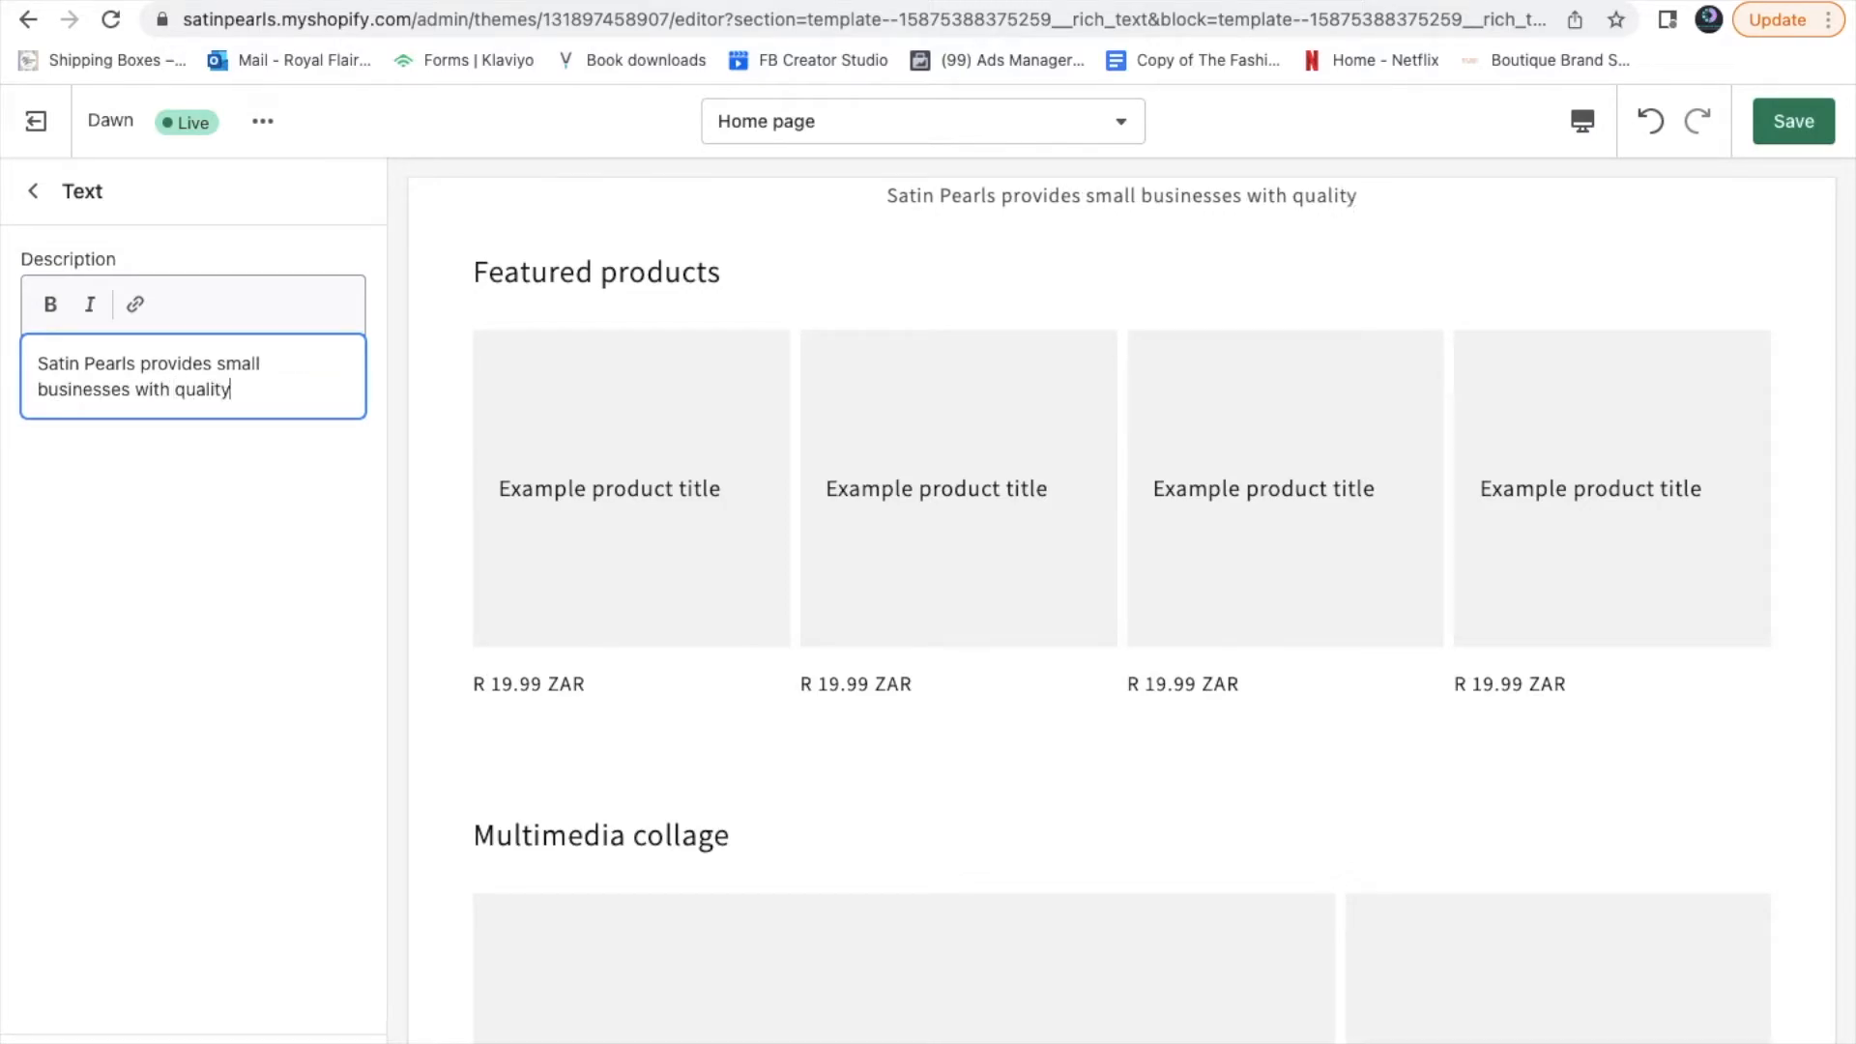
{"action": "type", "text": " satin a"}
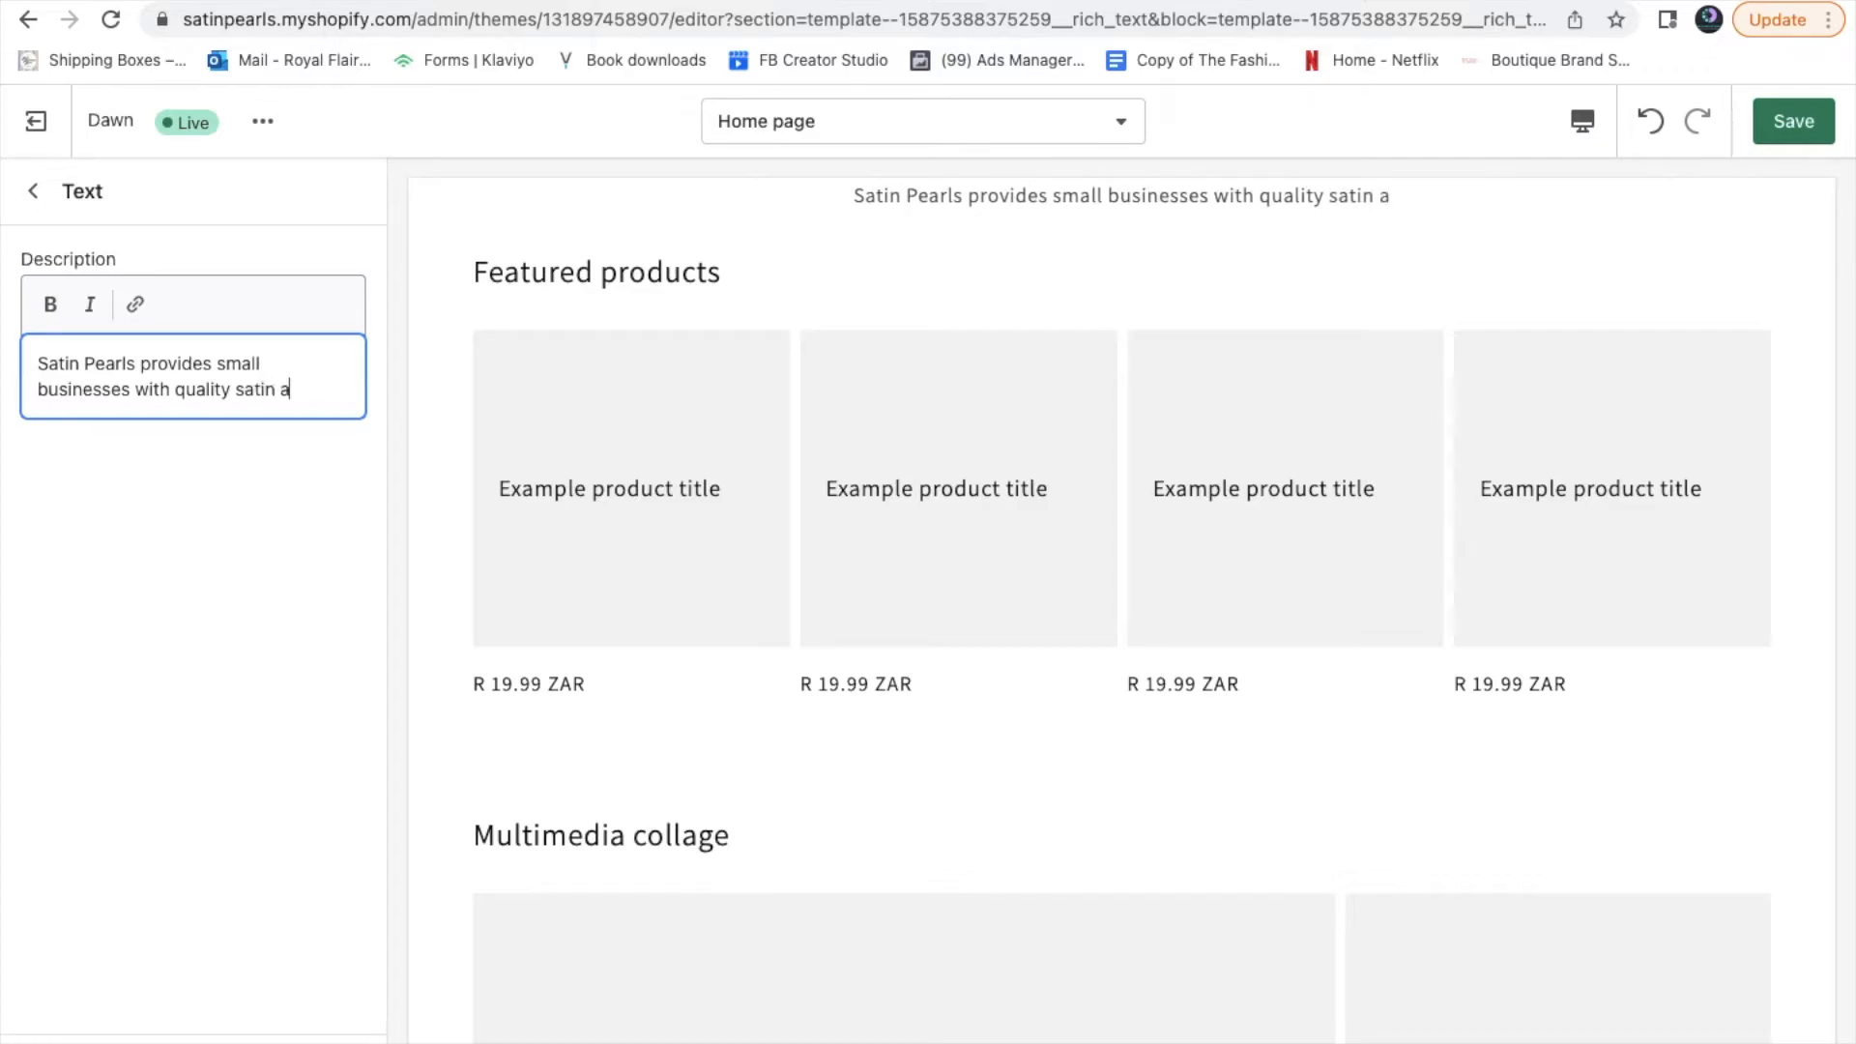
{"action": "type", "text": "ccessories"}
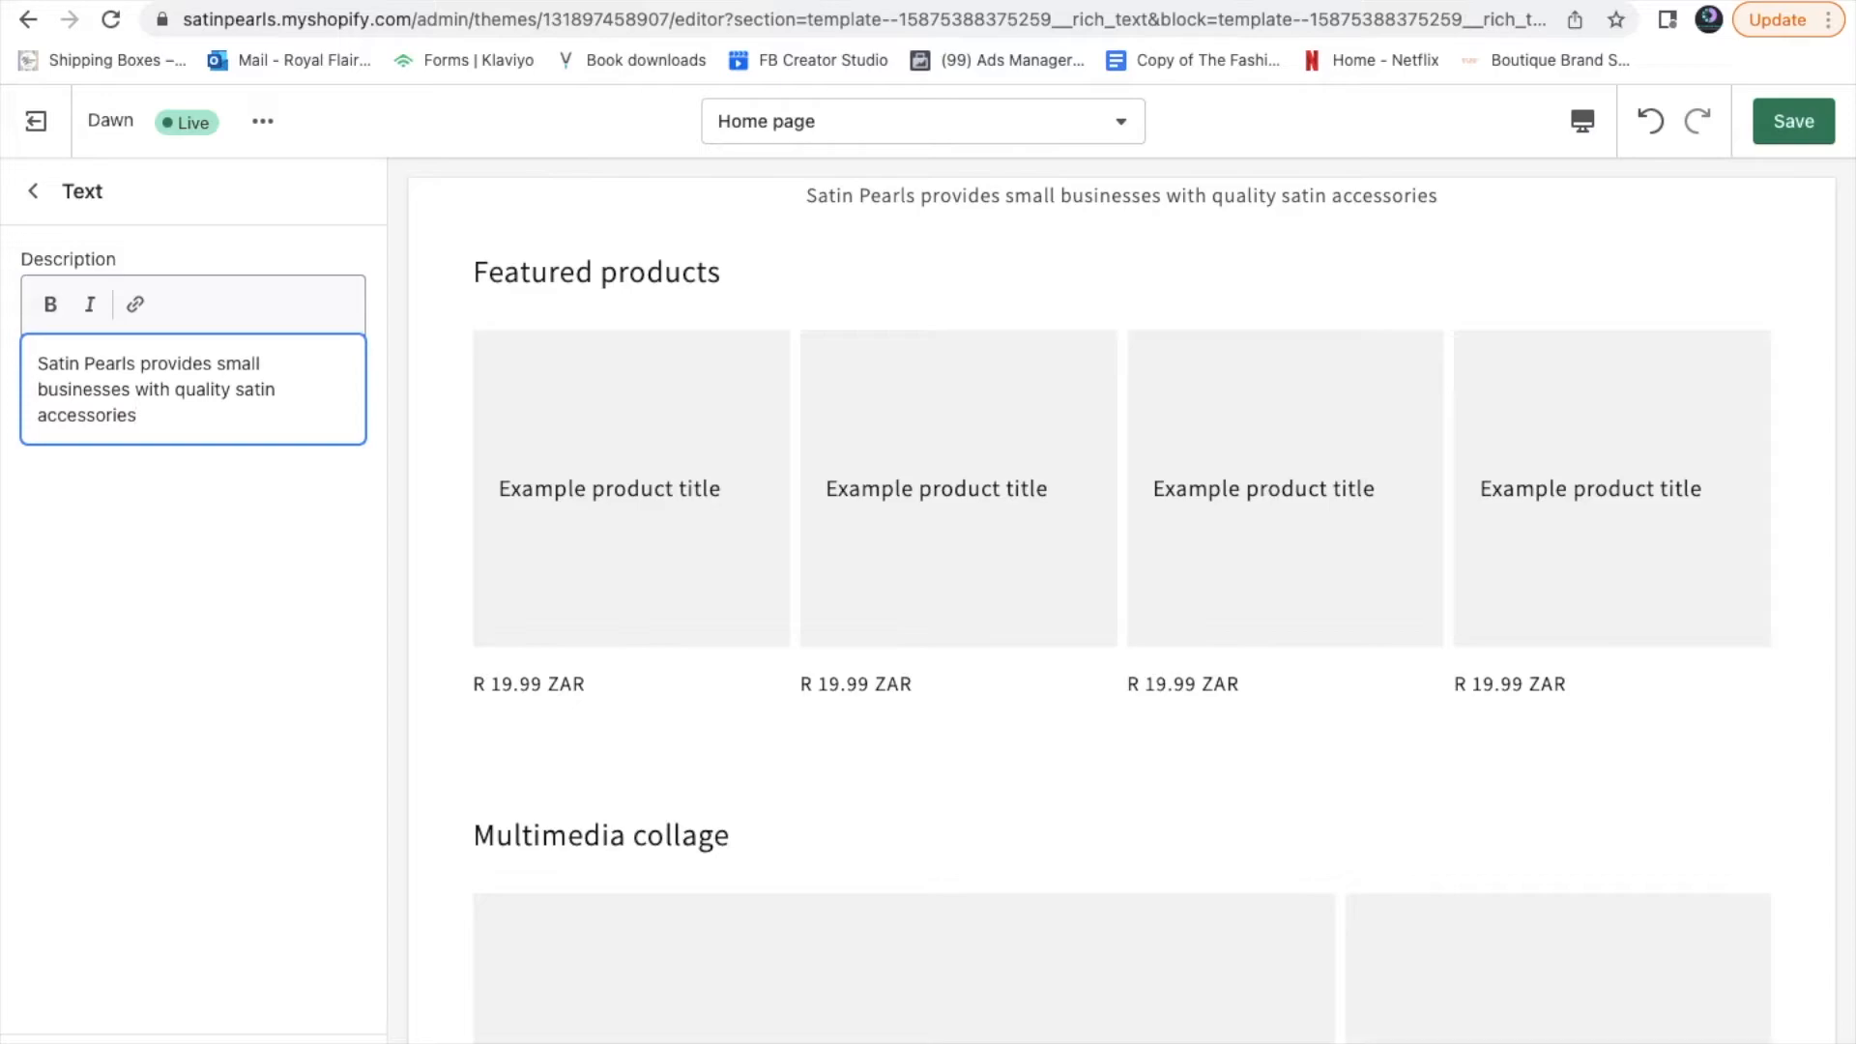
End the description's first sentence with a period and add "We make sure you sell only the best to your customers."
{"action": "type", "text": ". We"}
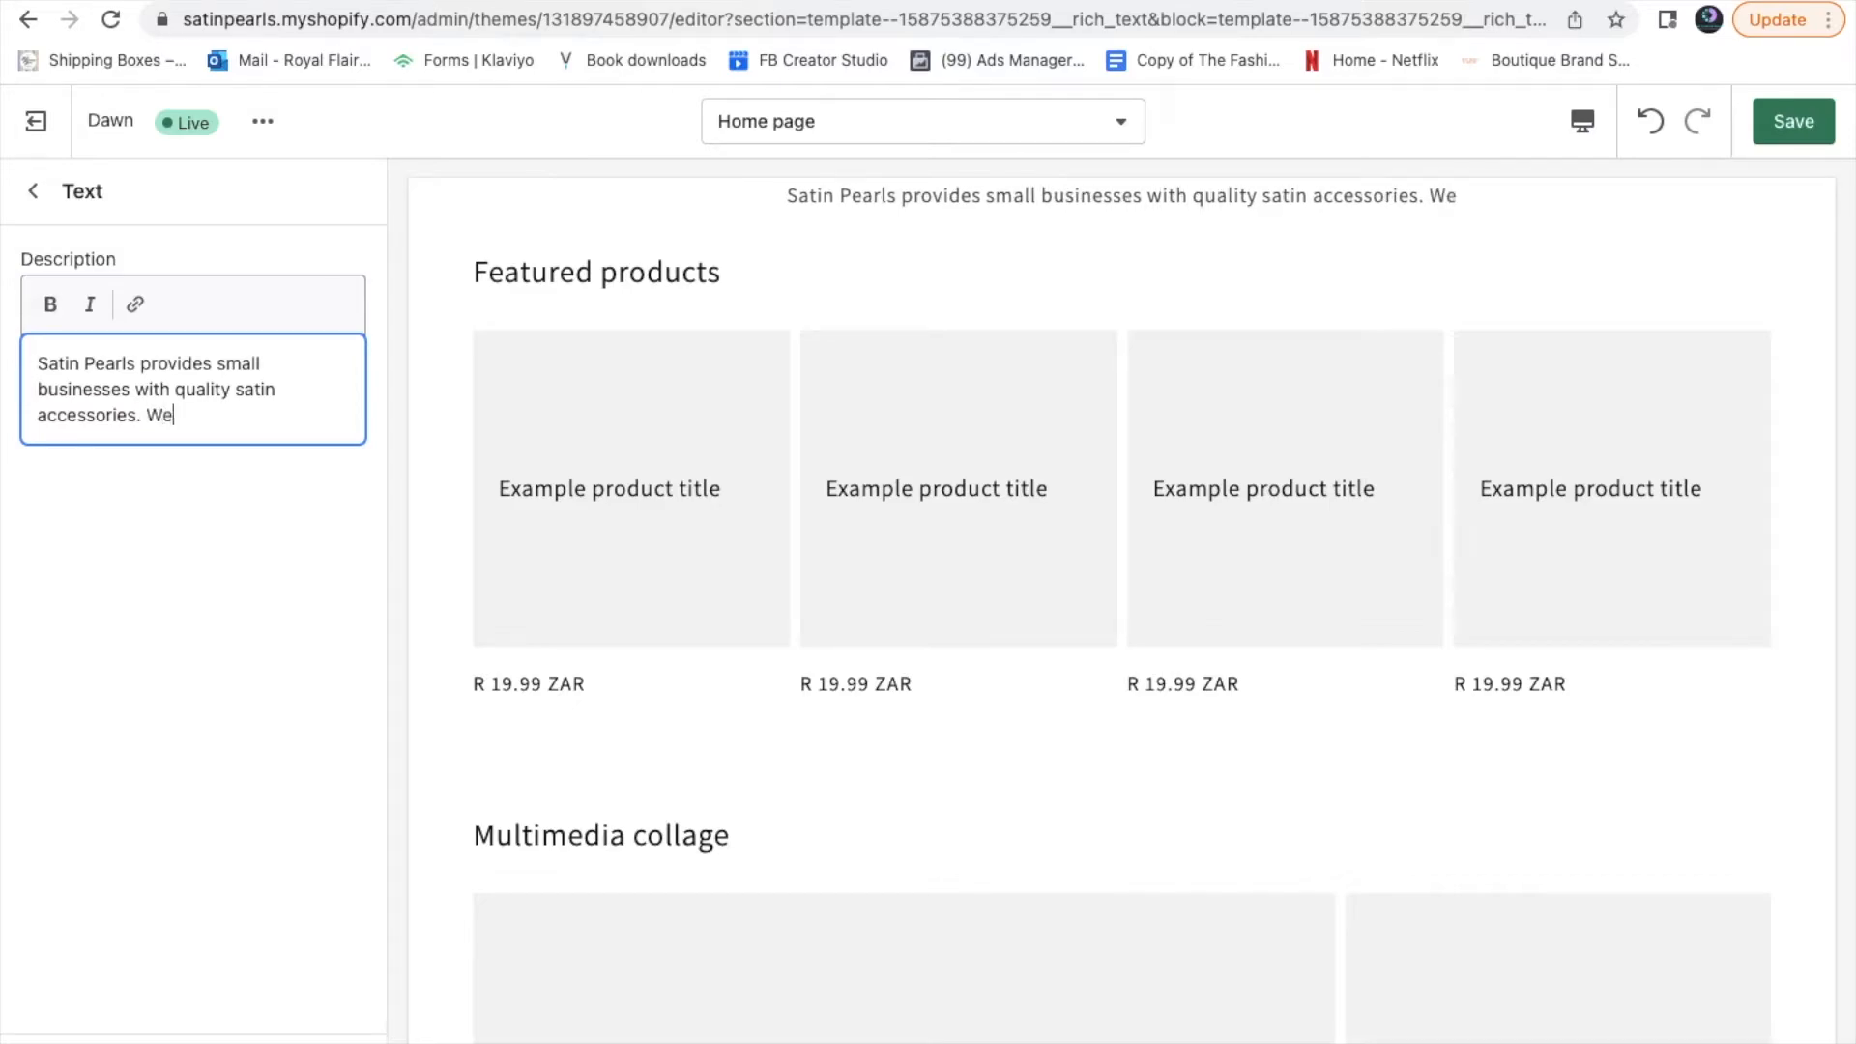
{"action": "type", "text": " make sure yo"}
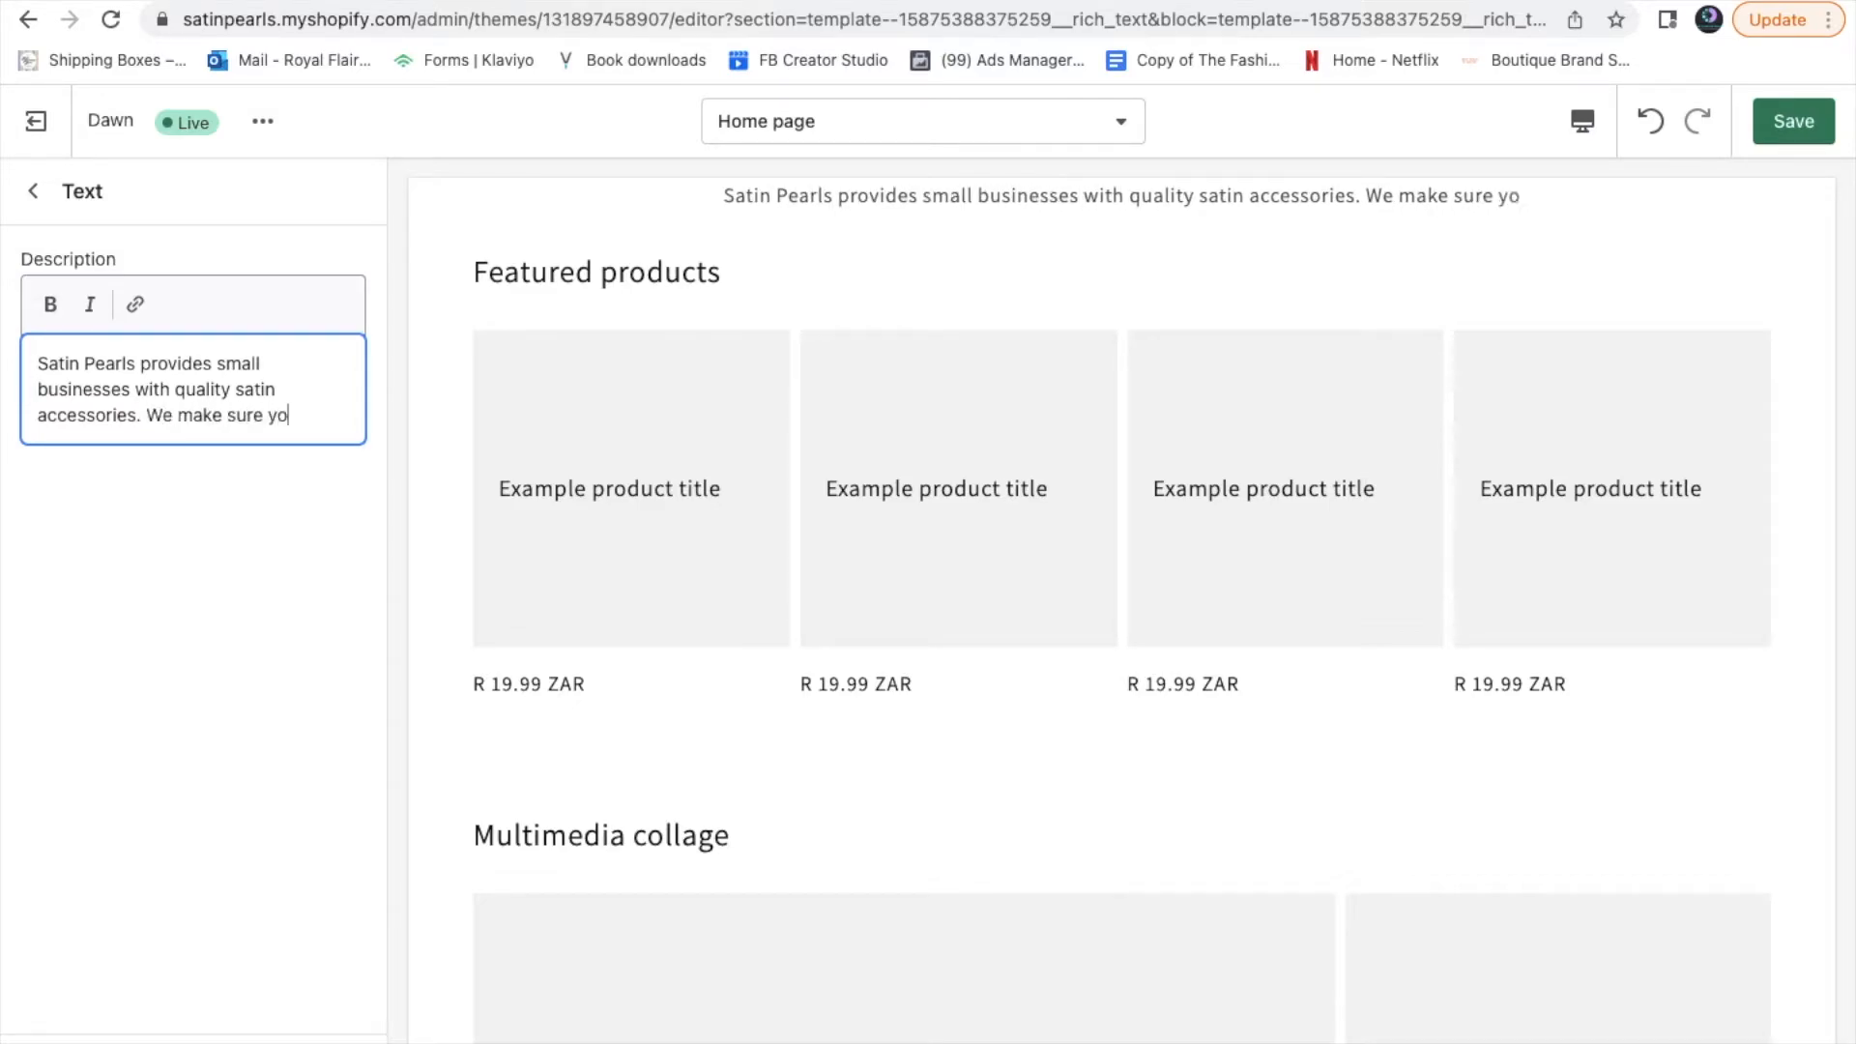
{"action": "type", "text": "u give only"}
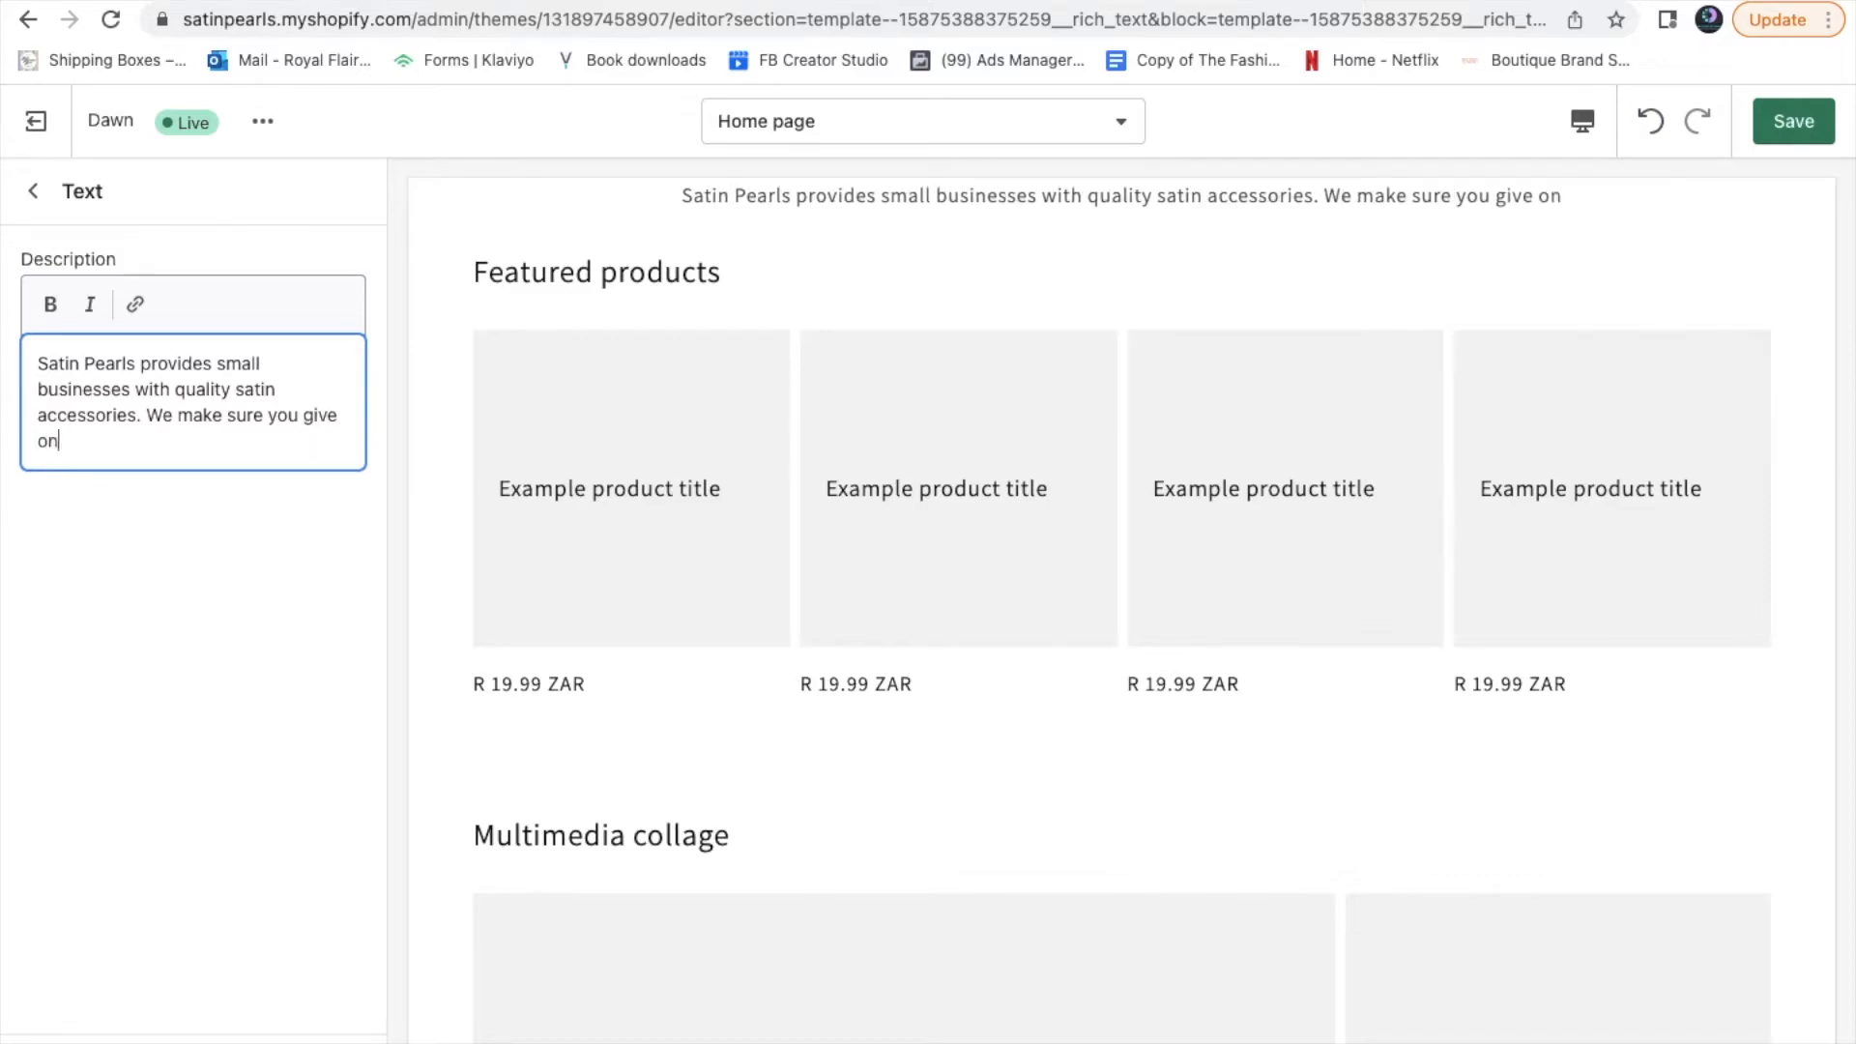
{"action": "key", "text": "BackSpace"}
{"action": "key", "text": "BackSpace"}
{"action": "key", "text": "BackSpace"}
{"action": "key", "text": "BackSpace"}
{"action": "key", "text": "BackSpace"}
{"action": "key", "text": "BackSpace"}
{"action": "key", "text": "BackSpace"}
{"action": "key", "text": "BackSpace"}
{"action": "key", "text": "BackSpace"}
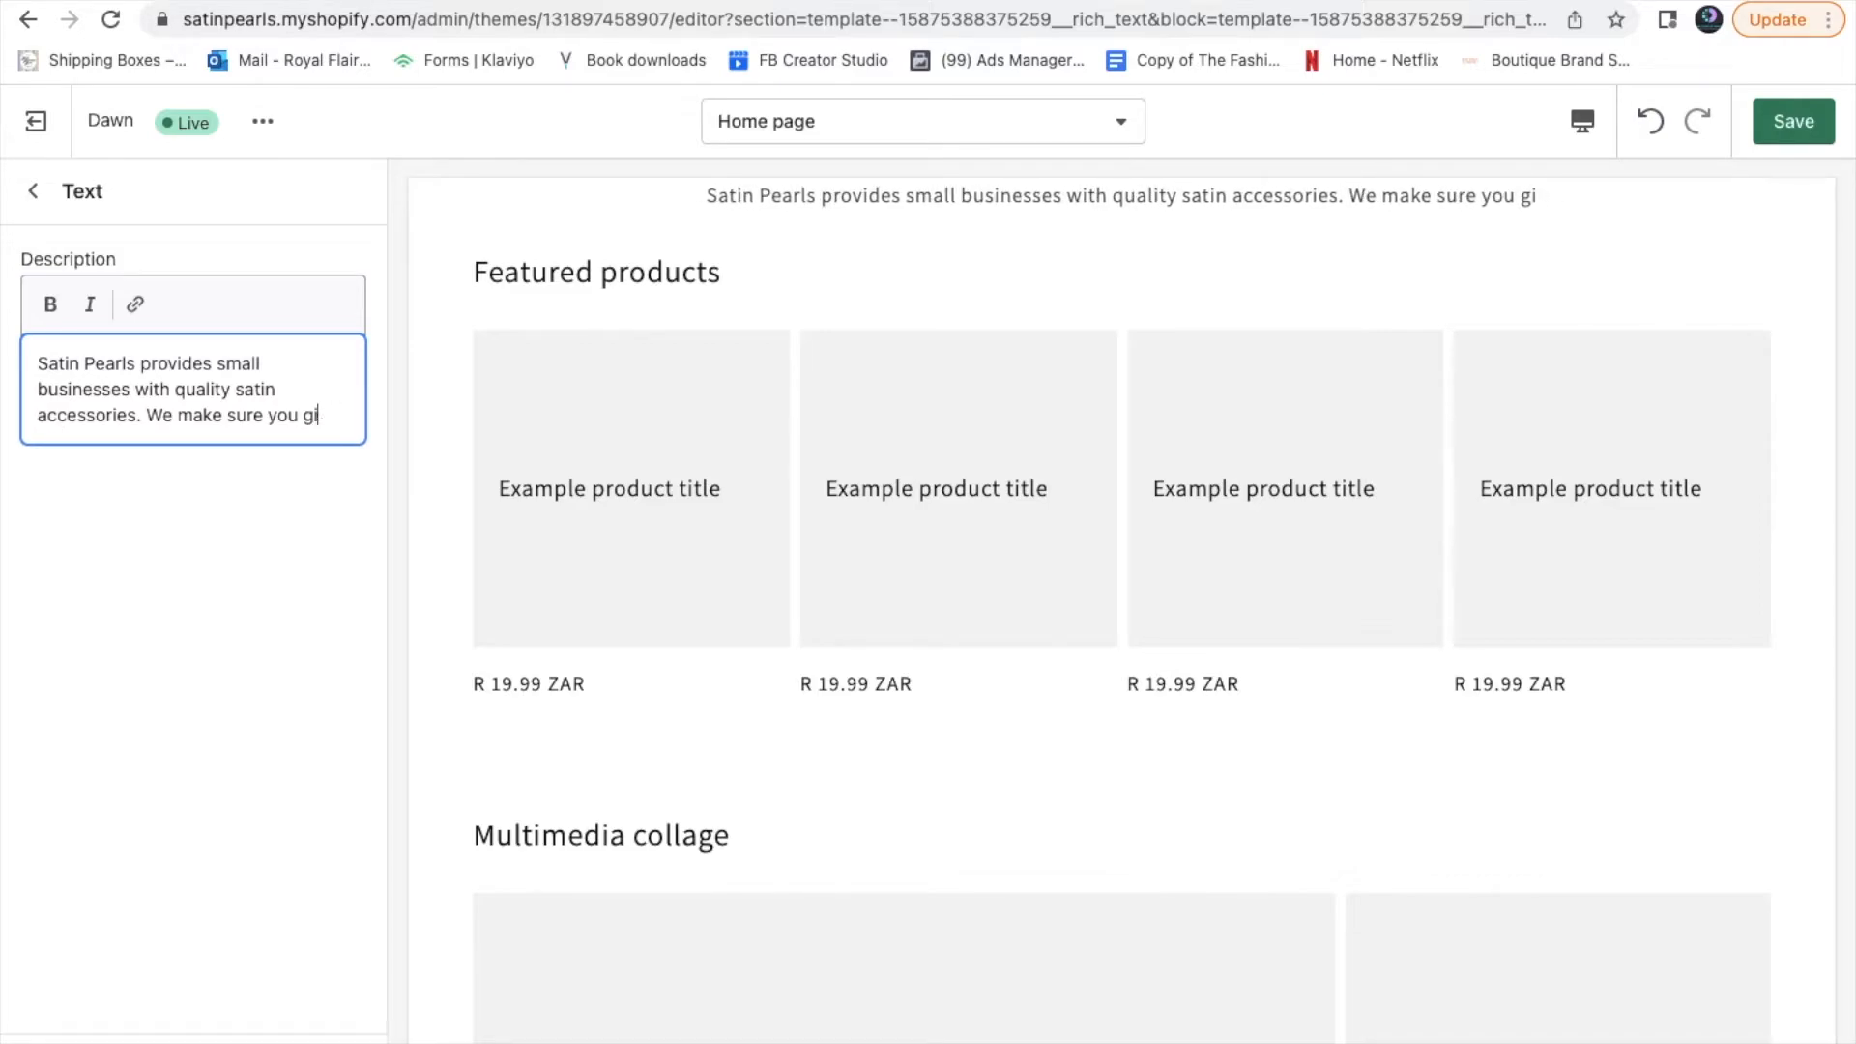
{"action": "type", "text": "sell only"}
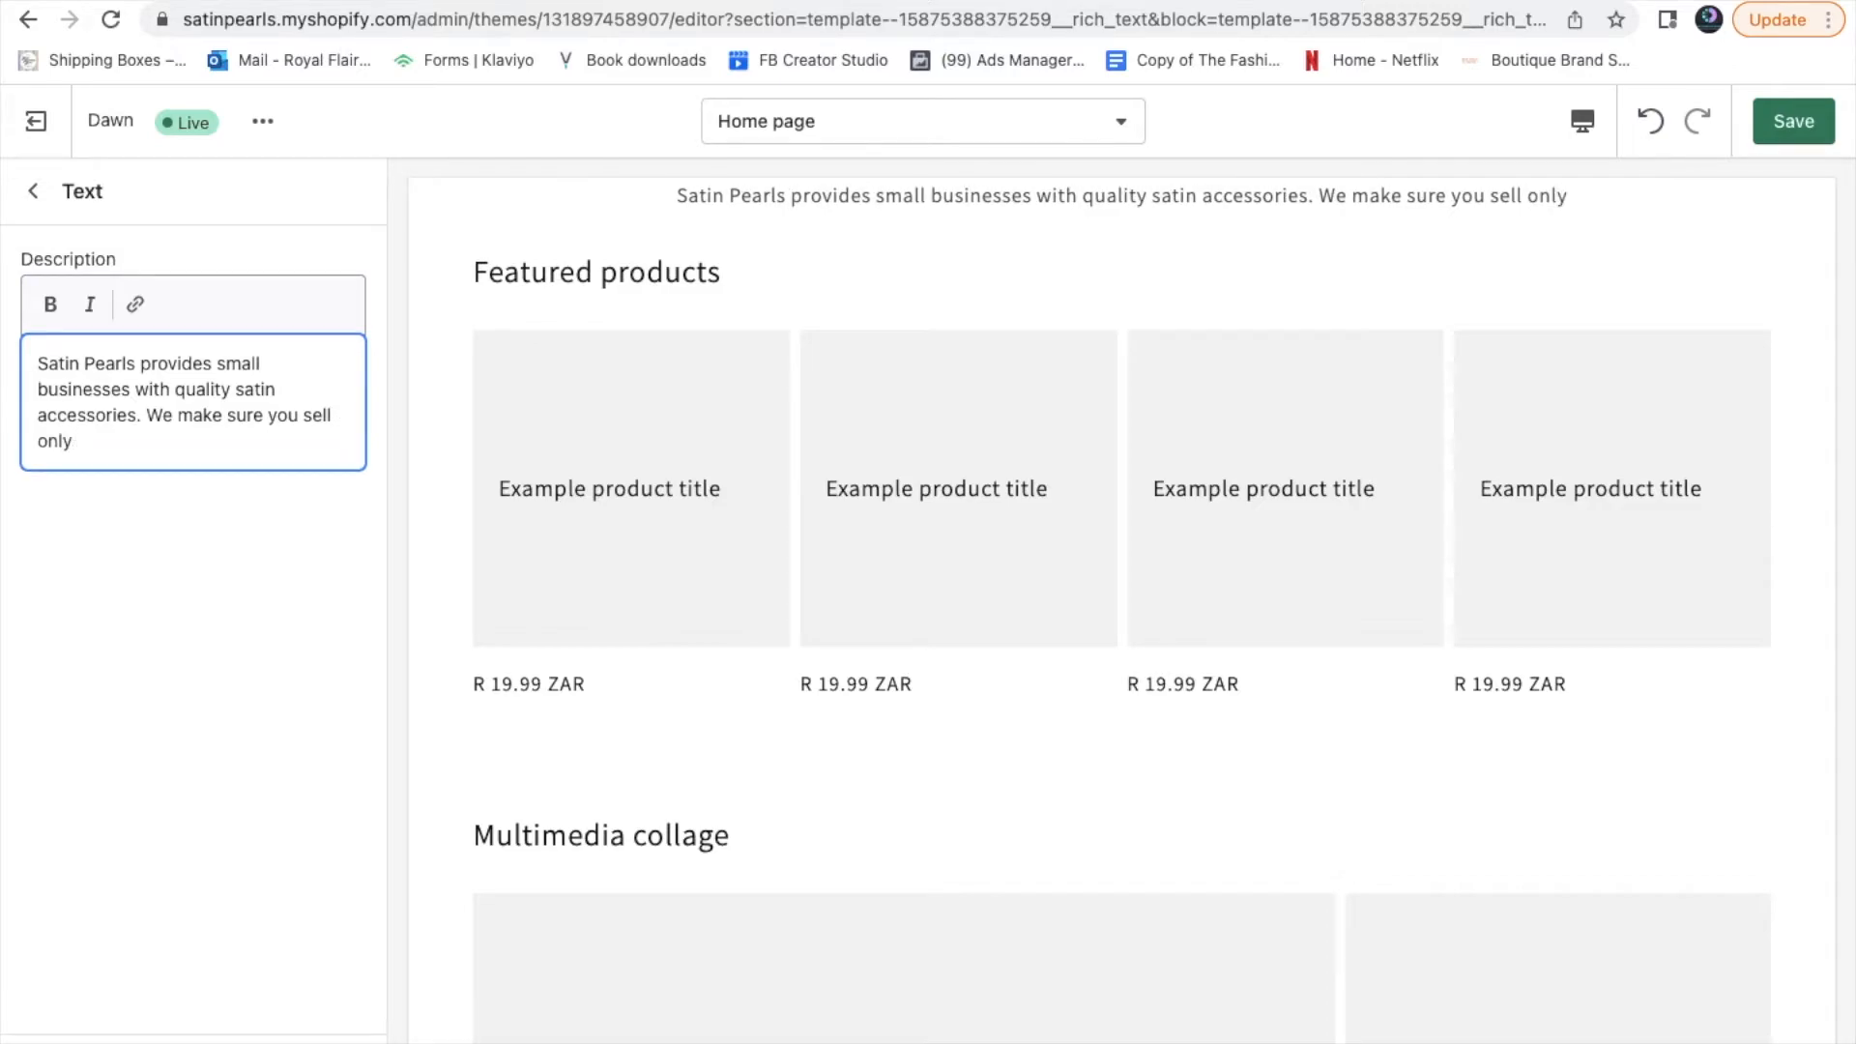
{"action": "type", "text": " the bes"}
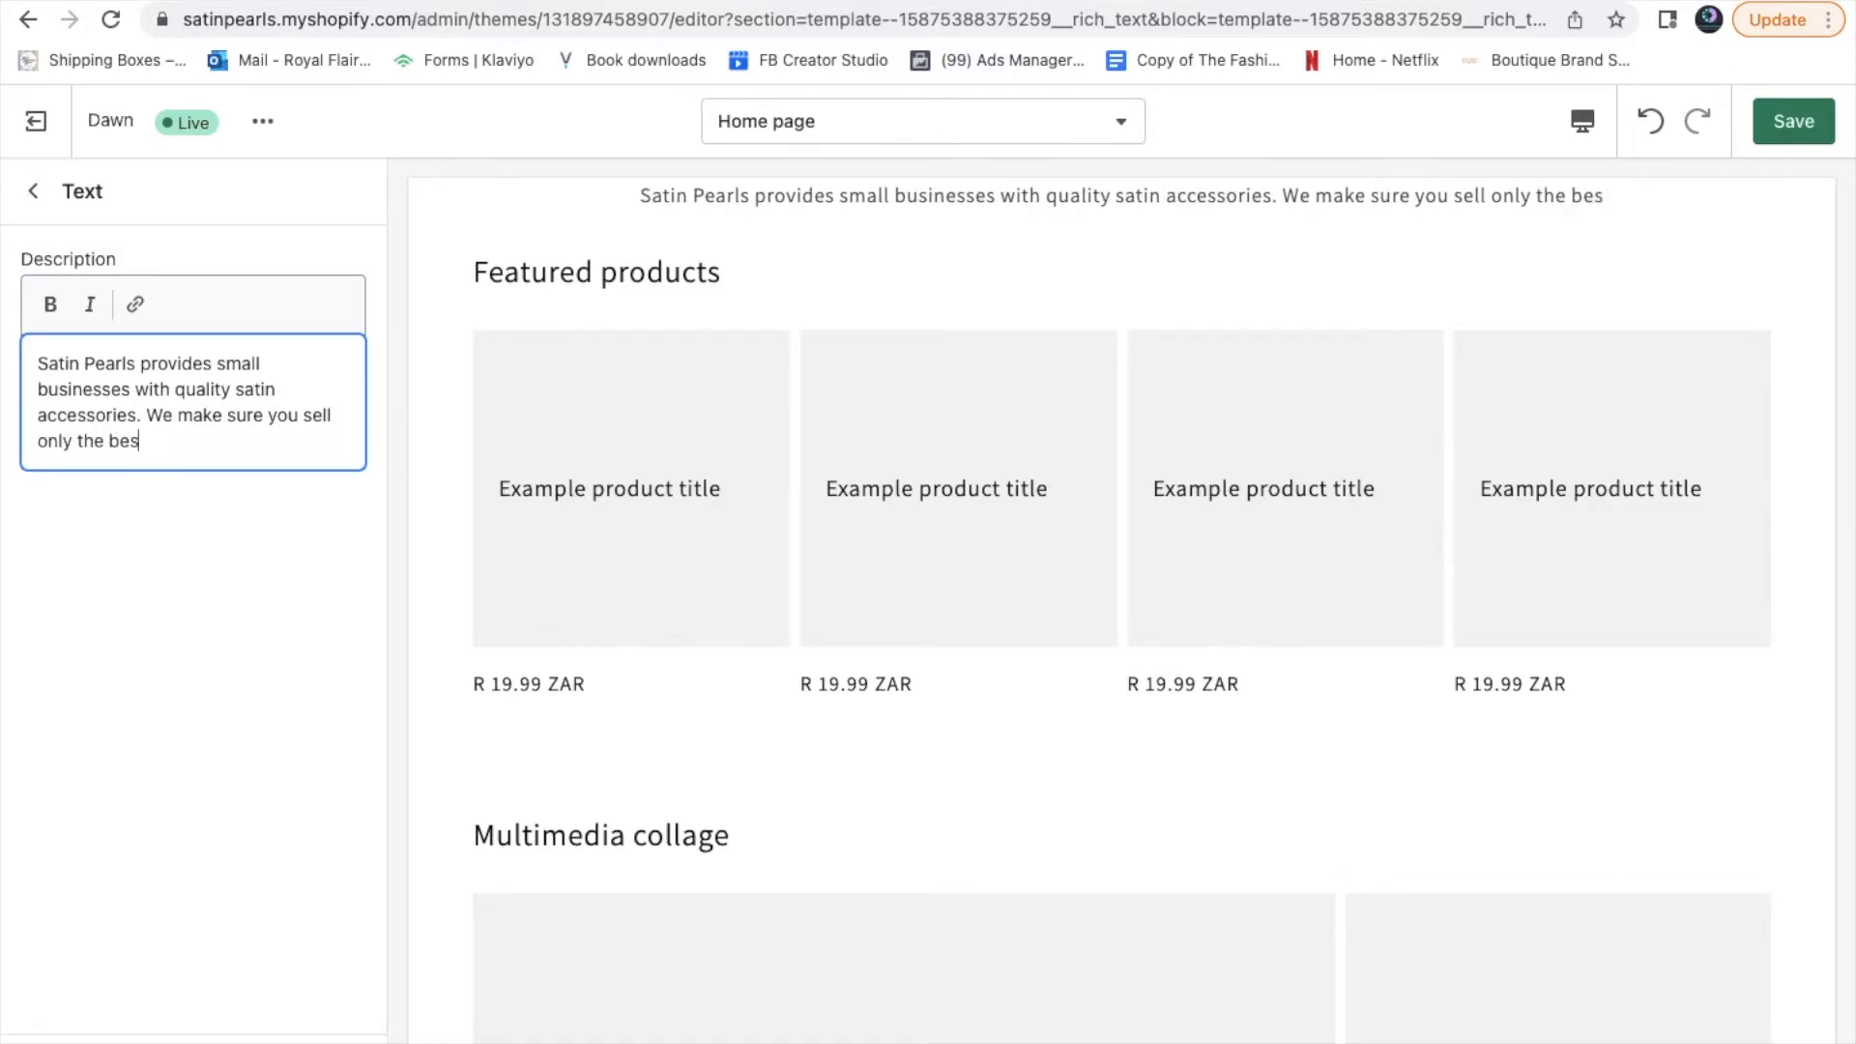
{"action": "type", "text": "t to your c"}
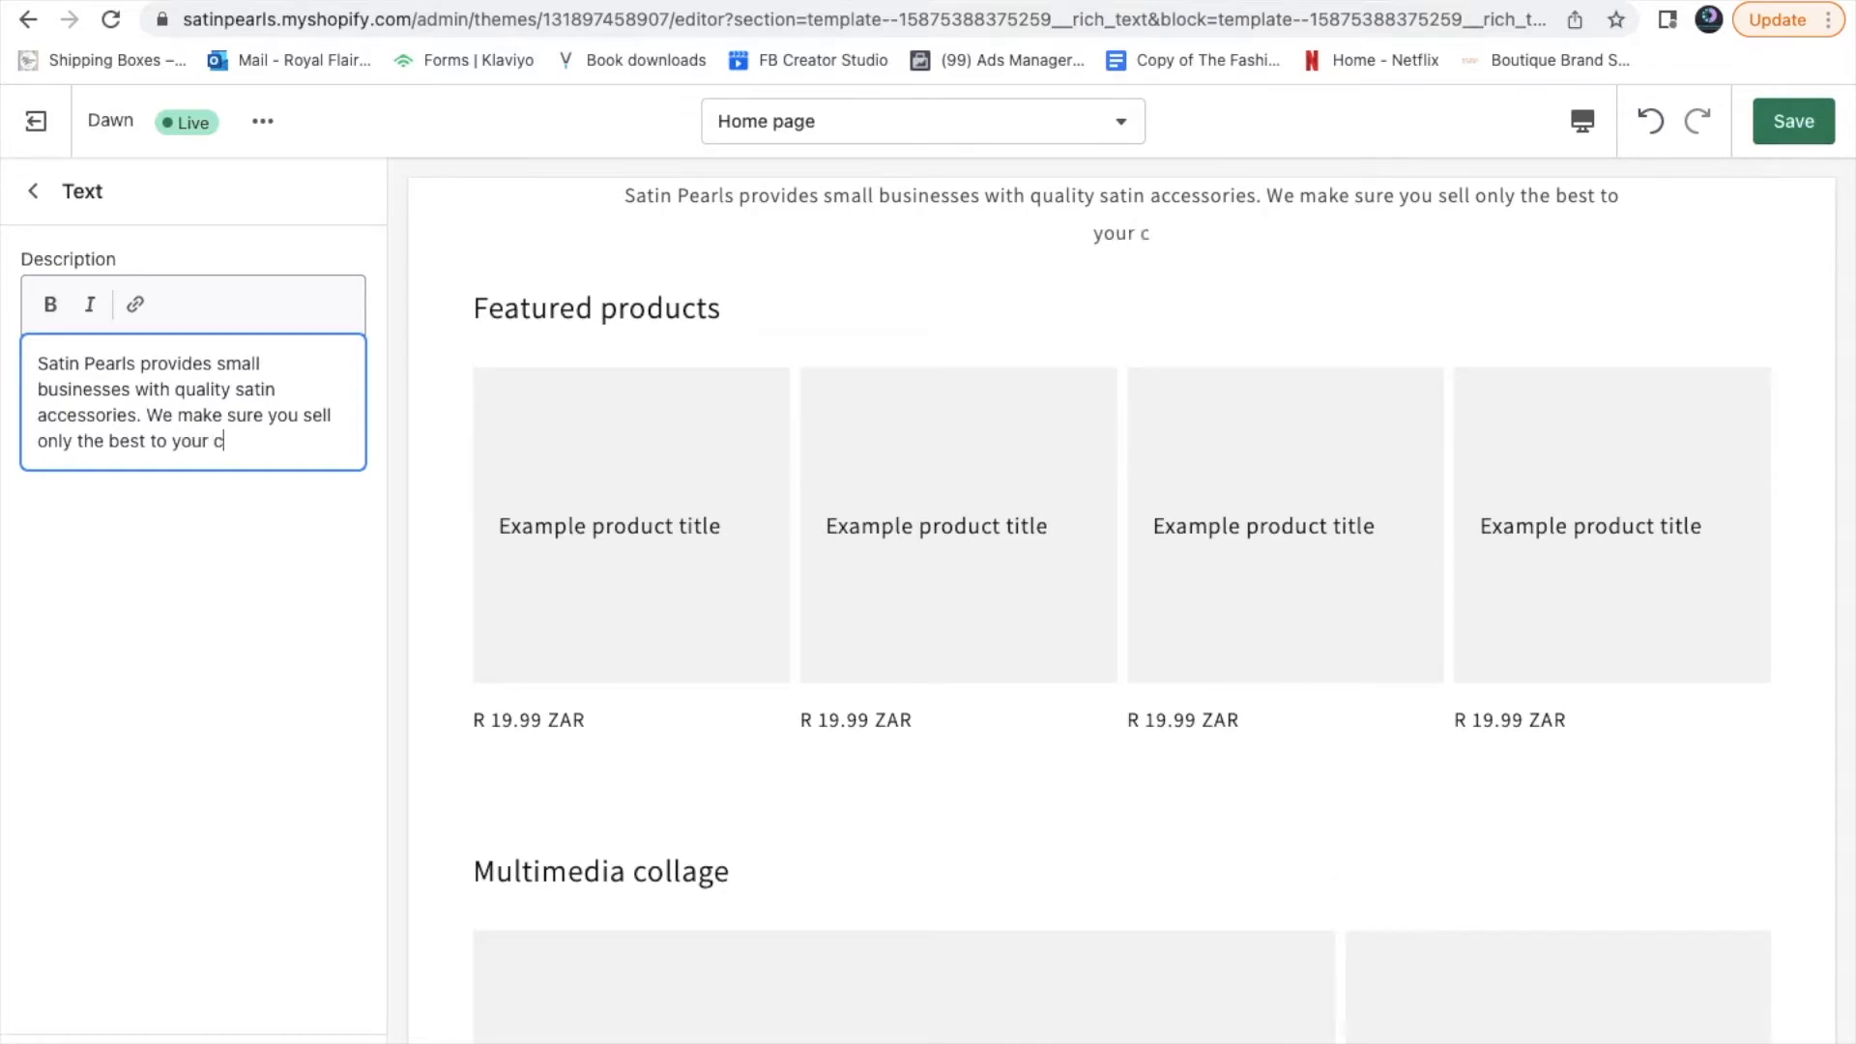
{"action": "type", "text": "ustomers"}
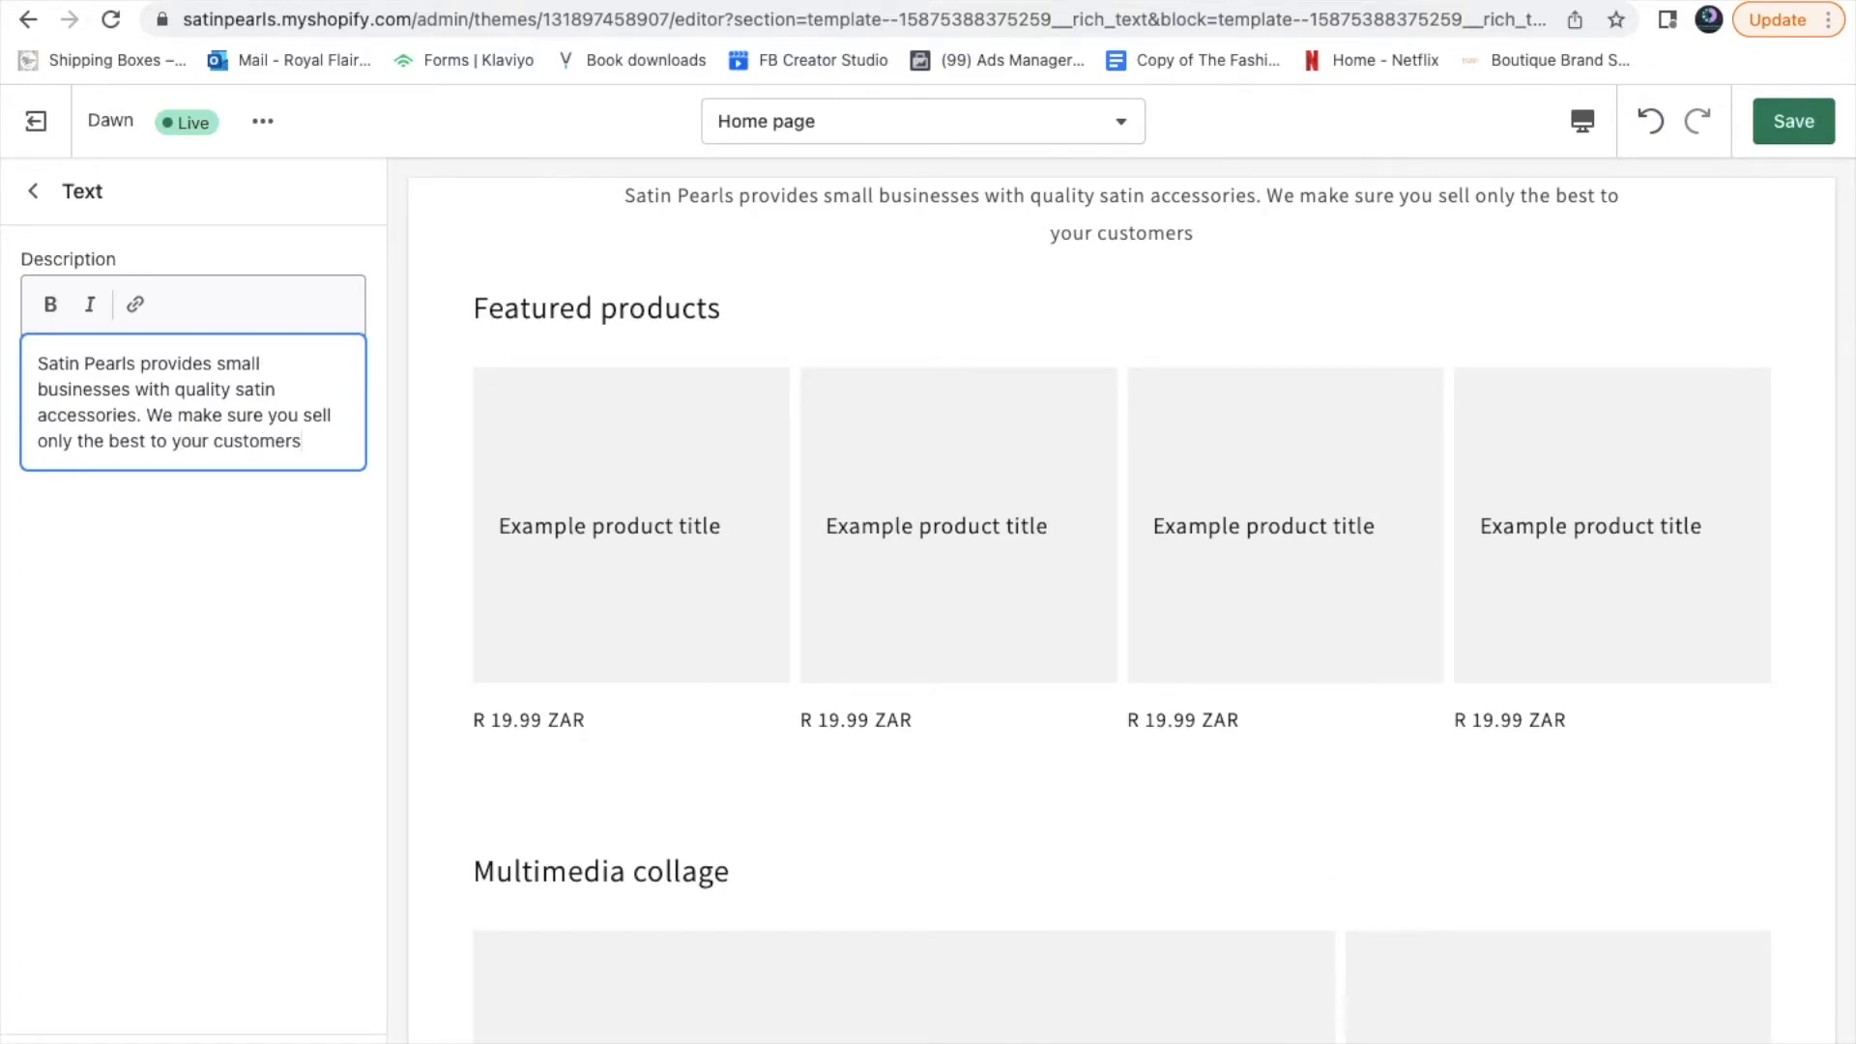
{"action": "type", "text": "."}
{"action": "type", "text": "G"}
{"action": "key", "text": "BackSpace"}
{"action": "type", "text": "YOU"}
{"action": "key", "text": "BackSpace"}
{"action": "key", "text": "BackSpace"}
{"action": "key", "text": "BackSpace"}
{"action": "type", "text": "T"}
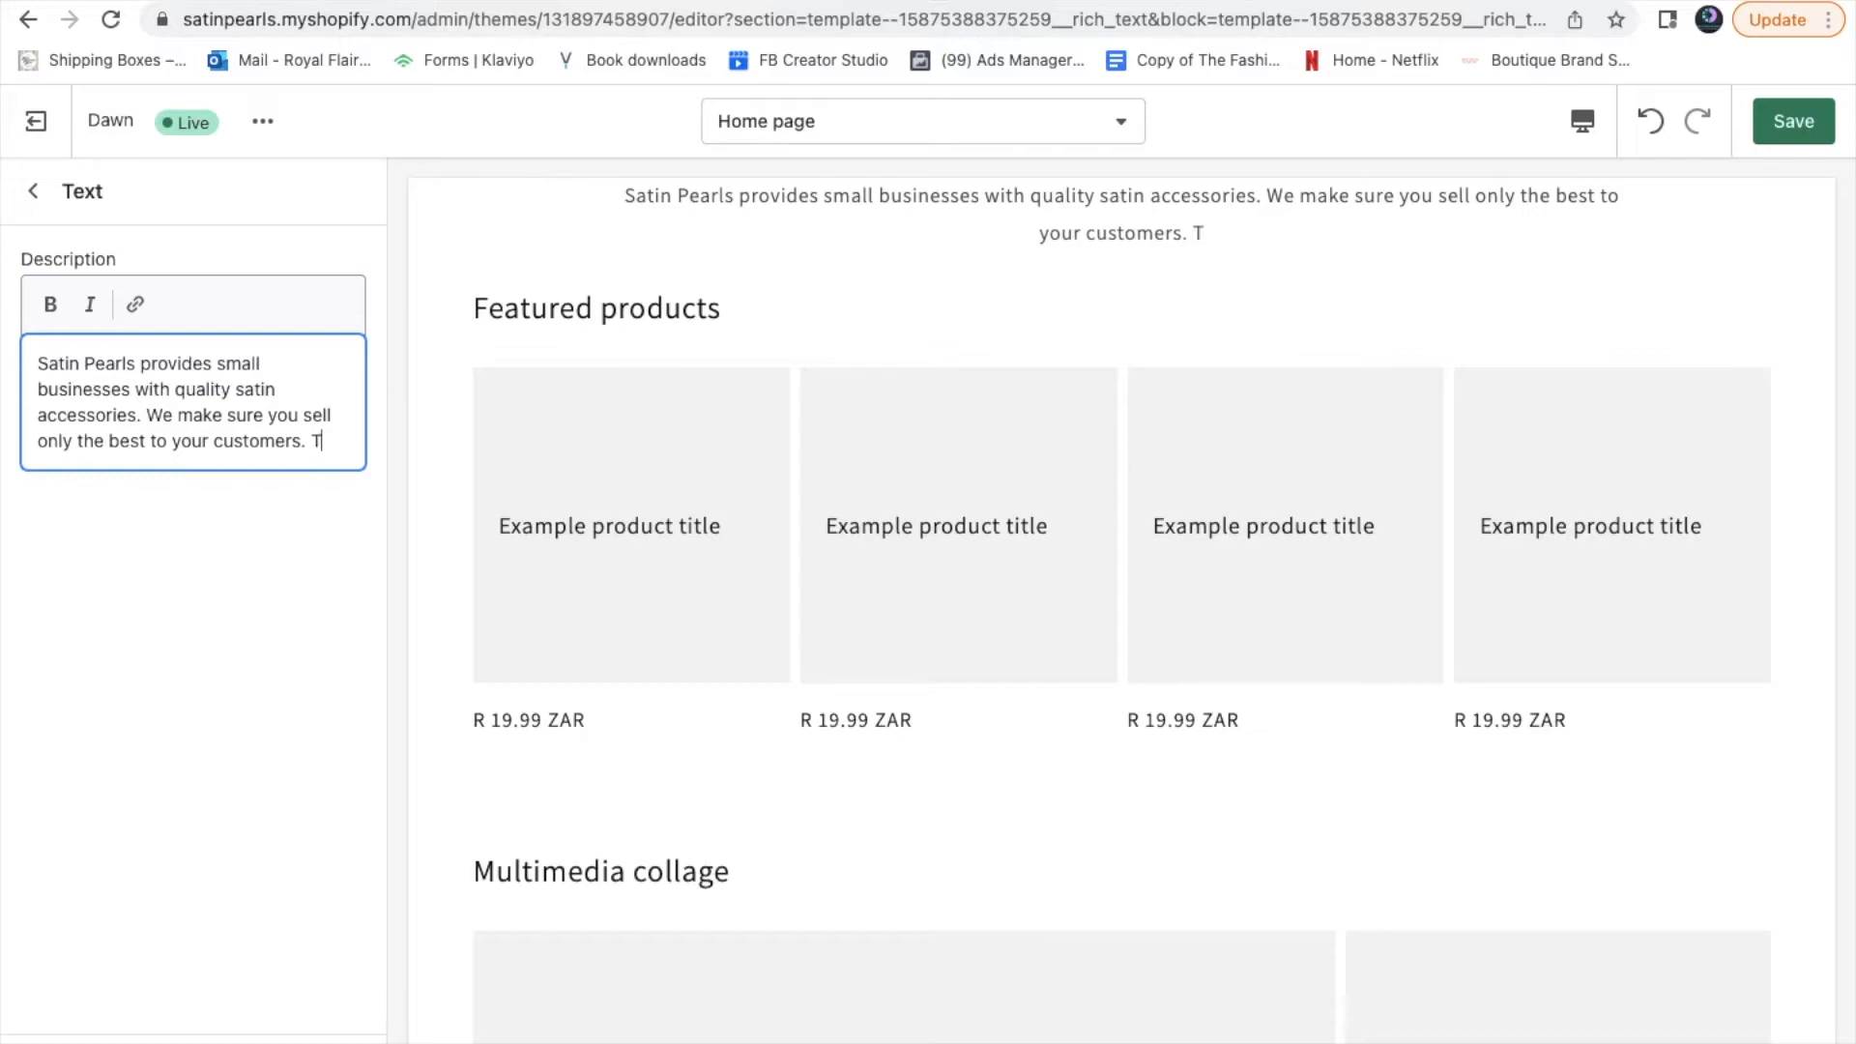
{"action": "type", "text": "ake a"}
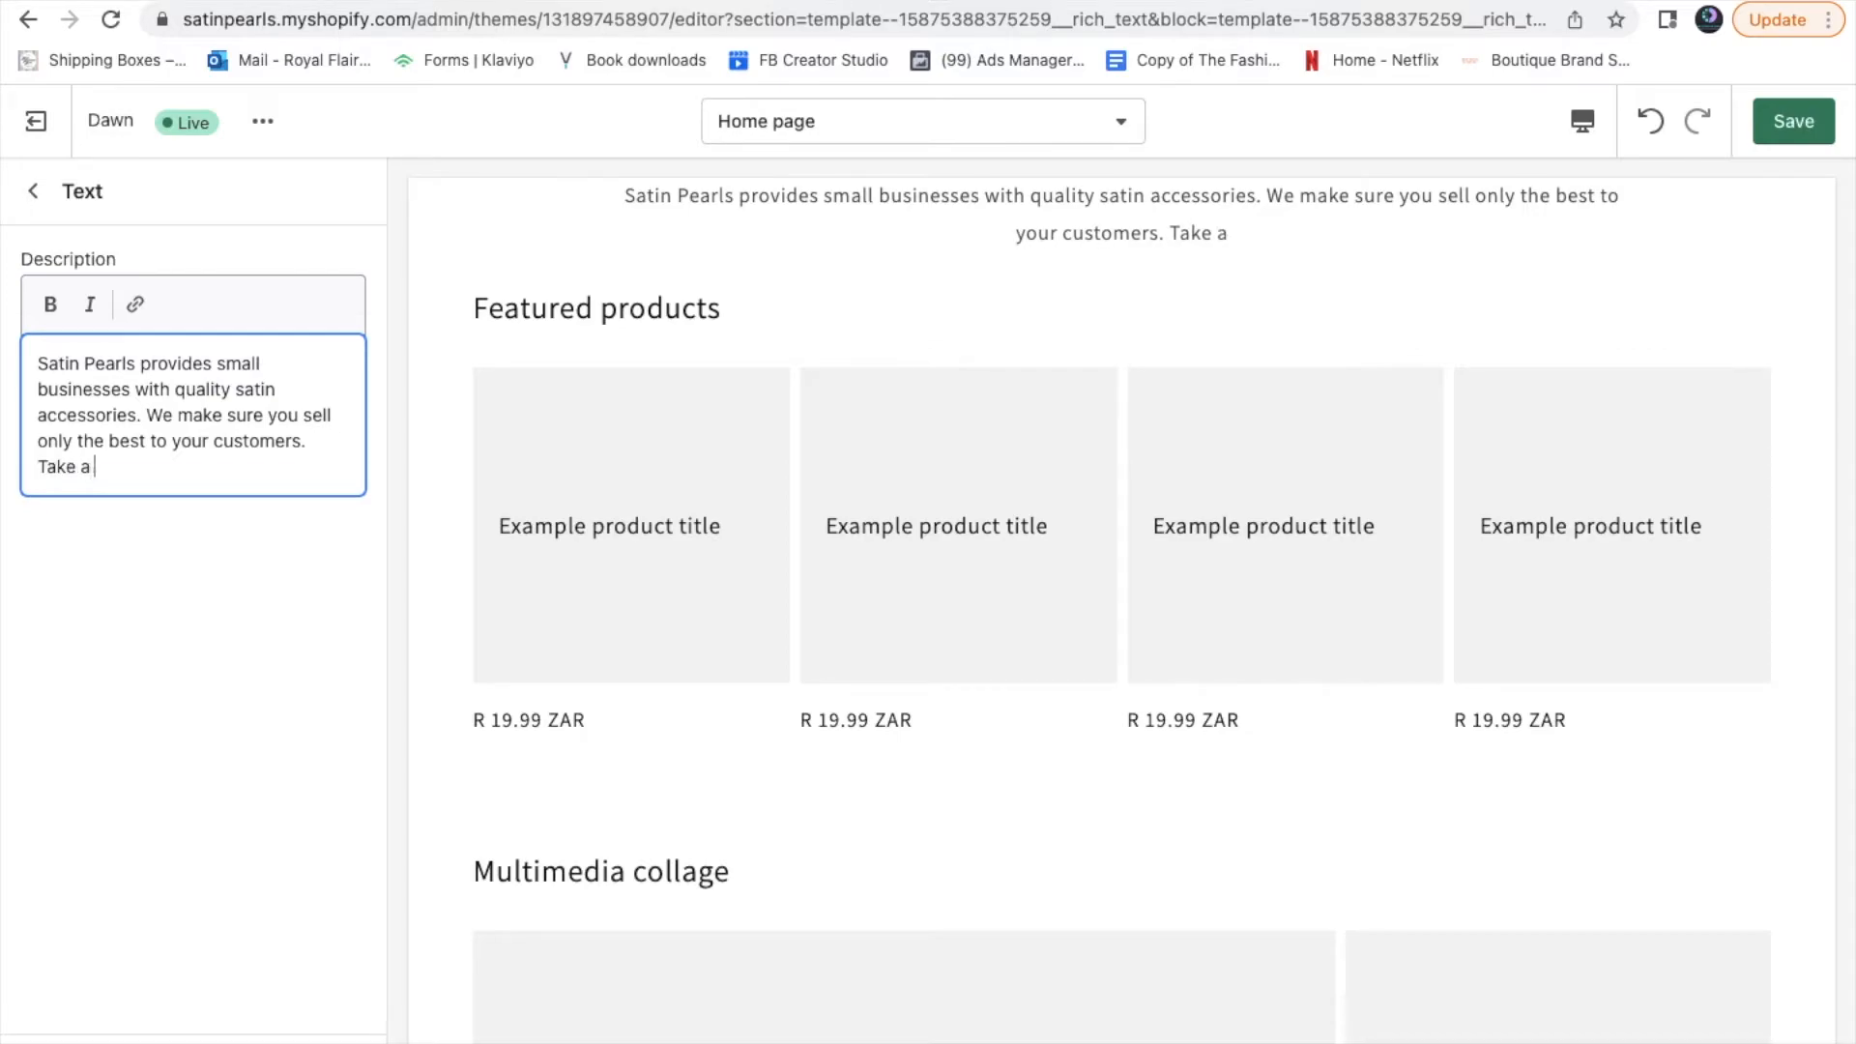
{"action": "key", "text": "BackSpace"}
{"action": "key", "text": "BackSpace"}
{"action": "key", "text": "BackSpace"}
{"action": "key", "text": "BackSpace"}
{"action": "key", "text": "BackSpace"}
{"action": "key", "text": "BackSpace"}
{"action": "key", "text": "BackSpace"}
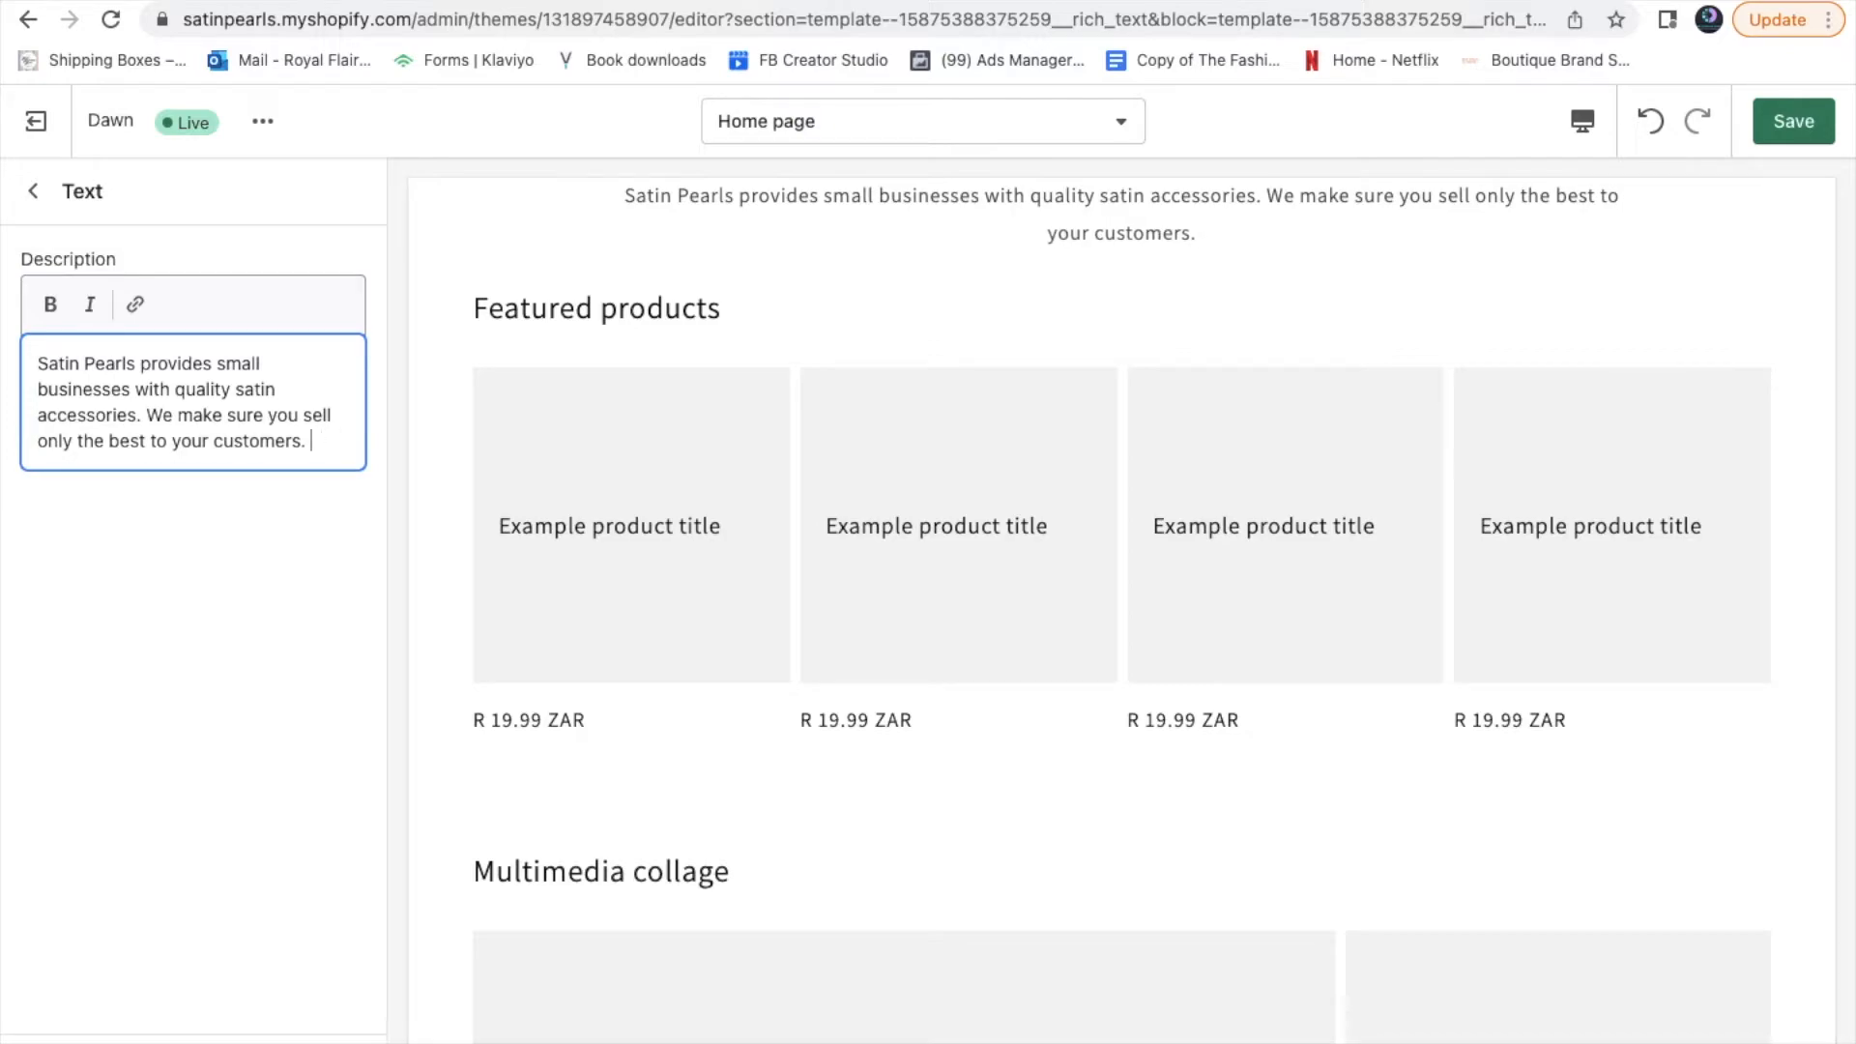
Add the closing sentence "Get an inside look at our manufacturing process." to the description and return to the section list
{"action": "type", "text": "Get a"}
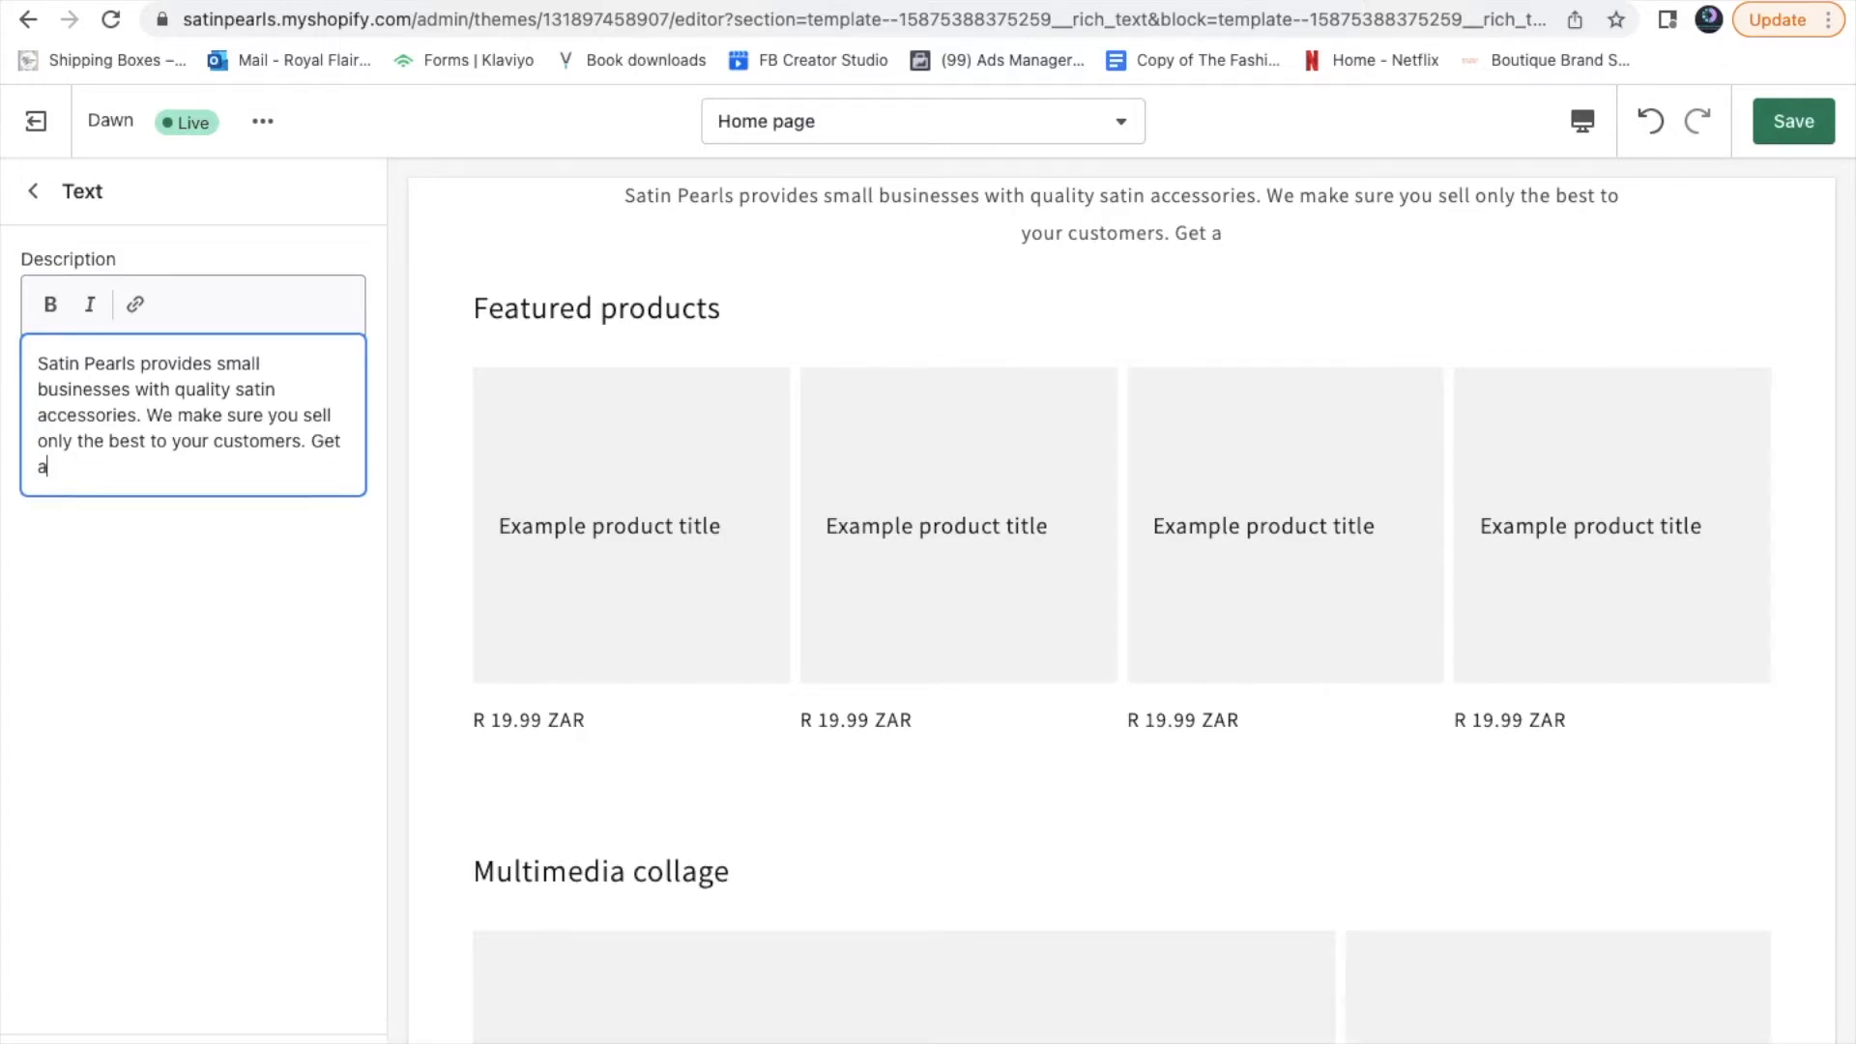
{"action": "type", "text": "n inside "}
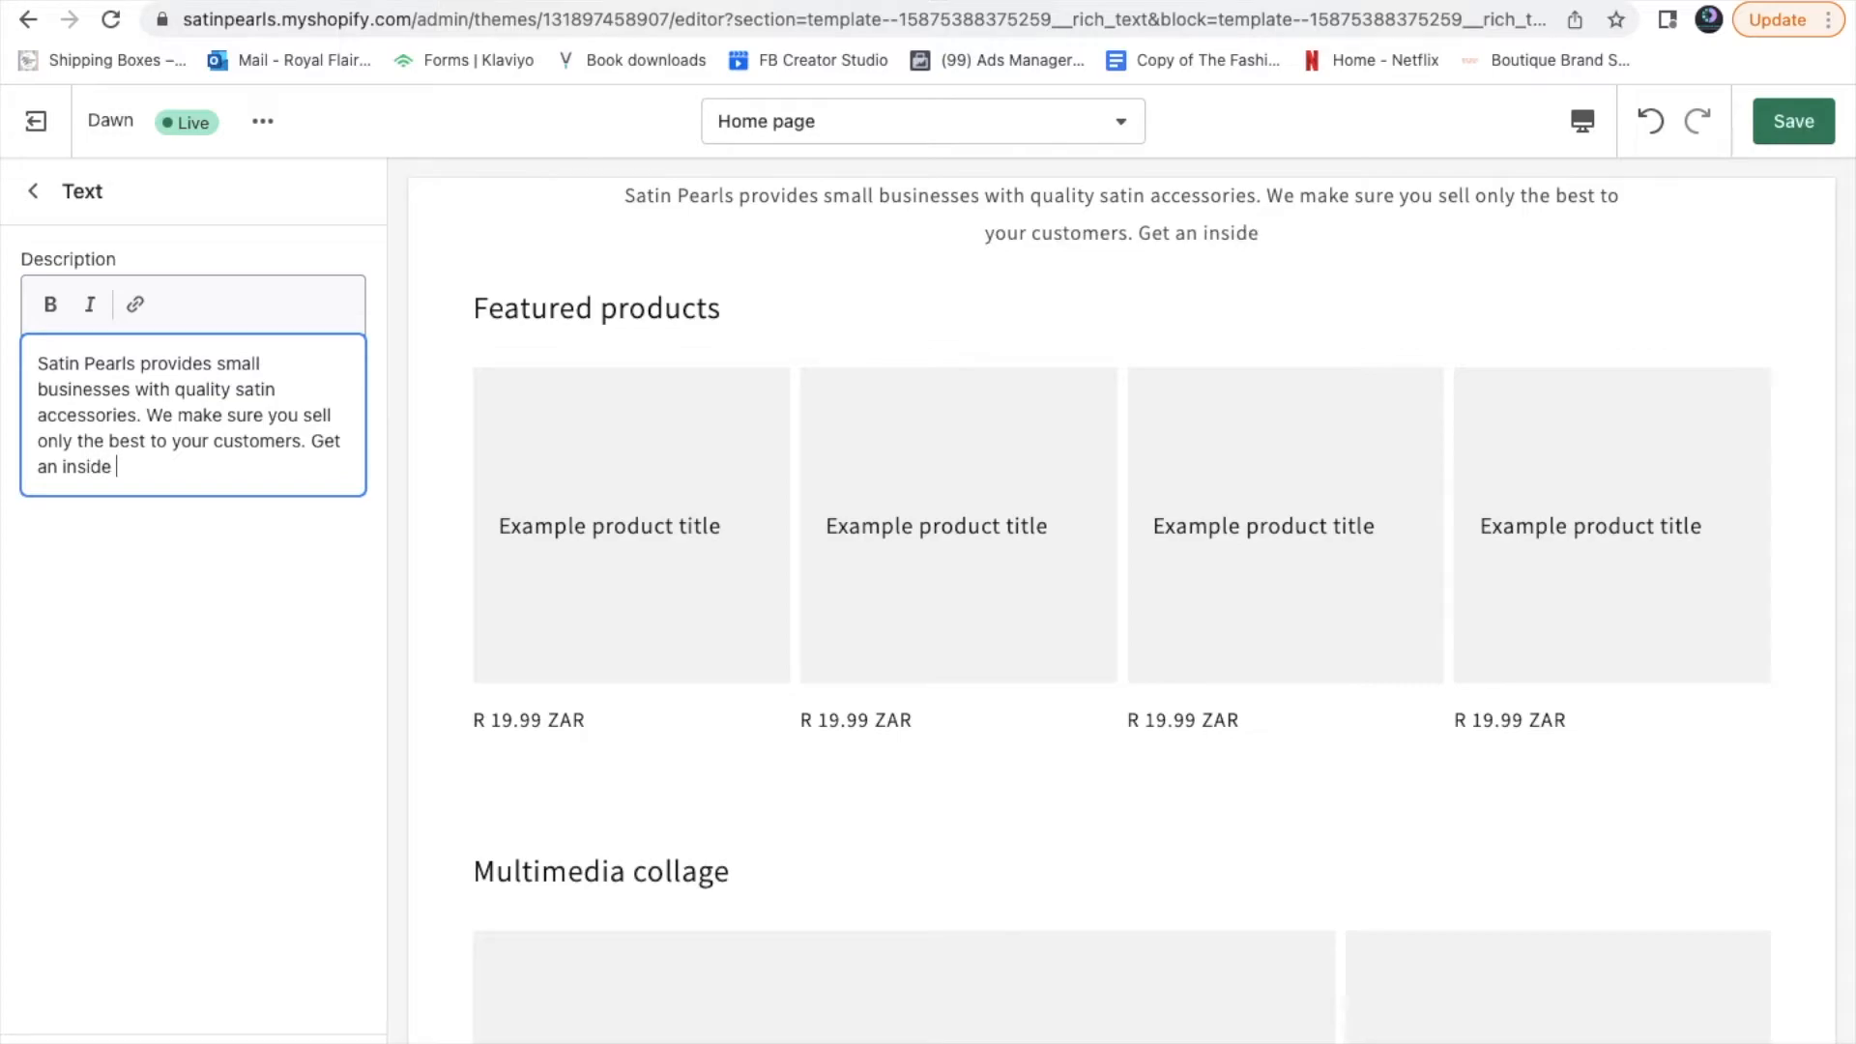
{"action": "type", "text": "look at our manu"}
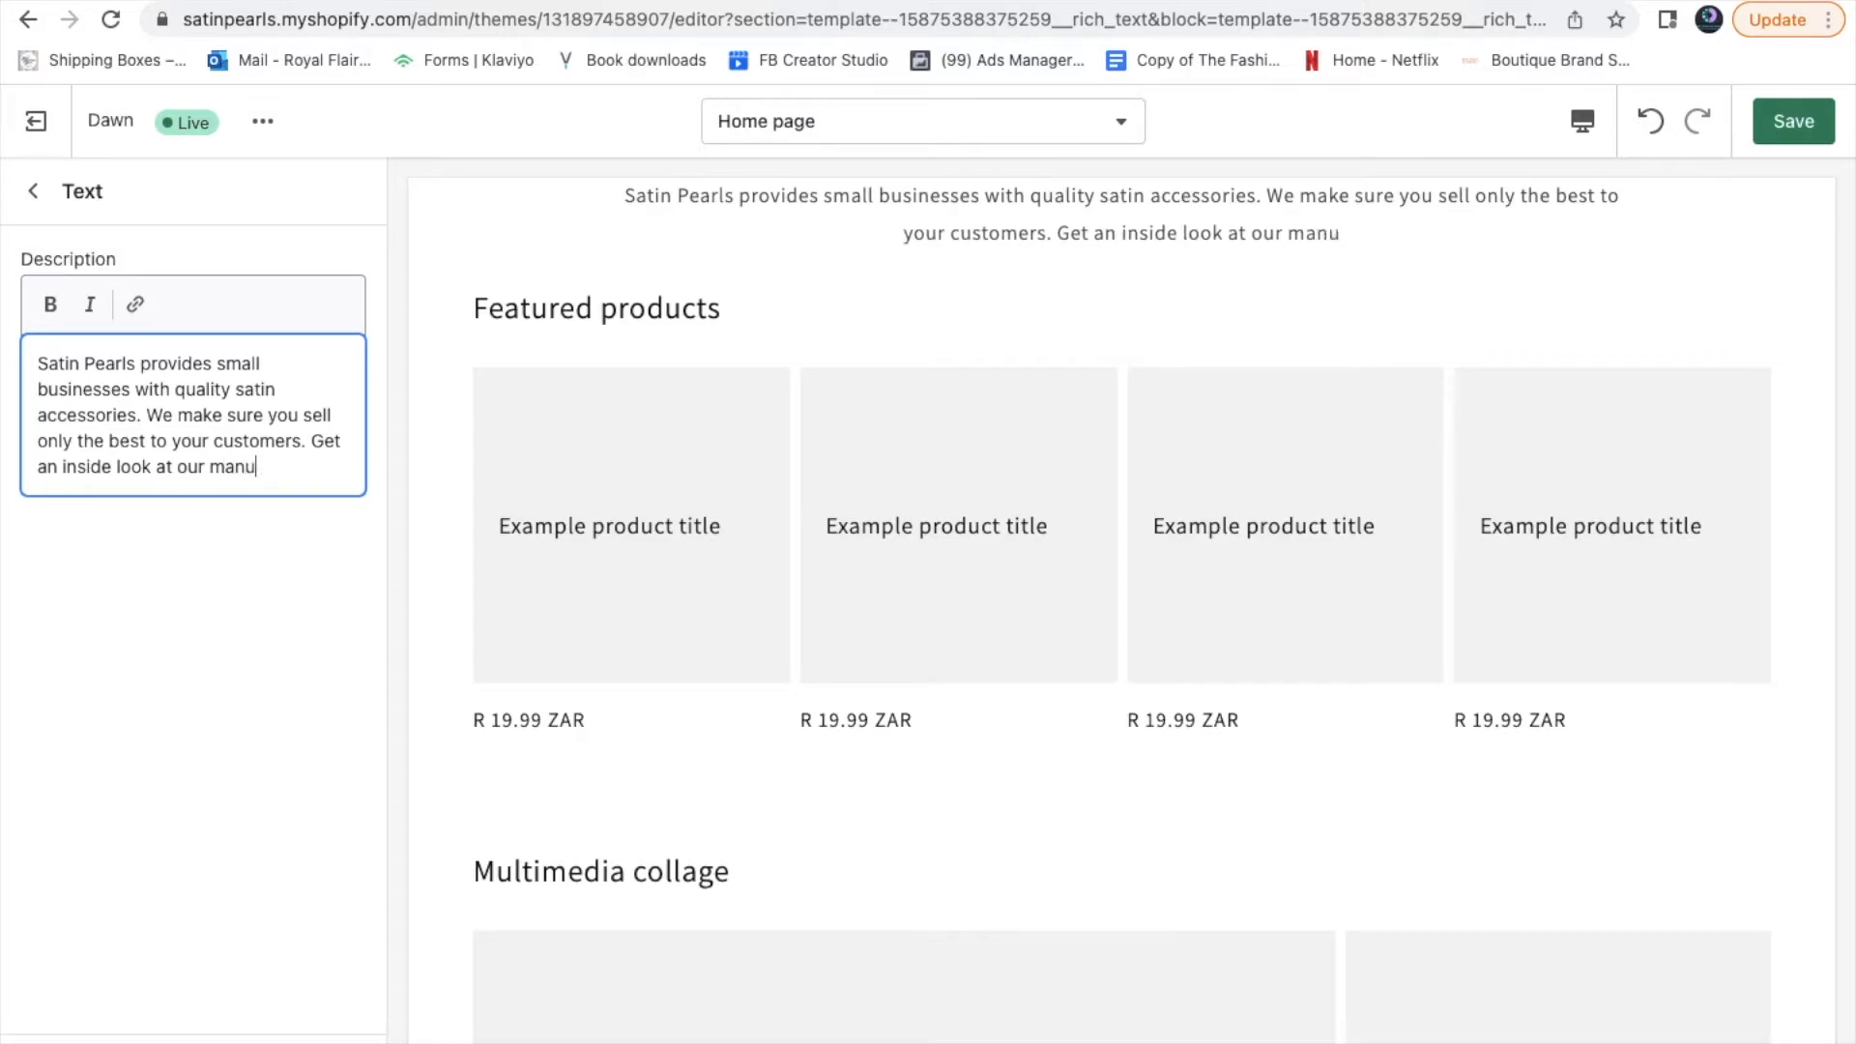
{"action": "type", "text": "facturin"}
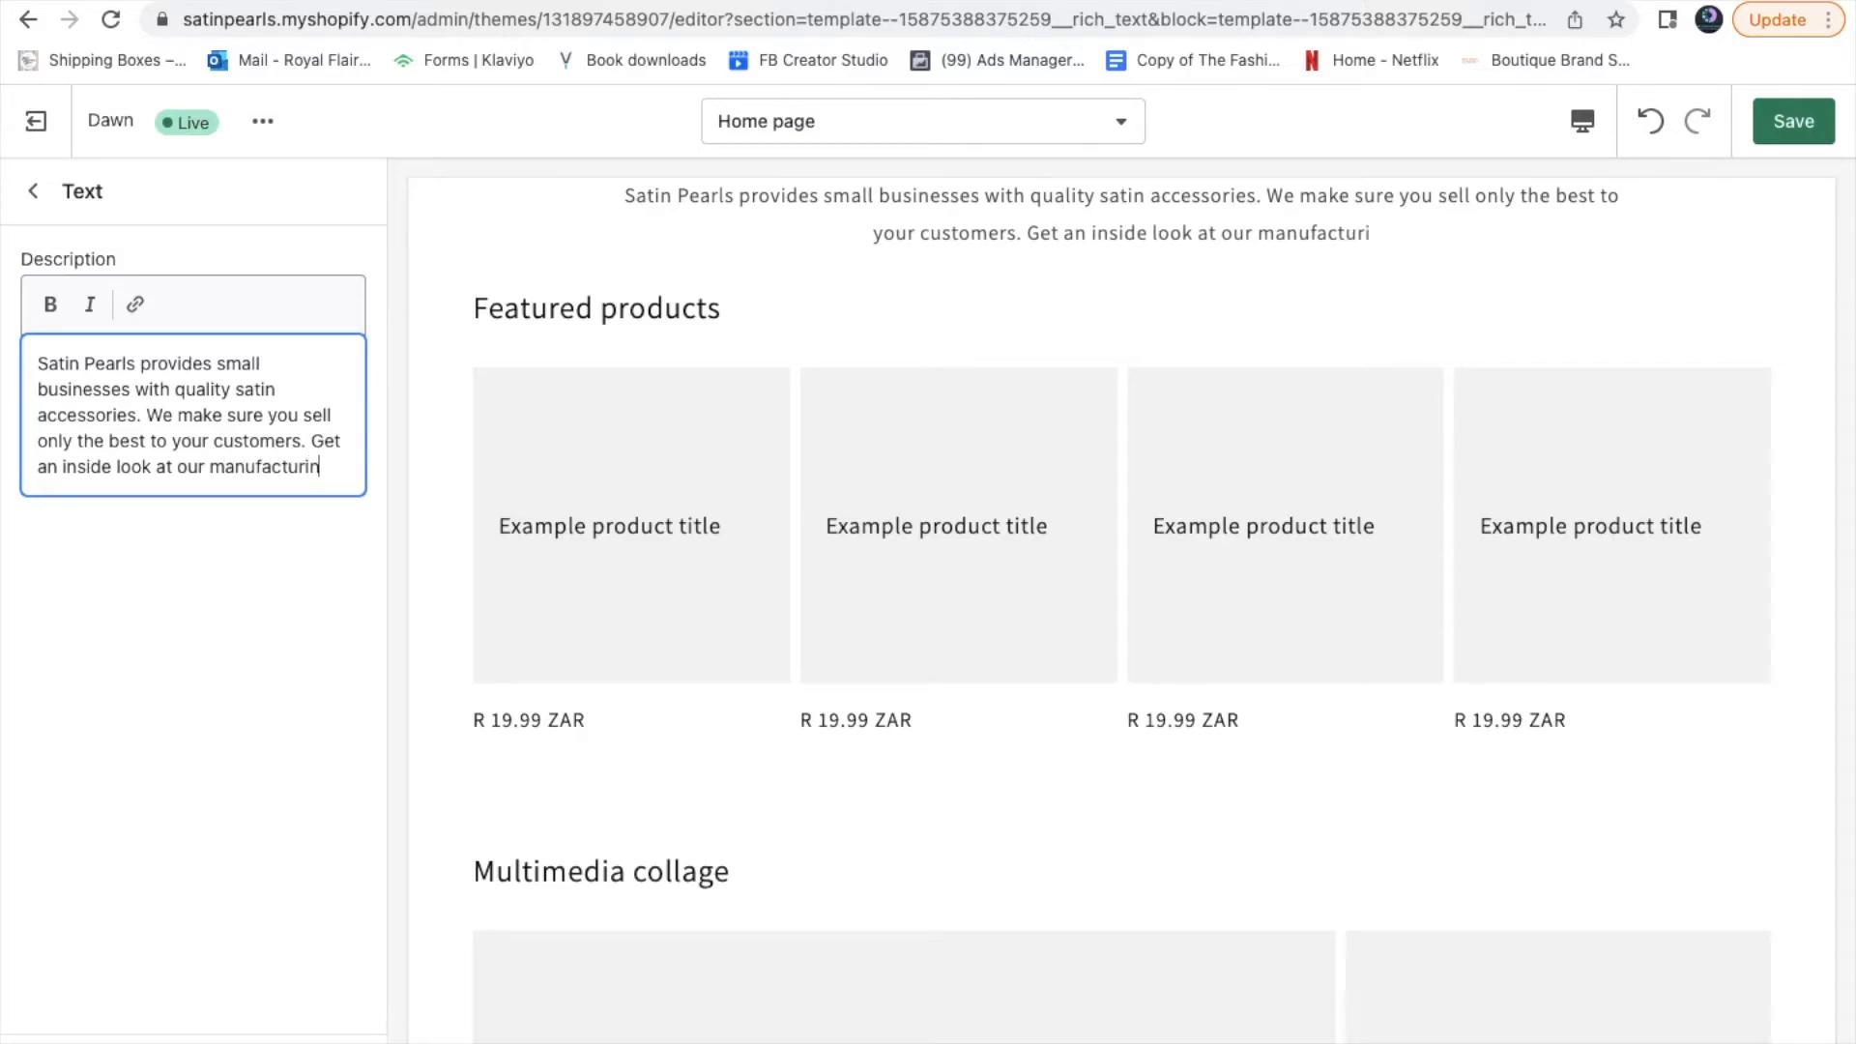
{"action": "type", "text": "g process"}
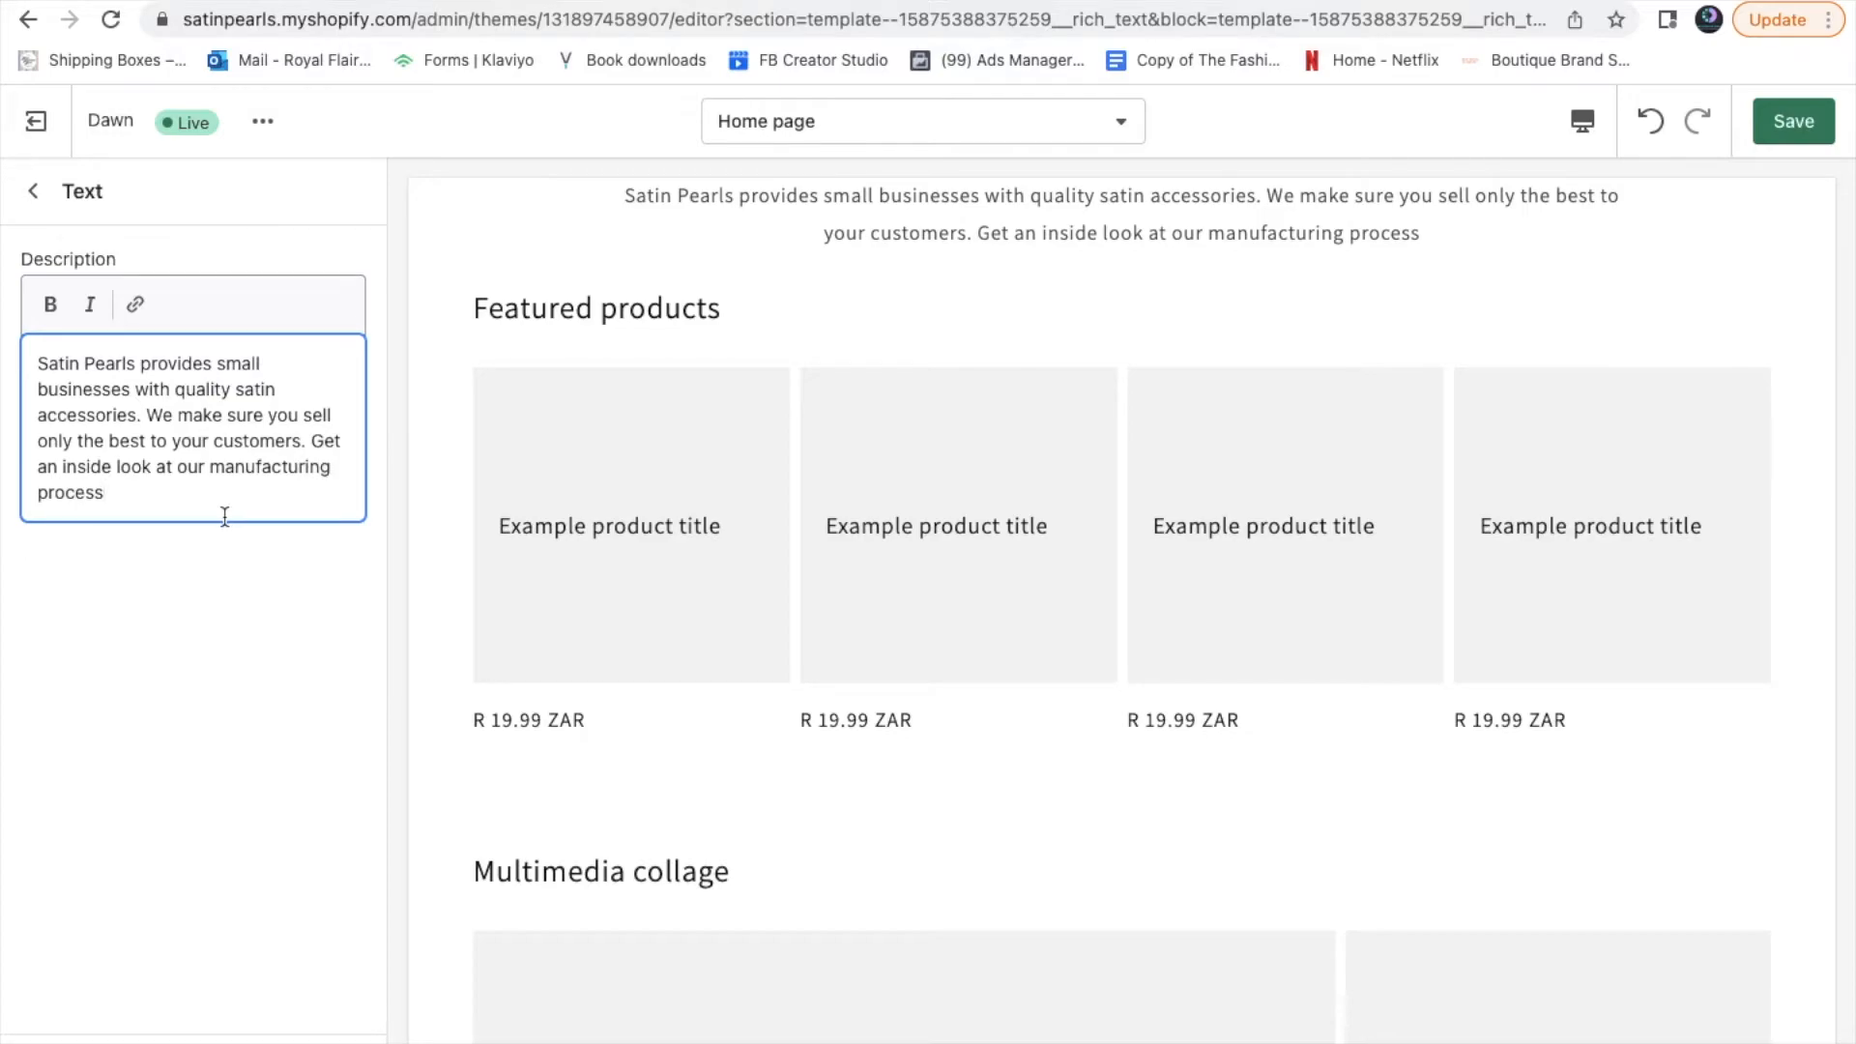
{"action": "type", "text": "."}
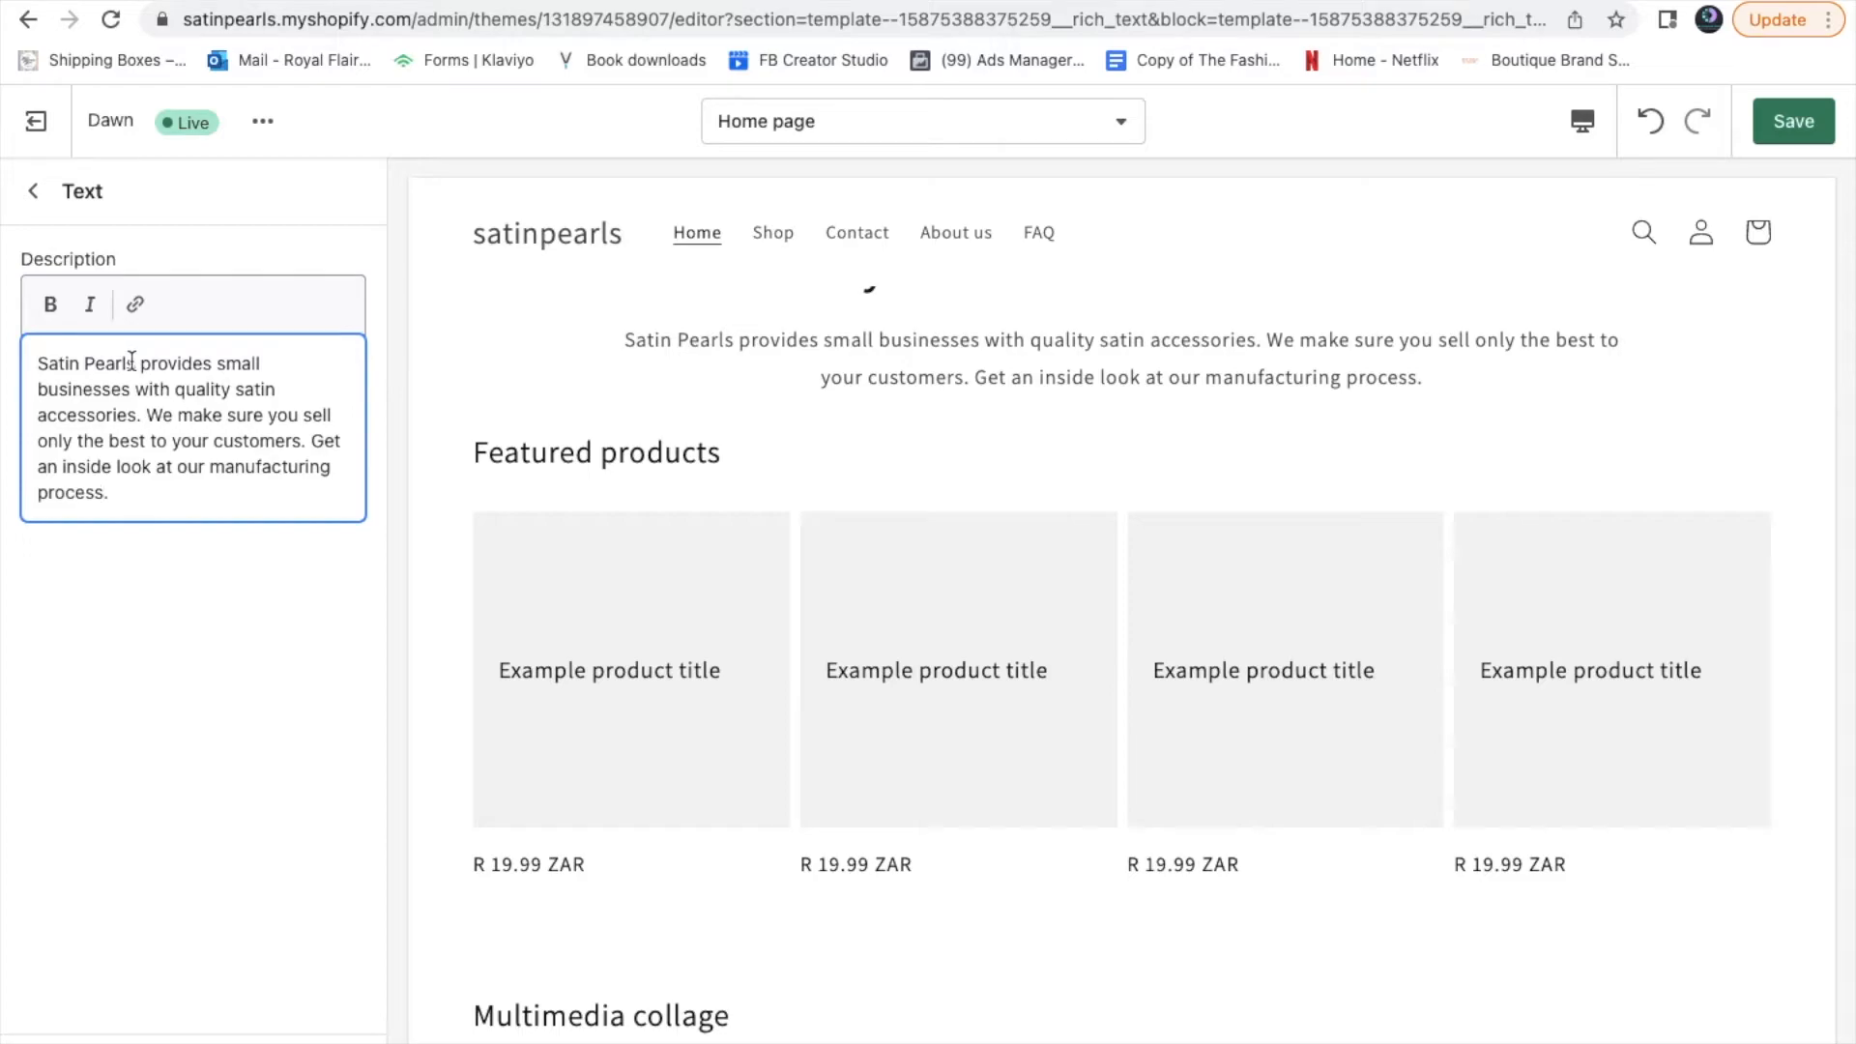
{"action": "left_click", "coordinate": [34, 198]}
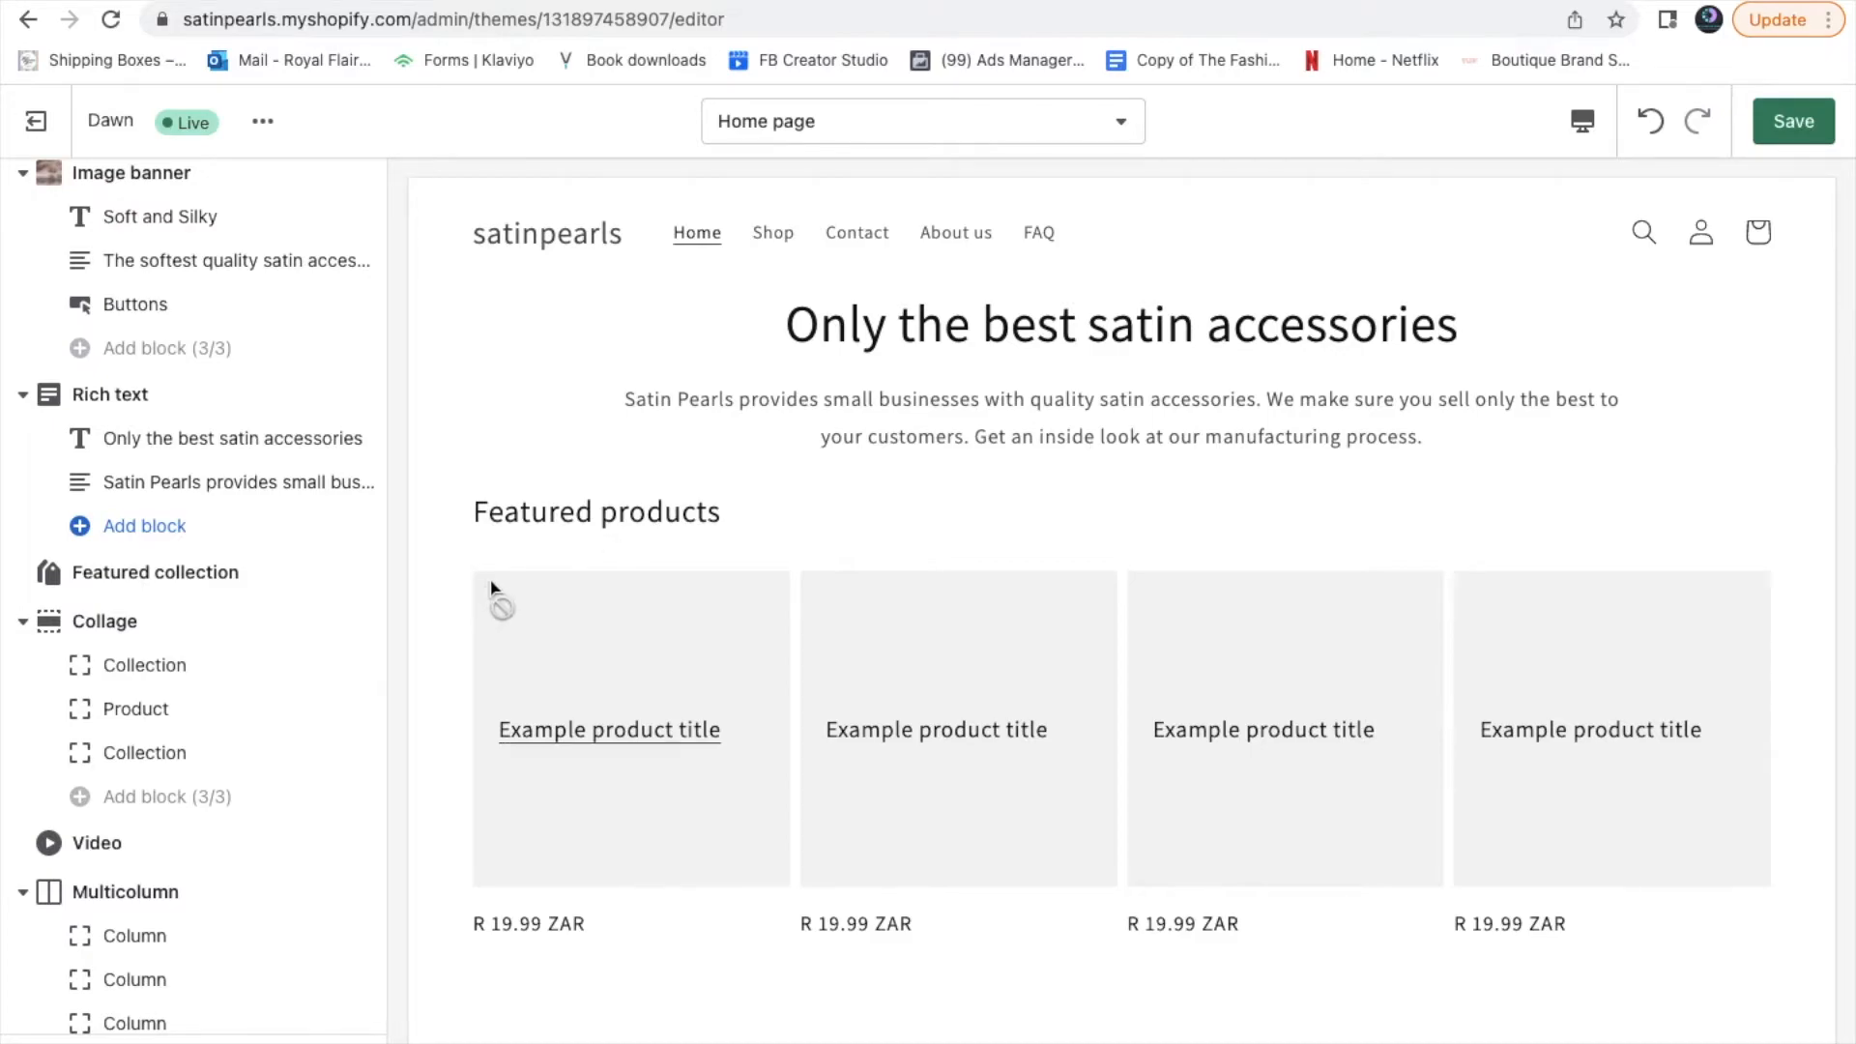
Review the home page preview from the image banner through the Rich text and featured products down to the collage
{"action": "scroll", "coordinate": [491, 590], "scroll_direction": "down", "scroll_amount": 2}
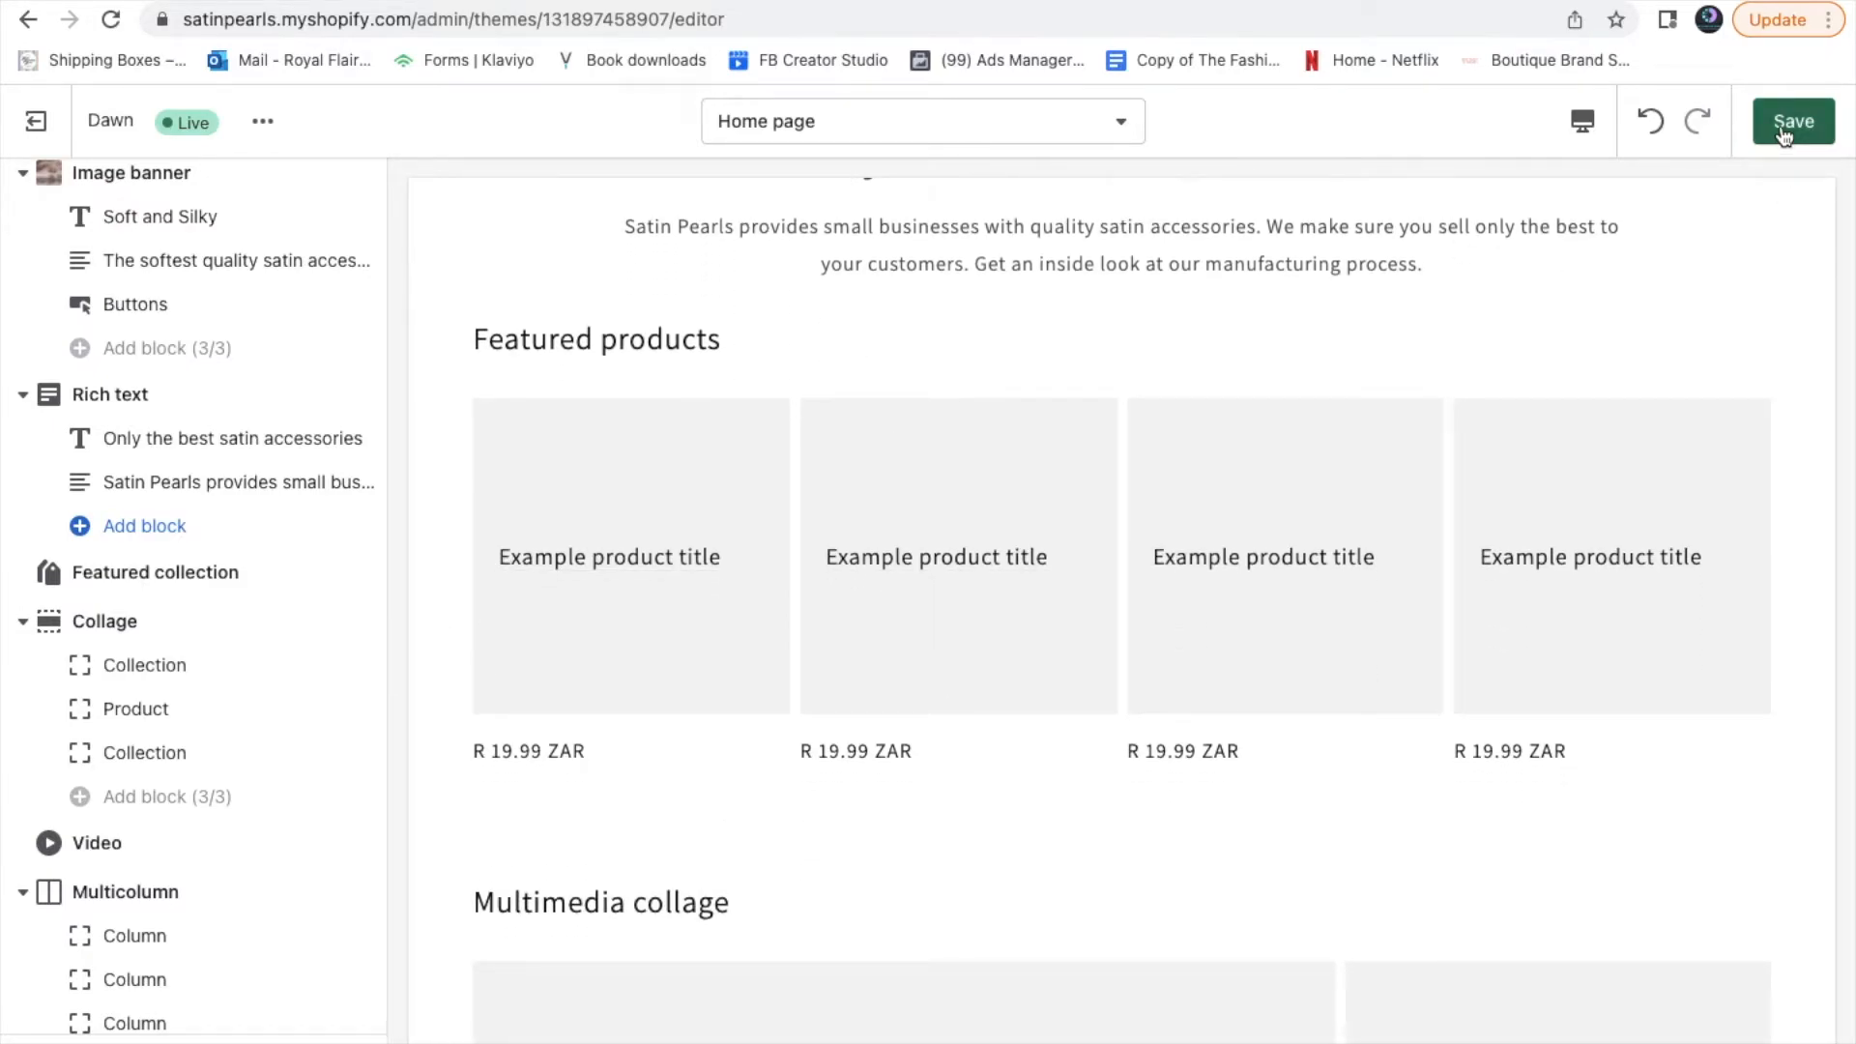
{"action": "scroll", "coordinate": [1220, 363], "scroll_direction": "down", "scroll_amount": 1}
{"action": "scroll", "coordinate": [1218, 360], "scroll_direction": "up", "scroll_amount": 4}
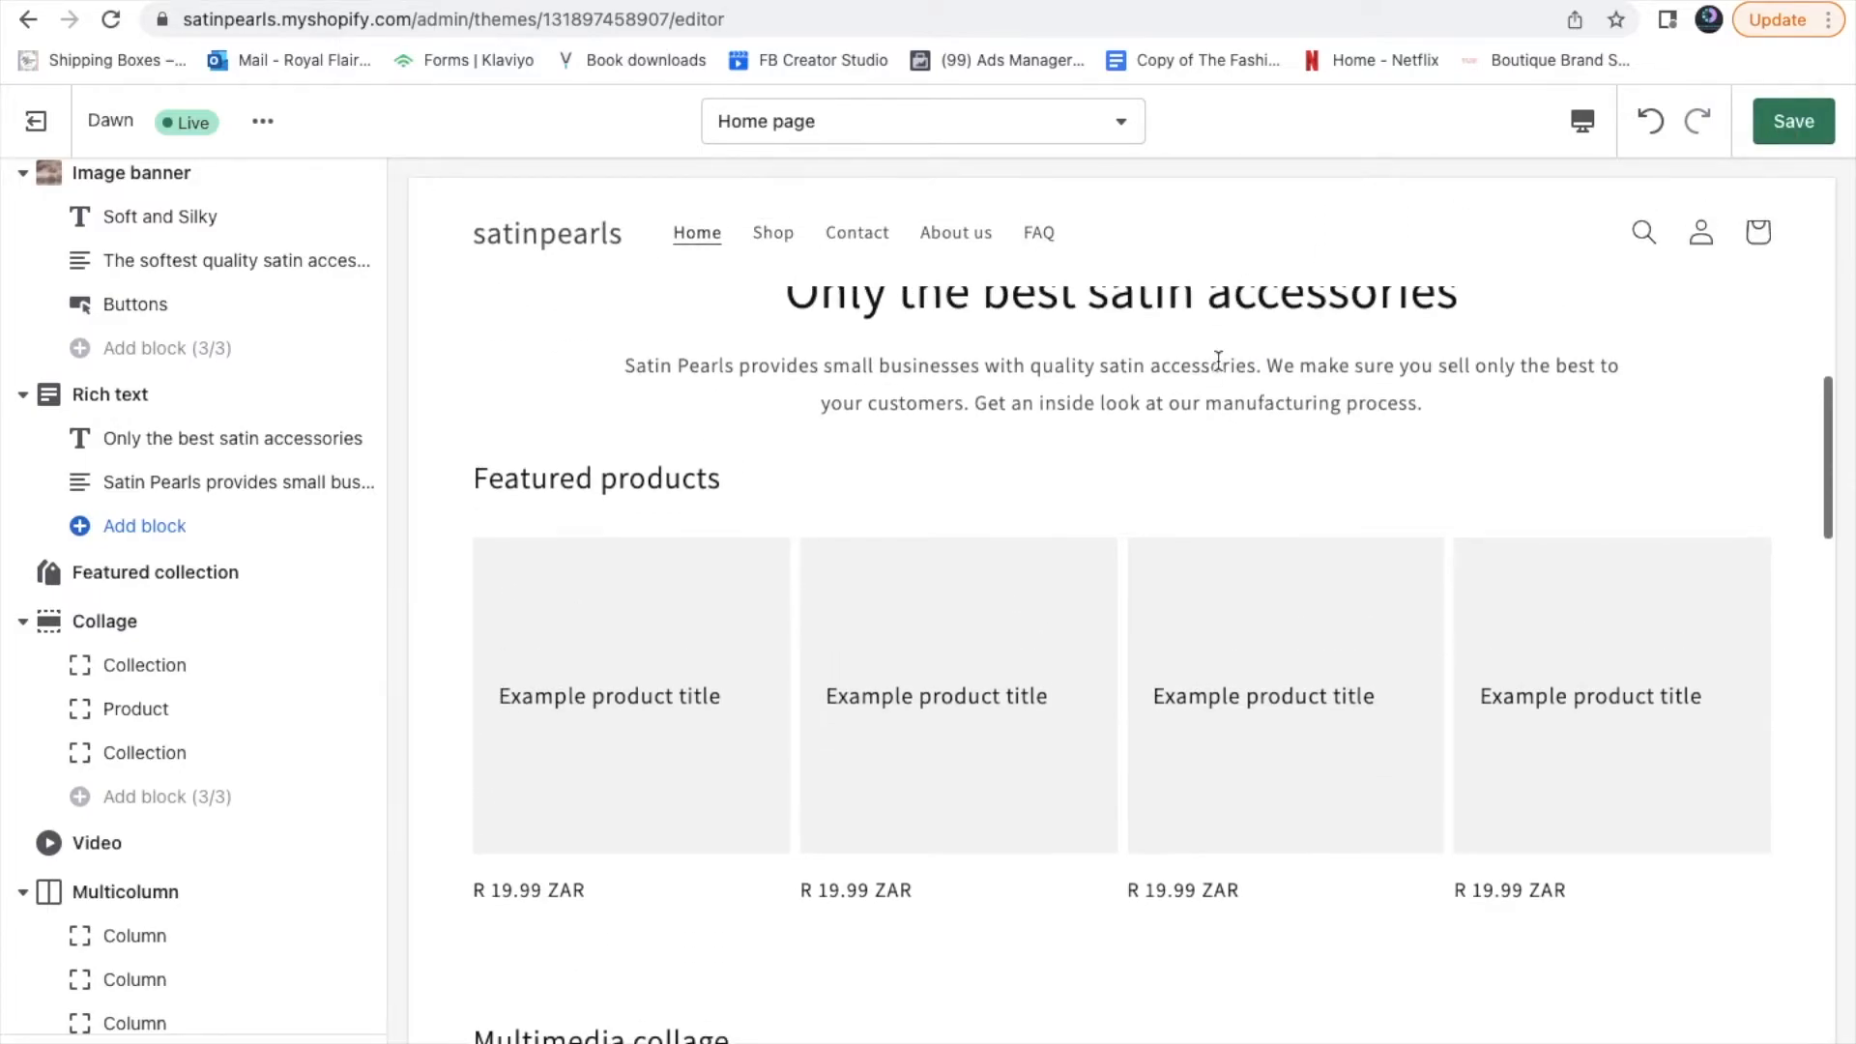
{"action": "scroll", "coordinate": [1217, 358], "scroll_direction": "up", "scroll_amount": 3}
{"action": "scroll", "coordinate": [1215, 359], "scroll_direction": "down", "scroll_amount": 2}
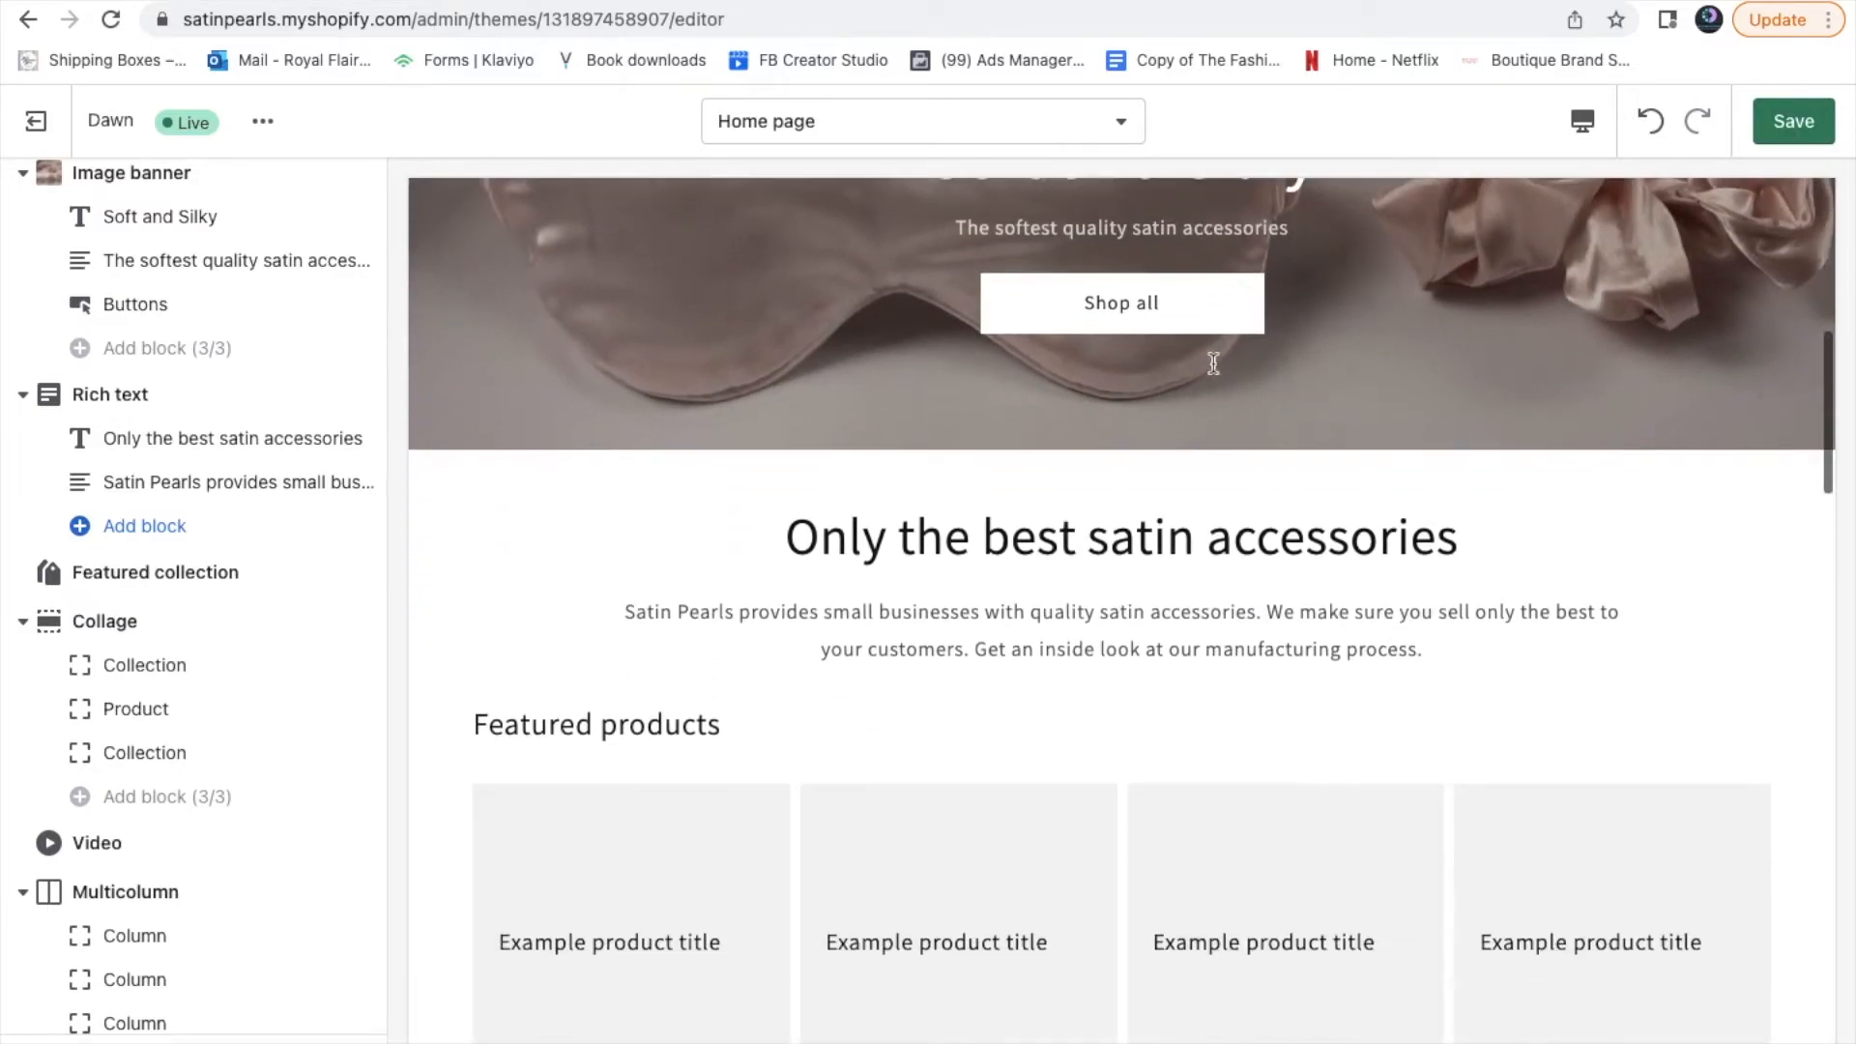
{"action": "scroll", "coordinate": [1213, 362], "scroll_direction": "up", "scroll_amount": 3}
{"action": "scroll", "coordinate": [1213, 362], "scroll_direction": "down", "scroll_amount": 12}
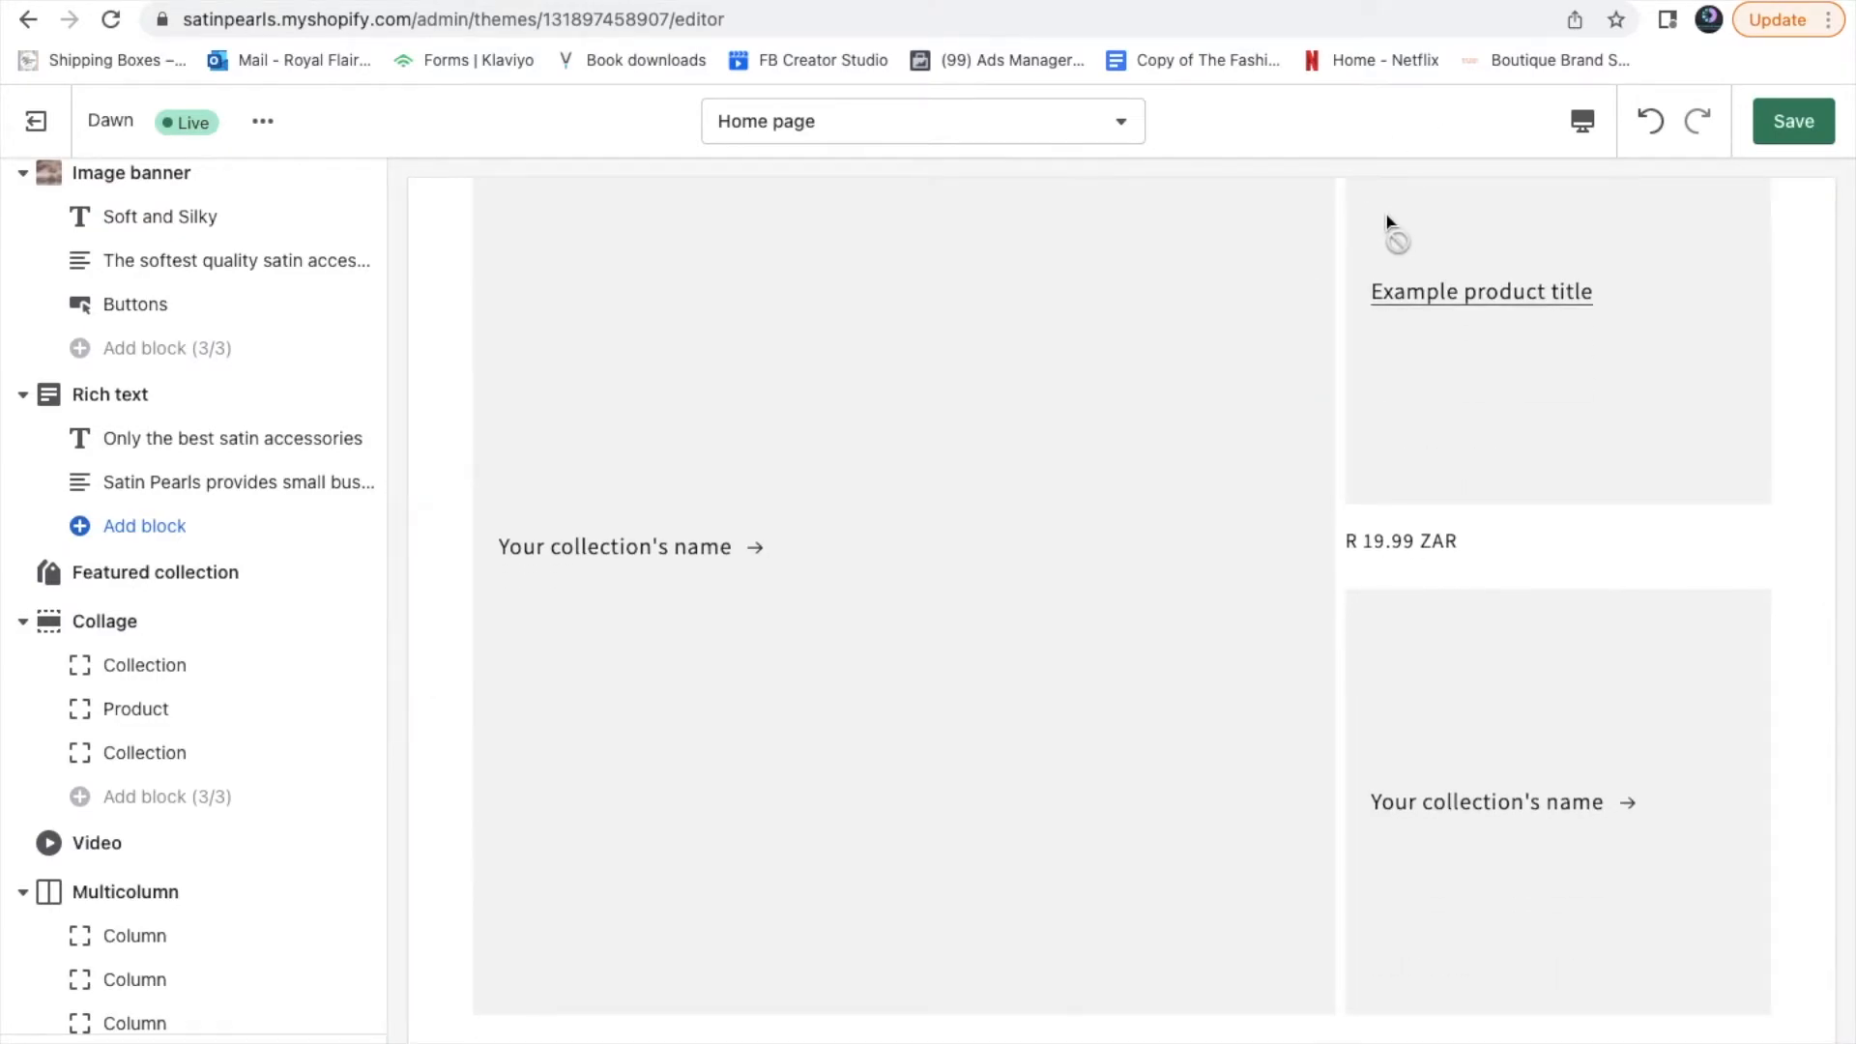
{"action": "scroll", "coordinate": [1390, 227], "scroll_direction": "up", "scroll_amount": 5}
{"action": "scroll", "coordinate": [1390, 227], "scroll_direction": "up", "scroll_amount": 5}
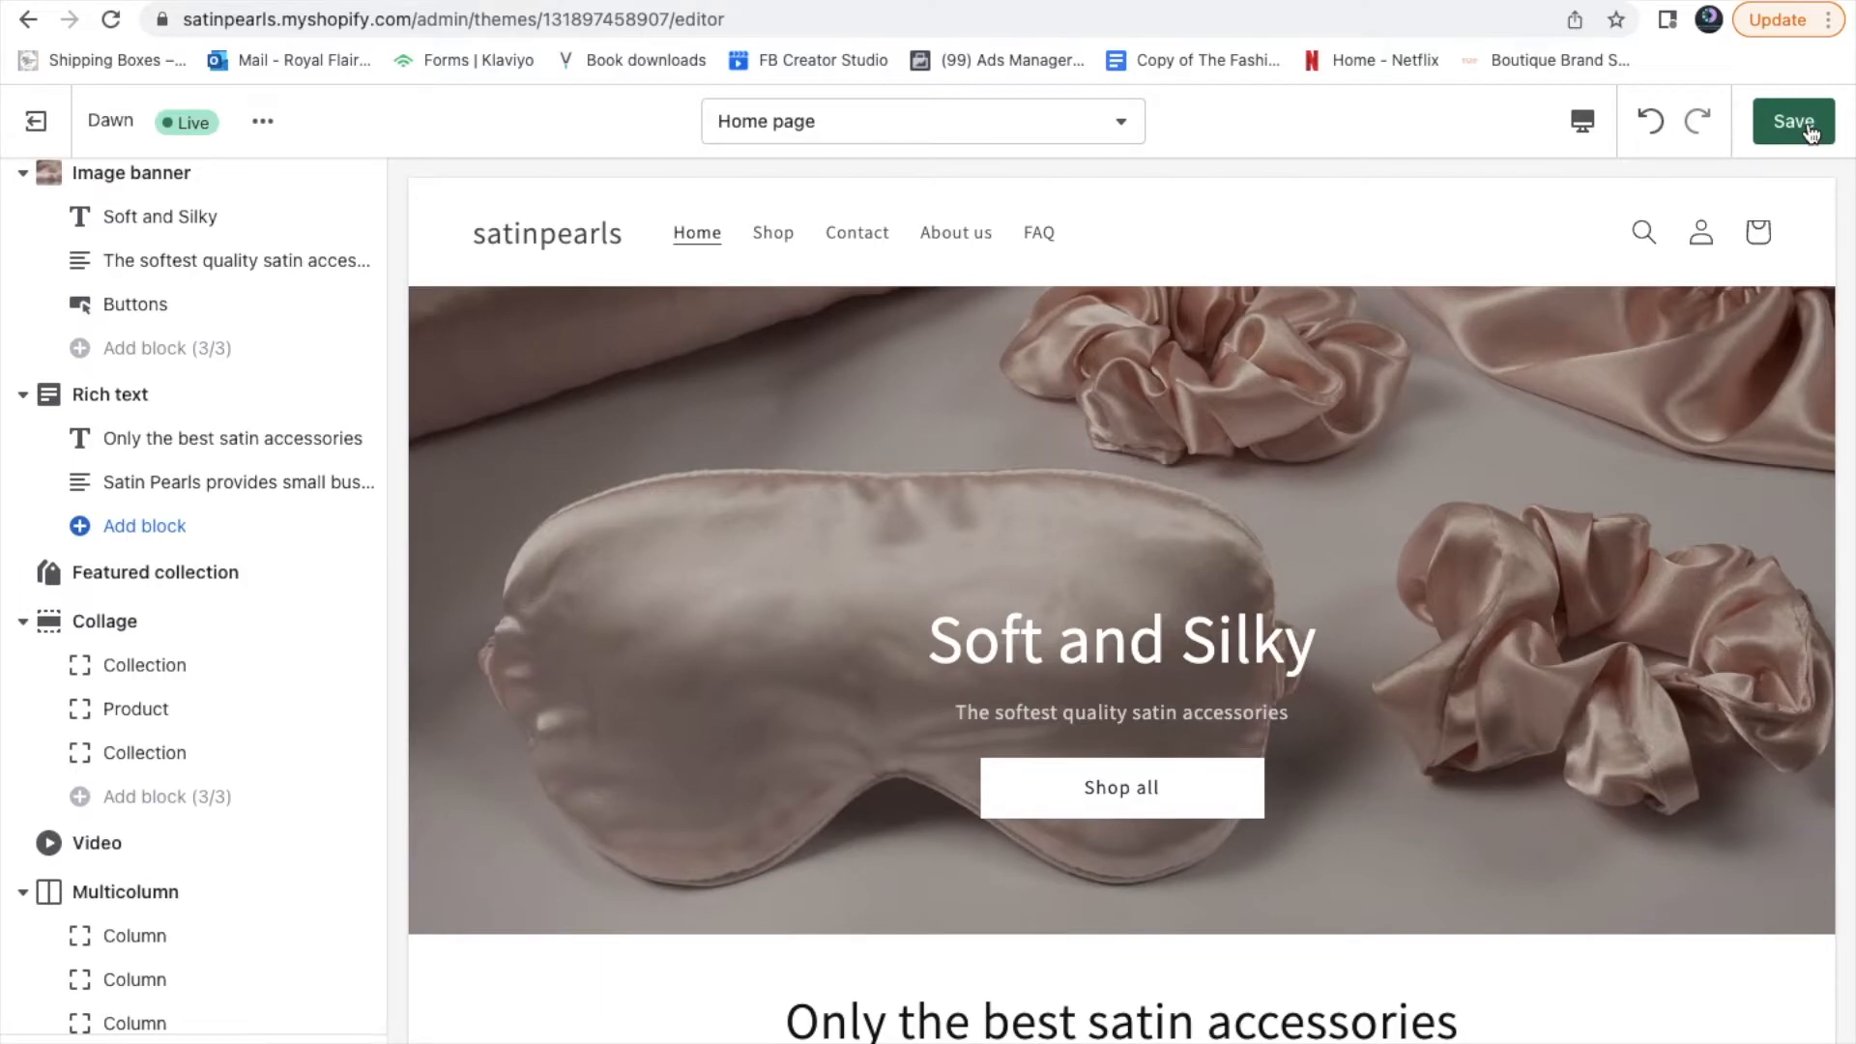
{"action": "mouse_move", "coordinate": [321, 761]}
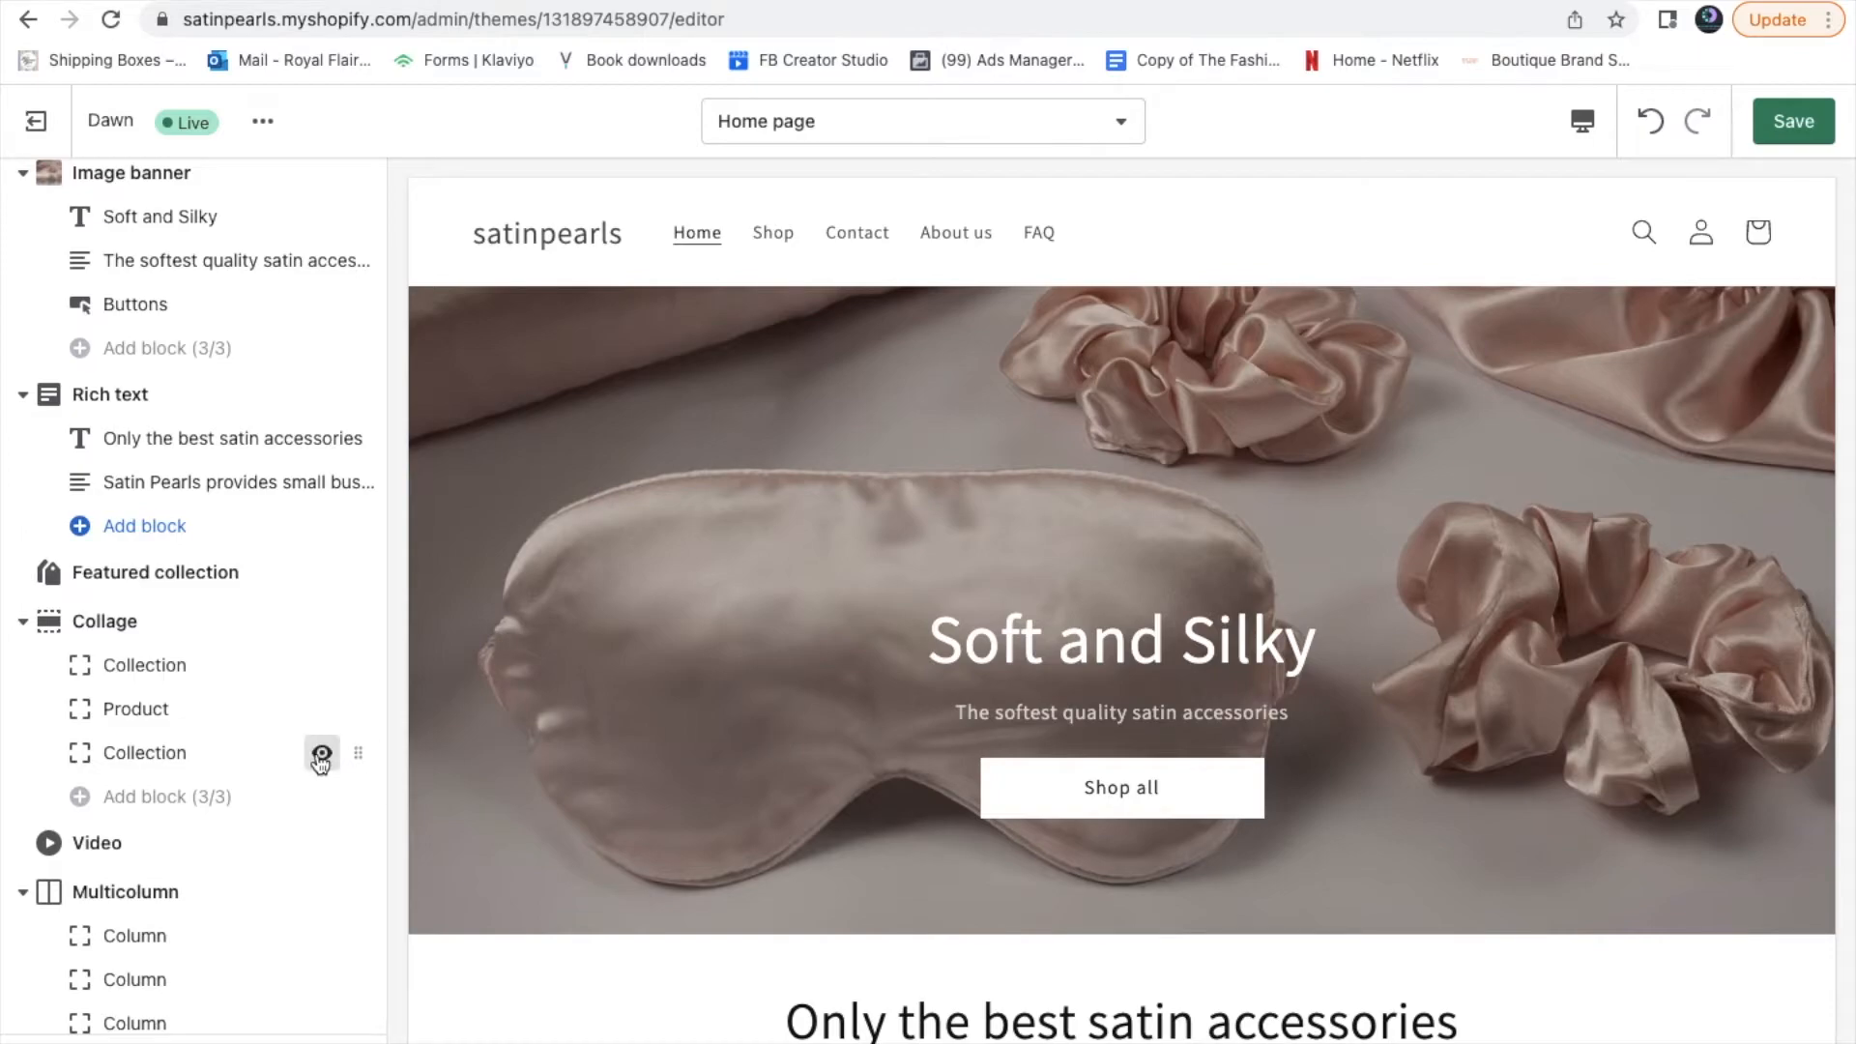
Save the home page changes and exit the theme editor
{"action": "scroll", "coordinate": [321, 761], "scroll_direction": "down", "scroll_amount": 3}
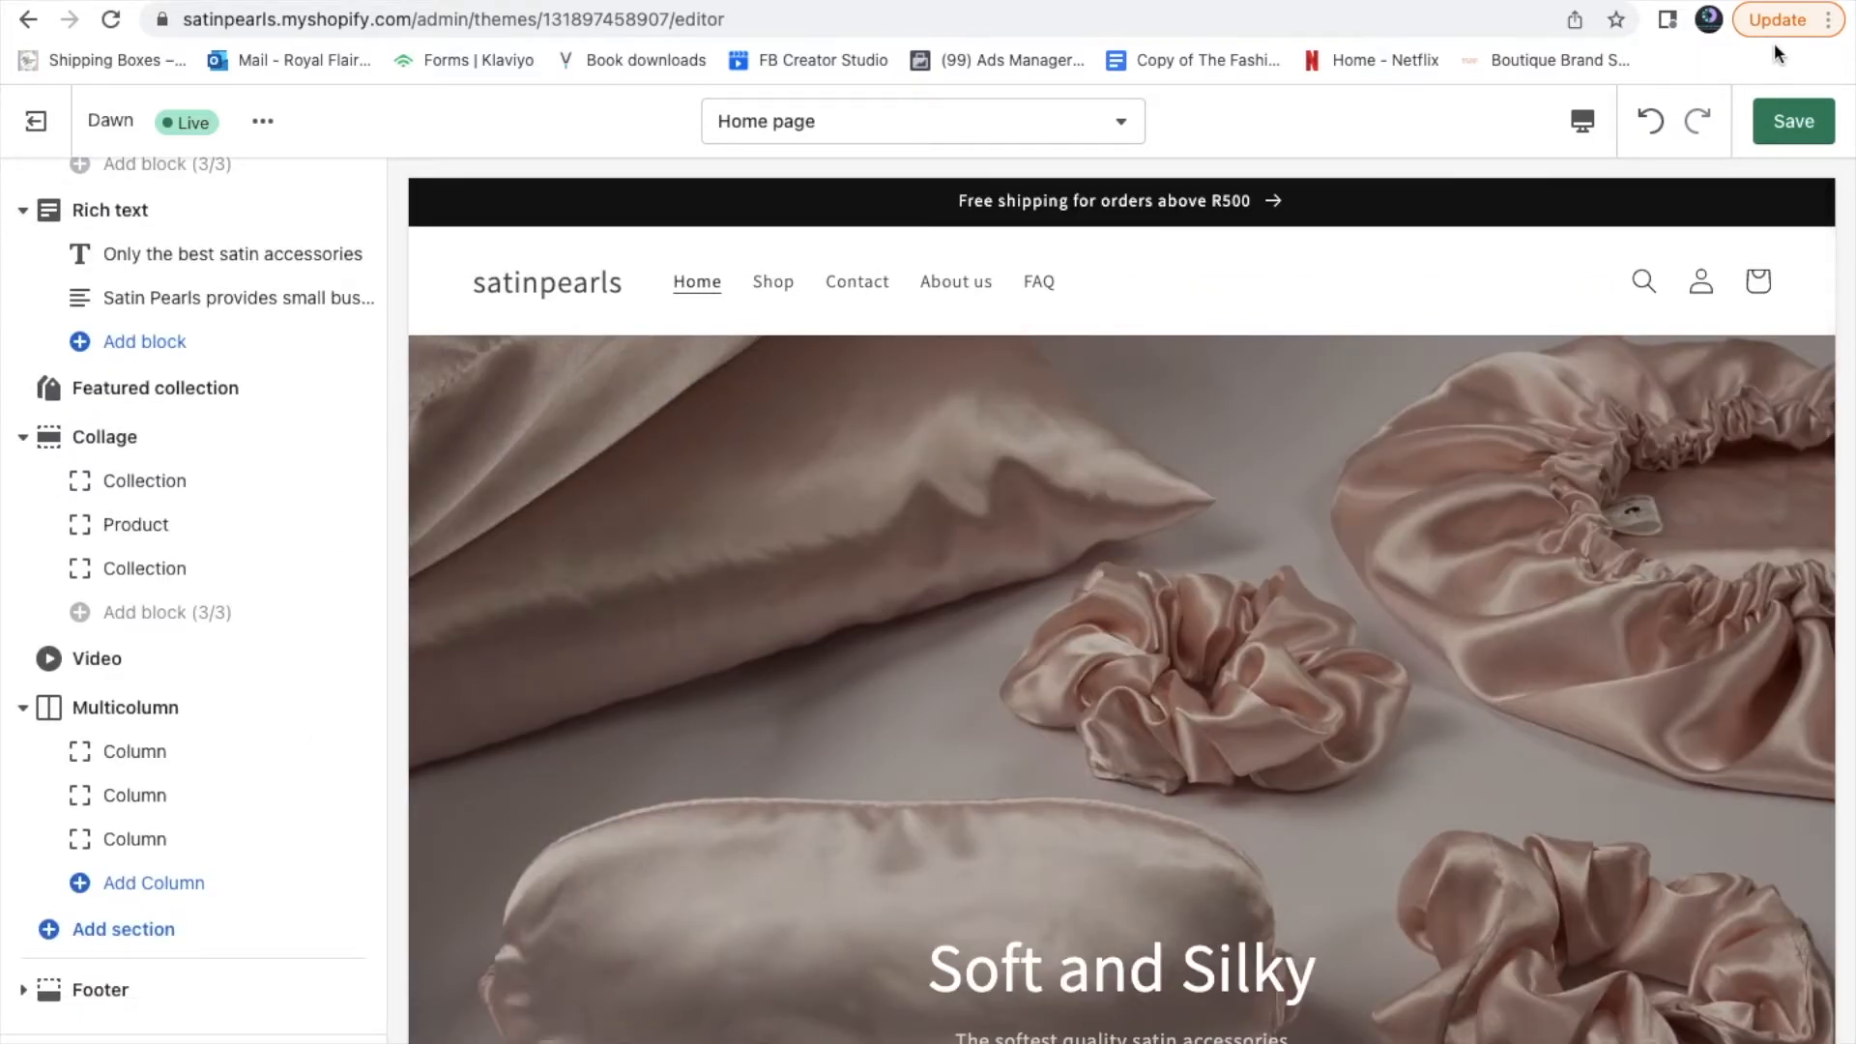
{"action": "left_click", "coordinate": [1785, 120]}
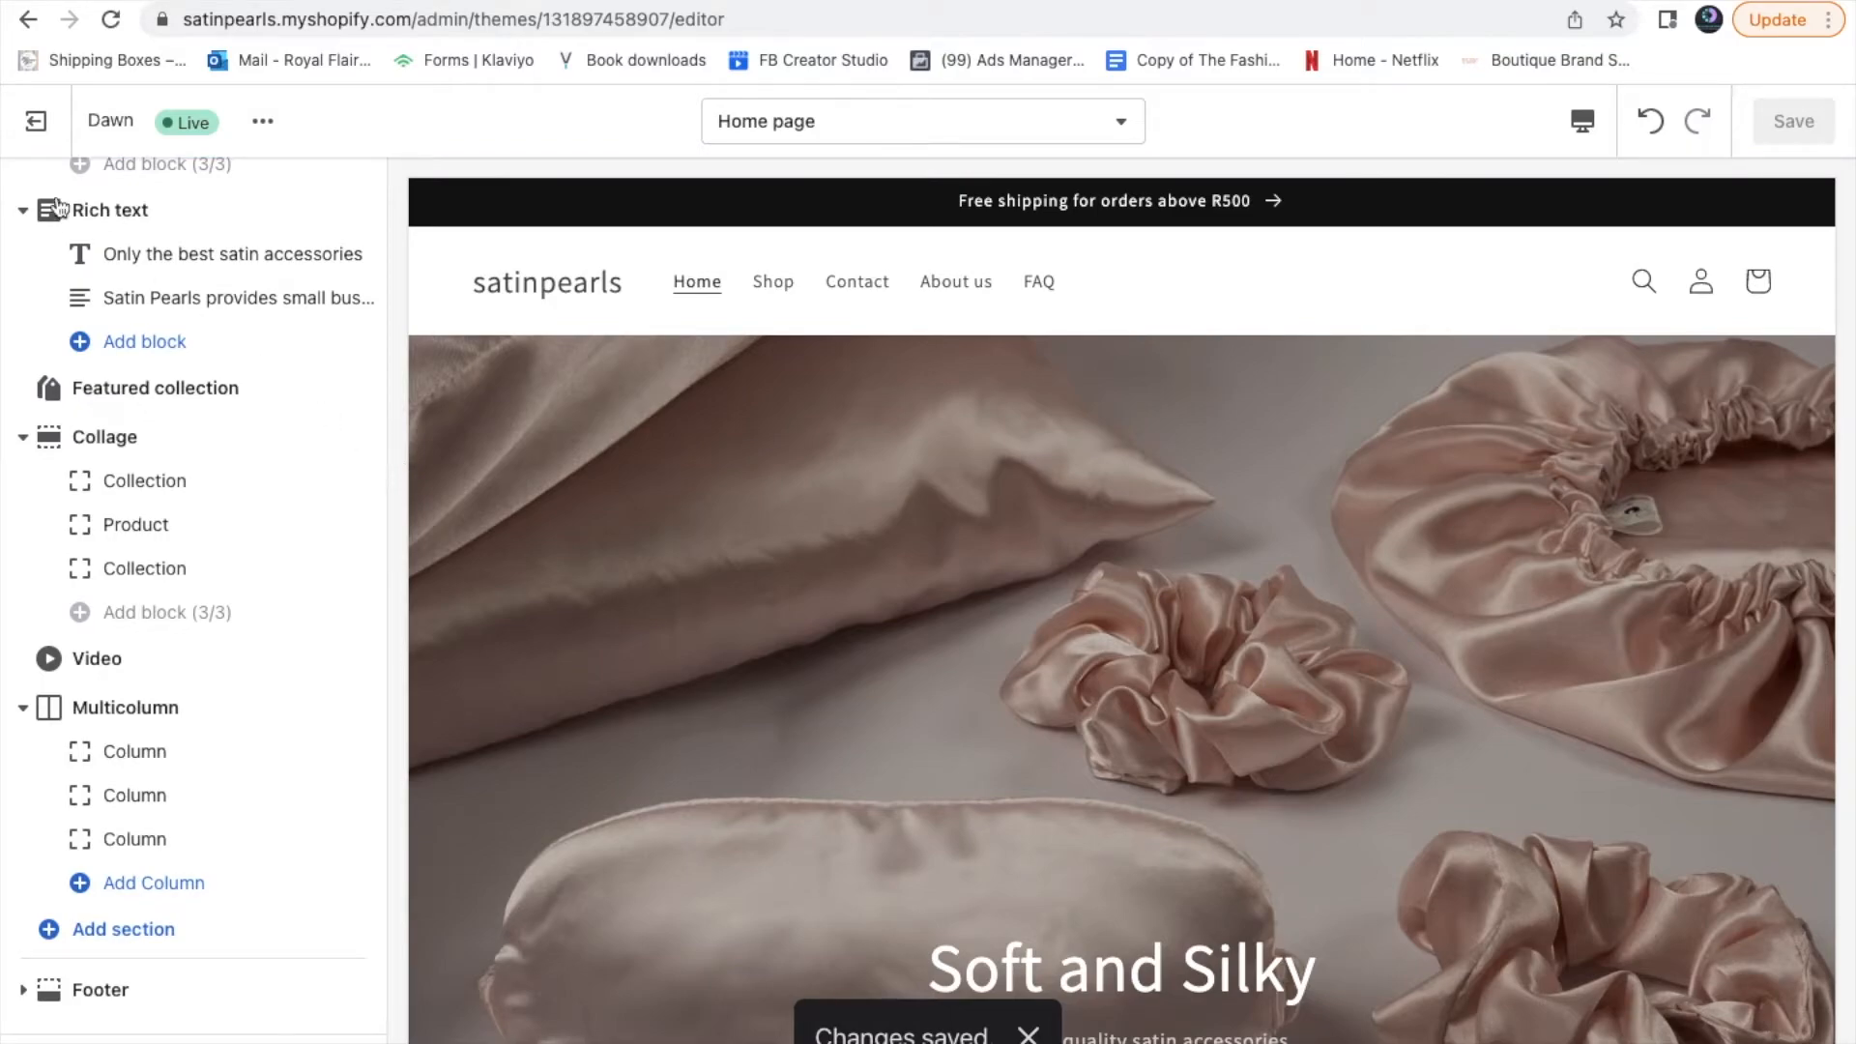
{"action": "left_click", "coordinate": [36, 121]}
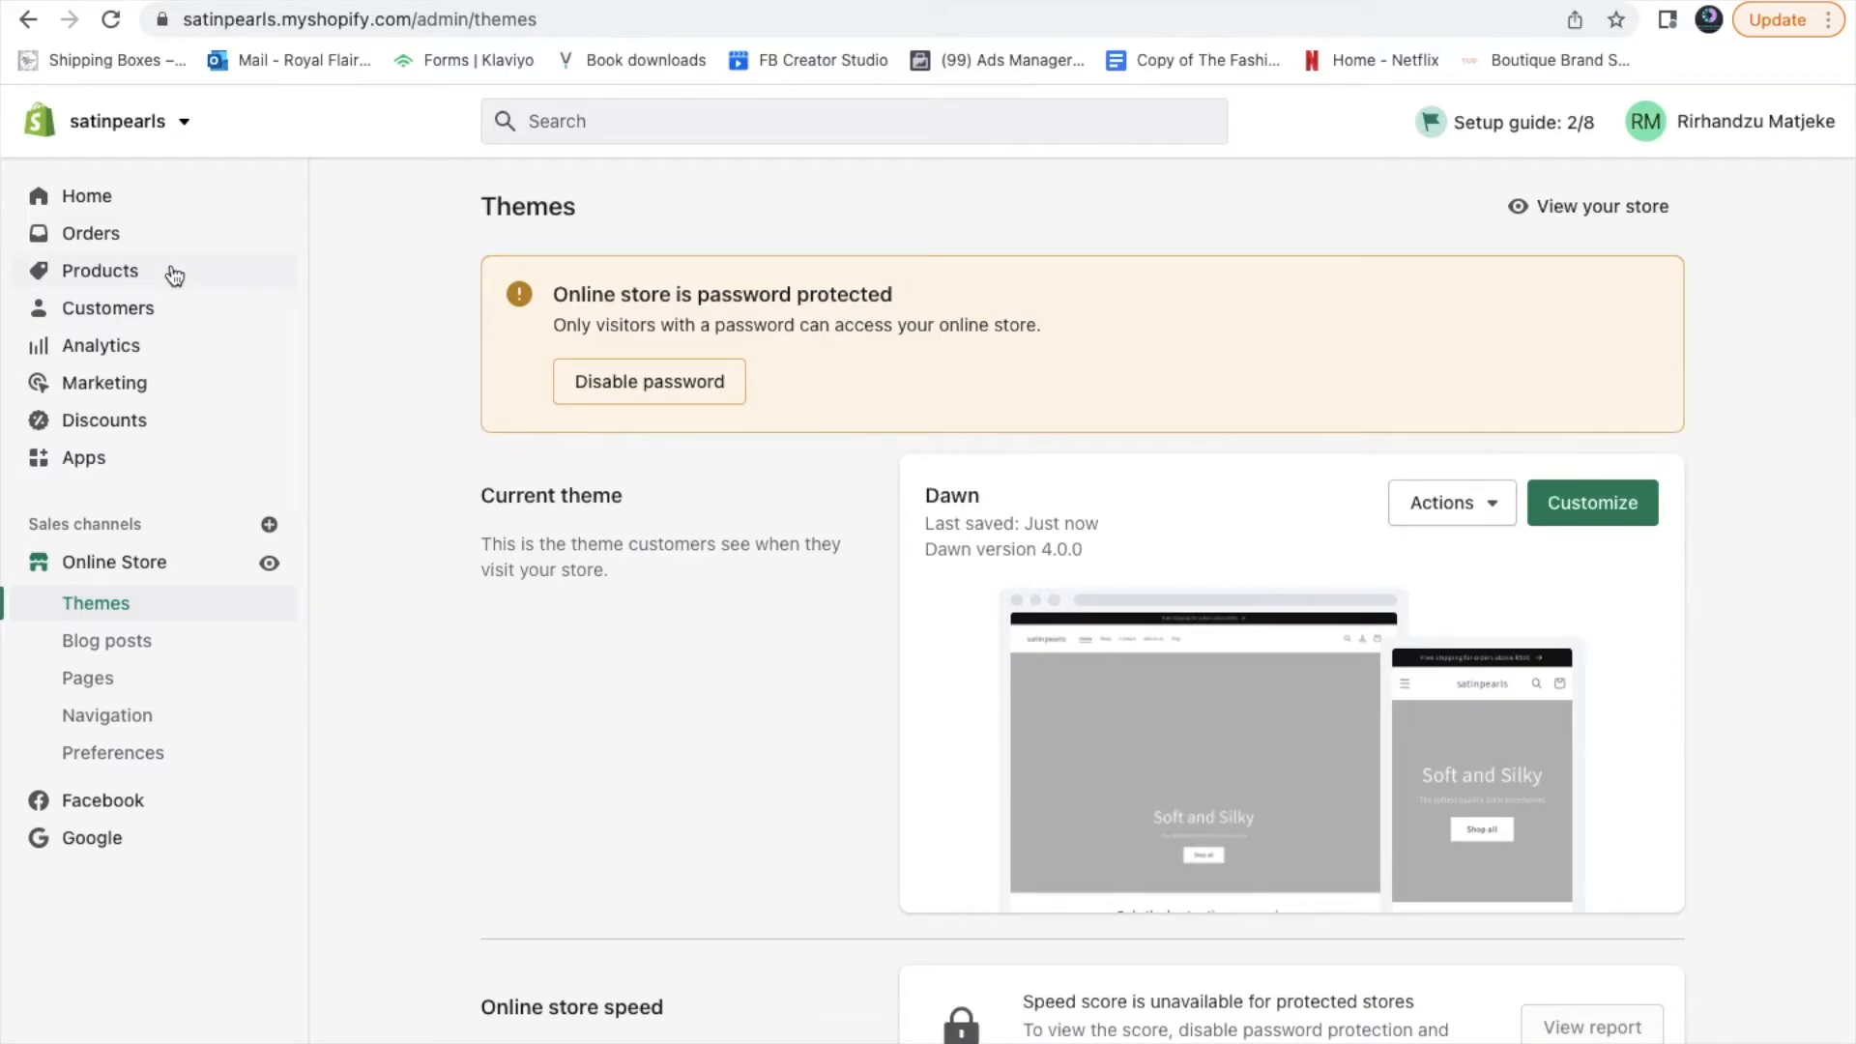
Create a new product collection and title it "Scrunchies"
{"action": "left_click", "coordinate": [99, 280]}
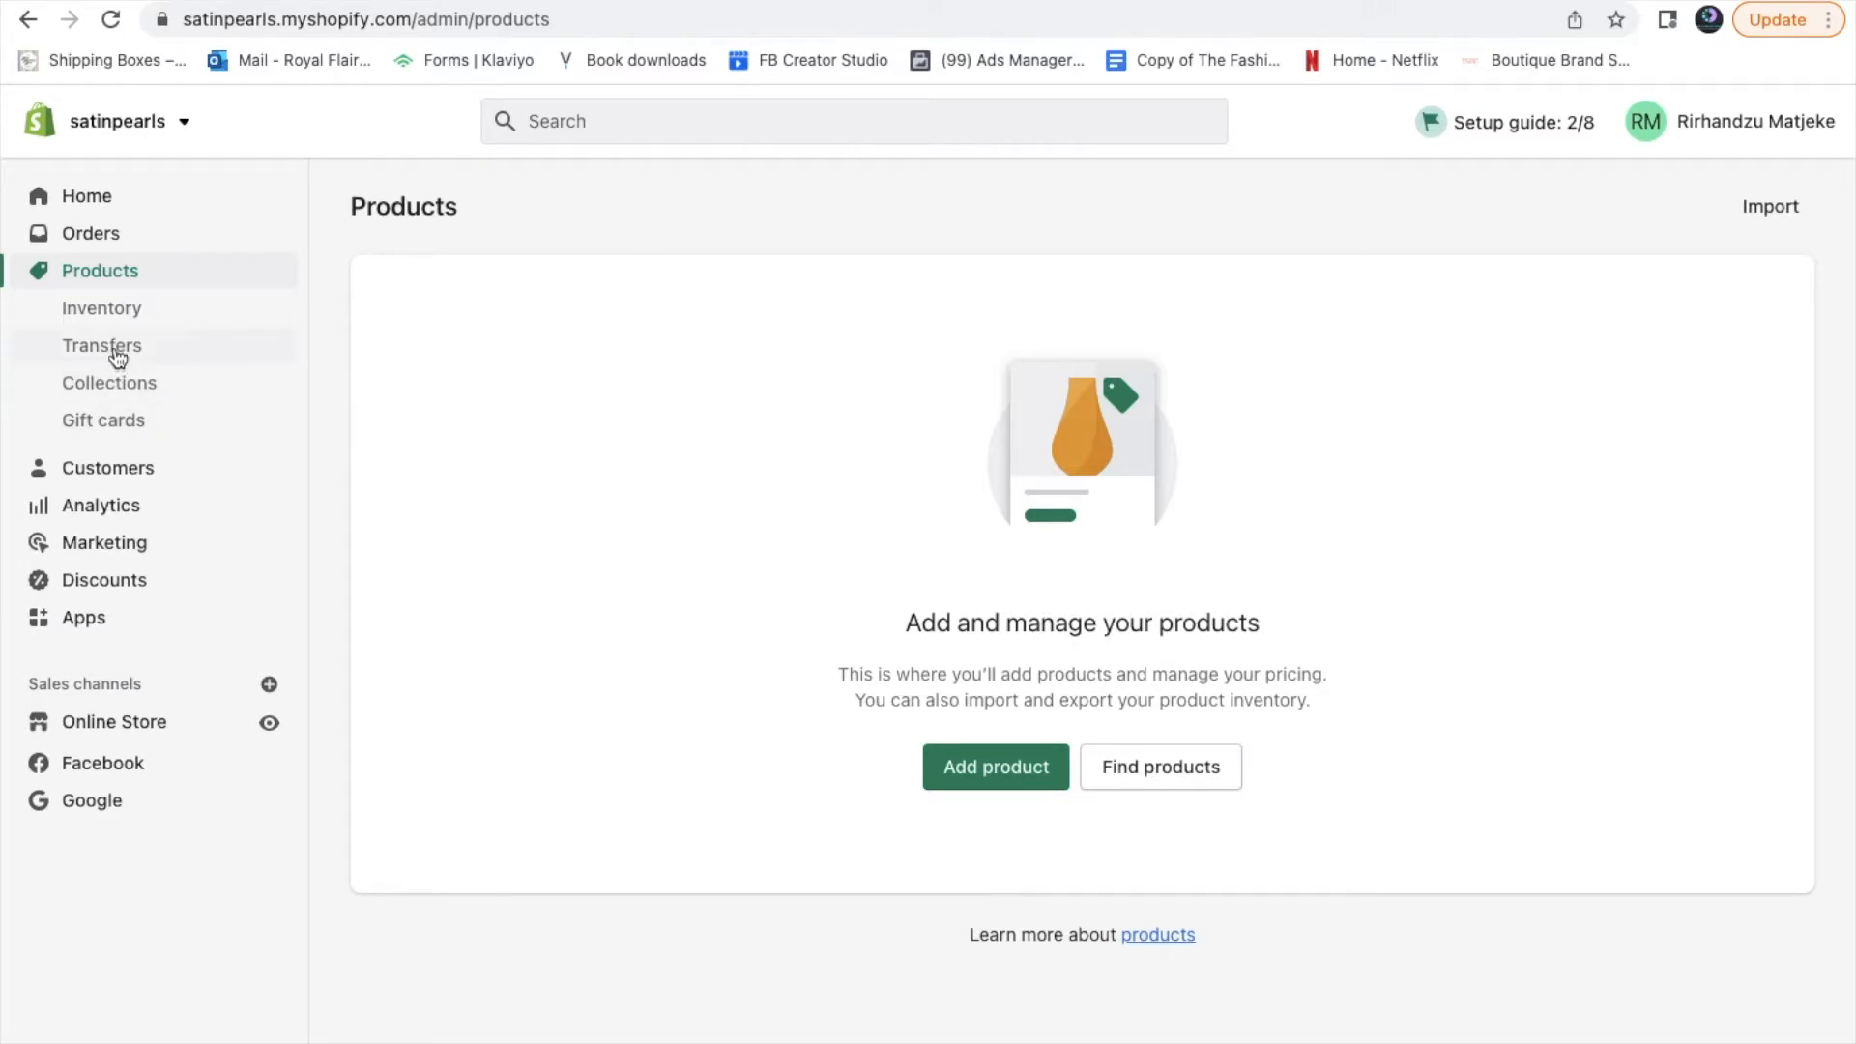
{"action": "left_click", "coordinate": [116, 389]}
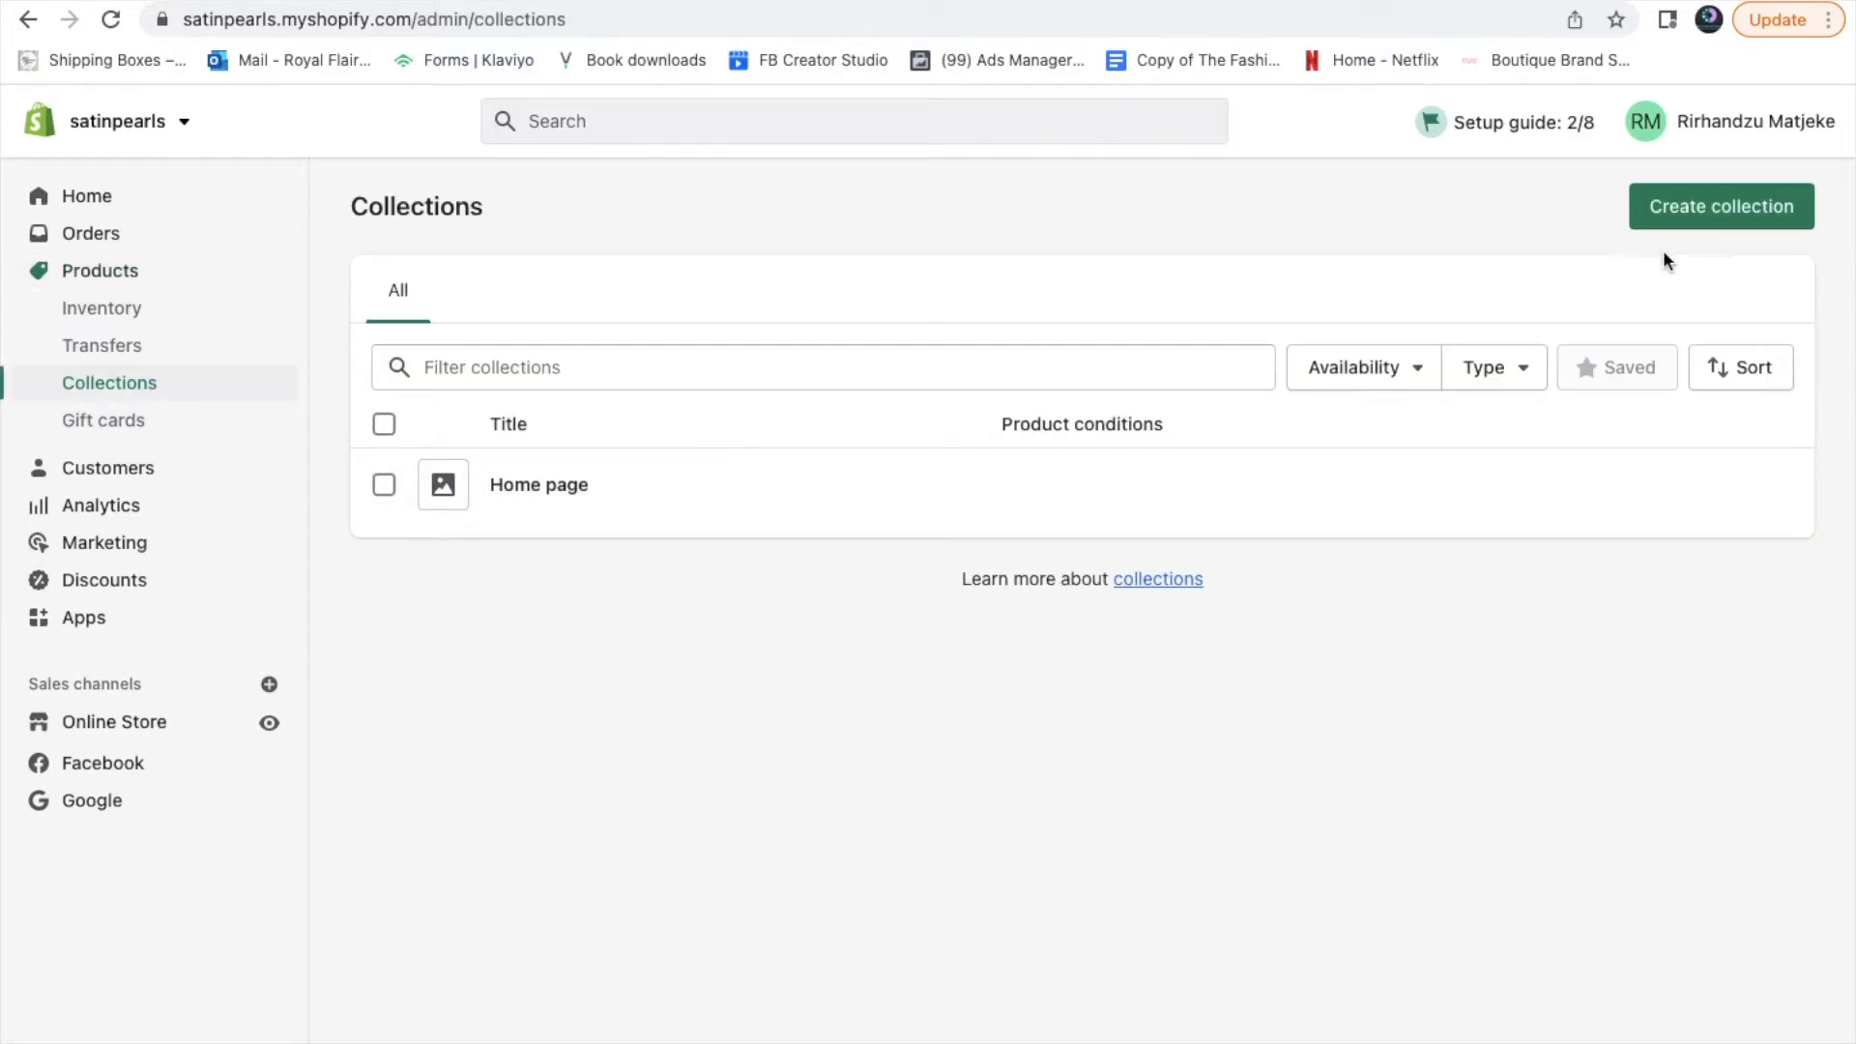
{"action": "left_click", "coordinate": [1674, 214]}
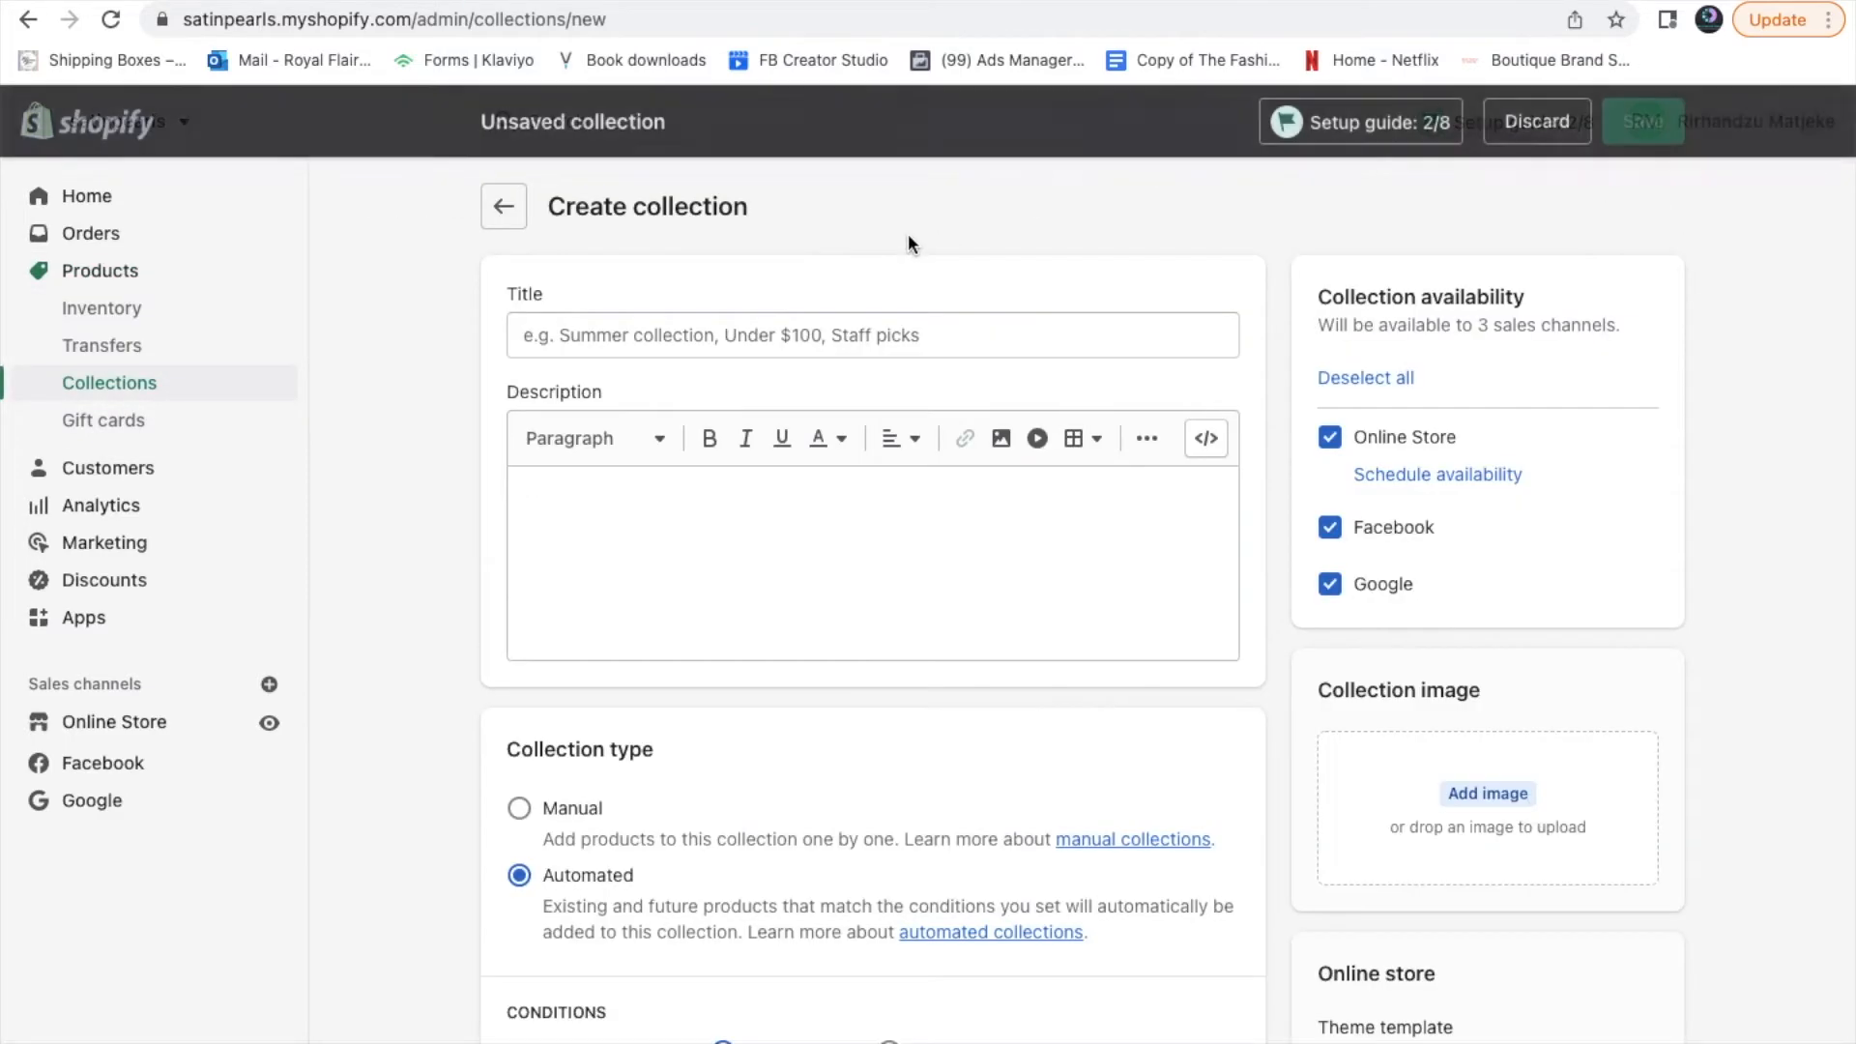
{"action": "left_click", "coordinate": [766, 332]}
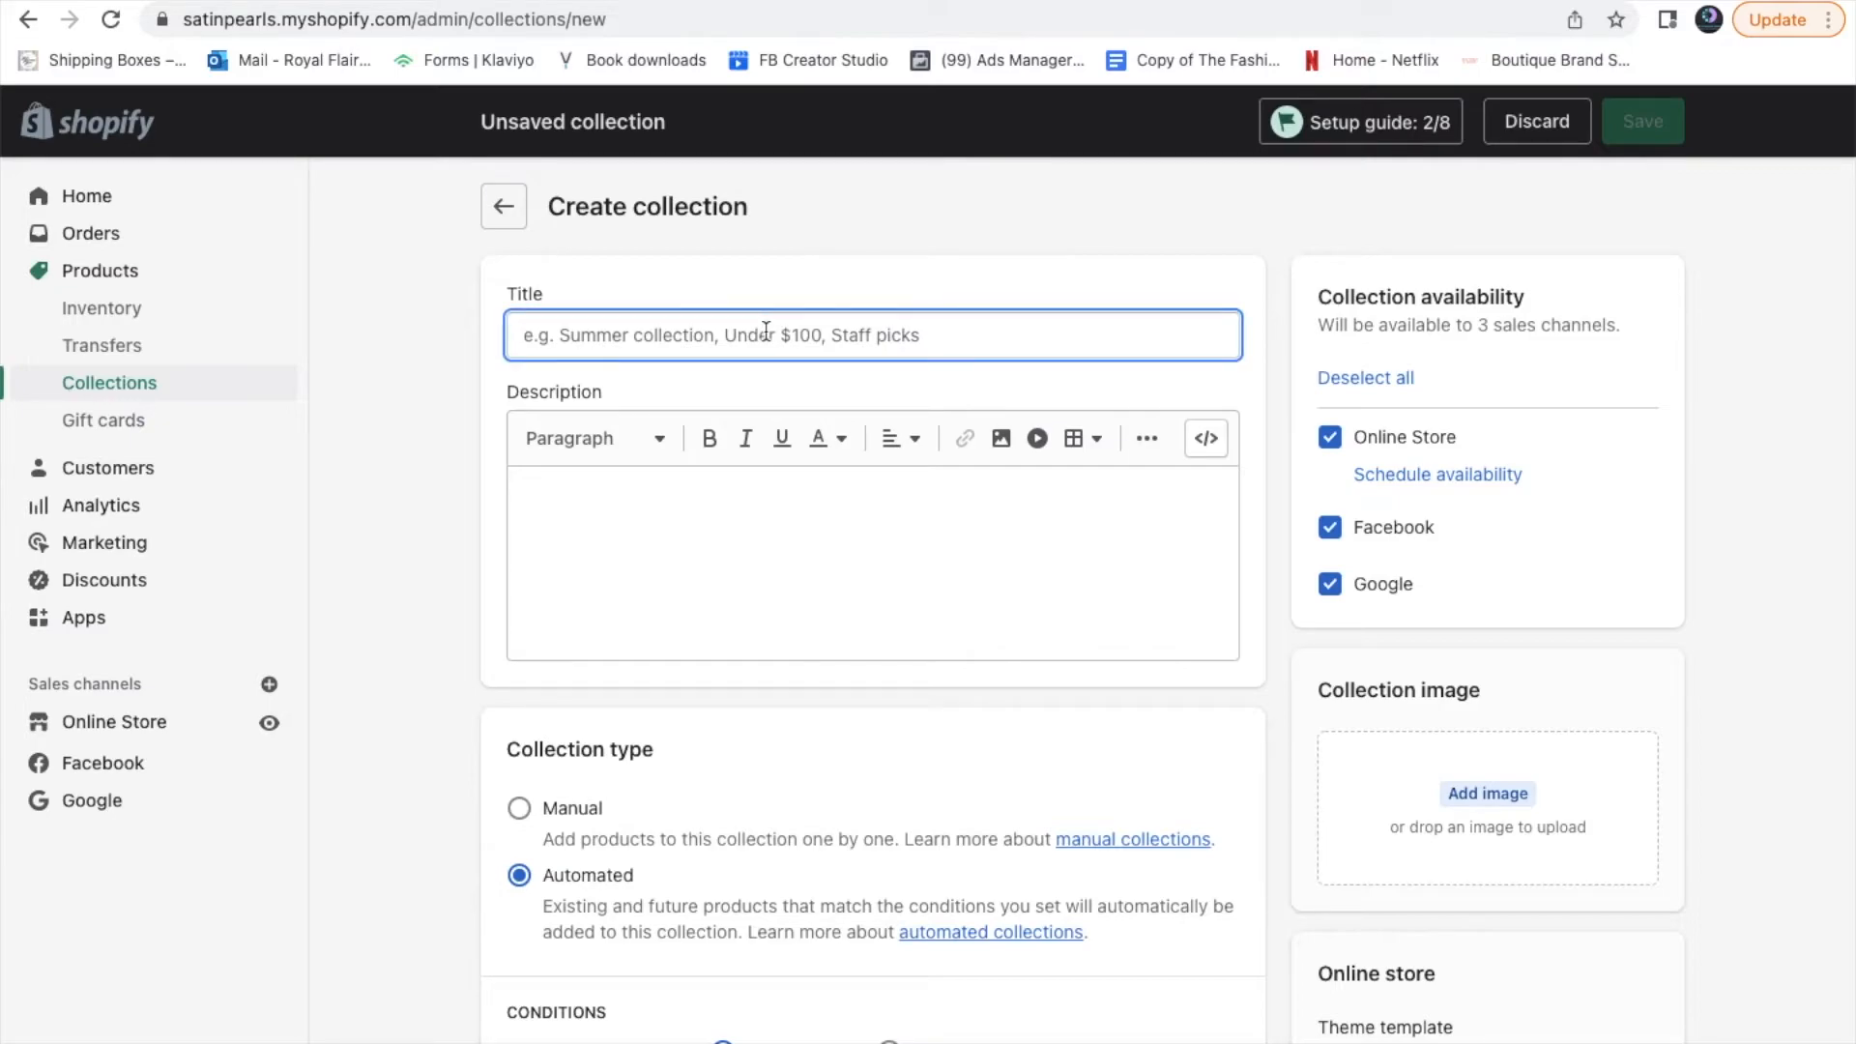
{"action": "type", "text": "Scrunchies"}
Enter "Scrunchies in a variety of colours and soft fabrics." as the collection's description
{"action": "left_click", "coordinate": [815, 593]}
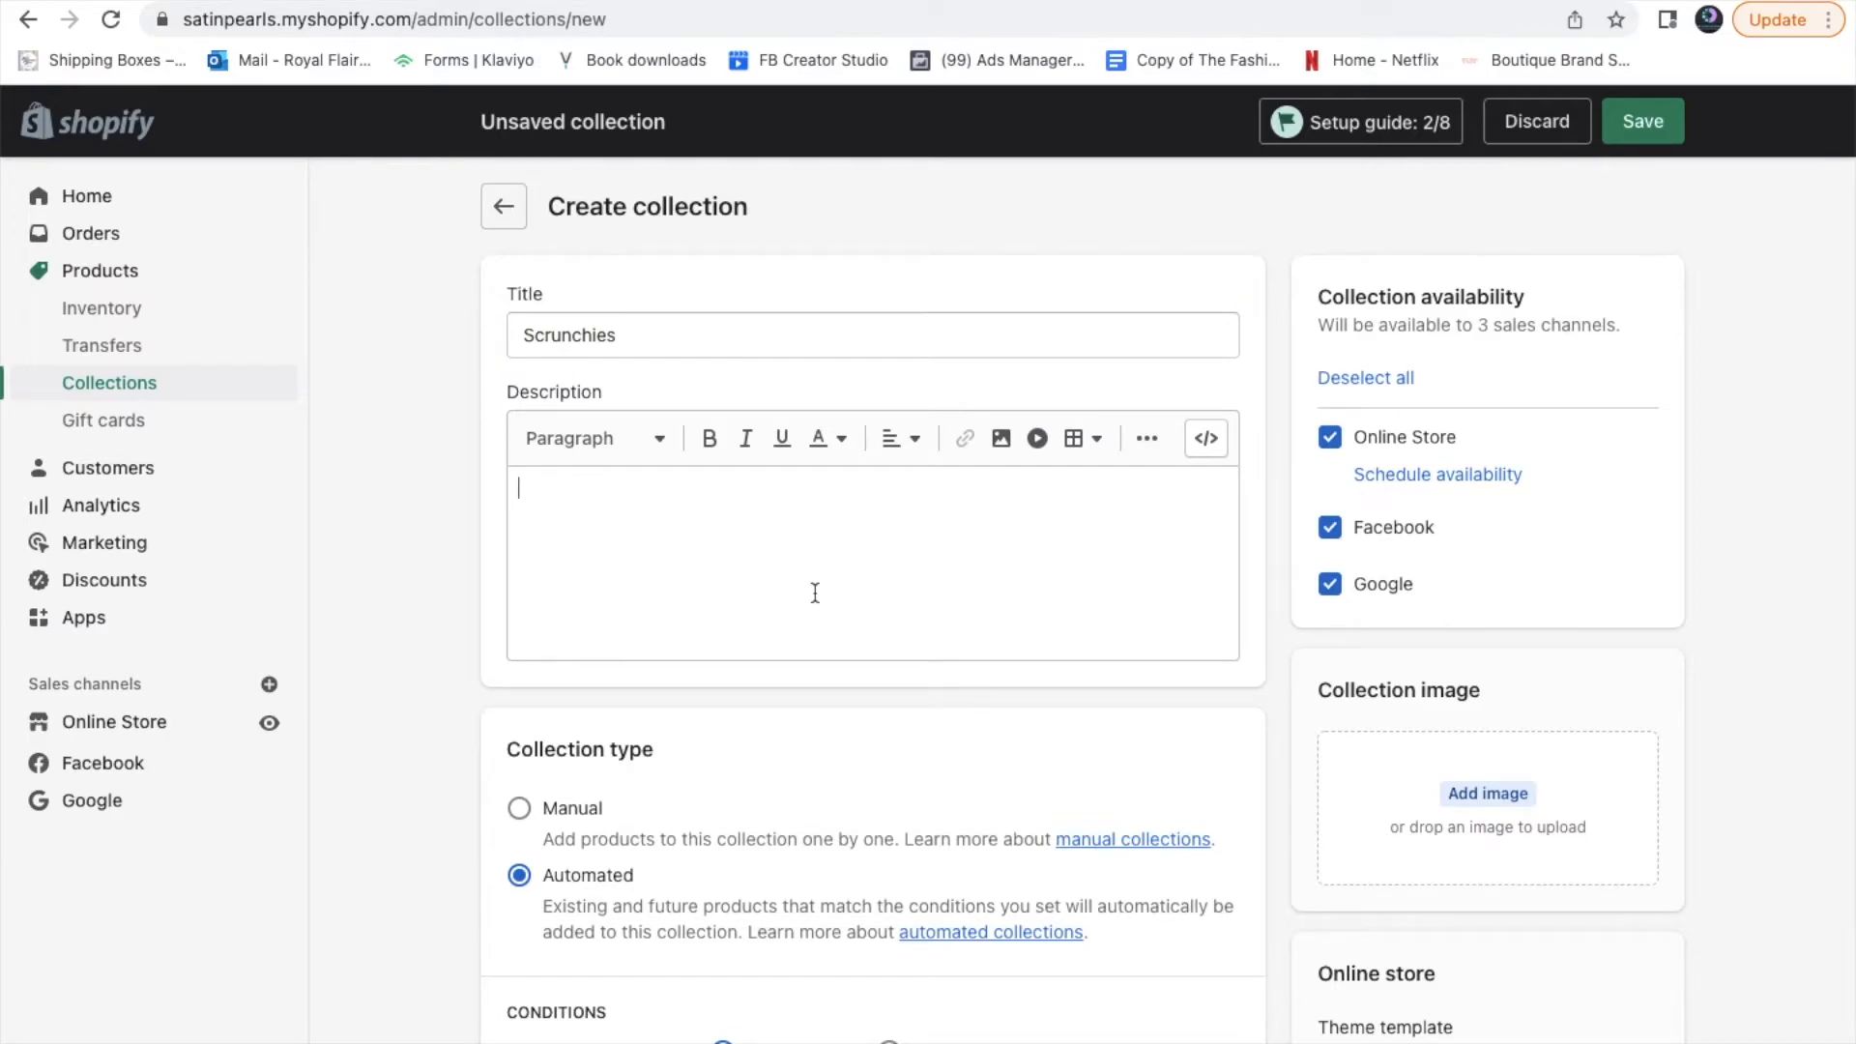
{"action": "type", "text": "A"}
{"action": "key", "text": "BackSpace"}
{"action": "type", "text": "Scrunchies in a var"}
{"action": "type", "text": "ie"}
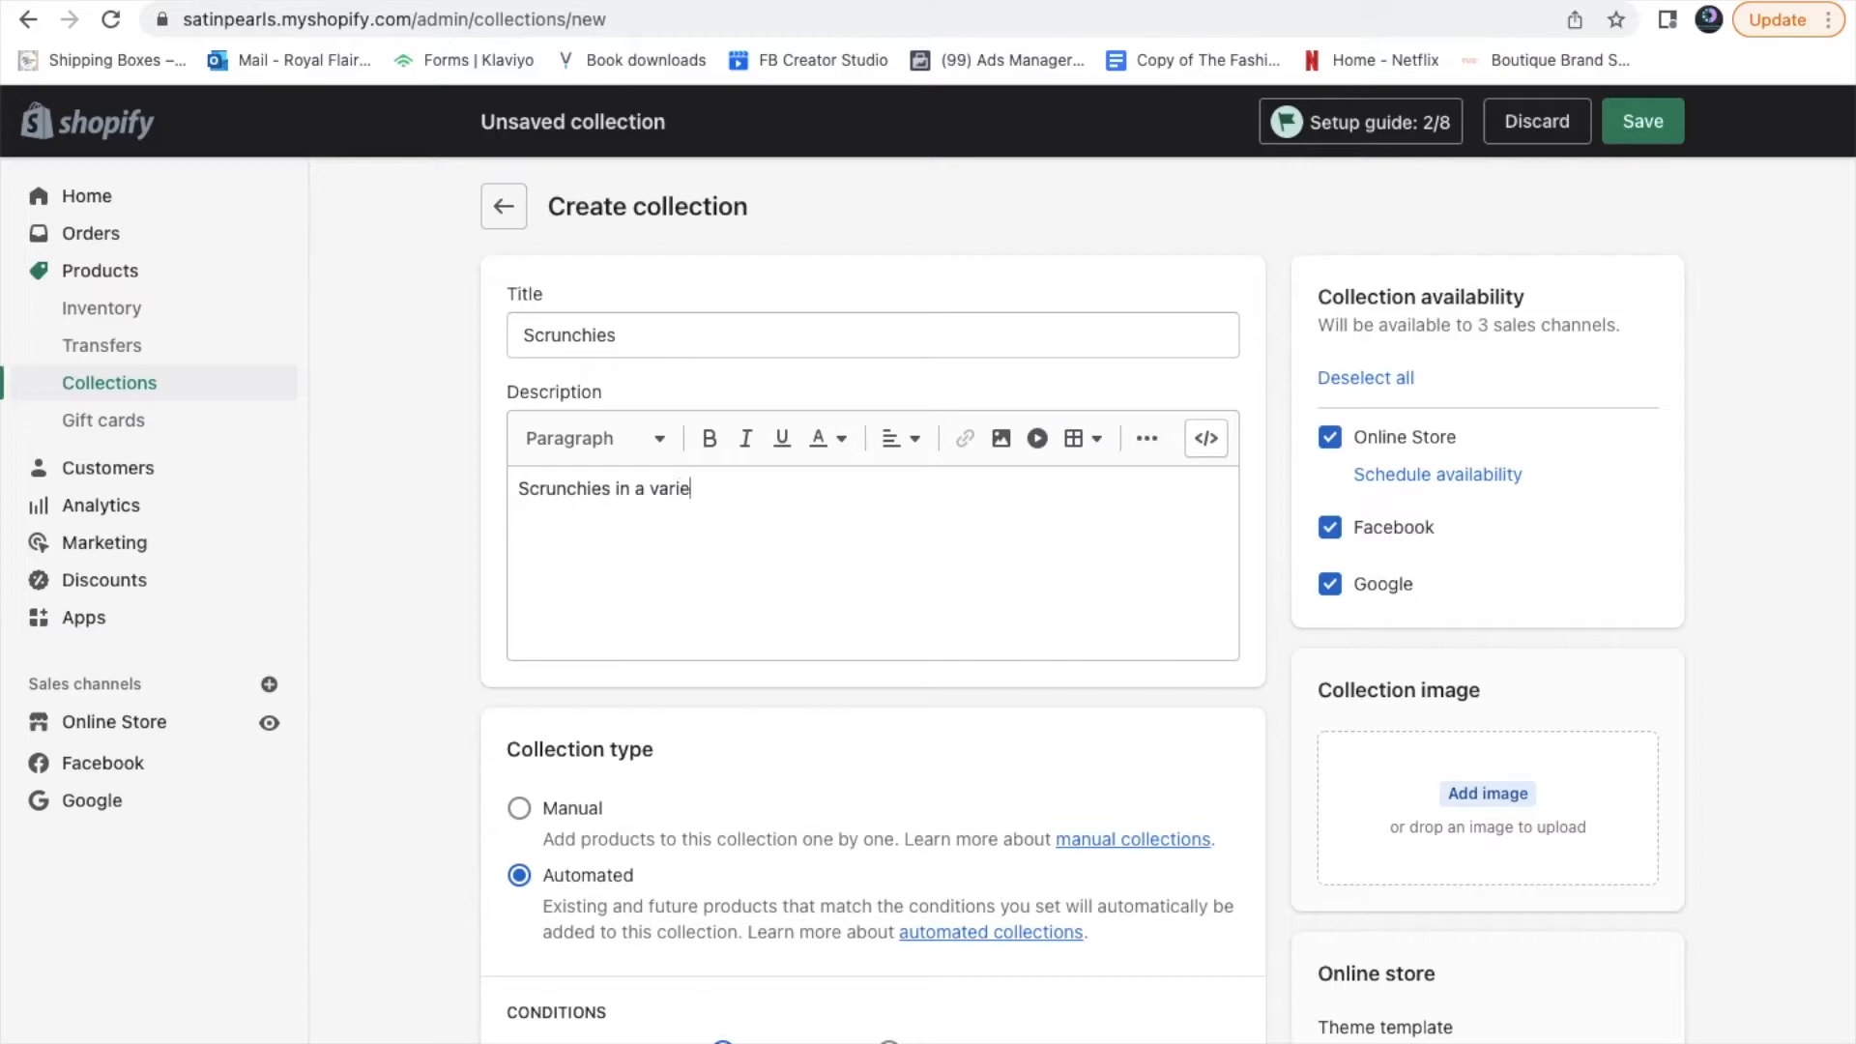
{"action": "type", "text": "ty of colours annd soft fabrics."}
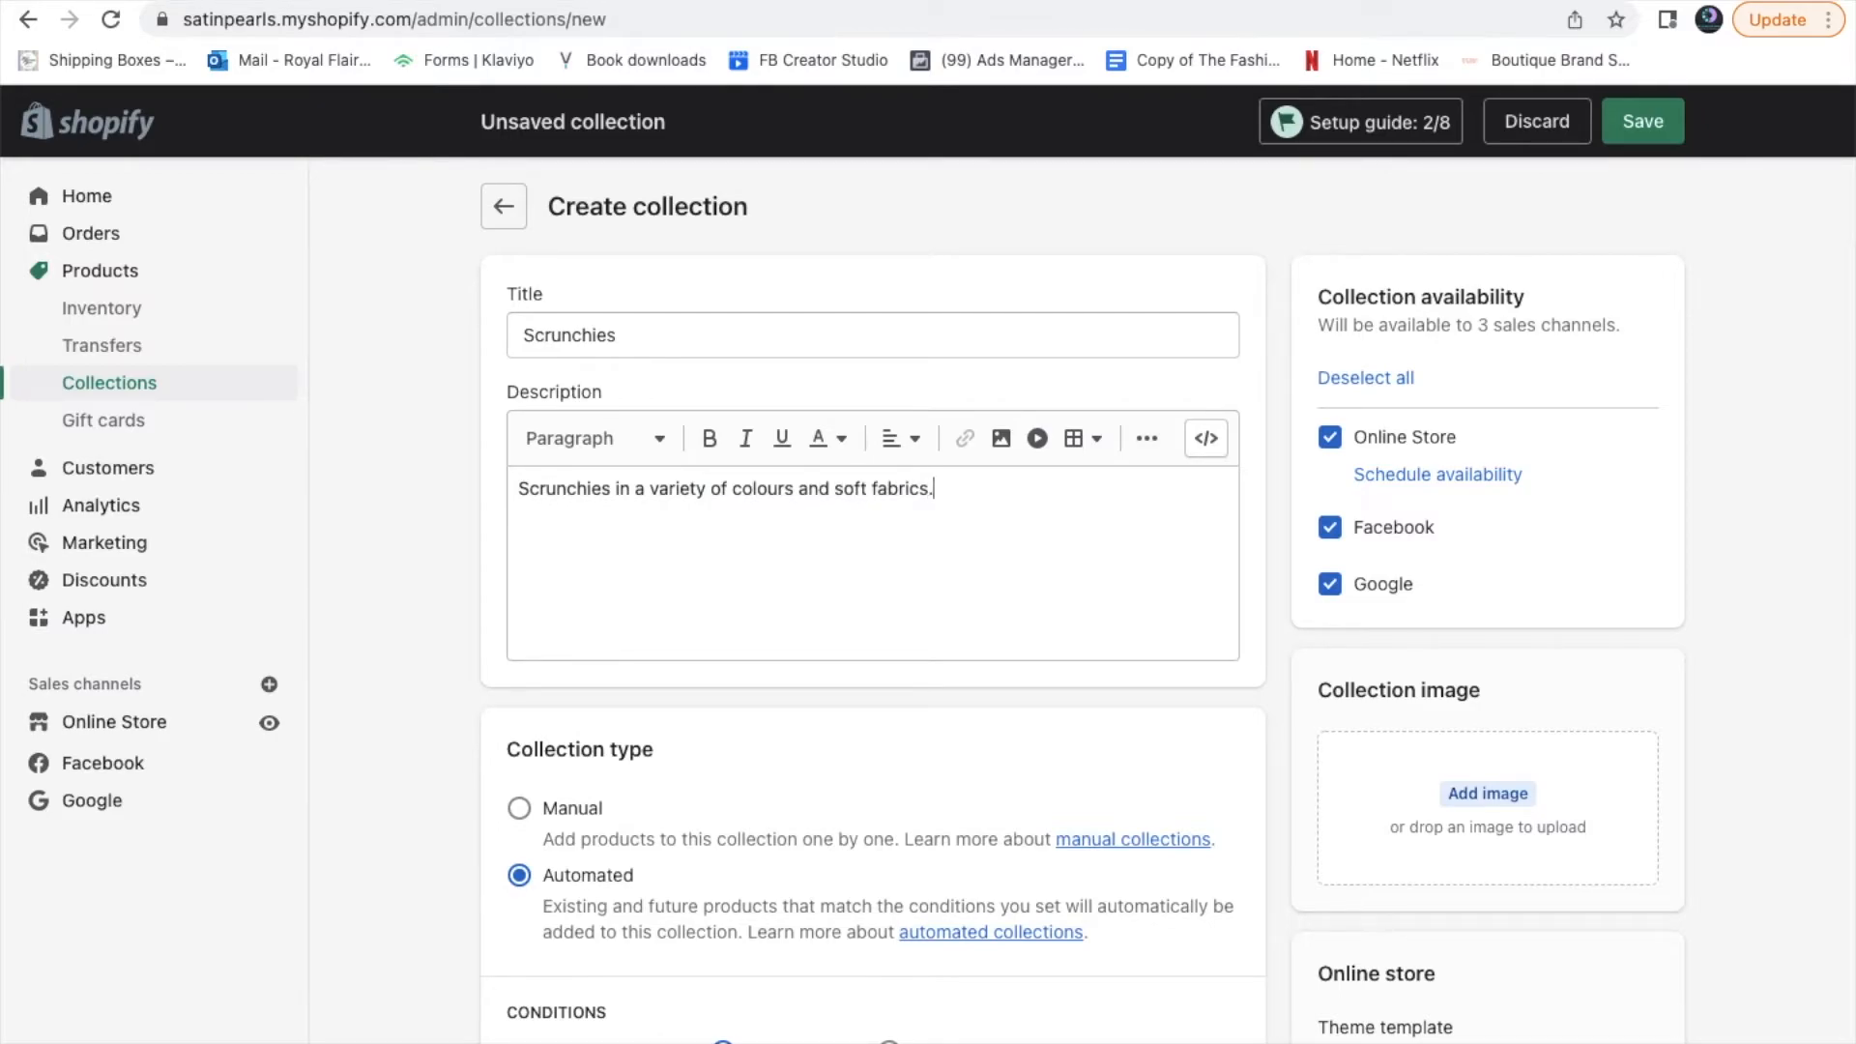
Set the automated collection's condition to Product type is equal to "Scrunchie"
{"action": "scroll", "coordinate": [914, 705], "scroll_direction": "down", "scroll_amount": 2}
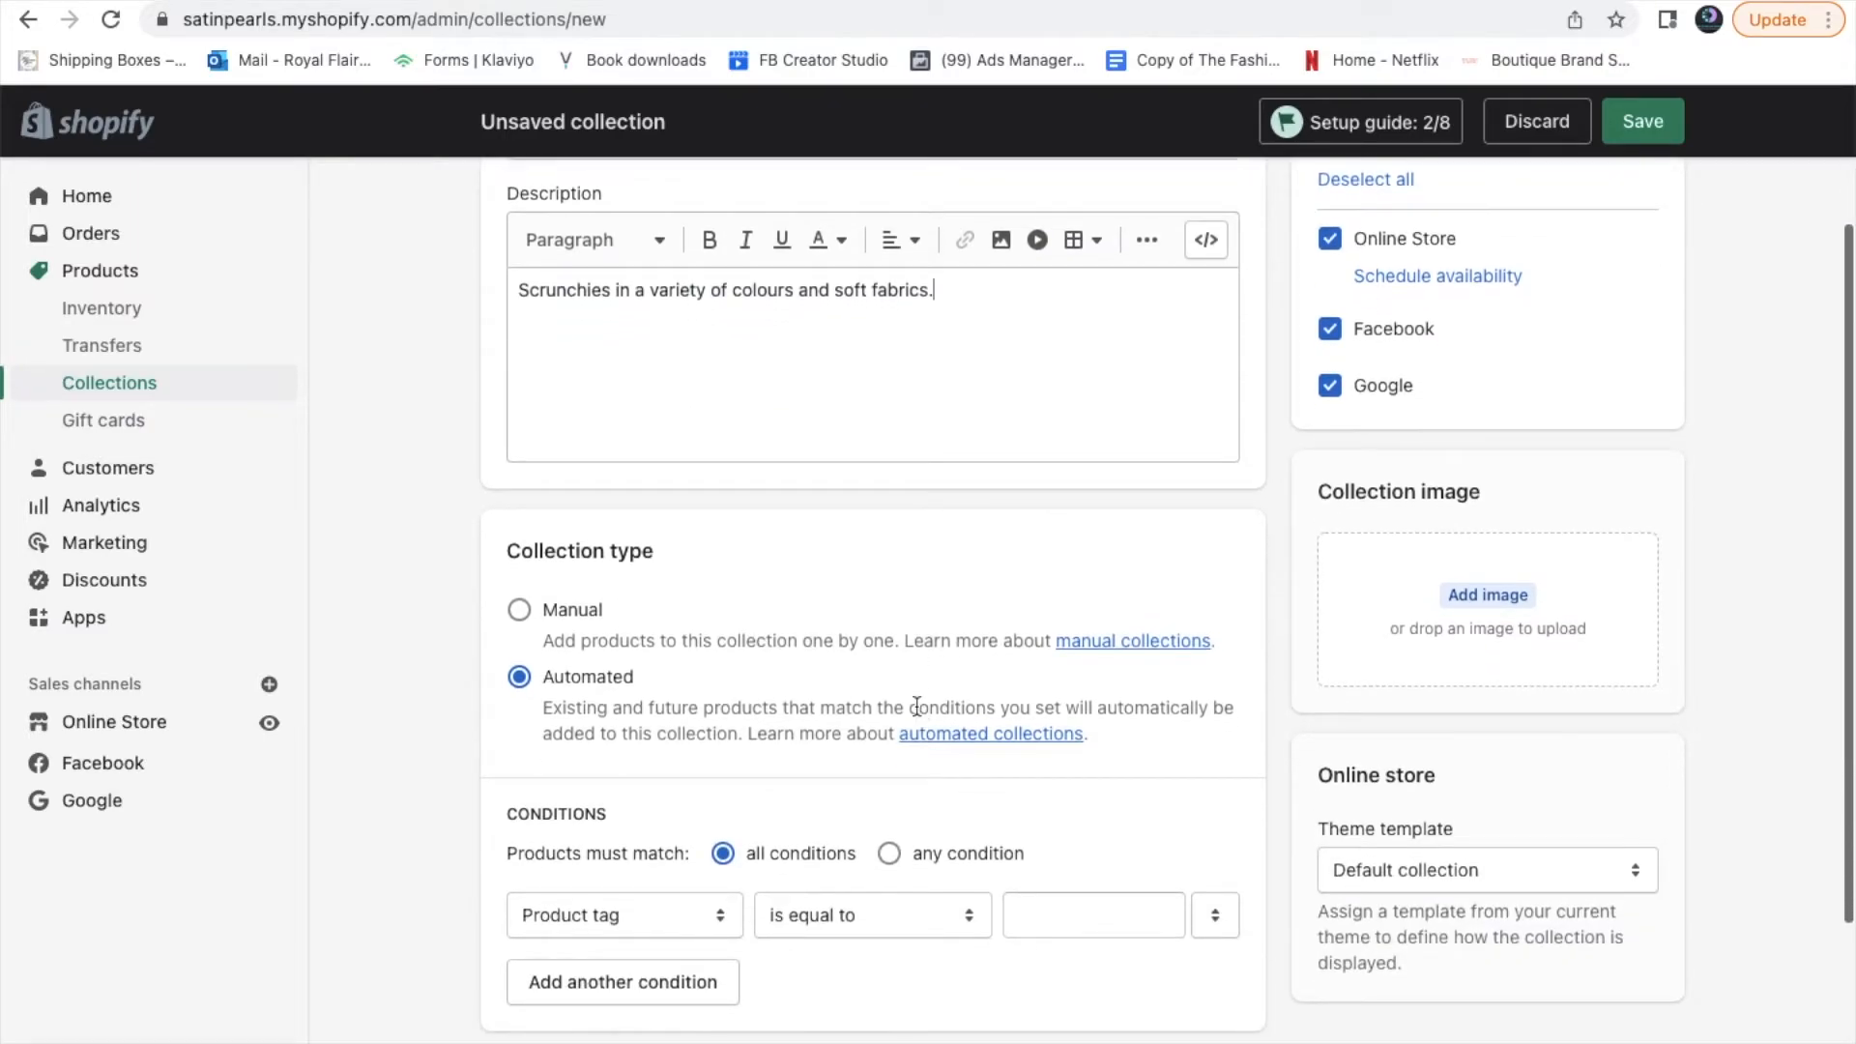
{"action": "scroll", "coordinate": [915, 703], "scroll_direction": "down", "scroll_amount": 2}
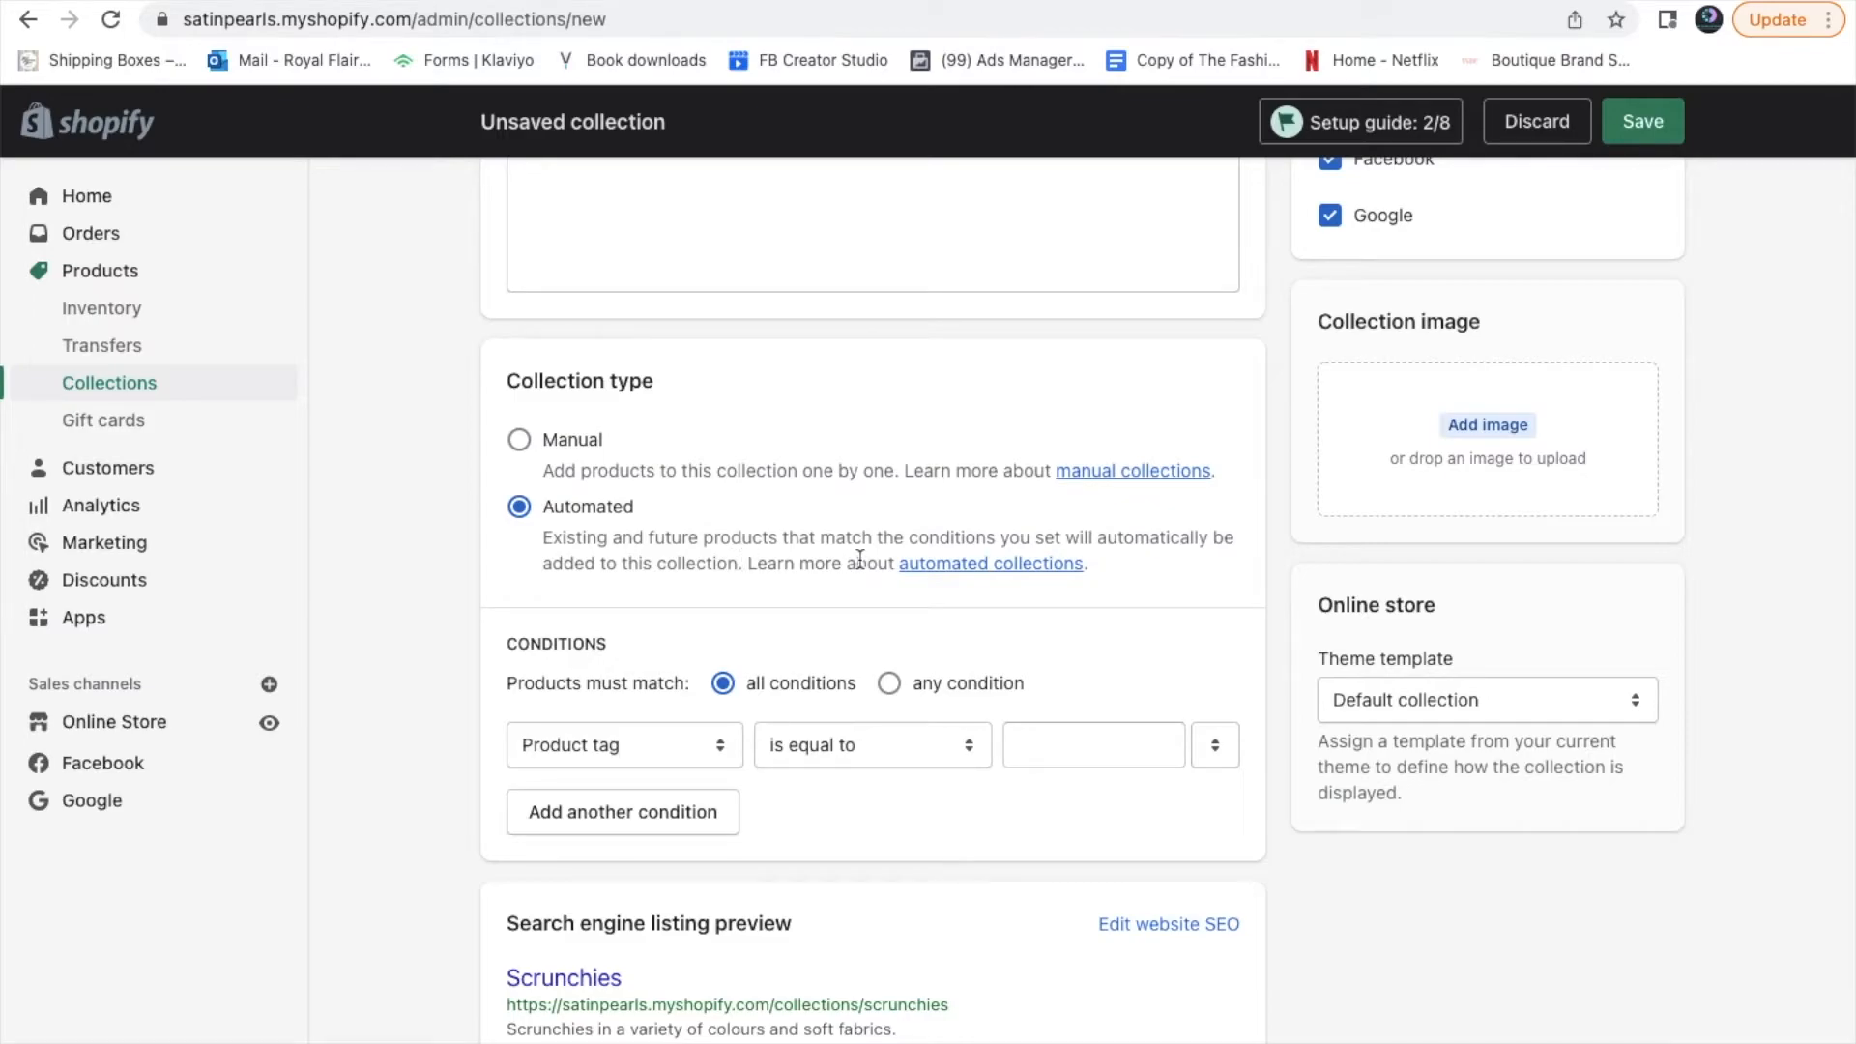
{"action": "scroll", "coordinate": [652, 631], "scroll_direction": "down", "scroll_amount": 1}
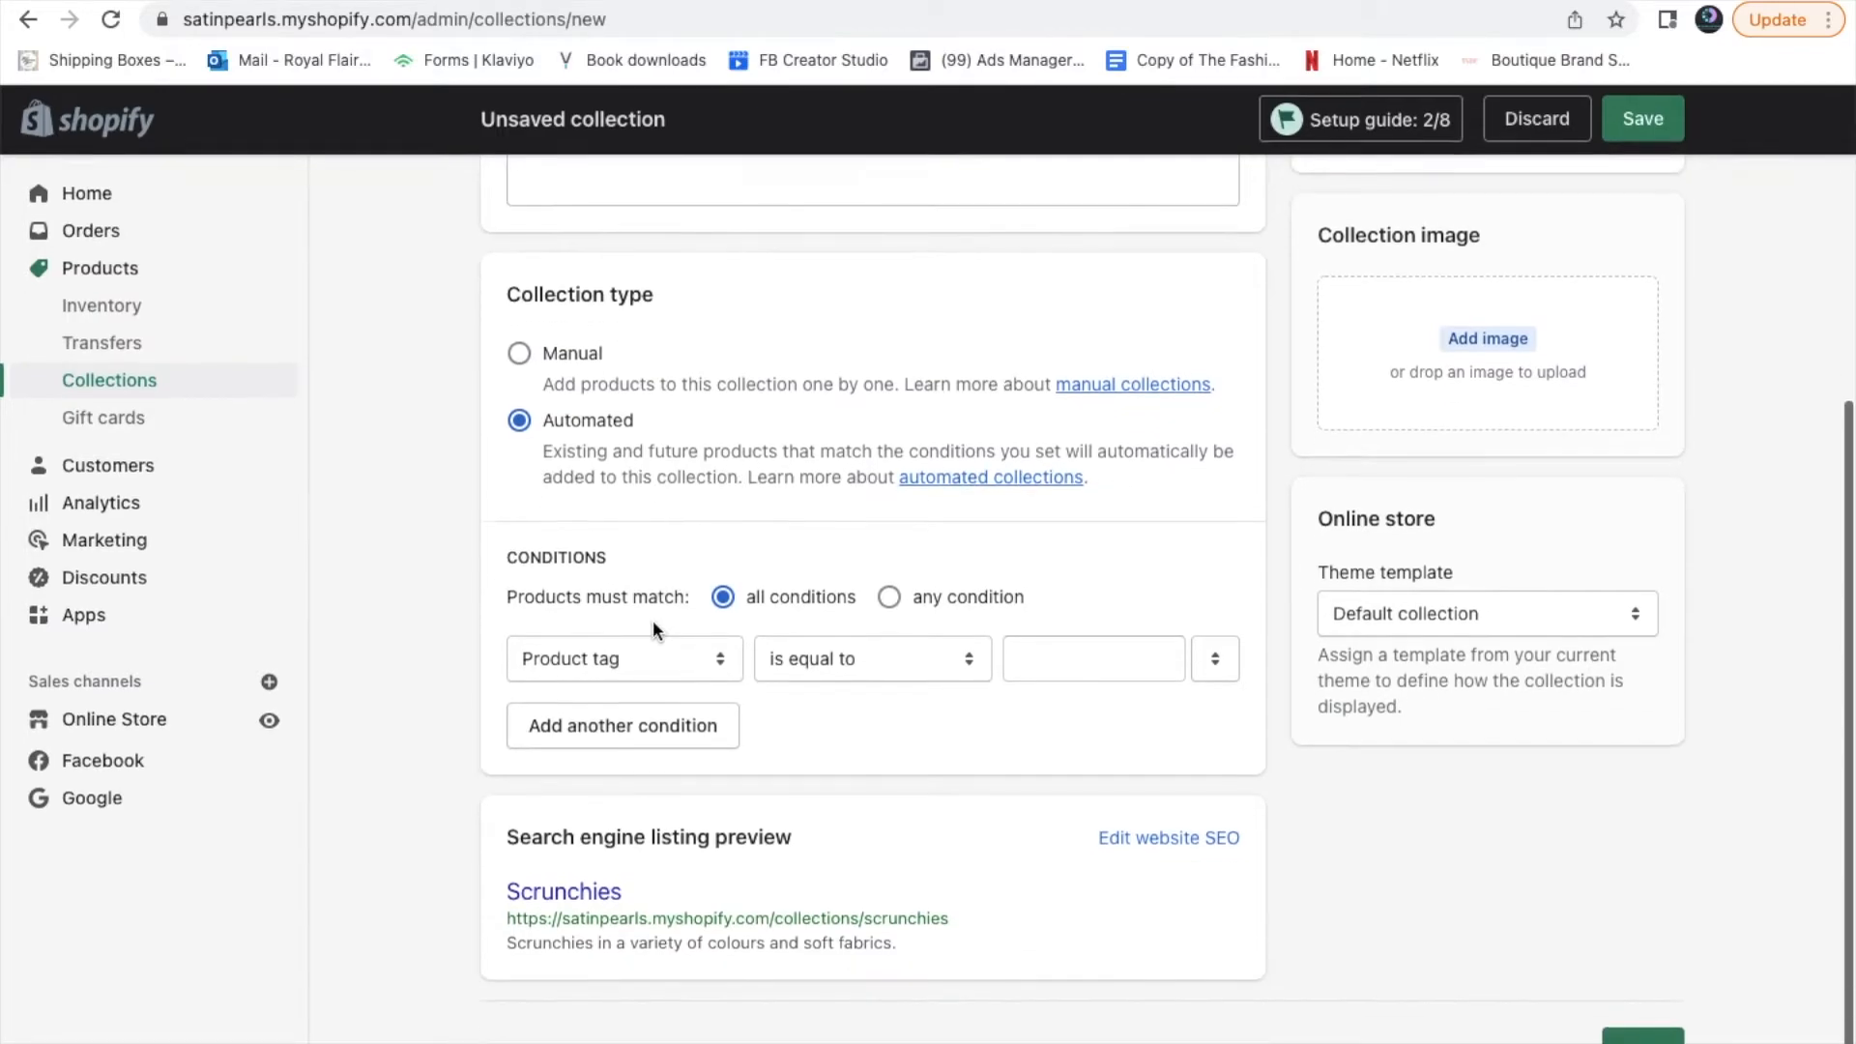
{"action": "left_click", "coordinate": [654, 659]}
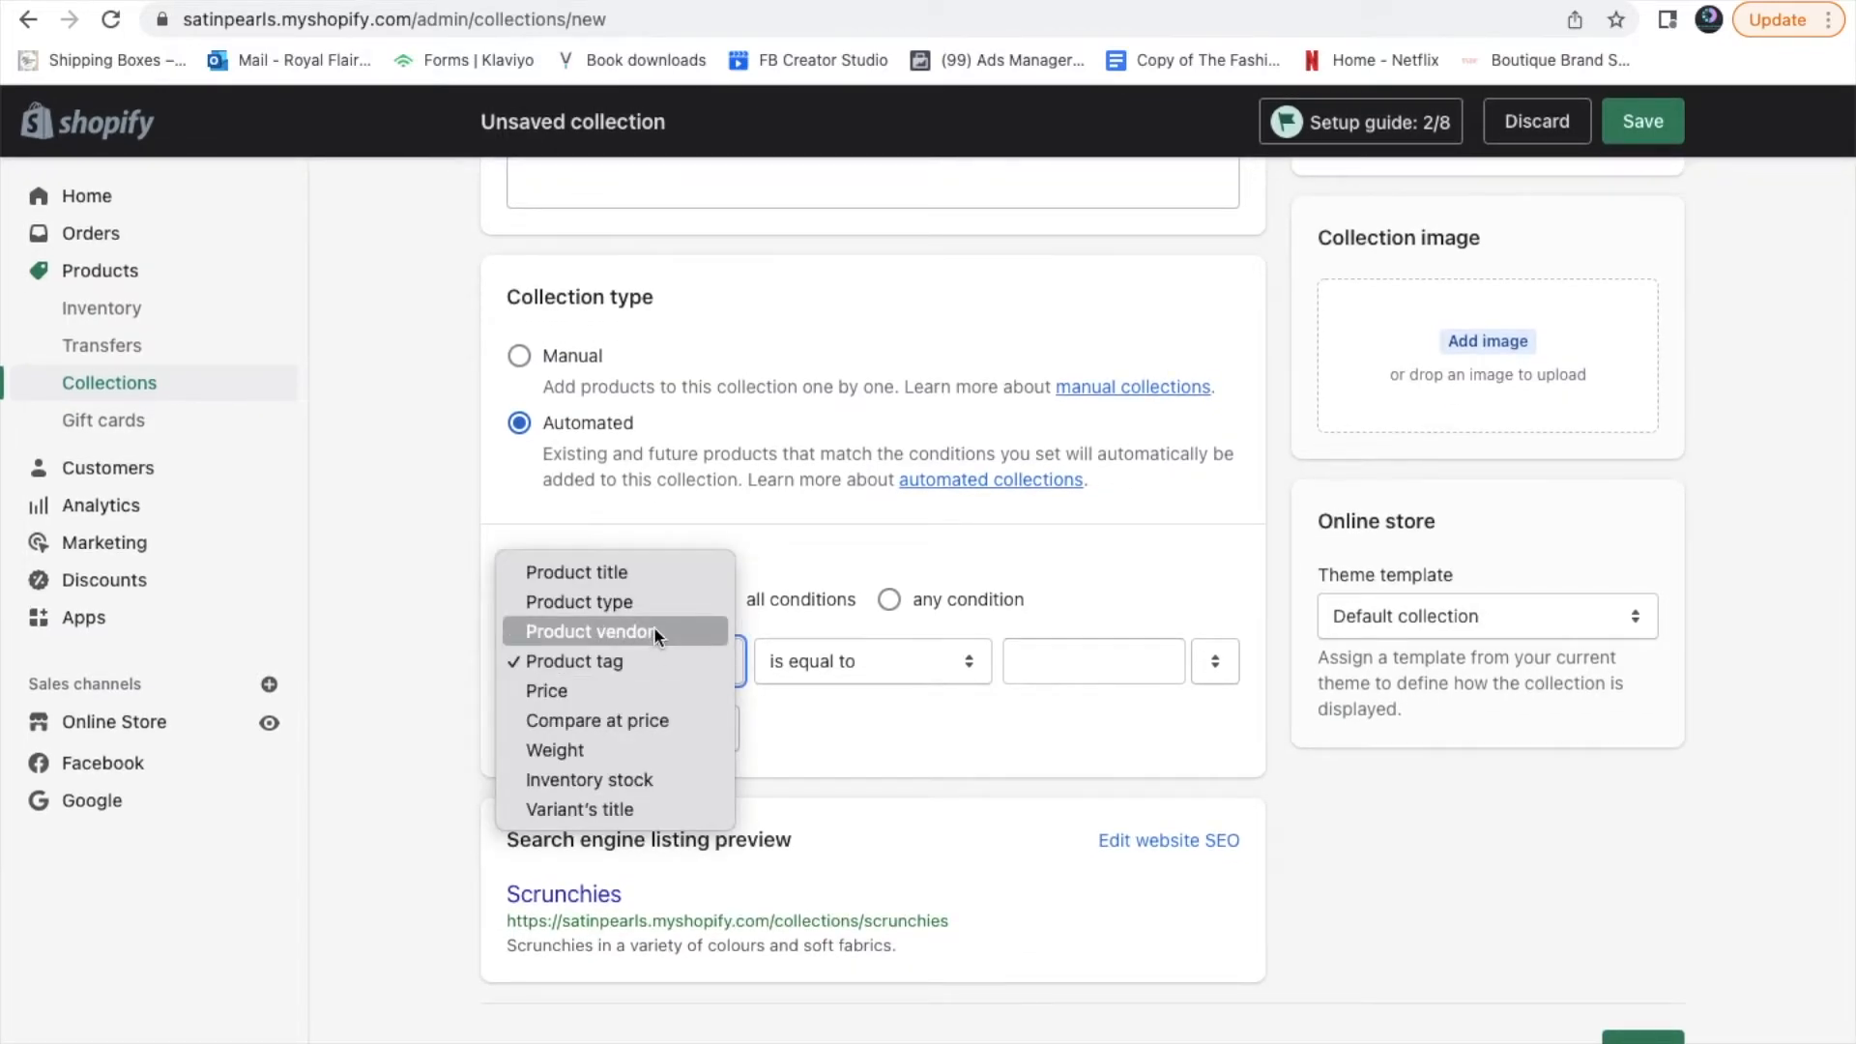
{"action": "left_click", "coordinate": [653, 608]}
{"action": "left_click", "coordinate": [1110, 660]}
{"action": "type", "text": "Sc"}
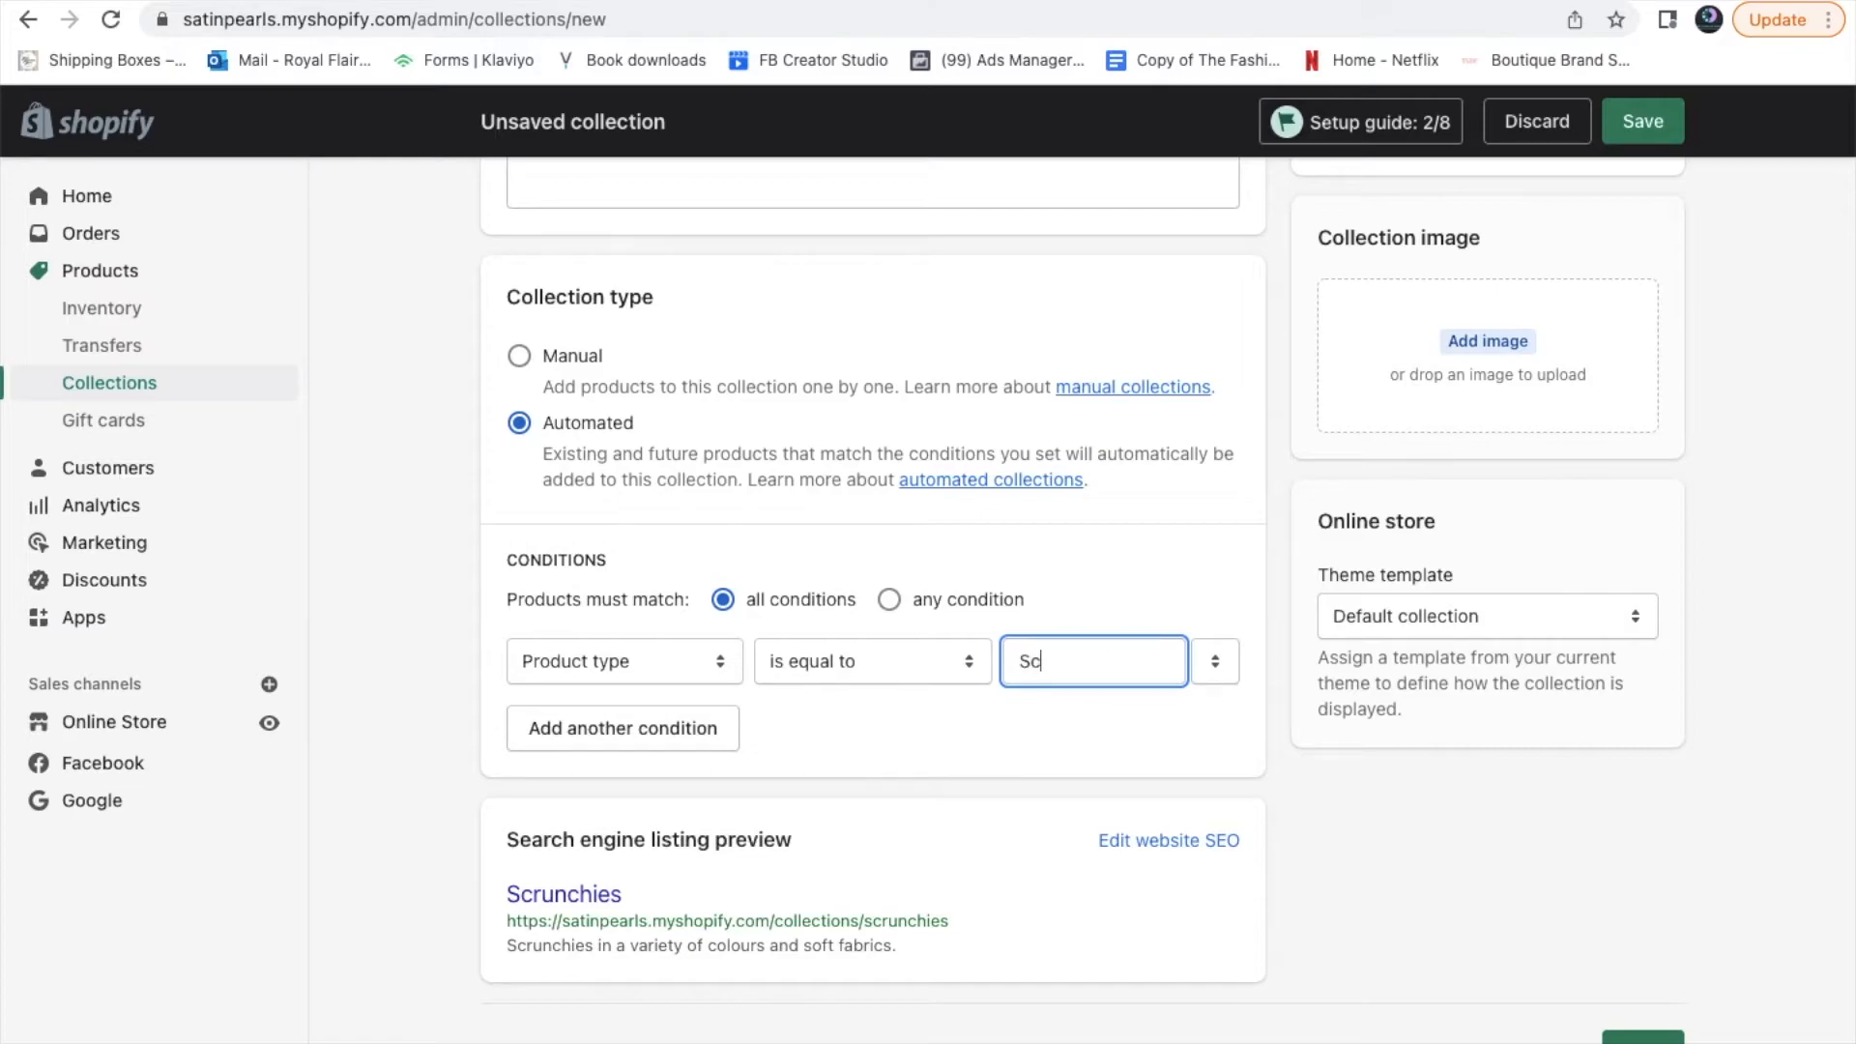
{"action": "type", "text": "runchie"}
Upload the black and beige scrunchies photo 61qrCCDHq0L._AC_SX425_.jpg from Downloads as the collection image and save the collection
{"action": "scroll", "coordinate": [1771, 459], "scroll_direction": "up", "scroll_amount": 5}
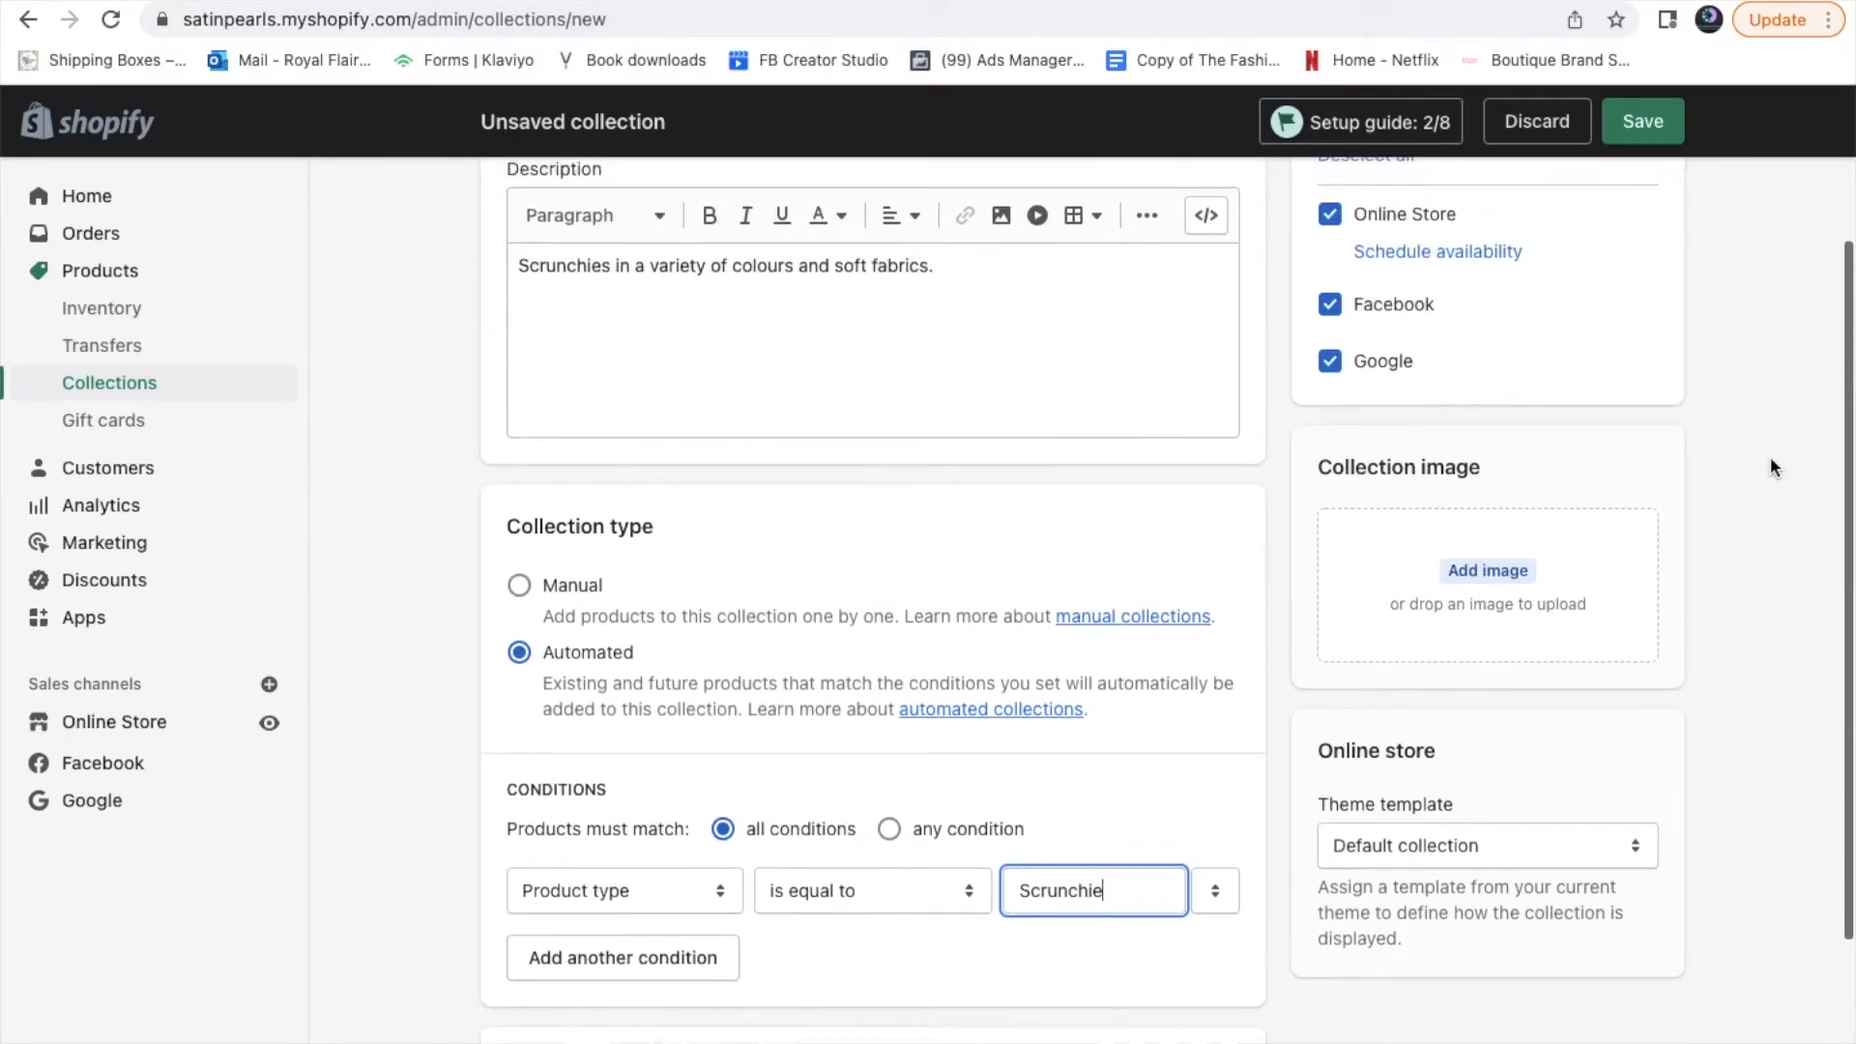
{"action": "scroll", "coordinate": [1771, 458], "scroll_direction": "down", "scroll_amount": 3}
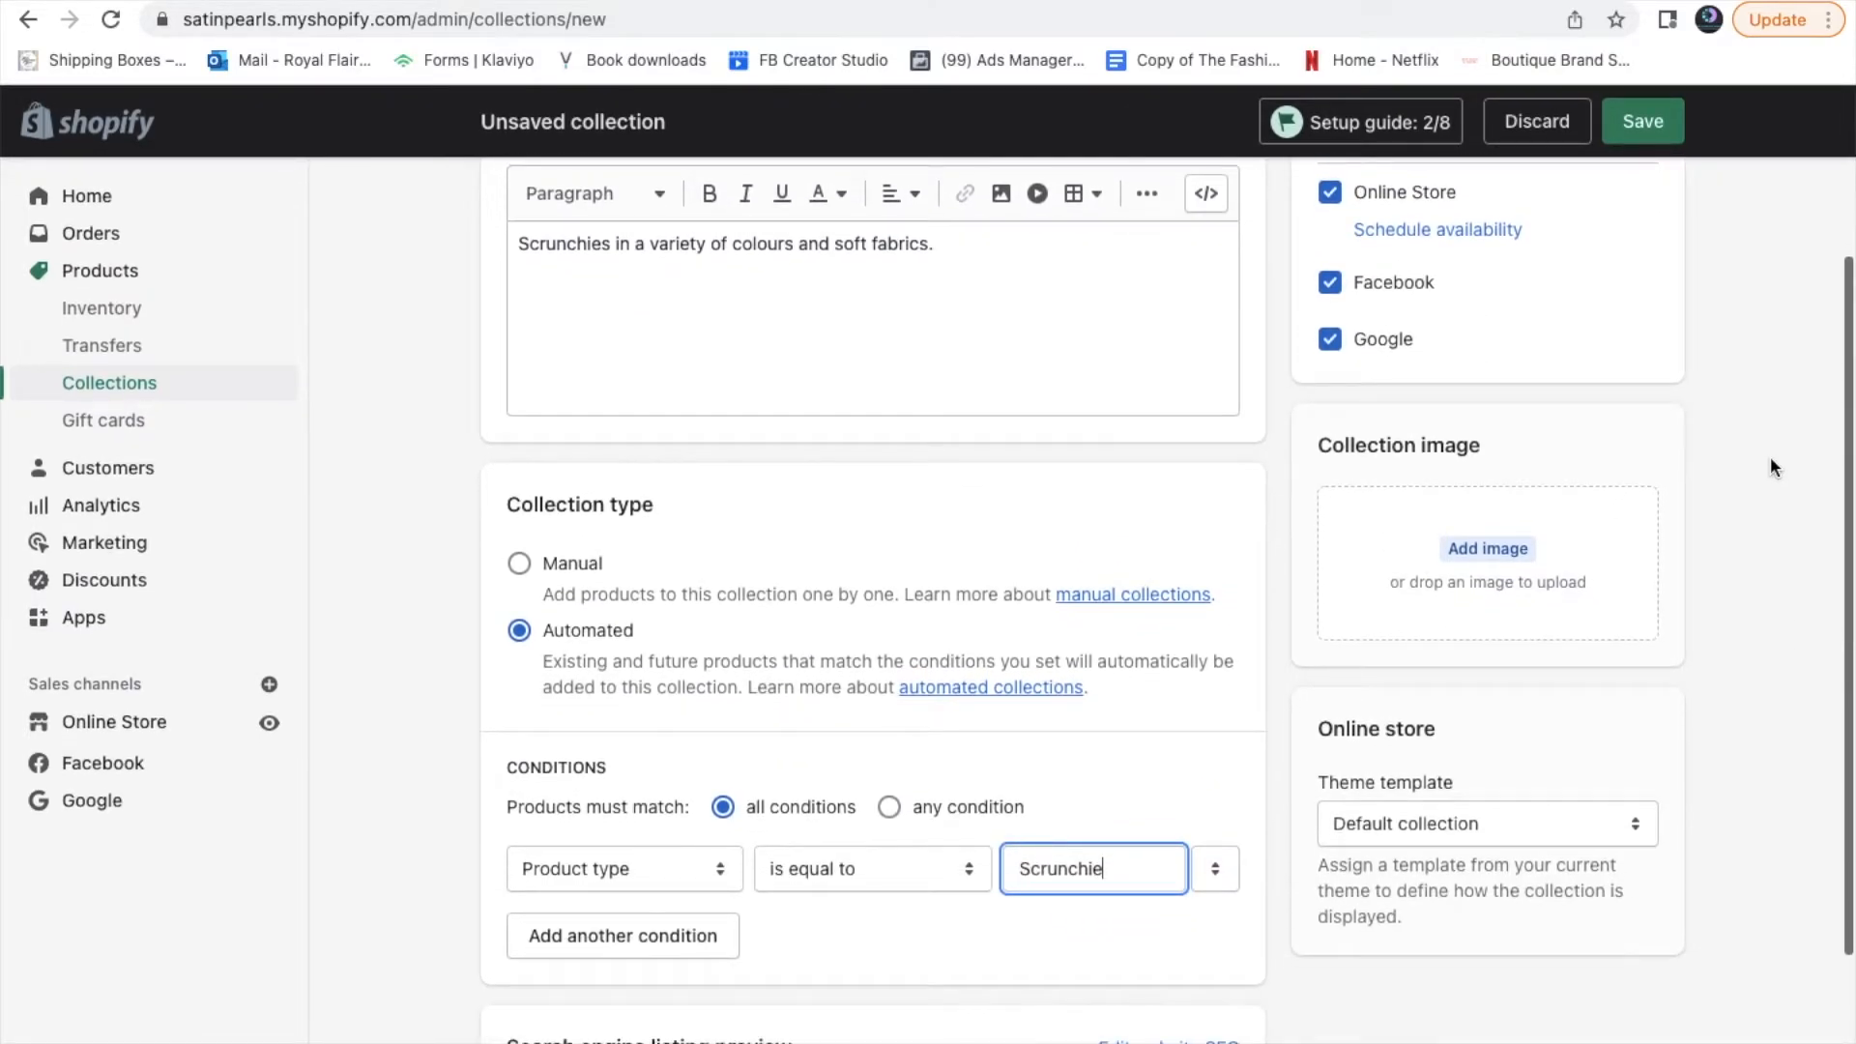
{"action": "left_click", "coordinate": [1475, 559]}
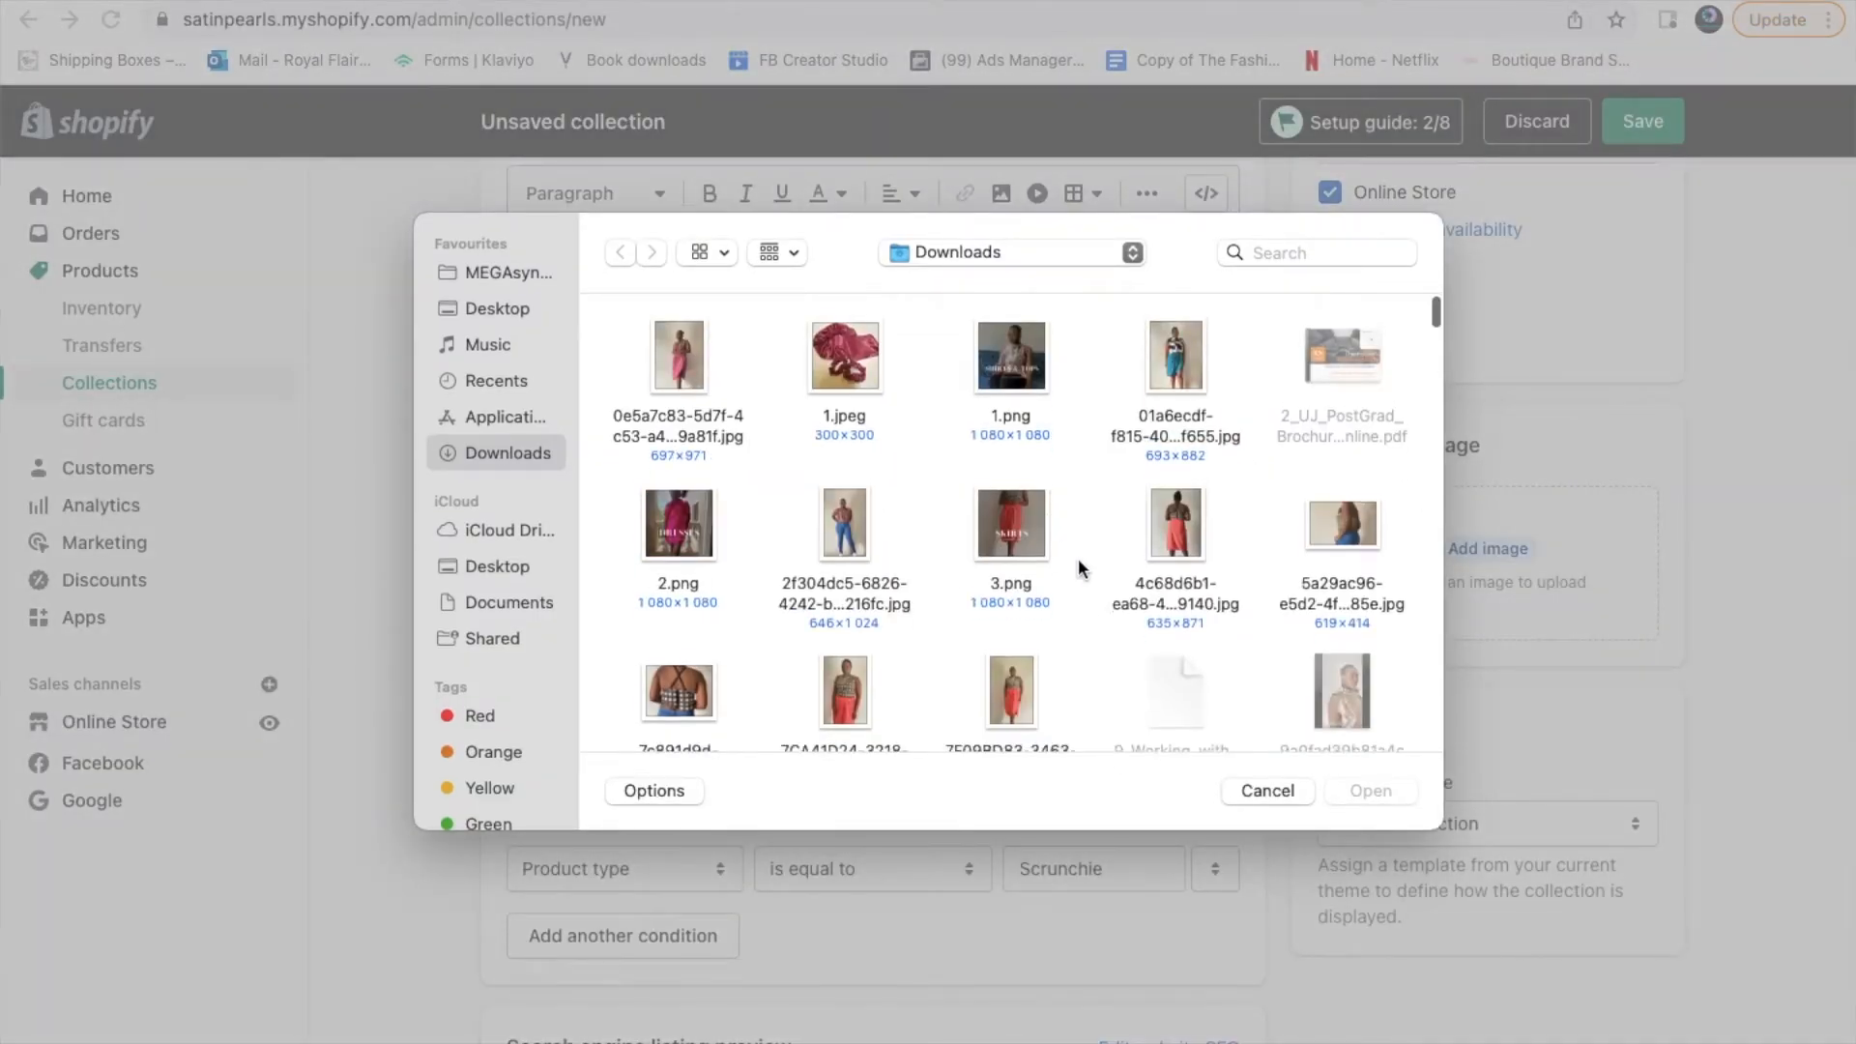
{"action": "scroll", "coordinate": [1077, 559], "scroll_direction": "down", "scroll_amount": 1}
{"action": "scroll", "coordinate": [1077, 566], "scroll_direction": "down", "scroll_amount": 10}
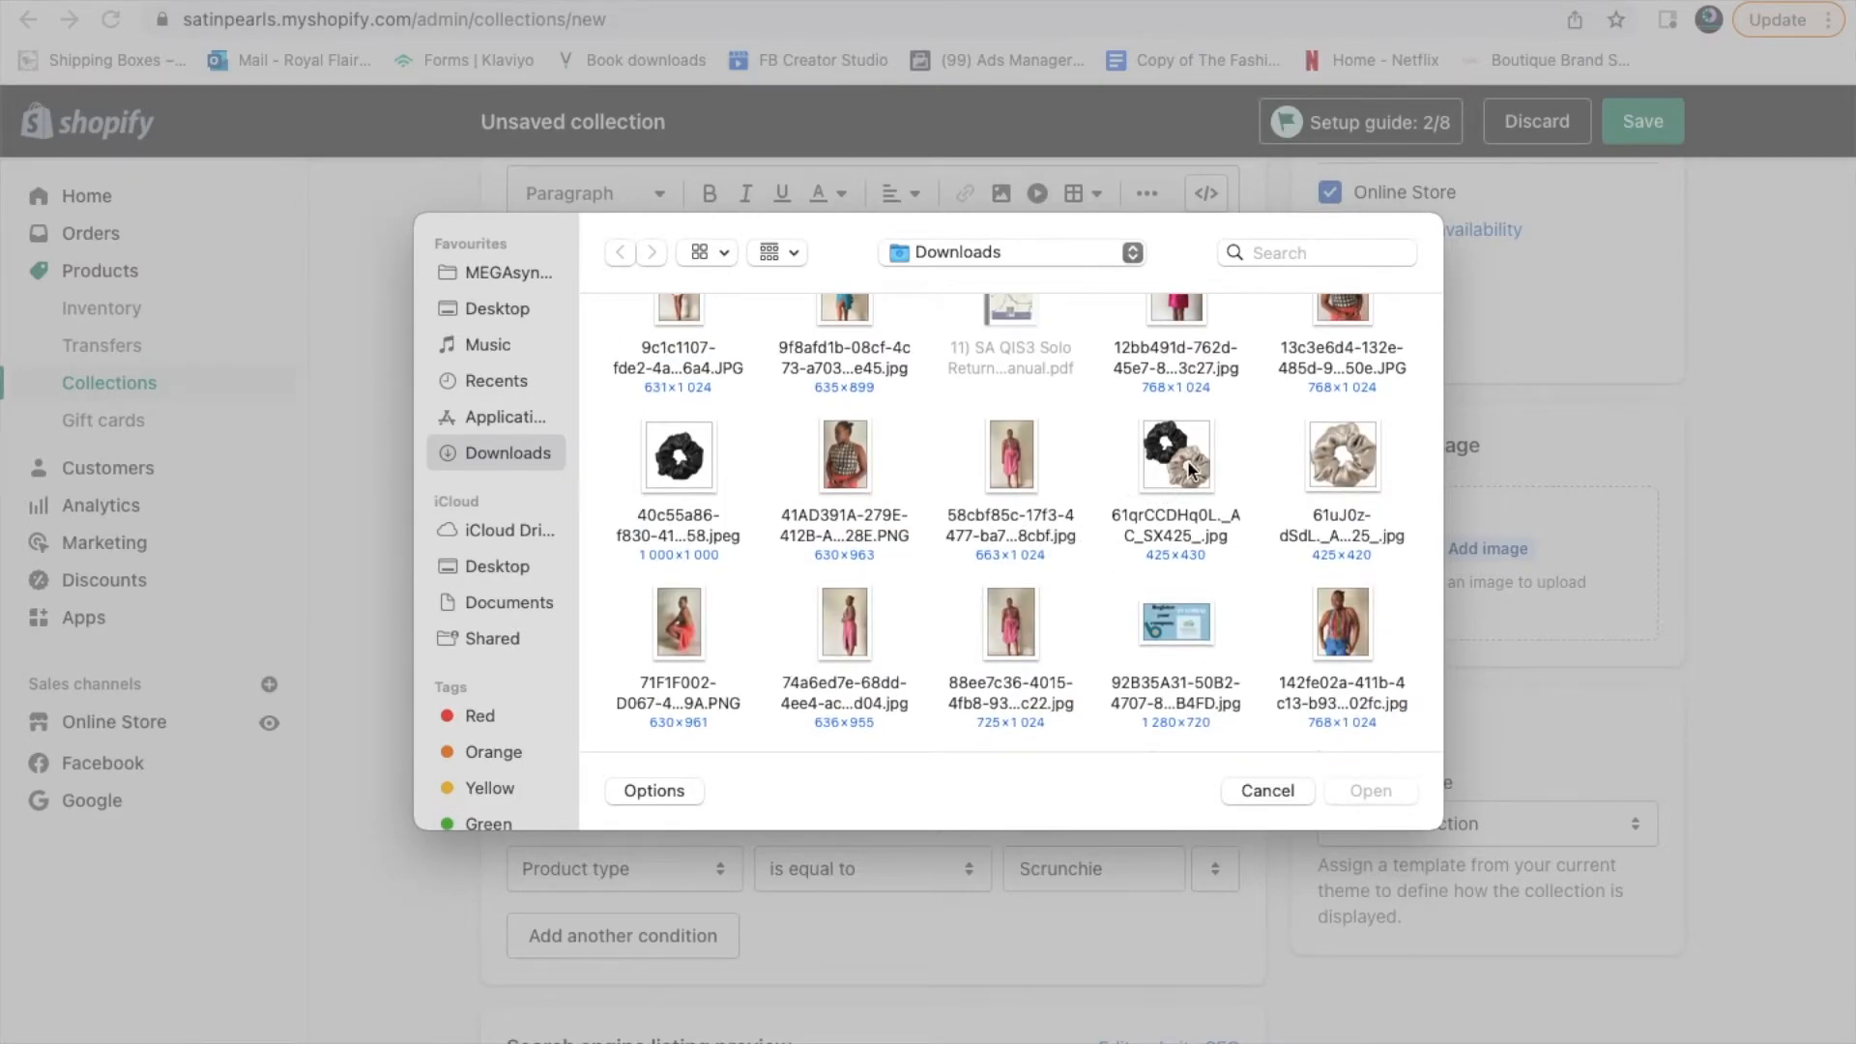
{"action": "scroll", "coordinate": [1189, 468], "scroll_direction": "down", "scroll_amount": 3}
{"action": "left_click", "coordinate": [1180, 408]}
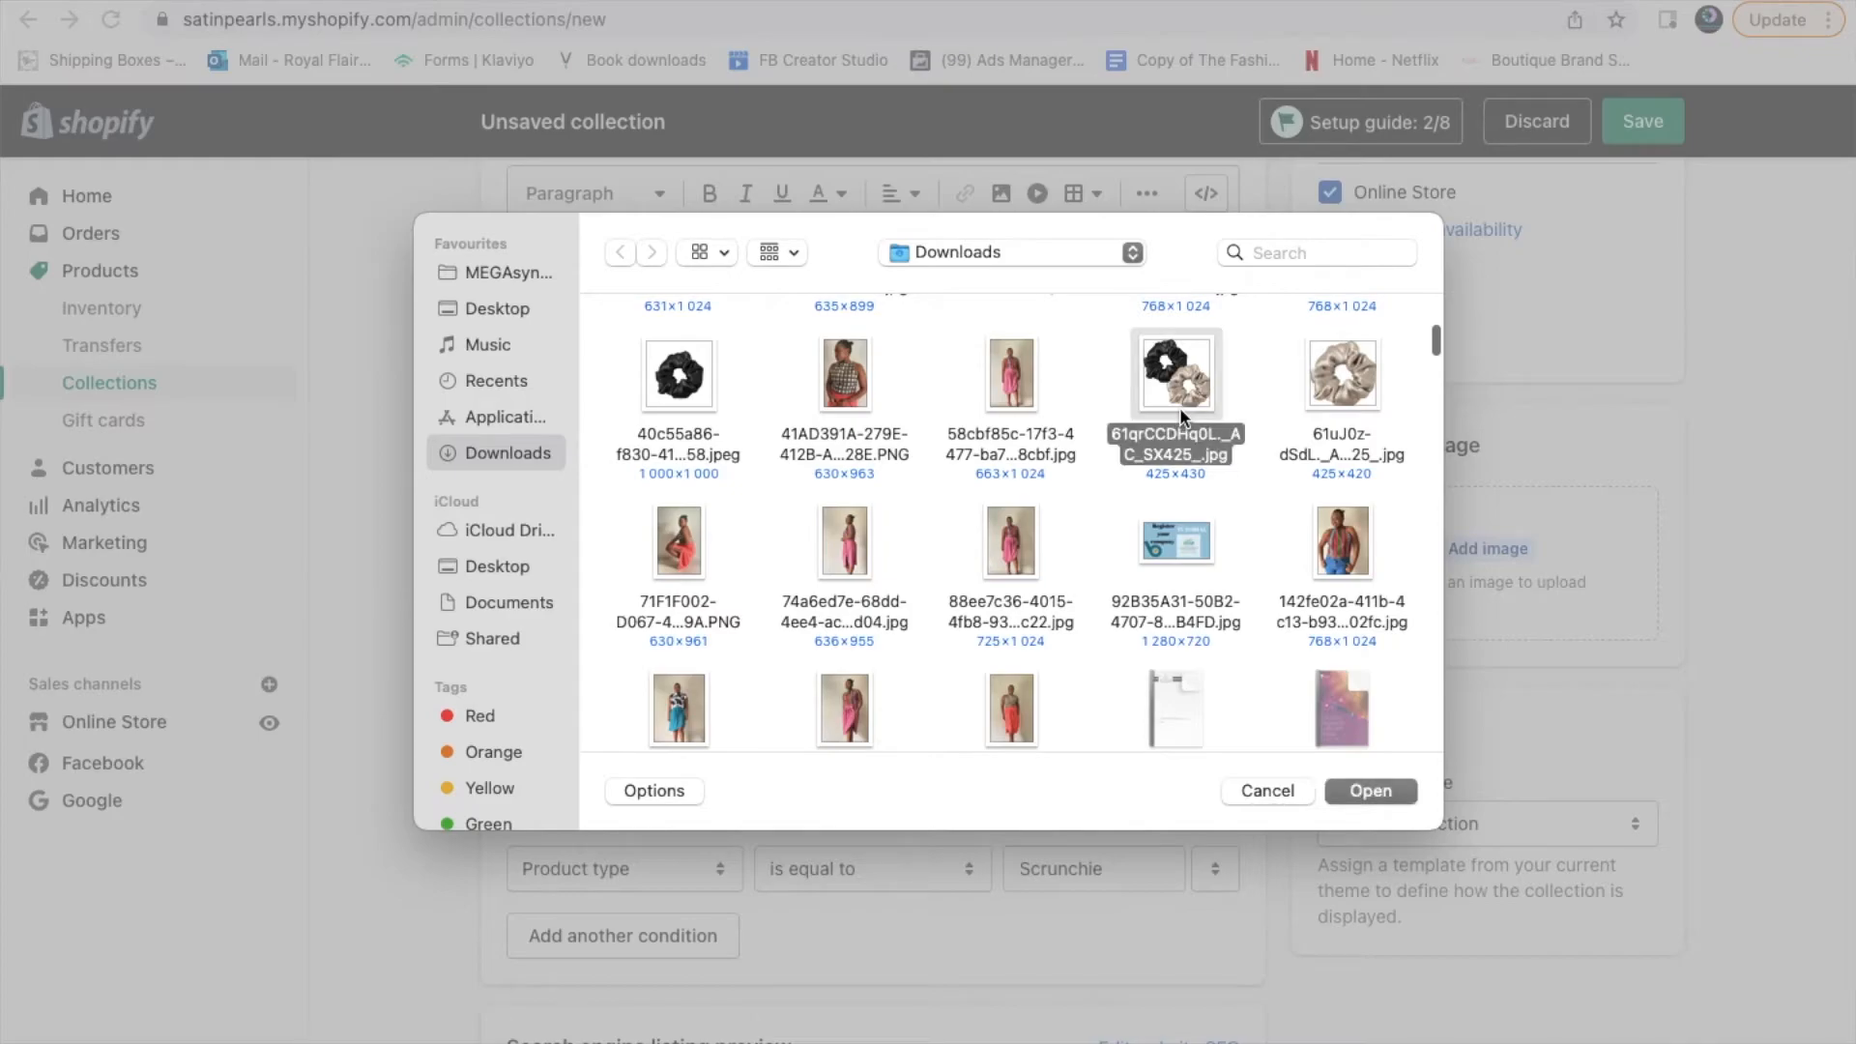
{"action": "left_click", "coordinate": [1358, 791]}
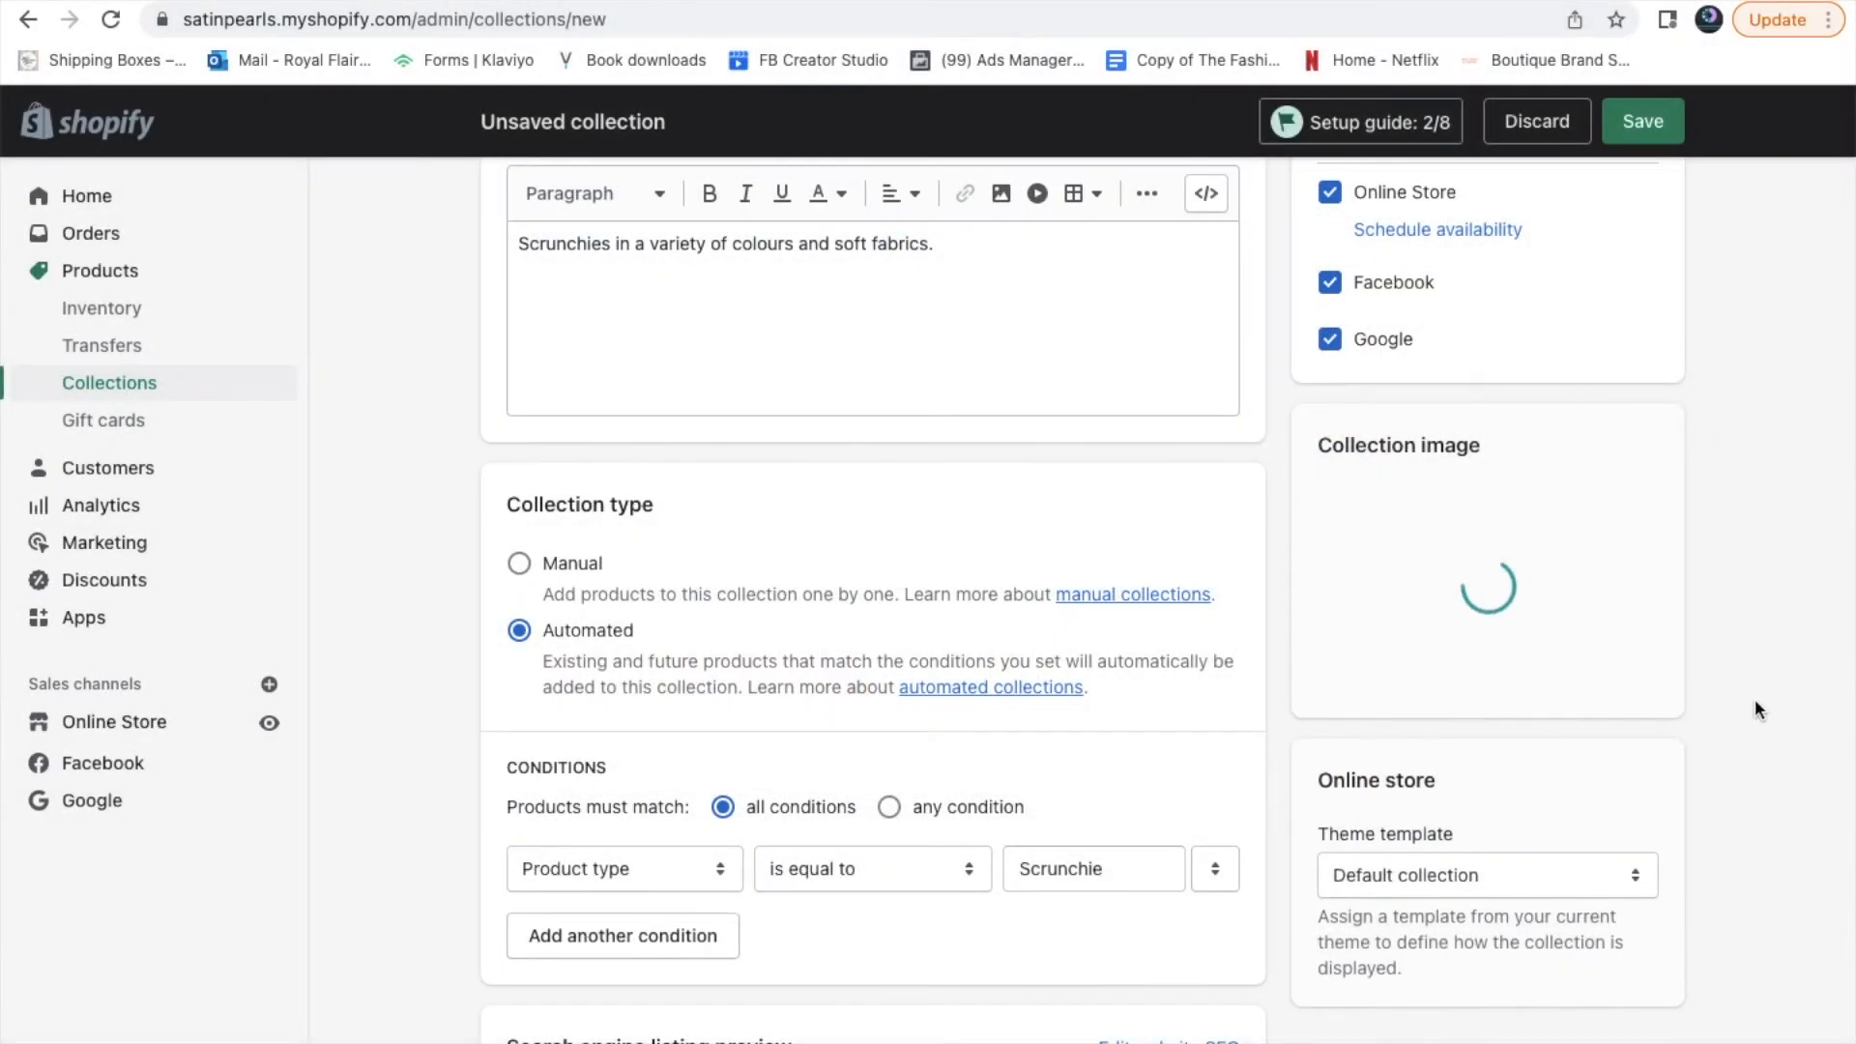
{"action": "scroll", "coordinate": [1755, 709], "scroll_direction": "down", "scroll_amount": 3}
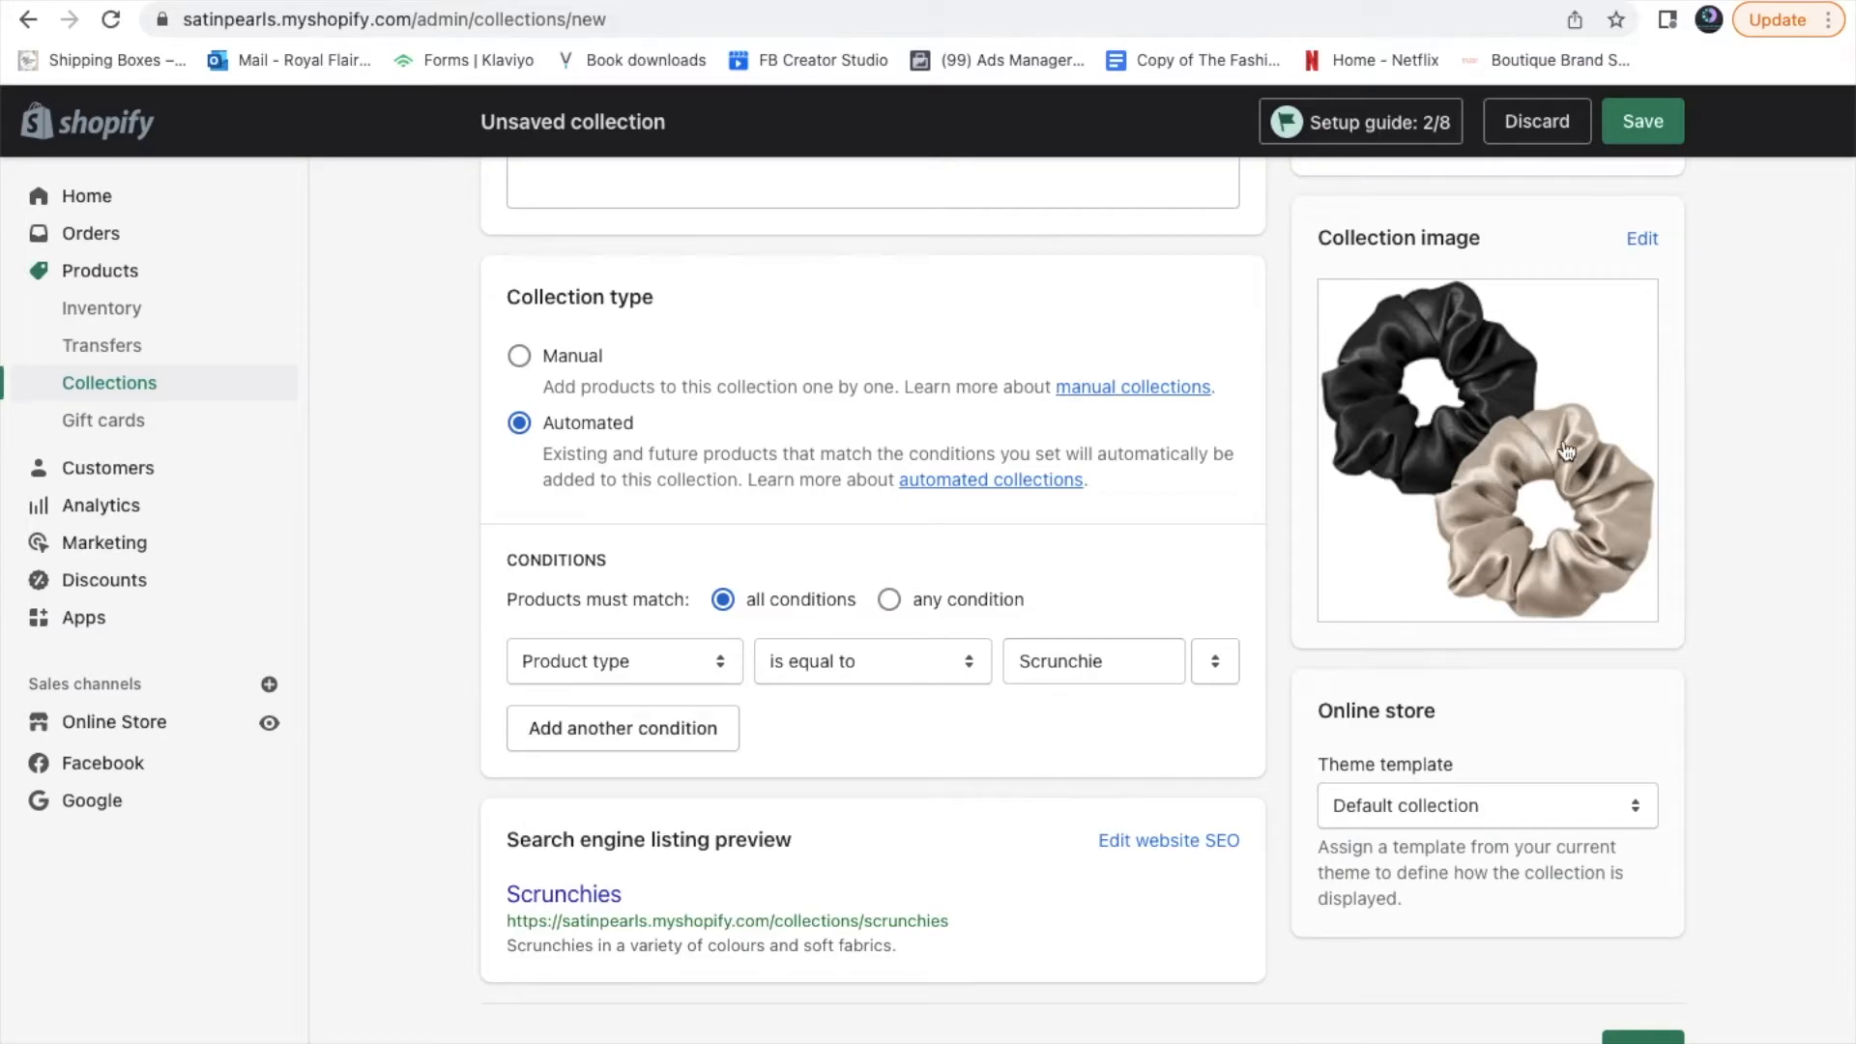
{"action": "left_click", "coordinate": [1644, 1036]}
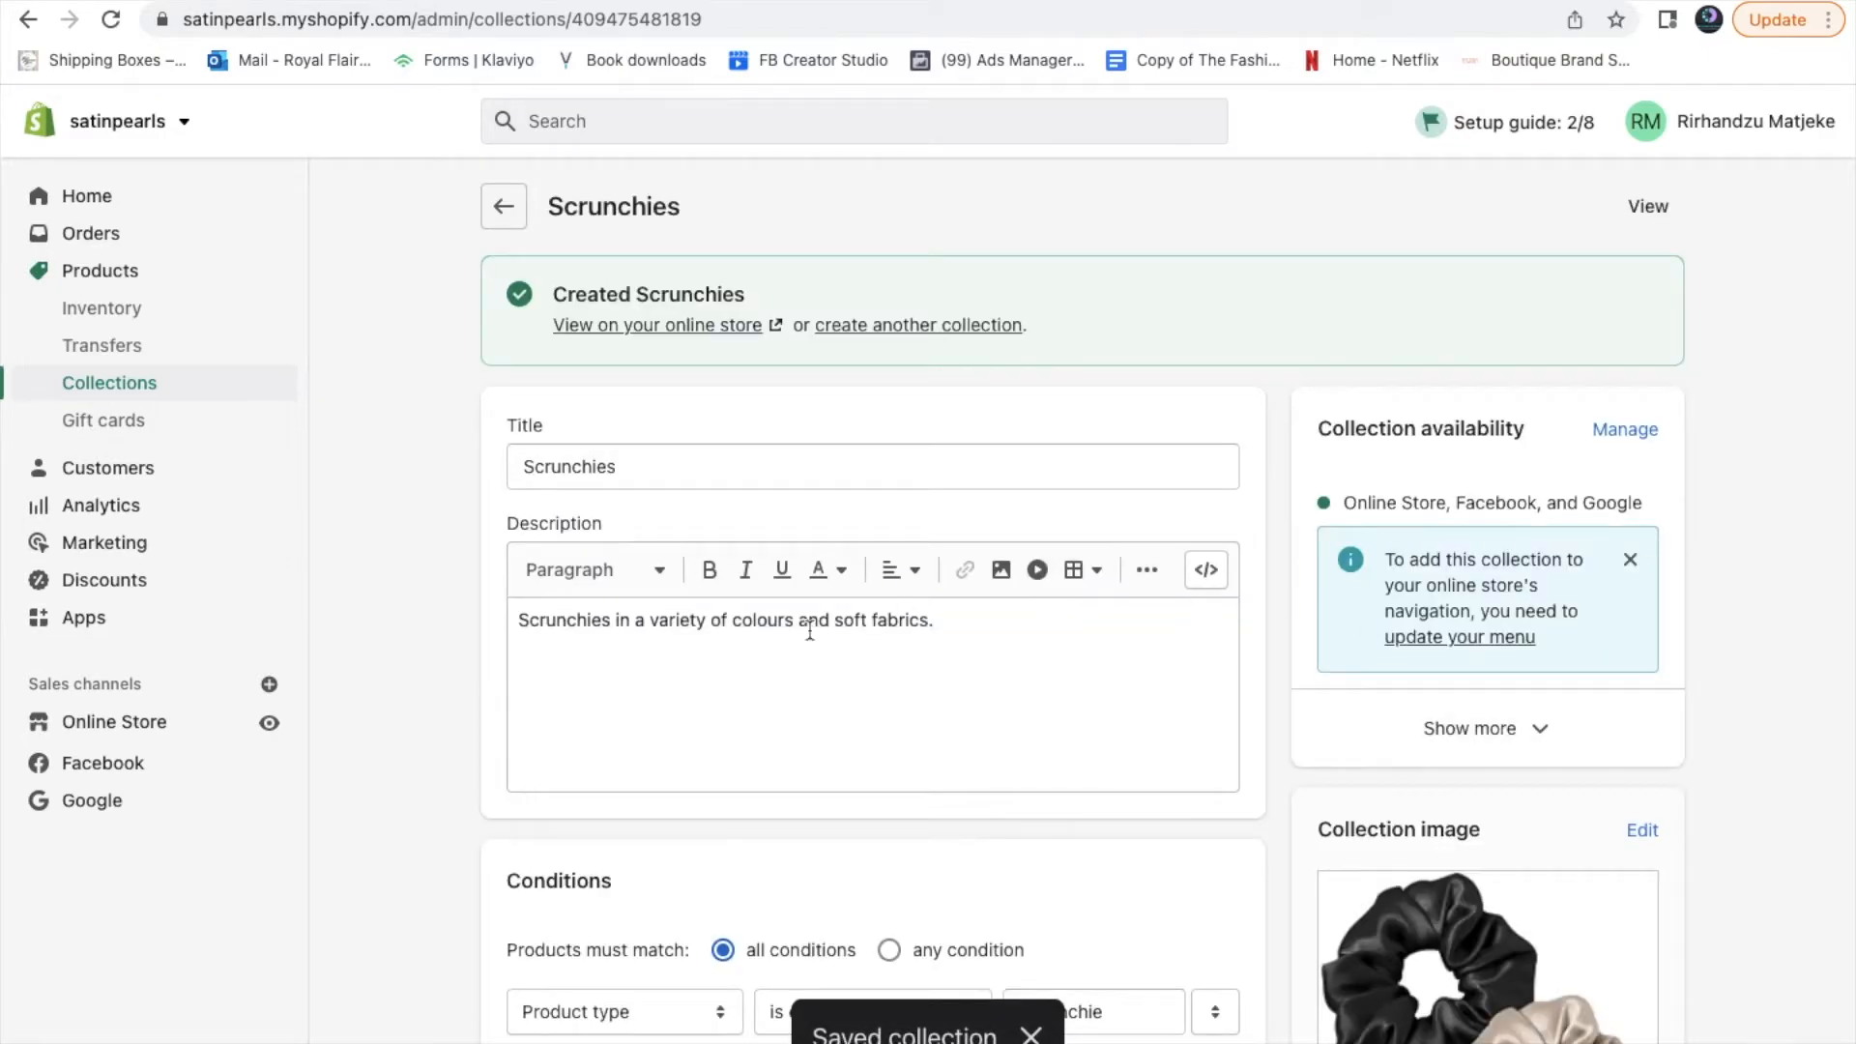
Return to the collection list and create another collection titled "Bonnets"
{"action": "left_click", "coordinate": [504, 208]}
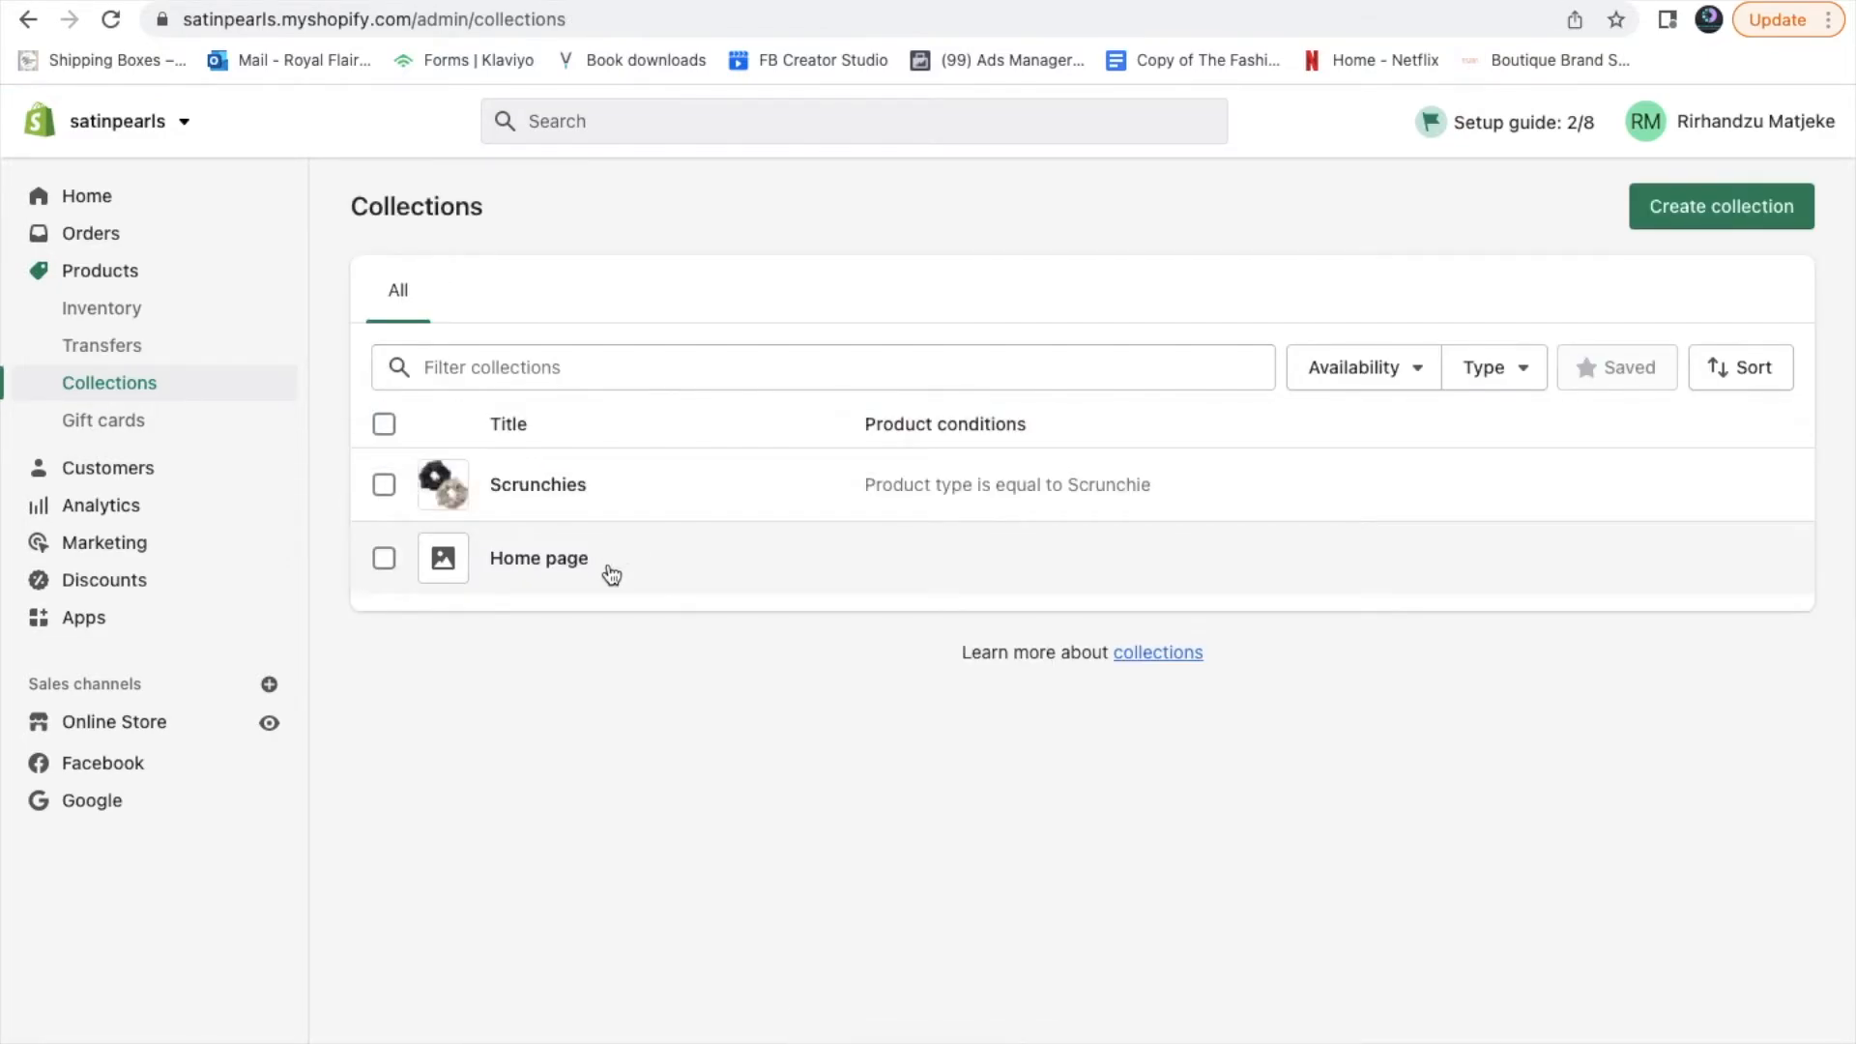
{"action": "left_click", "coordinate": [1753, 220]}
{"action": "left_click", "coordinate": [632, 344]}
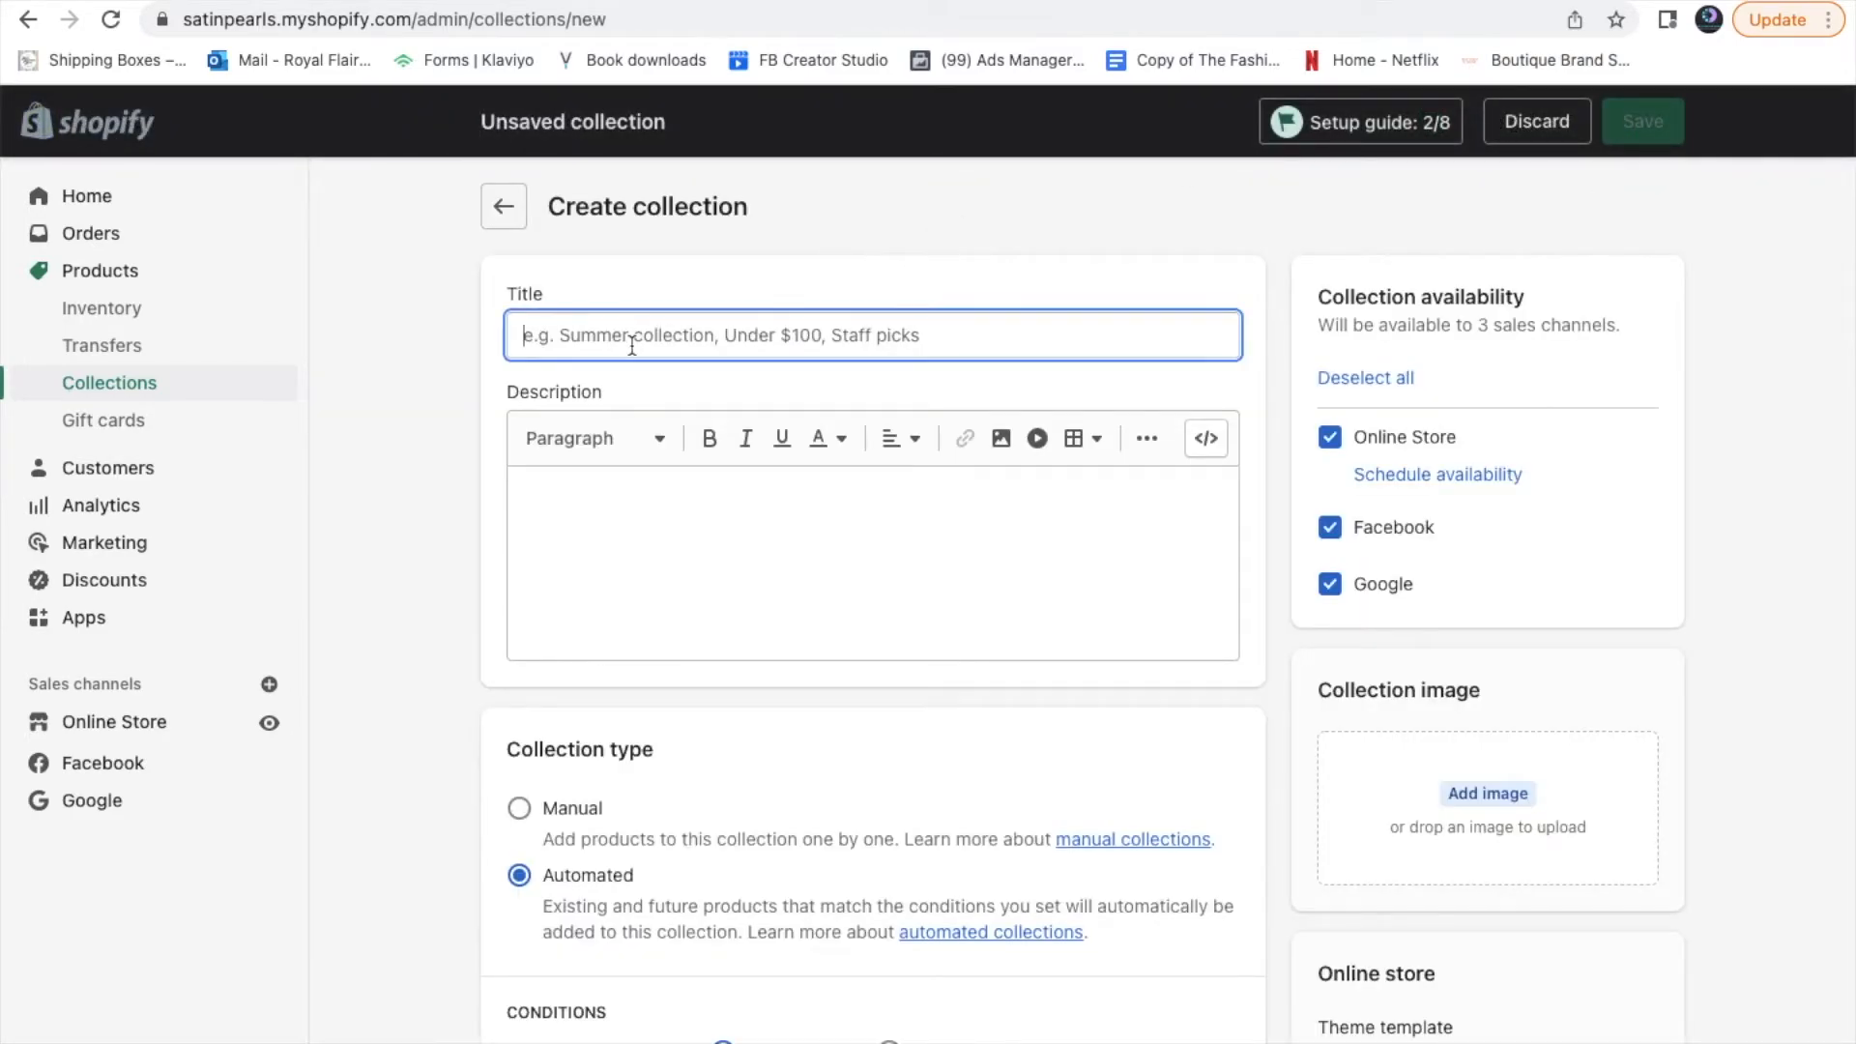
{"action": "type", "text": "Bonnets"}
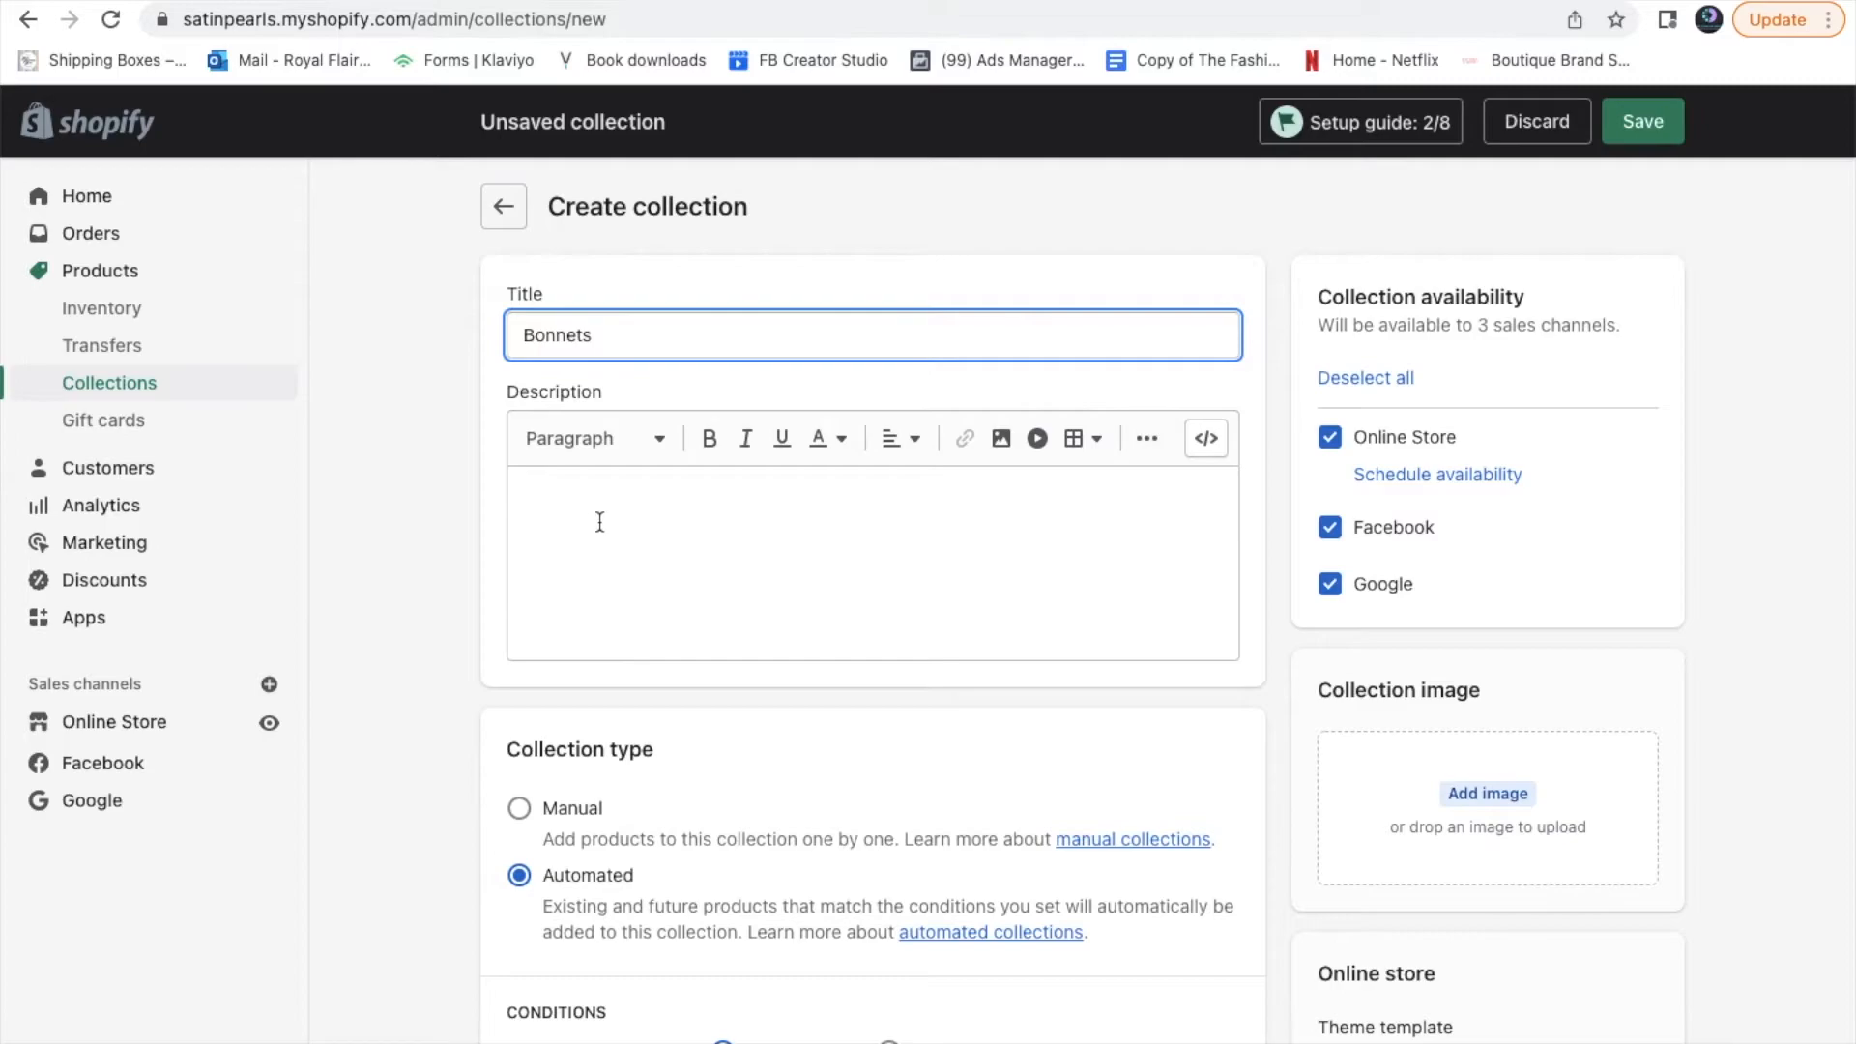
Enter "Protect your hair and lock in moisture with our satin bonnets." as the Bonnets collection's description
{"action": "left_click", "coordinate": [644, 587]}
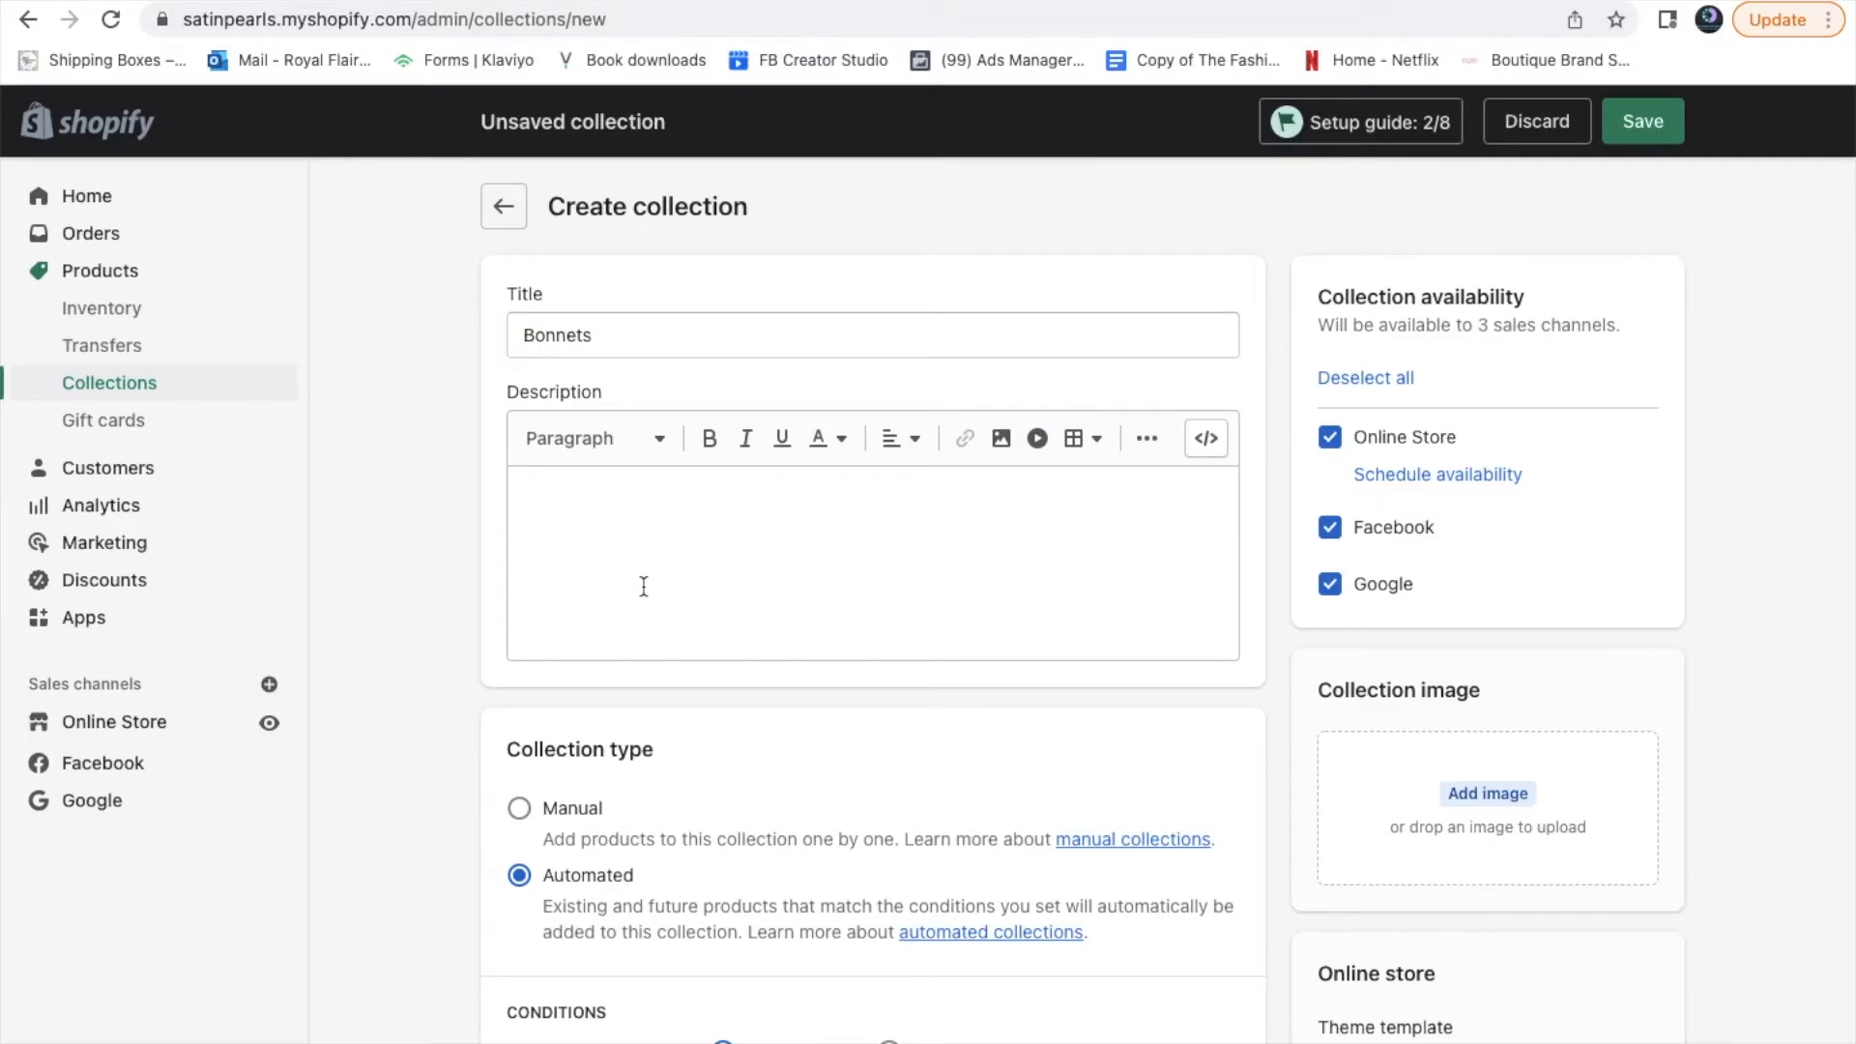
{"action": "type", "text": "Protect your hair with our"}
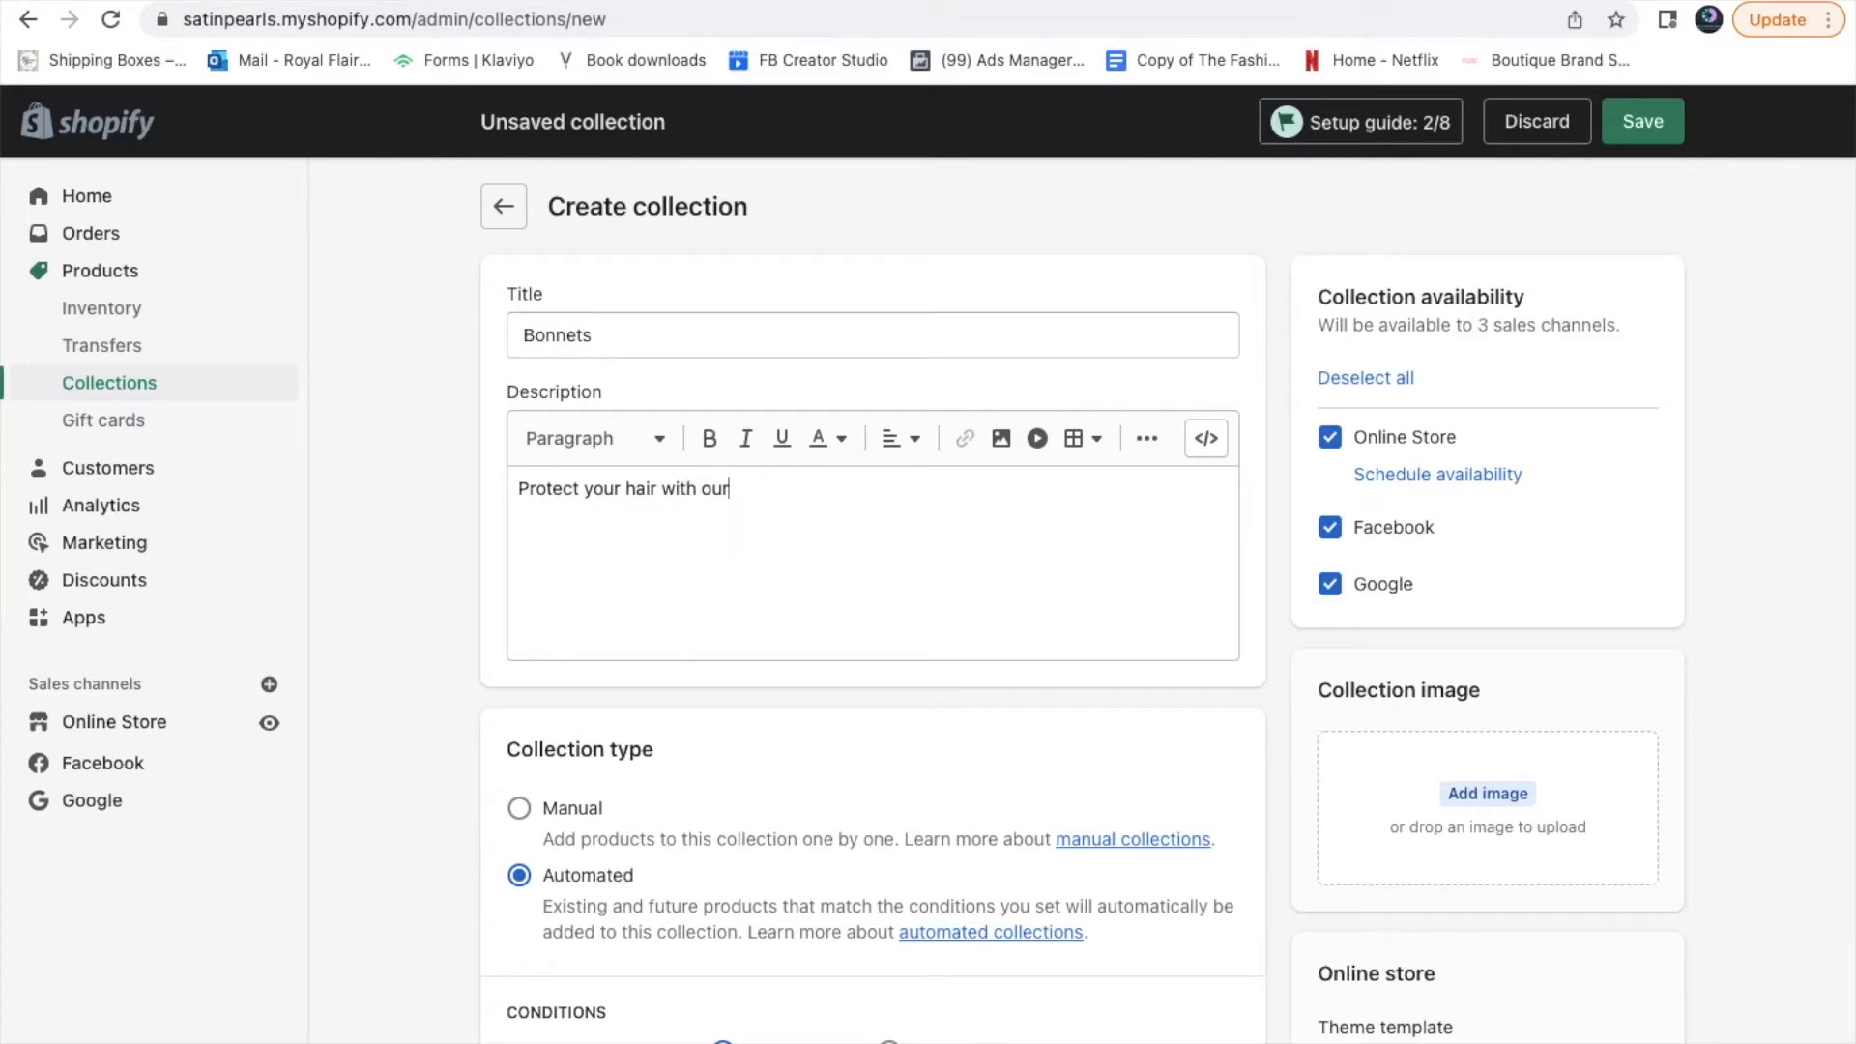
{"action": "type", "text": " satin bonnets."}
{"action": "left_click", "coordinate": [663, 488]}
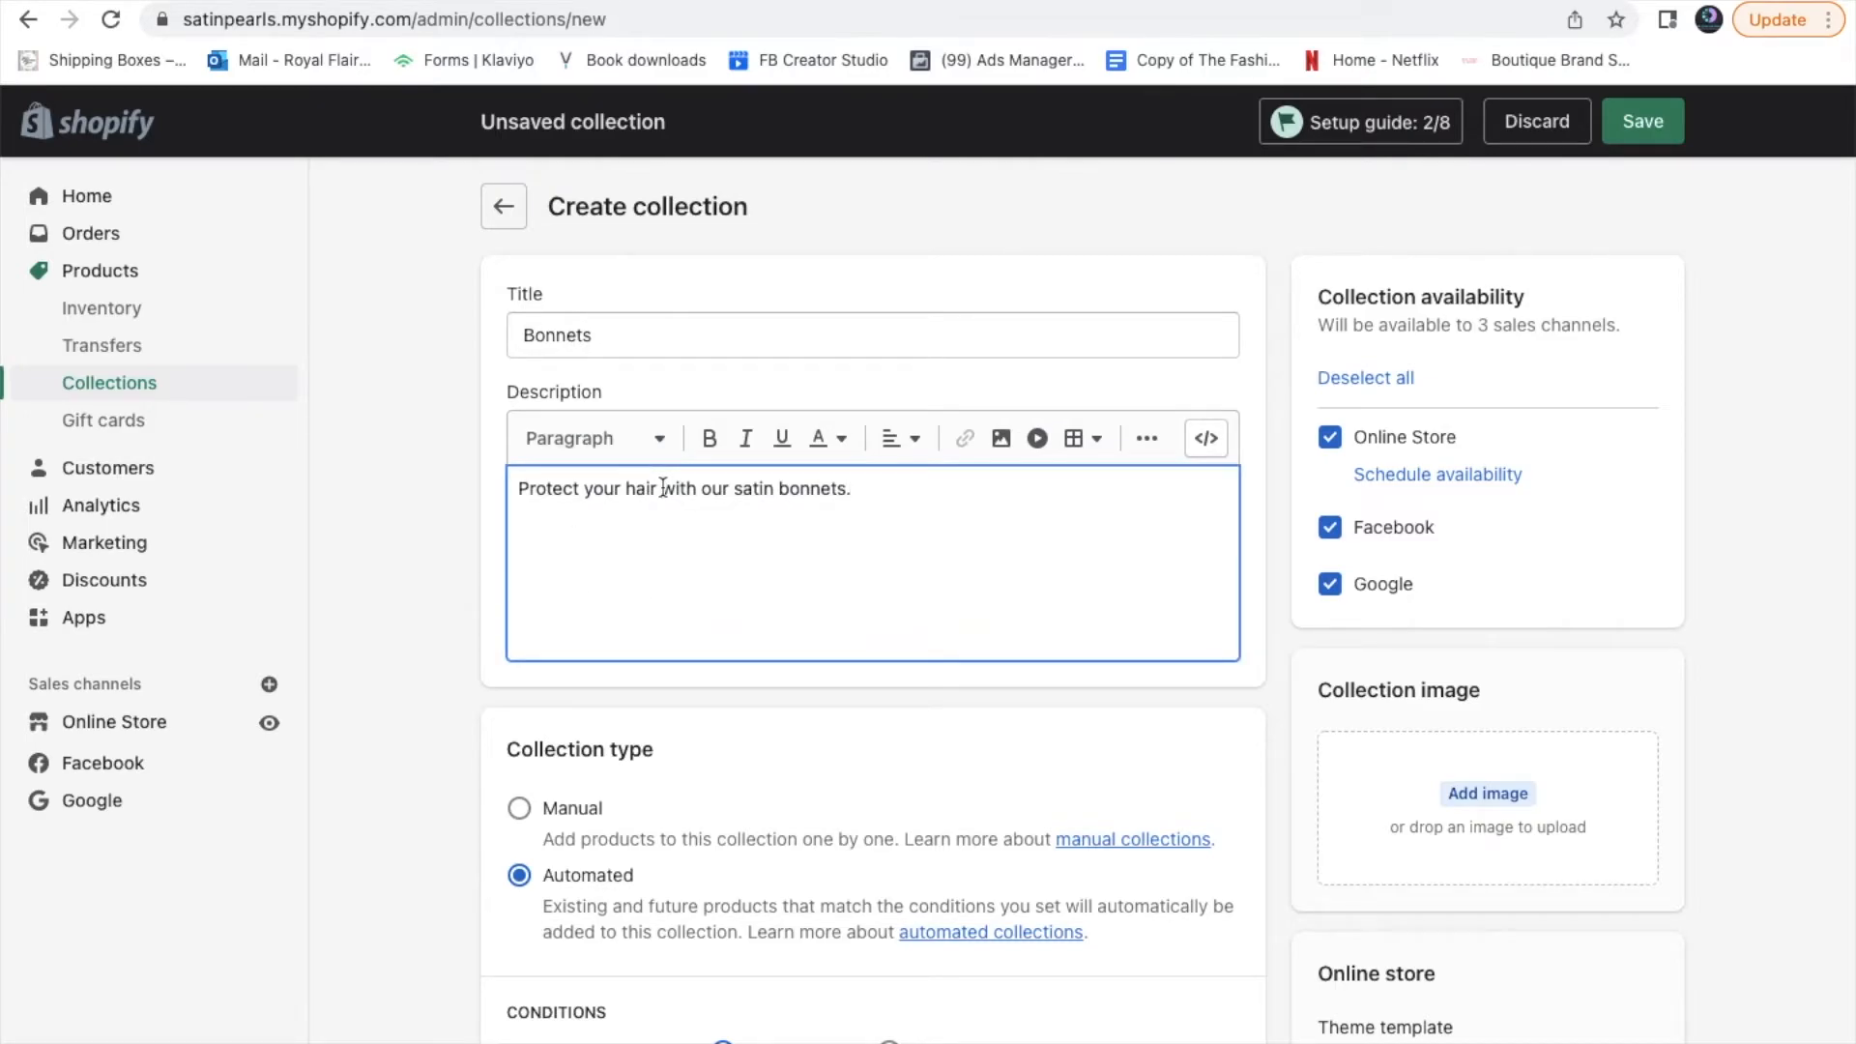
{"action": "type", "text": "and lok"}
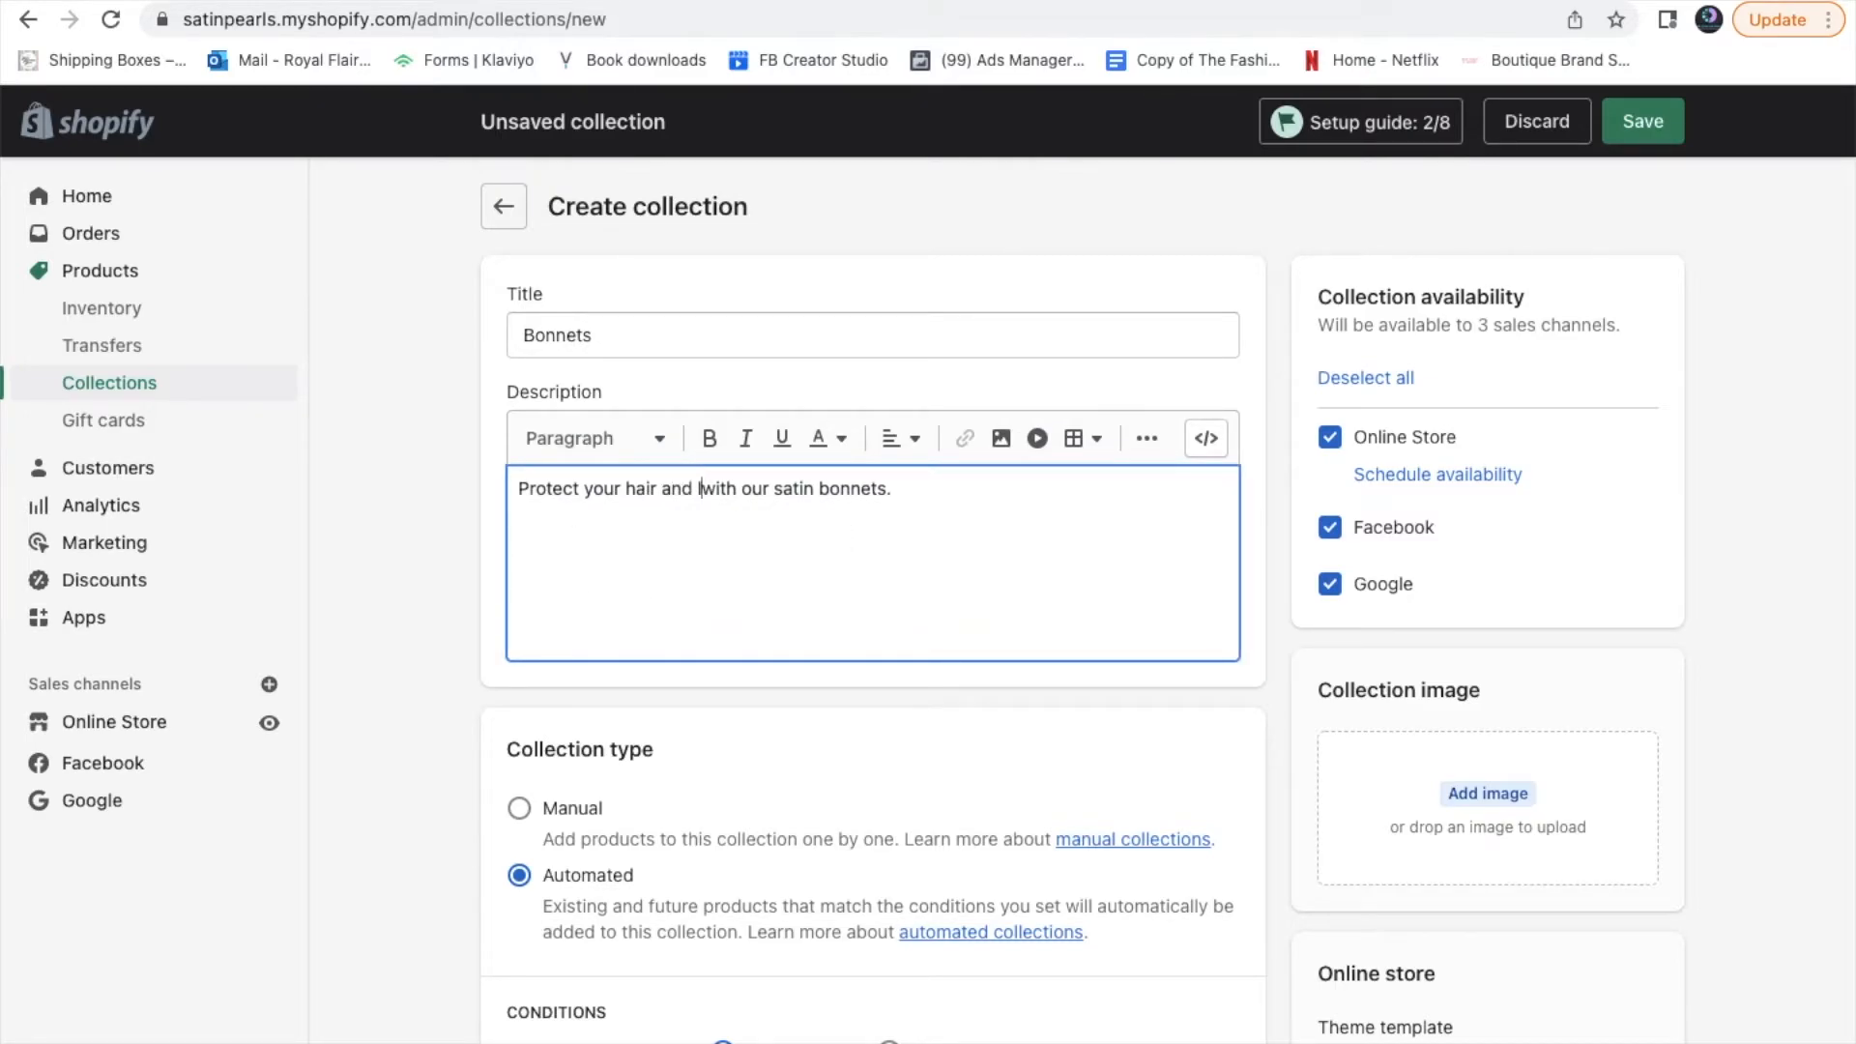
{"action": "key", "text": "BackSpace"}
{"action": "type", "text": "ck in moisture"}
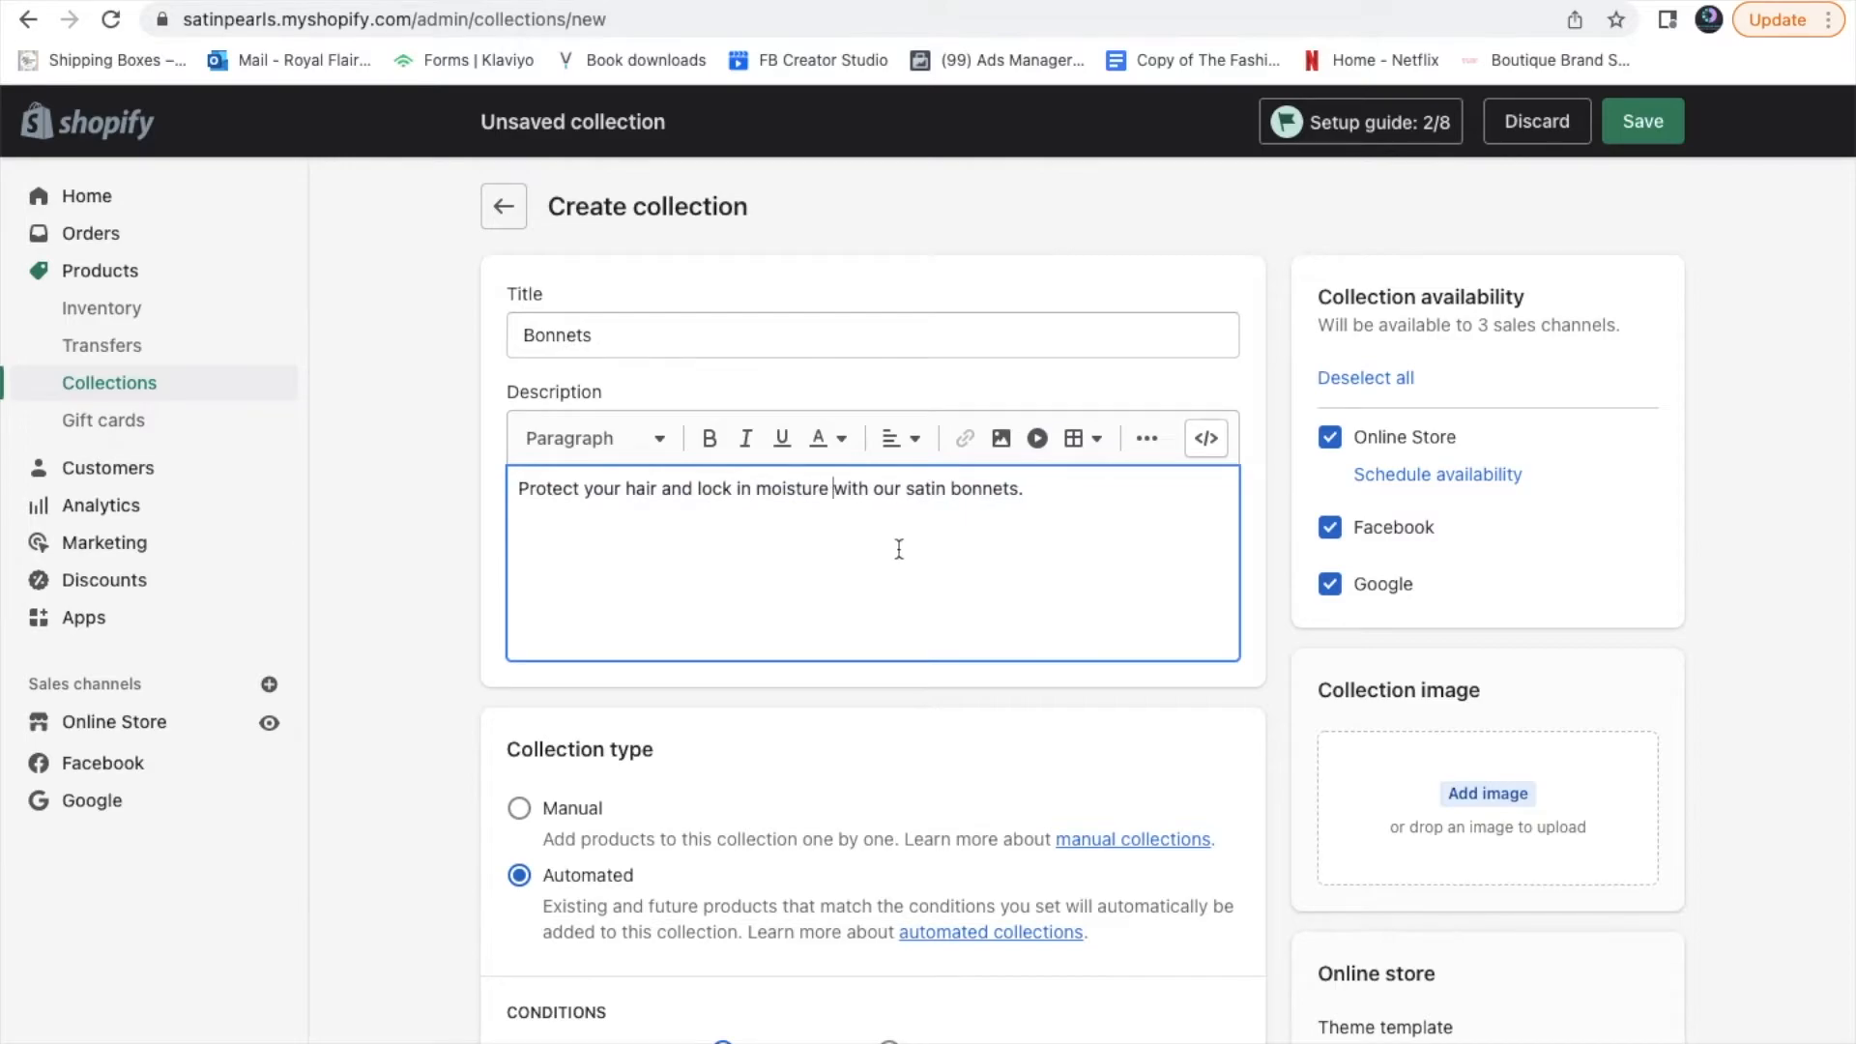
Extend the end of the description's sentence with ", available in different sizes."
{"action": "type", "text": " A avaial"}
{"action": "key", "text": "BackSpace"}
{"action": "key", "text": "BackSpace"}
{"action": "type", "text": "lable in different sizes"}
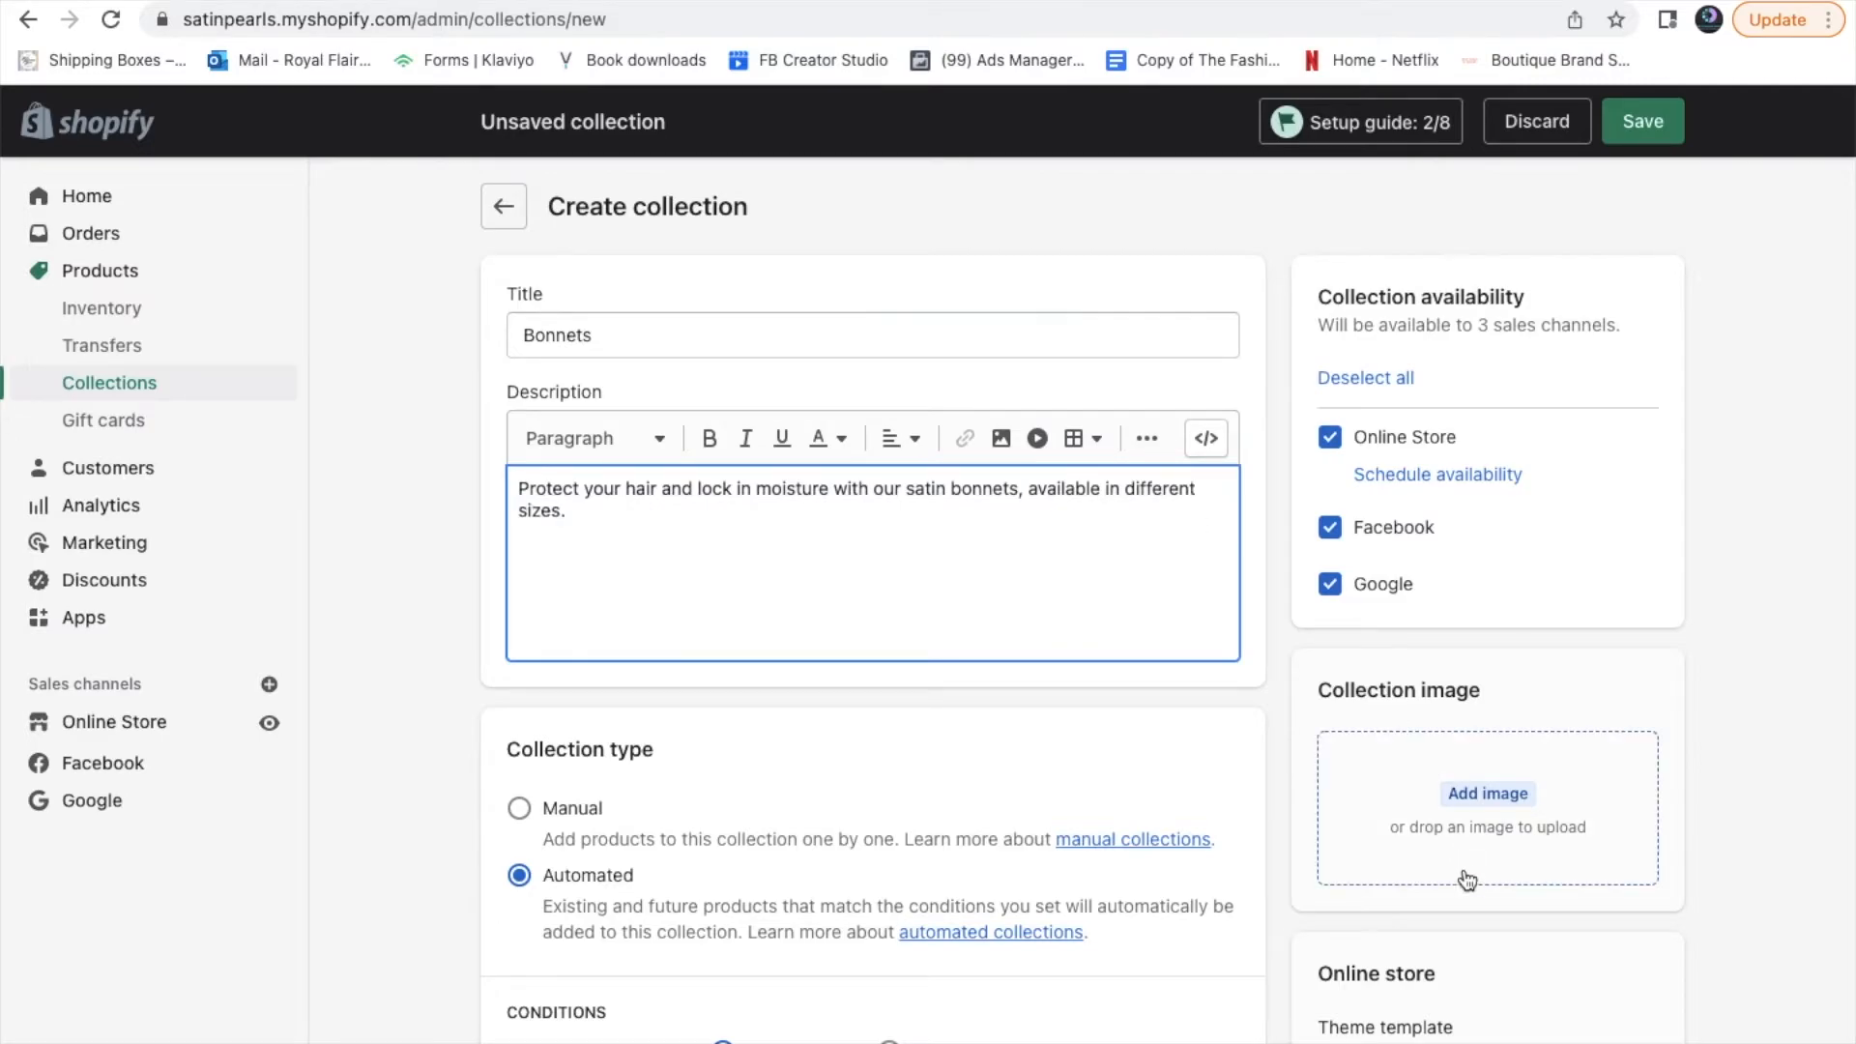
Set the Bonnets collection's automated condition to product type is equal to "Bonnets"
{"action": "scroll", "coordinate": [1029, 764], "scroll_direction": "down", "scroll_amount": 3}
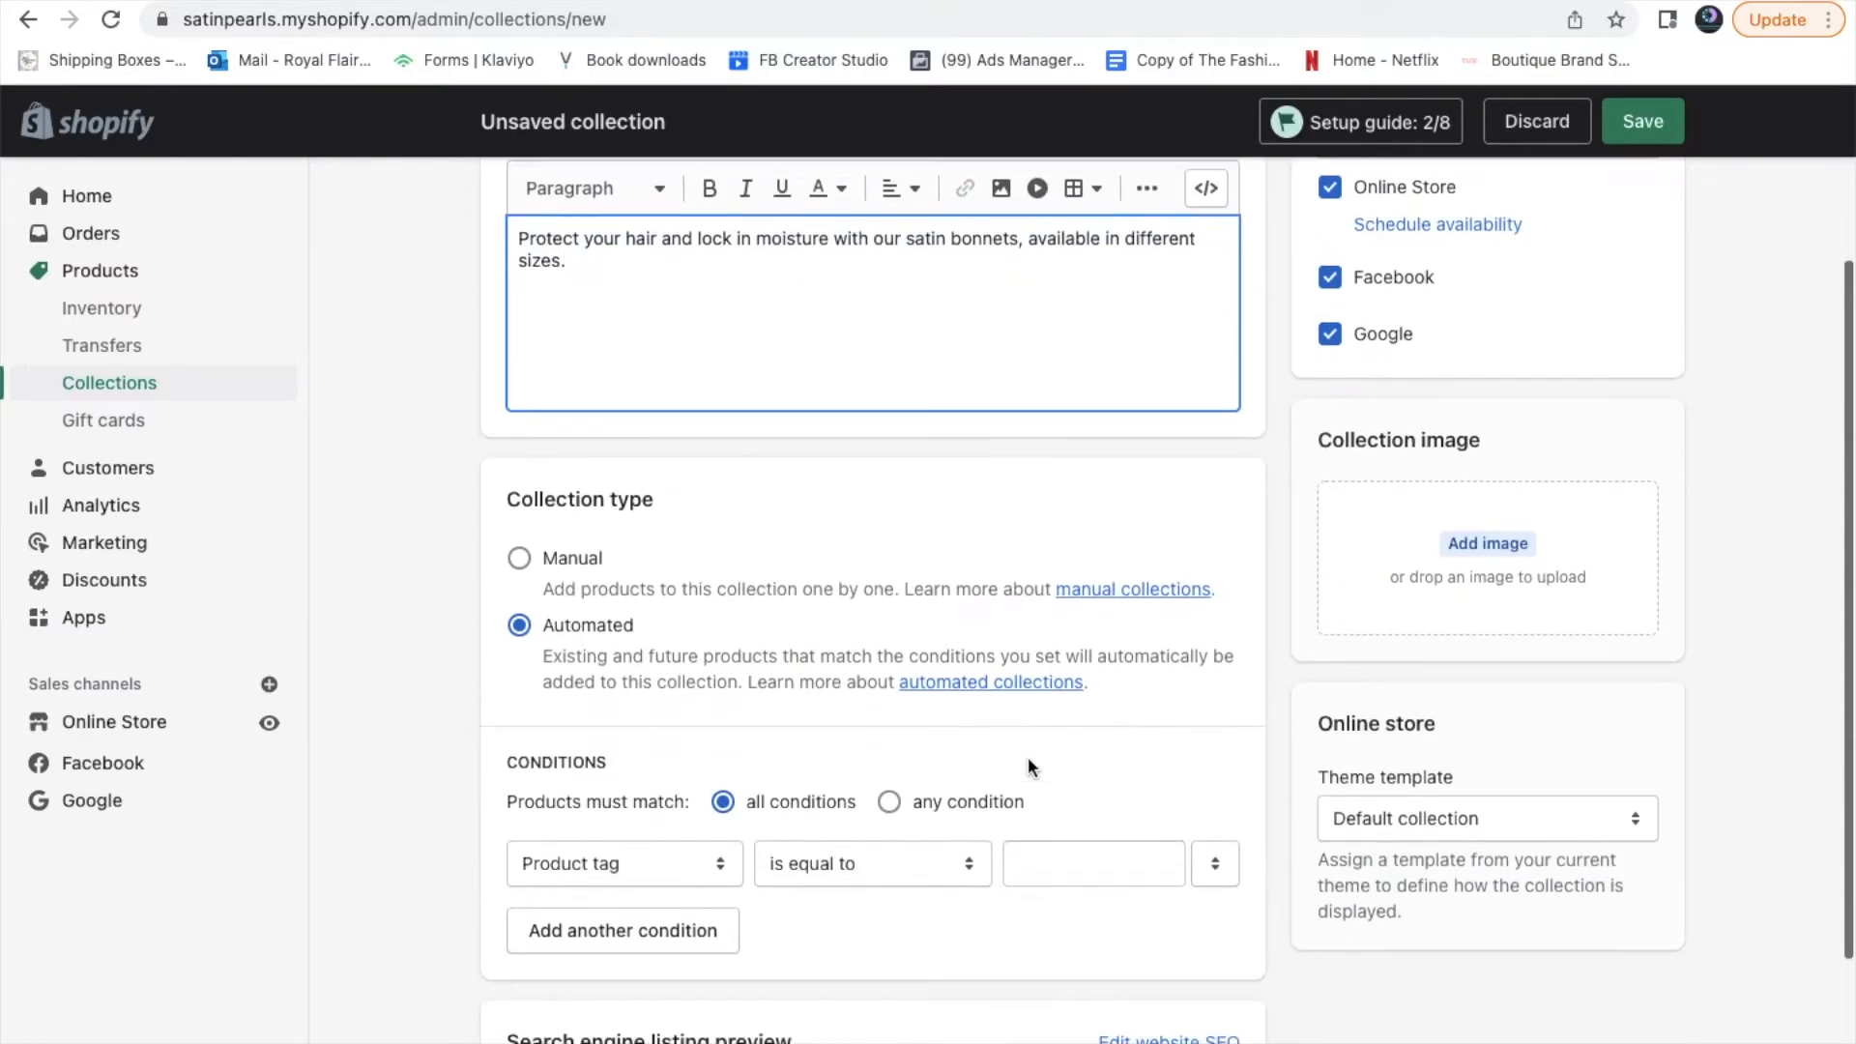
{"action": "left_click", "coordinate": [677, 864]}
{"action": "left_click", "coordinate": [675, 806]}
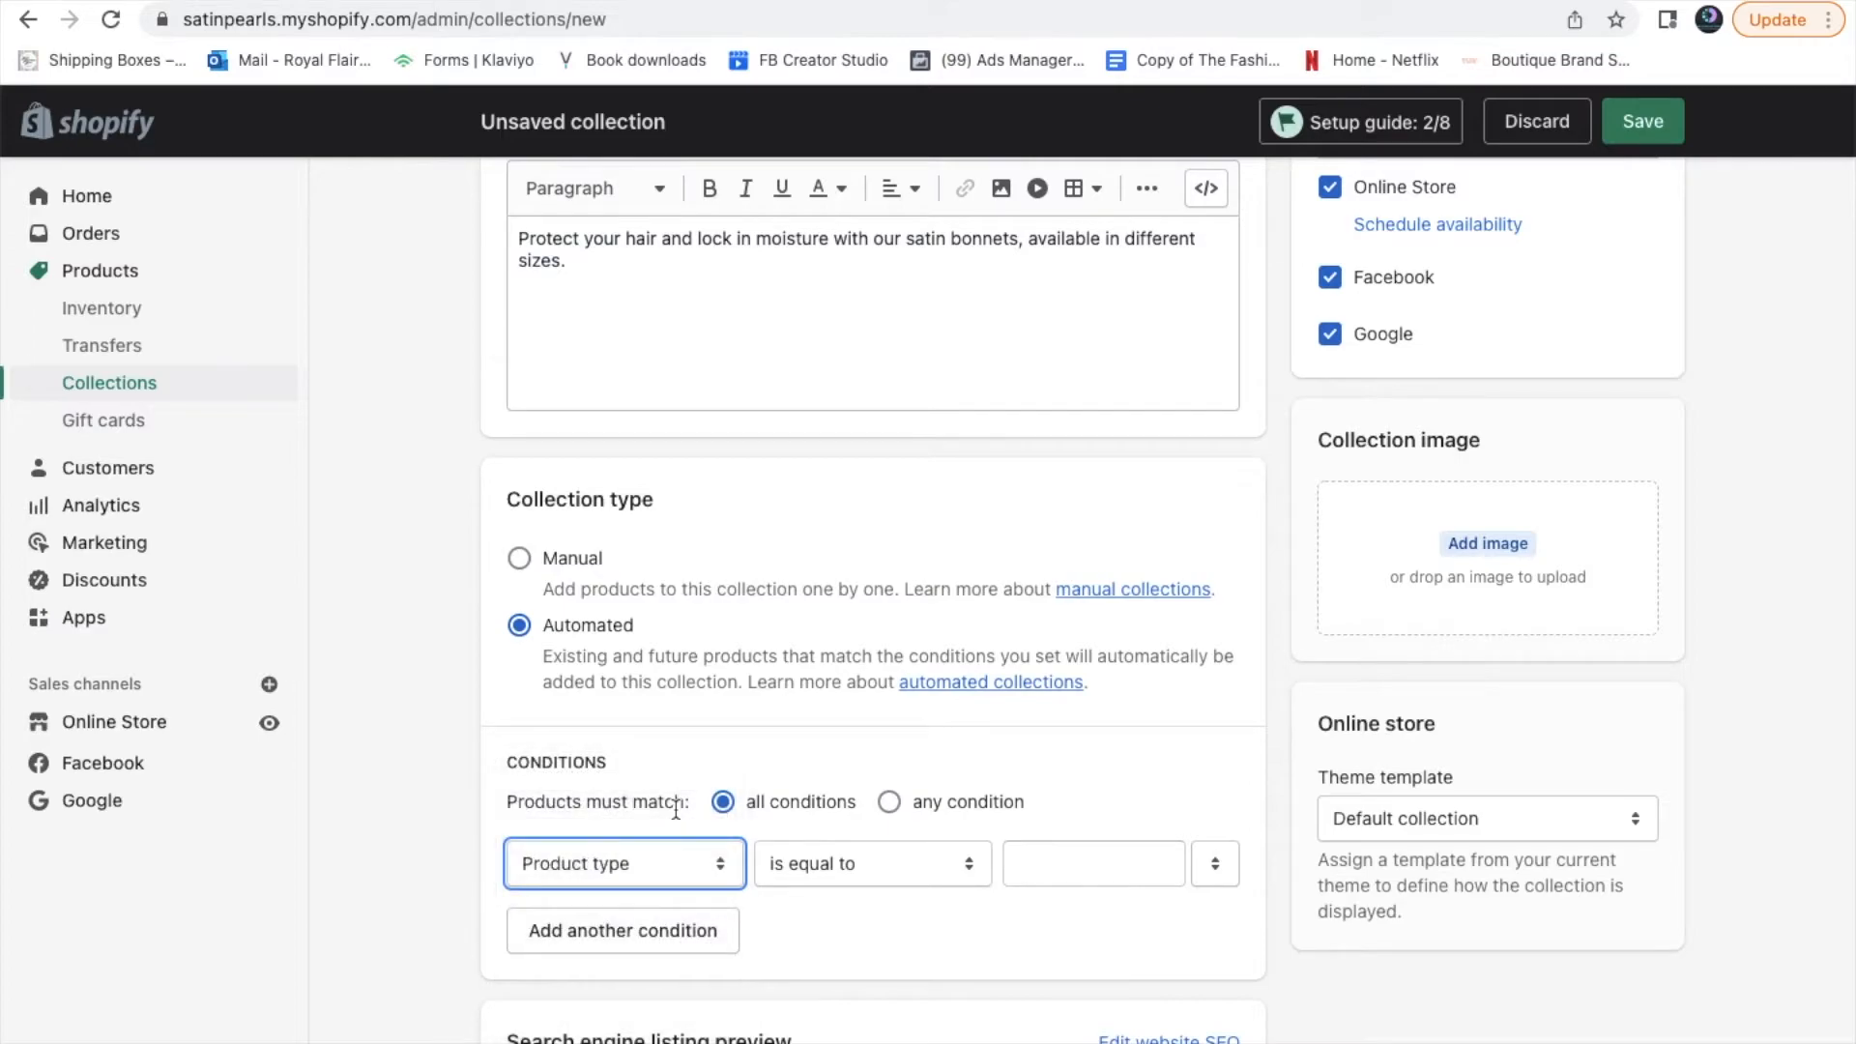
{"action": "left_click", "coordinate": [1042, 869]}
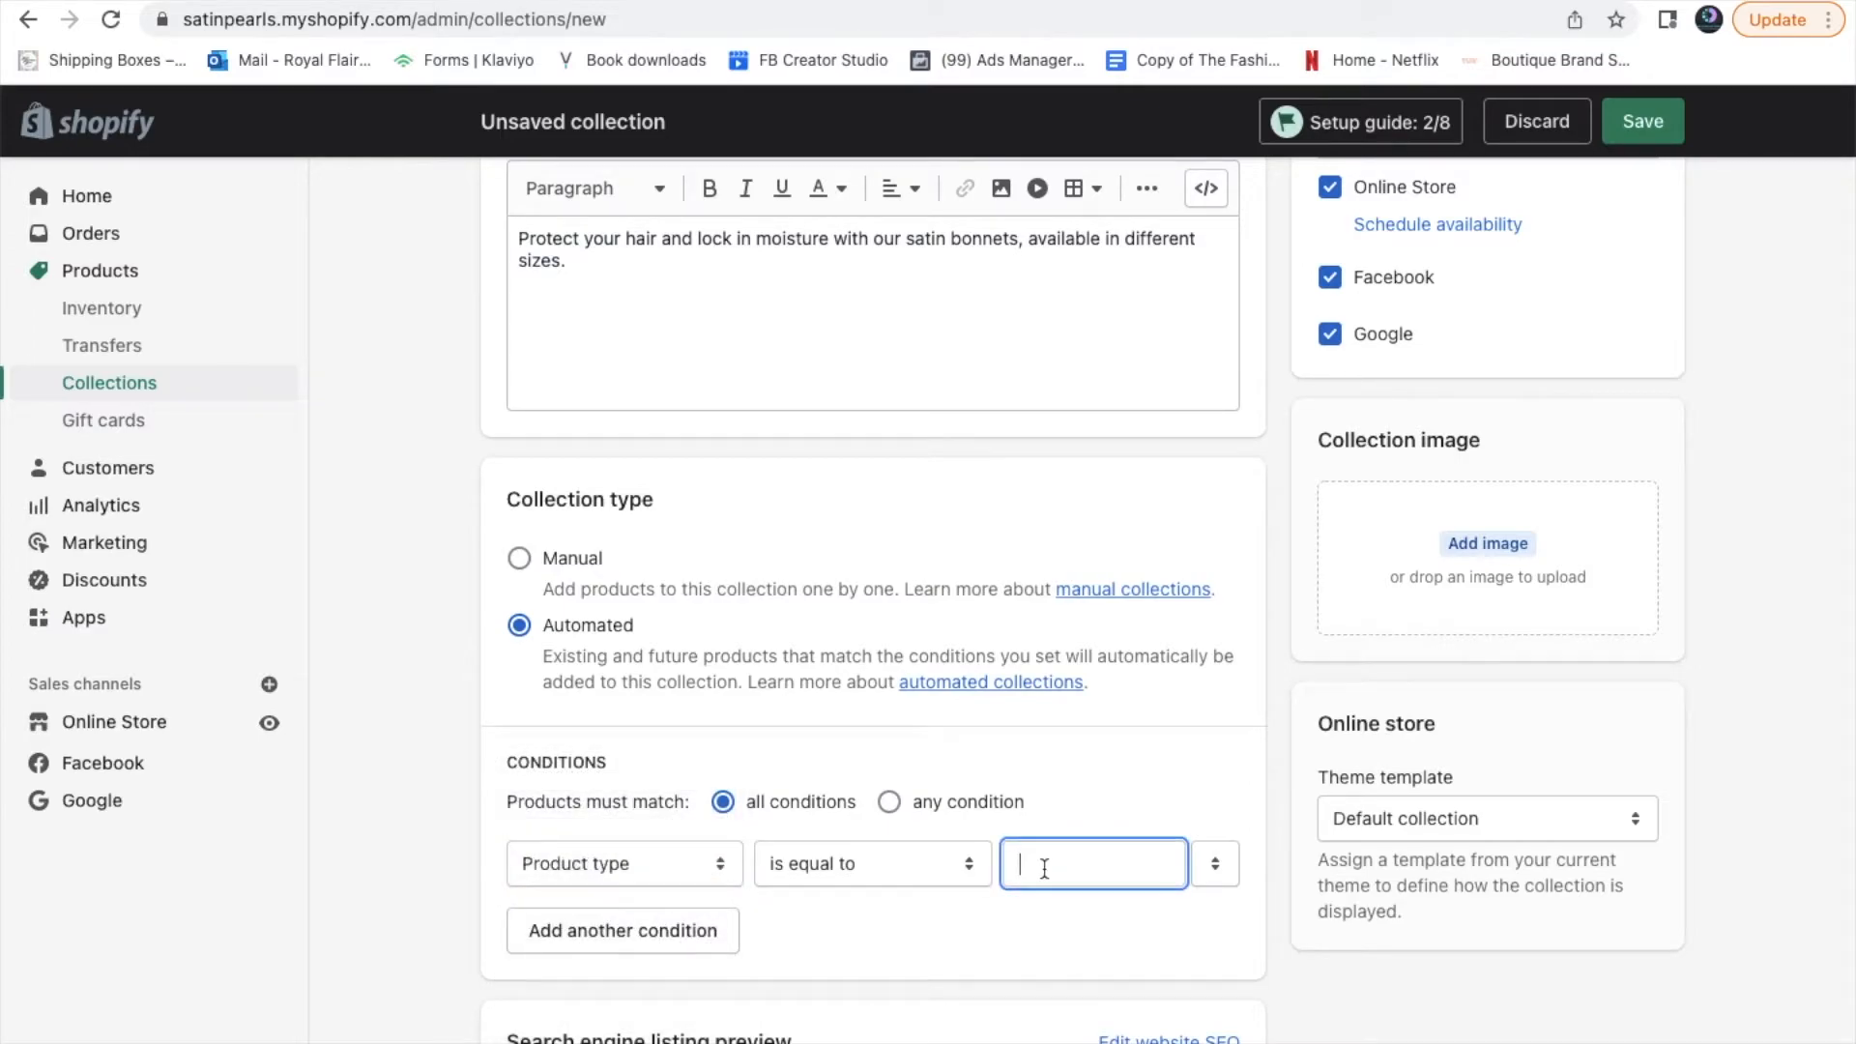
{"action": "type", "text": "Bonnets"}
{"action": "scroll", "coordinate": [1205, 947], "scroll_direction": "down", "scroll_amount": 2}
Upload the burgundy satin bonnets photo as the collection image and save the Bonnets collection
{"action": "scroll", "coordinate": [1797, 523], "scroll_direction": "up", "scroll_amount": 4}
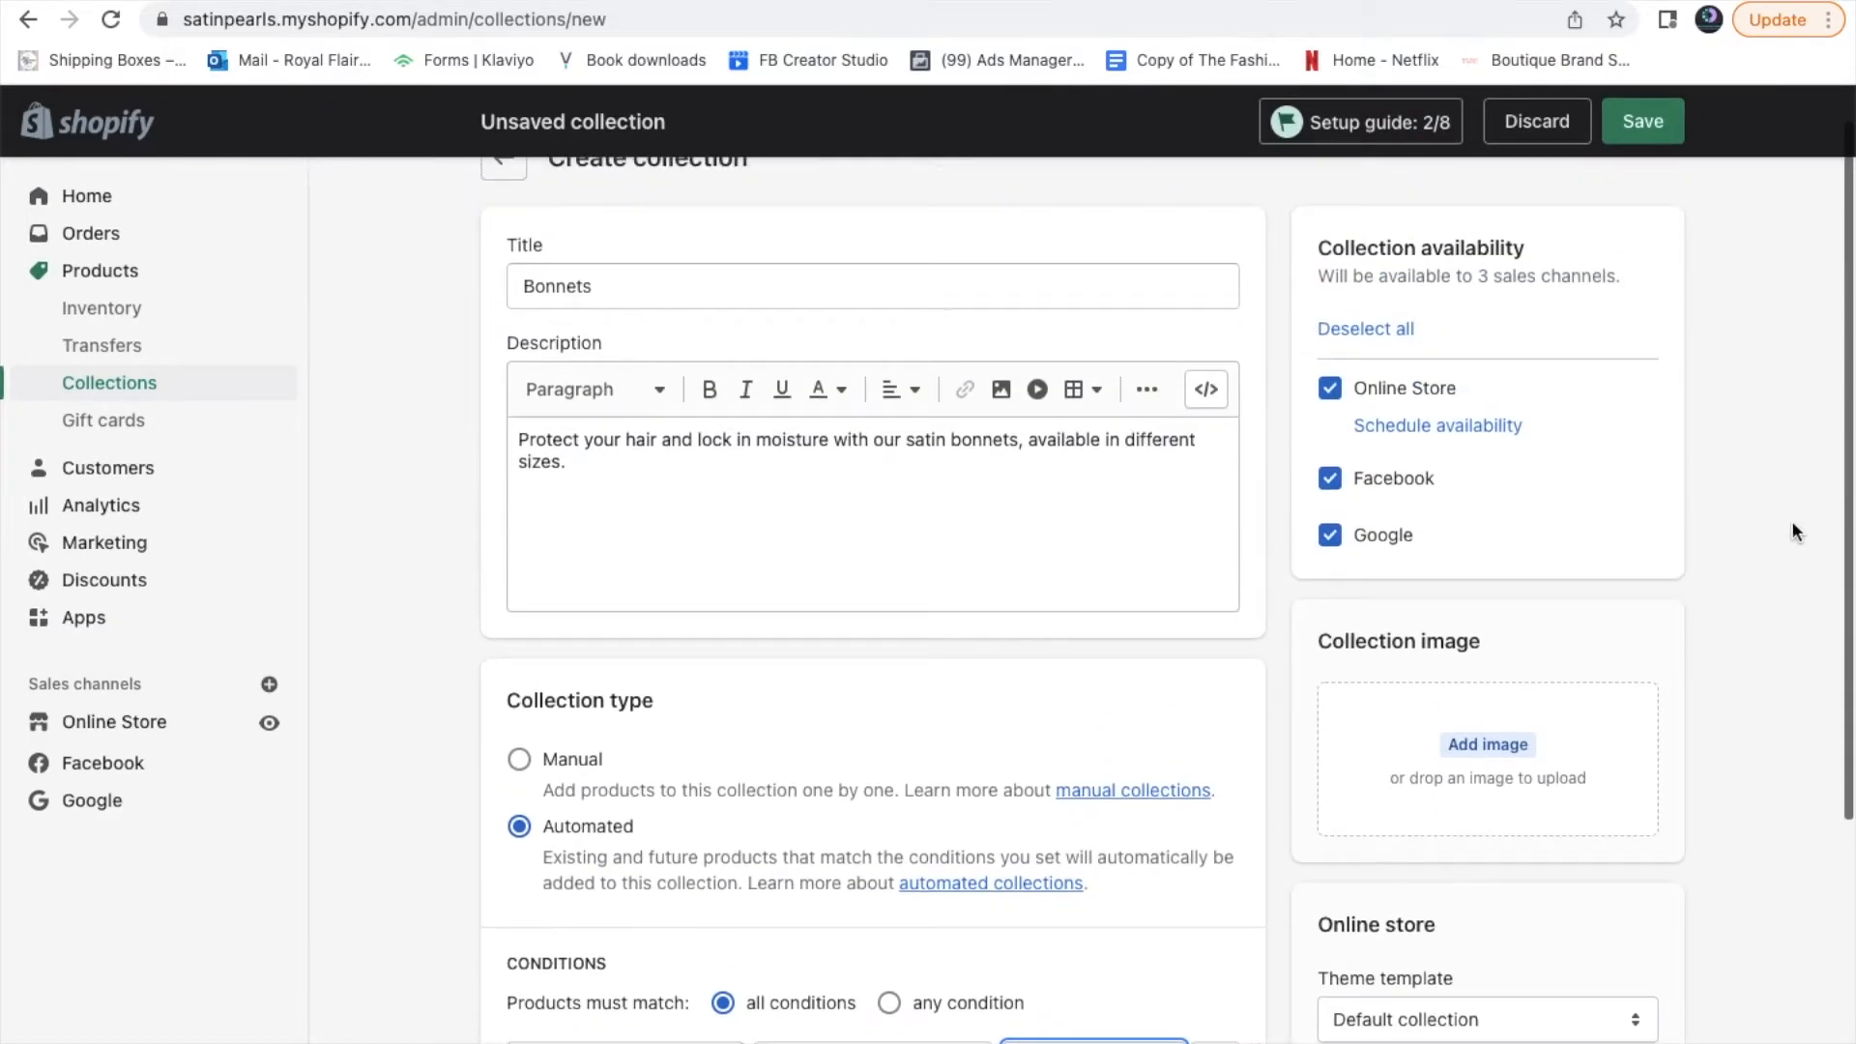
{"action": "left_click", "coordinate": [1512, 753]}
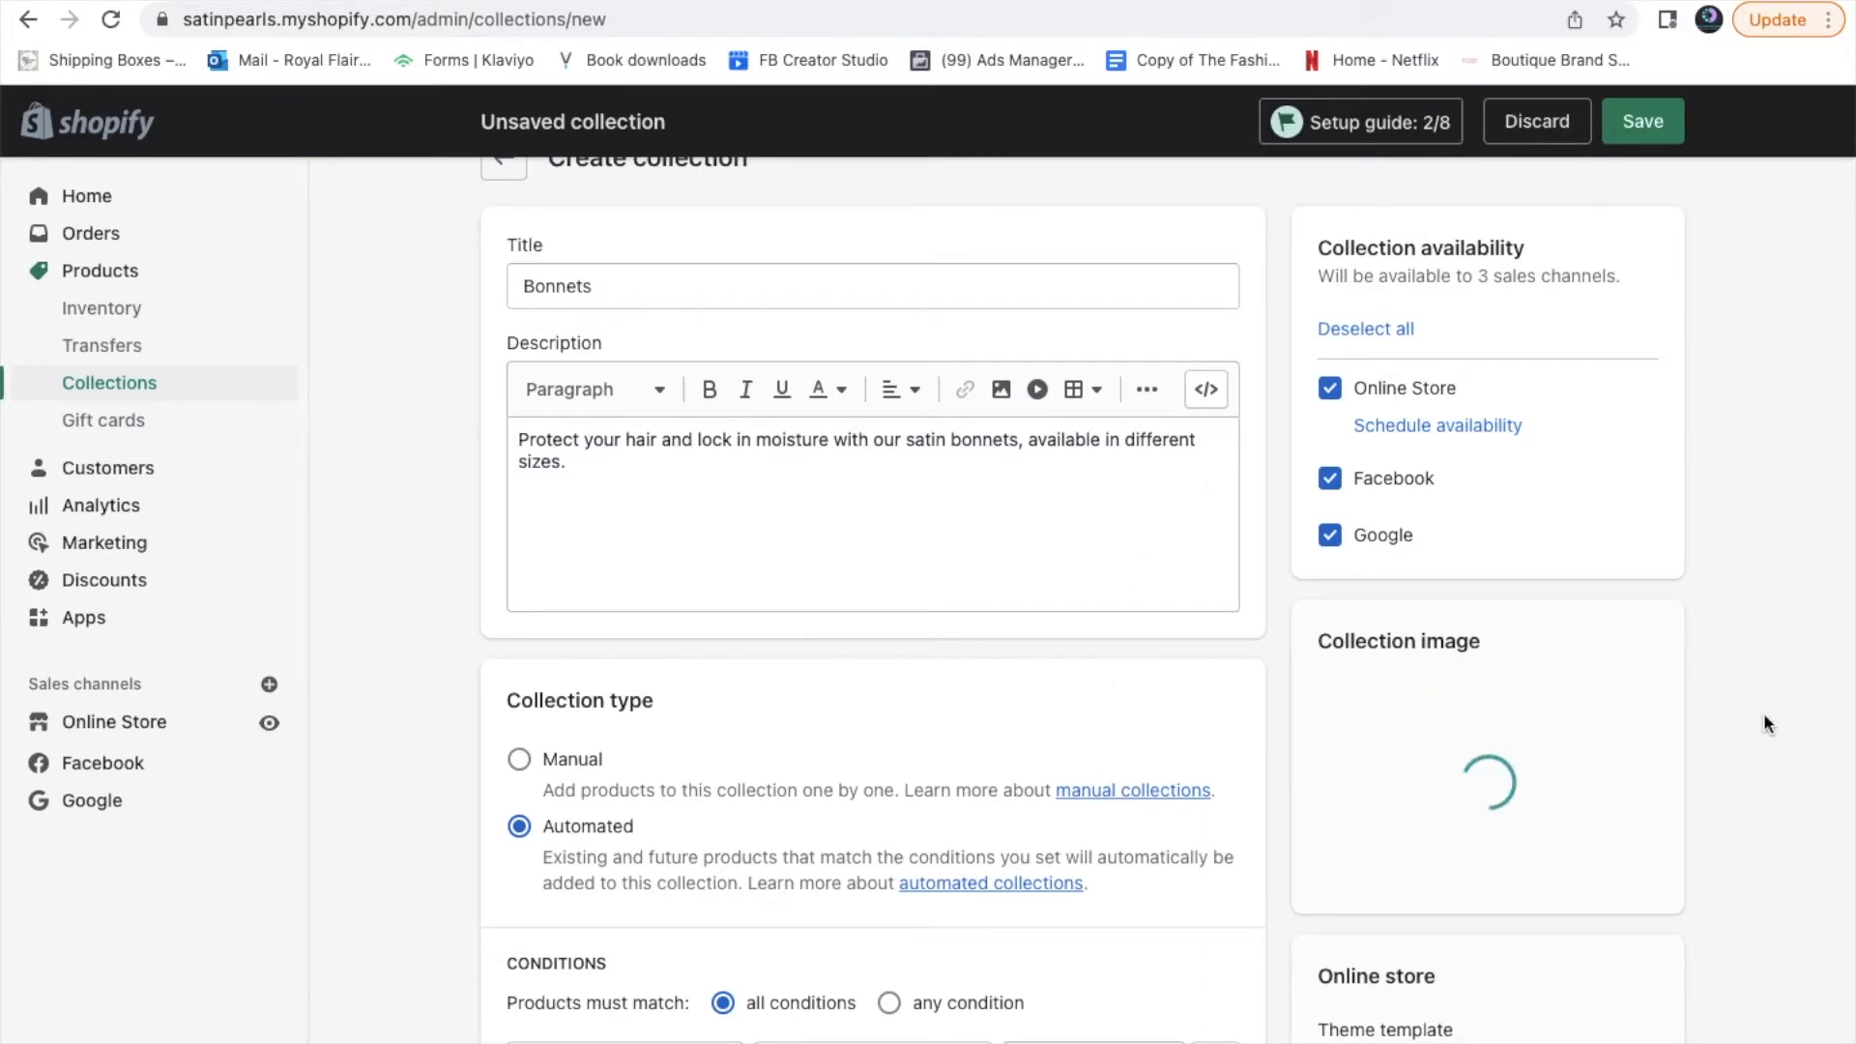
{"action": "scroll", "coordinate": [1766, 722], "scroll_direction": "down", "scroll_amount": 5}
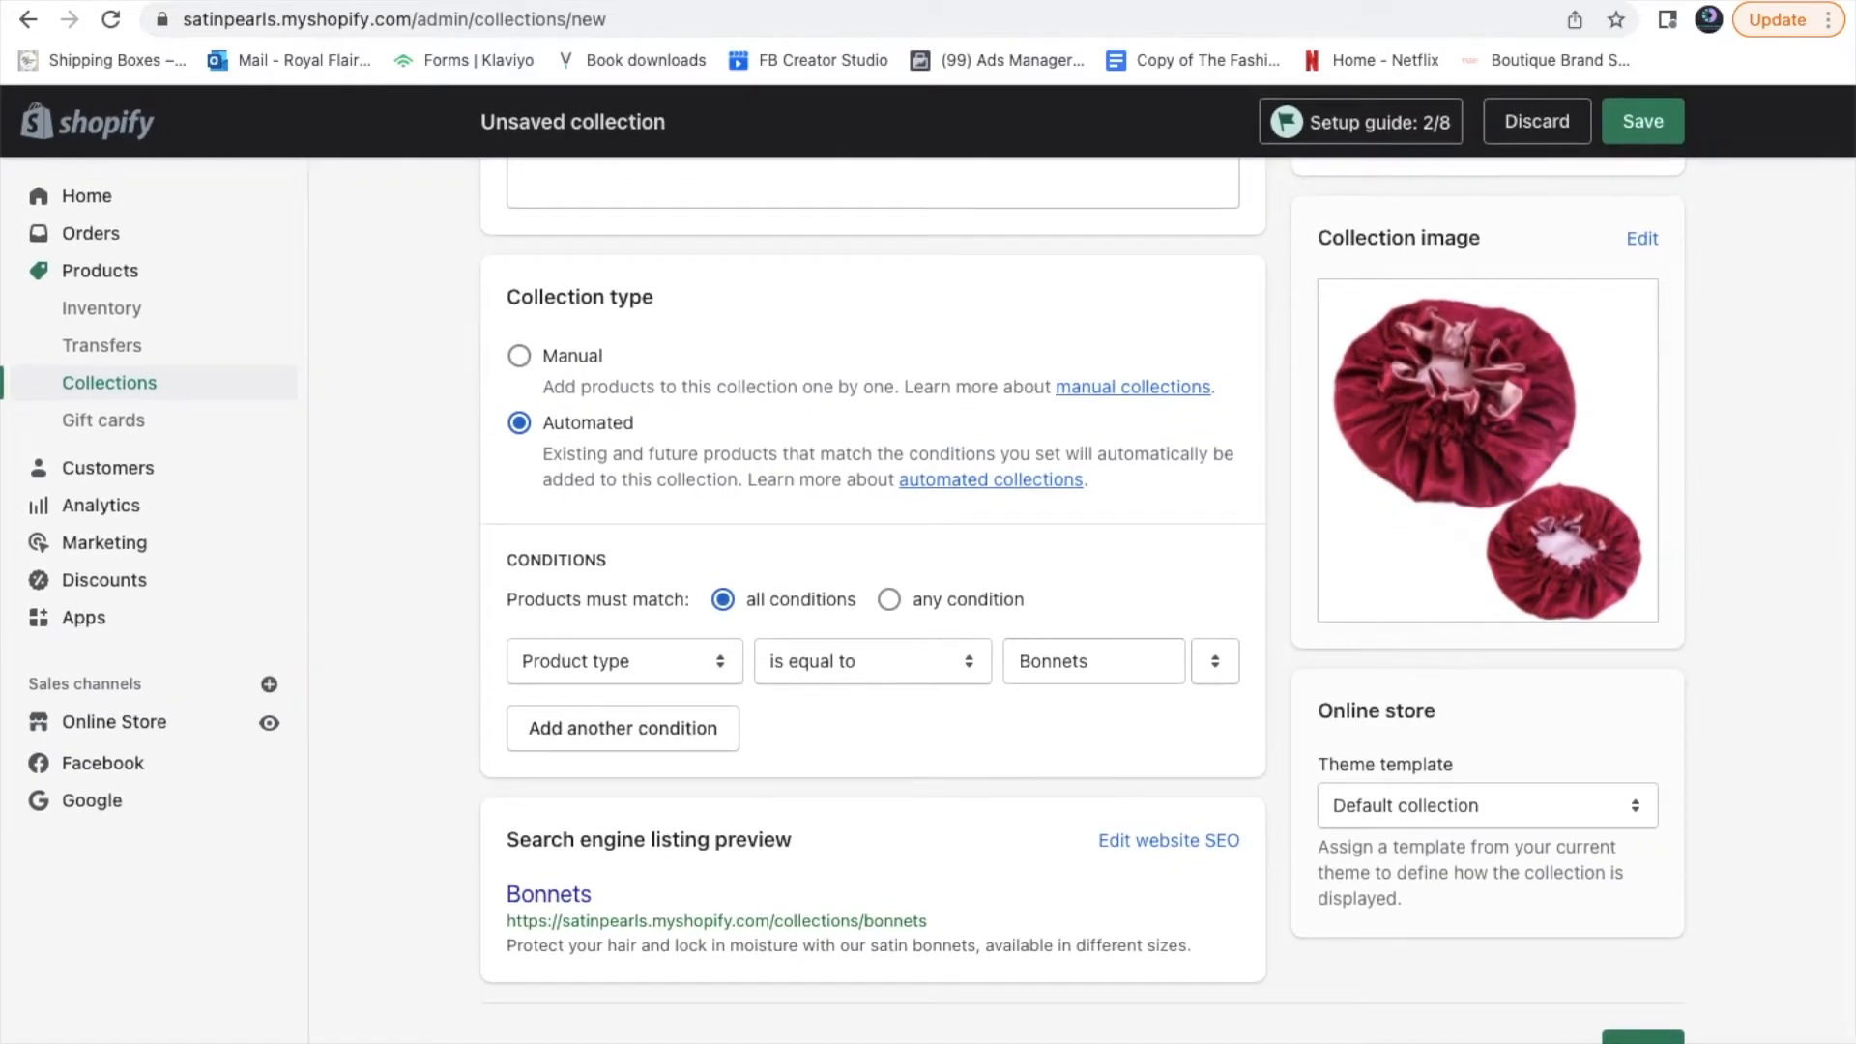
{"action": "left_click", "coordinate": [1644, 1036]}
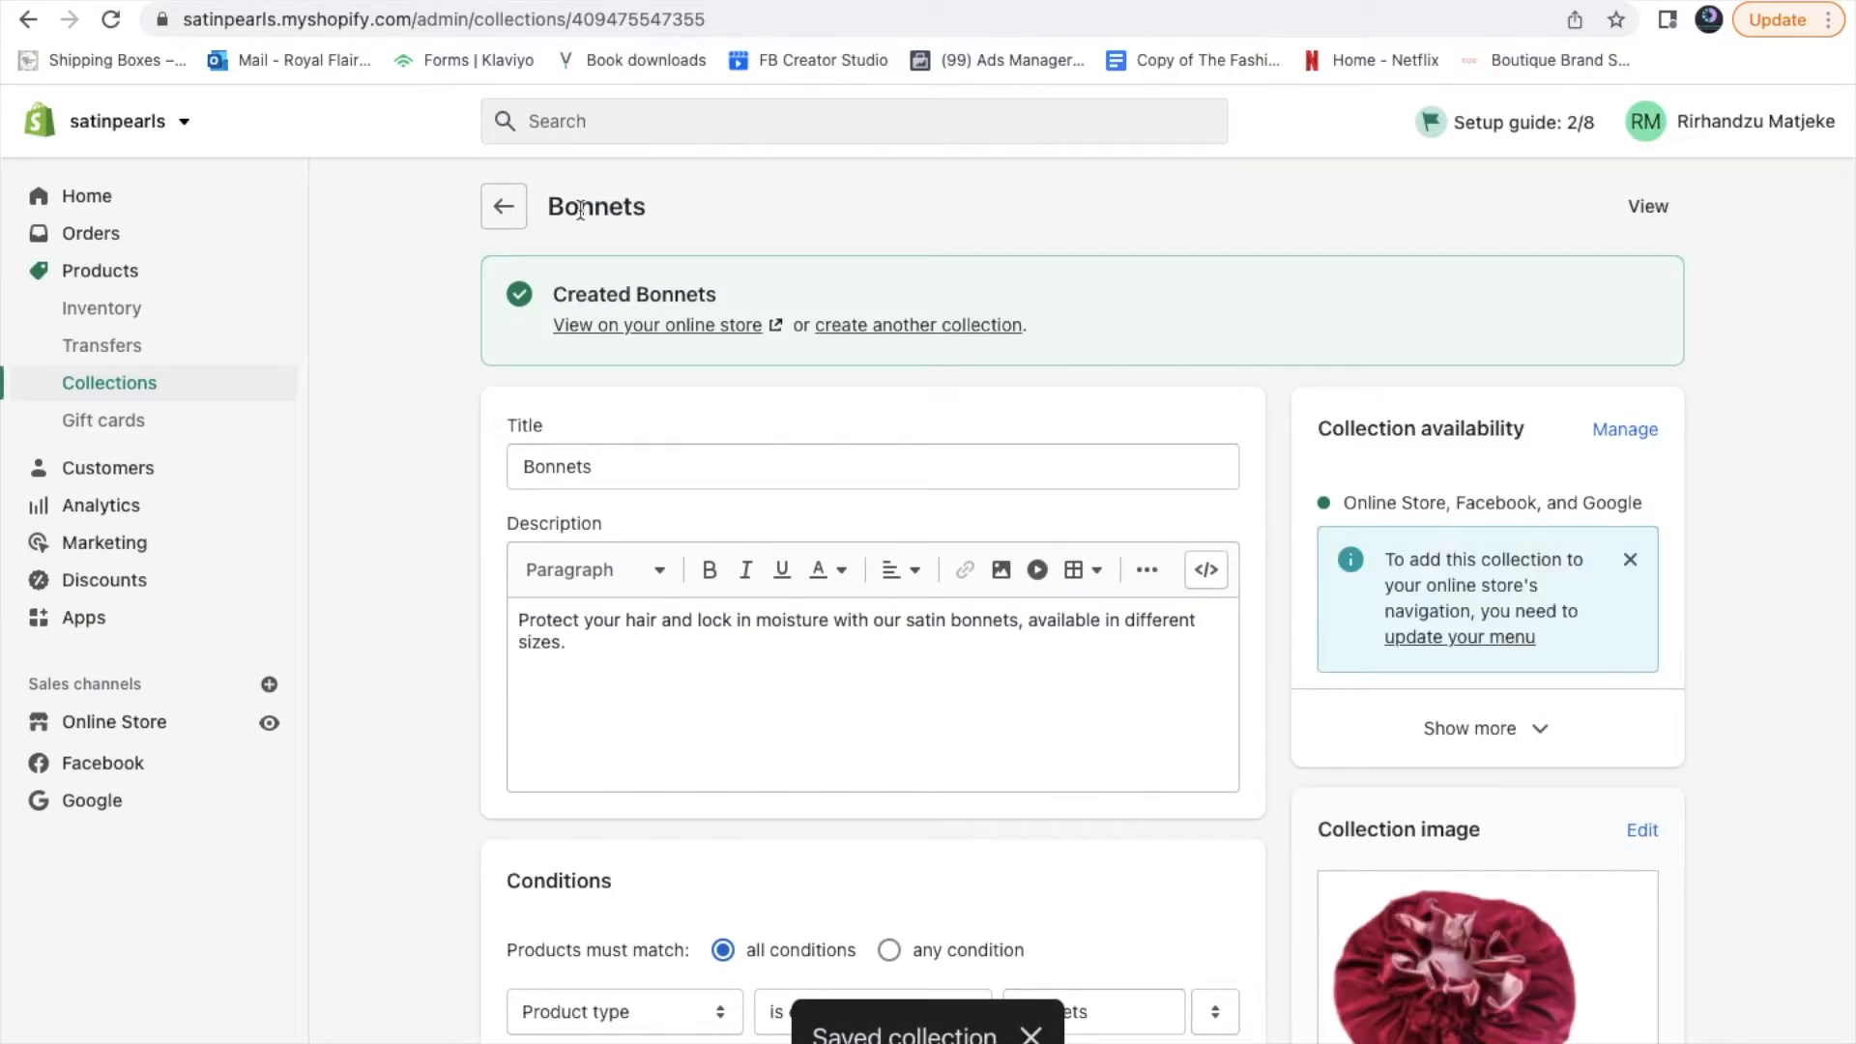
Return to the collection list and create another collection titled "Satin sets"
{"action": "left_click", "coordinate": [504, 207]}
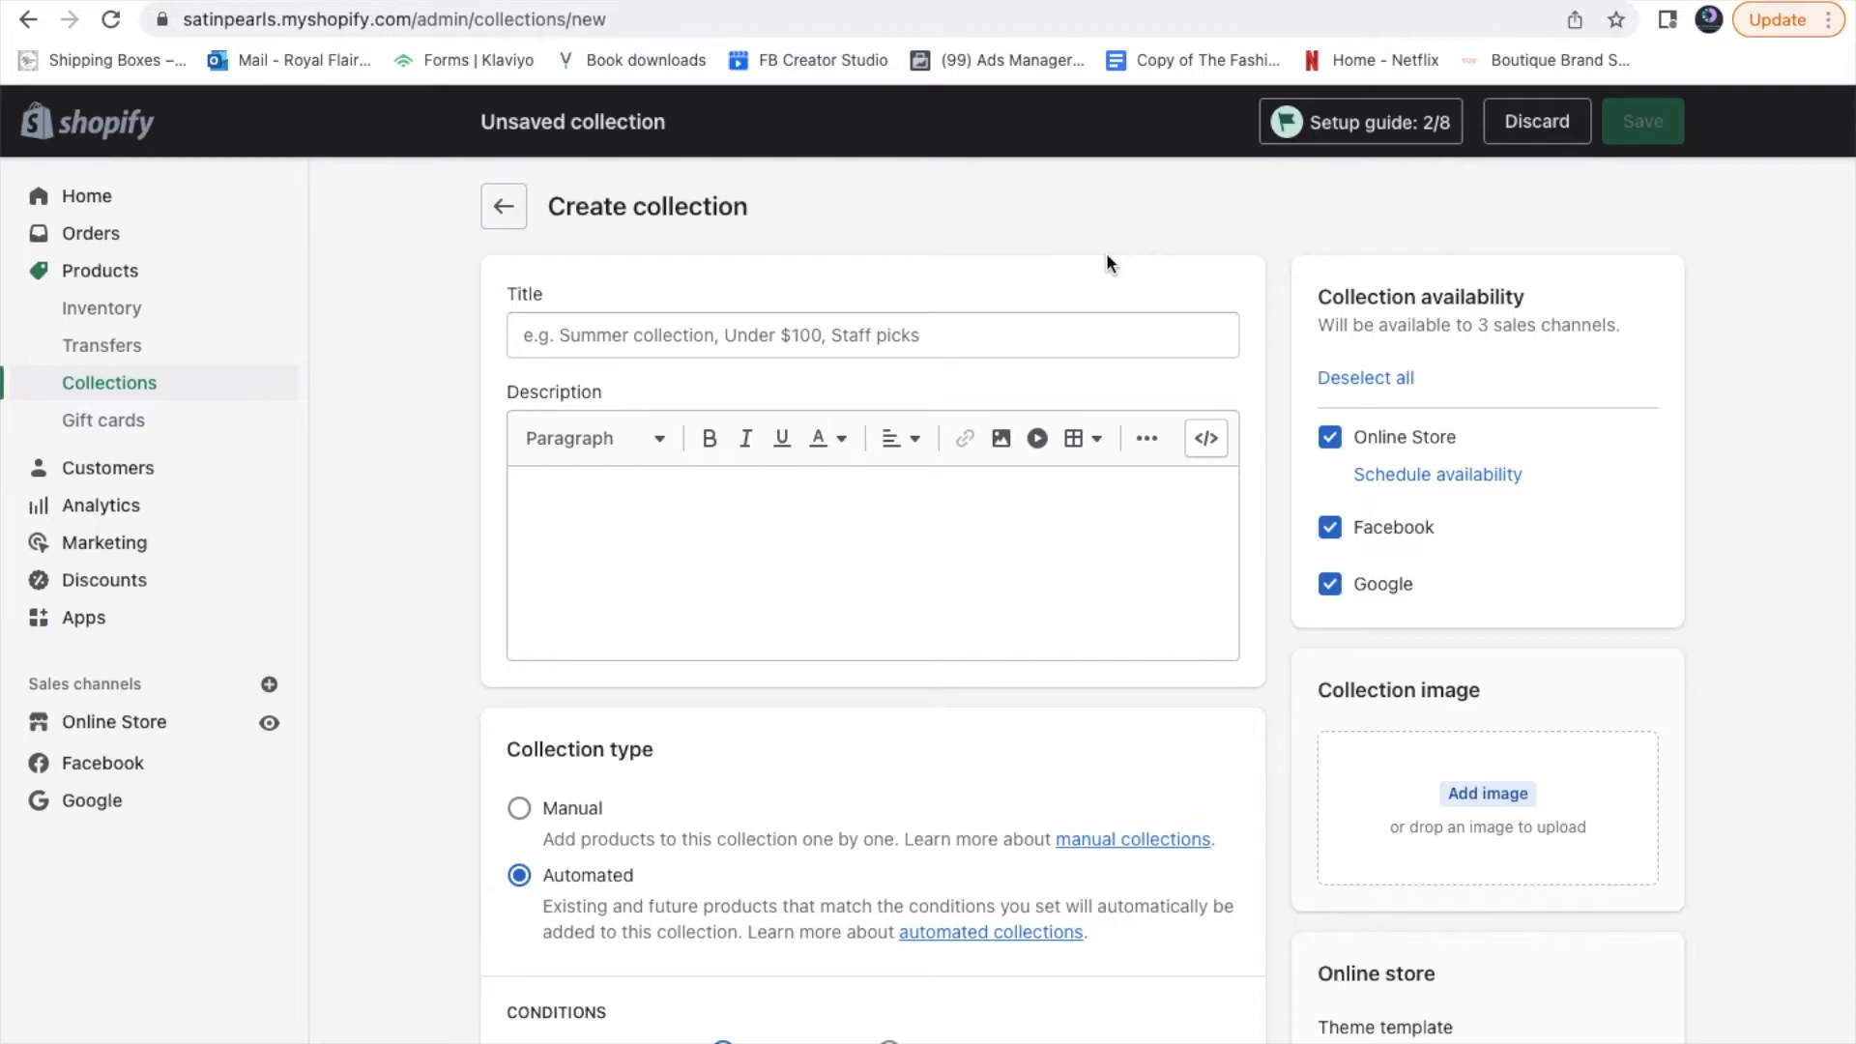
{"action": "left_click", "coordinate": [935, 332]}
{"action": "type", "text": "Satin sets"}
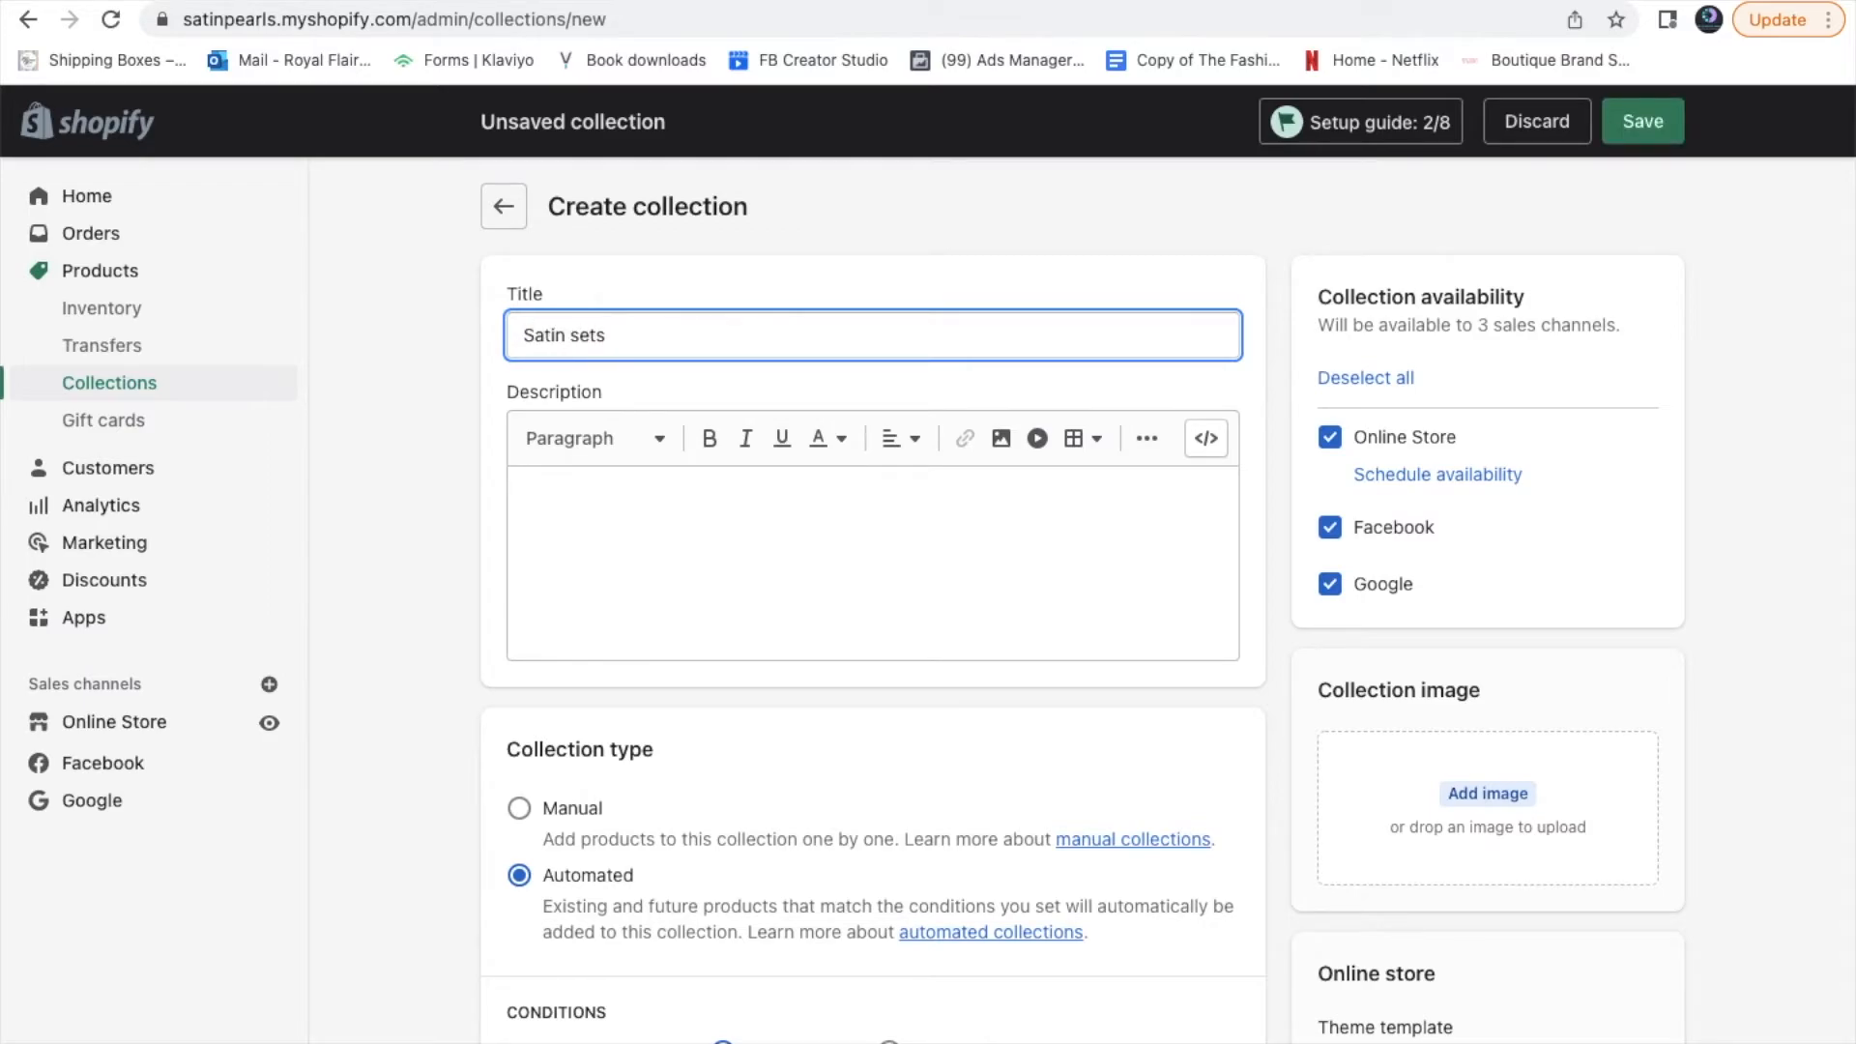
Set the collection's automated condition to product type is equal to "Satin sets"
{"action": "scroll", "coordinate": [833, 527], "scroll_direction": "down", "scroll_amount": 4}
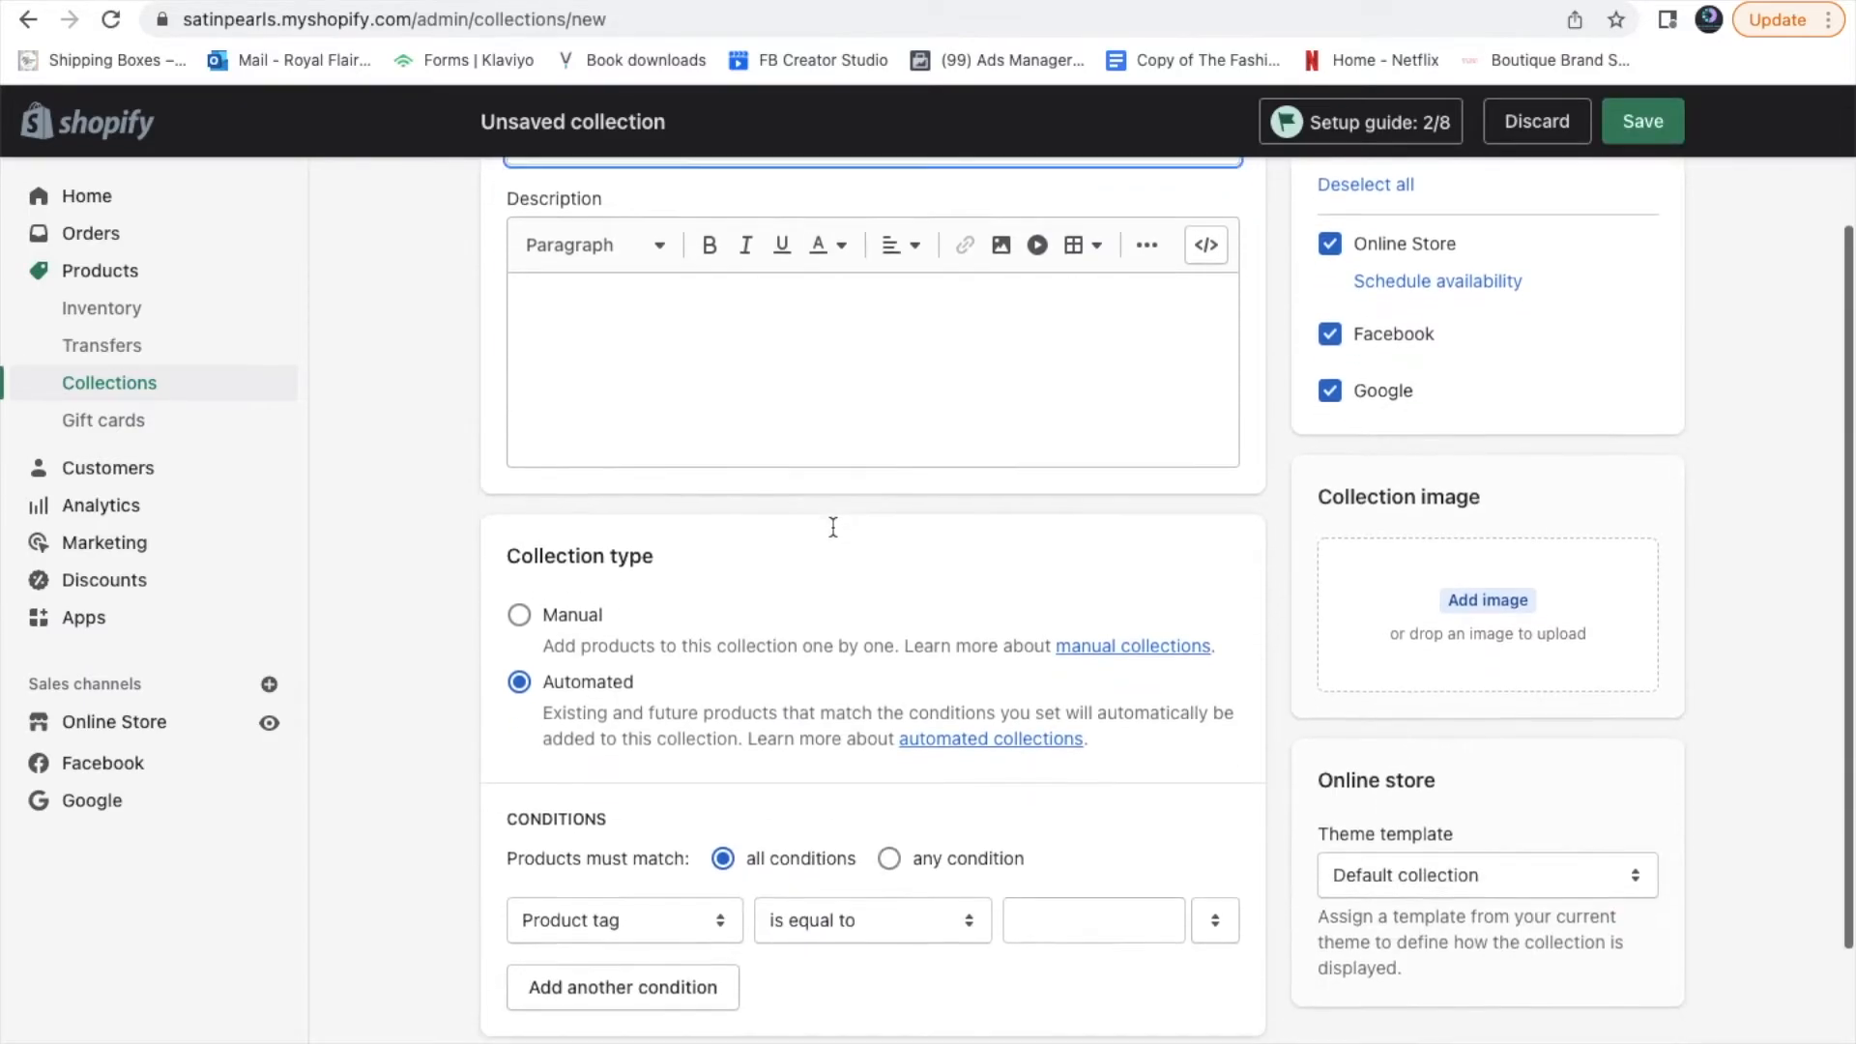
{"action": "left_click", "coordinate": [644, 698]}
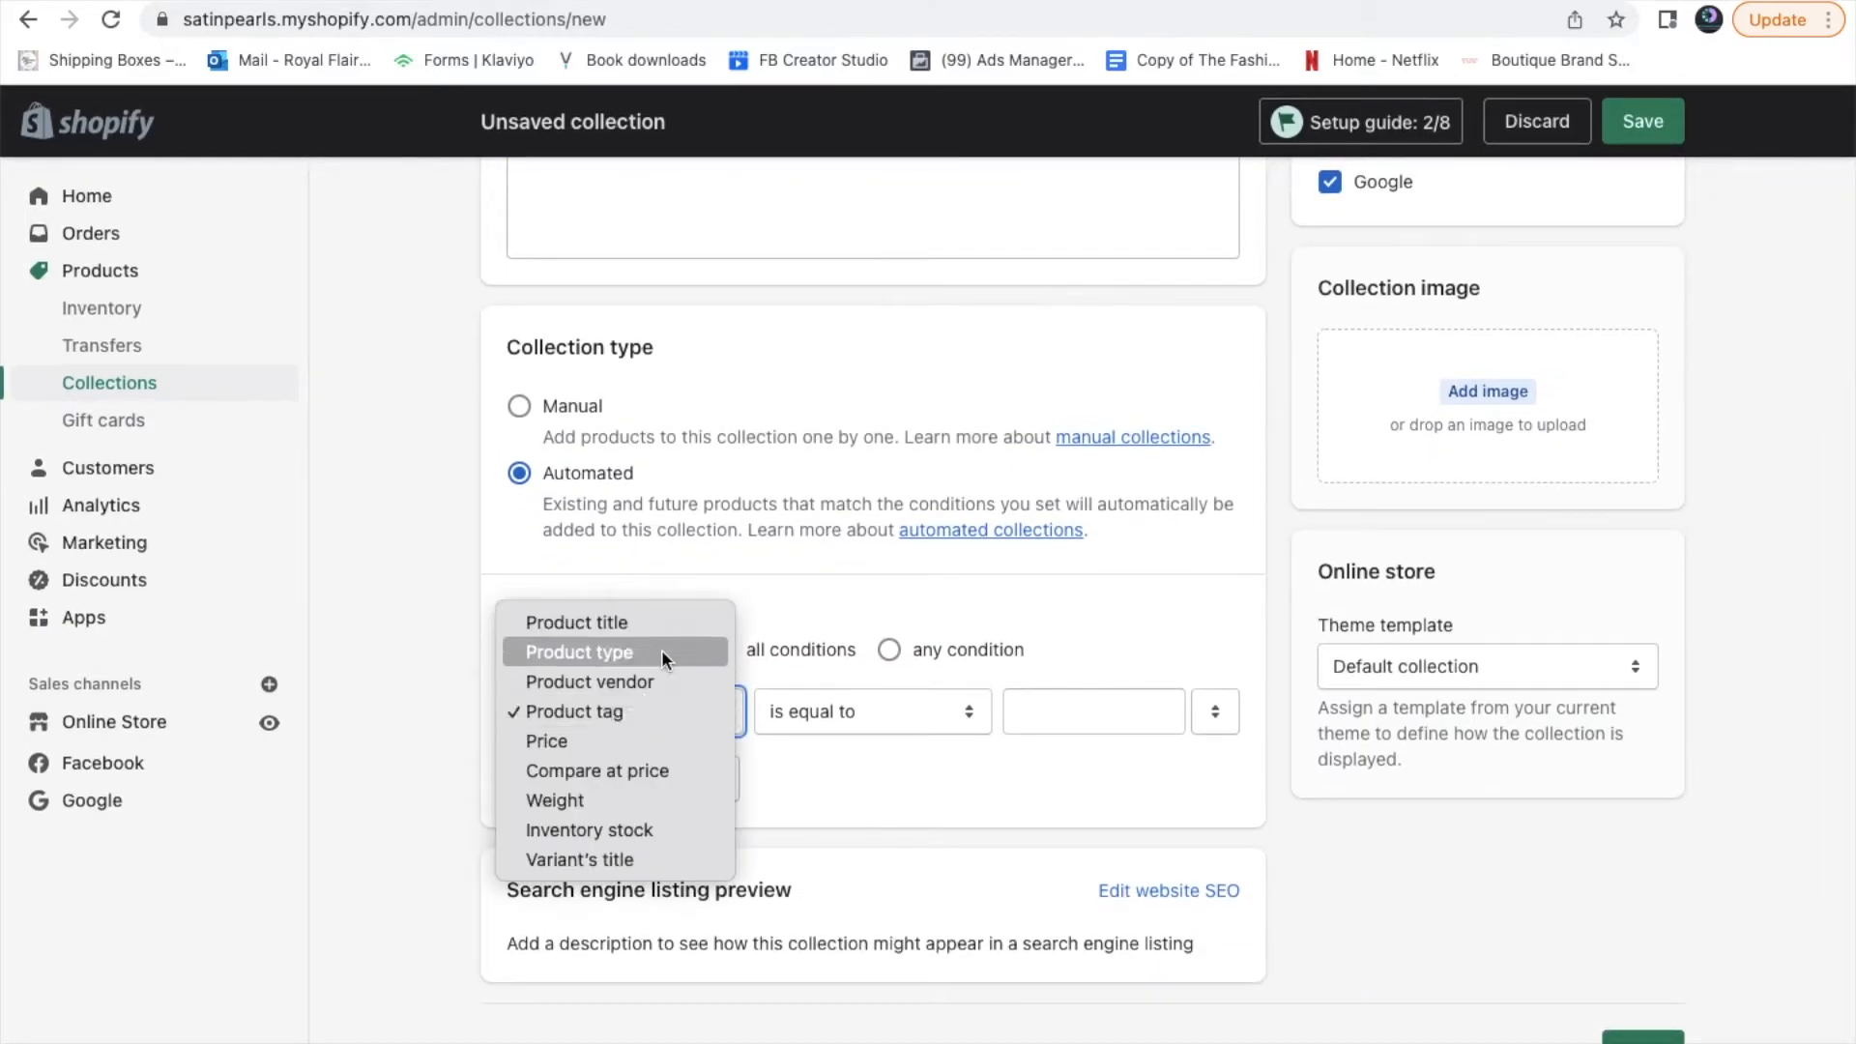
{"action": "left_click", "coordinate": [669, 648]}
{"action": "left_click", "coordinate": [1086, 704]}
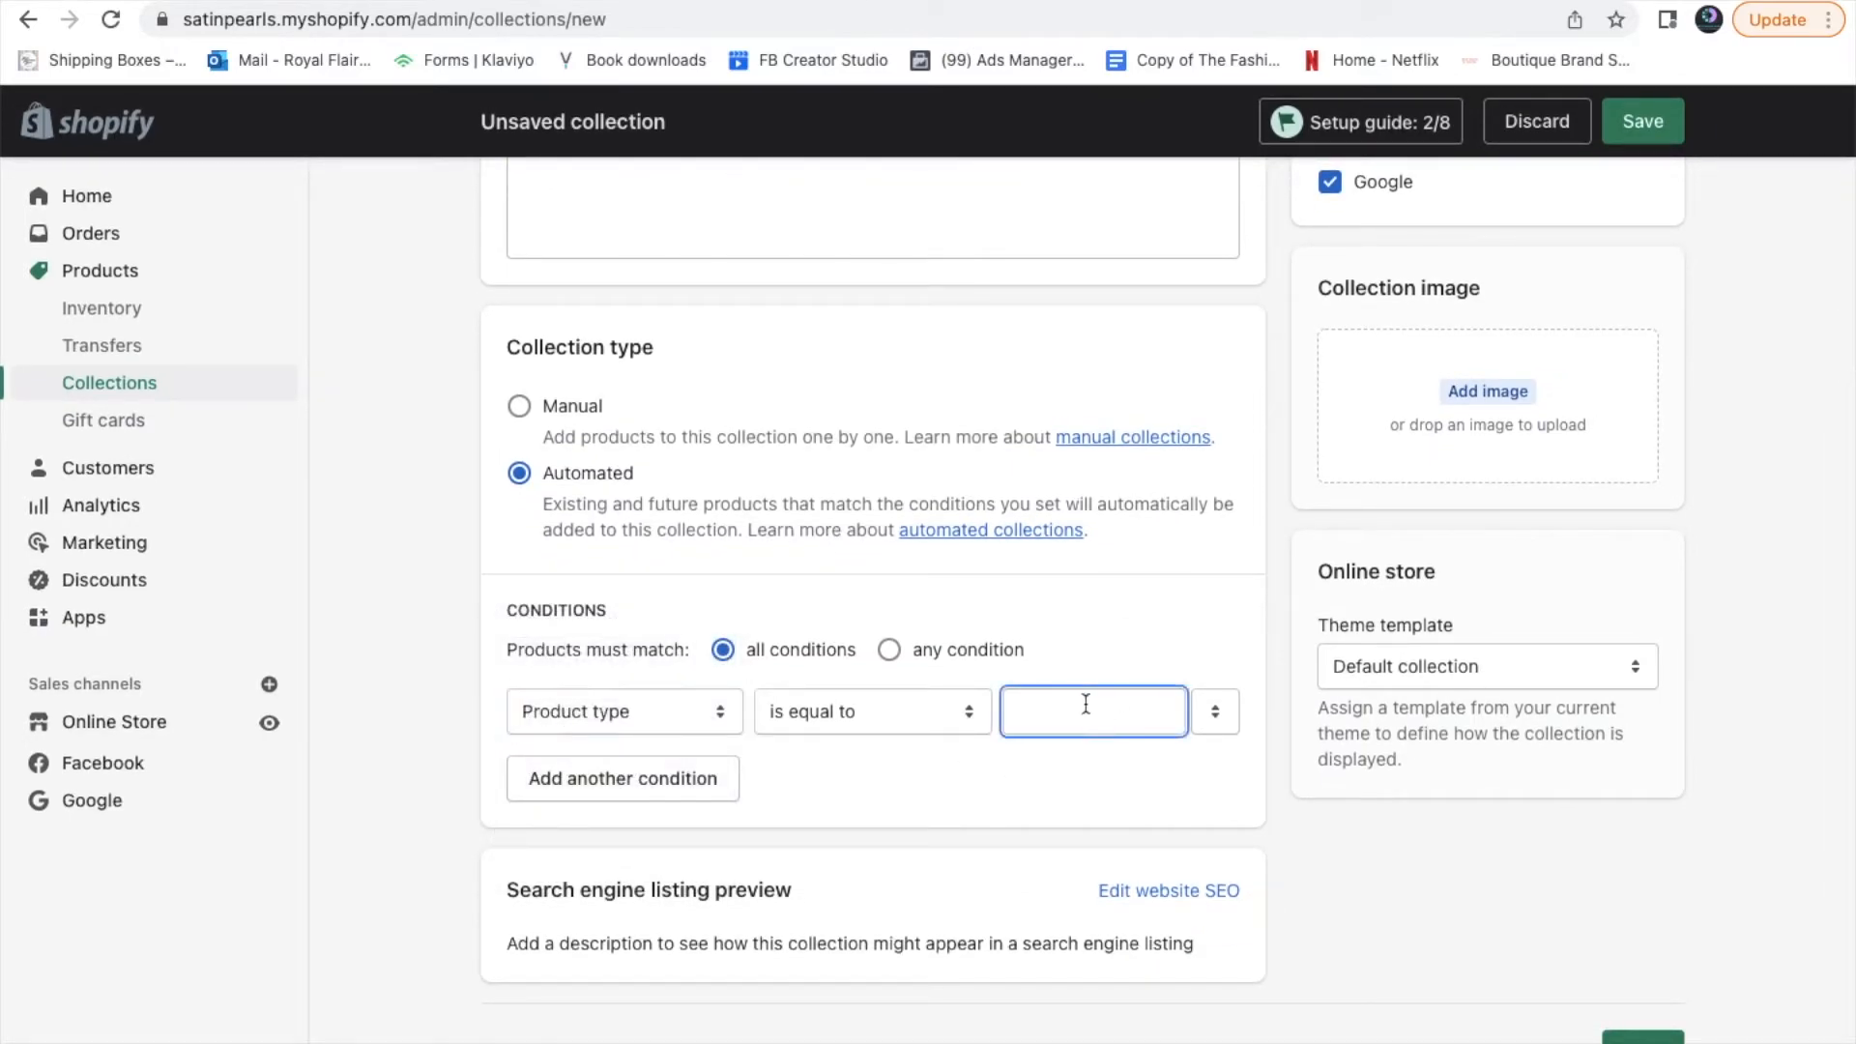
{"action": "type", "text": "Sets"}
{"action": "key", "text": "BackSpace"}
{"action": "key", "text": "BackSpace"}
{"action": "type", "text": "atin sets"}
Upload 1.jpeg from Downloads as the collection image and save the Satin sets collection
{"action": "left_click", "coordinate": [1489, 422]}
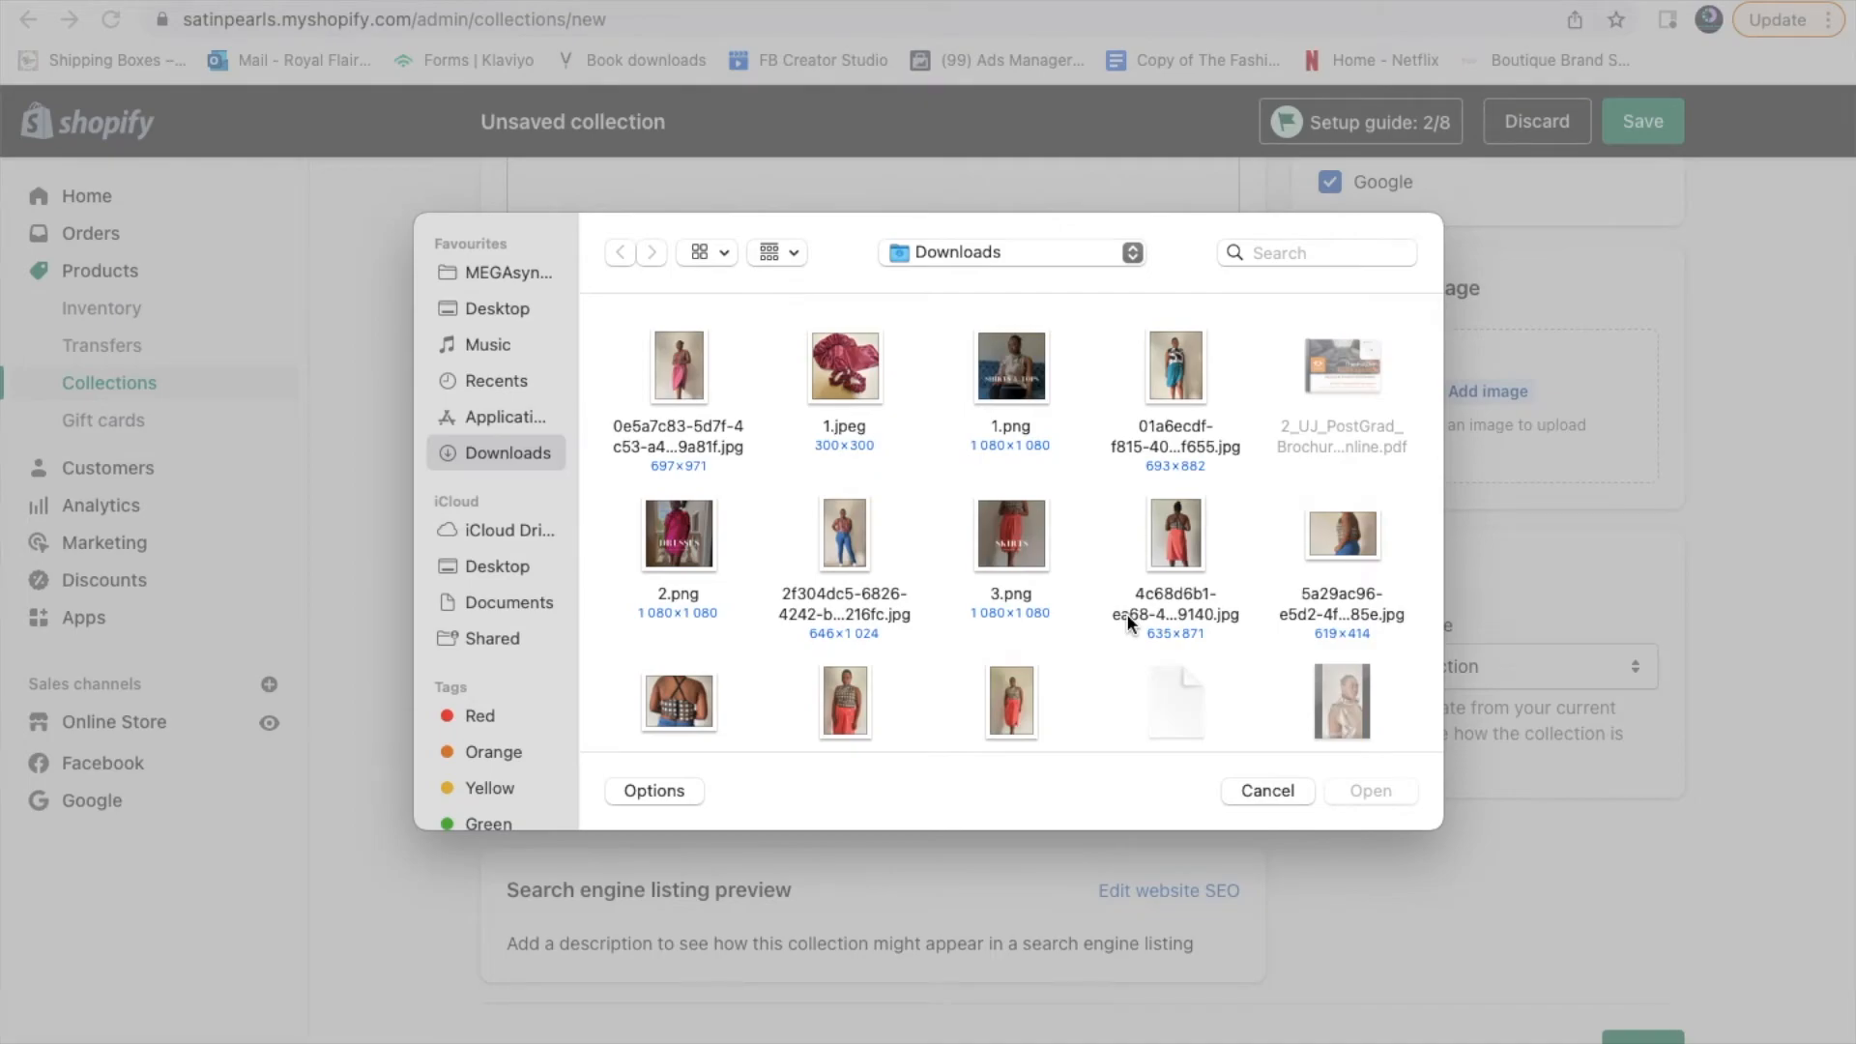
{"action": "left_click", "coordinate": [849, 368]}
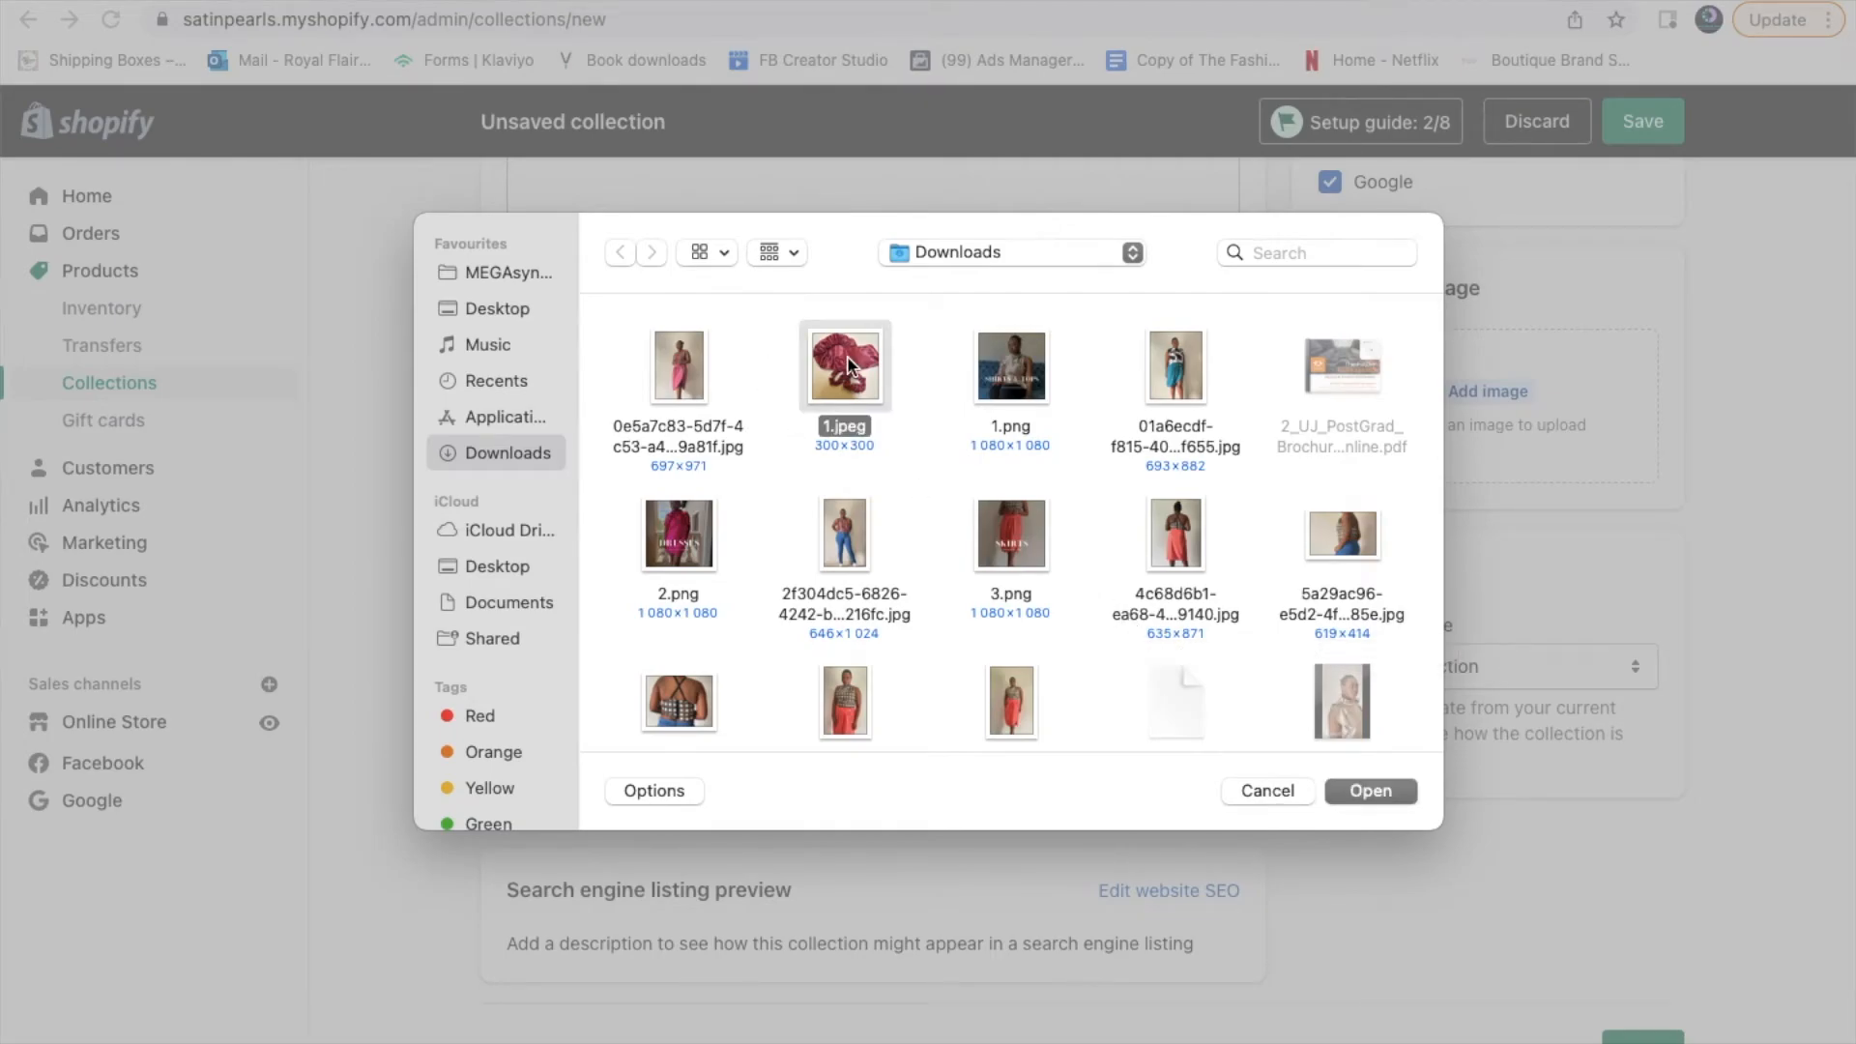
{"action": "left_click", "coordinate": [1369, 790]}
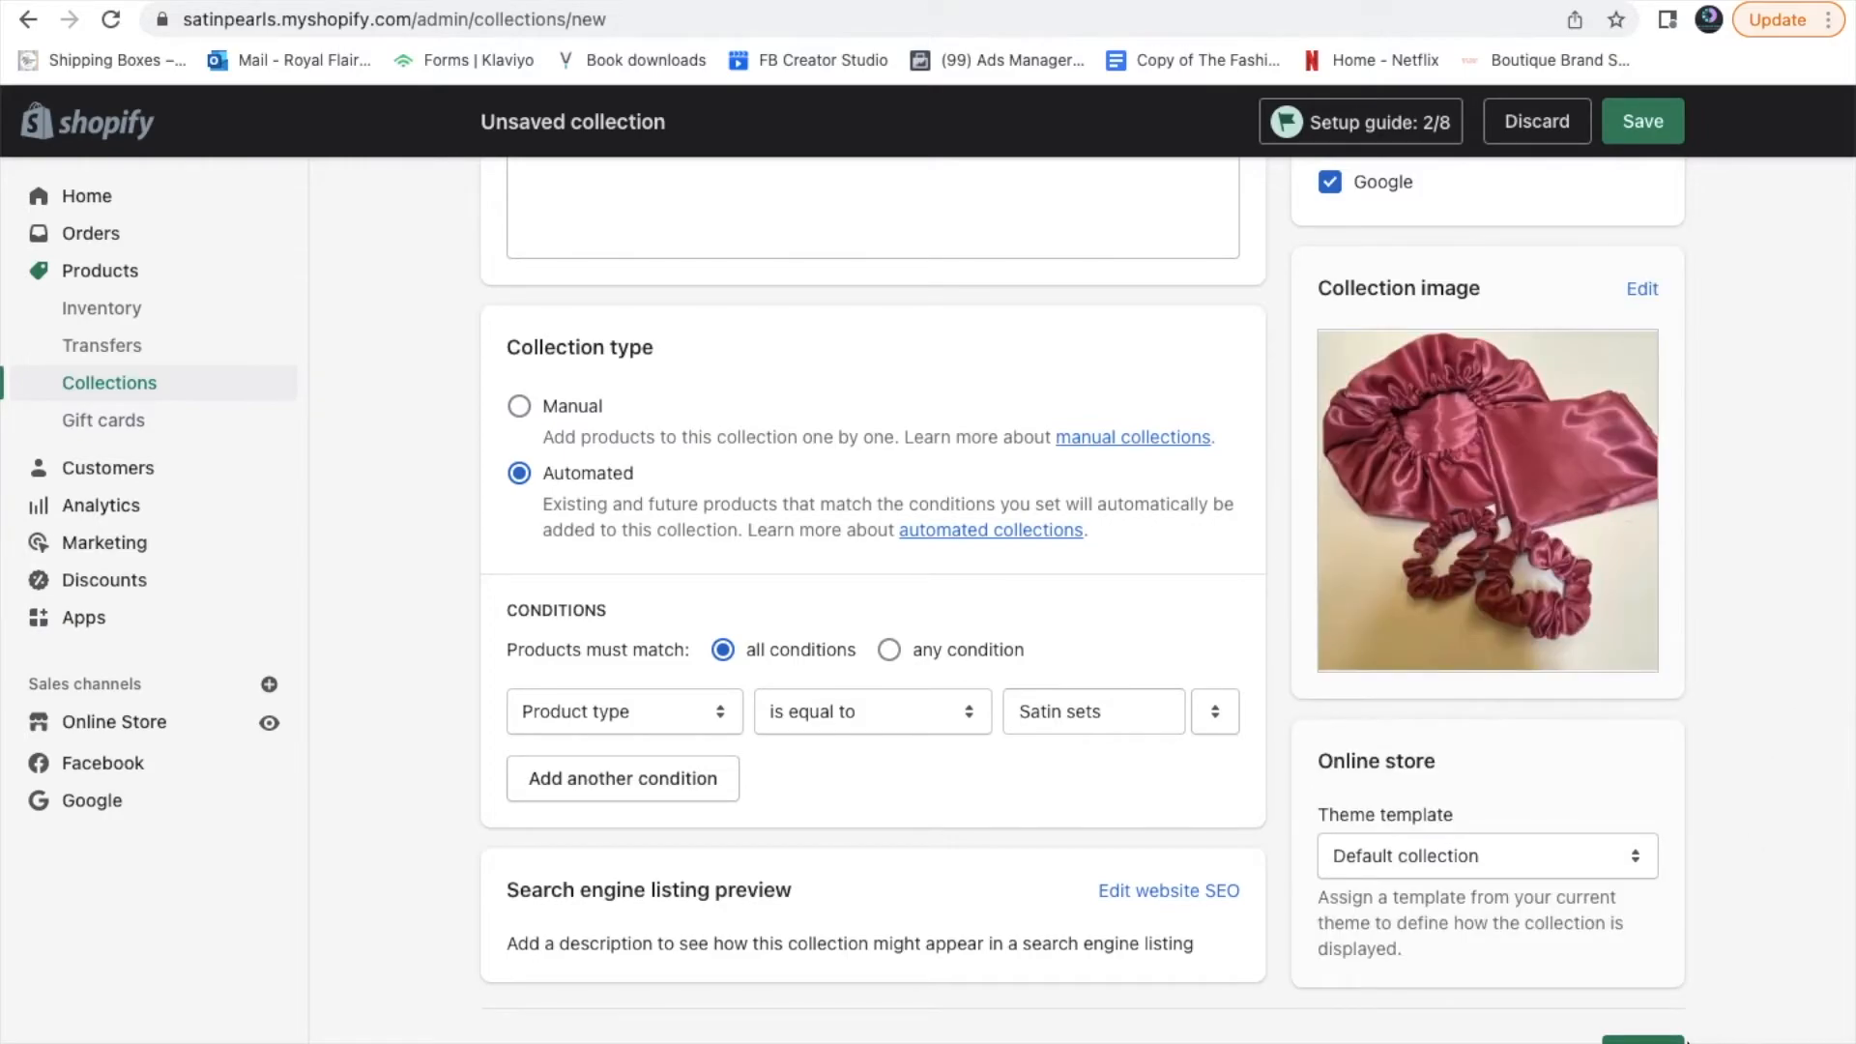
{"action": "left_click", "coordinate": [1644, 1039]}
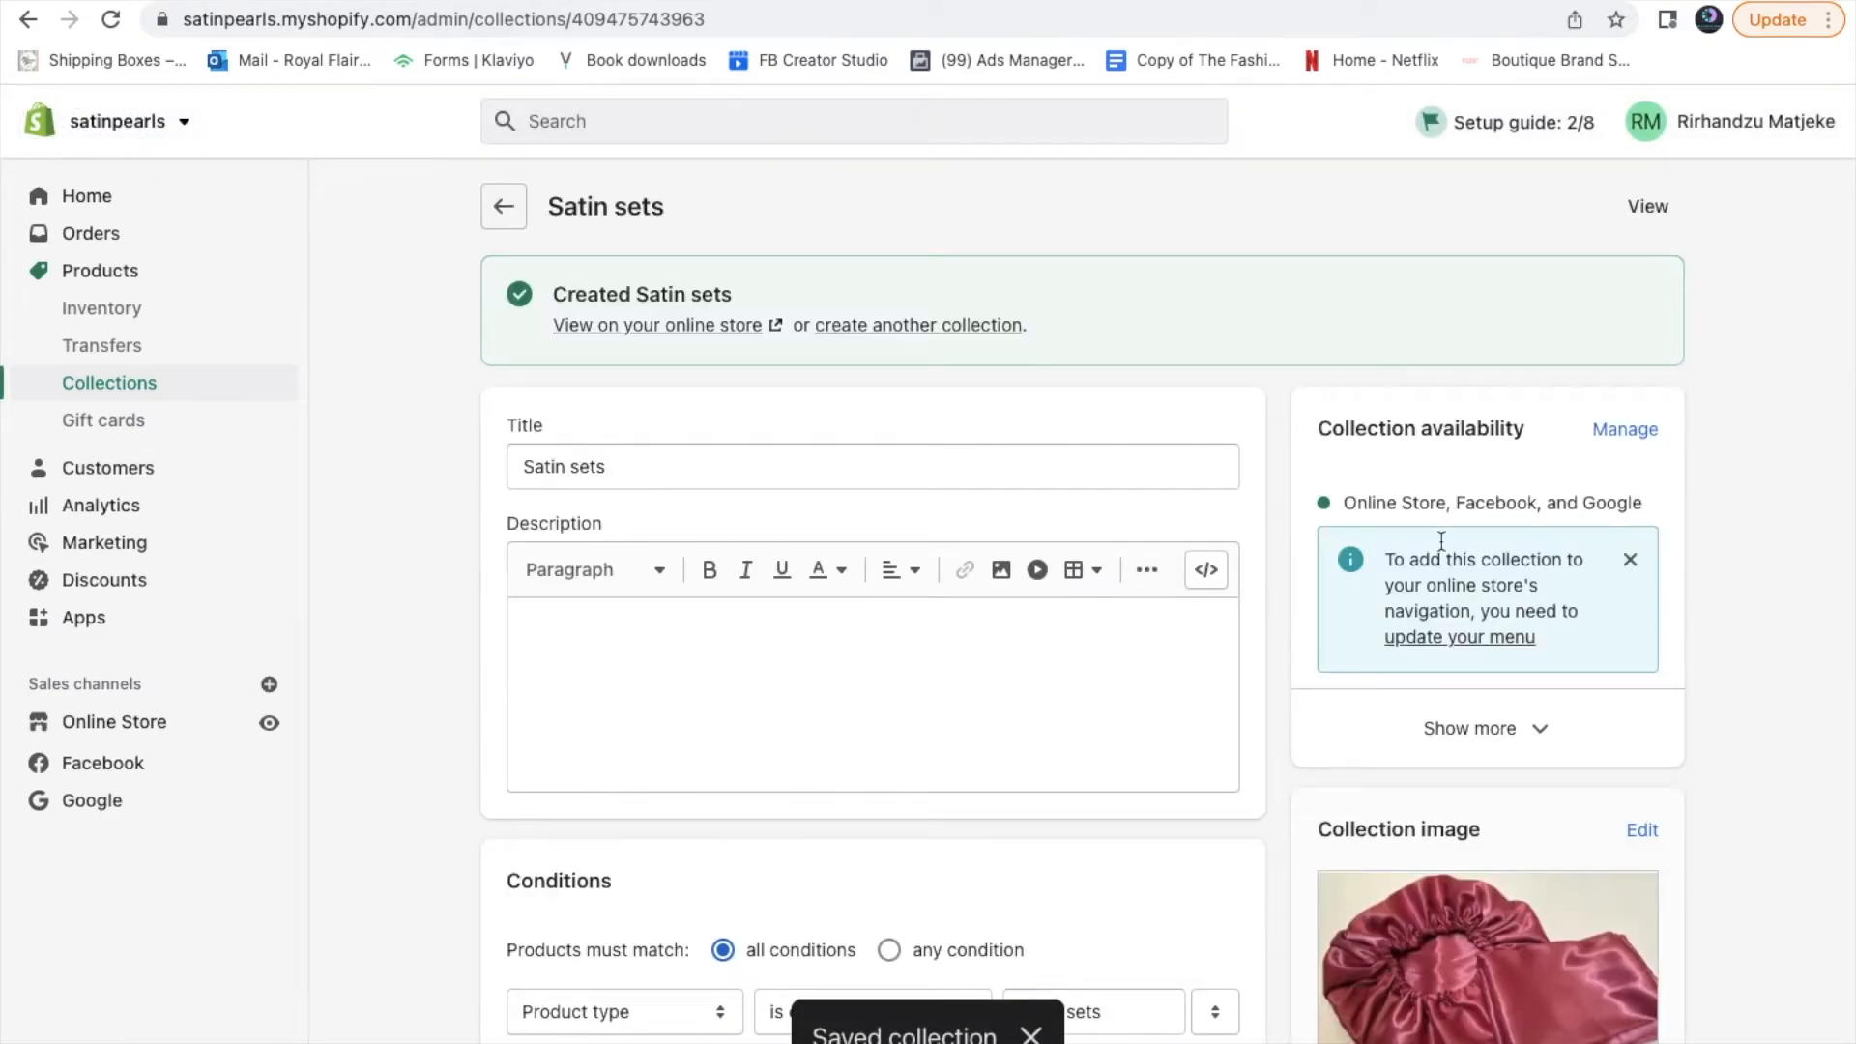
Leave the Satin sets collection and start adding a new product from the product list
{"action": "left_click", "coordinate": [505, 207]}
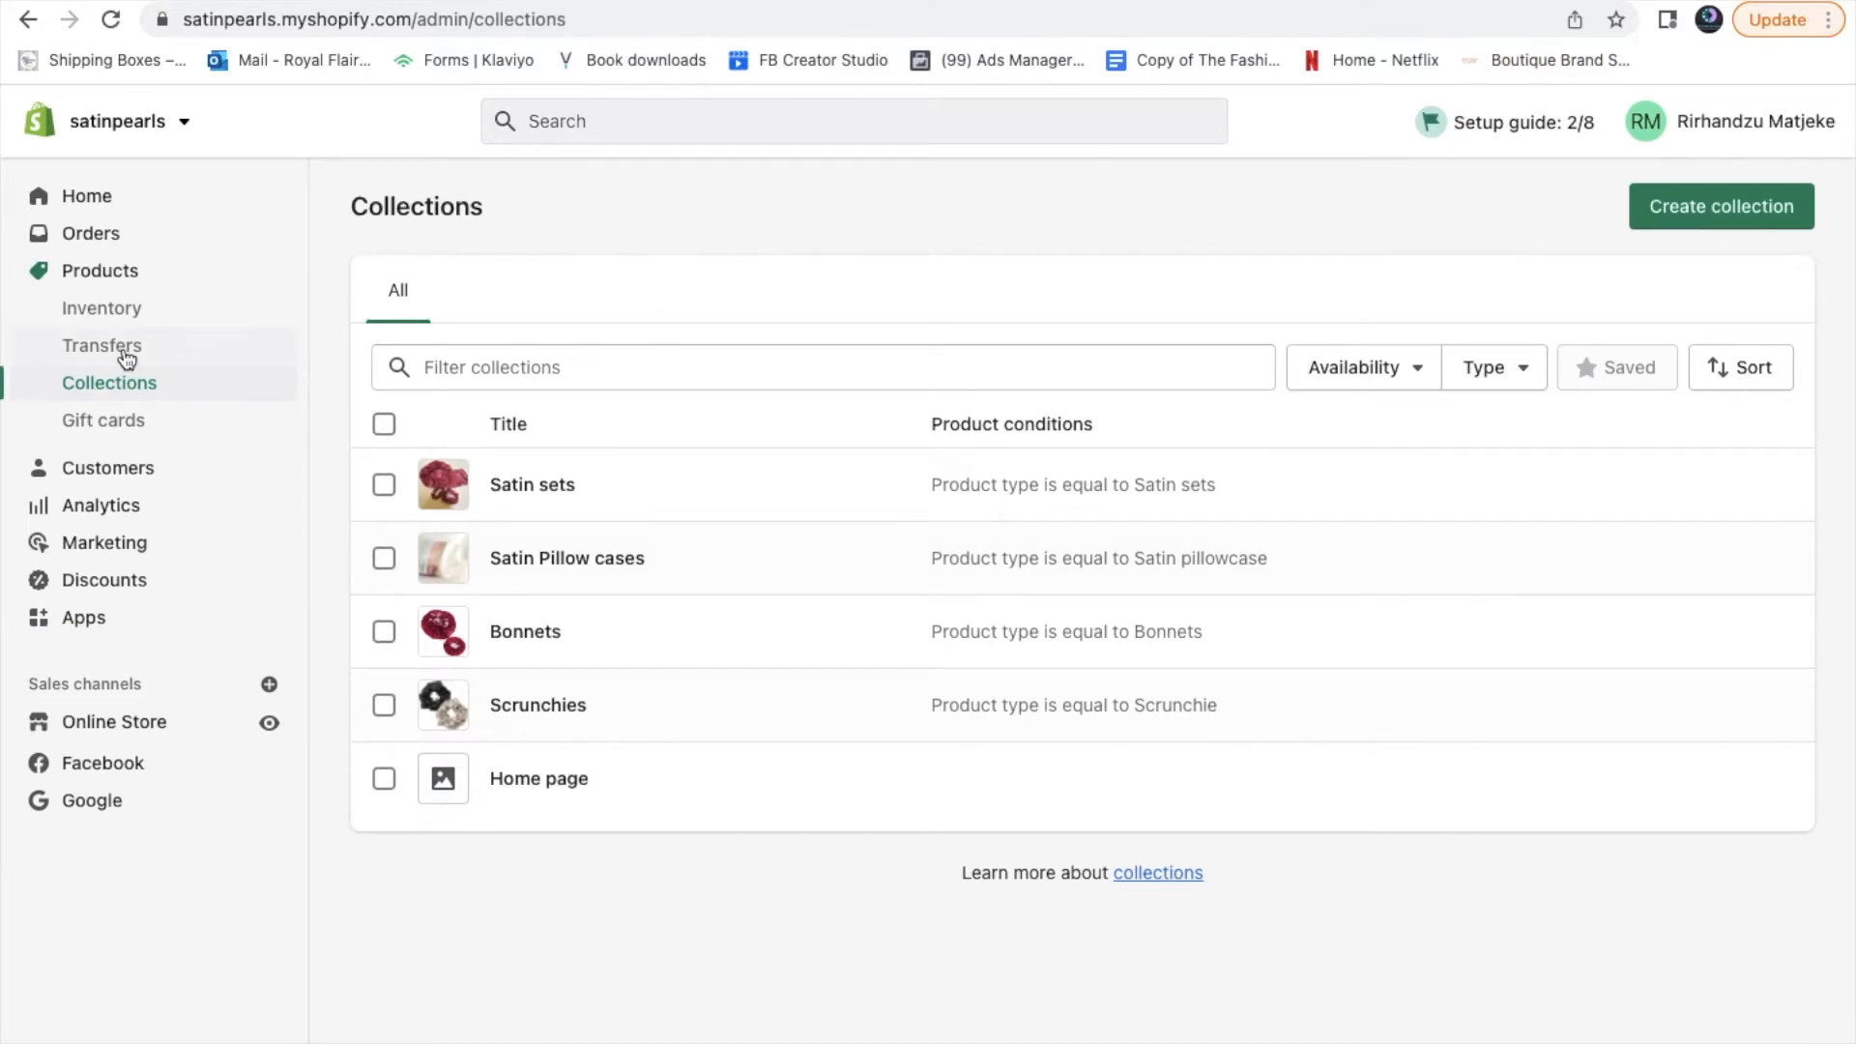
{"action": "left_click", "coordinate": [135, 278]}
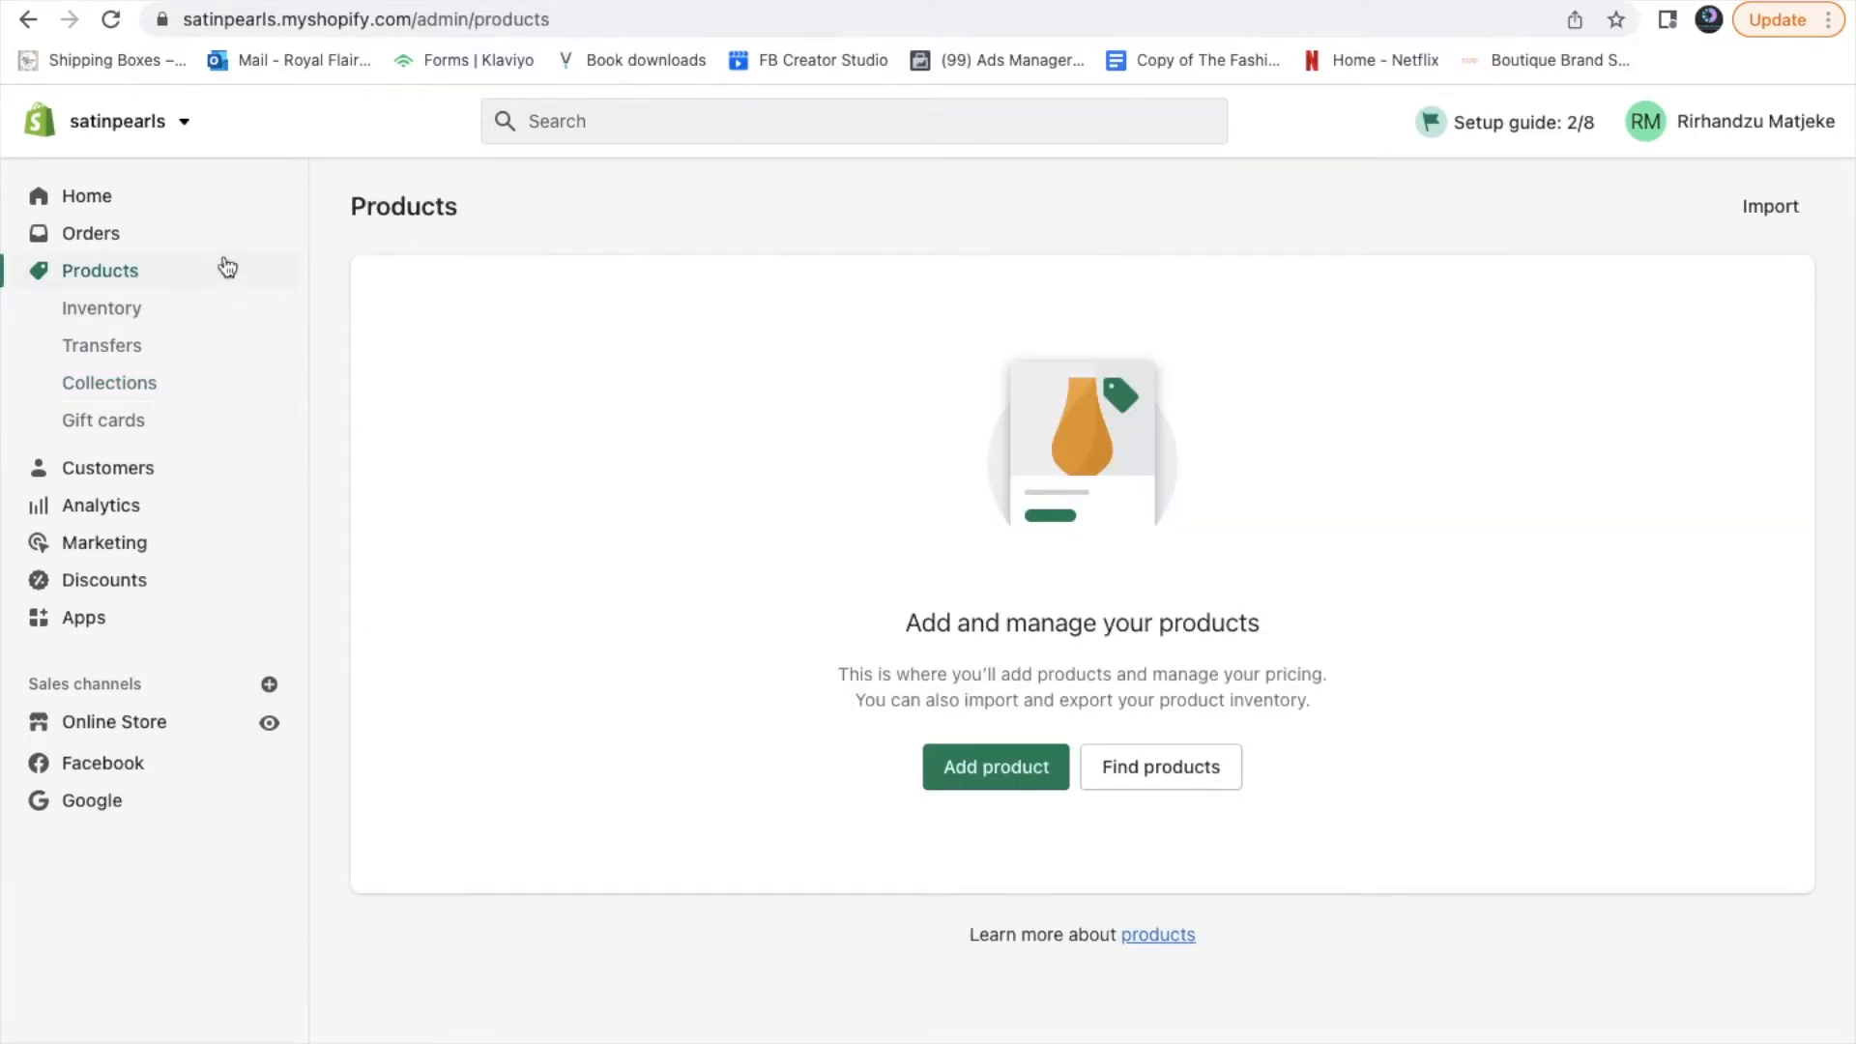
{"action": "left_click", "coordinate": [969, 774]}
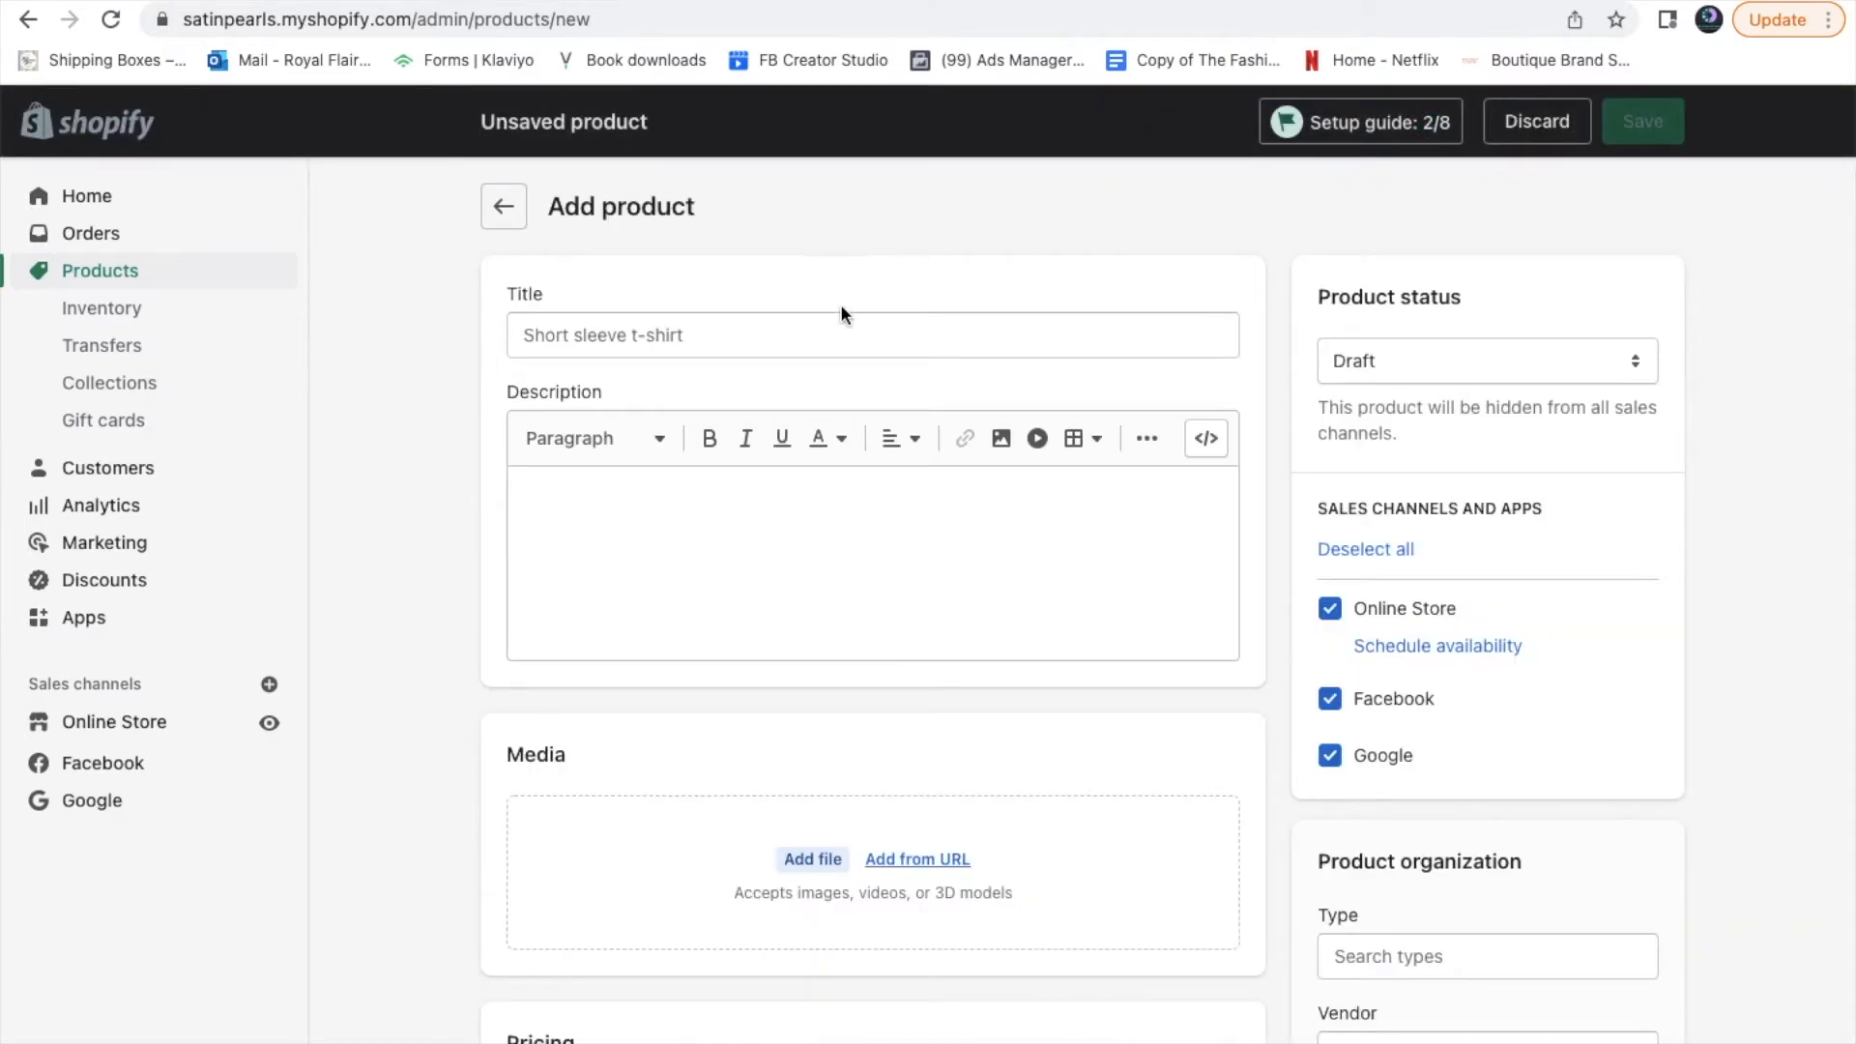
{"action": "left_click", "coordinate": [829, 333]}
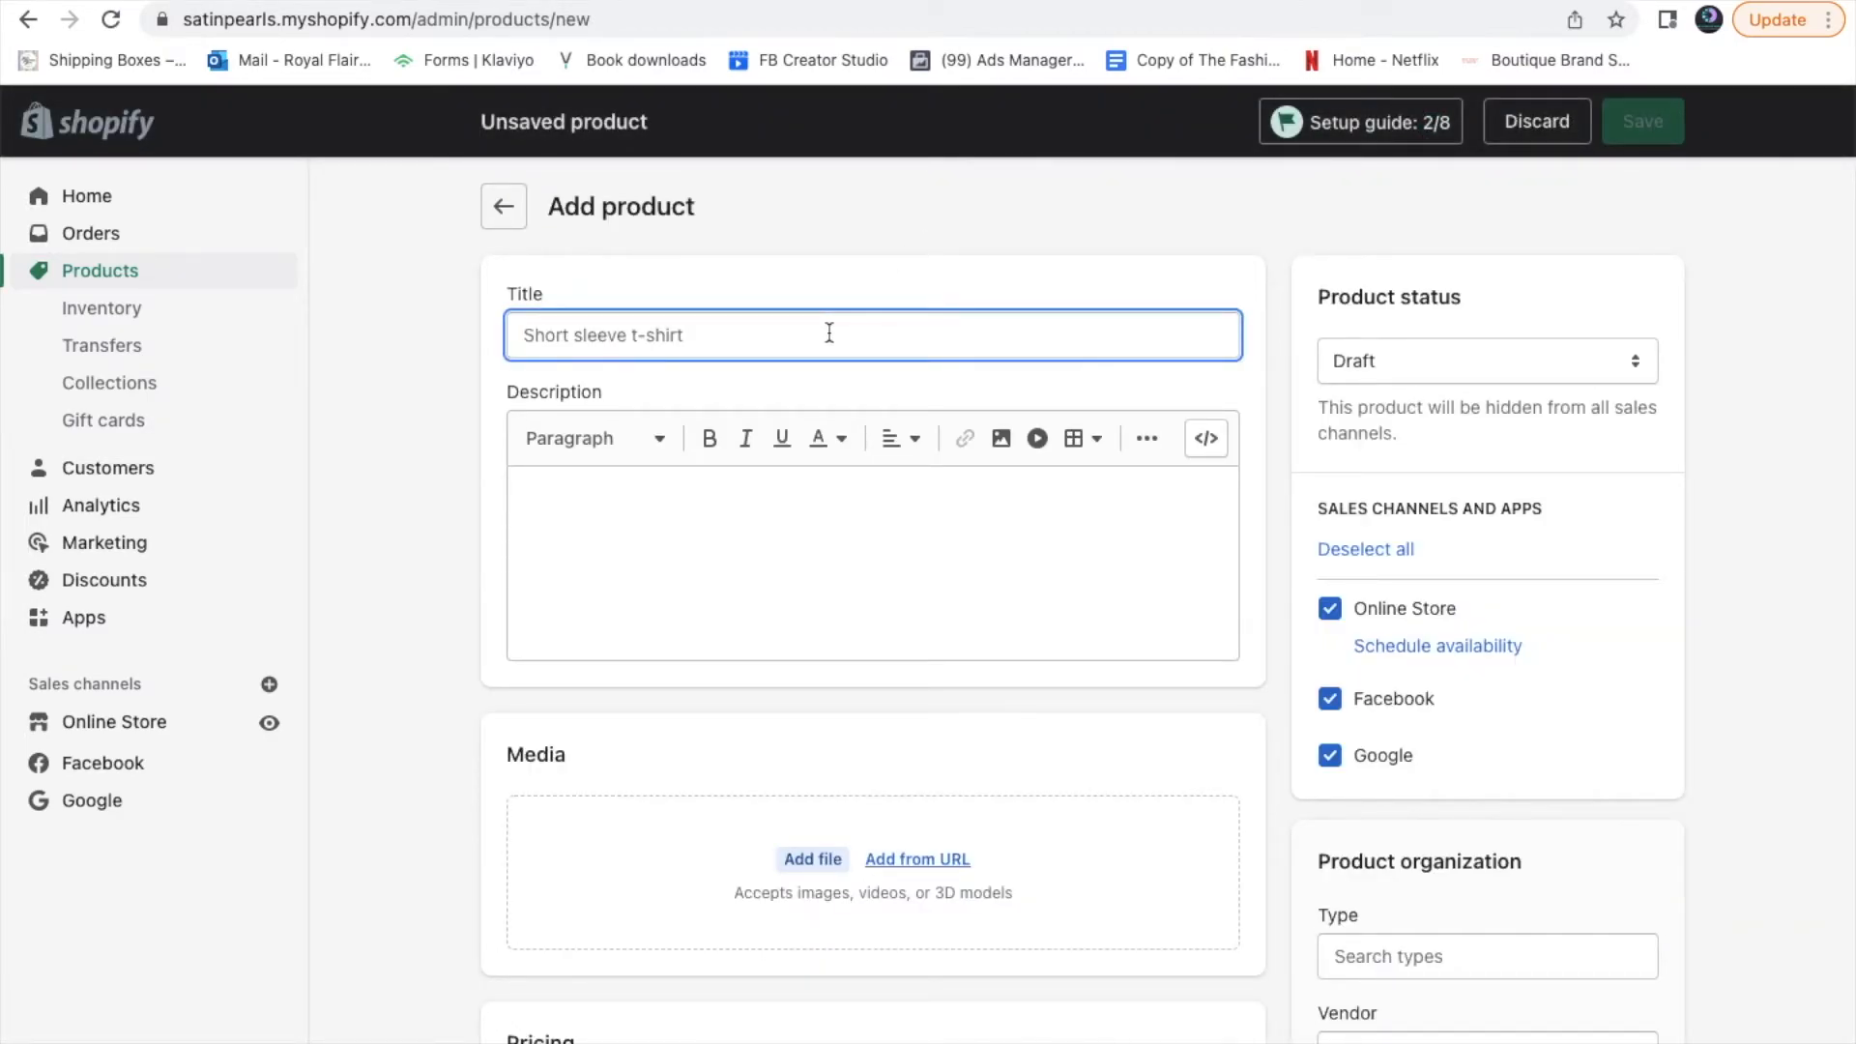
{"action": "type", "text": "Champaign"}
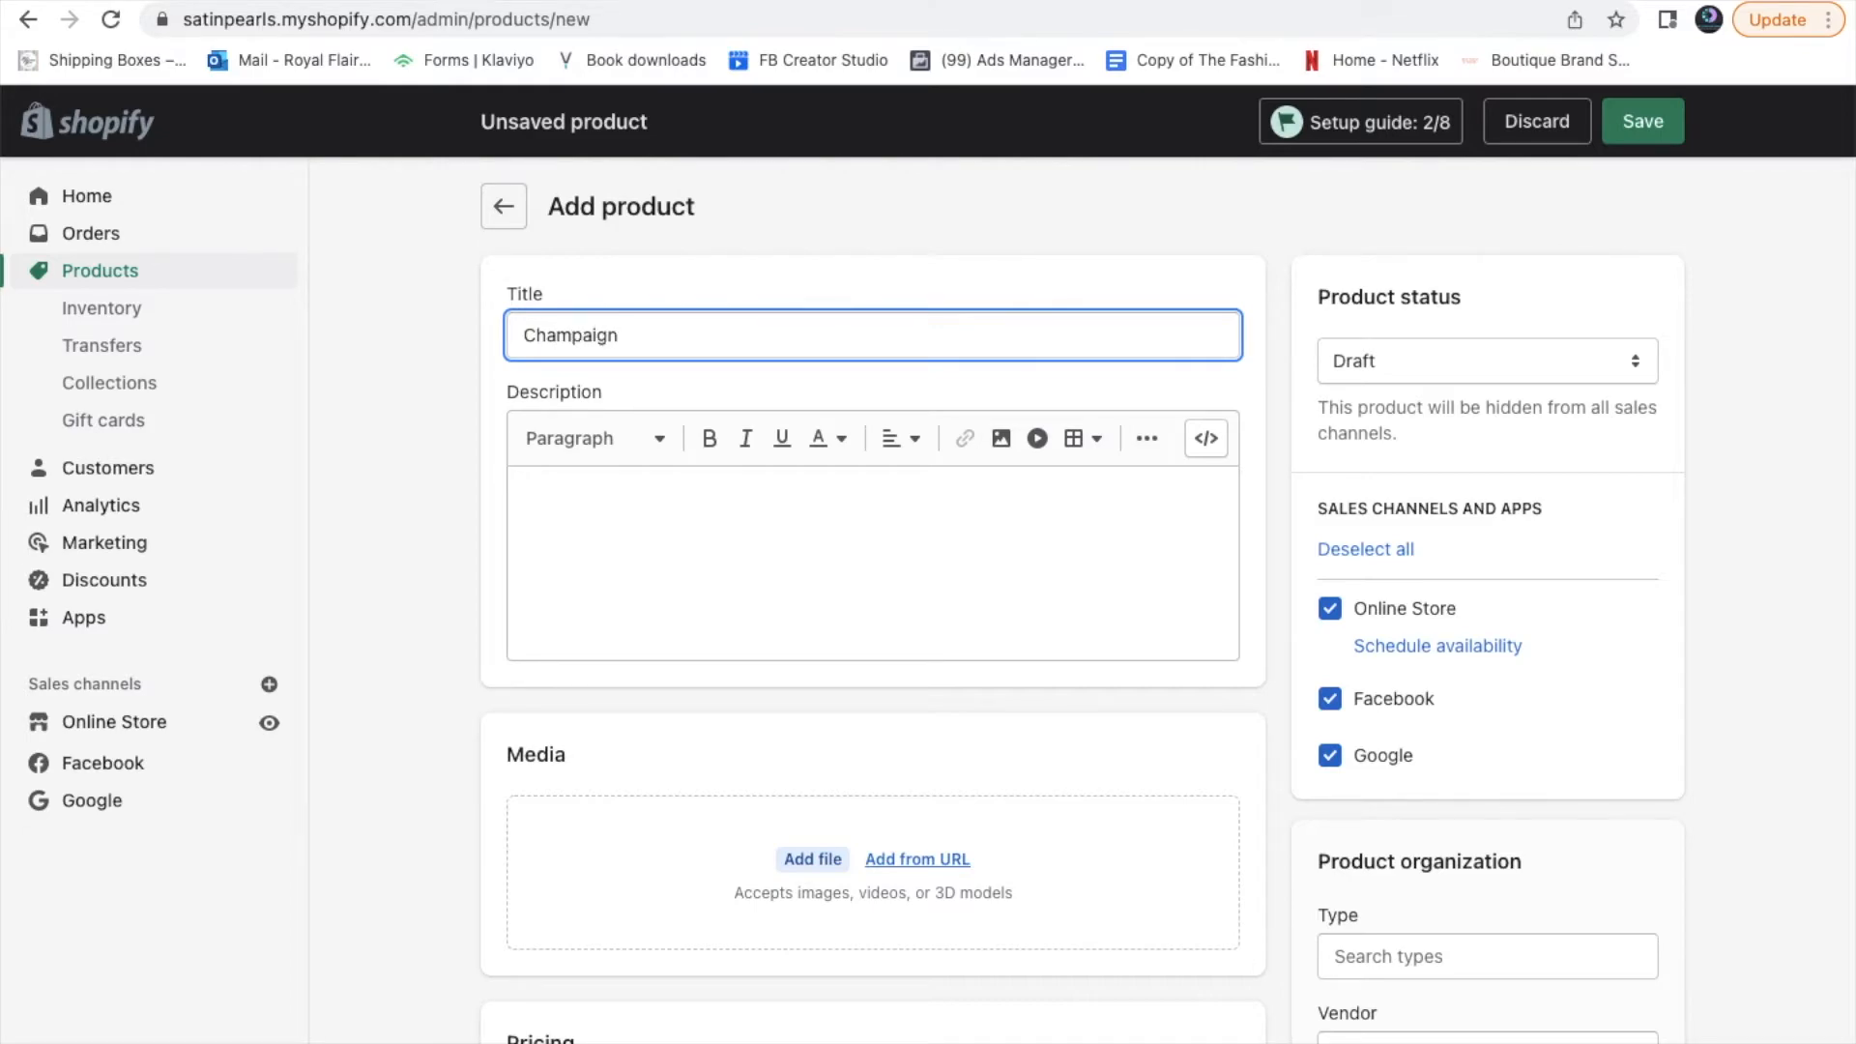
{"action": "key", "text": "BackSpace"}
{"action": "key", "text": "BackSpace"}
{"action": "key", "text": "BackSpace"}
{"action": "type", "text": "gne"}
{"action": "key", "text": "BackSpace"}
{"action": "key", "text": "BackSpace"}
{"action": "key", "text": "BackSpace"}
{"action": "key", "text": "BackSpace"}
{"action": "key", "text": "BackSpace"}
{"action": "key", "text": "BackSpace"}
{"action": "key", "text": "BackSpace"}
{"action": "key", "text": "BackSpace"}
{"action": "key", "text": "BackSpace"}
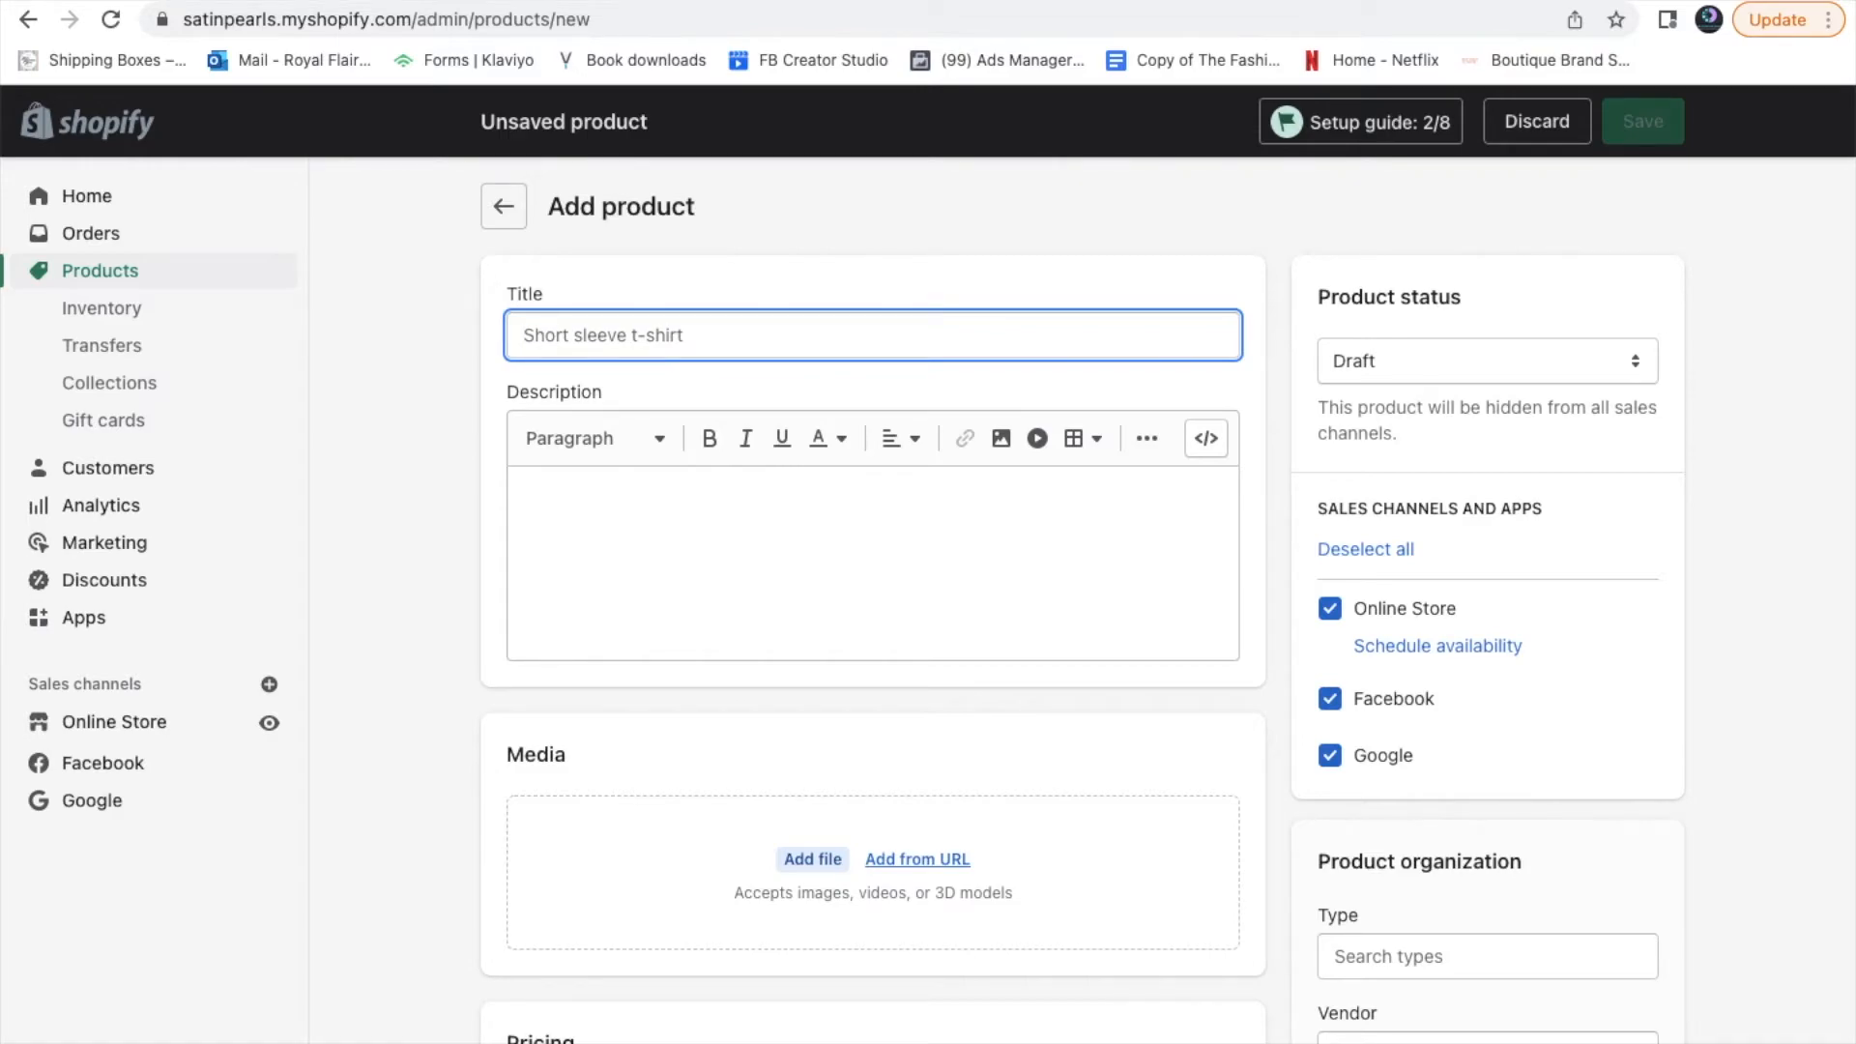
Title the new product "Champagne satin scrunchie"
{"action": "type", "text": "Cha"}
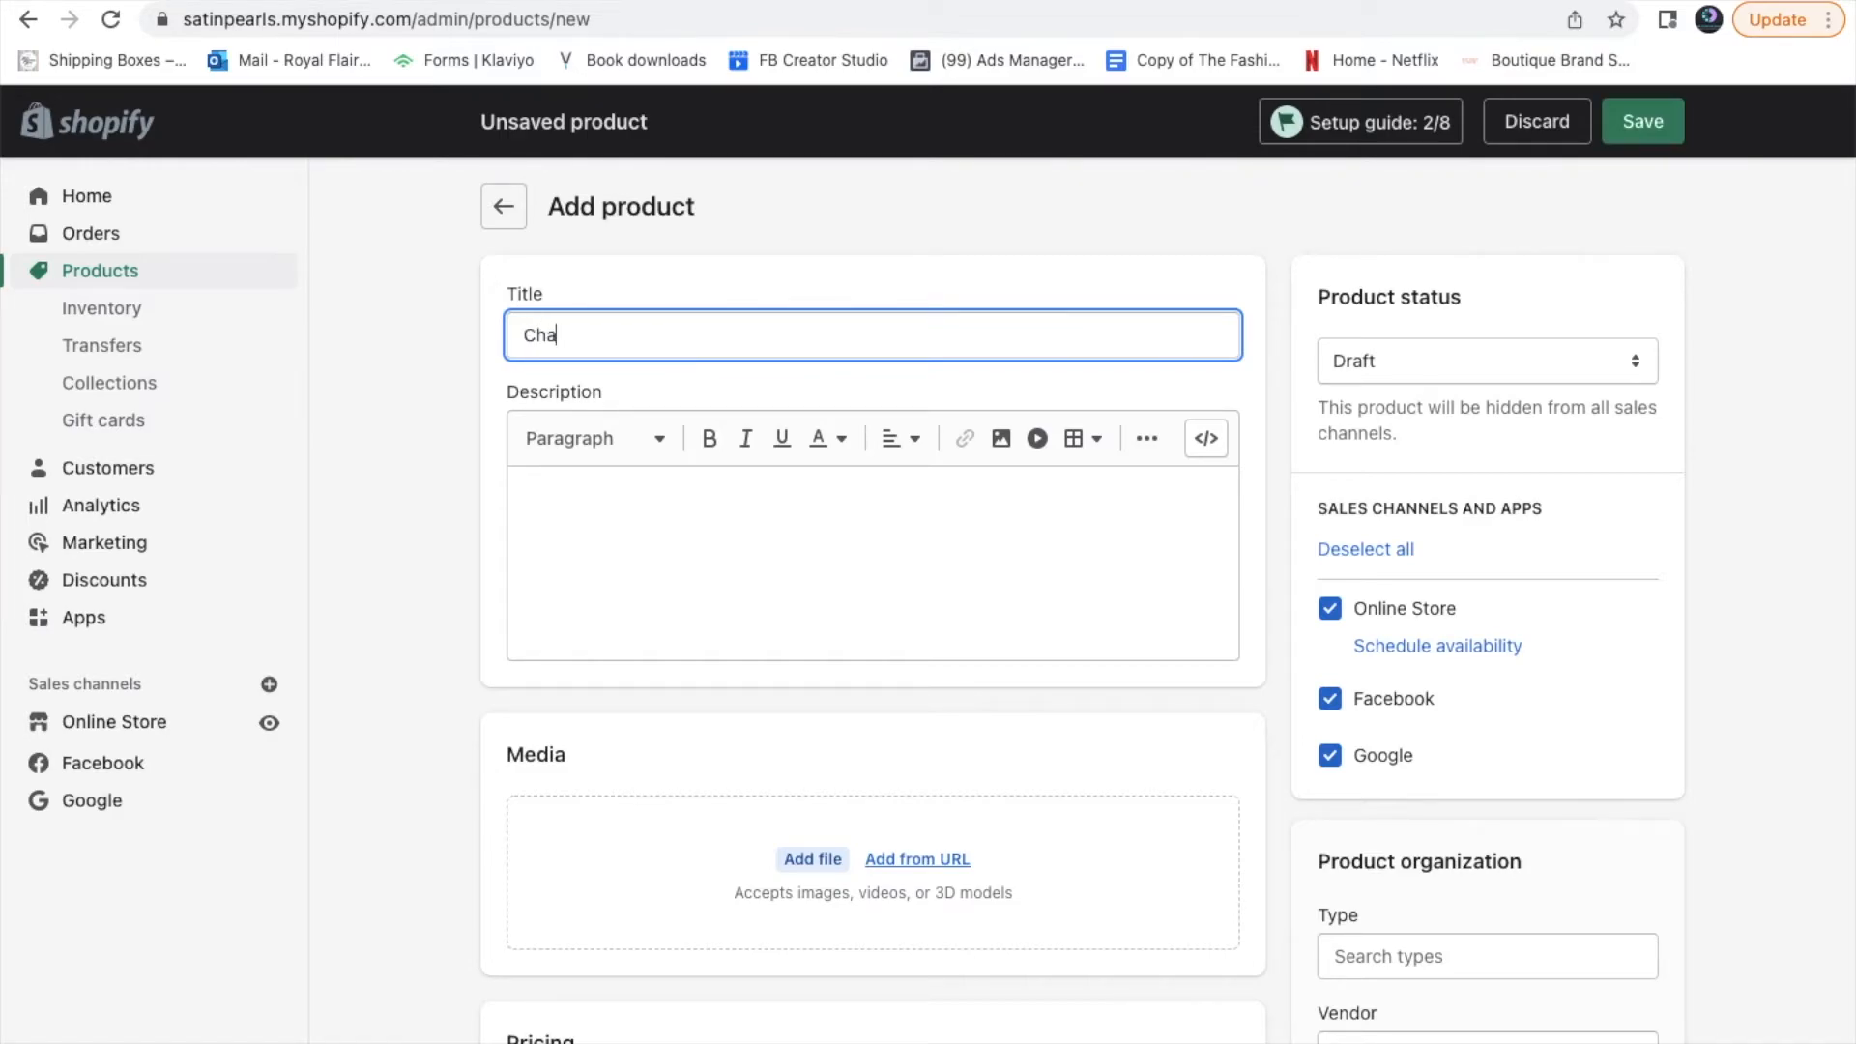
{"action": "type", "text": "mpagne satin scrunchie"}
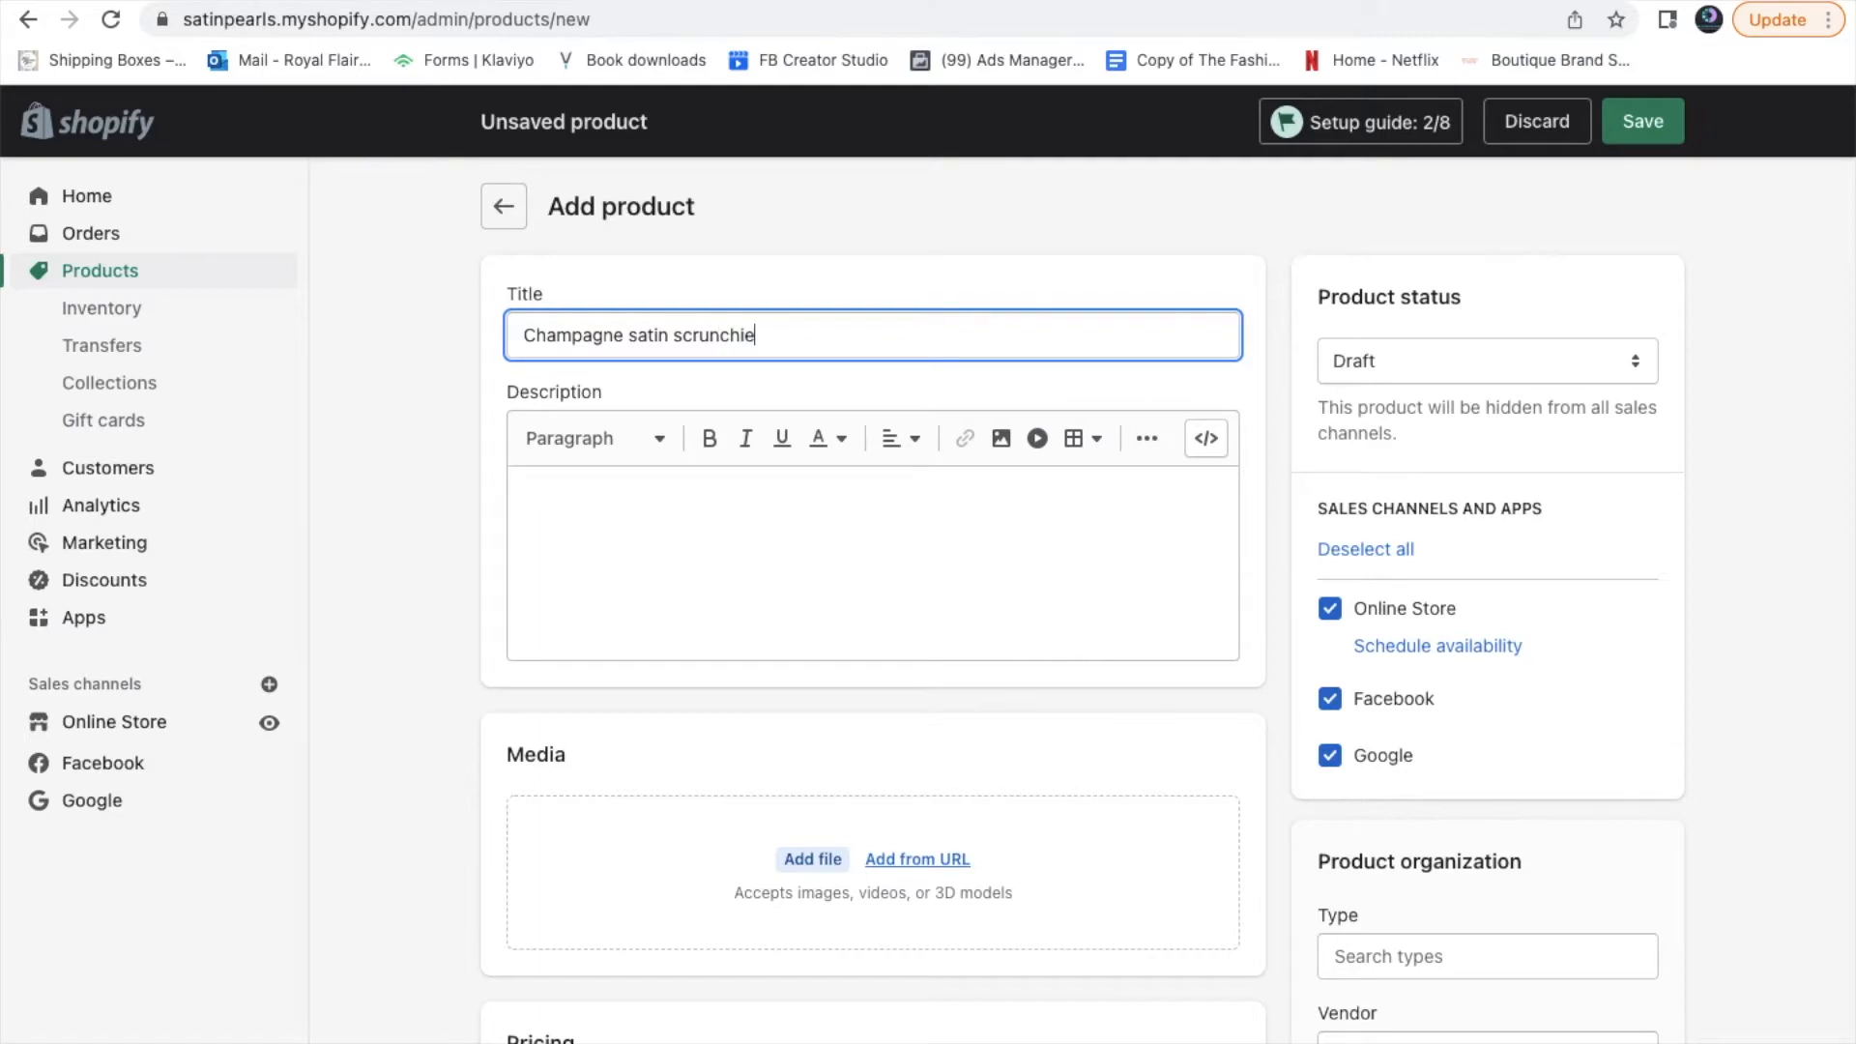
Write "Describe the scrunchie" and, as a second paragraph, "Name the benefits and who it's for" in the product description
{"action": "left_click", "coordinate": [793, 521]}
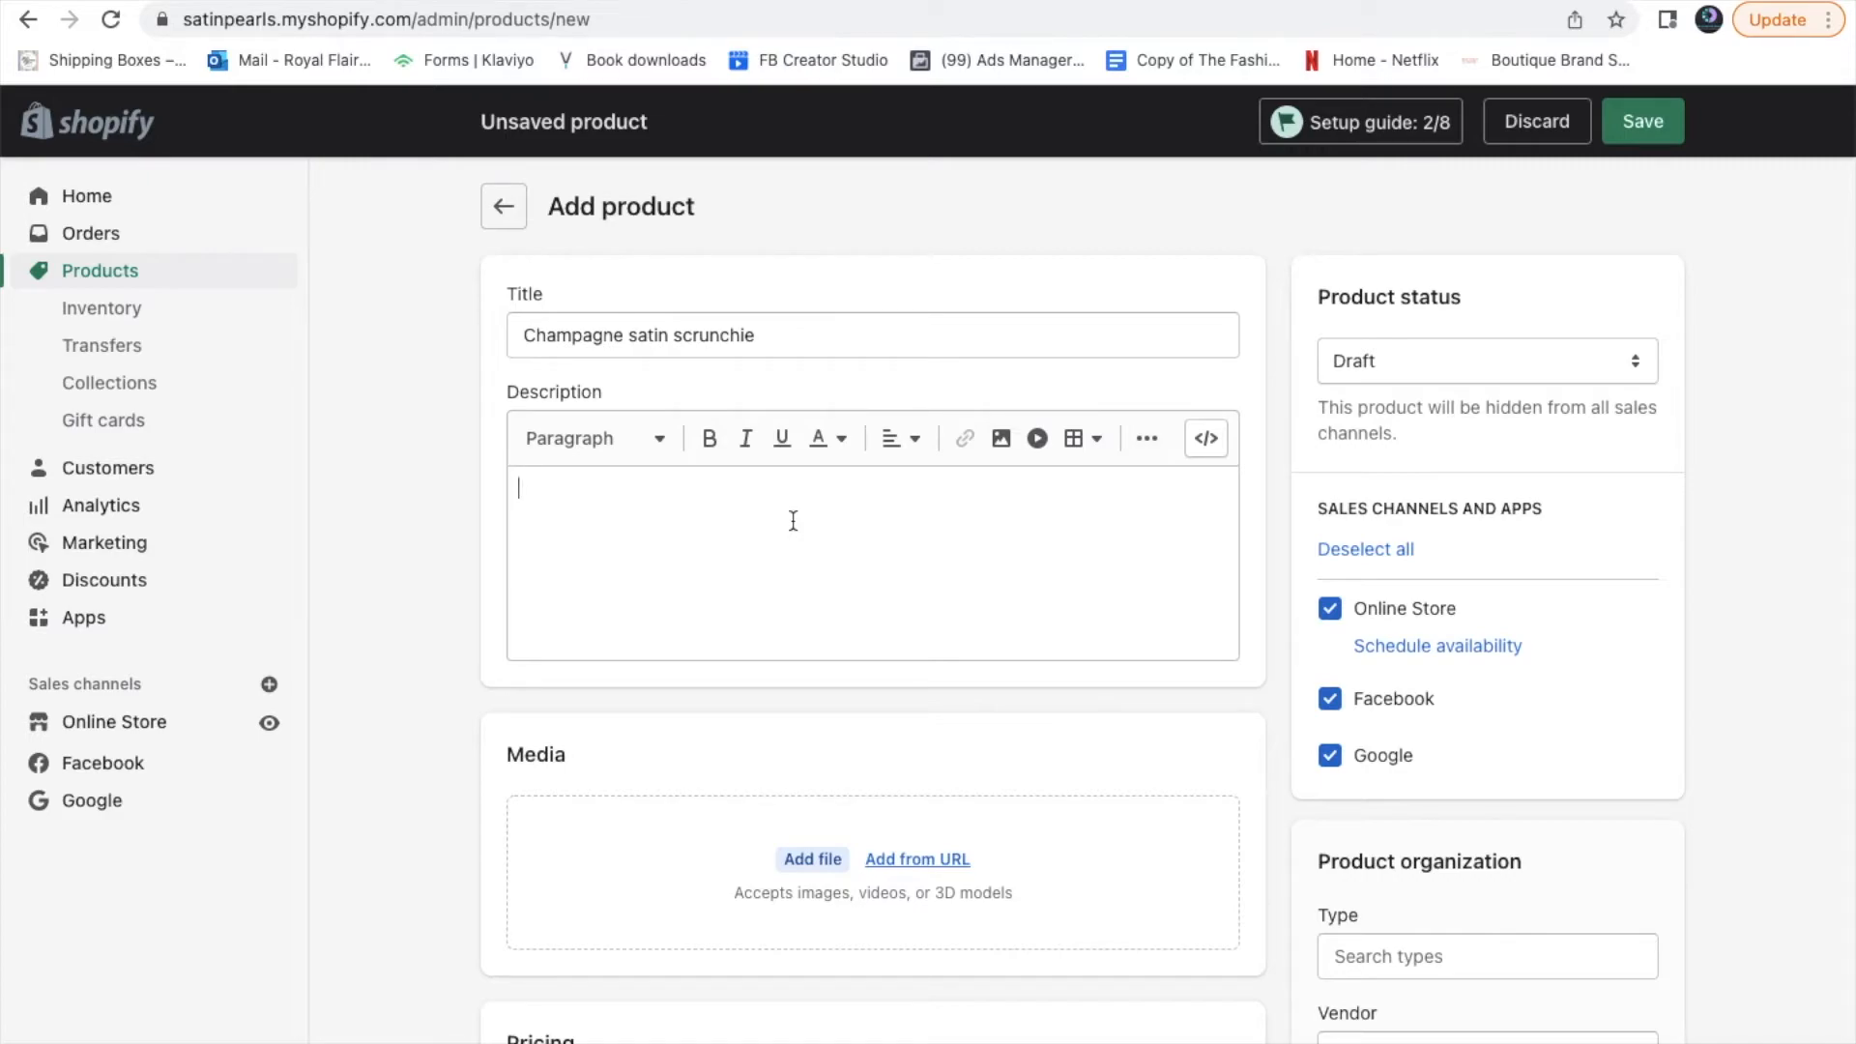
{"action": "type", "text": "DES"}
{"action": "key", "text": "BackSpace"}
{"action": "key", "text": "BackSpace"}
{"action": "type", "text": "escribe the scrunchie"}
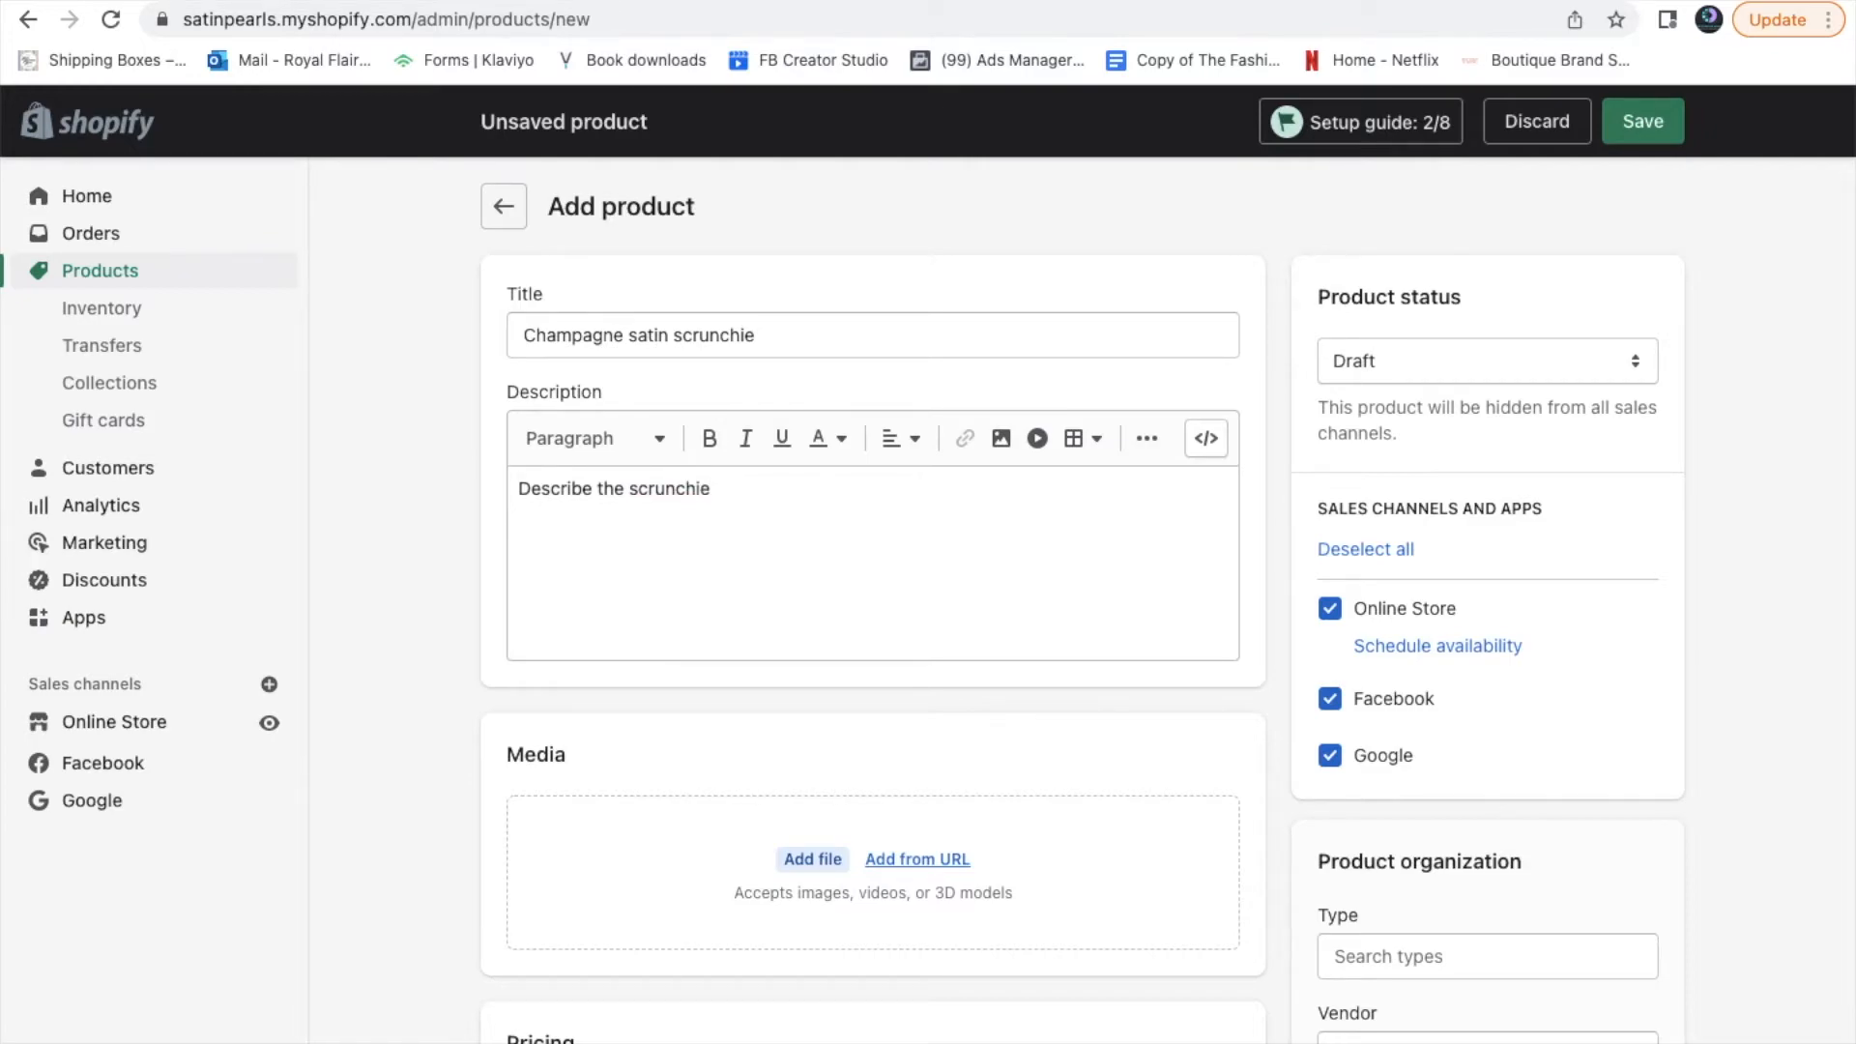
{"action": "key", "text": "Return"}
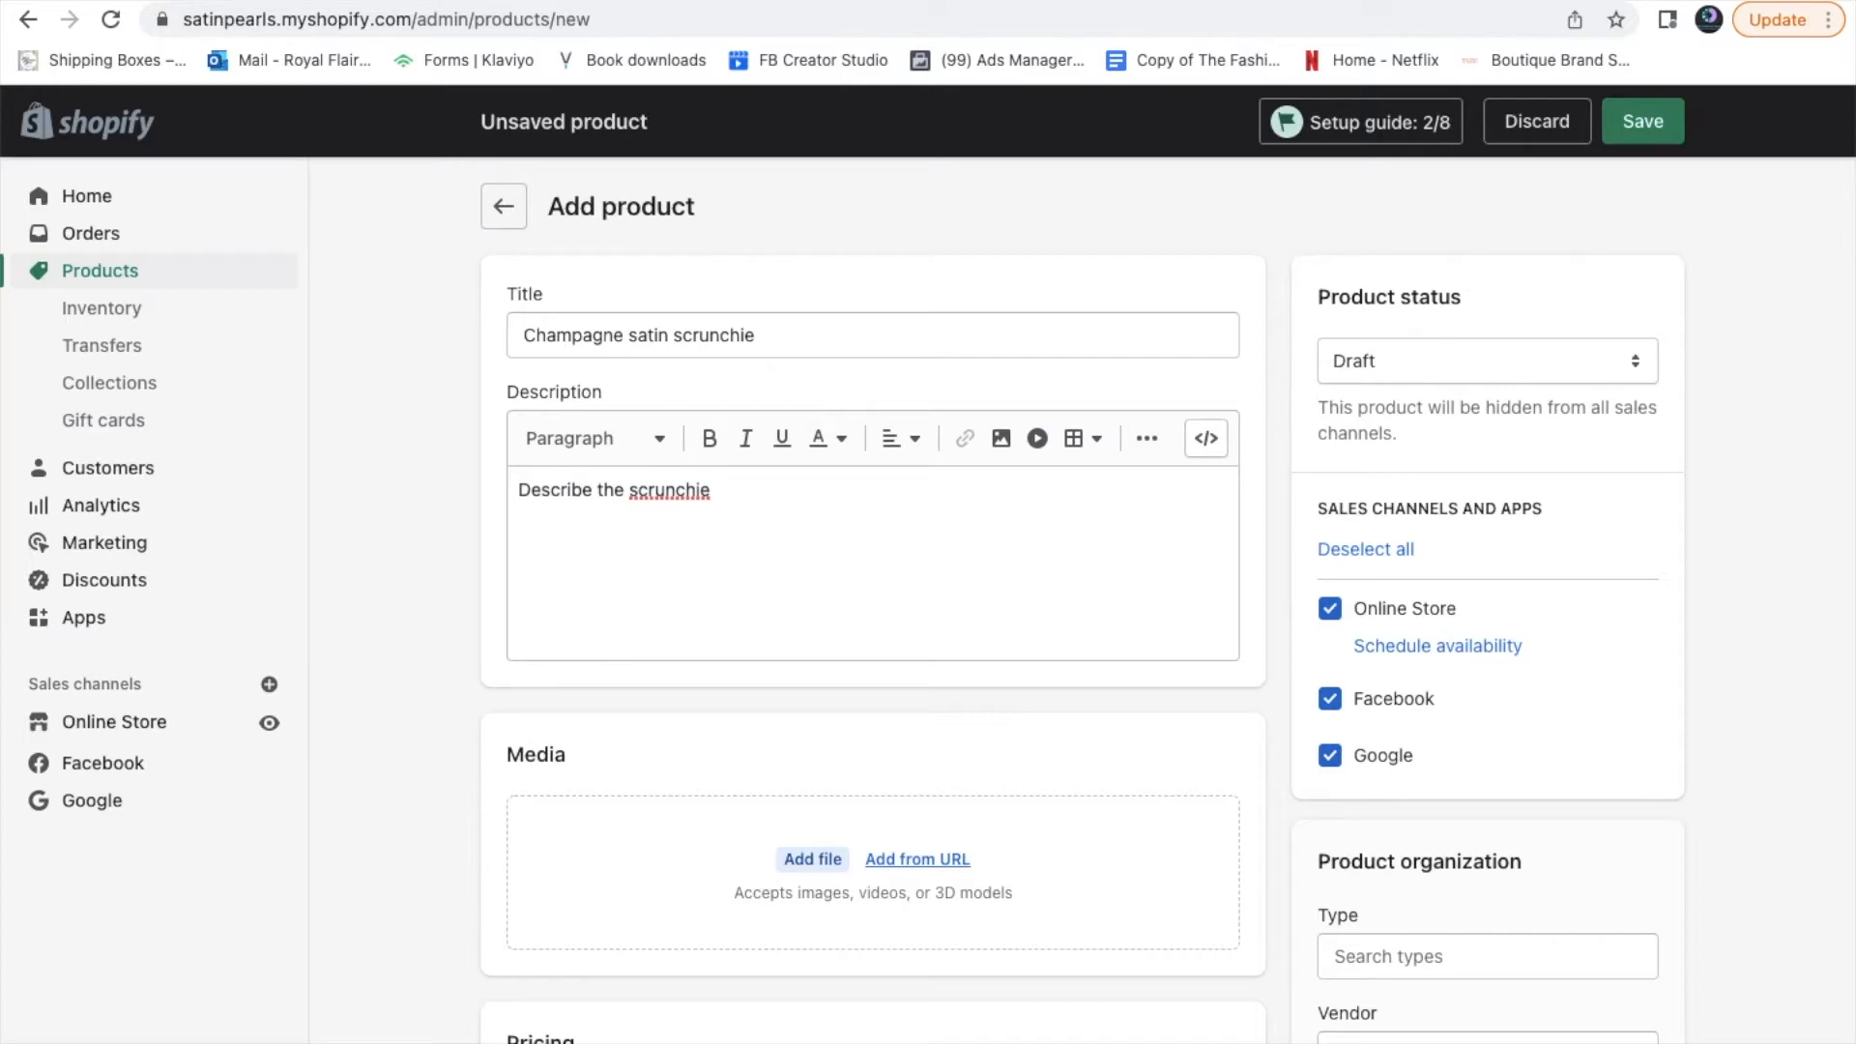
{"action": "type", "text": "Name the benefits a"}
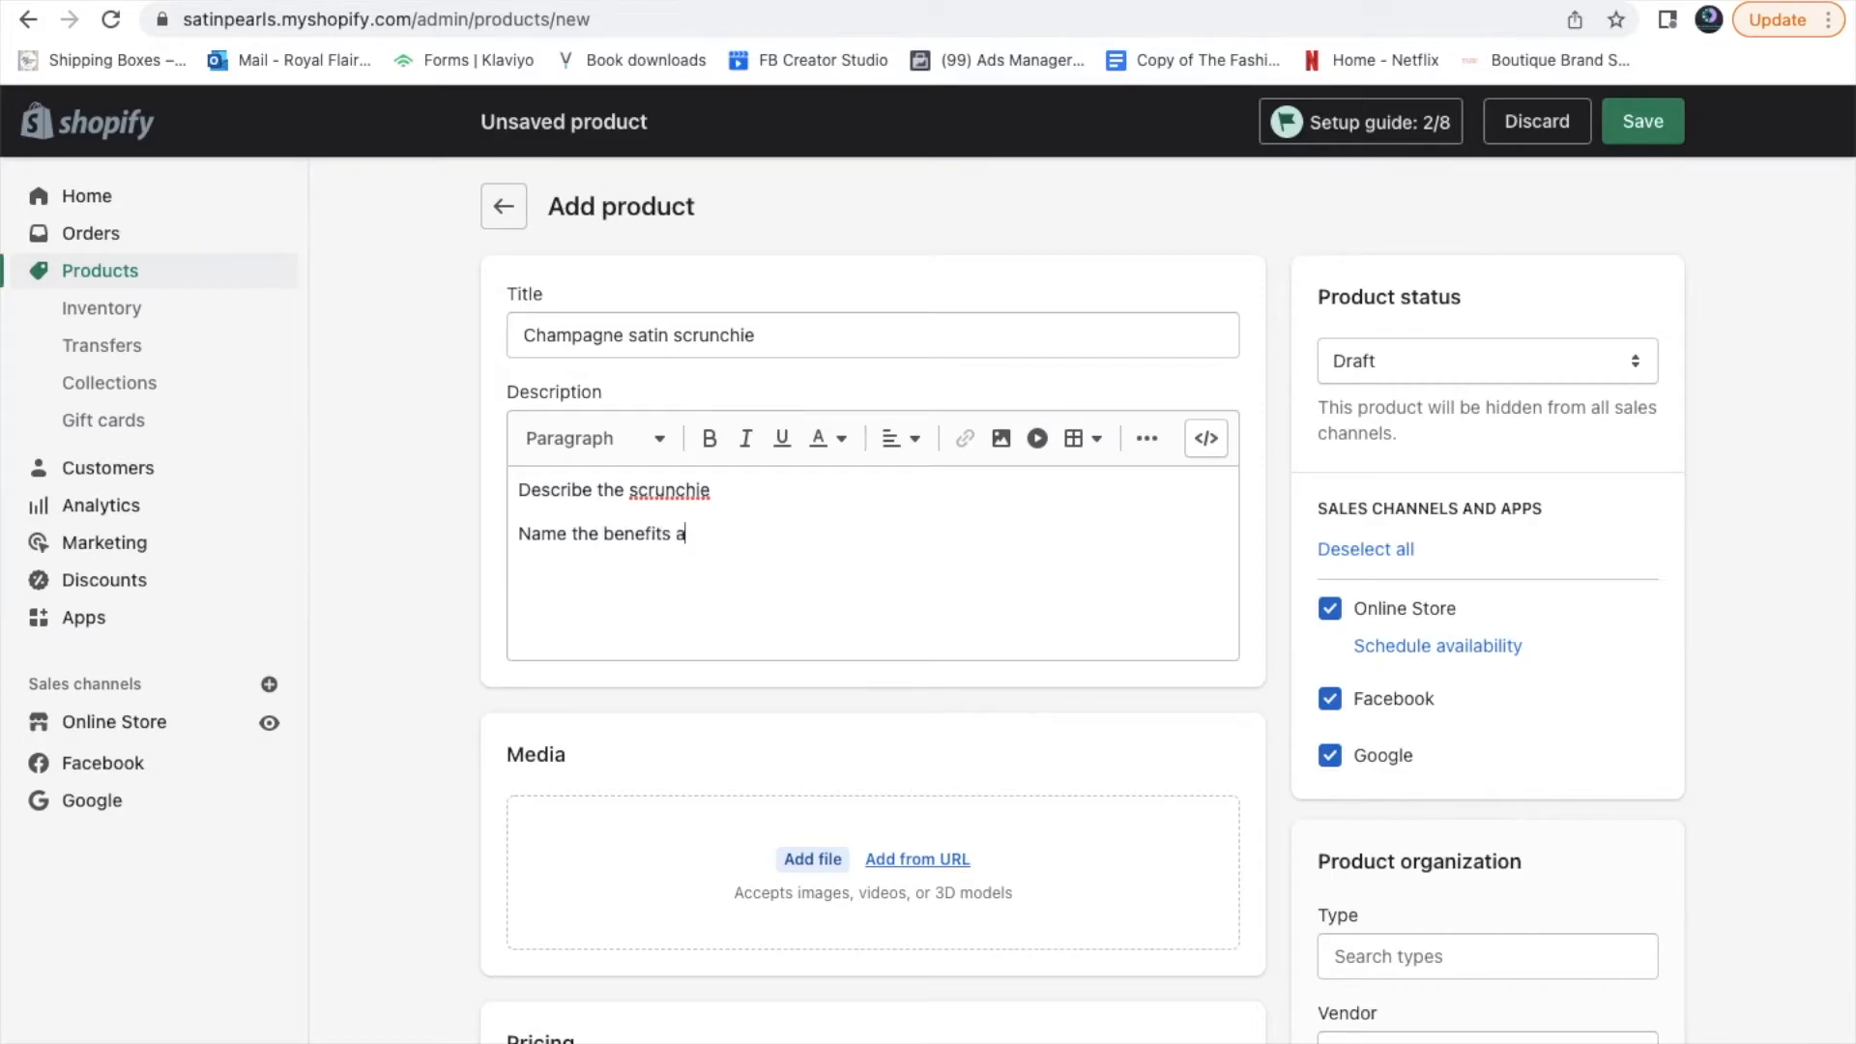
{"action": "type", "text": "nd who it's for"}
Add a third description paragraph reading "How big it is (in cm's) to give buyer an idea of the size of the scrunchie"
{"action": "key", "text": "Return"}
{"action": "type", "text": "Sa"}
{"action": "key", "text": "BackSpace"}
{"action": "type", "text": "ize"}
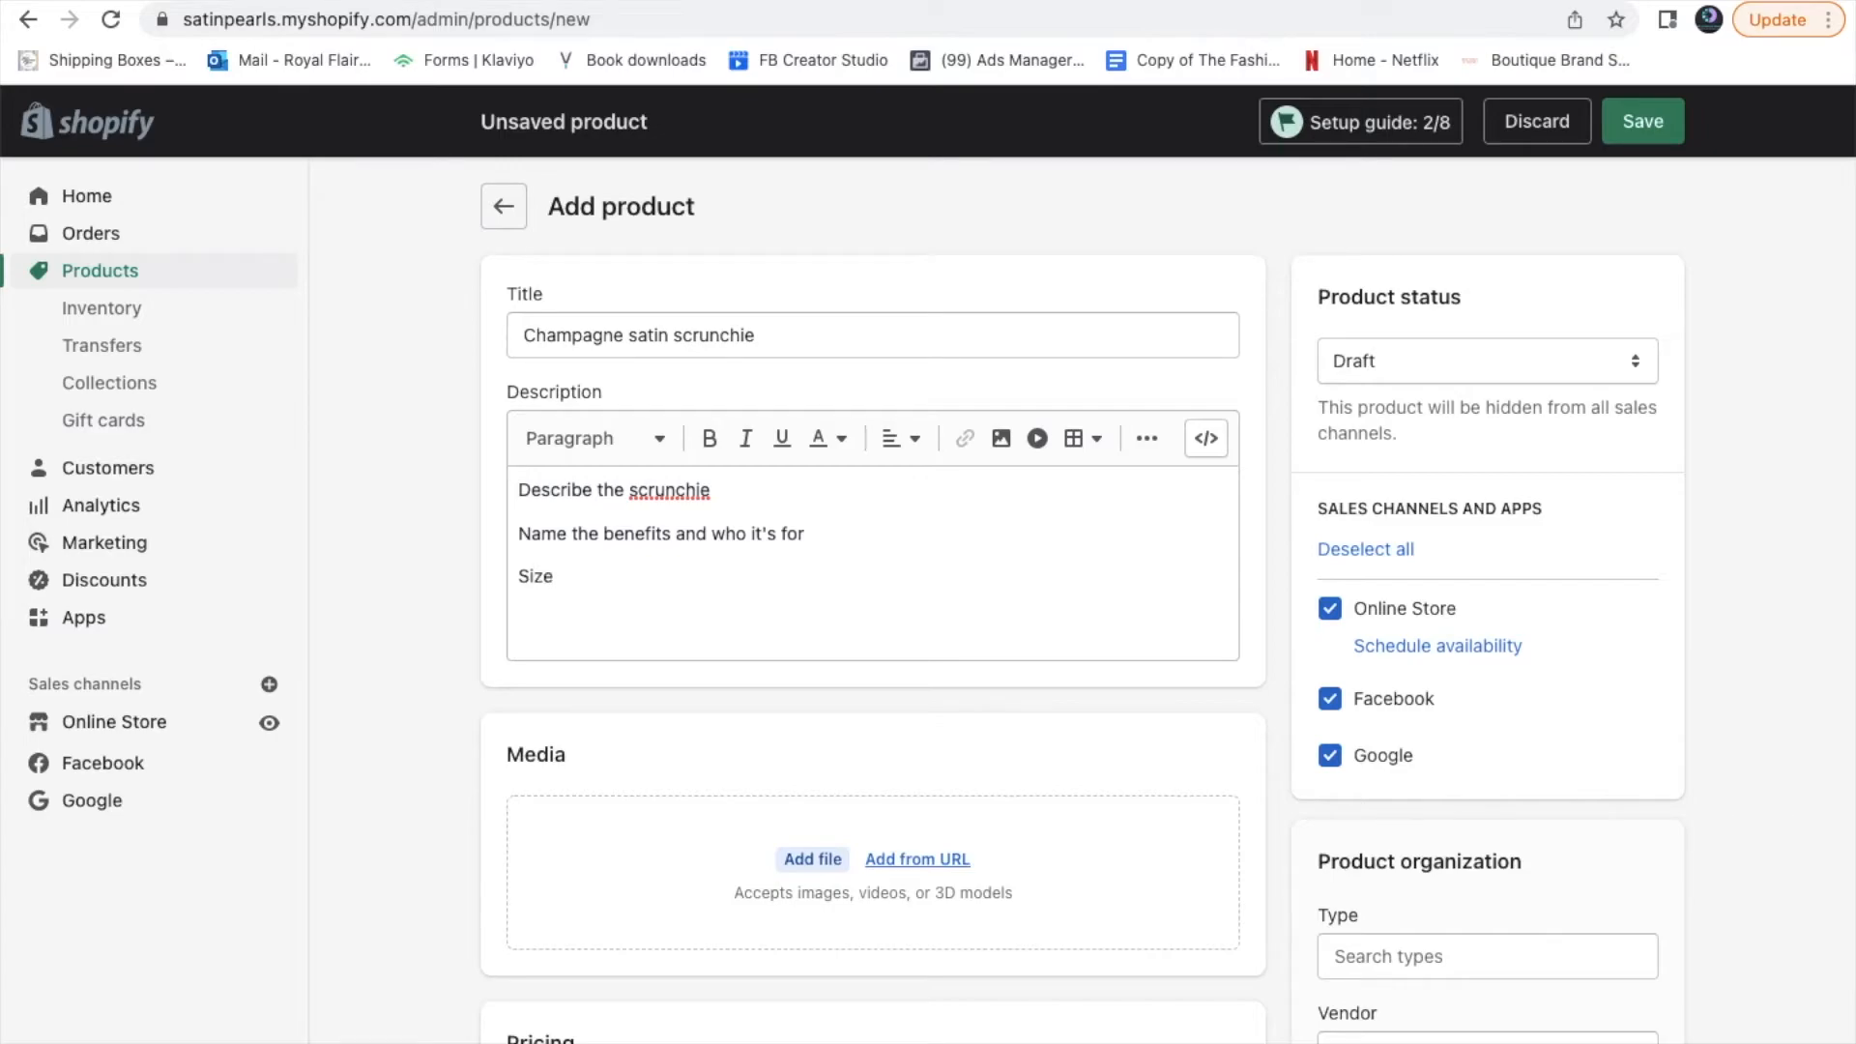
{"action": "key", "text": "BackSpace"}
{"action": "key", "text": "BackSpace"}
{"action": "key", "text": "BackSpace"}
{"action": "type", "text": "How big it is ("}
{"action": "type", "text": "in cm 's) to give buyer an idea of "}
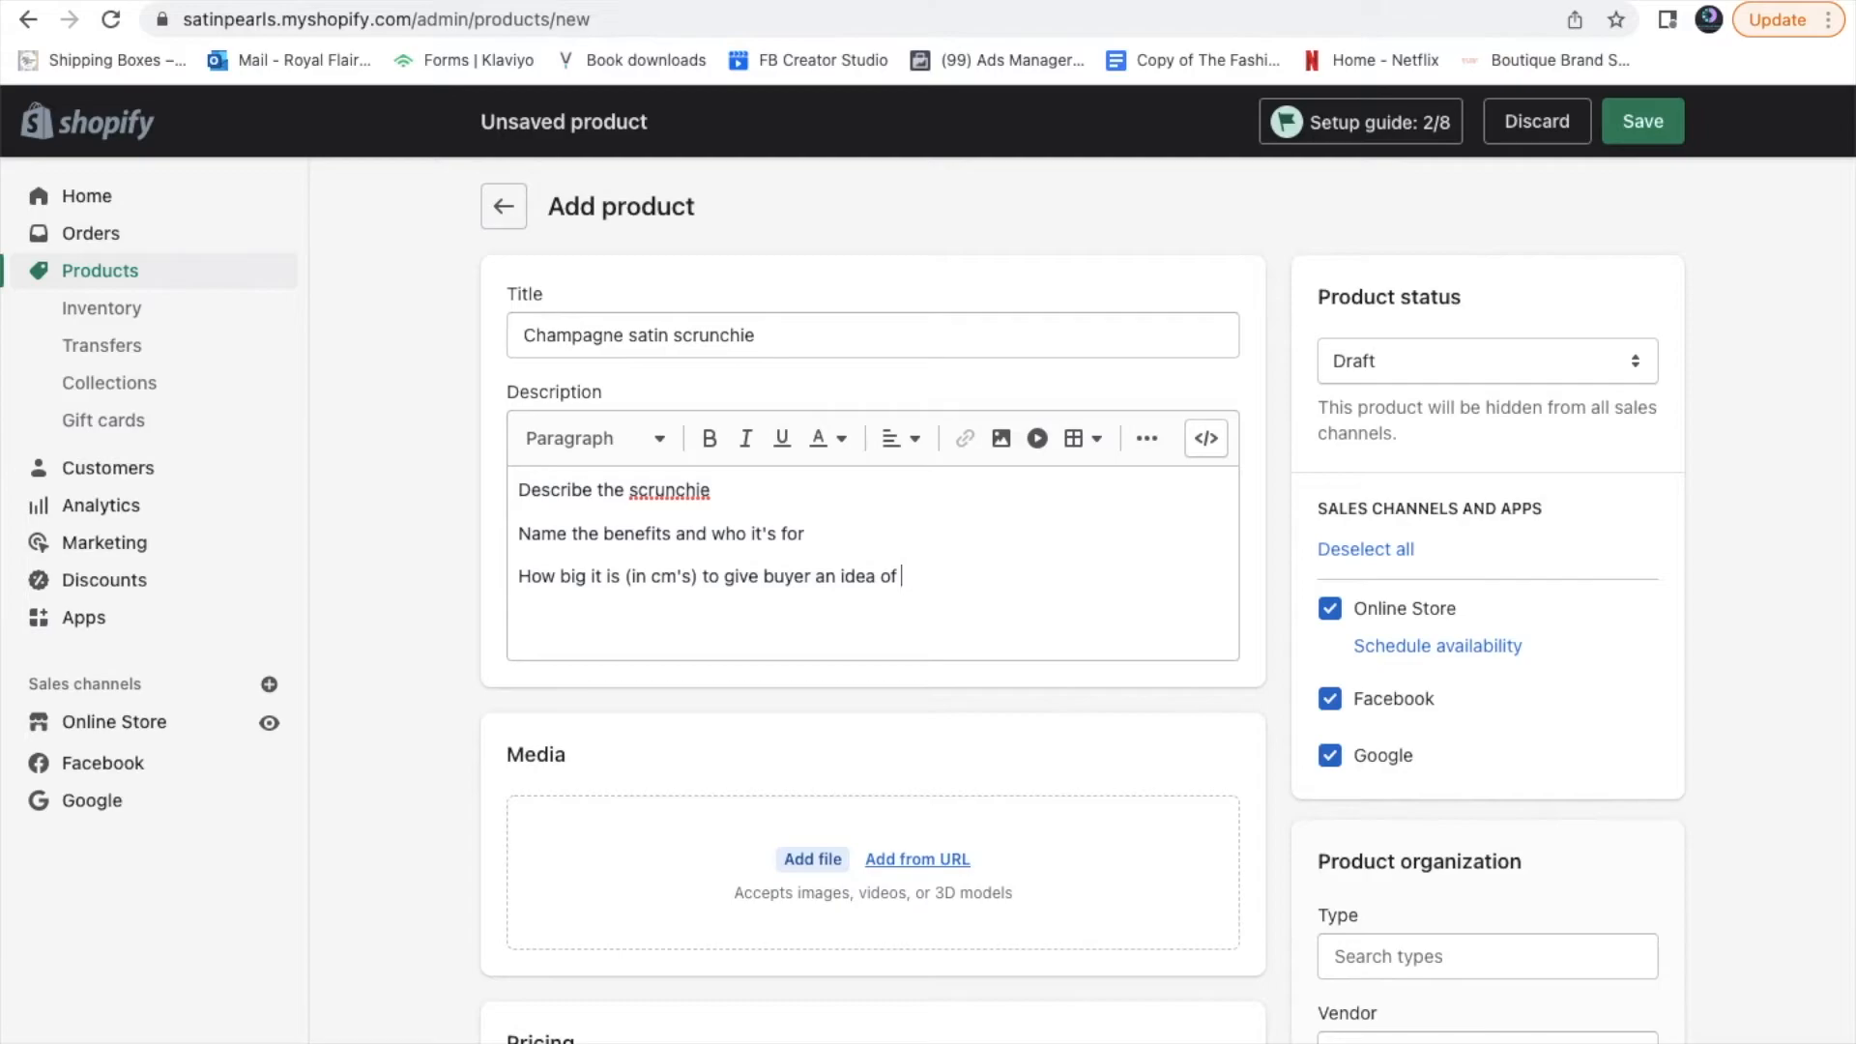
{"action": "type", "text": "the size of the scrunchie"}
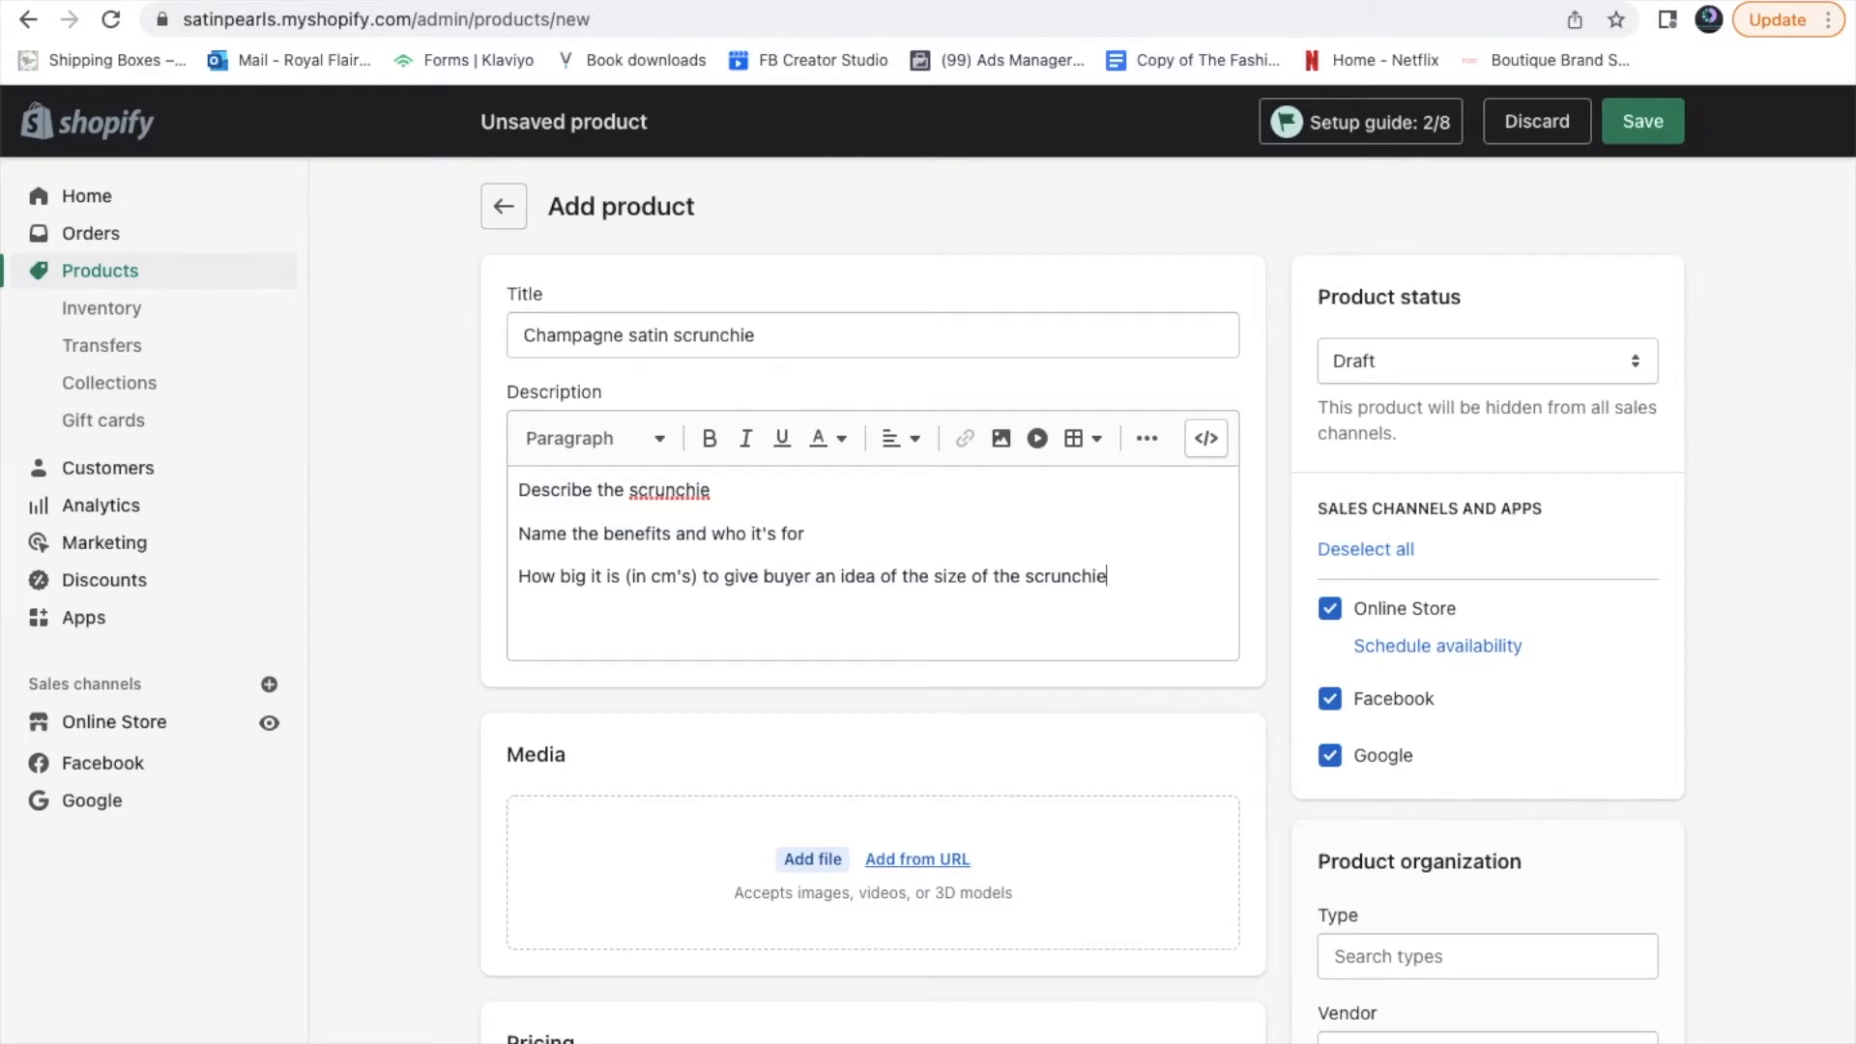
{"action": "key", "text": "Return"}
{"action": "scroll", "coordinate": [1181, 549], "scroll_direction": "down", "scroll_amount": 3}
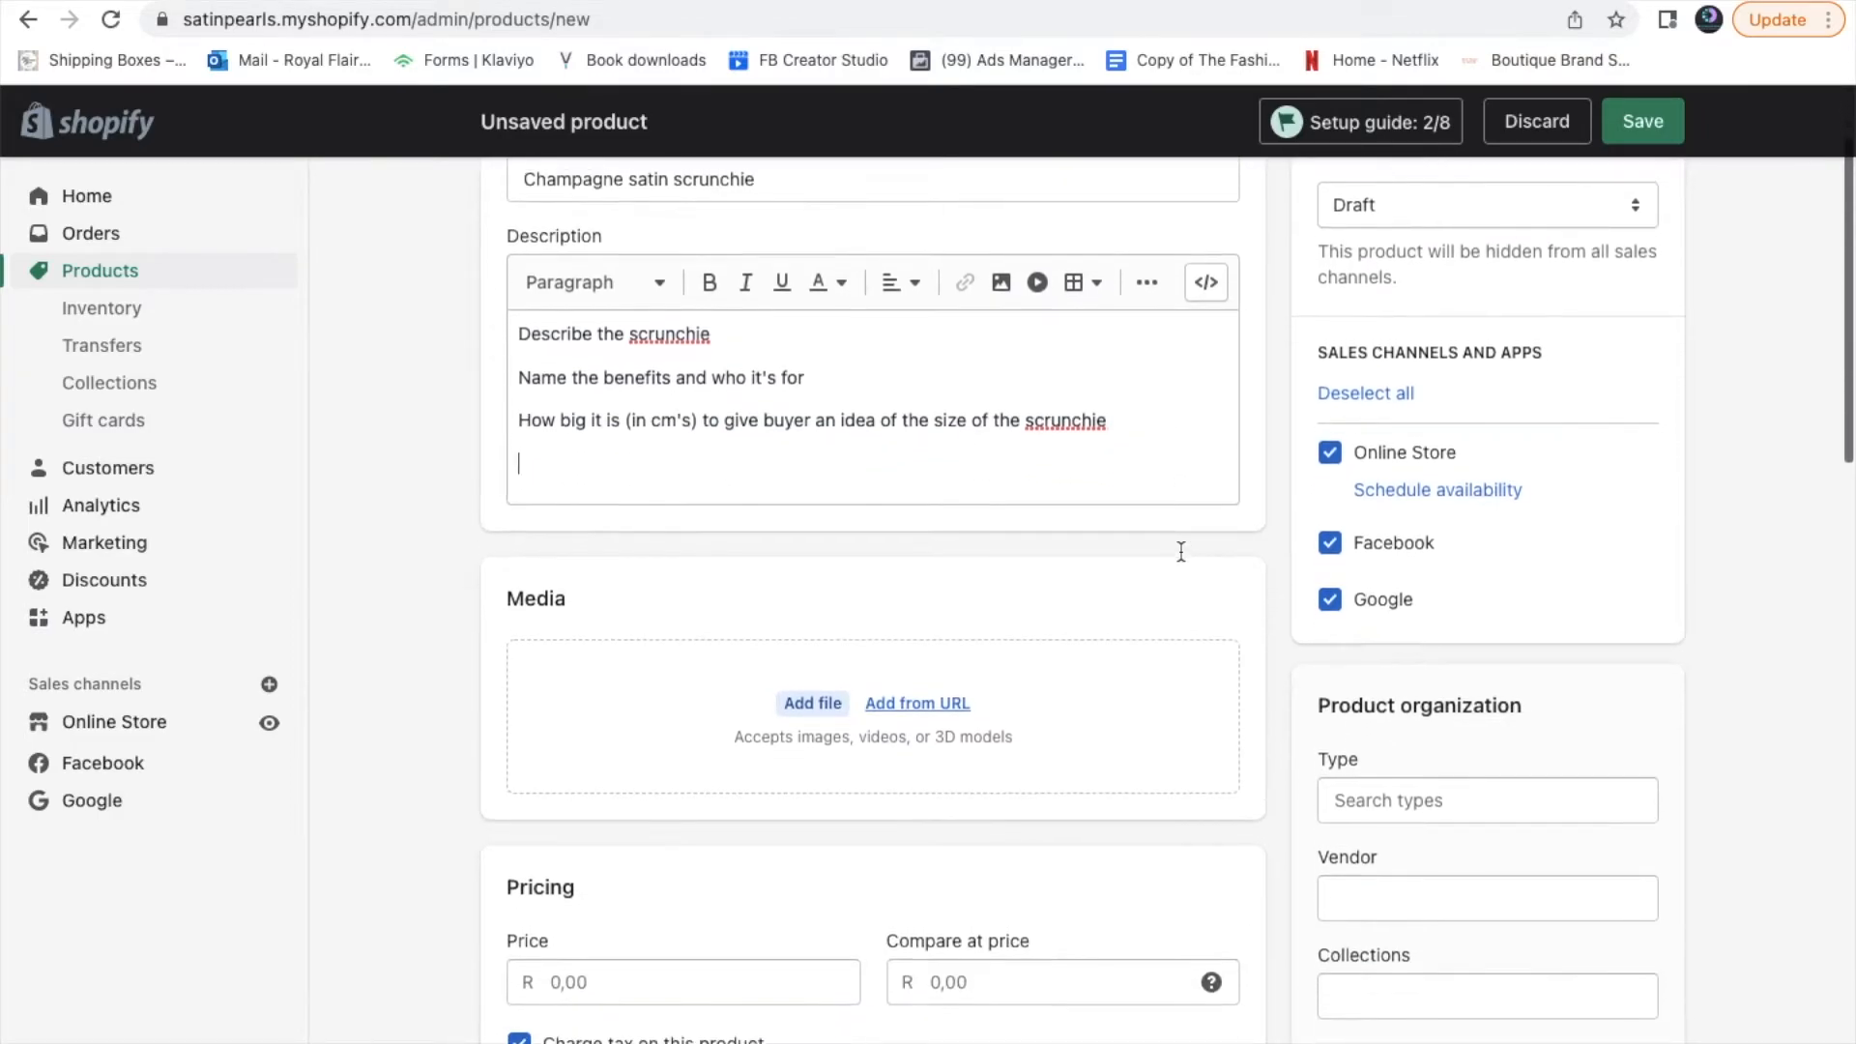
{"action": "scroll", "coordinate": [1204, 536], "scroll_direction": "up", "scroll_amount": 3}
{"action": "left_click", "coordinate": [1465, 347]}
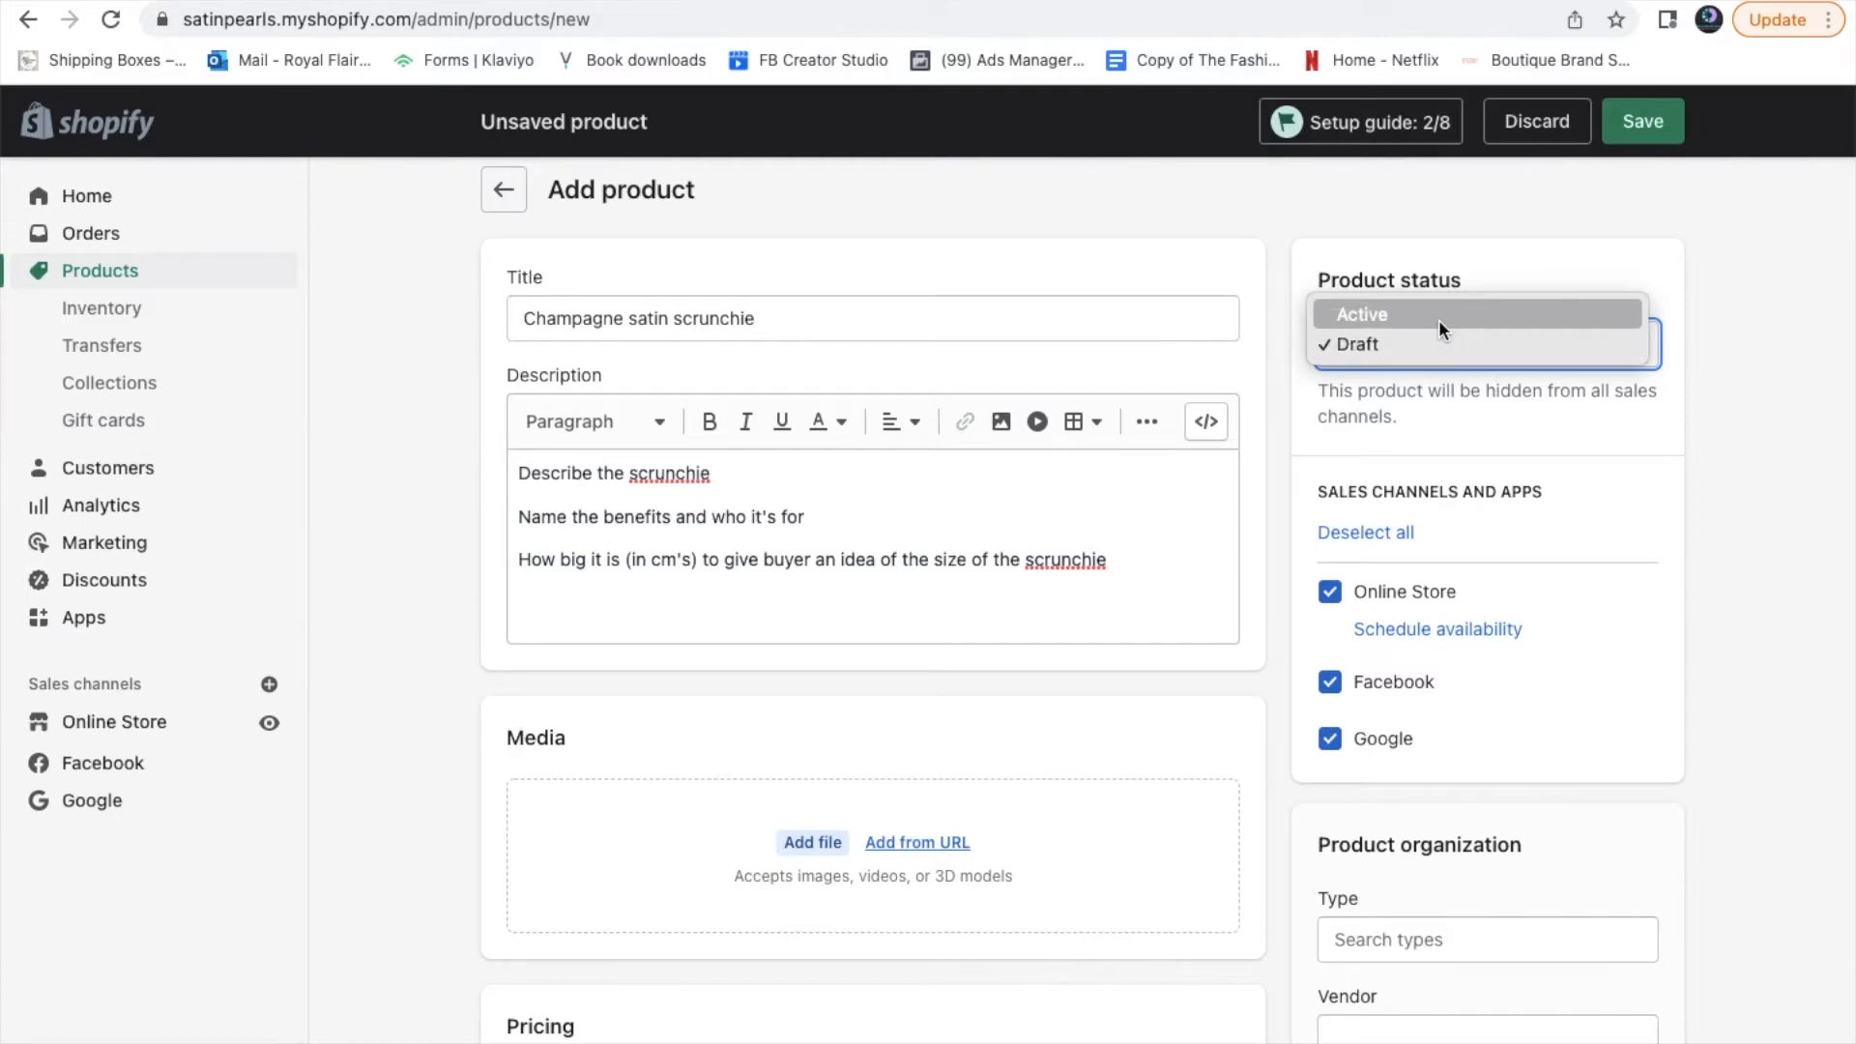
{"action": "left_click", "coordinate": [1682, 427]}
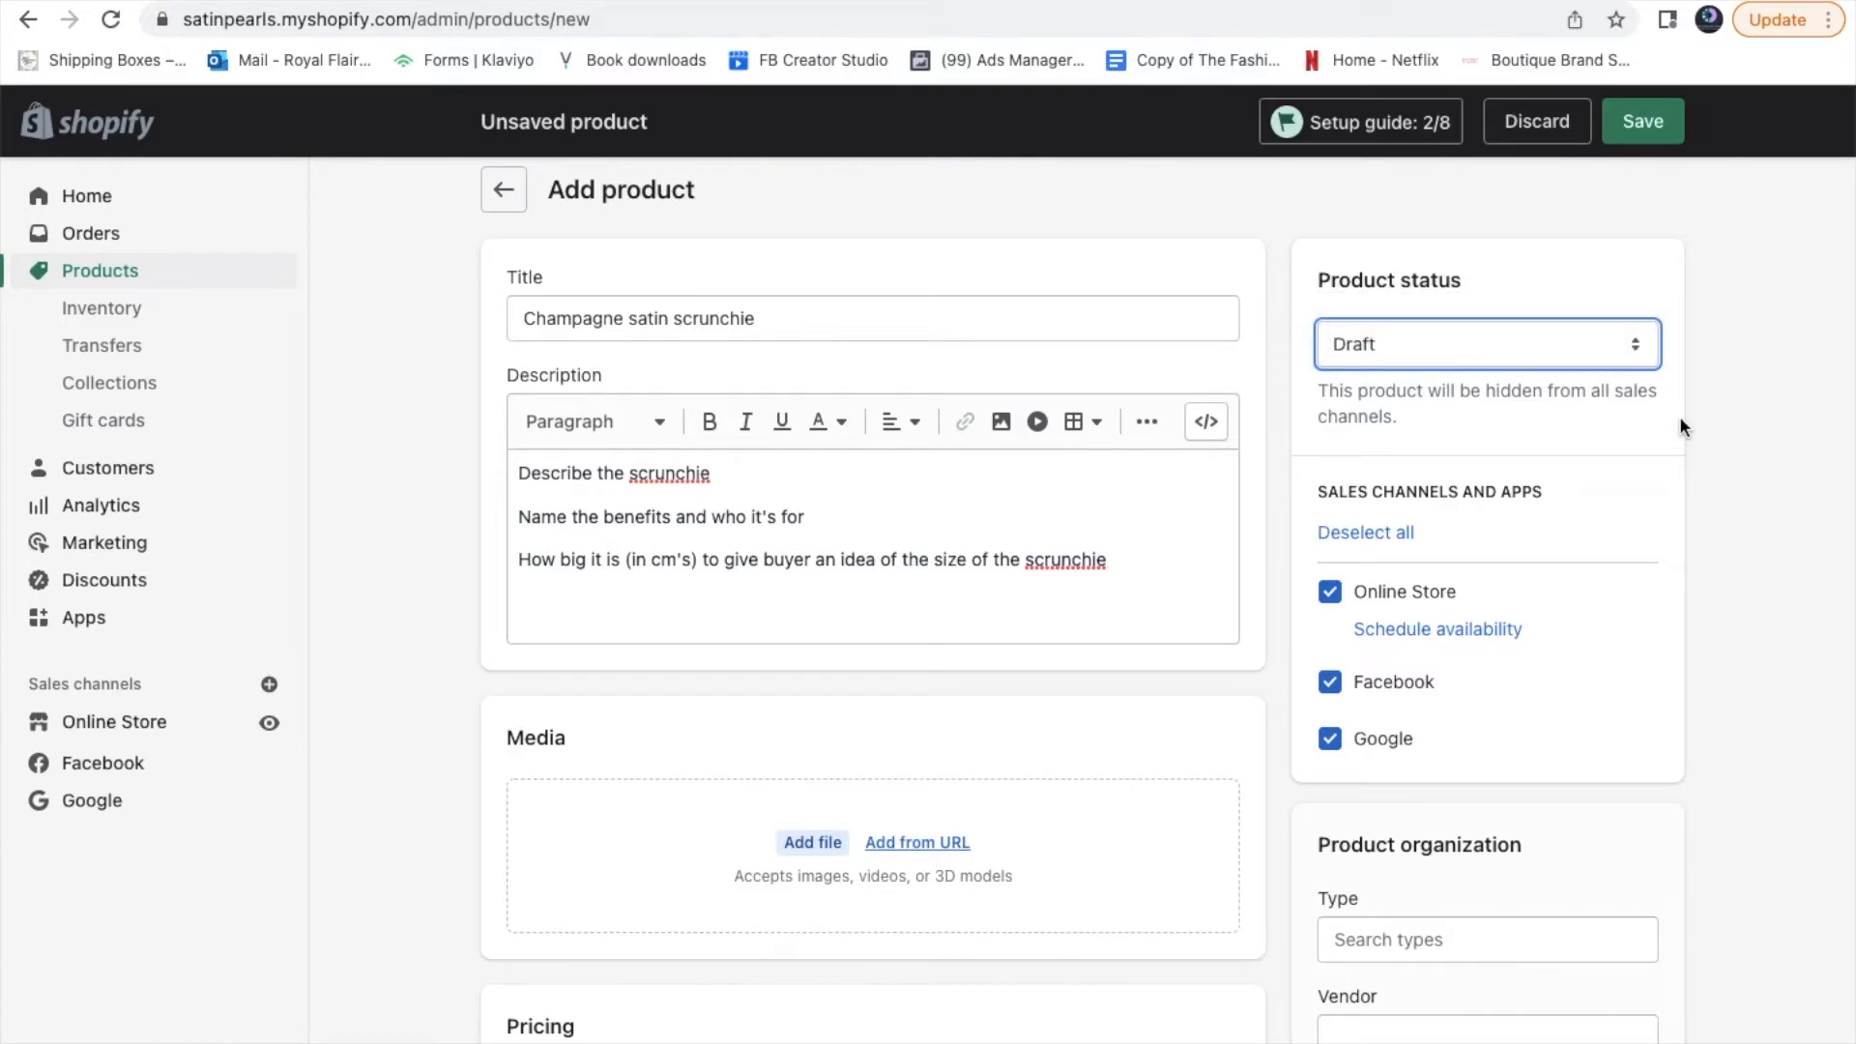
{"action": "scroll", "coordinate": [1160, 609], "scroll_direction": "down", "scroll_amount": 3}
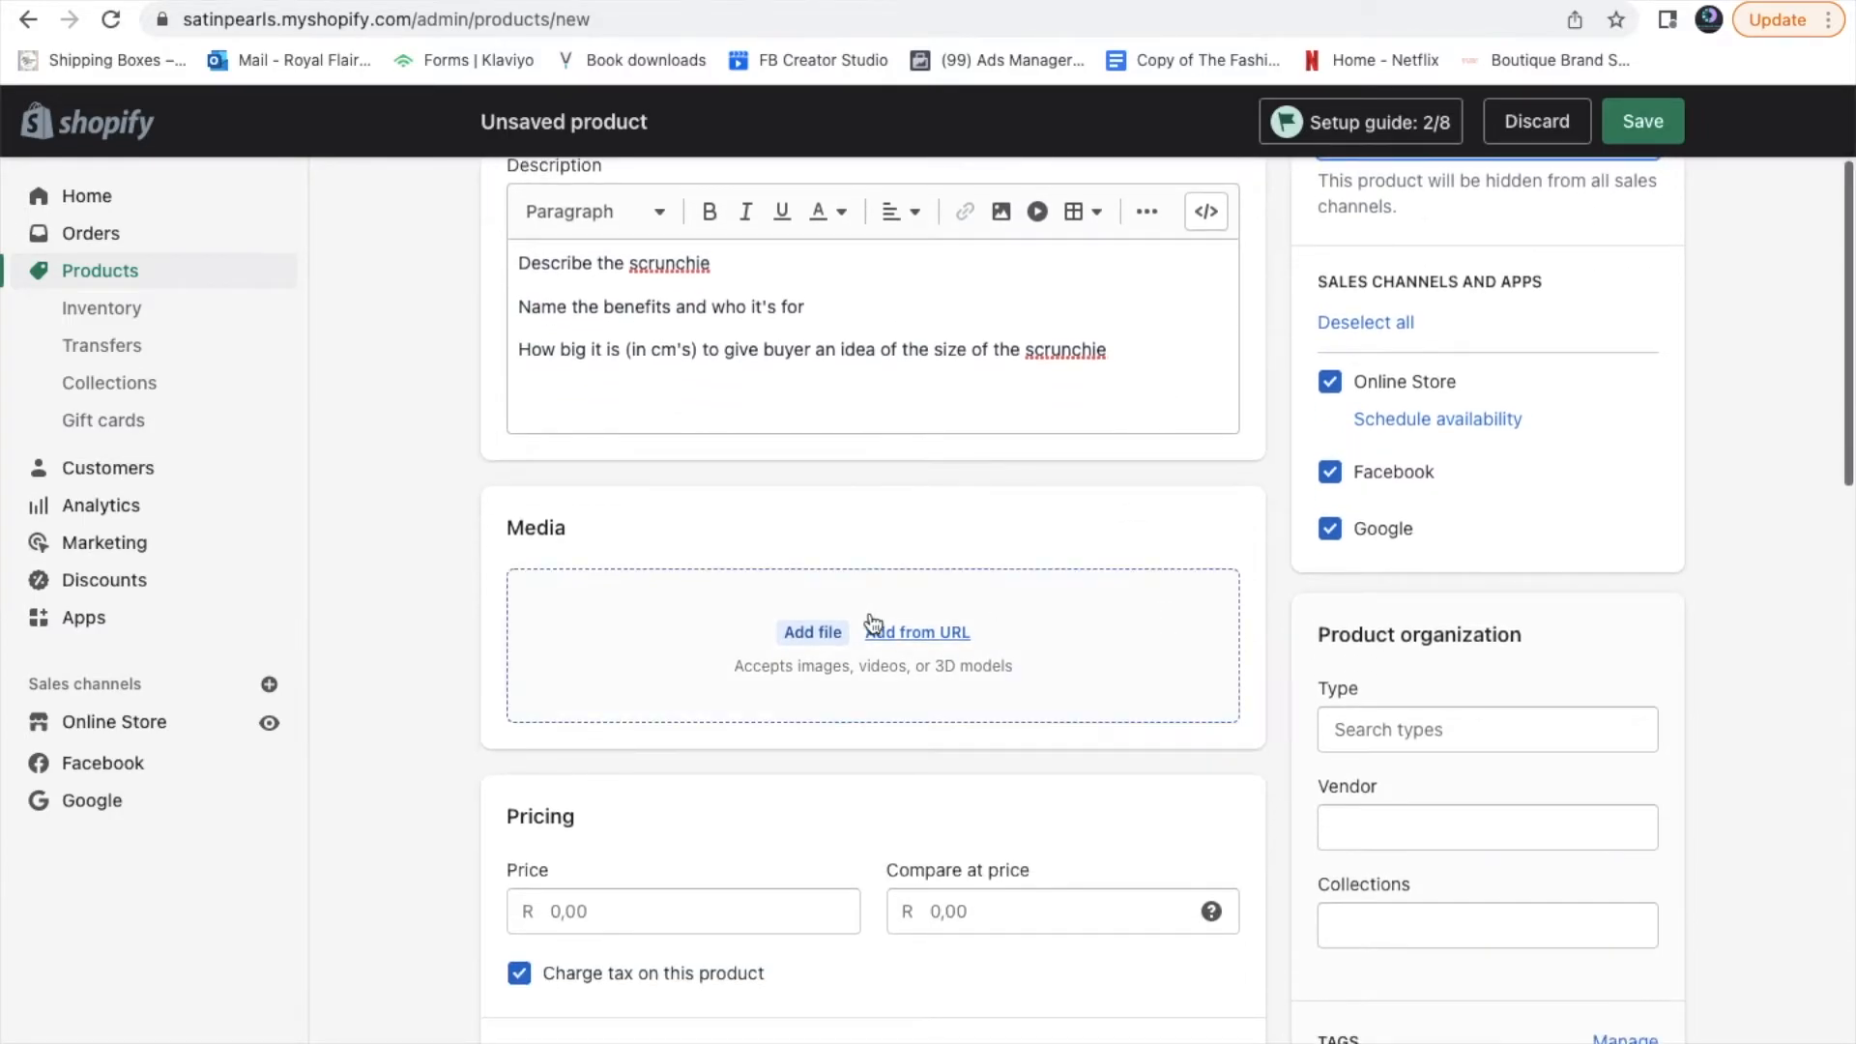
Upload the champagne scrunchie photo from the Downloads folder as the product's media
{"action": "left_click", "coordinate": [801, 638]}
{"action": "scroll", "coordinate": [1110, 668], "scroll_direction": "down", "scroll_amount": 10}
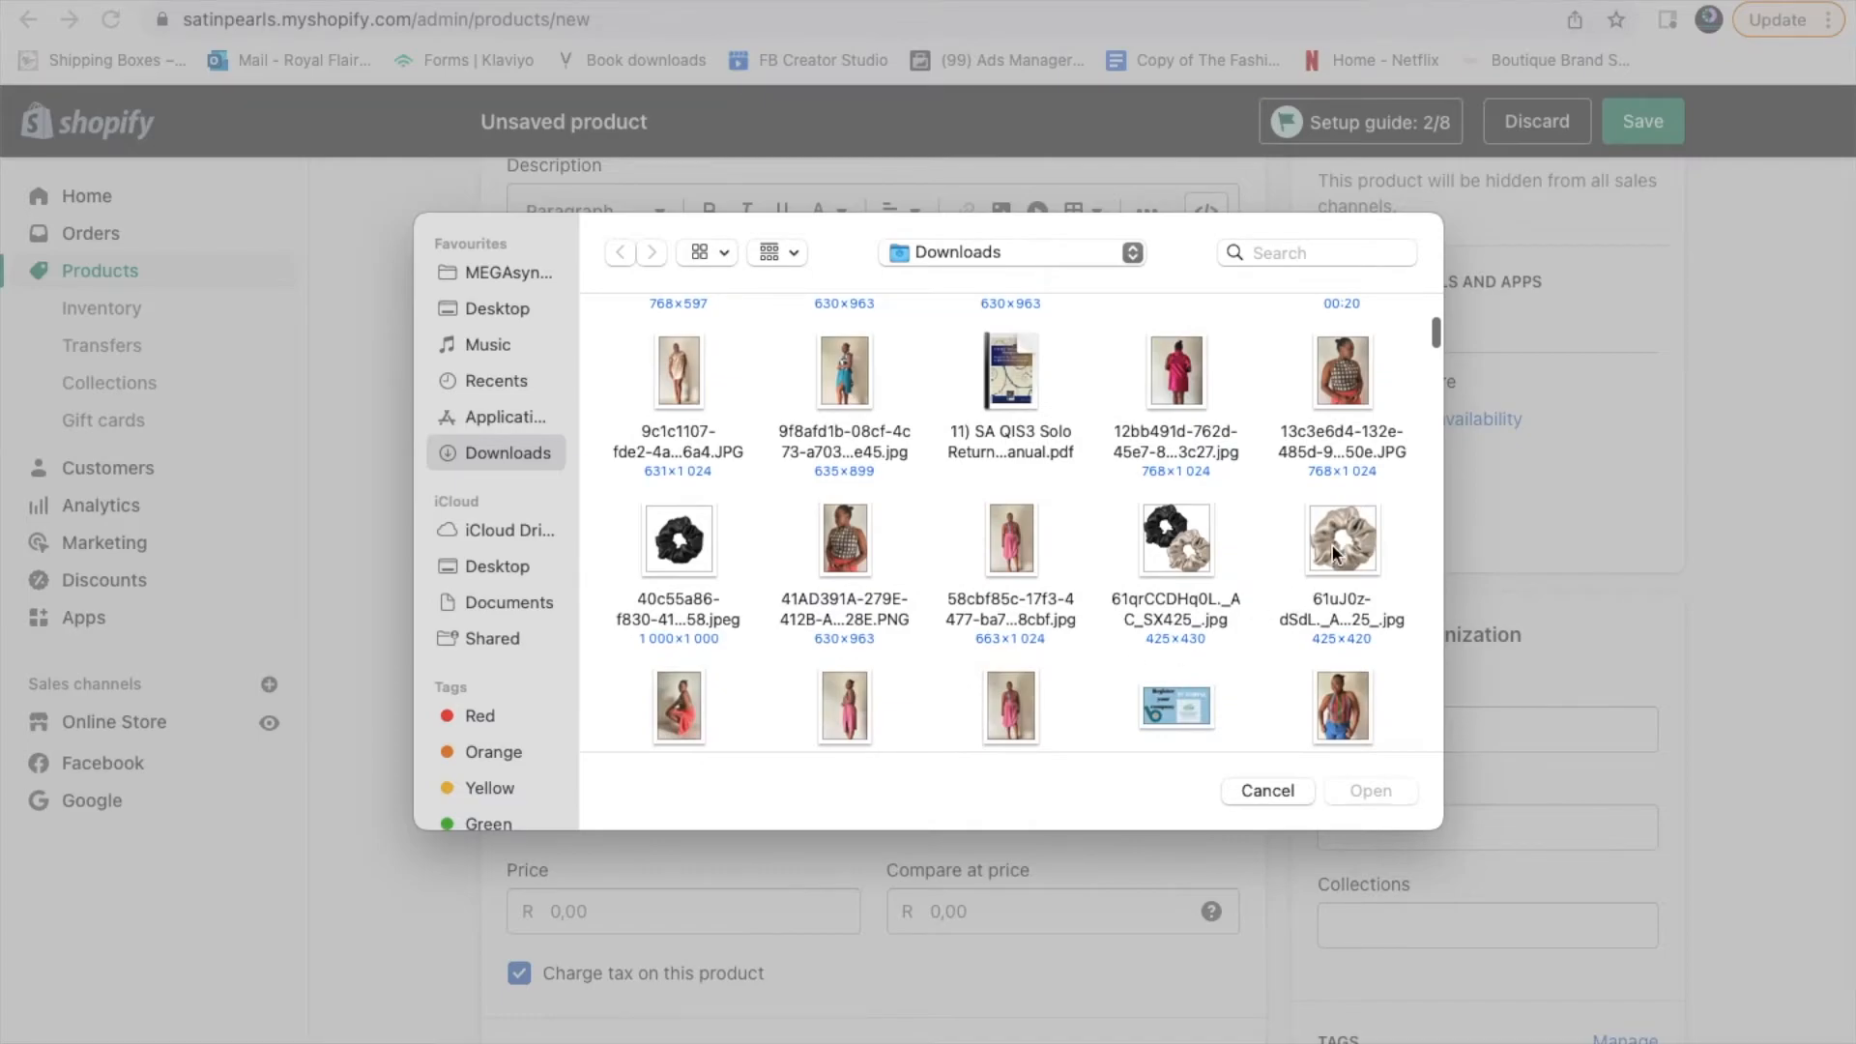
{"action": "left_click", "coordinate": [1339, 542]}
{"action": "left_click", "coordinate": [1358, 788]}
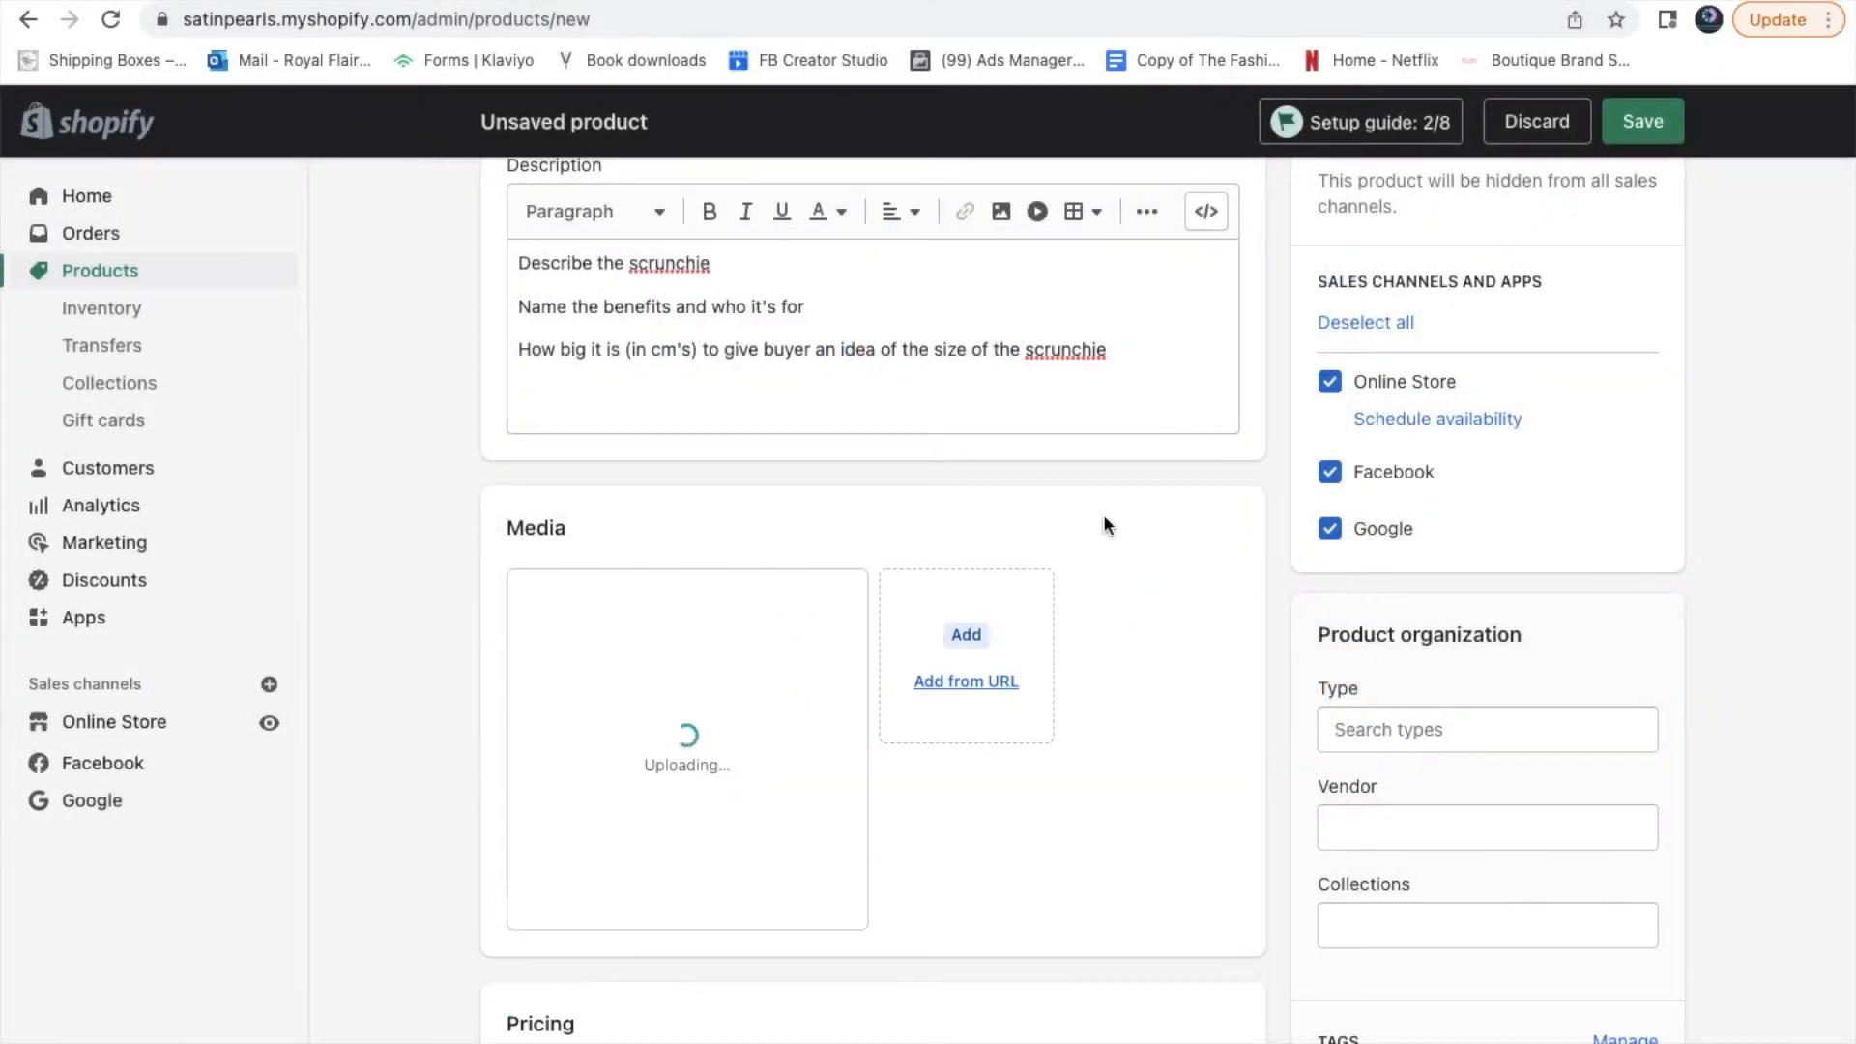
Set the product's price to R 20,00
{"action": "scroll", "coordinate": [1160, 783], "scroll_direction": "down", "scroll_amount": 3}
{"action": "scroll", "coordinate": [1160, 788], "scroll_direction": "down", "scroll_amount": 5}
{"action": "left_click", "coordinate": [712, 559]}
{"action": "type", "text": "20"}
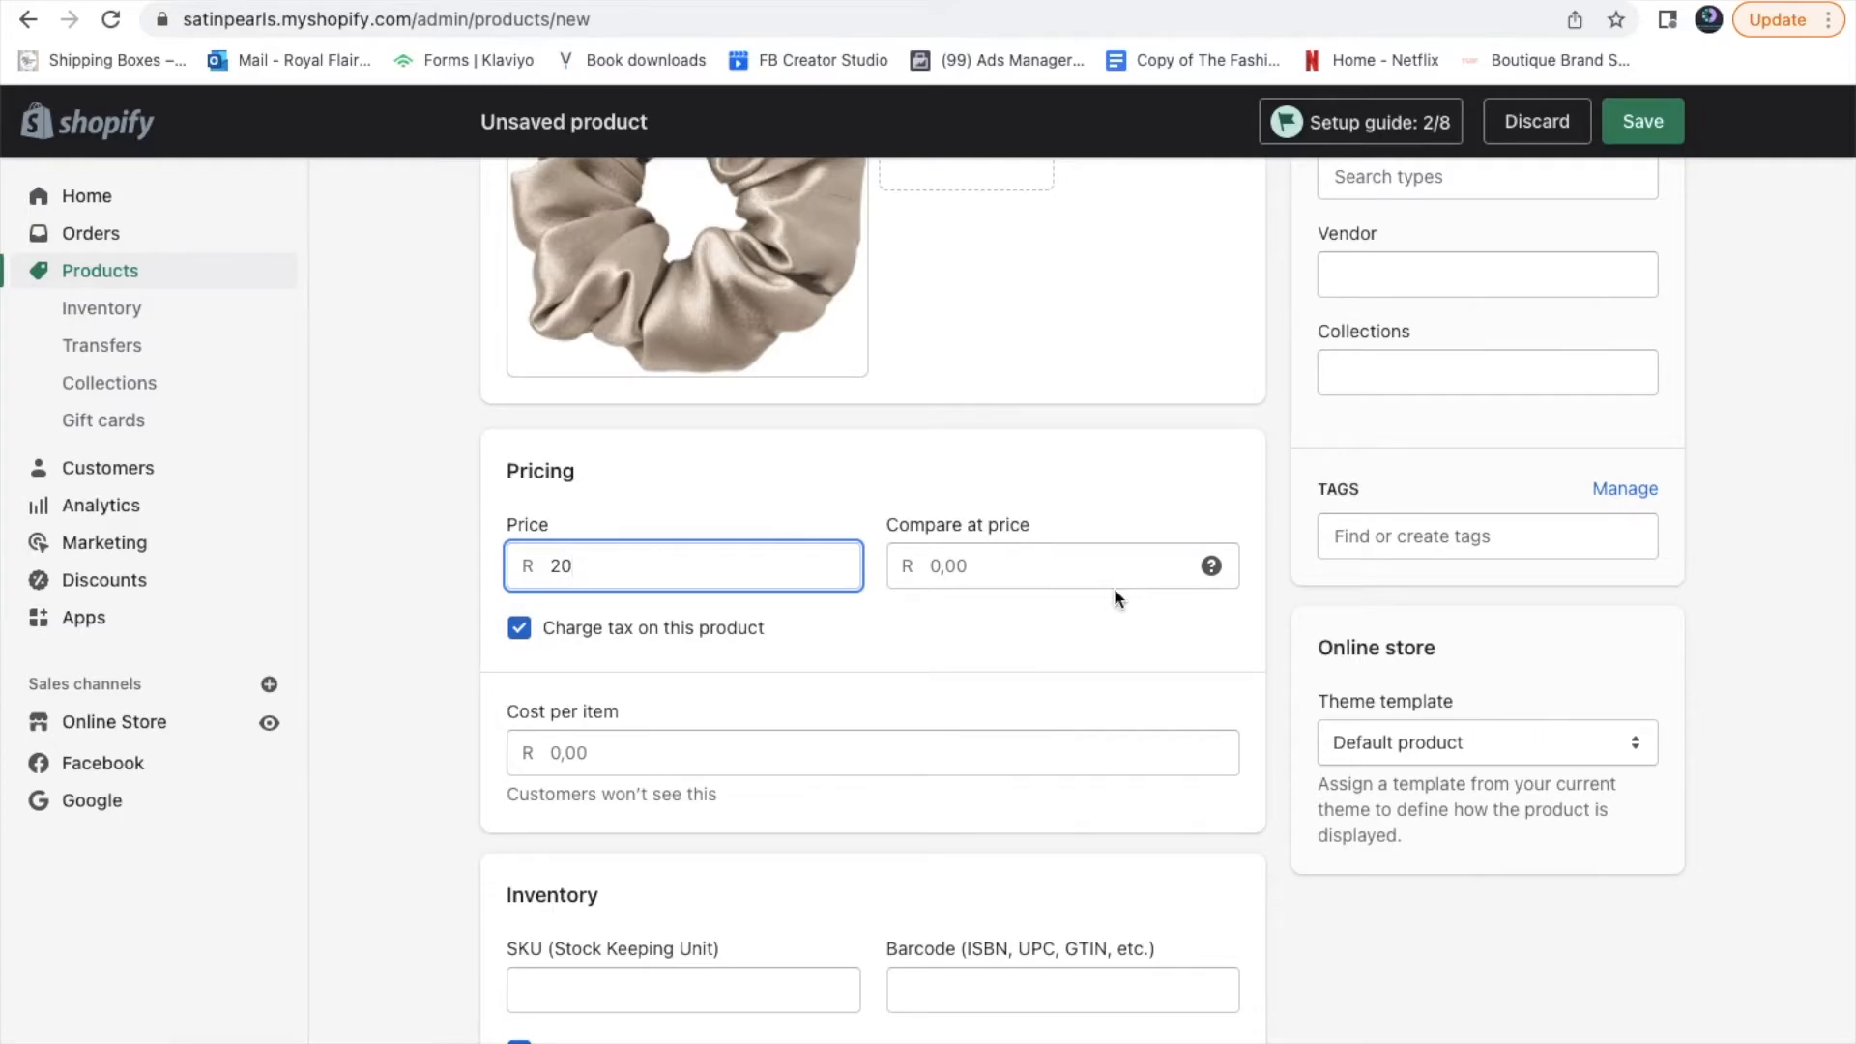
{"action": "left_click", "coordinate": [925, 641]}
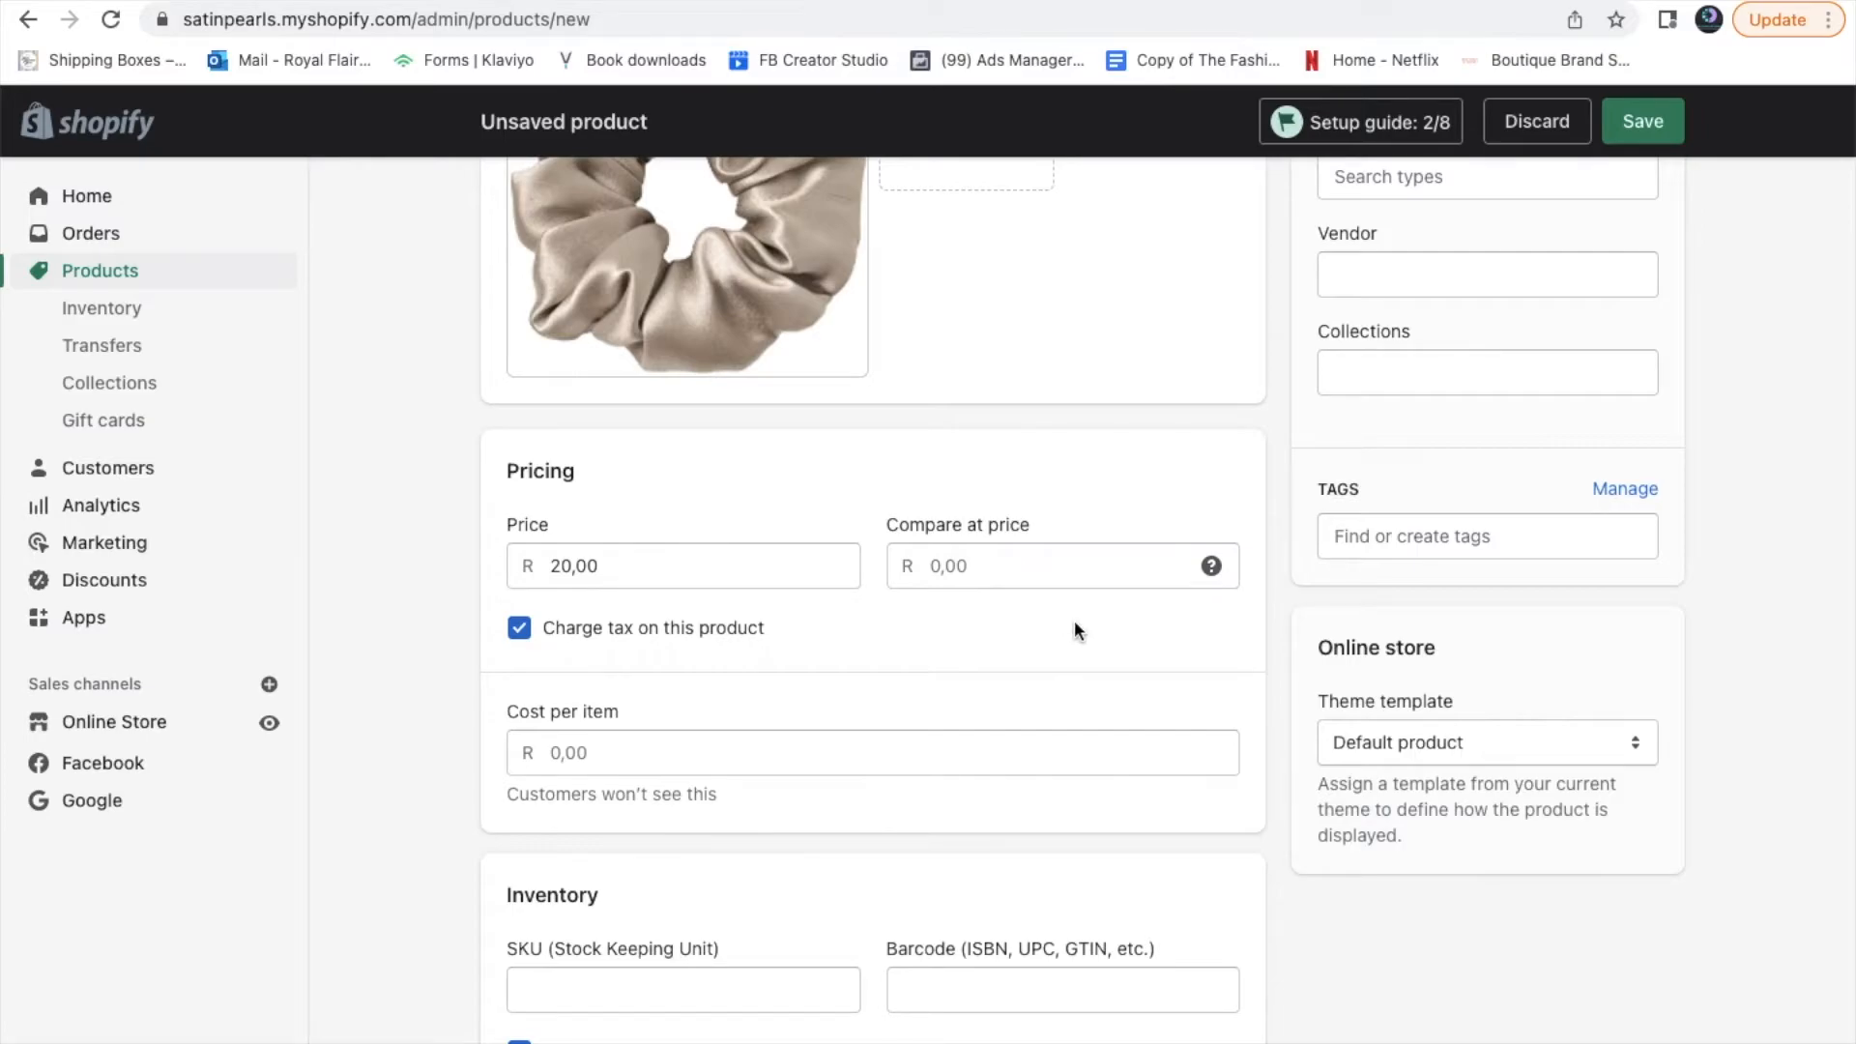
{"action": "mouse_move", "coordinate": [1211, 571]}
Turn off charging tax on the product and set its cost per item to R 10
{"action": "scroll", "coordinate": [970, 651], "scroll_direction": "down", "scroll_amount": 2}
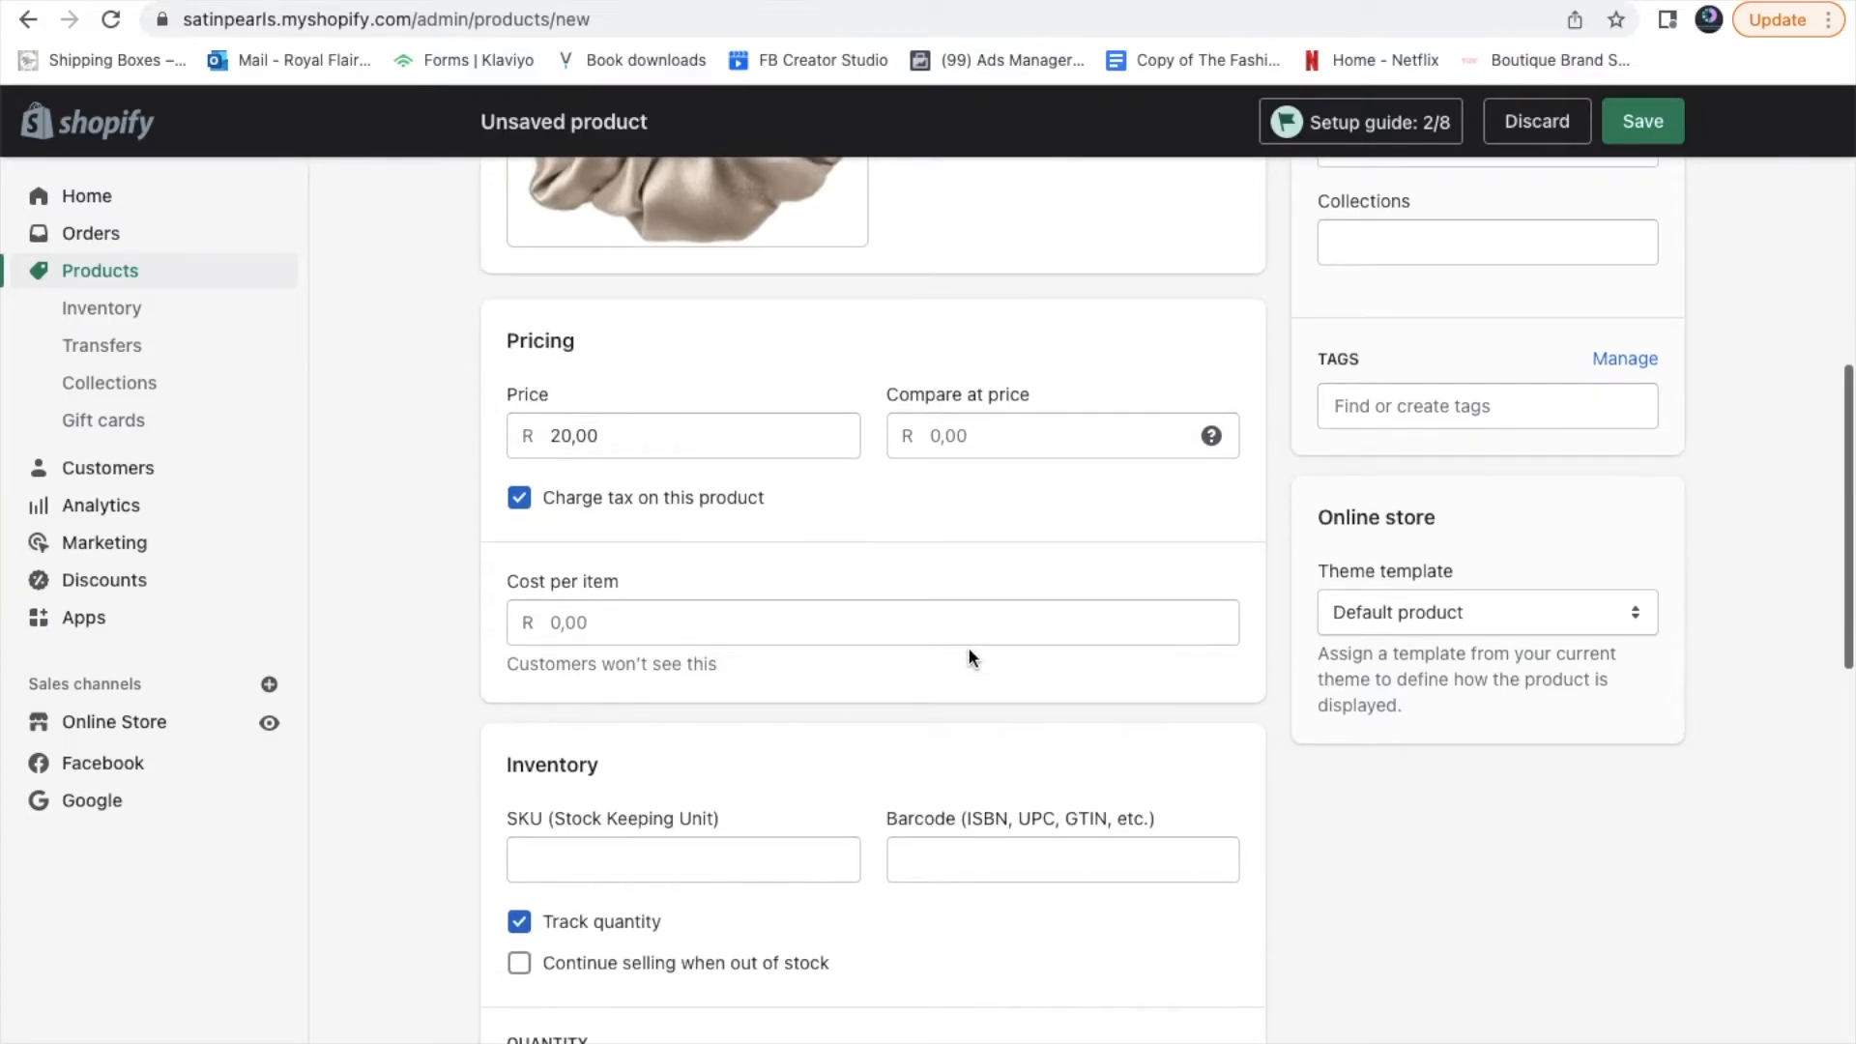
{"action": "left_click", "coordinate": [519, 498]}
{"action": "scroll", "coordinate": [861, 549], "scroll_direction": "down", "scroll_amount": 1}
{"action": "left_click", "coordinate": [754, 513]}
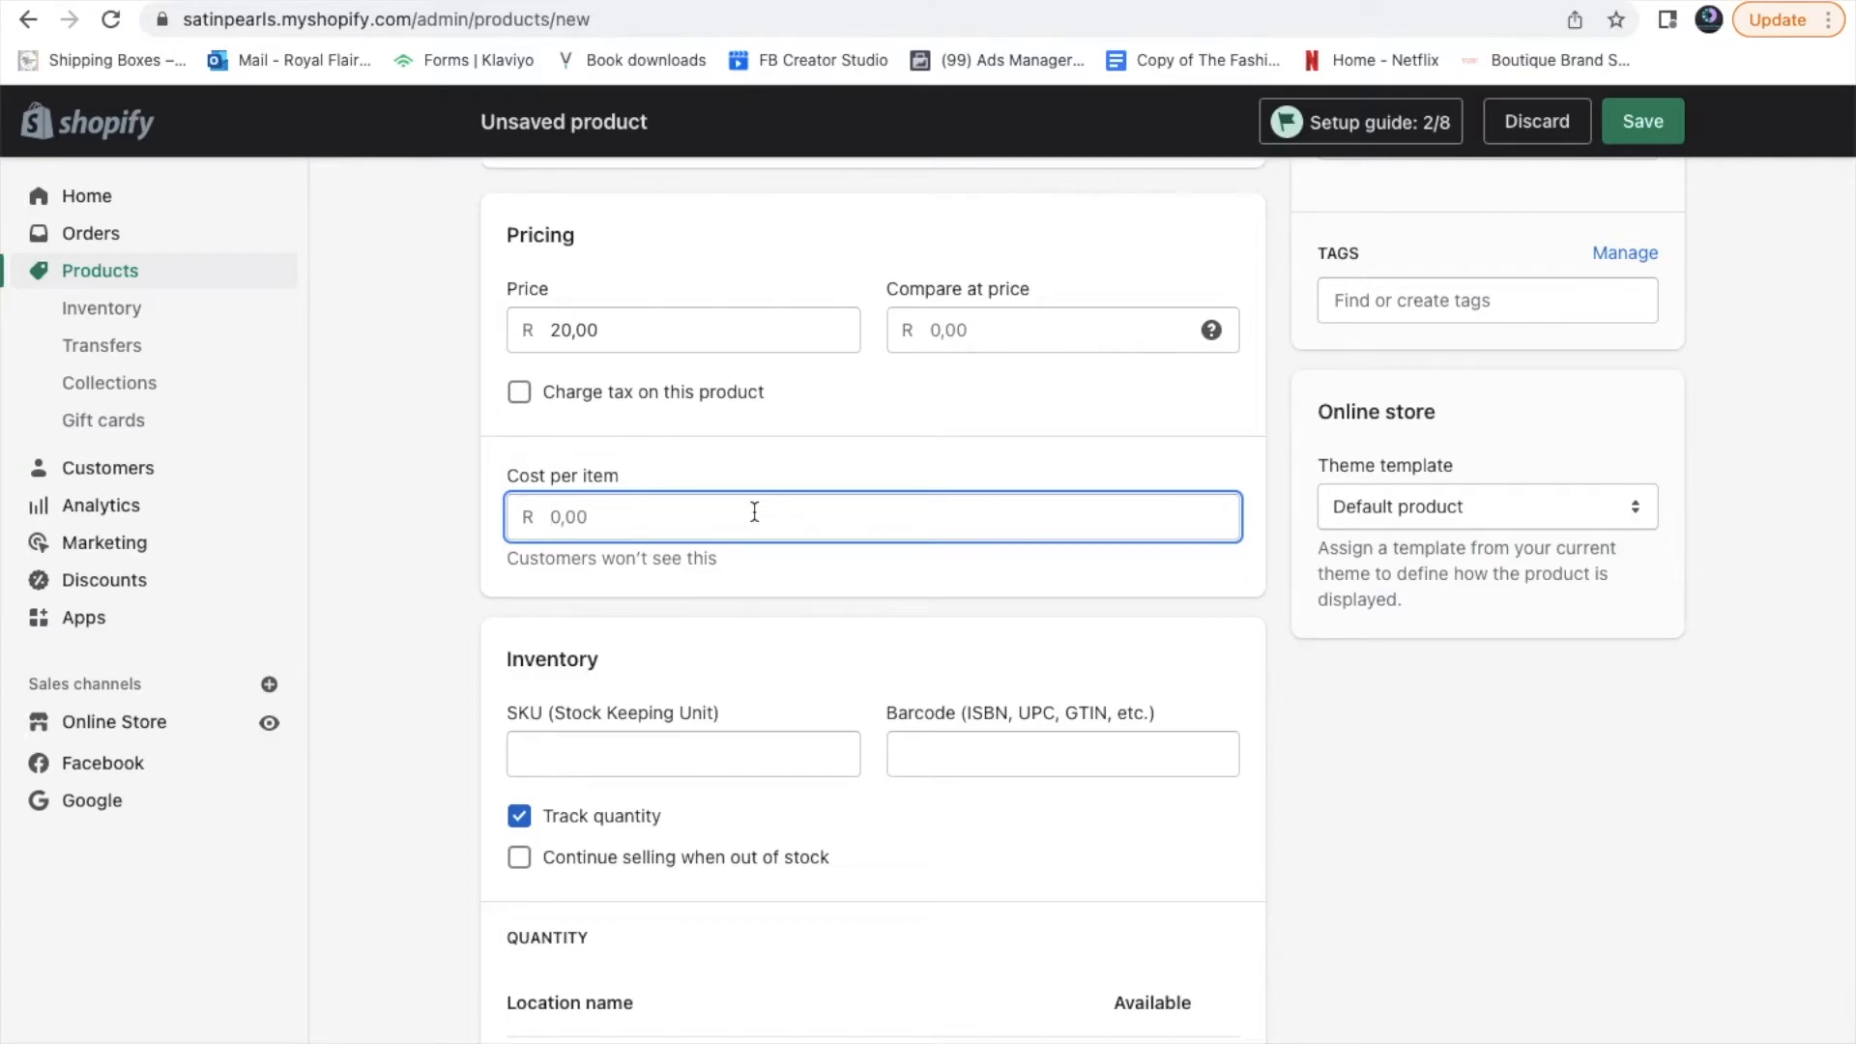
{"action": "type", "text": "10"}
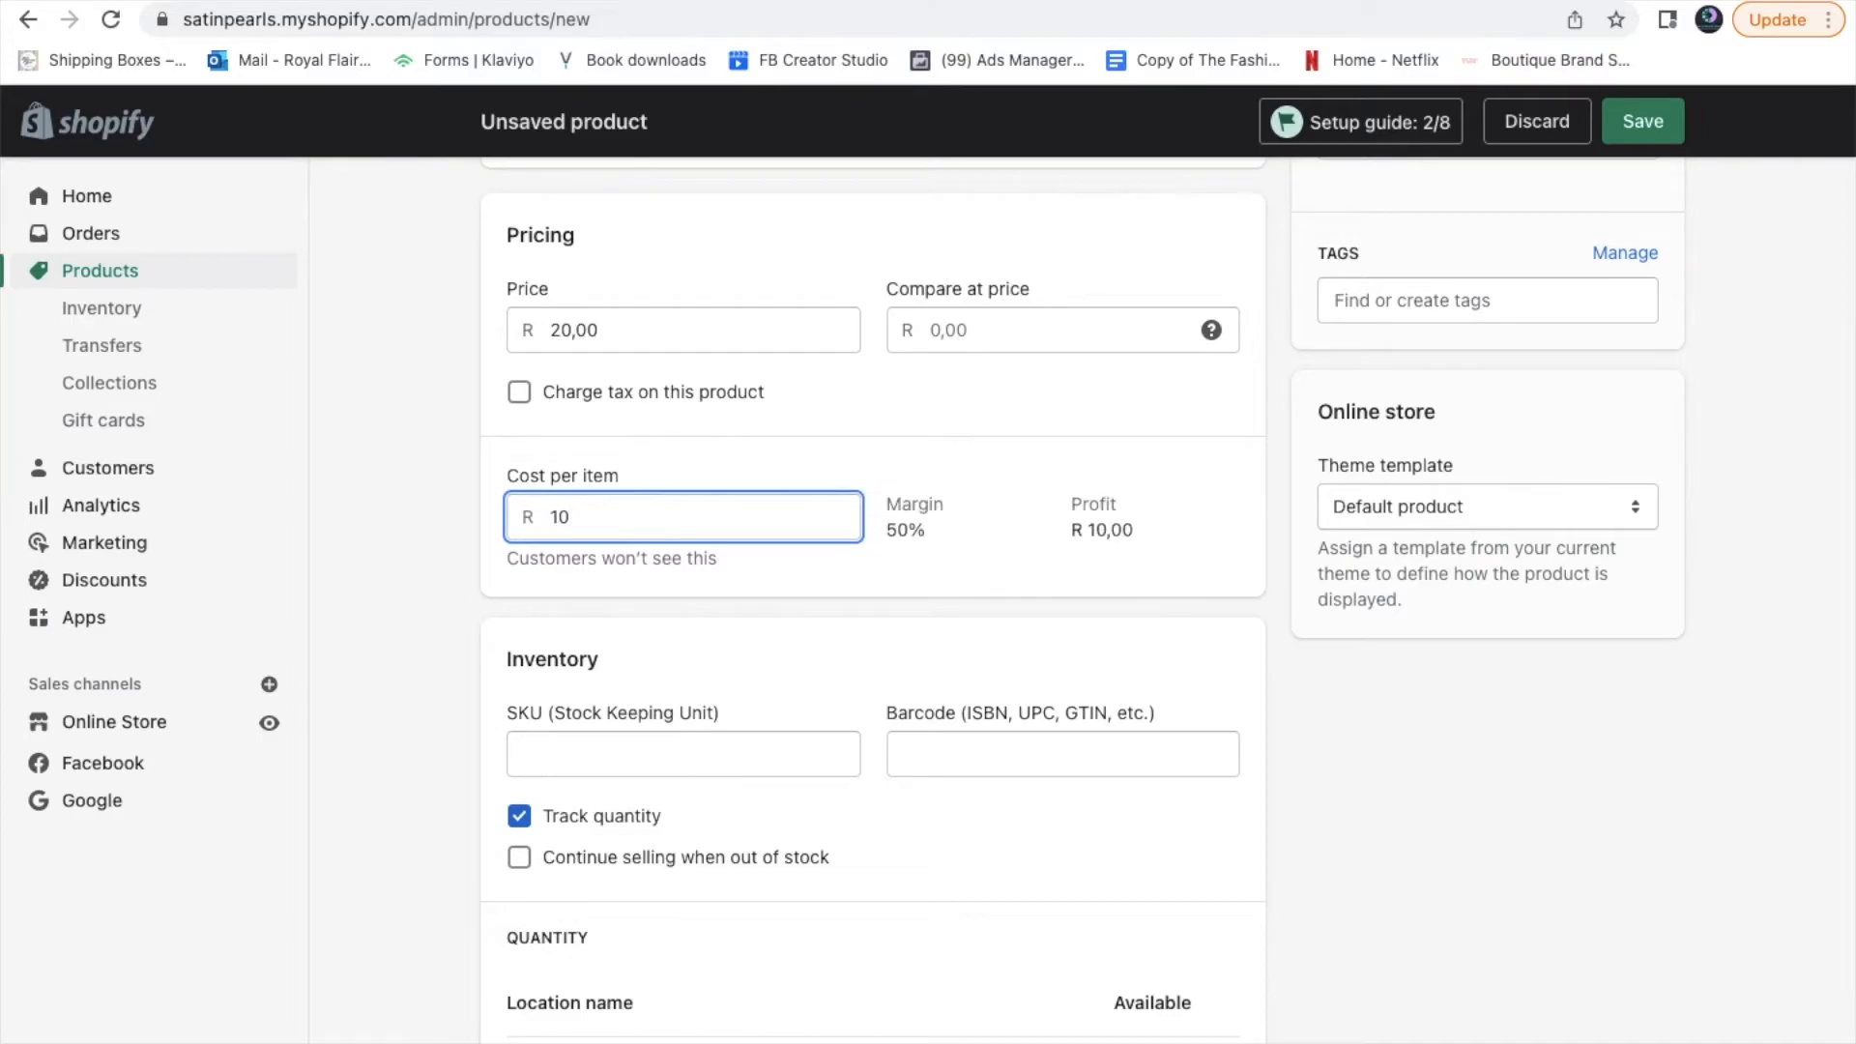
Try a cost per item of R 15 to compare the margin, and restore R 10
{"action": "scroll", "coordinate": [952, 613], "scroll_direction": "down", "scroll_amount": 2}
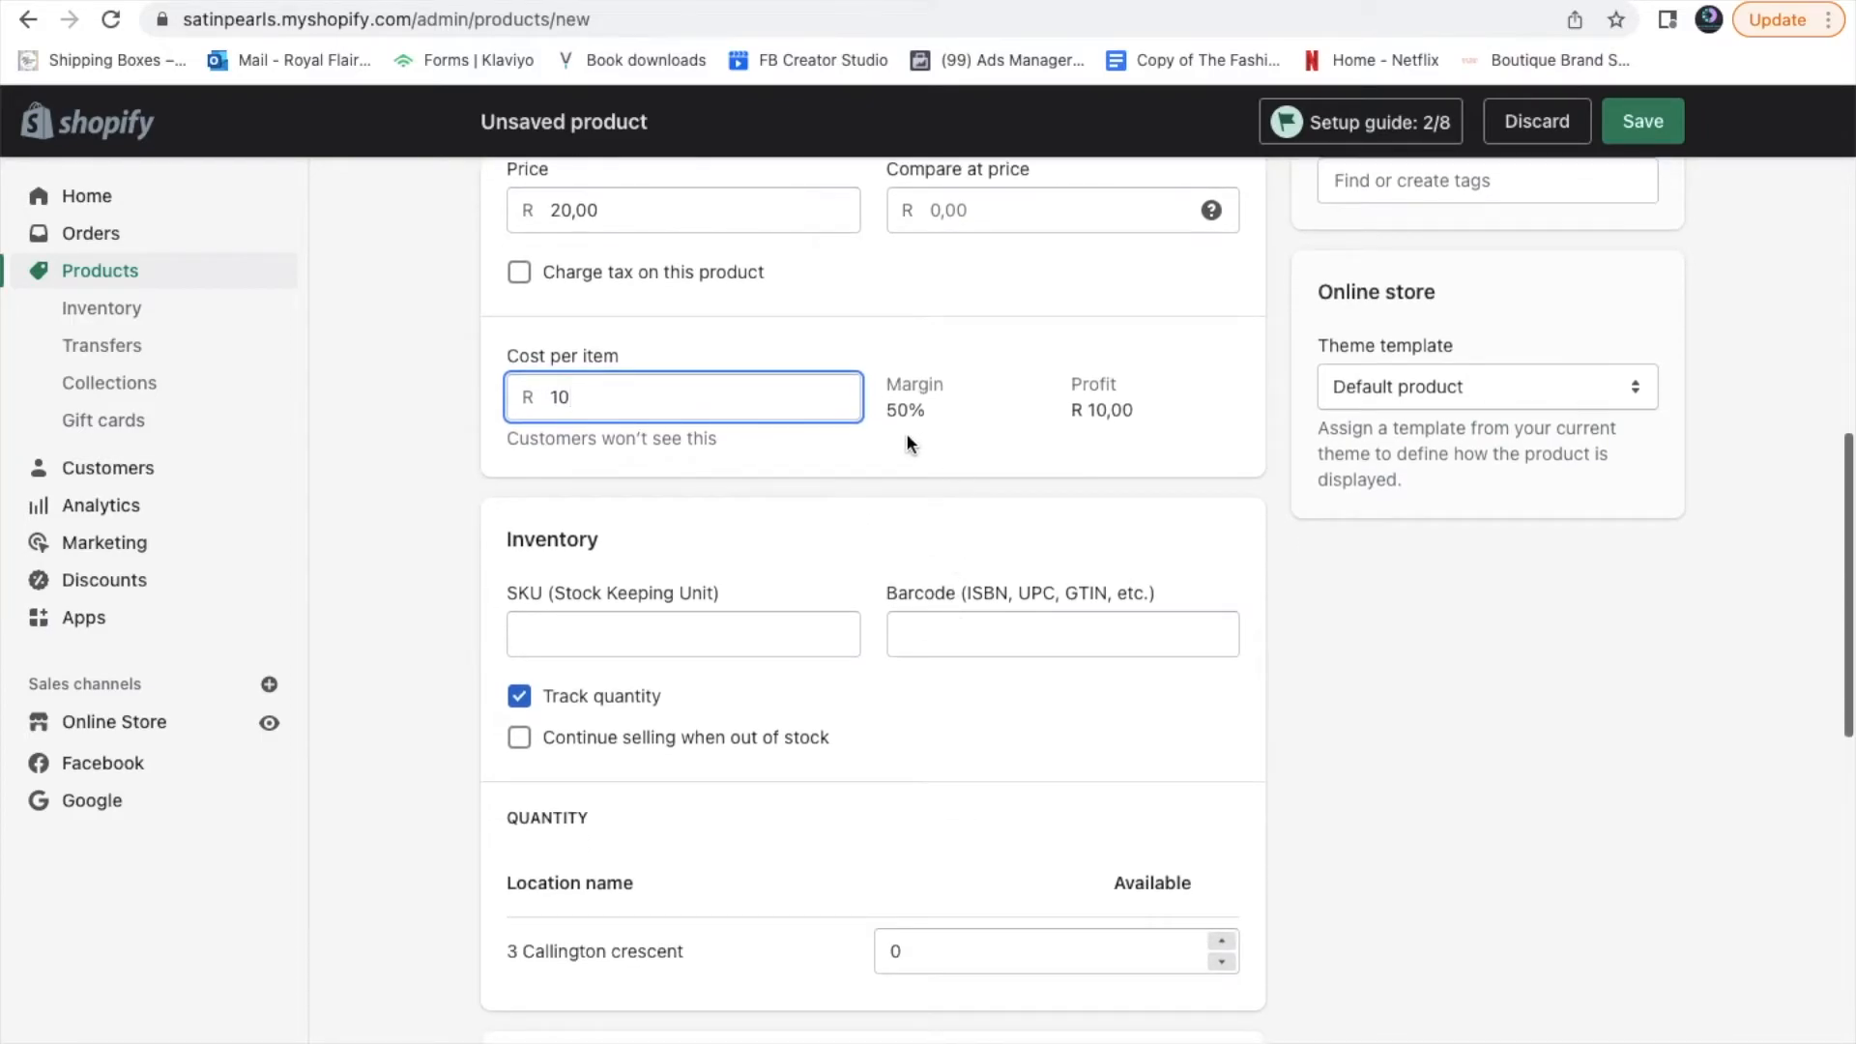
{"action": "key", "text": "BackSpace"}
{"action": "type", "text": "5"}
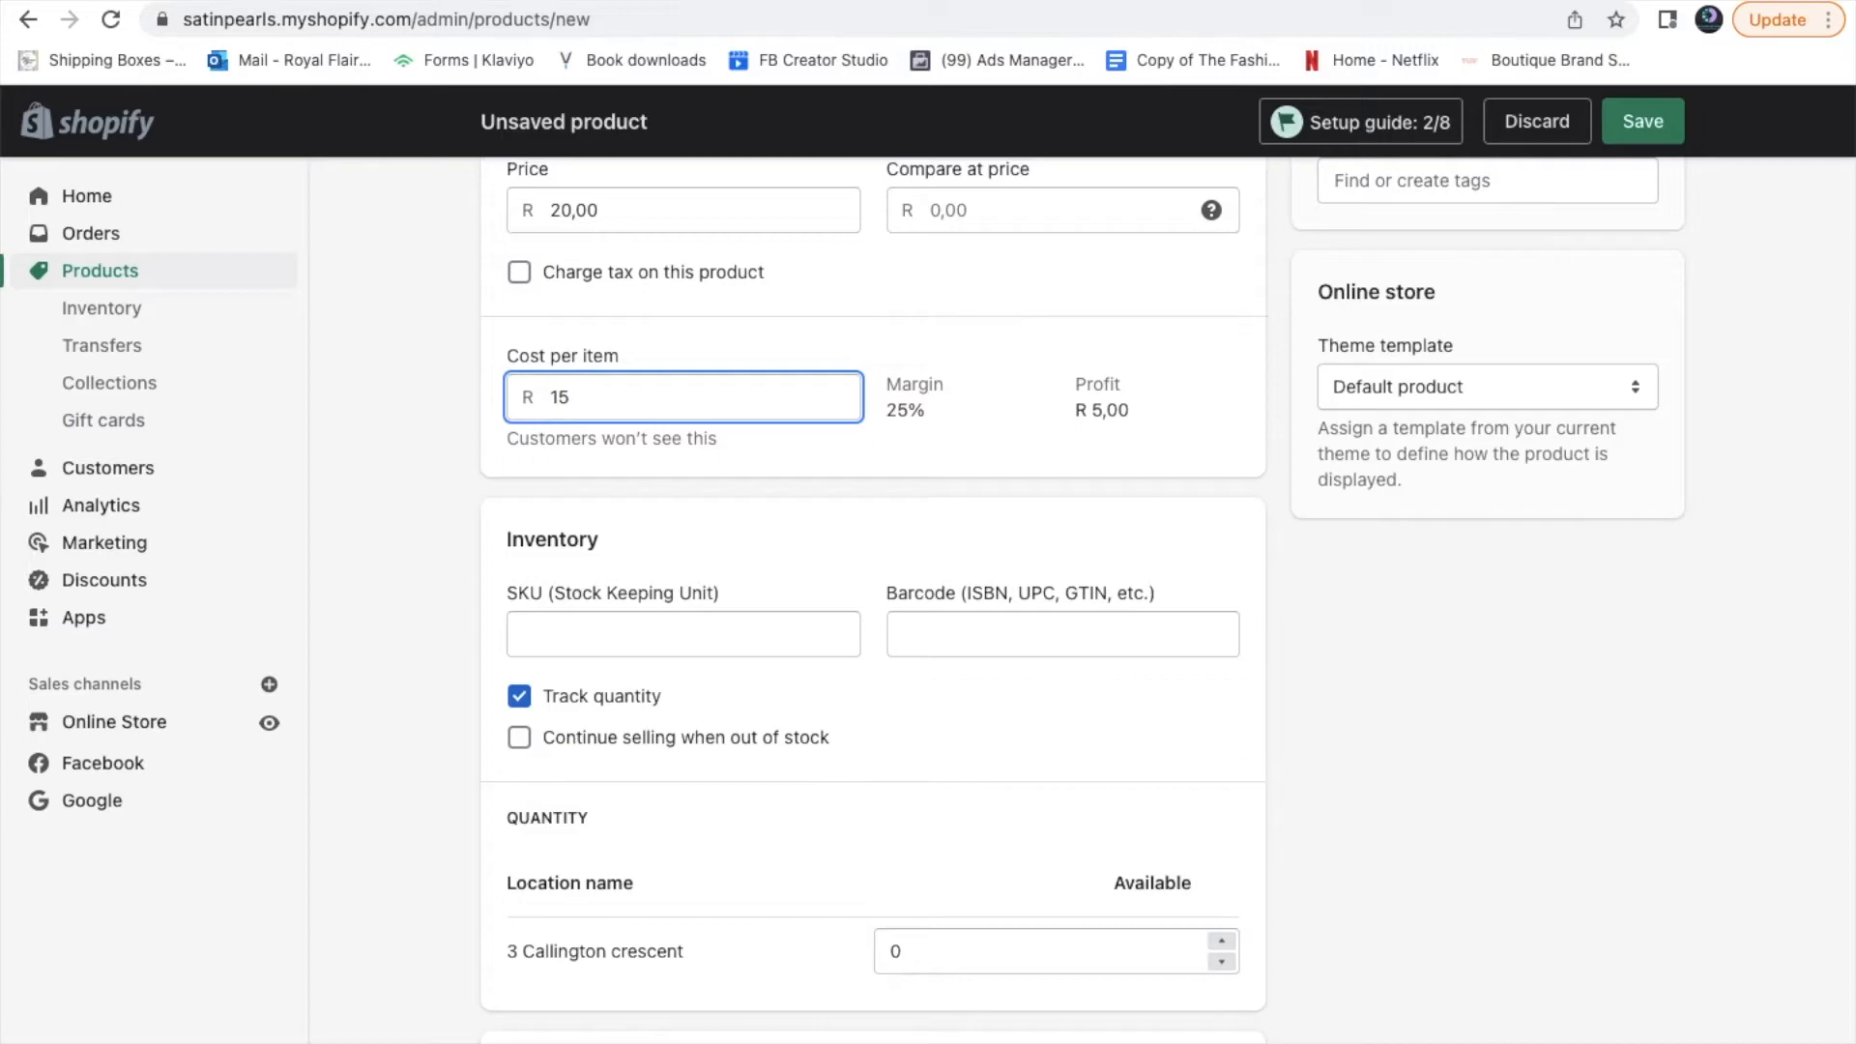
{"action": "key", "text": "BackSpace"}
{"action": "type", "text": "0"}
Enter CSC01 as the product's SKU
{"action": "scroll", "coordinate": [975, 522], "scroll_direction": "down", "scroll_amount": 3}
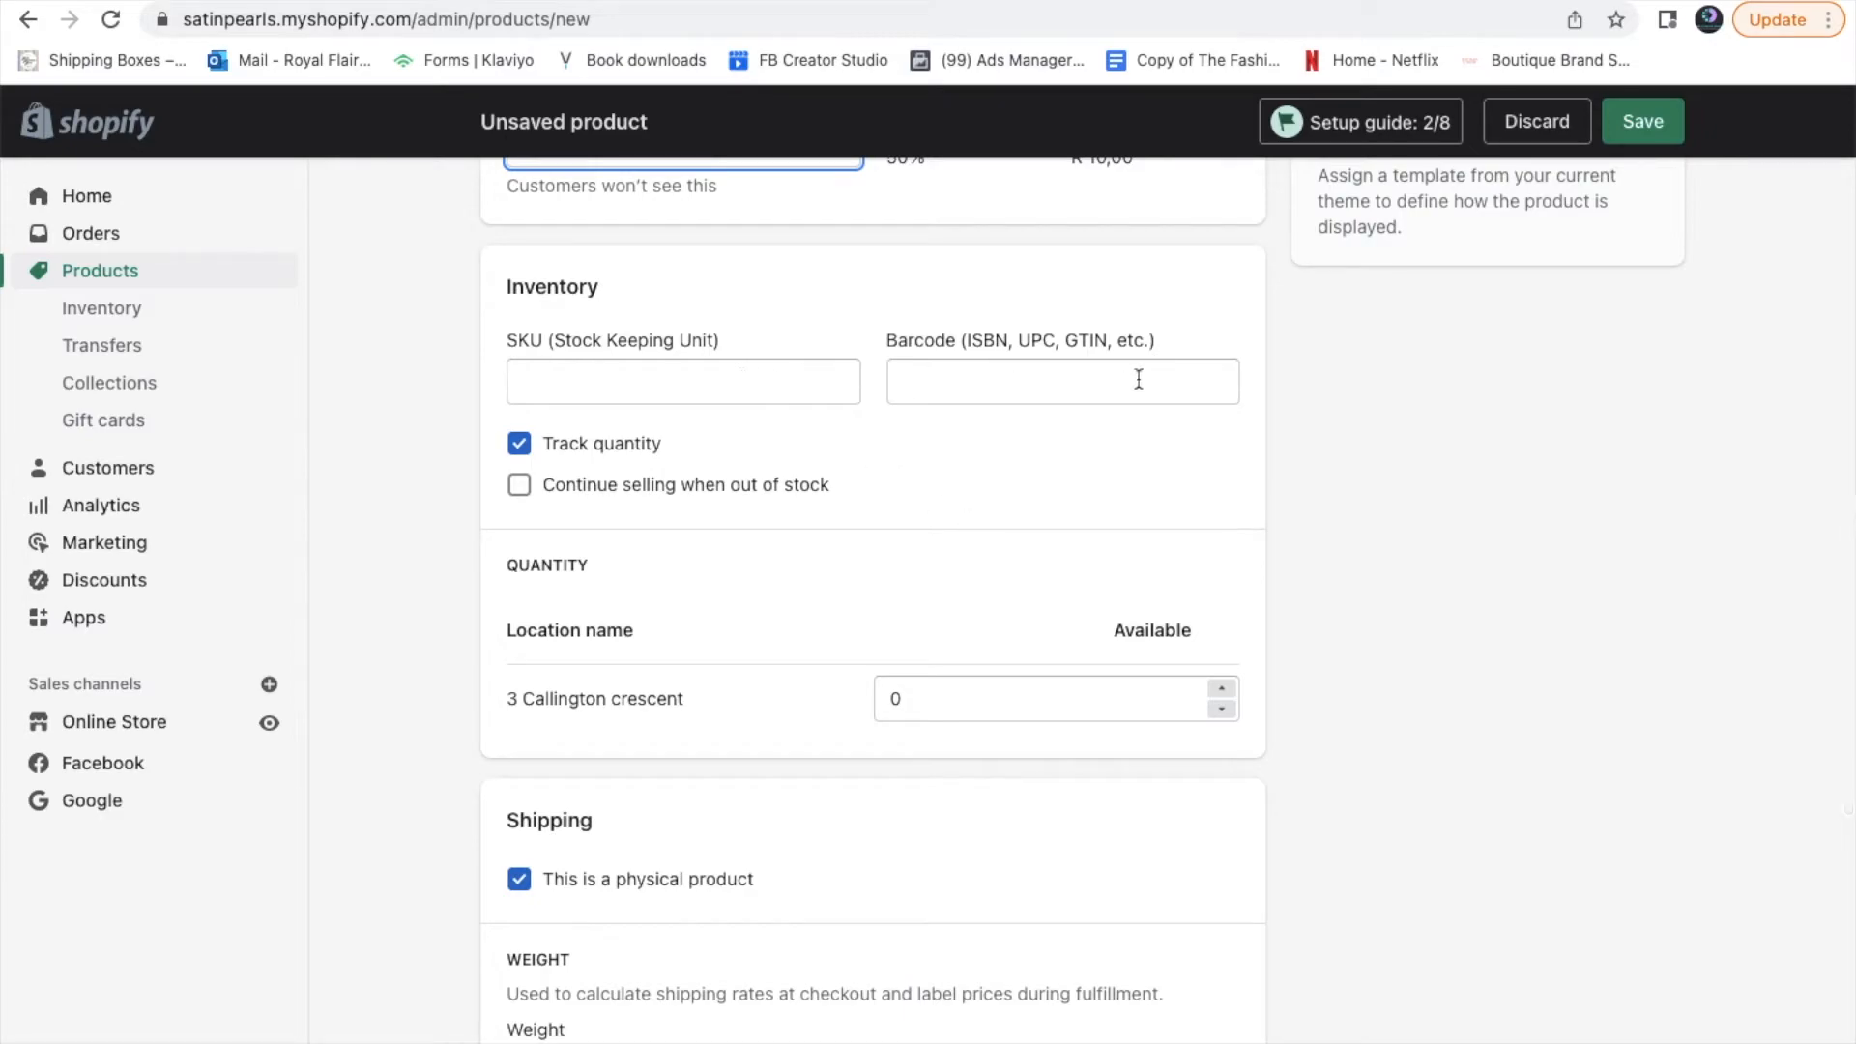
{"action": "left_click", "coordinate": [720, 386]}
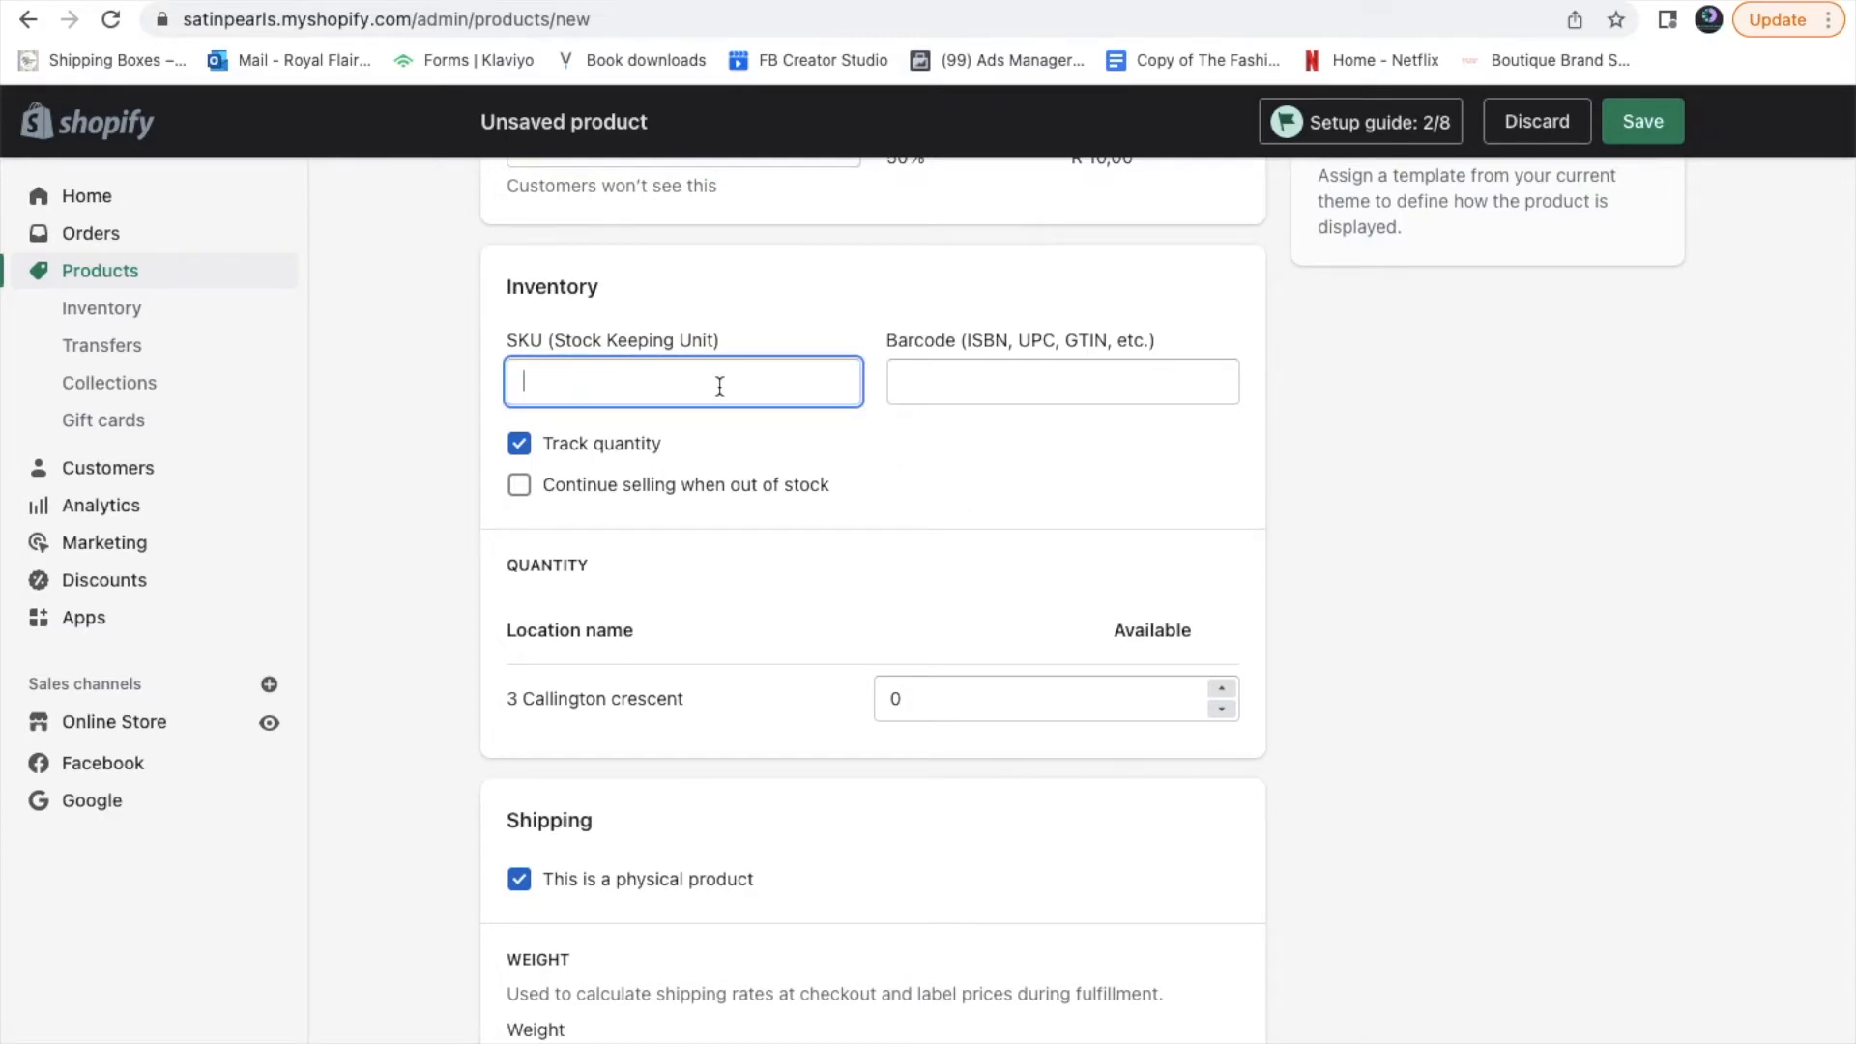
{"action": "type", "text": "CH"}
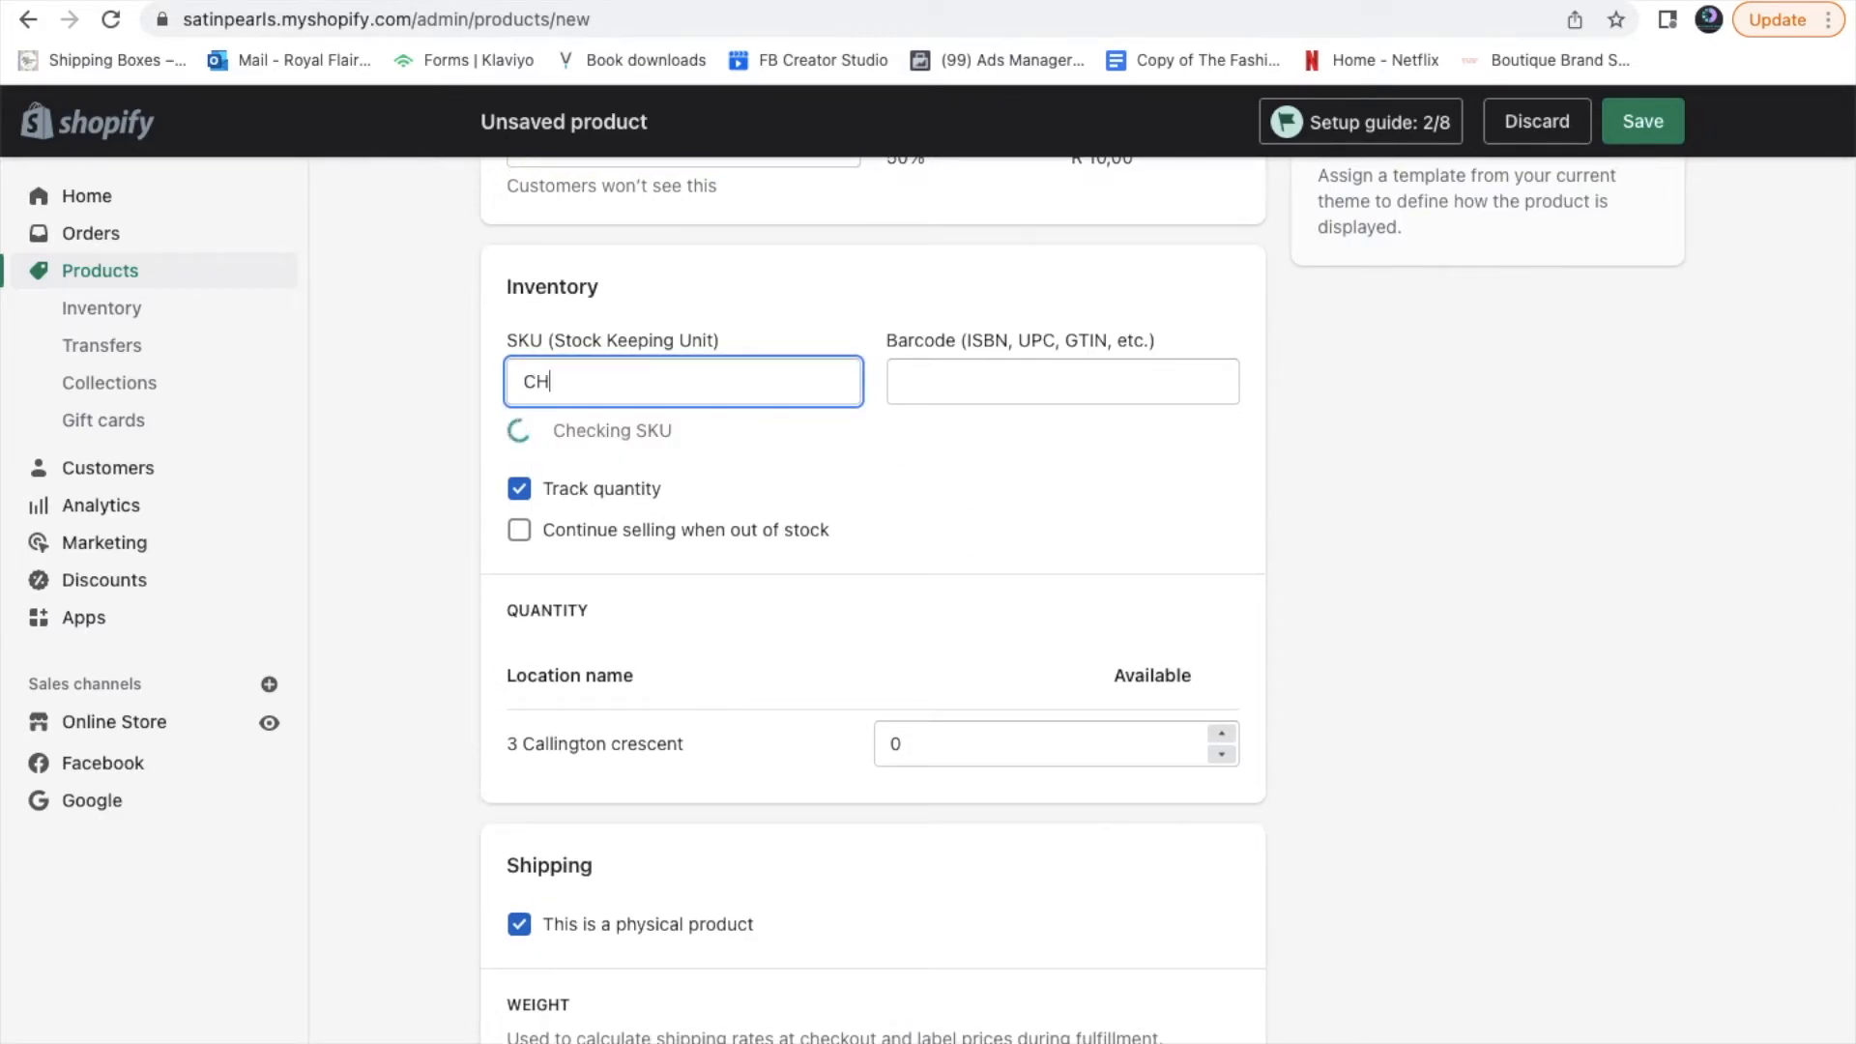
{"action": "key", "text": "BackSpace"}
{"action": "type", "text": "S"}
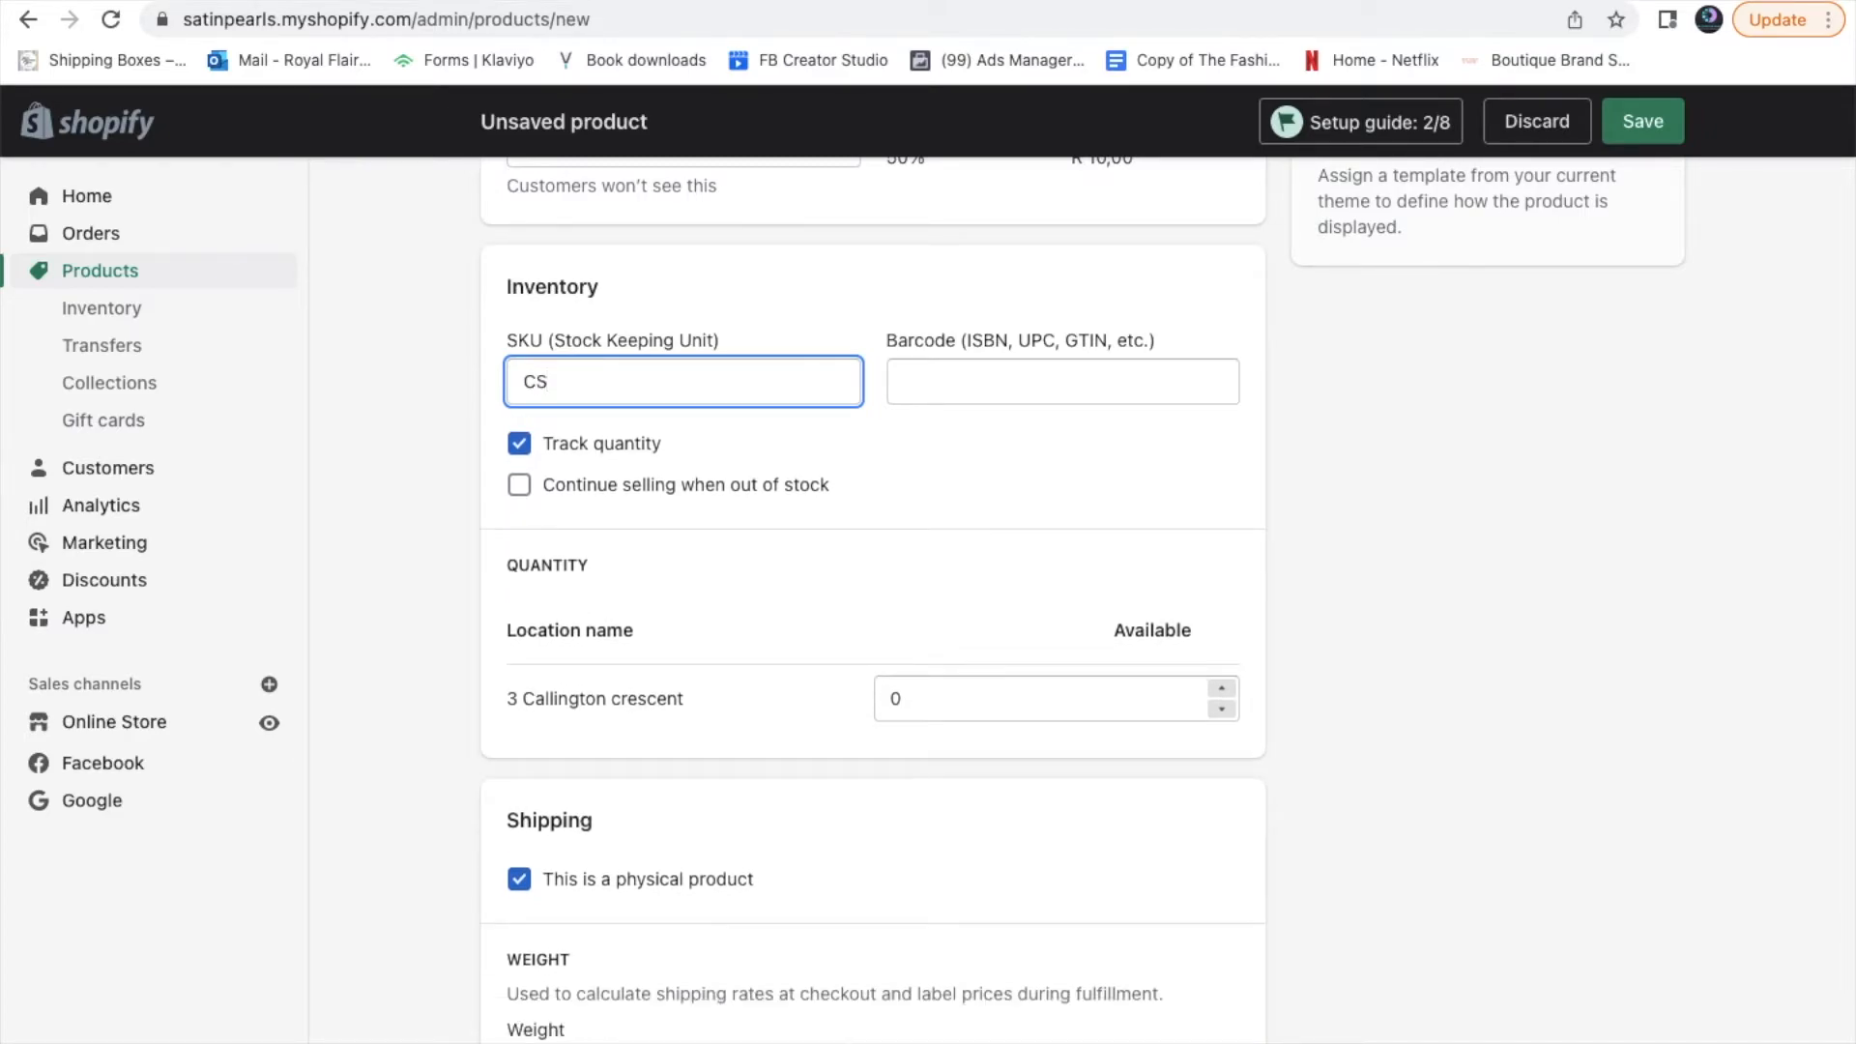
{"action": "type", "text": "C10"}
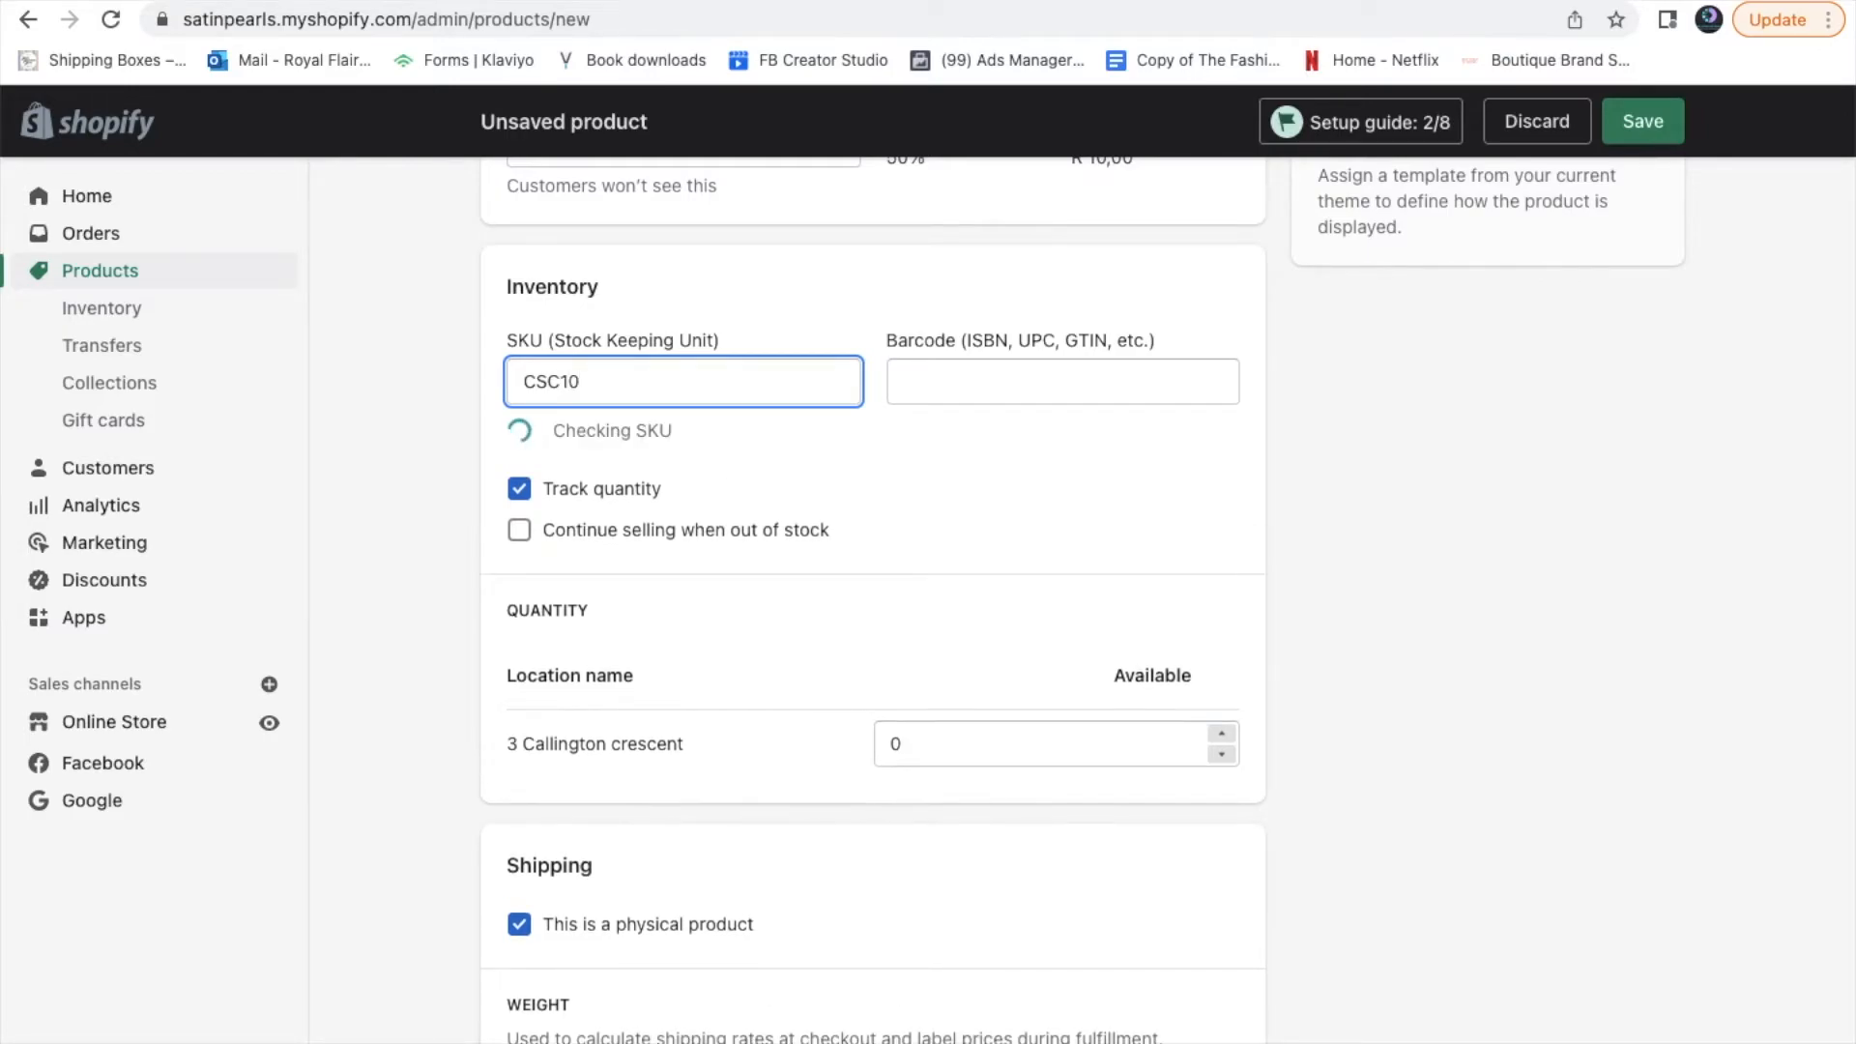
{"action": "key", "text": "BackSpace"}
{"action": "key", "text": "BackSpace"}
{"action": "type", "text": "01"}
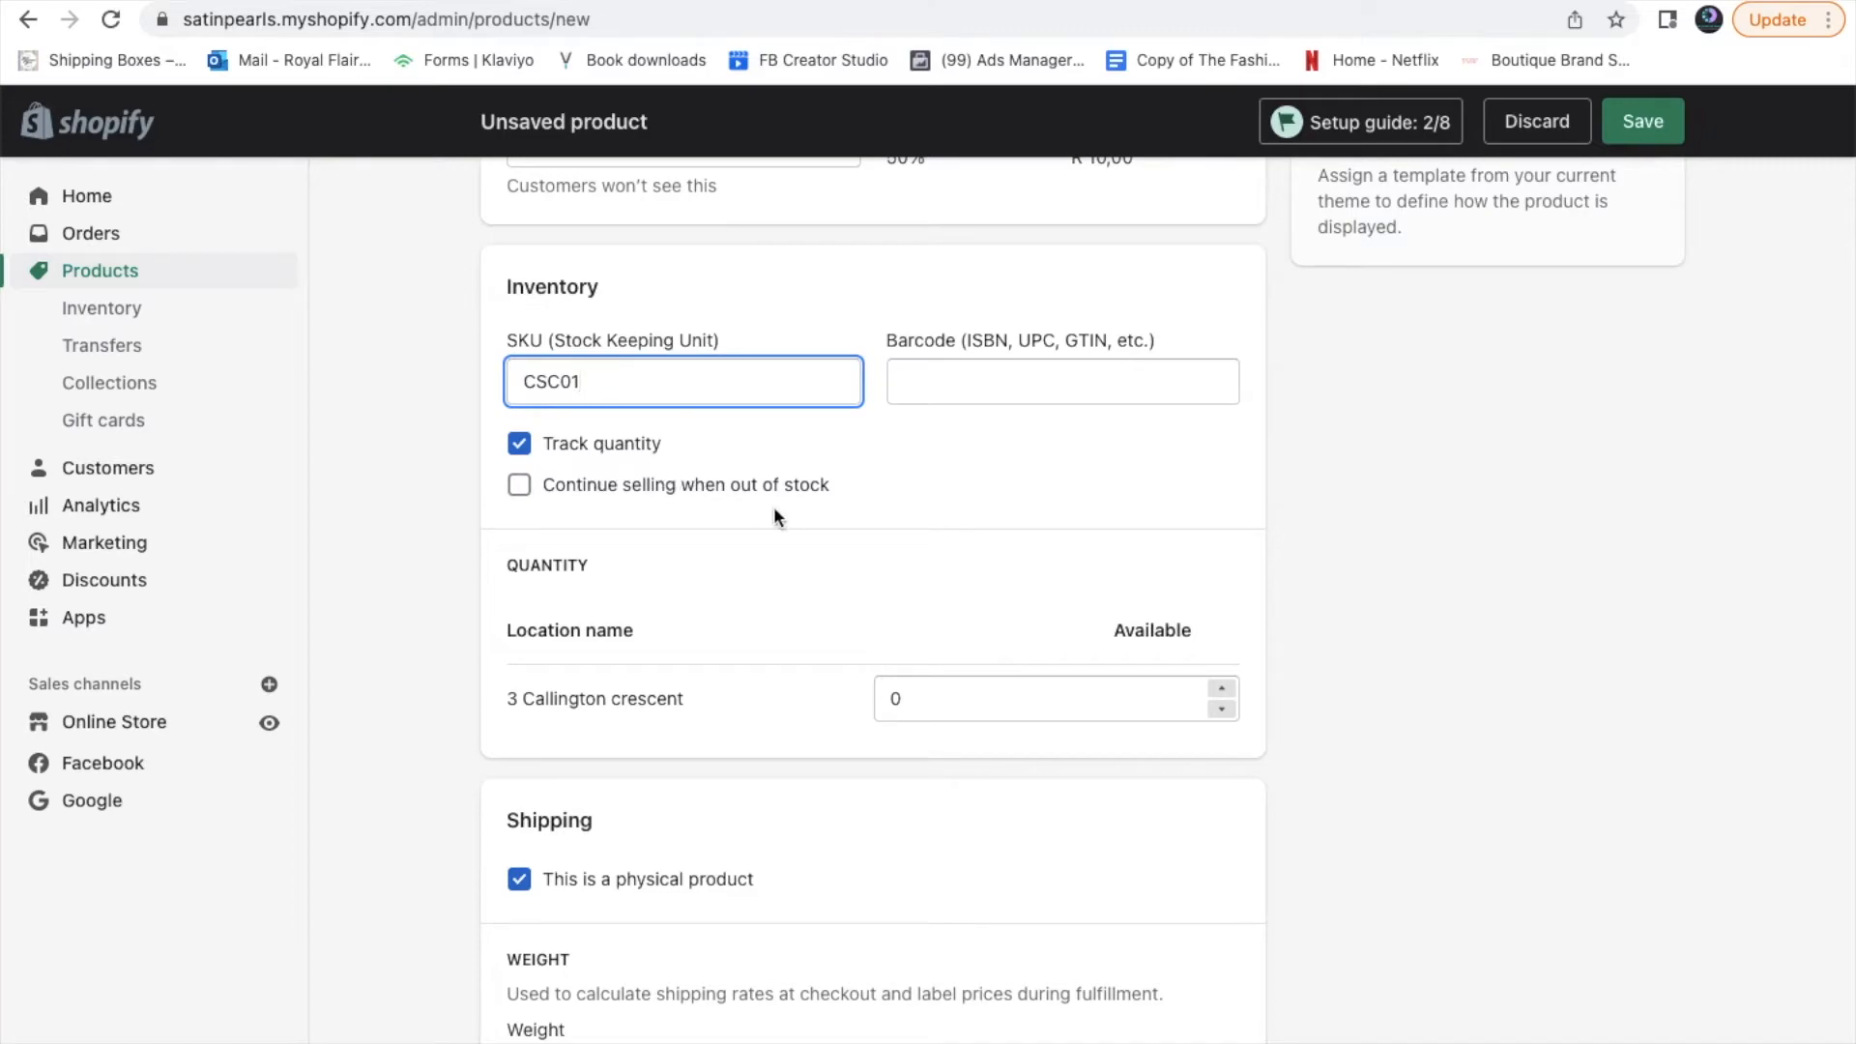
Allow the product to continue selling when out of stock while leaving quantity tracking enabled
{"action": "left_click", "coordinate": [647, 489]}
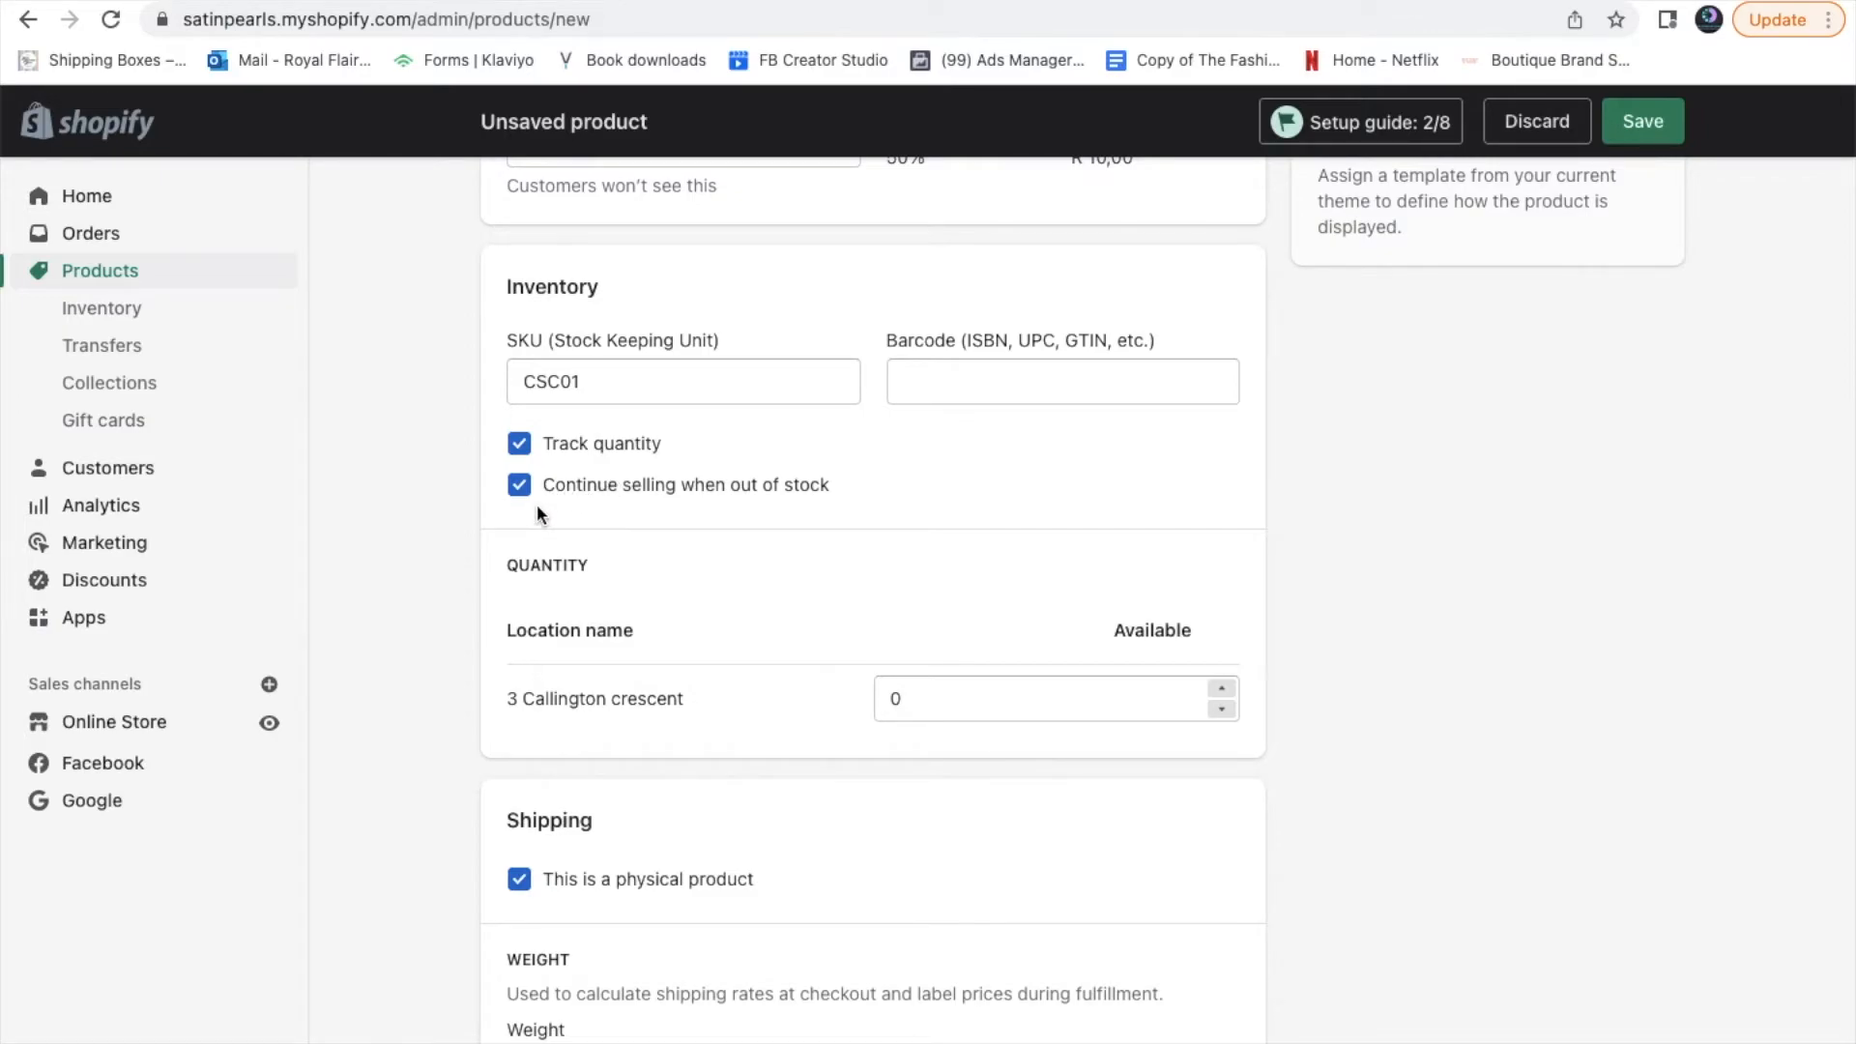
{"action": "left_click", "coordinate": [520, 447]}
{"action": "left_click", "coordinate": [521, 447]}
Set the available quantity at the store location to 20
{"action": "scroll", "coordinate": [1041, 489], "scroll_direction": "down", "scroll_amount": 2}
{"action": "scroll", "coordinate": [1040, 481], "scroll_direction": "down", "scroll_amount": 3}
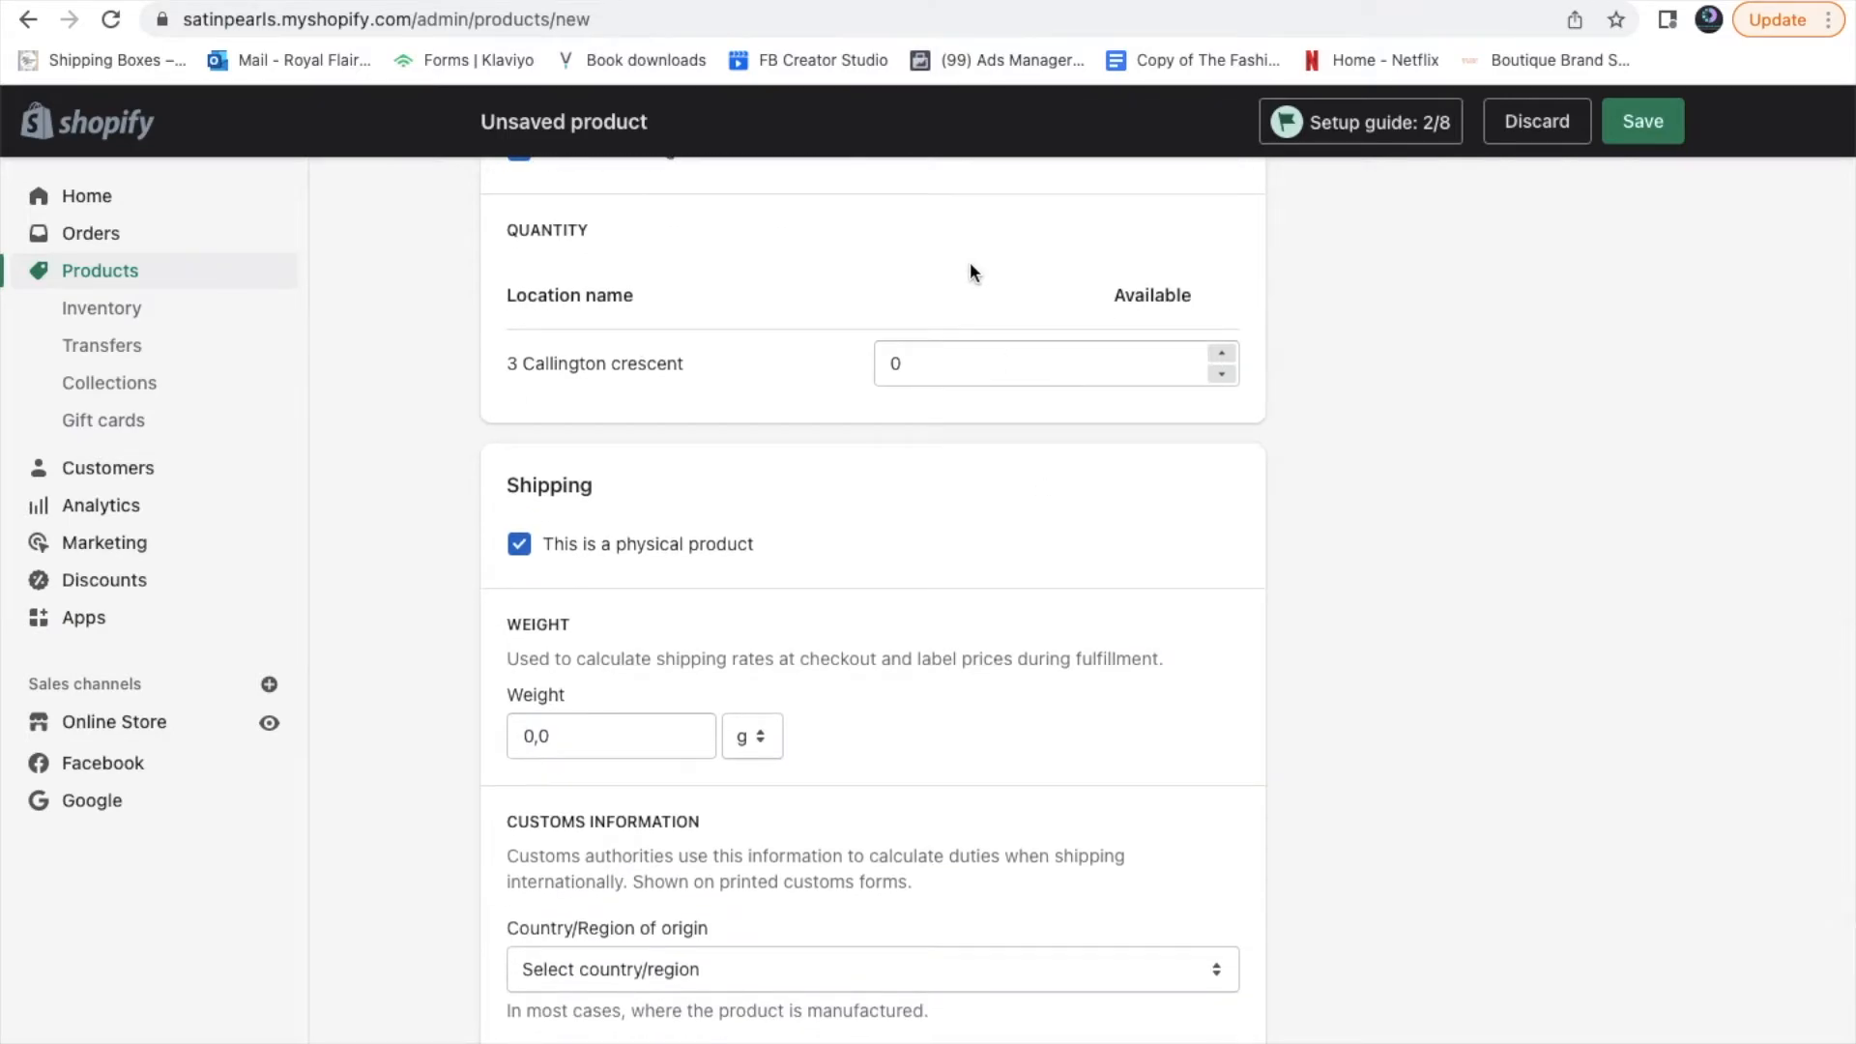
{"action": "scroll", "coordinate": [971, 271], "scroll_direction": "up", "scroll_amount": 2}
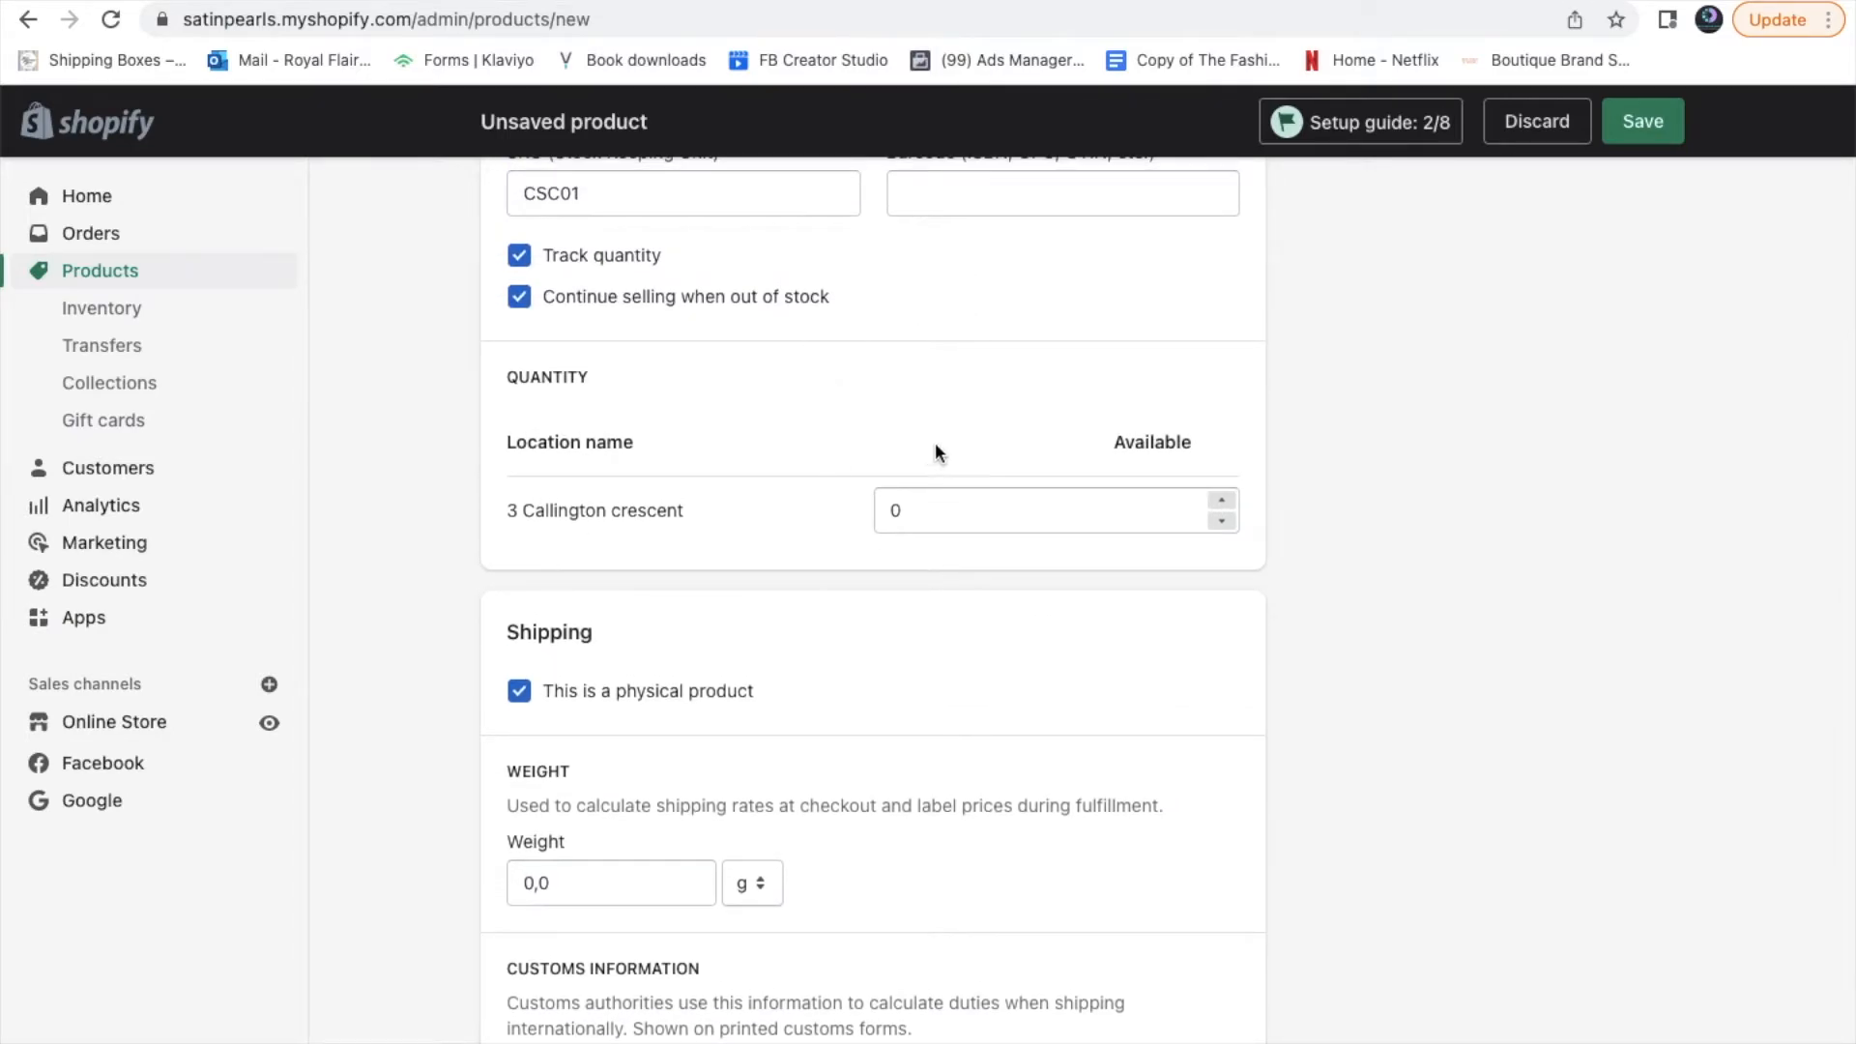
{"action": "left_click", "coordinate": [1082, 511]}
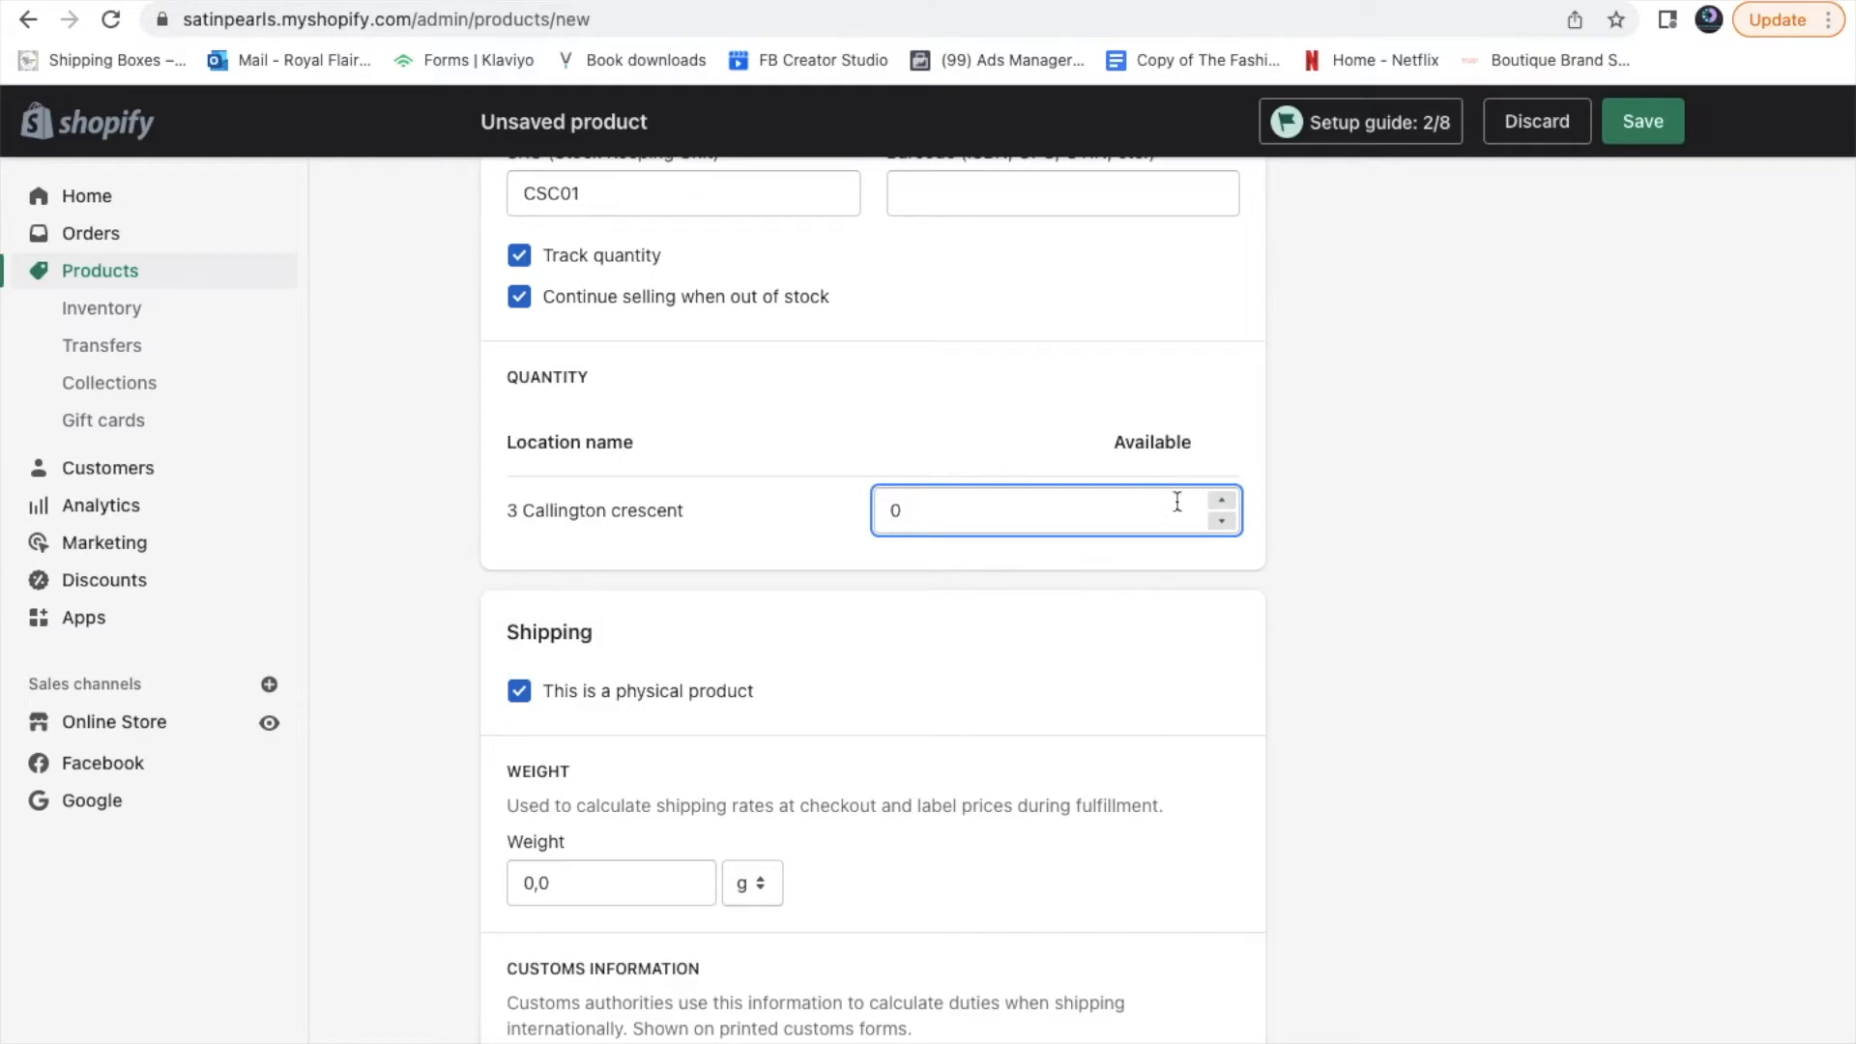
{"action": "type", "text": "1"}
{"action": "key", "text": "BackSpace"}
{"action": "type", "text": "2"}
Set the product's shipping weight to 20 g
{"action": "scroll", "coordinate": [1108, 614], "scroll_direction": "down", "scroll_amount": 2}
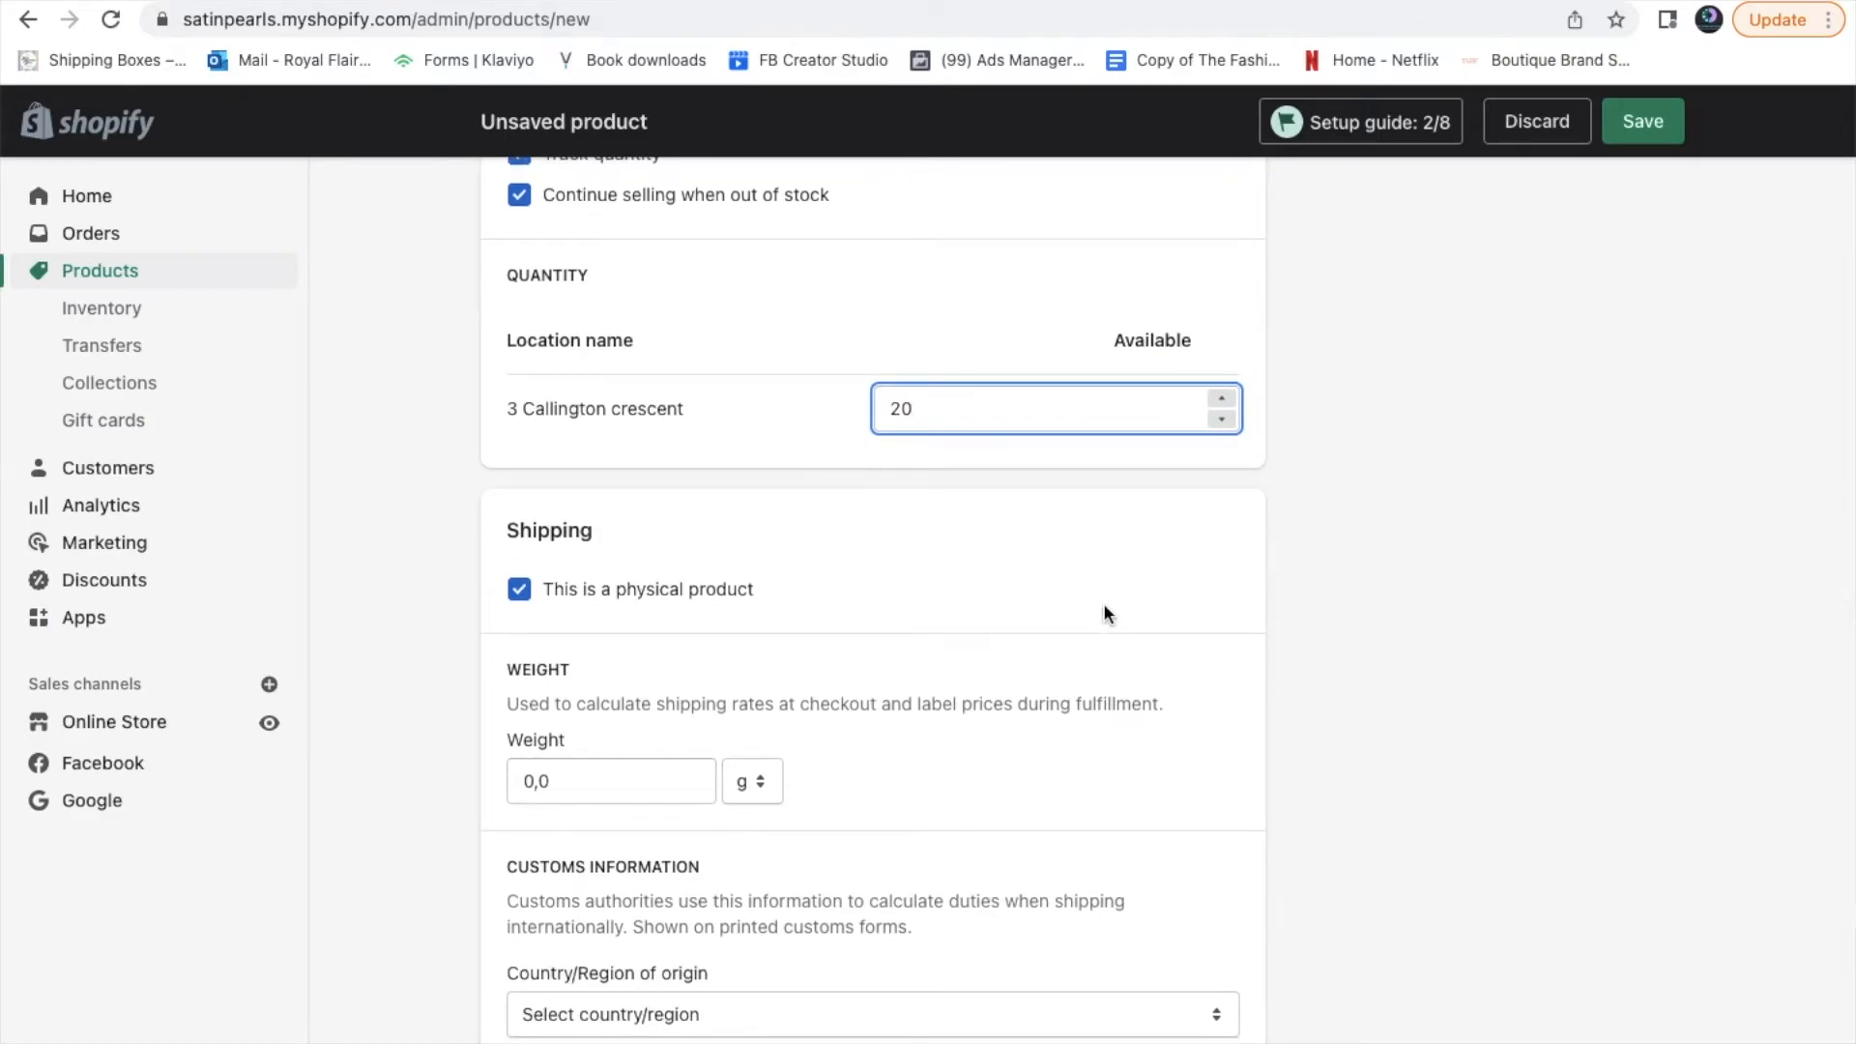
{"action": "scroll", "coordinate": [1108, 614], "scroll_direction": "down", "scroll_amount": 5}
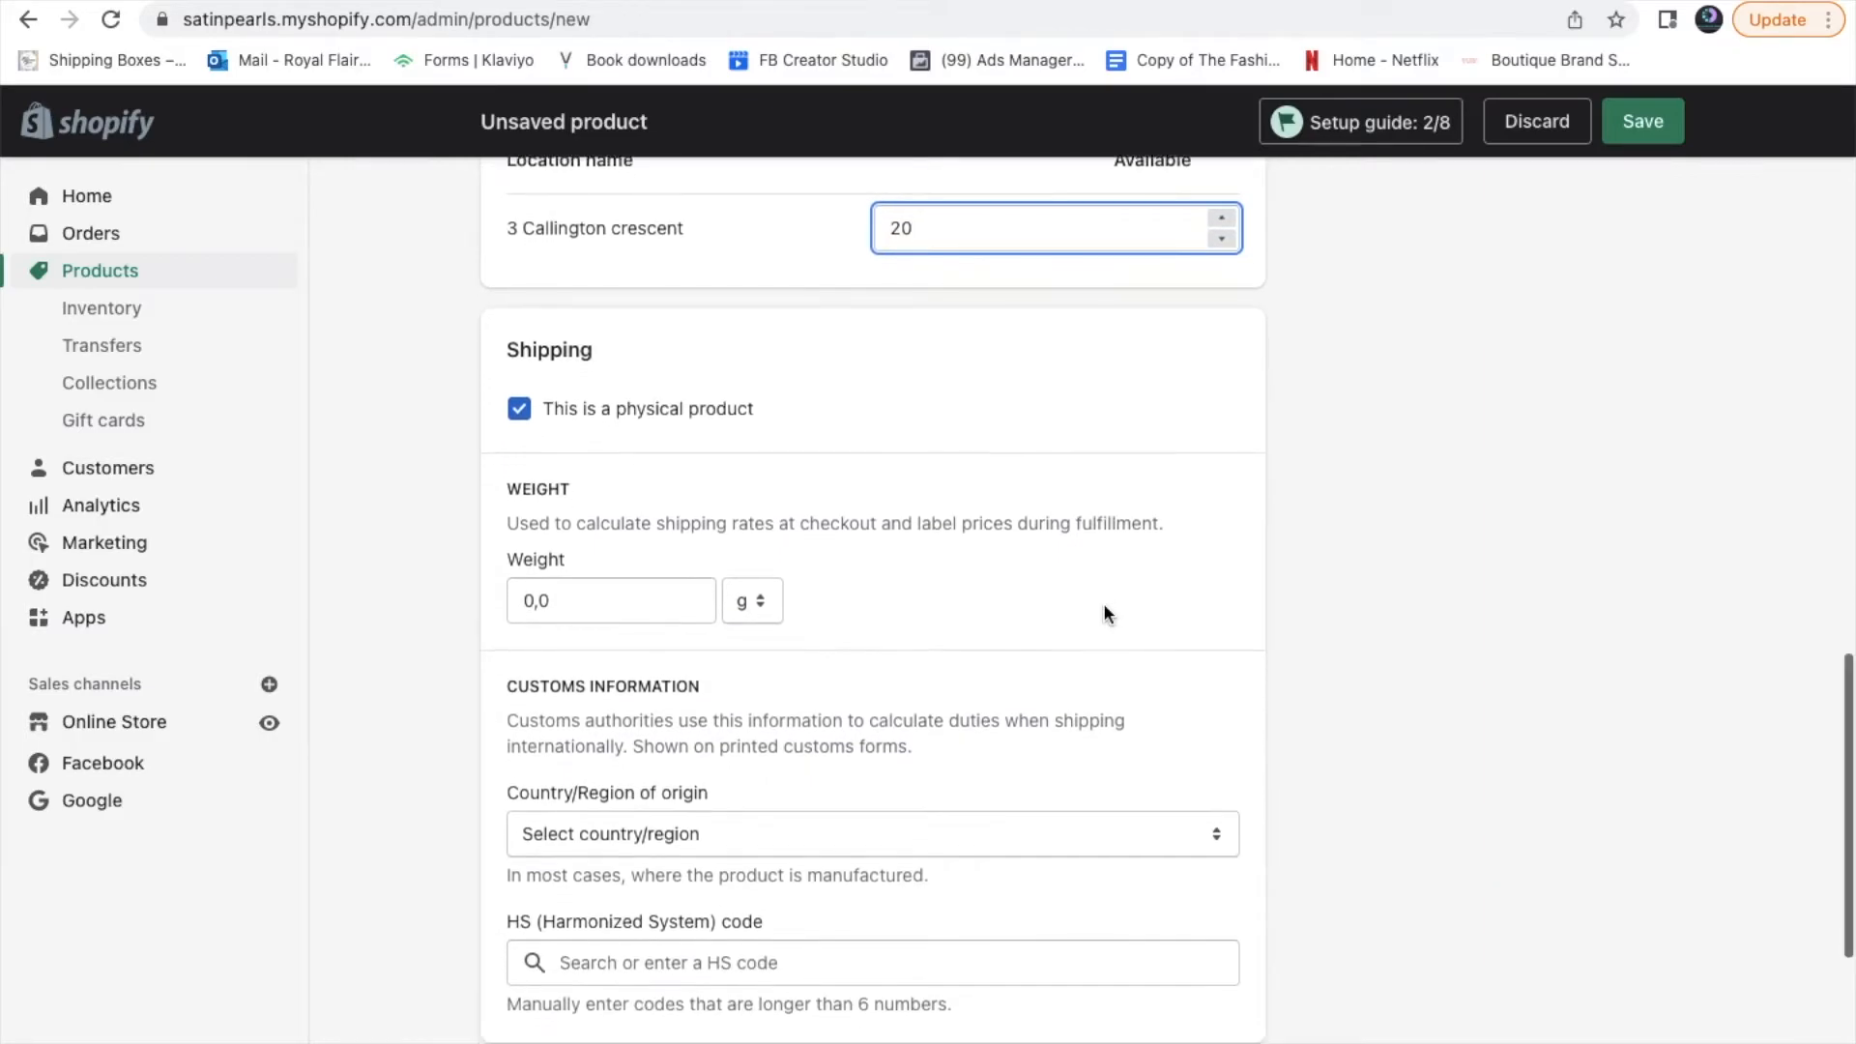
{"action": "left_click", "coordinate": [580, 517]}
{"action": "key", "text": "BackSpace"}
{"action": "key", "text": "BackSpace"}
{"action": "key", "text": "BackSpace"}
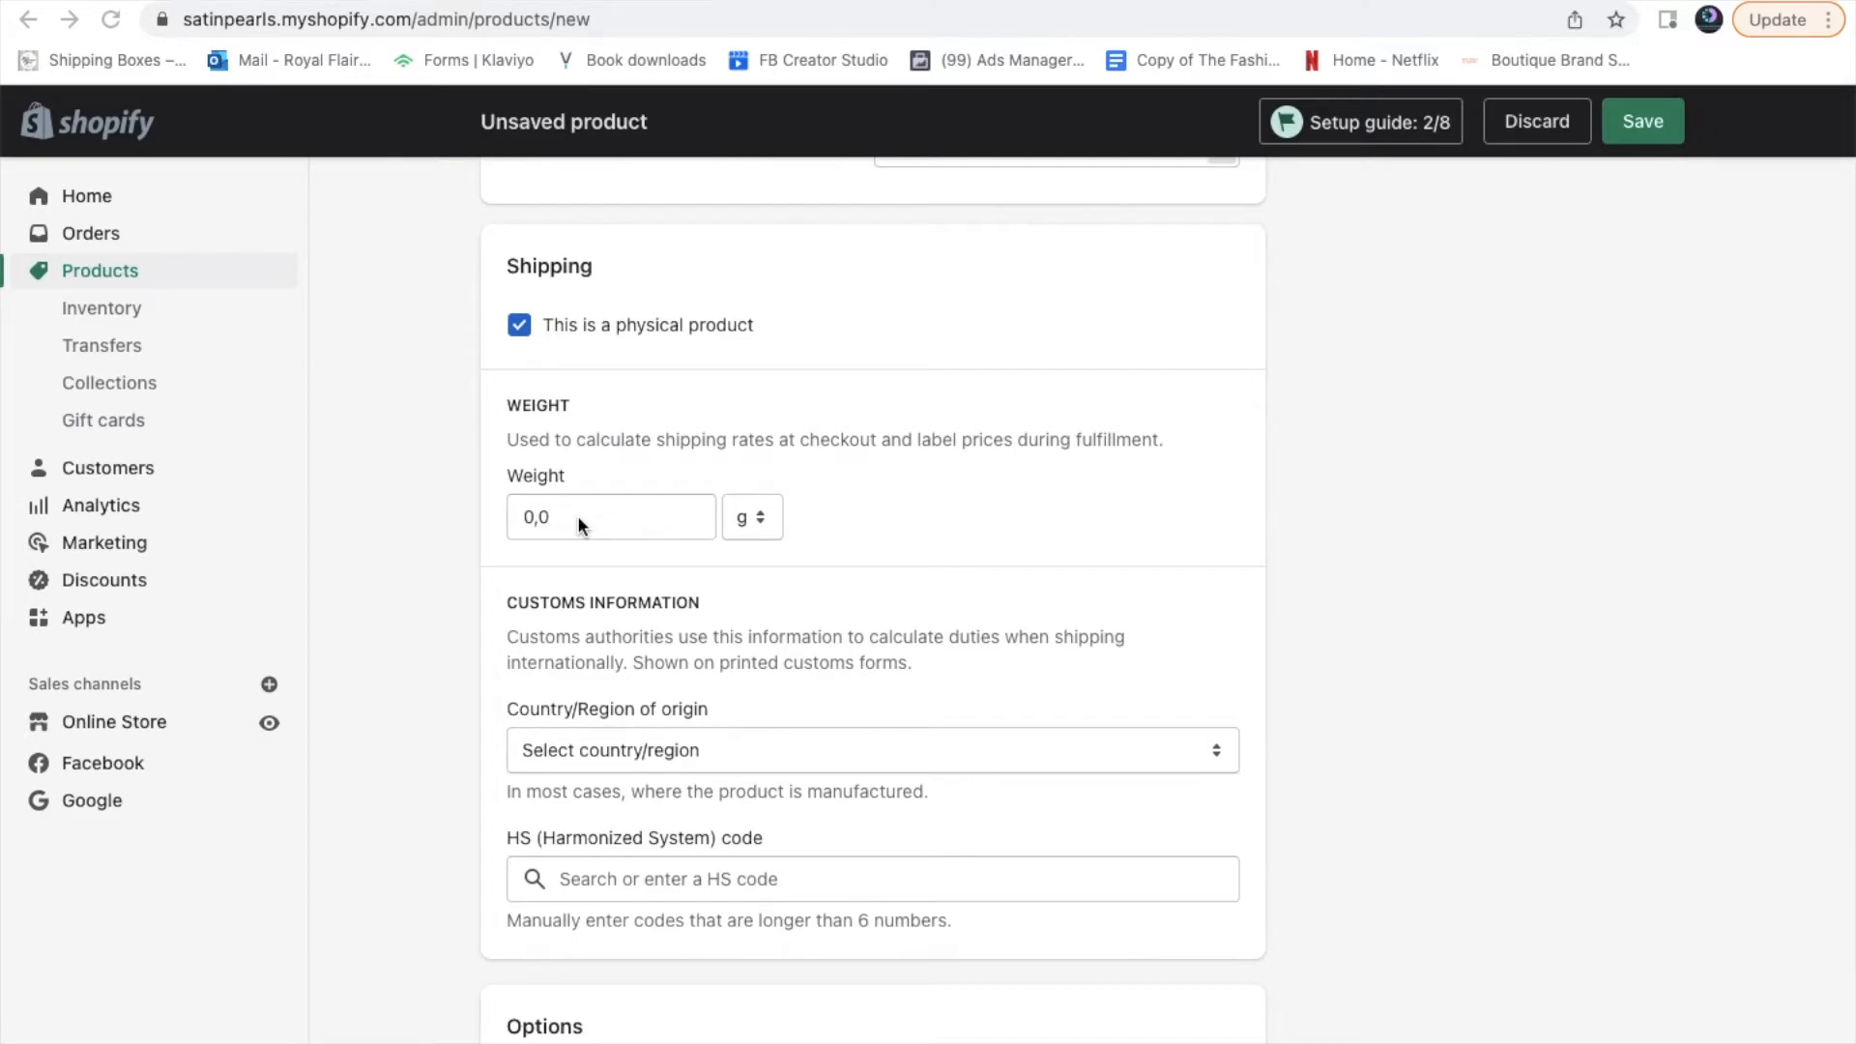
{"action": "left_click", "coordinate": [578, 516]}
{"action": "key", "text": "BackSpace"}
{"action": "key", "text": "BackSpace"}
{"action": "type", "text": "1"}
{"action": "key", "text": "BackSpace"}
{"action": "type", "text": "20"}
Choose South Africa as the country of origin in the customs information
{"action": "scroll", "coordinate": [887, 561], "scroll_direction": "down", "scroll_amount": 3}
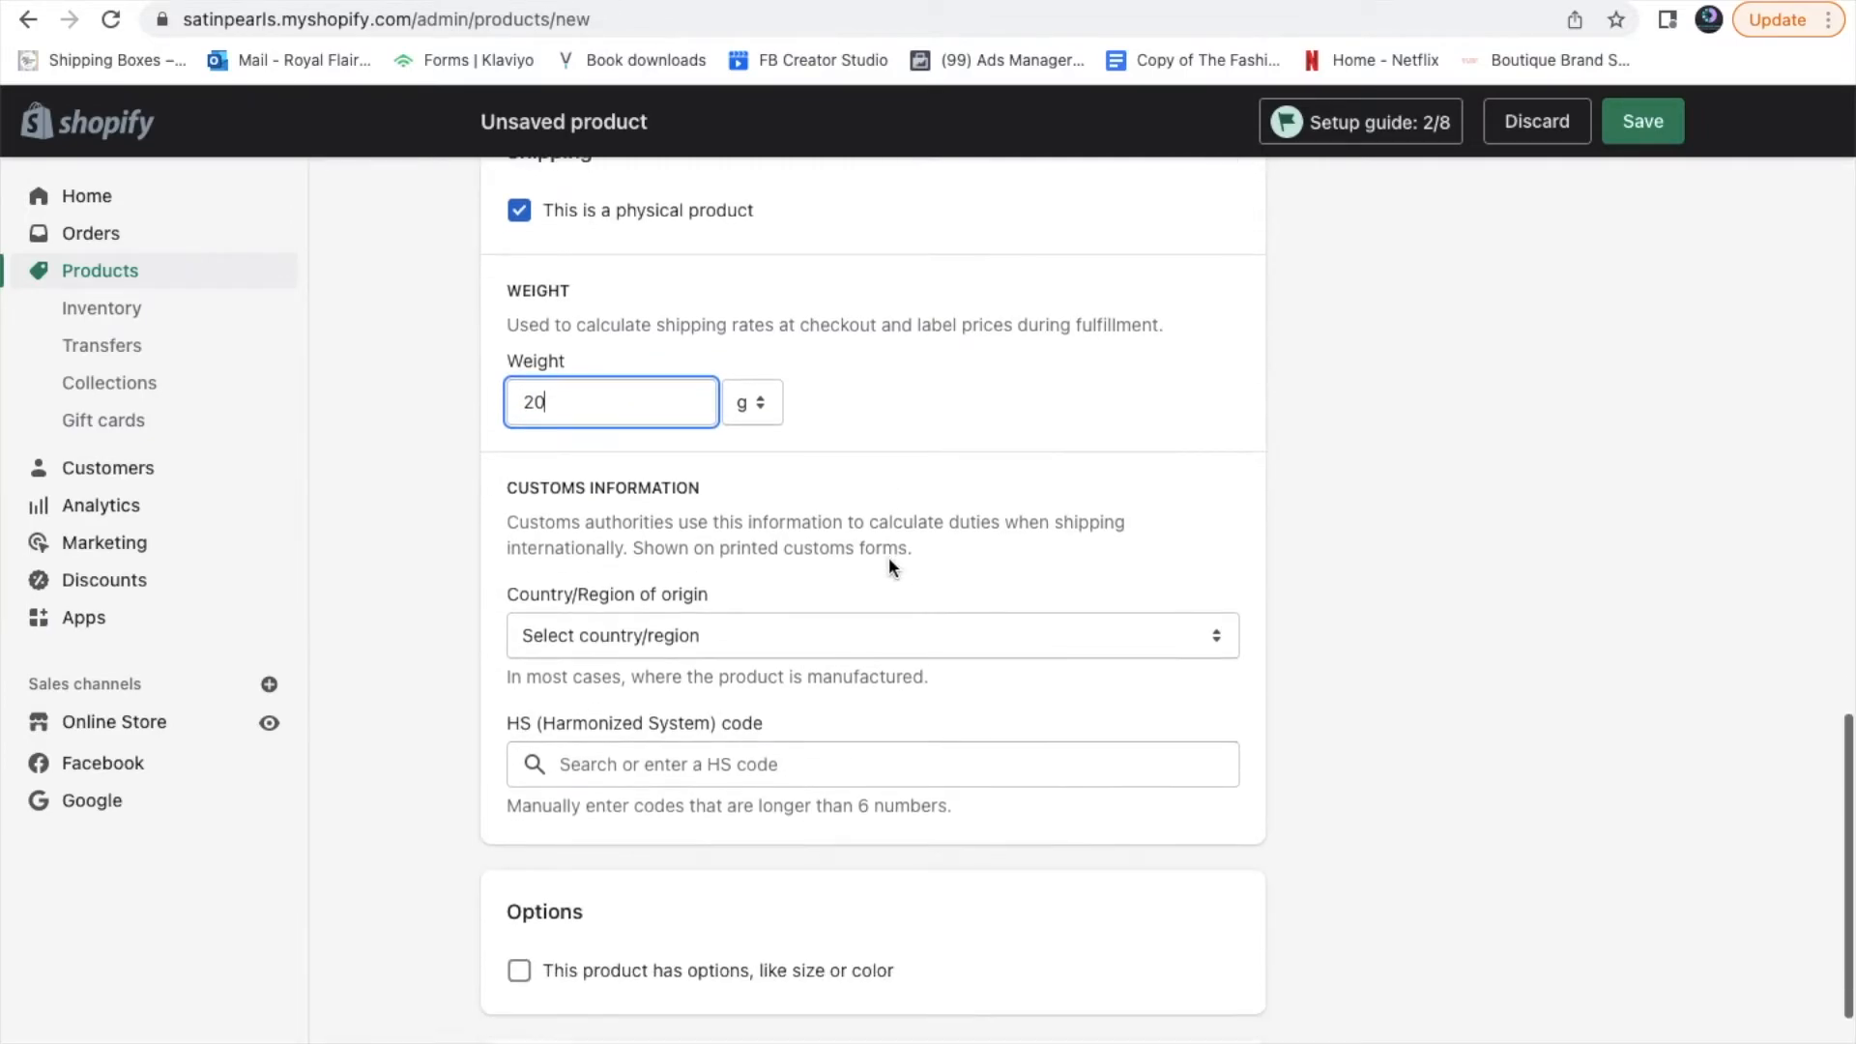
{"action": "scroll", "coordinate": [1077, 568], "scroll_direction": "down", "scroll_amount": 1}
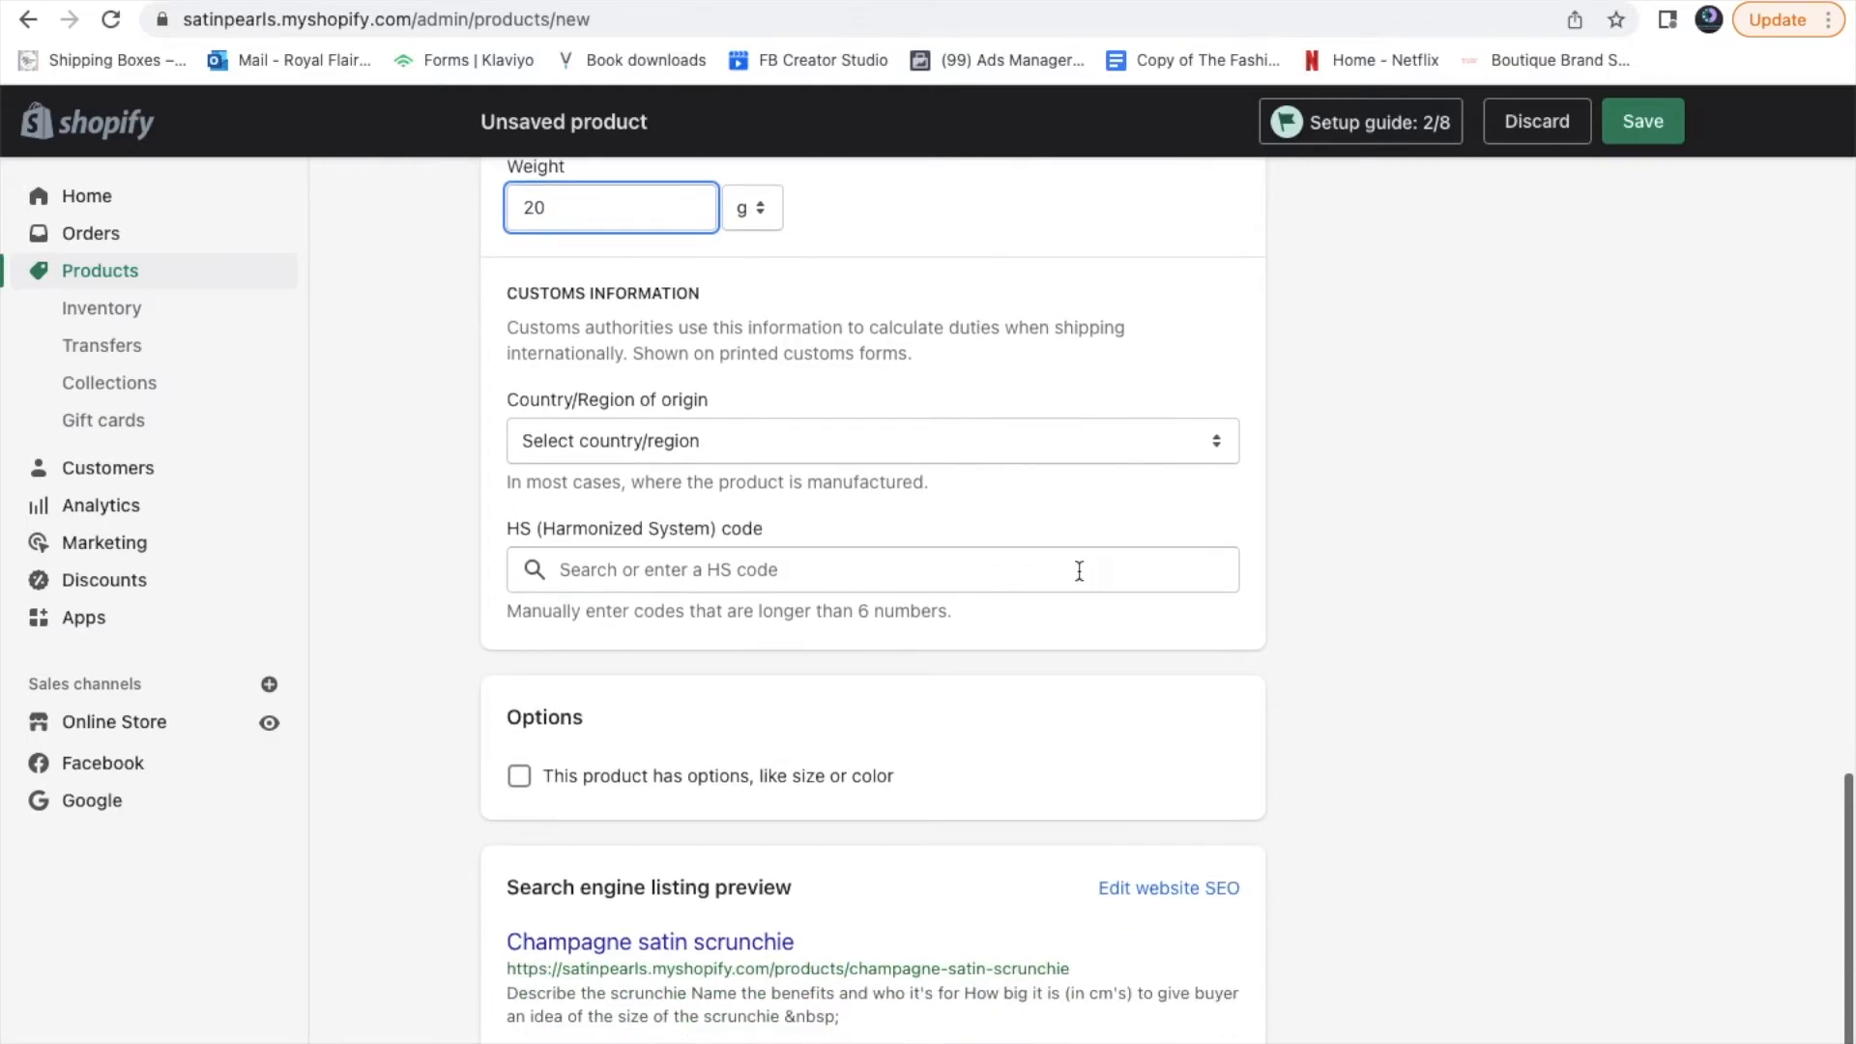
{"action": "left_click", "coordinate": [846, 461]}
{"action": "scroll", "coordinate": [844, 455], "scroll_direction": "down", "scroll_amount": 20}
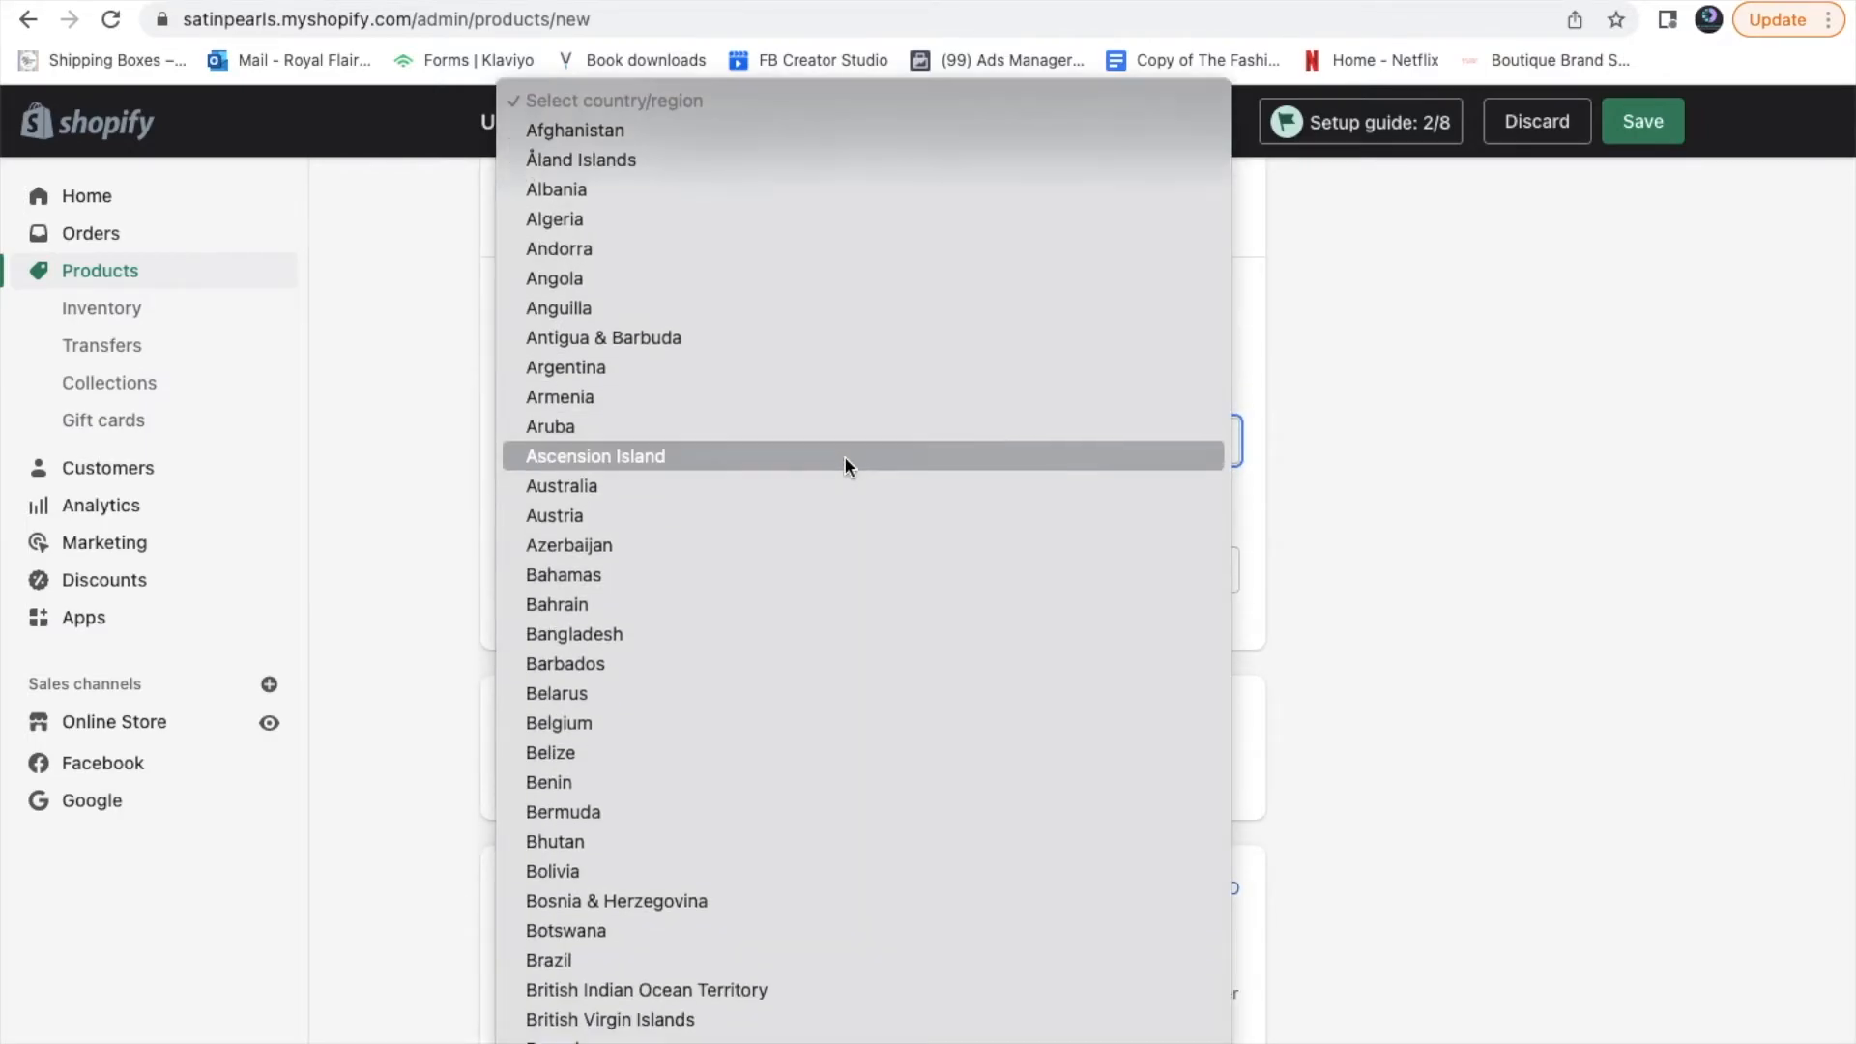
{"action": "scroll", "coordinate": [857, 507], "scroll_direction": "up", "scroll_amount": 5}
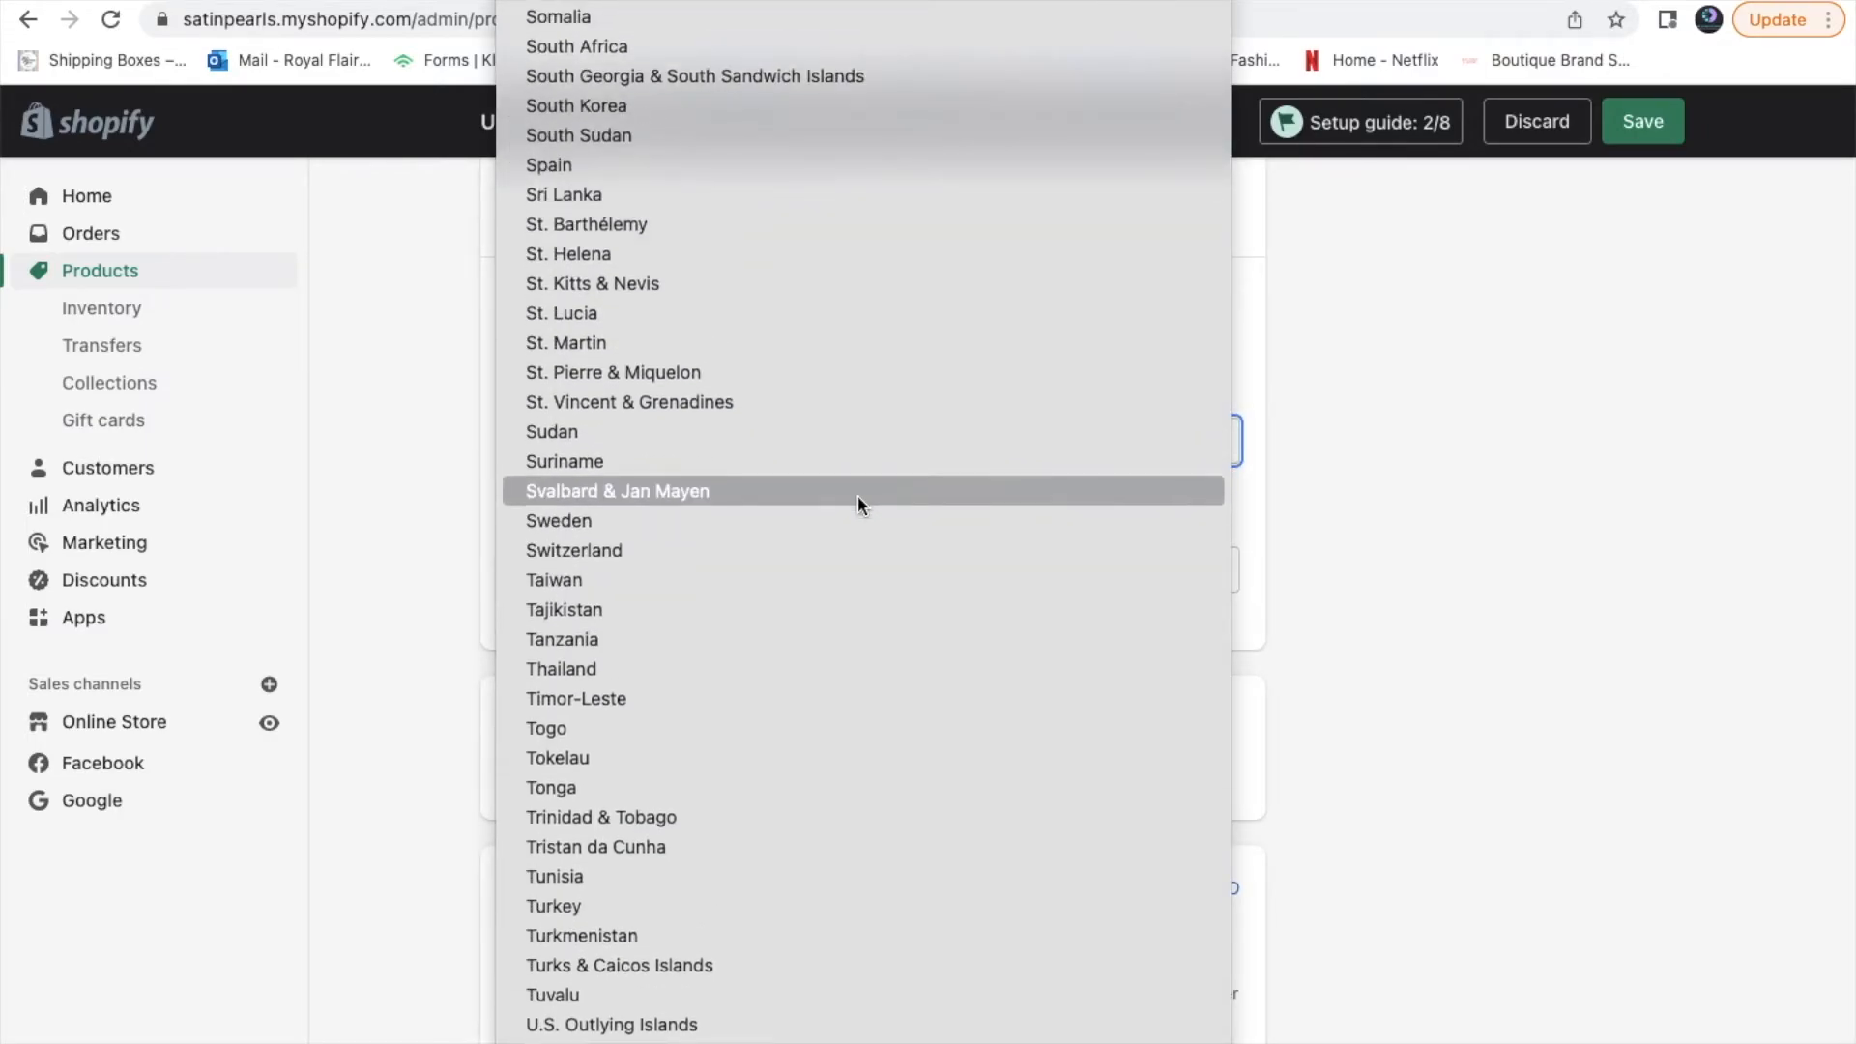
{"action": "left_click", "coordinate": [793, 46]}
Enable options for this product and name the first option Size
{"action": "scroll", "coordinate": [983, 687], "scroll_direction": "down", "scroll_amount": 1}
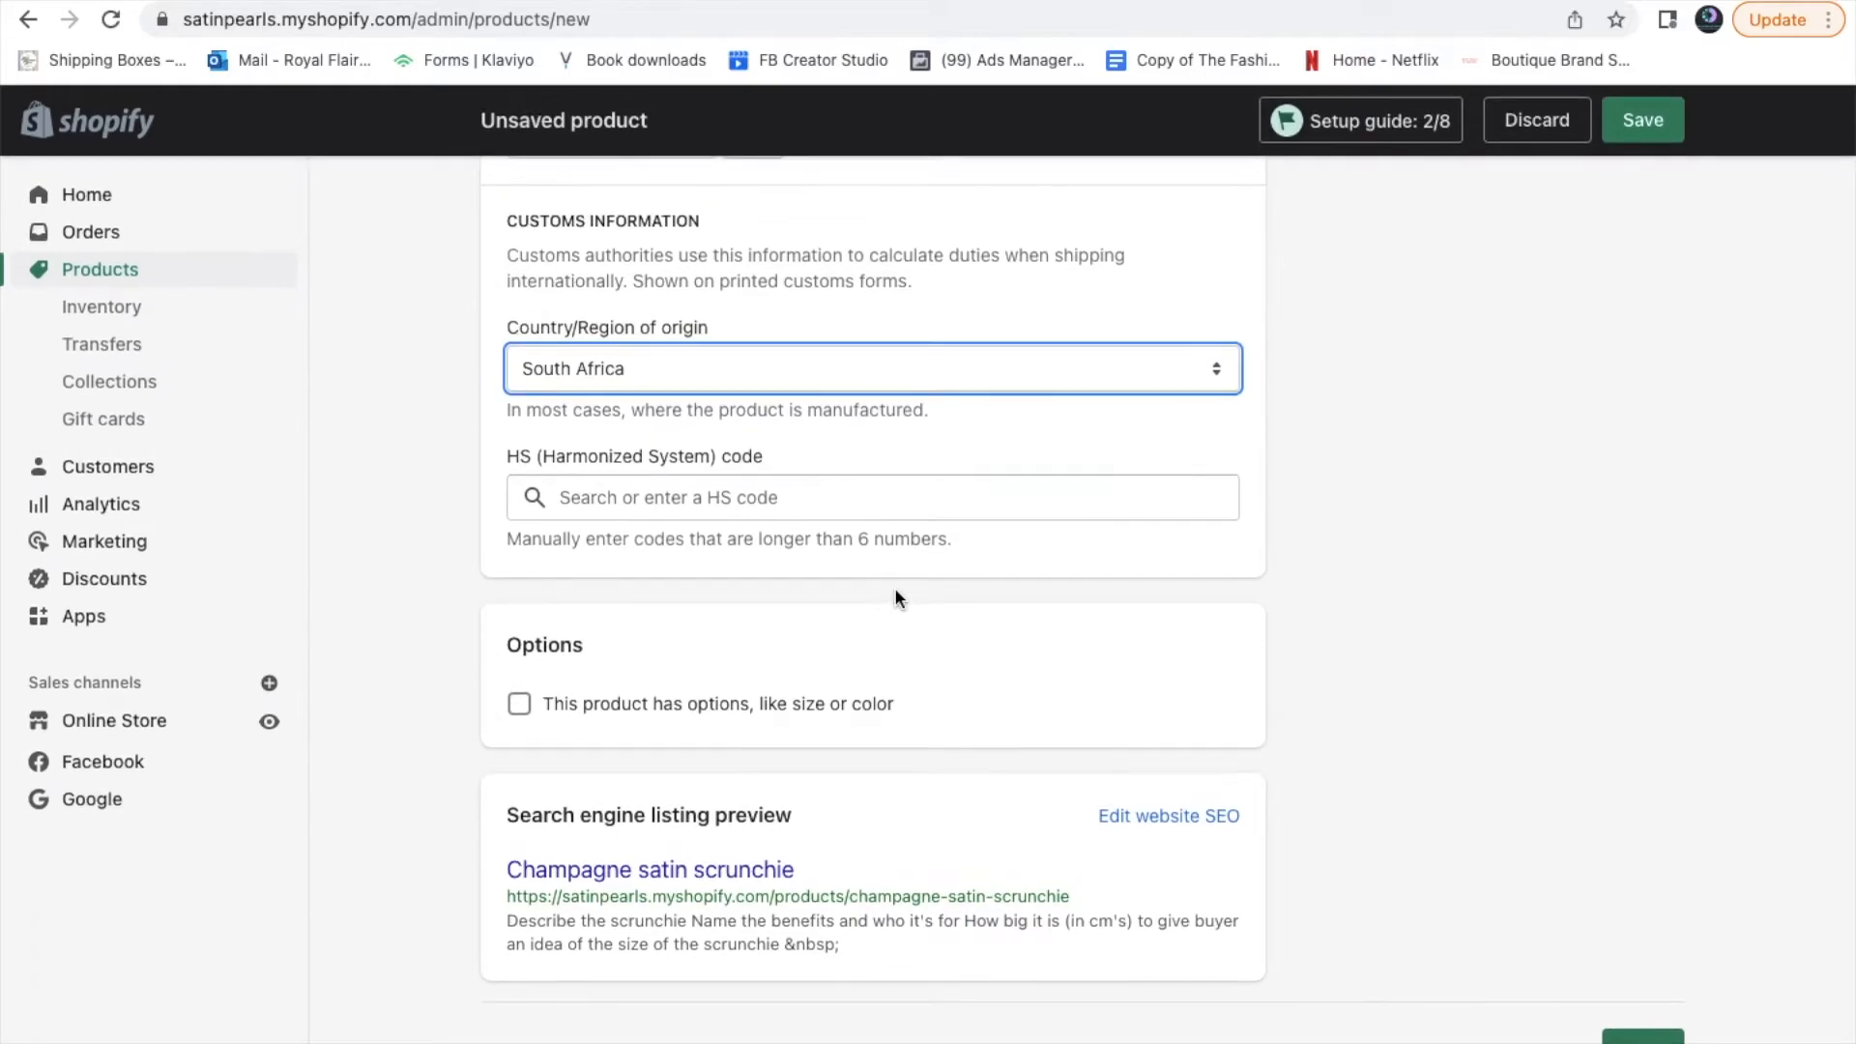
{"action": "left_click", "coordinate": [780, 705]}
{"action": "scroll", "coordinate": [934, 692], "scroll_direction": "down", "scroll_amount": 5}
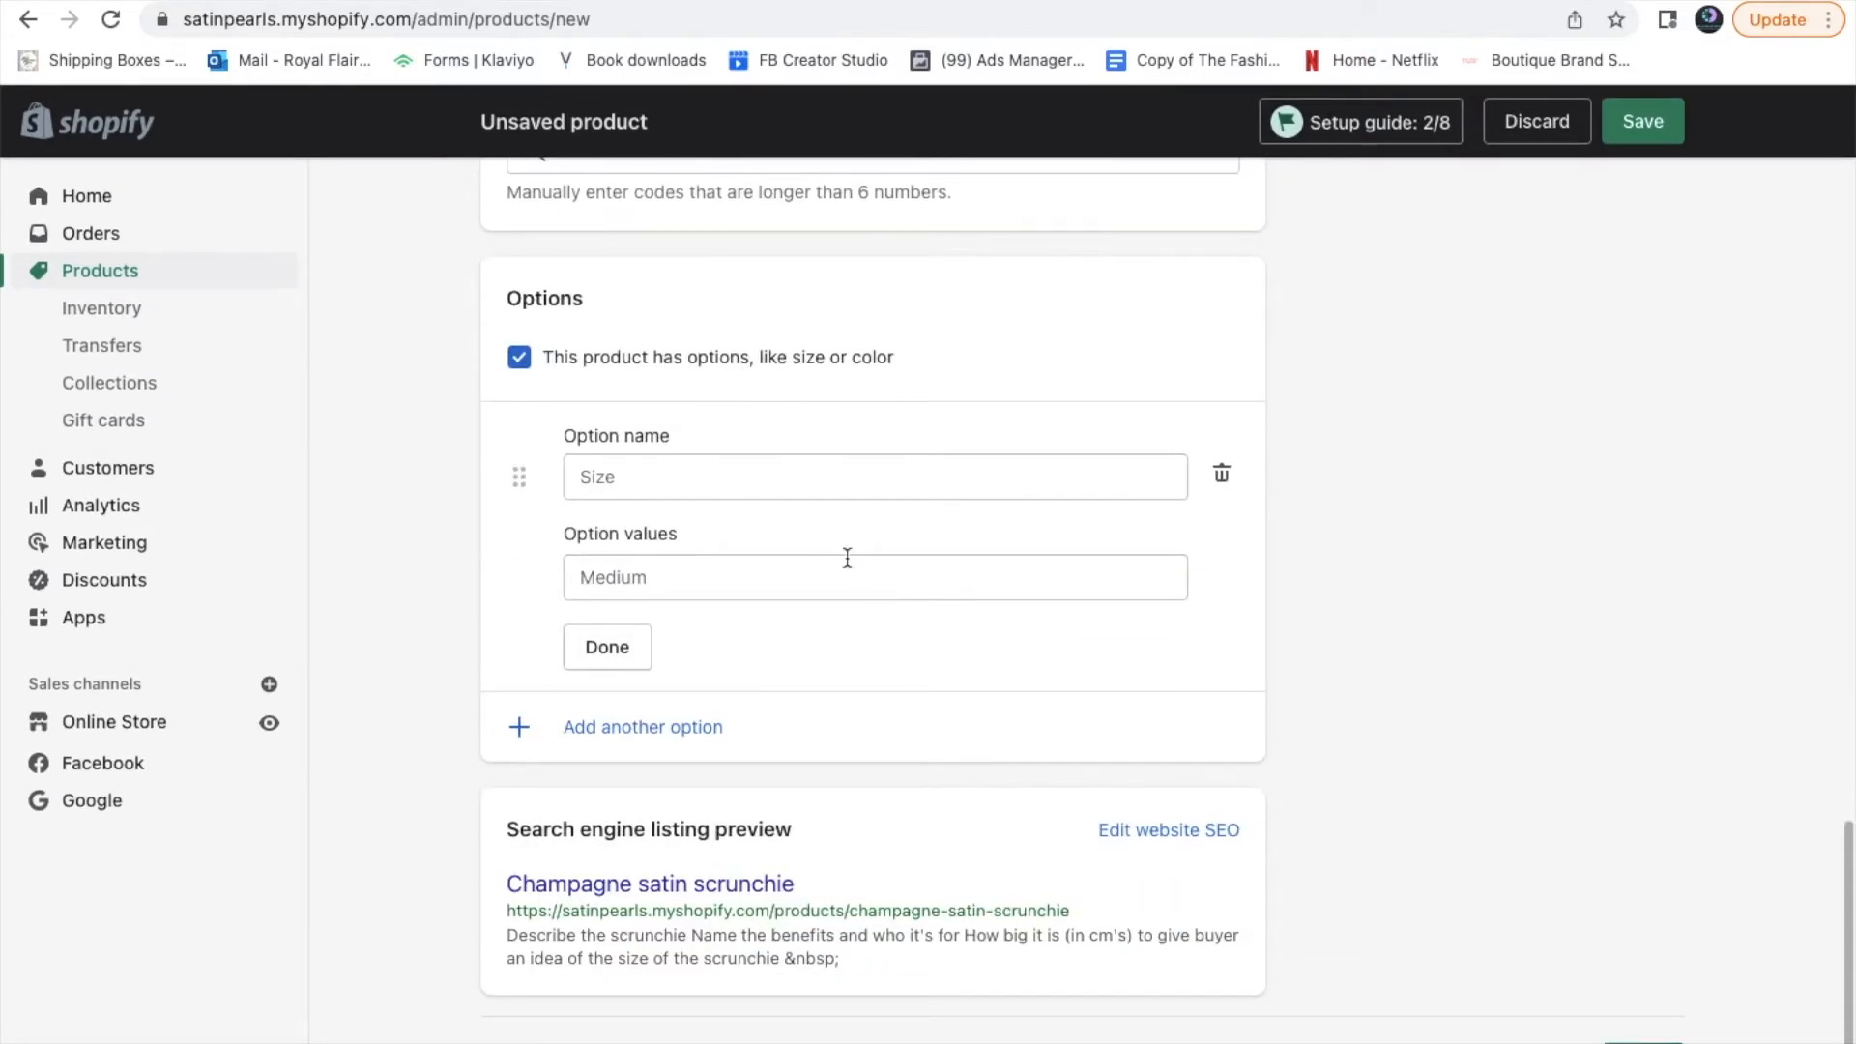
{"action": "left_click", "coordinate": [801, 483]}
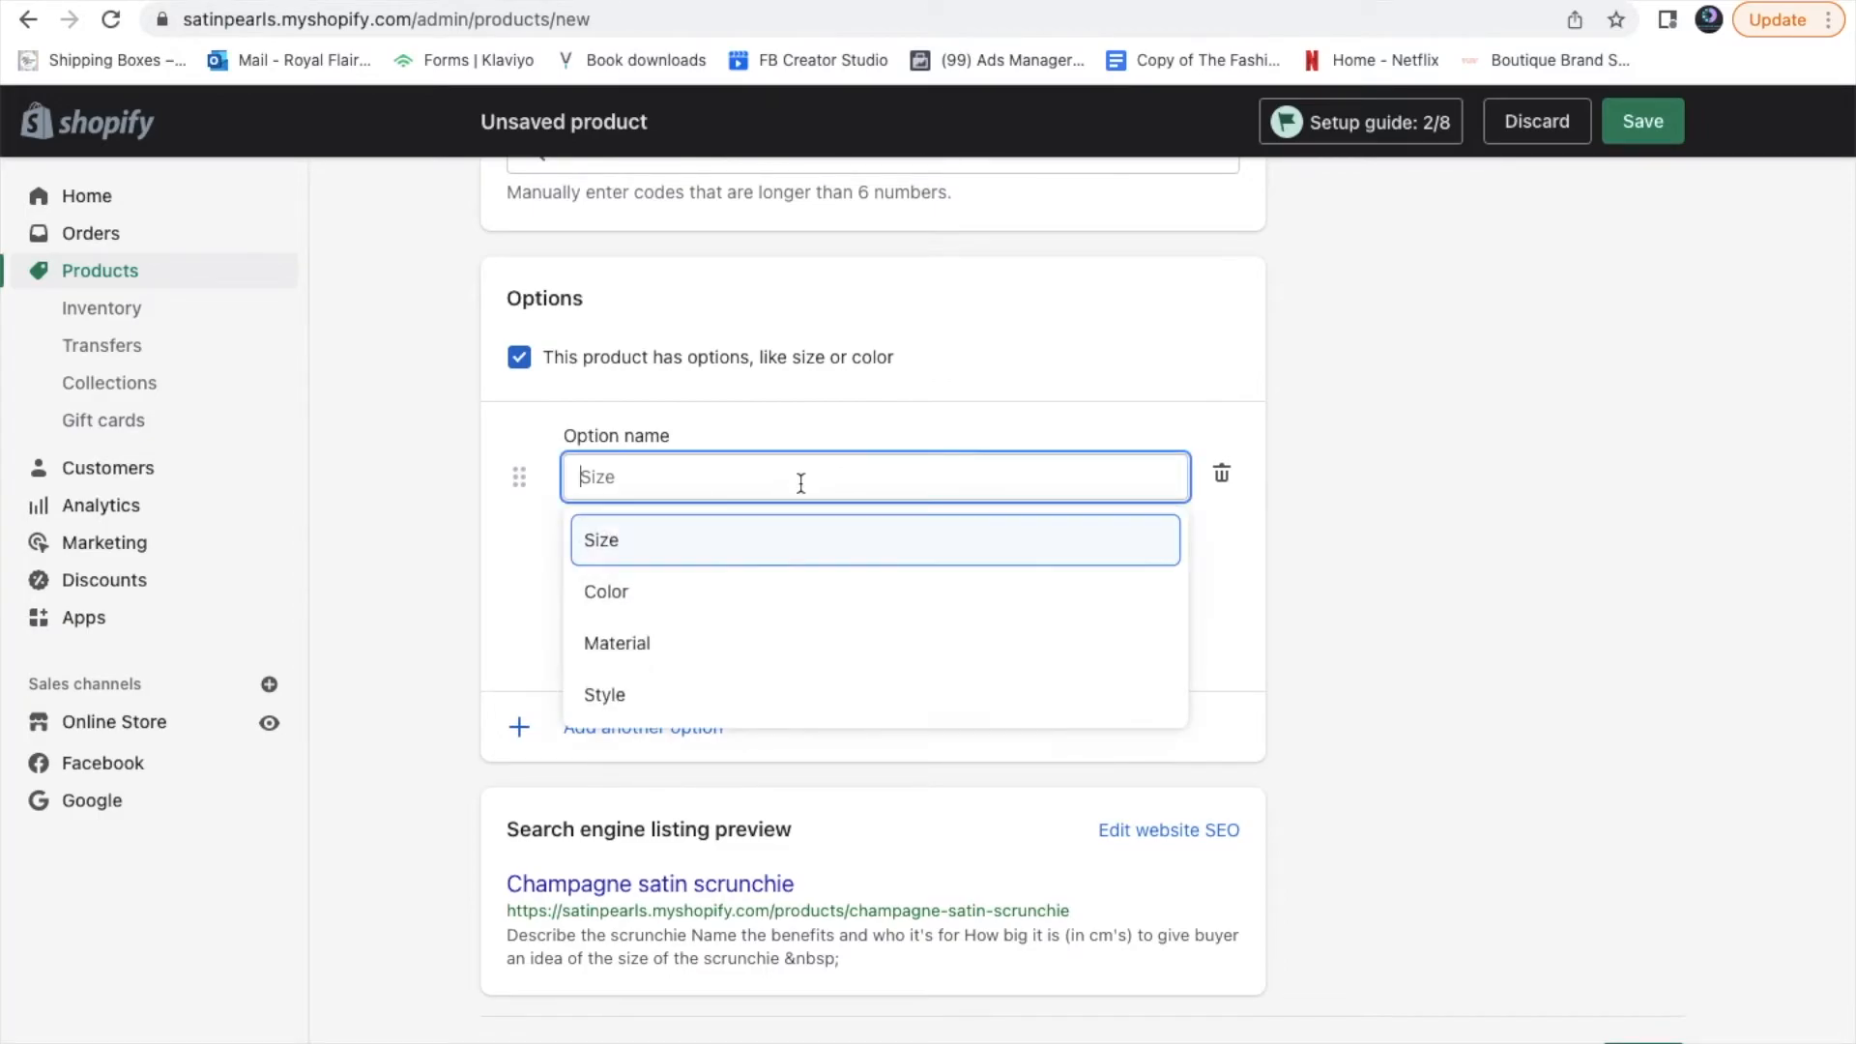
{"action": "left_click", "coordinate": [777, 543]}
Enter the values Small, medium and large for the Size option
{"action": "left_click", "coordinate": [729, 580]}
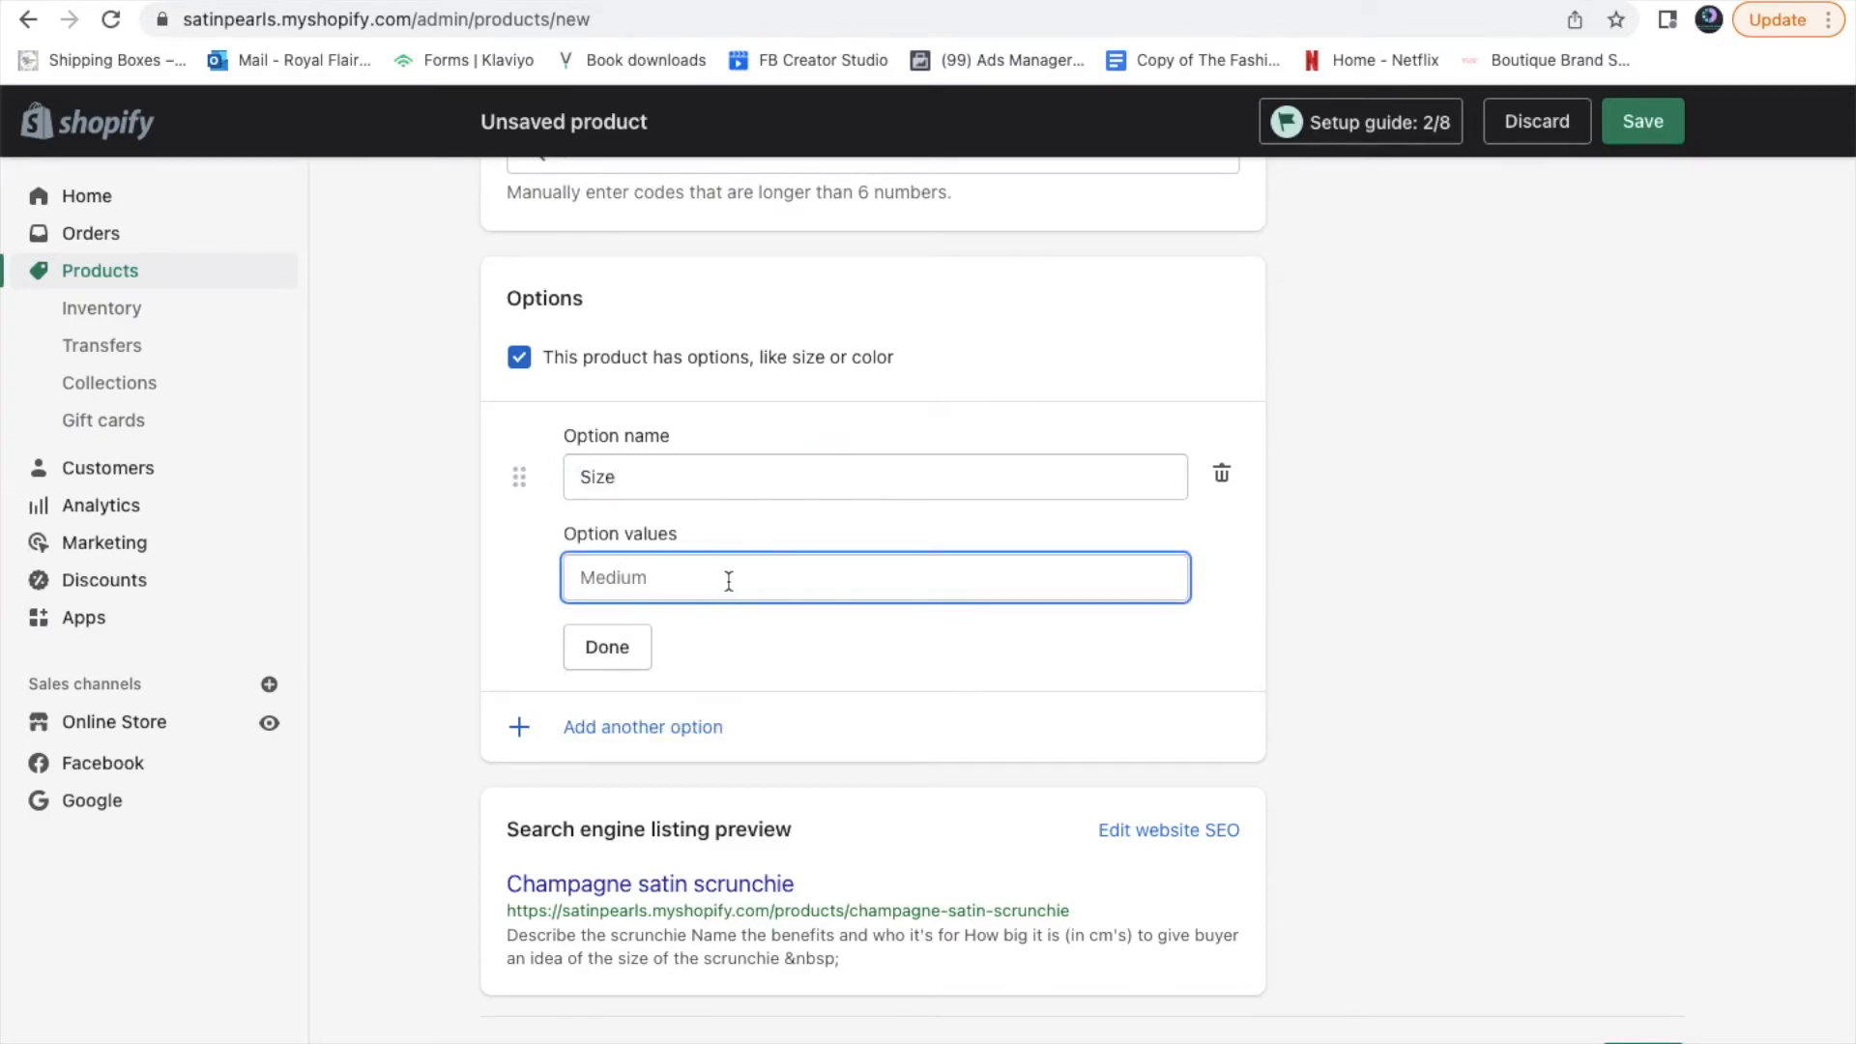
{"action": "type", "text": "S"}
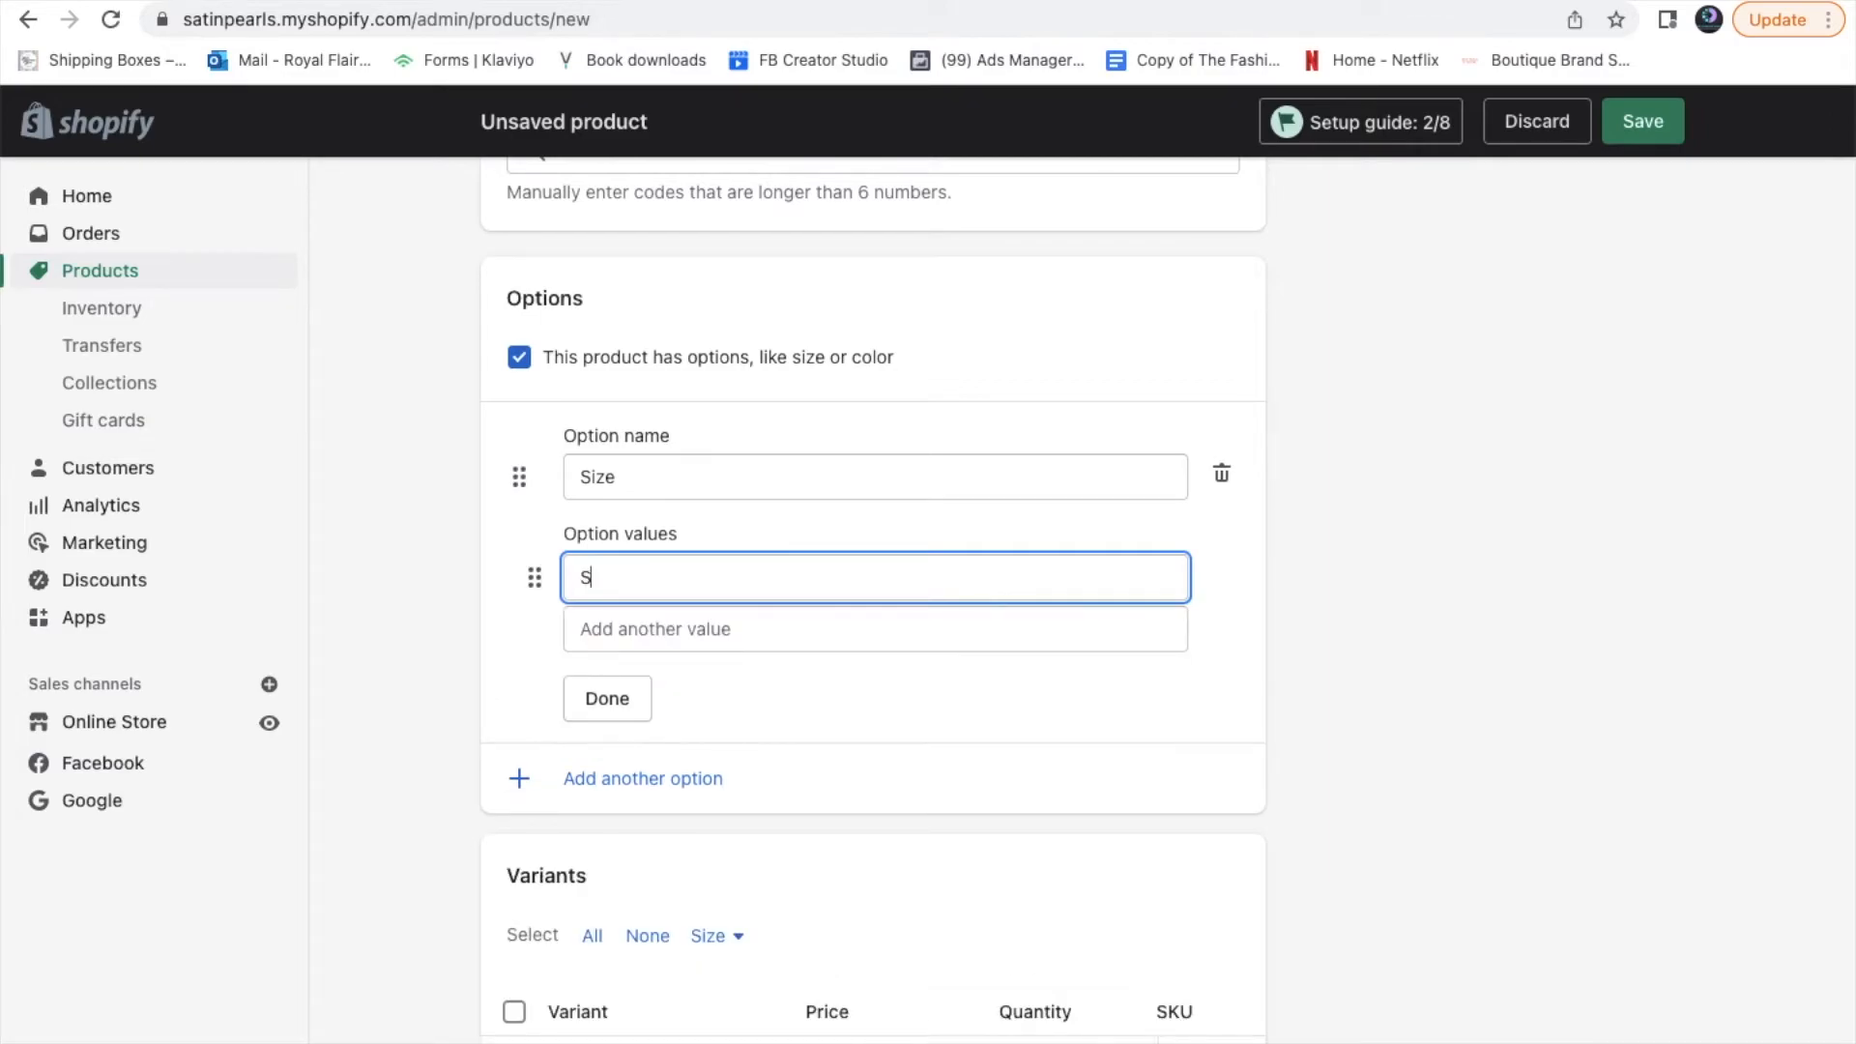
{"action": "type", "text": "mall"}
{"action": "left_click", "coordinate": [681, 643]}
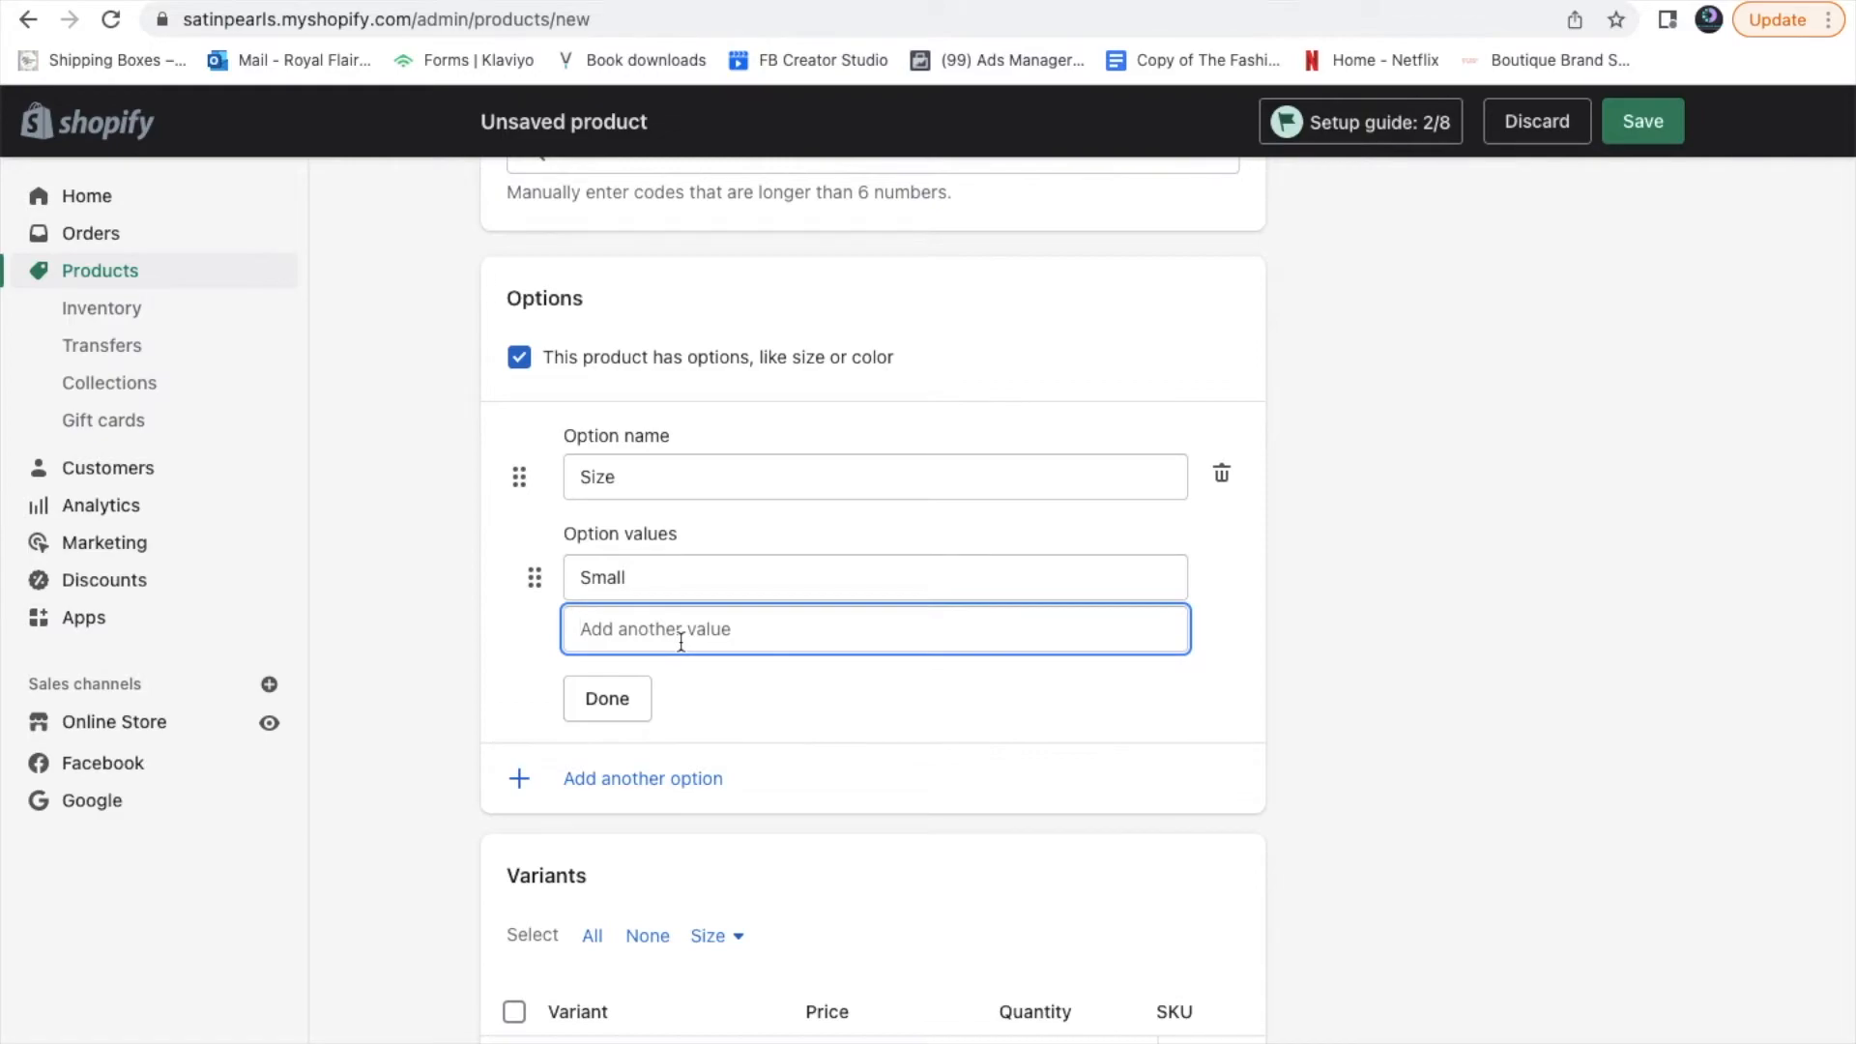
{"action": "type", "text": "medium"}
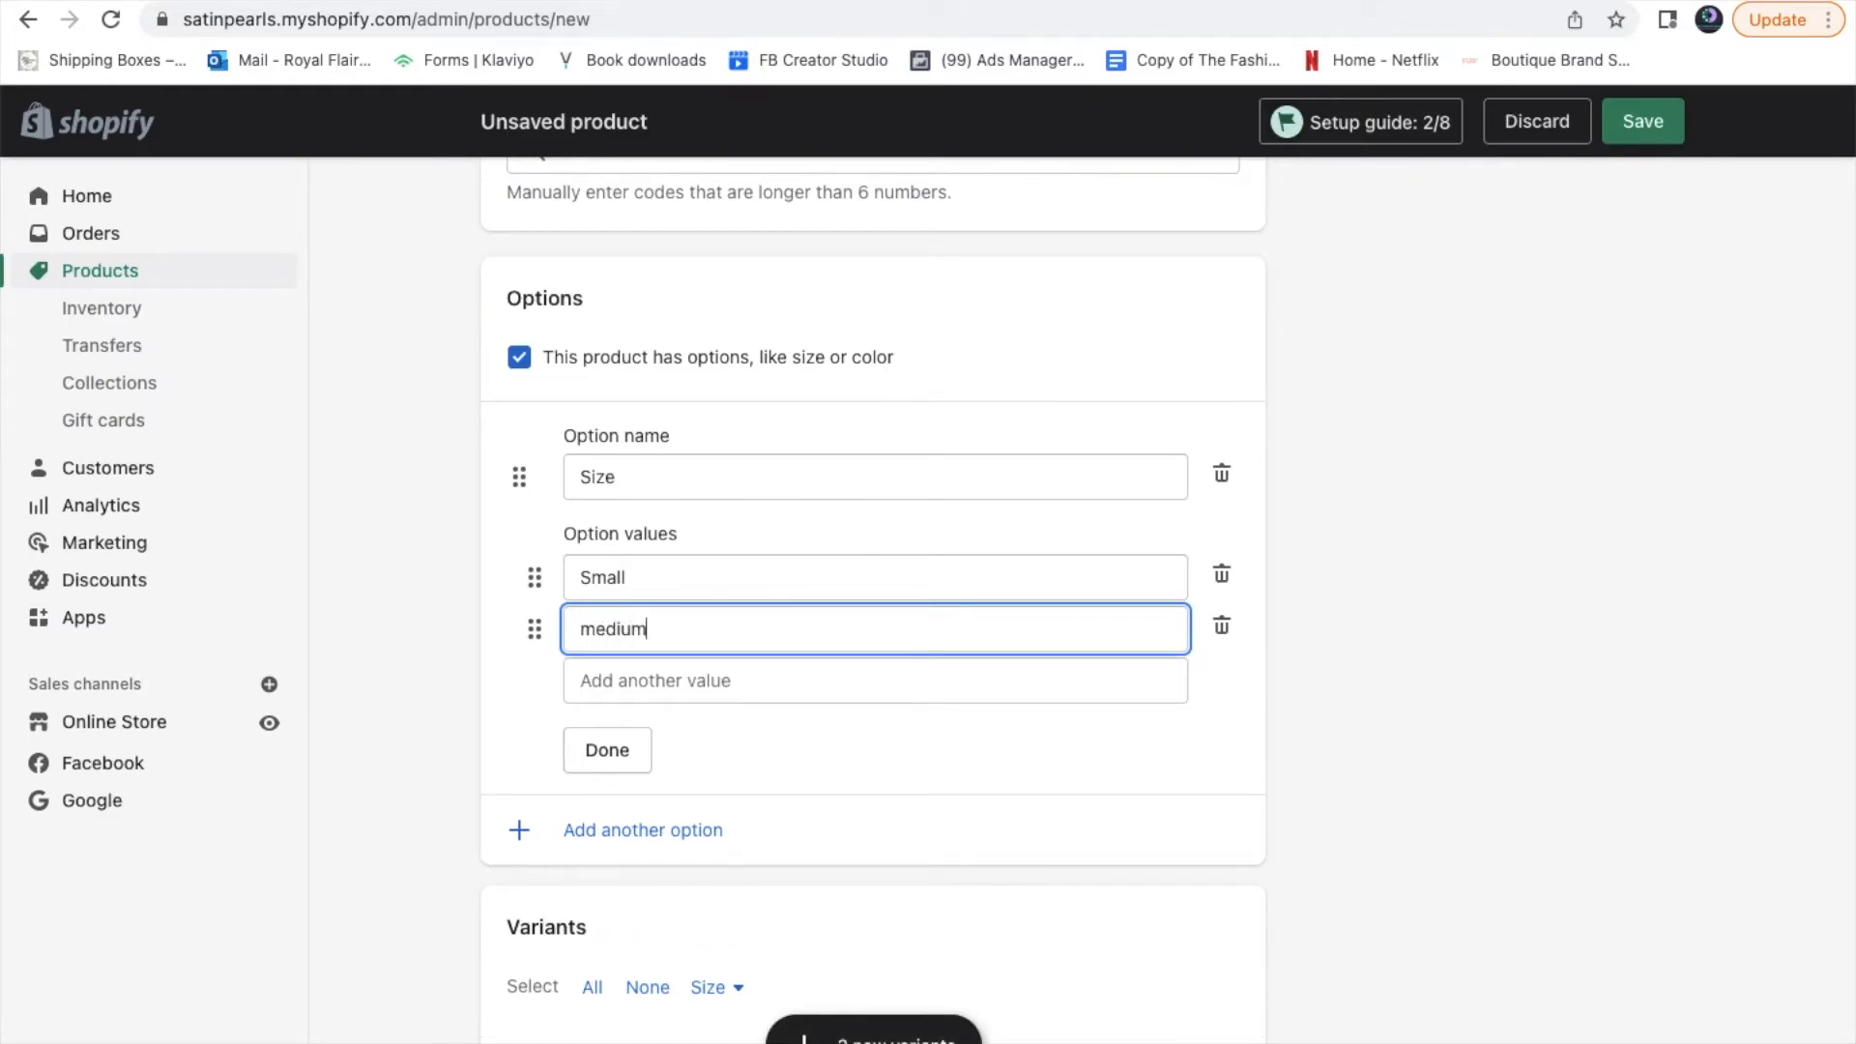
{"action": "left_click", "coordinate": [661, 684]}
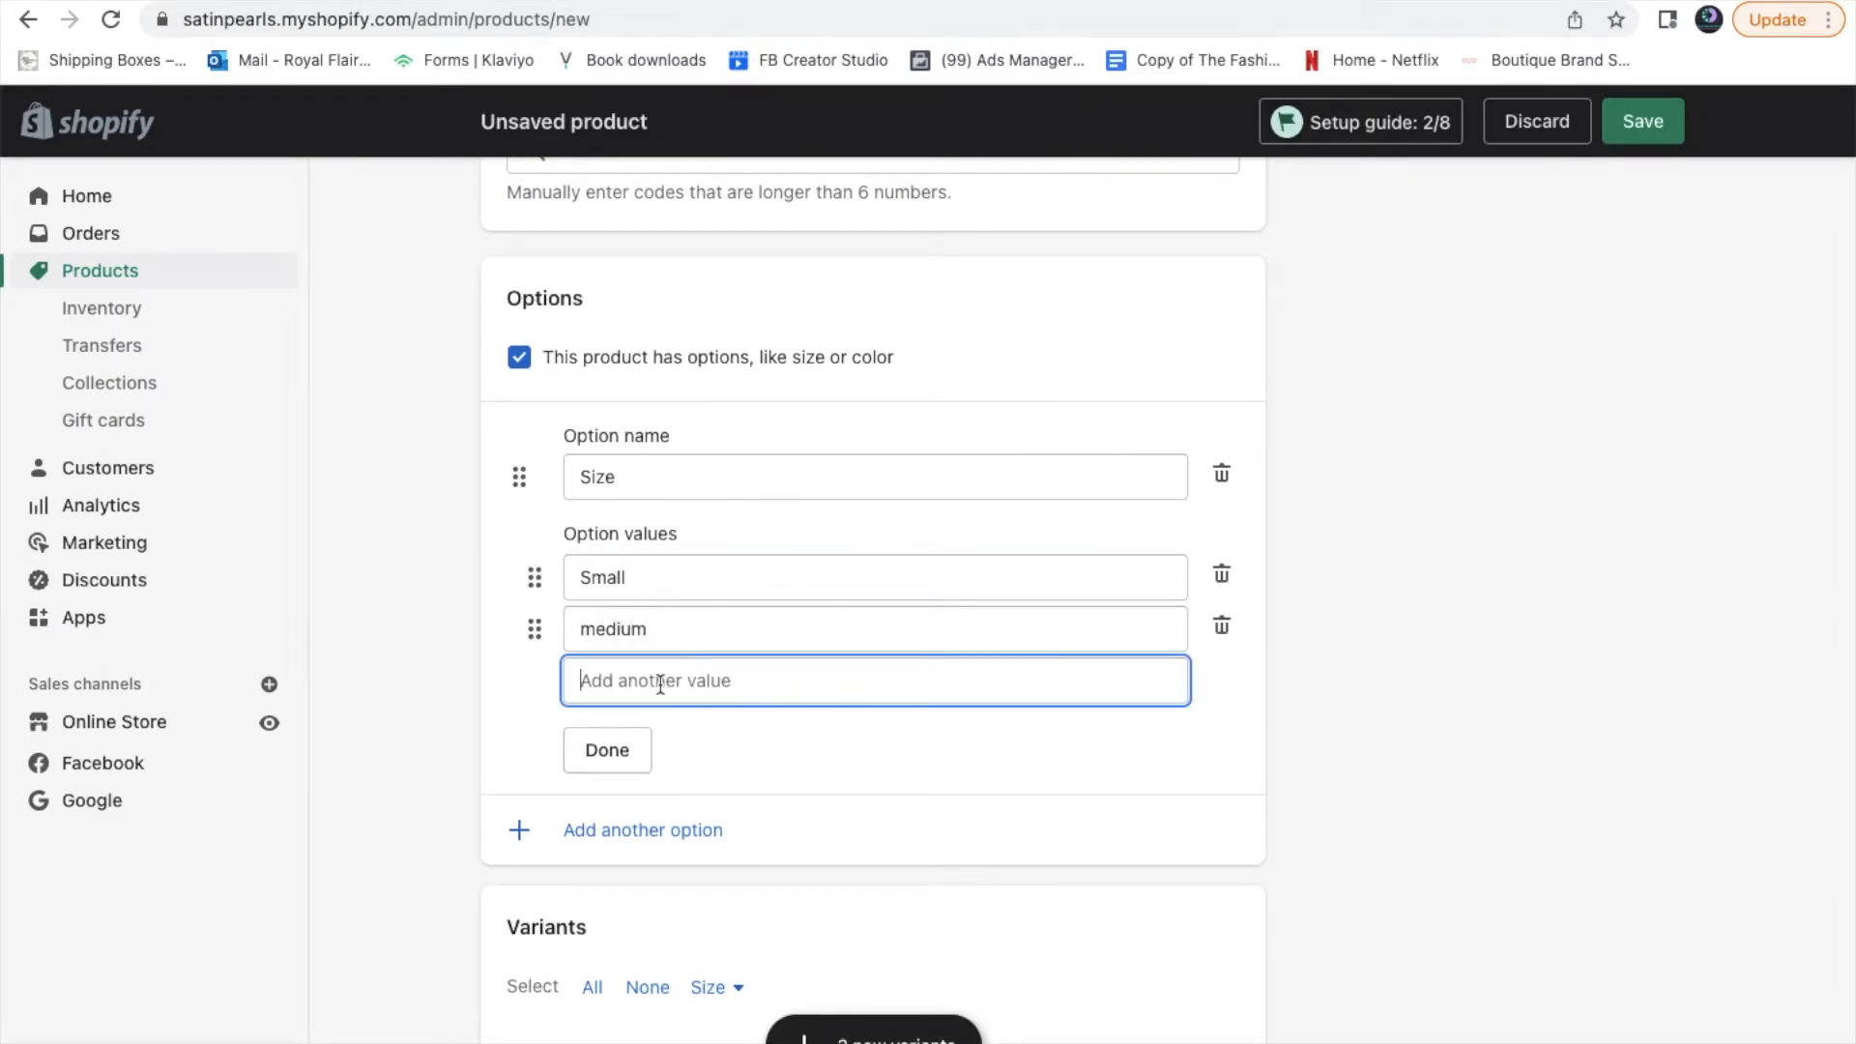
{"action": "type", "text": "large"}
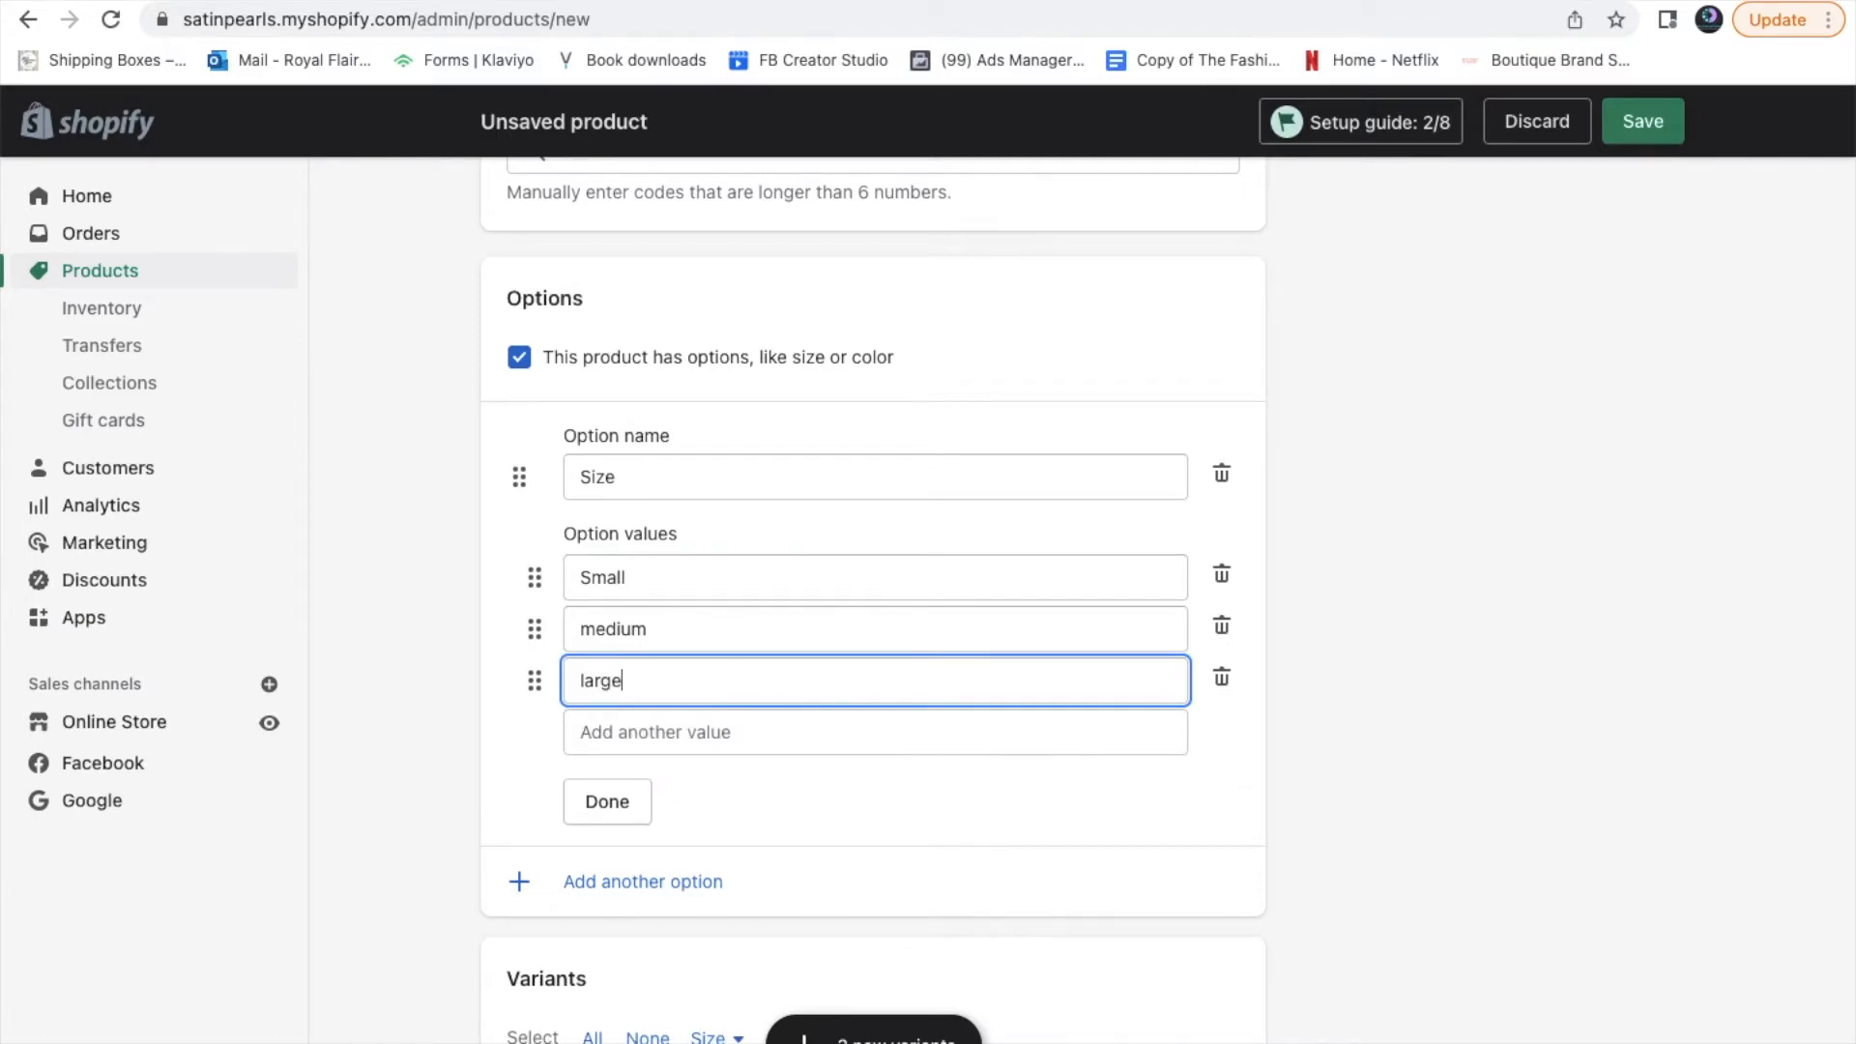
Add extra large as the fourth value of the Size option and finish editing the option
{"action": "left_click", "coordinate": [669, 751]}
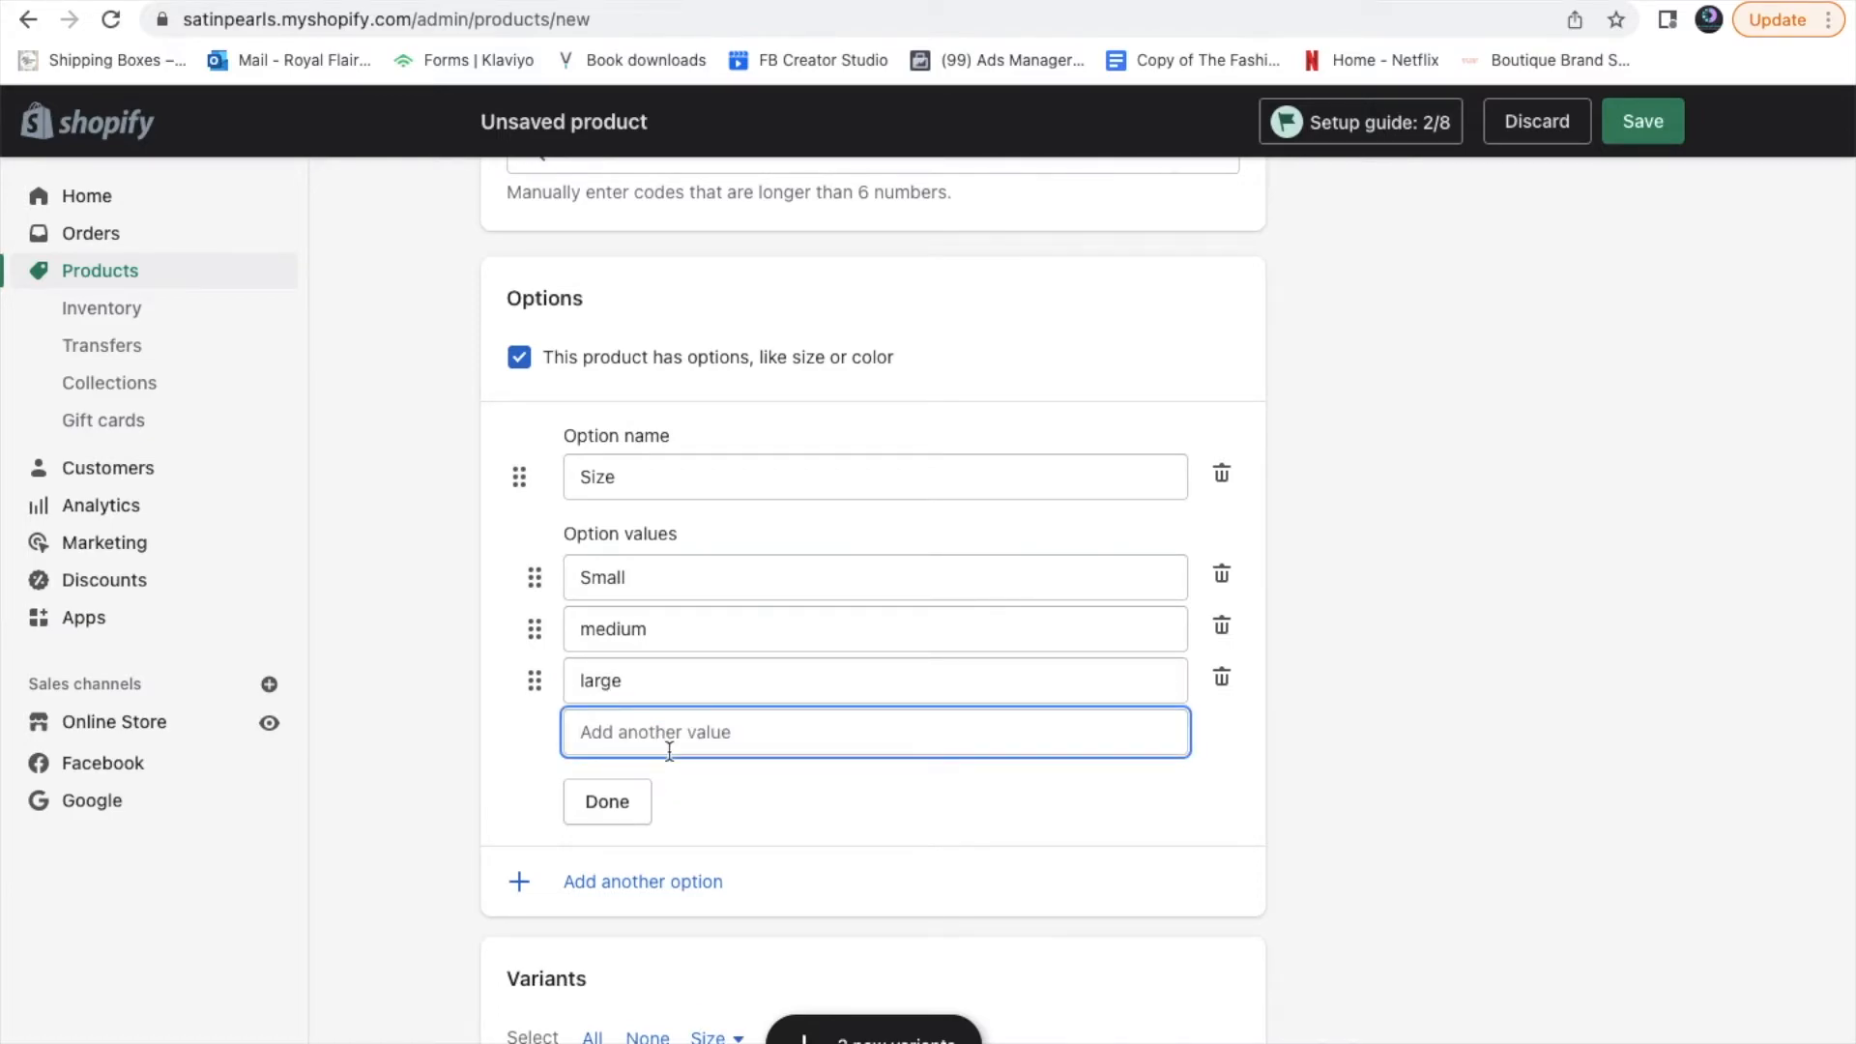
{"action": "type", "text": "xxl"}
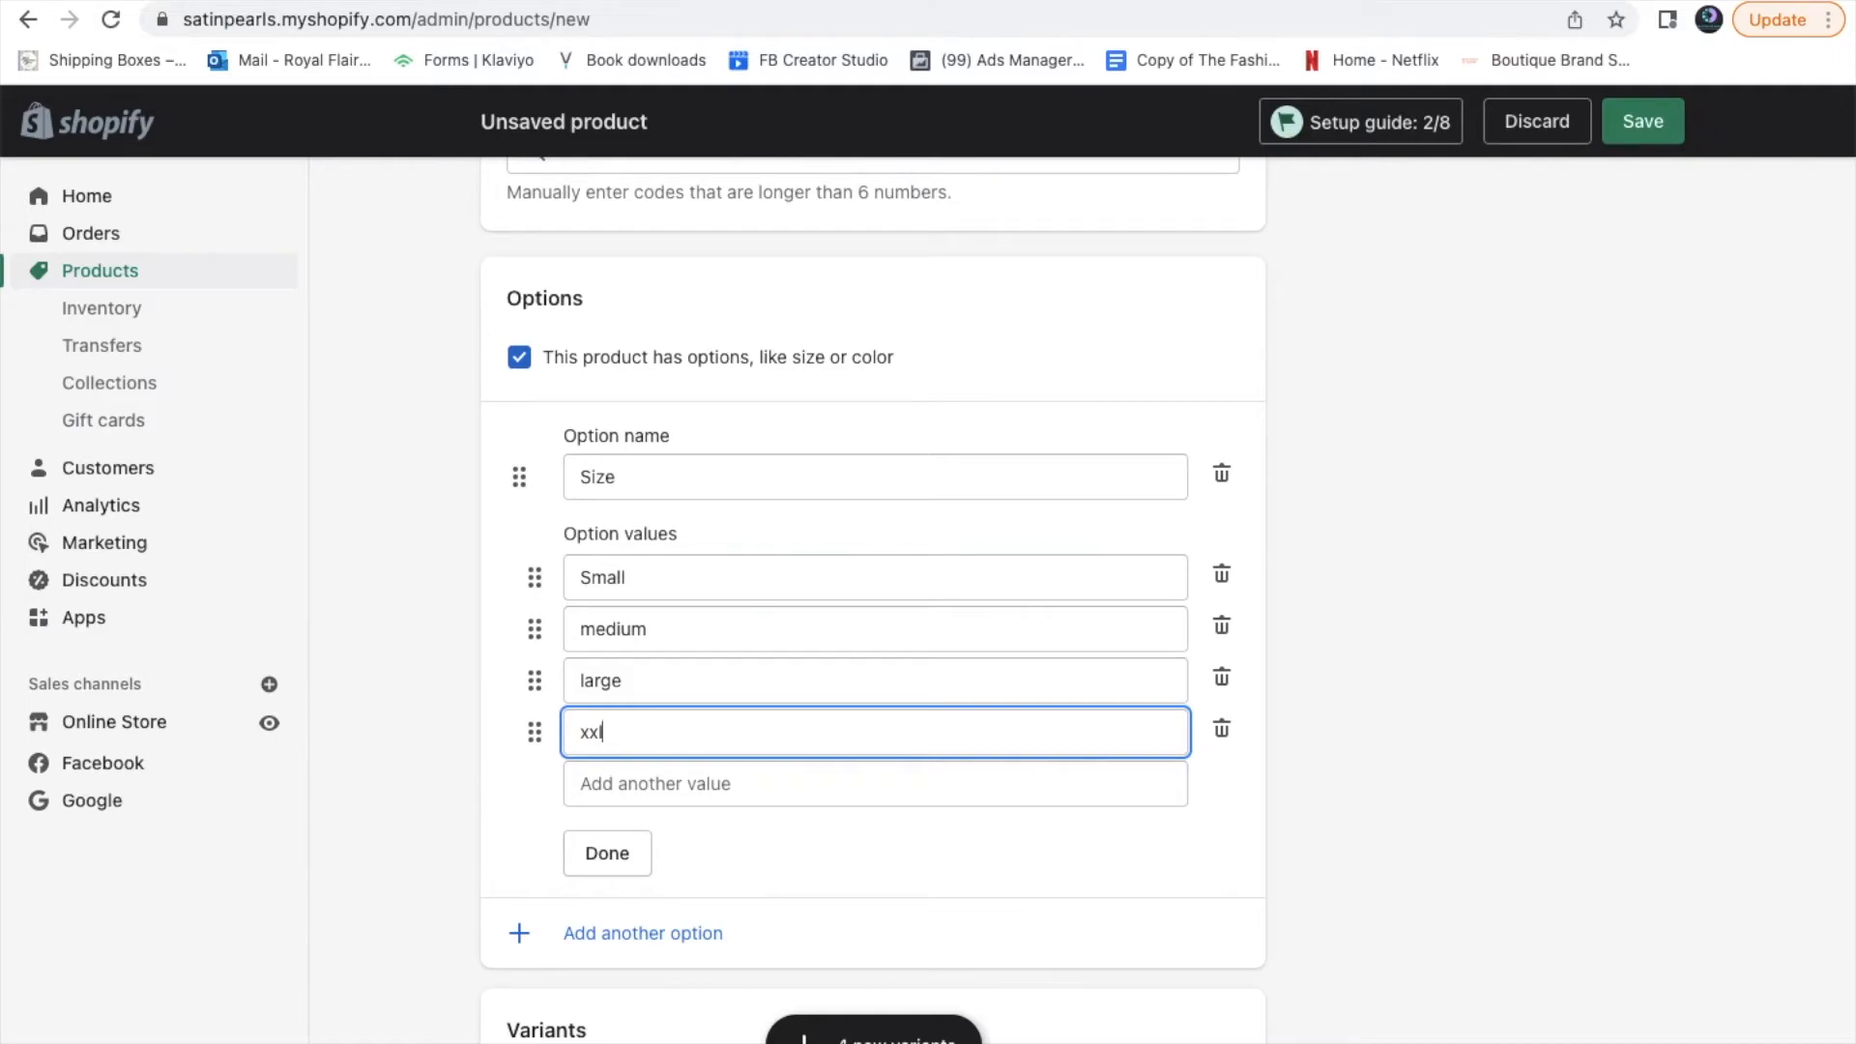
{"action": "type", "text": "extra large"}
{"action": "scroll", "coordinate": [1060, 837], "scroll_direction": "down", "scroll_amount": 3}
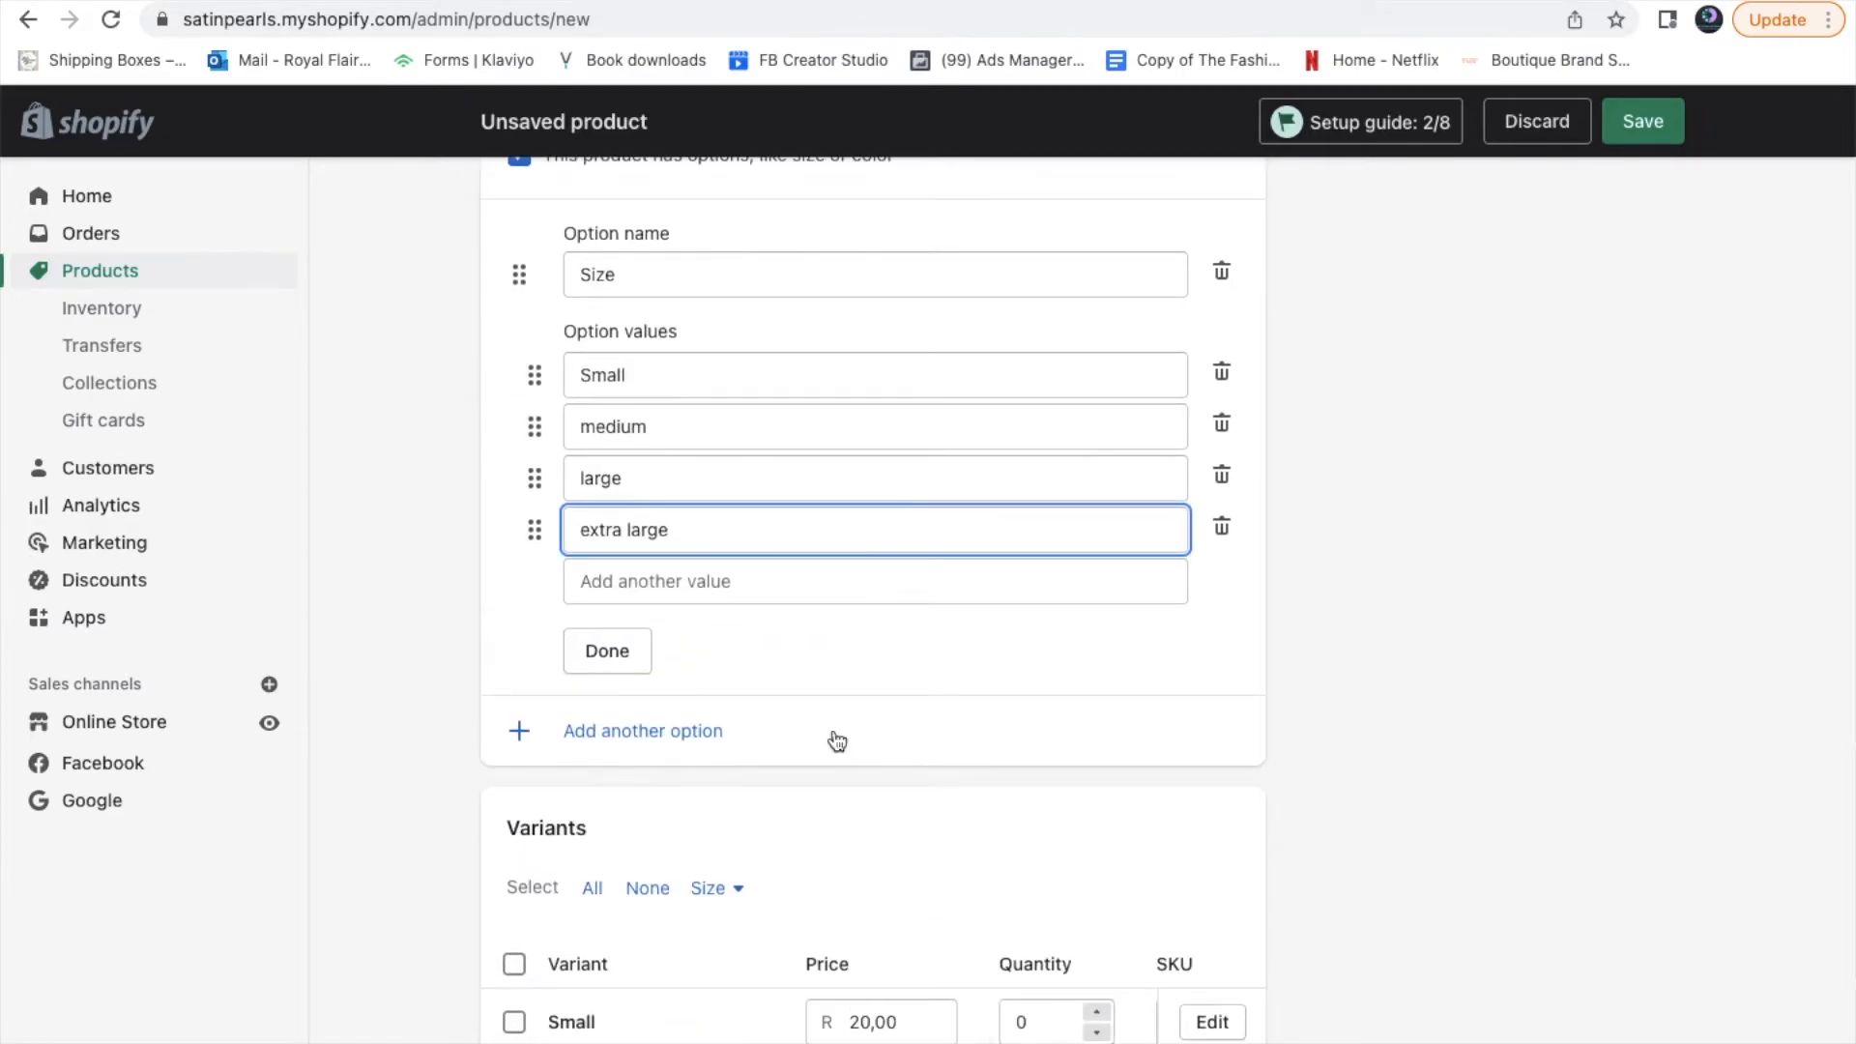
{"action": "left_click", "coordinate": [629, 654]}
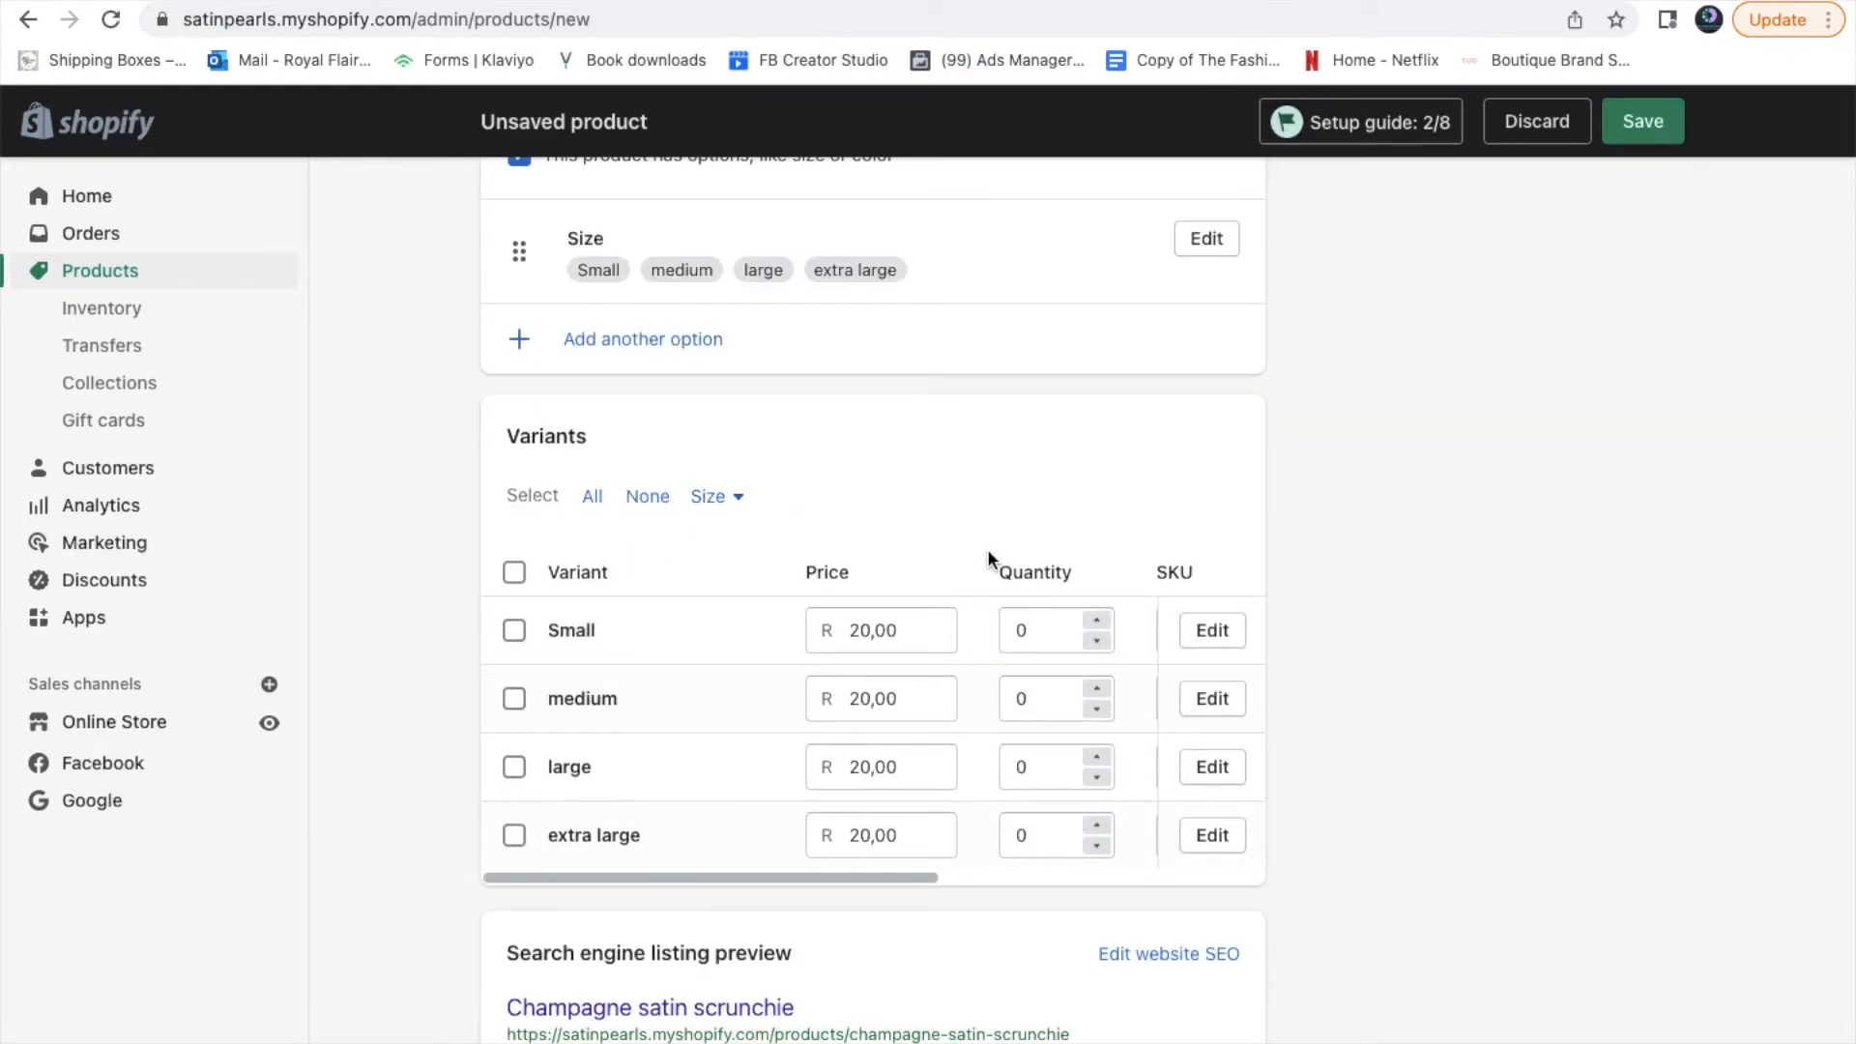
Set the quantity to 5 for each of the Small, medium, large and extra large variants
{"action": "left_click", "coordinate": [1098, 623]}
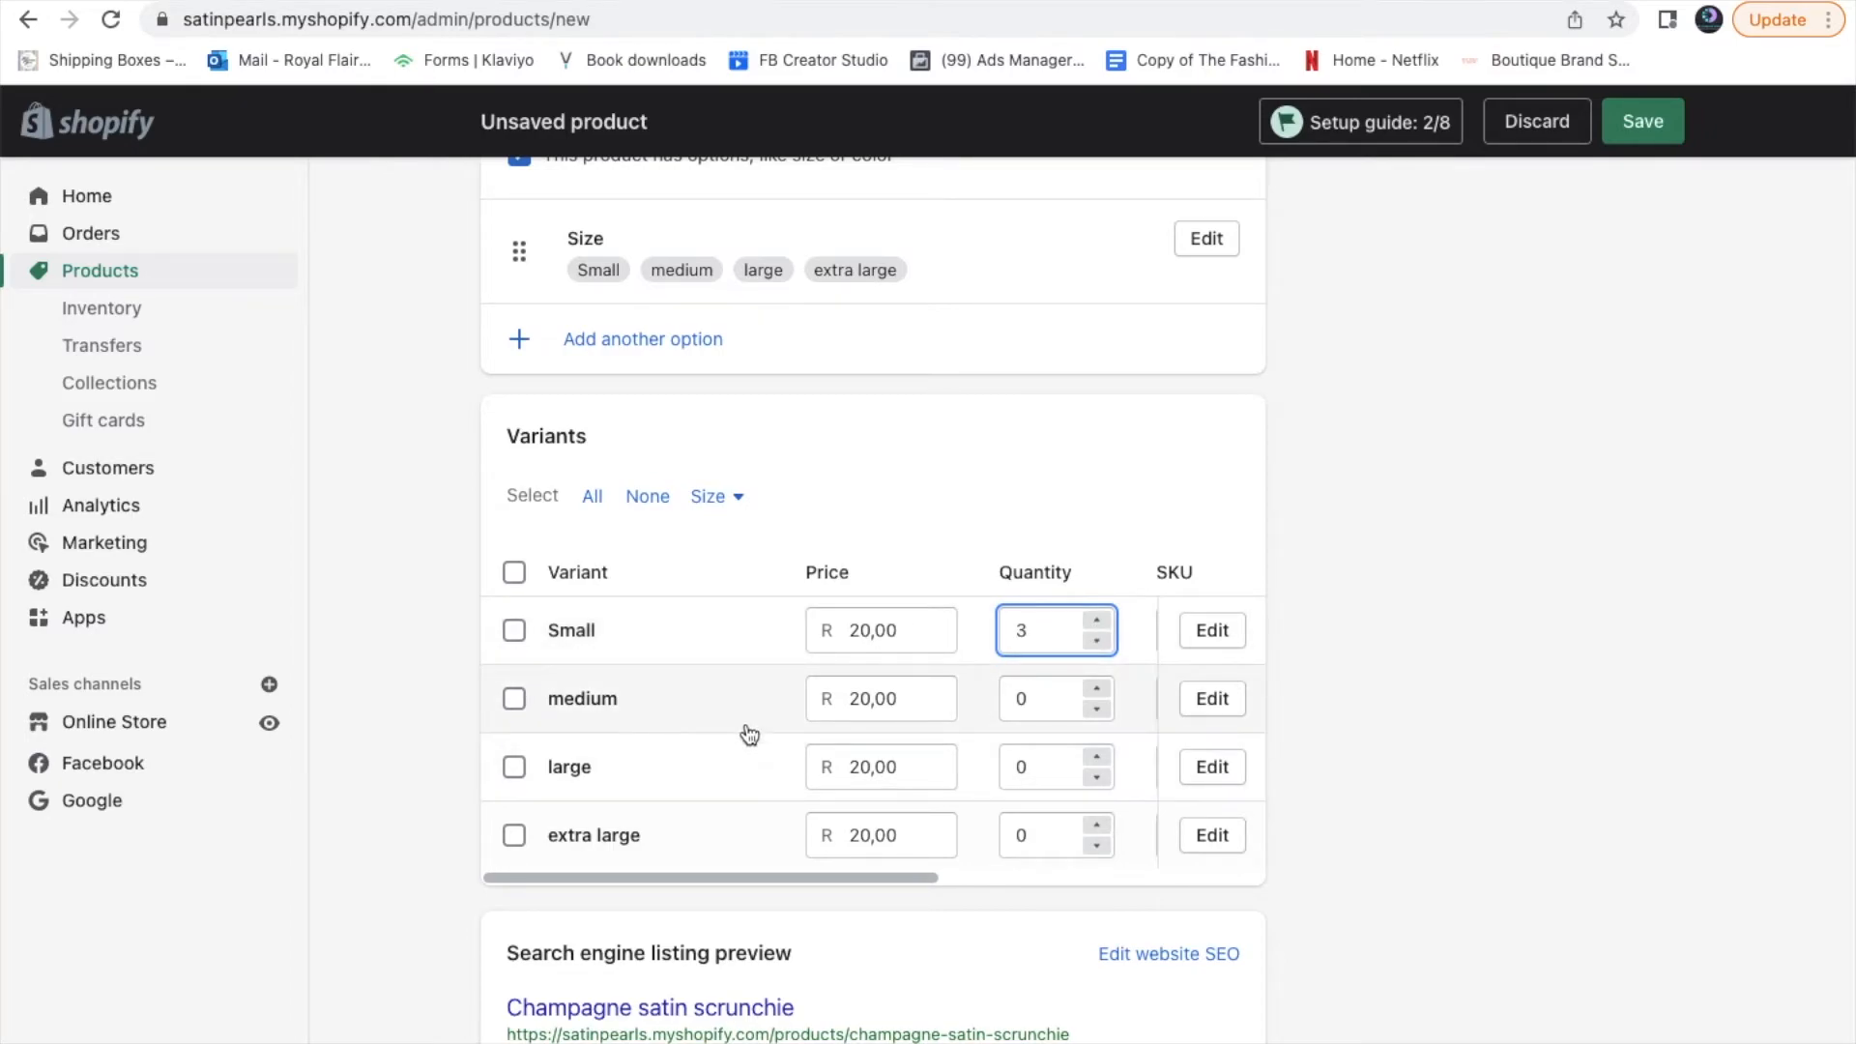
{"action": "left_click", "coordinate": [1099, 640]}
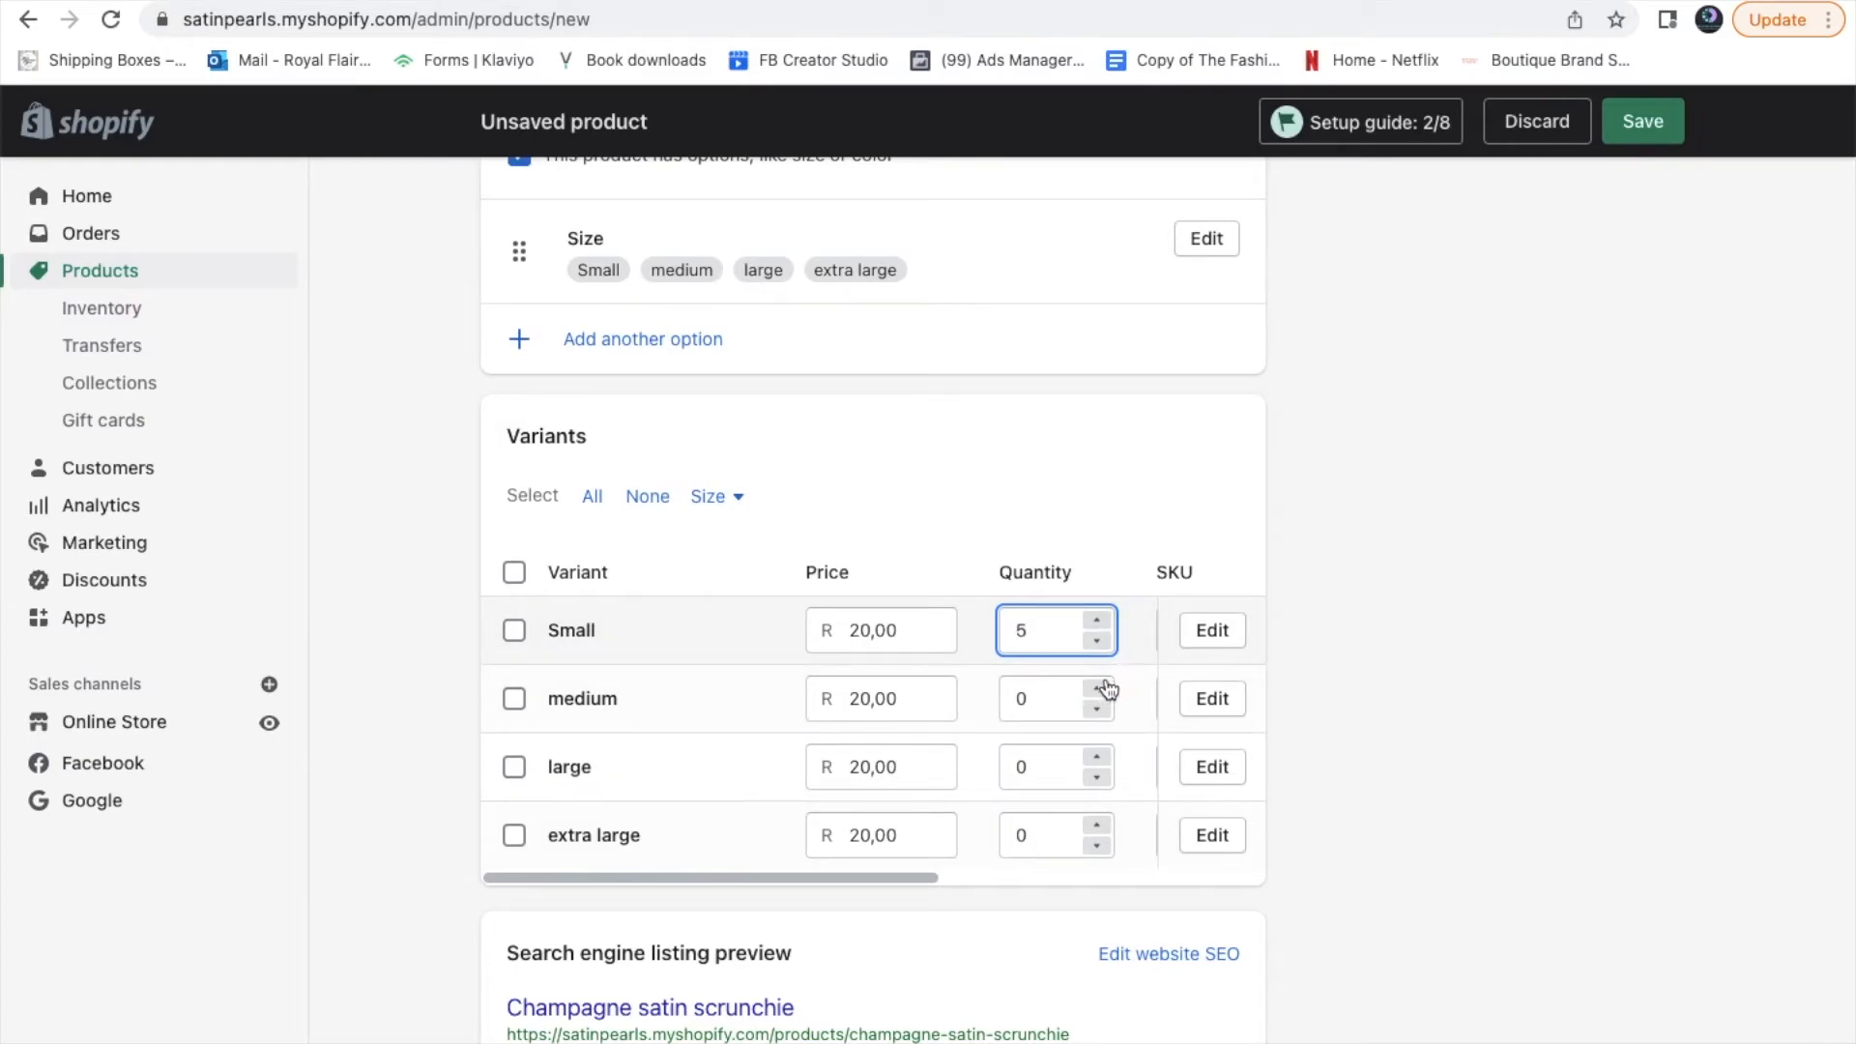
{"action": "left_click", "coordinate": [1100, 690]}
{"action": "left_click", "coordinate": [1100, 689]}
{"action": "left_click", "coordinate": [1100, 690]}
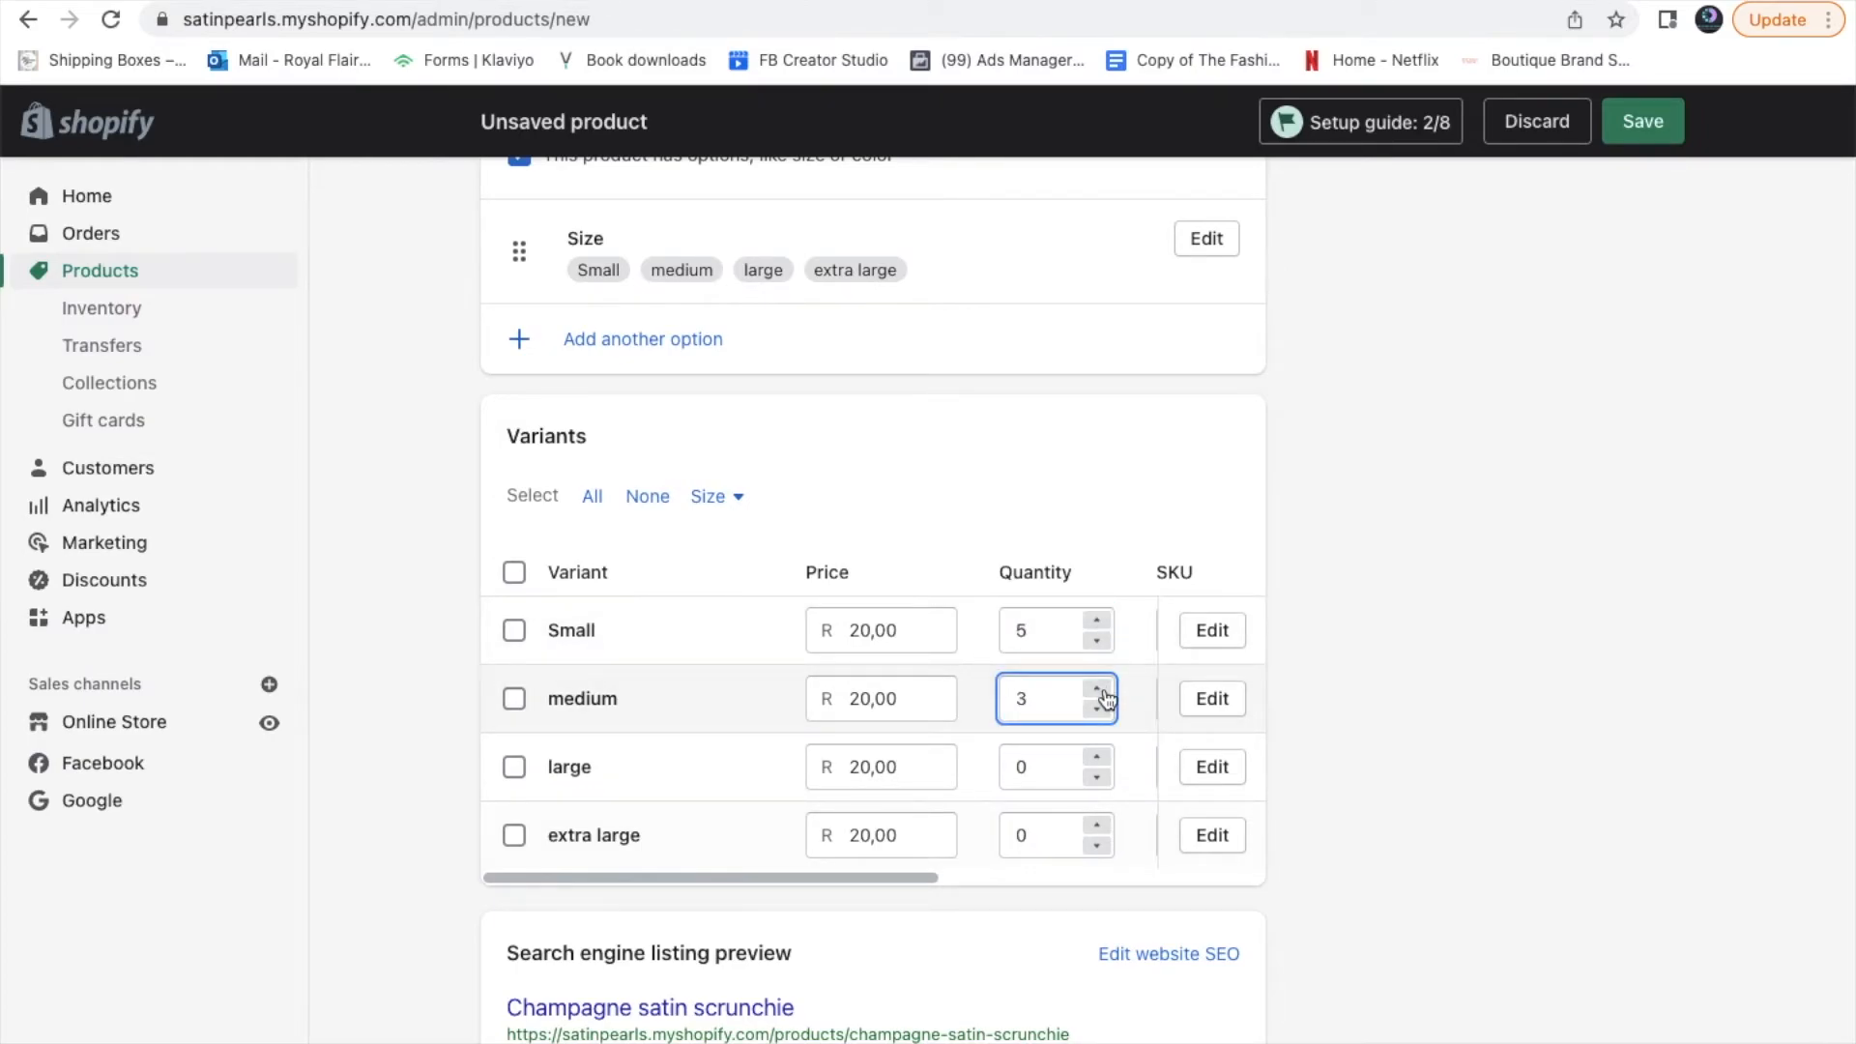
{"action": "left_click", "coordinate": [1099, 758]}
{"action": "left_click", "coordinate": [1098, 758]}
{"action": "left_click", "coordinate": [1098, 758]}
{"action": "left_click", "coordinate": [1098, 827]}
{"action": "left_click", "coordinate": [1099, 828]}
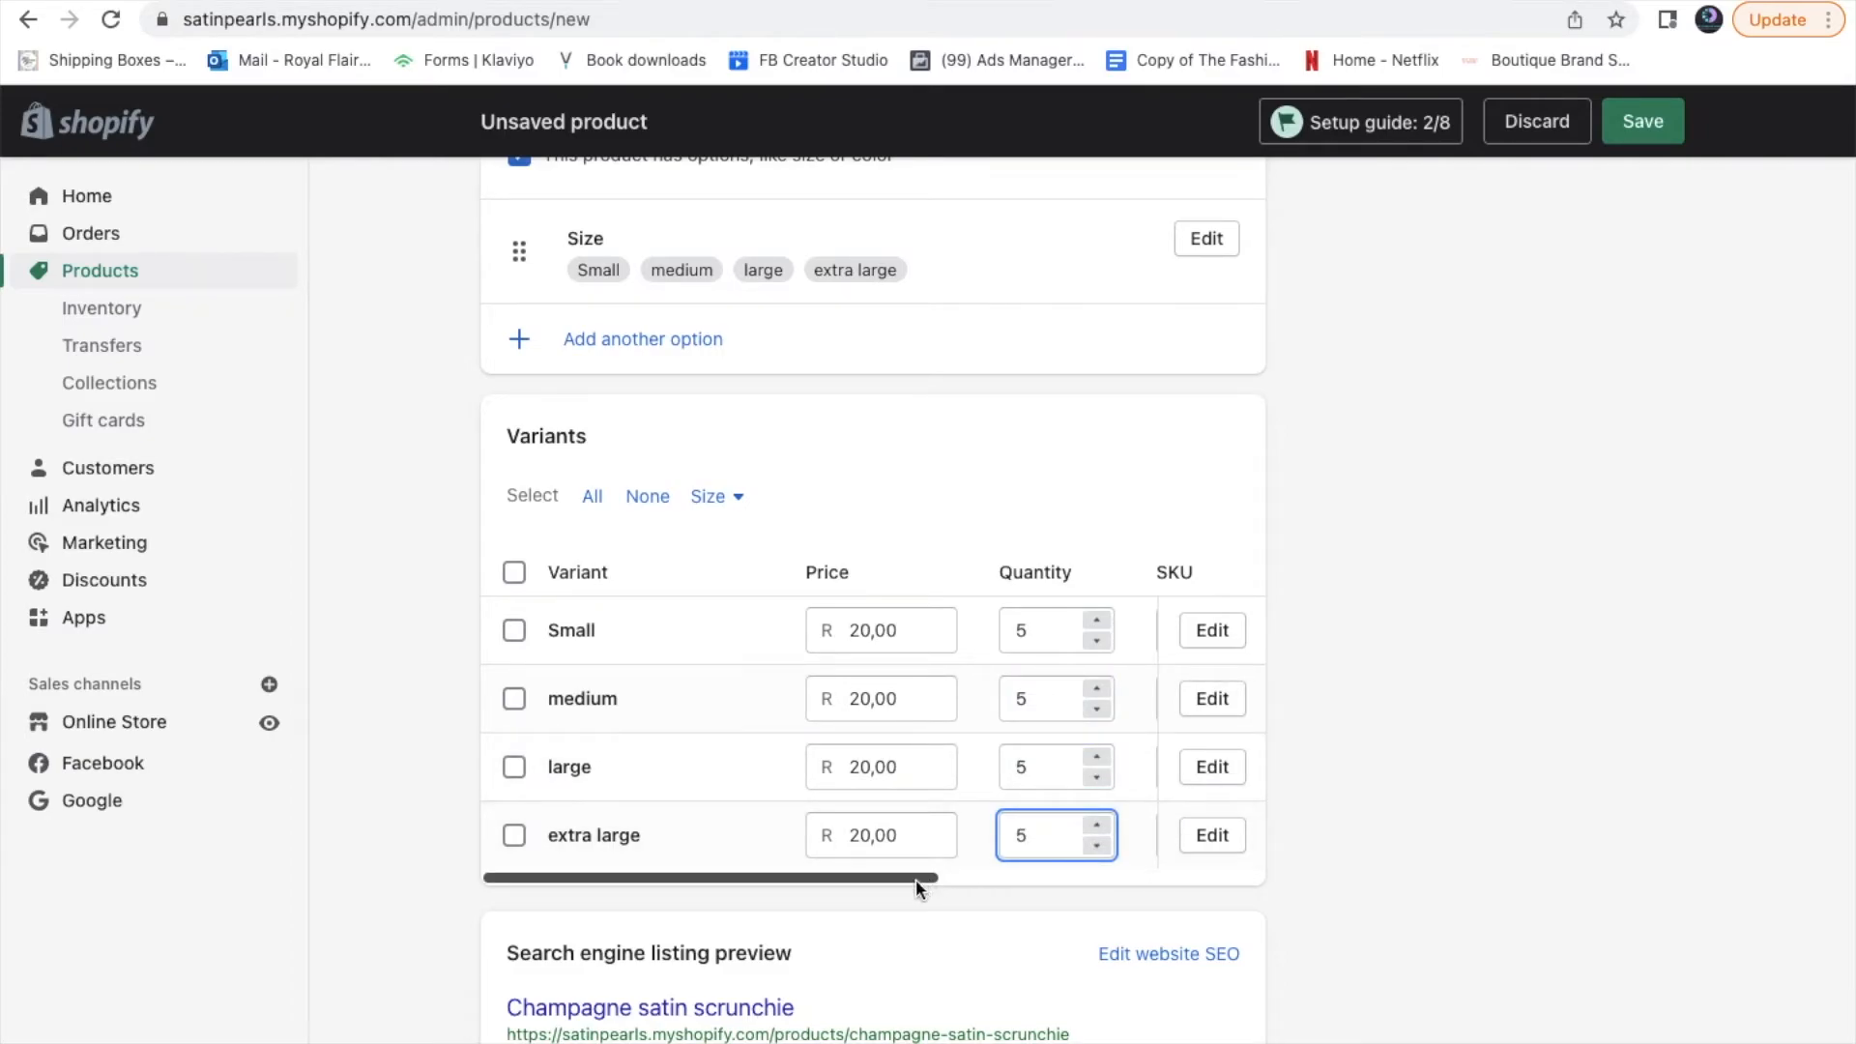
{"action": "left_click_drag", "start_coordinate": [915, 879], "coordinate": [774, 868]}
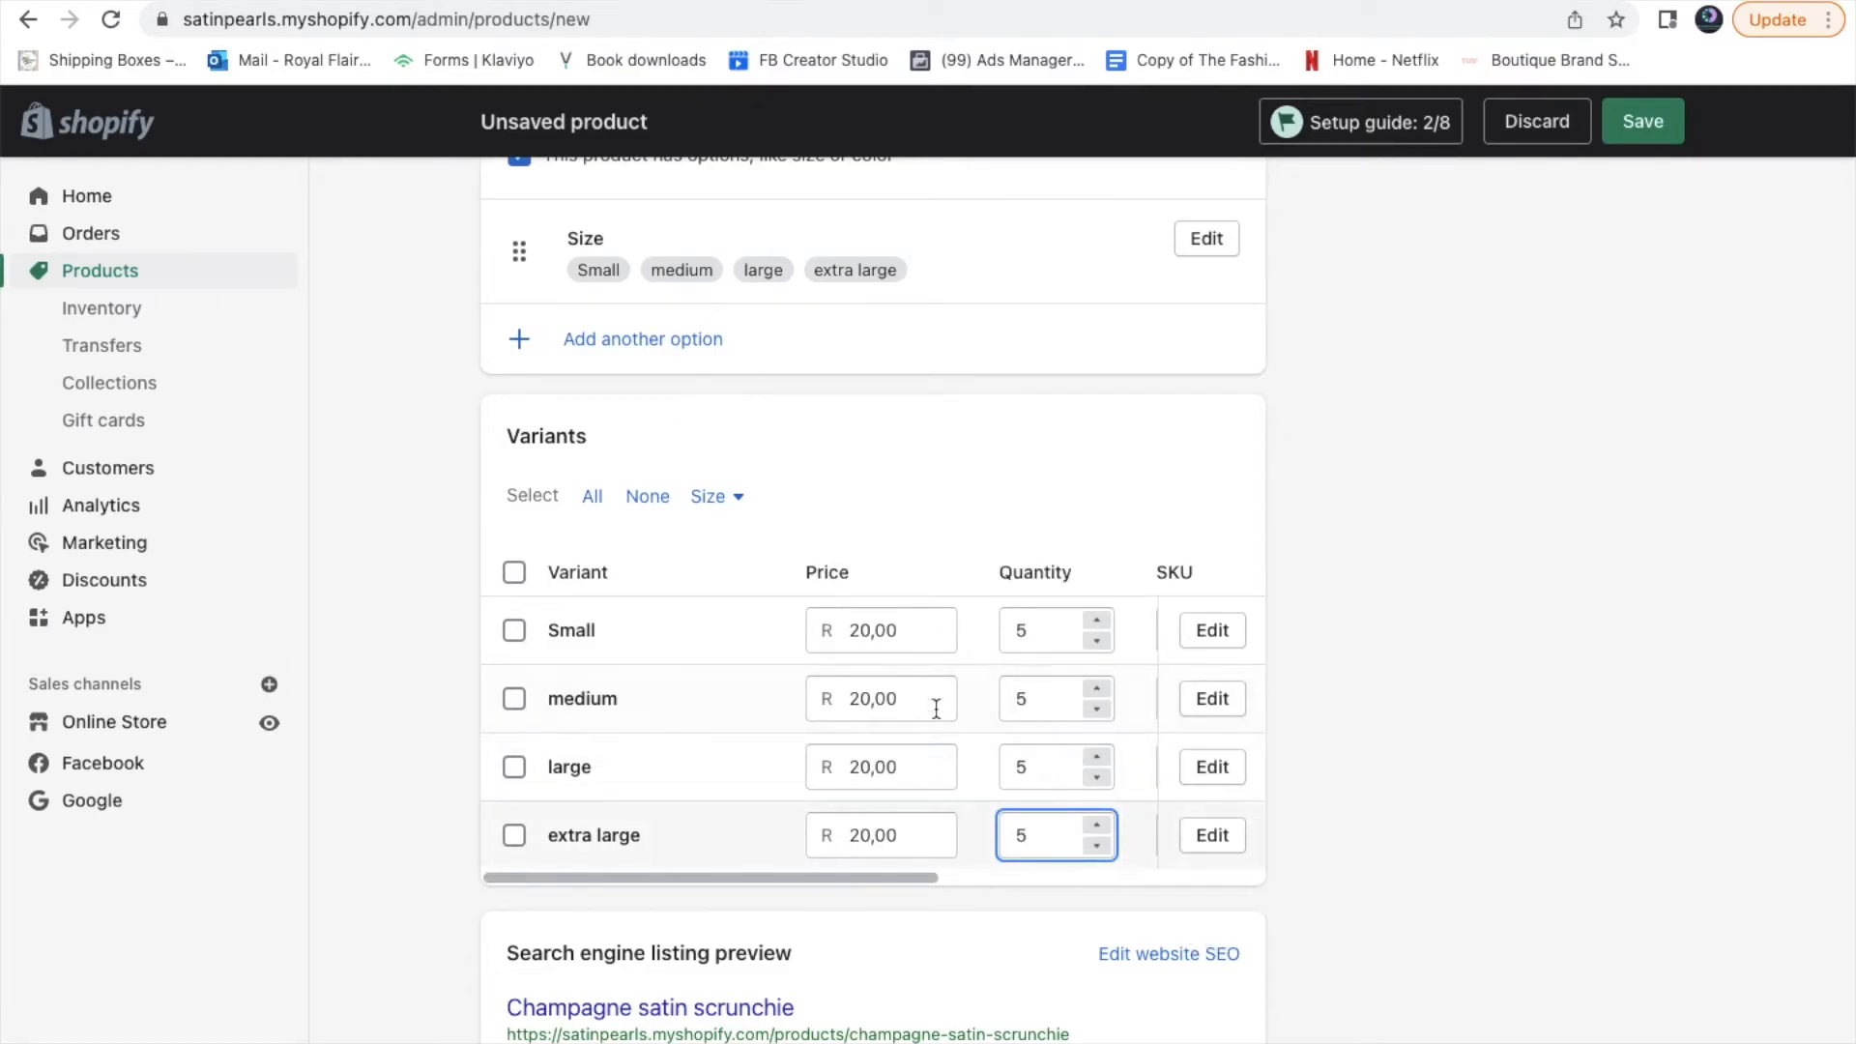
{"action": "scroll", "coordinate": [866, 663], "scroll_direction": "down", "scroll_amount": 2}
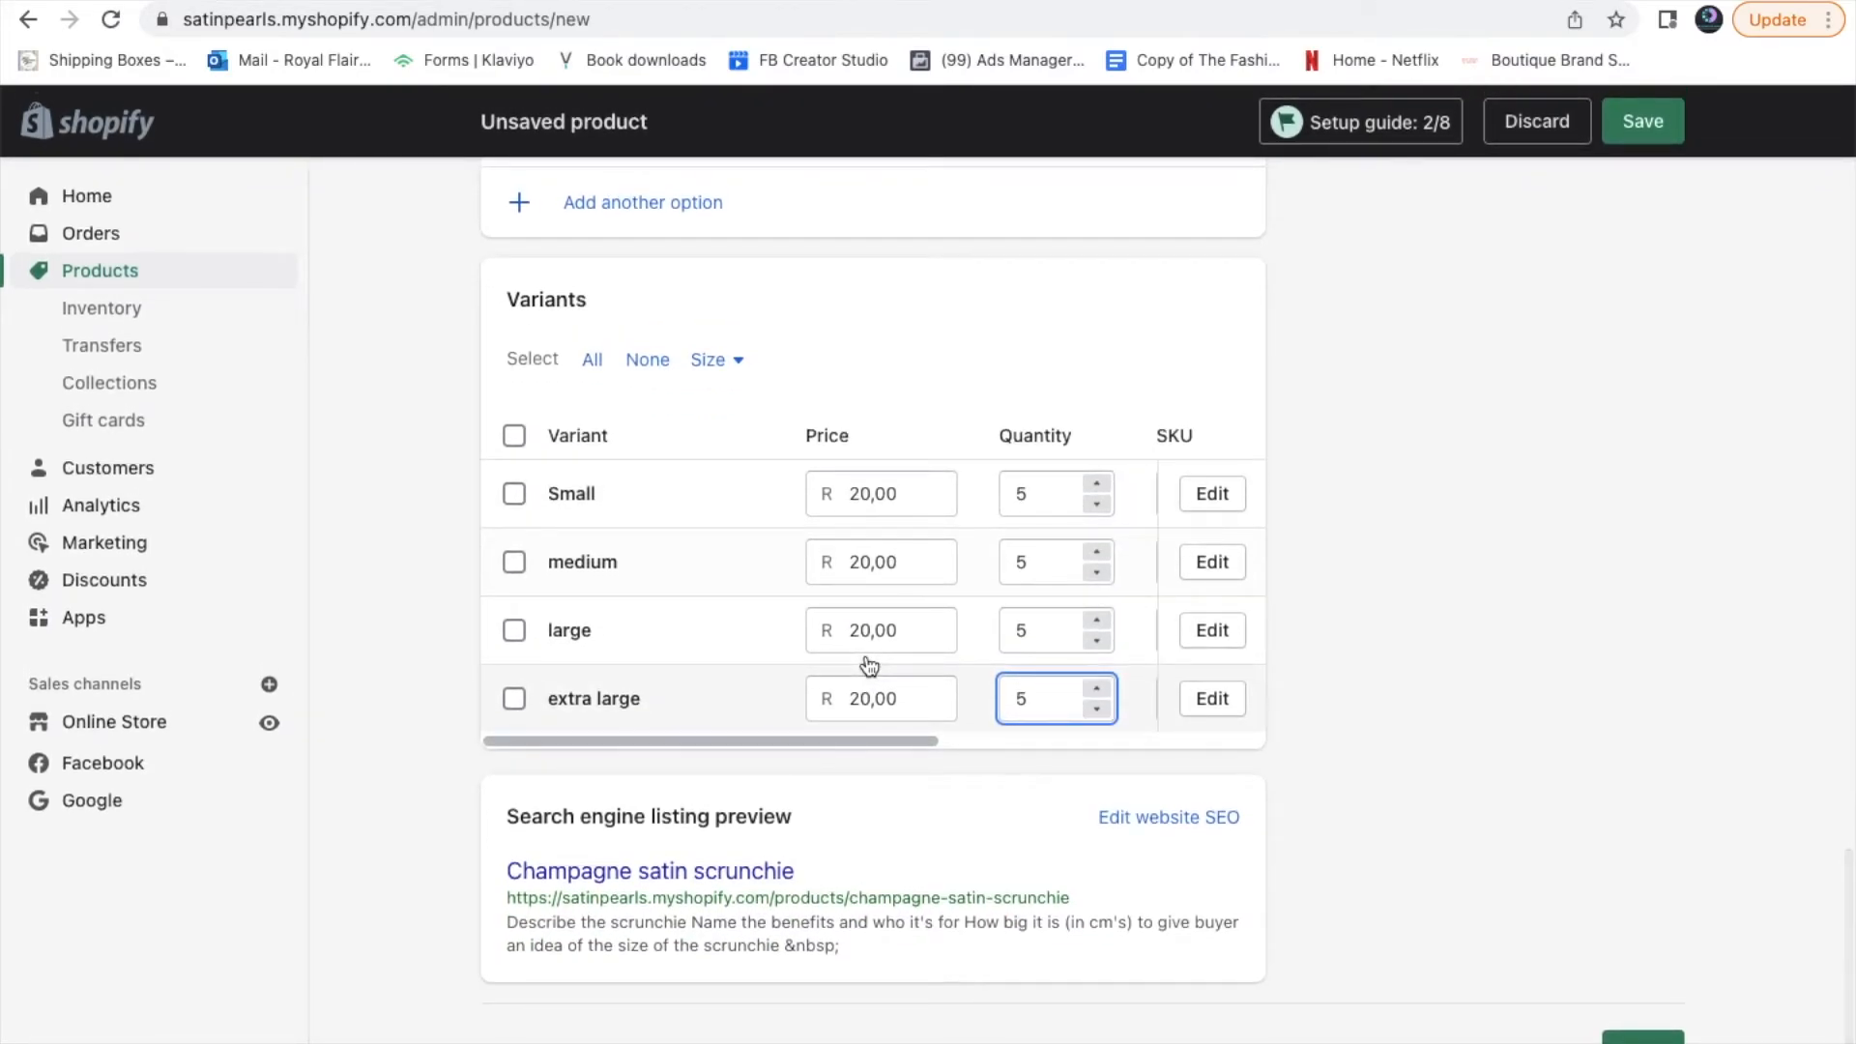
Add a second product option below Size and open its name suggestions
{"action": "scroll", "coordinate": [867, 677], "scroll_direction": "up", "scroll_amount": 5}
{"action": "scroll", "coordinate": [867, 685], "scroll_direction": "up", "scroll_amount": 2}
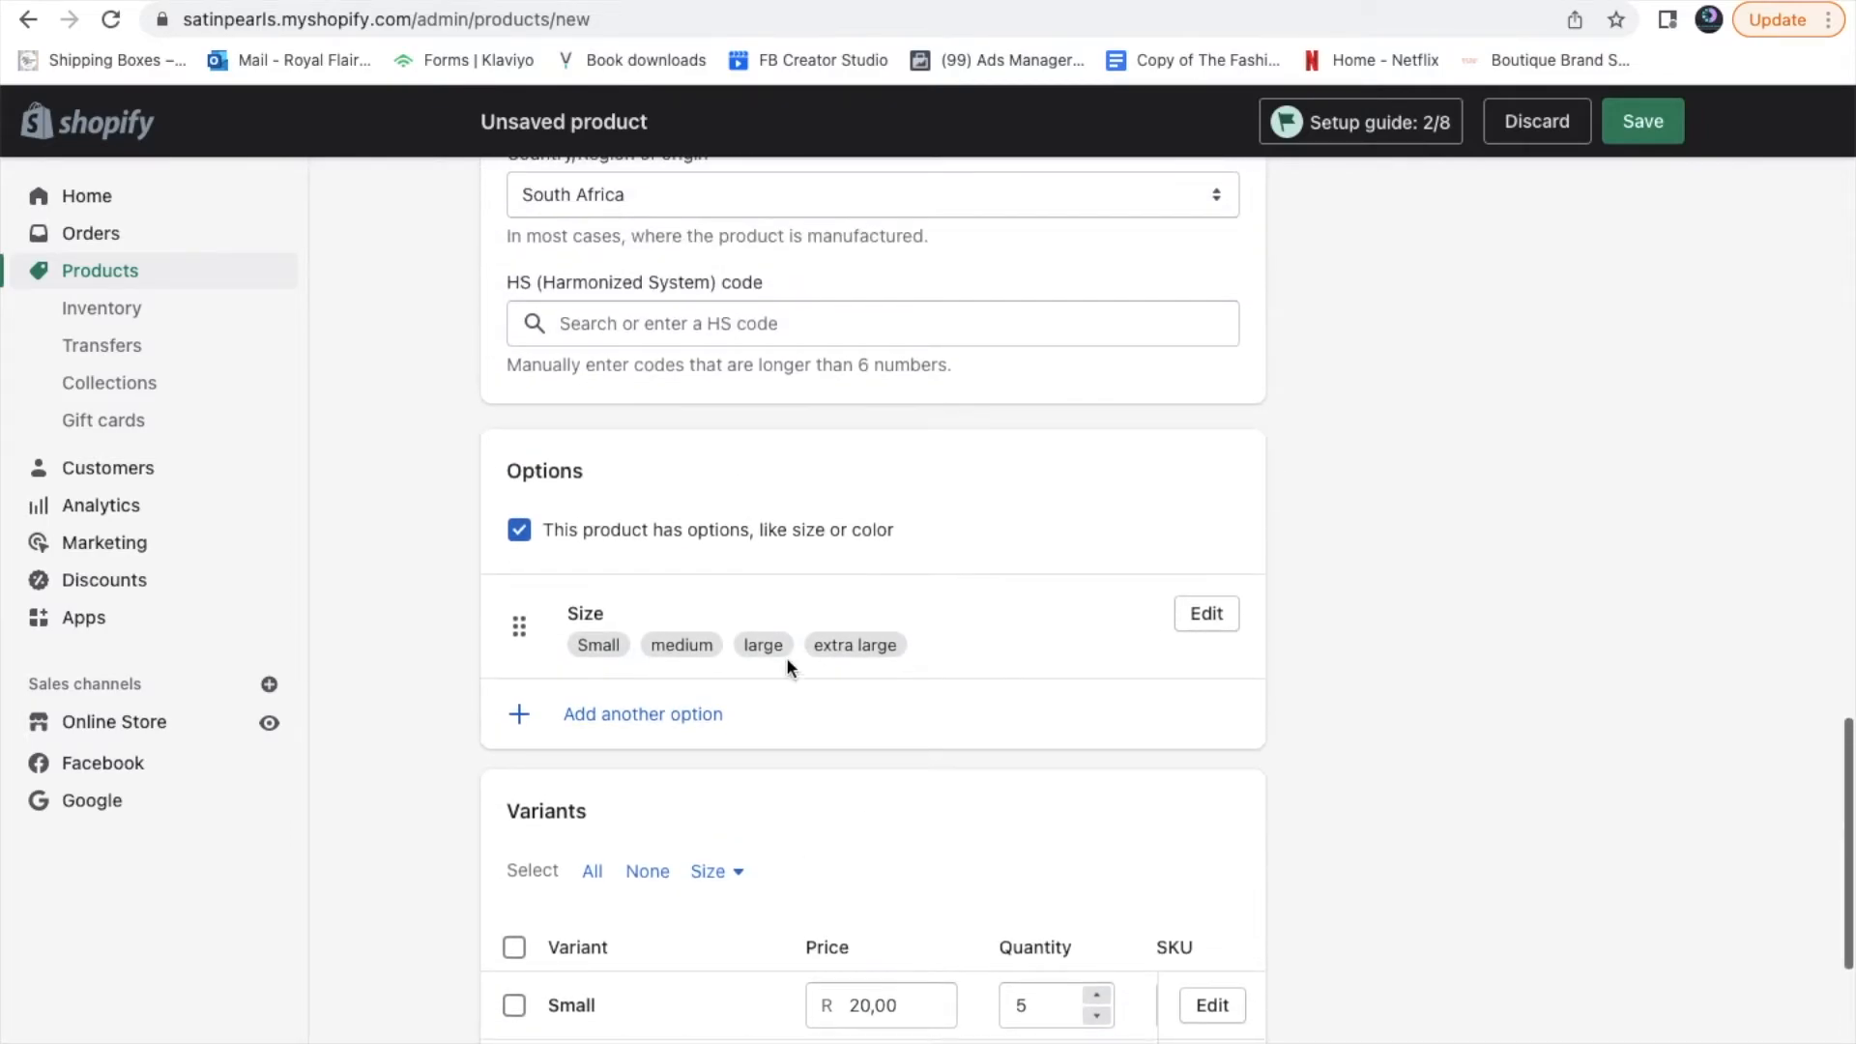
{"action": "left_click", "coordinate": [664, 713]}
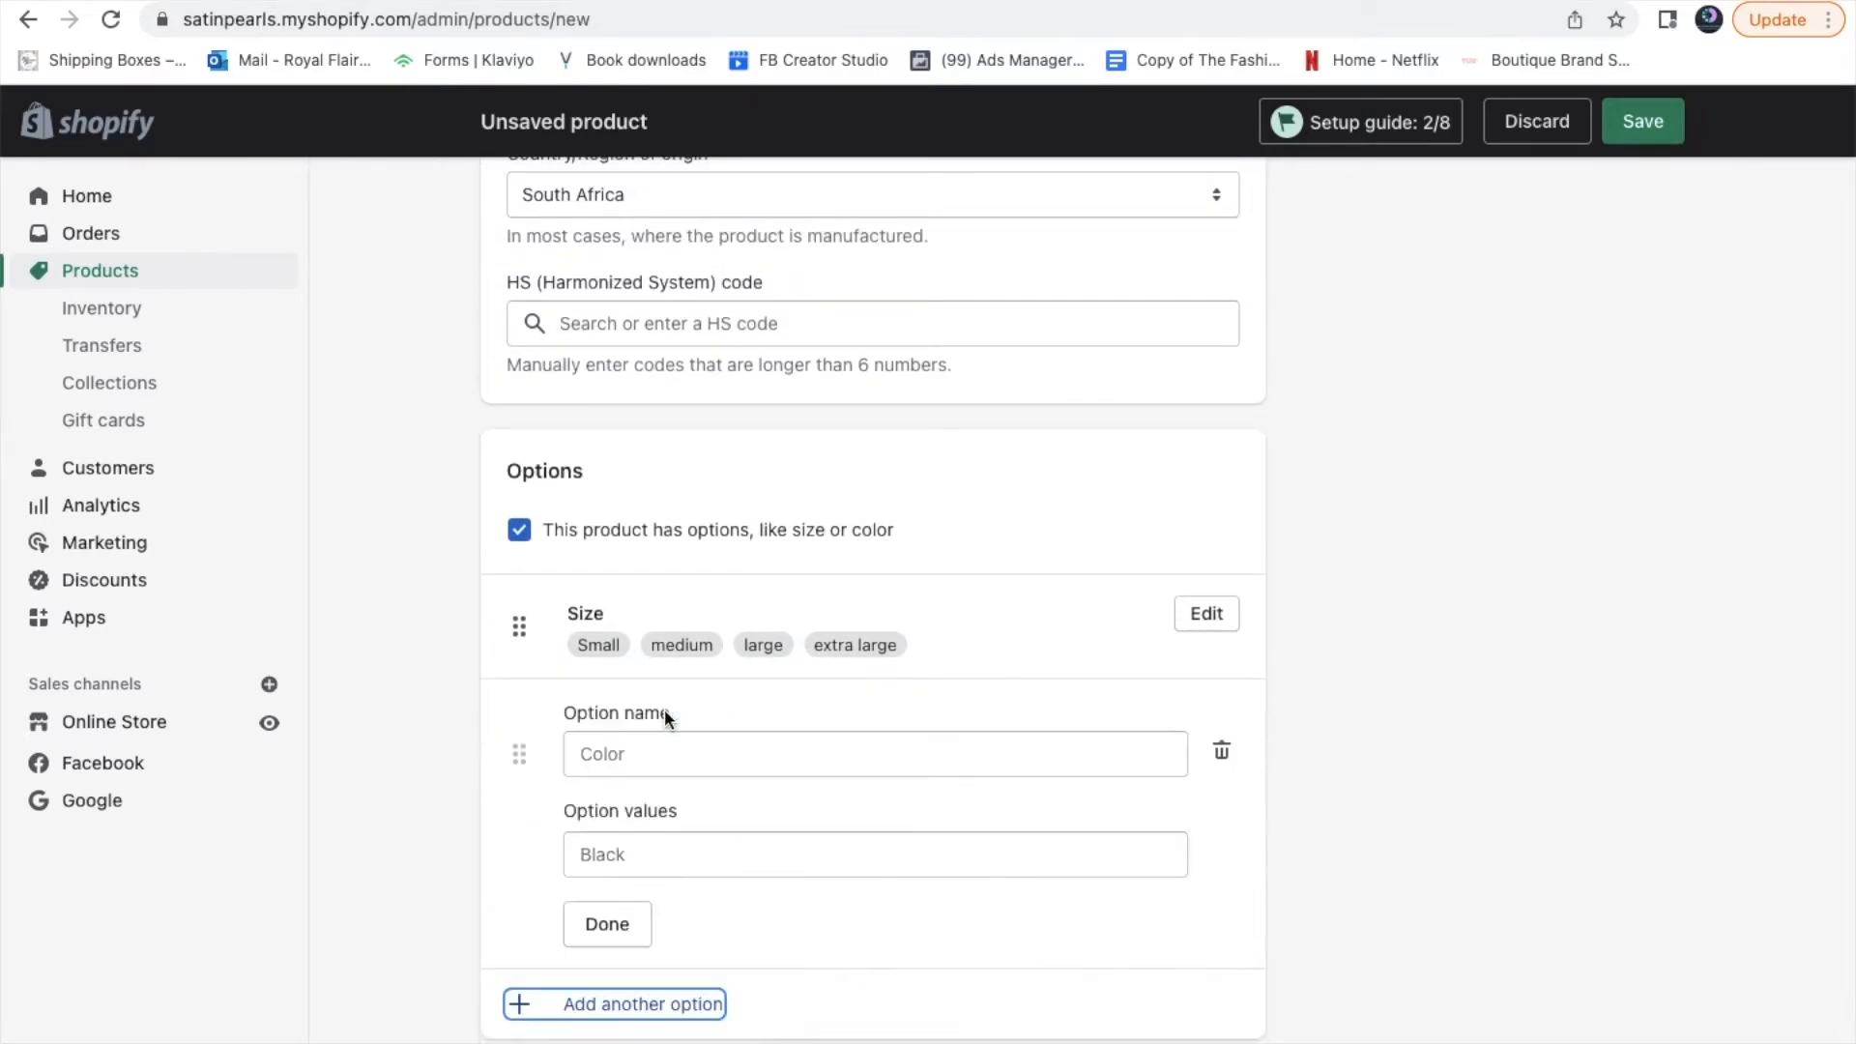
{"action": "left_click", "coordinate": [703, 760]}
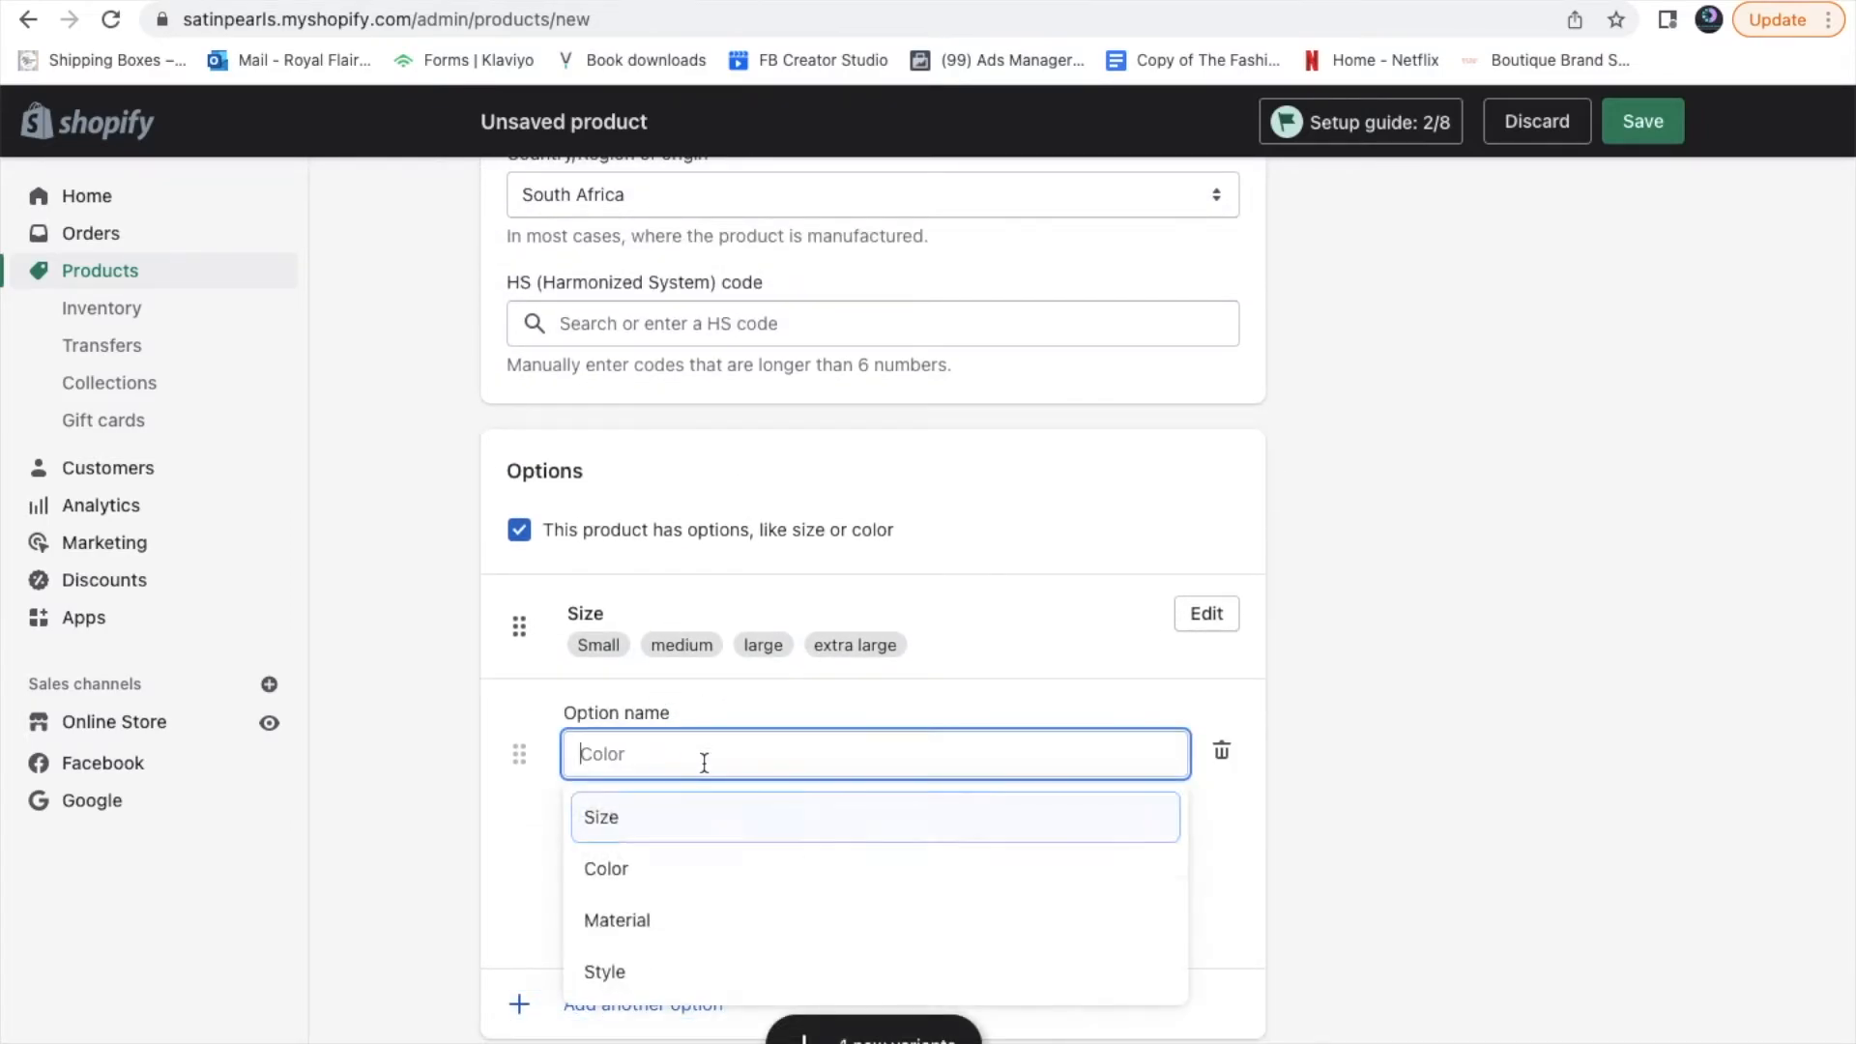
{"action": "left_click", "coordinate": [685, 873]}
{"action": "left_click", "coordinate": [699, 864]}
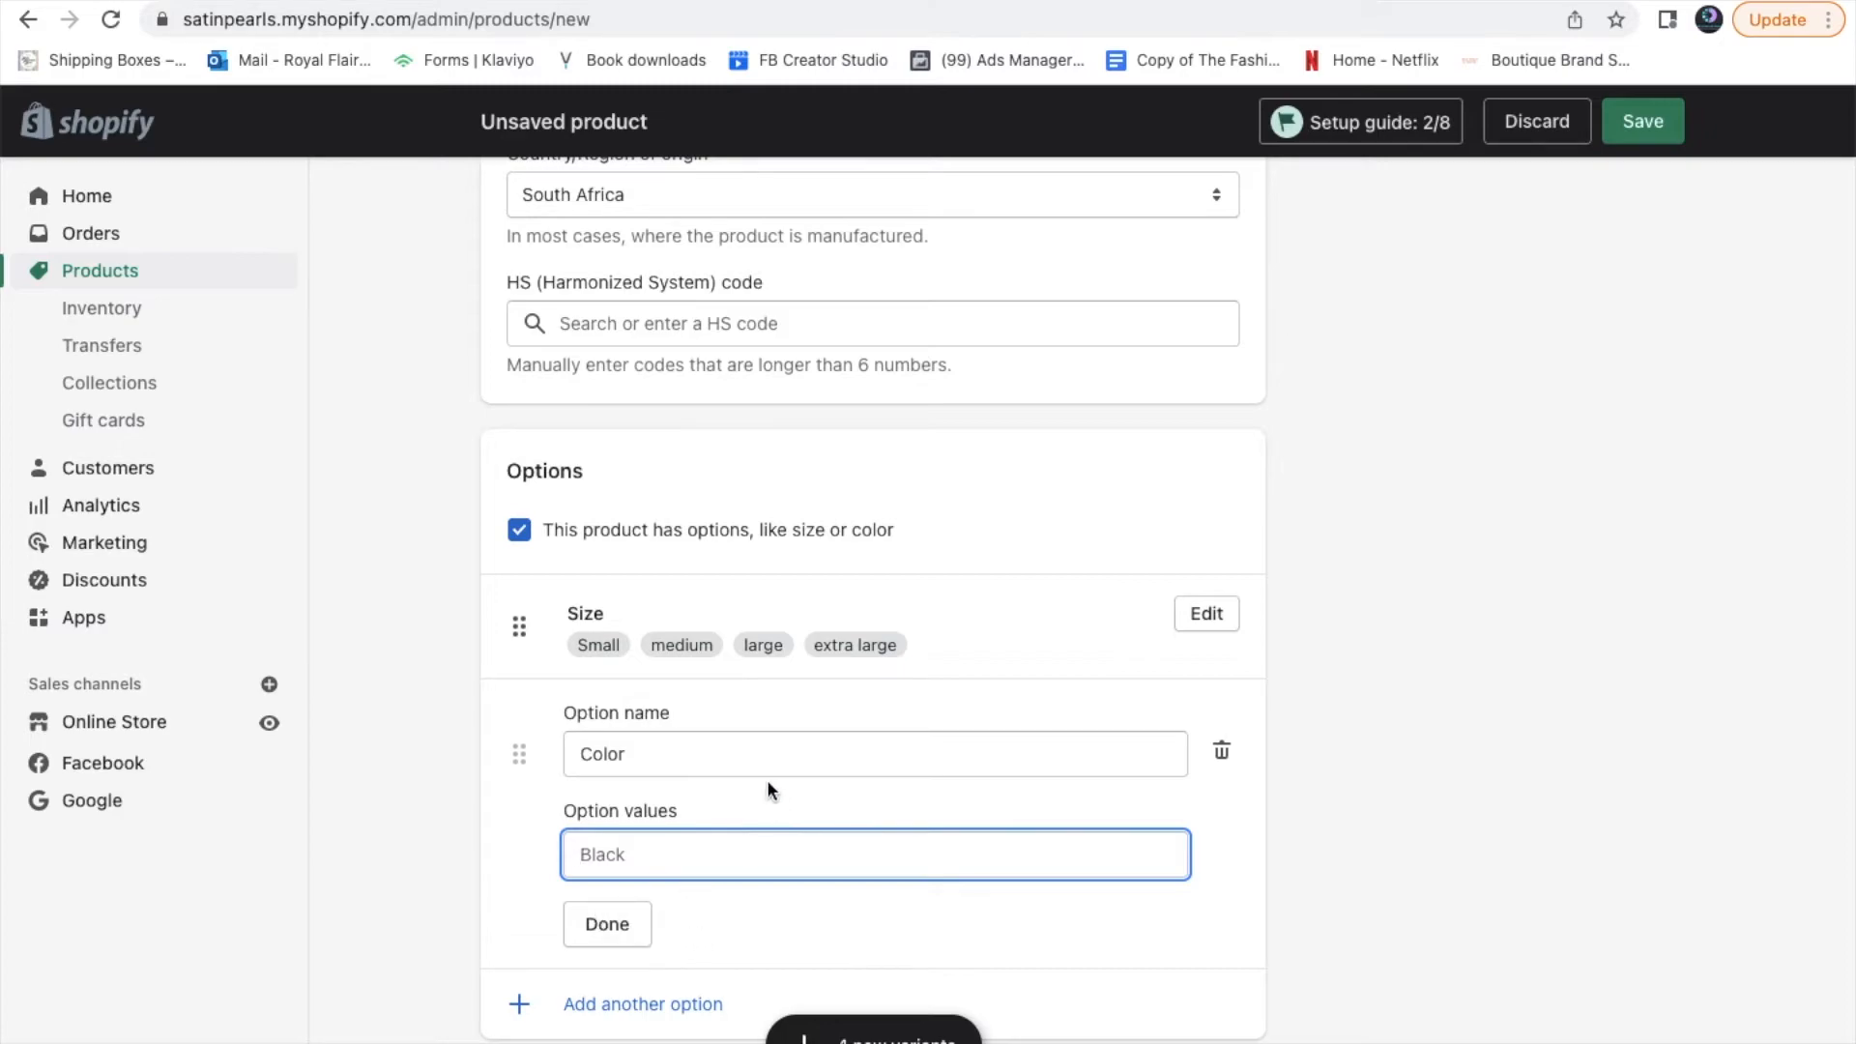
{"action": "left_click", "coordinate": [1222, 764]}
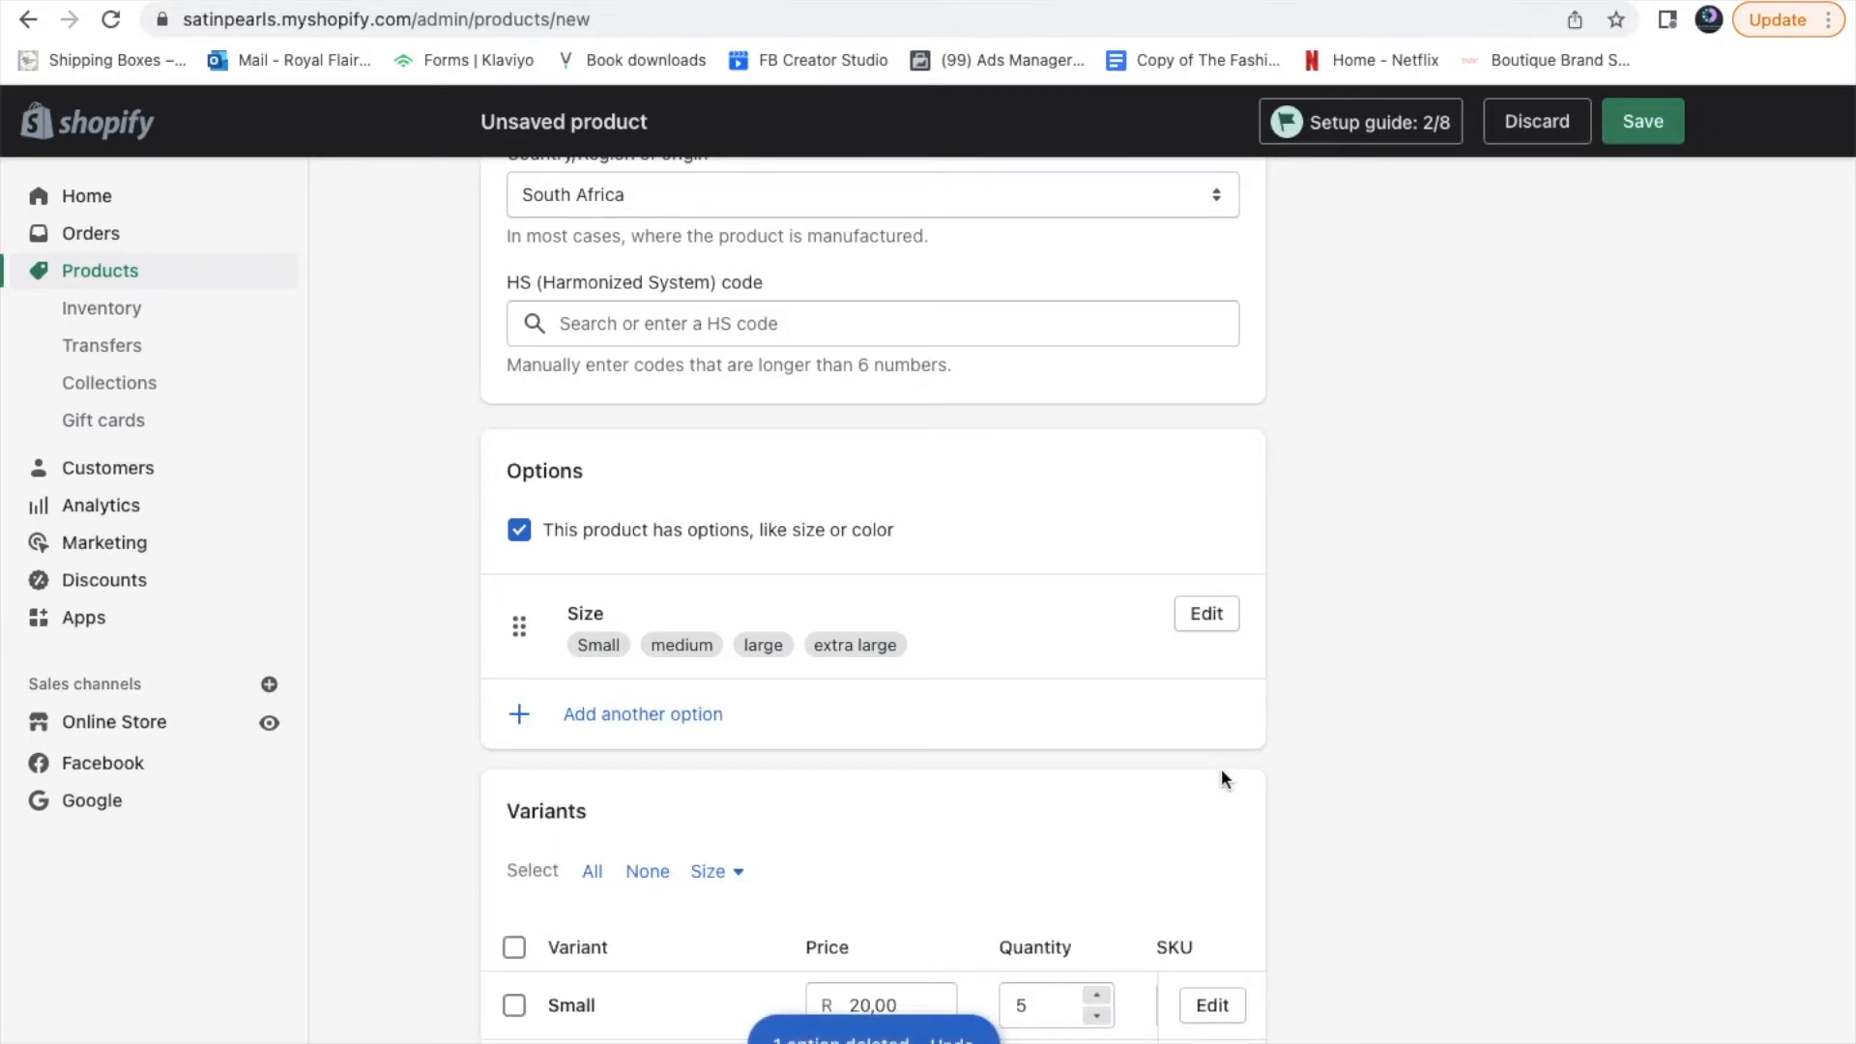
Set the champagne satin scrunchie's product status to Active
{"action": "scroll", "coordinate": [1396, 688], "scroll_direction": "down", "scroll_amount": 5}
{"action": "scroll", "coordinate": [1397, 688], "scroll_direction": "up", "scroll_amount": 6}
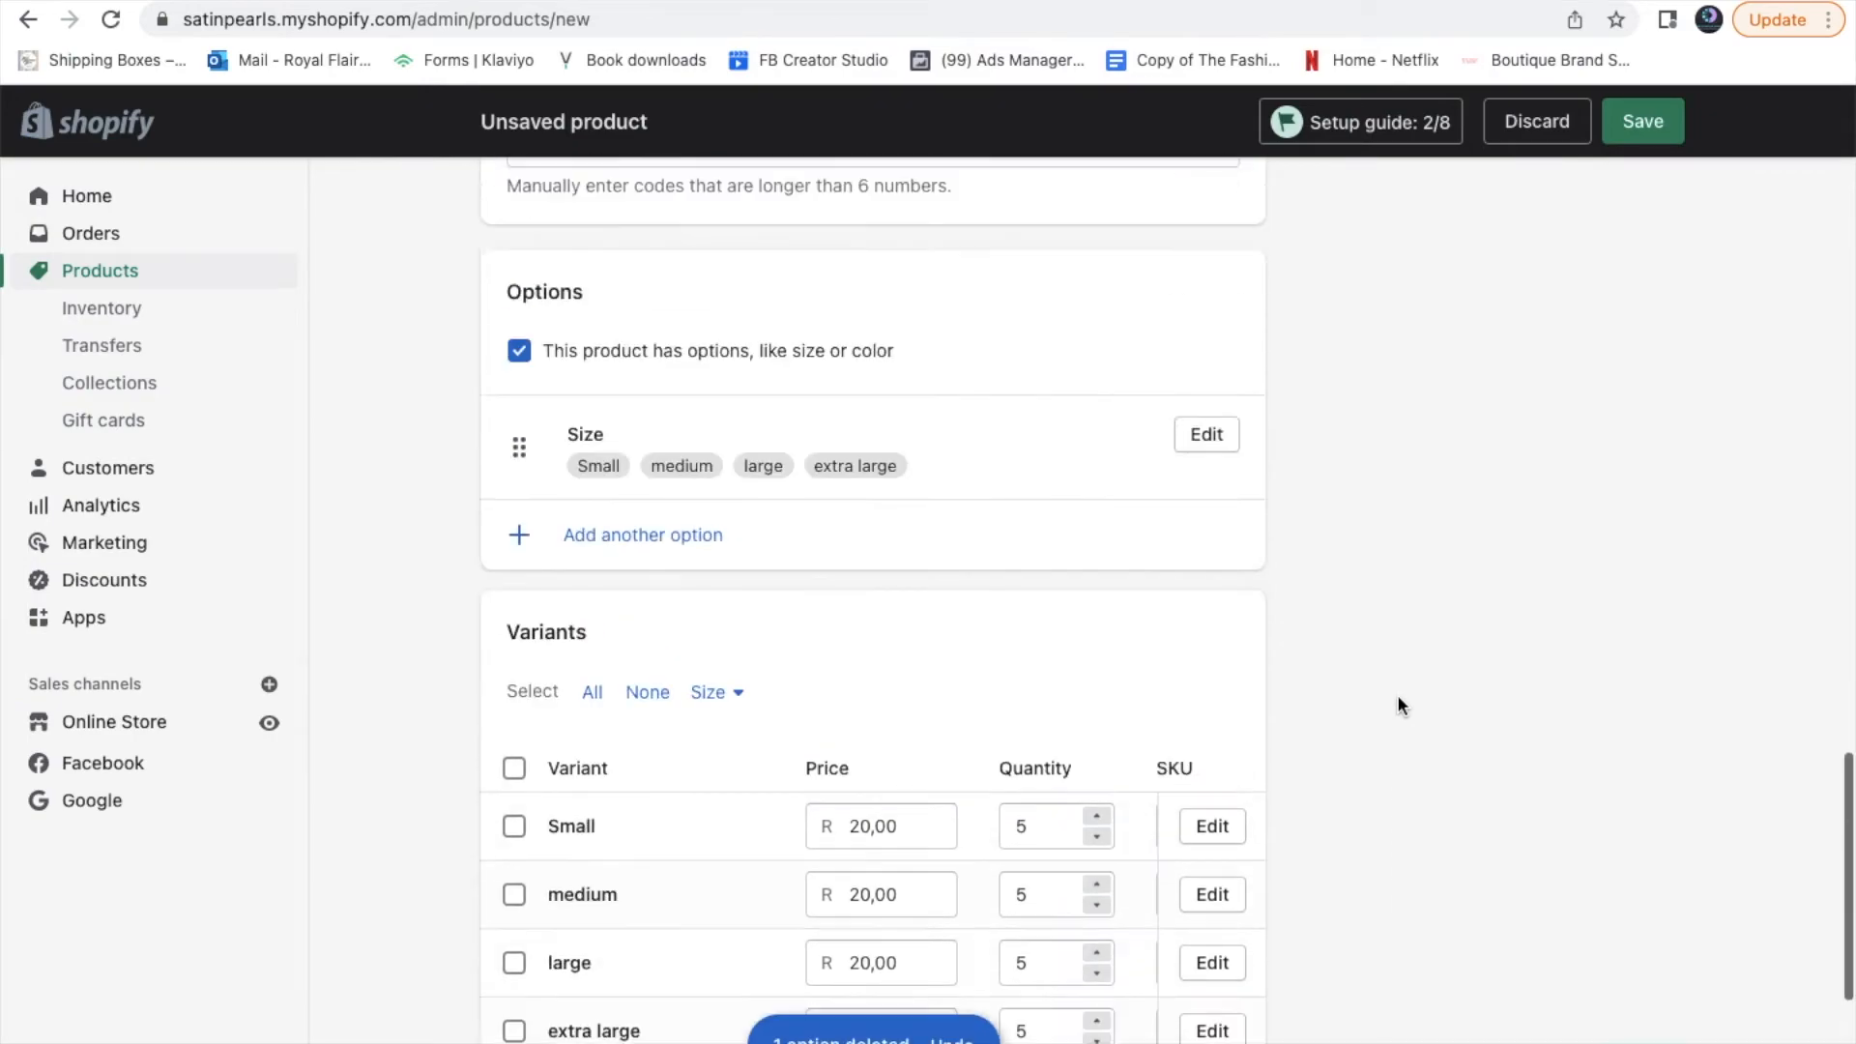
{"action": "scroll", "coordinate": [1396, 694], "scroll_direction": "down", "scroll_amount": 6}
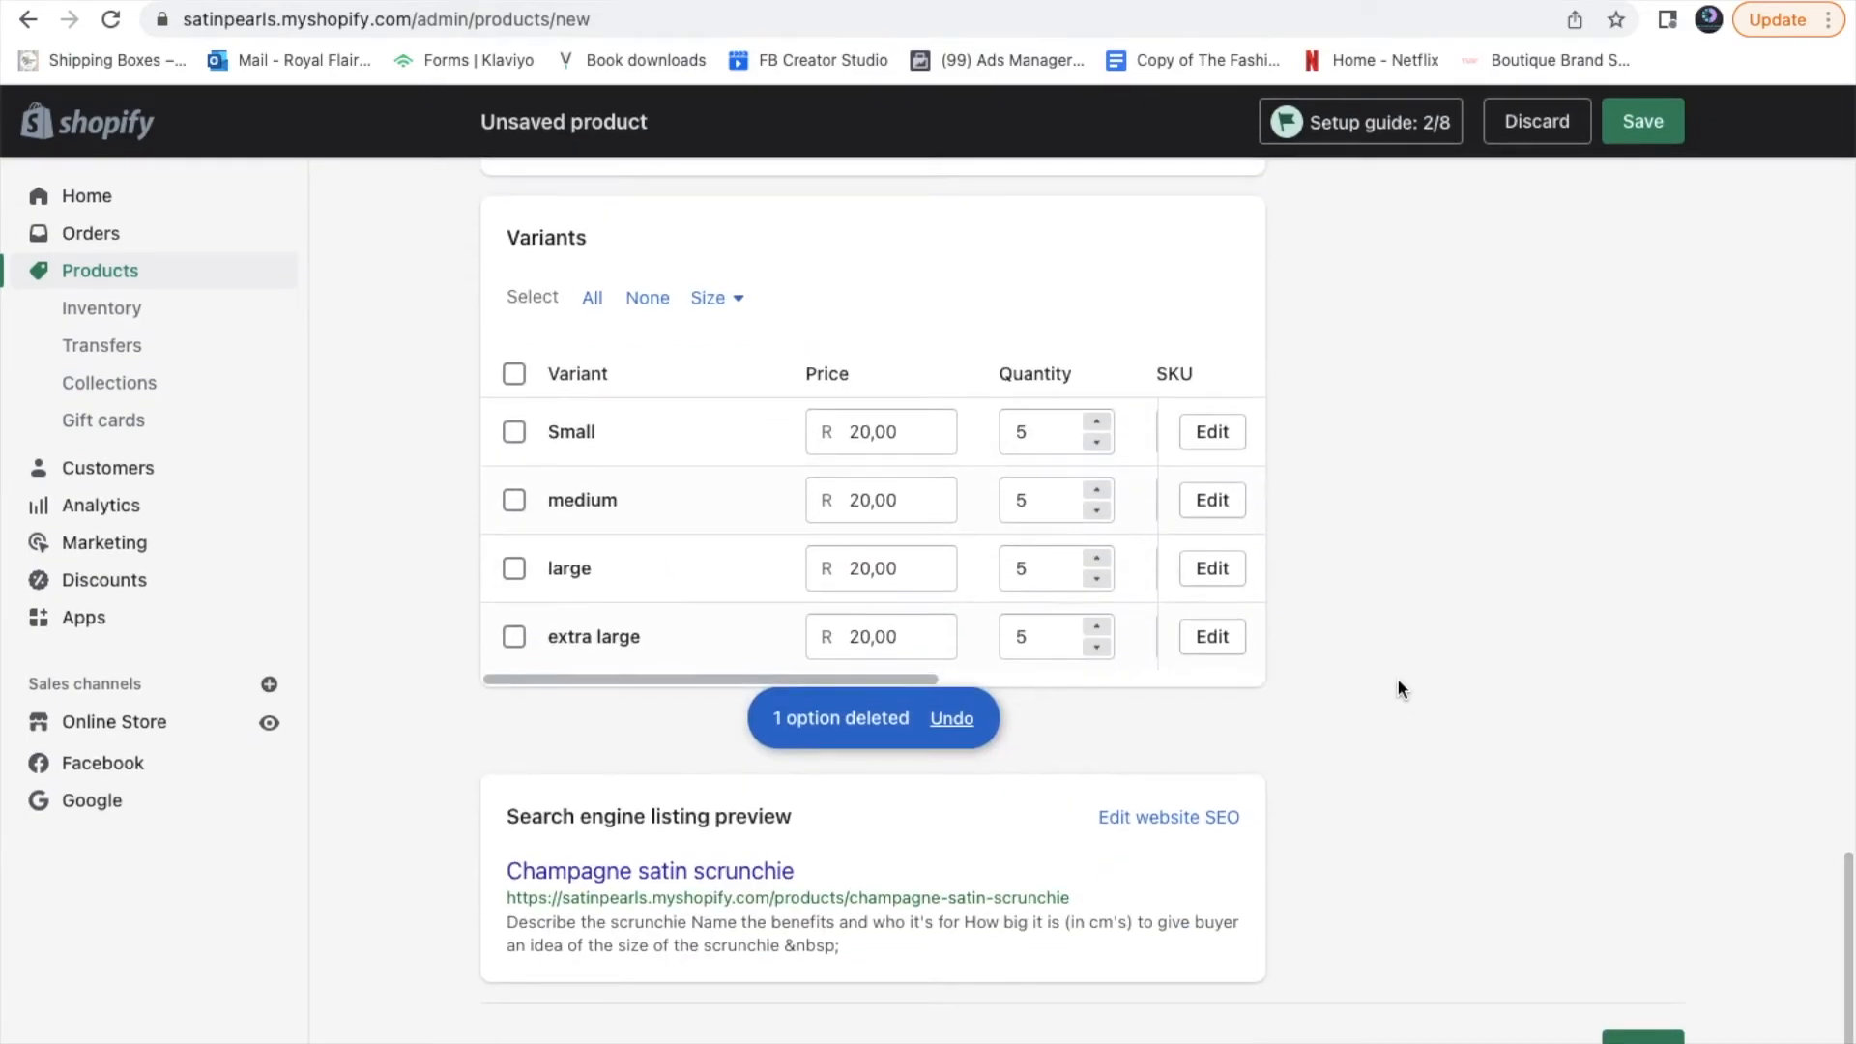
{"action": "scroll", "coordinate": [1400, 689], "scroll_direction": "up", "scroll_amount": 7}
{"action": "scroll", "coordinate": [1400, 688], "scroll_direction": "up", "scroll_amount": 15}
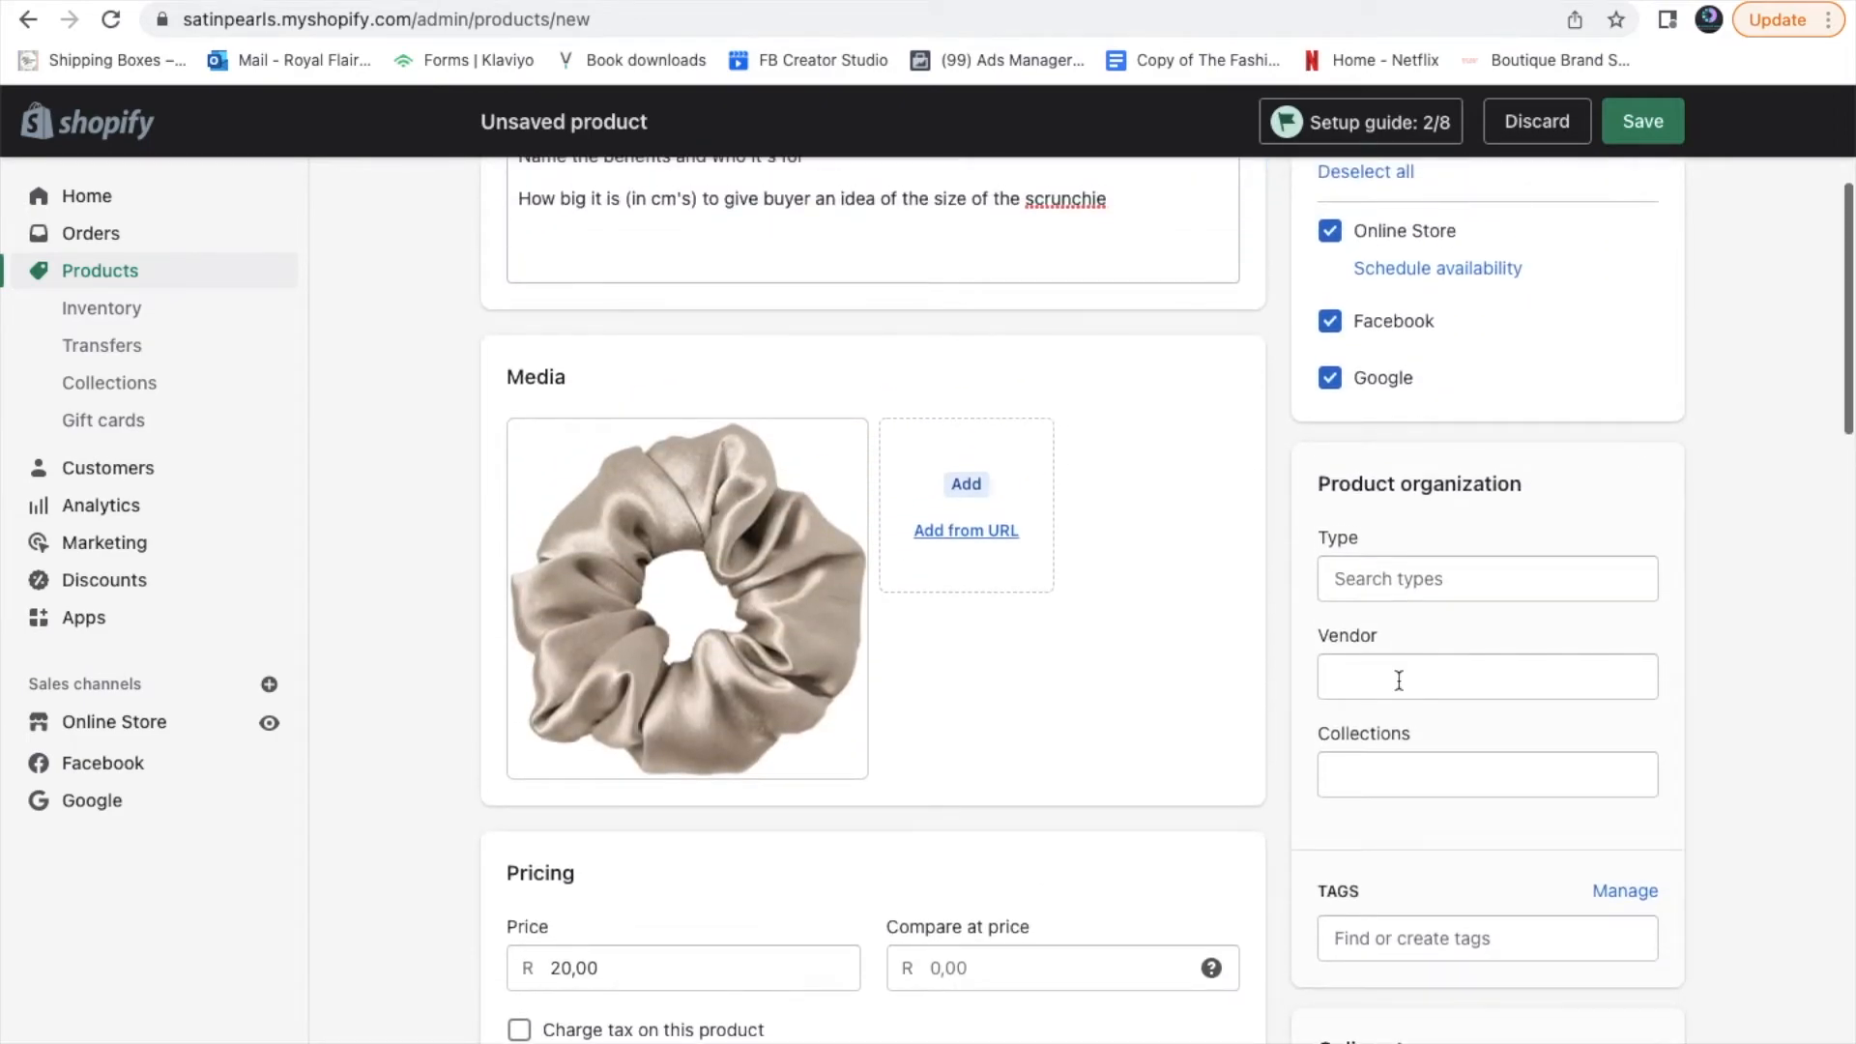
{"action": "scroll", "coordinate": [1397, 677], "scroll_direction": "down", "scroll_amount": 5}
{"action": "scroll", "coordinate": [1396, 677], "scroll_direction": "up", "scroll_amount": 6}
{"action": "scroll", "coordinate": [1397, 676], "scroll_direction": "up", "scroll_amount": 3}
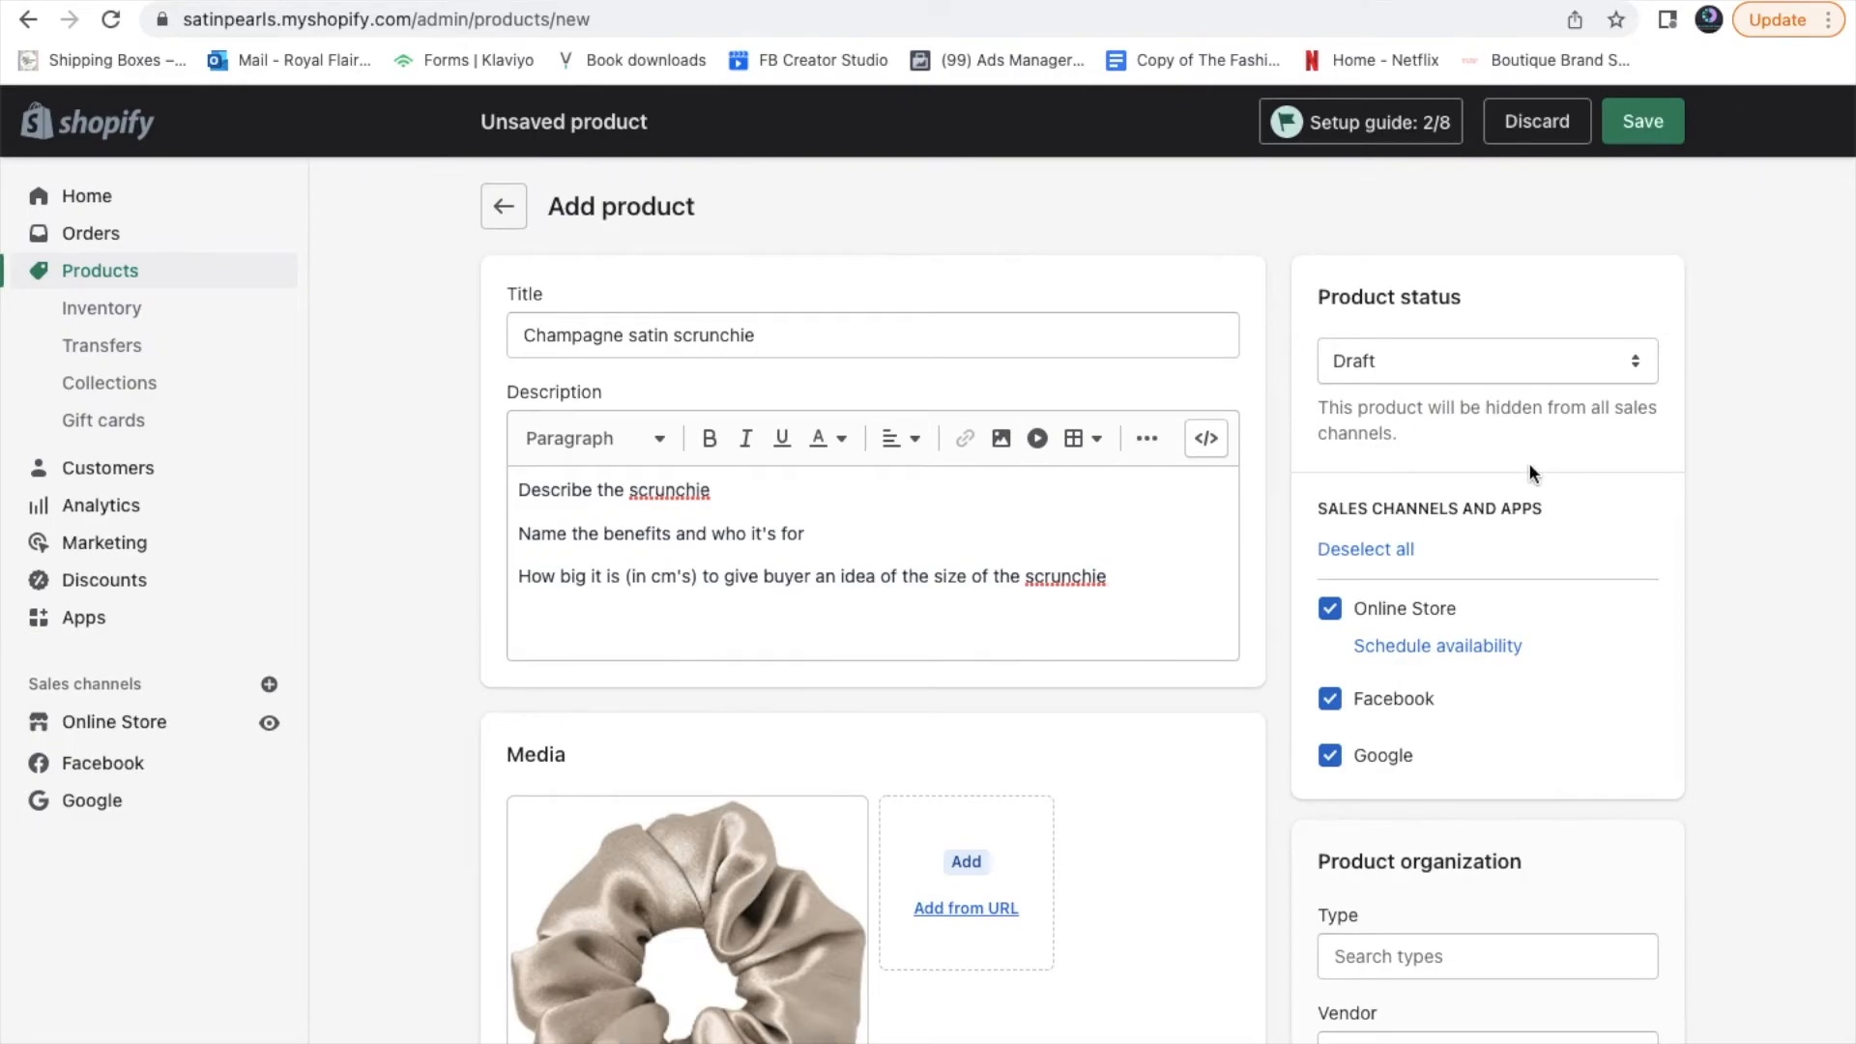
{"action": "left_click", "coordinate": [1607, 360]}
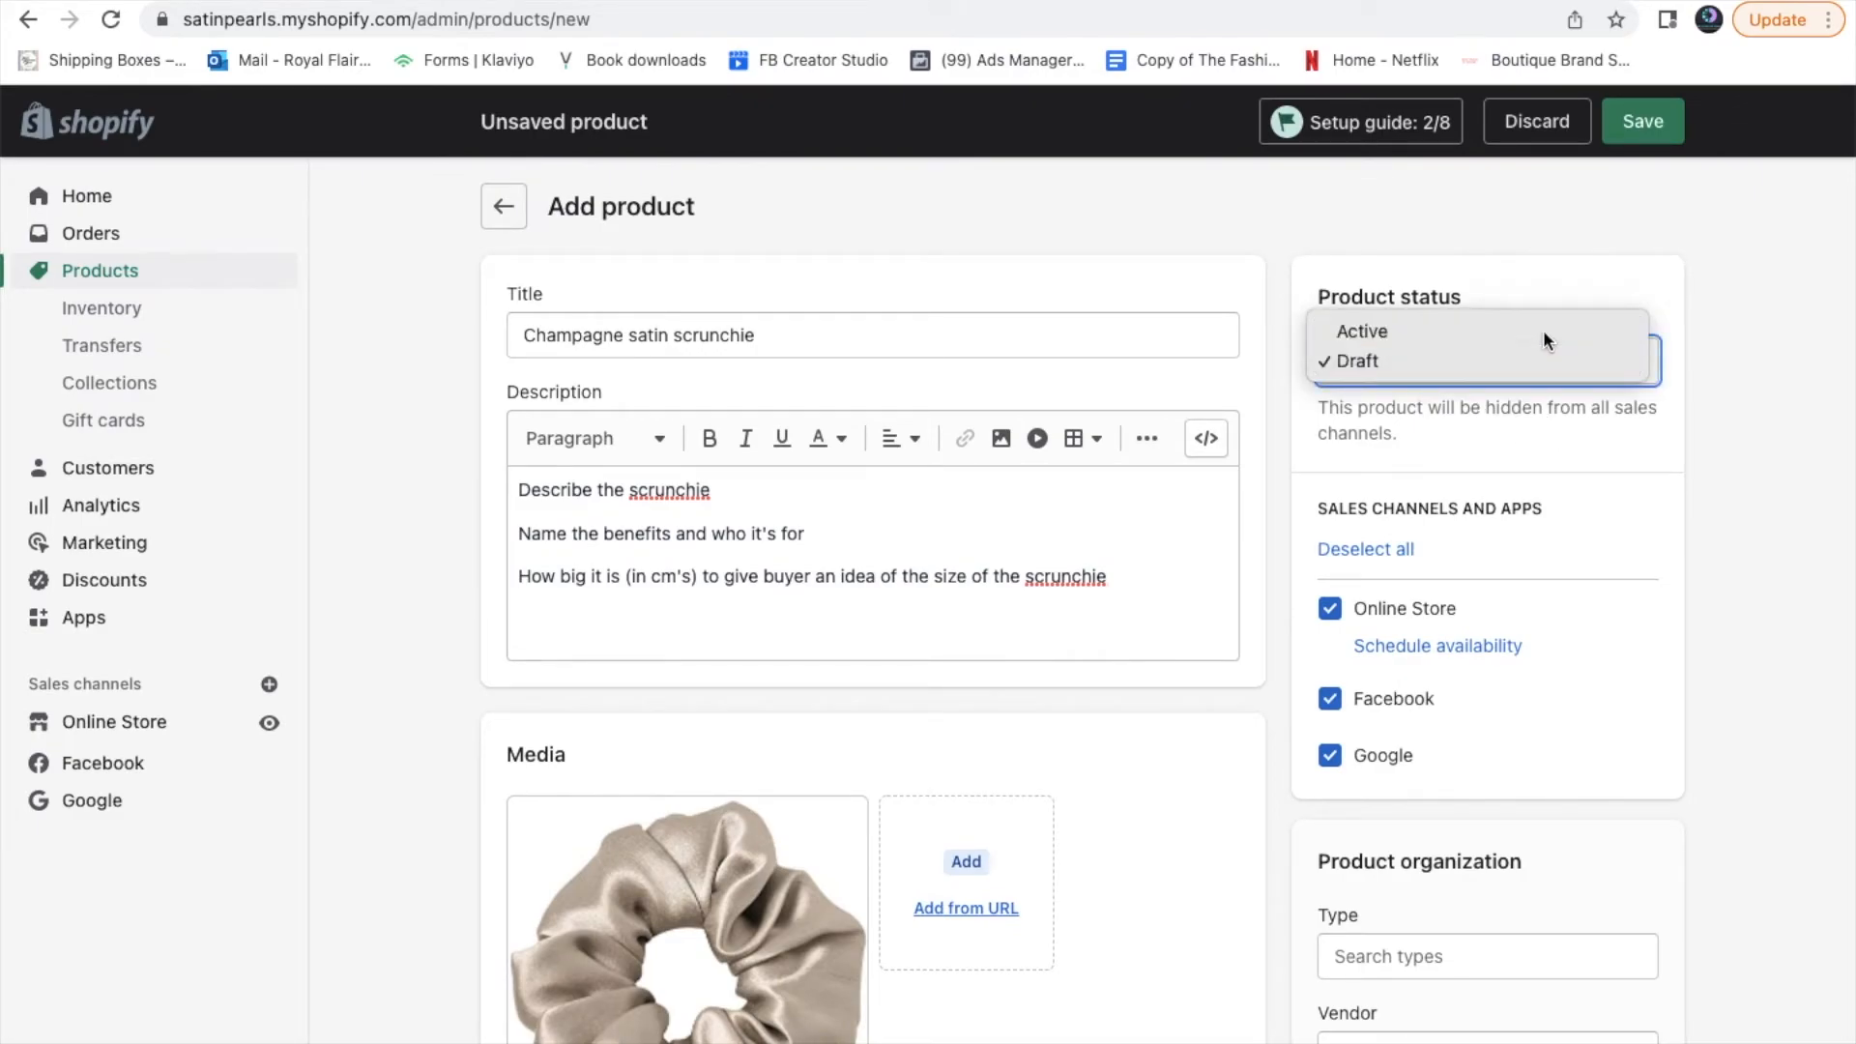
{"action": "left_click", "coordinate": [1544, 331]}
Add "Scrunchie" as a custom product type in the product organization
{"action": "scroll", "coordinate": [1665, 517], "scroll_direction": "down", "scroll_amount": 5}
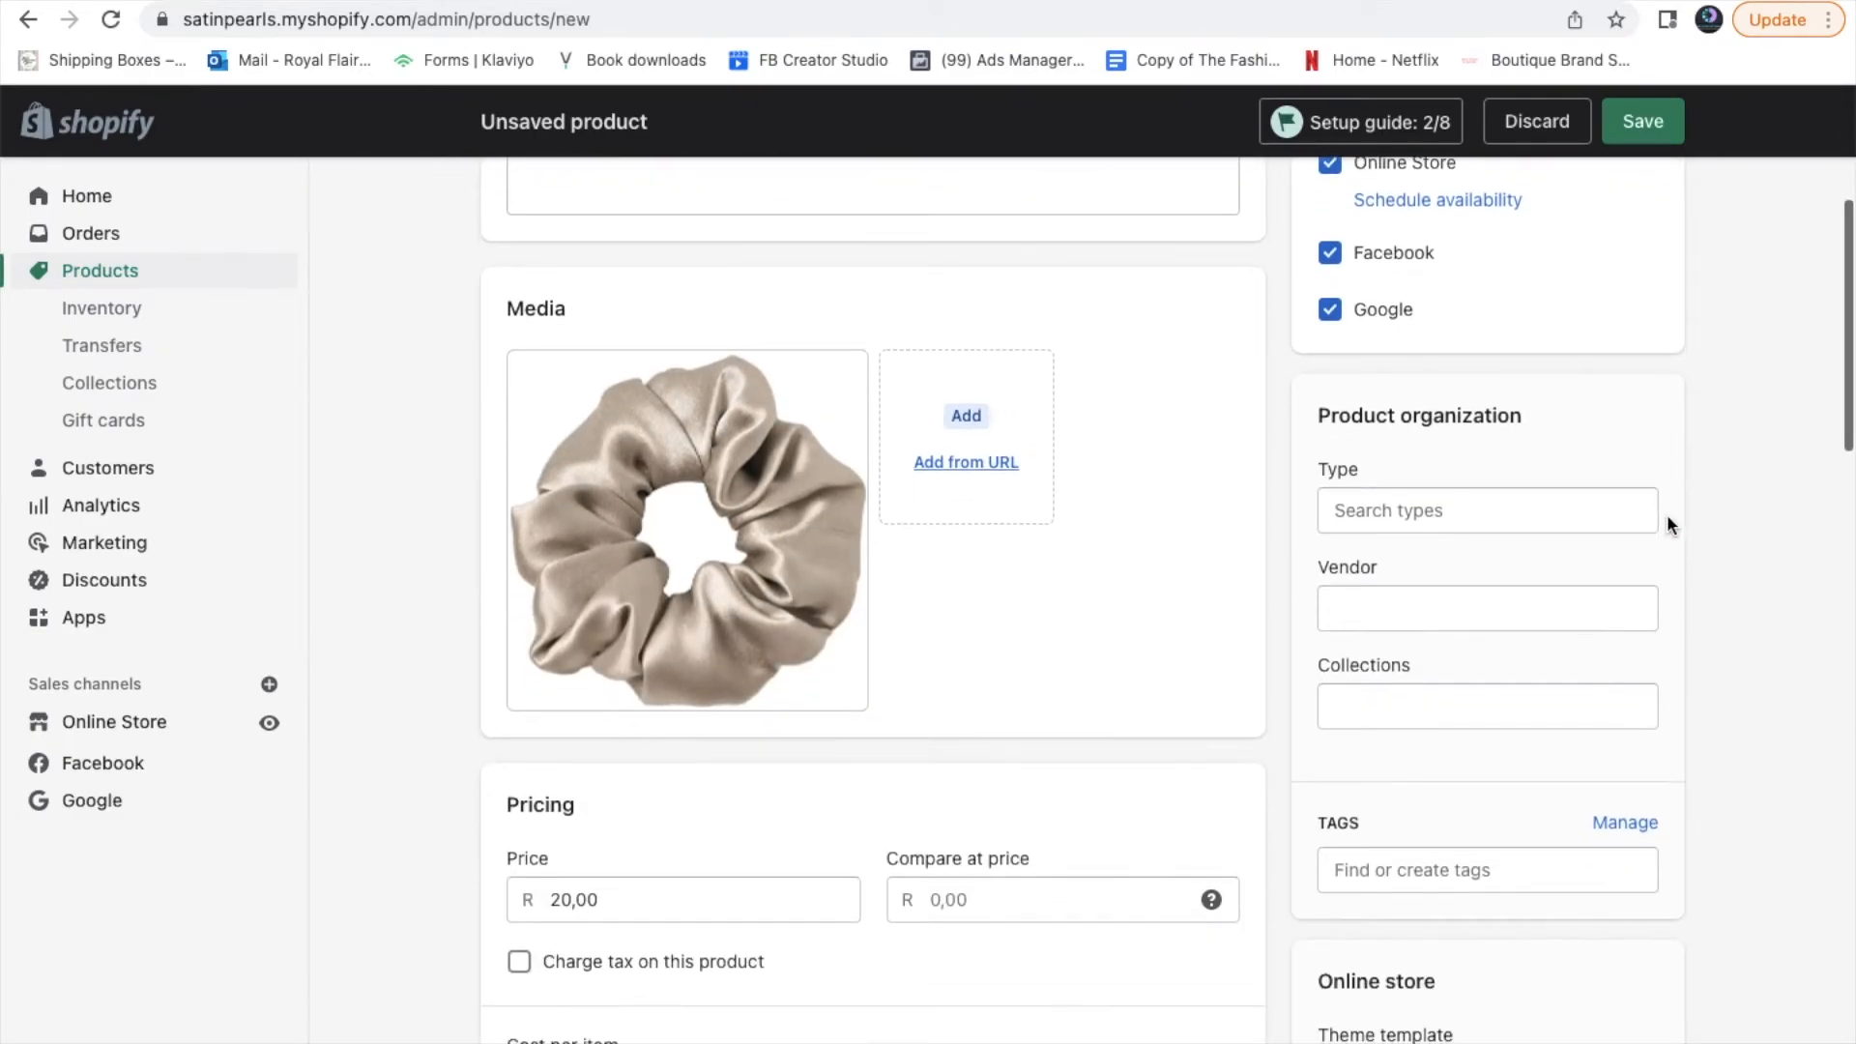
{"action": "left_click", "coordinate": [1505, 512]}
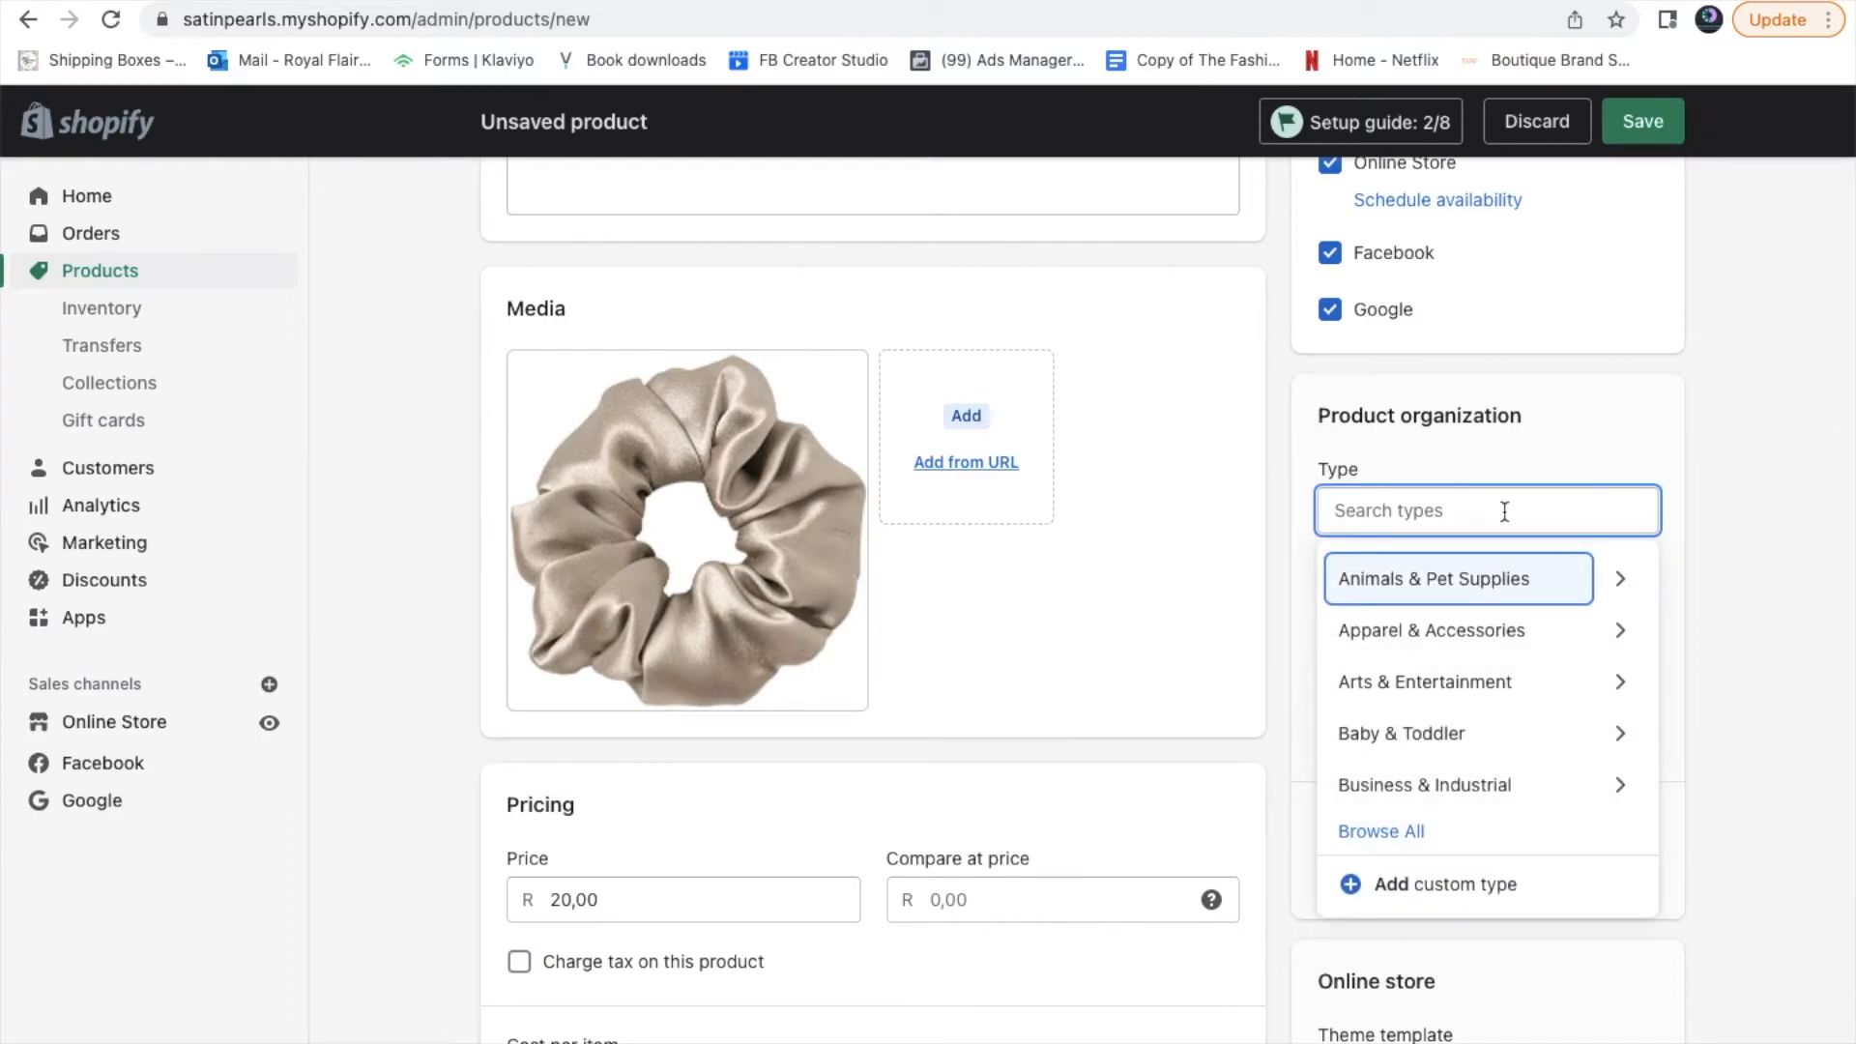
{"action": "type", "text": "S"}
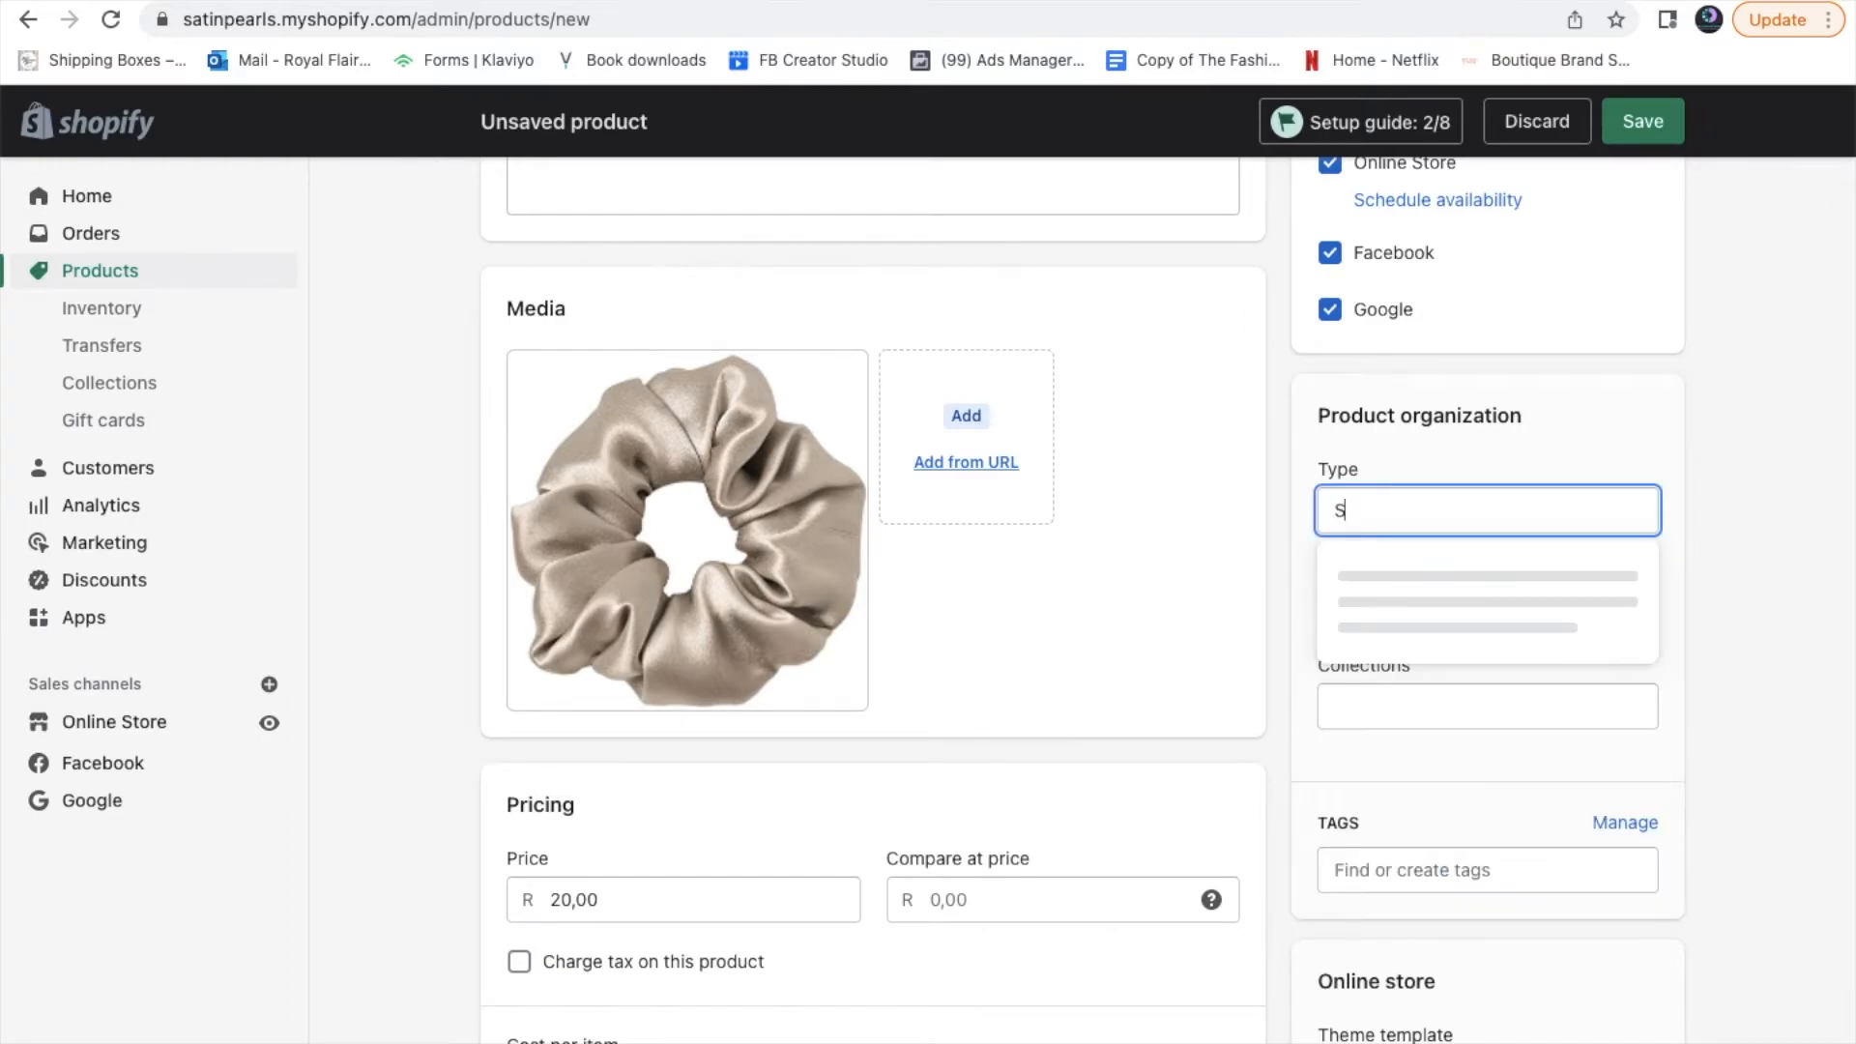
{"action": "type", "text": "crunchie"}
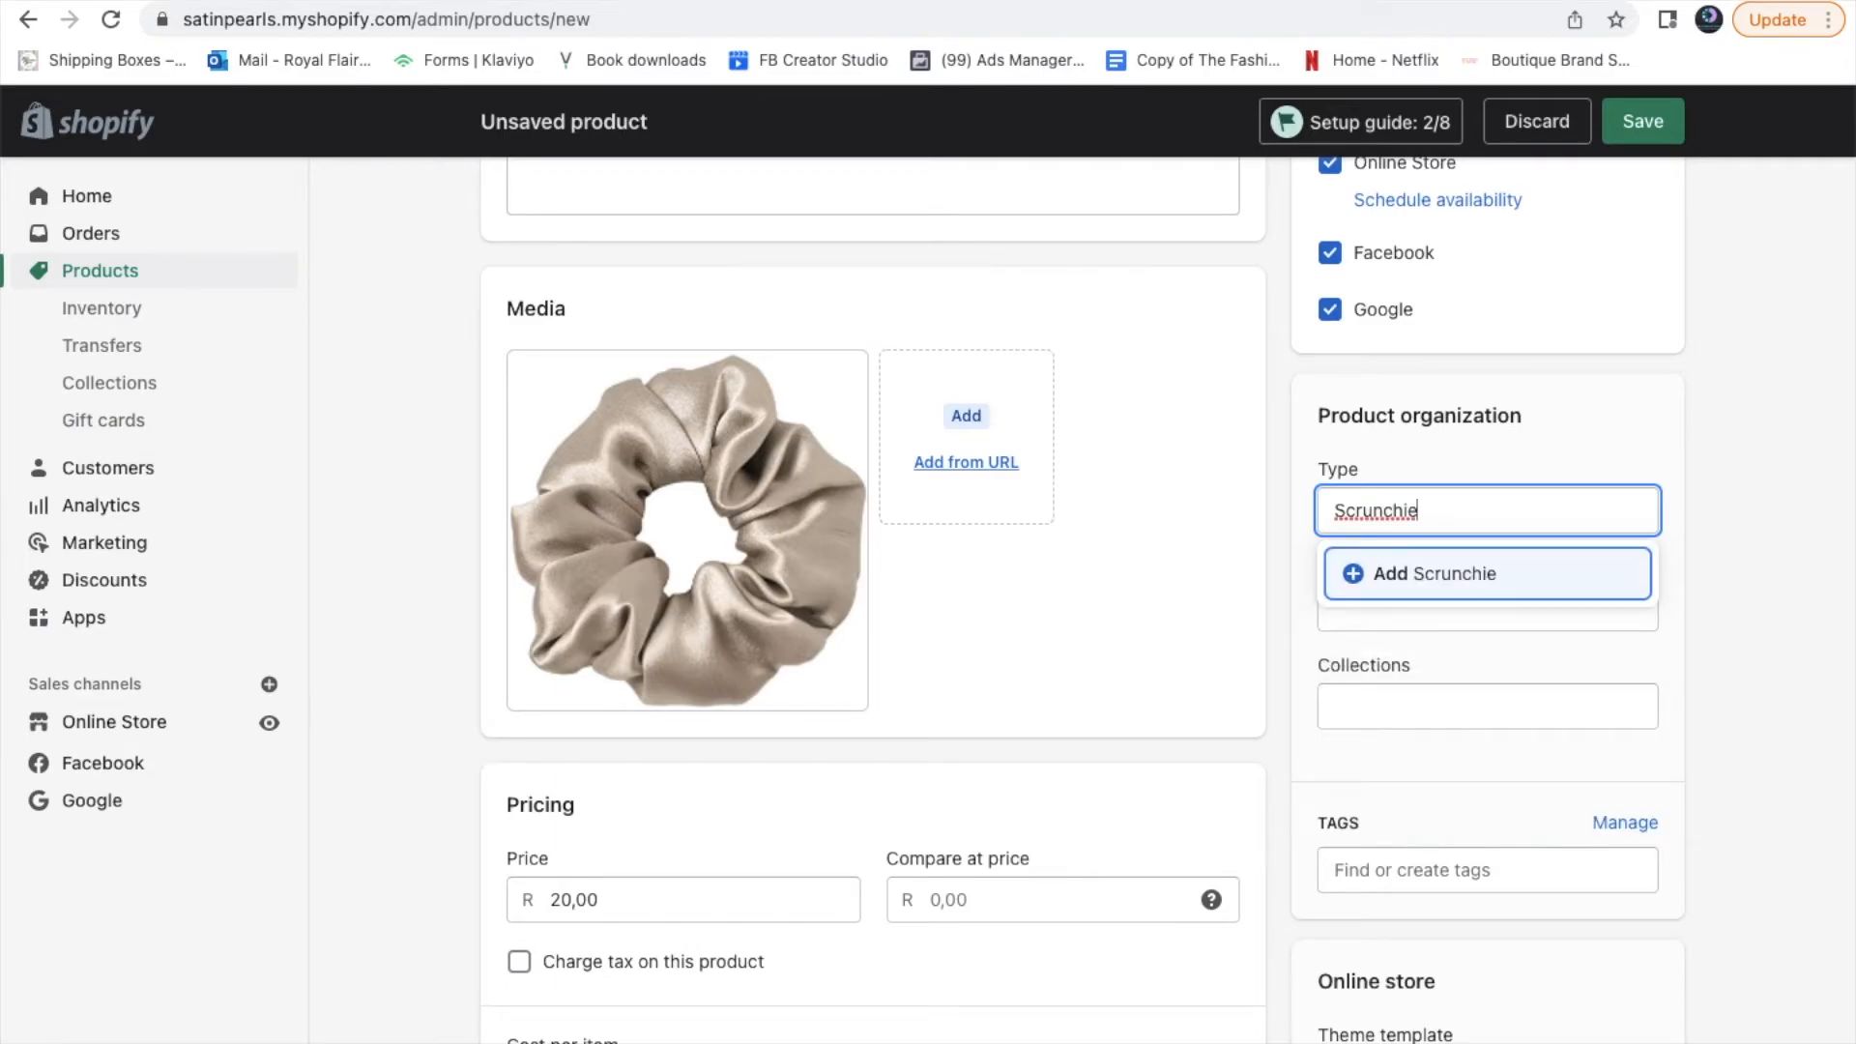
{"action": "left_click", "coordinate": [1516, 576]}
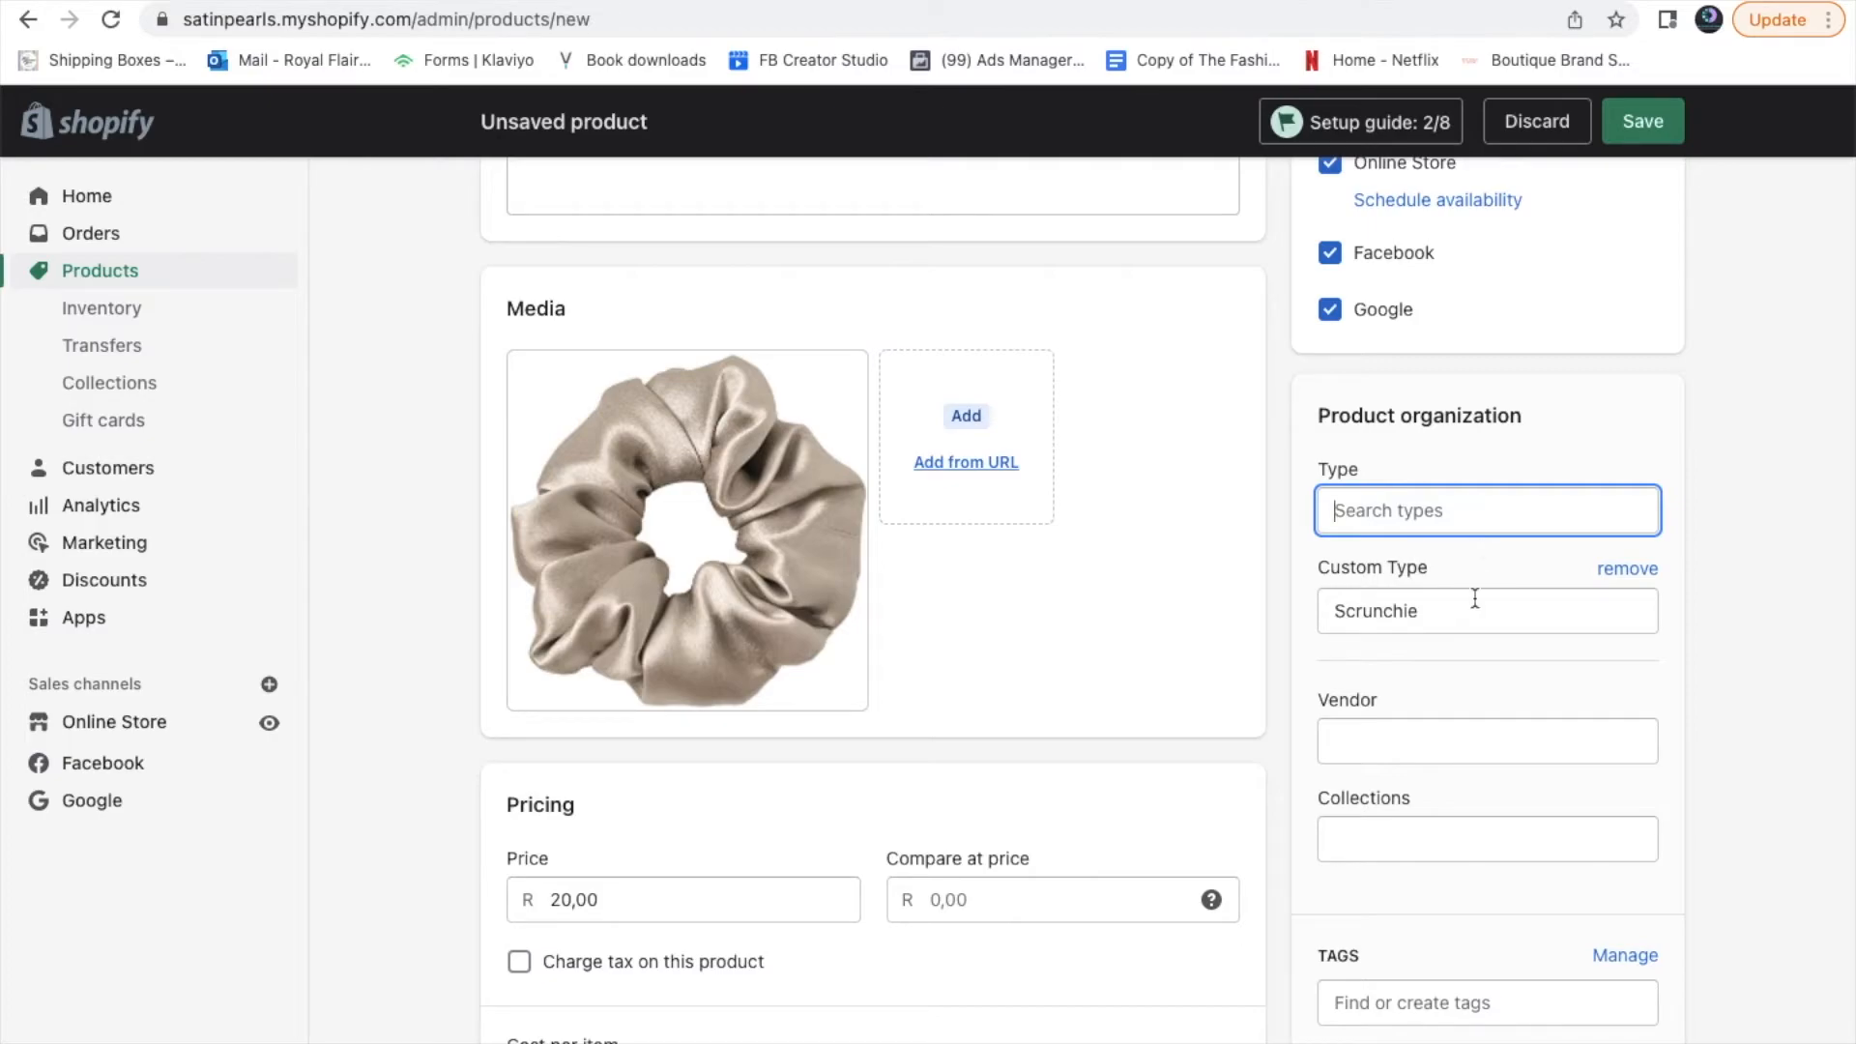
{"action": "scroll", "coordinate": [1465, 674], "scroll_direction": "down", "scroll_amount": 2}
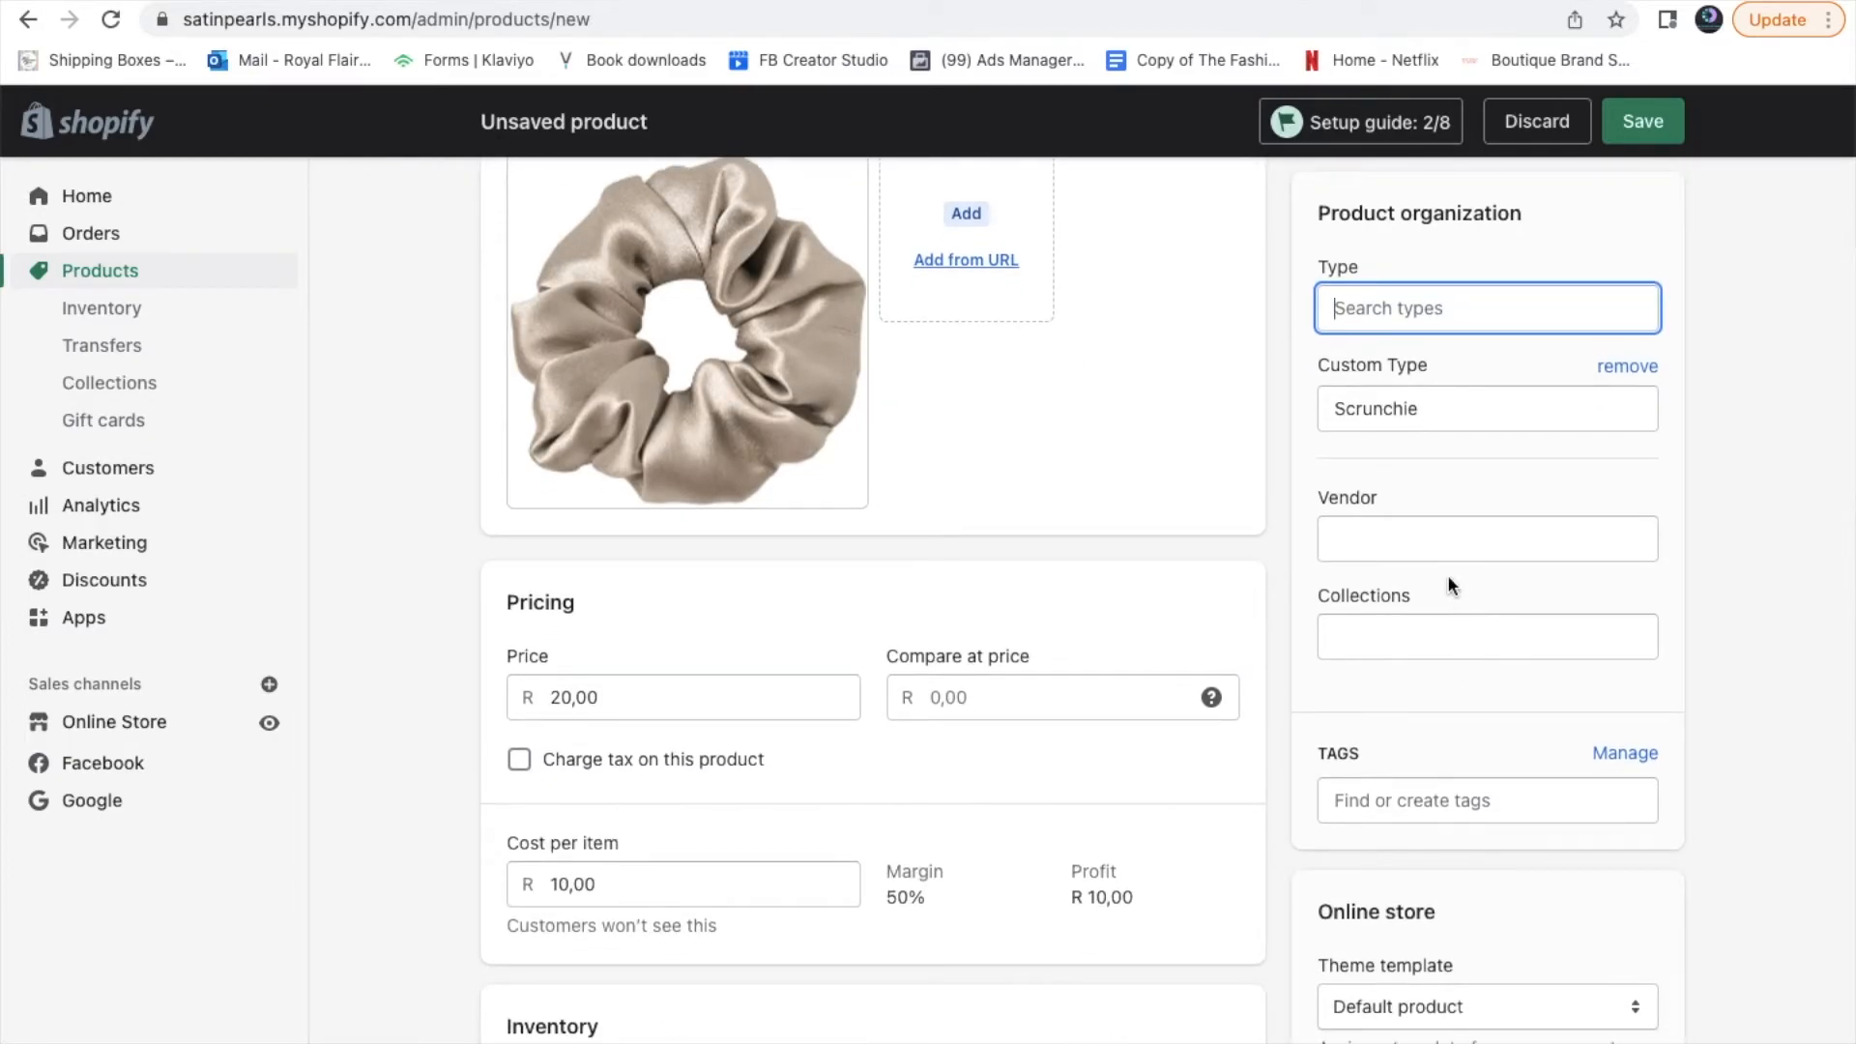
{"action": "left_click", "coordinate": [1459, 637]}
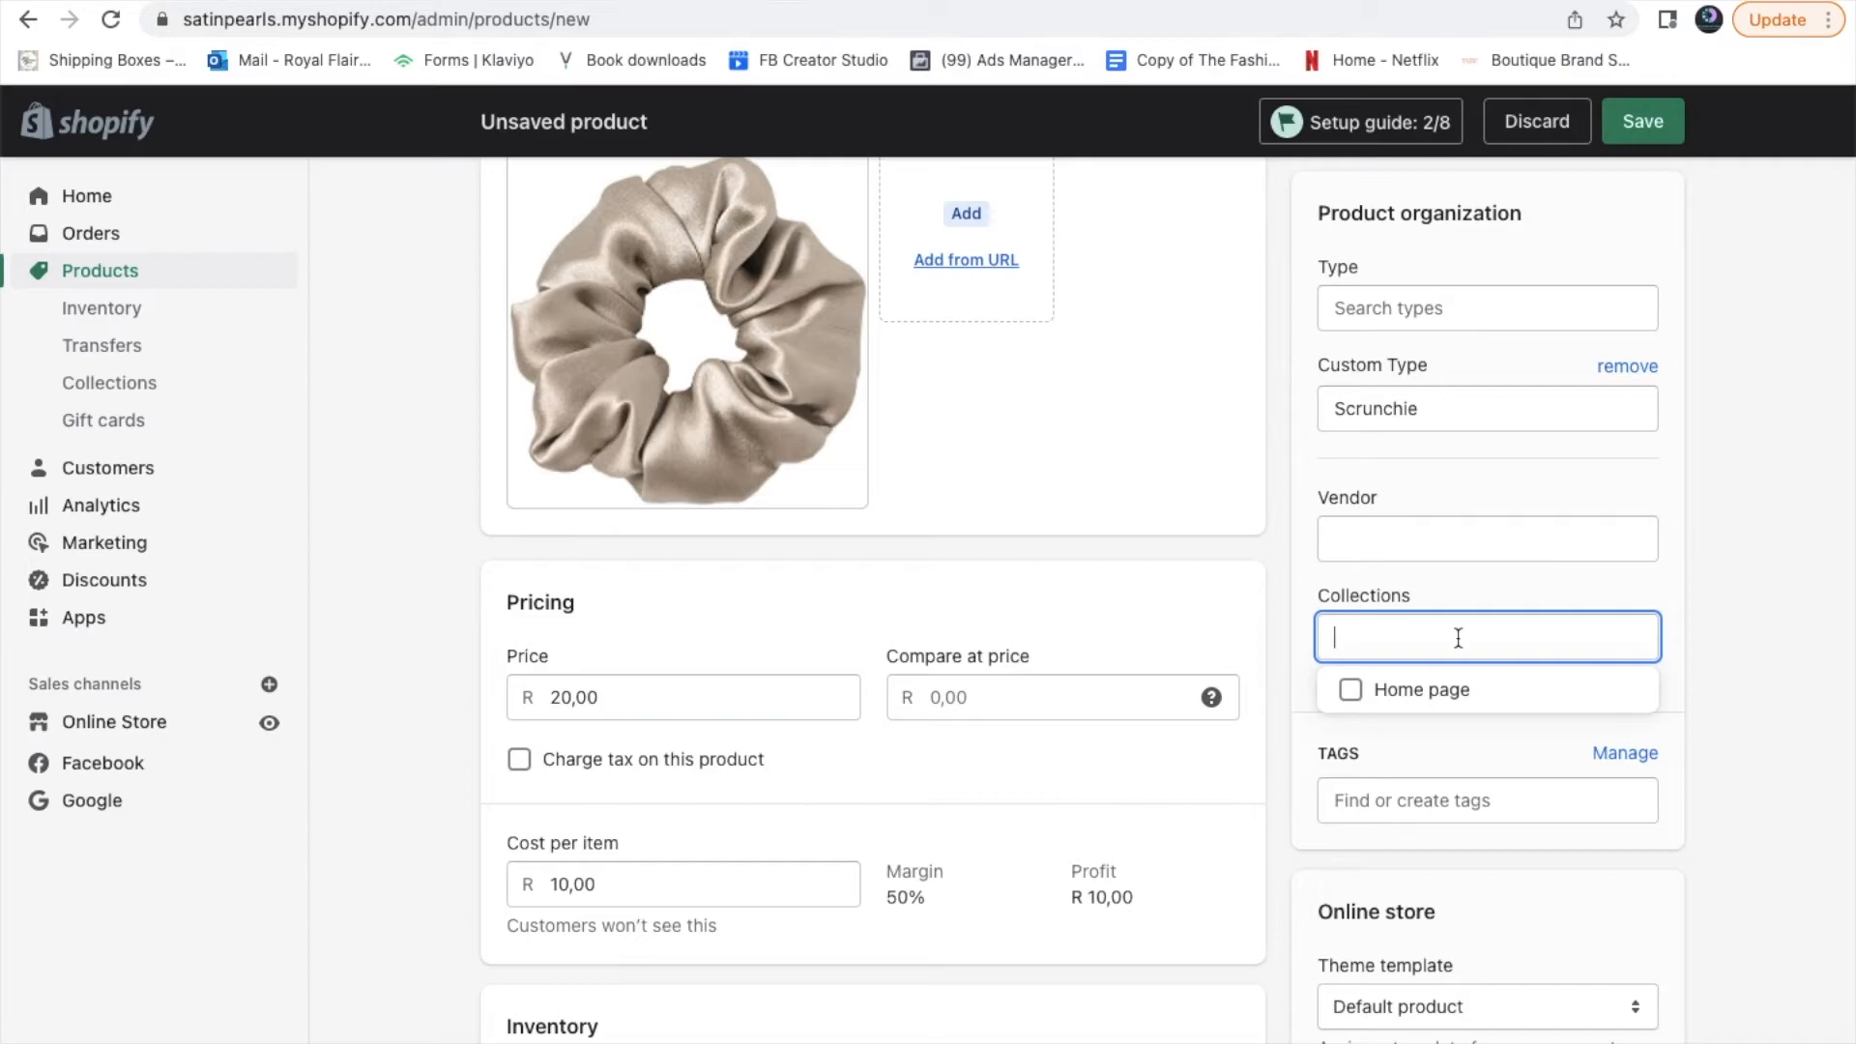
{"action": "type", "text": "sc"}
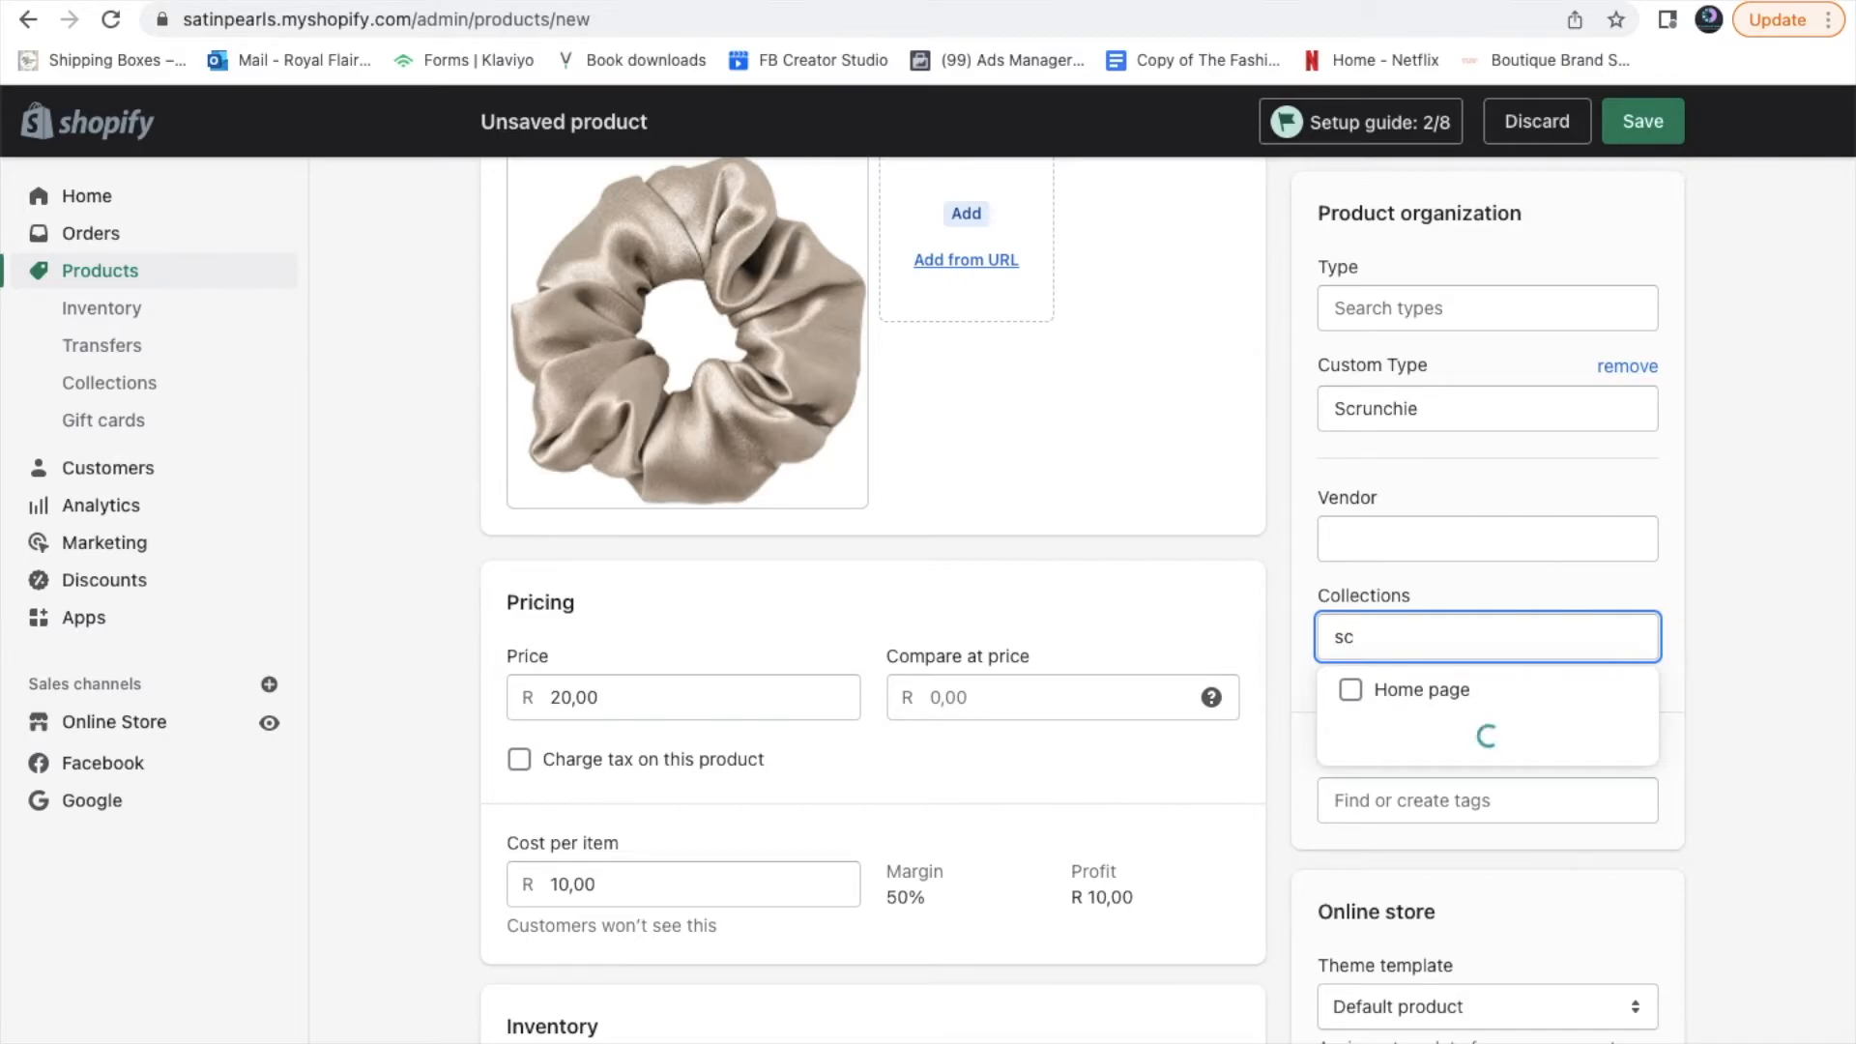
{"action": "key", "text": "BackSpace"}
{"action": "key", "text": "BackSpace"}
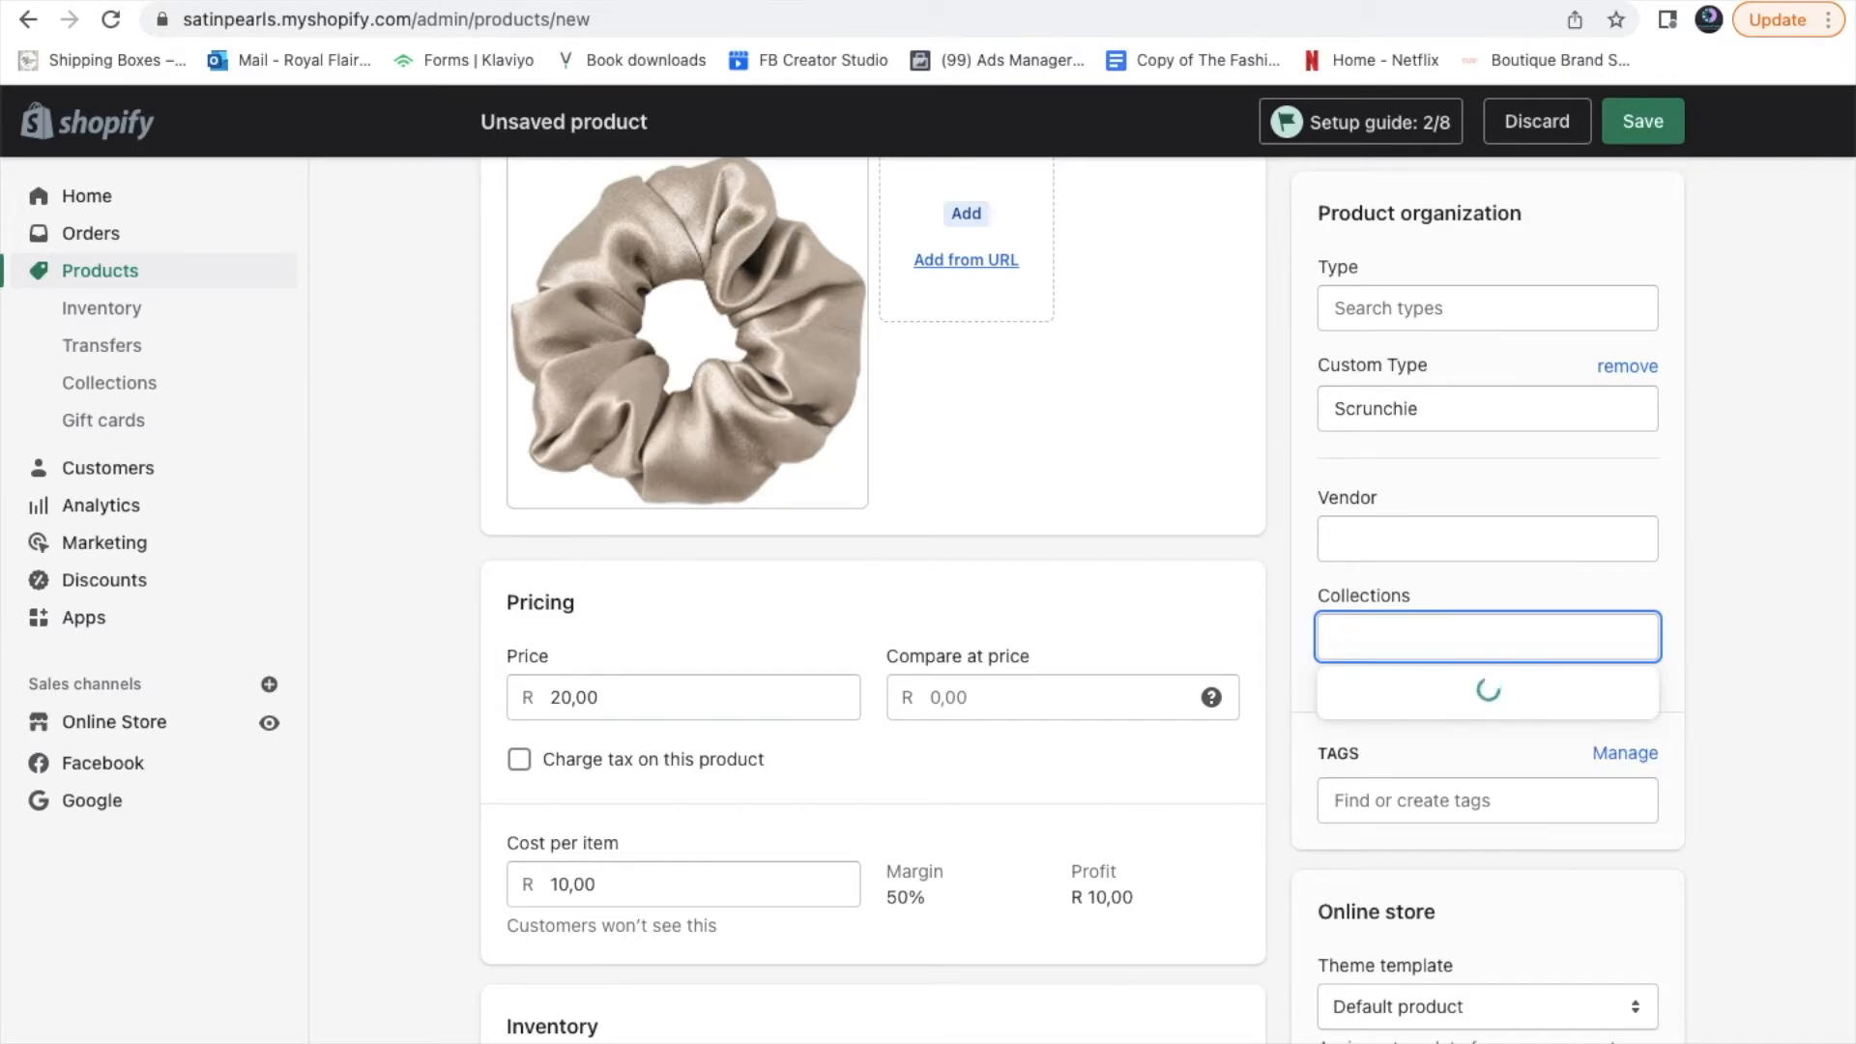
{"action": "left_click", "coordinate": [1692, 727]}
Create the tag "satin scrunchies" and assign it to the product
{"action": "scroll", "coordinate": [1692, 727], "scroll_direction": "down", "scroll_amount": 3}
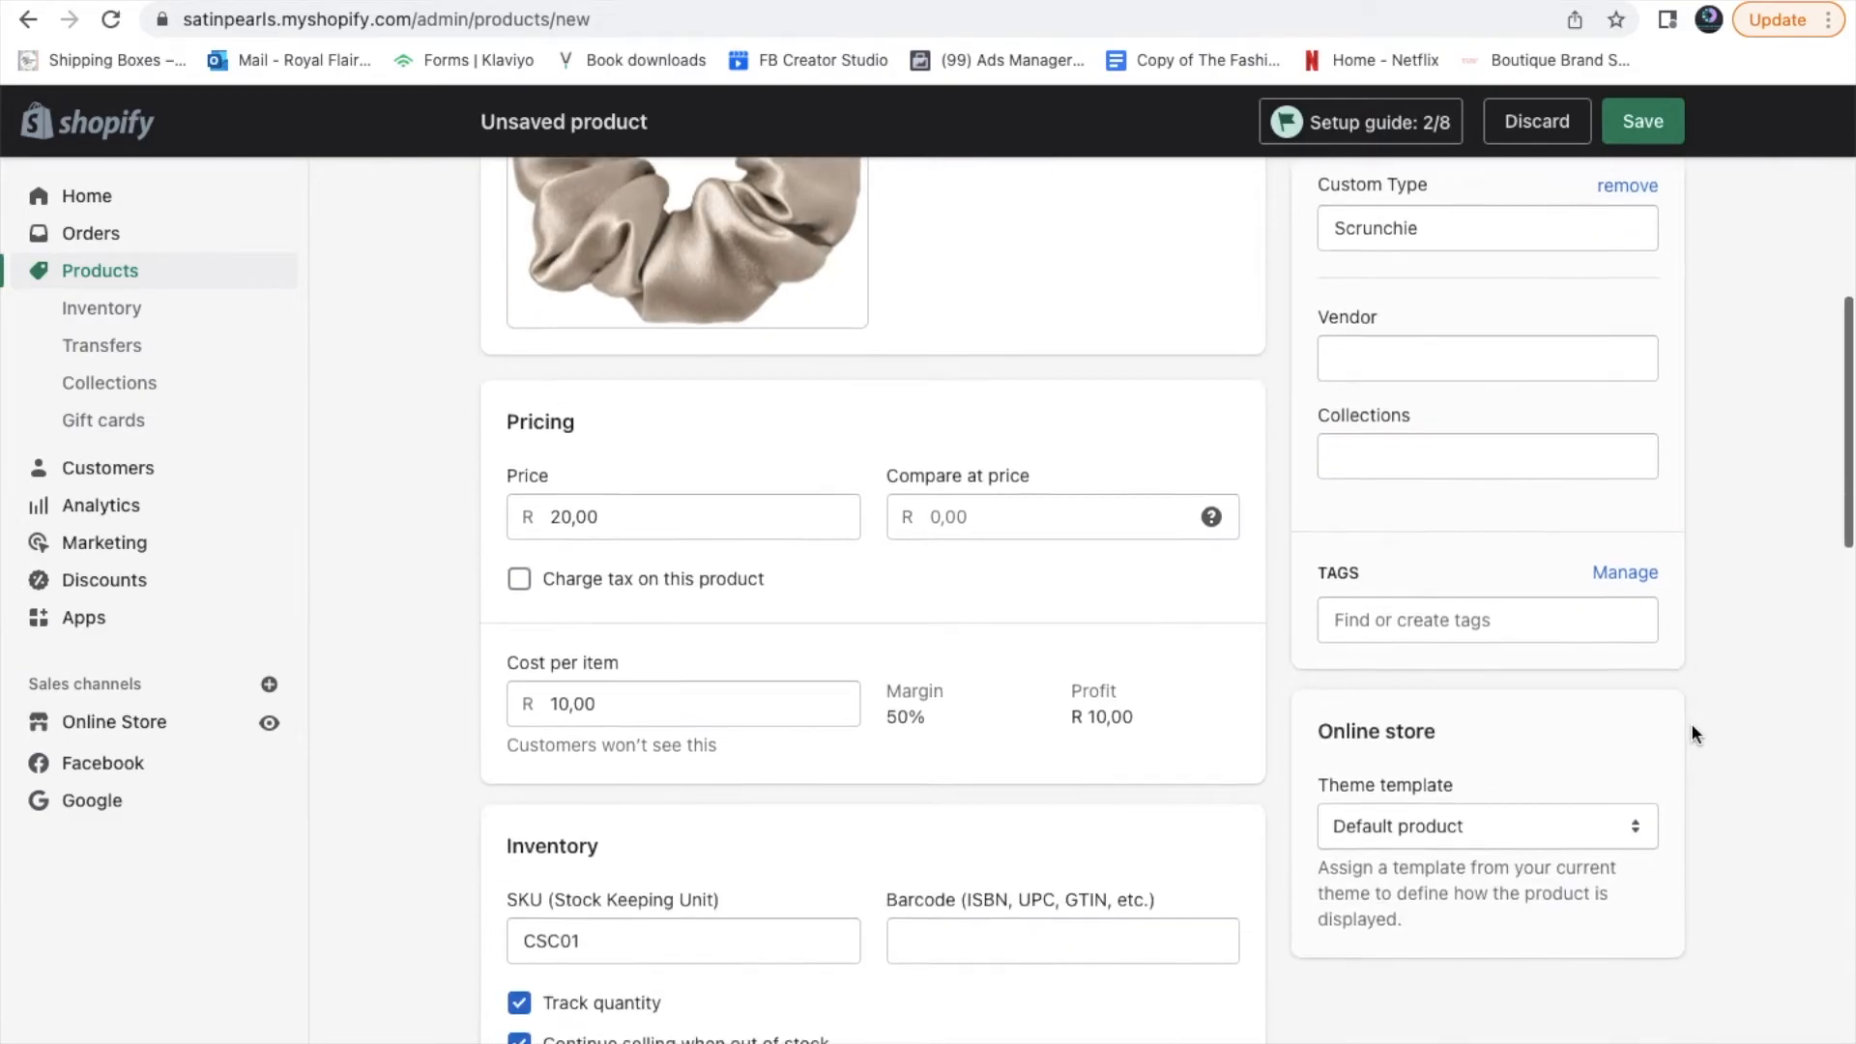
{"action": "left_click", "coordinate": [1505, 596]}
{"action": "type", "text": "satin sc"}
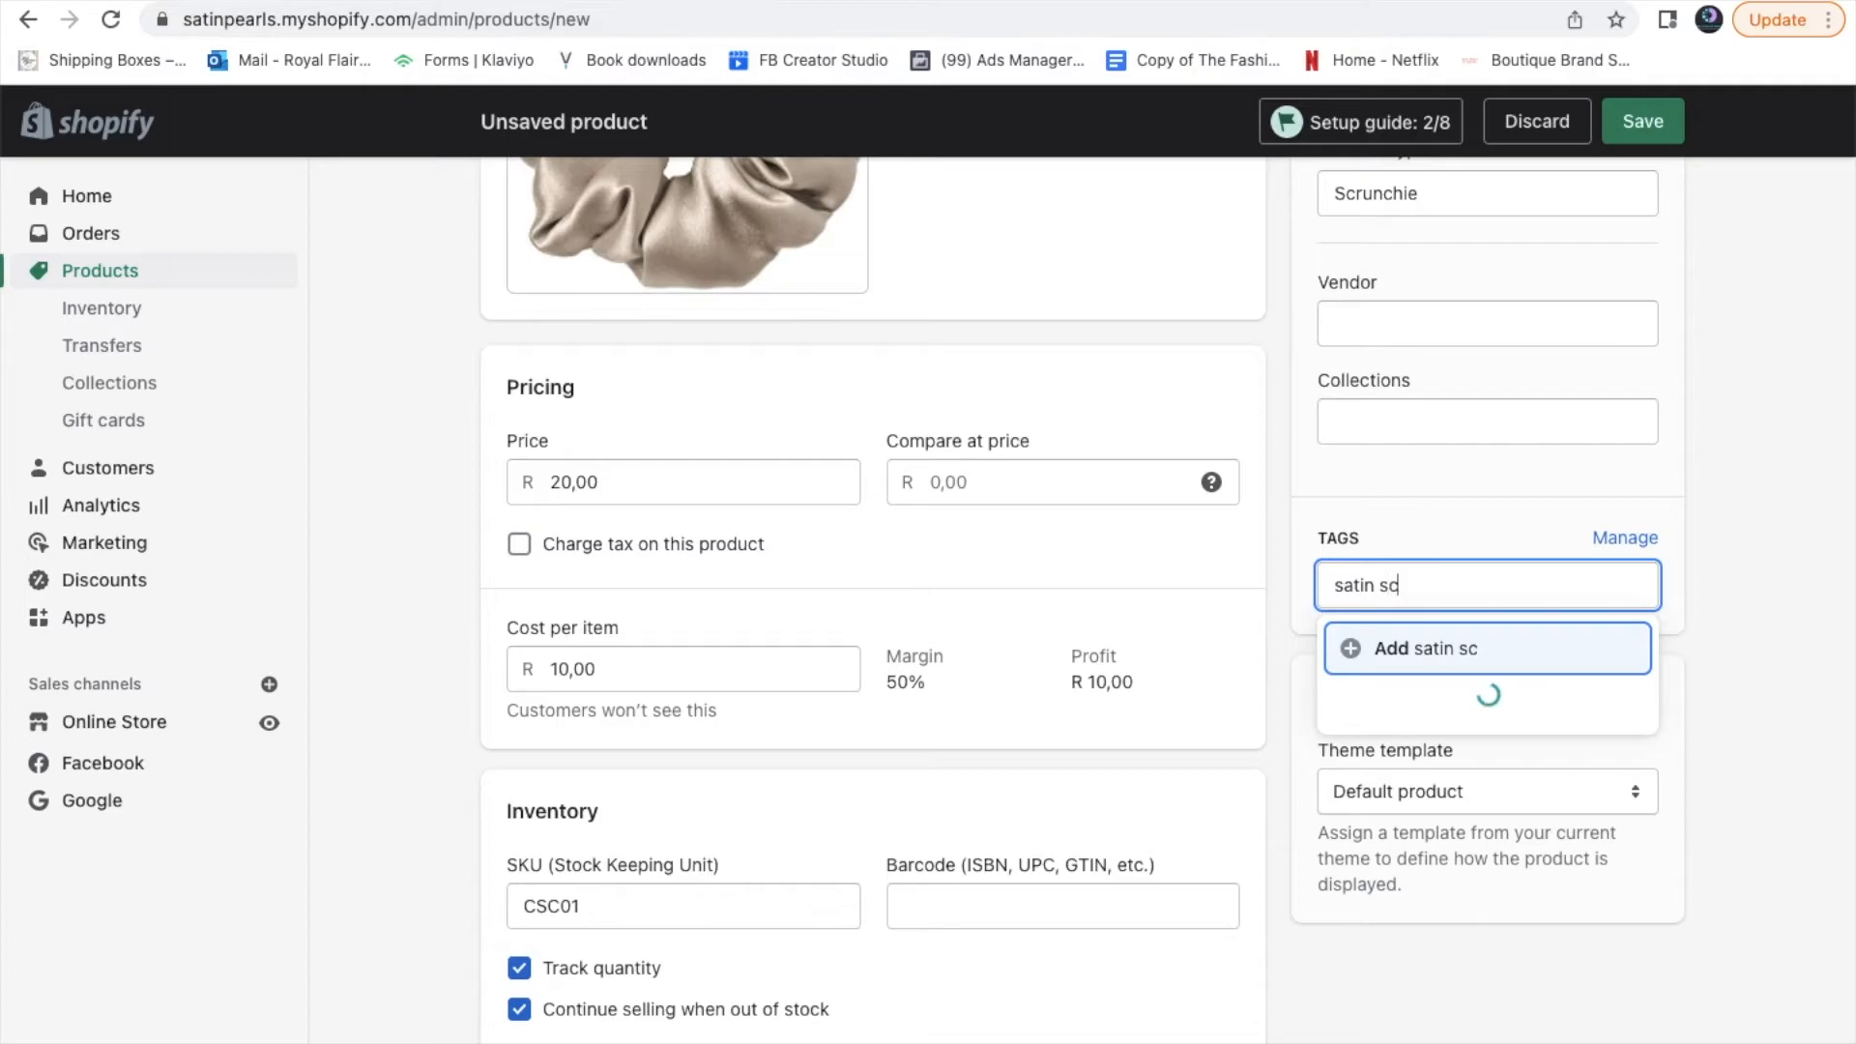
{"action": "type", "text": "runchi"}
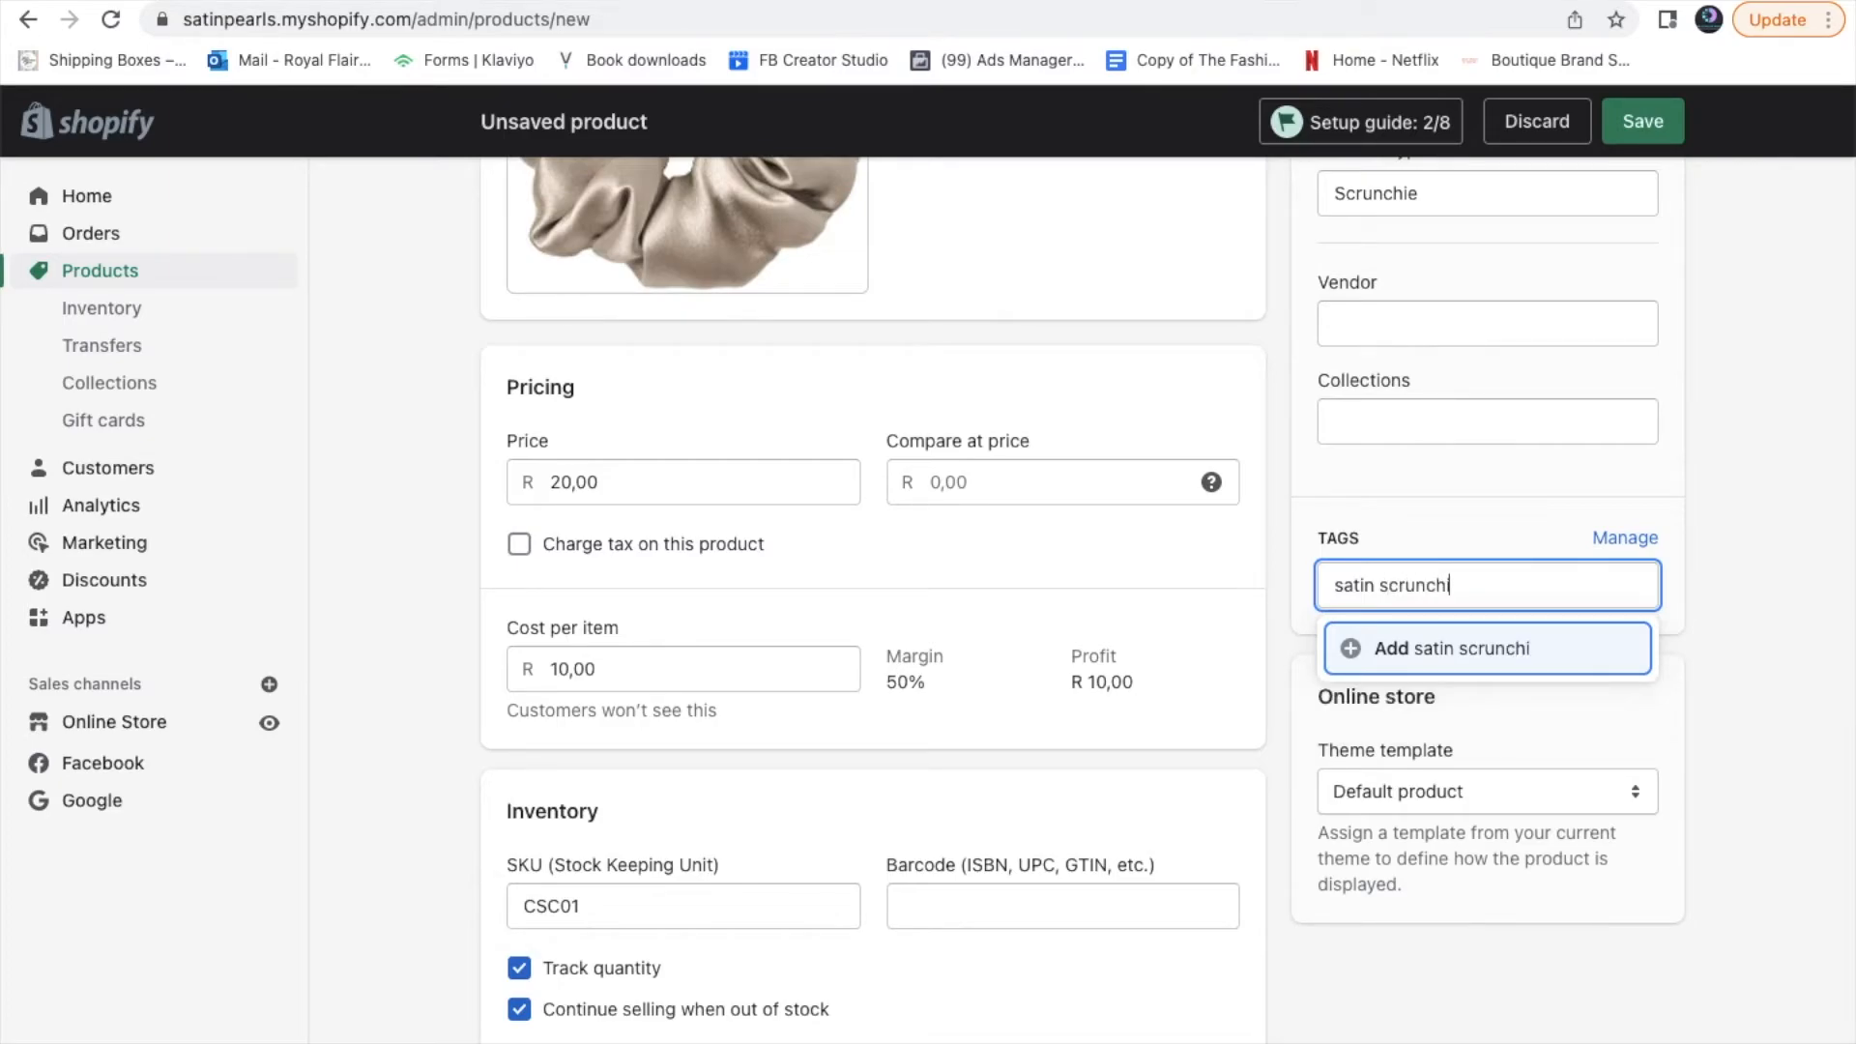
{"action": "type", "text": "es"}
{"action": "left_click", "coordinate": [1497, 655]}
{"action": "scroll", "coordinate": [1541, 694], "scroll_direction": "down", "scroll_amount": 3}
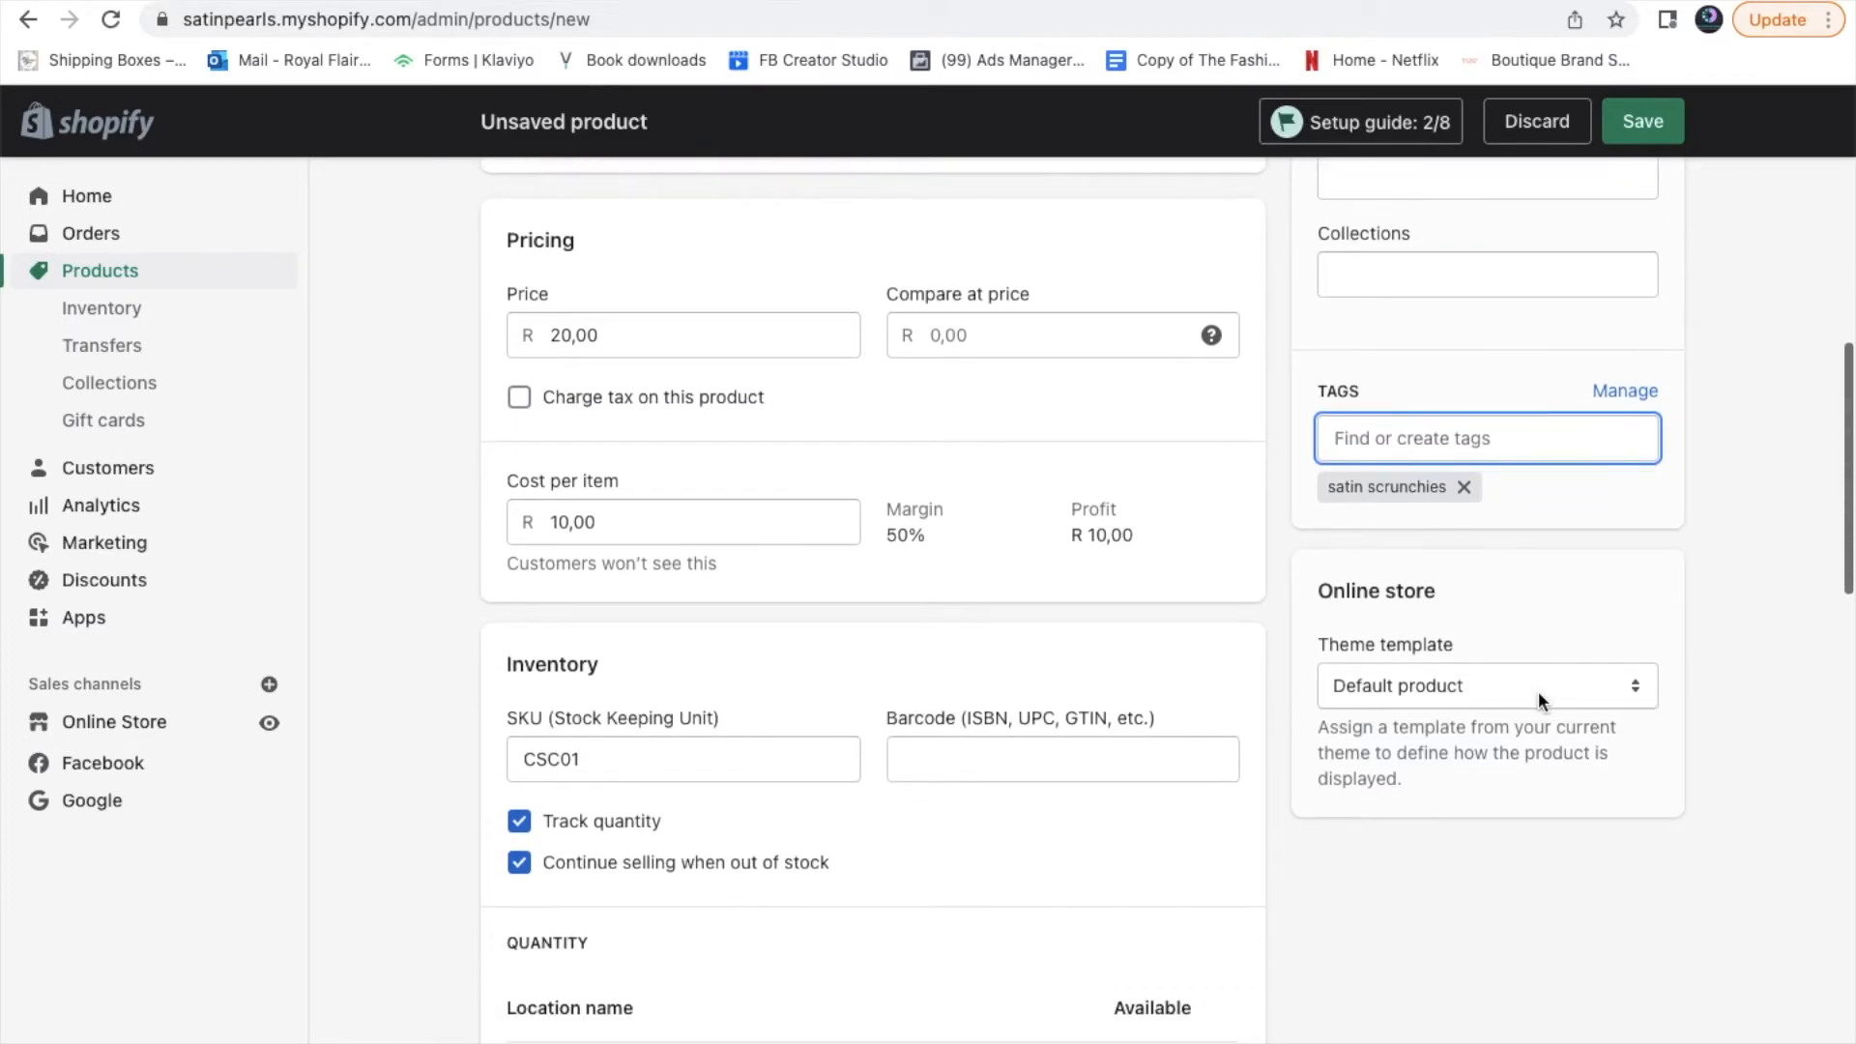
Review the product details and save the new champagne satin scrunchie product
{"action": "scroll", "coordinate": [1540, 694], "scroll_direction": "down", "scroll_amount": 2}
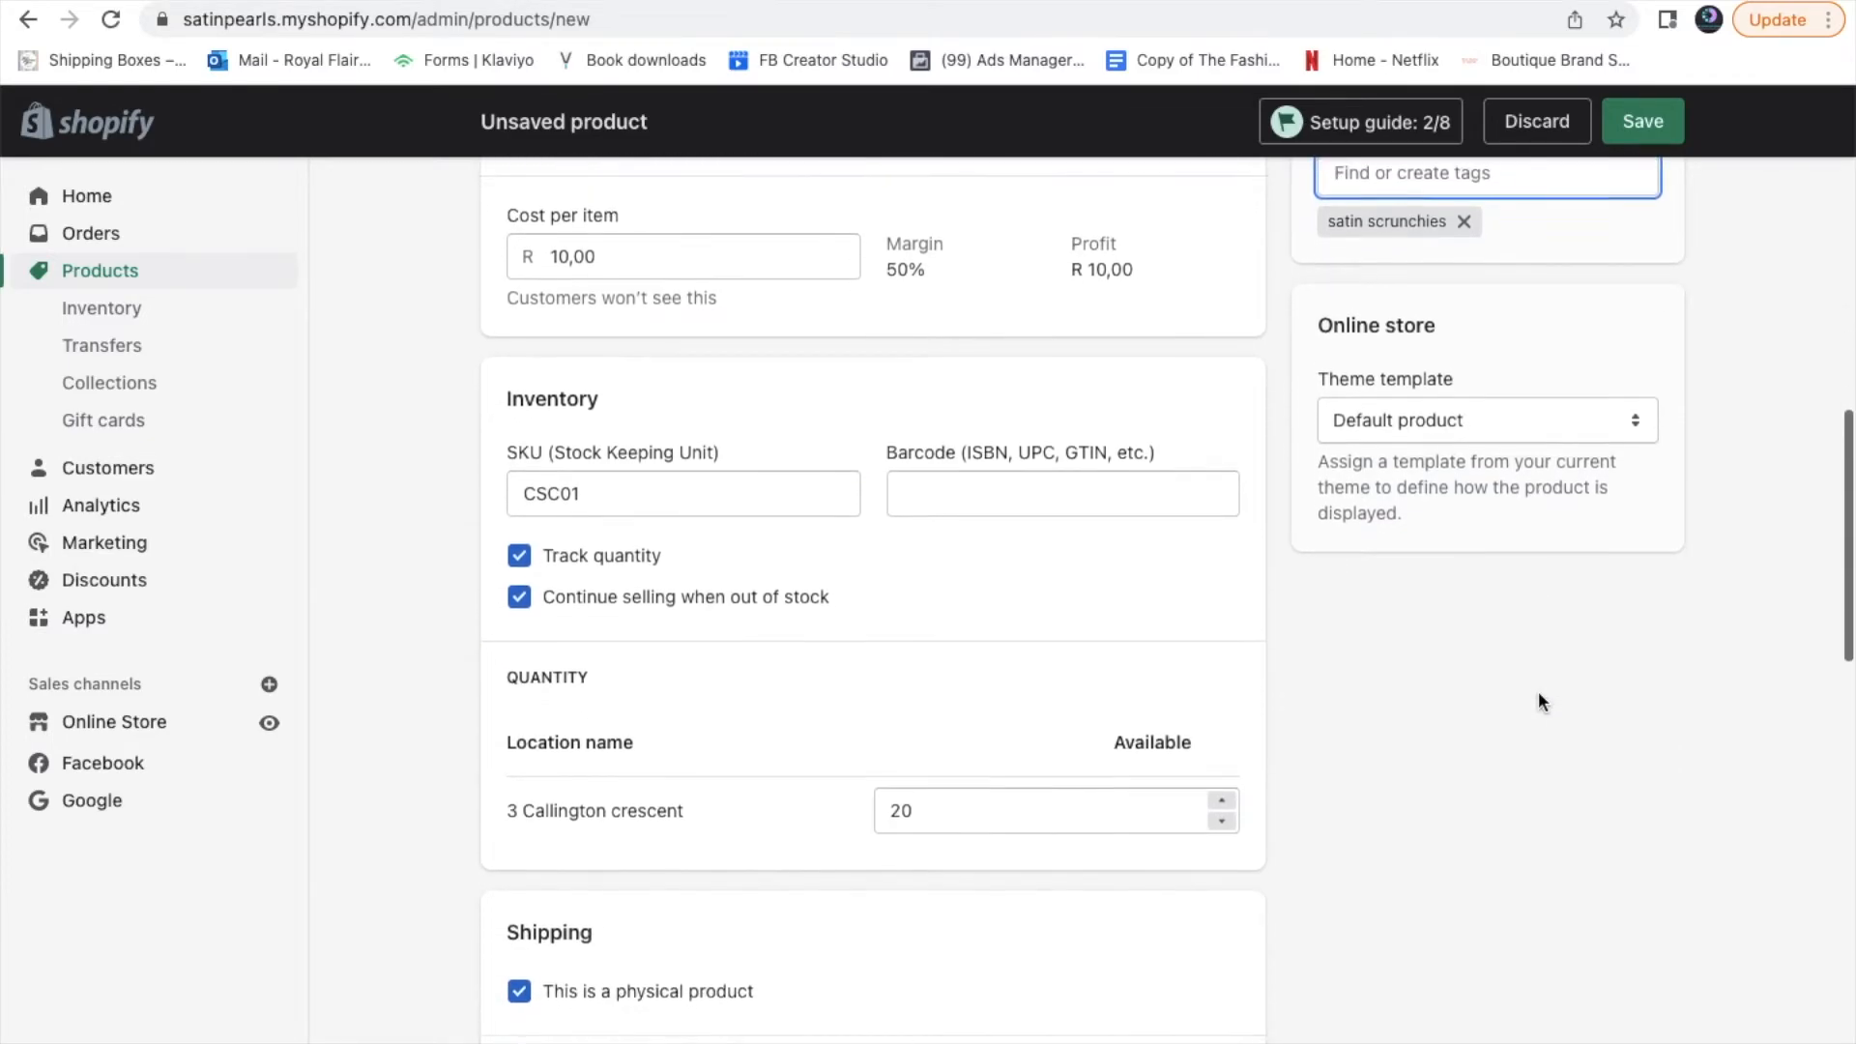
{"action": "scroll", "coordinate": [1539, 690], "scroll_direction": "down", "scroll_amount": 5}
{"action": "scroll", "coordinate": [1539, 690], "scroll_direction": "up", "scroll_amount": 6}
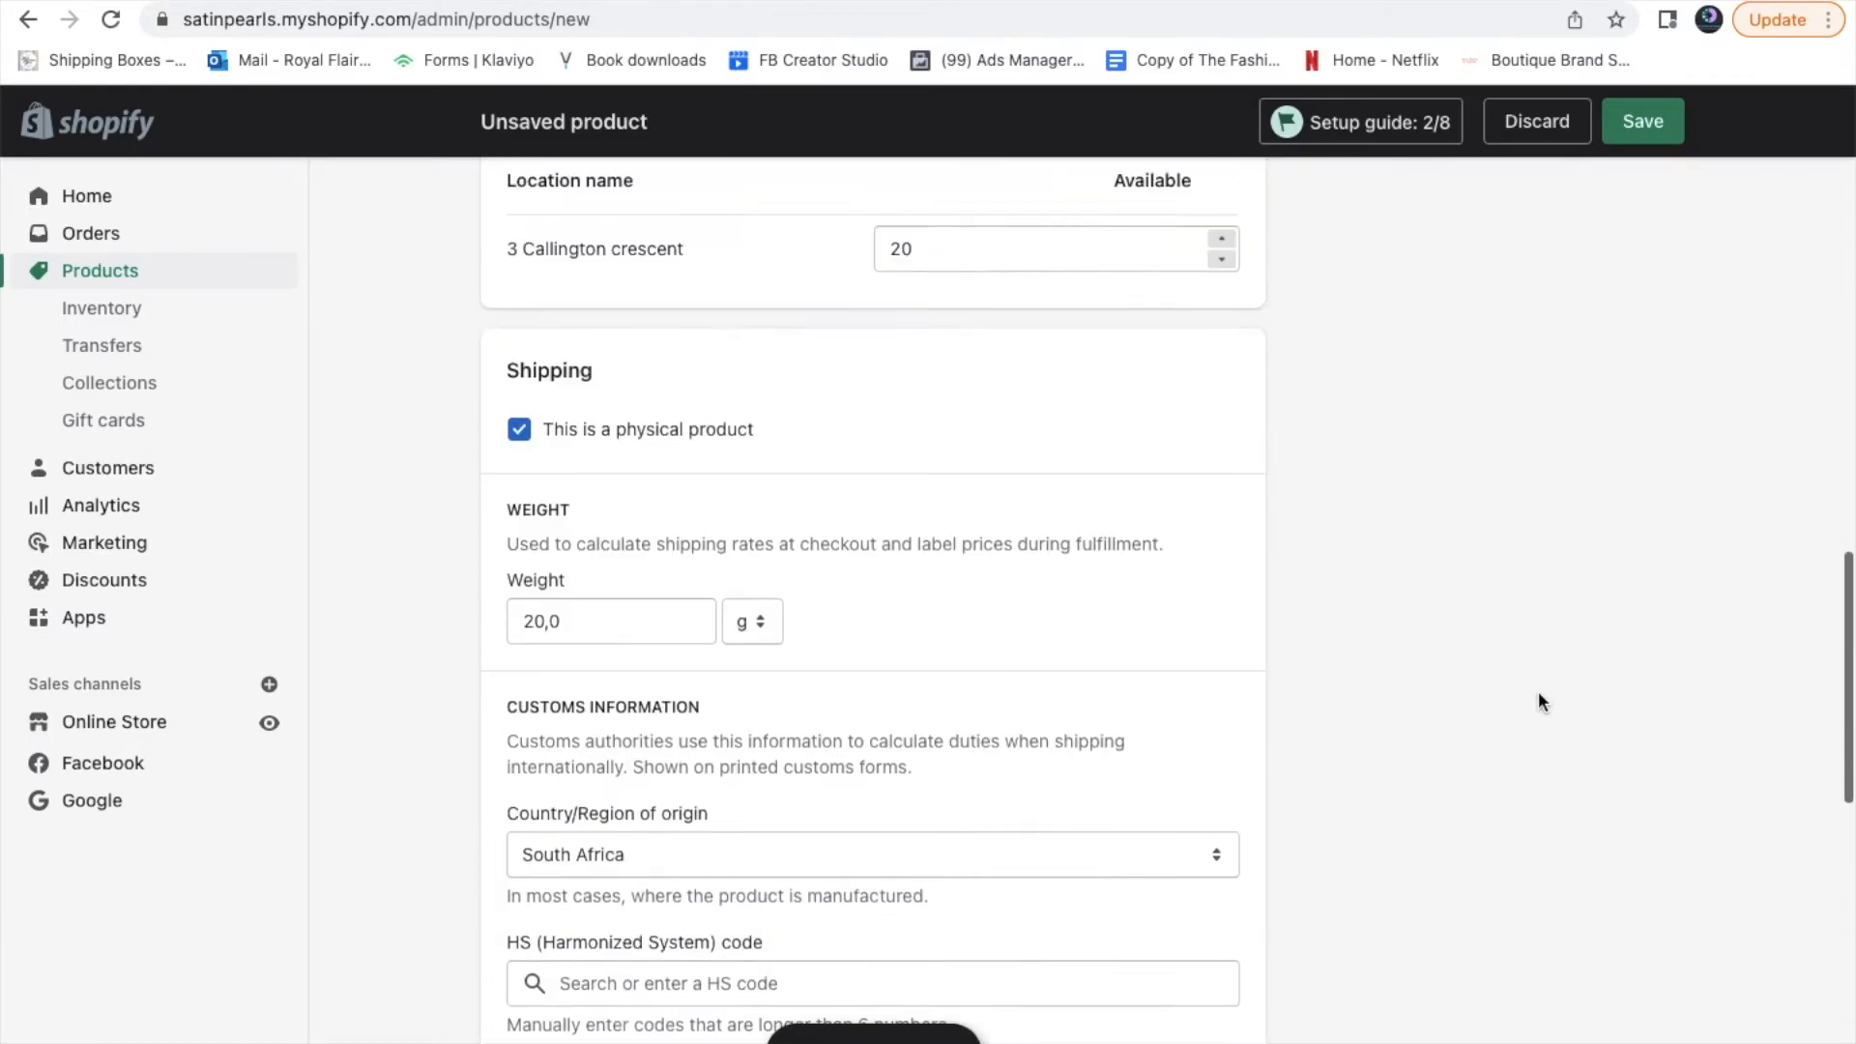
{"action": "scroll", "coordinate": [1674, 327], "scroll_direction": "up", "scroll_amount": 10}
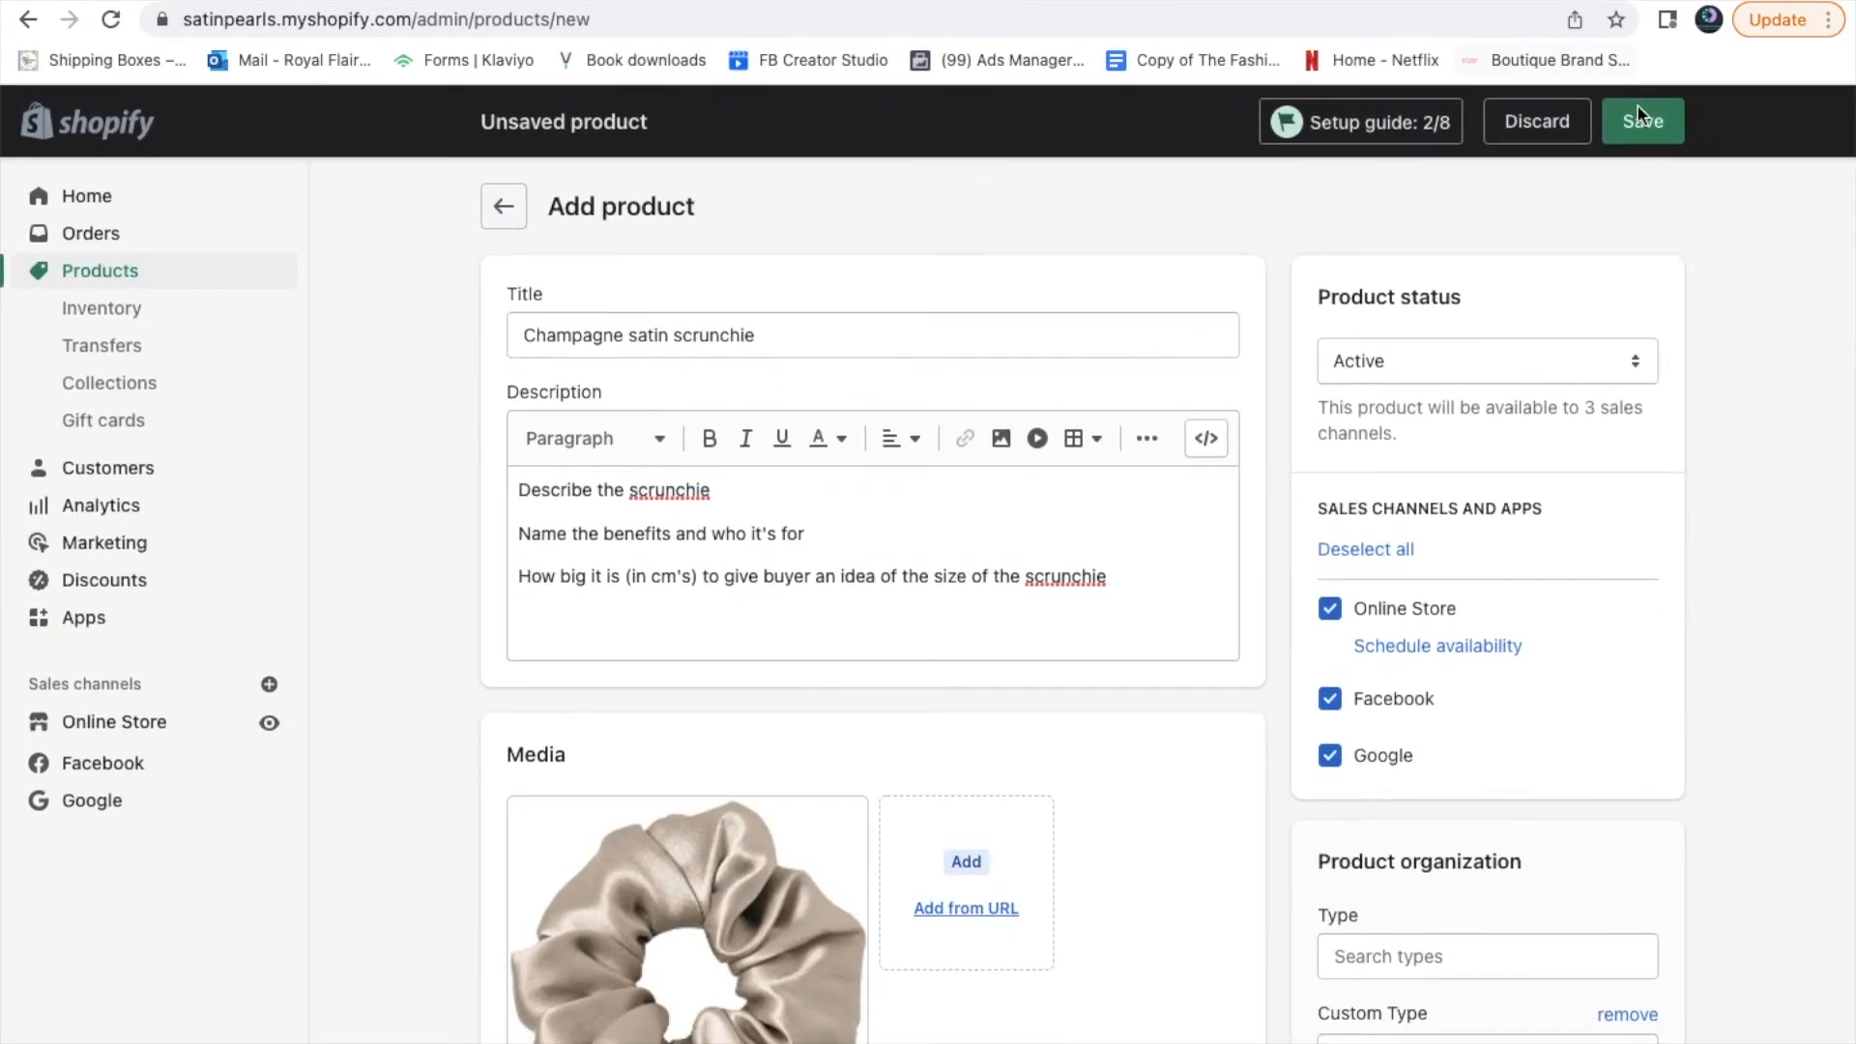
{"action": "left_click", "coordinate": [1645, 129]}
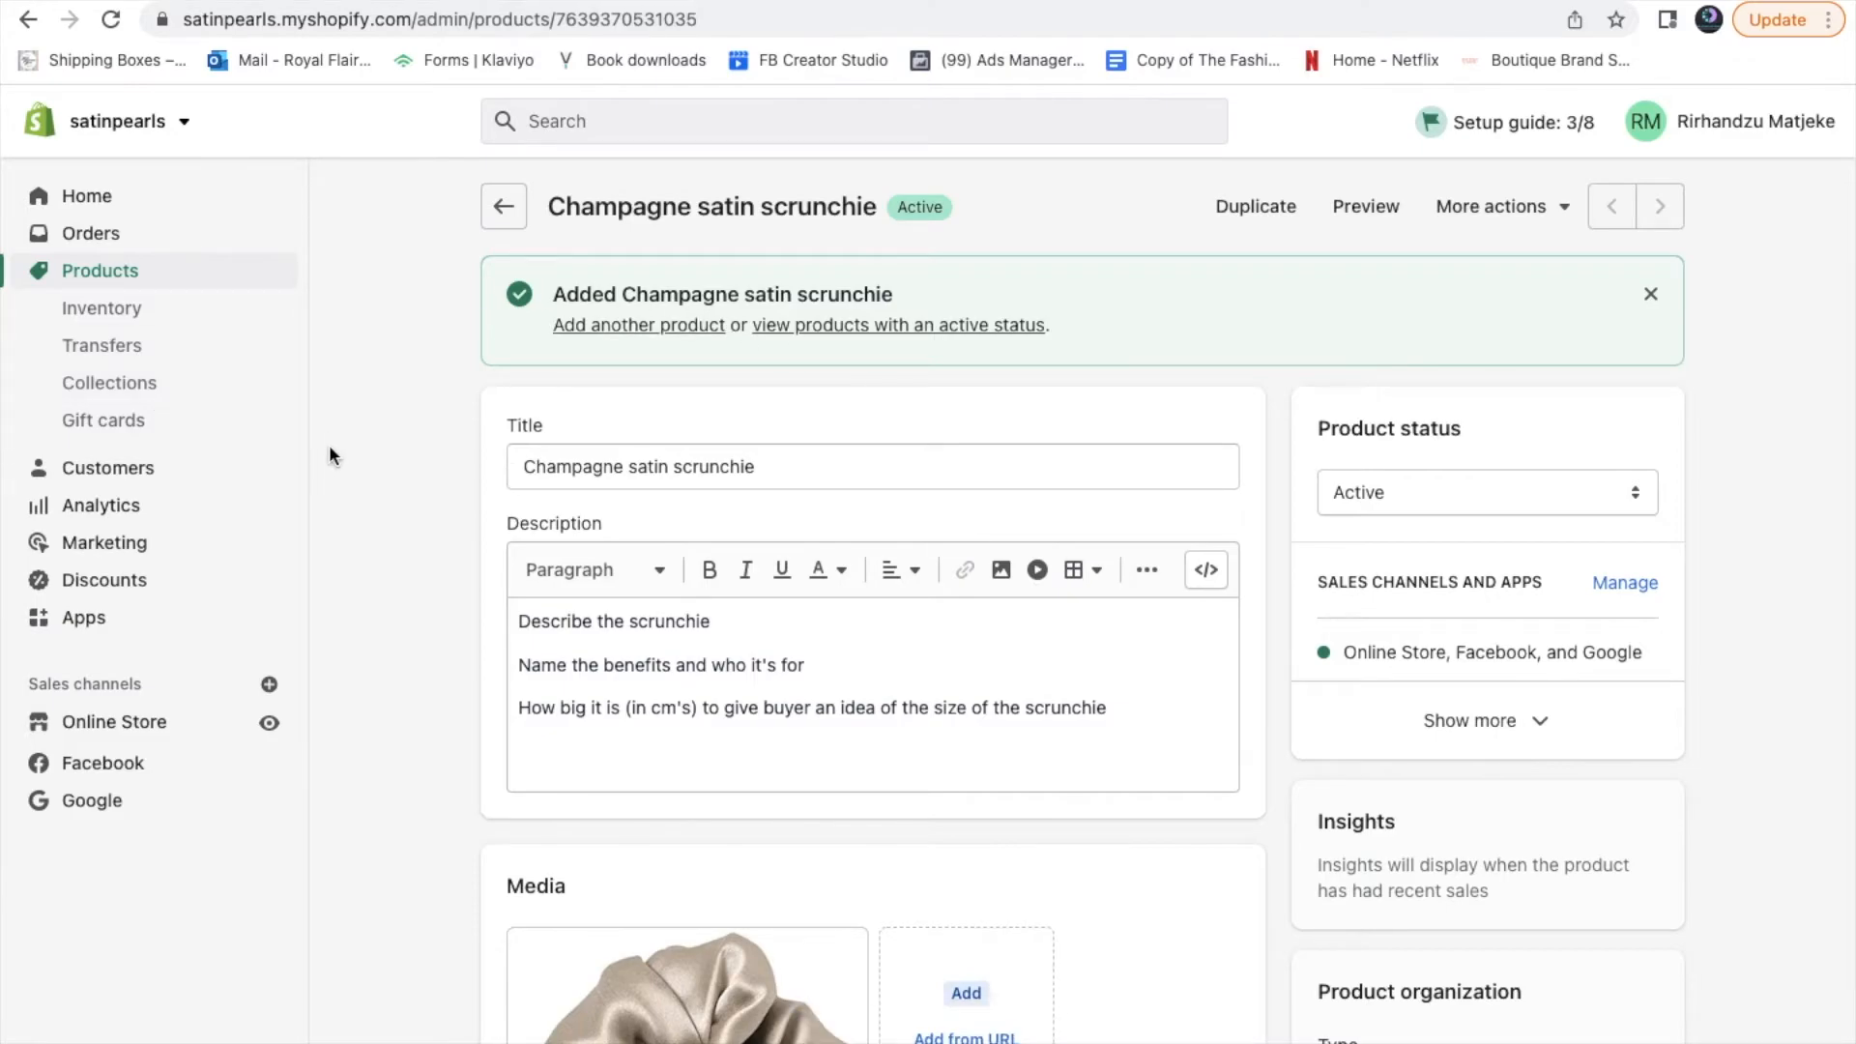
Return to the product list and start a new product titled "Bonnets"
{"action": "left_click", "coordinate": [502, 211]}
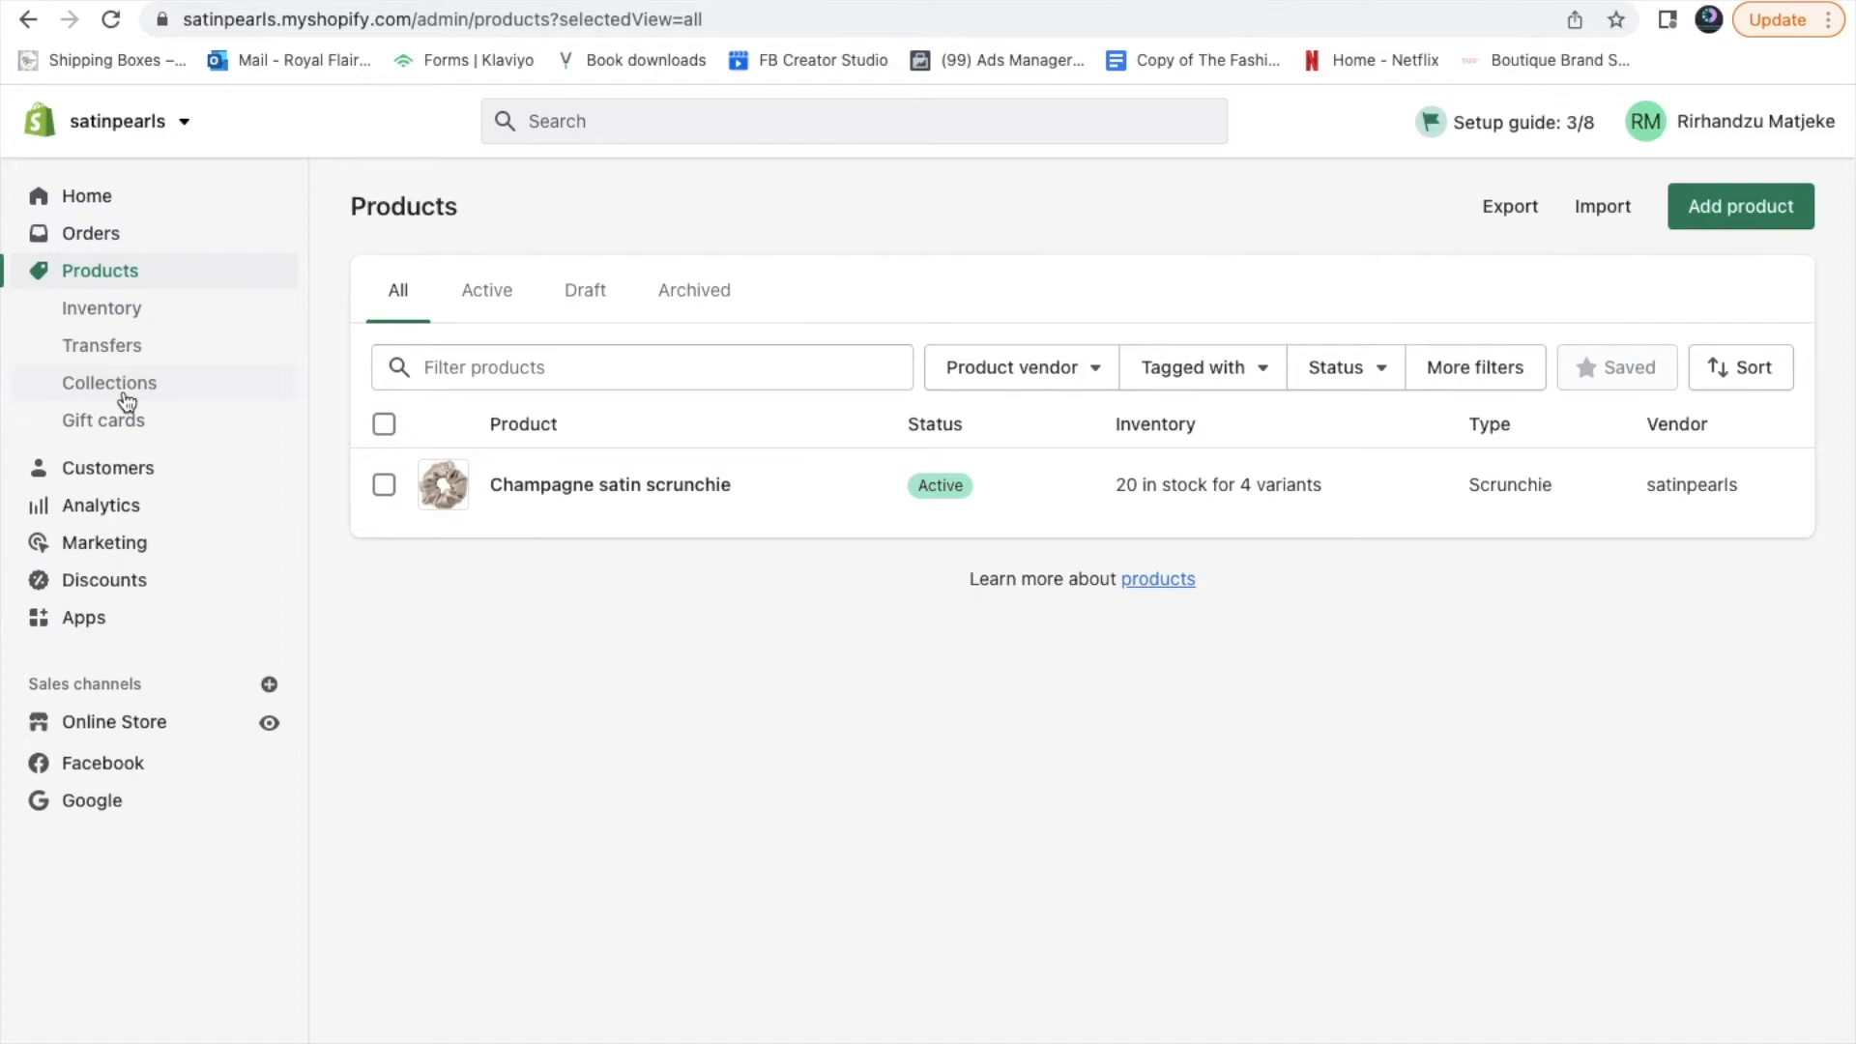
{"action": "left_click", "coordinate": [1741, 206]}
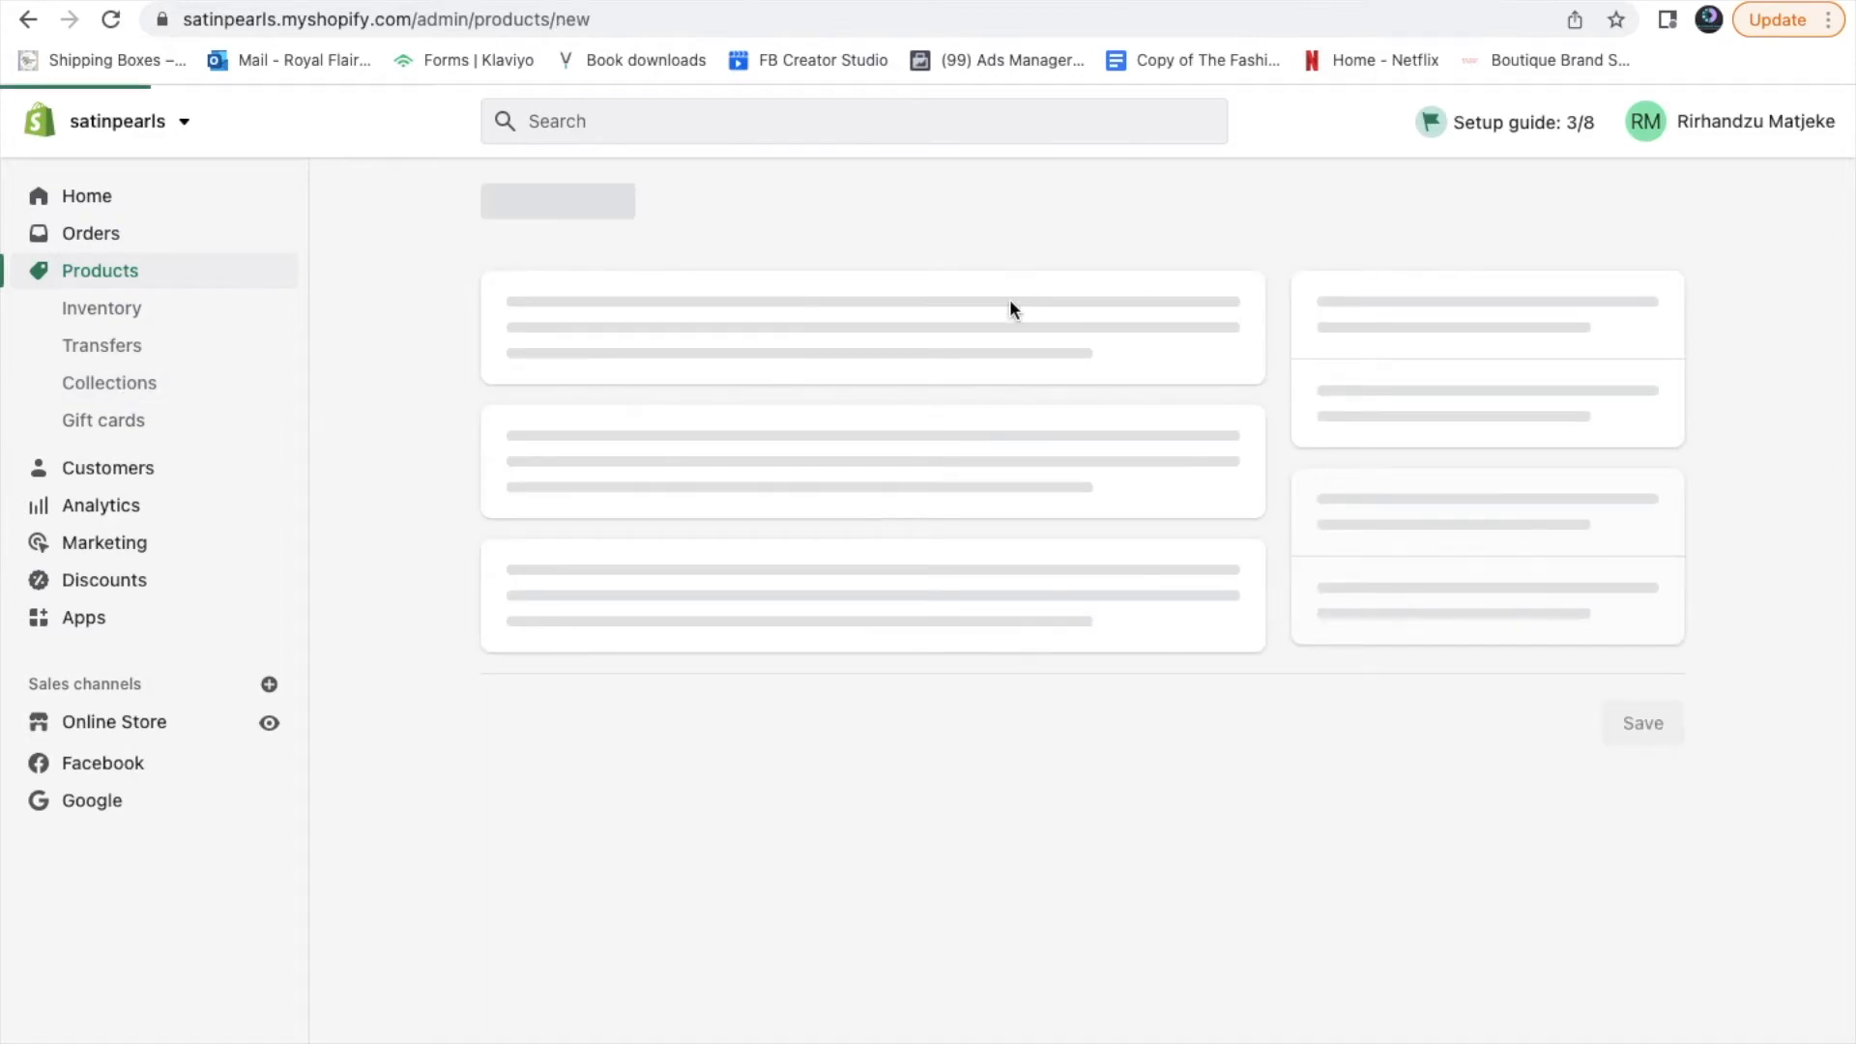
{"action": "left_click", "coordinate": [709, 343]}
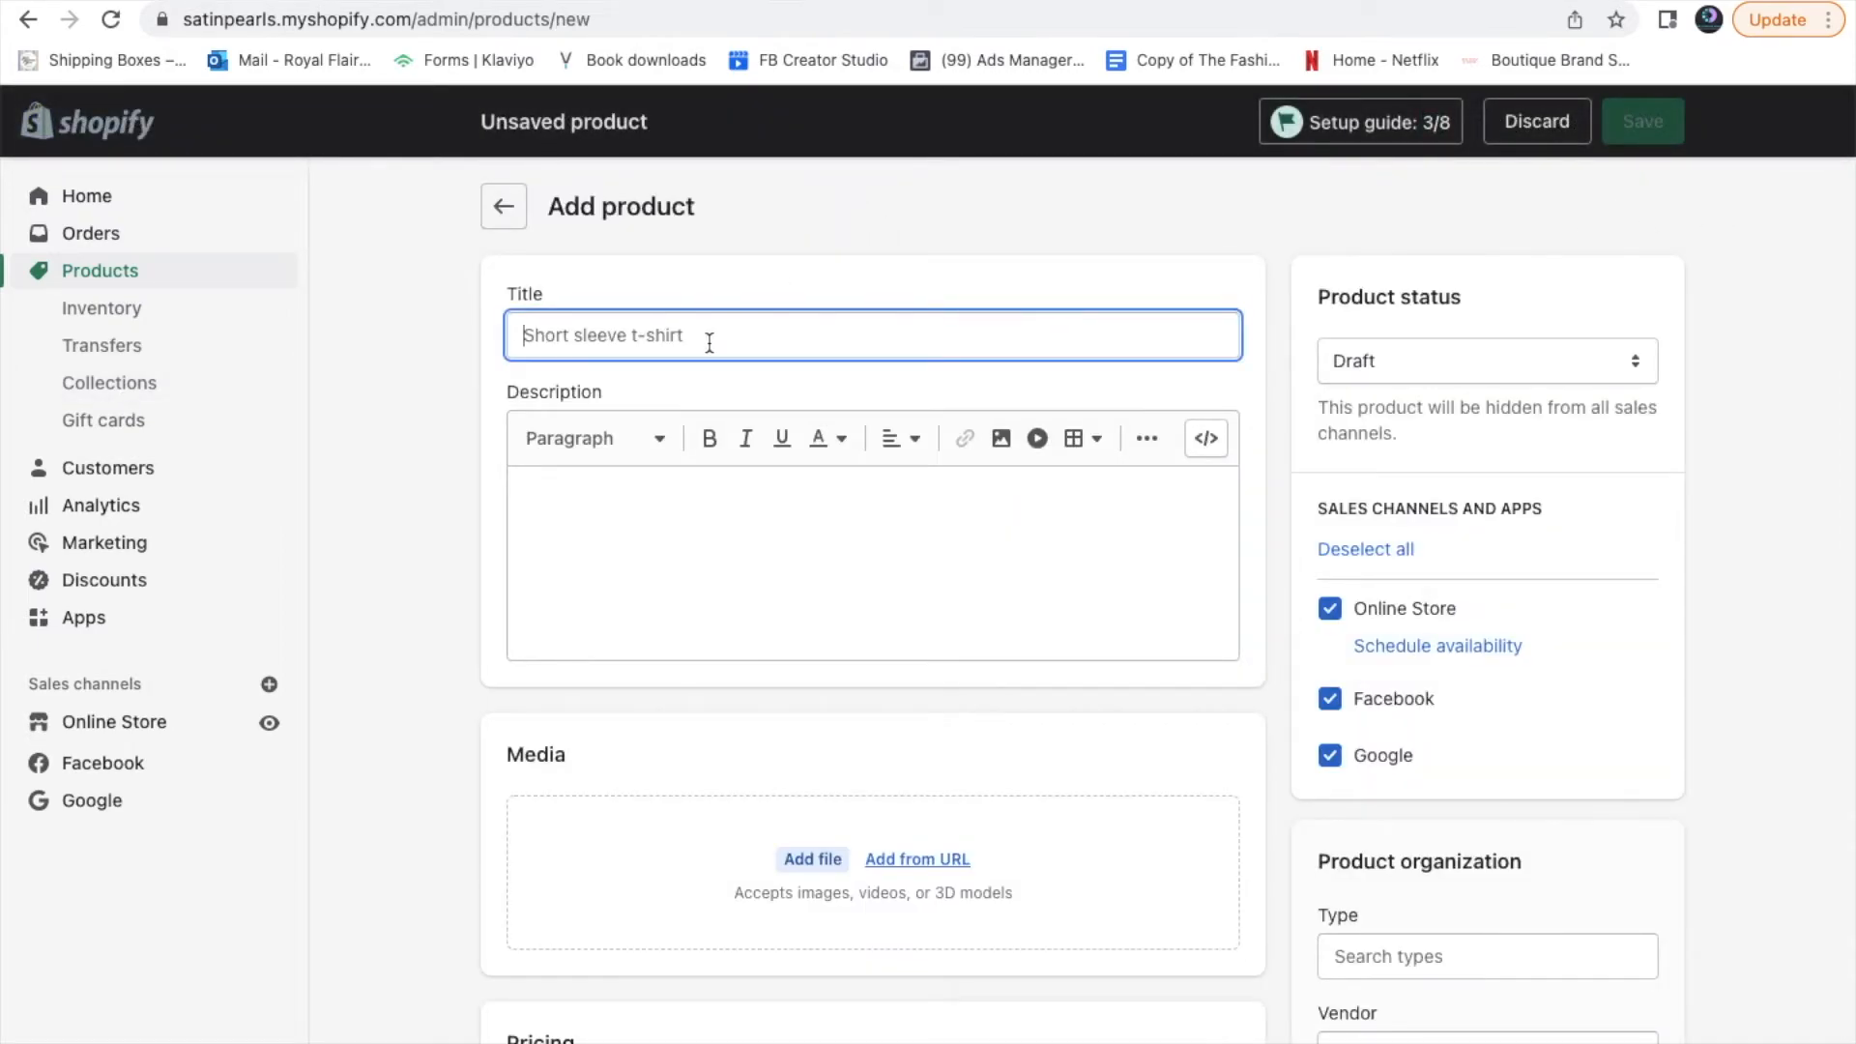
{"action": "type", "text": "Bonnets"}
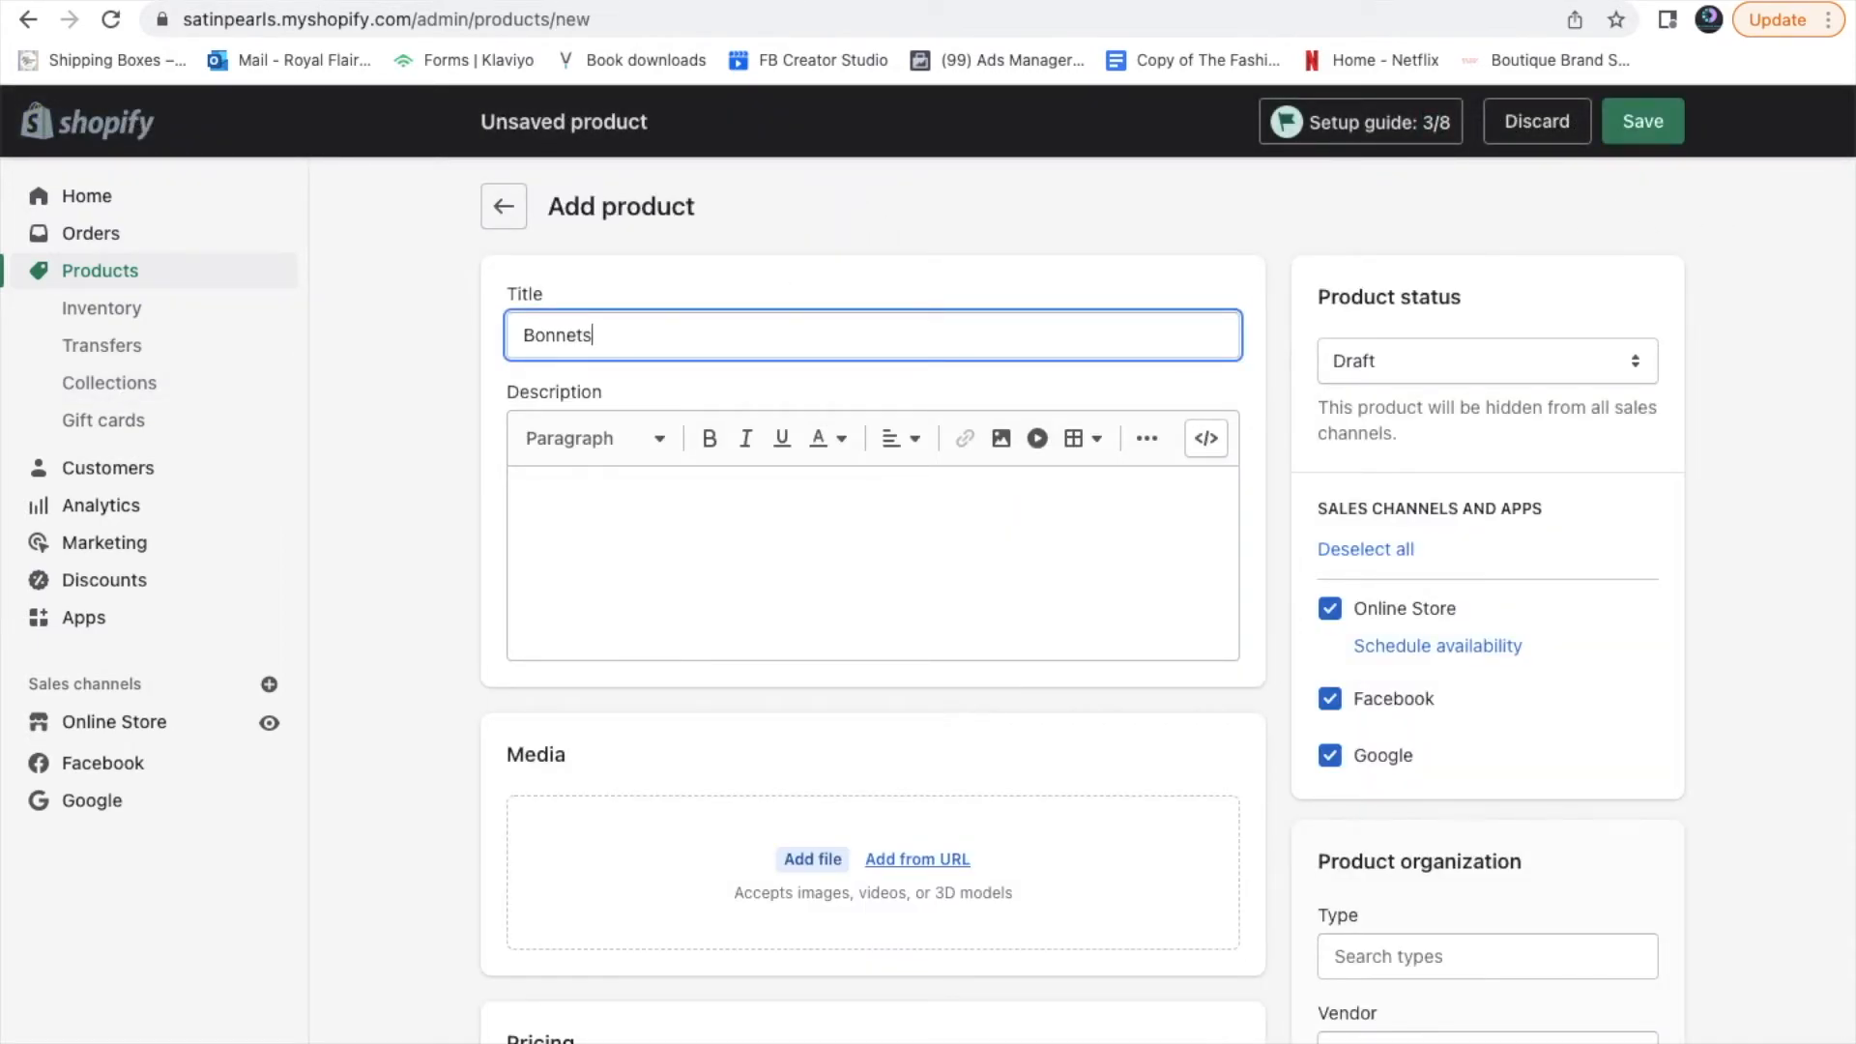
Begin the Bonnets product description with the line "describe the bonnets"
{"action": "left_click", "coordinate": [672, 566]}
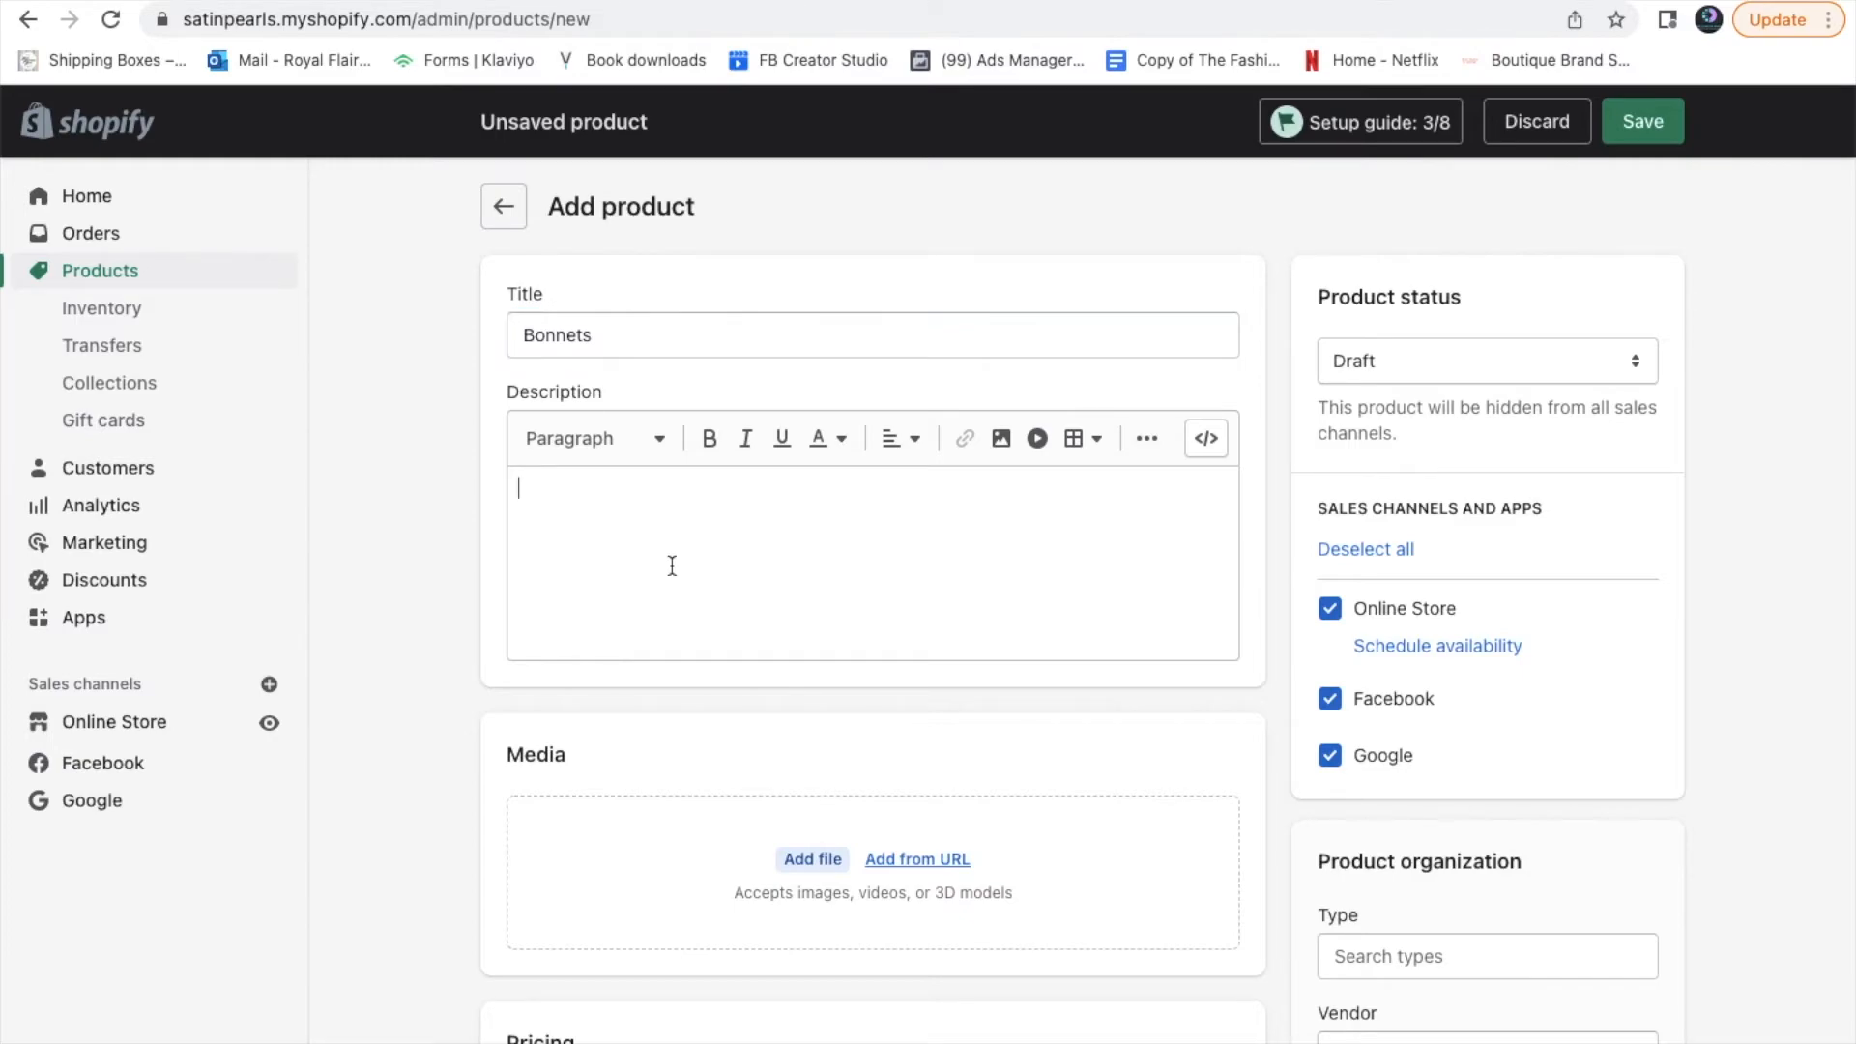
{"action": "type", "text": "say"}
{"action": "key", "text": "BackSpace"}
{"action": "key", "text": "BackSpace"}
{"action": "key", "text": "BackSpace"}
{"action": "type", "text": "describe the bonnets"}
{"action": "key", "text": "Return"}
Add the description lines "benefits anfdwho its for" and "where you can wear it, sizes etc"
{"action": "type", "text": "benefits anf"}
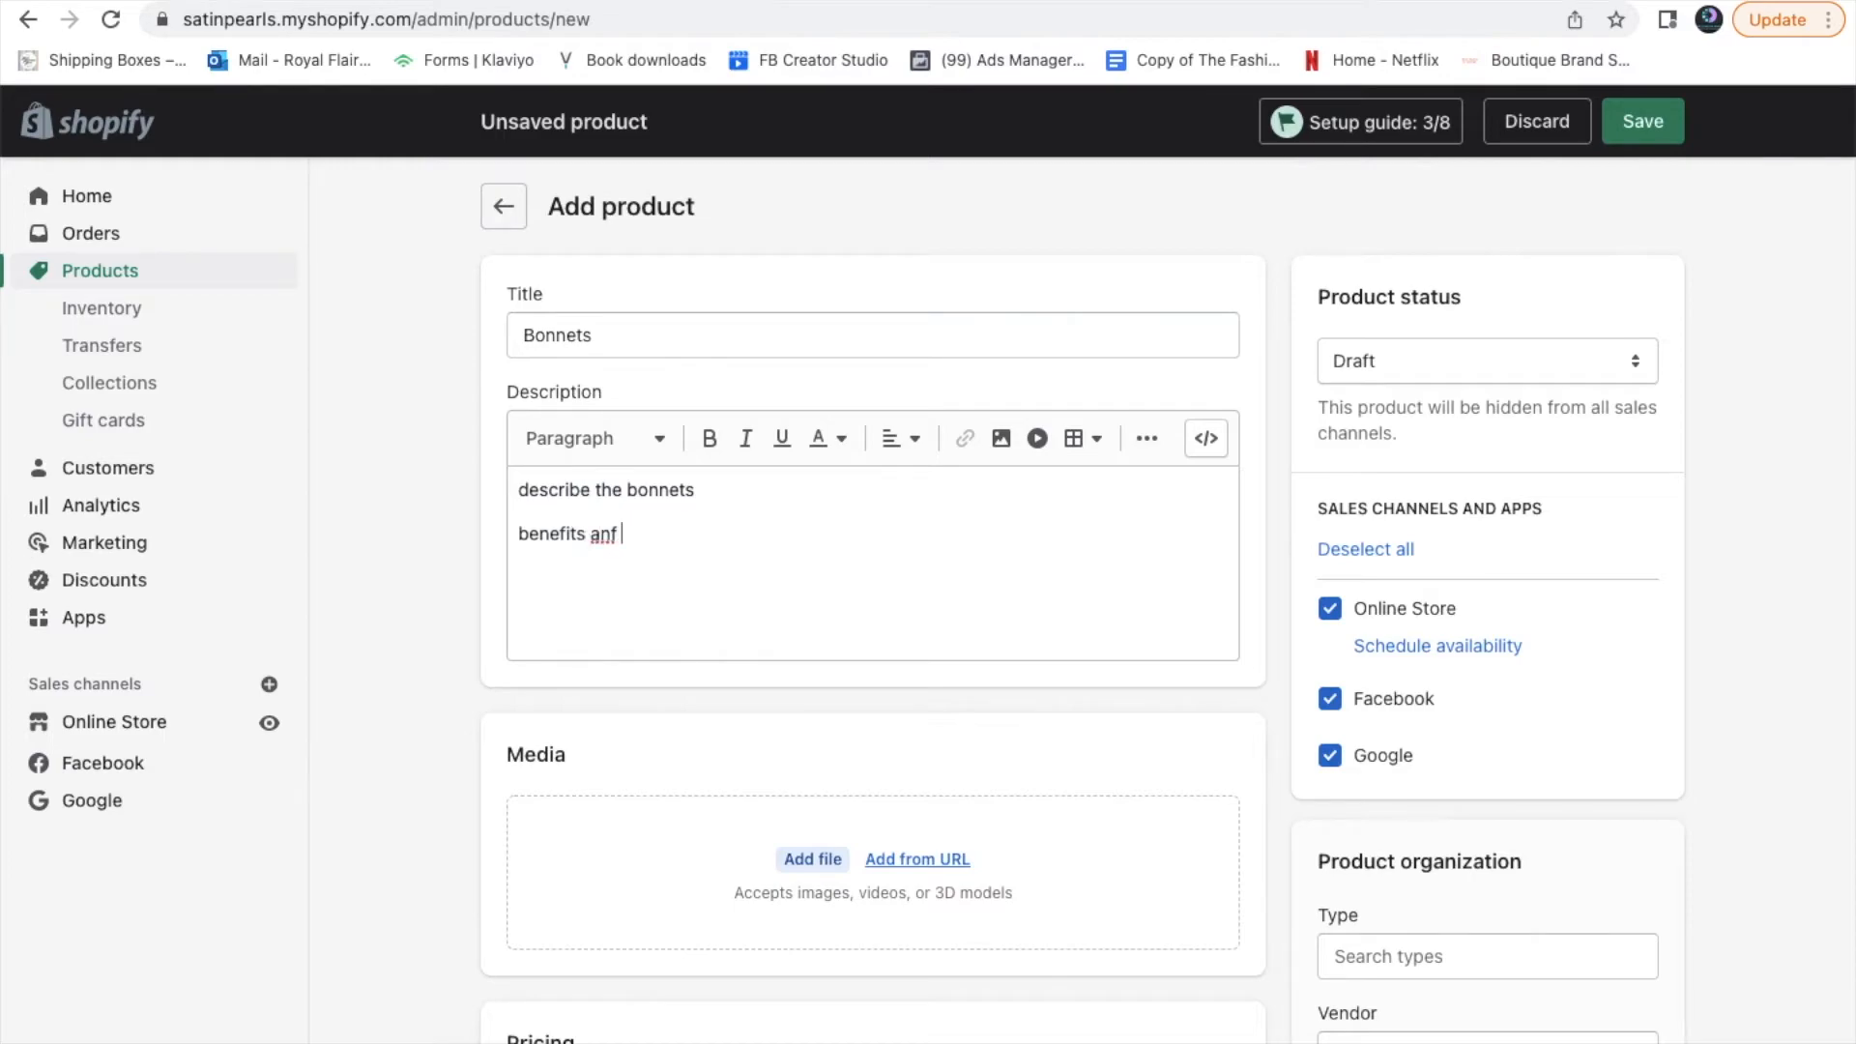
{"action": "type", "text": "dwho "}
{"action": "type", "text": "its for "}
{"action": "type", "text": "whe"}
{"action": "type", "text": "re you can "}
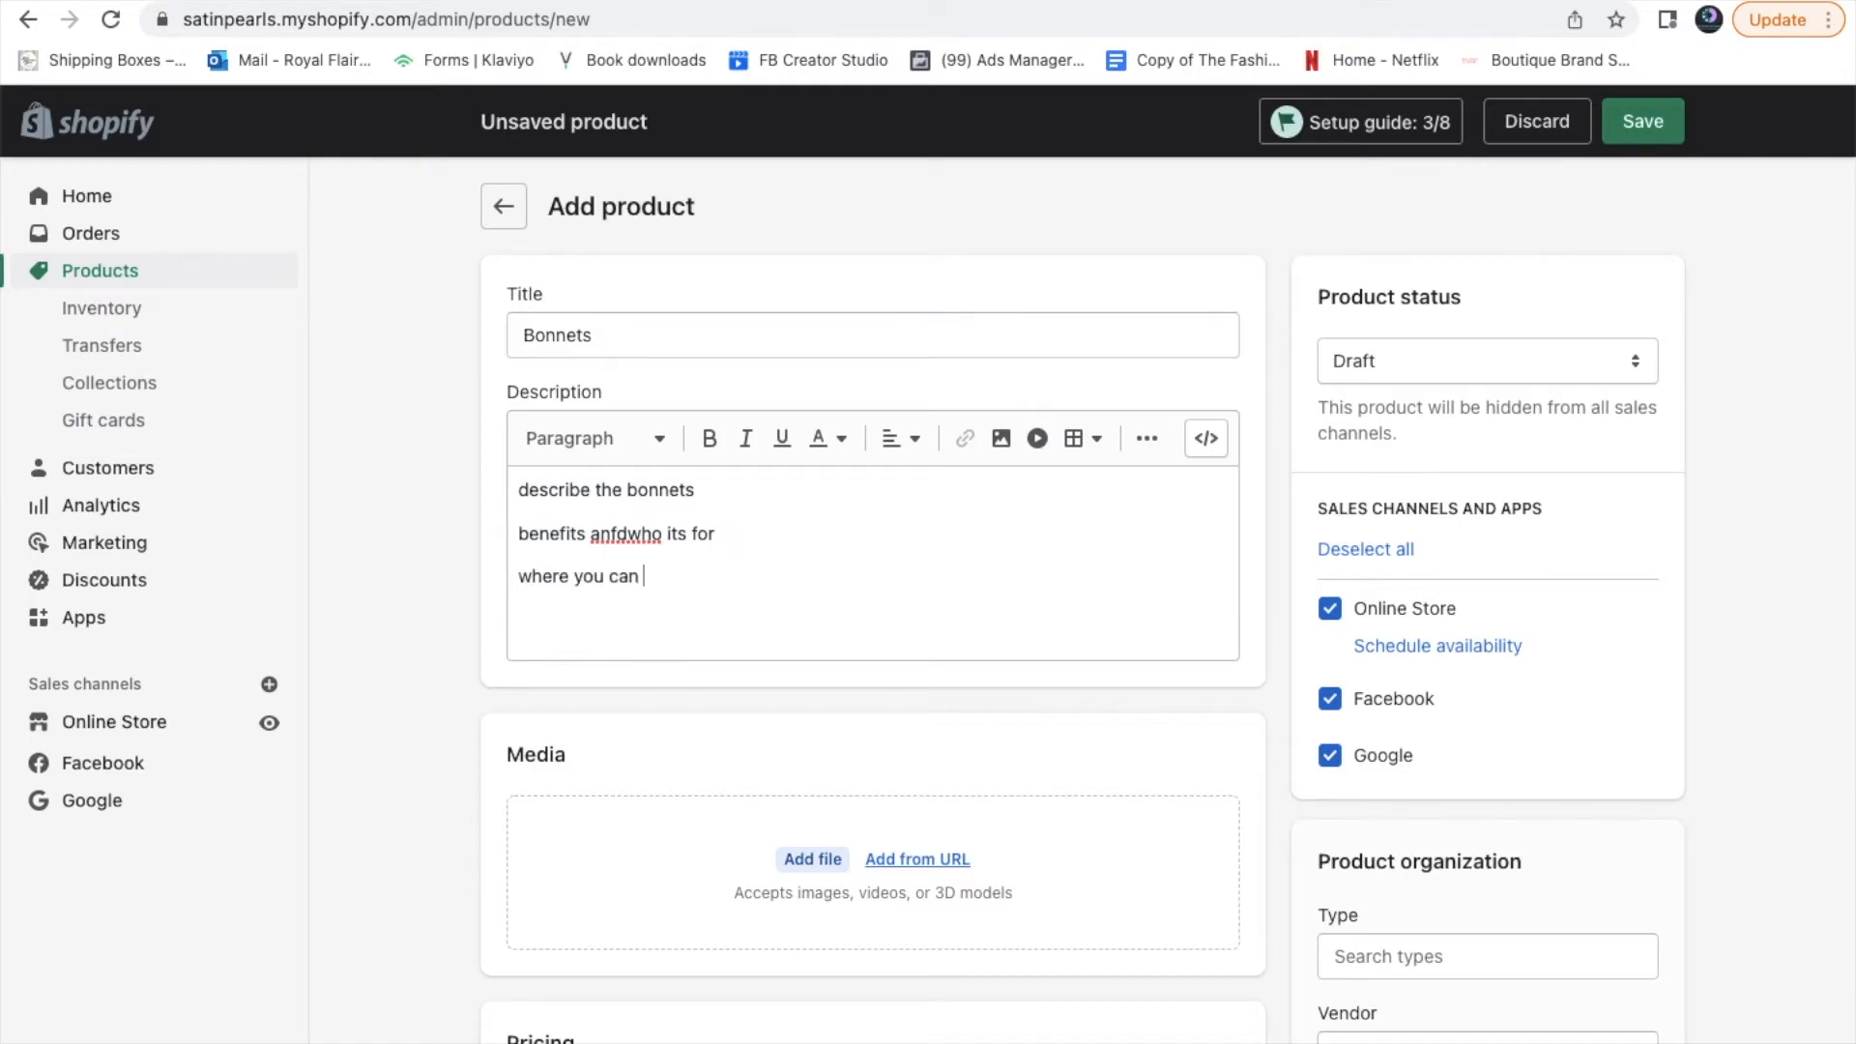
{"action": "type", "text": "wear it ect"}
{"action": "left_click", "coordinate": [703, 578]}
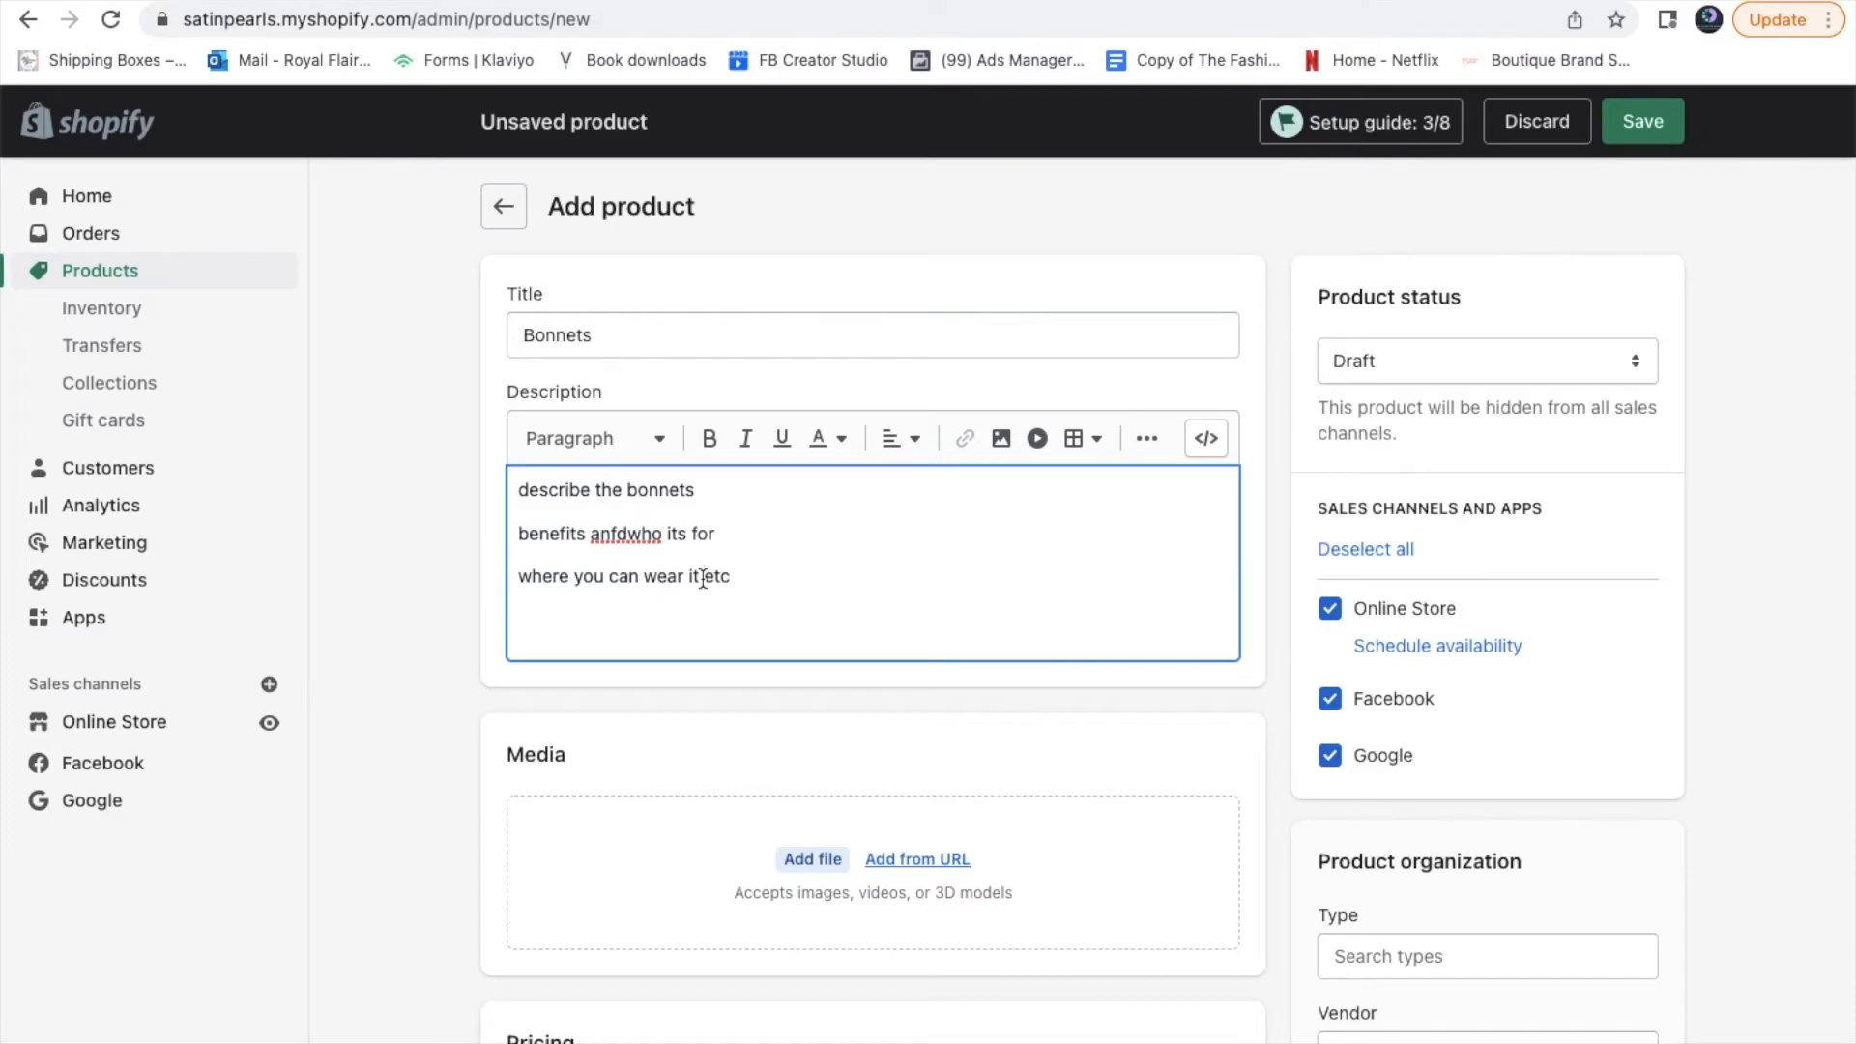
{"action": "type", "text": ", sizes"}
Upload an image file to the Bonnets product's media
{"action": "scroll", "coordinate": [1141, 767], "scroll_direction": "down", "scroll_amount": 8}
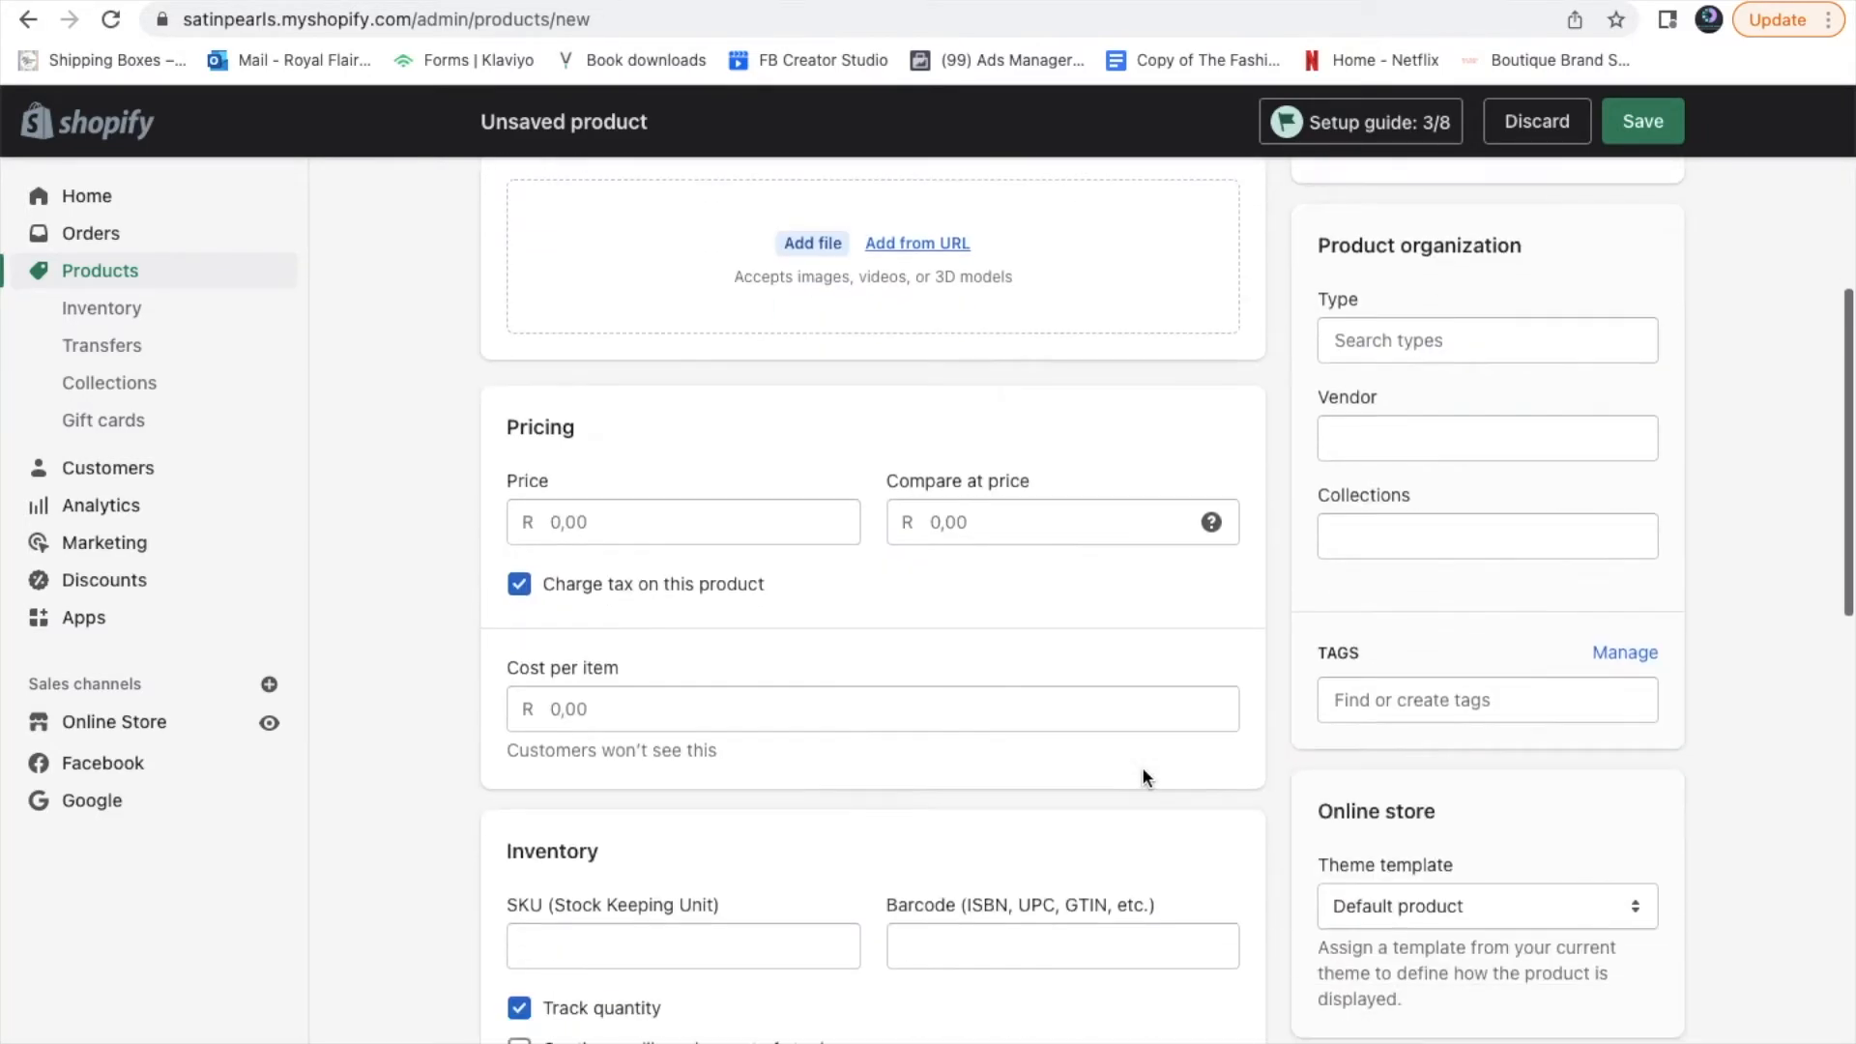
{"action": "scroll", "coordinate": [903, 344], "scroll_direction": "up", "scroll_amount": 5}
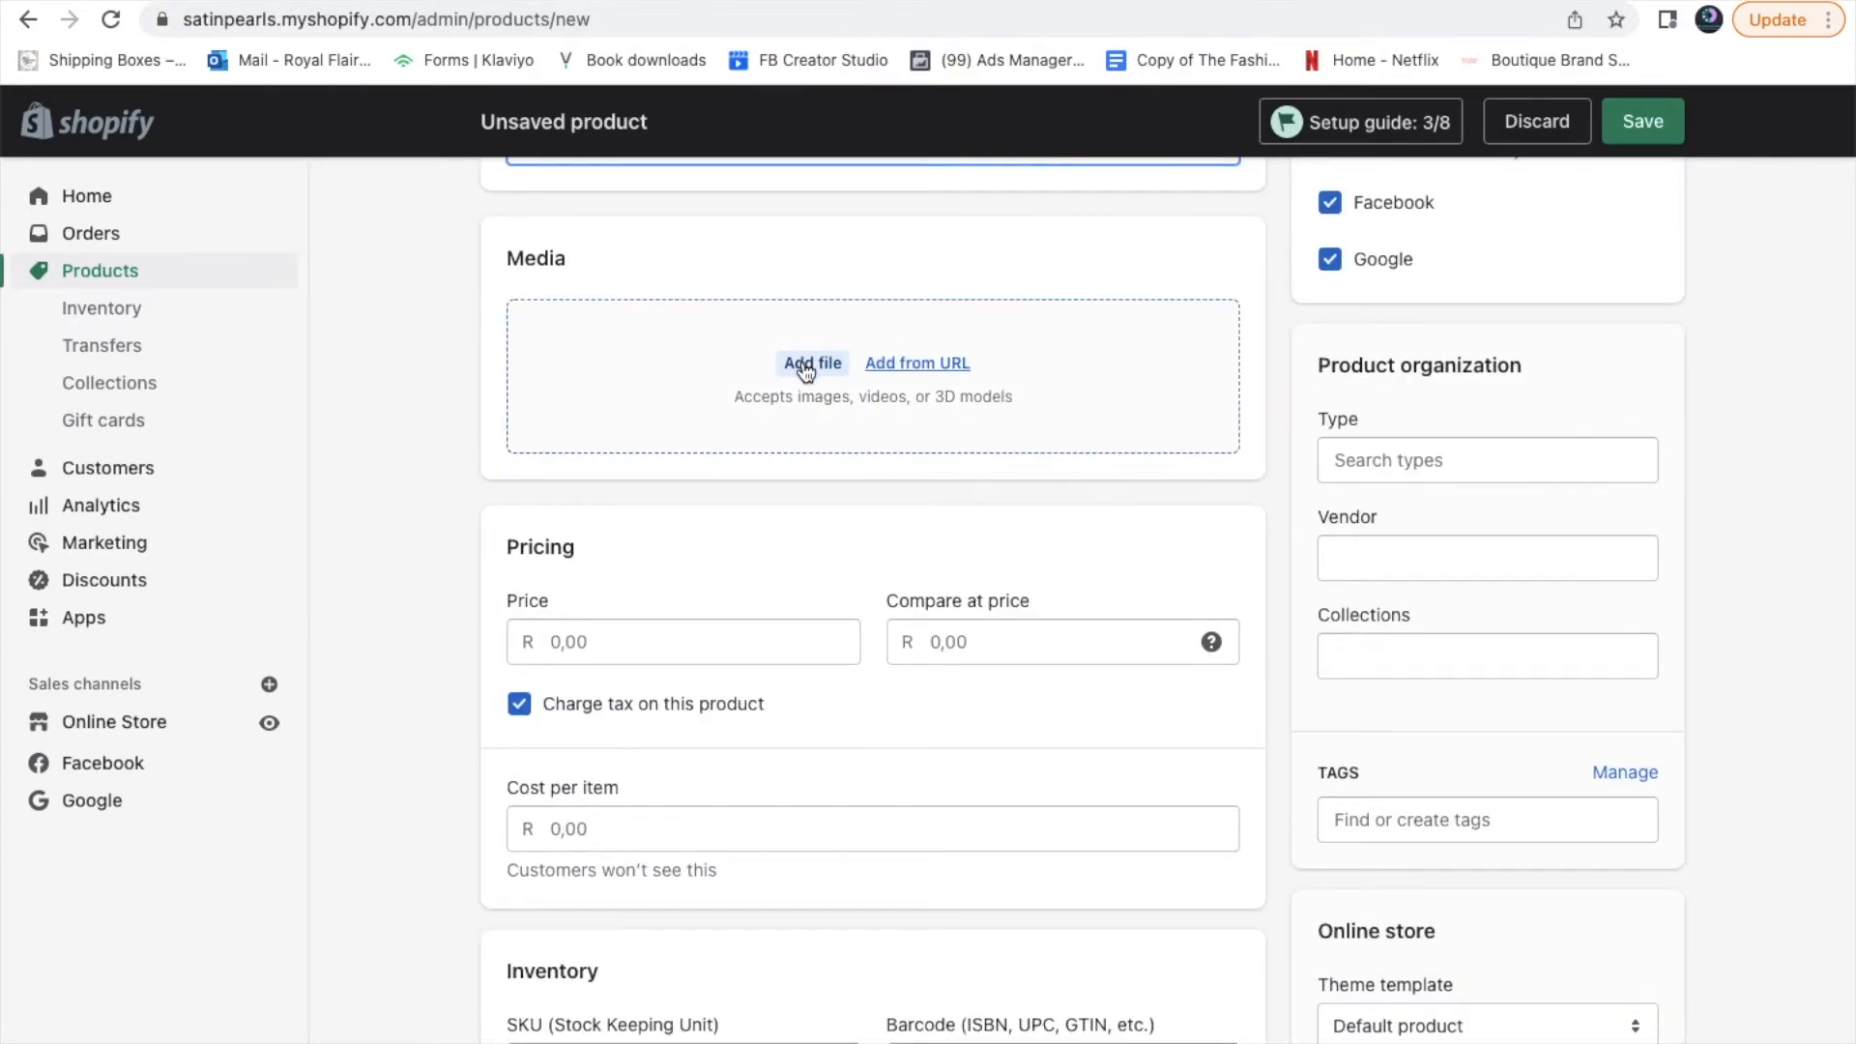
{"action": "left_click", "coordinate": [809, 365]}
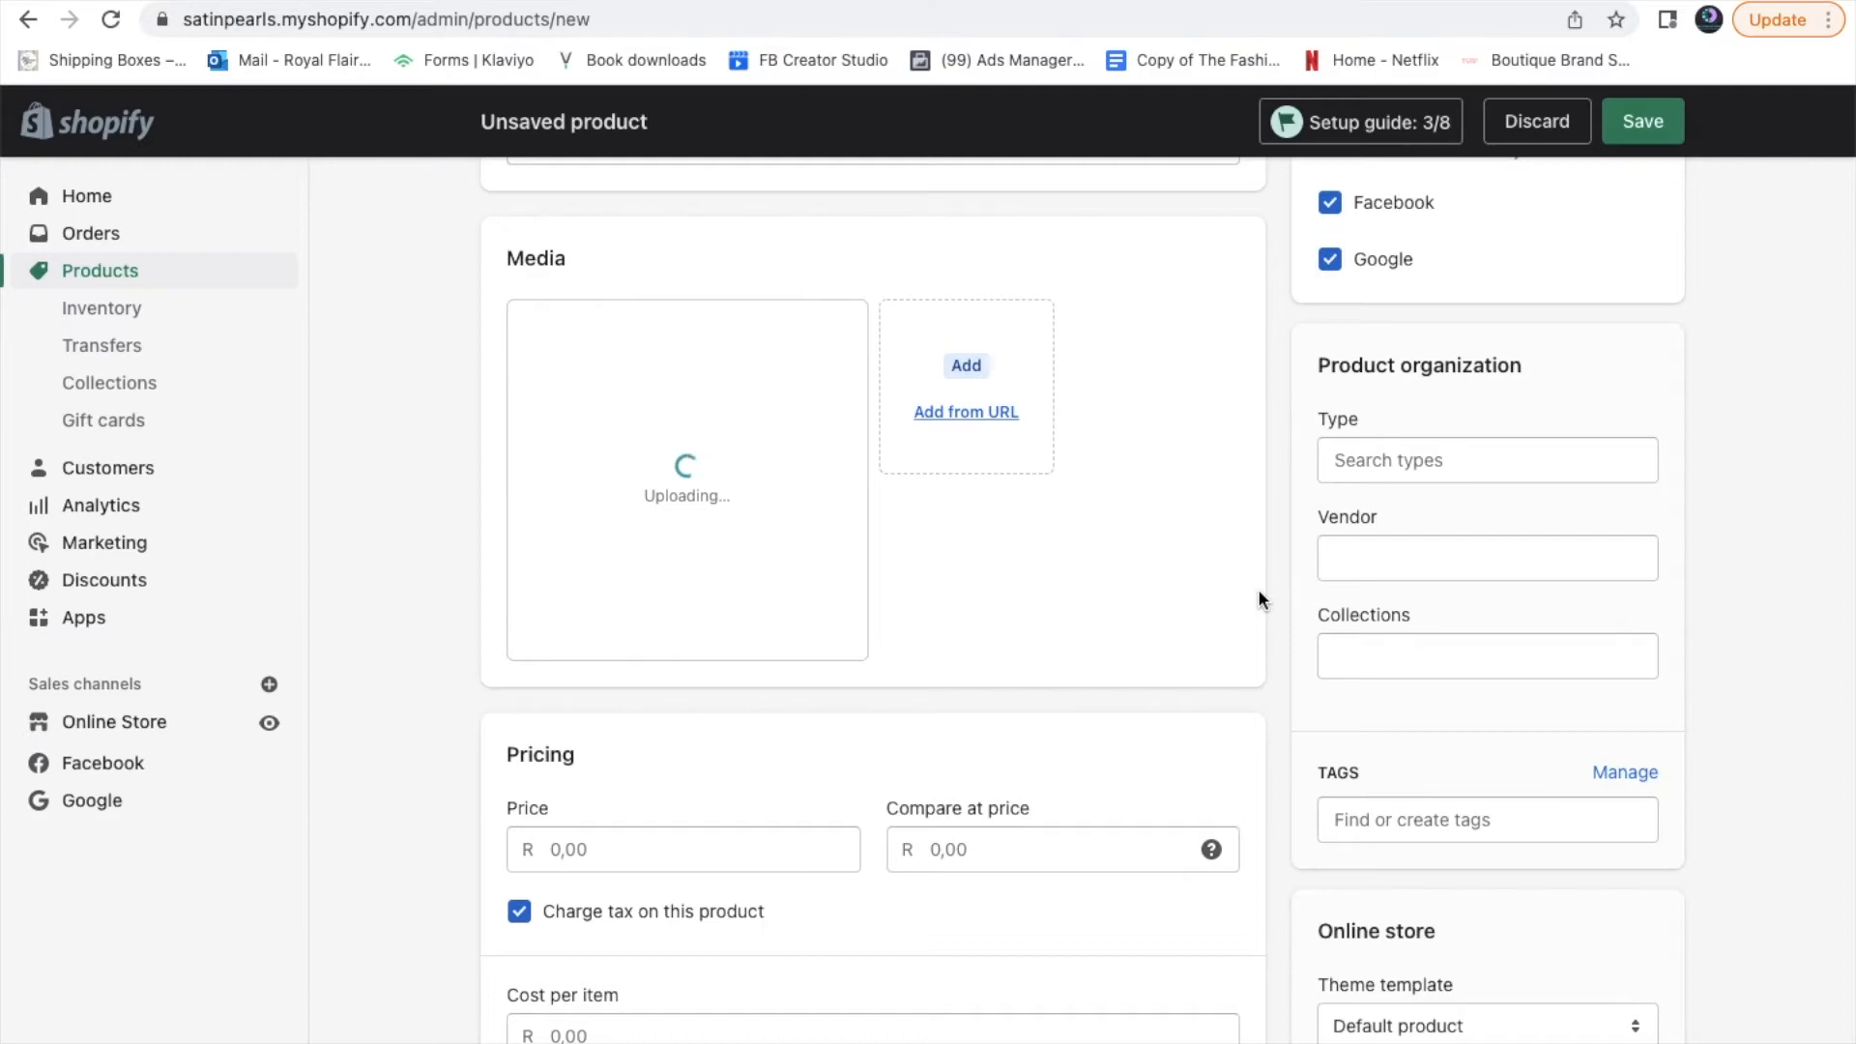
Set the Bonnets product's status to Active
{"action": "scroll", "coordinate": [1258, 595], "scroll_direction": "down", "scroll_amount": 1}
{"action": "scroll", "coordinate": [1257, 595], "scroll_direction": "up", "scroll_amount": 3}
{"action": "scroll", "coordinate": [1257, 589], "scroll_direction": "up", "scroll_amount": 3}
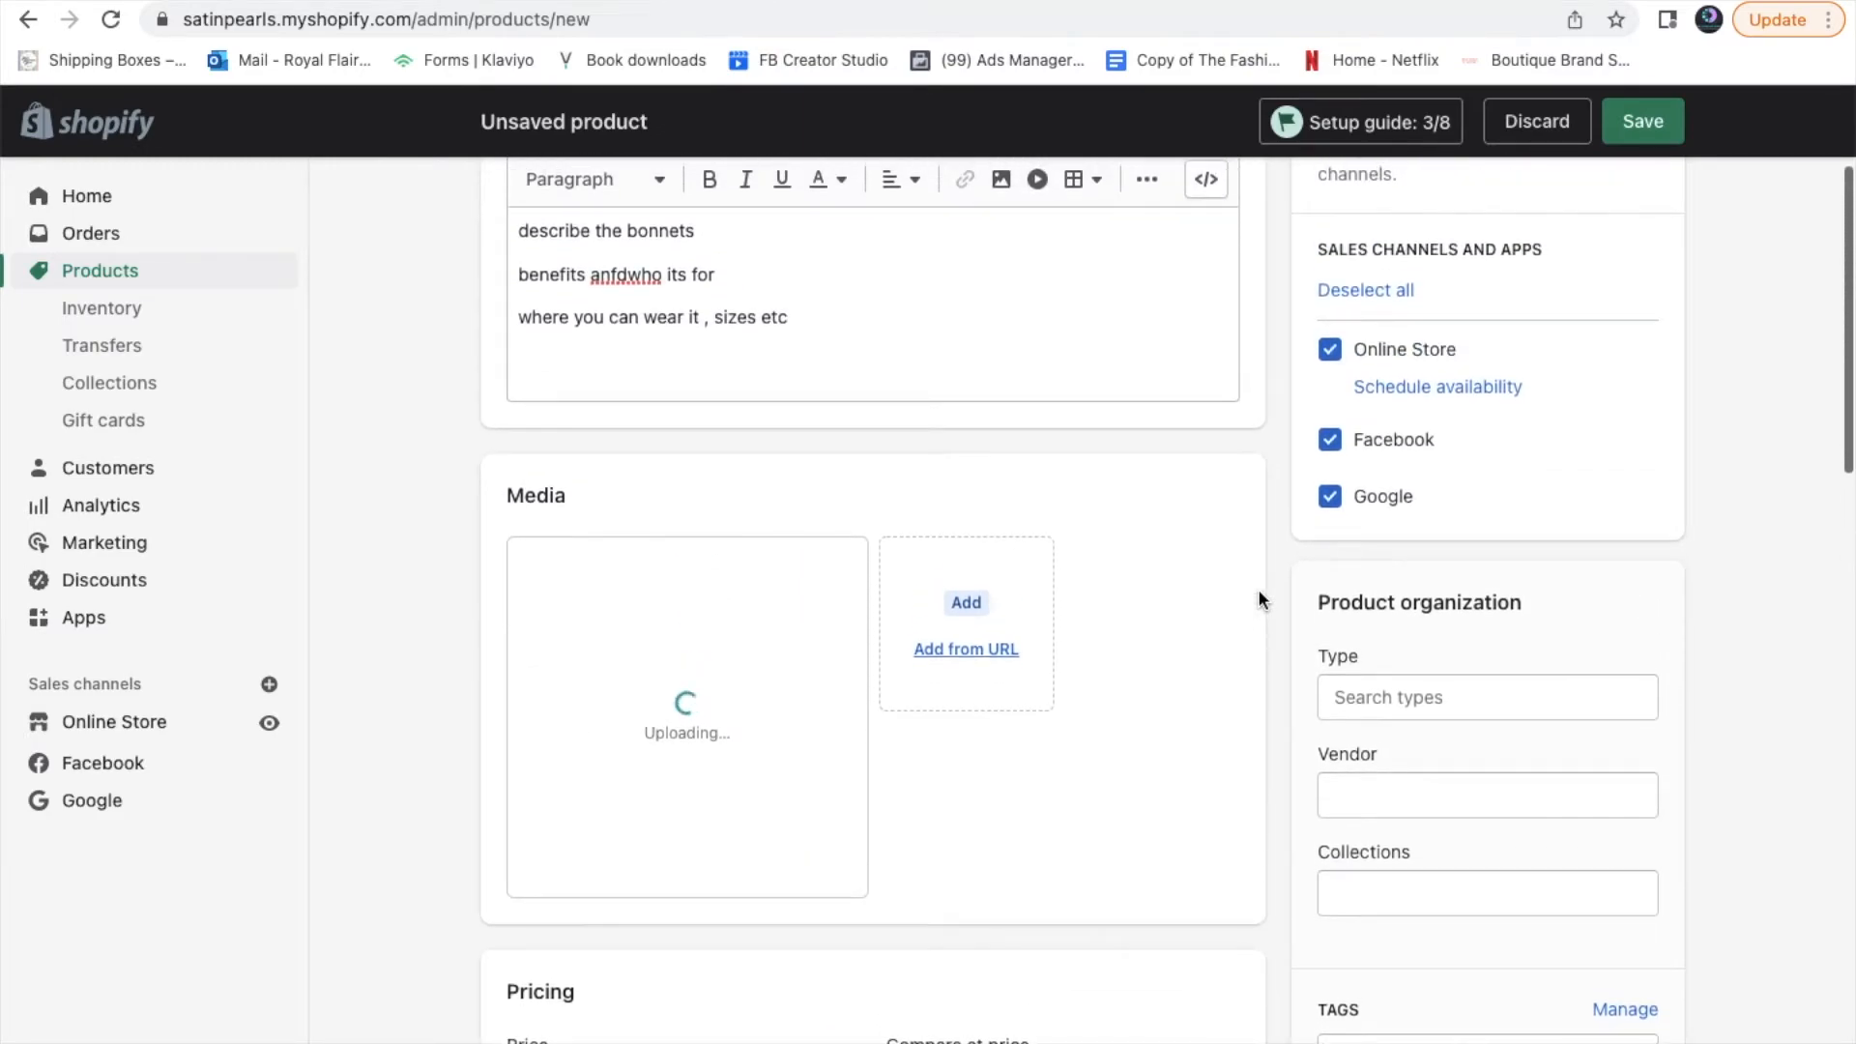
{"action": "left_click", "coordinate": [1408, 358]}
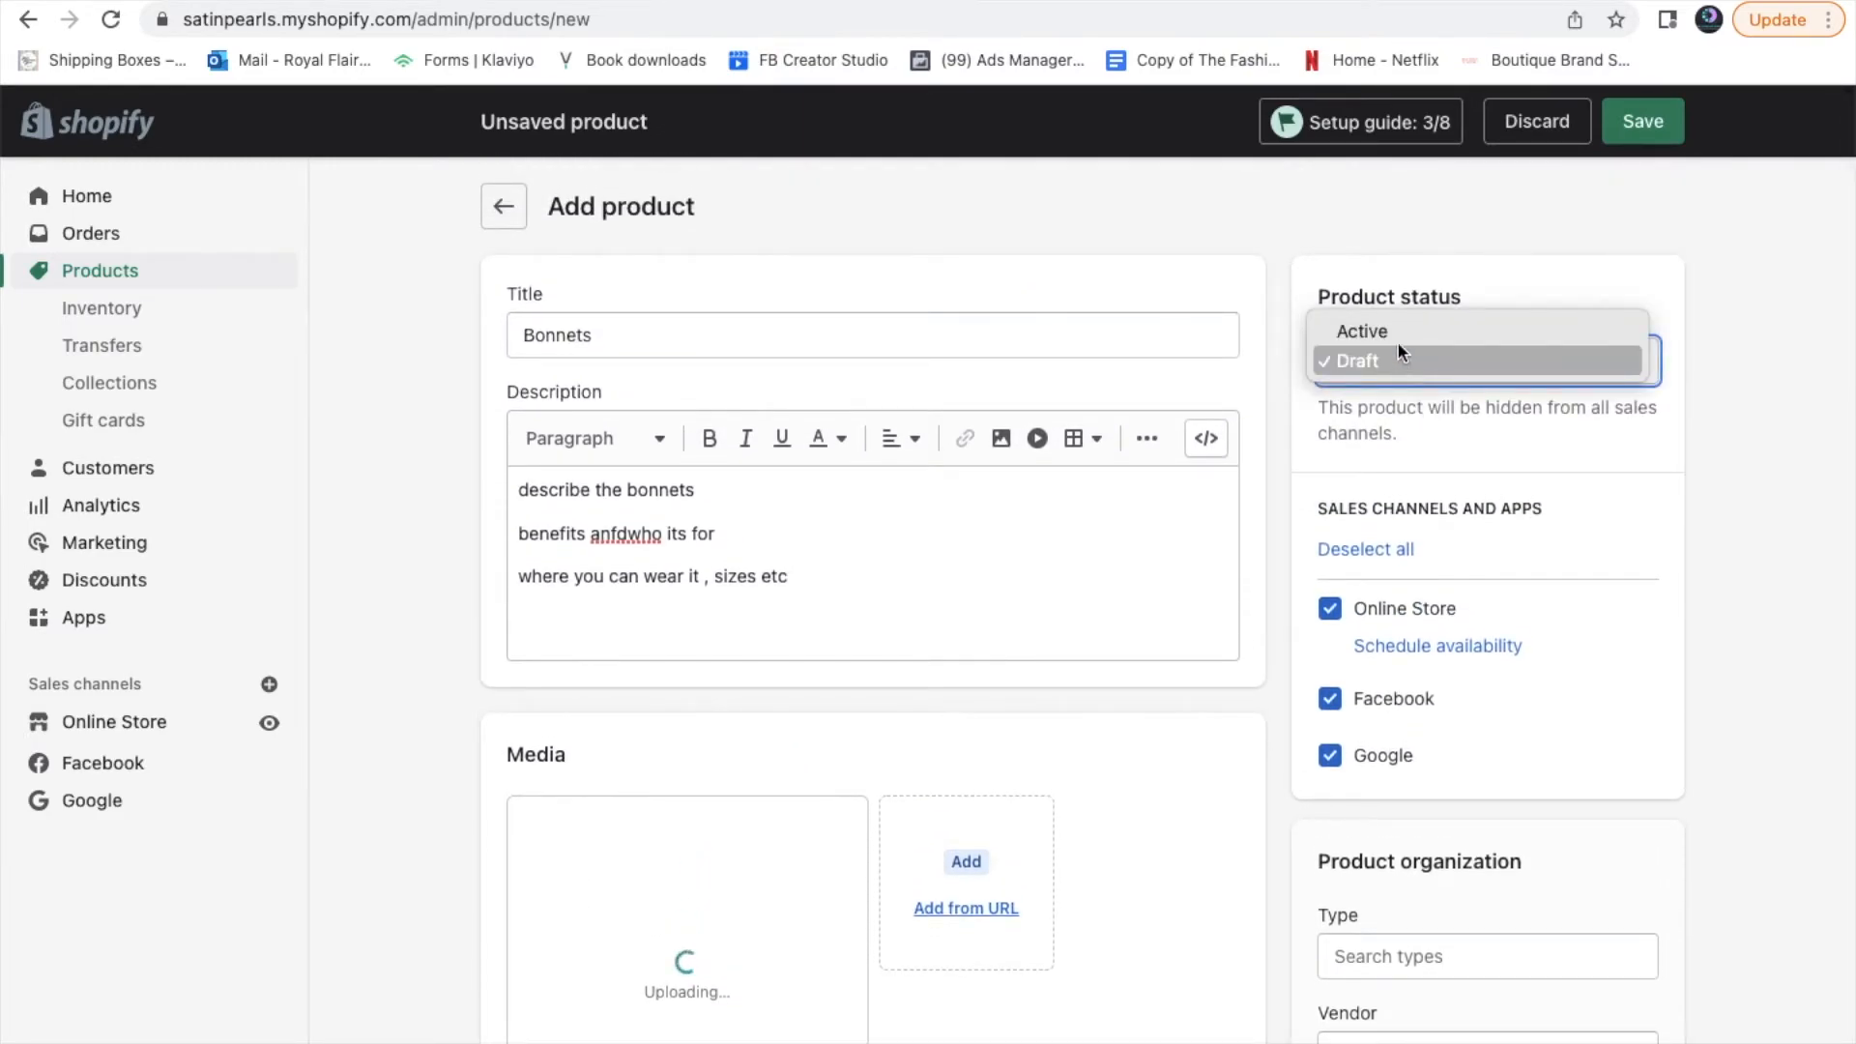
{"action": "left_click", "coordinate": [1396, 336]}
Price the product at R 40 without charging tax, with a cost per item of R 20
{"action": "scroll", "coordinate": [1262, 628], "scroll_direction": "down", "scroll_amount": 3}
{"action": "scroll", "coordinate": [1262, 628], "scroll_direction": "down", "scroll_amount": 8}
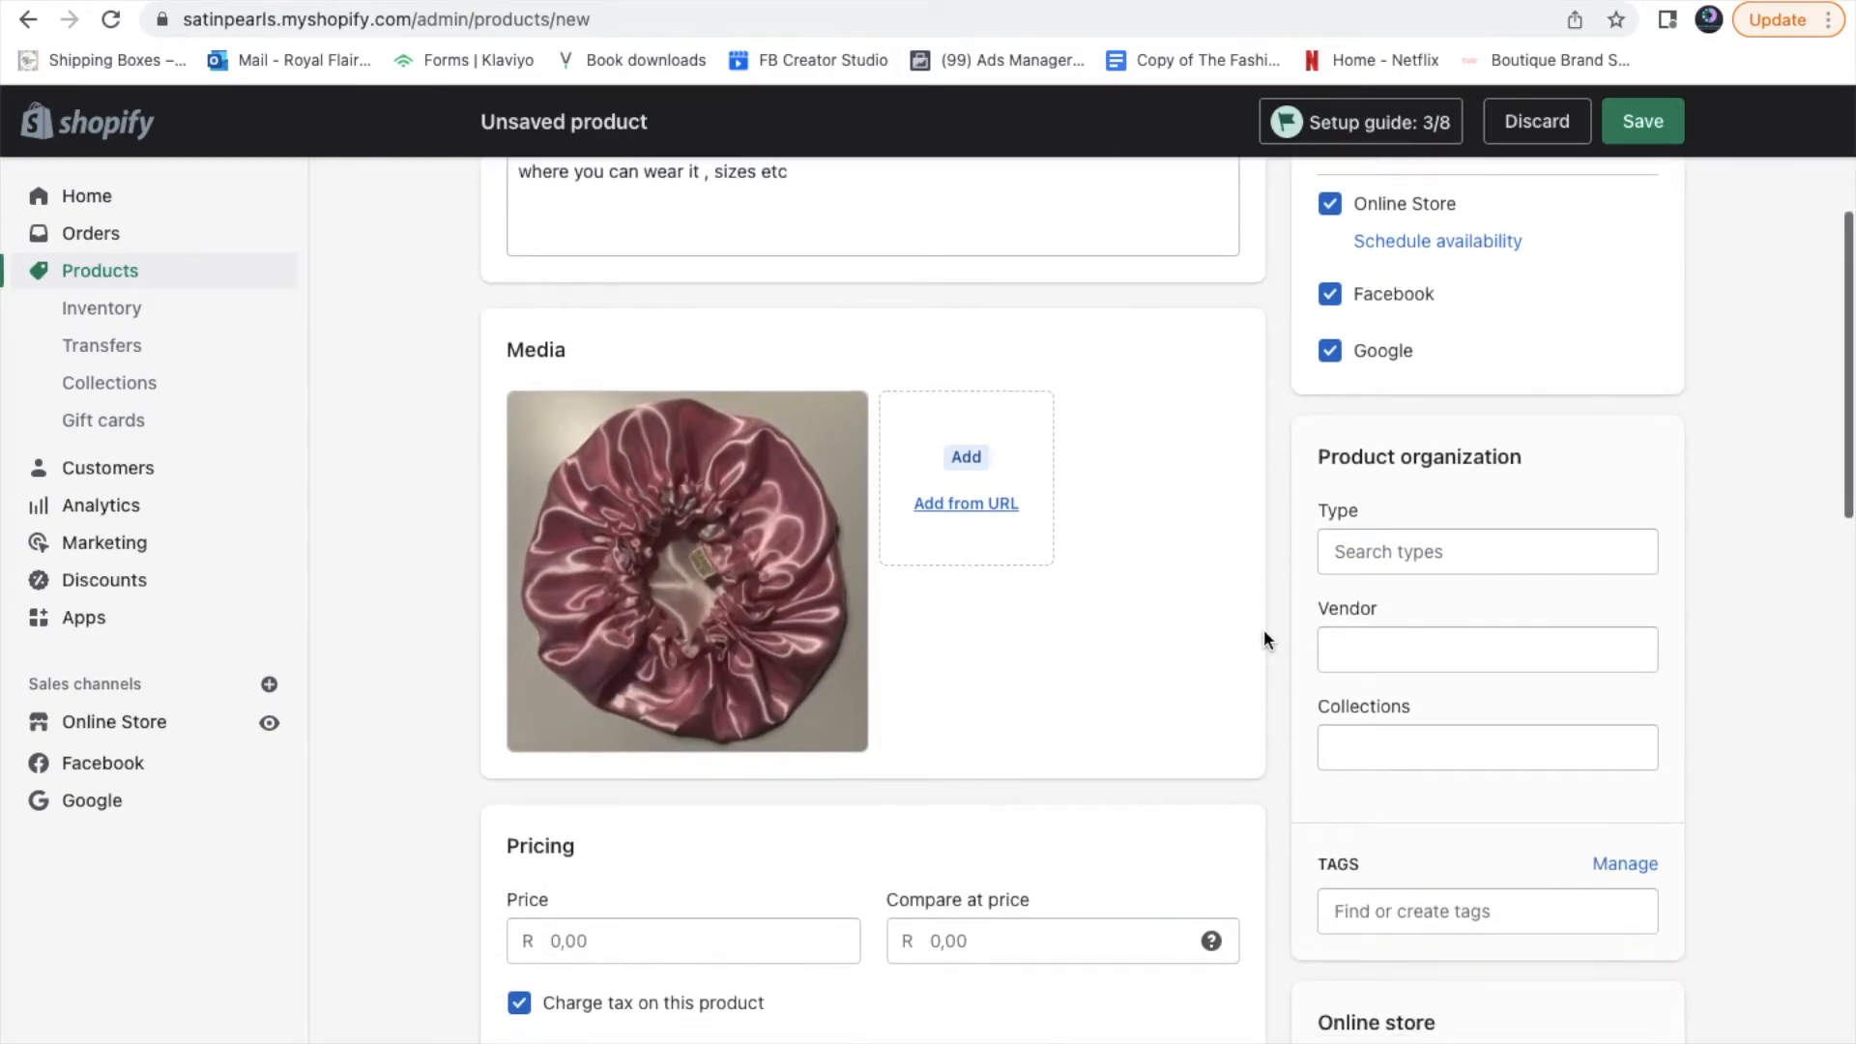
{"action": "left_click", "coordinate": [675, 440]}
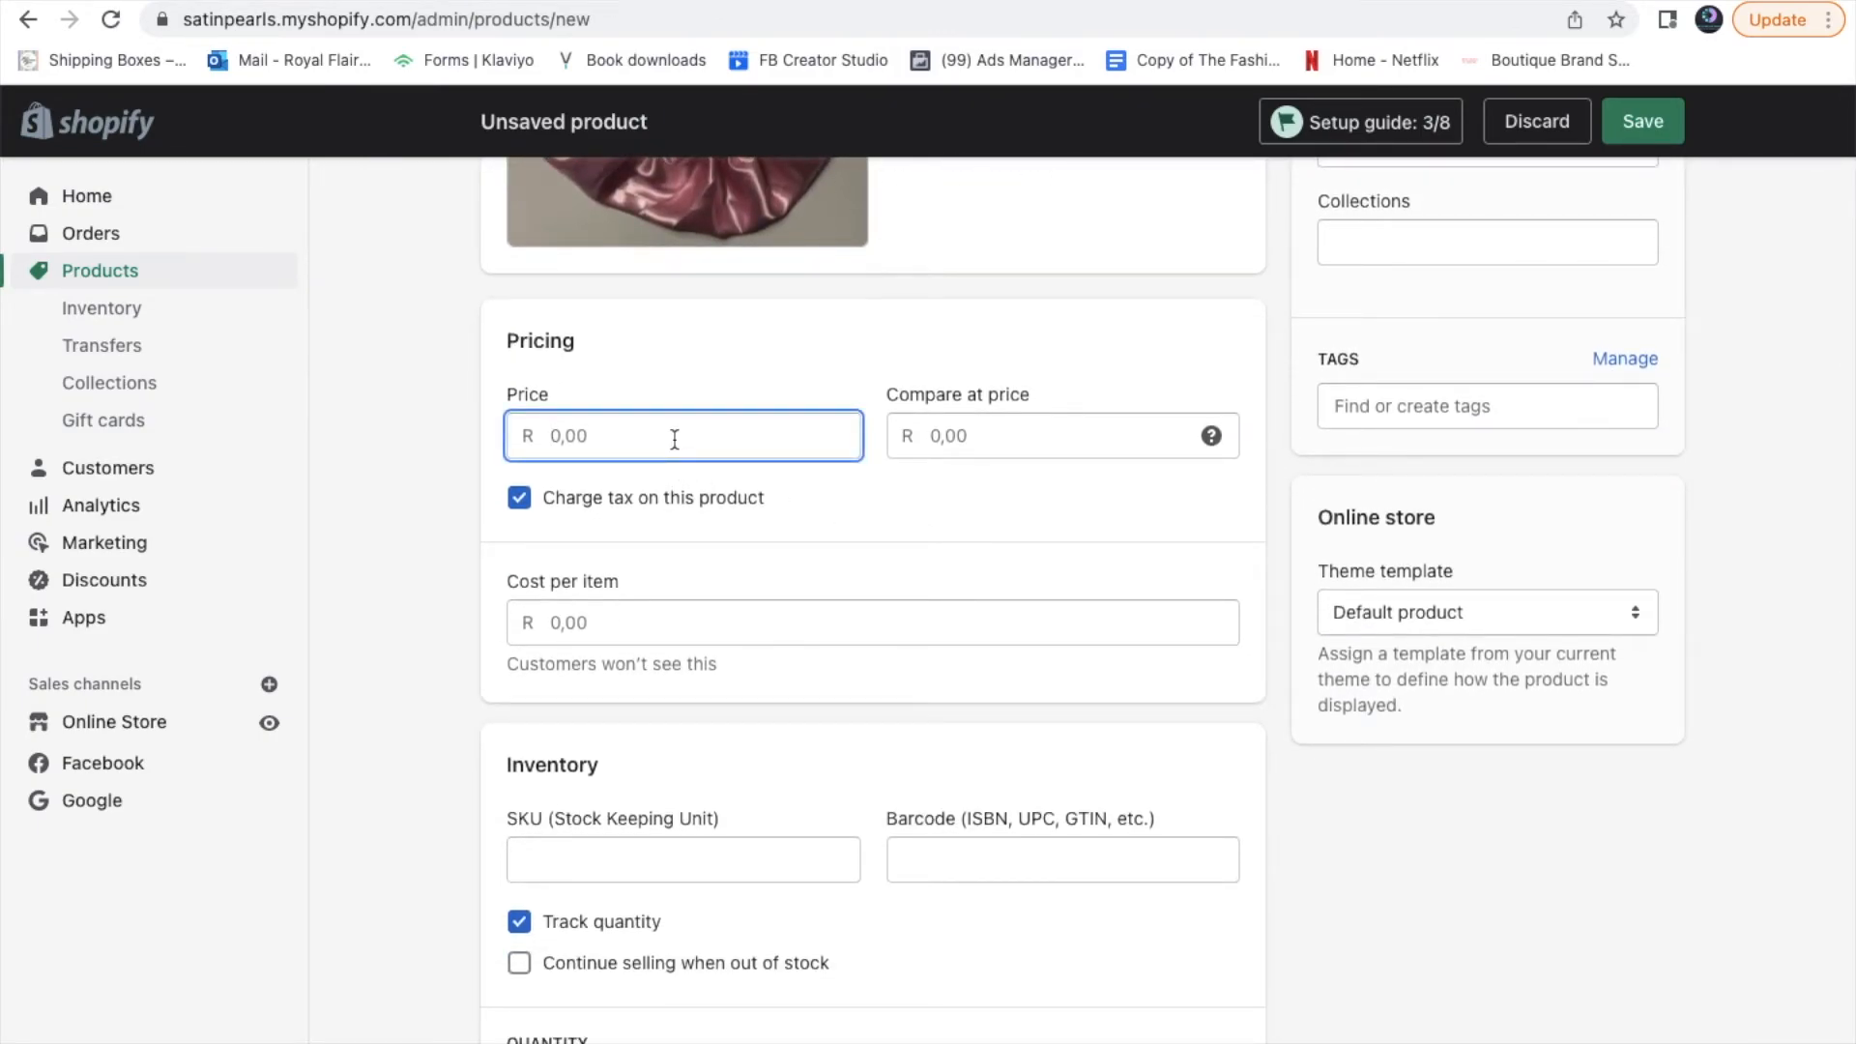
{"action": "type", "text": "40"}
{"action": "left_click", "coordinate": [726, 499]}
{"action": "left_click", "coordinate": [680, 636]}
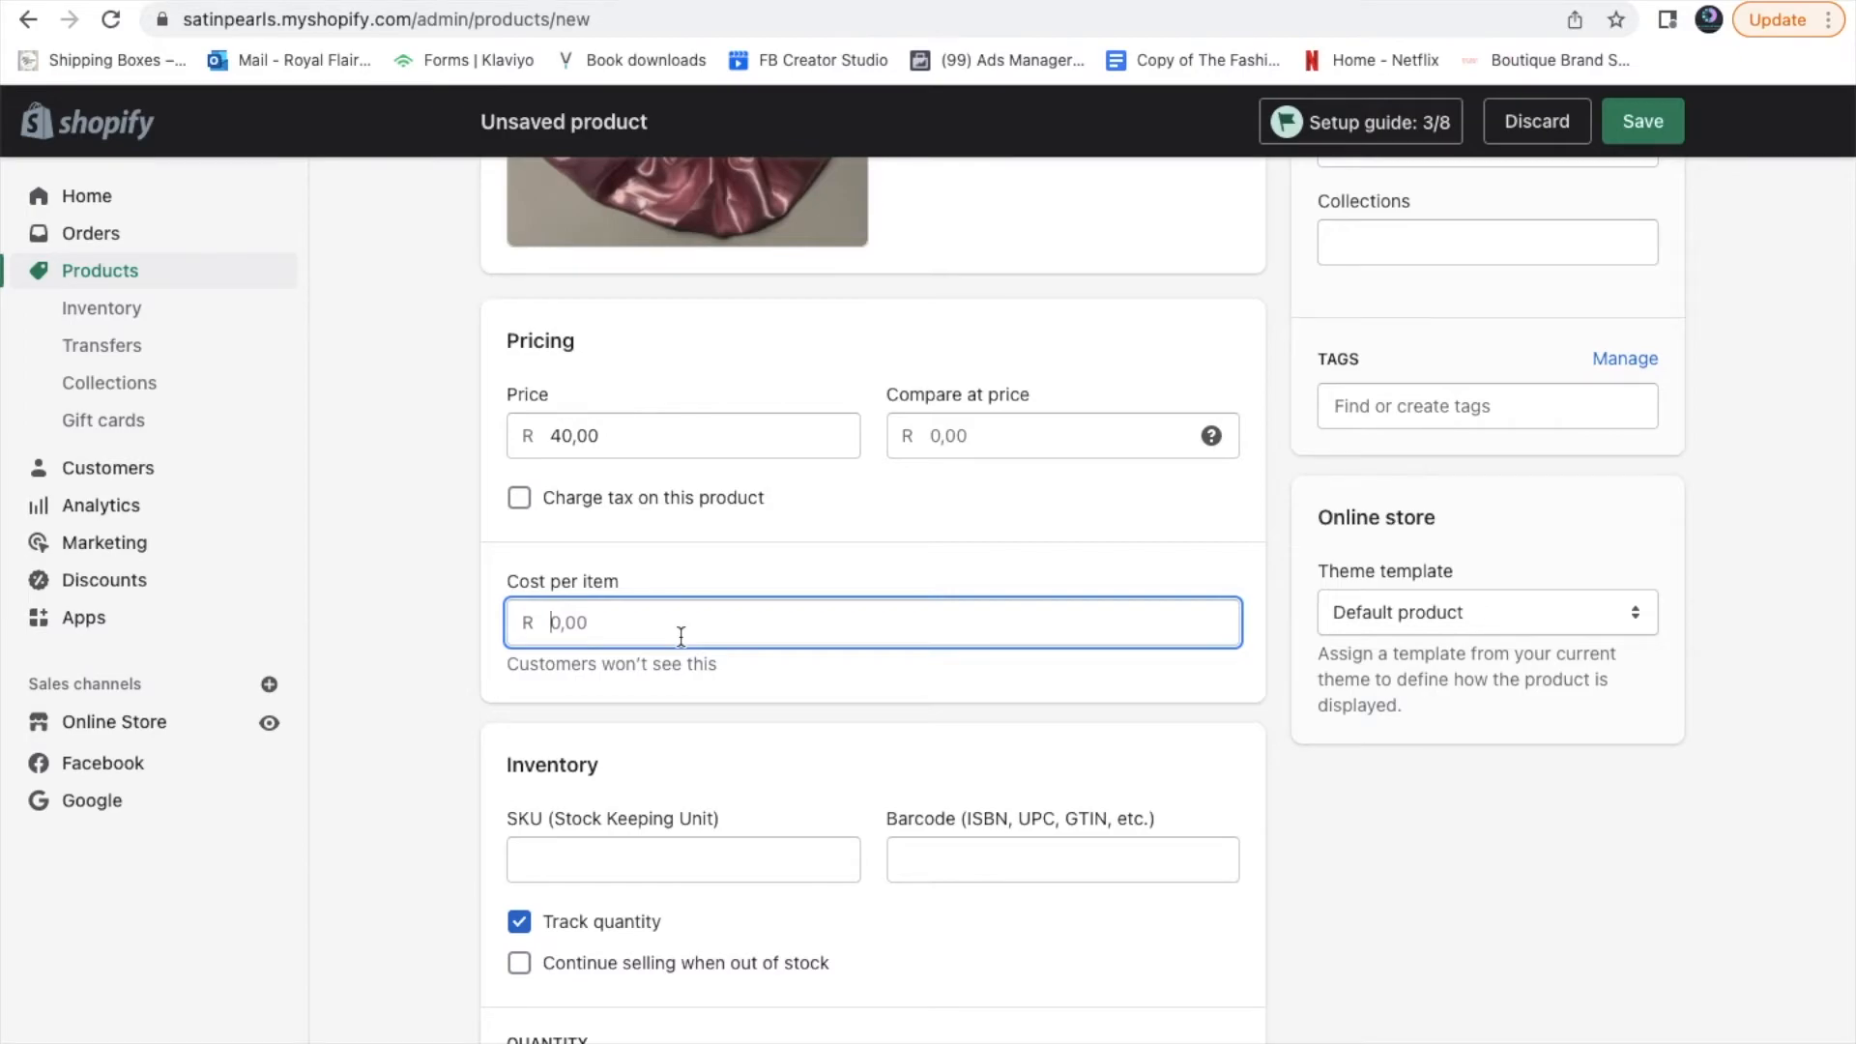
{"action": "type", "text": "20"}
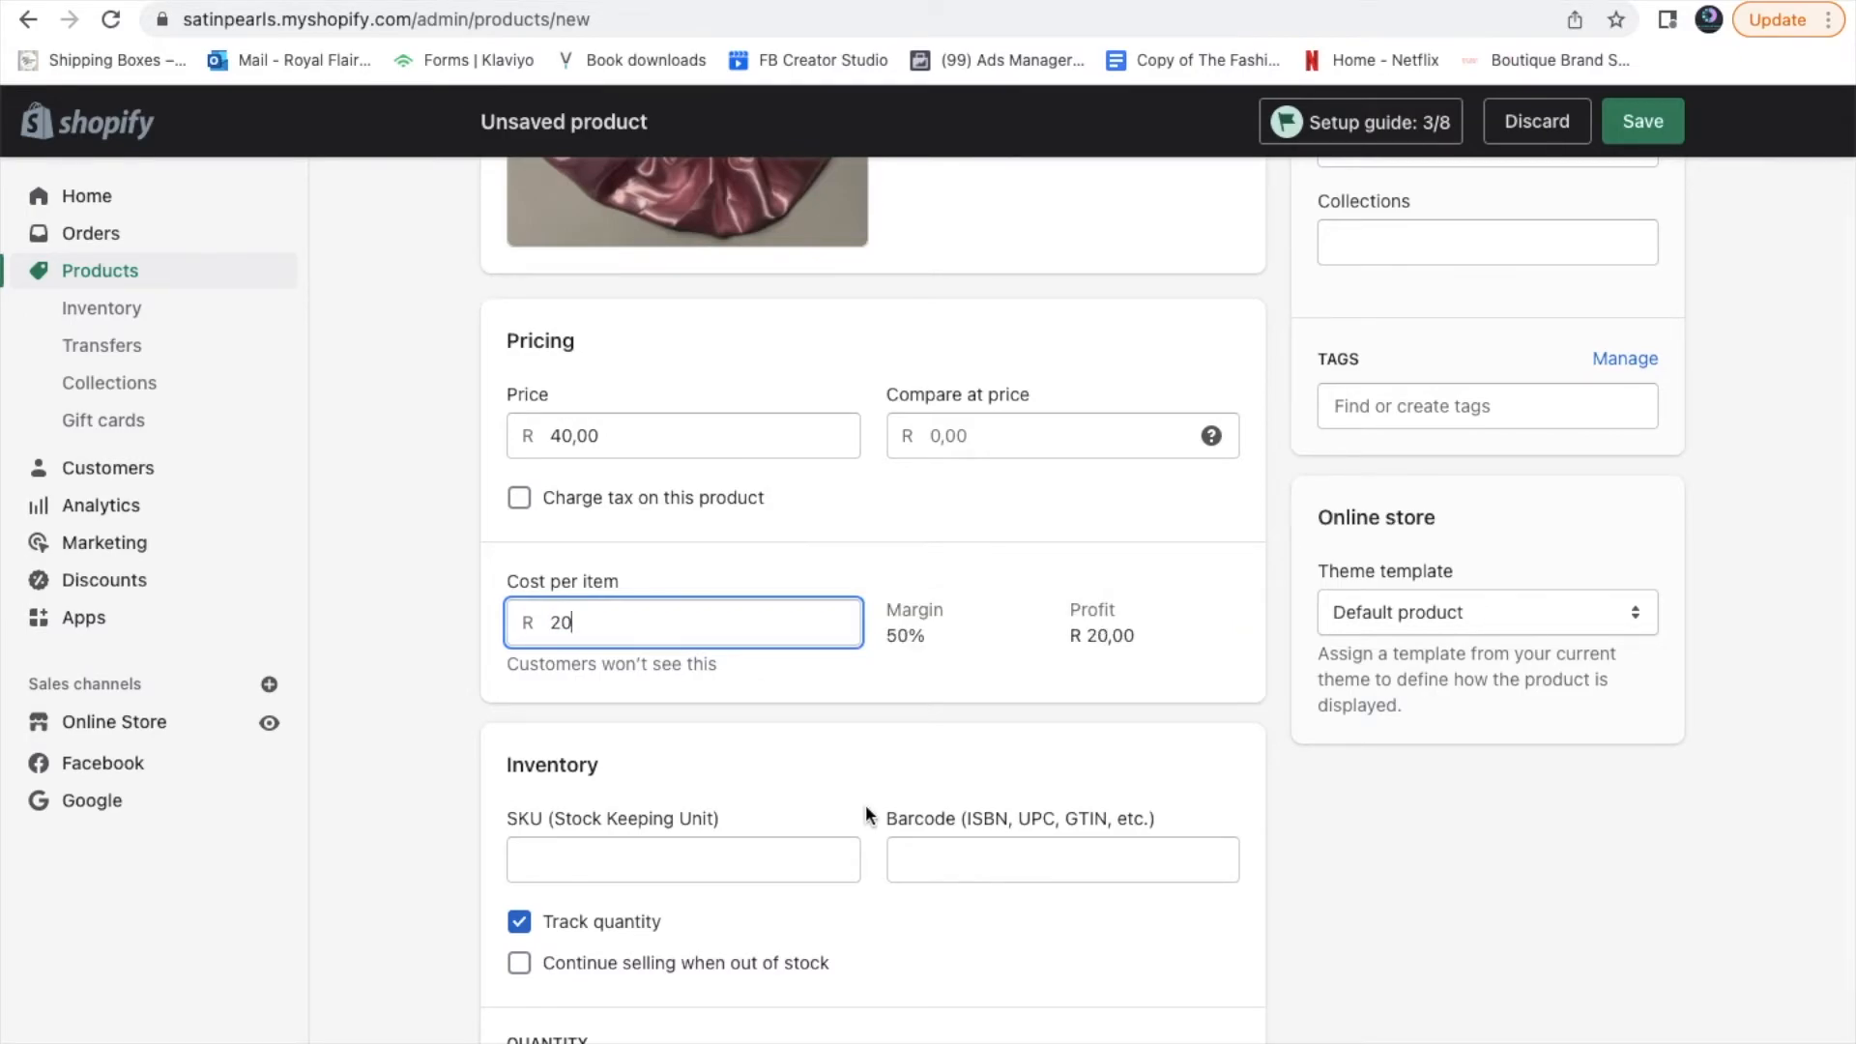
Enter the SKU "BS01" and allow the product to continue selling when out of stock
{"action": "scroll", "coordinate": [867, 804], "scroll_direction": "down", "scroll_amount": 3}
{"action": "left_click", "coordinate": [746, 563]}
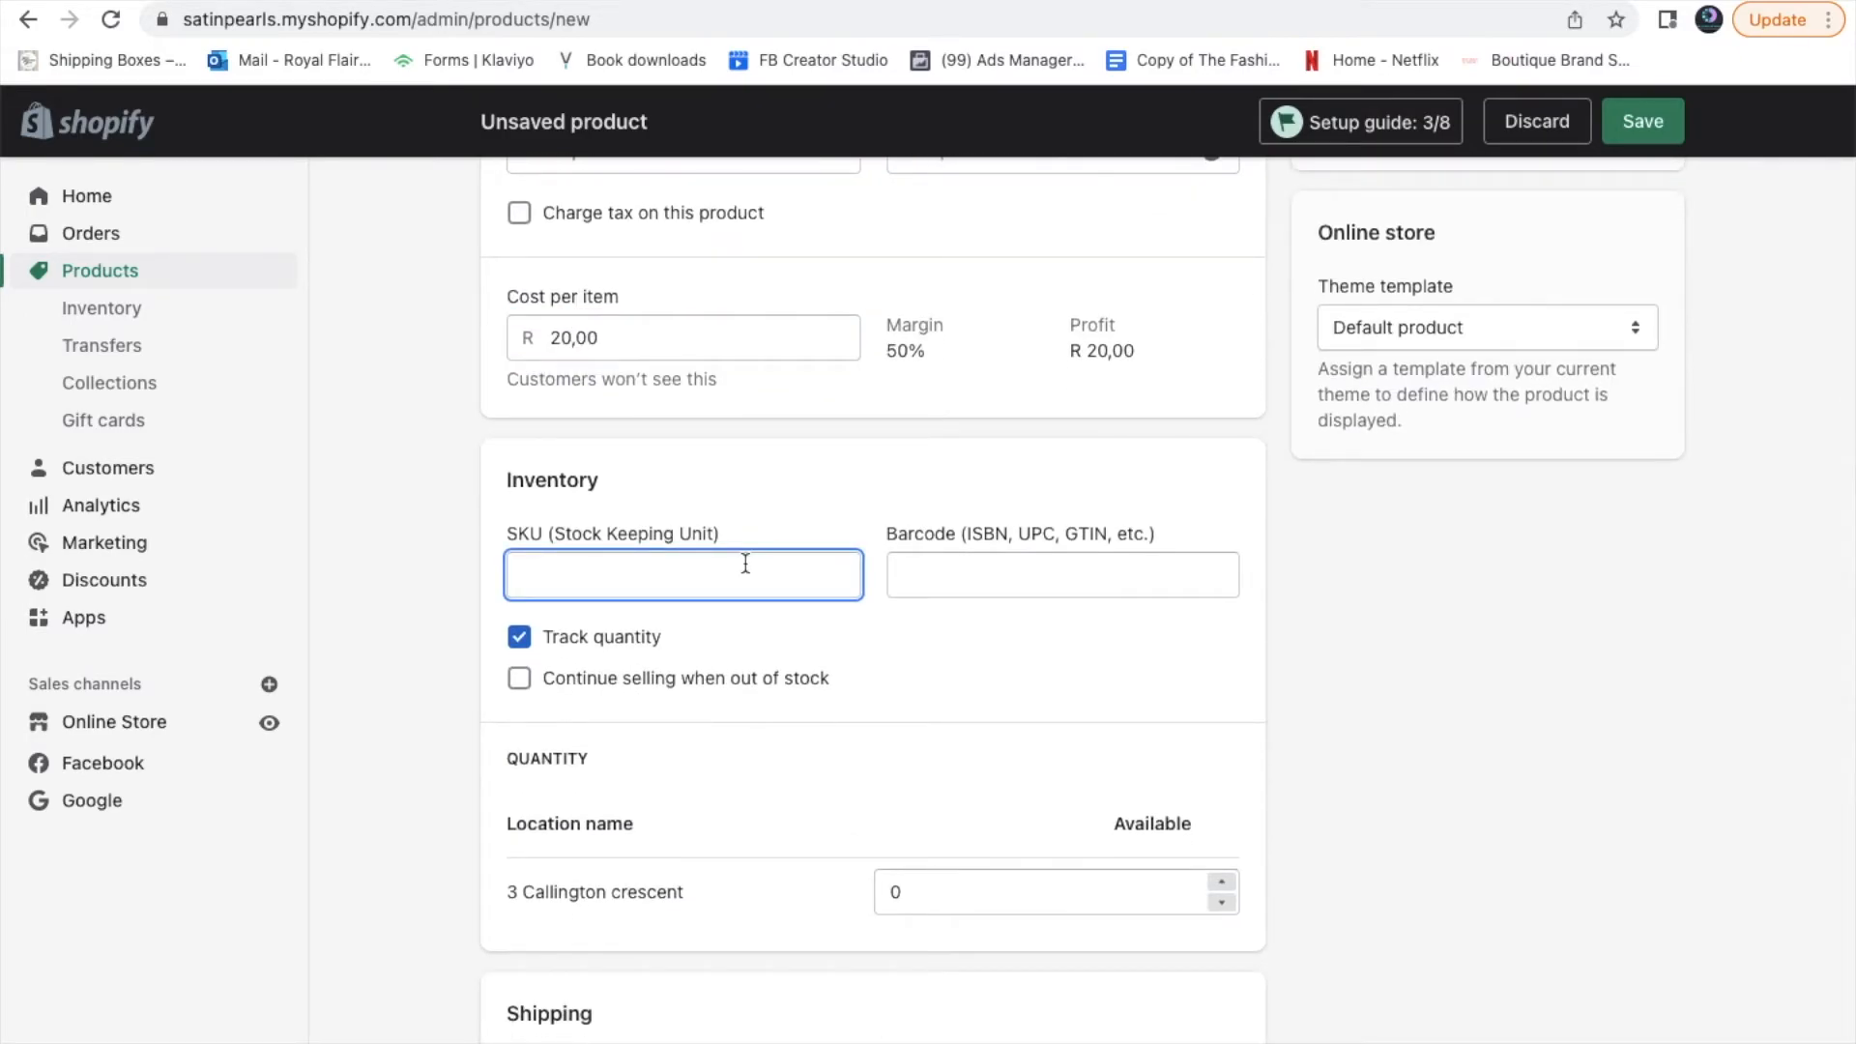
{"action": "type", "text": "BS01"}
{"action": "left_click", "coordinate": [700, 682]}
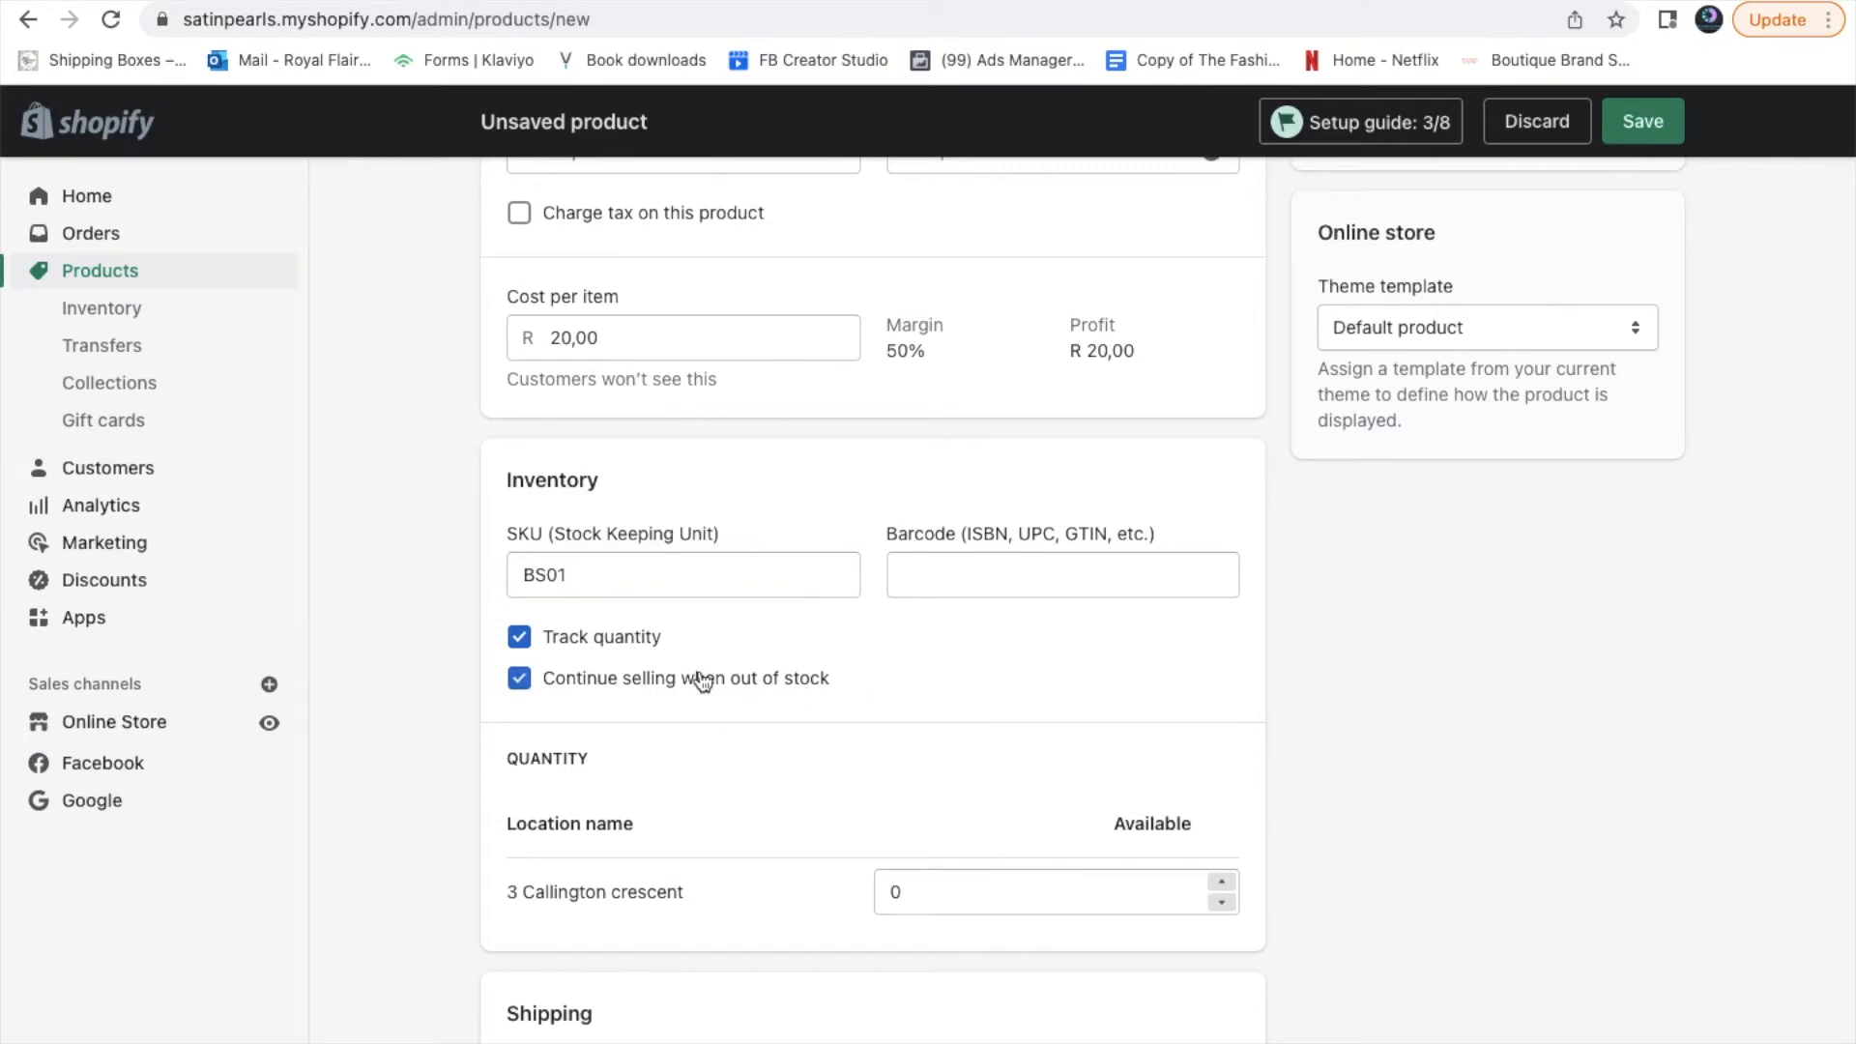
Set the available quantity at the store location to 20
{"action": "scroll", "coordinate": [703, 683], "scroll_direction": "down", "scroll_amount": 1}
{"action": "scroll", "coordinate": [703, 683], "scroll_direction": "down", "scroll_amount": 2}
{"action": "left_click", "coordinate": [964, 613]}
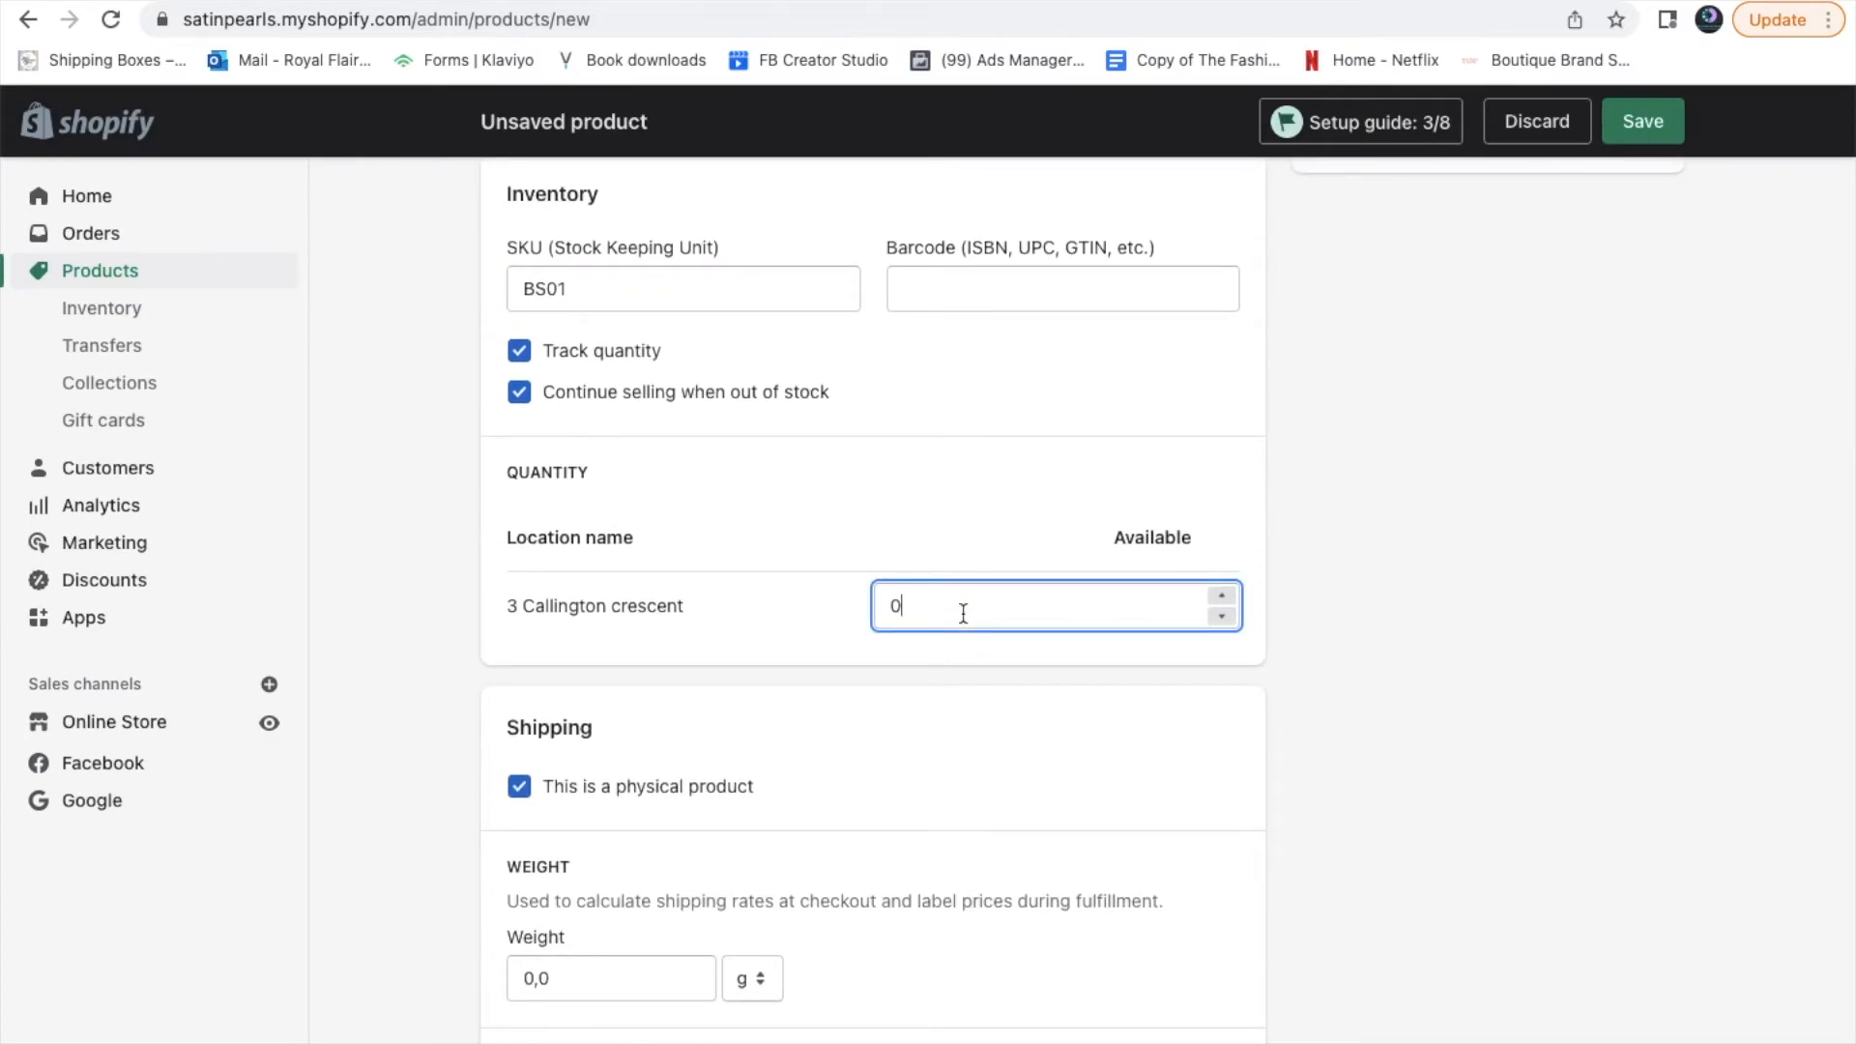
{"action": "left_click", "coordinate": [523, 400]}
{"action": "left_click", "coordinate": [522, 400]}
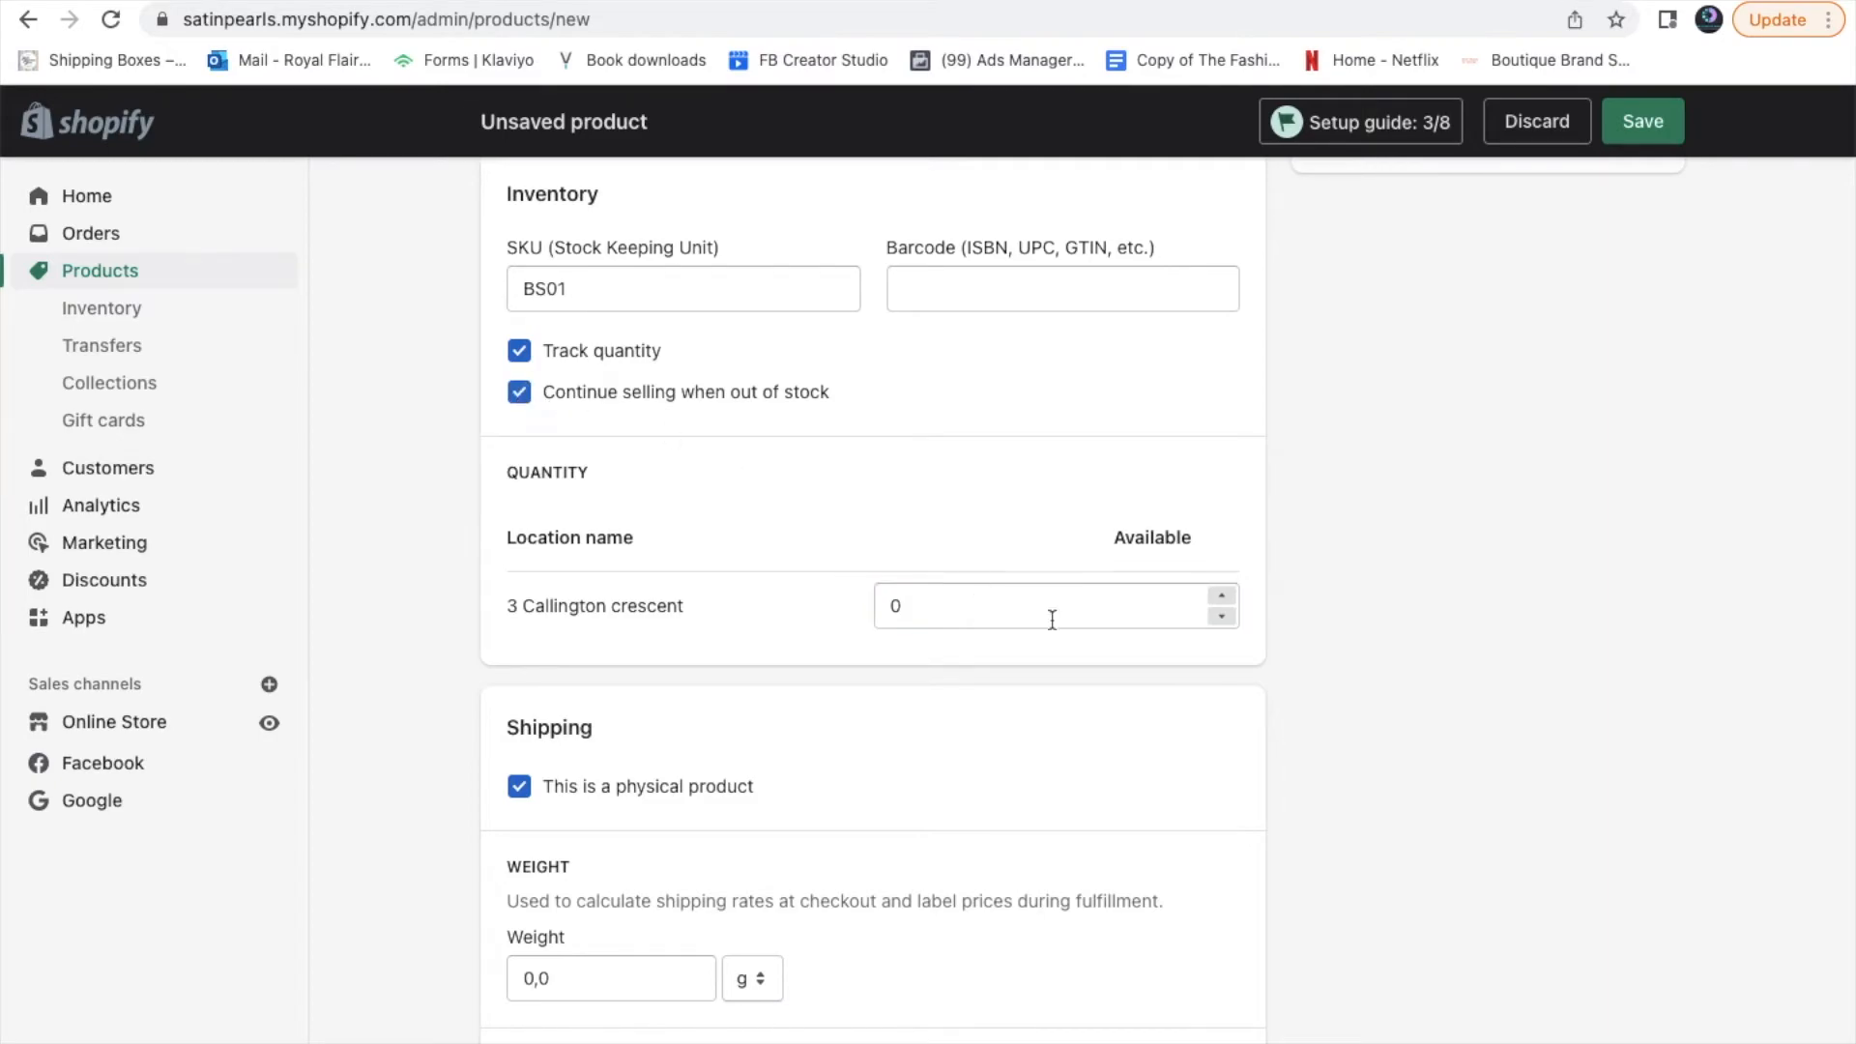
{"action": "left_click", "coordinate": [1135, 608]}
{"action": "key", "text": "BackSpace"}
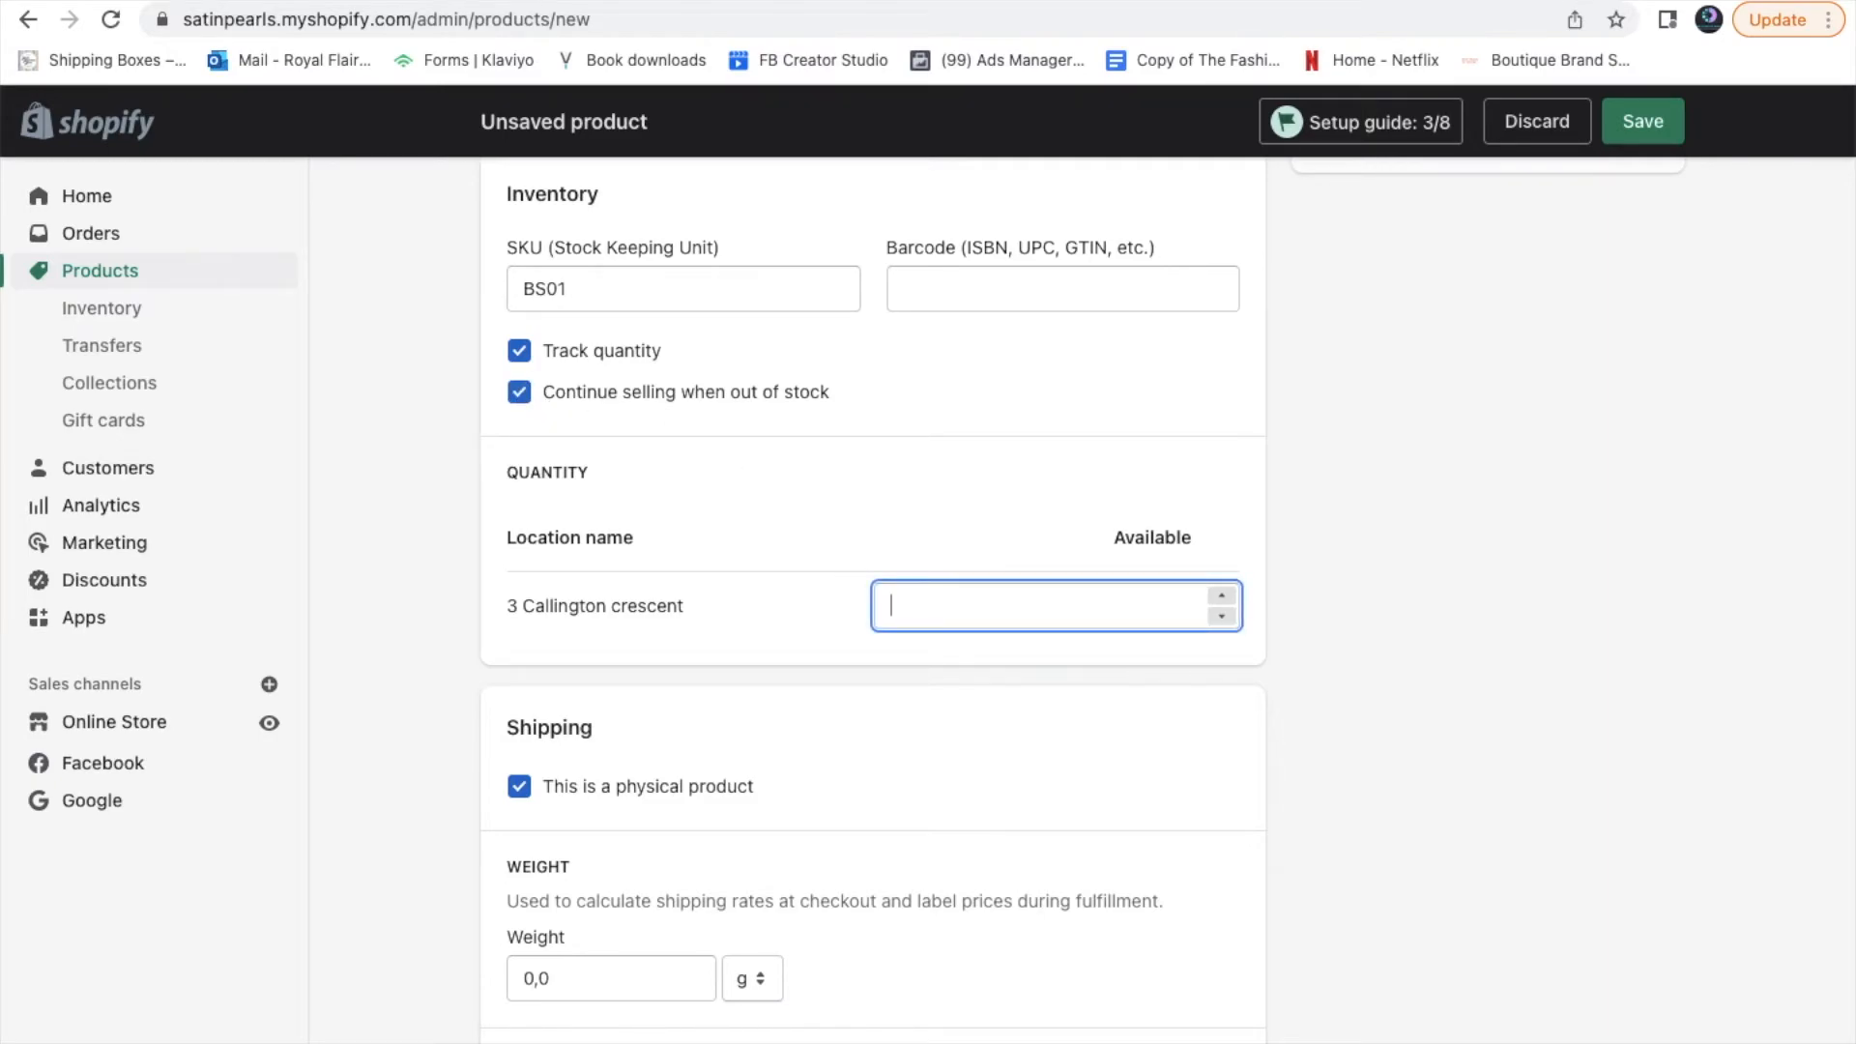
{"action": "type", "text": "20"}
Set the product's shipping weight to 30 g
{"action": "scroll", "coordinate": [1234, 922], "scroll_direction": "down", "scroll_amount": 5}
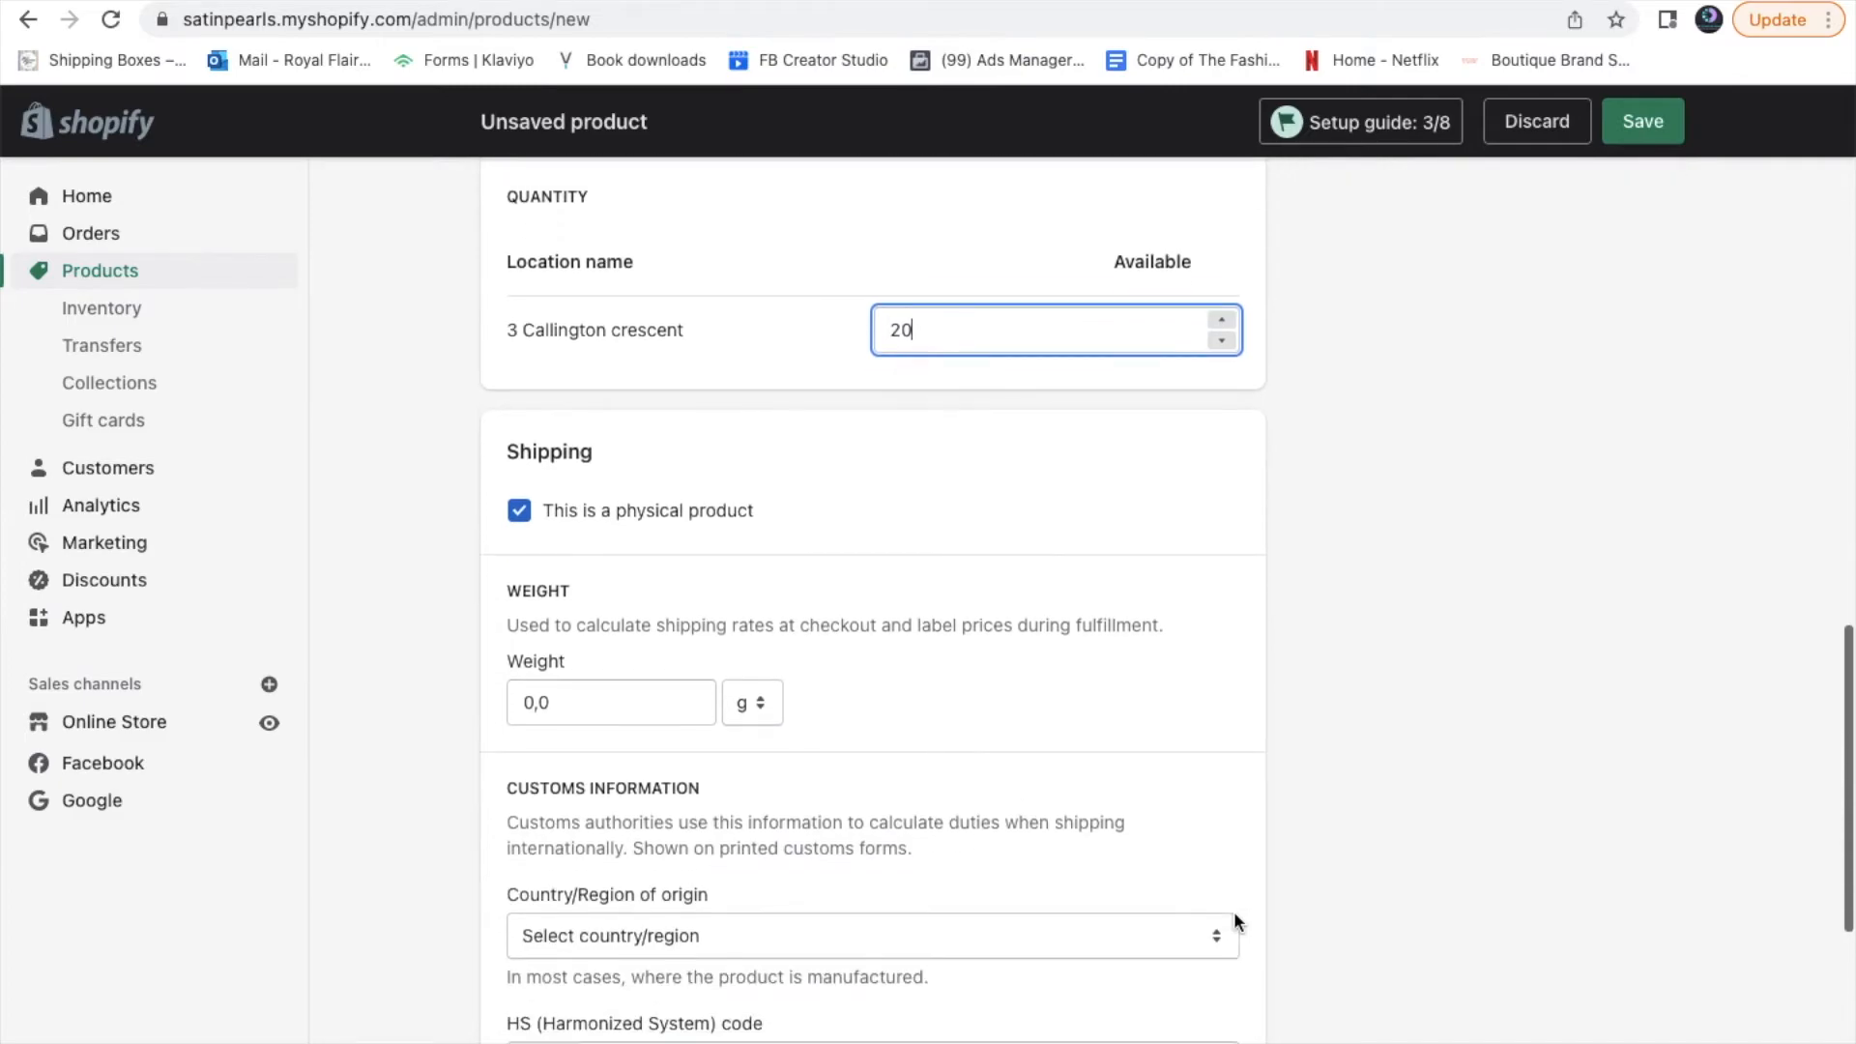
{"action": "left_click", "coordinate": [560, 556]}
{"action": "key", "text": "BackSpace"}
{"action": "key", "text": "BackSpace"}
{"action": "key", "text": "BackSpace"}
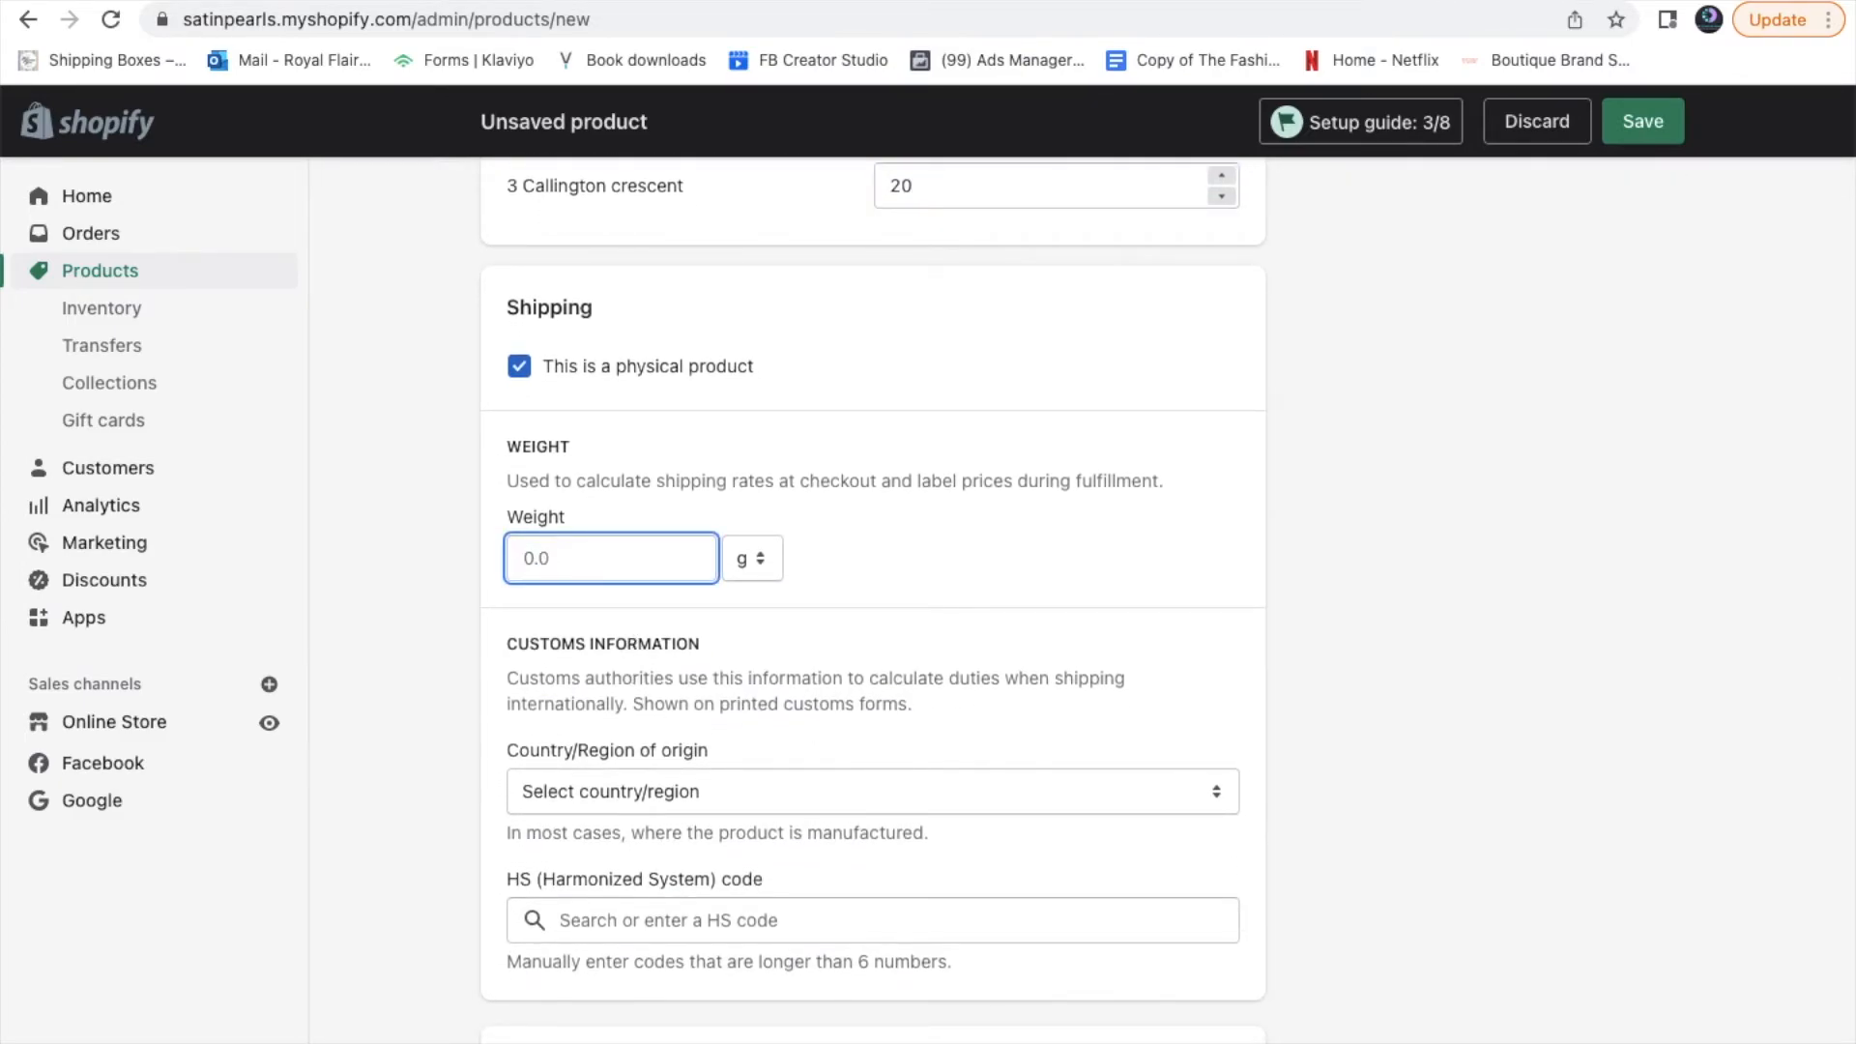
{"action": "type", "text": "30"}
{"action": "left_click", "coordinate": [937, 613]}
Choose South Africa as the country of origin in the customs information
{"action": "scroll", "coordinate": [939, 612], "scroll_direction": "down", "scroll_amount": 4}
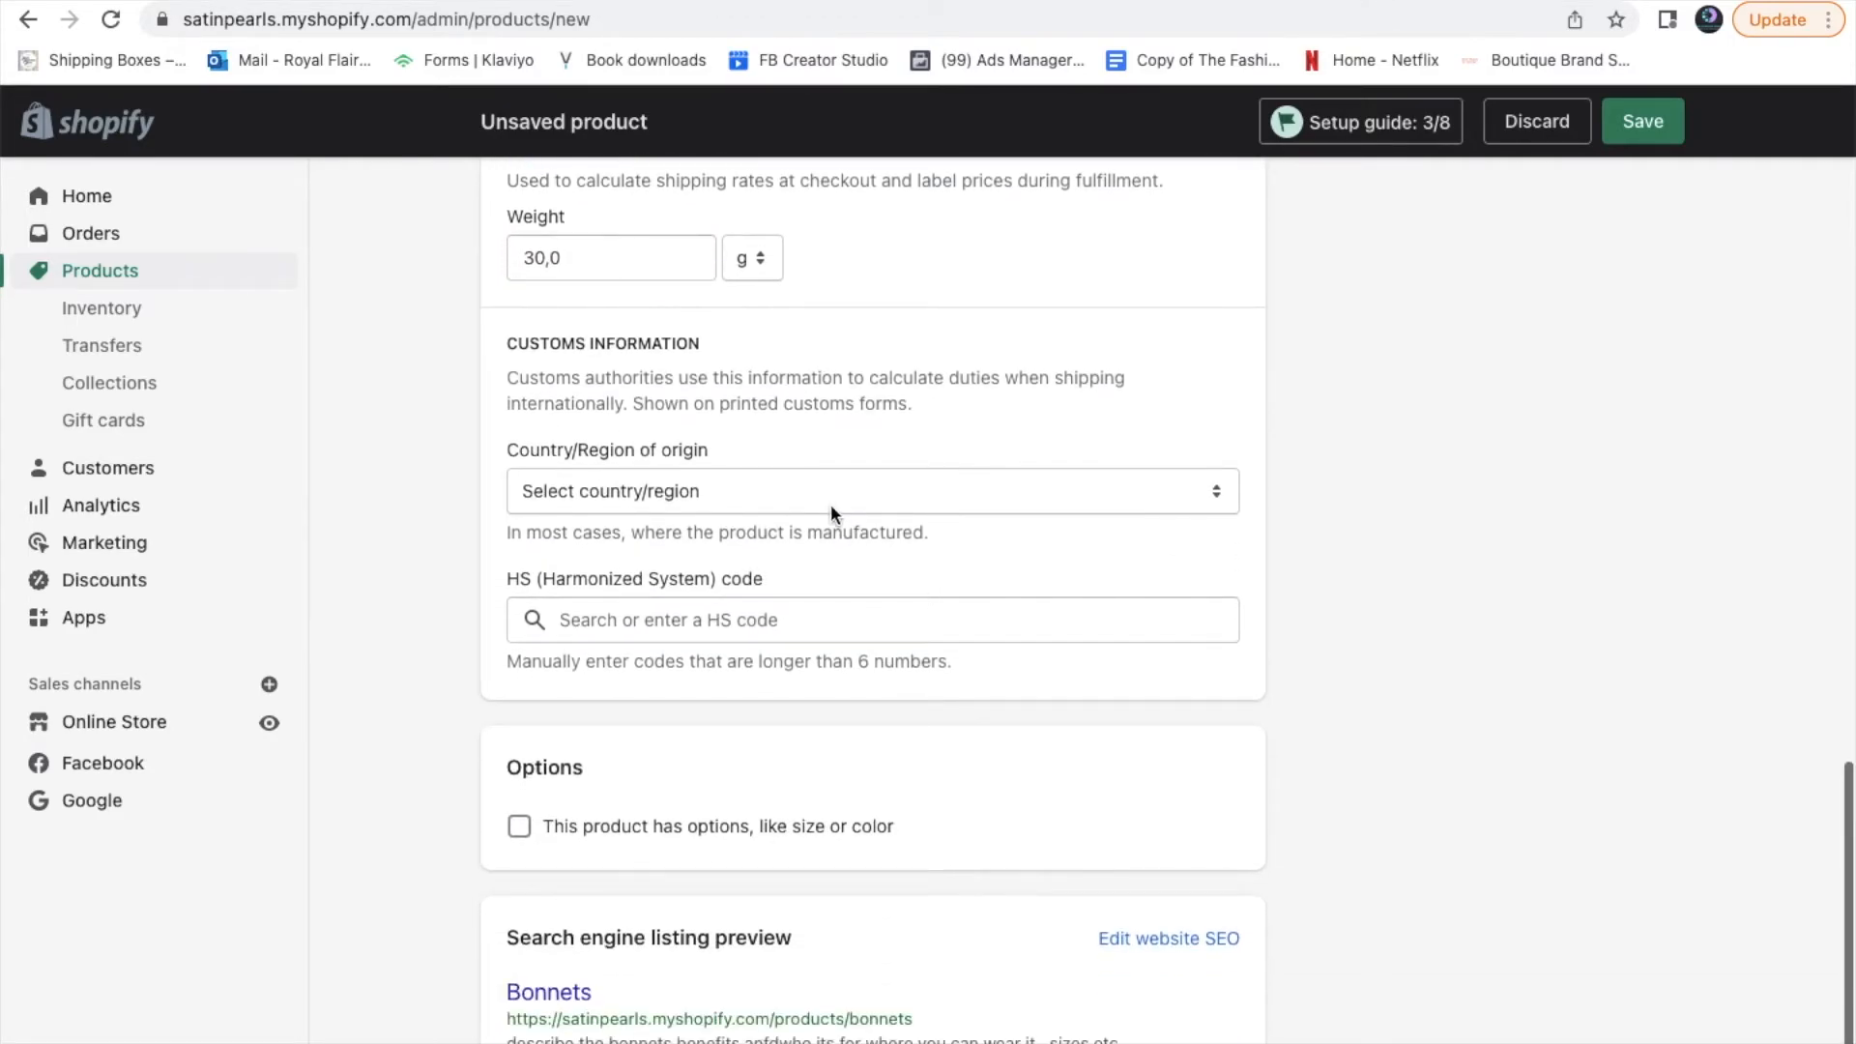
{"action": "left_click", "coordinate": [831, 511]}
{"action": "scroll", "coordinate": [830, 512], "scroll_direction": "down", "scroll_amount": 20}
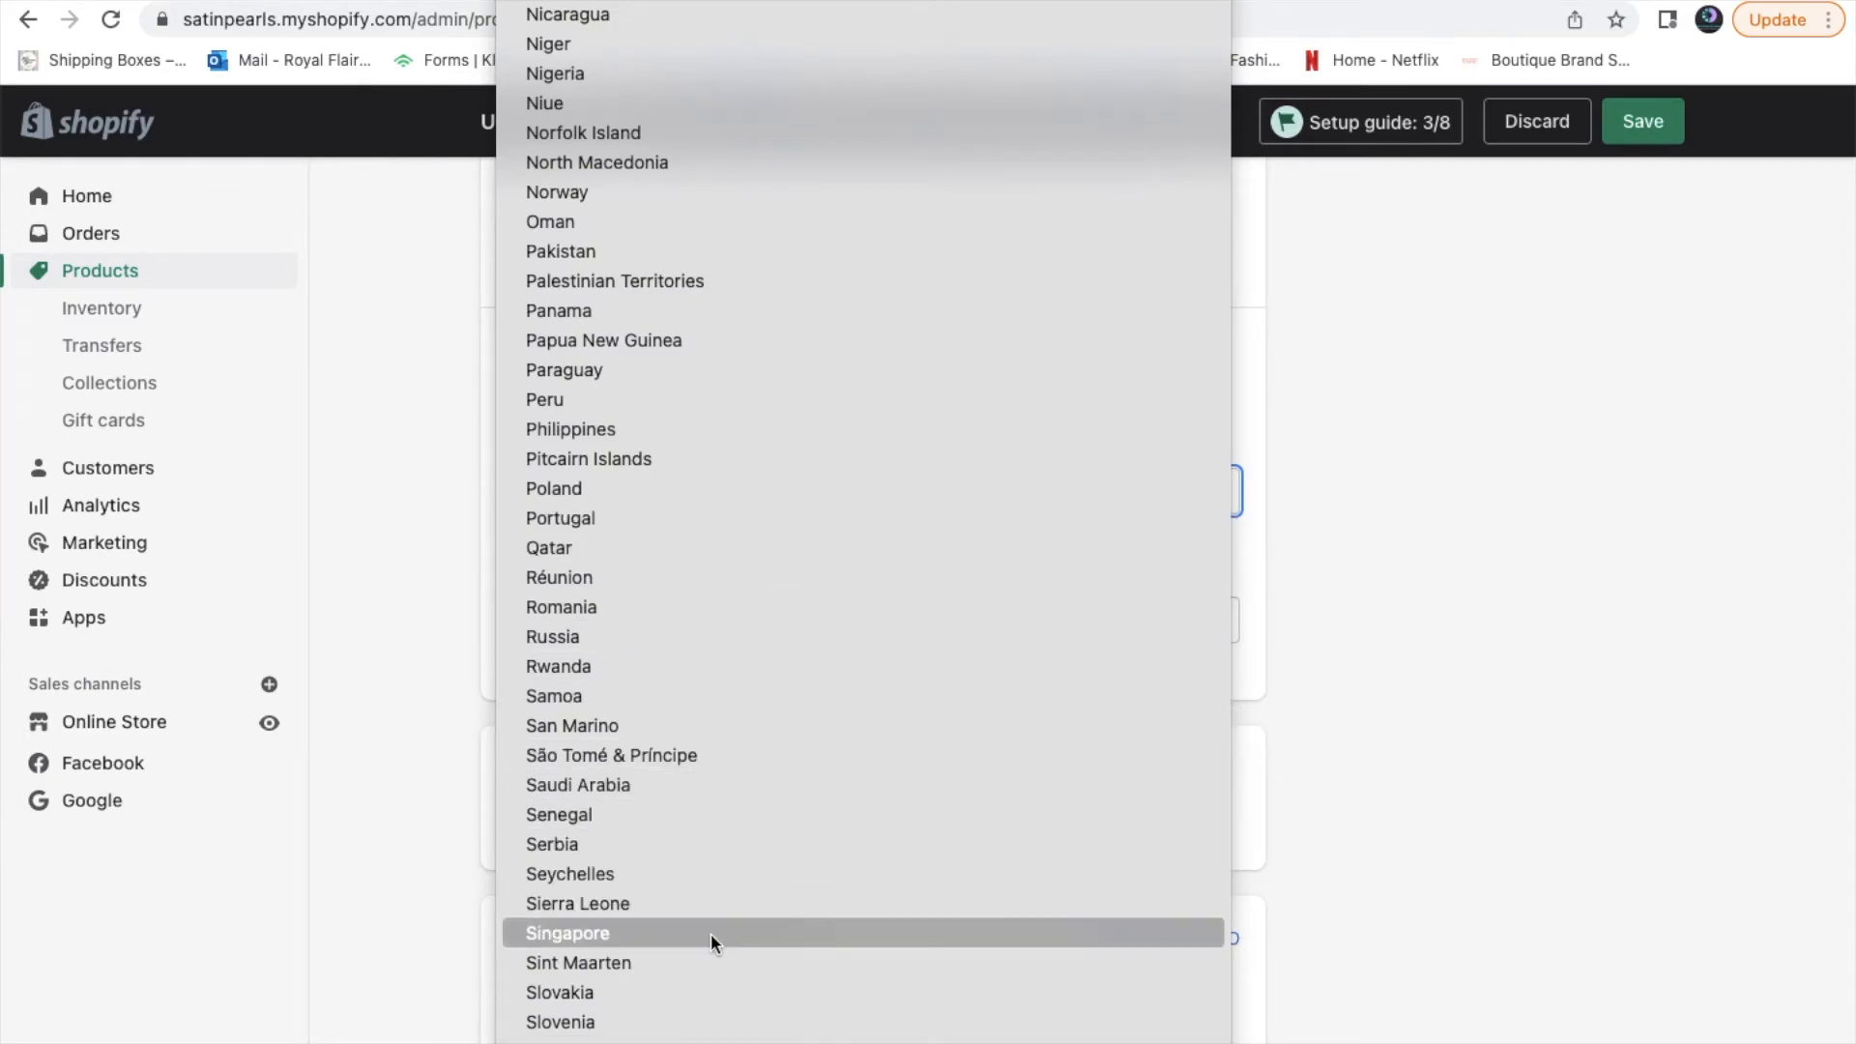
{"action": "scroll", "coordinate": [711, 932], "scroll_direction": "down", "scroll_amount": 5}
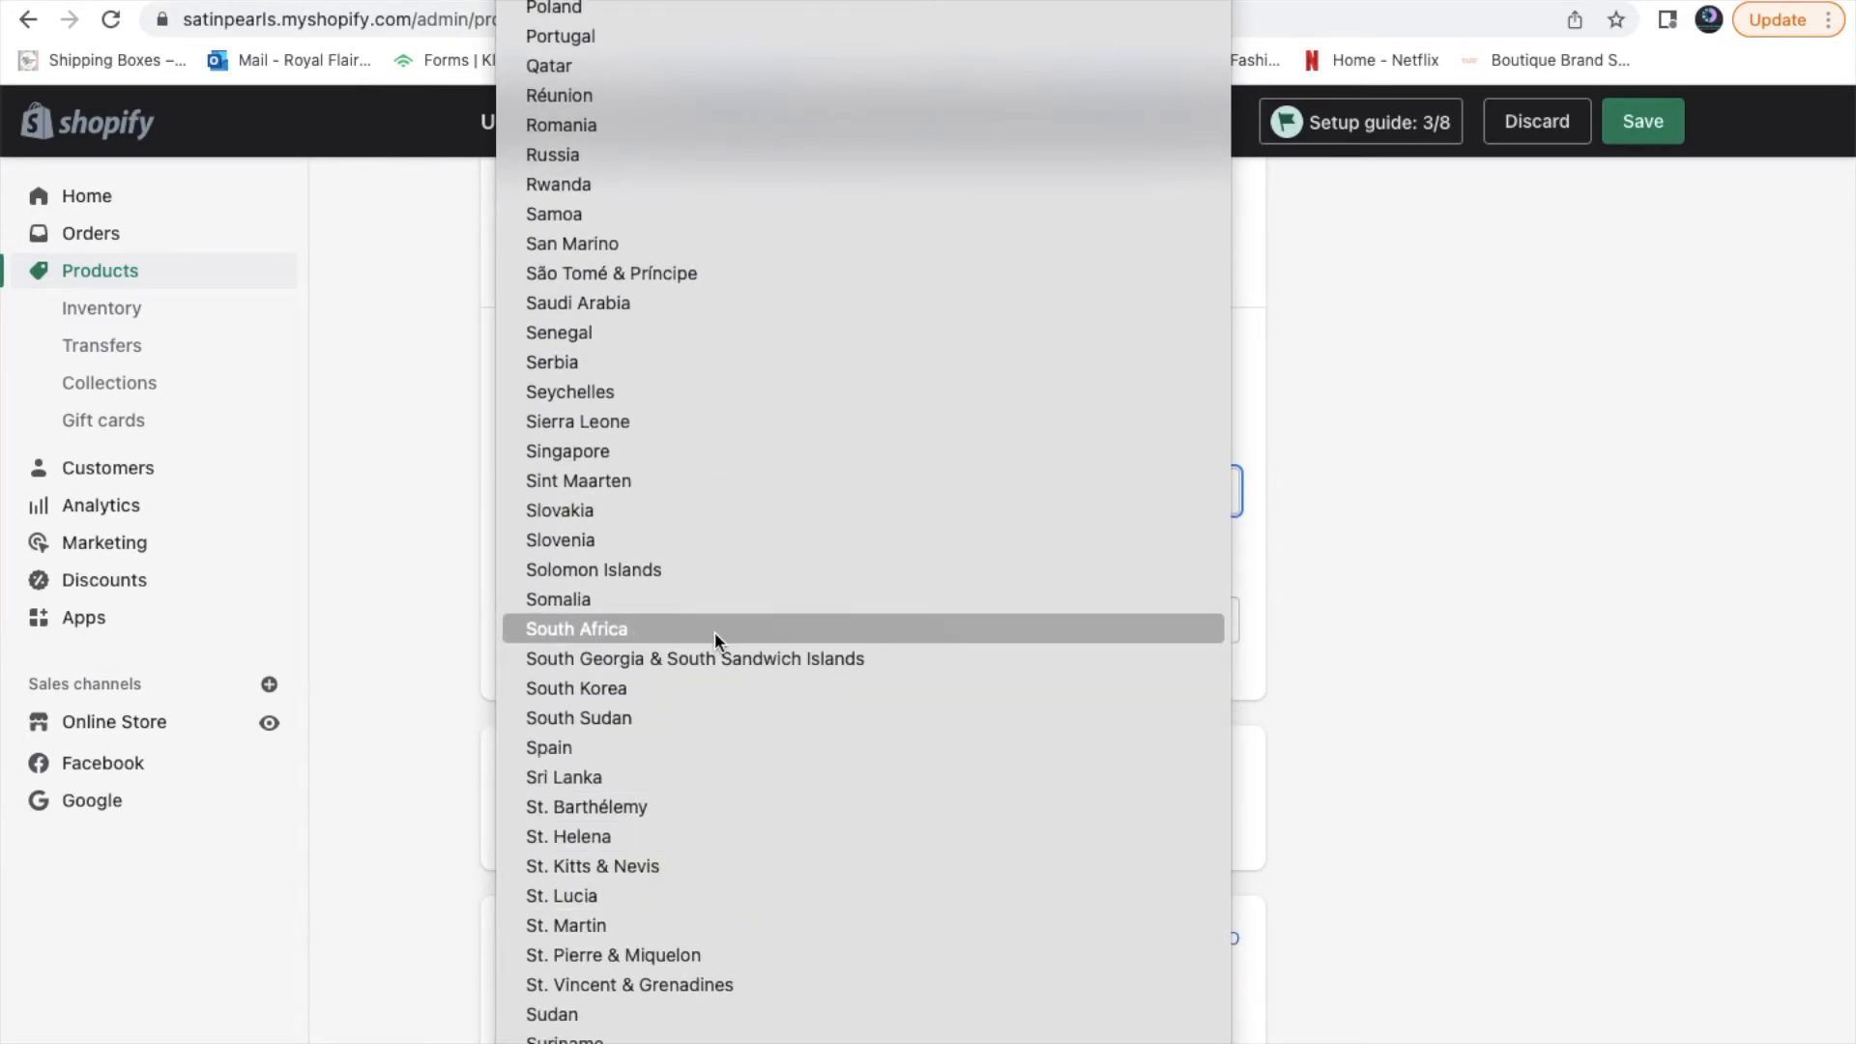
{"action": "left_click", "coordinate": [716, 631]}
Enable options for this product and name the first option "Size"
{"action": "scroll", "coordinate": [857, 721], "scroll_direction": "down", "scroll_amount": 1}
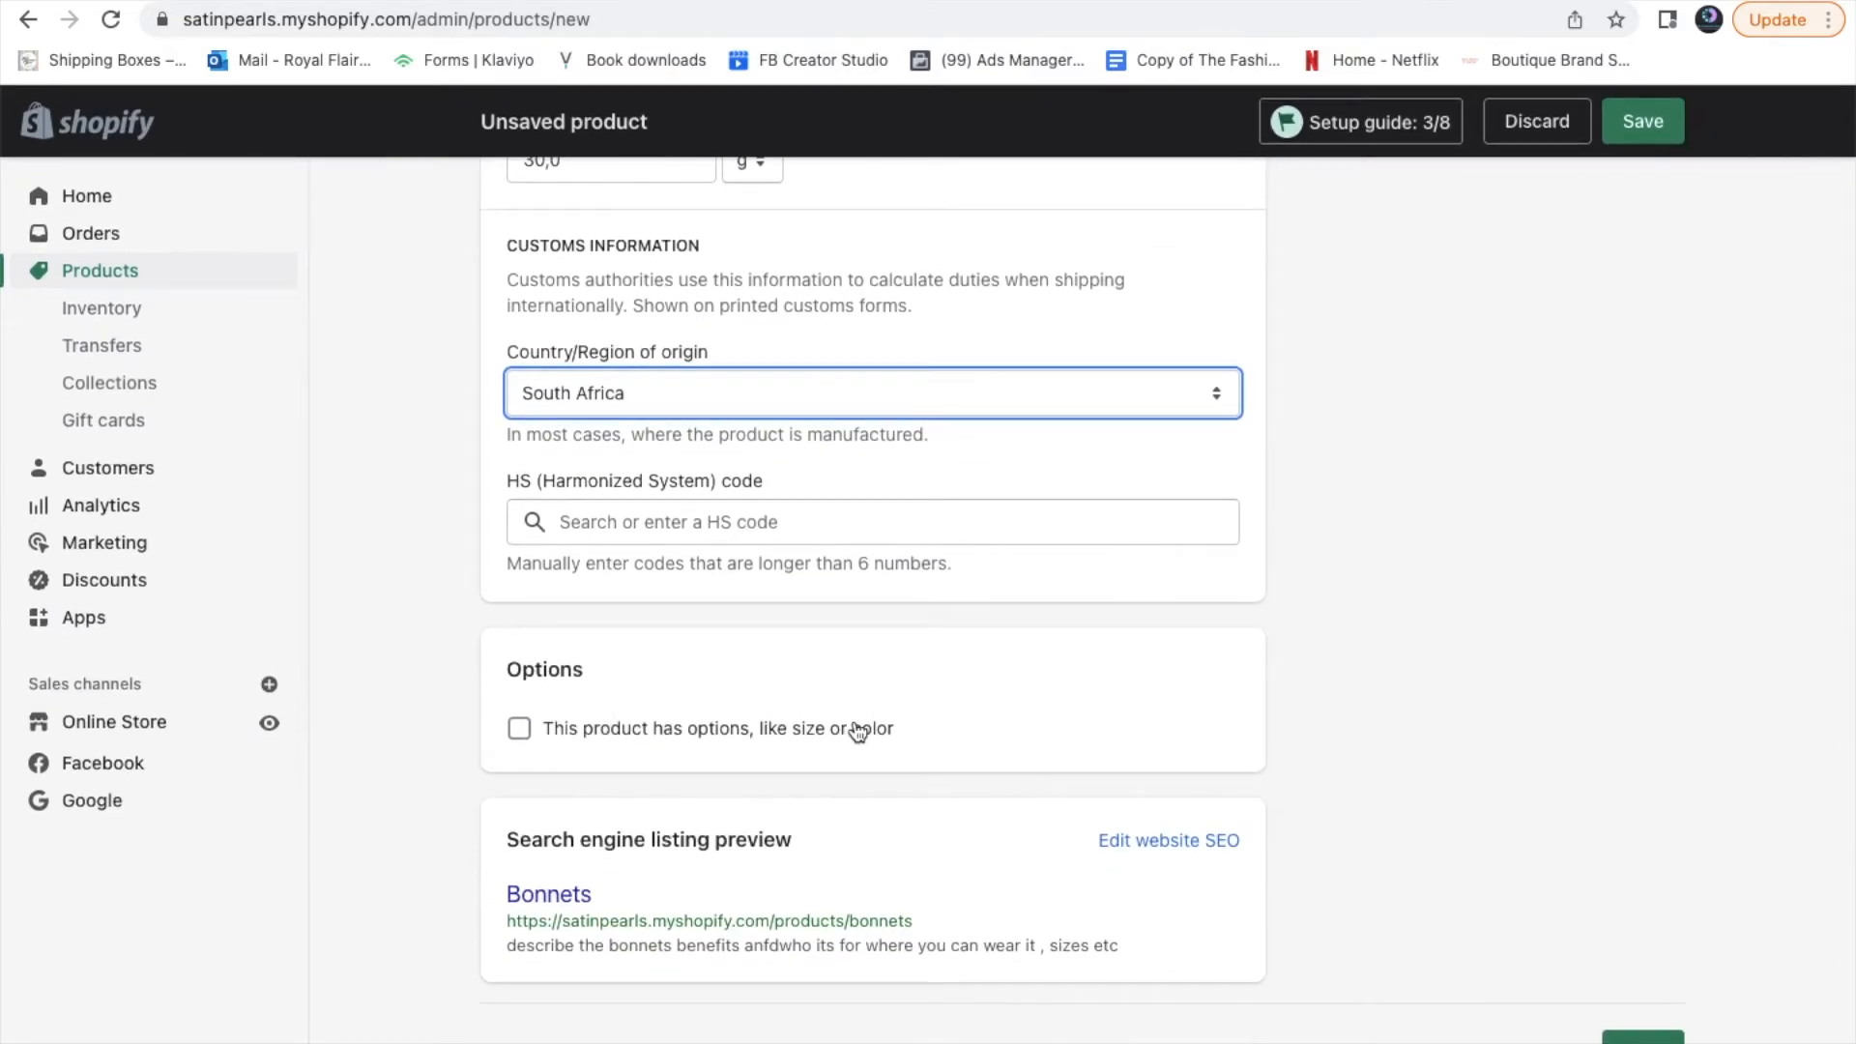
{"action": "left_click", "coordinate": [847, 736]}
{"action": "scroll", "coordinate": [847, 737], "scroll_direction": "down", "scroll_amount": 3}
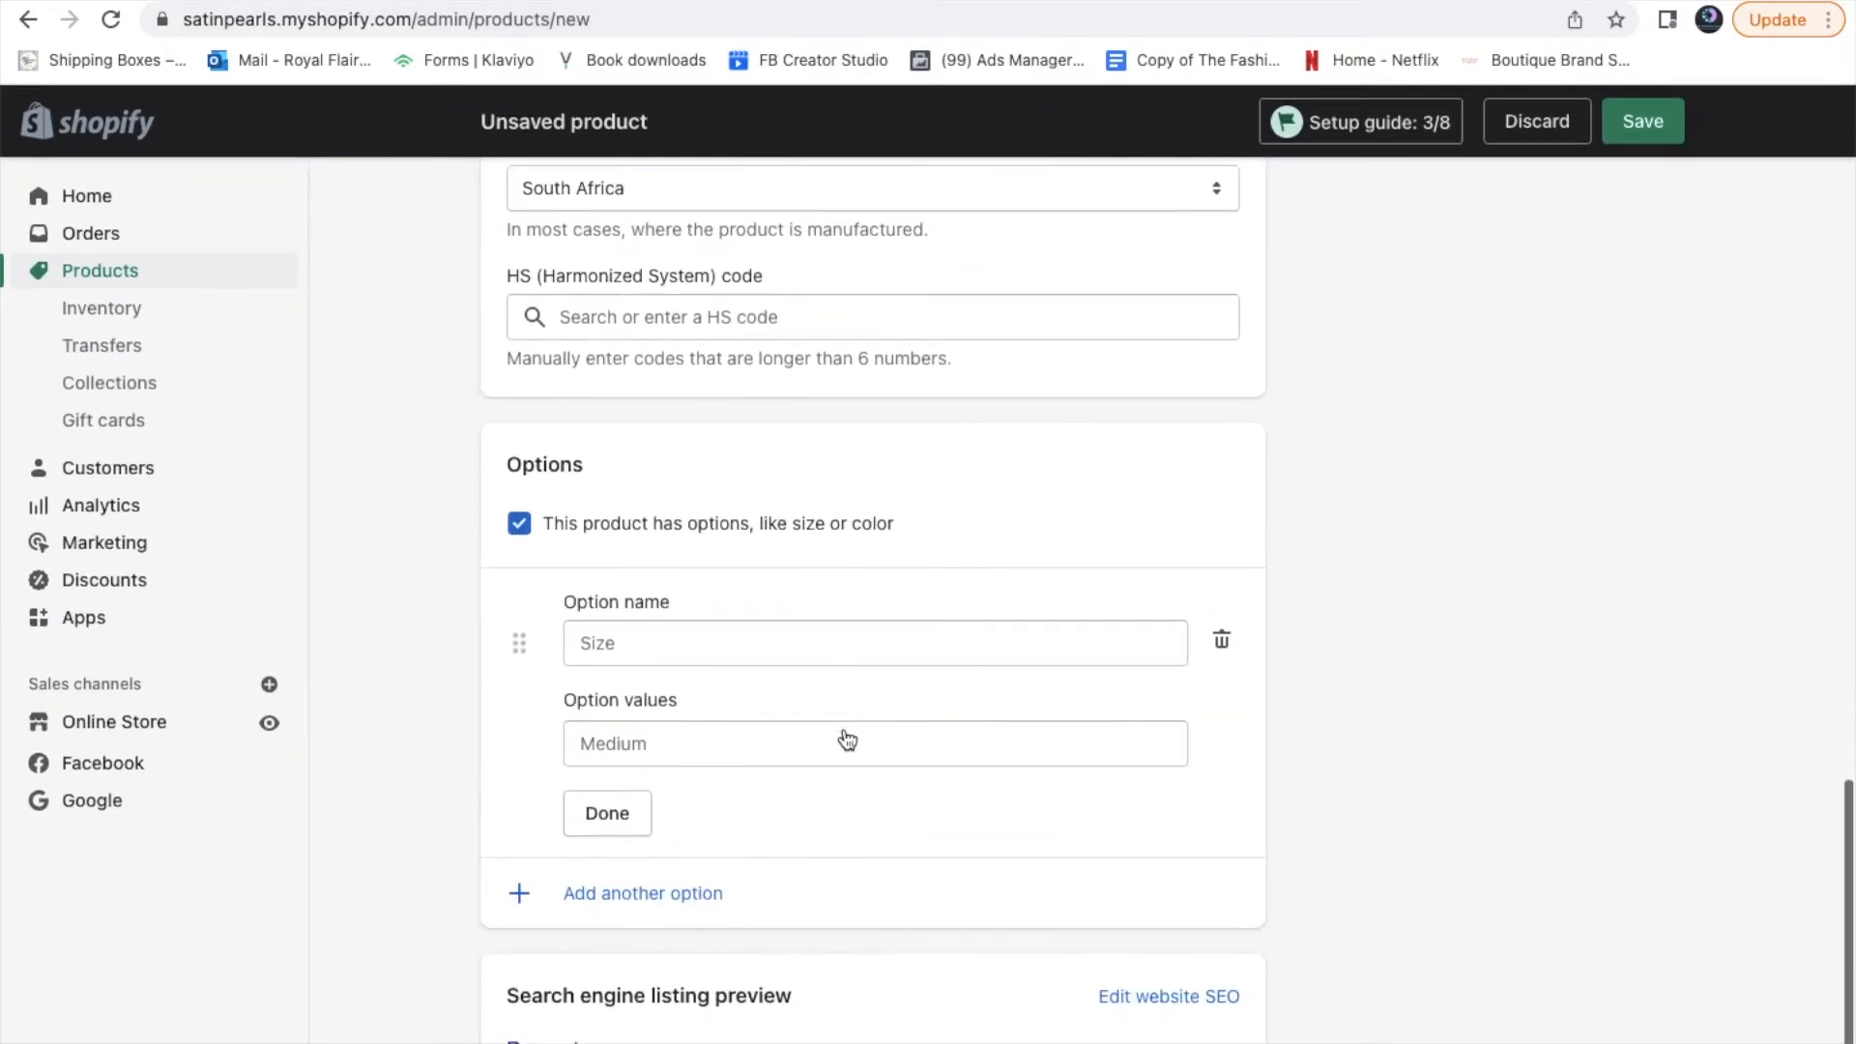
{"action": "left_click", "coordinate": [768, 548]}
{"action": "type", "text": "SIZE"}
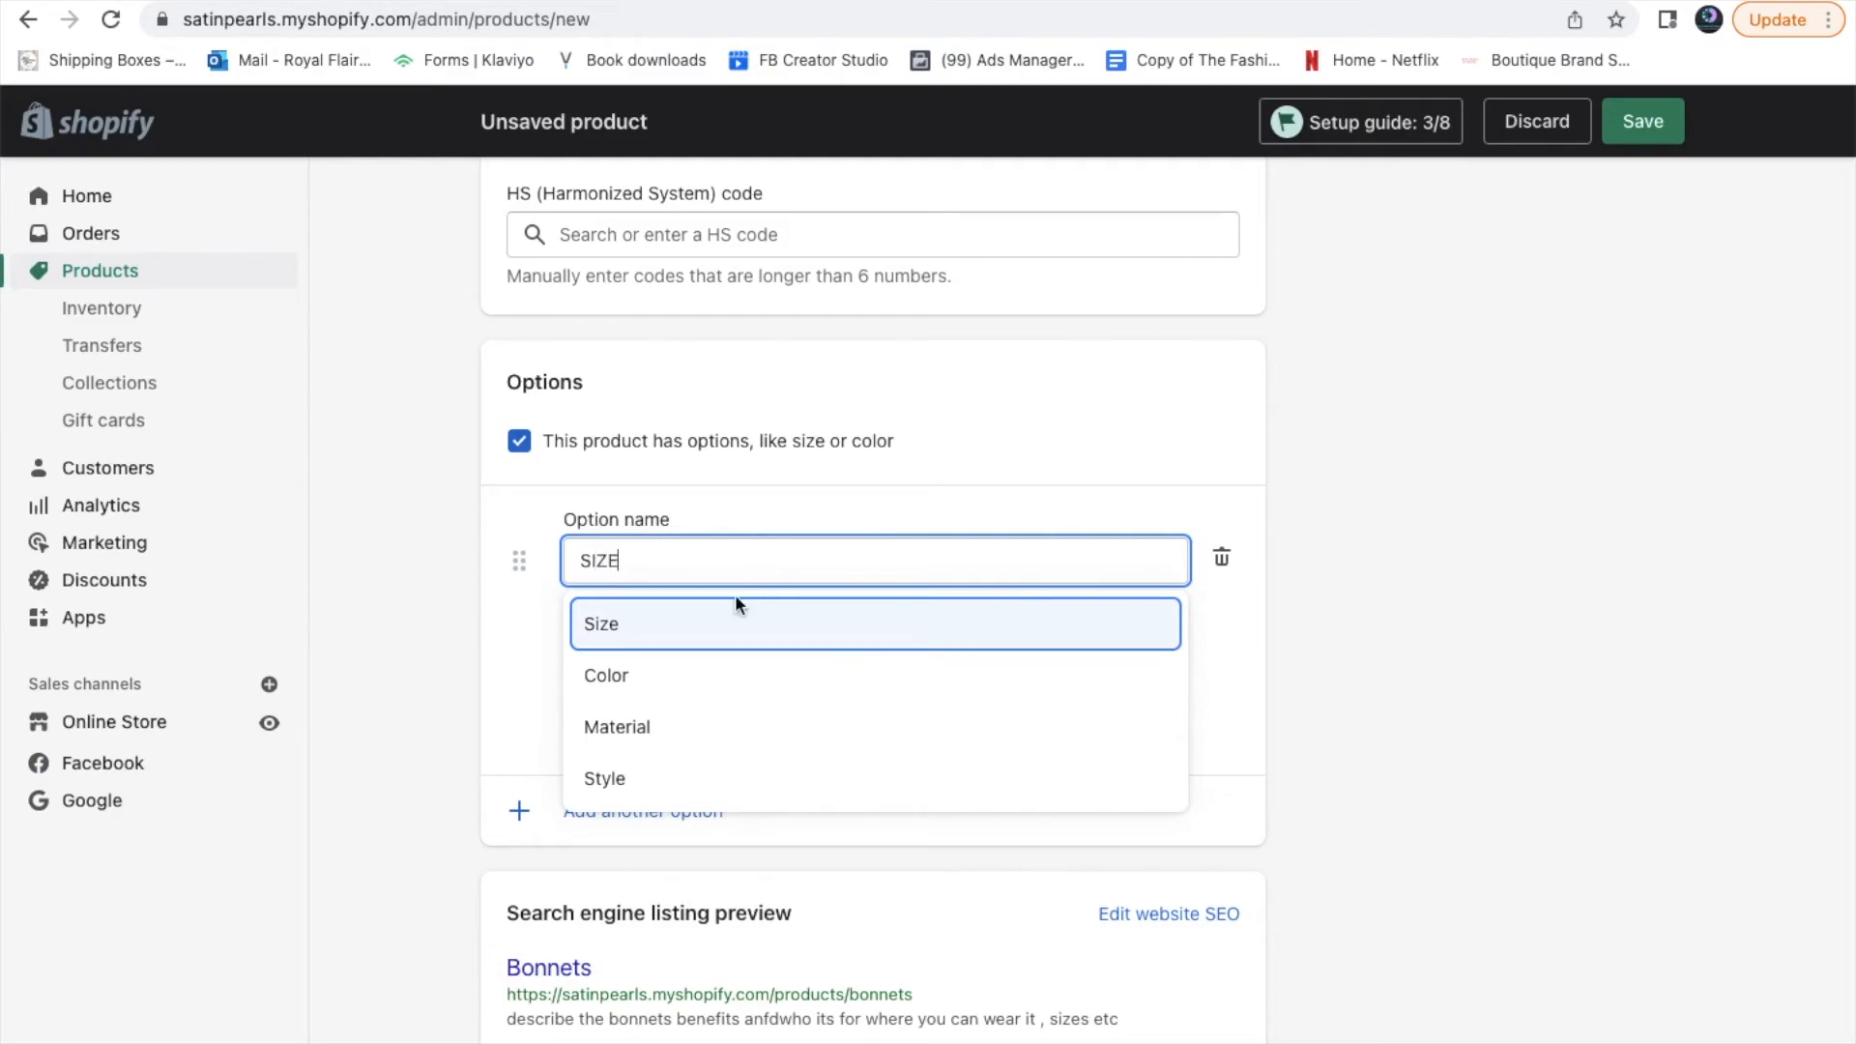
{"action": "left_click", "coordinate": [716, 646]}
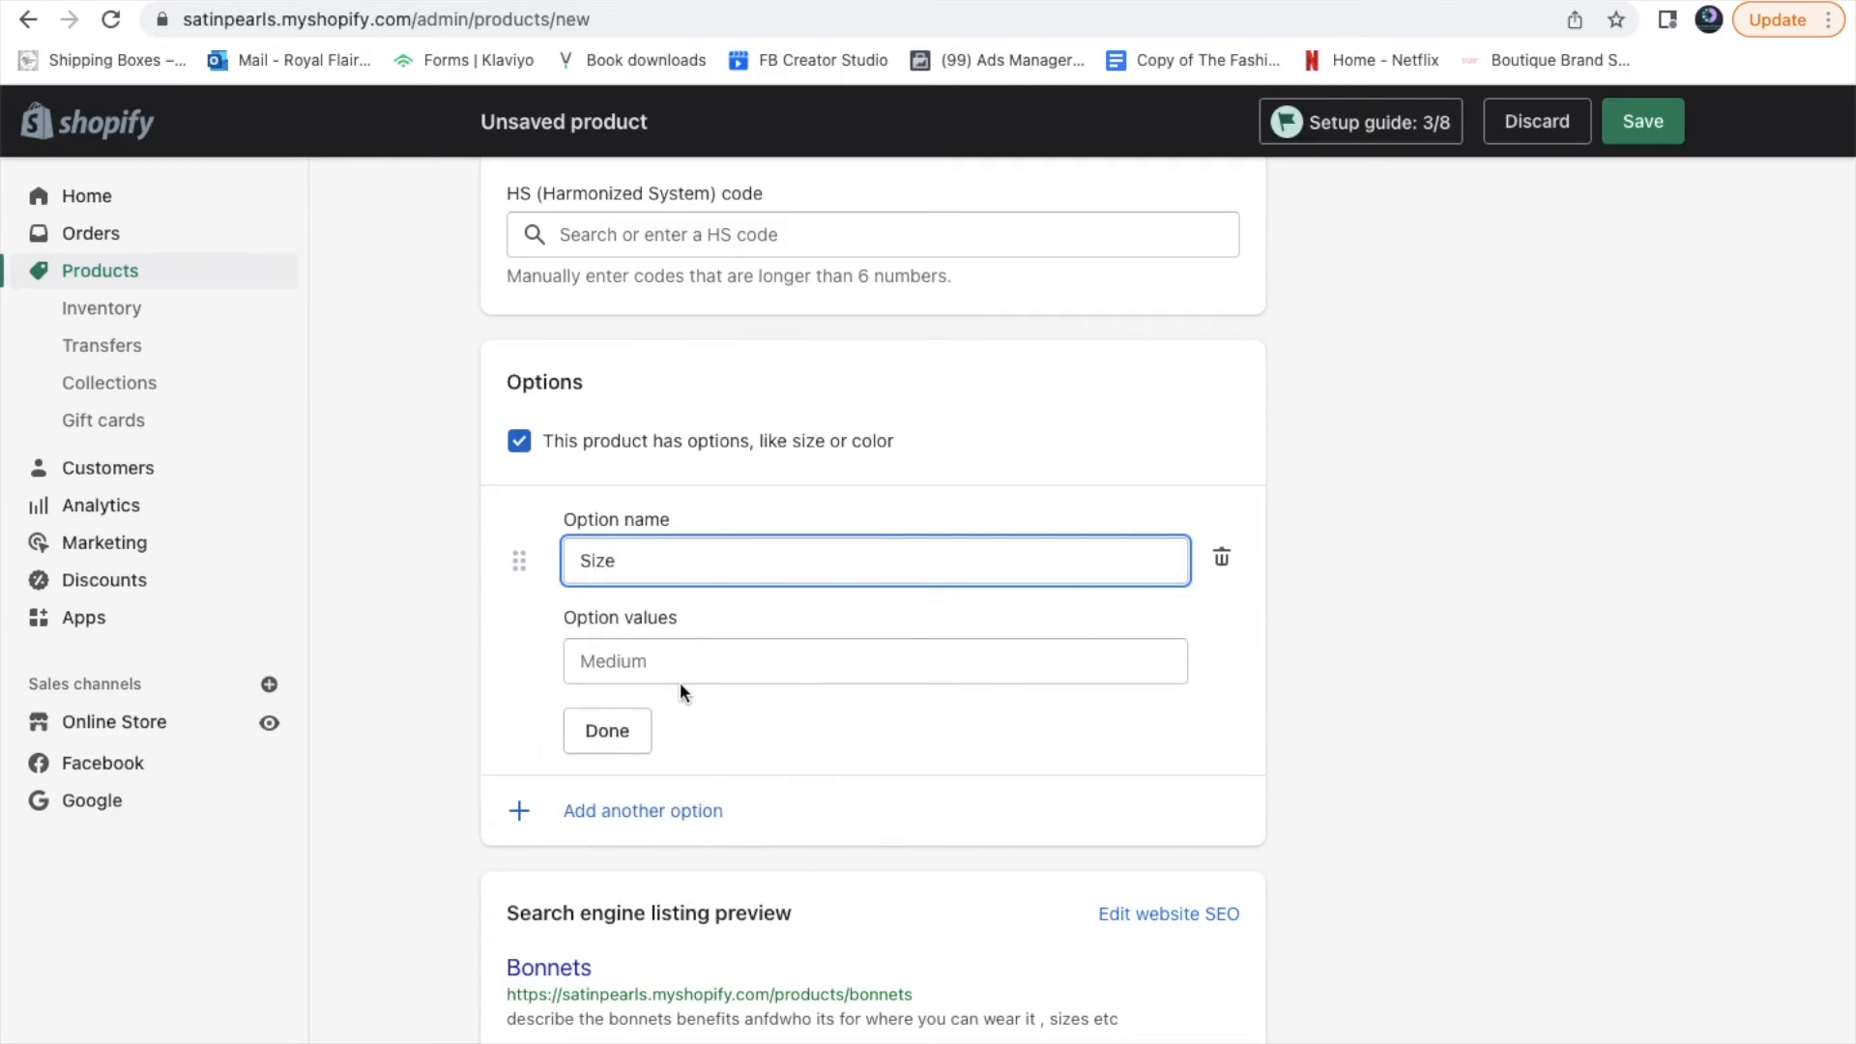
Give the Size option the values SMALL, MEDIUM, LARGE and EXTRA LARGE and finish the option
{"action": "left_click", "coordinate": [681, 663]}
{"action": "type", "text": "SMALL"}
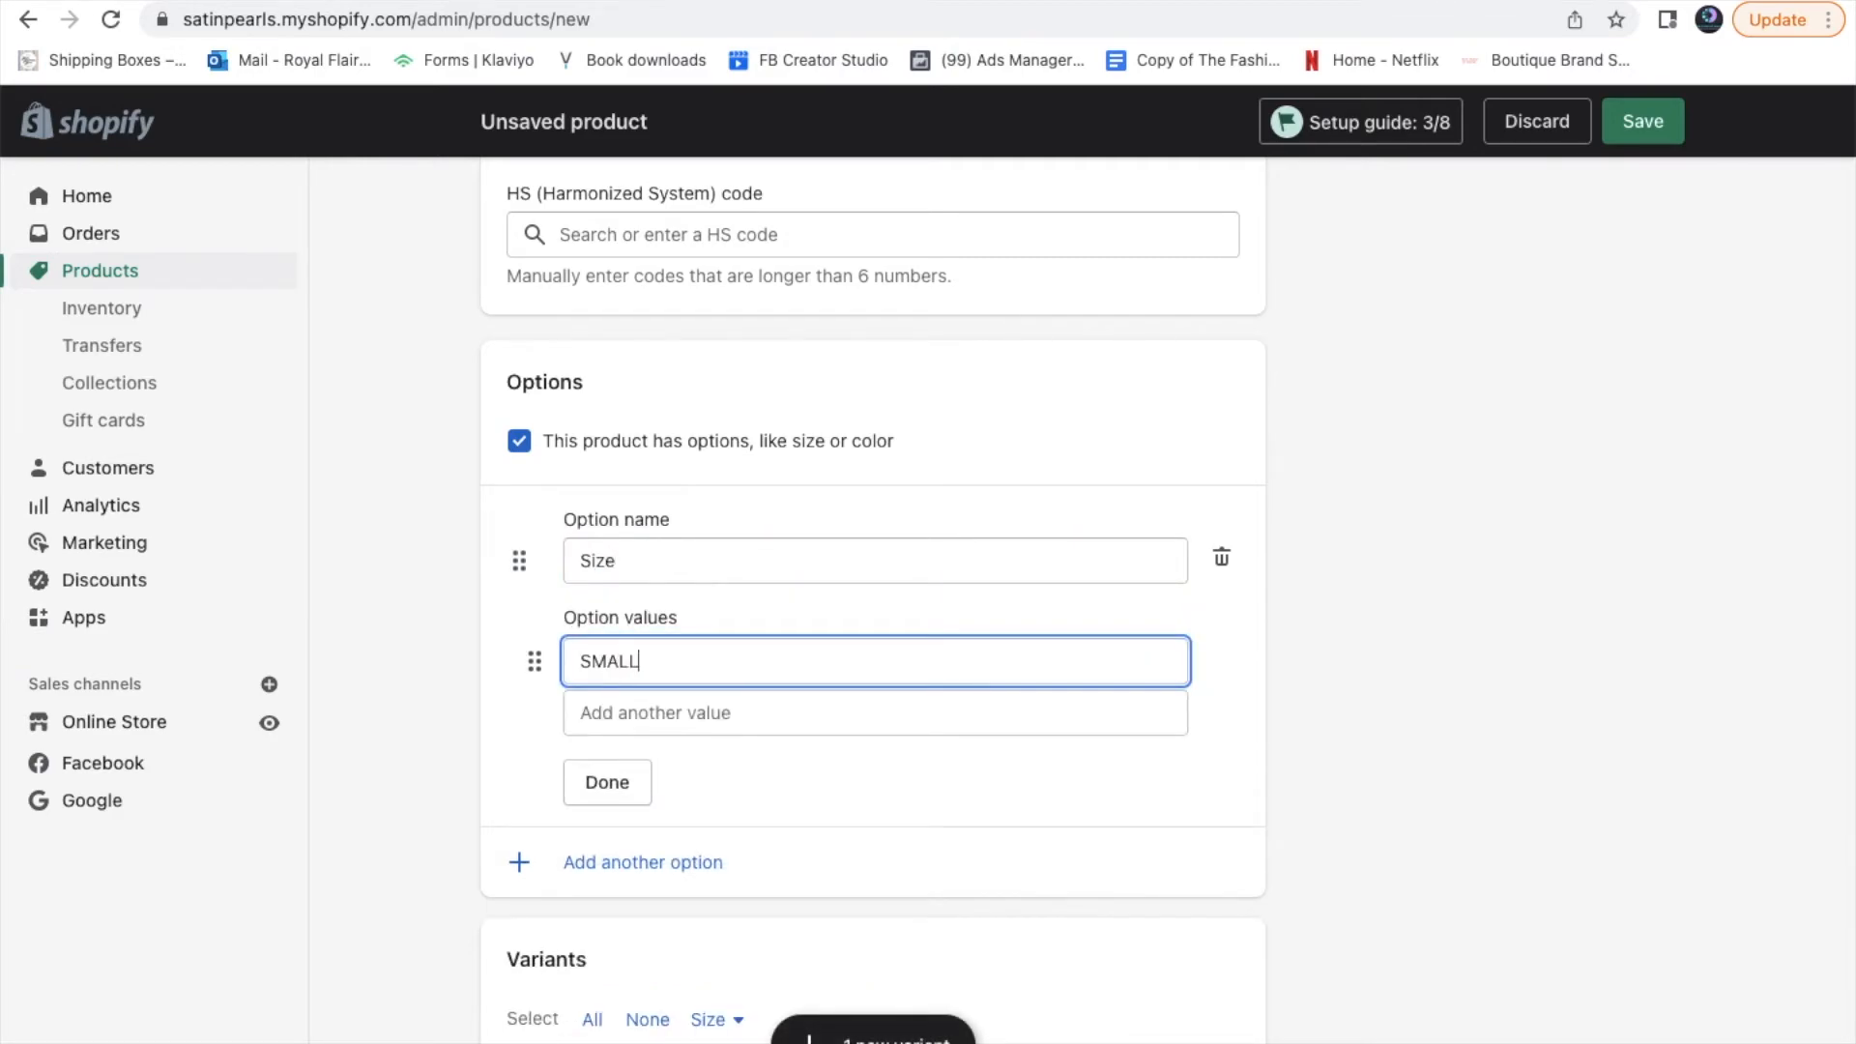
{"action": "left_click", "coordinate": [641, 714]}
{"action": "type", "text": "MED"}
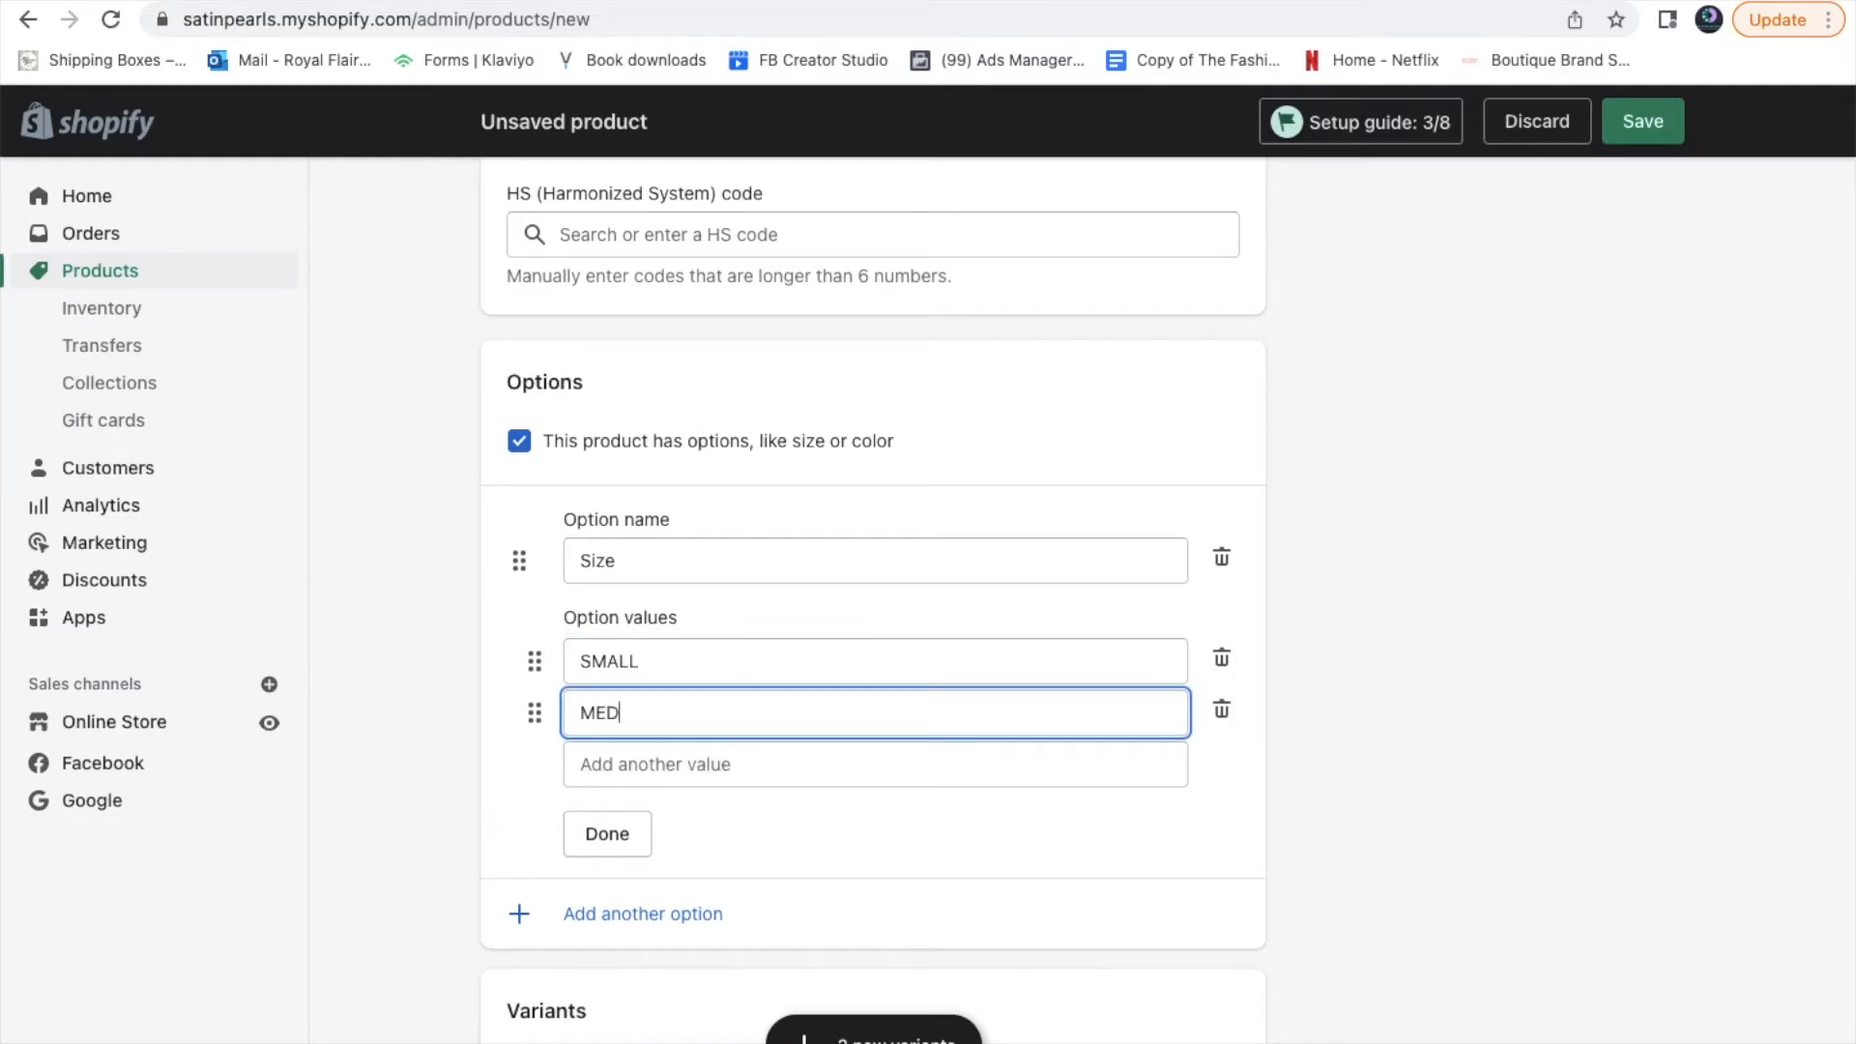
{"action": "type", "text": "IUM"}
{"action": "left_click", "coordinate": [582, 763]}
{"action": "type", "text": "LARGE"}
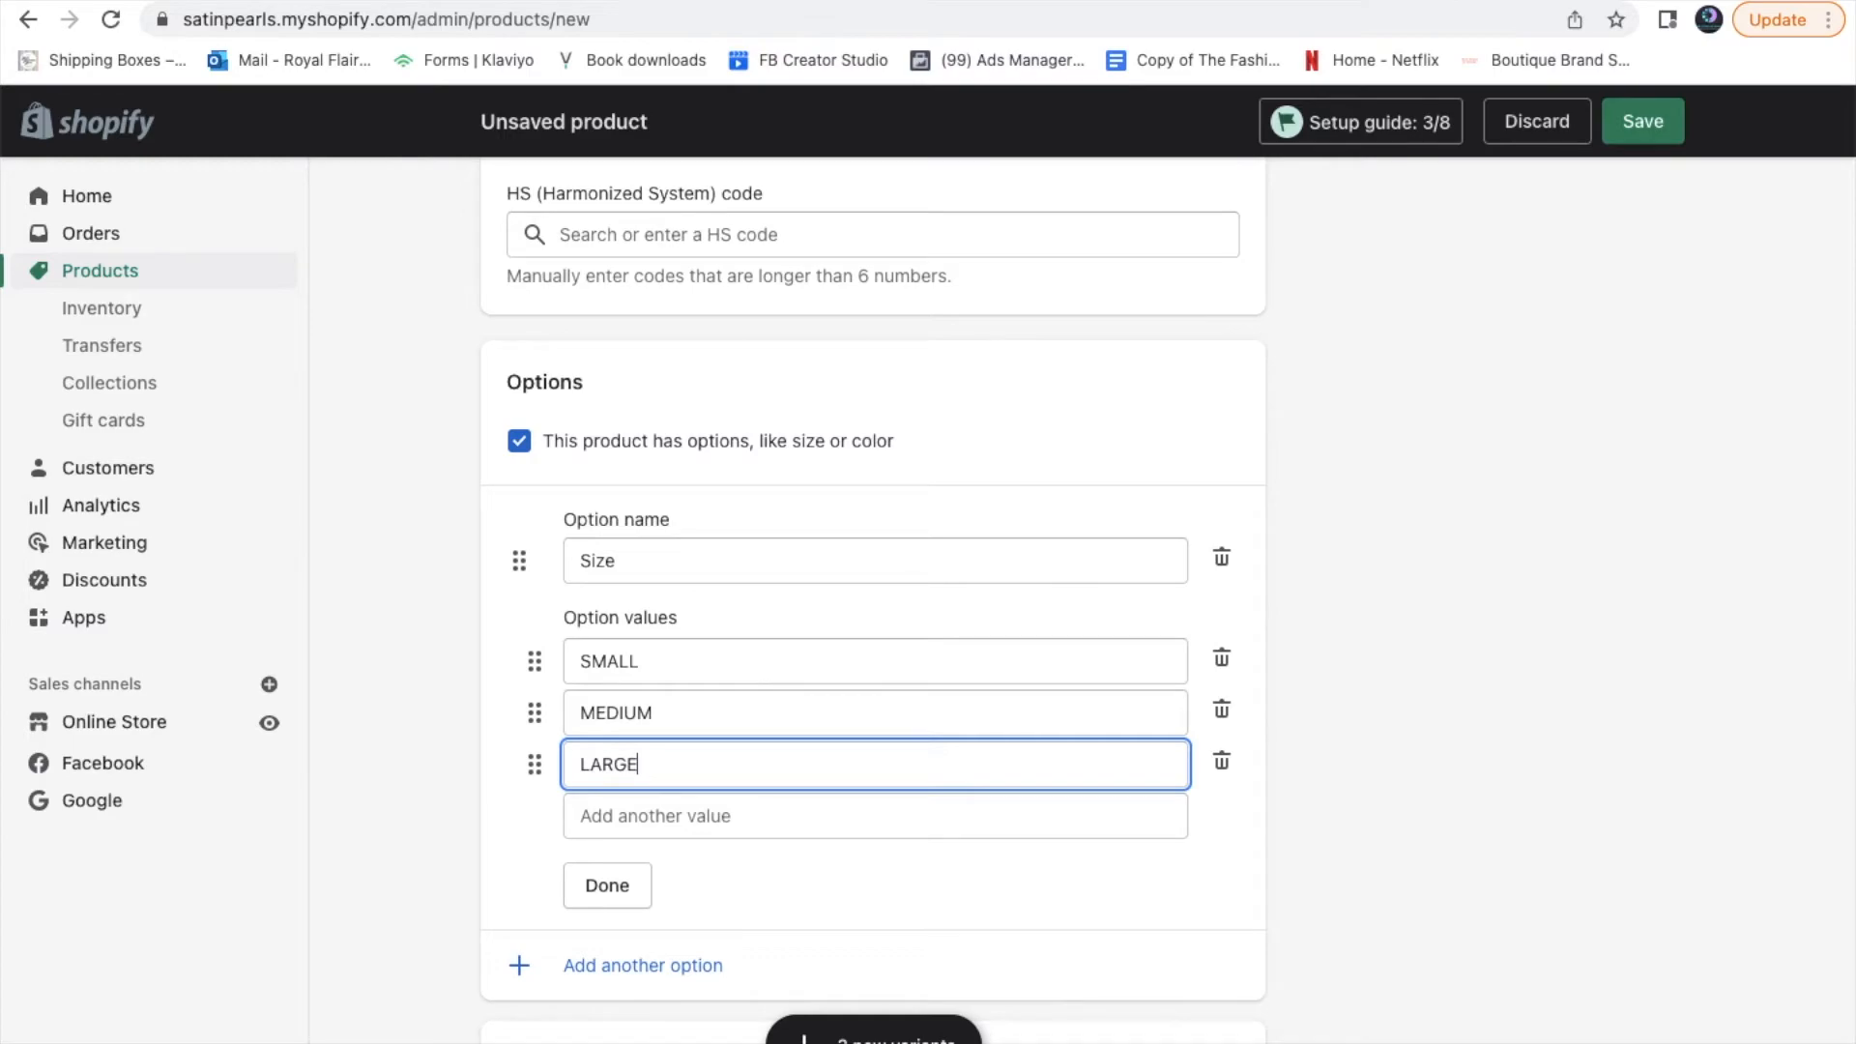
{"action": "left_click", "coordinate": [650, 821]}
{"action": "type", "text": "EXTRA"}
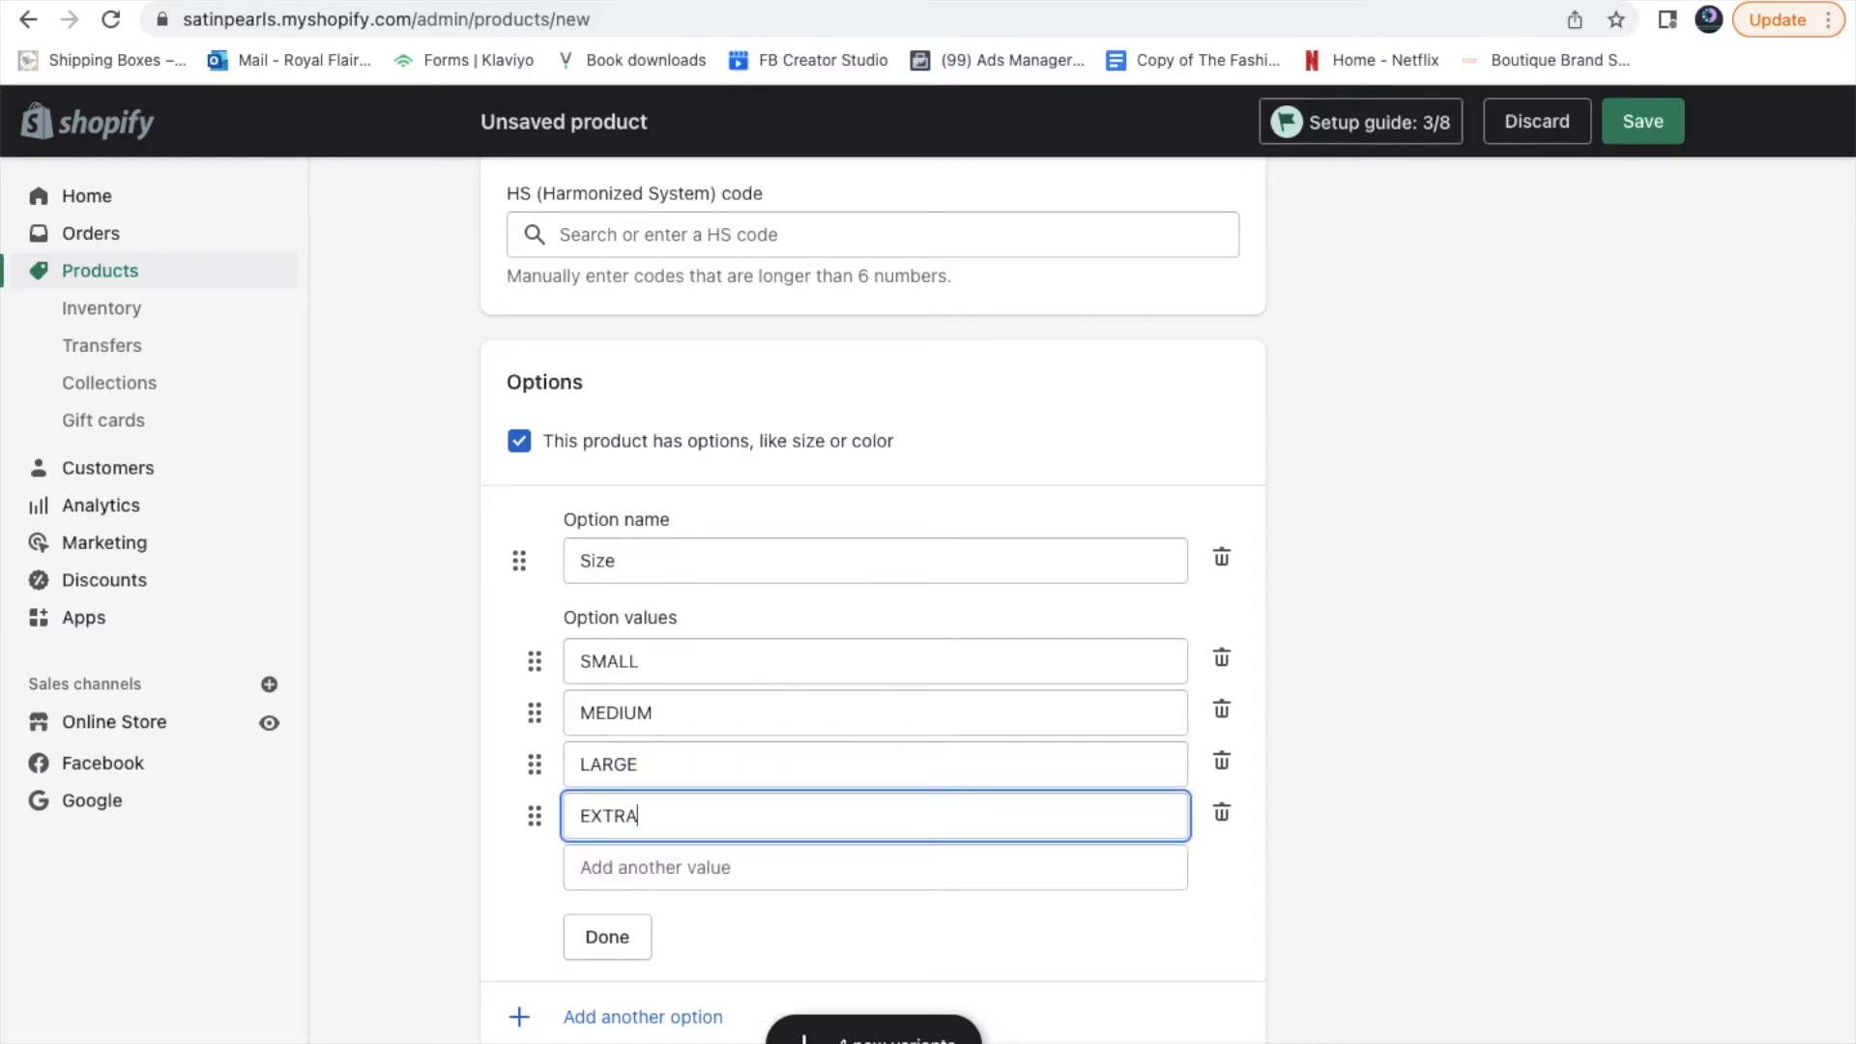
{"action": "type", "text": " LARGE"}
{"action": "scroll", "coordinate": [1228, 968], "scroll_direction": "down", "scroll_amount": 3}
{"action": "left_click", "coordinate": [604, 716]}
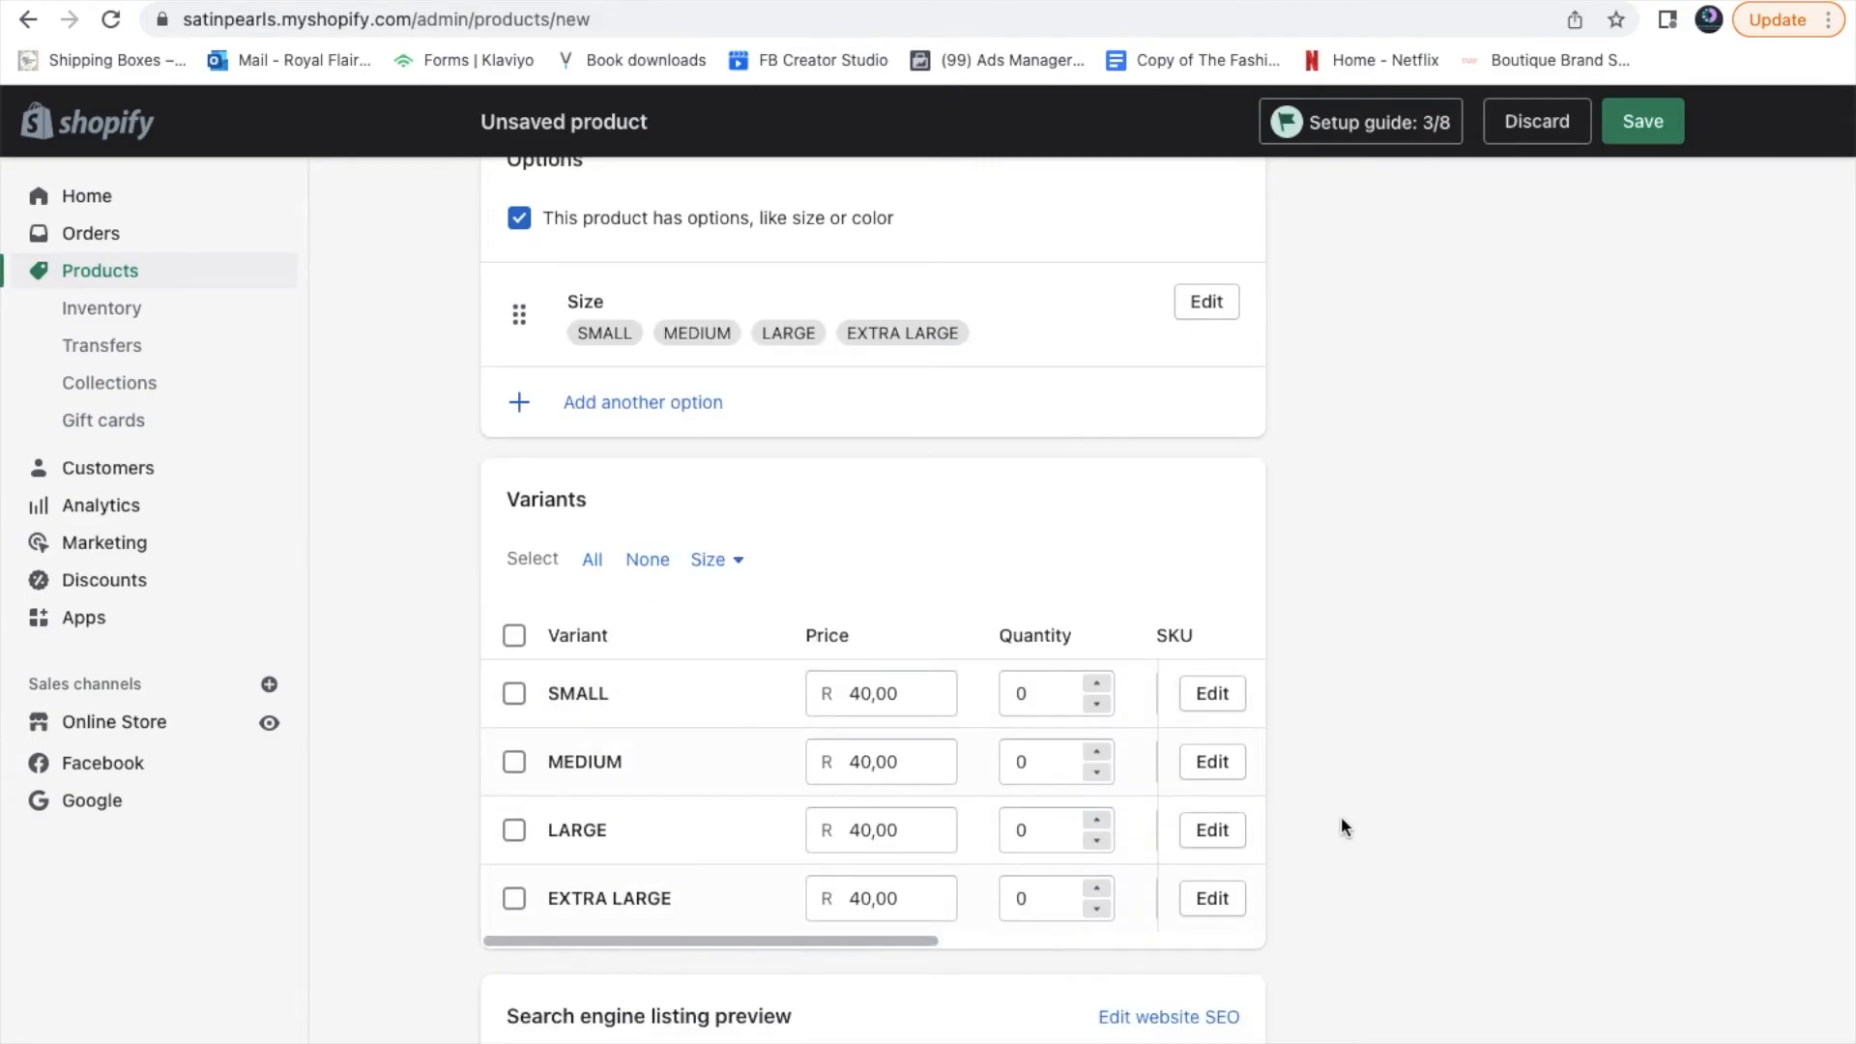
Add "Bonnet" as the product's custom type in the product organization
{"action": "scroll", "coordinate": [1482, 767], "scroll_direction": "up", "scroll_amount": 20}
{"action": "scroll", "coordinate": [1481, 768], "scroll_direction": "down", "scroll_amount": 3}
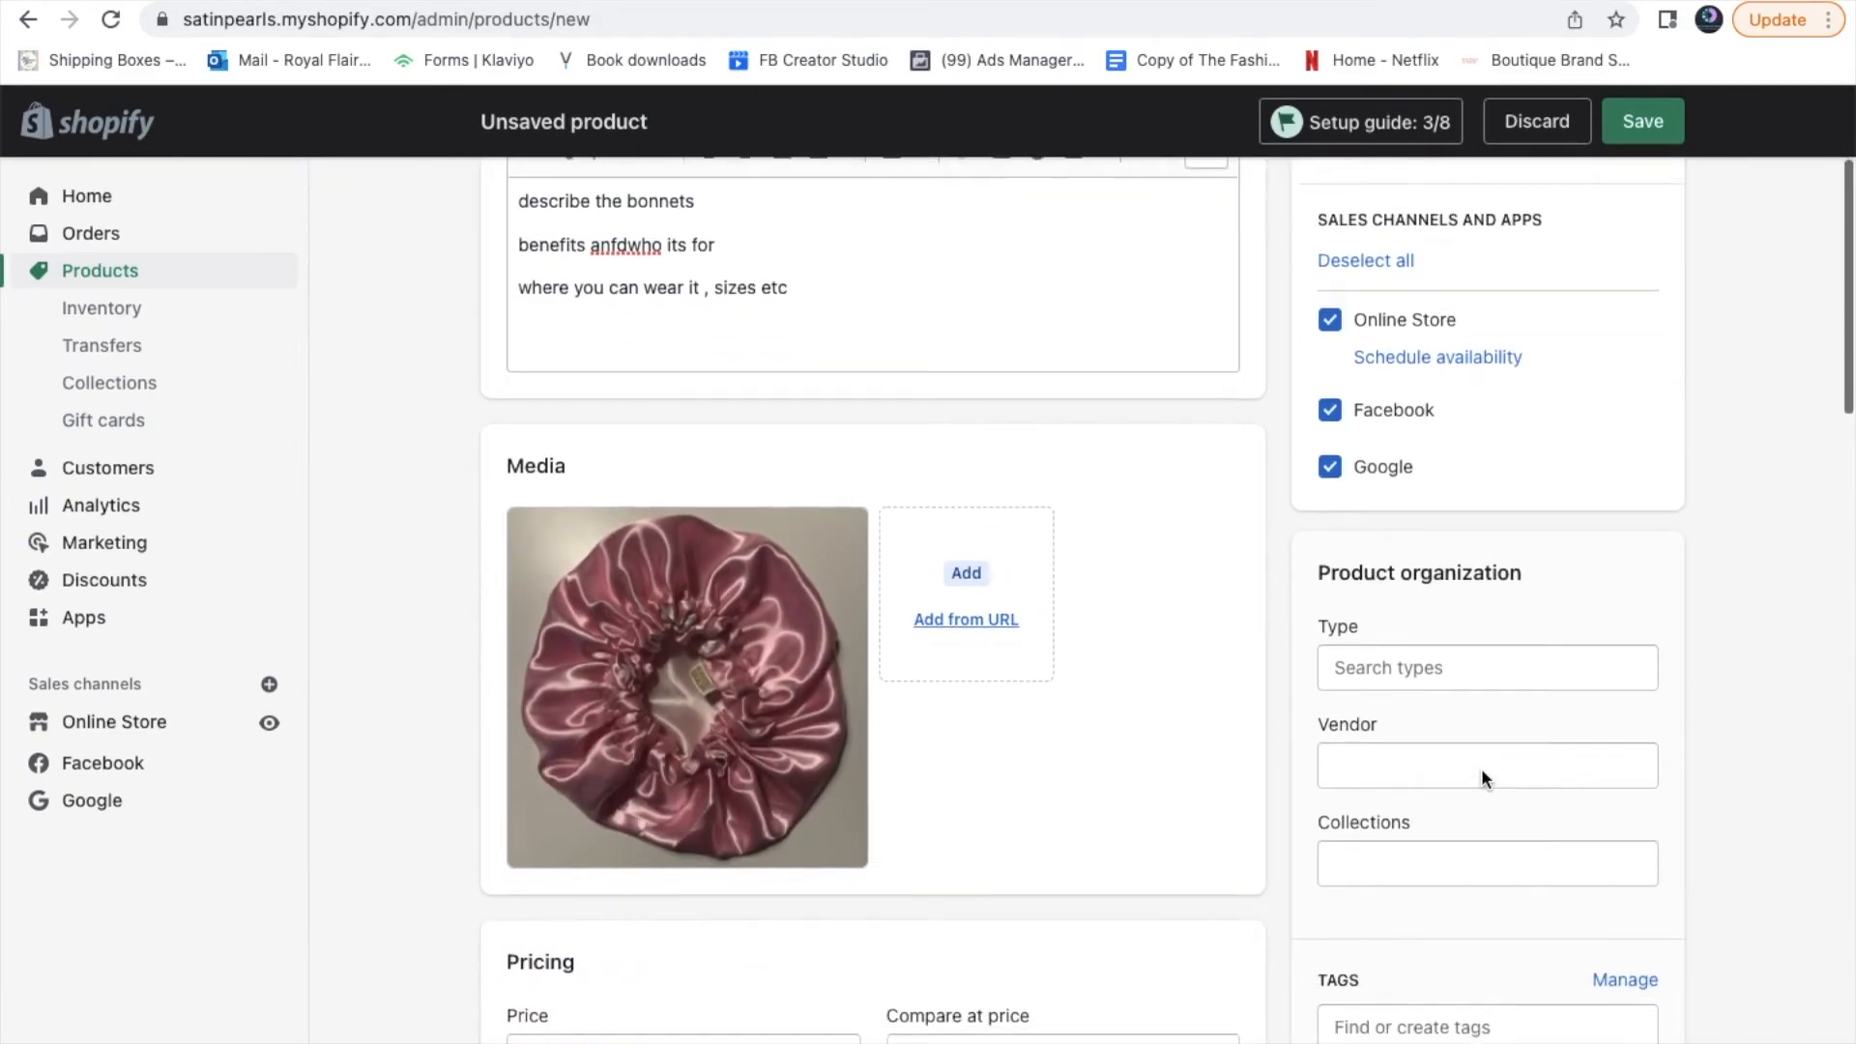
{"action": "left_click", "coordinate": [1479, 663]}
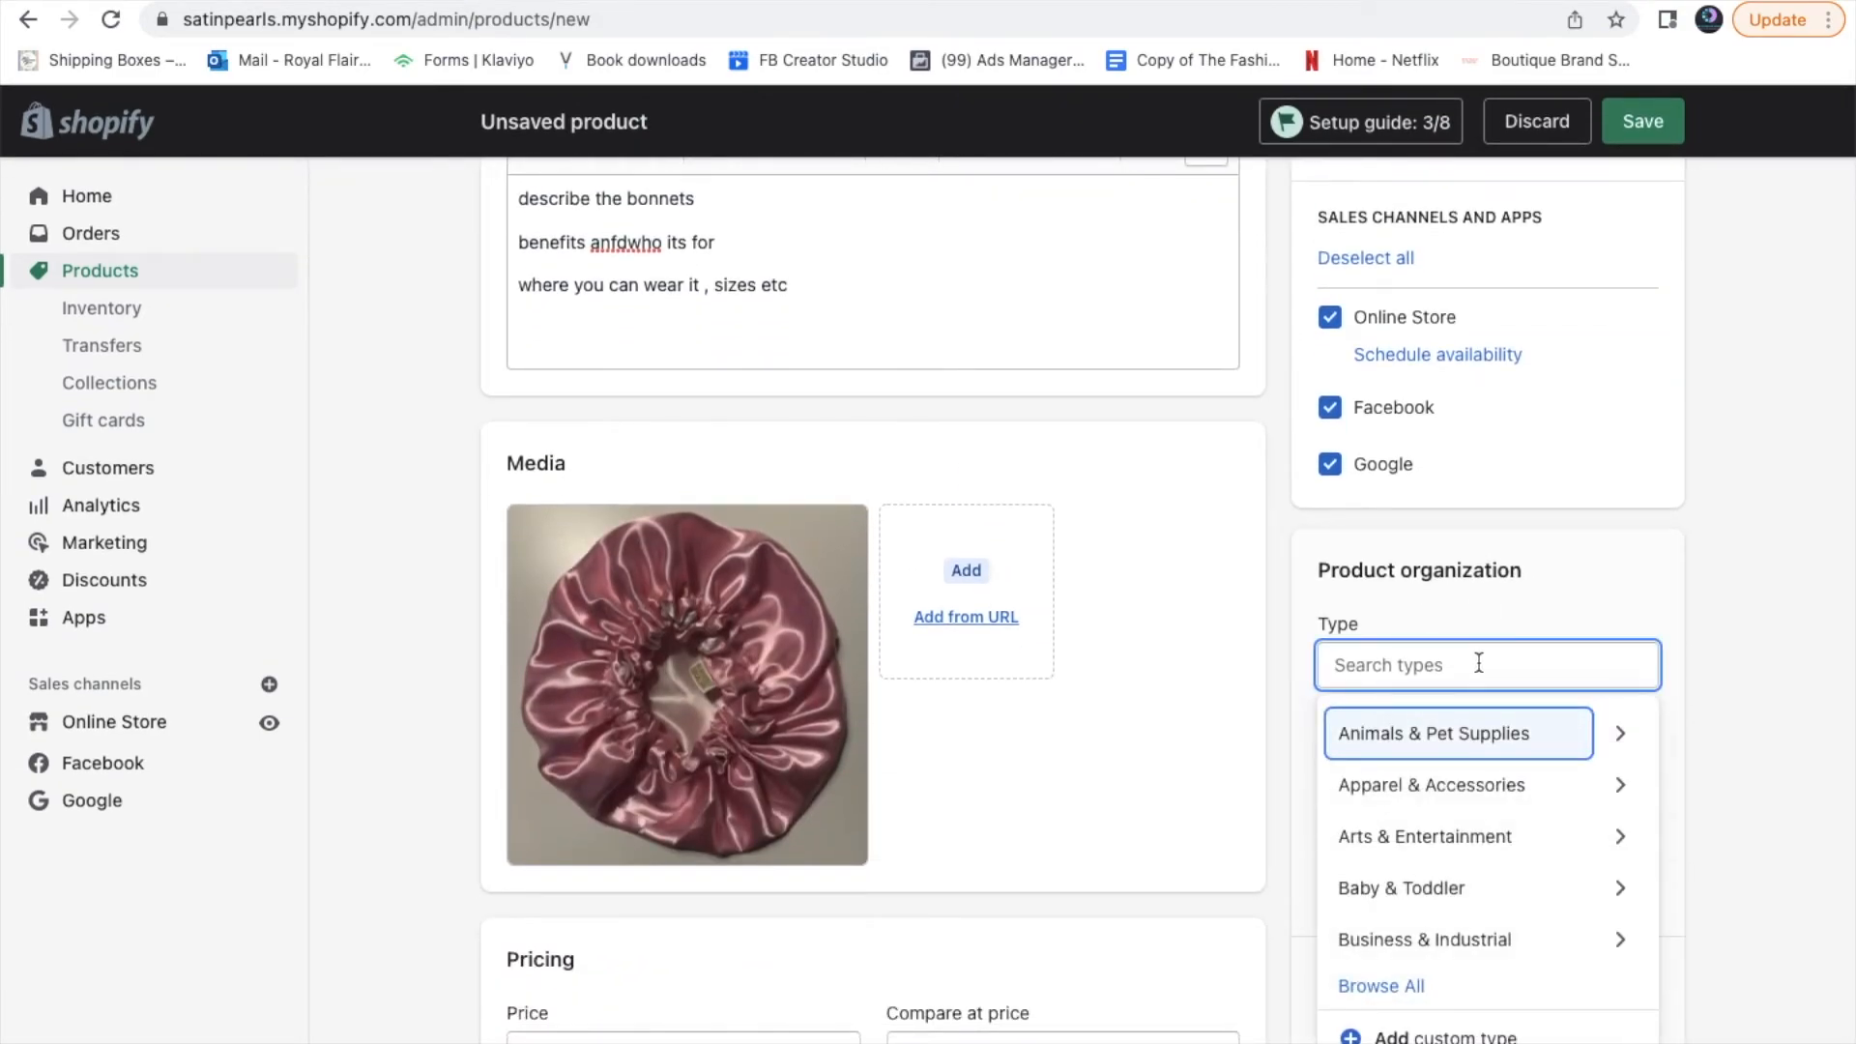
{"action": "type", "text": "b"}
{"action": "key", "text": "BackSpace"}
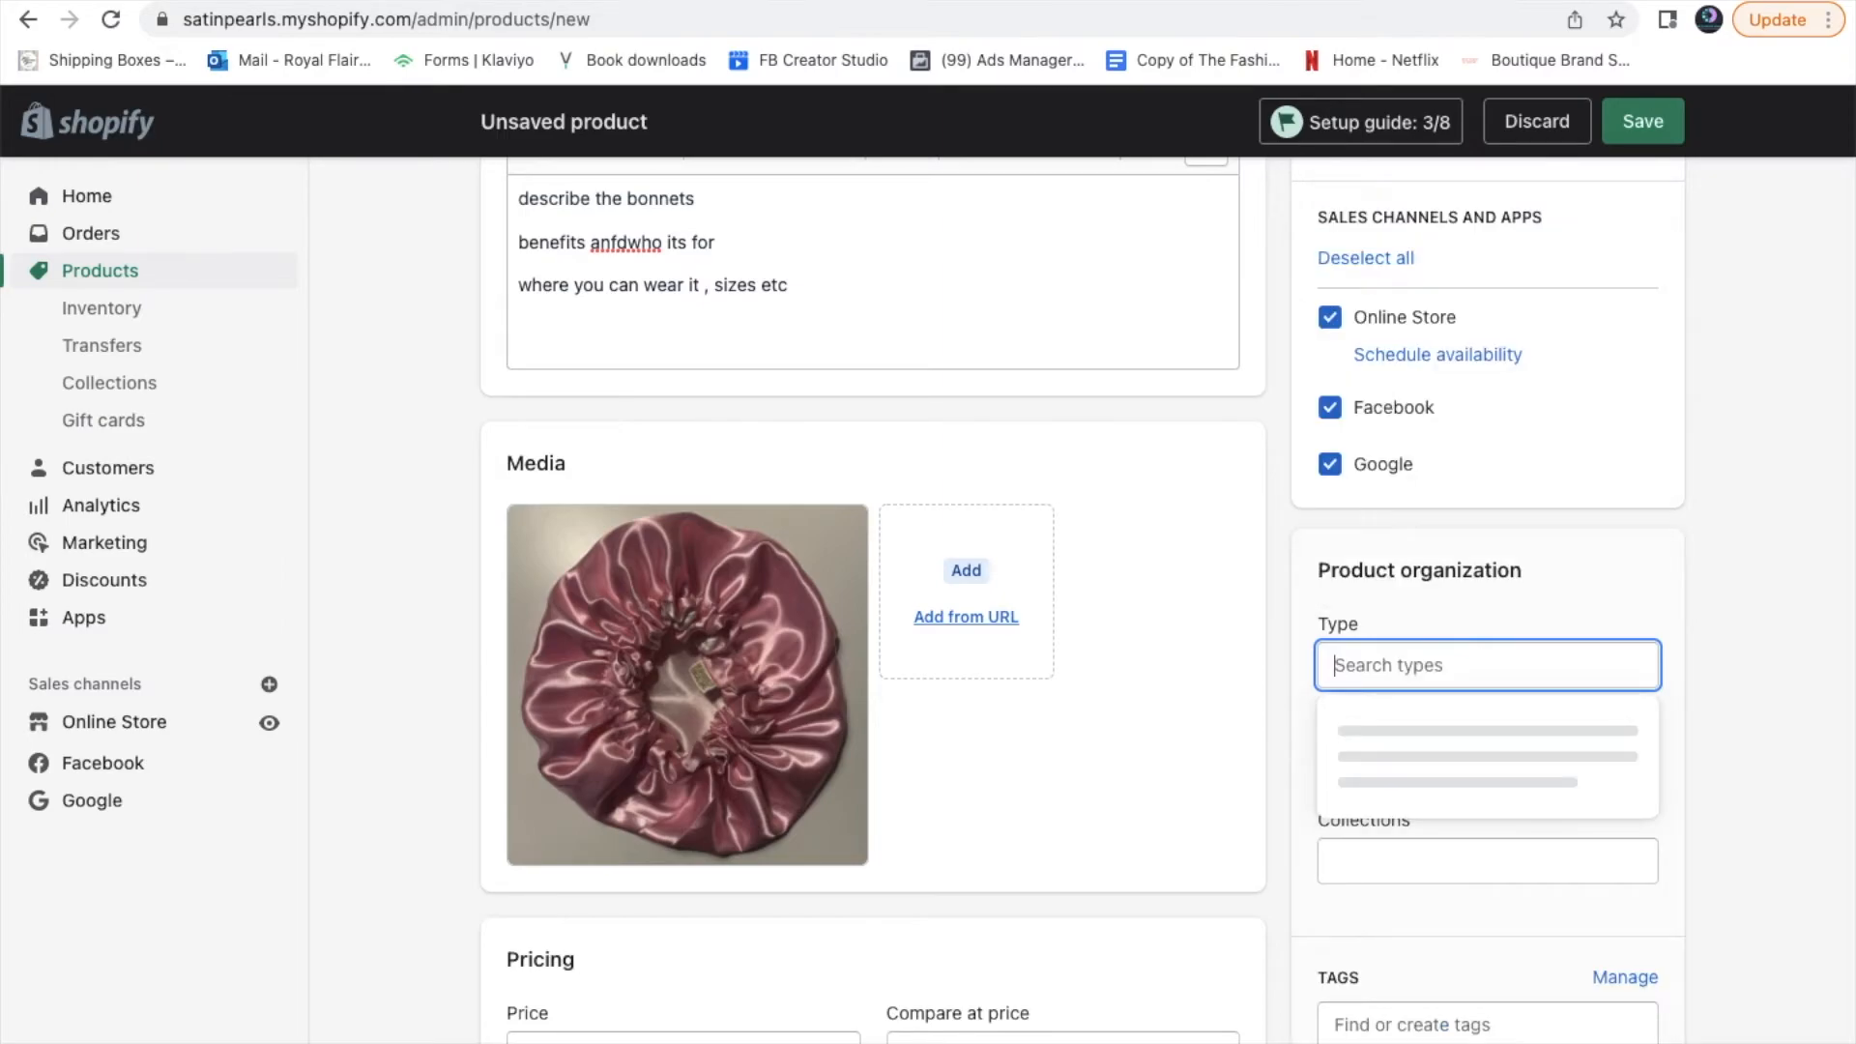
{"action": "type", "text": "b"}
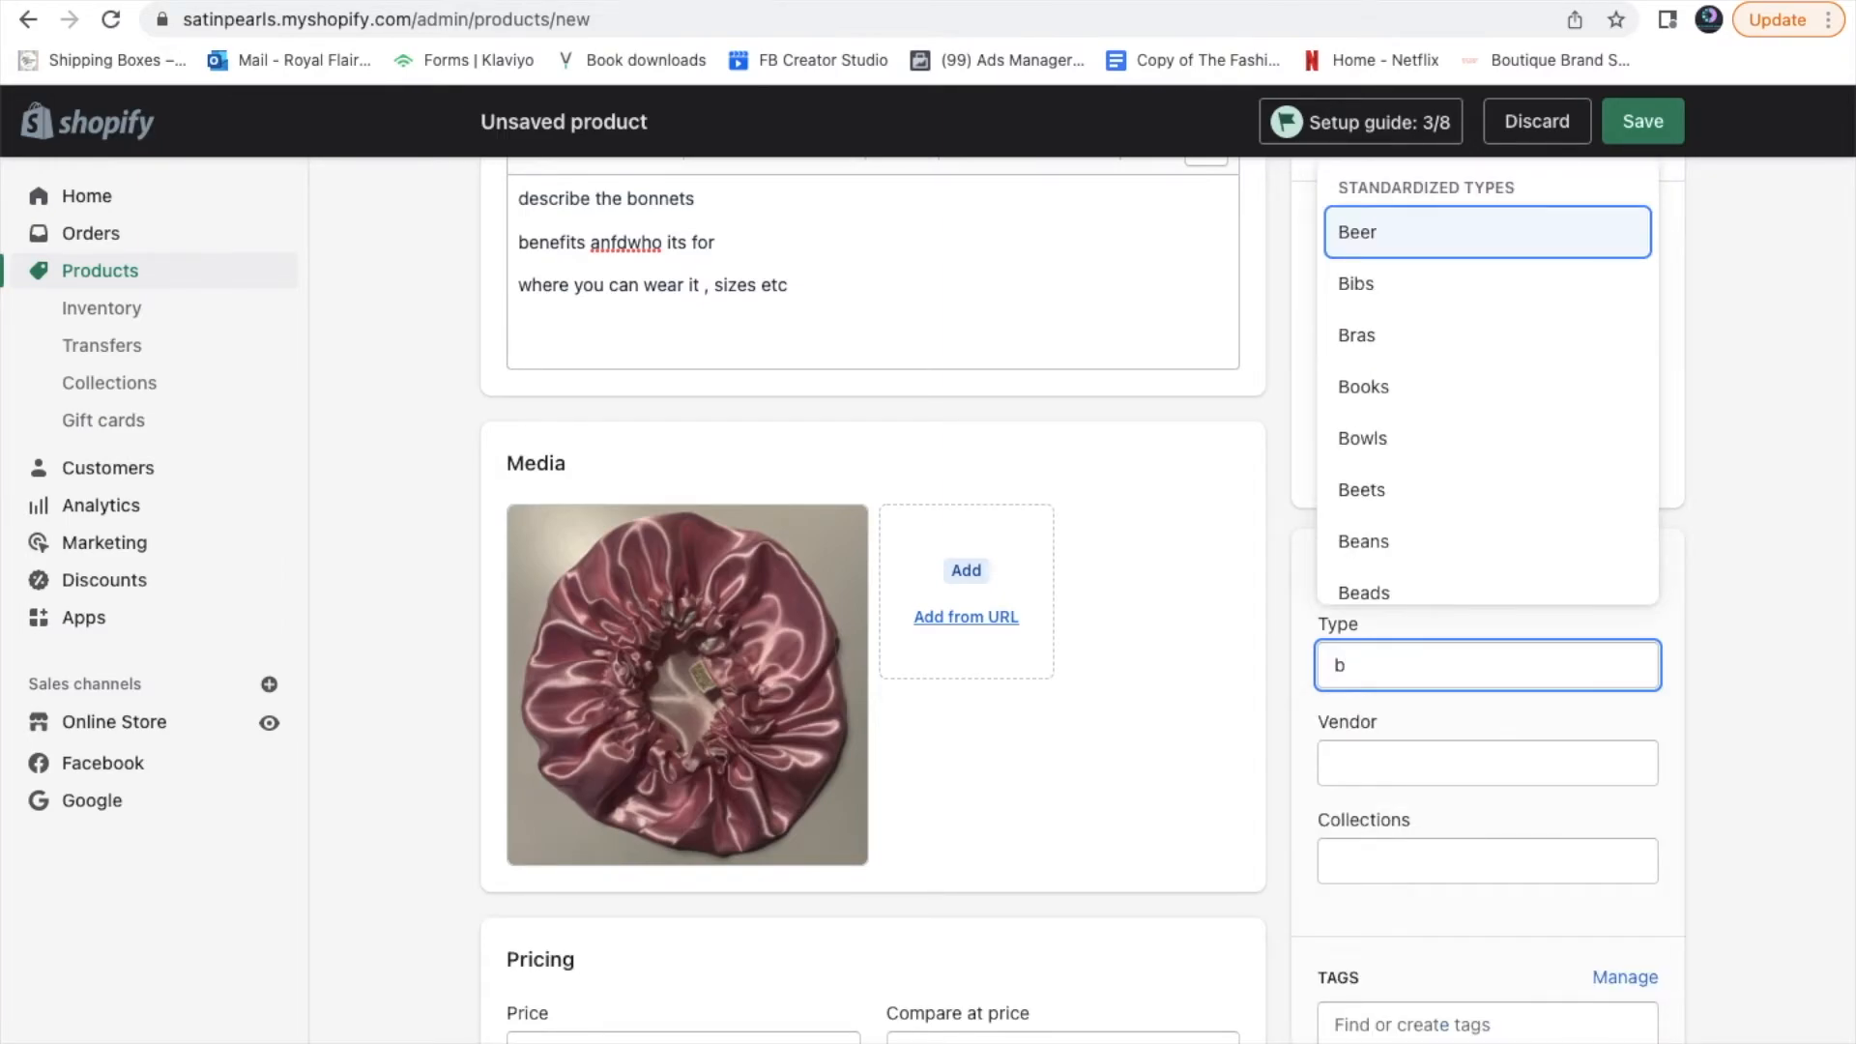
{"action": "key", "text": "BackSpace"}
{"action": "type", "text": "Bonn"}
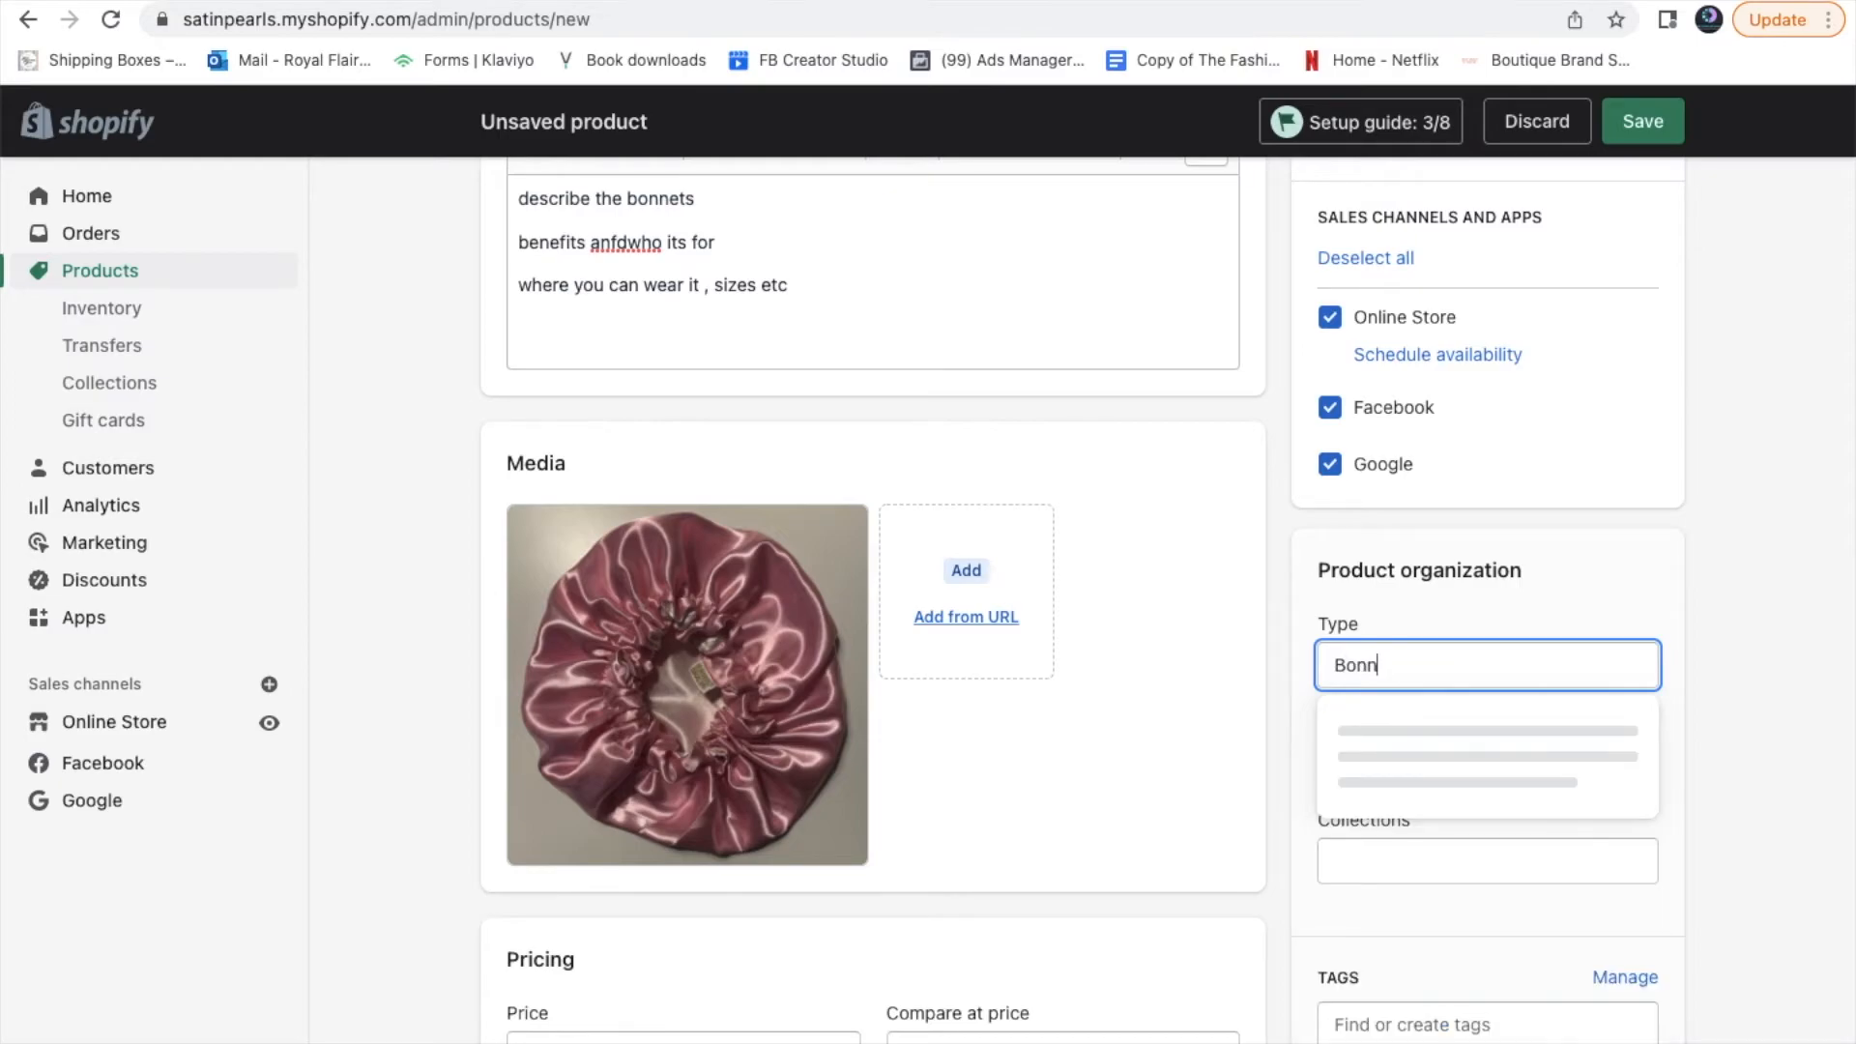
{"action": "type", "text": "et"}
{"action": "left_click", "coordinate": [1459, 729]}
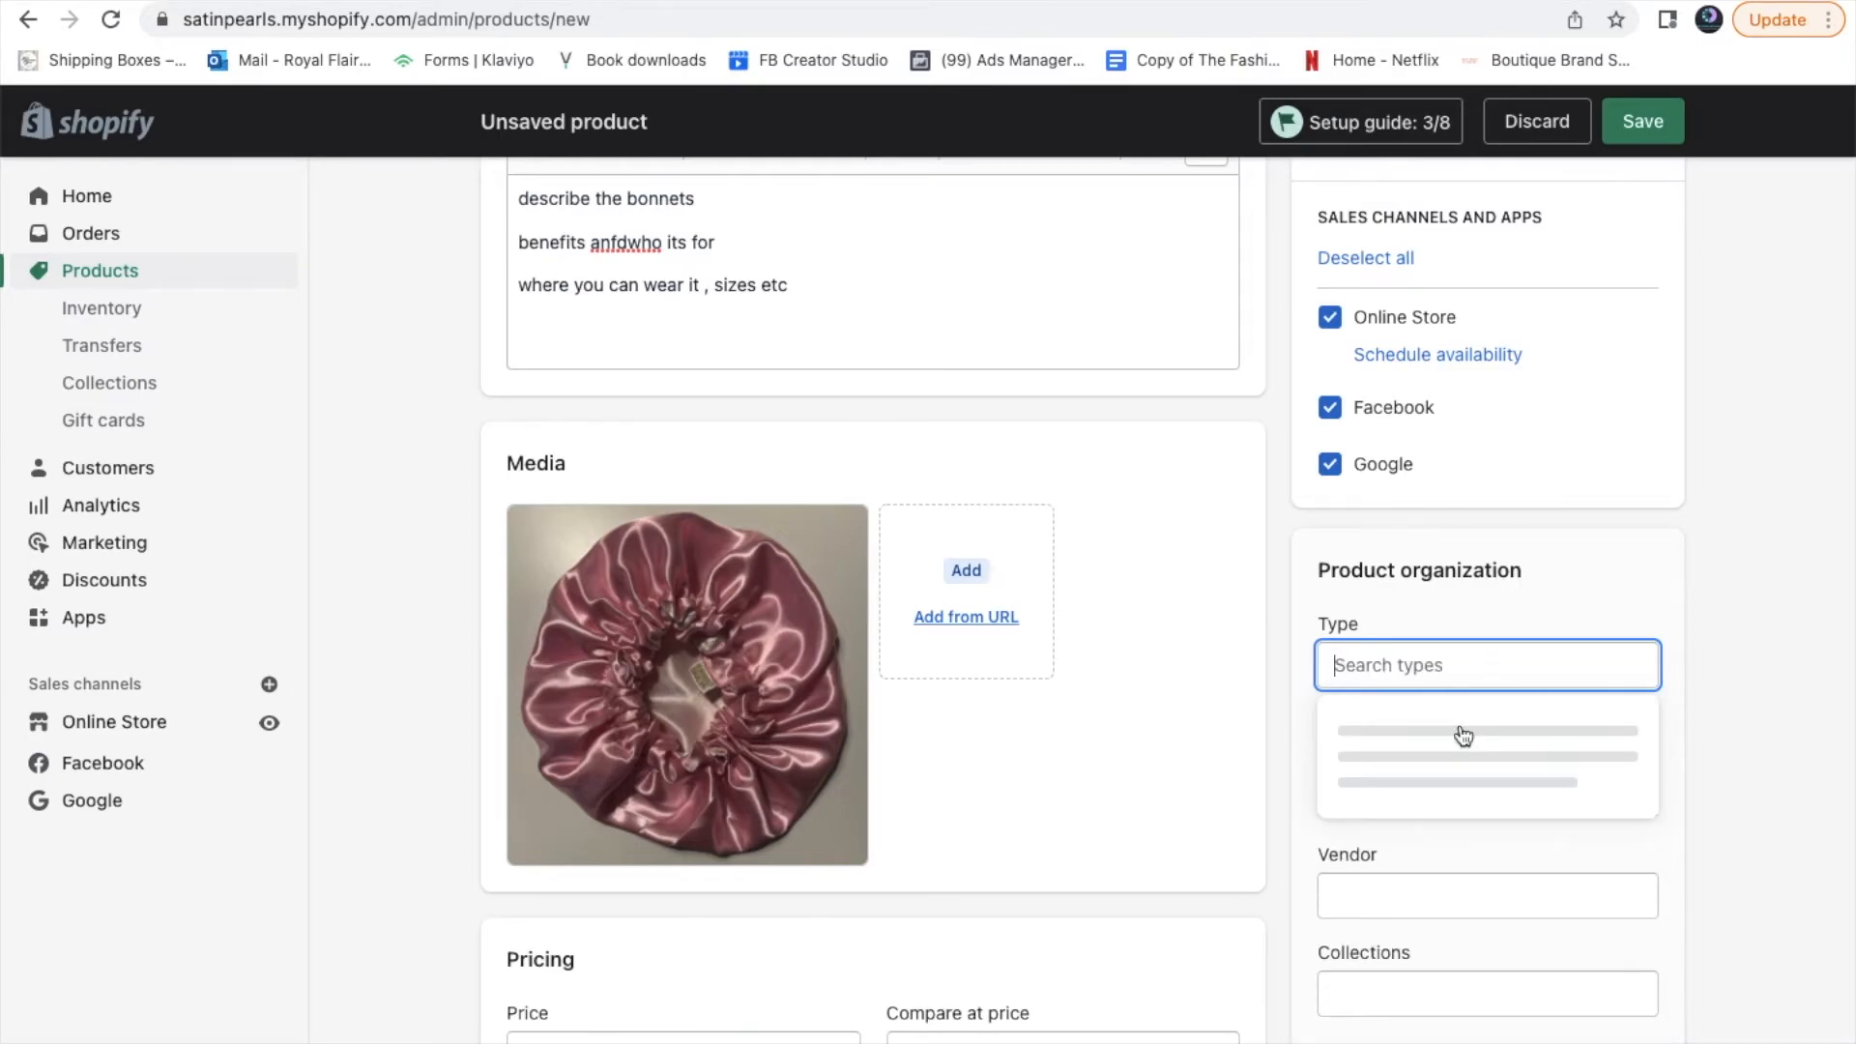
Add the tags "Satin bonnets" and "hair bonnet" to the product
{"action": "scroll", "coordinate": [1465, 776], "scroll_direction": "down", "scroll_amount": 5}
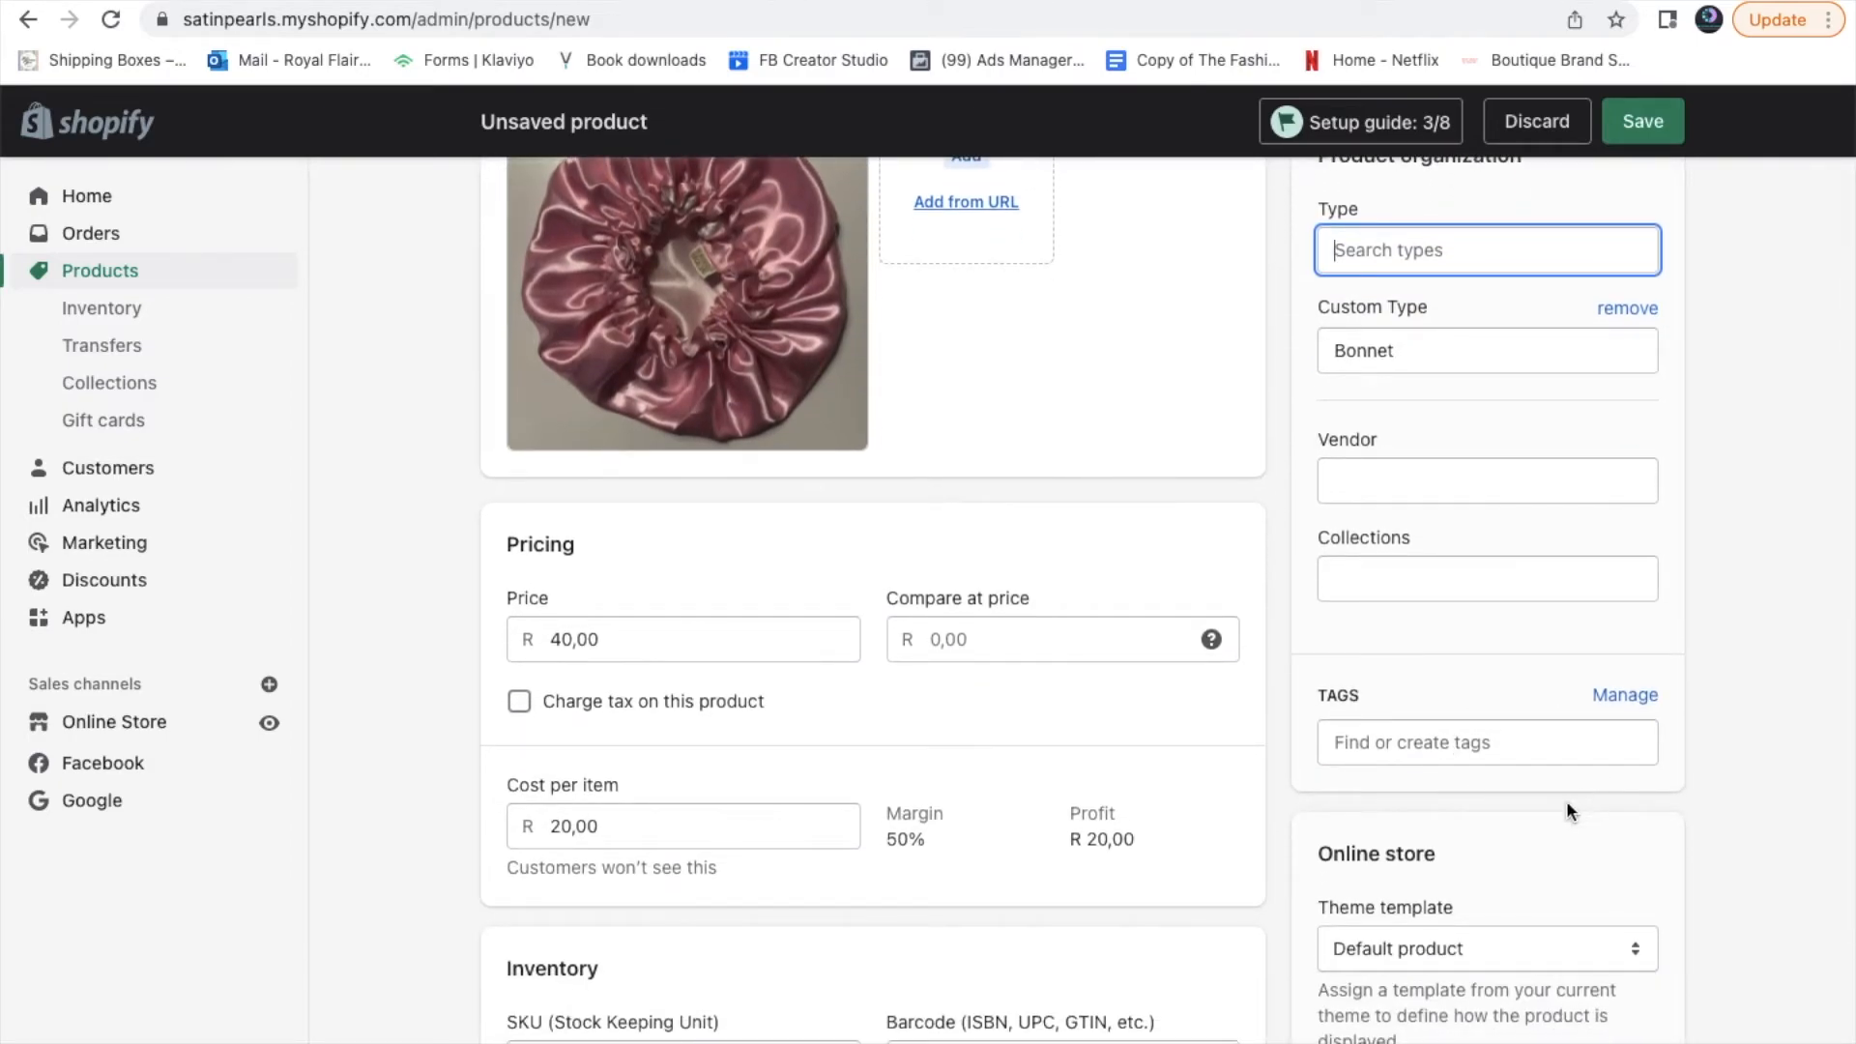
{"action": "scroll", "coordinate": [1526, 769], "scroll_direction": "down", "scroll_amount": 2}
{"action": "scroll", "coordinate": [1525, 776], "scroll_direction": "down", "scroll_amount": 5}
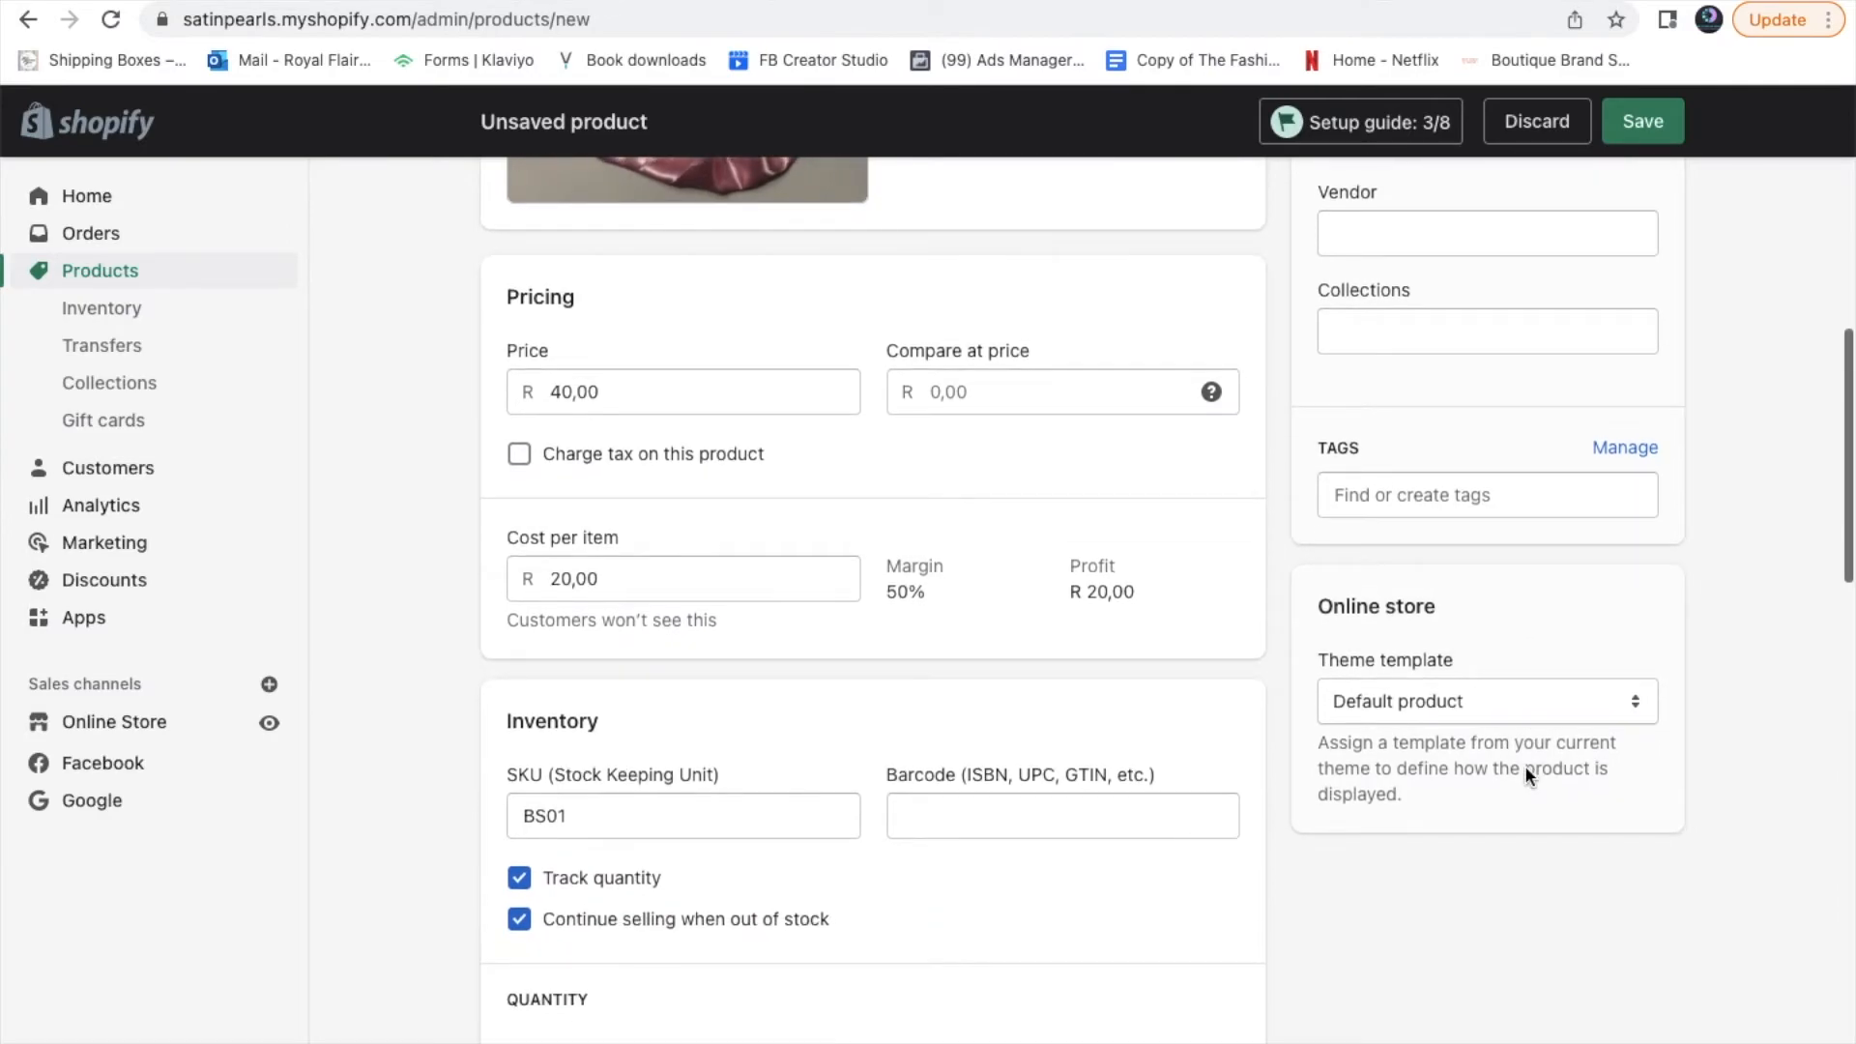
{"action": "scroll", "coordinate": [1524, 764], "scroll_direction": "up", "scroll_amount": 3}
{"action": "left_click", "coordinate": [1448, 483]}
{"action": "type", "text": "Sati"}
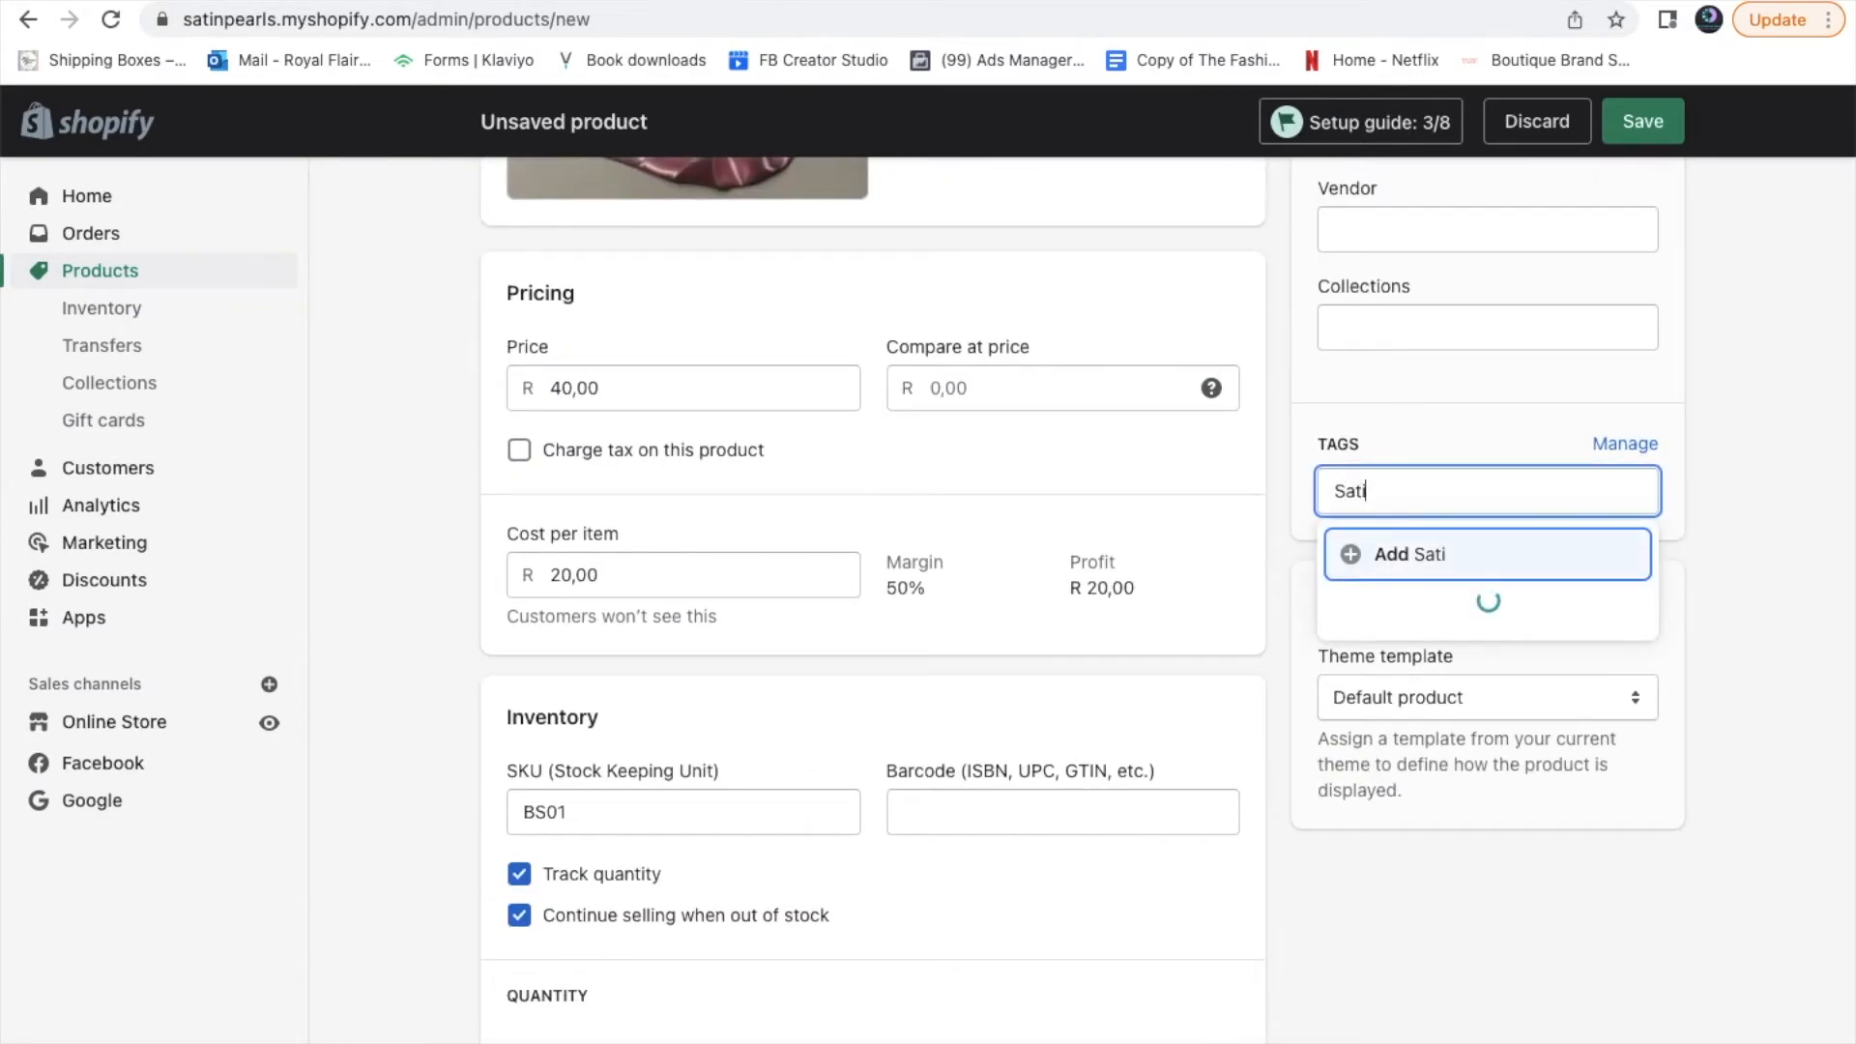
{"action": "type", "text": "n bonnets"}
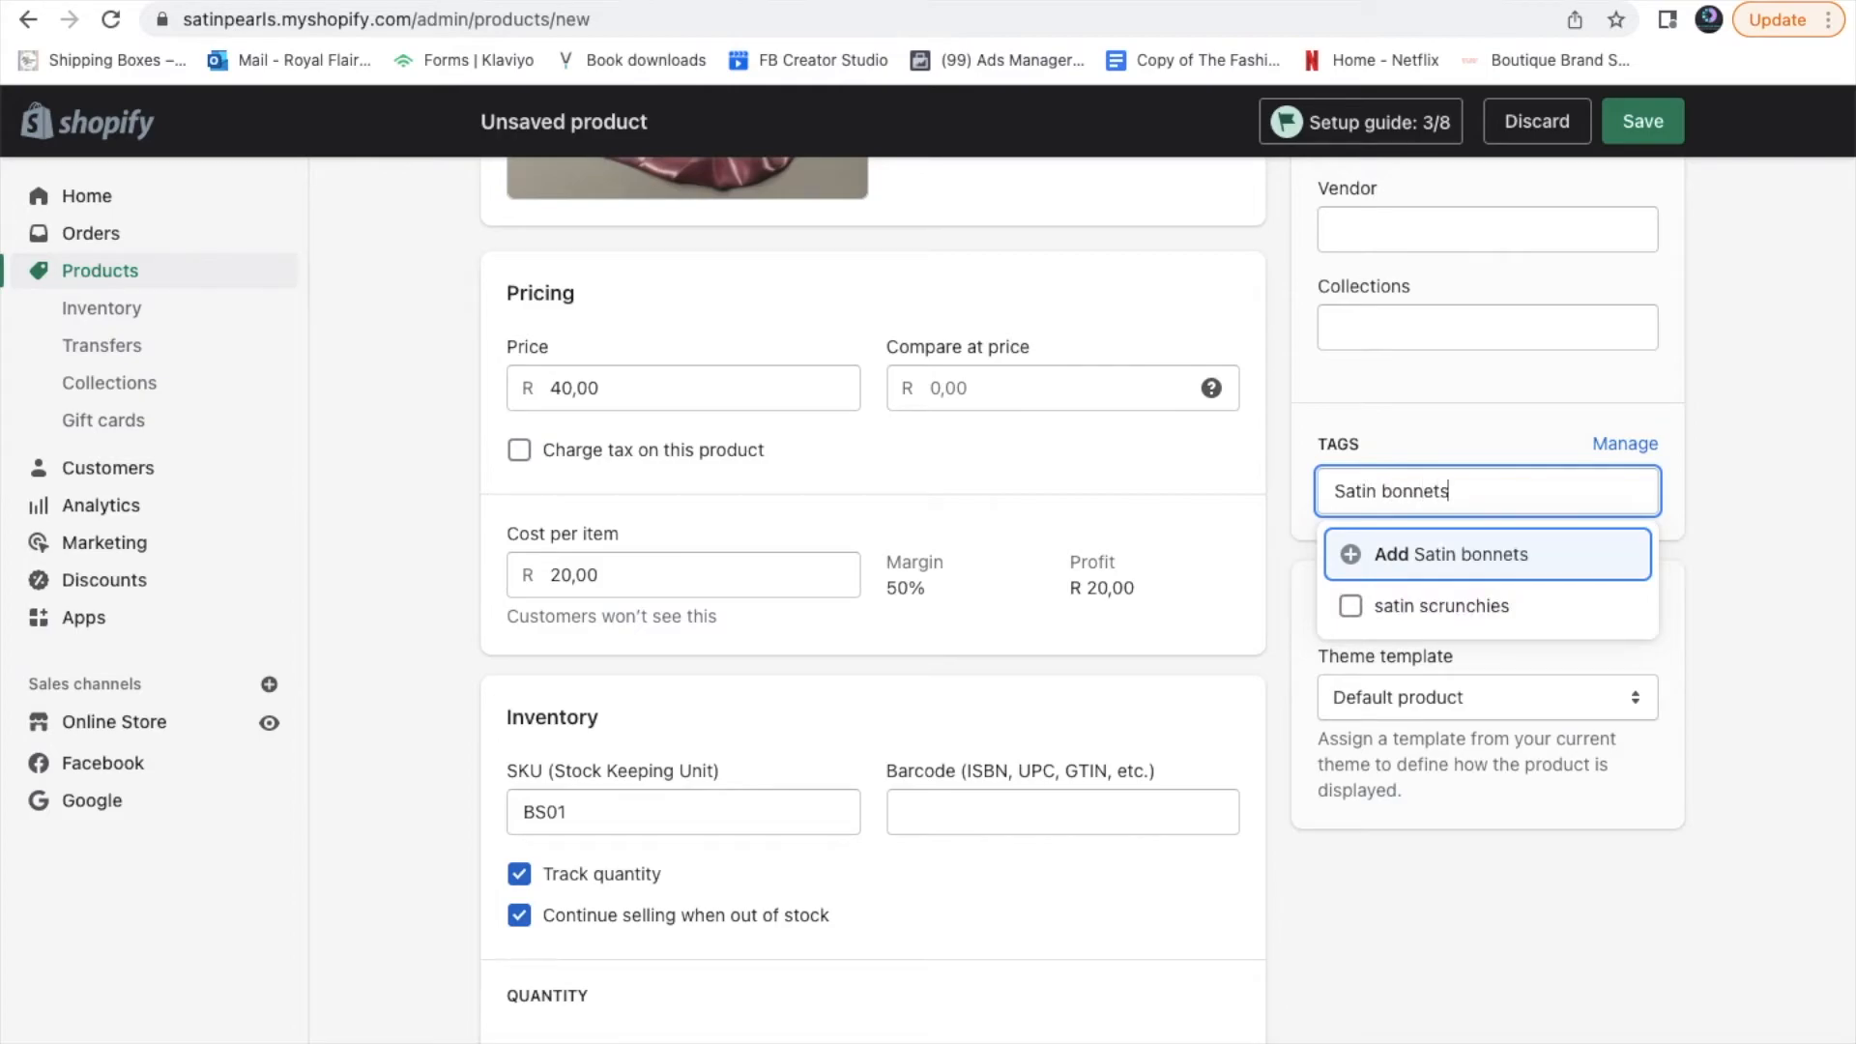
{"action": "left_click", "coordinate": [1509, 577]}
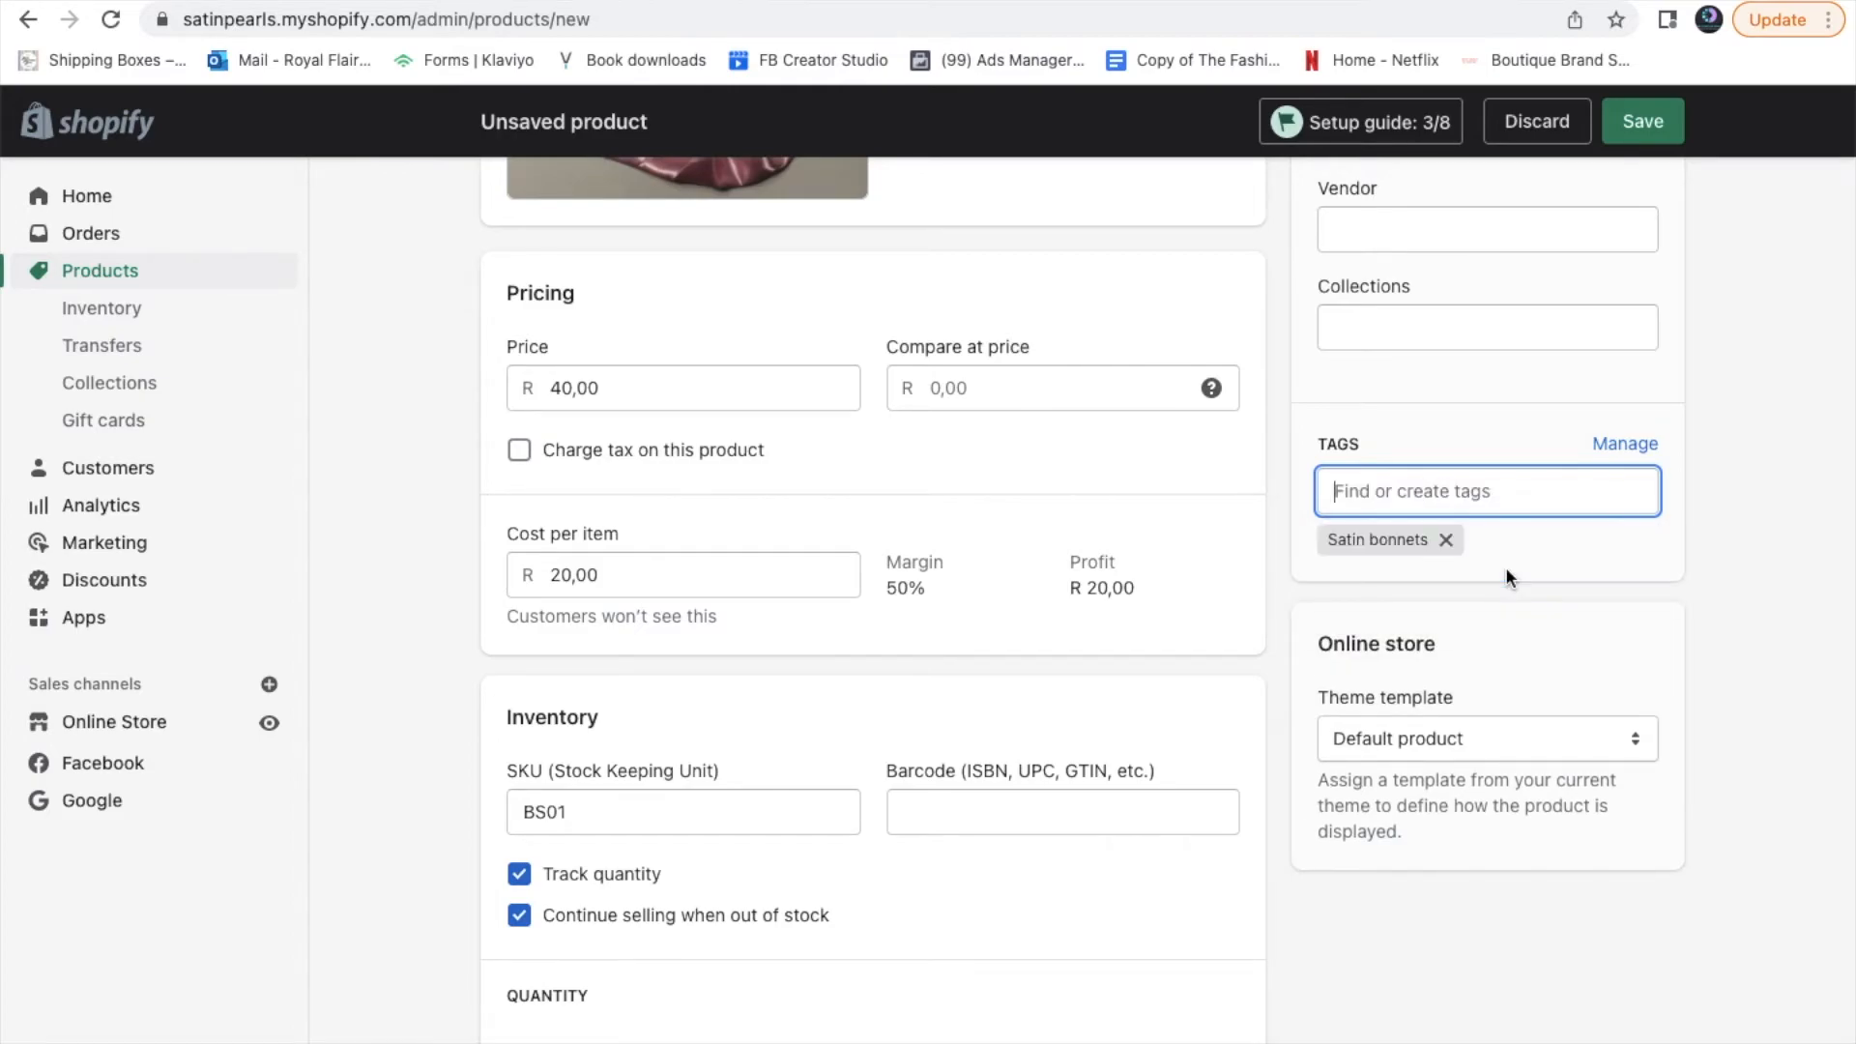
{"action": "type", "text": "hair bon"}
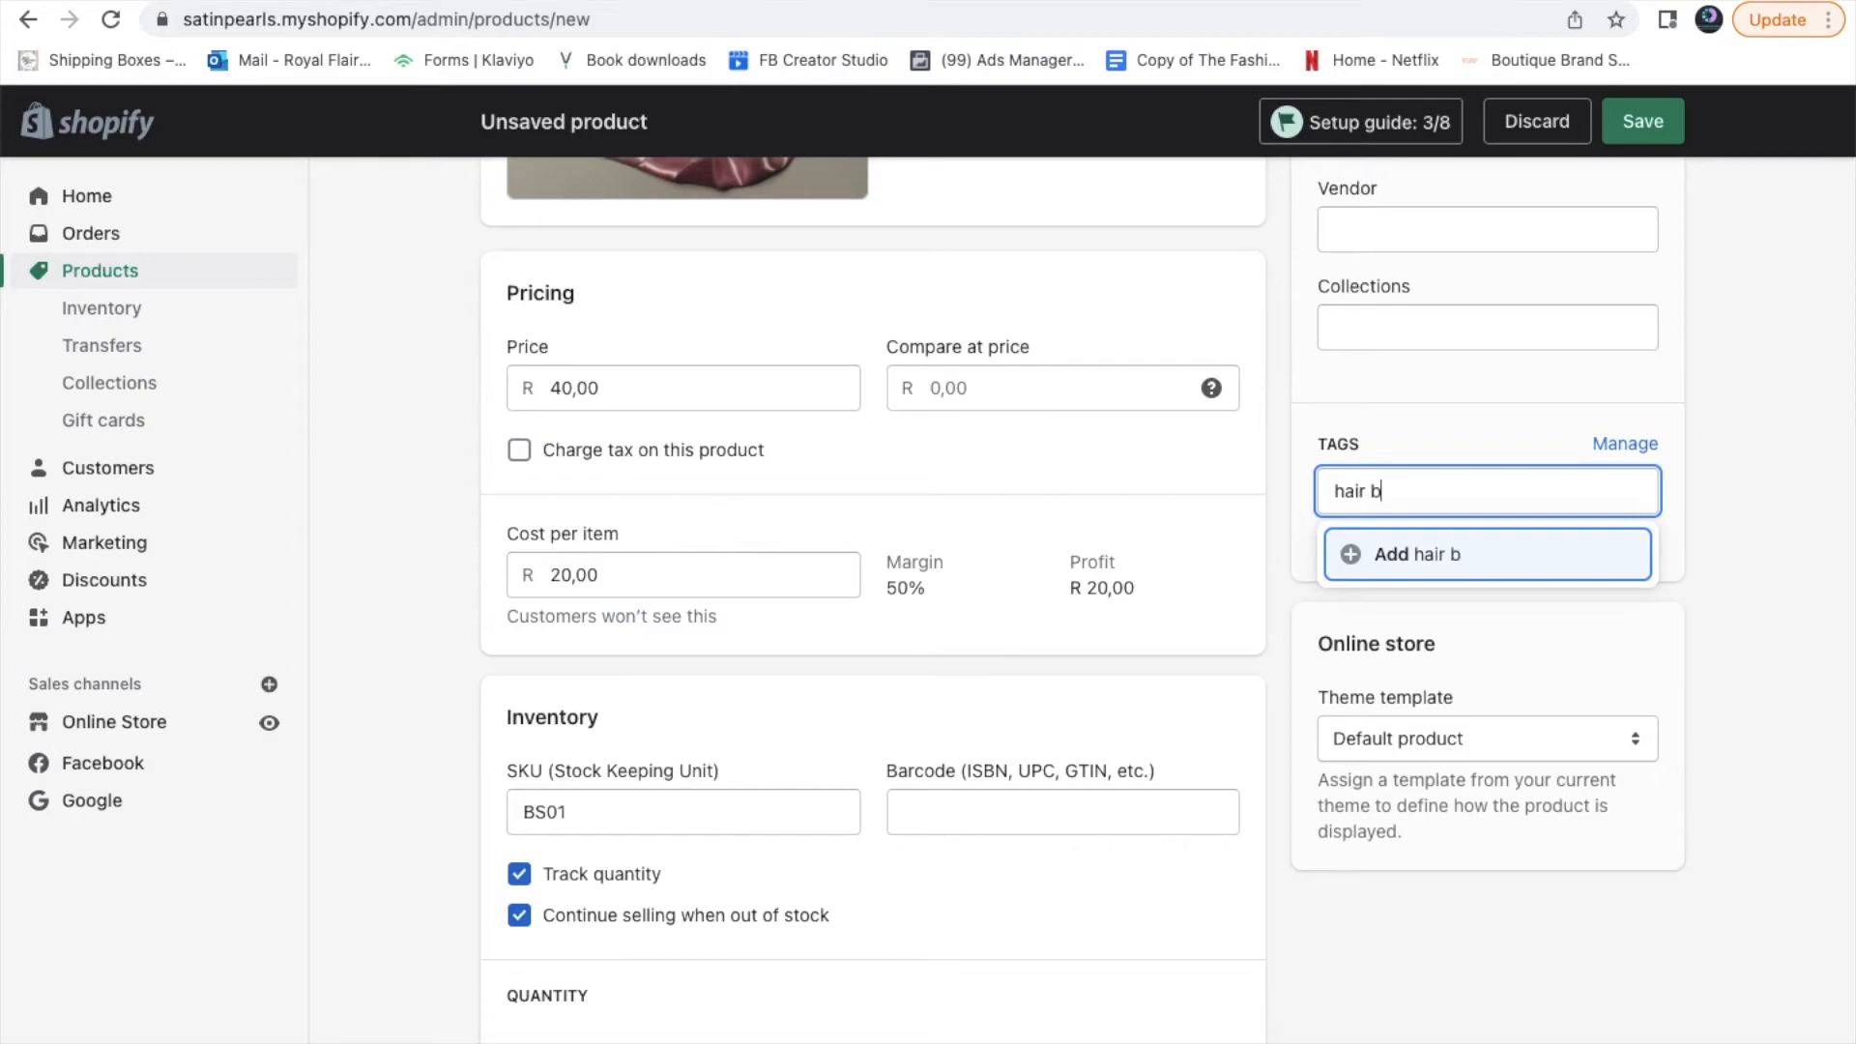
{"action": "type", "text": "net"}
{"action": "left_click", "coordinate": [1503, 538]}
Save the new bonnet product and leave its page
{"action": "scroll", "coordinate": [1691, 691], "scroll_direction": "down", "scroll_amount": 5}
{"action": "scroll", "coordinate": [1690, 691], "scroll_direction": "up", "scroll_amount": 15}
{"action": "left_click", "coordinate": [1643, 121]}
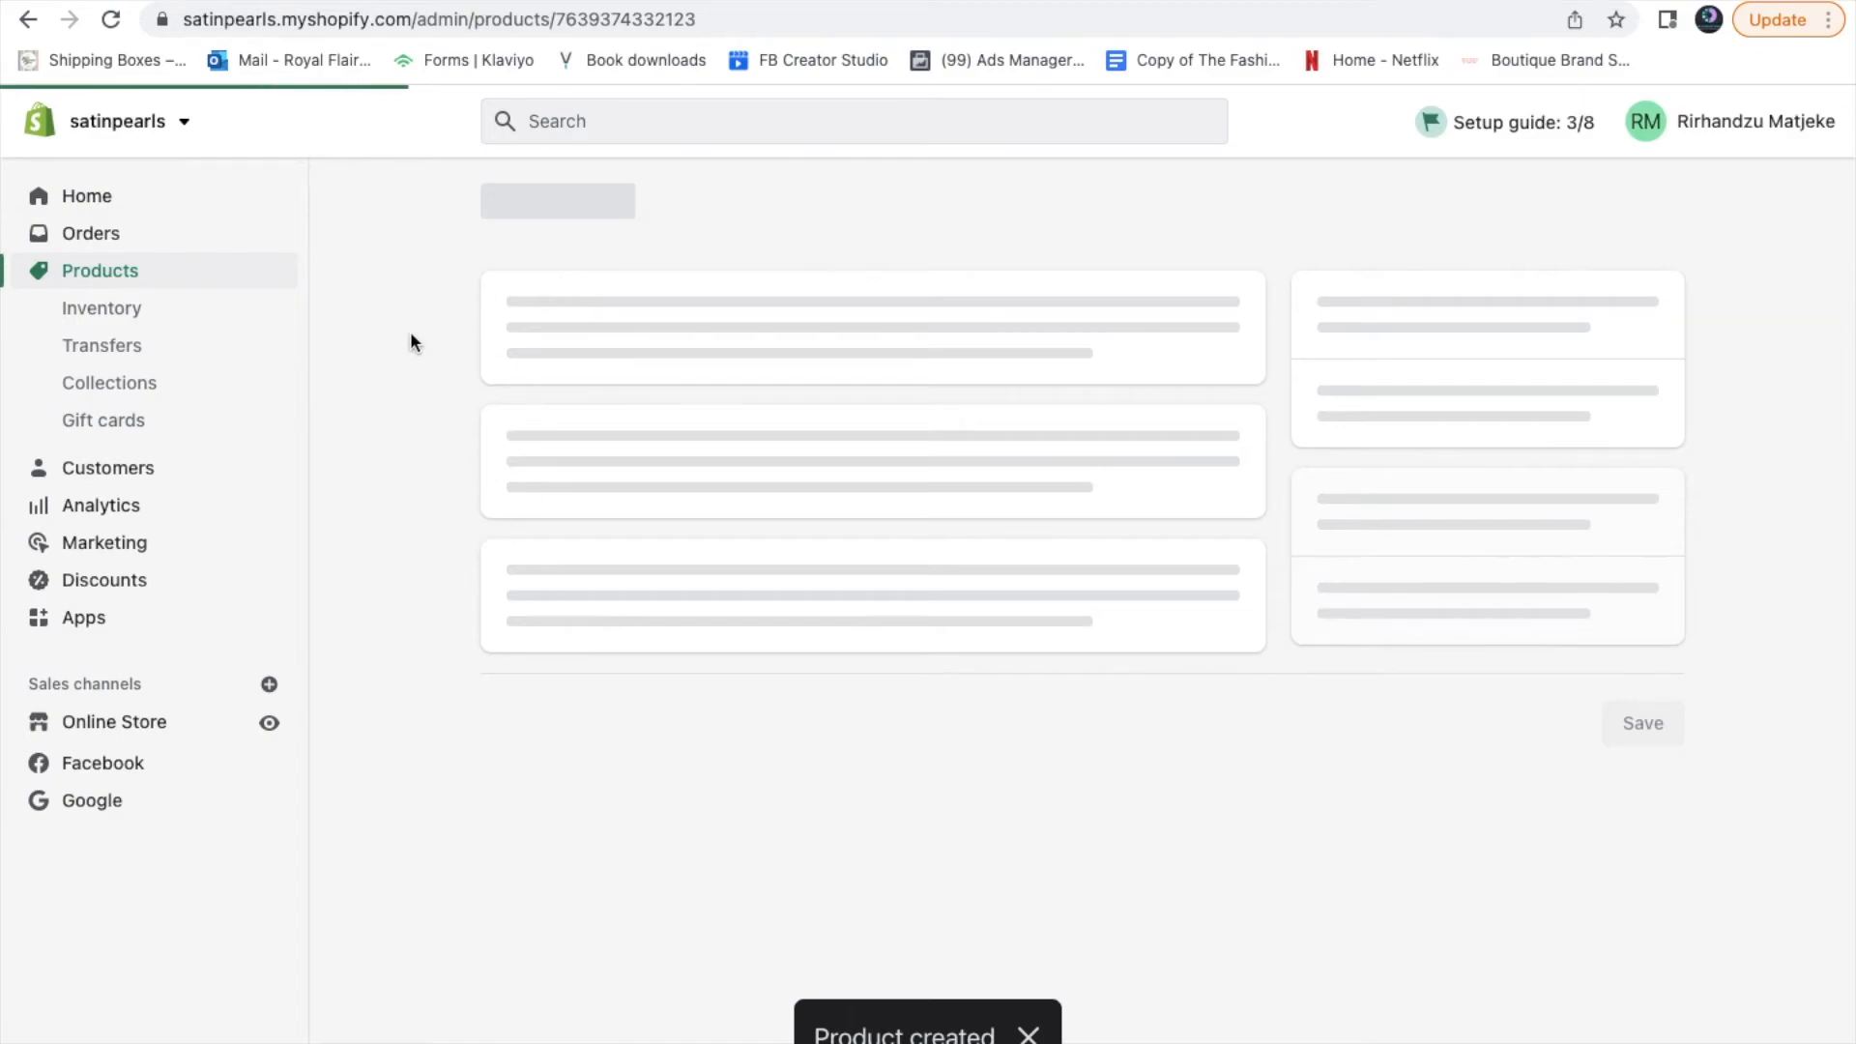
{"action": "left_click", "coordinate": [504, 206]}
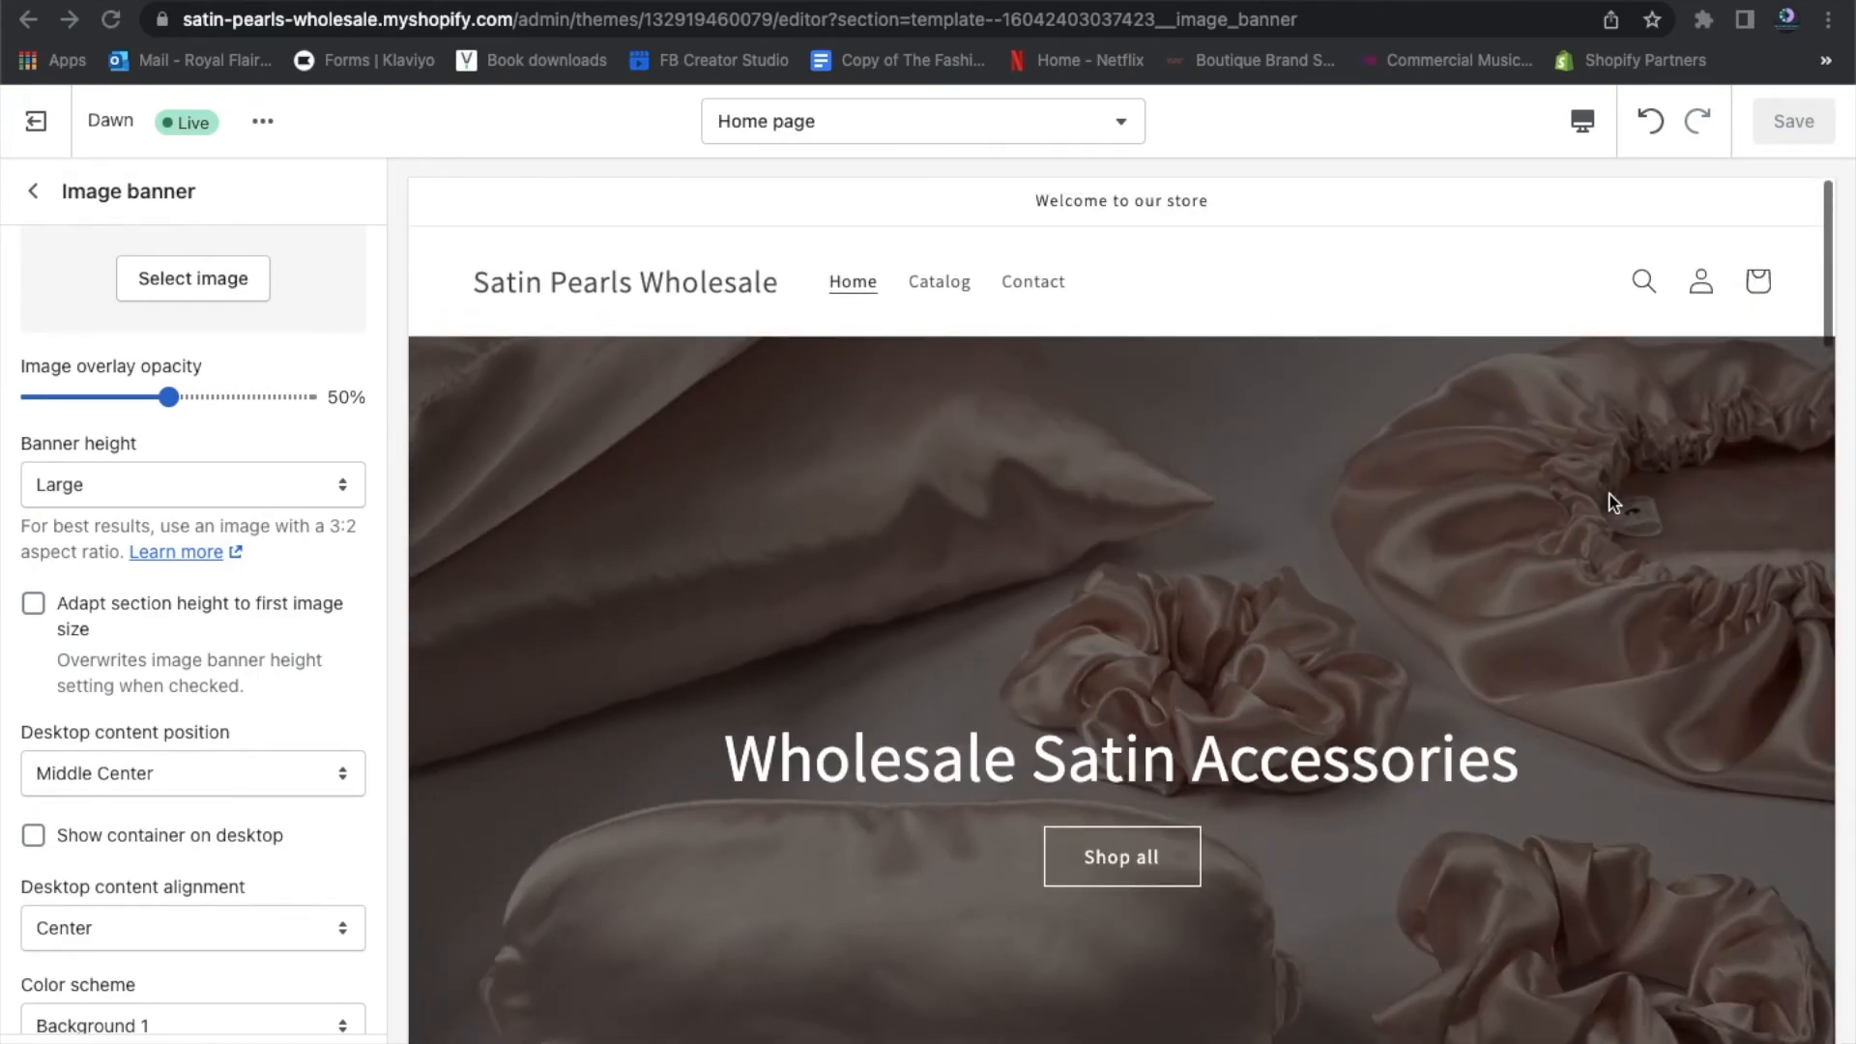
Look over the home page preview and the Rich text section's settings in the Dawn theme editor
{"action": "scroll", "coordinate": [1612, 502], "scroll_direction": "down", "scroll_amount": 15}
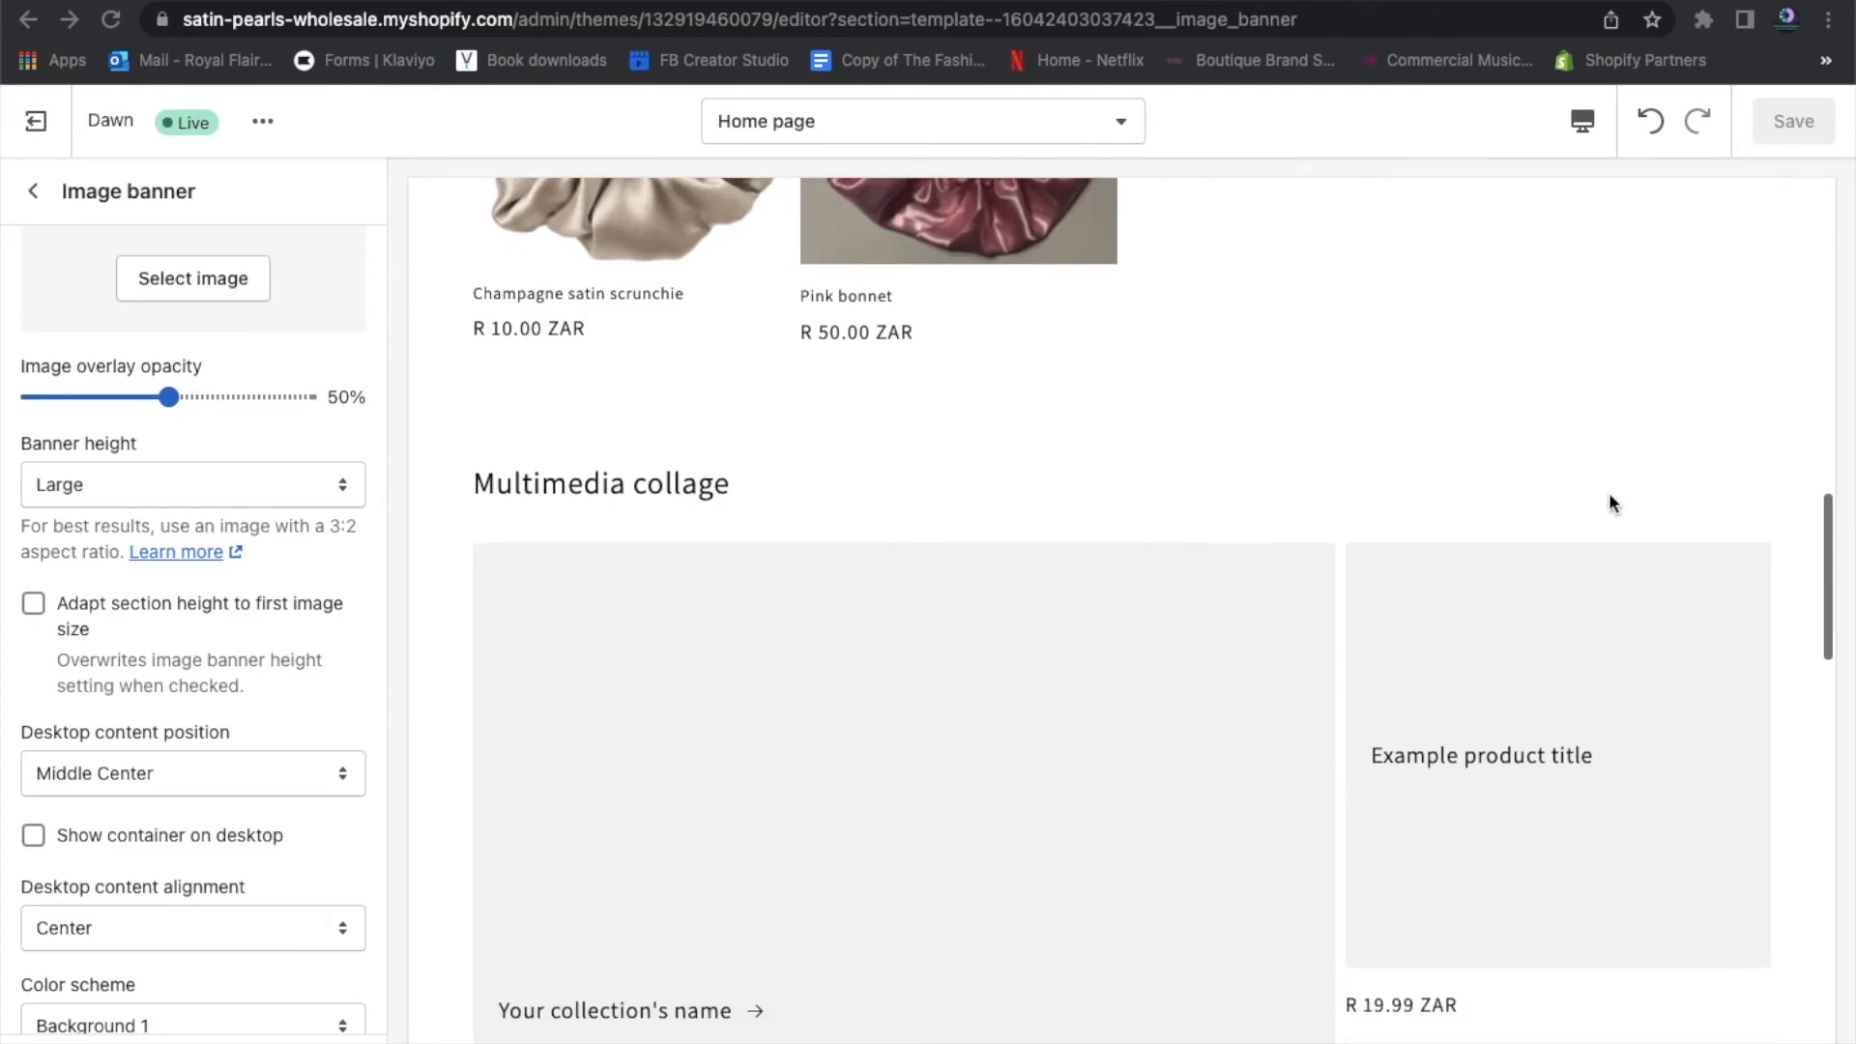
{"action": "scroll", "coordinate": [1609, 491], "scroll_direction": "down", "scroll_amount": 3}
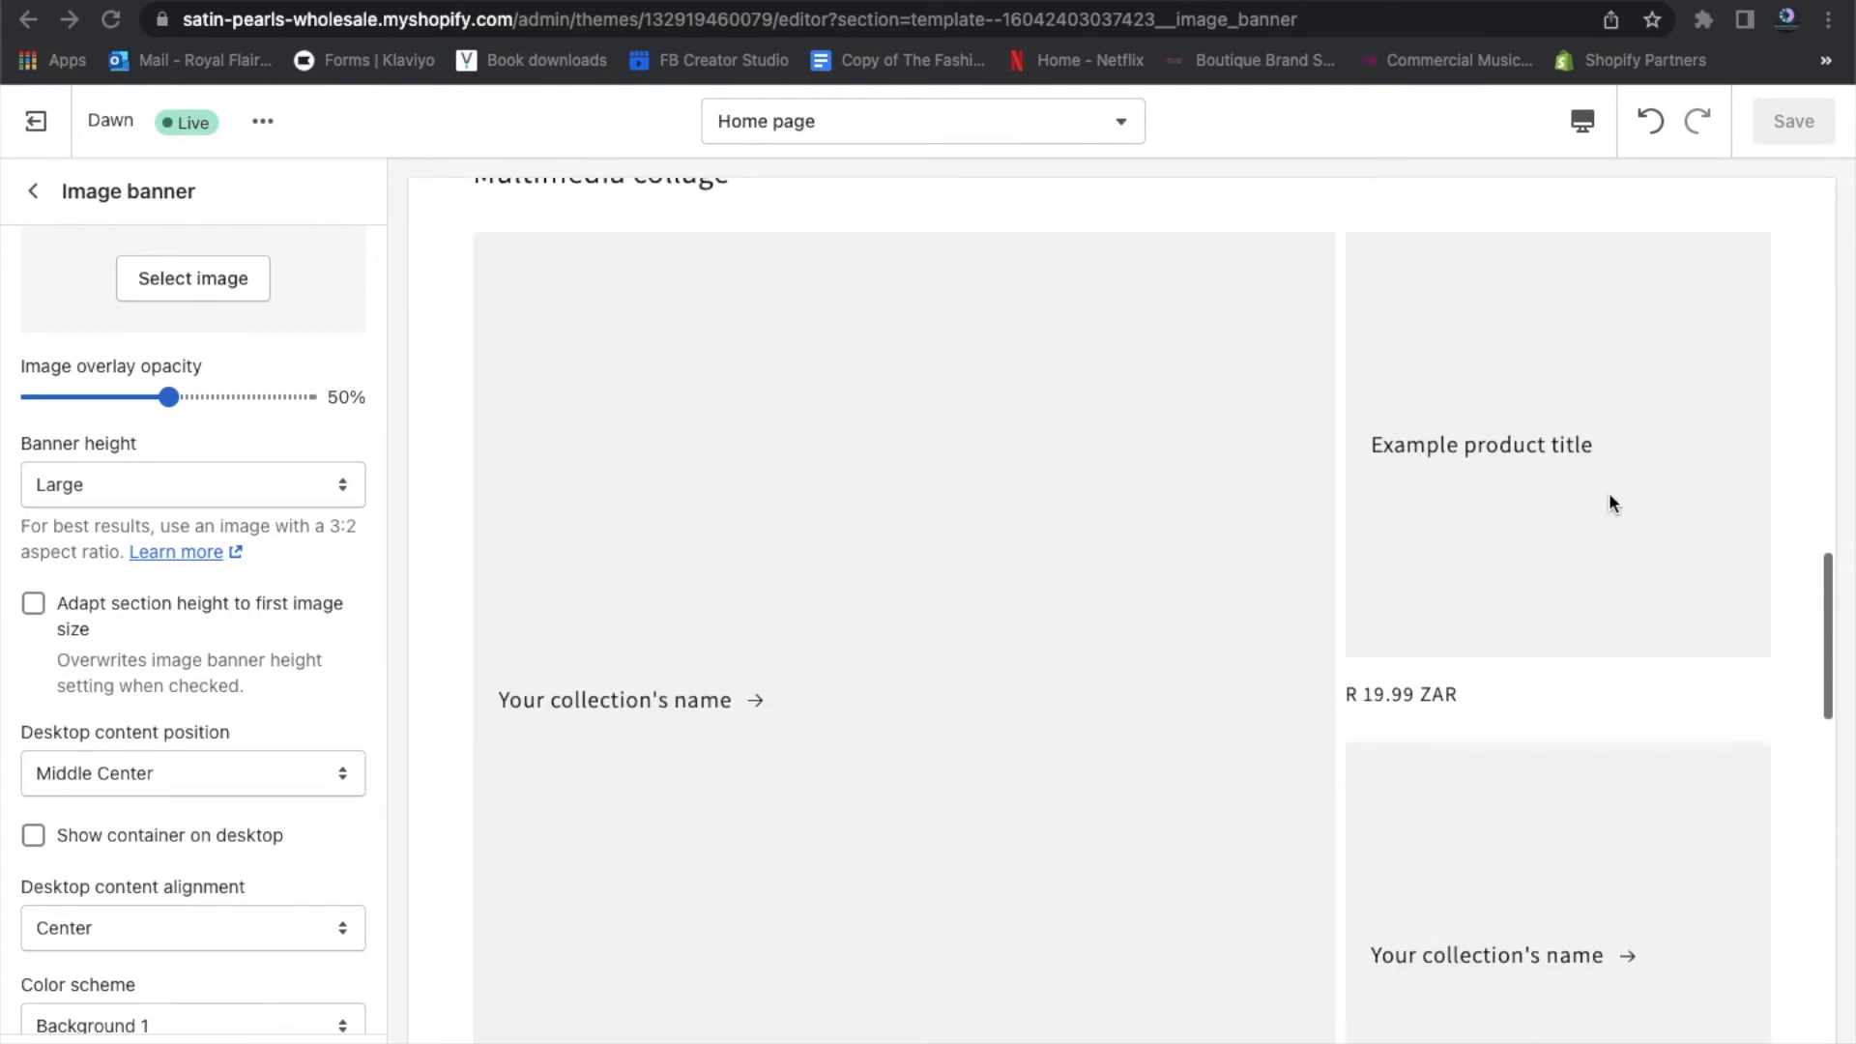
{"action": "left_click", "coordinate": [33, 191]}
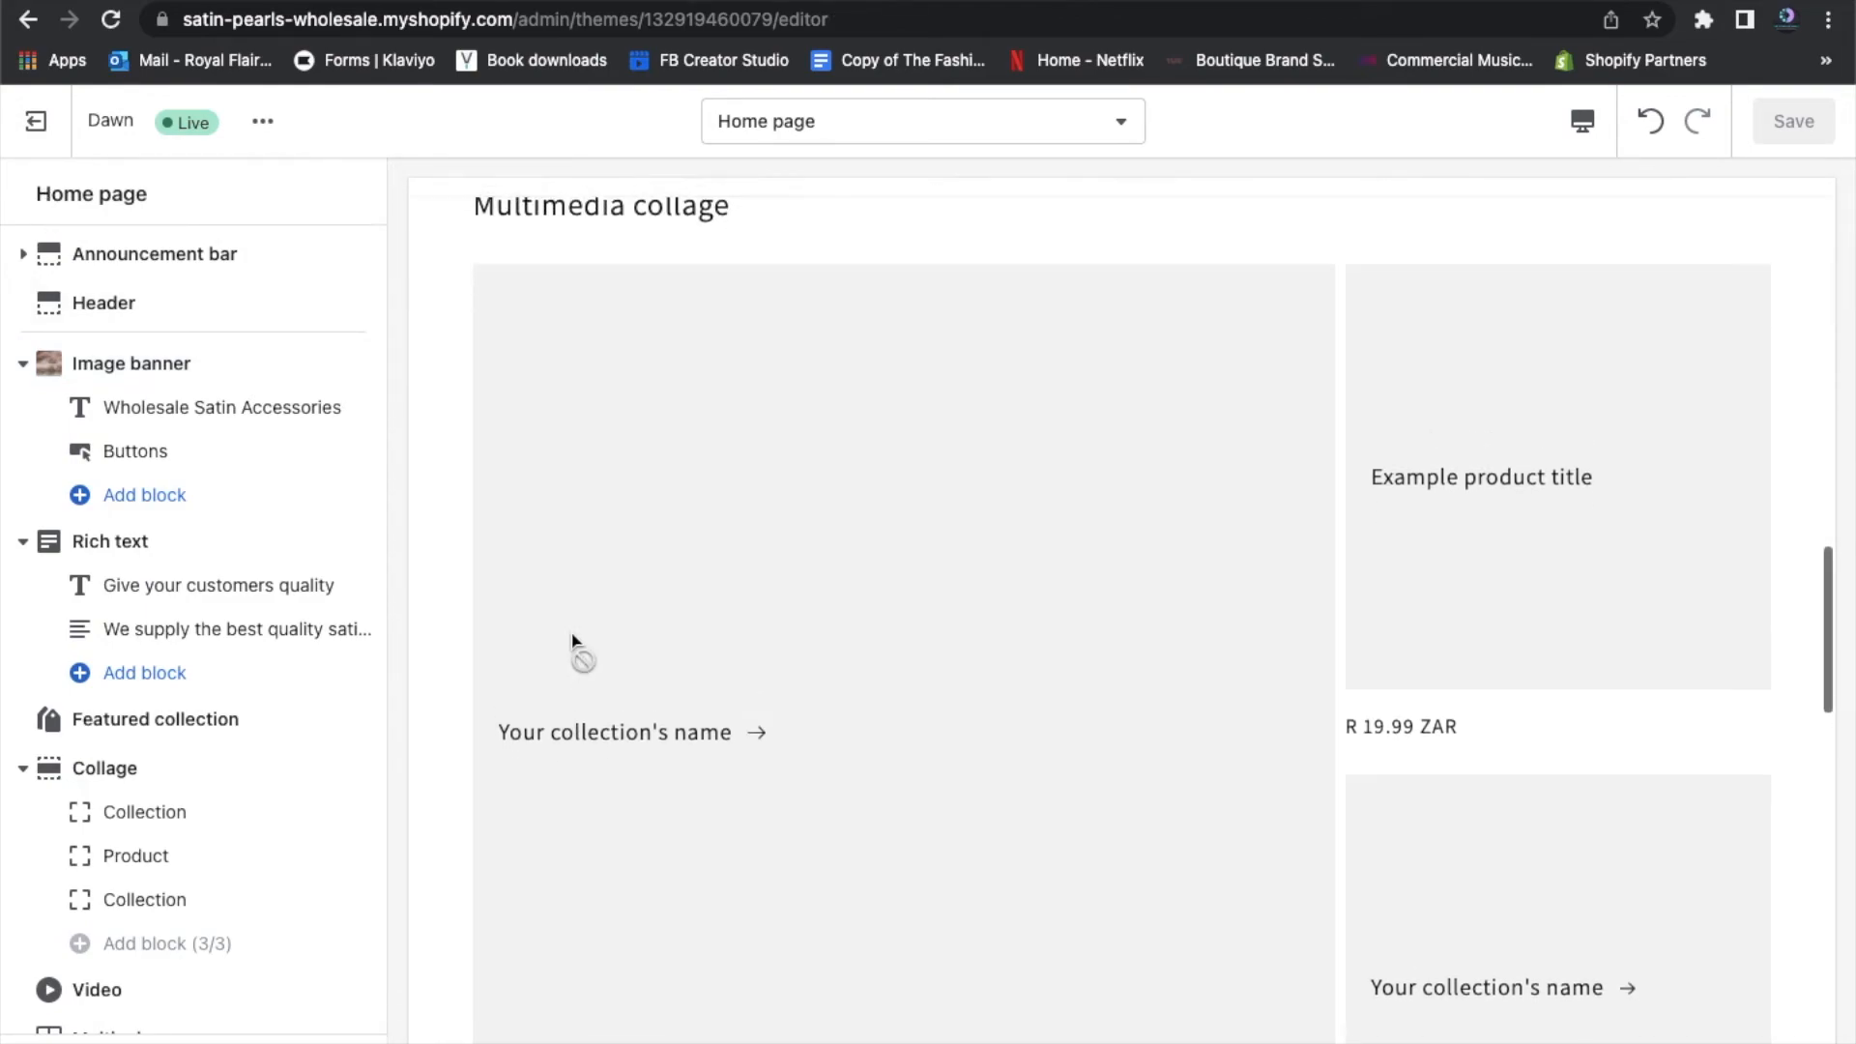
{"action": "scroll", "coordinate": [574, 638], "scroll_direction": "up", "scroll_amount": 5}
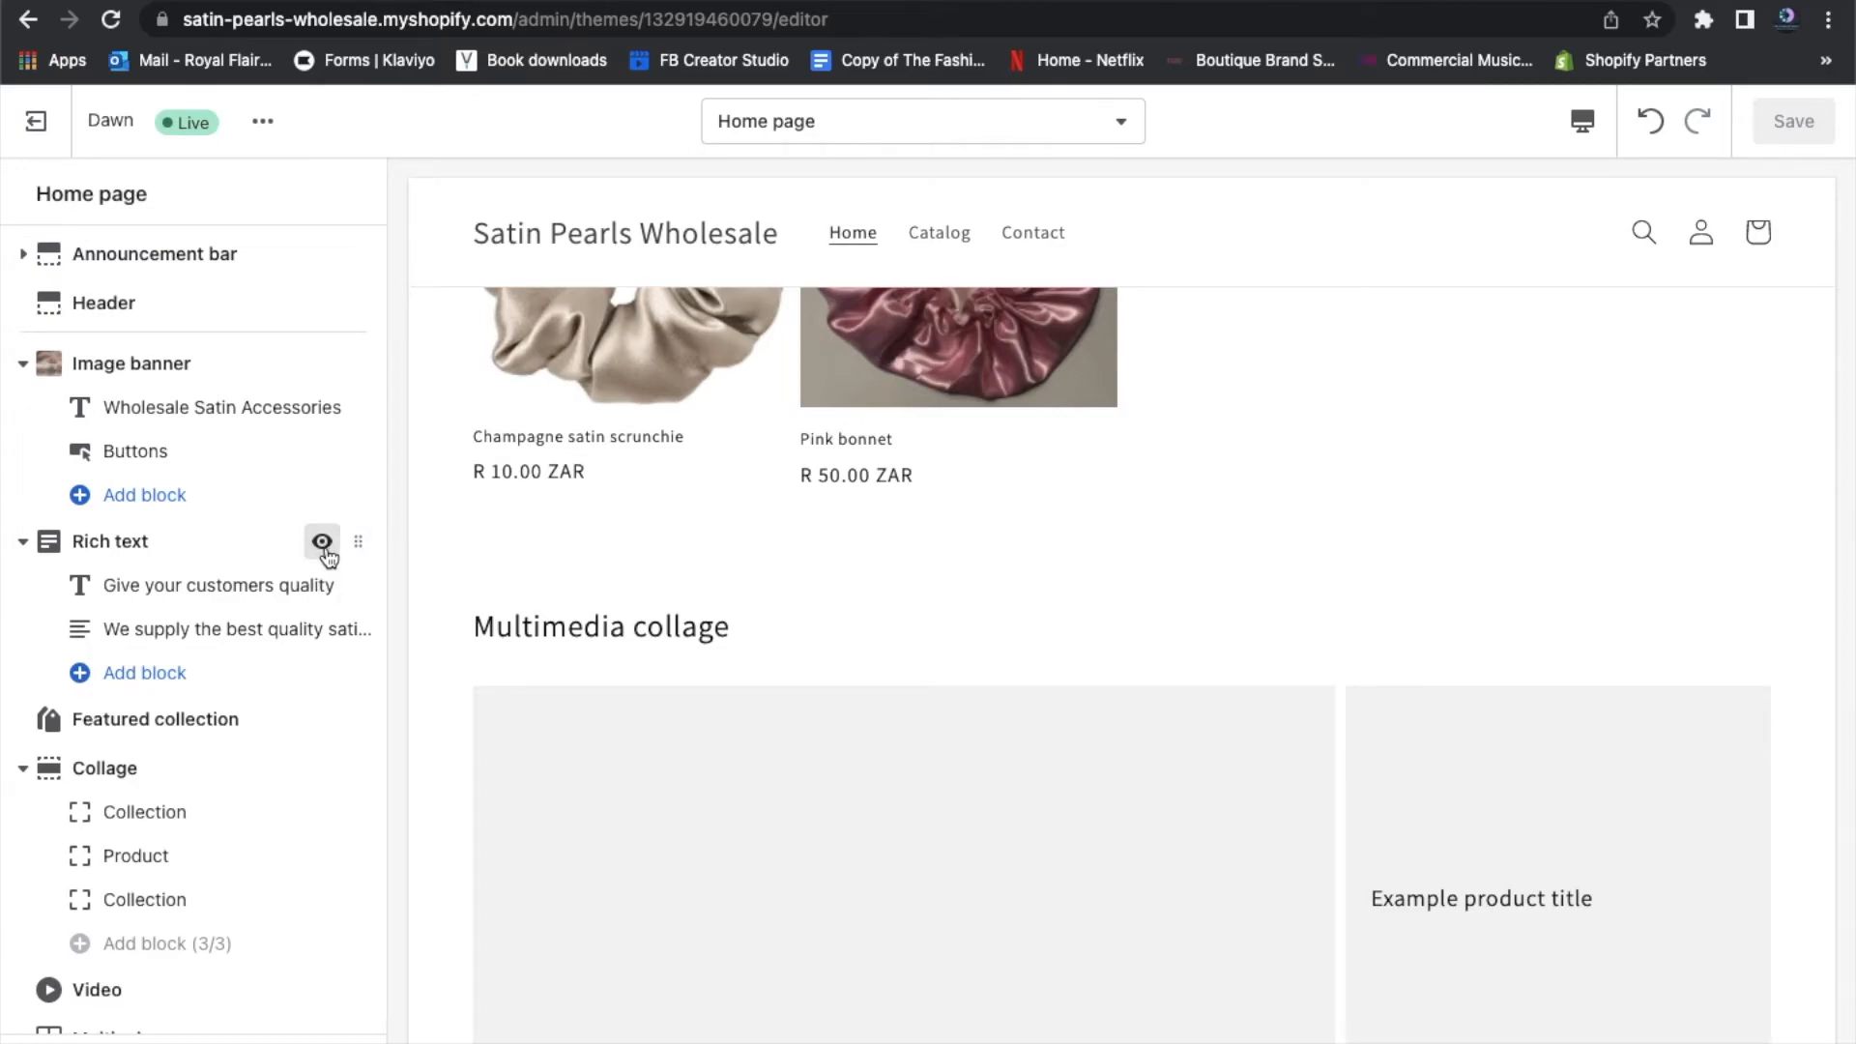
{"action": "left_click", "coordinate": [211, 543]}
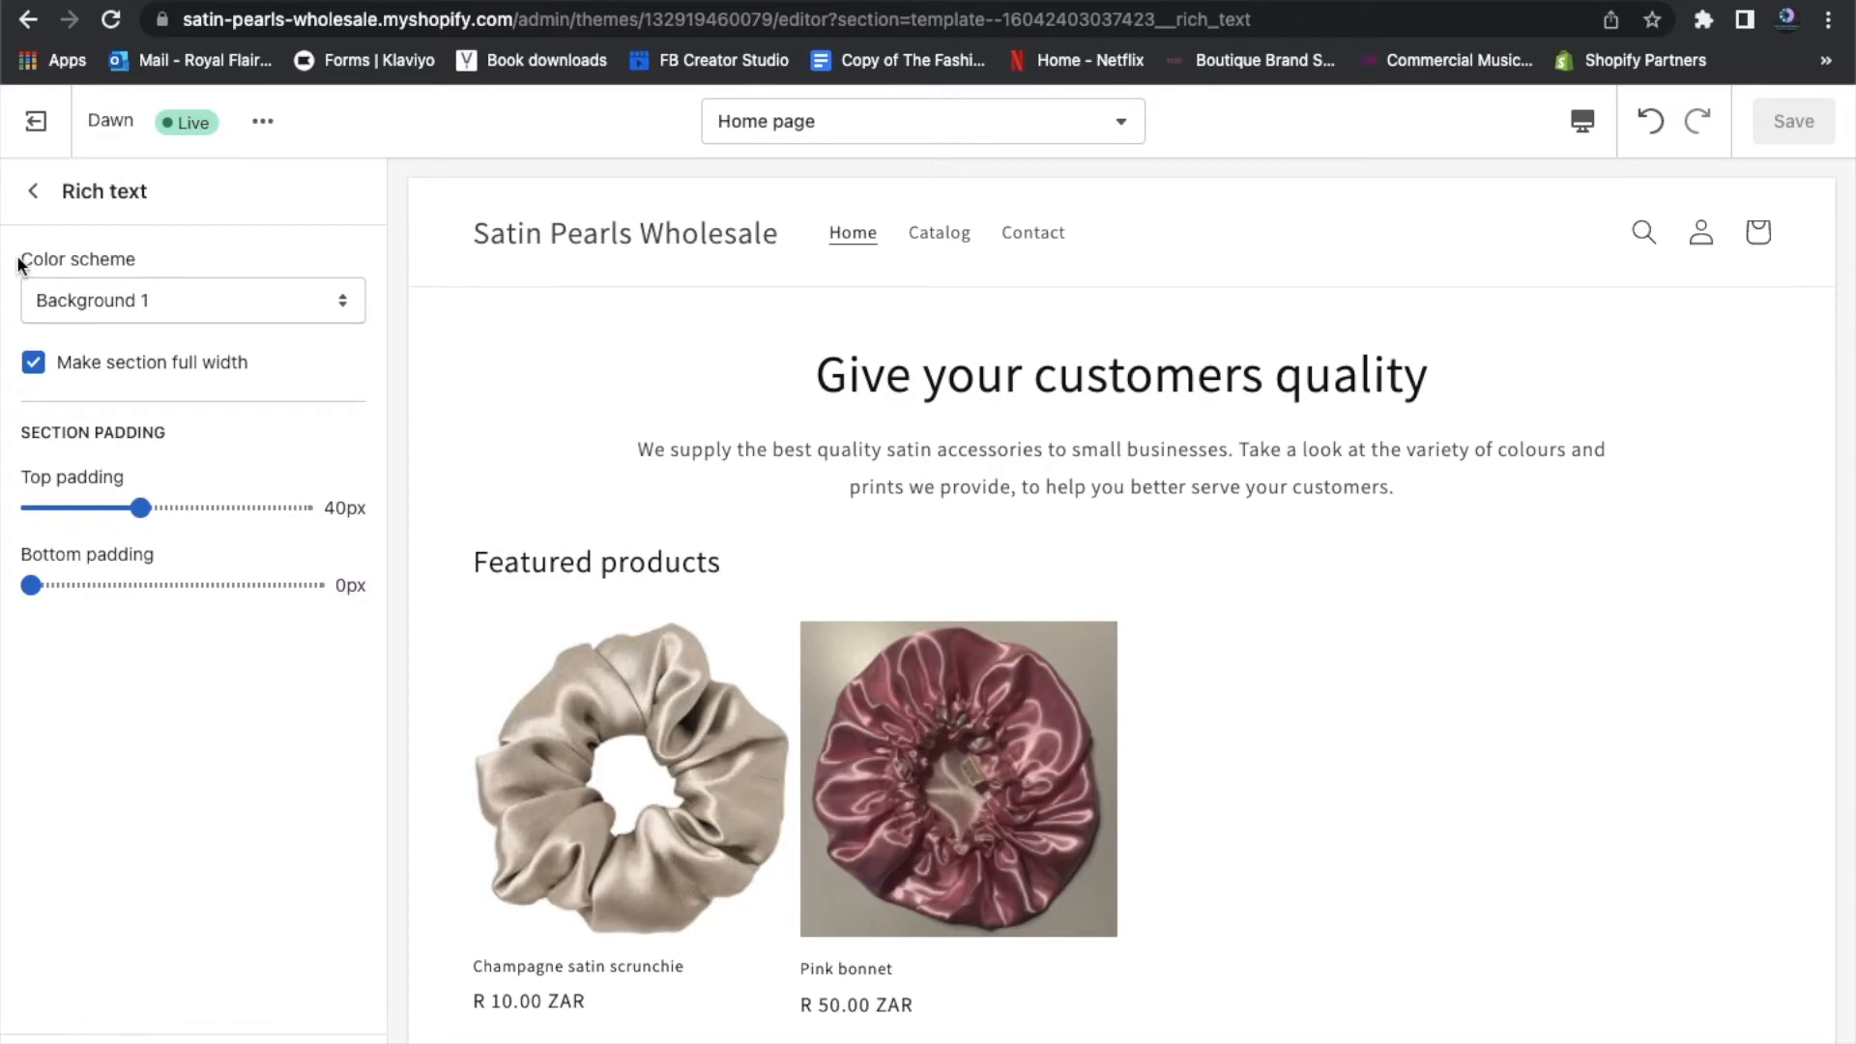
{"action": "left_click", "coordinate": [33, 190]}
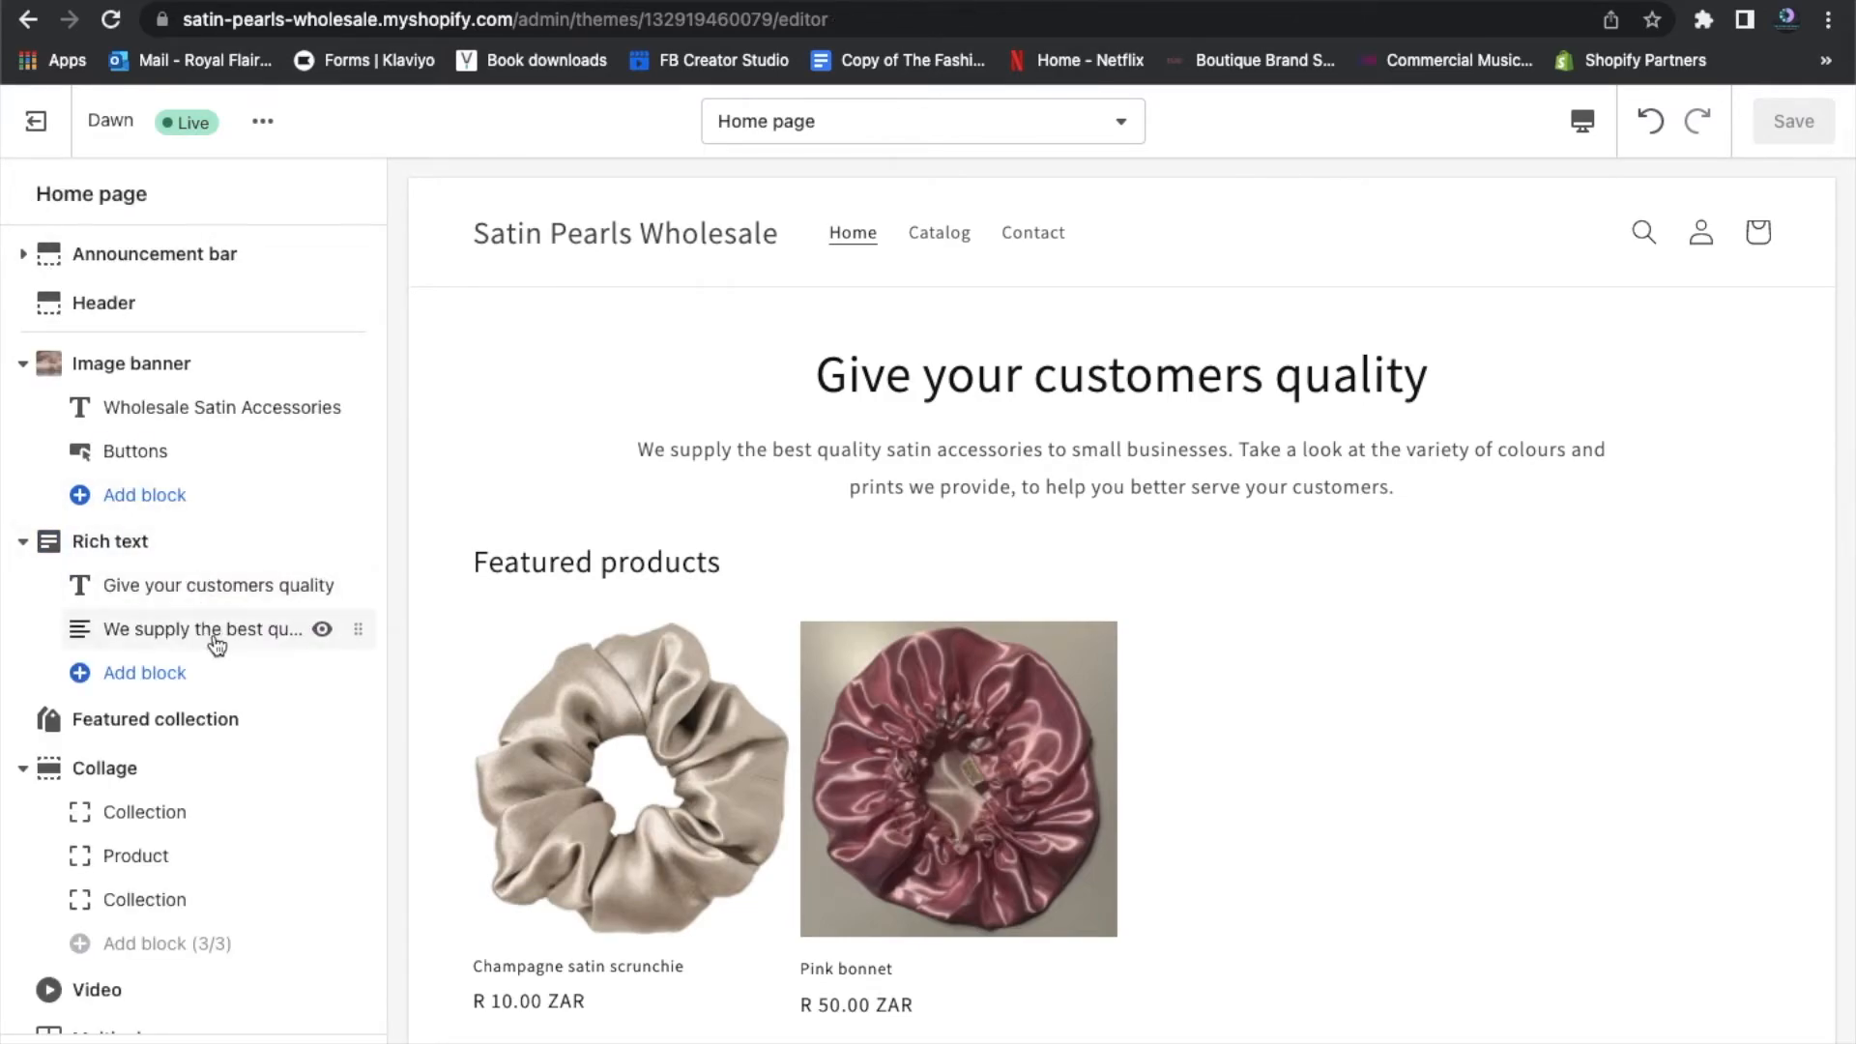
Change the Featured collection section's heading to "New Arrivals"
{"action": "left_click", "coordinate": [234, 718]}
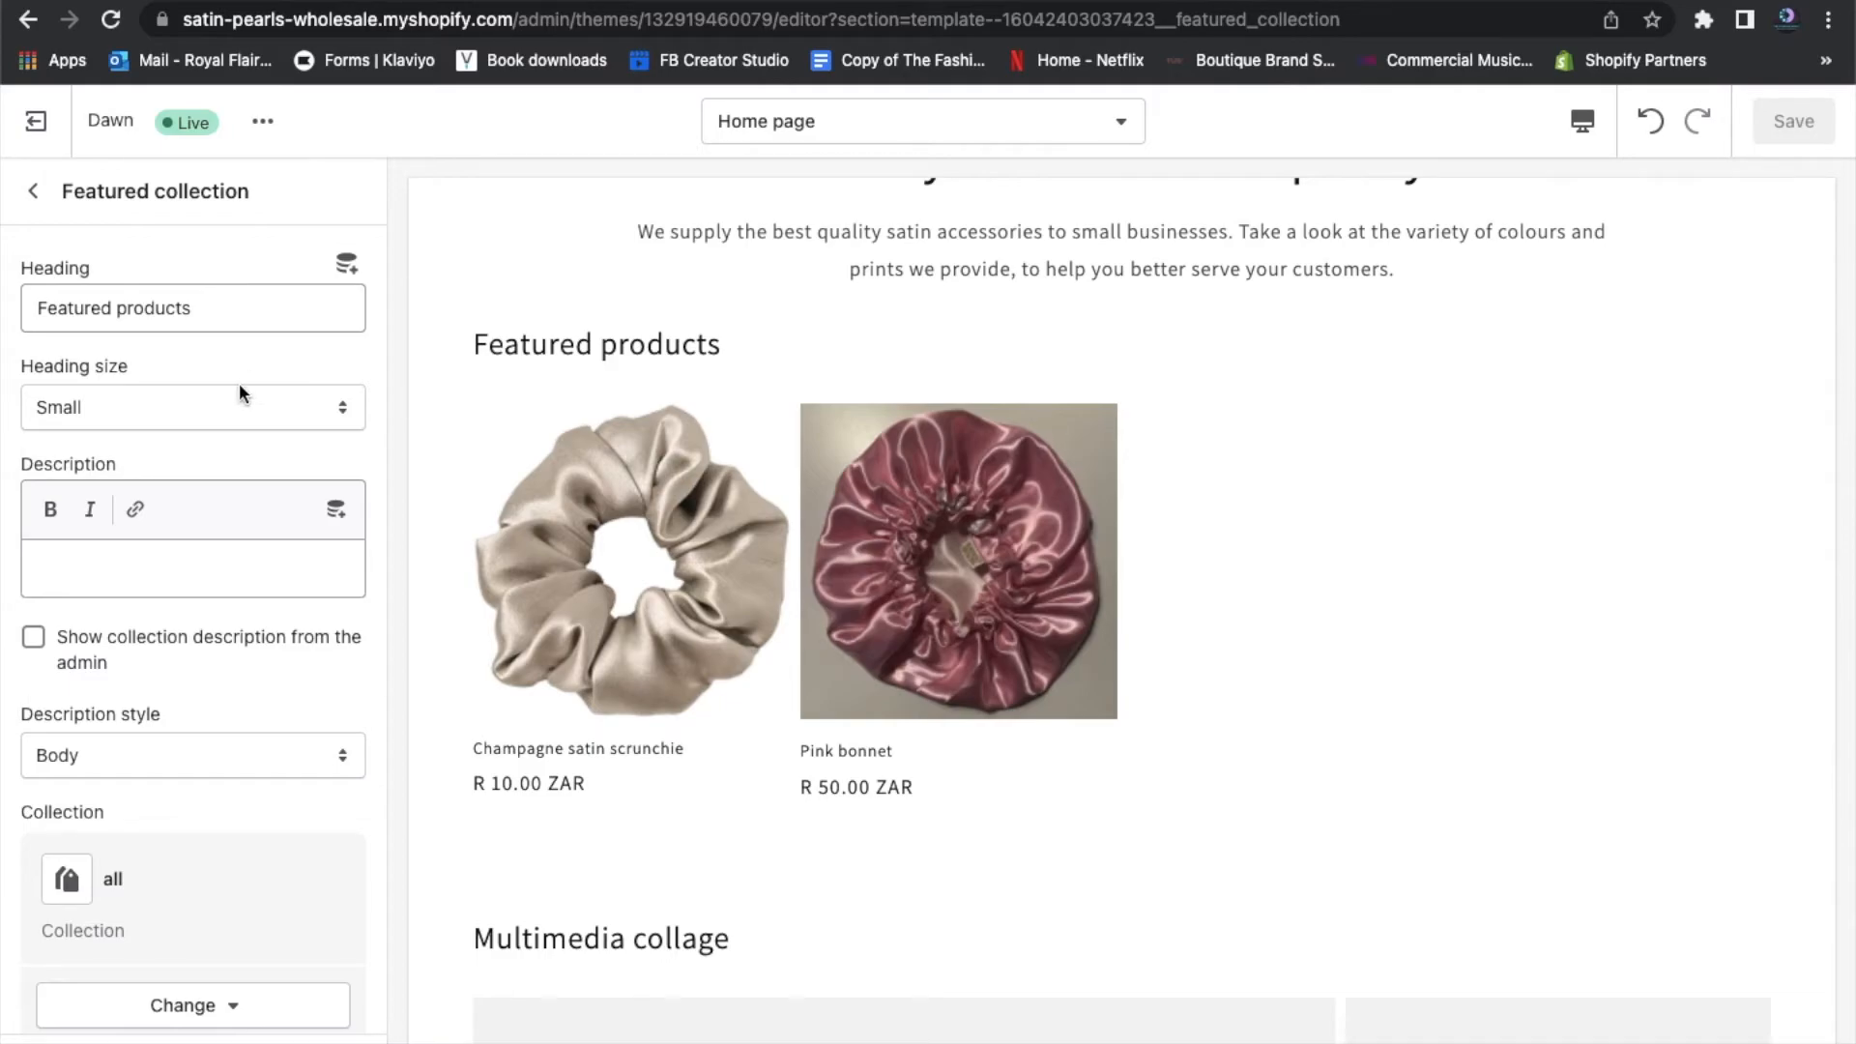
{"action": "scroll", "coordinate": [239, 391], "scroll_direction": "down", "scroll_amount": 1}
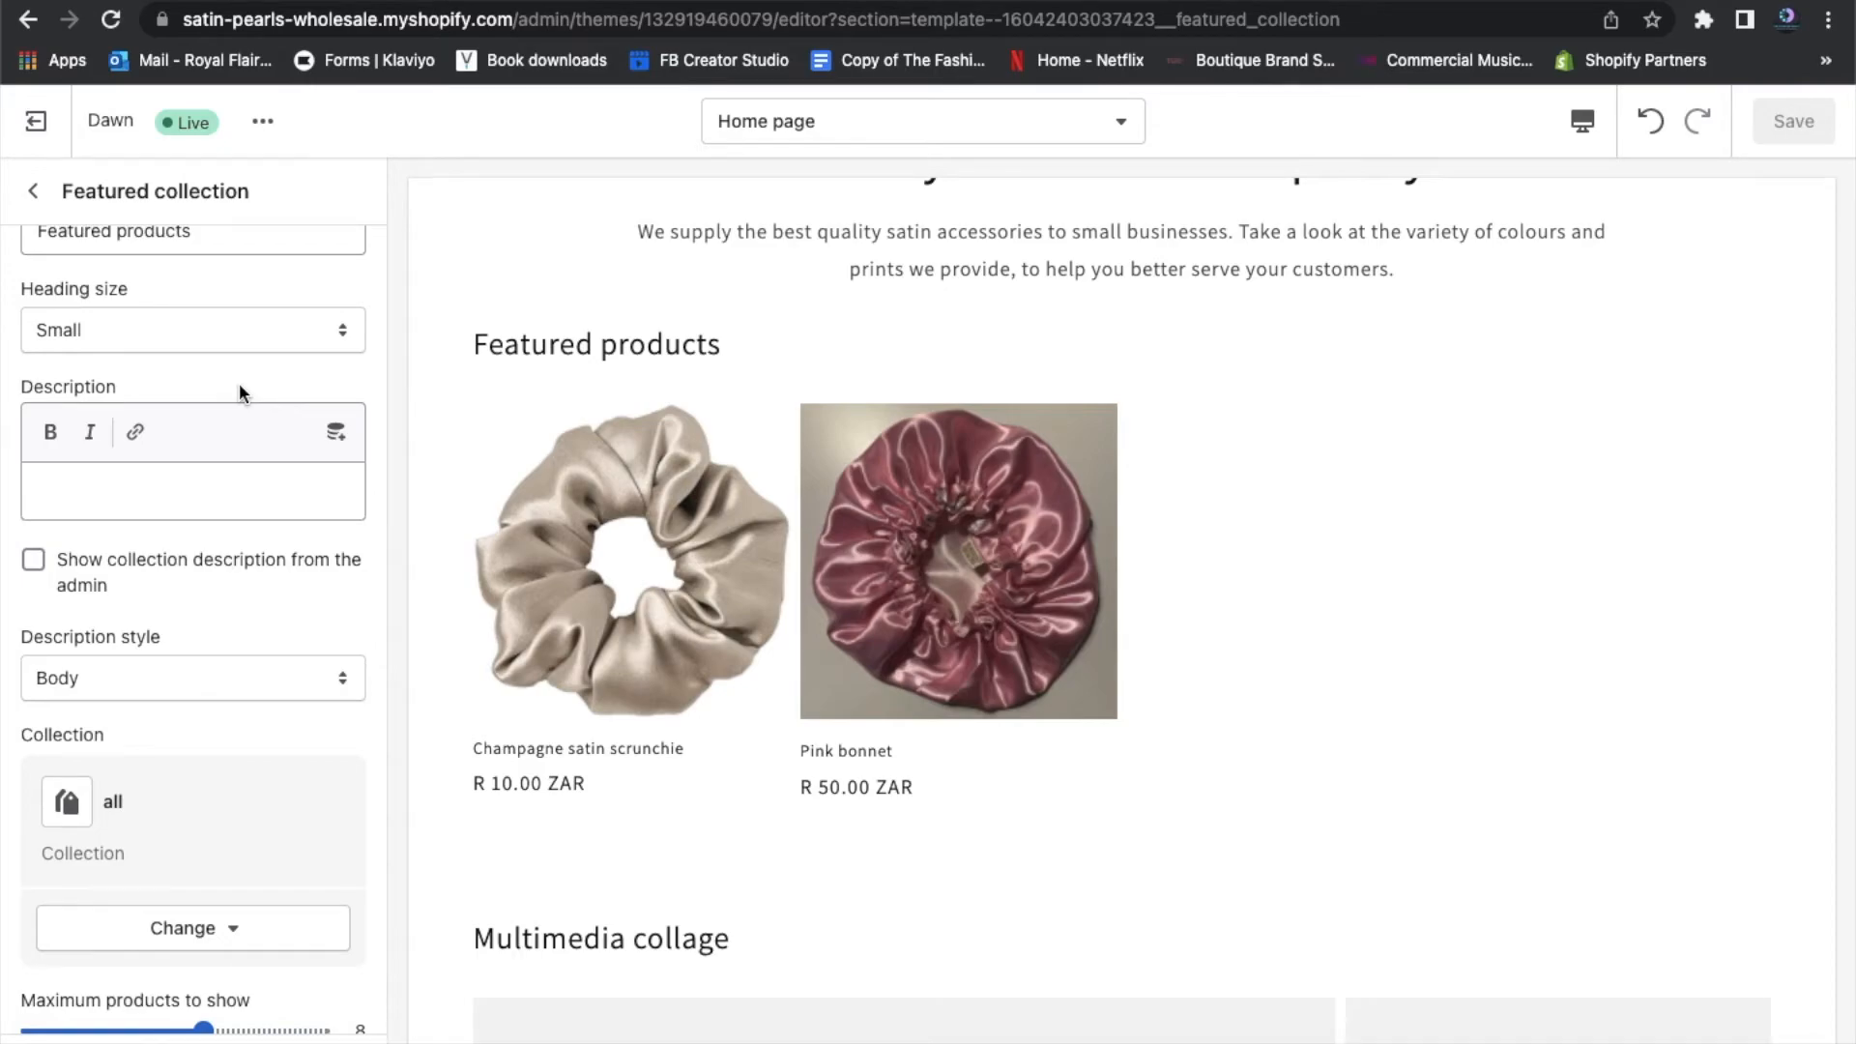
{"action": "scroll", "coordinate": [238, 368], "scroll_direction": "up", "scroll_amount": 3}
{"action": "left_click", "coordinate": [228, 293]}
{"action": "key", "text": "super+a"}
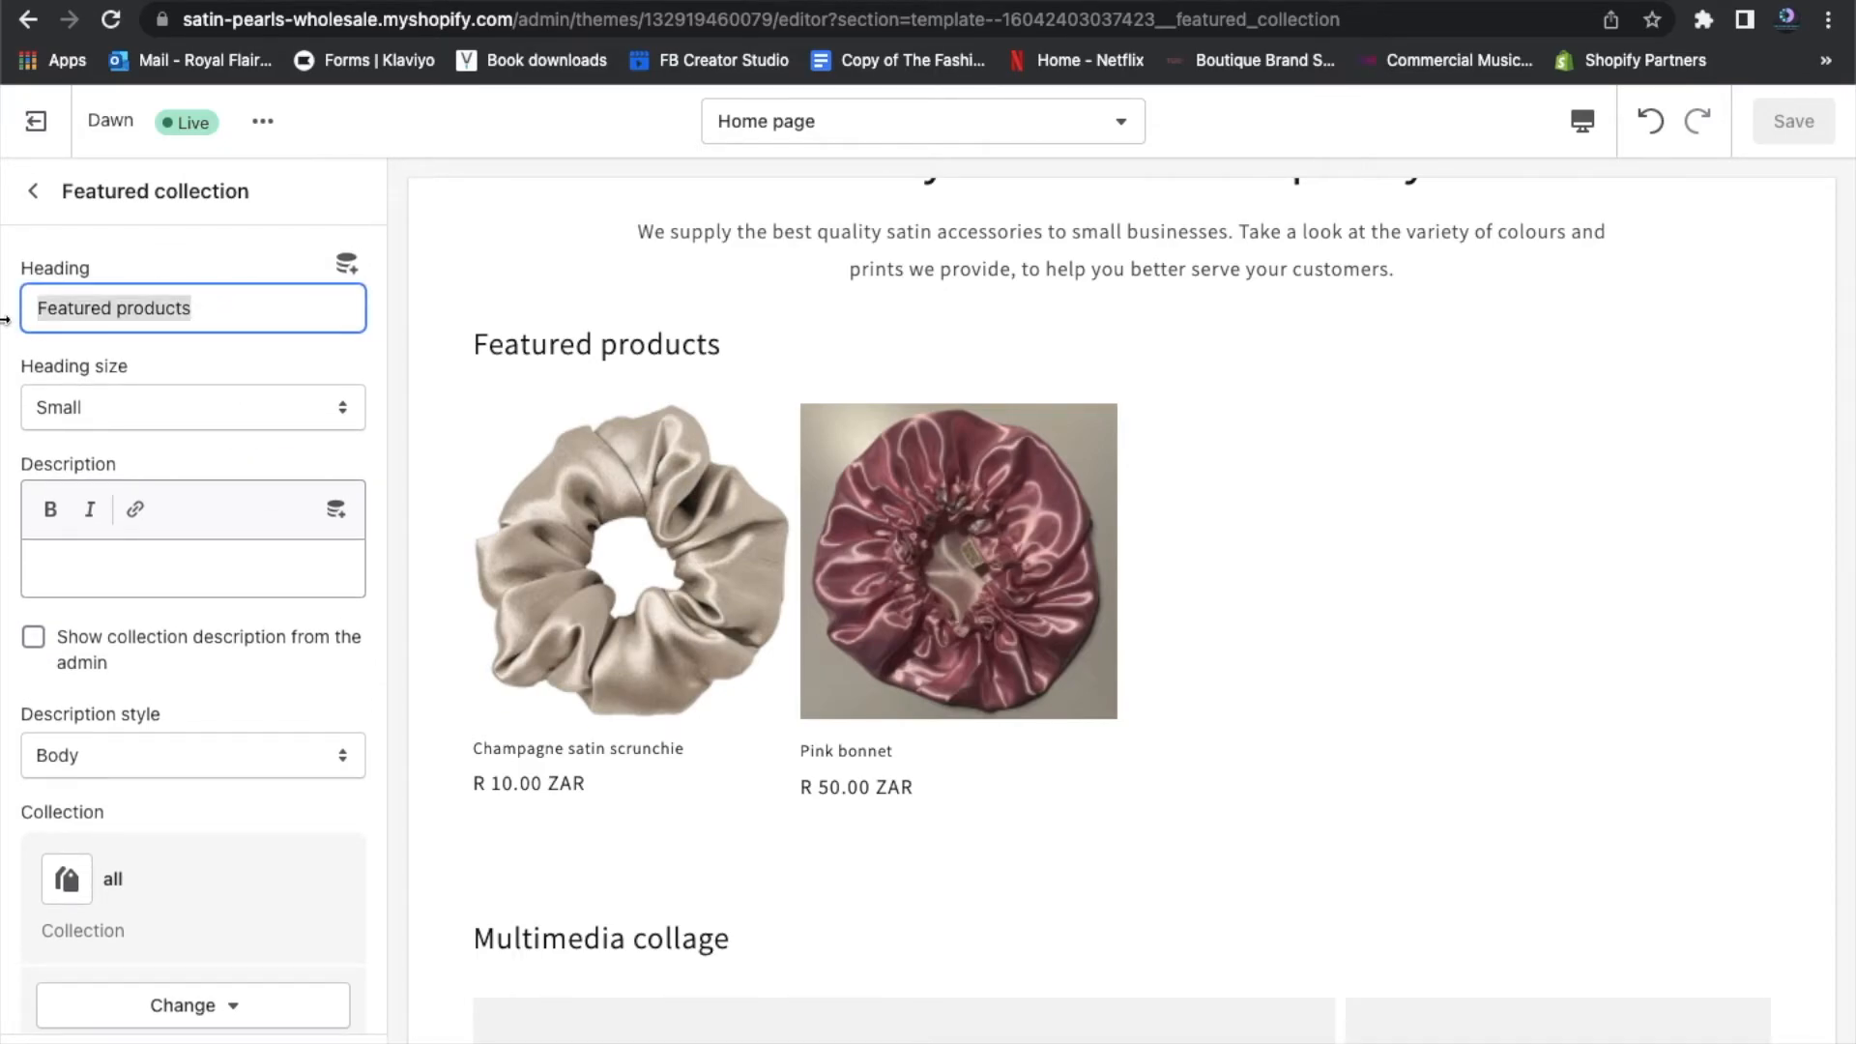
{"action": "key", "text": "BackSpace"}
{"action": "type", "text": "NEW ARRIVALES"}
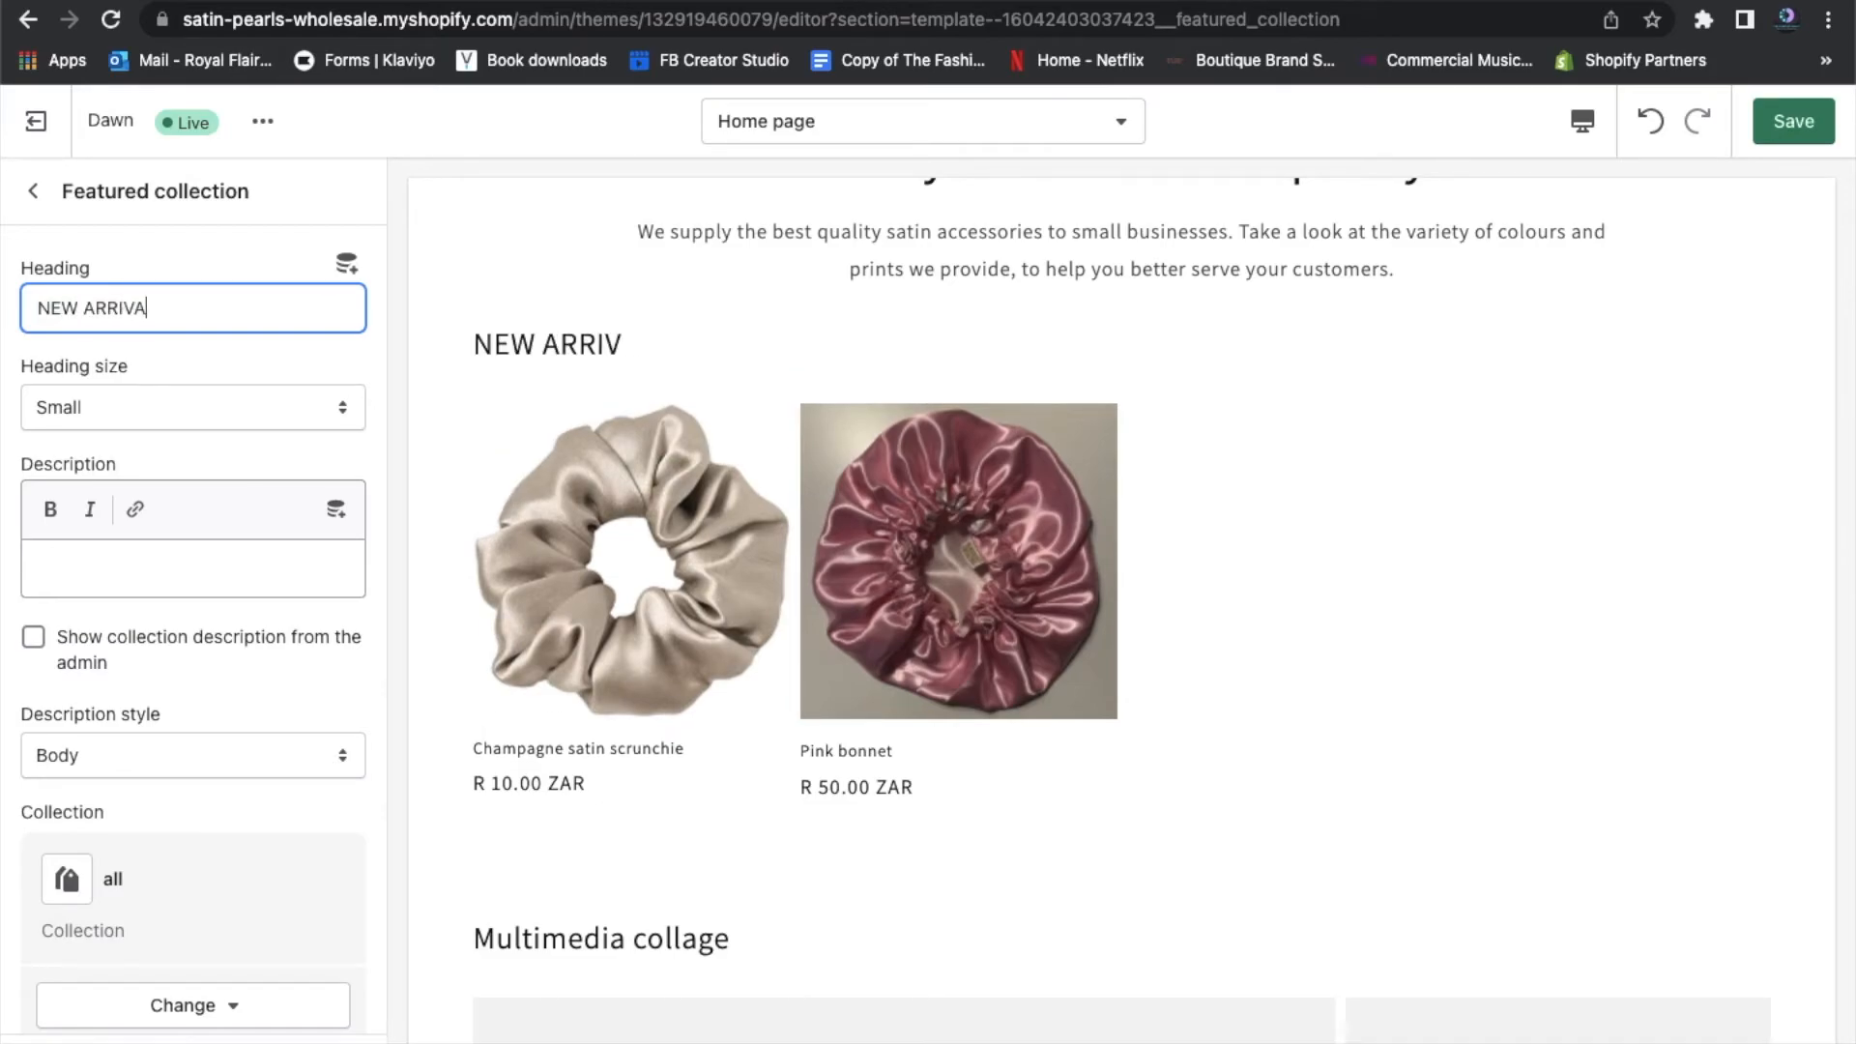
{"action": "key", "text": "BackSpace"}
{"action": "key", "text": "BackSpace"}
{"action": "key", "text": "BackSpace"}
{"action": "key", "text": "BackSpace"}
{"action": "key", "text": "BackSpace"}
{"action": "key", "text": "BackSpace"}
{"action": "key", "text": "BackSpace"}
{"action": "key", "text": "BackSpace"}
{"action": "key", "text": "BackSpace"}
{"action": "key", "text": "BackSpace"}
{"action": "key", "text": "BackSpace"}
{"action": "key", "text": "BackSpace"}
{"action": "type", "text": "eW"}
{"action": "key", "text": "BackSpace"}
{"action": "type", "text": "w Arr"}
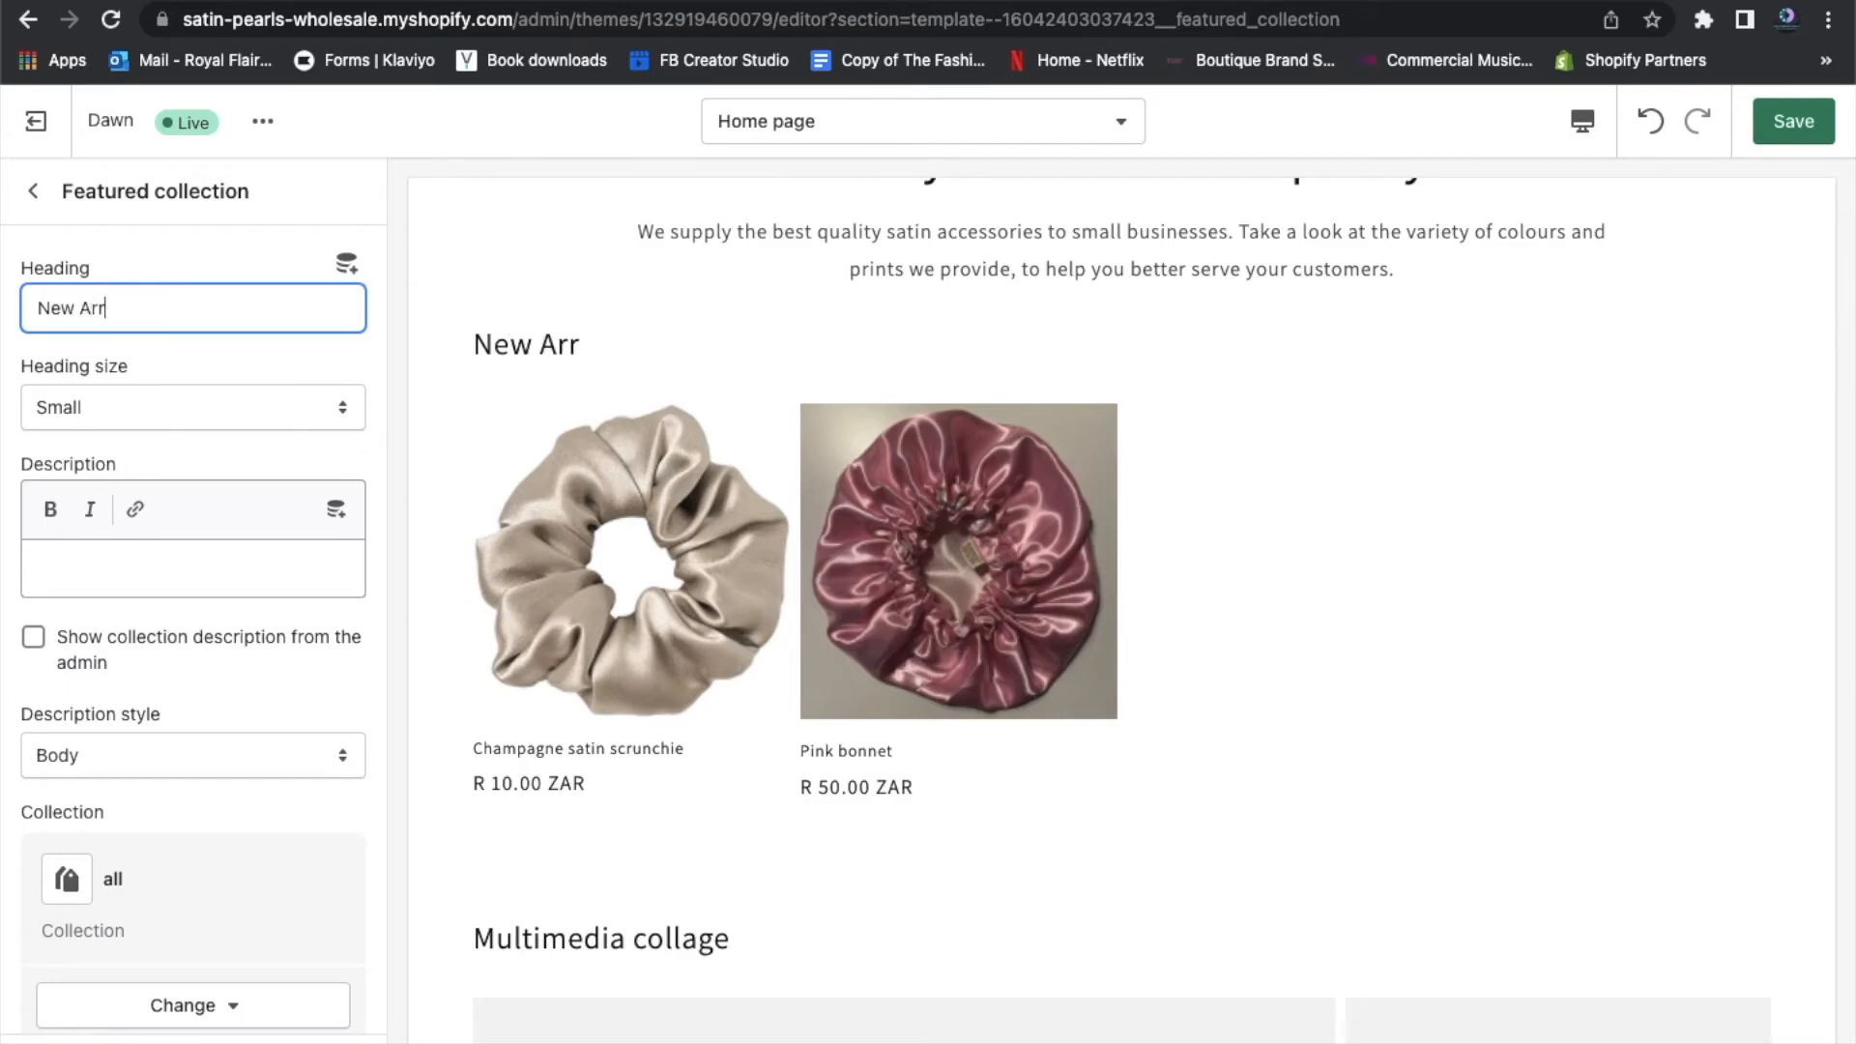
{"action": "type", "text": "ivasl"}
{"action": "key", "text": "BackSpace"}
{"action": "key", "text": "BackSpace"}
{"action": "type", "text": "ls"}
Set the heading size of the Featured collection section to Medium
{"action": "scroll", "coordinate": [216, 431], "scroll_direction": "down", "scroll_amount": 2}
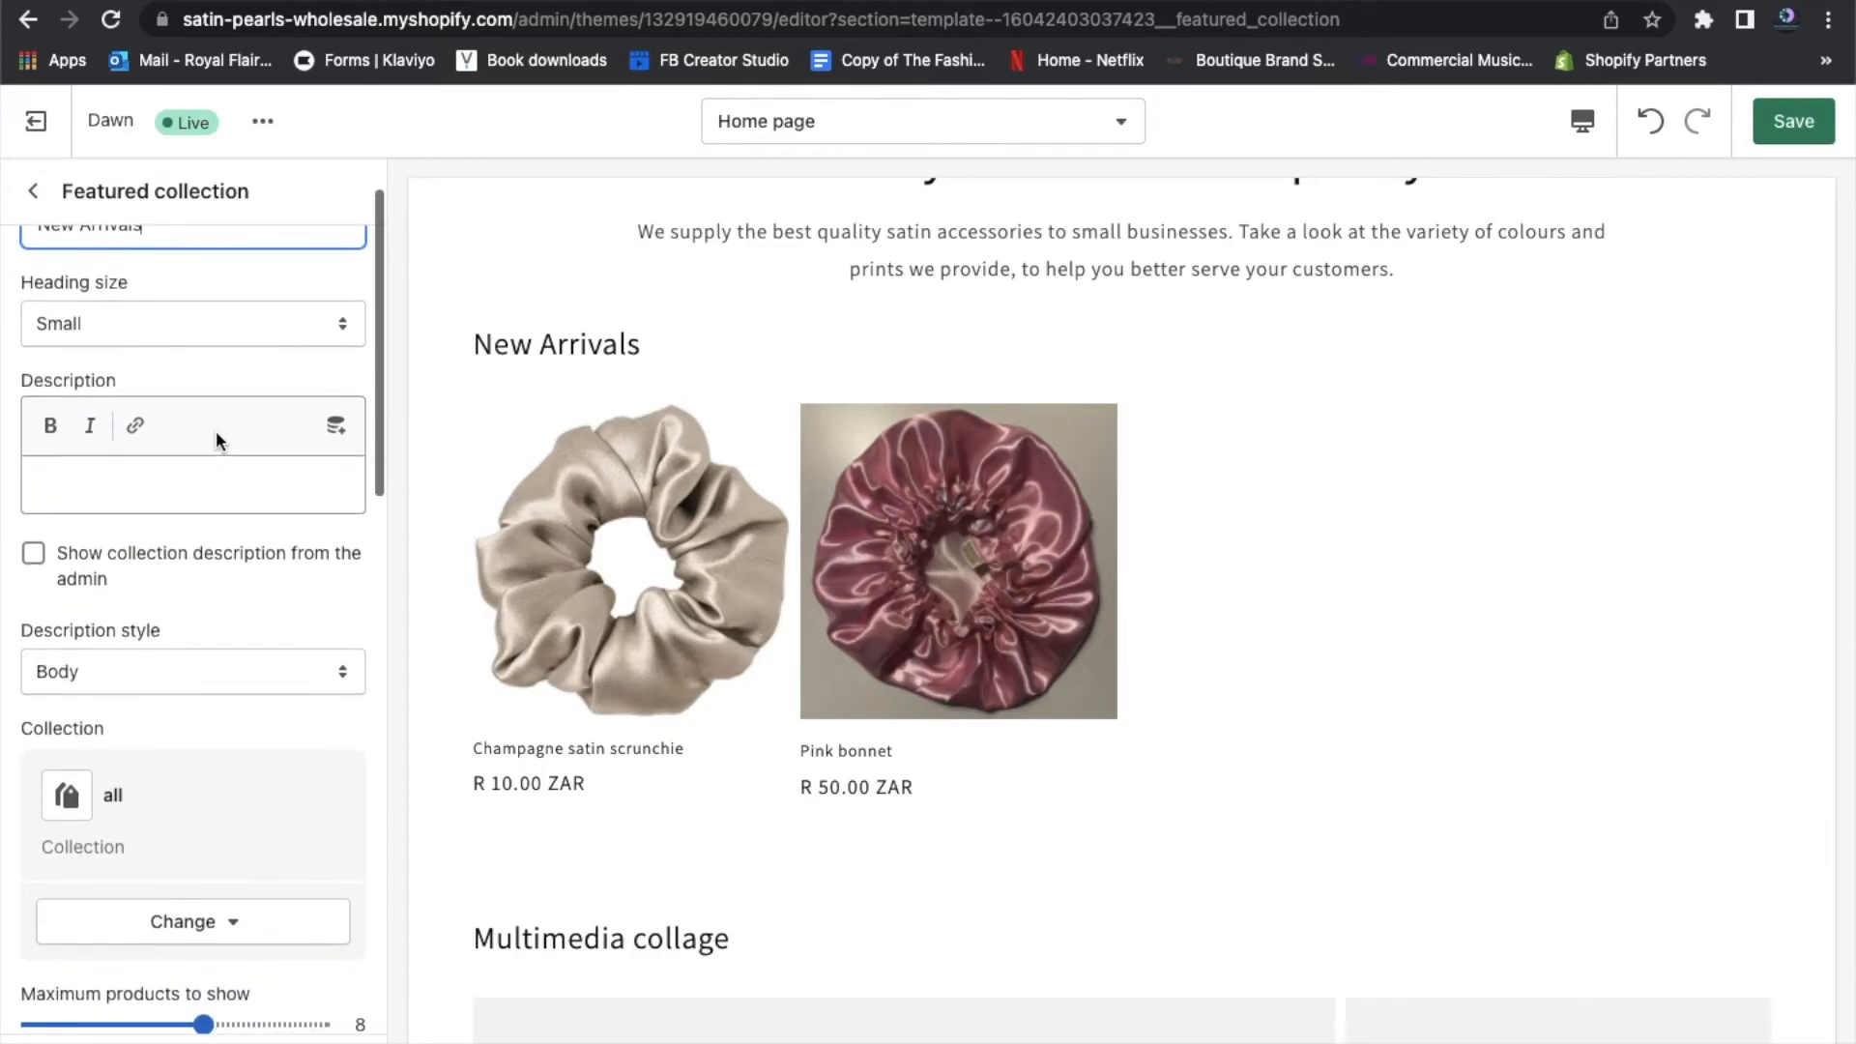
{"action": "left_click", "coordinate": [224, 327]}
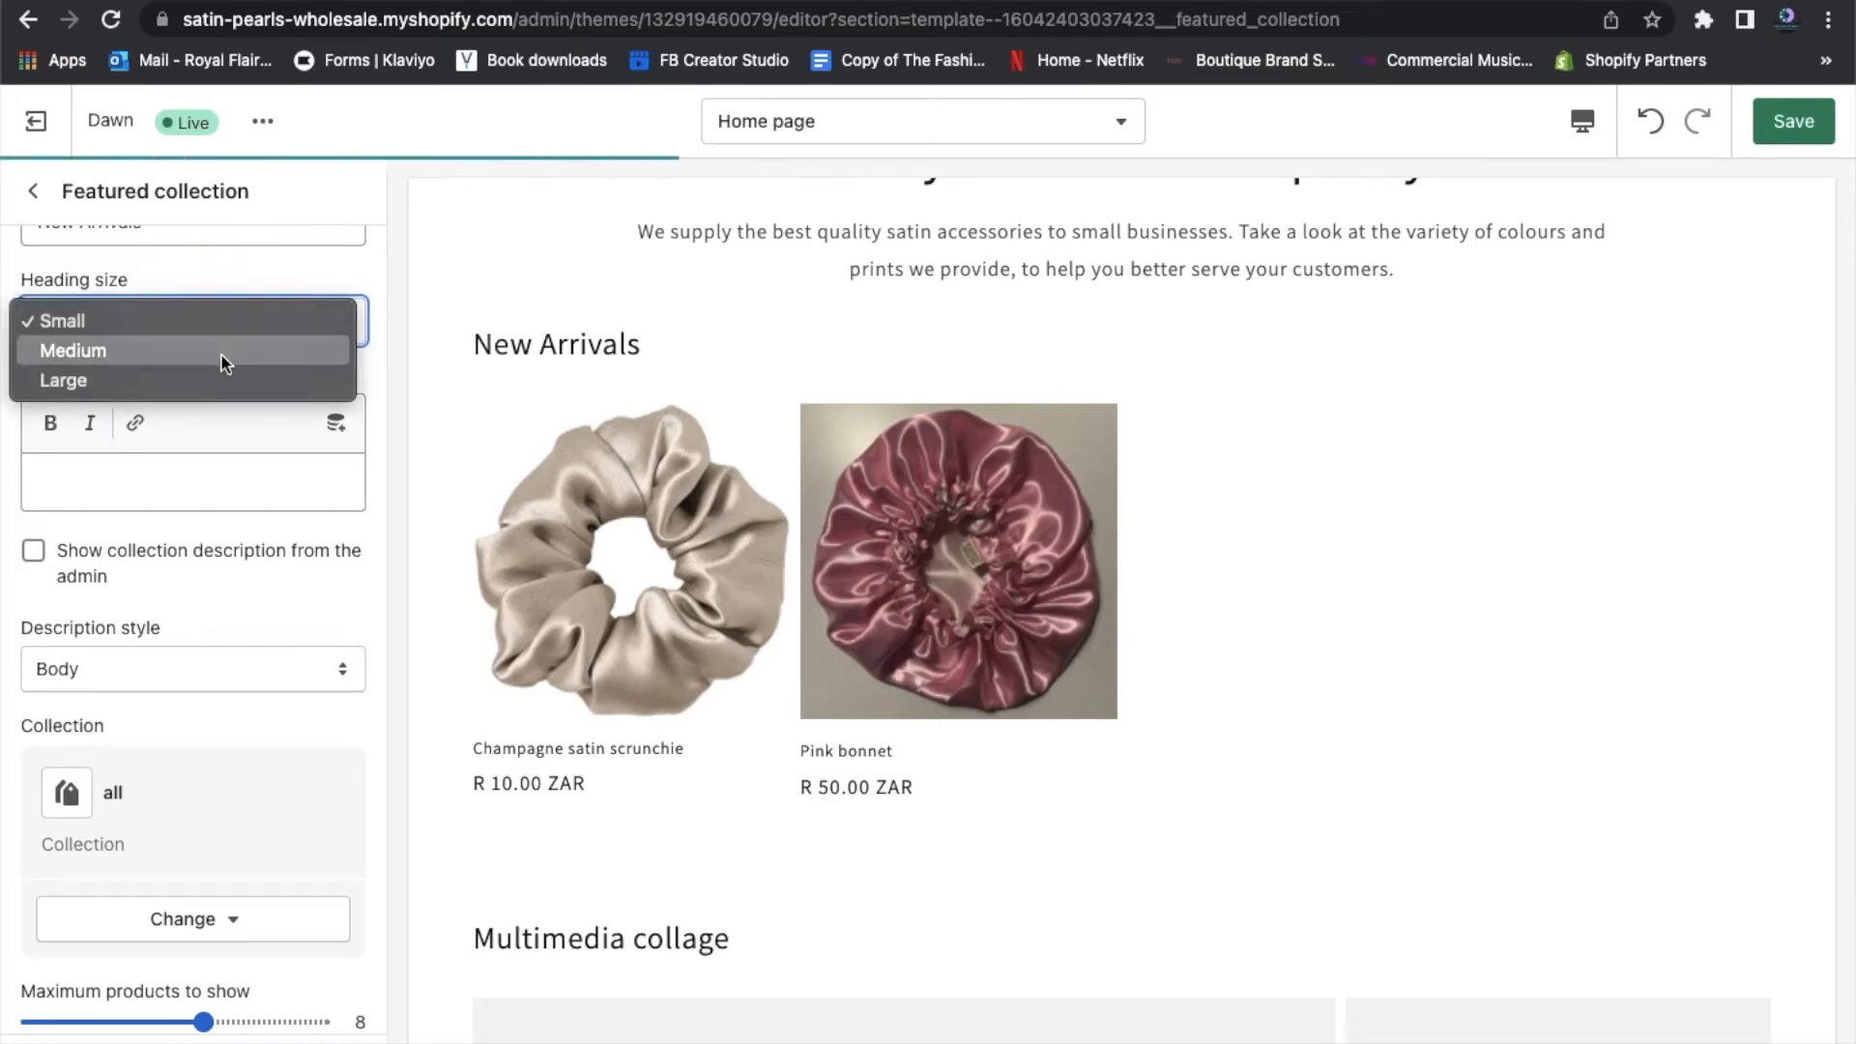
{"action": "left_click", "coordinate": [220, 350]}
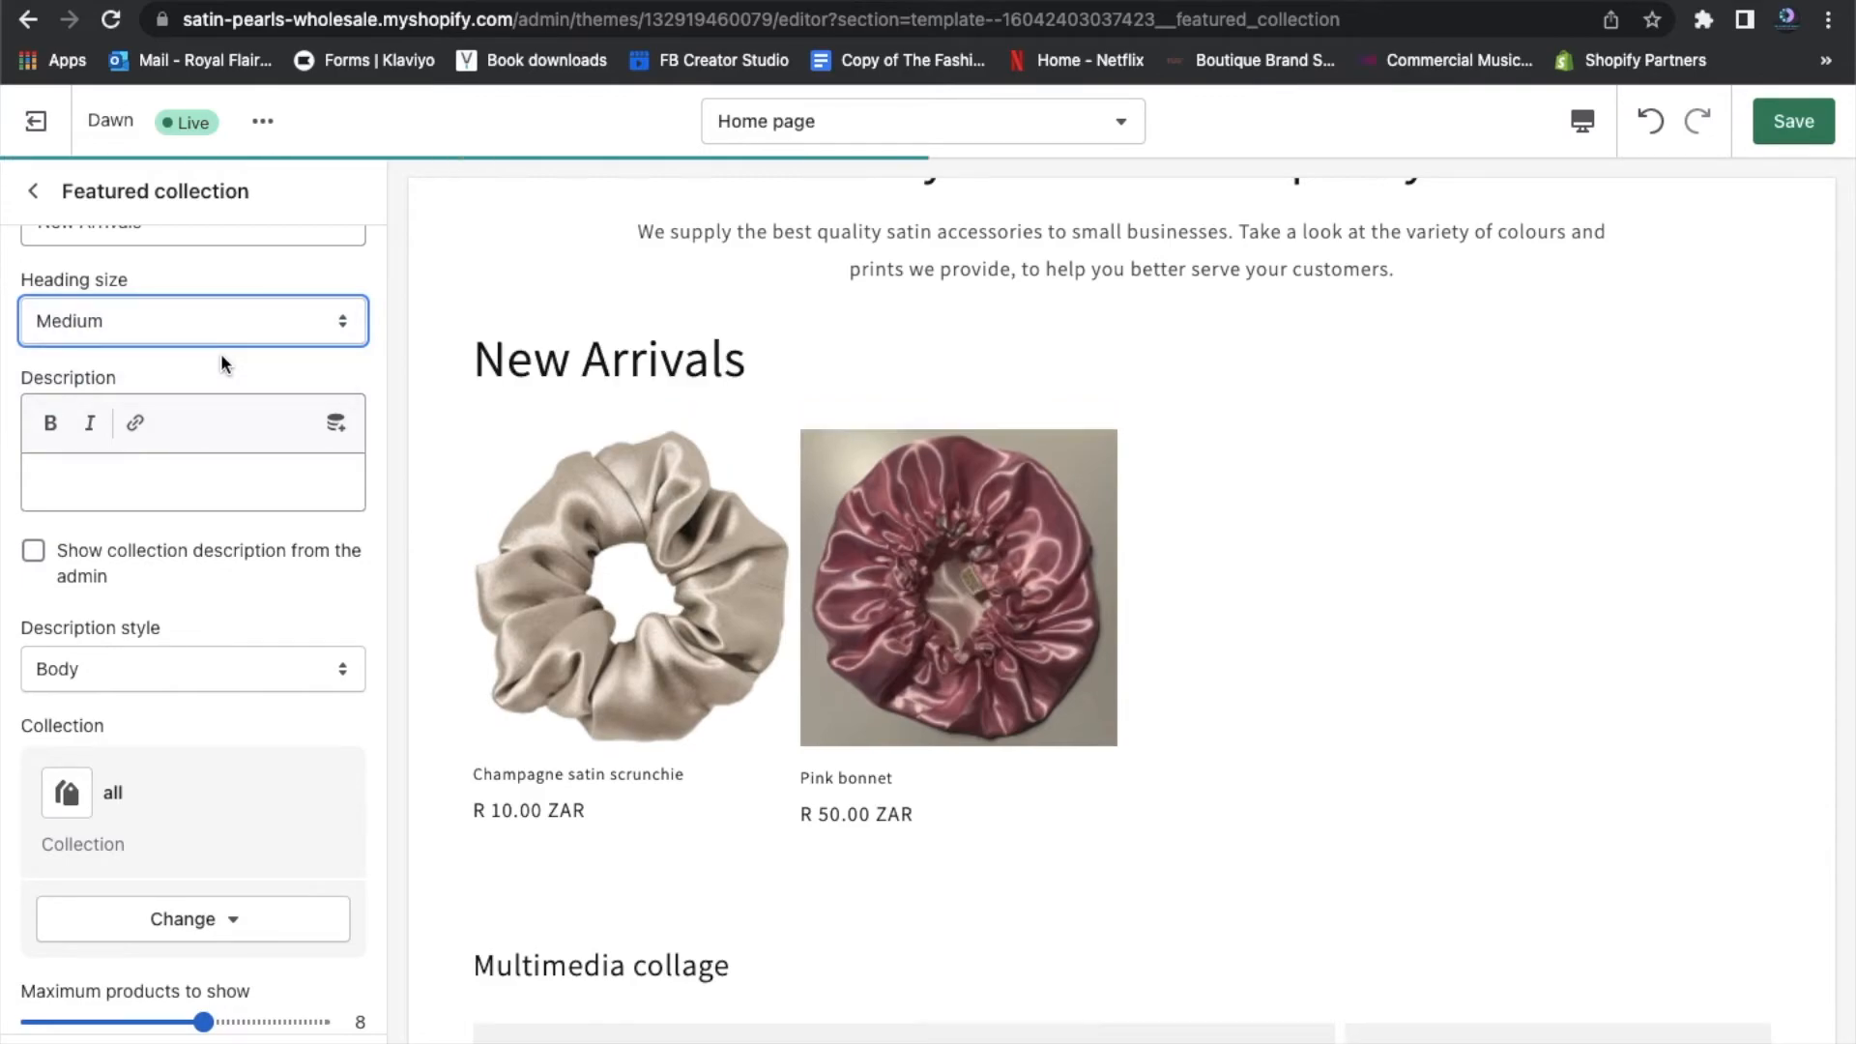
Enter "Take a look at what we just brought it." as the Featured collection section's description
{"action": "scroll", "coordinate": [247, 392], "scroll_direction": "down", "scroll_amount": 2}
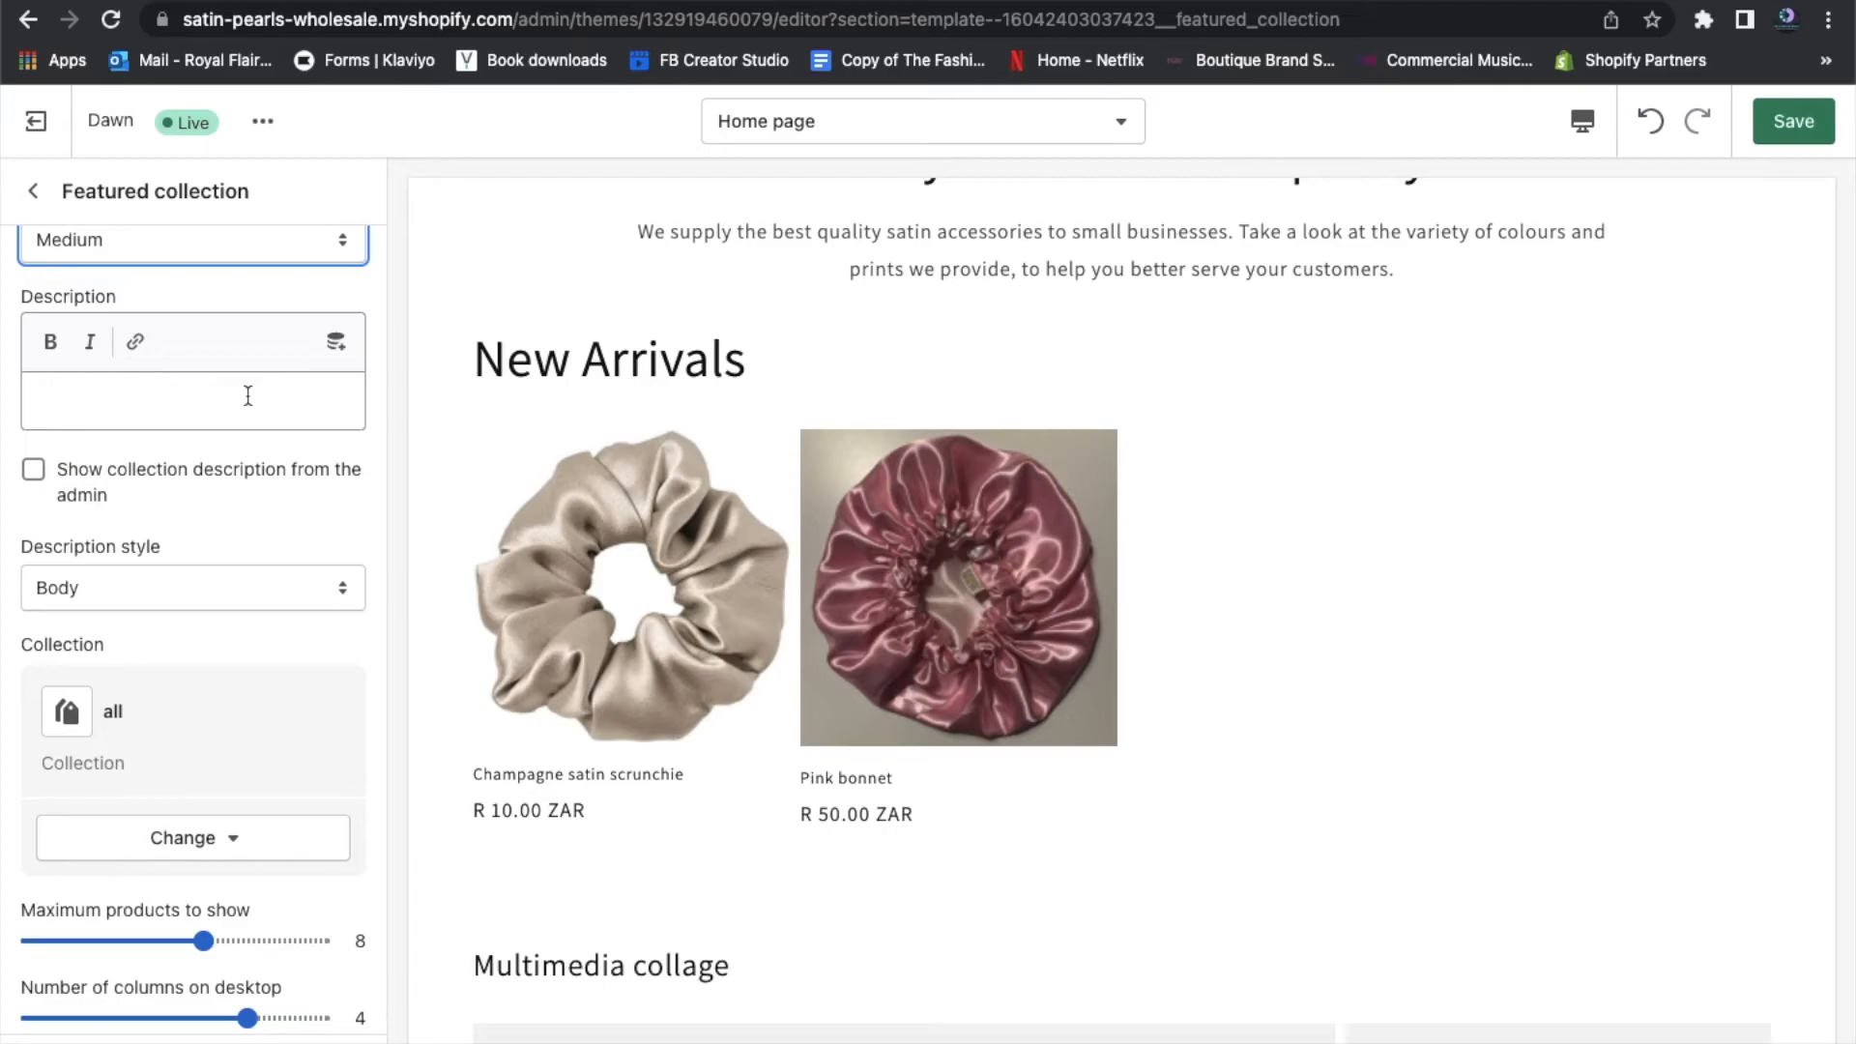
{"action": "left_click", "coordinate": [249, 395]}
{"action": "type", "text": "Take a look t"}
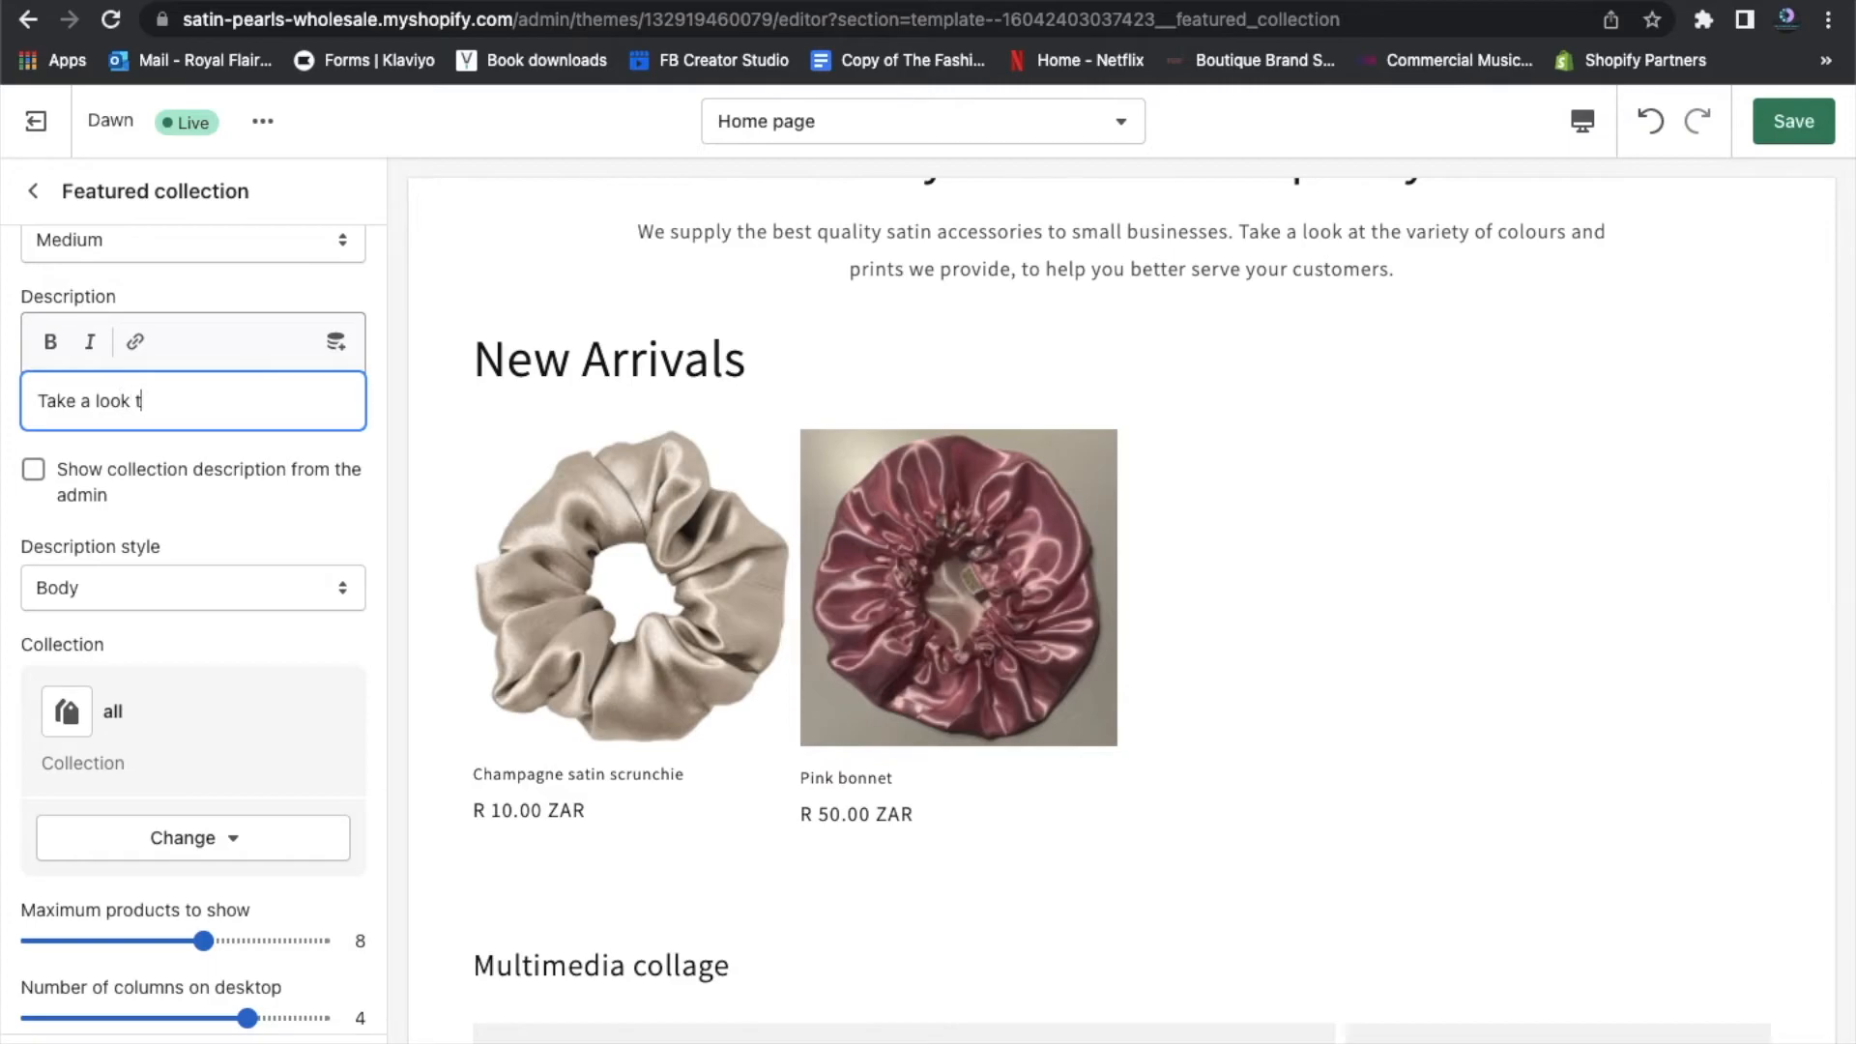
{"action": "key", "text": "BackSpace"}
{"action": "type", "text": "at the new accessories"}
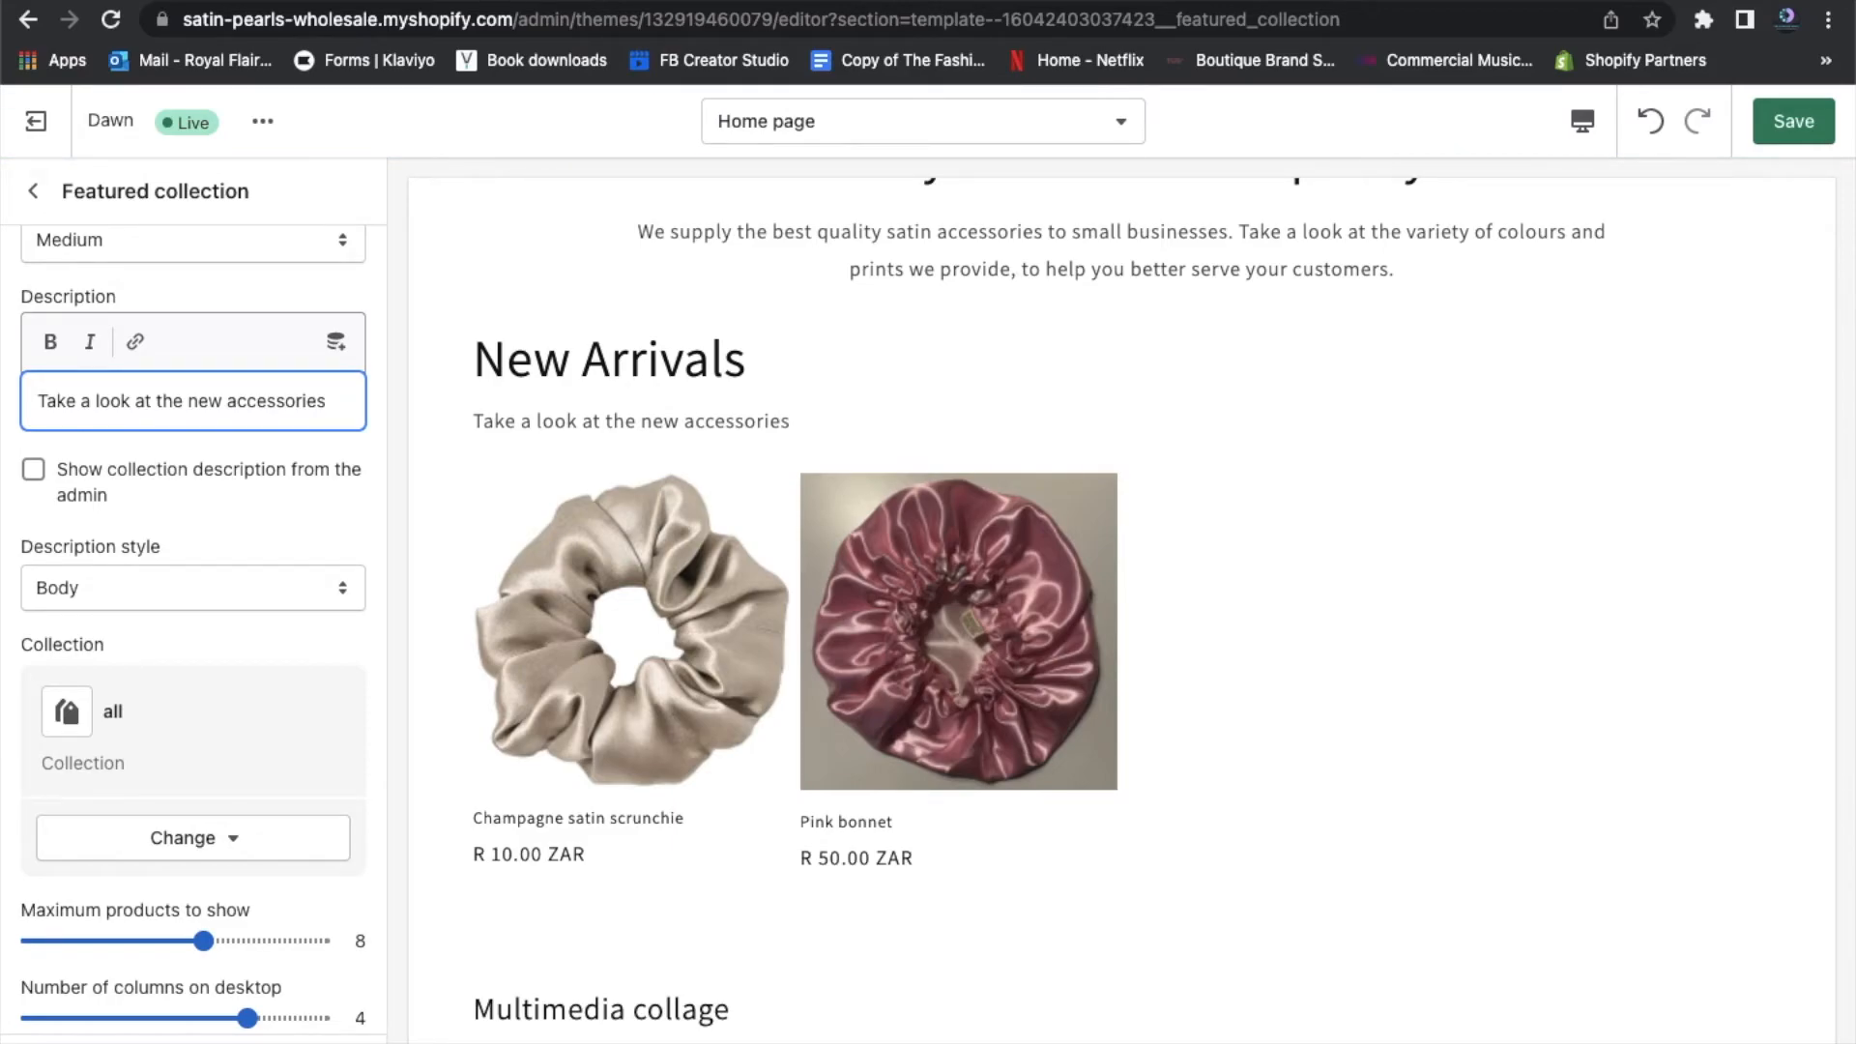
{"action": "type", "text": "we"}
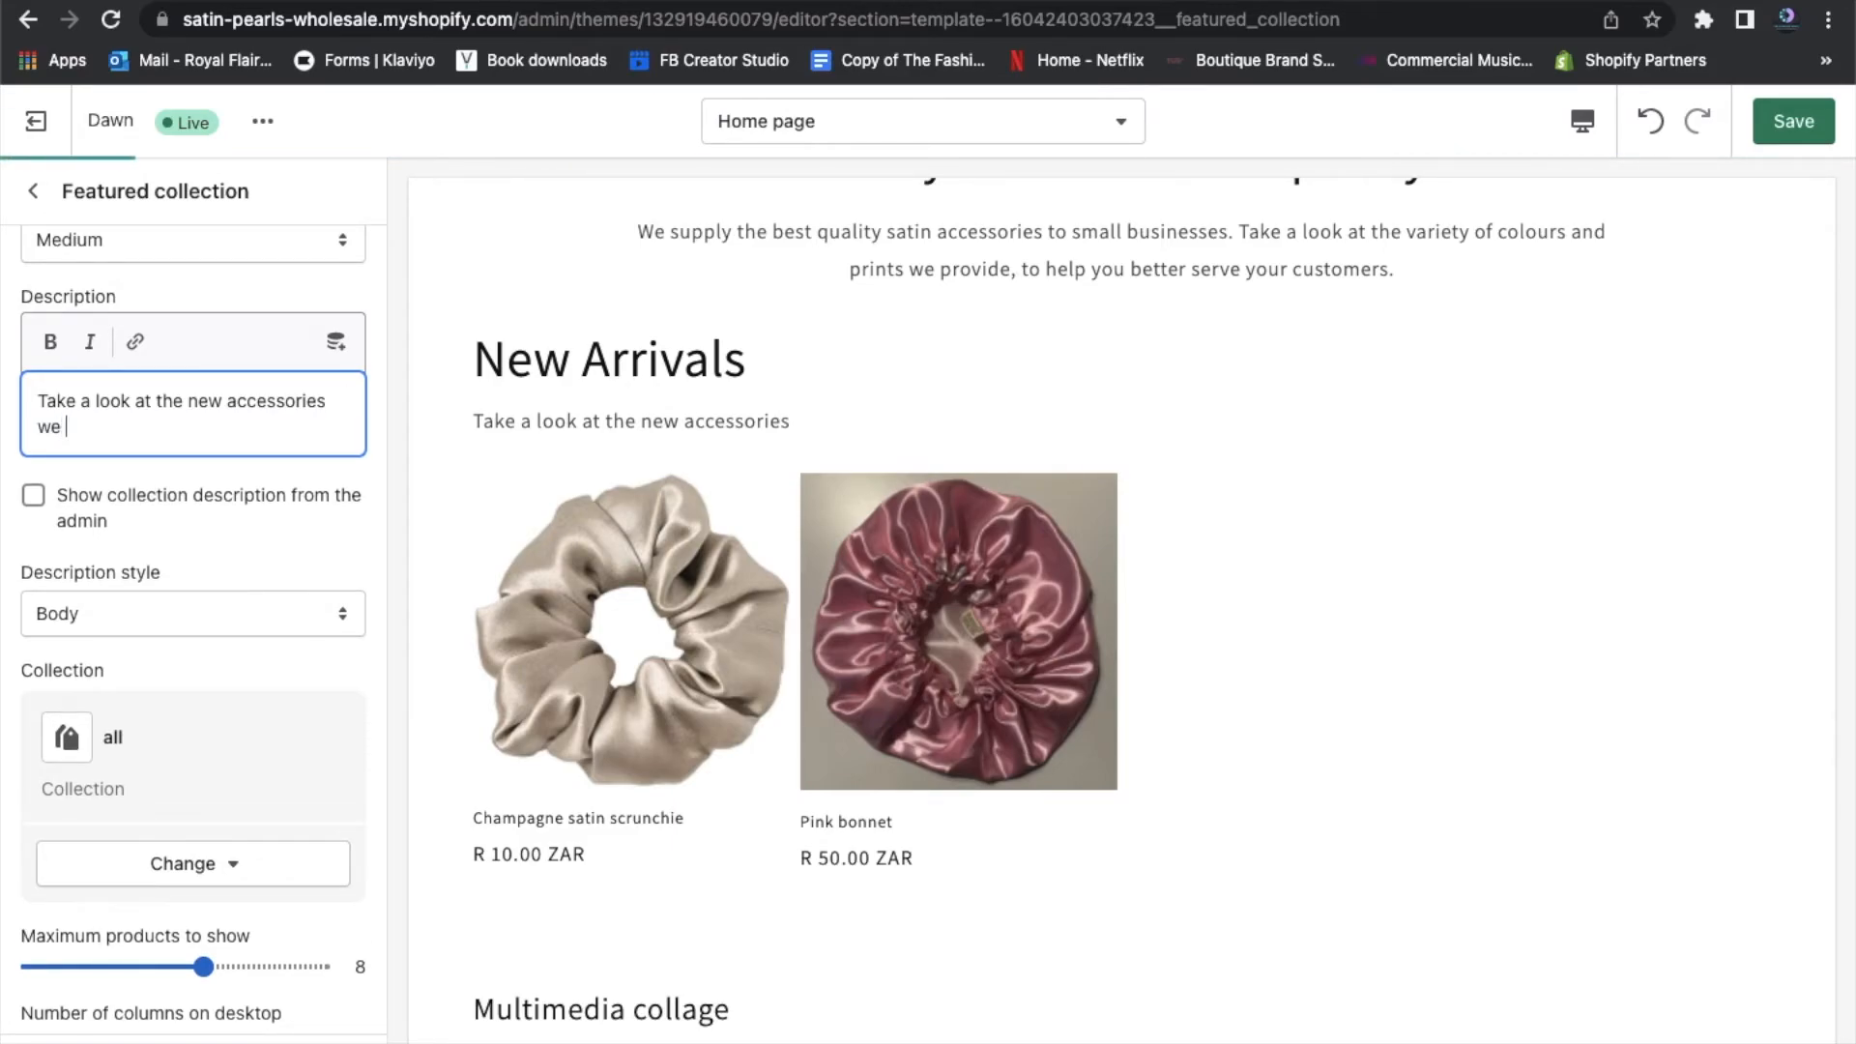
{"action": "key", "text": "BackSpace"}
{"action": "key", "text": "BackSpace"}
{"action": "key", "text": "BackSpace"}
{"action": "key", "text": "BackSpace"}
{"action": "key", "text": "BackSpace"}
{"action": "key", "text": "BackSpace"}
{"action": "key", "text": "BackSpace"}
{"action": "key", "text": "BackSpace"}
{"action": "key", "text": "BackSpace"}
{"action": "key", "text": "BackSpace"}
{"action": "key", "text": "BackSpace"}
{"action": "key", "text": "BackSpace"}
{"action": "key", "text": "BackSpace"}
{"action": "key", "text": "BackSpace"}
{"action": "key", "text": "BackSpace"}
{"action": "key", "text": "BackSpace"}
{"action": "key", "text": "BackSpace"}
{"action": "key", "text": "BackSpace"}
{"action": "key", "text": "BackSpace"}
{"action": "key", "text": "BackSpace"}
{"action": "key", "text": "BackSpace"}
{"action": "key", "text": "BackSpace"}
{"action": "key", "text": "BackSpace"}
{"action": "type", "text": "what we ju"}
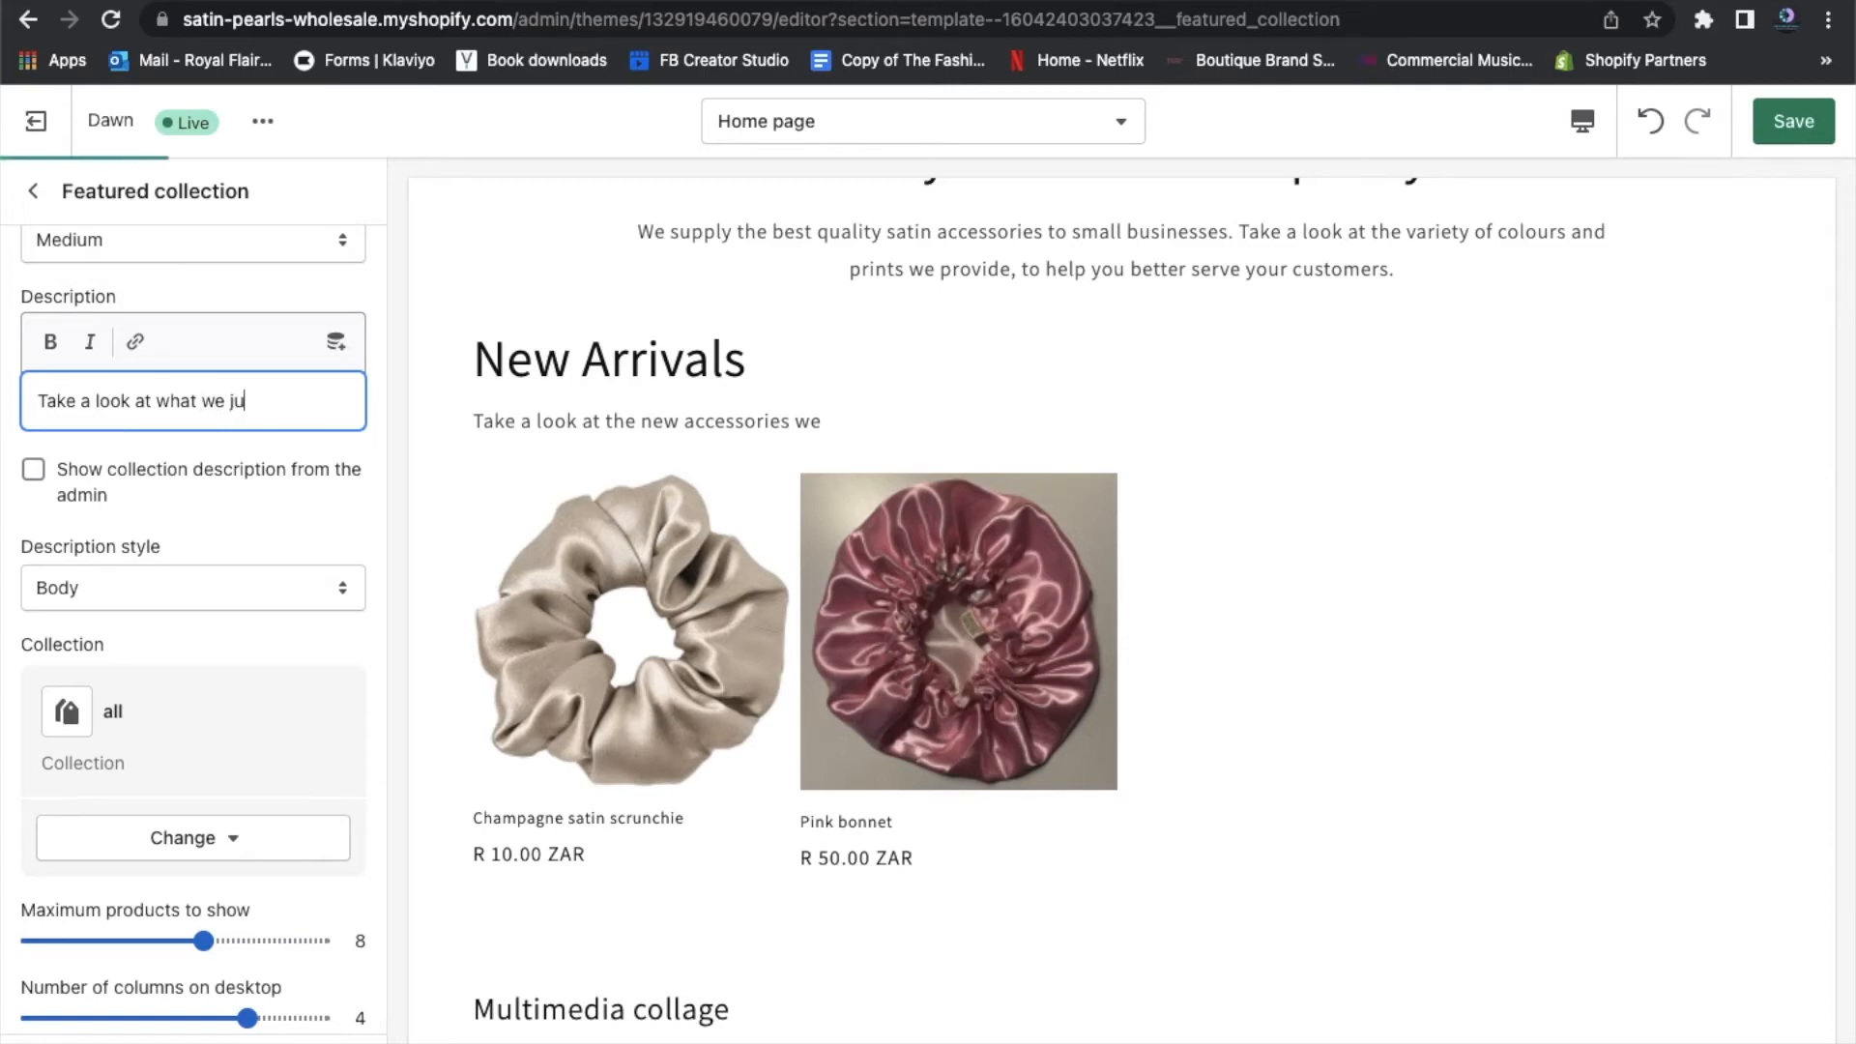
{"action": "type", "text": "st brought it."}
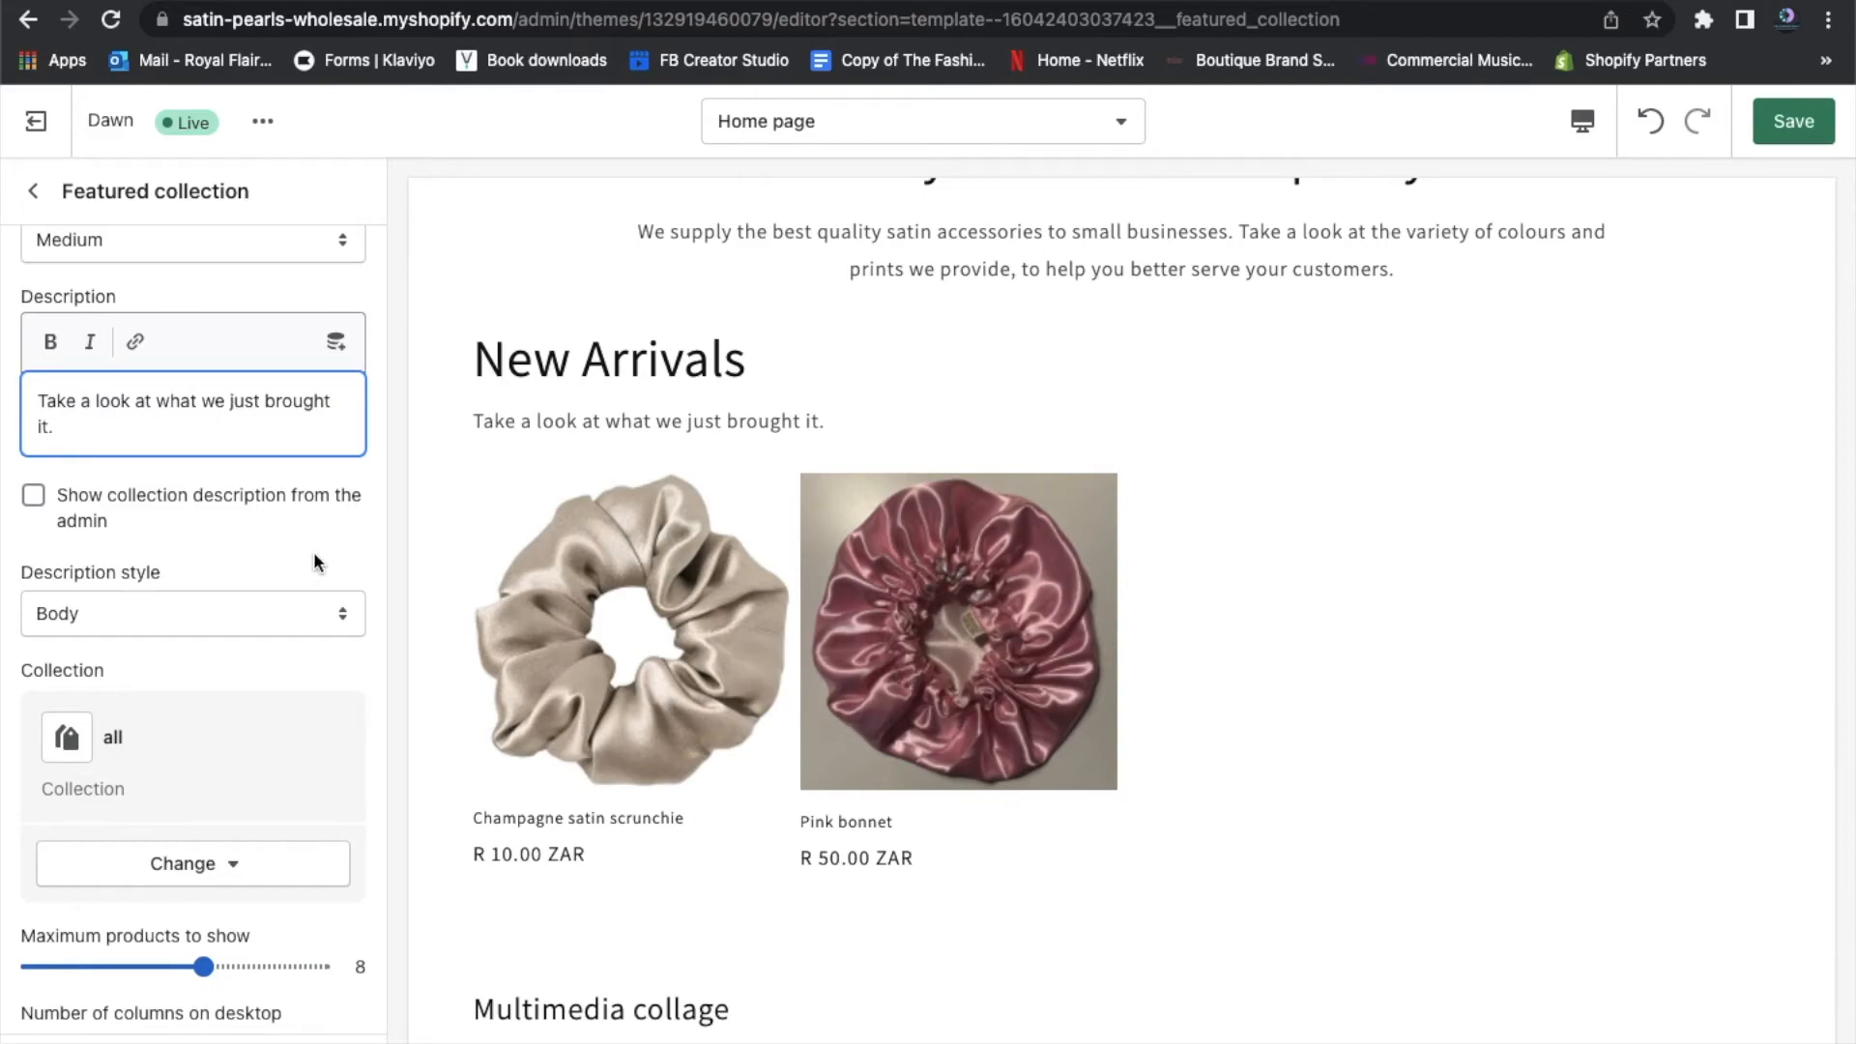
Try the Subtitle style on the Featured collection's description, and set the description style to Uppercase
{"action": "scroll", "coordinate": [316, 559], "scroll_direction": "down", "scroll_amount": 2}
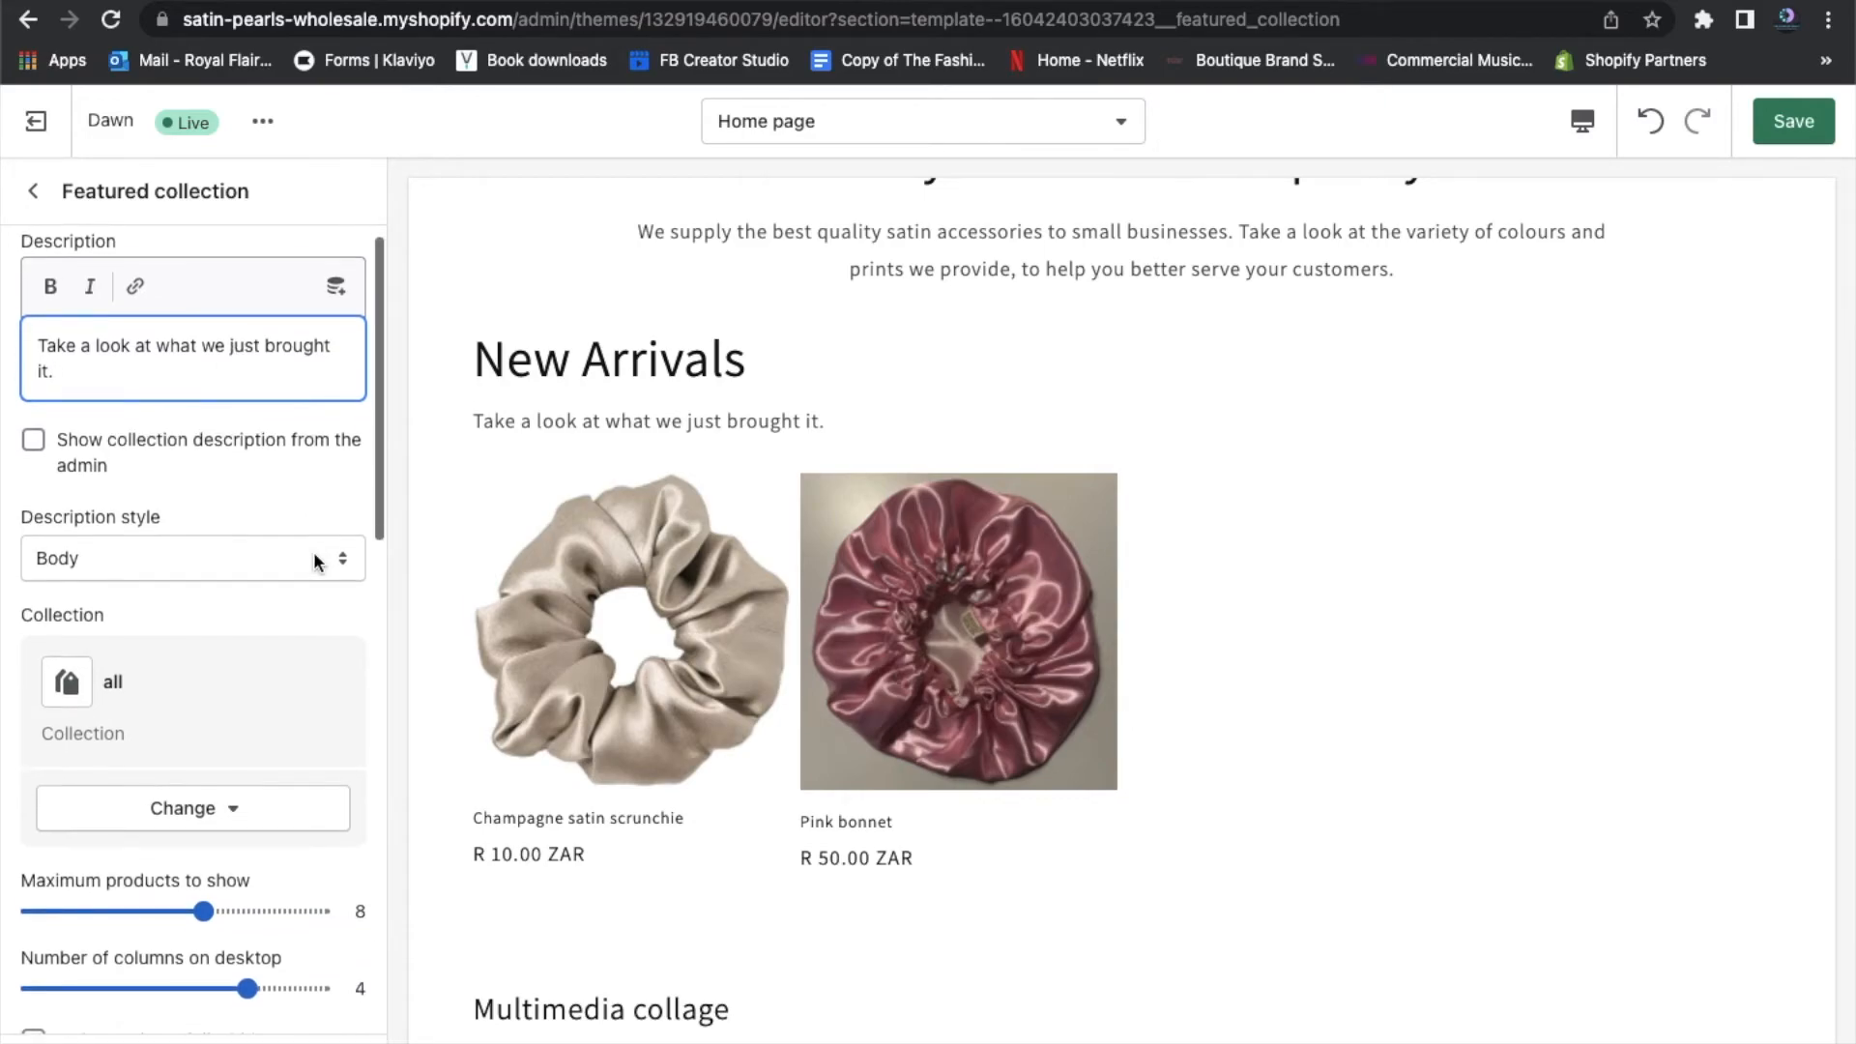
{"action": "scroll", "coordinate": [314, 553], "scroll_direction": "down", "scroll_amount": 1}
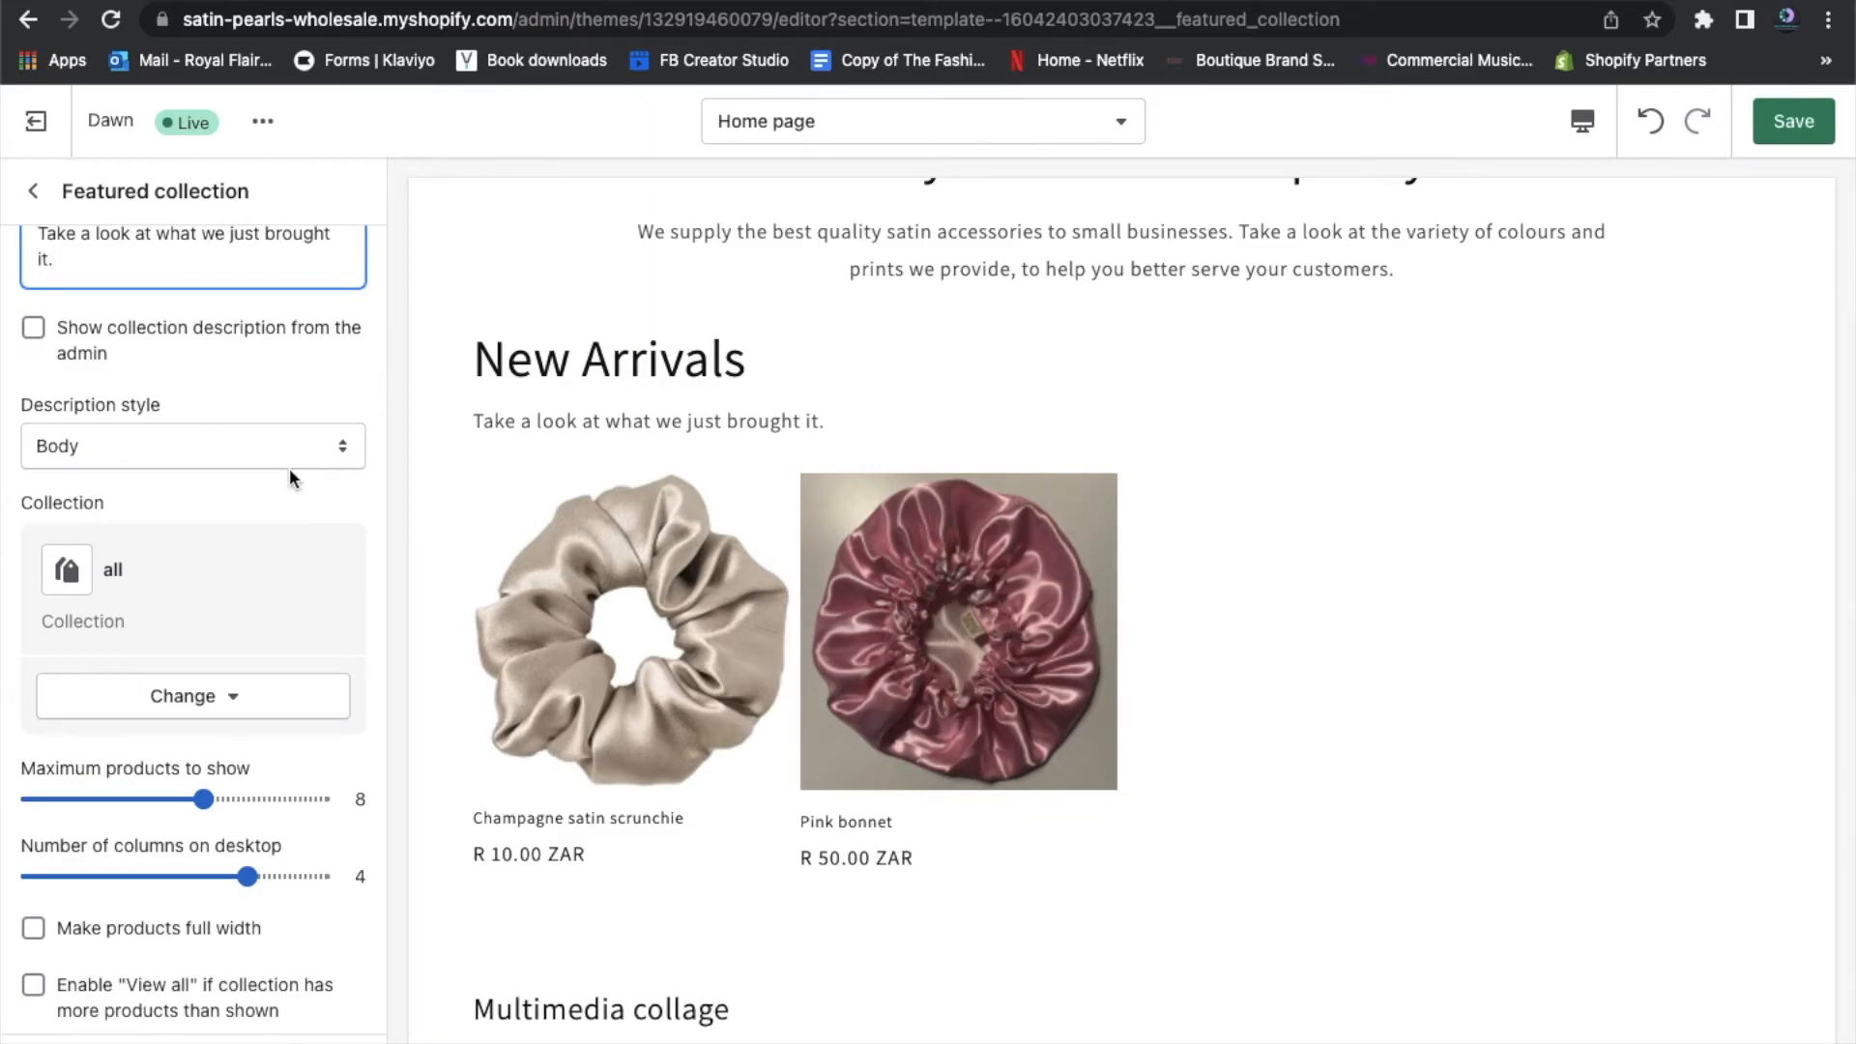
{"action": "scroll", "coordinate": [295, 508], "scroll_direction": "down", "scroll_amount": 2}
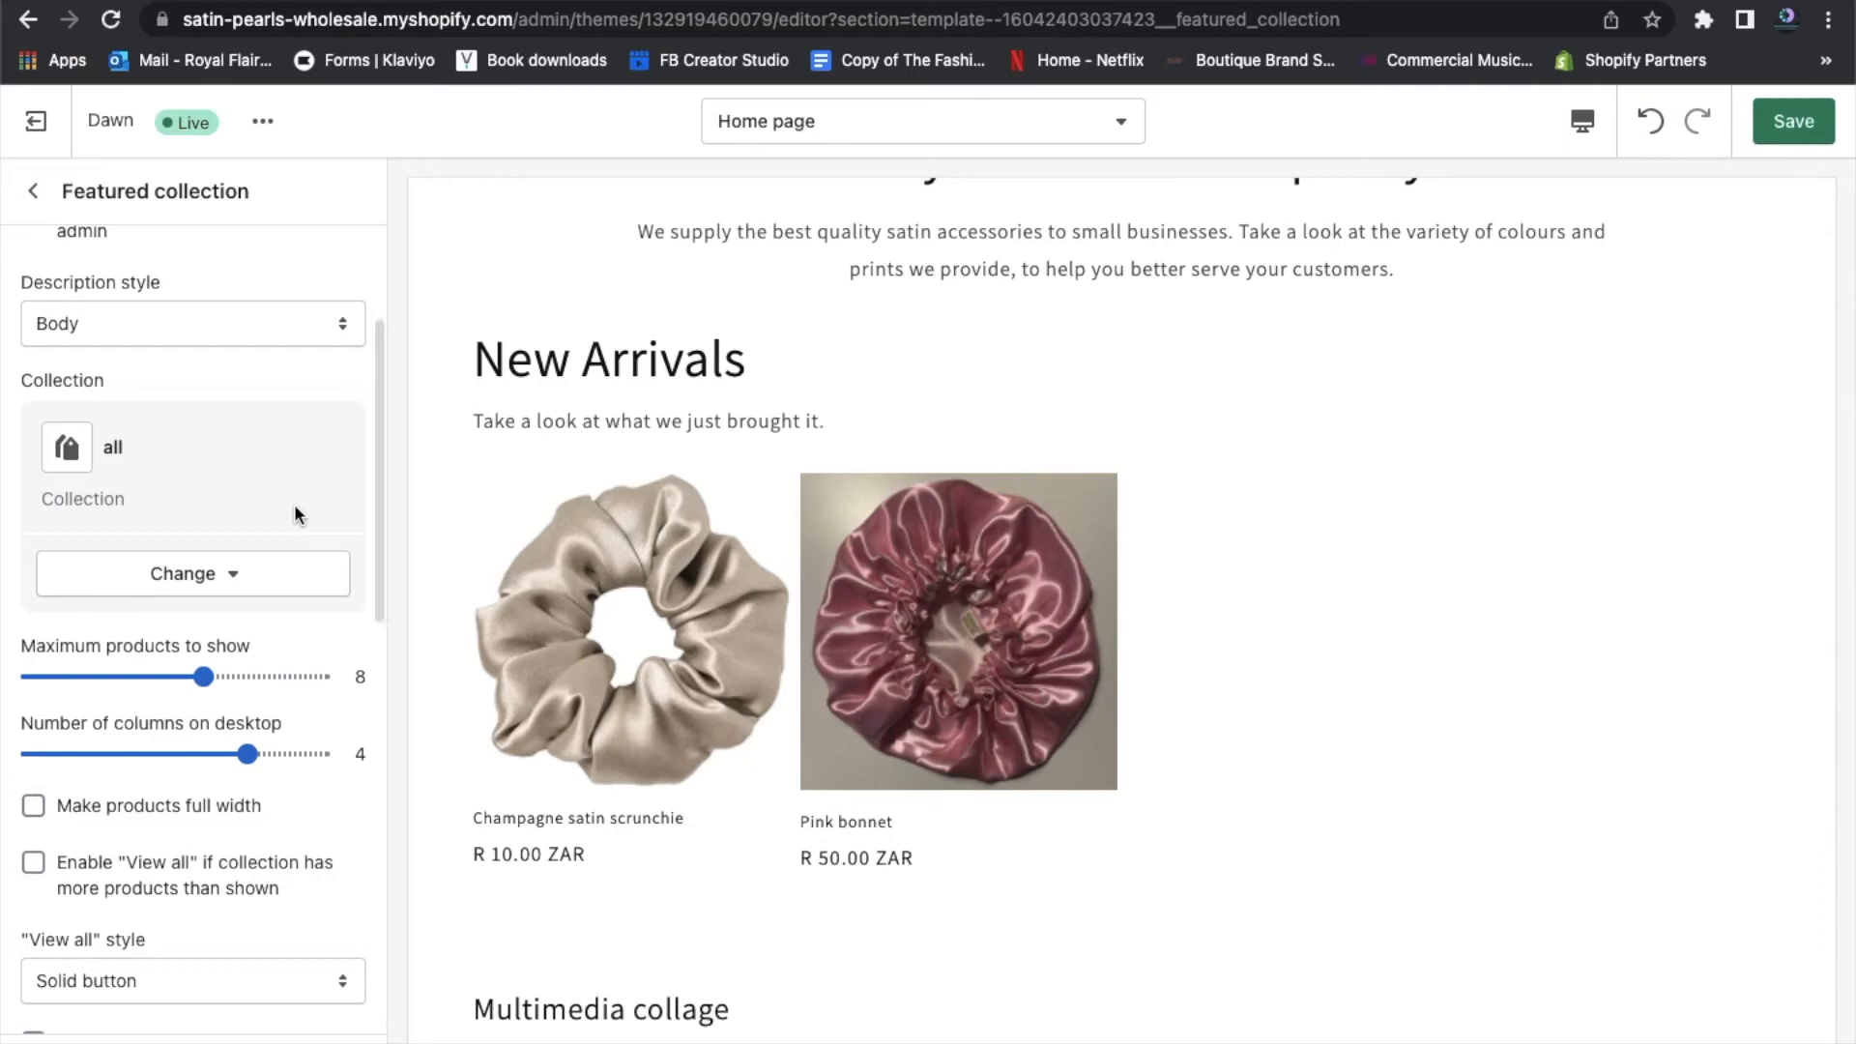
{"action": "scroll", "coordinate": [295, 513], "scroll_direction": "up", "scroll_amount": 2}
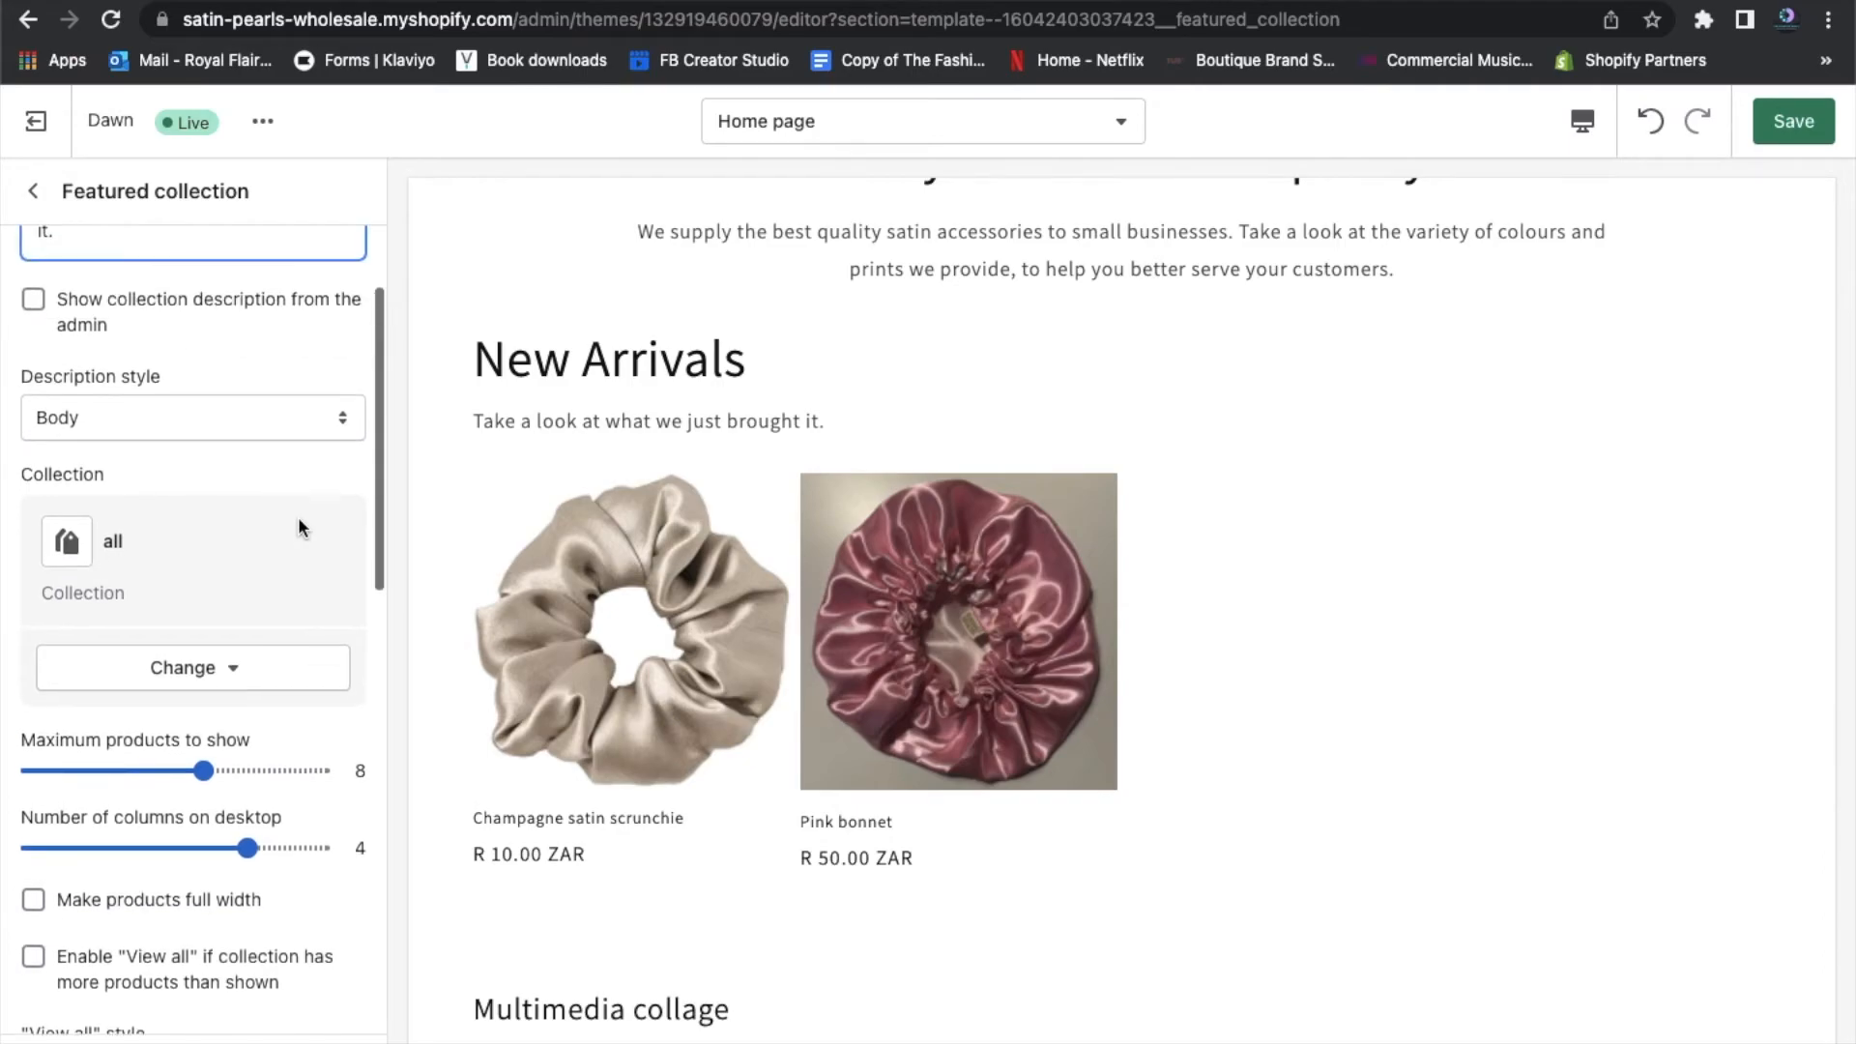
{"action": "left_click", "coordinate": [277, 431]}
{"action": "left_click", "coordinate": [271, 454]}
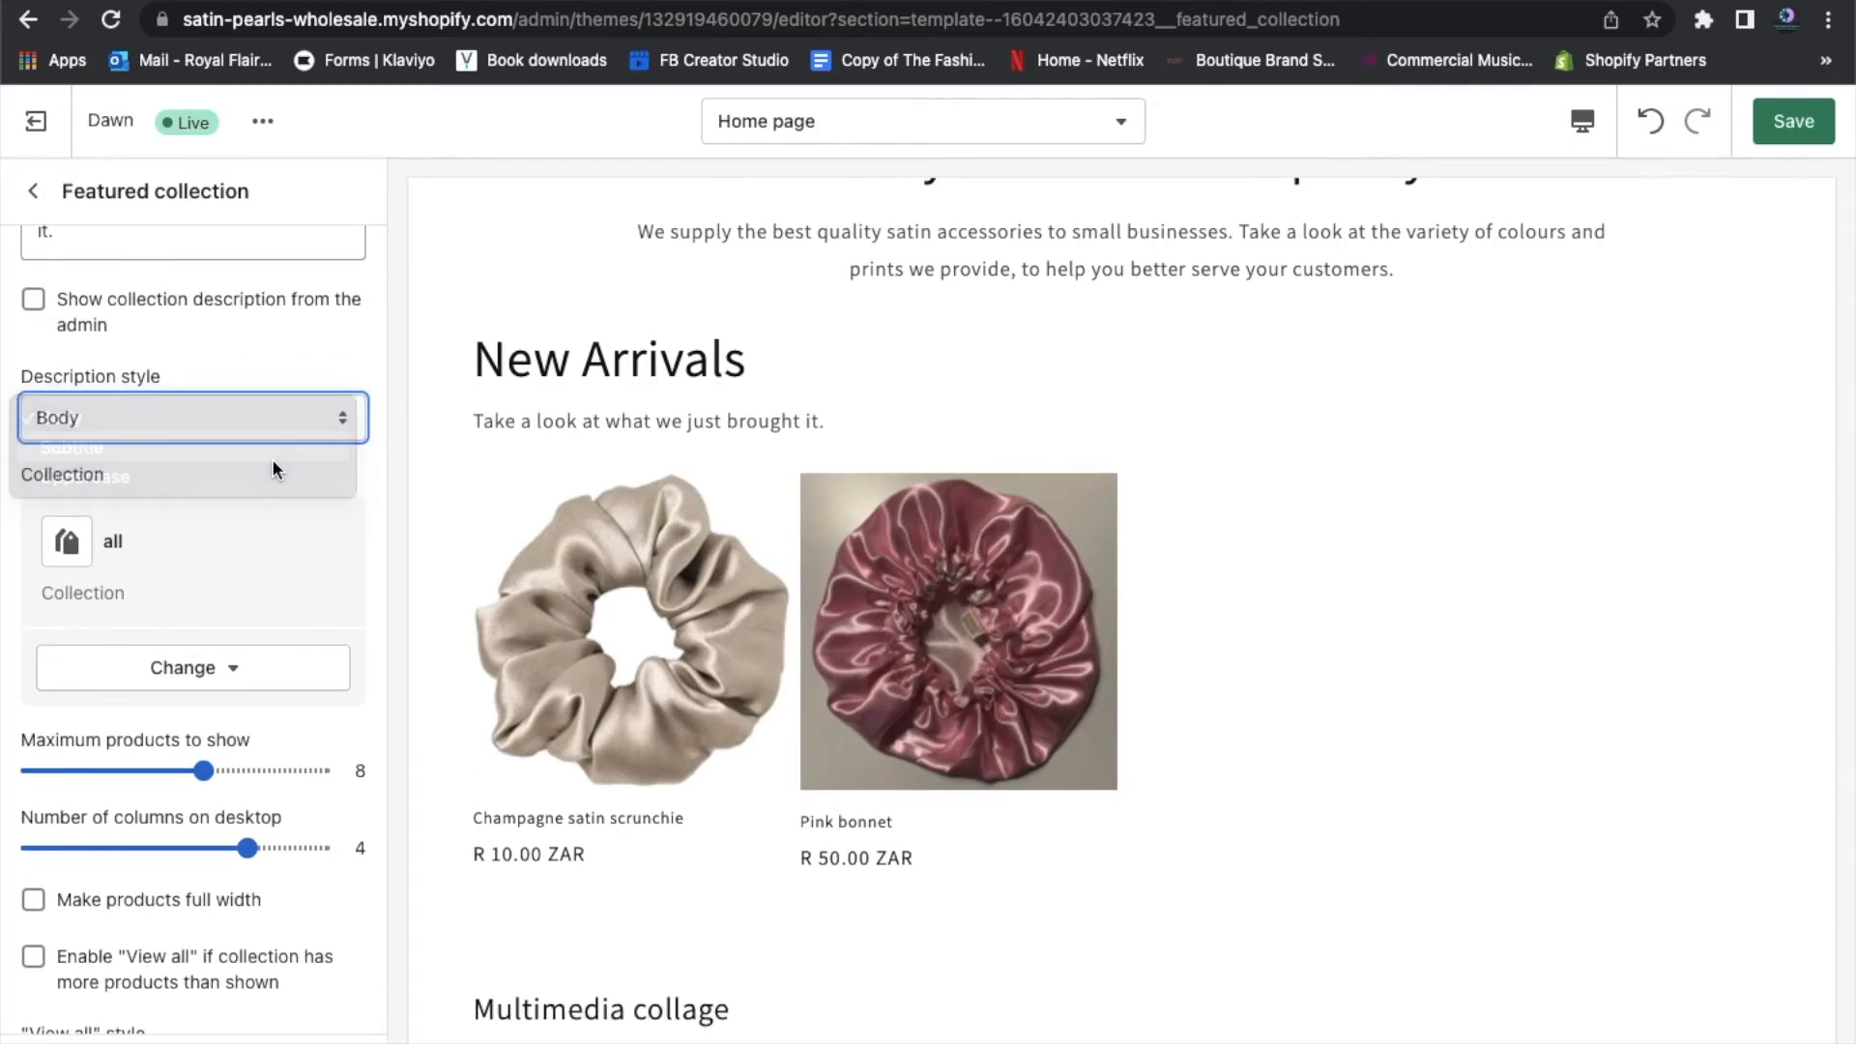
{"action": "left_click", "coordinate": [246, 416]}
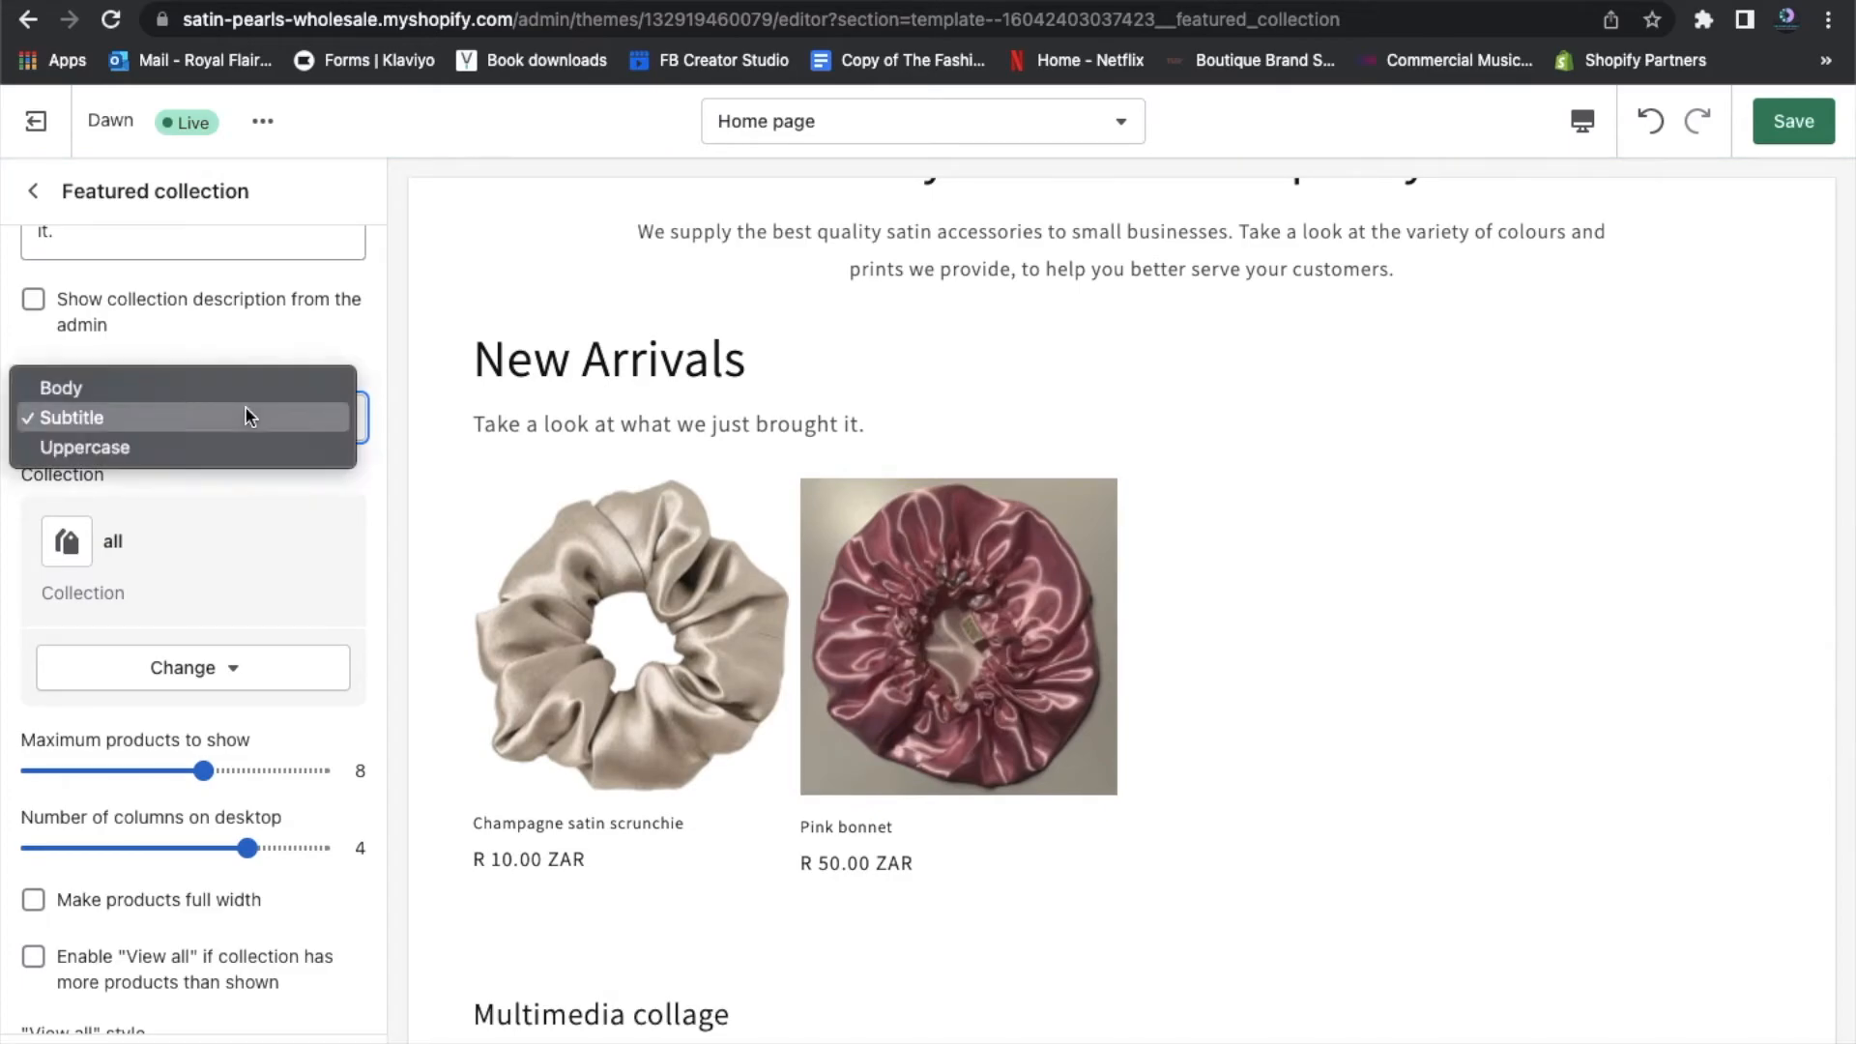
{"action": "left_click", "coordinate": [224, 450]}
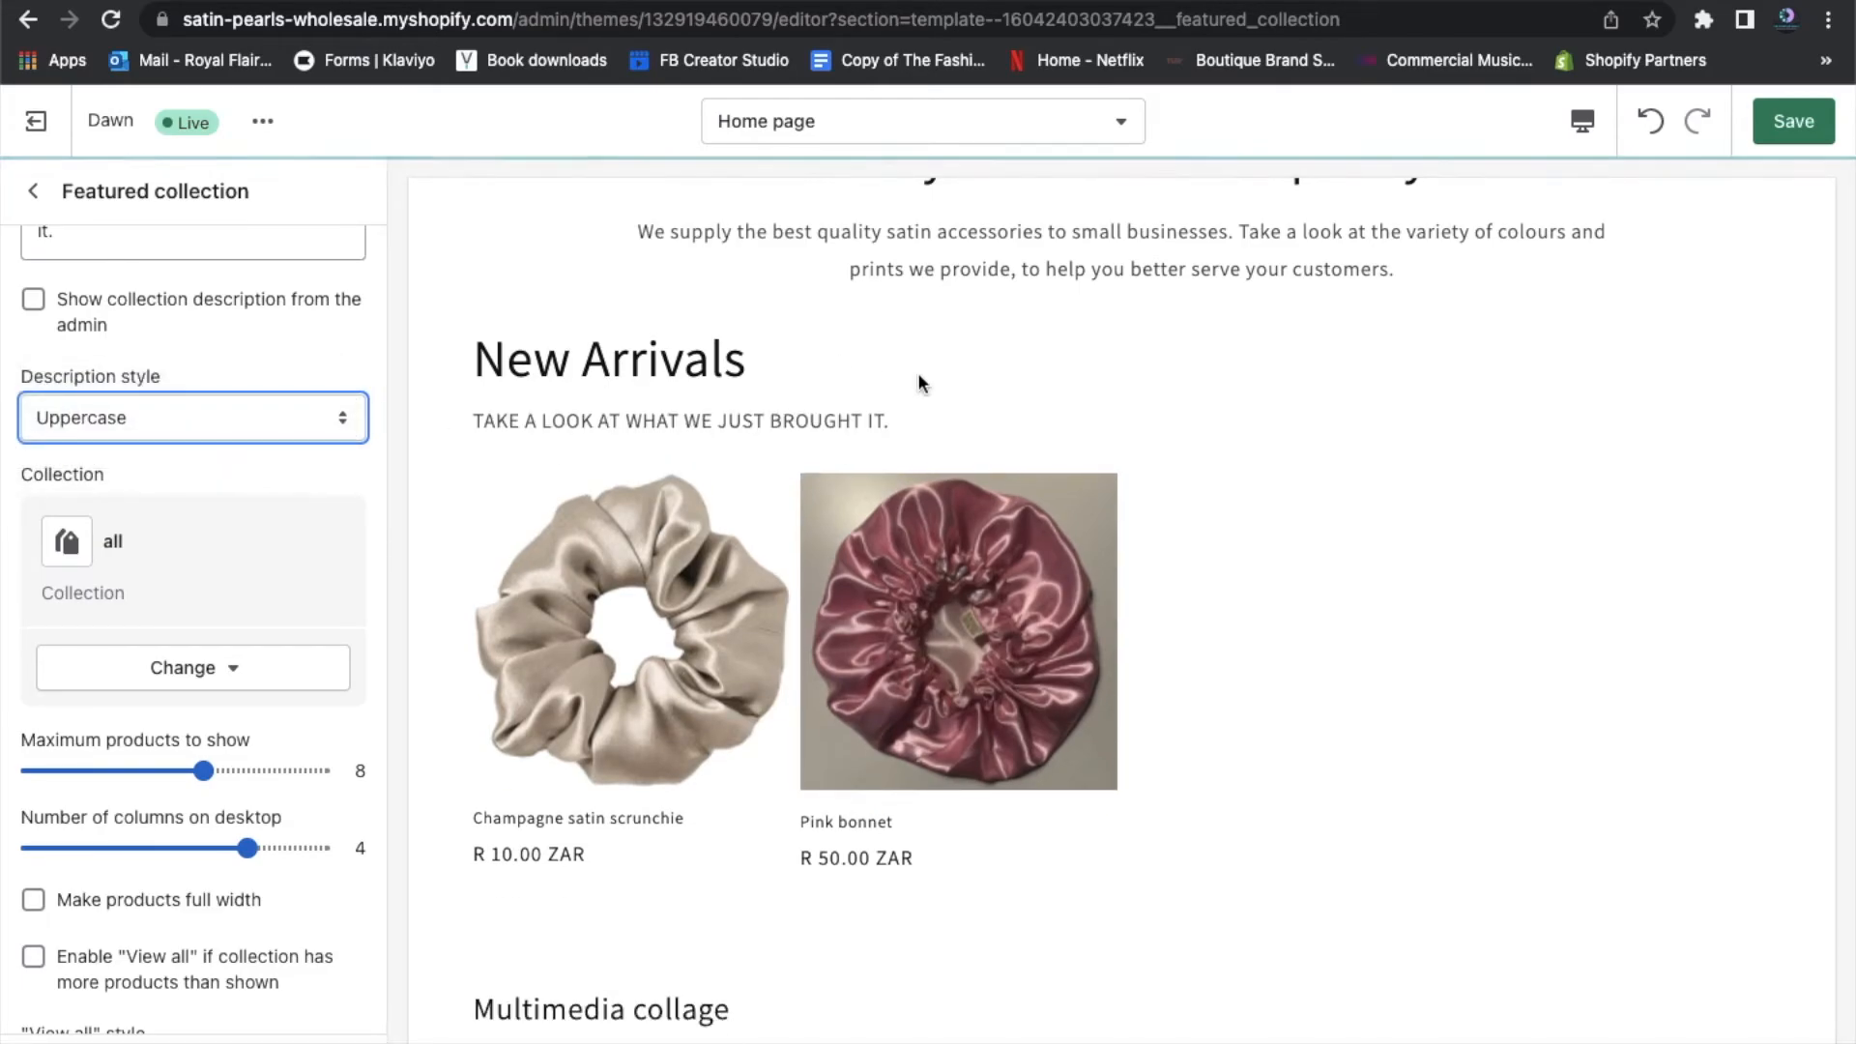
Set the description style of the Featured collection section to Subtitle
{"action": "left_click", "coordinate": [183, 421]}
{"action": "left_click", "coordinate": [171, 390]}
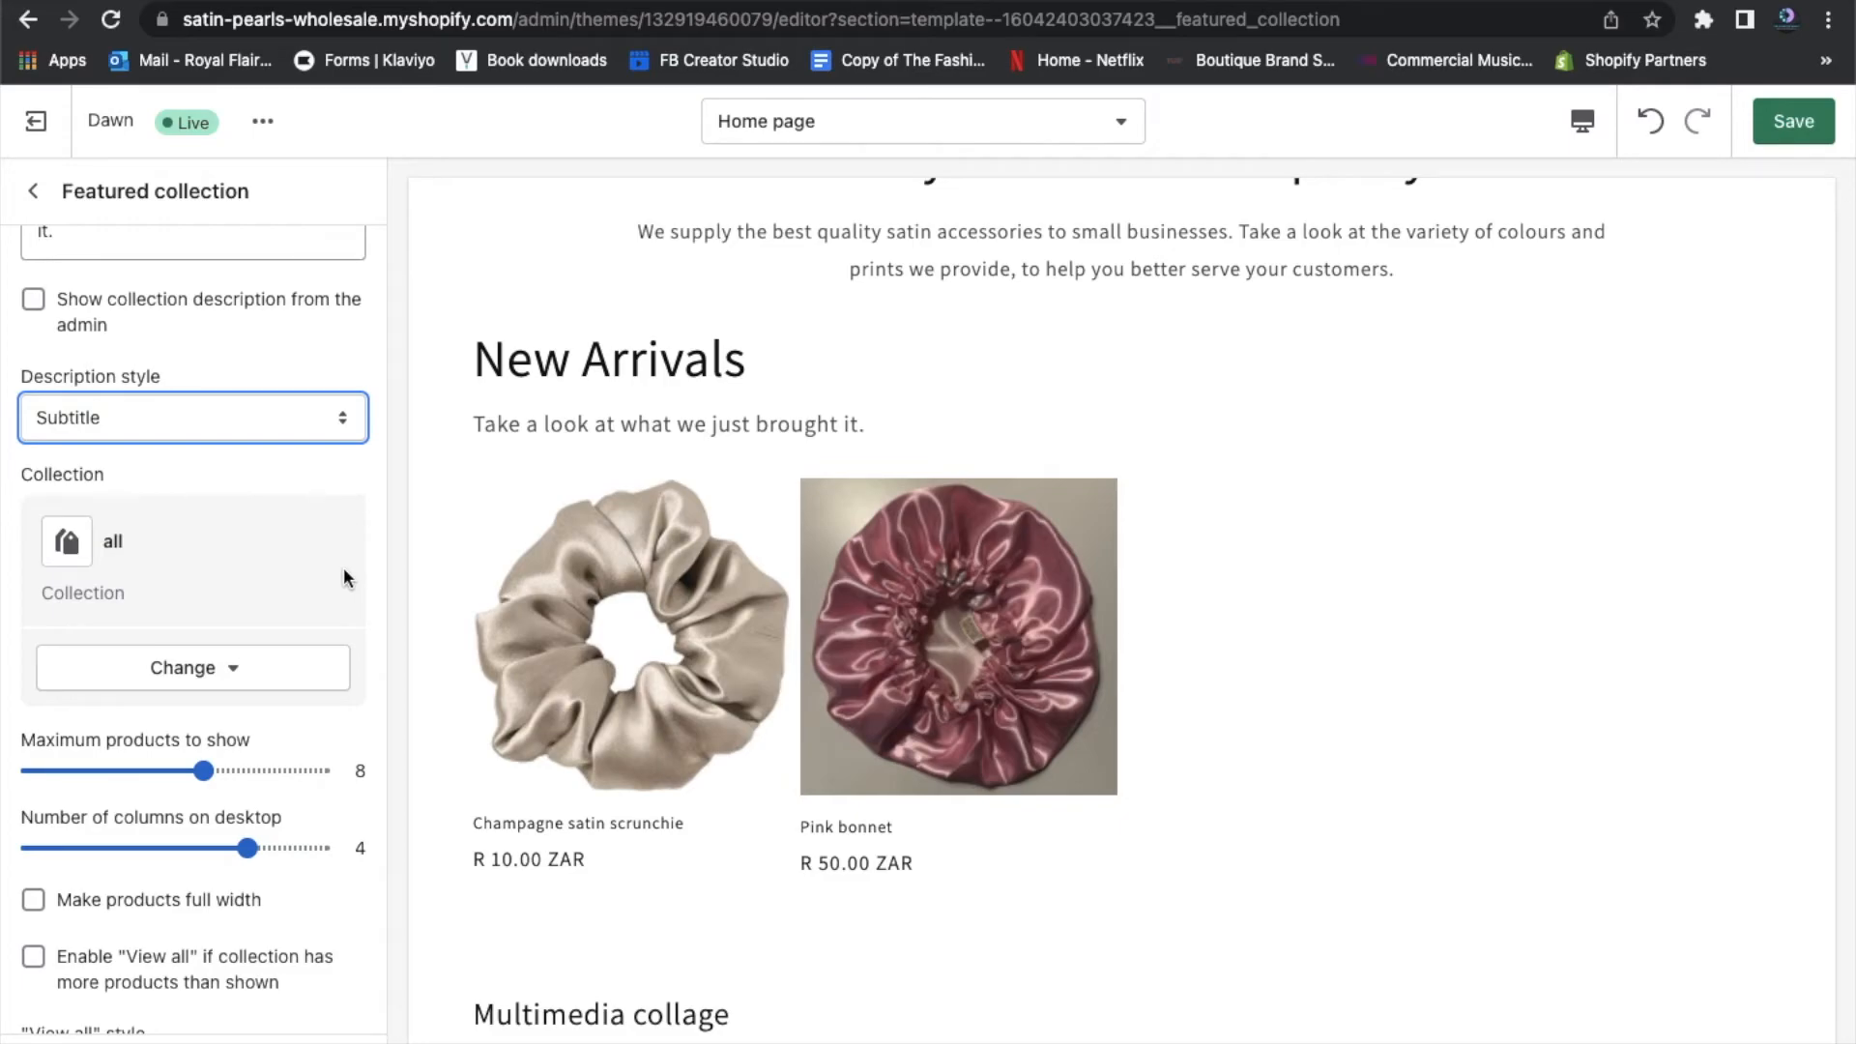
Review which collections can be chosen for the Featured collection section, without changing the selection
{"action": "scroll", "coordinate": [345, 571], "scroll_direction": "down", "scroll_amount": 3}
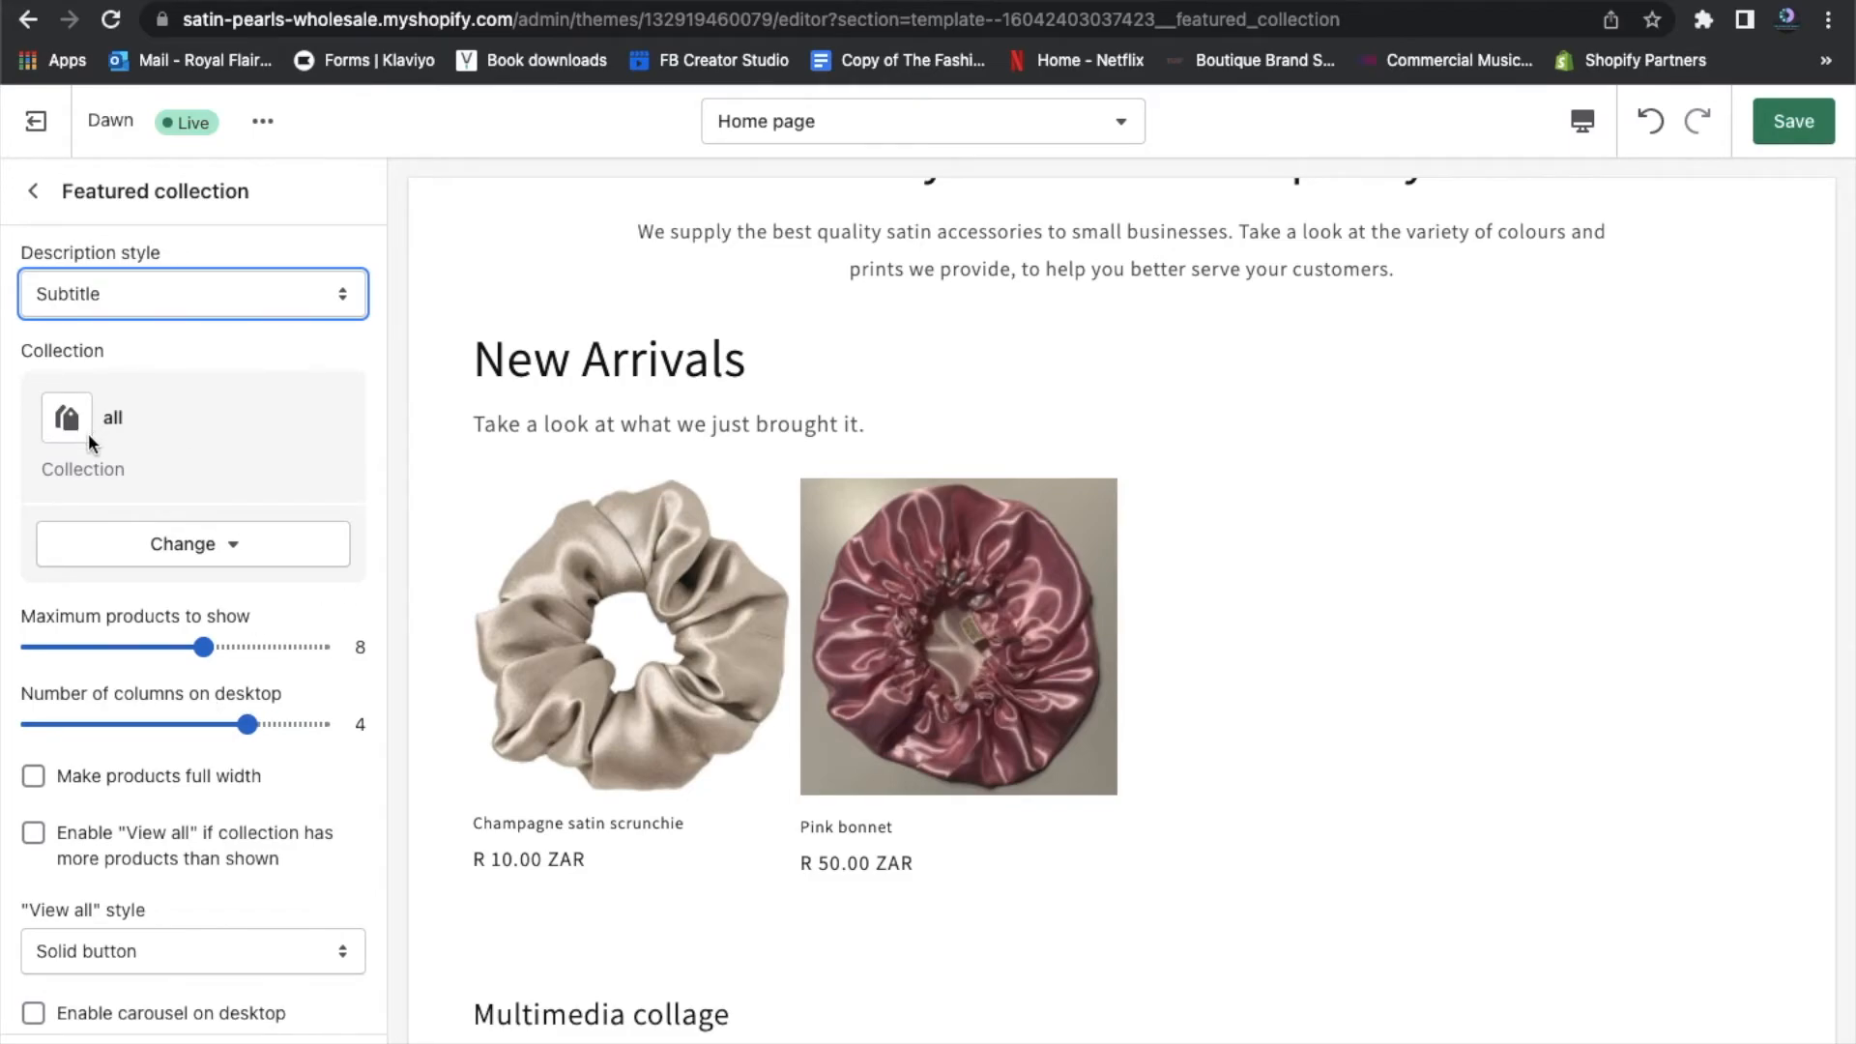
{"action": "left_click", "coordinate": [208, 545]}
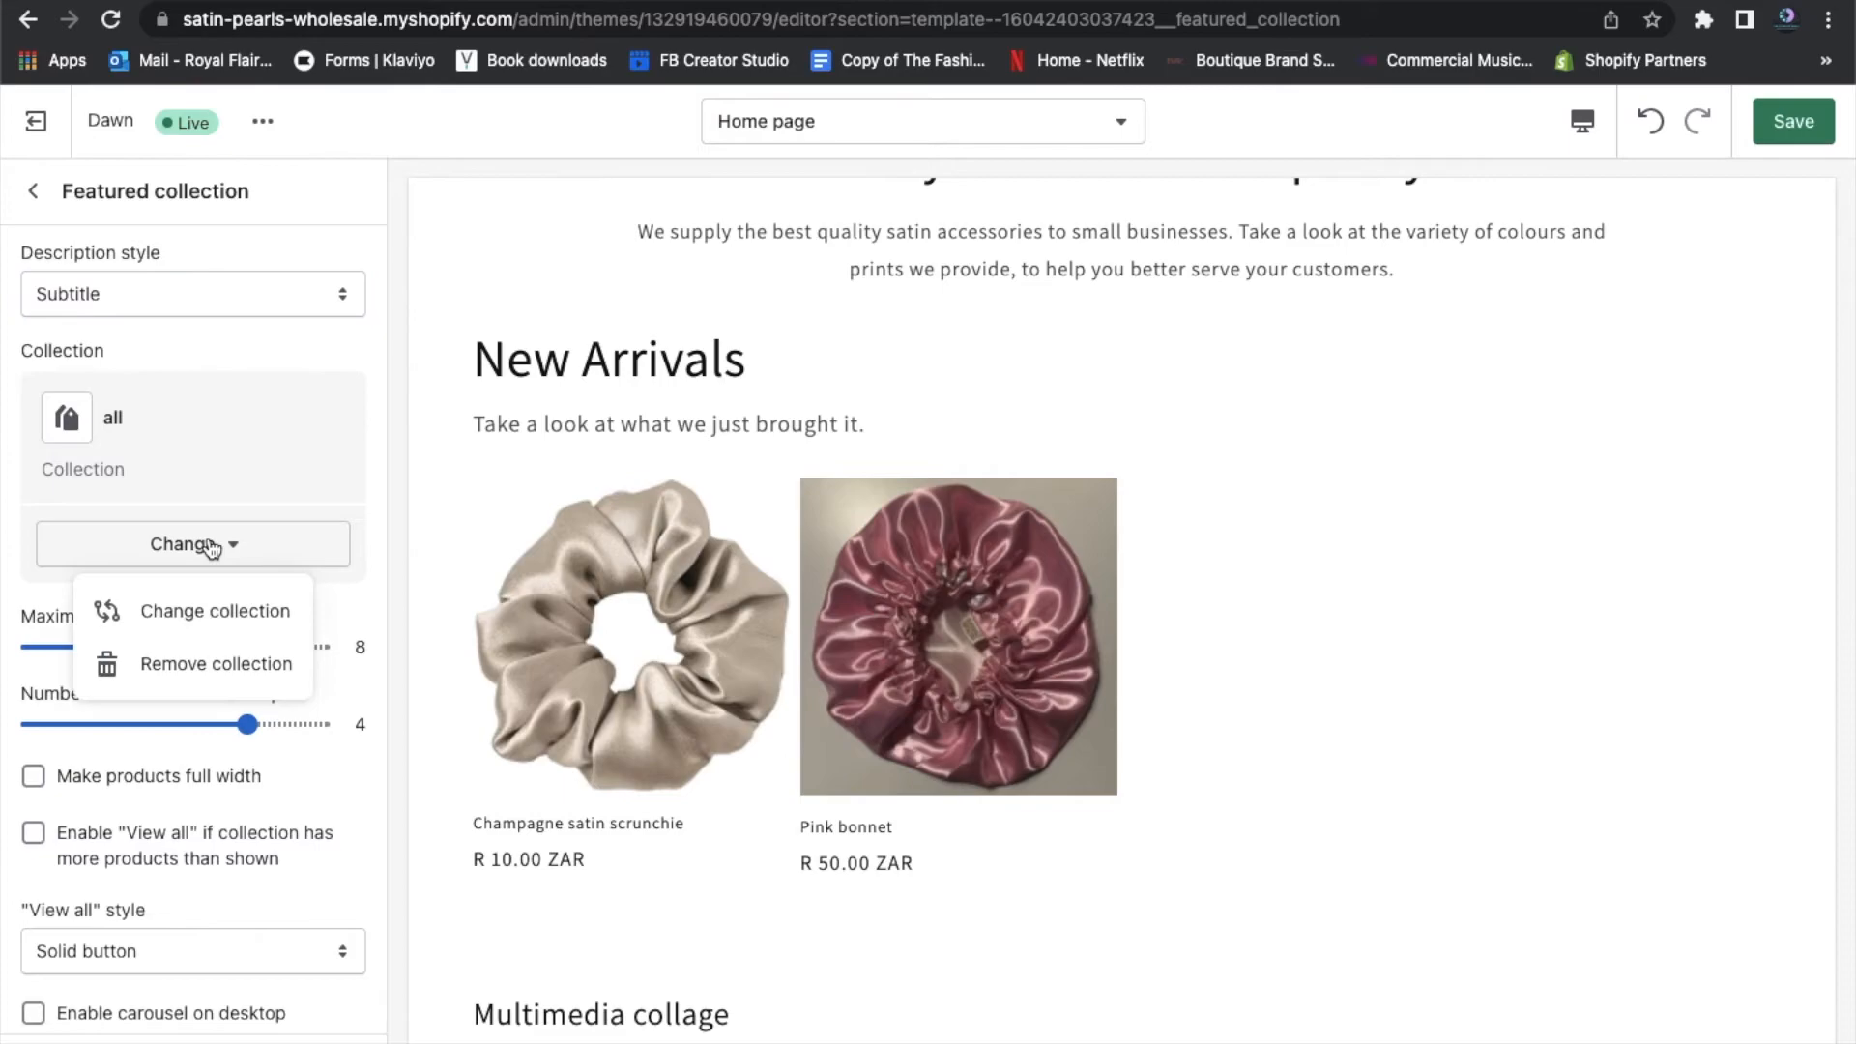
{"action": "left_click", "coordinate": [240, 607]}
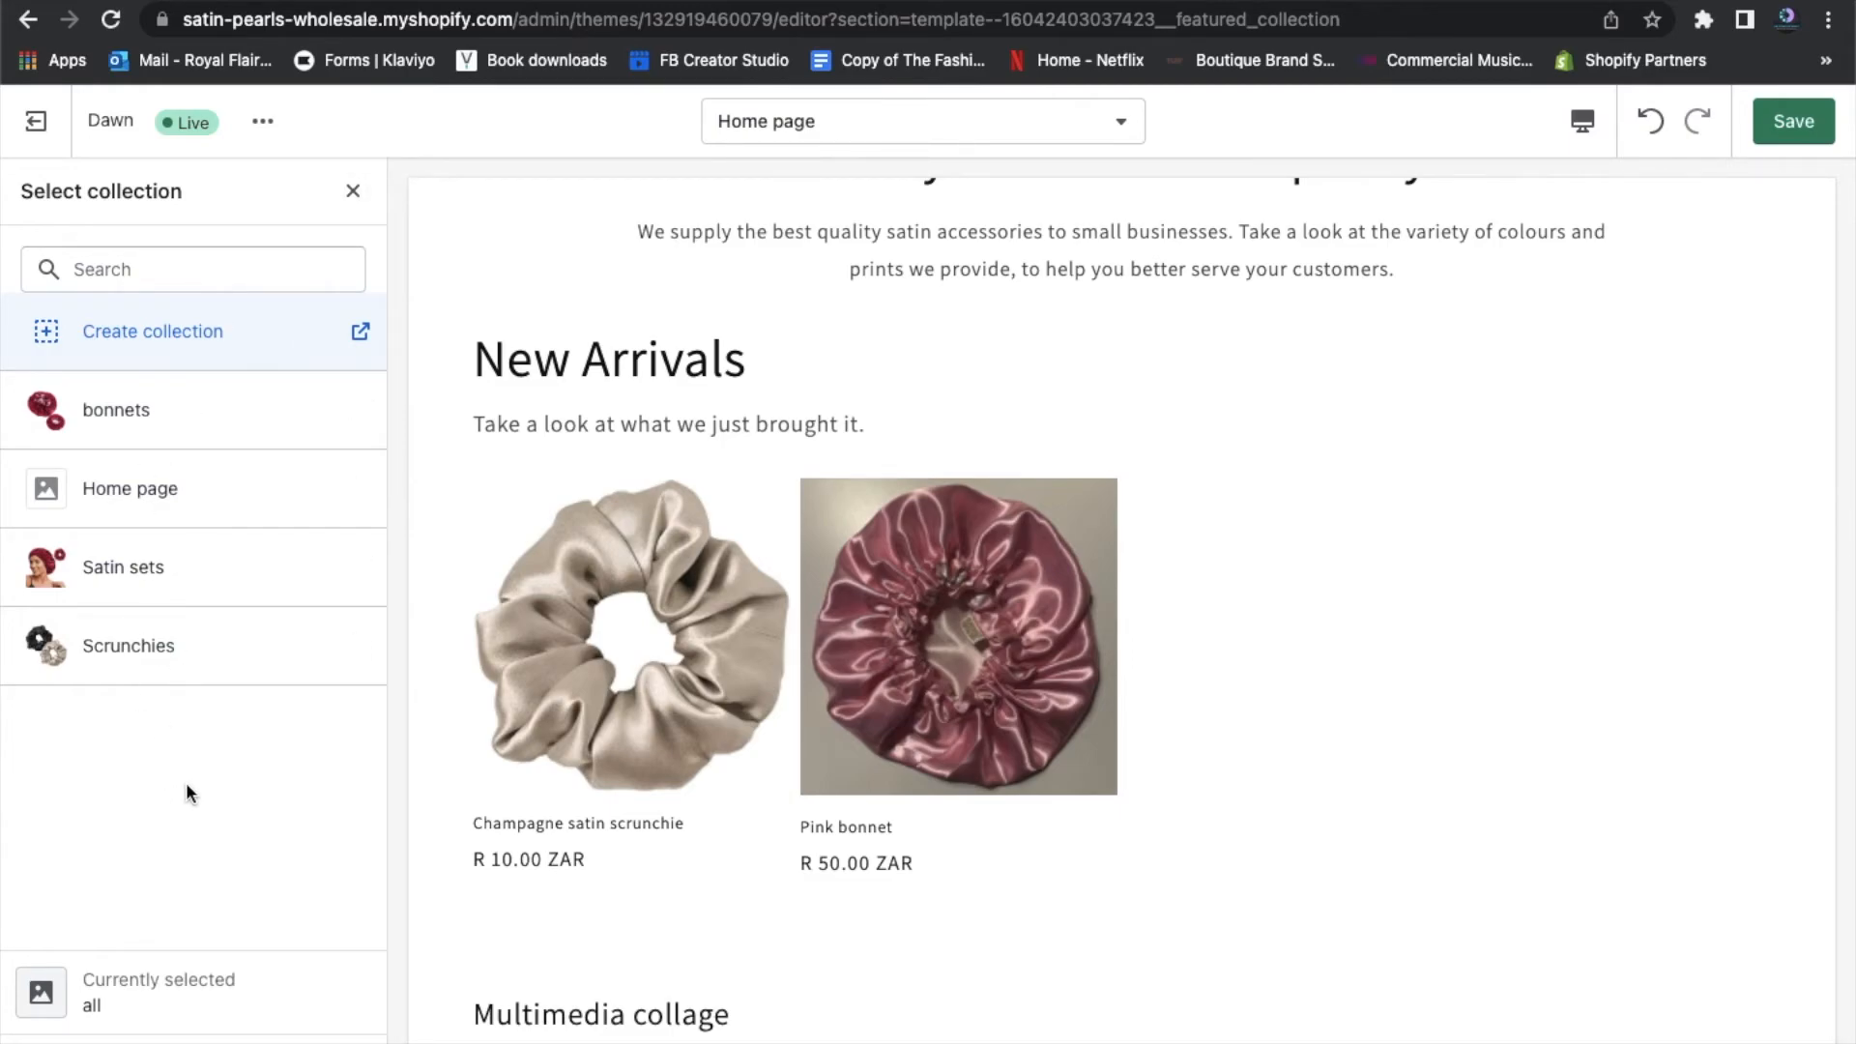
{"action": "left_click", "coordinate": [352, 191]}
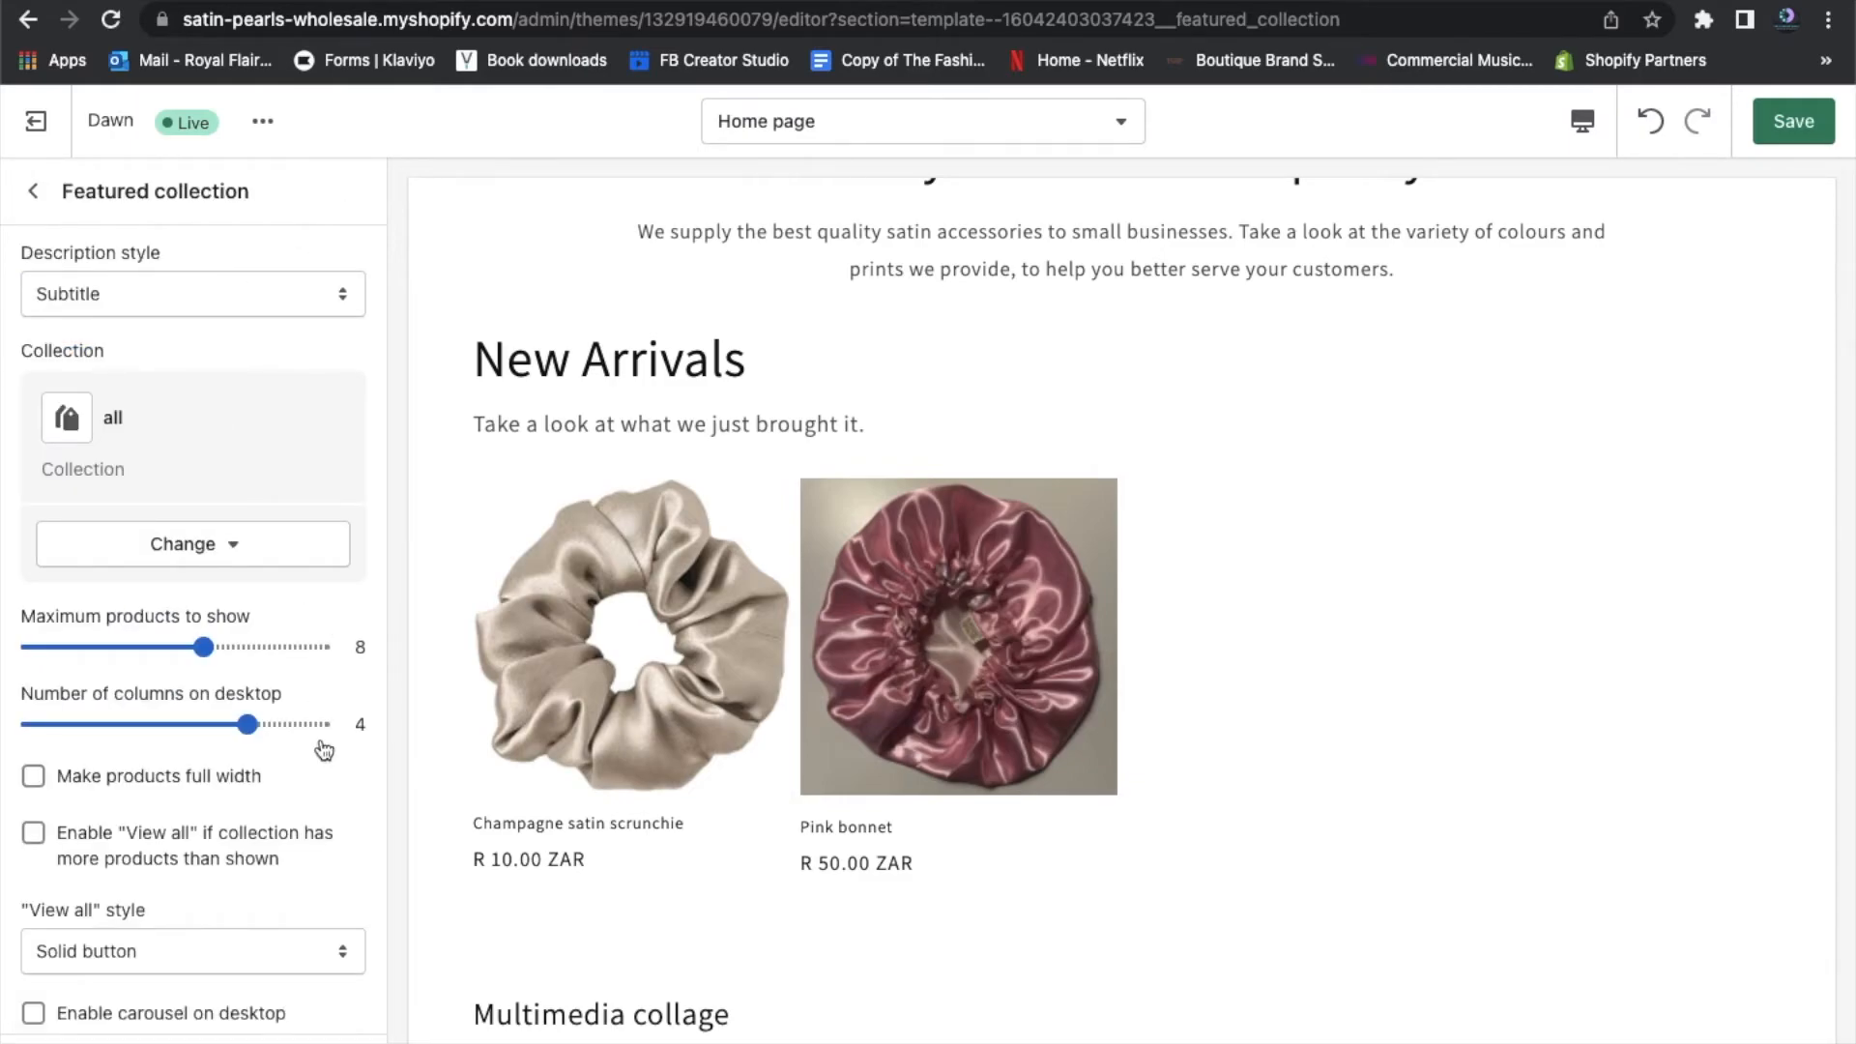
Limit the Featured collection to a maximum of 4 products and enable "View all" for when the collection has more
{"action": "scroll", "coordinate": [325, 751], "scroll_direction": "down", "scroll_amount": 3}
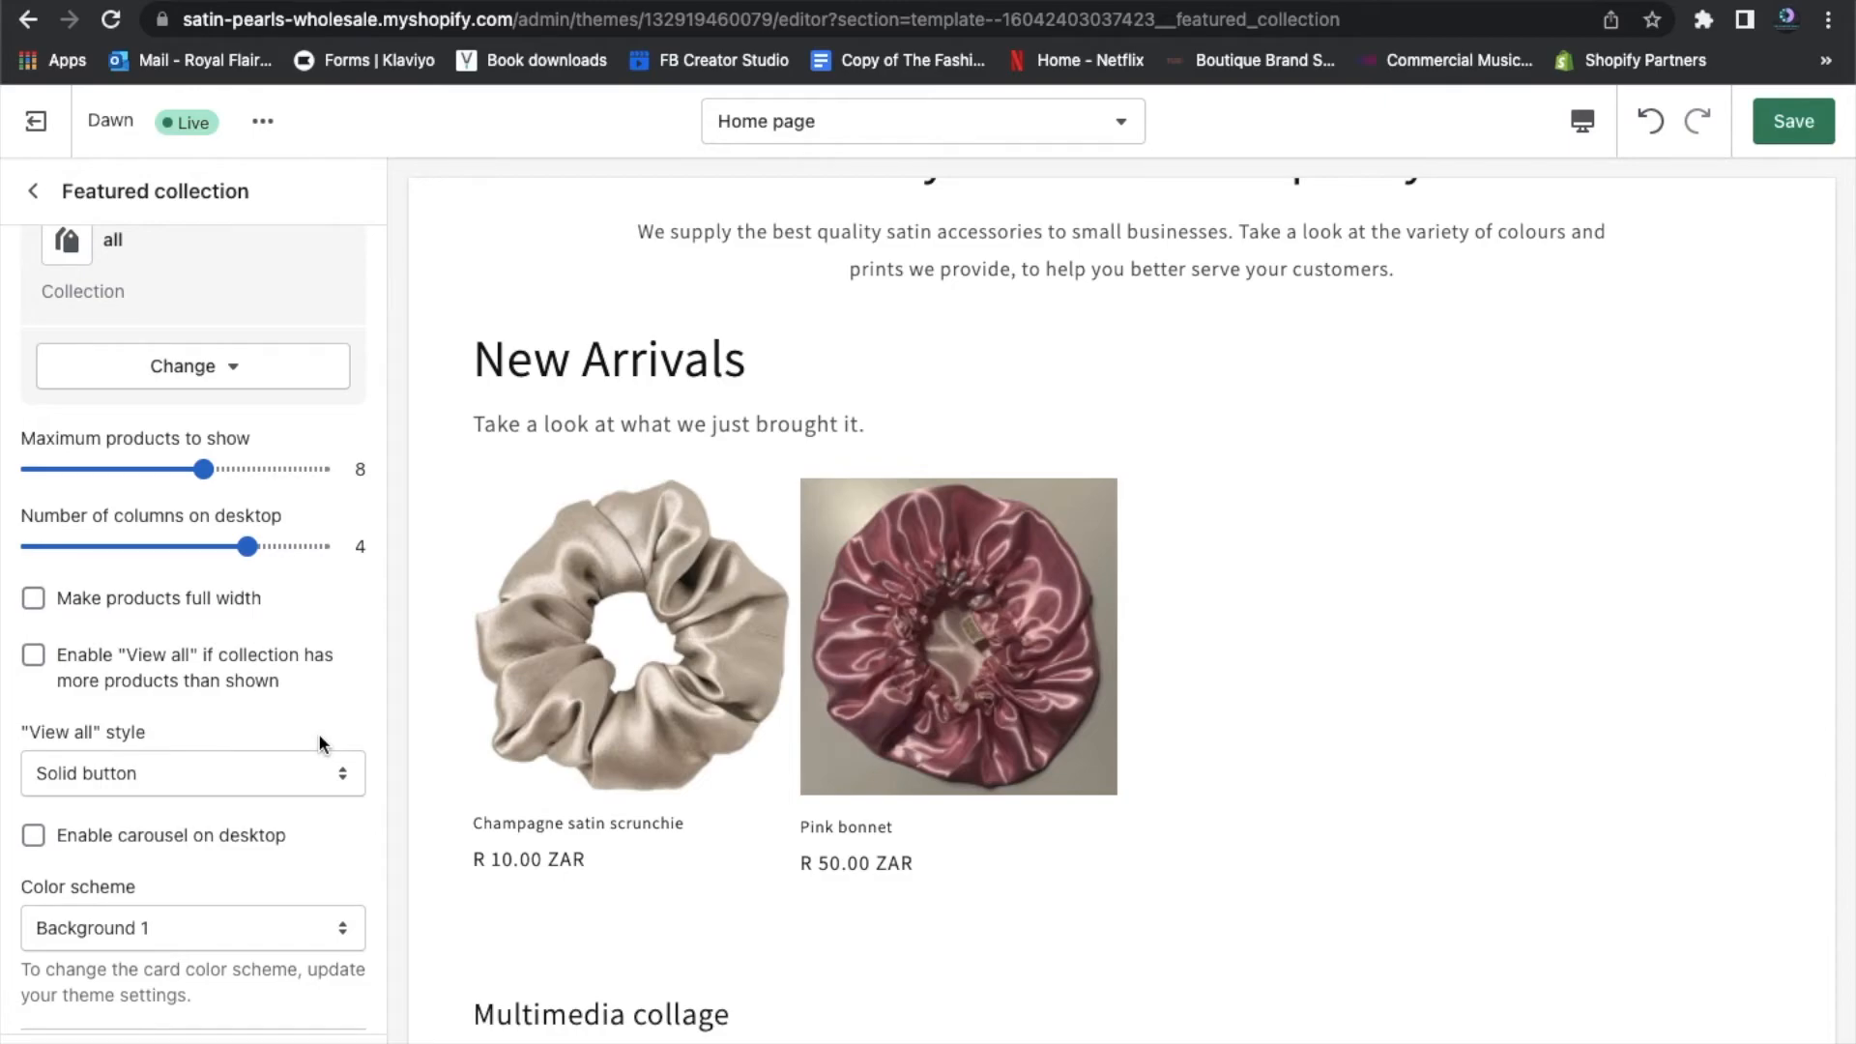
{"action": "left_click", "coordinate": [202, 466]}
{"action": "left_click_drag", "start_coordinate": [202, 466], "coordinate": [174, 469]}
{"action": "left_click_drag", "start_coordinate": [175, 469], "coordinate": [145, 473]}
{"action": "left_click_drag", "start_coordinate": [146, 471], "coordinate": [101, 476]}
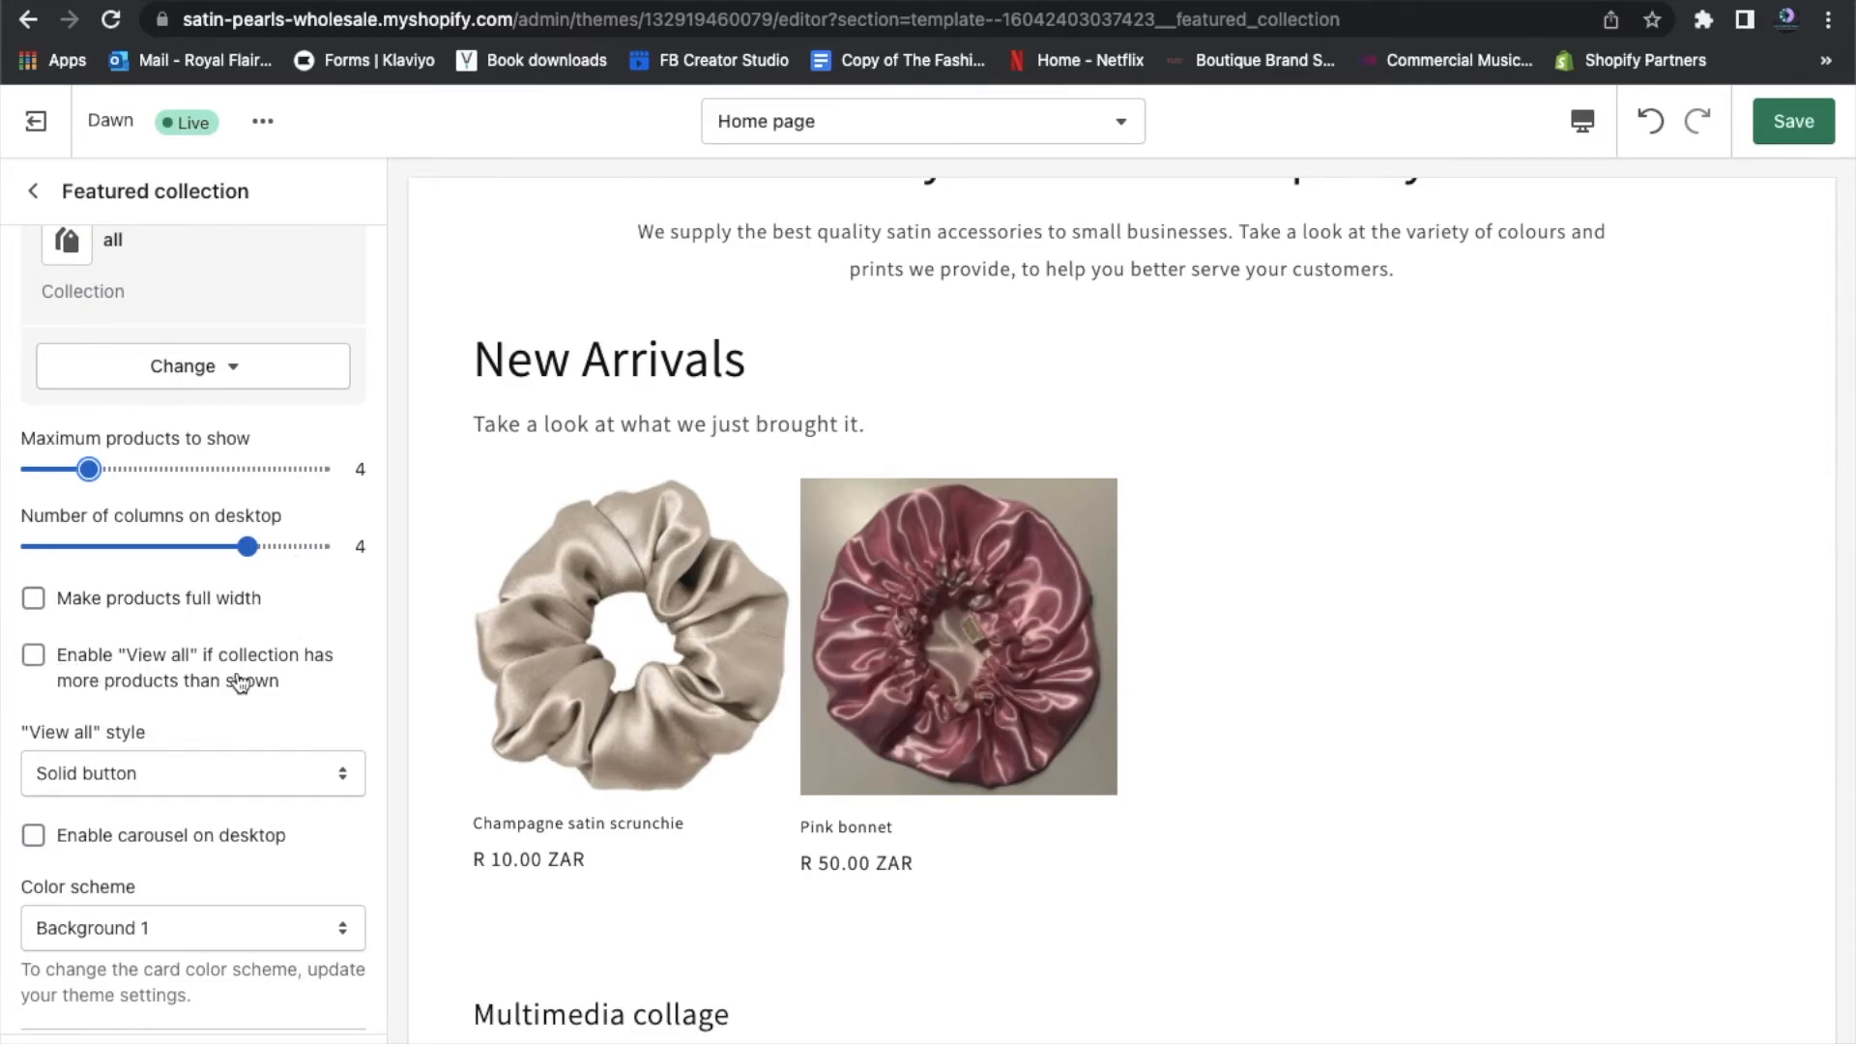
{"action": "left_click", "coordinate": [33, 657]}
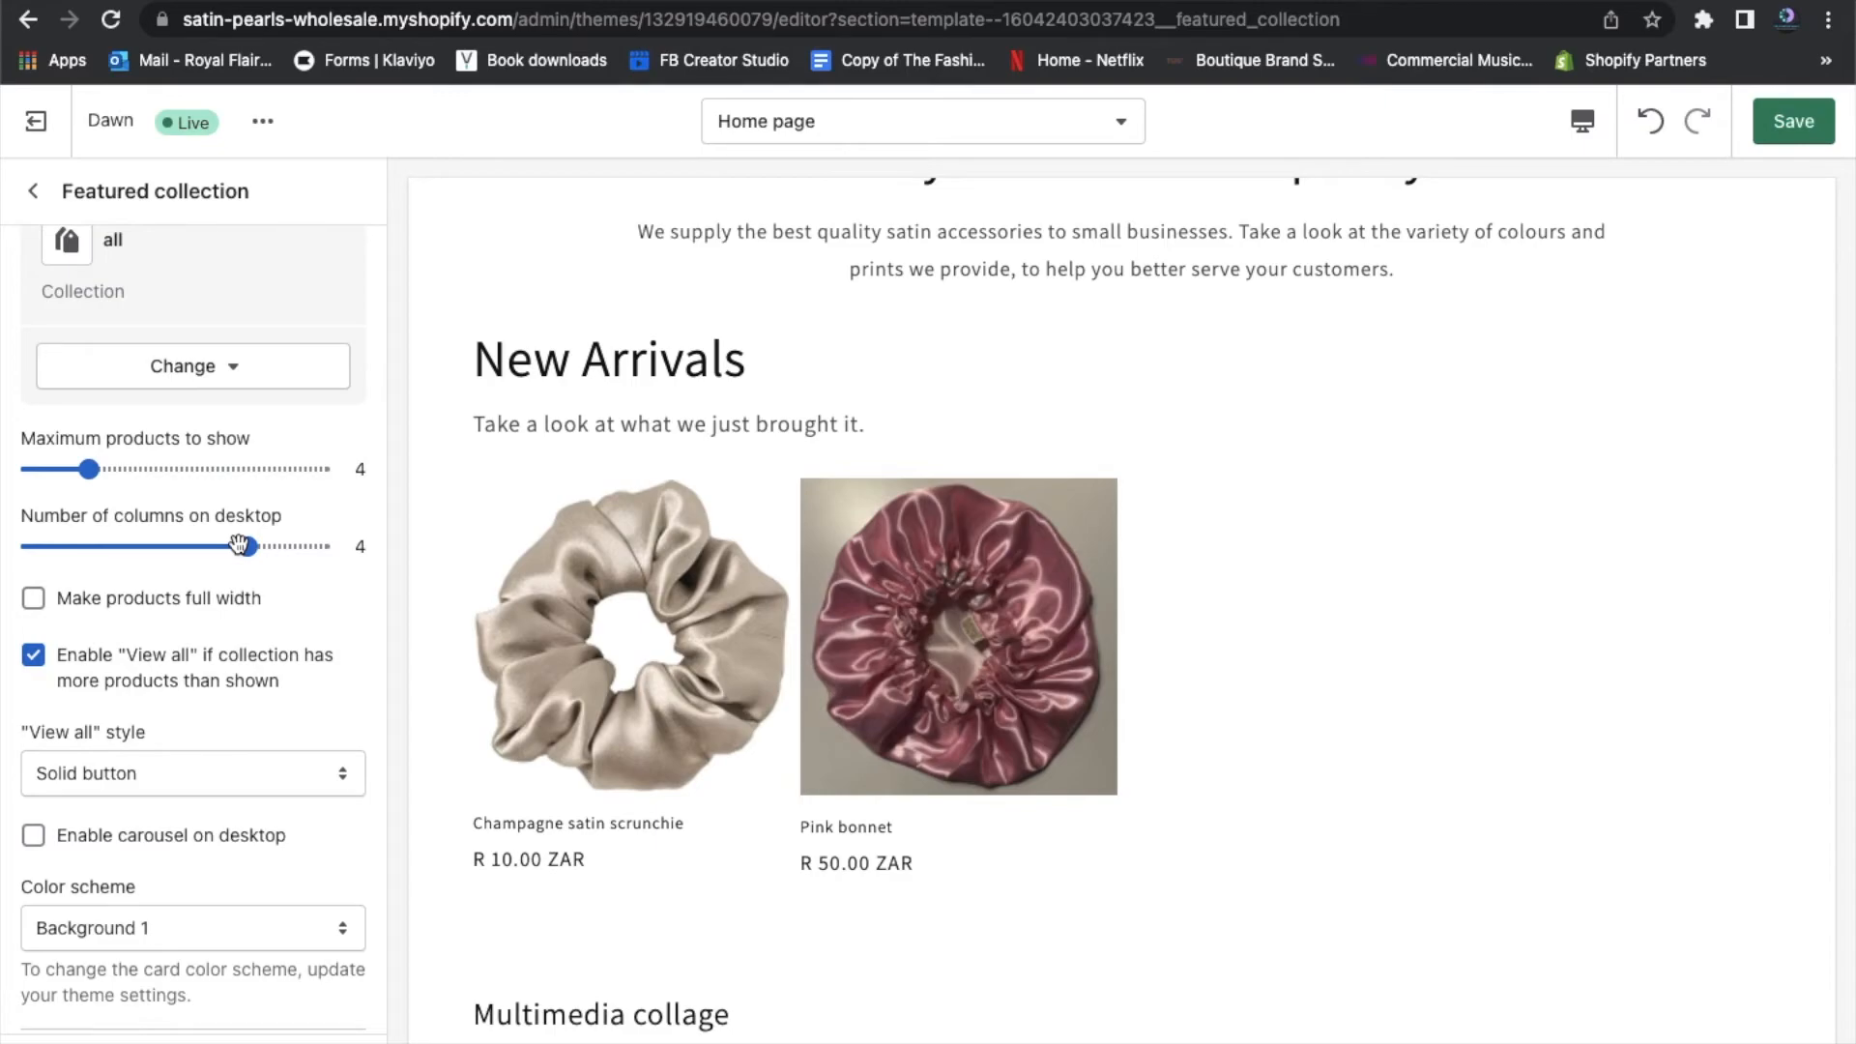
Compare the Featured collection with and without full-width products, and make its products full width
{"action": "scroll", "coordinate": [236, 619], "scroll_direction": "down", "scroll_amount": 1}
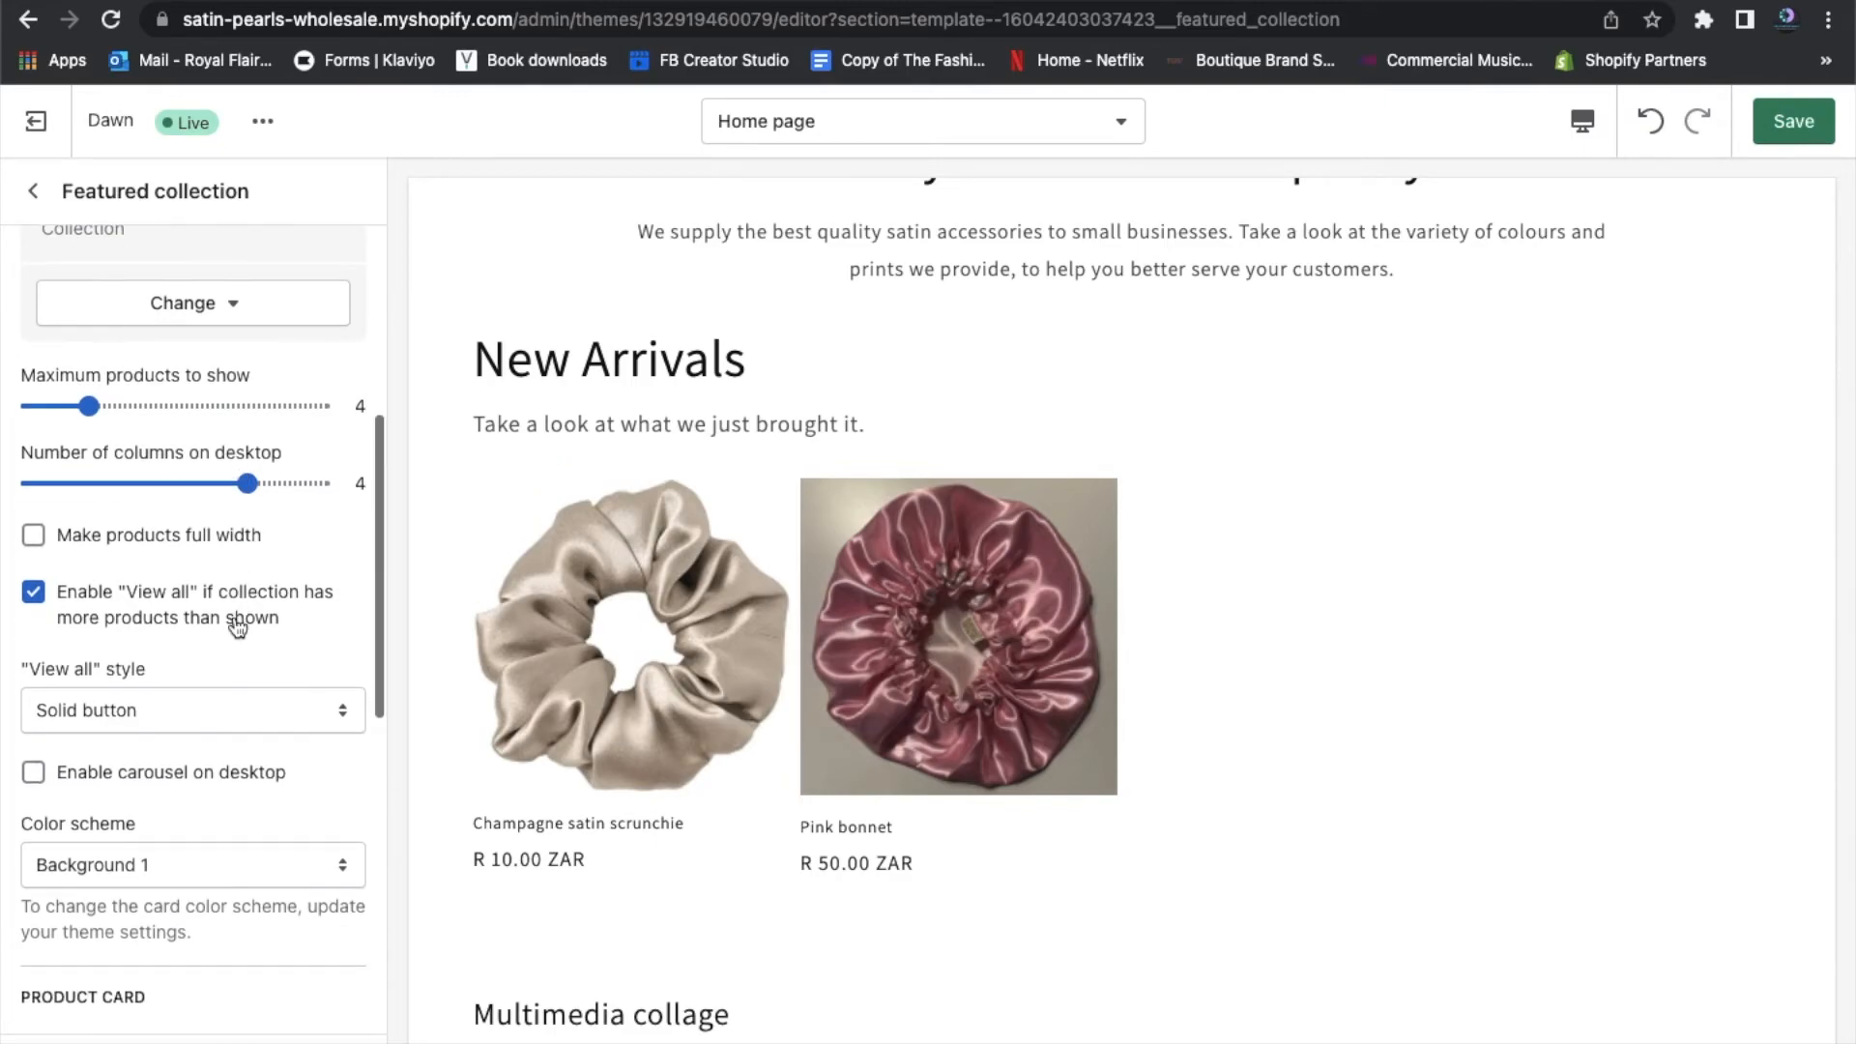
{"action": "left_click", "coordinate": [34, 539]}
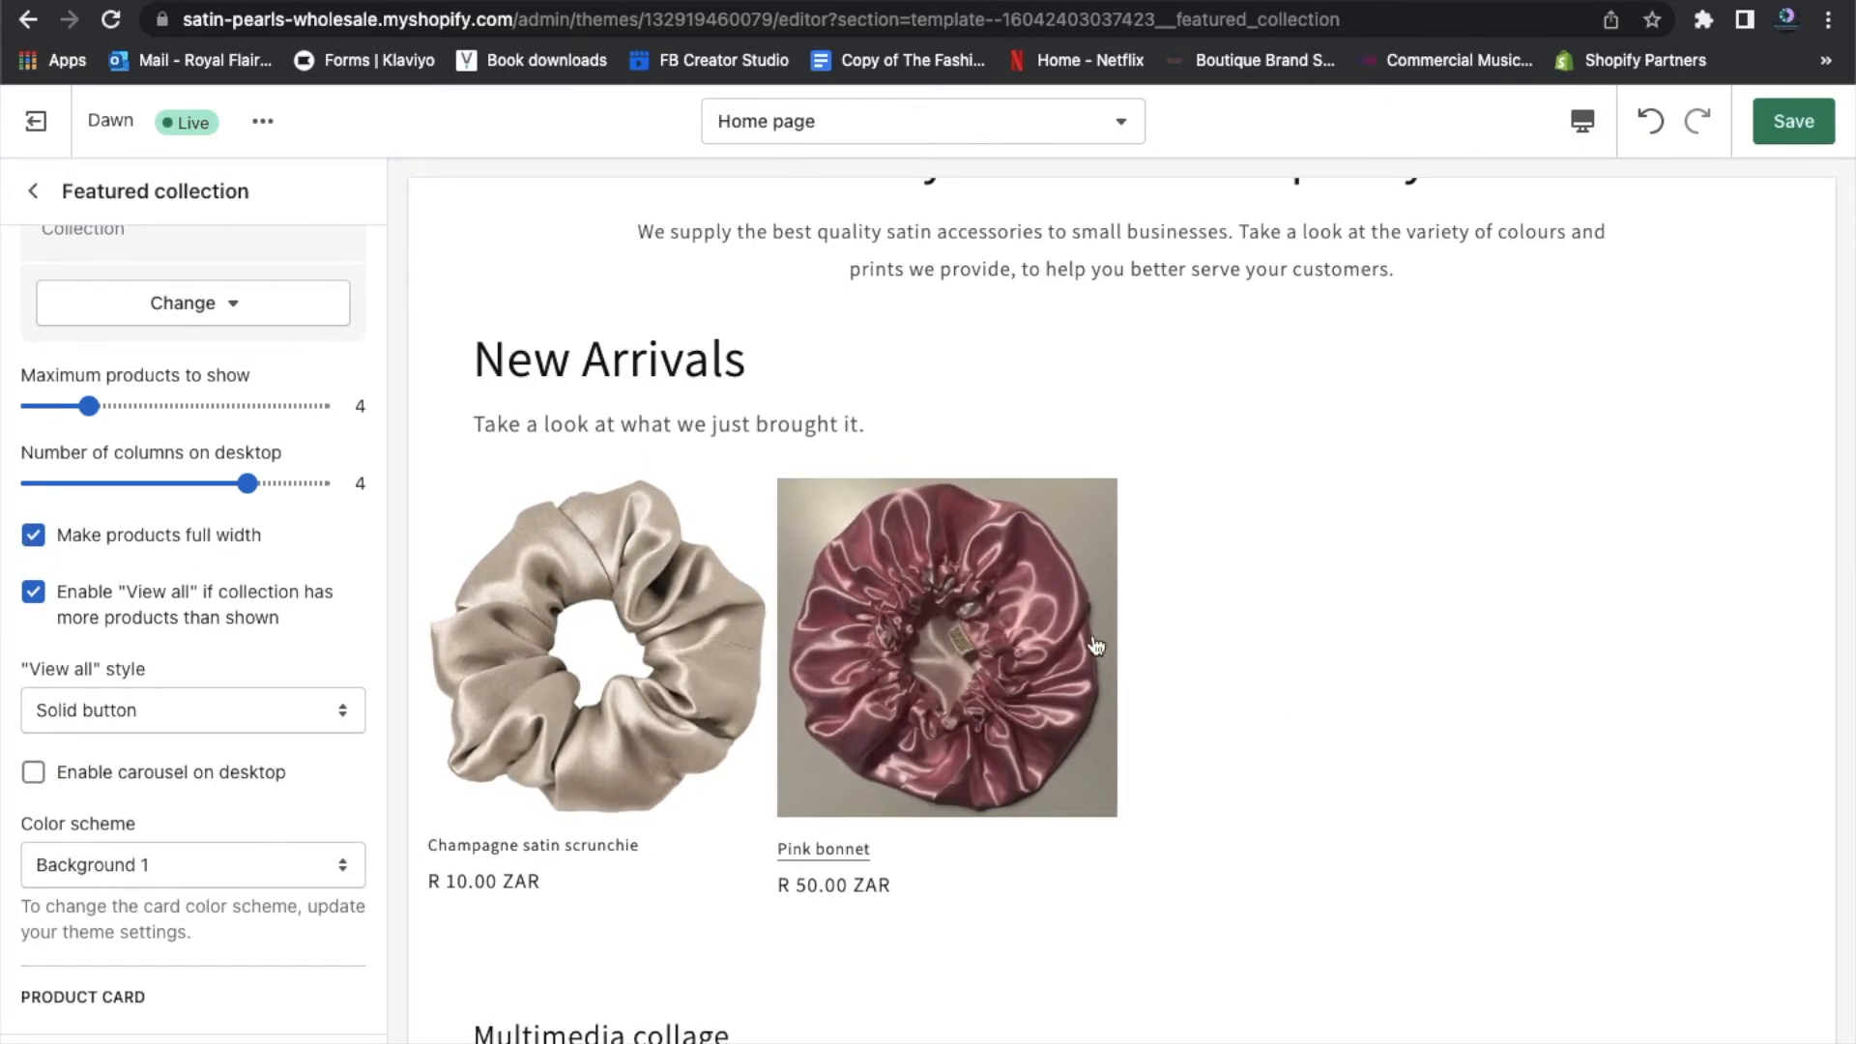
{"action": "left_click", "coordinate": [31, 539]}
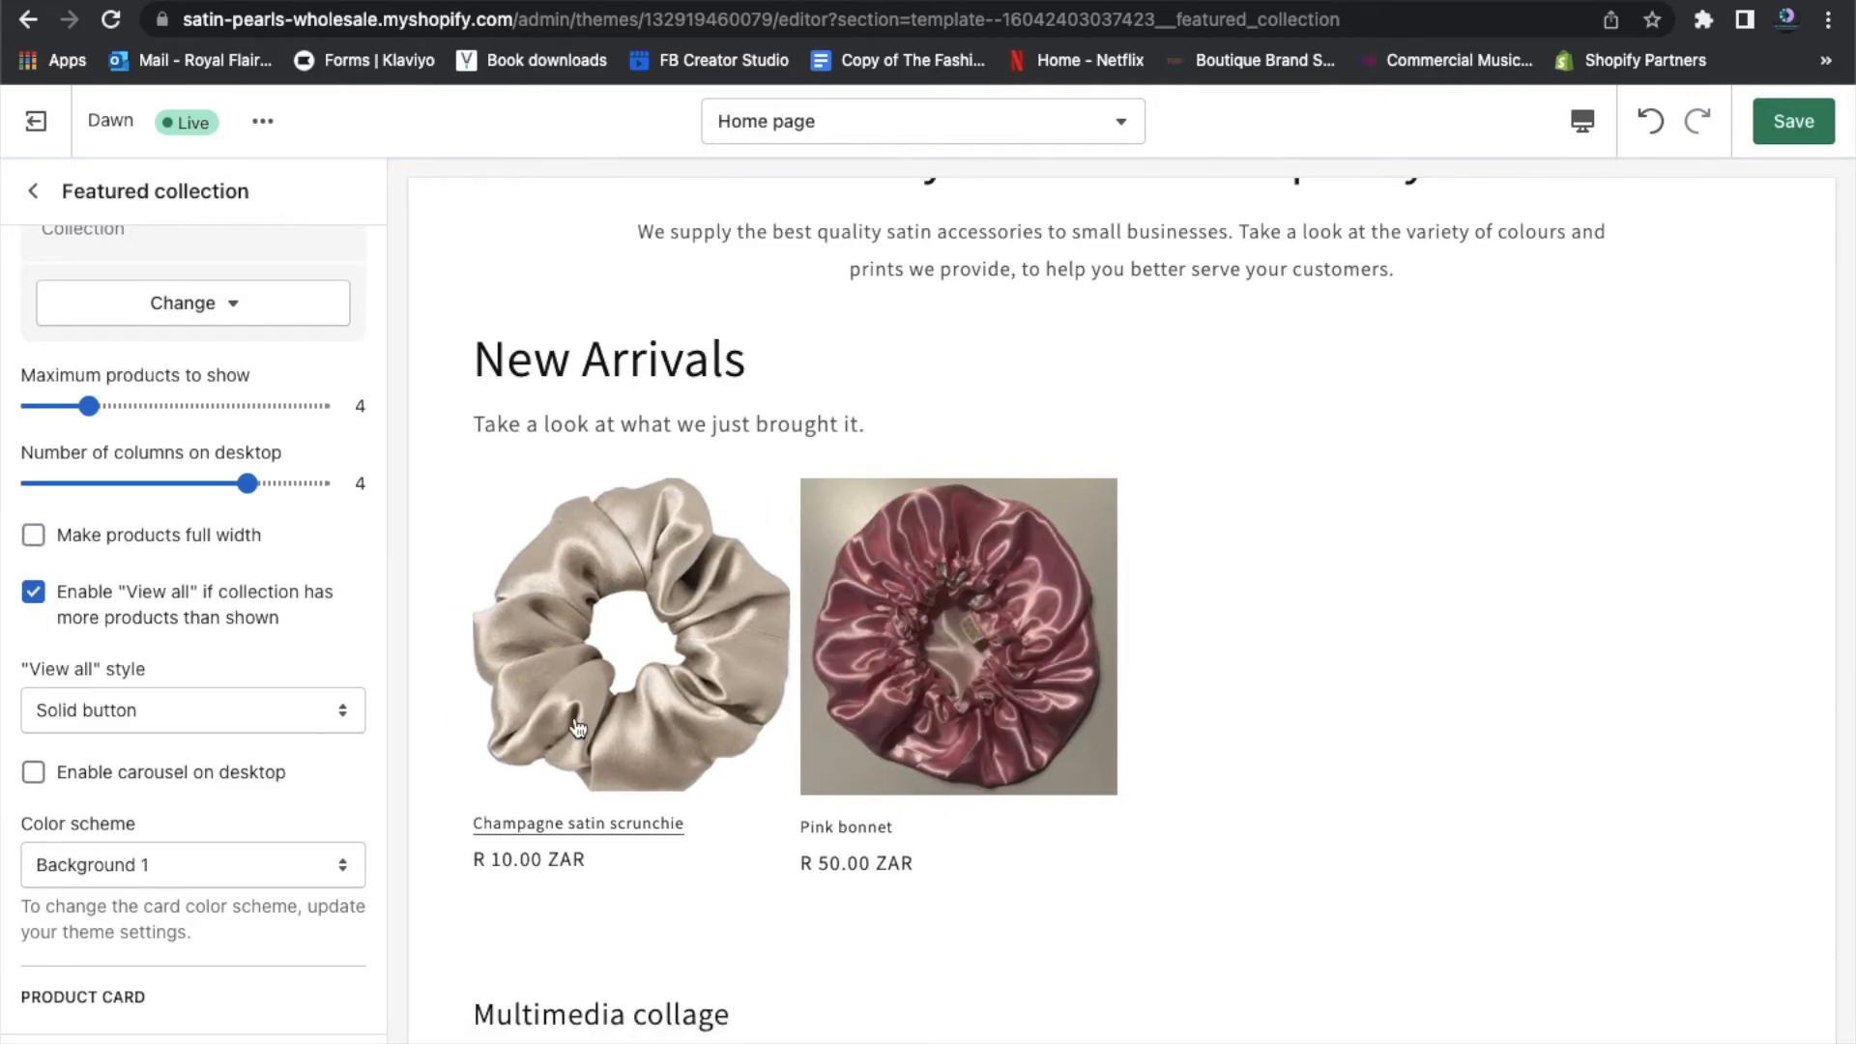
{"action": "left_click", "coordinate": [34, 542]}
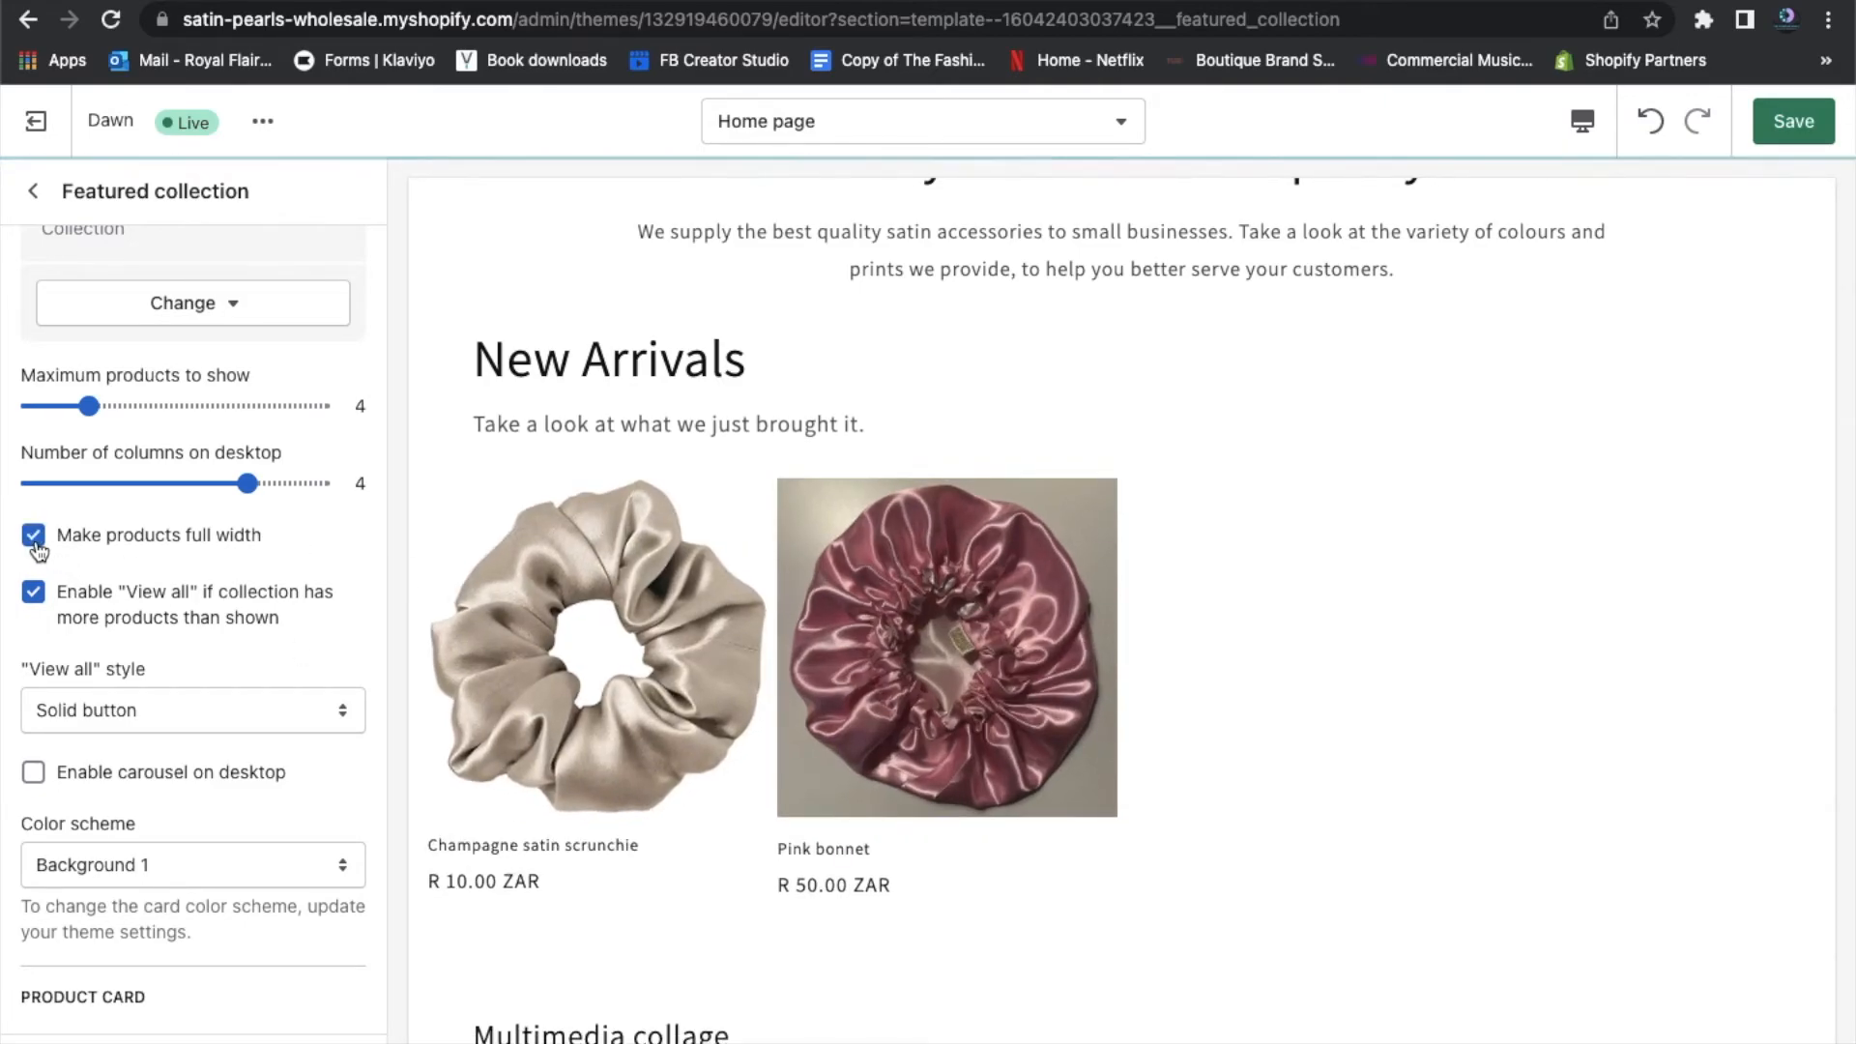
Check how the home page and its New Arrivals products look in the mobile preview, and return to the desktop preview
{"action": "scroll", "coordinate": [228, 621], "scroll_direction": "down", "scroll_amount": 3}
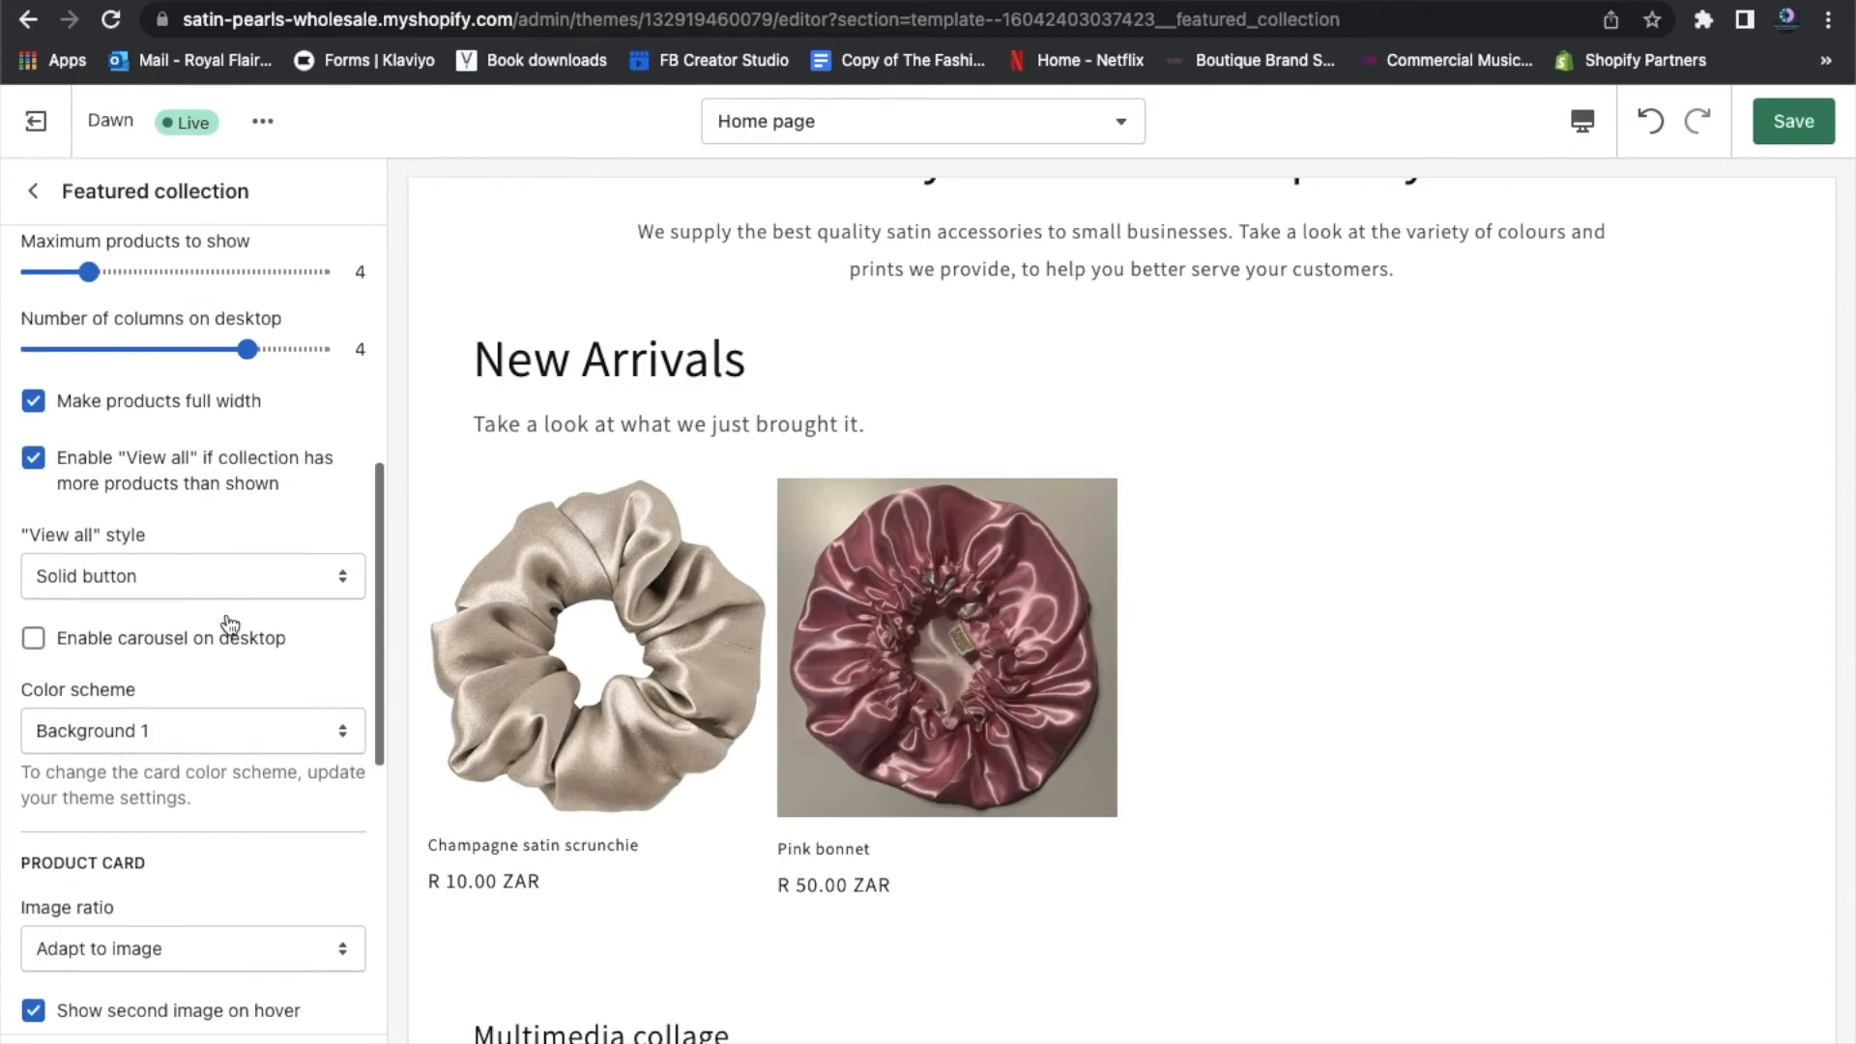
{"action": "left_click", "coordinate": [1583, 121]}
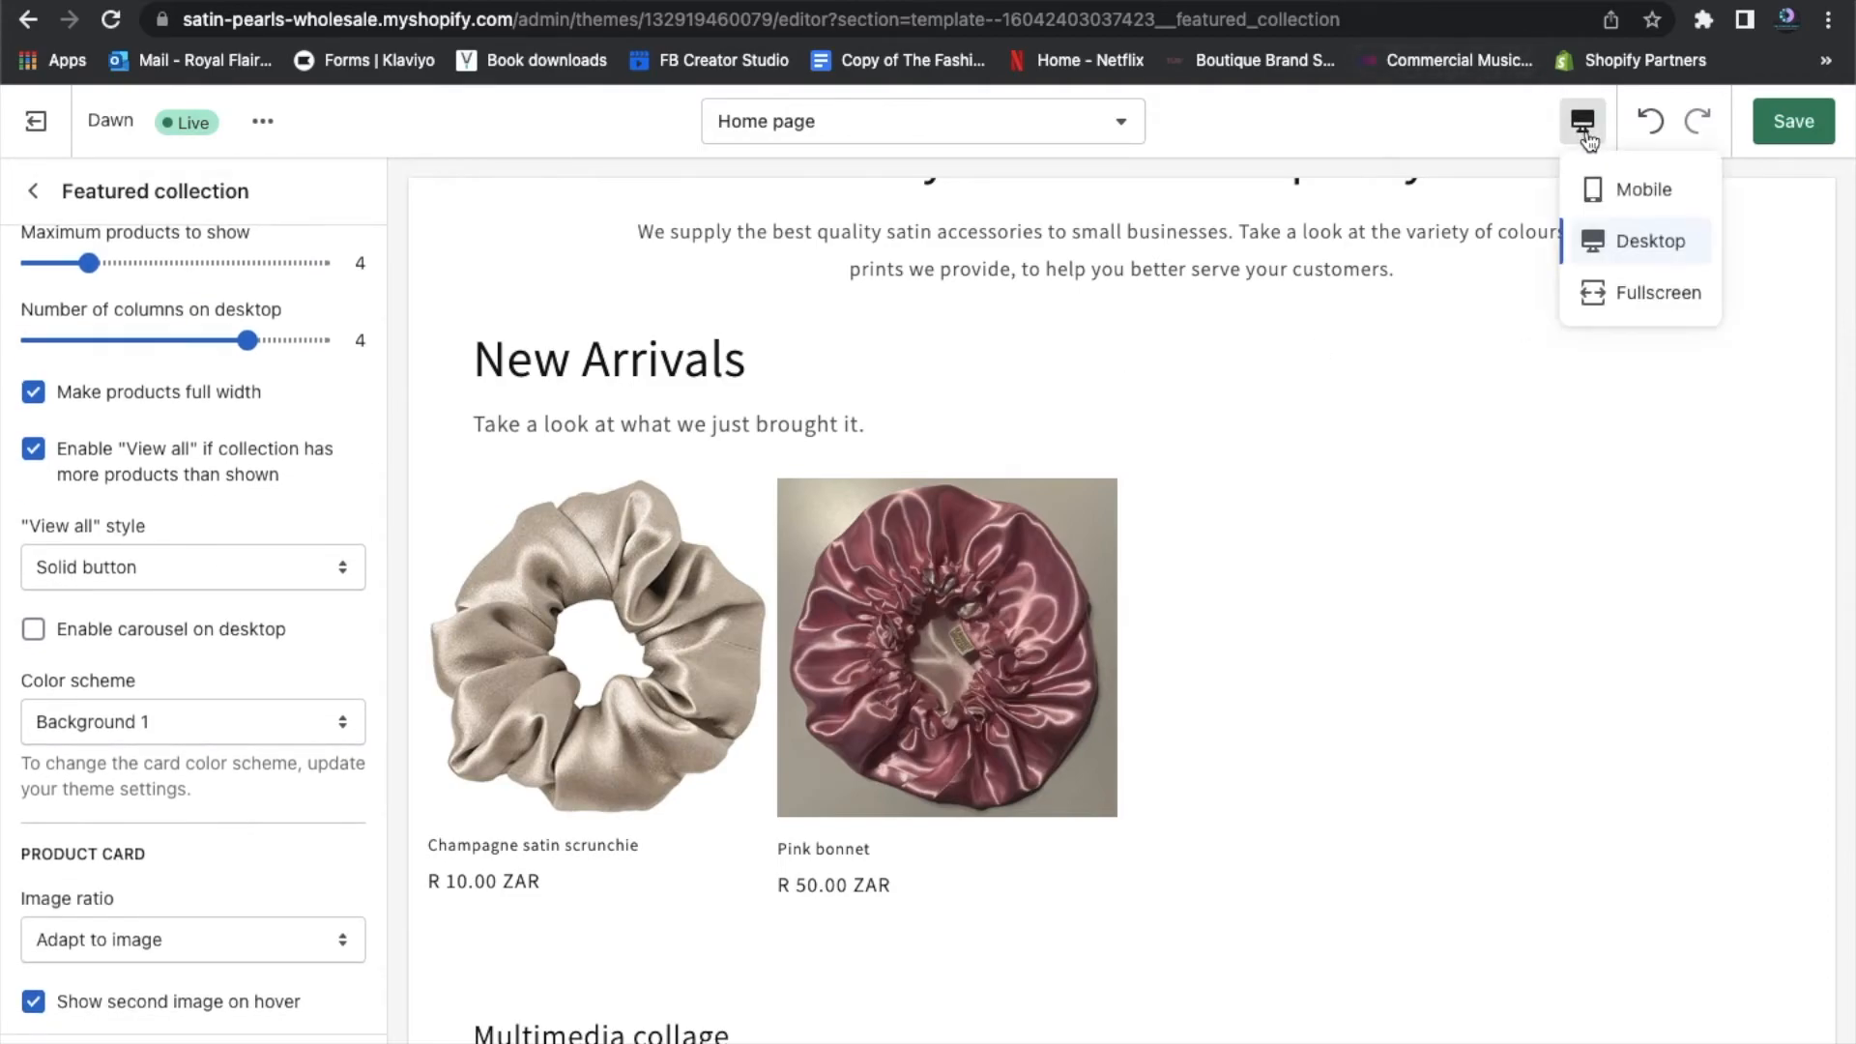
{"action": "left_click", "coordinate": [1613, 191]}
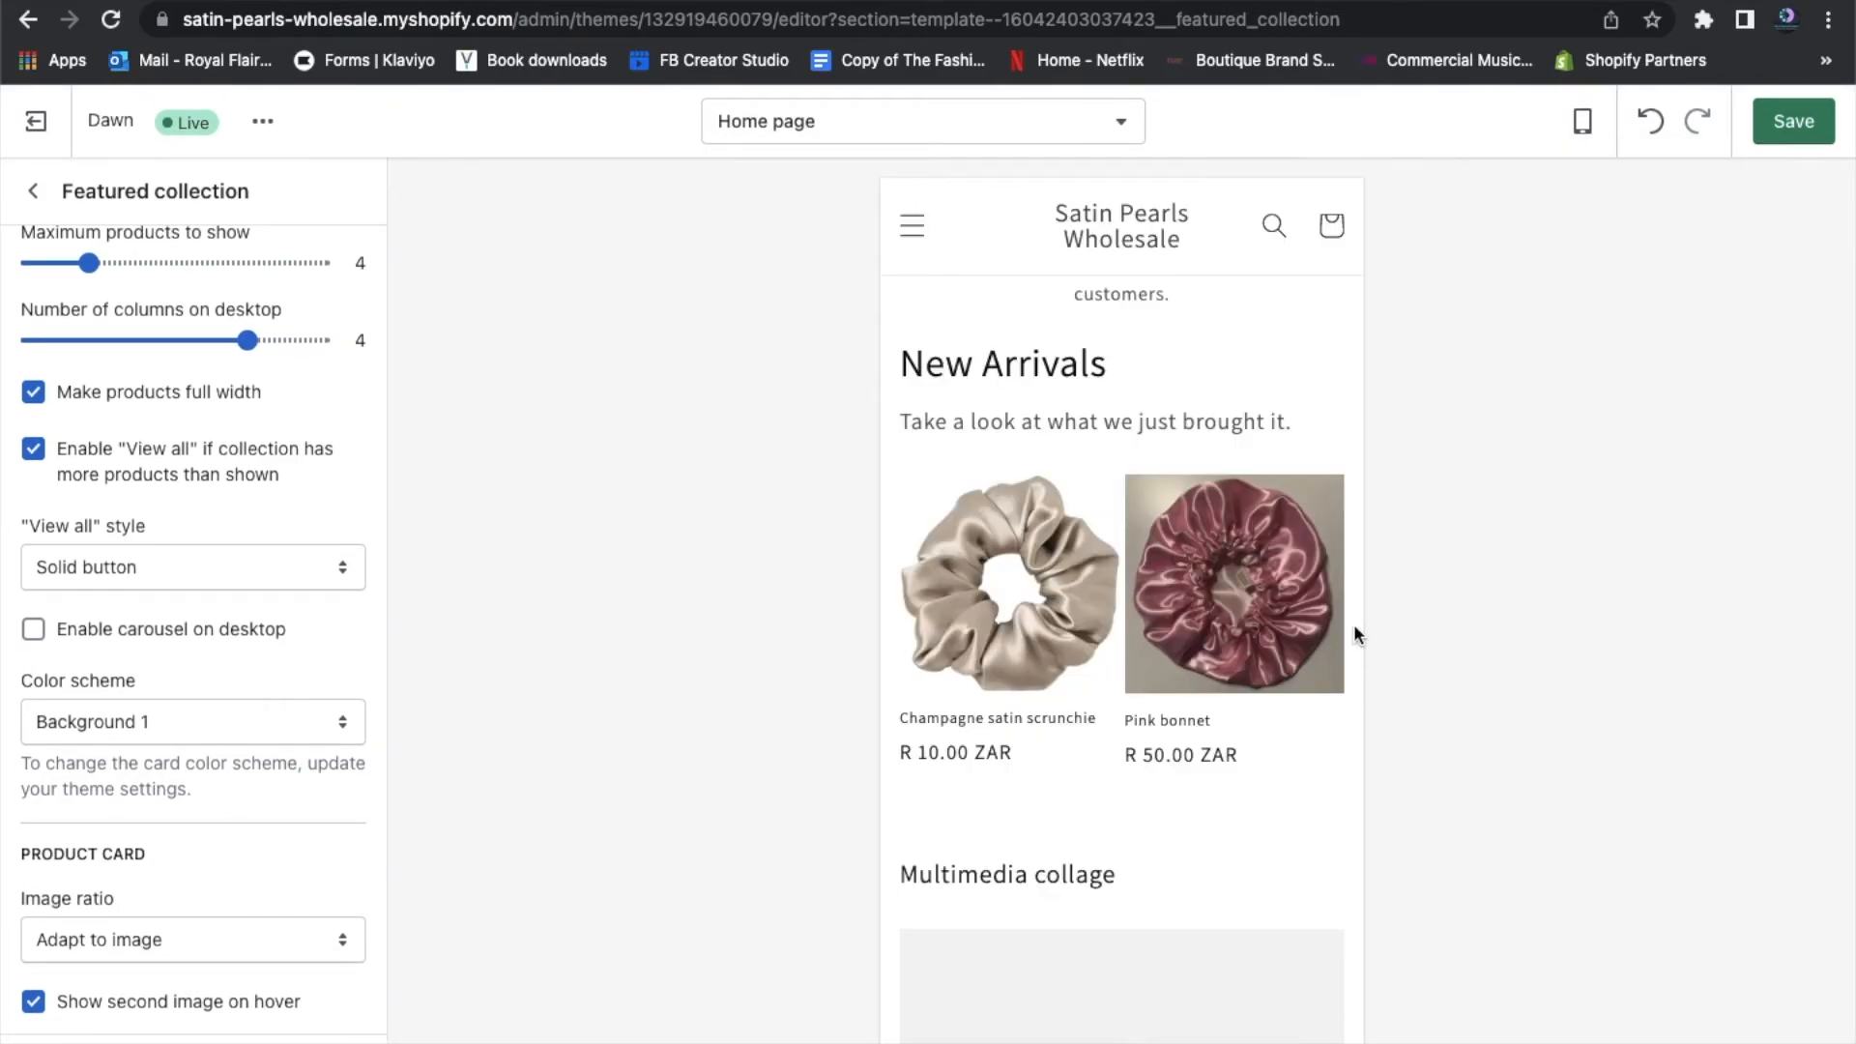
{"action": "scroll", "coordinate": [1354, 628], "scroll_direction": "up", "scroll_amount": 6}
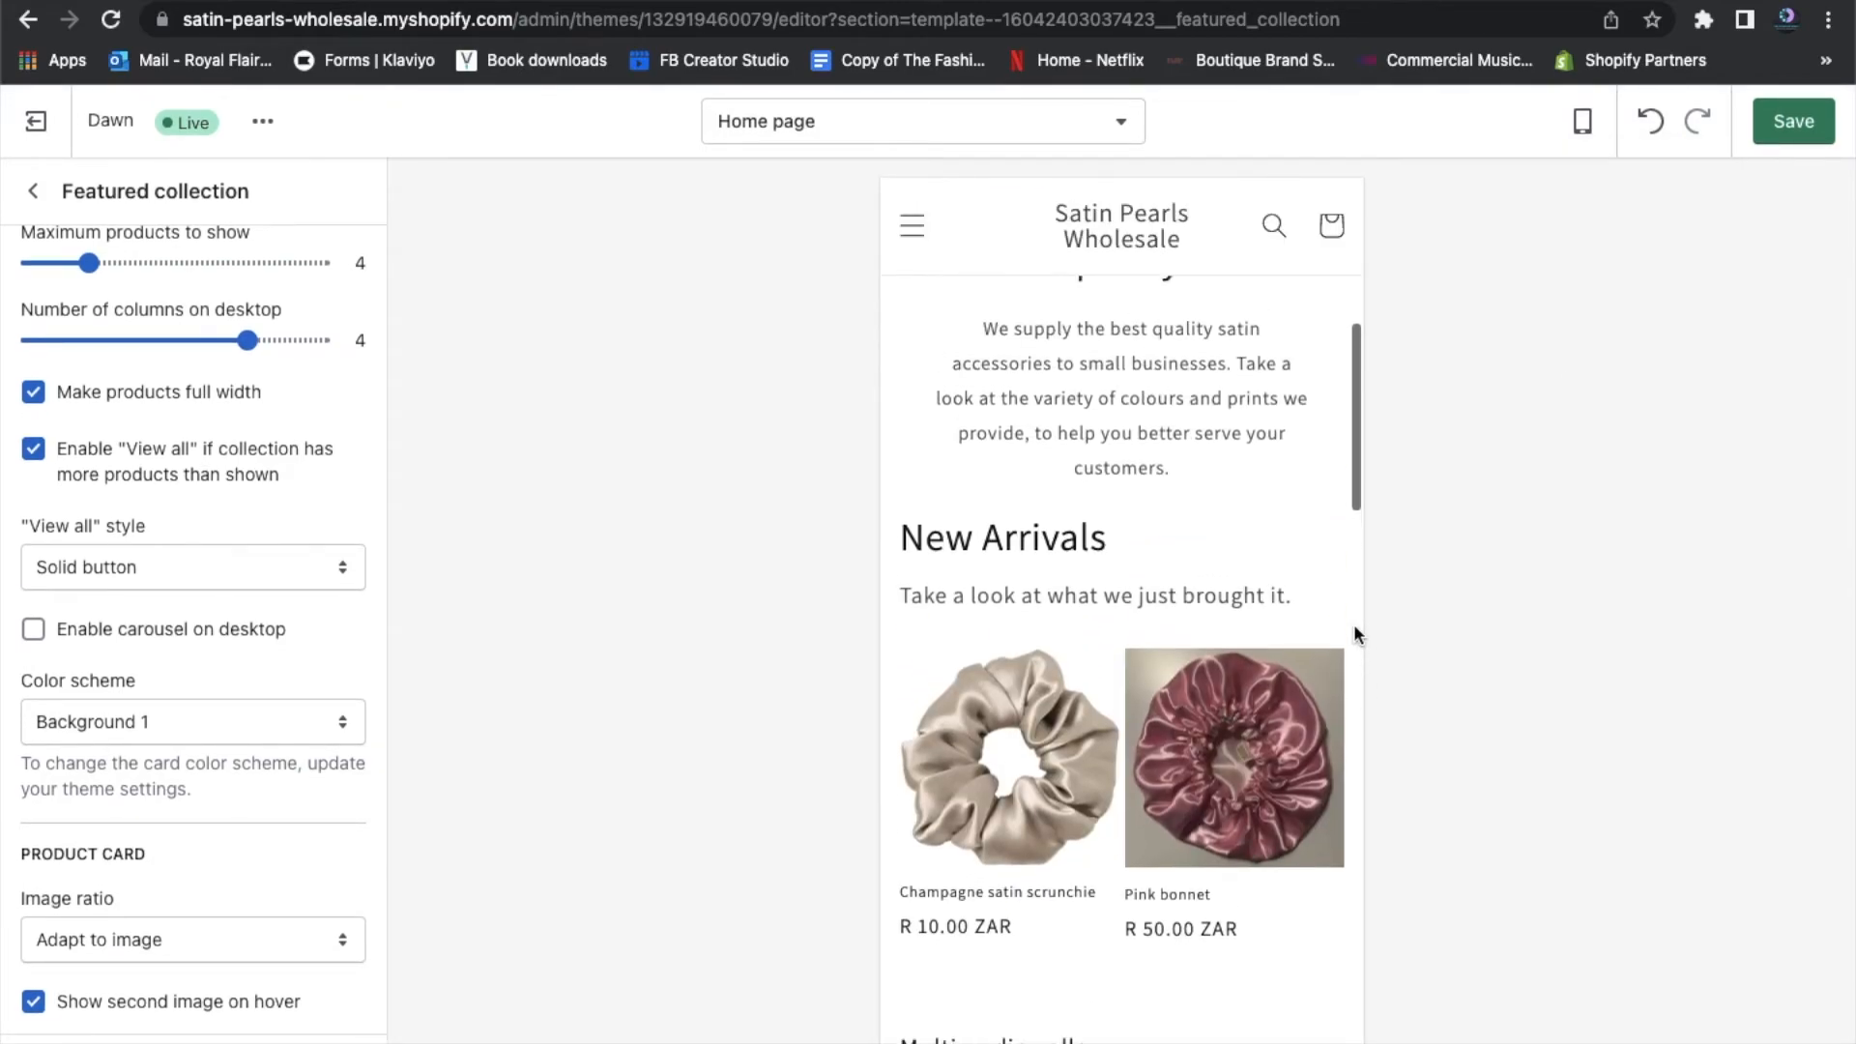
{"action": "scroll", "coordinate": [1355, 635], "scroll_direction": "up", "scroll_amount": 3}
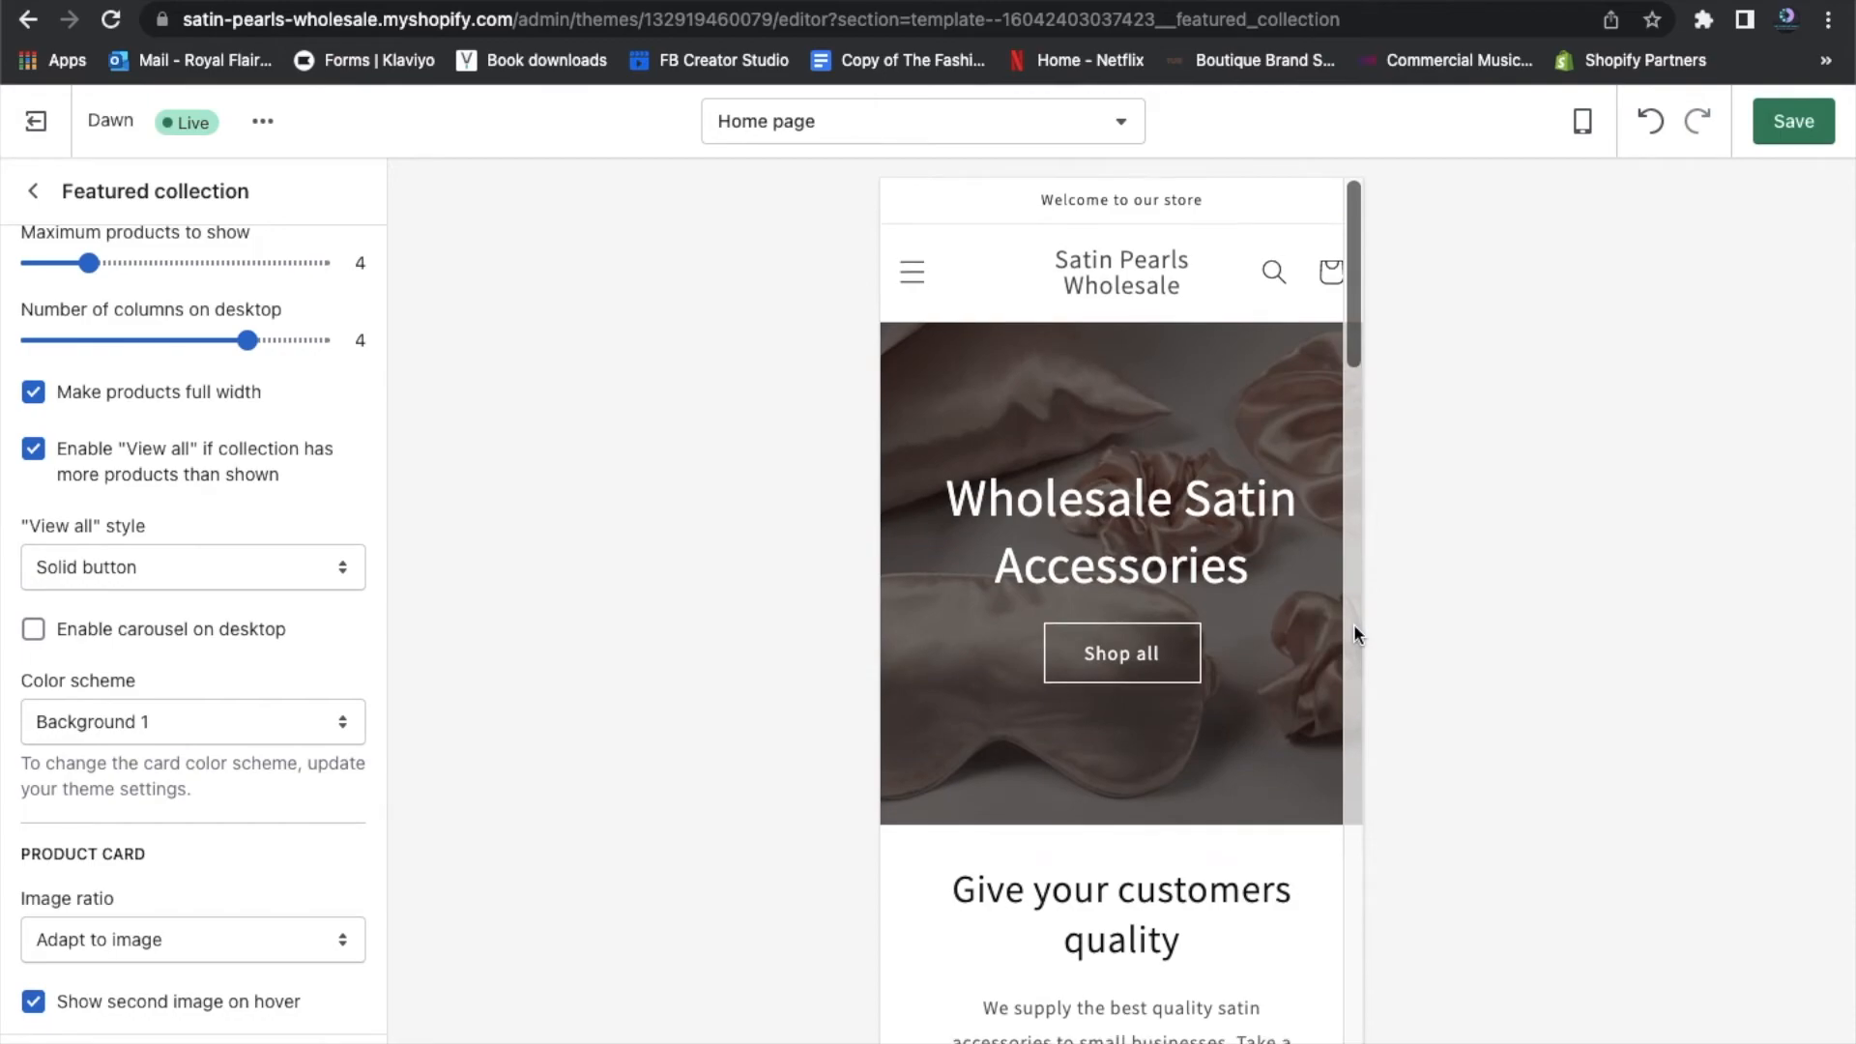
{"action": "scroll", "coordinate": [1355, 636], "scroll_direction": "down", "scroll_amount": 8}
{"action": "scroll", "coordinate": [1355, 636], "scroll_direction": "down", "scroll_amount": 6}
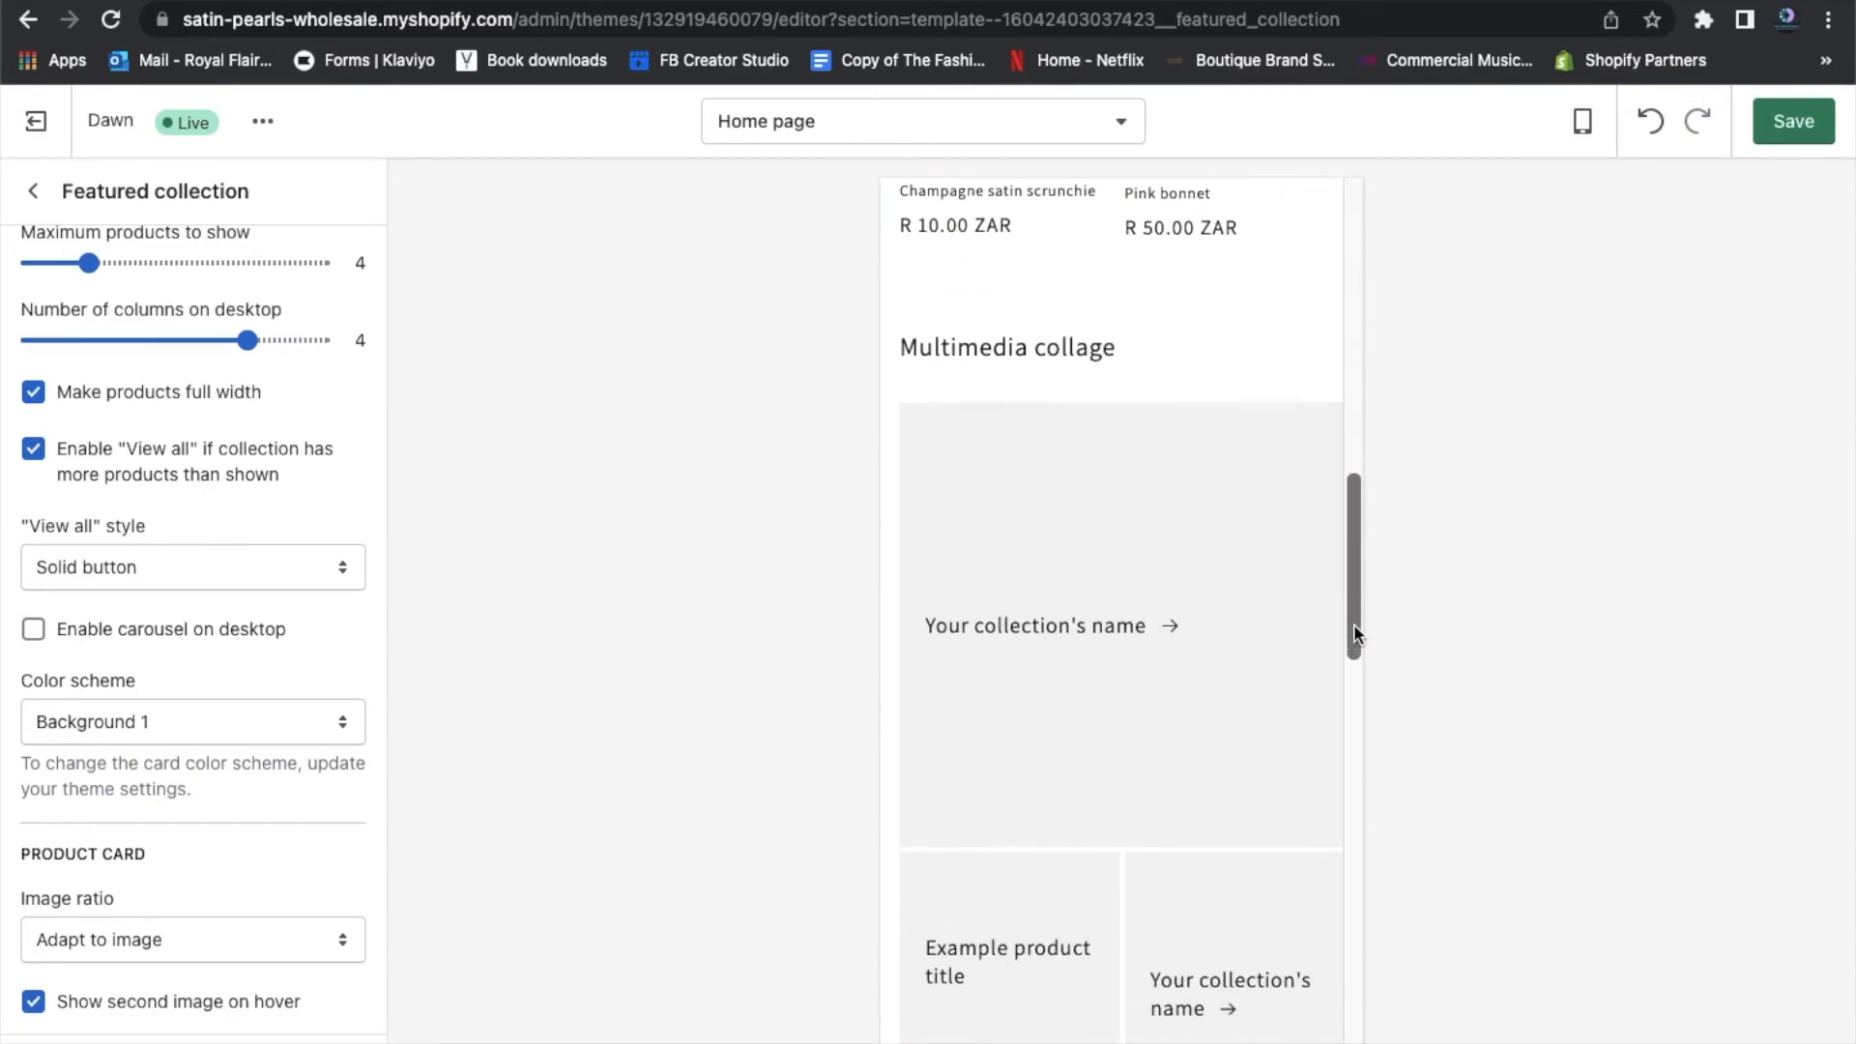
{"action": "scroll", "coordinate": [1355, 636], "scroll_direction": "up", "scroll_amount": 4}
{"action": "scroll", "coordinate": [1354, 634], "scroll_direction": "up", "scroll_amount": 2}
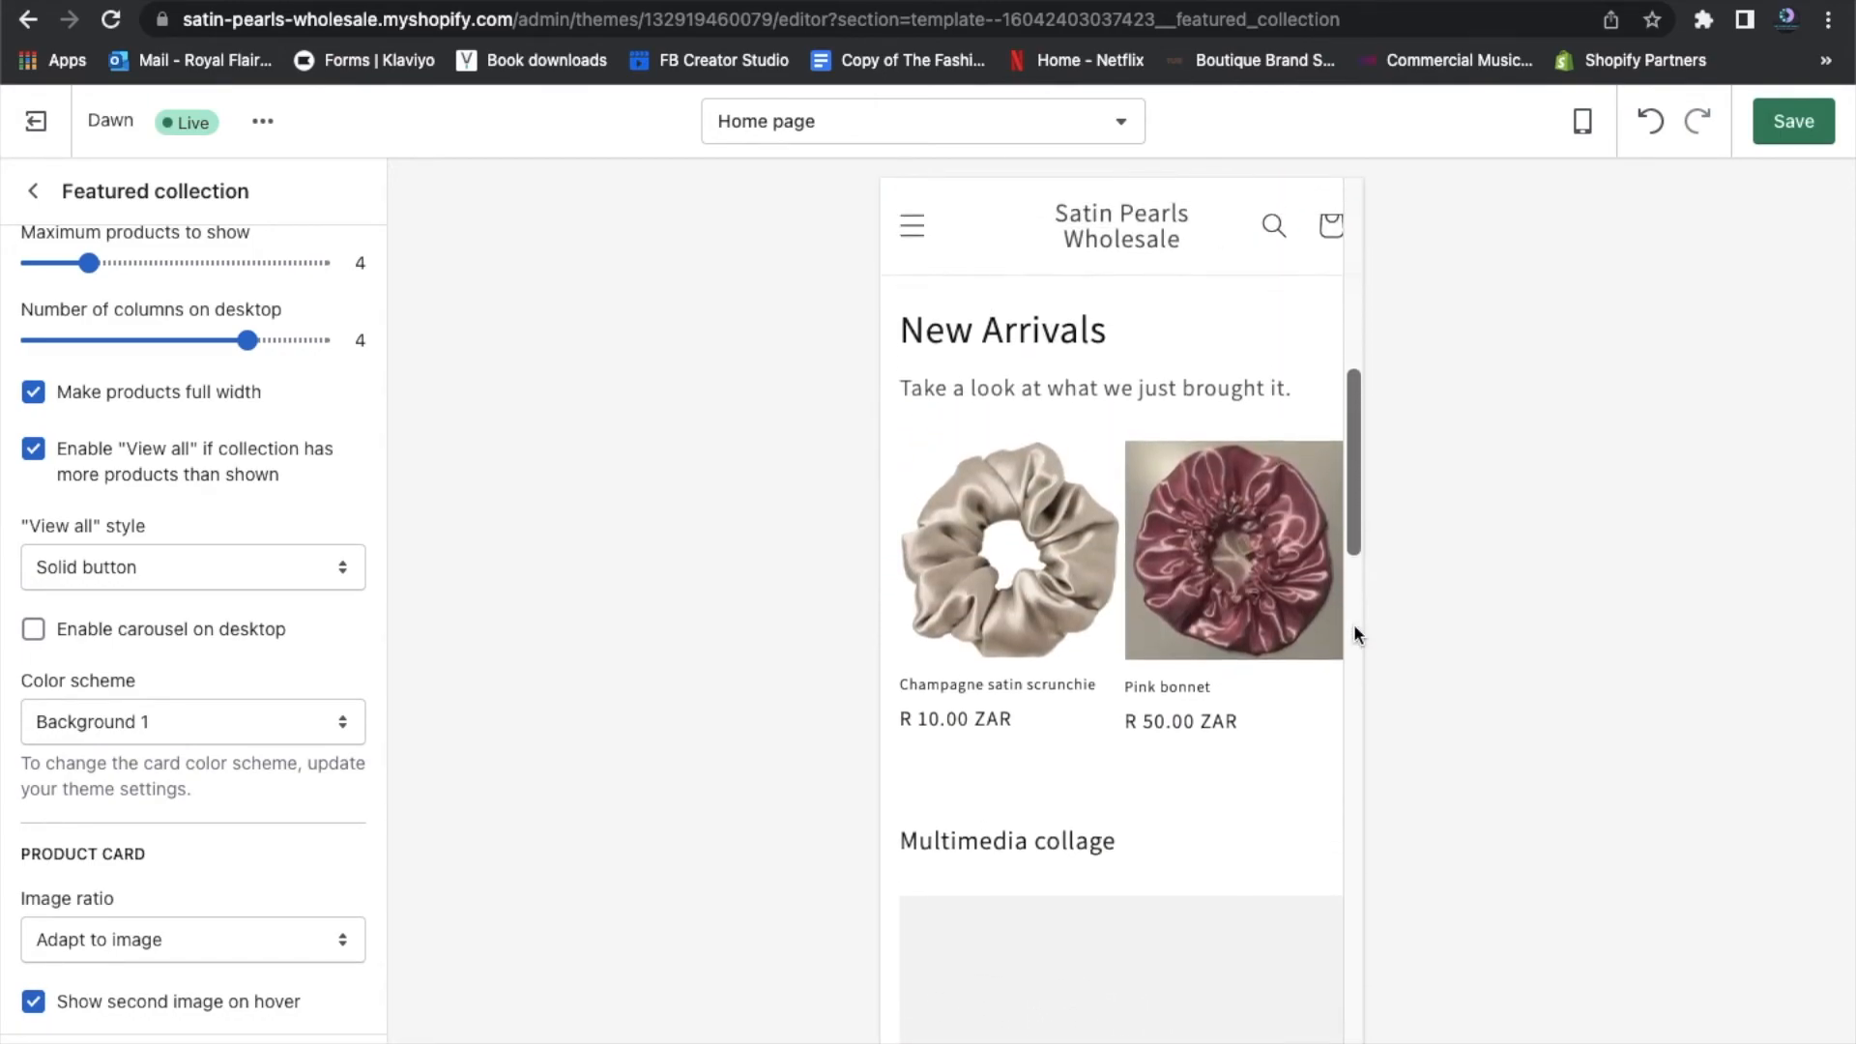
{"action": "left_click", "coordinate": [1584, 123]}
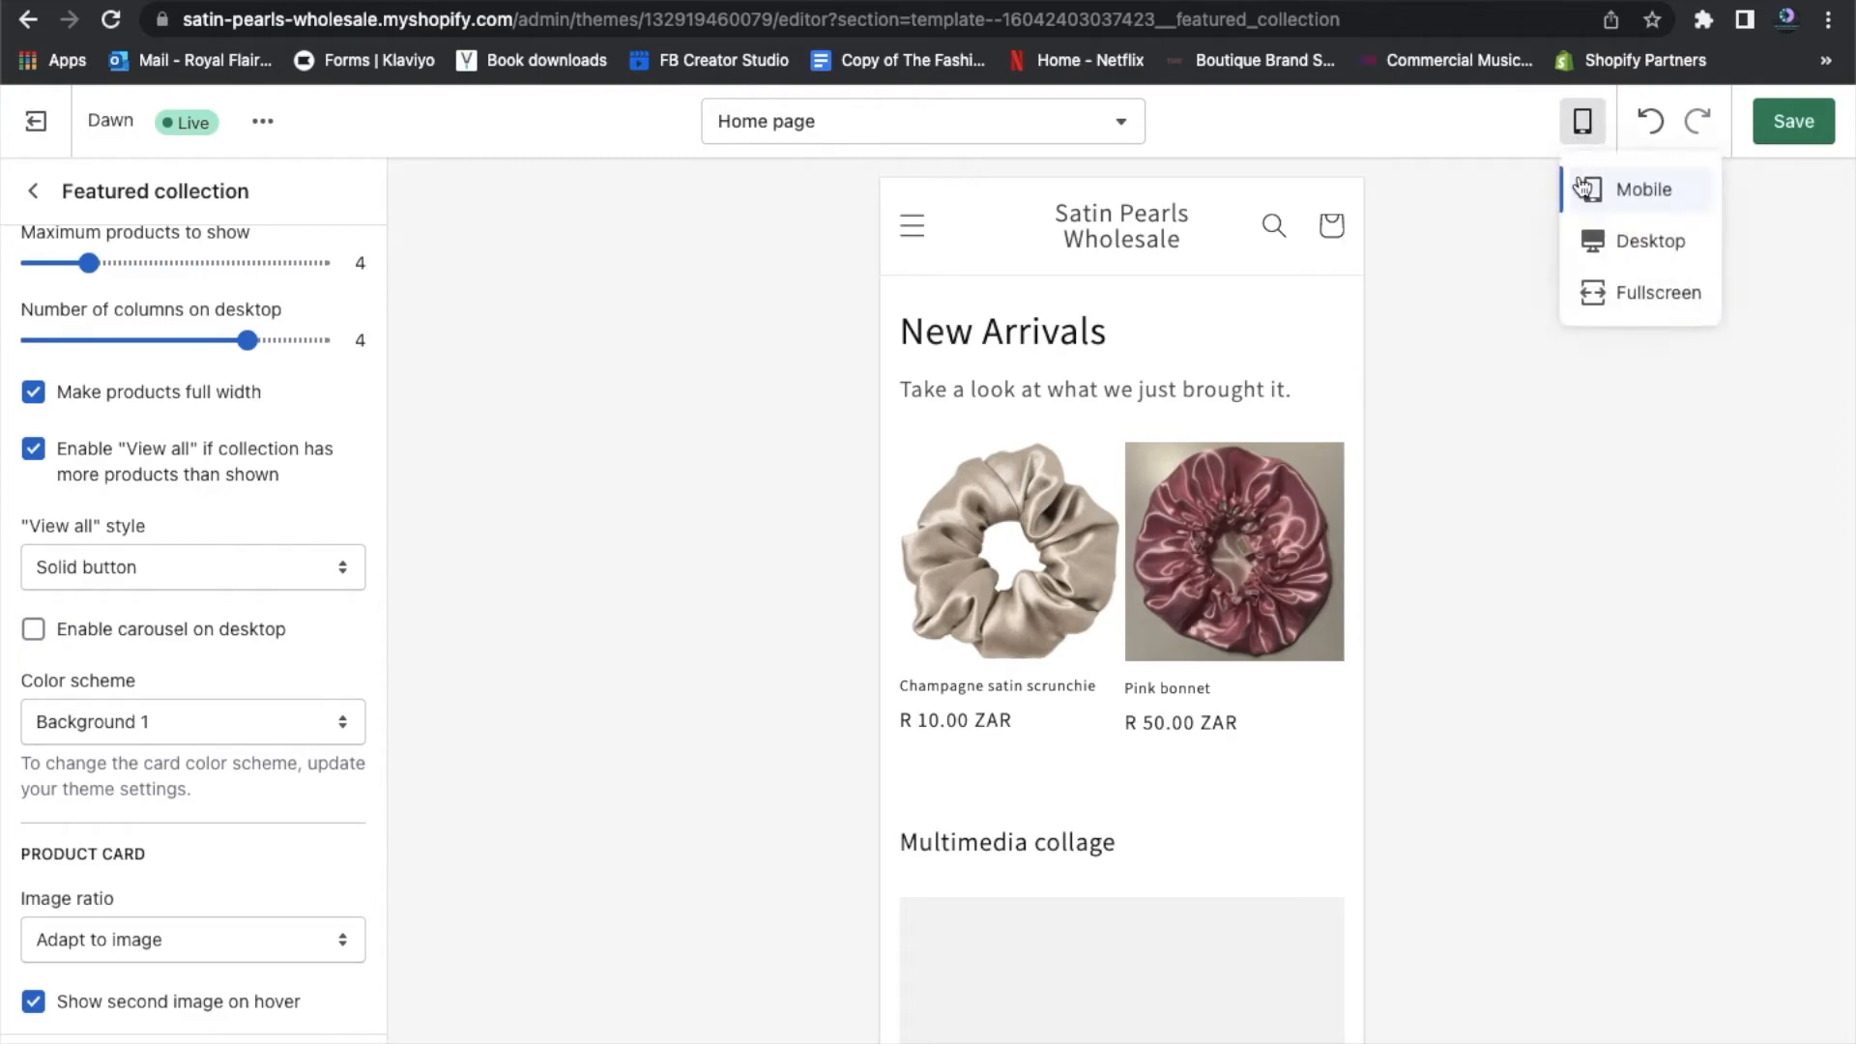
{"action": "left_click", "coordinate": [1596, 242]}
{"action": "scroll", "coordinate": [695, 580], "scroll_direction": "down", "scroll_amount": 3}
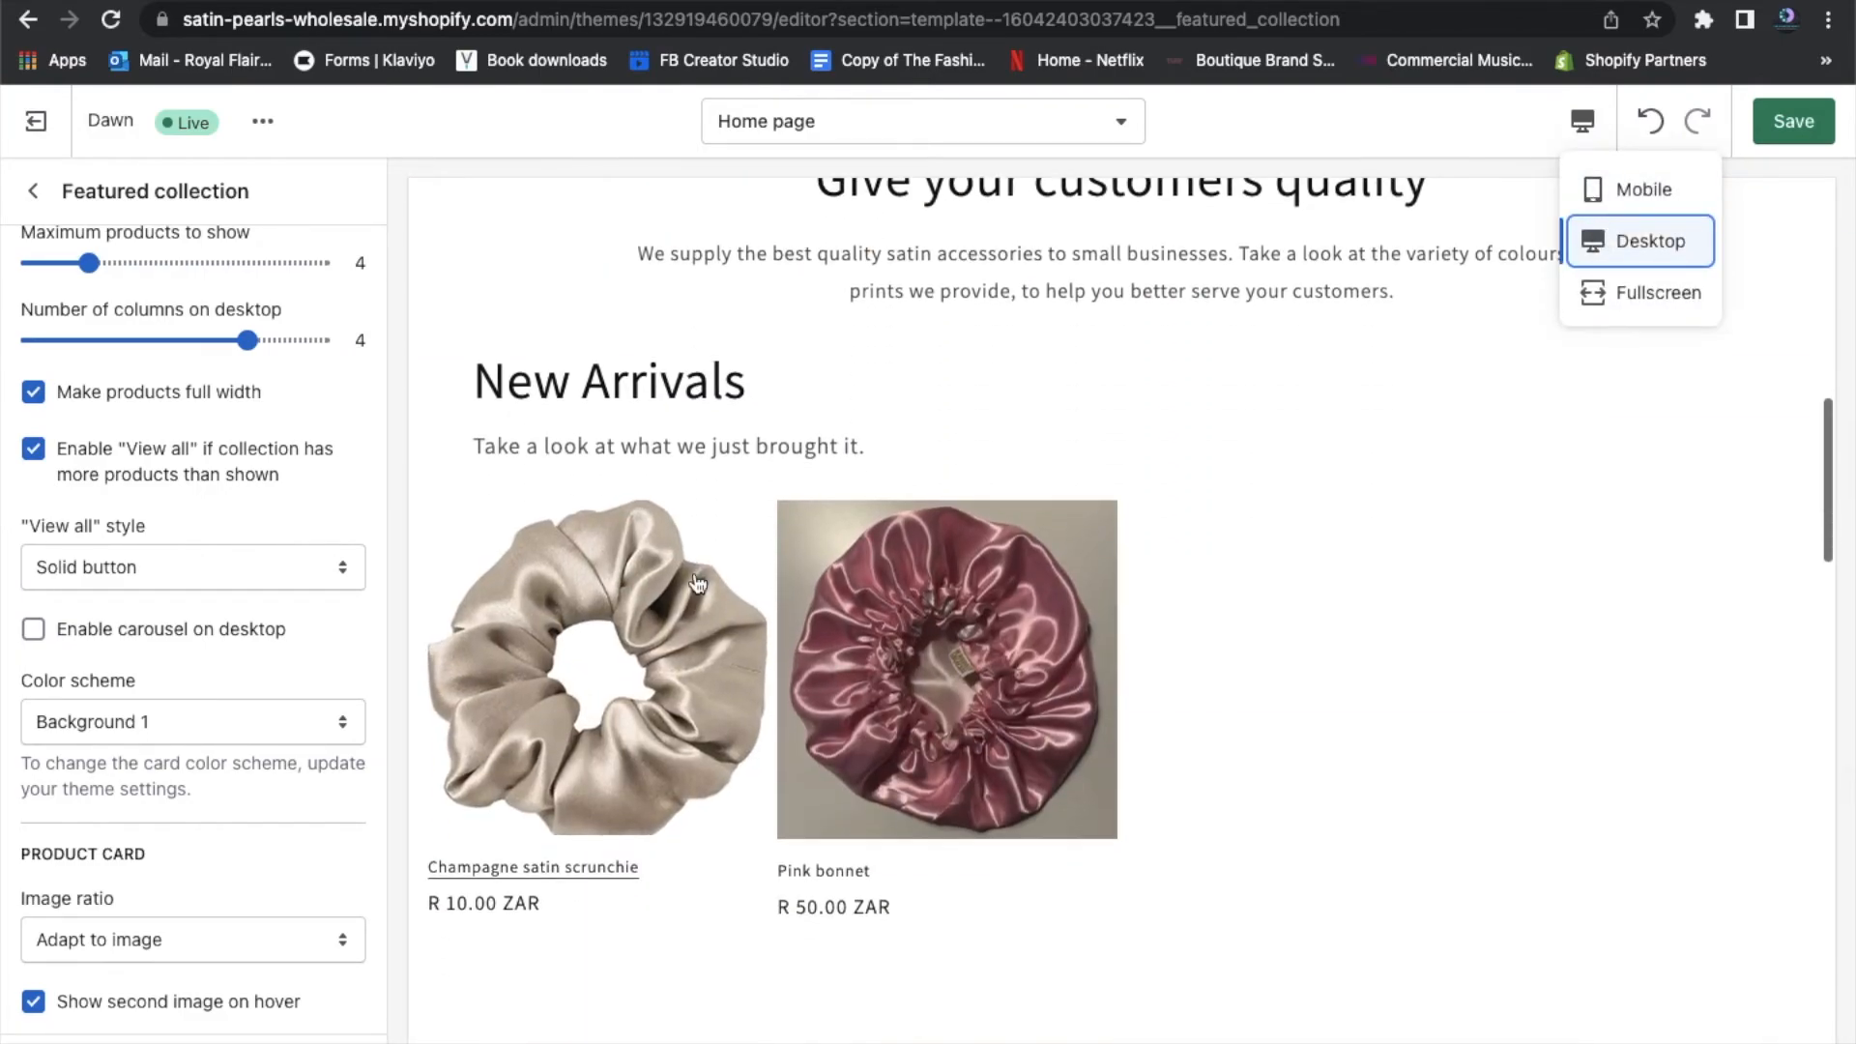
{"action": "scroll", "coordinate": [1402, 704], "scroll_direction": "down", "scroll_amount": 2}
{"action": "scroll", "coordinate": [1405, 703], "scroll_direction": "down", "scroll_amount": 1}
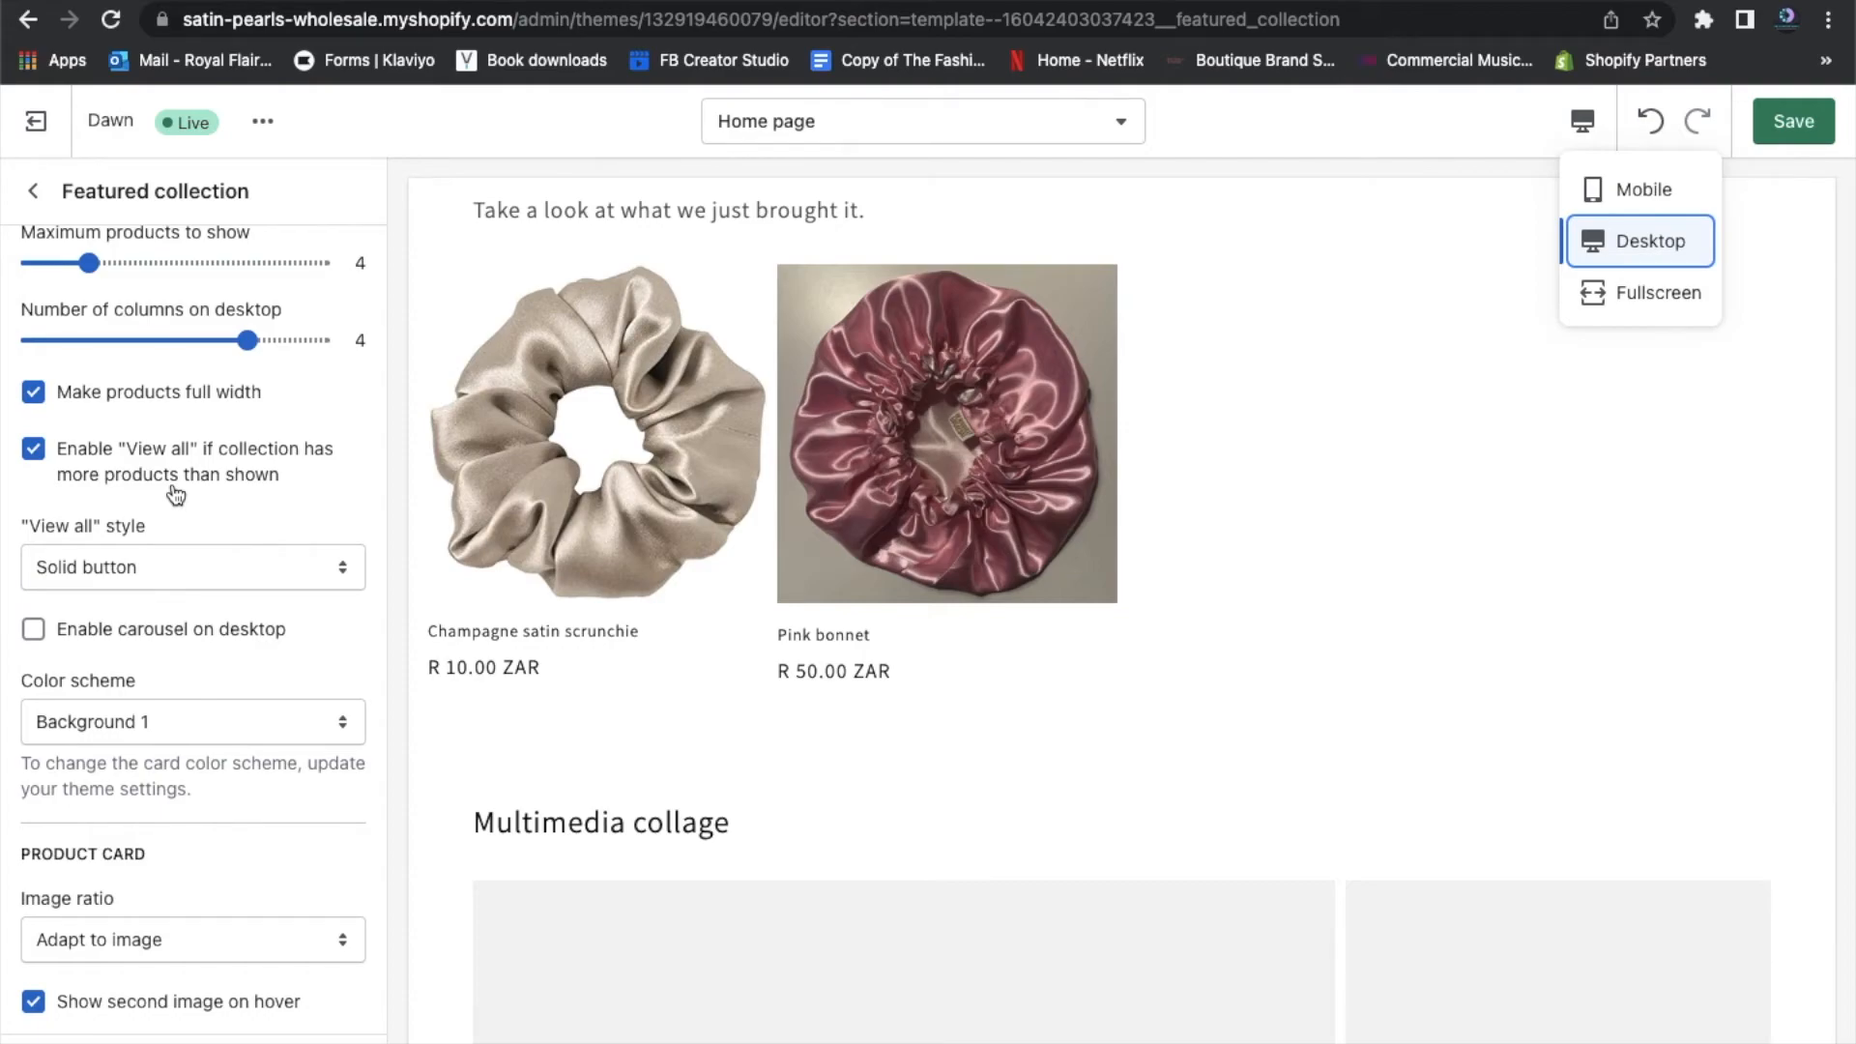
Look at the available "View all" styles for the Featured collection section
{"action": "scroll", "coordinate": [232, 547], "scroll_direction": "down", "scroll_amount": 2}
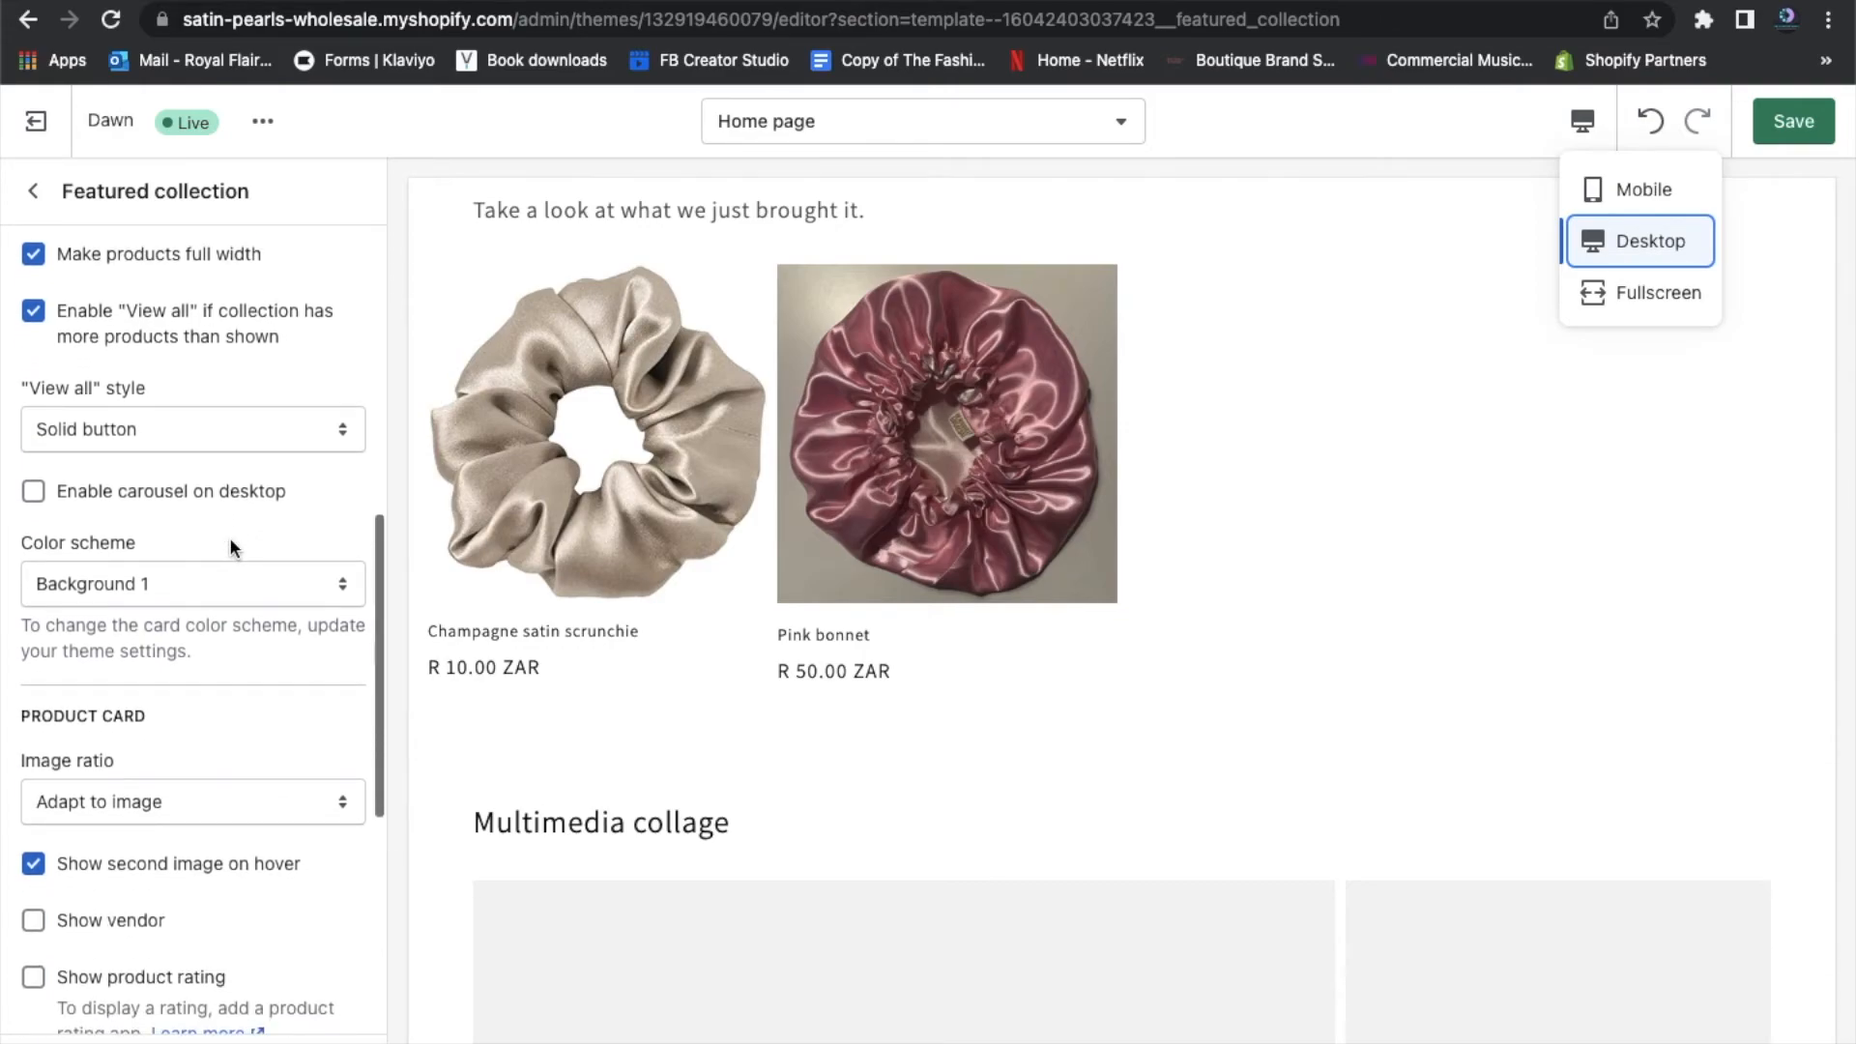
{"action": "scroll", "coordinate": [229, 547], "scroll_direction": "down", "scroll_amount": 2}
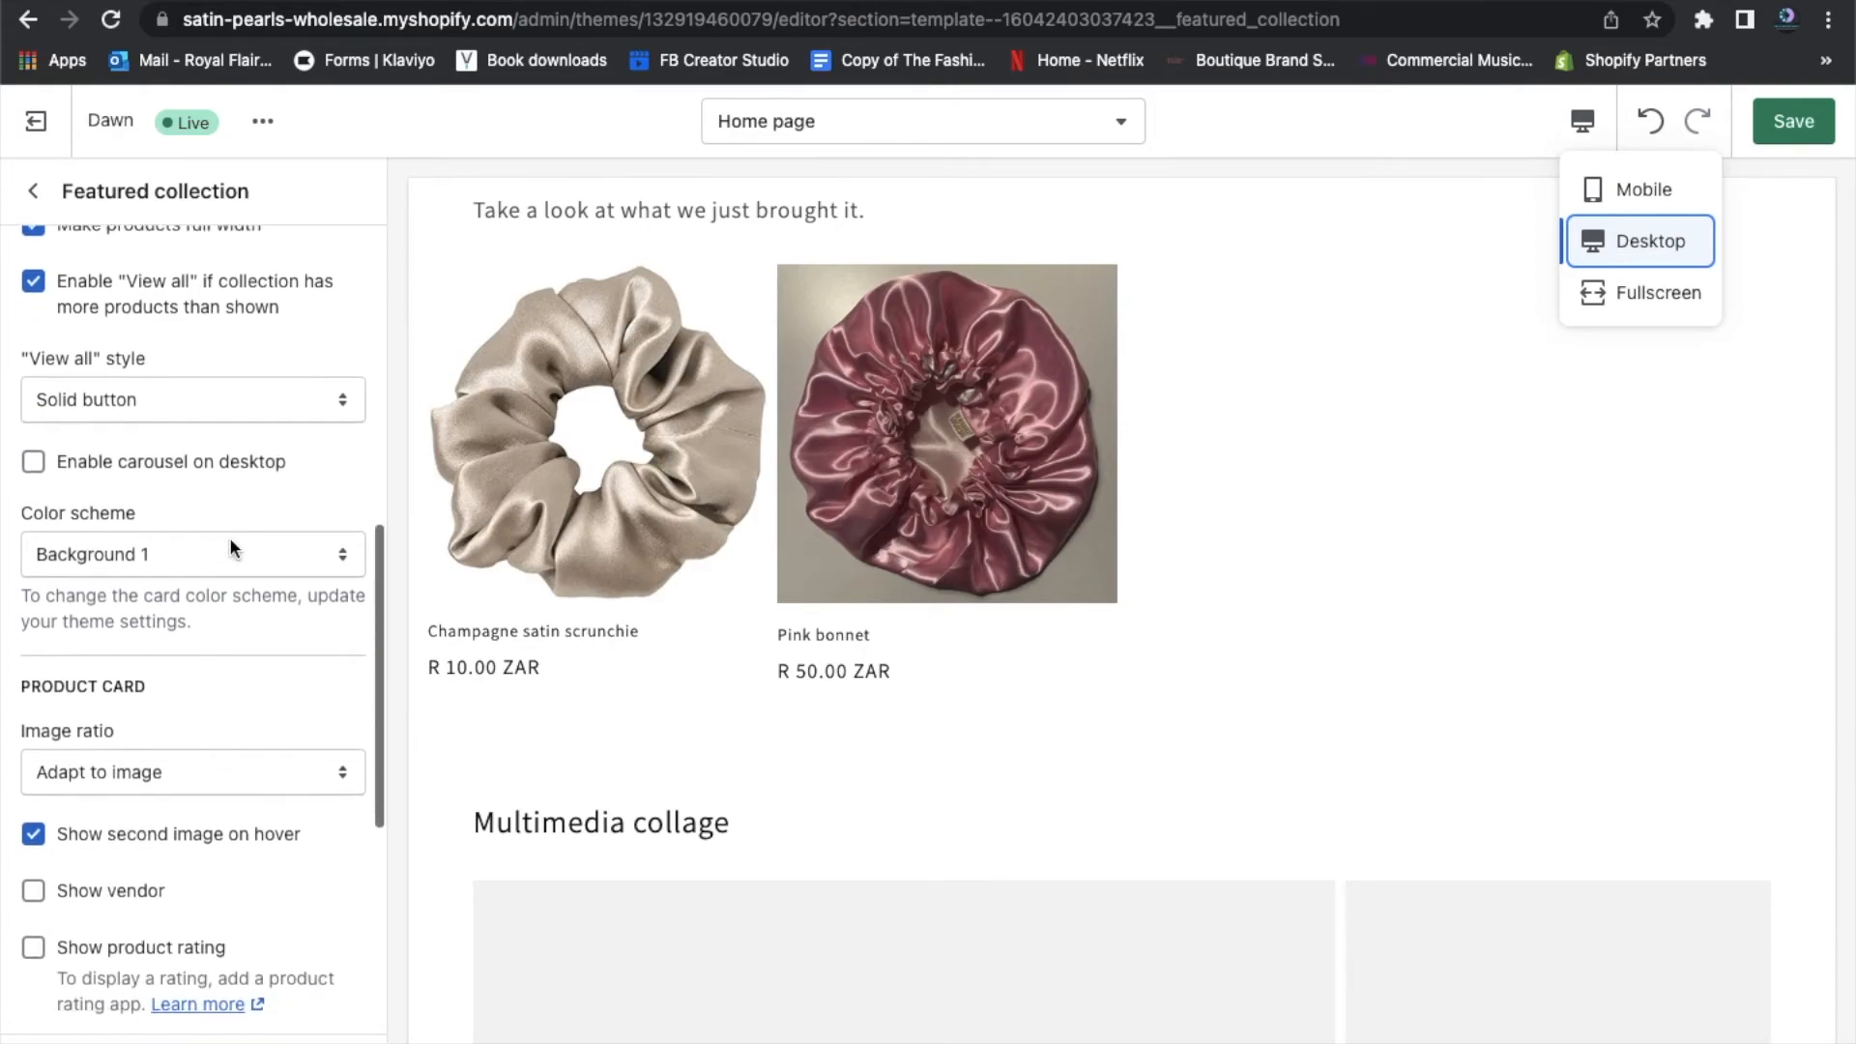
{"action": "left_click", "coordinate": [304, 371]}
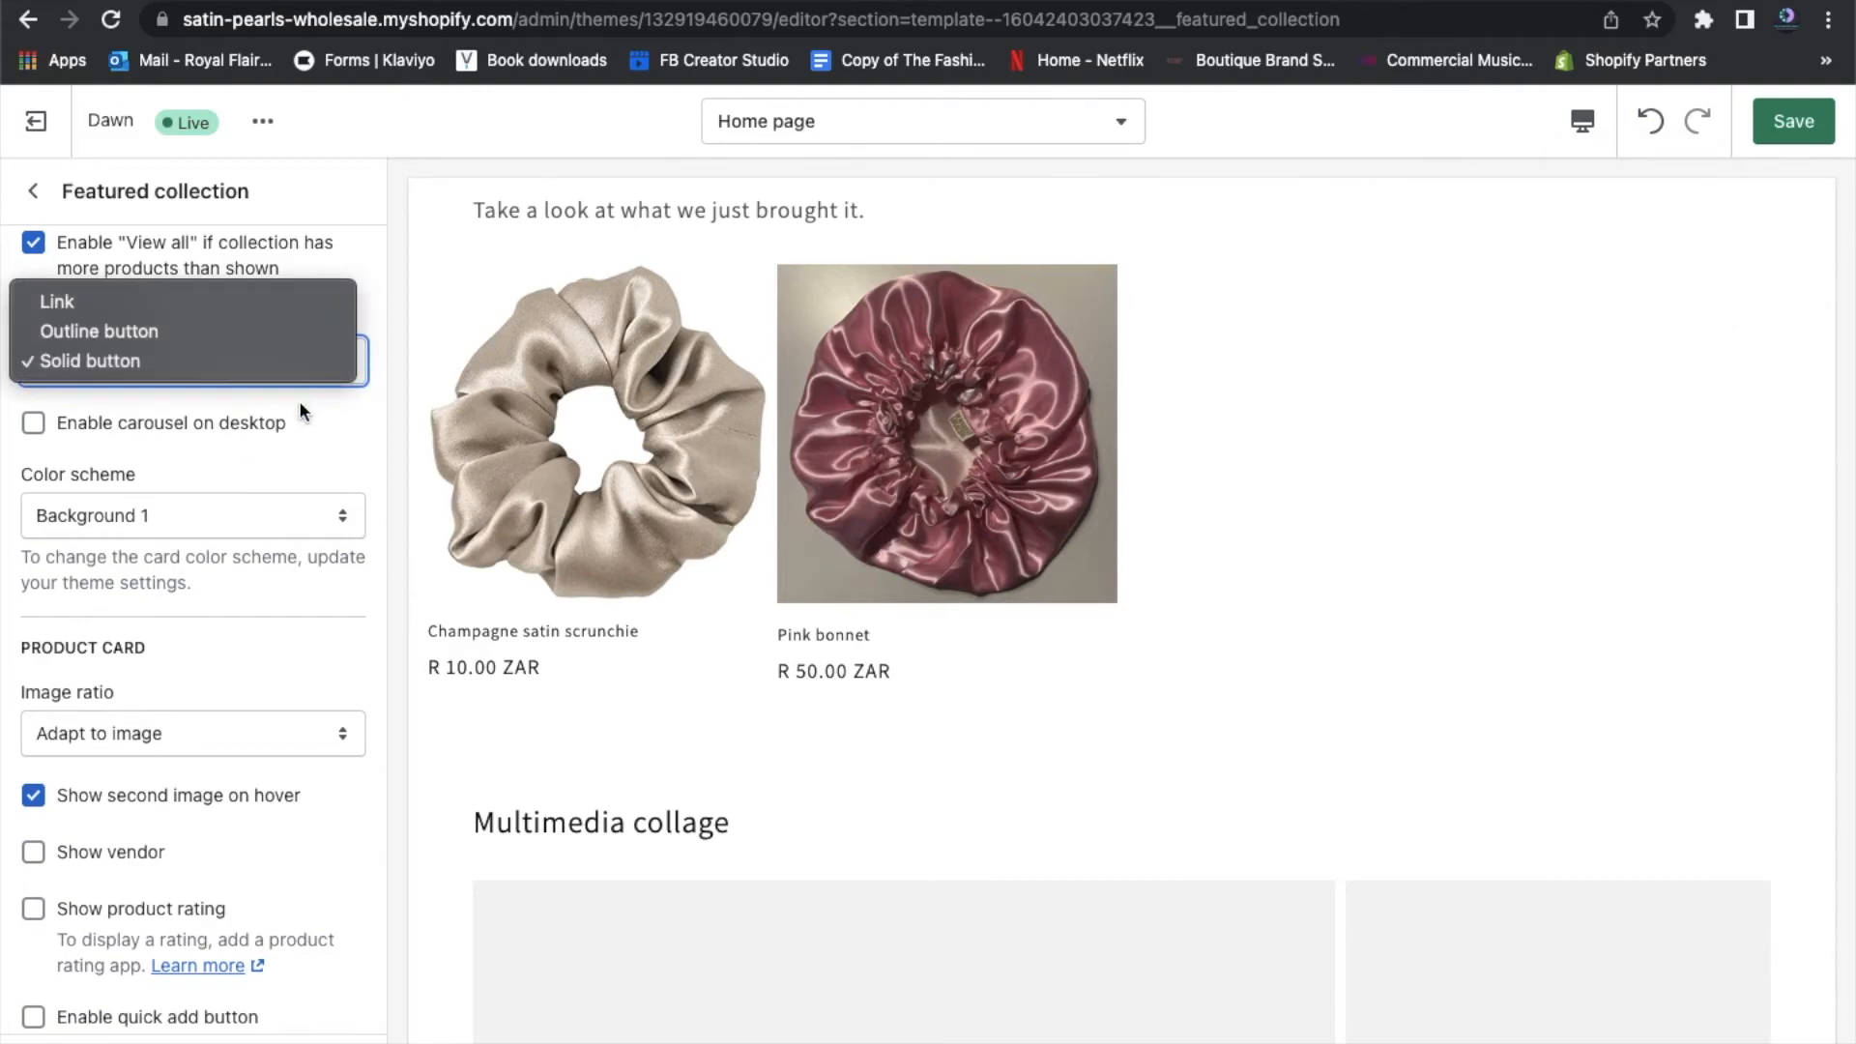
{"action": "left_click", "coordinate": [299, 401]}
Try the desktop carousel on the Featured collection section and turn it off again
{"action": "scroll", "coordinate": [299, 400], "scroll_direction": "down", "scroll_amount": 2}
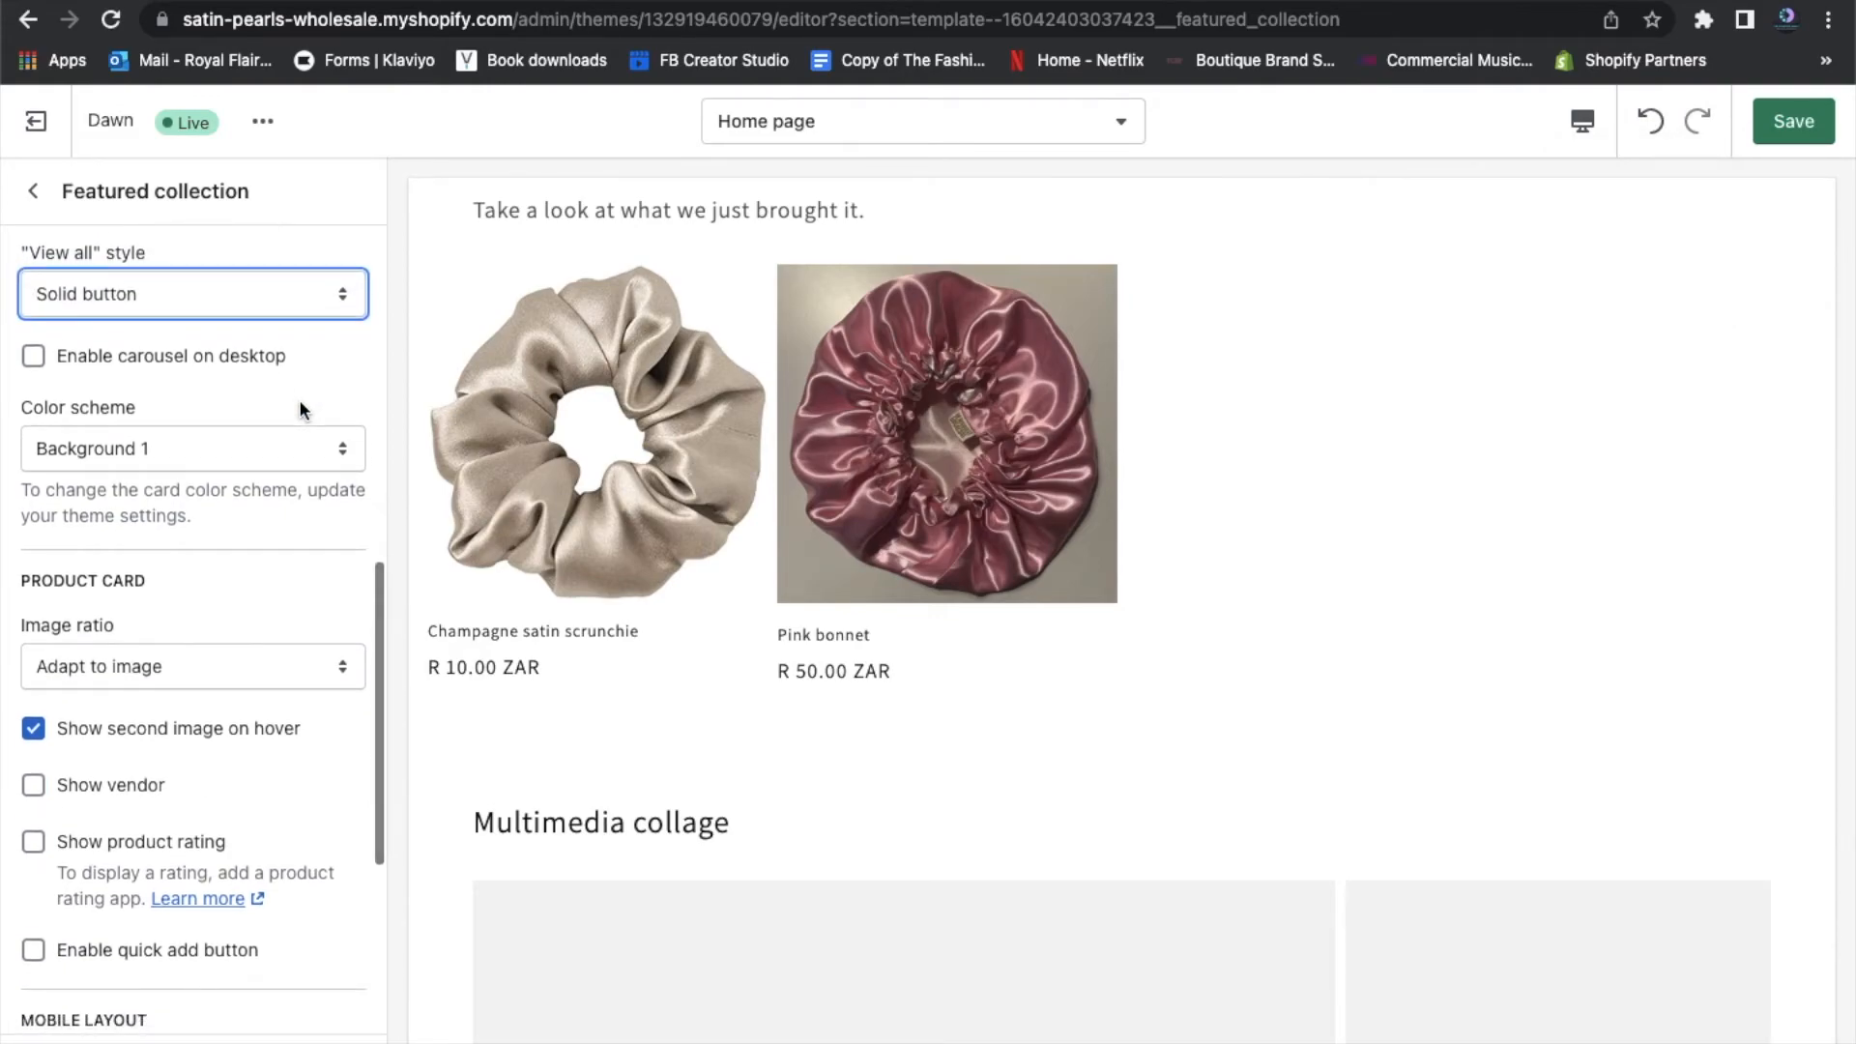
{"action": "left_click", "coordinate": [258, 358]}
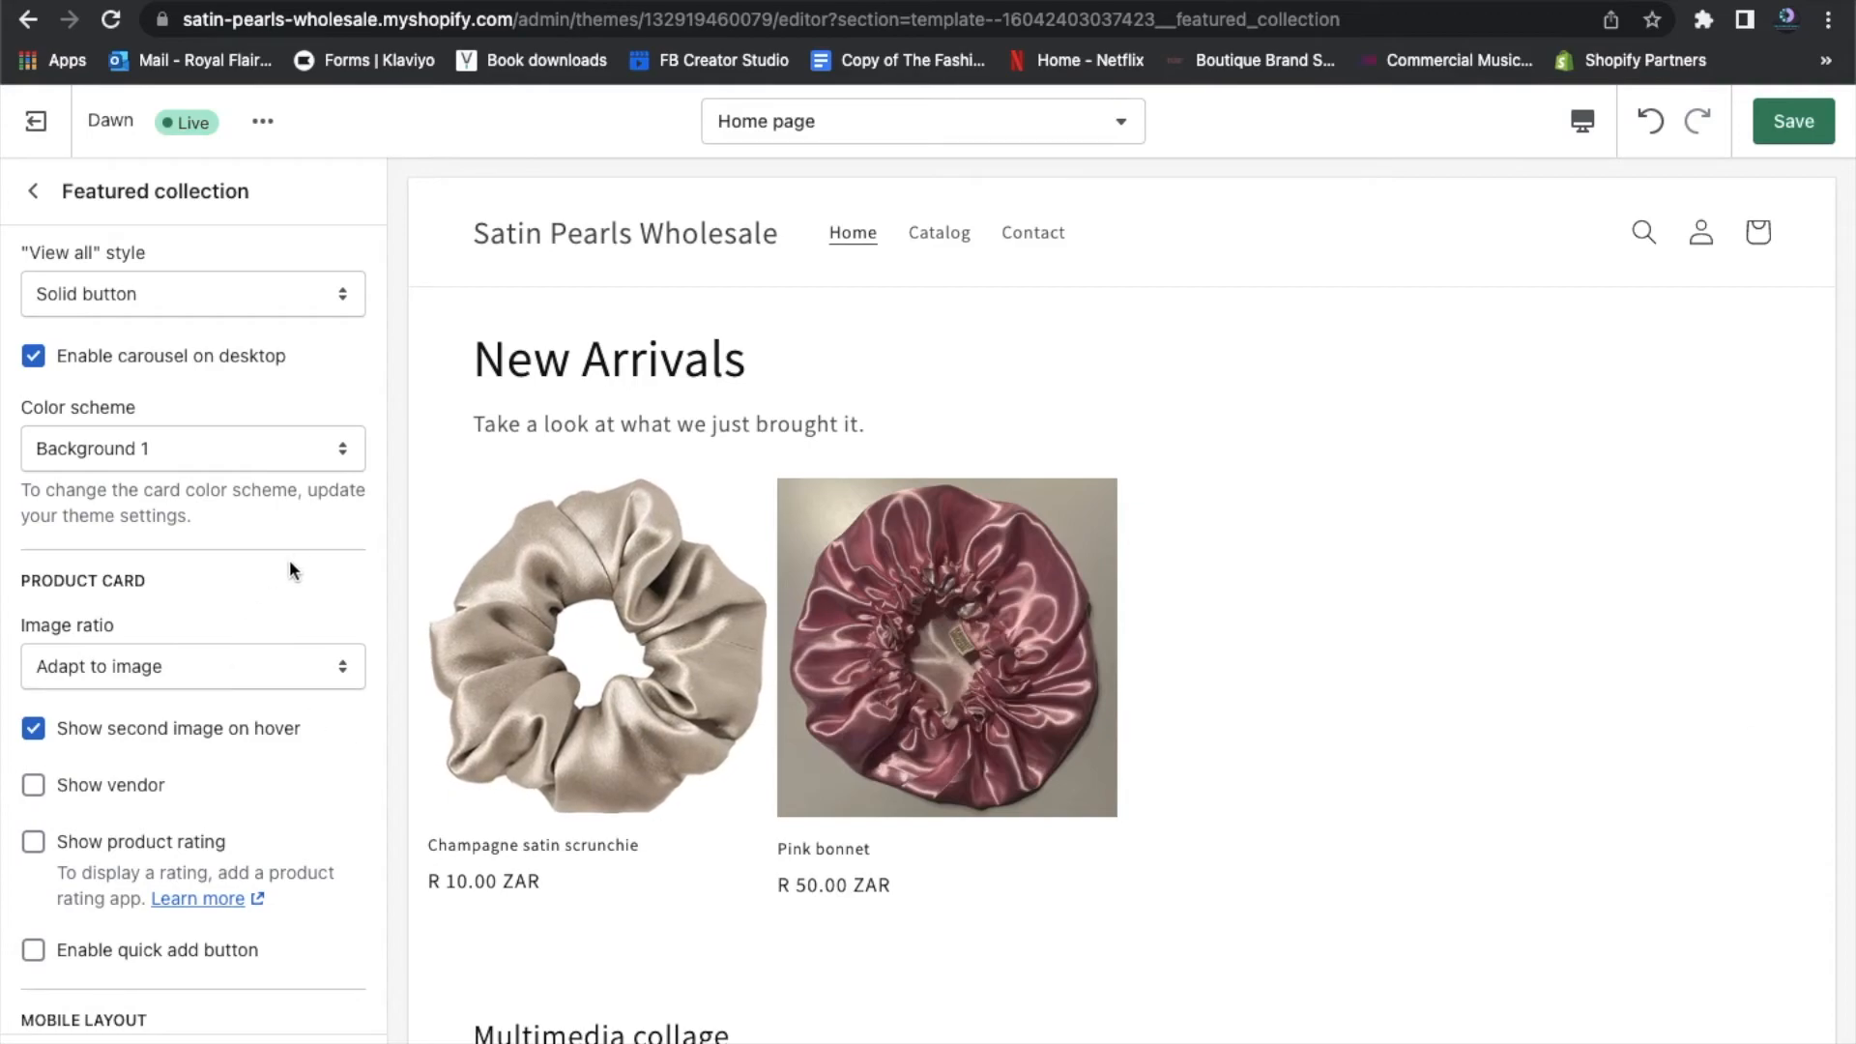
{"action": "left_click", "coordinate": [208, 367]}
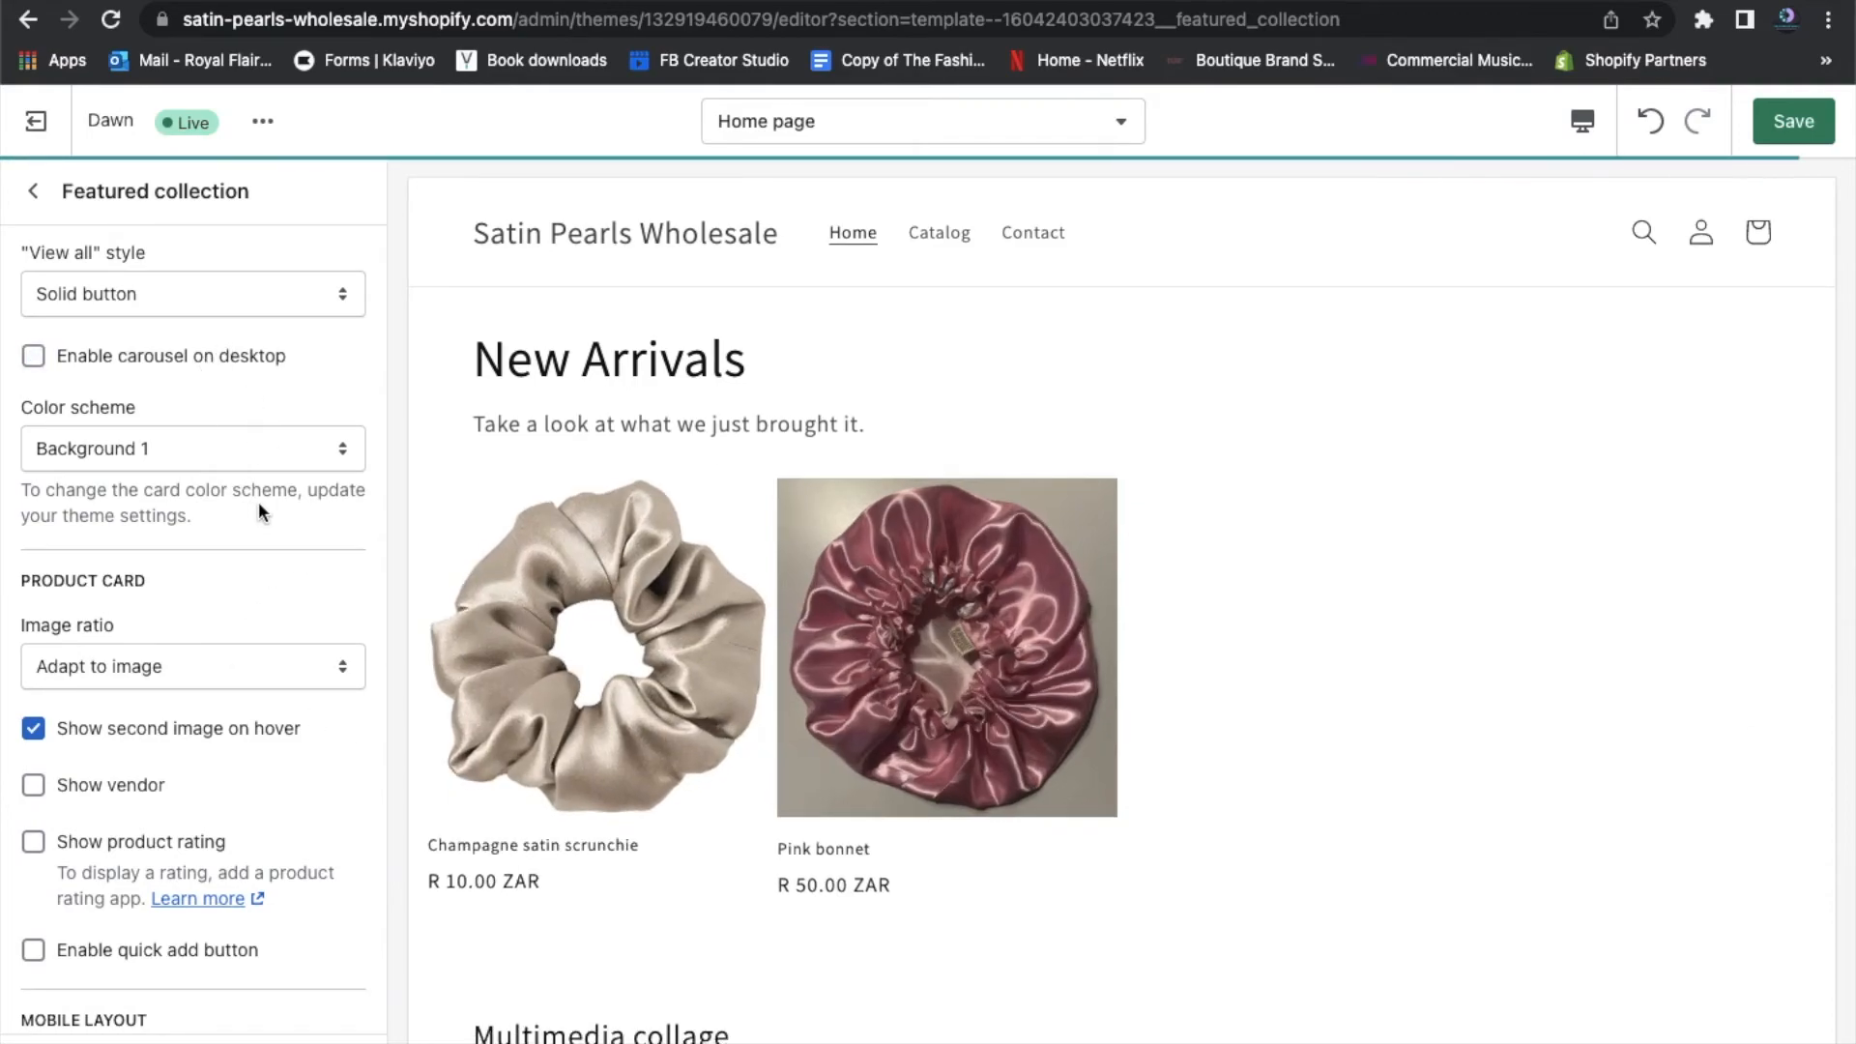
Try the Portrait image ratio on the Featured collection's product cards, and set the image ratio to Square
{"action": "scroll", "coordinate": [286, 541], "scroll_direction": "down", "scroll_amount": 3}
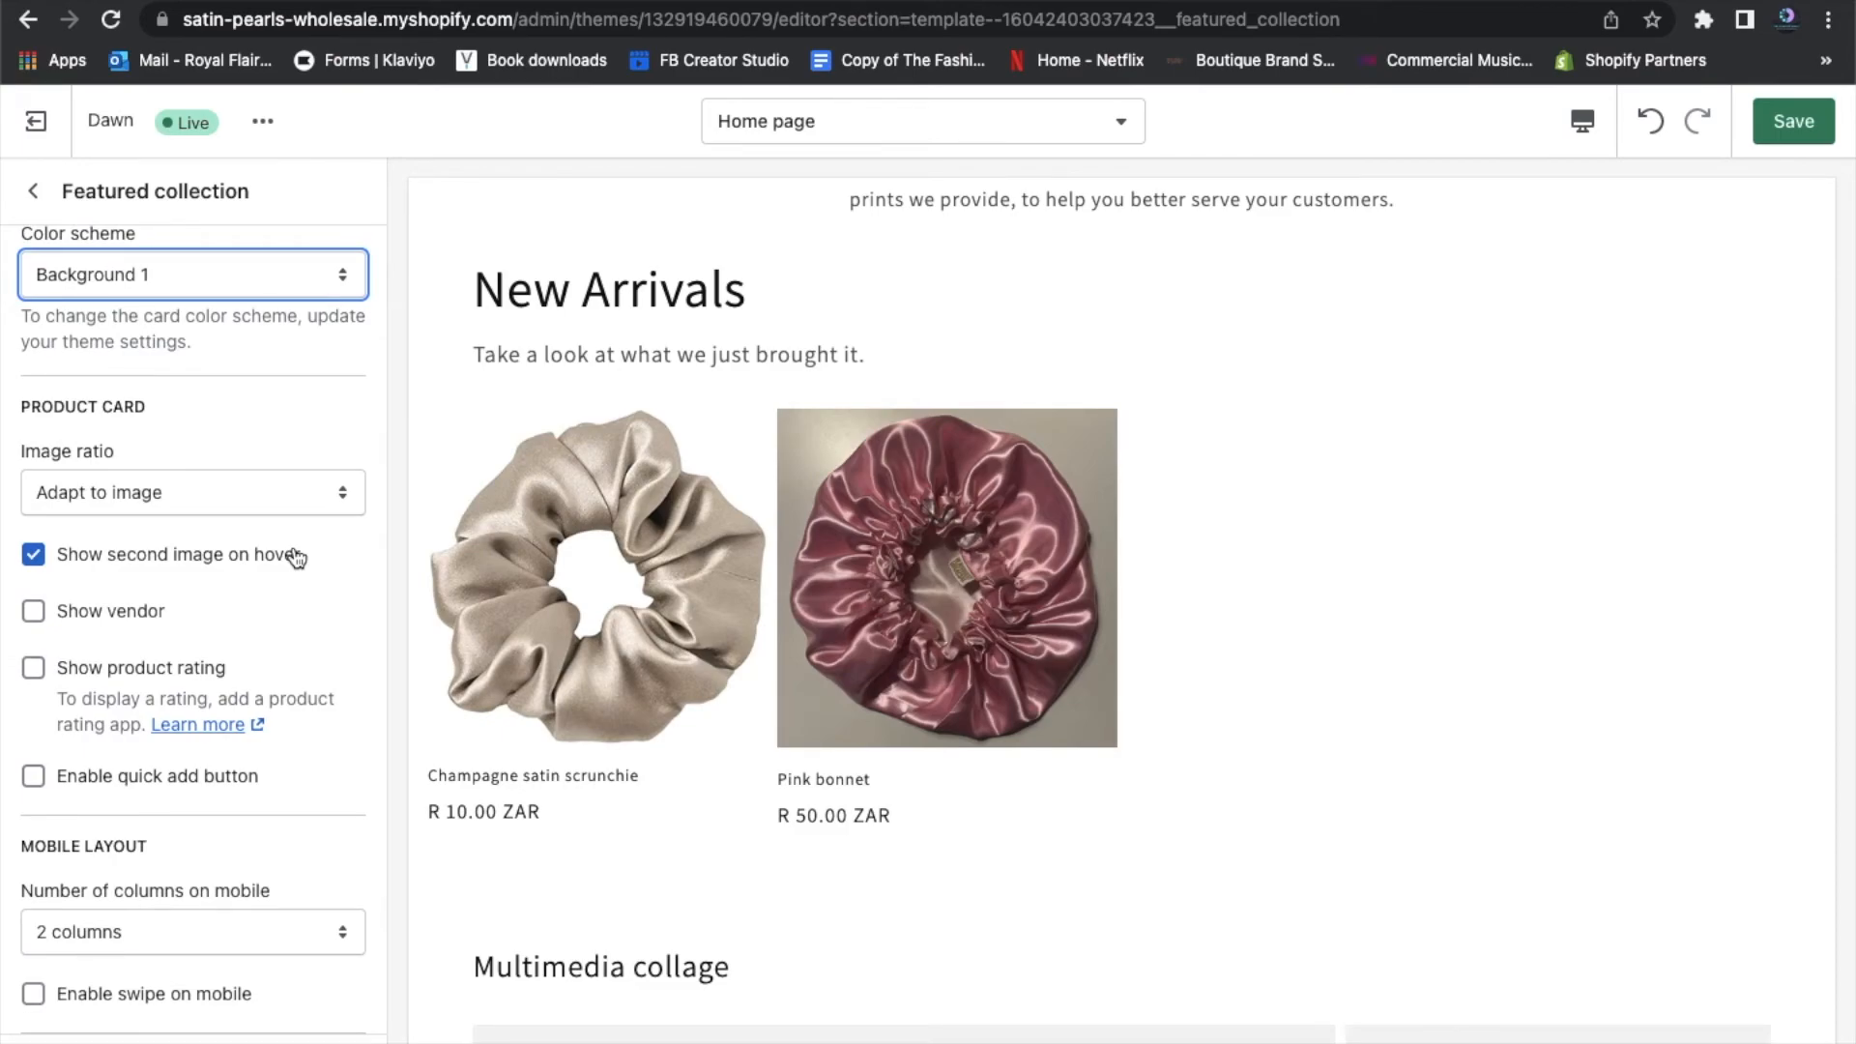
{"action": "left_click", "coordinate": [315, 496]}
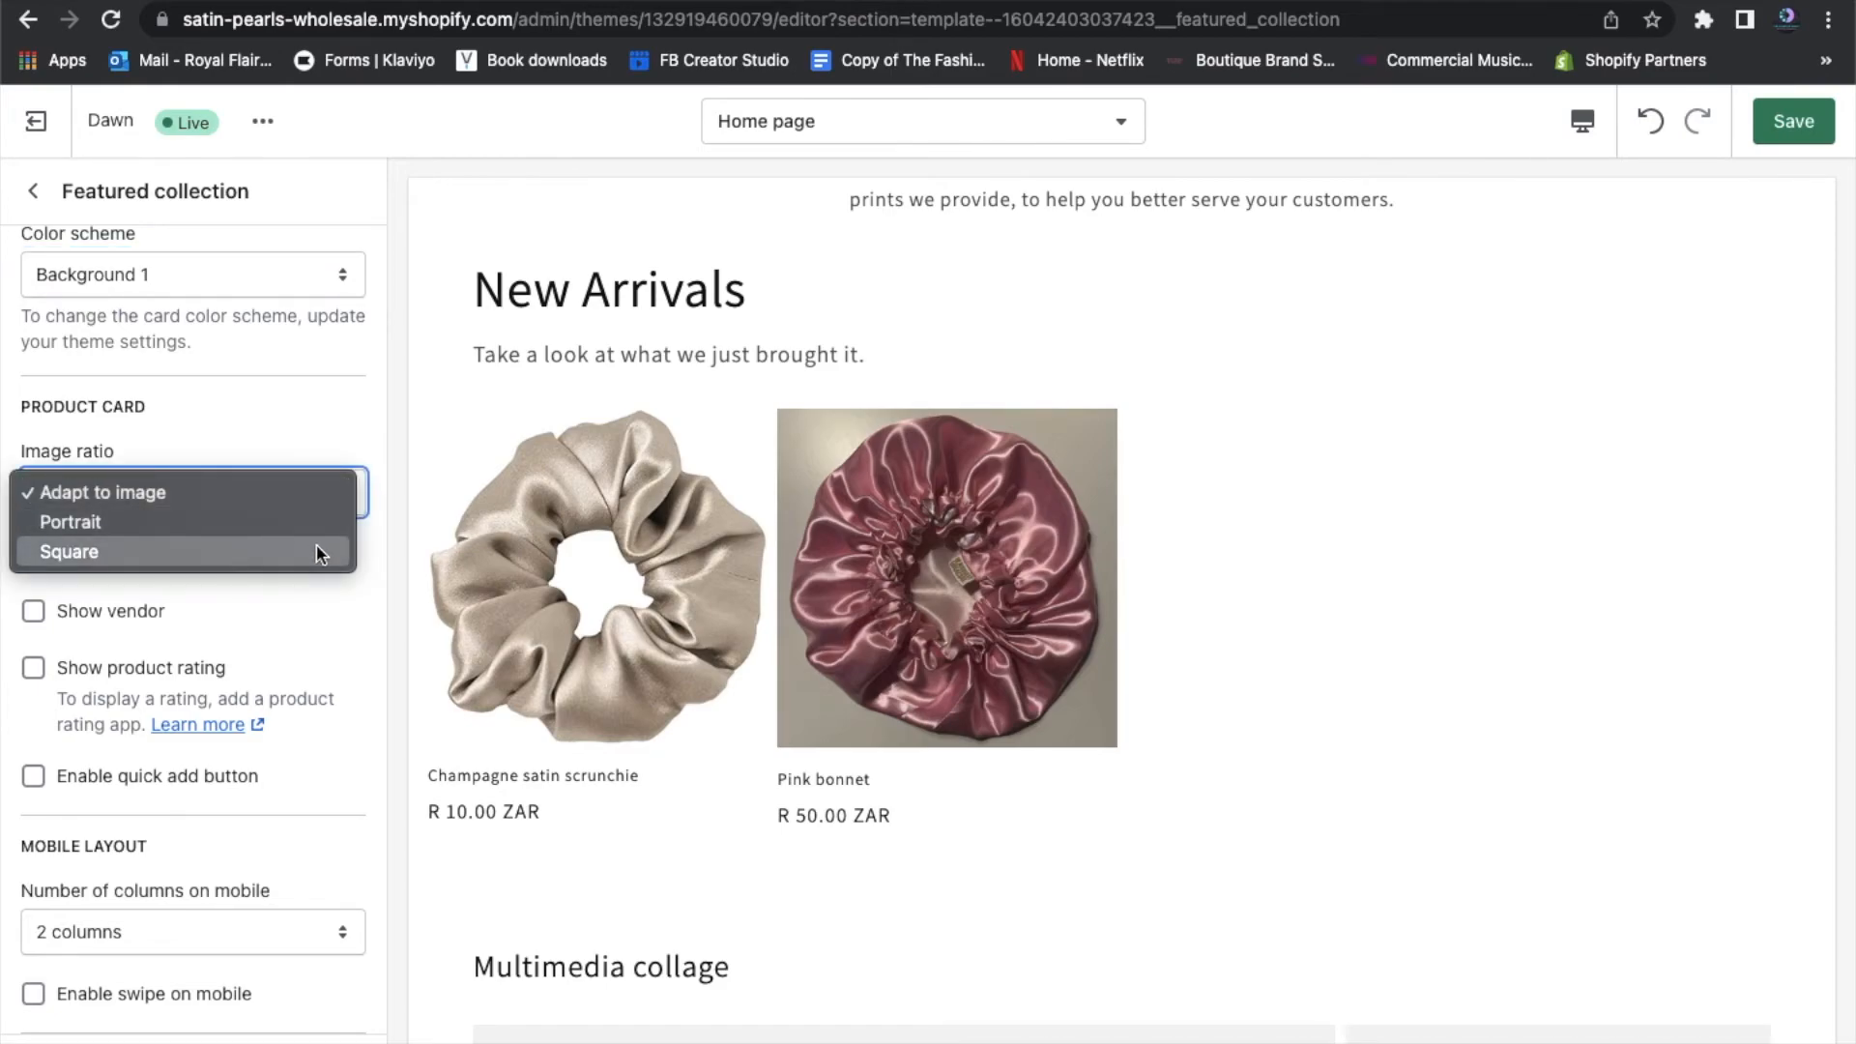
{"action": "left_click", "coordinate": [314, 524]}
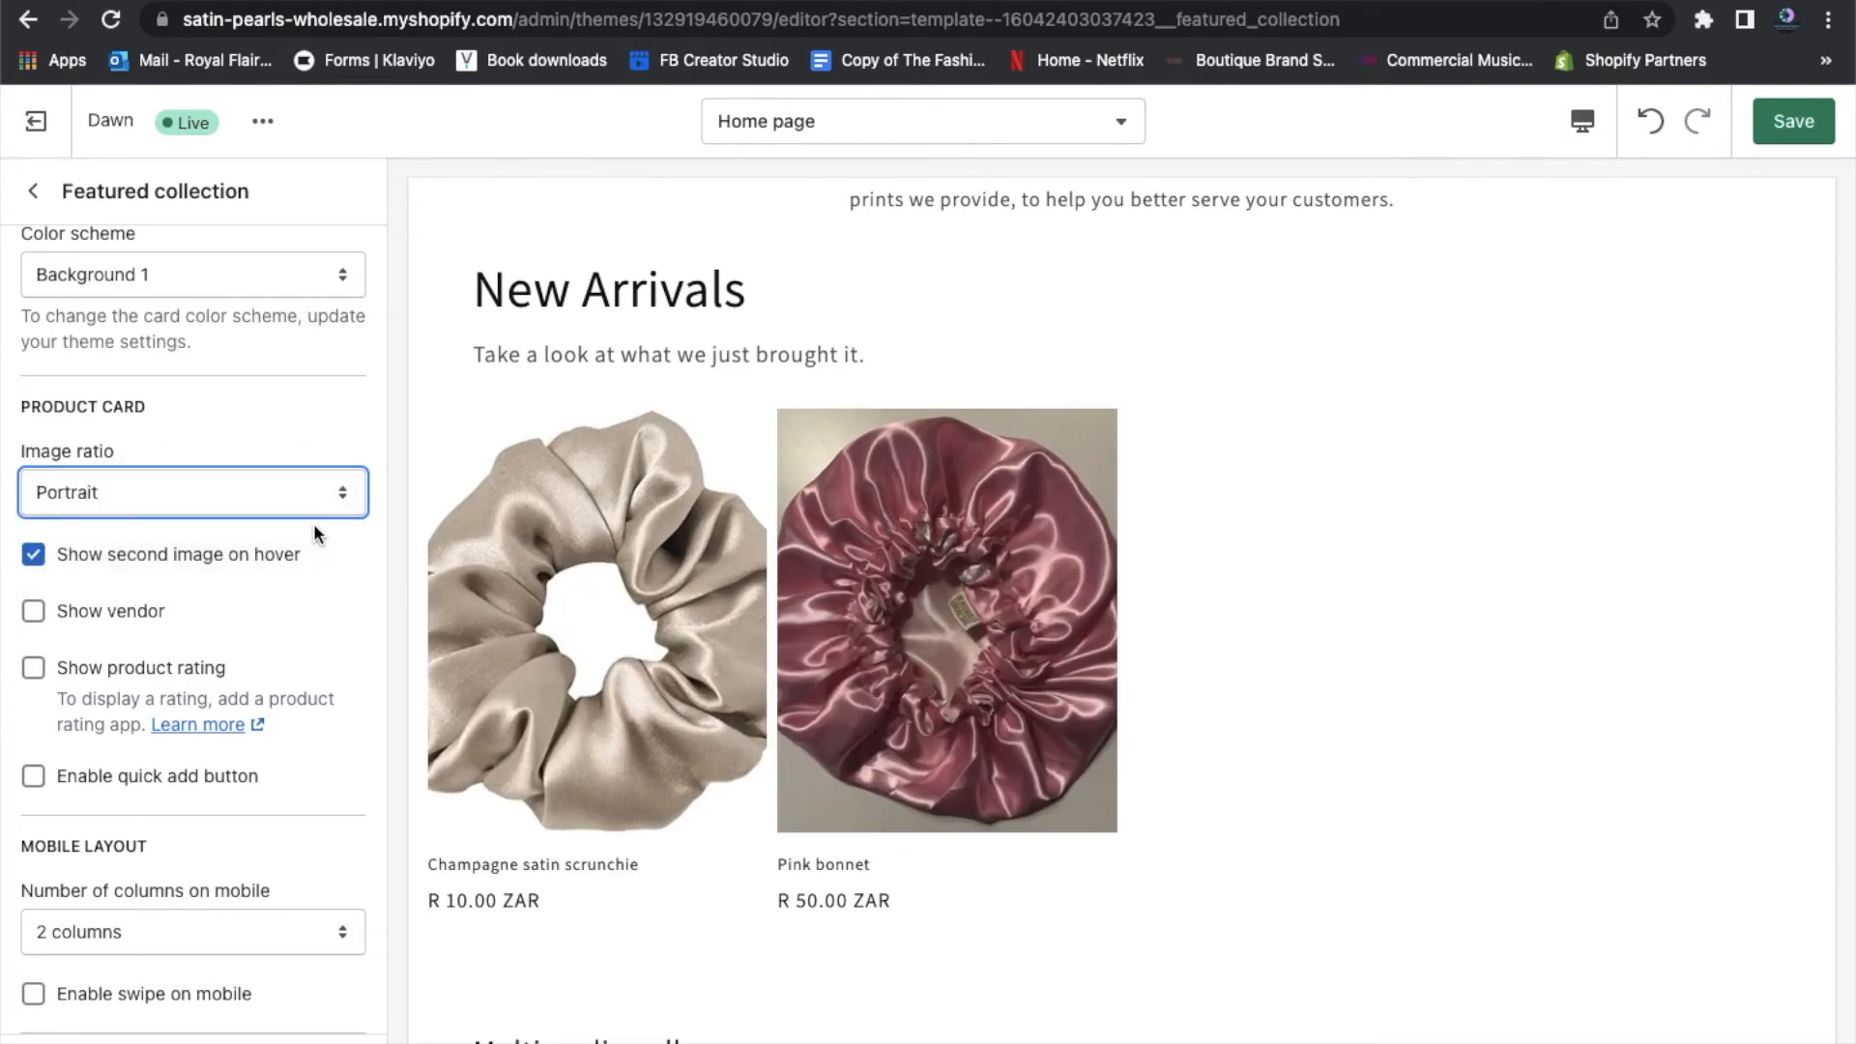
{"action": "left_click", "coordinate": [293, 497]}
{"action": "left_click", "coordinate": [287, 528]}
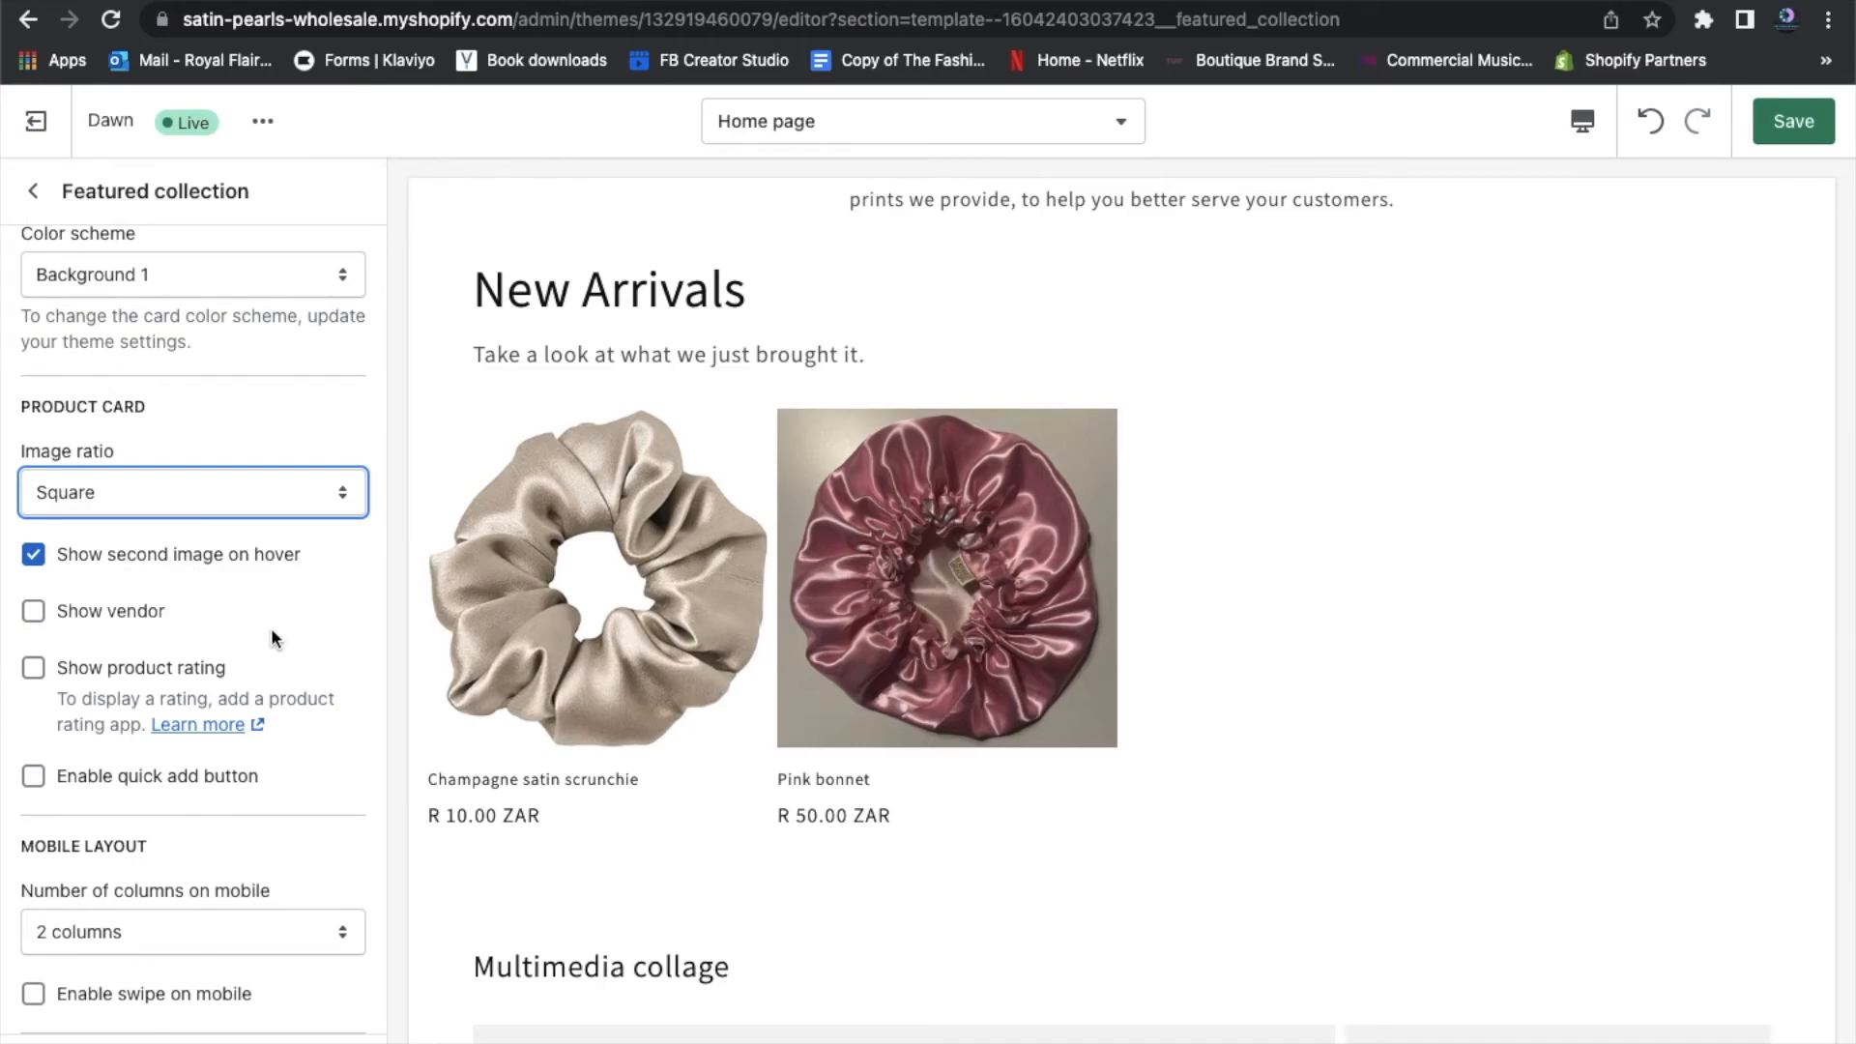
Show the vendor on the Featured collection's product cards and check the result in the preview
{"action": "scroll", "coordinate": [271, 628], "scroll_direction": "down", "scroll_amount": 2}
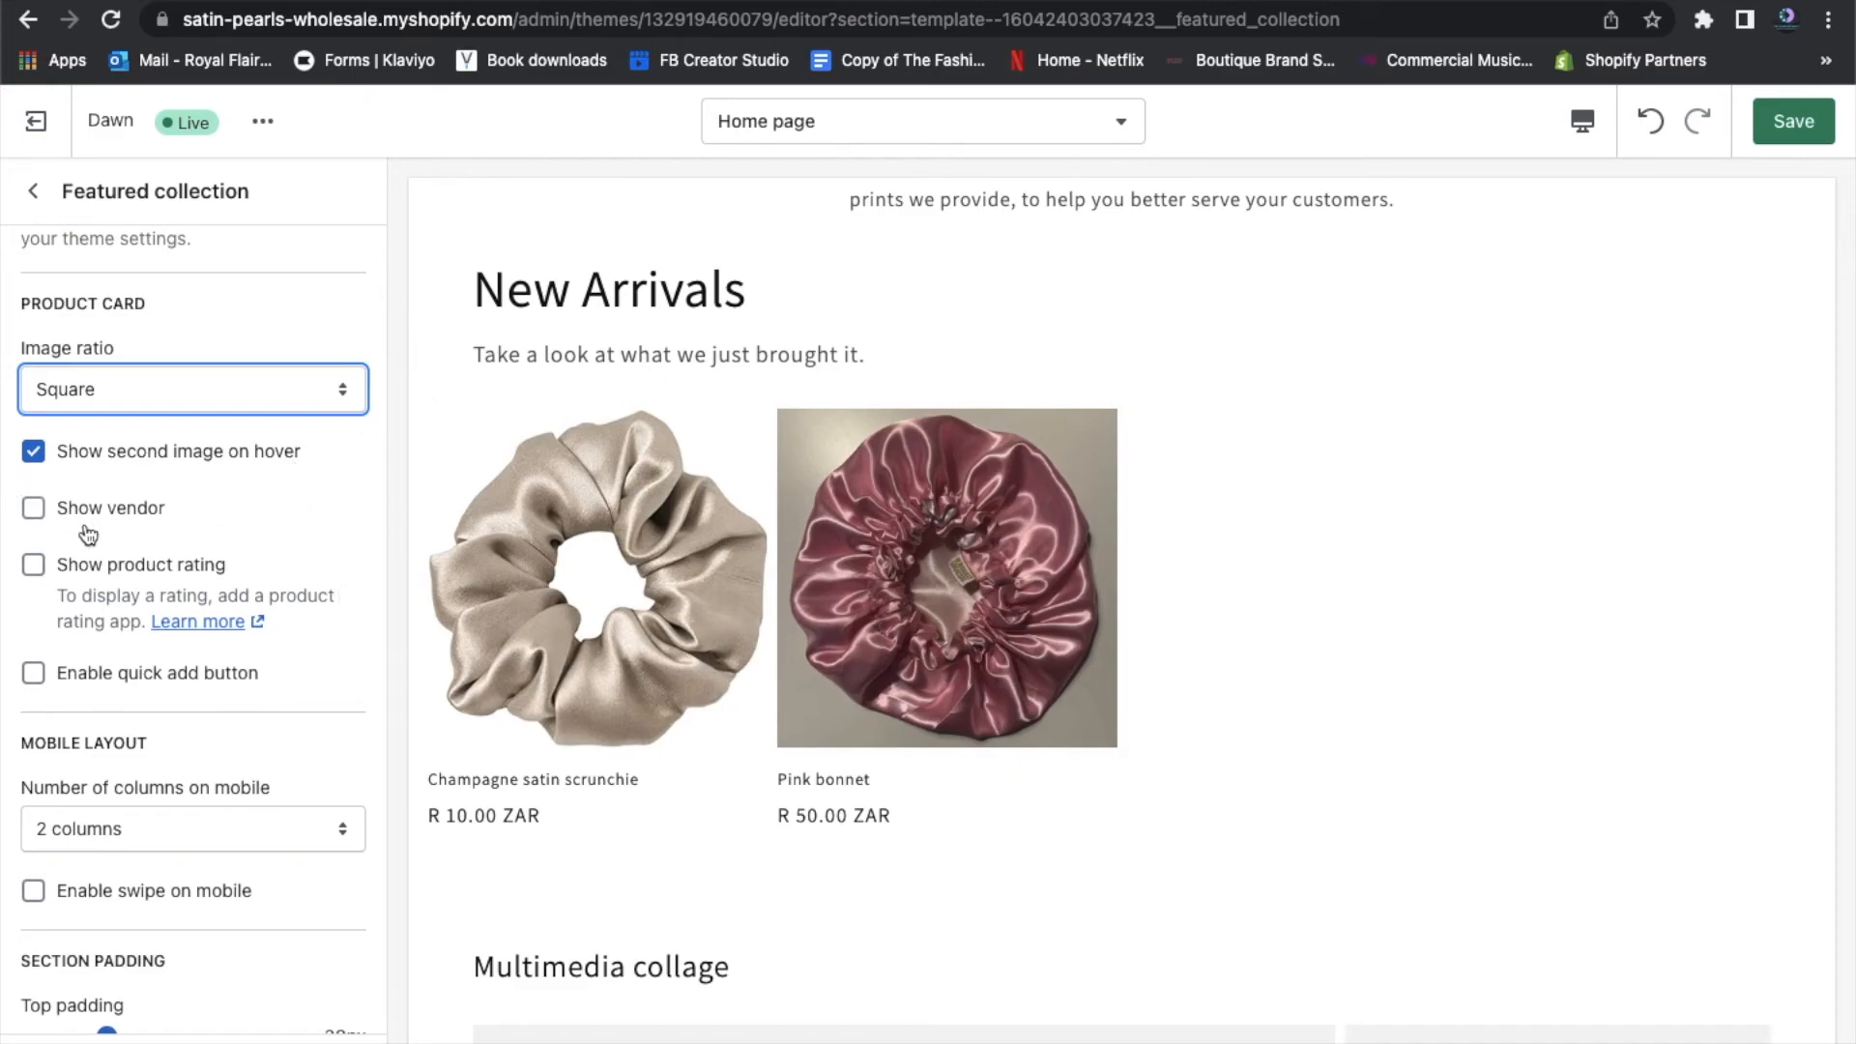
{"action": "left_click", "coordinate": [34, 508]}
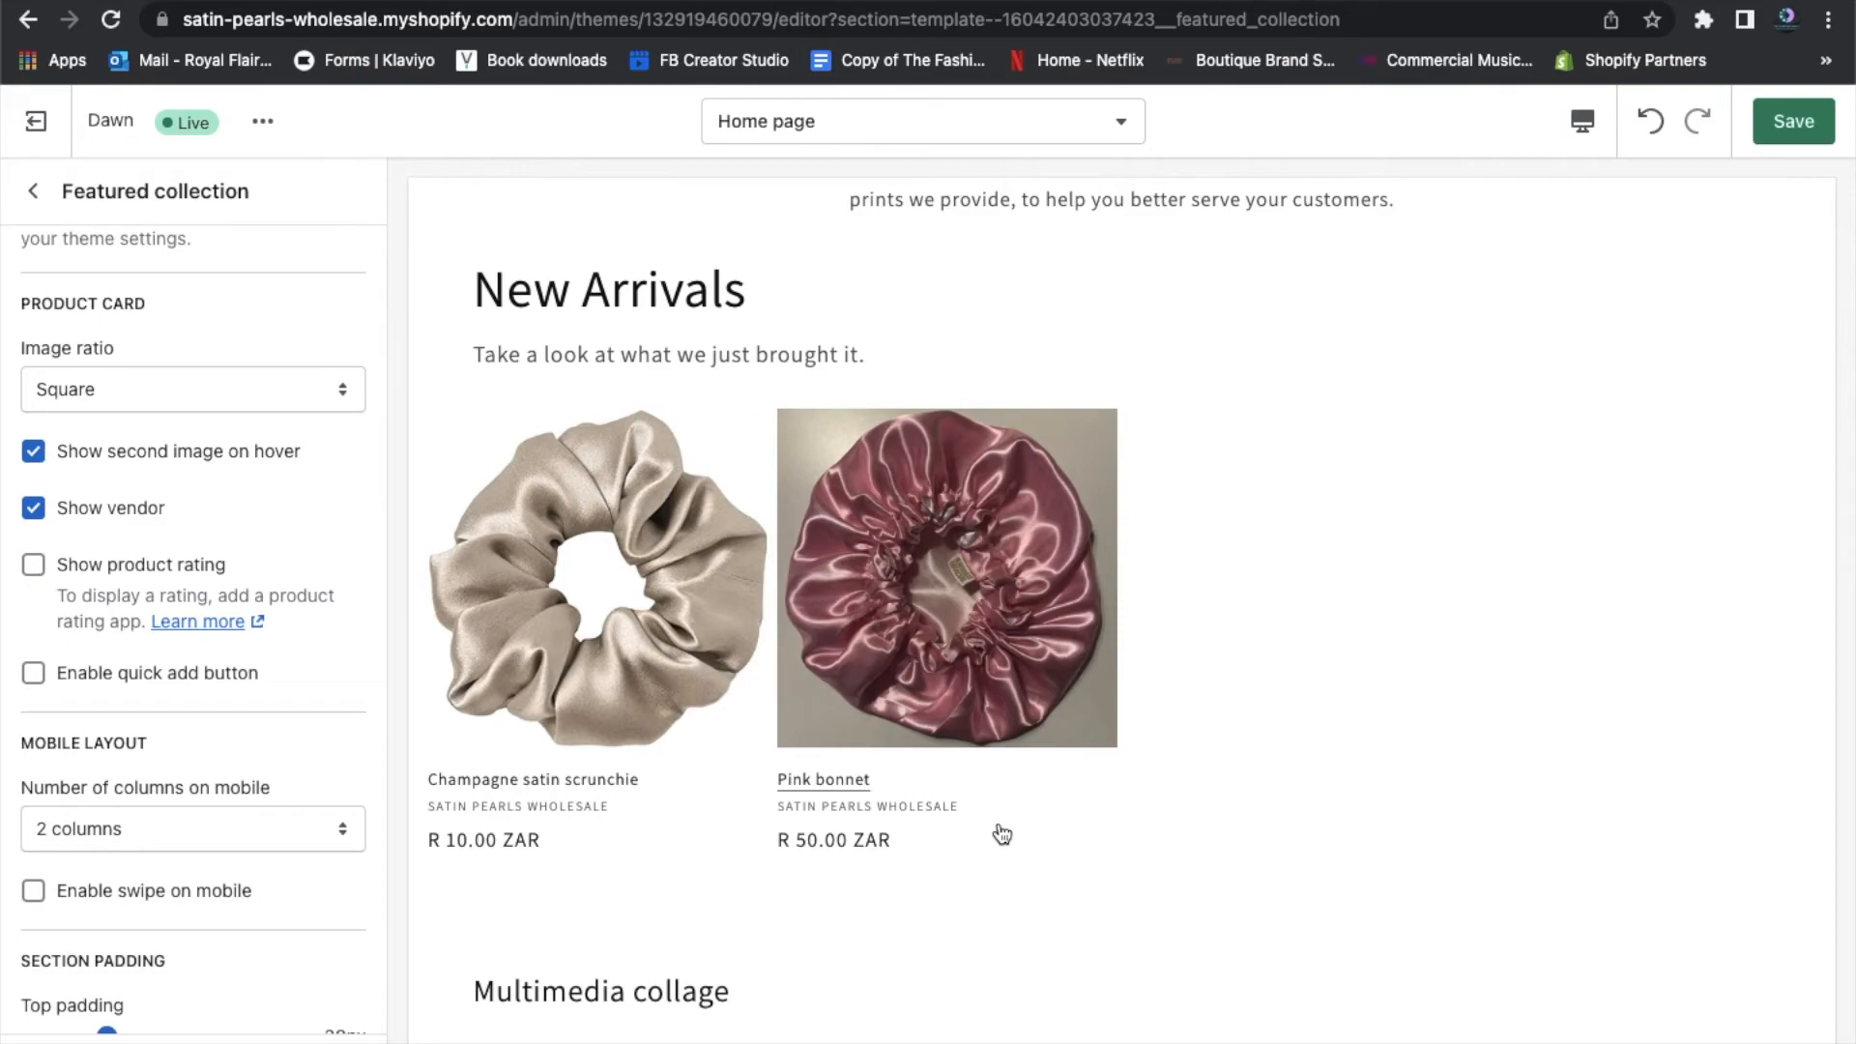
{"action": "scroll", "coordinate": [1003, 834], "scroll_direction": "down", "scroll_amount": 1}
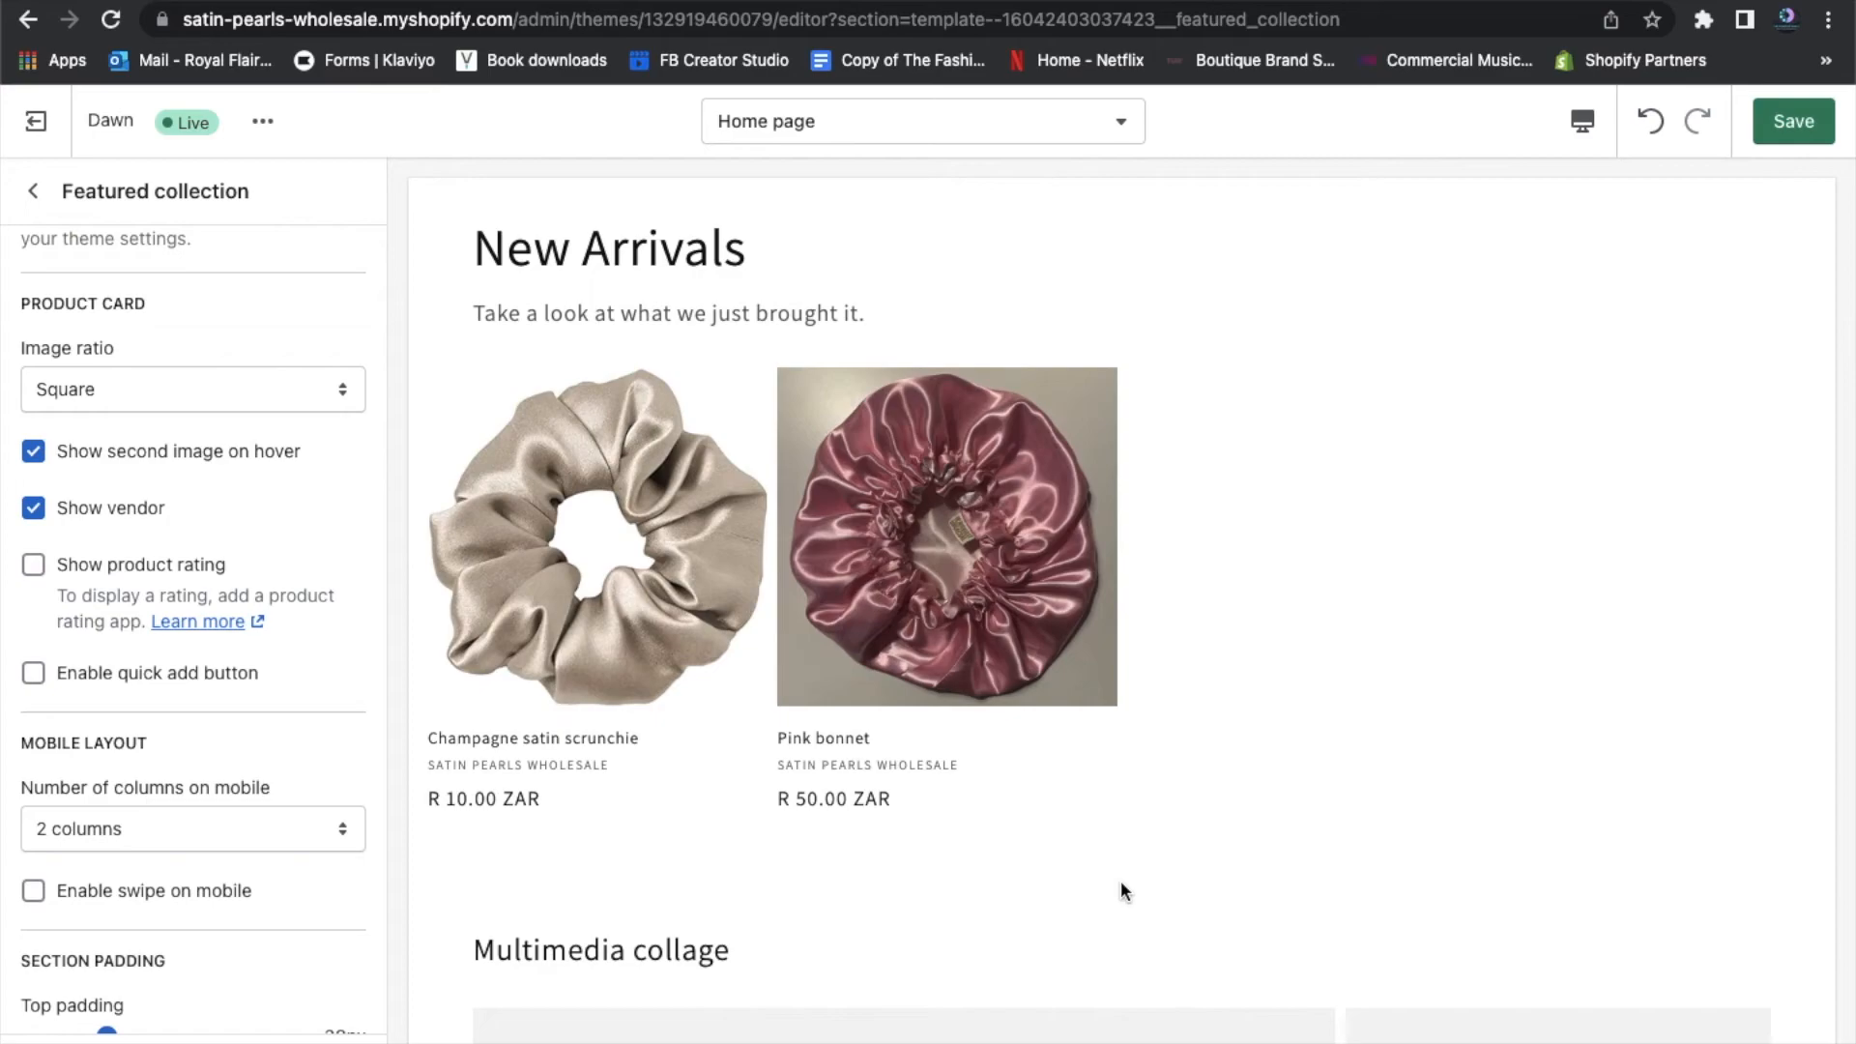
Hide the vendor on the Featured collection's product cards, and try the quick add button and turn it off again
{"action": "left_click", "coordinate": [34, 506]}
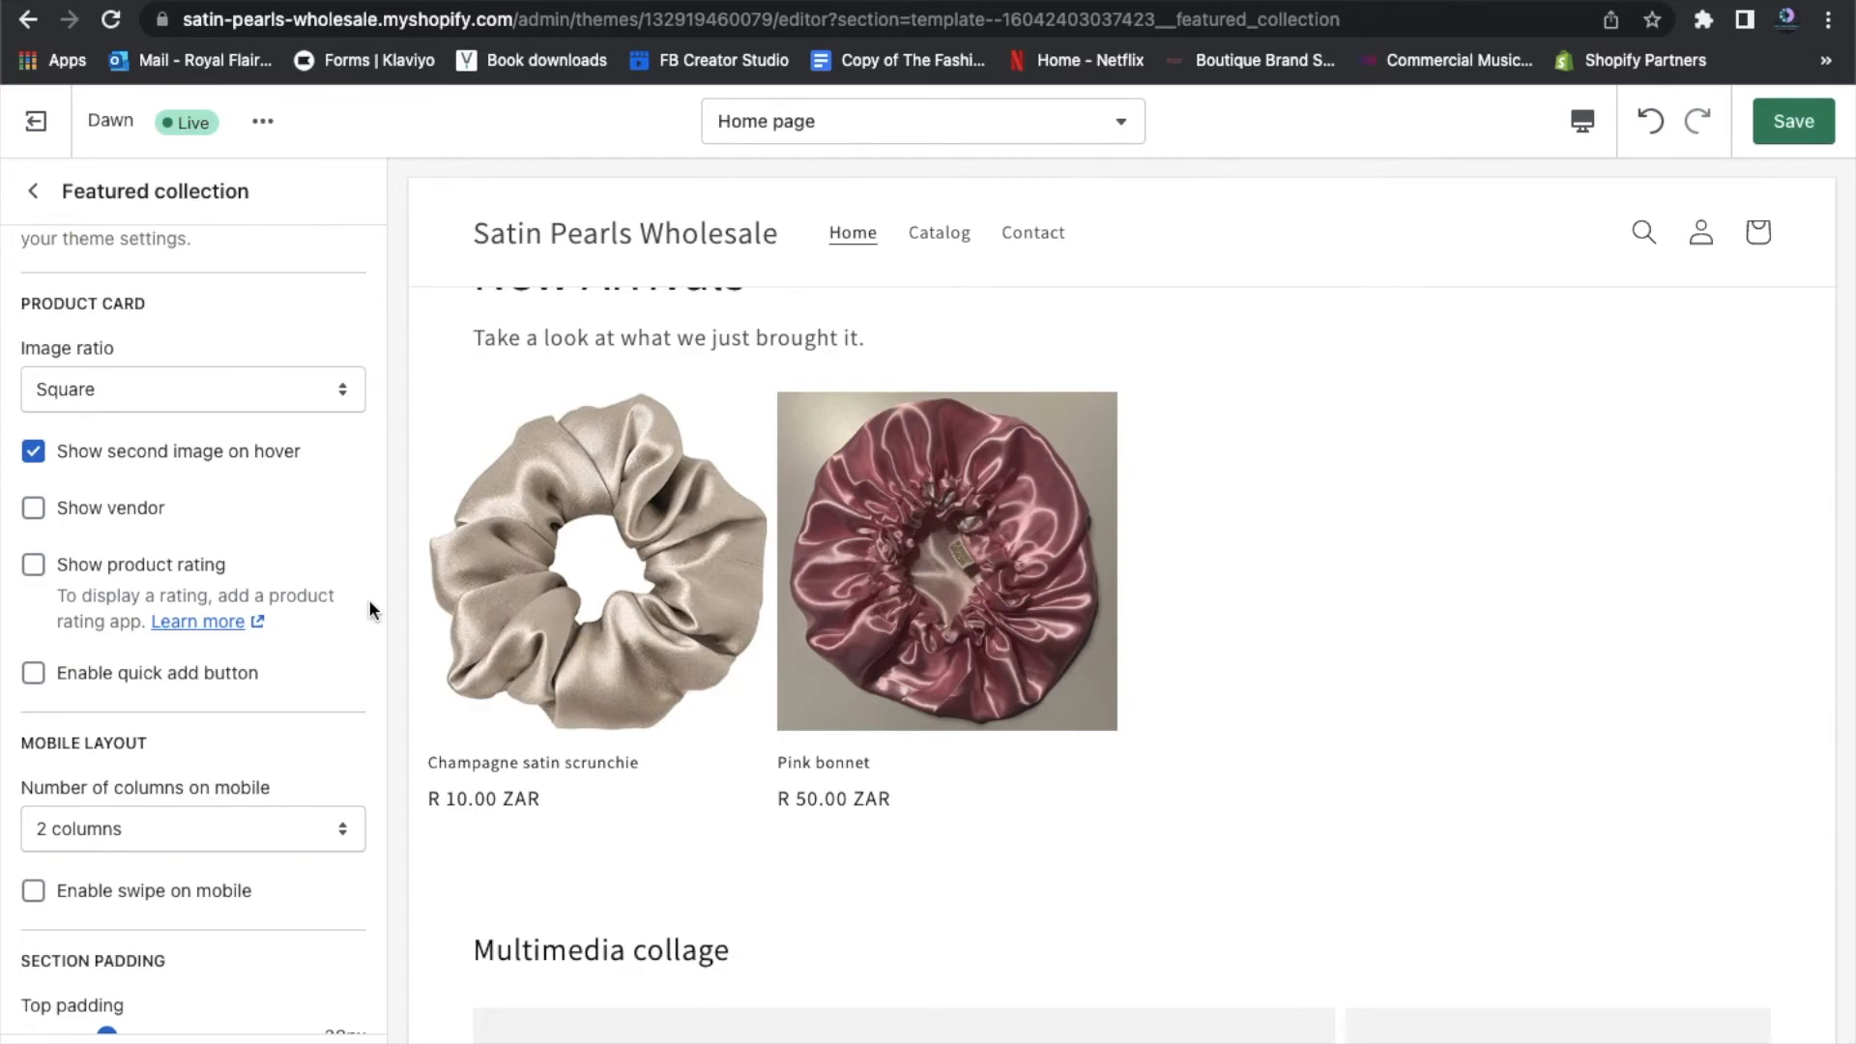
{"action": "scroll", "coordinate": [369, 599], "scroll_direction": "down", "scroll_amount": 1}
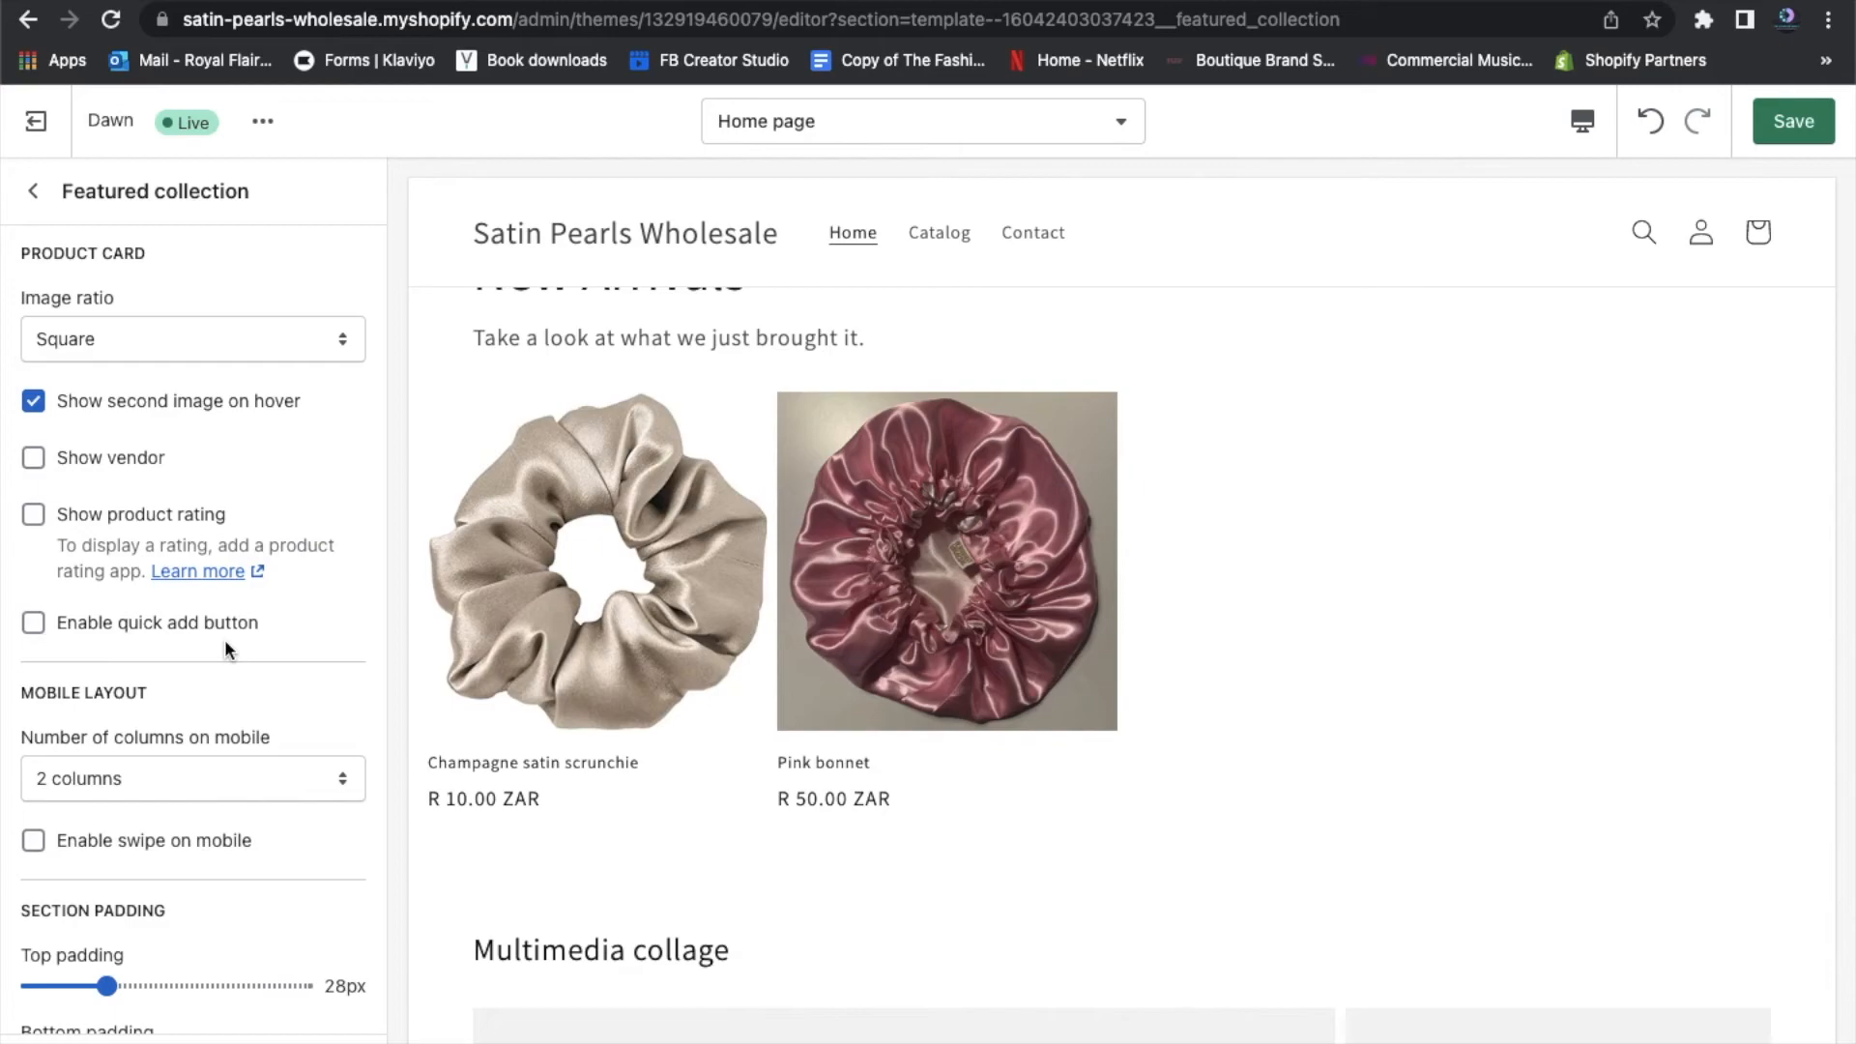
{"action": "left_click", "coordinate": [33, 627]}
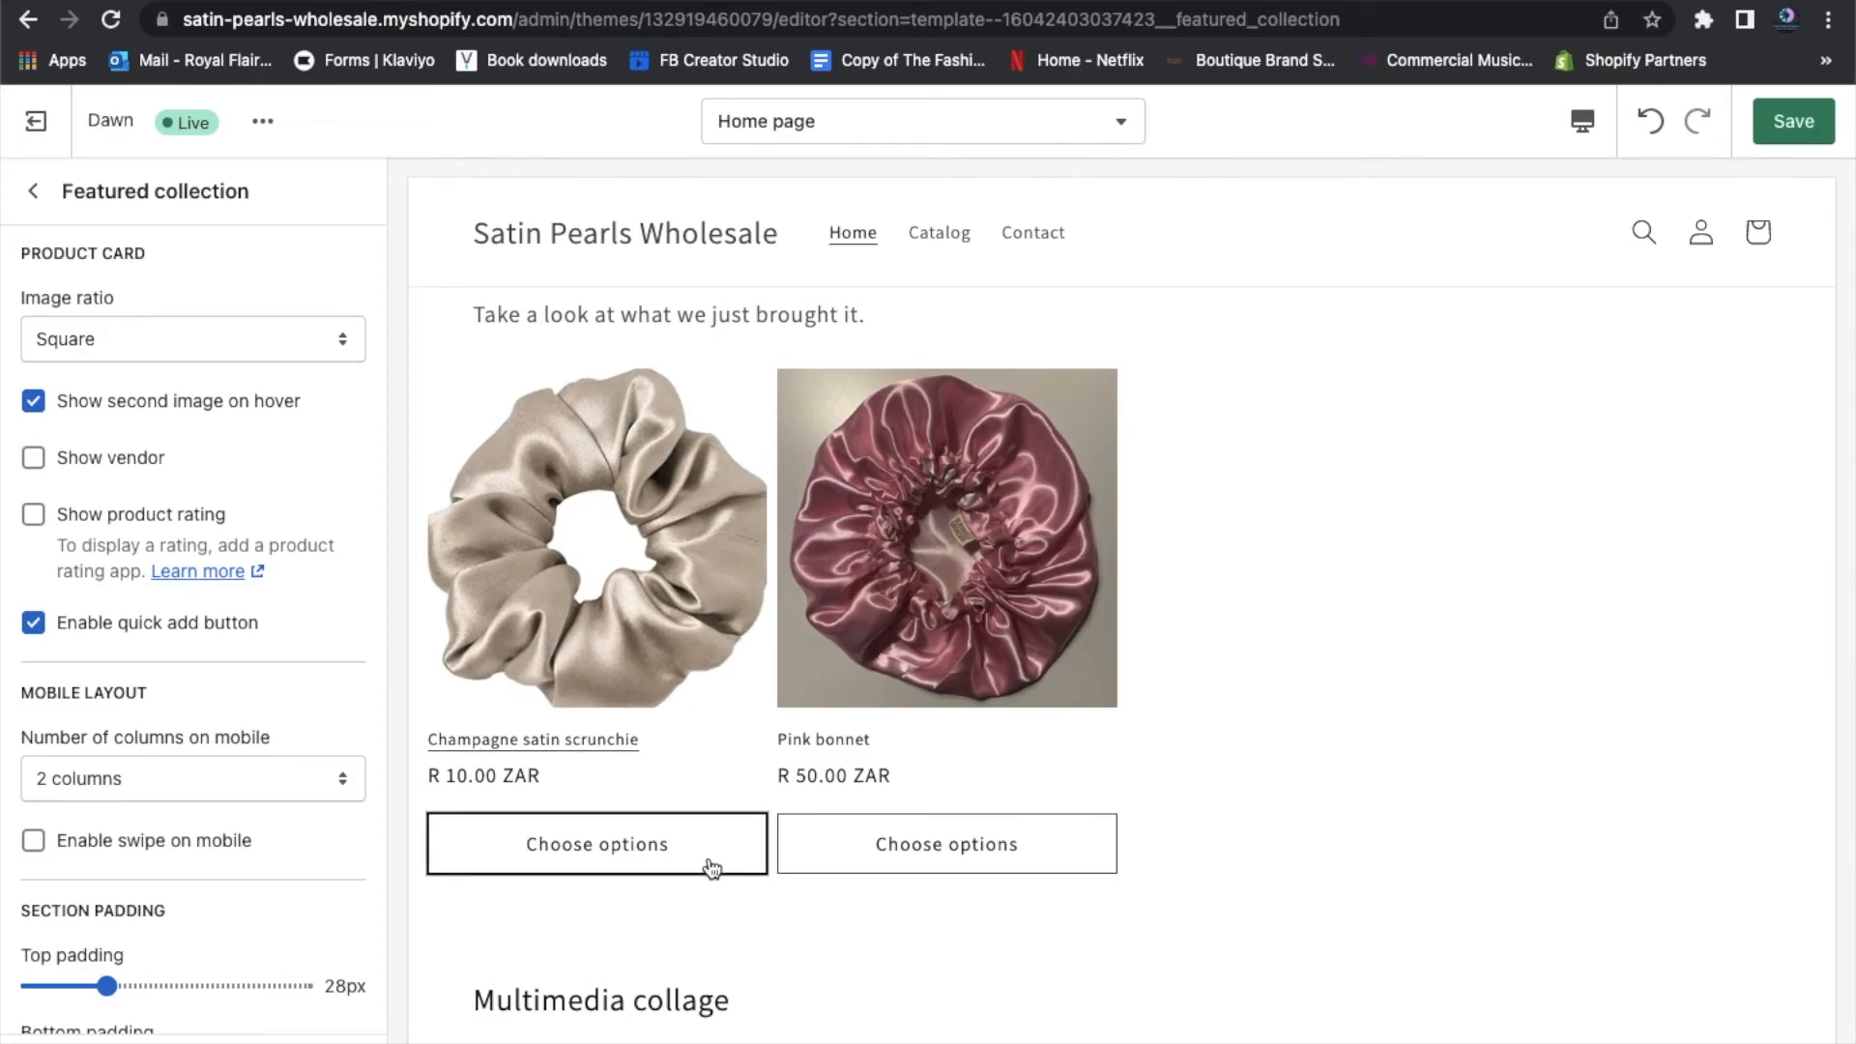
{"action": "left_click", "coordinate": [135, 633]}
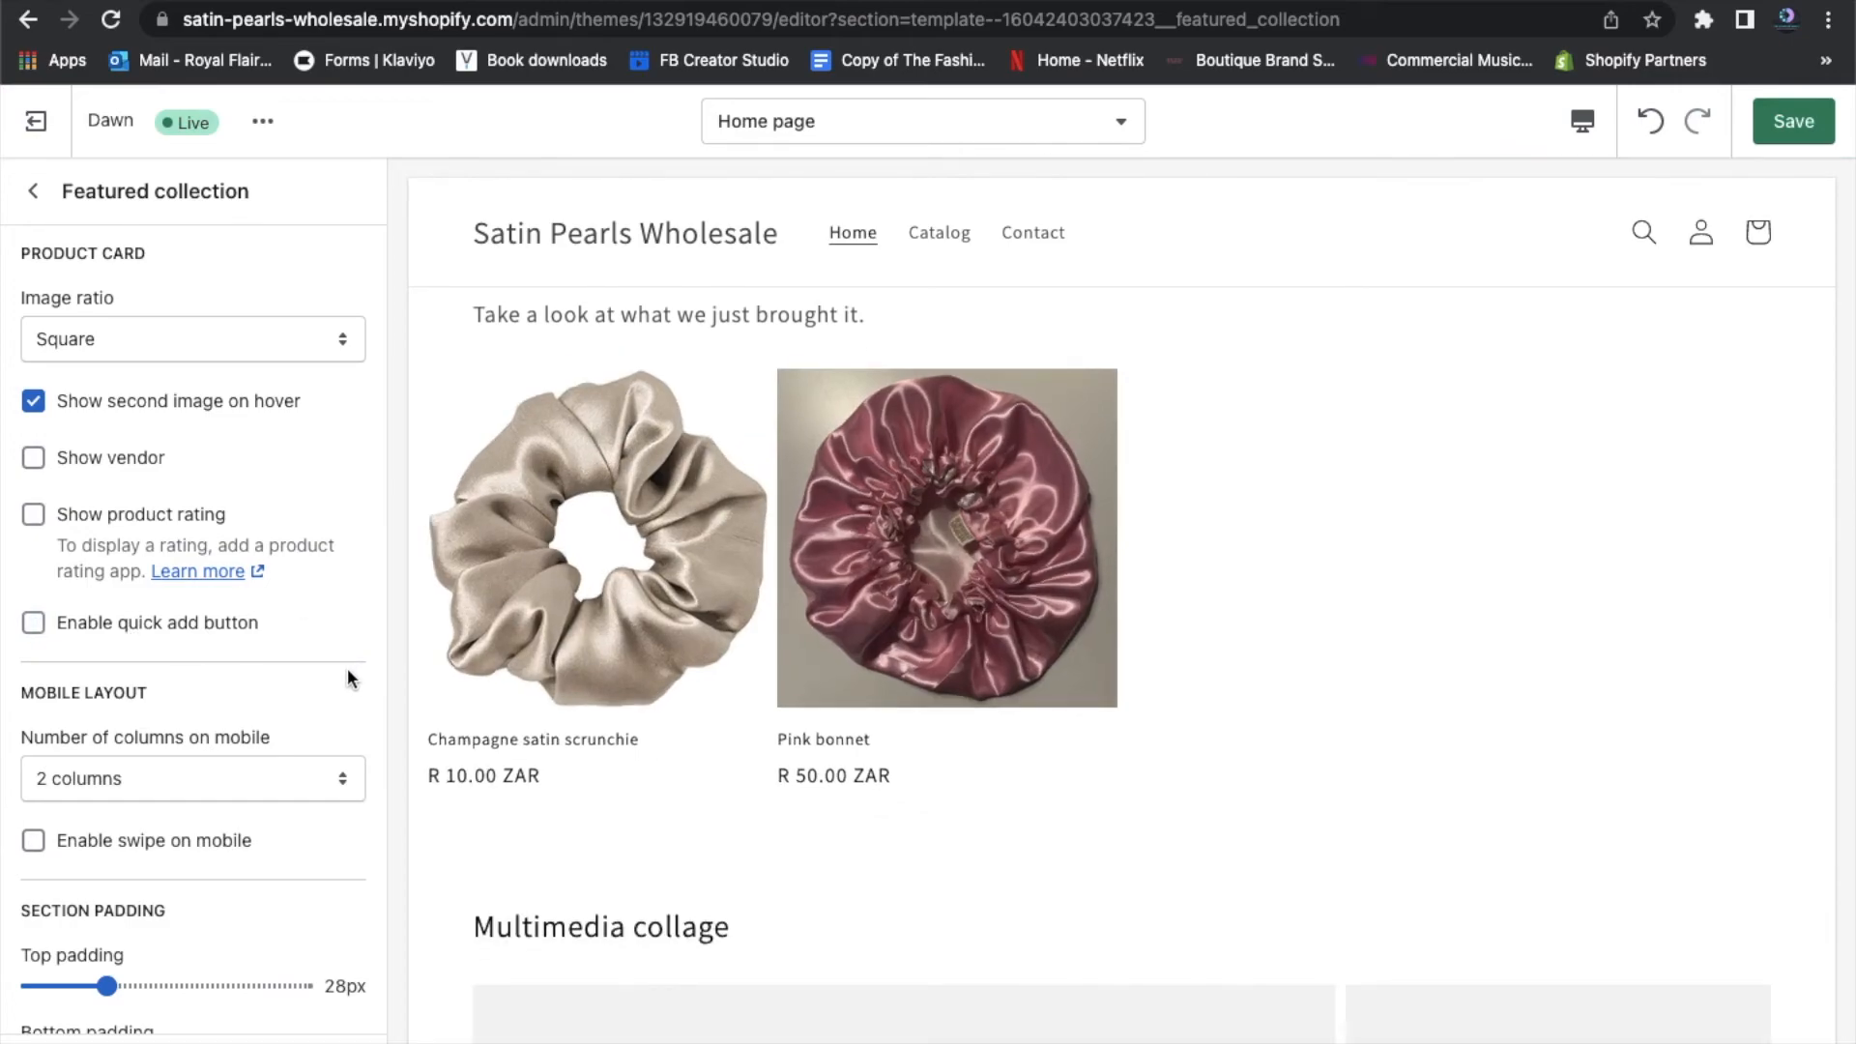
Try 1 column for the Featured collection's mobile layout and set it back to 2 columns
{"action": "scroll", "coordinate": [348, 674], "scroll_direction": "down", "scroll_amount": 2}
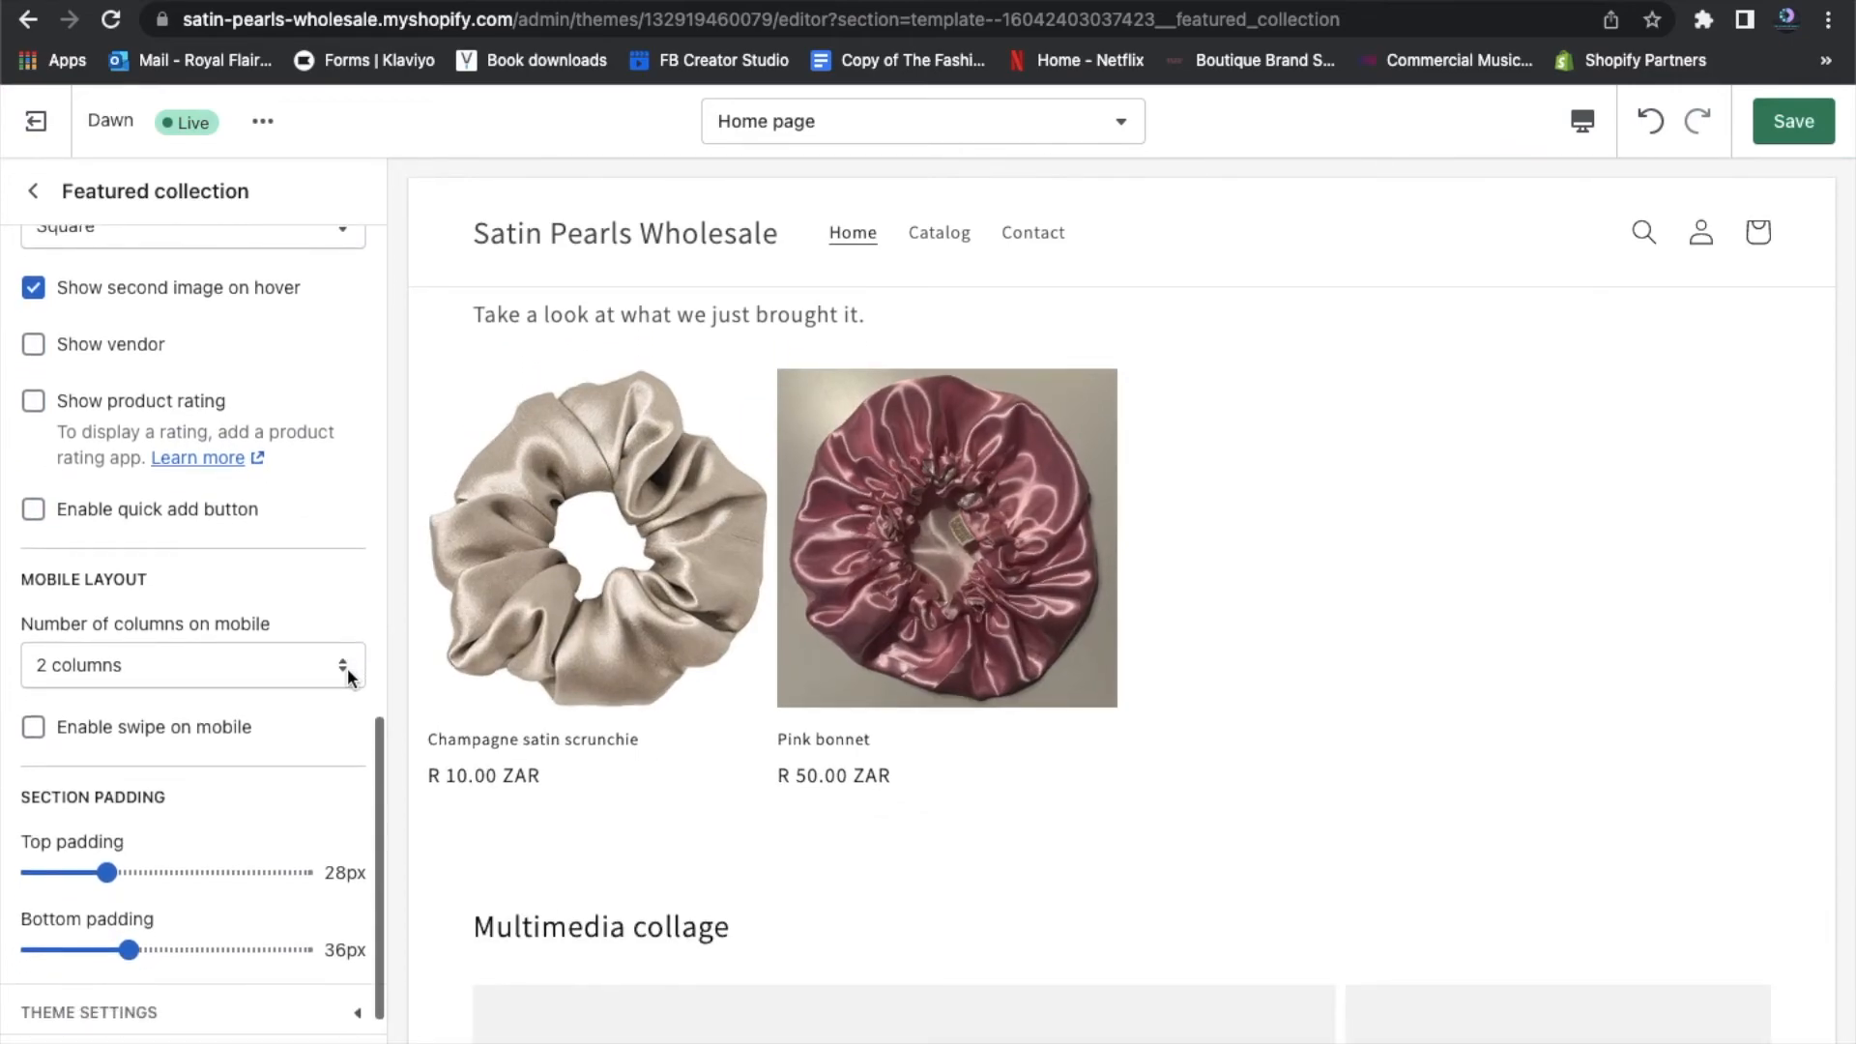
{"action": "scroll", "coordinate": [346, 667], "scroll_direction": "down", "scroll_amount": 1}
{"action": "left_click", "coordinate": [305, 633]}
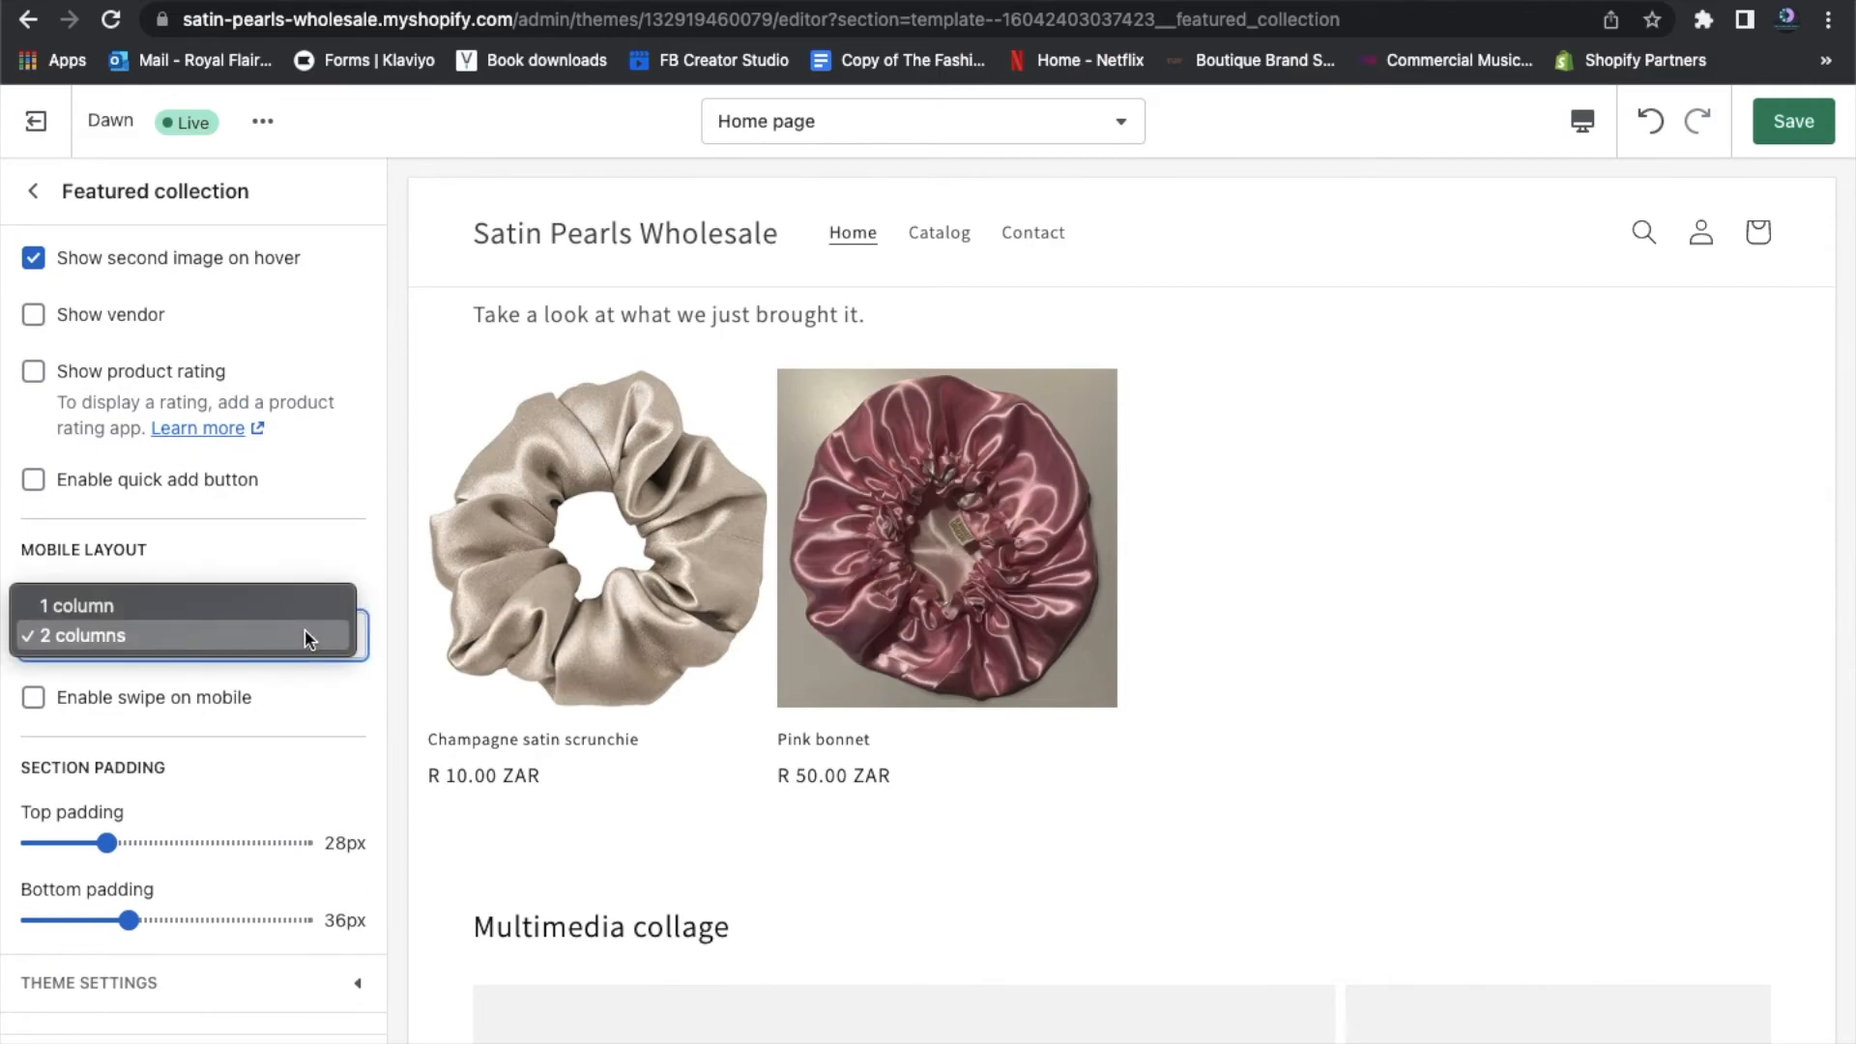
{"action": "left_click", "coordinate": [301, 604]}
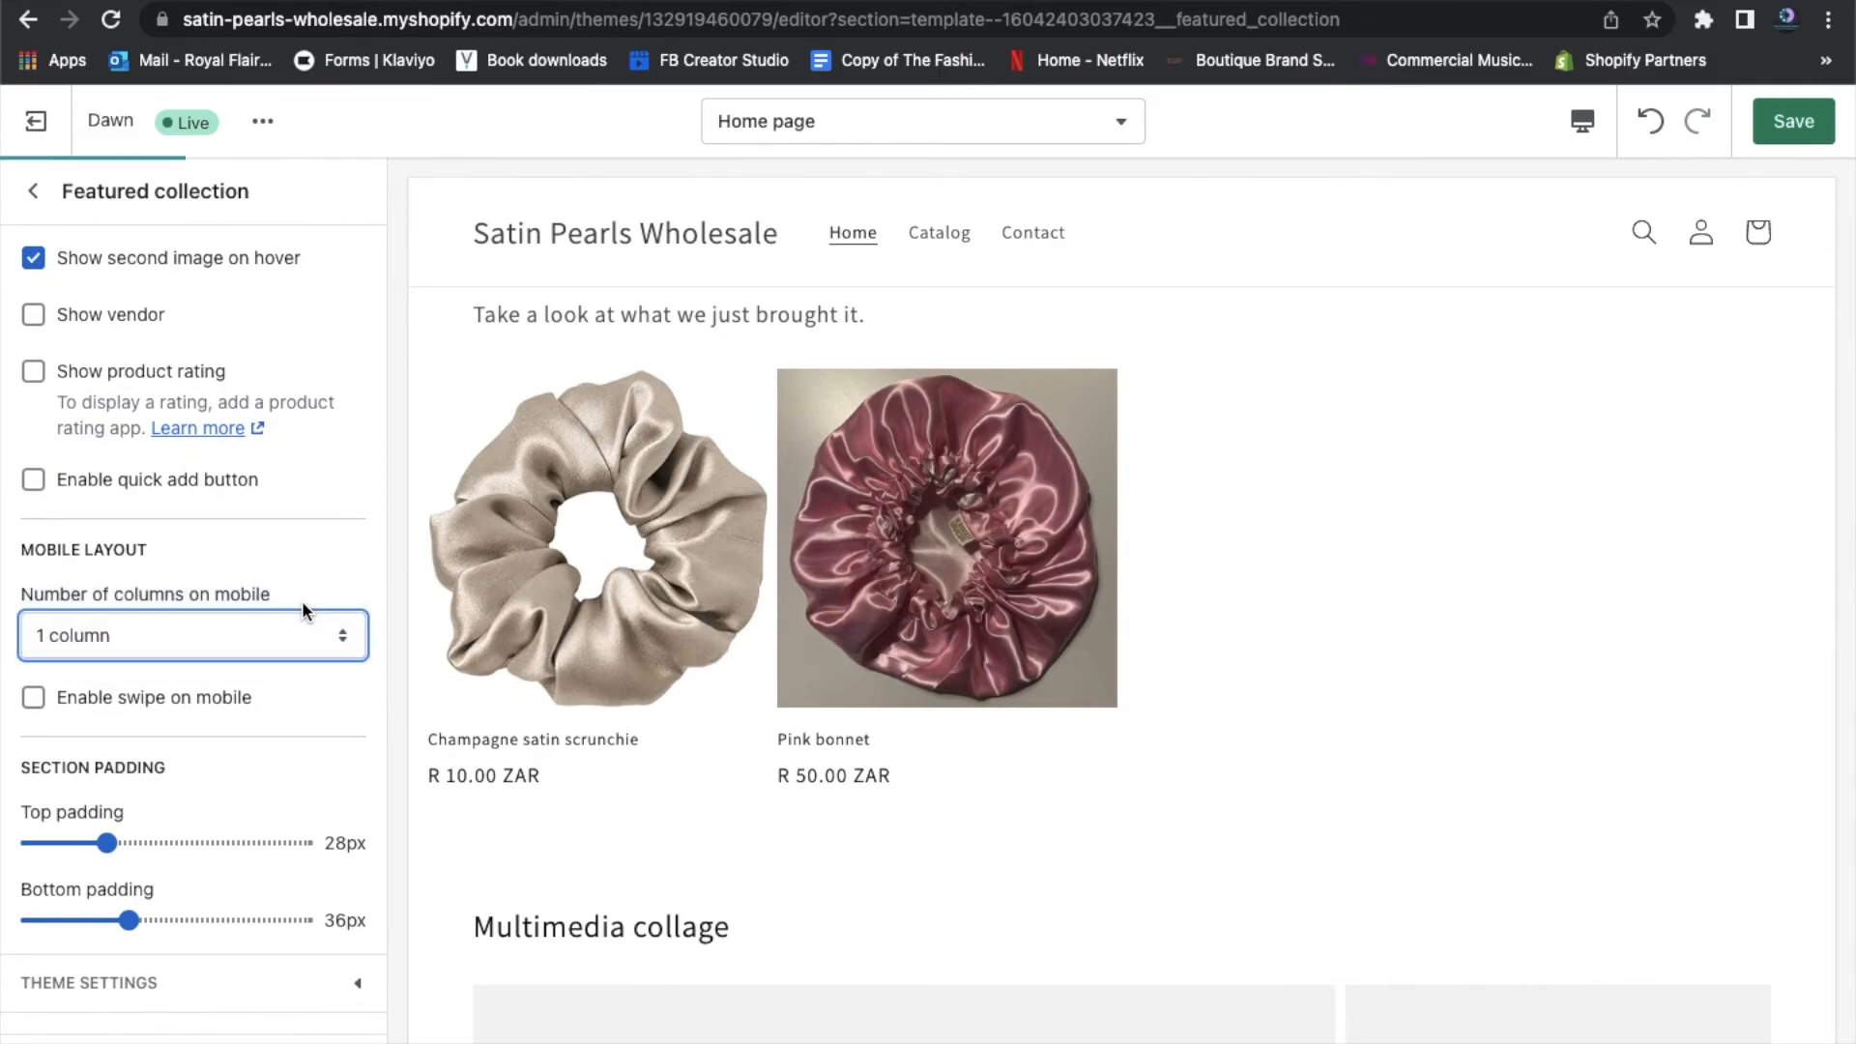
{"action": "left_click", "coordinate": [304, 637]}
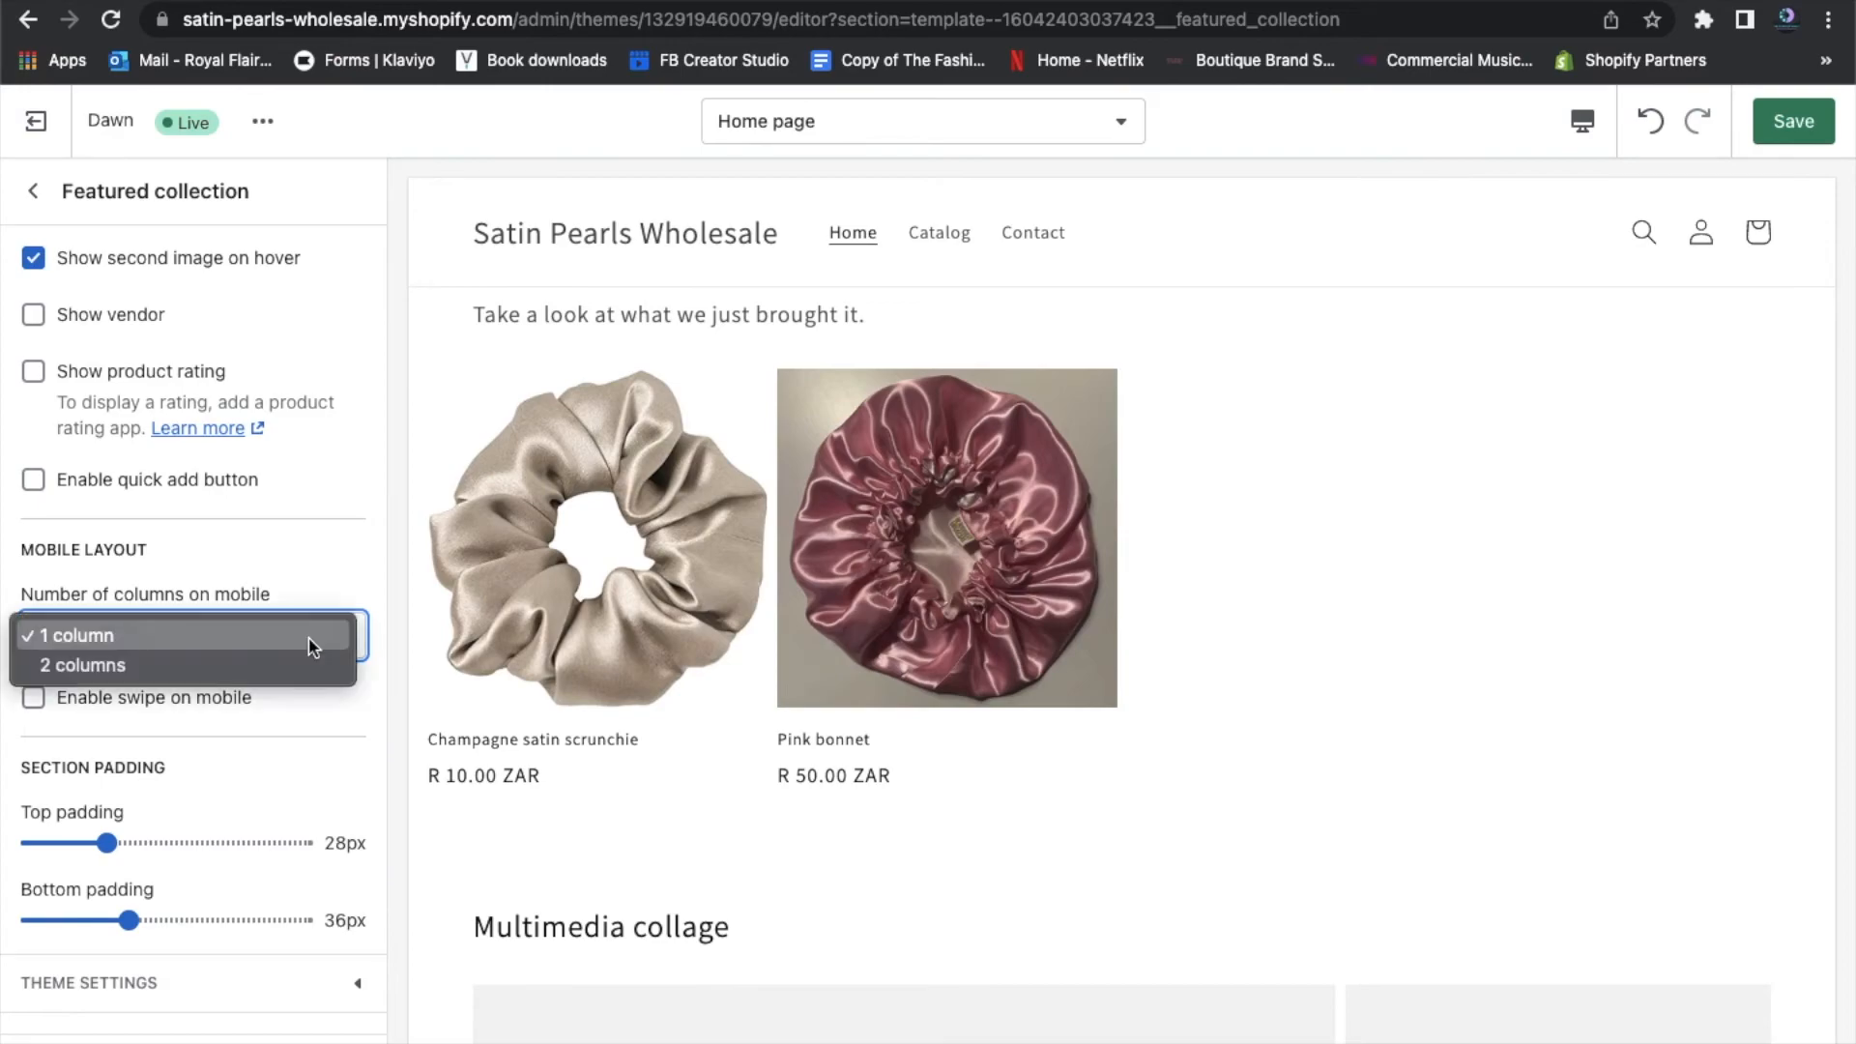
{"action": "left_click", "coordinate": [306, 665]}
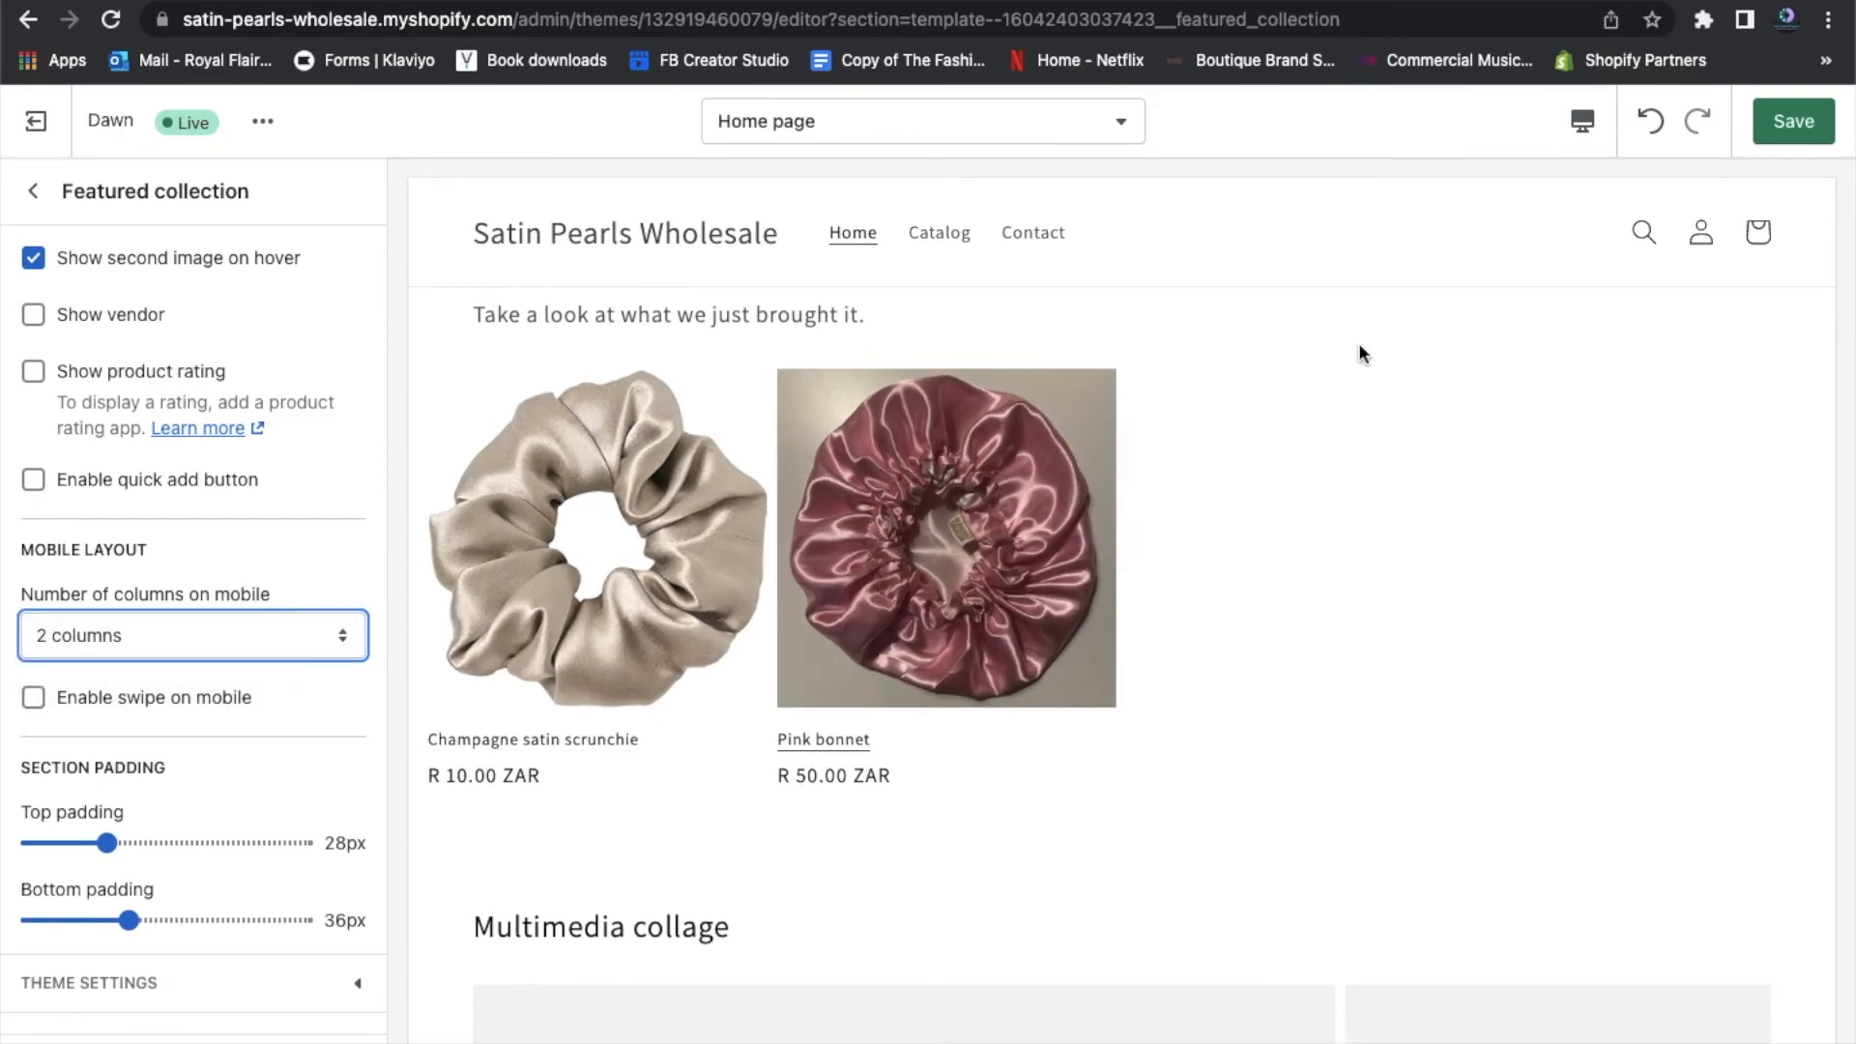
Switch the home page preview to the mobile view and look at the New Arrivals section
{"action": "left_click", "coordinate": [1578, 131]}
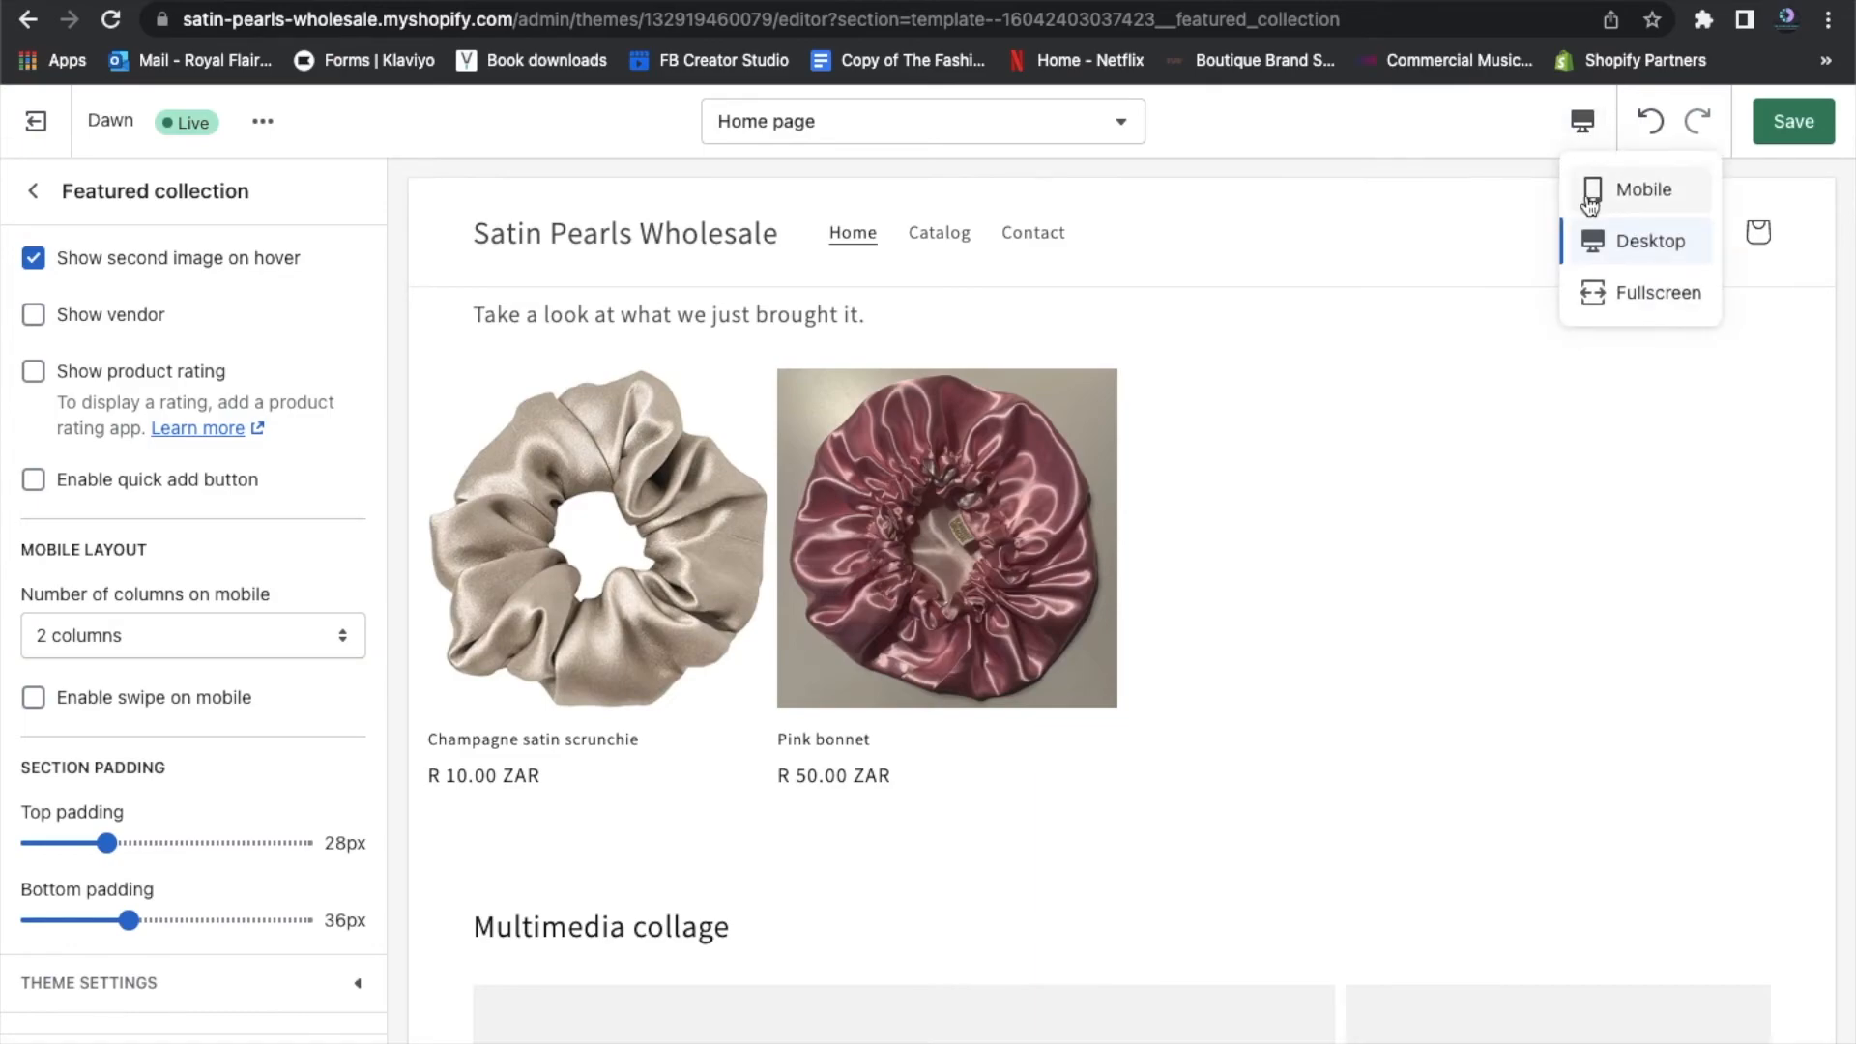
{"action": "left_click", "coordinate": [1641, 190]}
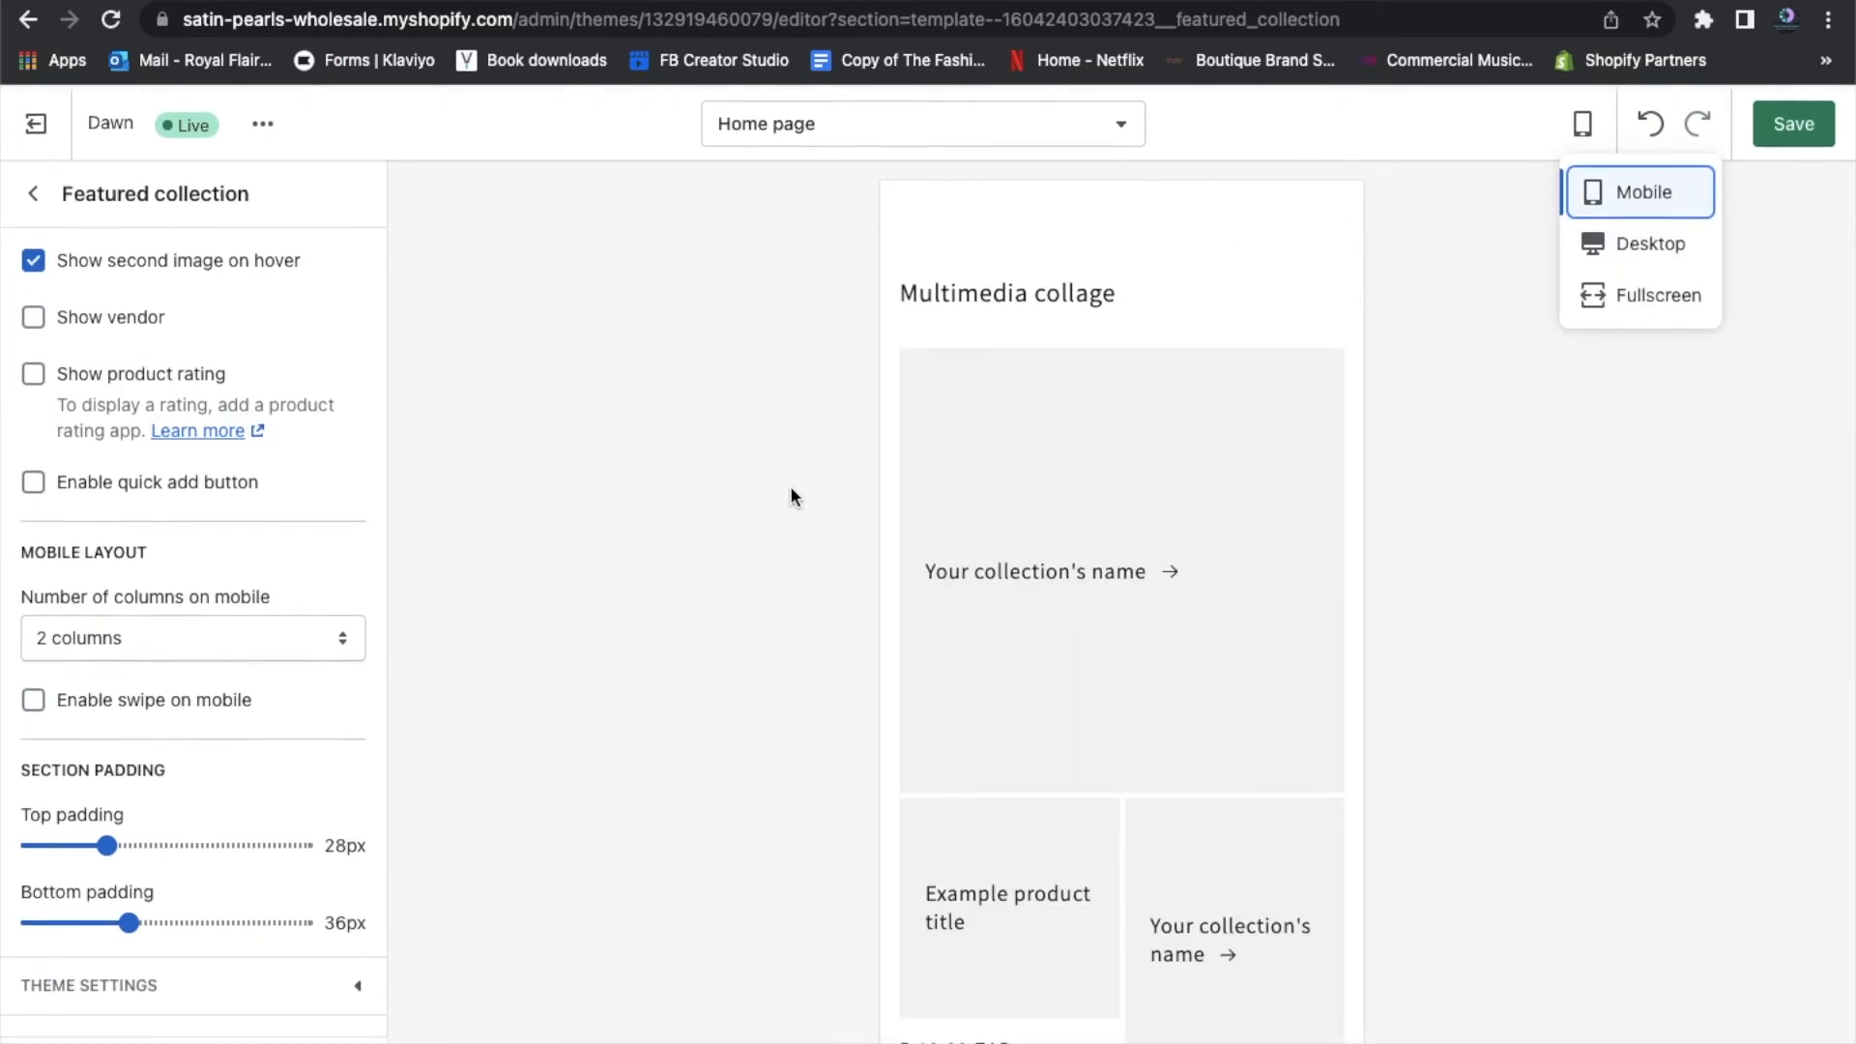
{"action": "scroll", "coordinate": [982, 464], "scroll_direction": "down", "scroll_amount": 1}
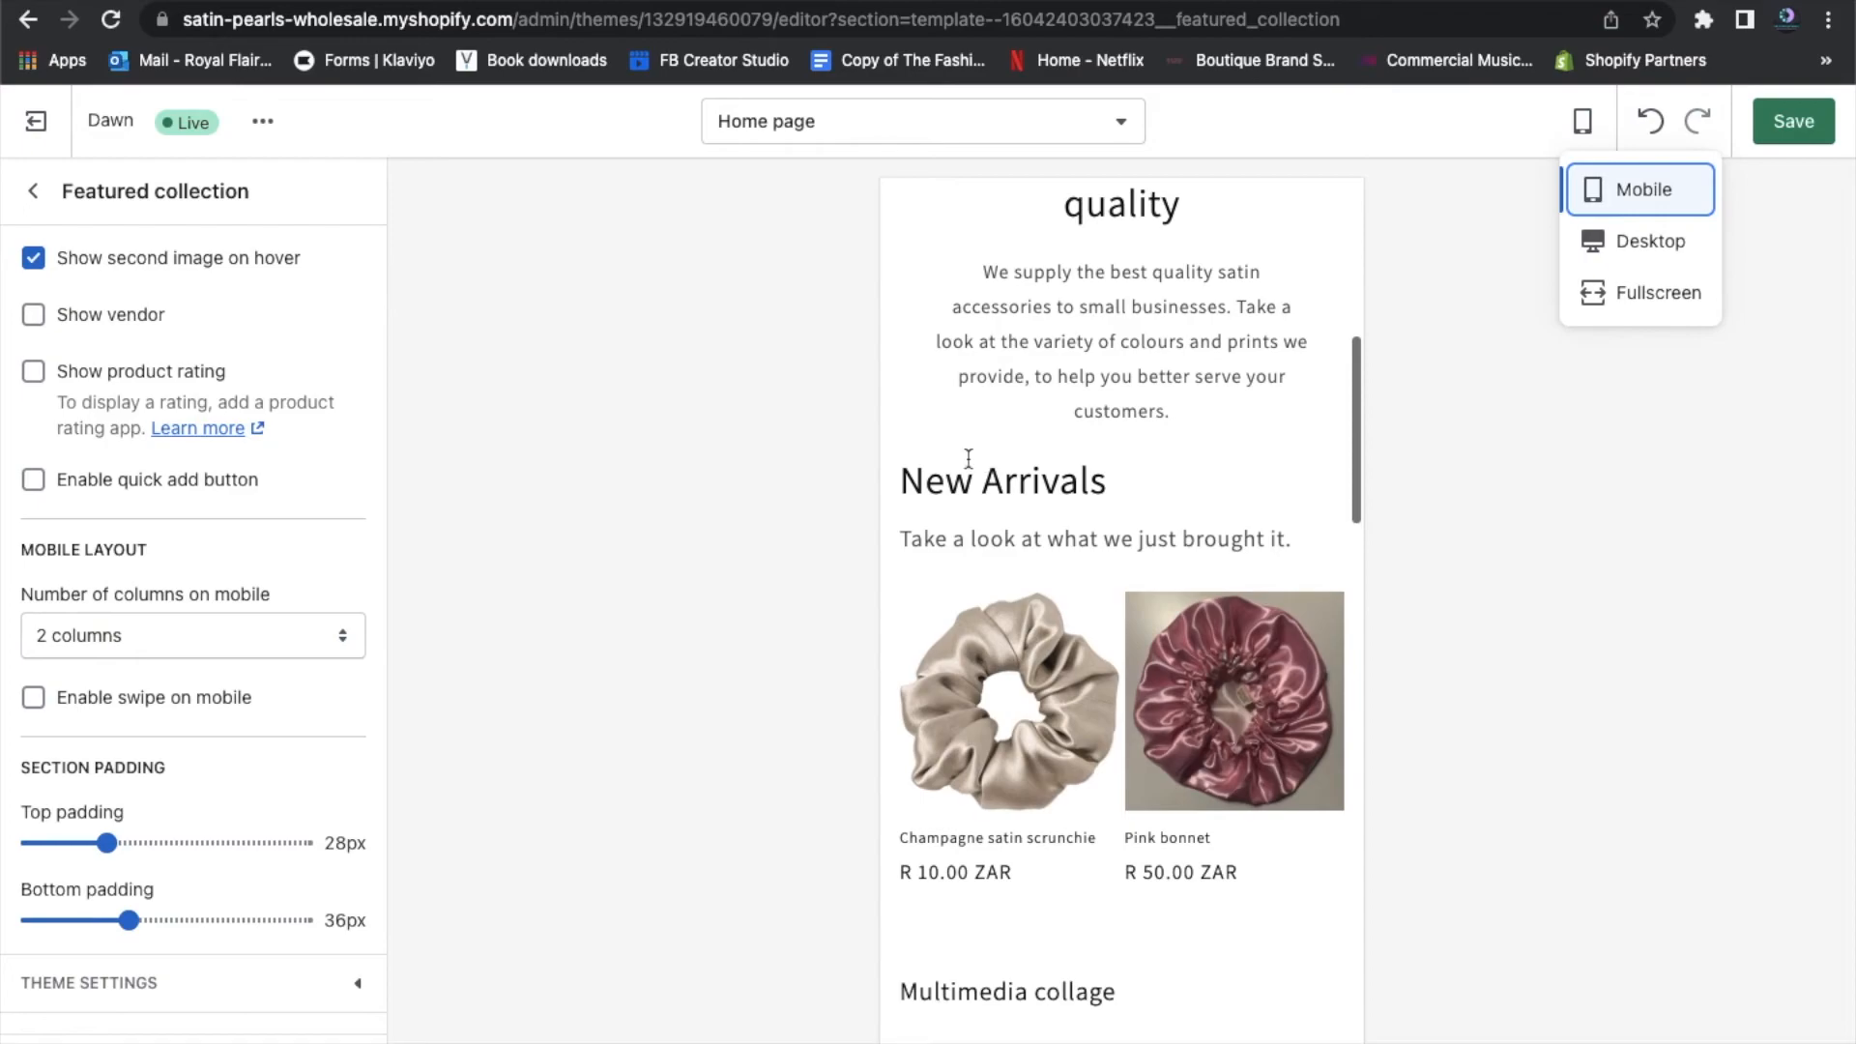
Try 1 column and the swipe option in the mobile preview of the Featured collection, and restore 2 columns without swipe
{"action": "left_click", "coordinate": [158, 648]}
{"action": "left_click", "coordinate": [160, 609]}
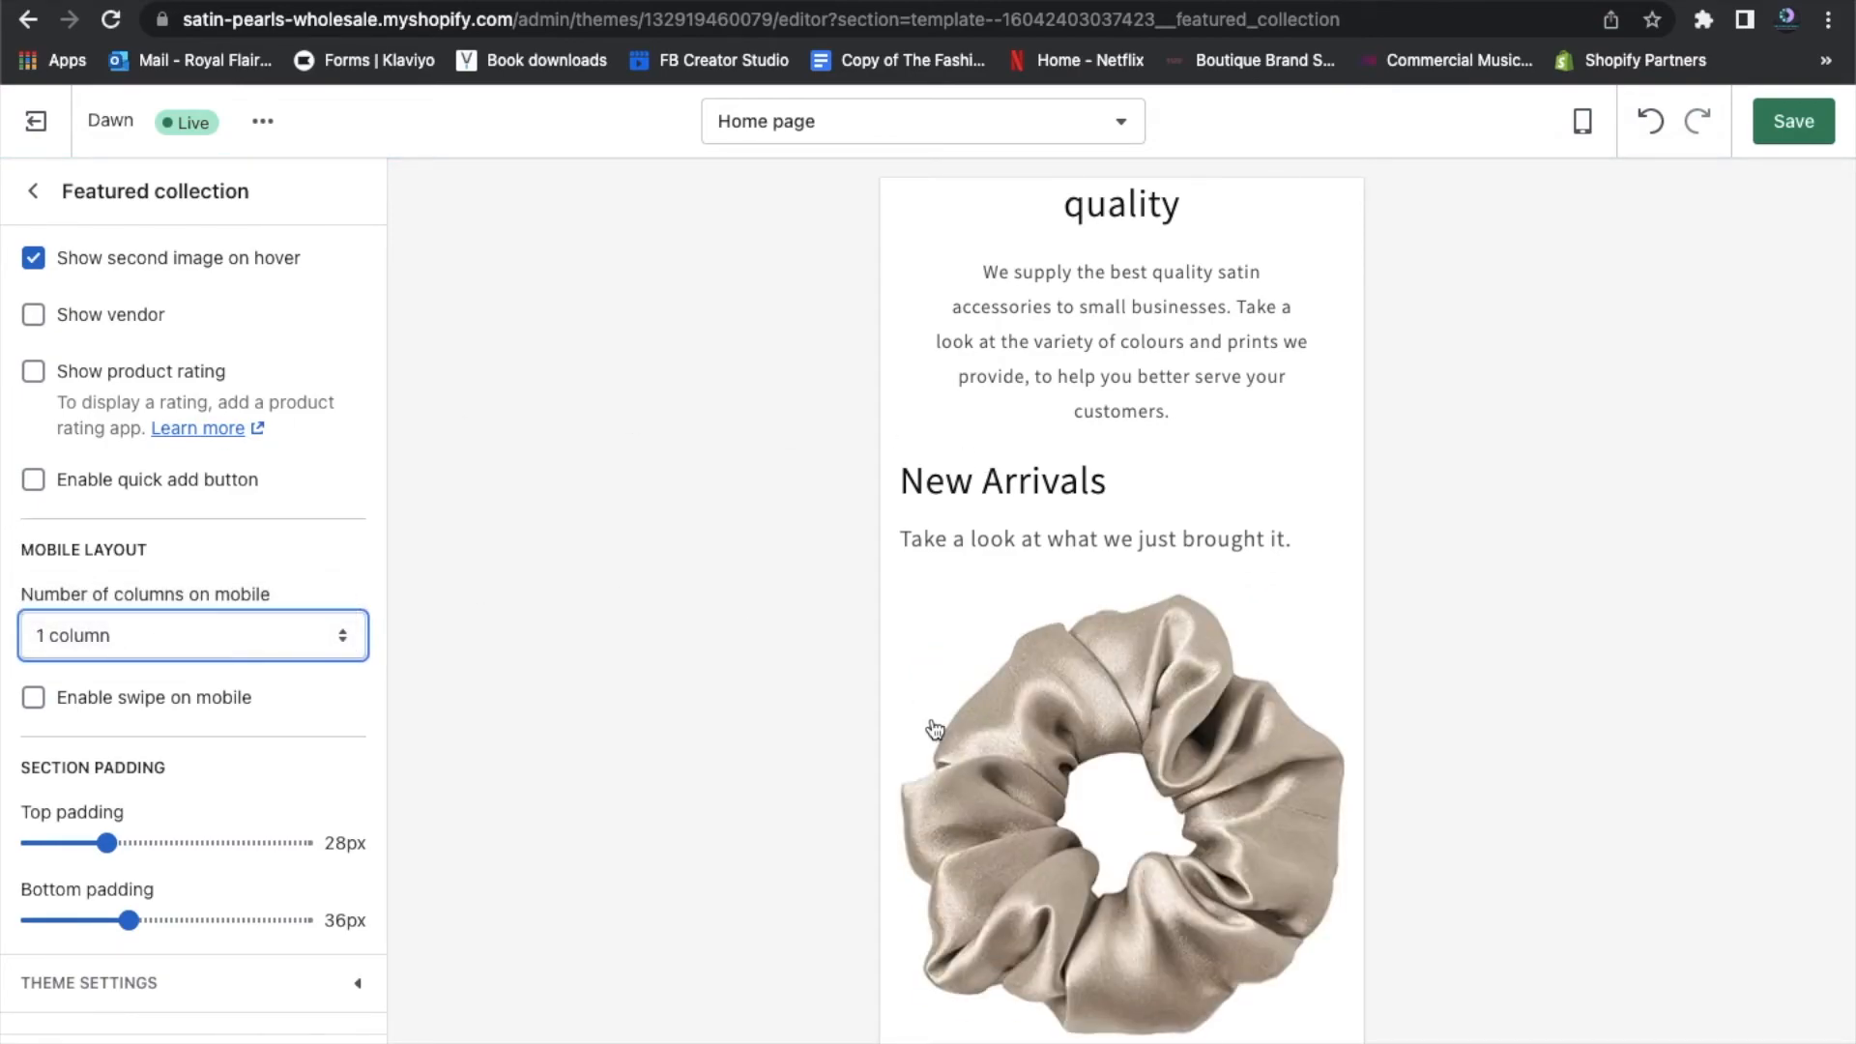
{"action": "scroll", "coordinate": [935, 733], "scroll_direction": "down", "scroll_amount": 10}
{"action": "scroll", "coordinate": [933, 724], "scroll_direction": "down", "scroll_amount": 3}
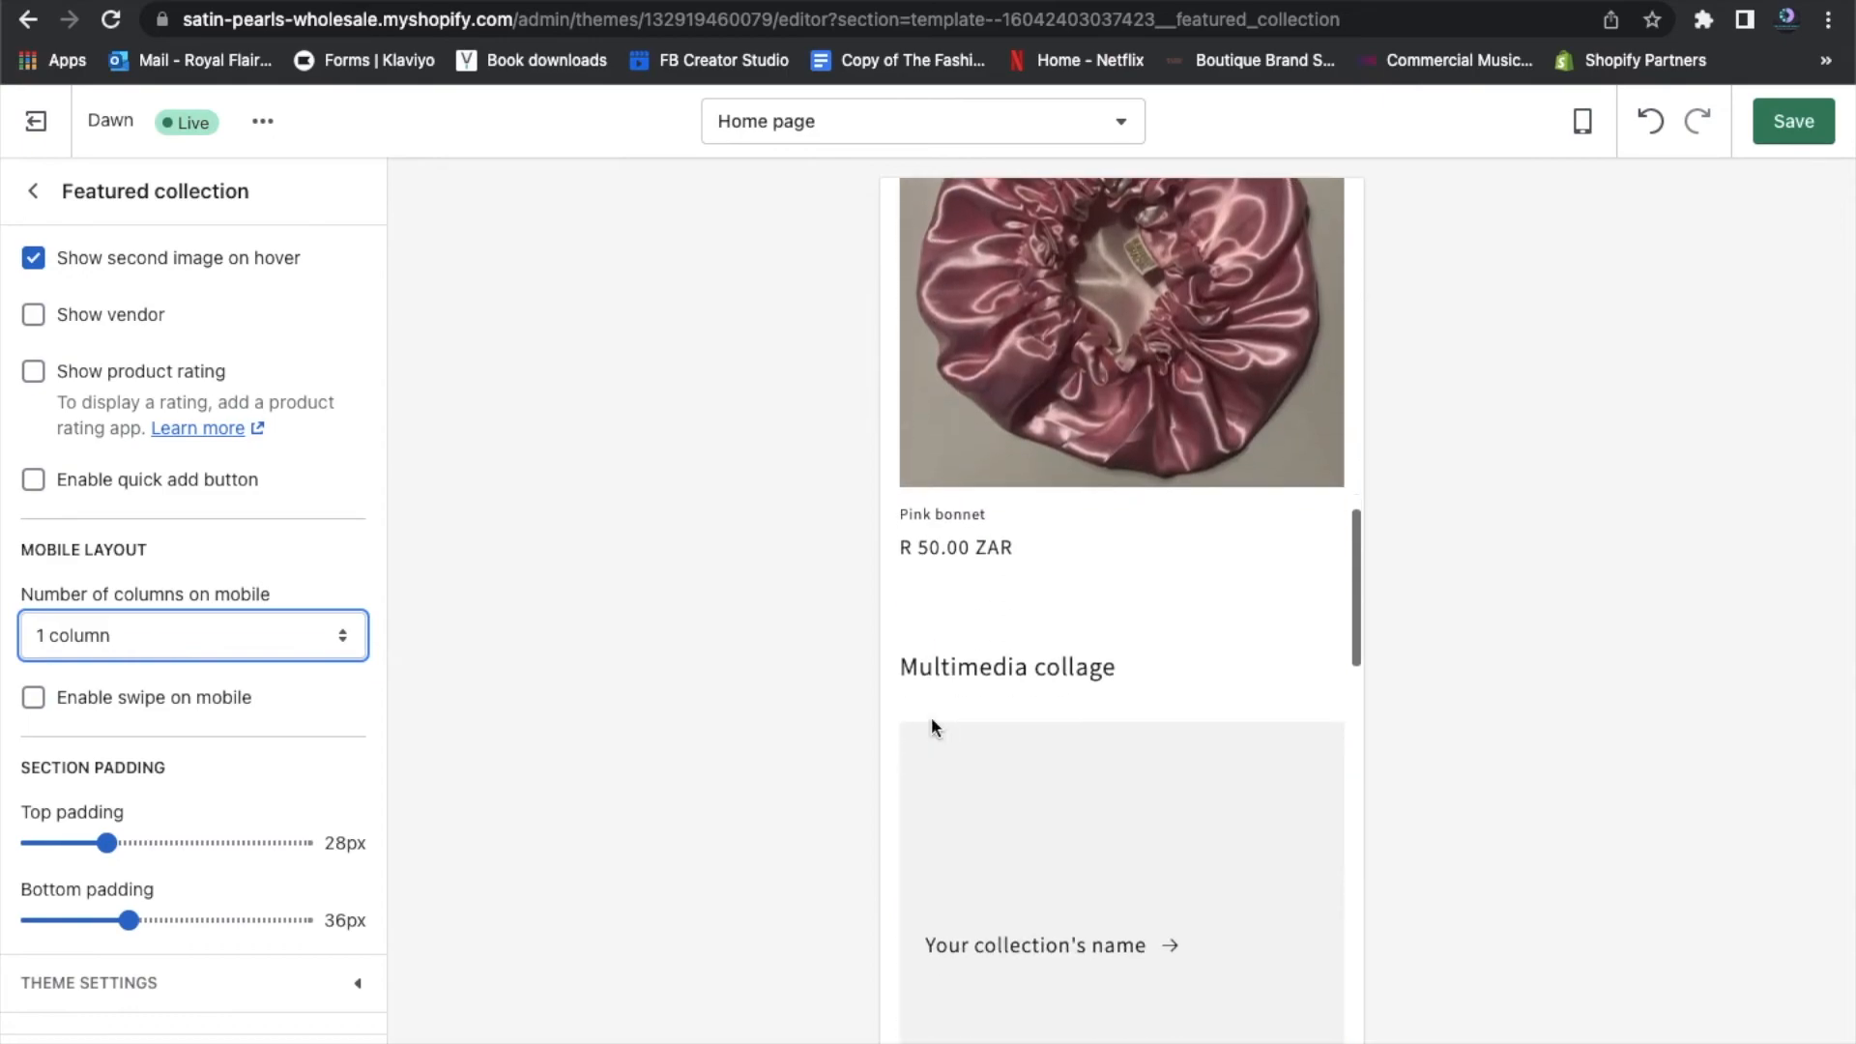
{"action": "scroll", "coordinate": [931, 716], "scroll_direction": "up", "scroll_amount": 12}
{"action": "scroll", "coordinate": [931, 717], "scroll_direction": "down", "scroll_amount": 1}
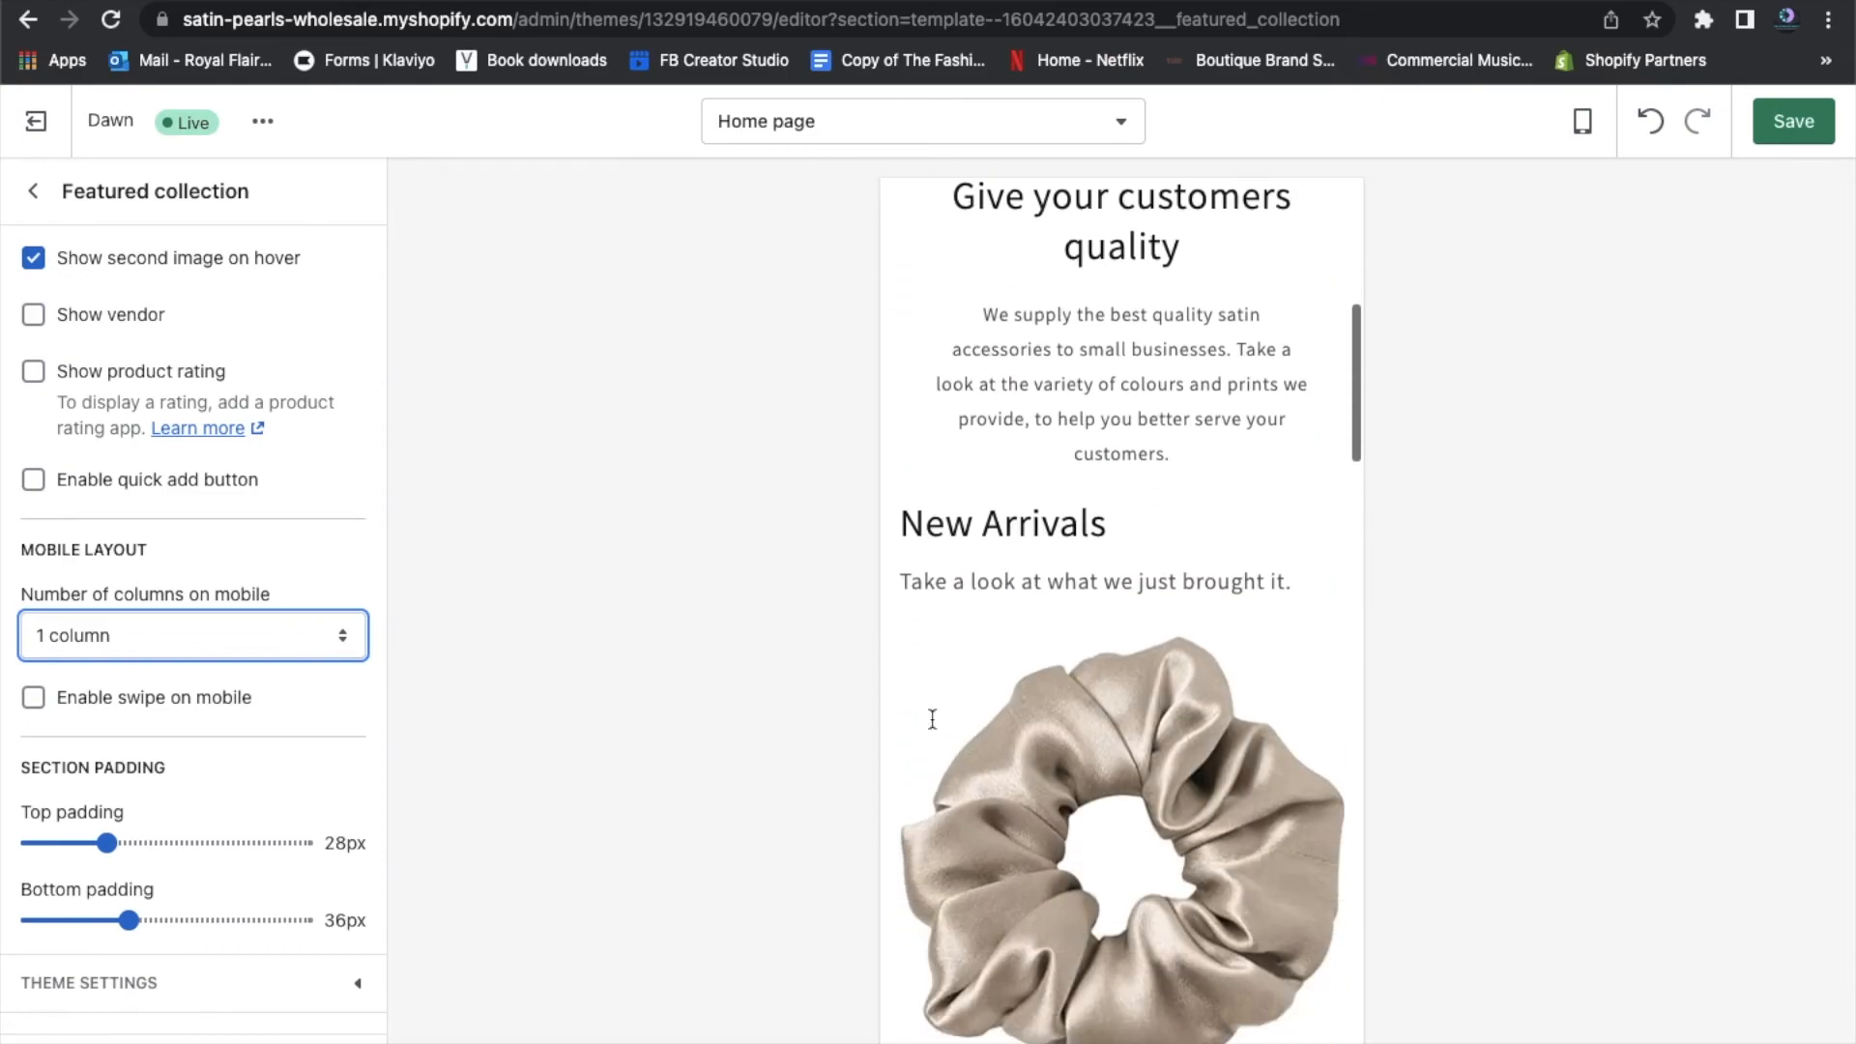
{"action": "left_click", "coordinate": [332, 638]}
{"action": "left_click", "coordinate": [298, 677]}
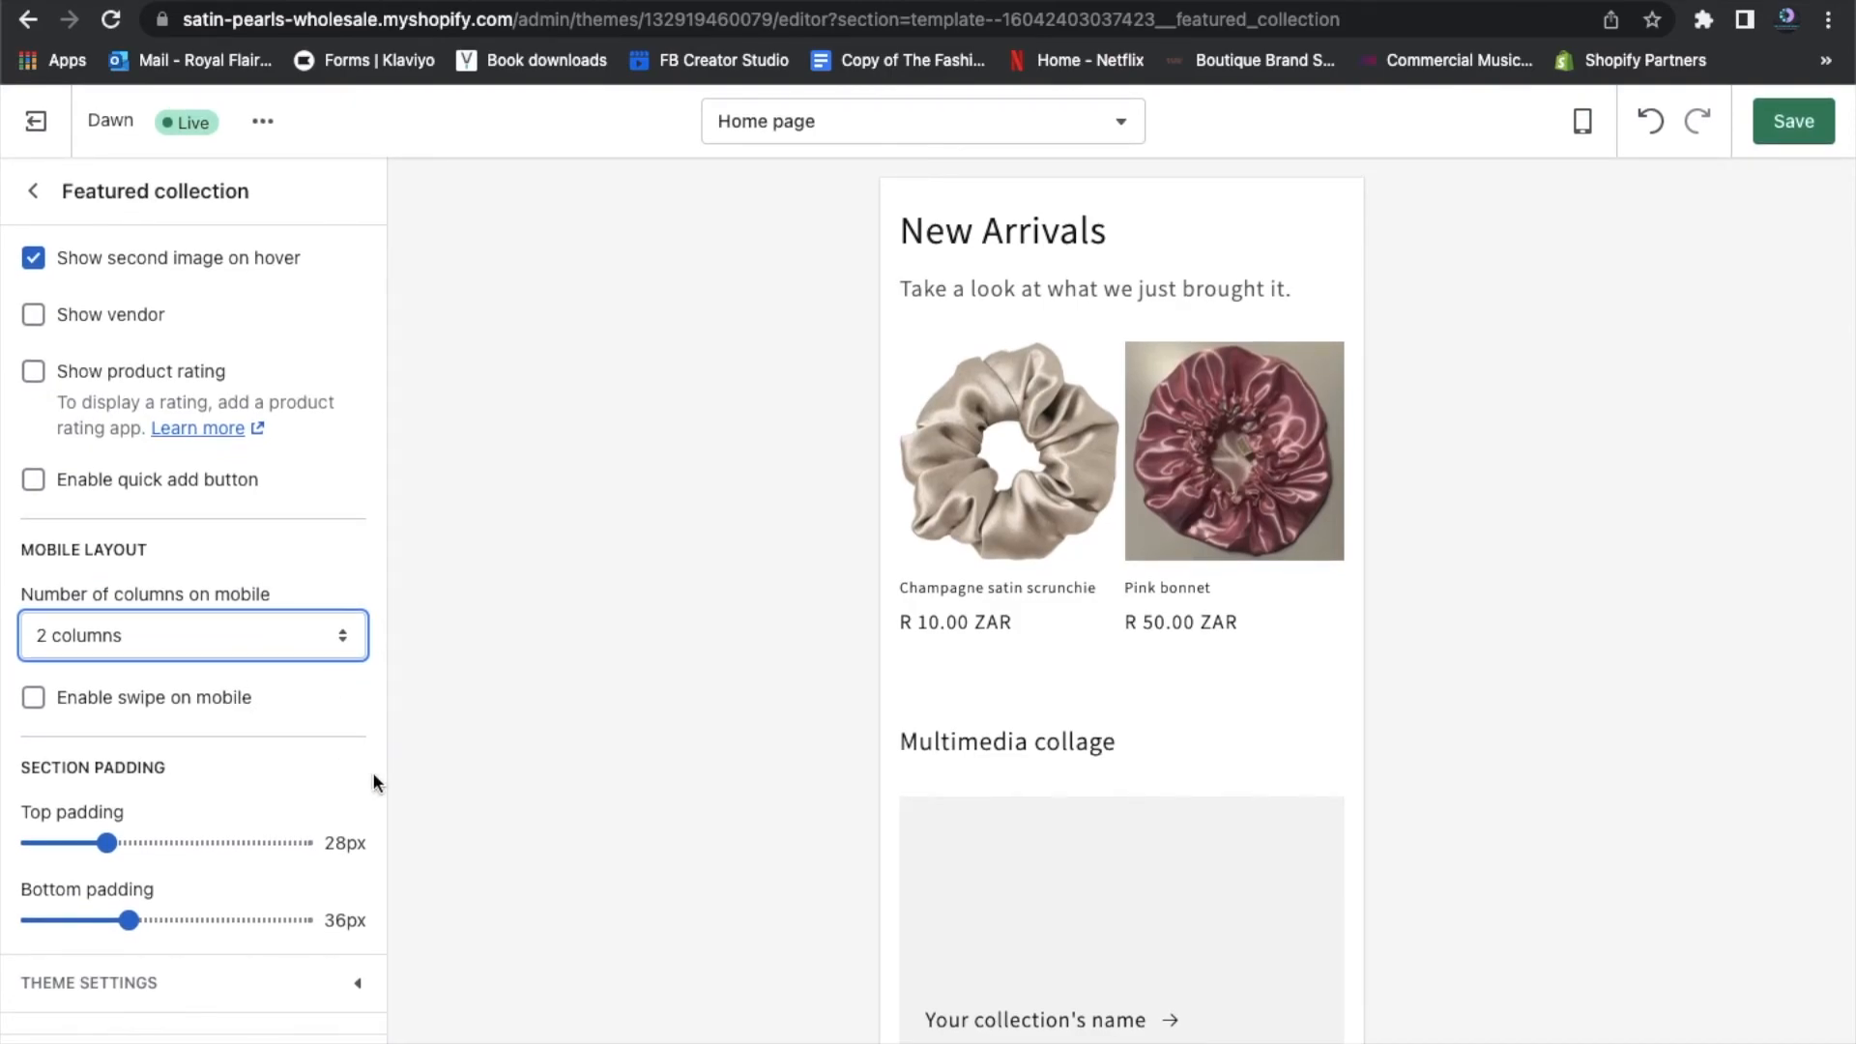
{"action": "left_click", "coordinate": [199, 696]}
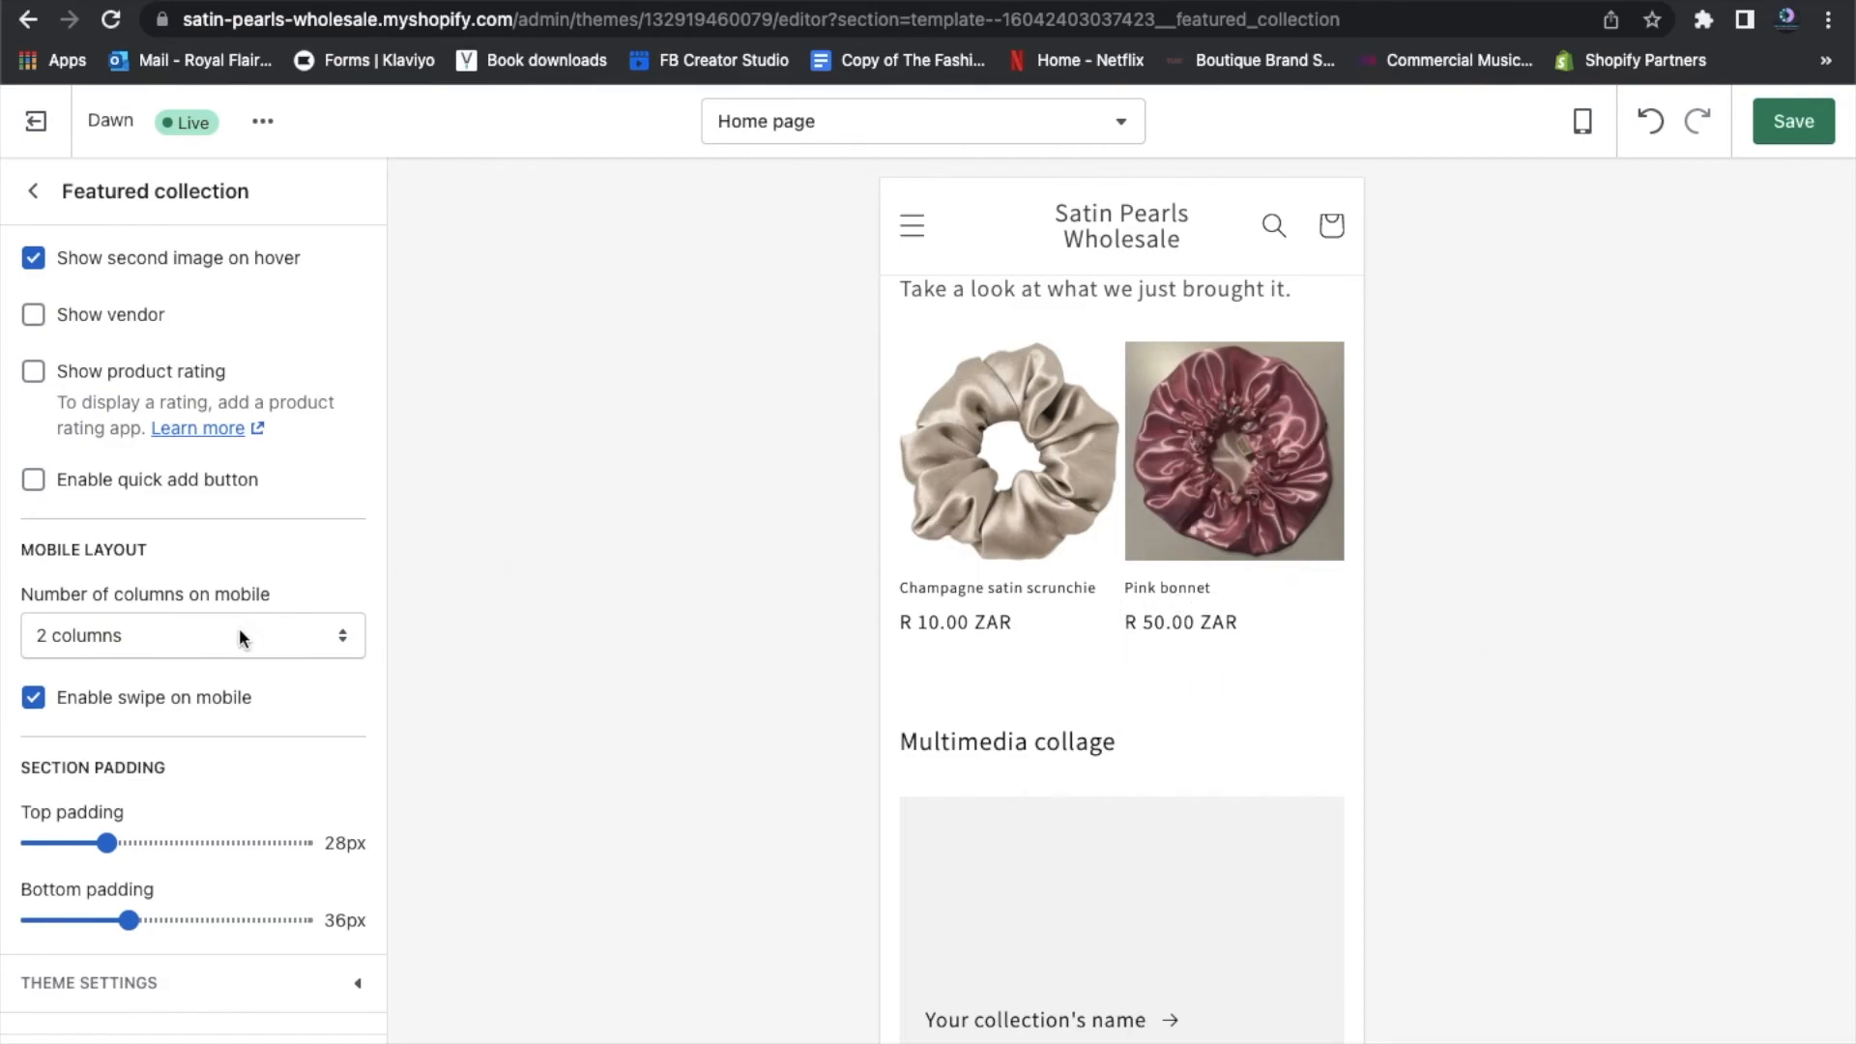
{"action": "left_click", "coordinate": [32, 697]}
Try top paddings of 56px and 84px on the Featured collection section and compare the spacing above New Arrivals
{"action": "left_click_drag", "start_coordinate": [109, 839], "coordinate": [182, 843]}
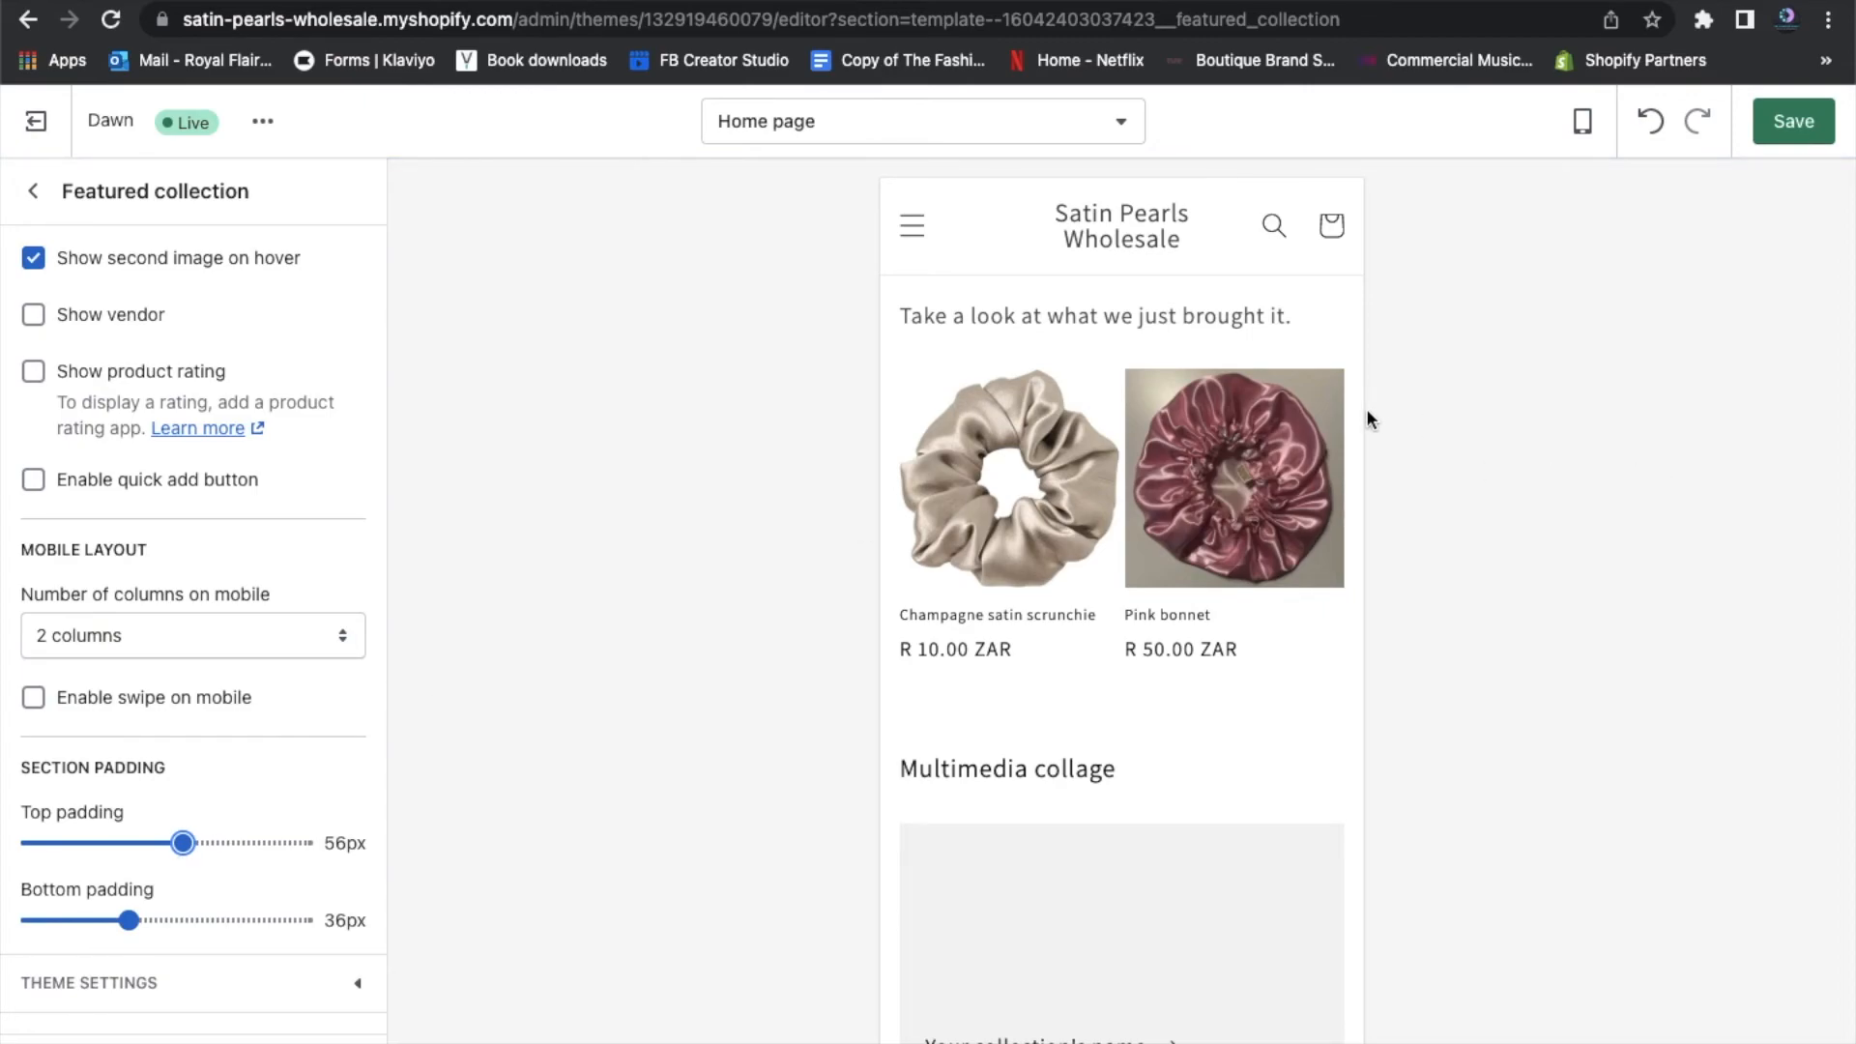
{"action": "scroll", "coordinate": [1324, 420], "scroll_direction": "up", "scroll_amount": 2}
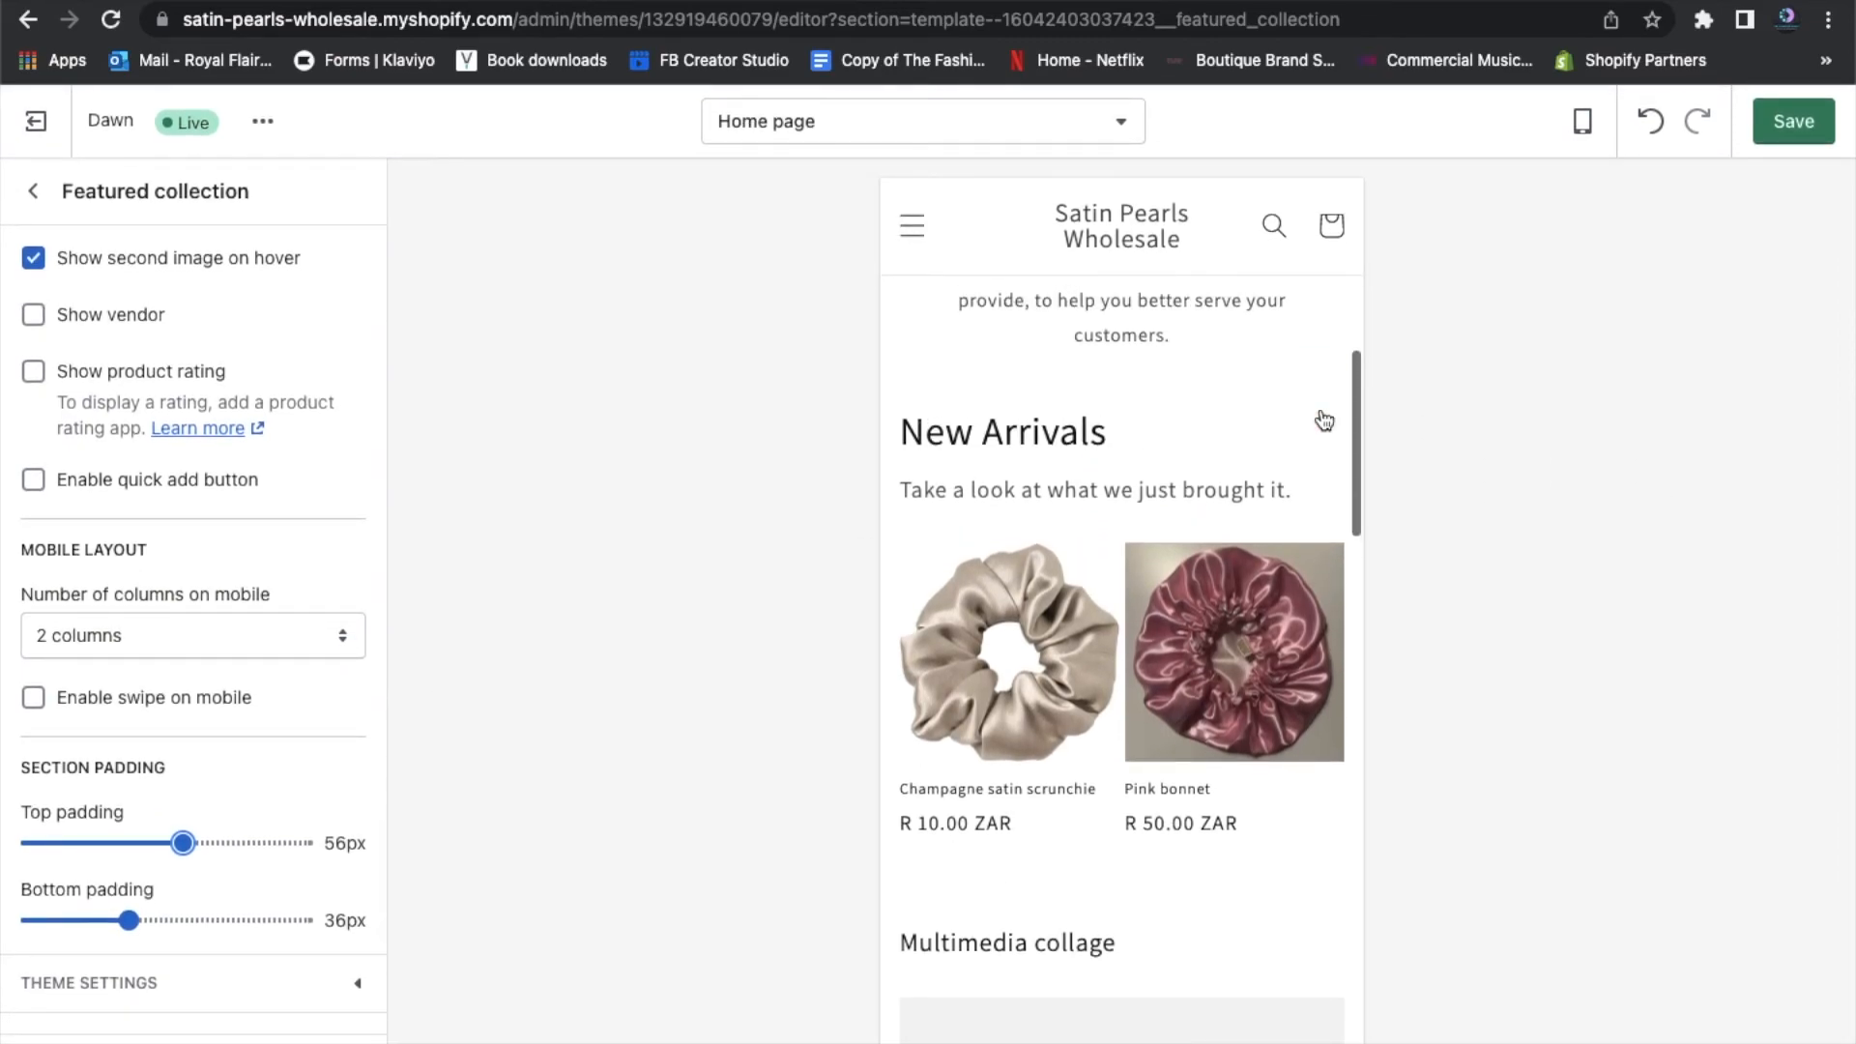
{"action": "scroll", "coordinate": [1322, 419], "scroll_direction": "up", "scroll_amount": 1}
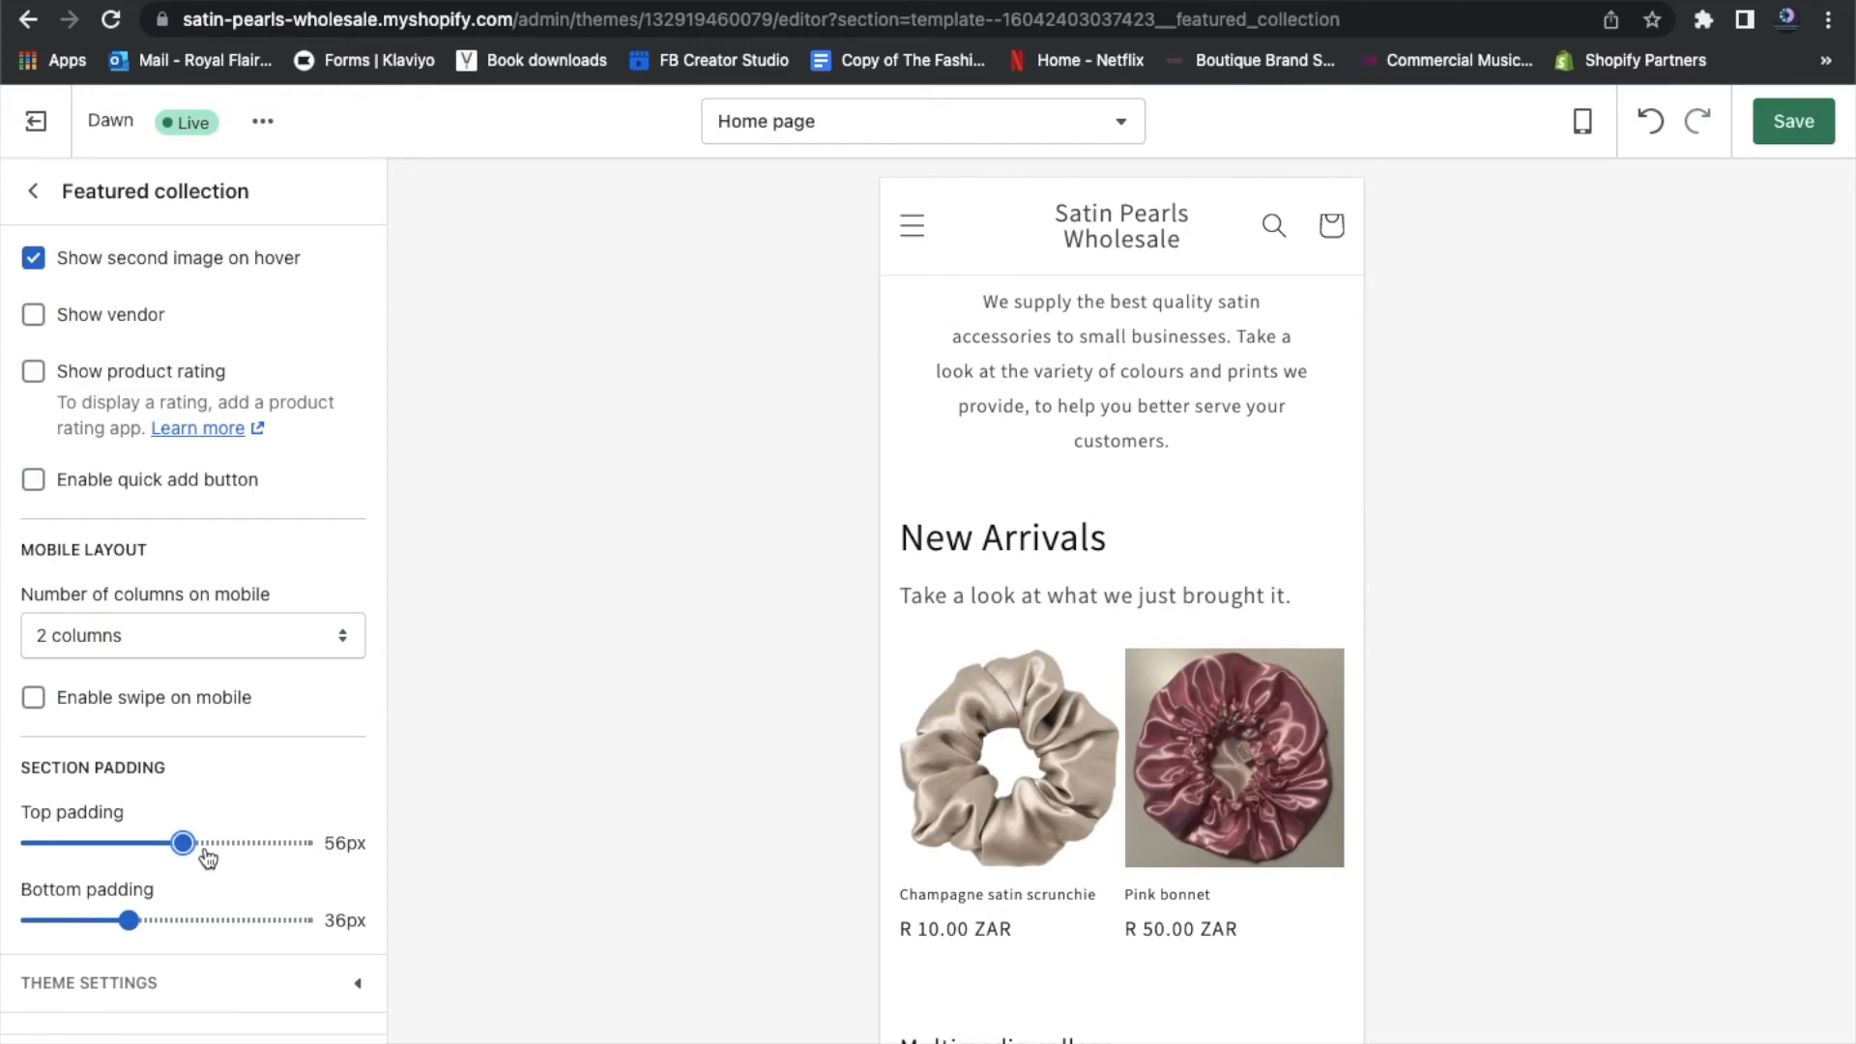
{"action": "left_click_drag", "start_coordinate": [191, 847], "coordinate": [261, 863]}
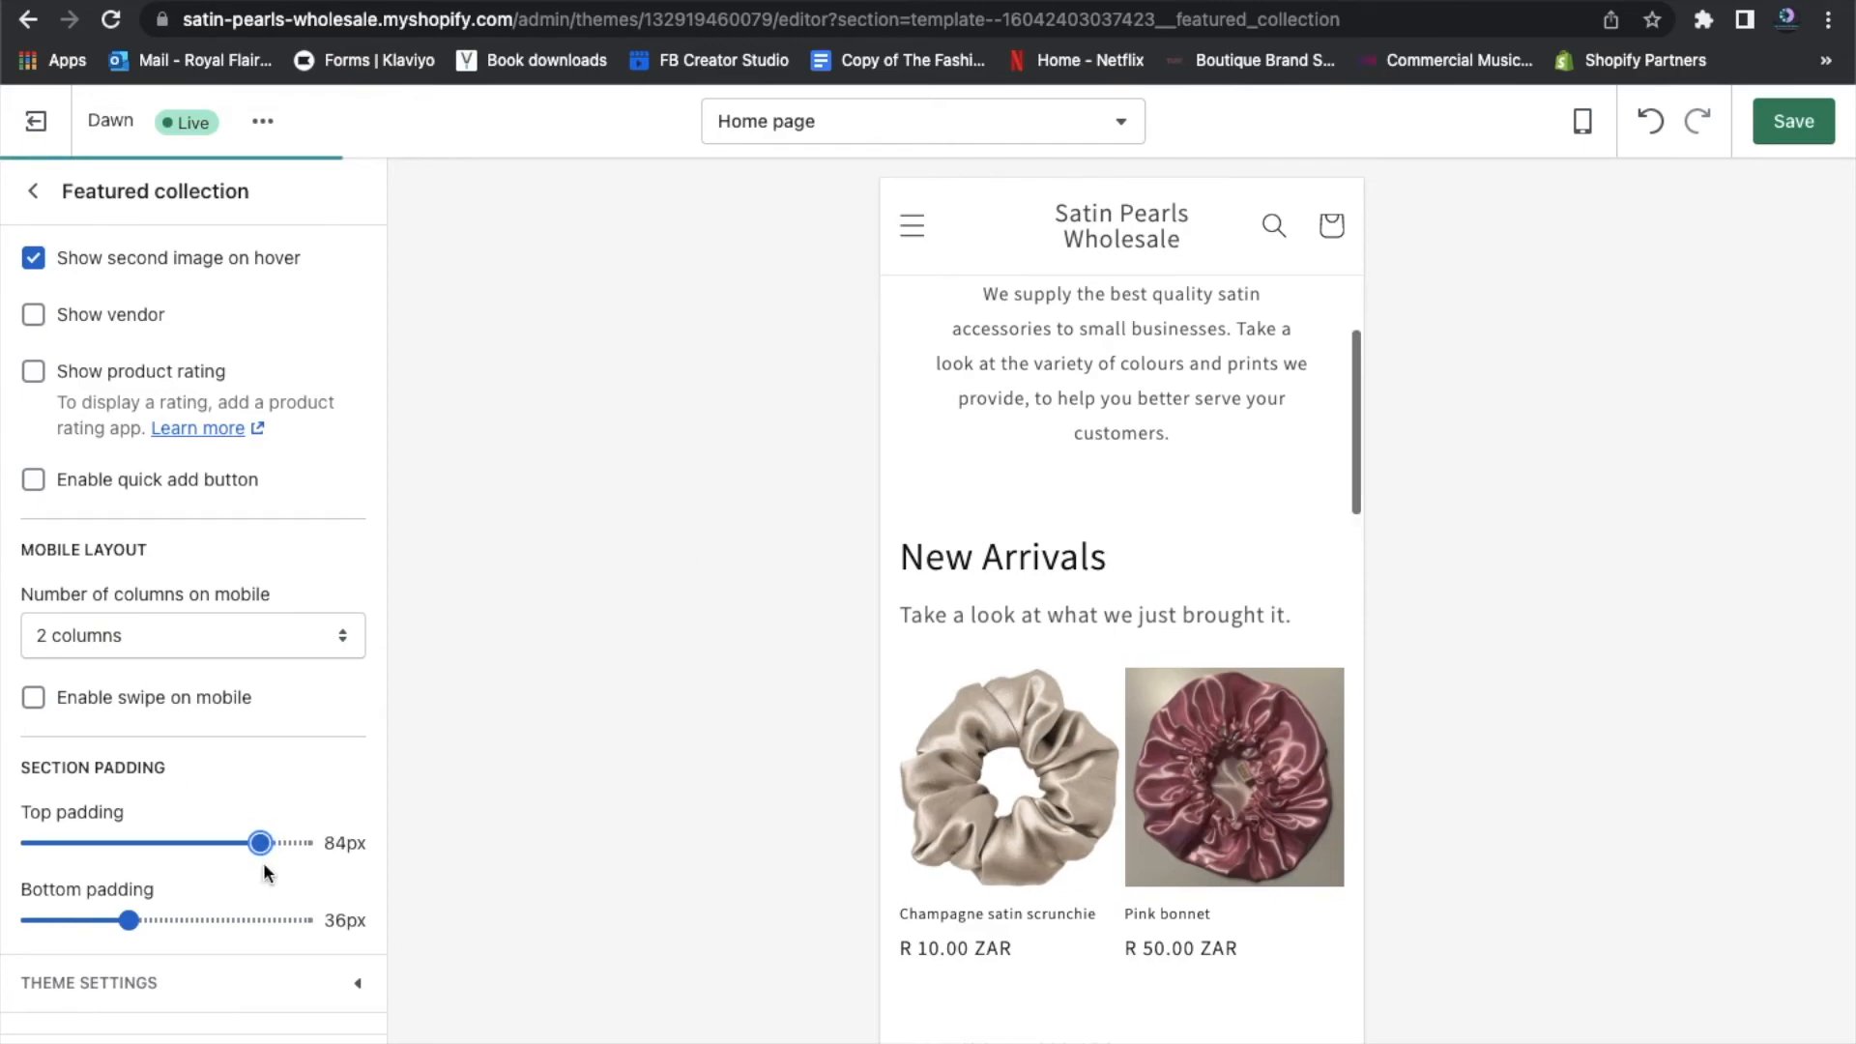
{"action": "scroll", "coordinate": [1030, 441], "scroll_direction": "up", "scroll_amount": 2}
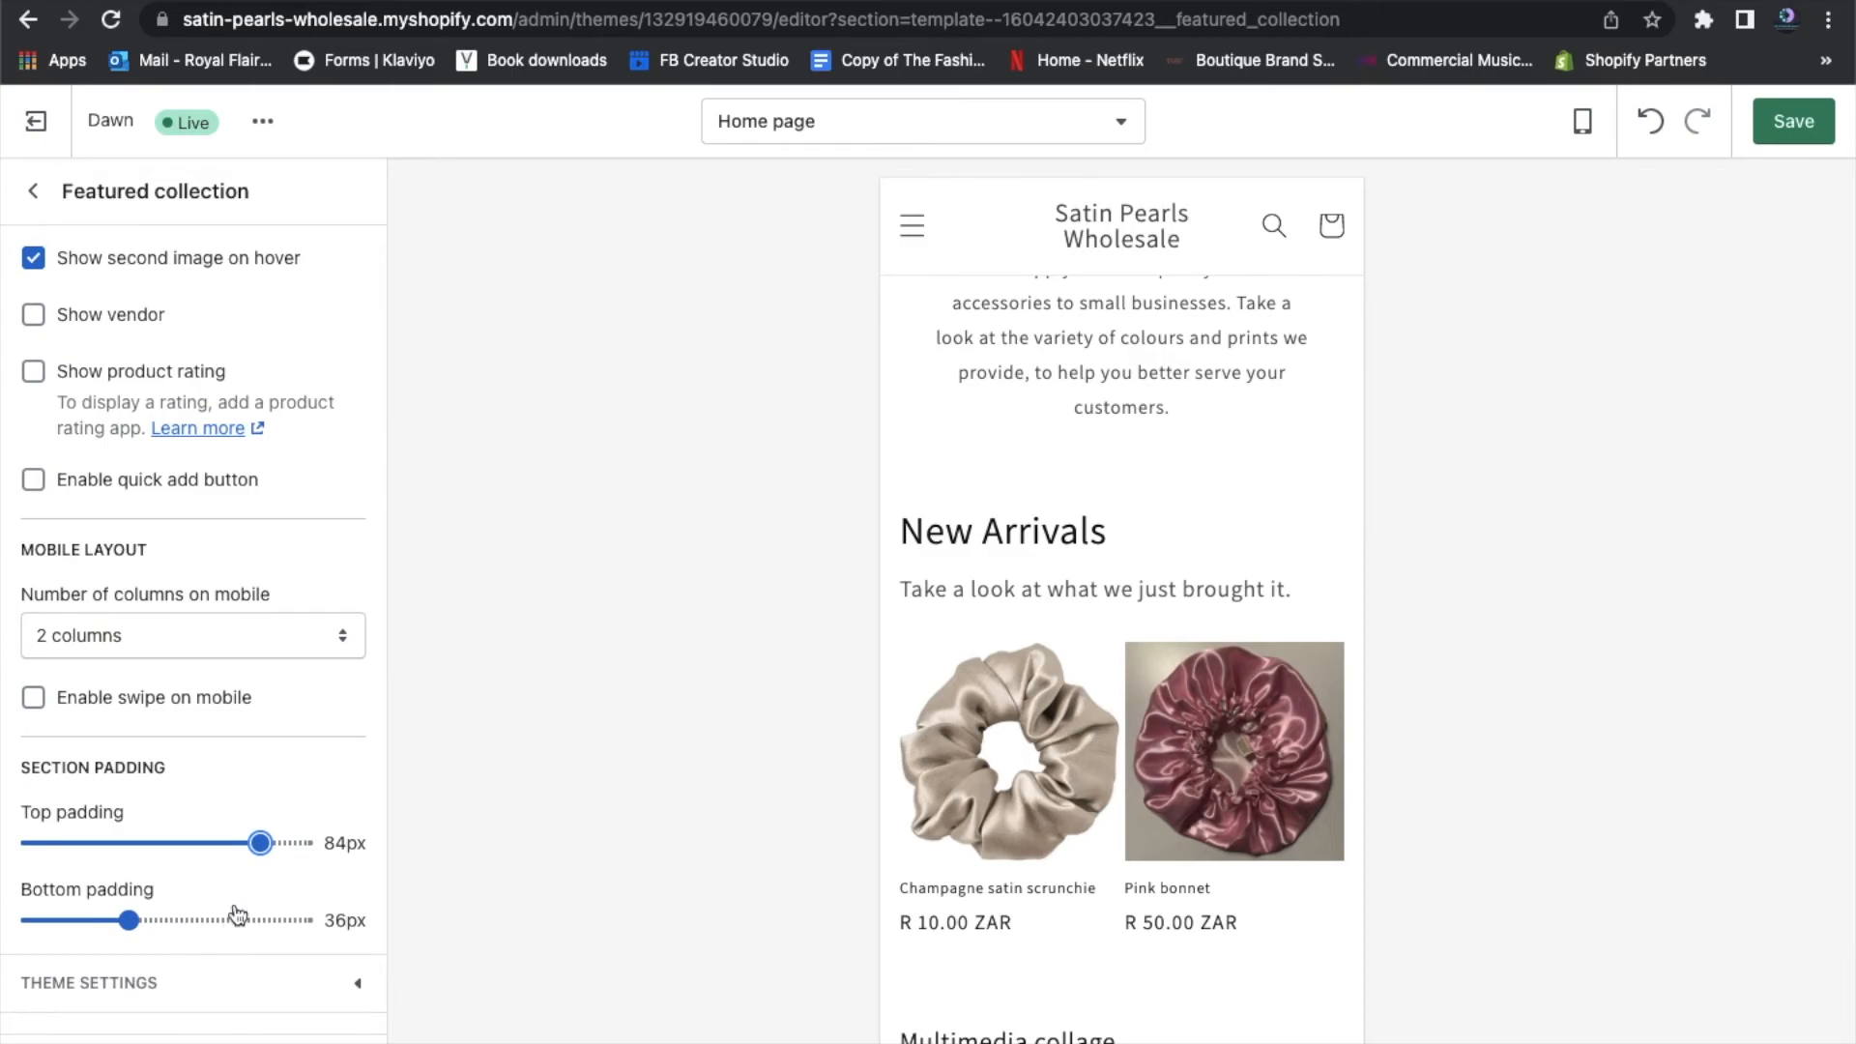
Set the Featured collection's top padding to 44px and check the section in the mobile and desktop previews
{"action": "left_click_drag", "start_coordinate": [259, 843], "coordinate": [150, 843]}
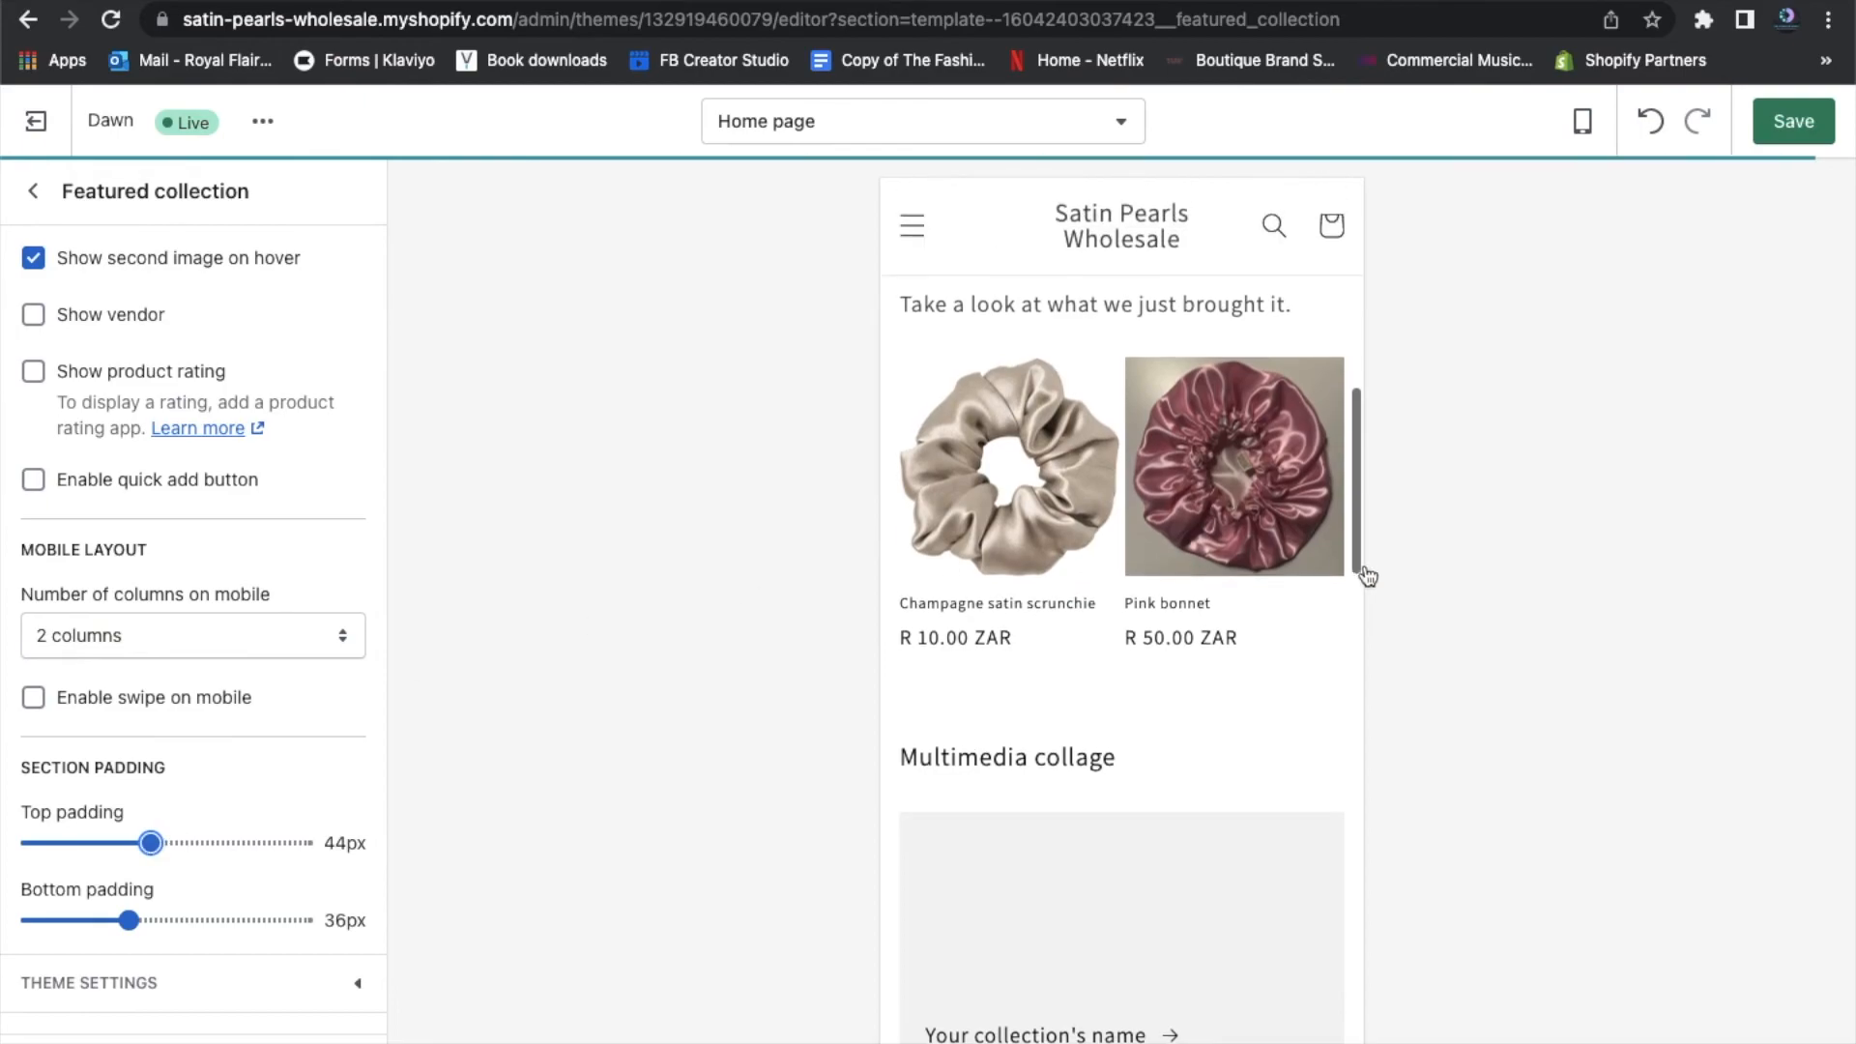
{"action": "scroll", "coordinate": [1318, 577], "scroll_direction": "up", "scroll_amount": 5}
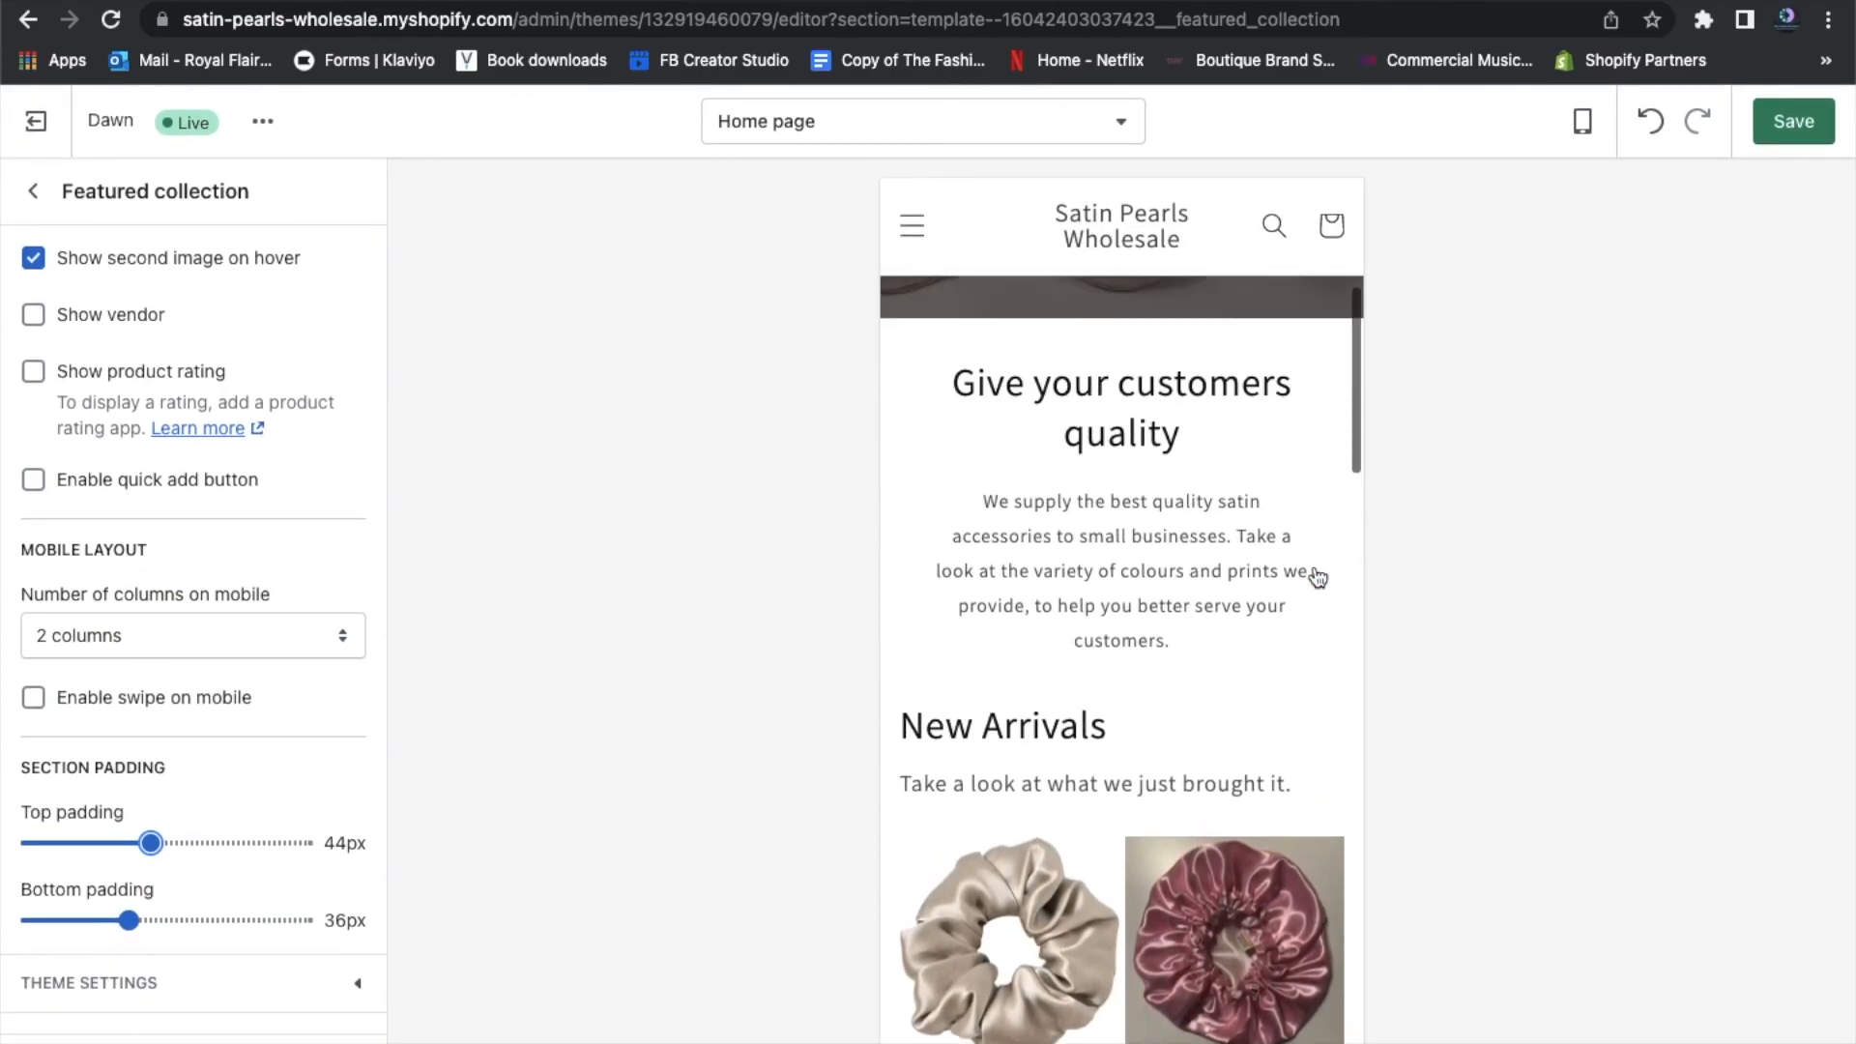
{"action": "scroll", "coordinate": [1316, 570], "scroll_direction": "down", "scroll_amount": 1}
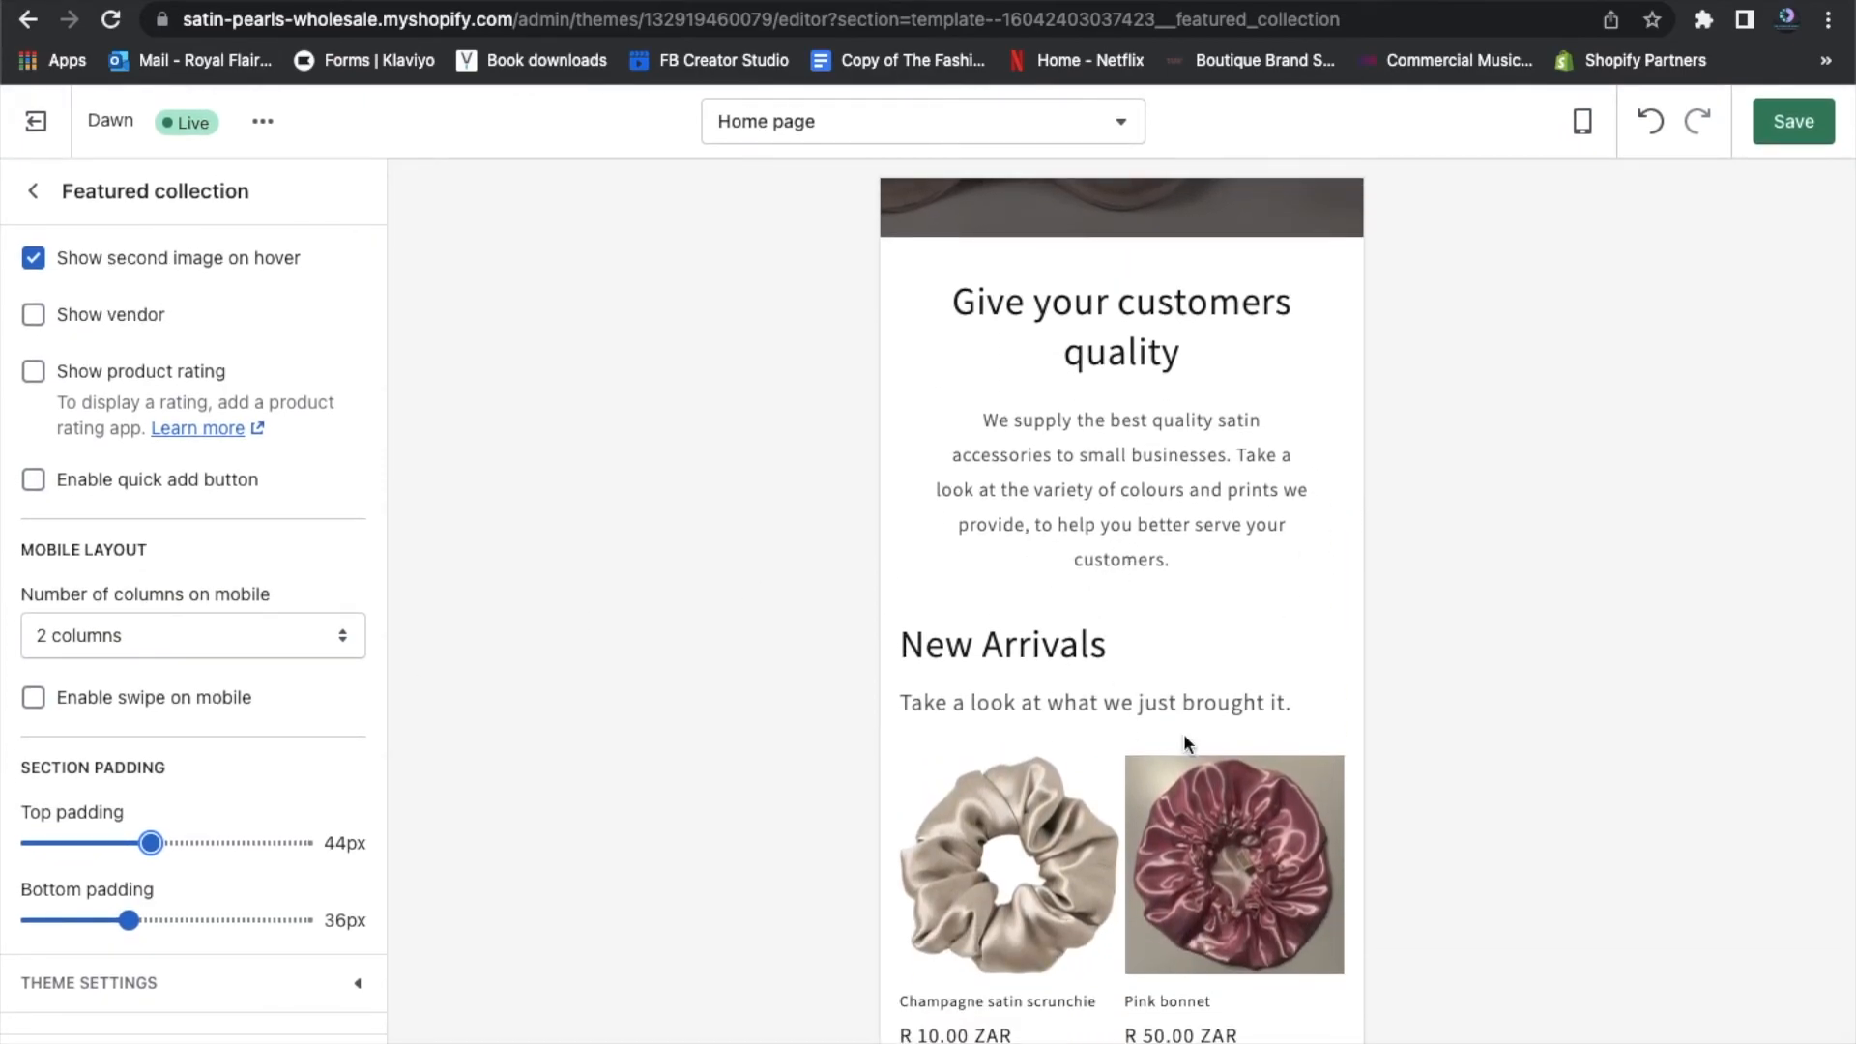
{"action": "left_click", "coordinate": [1582, 121]}
{"action": "left_click", "coordinate": [1644, 241]}
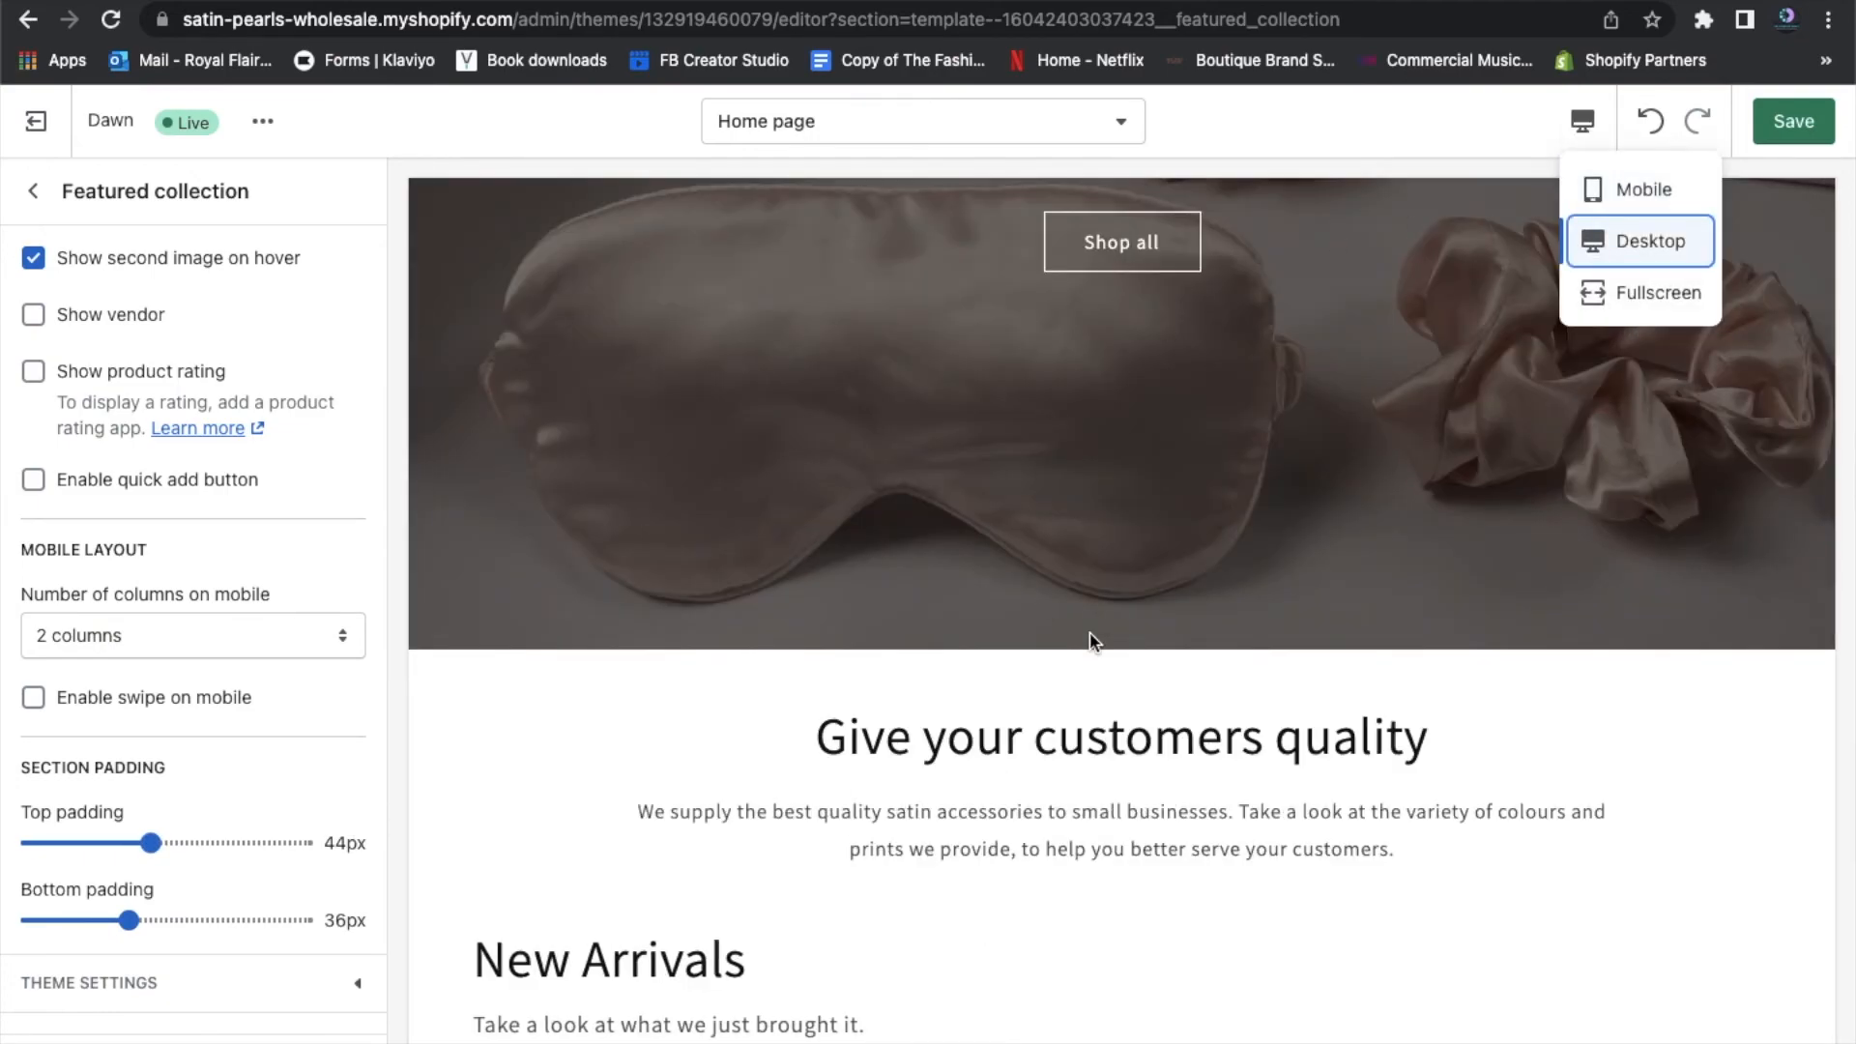
{"action": "scroll", "coordinate": [1089, 635], "scroll_direction": "down", "scroll_amount": 5}
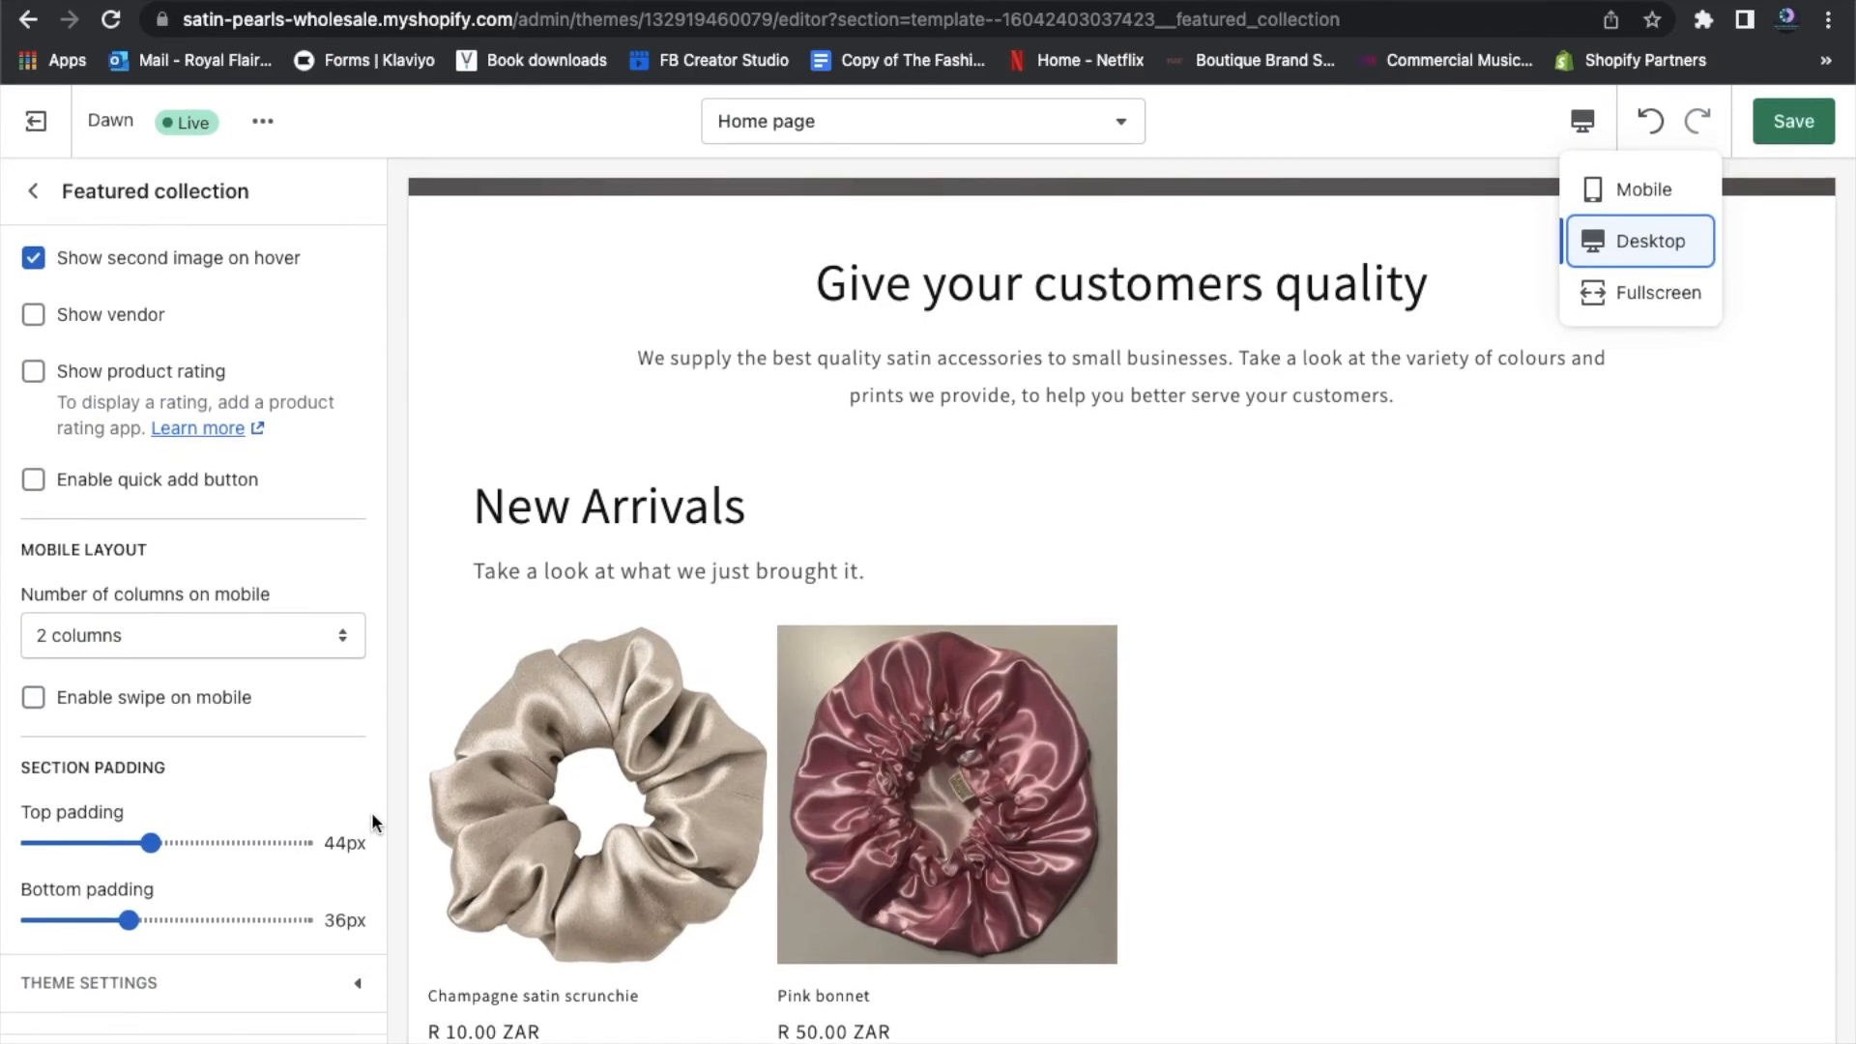
Look through the Featured collection's theme settings, including the available color schemes, without changing them
{"action": "left_click", "coordinate": [358, 984]}
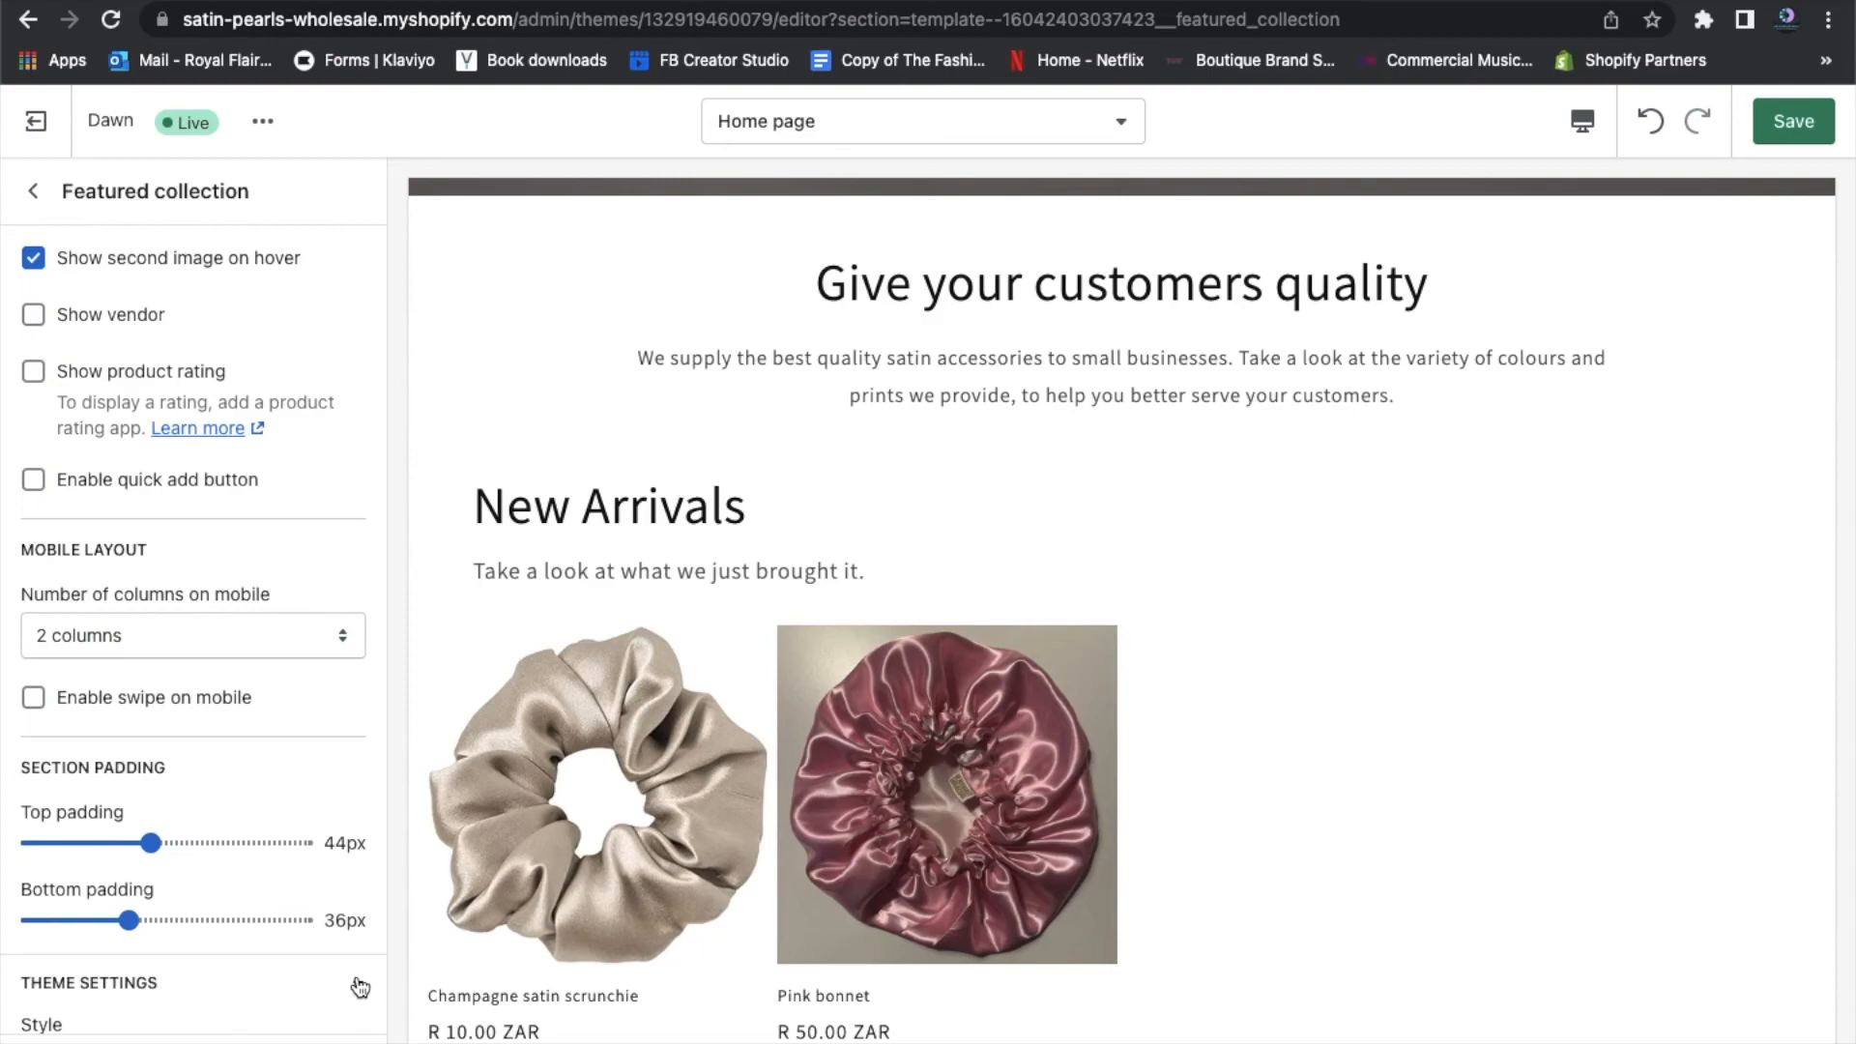
{"action": "scroll", "coordinate": [350, 951], "scroll_direction": "down", "scroll_amount": 5}
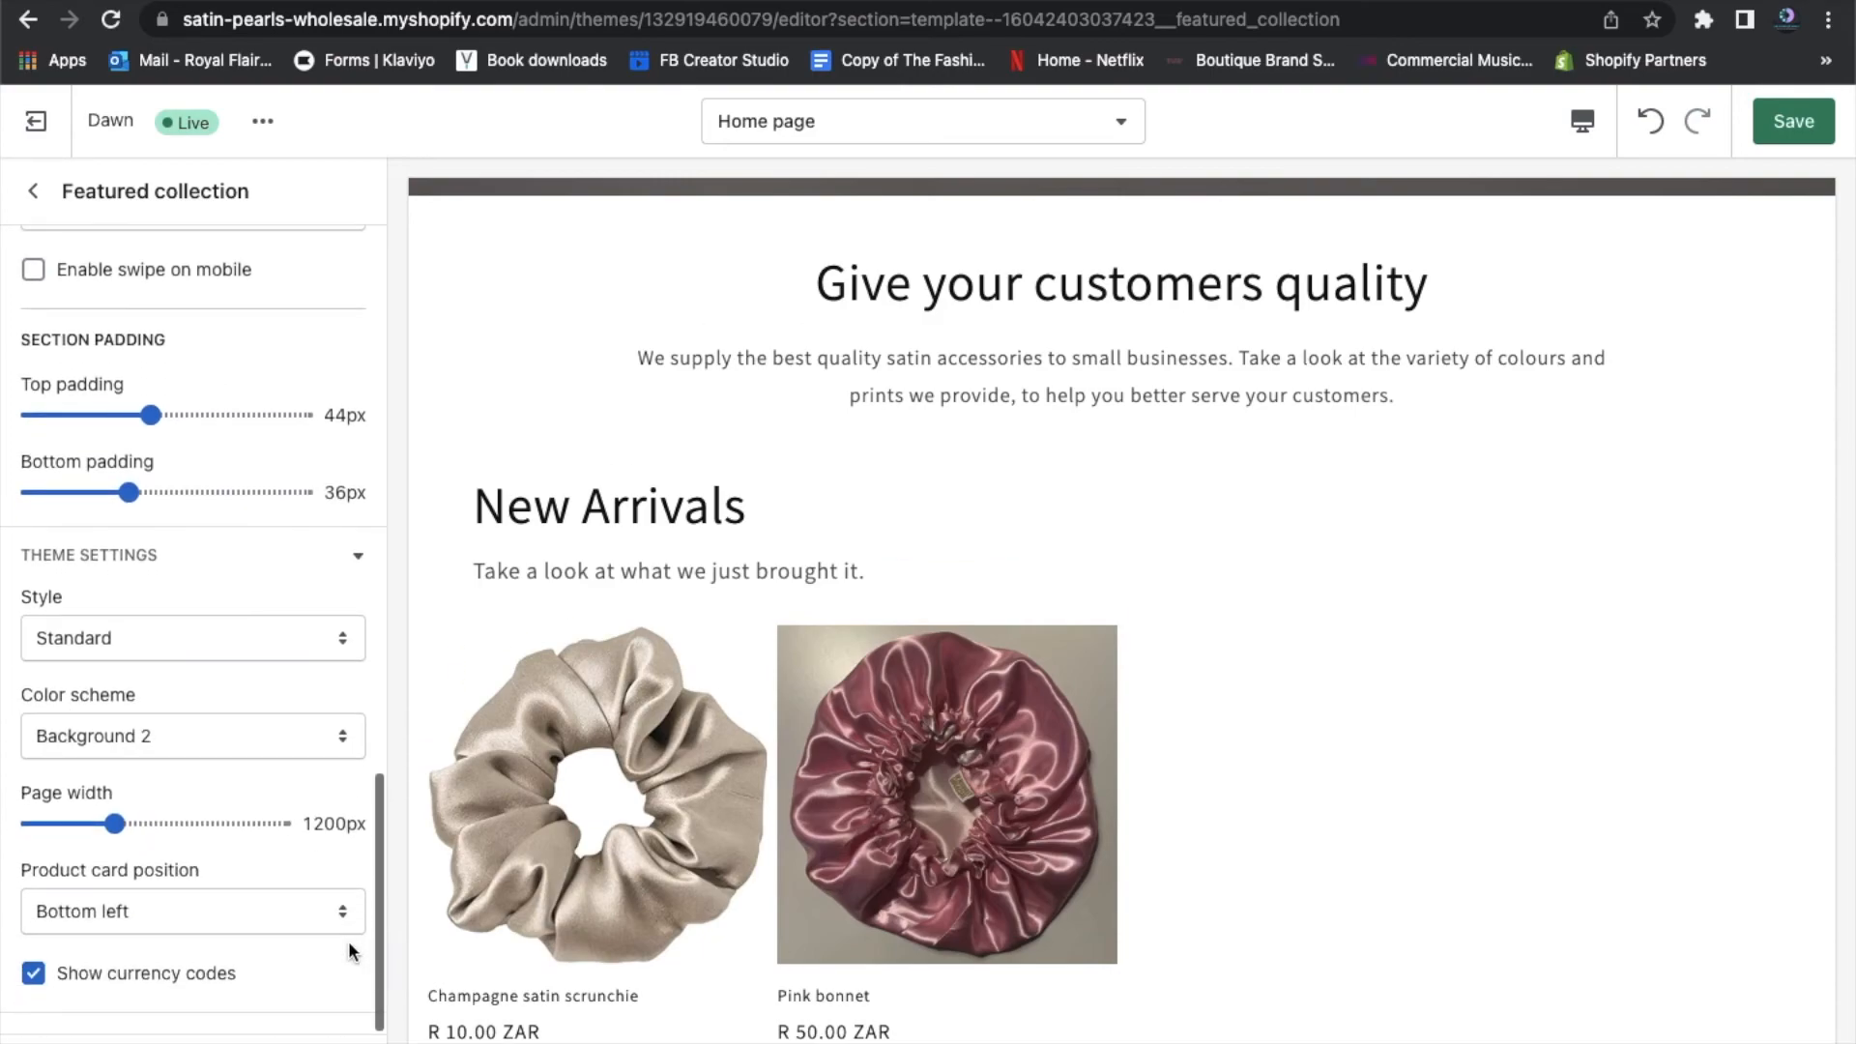
{"action": "left_click", "coordinate": [305, 752]}
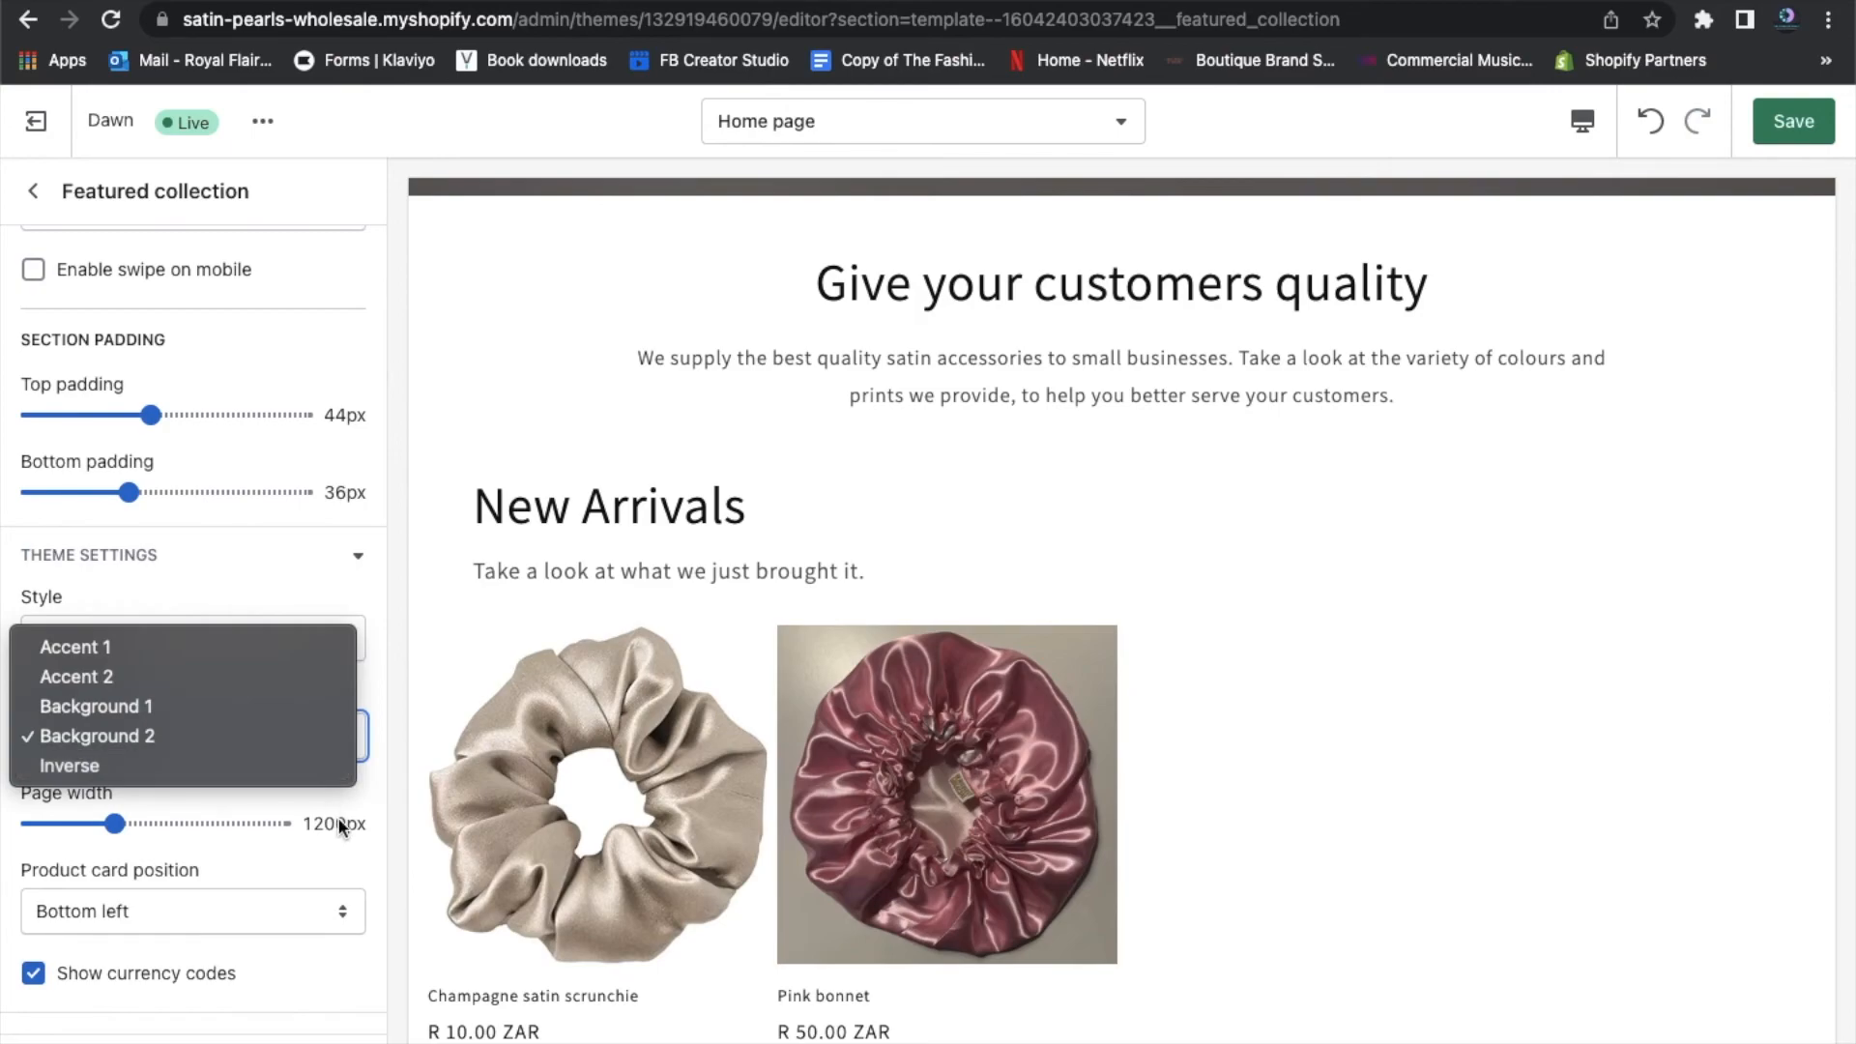
{"action": "left_click", "coordinate": [356, 856]}
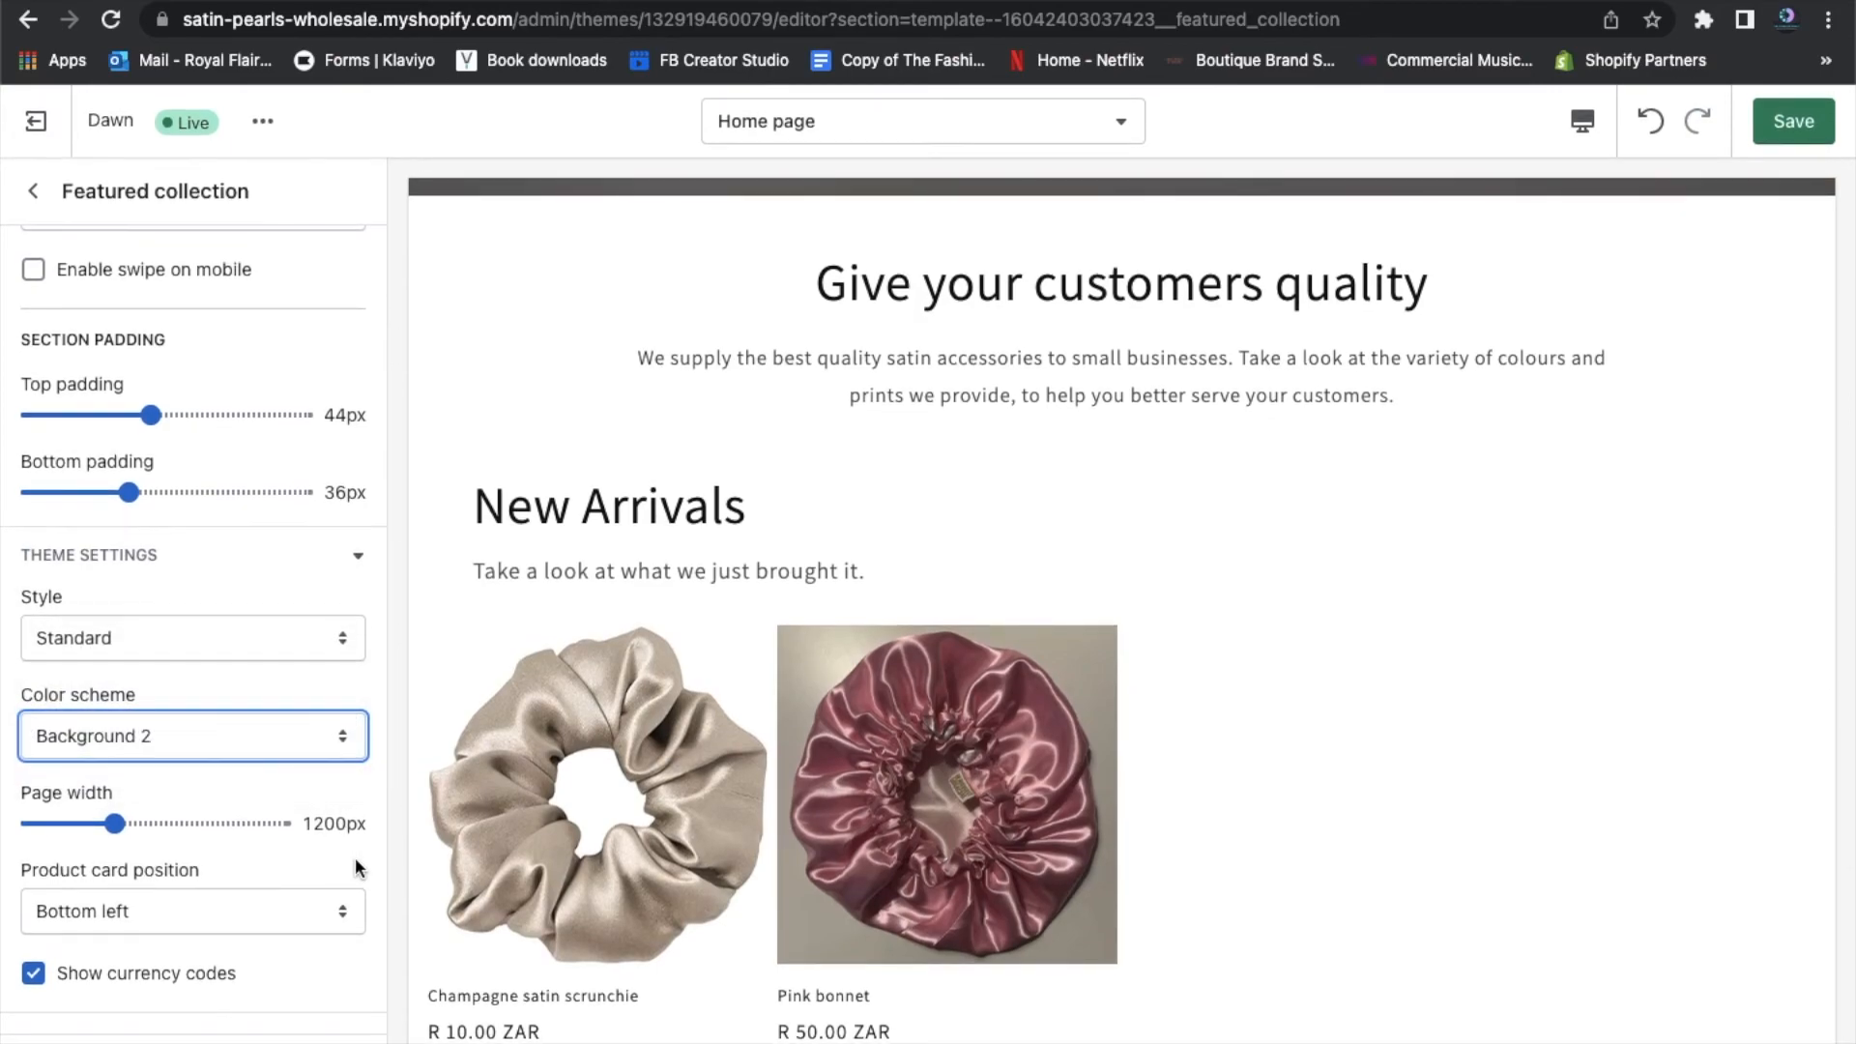
{"action": "left_click", "coordinate": [362, 565]}
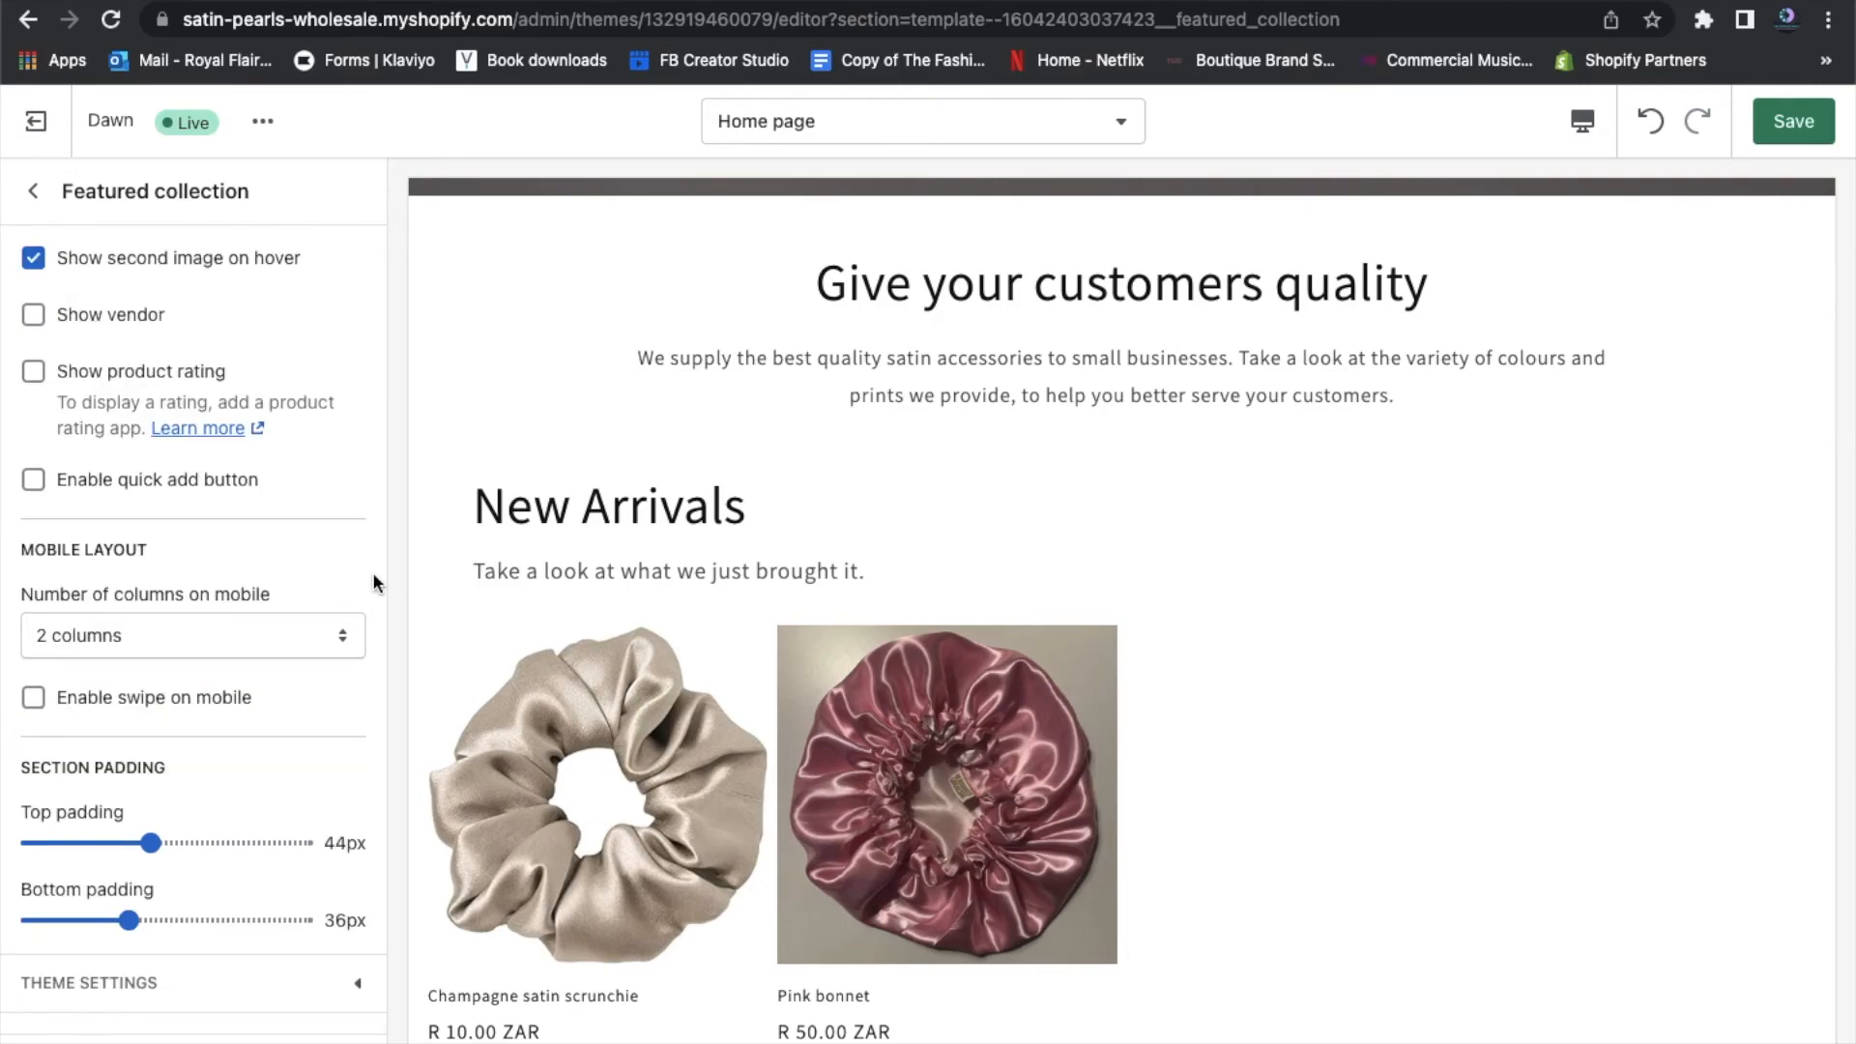
Review the Featured collection's heading and description settings and look at the Multimedia collage section in the preview
{"action": "scroll", "coordinate": [375, 582], "scroll_direction": "up", "scroll_amount": 6}
{"action": "scroll", "coordinate": [374, 581], "scroll_direction": "up", "scroll_amount": 6}
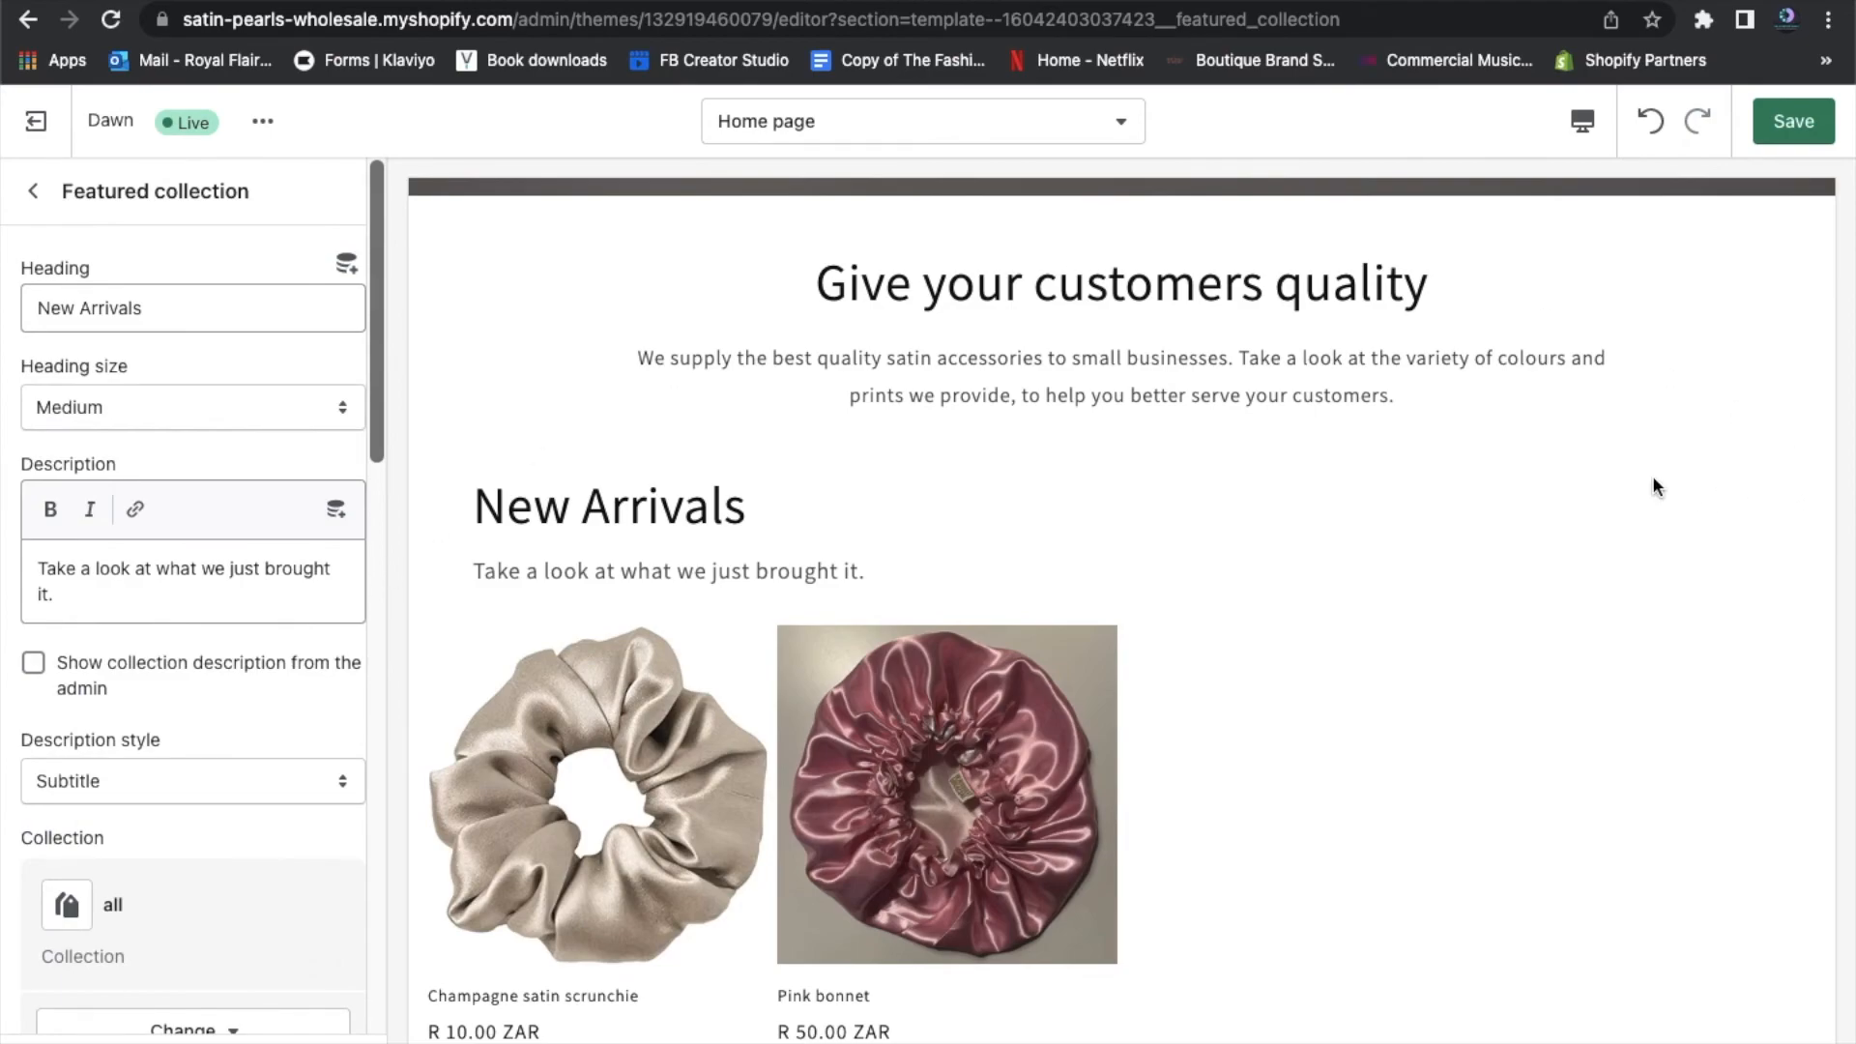
{"action": "scroll", "coordinate": [1586, 447], "scroll_direction": "down", "scroll_amount": 8}
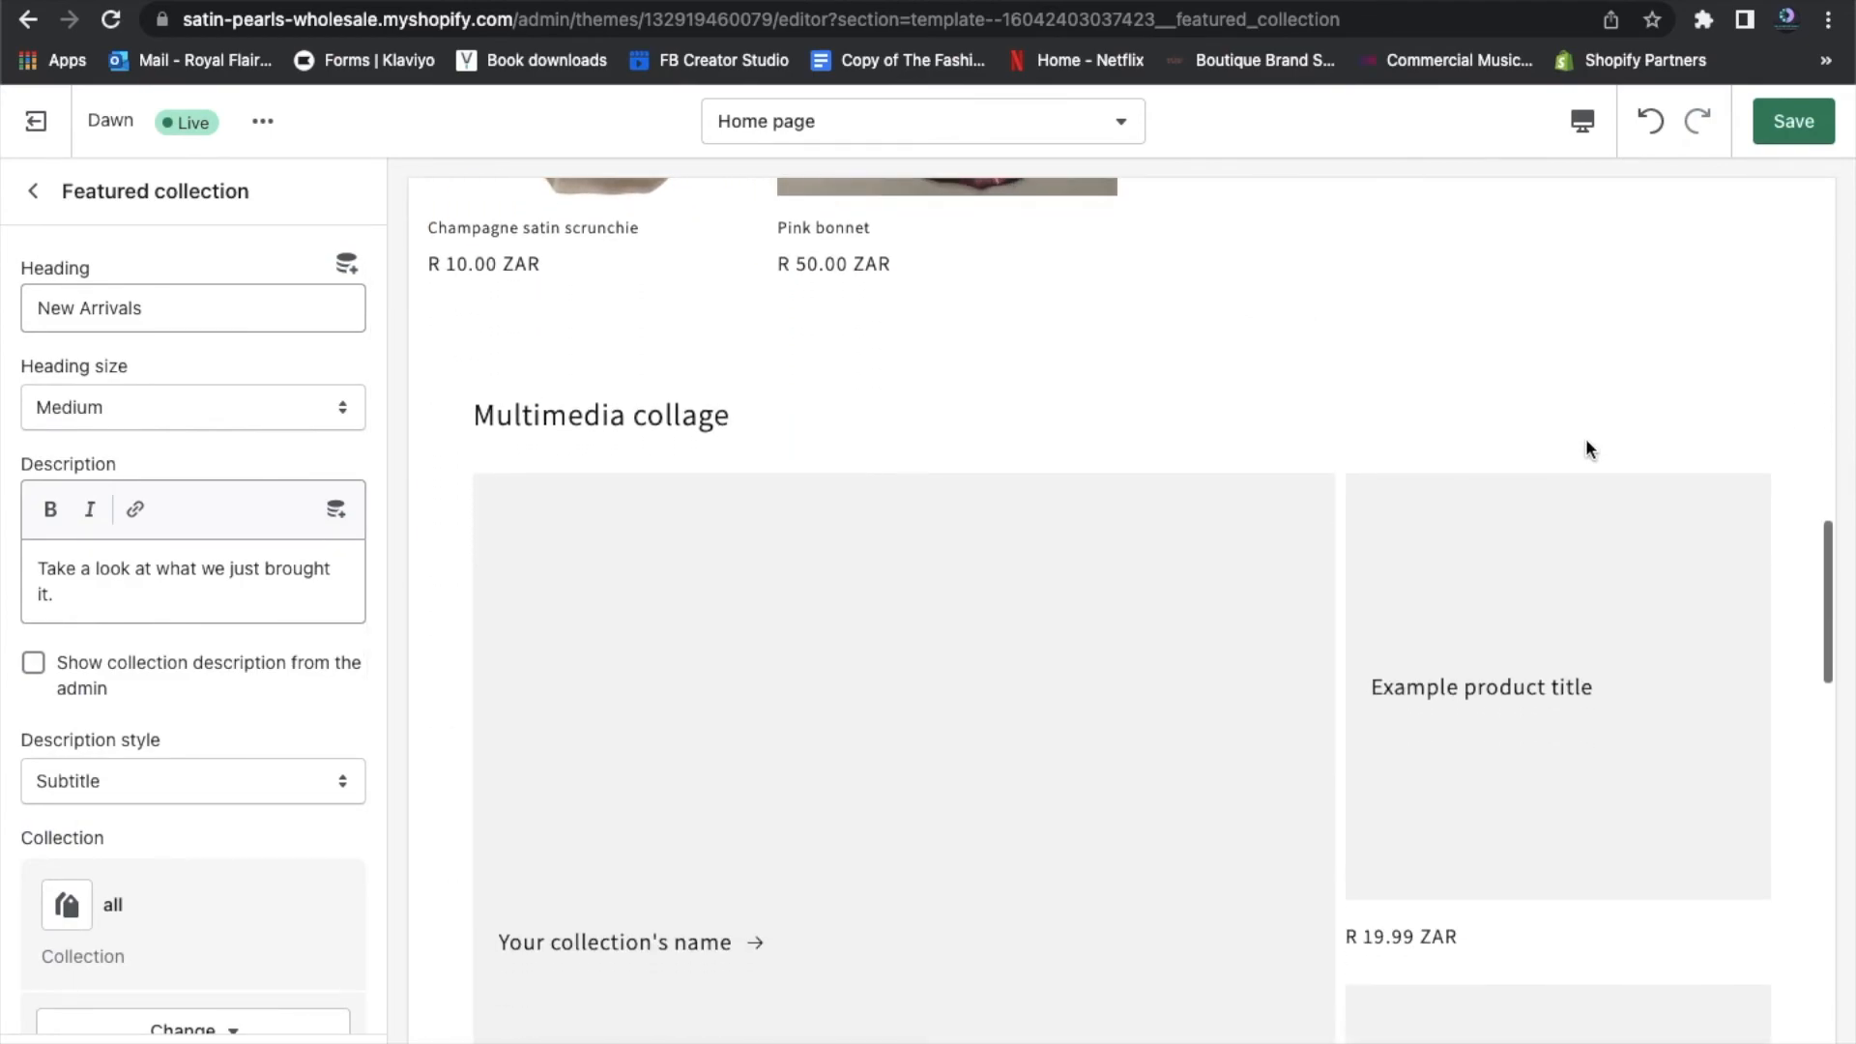
{"action": "scroll", "coordinate": [1585, 448], "scroll_direction": "down", "scroll_amount": 3}
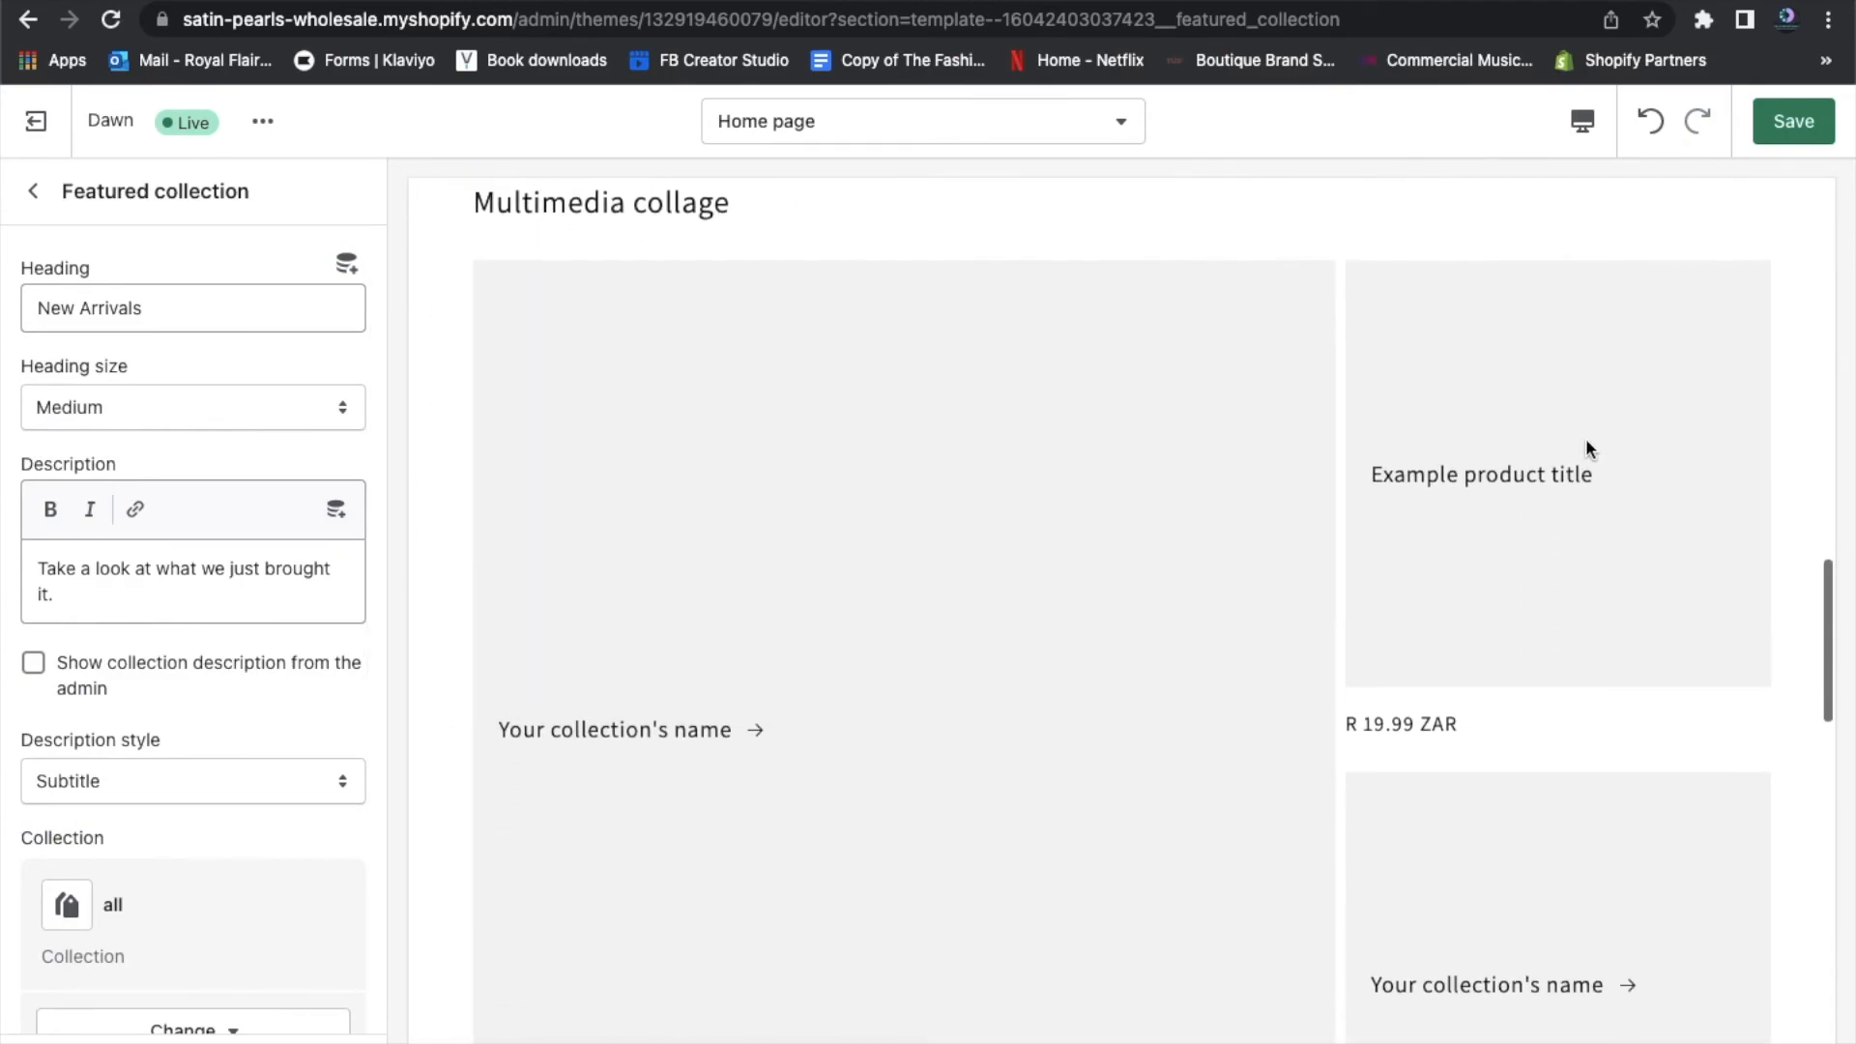
Change the heading of the home page's Collage section to "Collections"
{"action": "left_click", "coordinate": [37, 192]}
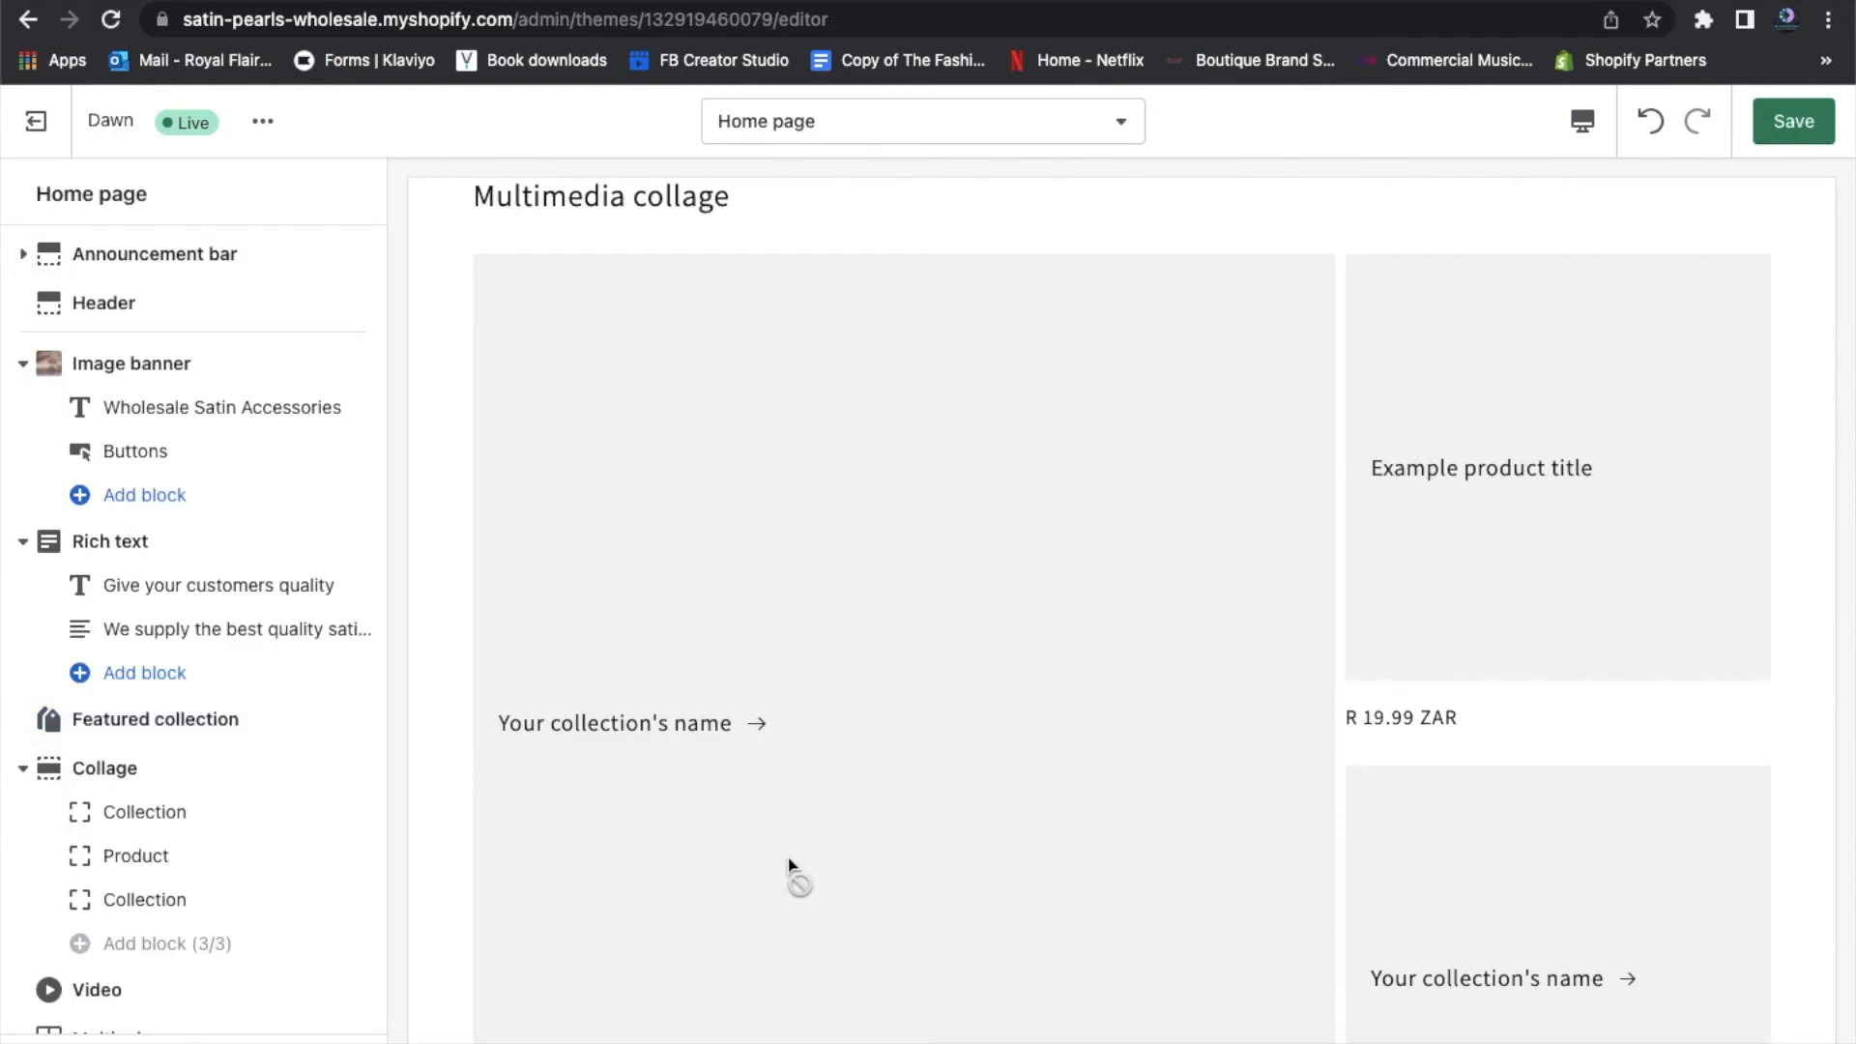
{"action": "scroll", "coordinate": [788, 865], "scroll_direction": "down", "scroll_amount": 1}
{"action": "scroll", "coordinate": [788, 865], "scroll_direction": "up", "scroll_amount": 1}
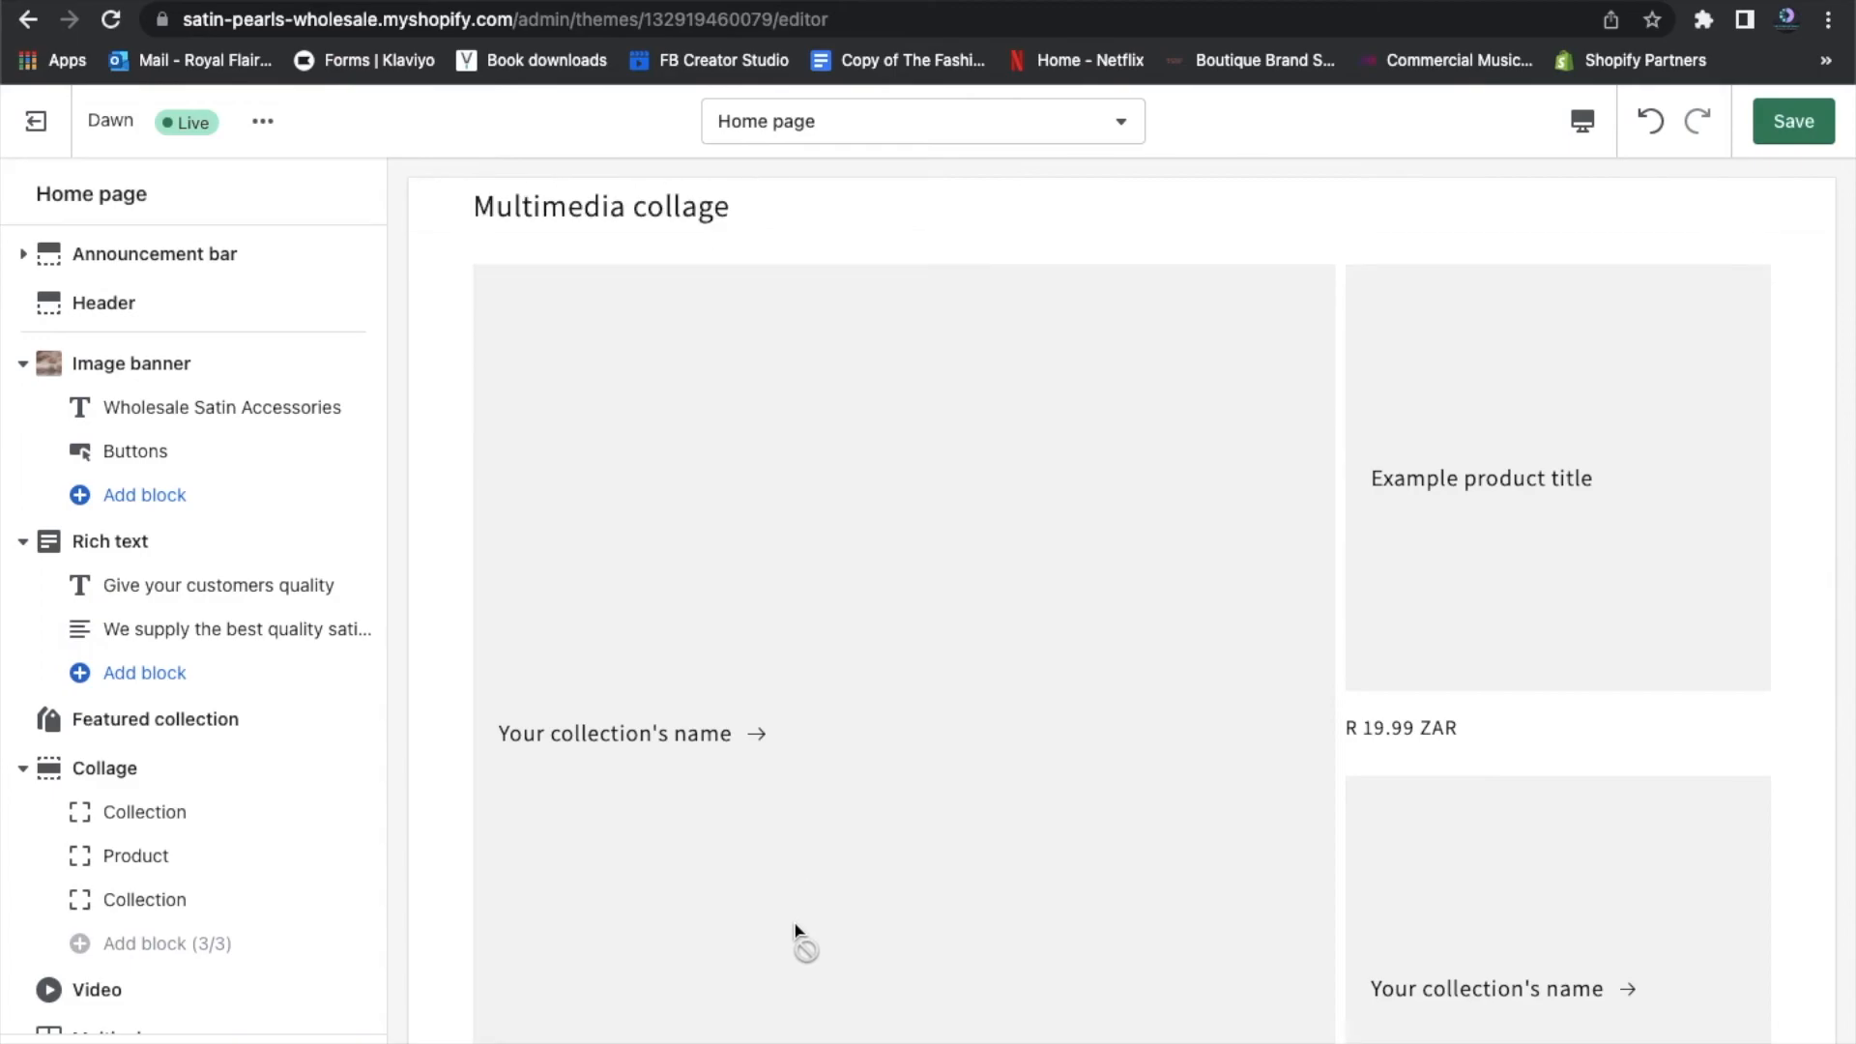
{"action": "left_click", "coordinate": [180, 773]}
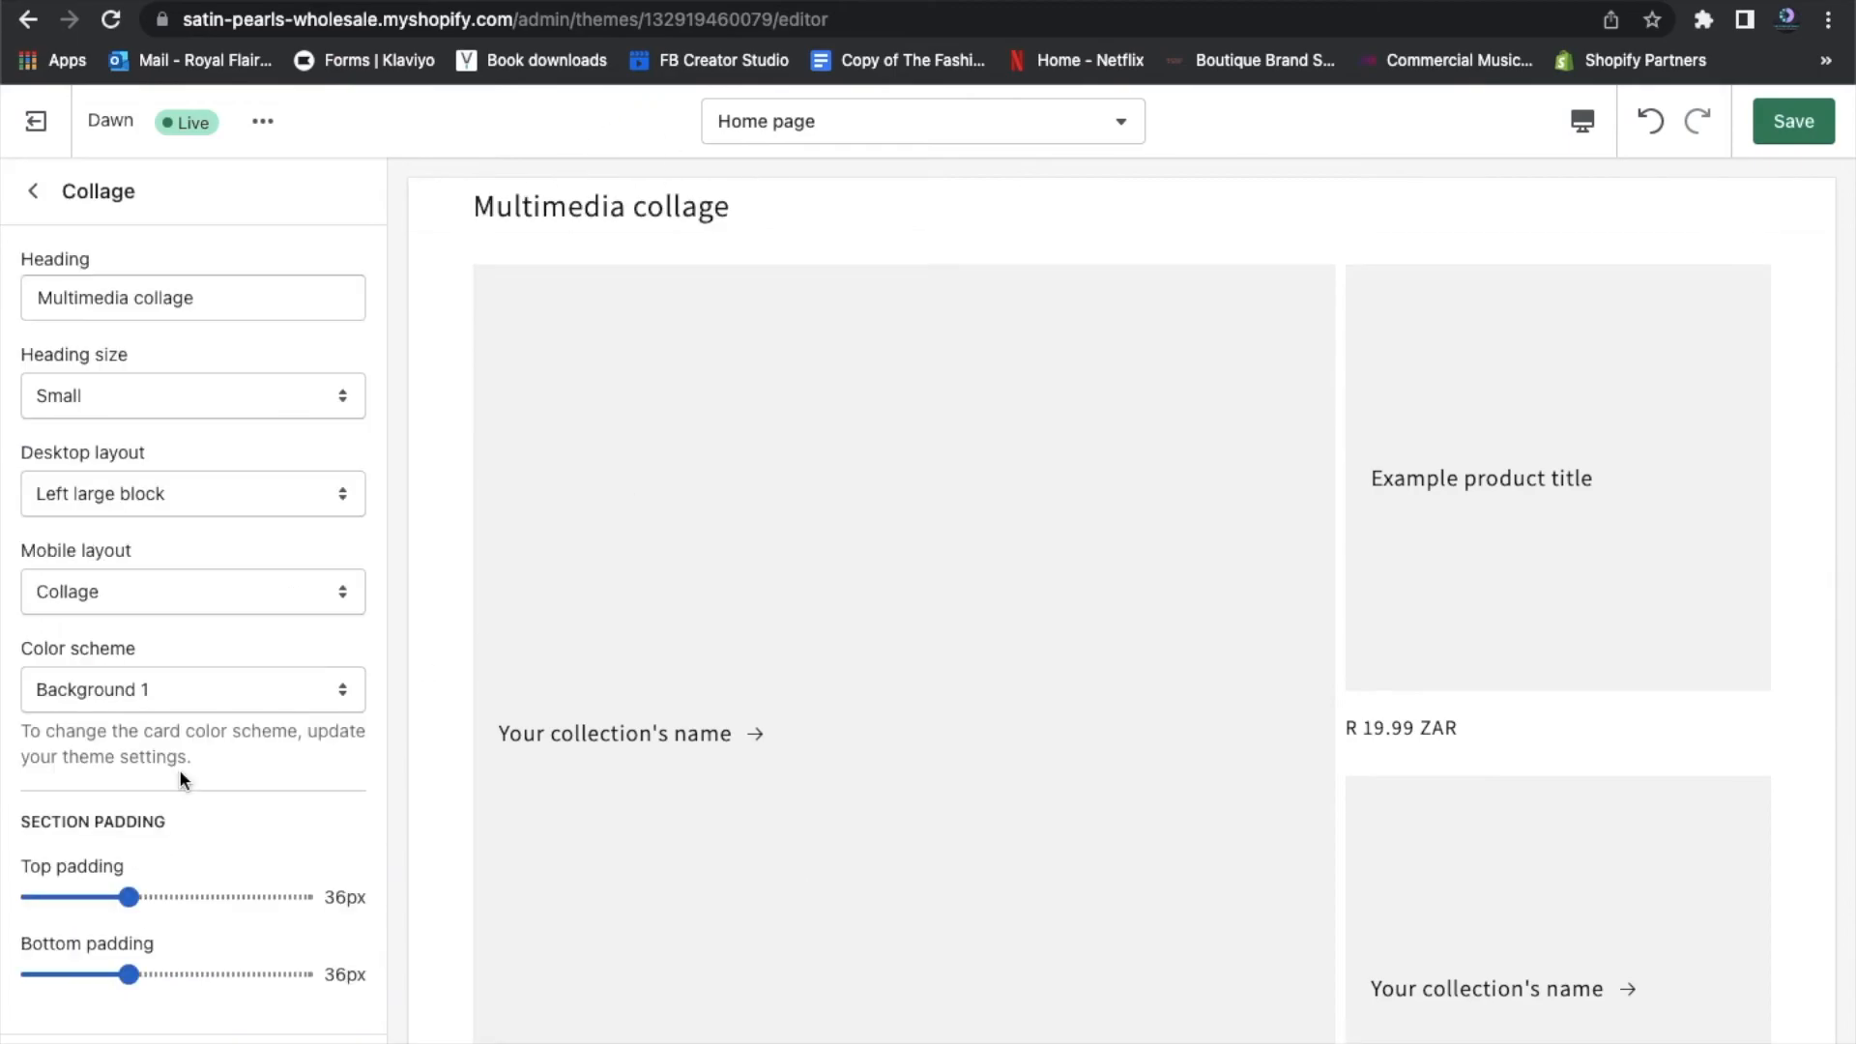
{"action": "left_click", "coordinate": [281, 297]}
{"action": "left_click_drag", "start_coordinate": [282, 298], "coordinate": [51, 292]}
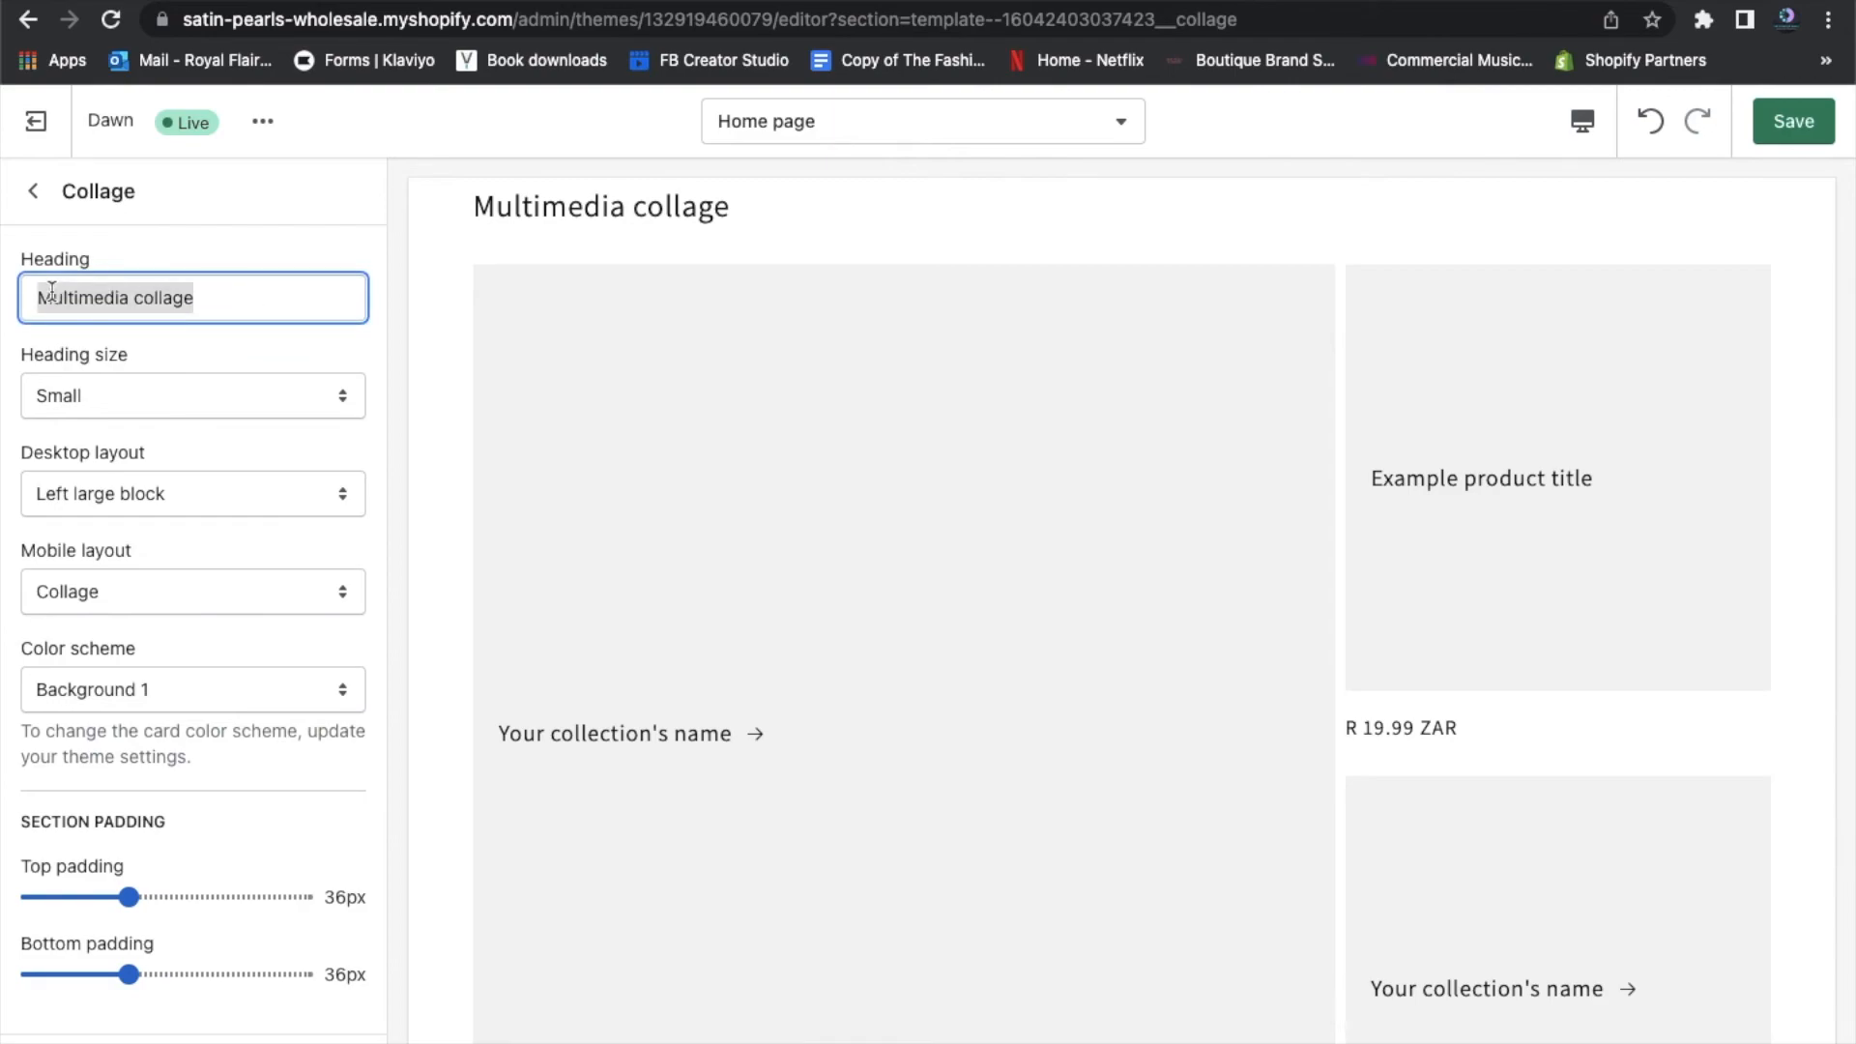
{"action": "key", "text": "BackSpace"}
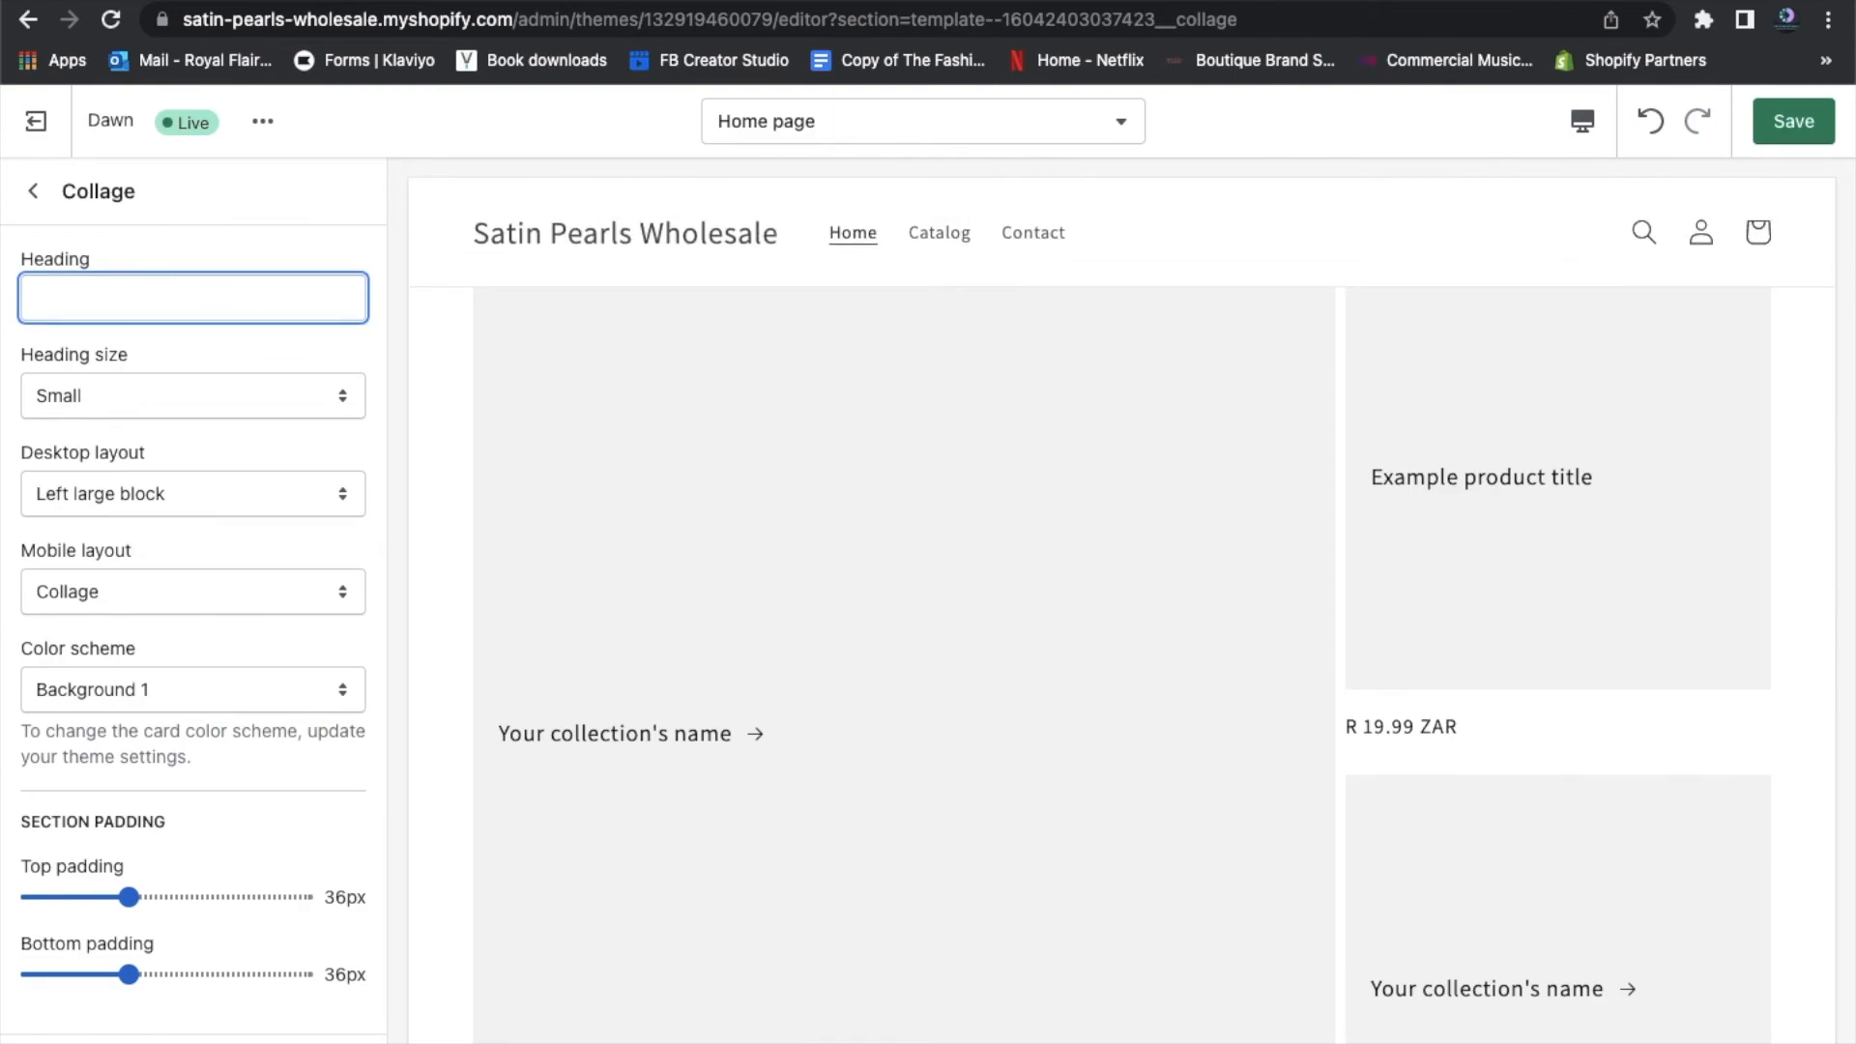
{"action": "type", "text": "Collections"}
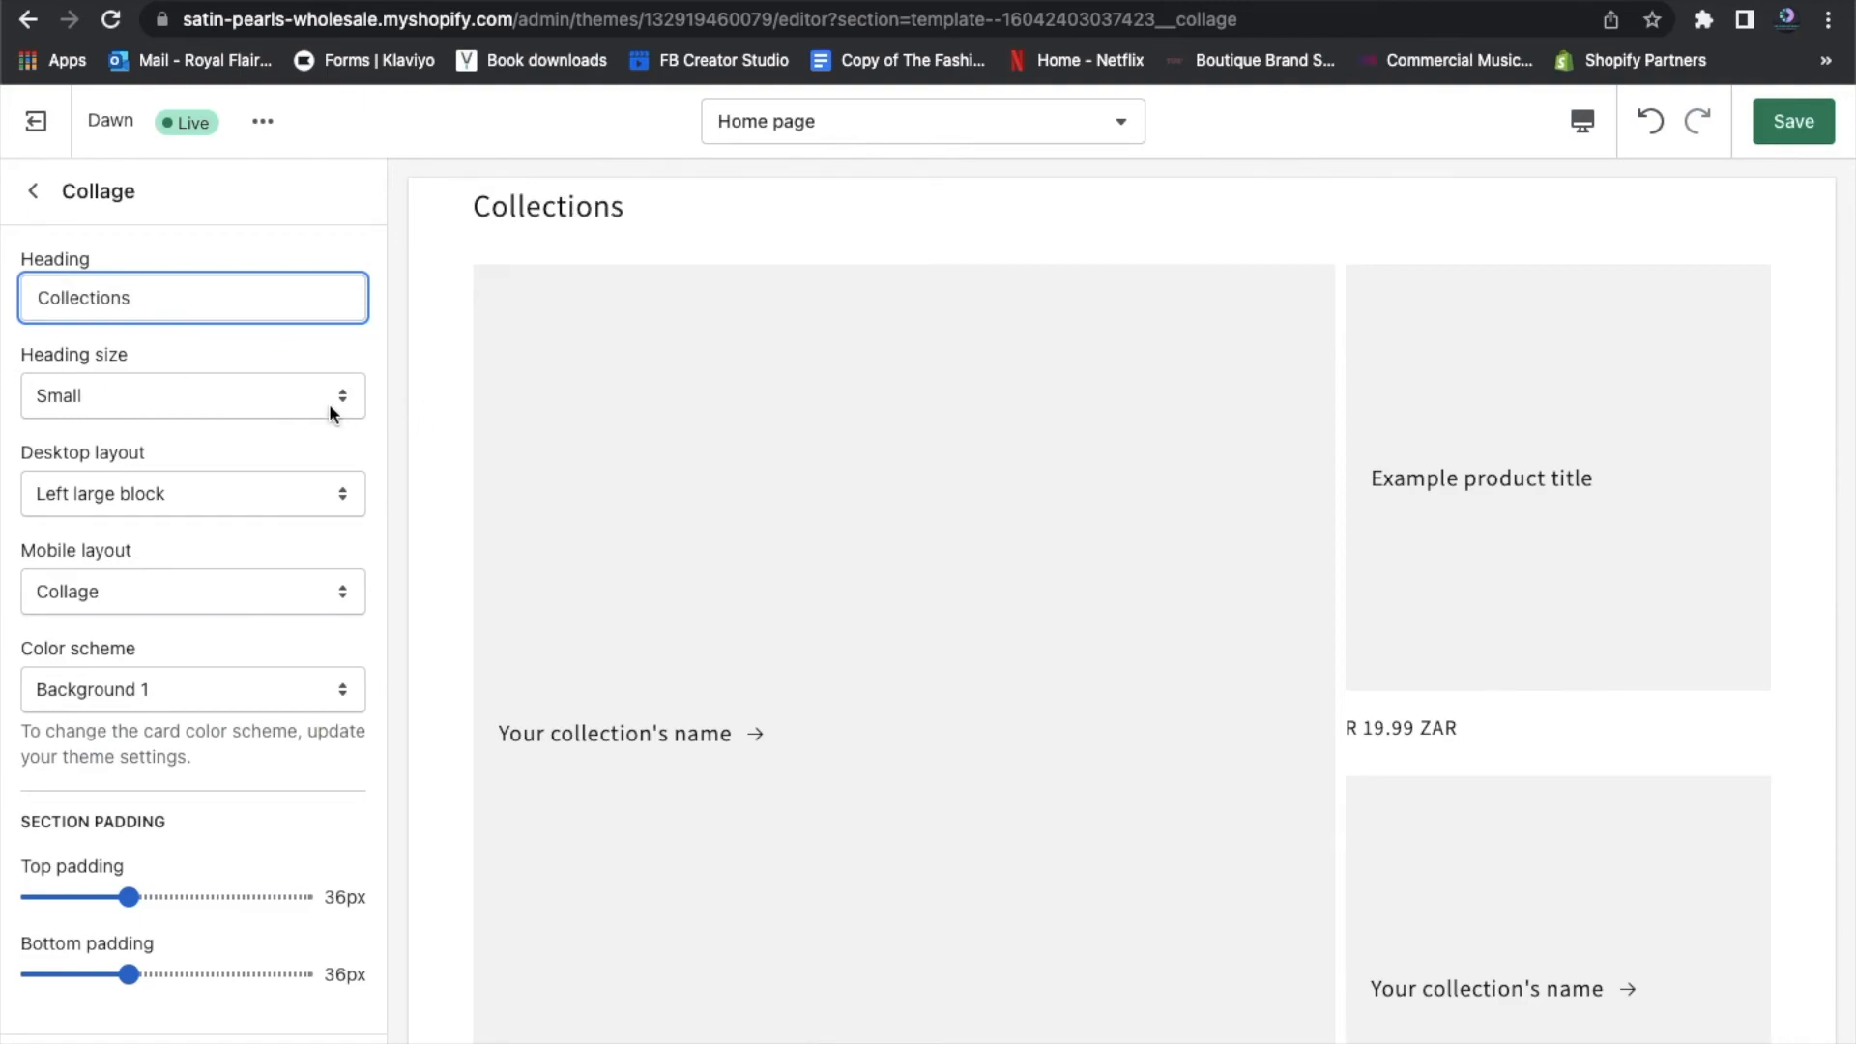
Set the Collage section's heading size to Medium and compare it with the other section headings in the preview
{"action": "left_click", "coordinate": [263, 399]}
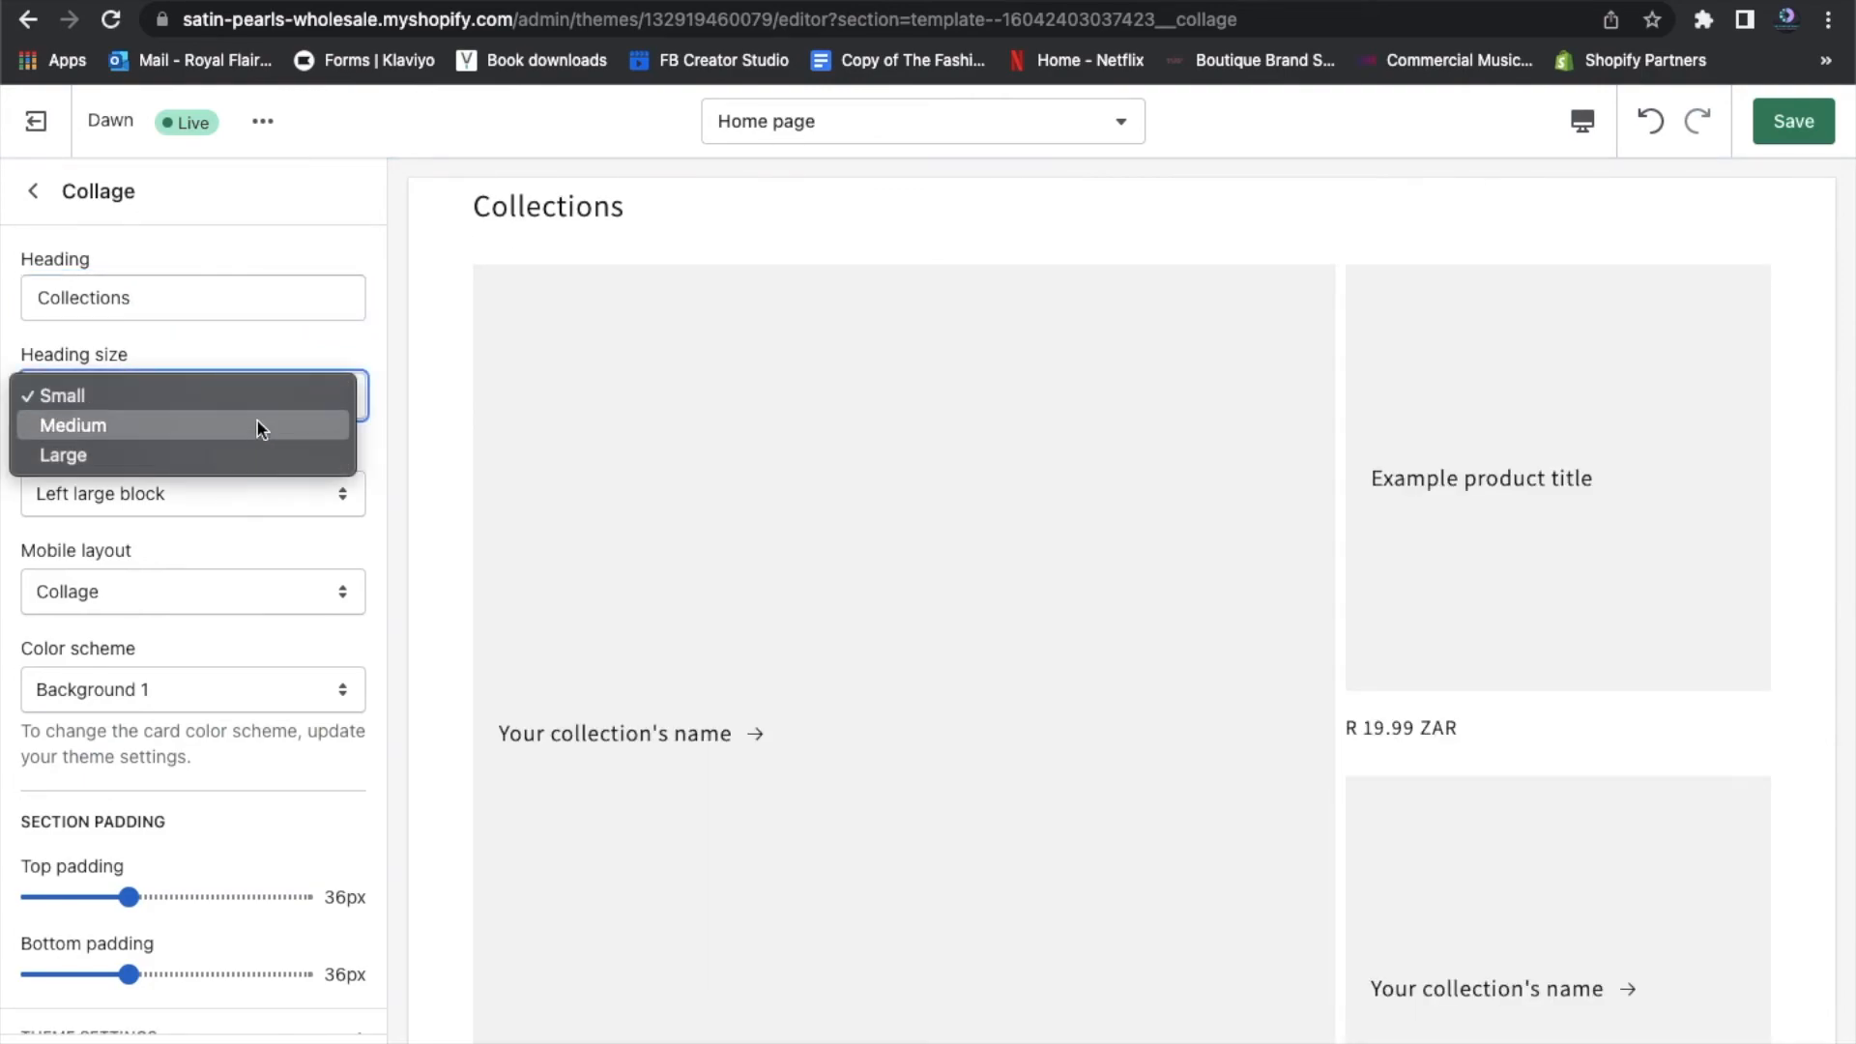
{"action": "left_click", "coordinate": [255, 415]}
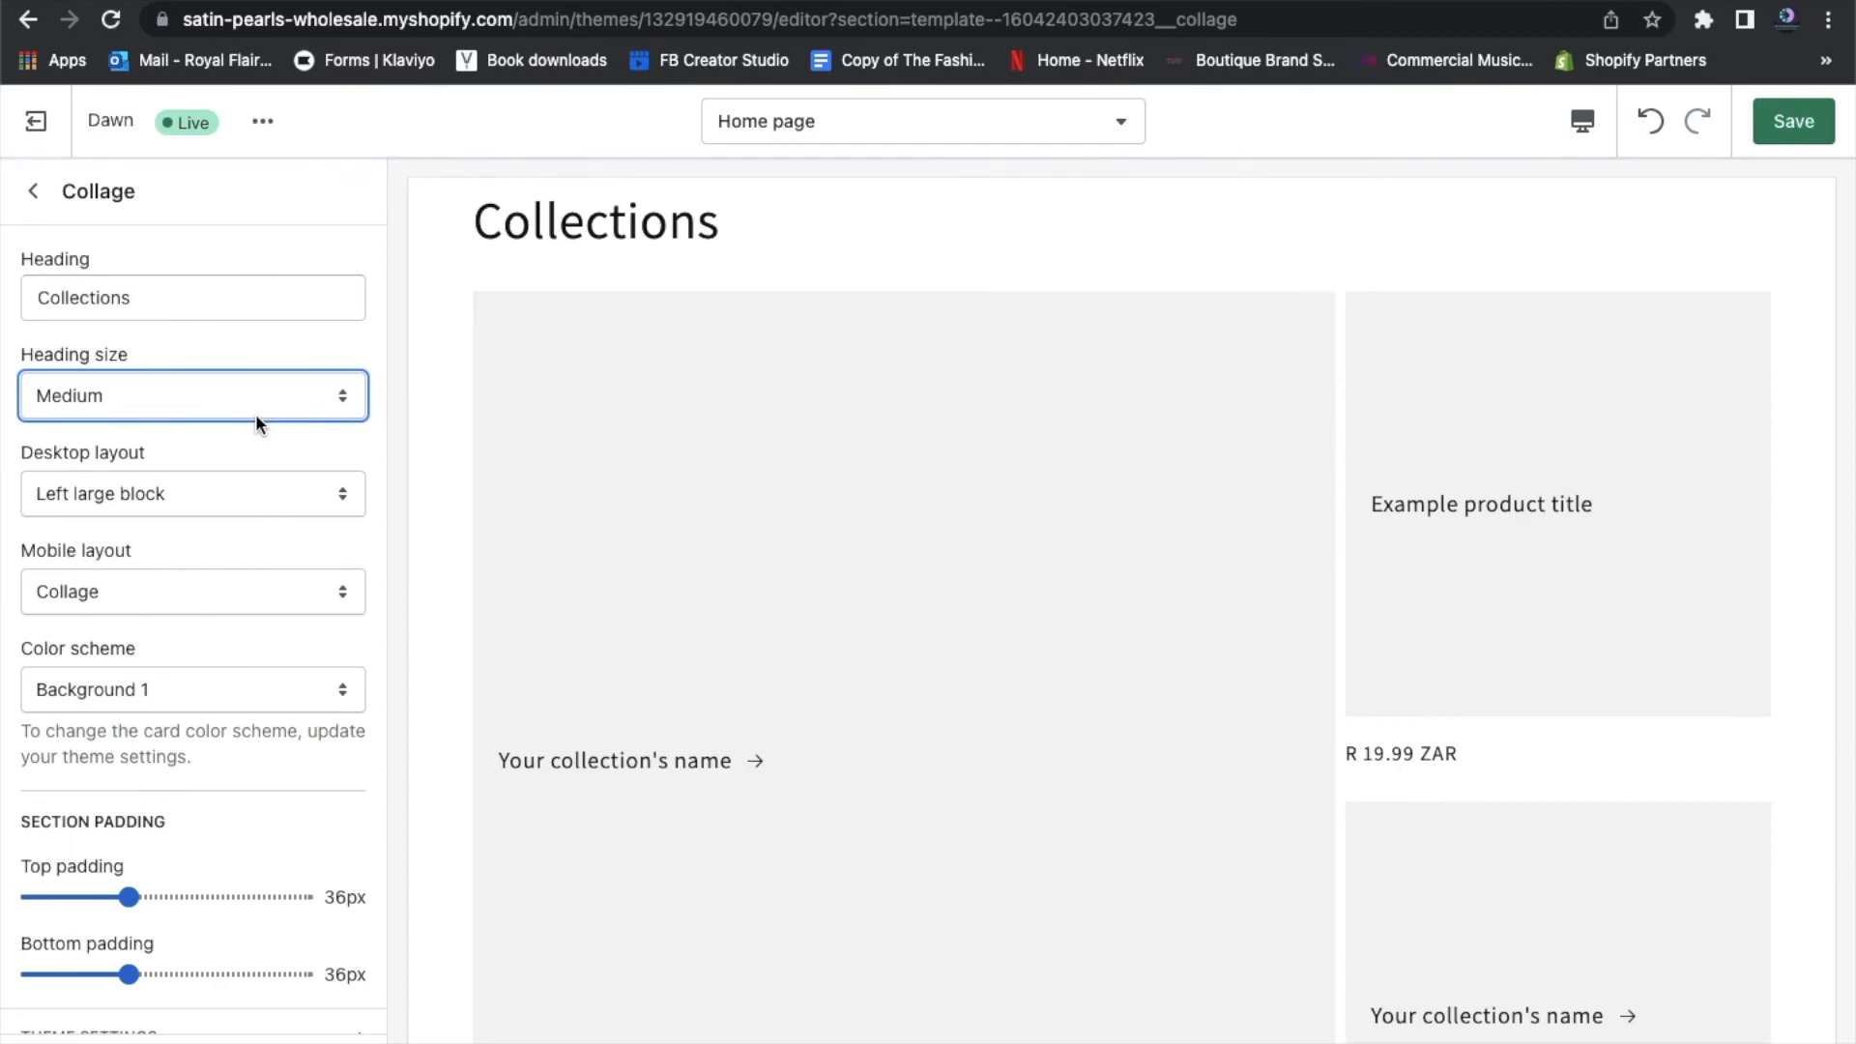
{"action": "scroll", "coordinate": [516, 317], "scroll_direction": "up", "scroll_amount": 4}
{"action": "scroll", "coordinate": [515, 317], "scroll_direction": "up", "scroll_amount": 12}
{"action": "scroll", "coordinate": [518, 390], "scroll_direction": "down", "scroll_amount": 8}
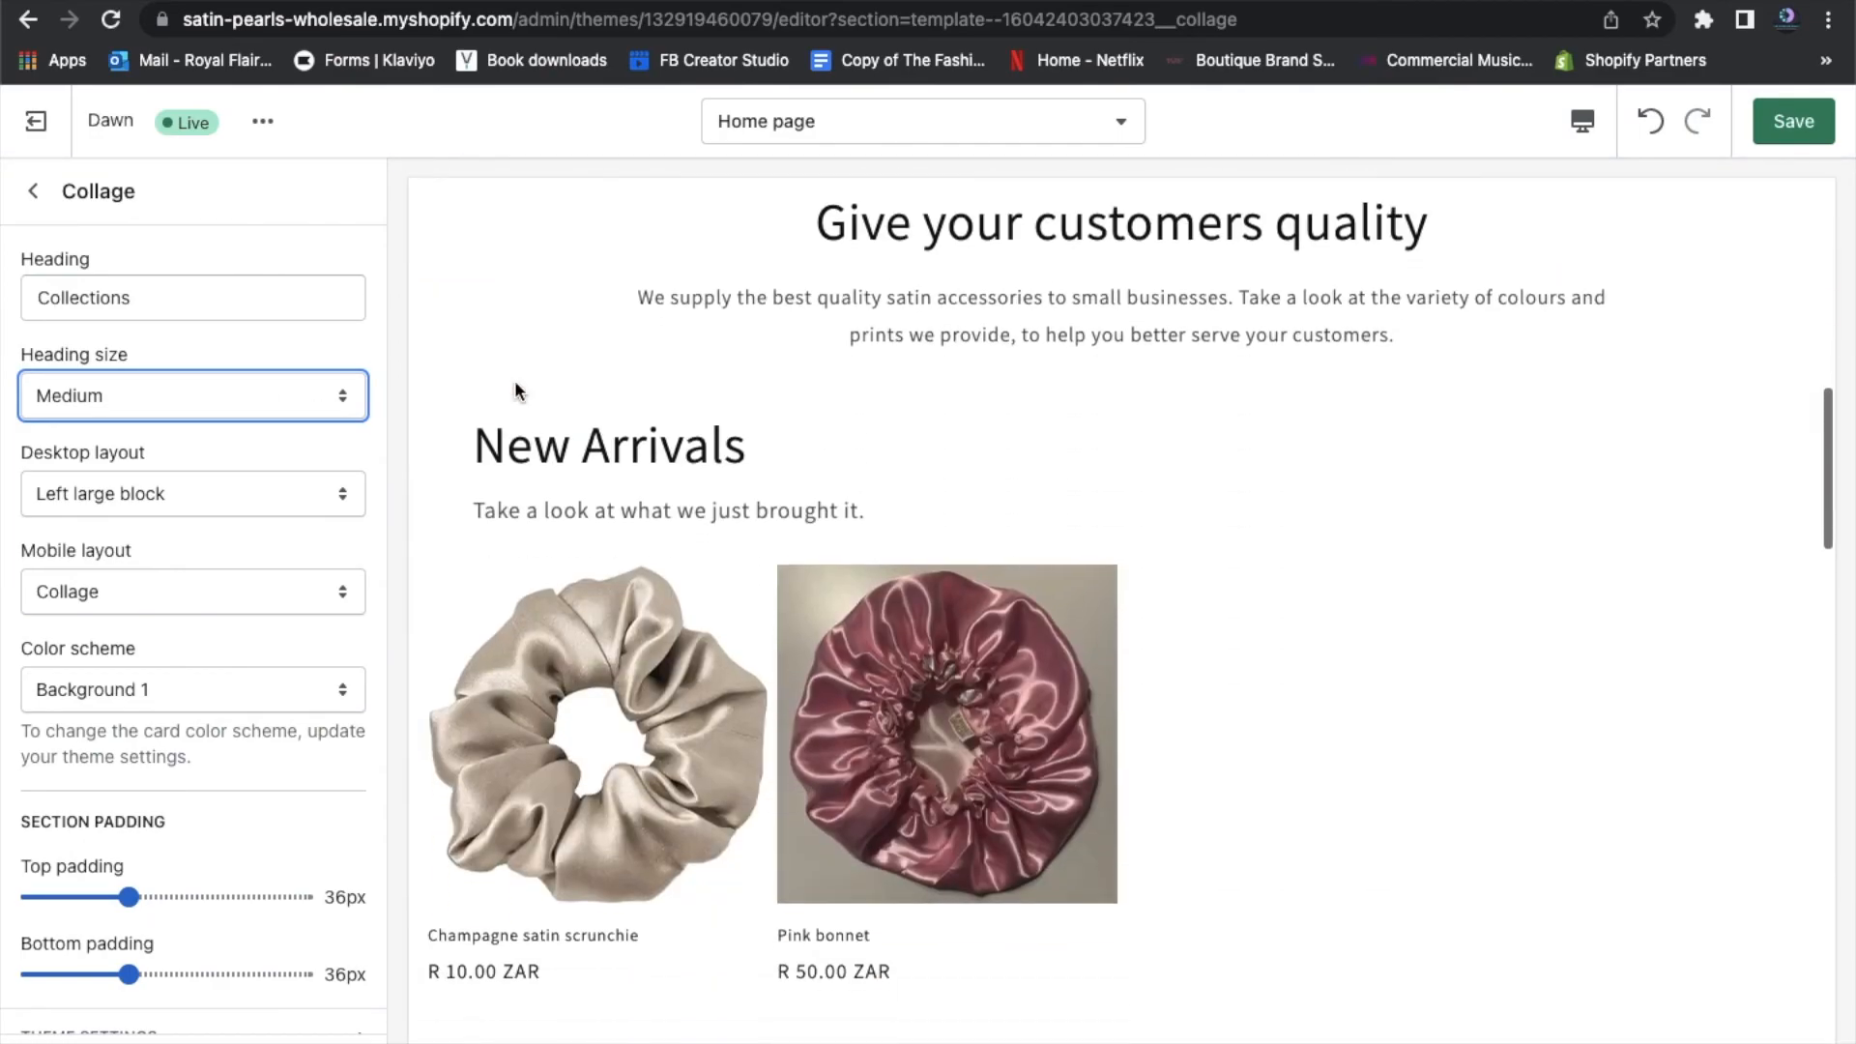
{"action": "scroll", "coordinate": [515, 390], "scroll_direction": "down", "scroll_amount": 6}
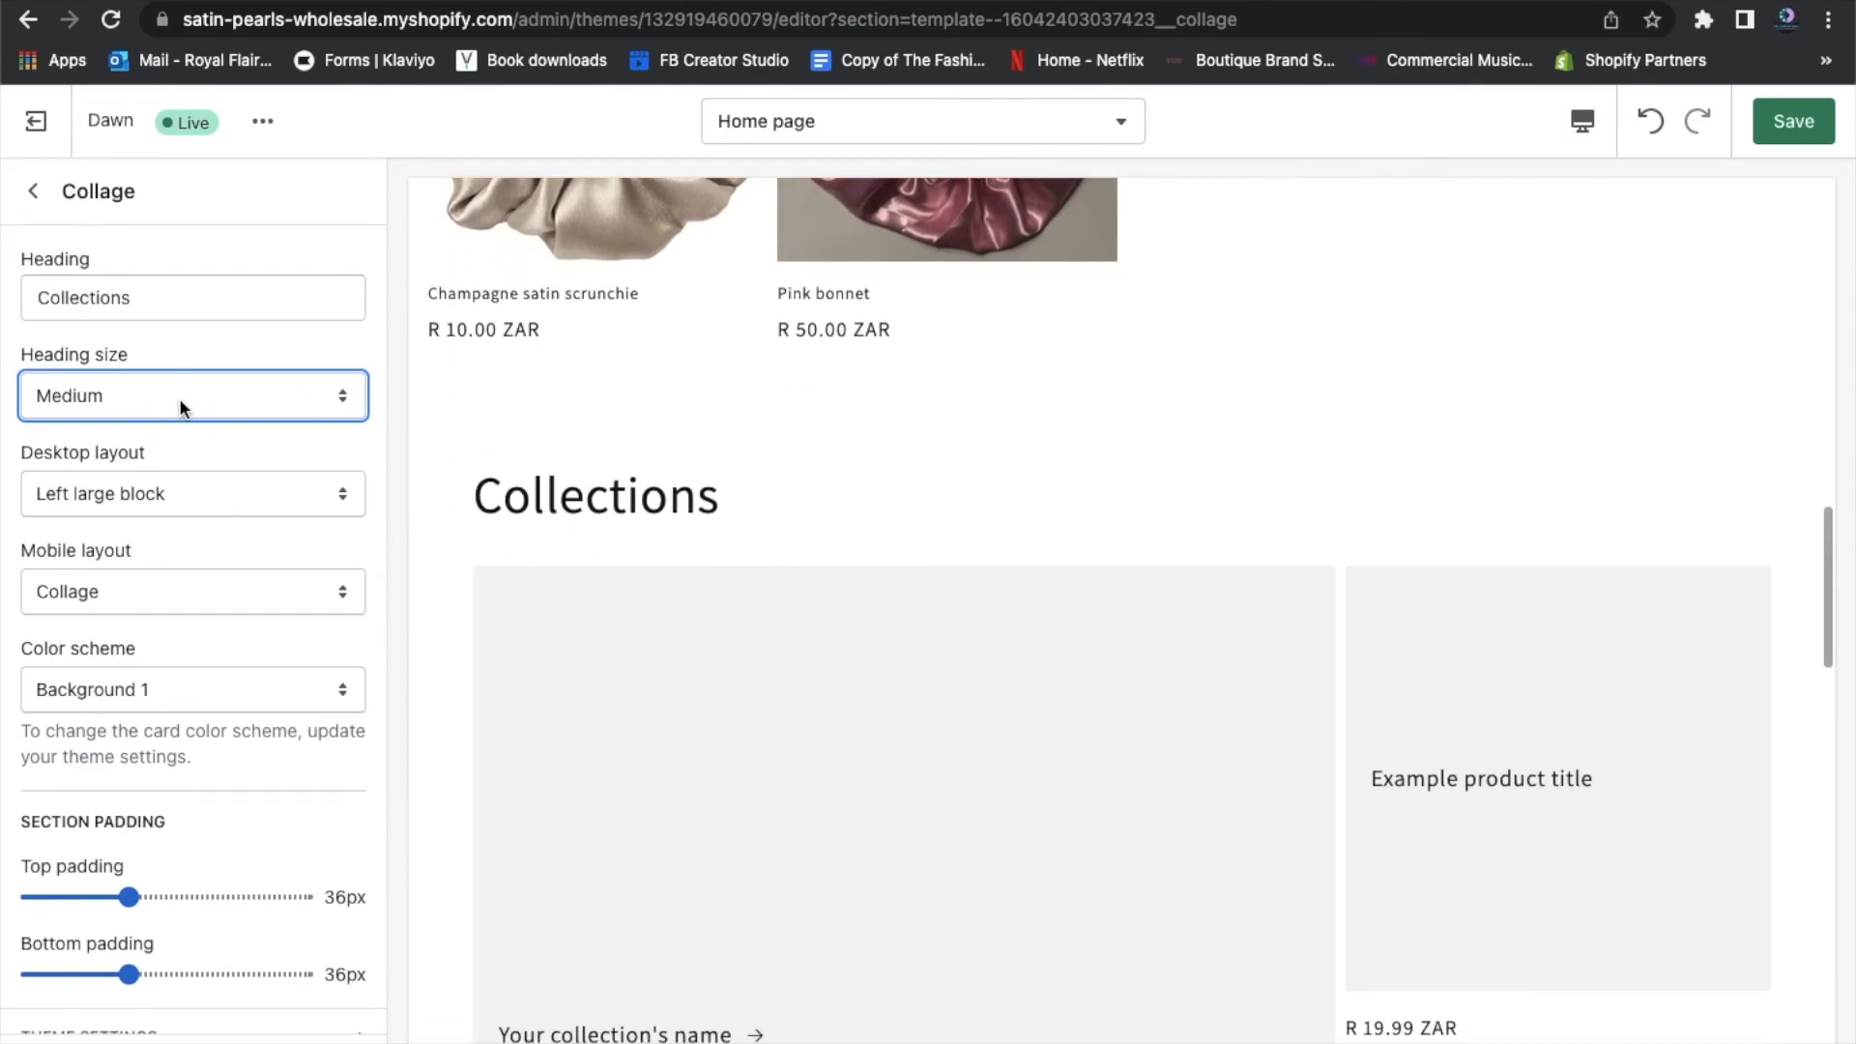
Try the Large heading size on the Collage section, then return it to Medium
{"action": "left_click", "coordinate": [177, 398]}
{"action": "left_click", "coordinate": [164, 426]}
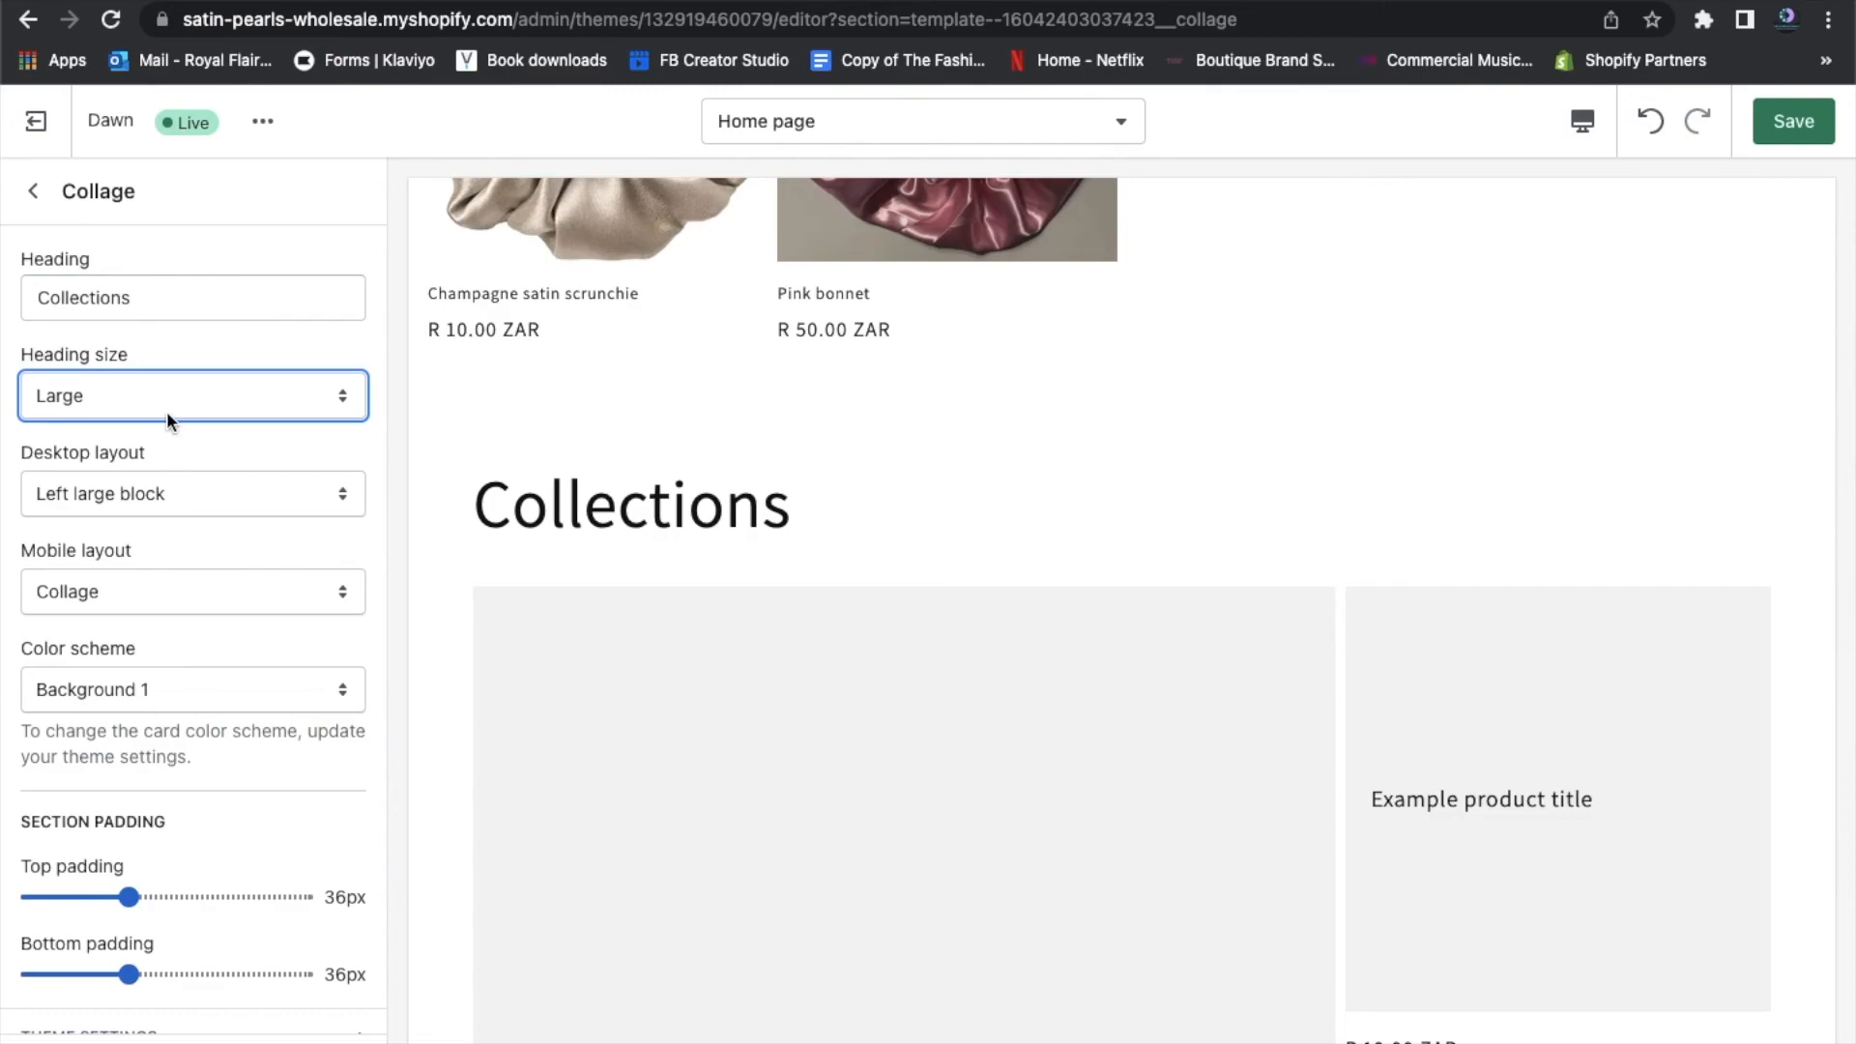
{"action": "left_click", "coordinate": [167, 410]}
{"action": "left_click", "coordinate": [163, 373]}
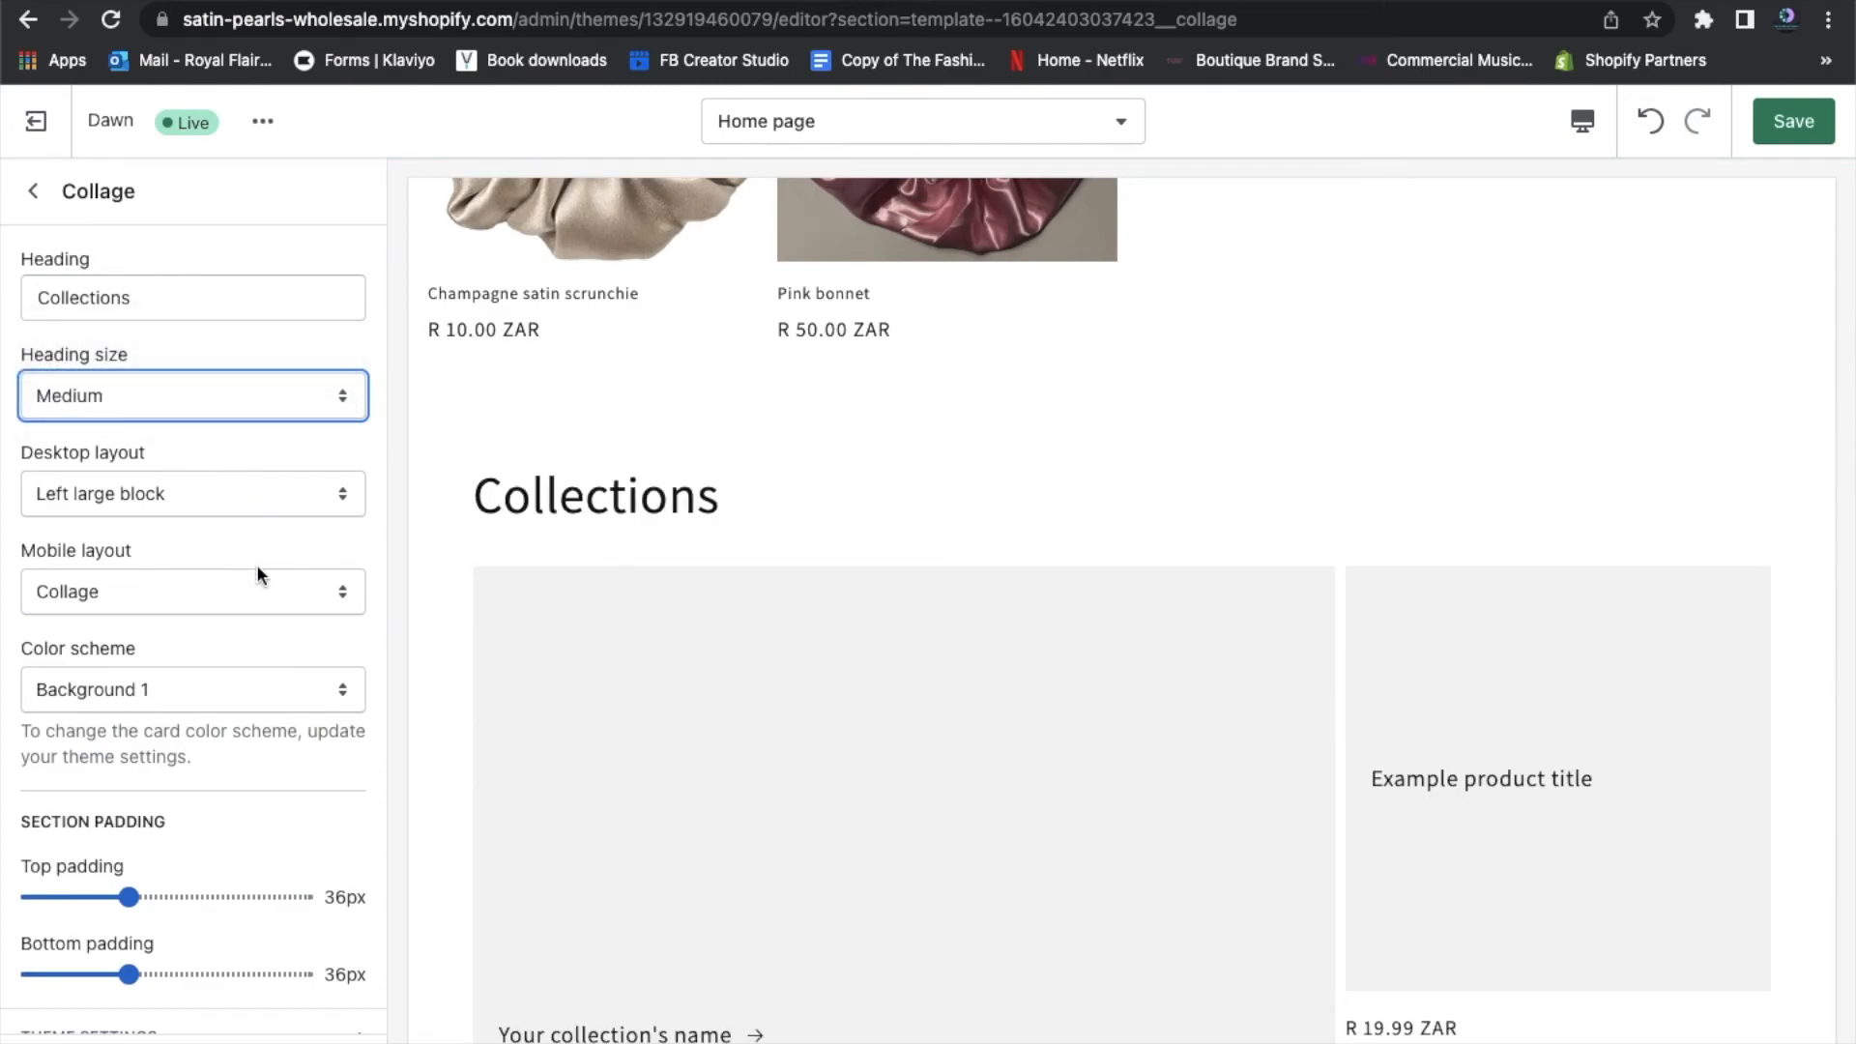
Try the Right large block desktop layout on the Collage section, review it in the preview, and restore Left large block
{"action": "left_click", "coordinate": [244, 499]}
{"action": "key", "text": "Escape"}
{"action": "left_click", "coordinate": [241, 531]}
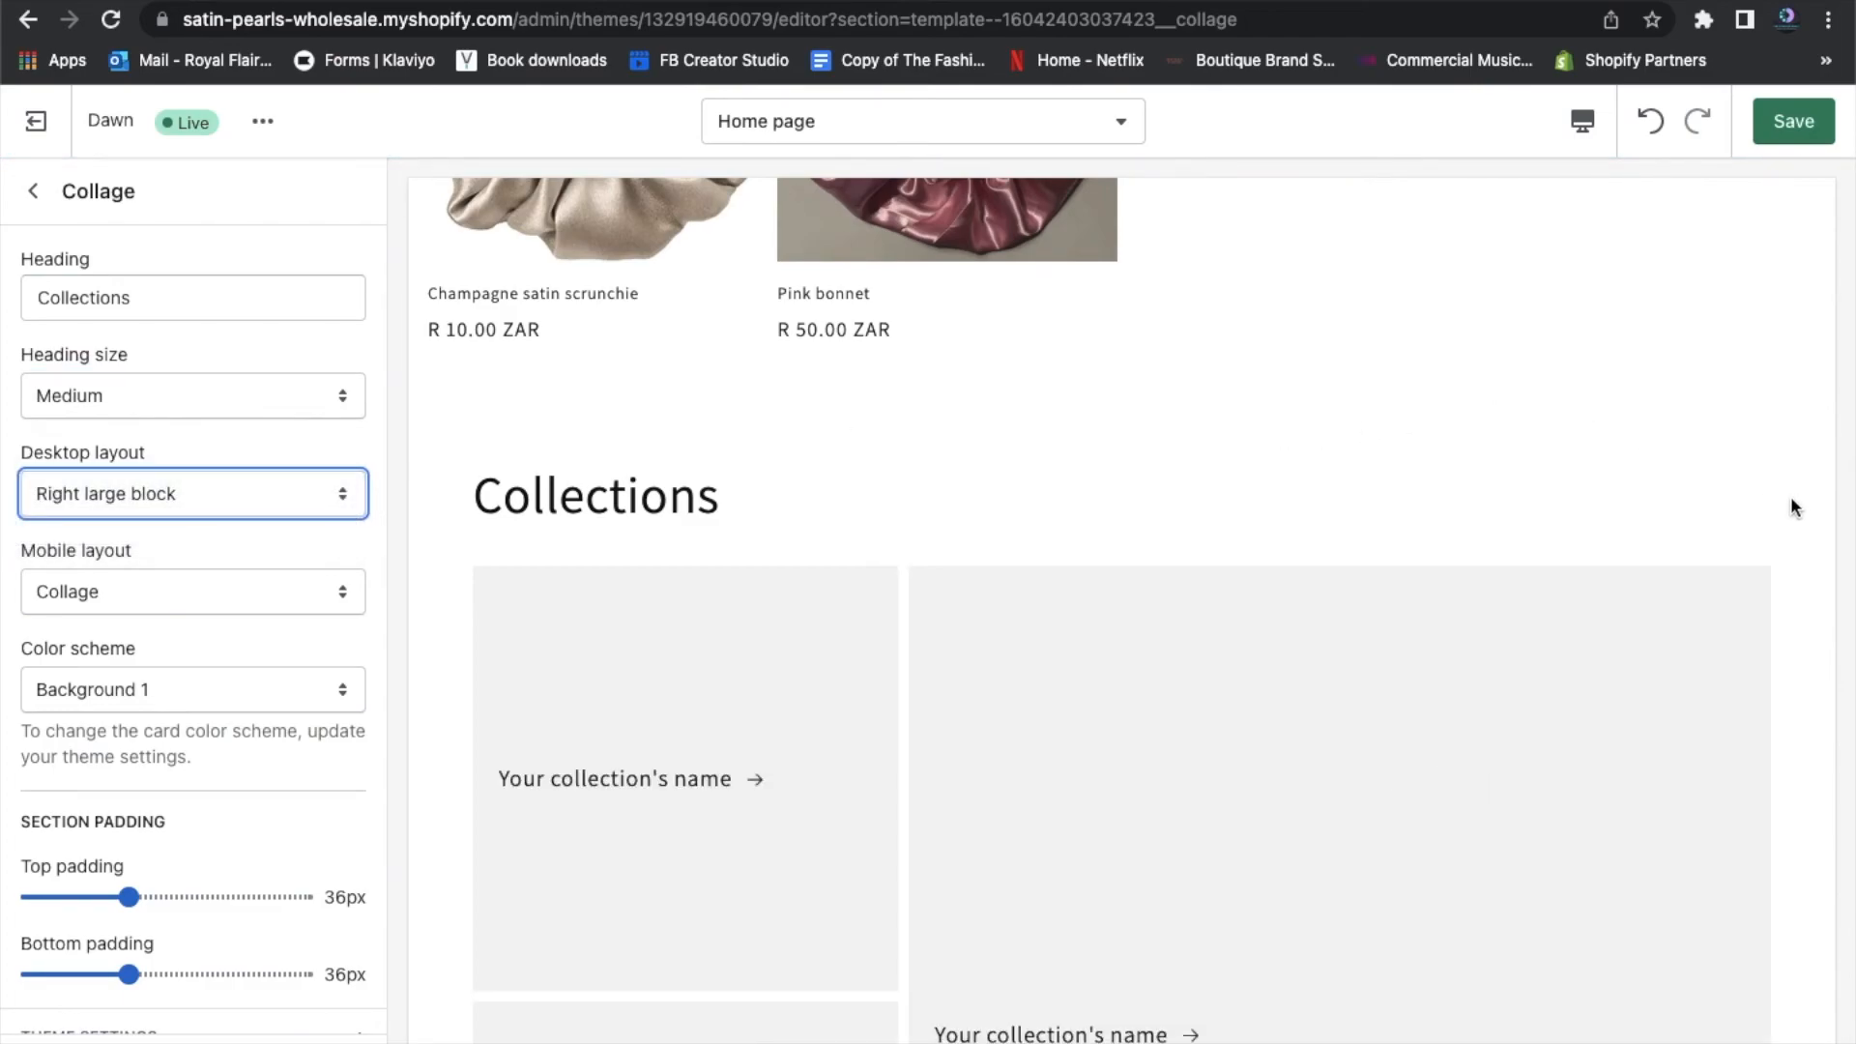
{"action": "scroll", "coordinate": [1791, 496], "scroll_direction": "down", "scroll_amount": 5}
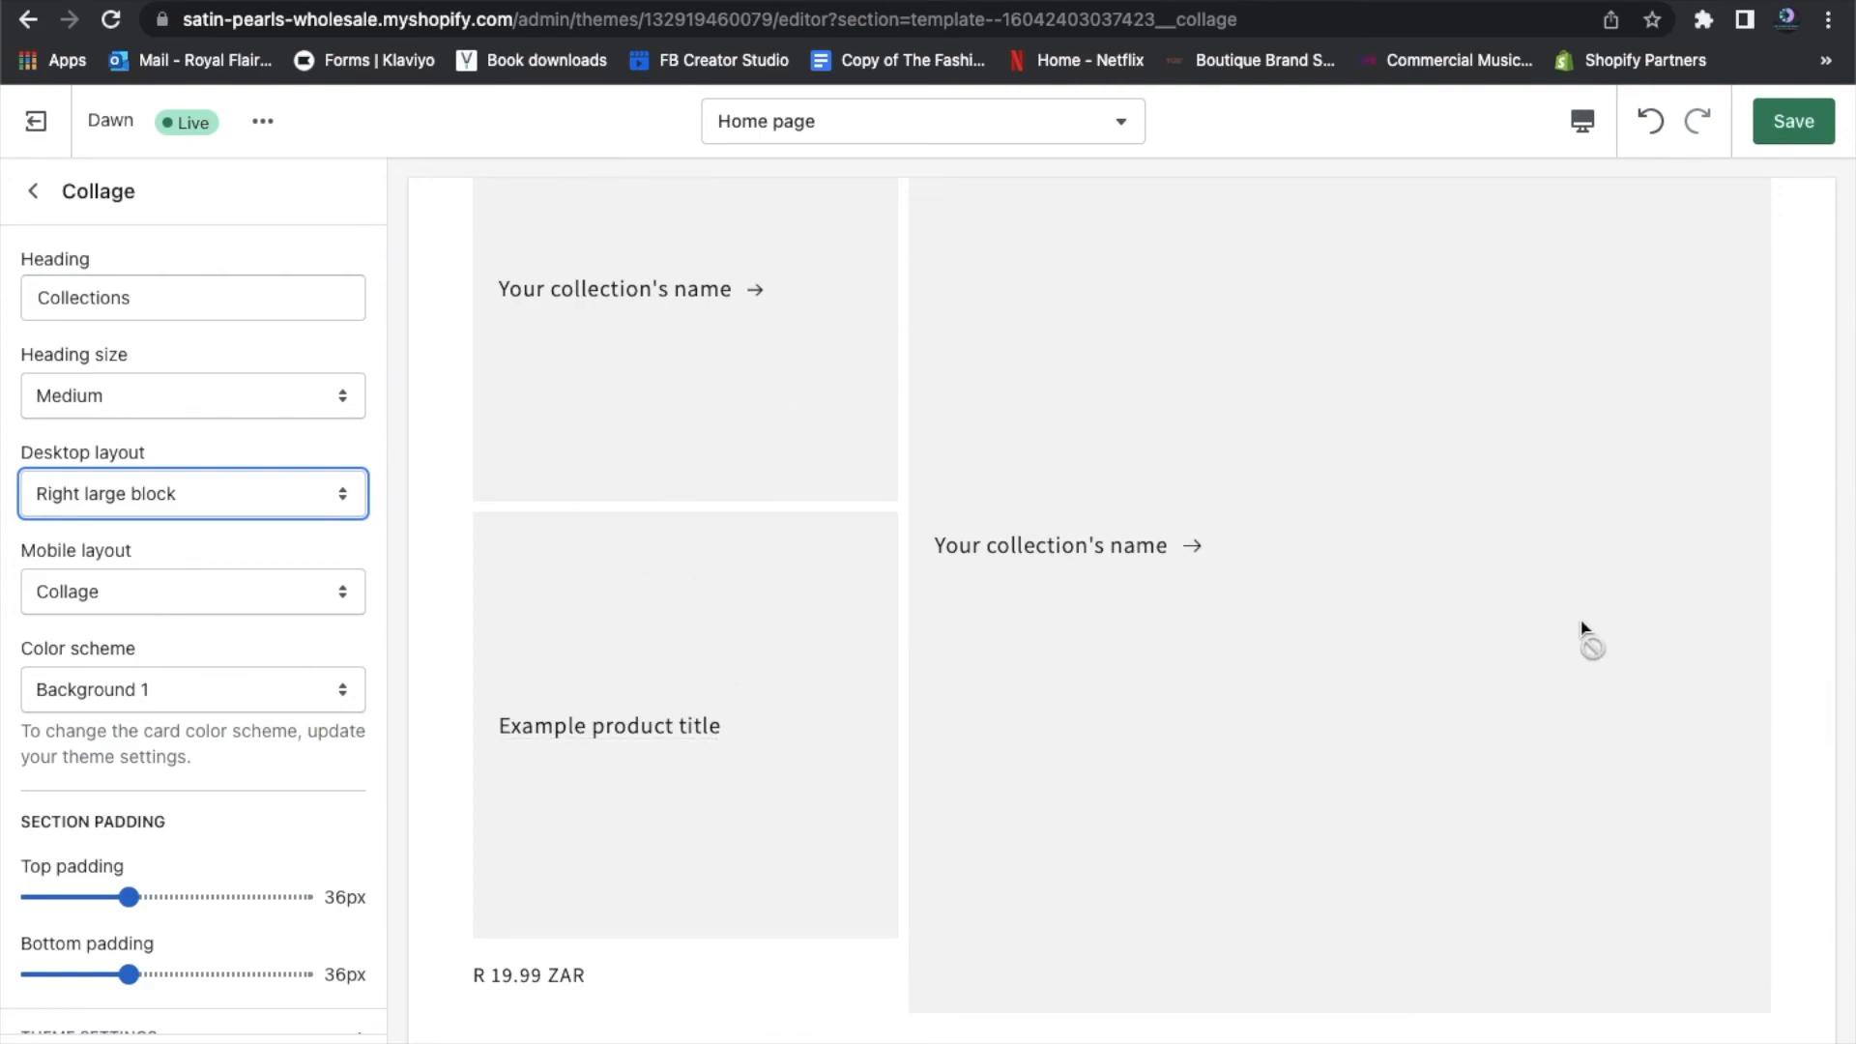
{"action": "scroll", "coordinate": [1790, 514], "scroll_direction": "up", "scroll_amount": 4}
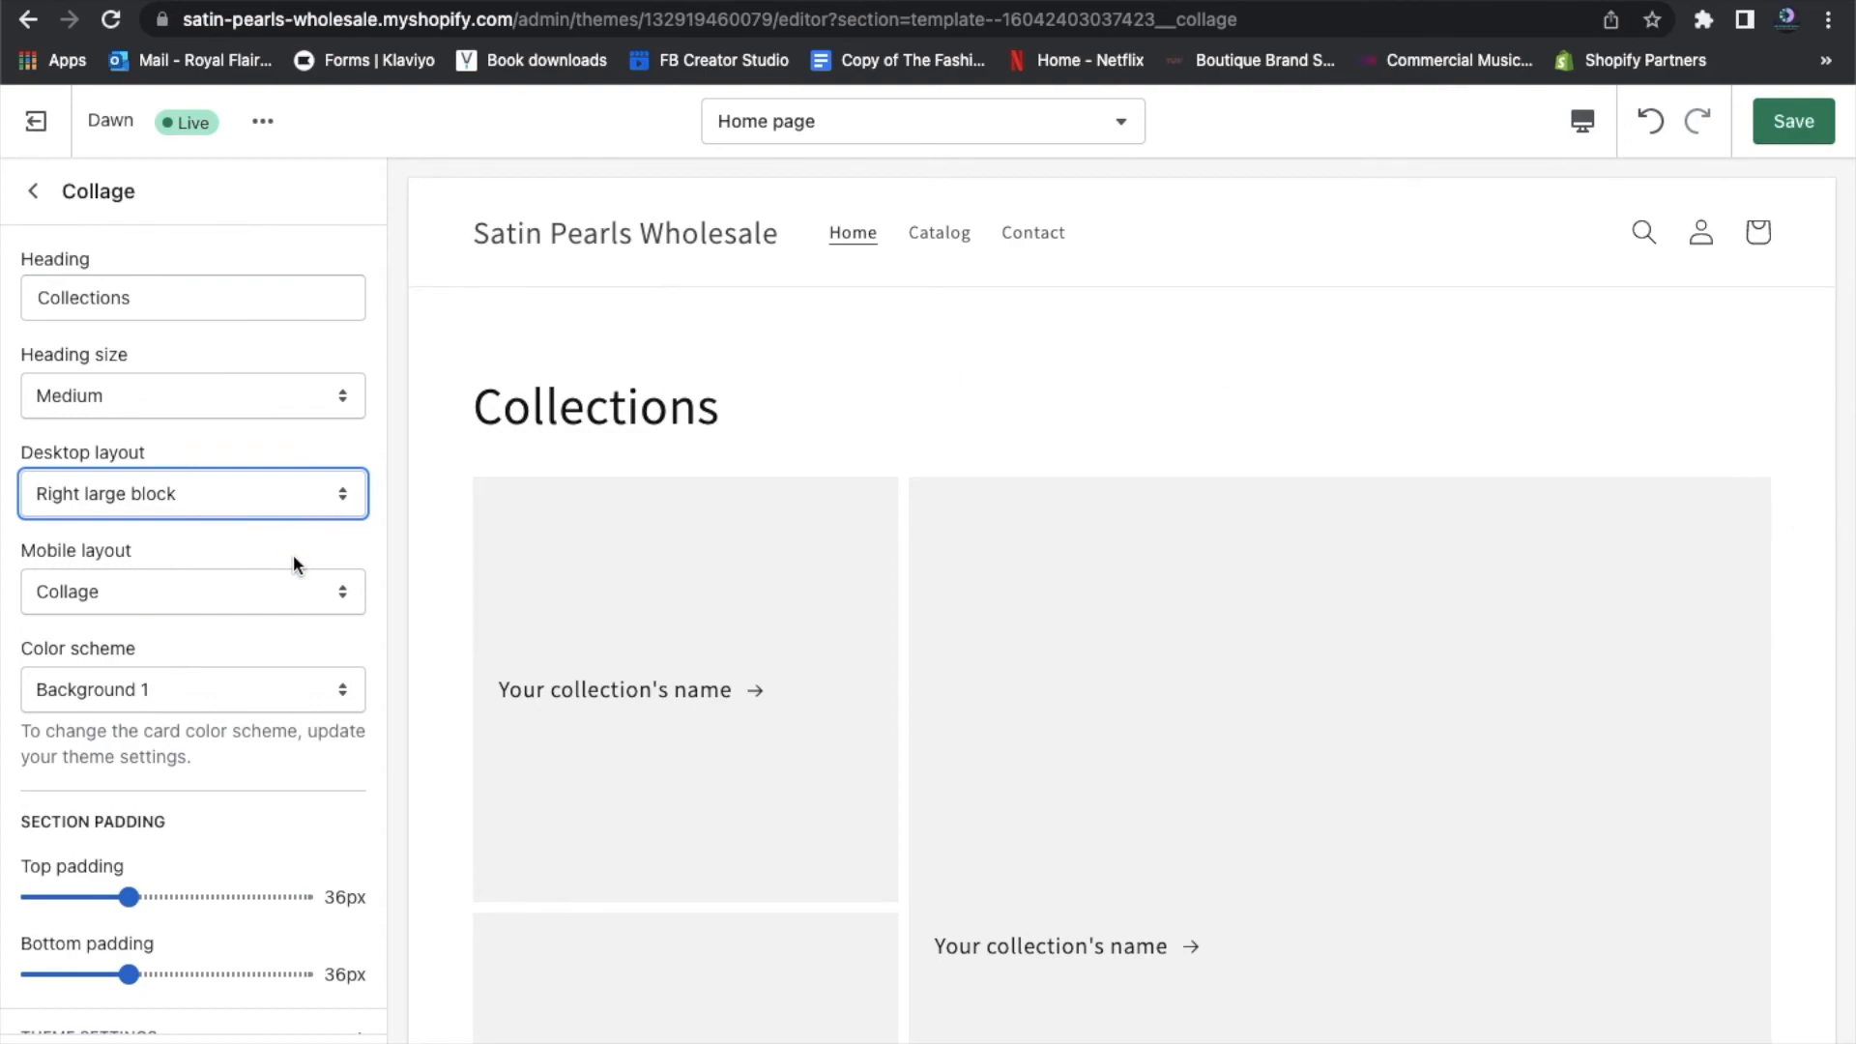
{"action": "scroll", "coordinate": [293, 554], "scroll_direction": "down", "scroll_amount": 1}
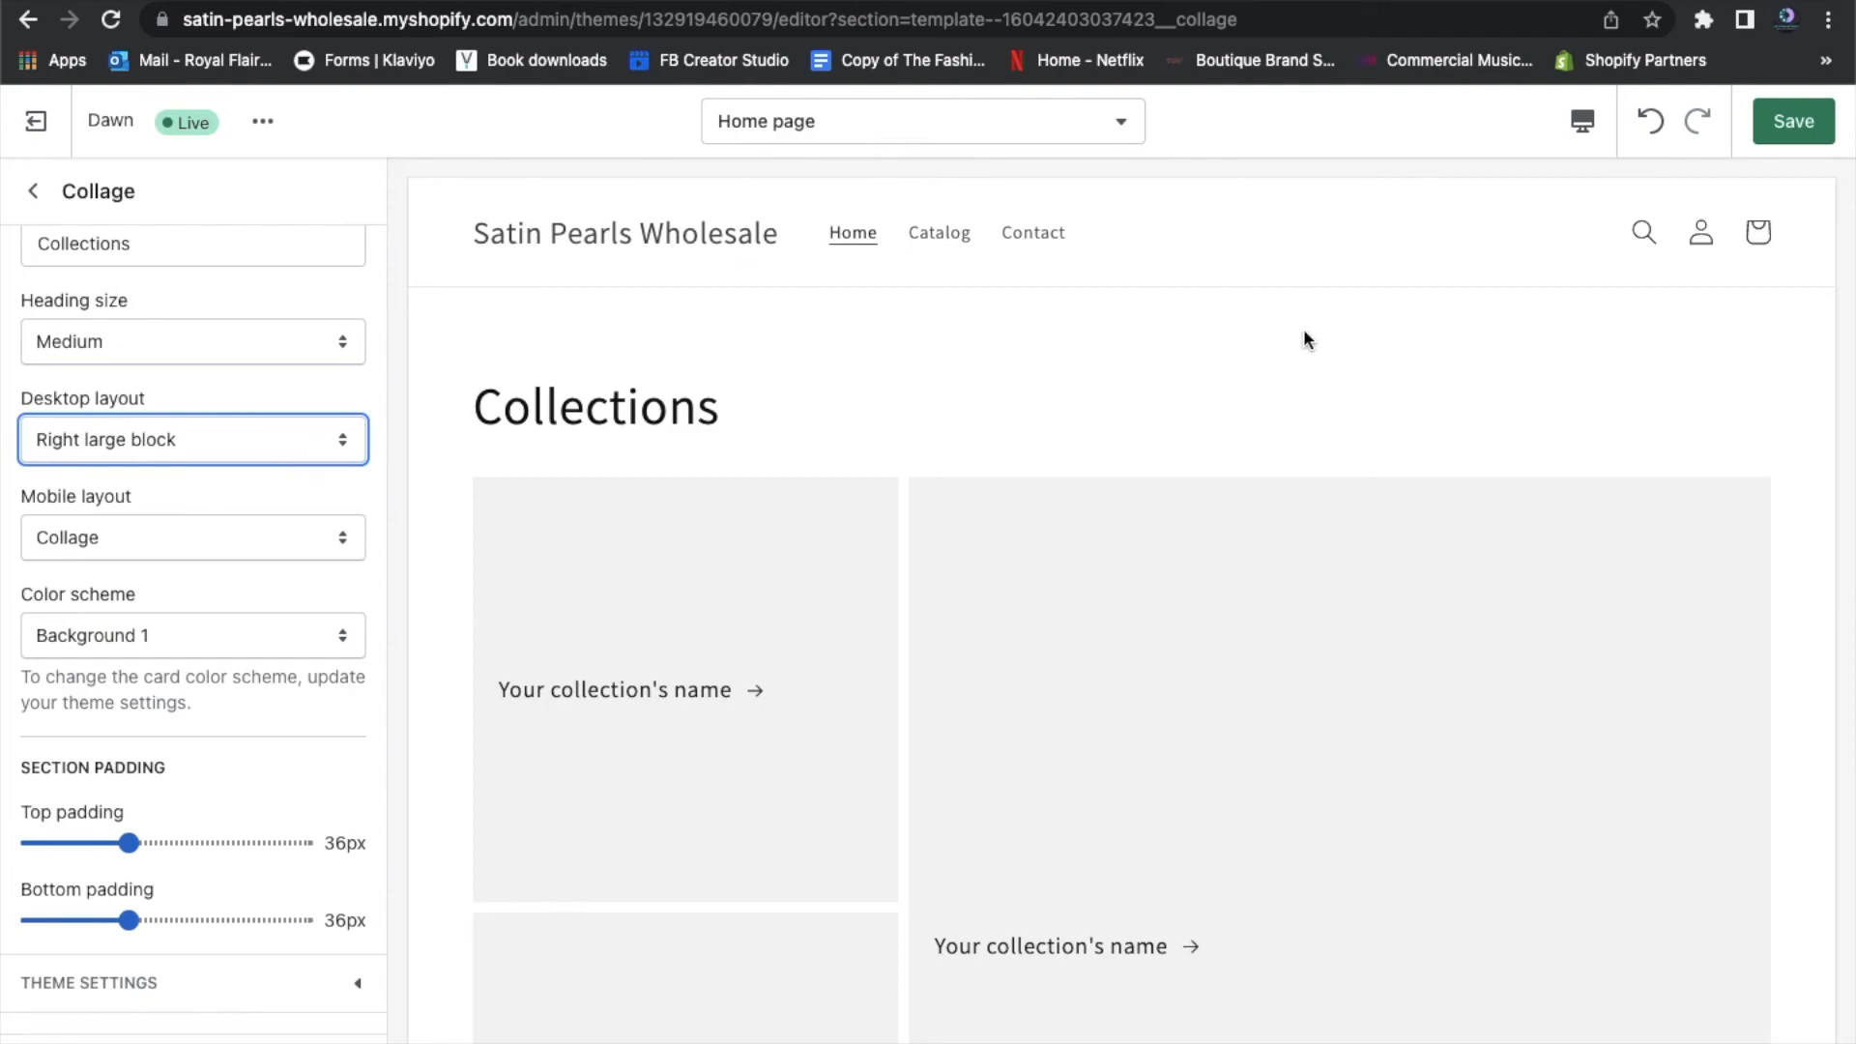
{"action": "scroll", "coordinate": [1827, 520], "scroll_direction": "down", "scroll_amount": 4}
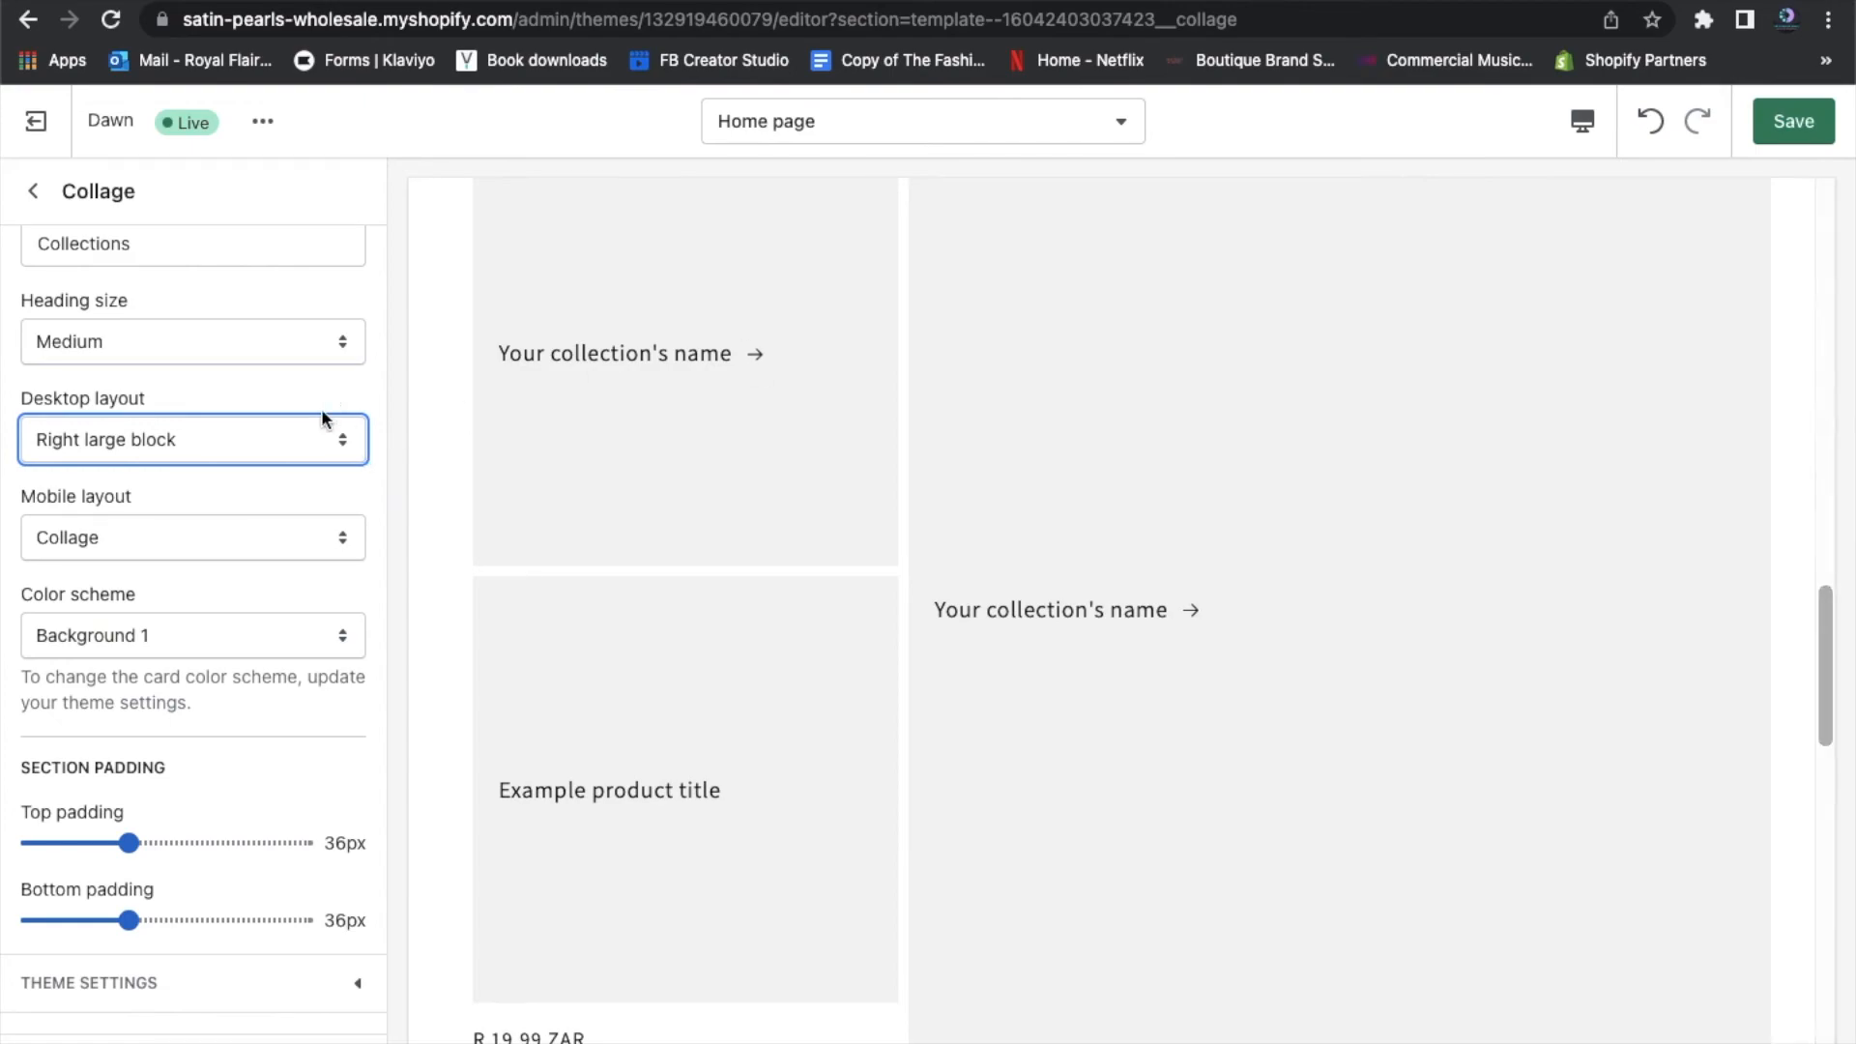
{"action": "left_click", "coordinate": [309, 440]}
{"action": "left_click", "coordinate": [186, 419]}
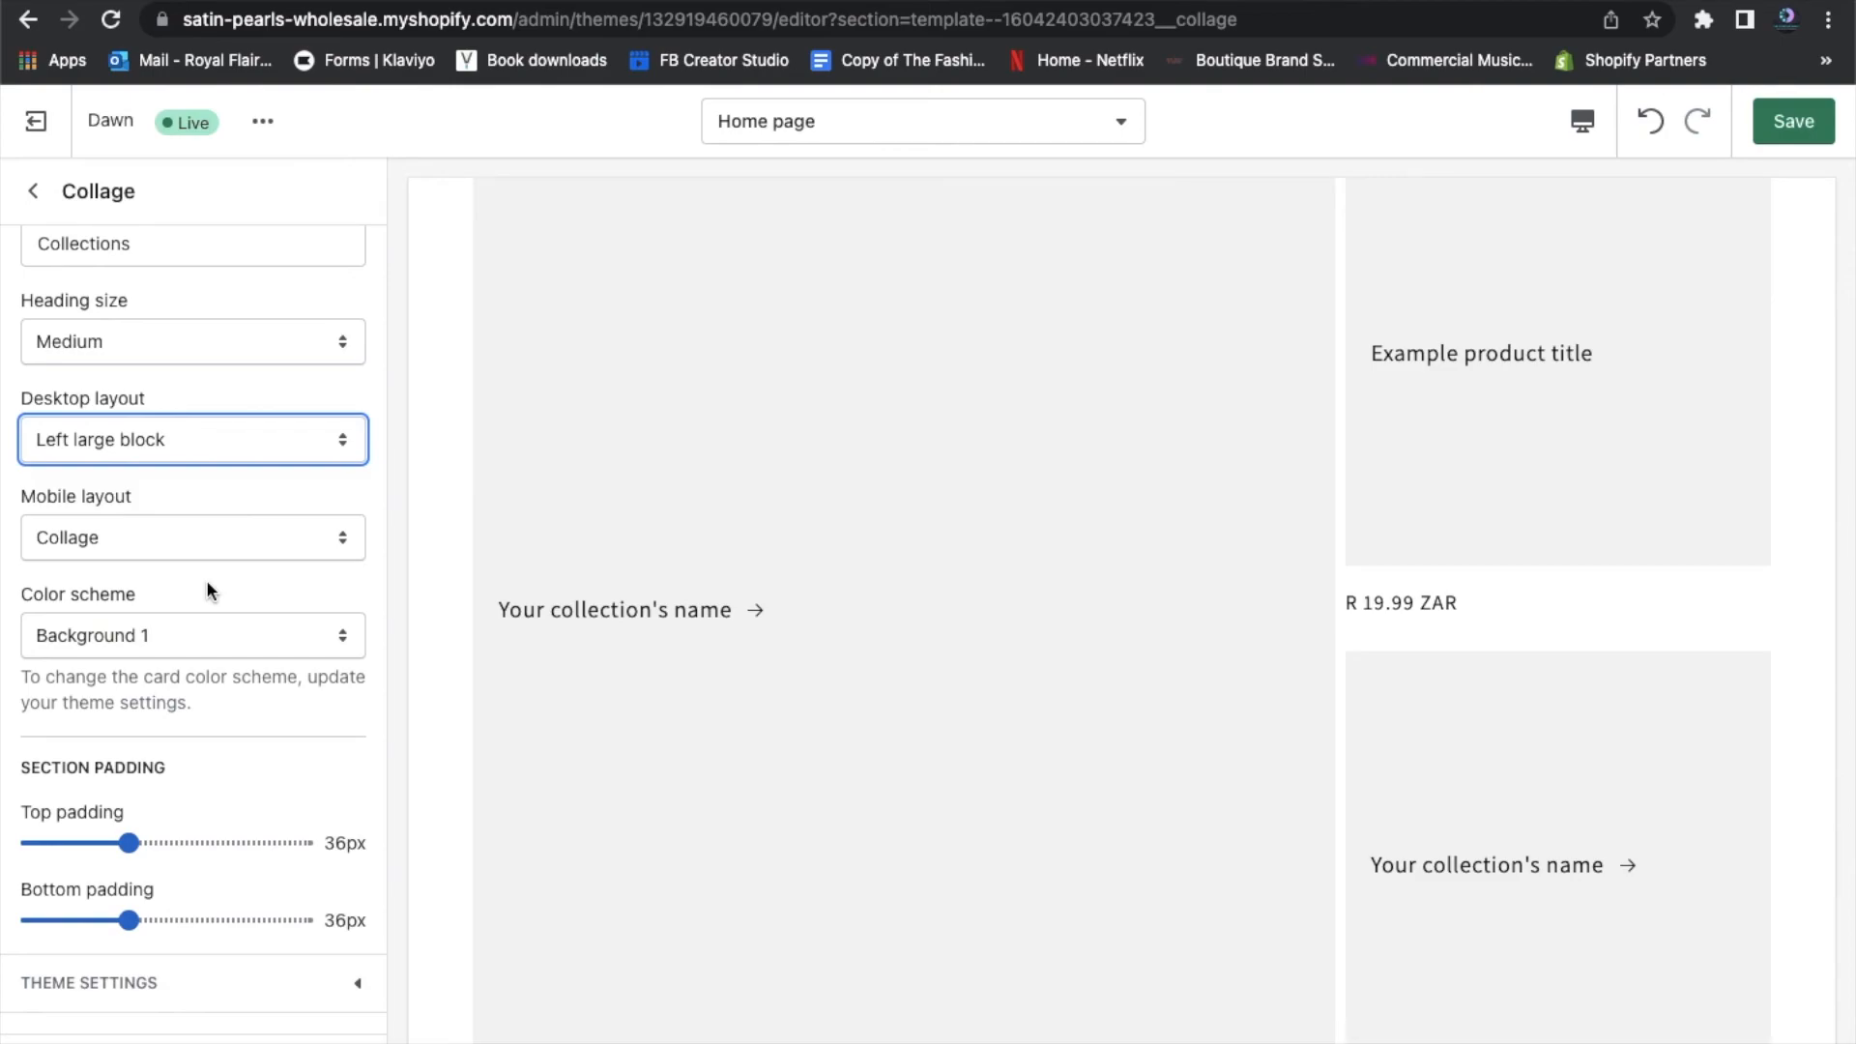
Try the Column mobile layout for the Collage section in the mobile preview, restore Collage, and return to the desktop preview
{"action": "left_click", "coordinate": [254, 548]}
{"action": "left_click", "coordinate": [253, 567]}
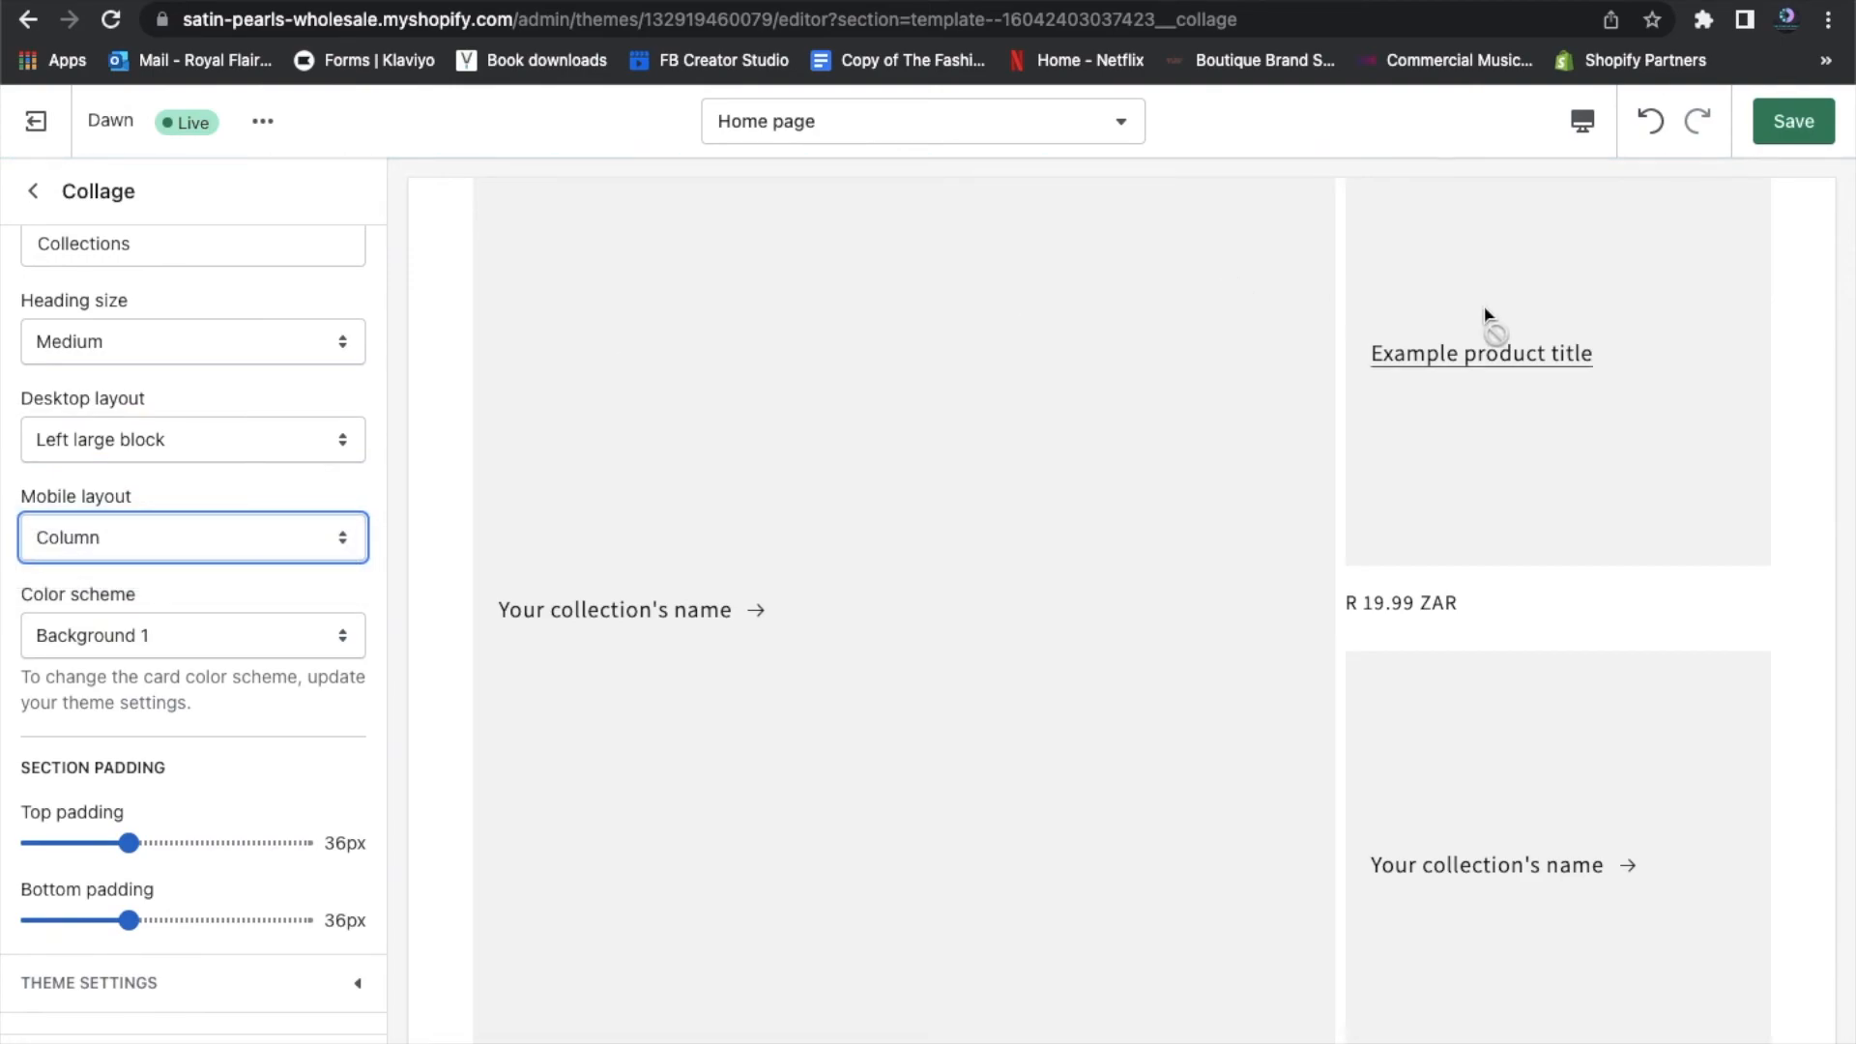
{"action": "left_click", "coordinate": [1582, 122]}
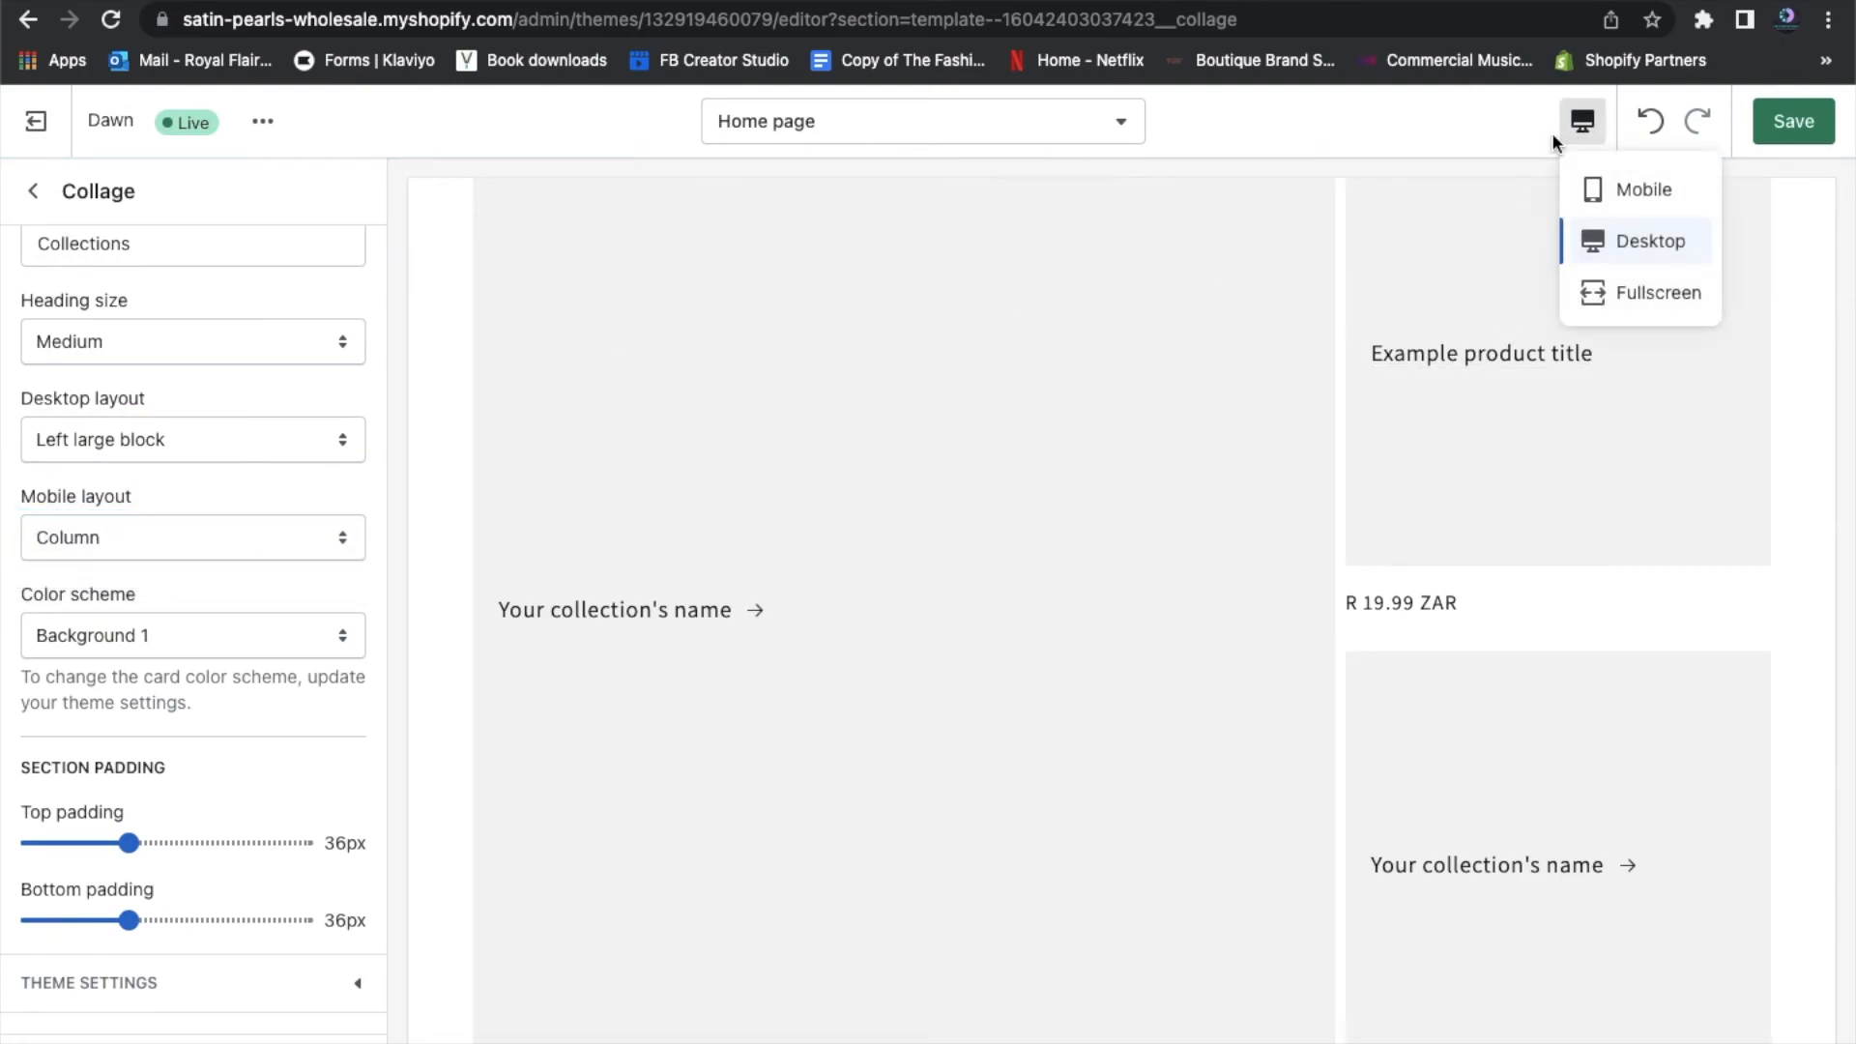
{"action": "left_click", "coordinate": [1607, 193]}
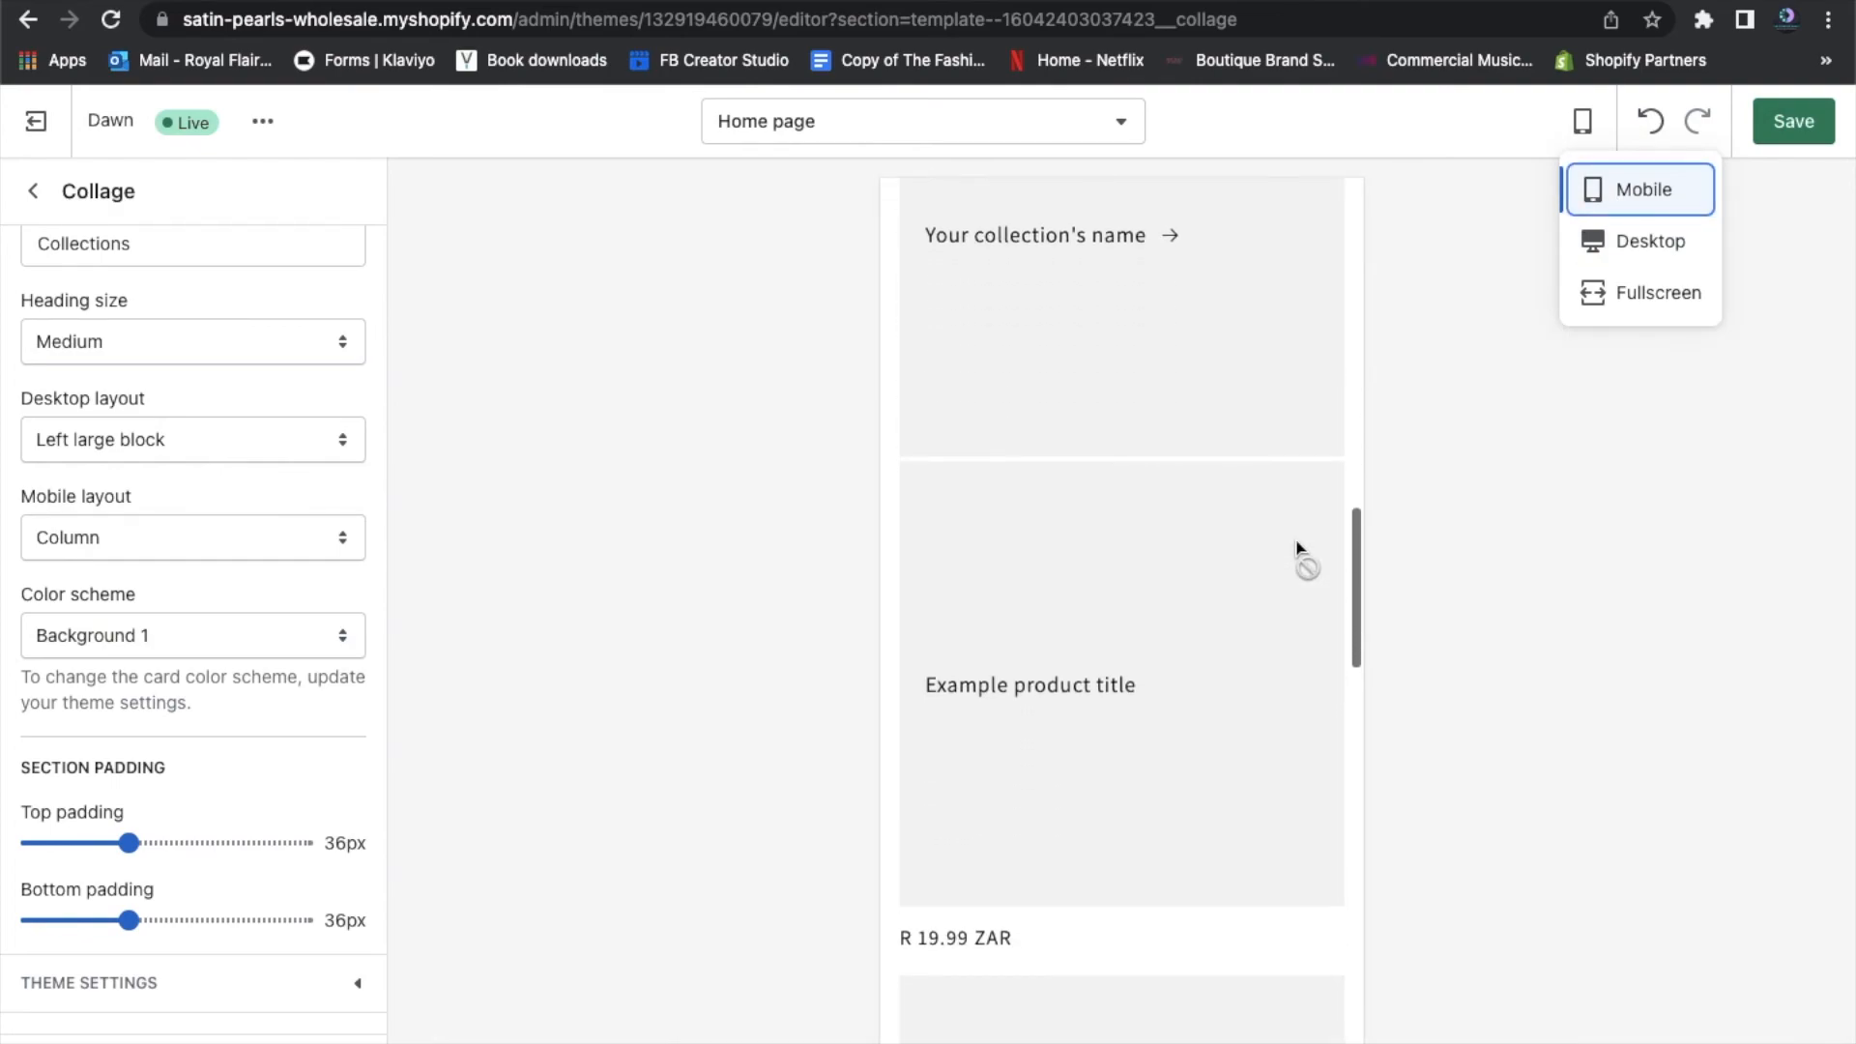
{"action": "left_click", "coordinate": [229, 536]}
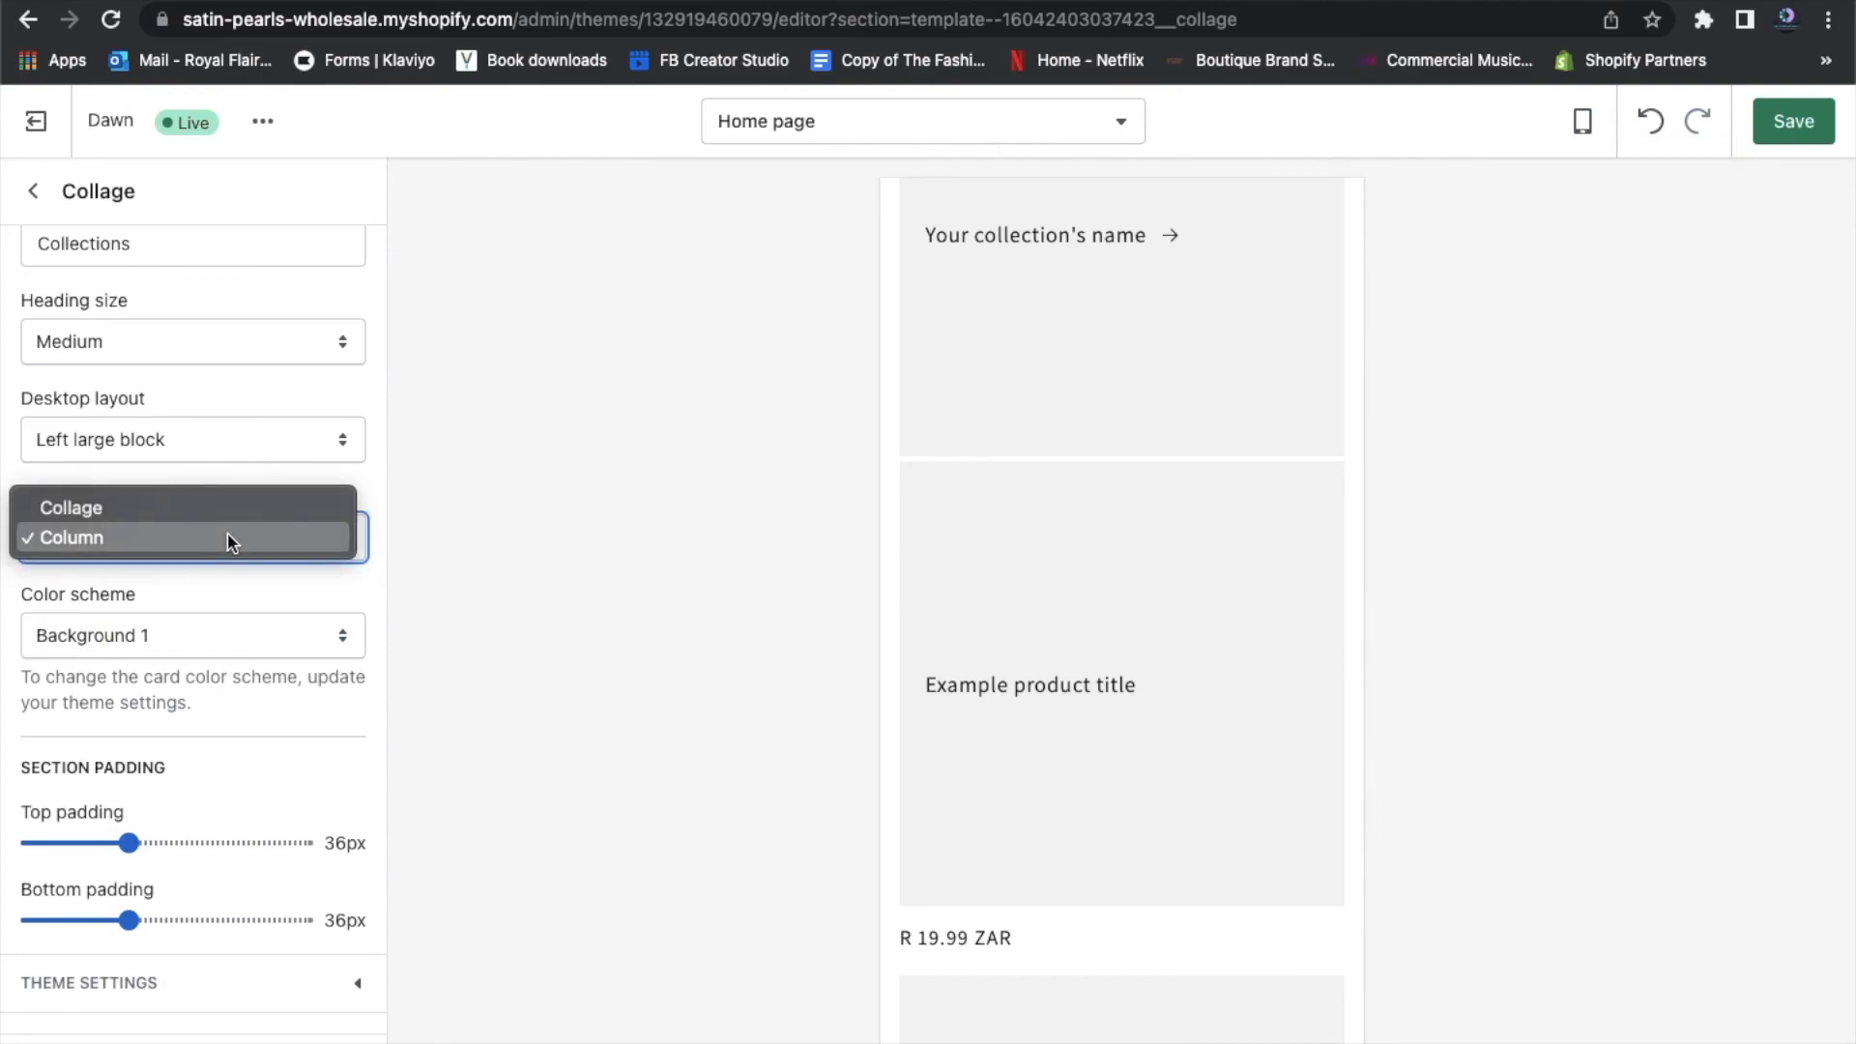
{"action": "left_click", "coordinate": [217, 506]}
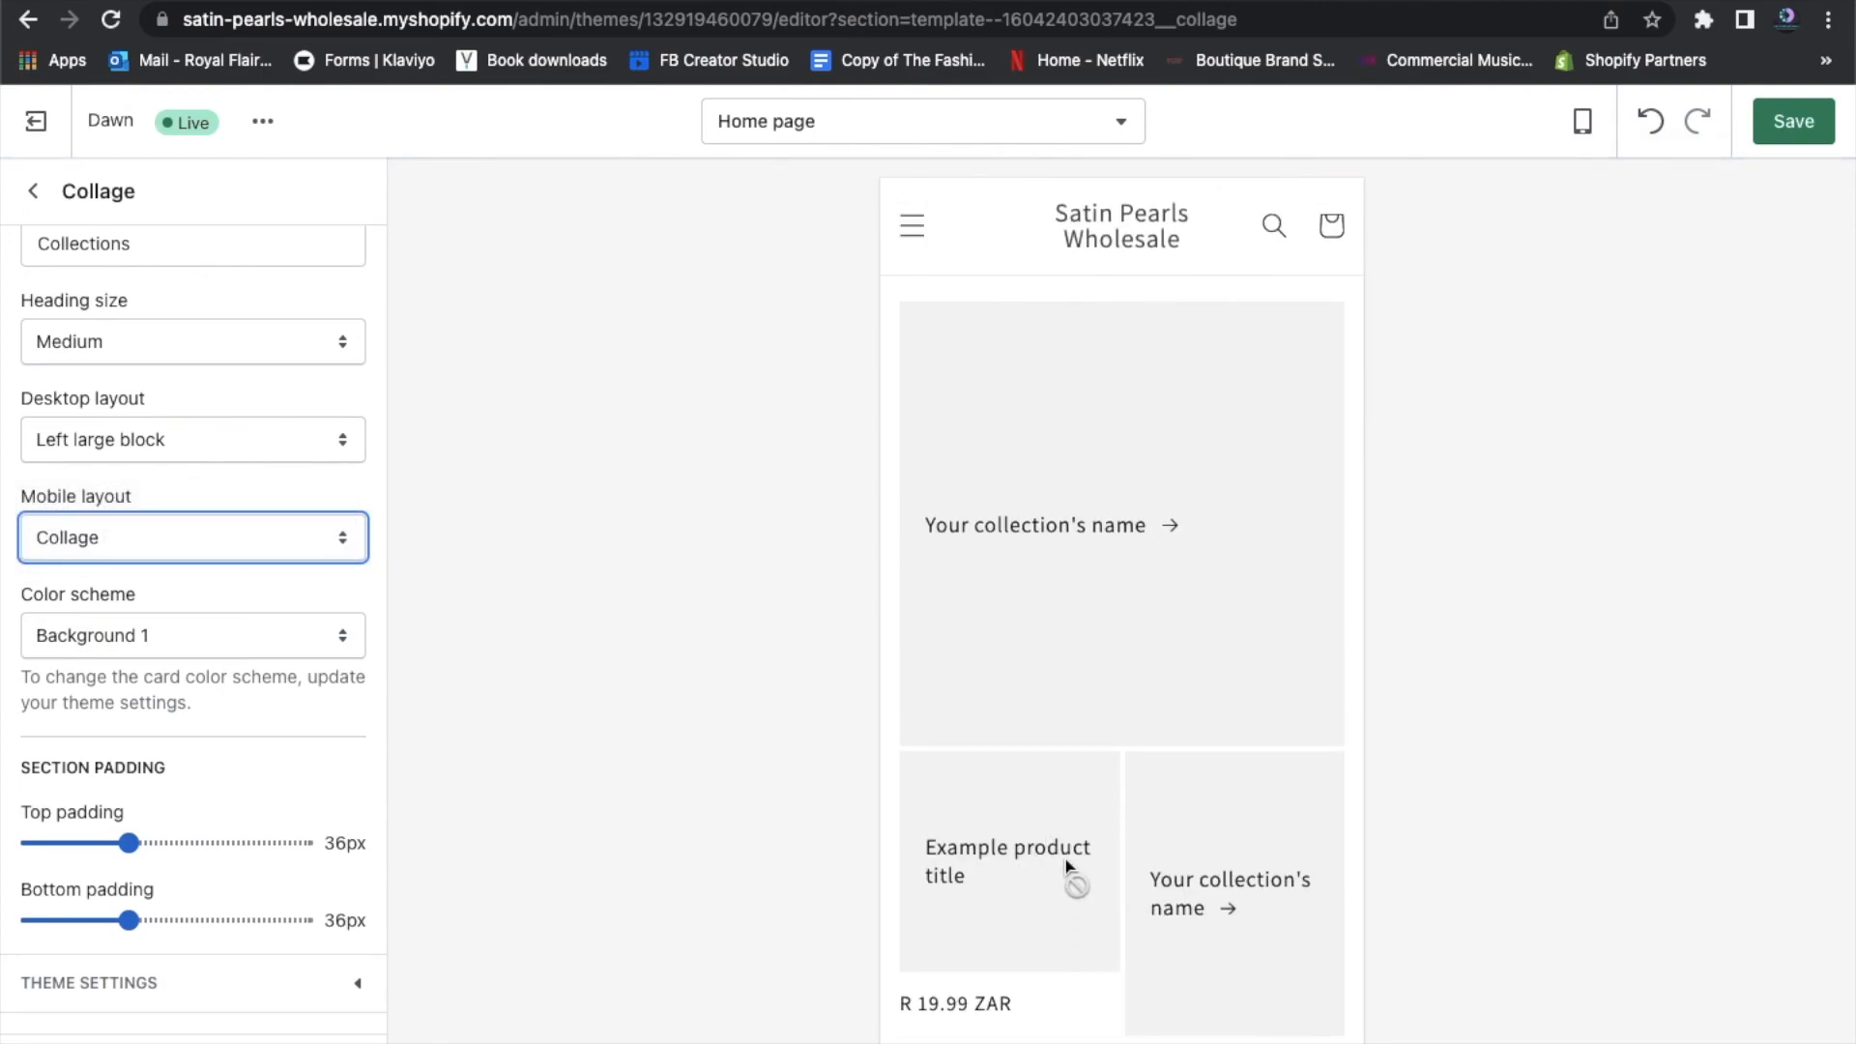
{"action": "left_click", "coordinate": [1583, 123]}
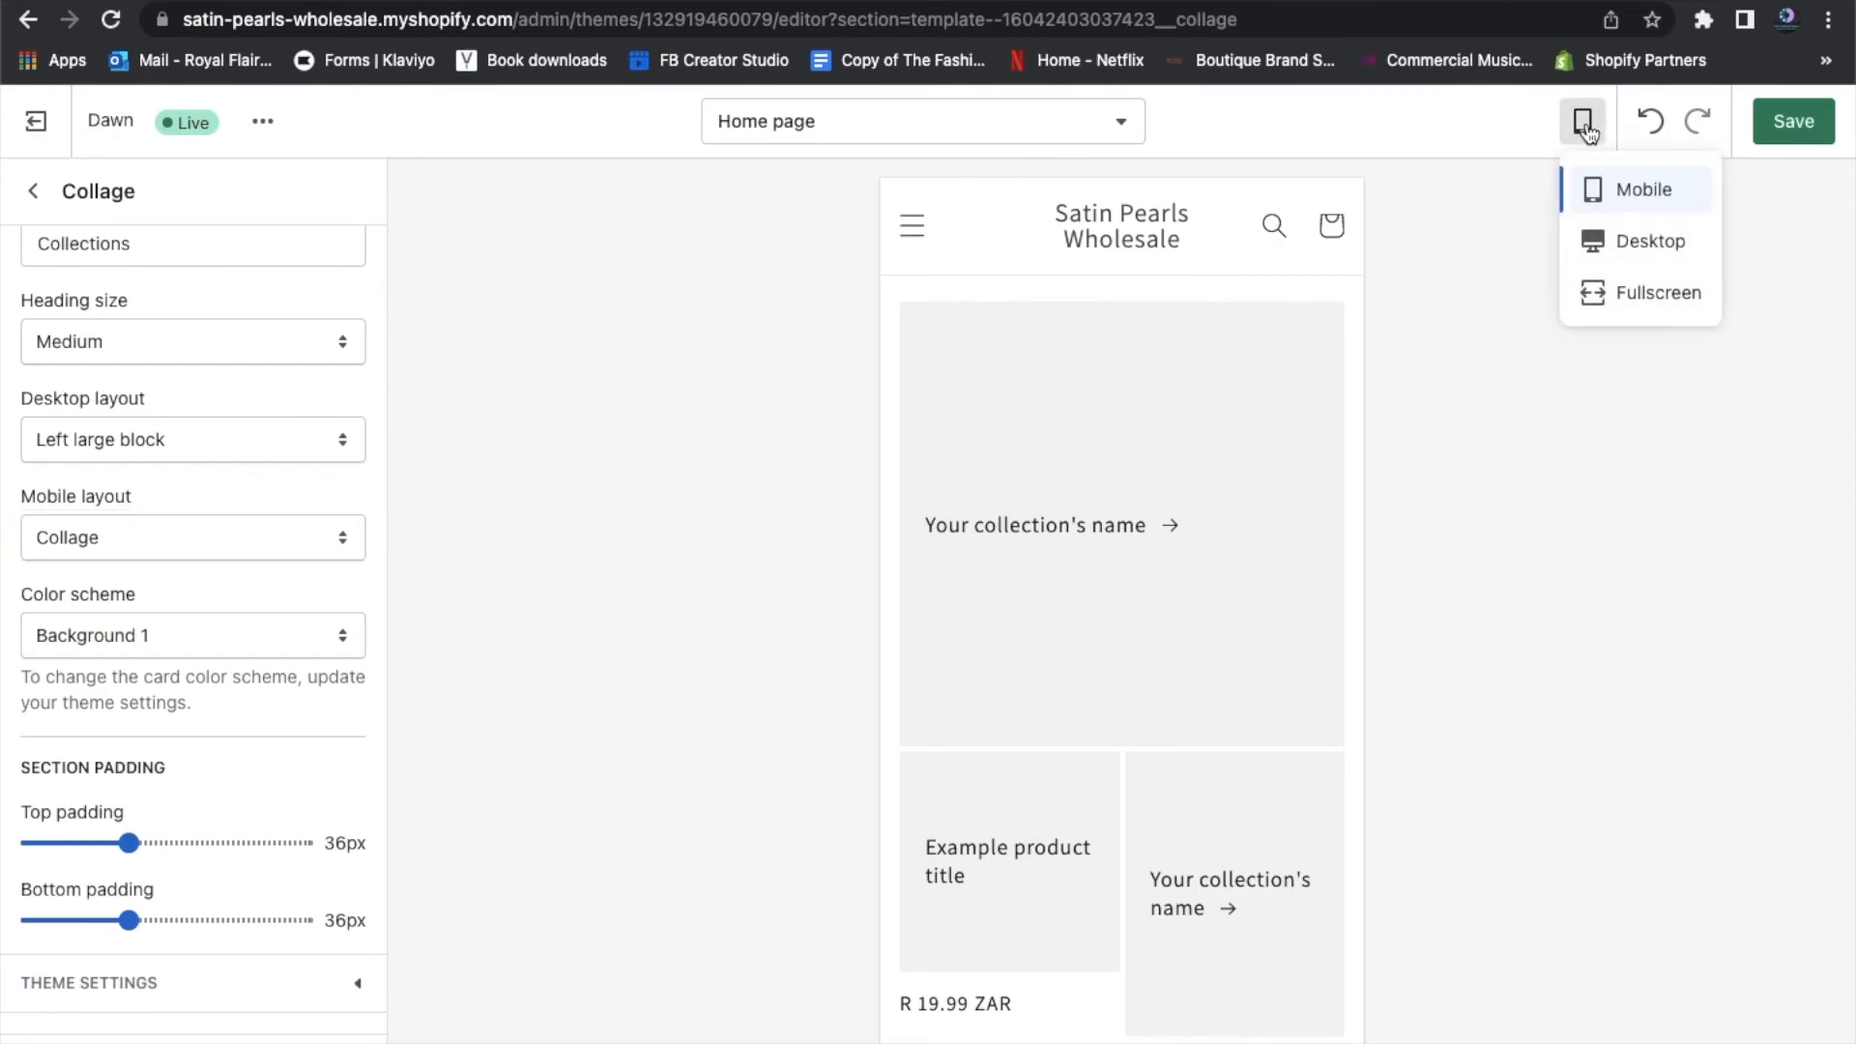
{"action": "left_click", "coordinate": [1625, 250]}
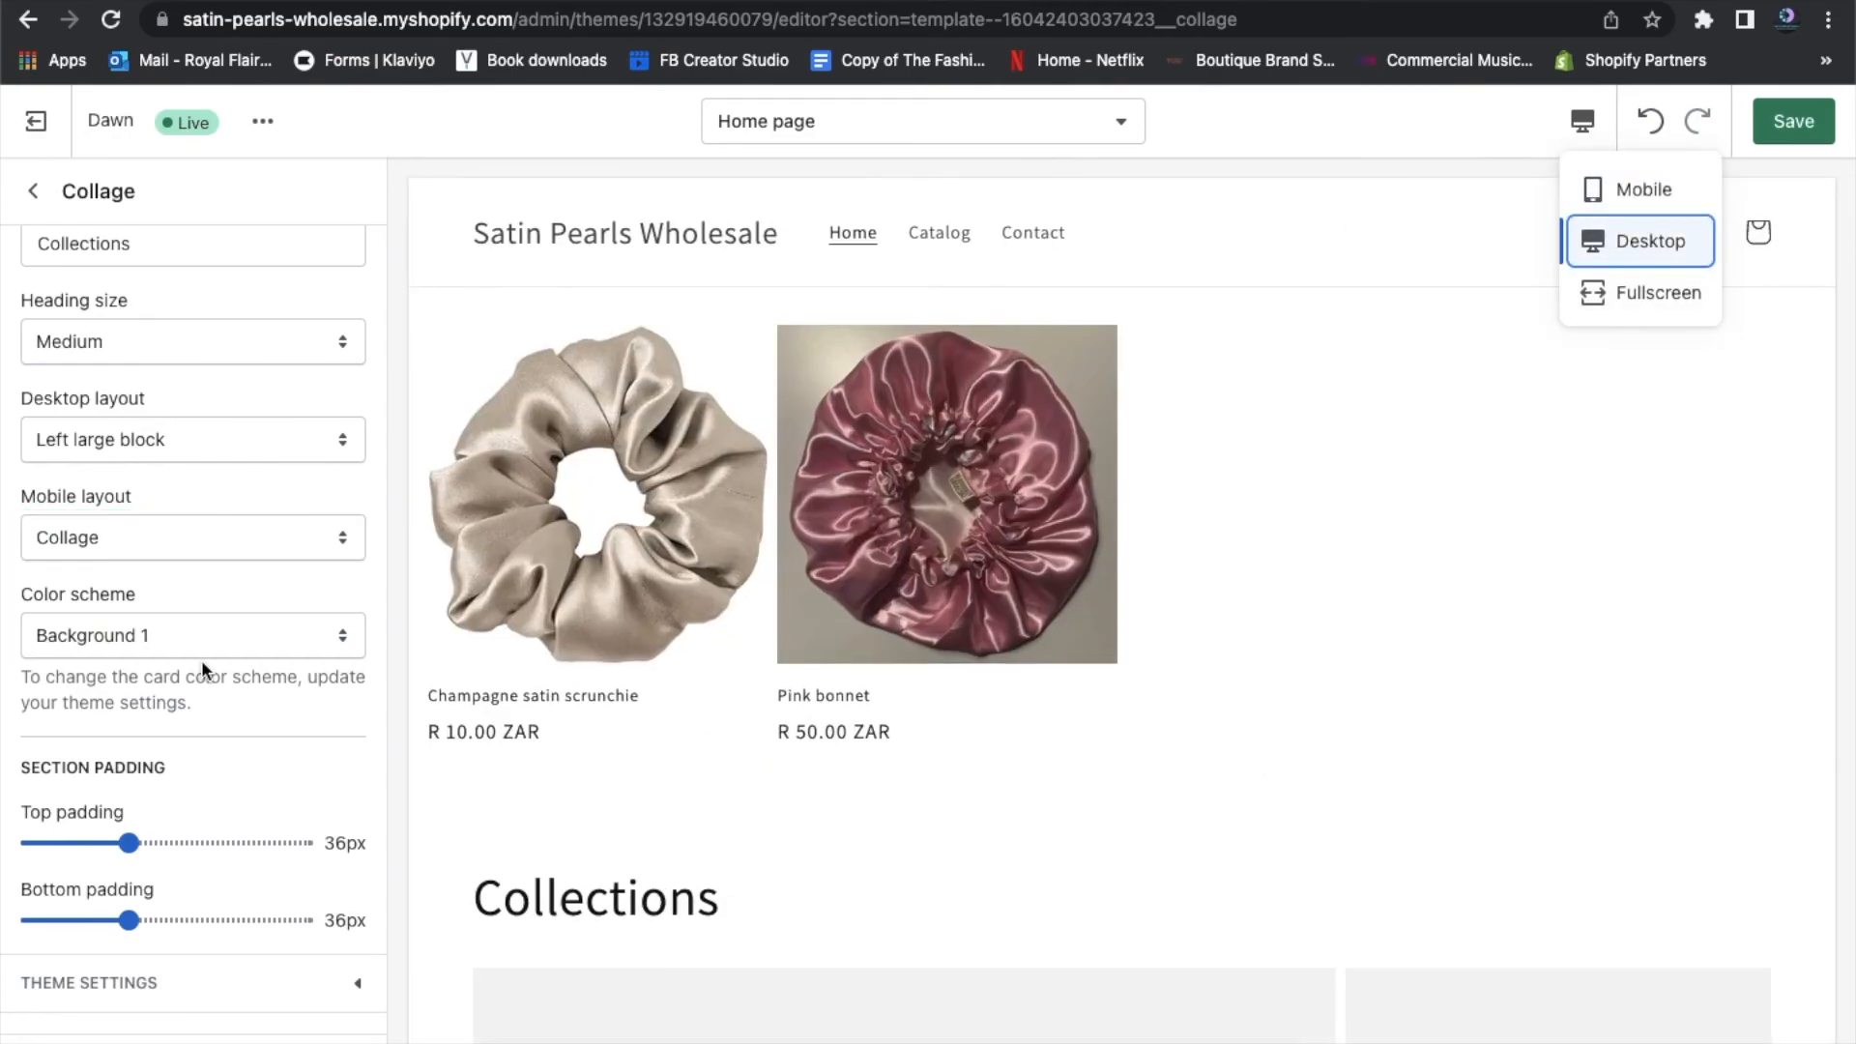
Assign the Satin sets collection to the first collection block of the Collage section
{"action": "scroll", "coordinate": [1031, 821], "scroll_direction": "down", "scroll_amount": 7}
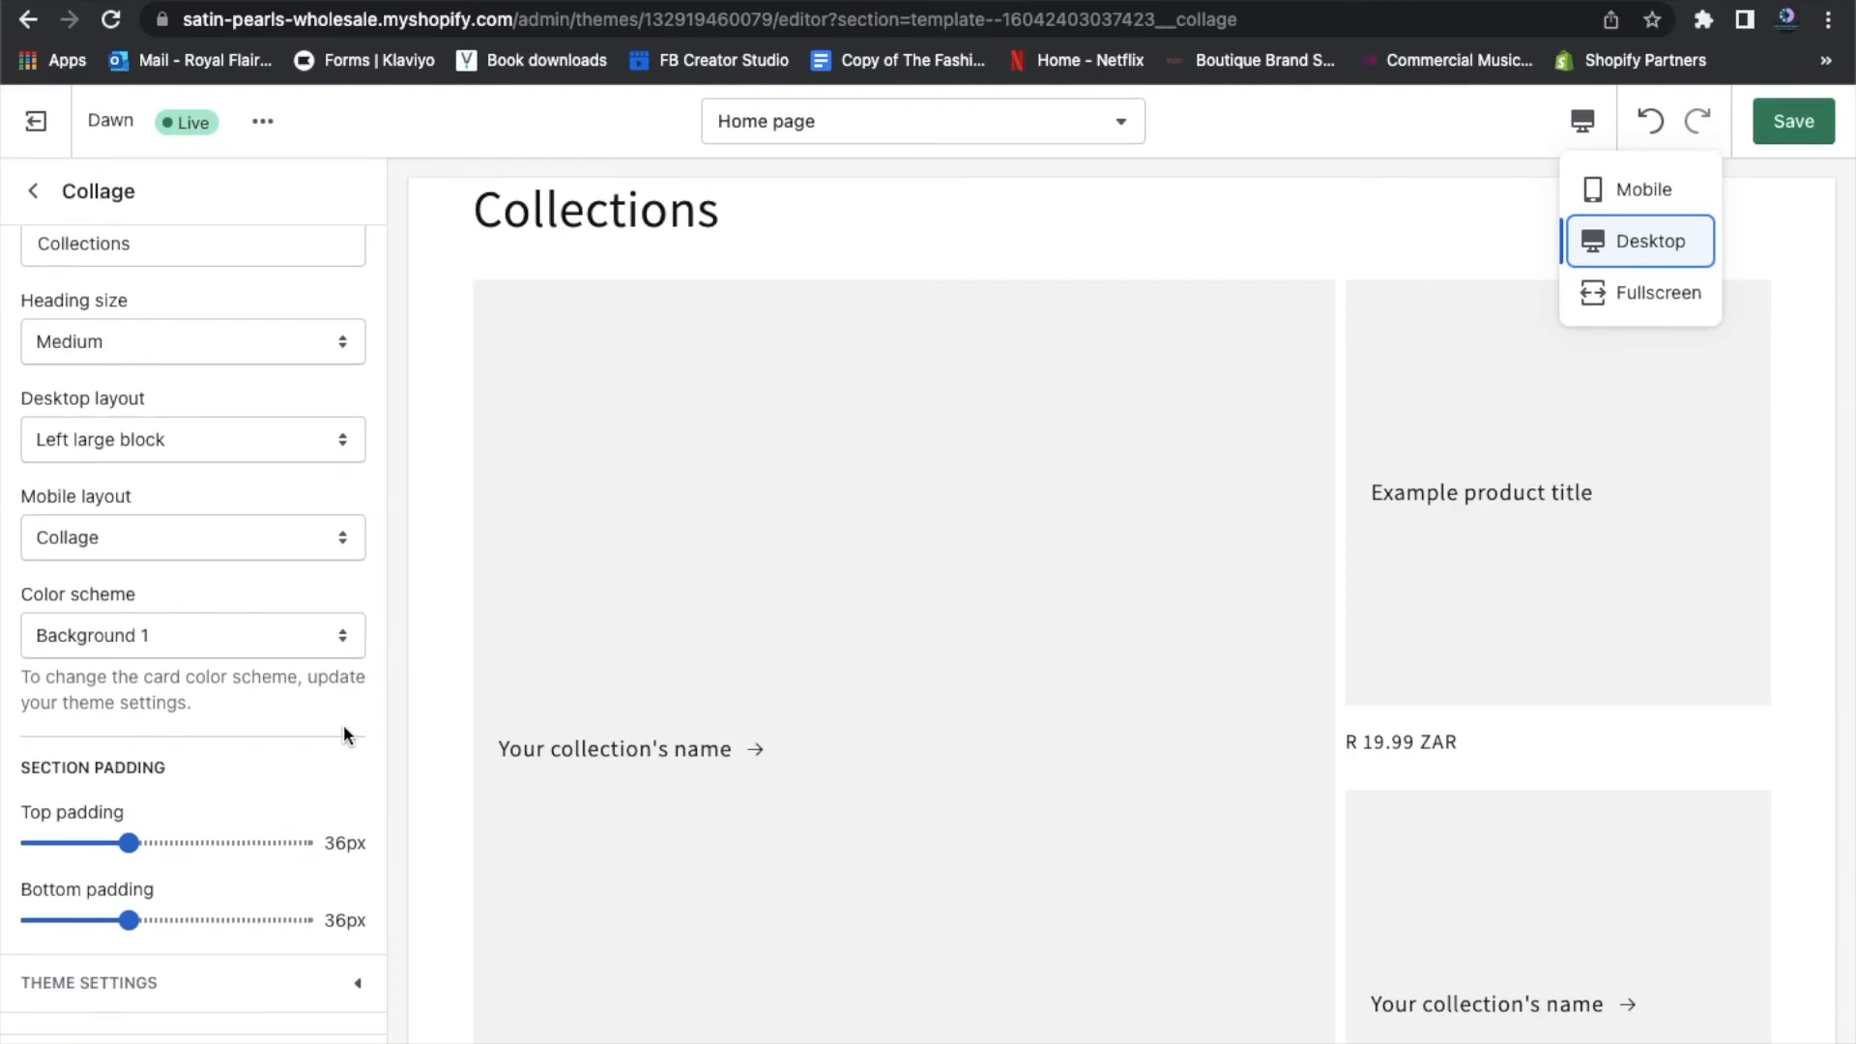
{"action": "scroll", "coordinate": [344, 723], "scroll_direction": "up", "scroll_amount": 1}
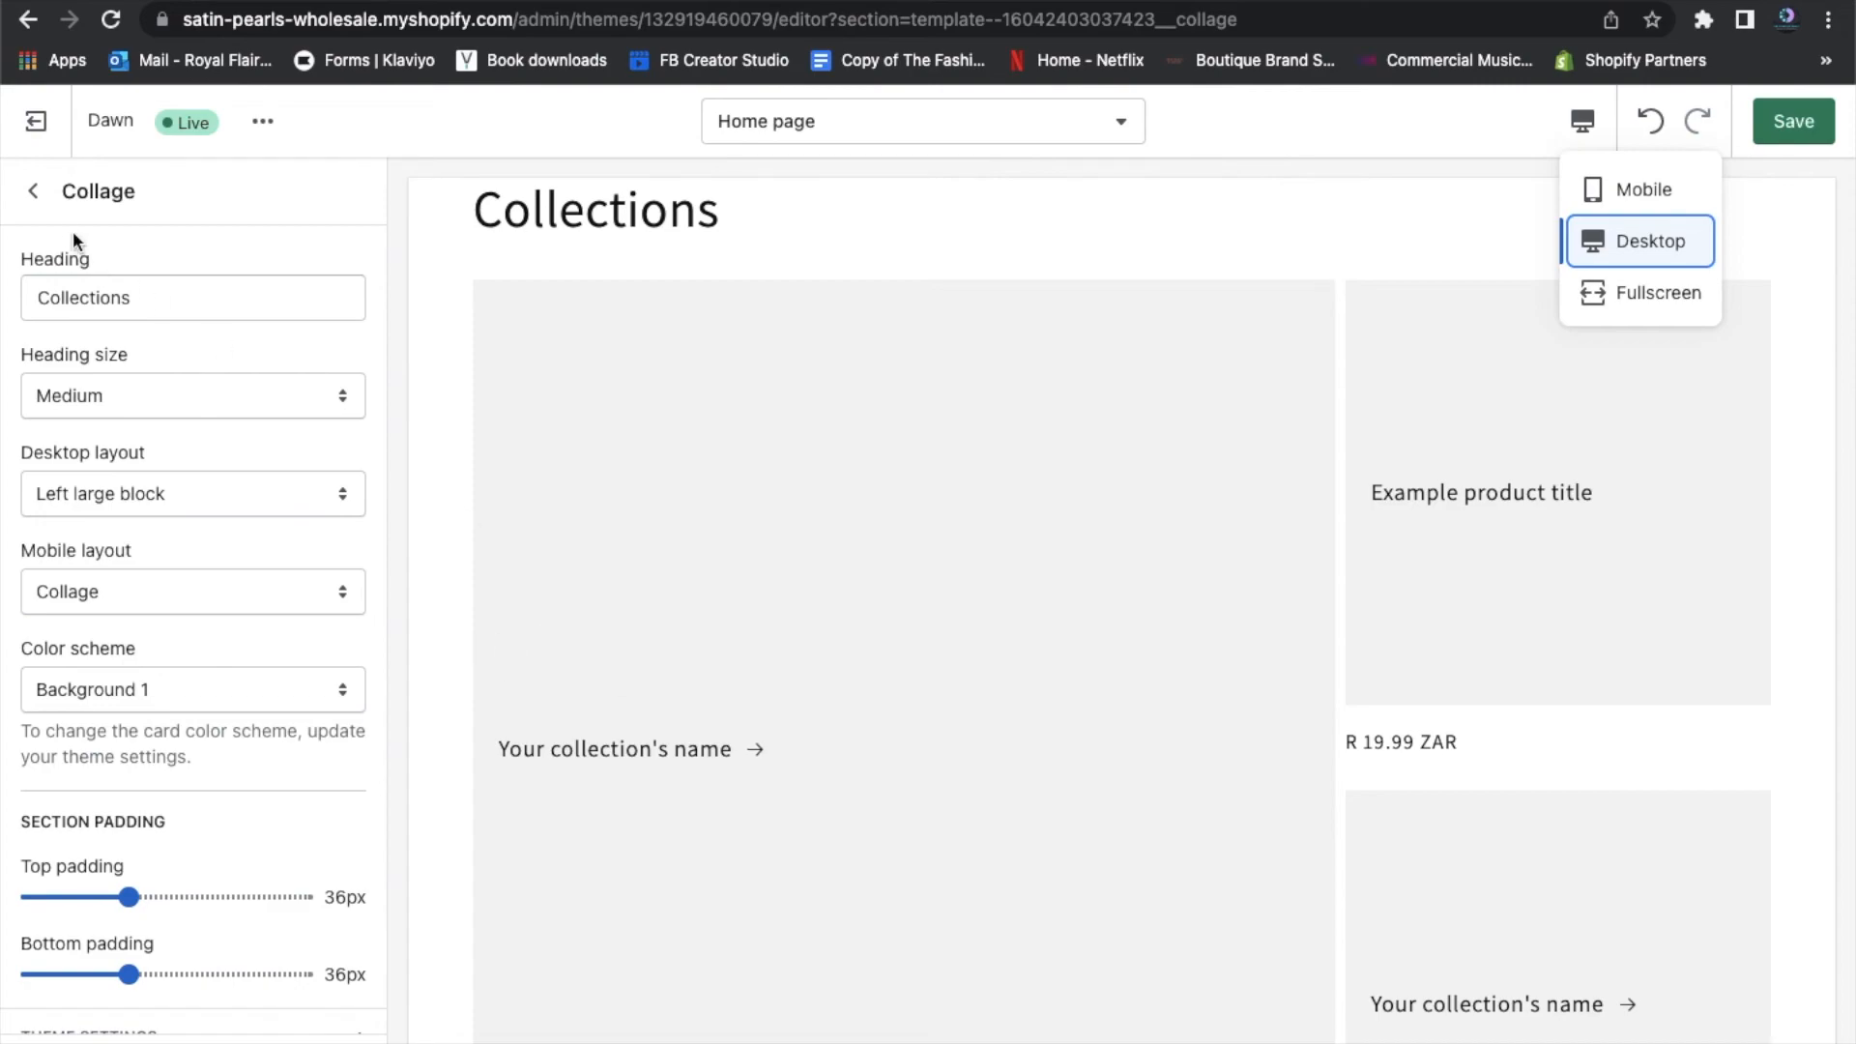
{"action": "left_click", "coordinate": [43, 205]}
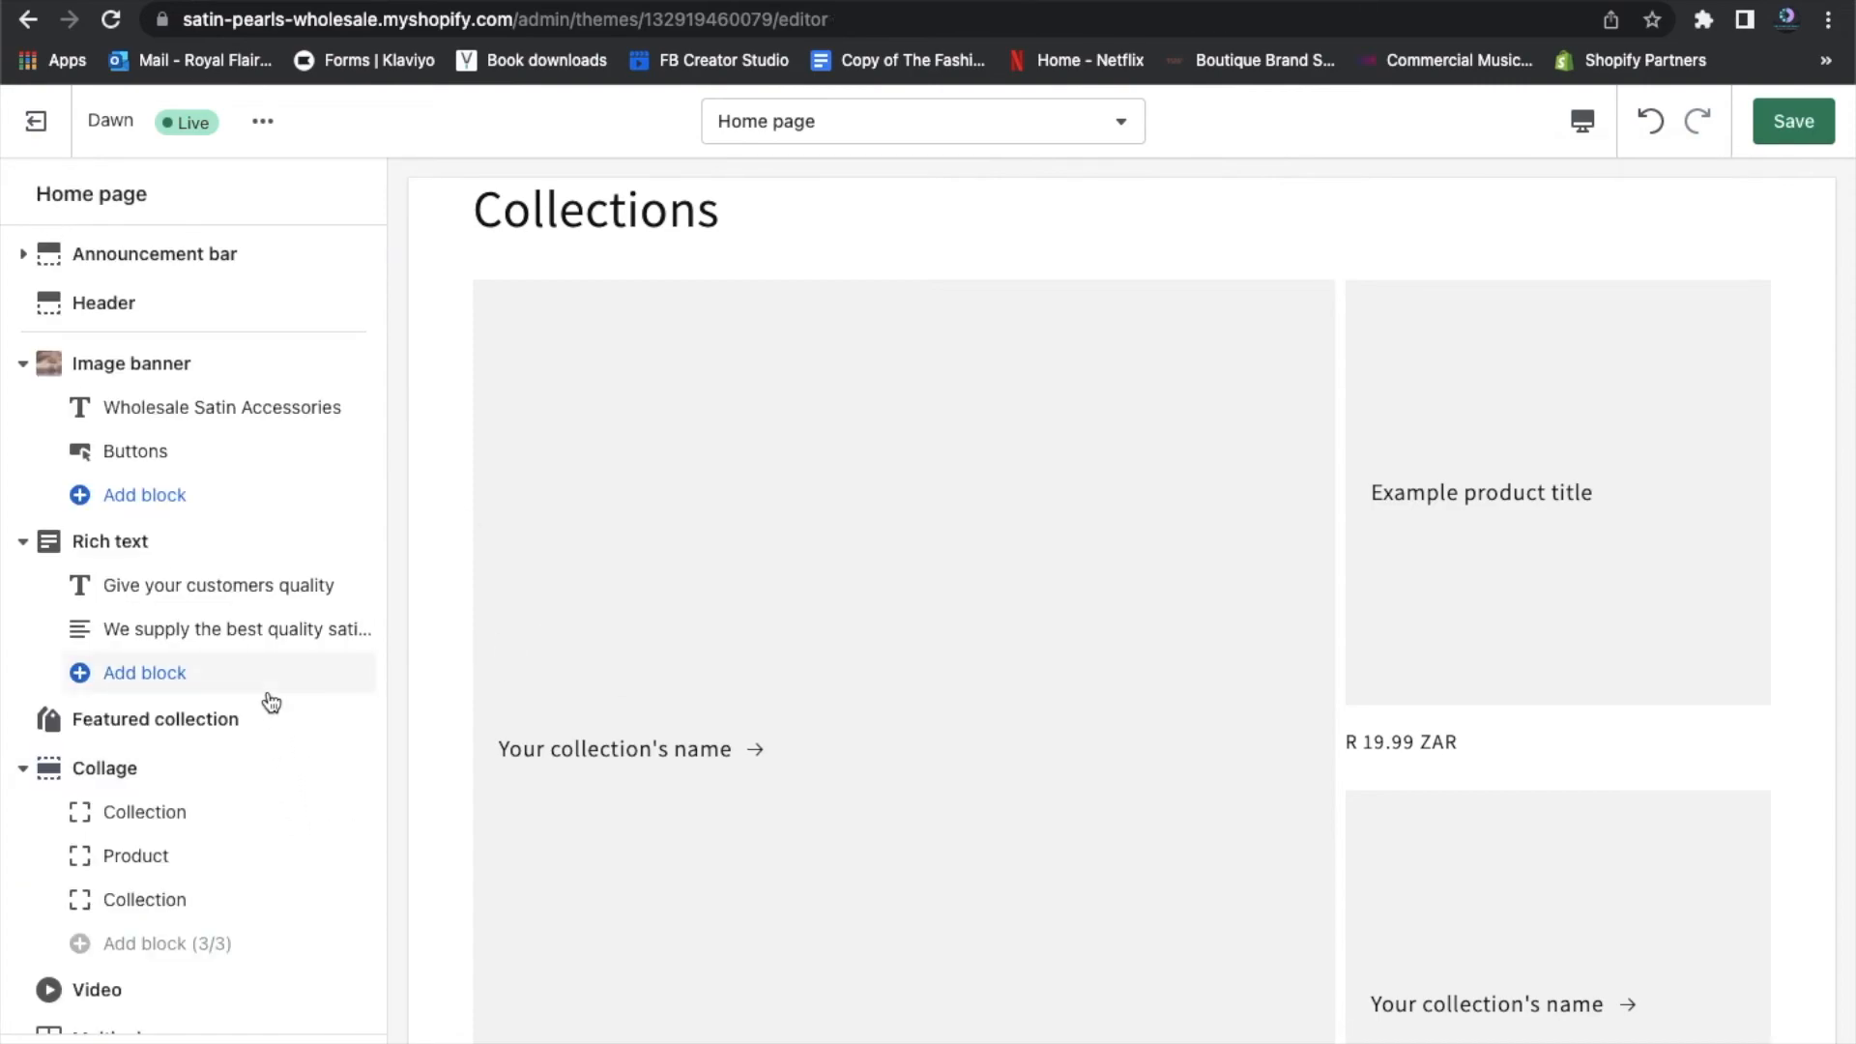
{"action": "left_click", "coordinate": [145, 812]}
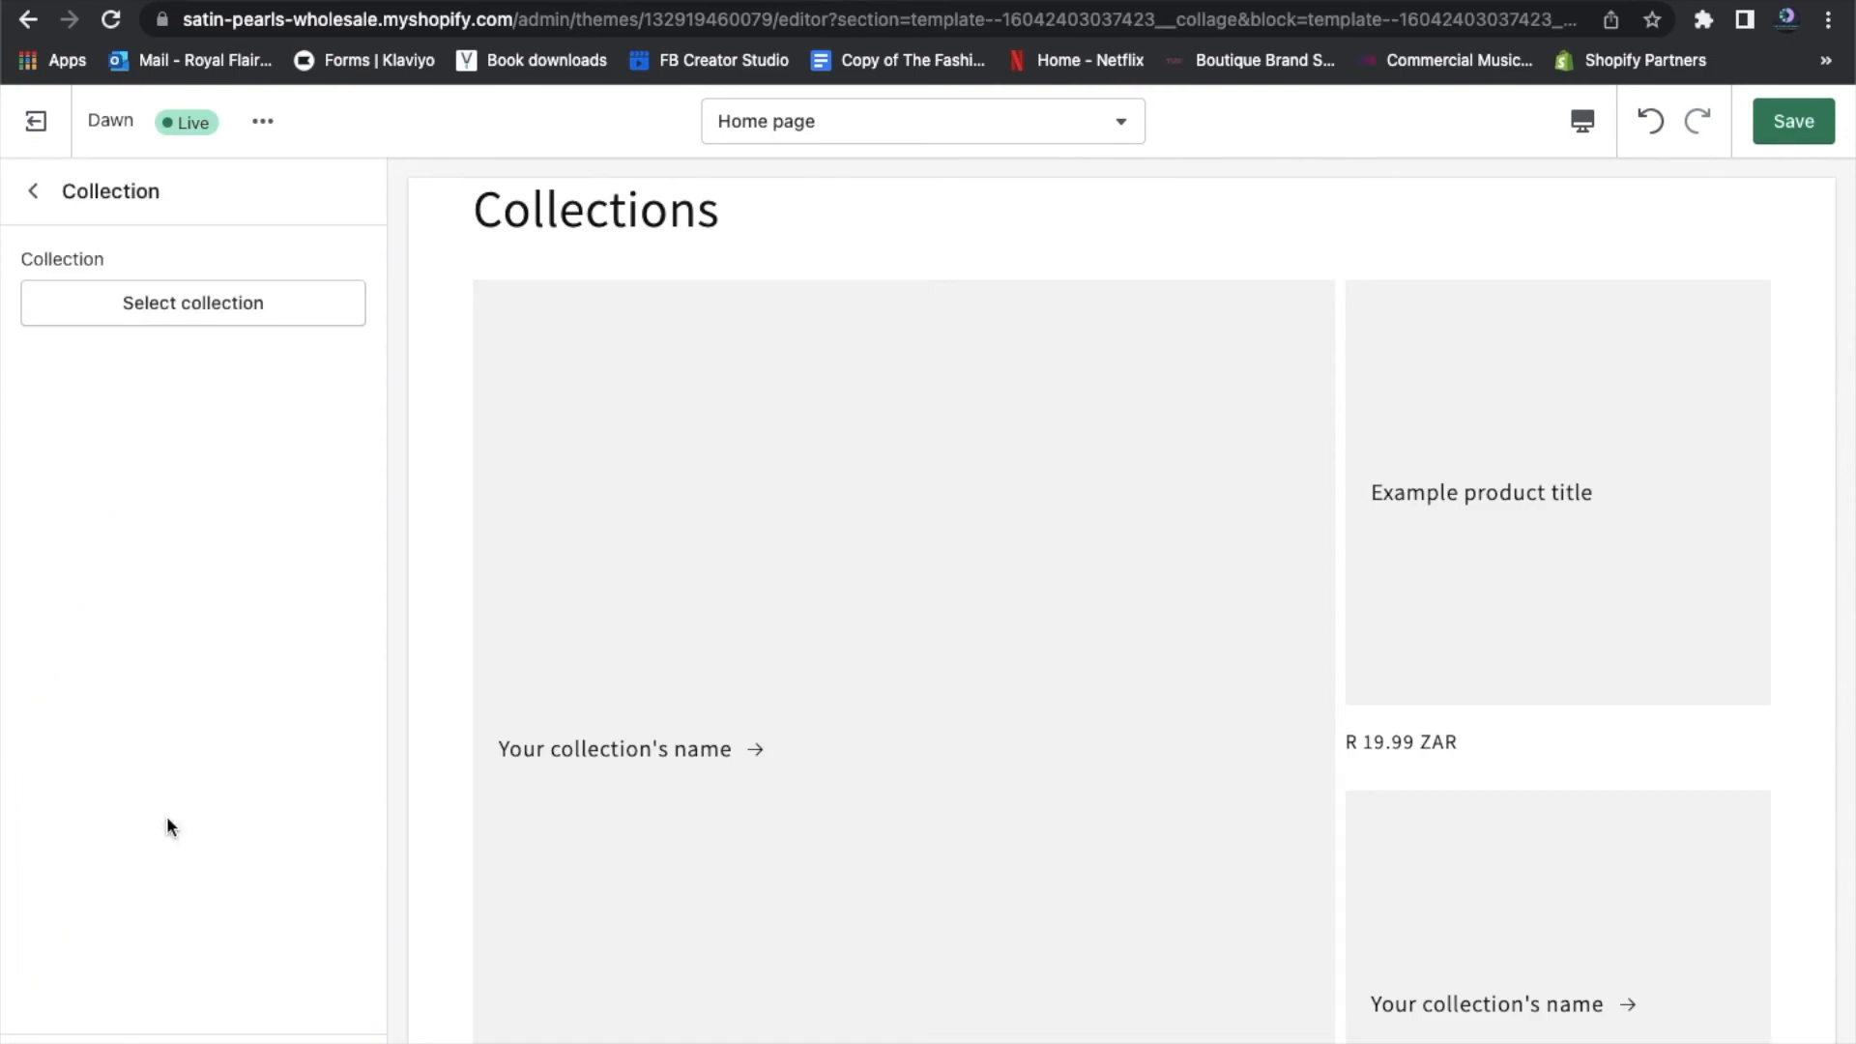
{"action": "left_click", "coordinate": [244, 309]}
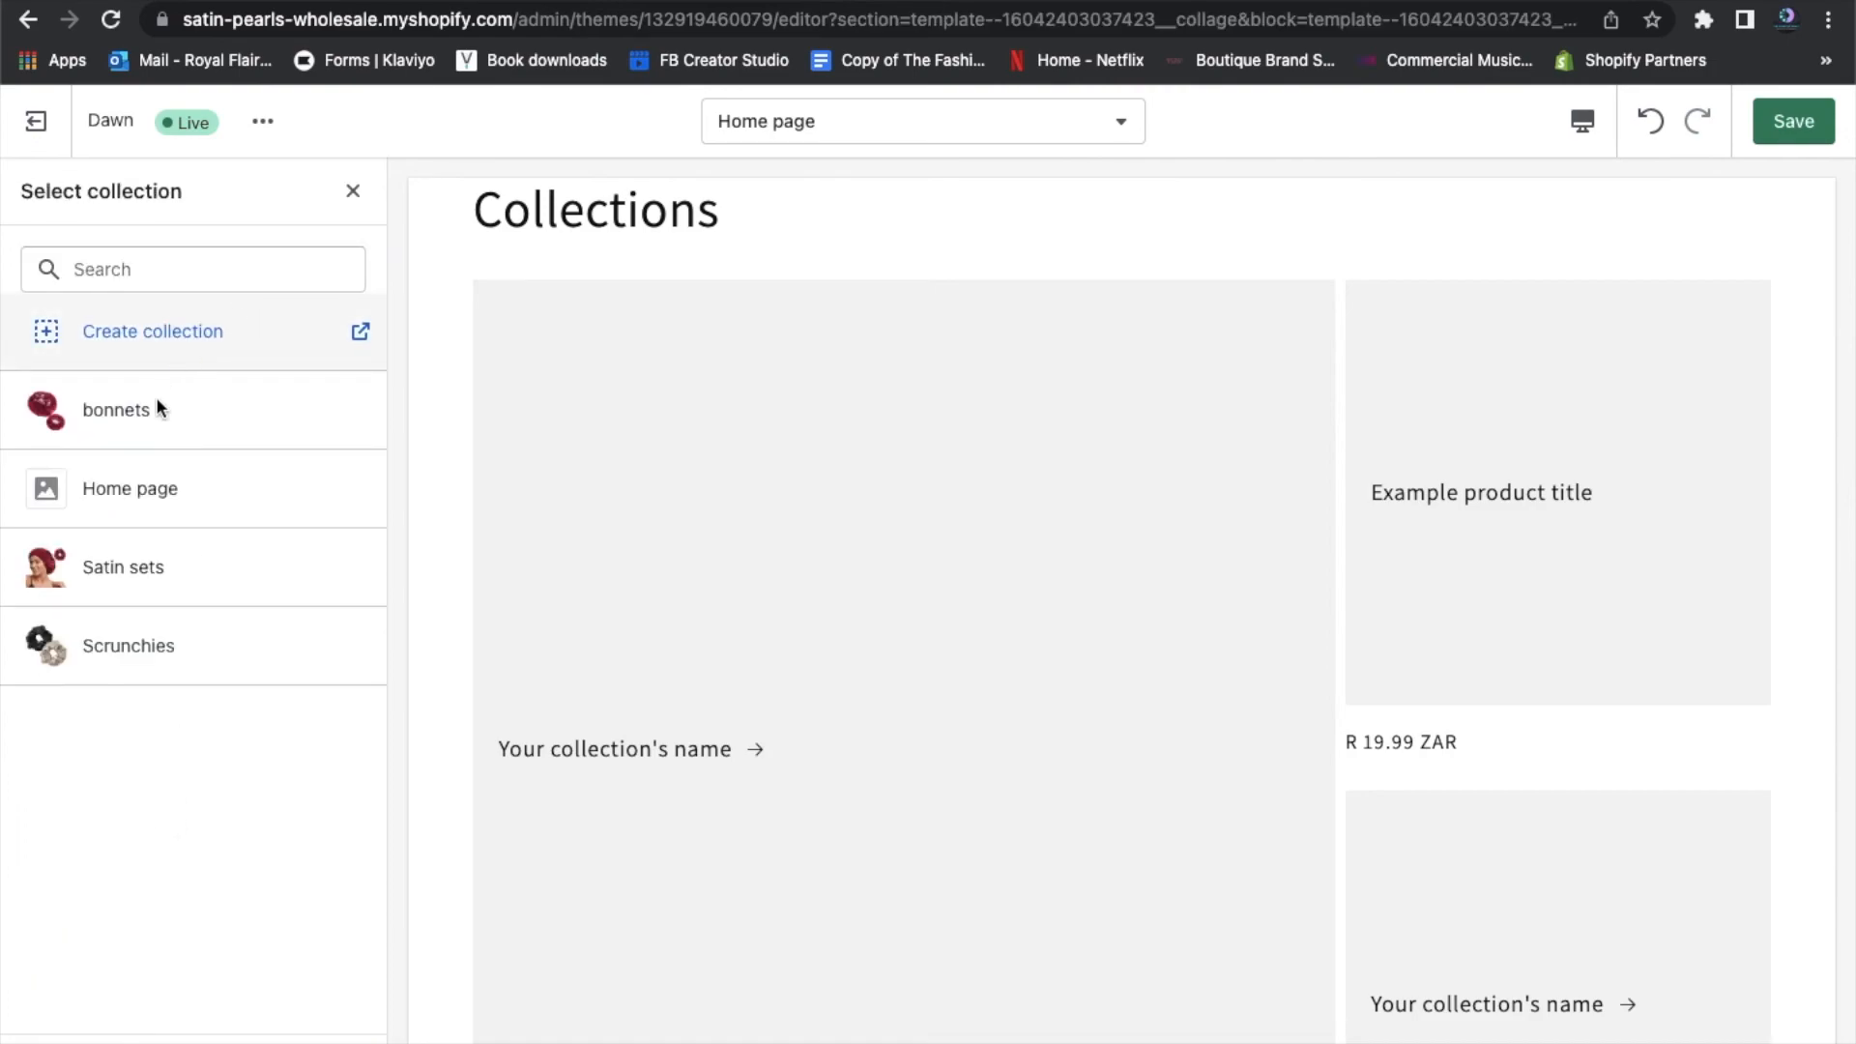
{"action": "left_click", "coordinate": [179, 578]}
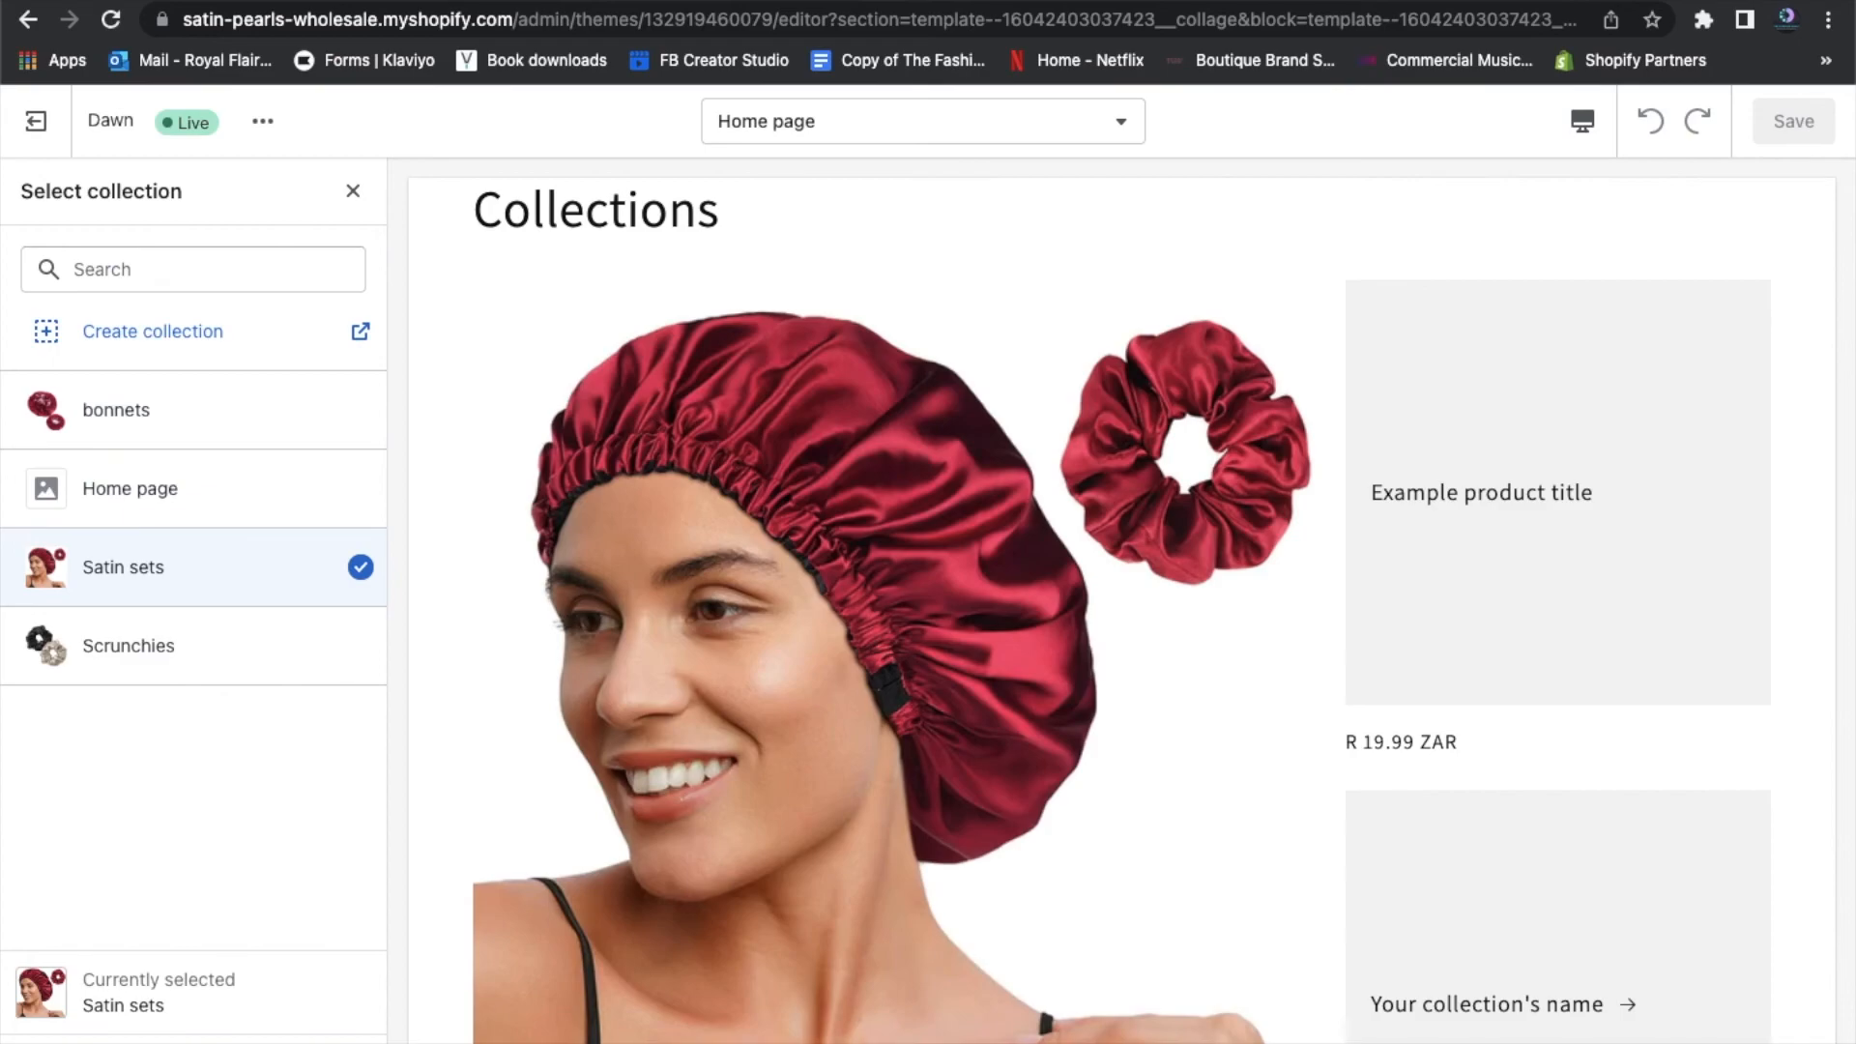
{"action": "left_click", "coordinate": [333, 1042]}
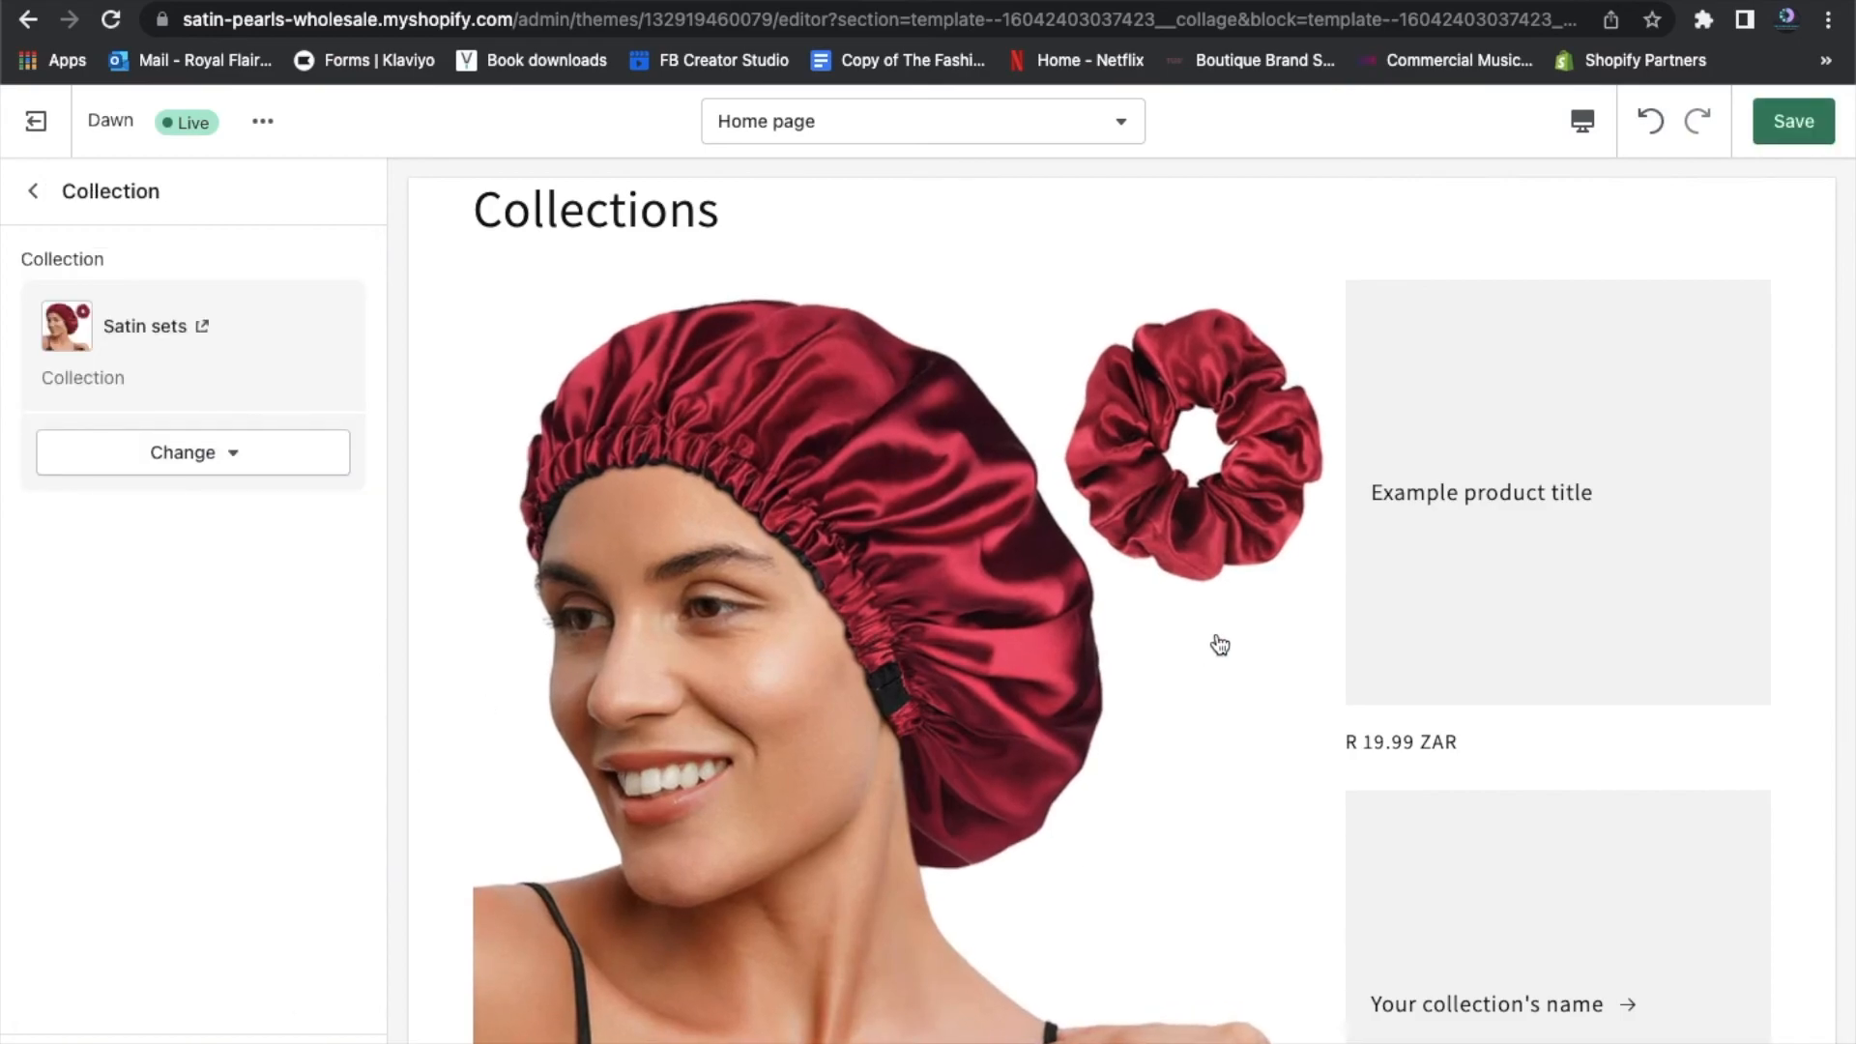
Assign the bonnets collection to the empty collection block of the Collage section
{"action": "left_click", "coordinate": [32, 191]}
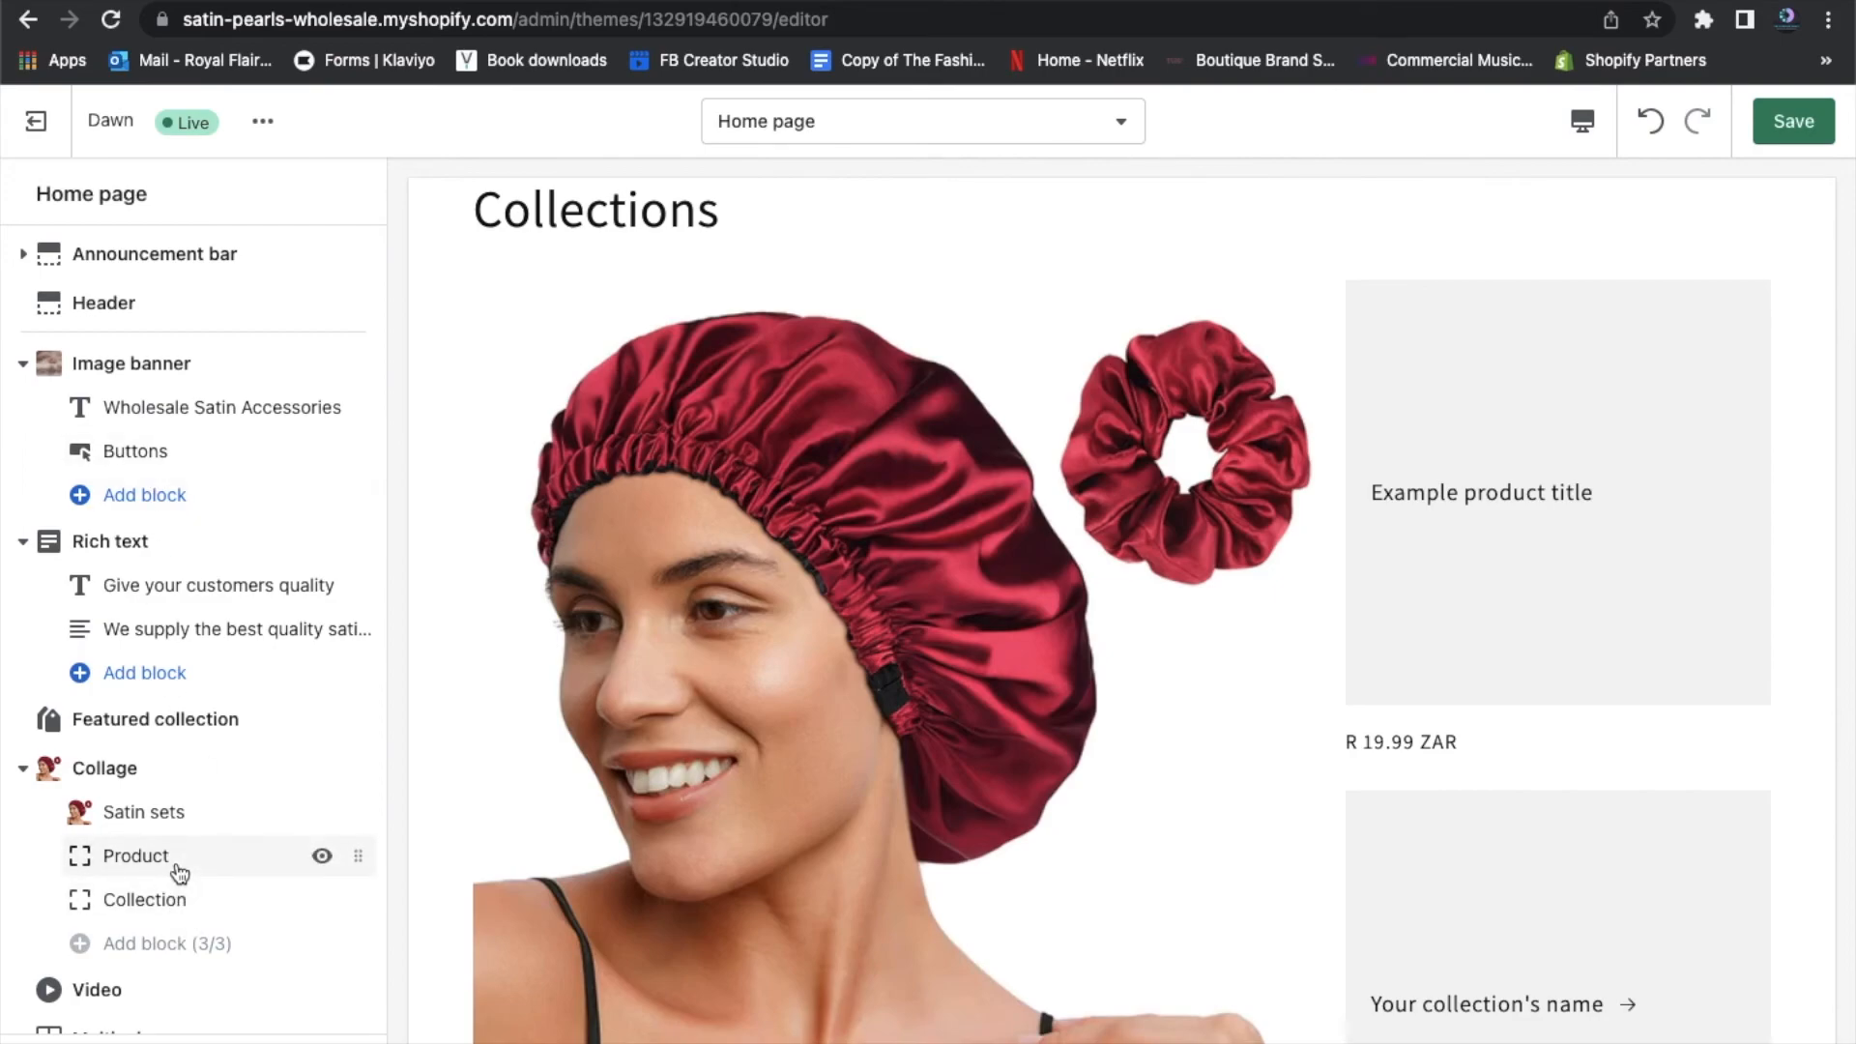
{"action": "left_click", "coordinate": [179, 906]}
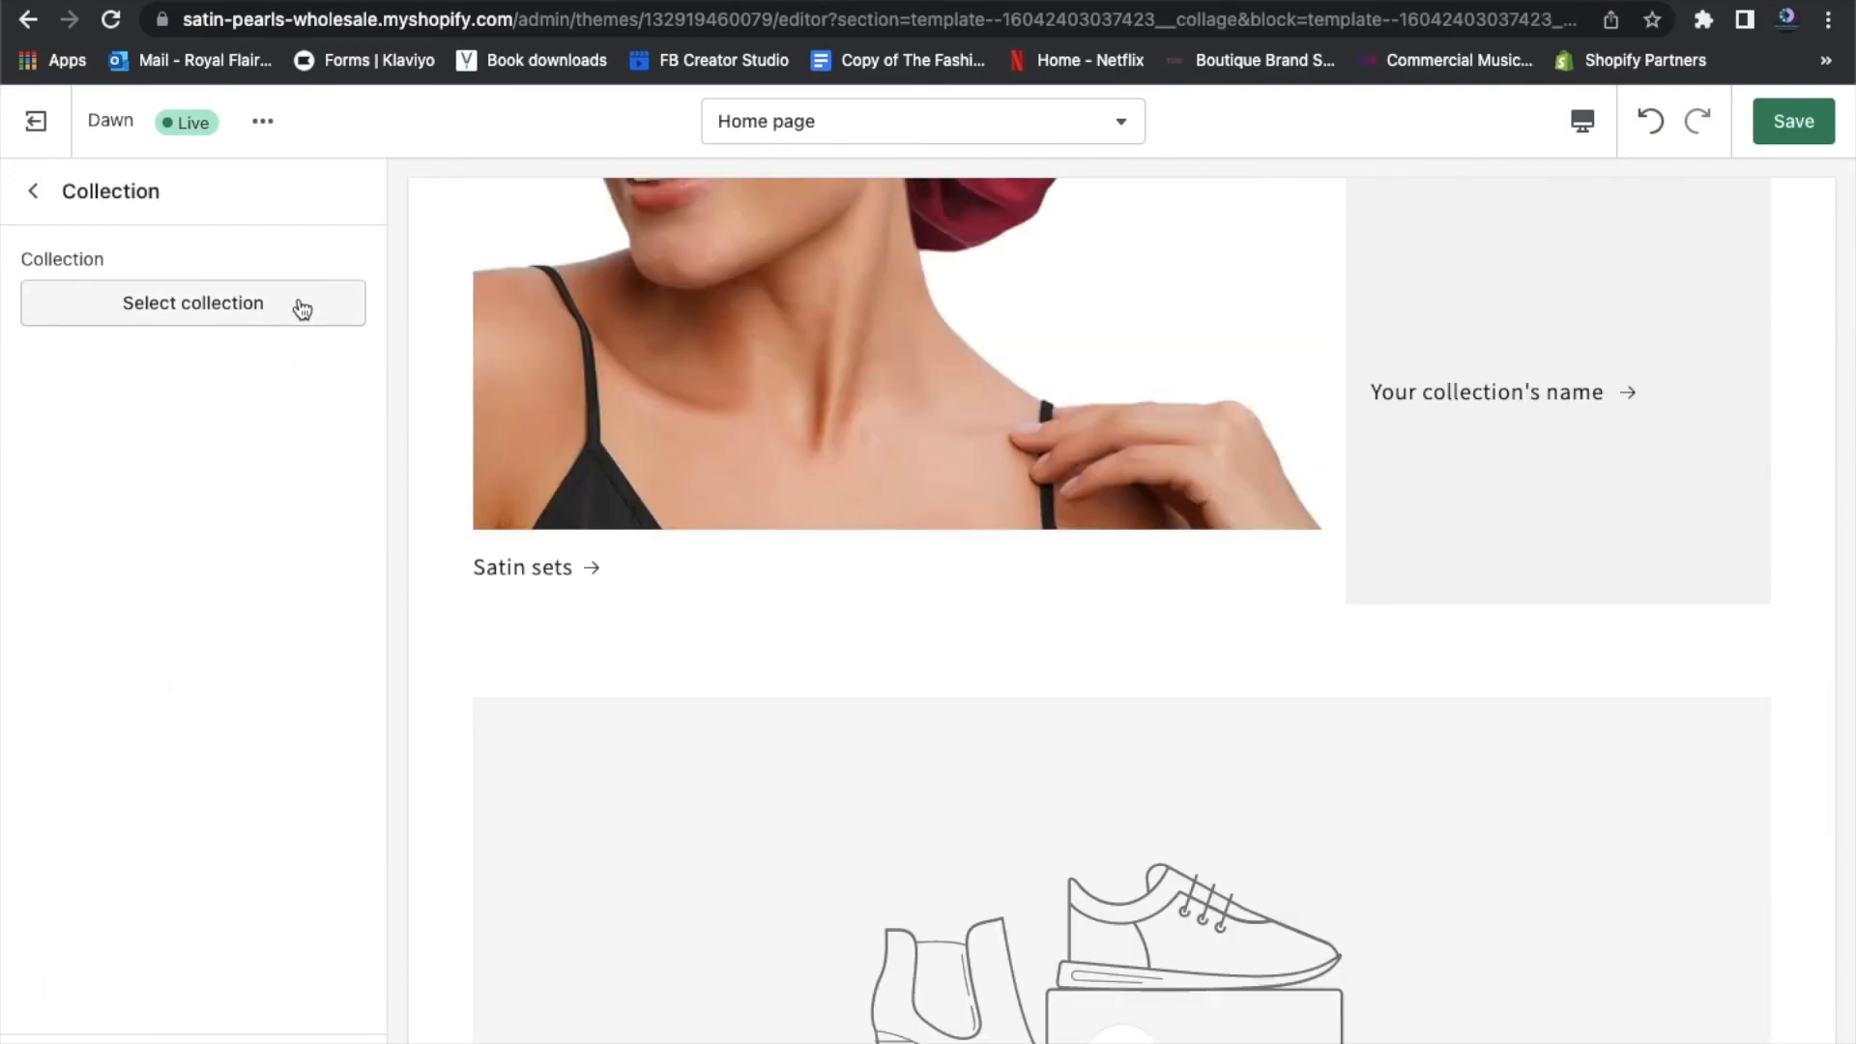
{"action": "left_click", "coordinate": [301, 306]}
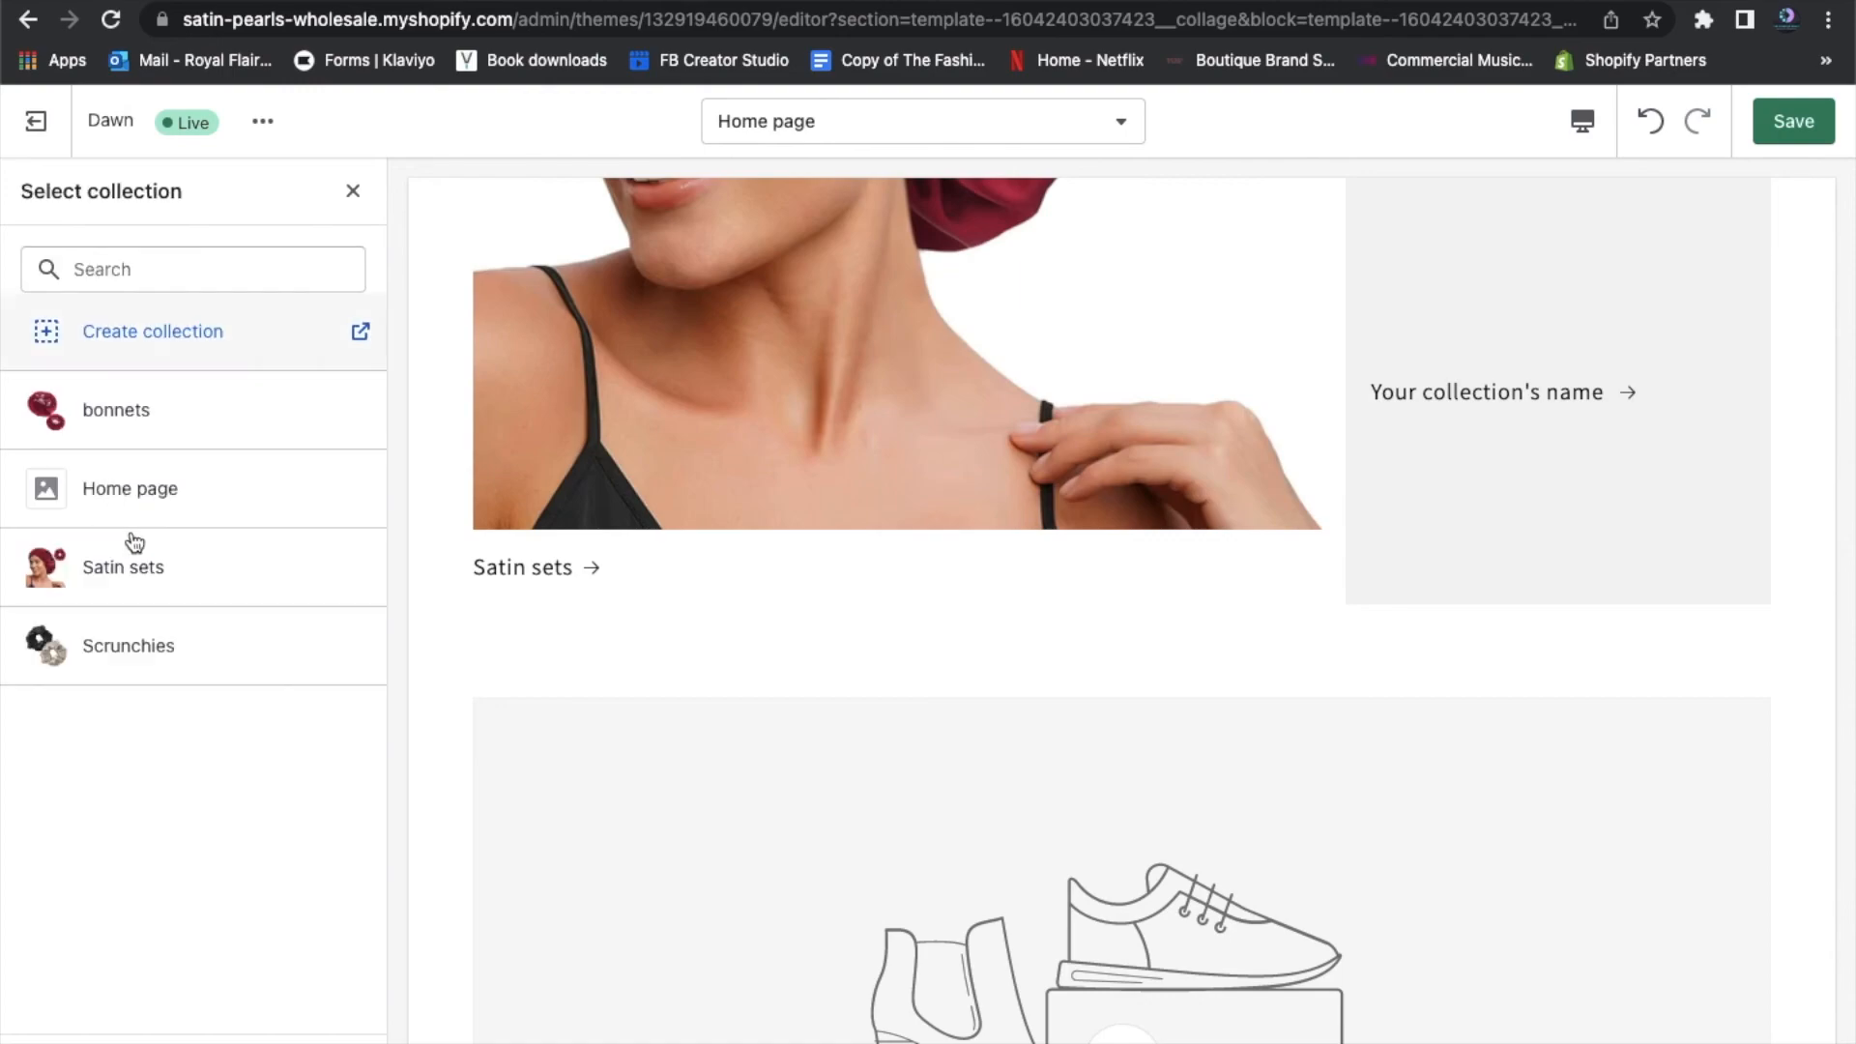
{"action": "left_click", "coordinate": [246, 636]}
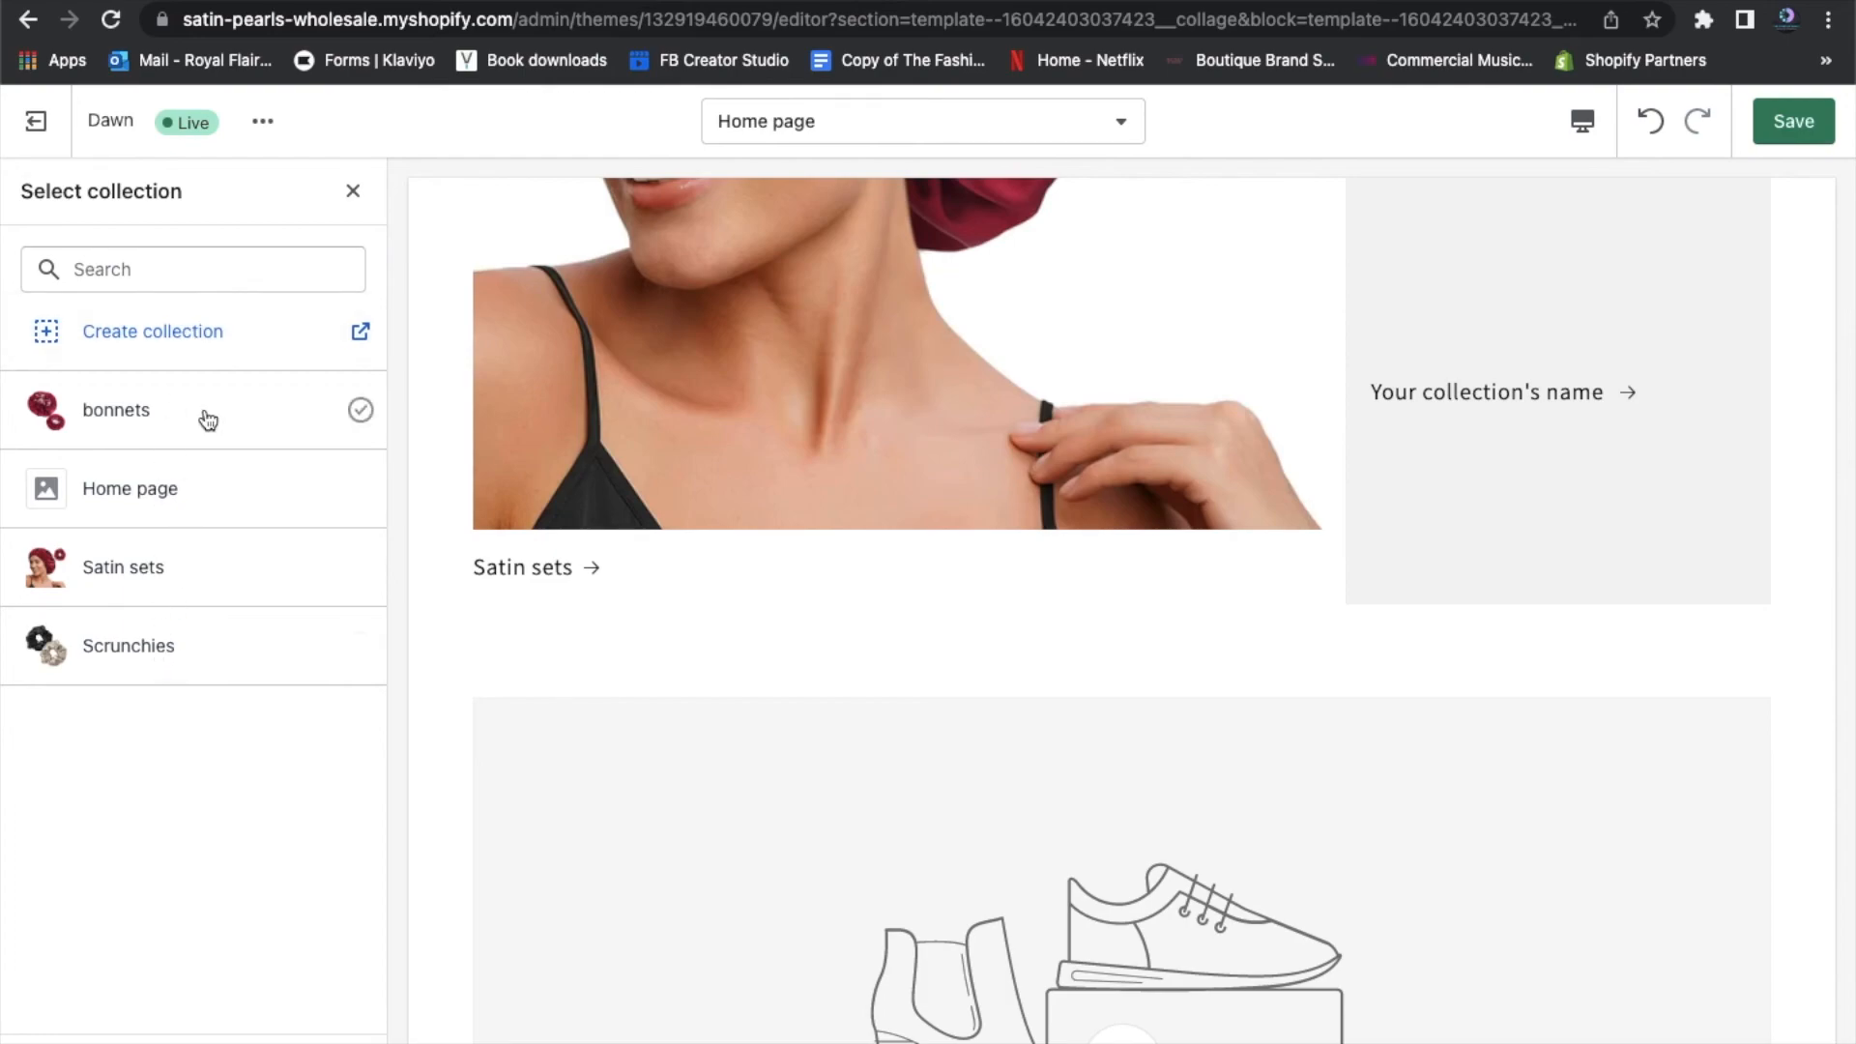
{"action": "left_click", "coordinate": [120, 416]}
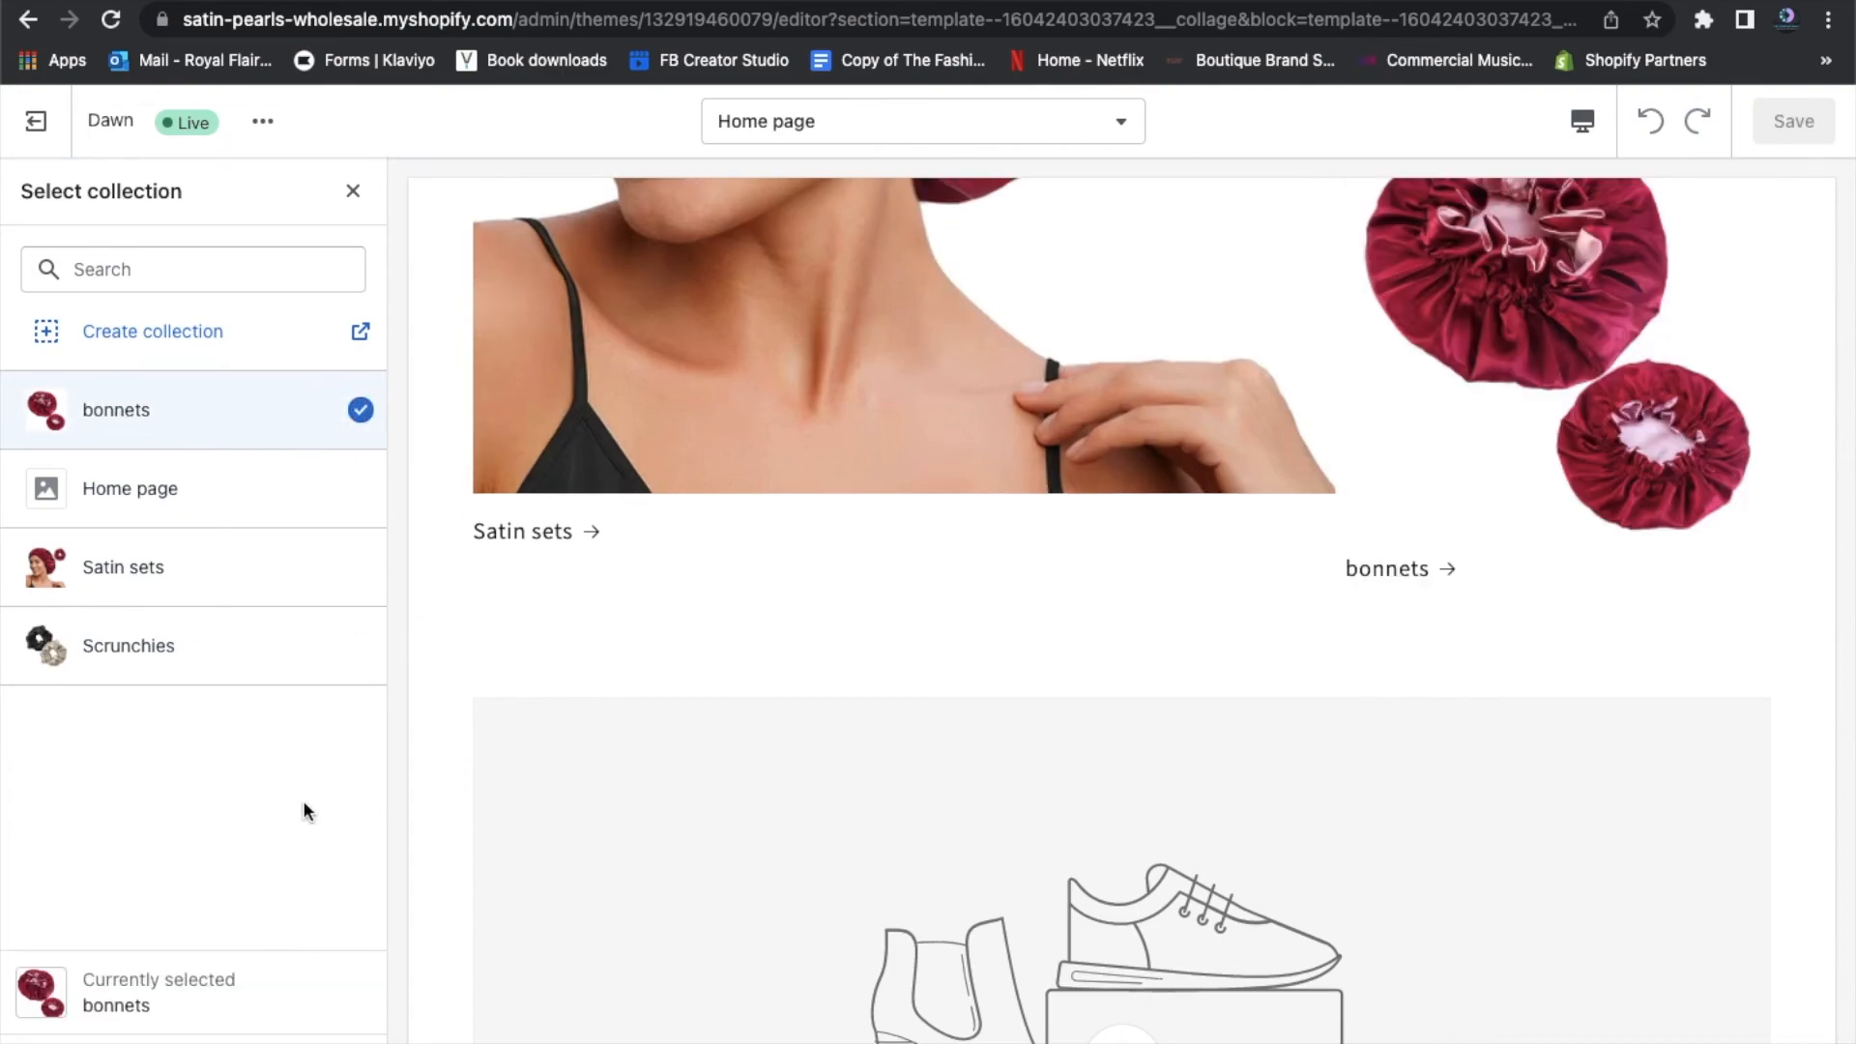
{"action": "left_click", "coordinate": [332, 1041]}
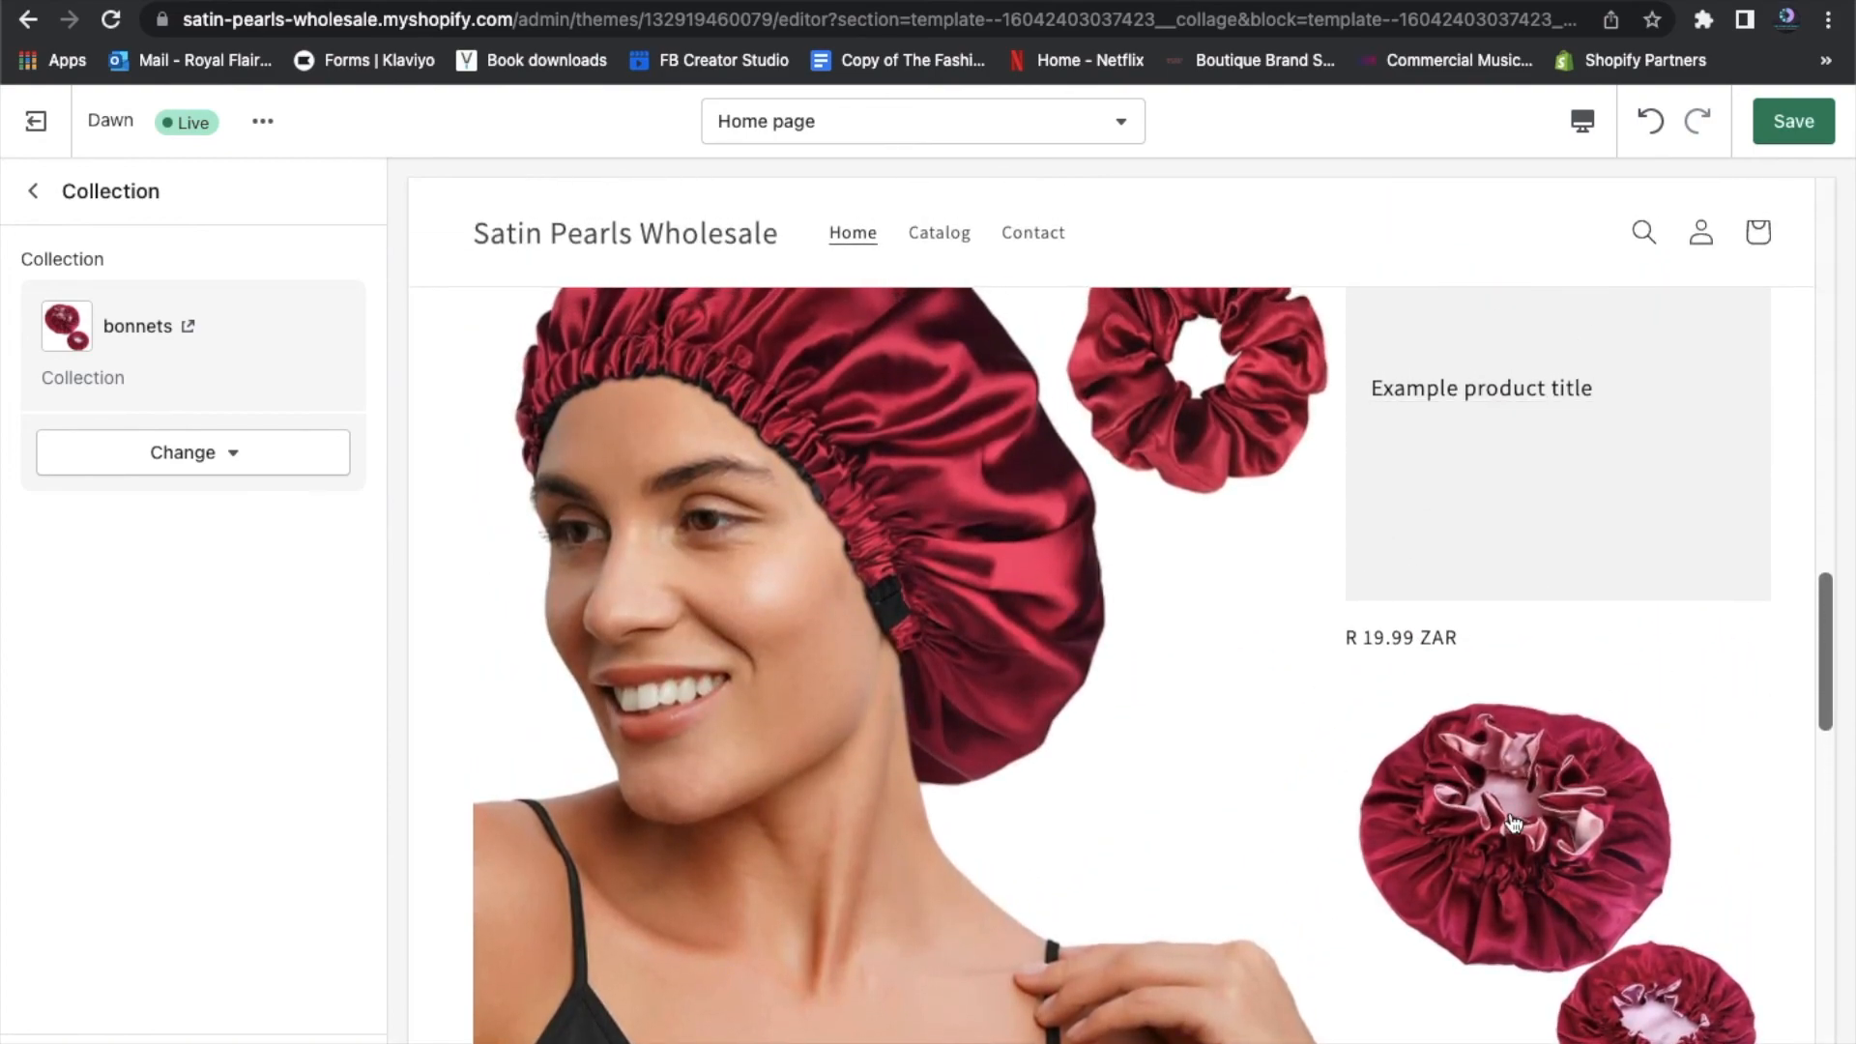
Examine the New Arrivals and Collections sections in the home page preview
{"action": "scroll", "coordinate": [1514, 823], "scroll_direction": "up", "scroll_amount": 2}
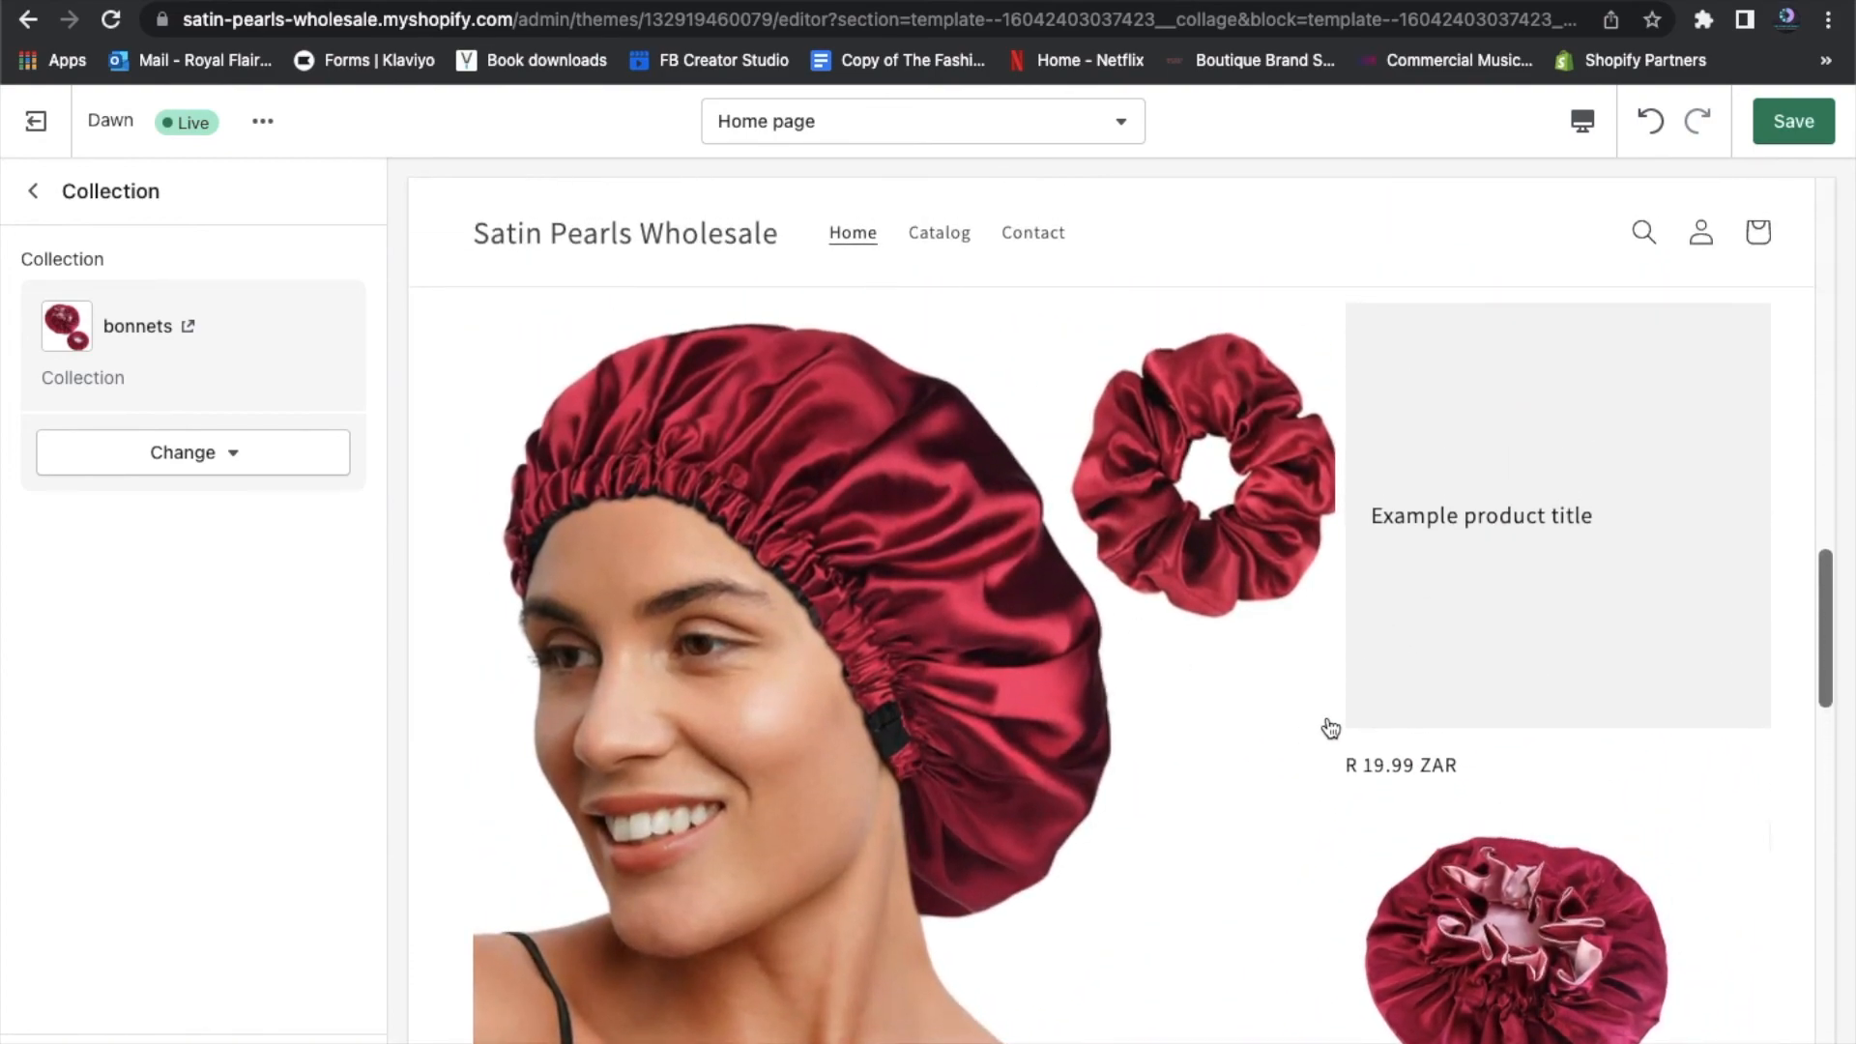
{"action": "scroll", "coordinate": [1541, 904], "scroll_direction": "down", "scroll_amount": 3}
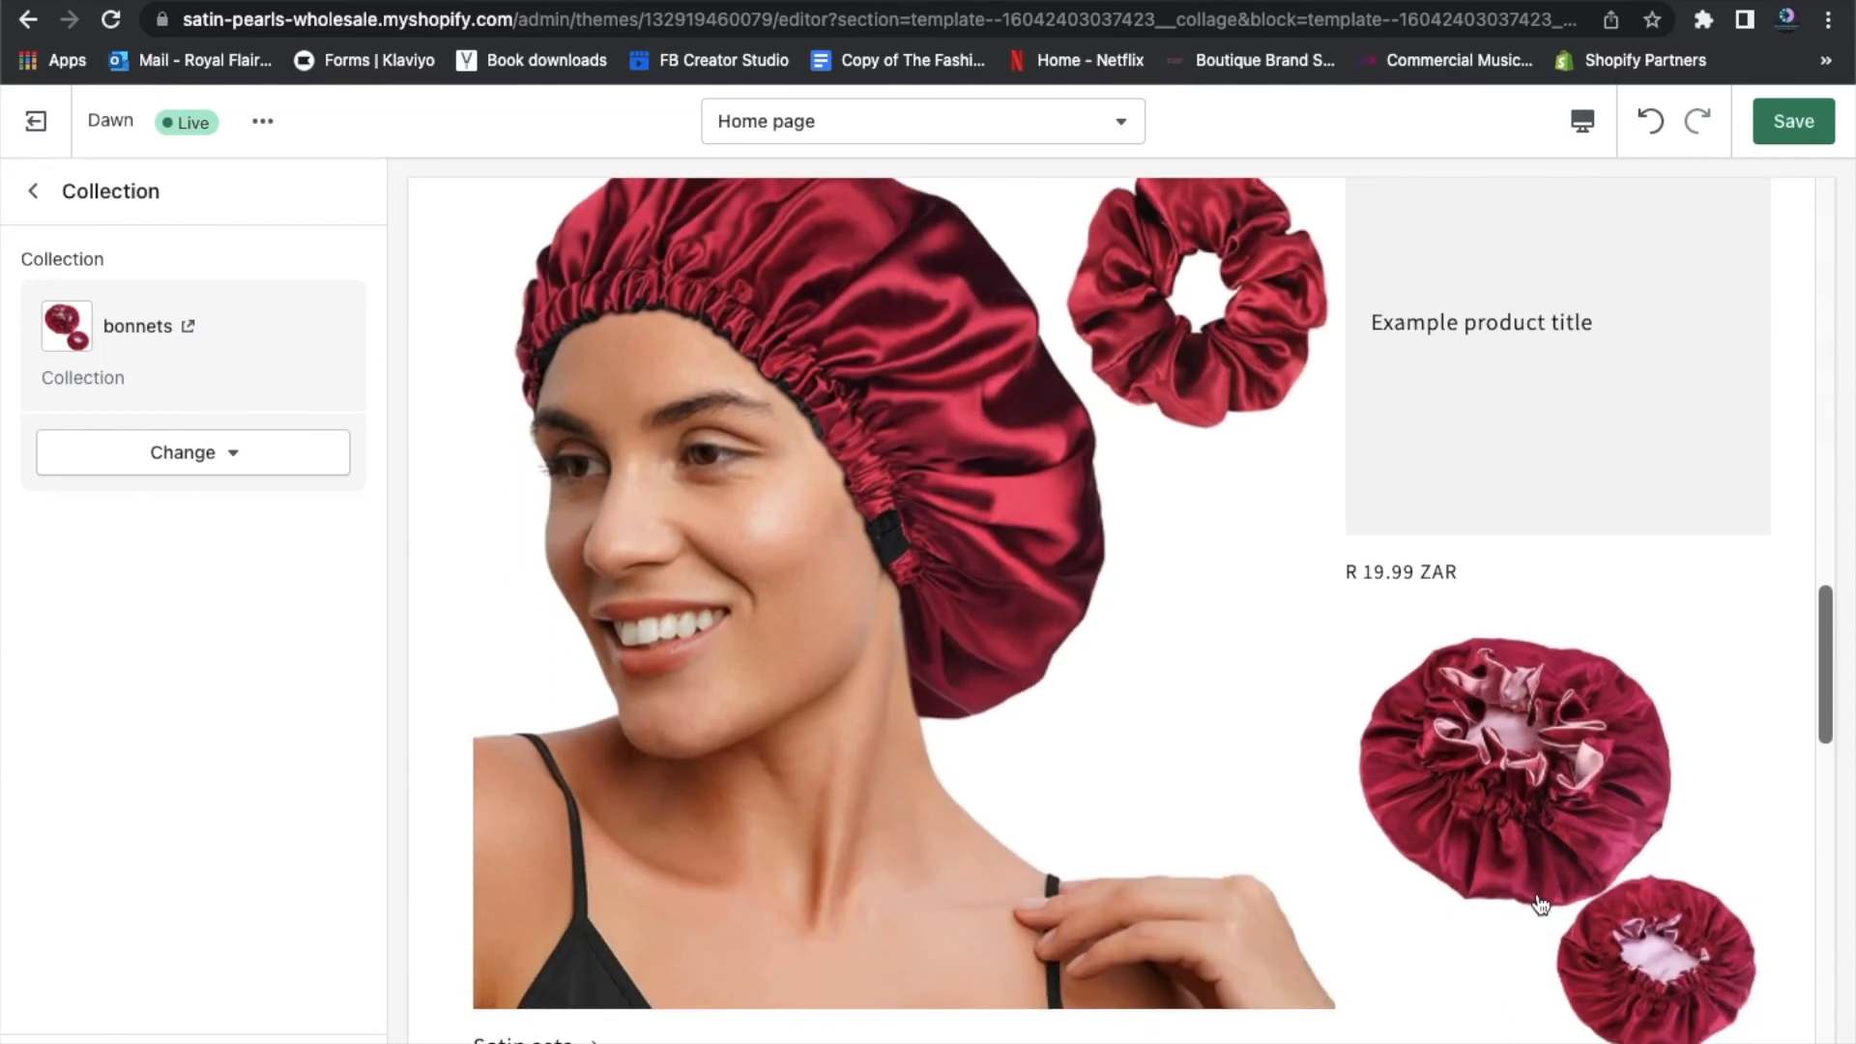
{"action": "scroll", "coordinate": [1541, 904], "scroll_direction": "up", "scroll_amount": 15}
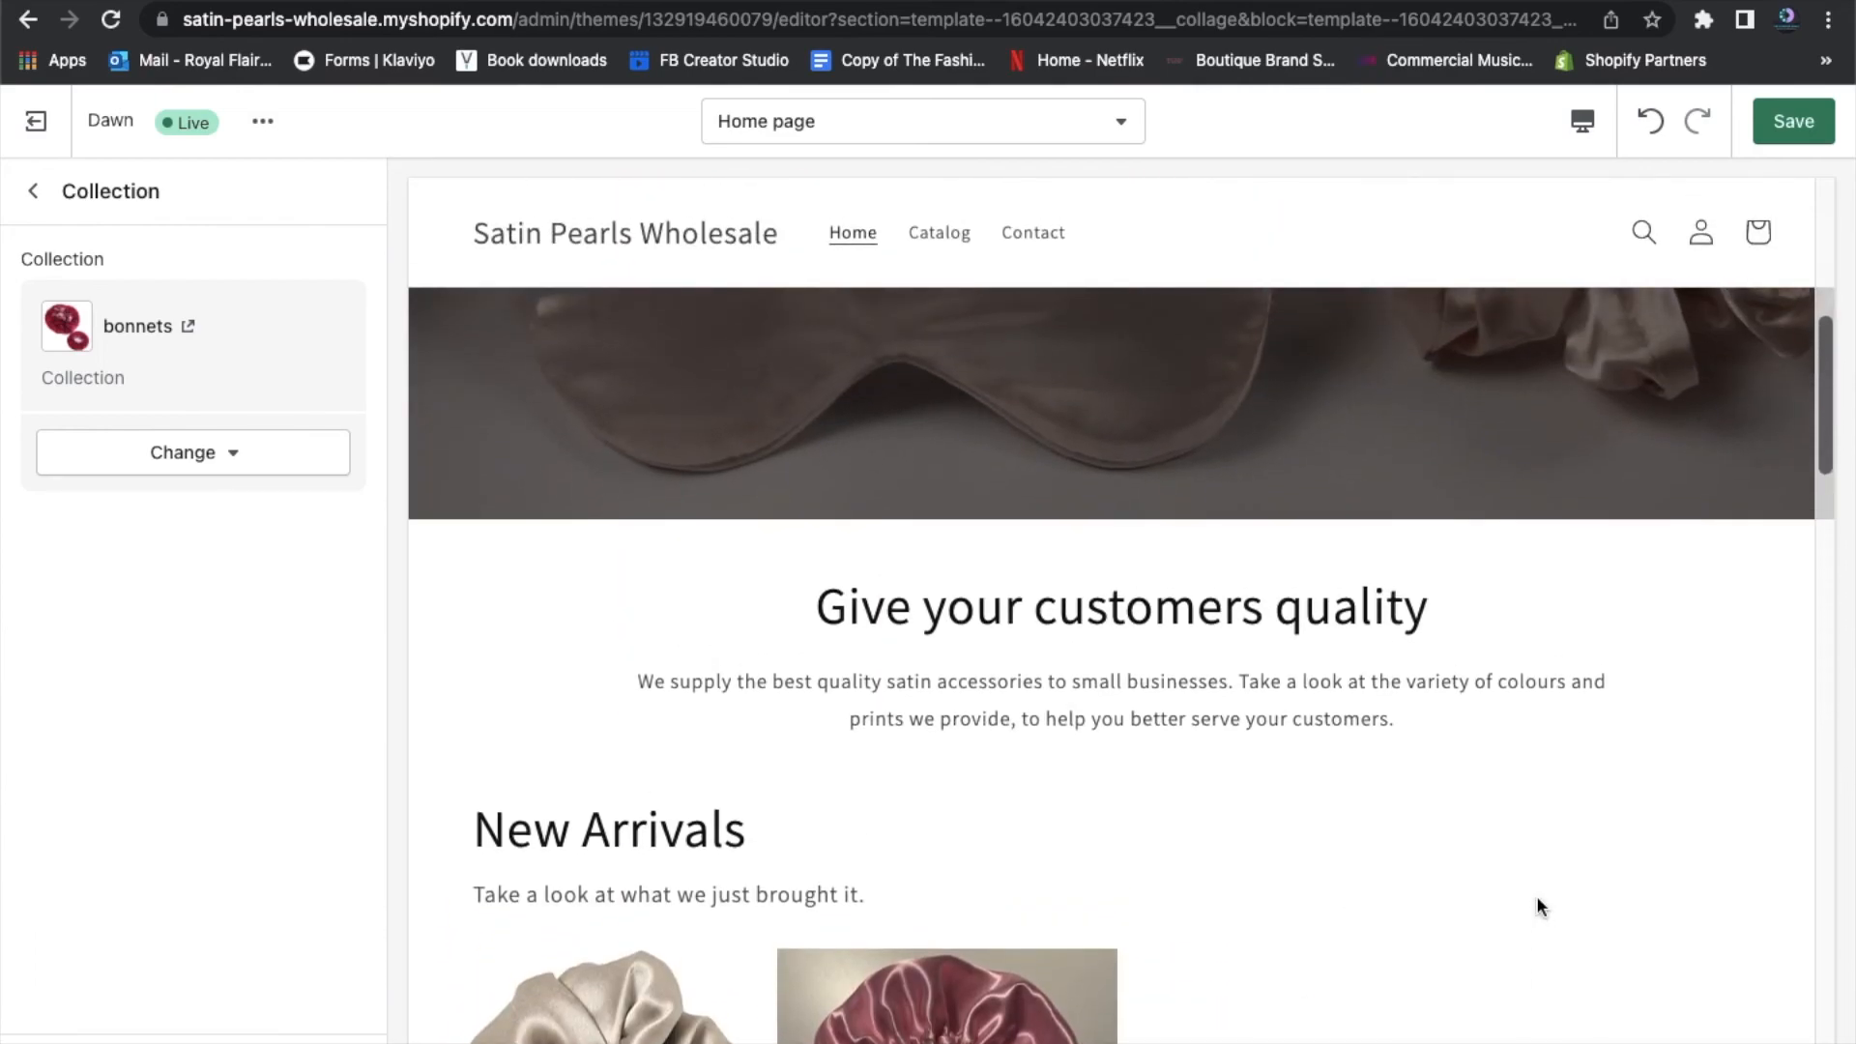
{"action": "scroll", "coordinate": [1537, 901], "scroll_direction": "down", "scroll_amount": 3}
{"action": "scroll", "coordinate": [1398, 826], "scroll_direction": "down", "scroll_amount": 1}
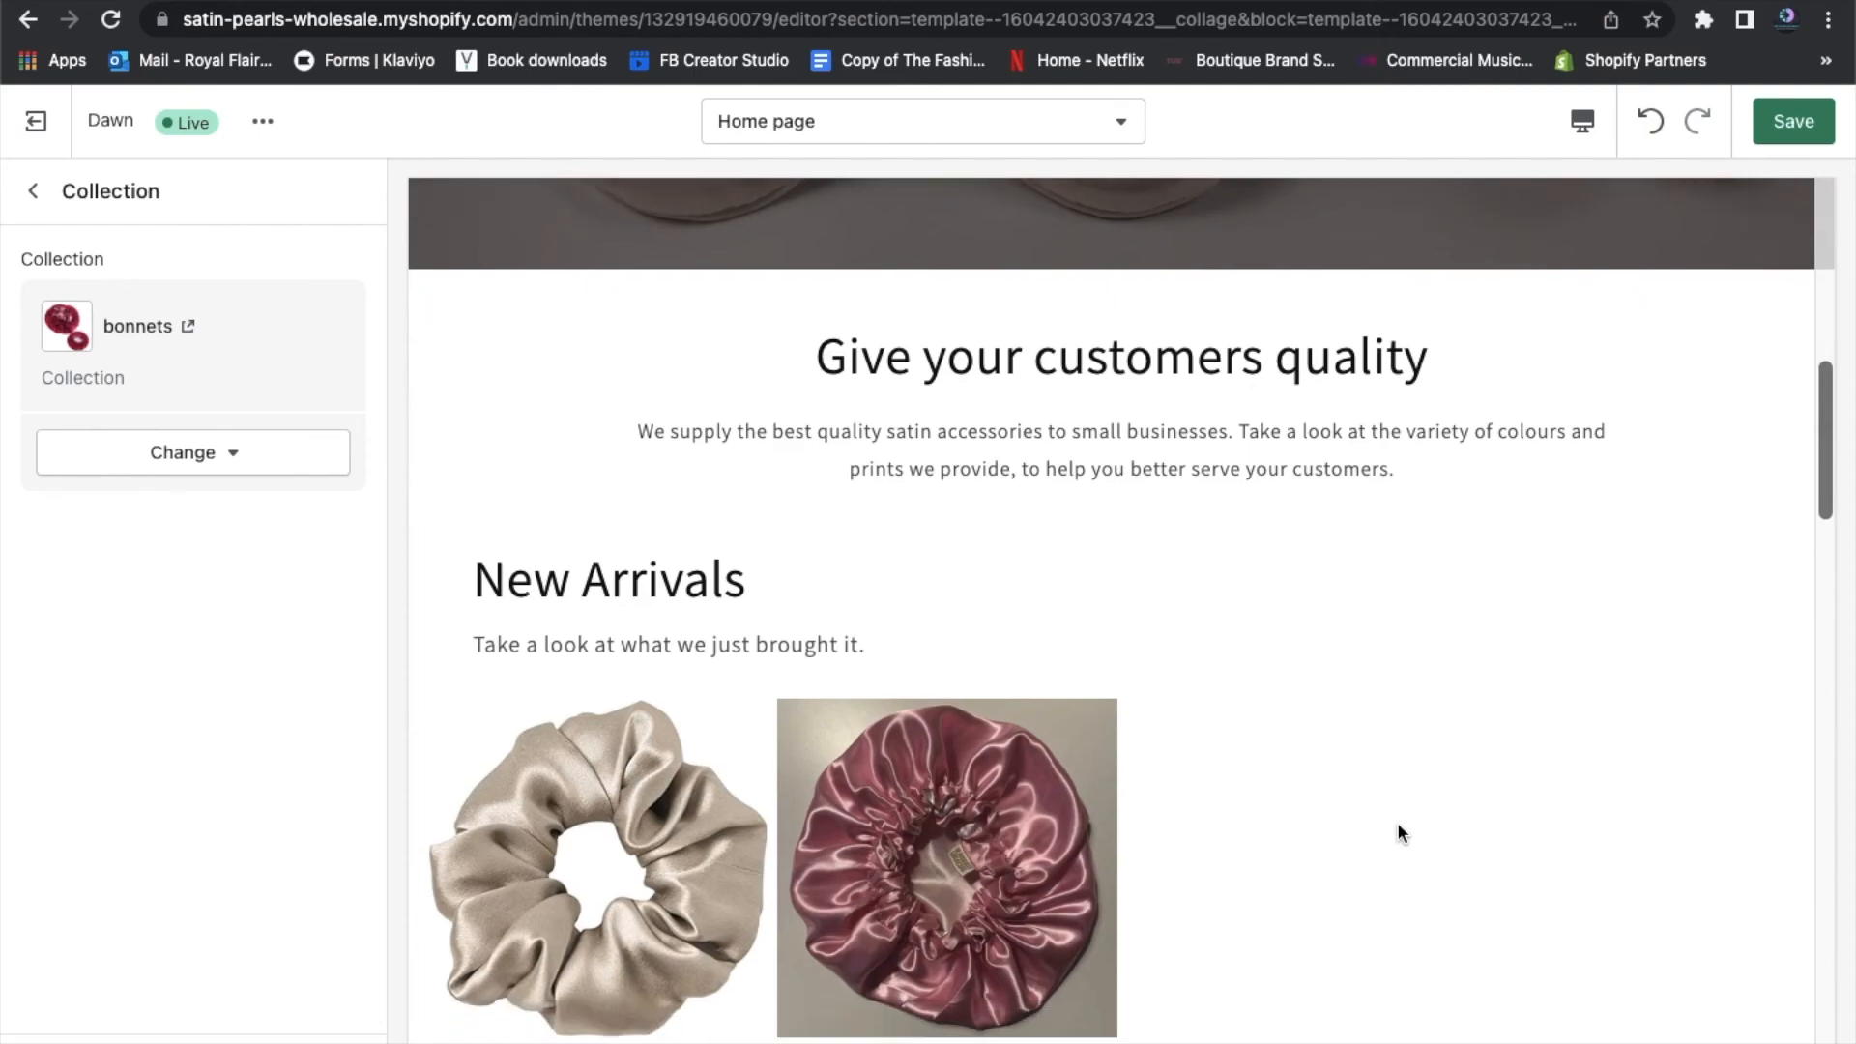
{"action": "scroll", "coordinate": [1402, 834], "scroll_direction": "down", "scroll_amount": 6}
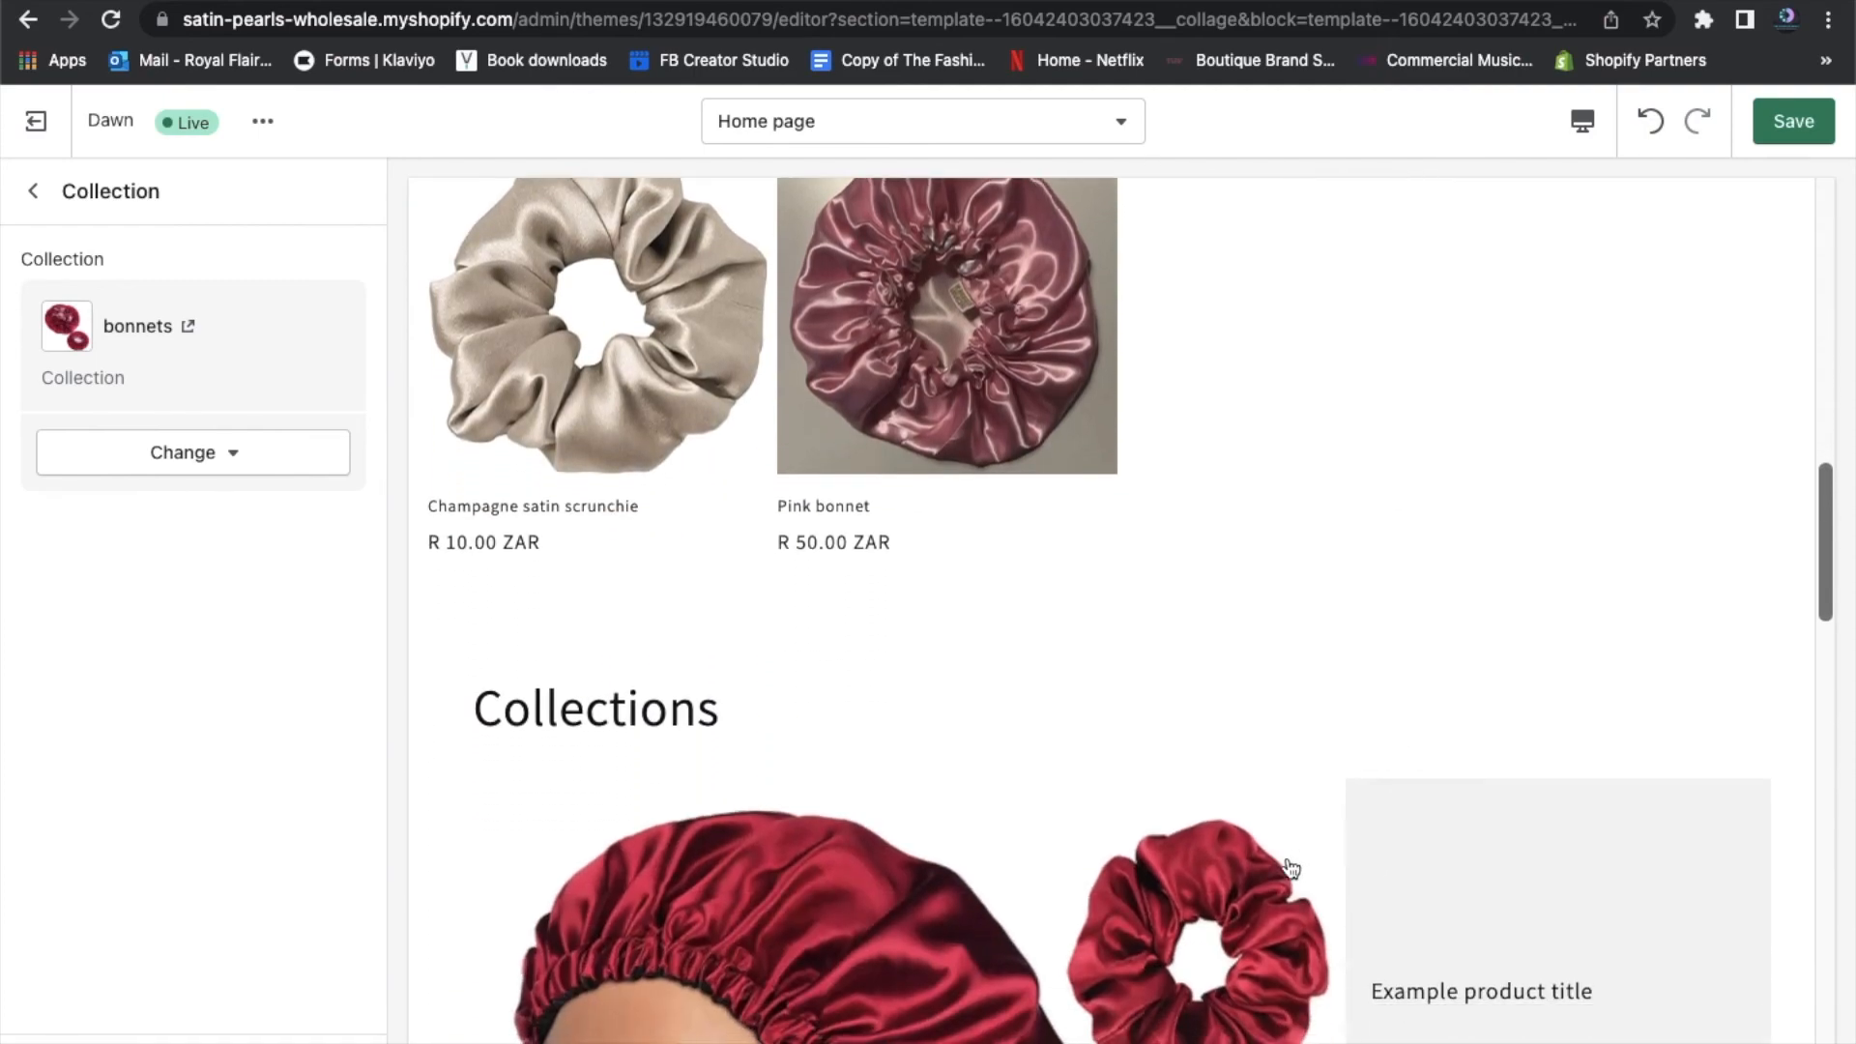
{"action": "scroll", "coordinate": [1292, 868], "scroll_direction": "down", "scroll_amount": 1}
{"action": "scroll", "coordinate": [1291, 865], "scroll_direction": "up", "scroll_amount": 5}
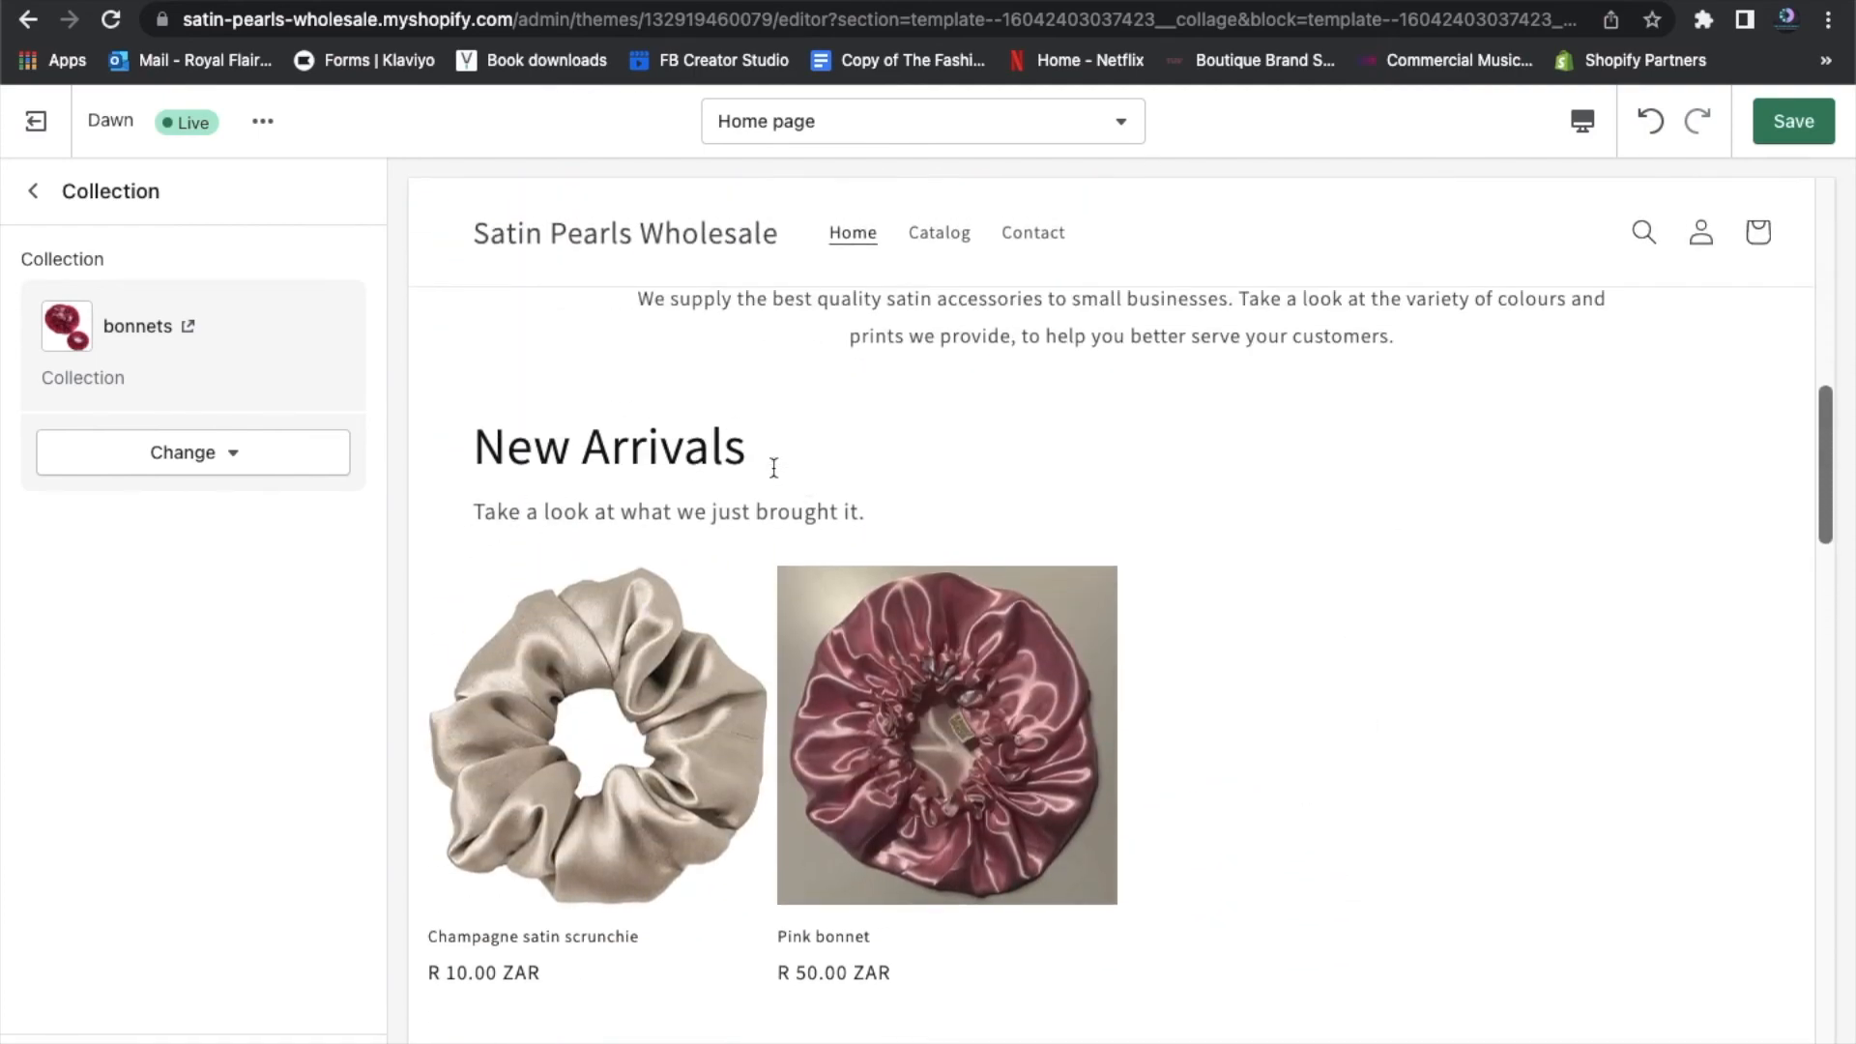
{"action": "scroll", "coordinate": [1273, 791], "scroll_direction": "down", "scroll_amount": 10}
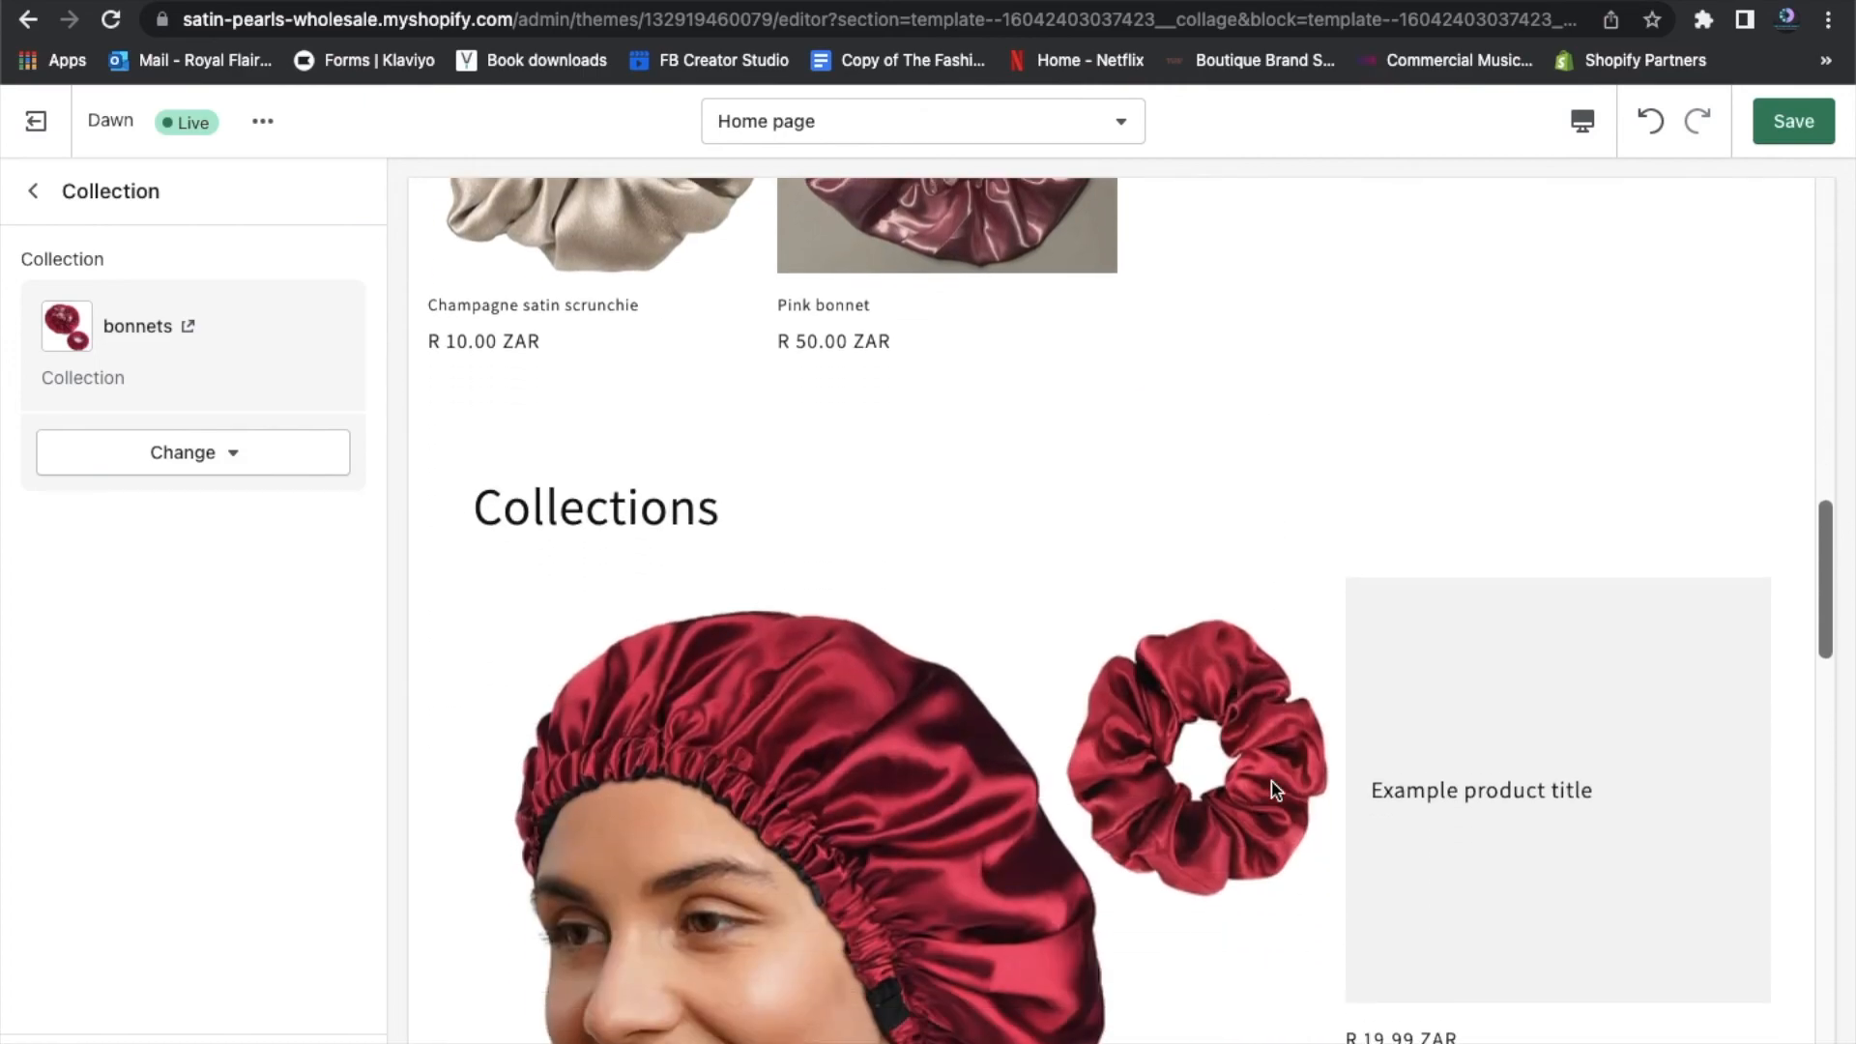
{"action": "scroll", "coordinate": [1276, 784], "scroll_direction": "down", "scroll_amount": 1}
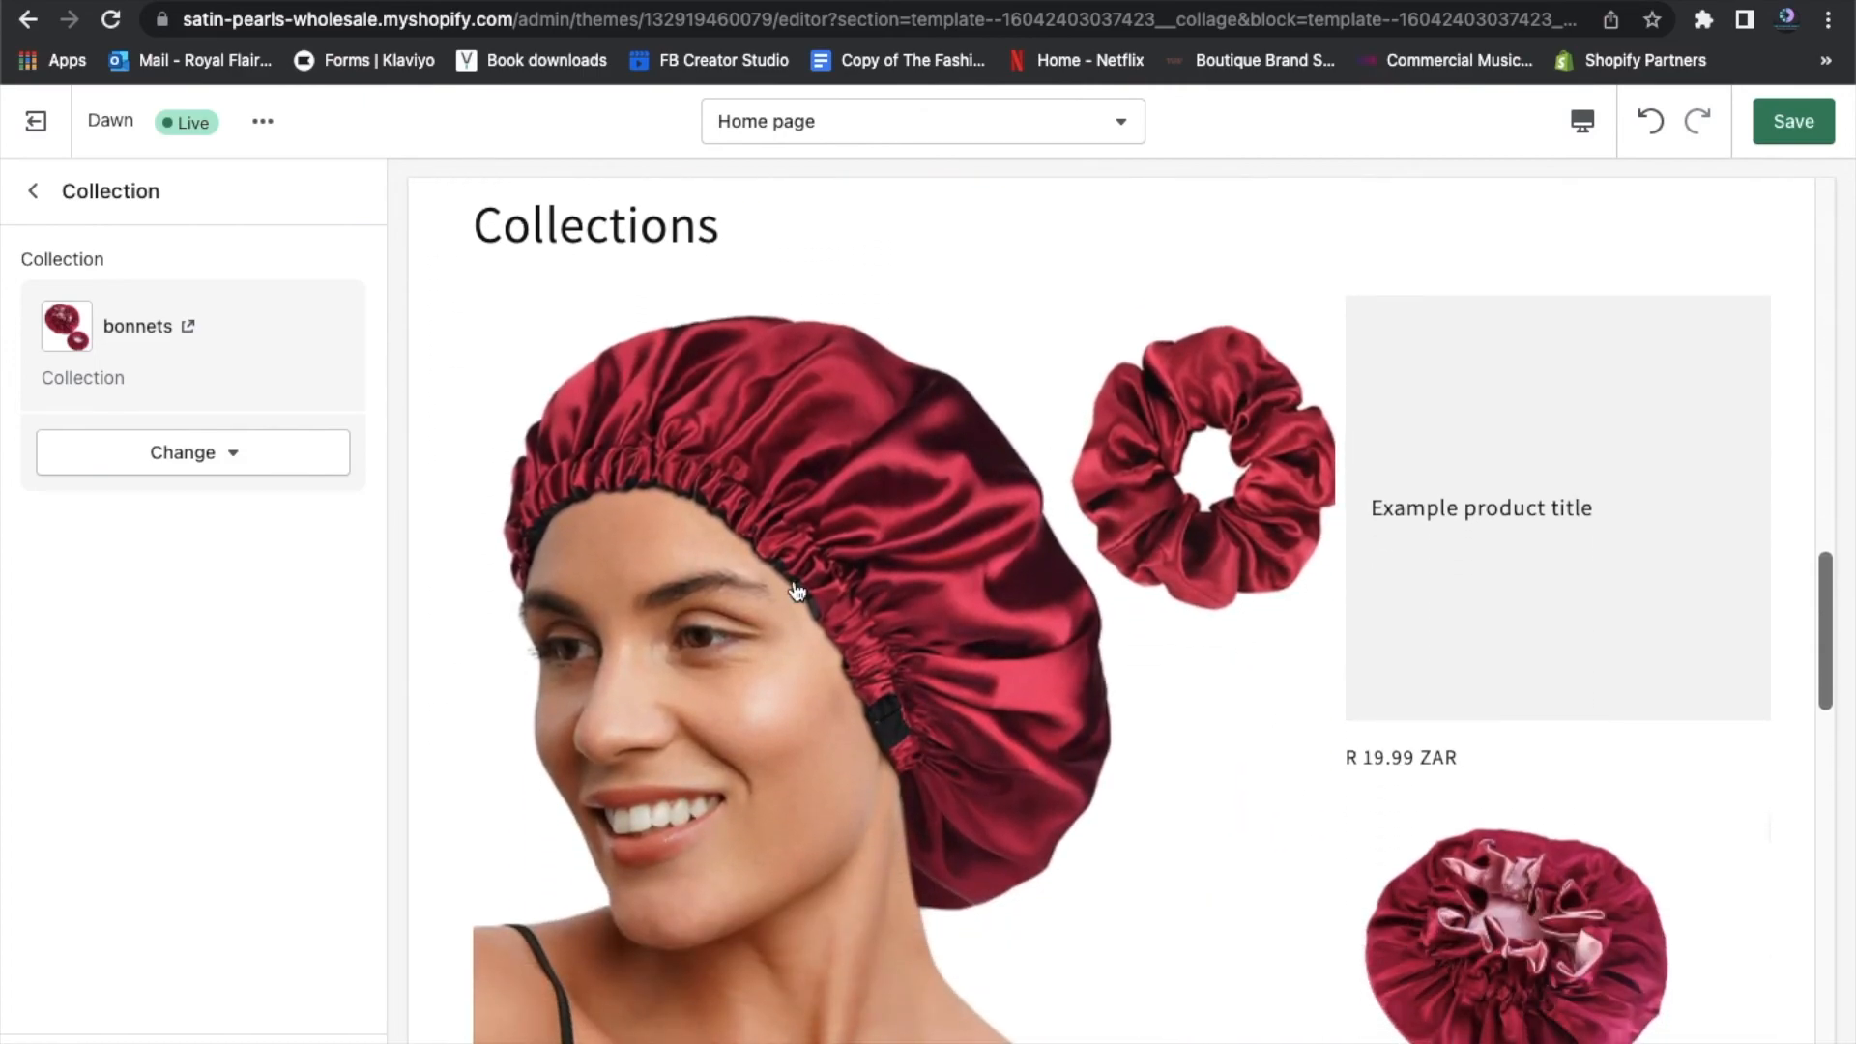
{"action": "scroll", "coordinate": [1203, 832], "scroll_direction": "down", "scroll_amount": 1}
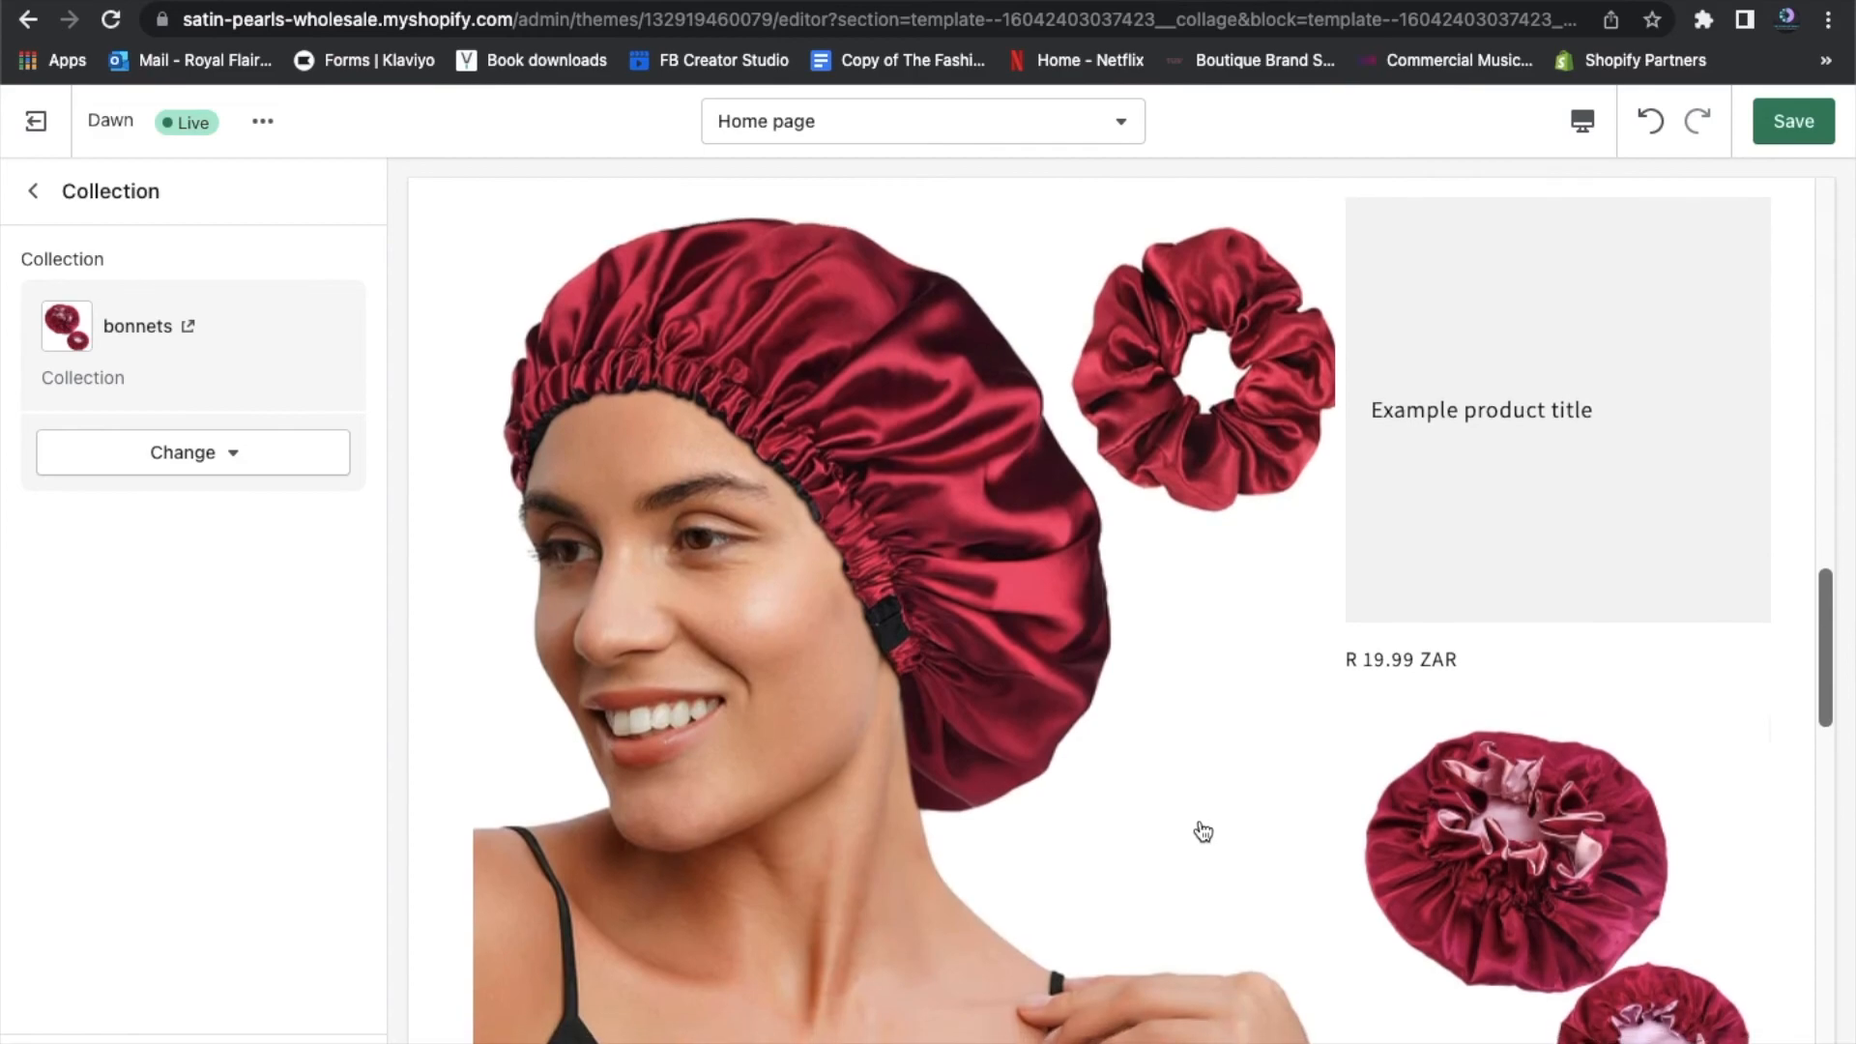
{"action": "scroll", "coordinate": [1203, 832], "scroll_direction": "down", "scroll_amount": 1}
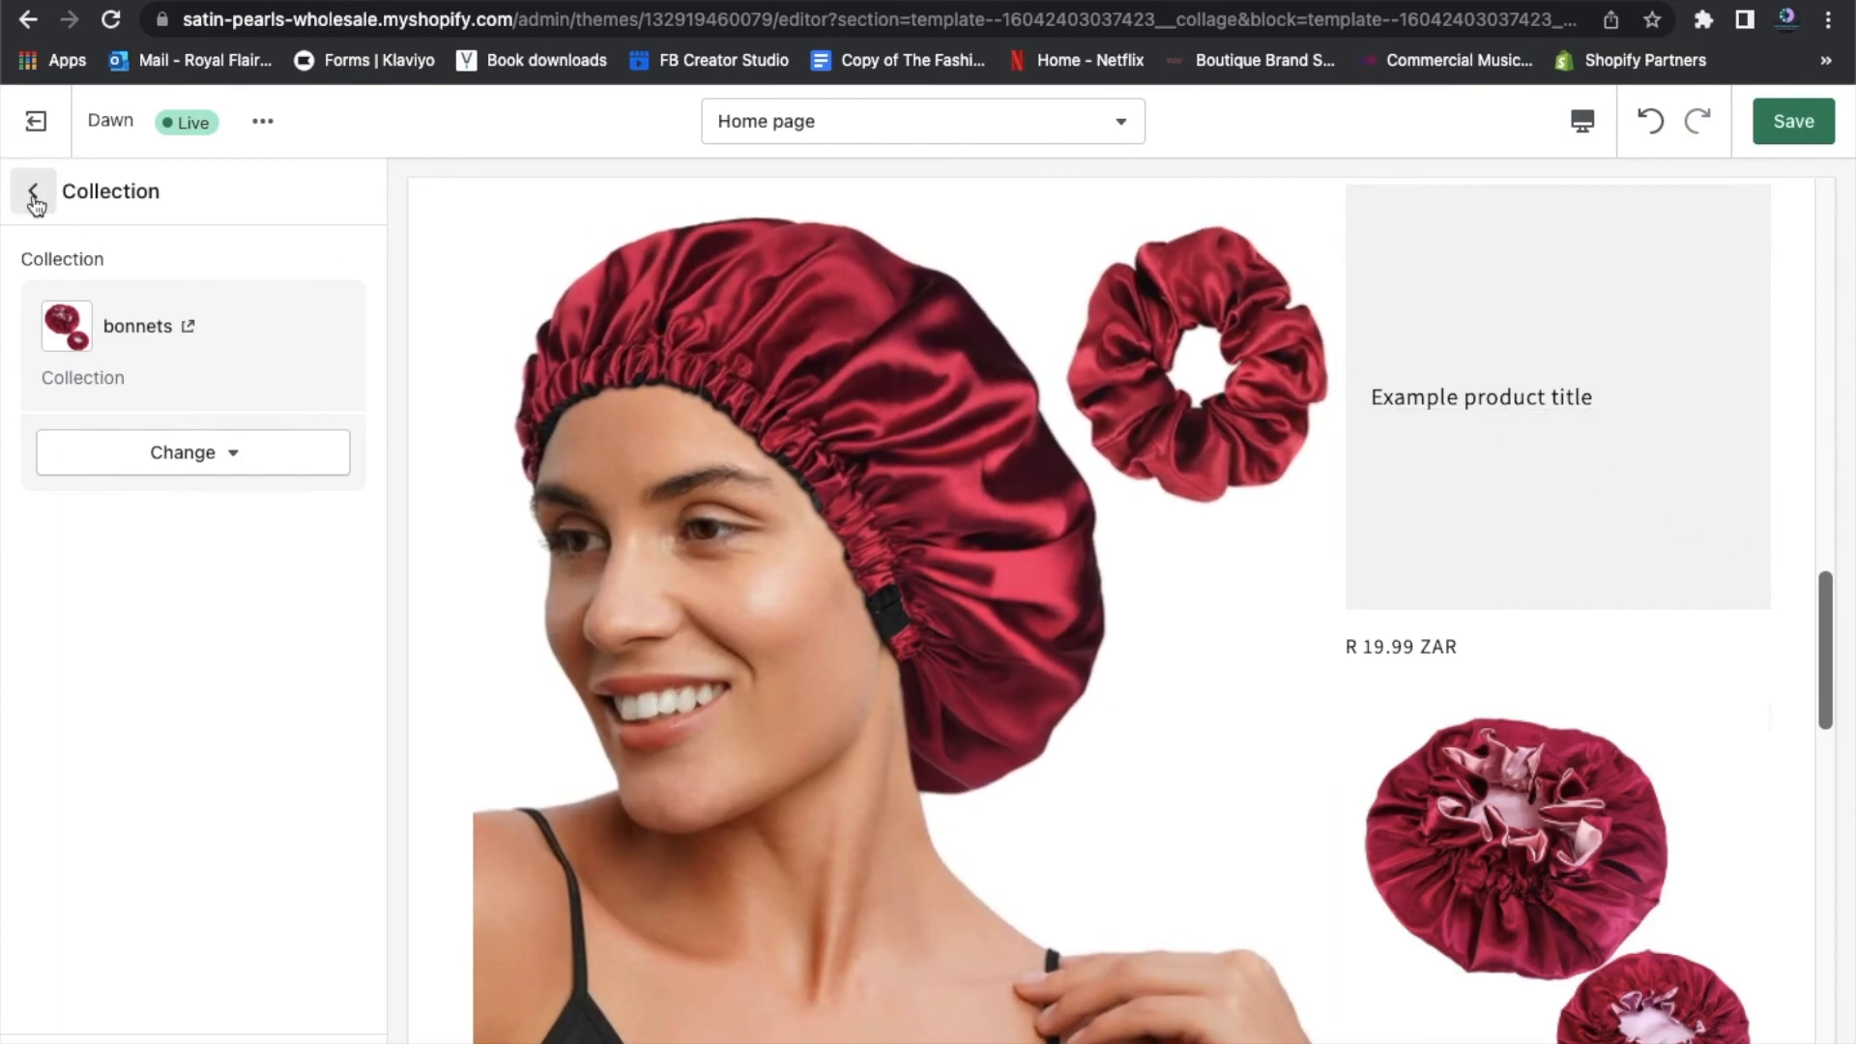
Assign the Champagne satin scrunchie to the product block of the Collage section and check it in the preview
{"action": "left_click", "coordinate": [33, 193]}
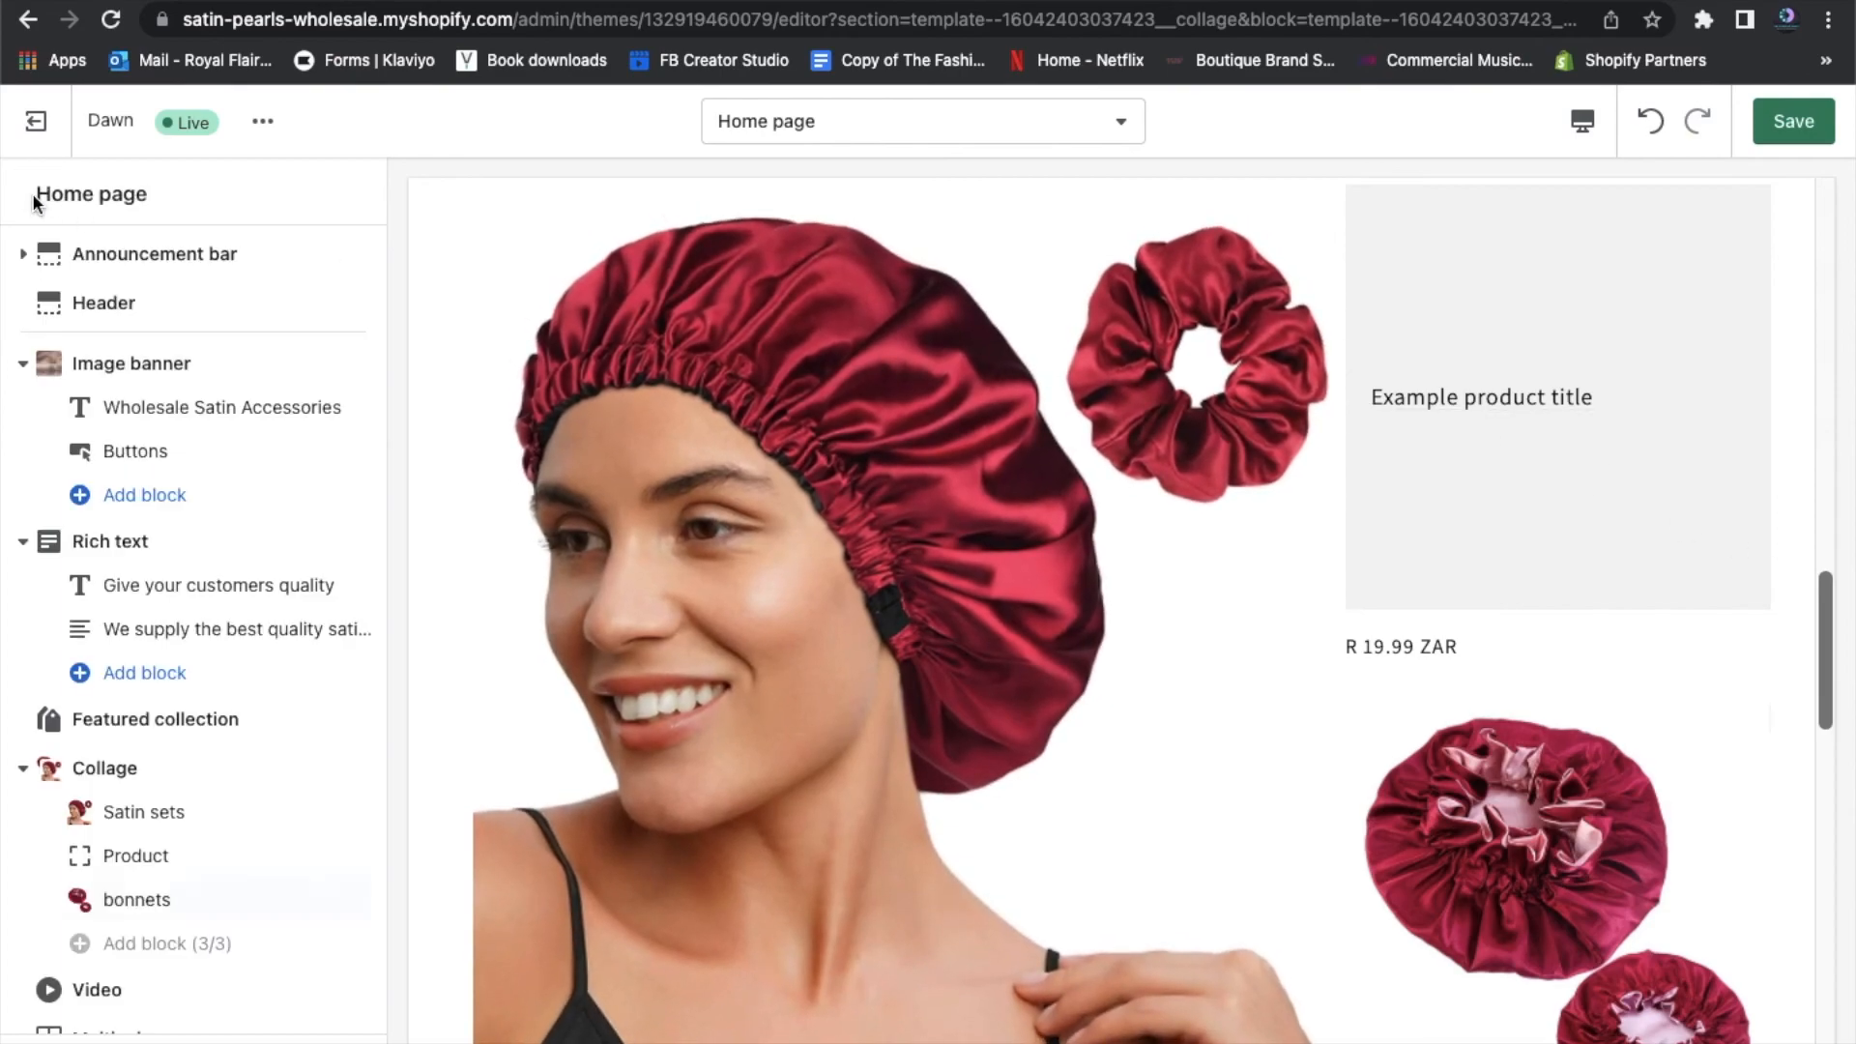
{"action": "left_click", "coordinate": [153, 869]}
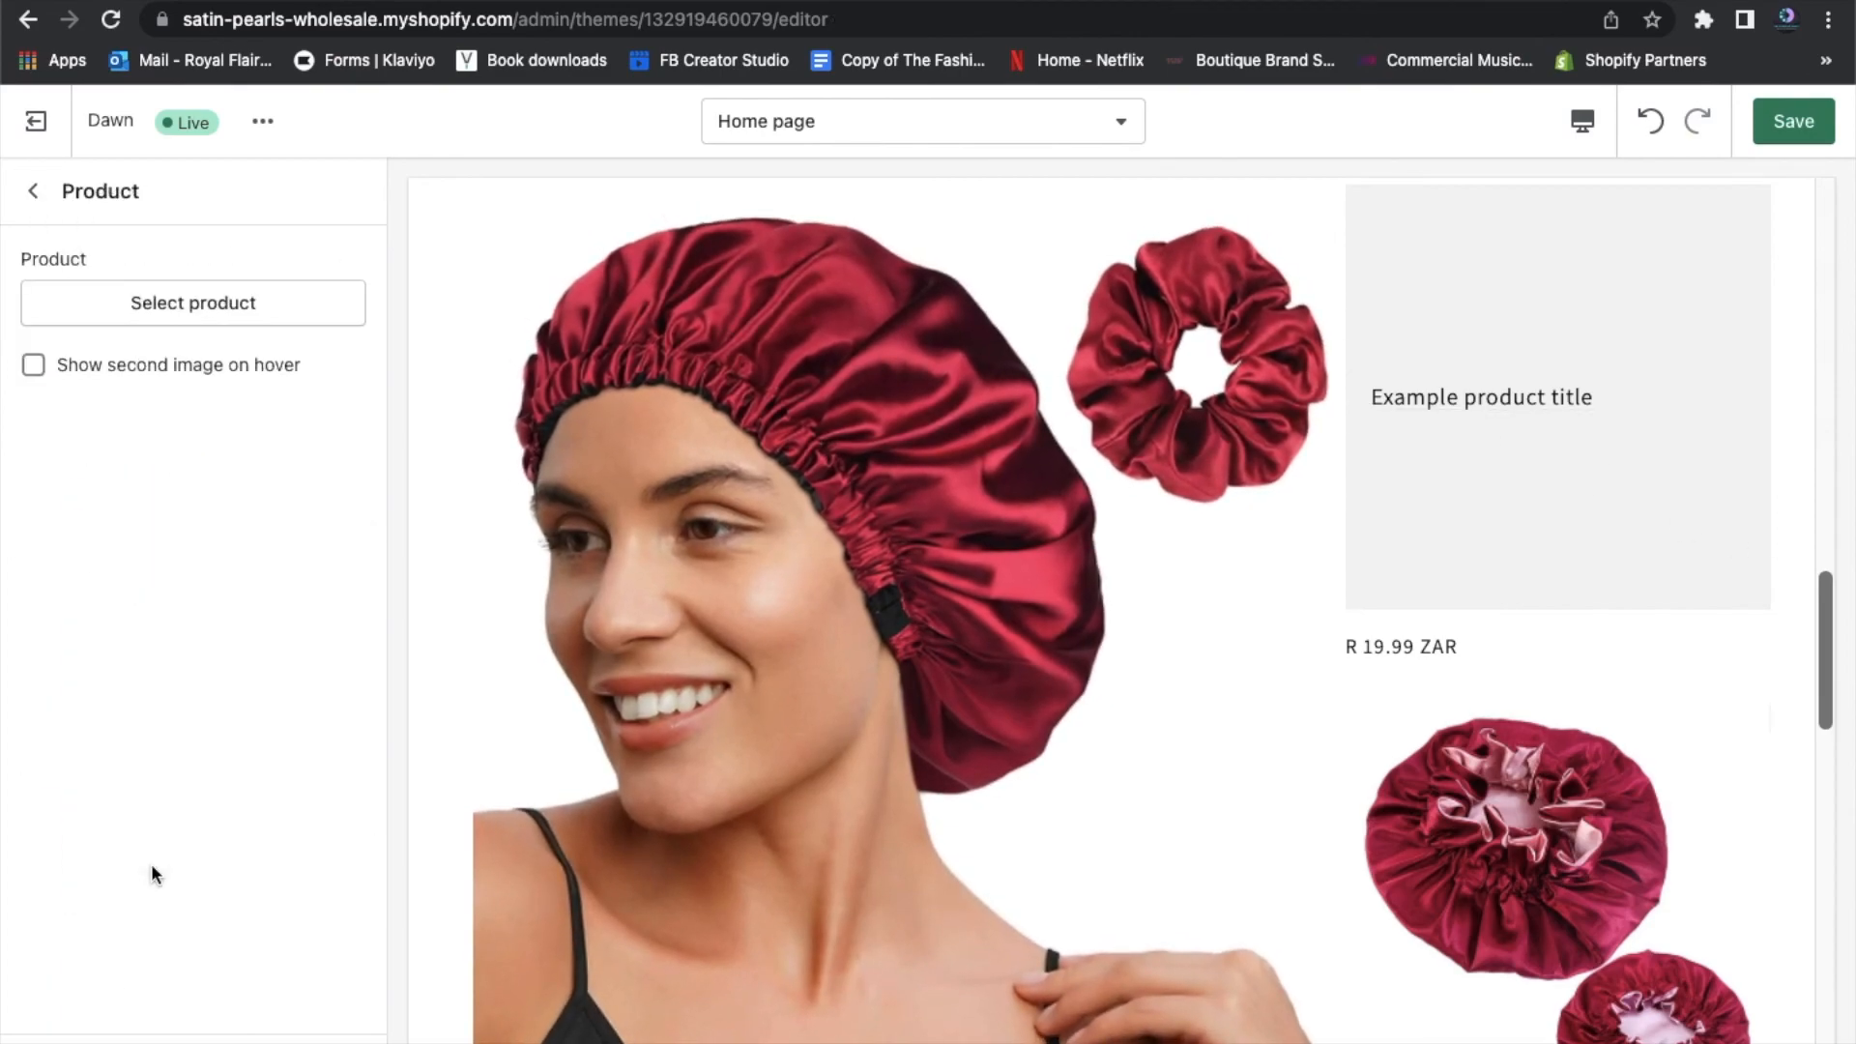
{"action": "left_click", "coordinate": [209, 302]}
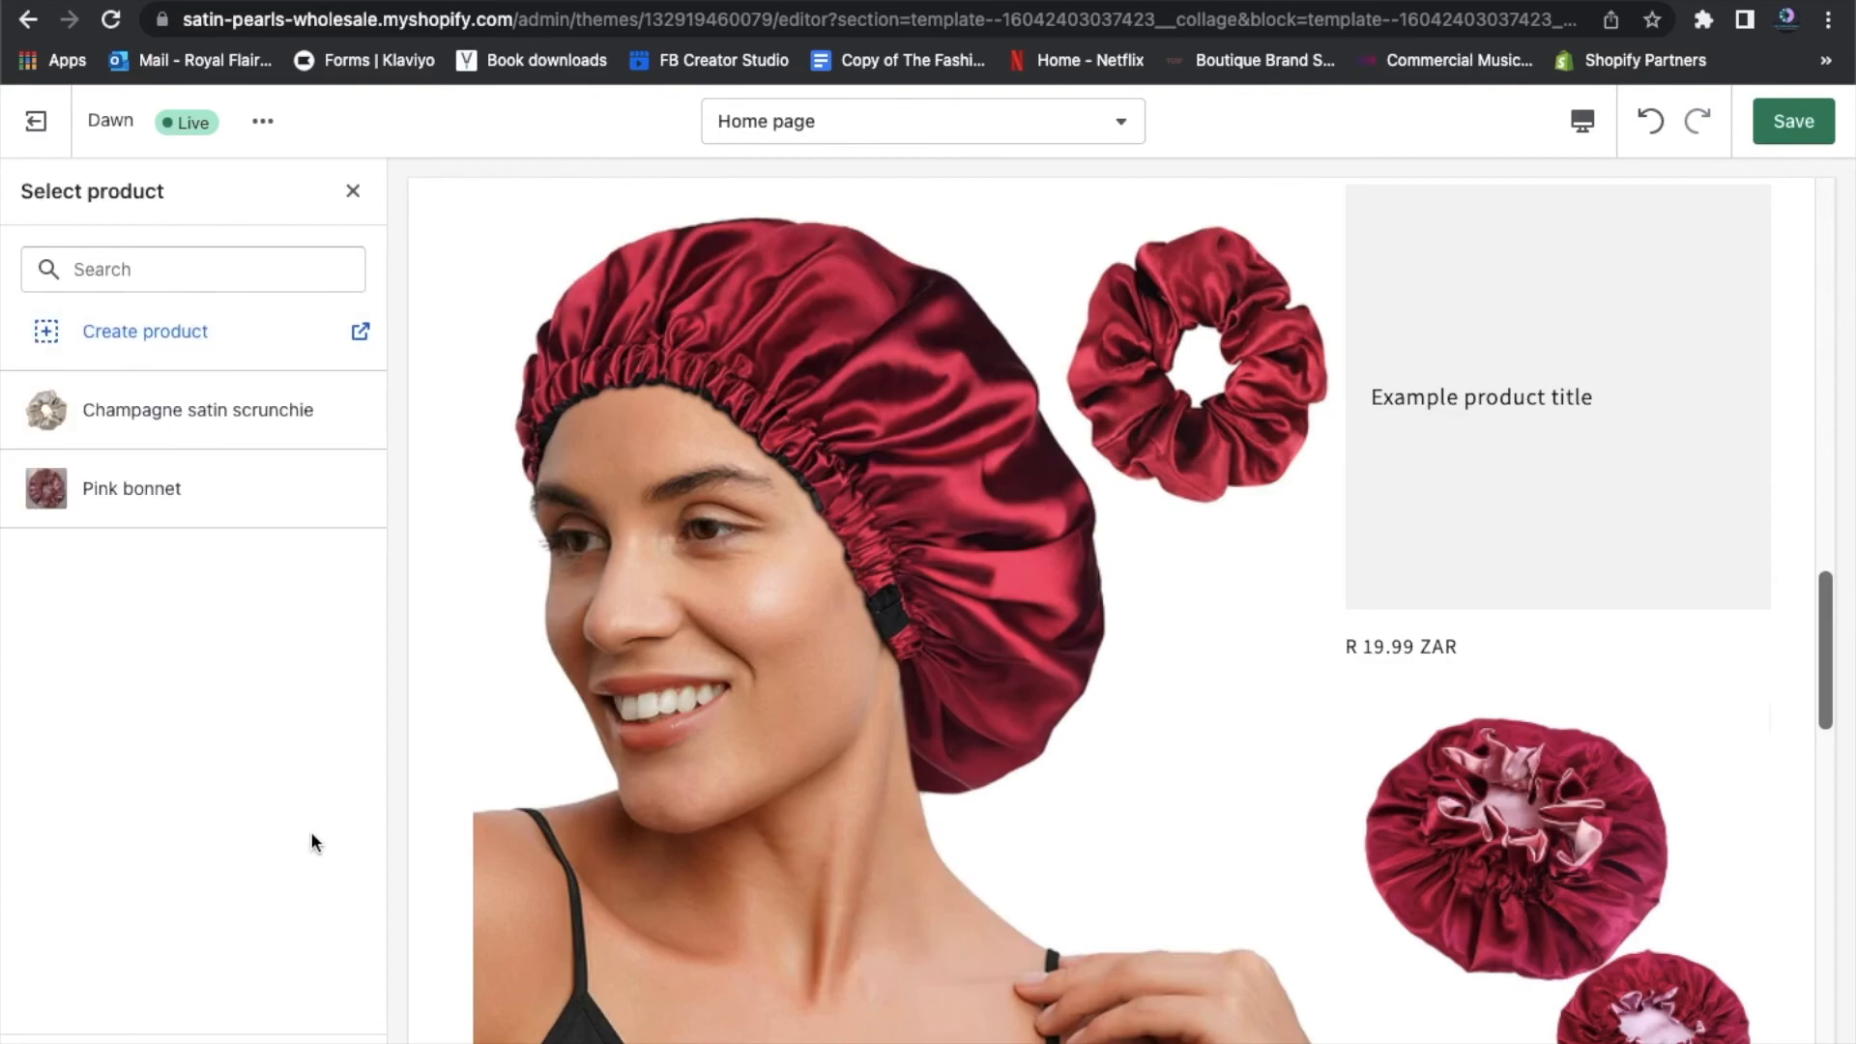
{"action": "left_click", "coordinate": [219, 412]}
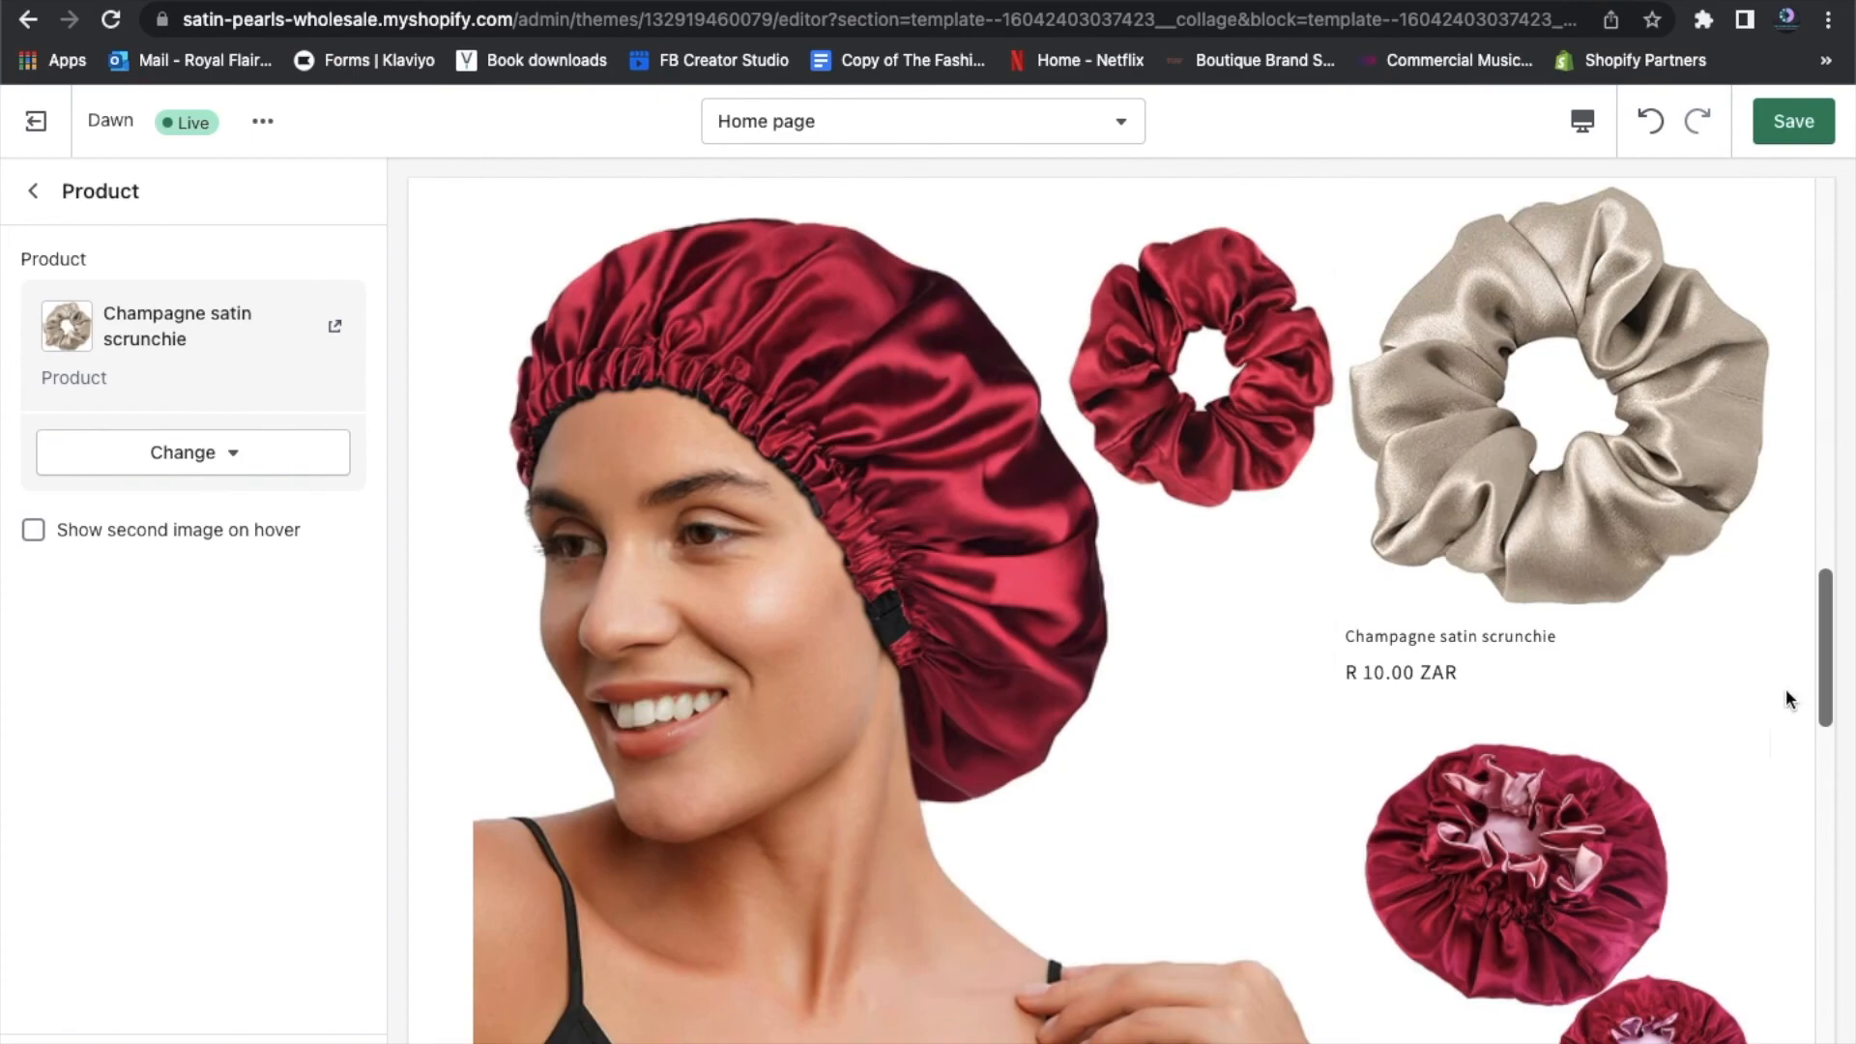
{"action": "scroll", "coordinate": [1785, 688], "scroll_direction": "down", "scroll_amount": 1}
{"action": "scroll", "coordinate": [1785, 688], "scroll_direction": "down", "scroll_amount": 2}
{"action": "scroll", "coordinate": [1785, 688], "scroll_direction": "up", "scroll_amount": 2}
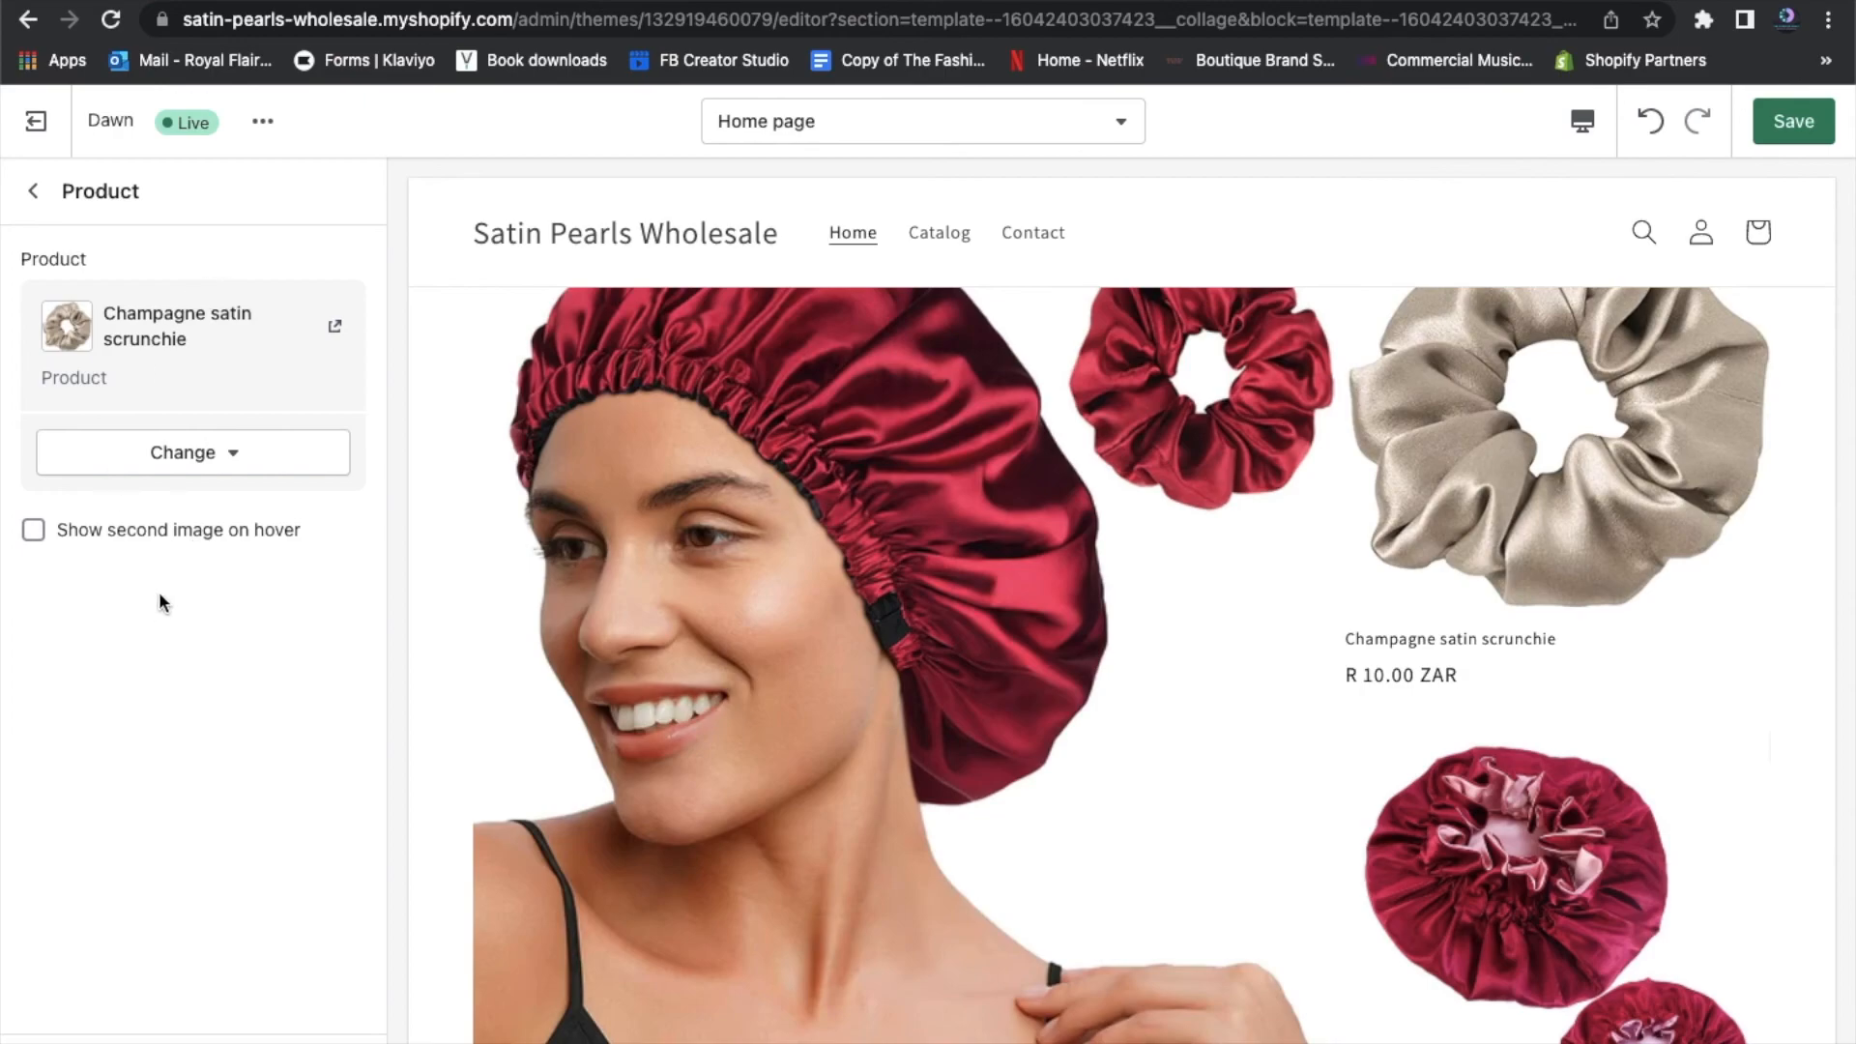
Enable showing the second image on hover for the Collage section's product block and review the collage in the preview
{"action": "left_click", "coordinate": [163, 545]}
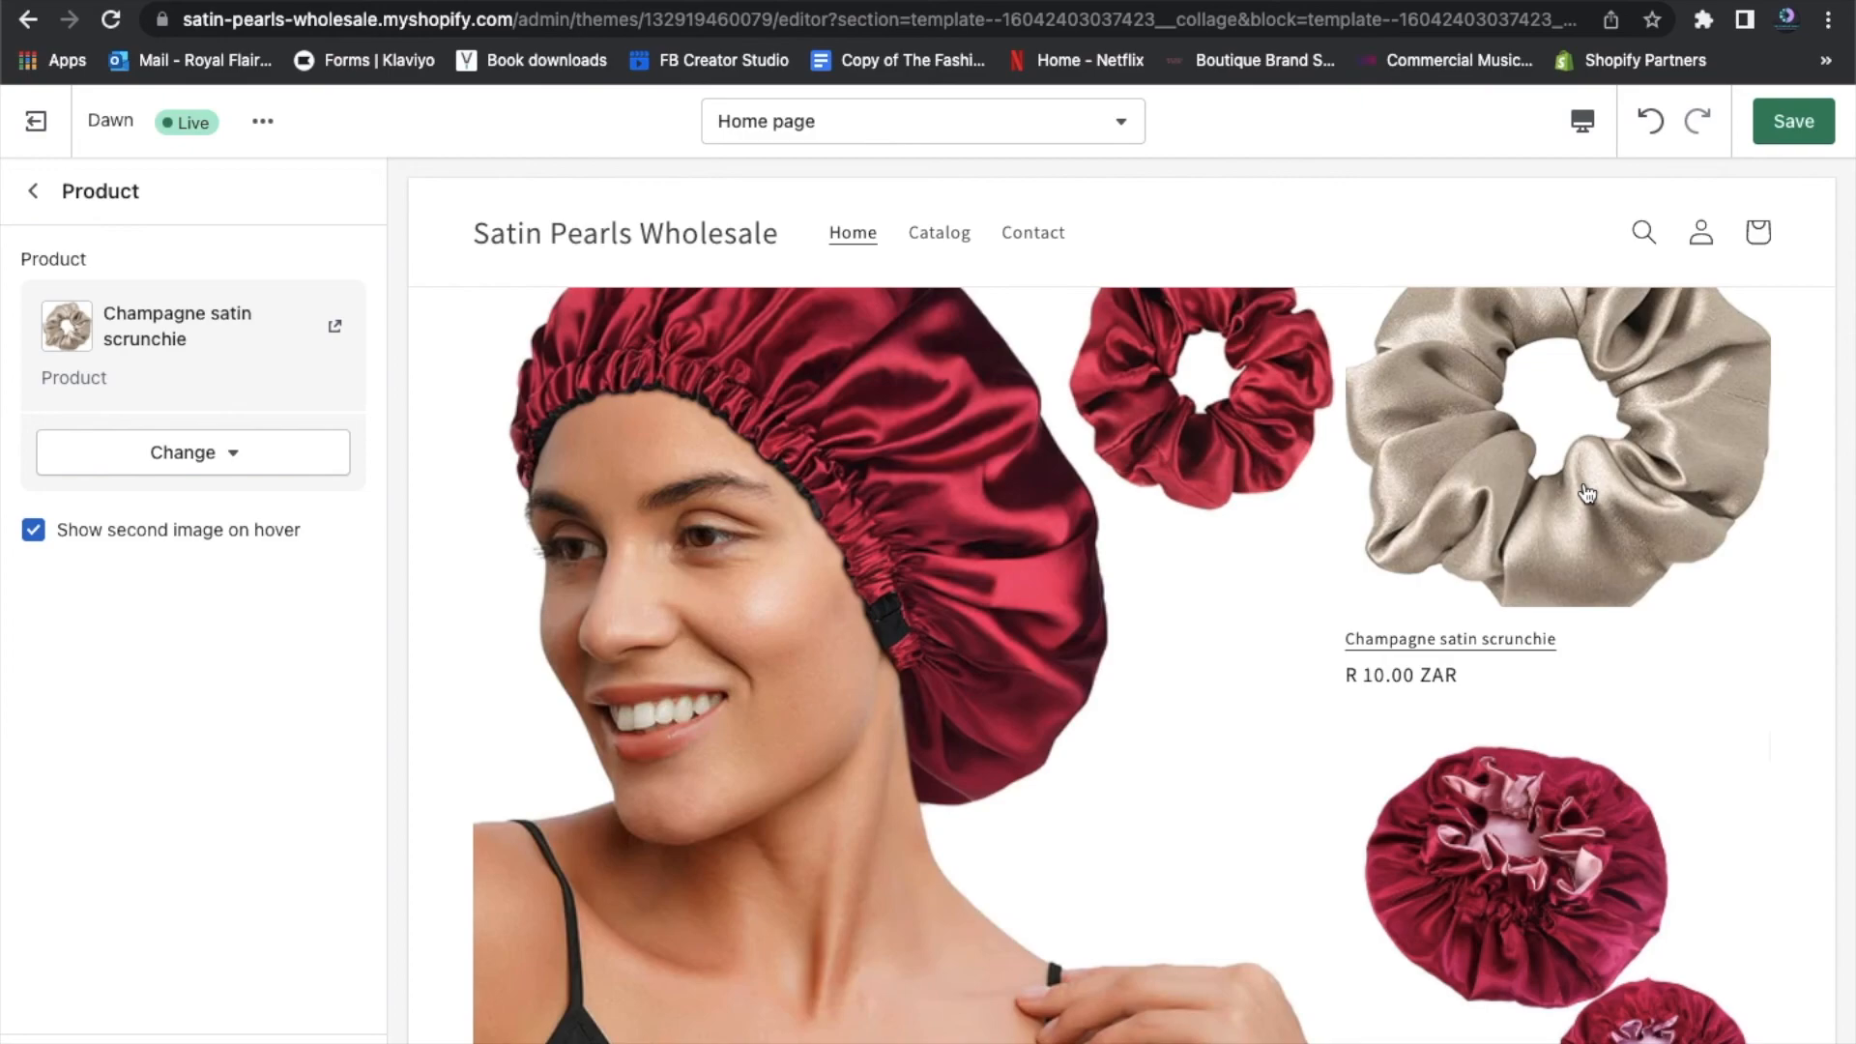
{"action": "left_click", "coordinate": [33, 191]}
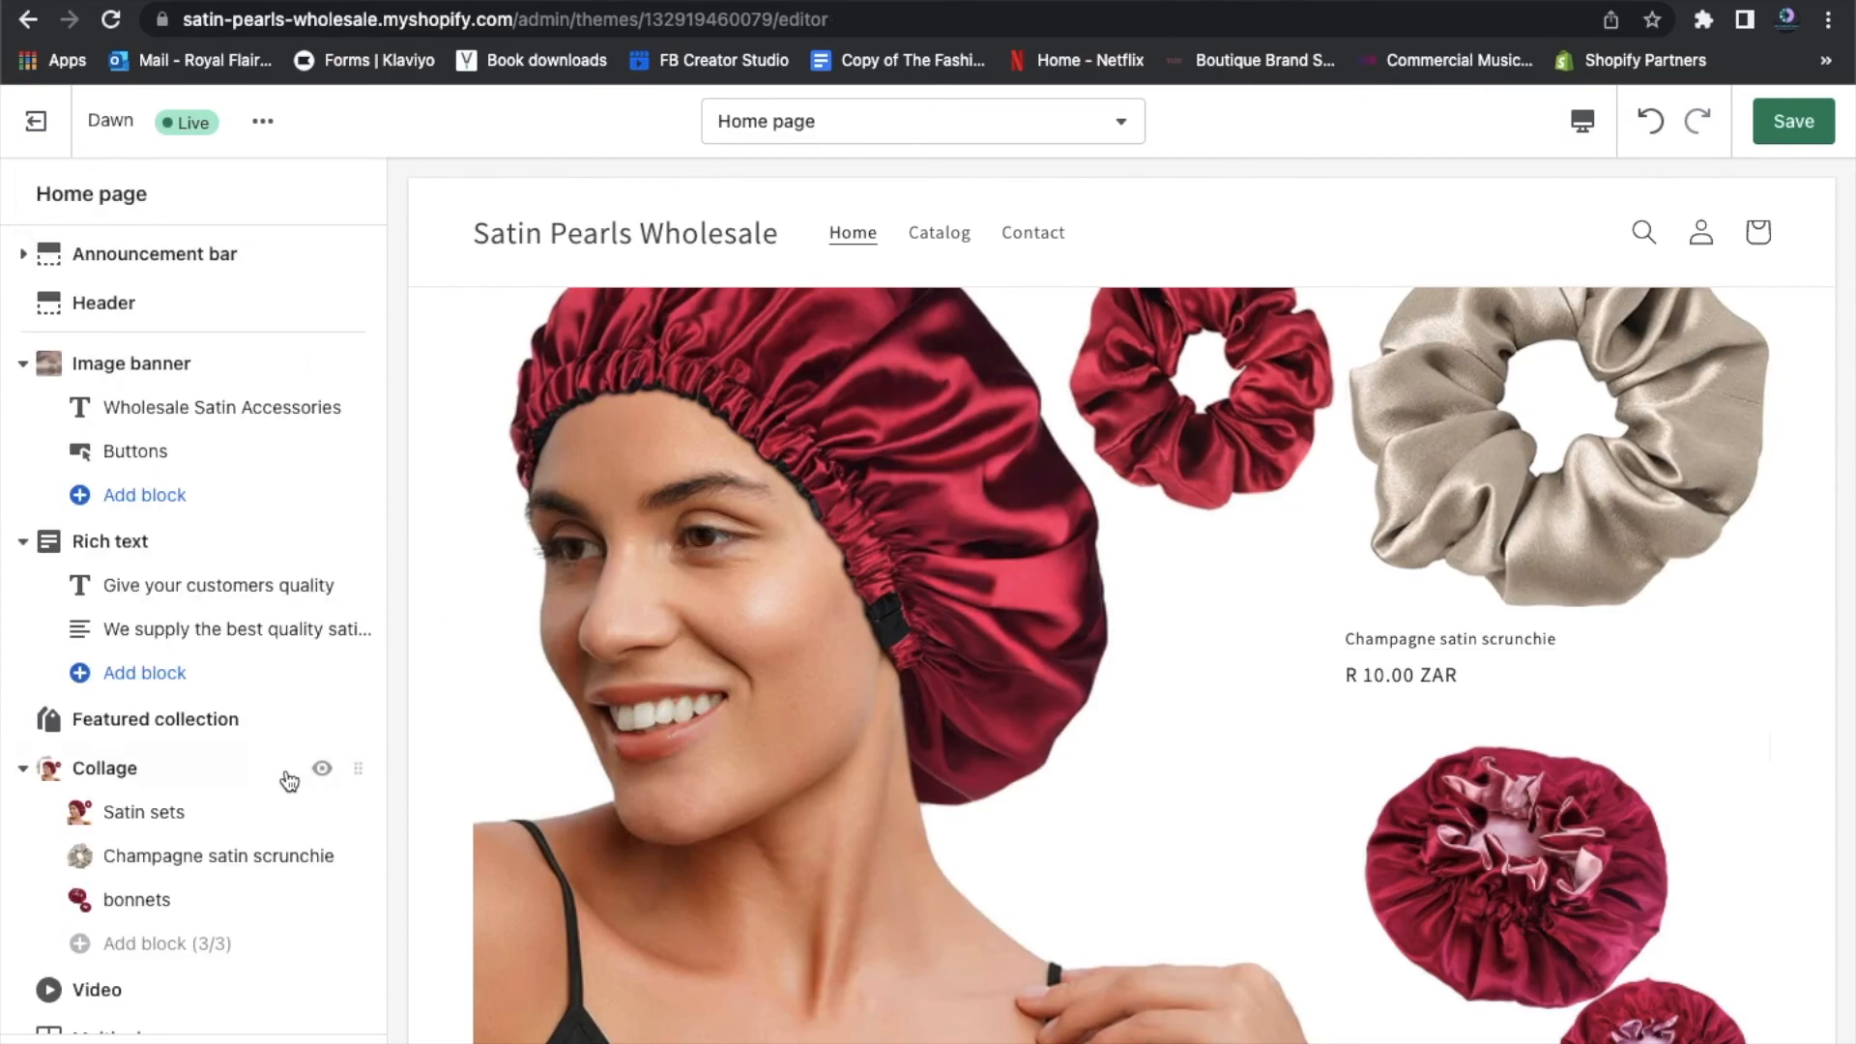
{"action": "scroll", "coordinate": [290, 778], "scroll_direction": "down", "scroll_amount": 5}
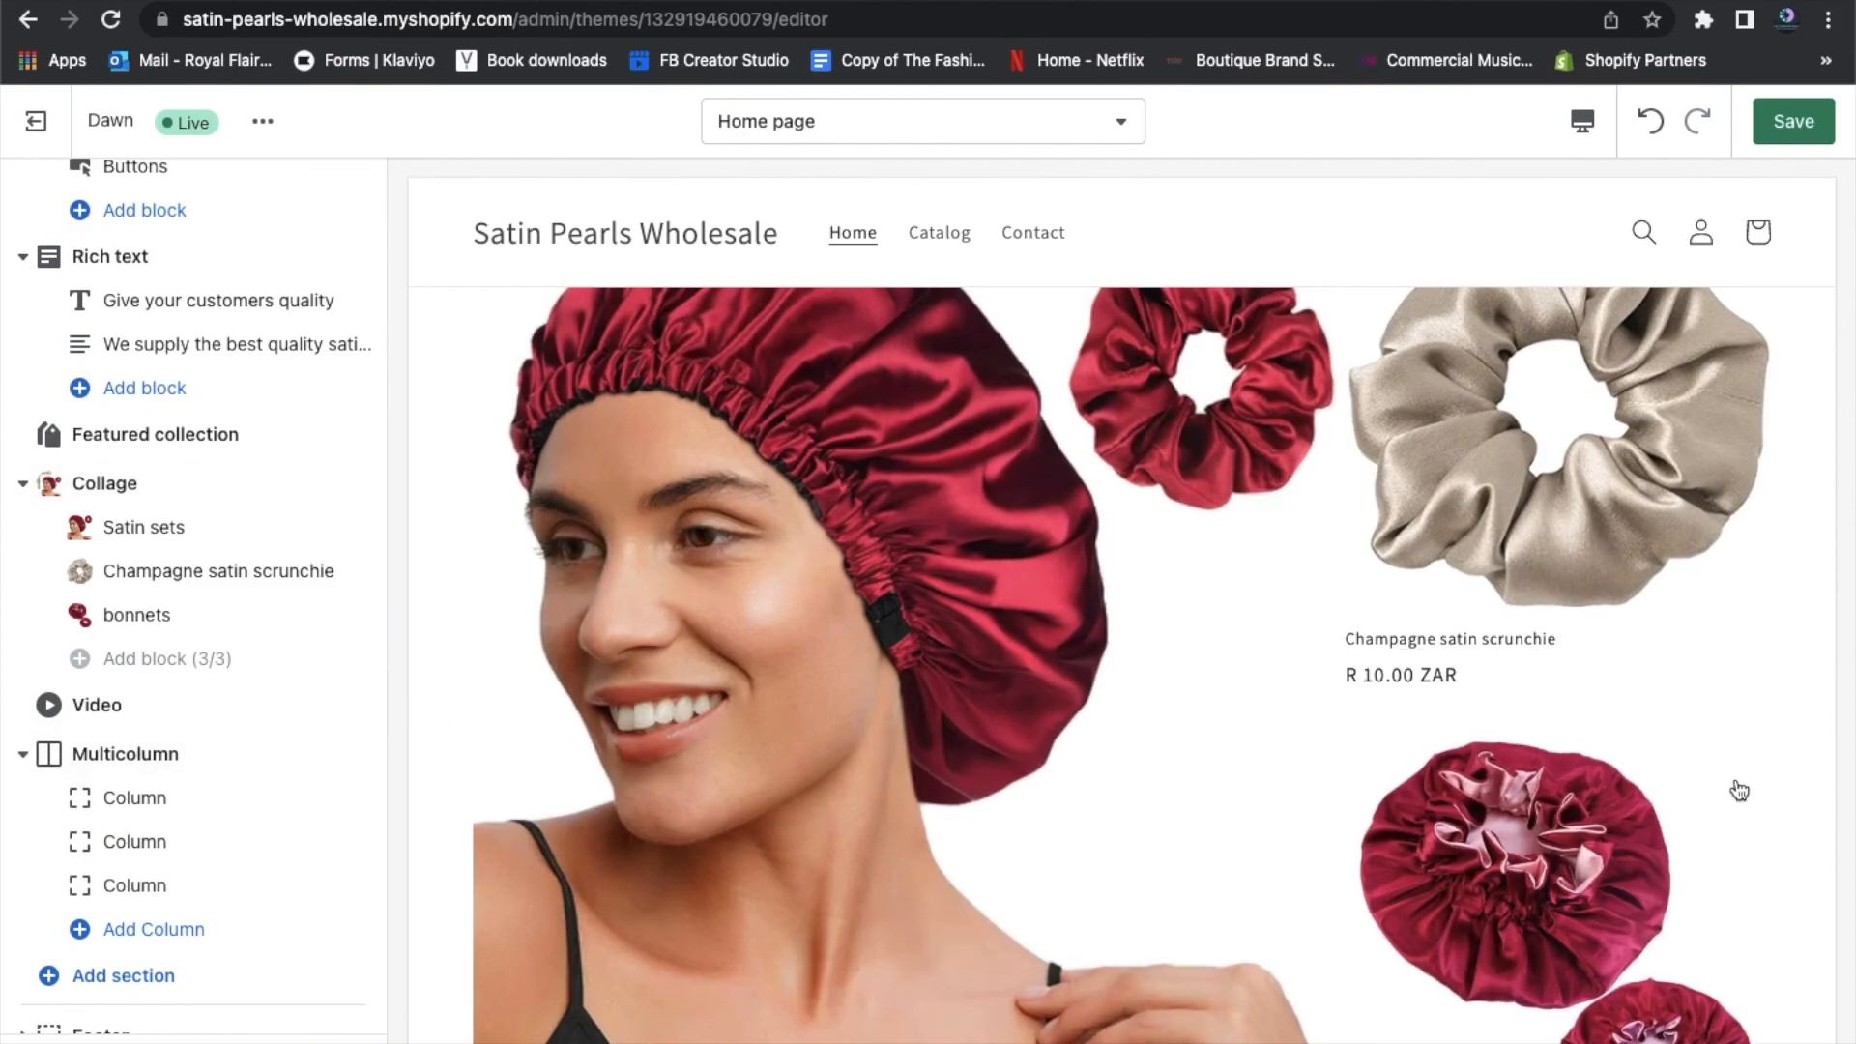
{"action": "scroll", "coordinate": [1735, 788], "scroll_direction": "down", "scroll_amount": 2}
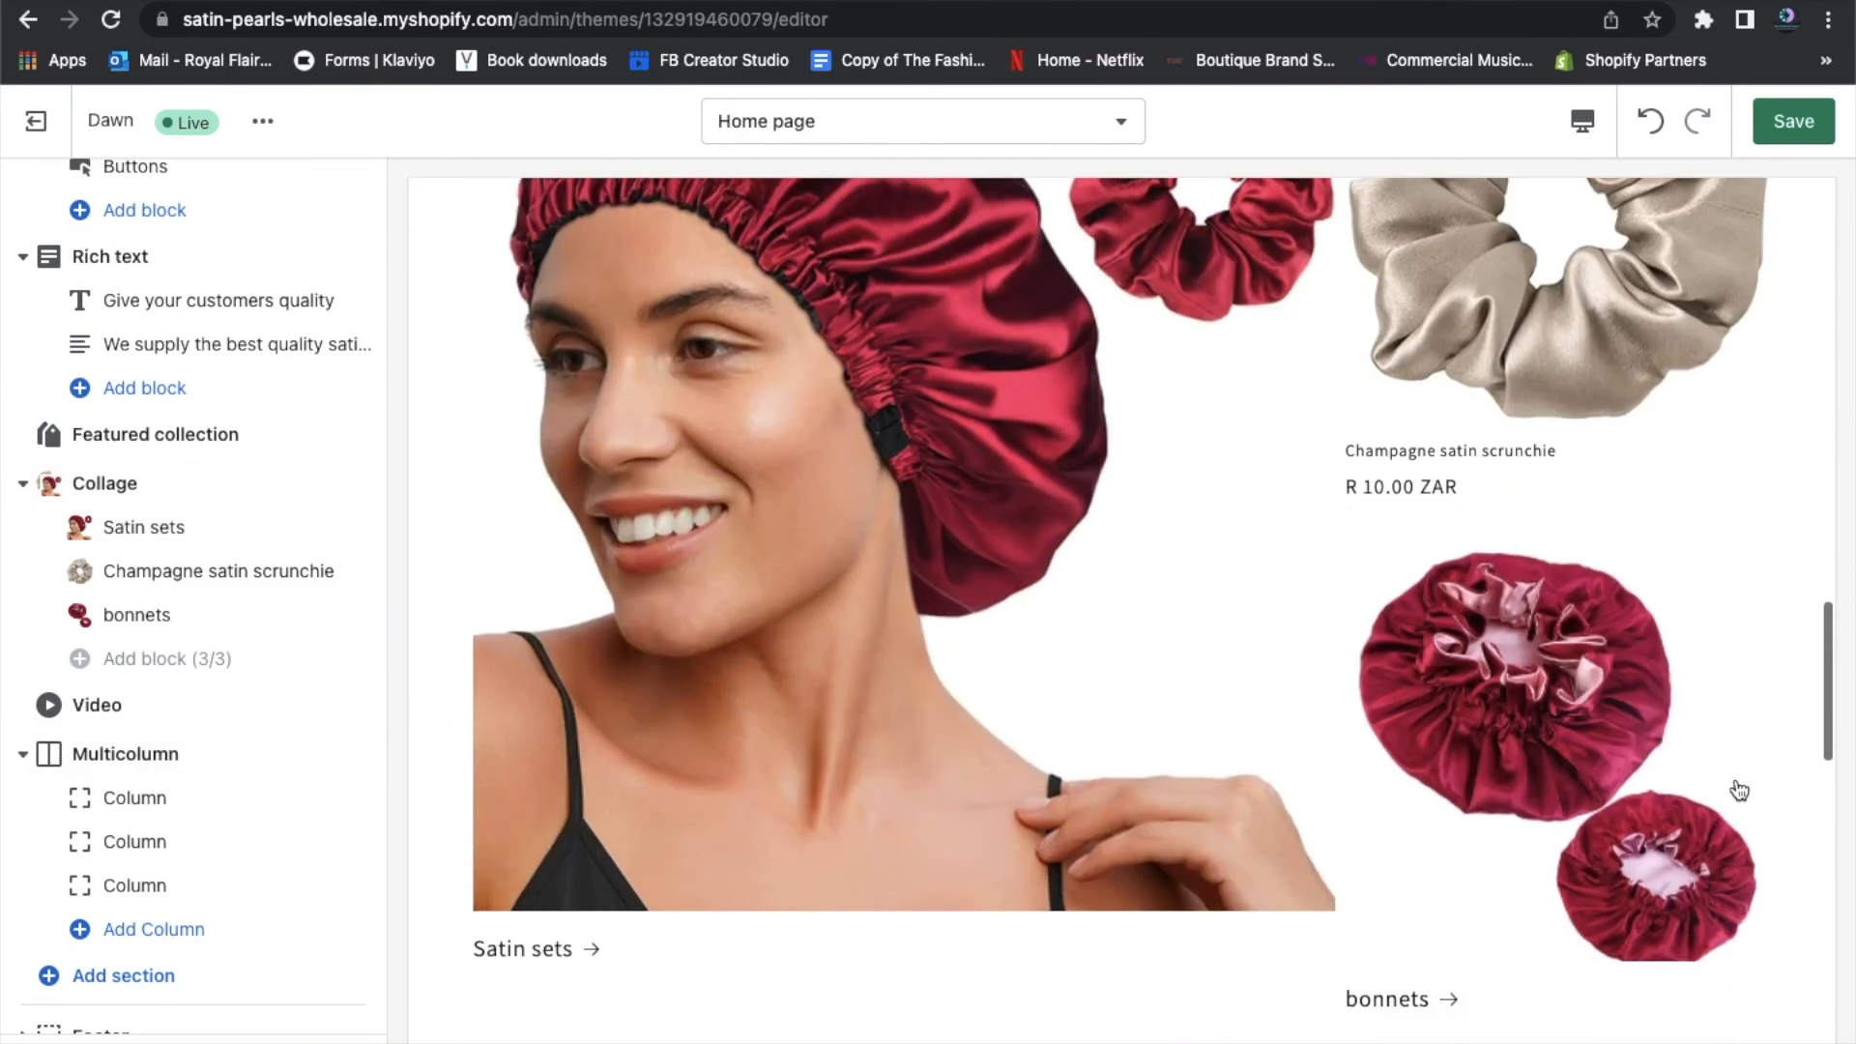
{"action": "scroll", "coordinate": [926, 864], "scroll_direction": "up", "scroll_amount": 4}
{"action": "scroll", "coordinate": [926, 863], "scroll_direction": "down", "scroll_amount": 3}
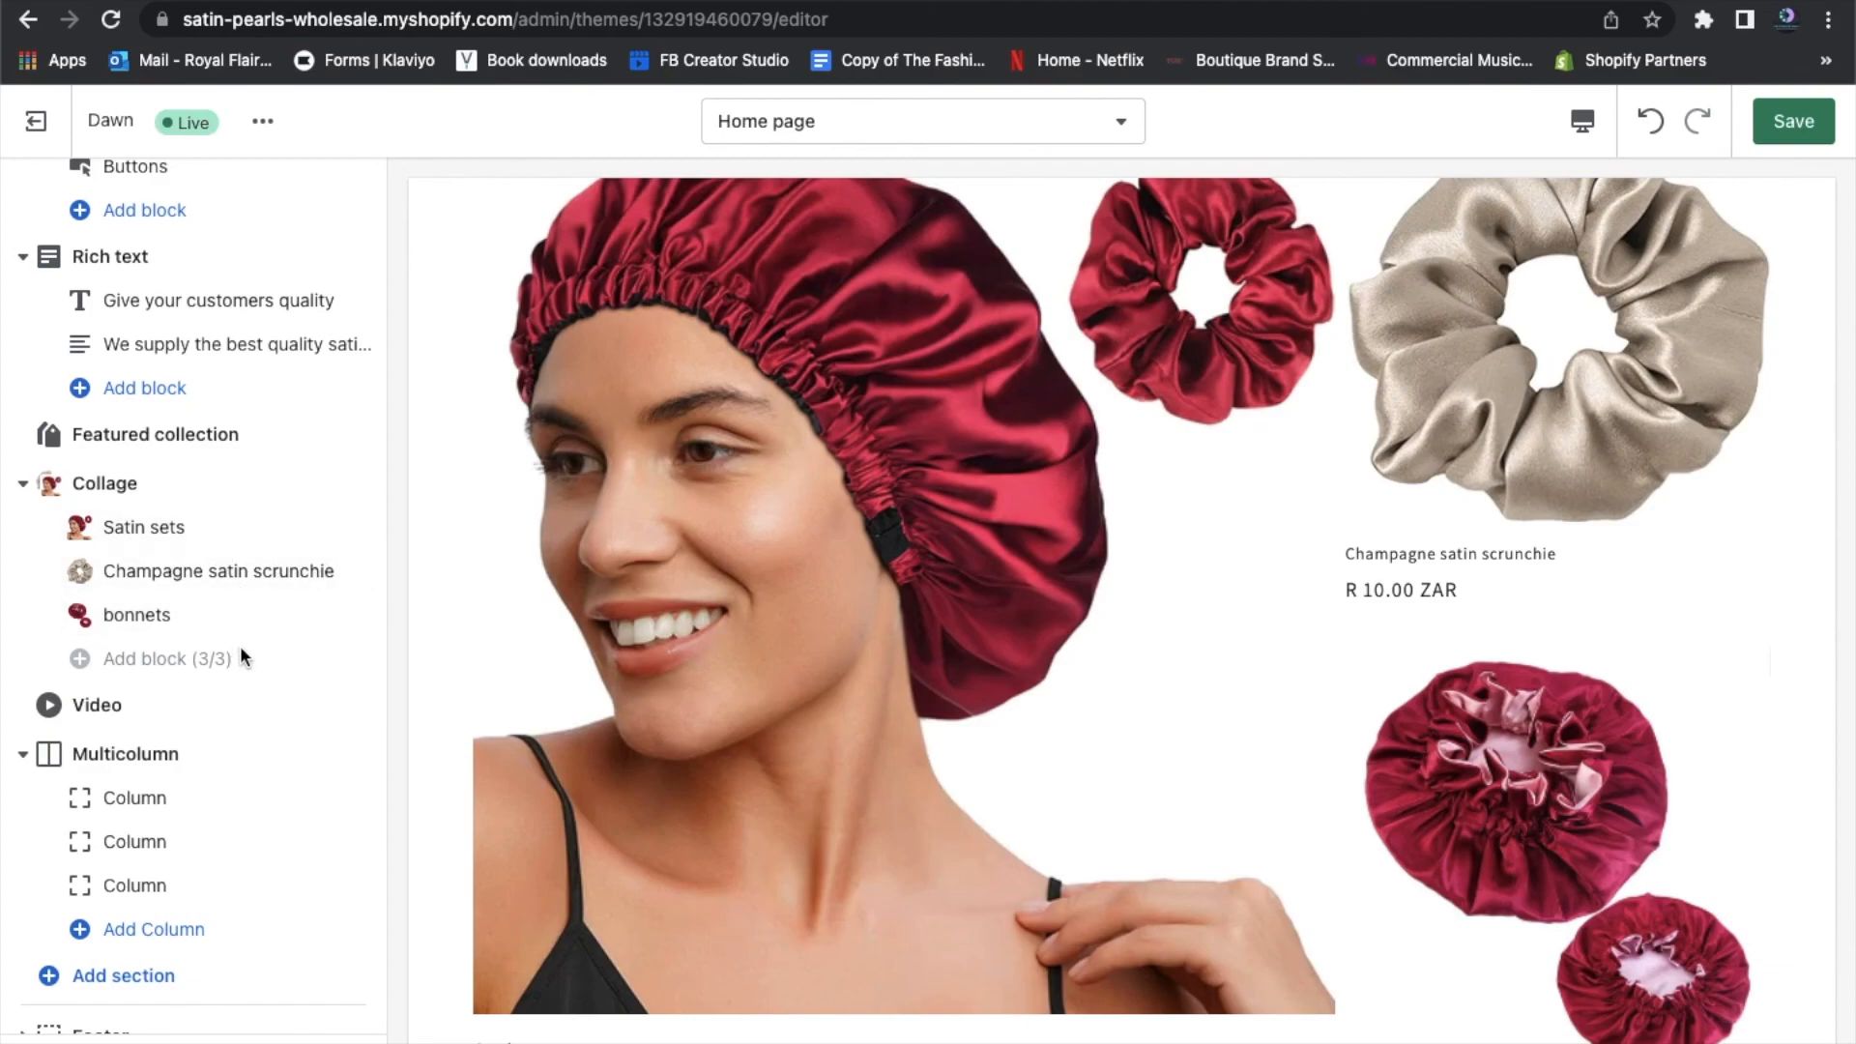
Remove the Champagne satin scrunchie product block from the Collage section
{"action": "mouse_move", "coordinate": [357, 577]}
{"action": "left_click", "coordinate": [214, 571]}
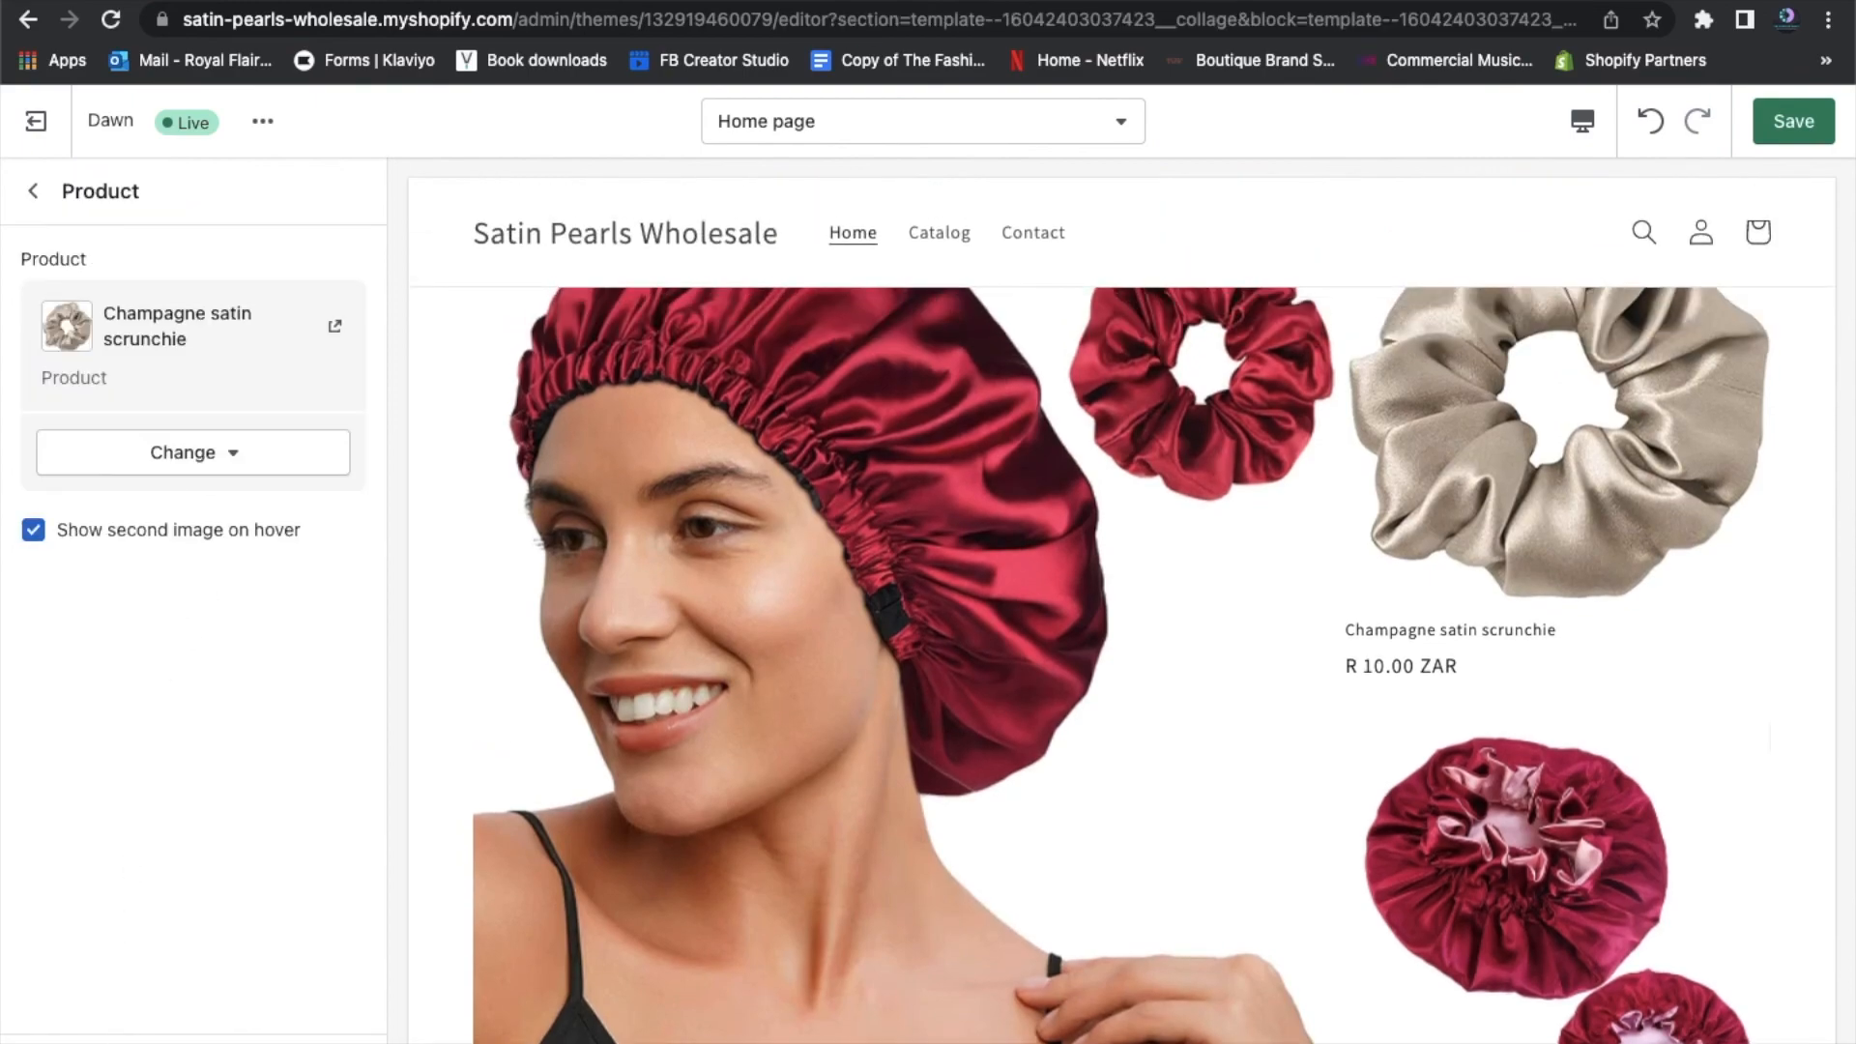
{"action": "left_click", "coordinate": [96, 1042]}
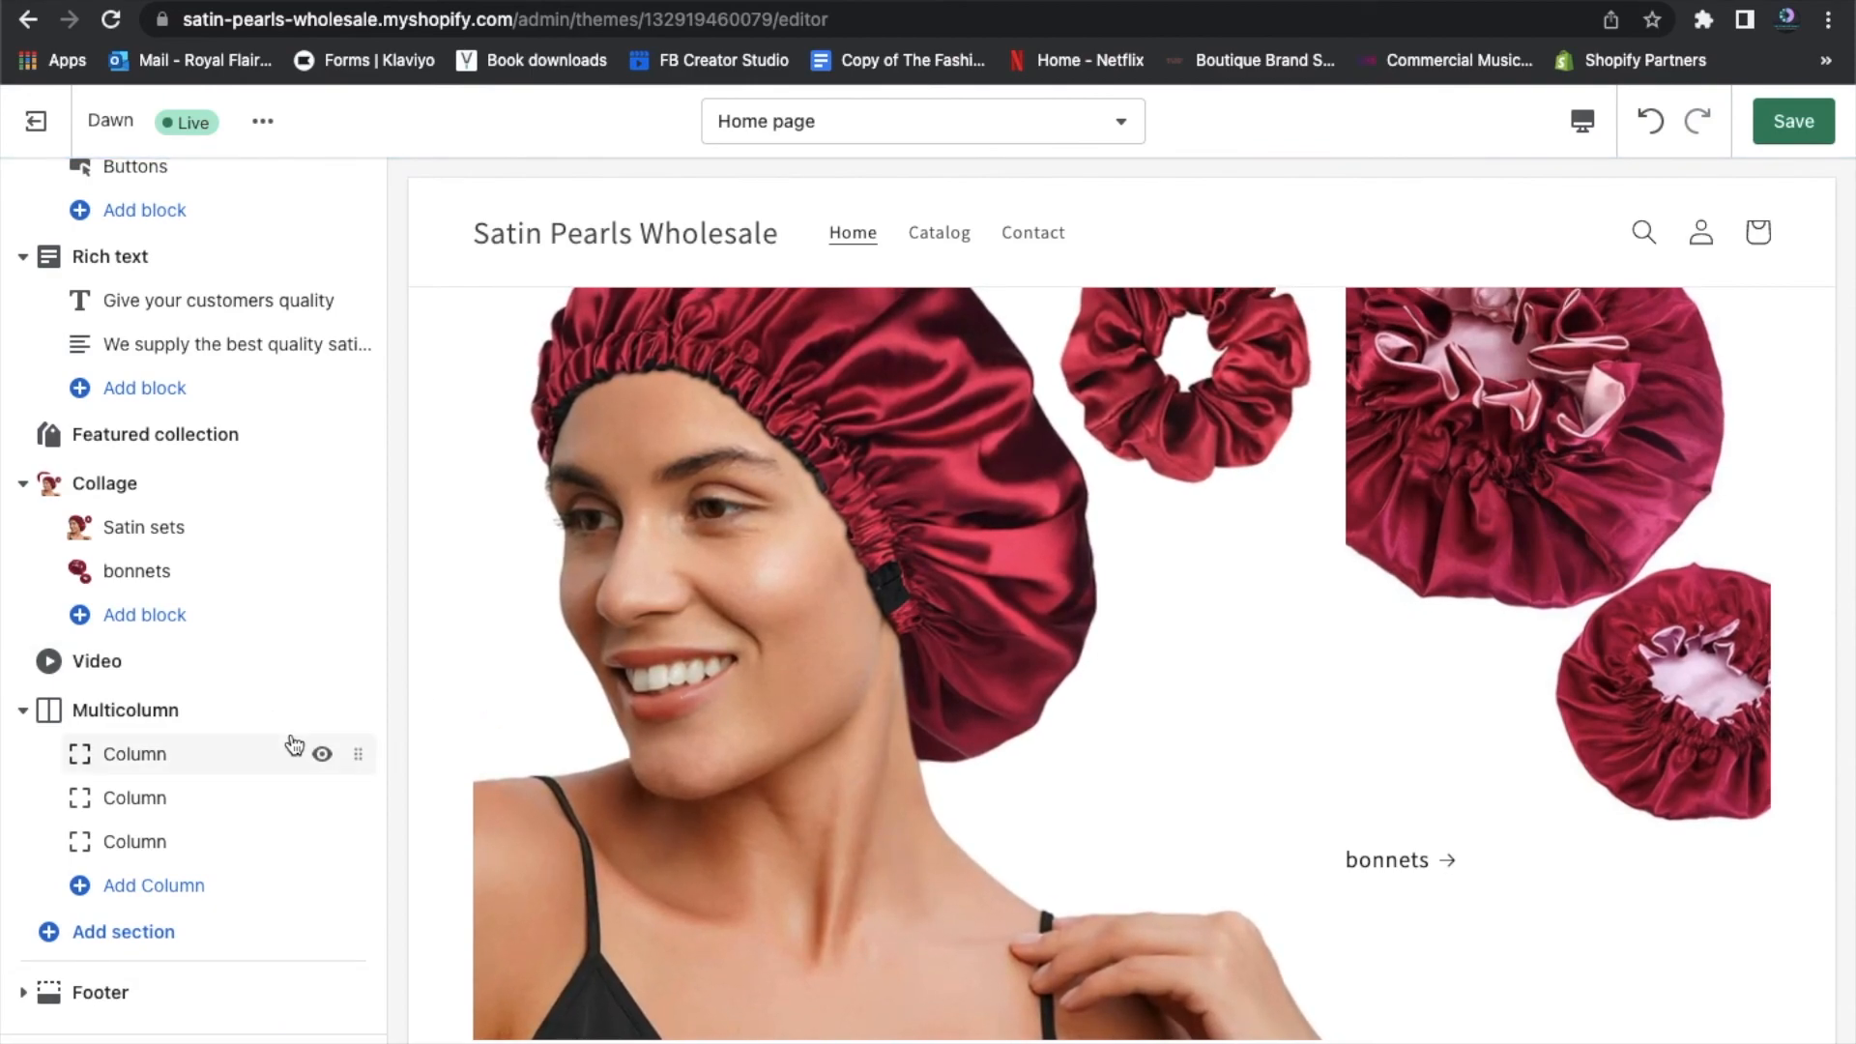
Add a Collection block to the Collage section, assign it the Scrunchies collection, and review the collage in the preview
{"action": "left_click", "coordinate": [162, 619]}
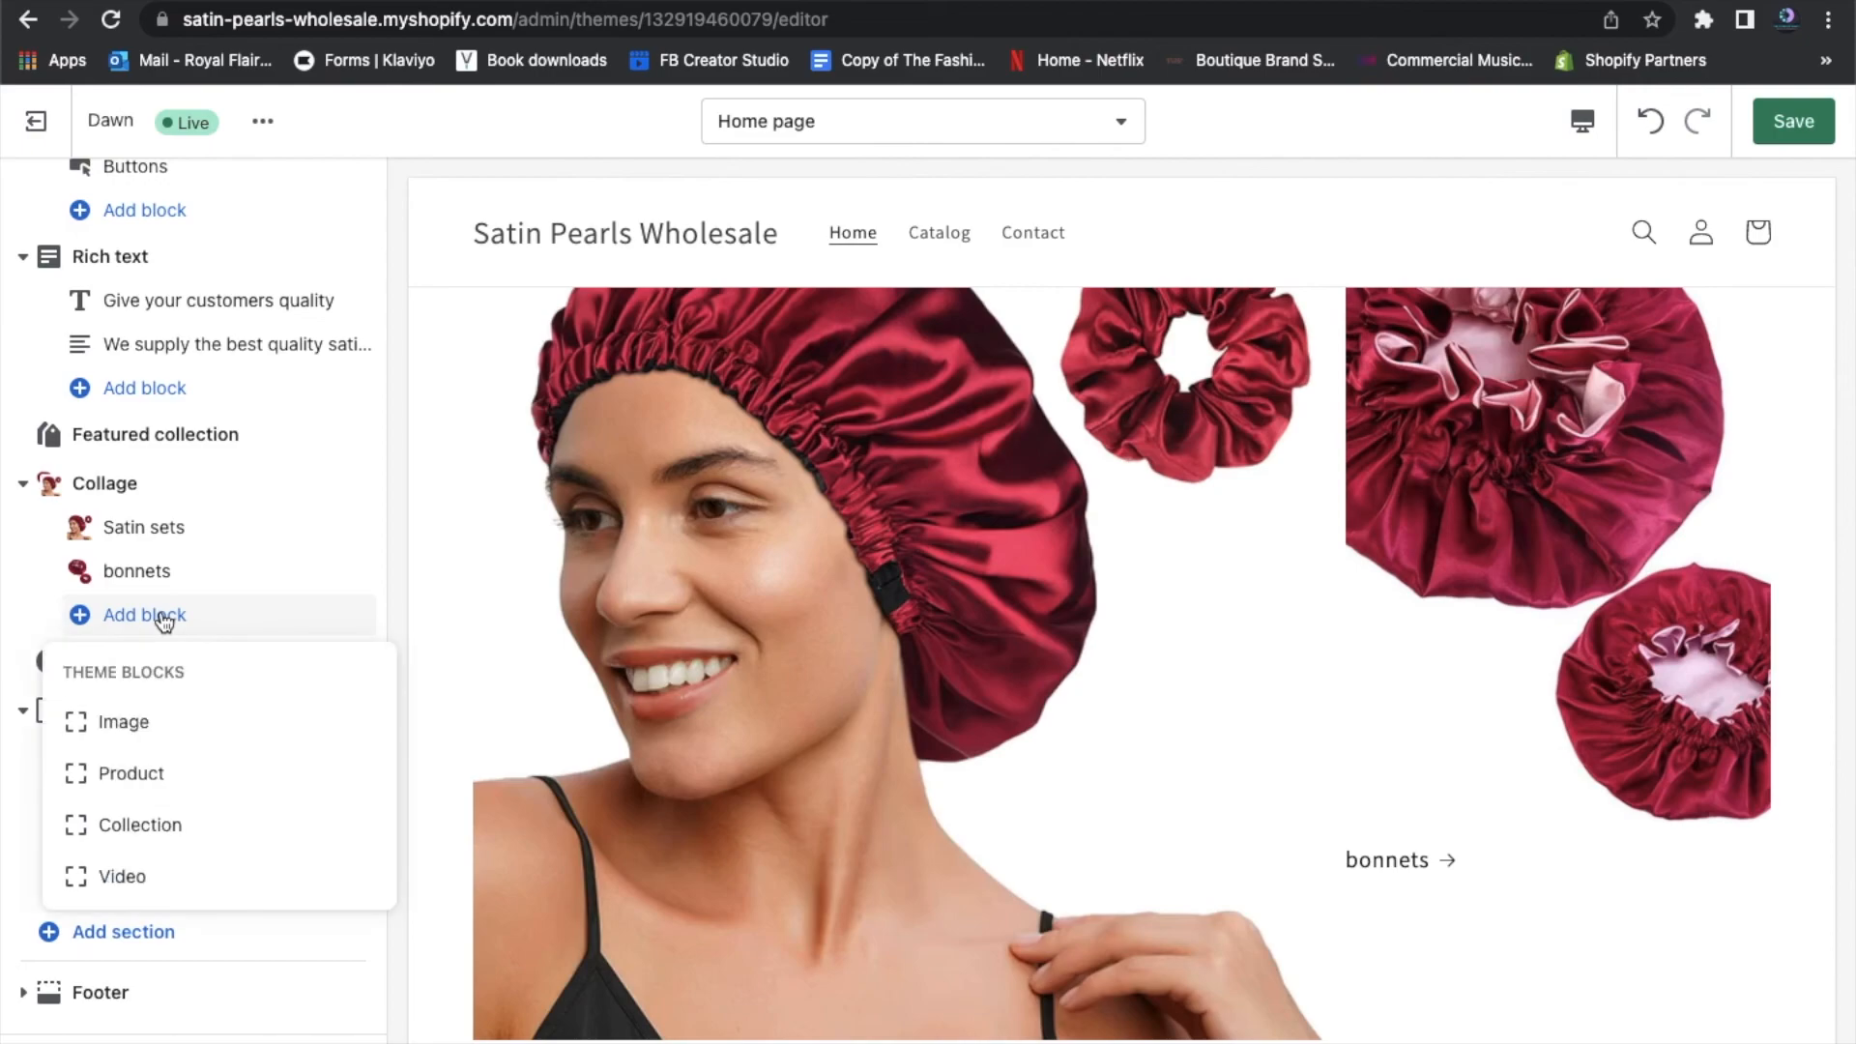
{"action": "left_click", "coordinate": [165, 827]}
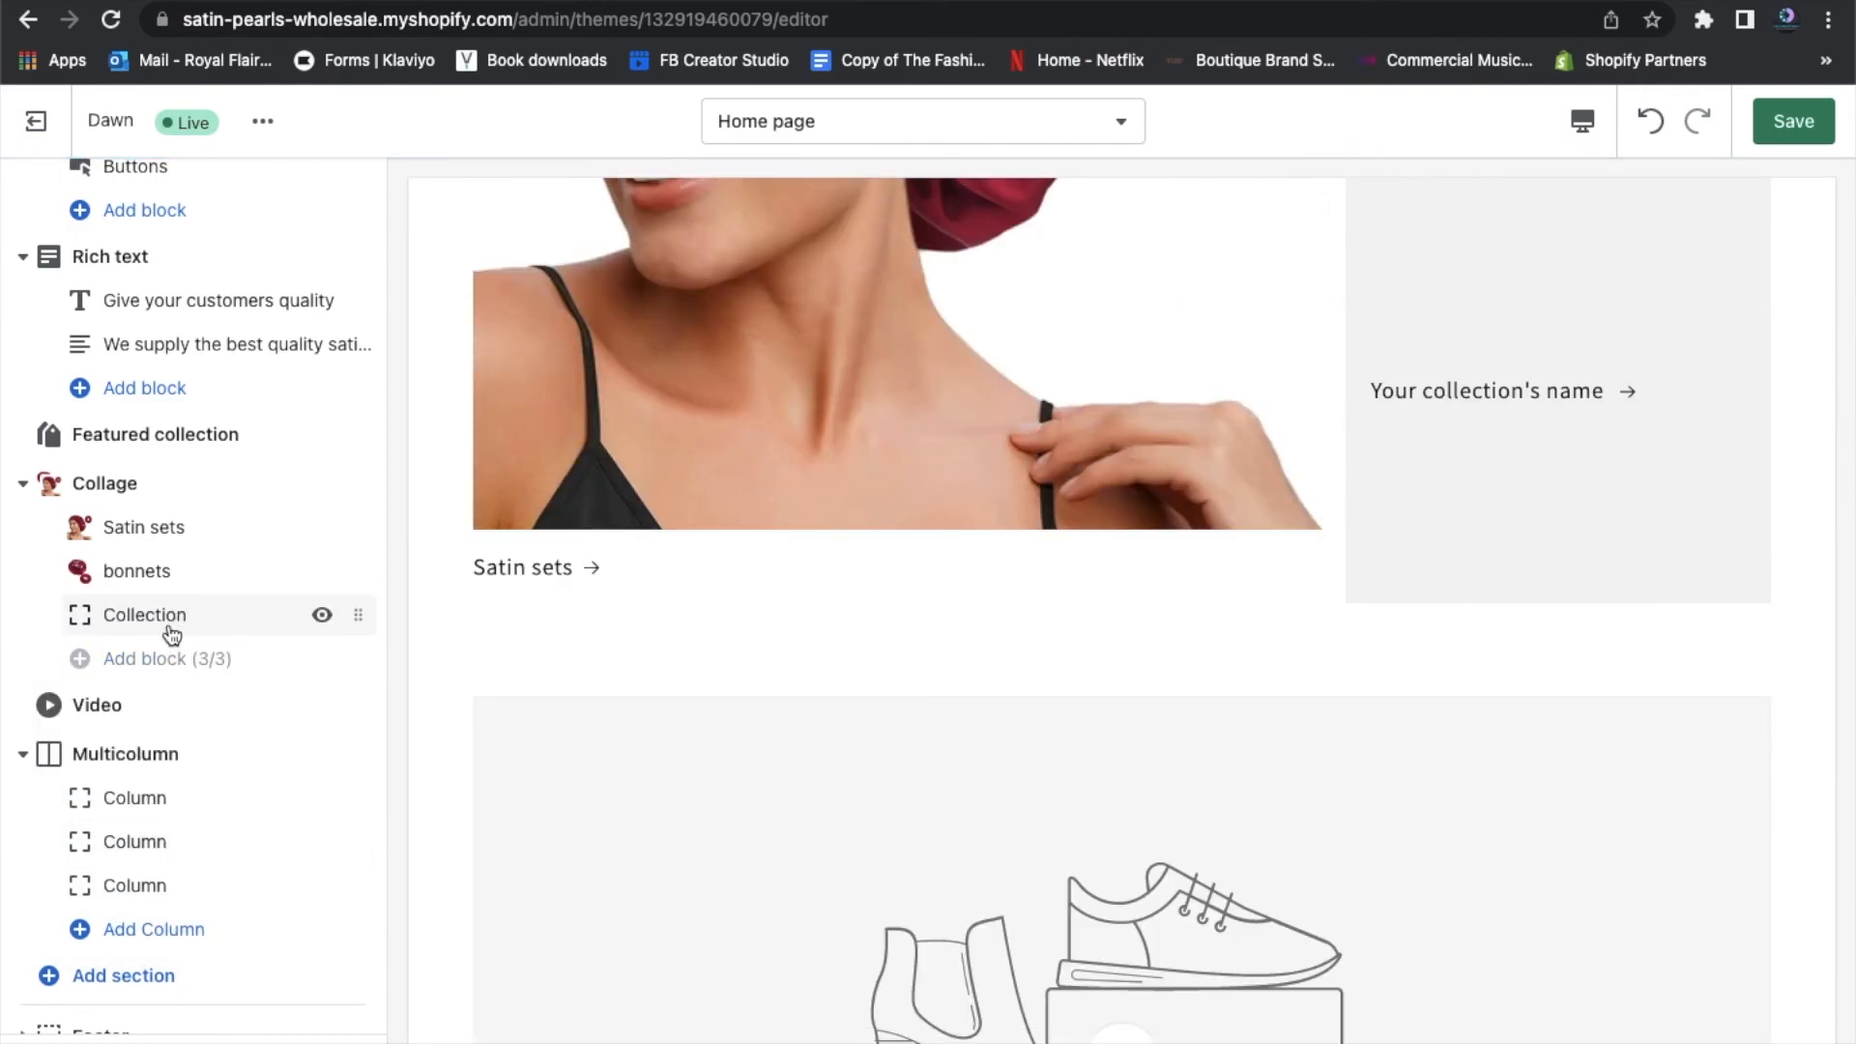
{"action": "left_click", "coordinate": [152, 634]}
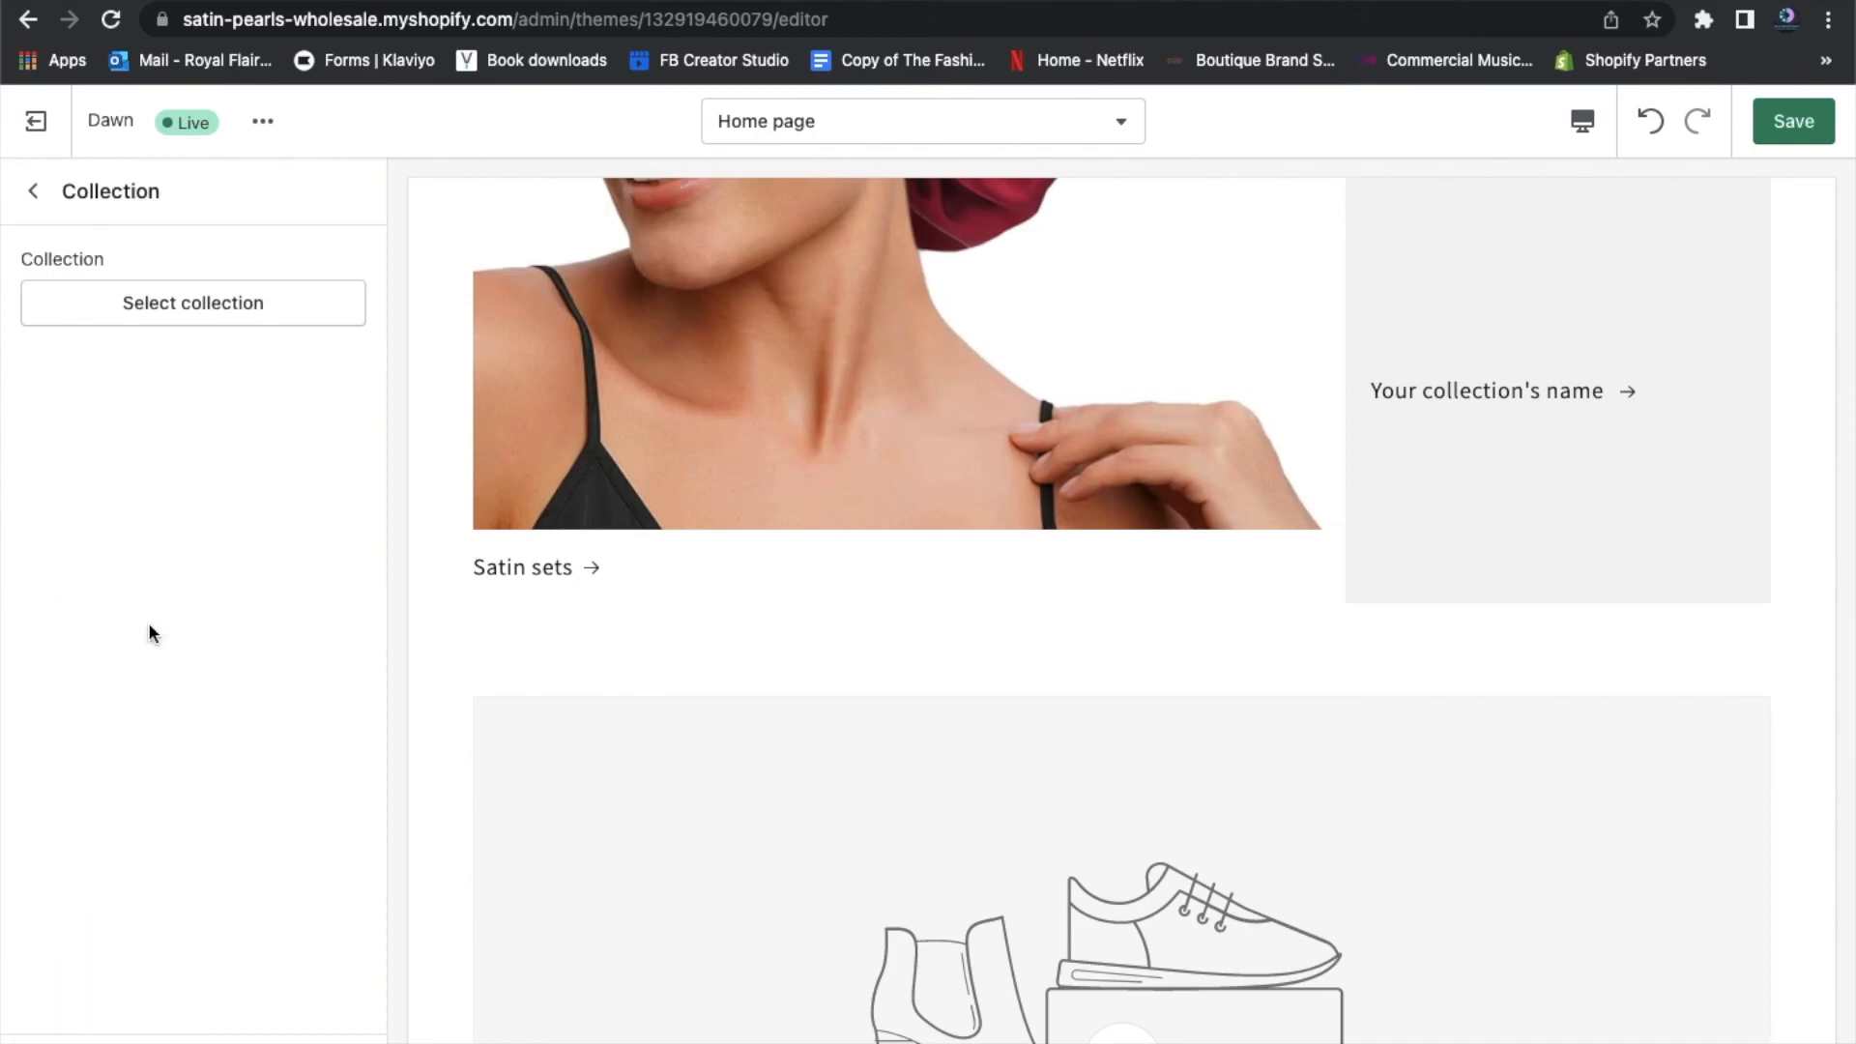
{"action": "left_click", "coordinate": [206, 307]}
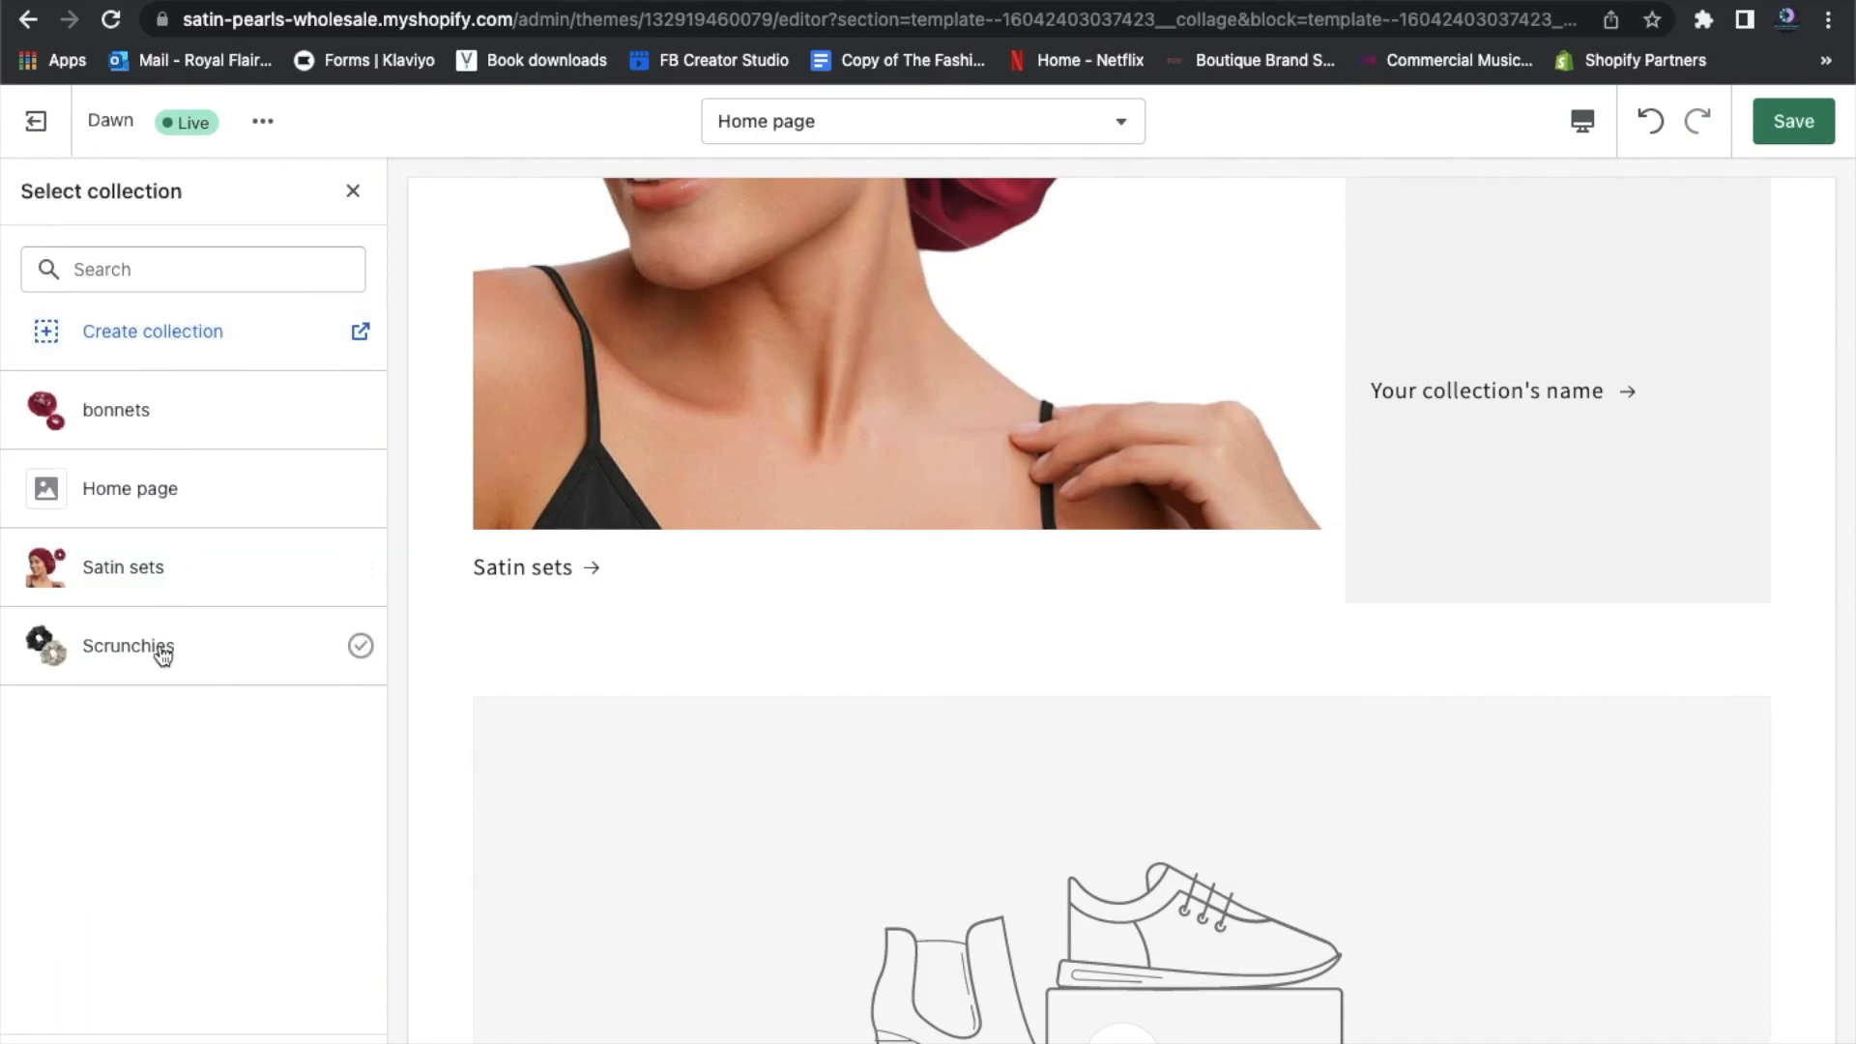
{"action": "left_click", "coordinate": [161, 649]}
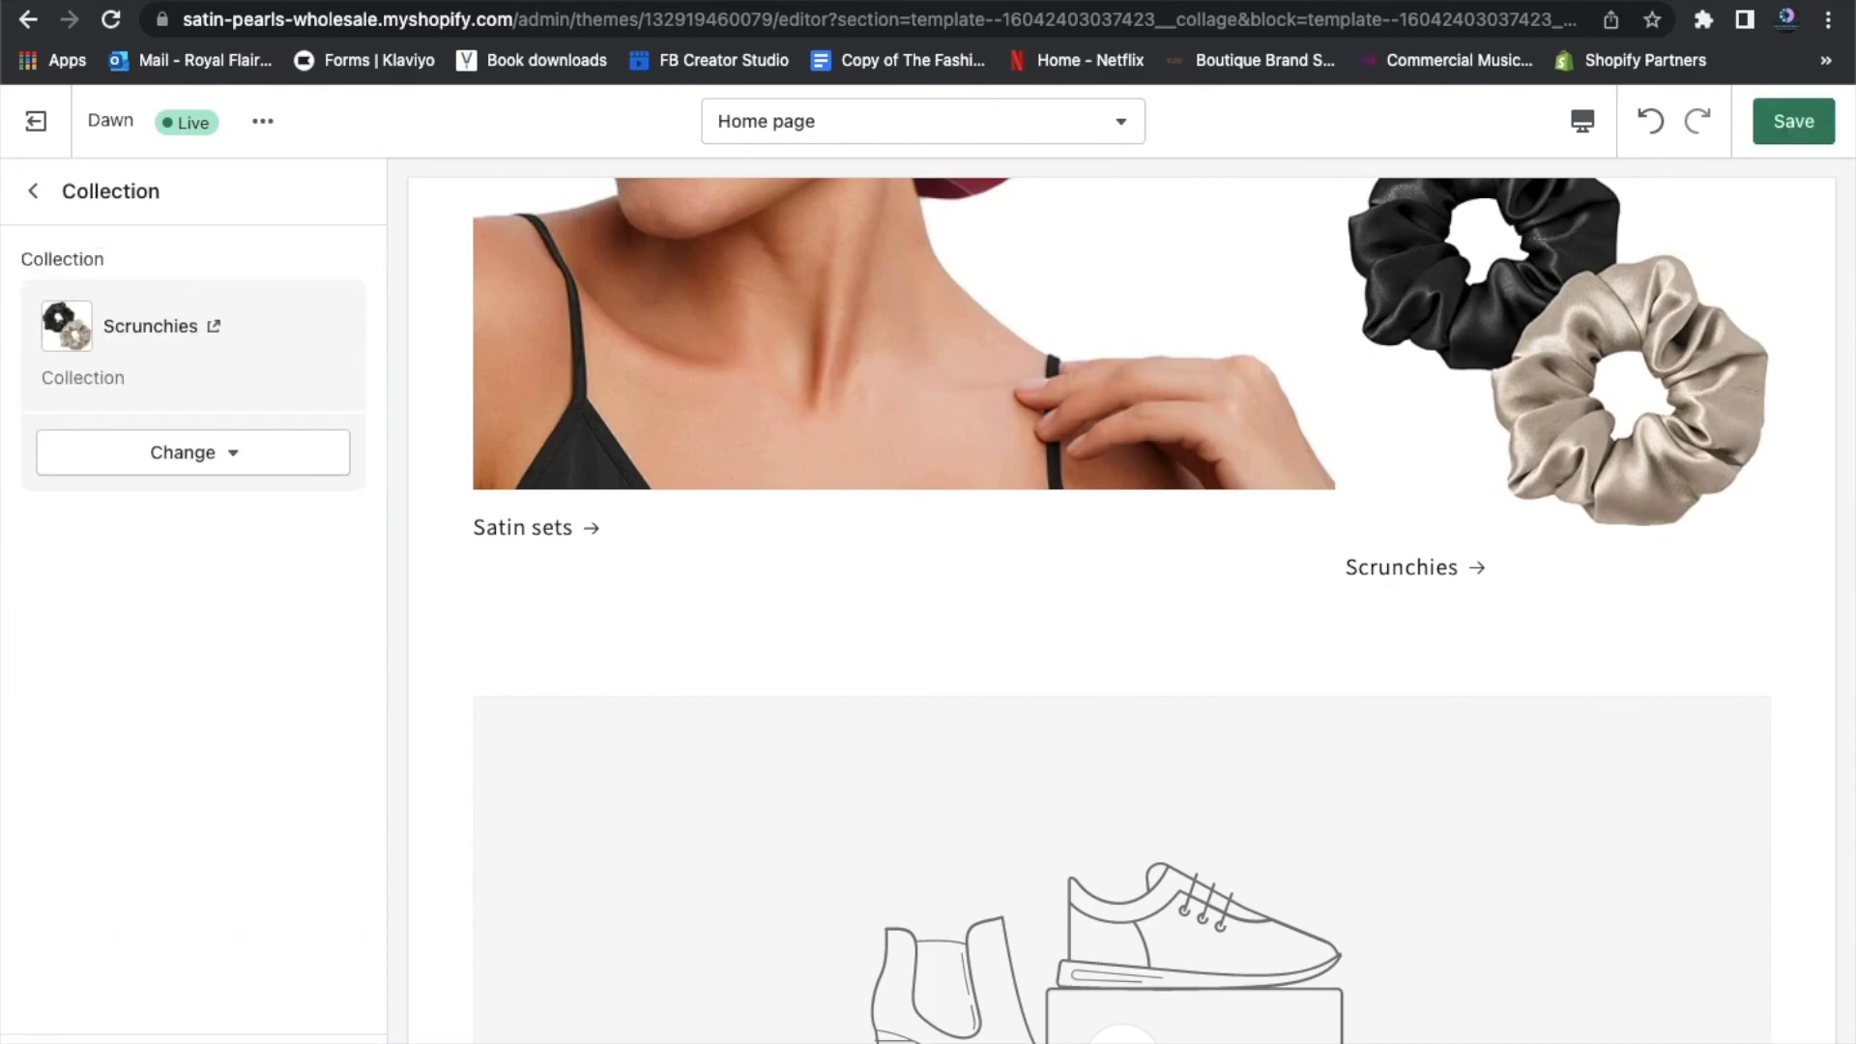
{"action": "left_click", "coordinate": [37, 194]}
{"action": "scroll", "coordinate": [1725, 621], "scroll_direction": "up", "scroll_amount": 8}
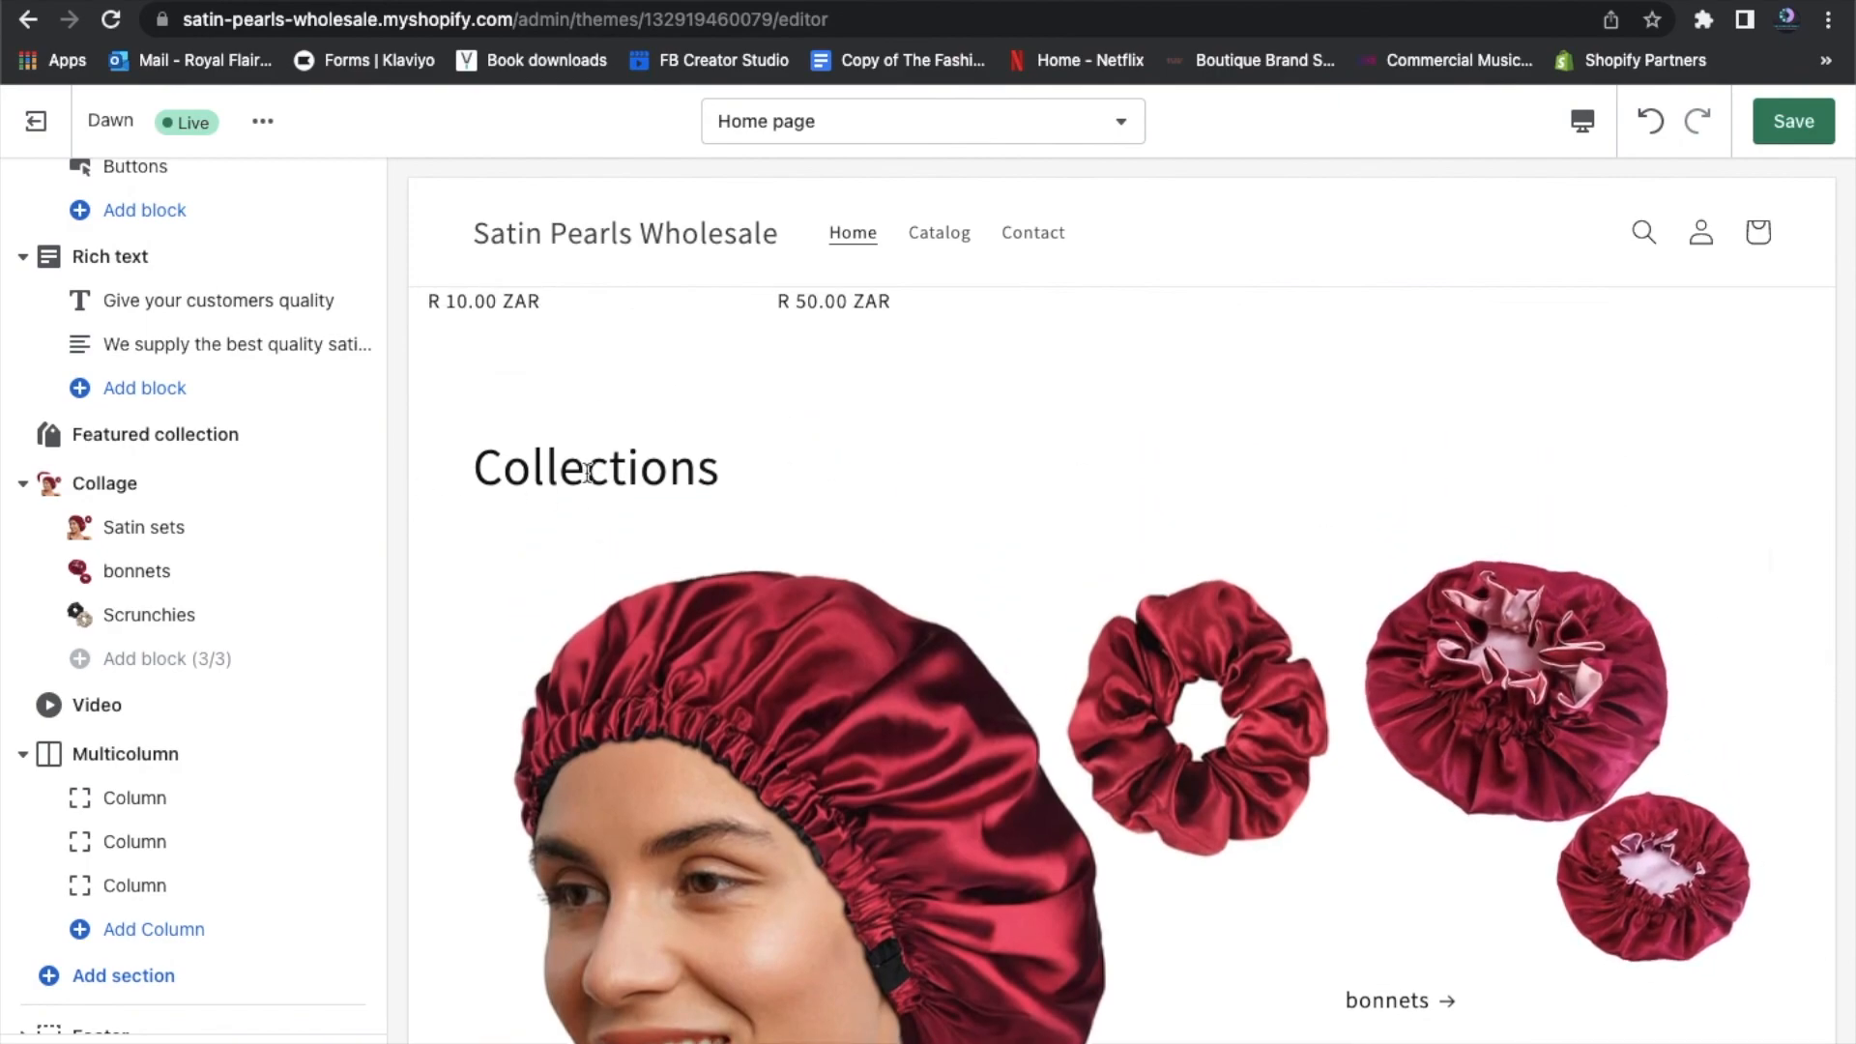
{"action": "scroll", "coordinate": [930, 463], "scroll_direction": "down", "scroll_amount": 6}
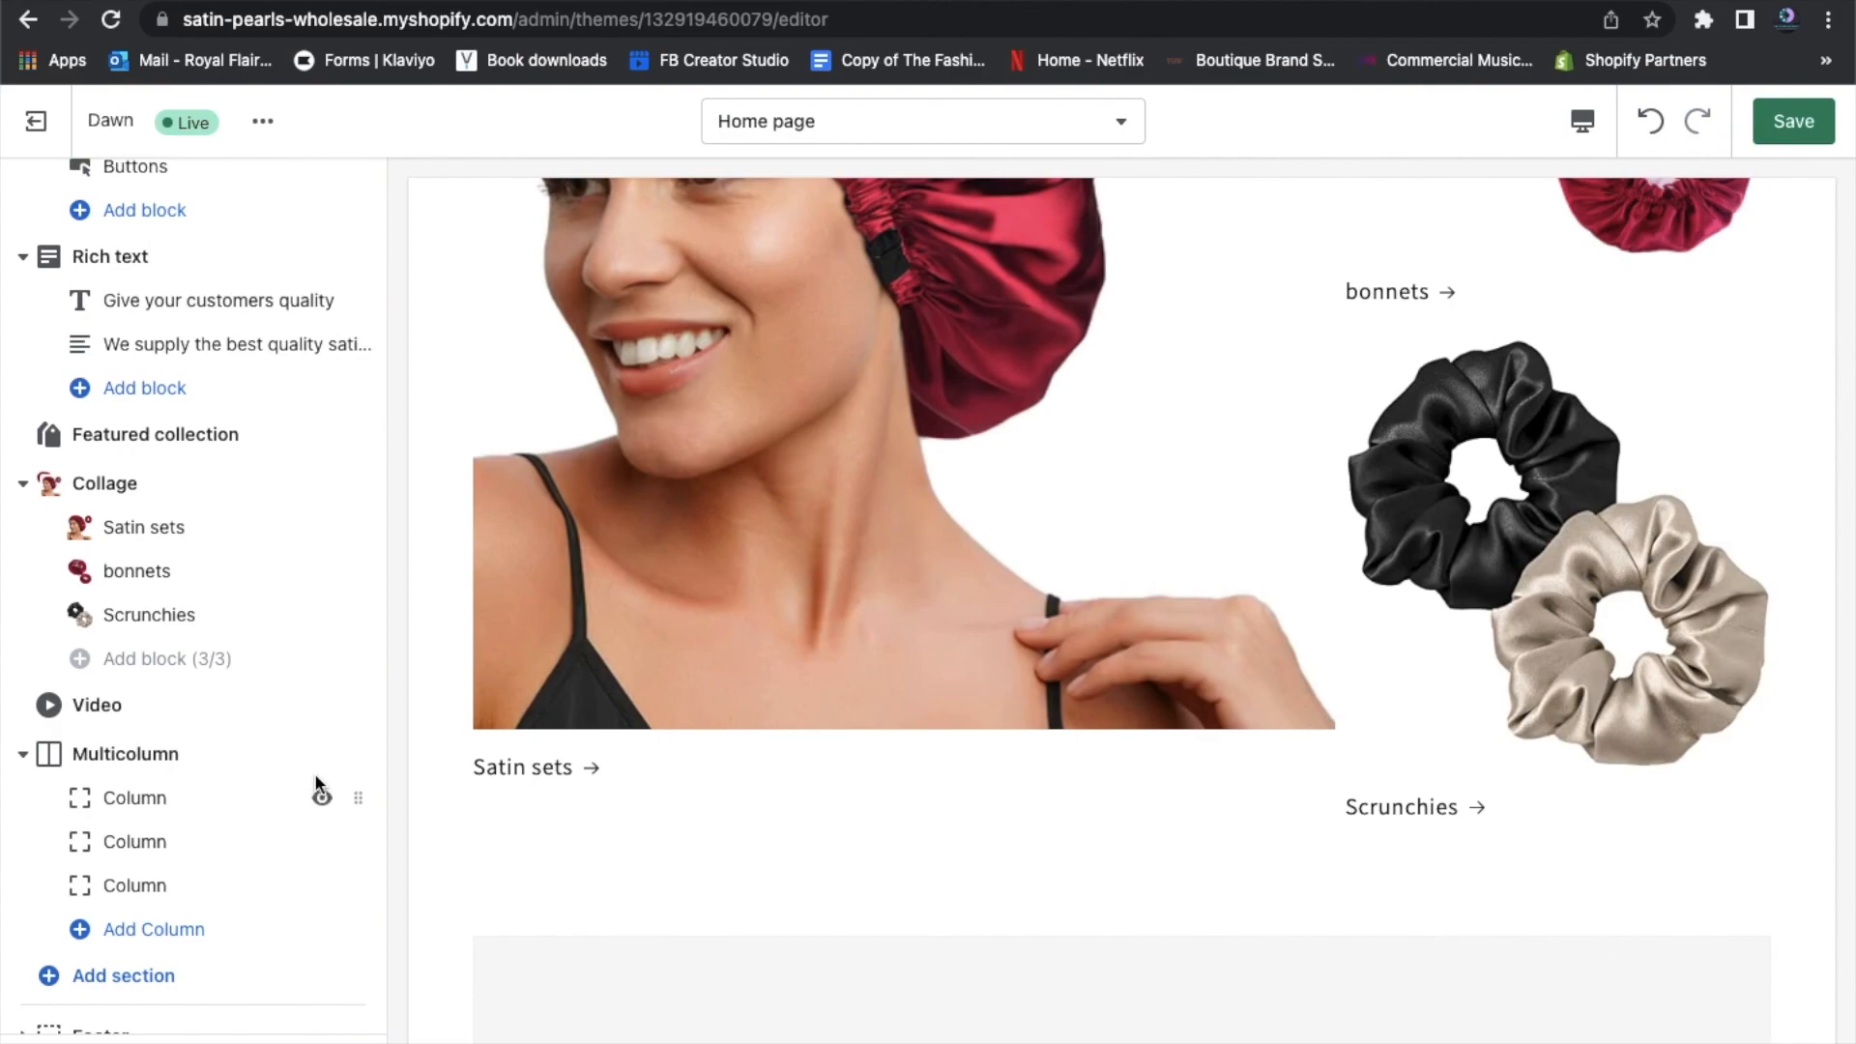
Open the settings of the Video section that follows the Collage on the home page
{"action": "scroll", "coordinate": [319, 785], "scroll_direction": "down", "scroll_amount": 2}
{"action": "scroll", "coordinate": [1005, 873], "scroll_direction": "down", "scroll_amount": 3}
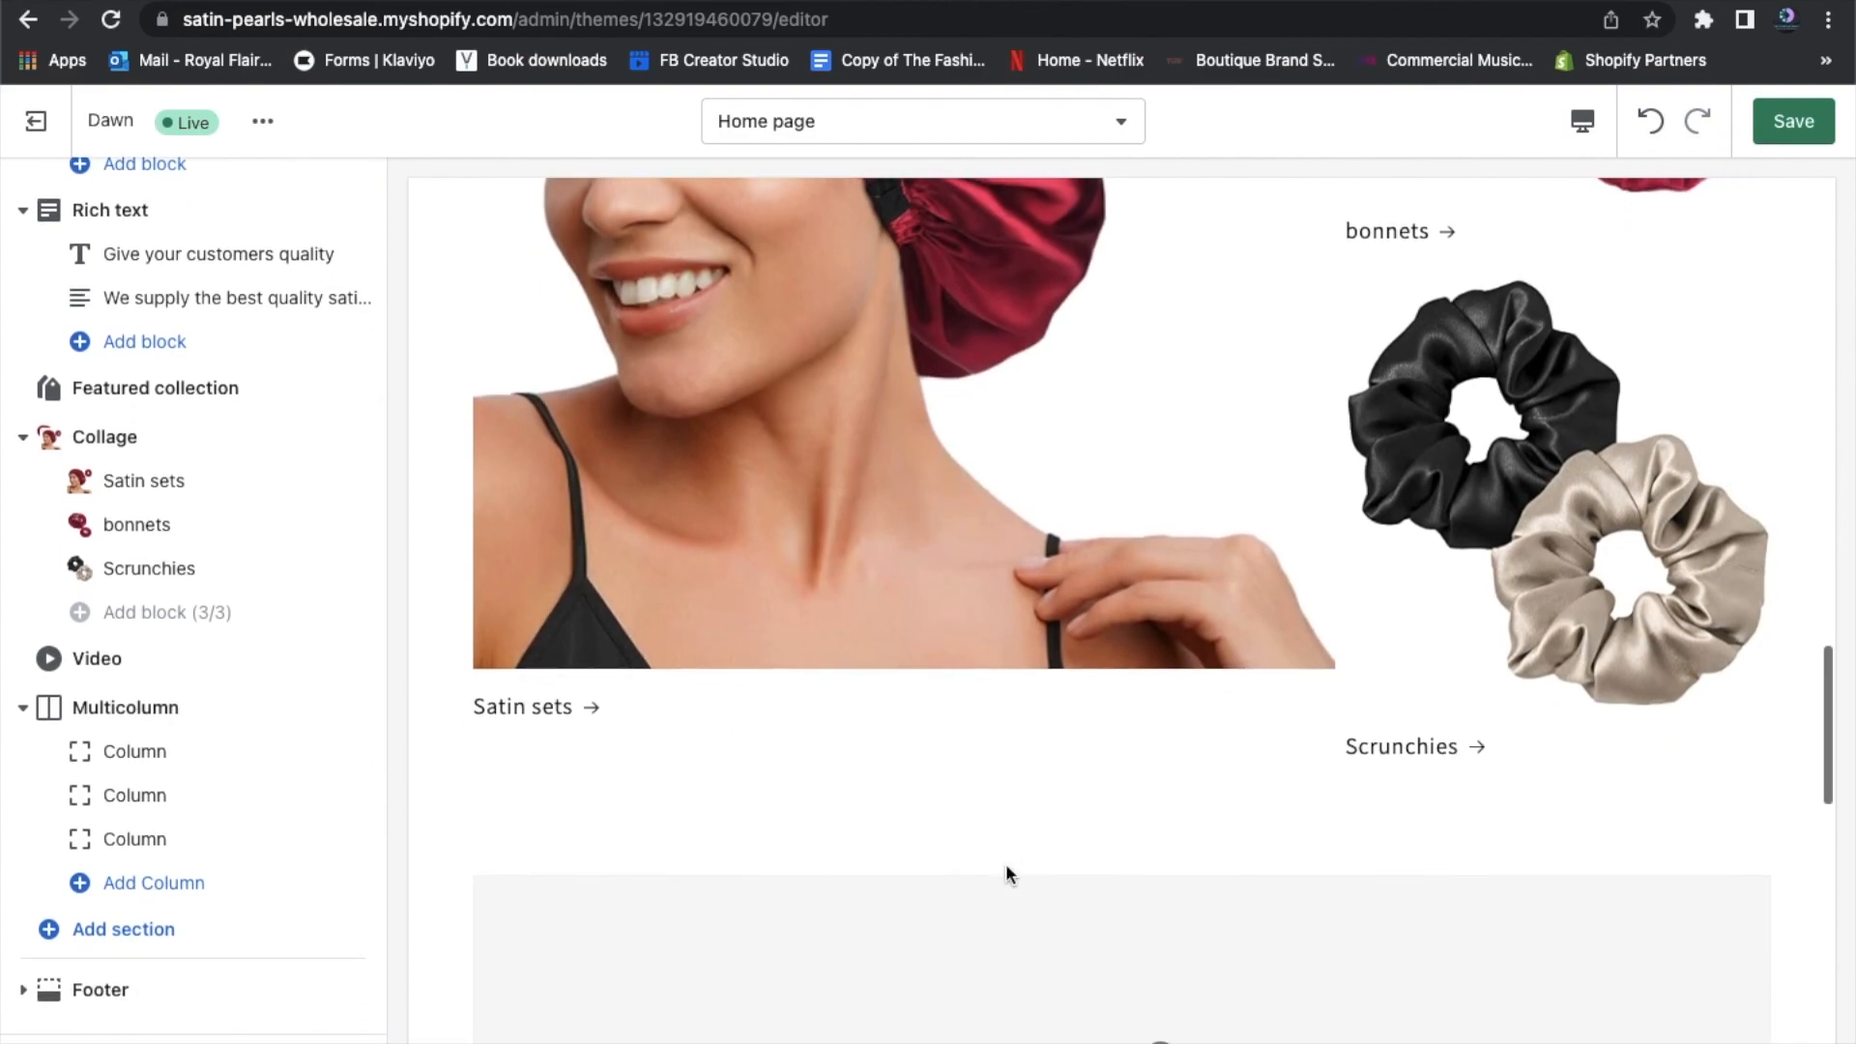
{"action": "scroll", "coordinate": [1006, 873], "scroll_direction": "down", "scroll_amount": 5}
{"action": "scroll", "coordinate": [1009, 875], "scroll_direction": "up", "scroll_amount": 1}
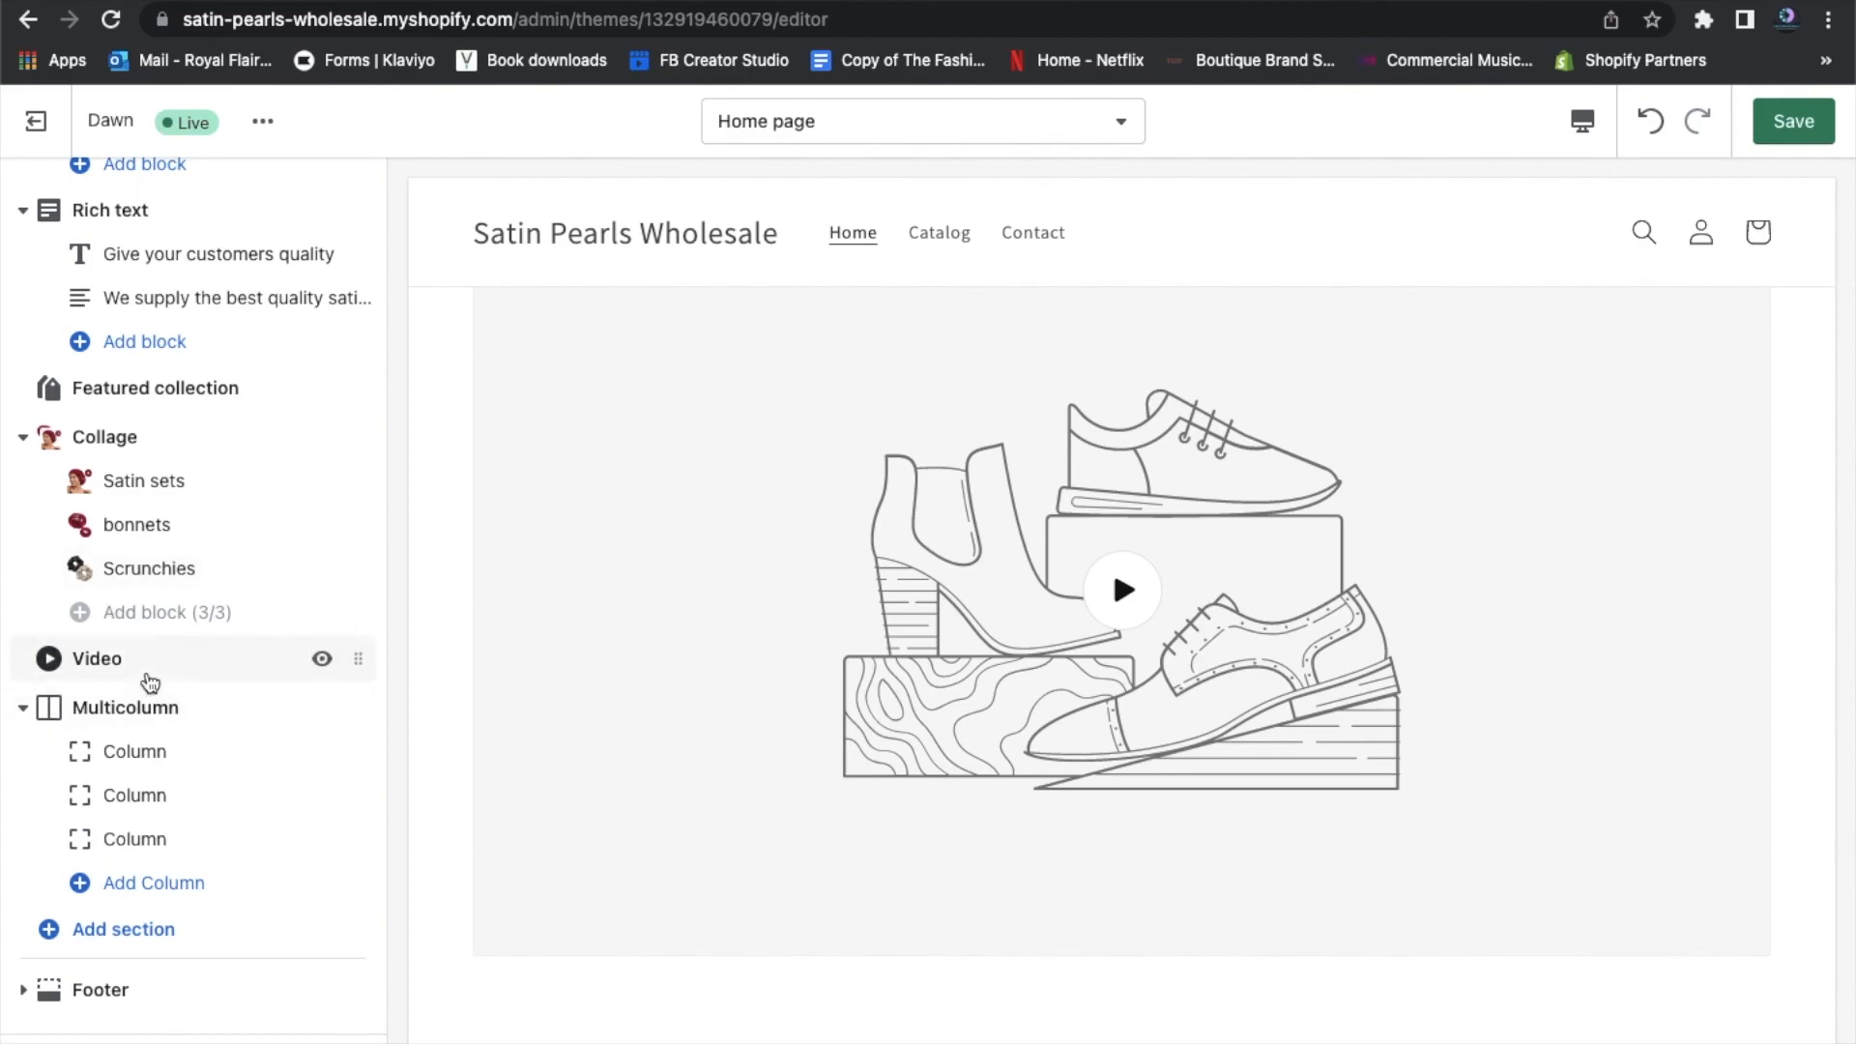
{"action": "left_click", "coordinate": [147, 677]}
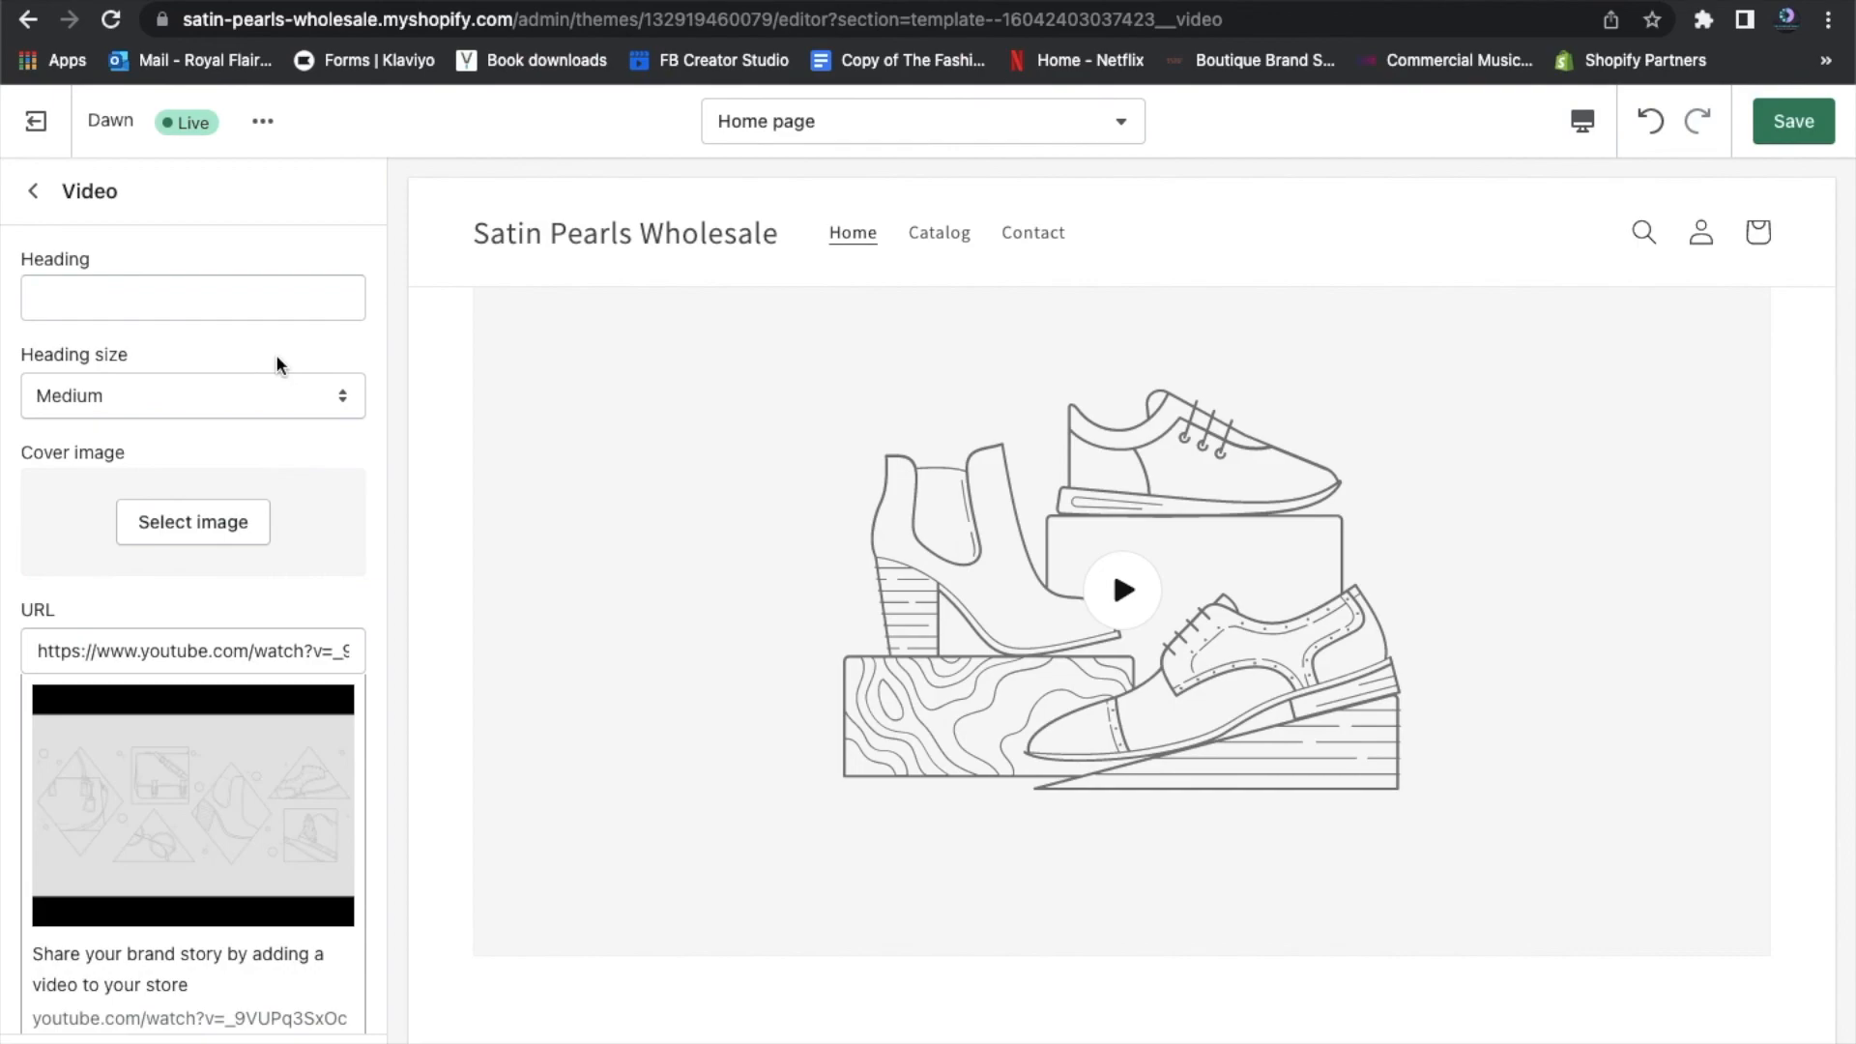
Set the Video section's heading to "Take a look behind the scenes on our YouTube channel"
{"action": "left_click", "coordinate": [270, 294]}
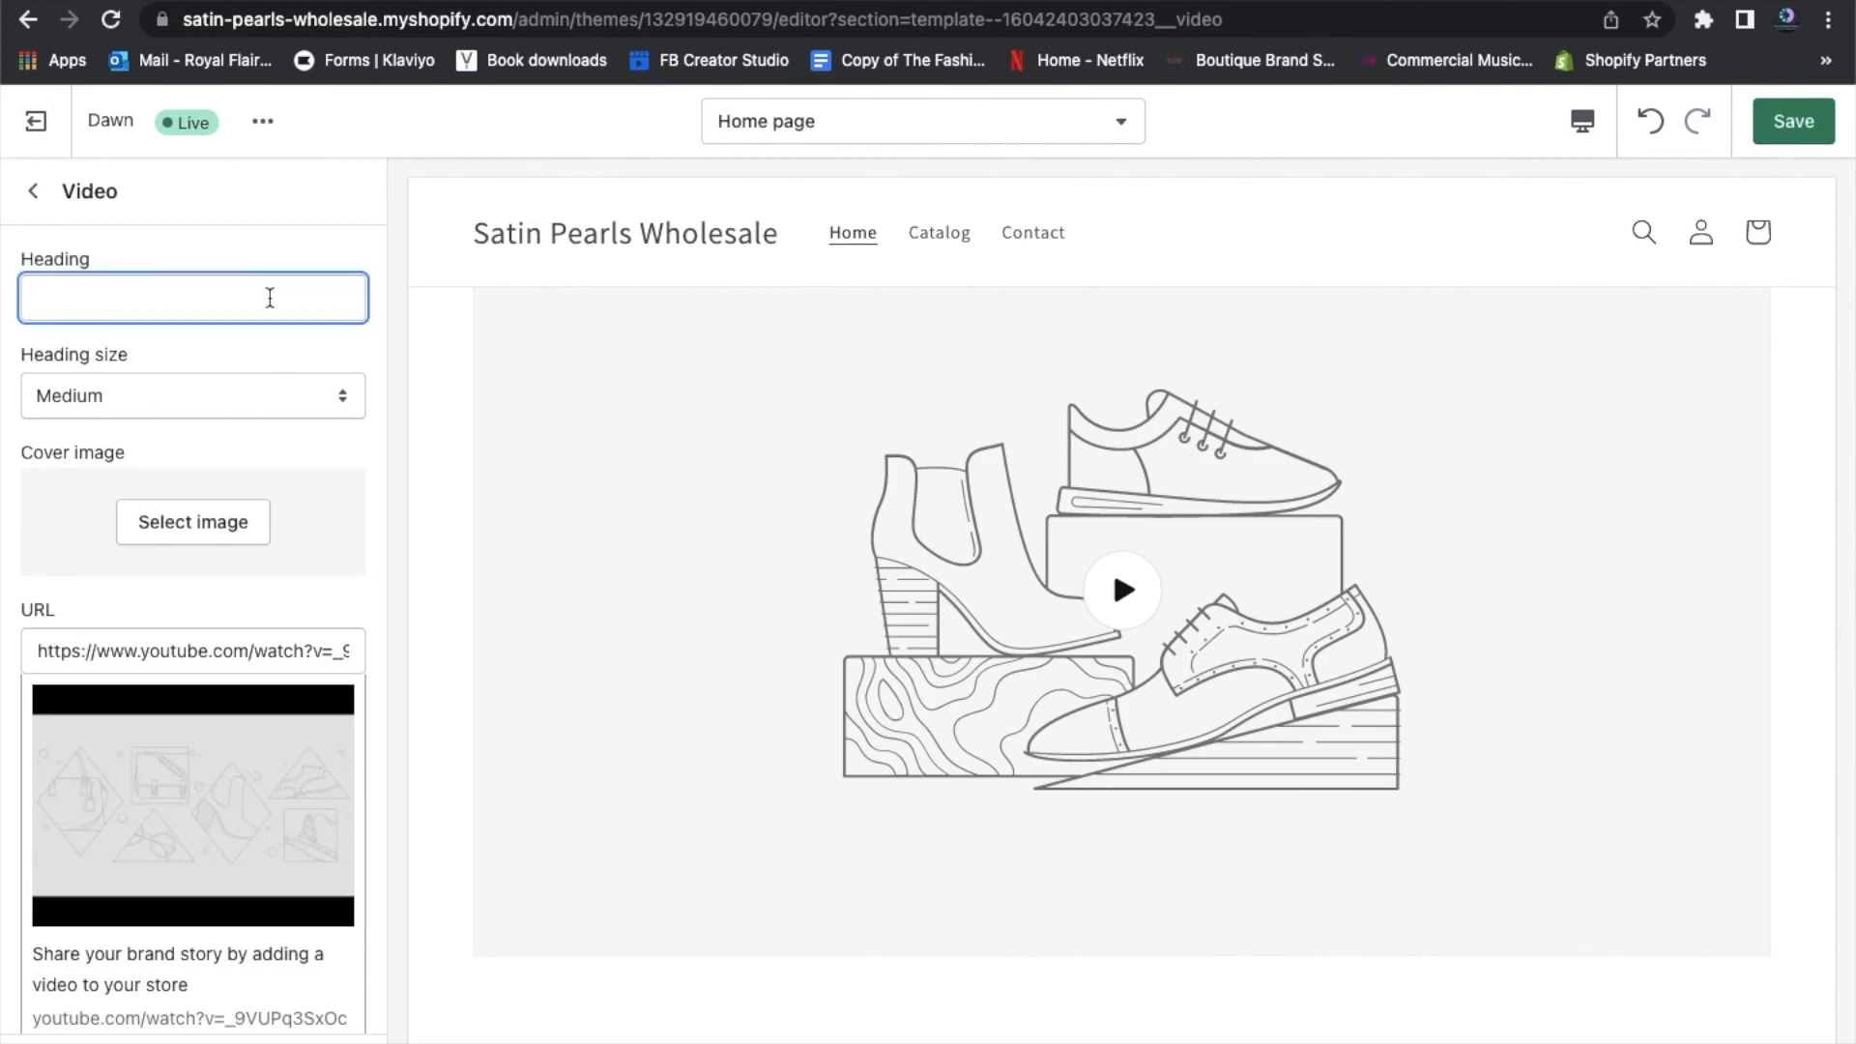
{"action": "type", "text": "G"}
{"action": "key", "text": "BackSpace"}
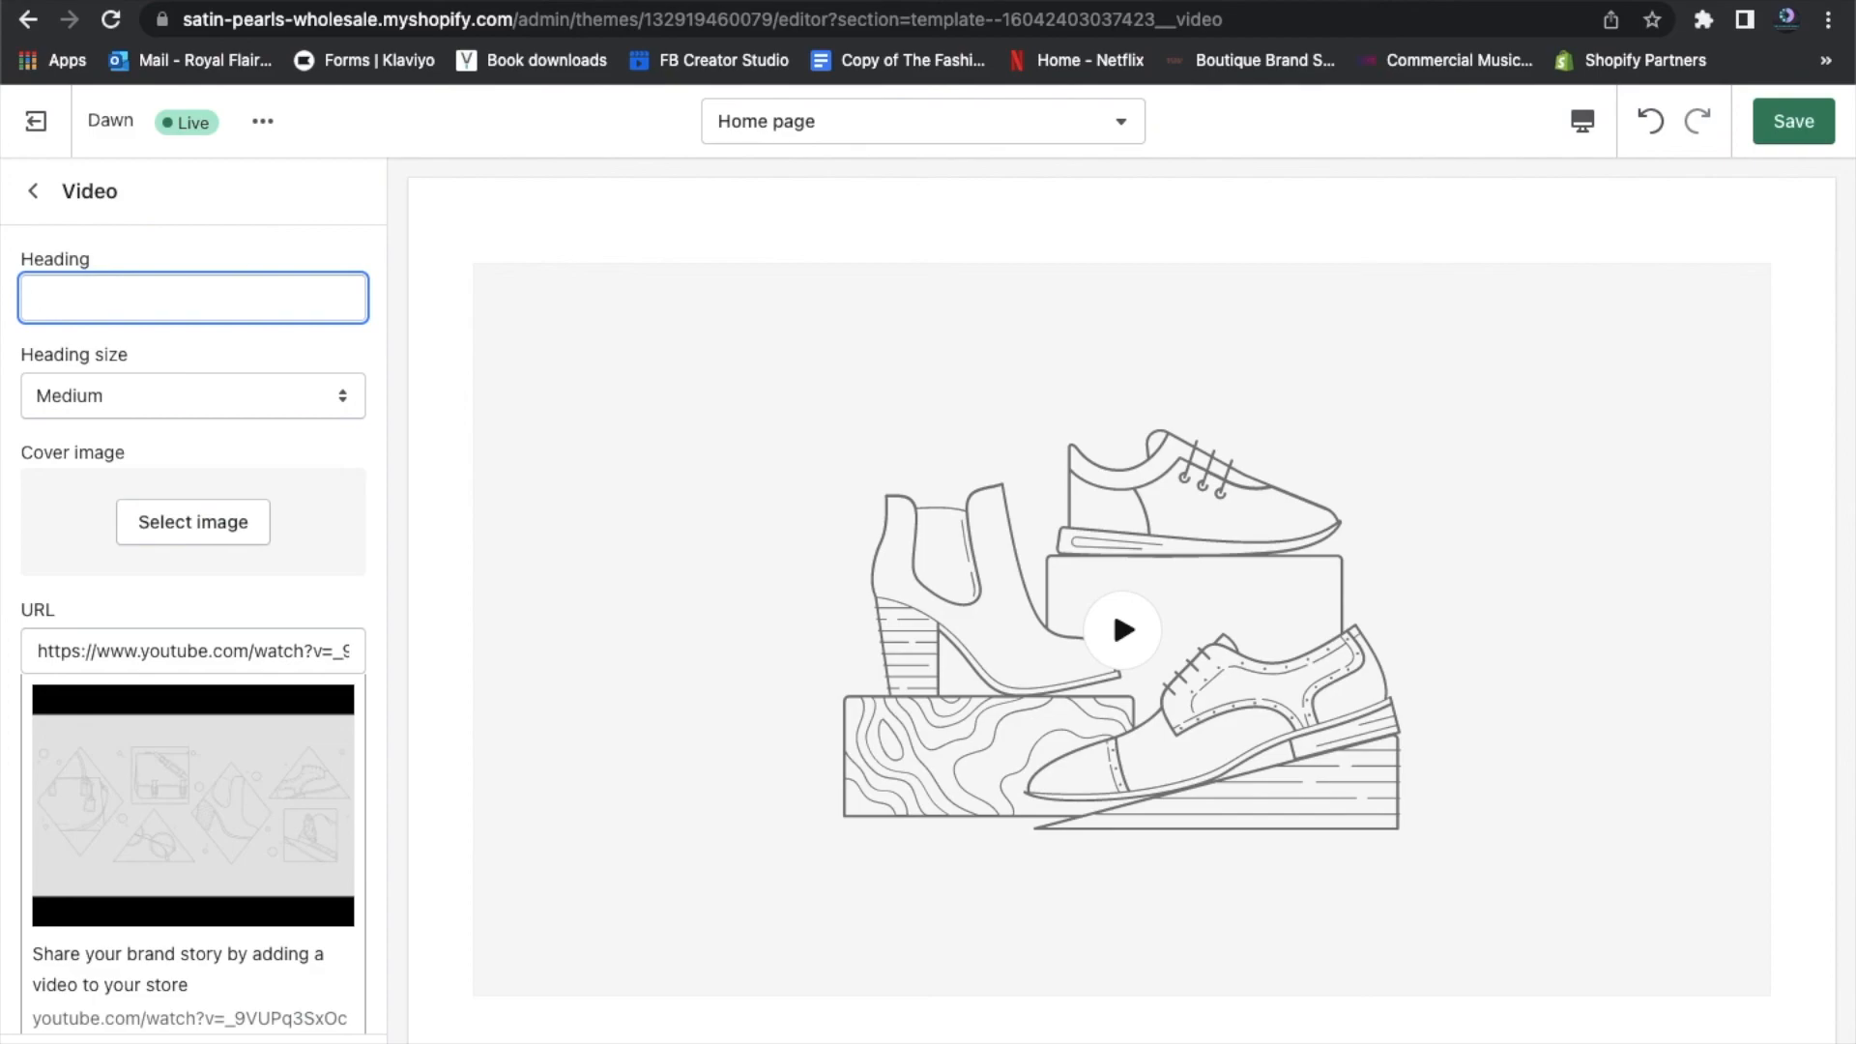
{"action": "type", "text": "Ge"}
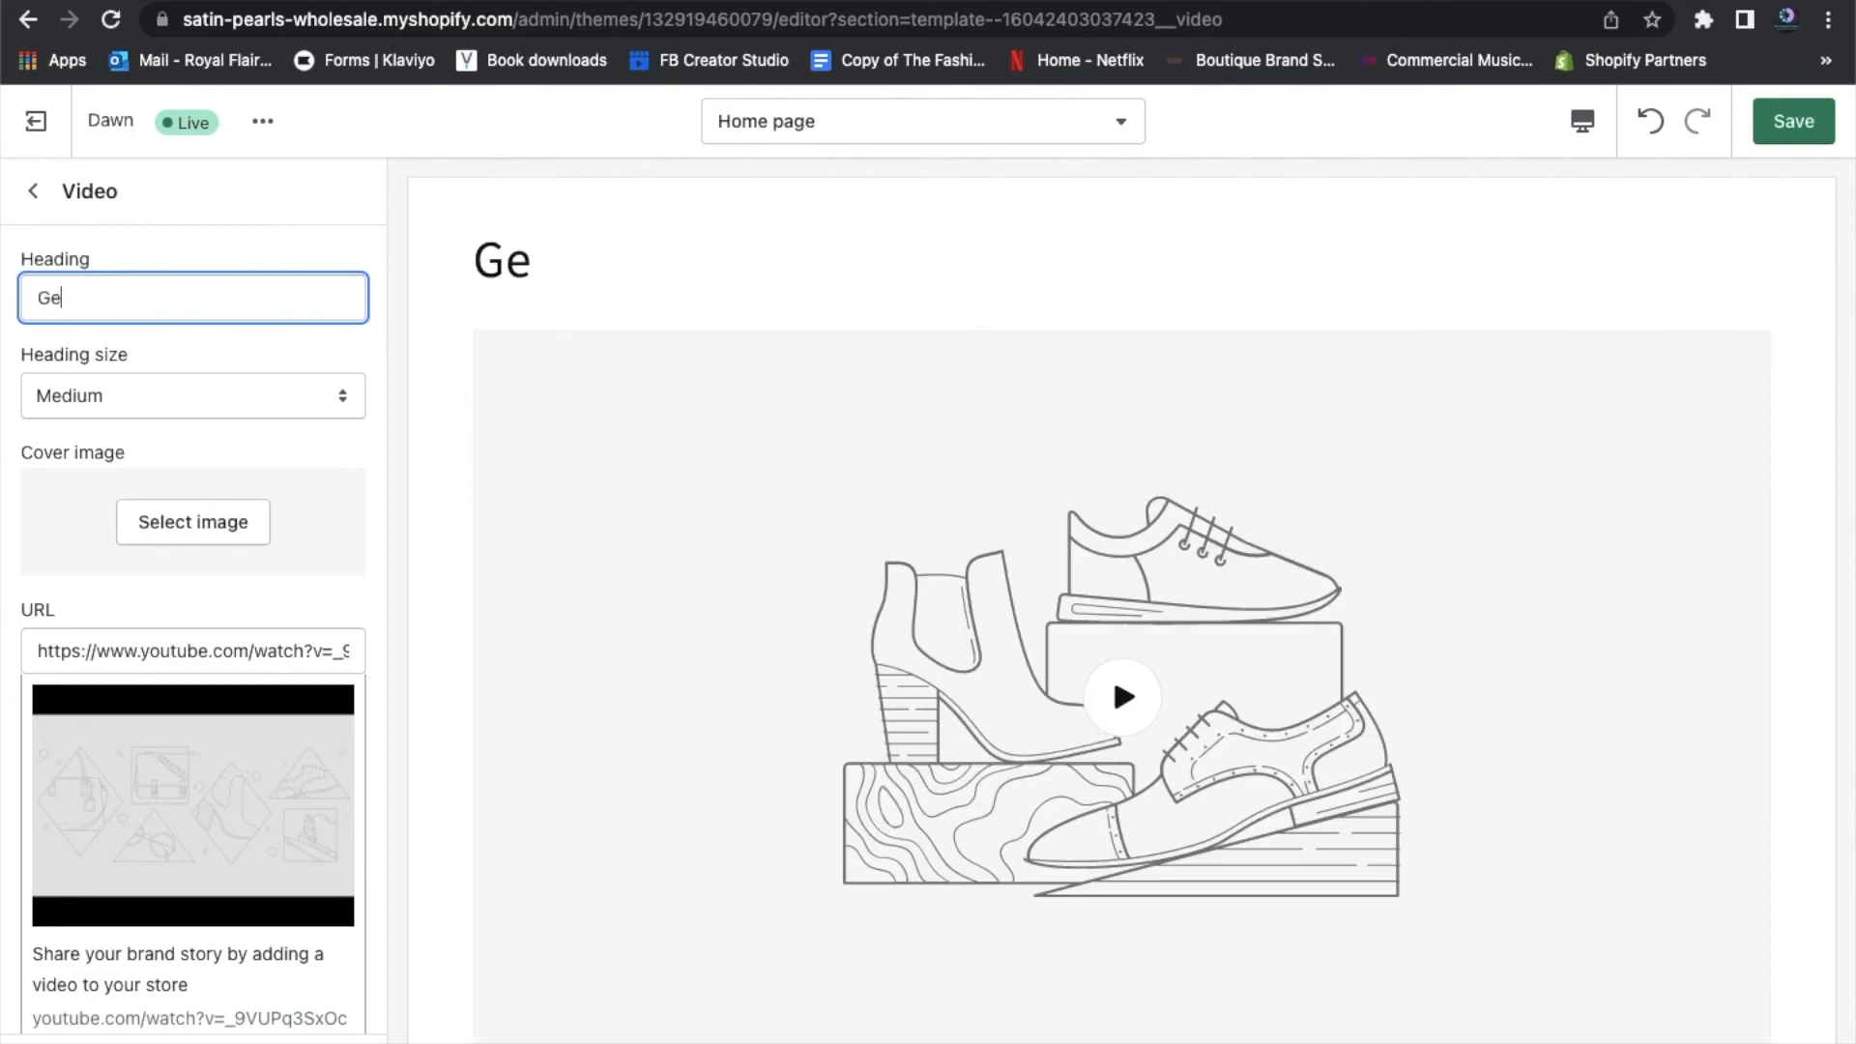
{"action": "key", "text": "BackSpace"}
{"action": "key", "text": "BackSpace"}
{"action": "type", "text": "Take a k"}
{"action": "key", "text": "BackSpace"}
{"action": "type", "text": "look be"}
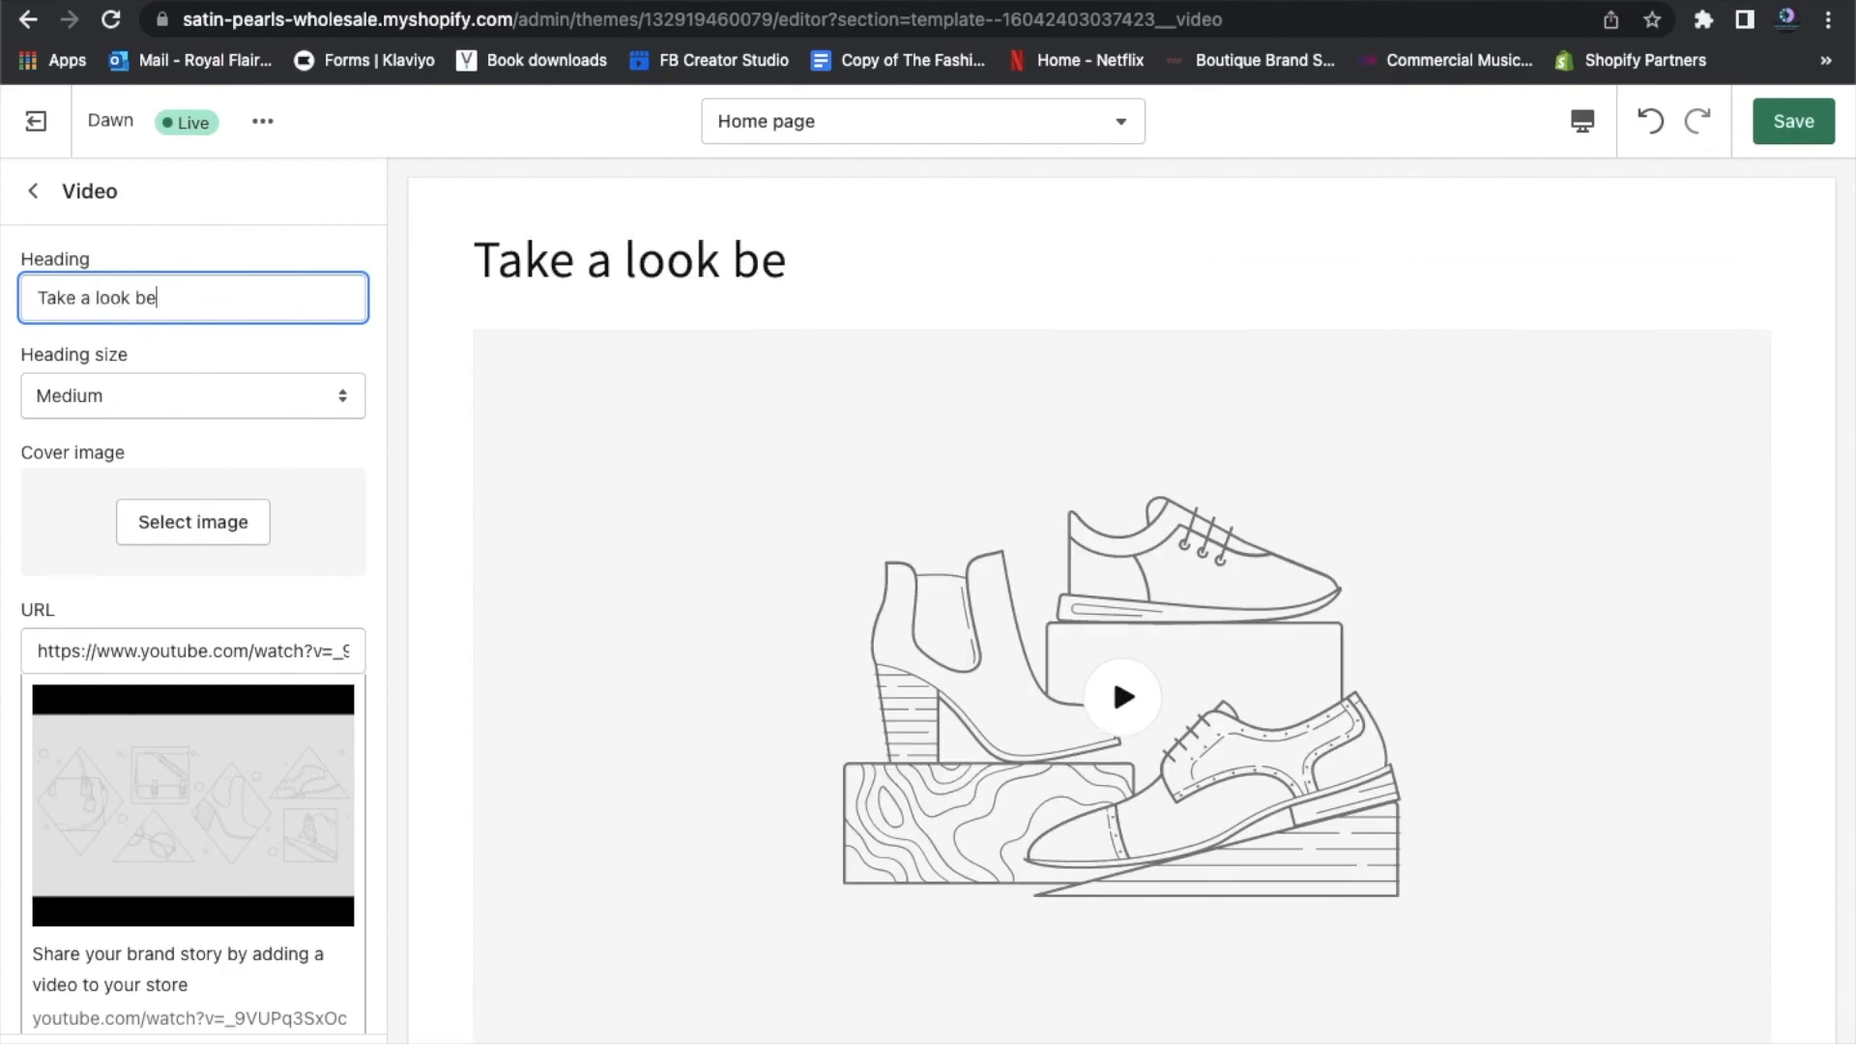
{"action": "type", "text": "hind the scenes"}
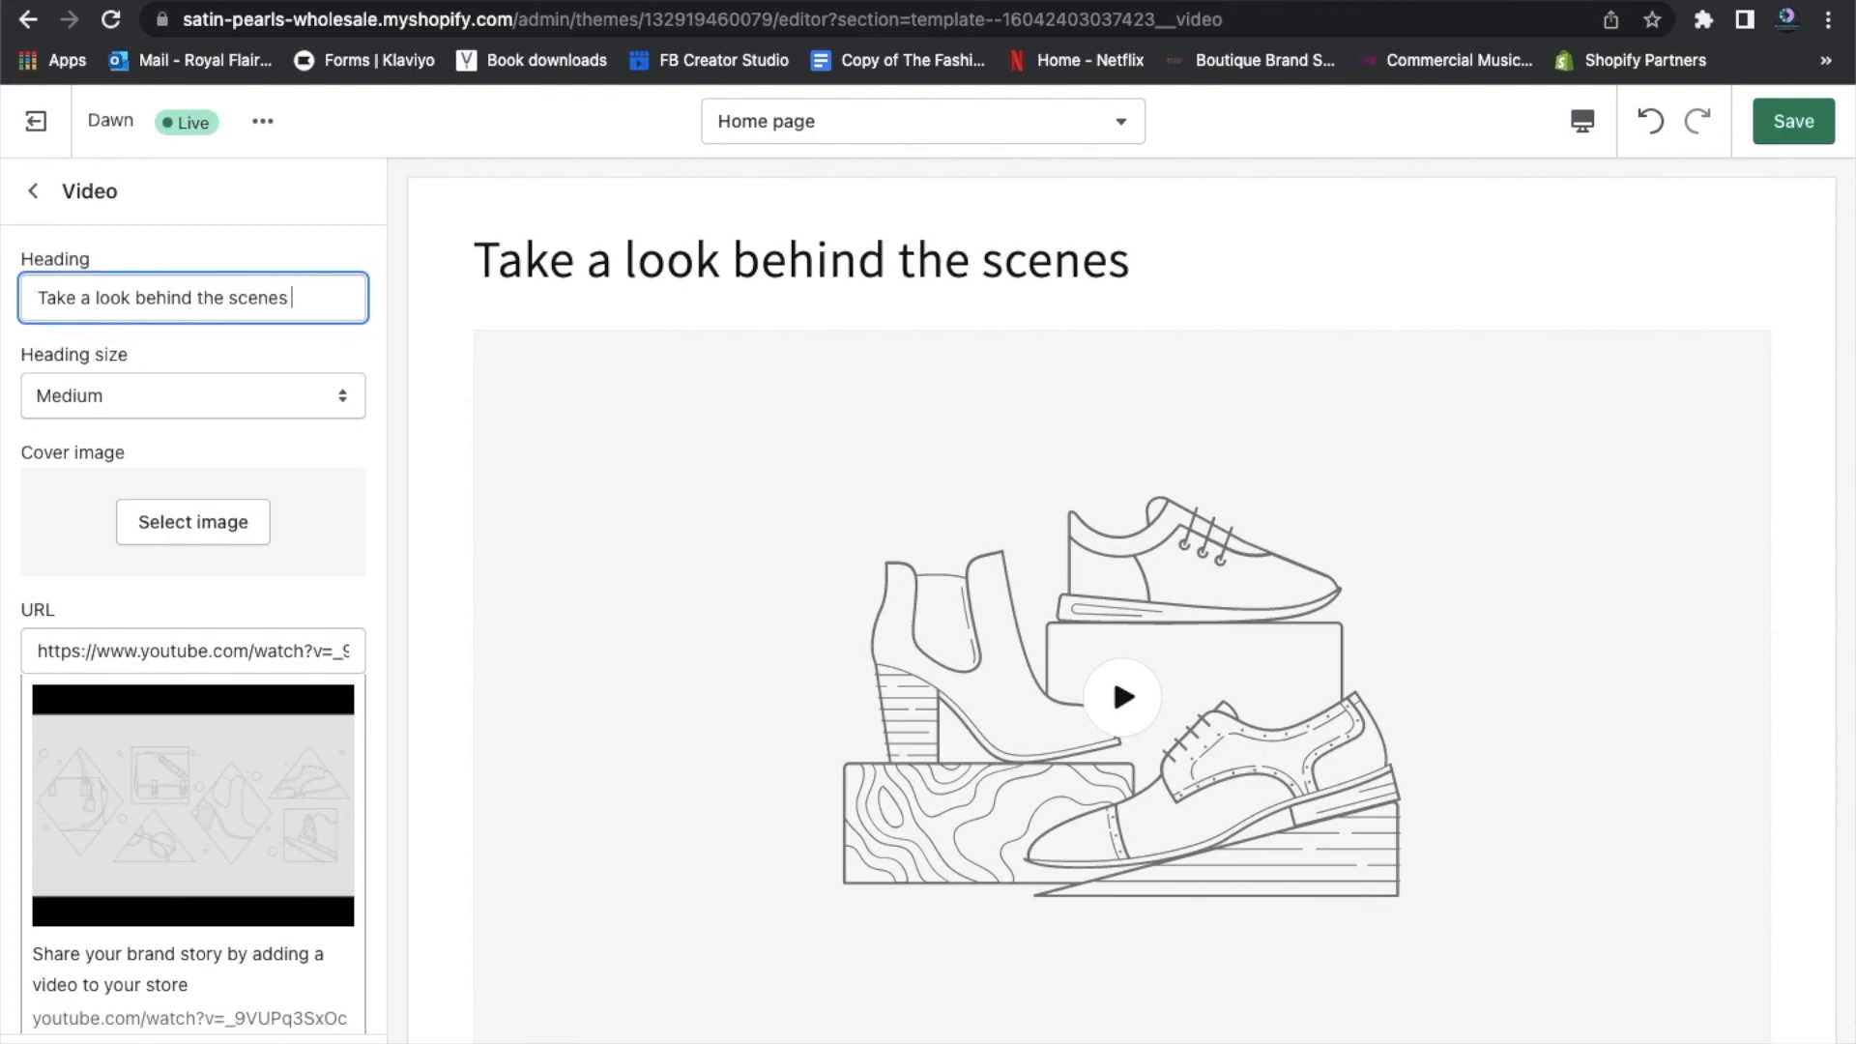
{"action": "type", "text": " on our You"}
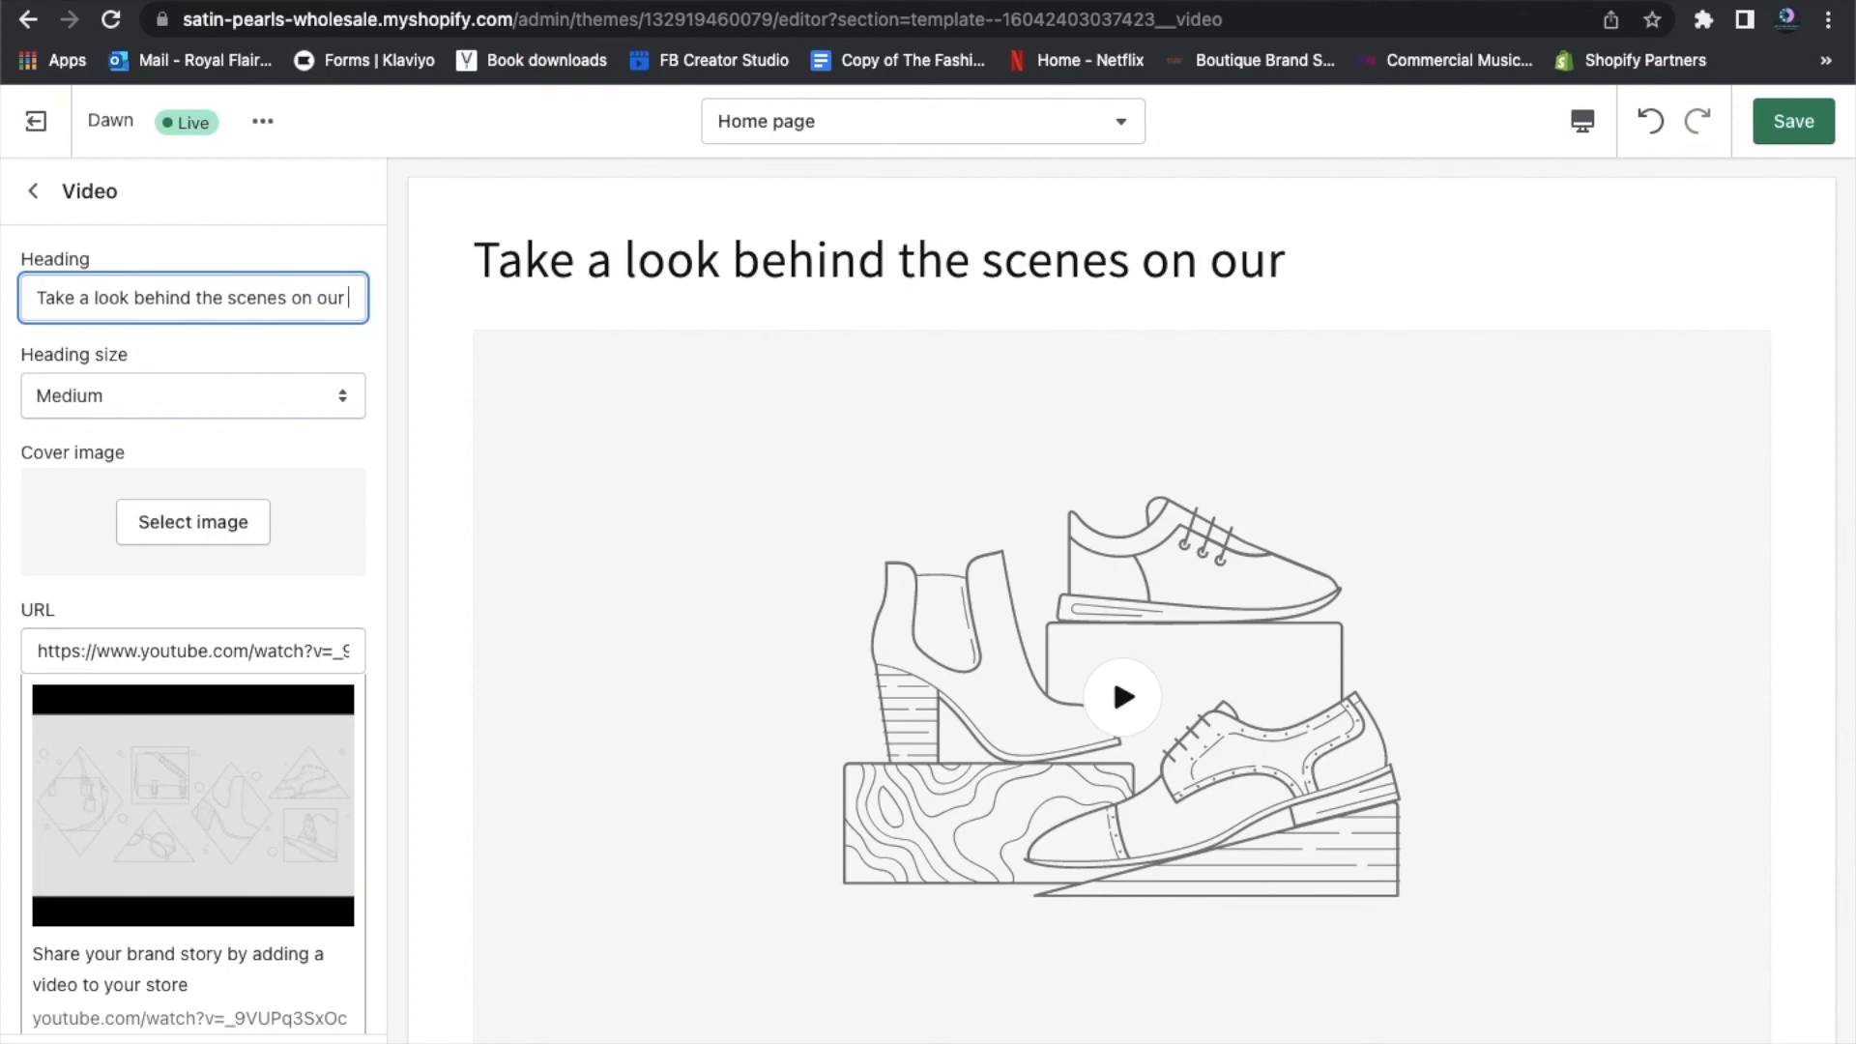
{"action": "type", "text": "tu"}
{"action": "key", "text": "BackSpace"}
{"action": "key", "text": "BackSpace"}
{"action": "type", "text": "Tube channel"}
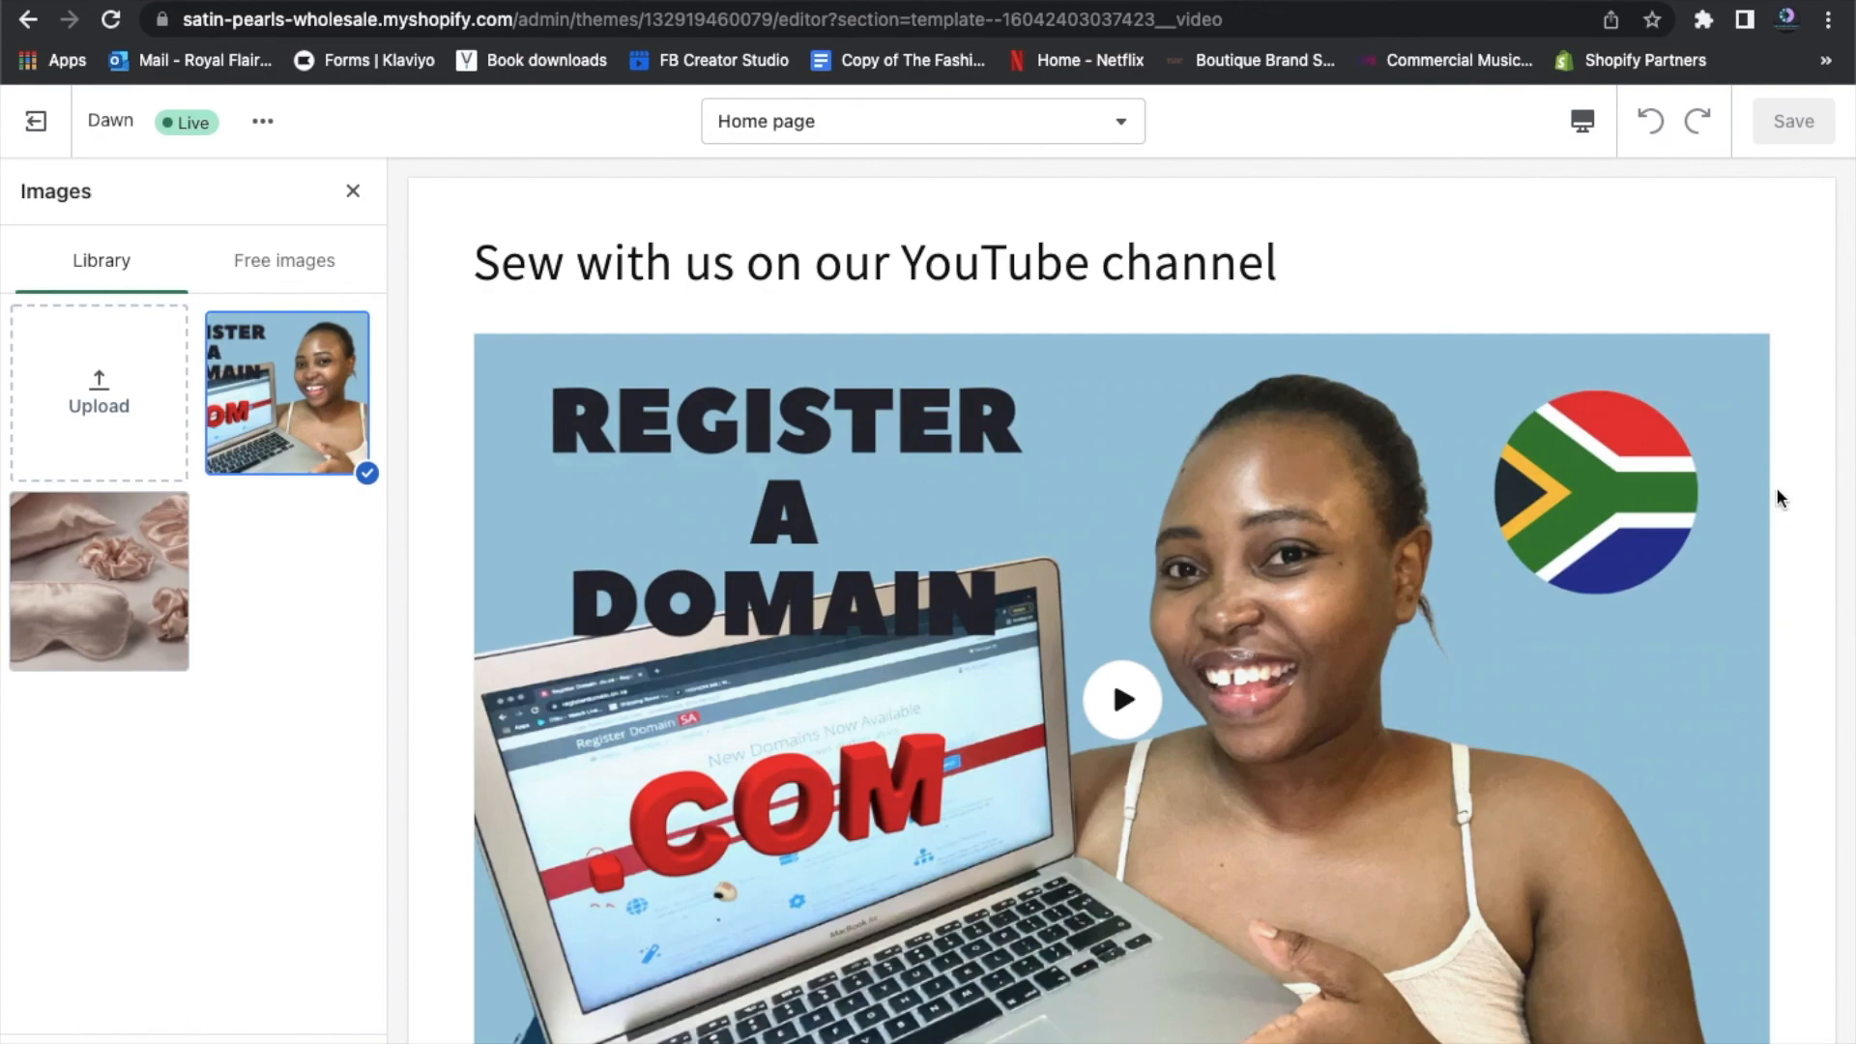
Review the home page preview from the banner through New Arrivals, Collections and the video to the columns and footer
{"action": "scroll", "coordinate": [1777, 499], "scroll_direction": "up", "scroll_amount": 10}
{"action": "scroll", "coordinate": [1779, 493], "scroll_direction": "up", "scroll_amount": 10}
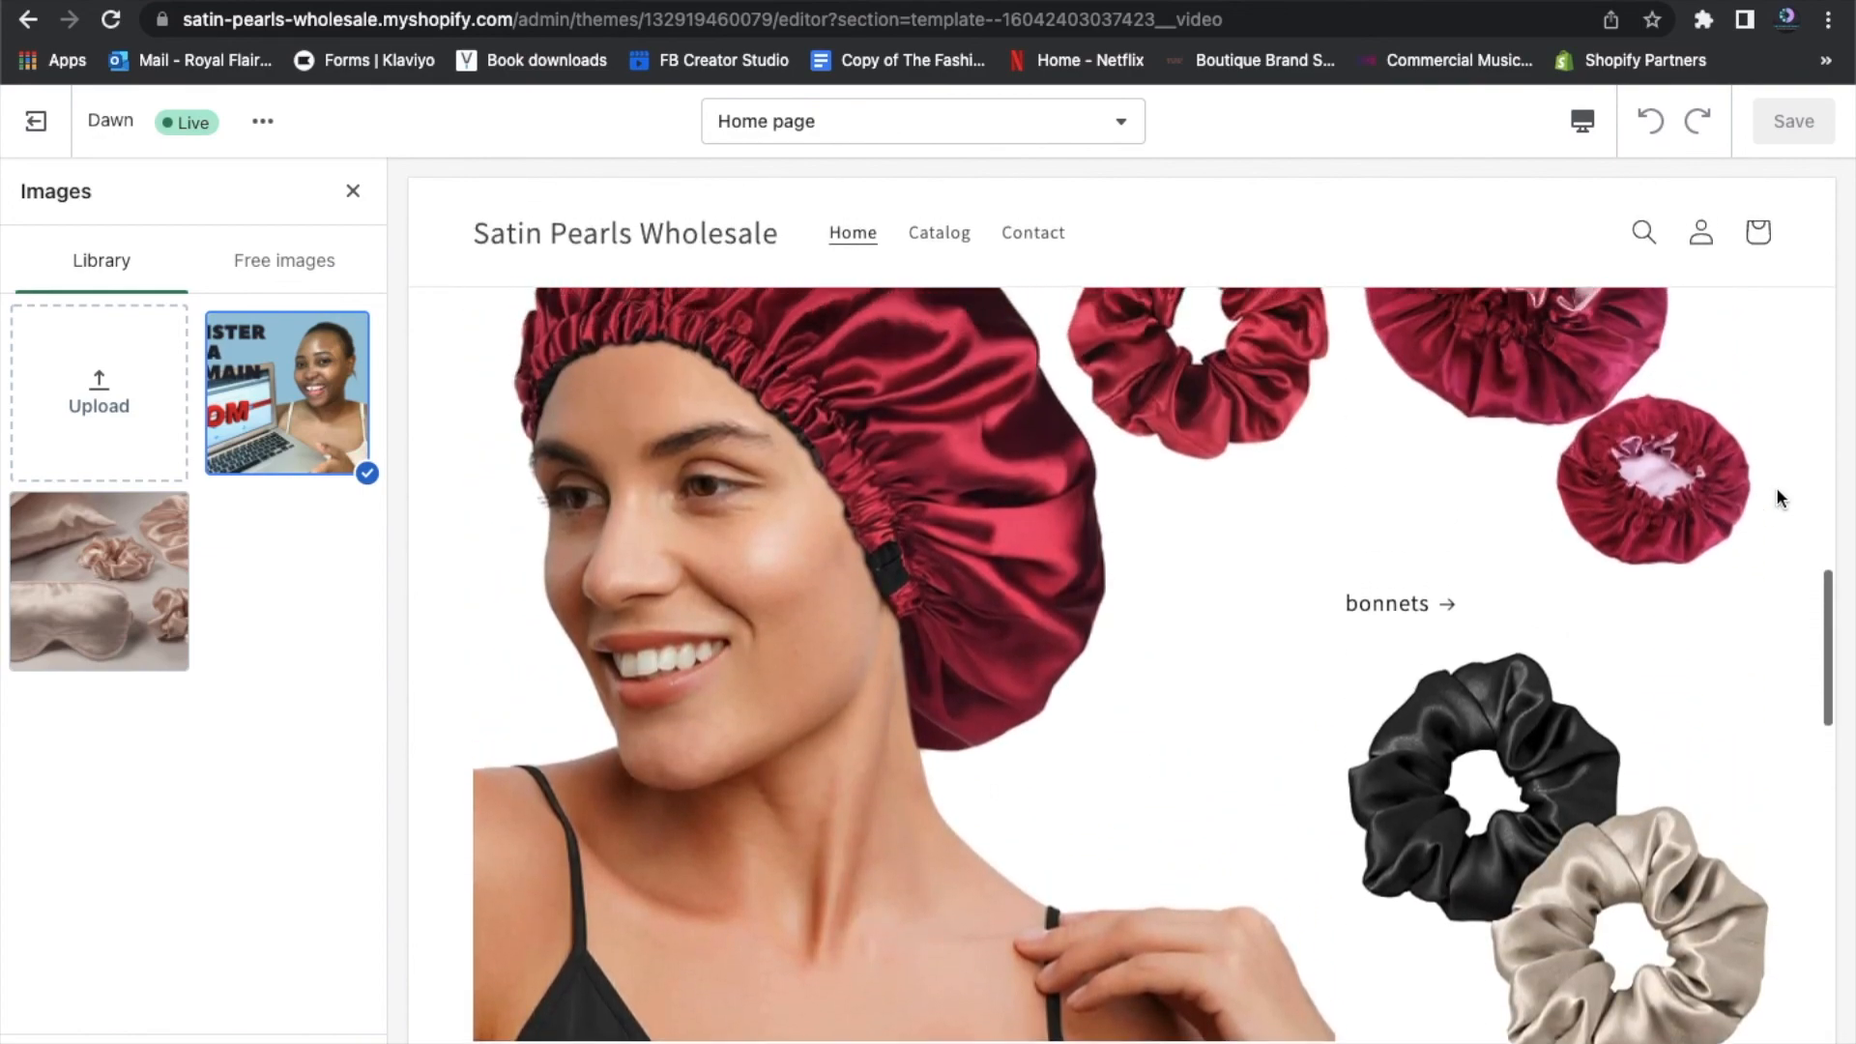
{"action": "scroll", "coordinate": [1777, 499], "scroll_direction": "up", "scroll_amount": 5}
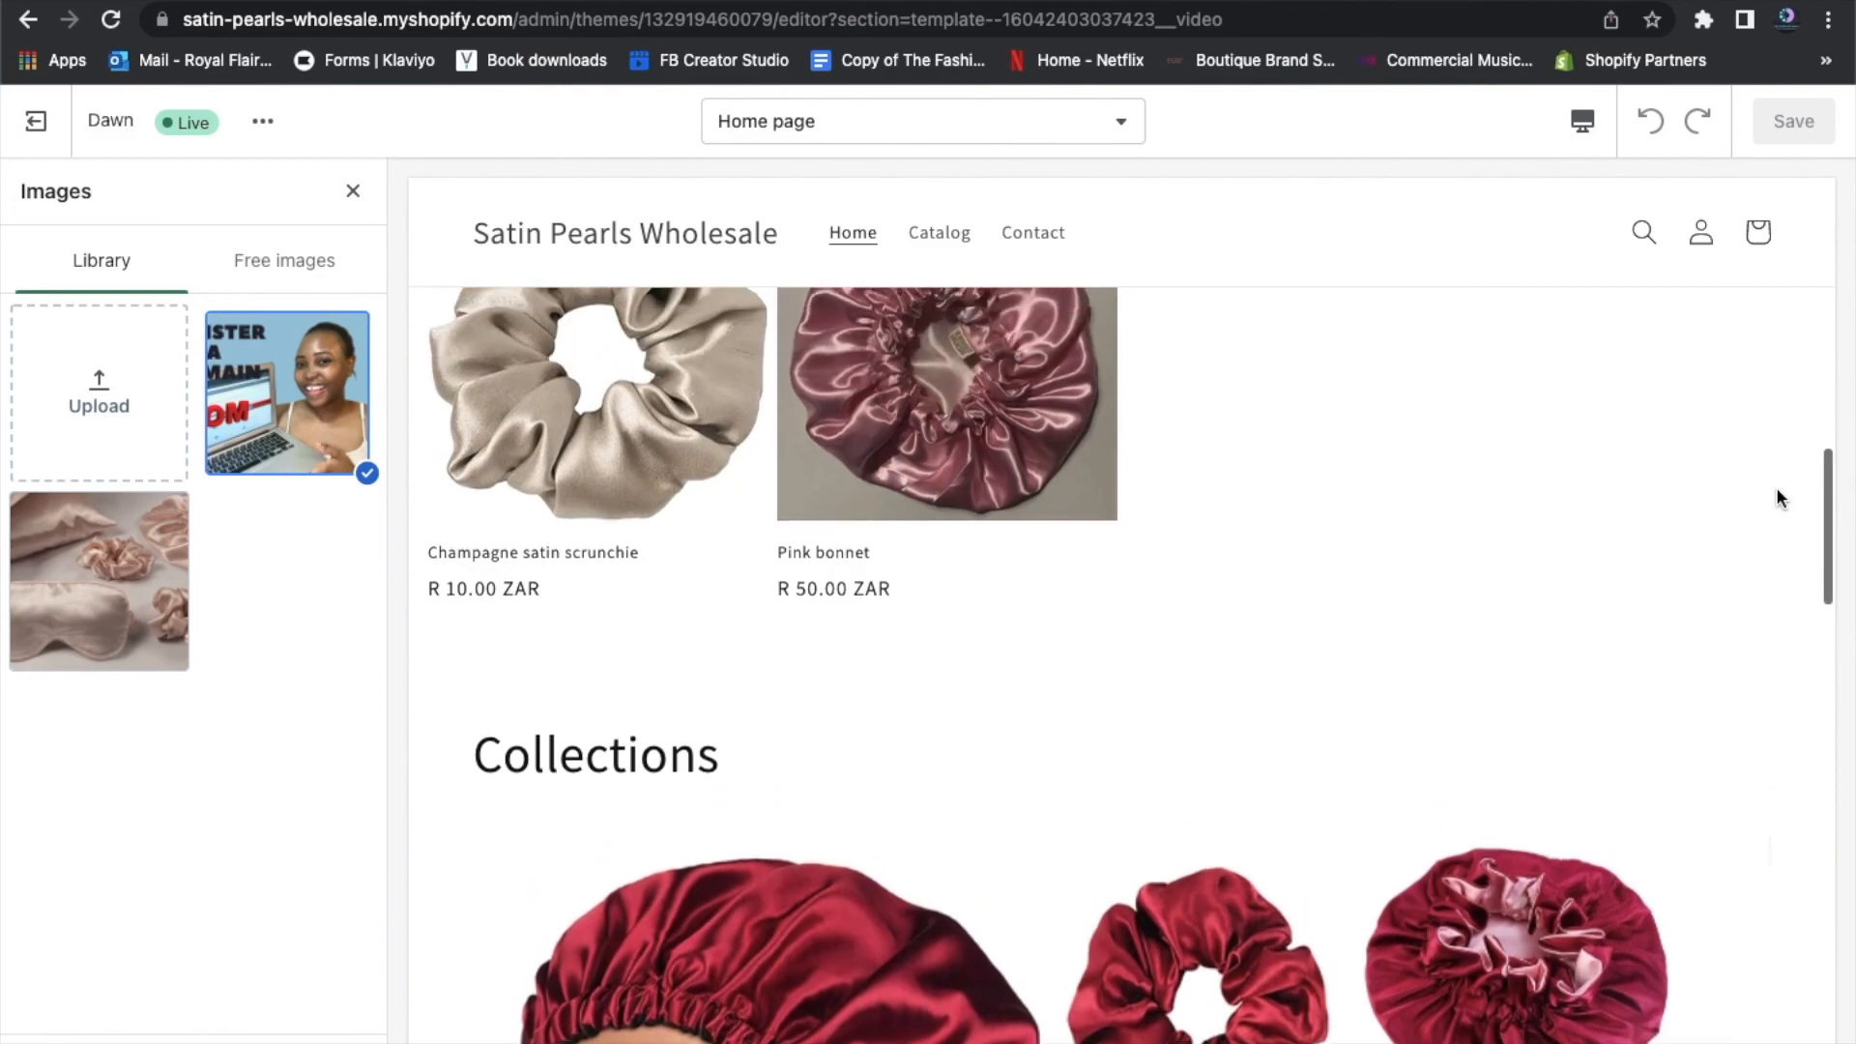
{"action": "scroll", "coordinate": [1778, 499], "scroll_direction": "down", "scroll_amount": 8}
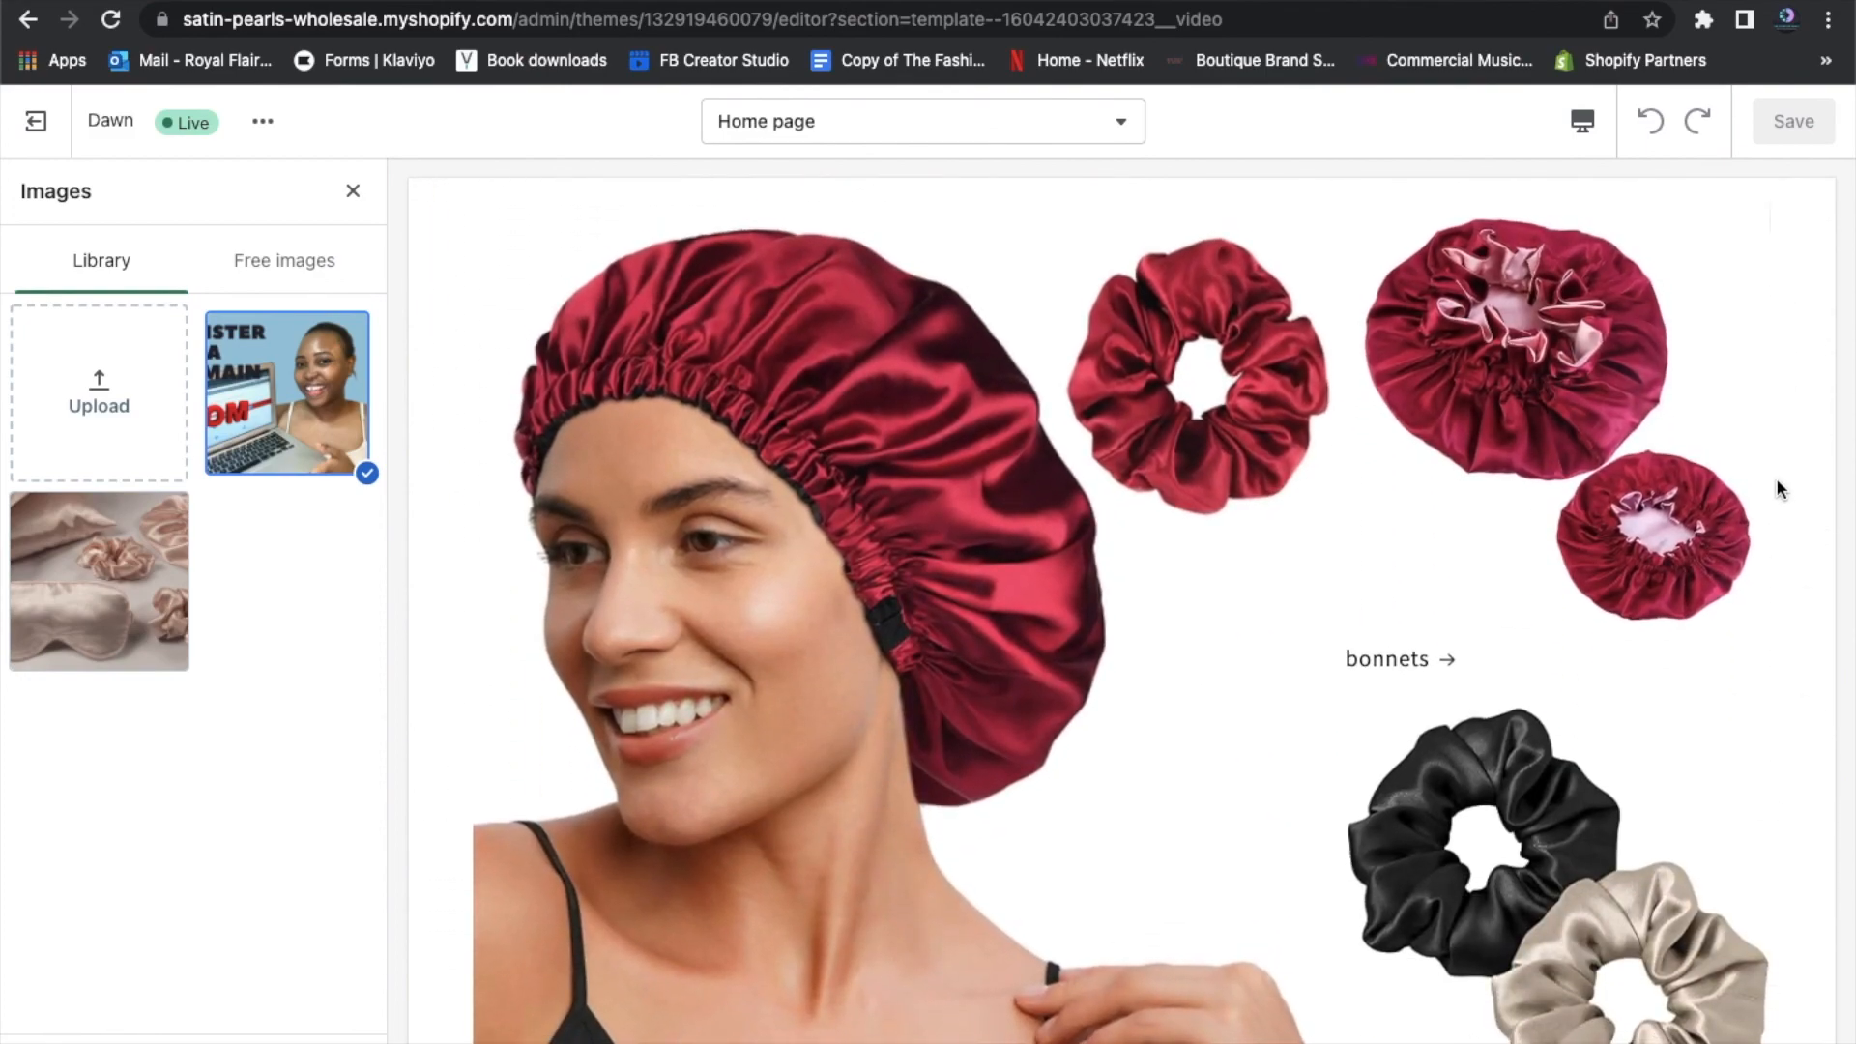
{"action": "scroll", "coordinate": [1773, 476], "scroll_direction": "up", "scroll_amount": 6}
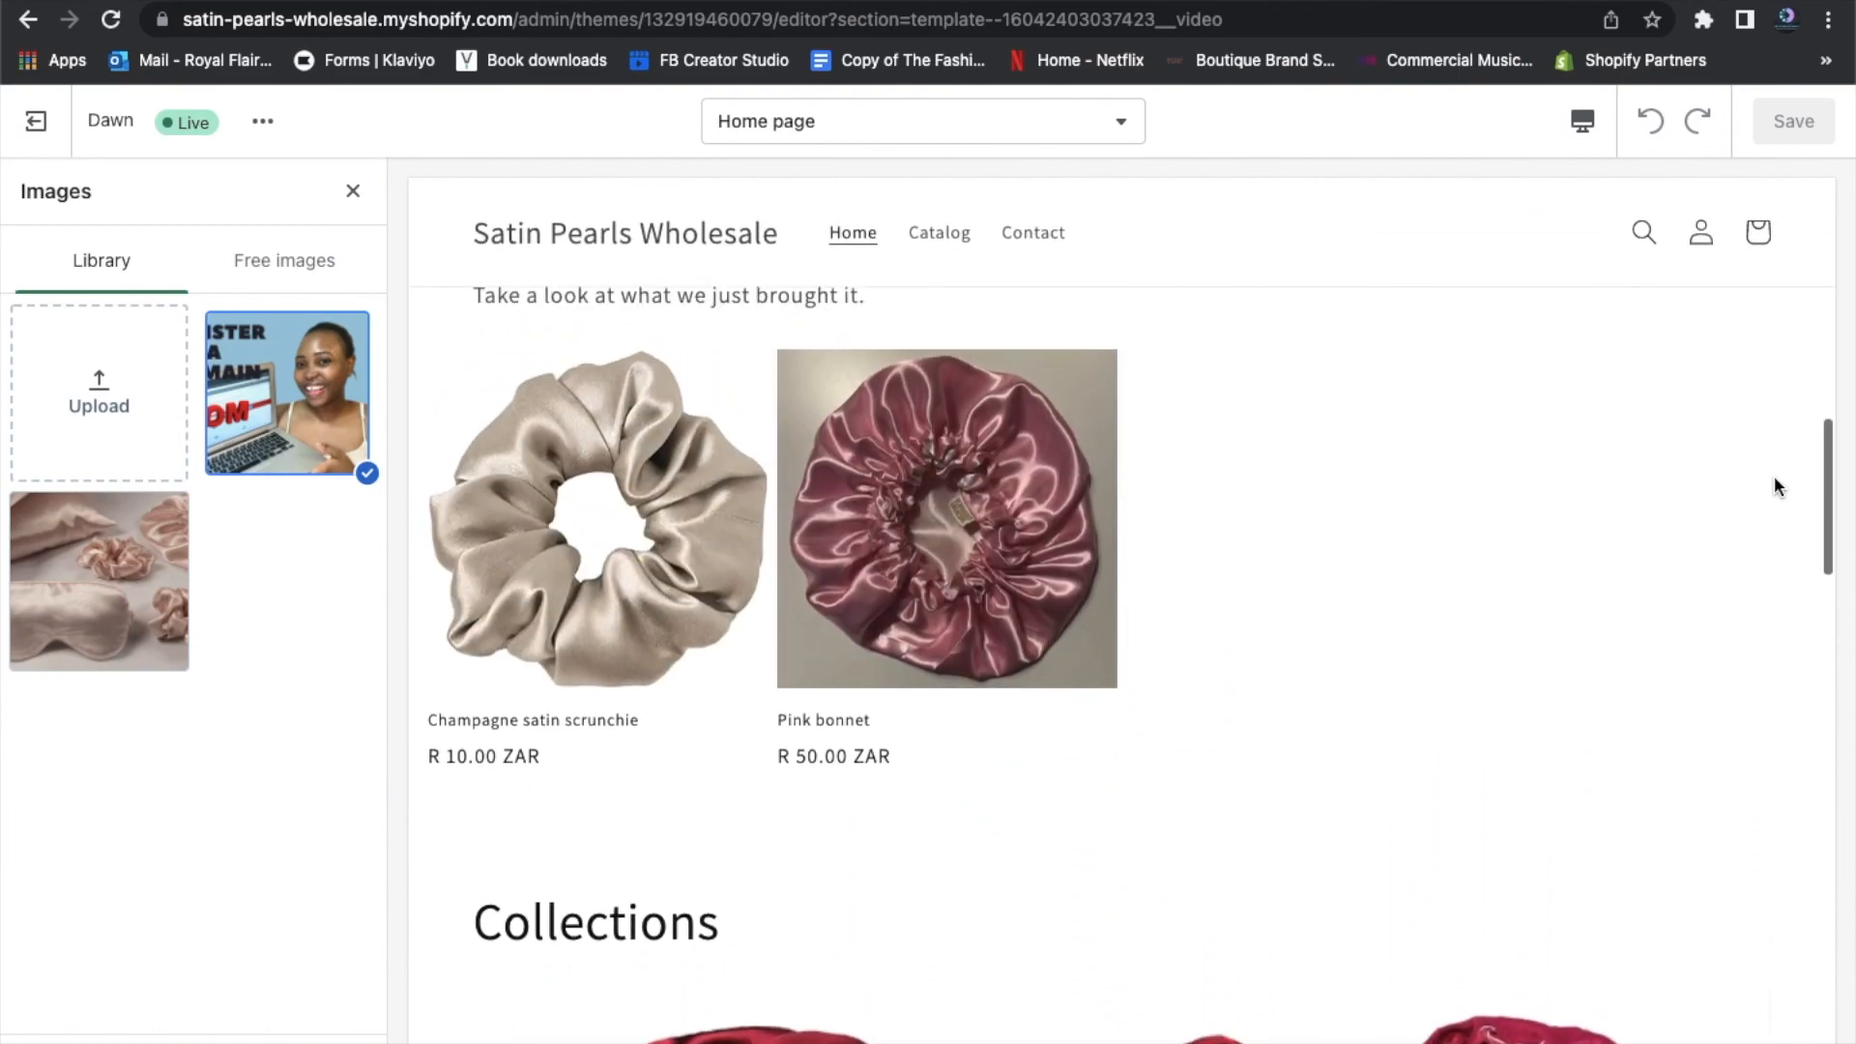
{"action": "scroll", "coordinate": [1773, 475], "scroll_direction": "up", "scroll_amount": 5}
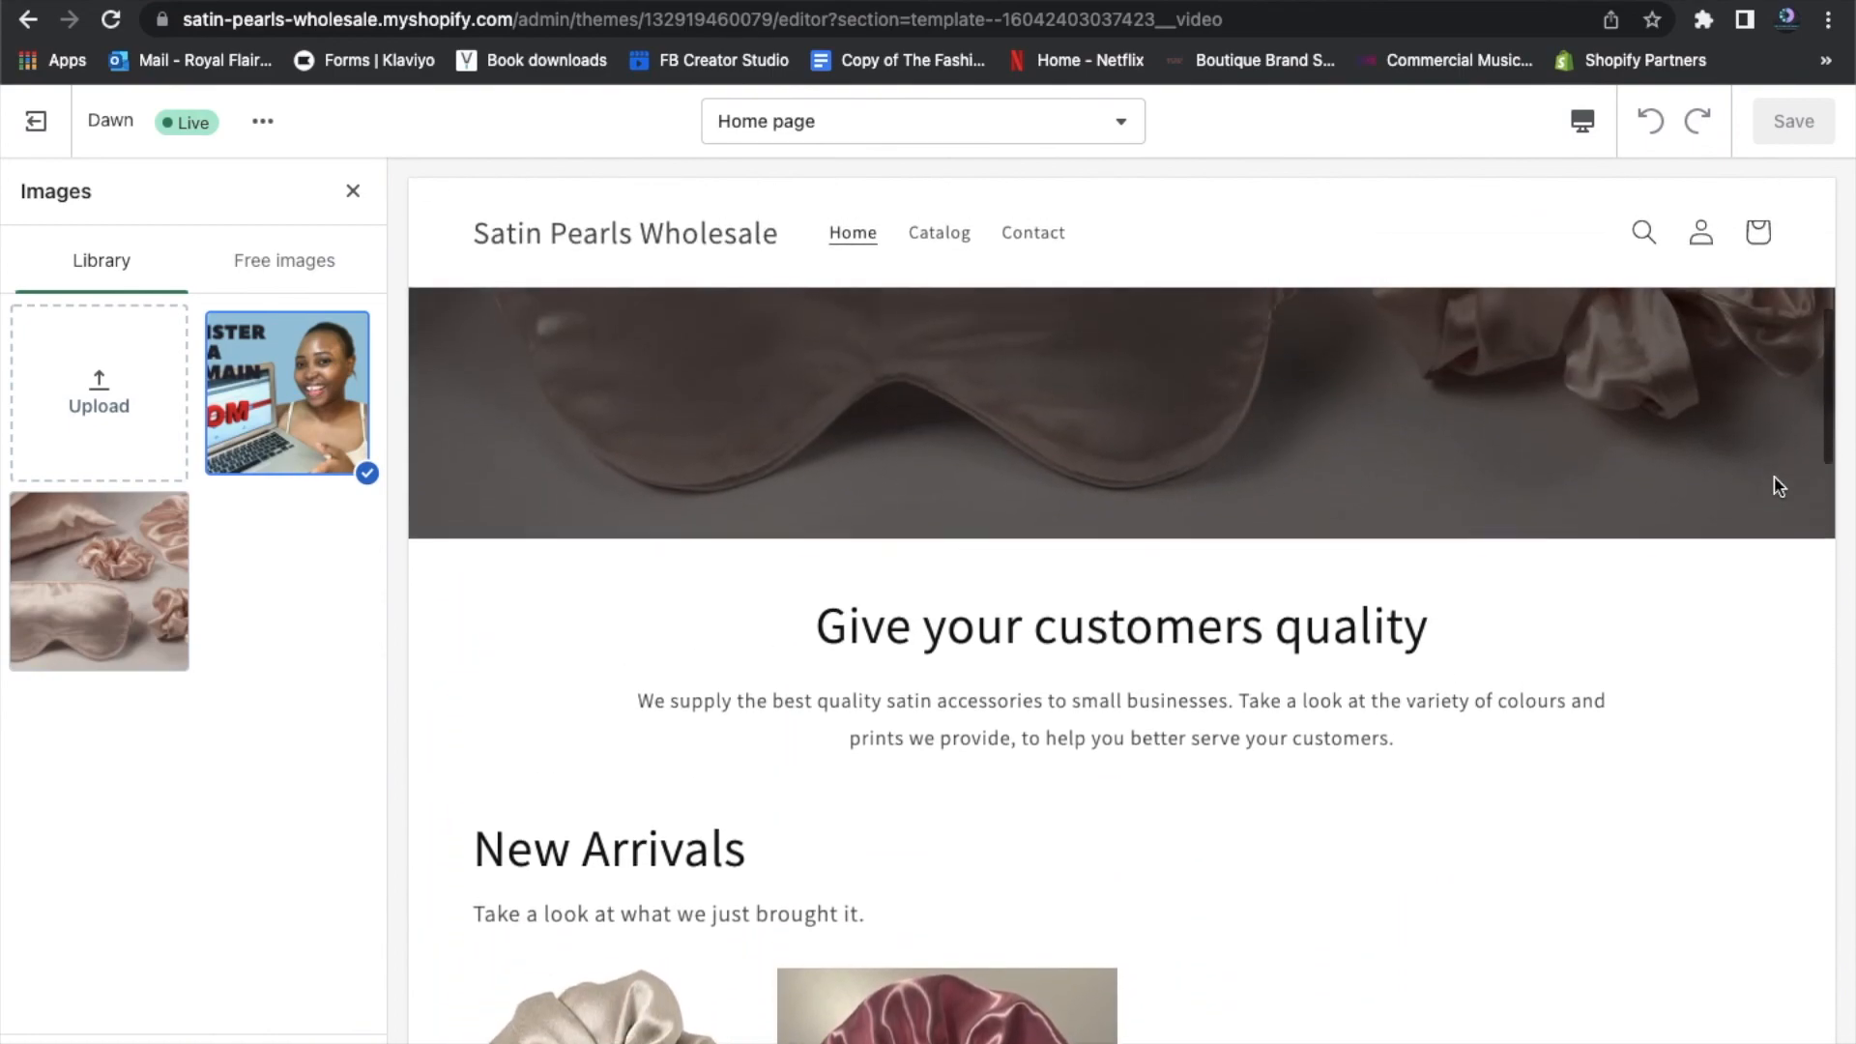
{"action": "scroll", "coordinate": [1779, 485], "scroll_direction": "down", "scroll_amount": 1}
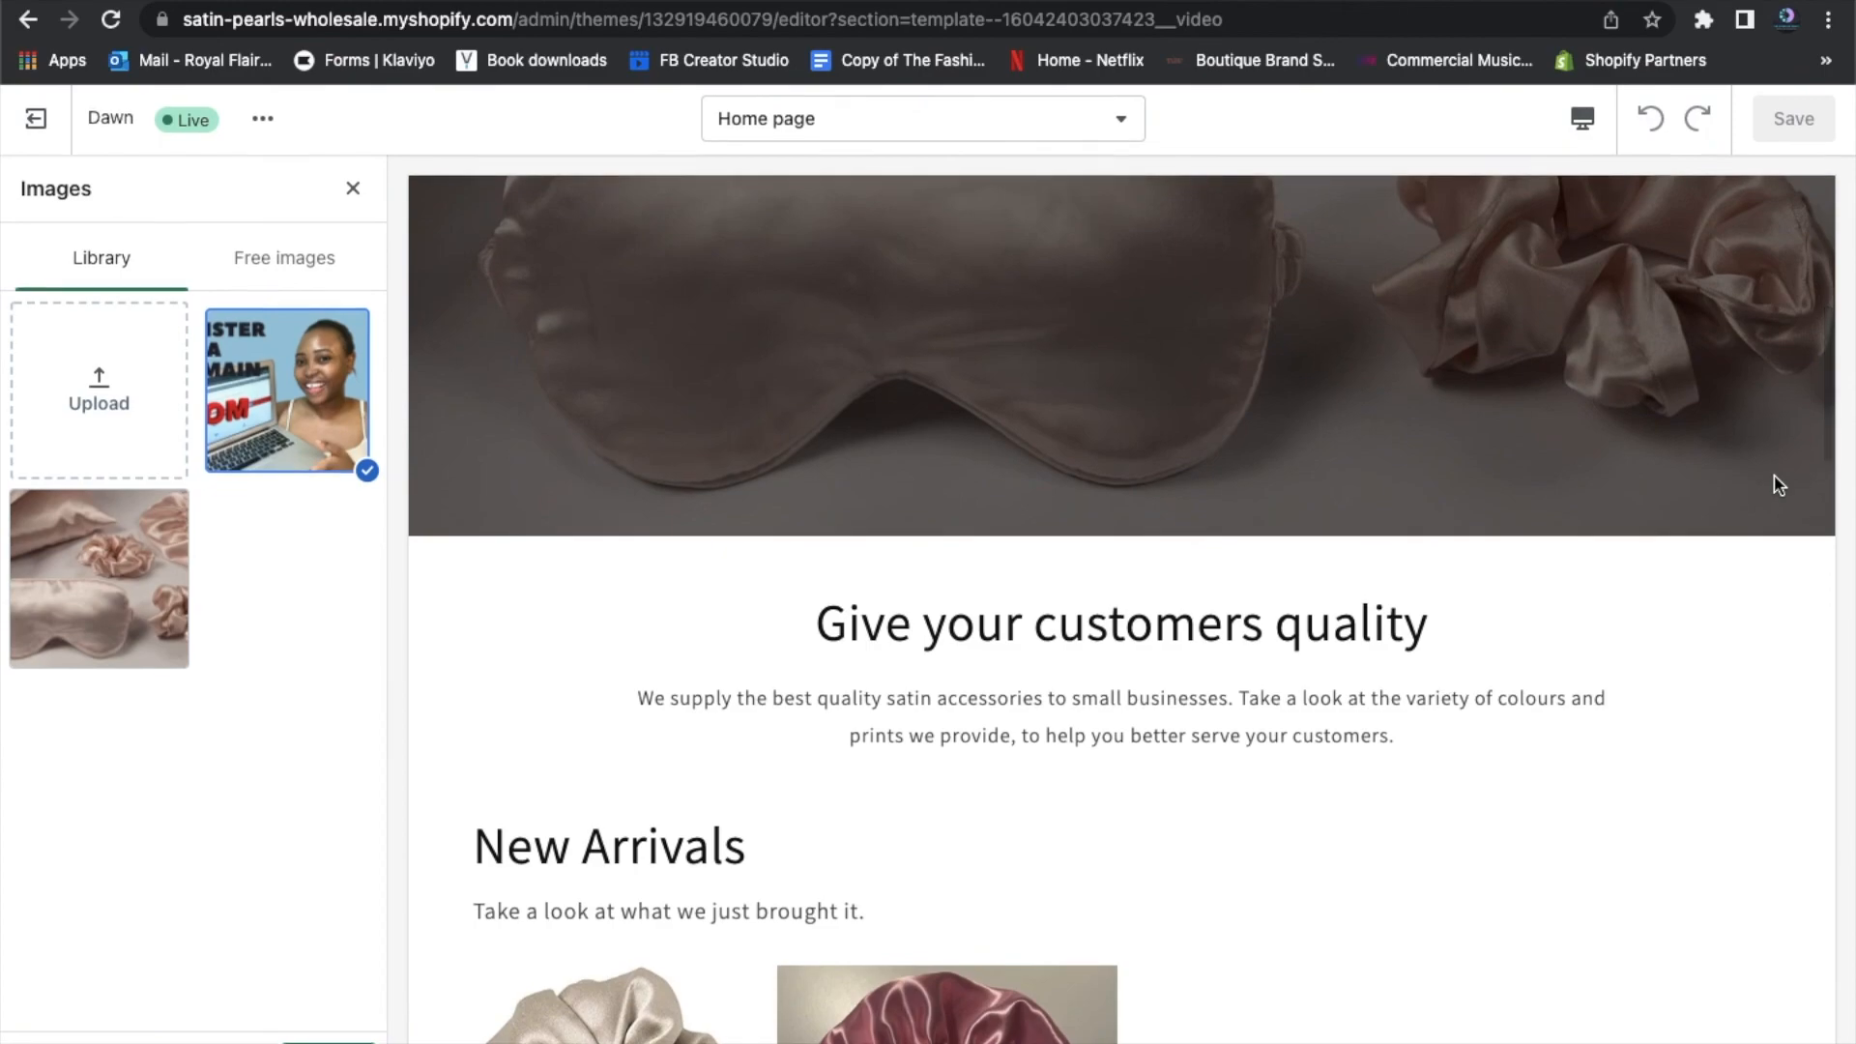
{"action": "scroll", "coordinate": [1779, 485], "scroll_direction": "down", "scroll_amount": 10}
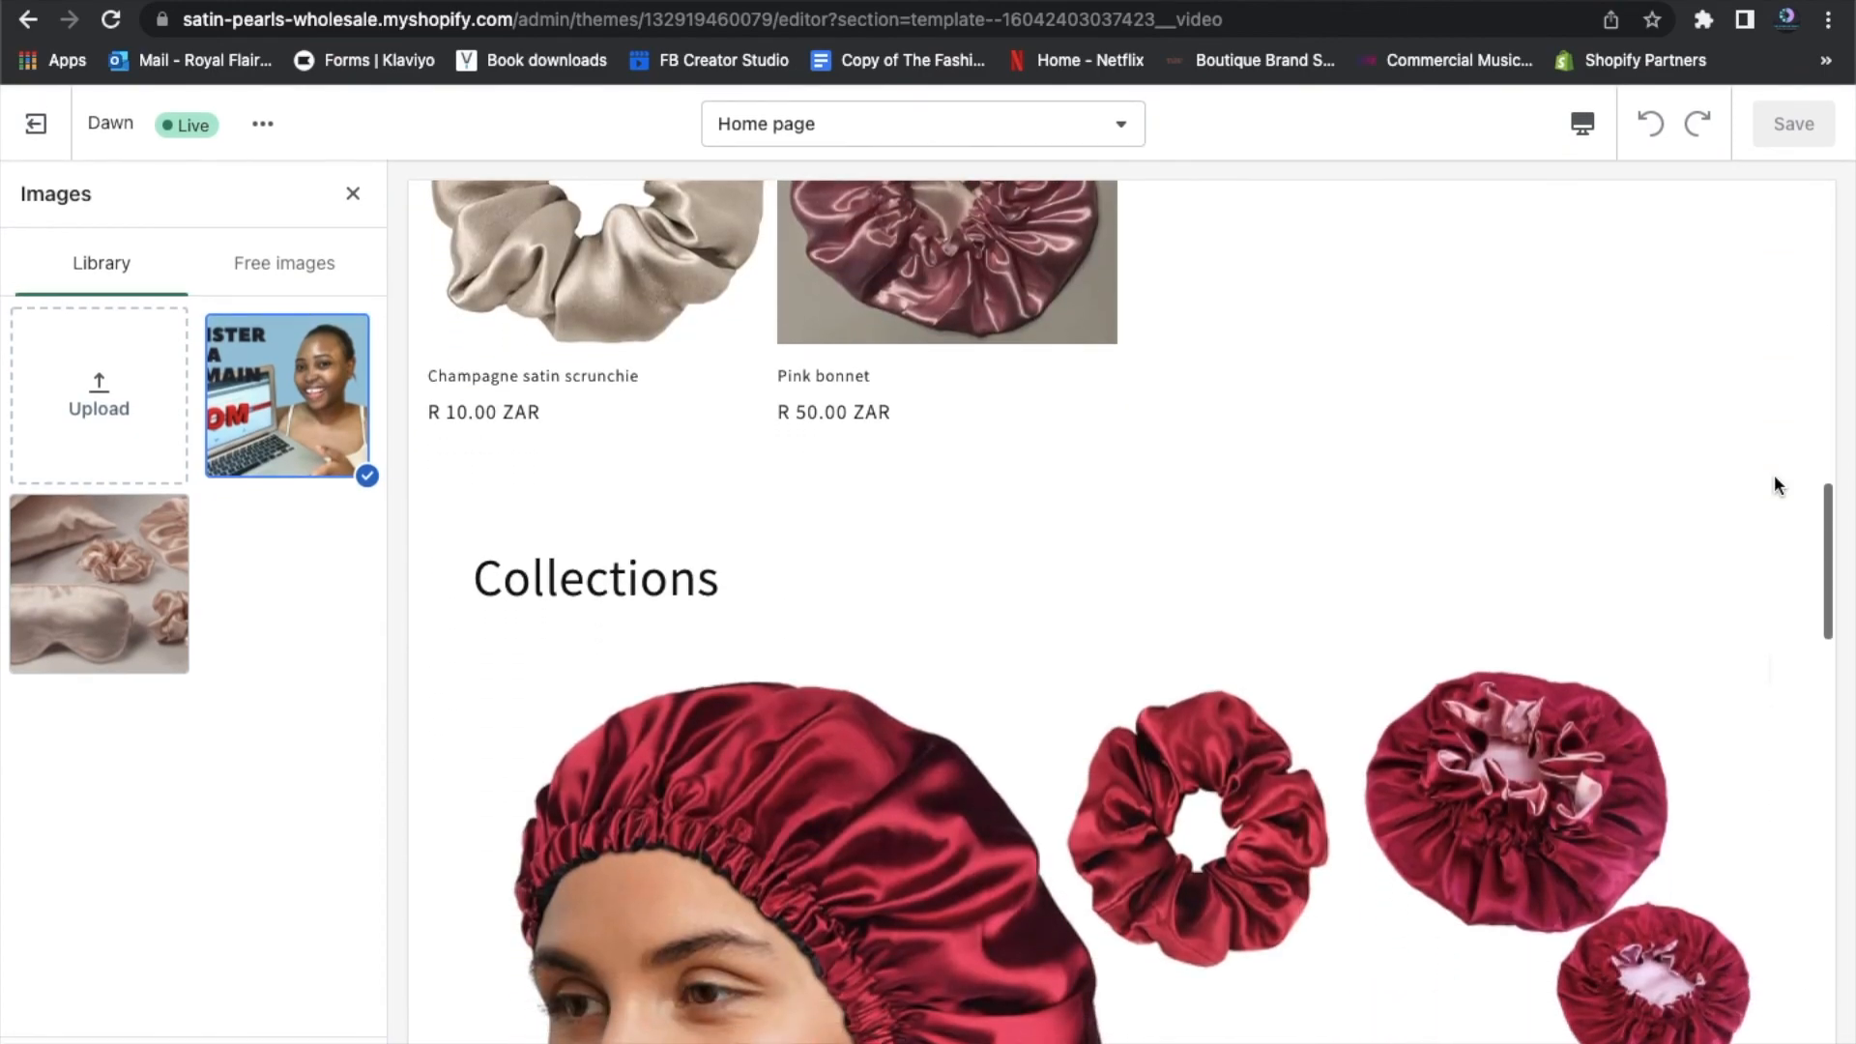
{"action": "scroll", "coordinate": [1779, 486], "scroll_direction": "up", "scroll_amount": 2}
{"action": "scroll", "coordinate": [1775, 481], "scroll_direction": "up", "scroll_amount": 6}
{"action": "scroll", "coordinate": [1775, 481], "scroll_direction": "down", "scroll_amount": 3}
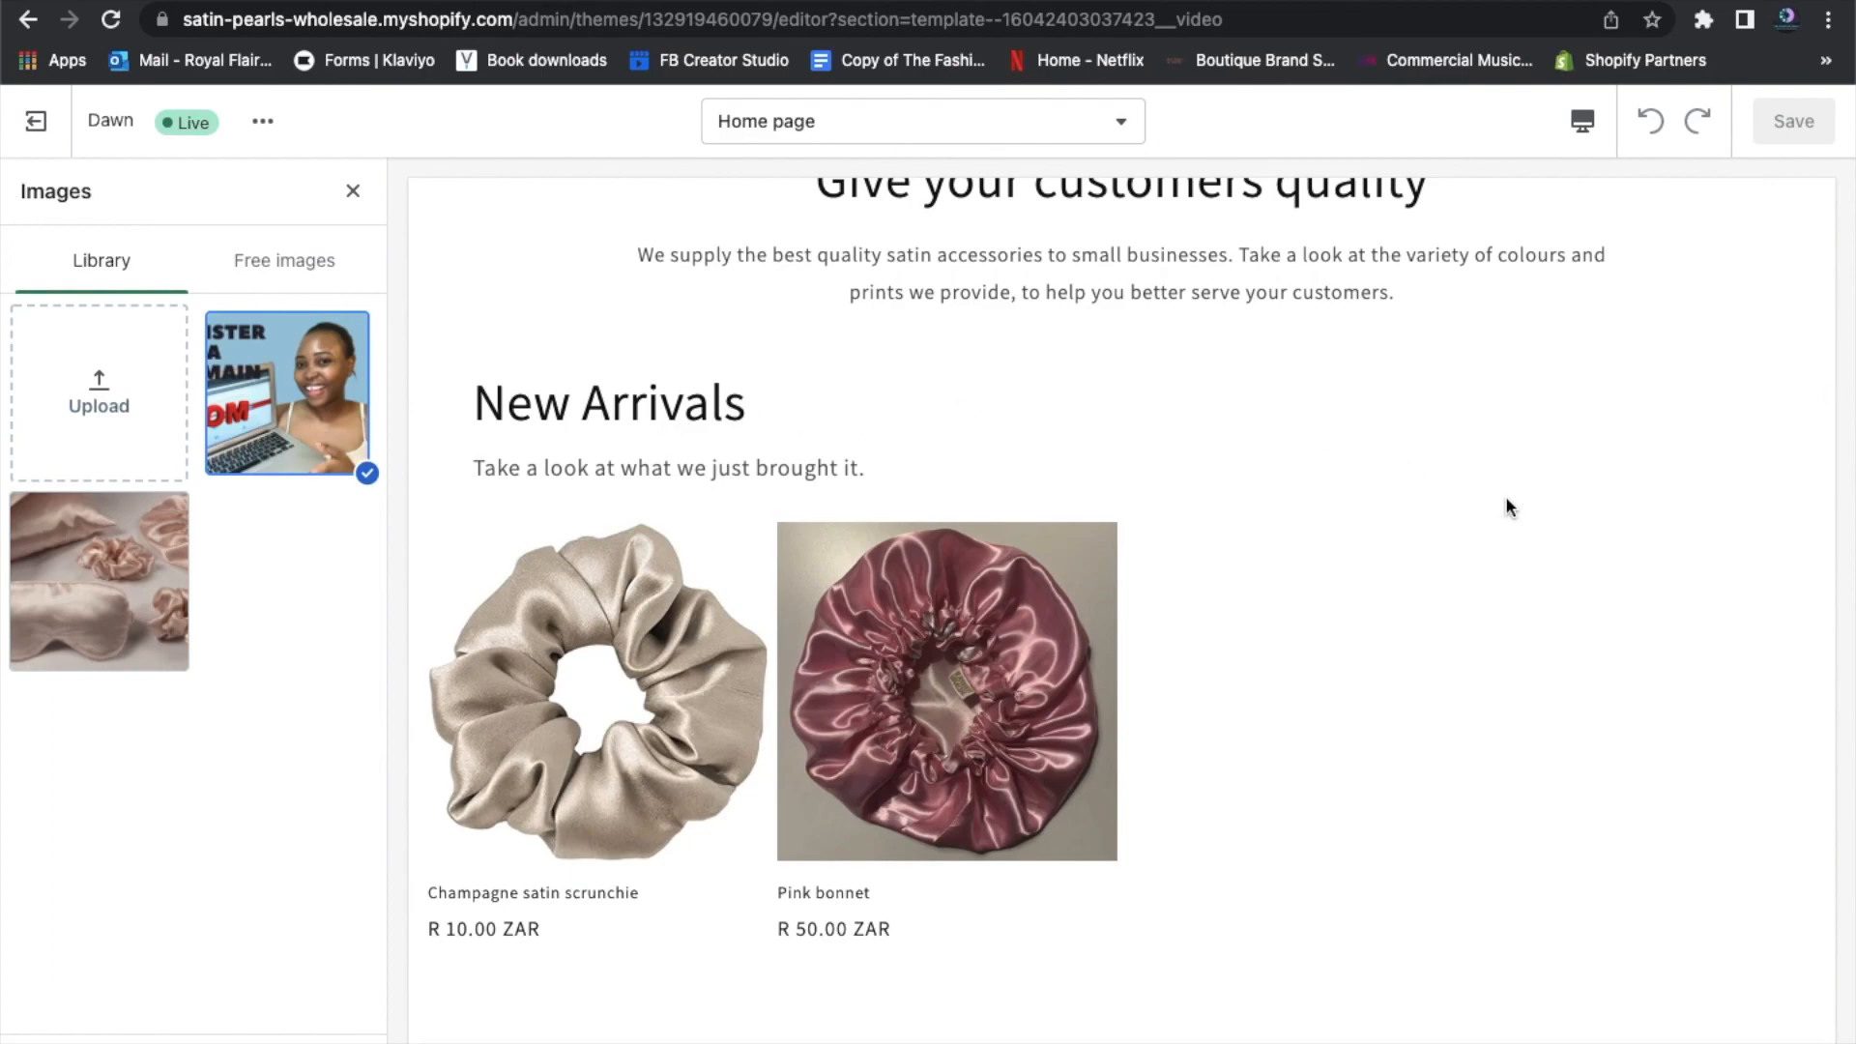
{"action": "scroll", "coordinate": [1595, 1023], "scroll_direction": "down", "scroll_amount": 1}
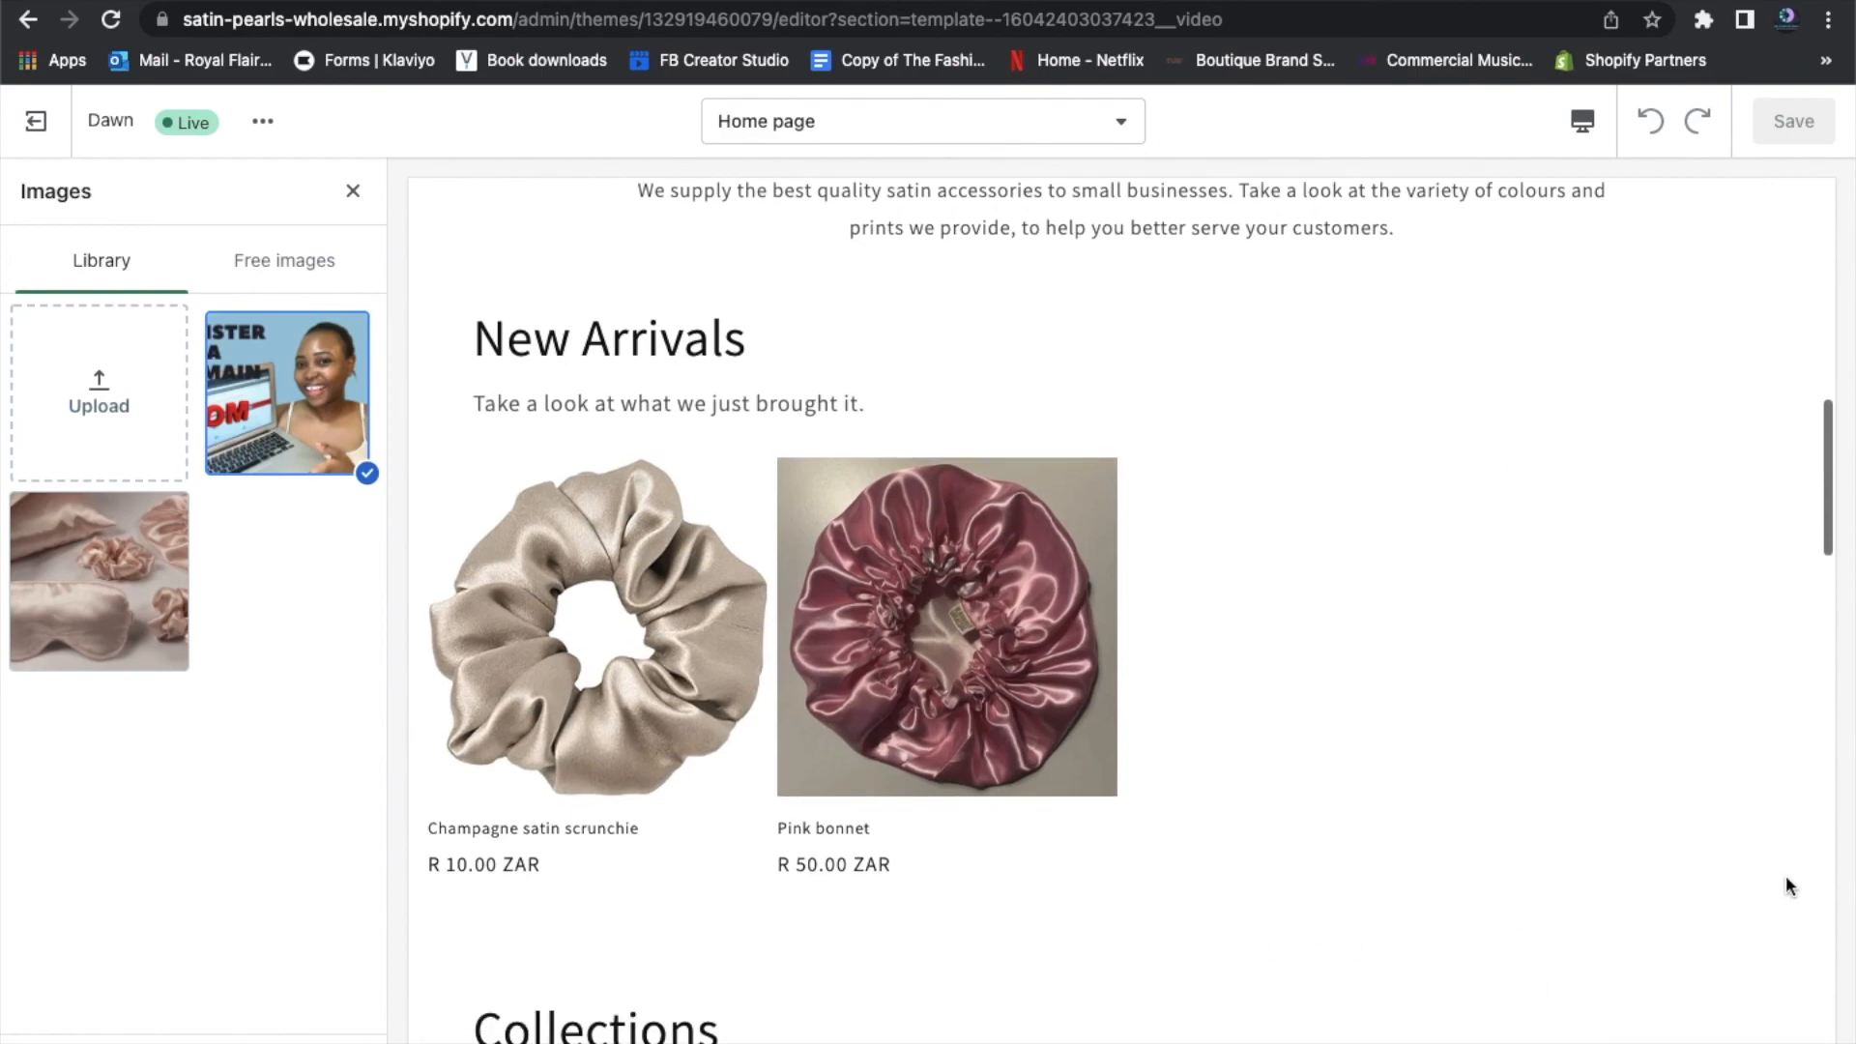
{"action": "scroll", "coordinate": [1791, 775], "scroll_direction": "down", "scroll_amount": 15}
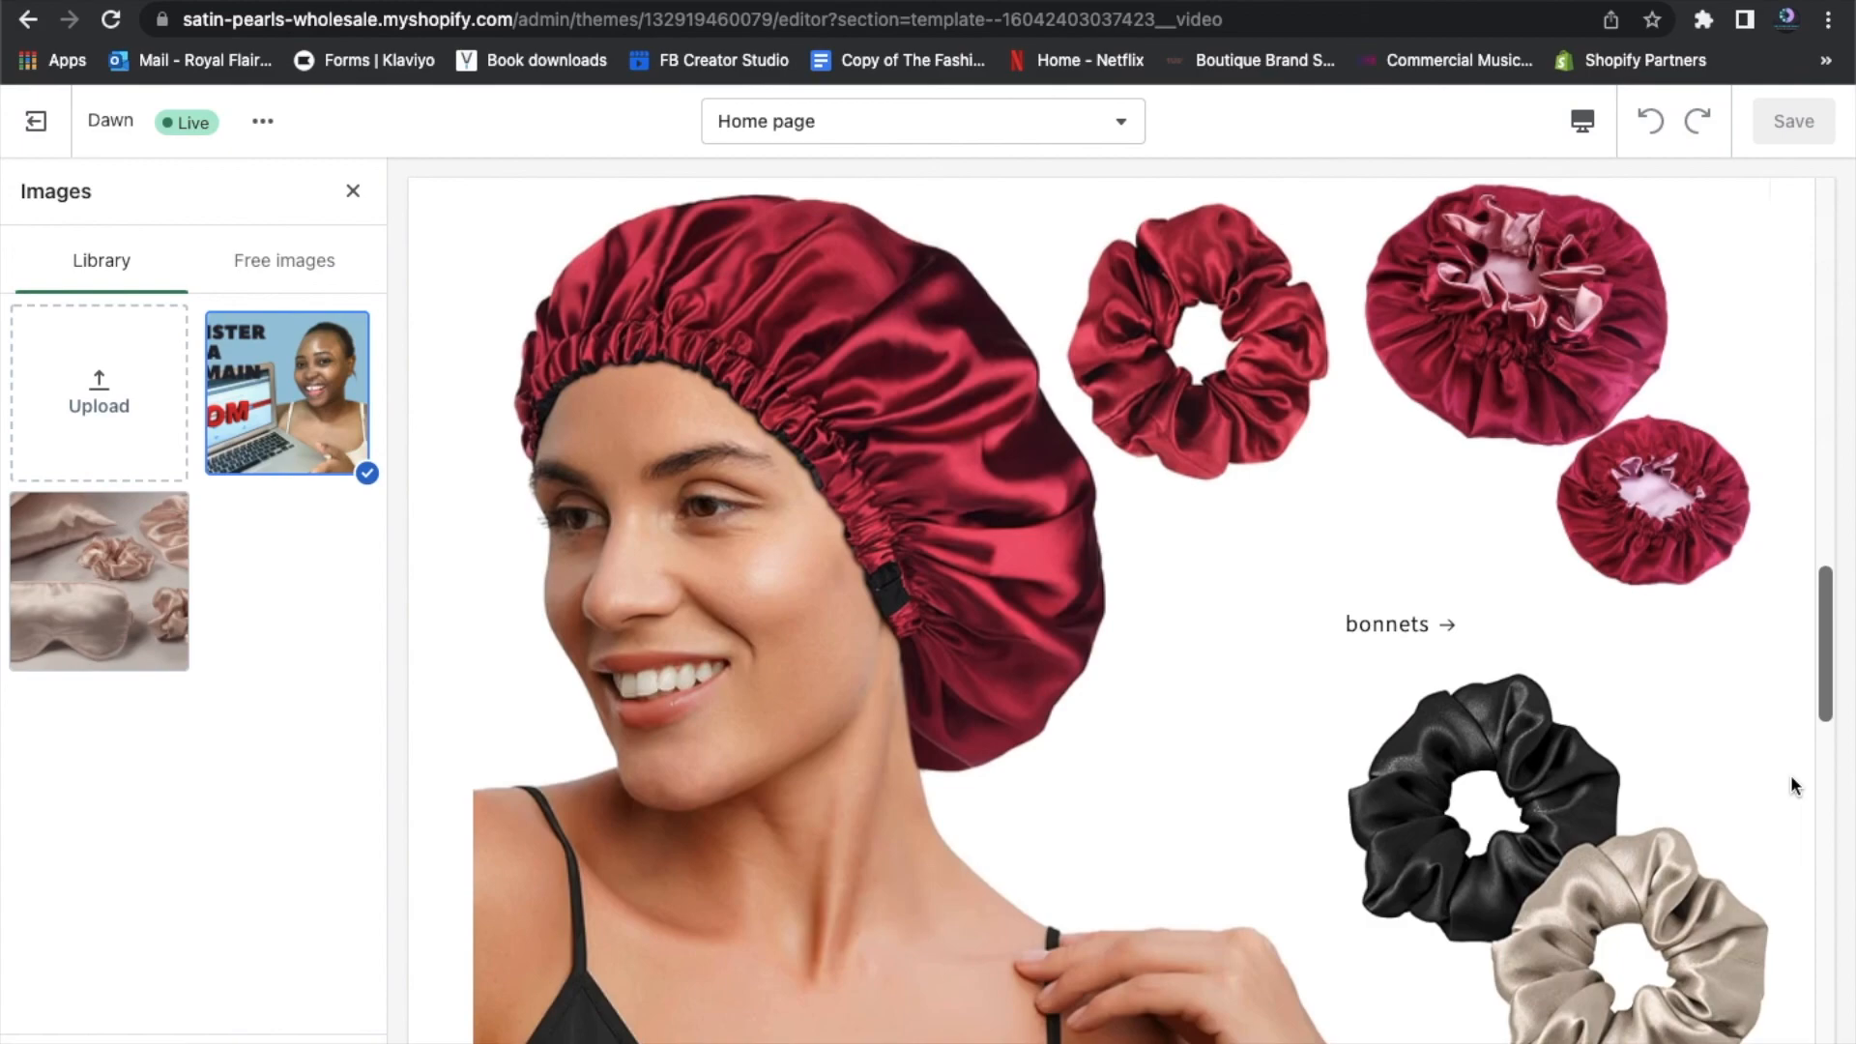
{"action": "scroll", "coordinate": [1790, 774], "scroll_direction": "down", "scroll_amount": 10}
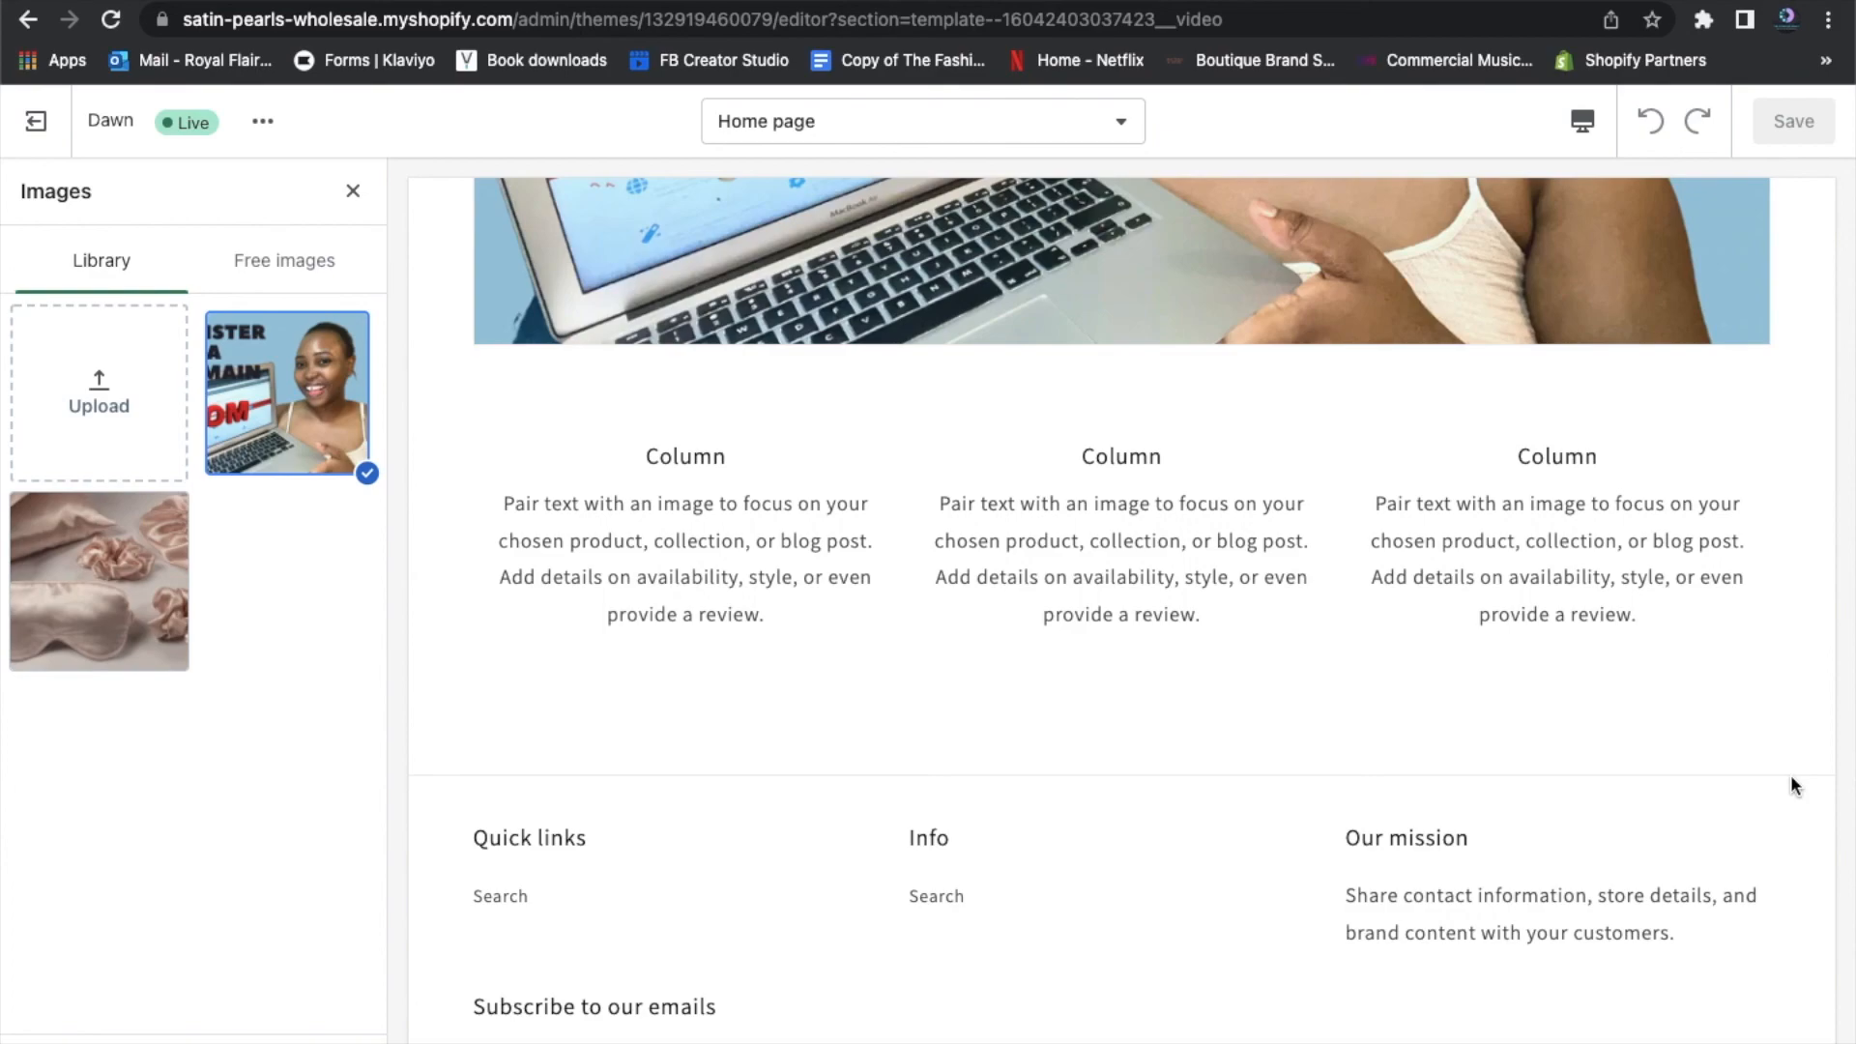
{"action": "scroll", "coordinate": [1791, 778], "scroll_direction": "up", "scroll_amount": 15}
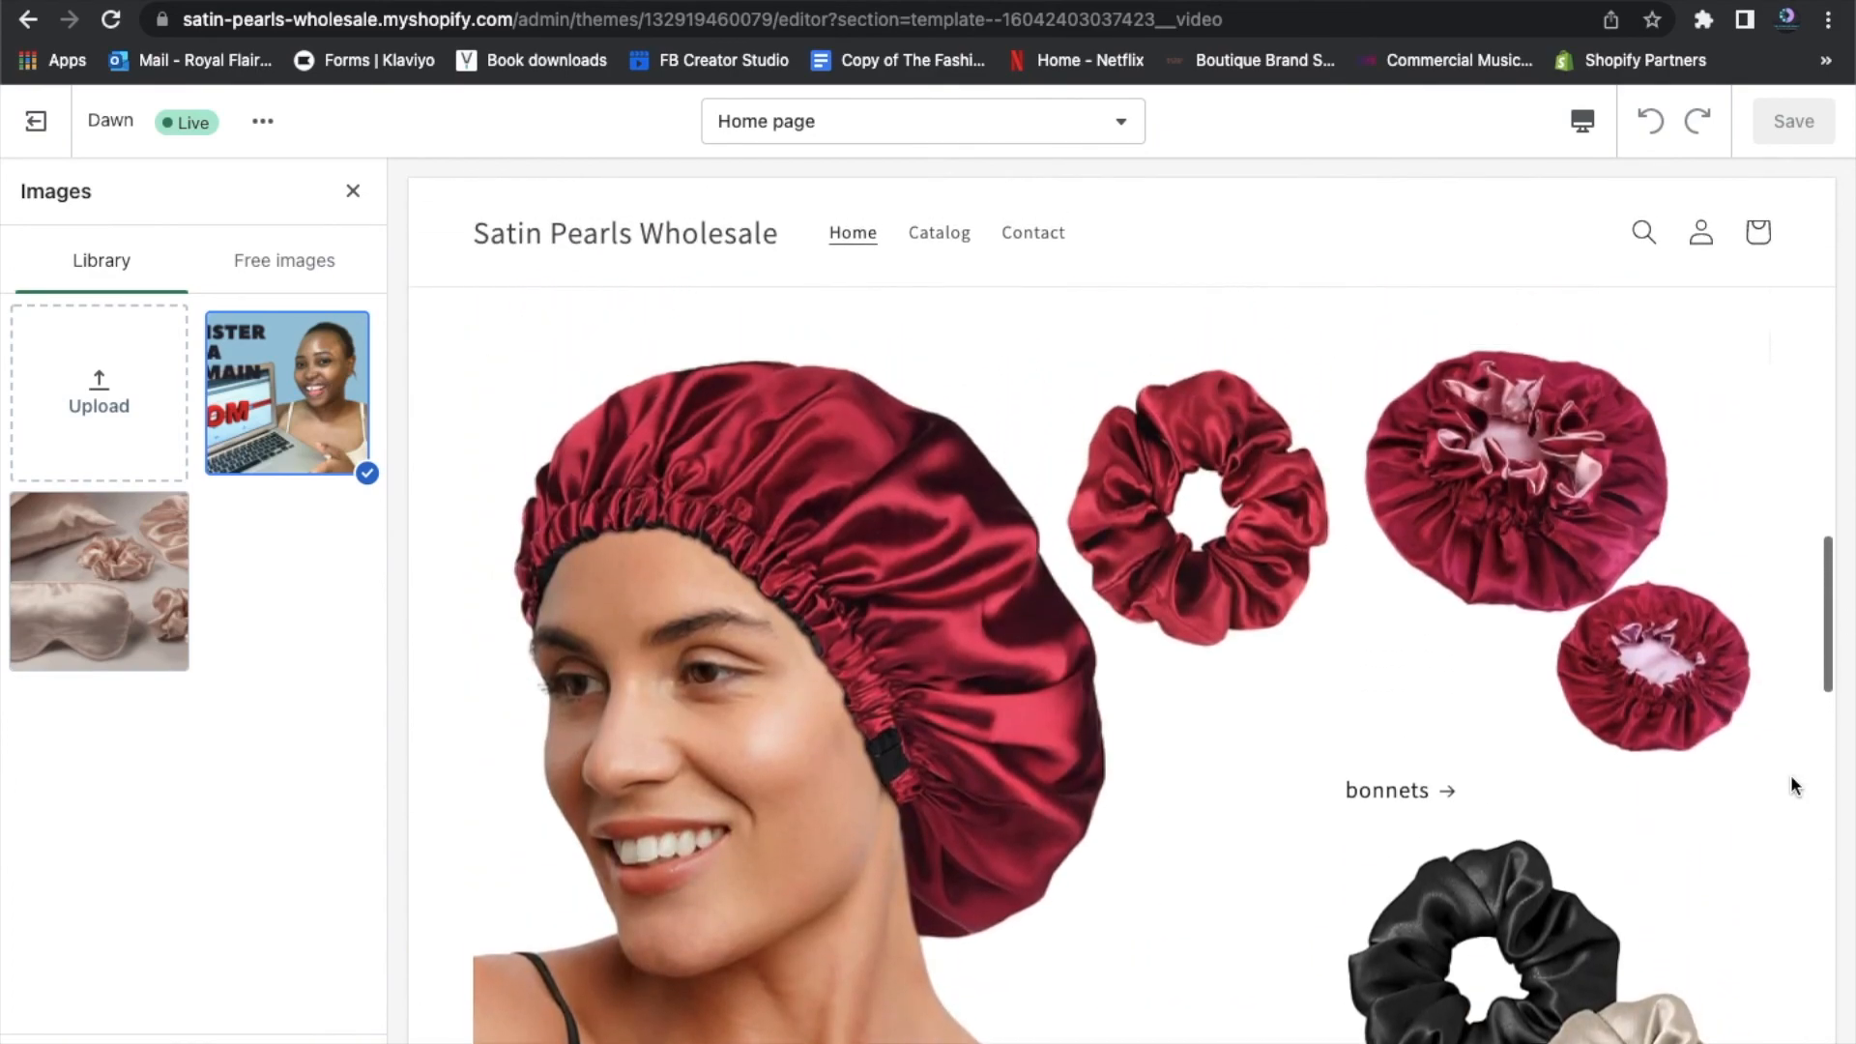
{"action": "scroll", "coordinate": [1791, 775], "scroll_direction": "up", "scroll_amount": 10}
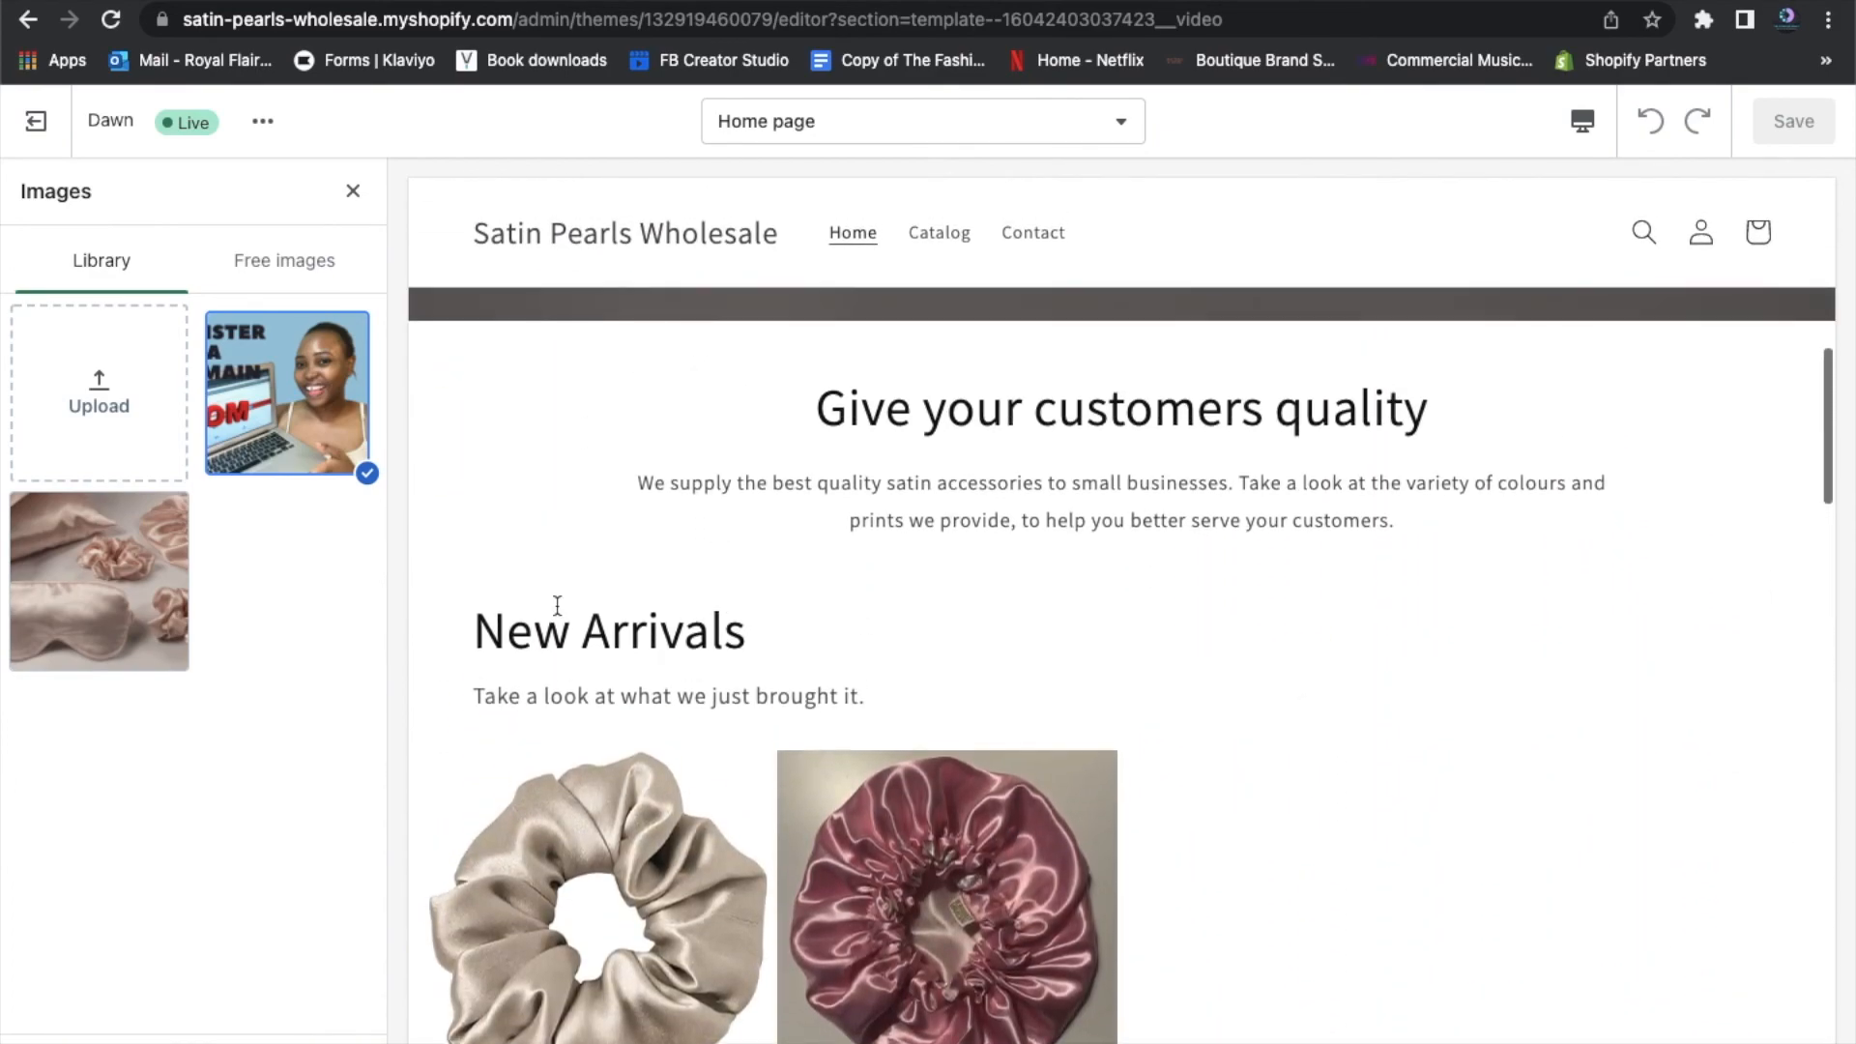
{"action": "left_click", "coordinate": [319, 1041]}
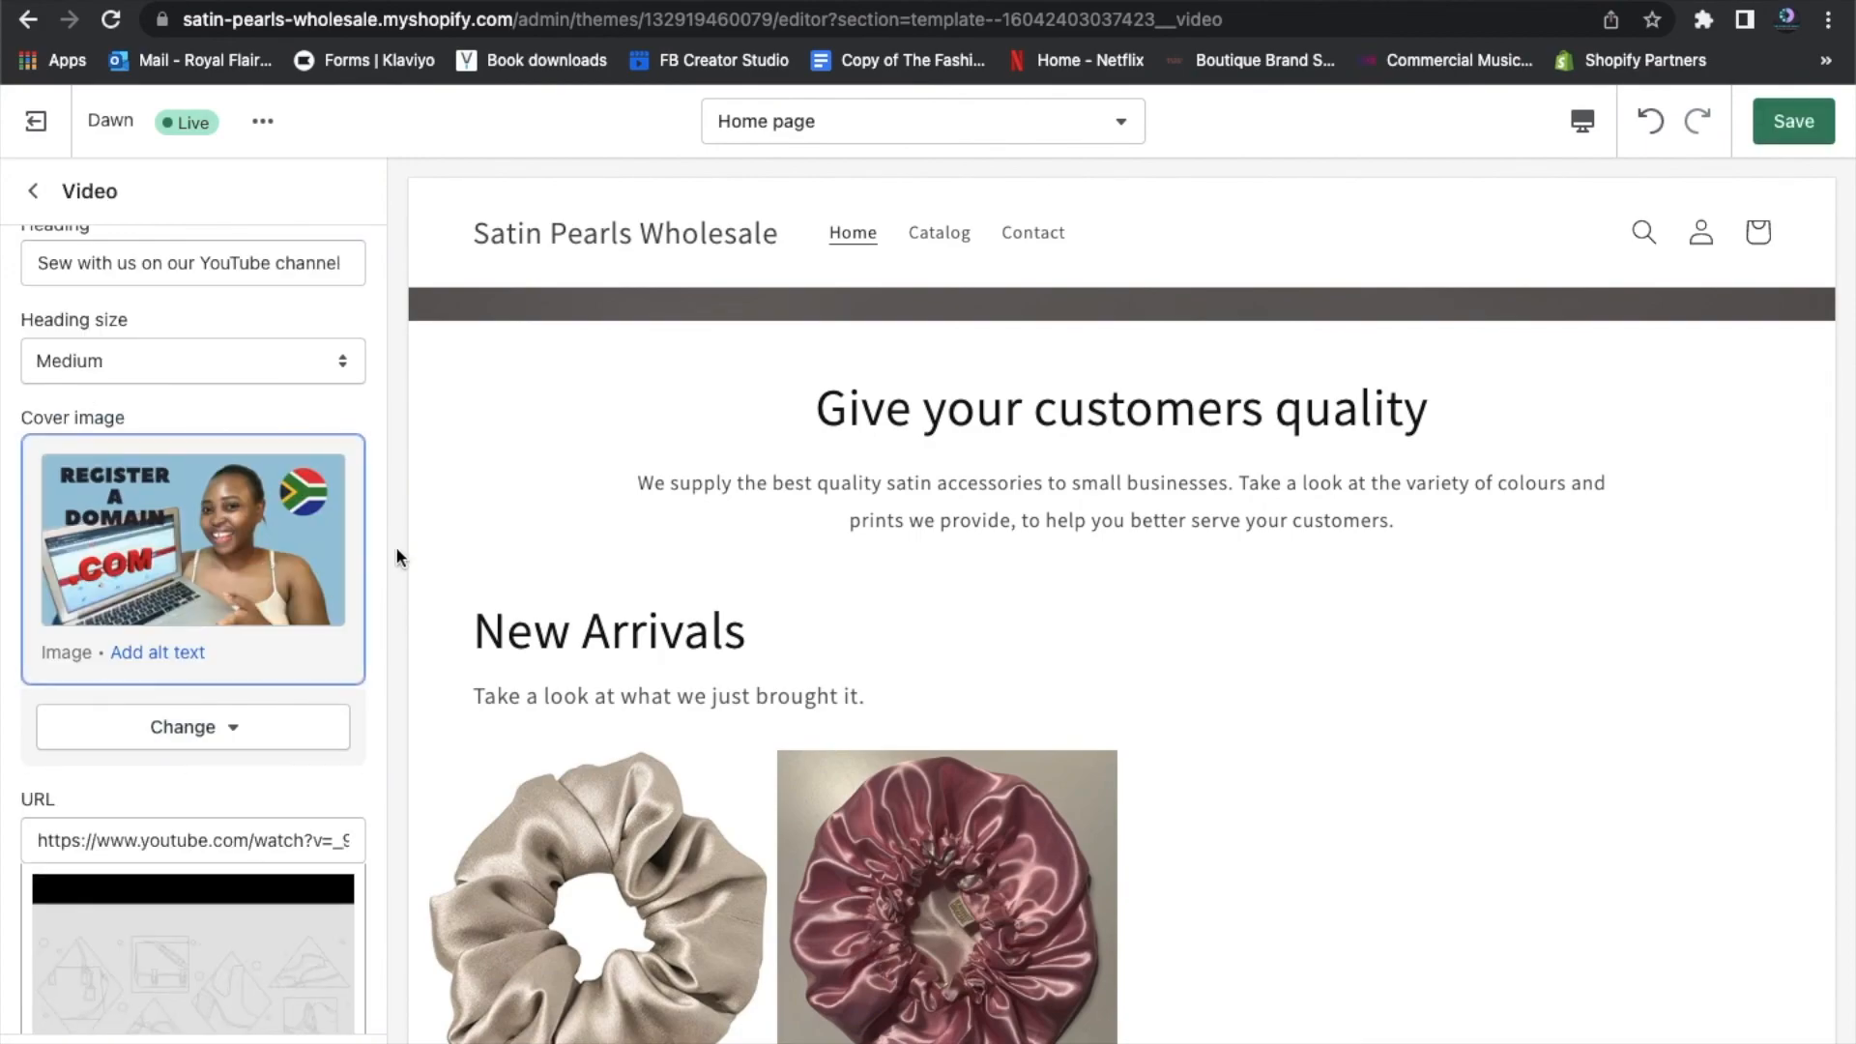
{"action": "scroll", "coordinate": [364, 717], "scroll_direction": "down", "scroll_amount": 5}
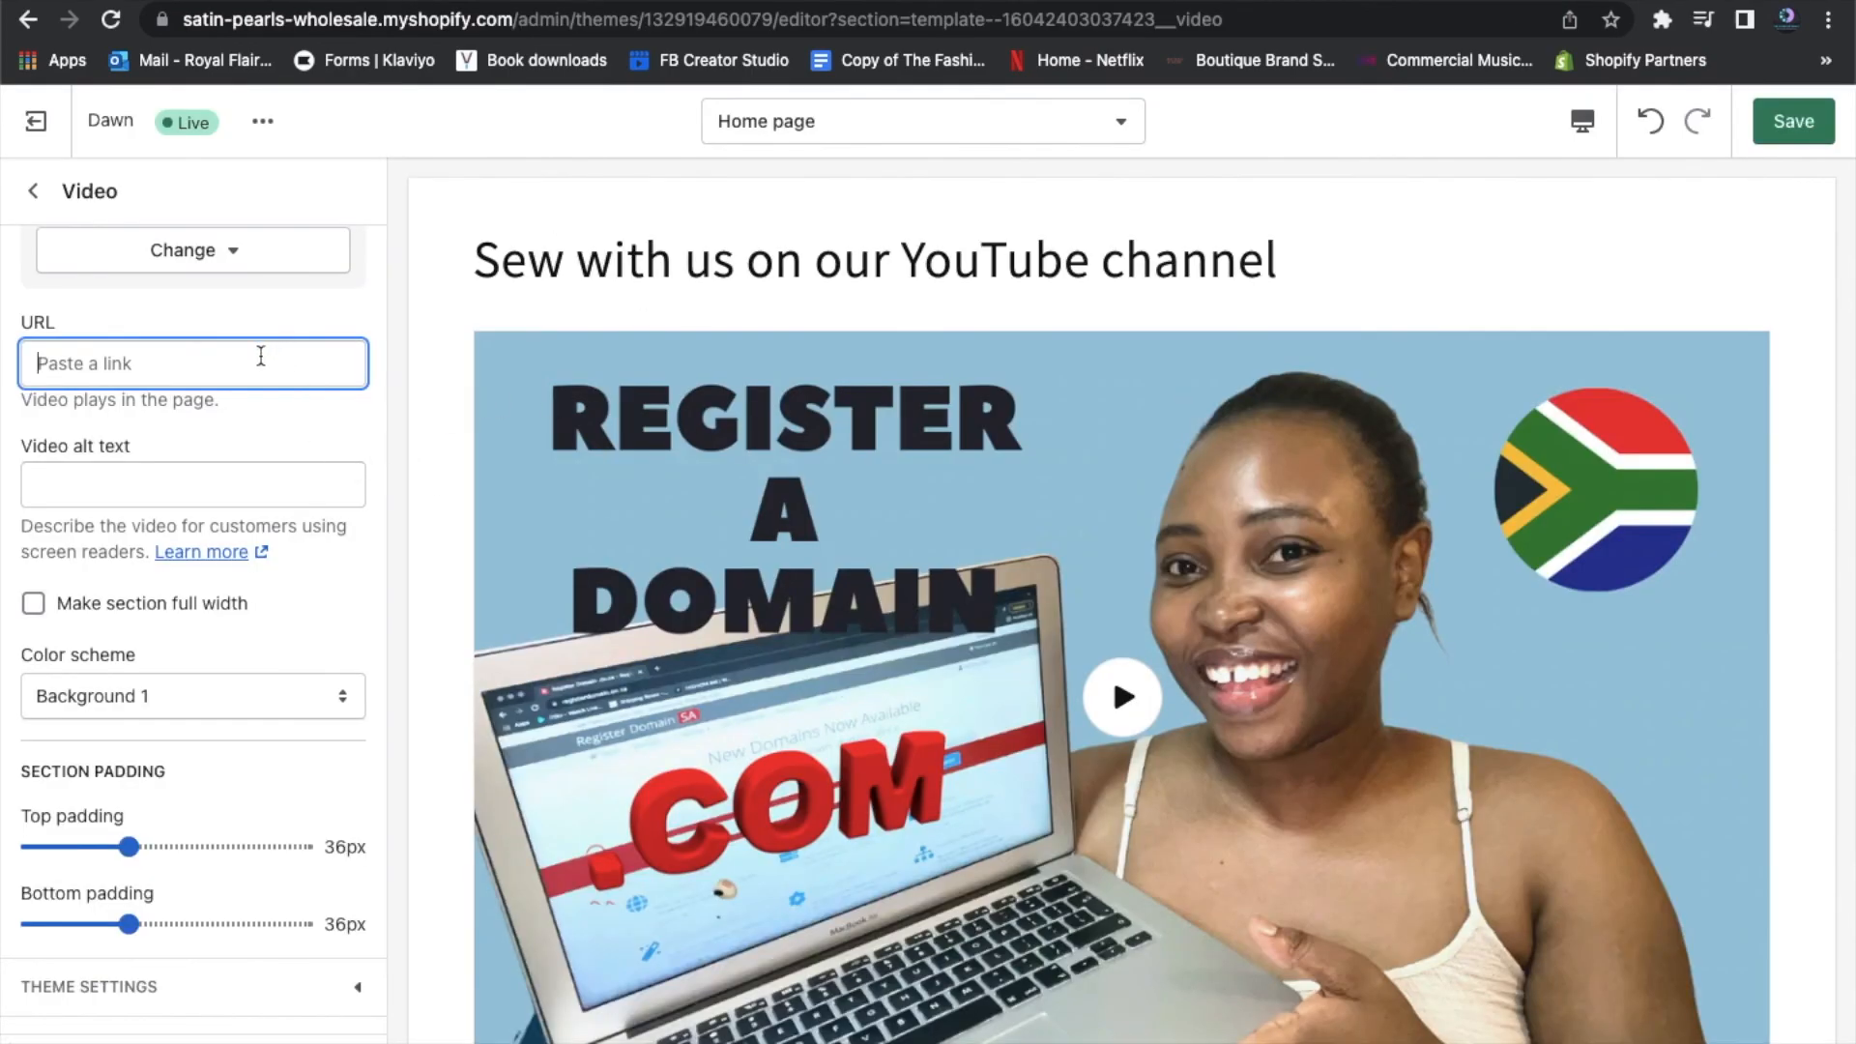
{"action": "right_click", "coordinate": [262, 363]}
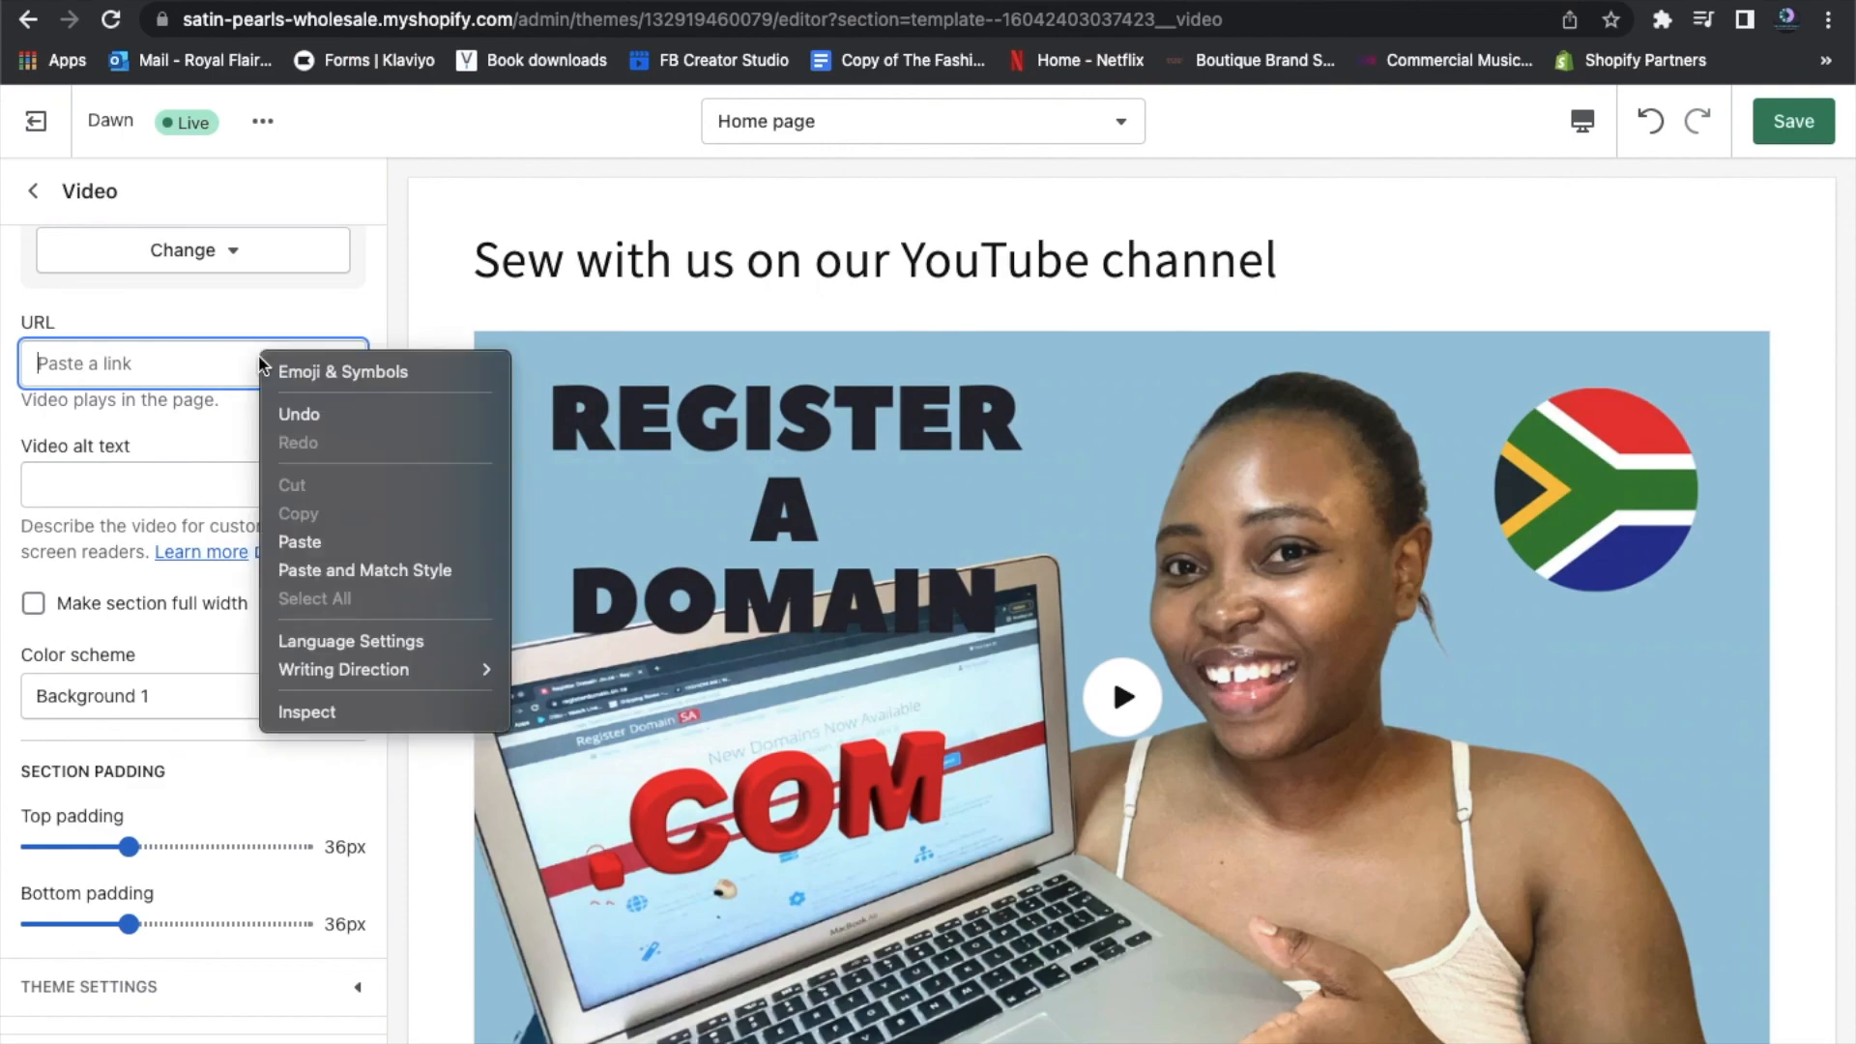
{"action": "left_click", "coordinate": [369, 543]}
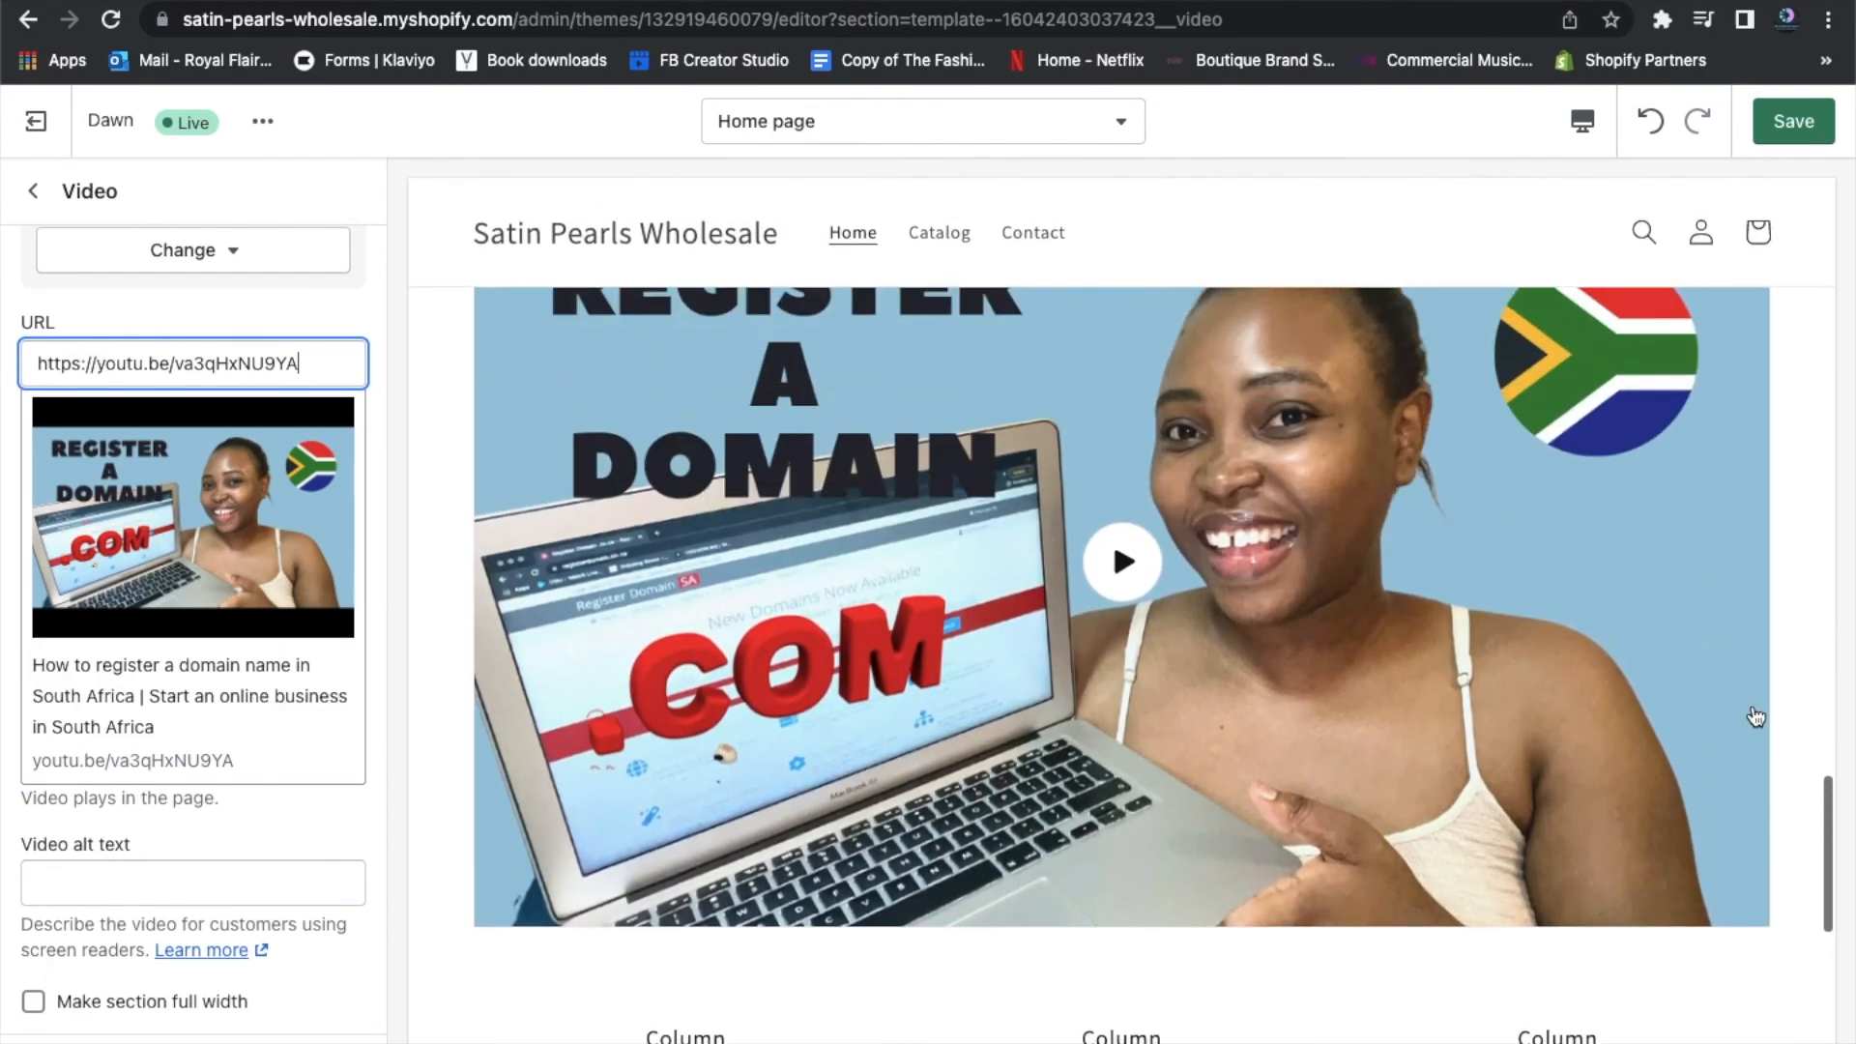
Try making the Video section full width, turn the option back off, and review the section's remaining settings
{"action": "scroll", "coordinate": [316, 840], "scroll_direction": "down", "scroll_amount": 3}
{"action": "scroll", "coordinate": [317, 849], "scroll_direction": "down", "scroll_amount": 3}
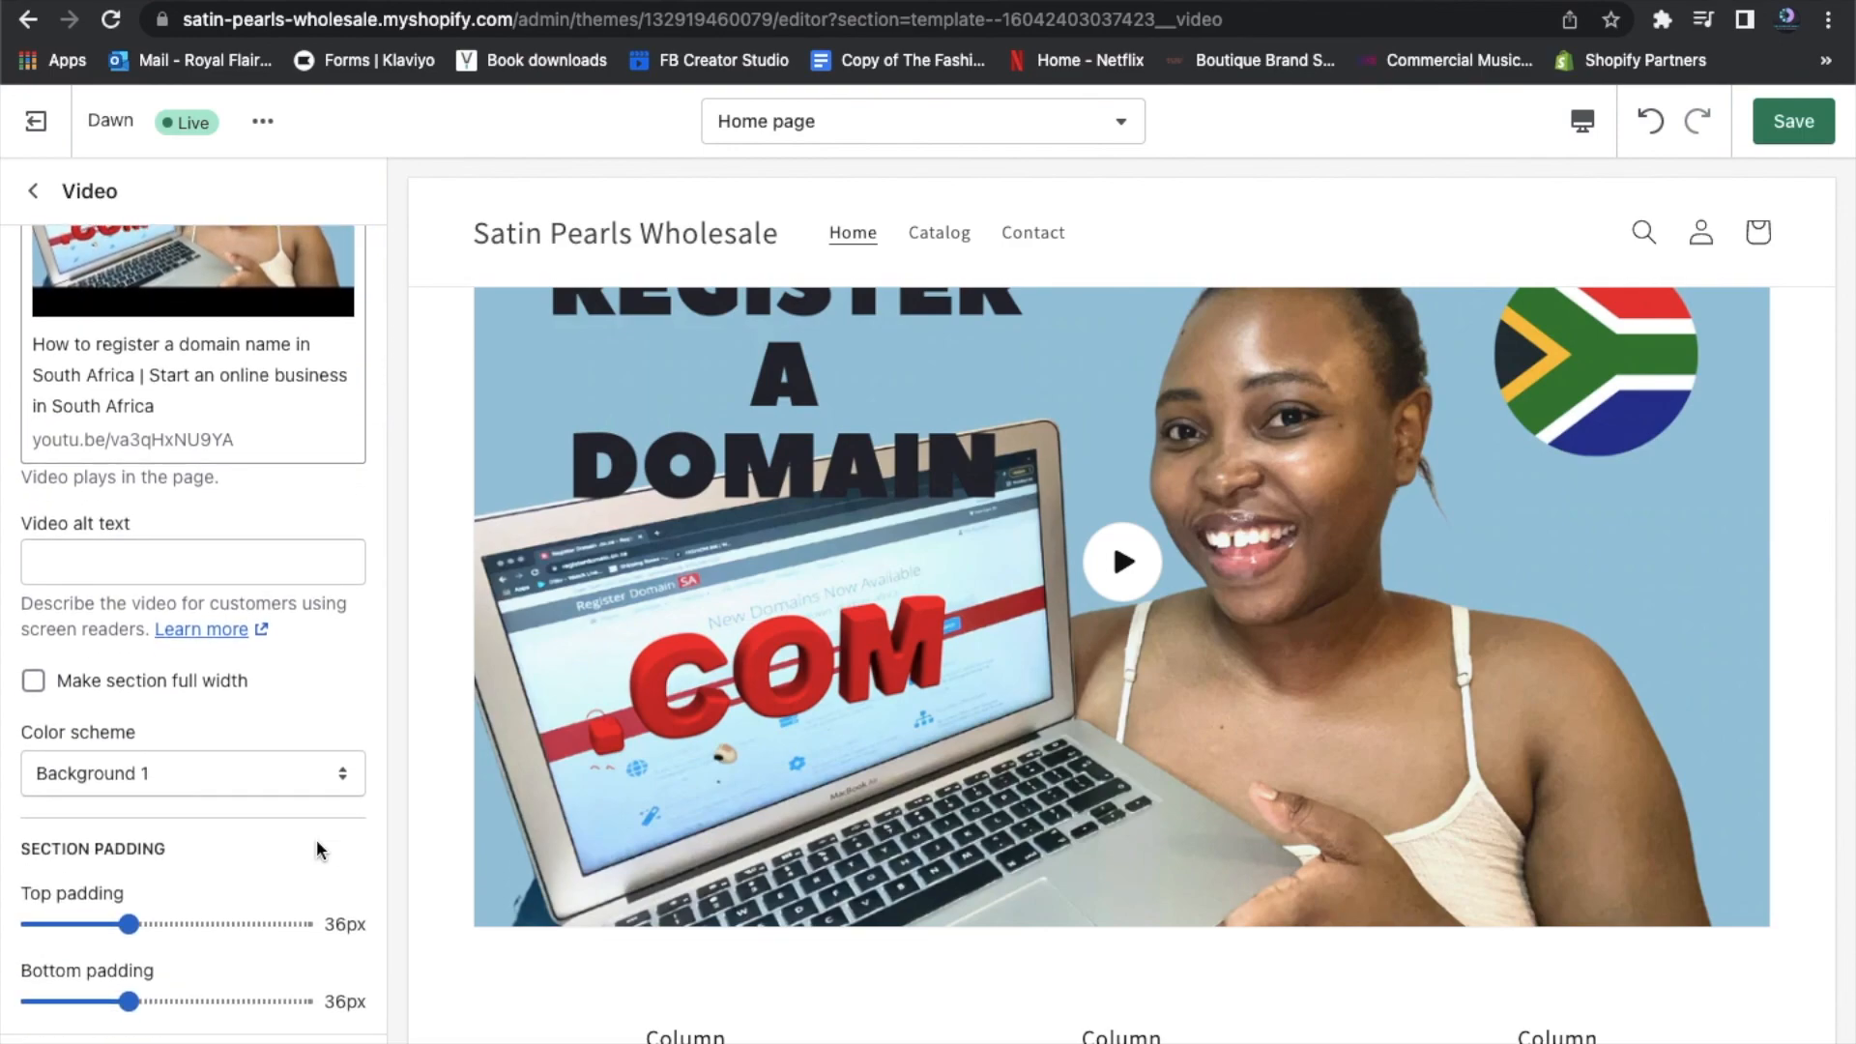
{"action": "scroll", "coordinate": [319, 849], "scroll_direction": "down", "scroll_amount": 2}
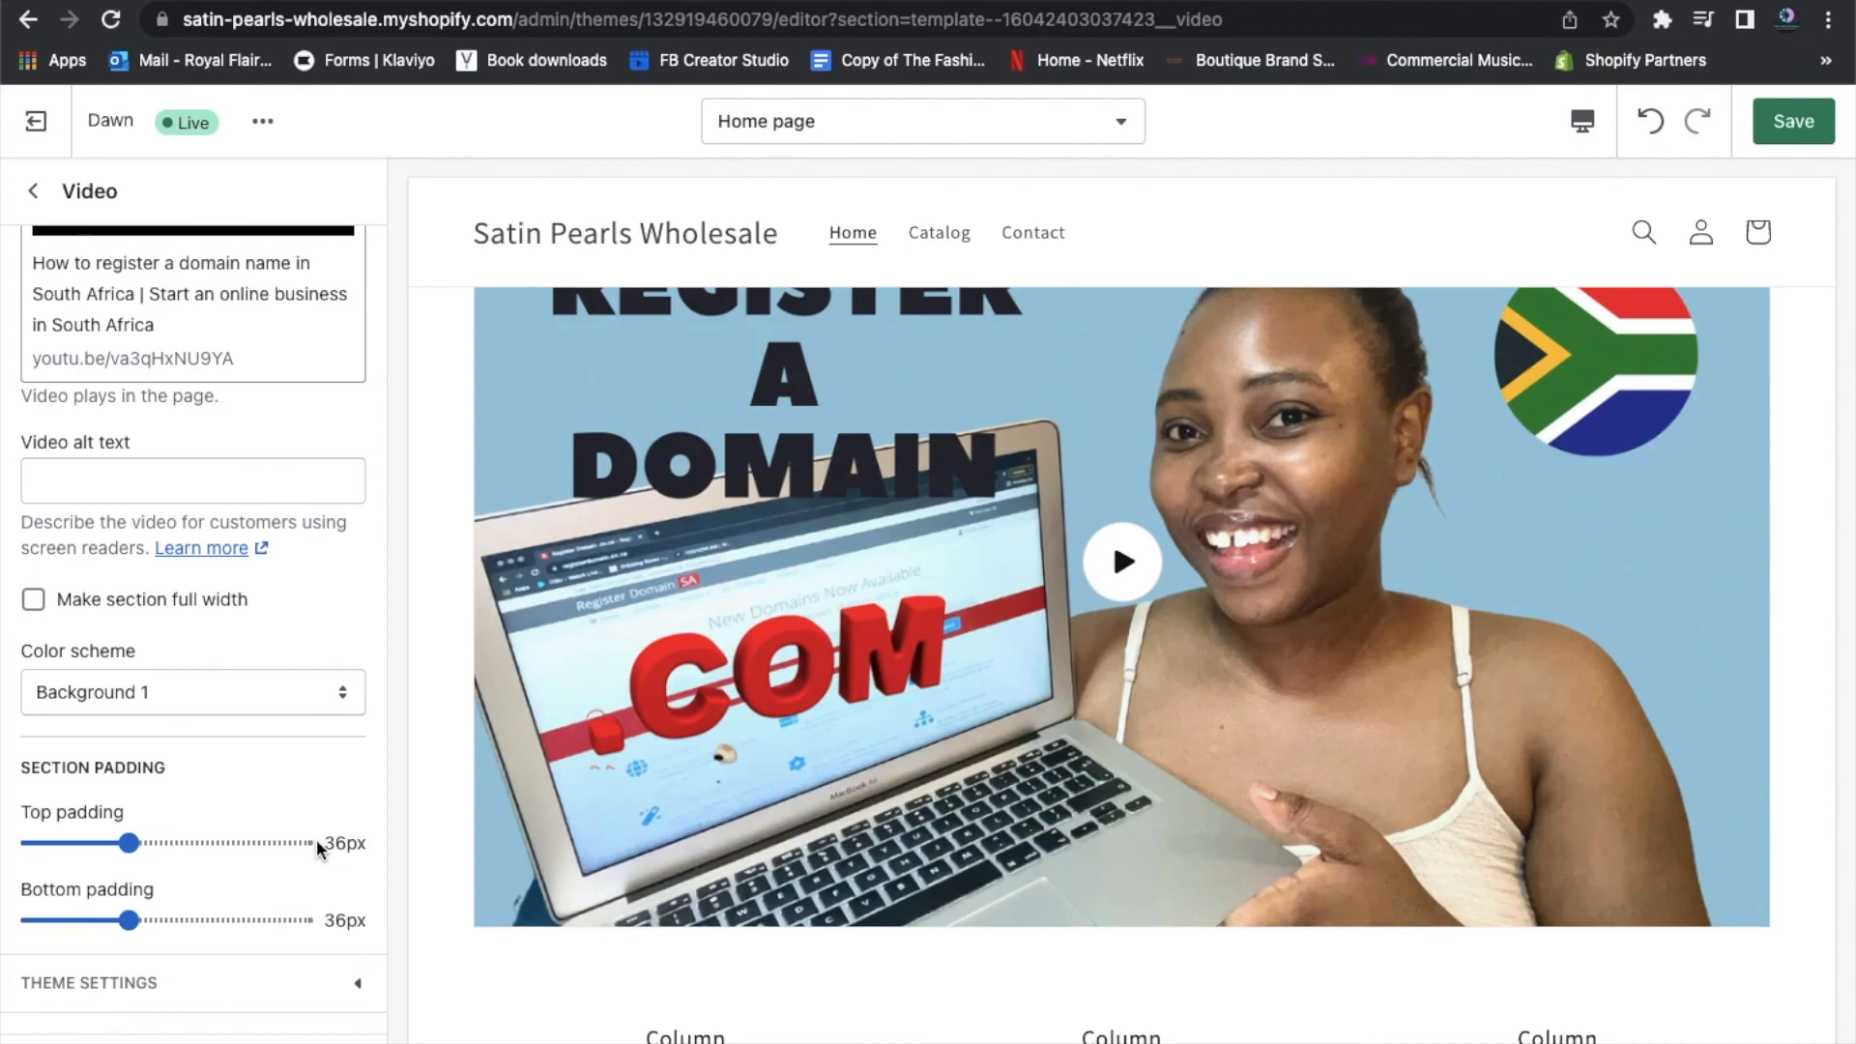
{"action": "scroll", "coordinate": [332, 628], "scroll_direction": "up", "scroll_amount": 5}
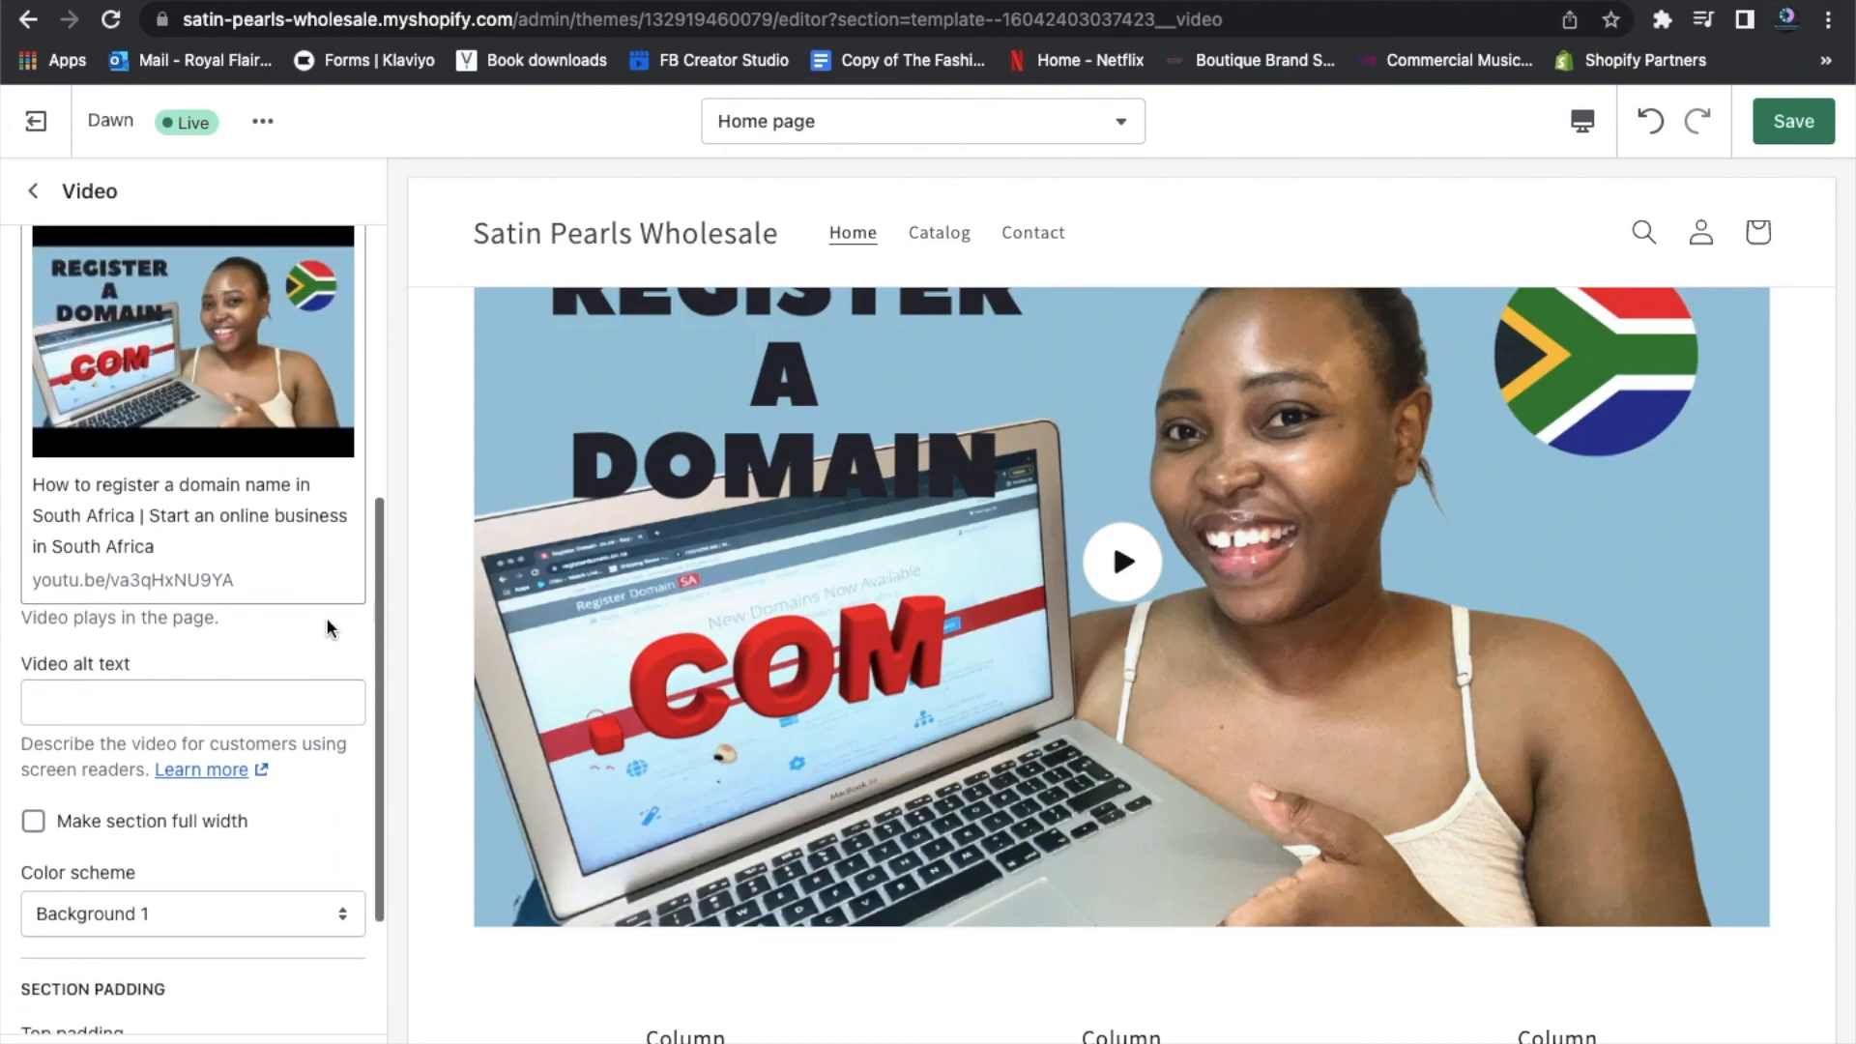
{"action": "scroll", "coordinate": [329, 629], "scroll_direction": "down", "scroll_amount": 4}
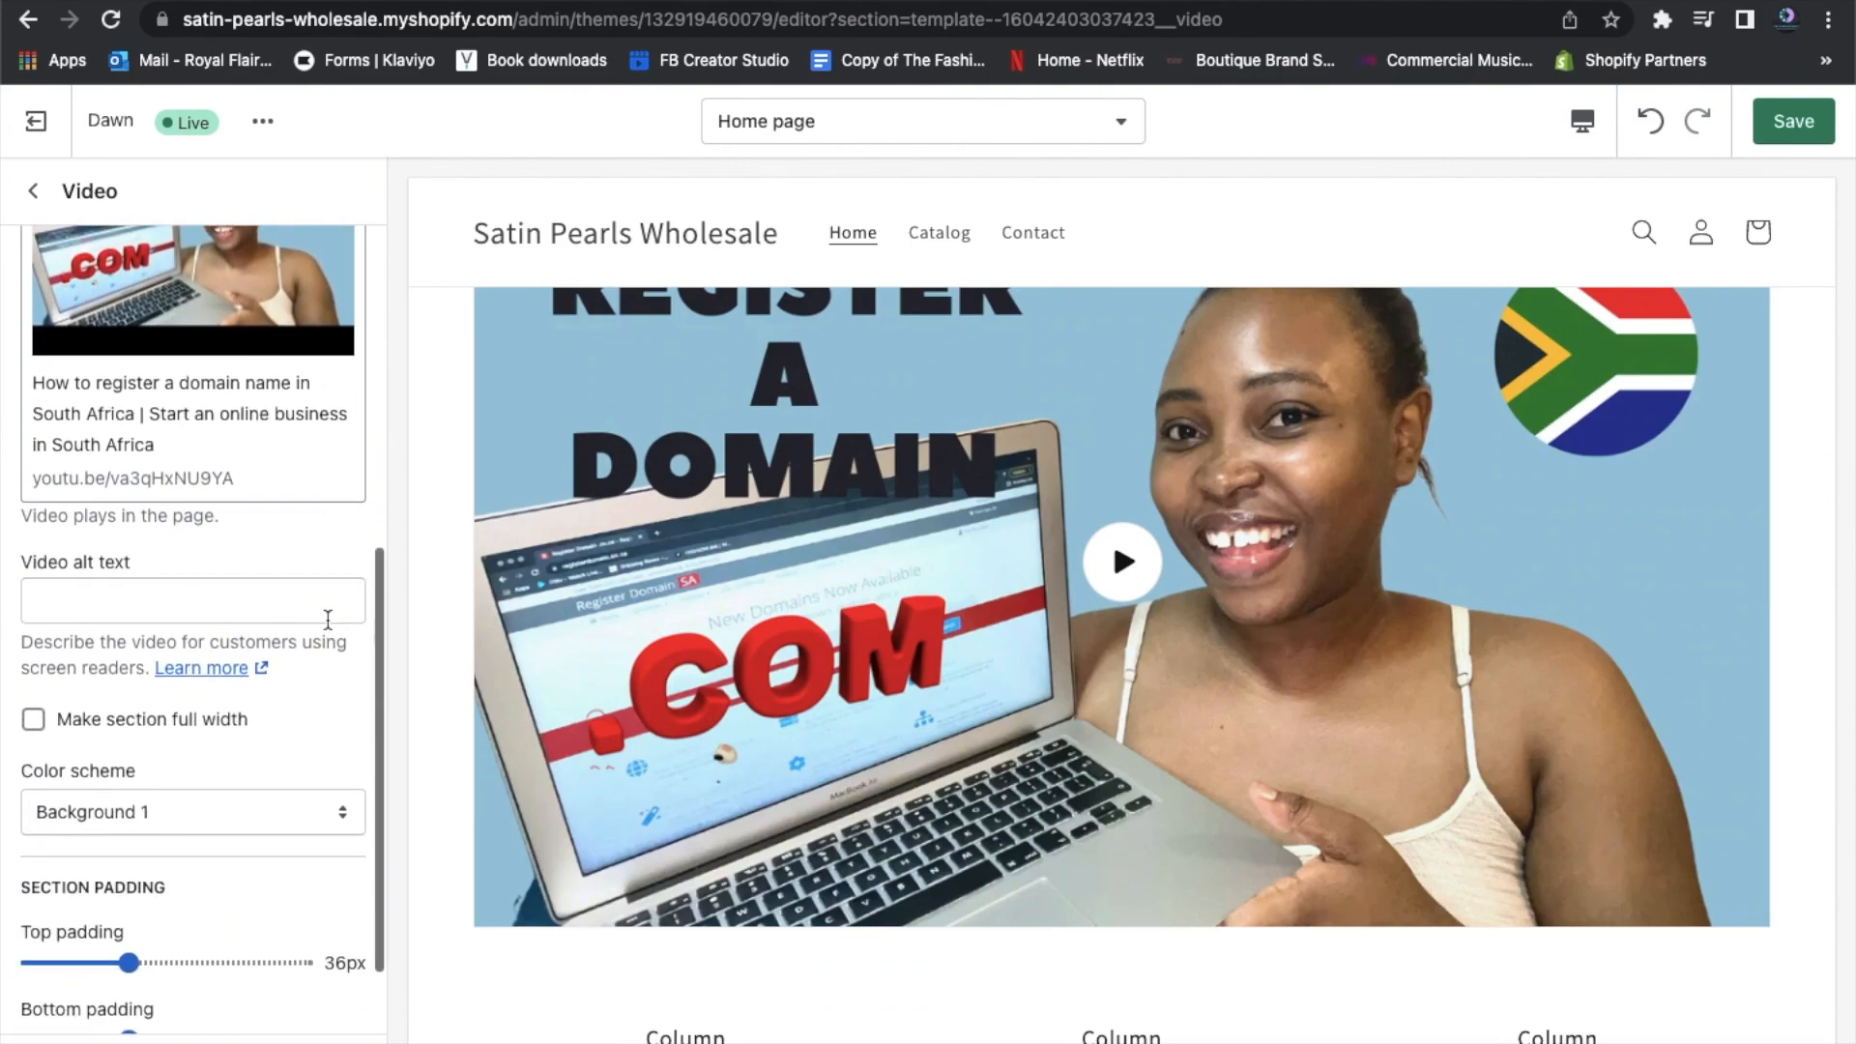
{"action": "left_click", "coordinate": [328, 619]}
{"action": "left_click", "coordinate": [231, 613]}
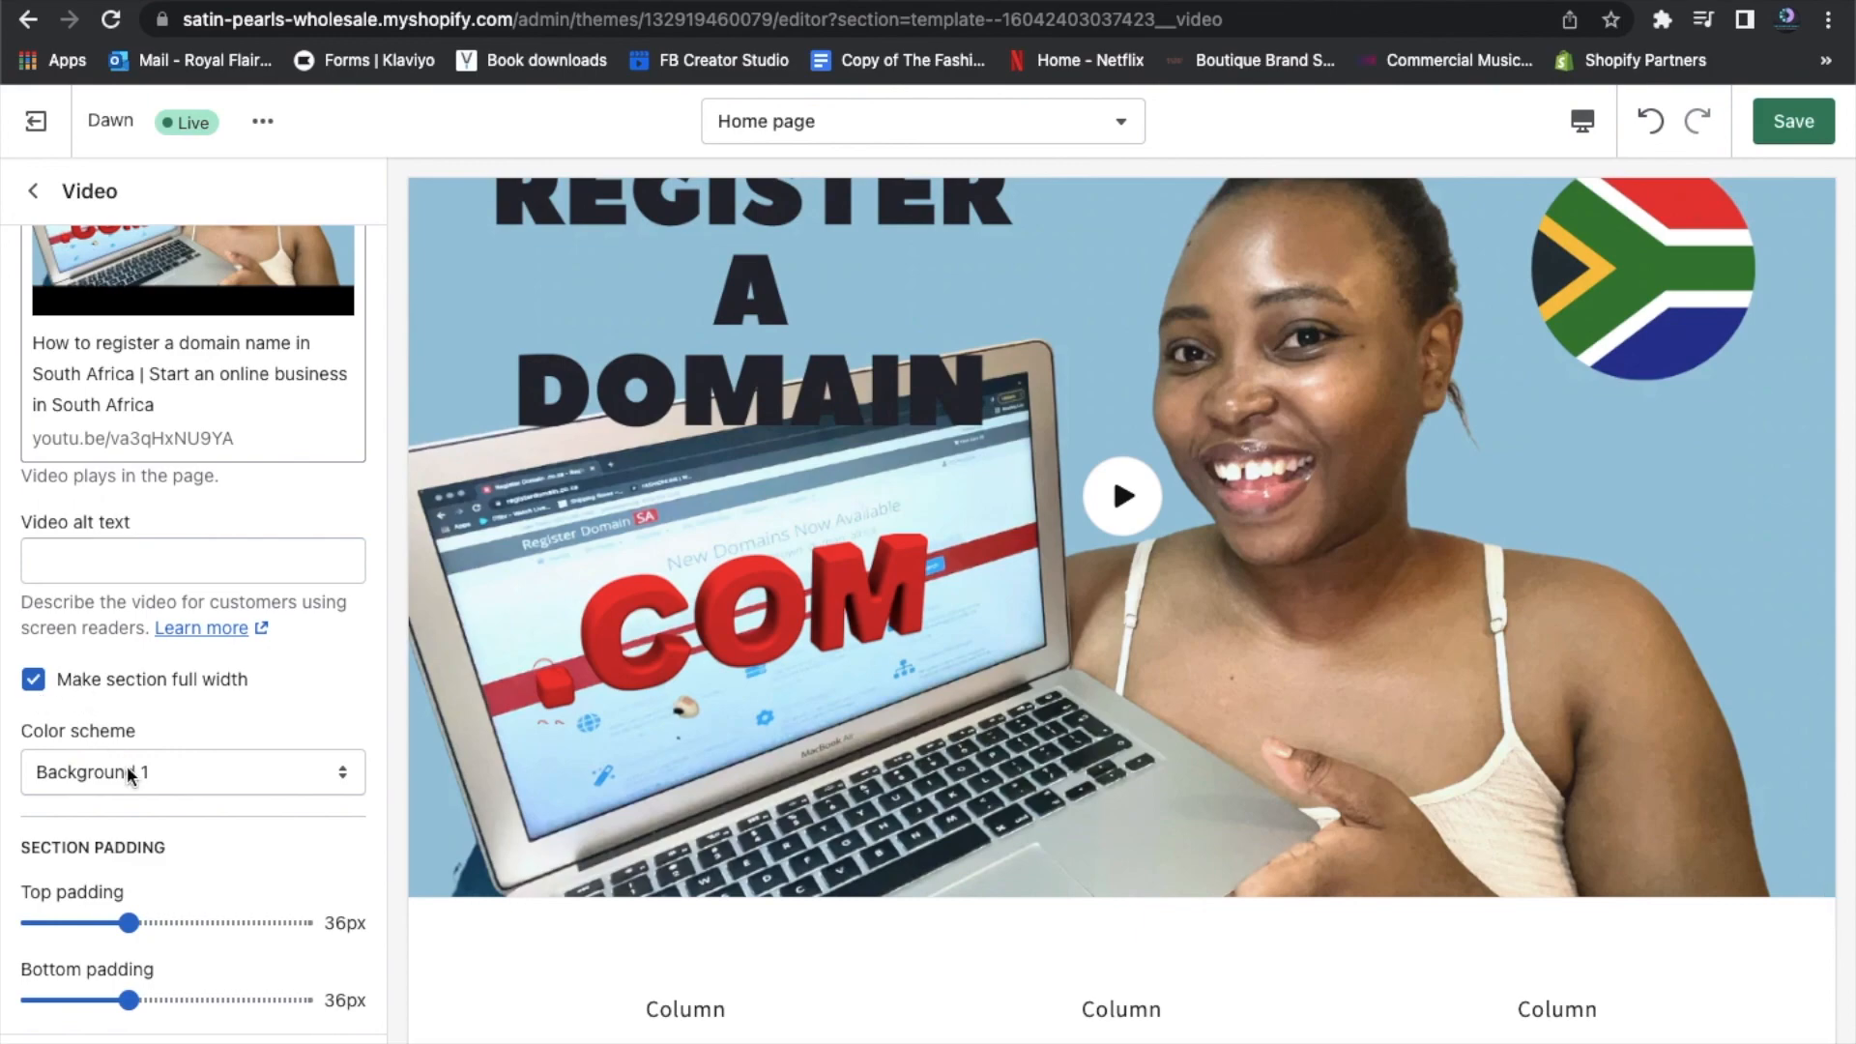
{"action": "left_click", "coordinate": [37, 684]}
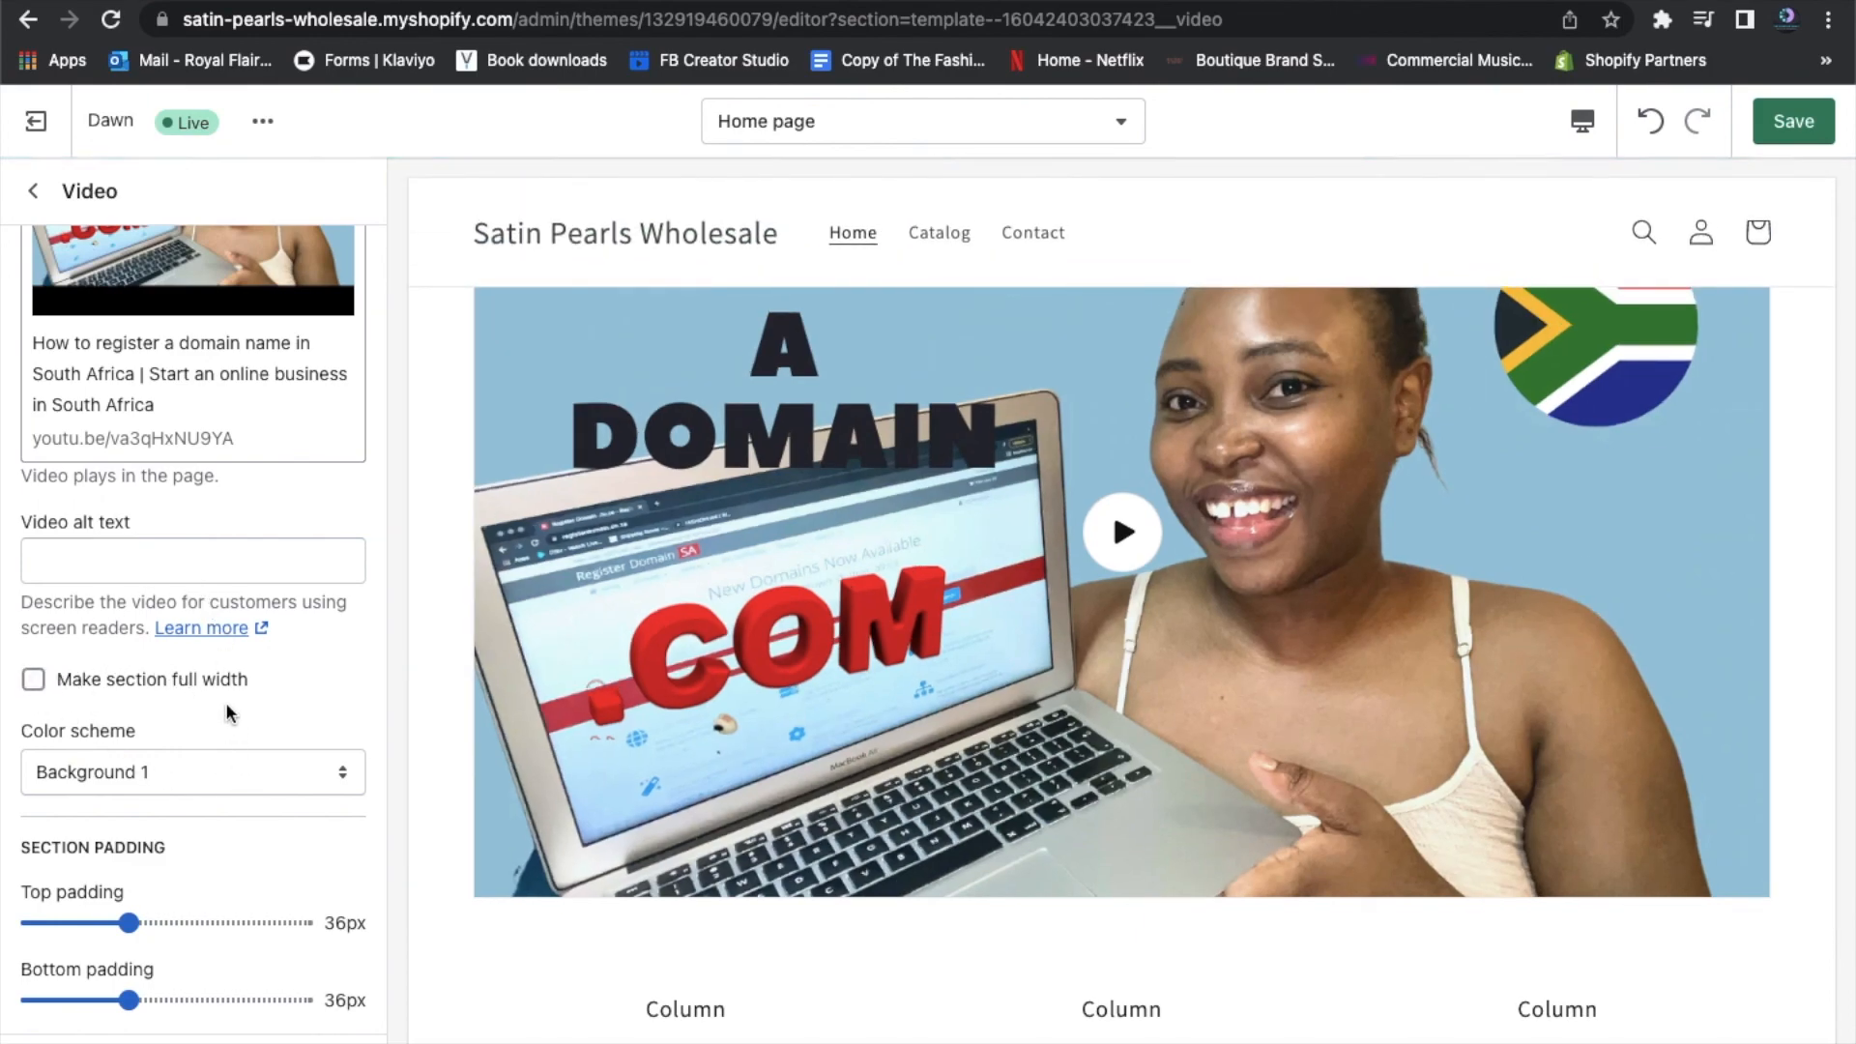
{"action": "scroll", "coordinate": [230, 713], "scroll_direction": "down", "scroll_amount": 2}
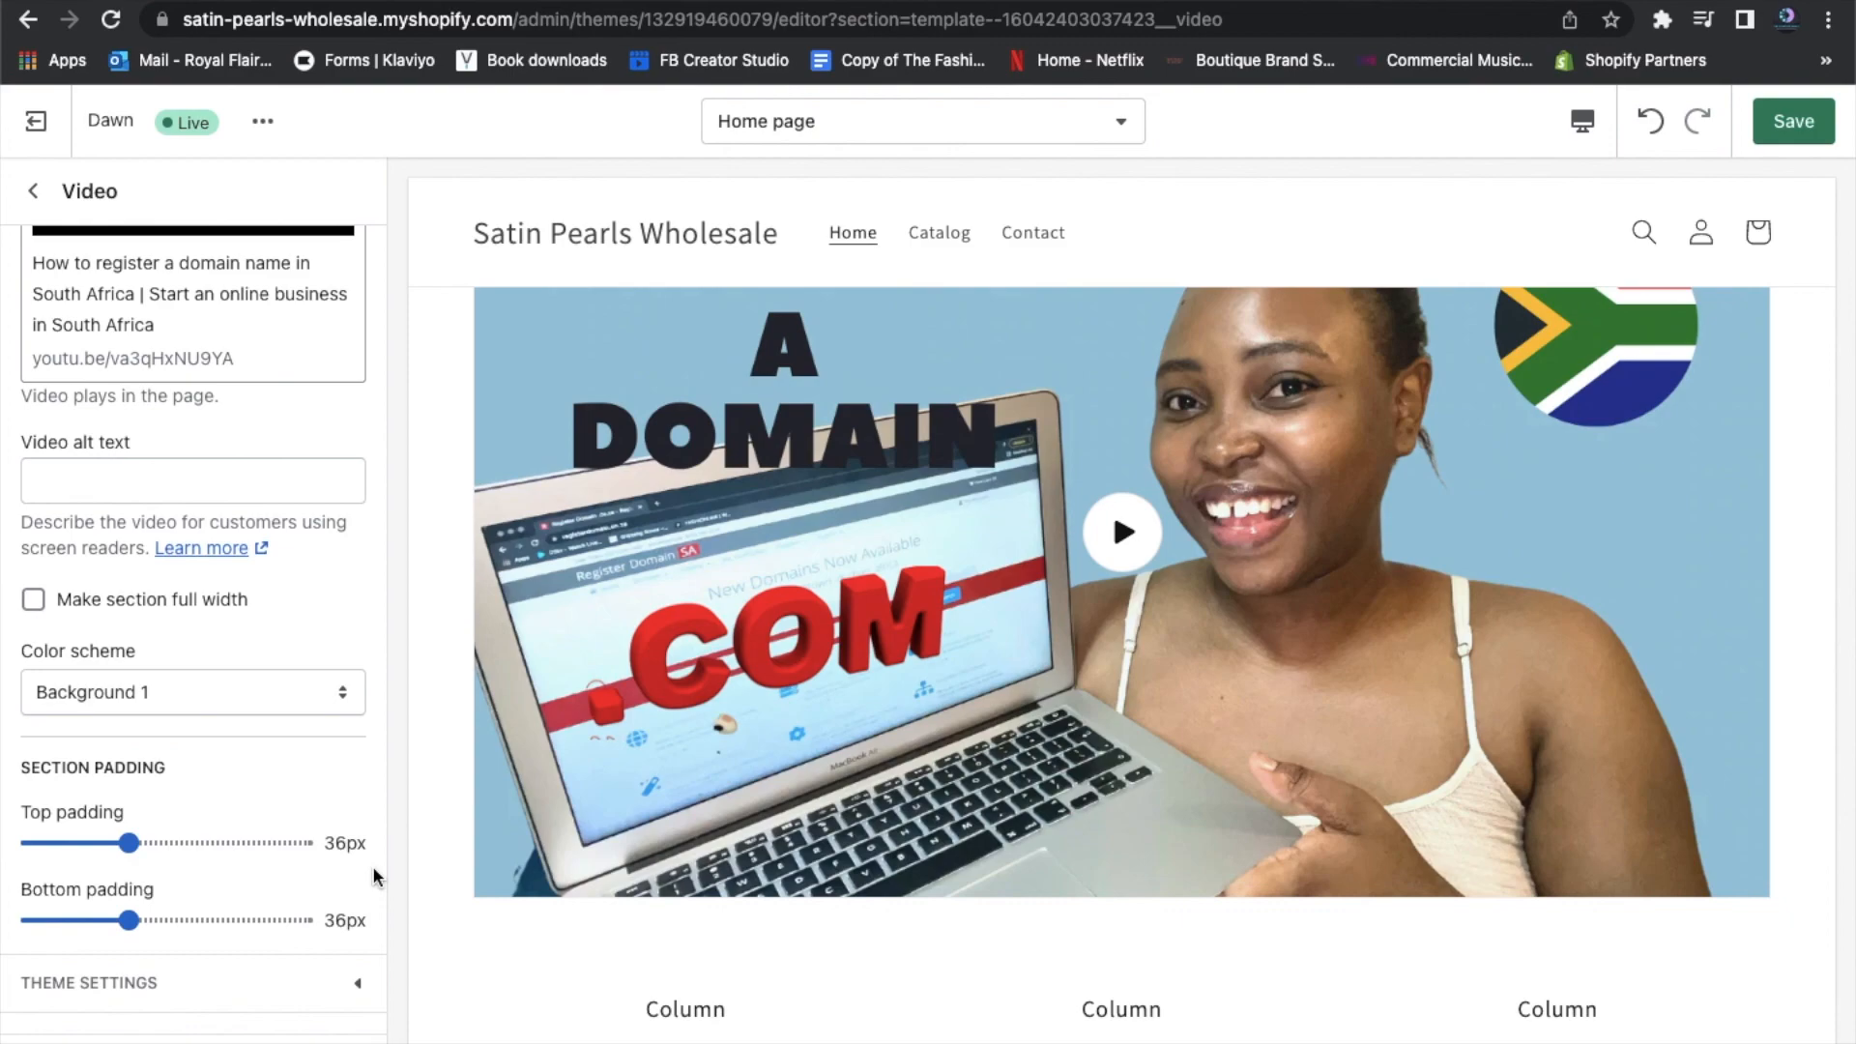
{"action": "scroll", "coordinate": [375, 876], "scroll_direction": "up", "scroll_amount": 8}
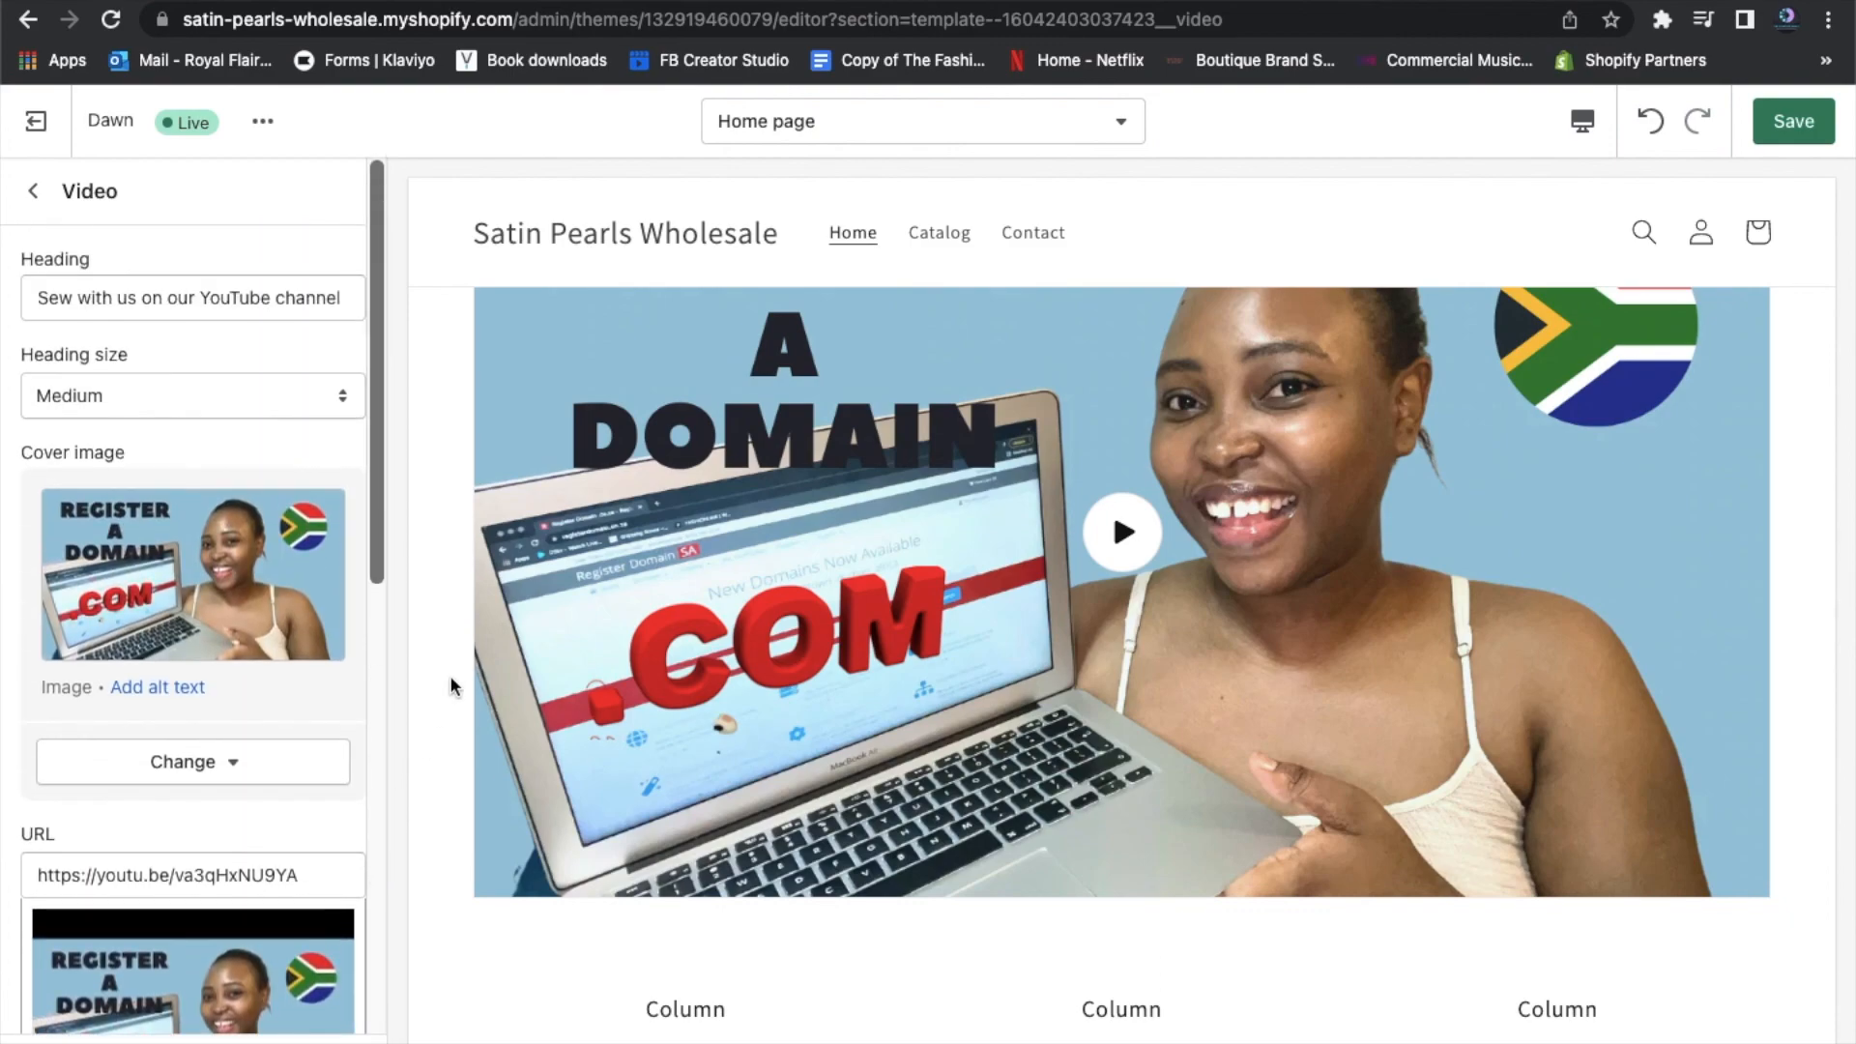
Leave the Video section's settings and save the home page changes to the Dawn theme
{"action": "scroll", "coordinate": [455, 676], "scroll_direction": "up", "scroll_amount": 8}
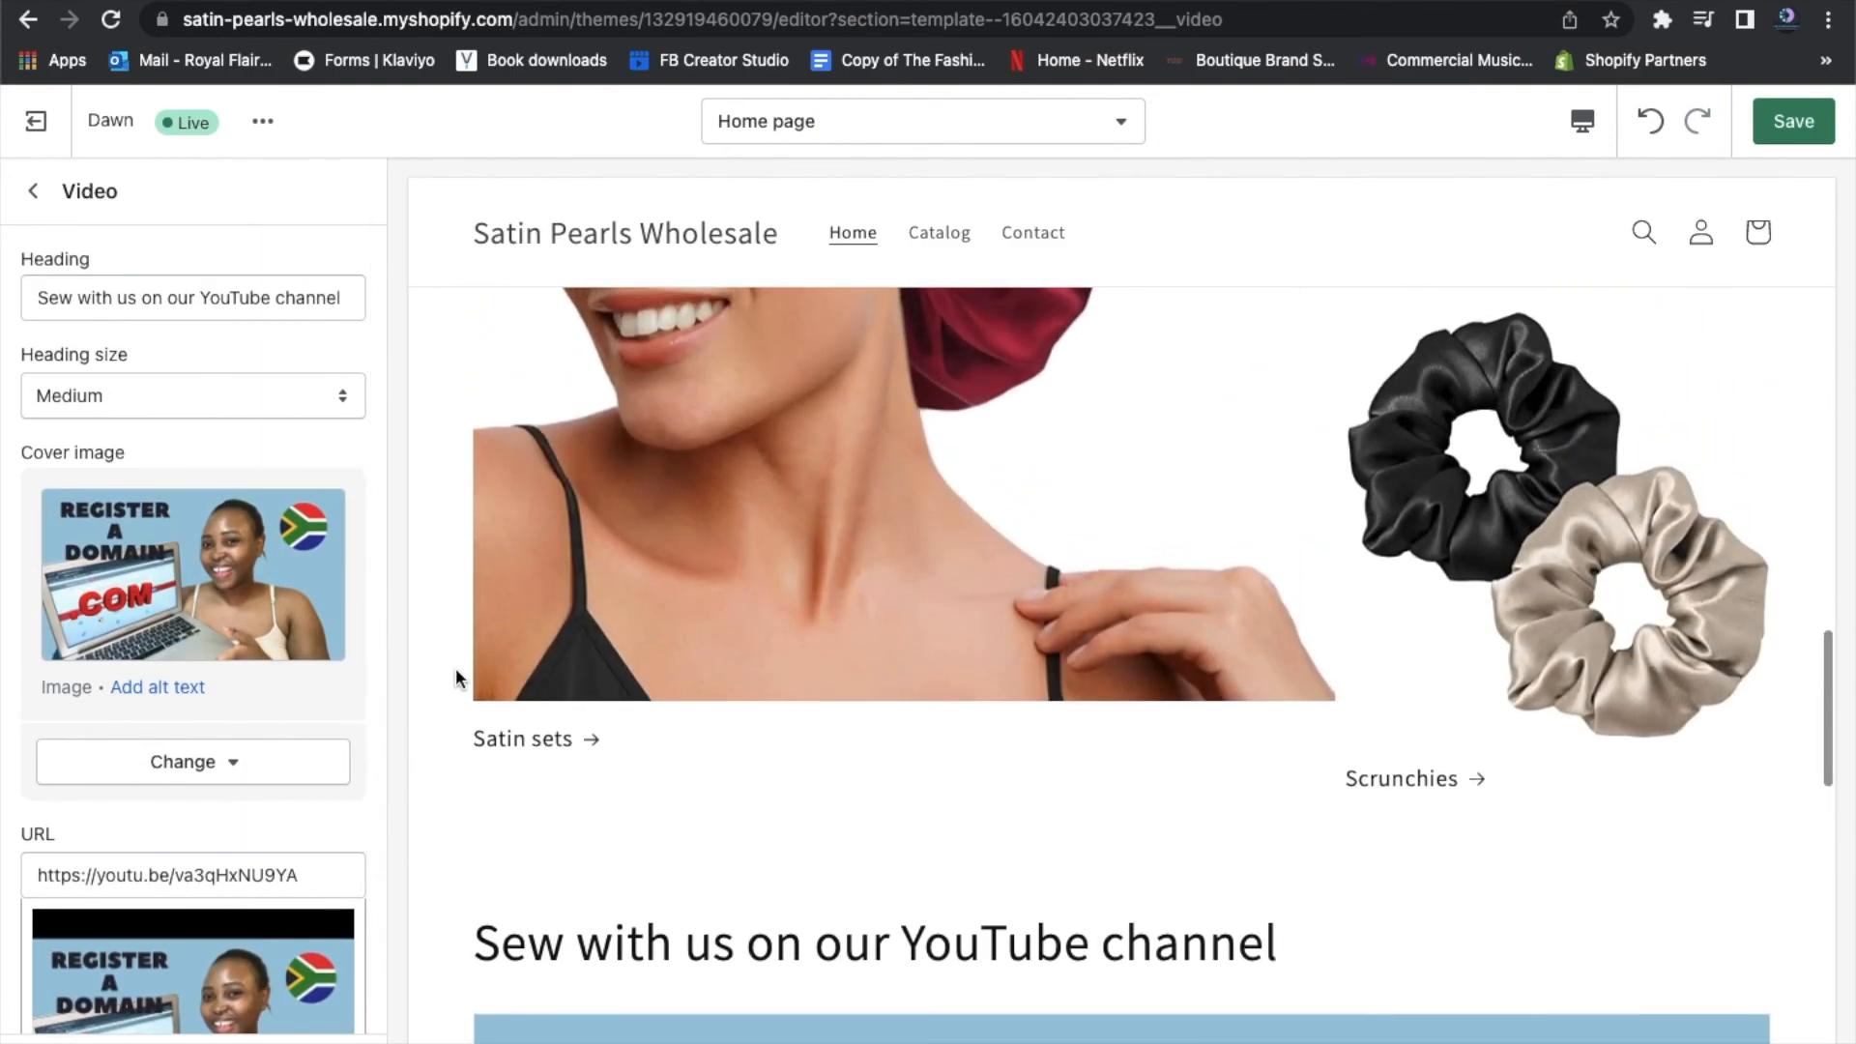
{"action": "scroll", "coordinate": [456, 669], "scroll_direction": "up", "scroll_amount": 5}
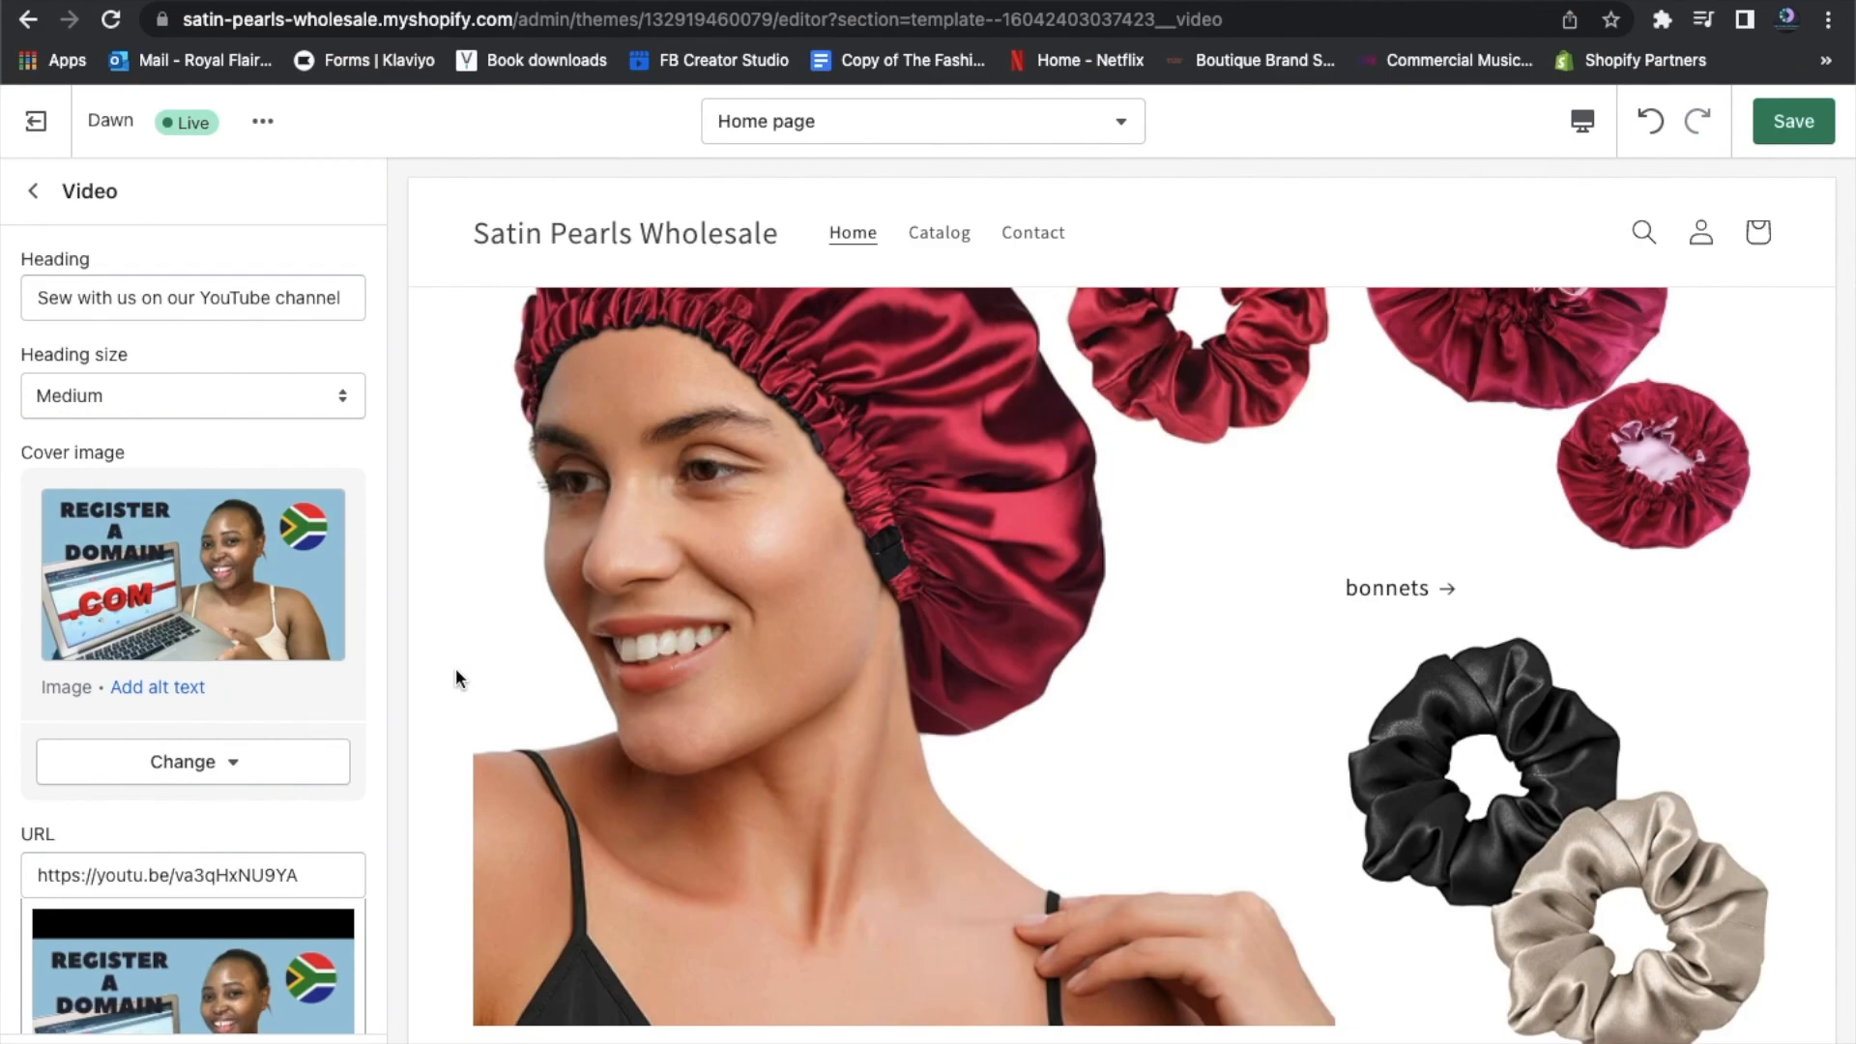
{"action": "scroll", "coordinate": [456, 672], "scroll_direction": "up", "scroll_amount": 5}
{"action": "scroll", "coordinate": [456, 677], "scroll_direction": "up", "scroll_amount": 10}
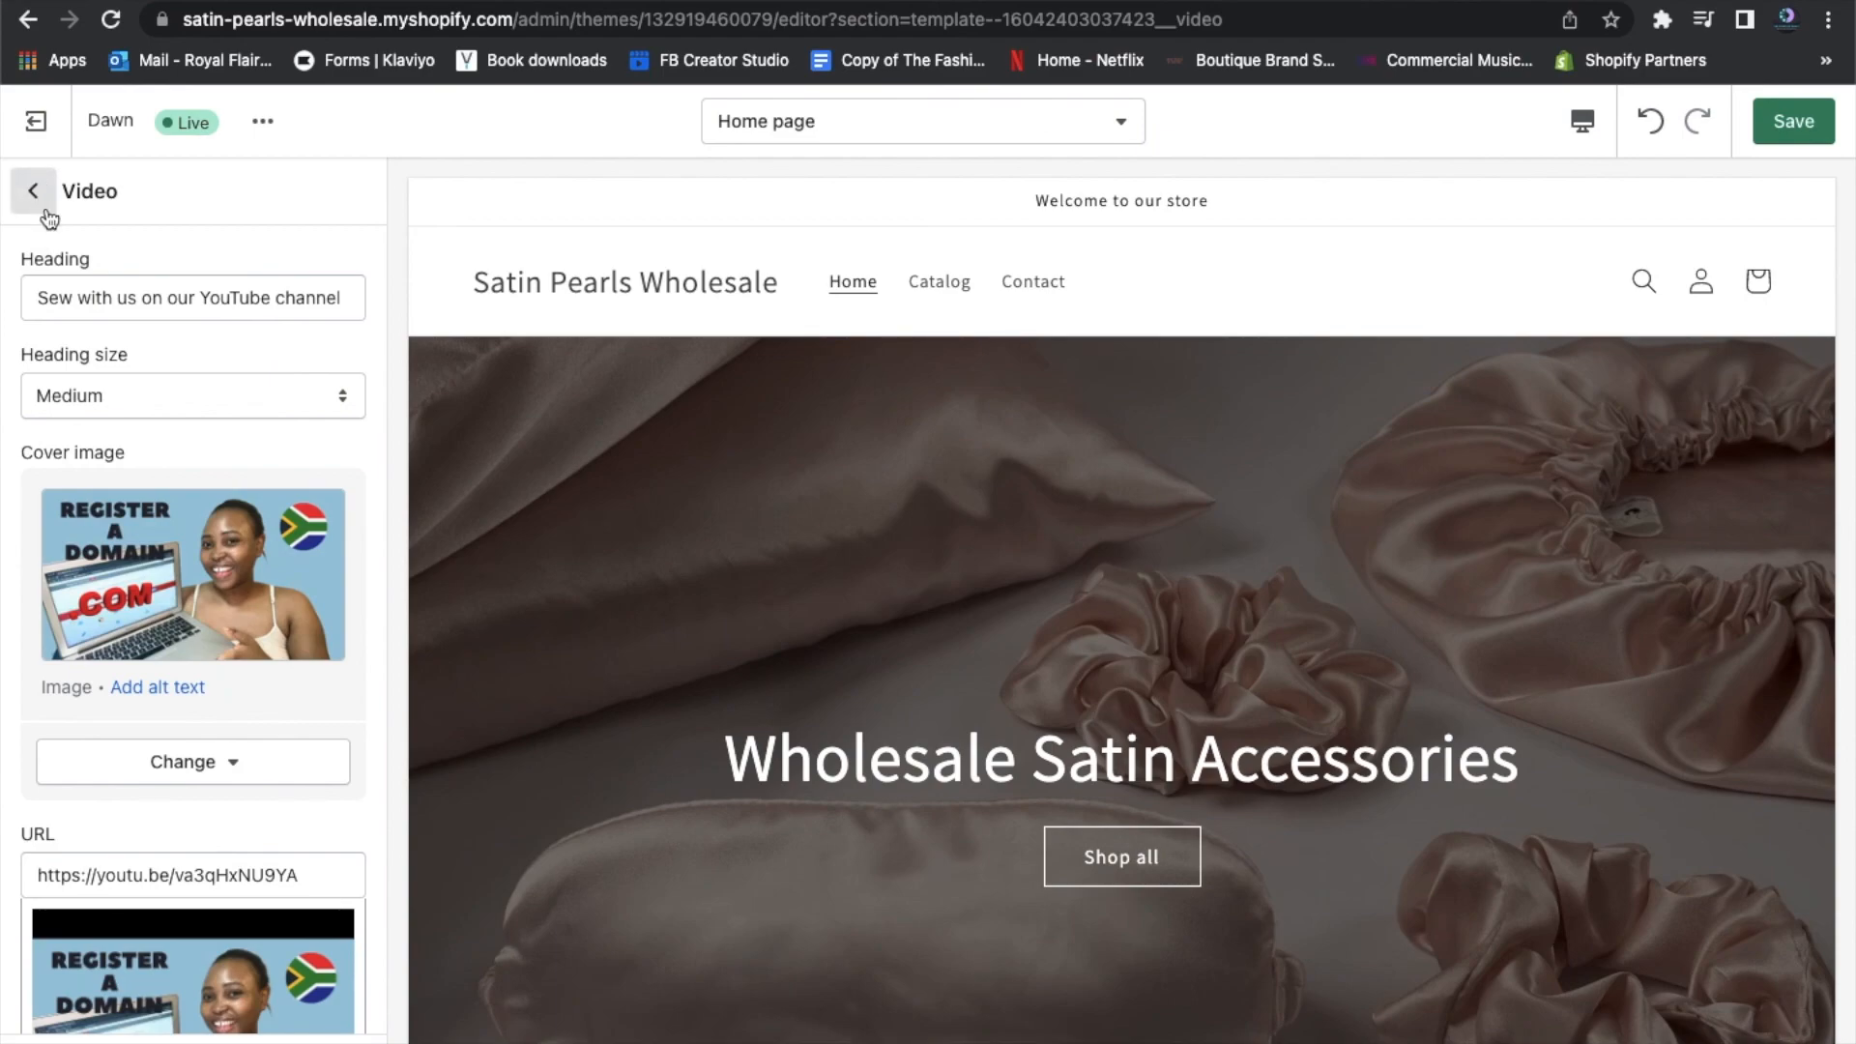
{"action": "left_click", "coordinate": [33, 191]}
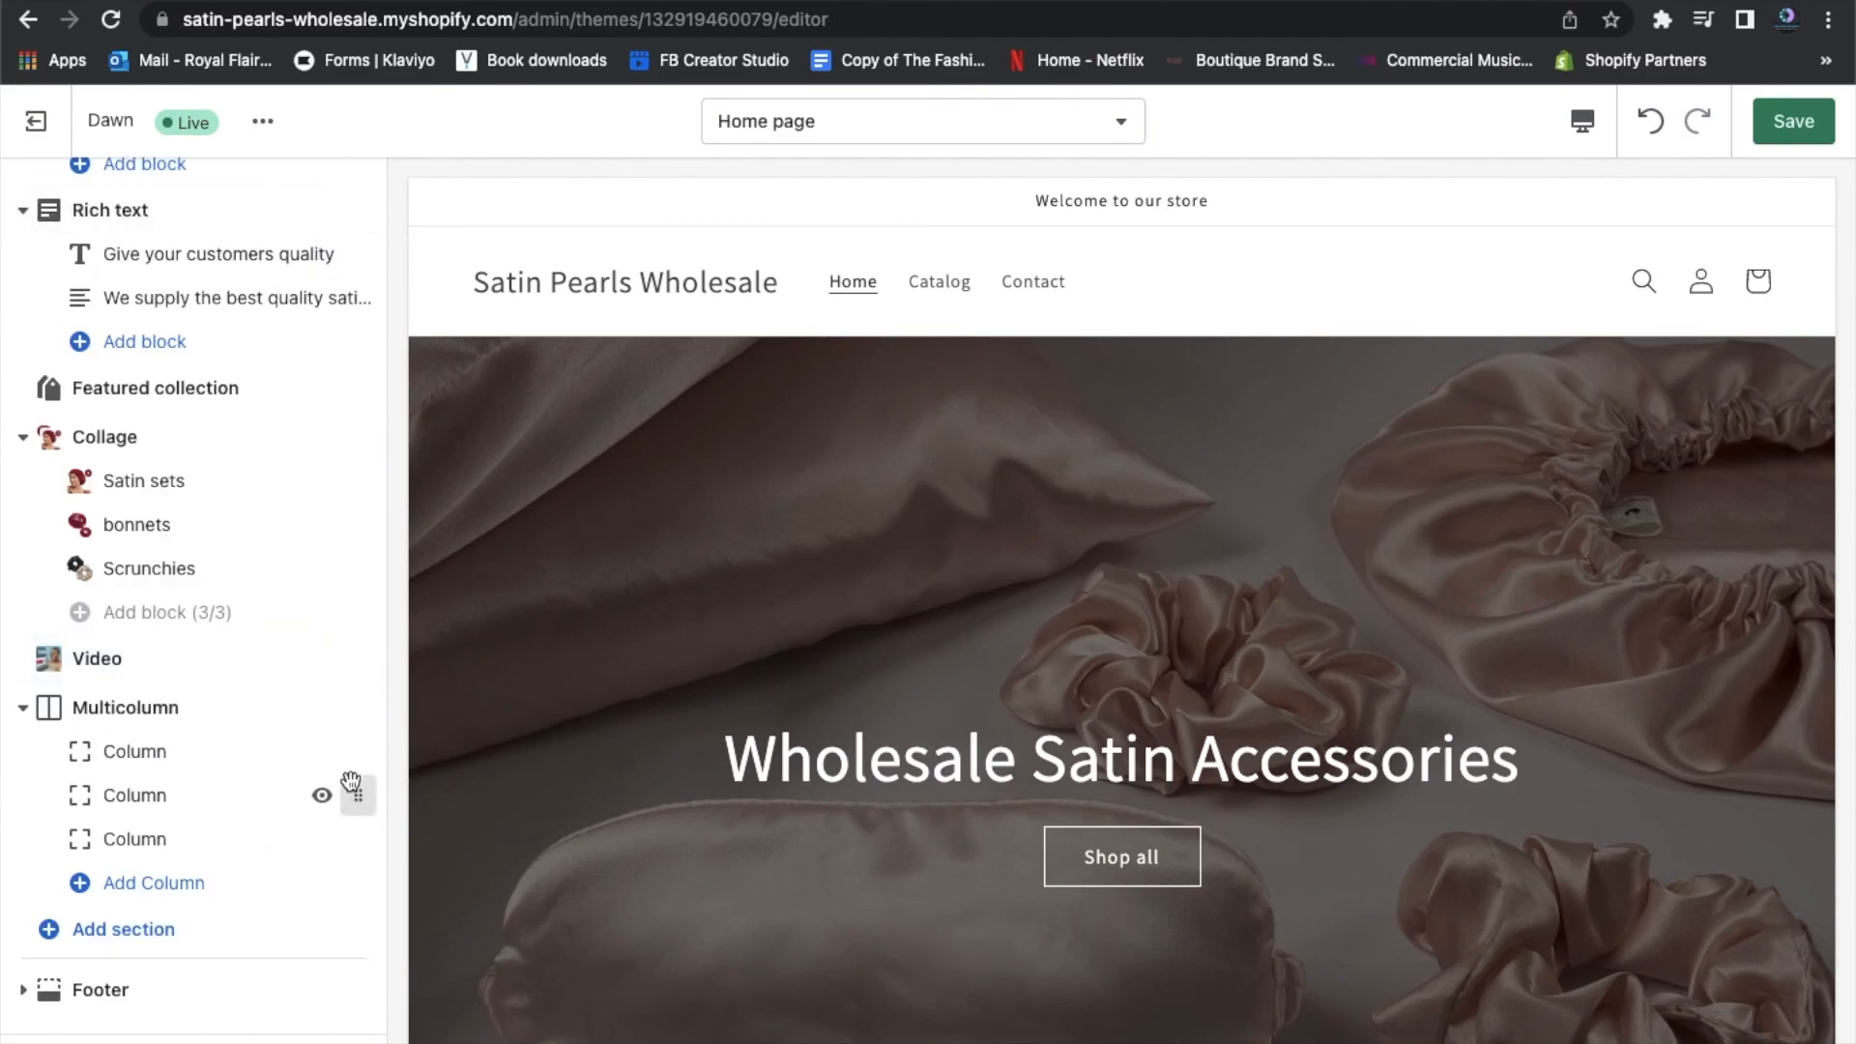
{"action": "left_click", "coordinate": [1794, 123]}
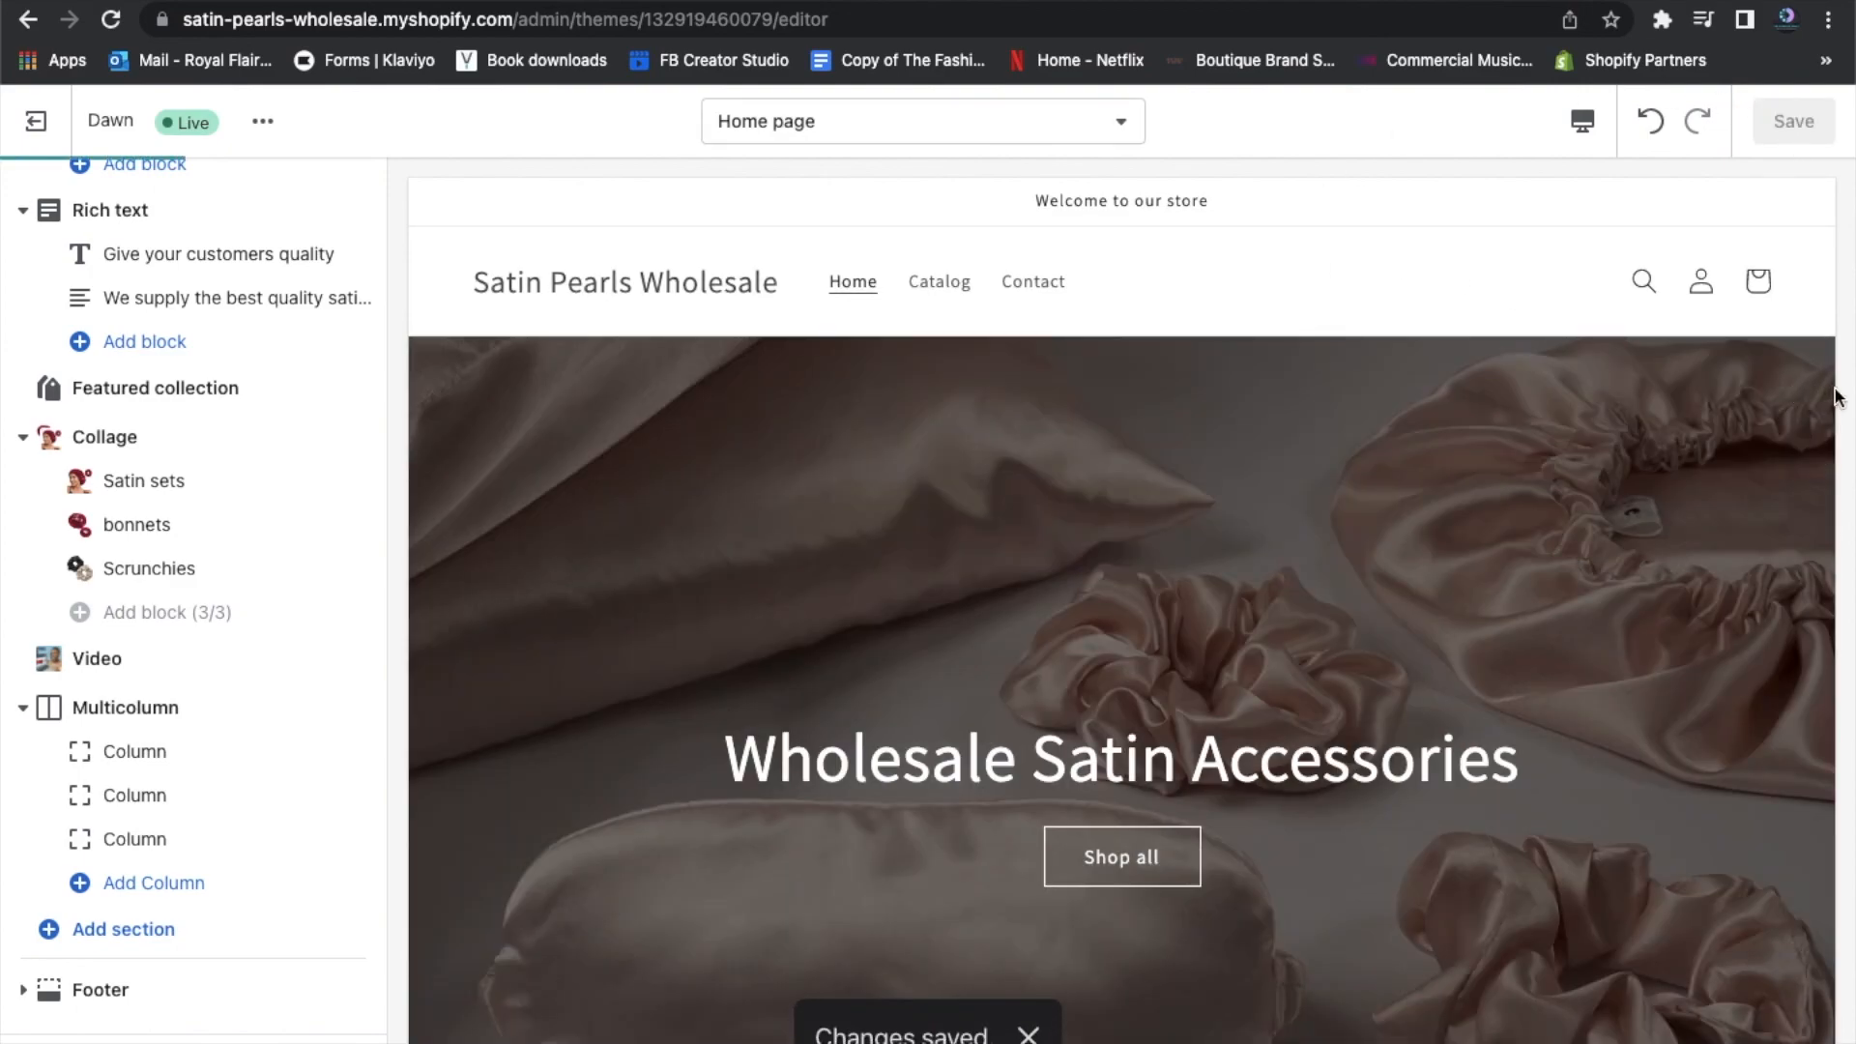
Review the saved home page preview from the banner down through the sections below it
{"action": "scroll", "coordinate": [1827, 397], "scroll_direction": "down", "scroll_amount": 10}
{"action": "scroll", "coordinate": [1837, 396], "scroll_direction": "down", "scroll_amount": 10}
{"action": "scroll", "coordinate": [1837, 396], "scroll_direction": "up", "scroll_amount": 6}
{"action": "scroll", "coordinate": [1837, 397], "scroll_direction": "up", "scroll_amount": 4}
{"action": "scroll", "coordinate": [1837, 396], "scroll_direction": "down", "scroll_amount": 5}
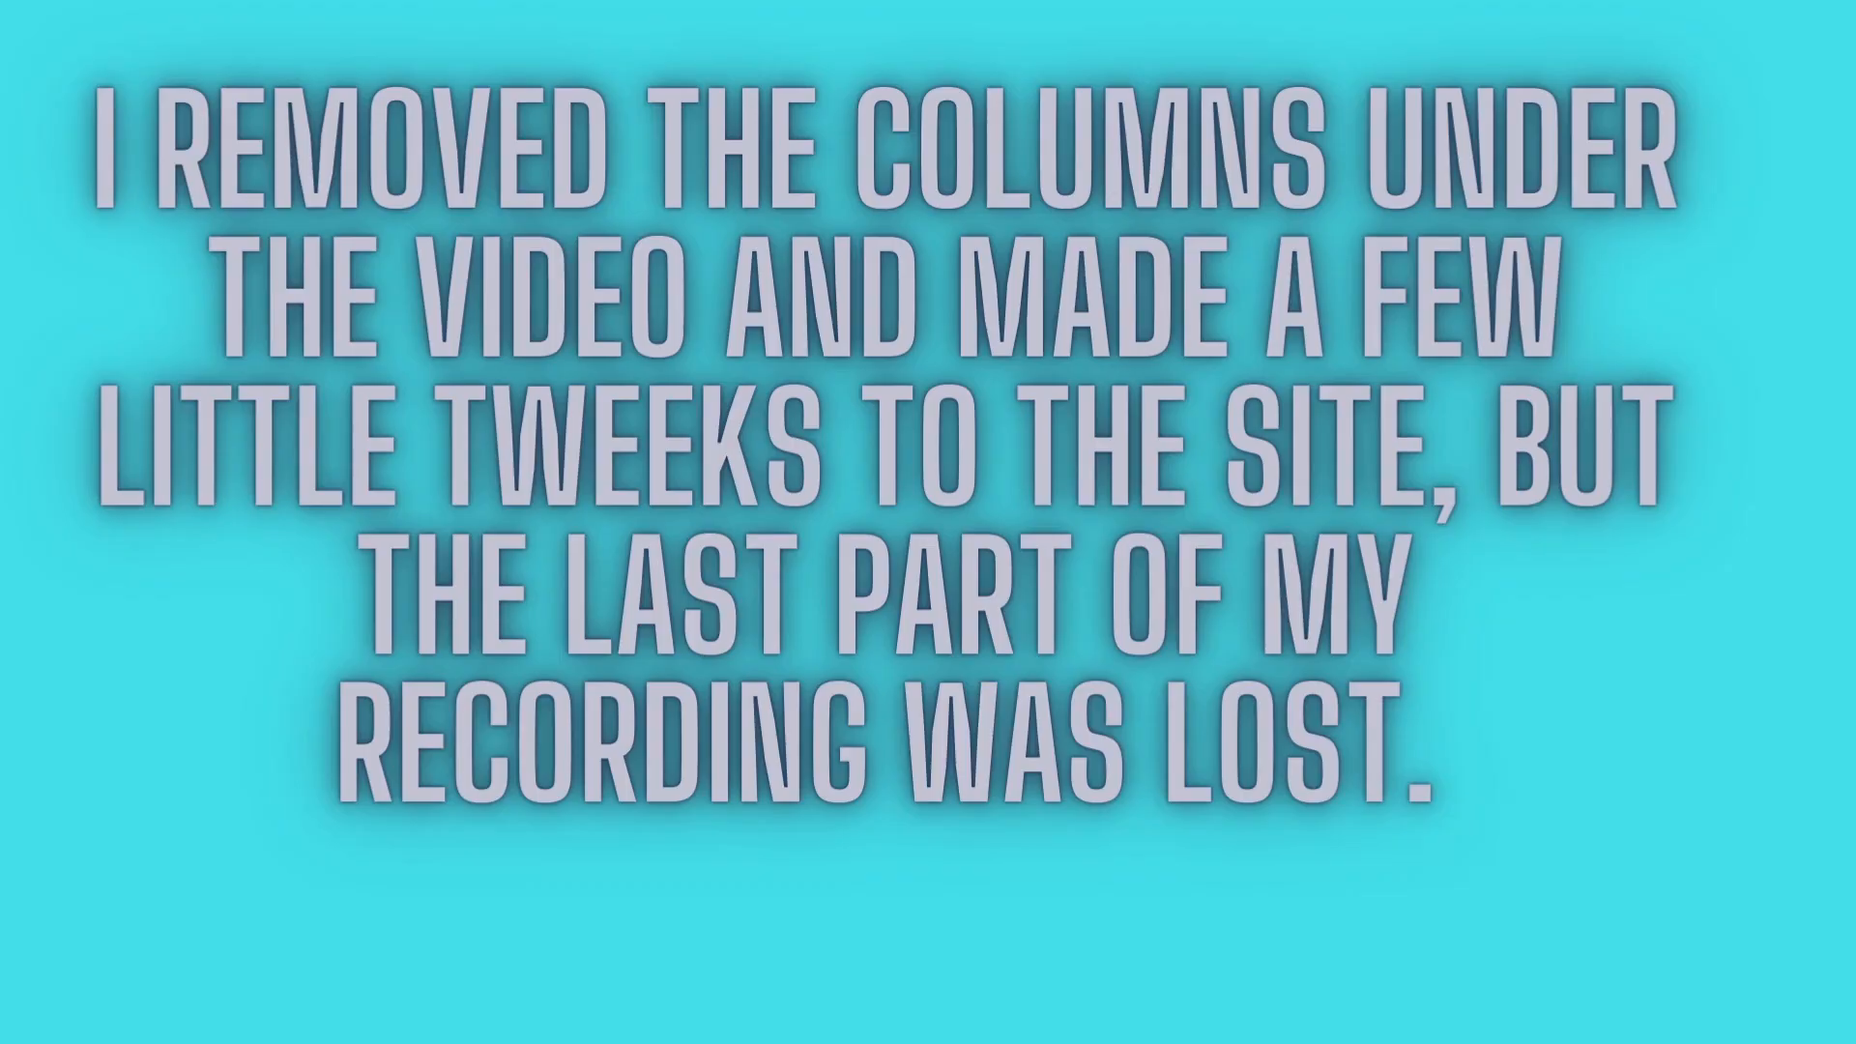